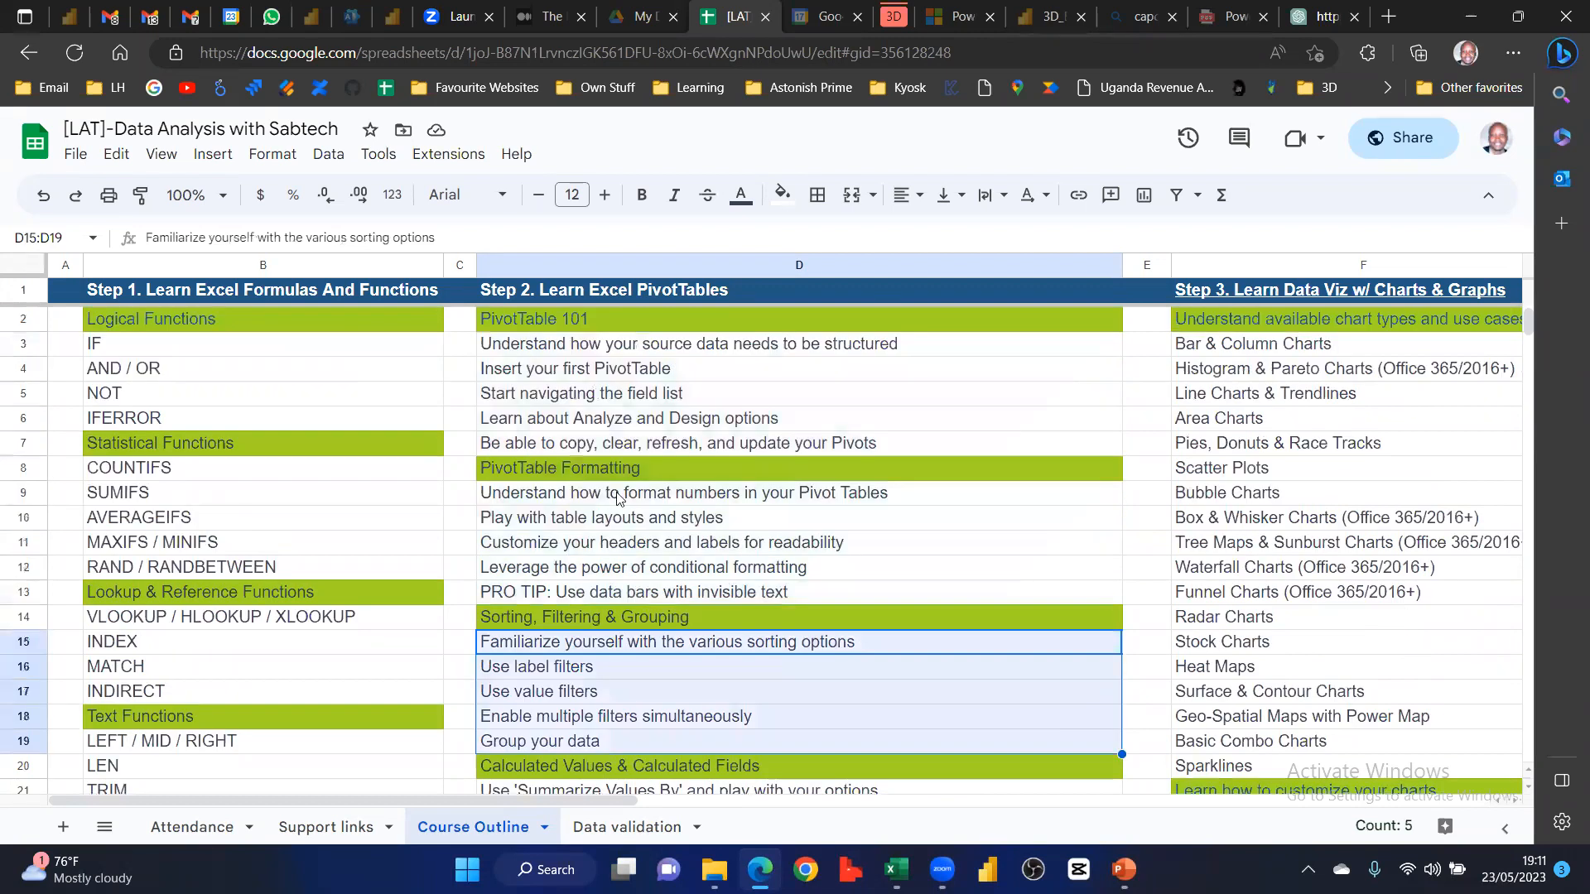
# Review the PivotTable 101 and PivotTable Formatting topics in the Step 2 column of the course outline
pyautogui.moveTo(579, 346); pyautogui.dragTo(591, 447)
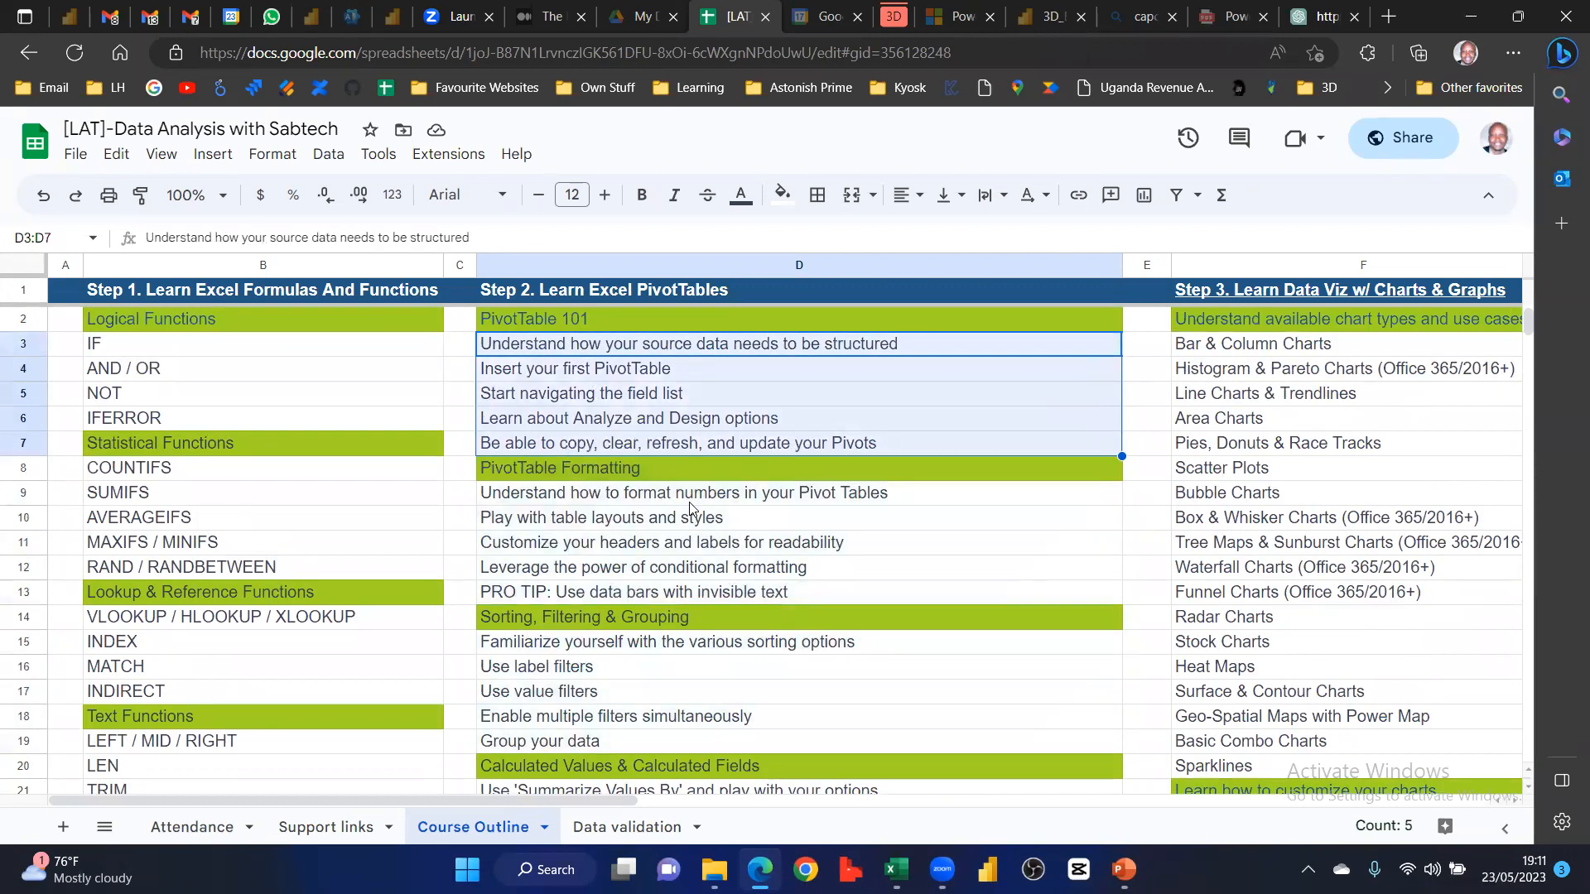
pyautogui.scroll(-1, 687, 496)
pyautogui.click(643, 427)
pyautogui.click(635, 453)
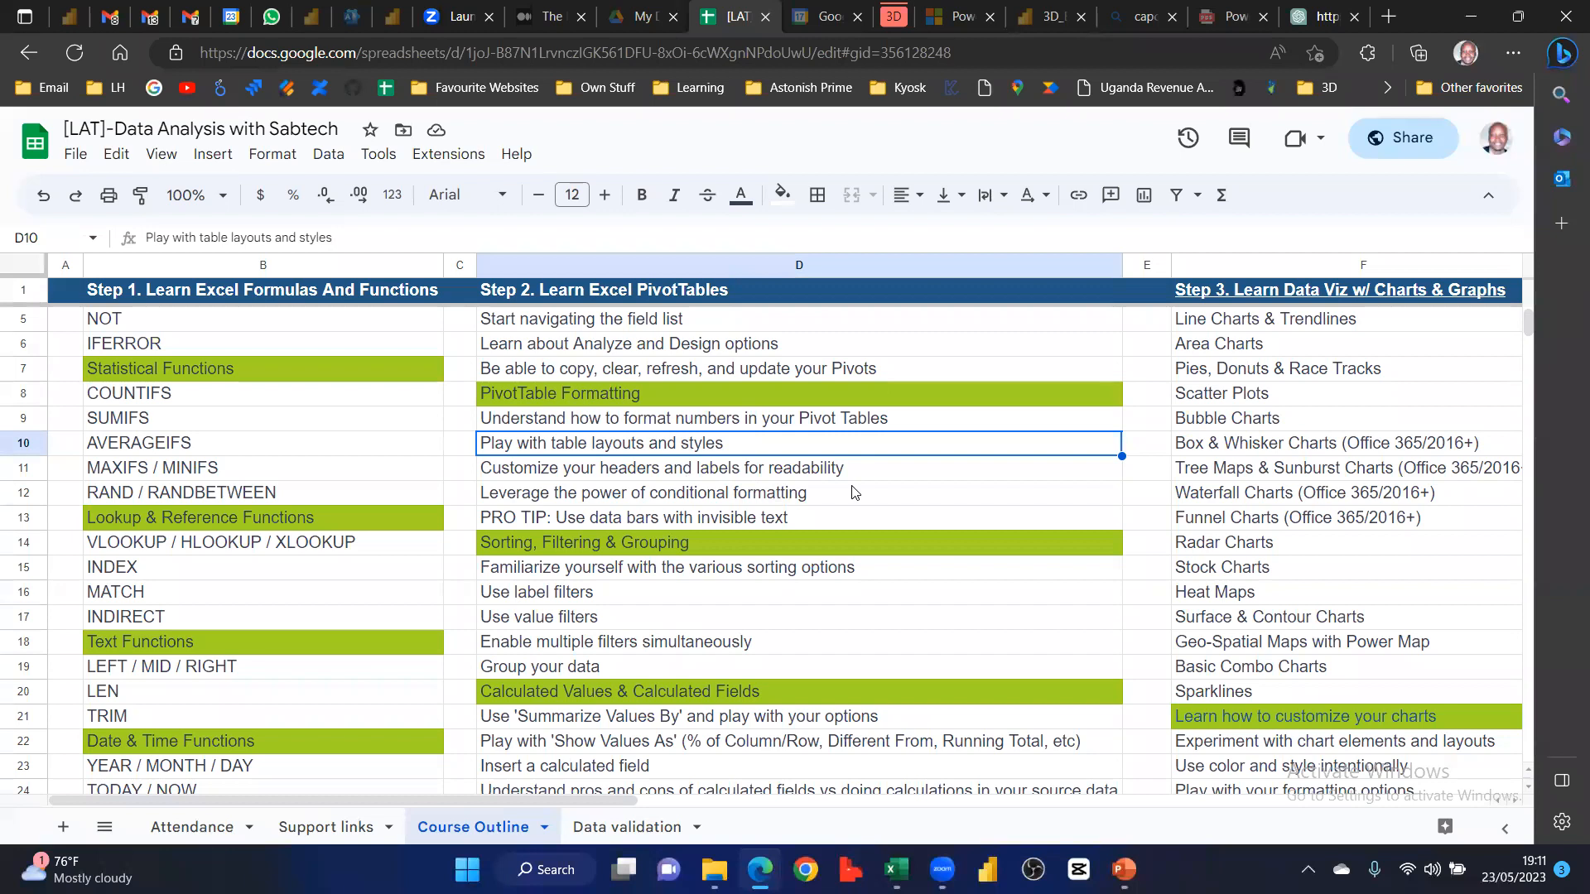
pyautogui.scroll(-4, 846, 515)
pyautogui.scroll(5, 846, 515)
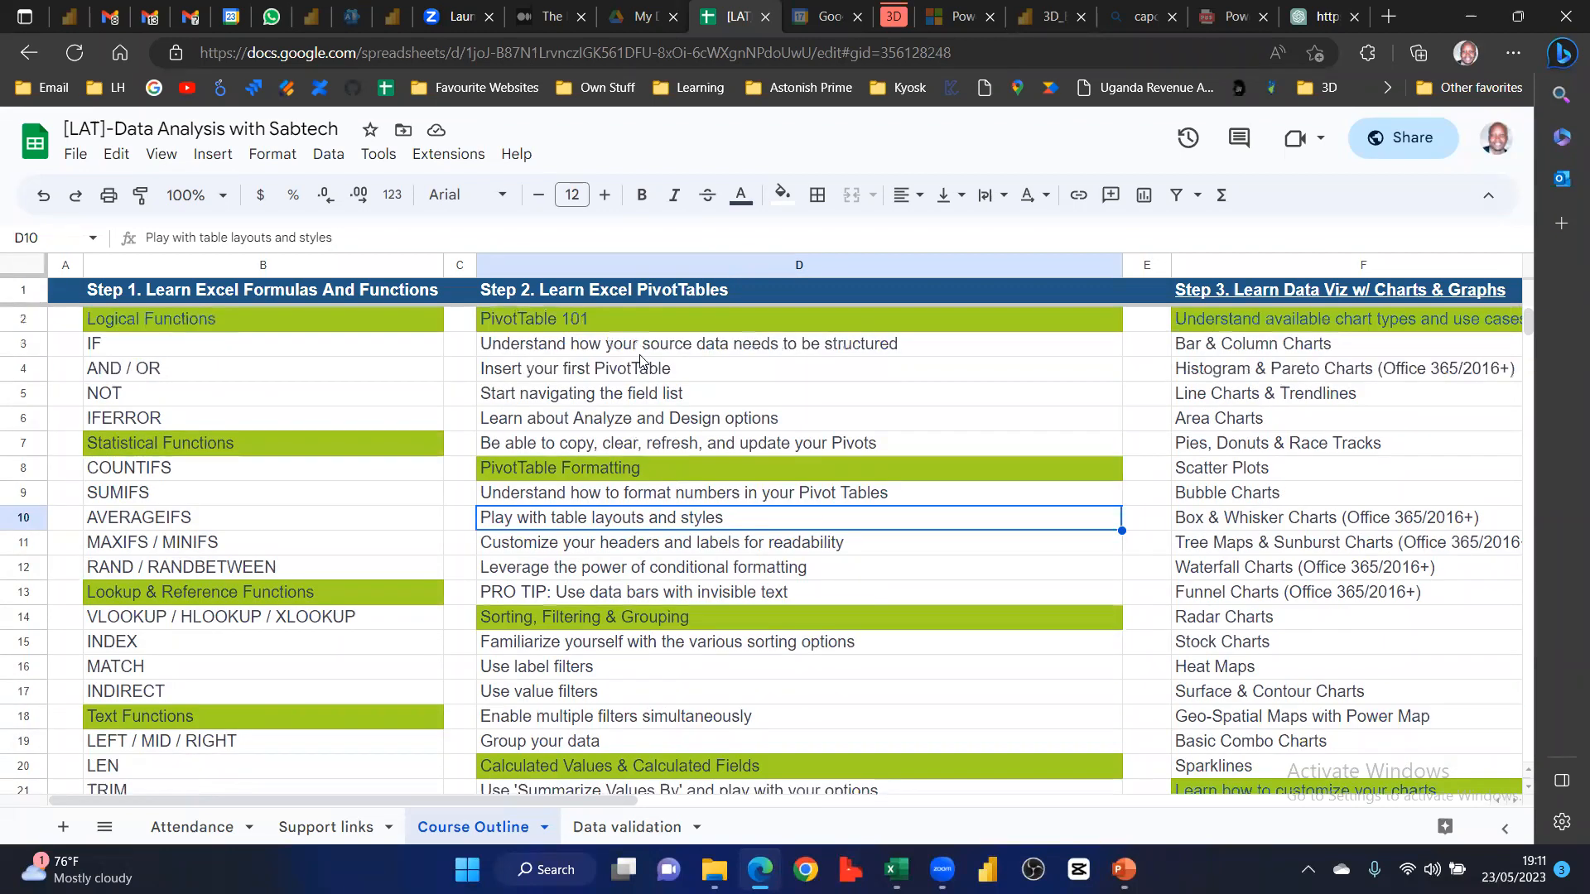
pyautogui.click(570, 472)
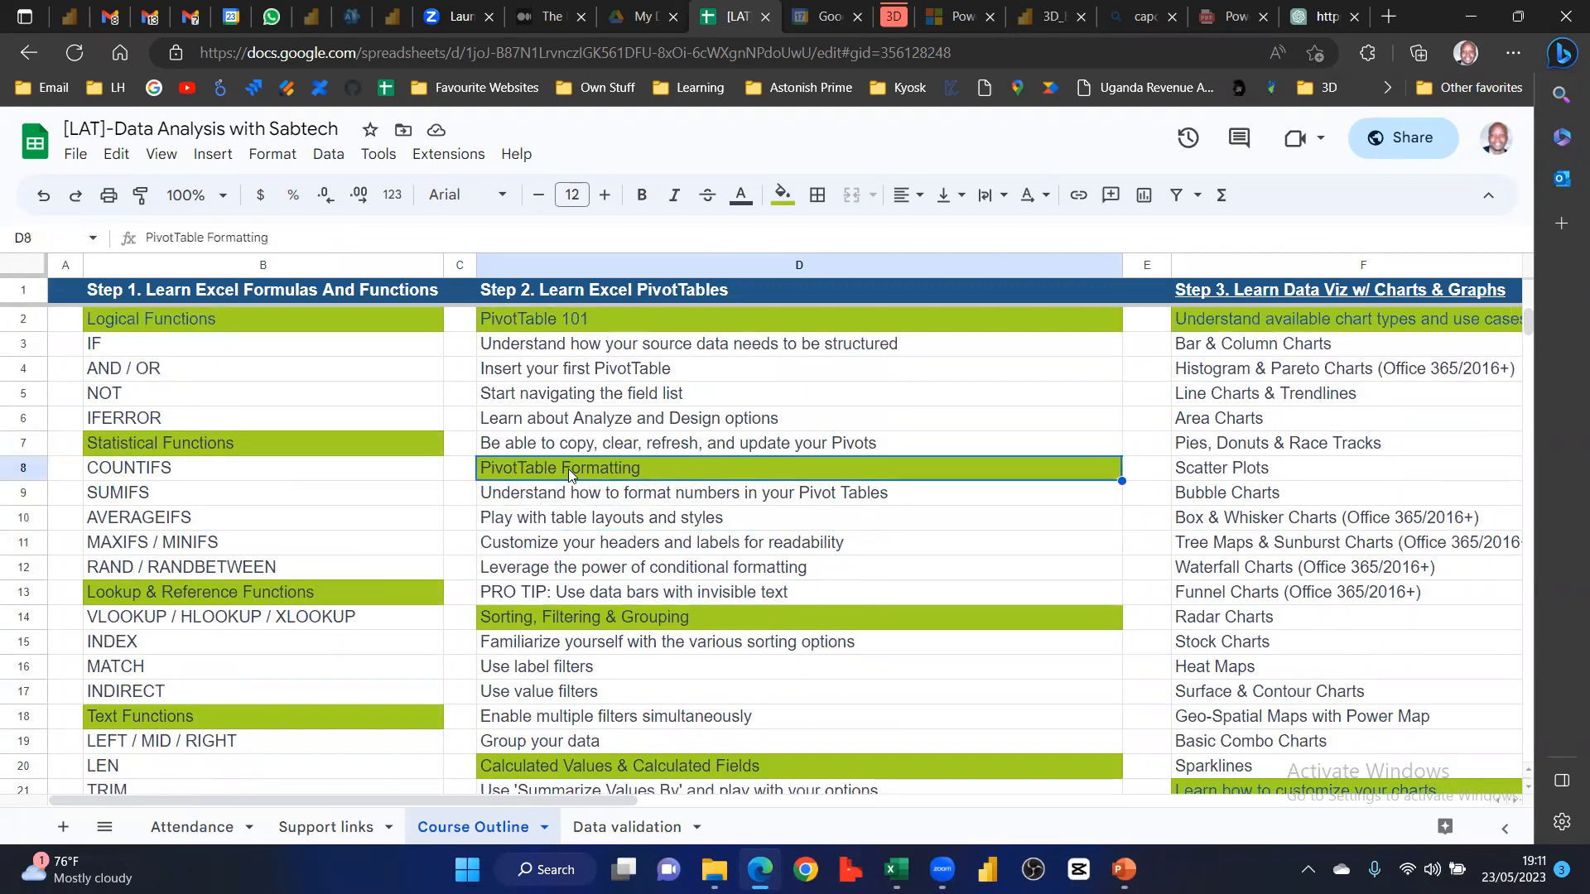
pyautogui.moveTo(568, 469); pyautogui.dragTo(667, 594)
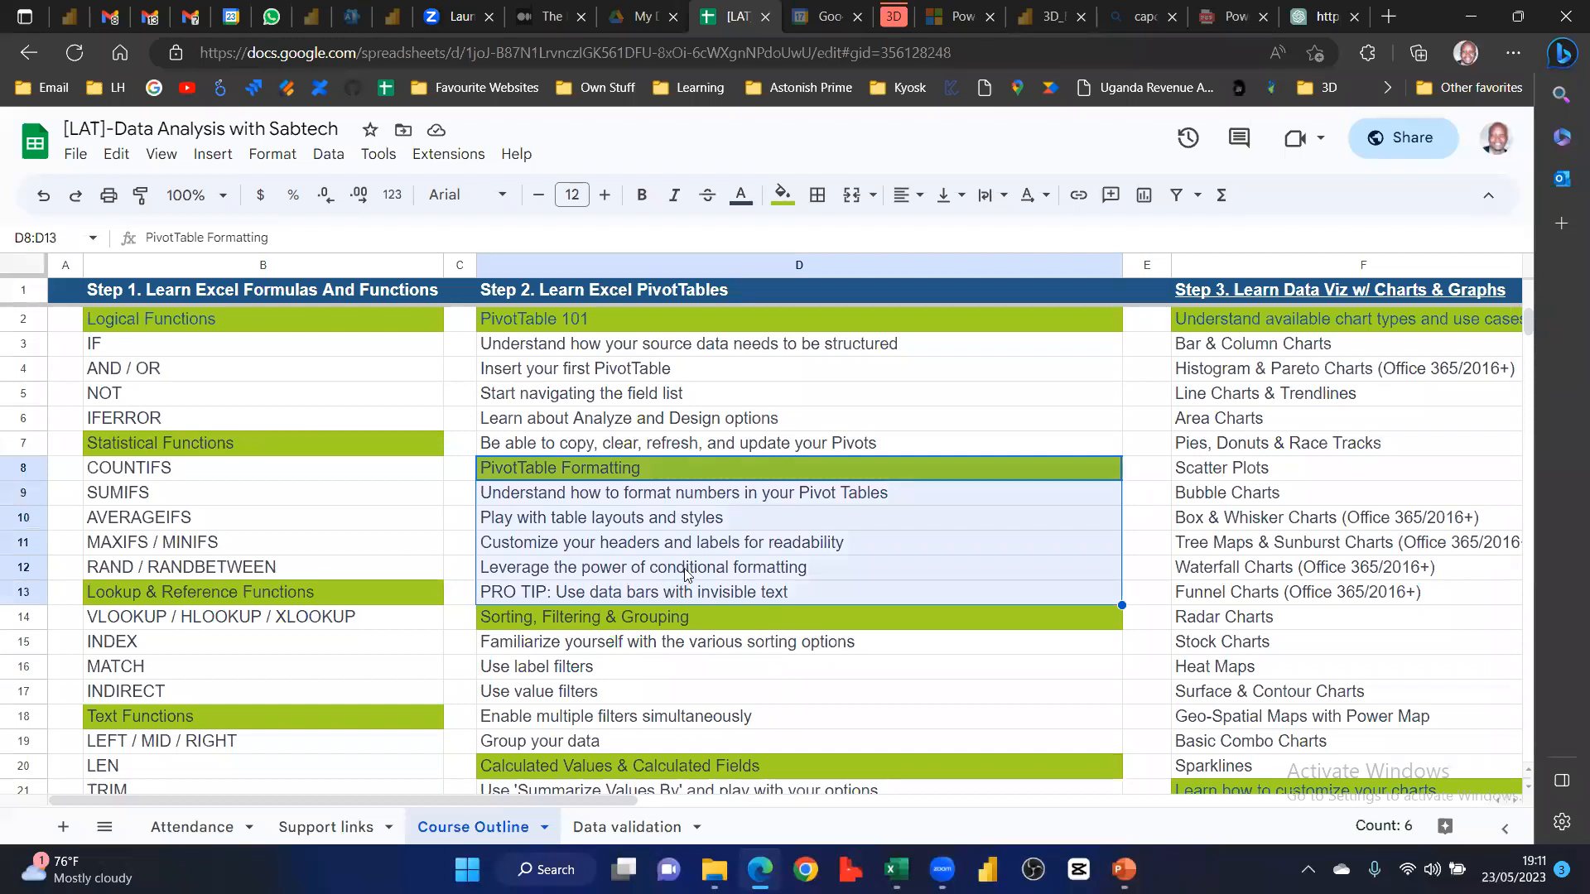
# Review the Sorting, Filtering & Grouping and the Calculated Values & Calculated Fields topics in the course outline
pyautogui.scroll(-2, 694, 569)
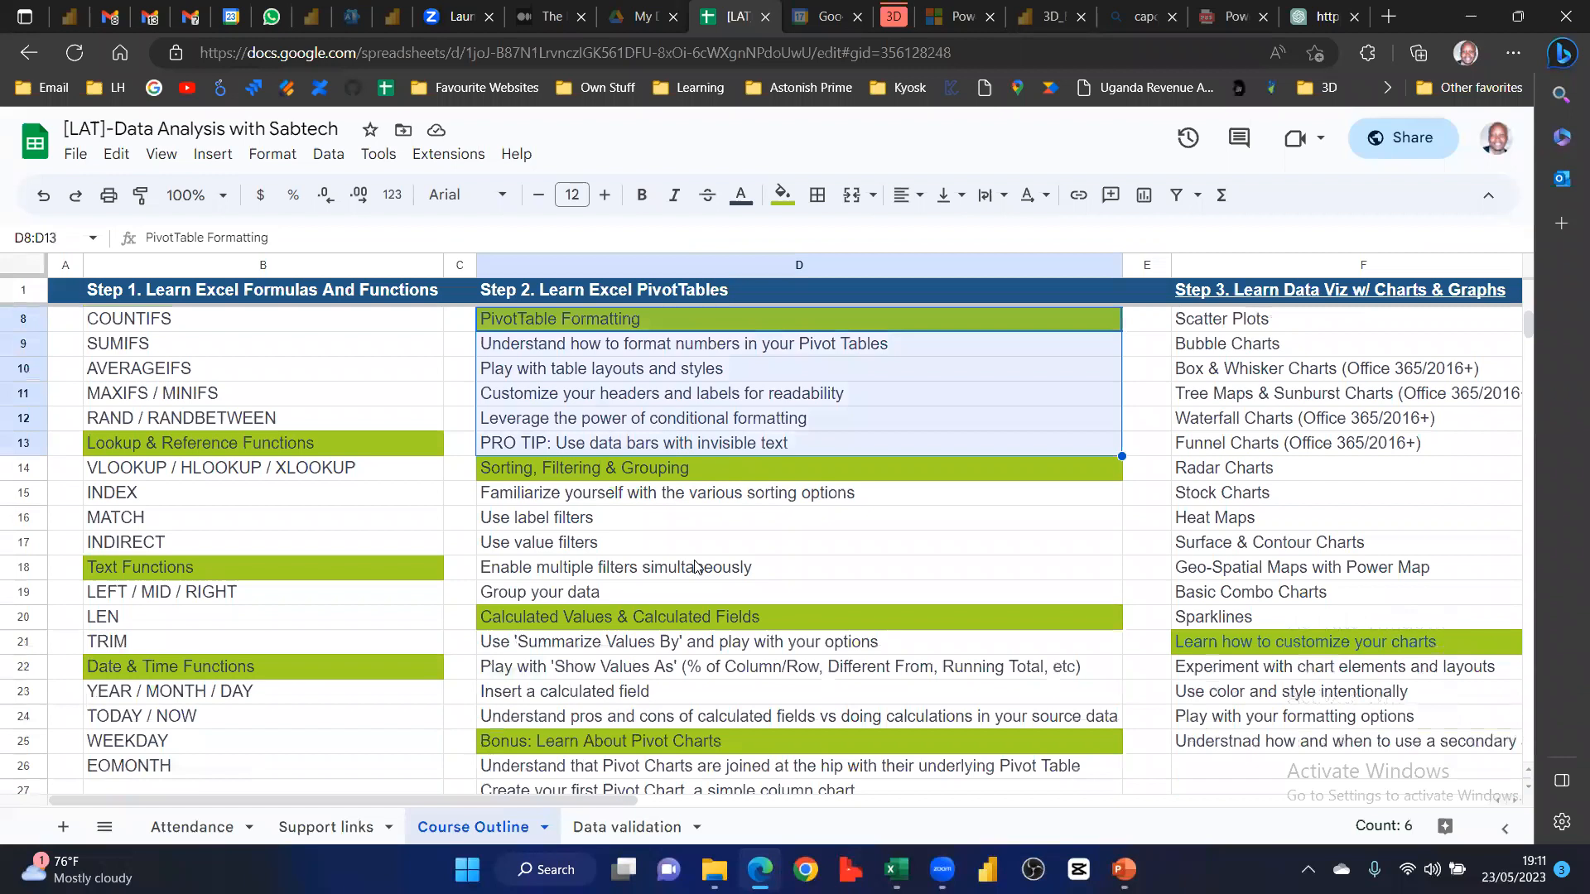
pyautogui.moveTo(586, 485); pyautogui.dragTo(654, 590)
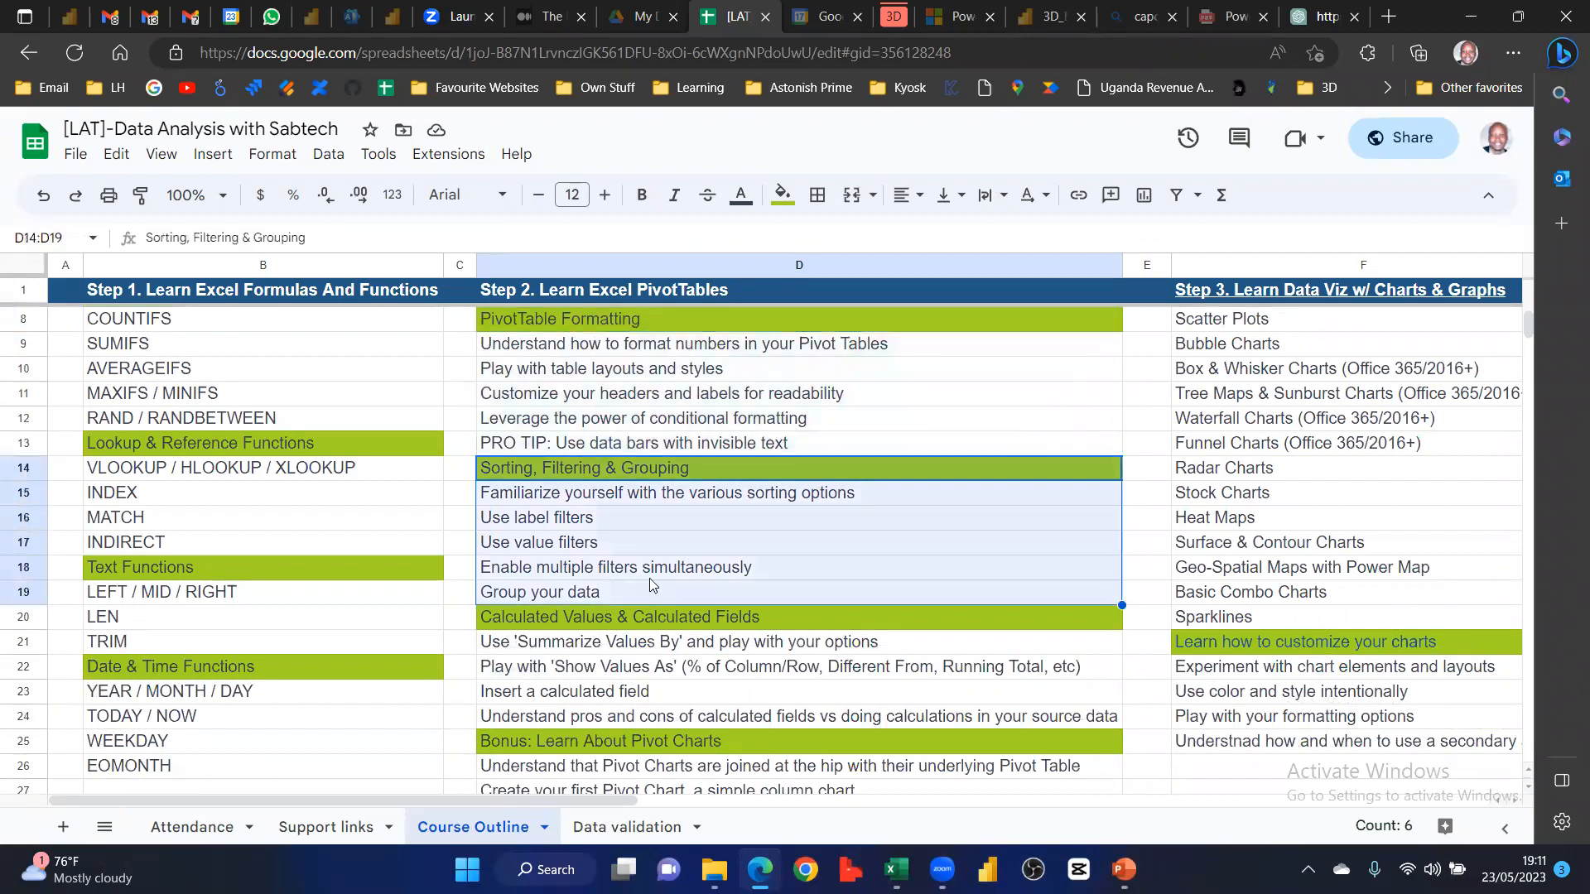
pyautogui.scroll(-3, 686, 538)
pyautogui.moveTo(683, 400); pyautogui.dragTo(706, 506)
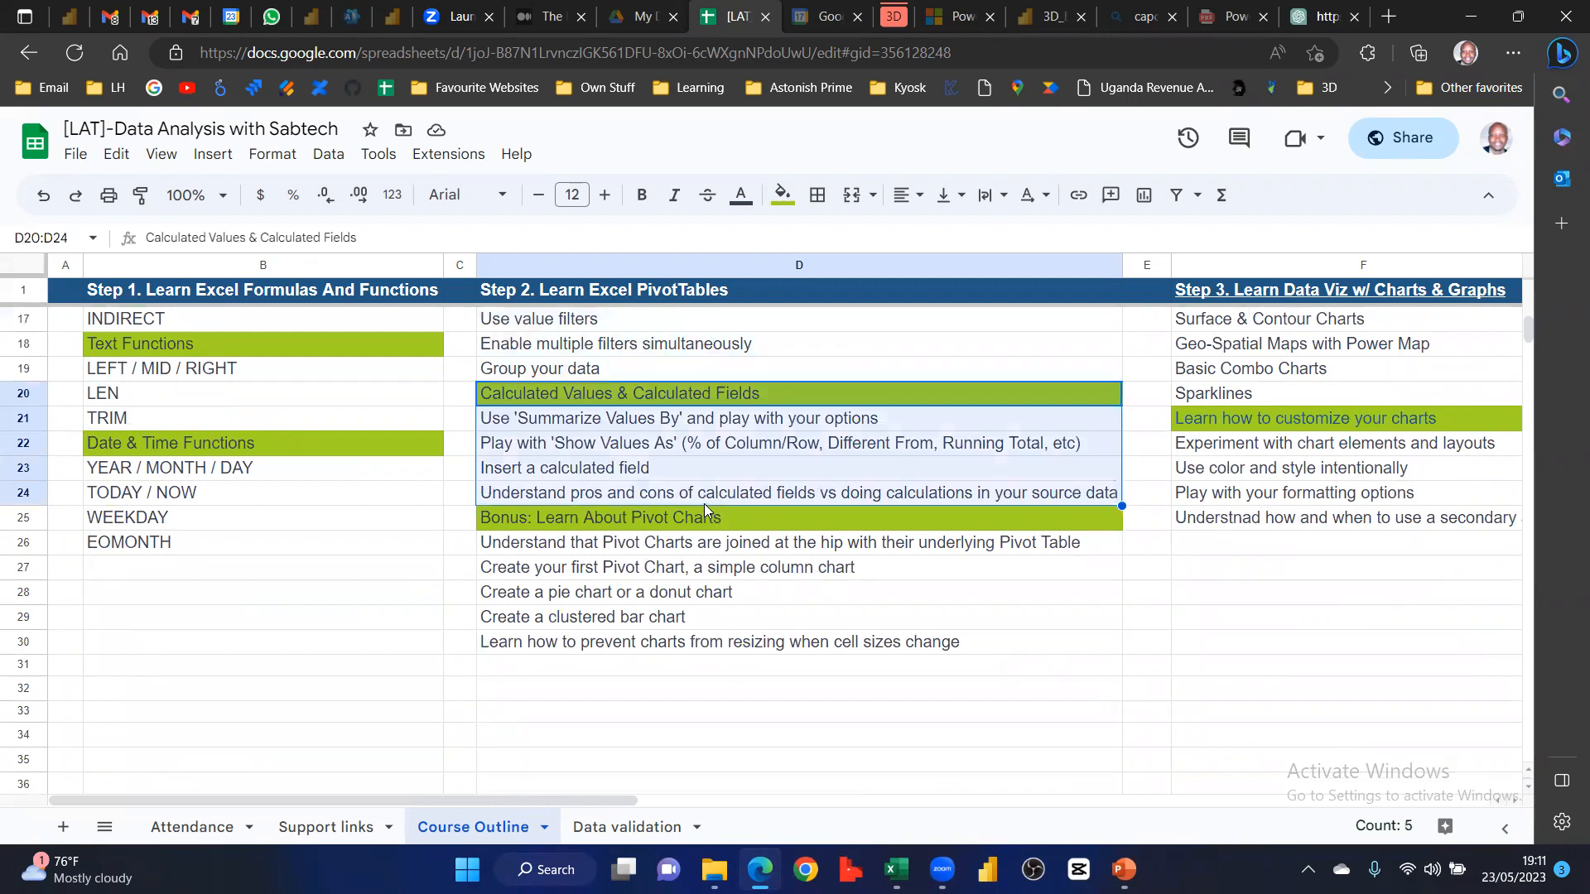
pyautogui.click(708, 443)
pyautogui.scroll(5, 737, 530)
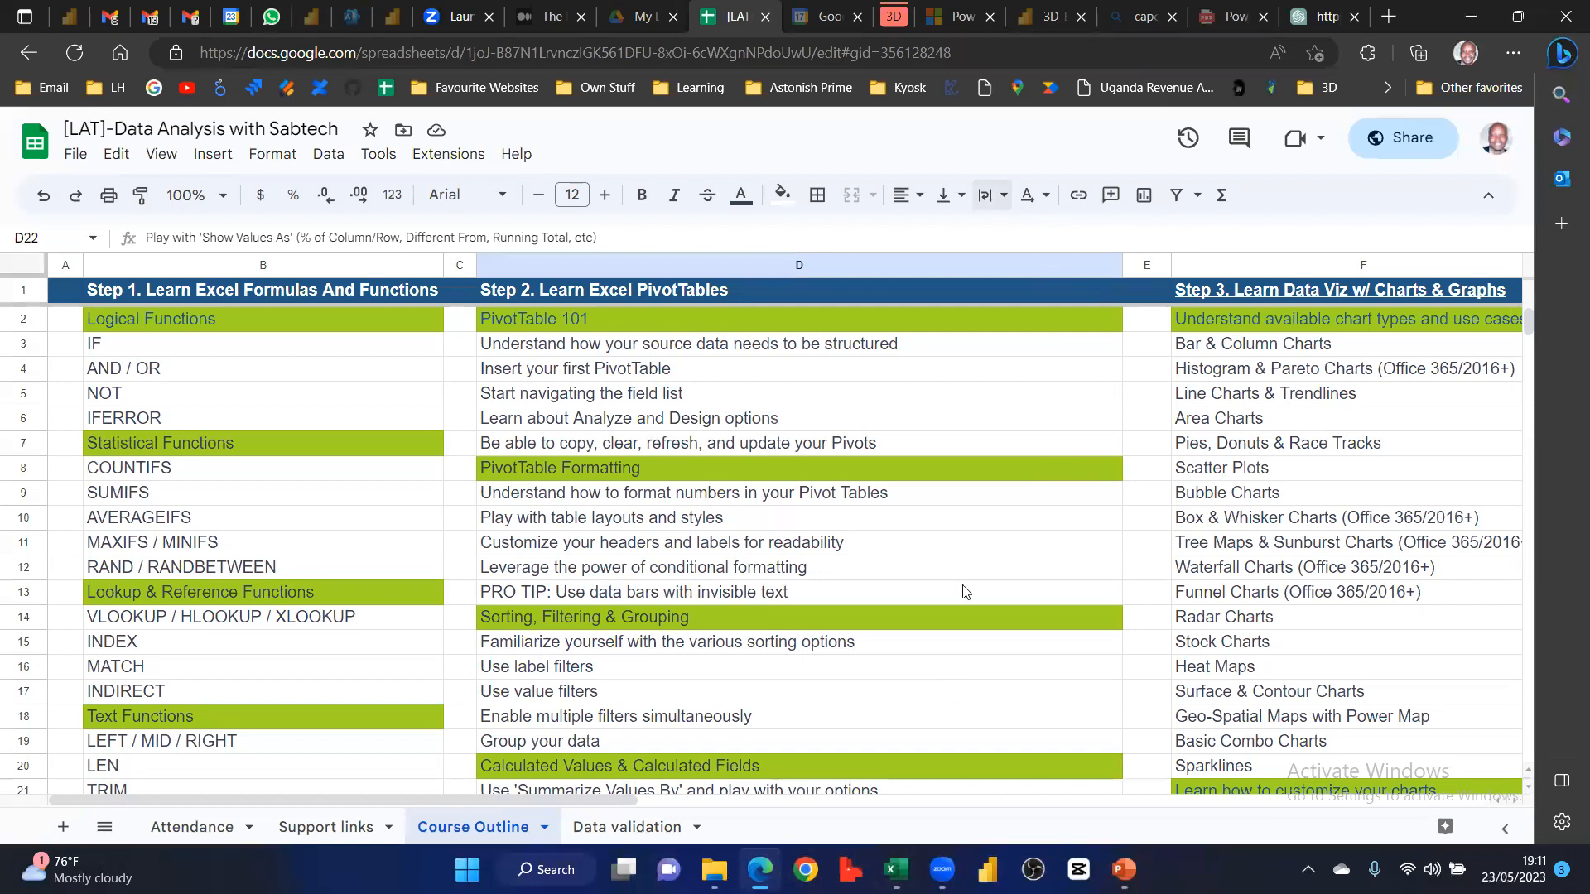
# Switch to the Pivot Table Intro workbook in Excel
pyautogui.moveTo(894, 870)
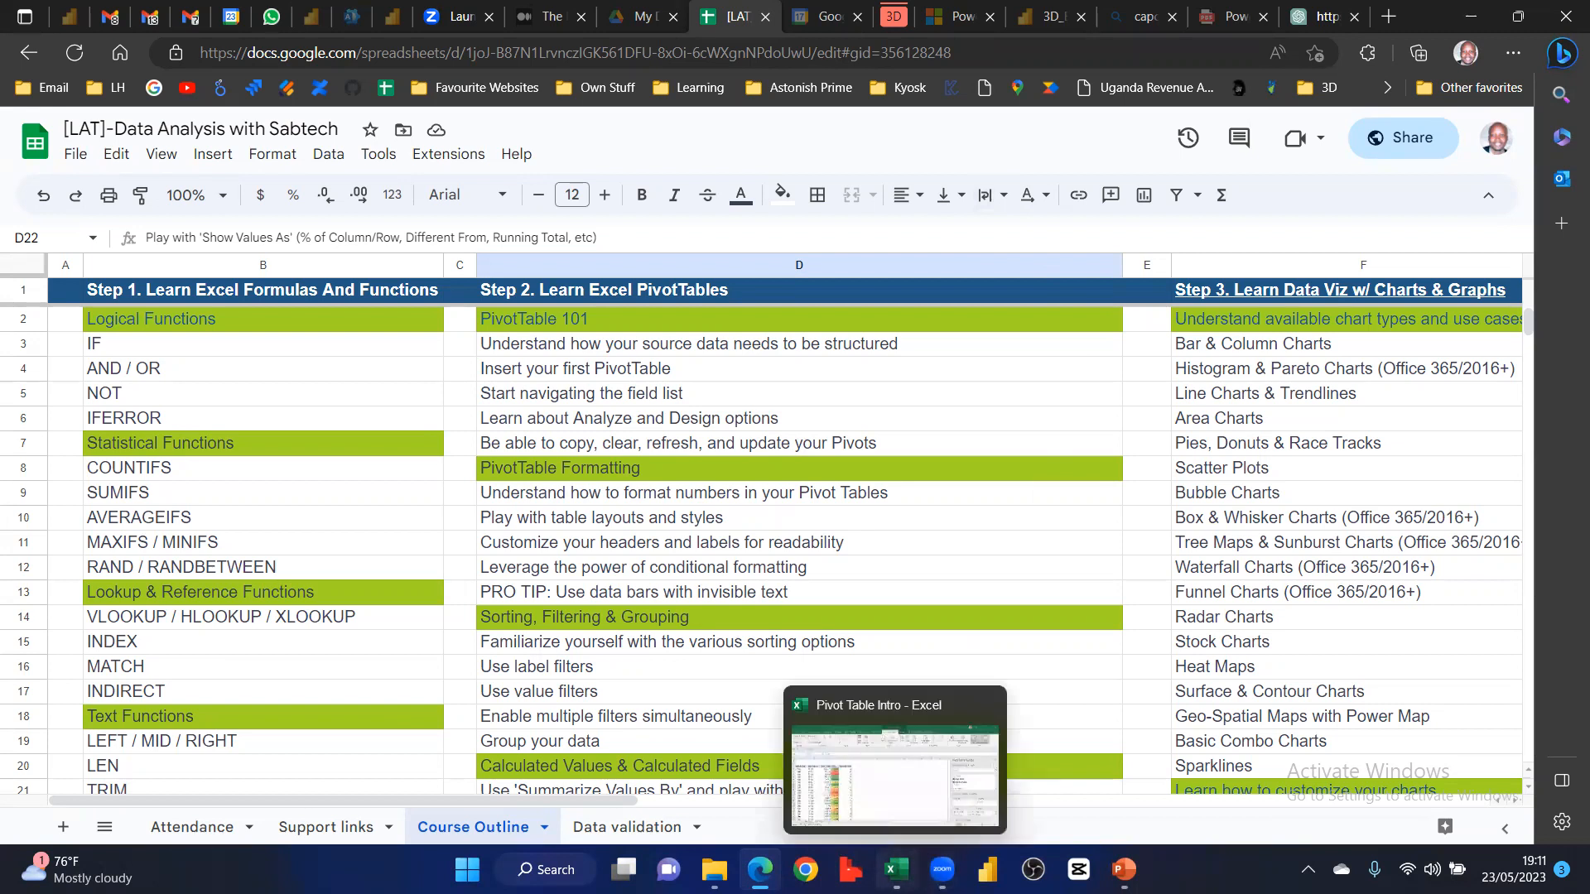
pyautogui.click(887, 790)
pyautogui.click(674, 453)
pyautogui.scroll(-3, 712, 488)
pyautogui.scroll(3, 766, 490)
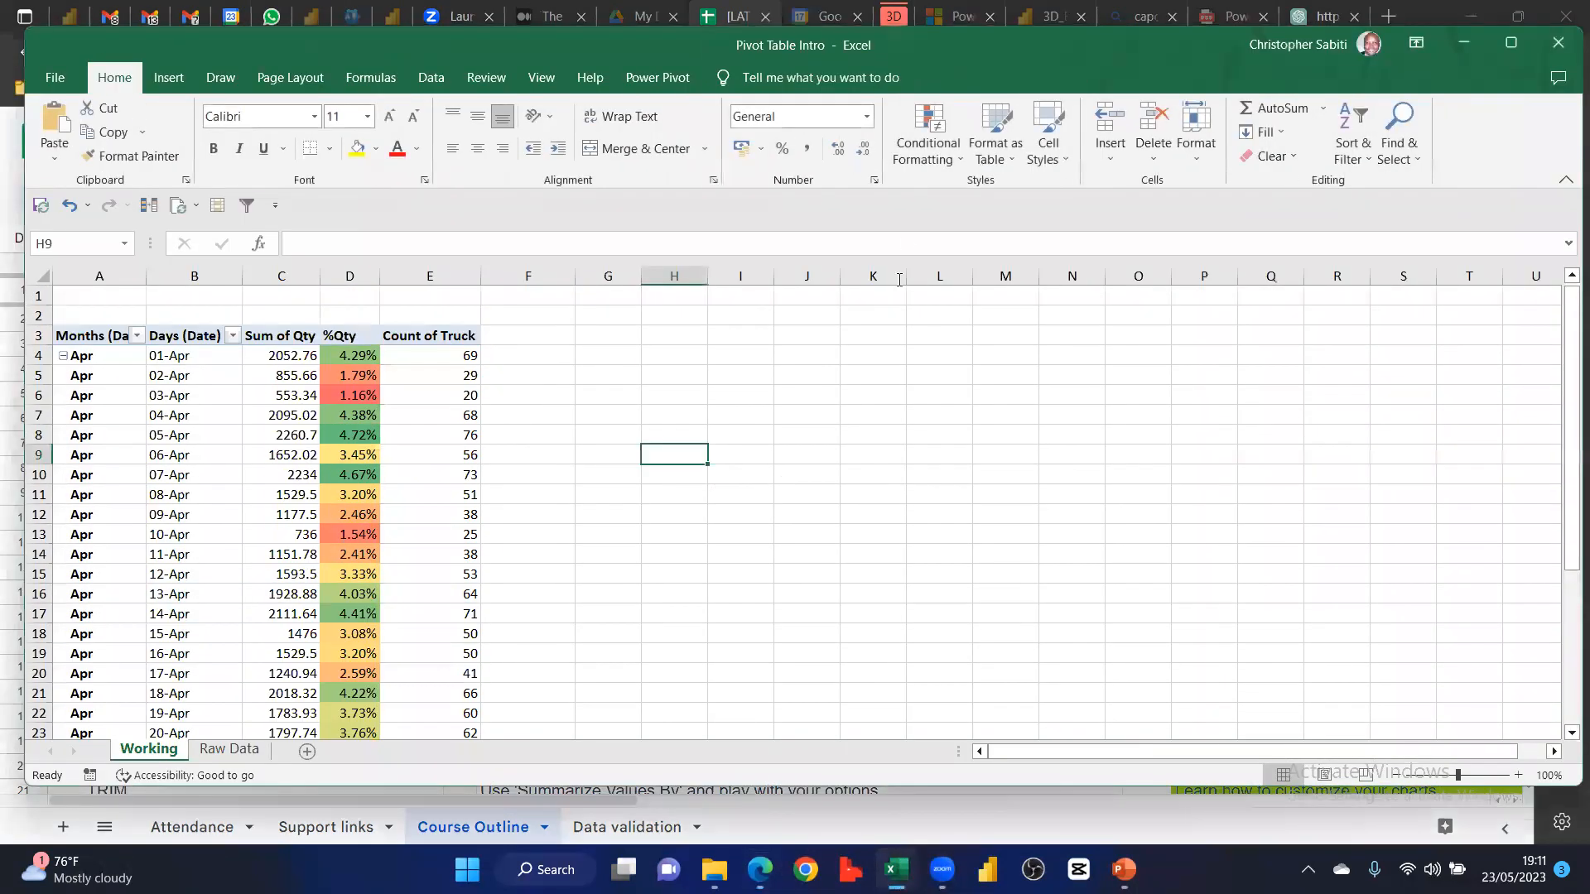
# Save a copy of the workbook in the Sample data LAT folder as Pivot Table Session 2
pyautogui.click(53, 81)
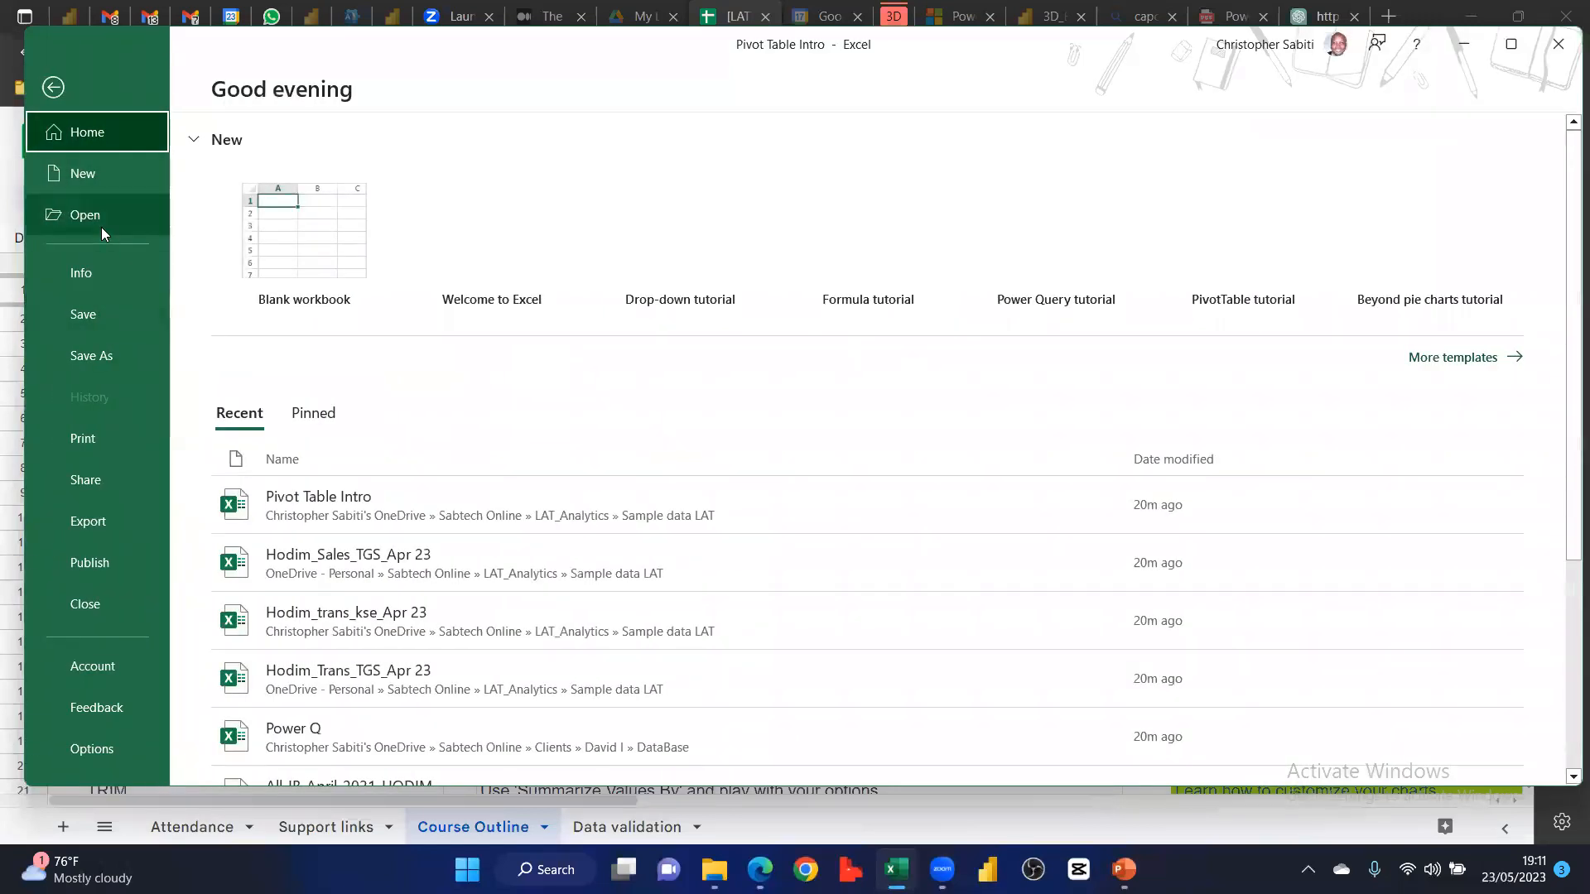
pyautogui.click(121, 363)
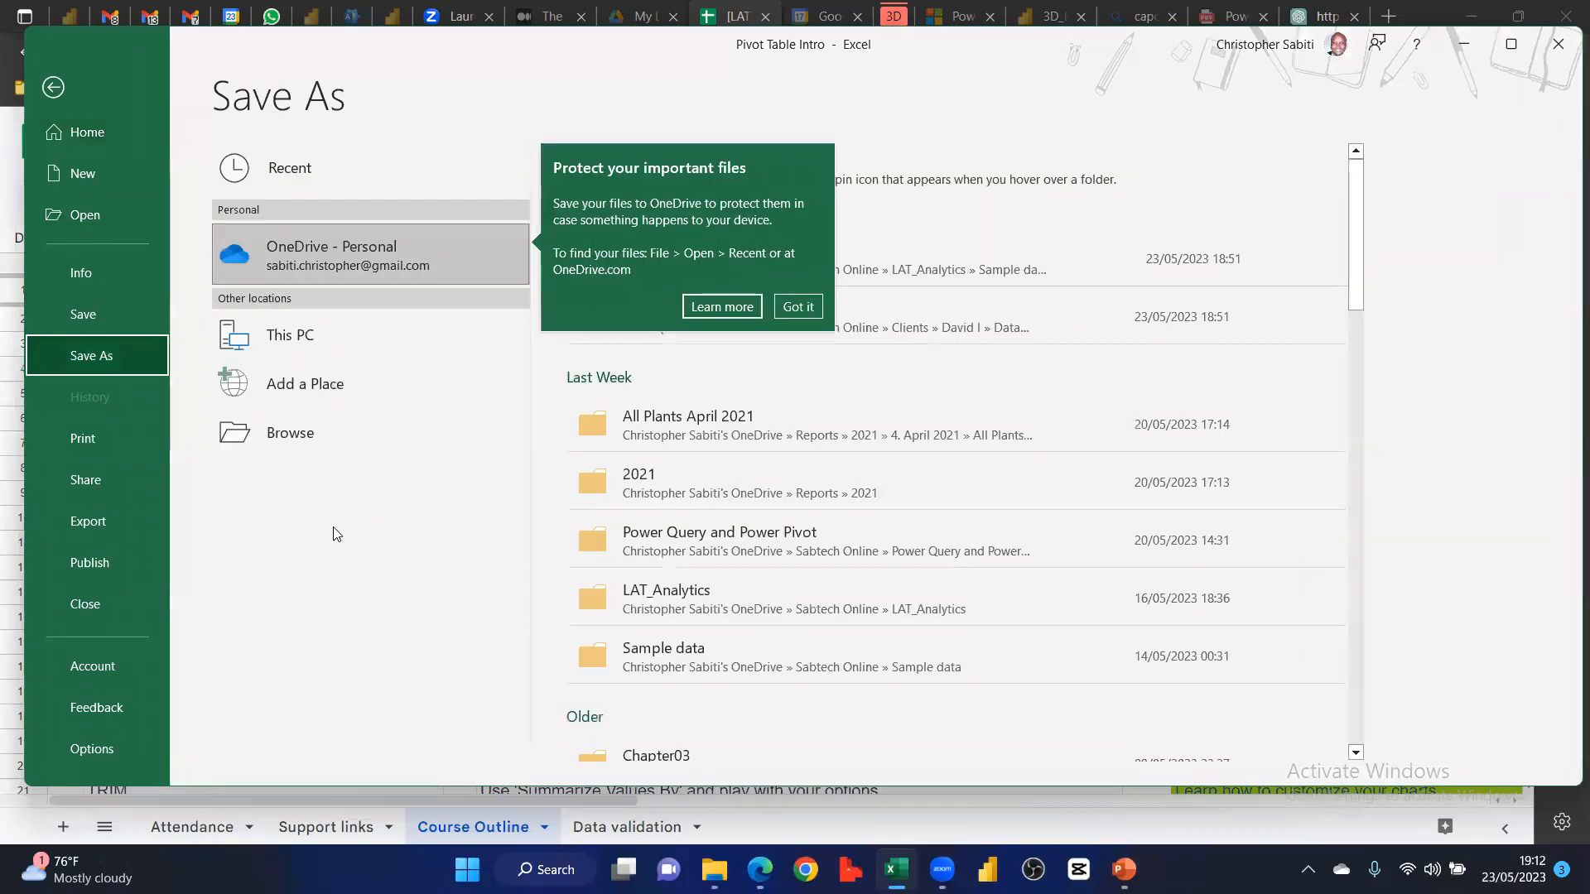
pyautogui.click(799, 307)
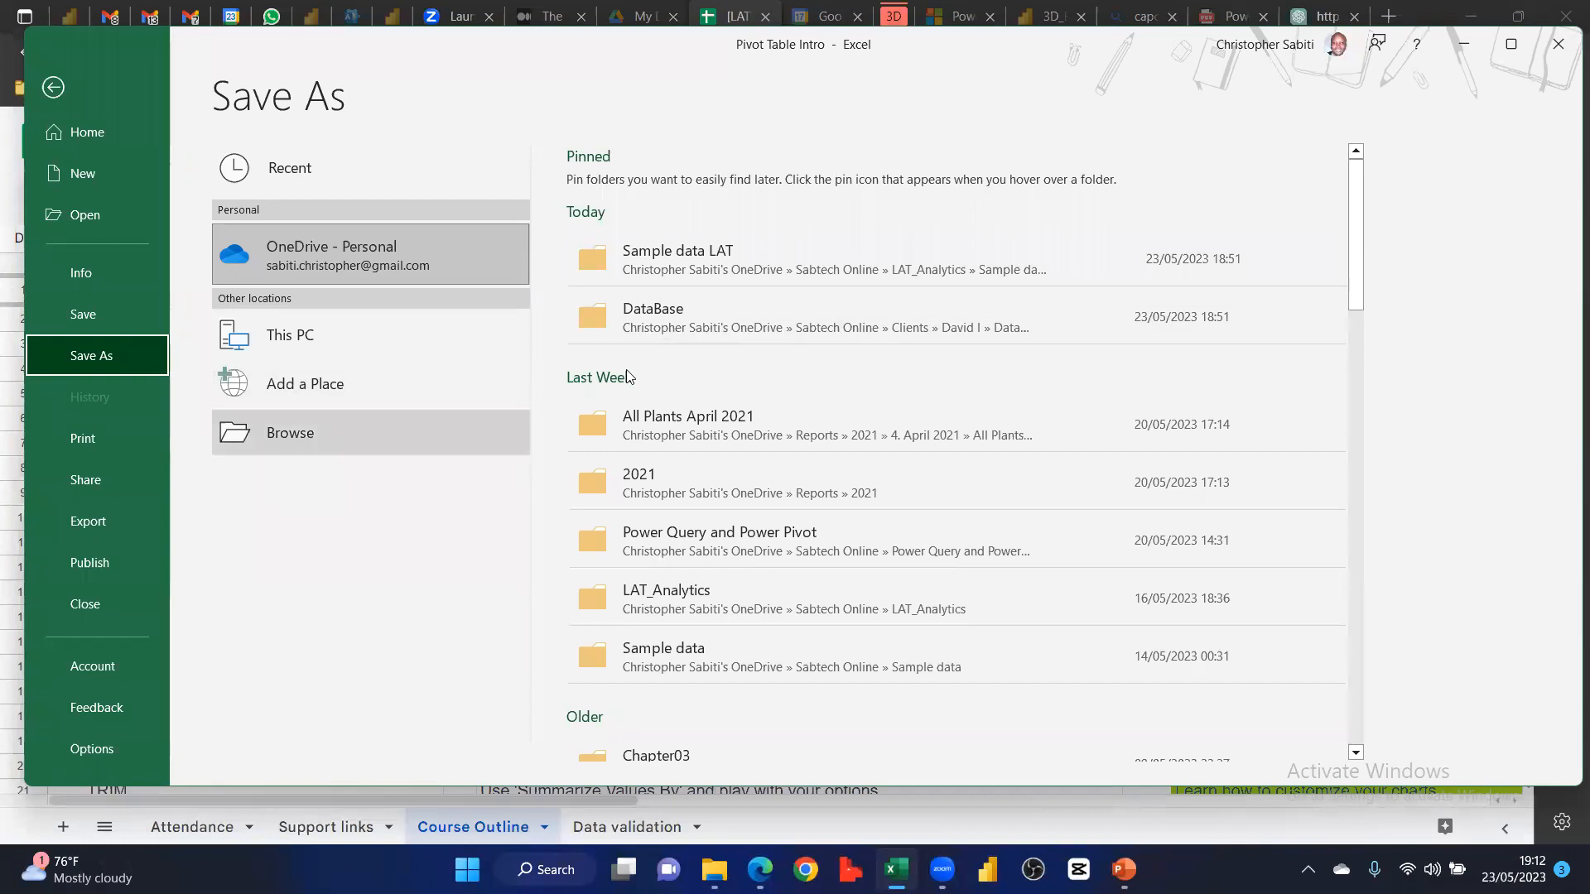
pyautogui.click(687, 262)
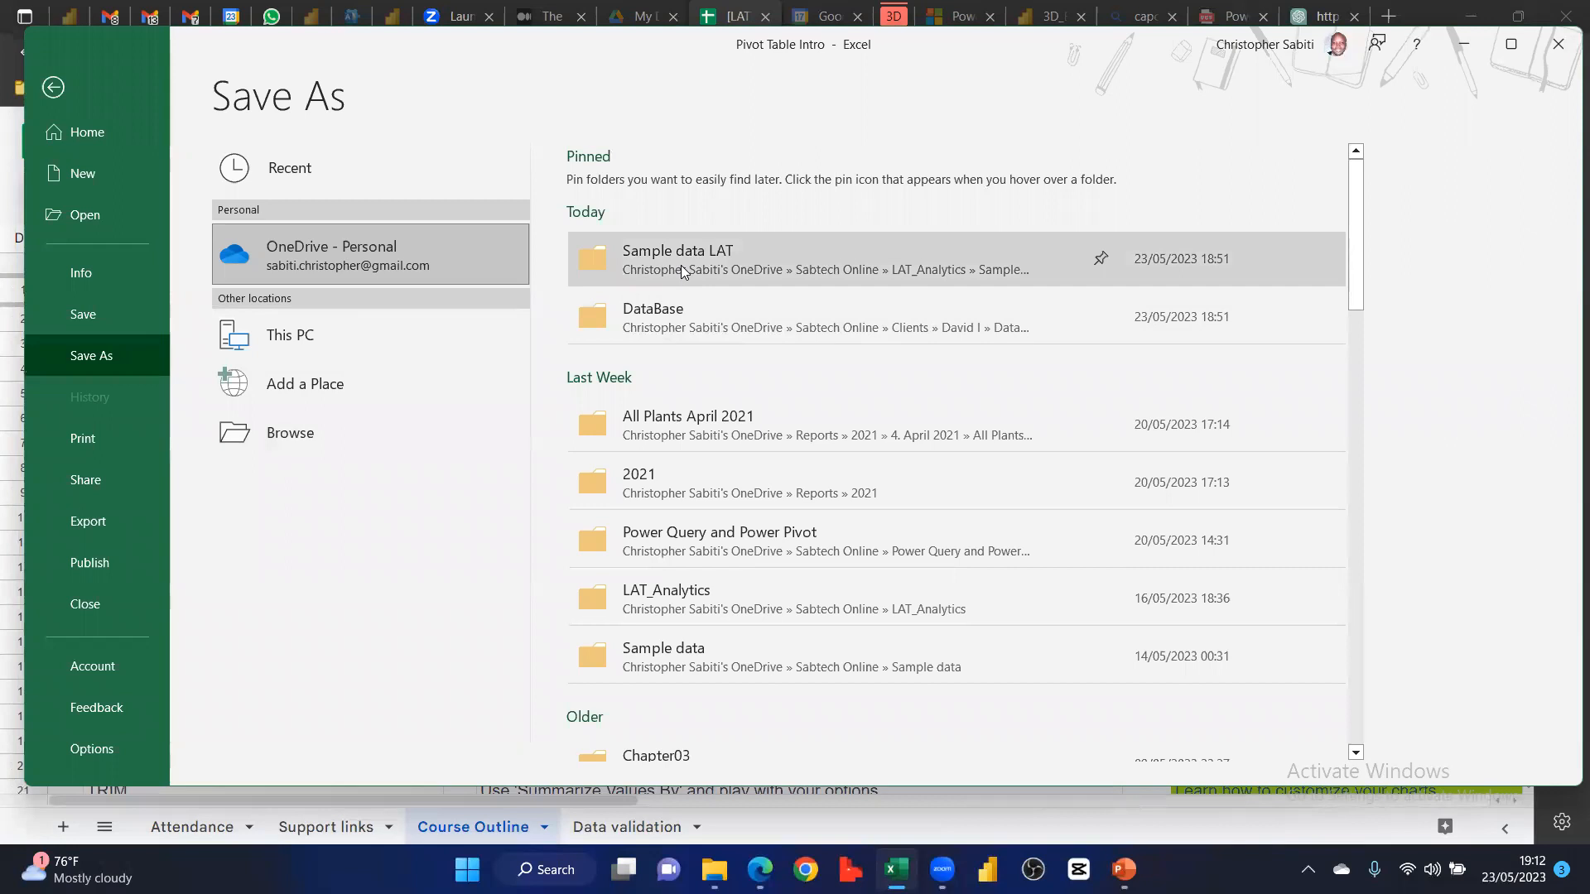
pyautogui.click(680, 265)
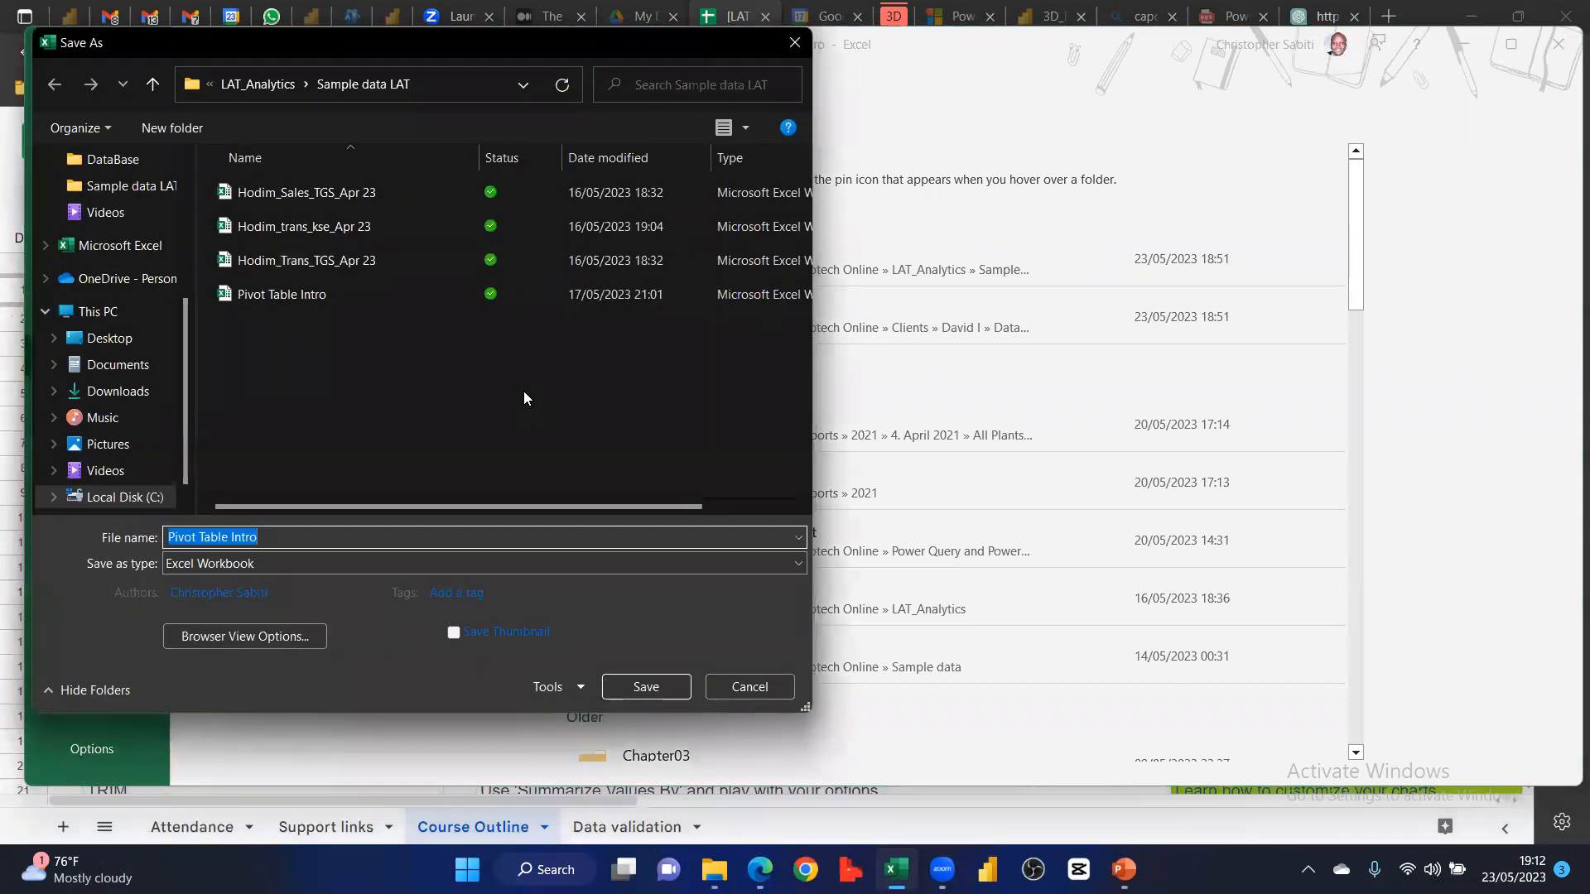
pyautogui.write('Pivot Table Session 2')
pyautogui.press('Return')
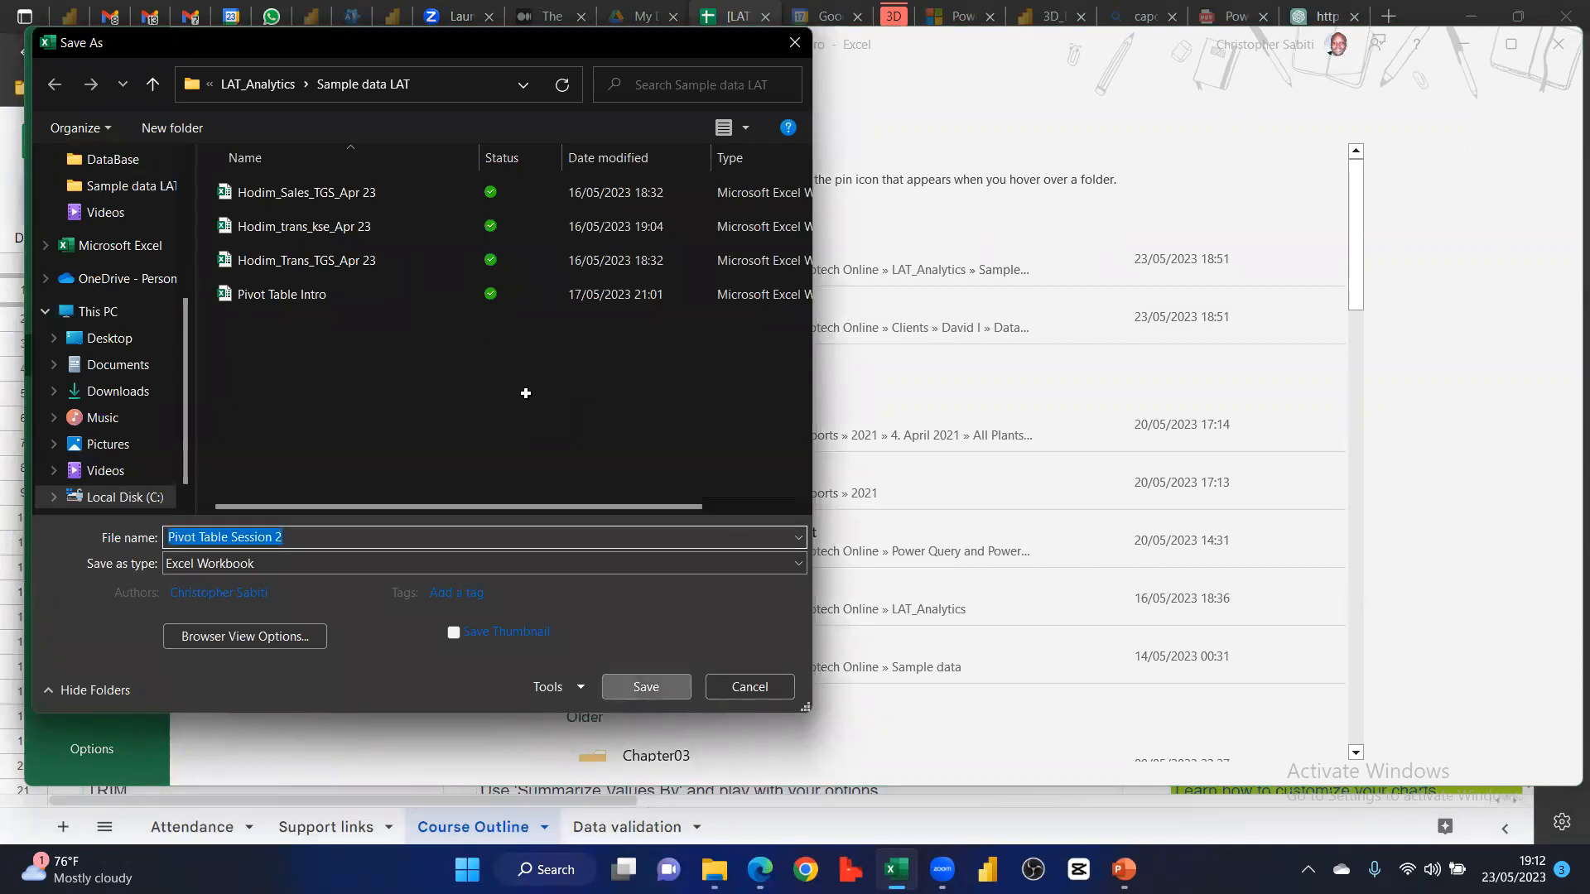
pyautogui.click(526, 393)
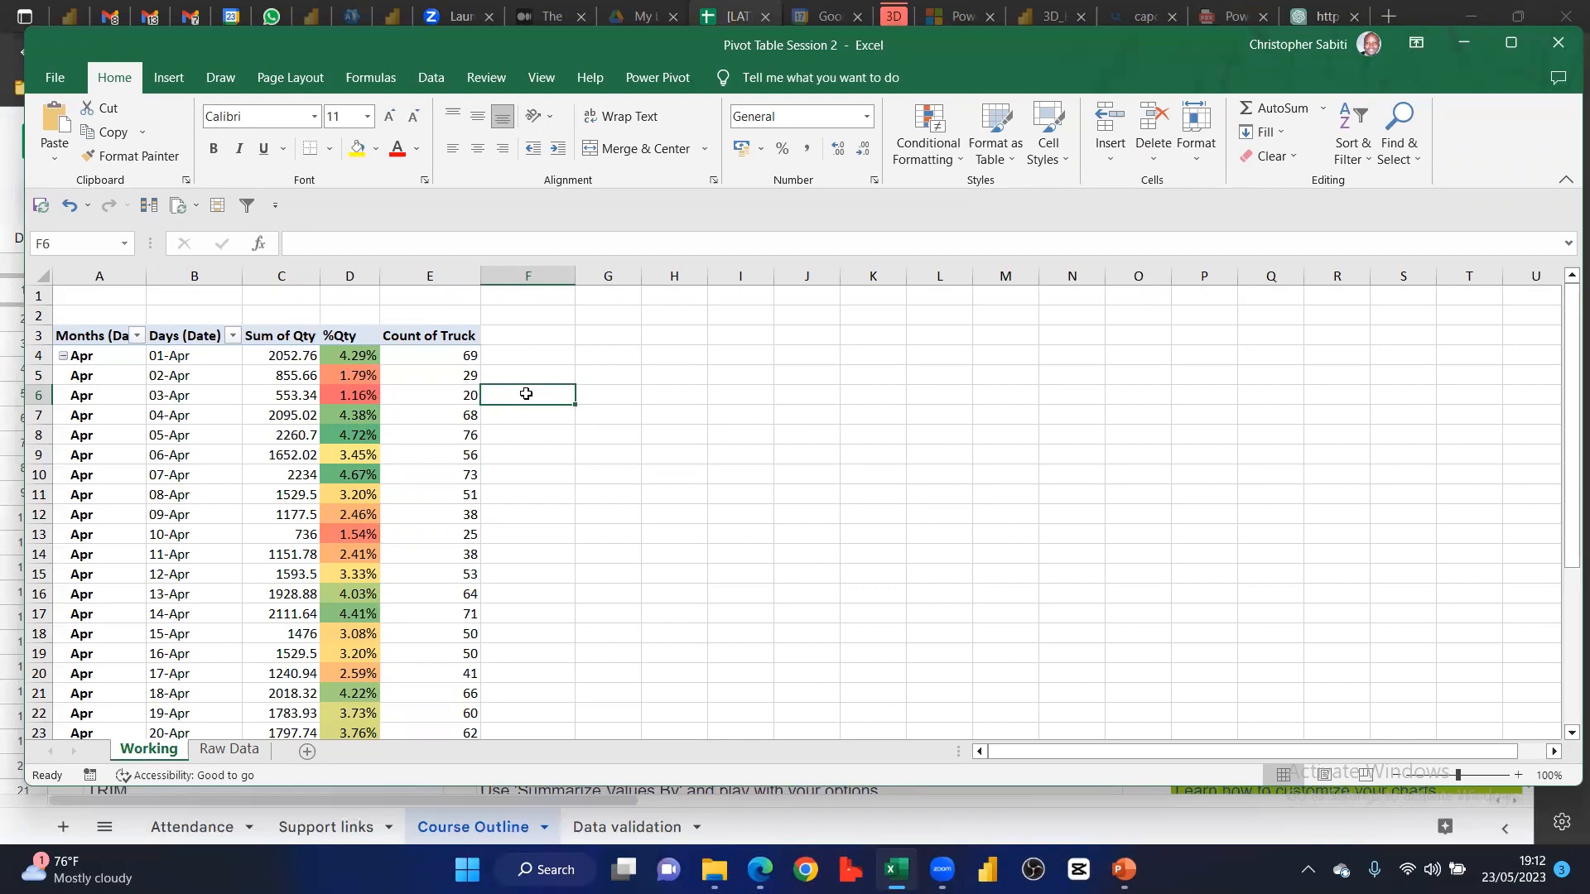
# Examine the source records on the Raw Data sheet, including the Date and Delivery Date columns
pyautogui.click(236, 517)
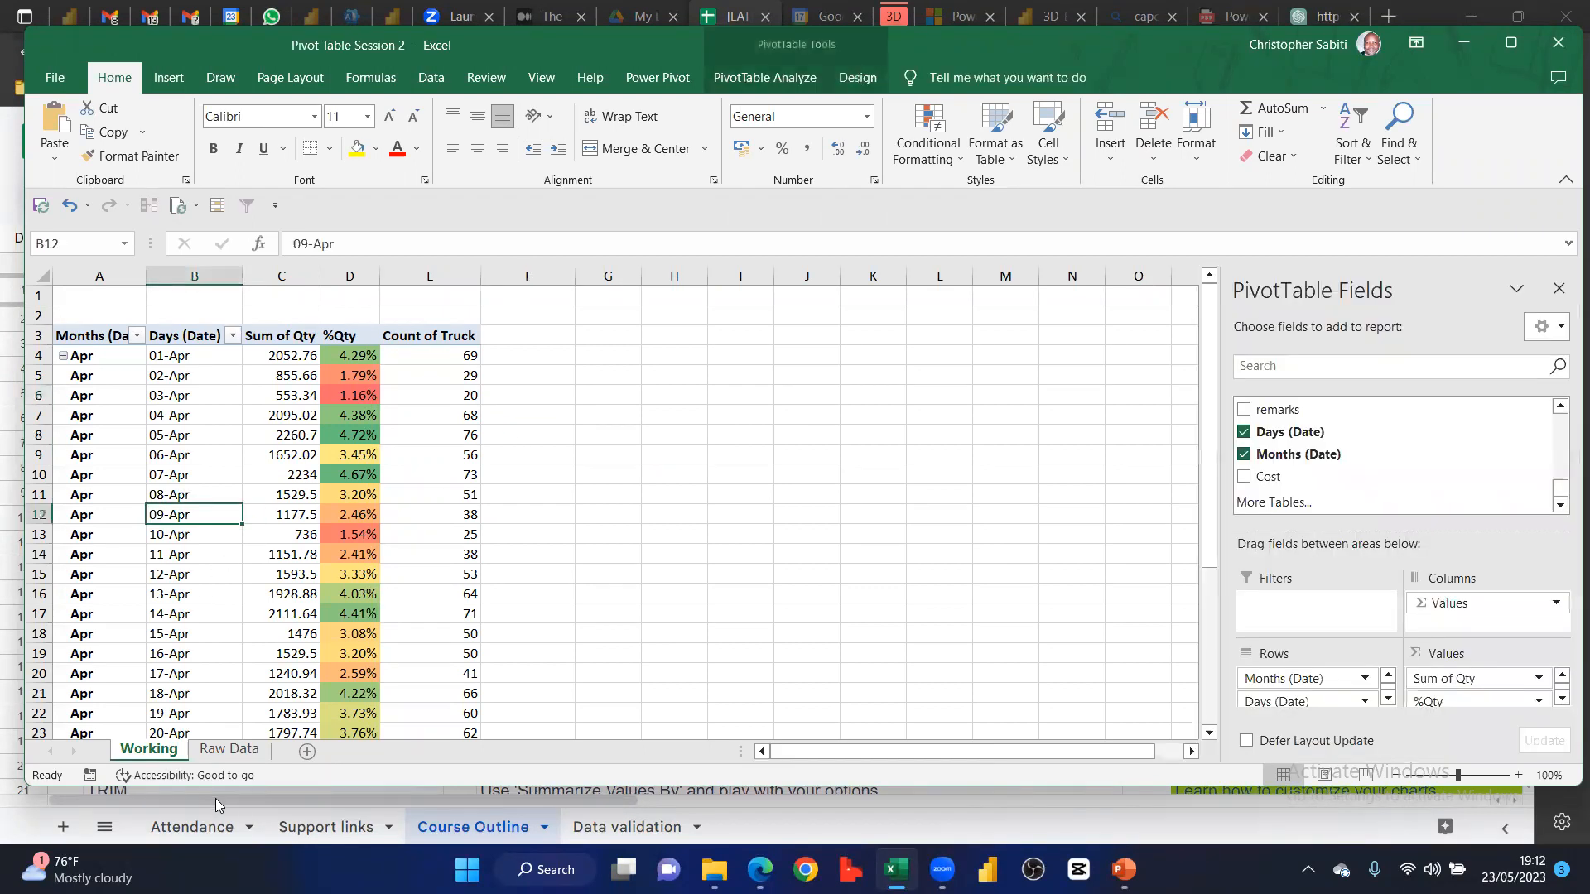
pyautogui.click(240, 750)
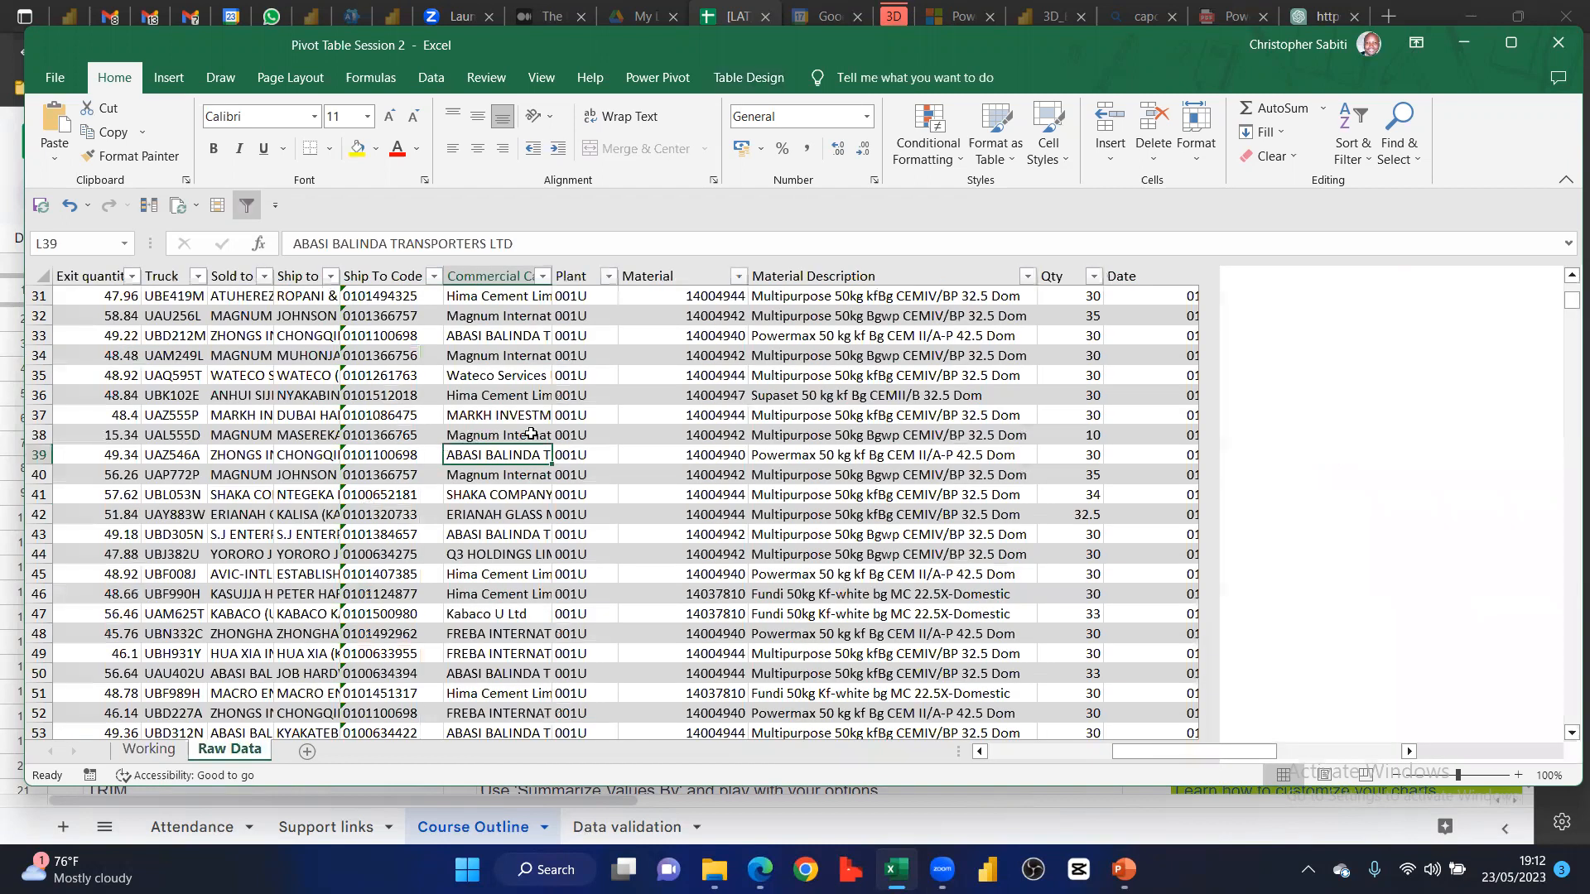
pyautogui.scroll(4, 547, 447)
pyautogui.scroll(-20, 552, 458)
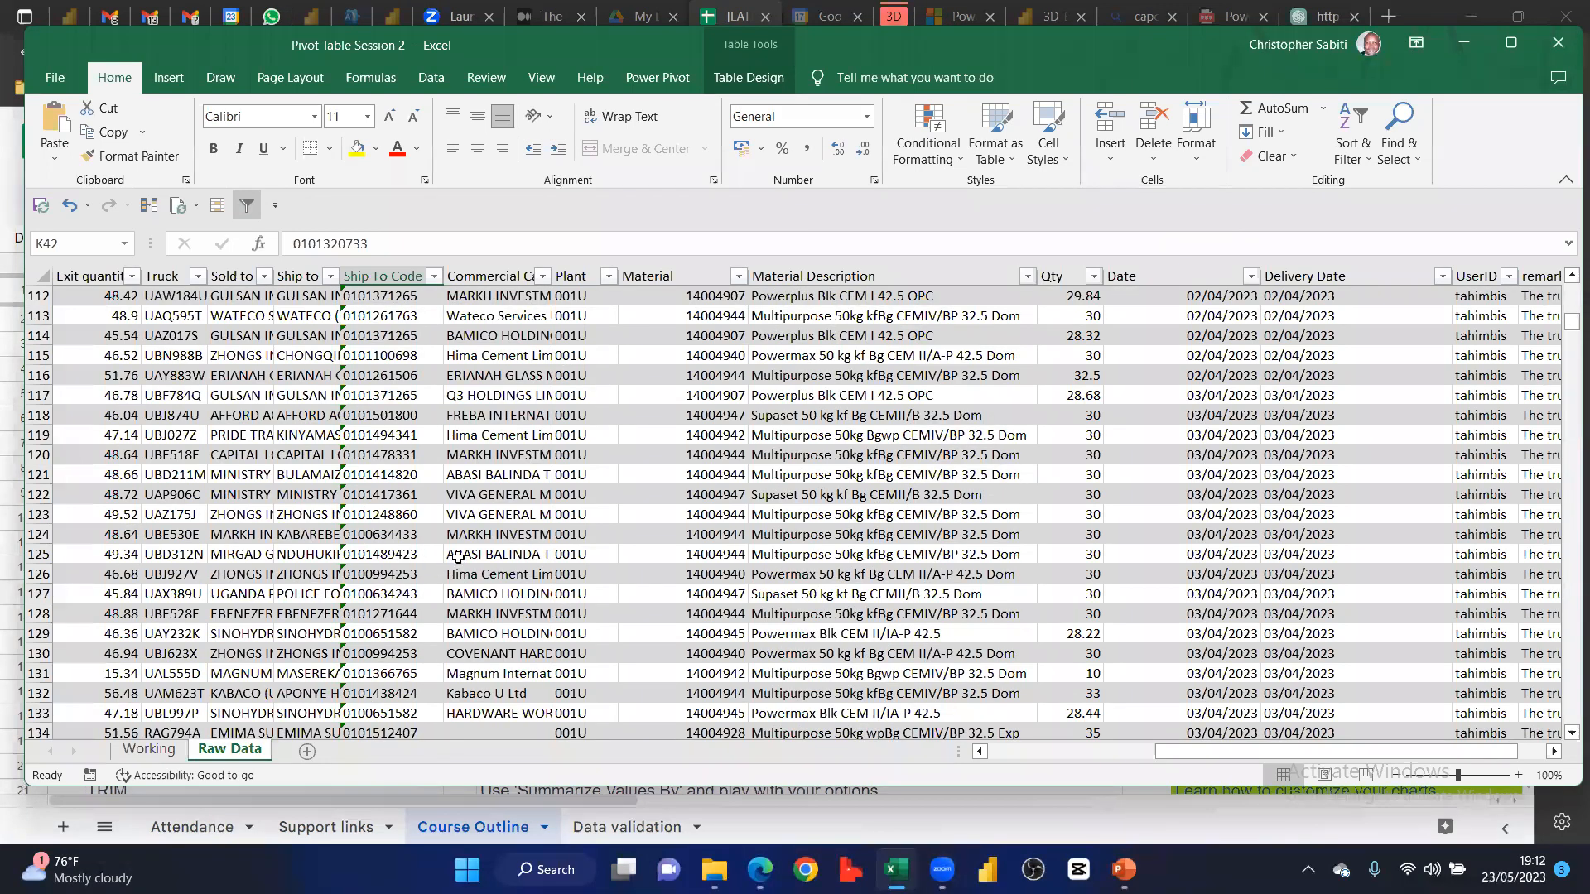
pyautogui.scroll(-20, 464, 548)
pyautogui.scroll(20, 471, 547)
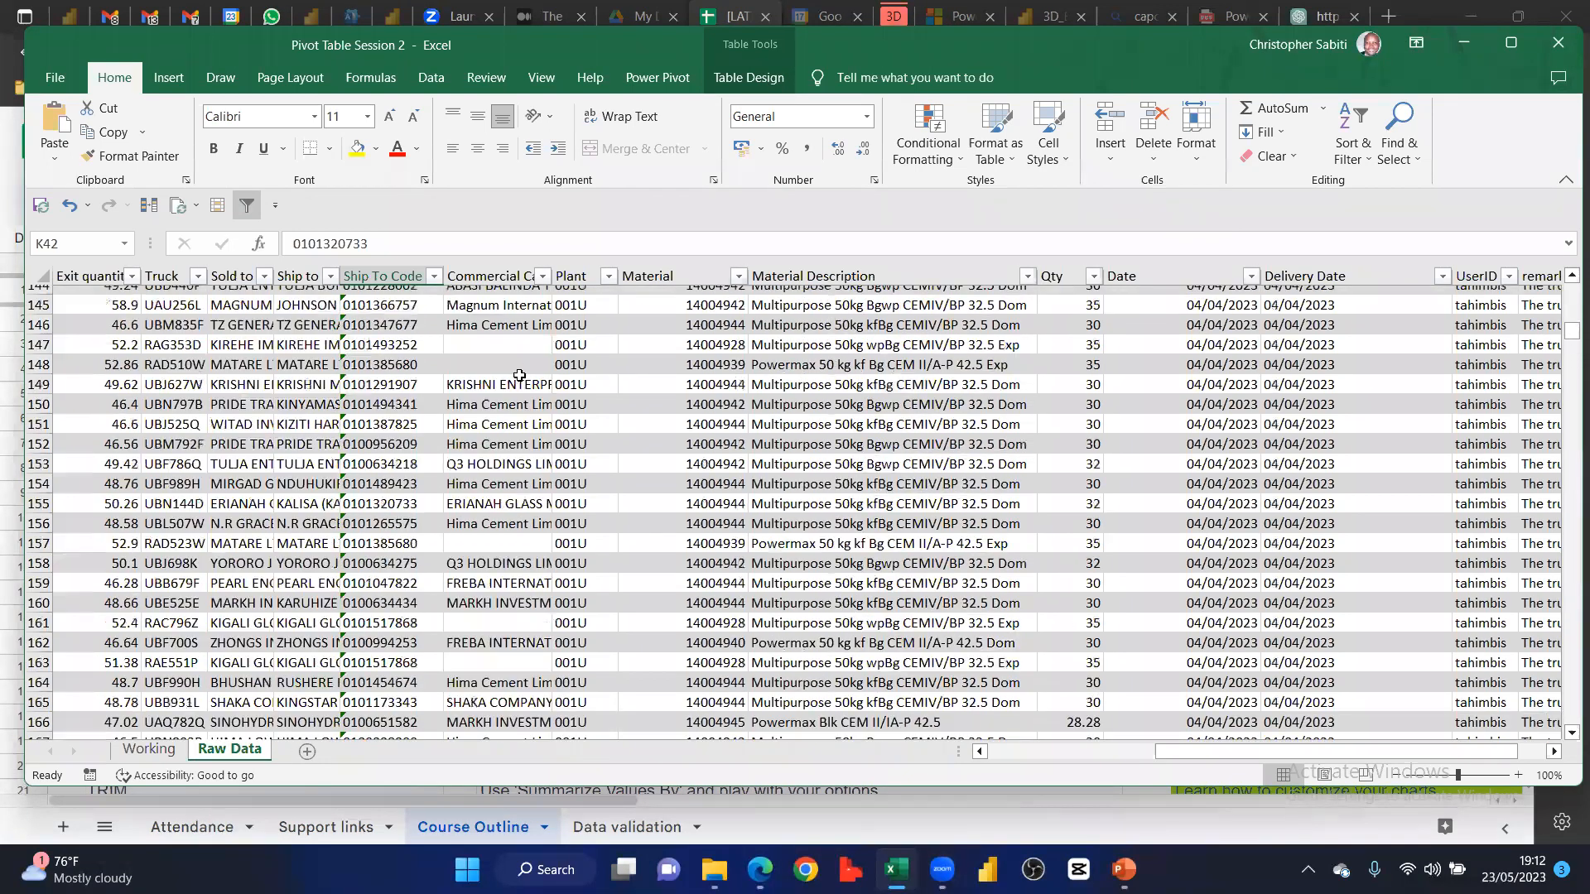
pyautogui.scroll(14, 549, 296)
pyautogui.click(519, 376)
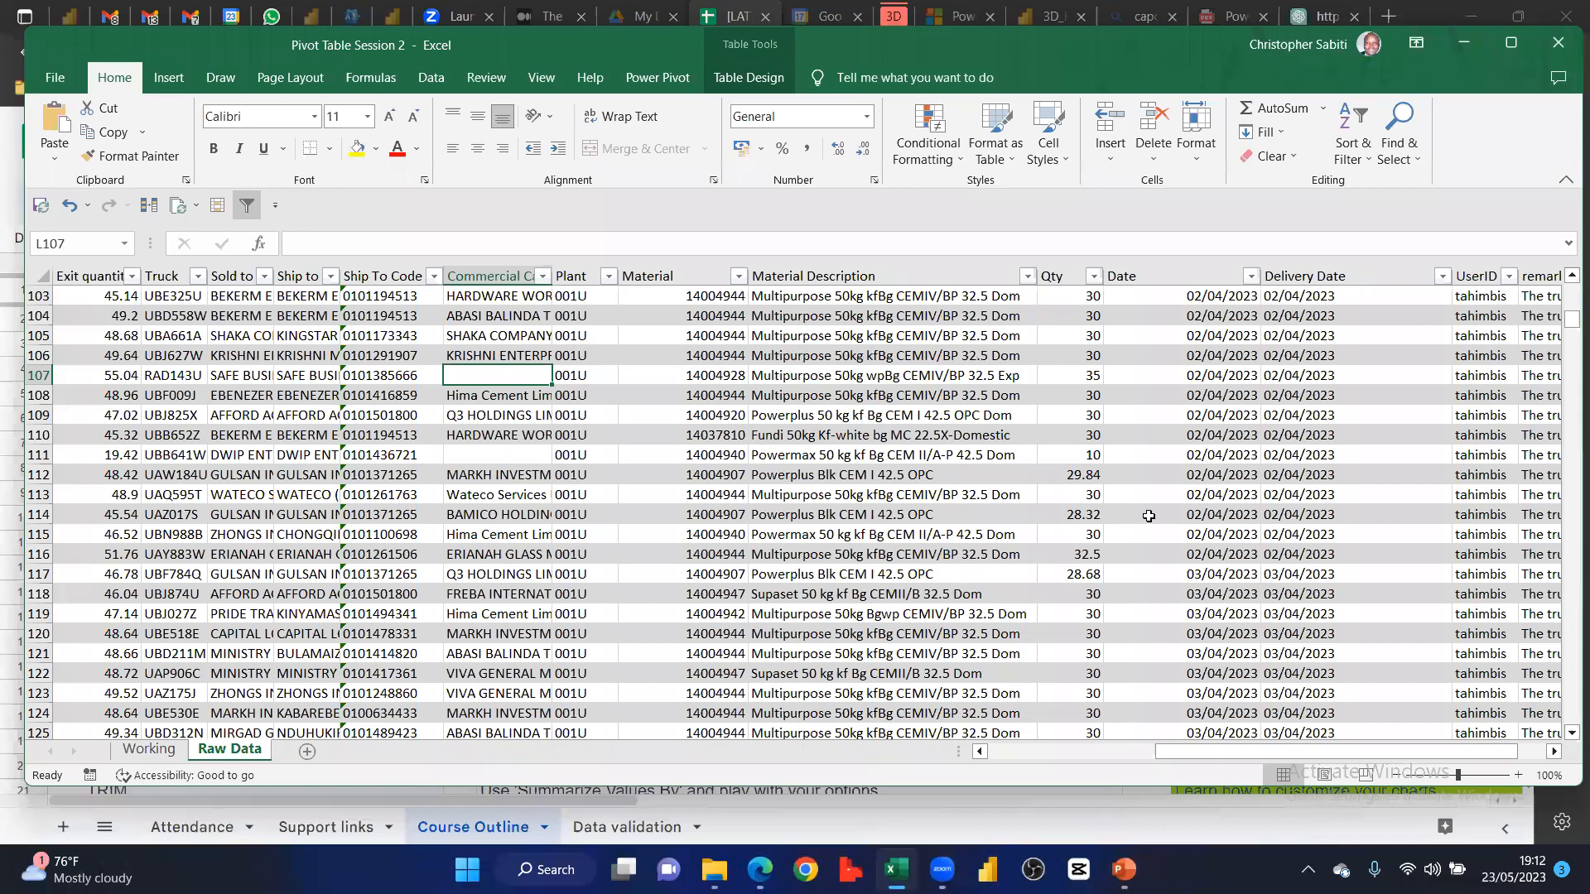
pyautogui.click(1176, 276)
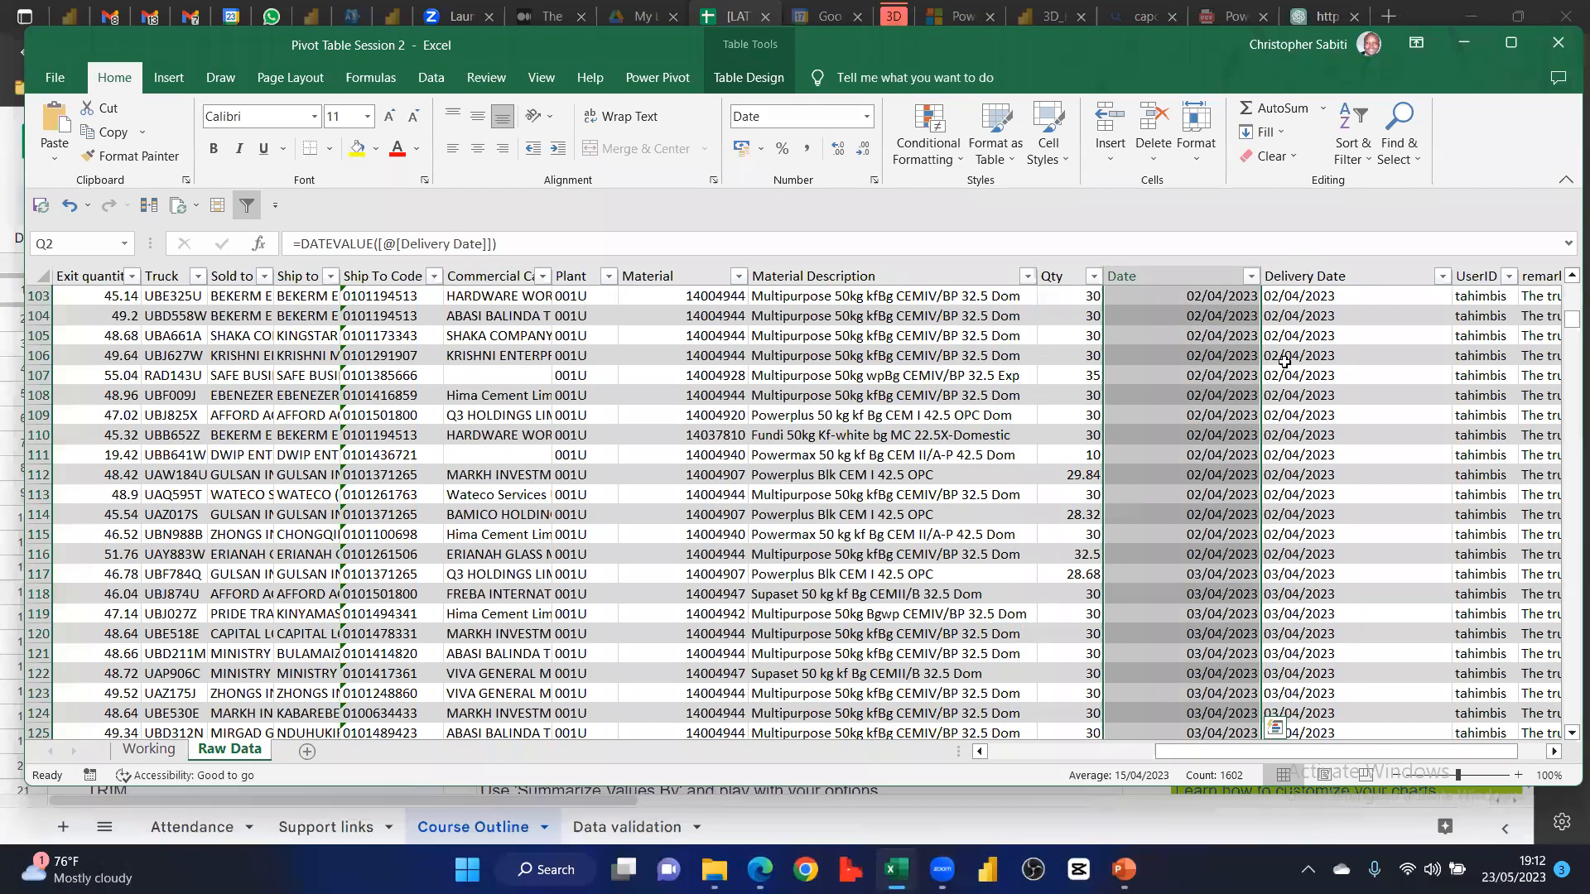
pyautogui.scroll(-2, 880, 657)
pyautogui.scroll(2, 232, 655)
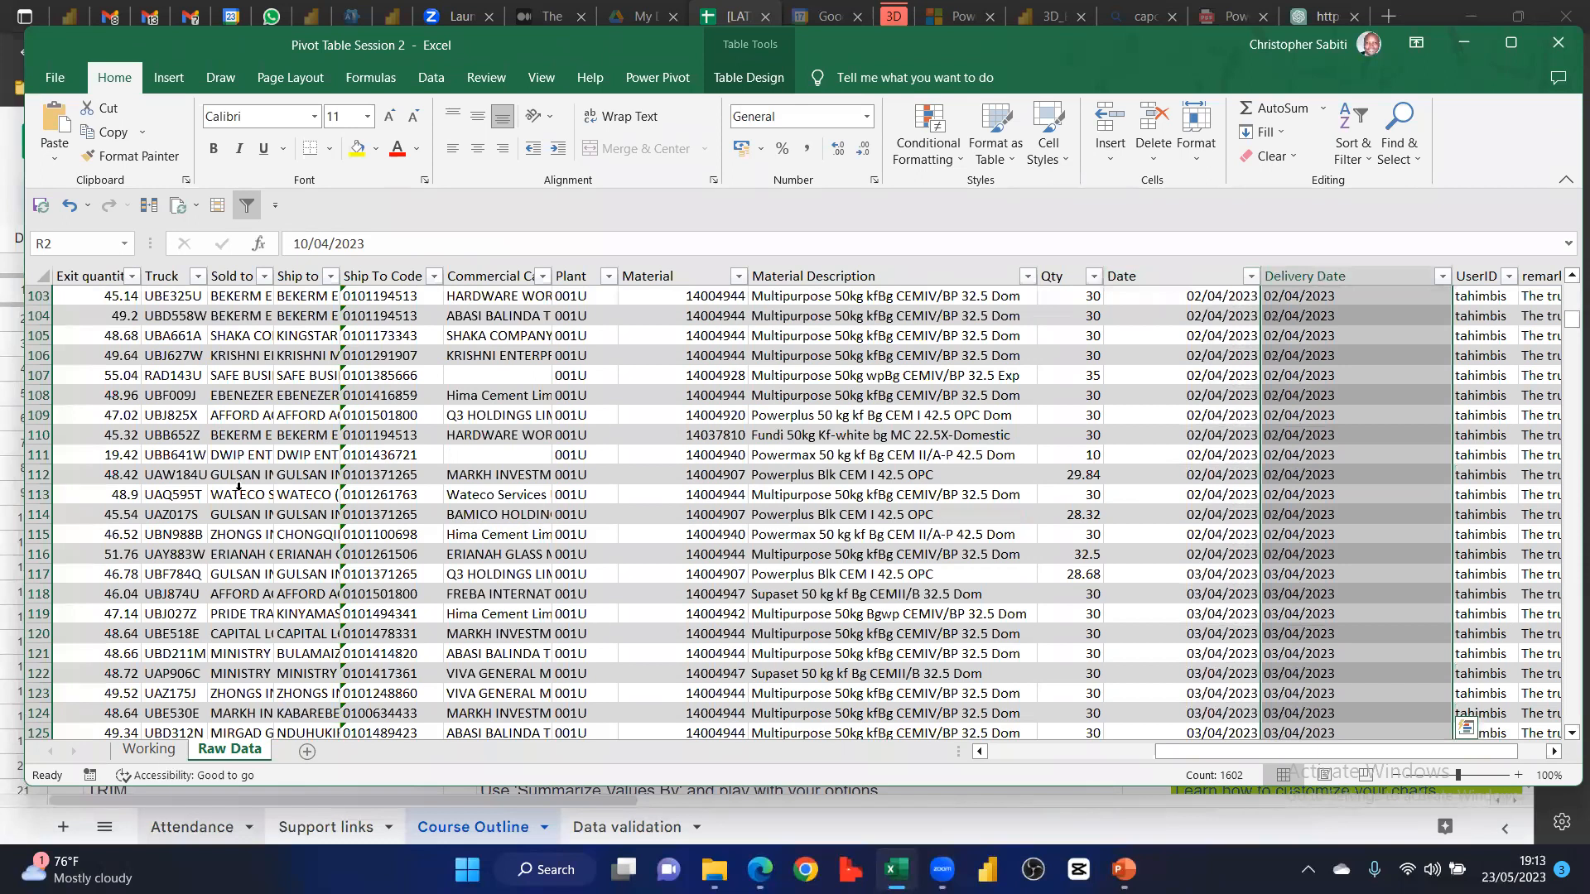
# Compare the daily pivot table on the Working sheet with its source records on the Raw Data sheet
pyautogui.hotkey('ctrl', 'pageup')
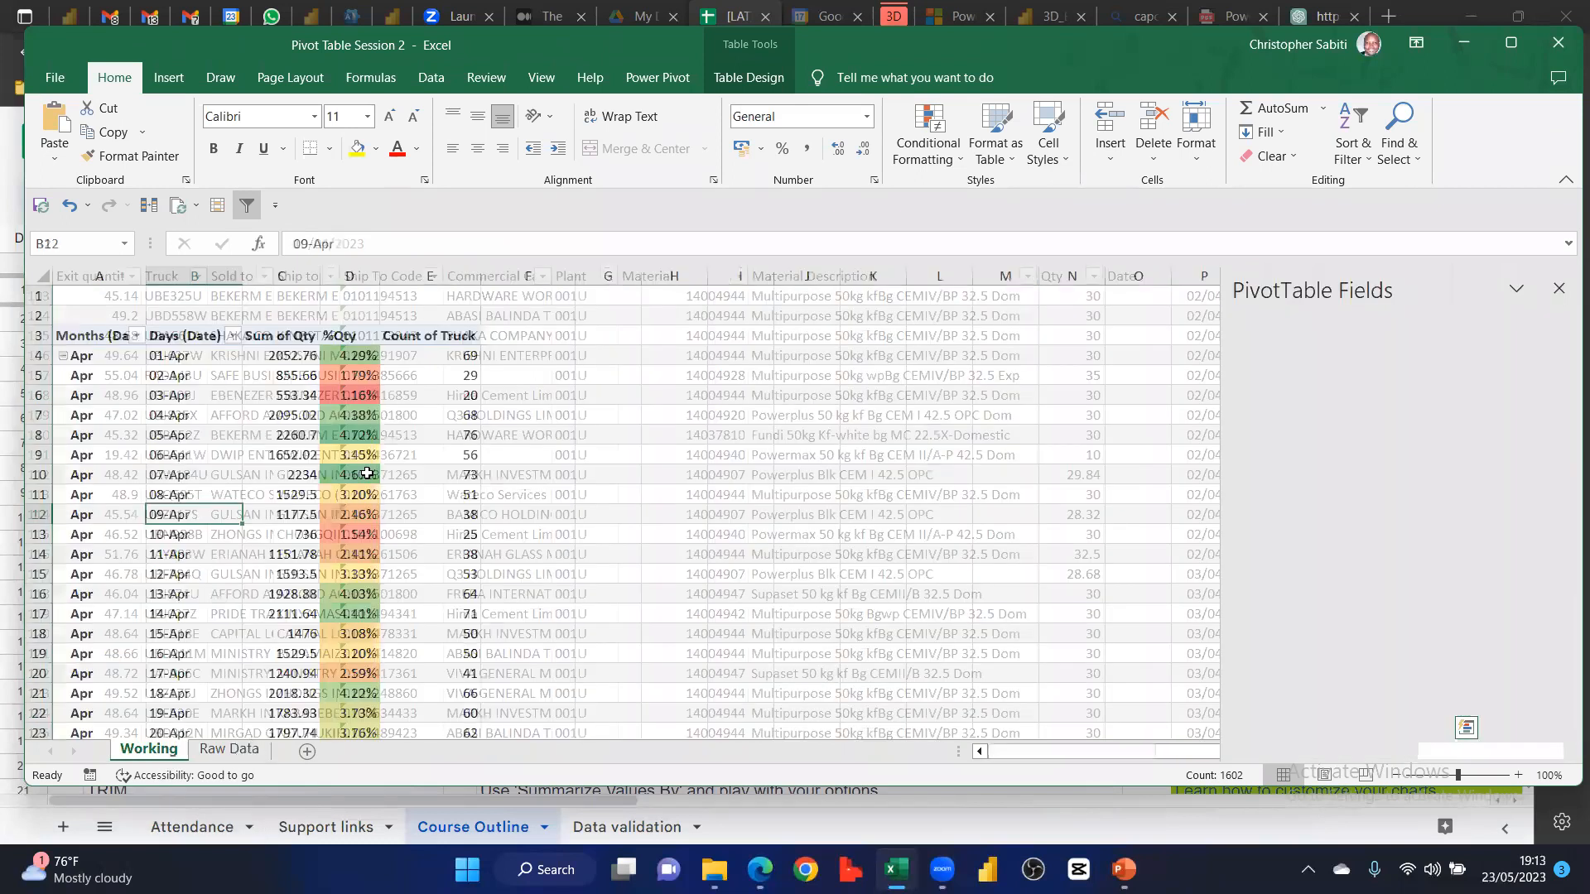
pyautogui.scroll(-1, 368, 474)
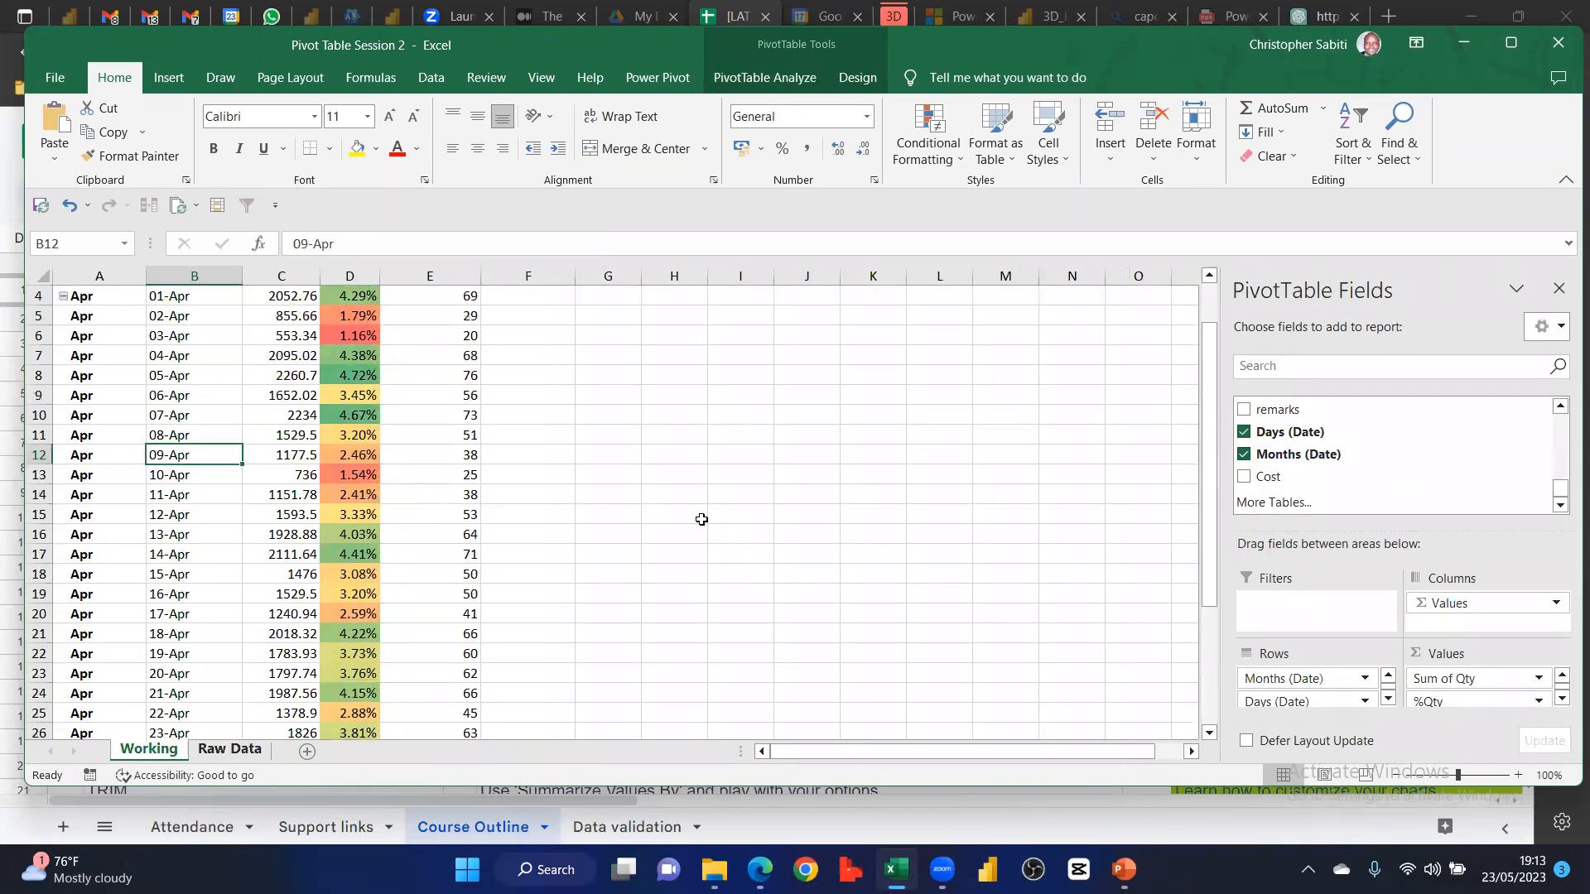
pyautogui.hotkey('ctrl', 'pagedown')
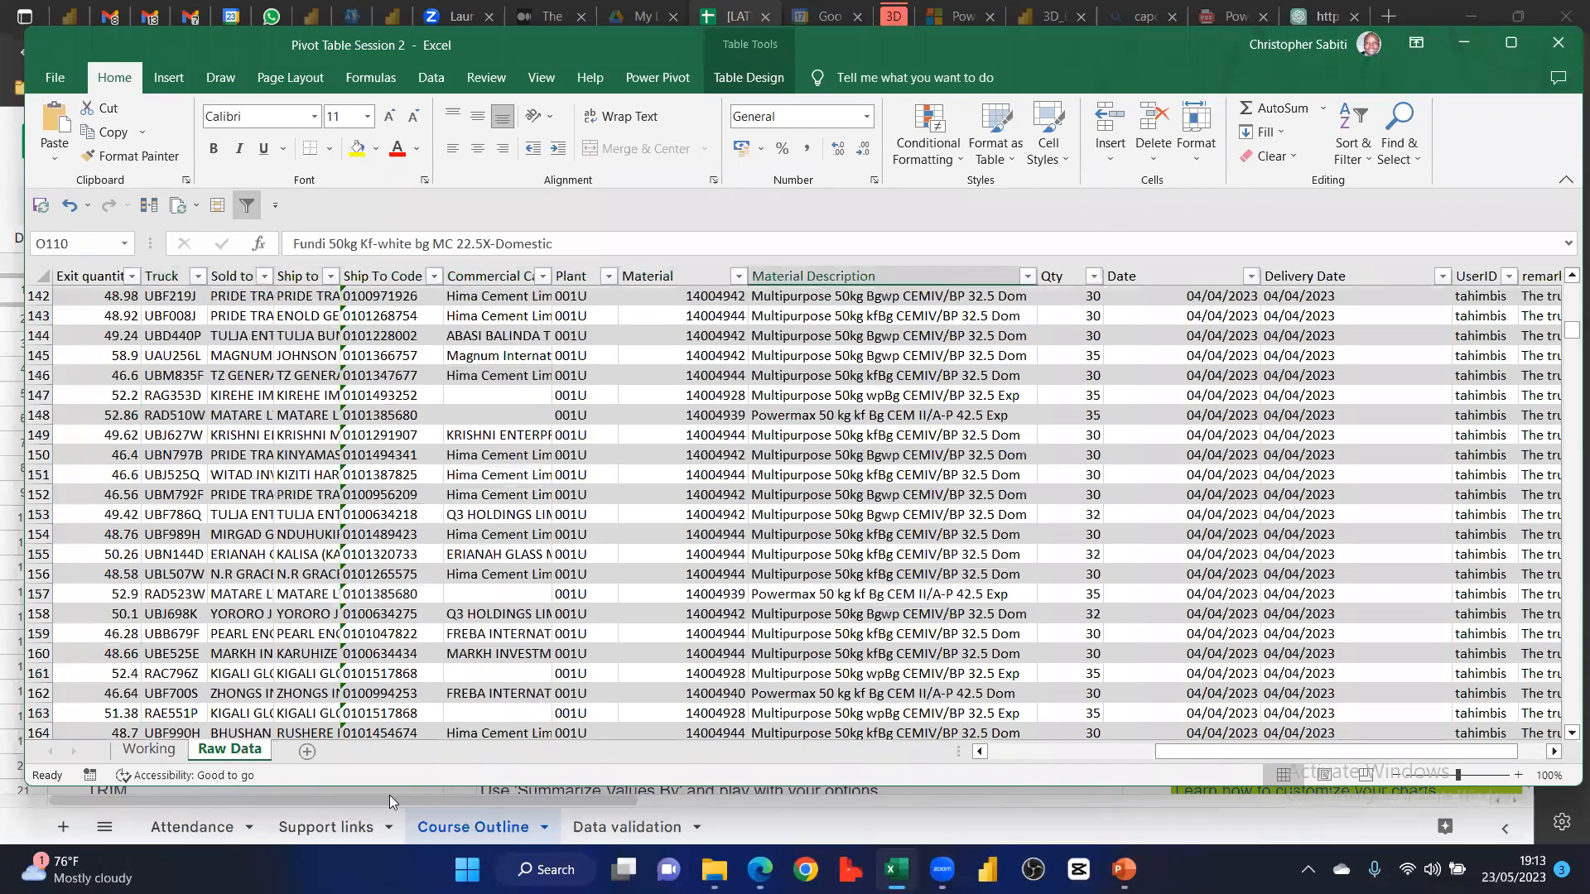
pyautogui.moveTo(1325, 751); pyautogui.dragTo(1318, 751)
pyautogui.hscroll(-1, 212, 362)
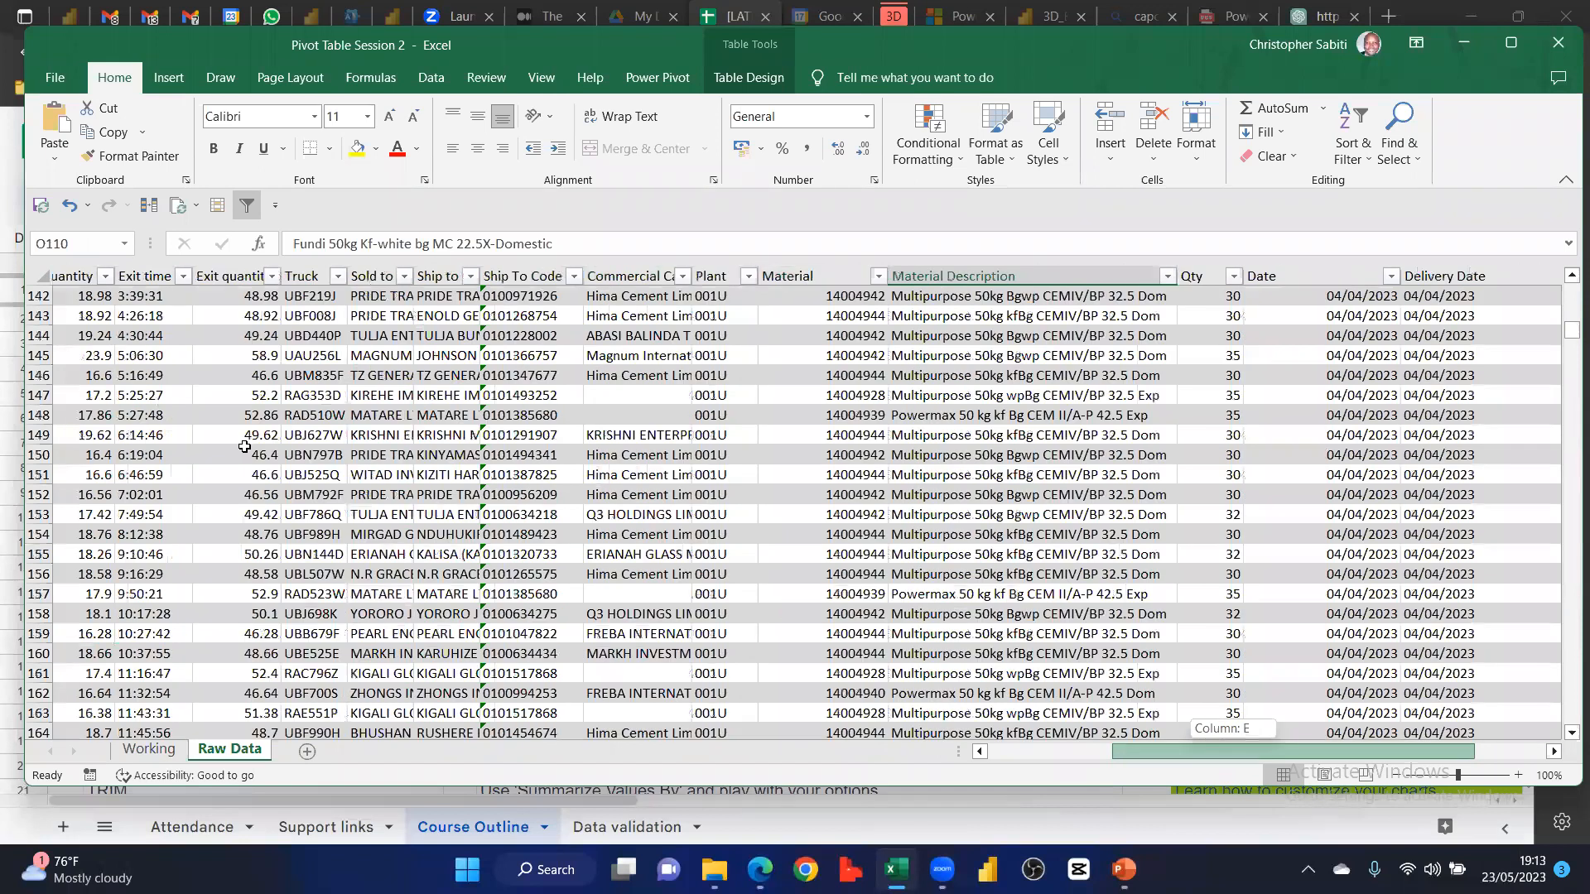
pyautogui.hotkey('ctrl', 'pageup')
pyautogui.scroll(1, 139, 395)
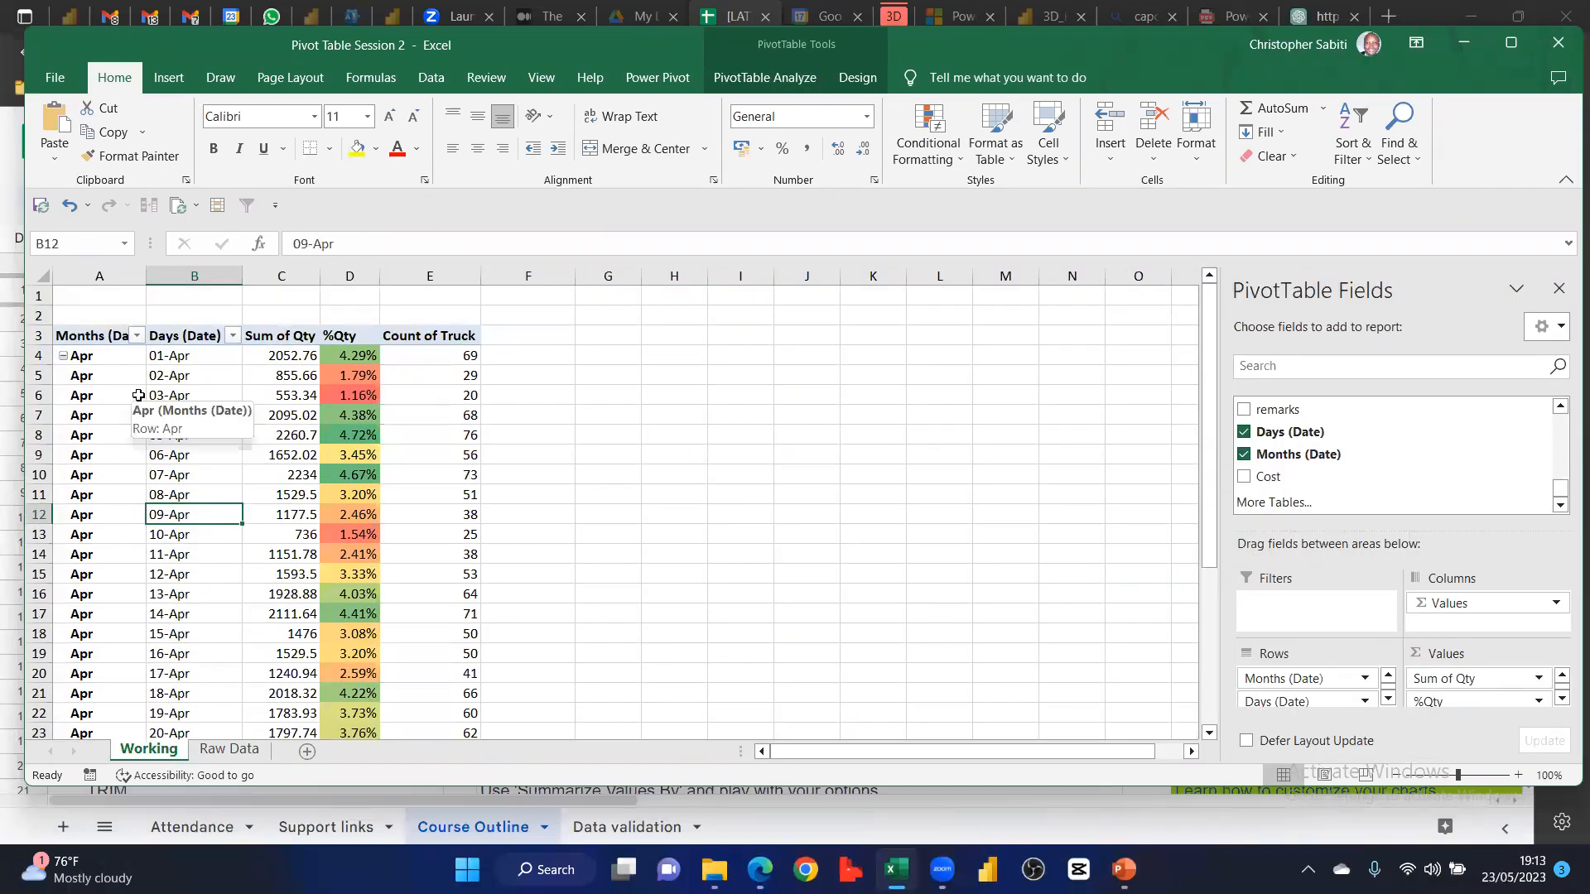
pyautogui.click(265, 456)
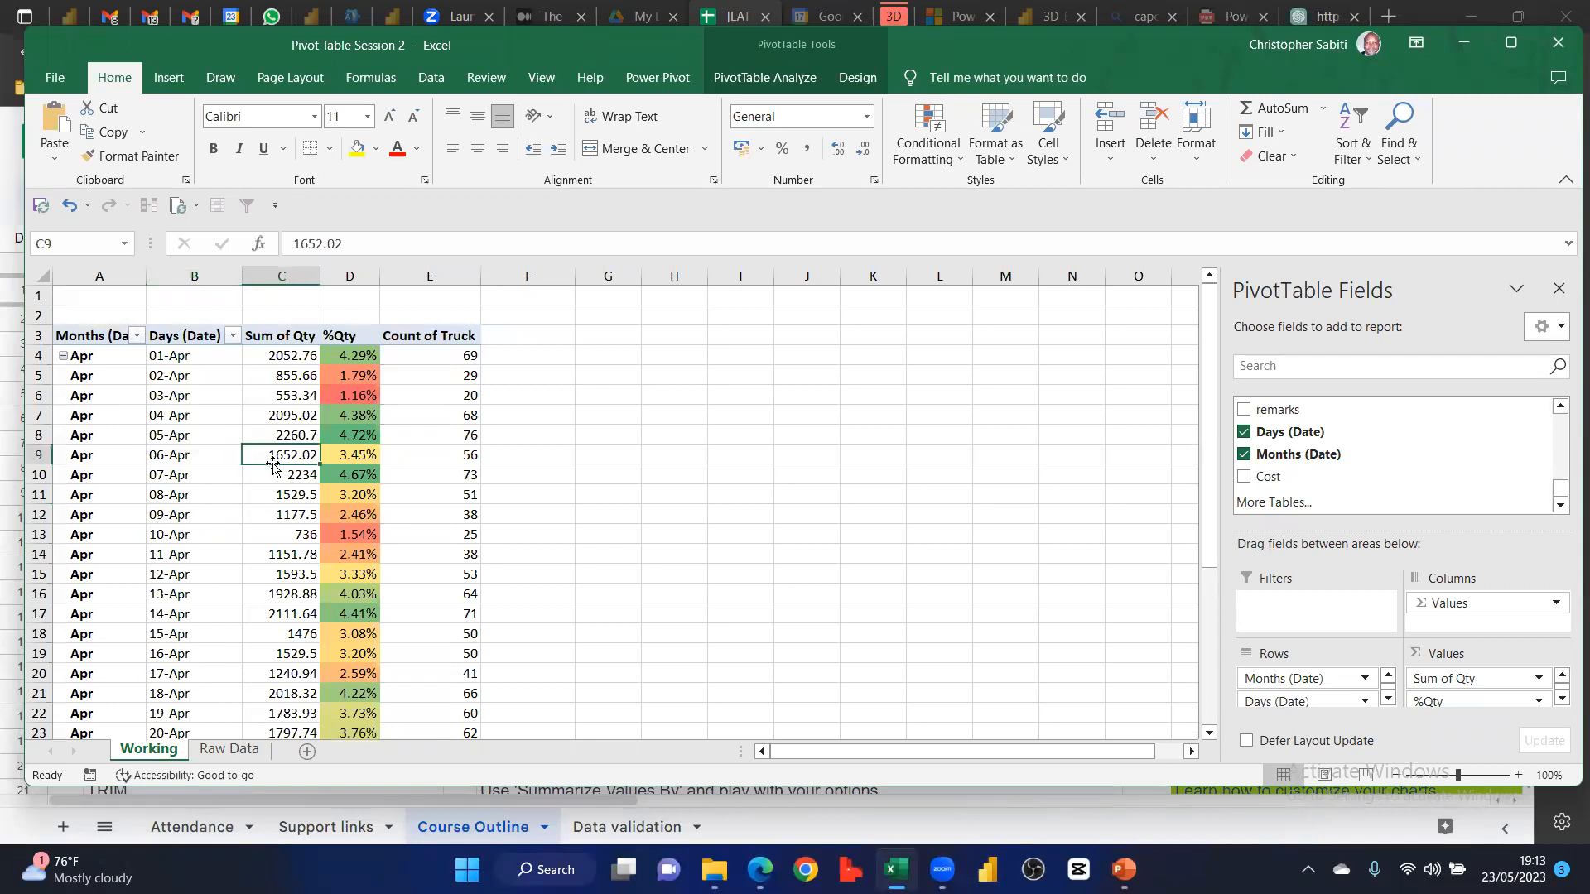
pyautogui.click(120, 444)
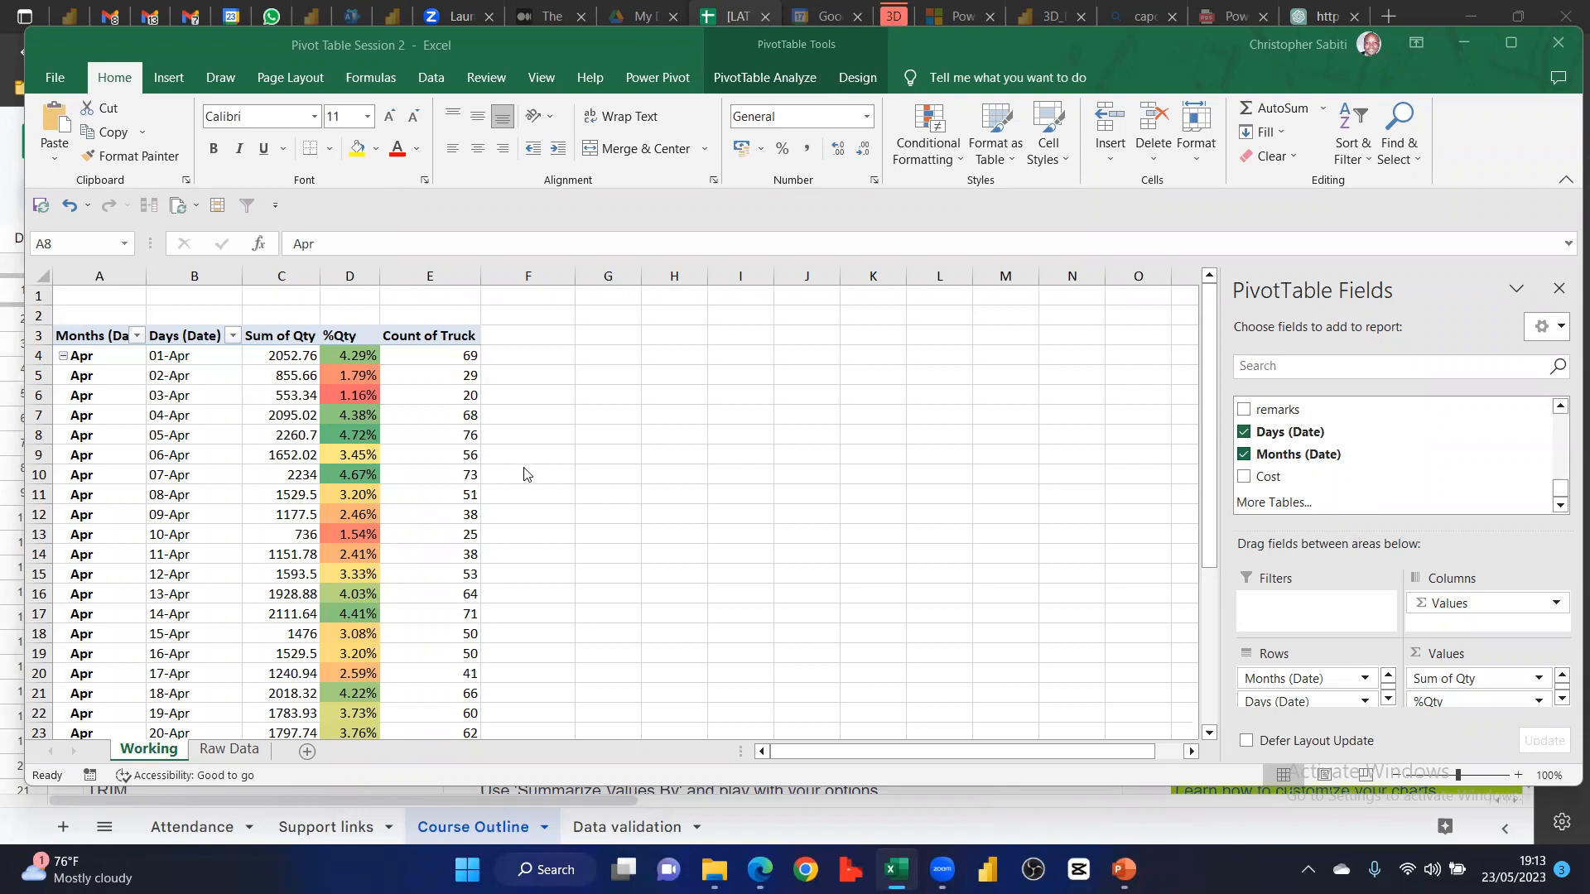
pyautogui.click(733, 381)
pyautogui.click(729, 376)
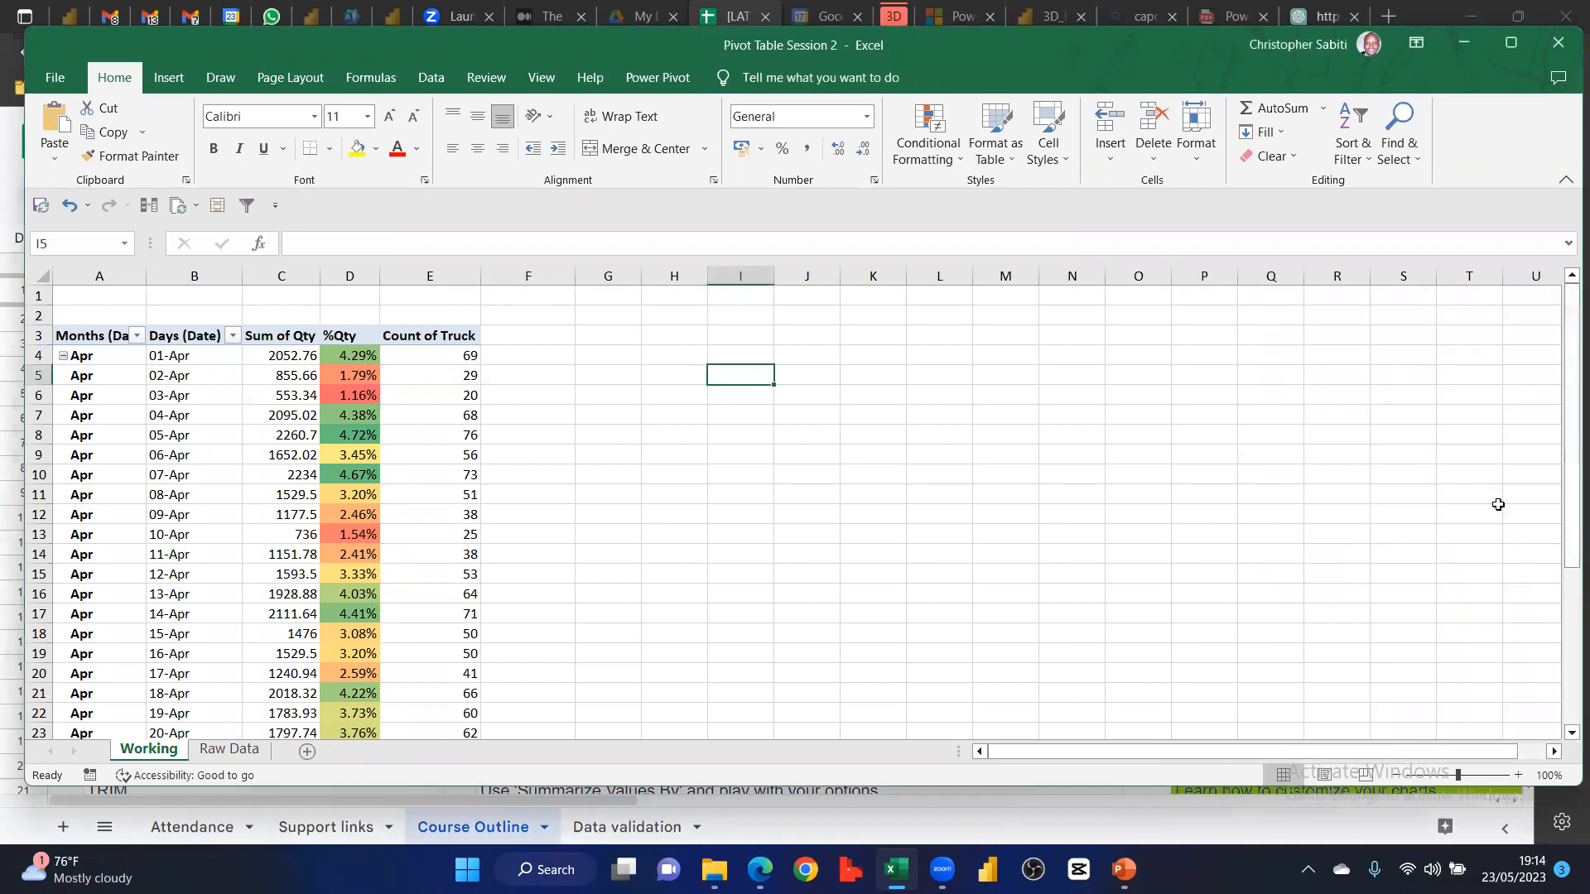
pyautogui.moveTo(799, 374); pyautogui.dragTo(875, 520)
pyautogui.click(837, 439)
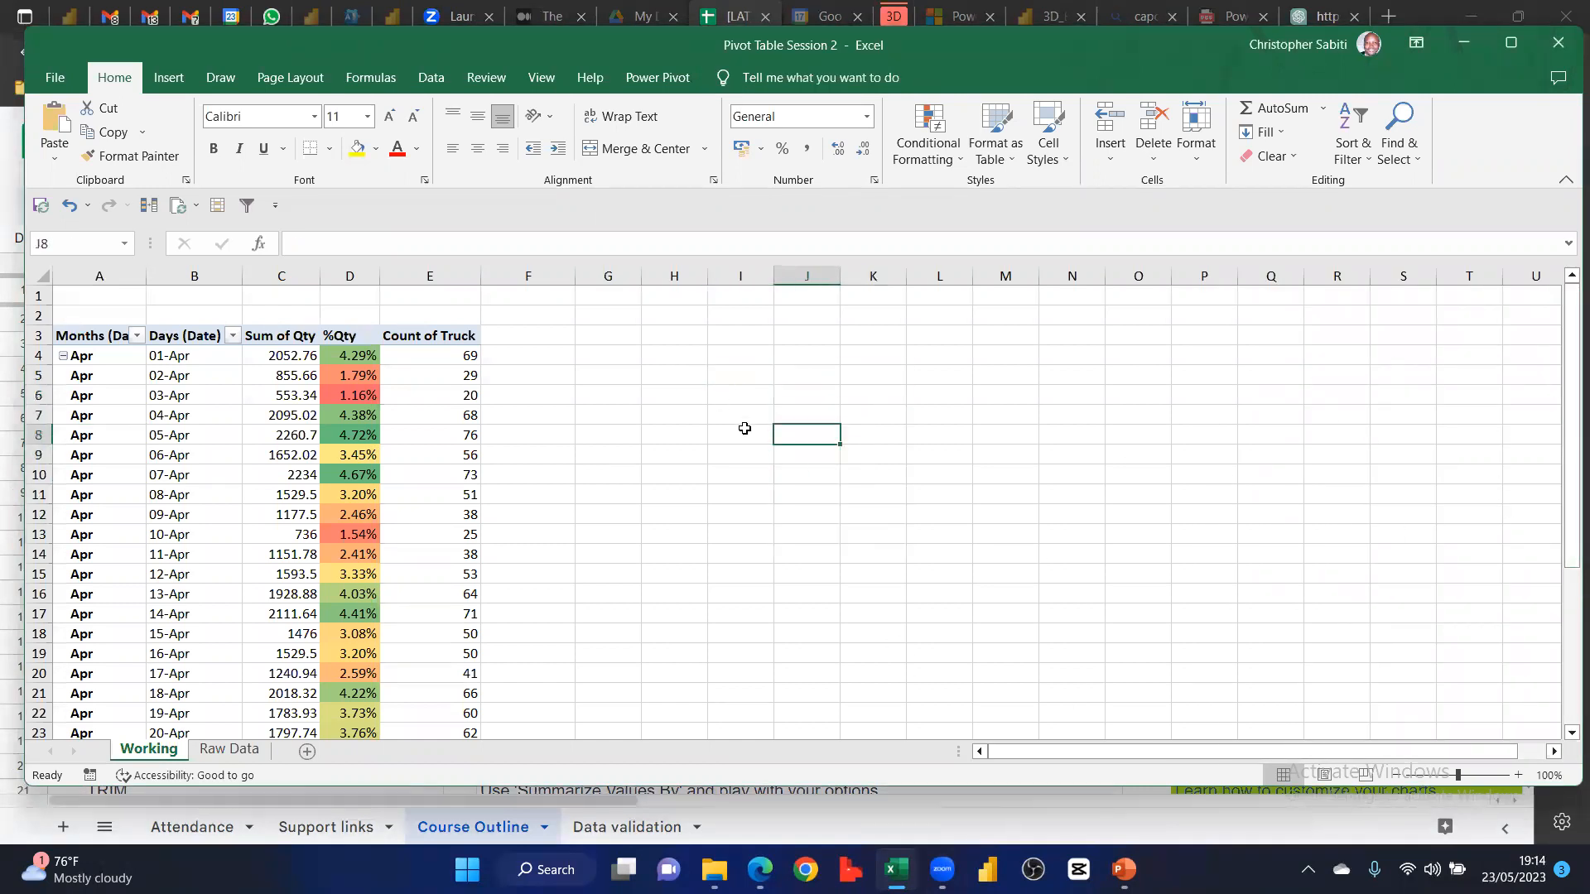
pyautogui.click(729, 400)
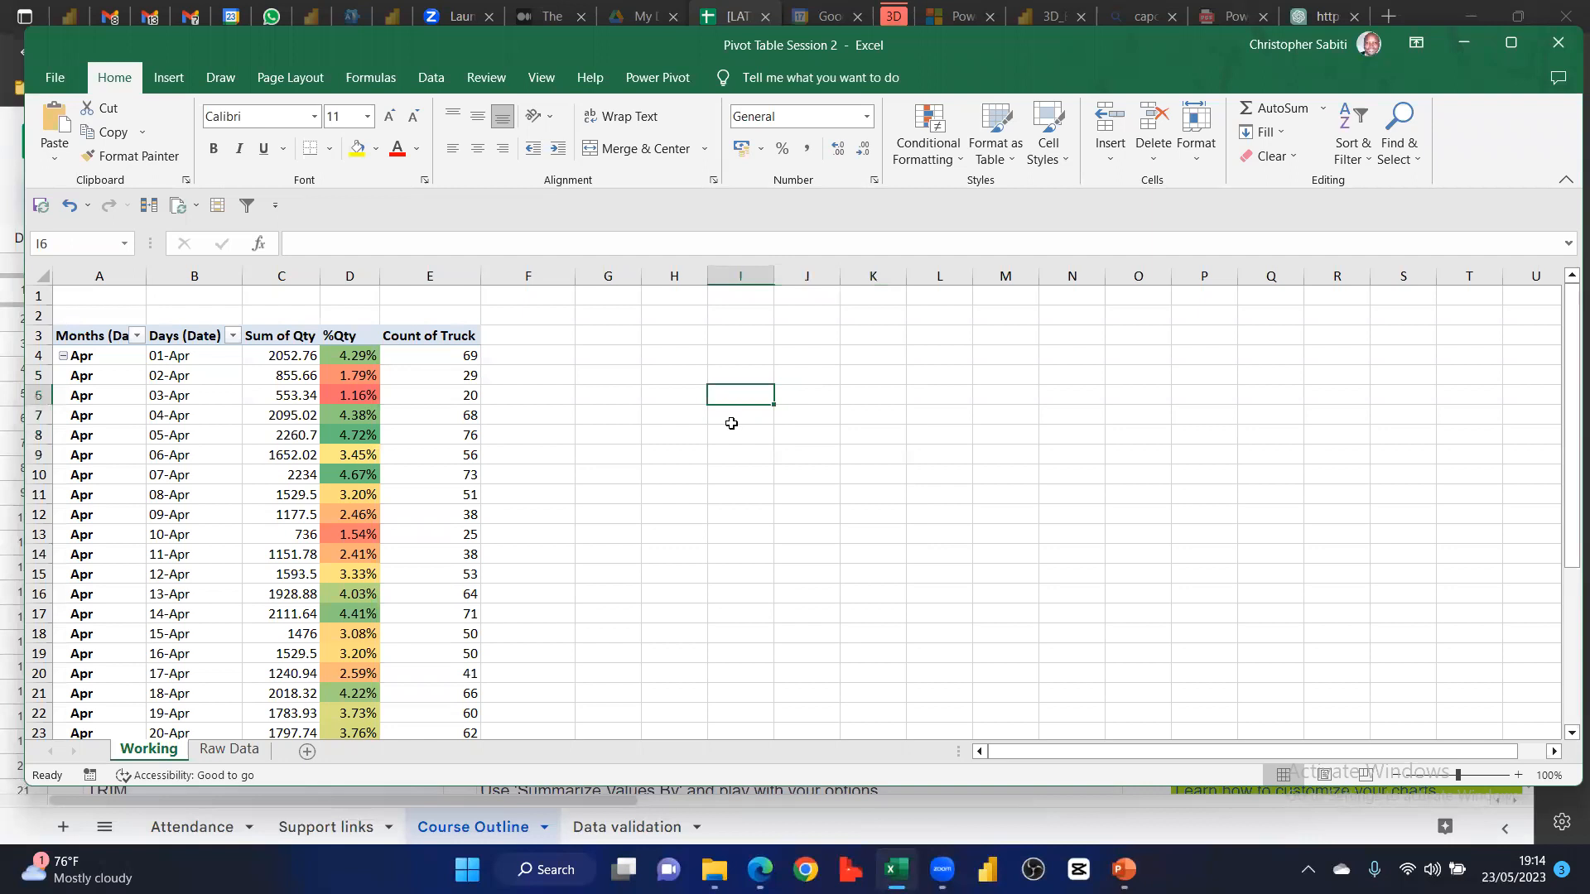
# Redisplay the closed PivotTable Fields list and select cells outside and inside the daily pivot table to toggle its visibility
pyautogui.click(411, 468)
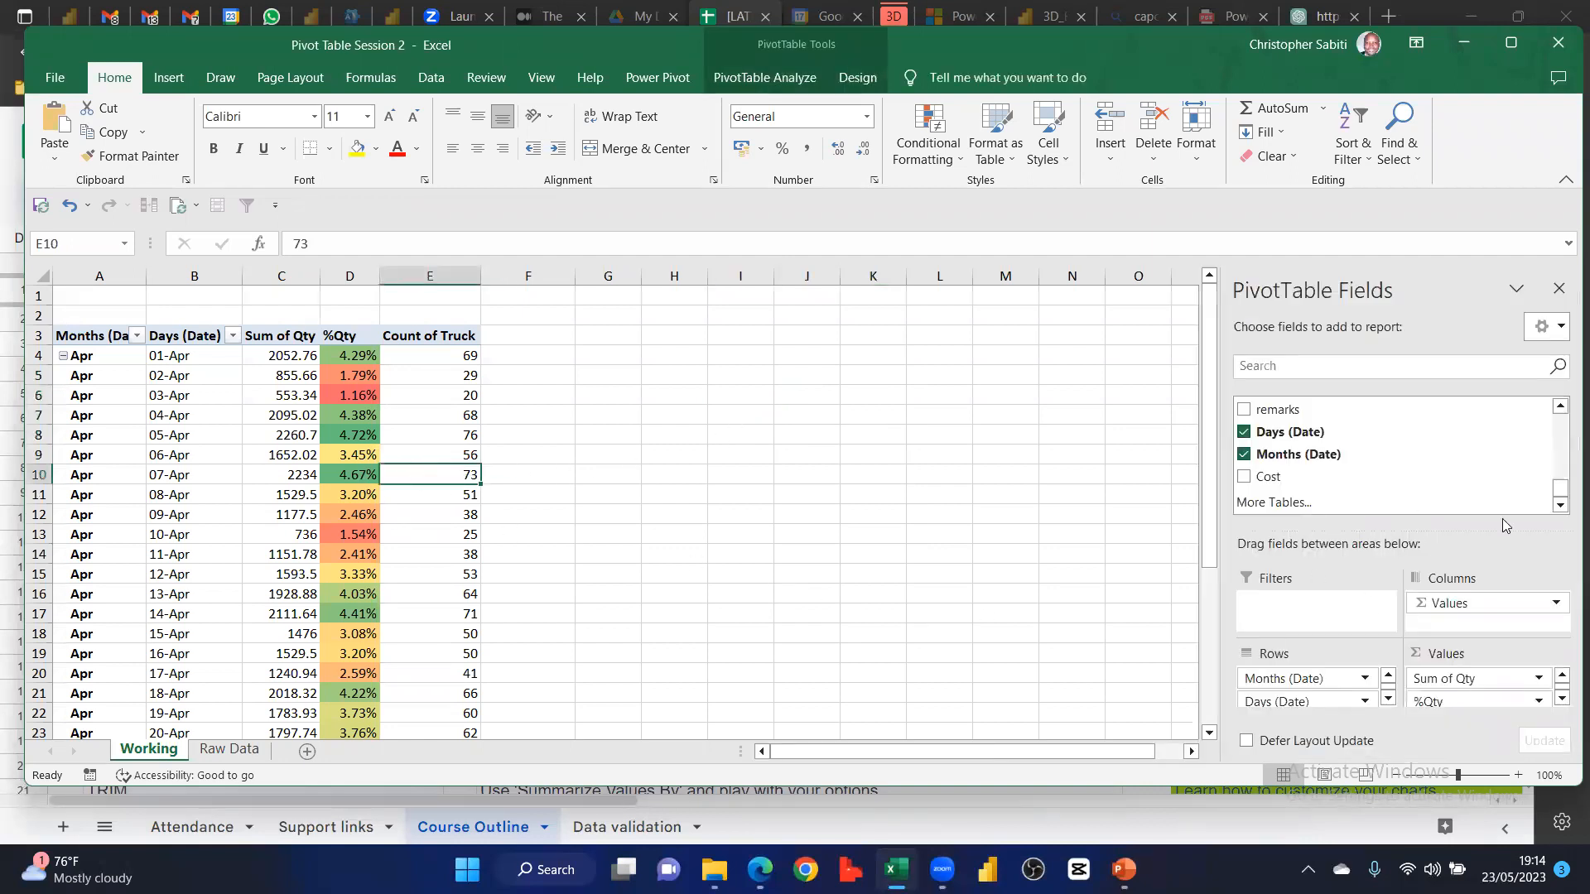
pyautogui.click(195, 447)
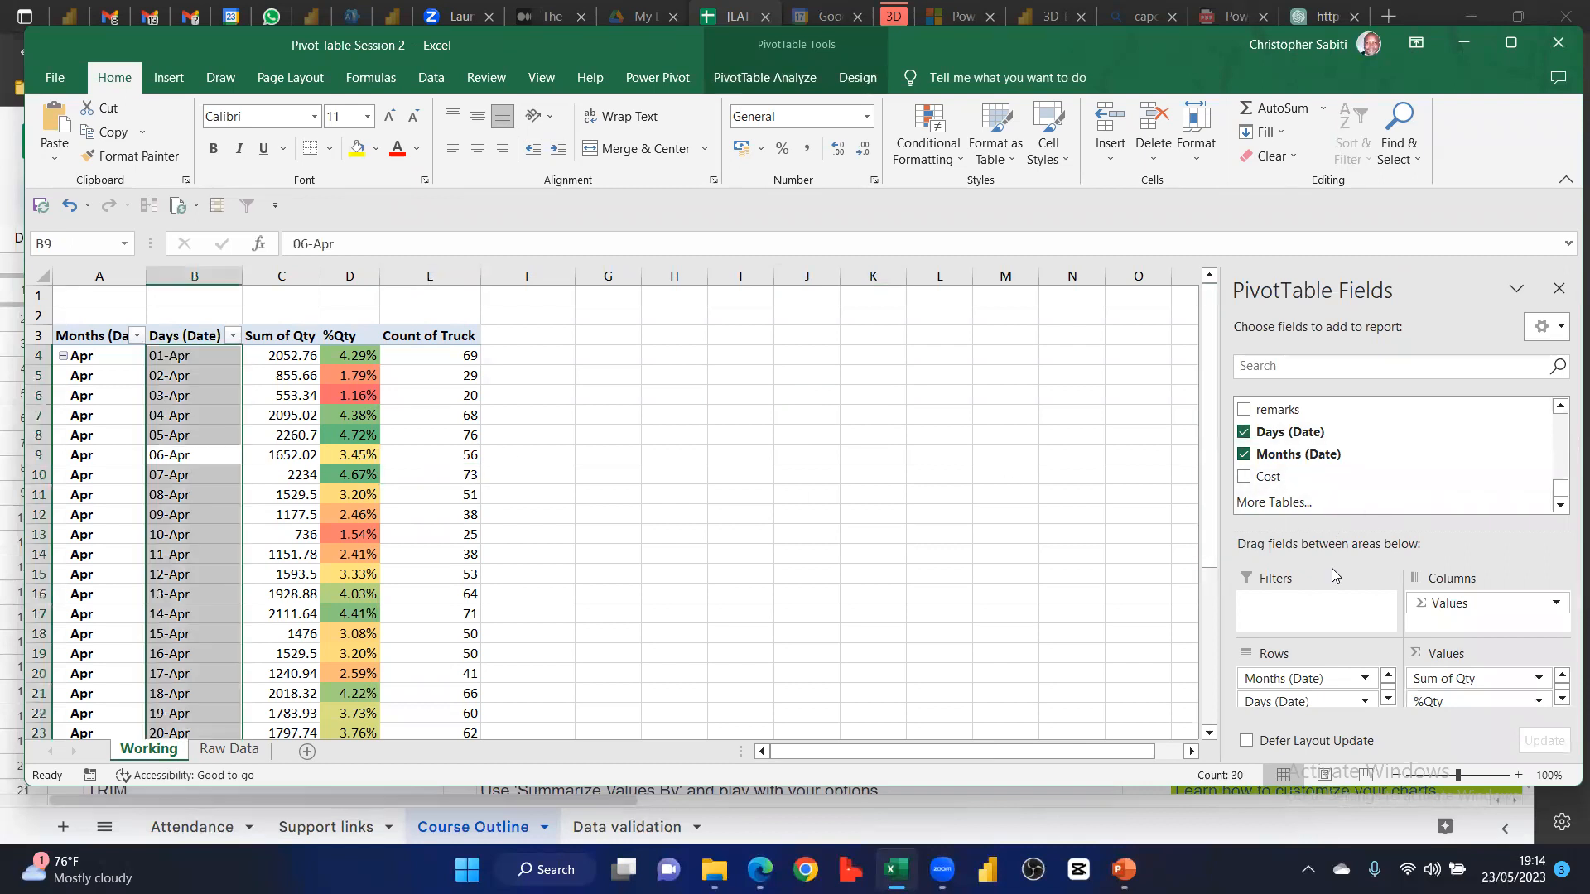
pyautogui.click(756, 79)
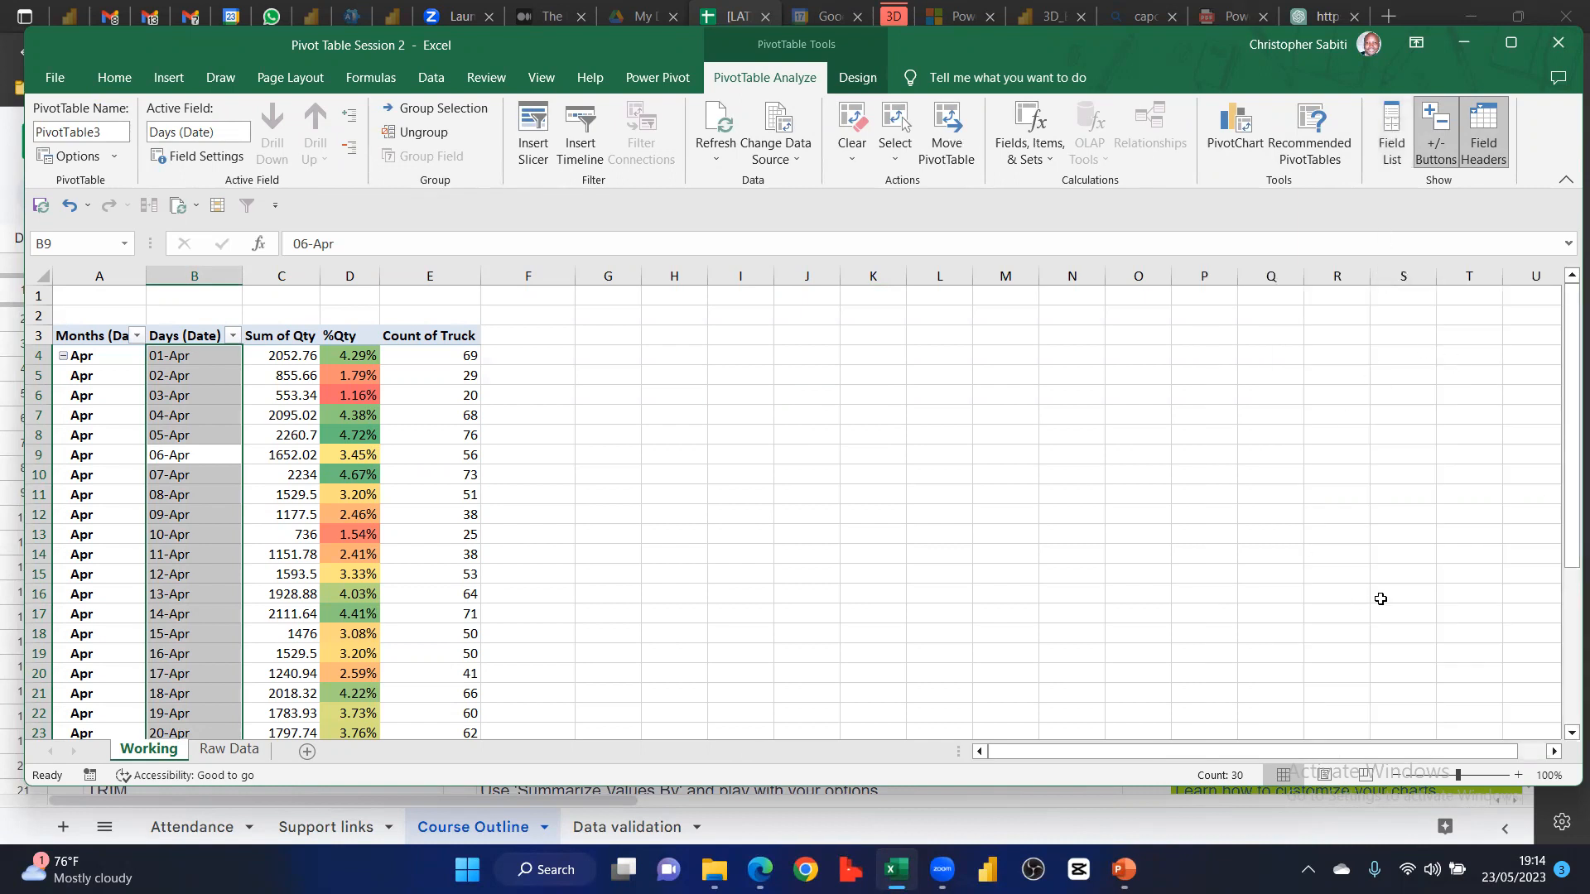
pyautogui.click(1391, 133)
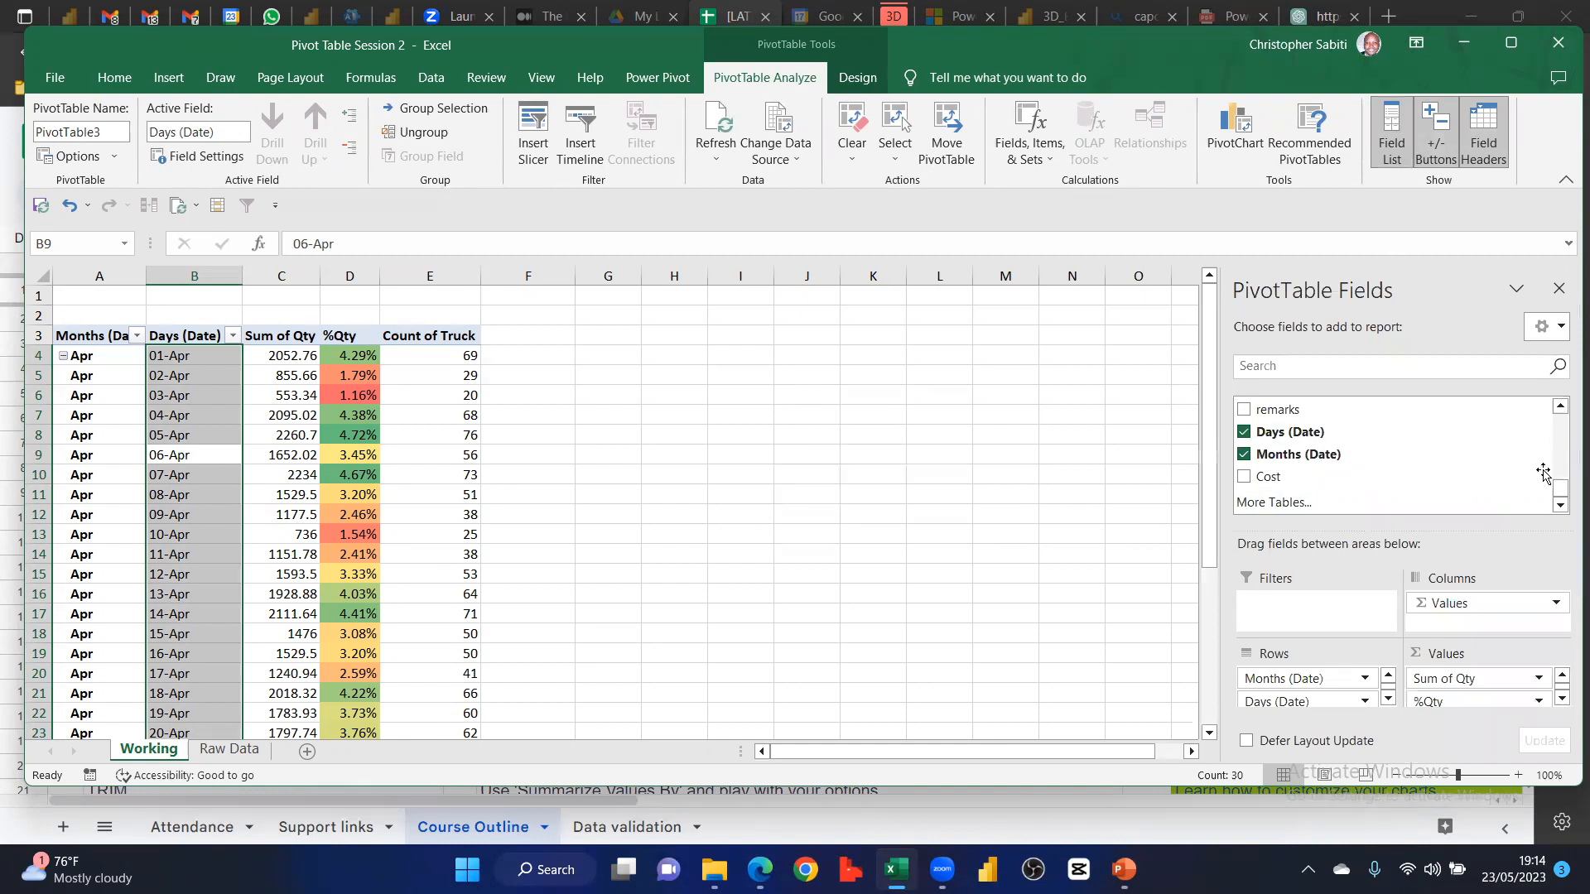
pyautogui.click(527, 534)
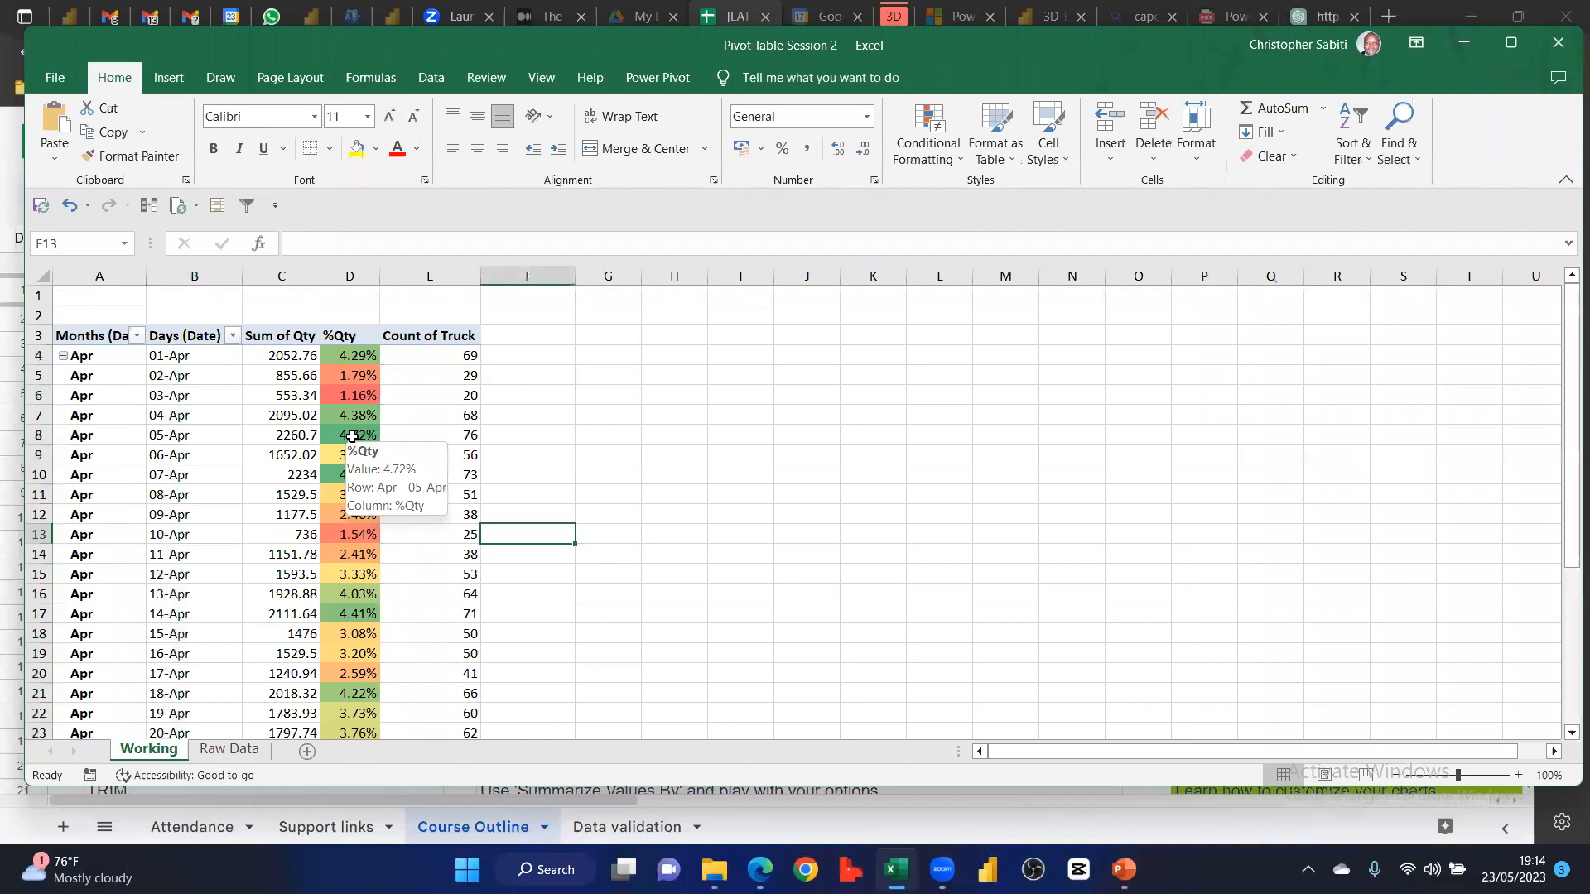
pyautogui.click(352, 474)
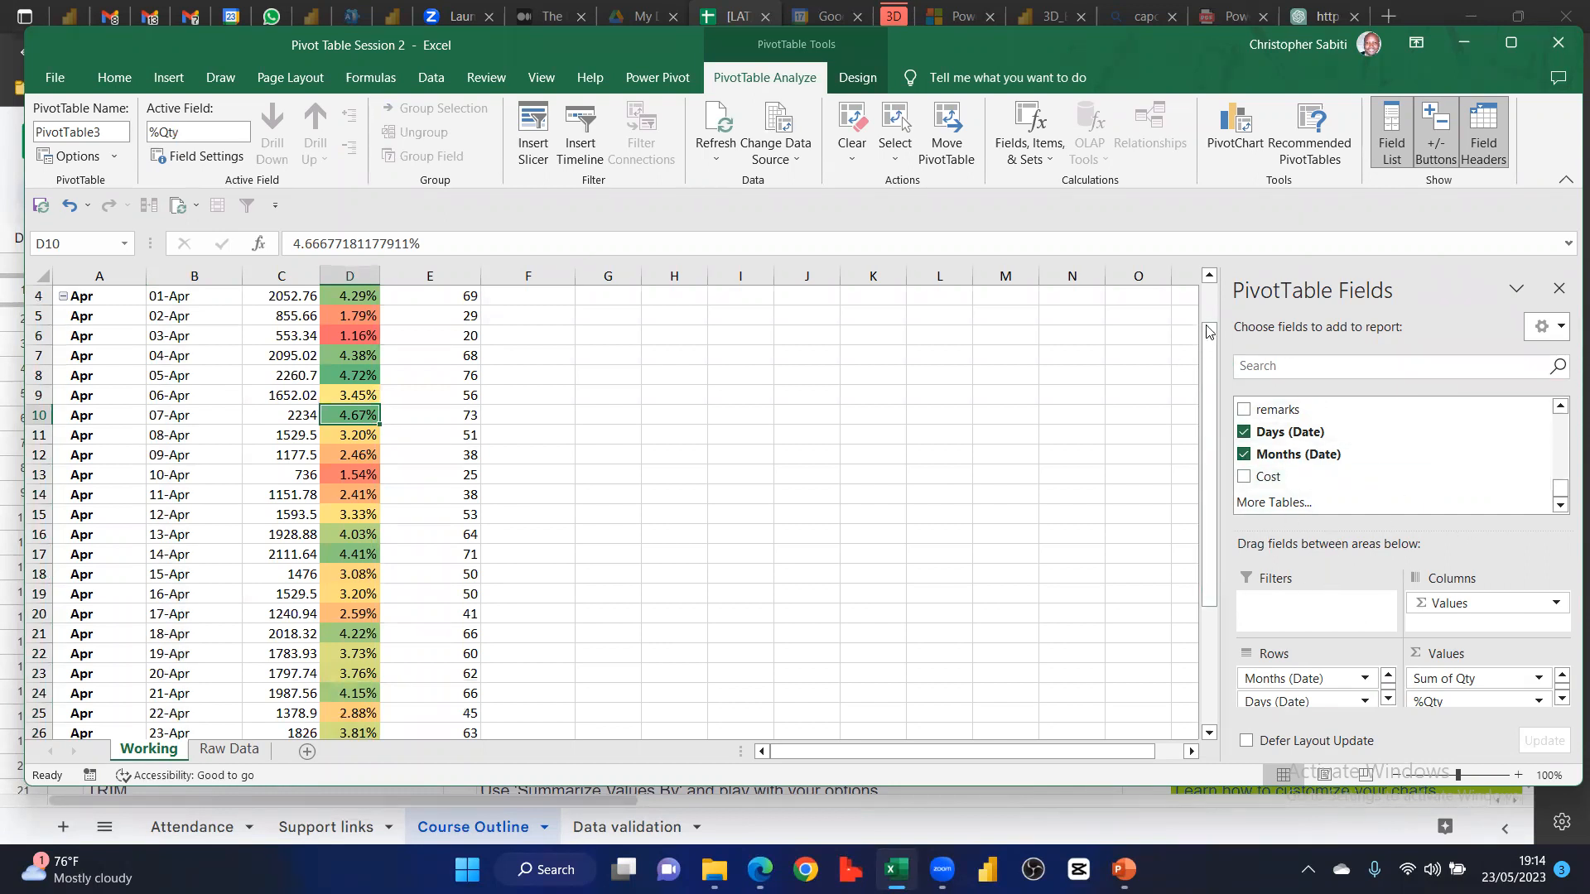
pyautogui.scroll(1, 968, 417)
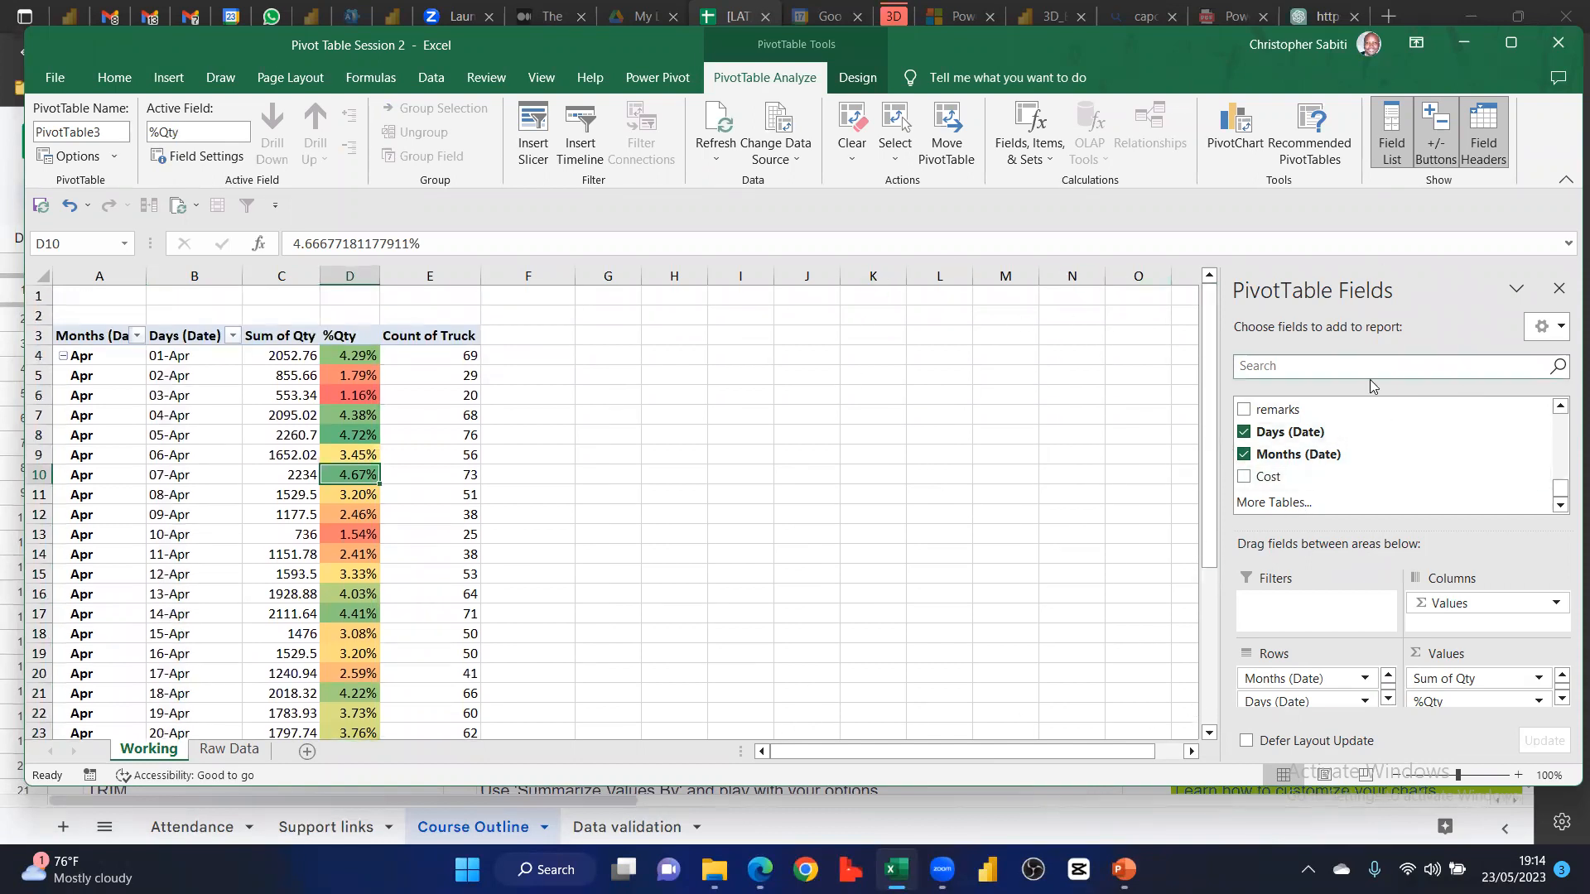
# Hide the PivotTable Fields list, select cells outside and inside the pivot table, and show the list again
pyautogui.click(1391, 132)
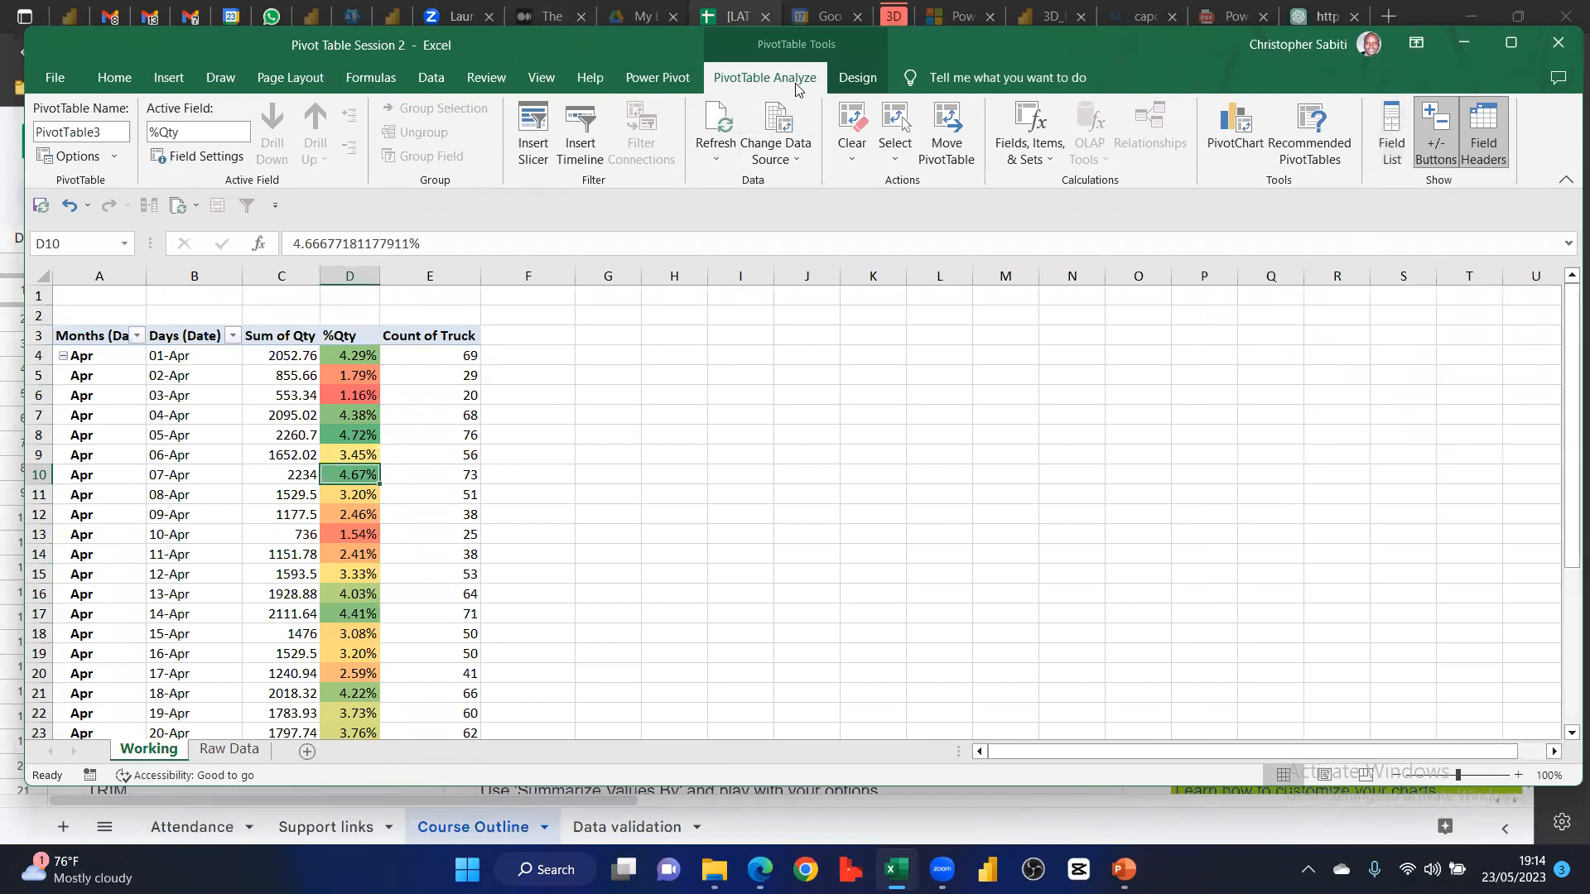
pyautogui.click(622, 414)
pyautogui.click(340, 428)
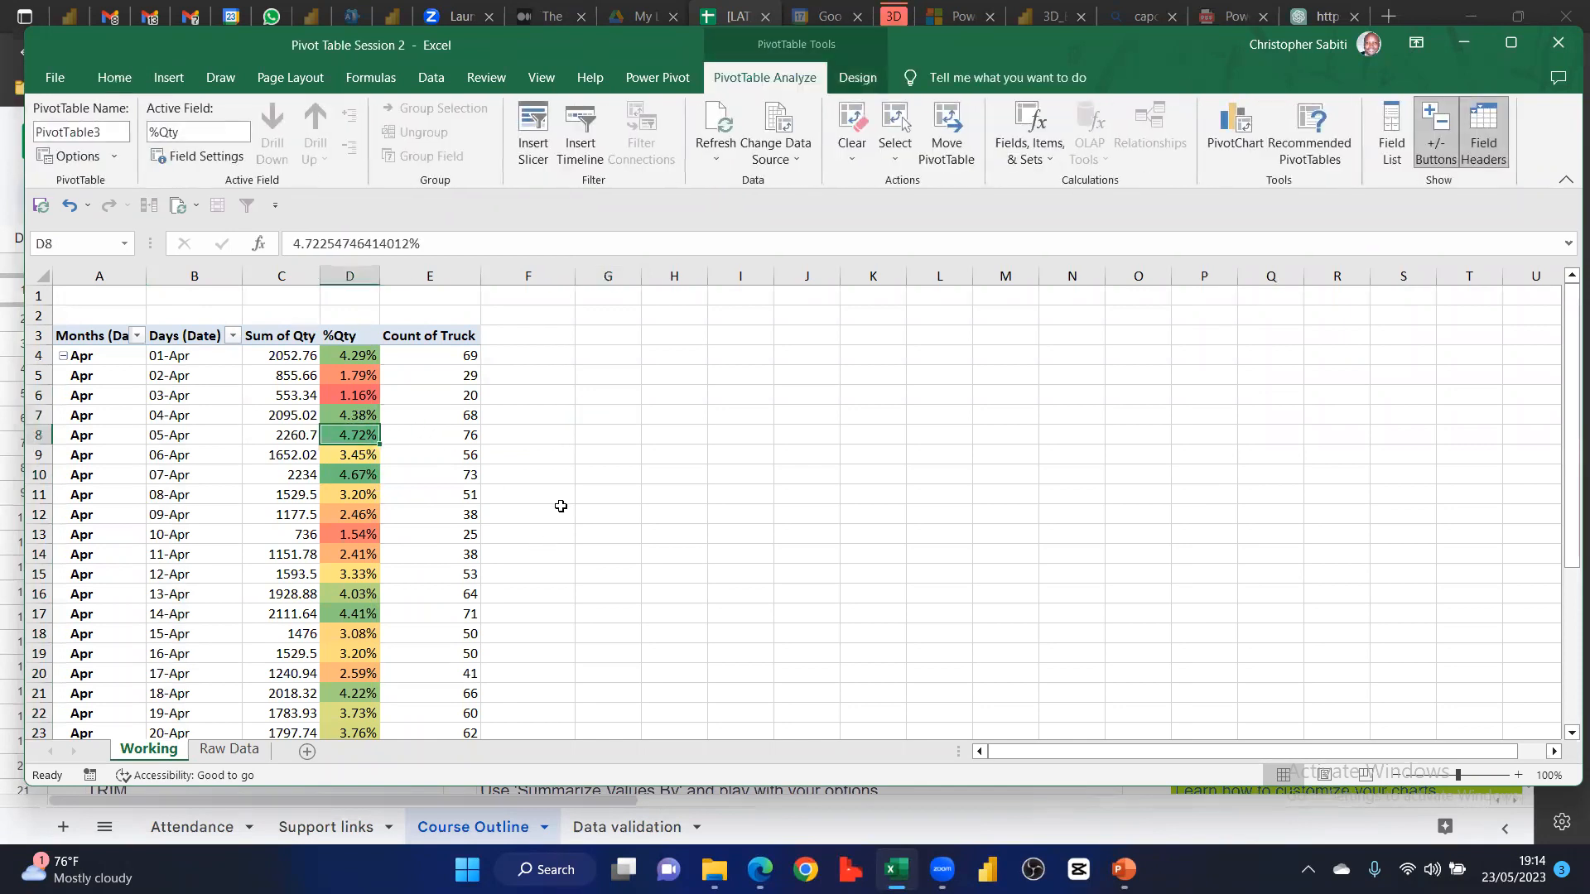
pyautogui.click(195, 418)
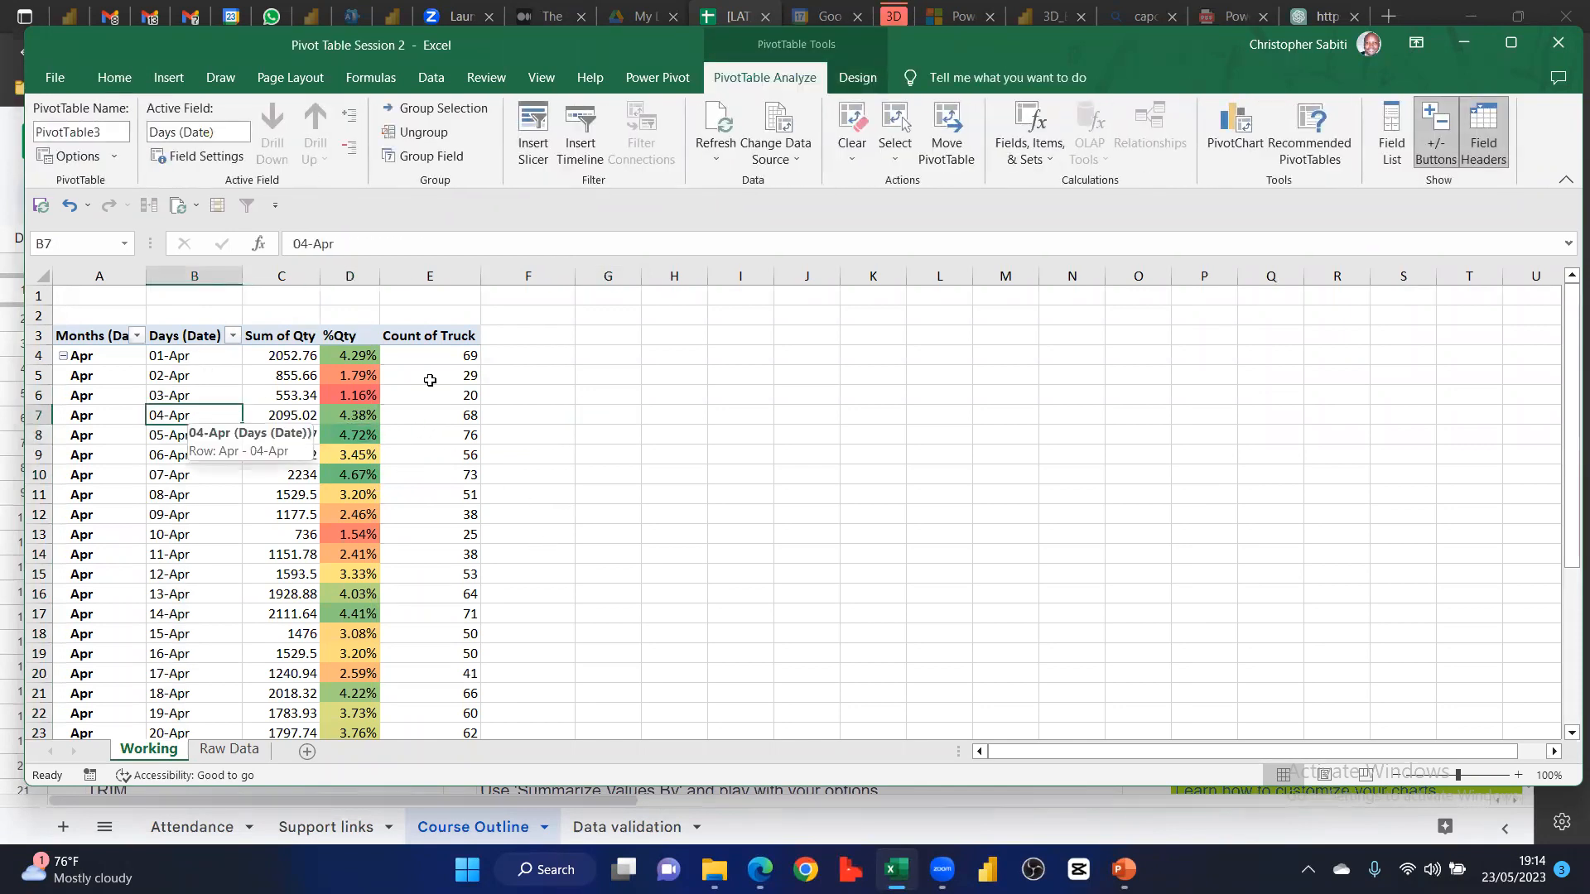
pyautogui.click(1392, 133)
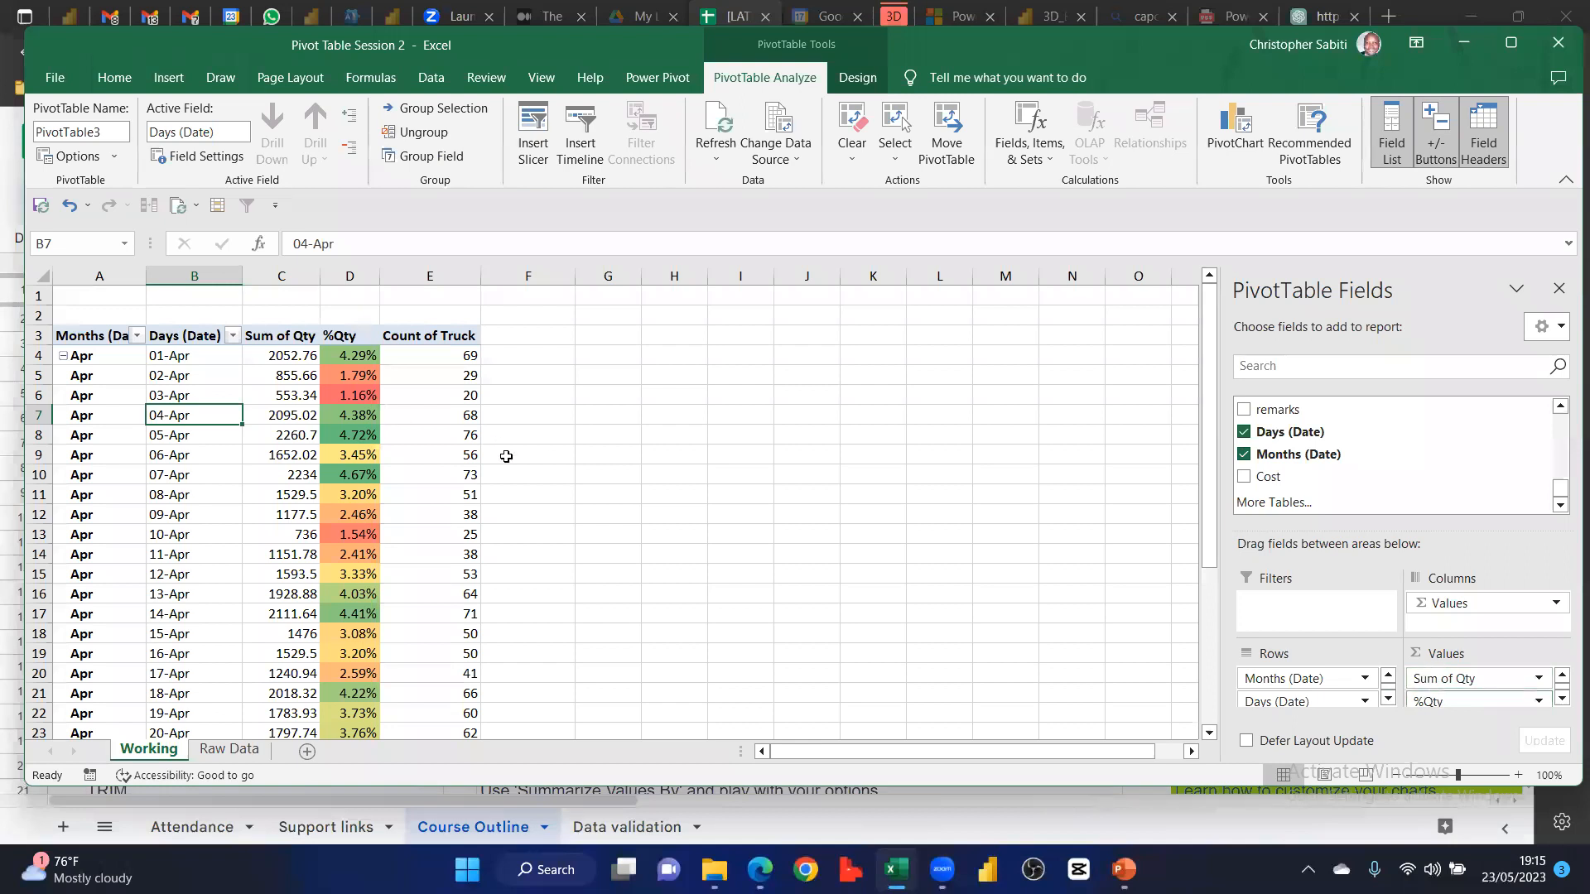
# Review the calculation types for summarizing the %Qty field in its value field settings, leaving them unchanged
pyautogui.click(1436, 701)
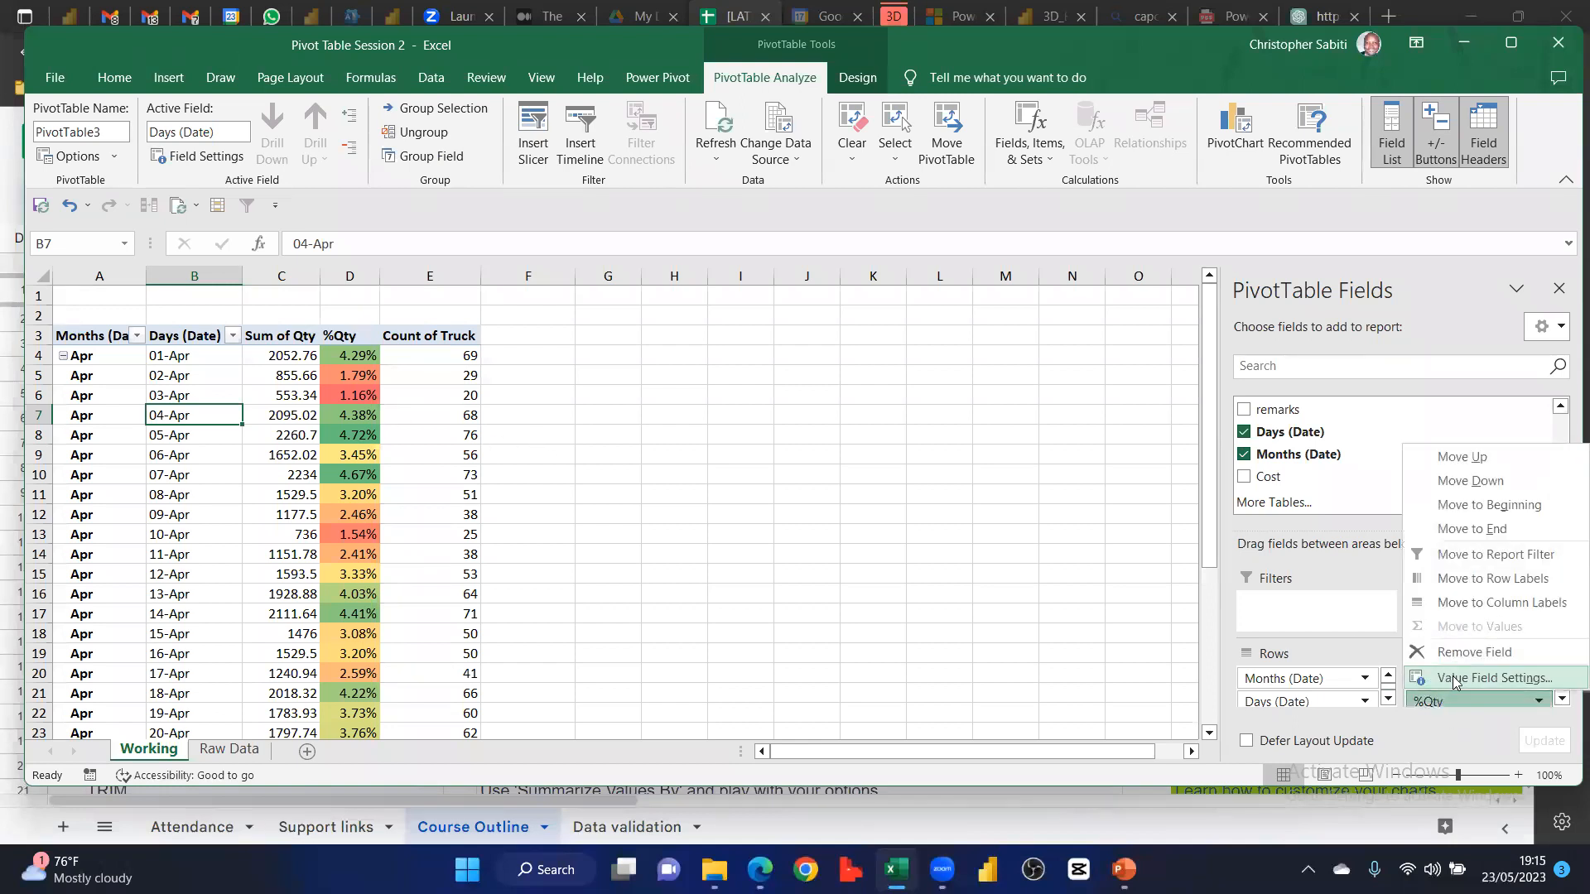
pyautogui.click(1462, 679)
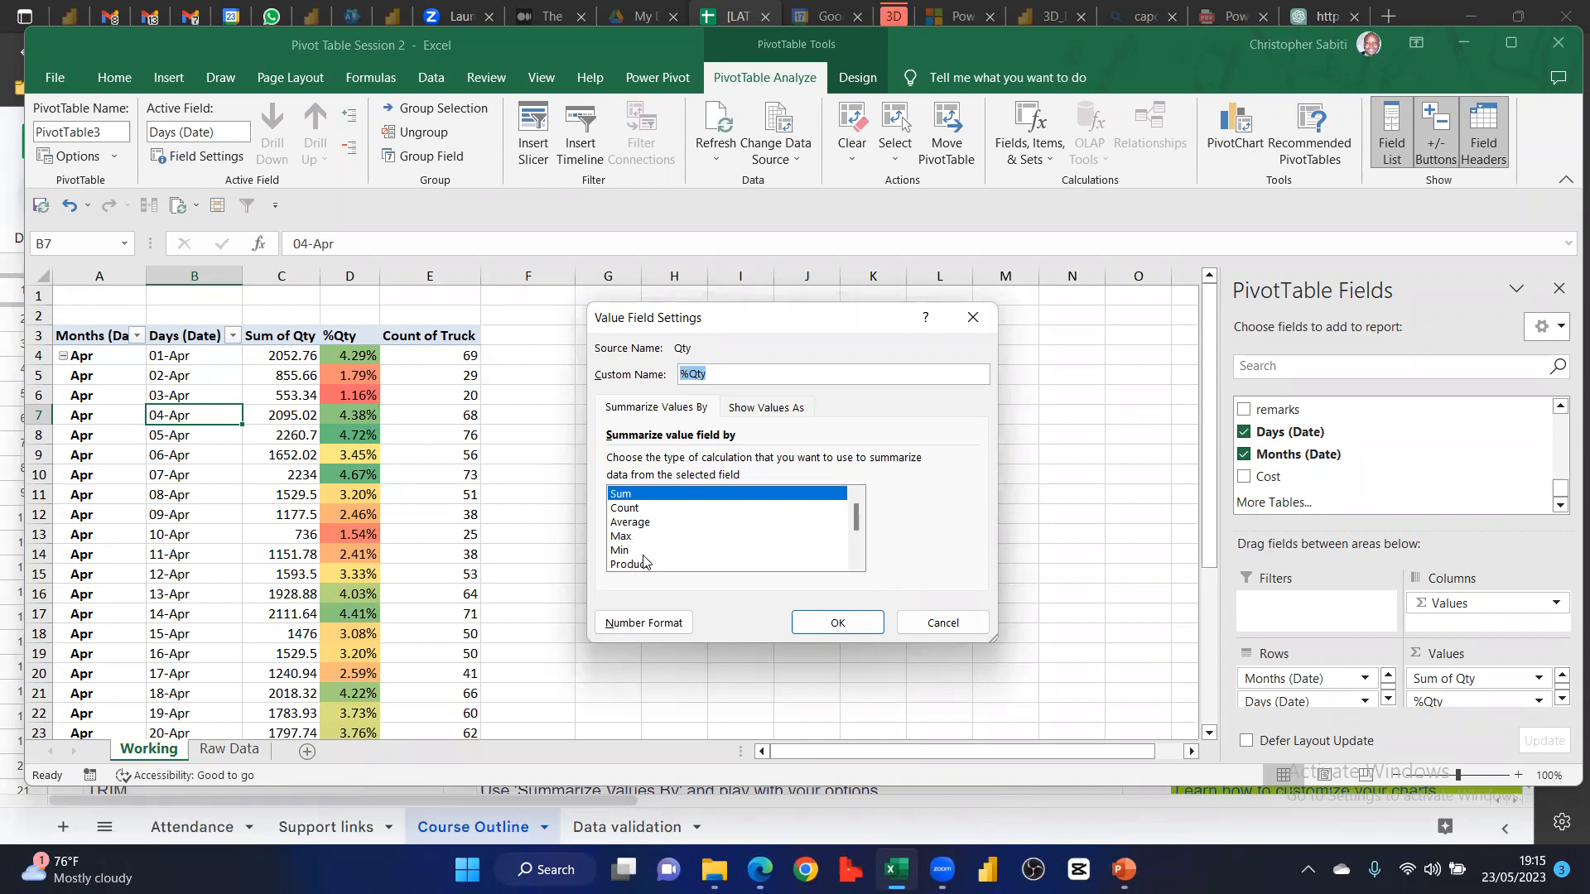
pyautogui.scroll(-2, 638, 559)
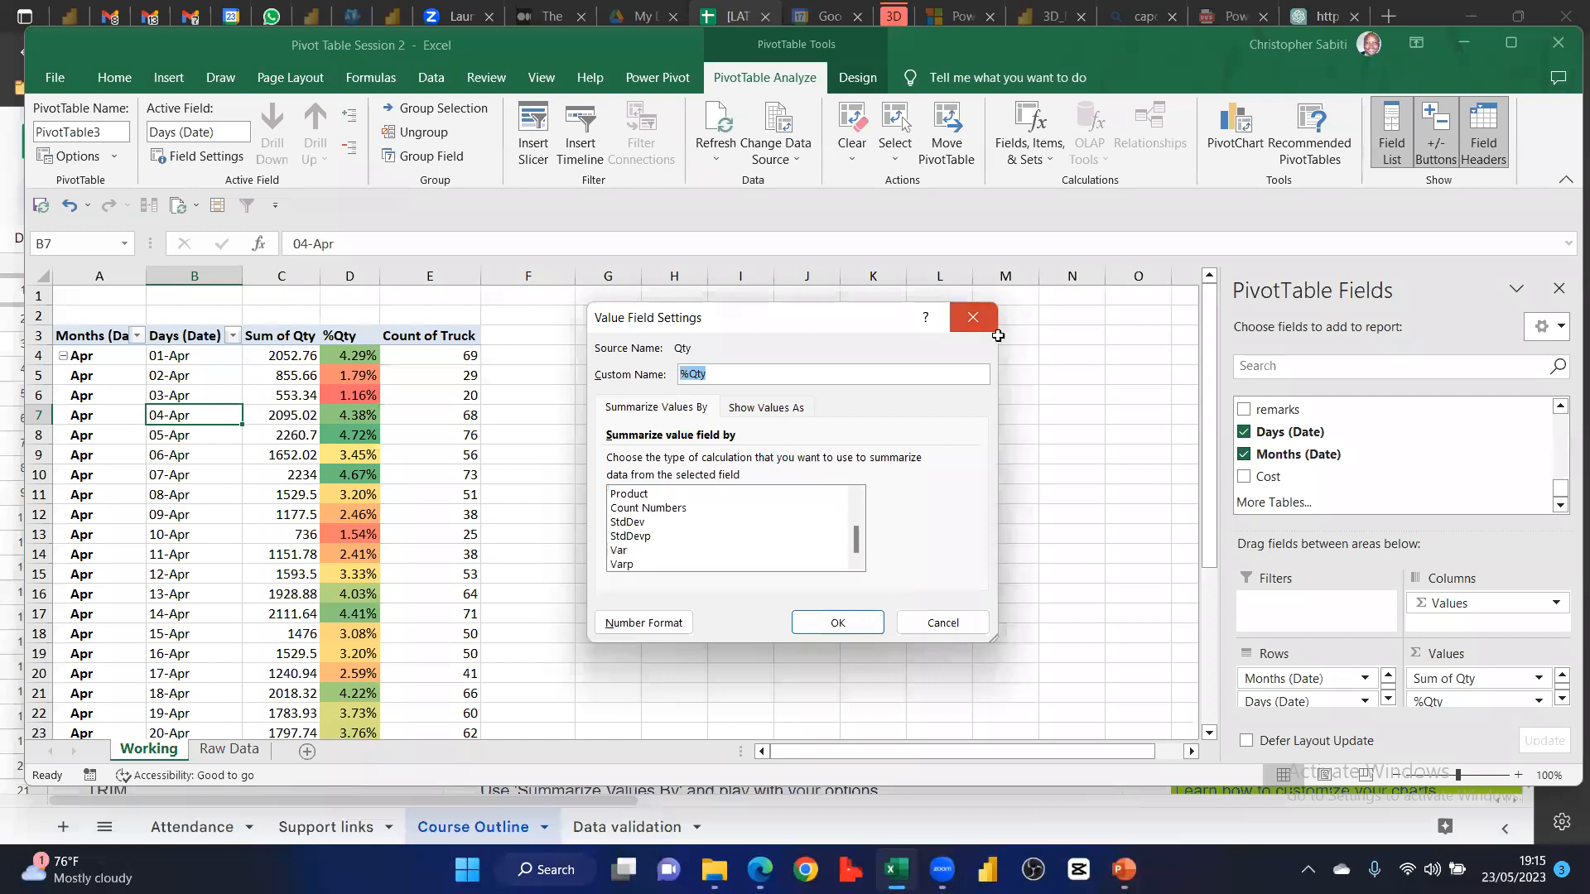
pyautogui.press('Escape')
pyautogui.click(549, 478)
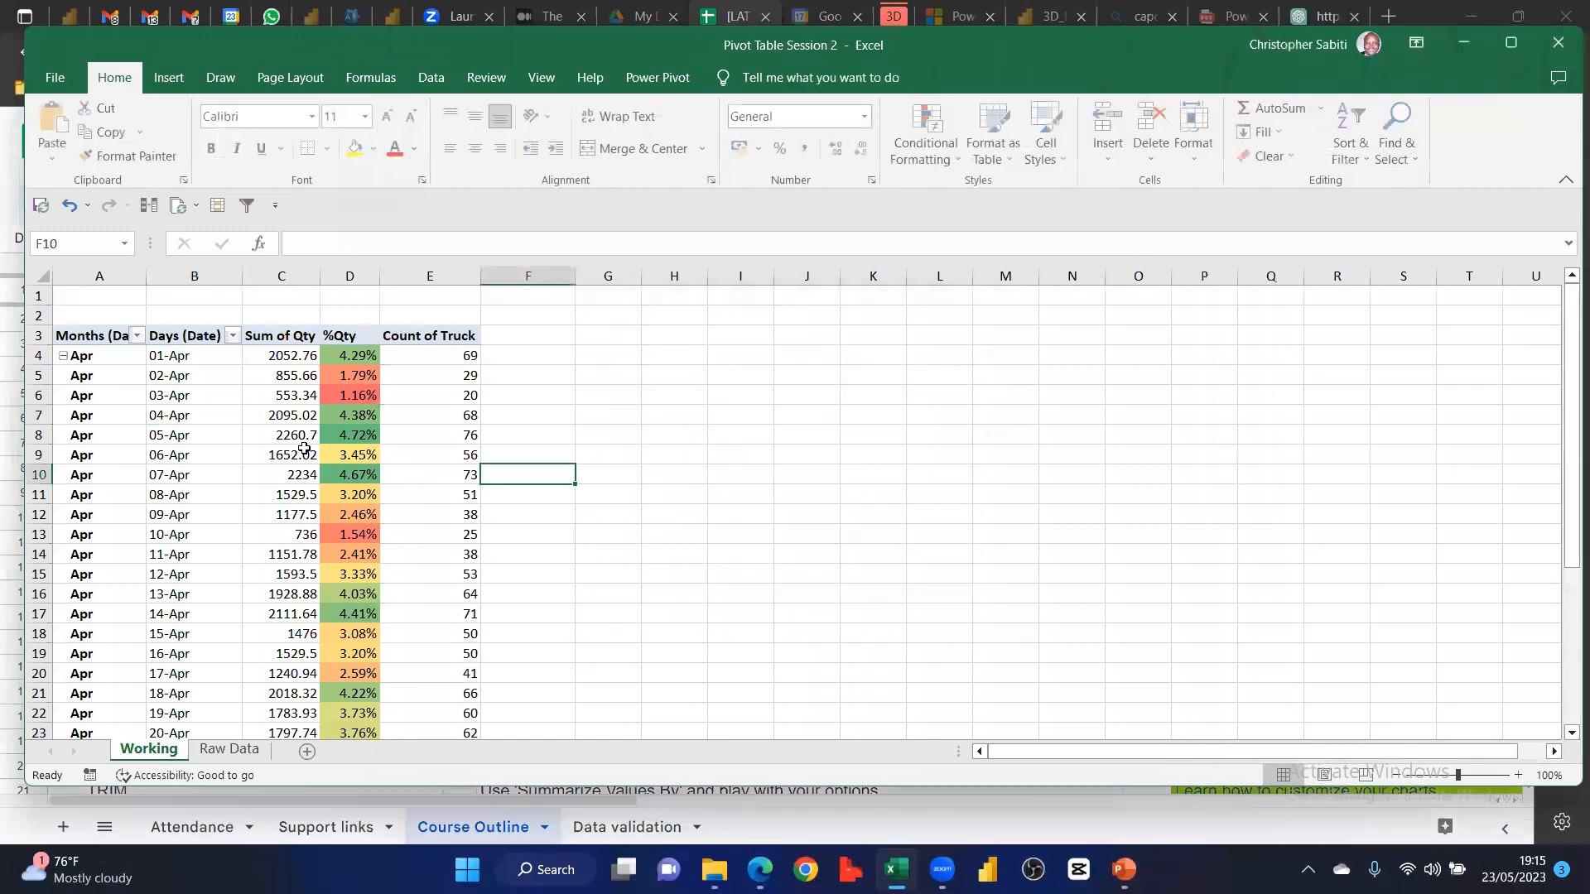
pyautogui.click(257, 436)
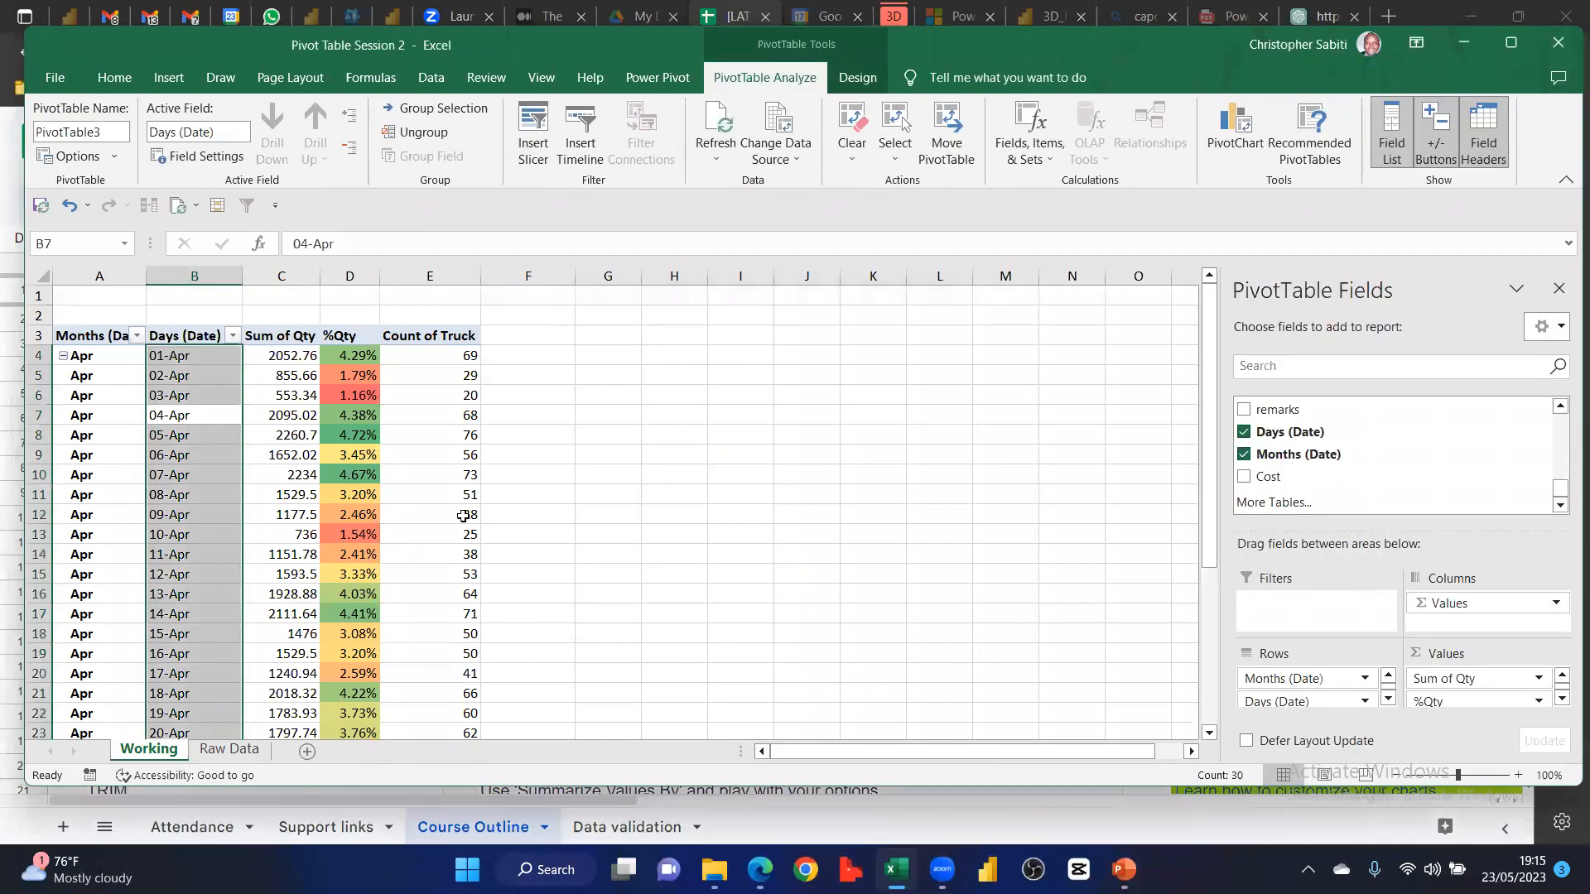
pyautogui.click(282, 435)
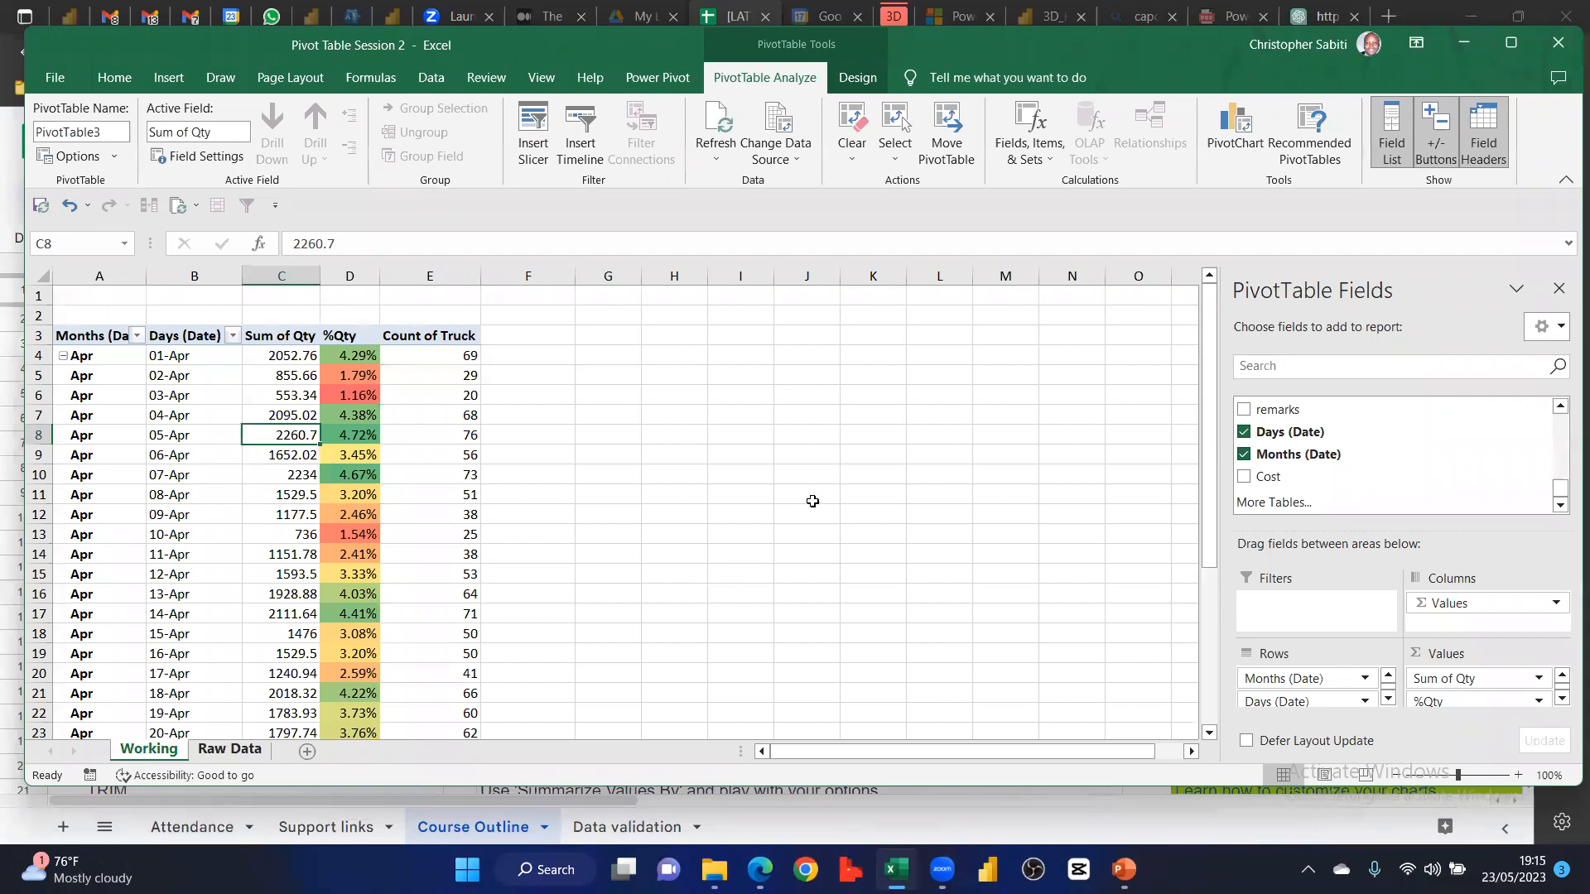
# Widen the Commercial Carrier column on the Raw Data sheet so more of the carrier names fits
pyautogui.hotkey('ctrl', 'pagedown')
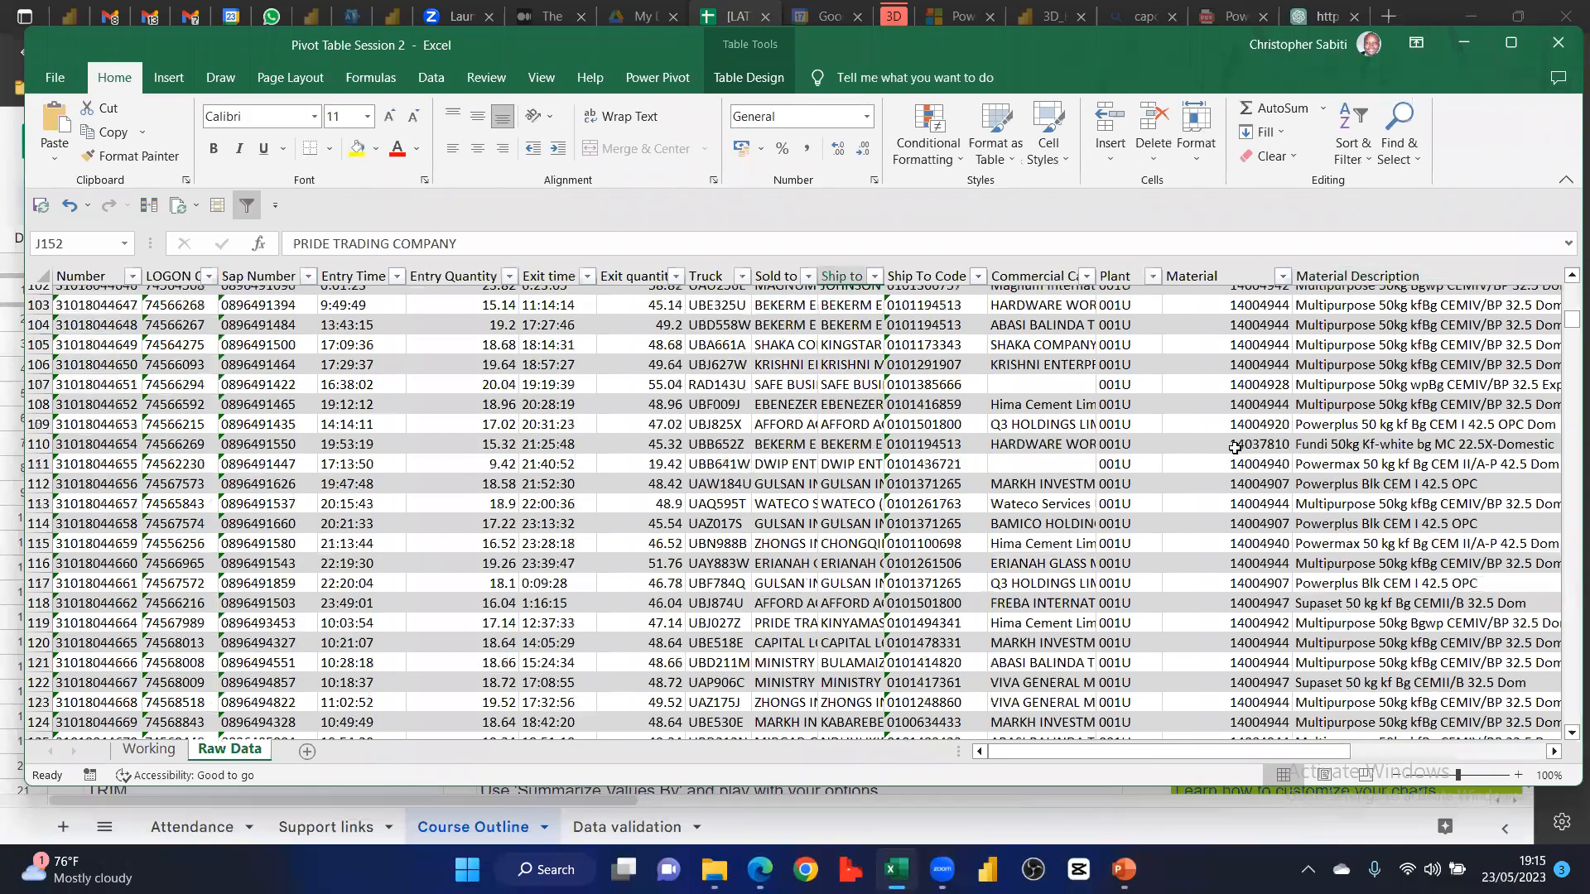
pyautogui.scroll(10, 1221, 347)
pyautogui.scroll(12, 1214, 275)
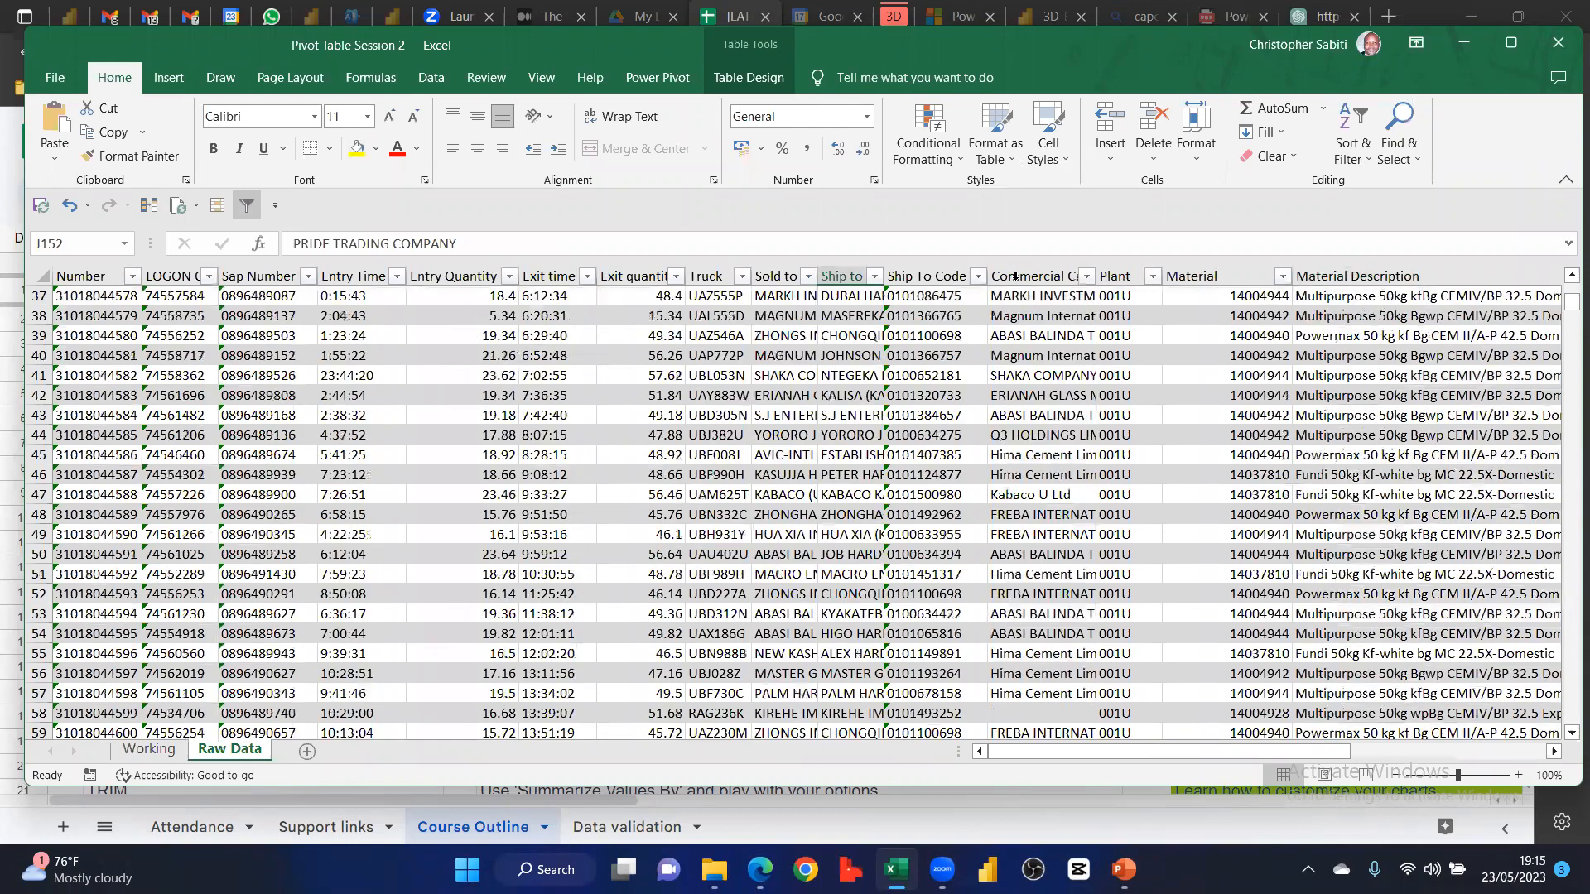
pyautogui.click(1192, 270)
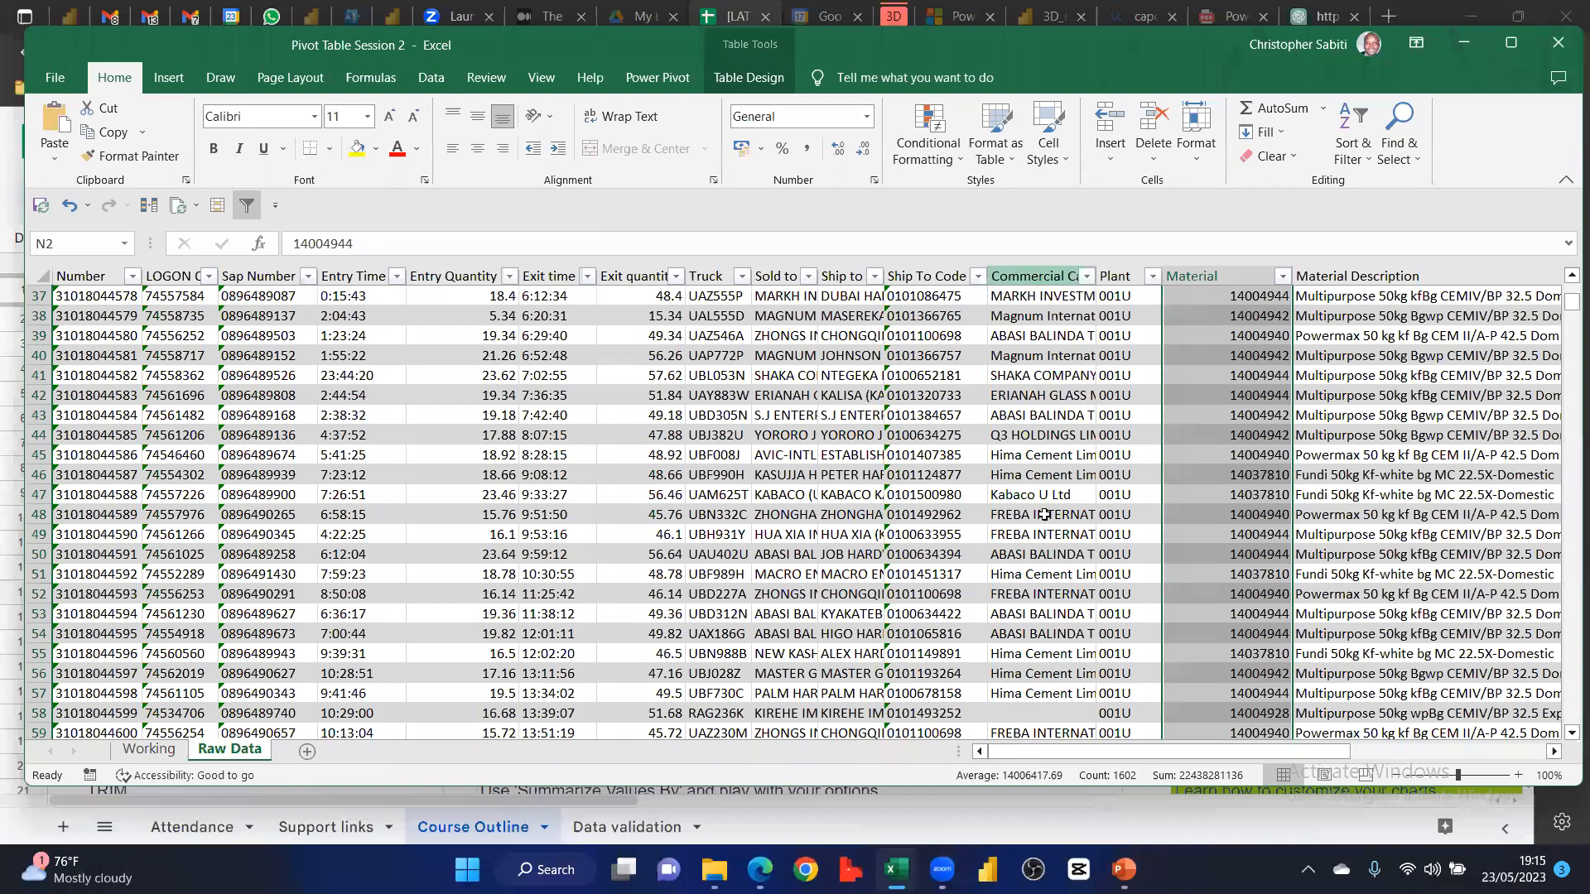
pyautogui.hotkey('ctrl', 'z')
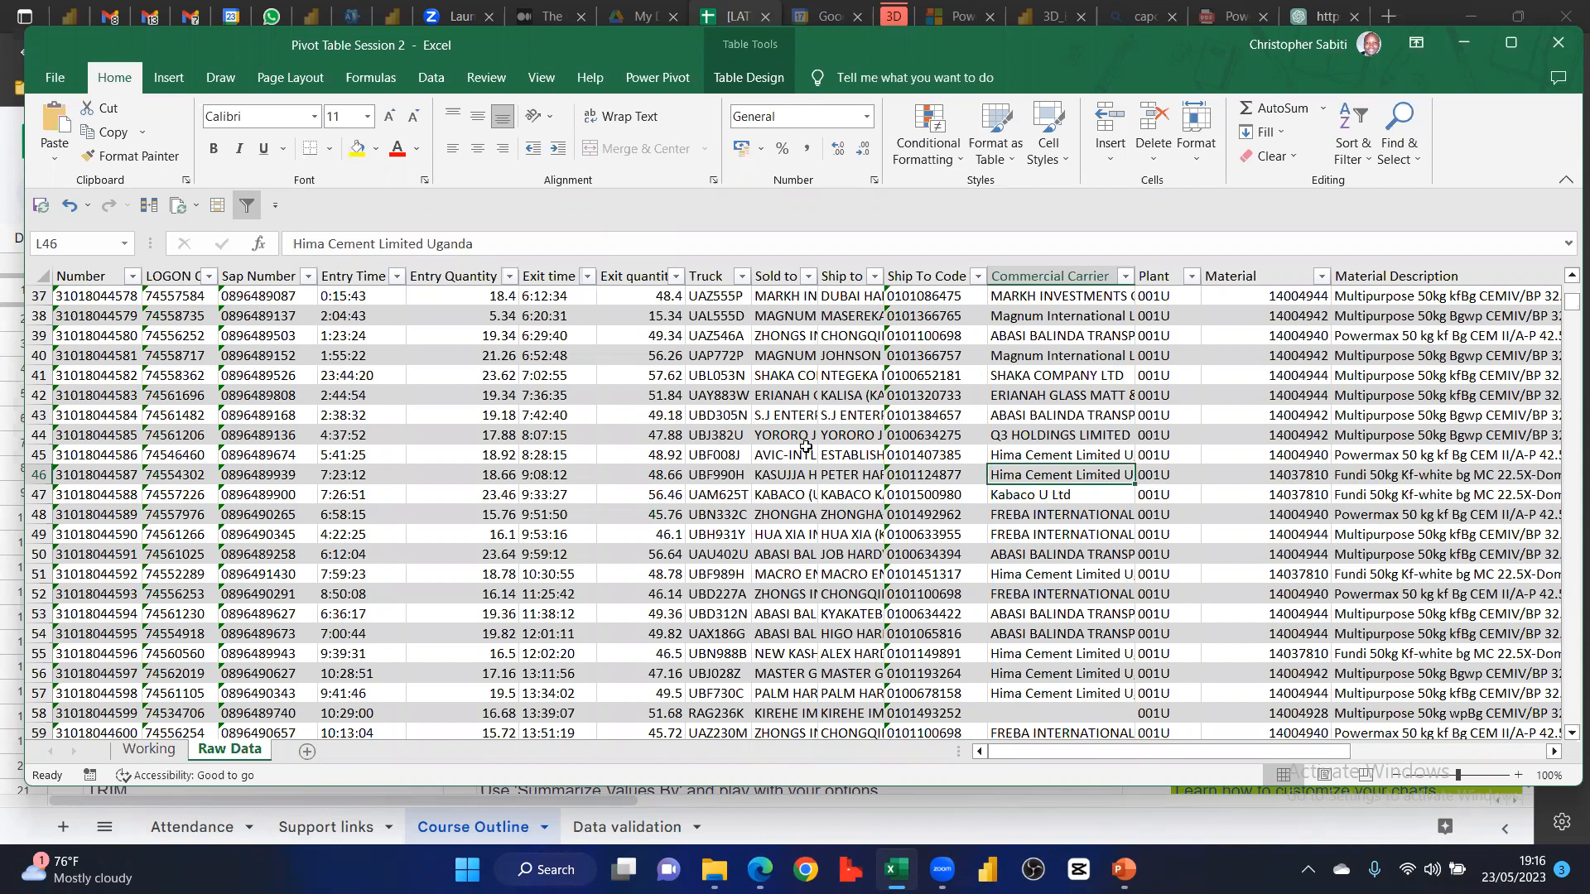
# Examine the recommended PivotTables for the raw data table, including the Commercial Carrier, Material Description, Delivery Date and UserID layouts, without inserting one
pyautogui.click(736, 81)
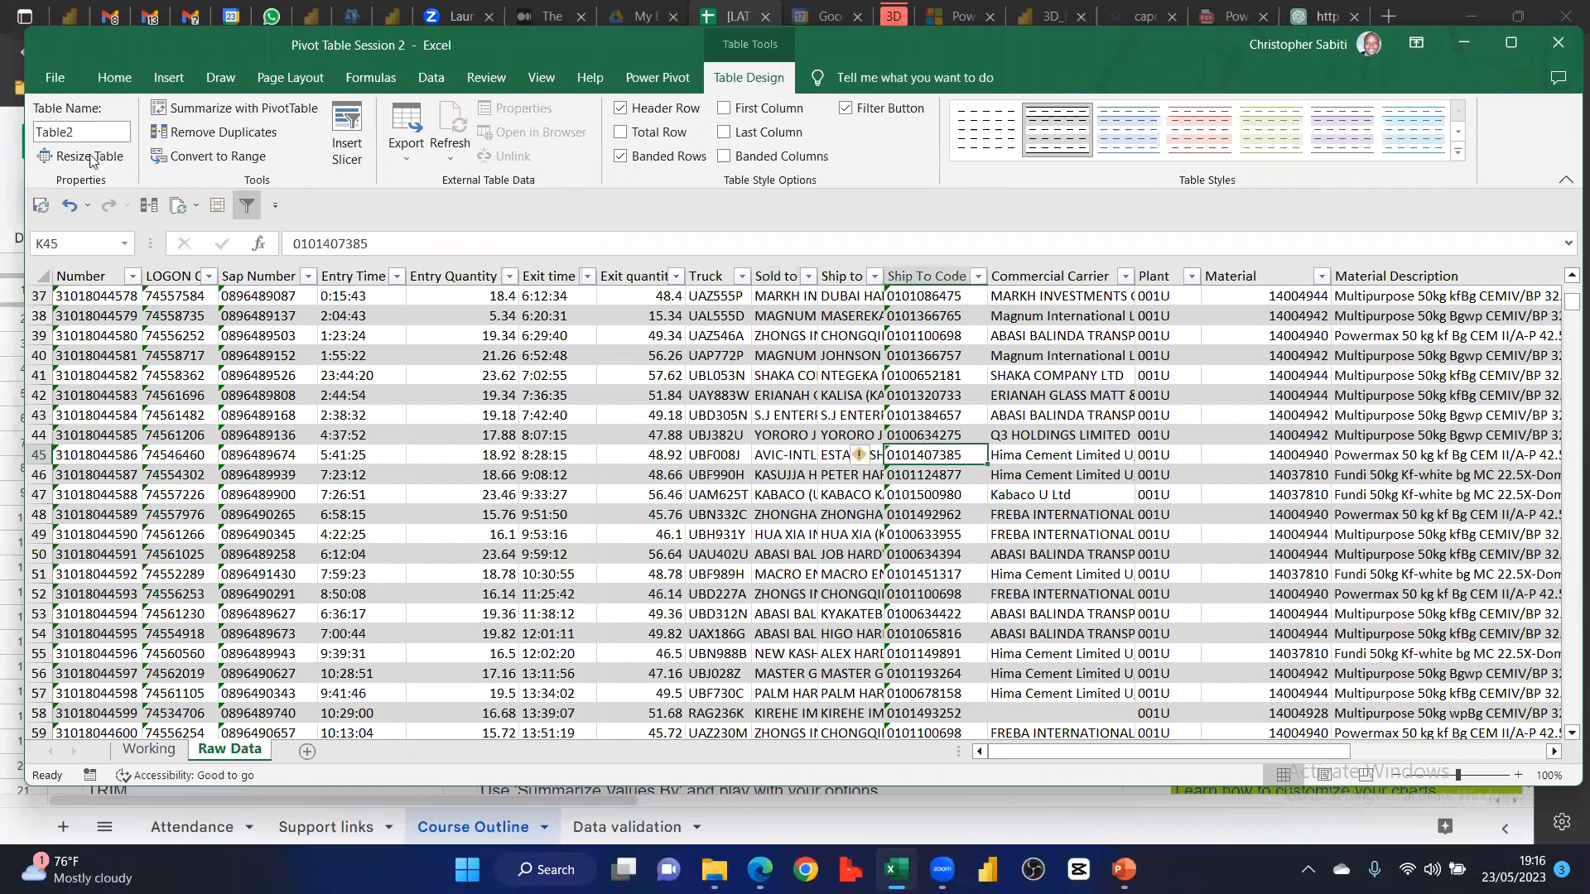
pyautogui.click(168, 77)
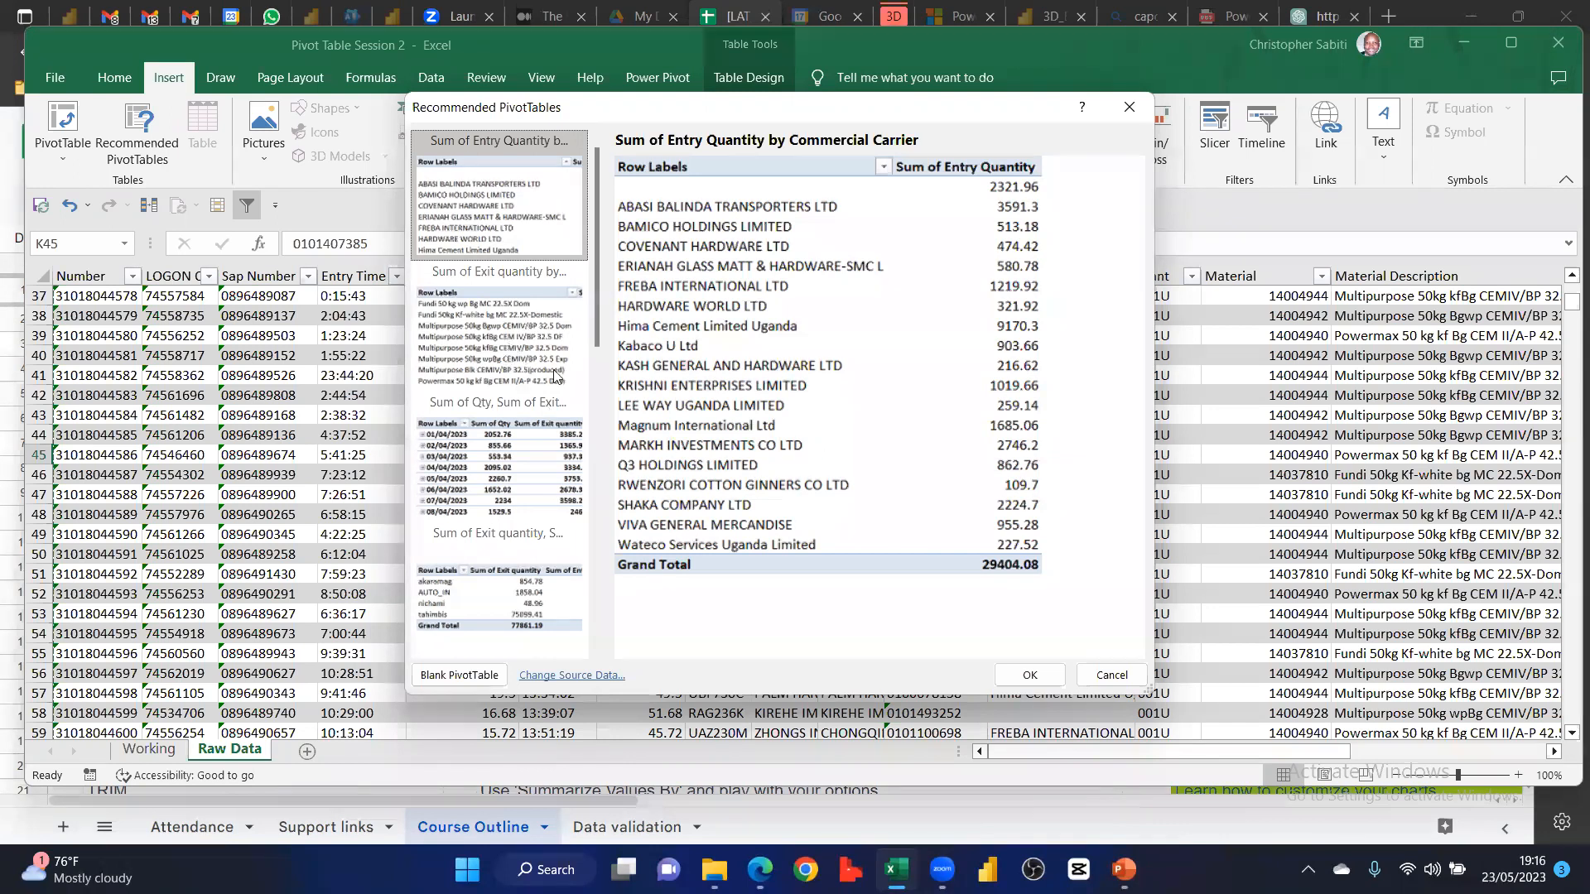
pyautogui.press('Down')
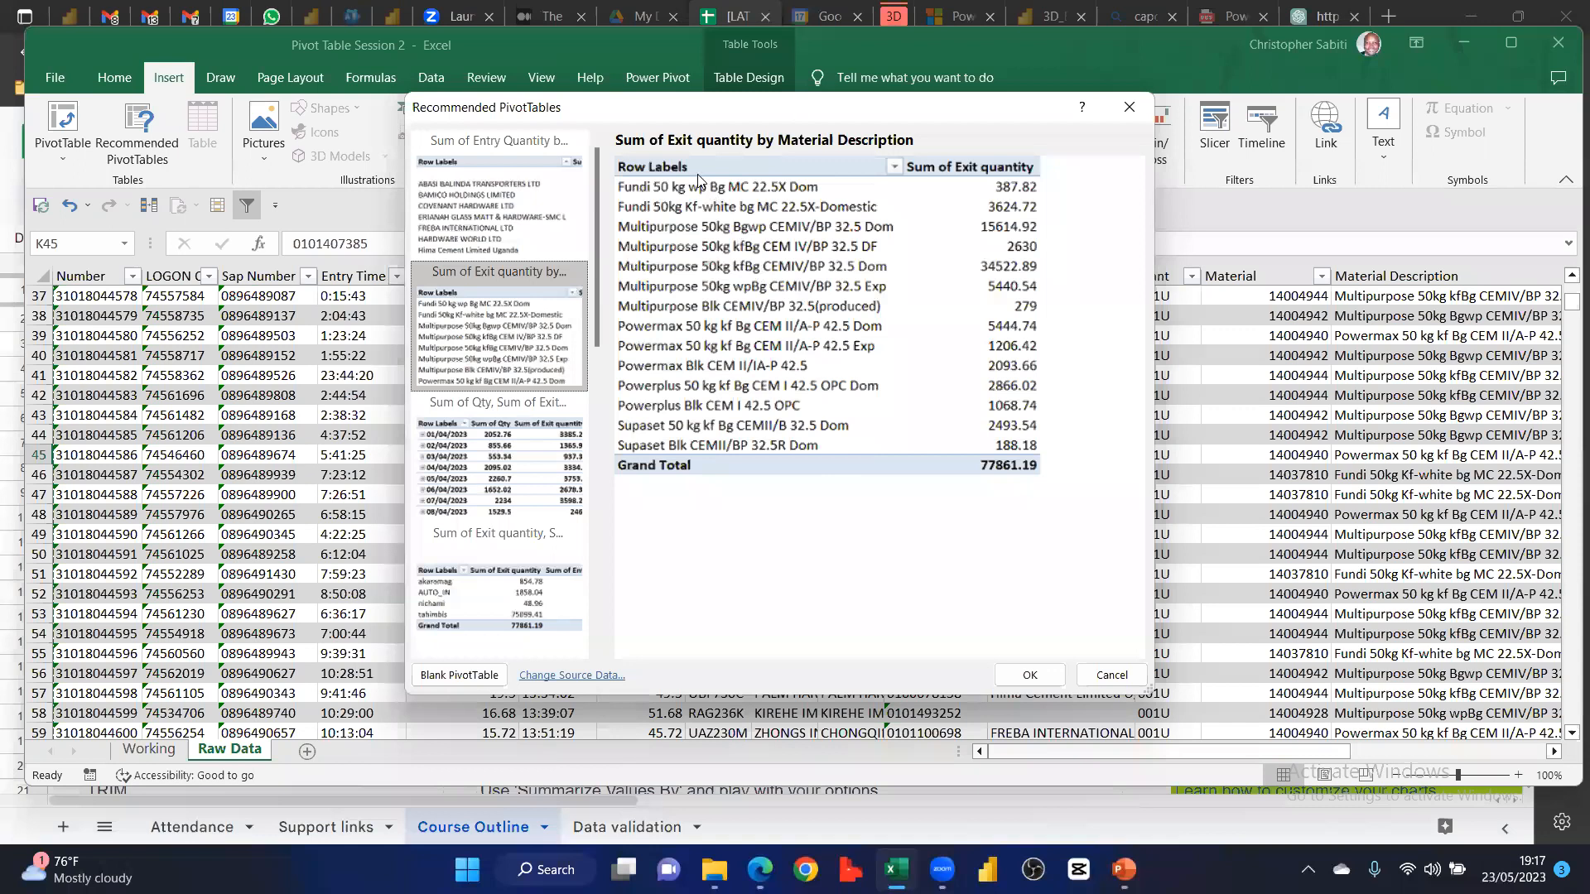
pyautogui.press('Down')
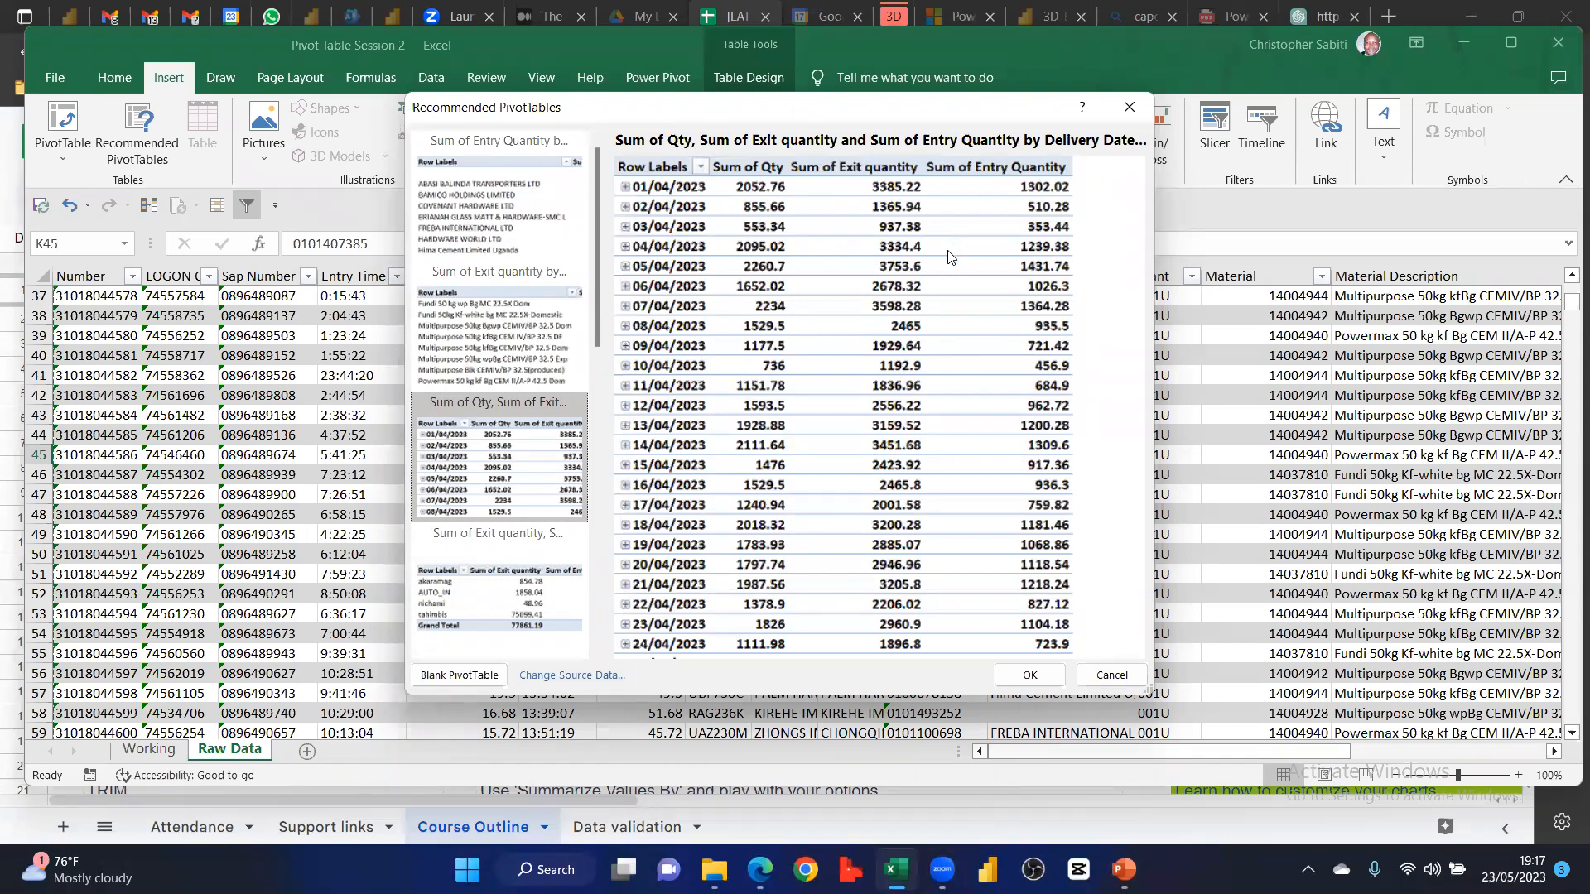
pyautogui.click(488, 609)
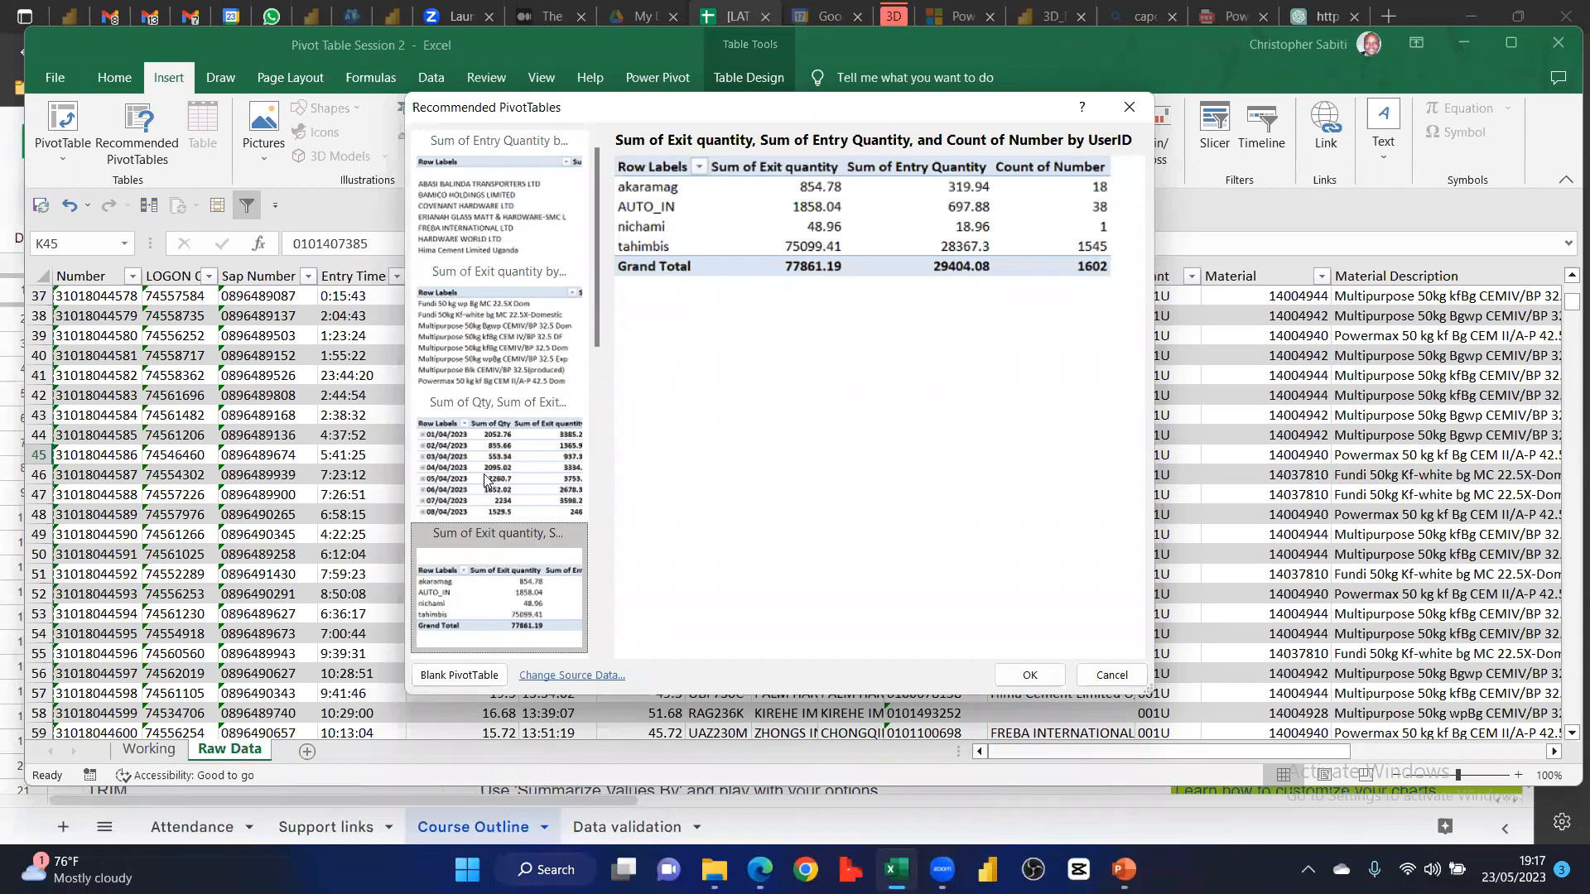
pyautogui.scroll(-3, 487, 480)
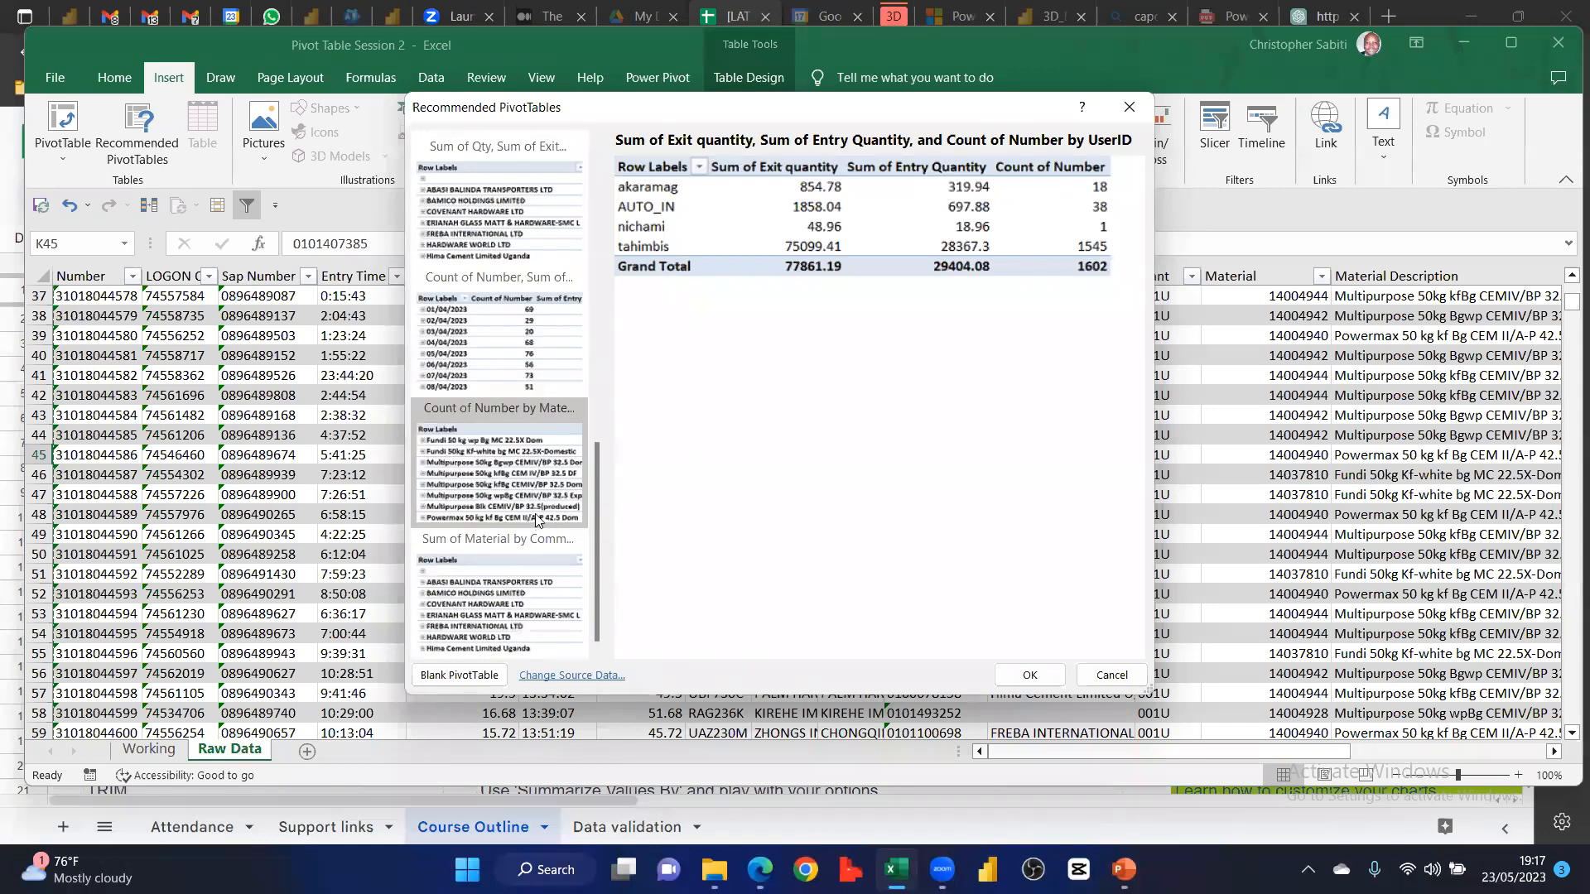
pyautogui.scroll(5, 513, 510)
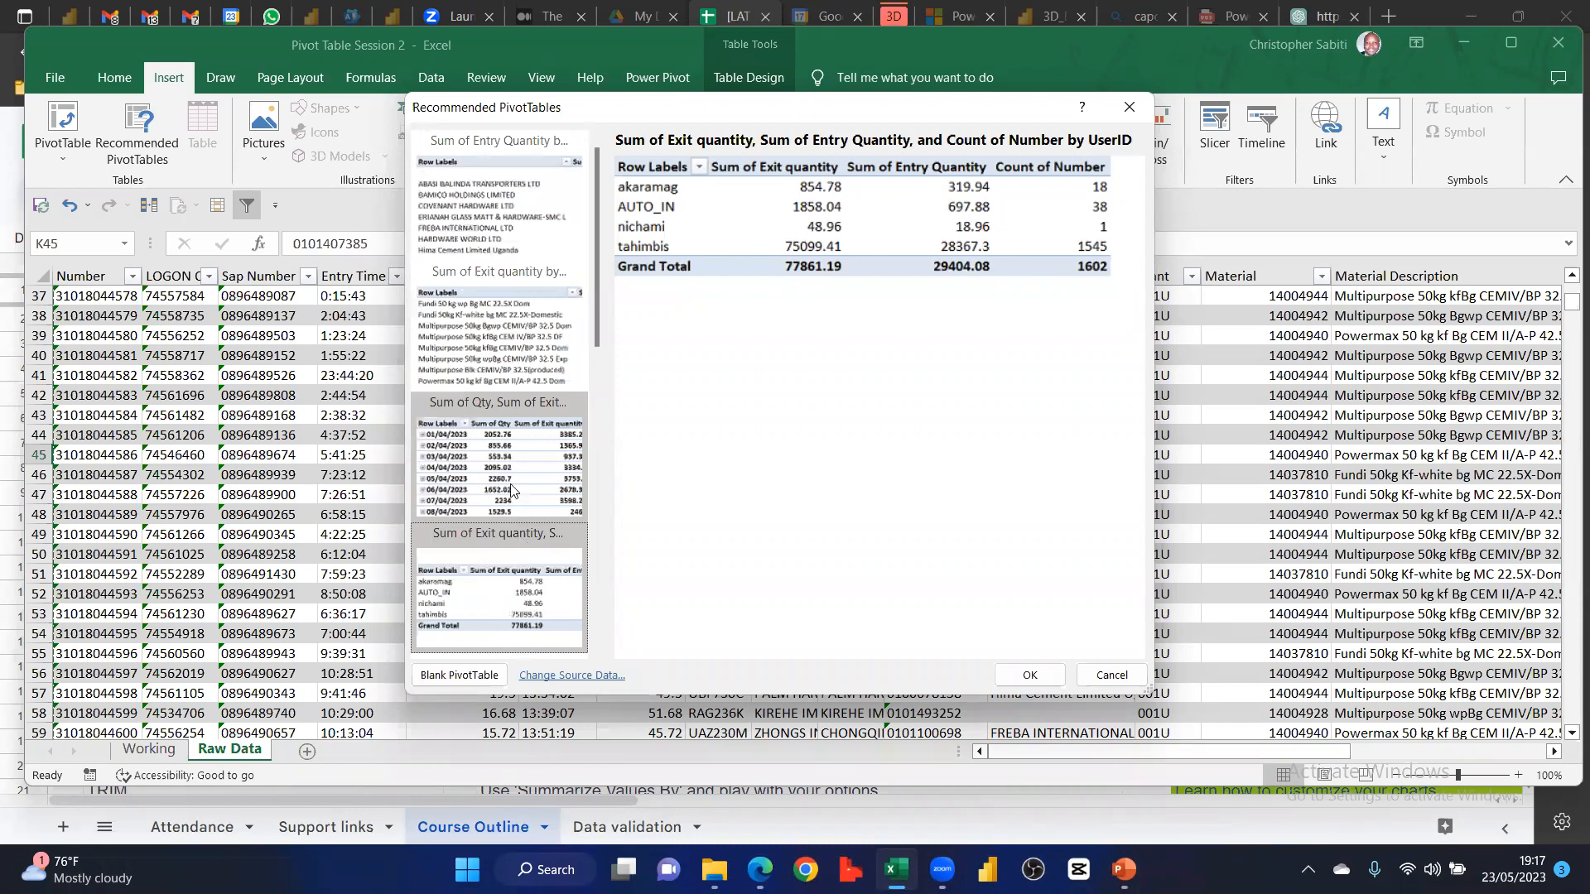
pyautogui.scroll(-3, 512, 447)
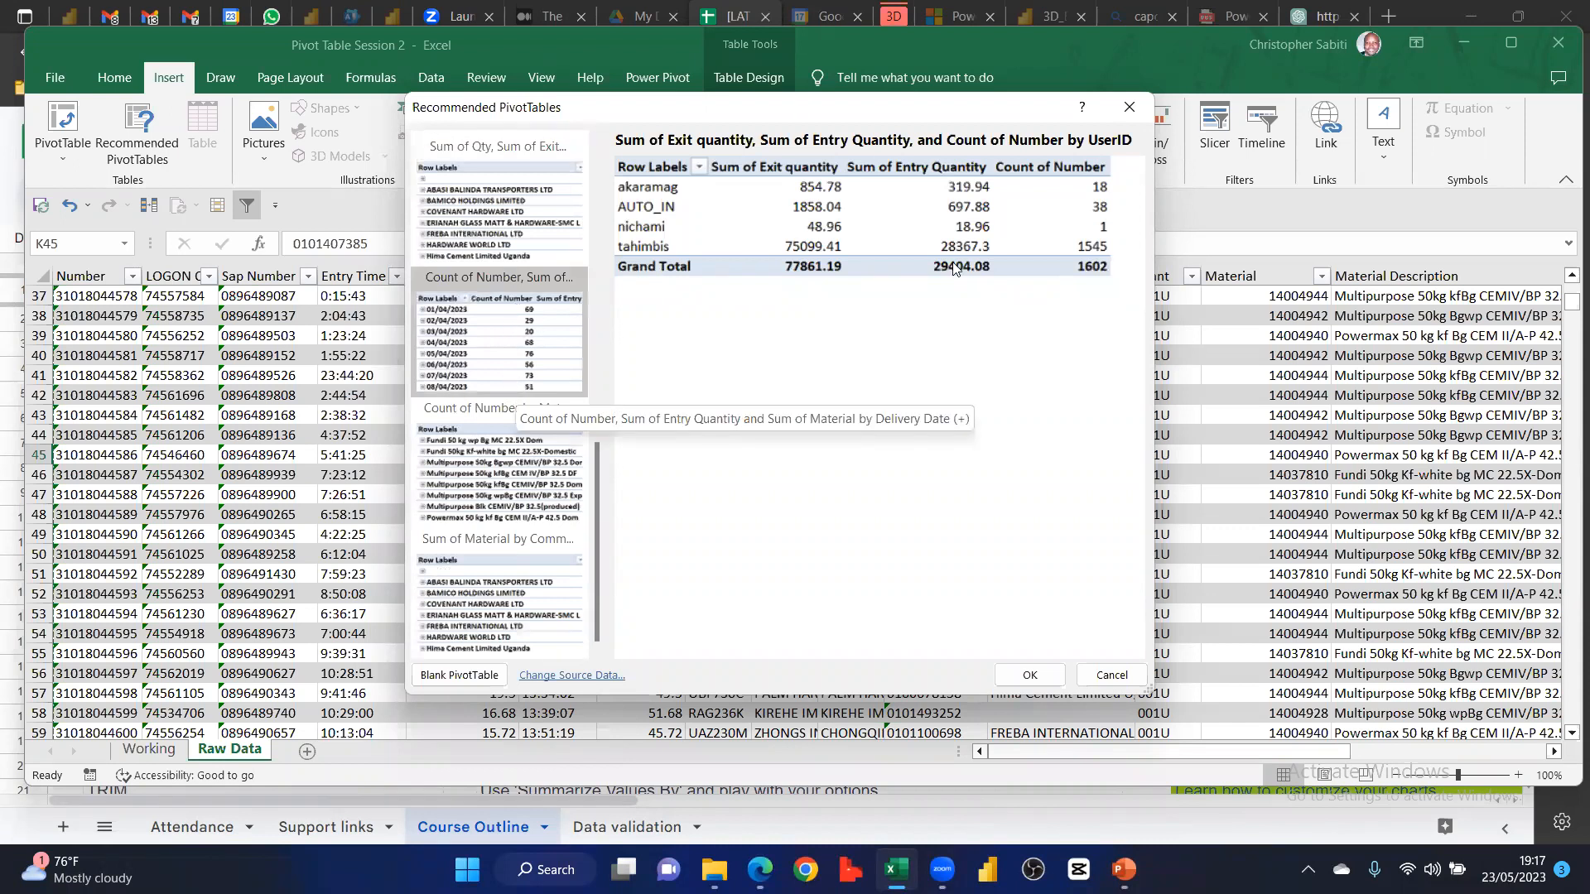
pyautogui.moveTo(1154, 122); pyautogui.dragTo(1209, 122)
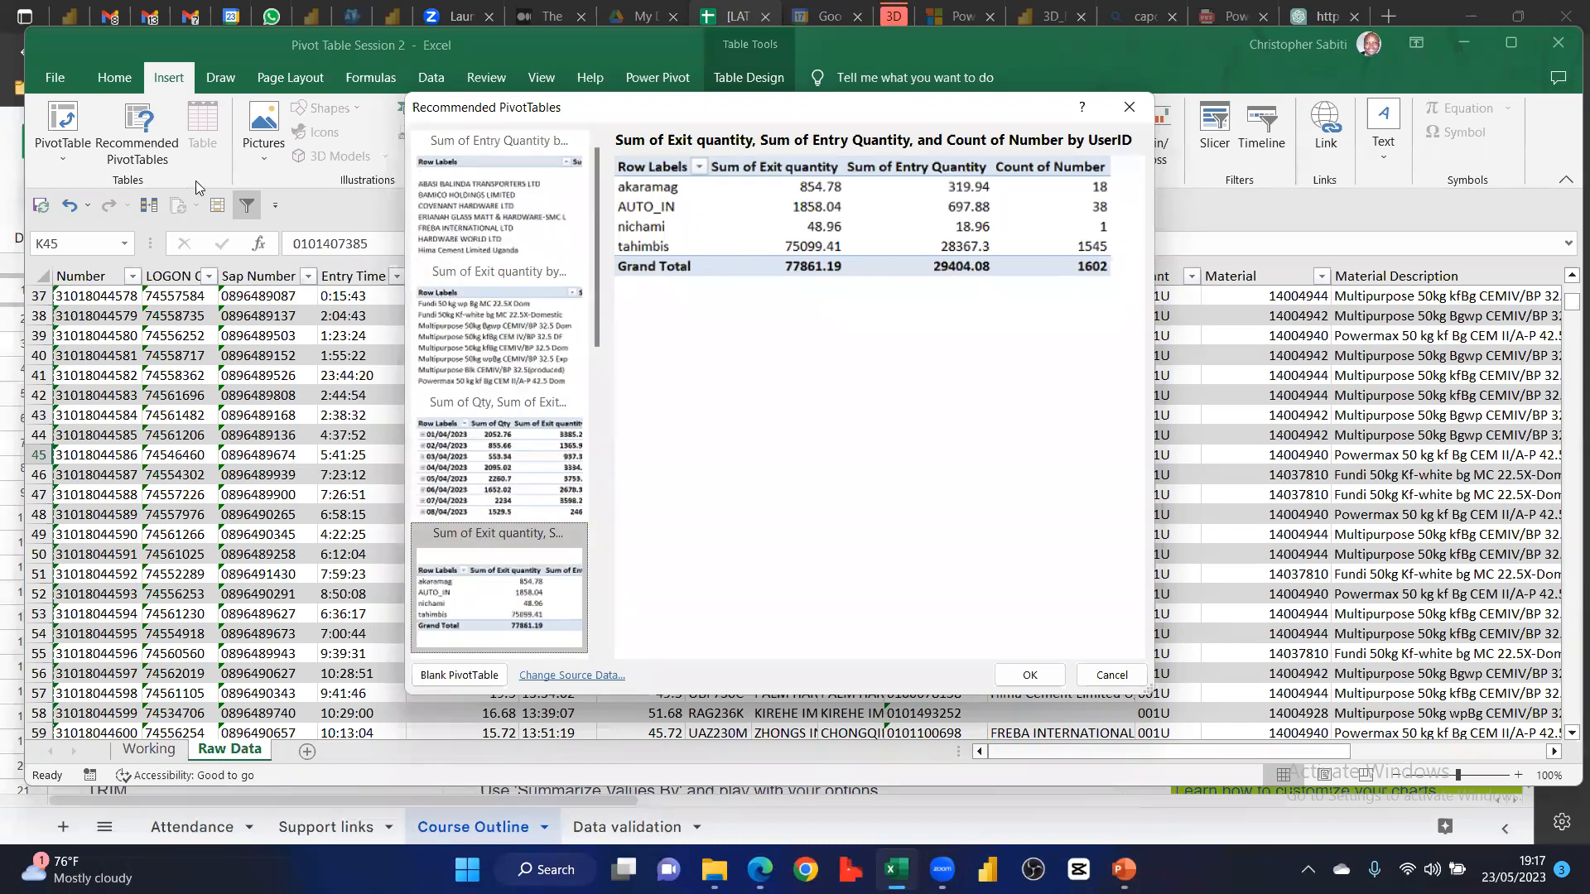
pyautogui.press('Escape')
pyautogui.click(750, 423)
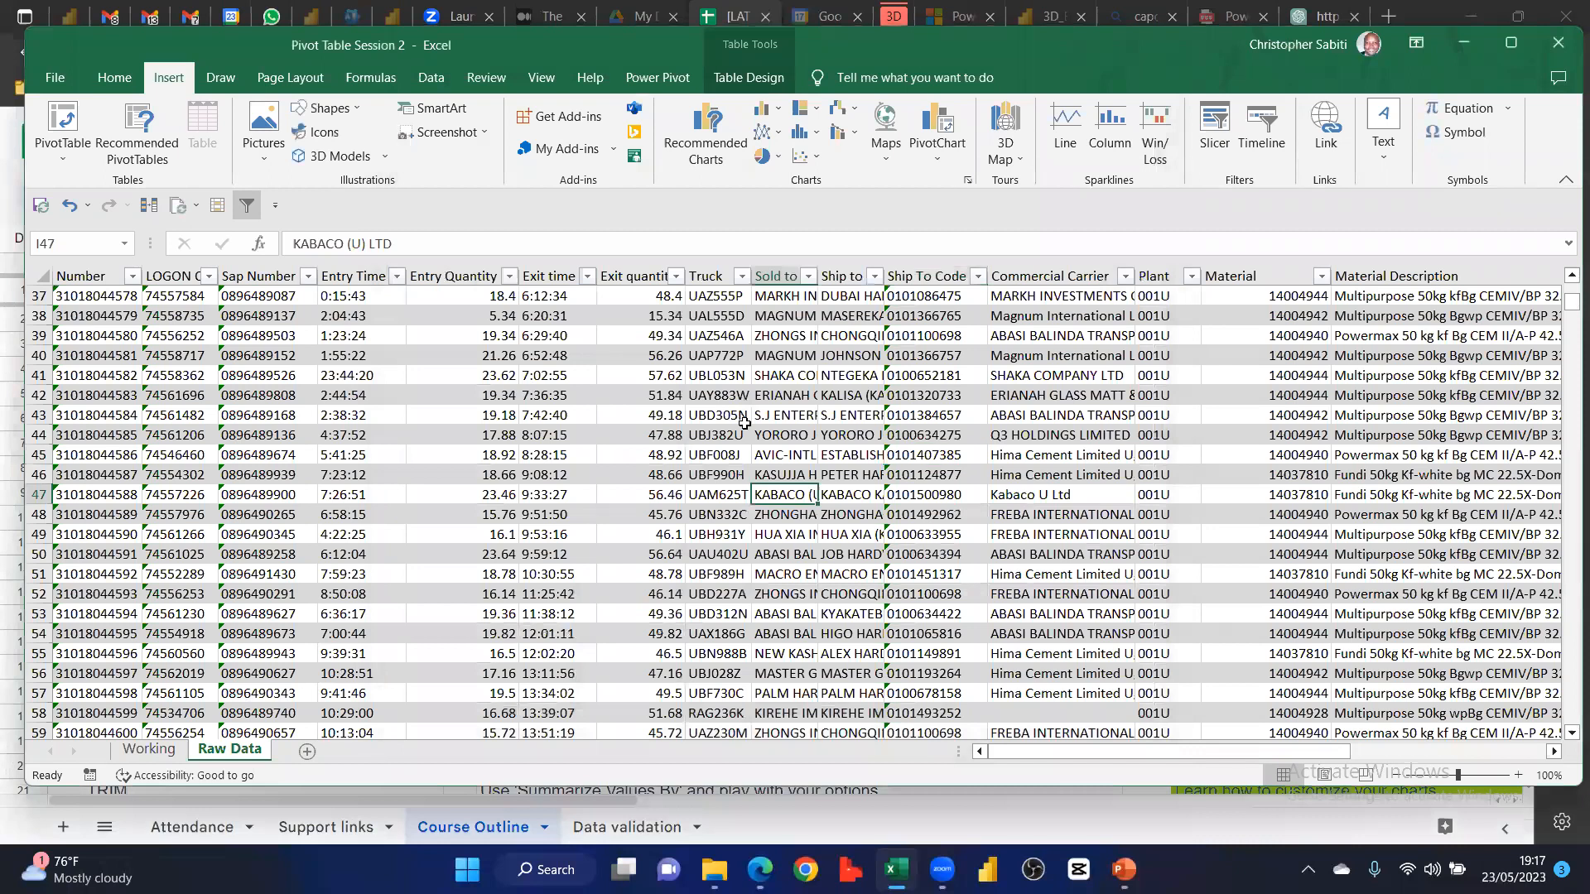
# Review the source table and placement options for a new PivotTable based on Table2, without creating it
pyautogui.scroll(5, 222, 411)
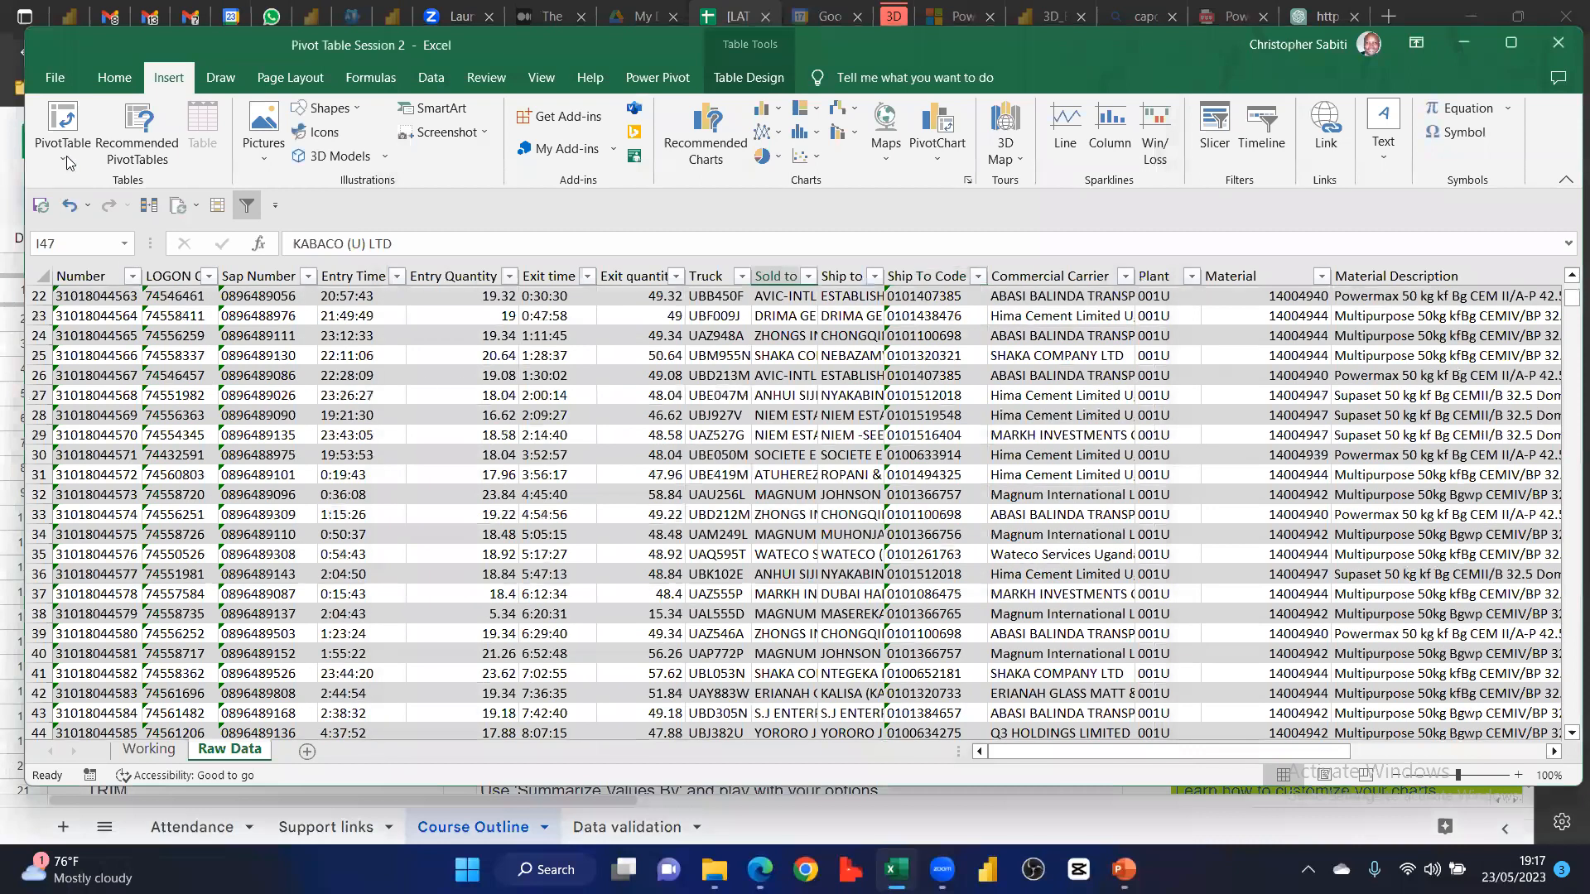
pyautogui.scroll(5, 71, 162)
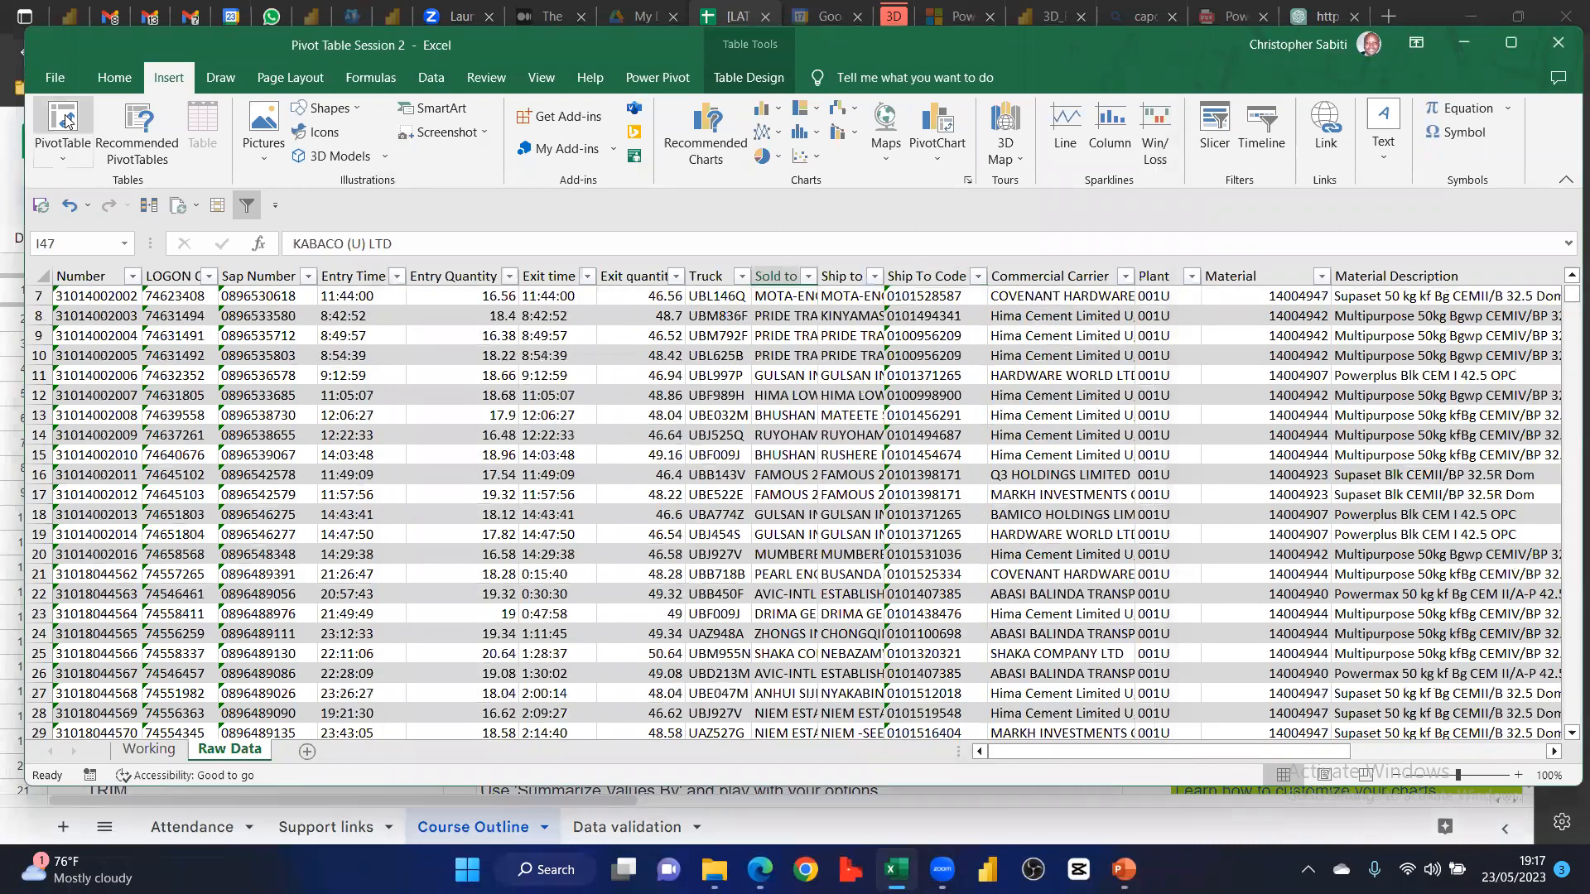
pyautogui.click(68, 121)
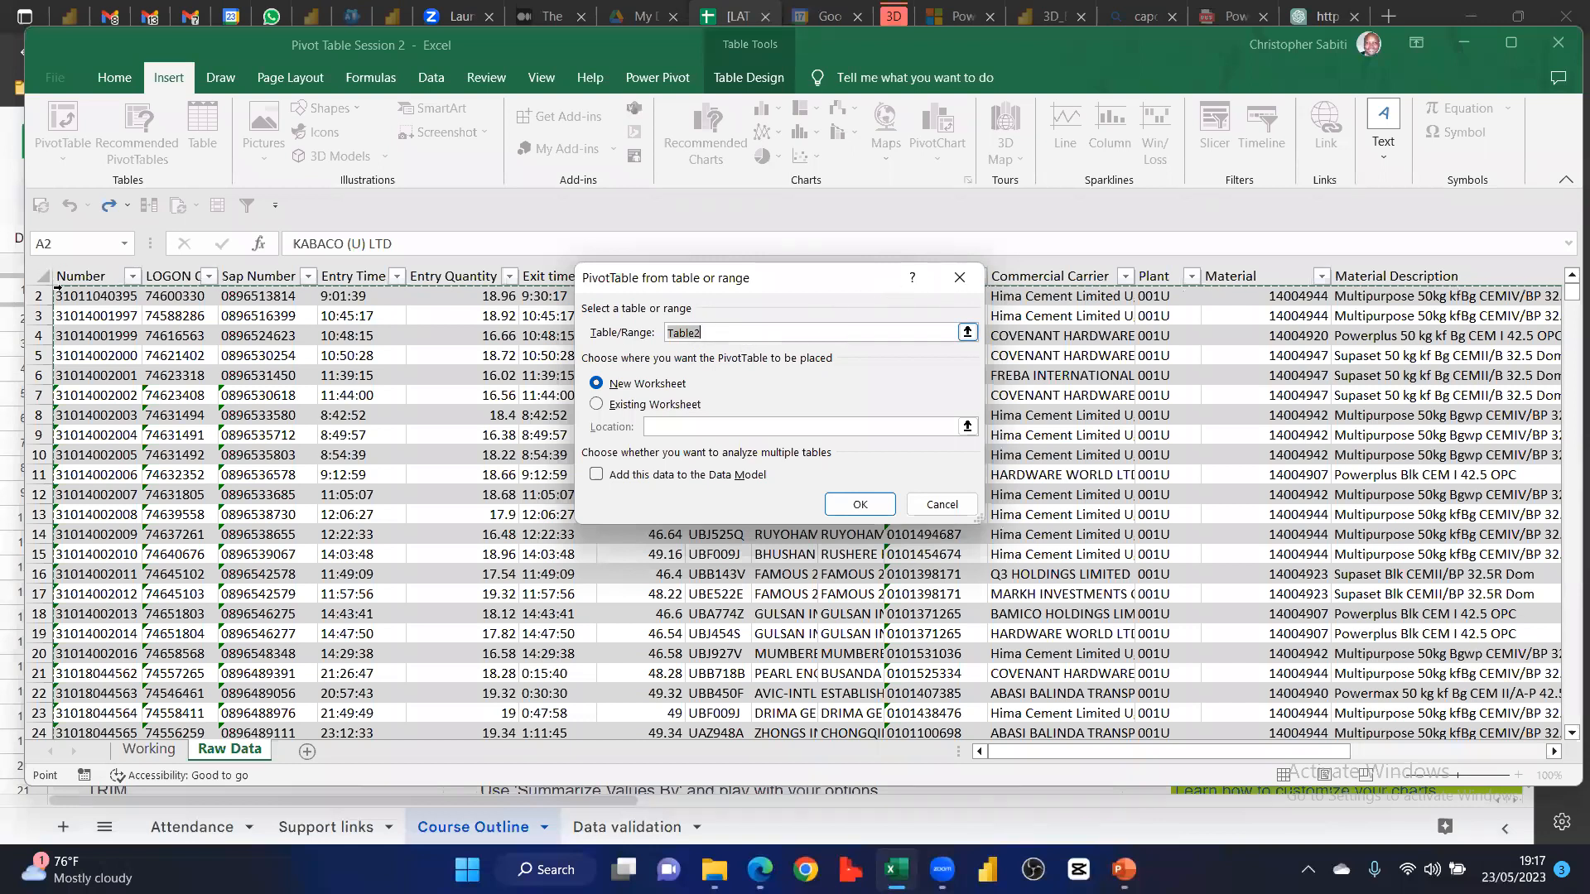
pyautogui.press('Escape')
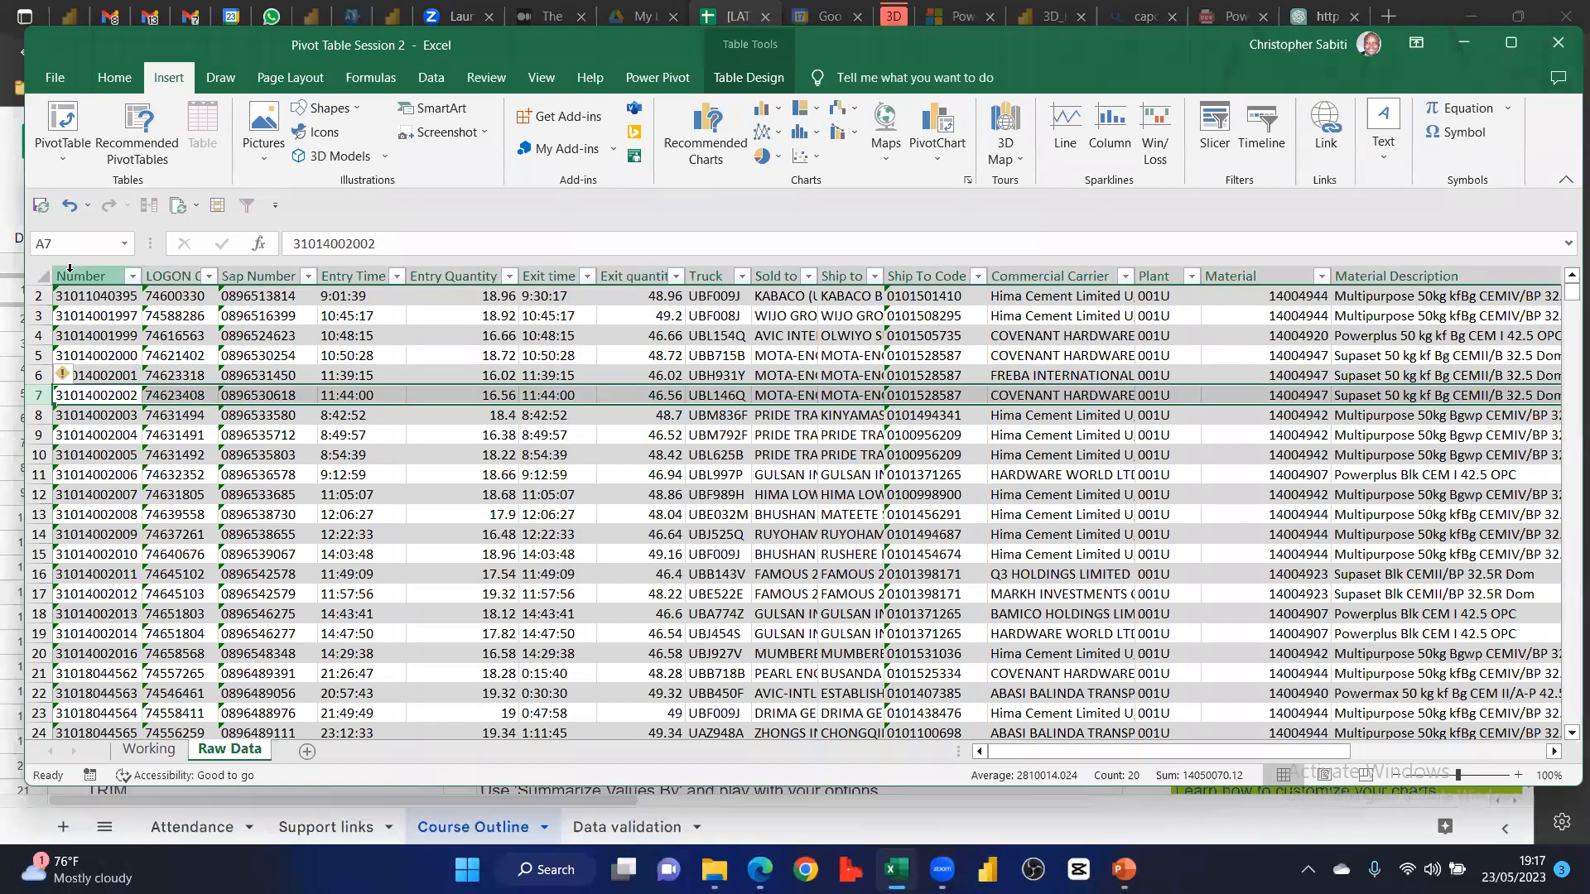
# Rename the raw data table as Raw_Data
pyautogui.hotkey('ctrl', 'a')
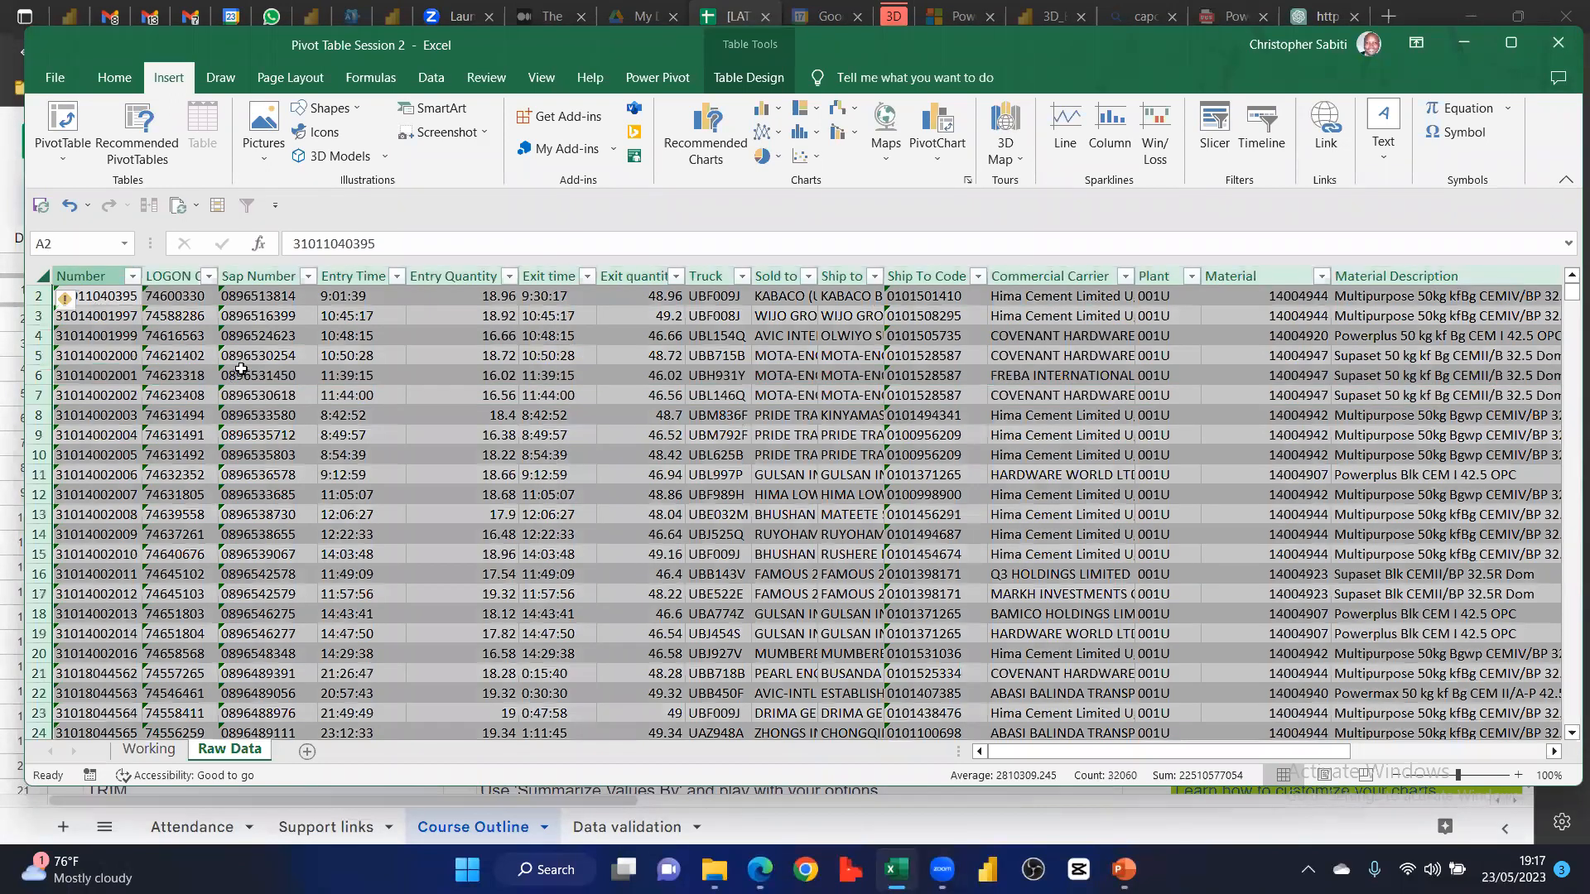
pyautogui.click(175, 336)
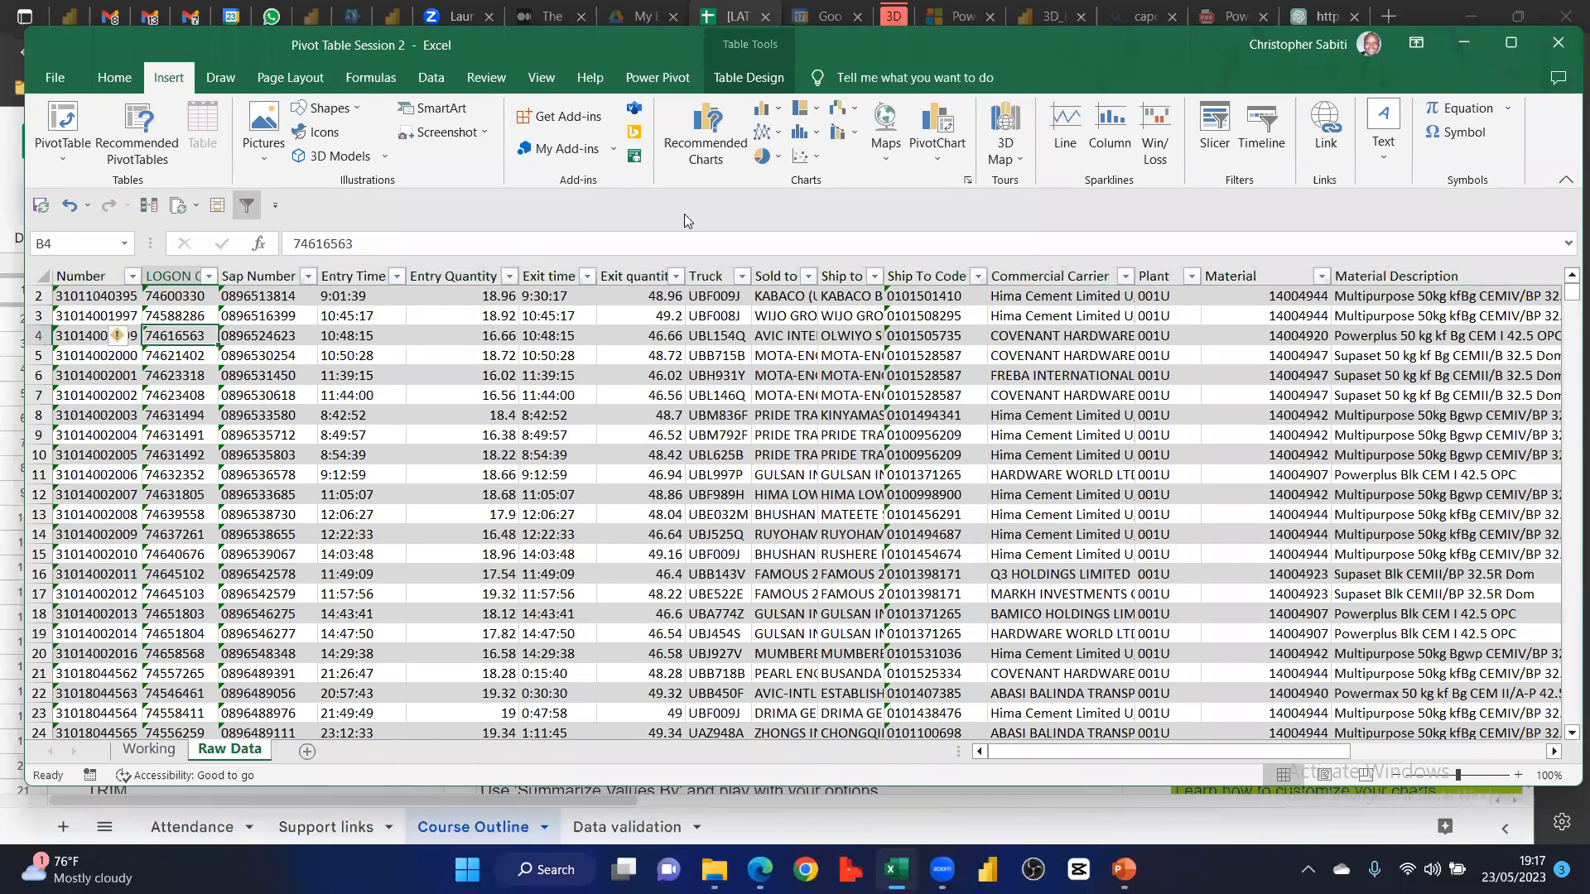
pyautogui.click(750, 78)
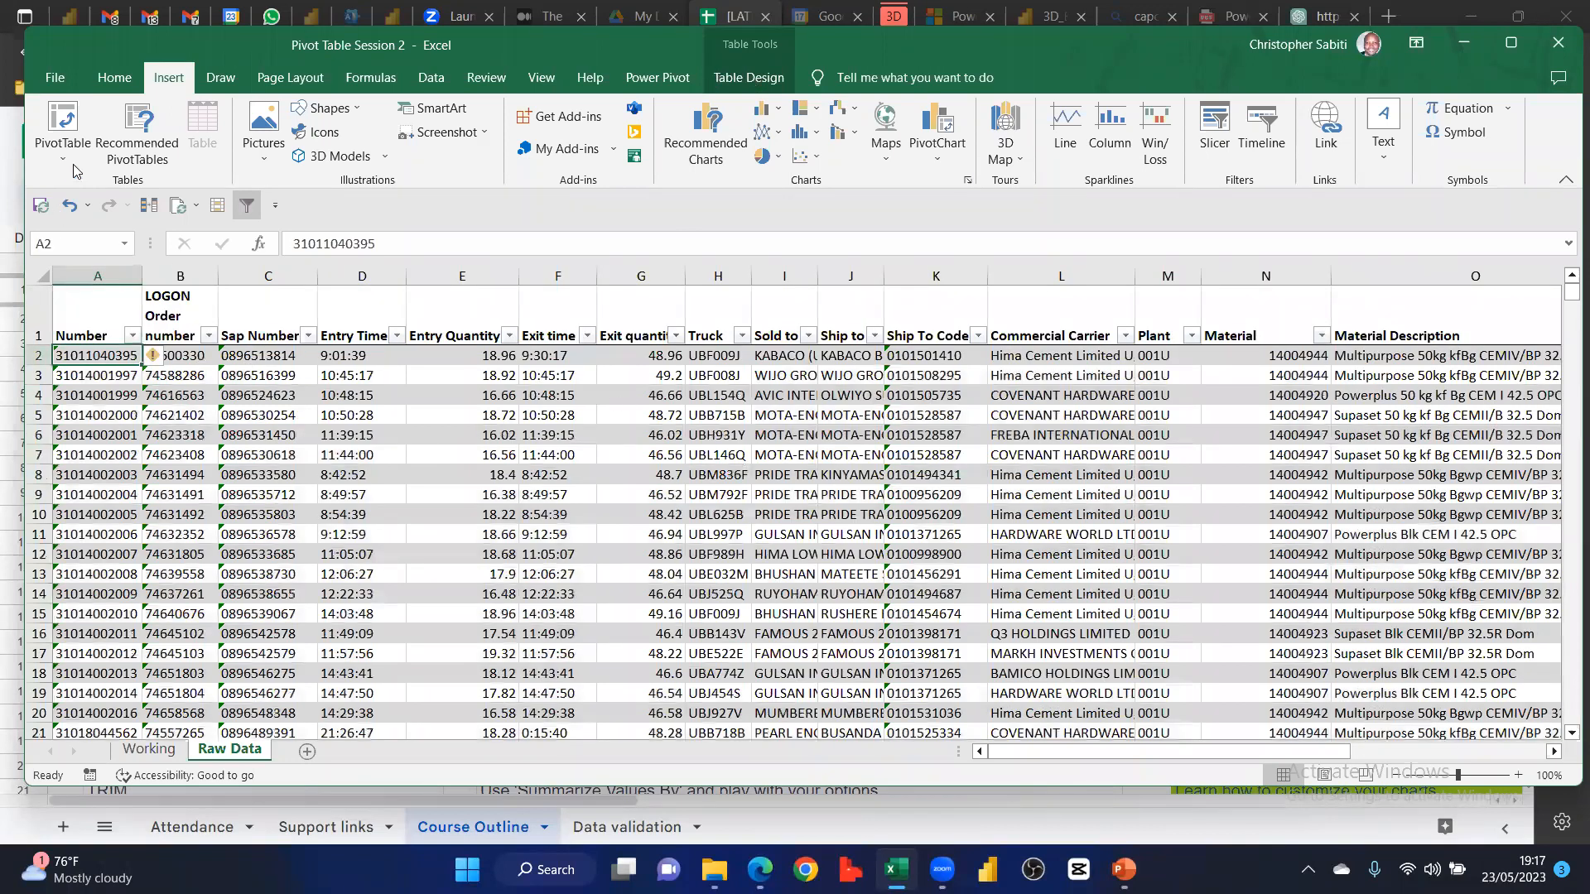
pyautogui.click(75, 131)
pyautogui.hotkey('ctrl', 'a')
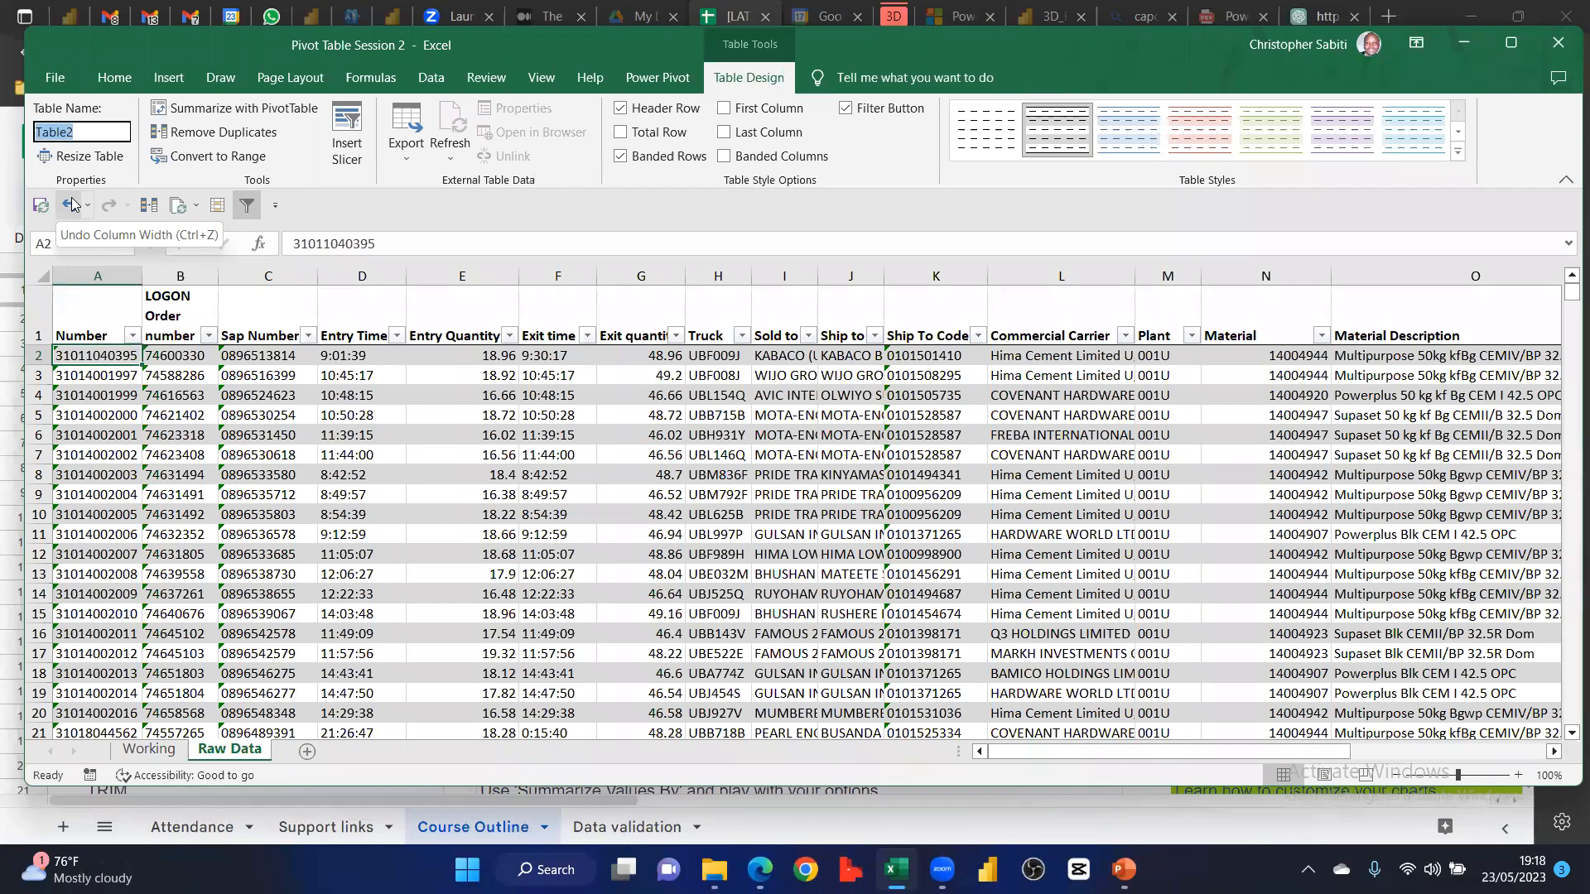
pyautogui.write('Ra')
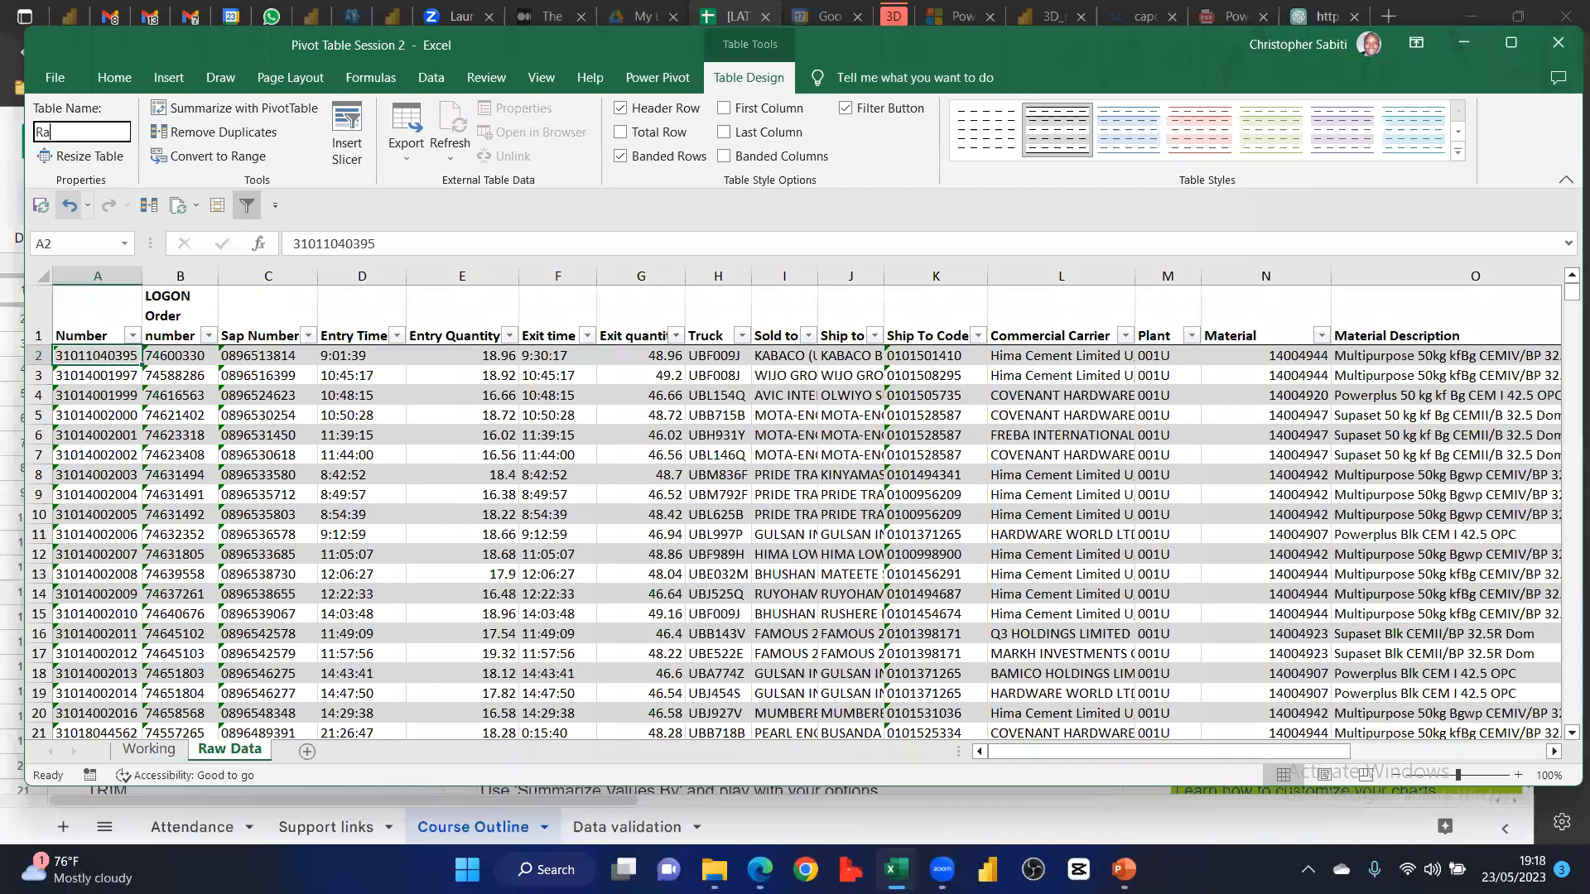
pyautogui.write('w_Data')
pyautogui.press('Return')
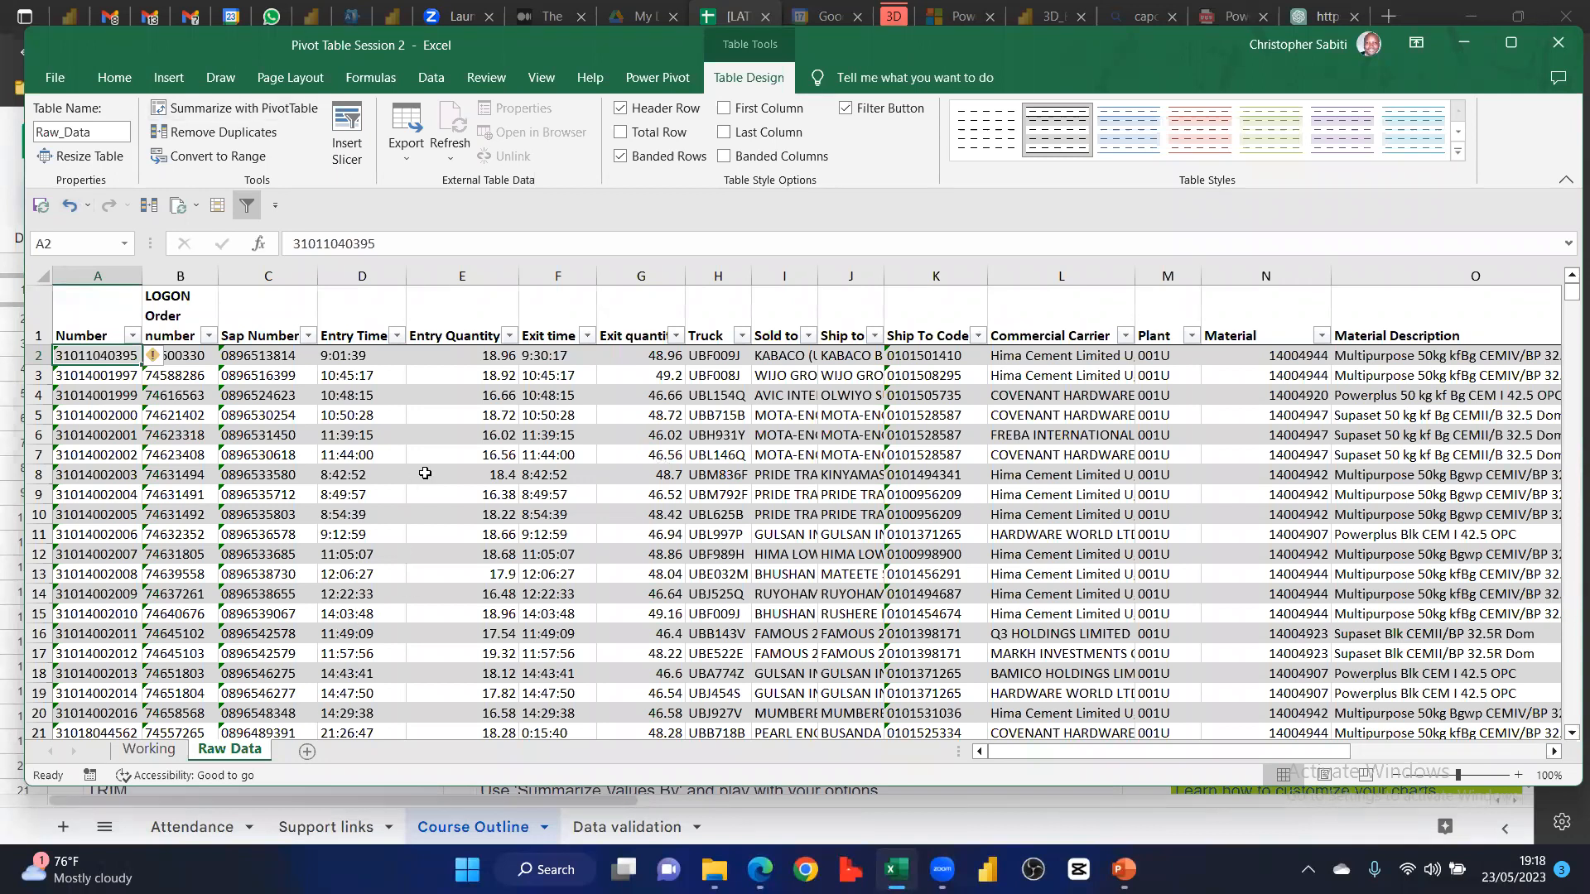
# Insert a PivotTable based on Raw_Data in the existing worksheet, placed at cell G3 of the Working sheet
pyautogui.click(462, 474)
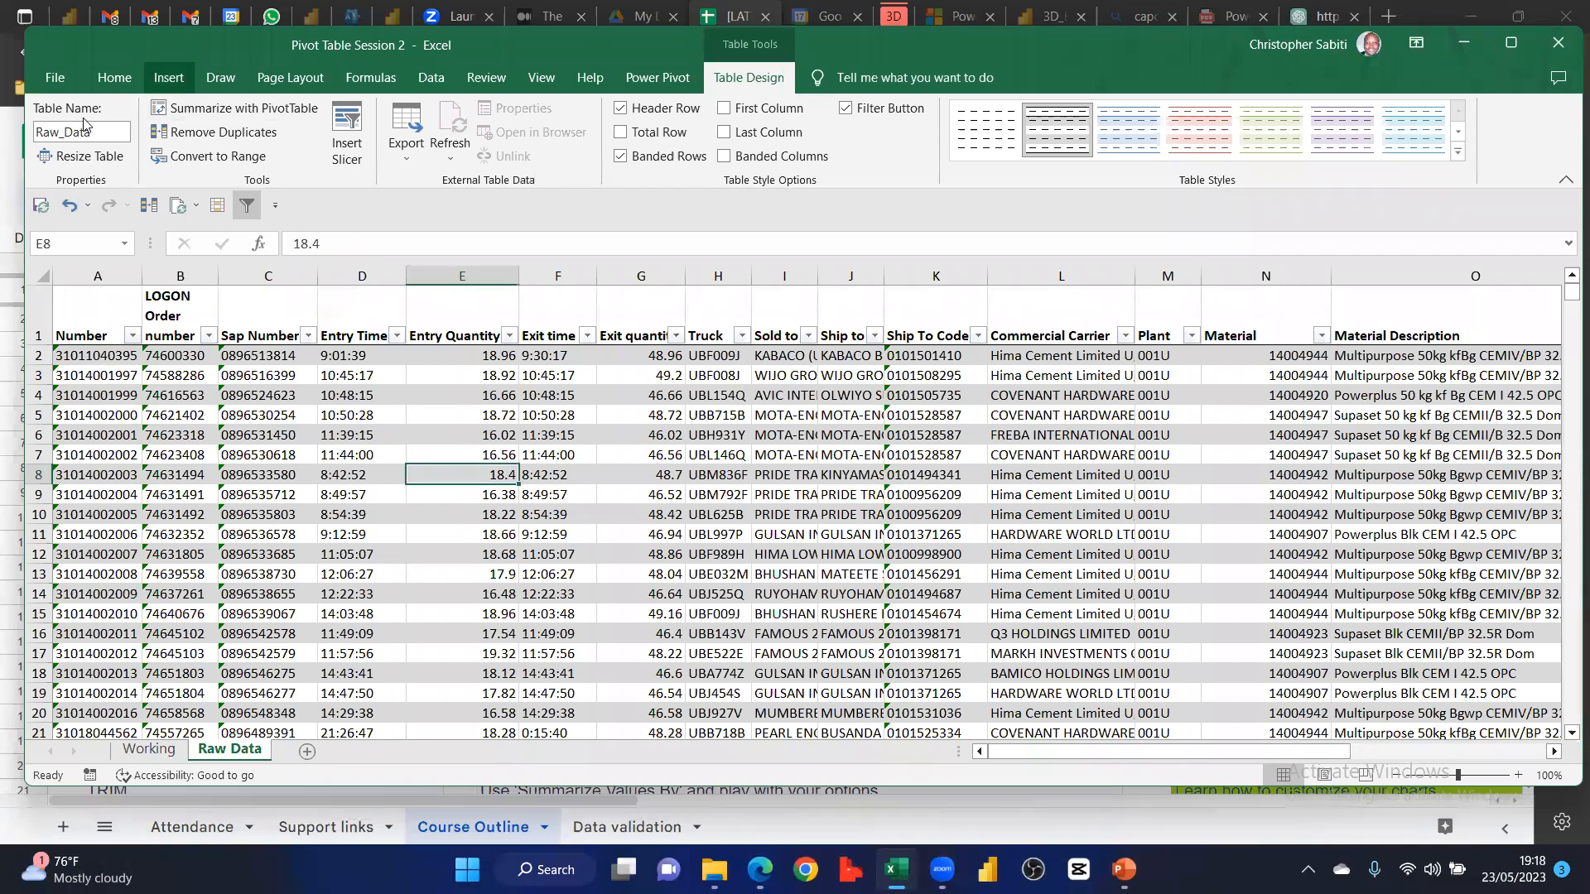
pyautogui.hotkey('alt', 'n')
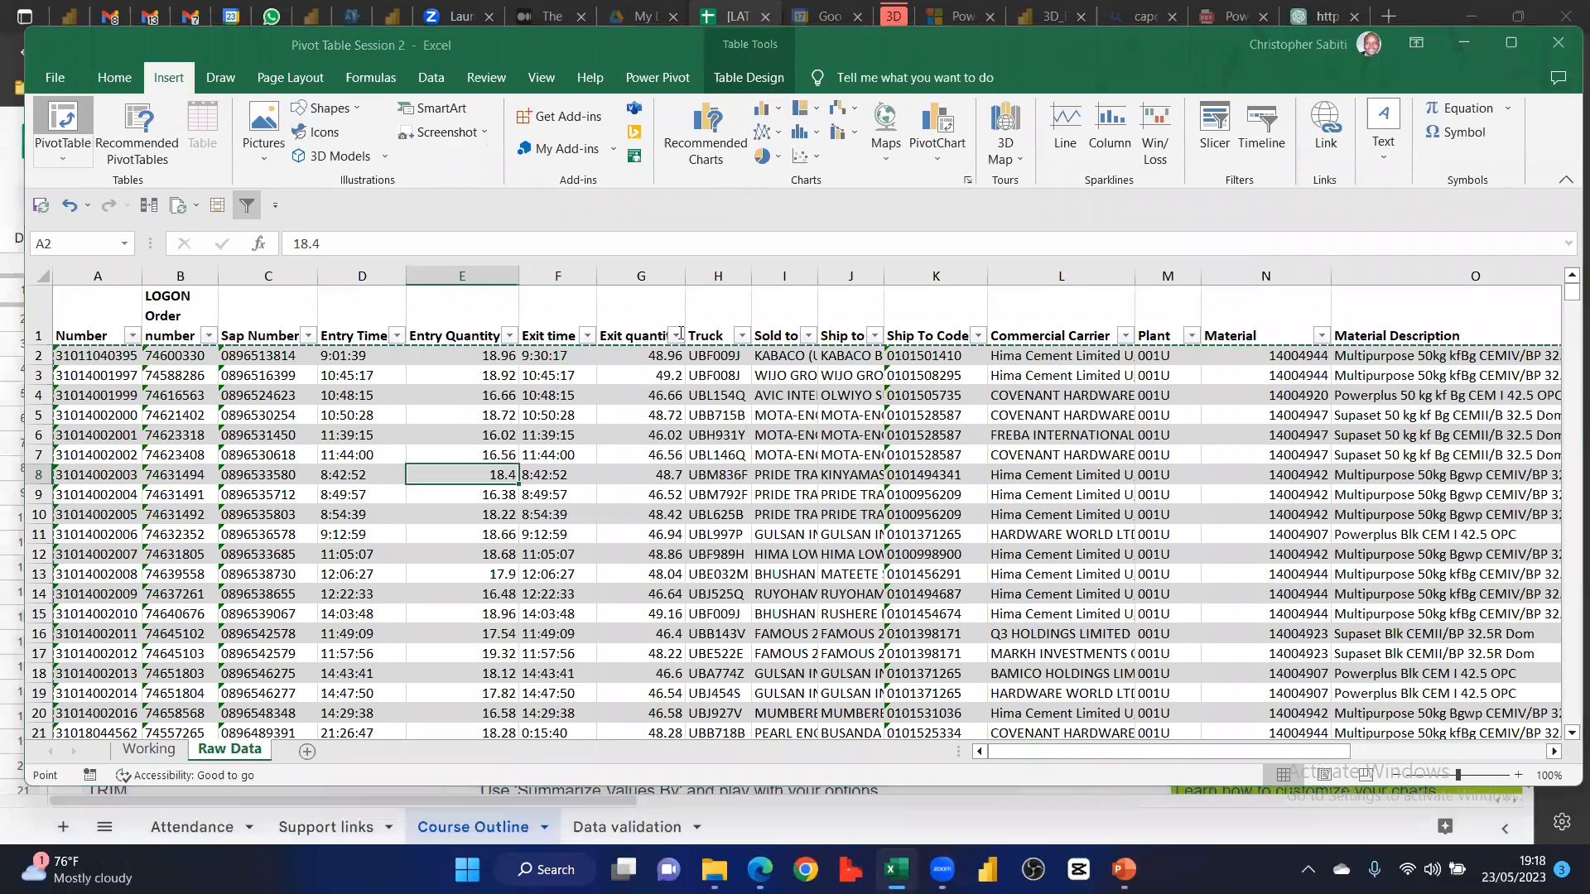
pyautogui.press('v')
pyautogui.press('t')
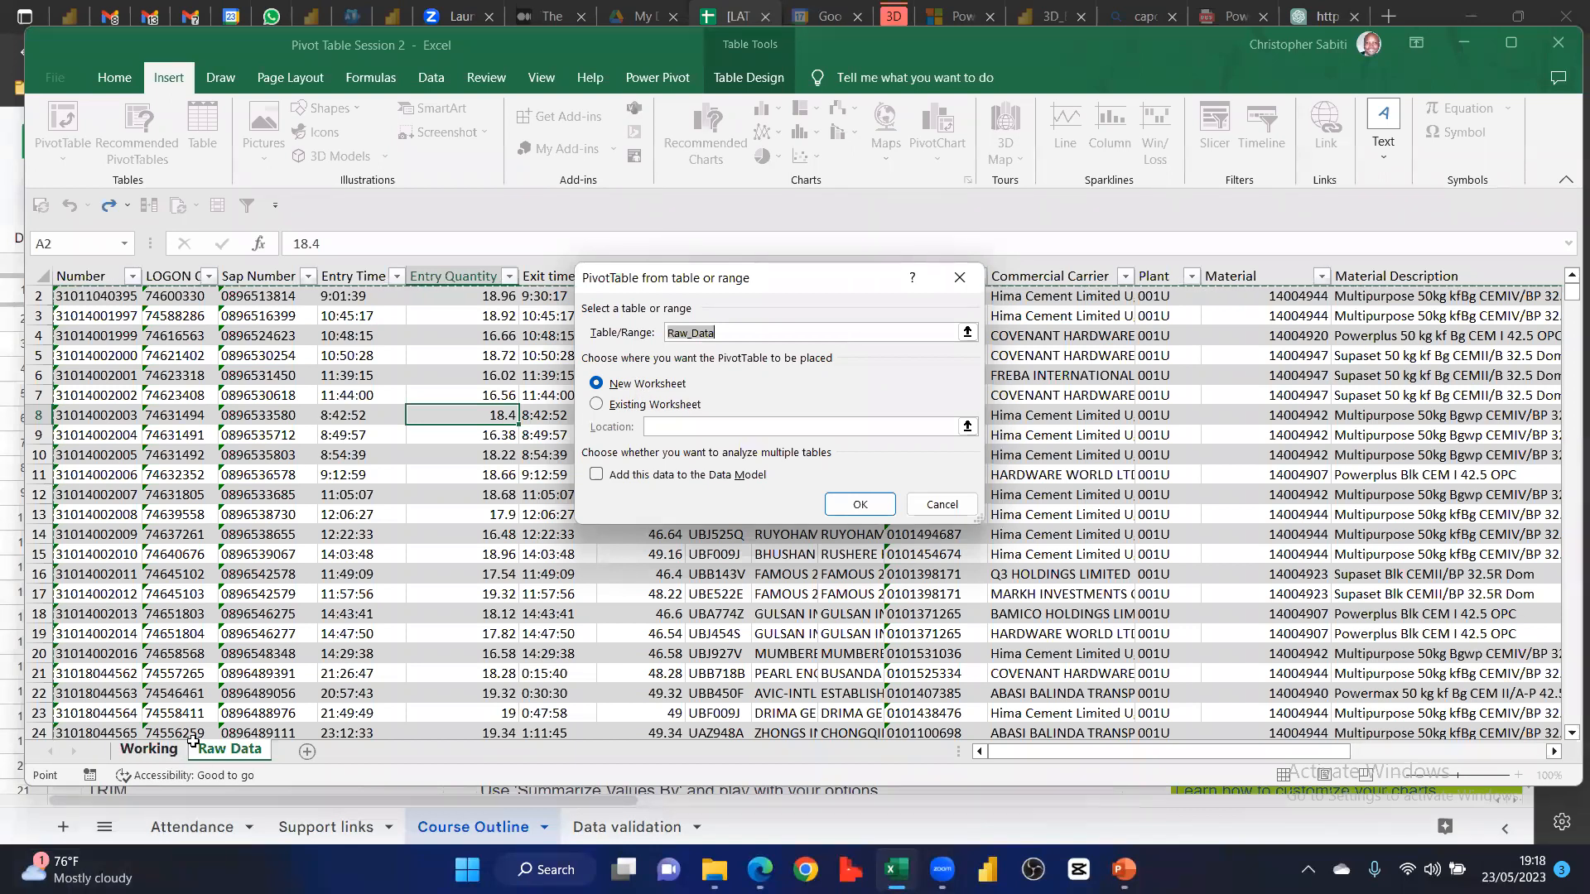
pyautogui.click(597, 405)
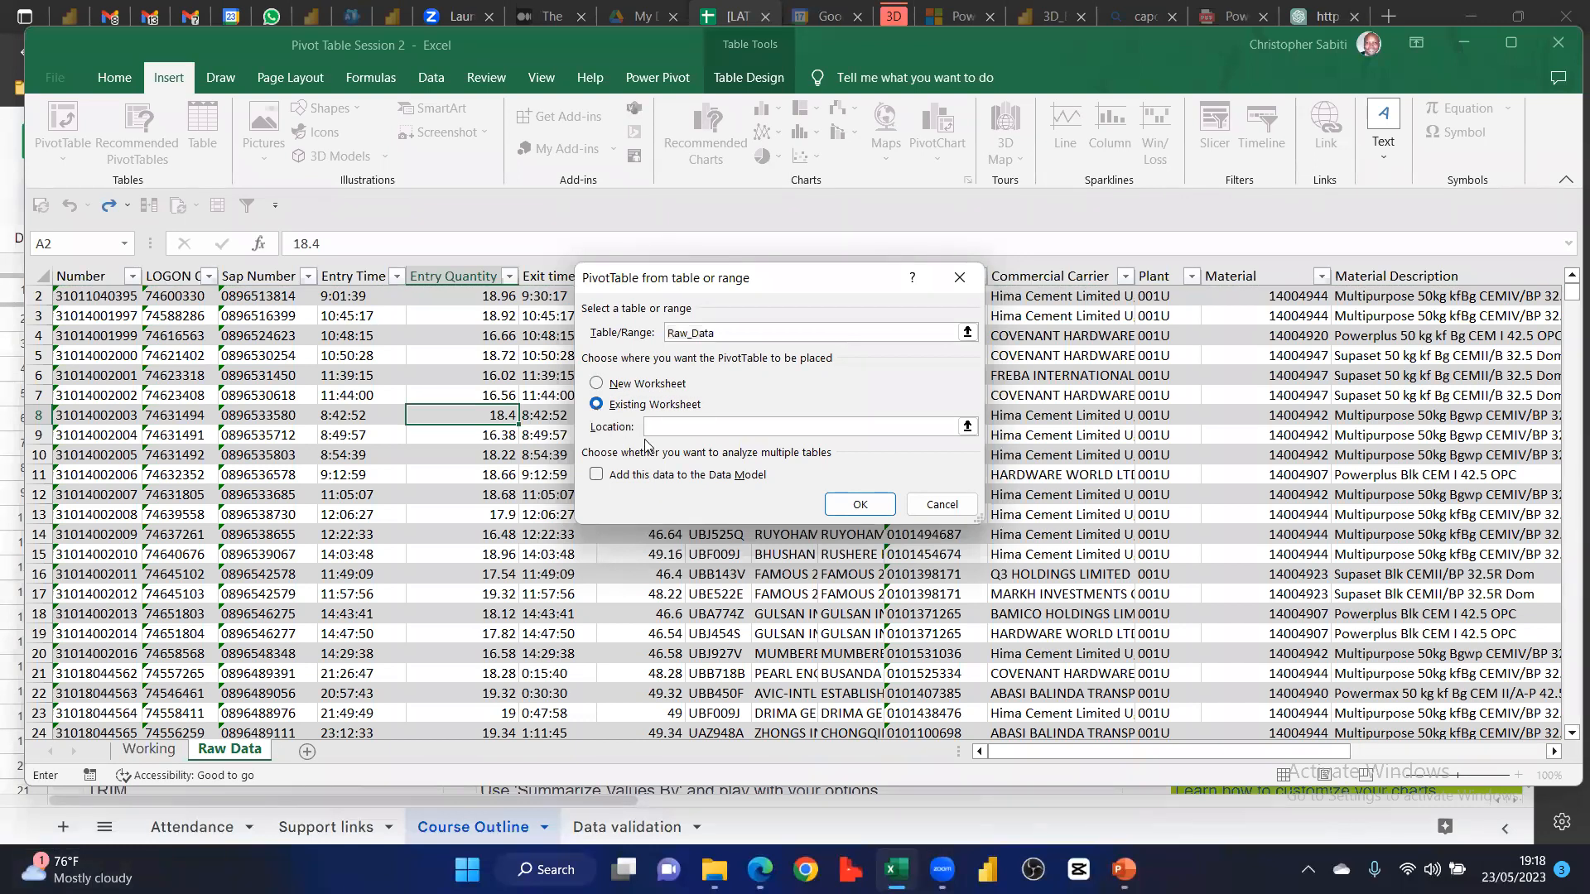
pyautogui.click(666, 425)
pyautogui.click(149, 749)
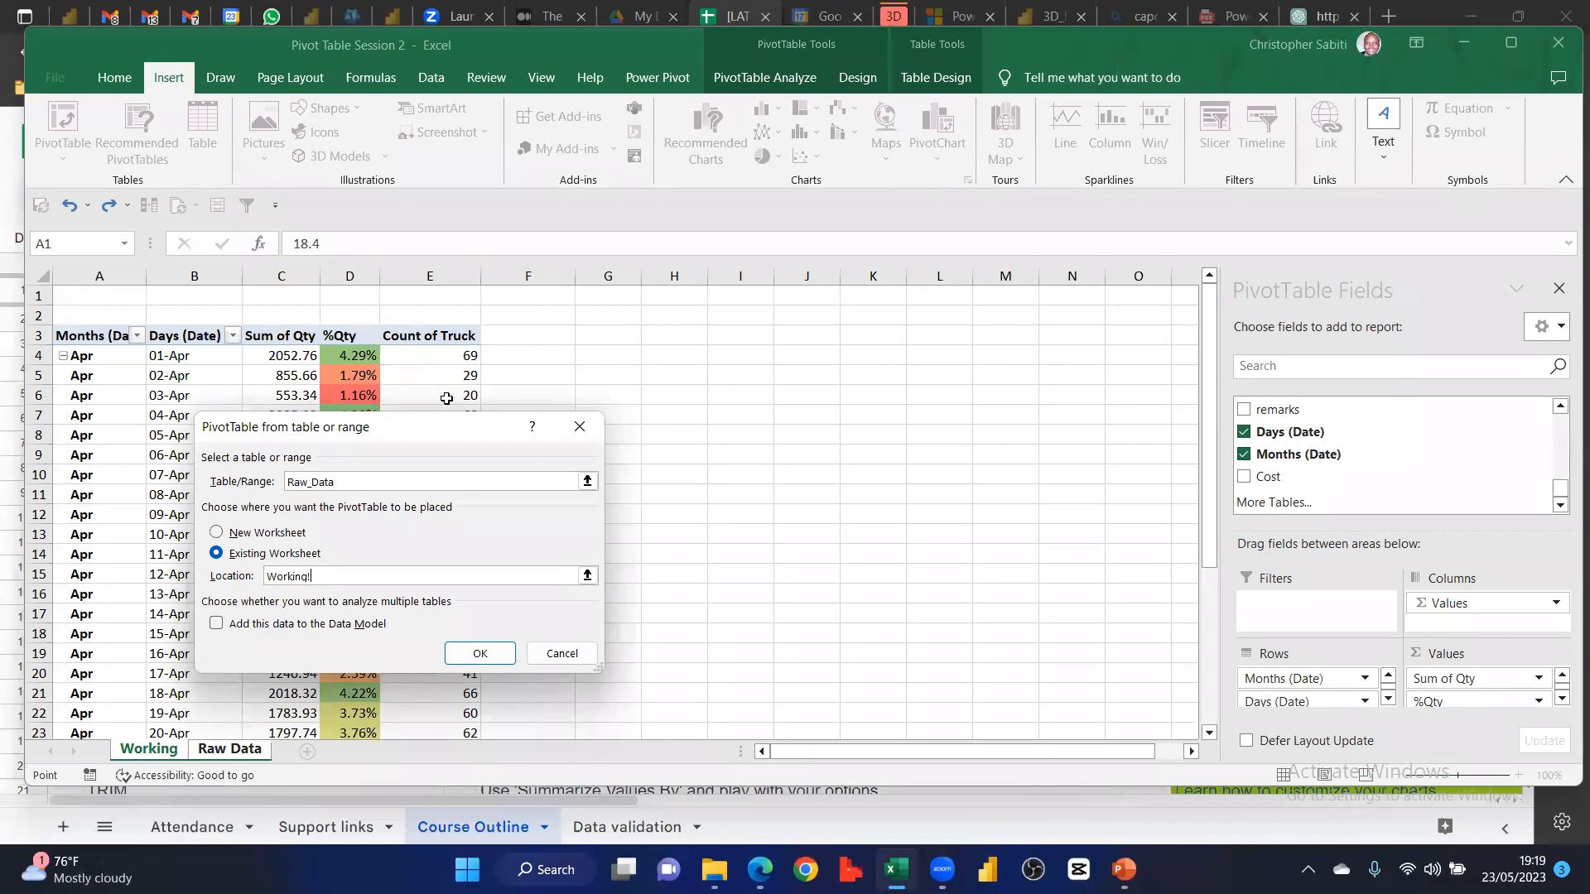
pyautogui.click(601, 339)
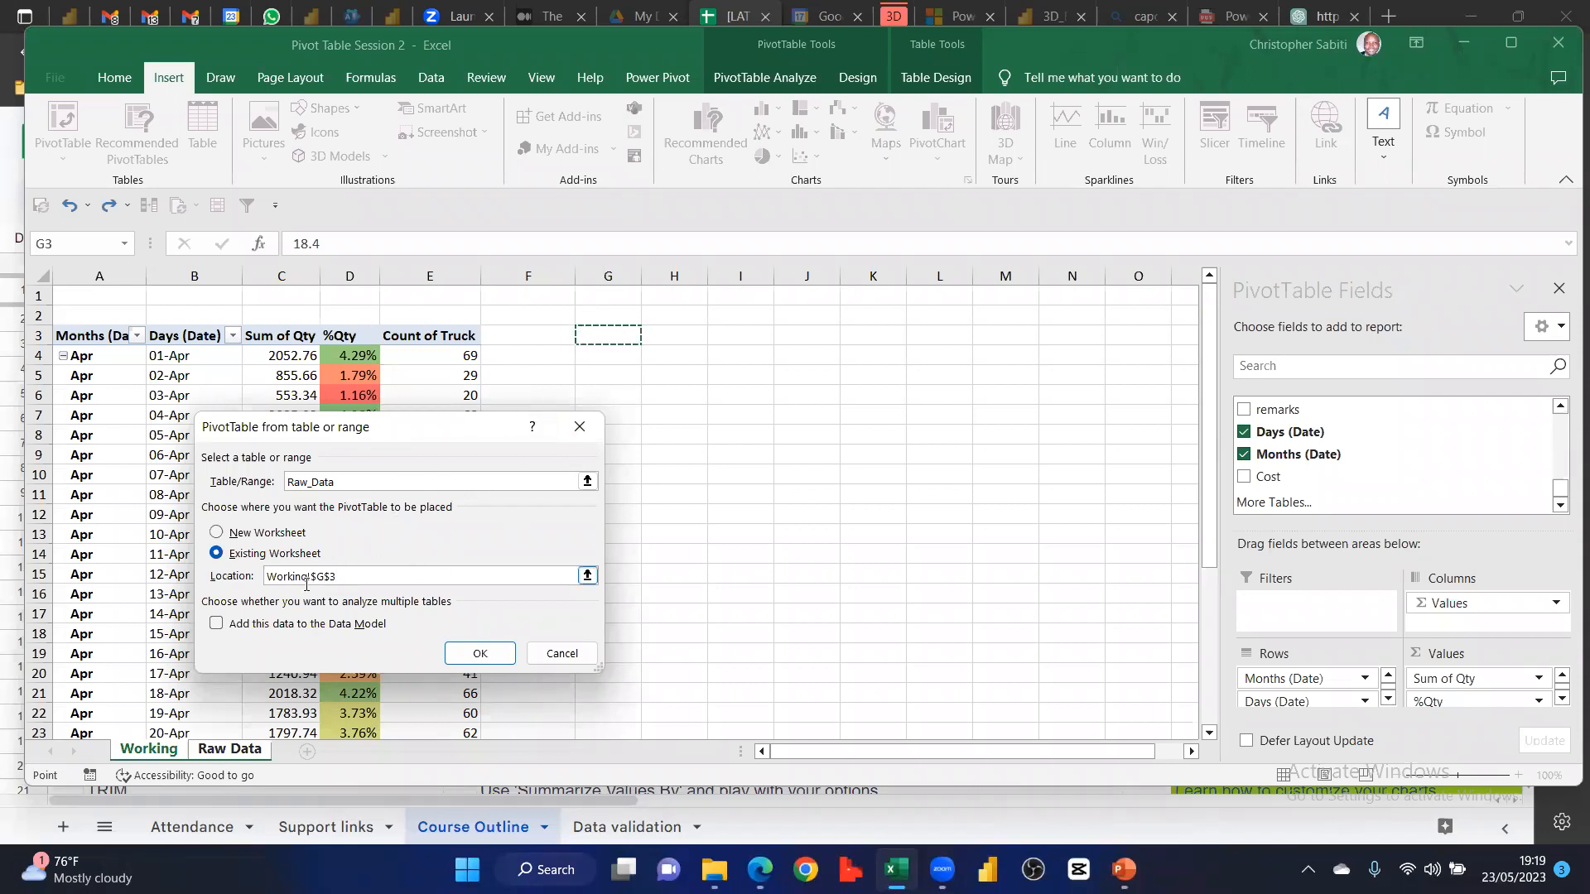
pyautogui.moveTo(335, 577); pyautogui.dragTo(292, 578)
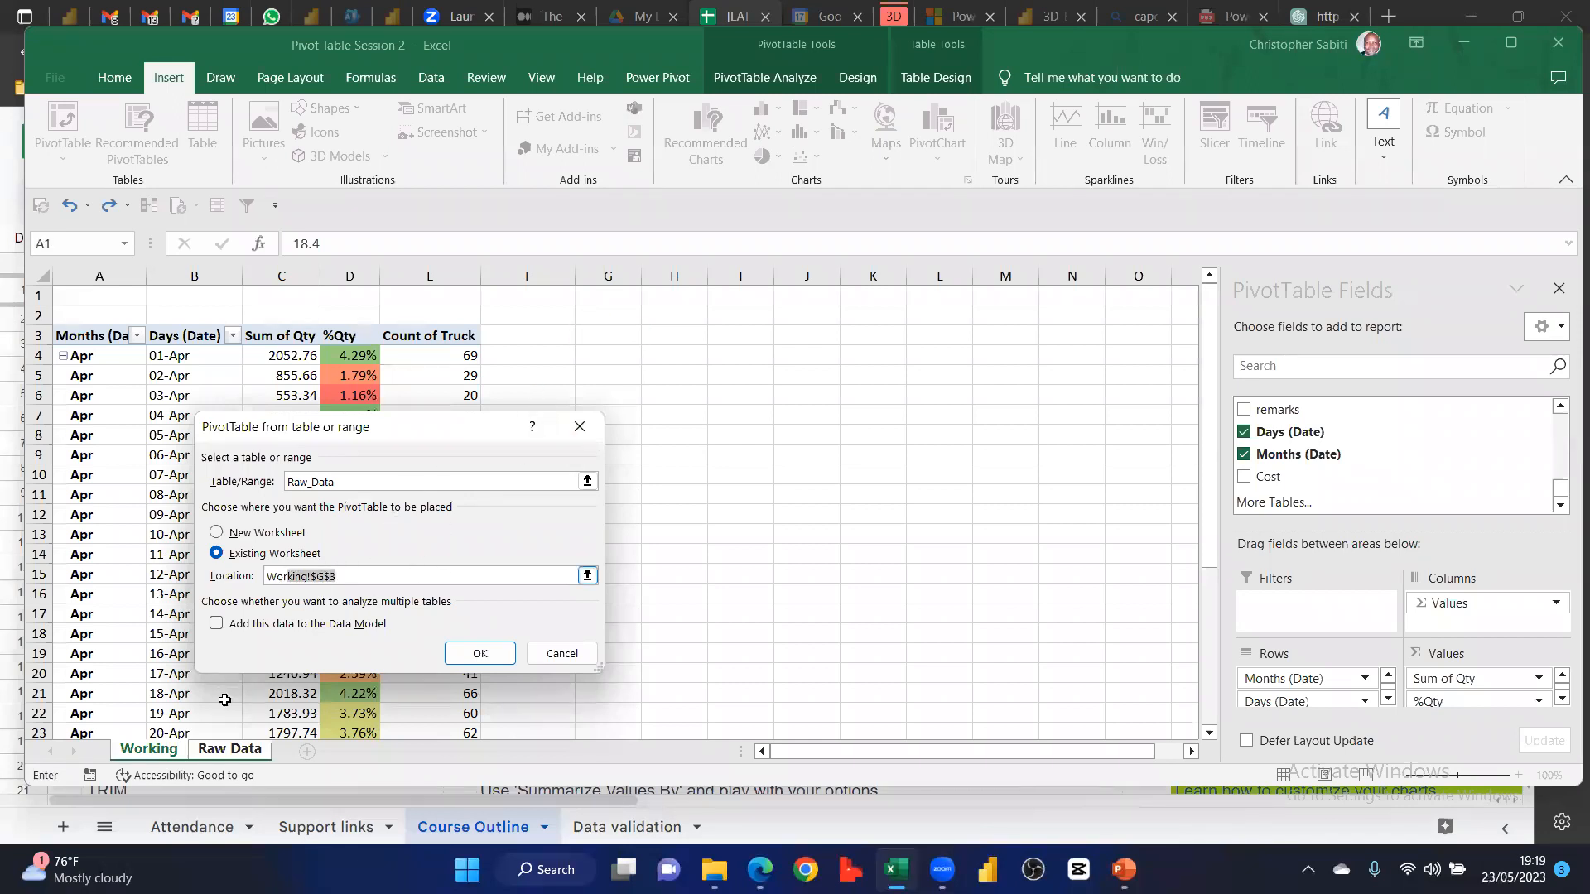
pyautogui.click(321, 577)
pyautogui.moveTo(317, 577); pyautogui.dragTo(339, 578)
pyautogui.click(480, 656)
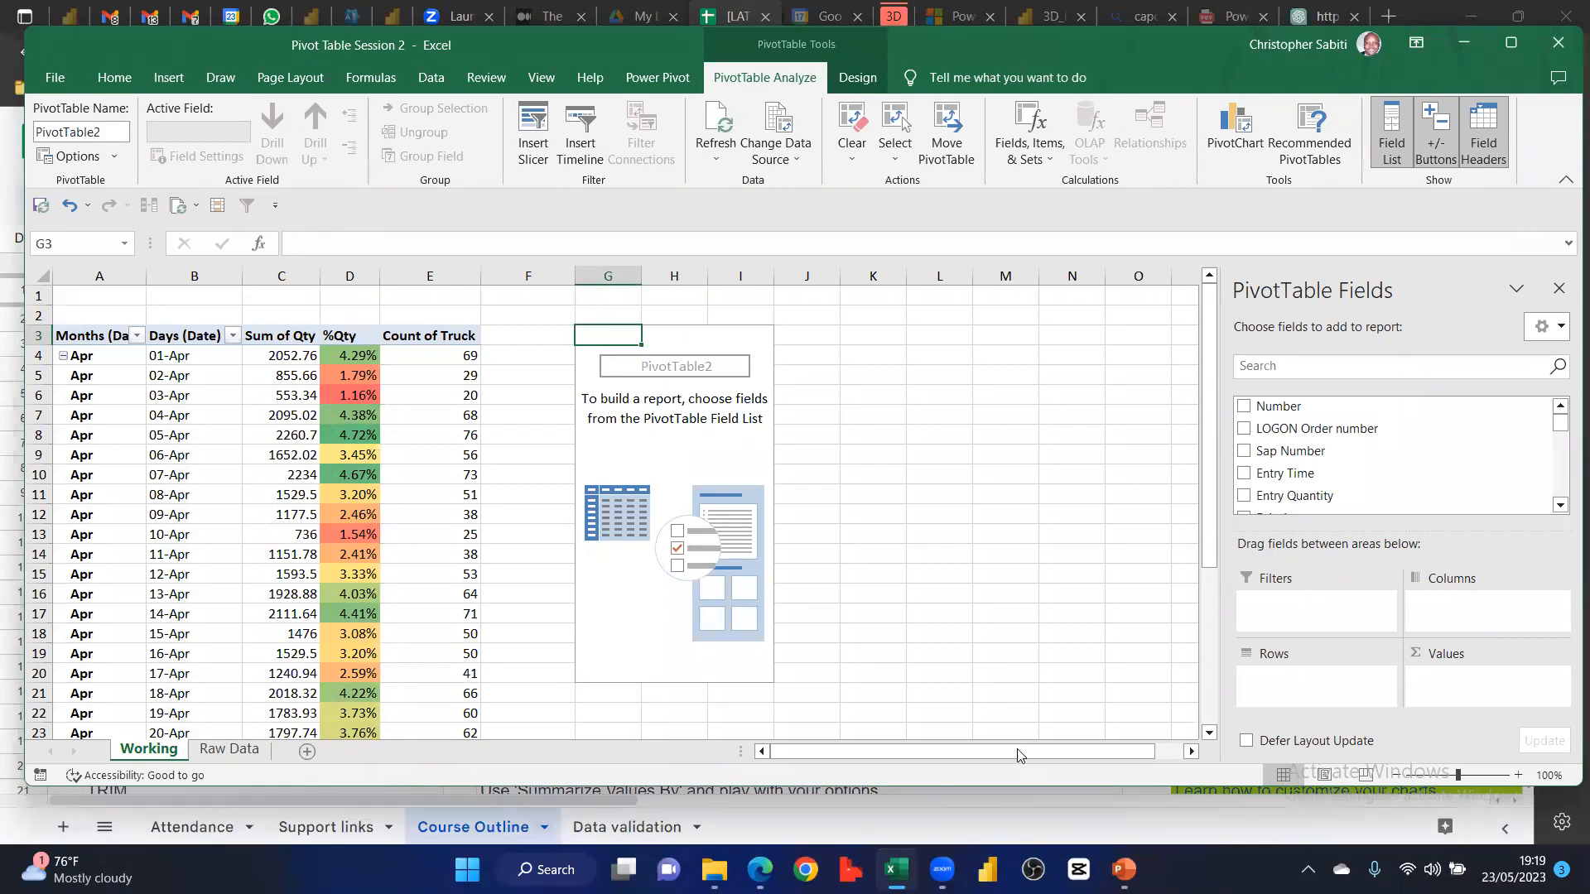
# Review the Material Description, Qty and Commercial Carrier columns on the Raw Data sheet as candidate fields for the new PivotTable
pyautogui.hscroll(1, 1107, 741)
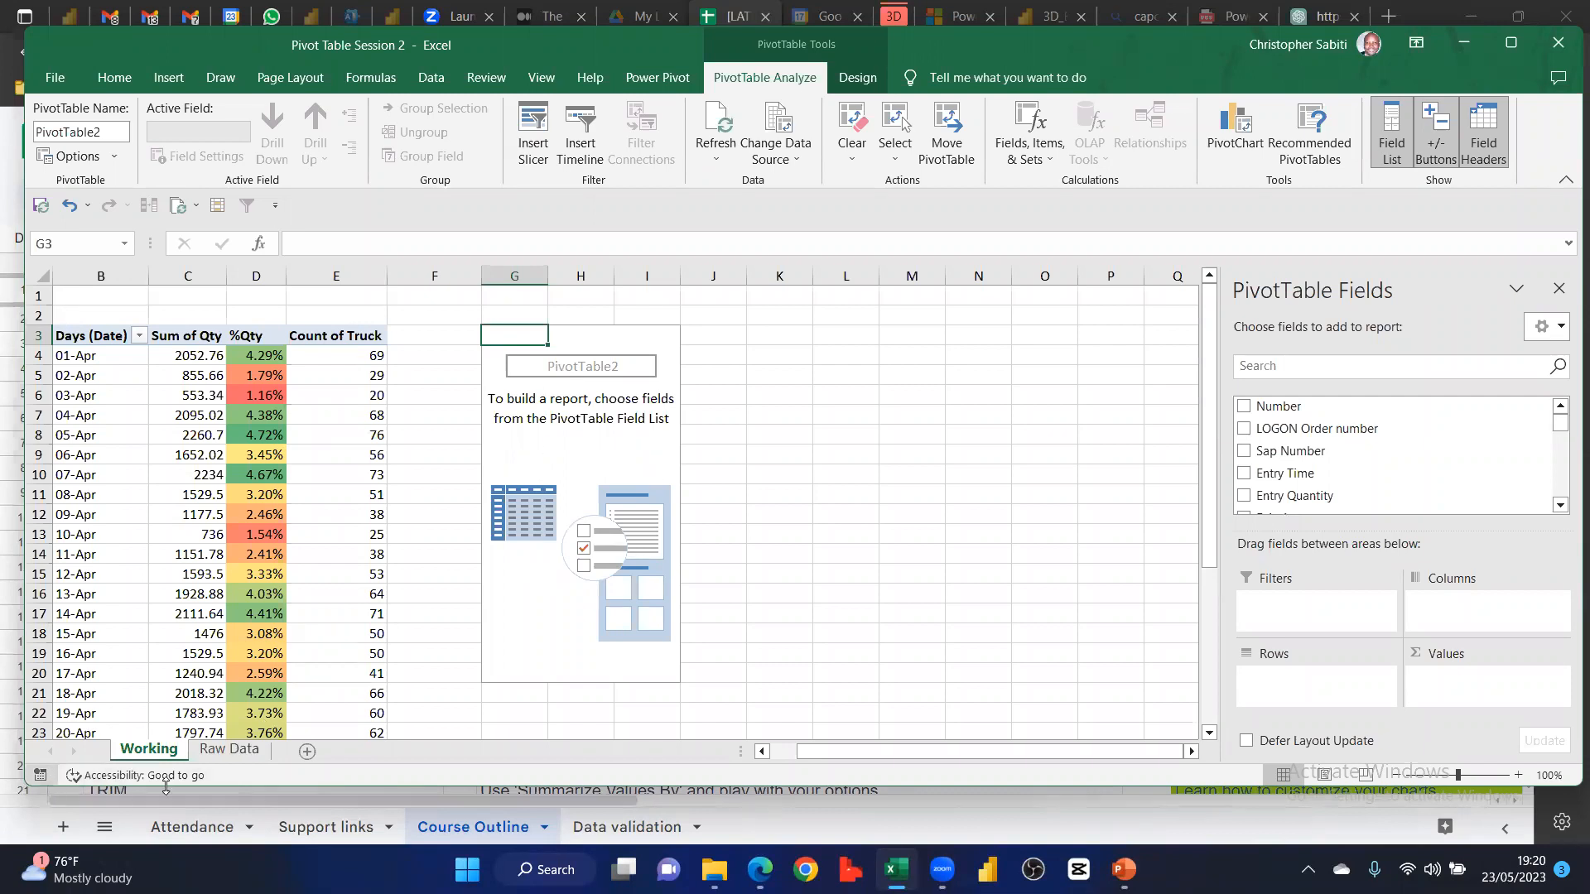
pyautogui.hotkey('ctrl', 'pagedown')
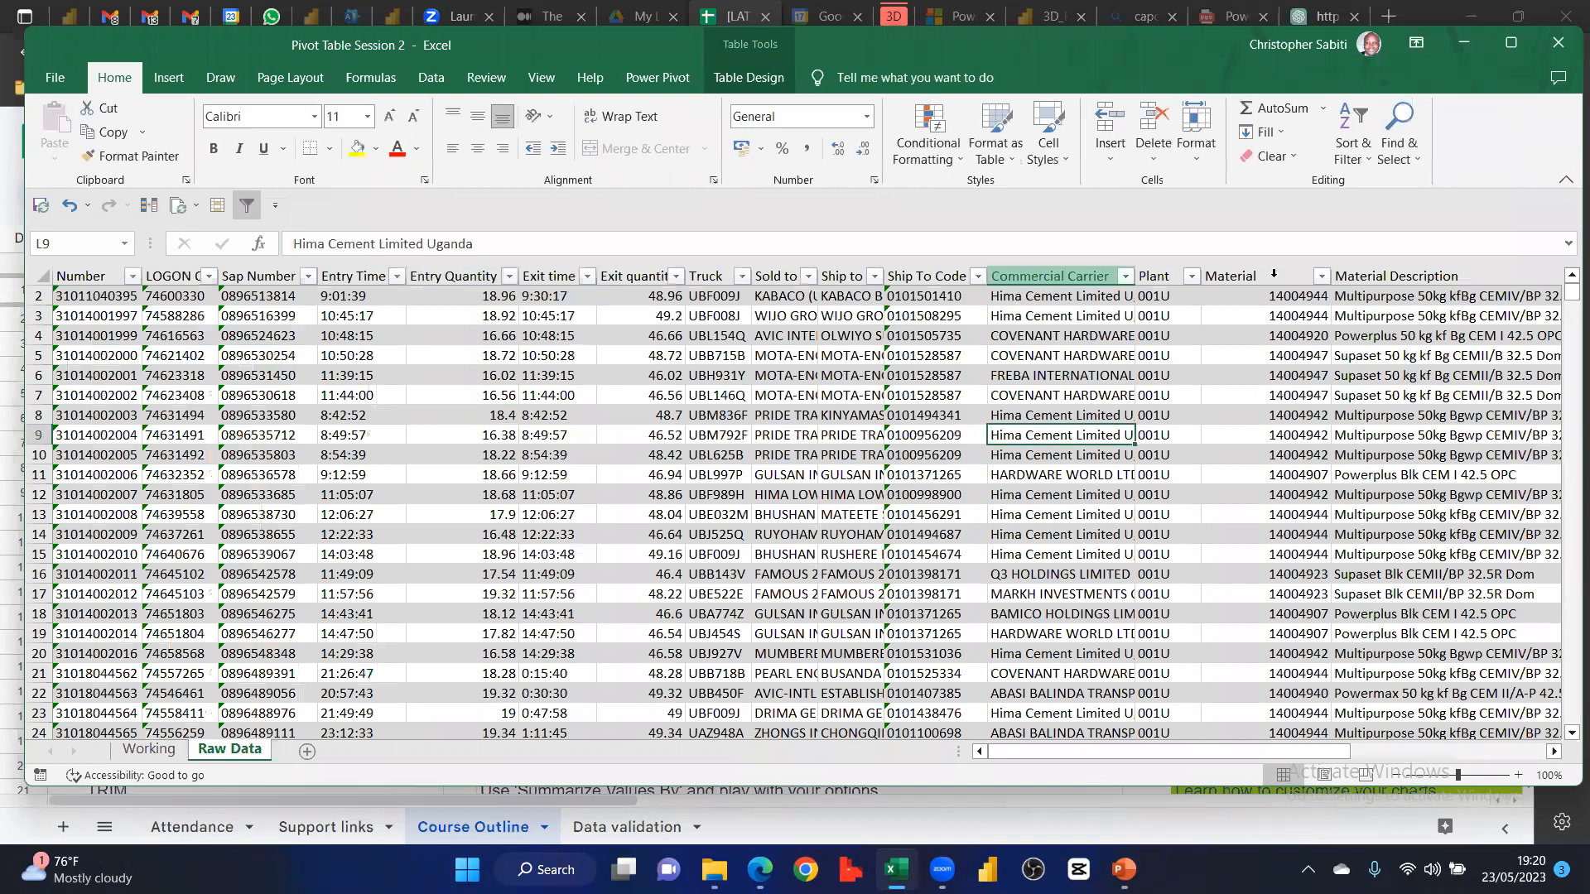
pyautogui.click(1371, 276)
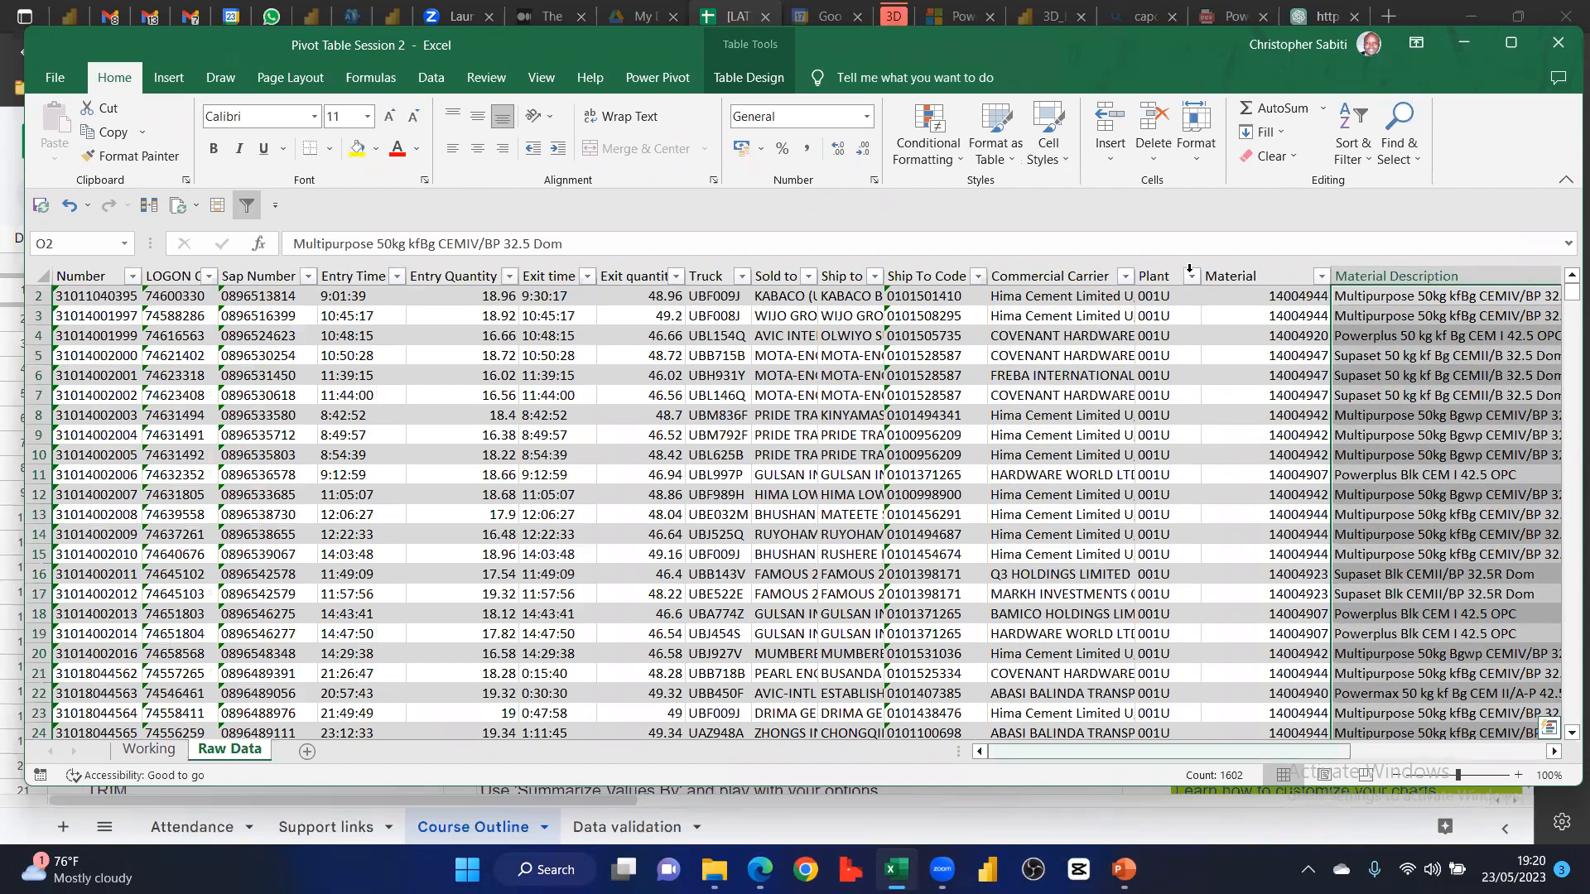
pyautogui.hscroll(4, 1189, 267)
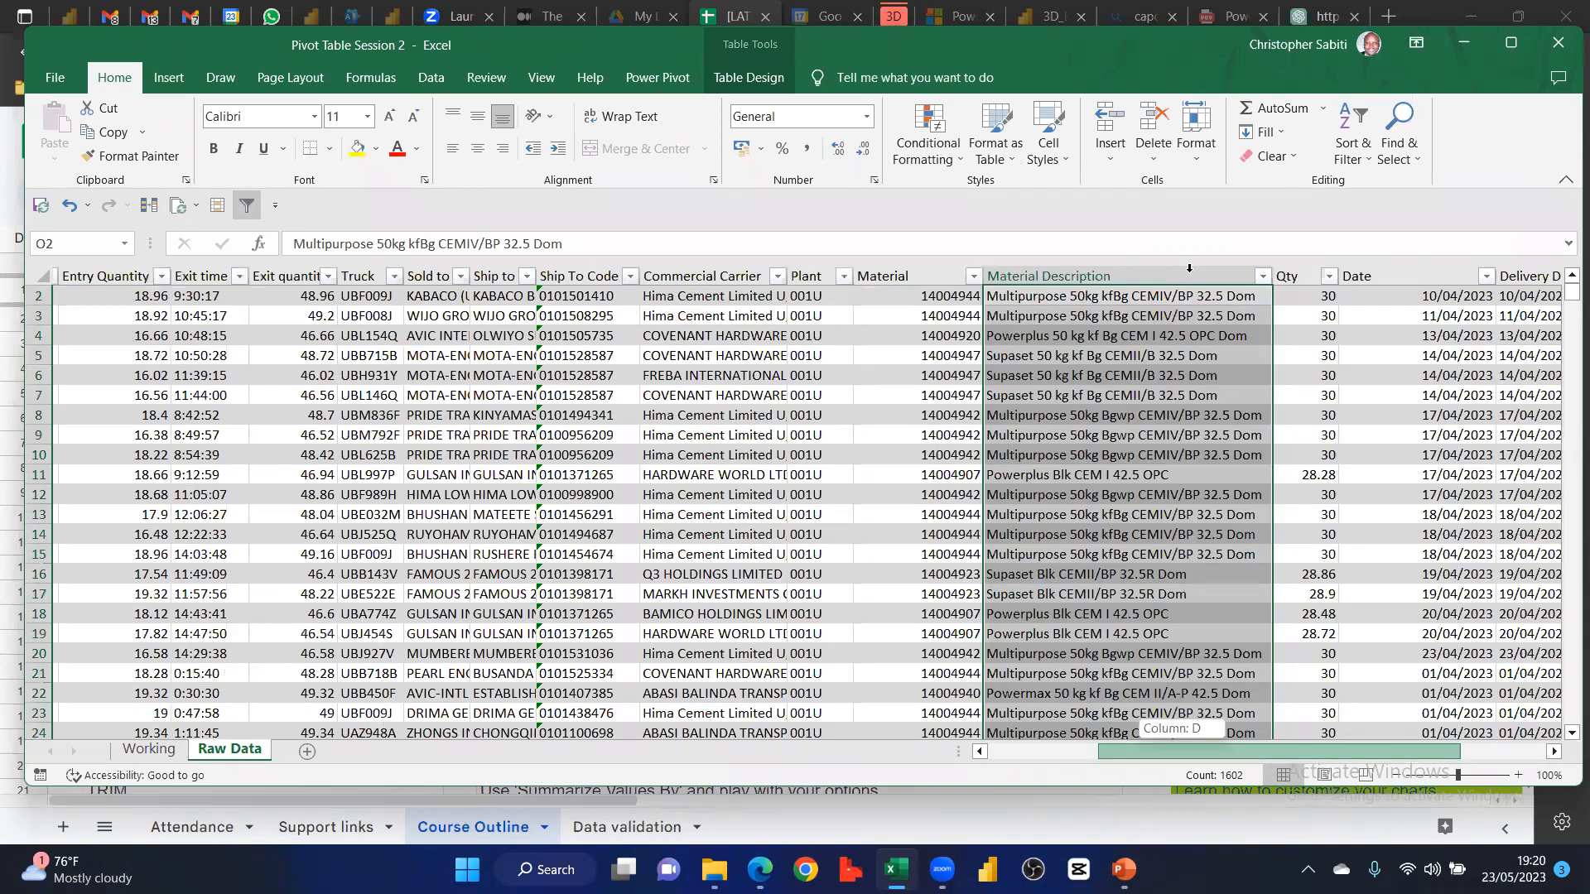
pyautogui.hscroll(1, 1189, 268)
pyautogui.click(1189, 267)
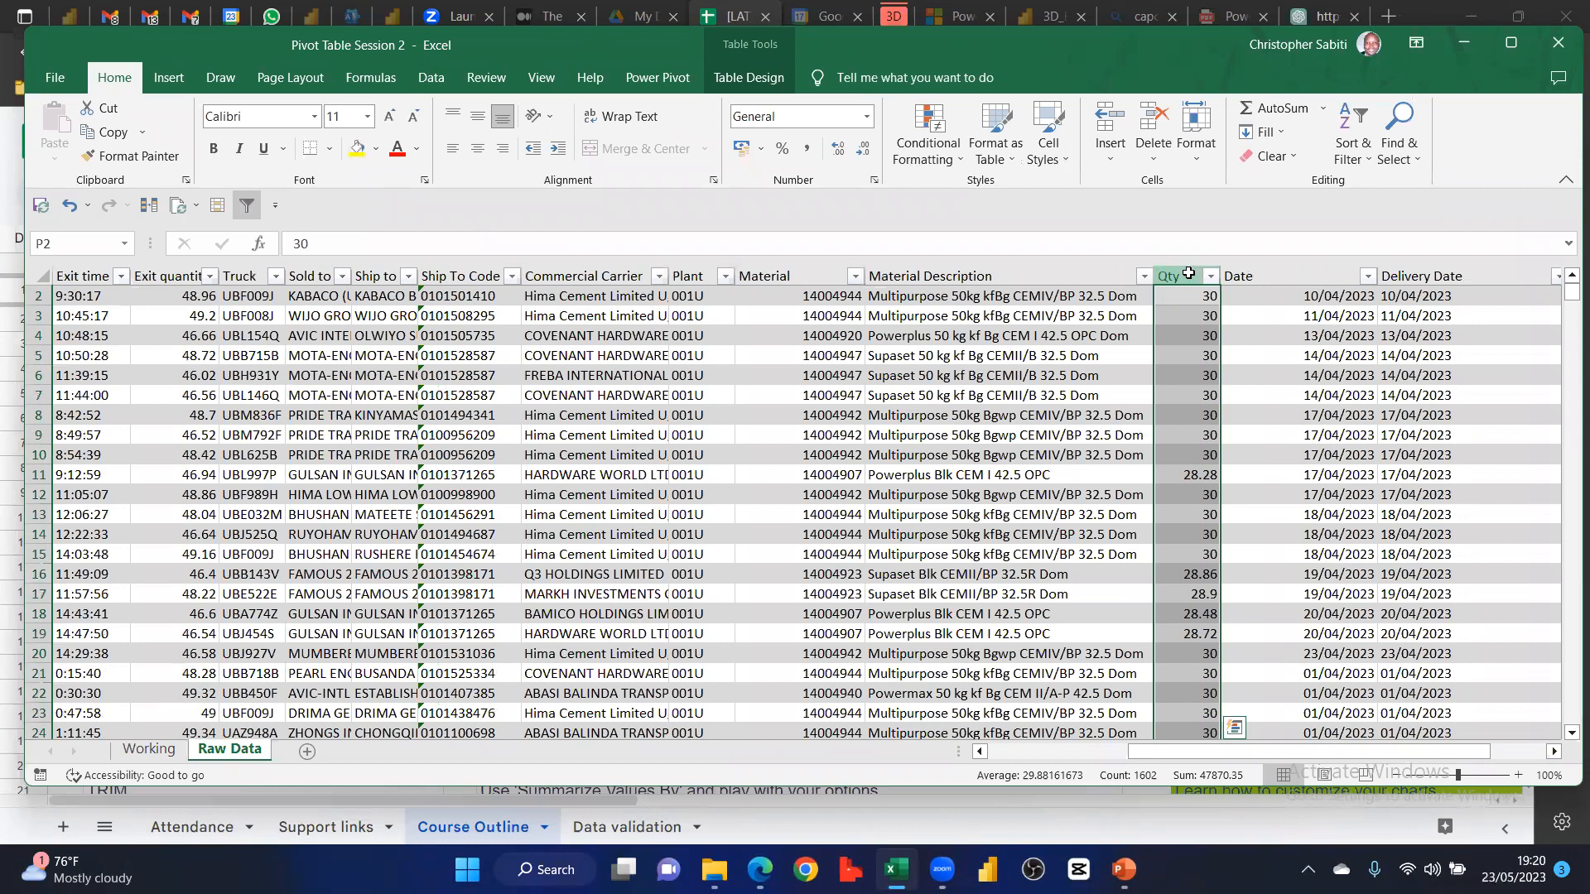
pyautogui.click(658, 512)
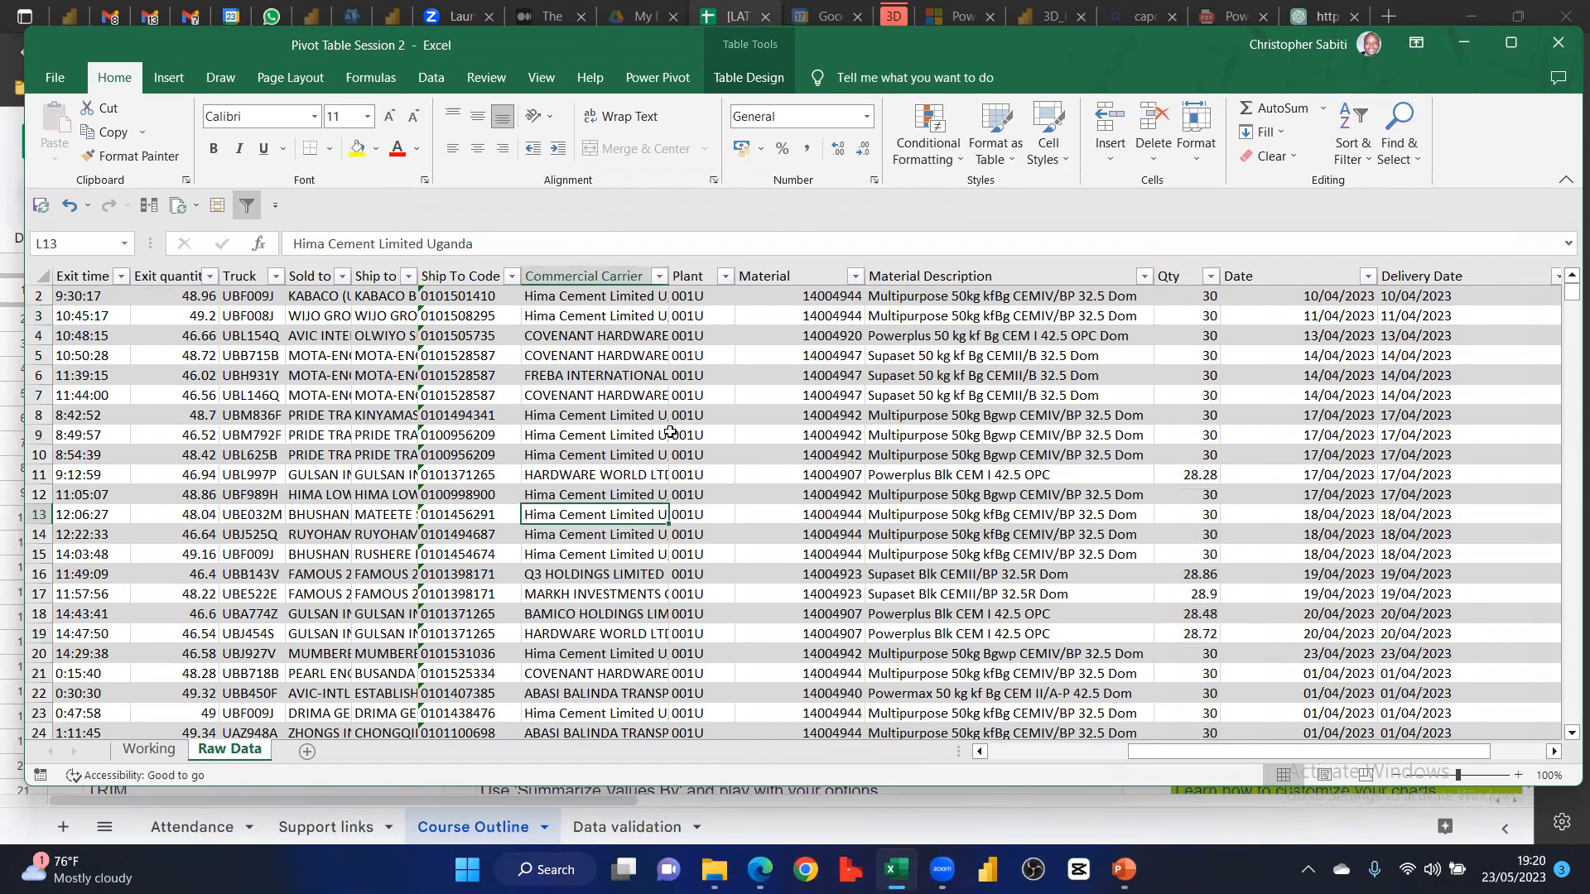
# Add the Commercial Carrier field to the rows of the new empty PivotTable on the Working sheet
pyautogui.click(149, 750)
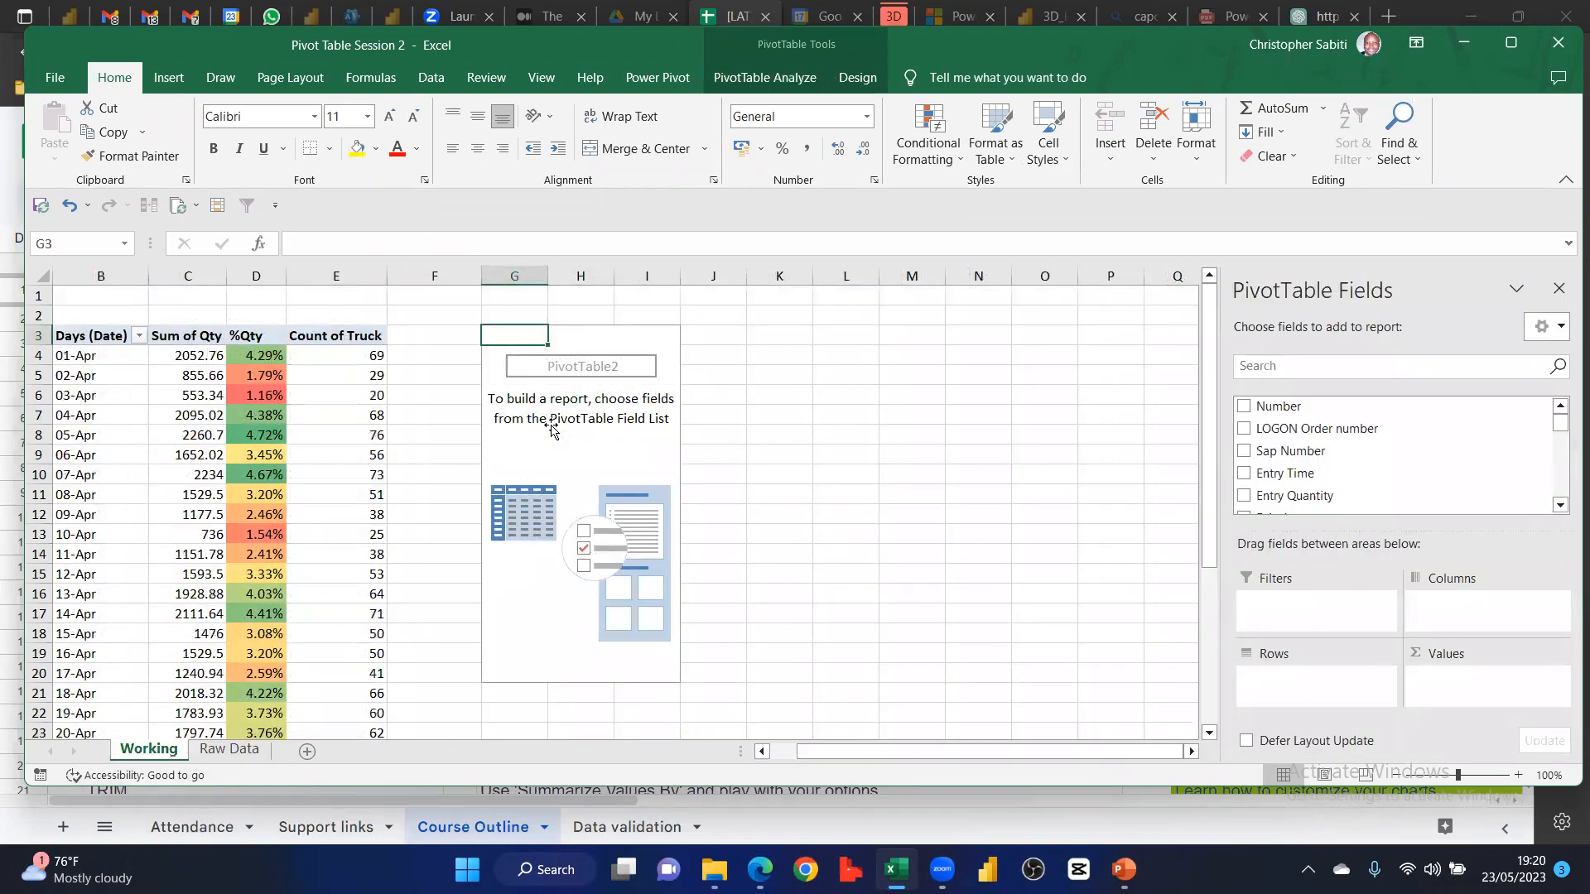
pyautogui.click(553, 431)
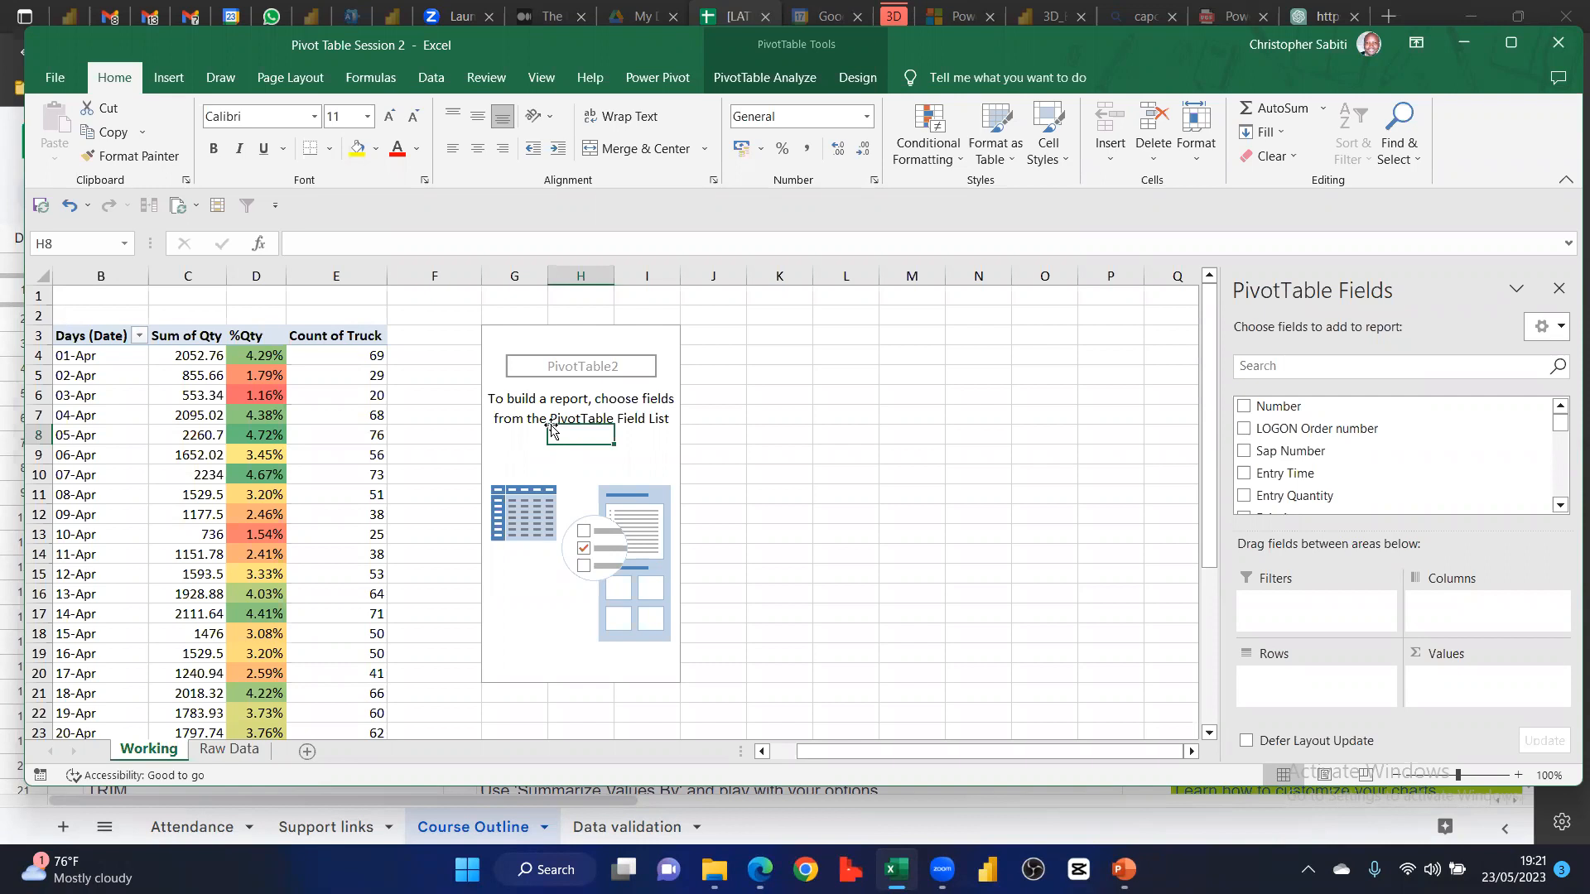
pyautogui.click(522, 433)
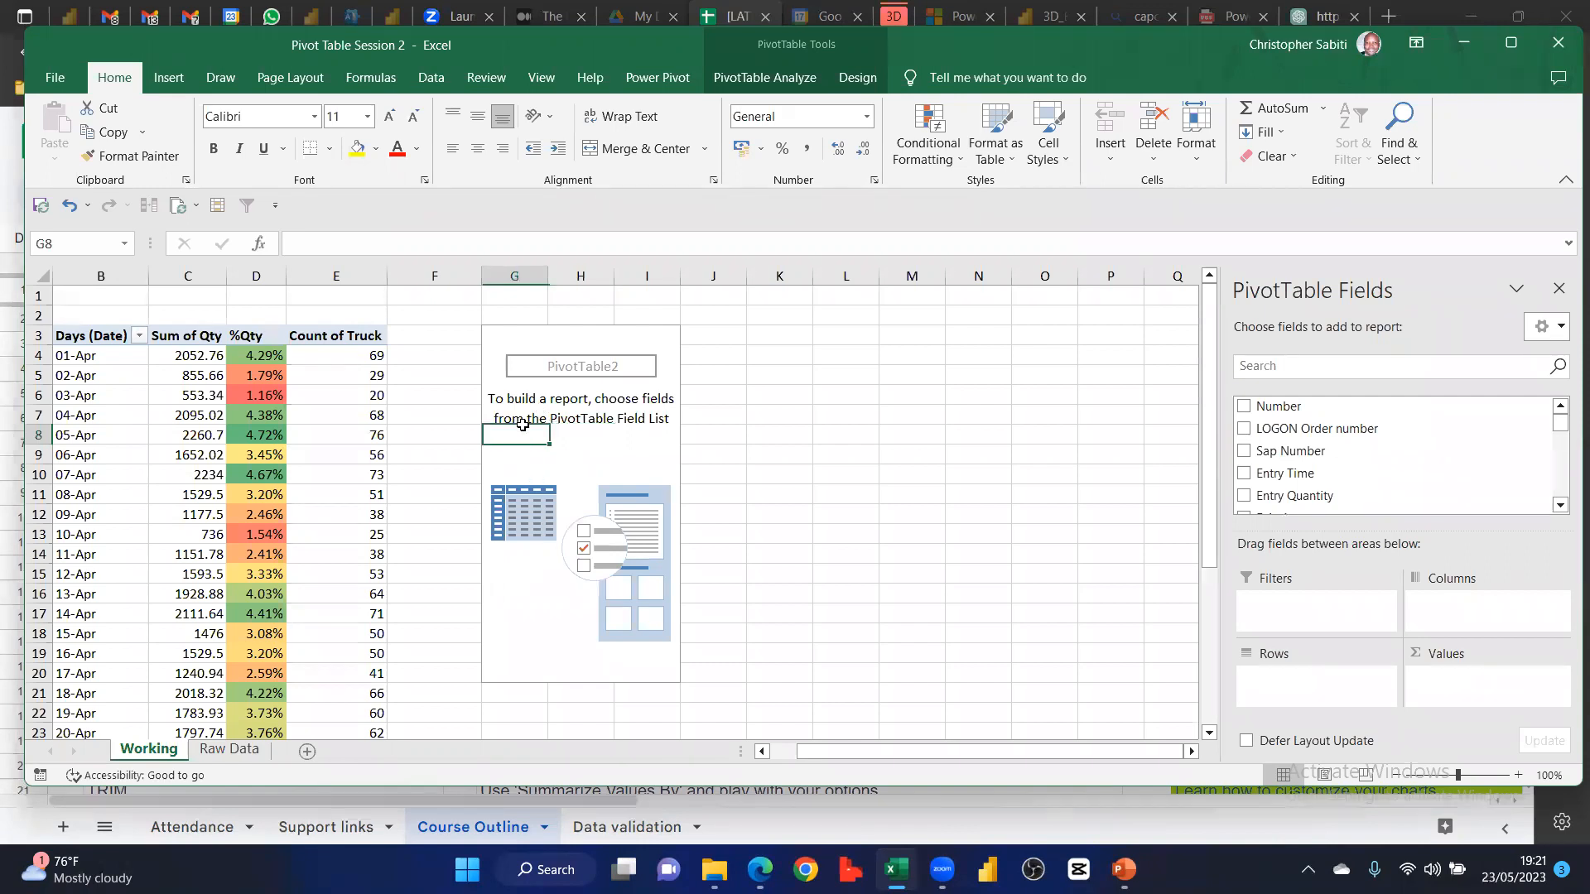
pyautogui.scroll(-5, 1317, 468)
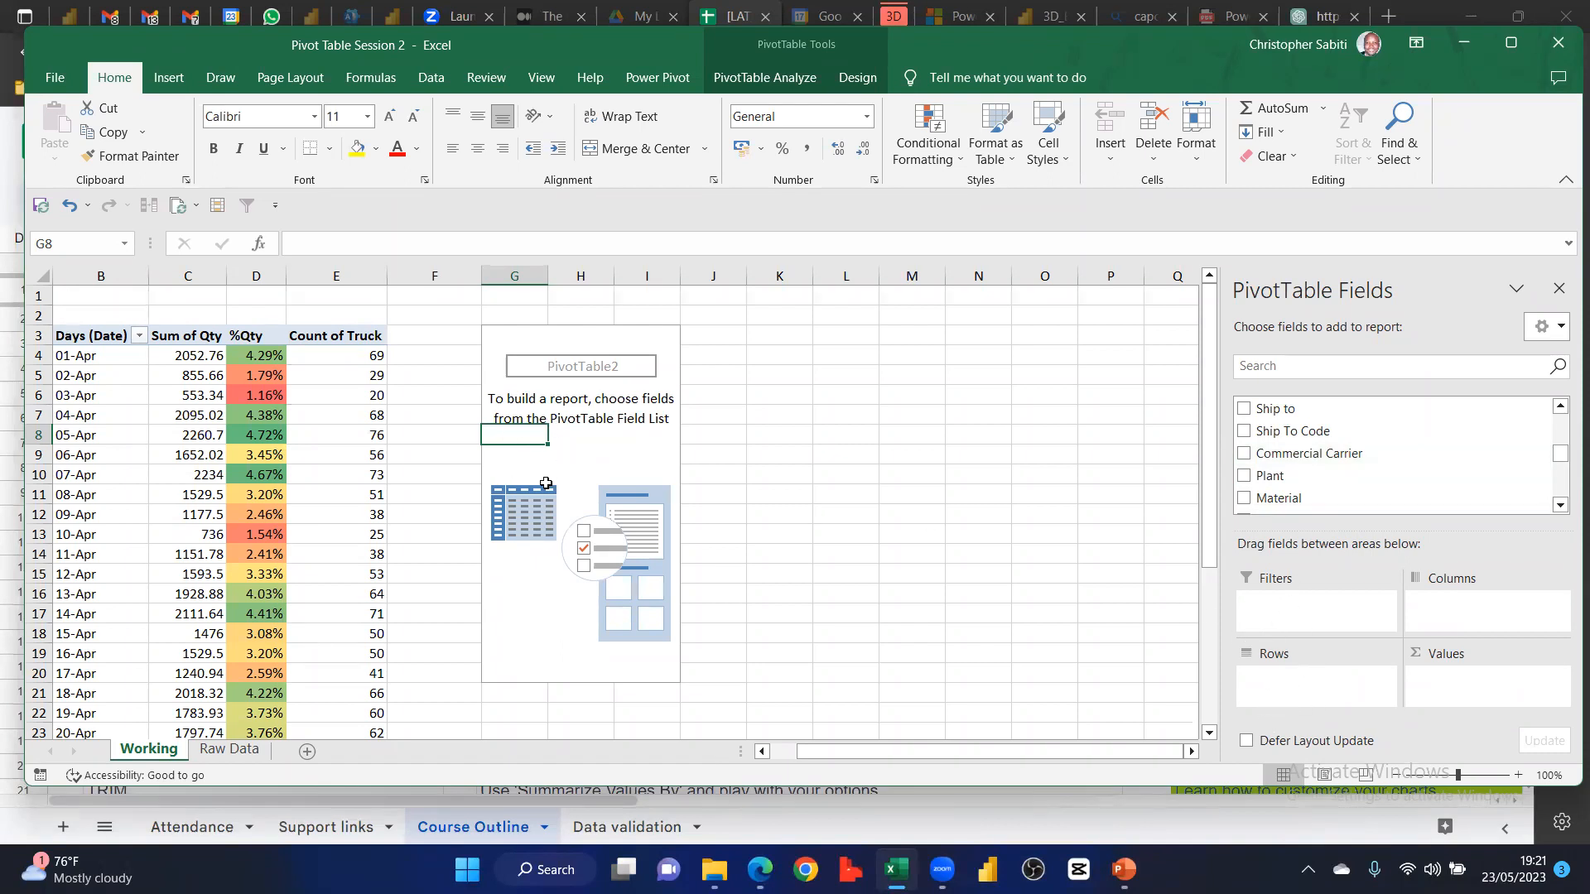
pyautogui.click(1243, 454)
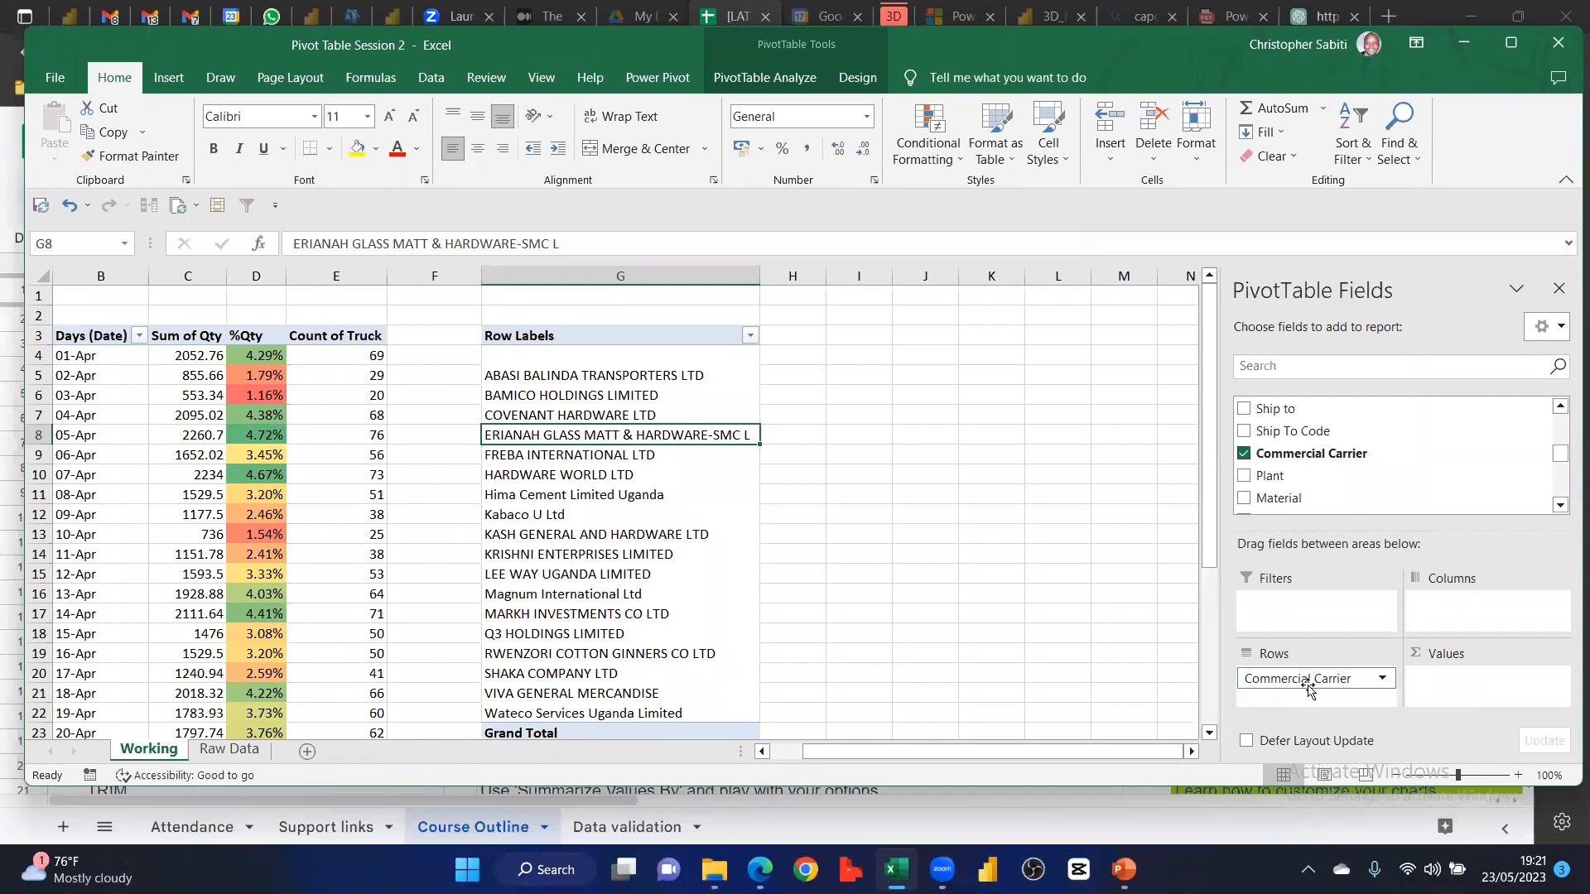
# Examine the PivotTable's blank row label and trace it to the empty Commercial Carrier cells on the Raw Data sheet
pyautogui.click(560, 355)
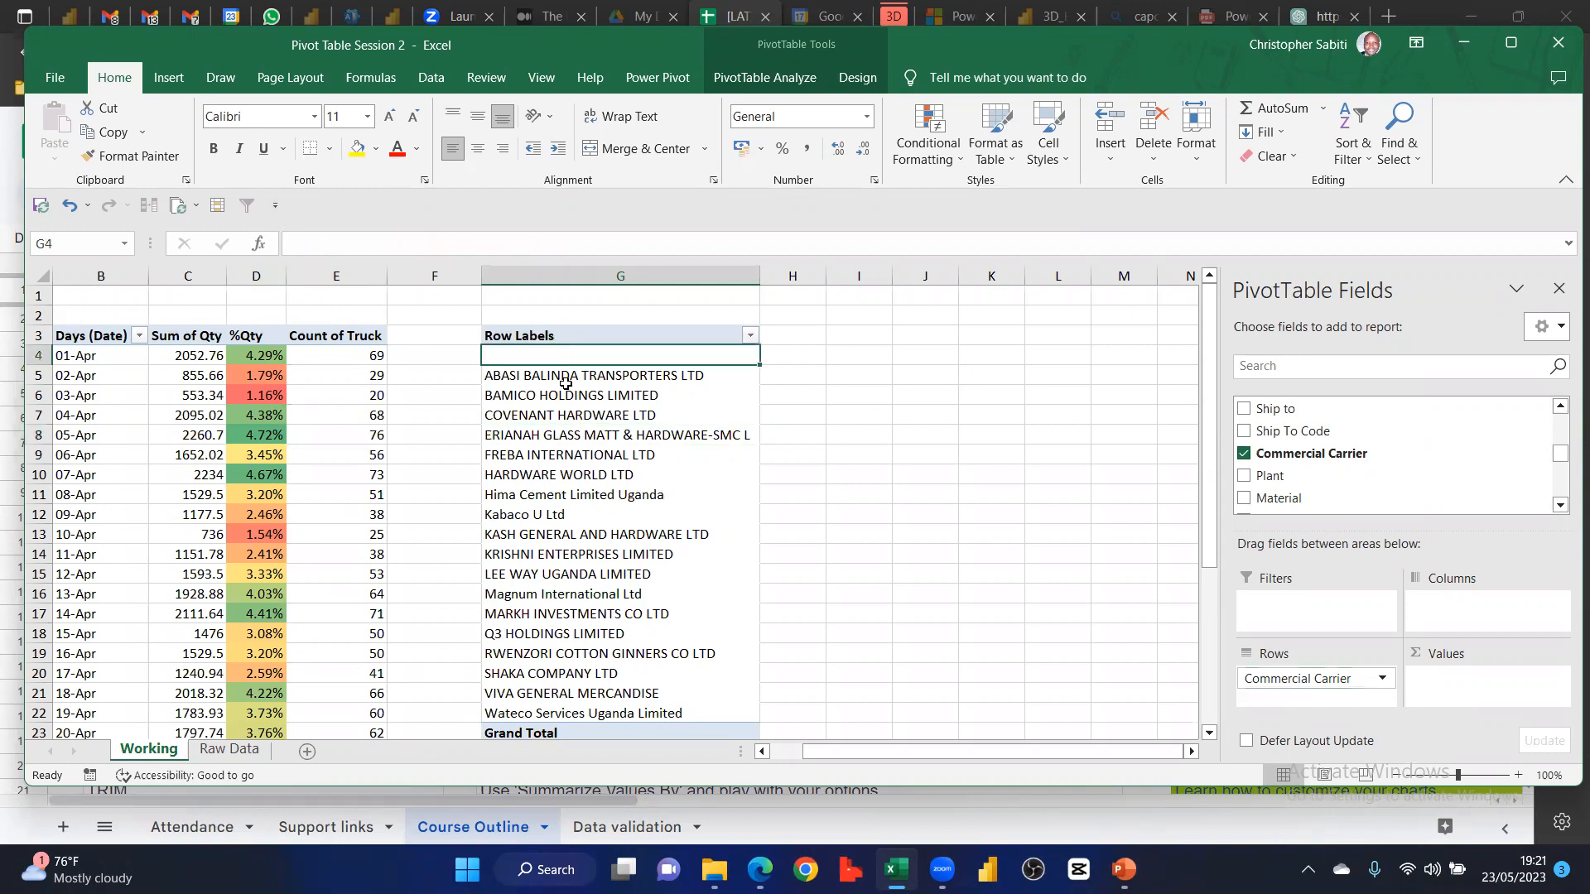
pyautogui.scroll(-2, 613, 356)
pyautogui.scroll(2, 623, 331)
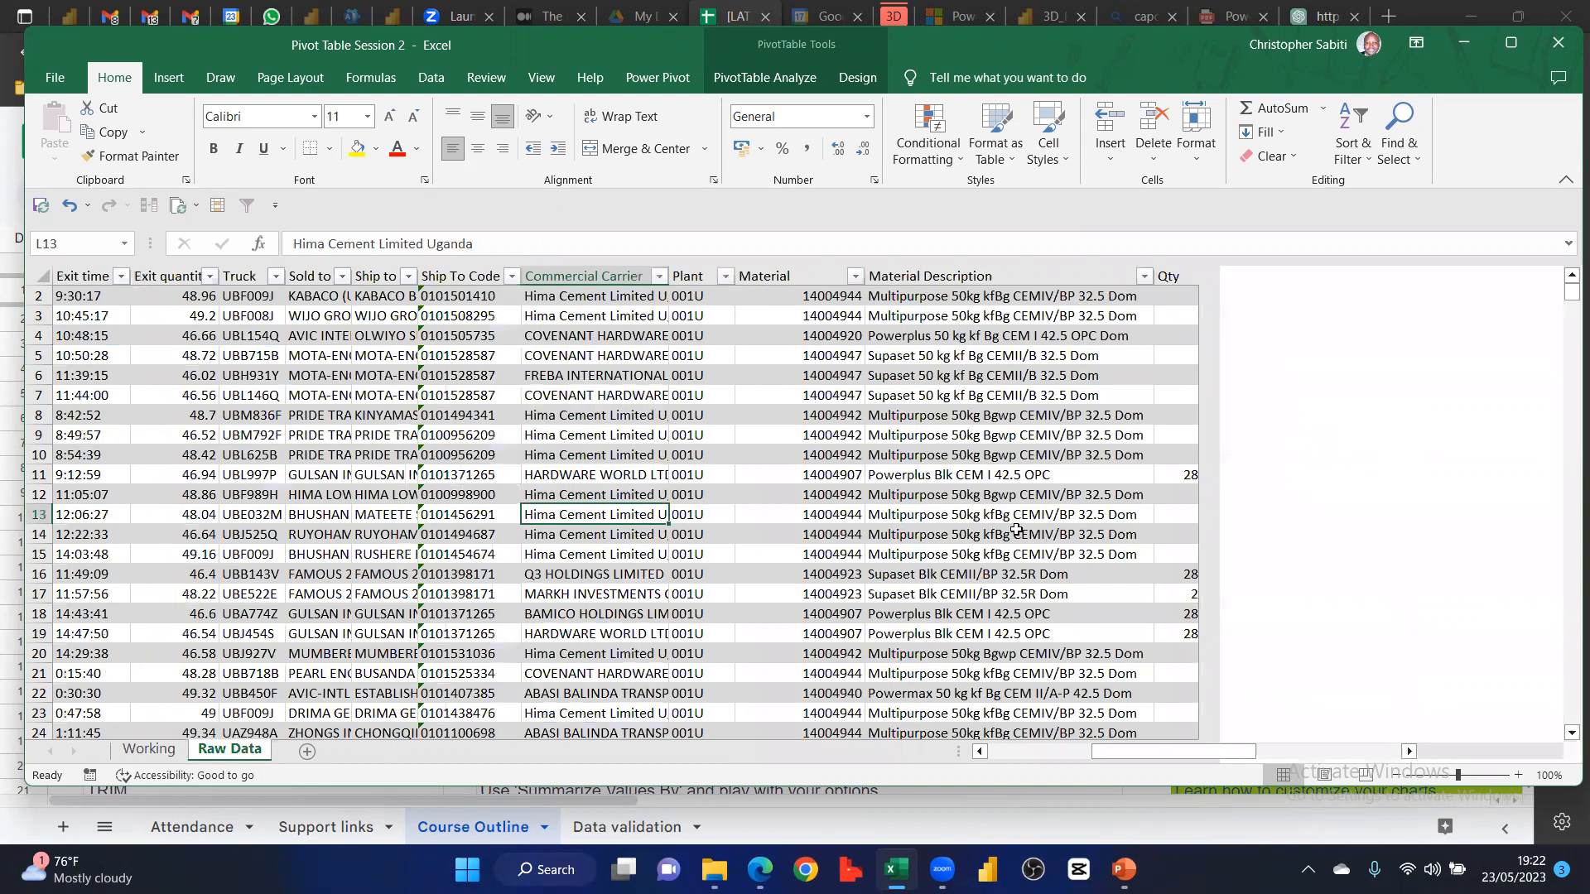
pyautogui.click(1008, 496)
pyautogui.scroll(1, 554, 315)
pyautogui.scroll(-3, 583, 357)
pyautogui.scroll(-13, 584, 357)
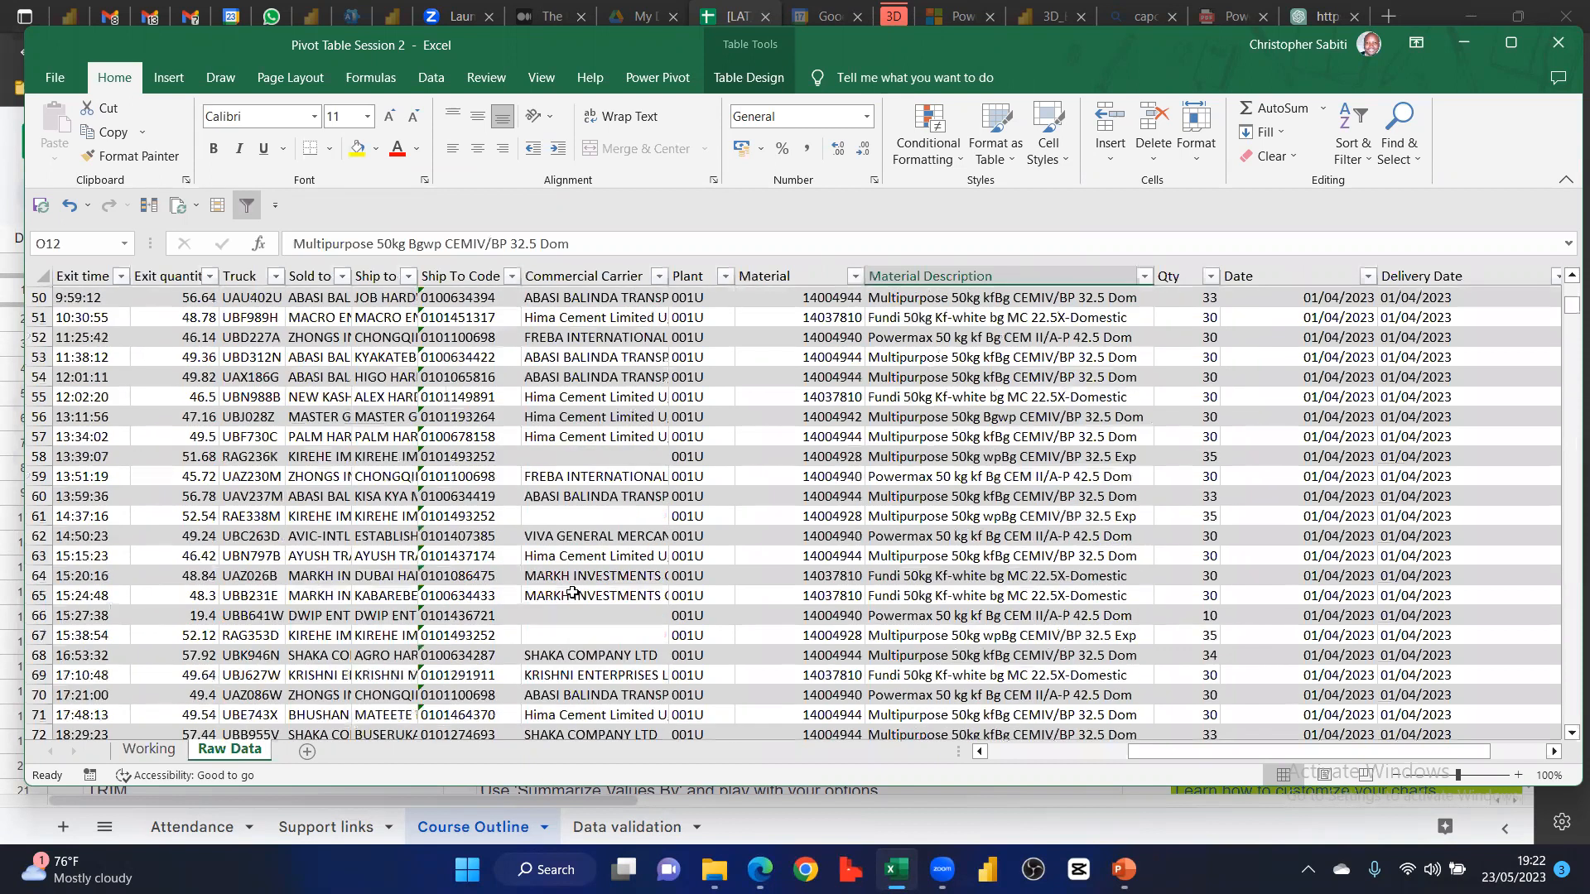
pyautogui.scroll(-1, 573, 593)
pyautogui.moveTo(579, 573); pyautogui.dragTo(579, 593)
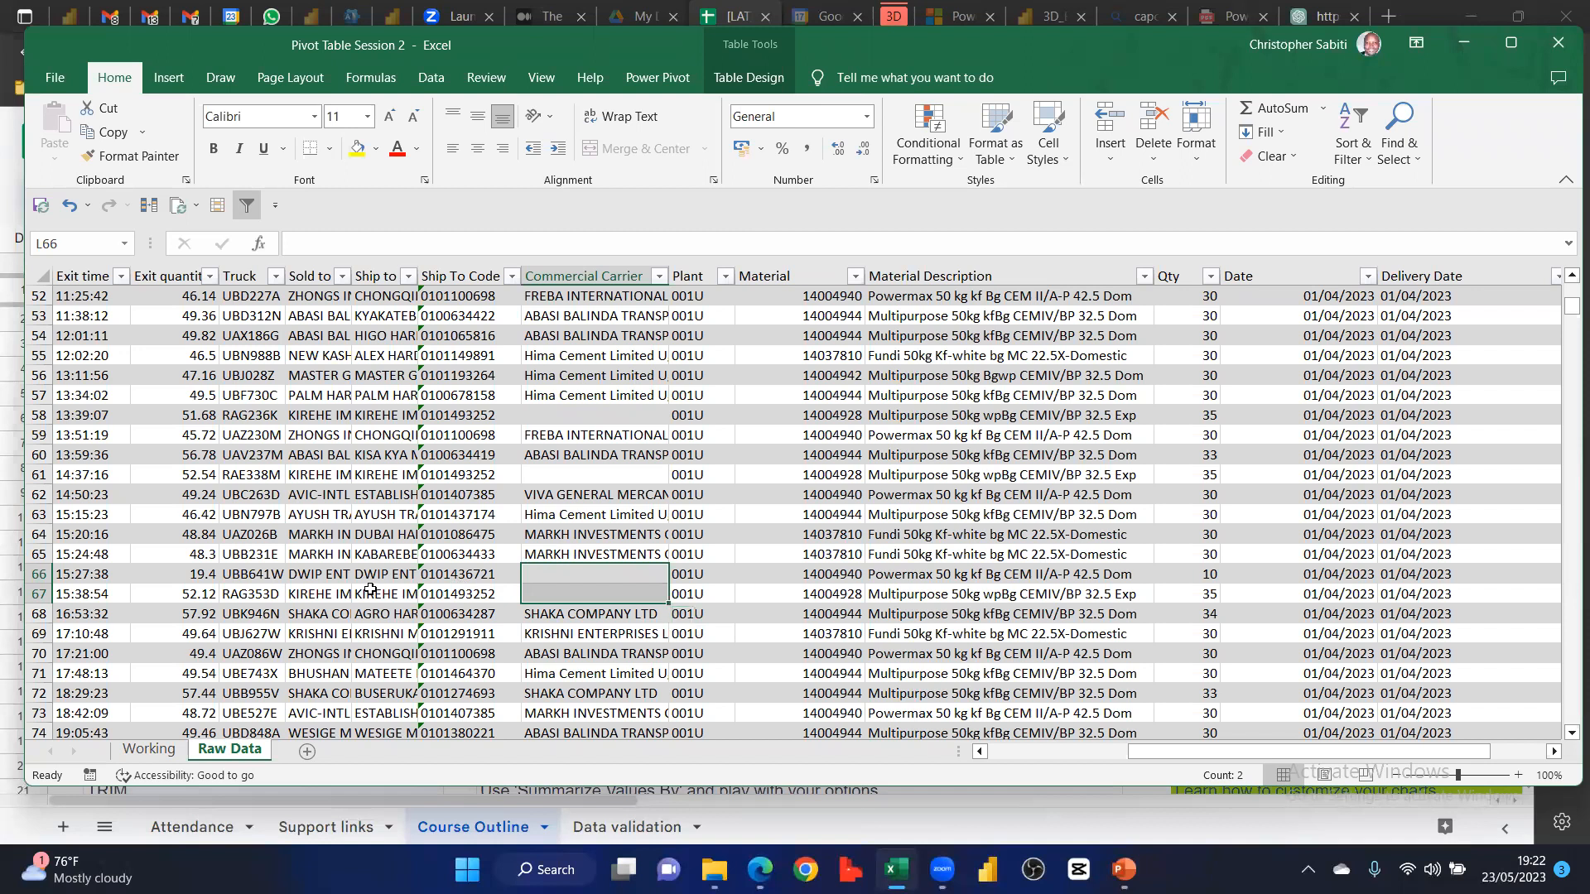
pyautogui.scroll(8, 620, 522)
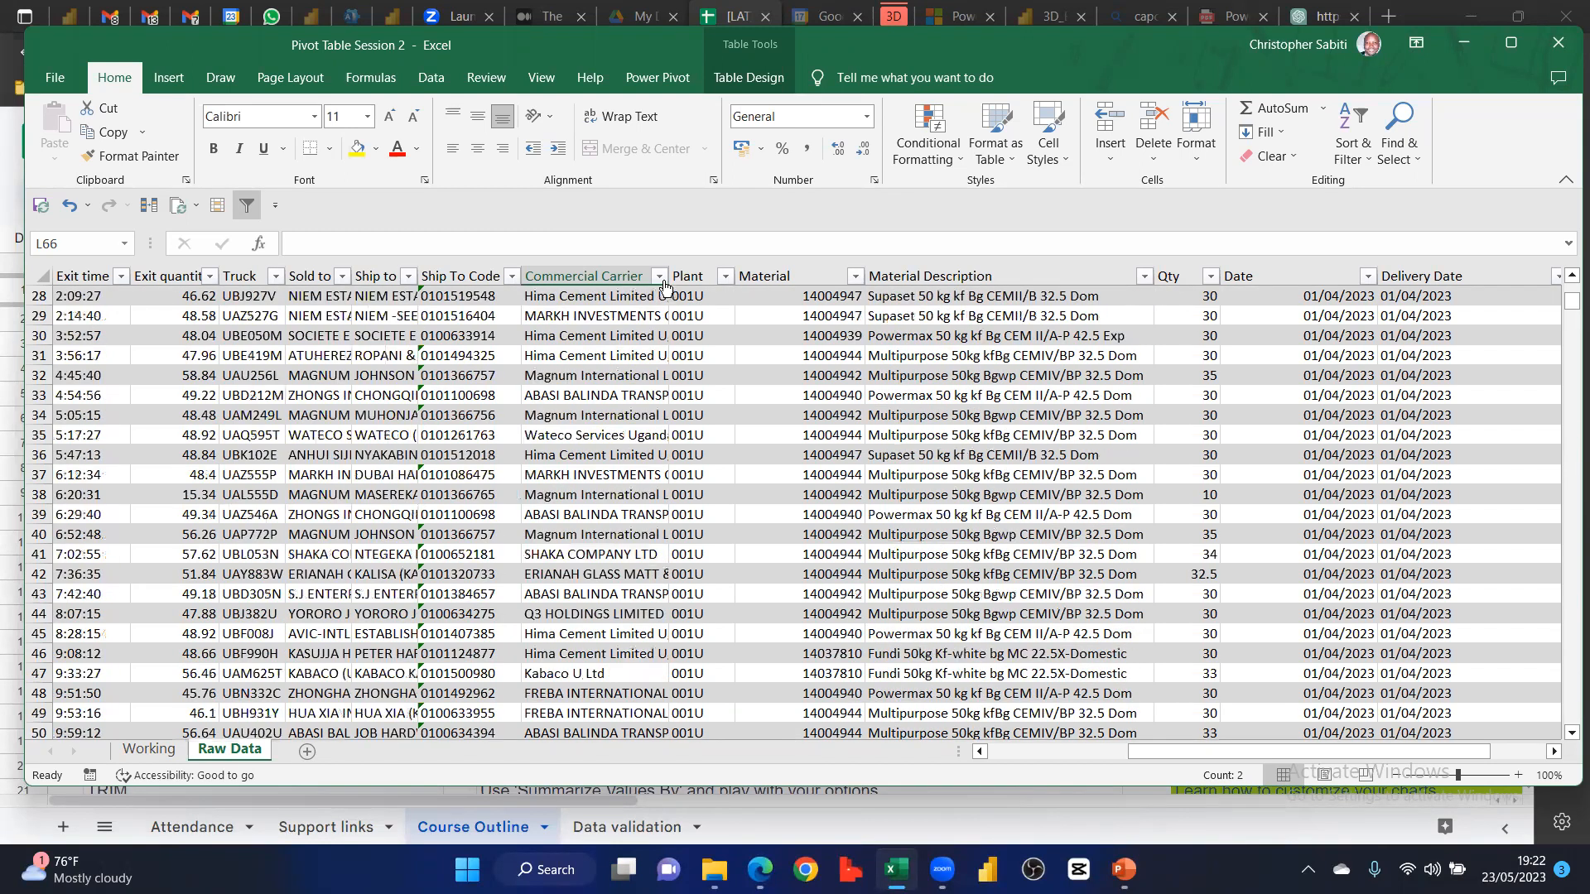
pyautogui.scroll(6, 663, 288)
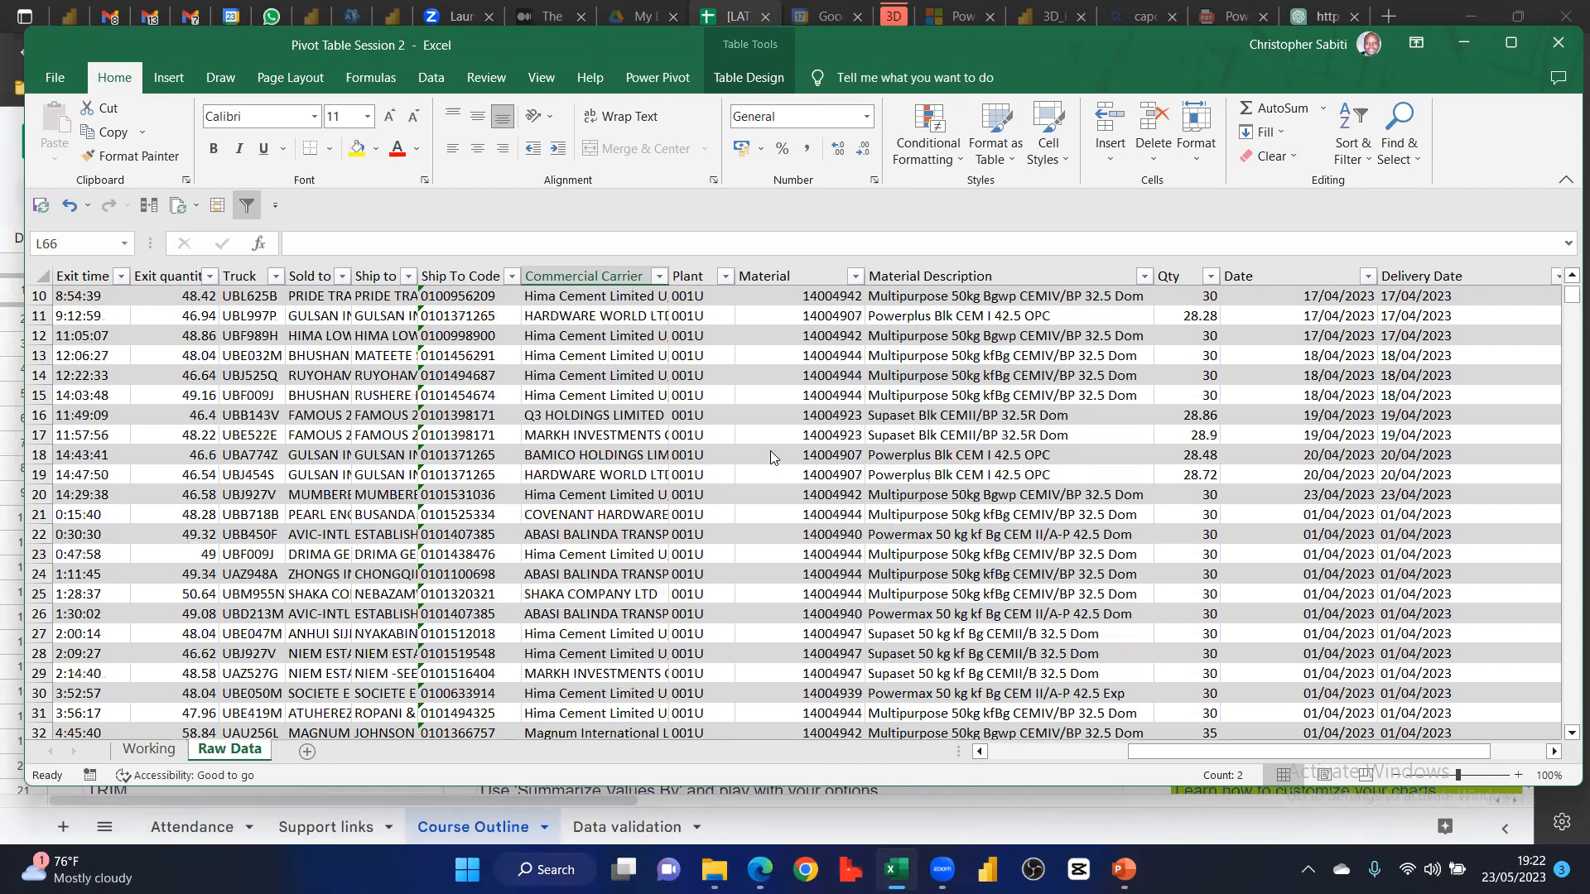
# Examine the Commercial Carrier column on the Raw Data sheet for rows with empty carrier cells
pyautogui.click(659, 276)
pyautogui.click(543, 699)
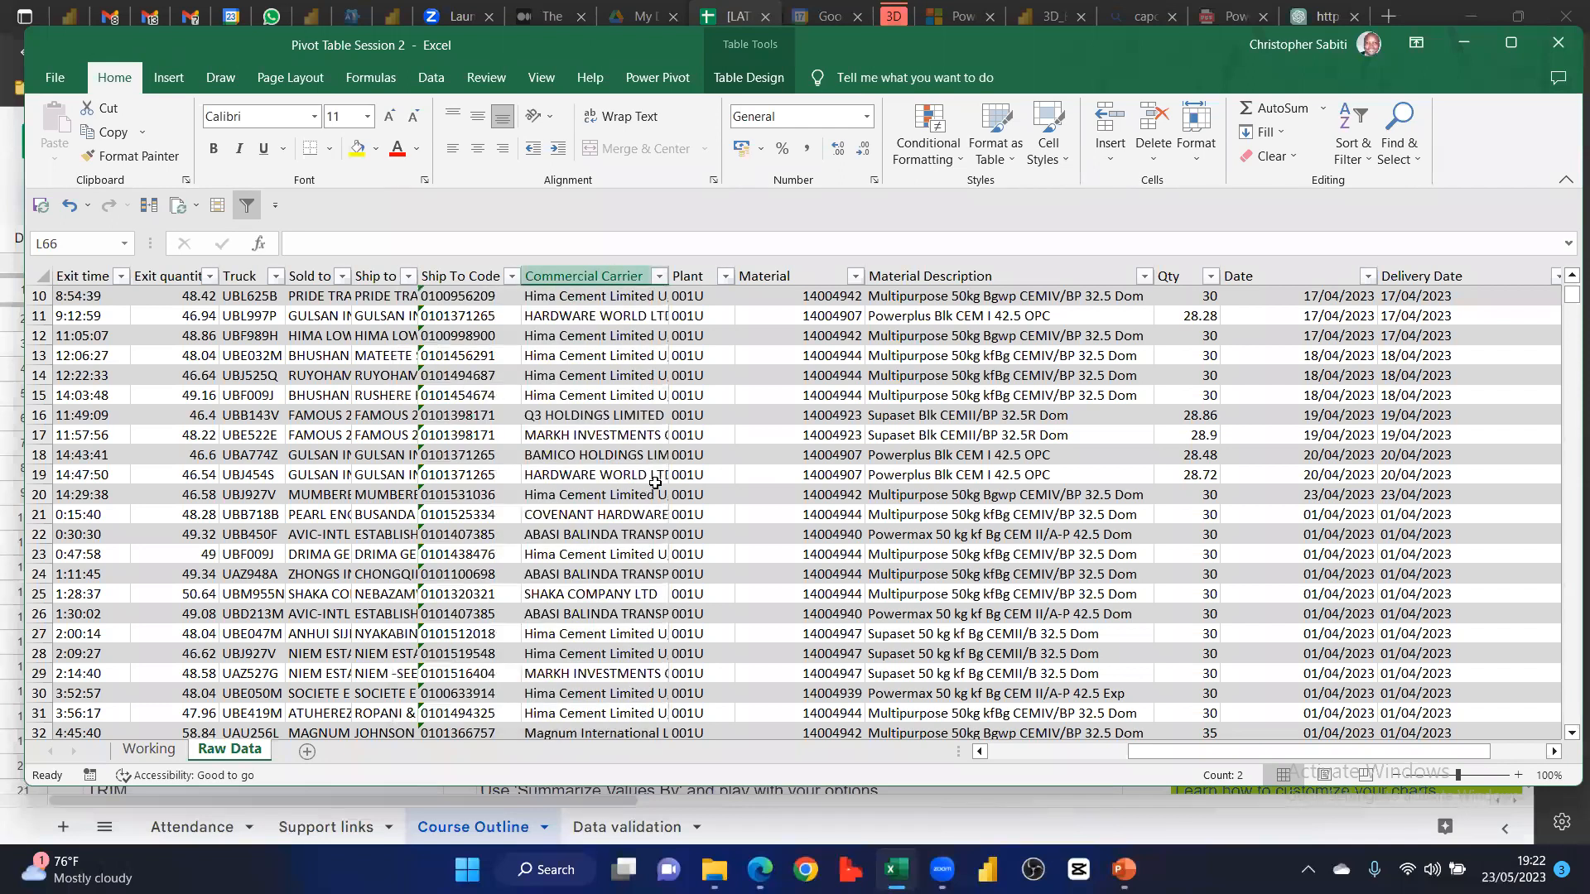
pyautogui.hotkey('ctrl', 'space')
pyautogui.scroll(-7, 629, 476)
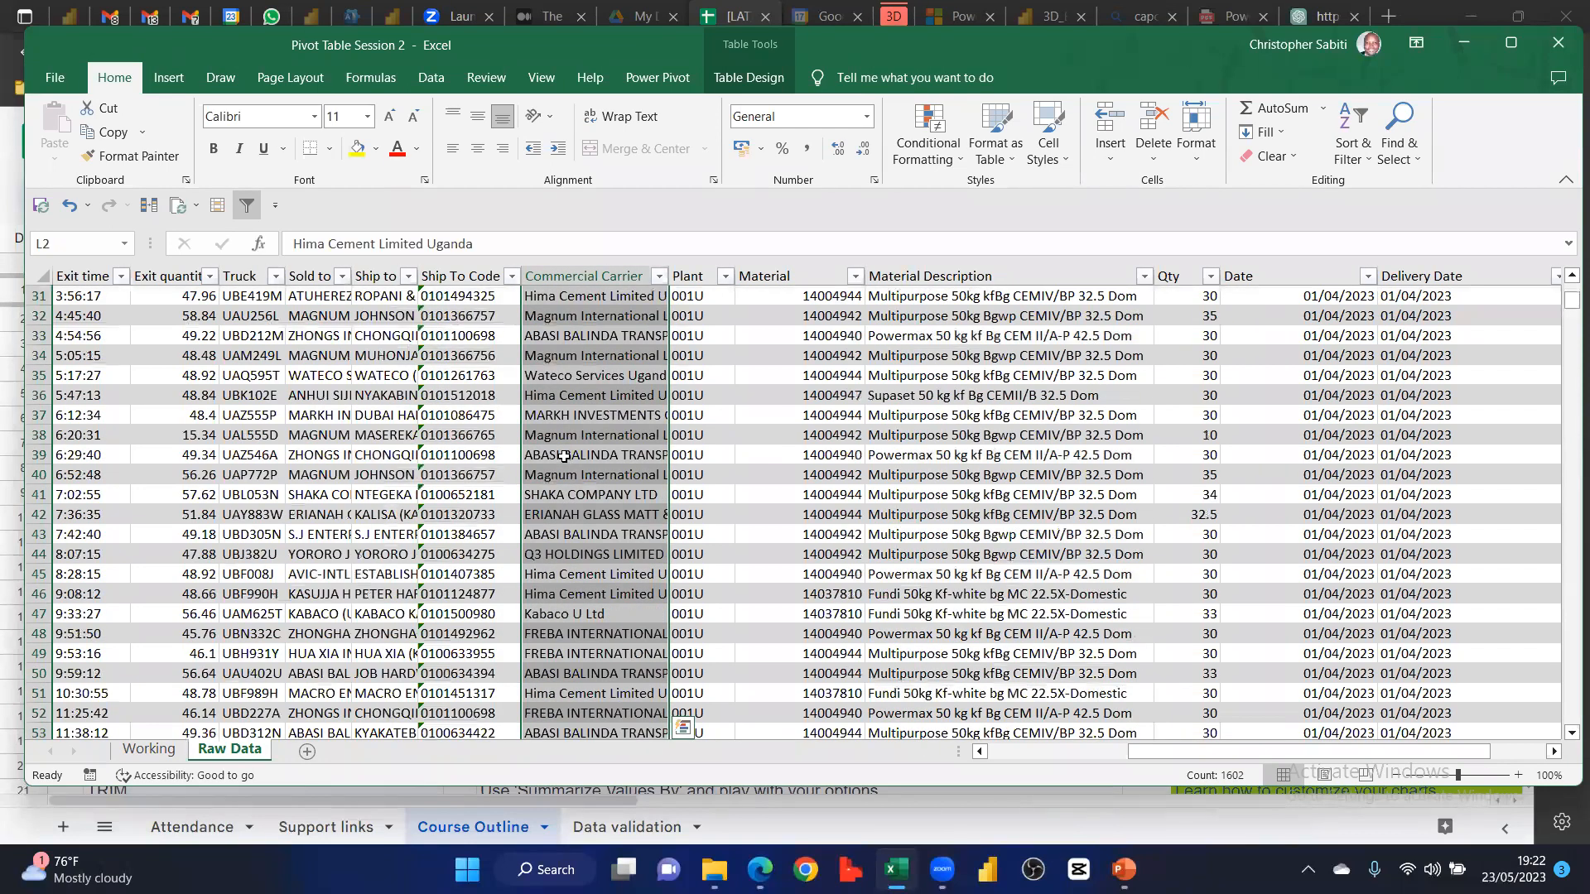
pyautogui.scroll(-9, 564, 456)
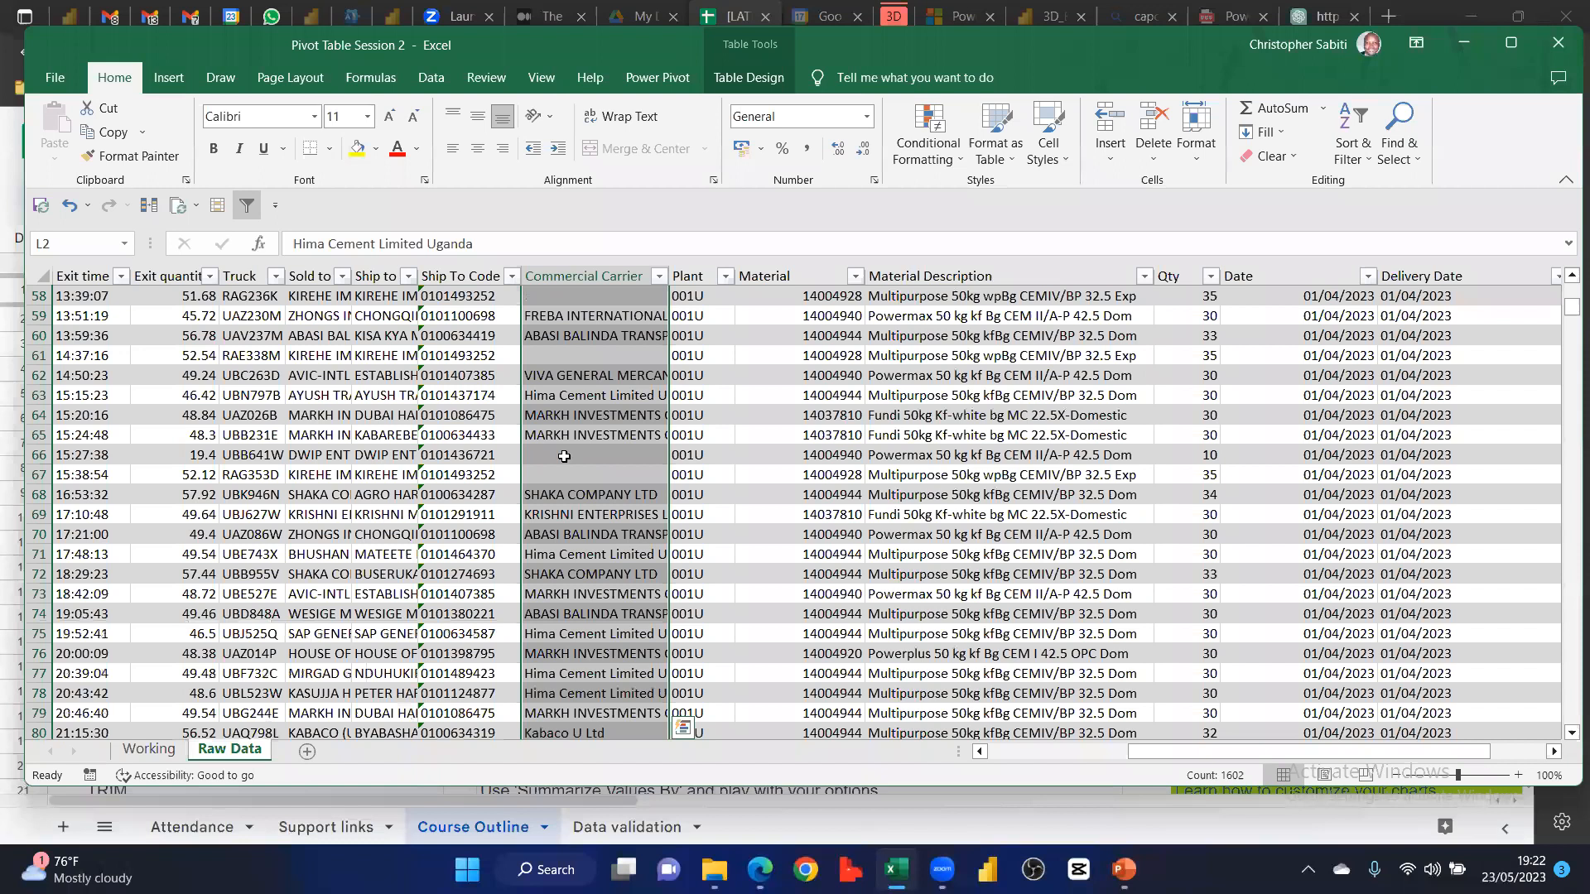
pyautogui.scroll(-11, 584, 587)
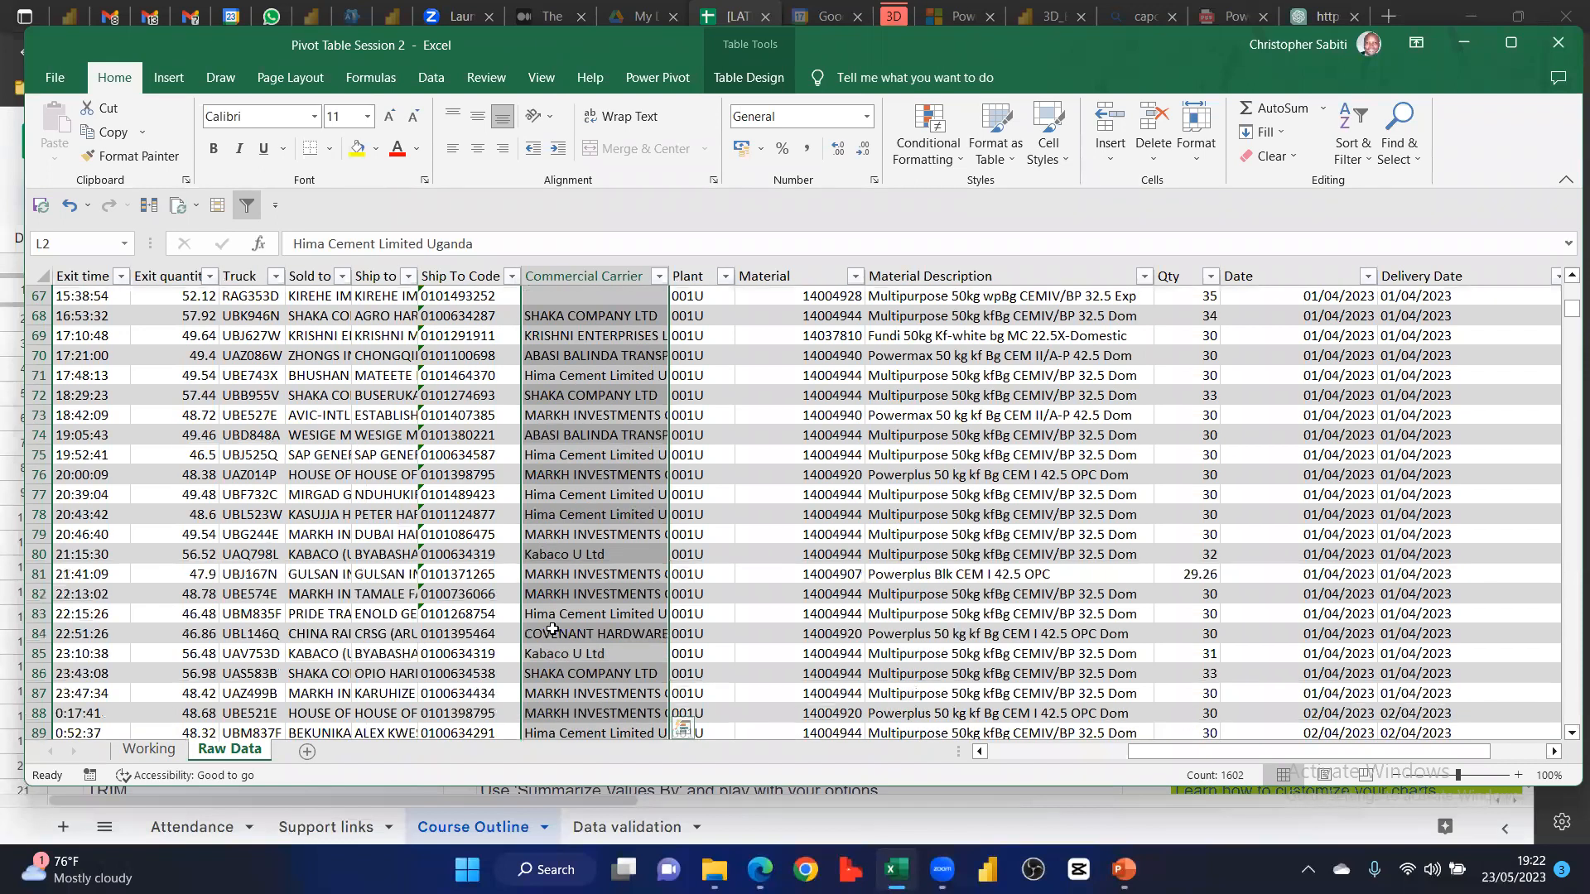
pyautogui.scroll(-5, 587, 310)
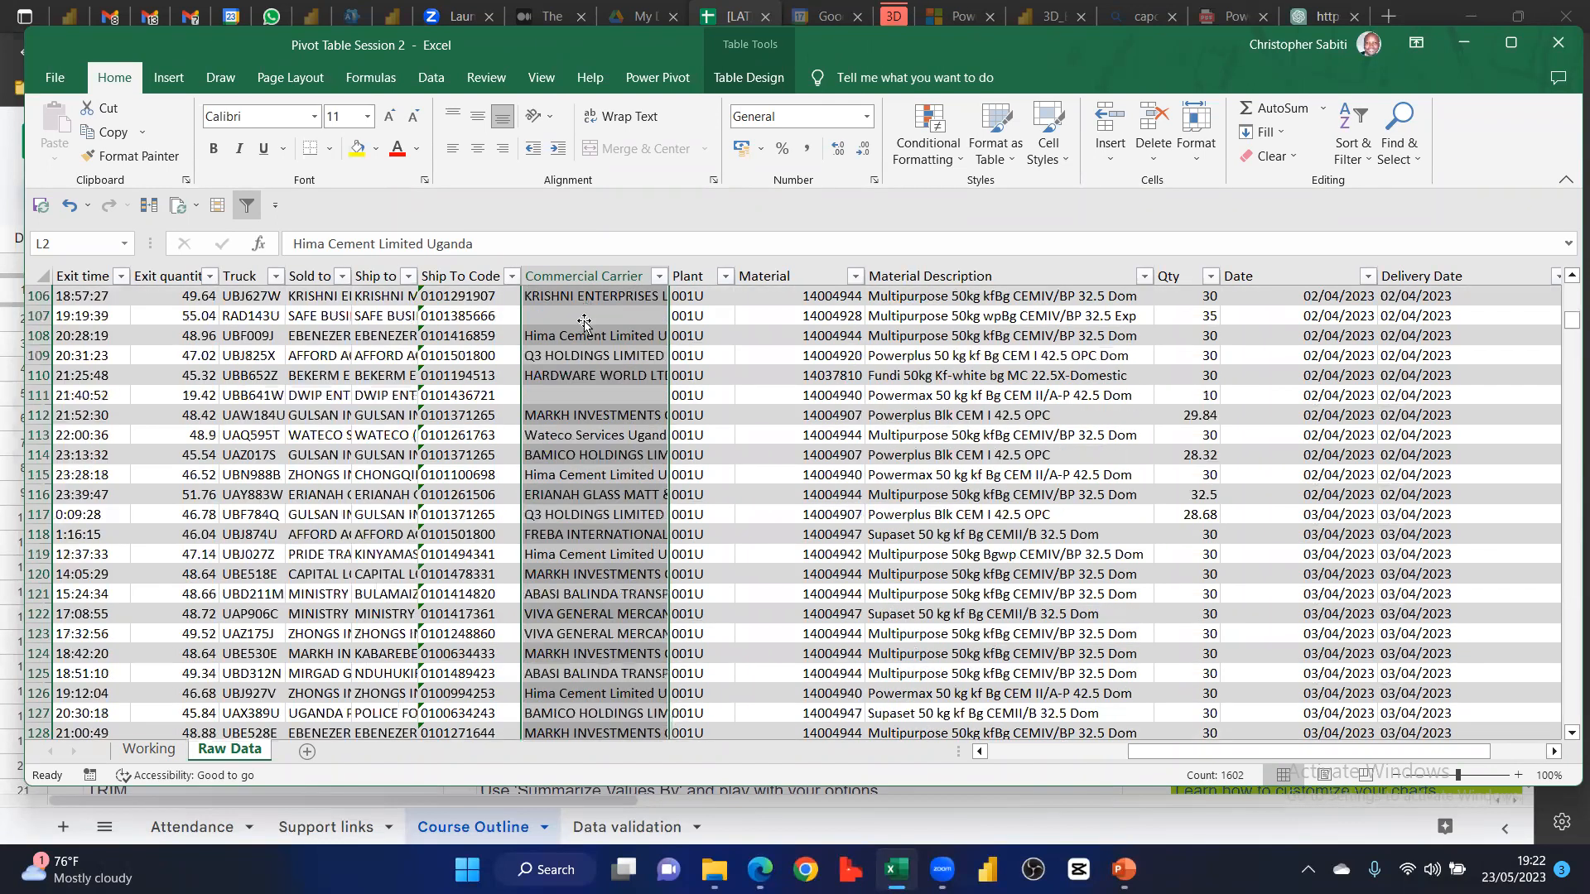
pyautogui.click(603, 395)
pyautogui.scroll(4, 662, 294)
pyautogui.scroll(5, 667, 290)
# Filter the Commercial Carrier column of the raw data to show only the (Blanks) rows
pyautogui.click(659, 276)
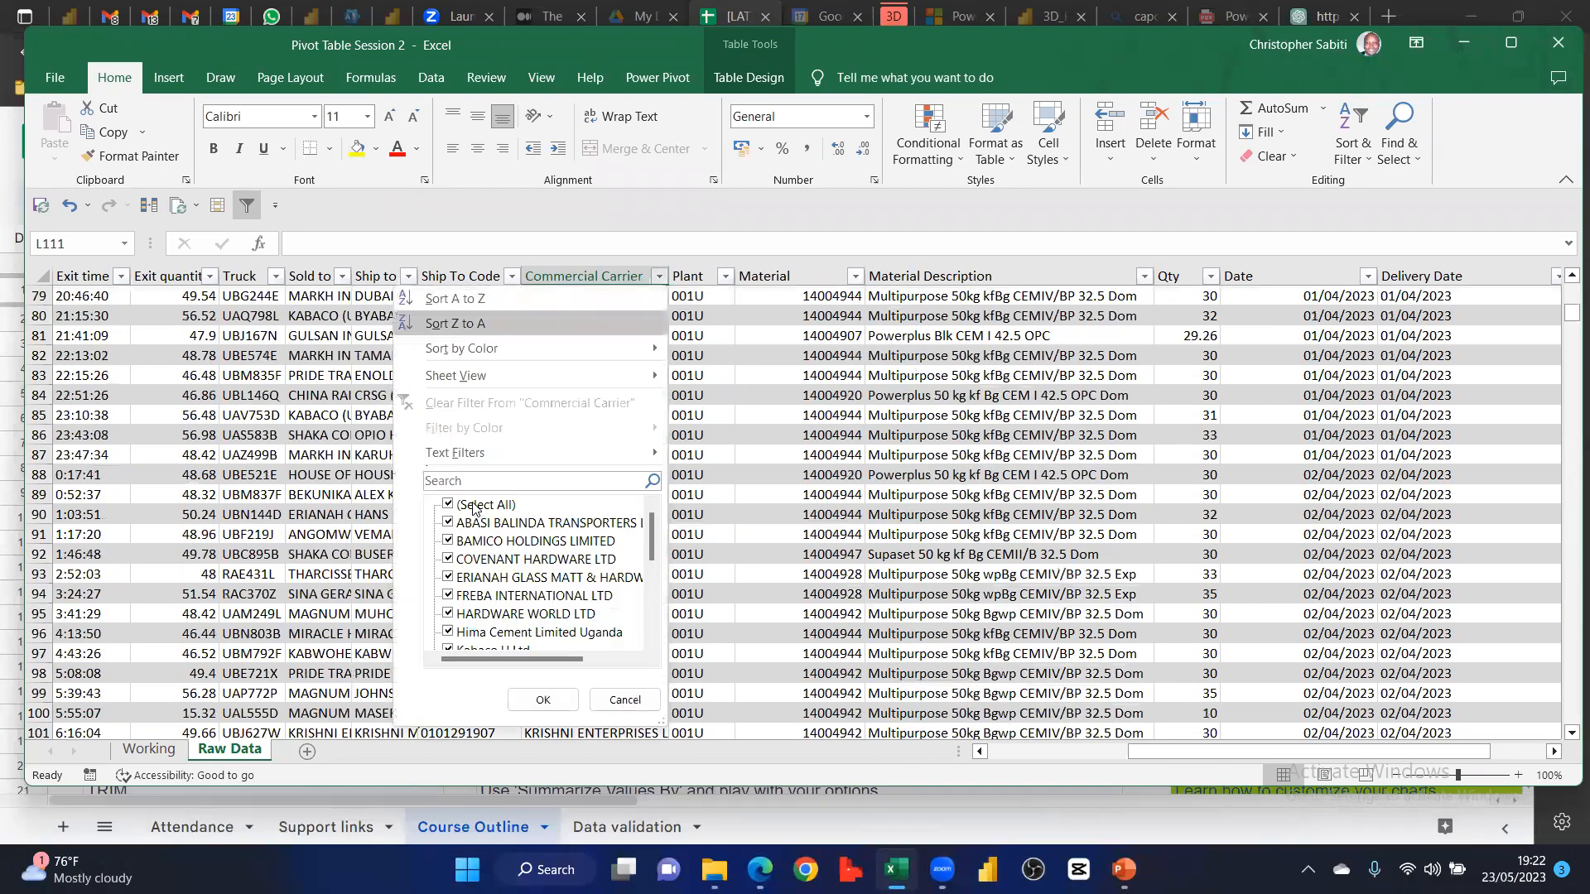
pyautogui.click(485, 504)
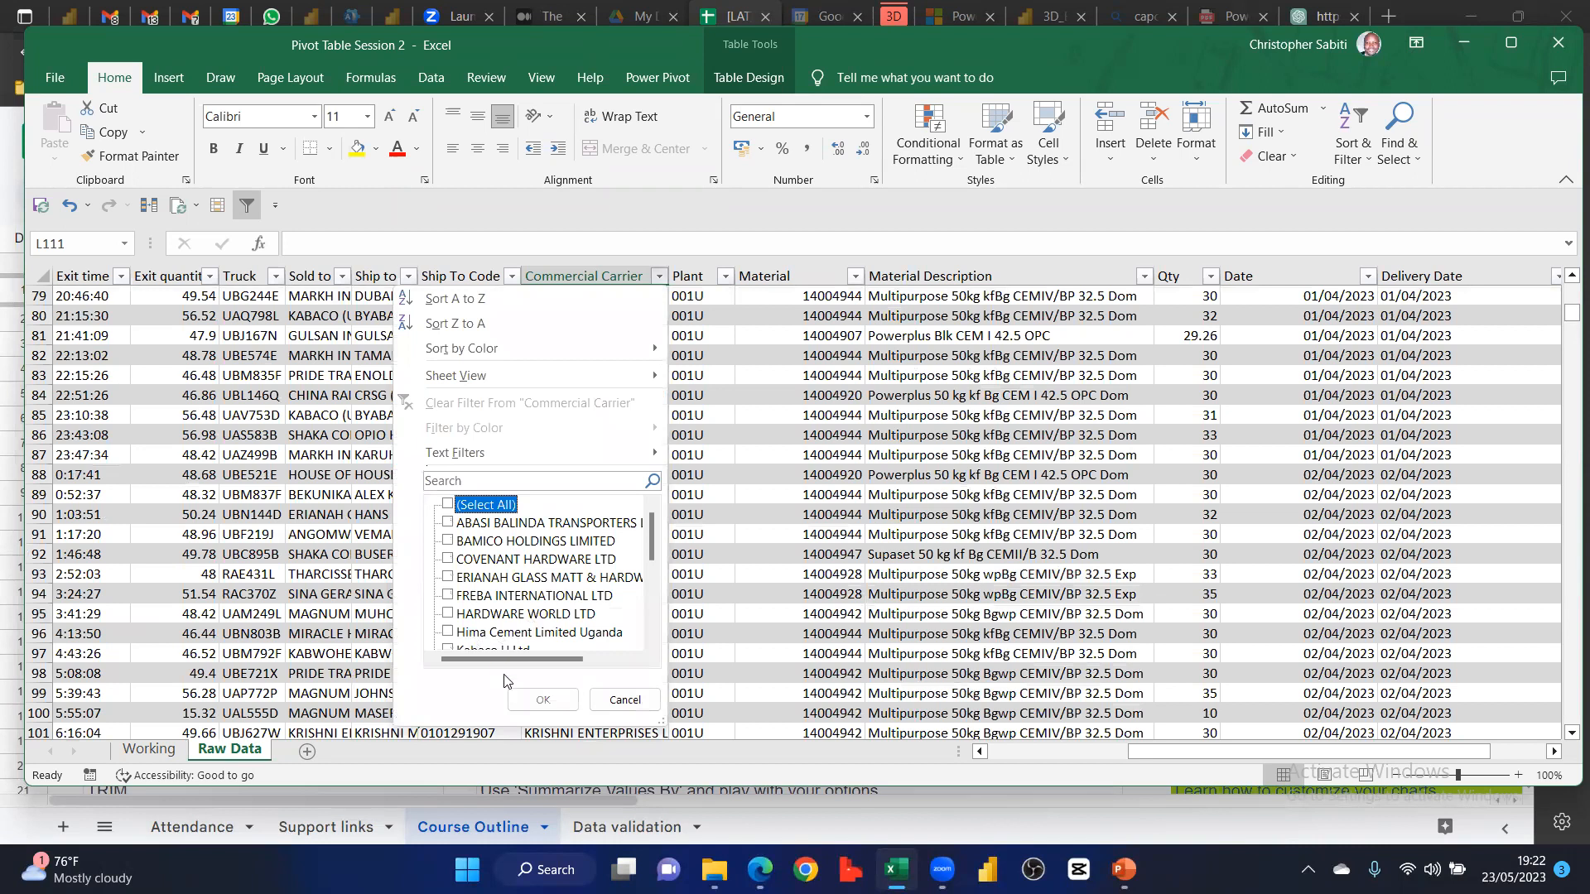
pyautogui.scroll(-4, 550, 712)
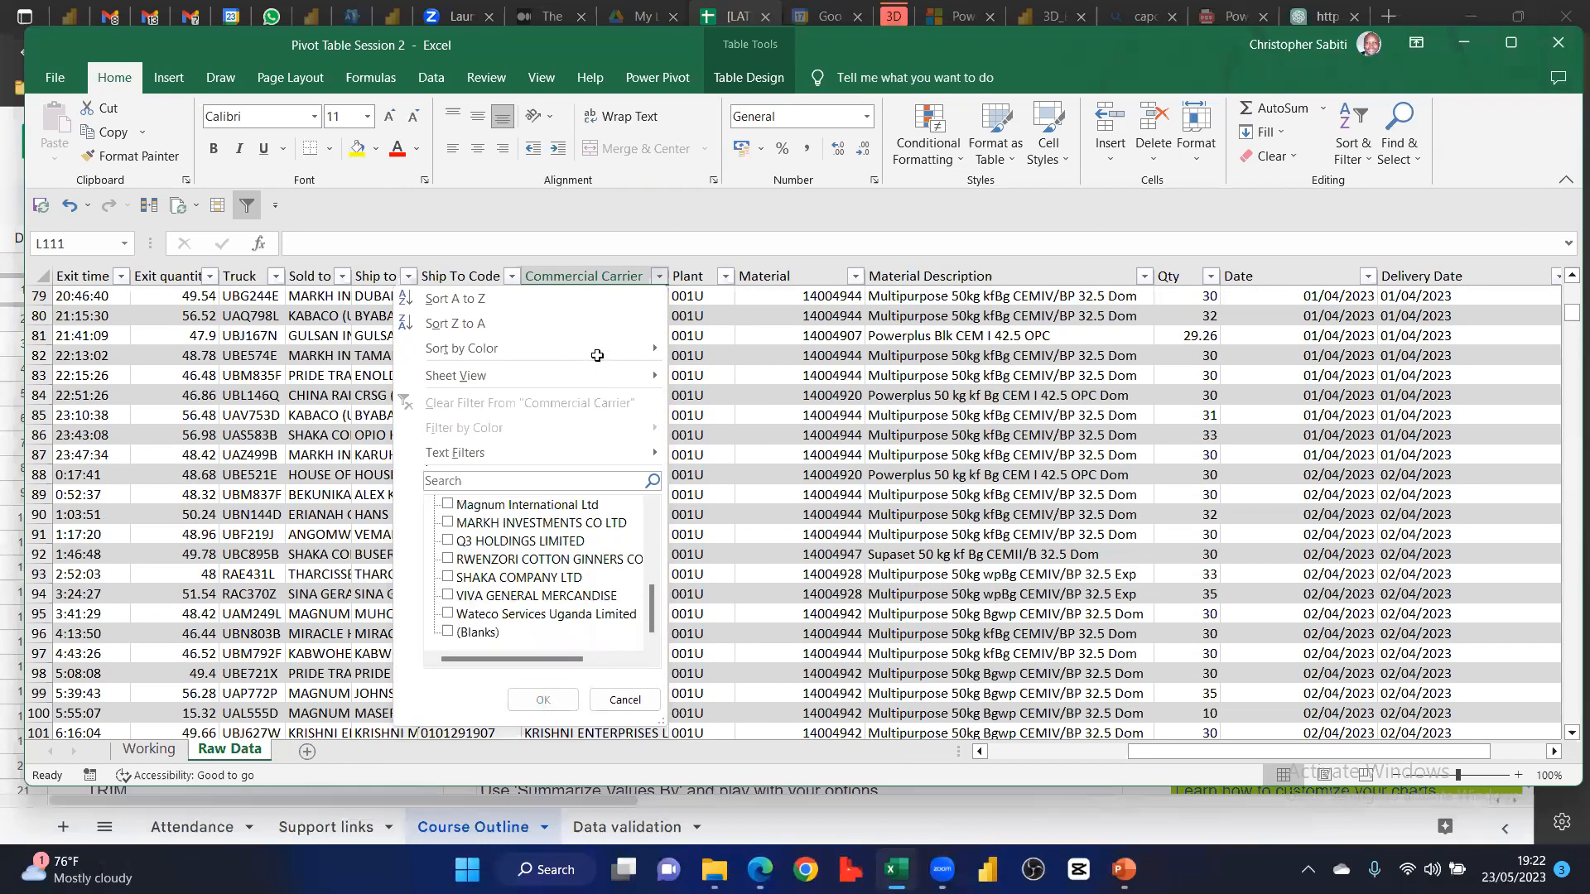
pyautogui.click(478, 631)
pyautogui.click(542, 700)
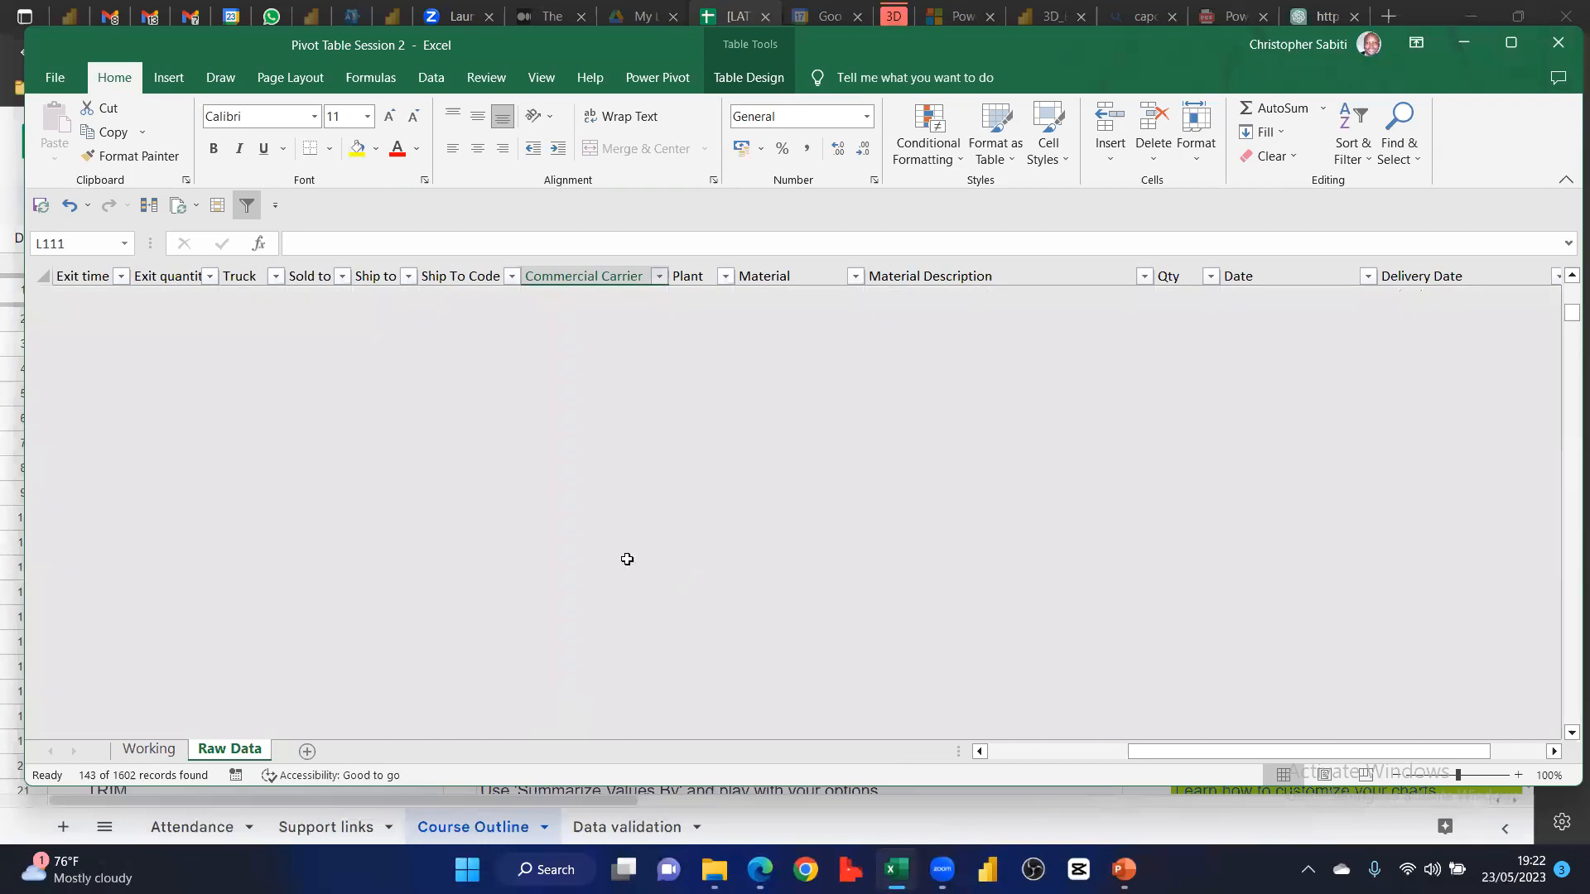
pyautogui.scroll(2, 634, 547)
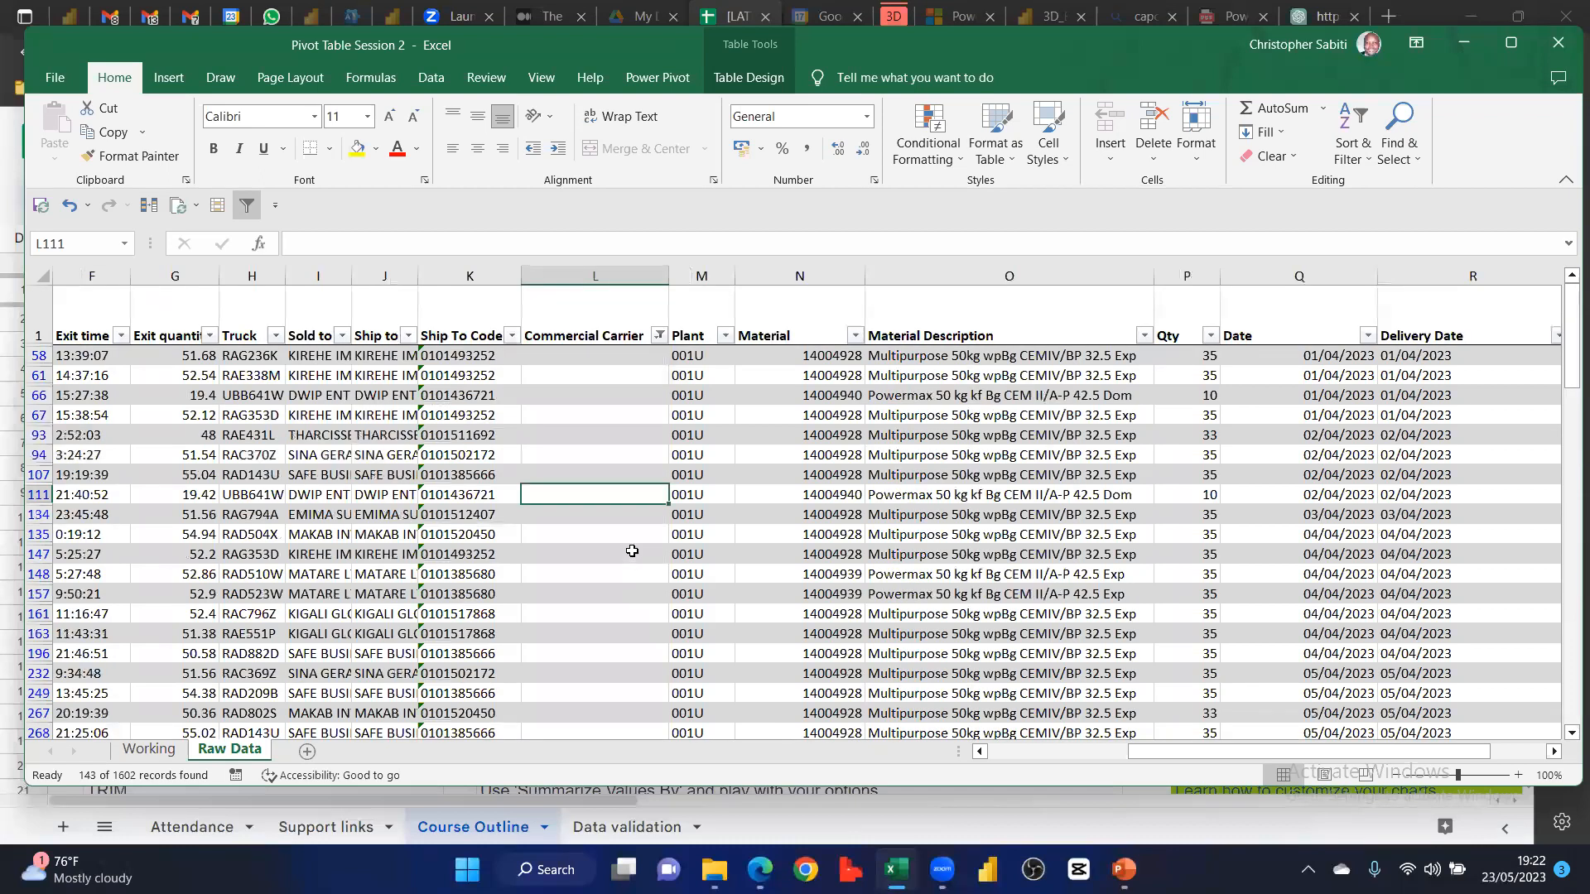
# Look through the filtered rows with empty Commercial Carrier cells and return to the first one
pyautogui.hotkey('ctrl', 'Up')
pyautogui.hotkey('ctrl', 'shift', 'Down')
pyautogui.scroll(-10, 617, 427)
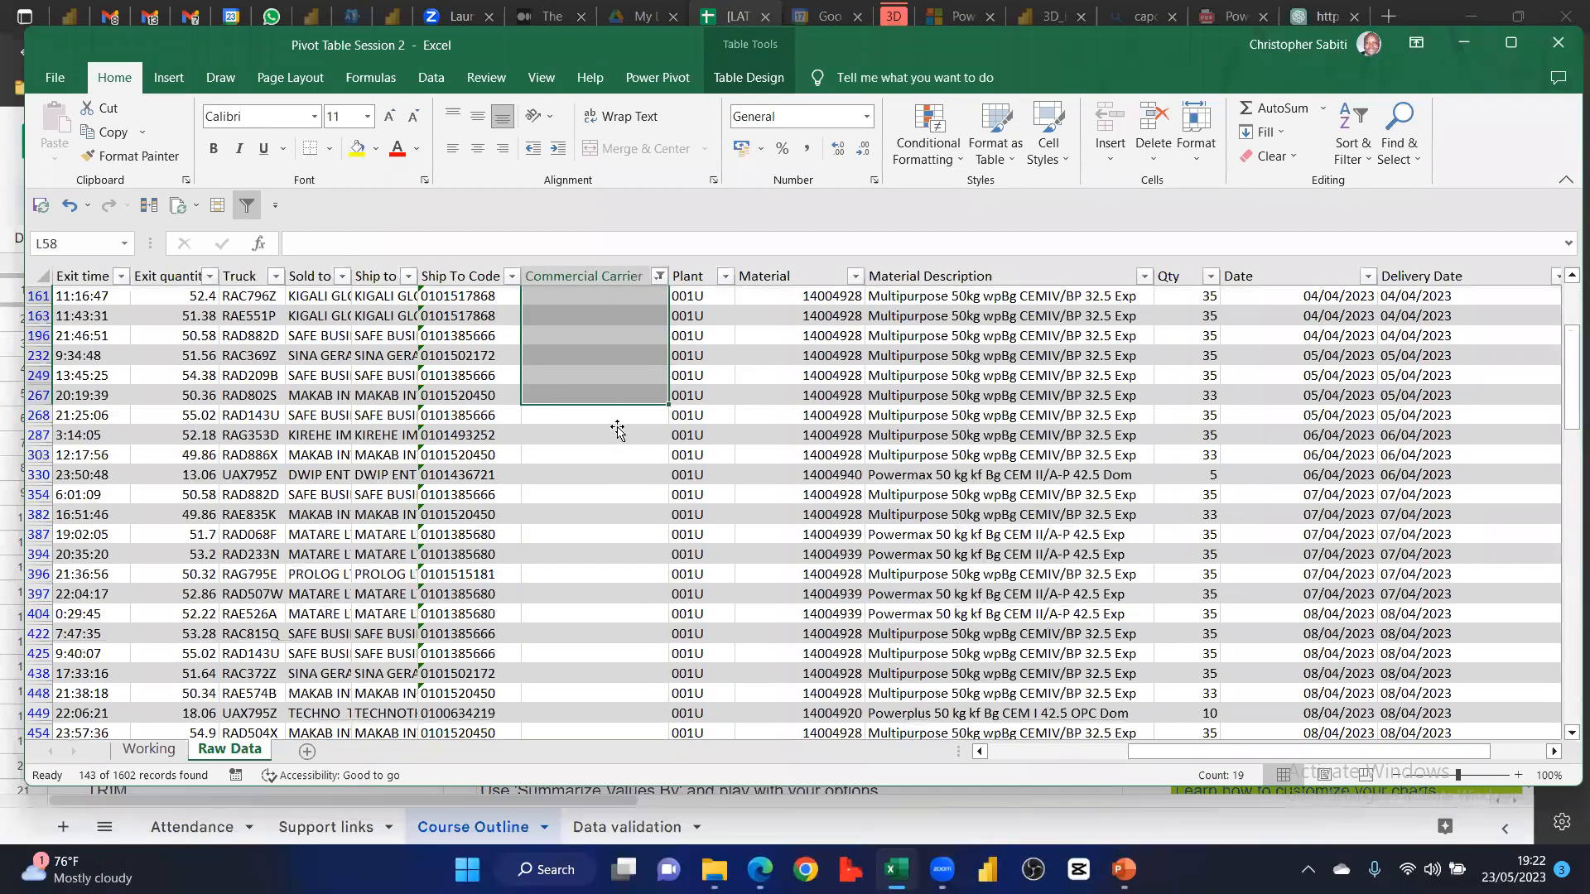
pyautogui.scroll(-4, 617, 427)
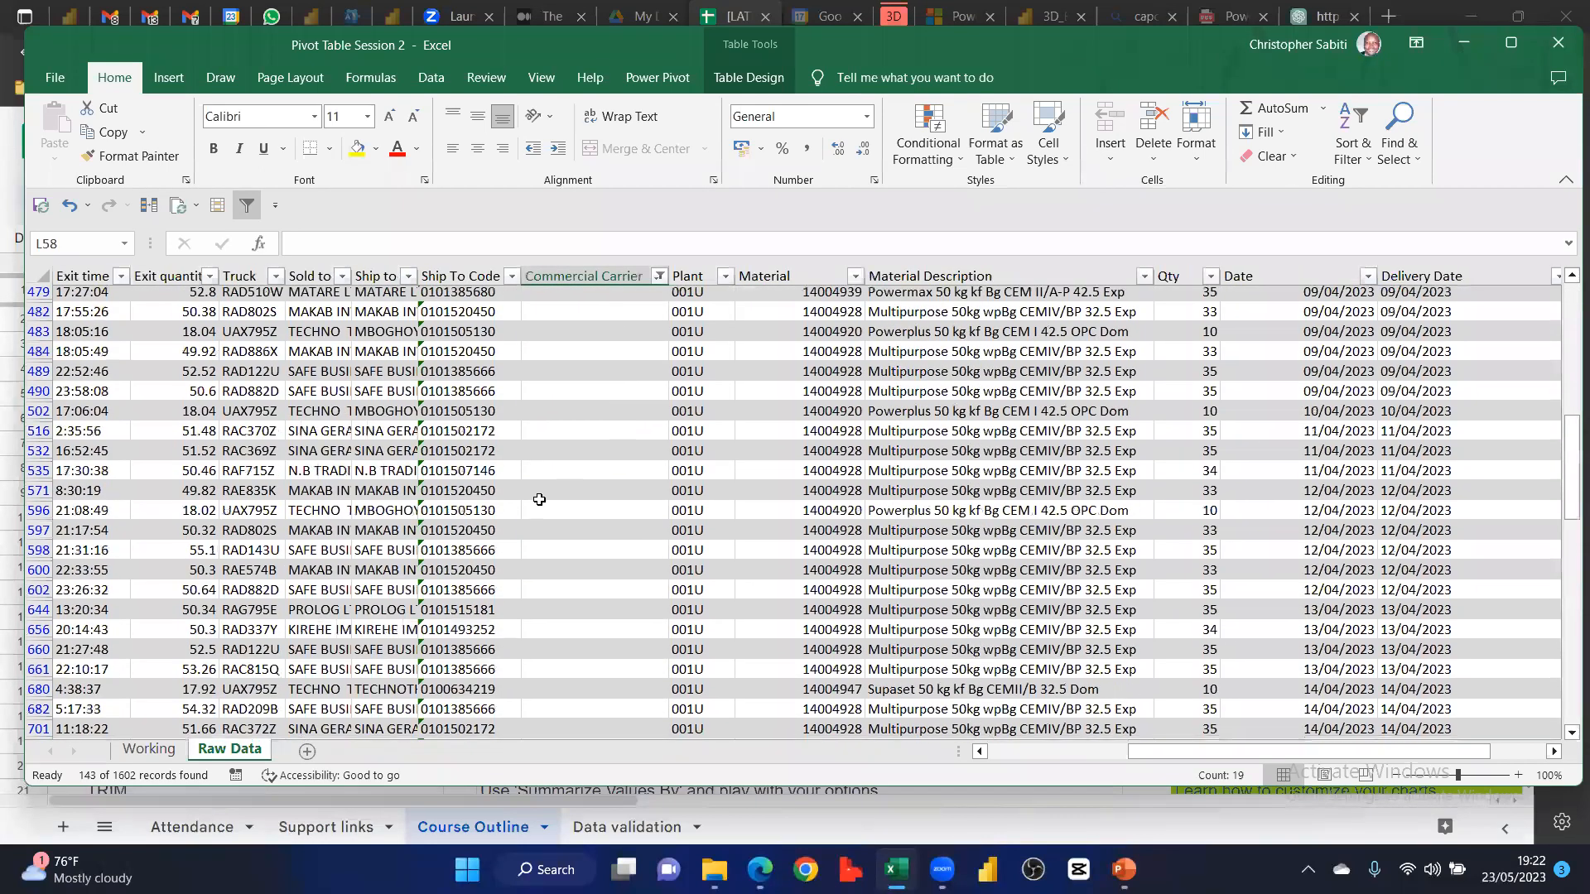
pyautogui.scroll(-7, 539, 499)
pyautogui.scroll(9, 539, 500)
pyautogui.click(539, 500)
pyautogui.scroll(-1, 539, 500)
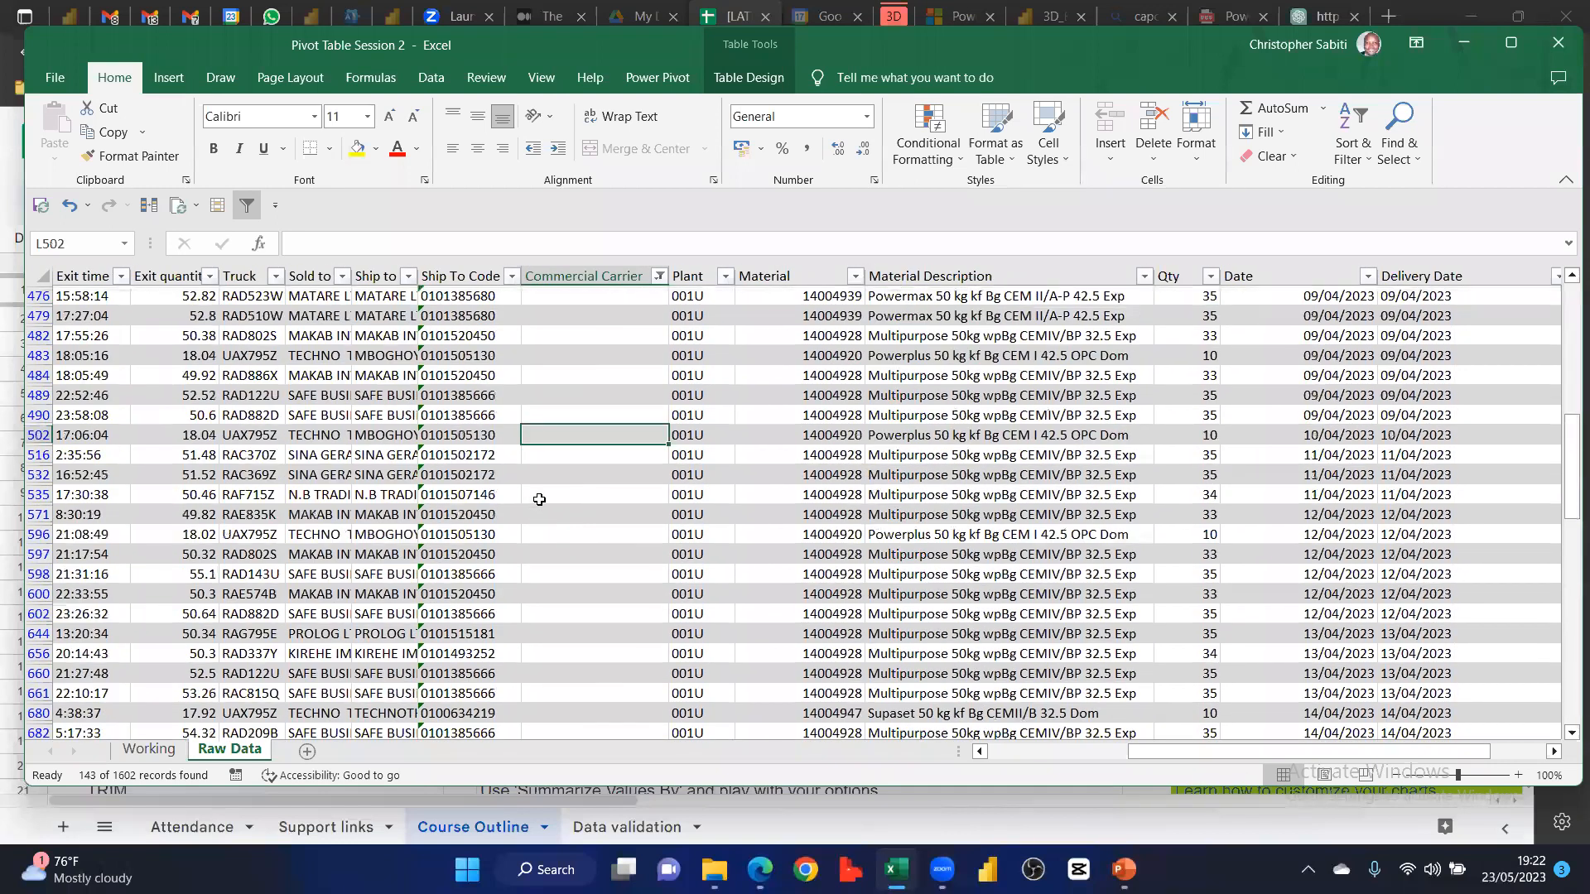
pyautogui.hotkey('ctrl', 'Up')
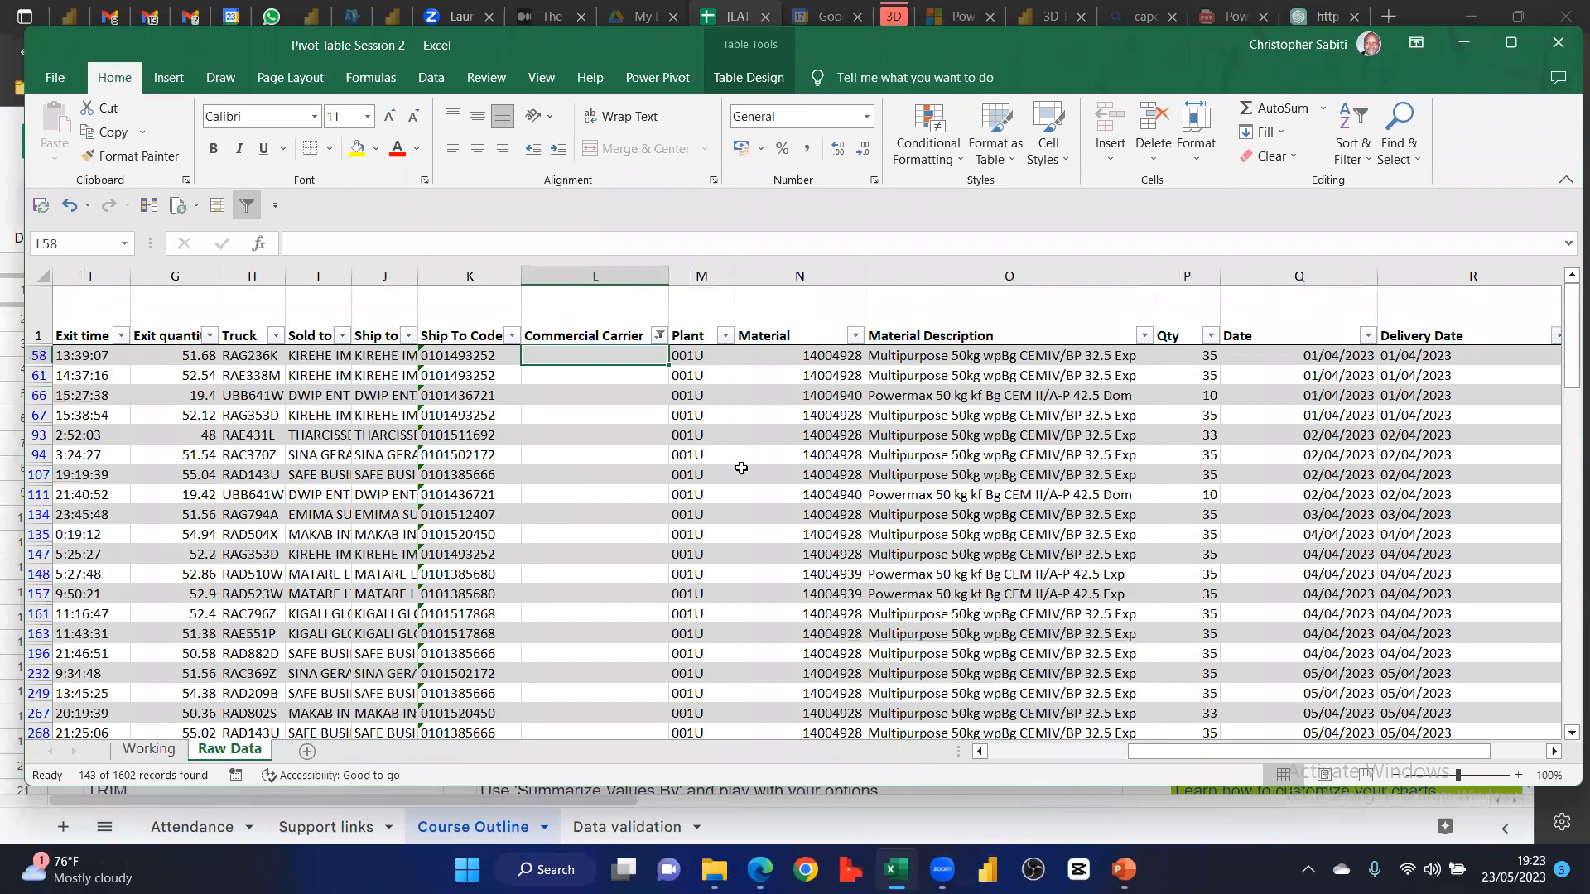
# Try to fill the empty Commercial Carrier cells with EXW in the filtered rows 58 to 107
pyautogui.click(659, 335)
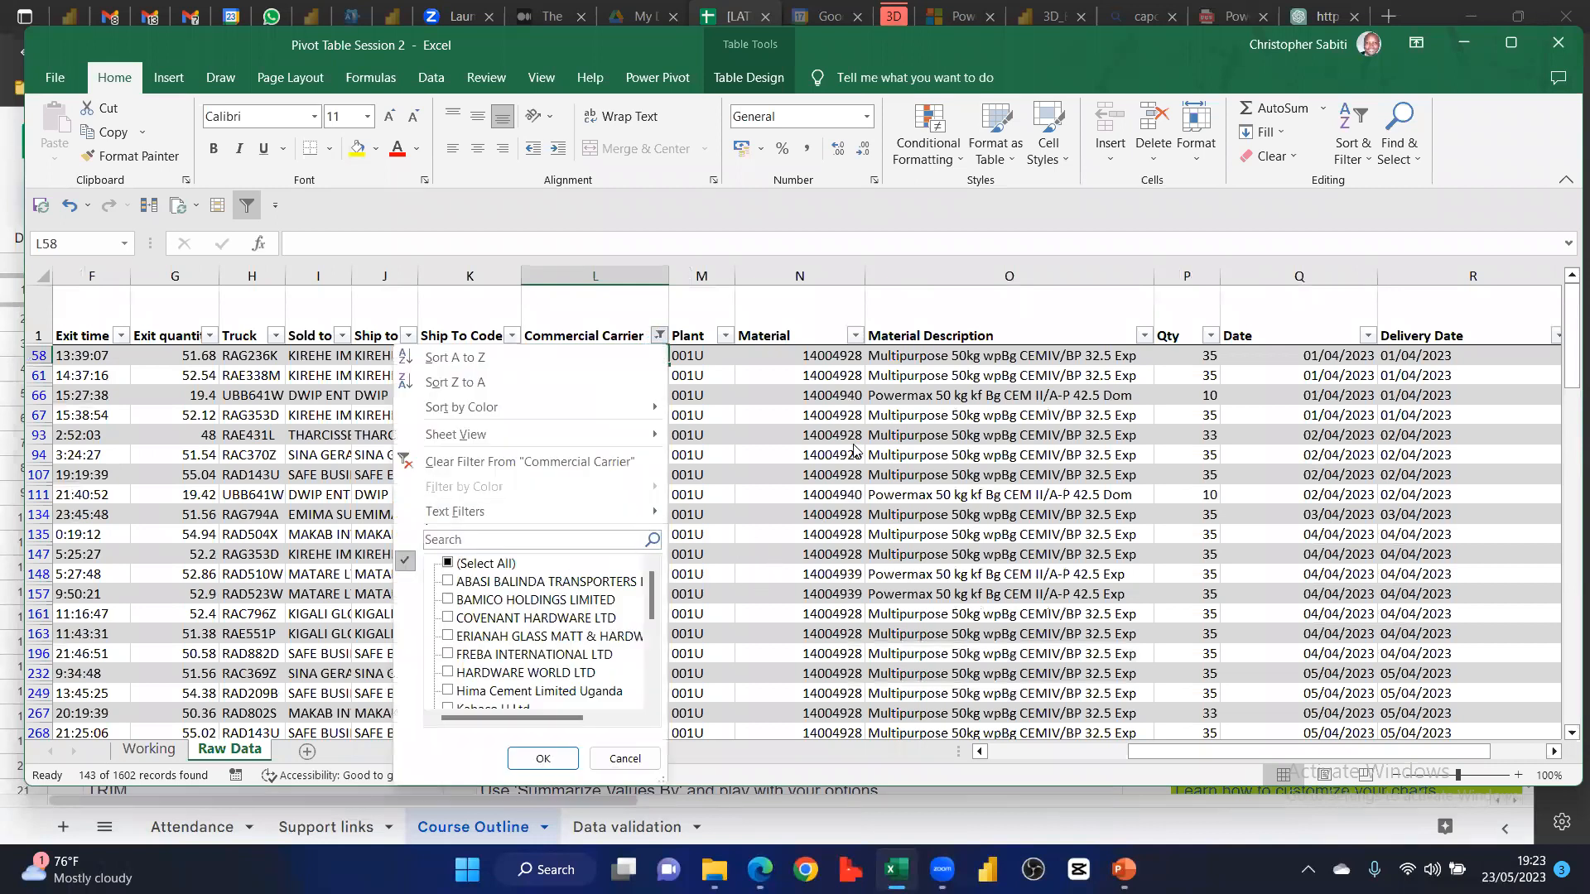
pyautogui.click(542, 759)
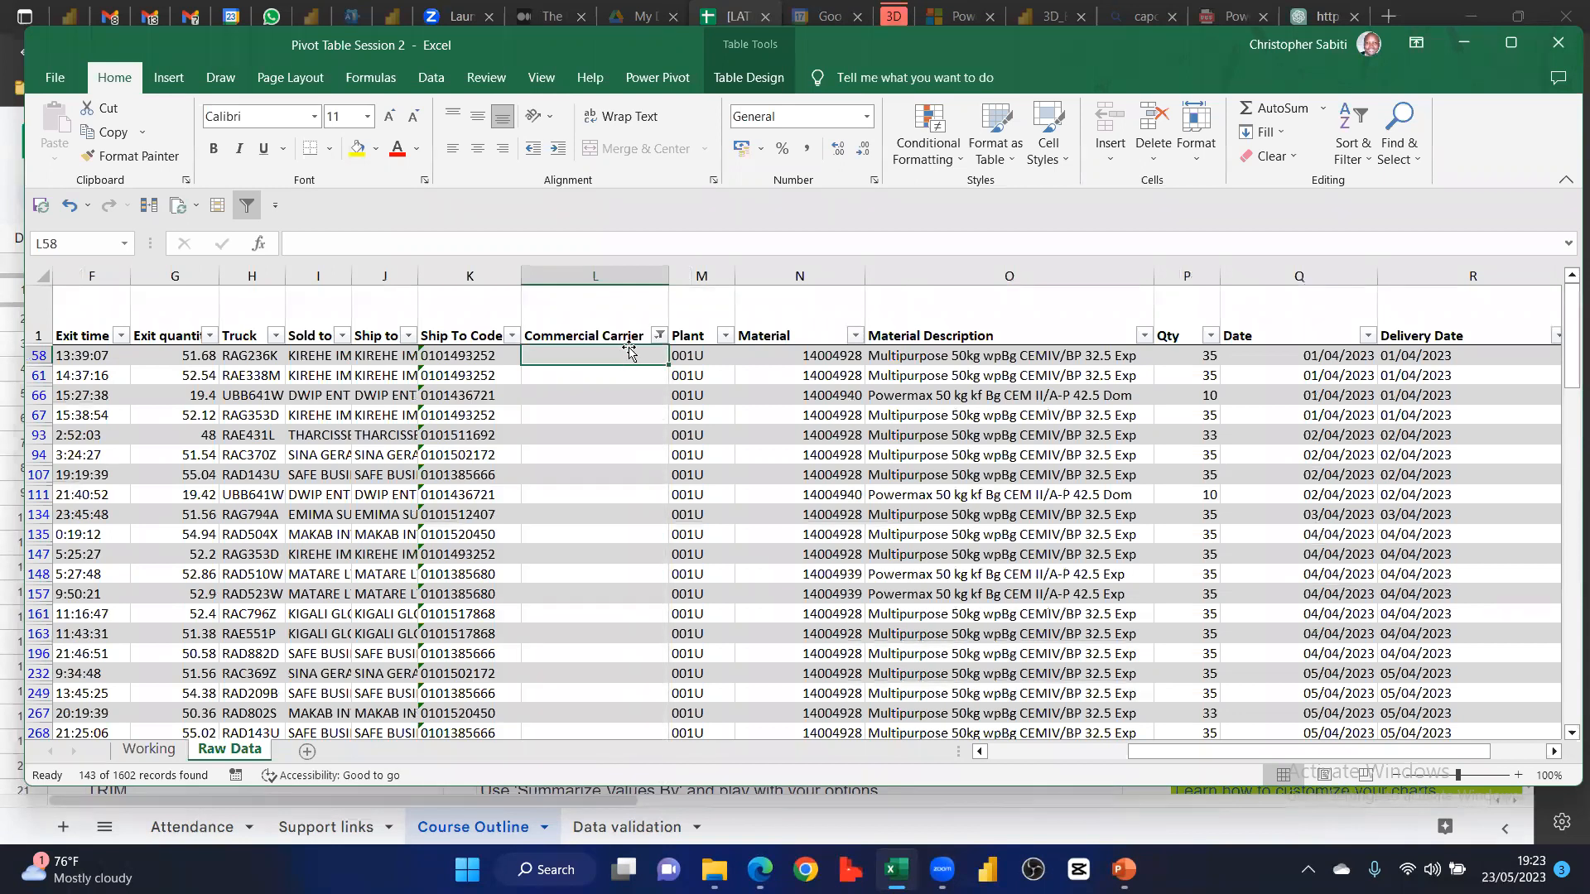
pyautogui.write('ERIANAH GLASS MATT & HARDWARE-SMC L')
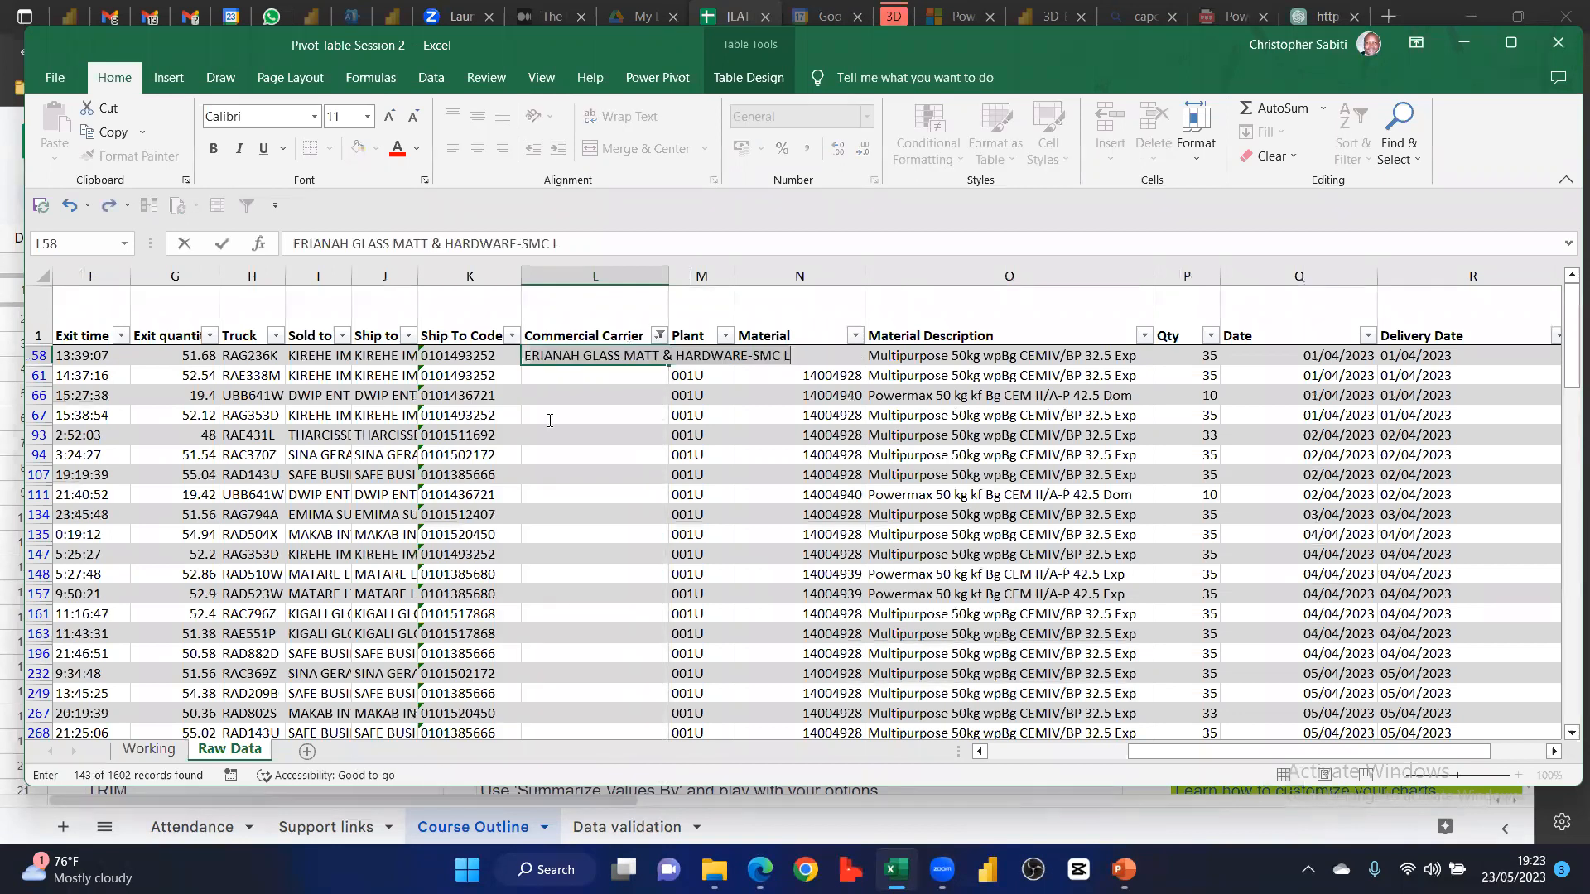
pyautogui.write('XW')
pyautogui.hotkey('ctrl', 'Return')
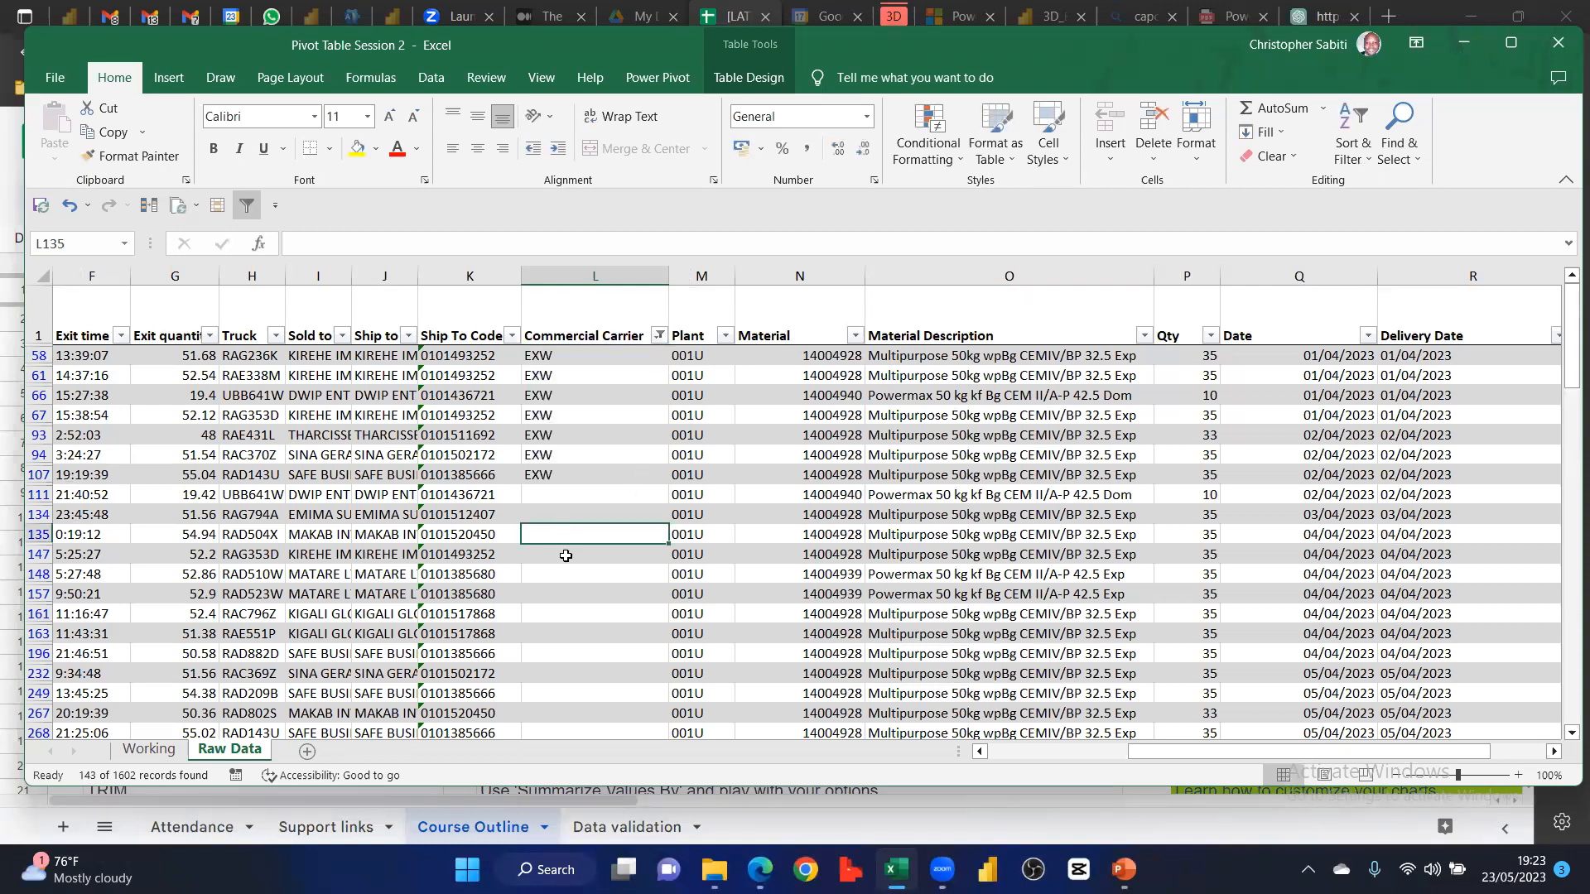
# Undo the EXW entries and remove the blanks filter from the Commercial Carrier column
pyautogui.hotkey('ctrl', 'z')
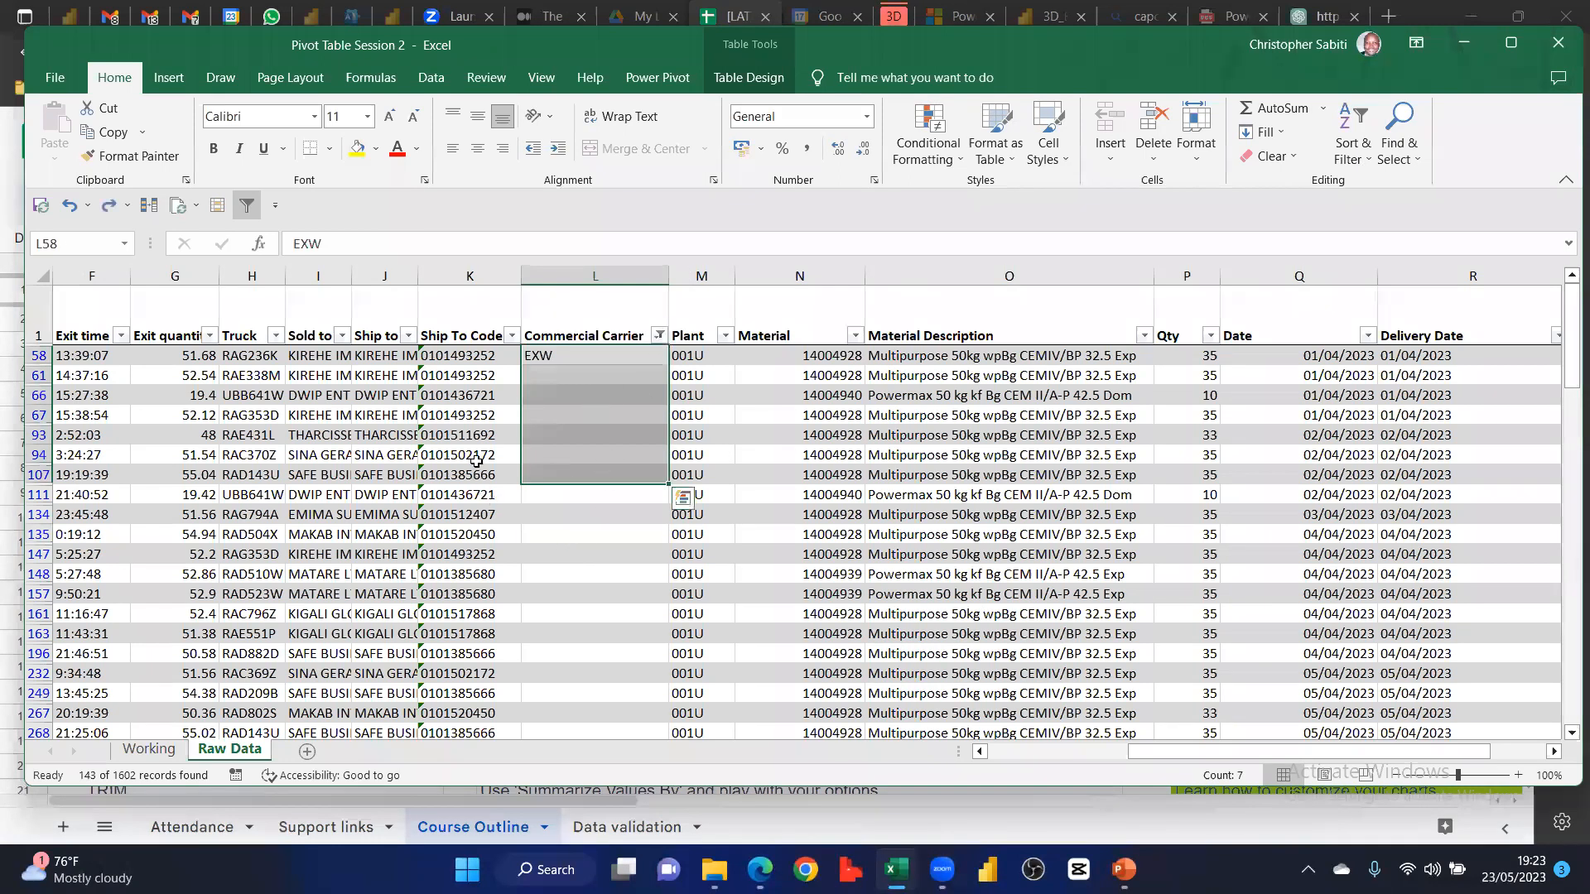
pyautogui.click(659, 335)
pyautogui.click(567, 453)
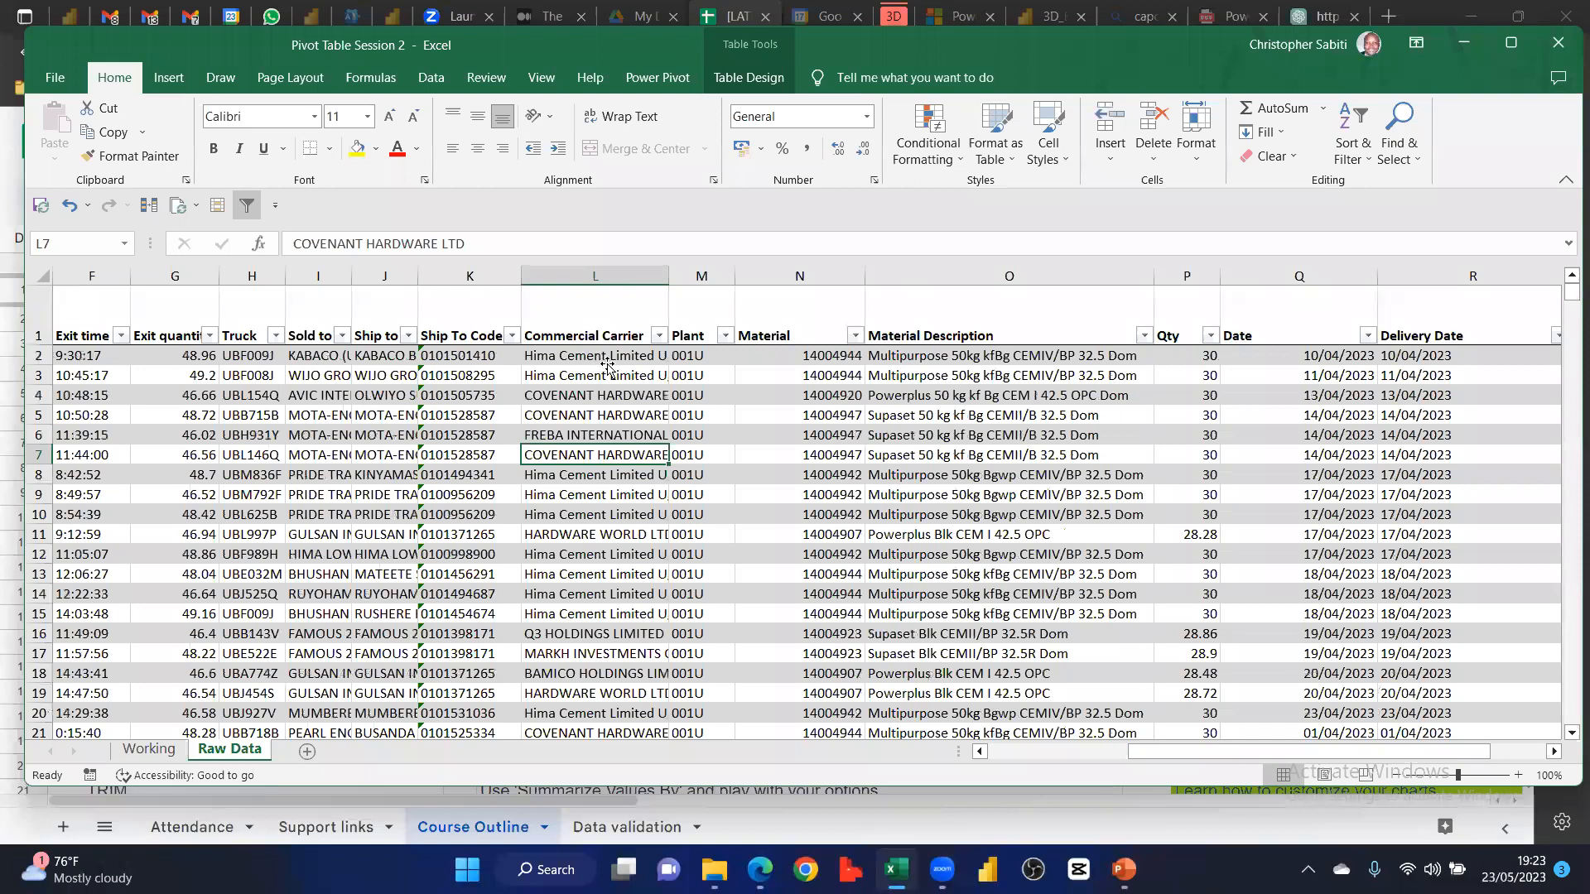
# Try to select the empty cells among all Commercial Carrier entries using Go To Special with the Blanks option
pyautogui.click(603, 358)
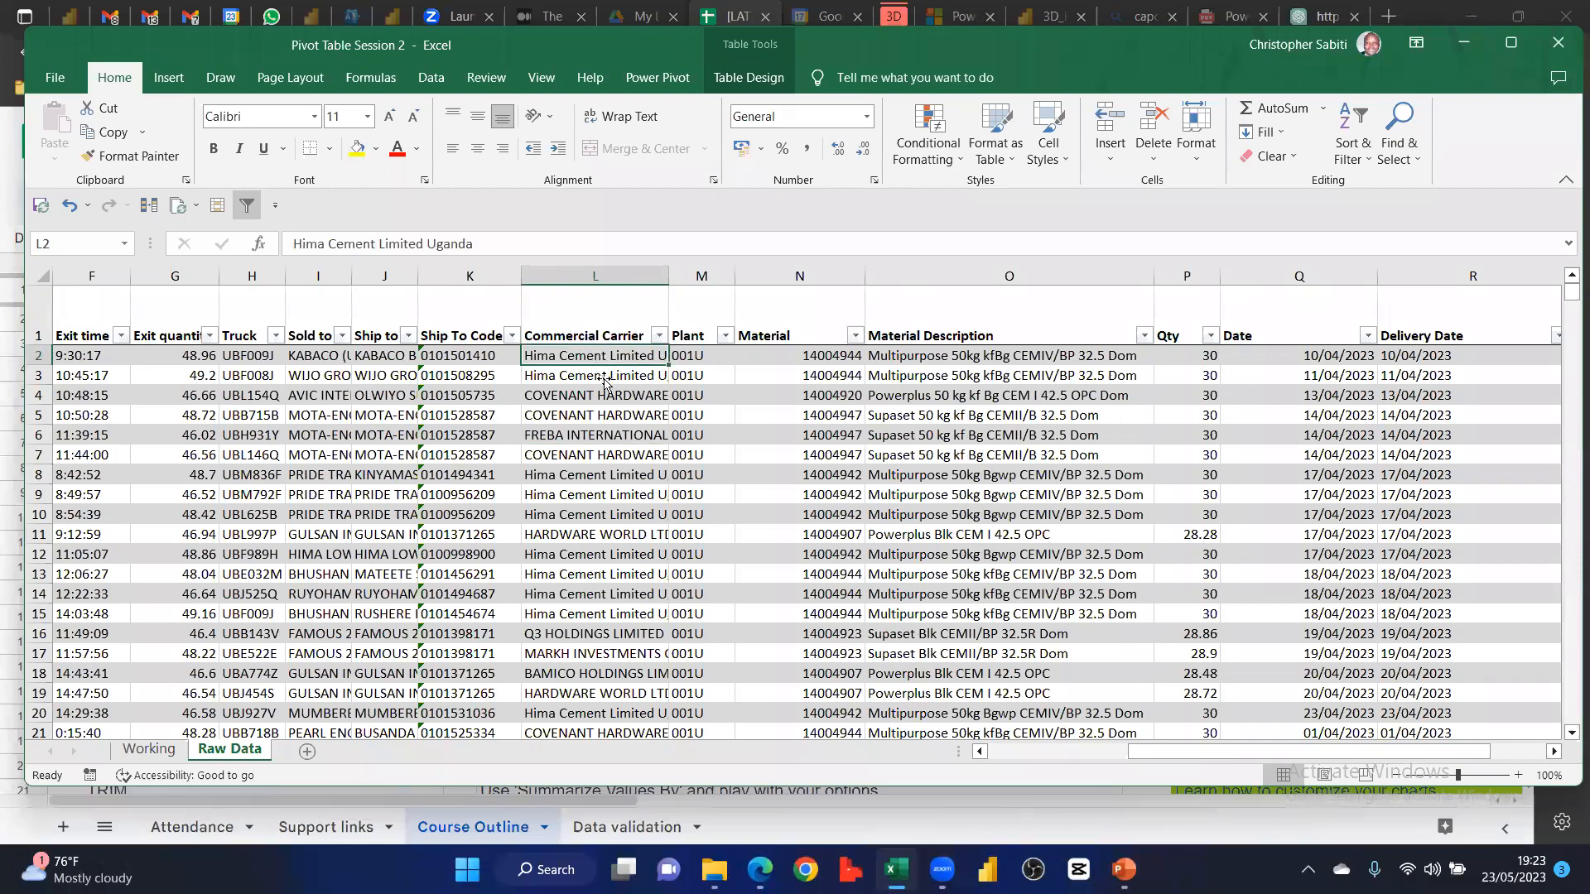
pyautogui.hotkey('ctrl', 'shift', 'Down')
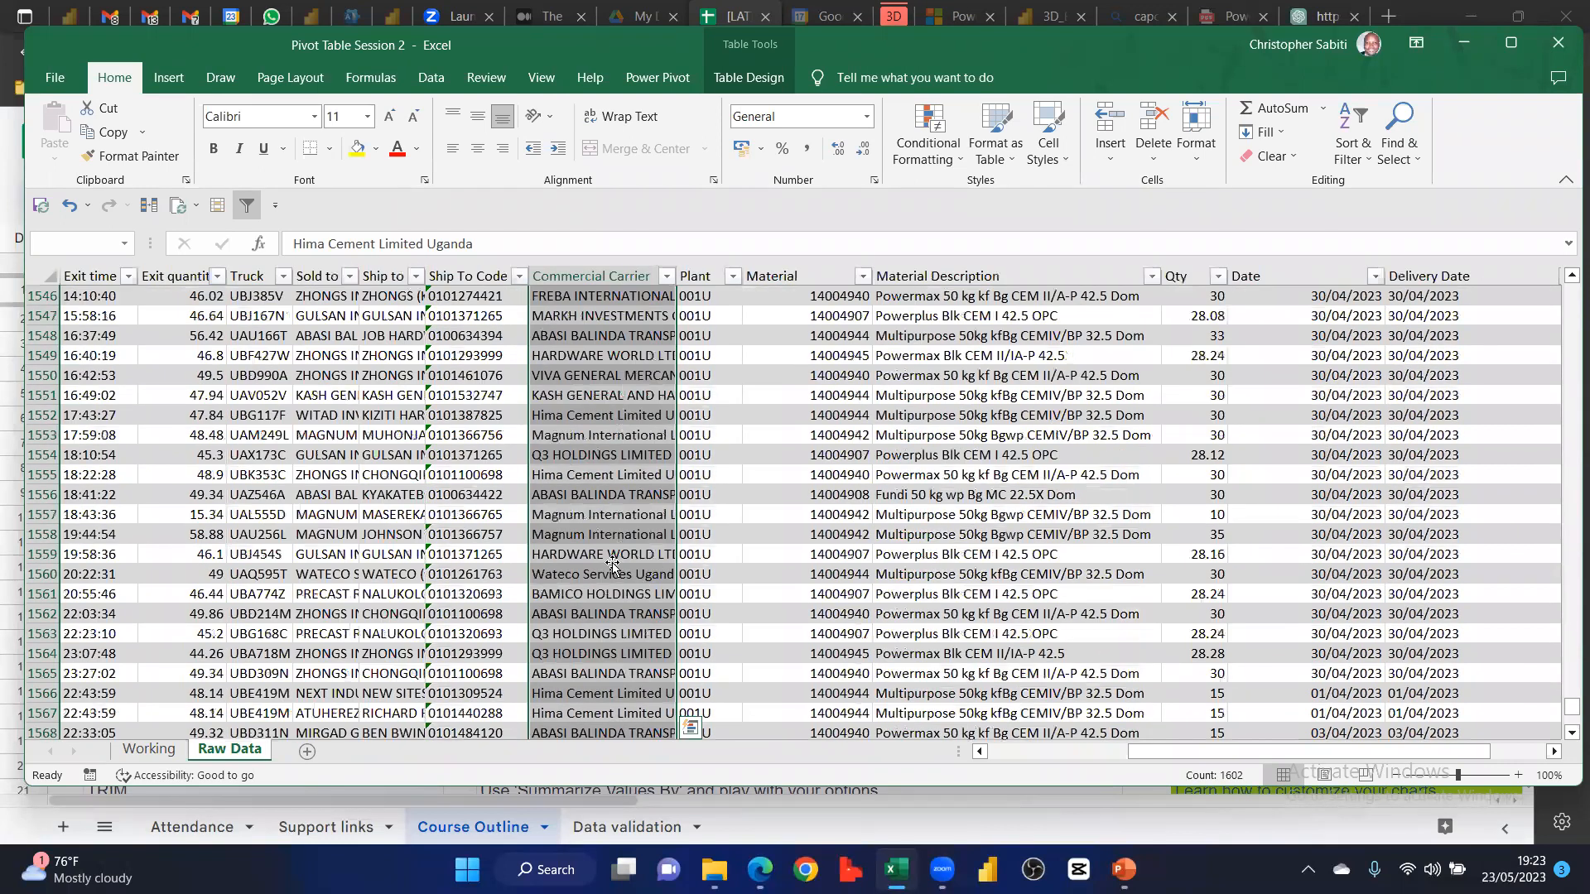
pyautogui.scroll(9, 570, 662)
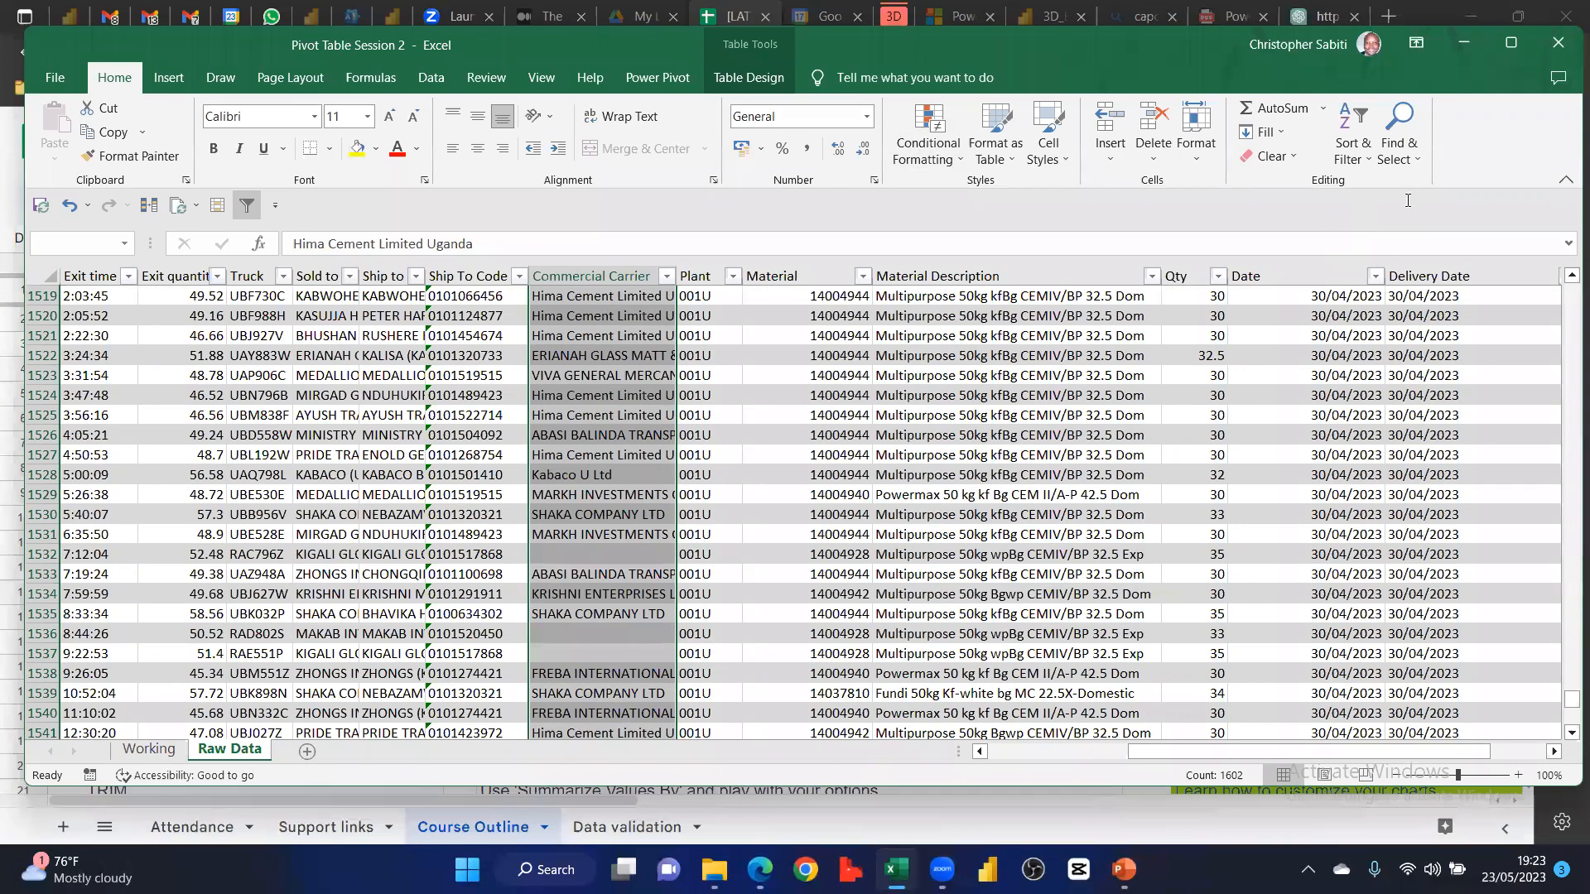
pyautogui.click(1399, 145)
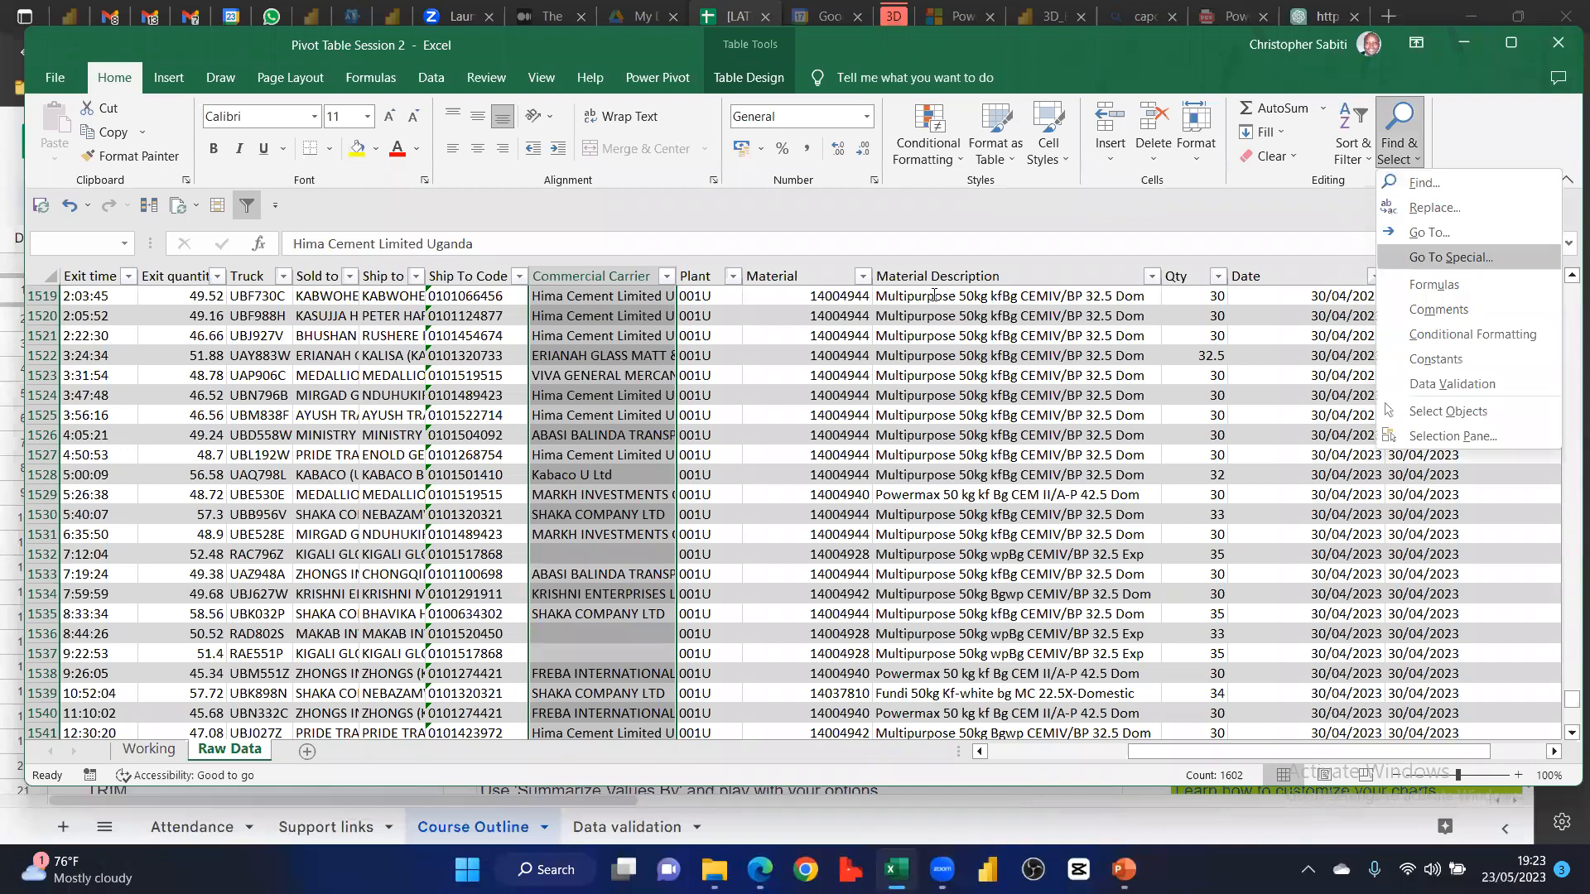
pyautogui.press('Return')
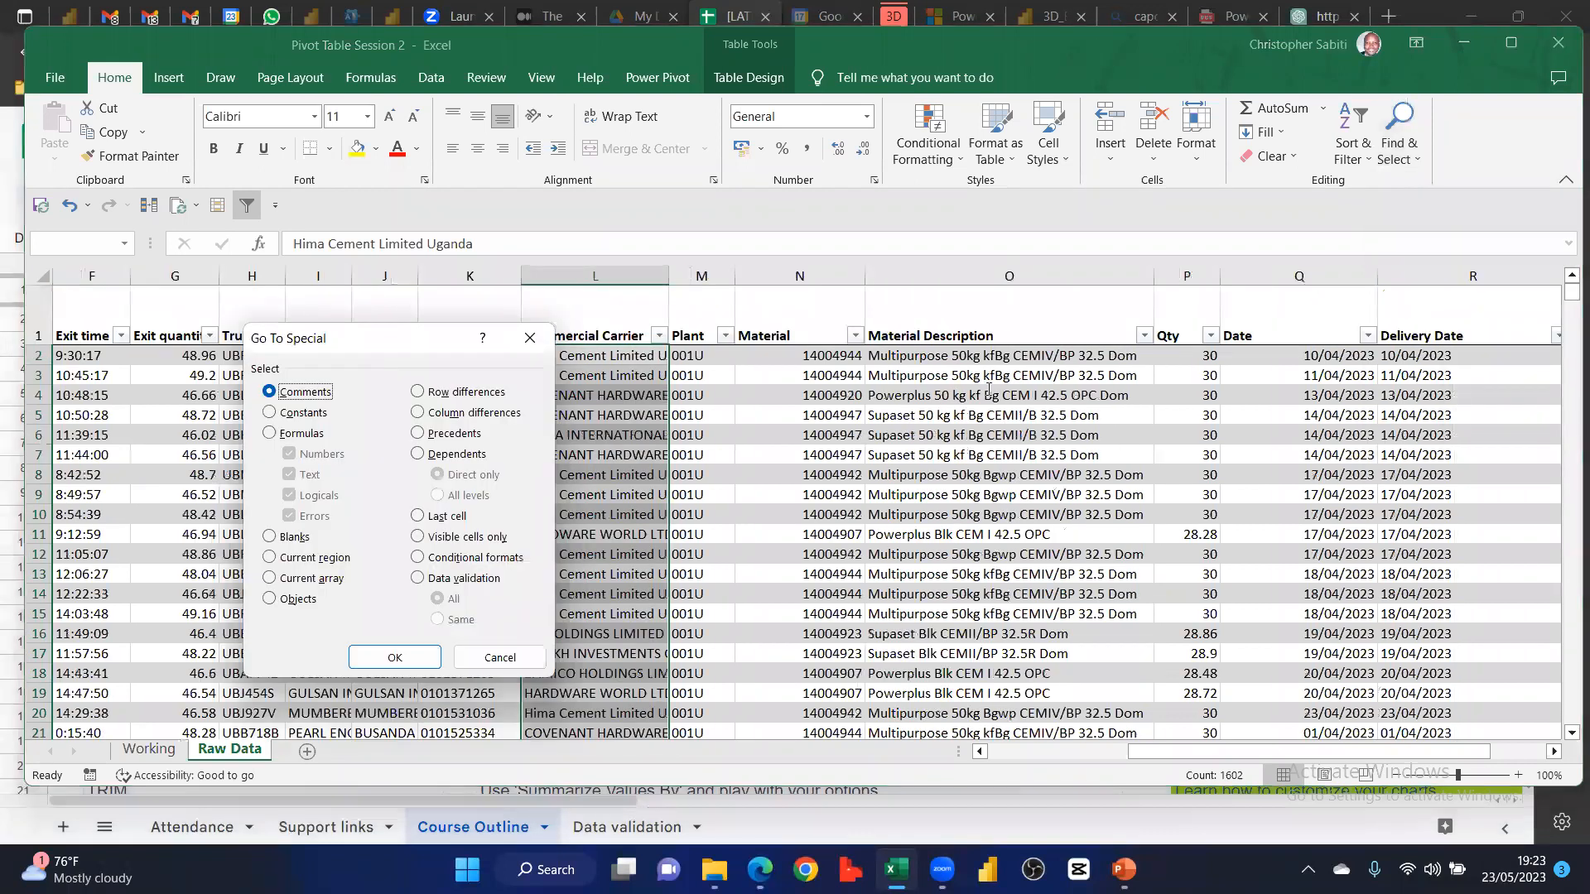
pyautogui.moveTo(921, 445); pyautogui.dragTo(957, 497)
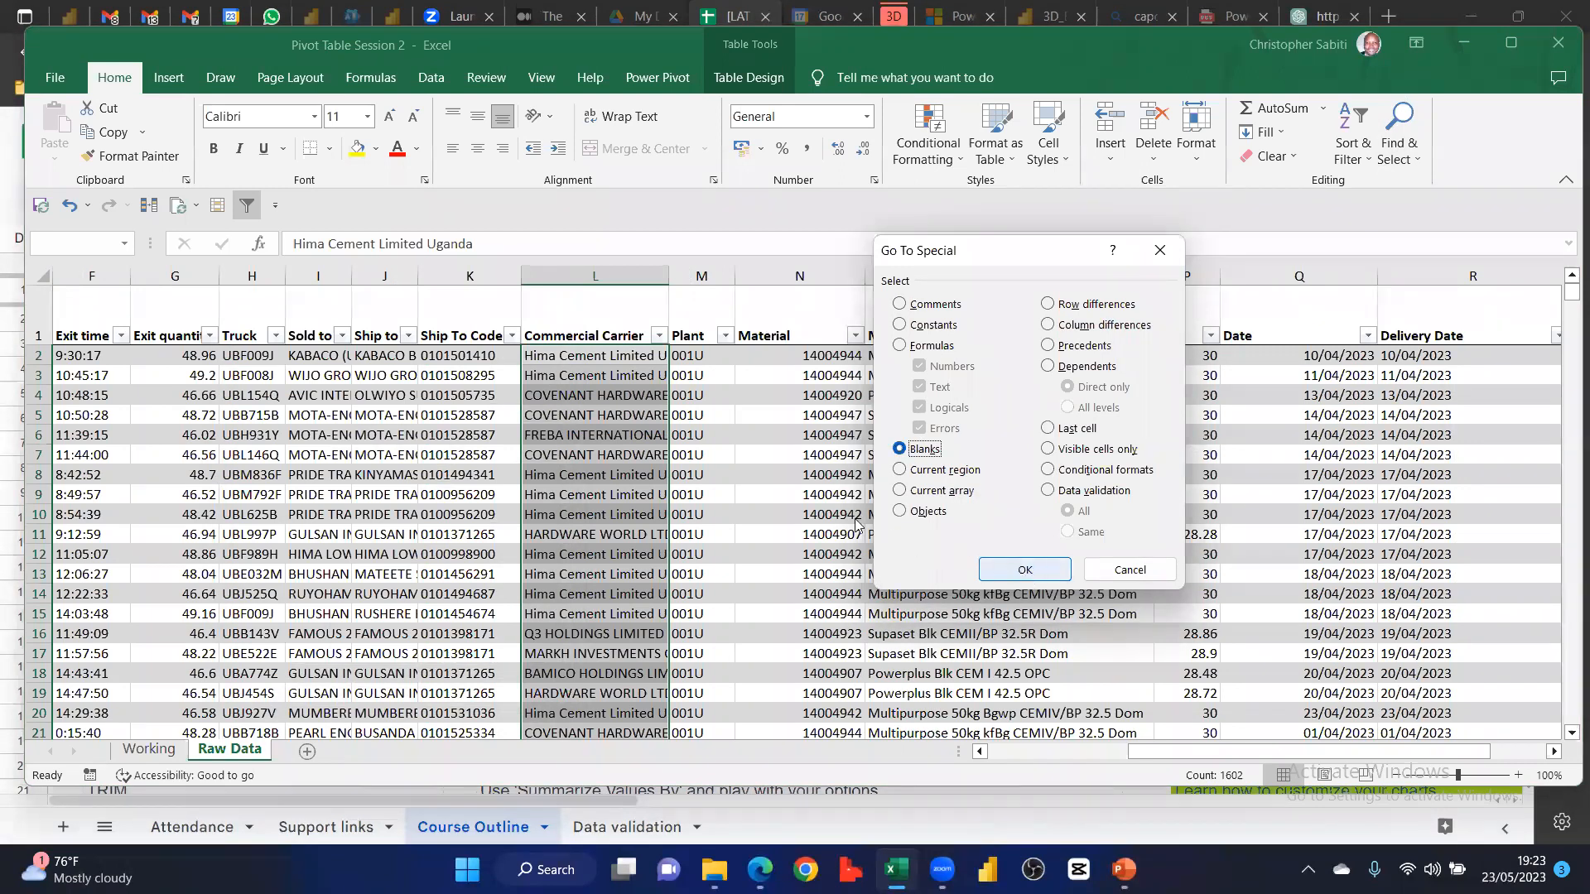
pyautogui.press('Return')
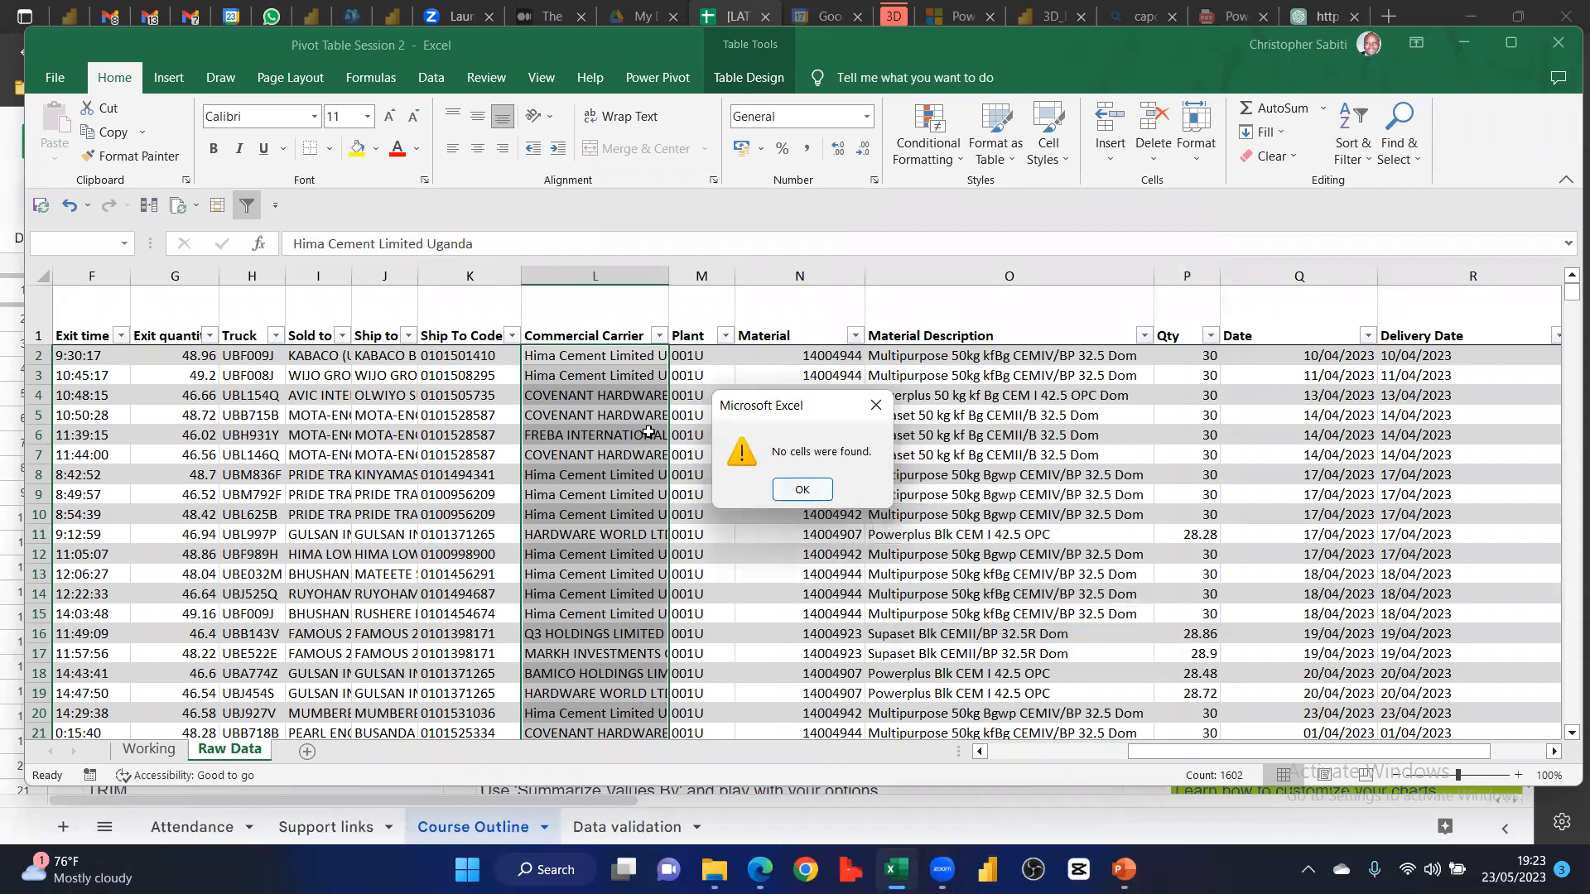
pyautogui.press('Return')
# Inspect the contents of the empty-looking Commercial Carrier cell L66 without changing it
pyautogui.click(598, 460)
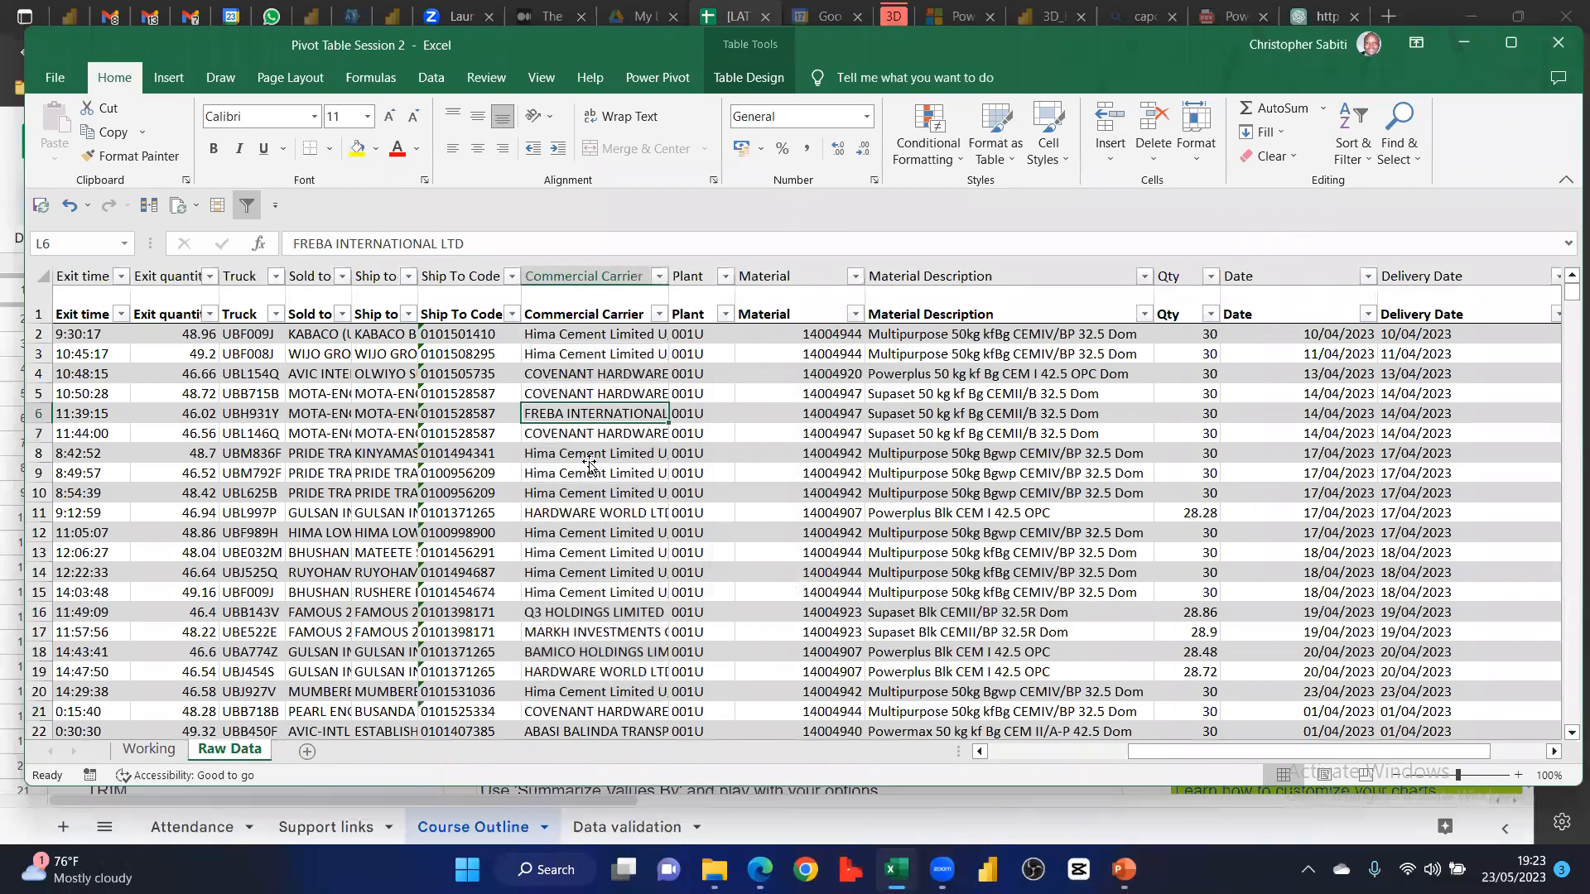
pyautogui.scroll(-19, 590, 462)
pyautogui.doubleClick(540, 455)
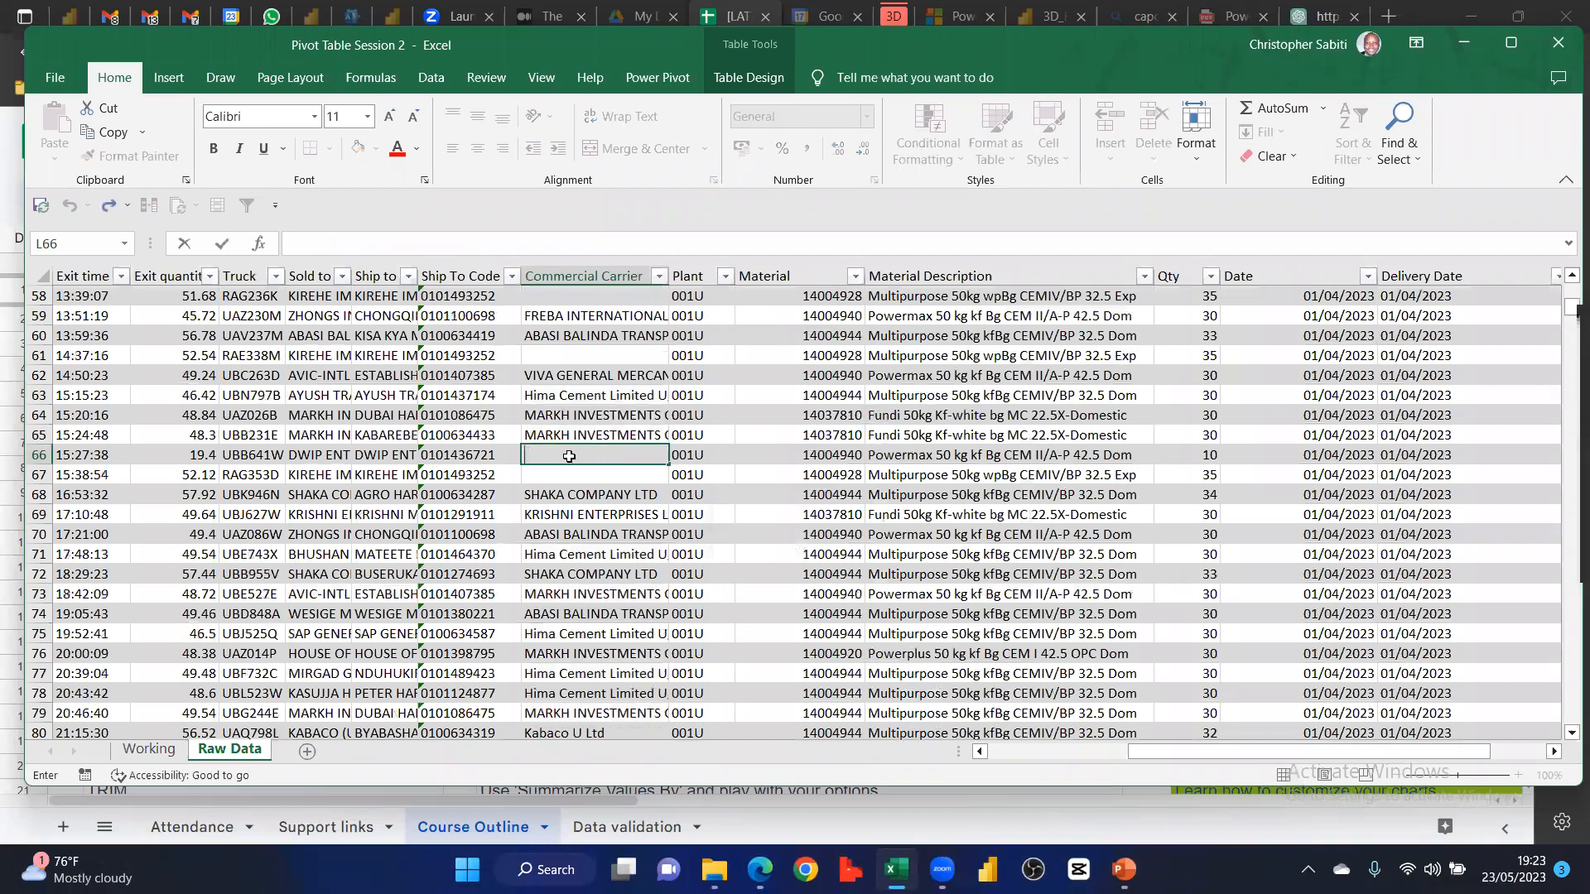
pyautogui.press('Escape')
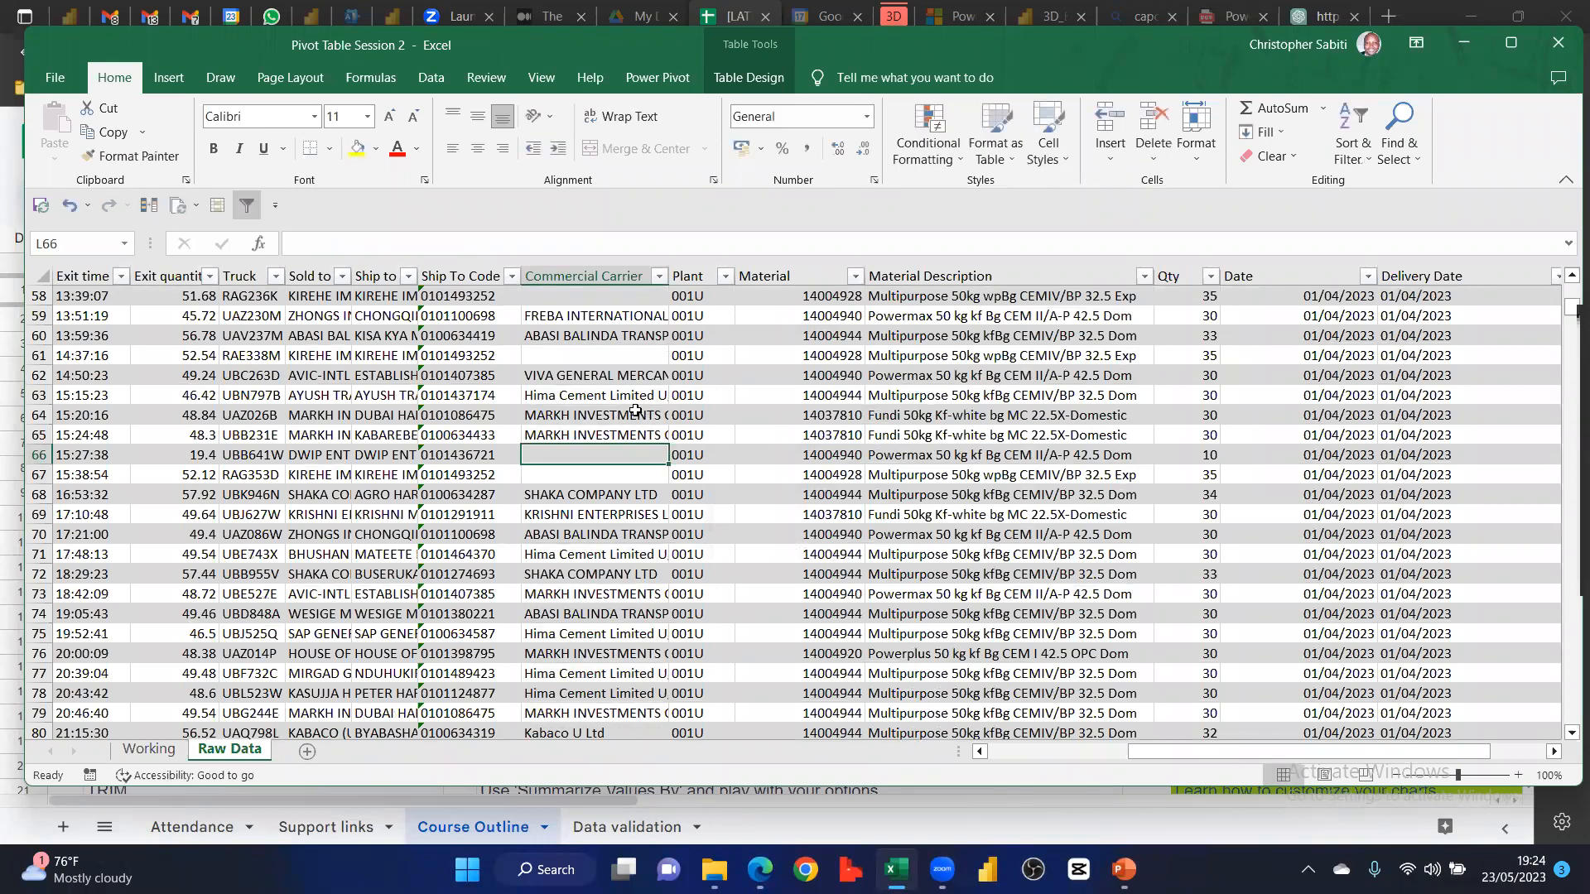
pyautogui.scroll(4, 596, 340)
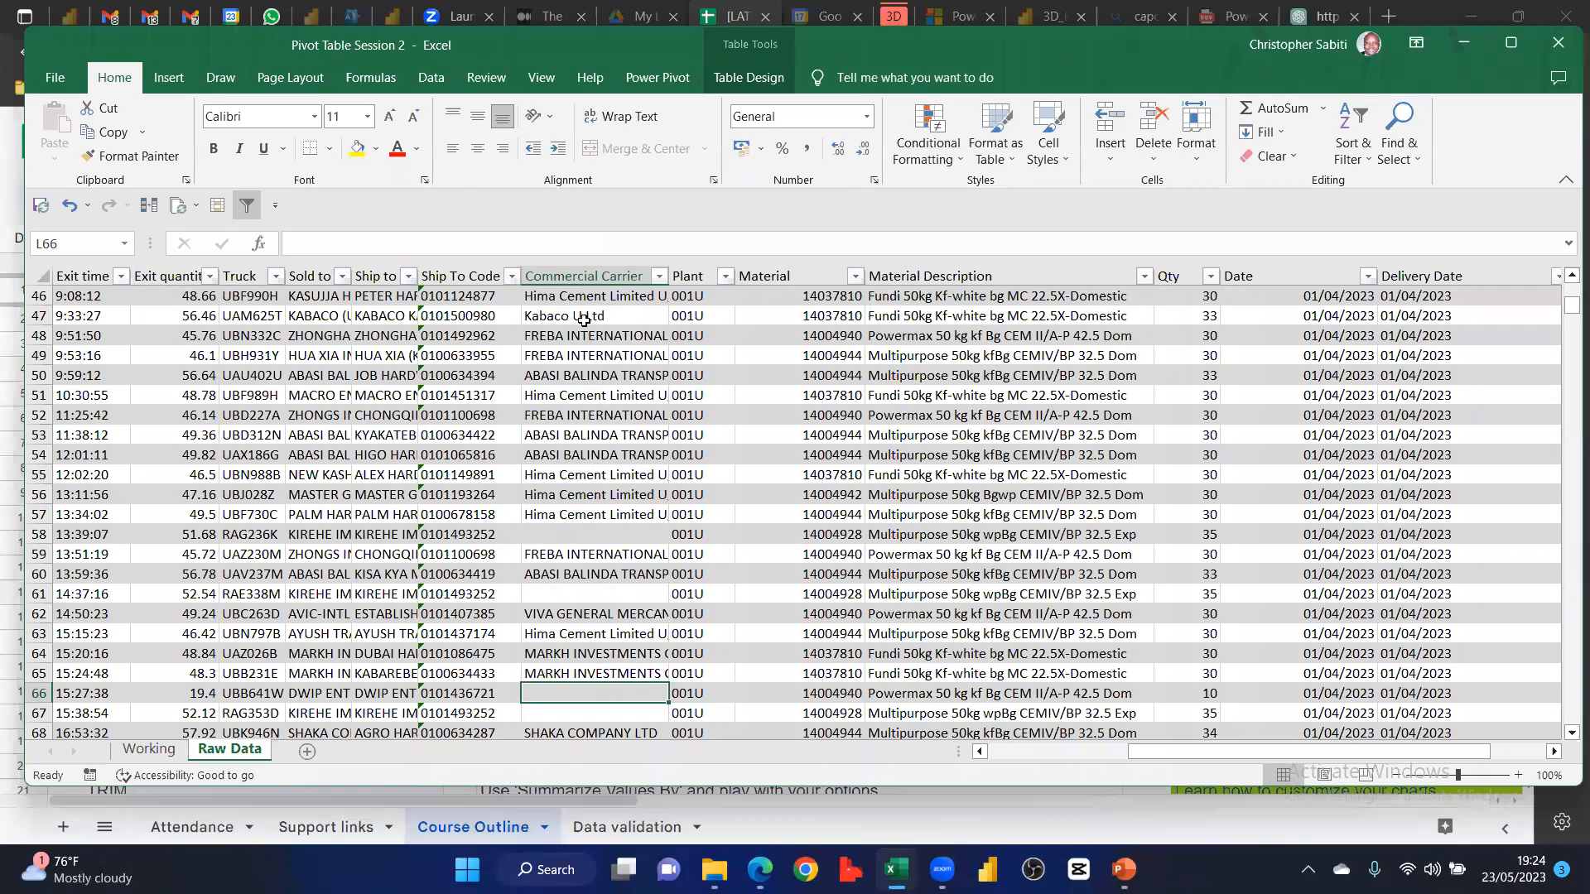
pyautogui.scroll(11, 613, 540)
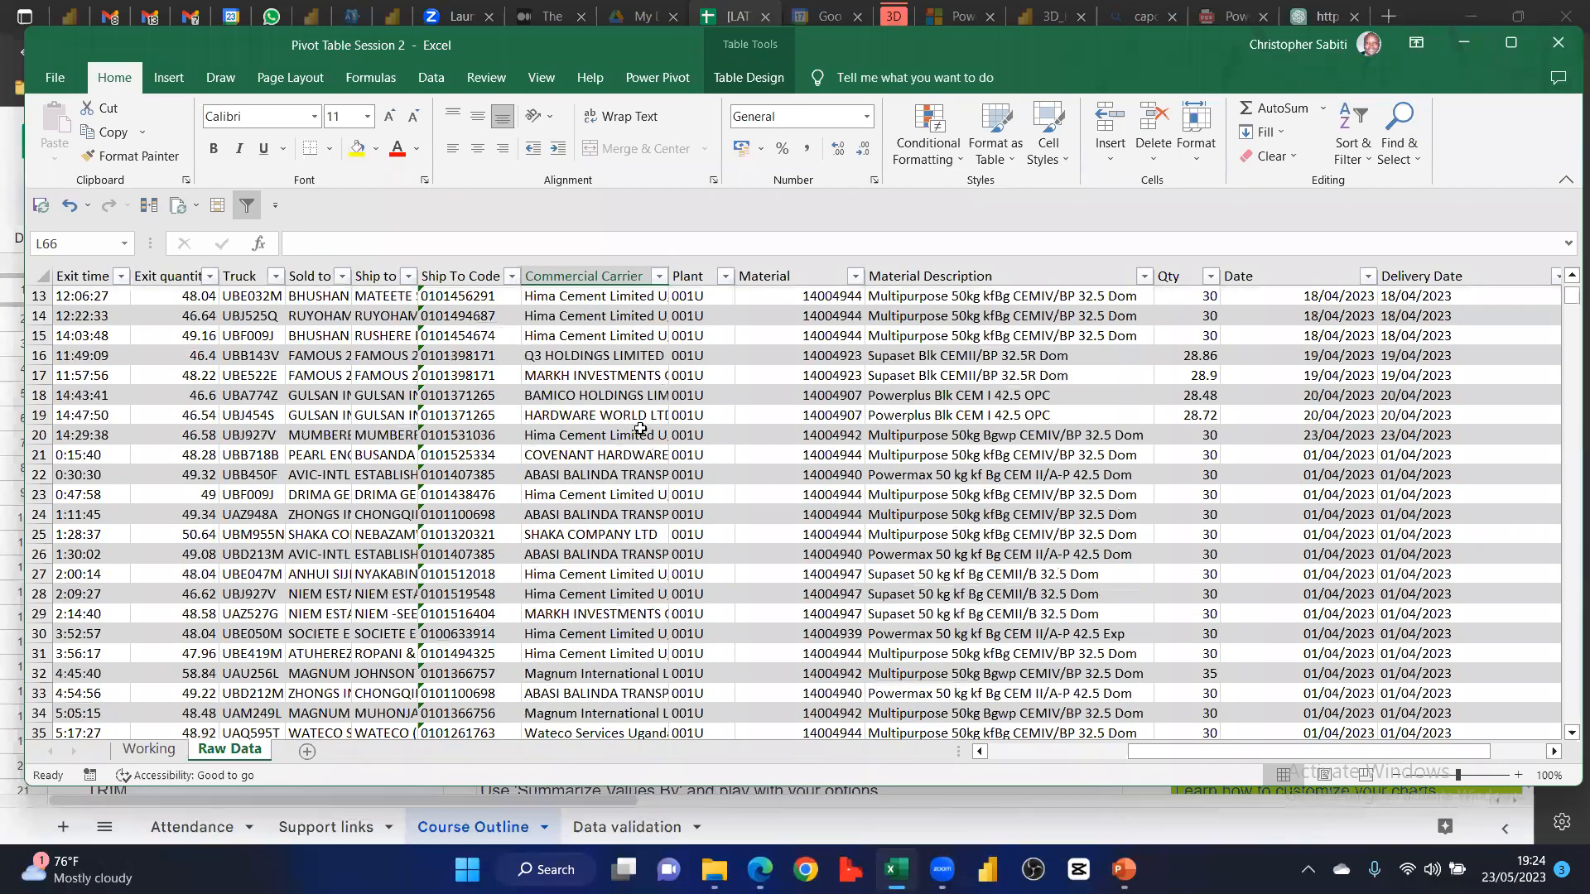
pyautogui.scroll(4, 640, 429)
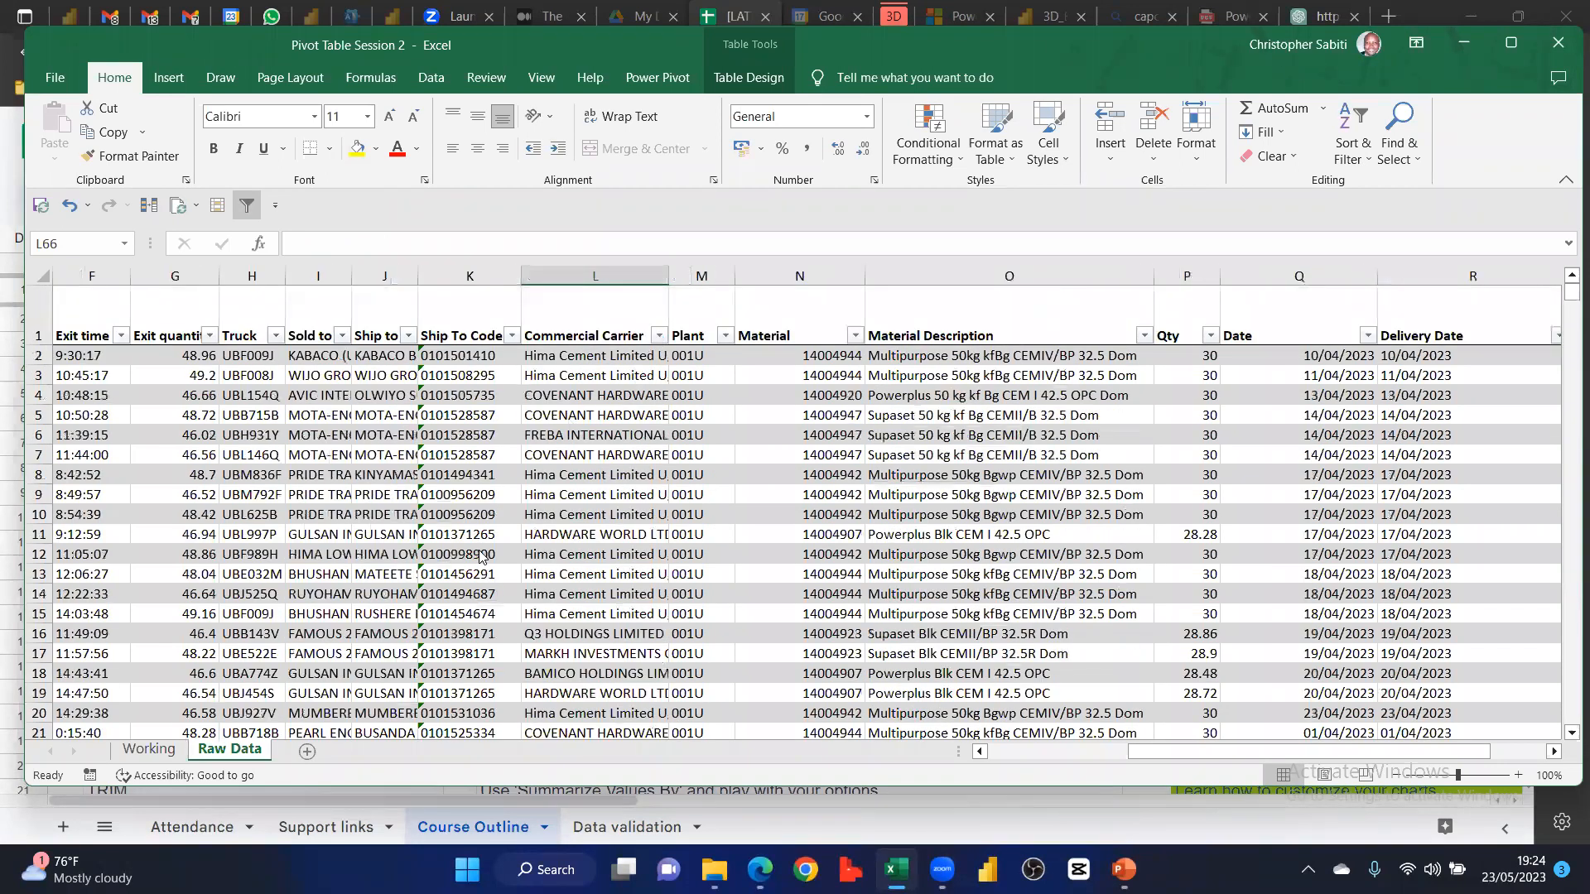
# Filter the Commercial Carrier column for (Blanks) again so only rows without a carrier are listed
pyautogui.hotkey('alt', 'Down')
pyautogui.scroll(-5, 472, 671)
pyautogui.click(469, 692)
pyautogui.click(539, 758)
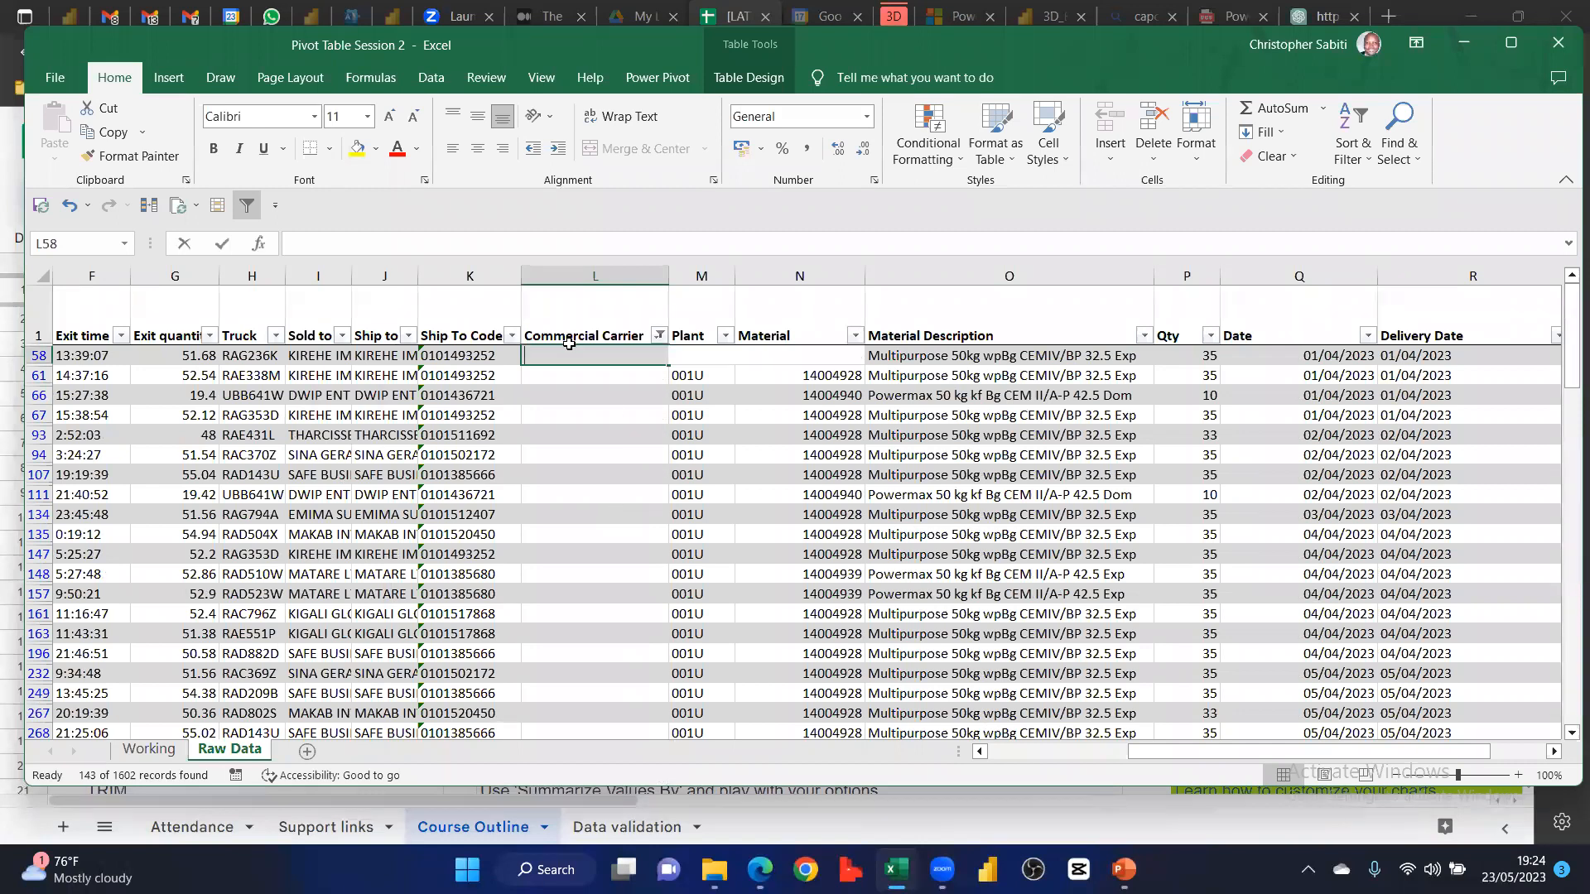
# Enter EXW as the Commercial Carrier in the first filtered row, cell L58
pyautogui.write('EXW')
pyautogui.press('Return')
pyautogui.press('Up')
# Select the filtered Commercial Carrier cells from L58 to the last record and fill EXW down through them
pyautogui.scroll(-3, 665, 562)
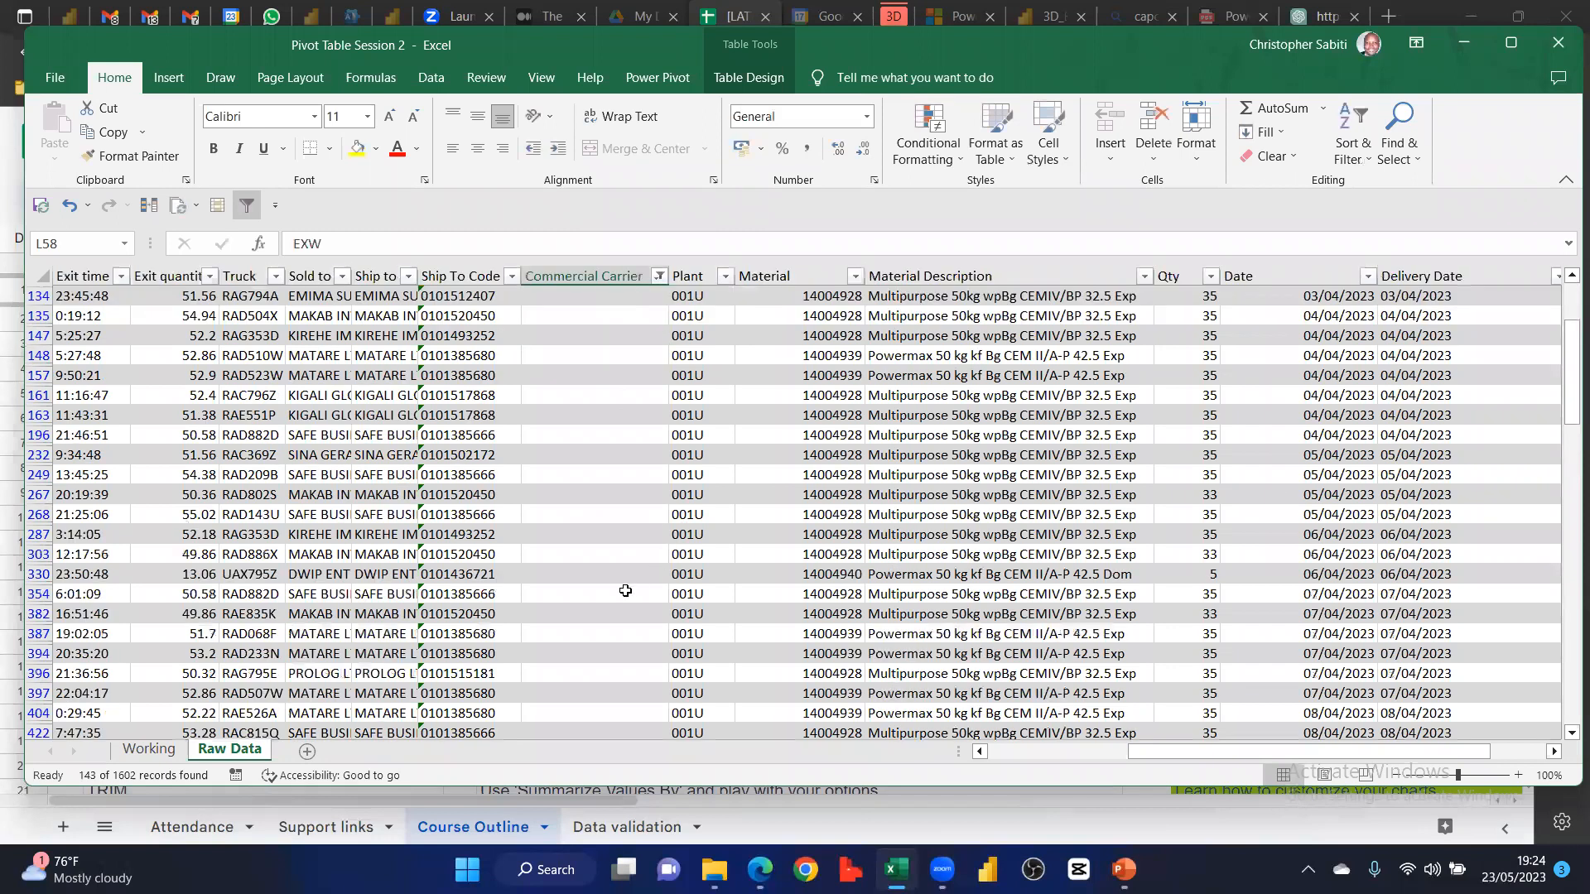
pyautogui.scroll(-10, 601, 604)
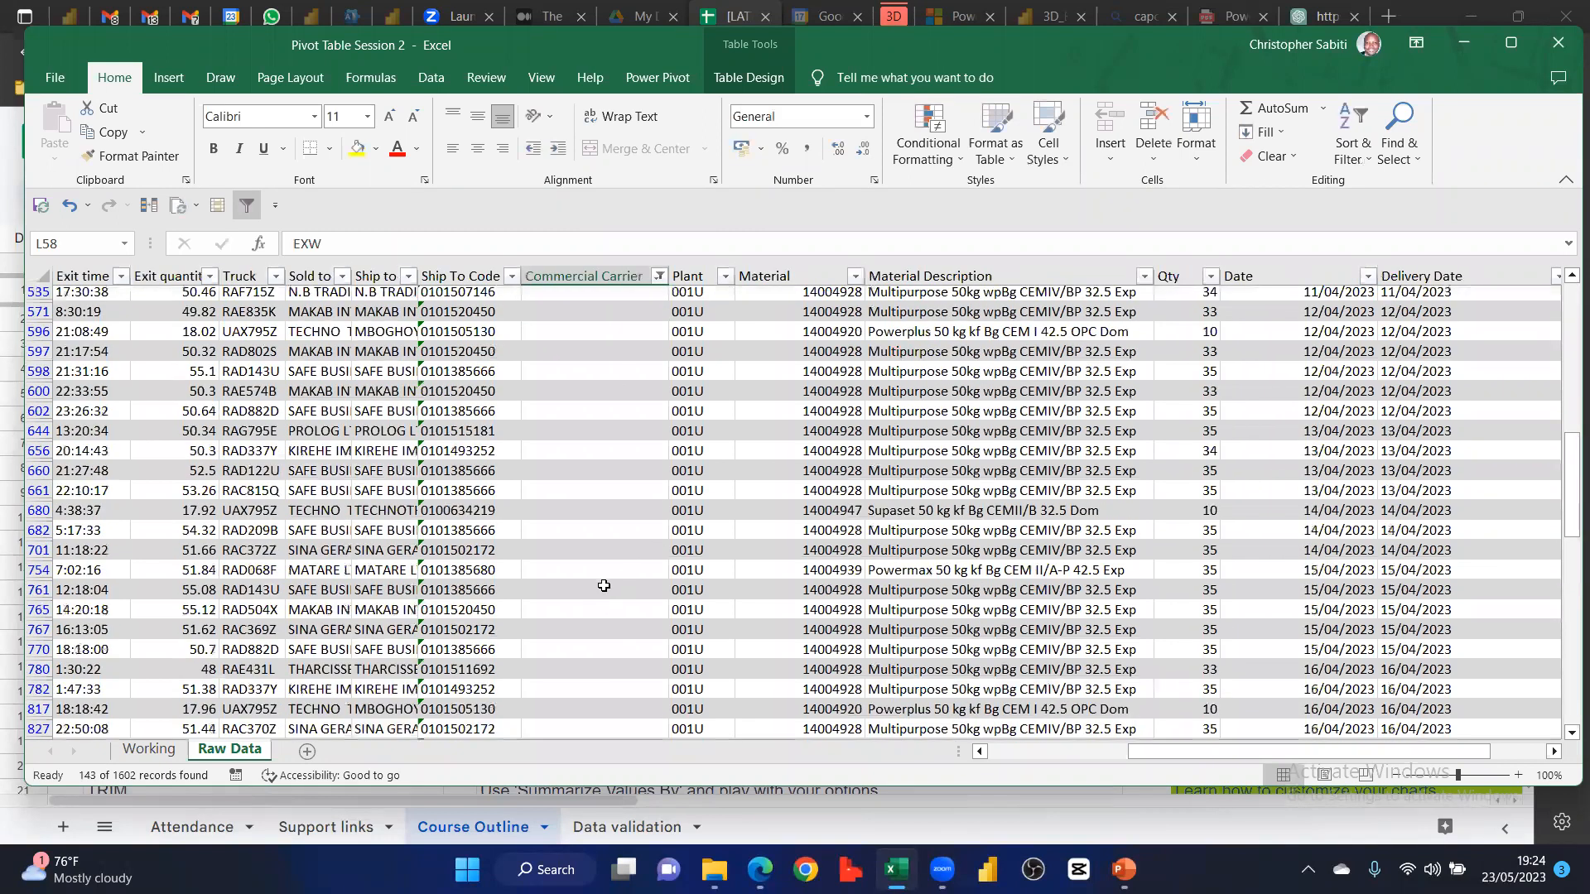
pyautogui.scroll(-9, 625, 547)
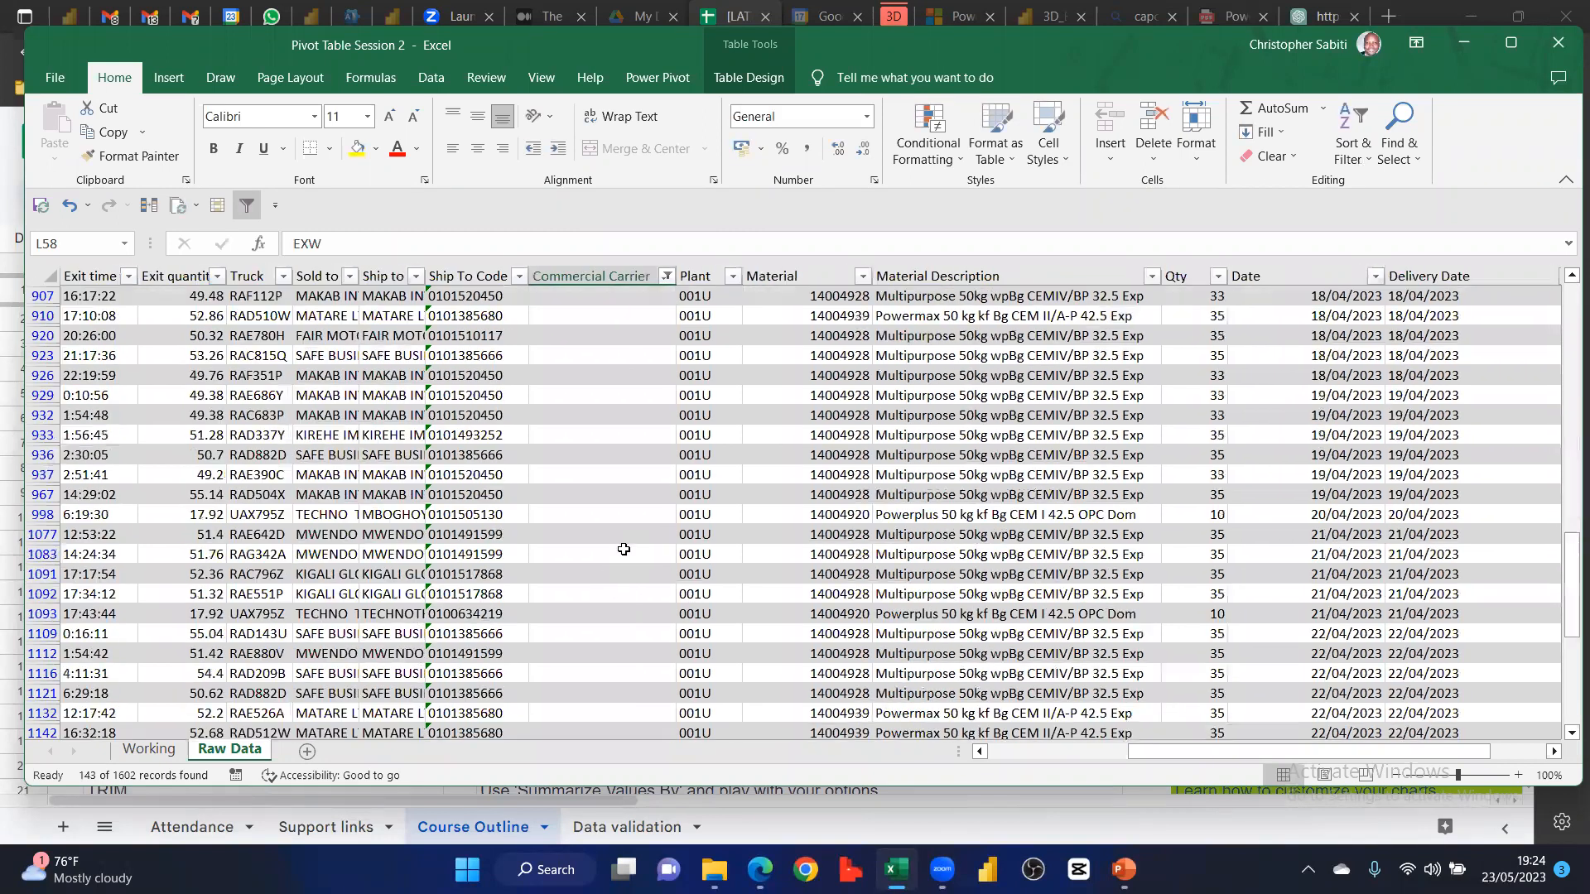
pyautogui.scroll(-4, 598, 596)
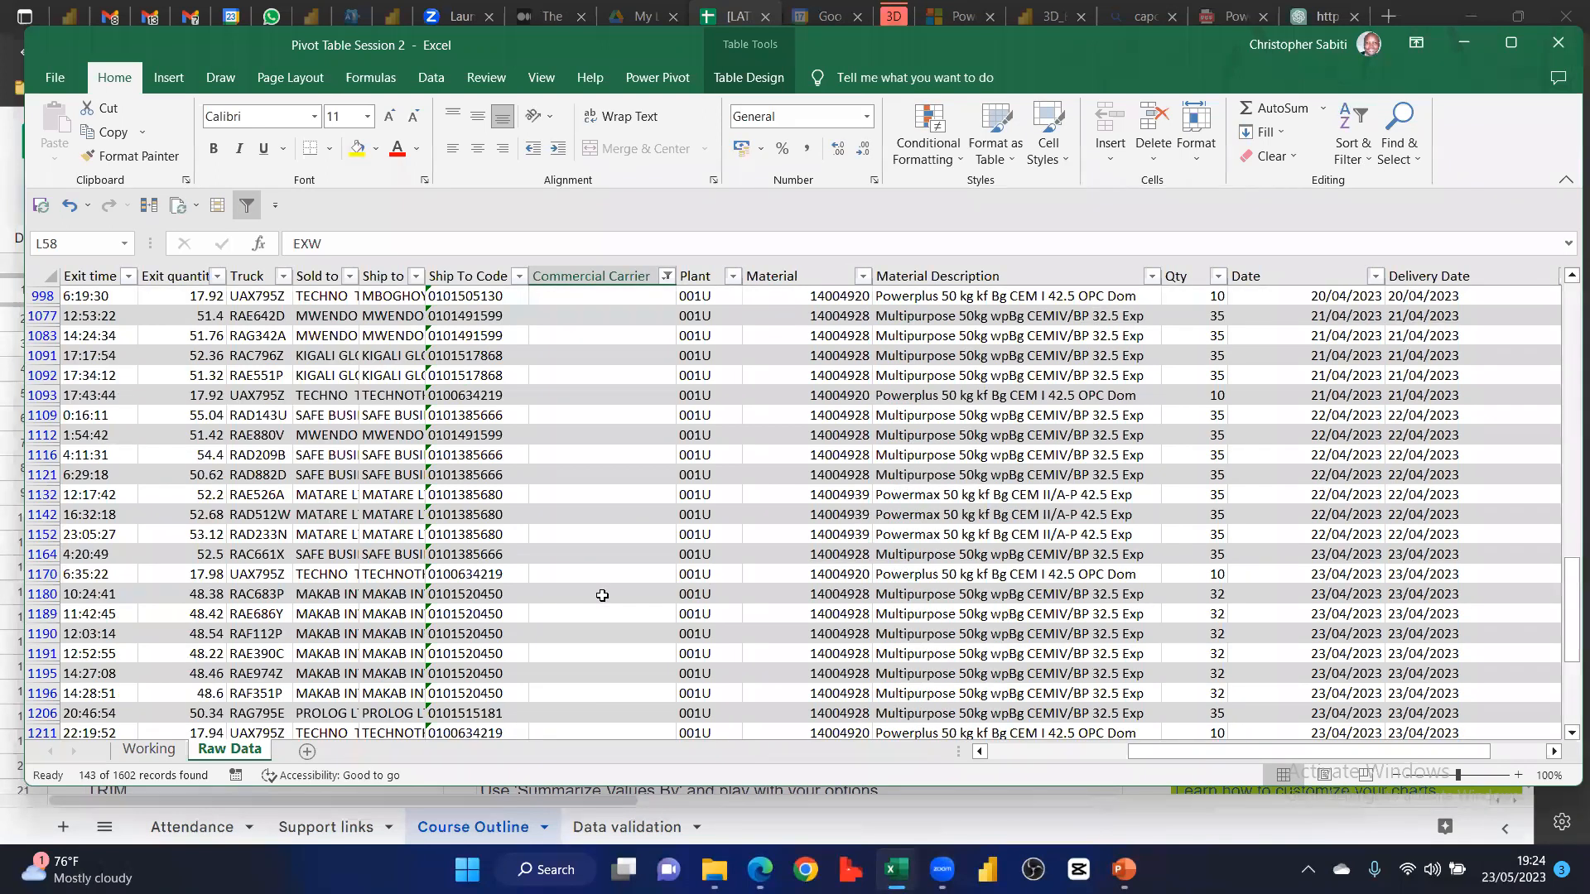
pyautogui.scroll(-10, 611, 574)
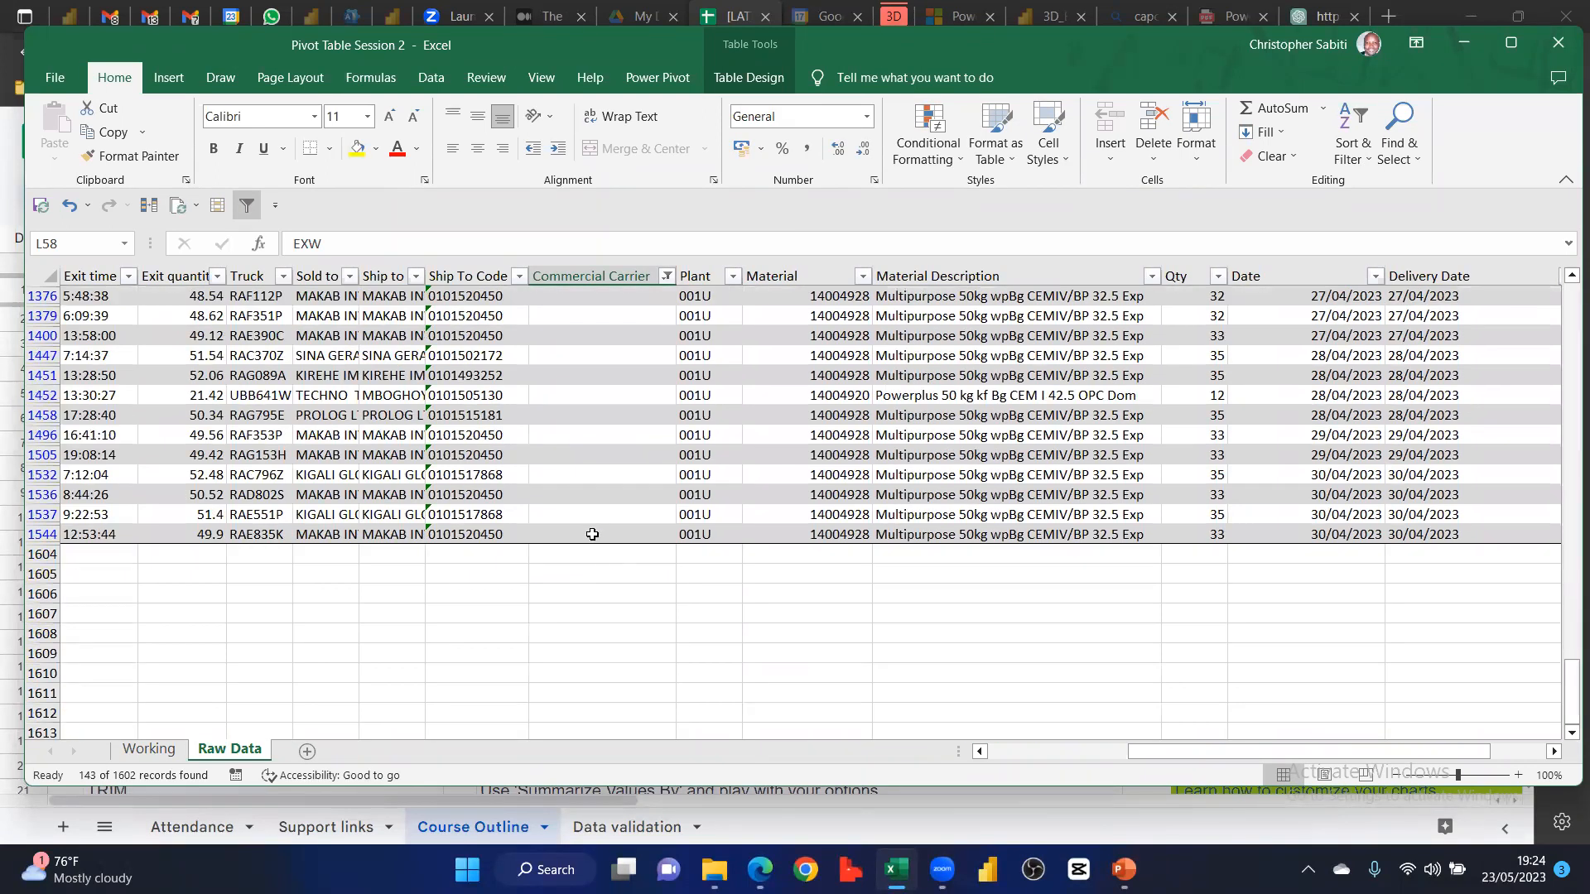
pyautogui.hotkey('ctrl', 'shift', 'Down')
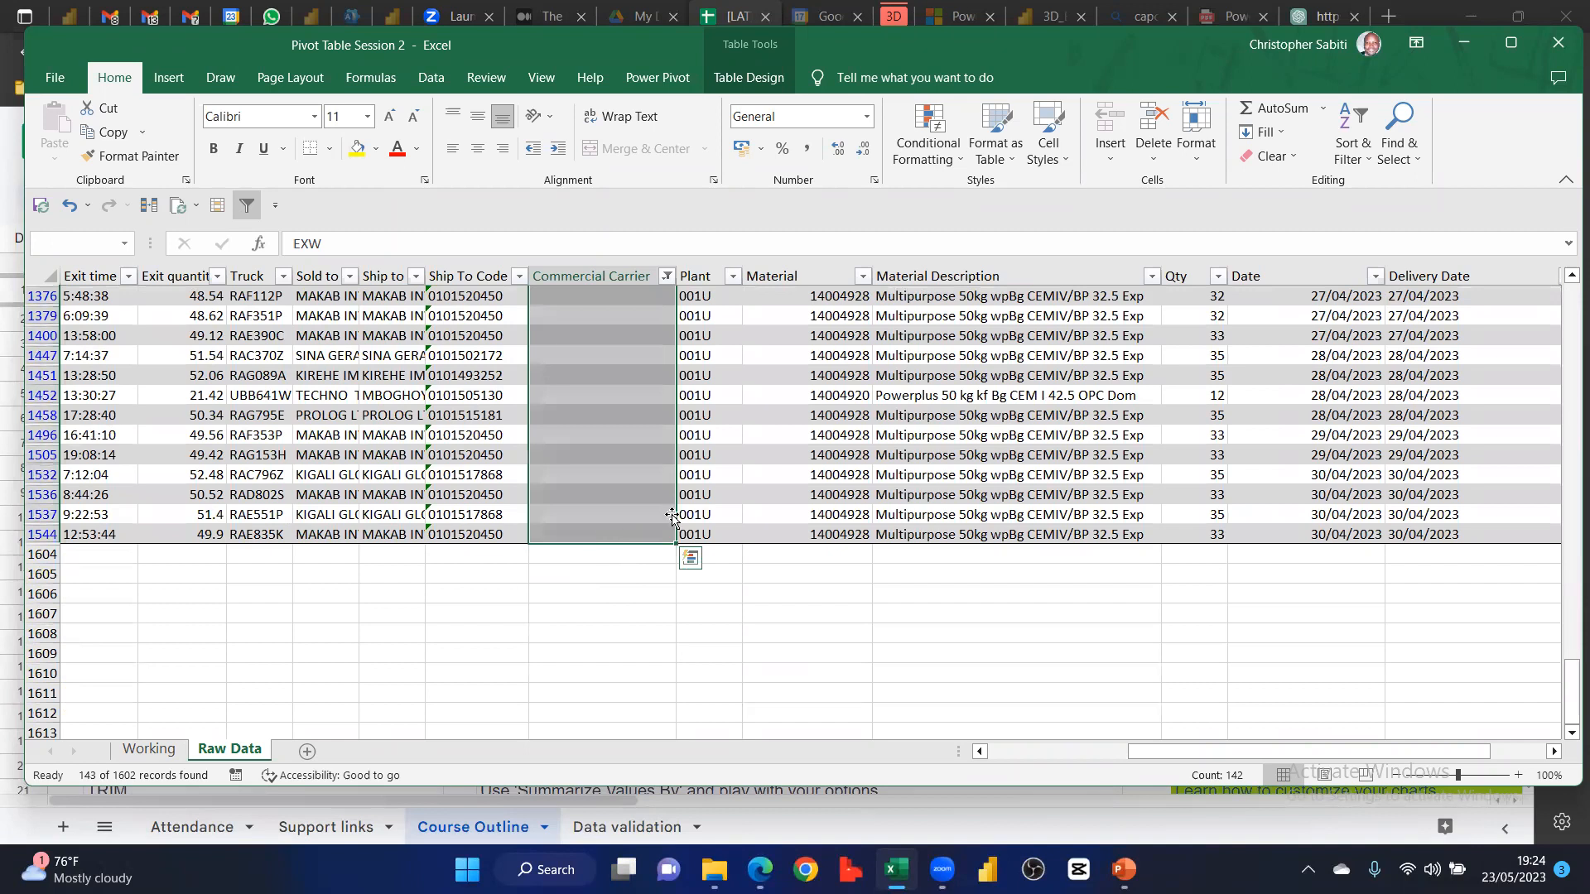
pyautogui.scroll(10, 678, 497)
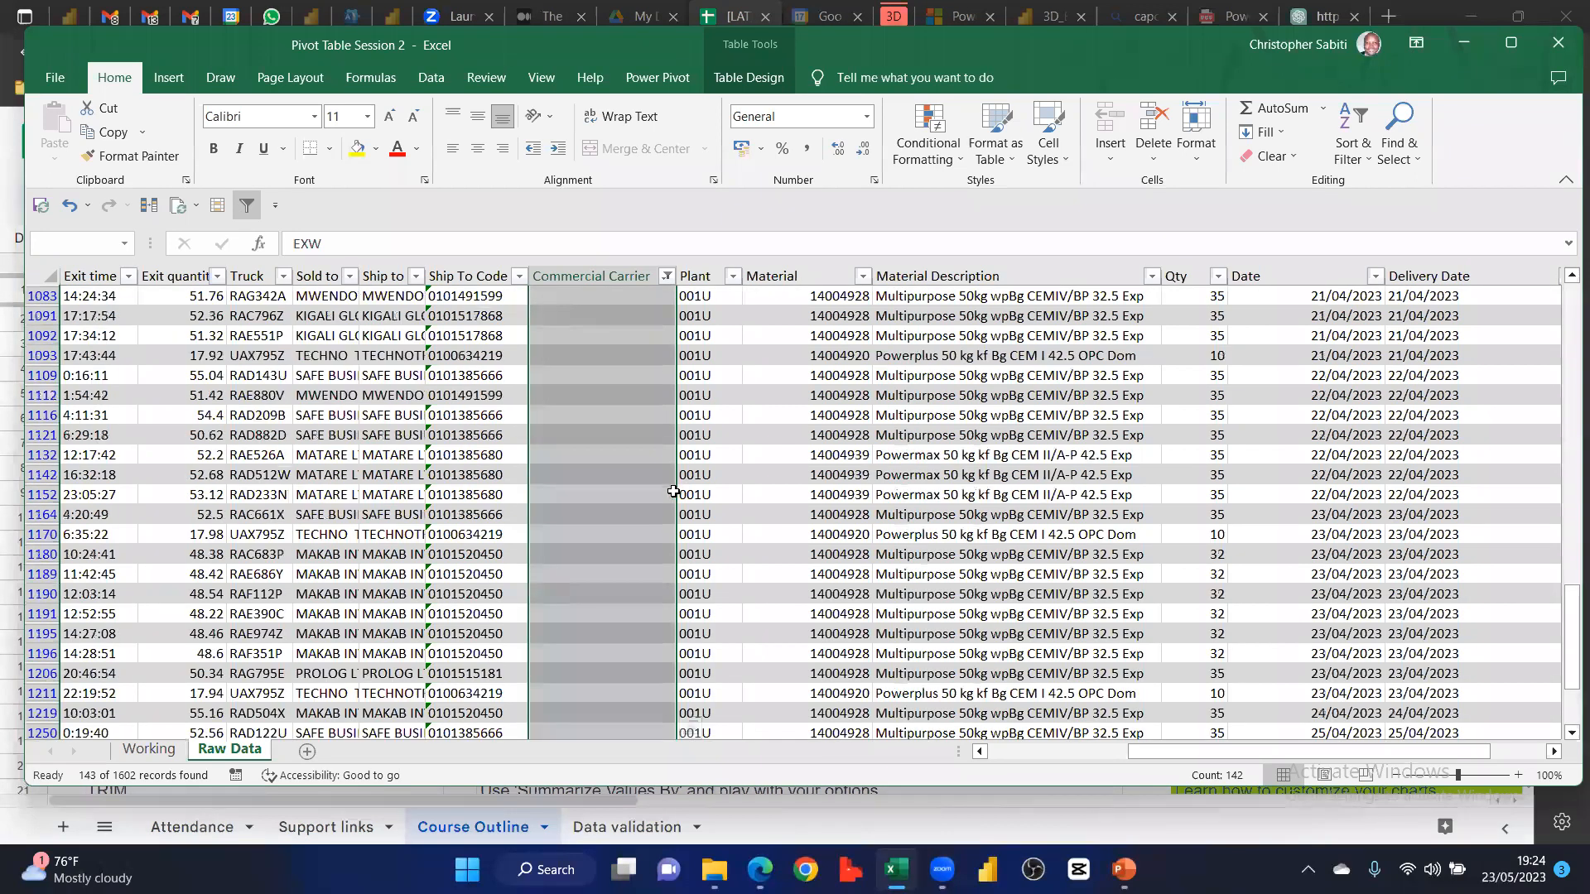
pyautogui.scroll(15, 629, 439)
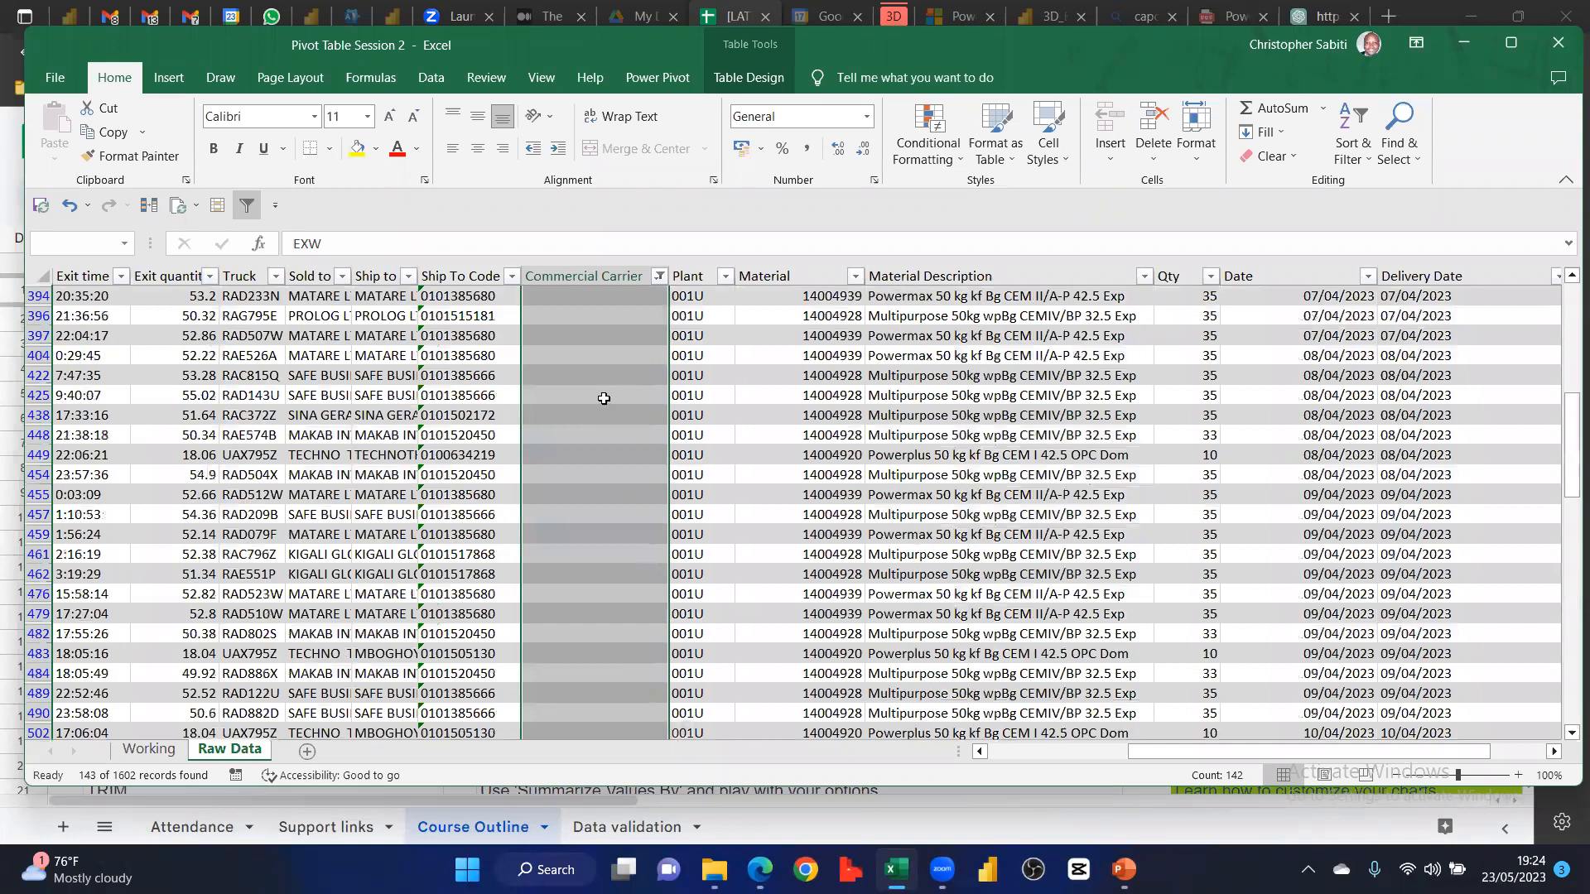
pyautogui.scroll(10, 601, 399)
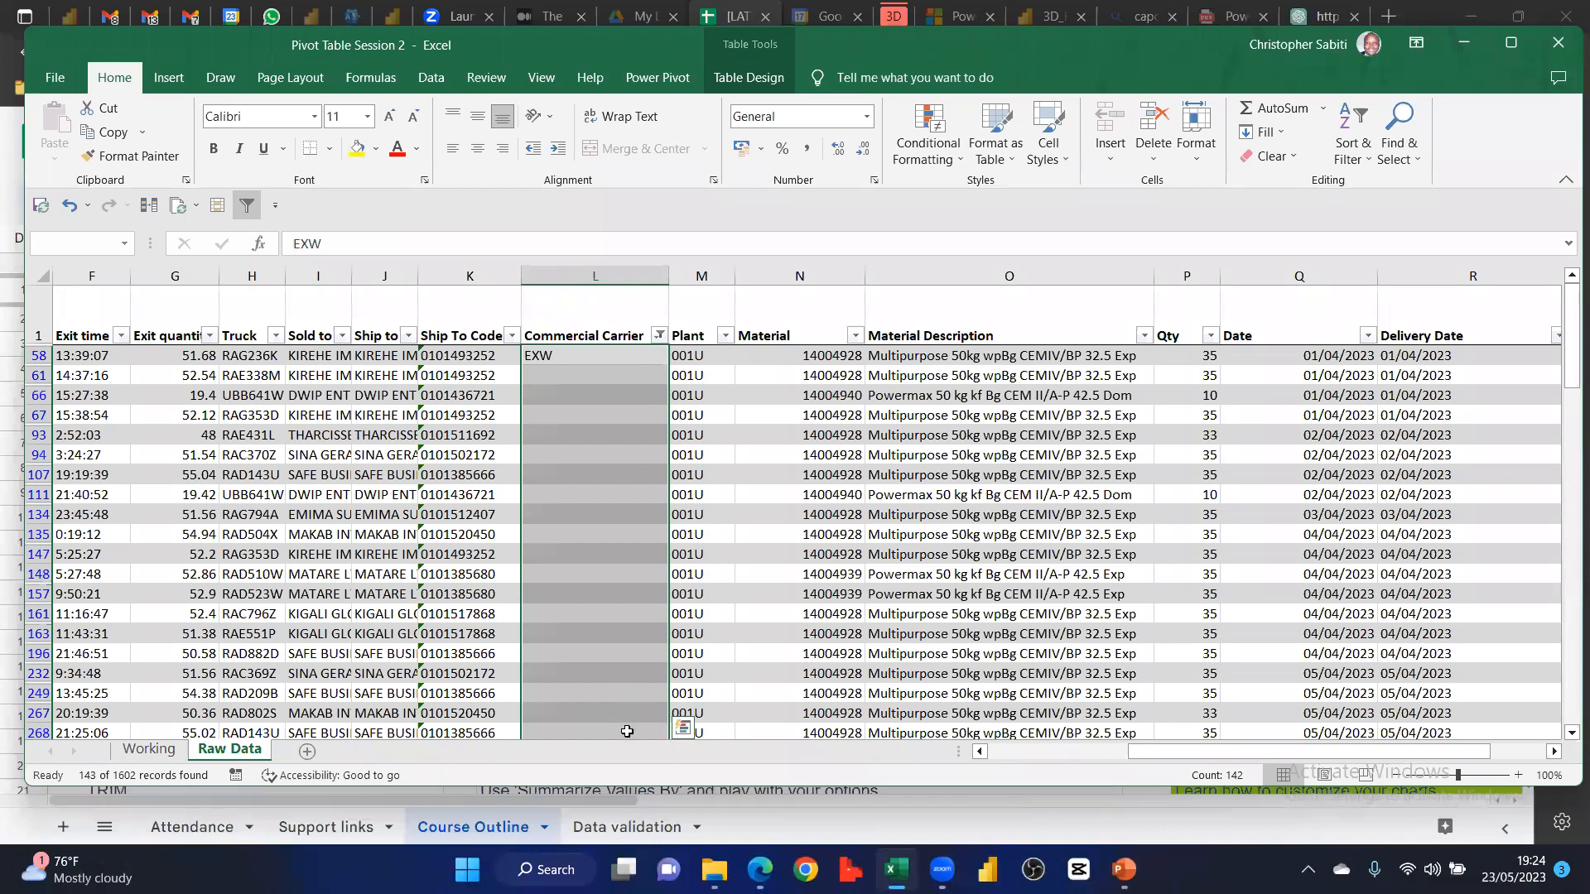
pyautogui.hotkey('ctrl', 'd')
# Check the filled Commercial Carrier rows, then undo the fill of EXW below L58
pyautogui.scroll(-2, 579, 517)
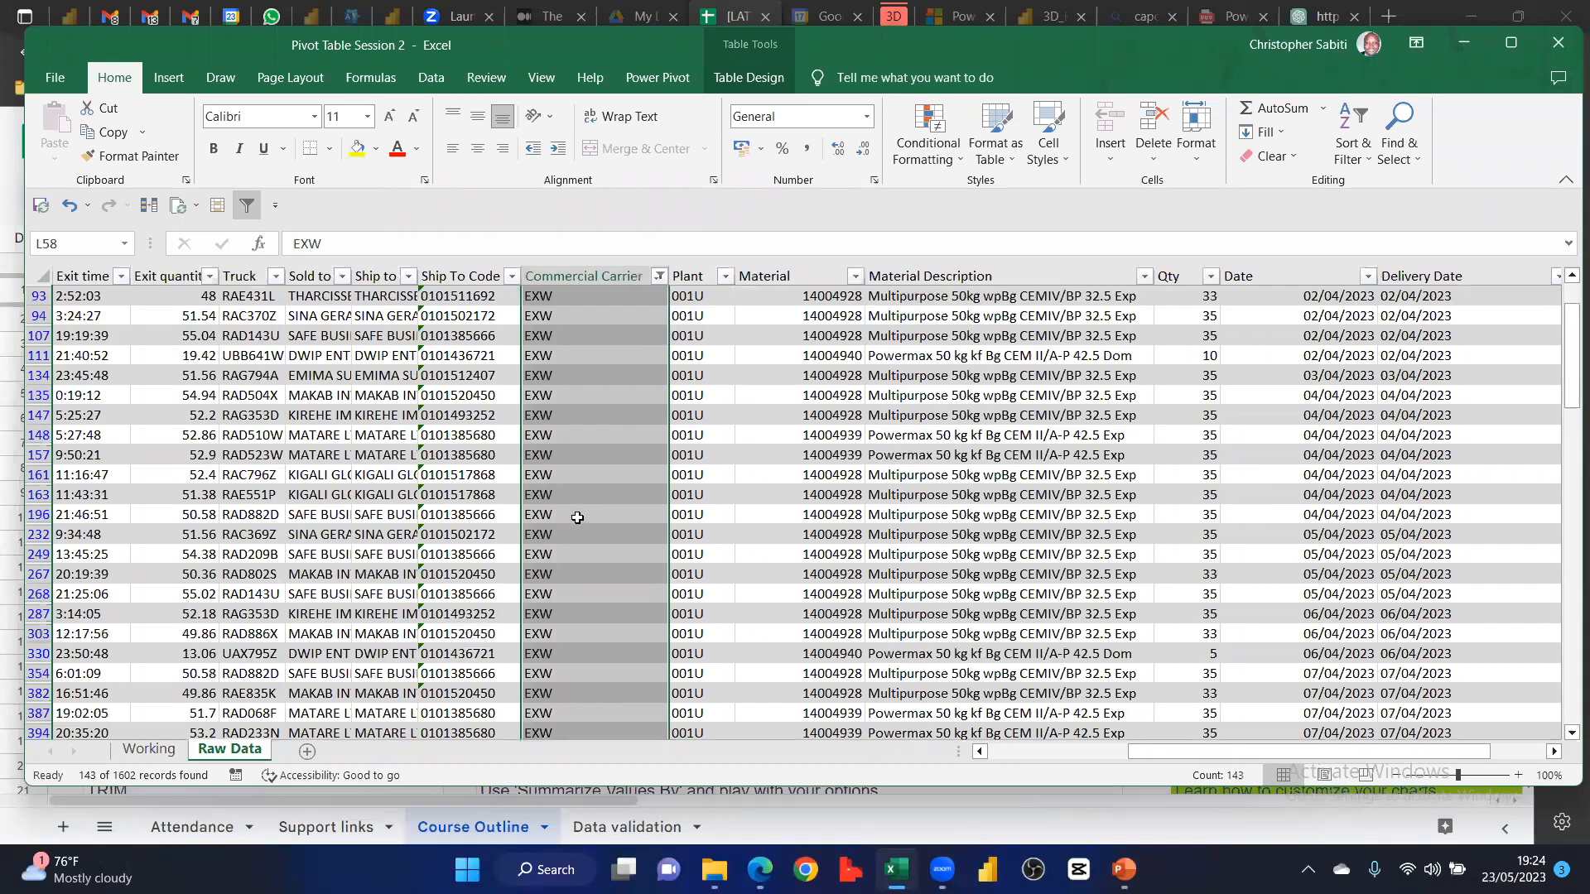
pyautogui.scroll(-10, 586, 526)
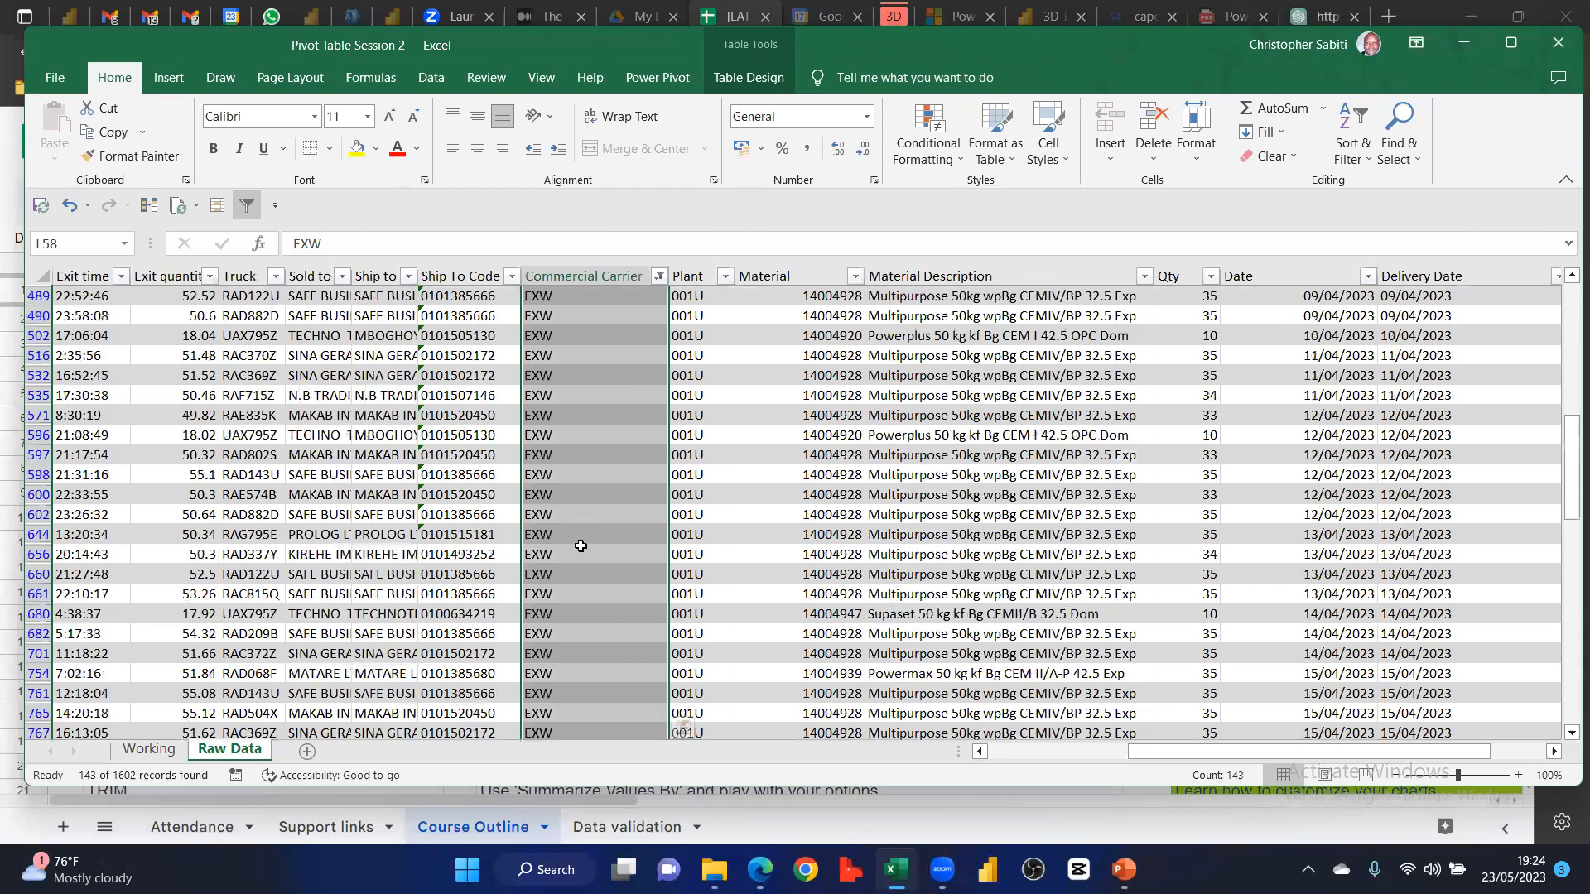
pyautogui.scroll(-7, 584, 542)
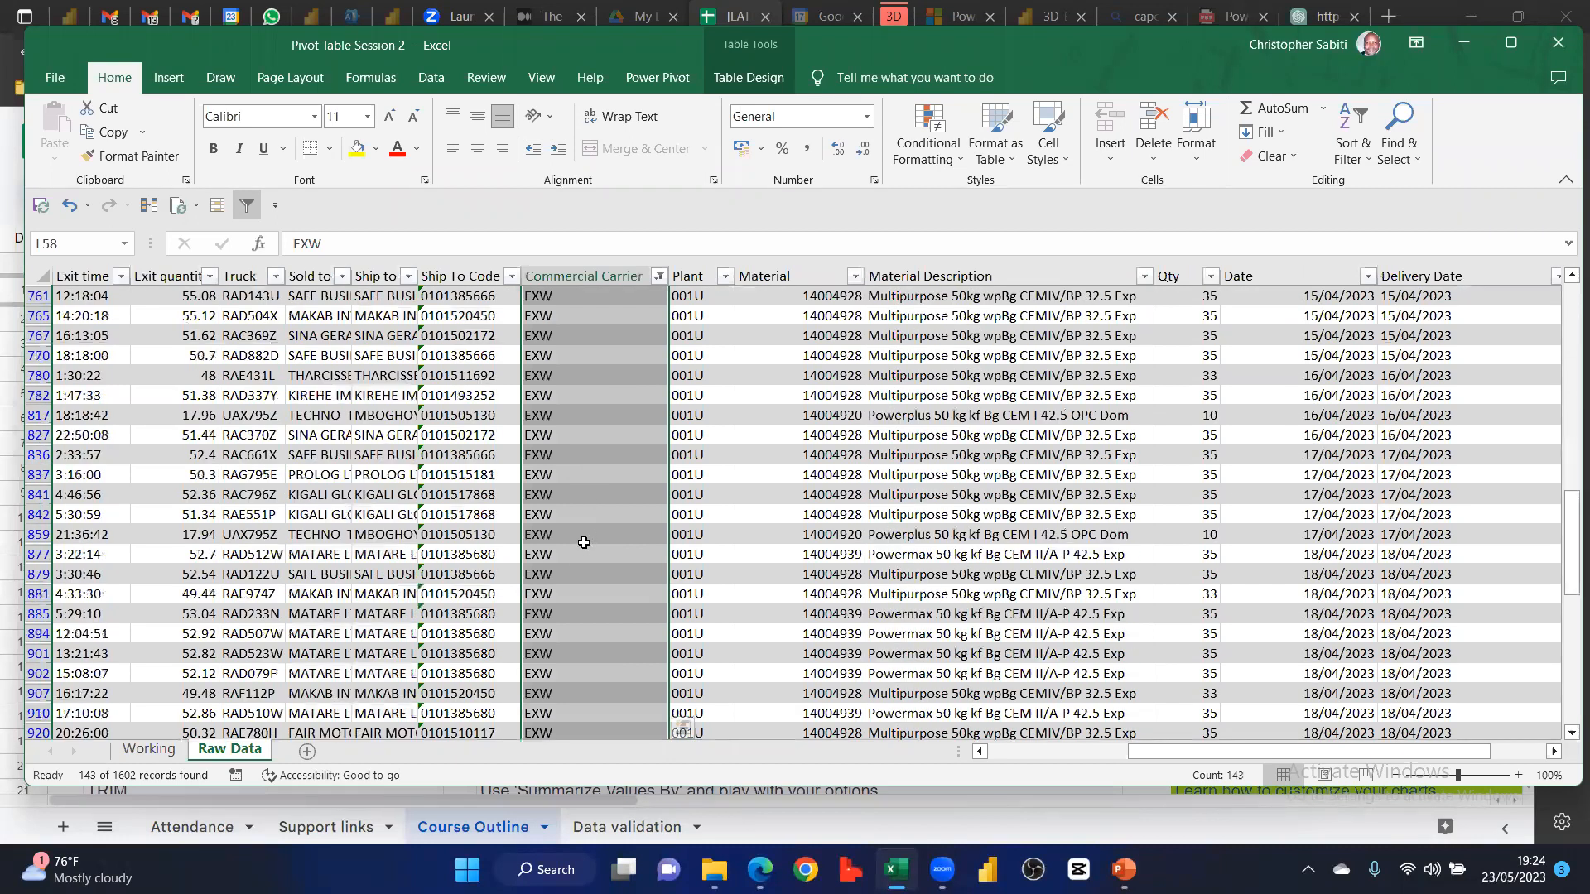
pyautogui.scroll(-7, 583, 563)
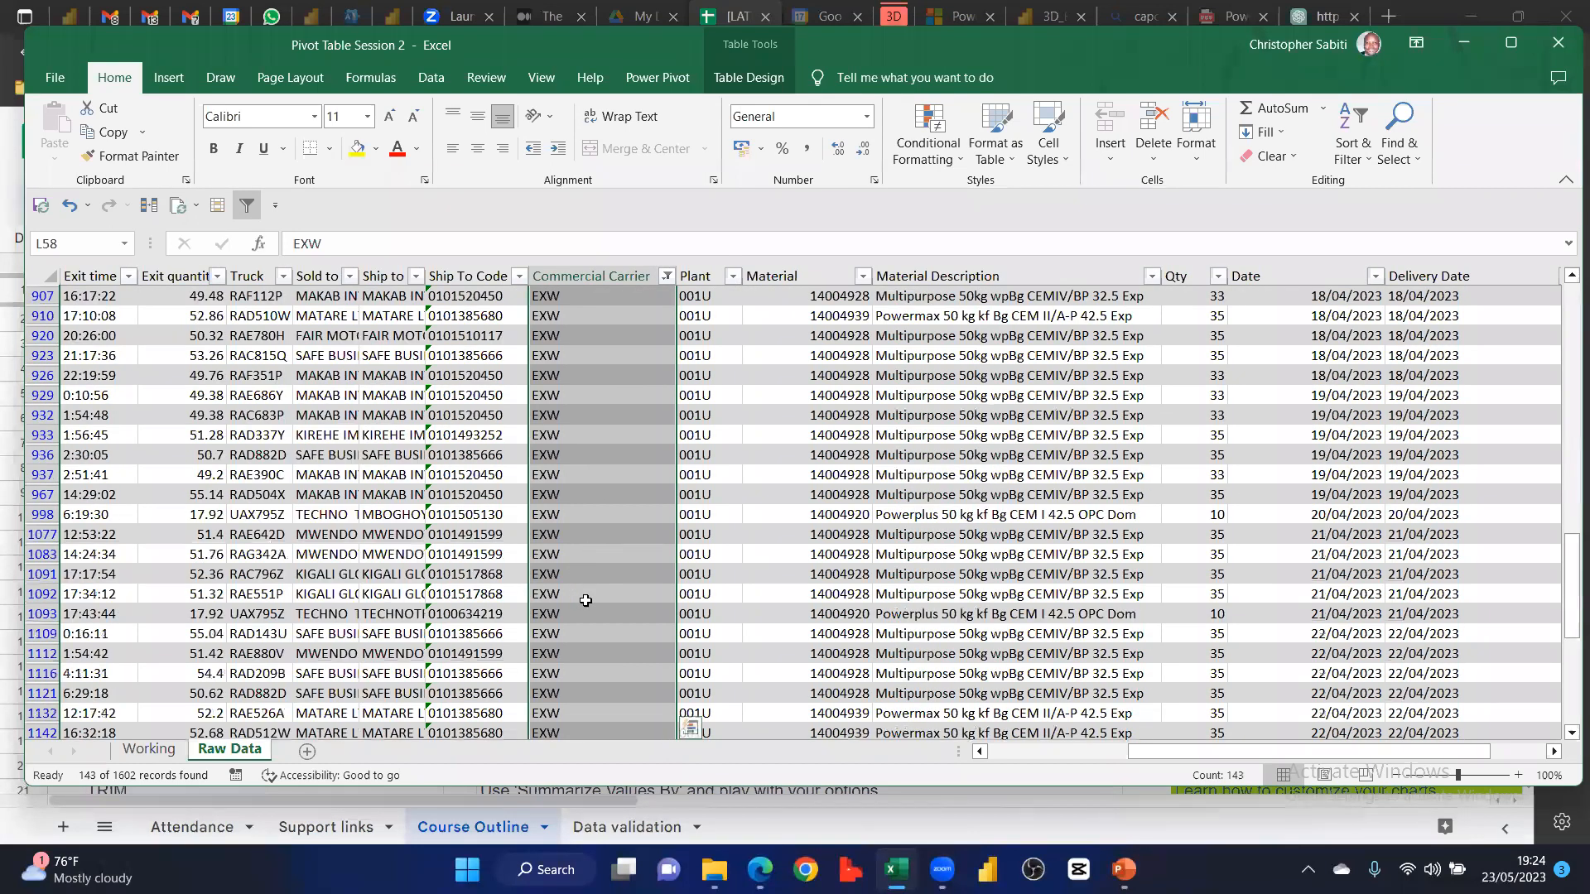
pyautogui.hotkey('ctrl', 'z')
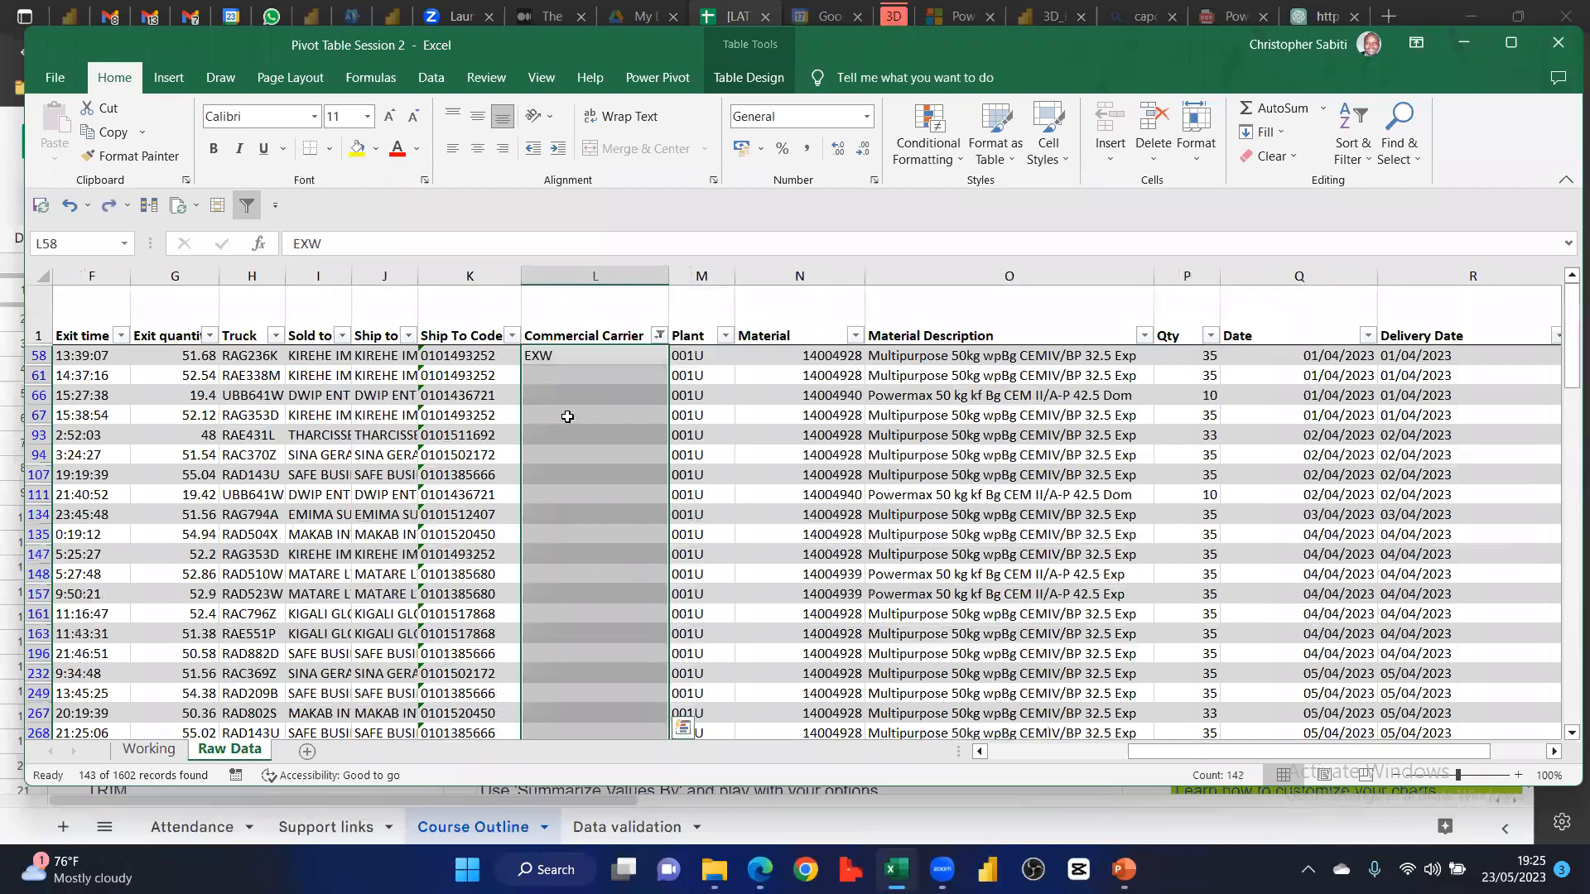
# Demonstrate filling EXW down the visible Commercial Carrier cells L58 to L161, then undo the fill
pyautogui.moveTo(563, 356); pyautogui.dragTo(577, 612)
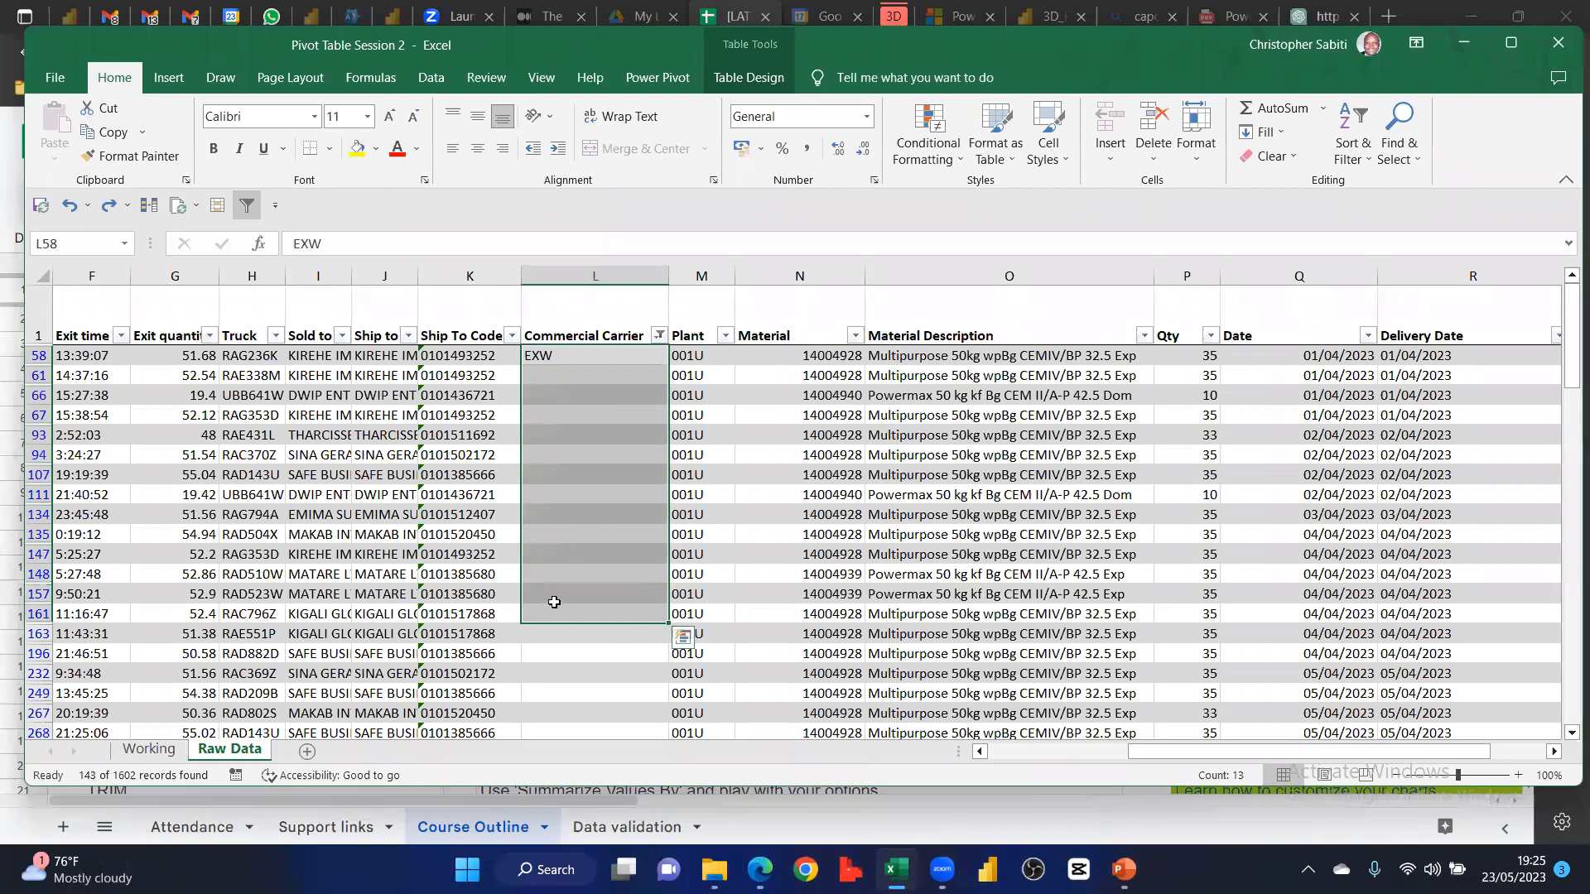
pyautogui.hotkey('ctrl', 'd')
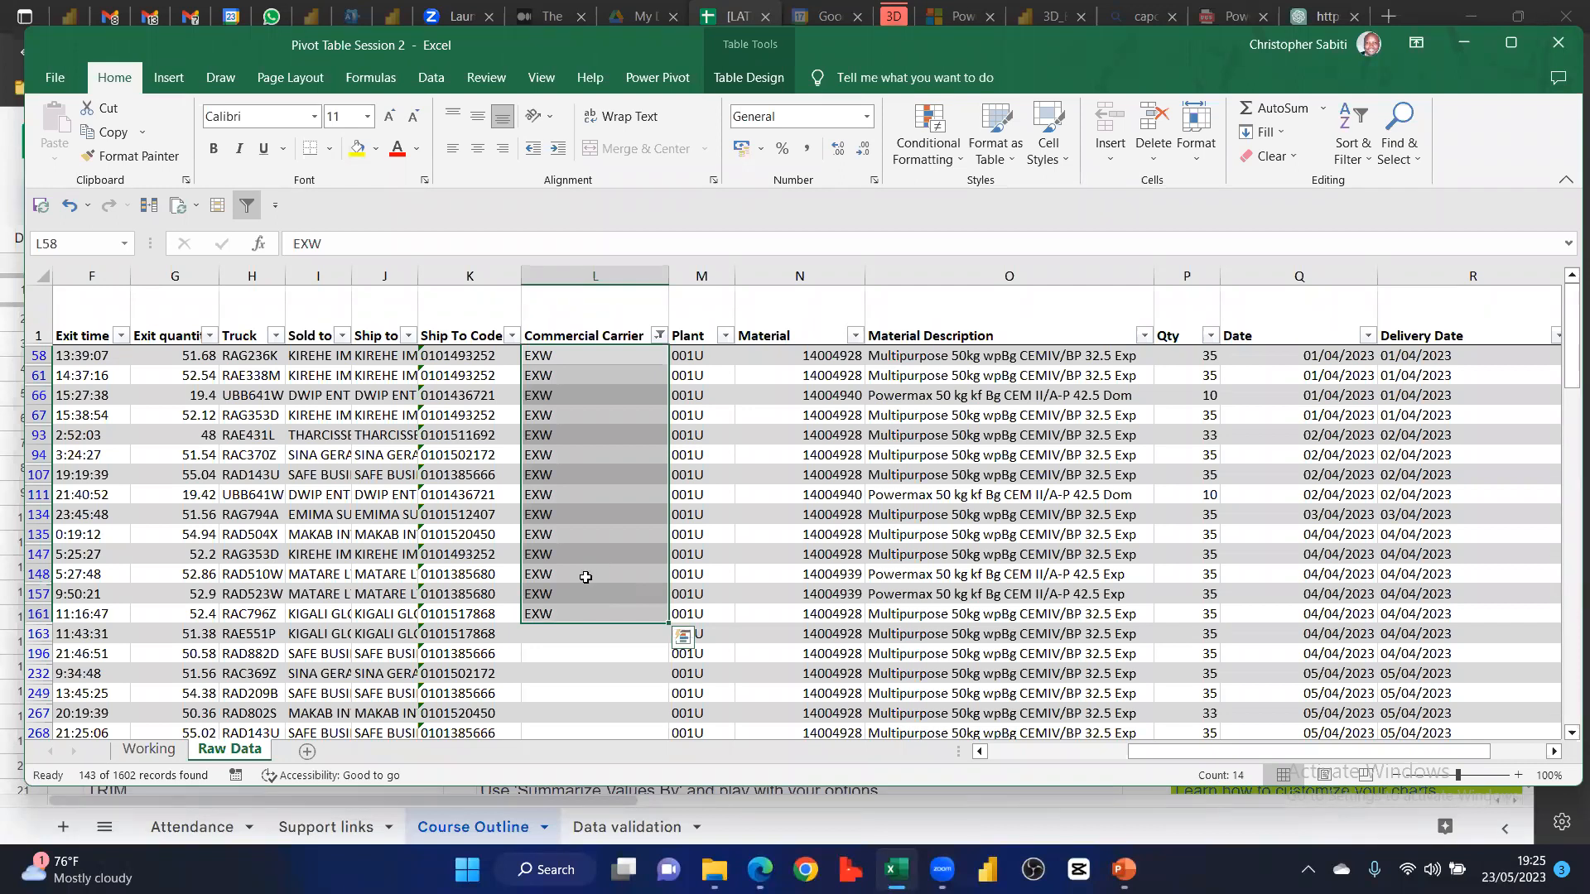
pyautogui.press('Delete')
pyautogui.click(381, 474)
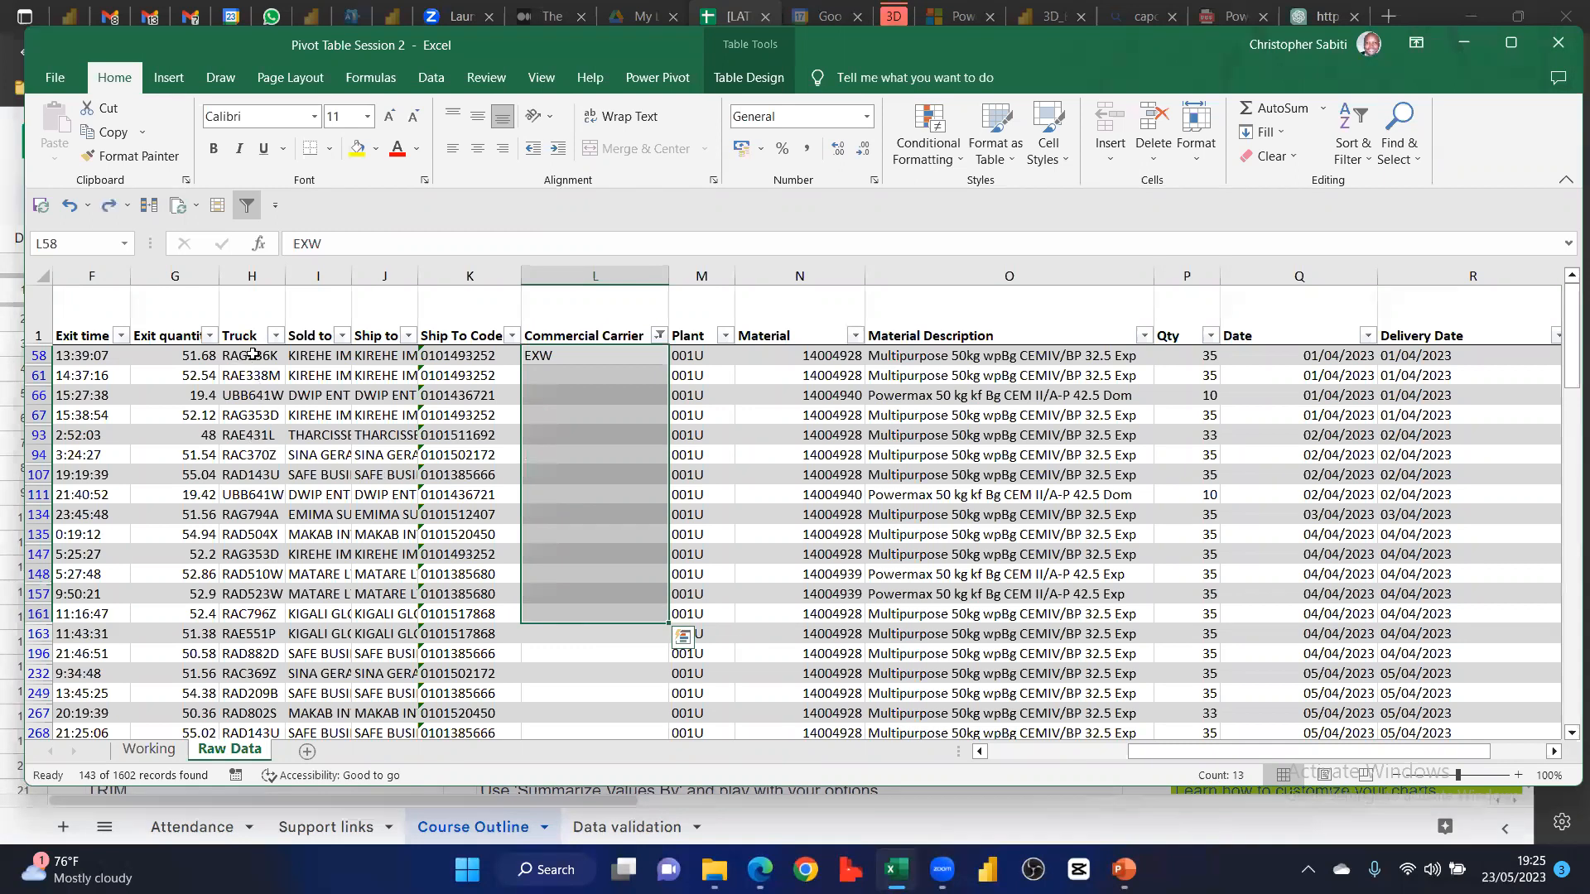
# Demonstrate filling the first Truck value down the visible cells H58 to H111, then undo the fill
pyautogui.moveTo(251, 355); pyautogui.dragTo(261, 497)
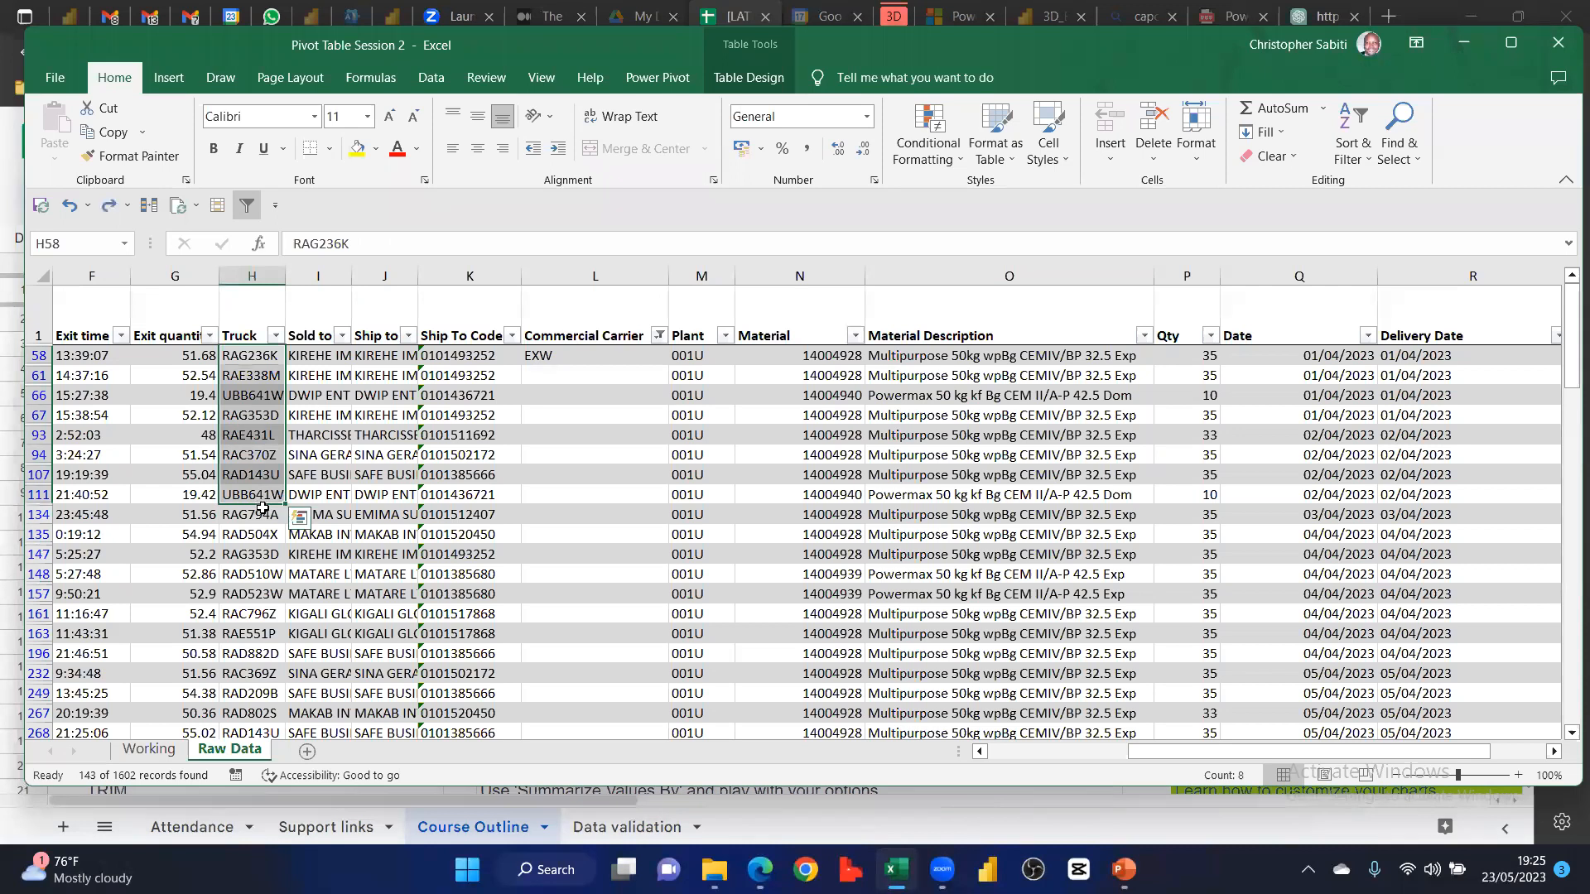
pyautogui.hotkey('ctrl', 'd')
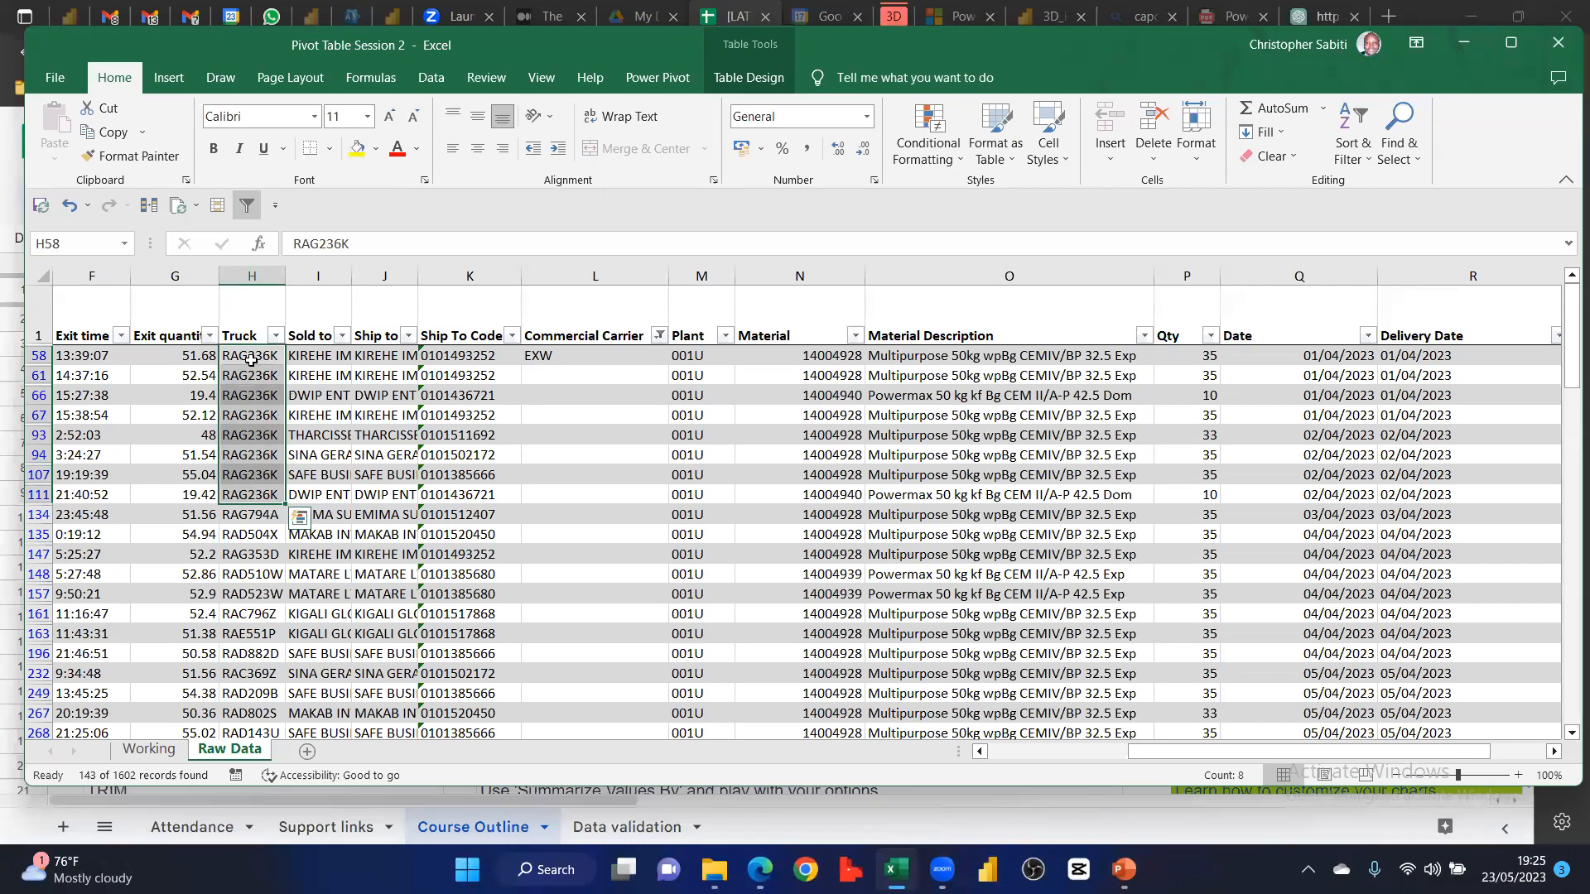
pyautogui.hotkey('ctrl', 'z')
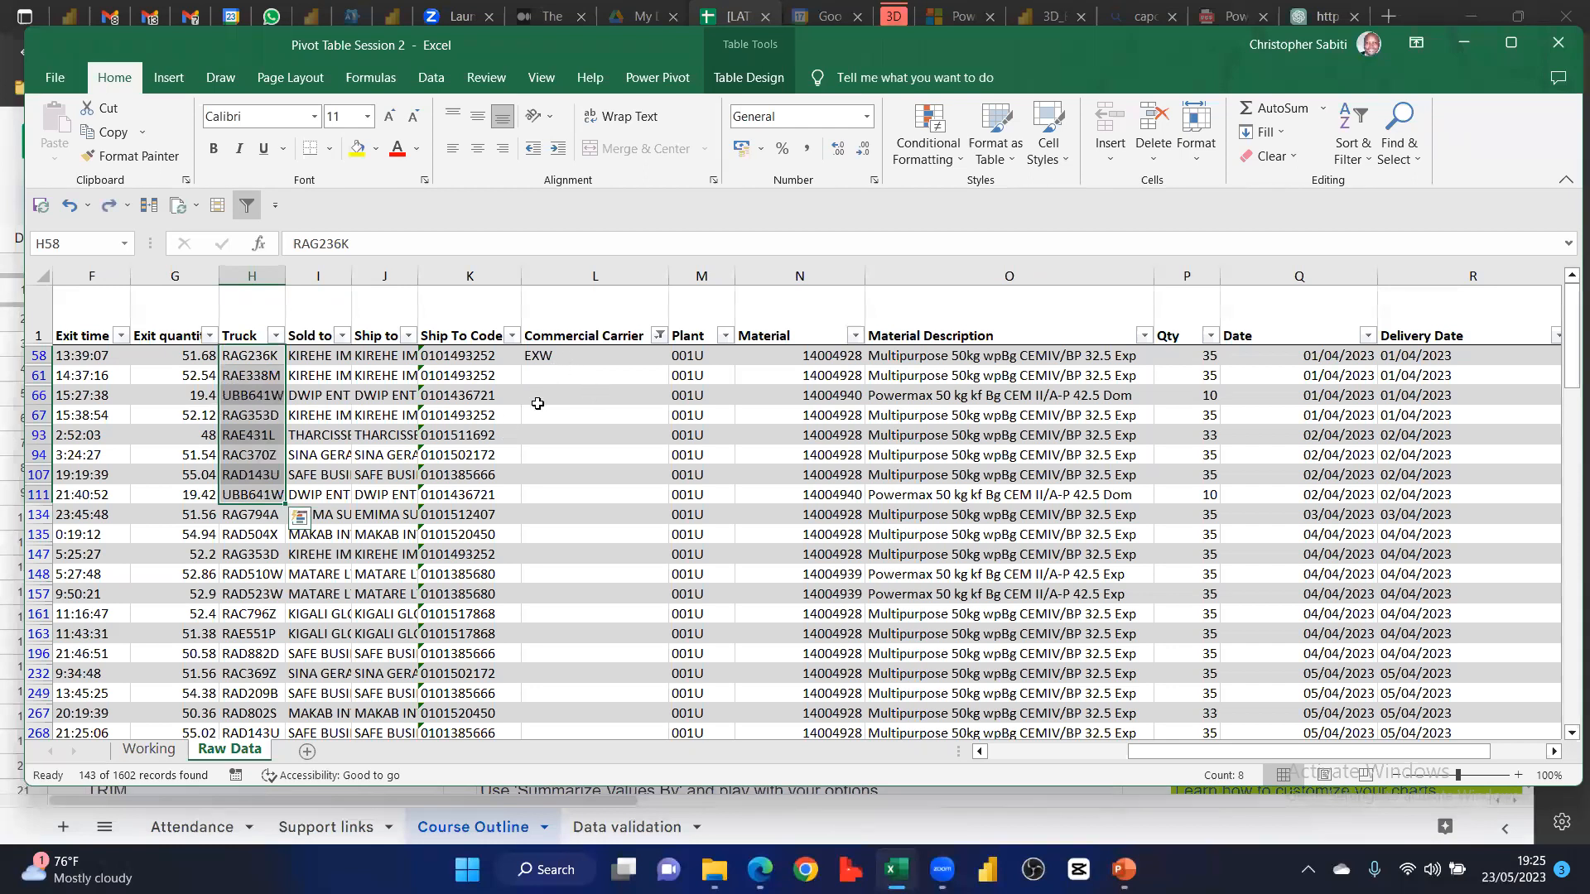
# Select the filtered Commercial Carrier cells from L1544 back up to L58 and fill them all with EXW
pyautogui.click(574, 358)
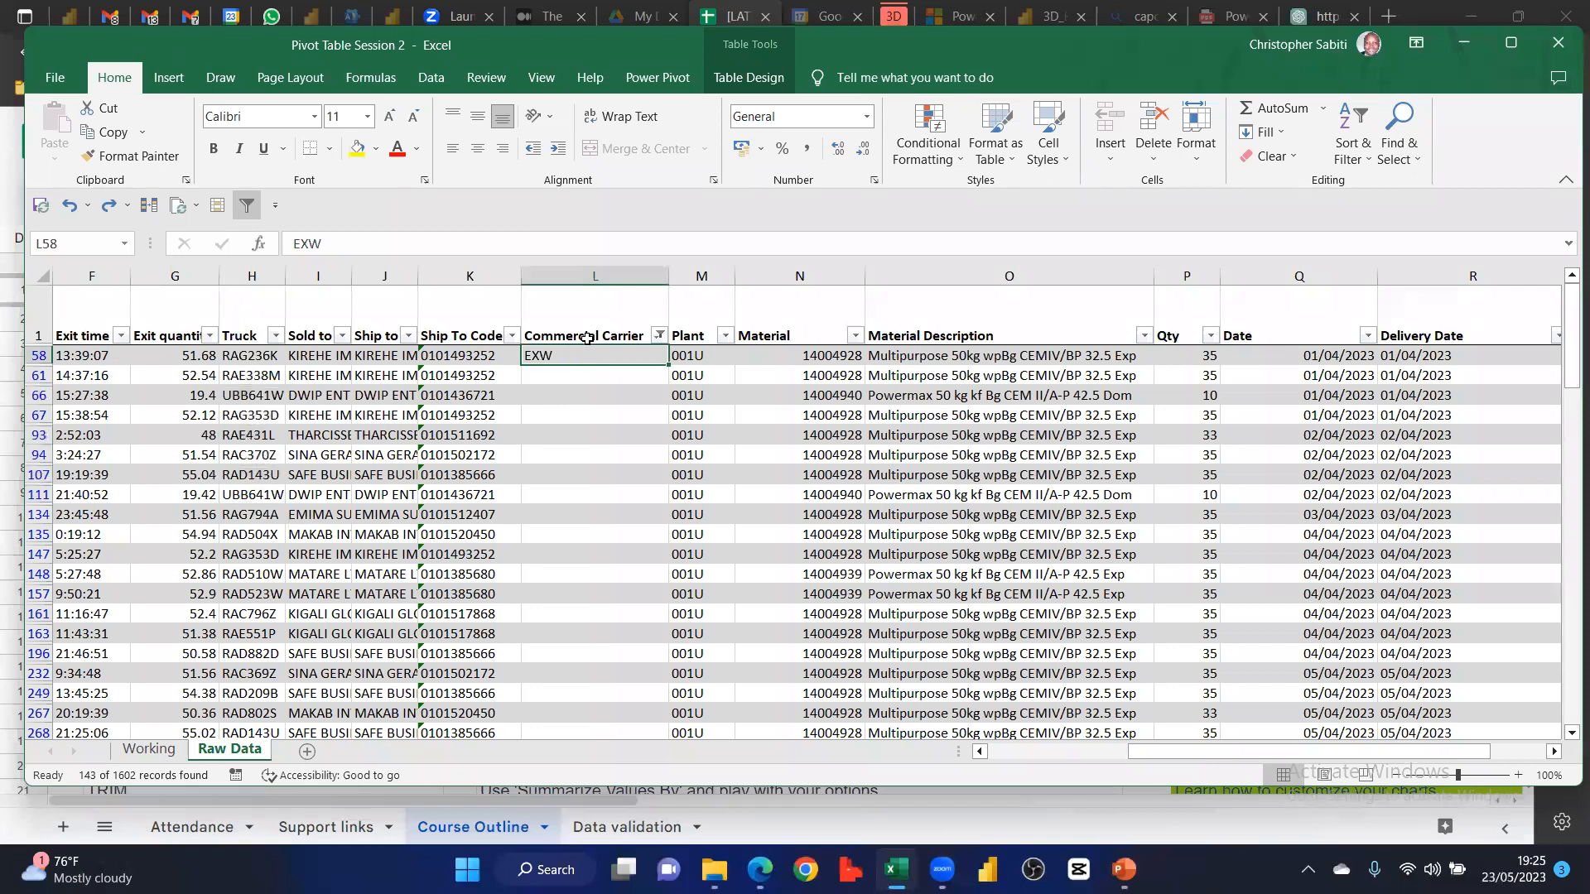
pyautogui.press('Left')
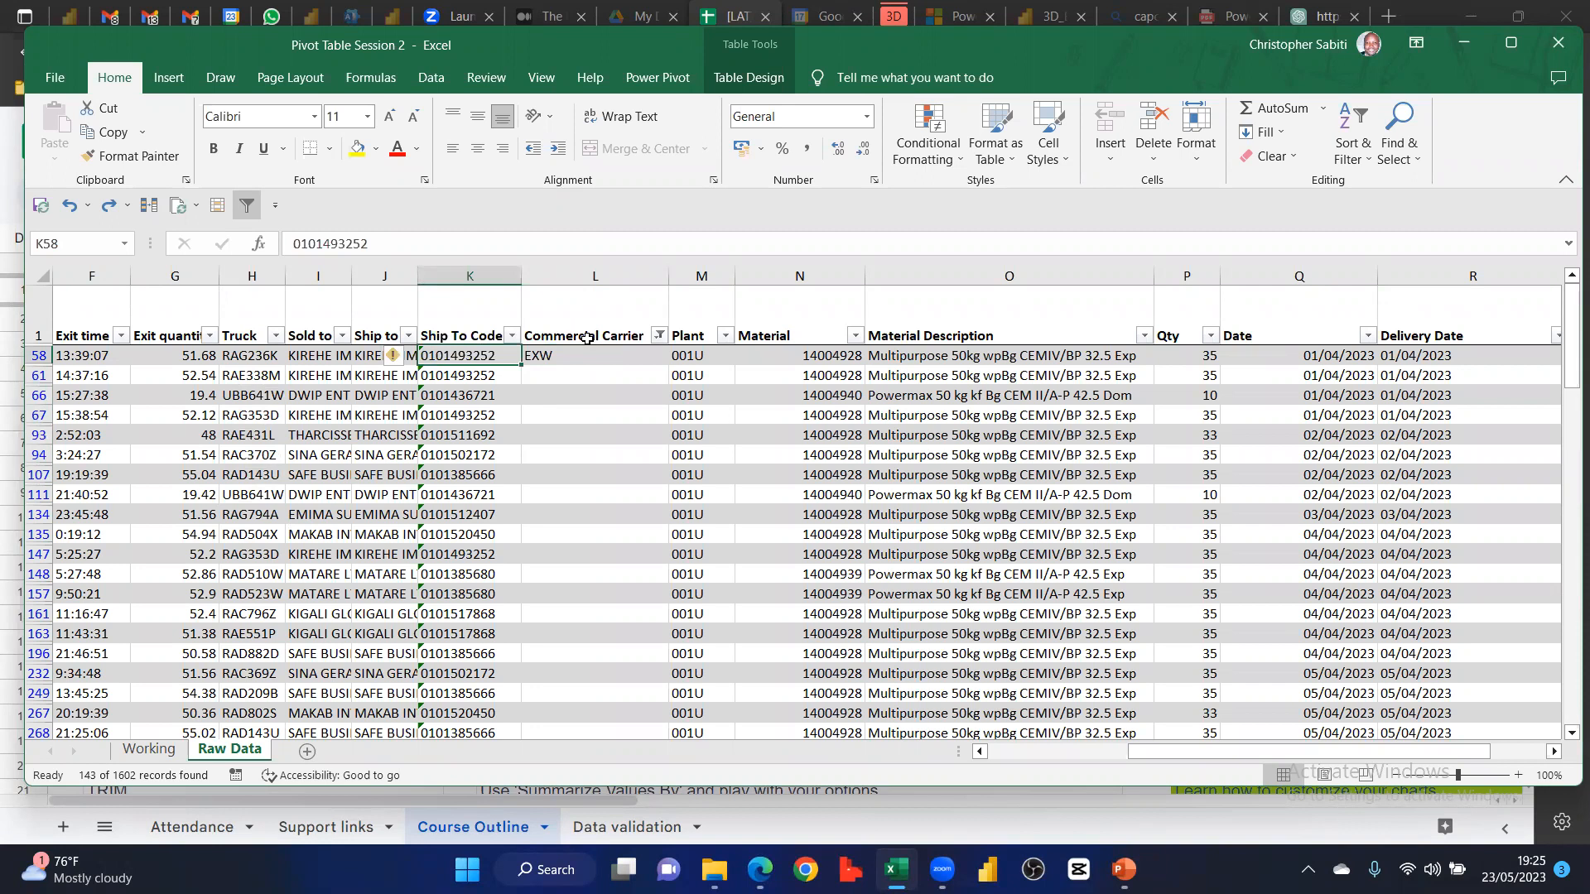
pyautogui.hotkey('ctrl', 'Down')
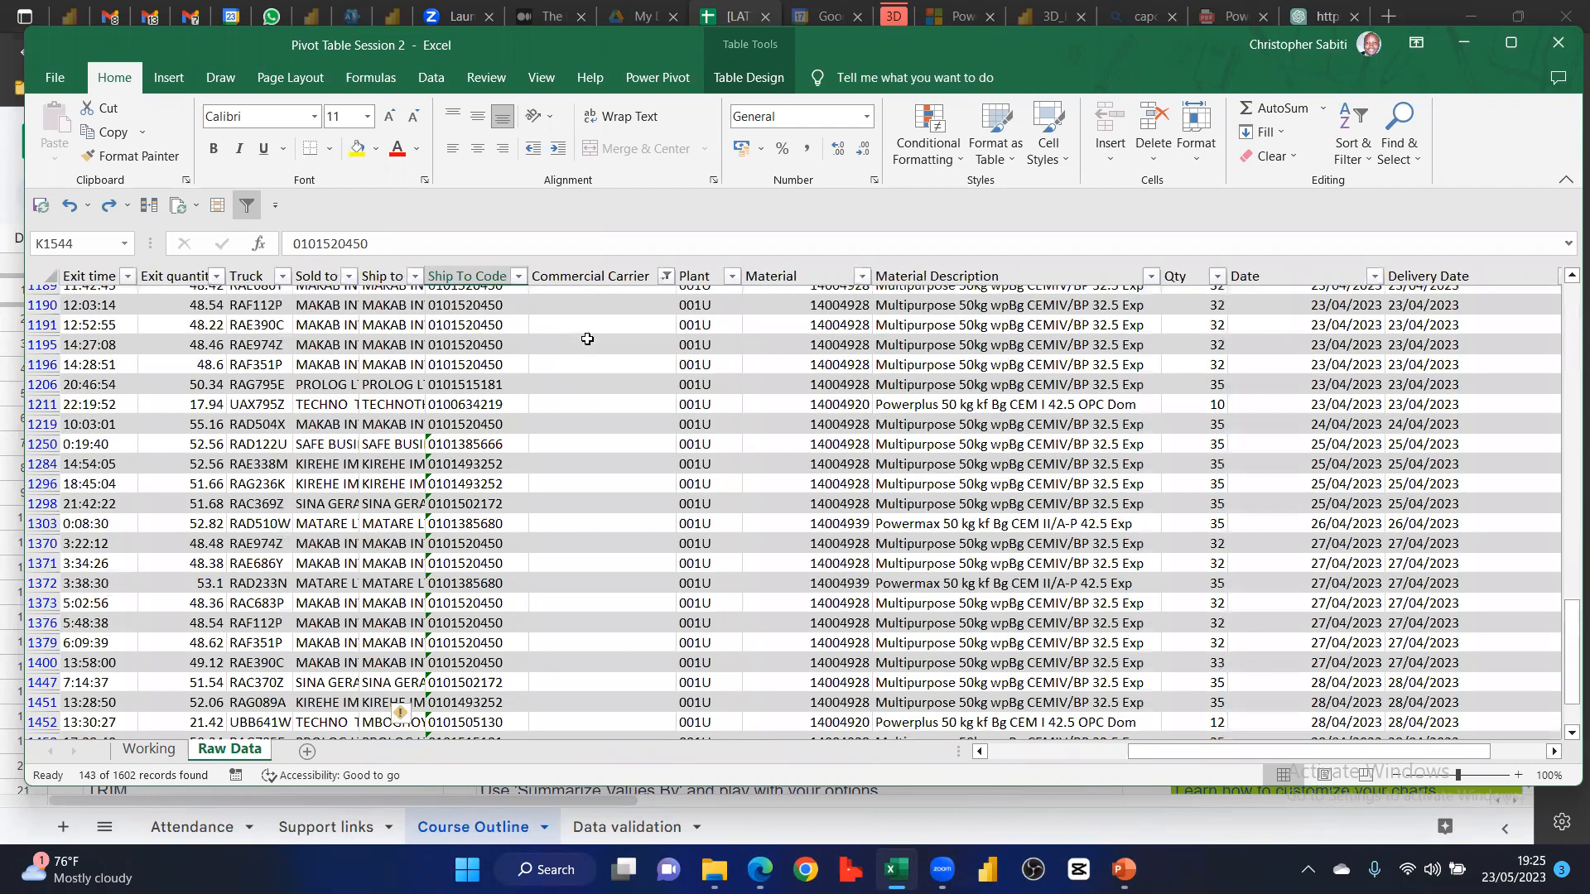
pyautogui.press('Right')
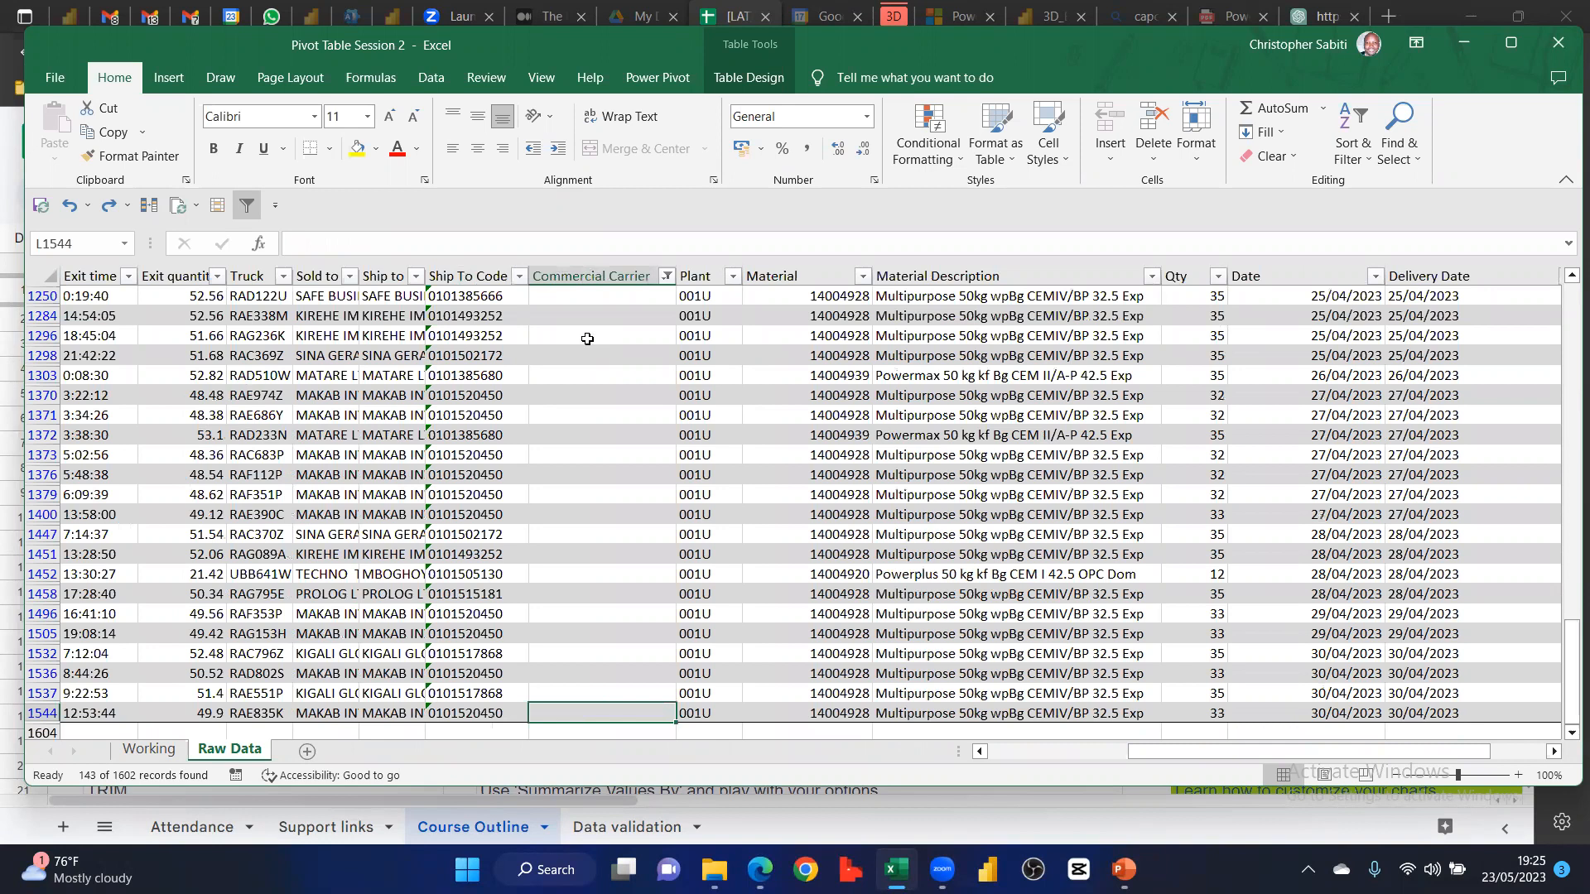
pyautogui.hotkey('ctrl', 'shift', 'Up')
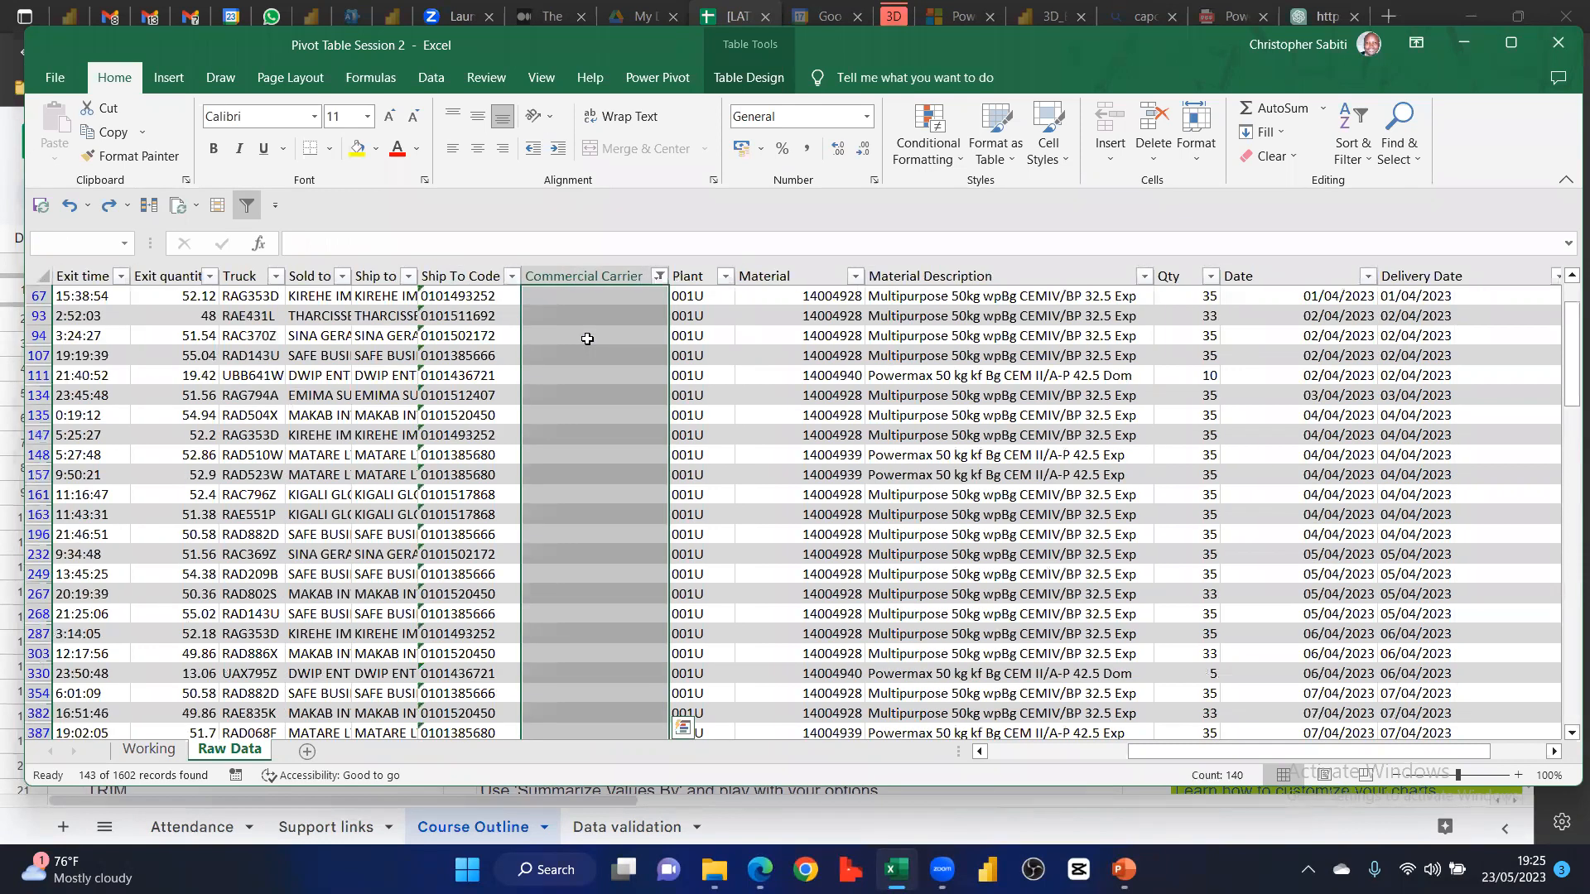
pyautogui.scroll(2, 584, 440)
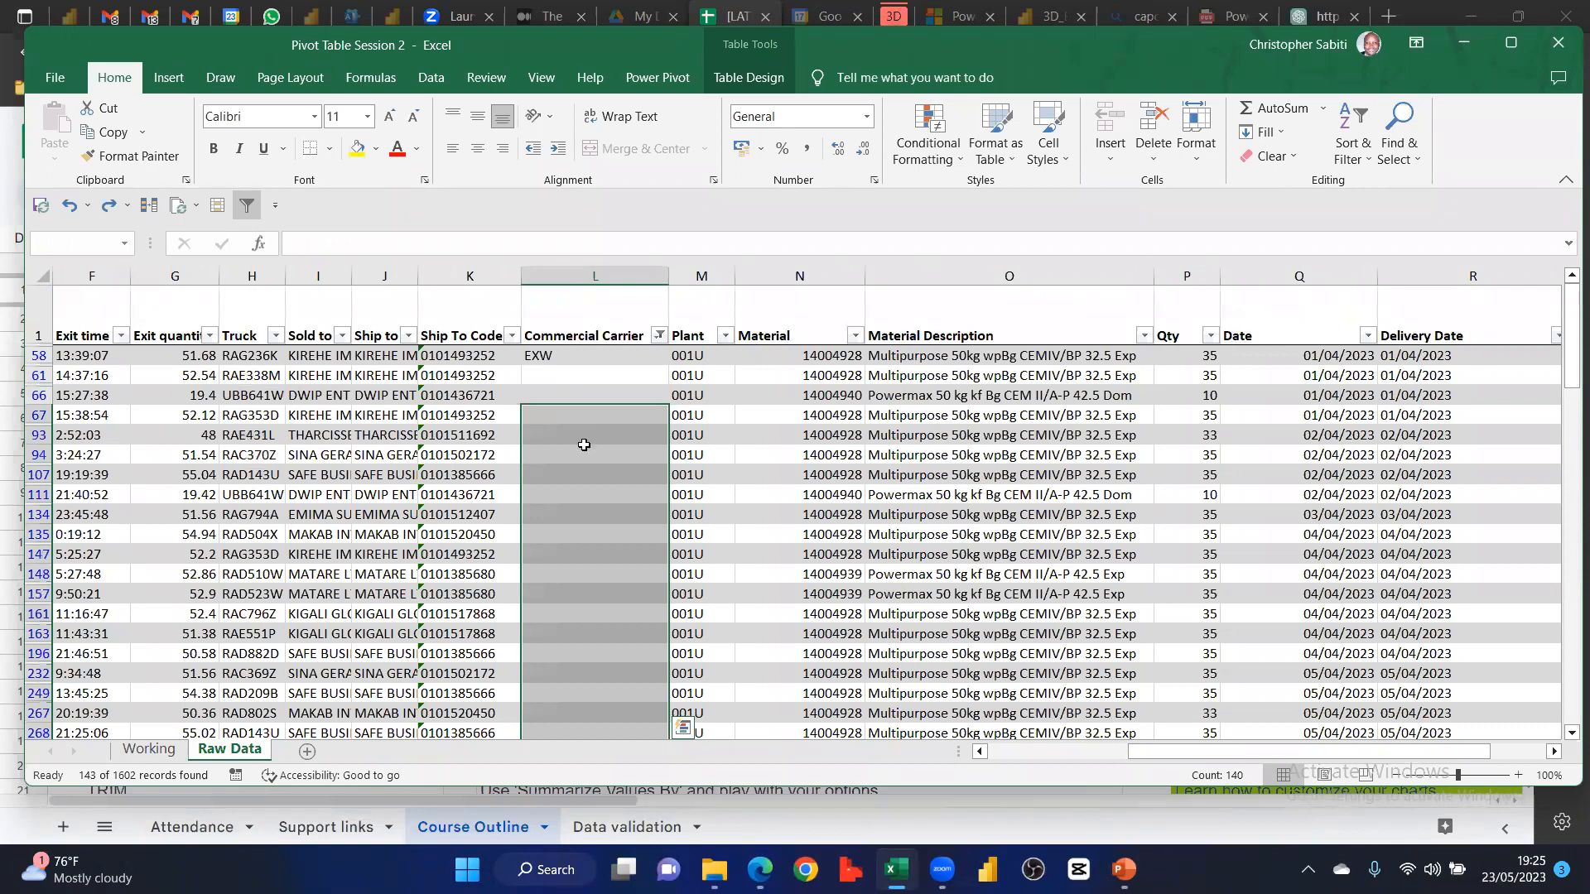
pyautogui.hotkey('shift', 'Up')
pyautogui.hotkey('shift', 'Up')
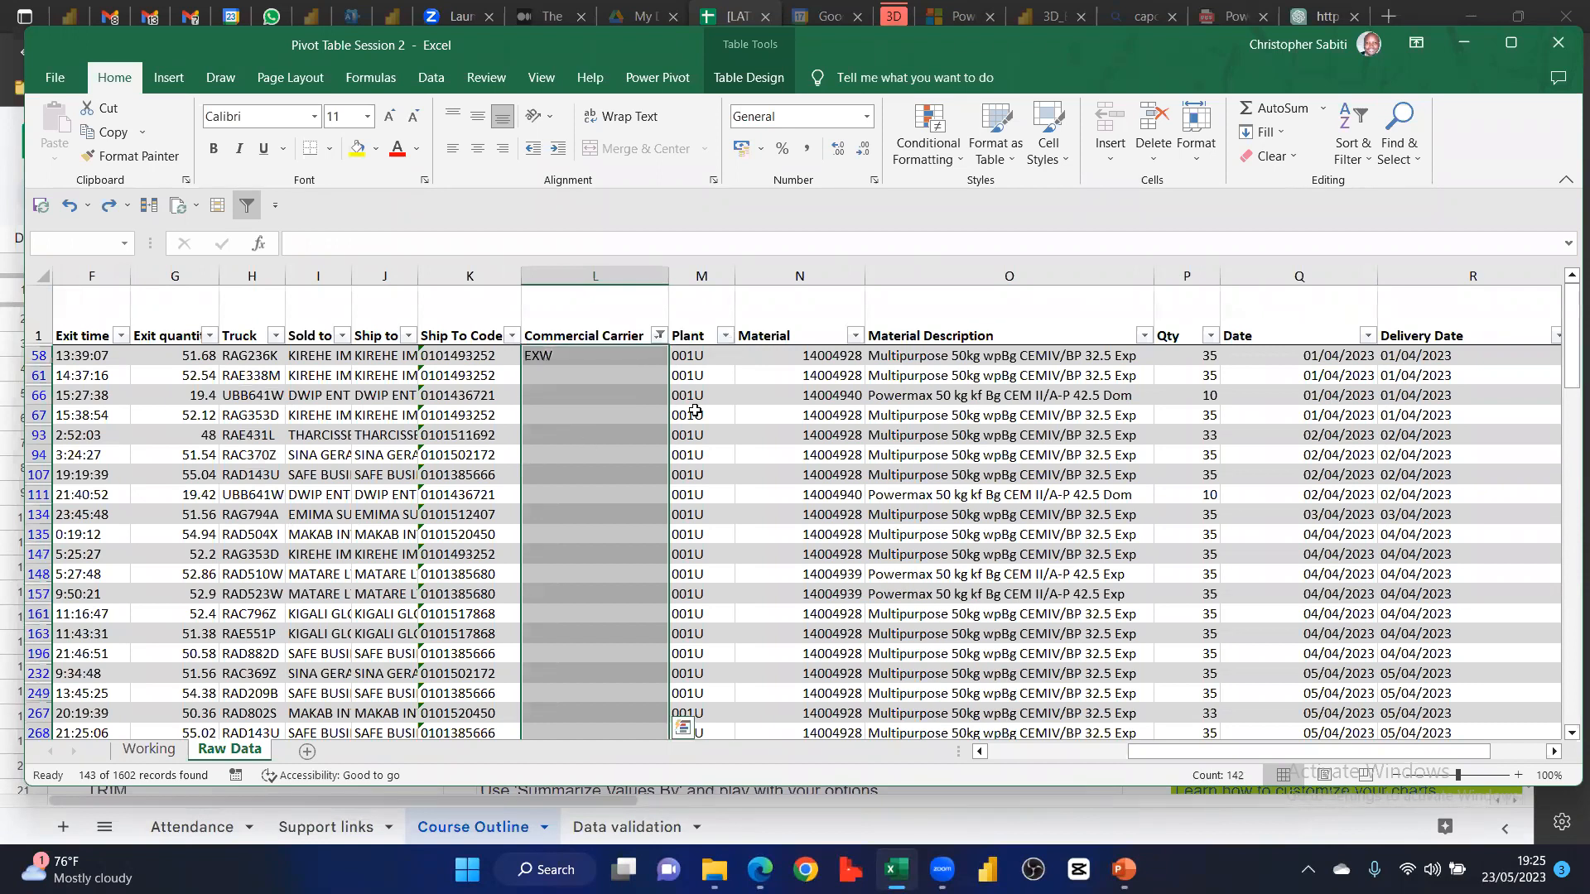
pyautogui.hotkey('ctrl', 'd')
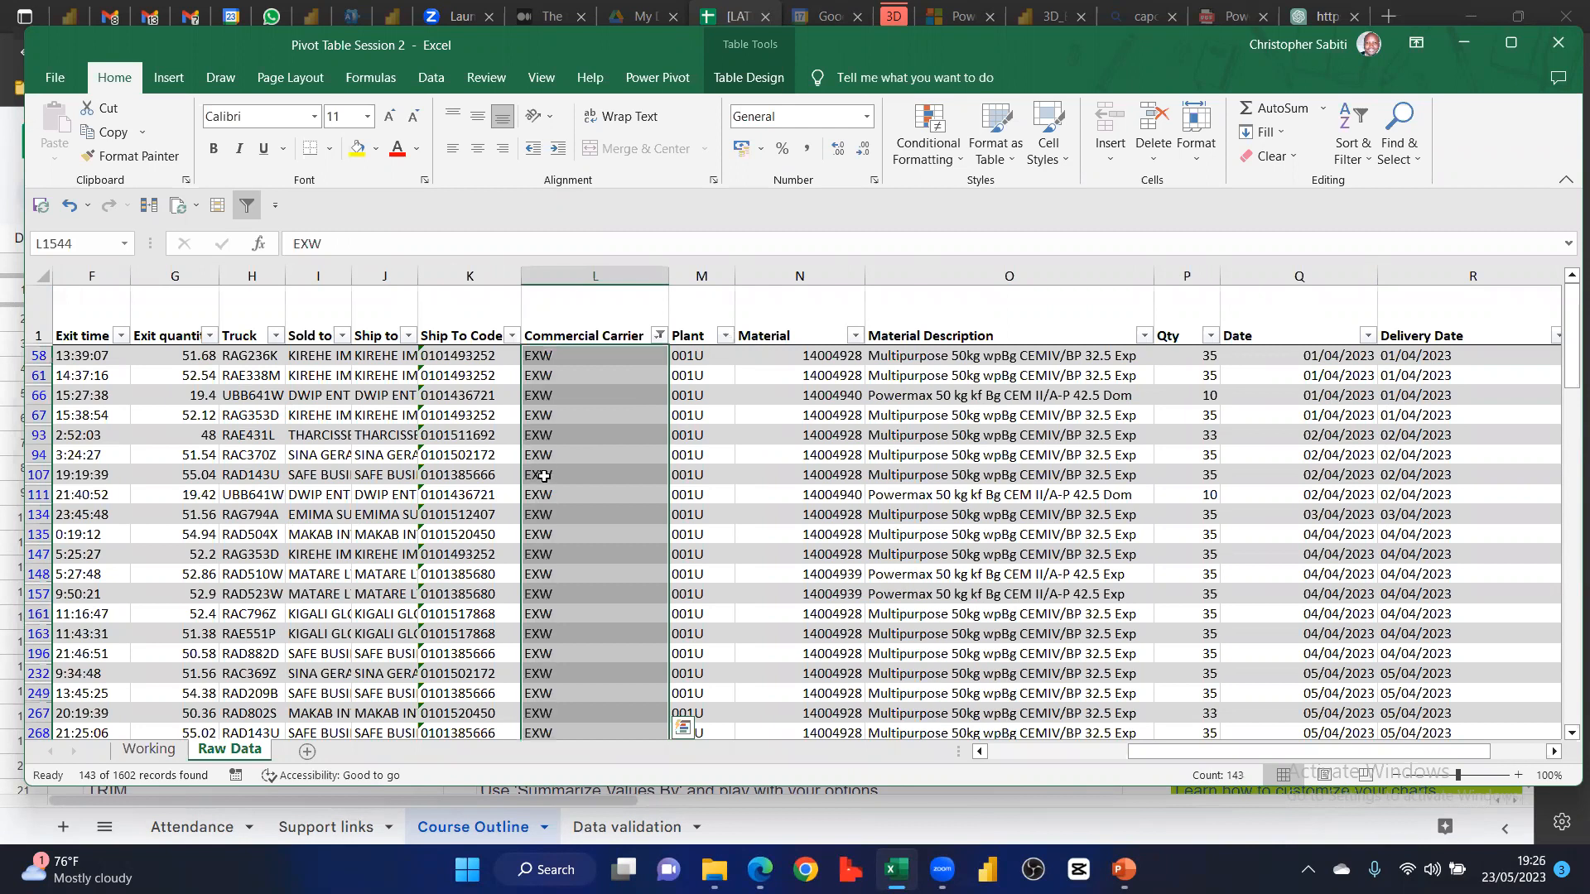
# Clear the filter from the Commercial Carrier column and look over the complete raw data list
pyautogui.click(546, 476)
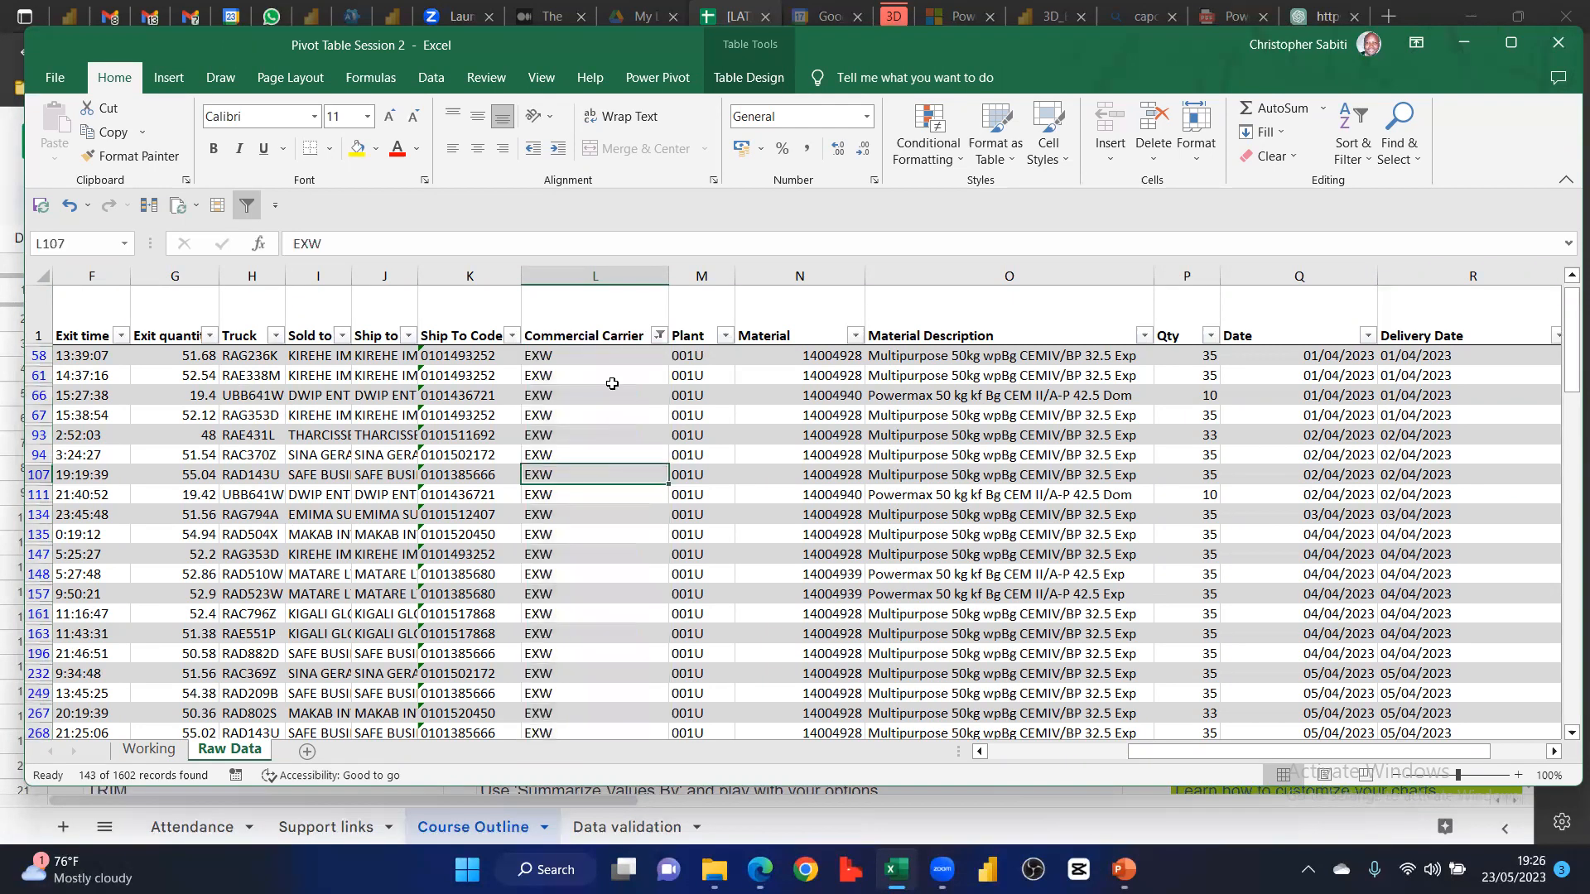
pyautogui.click(660, 335)
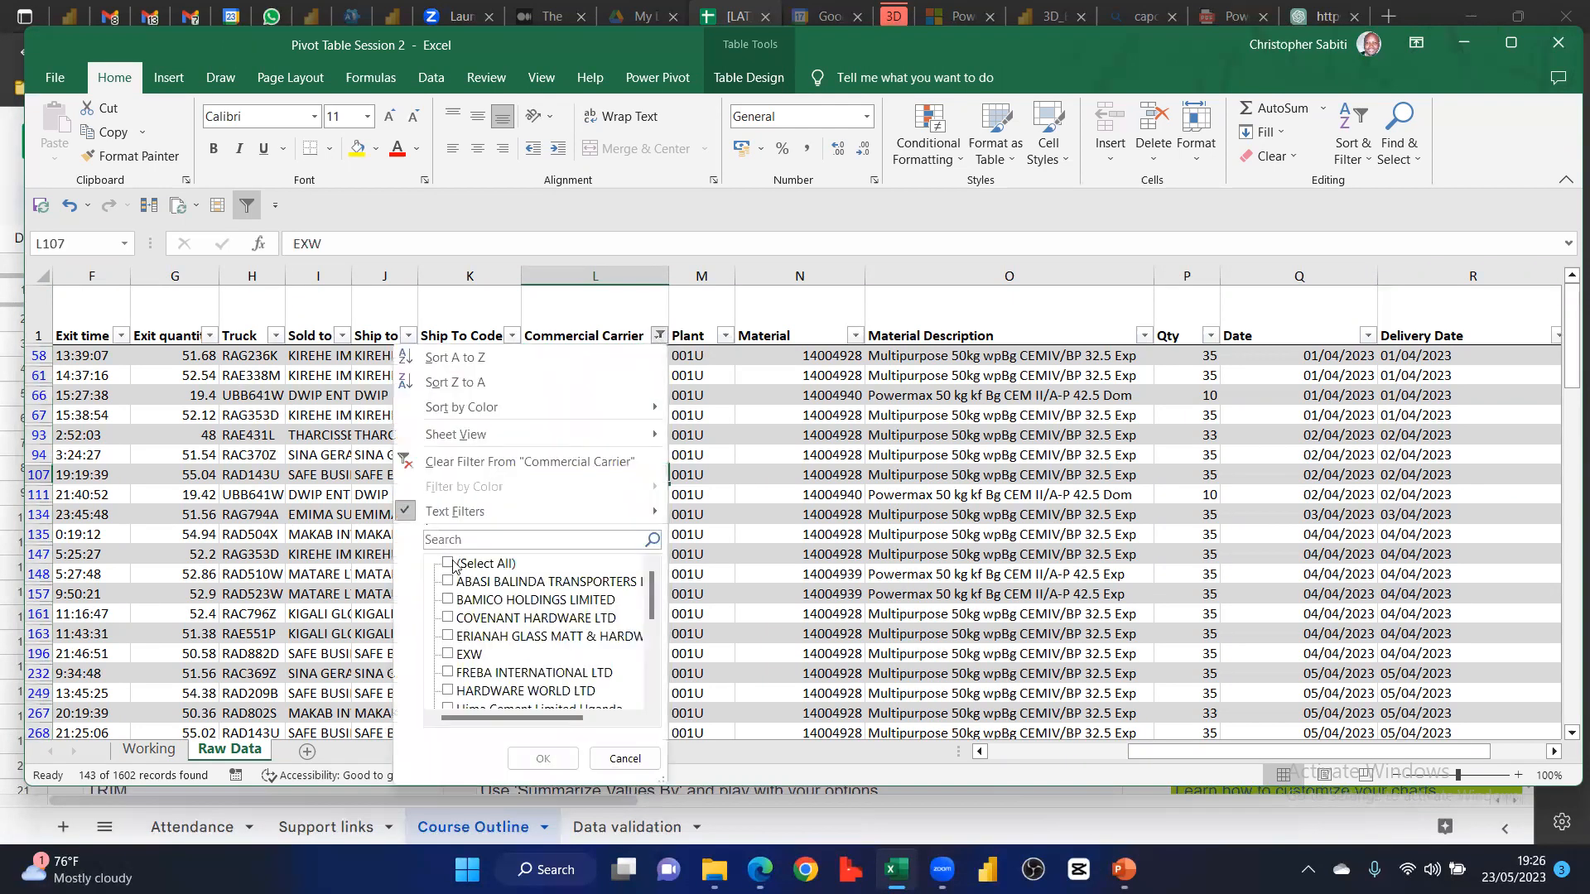
pyautogui.click(455, 461)
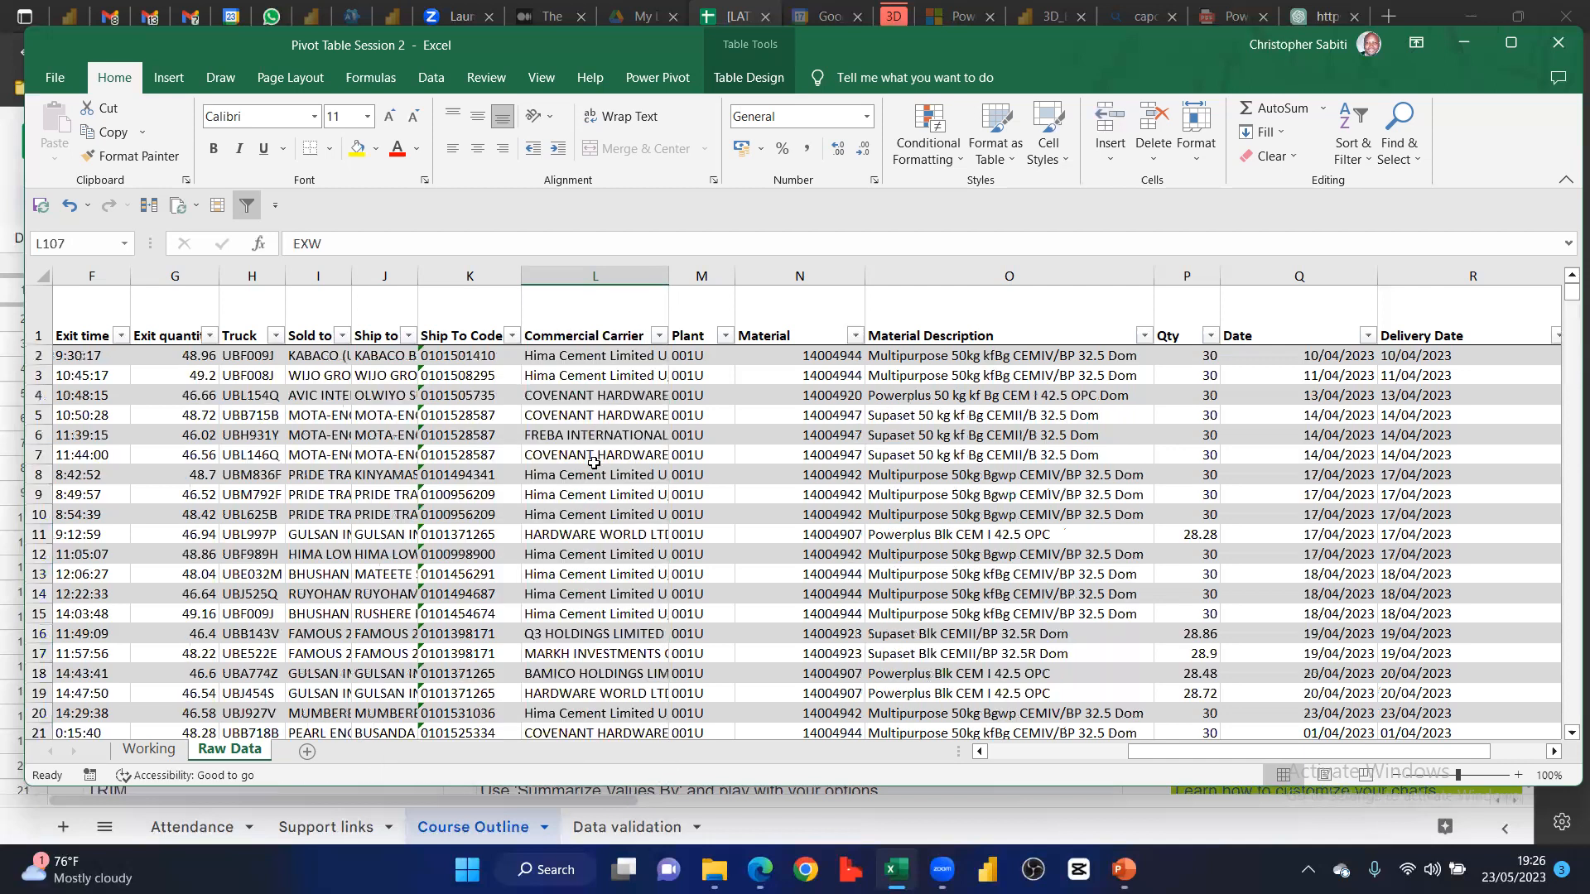
pyautogui.click(580, 414)
pyautogui.scroll(-4, 602, 461)
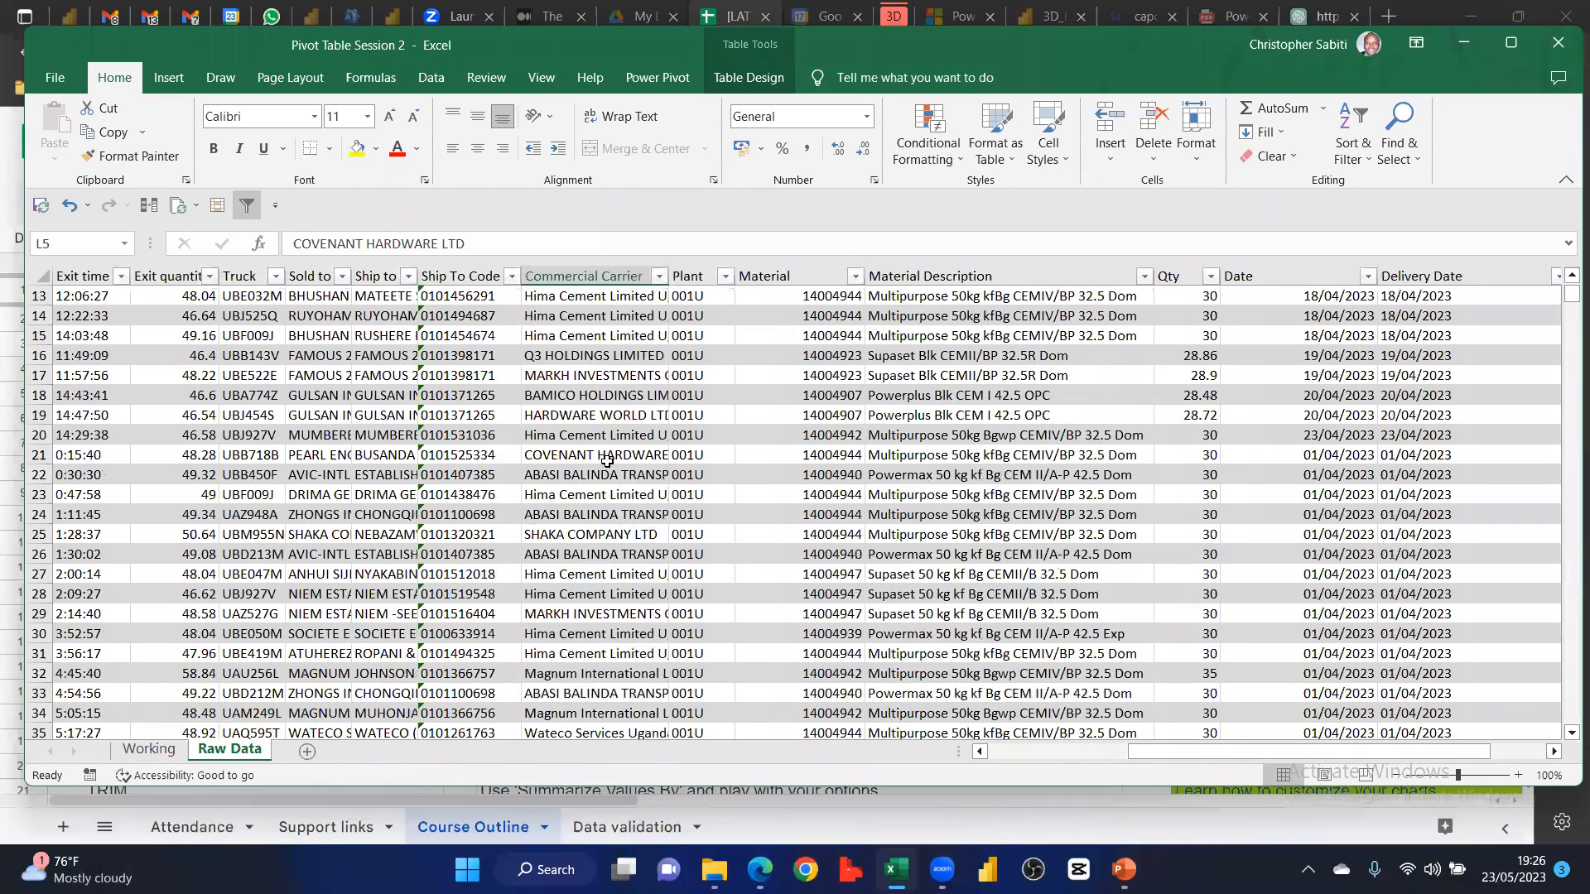
pyautogui.scroll(-3, 602, 460)
pyautogui.scroll(7, 497, 579)
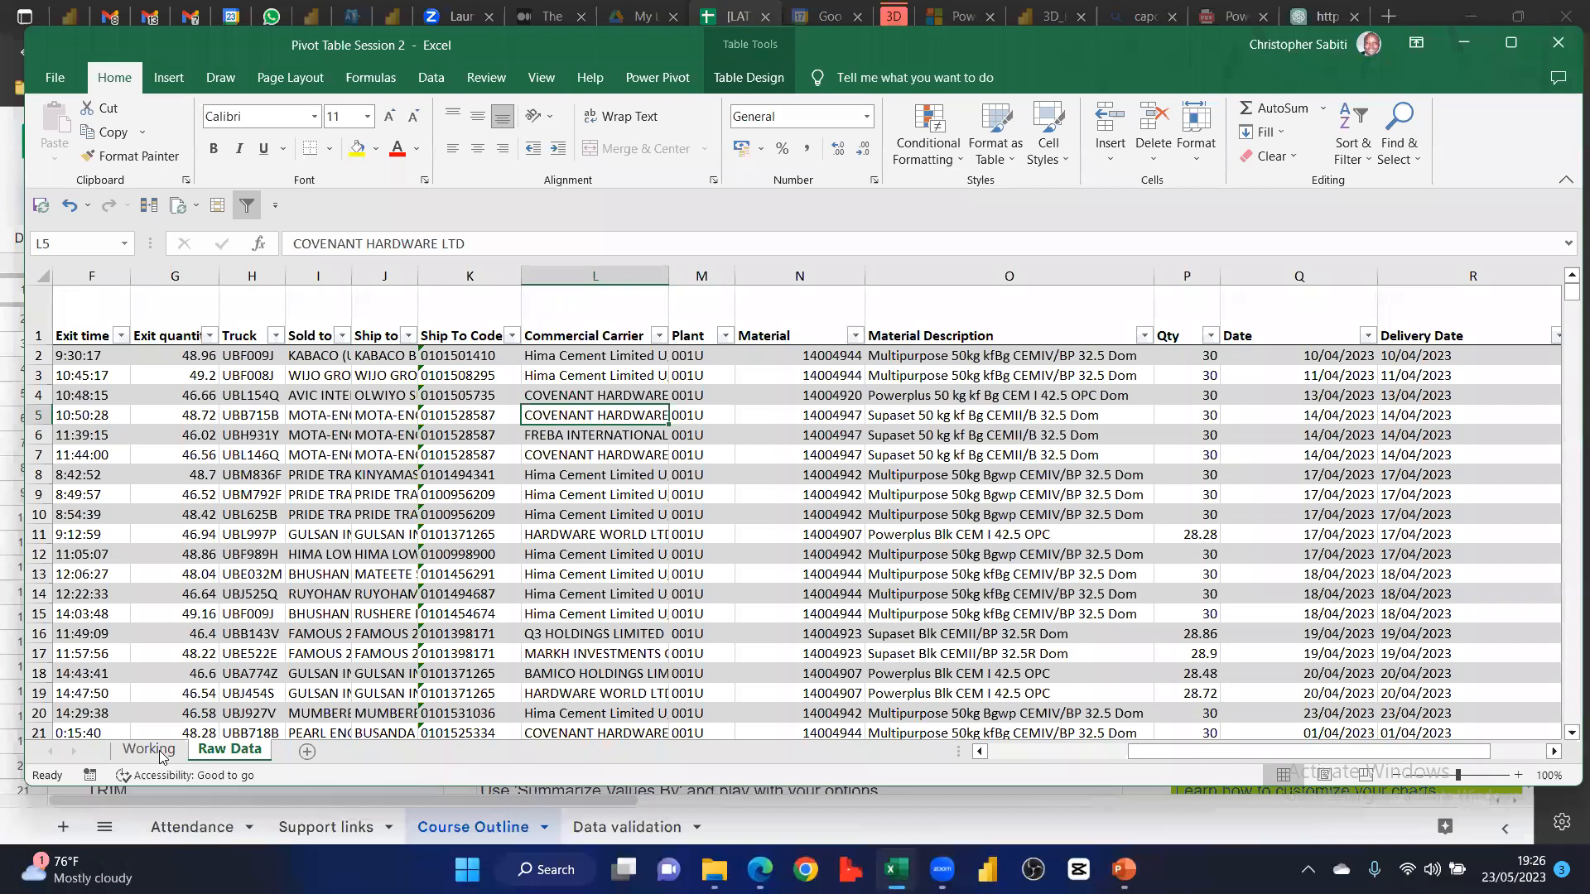
# Refresh the Commercial Carrier PivotTable on the Working sheet with the updated raw data
pyautogui.hotkey('ctrl', 'pageup')
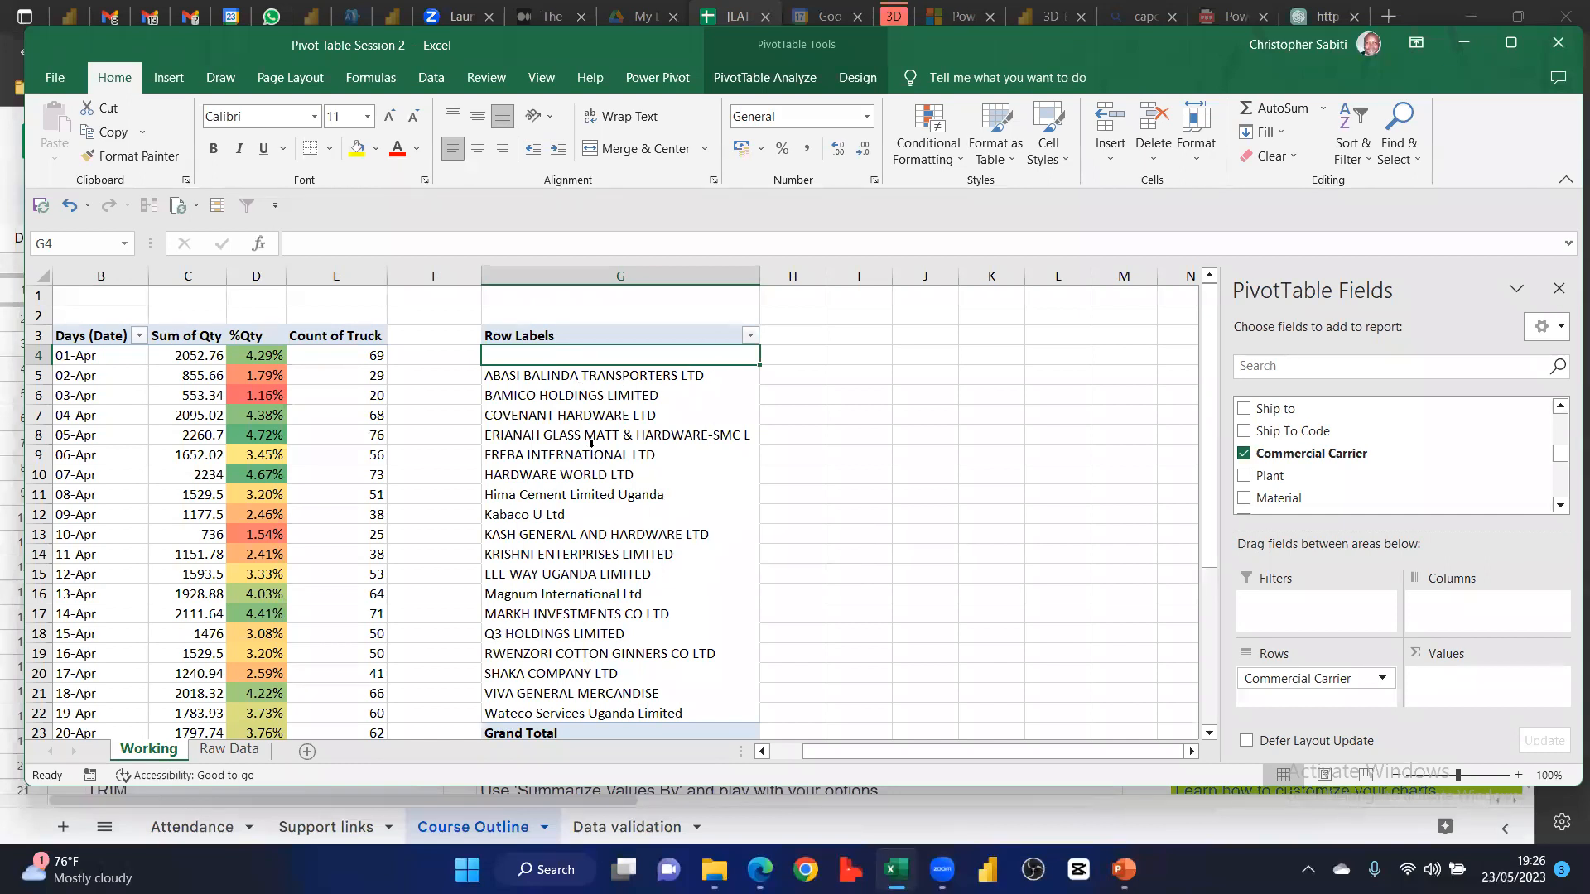
pyautogui.click(783, 414)
pyautogui.click(683, 407)
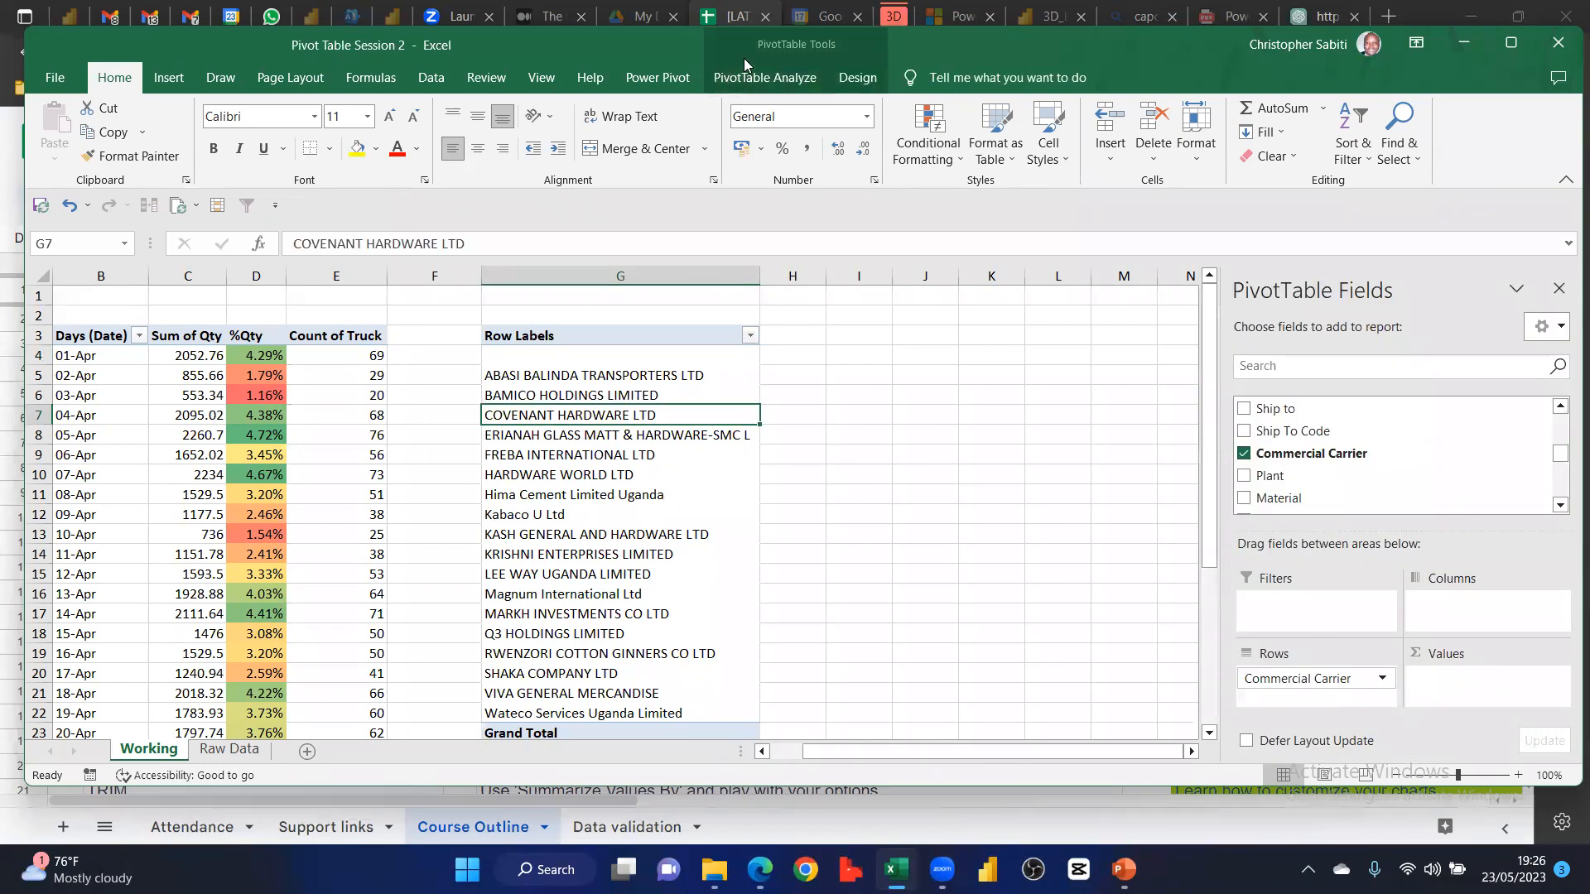
pyautogui.click(761, 79)
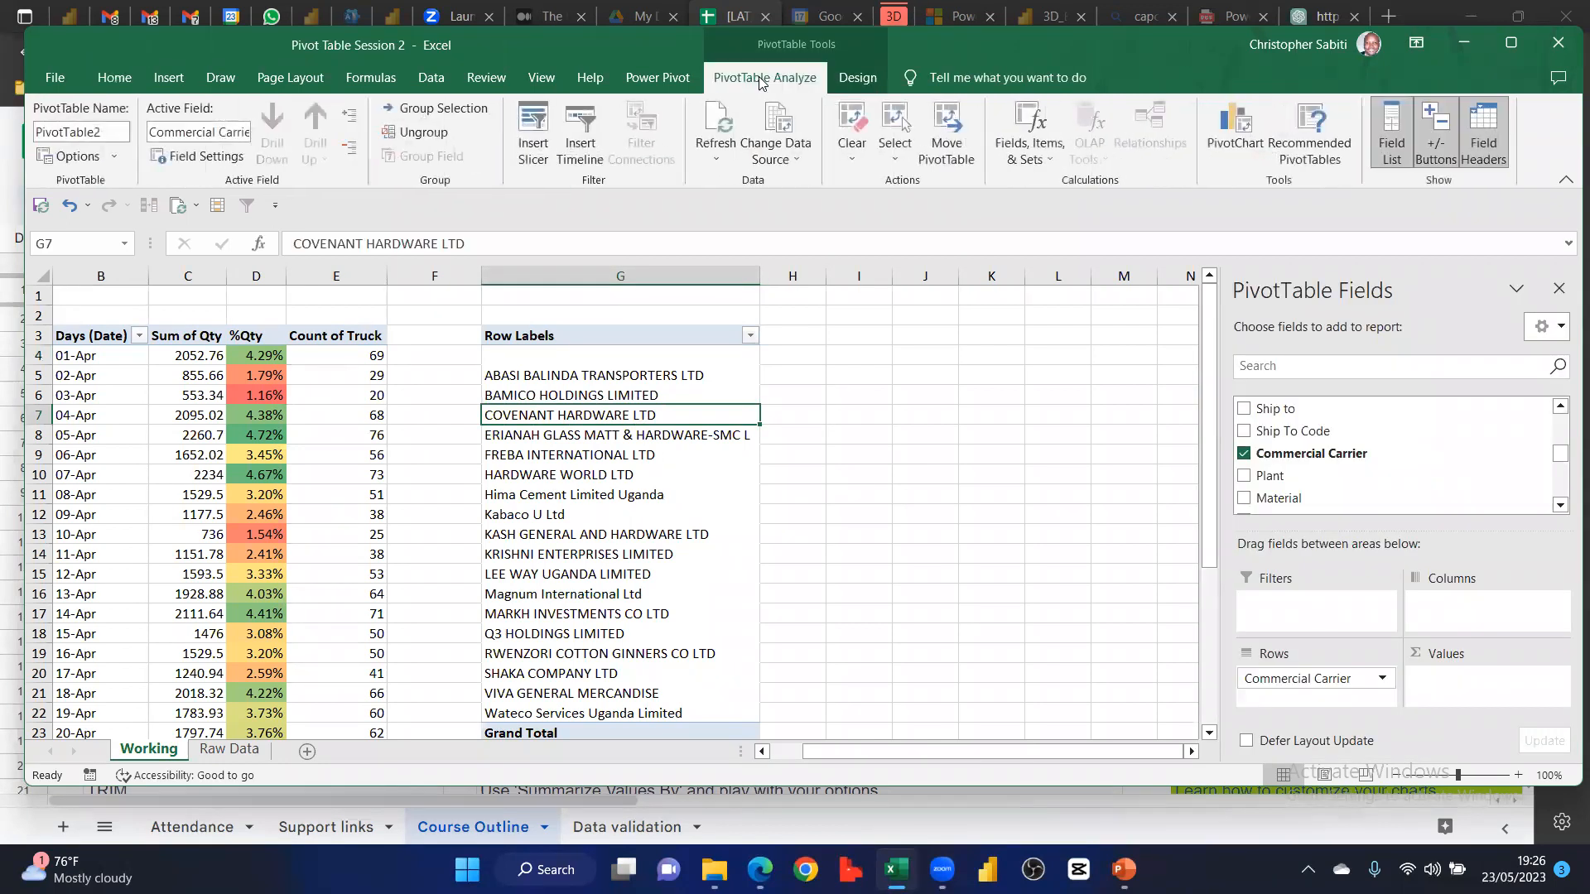
pyautogui.click(725, 111)
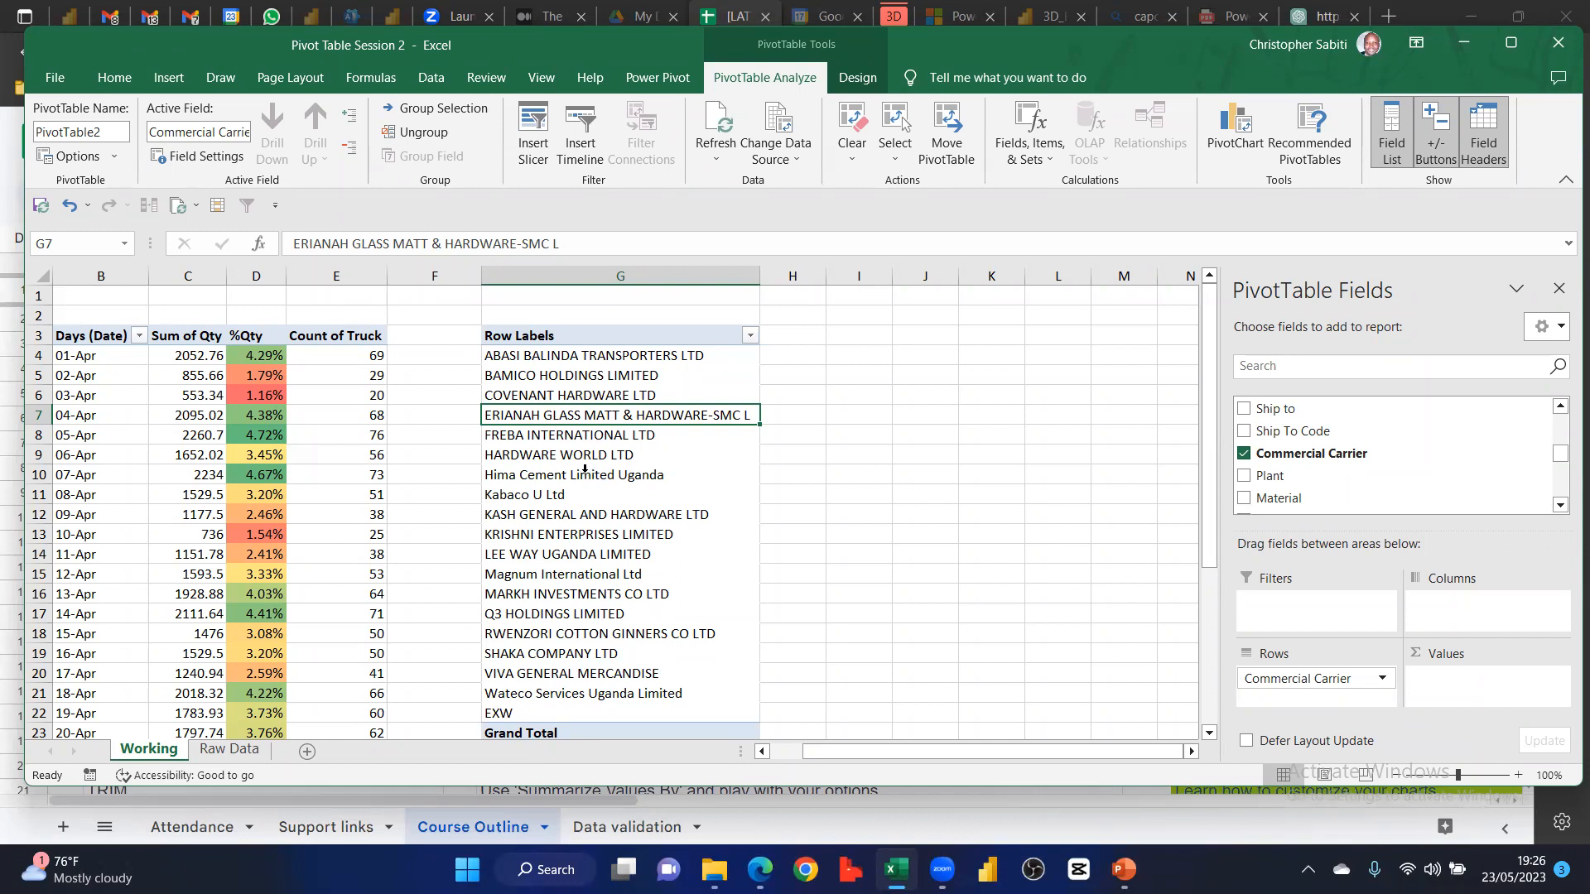
# Sort the Commercial Carrier row labels of the PivotTable from A to Z and select the EXW row
pyautogui.click(641, 483)
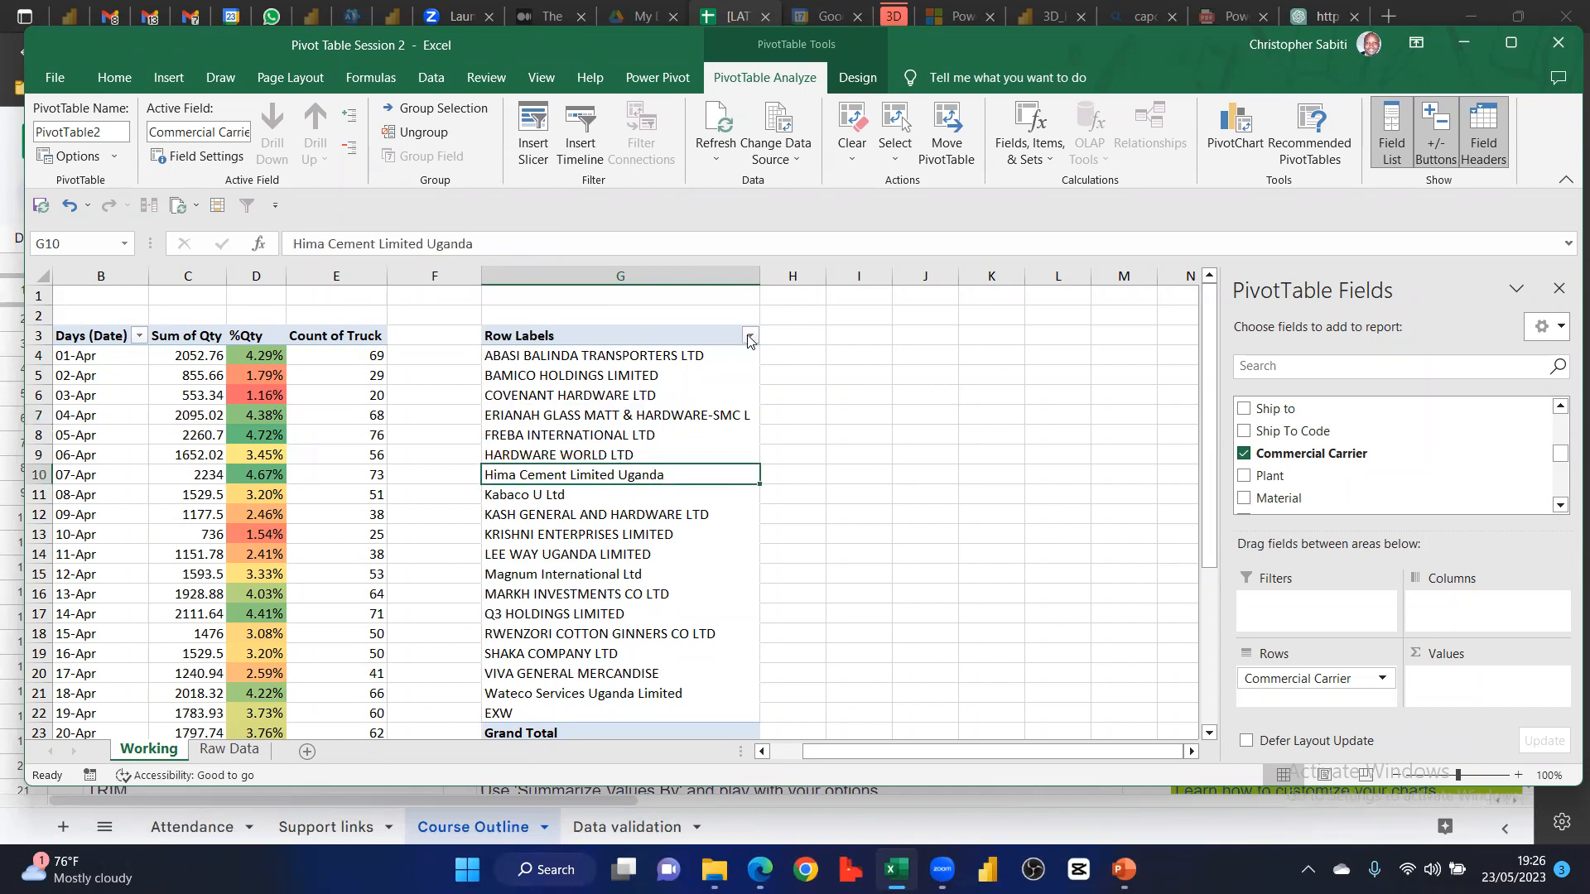
pyautogui.hotkey('alt', 'Down')
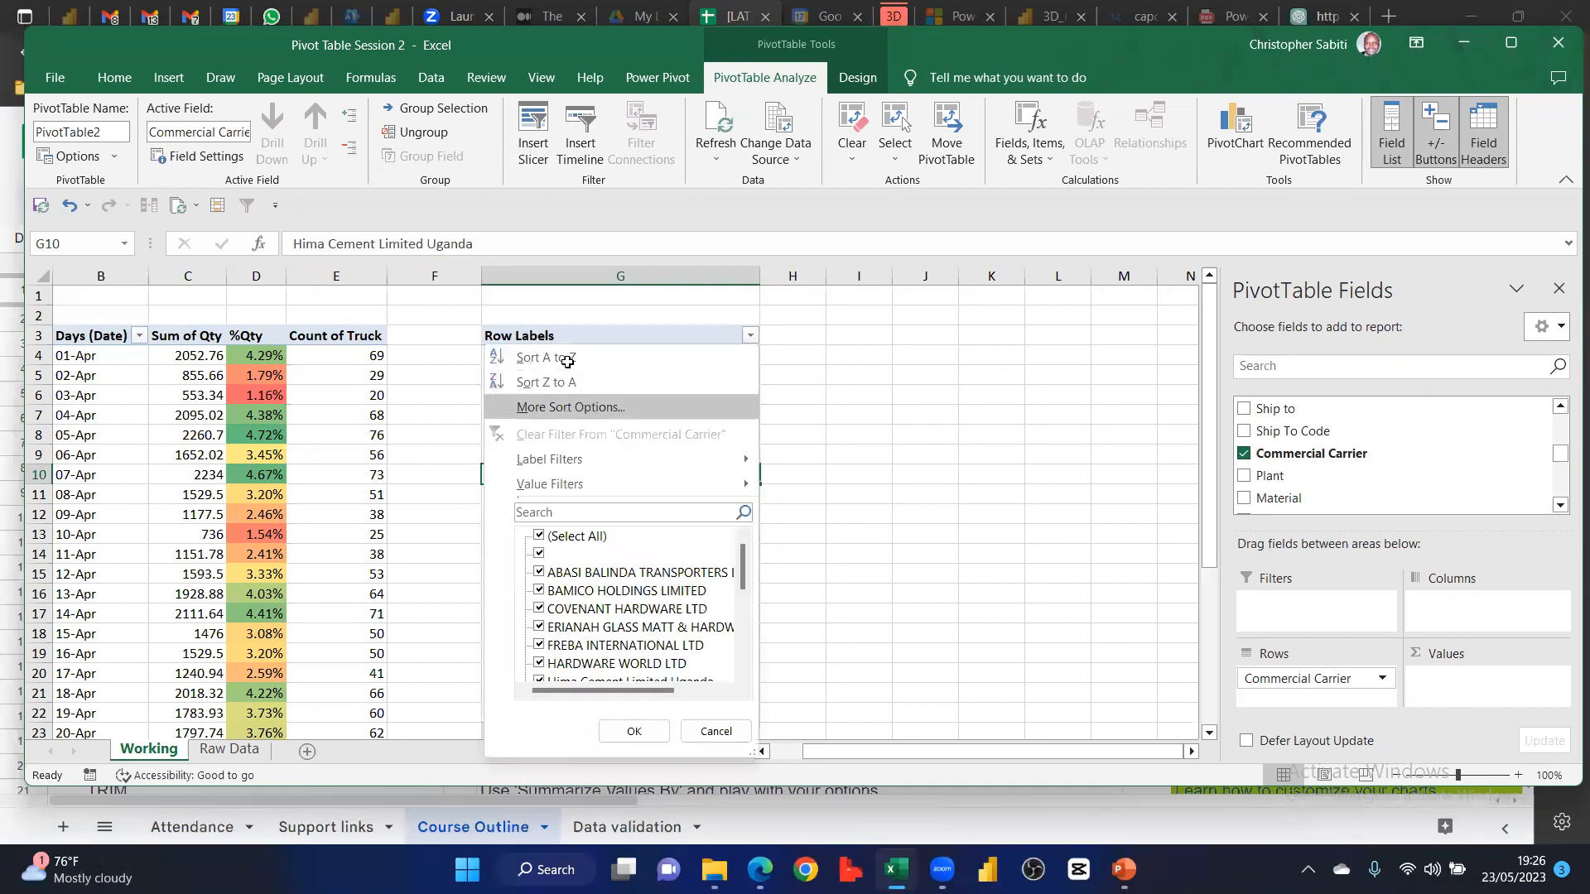
pyautogui.click(568, 360)
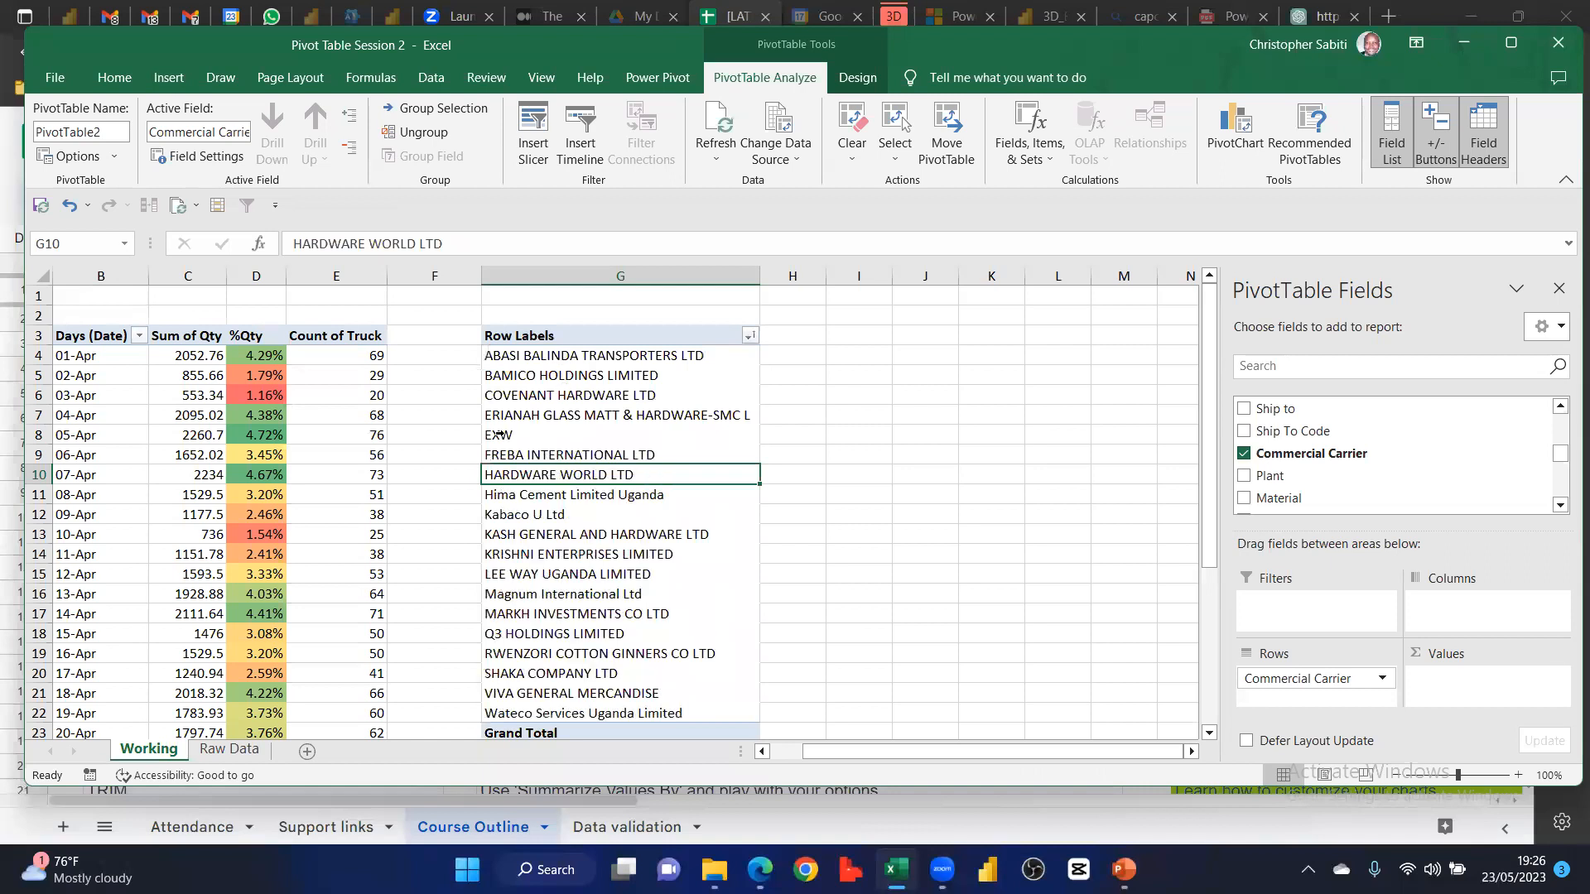
pyautogui.click(579, 432)
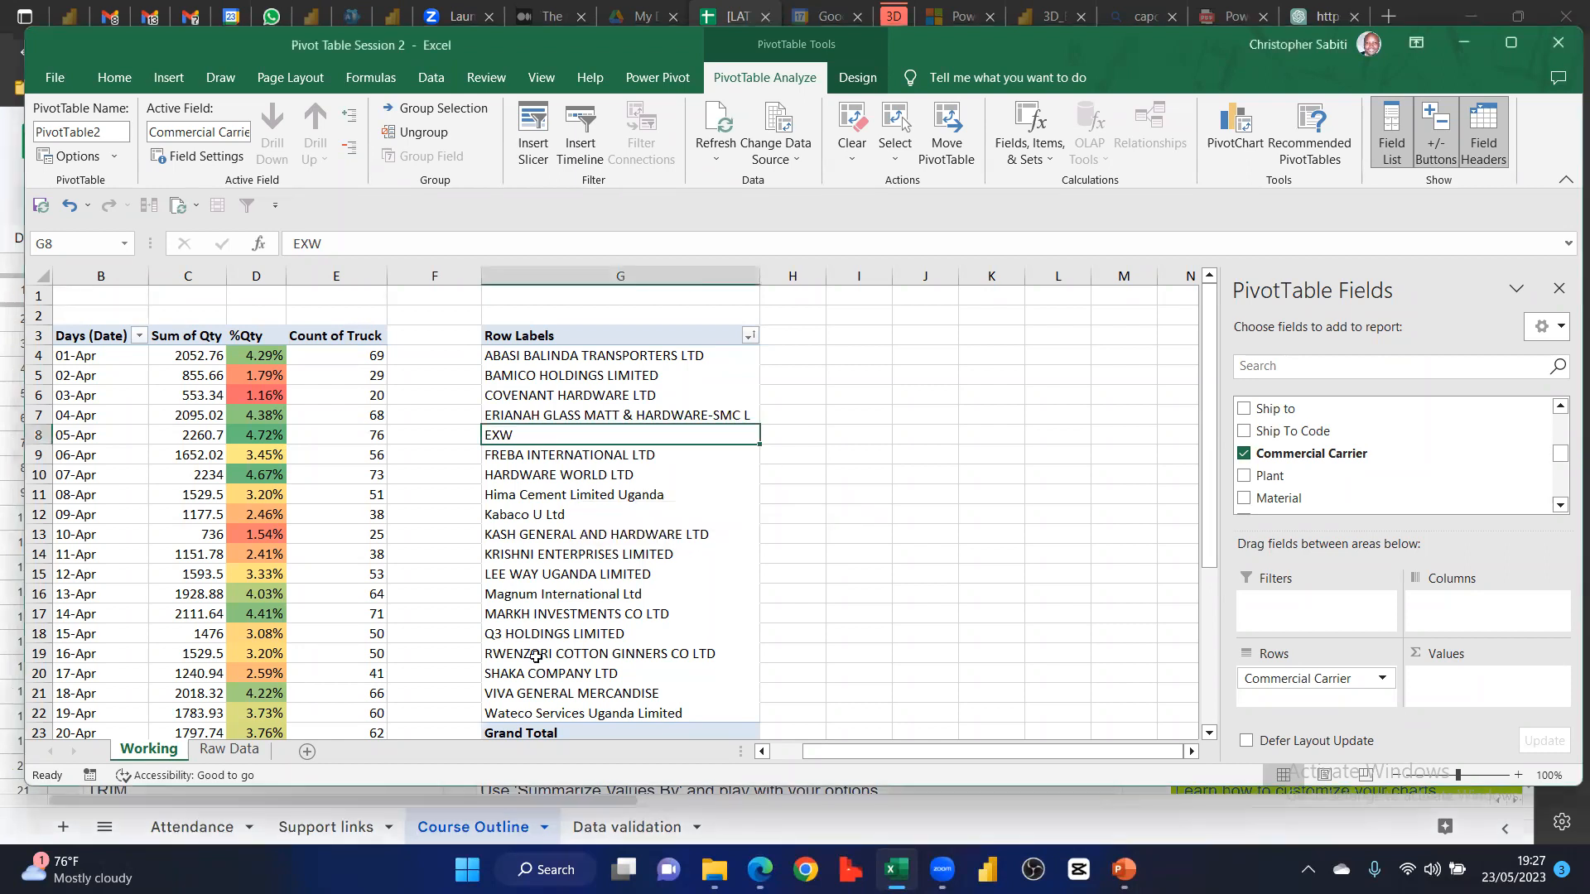
# On the Raw Data sheet, copy the HARDWARE WORLD LTD carrier in L11 and select cells L12 to L29 as the paste range
pyautogui.click(231, 757)
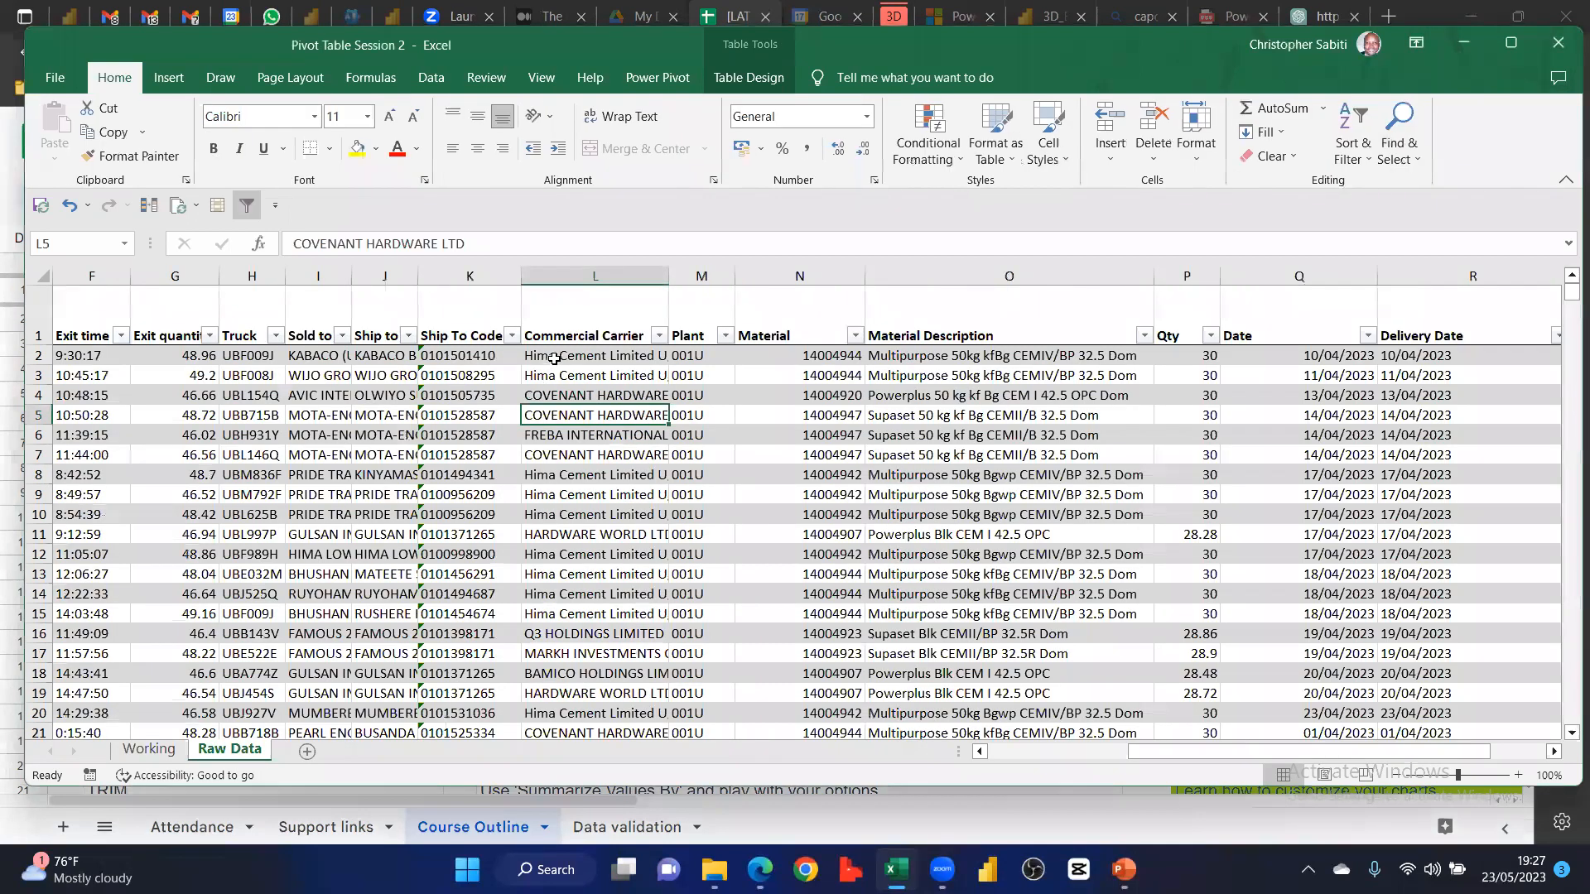
pyautogui.scroll(-5, 577, 367)
pyautogui.scroll(2, 574, 367)
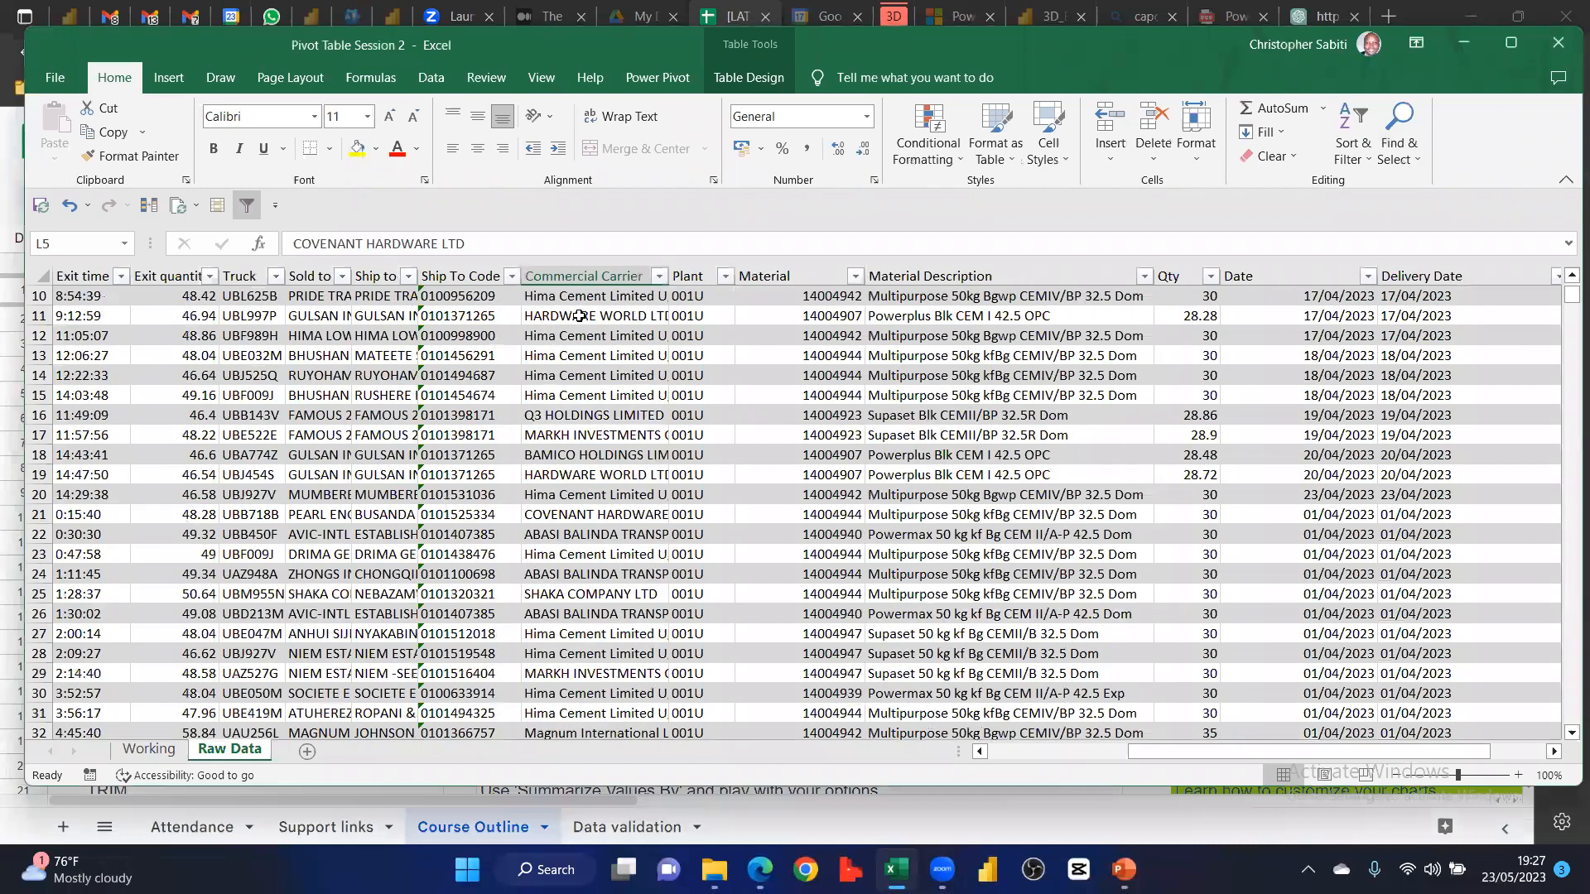
pyautogui.click(581, 316)
pyautogui.click(568, 422)
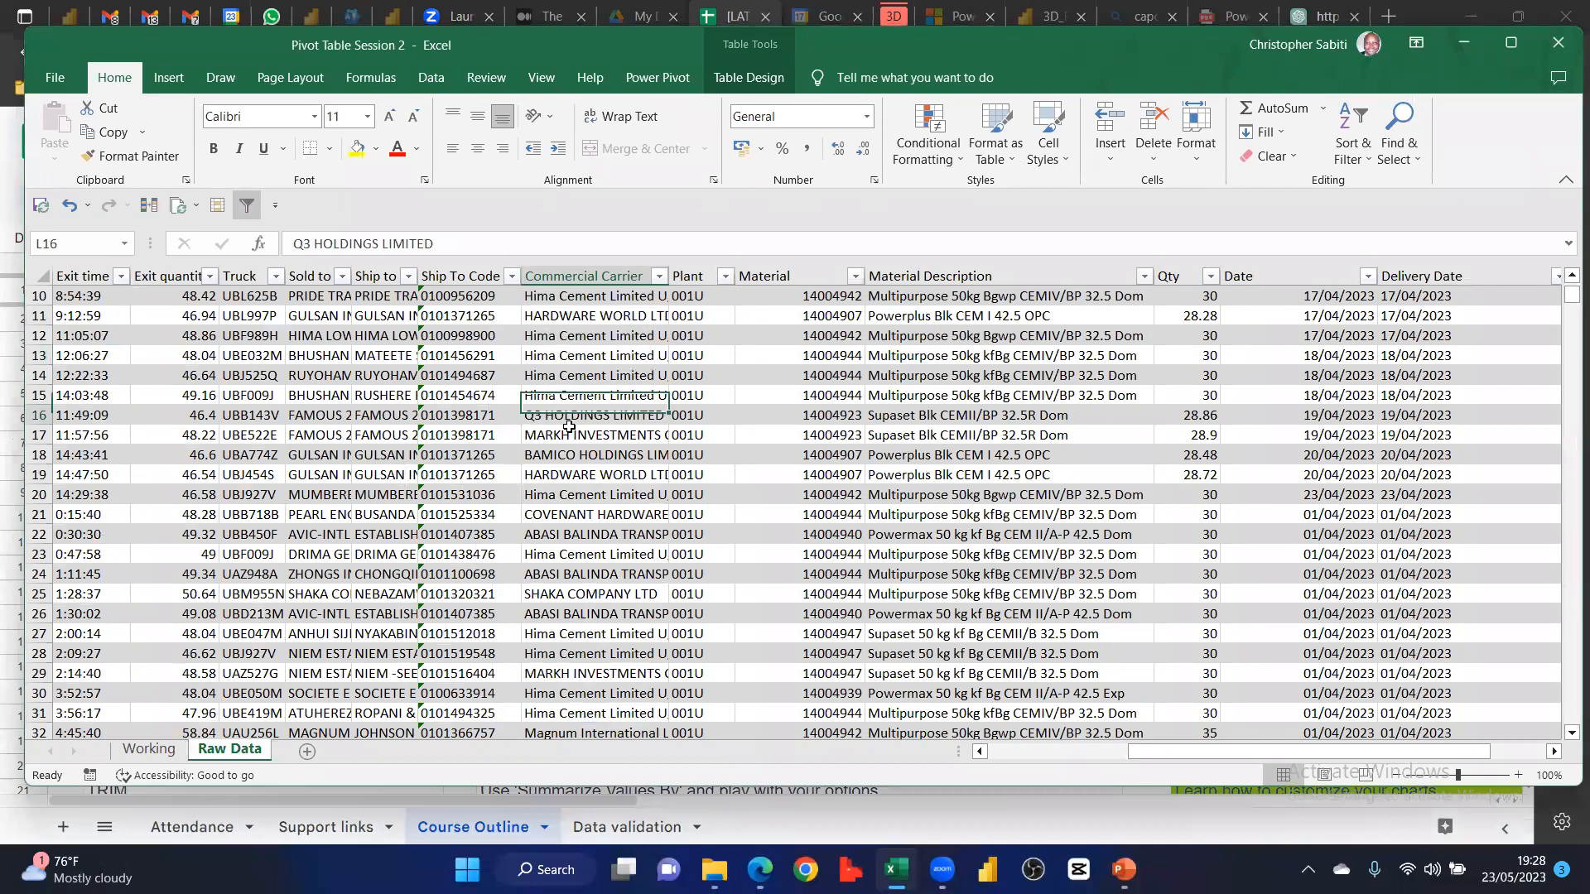
pyautogui.click(619, 317)
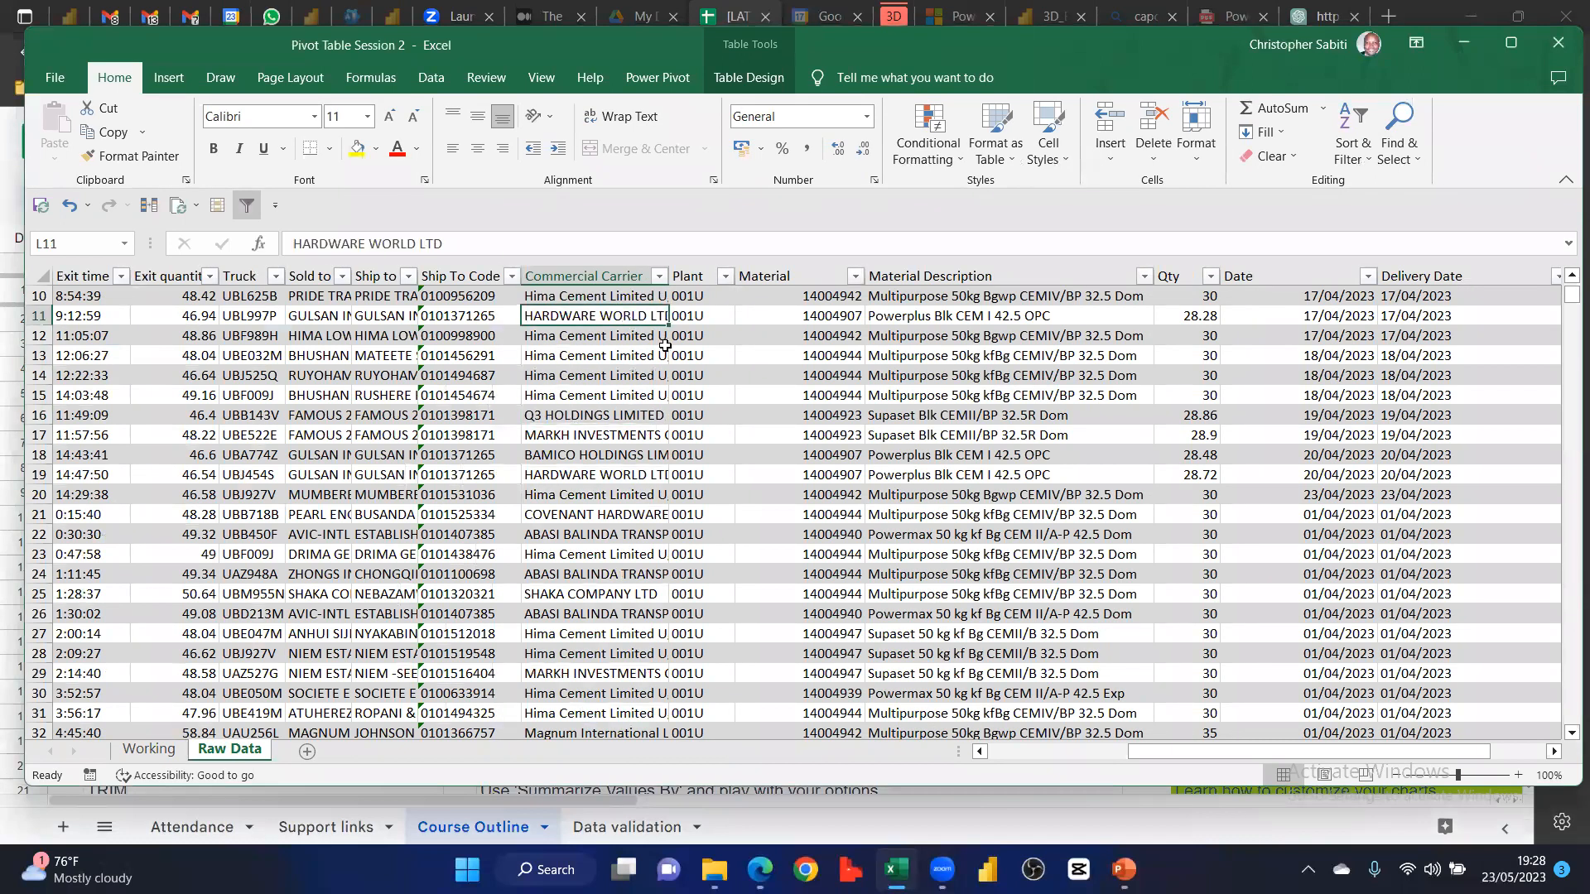
pyautogui.hotkey('ctrl', 'c')
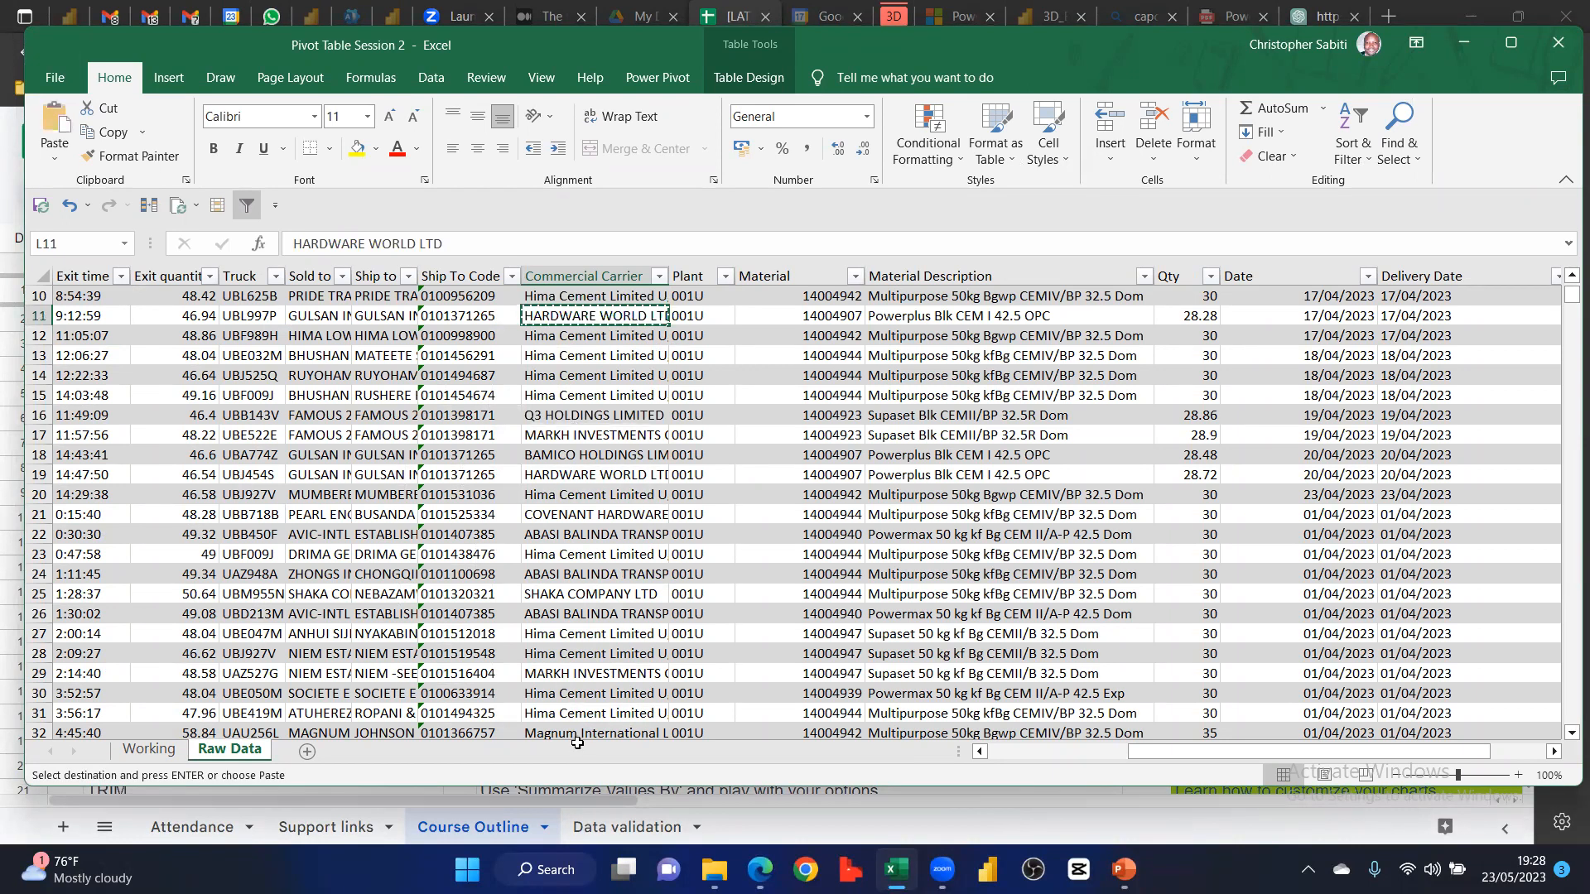
pyautogui.moveTo(592, 335); pyautogui.dragTo(595, 611)
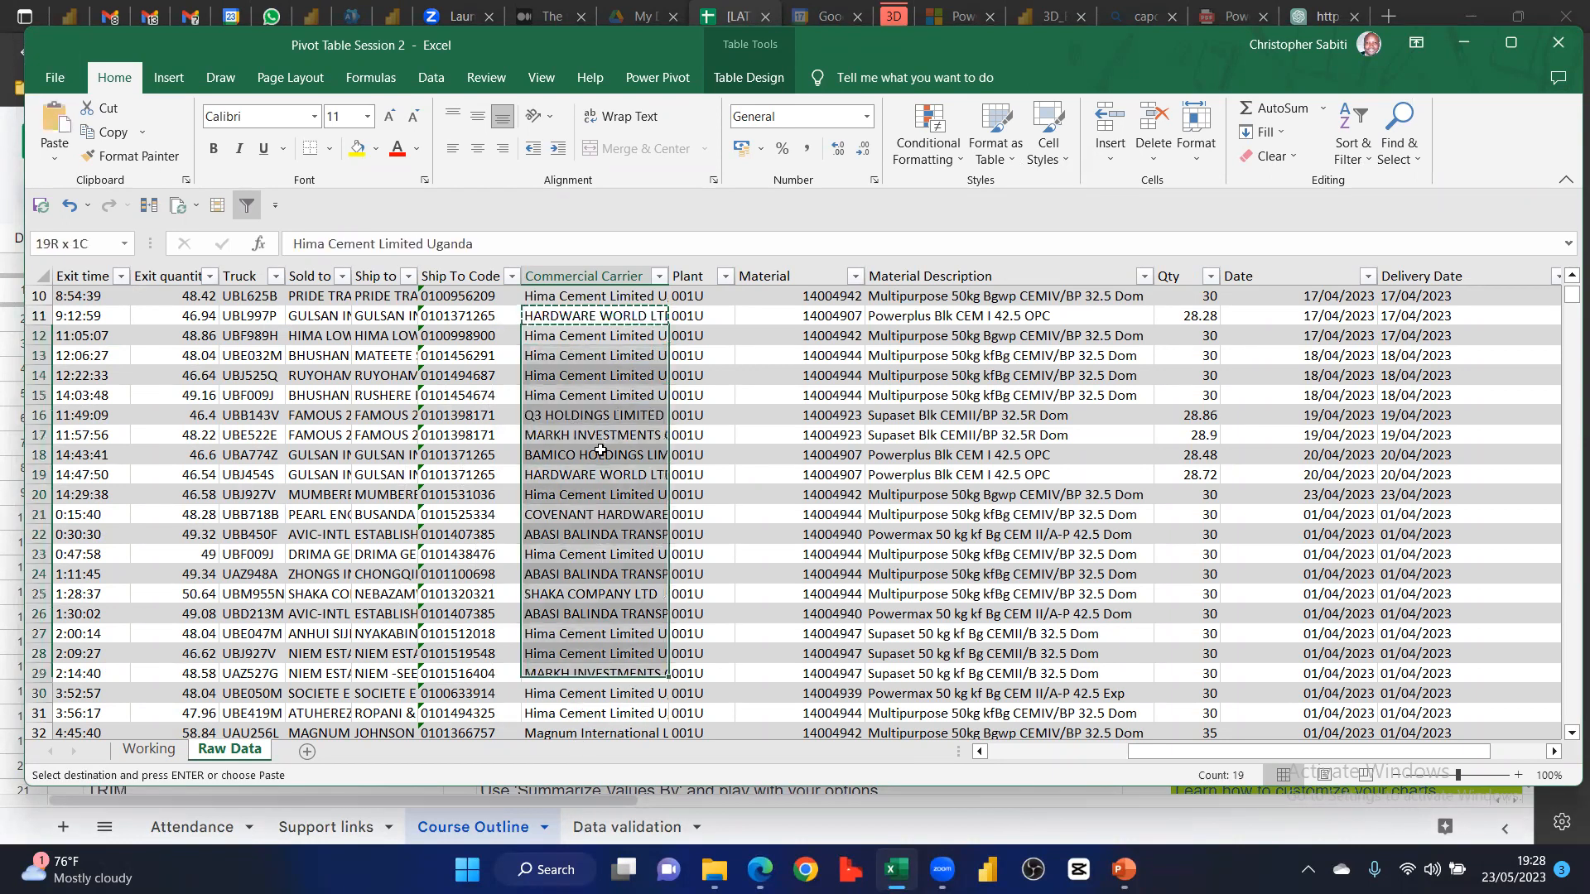
# Show the Paste Special options for the selected carrier cells, then close them without pasting and select L11
pyautogui.scroll(-1, 590, 488)
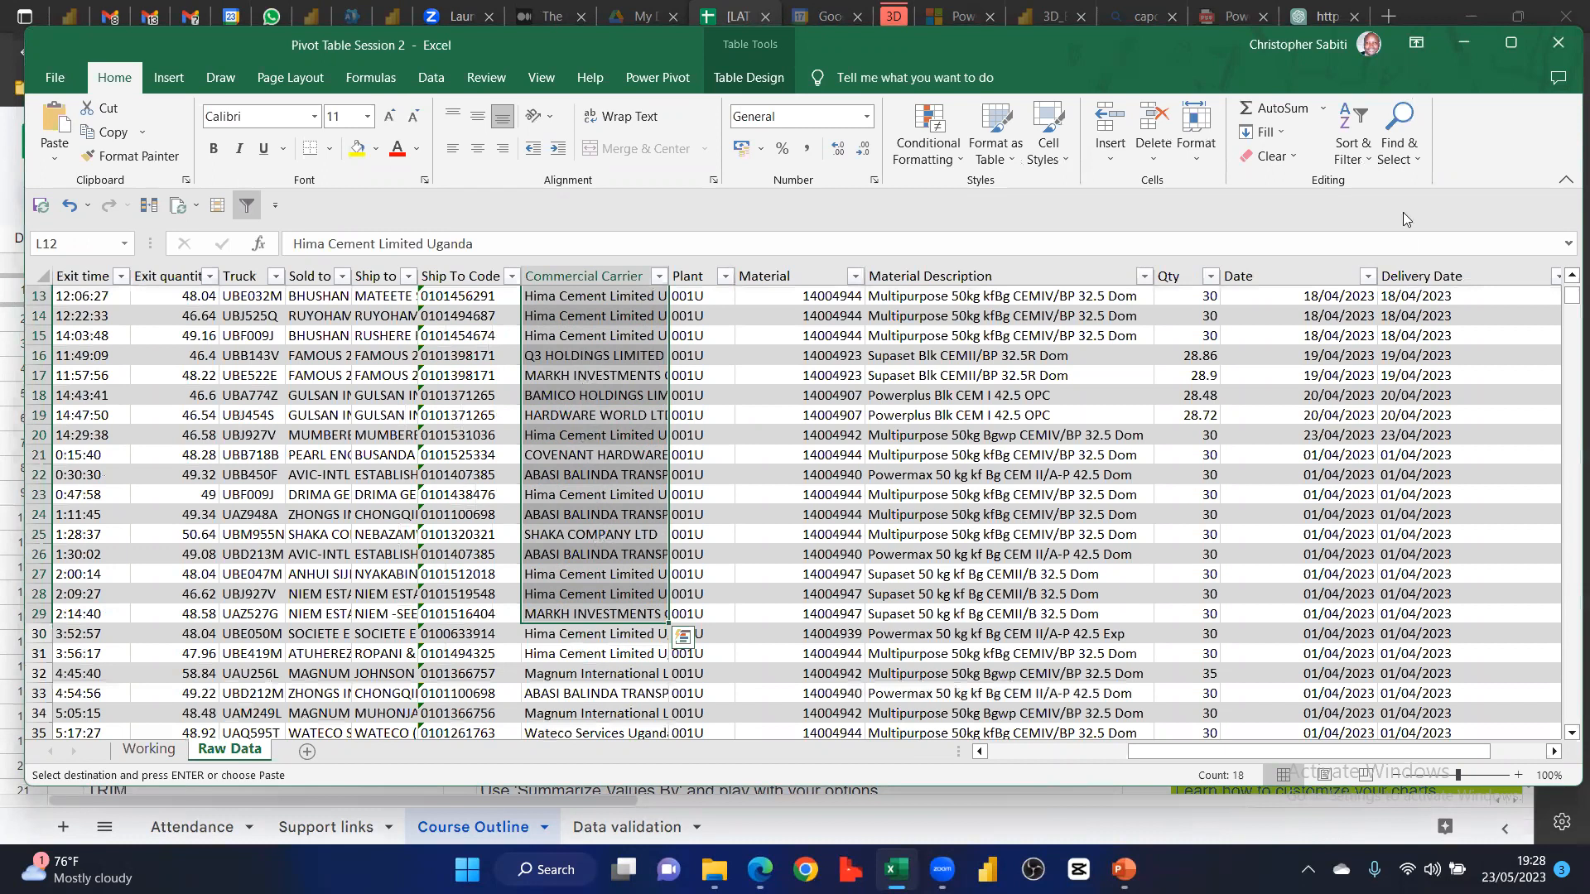
pyautogui.scroll(4, 37, 273)
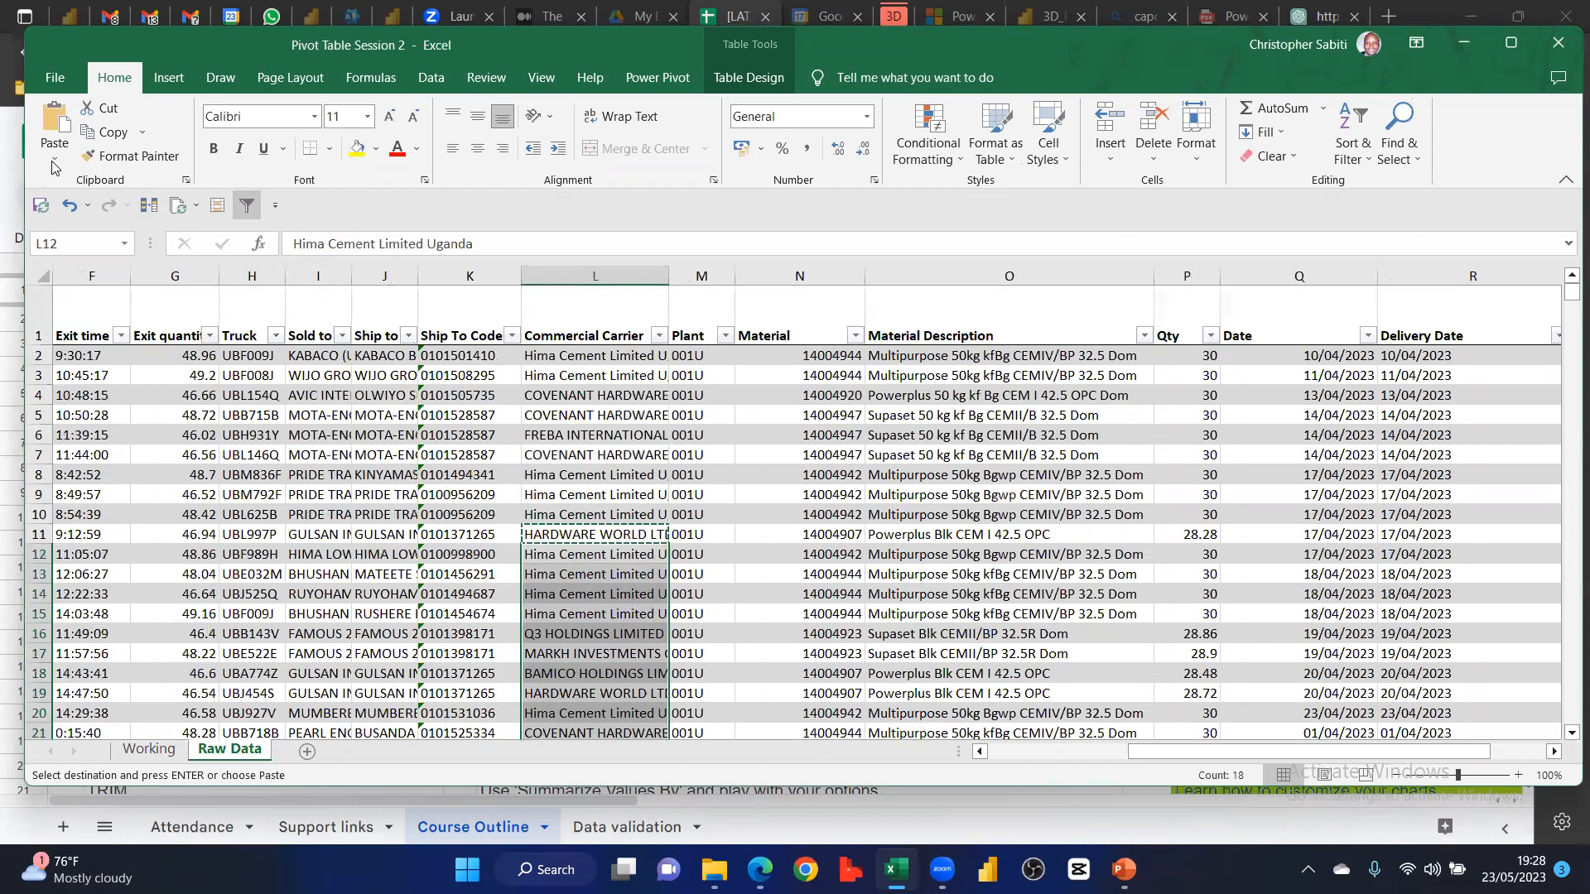
pyautogui.scroll(-1, 63, 262)
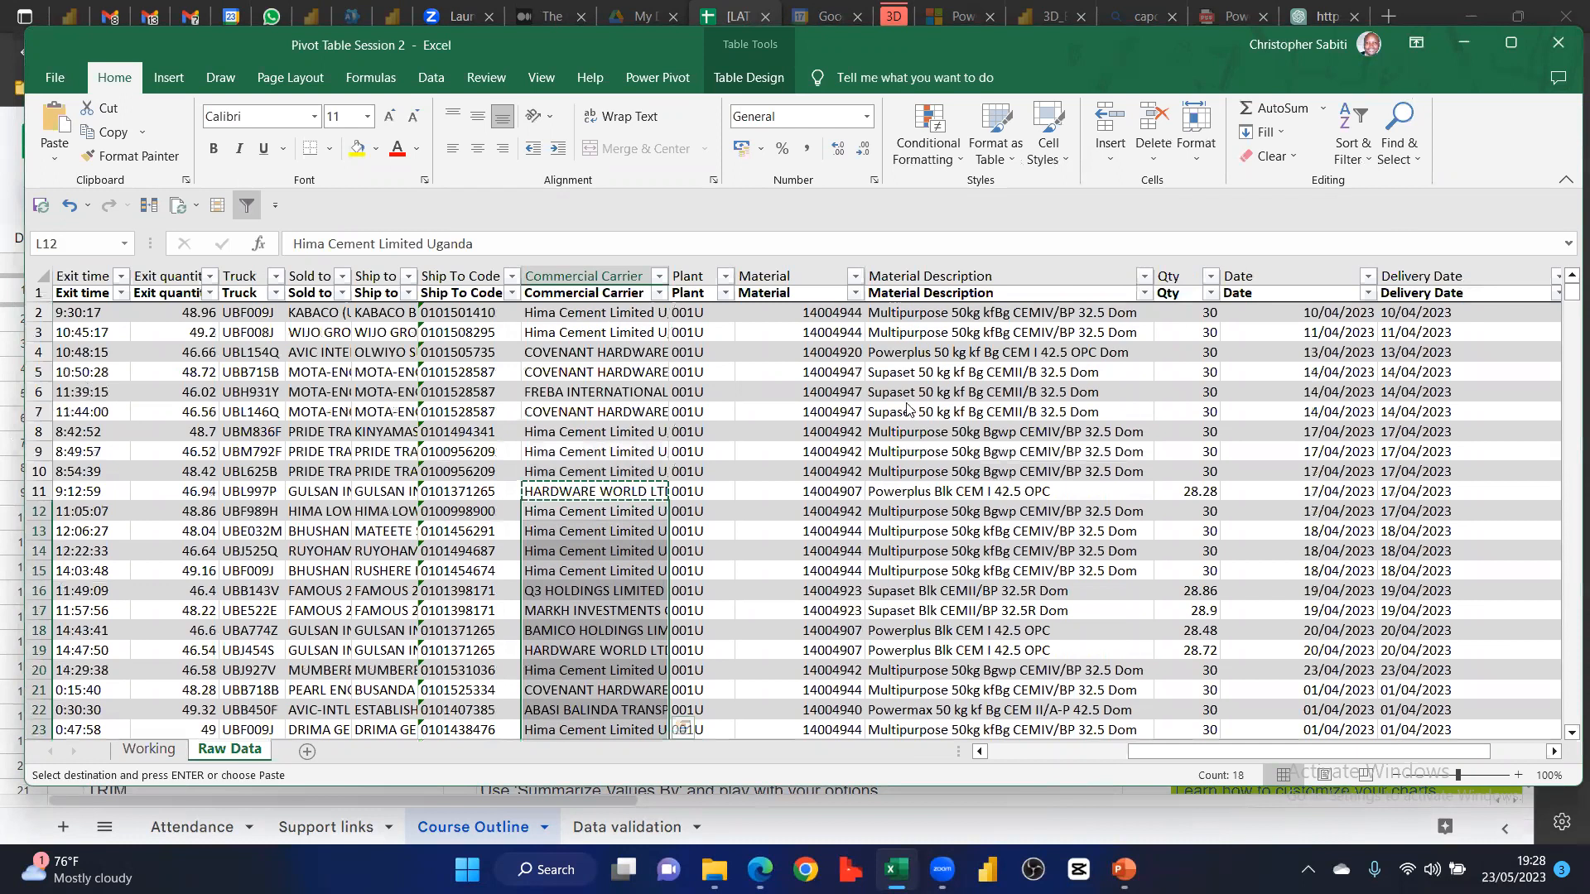
pyautogui.scroll(-2, 938, 313)
pyautogui.hotkey('alt', 'h')
pyautogui.press('v')
pyautogui.press('s')
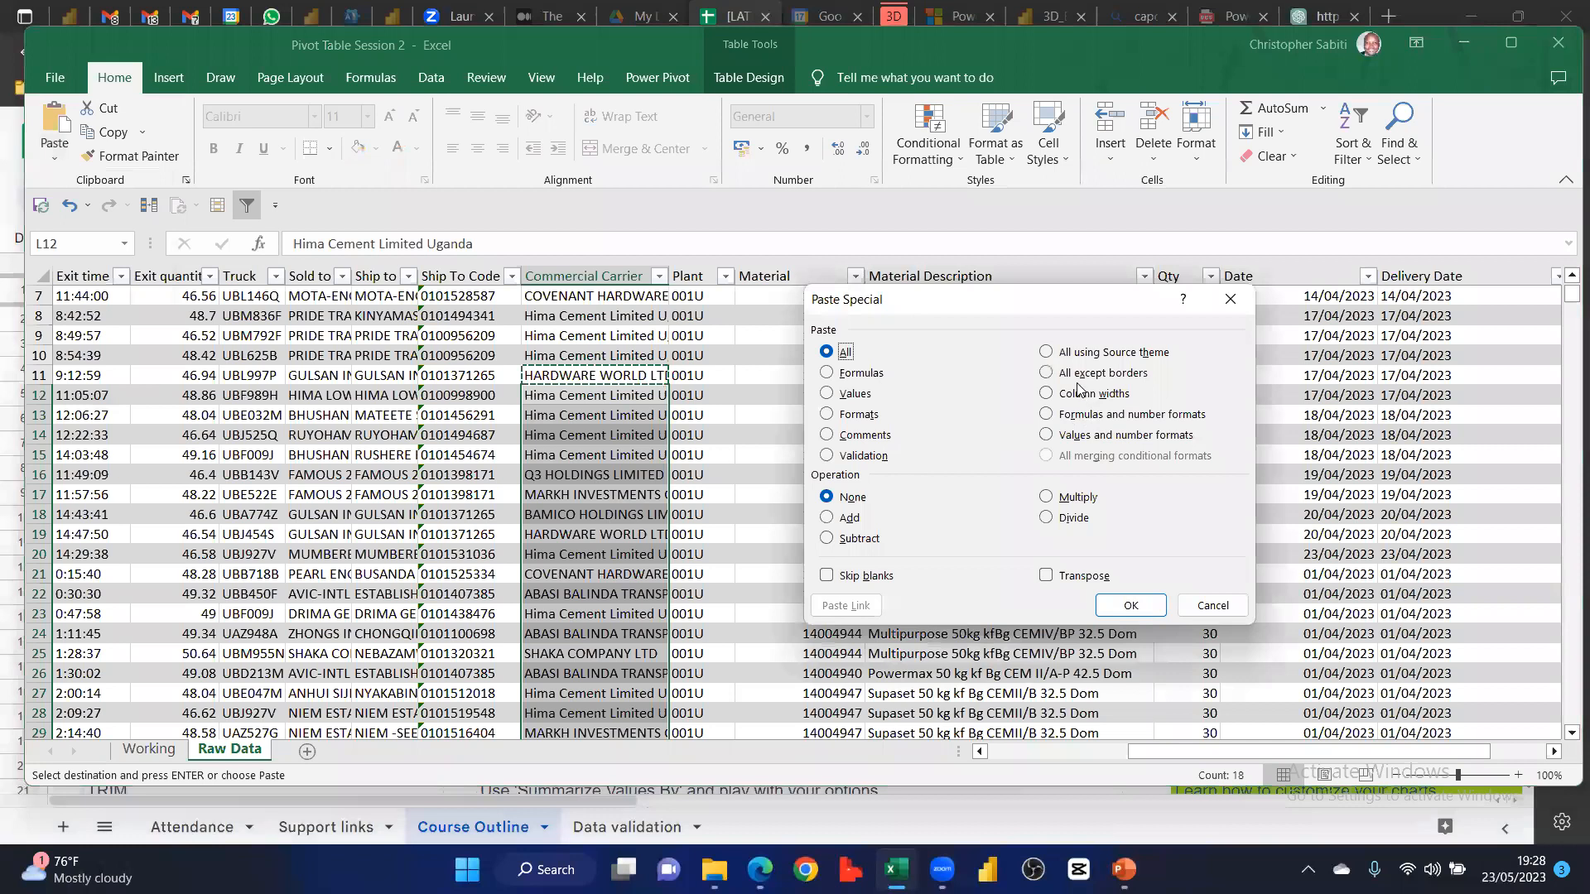
pyautogui.moveTo(1064, 300); pyautogui.dragTo(1017, 257)
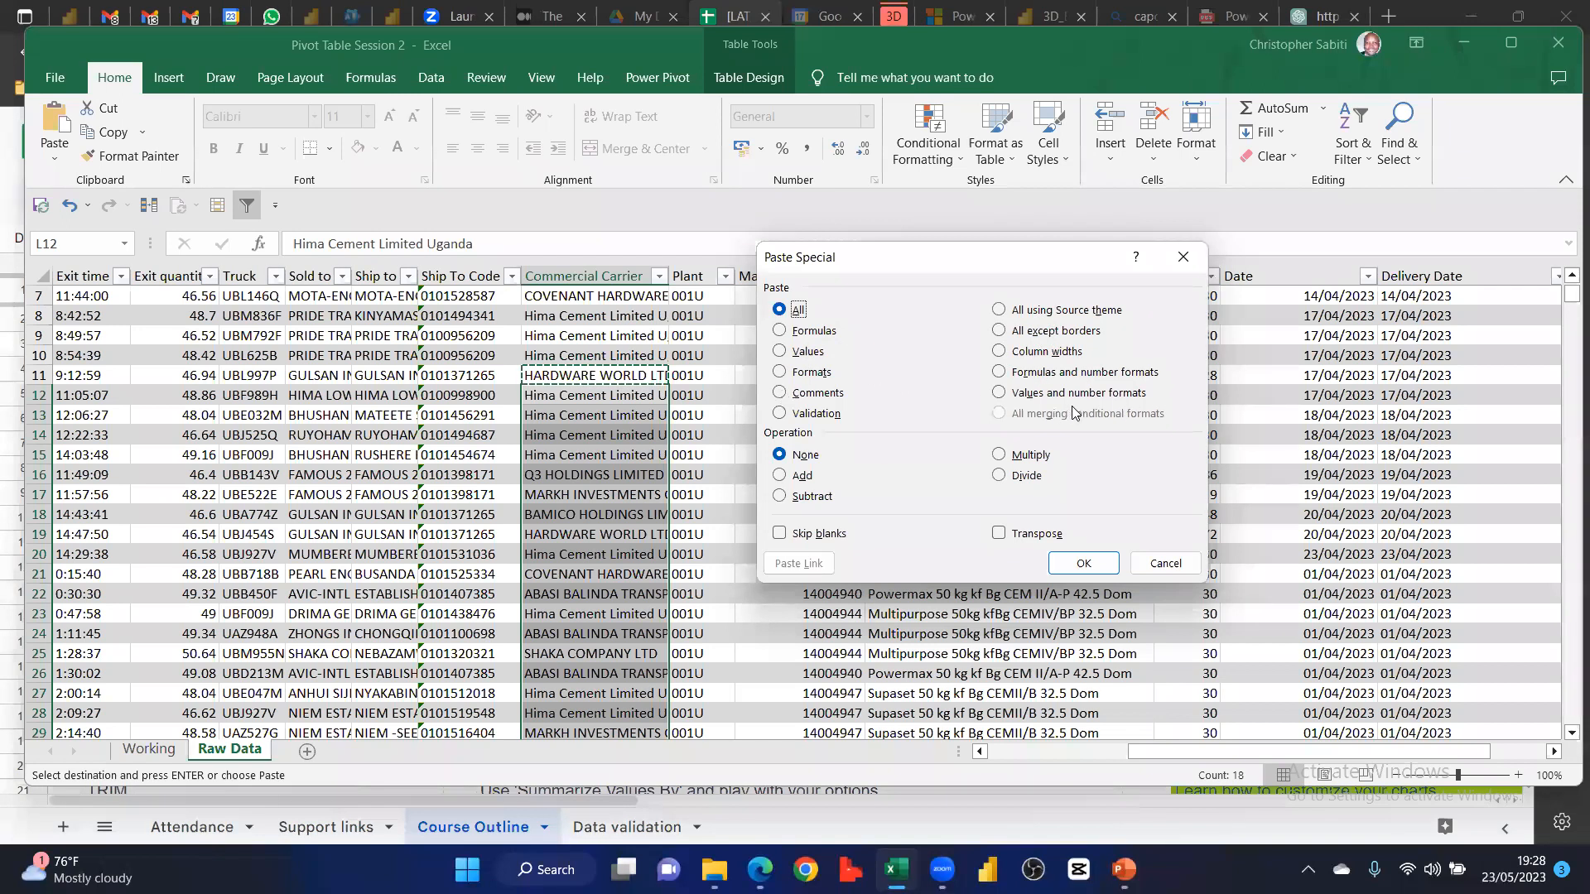
pyautogui.click(1183, 255)
pyautogui.click(584, 377)
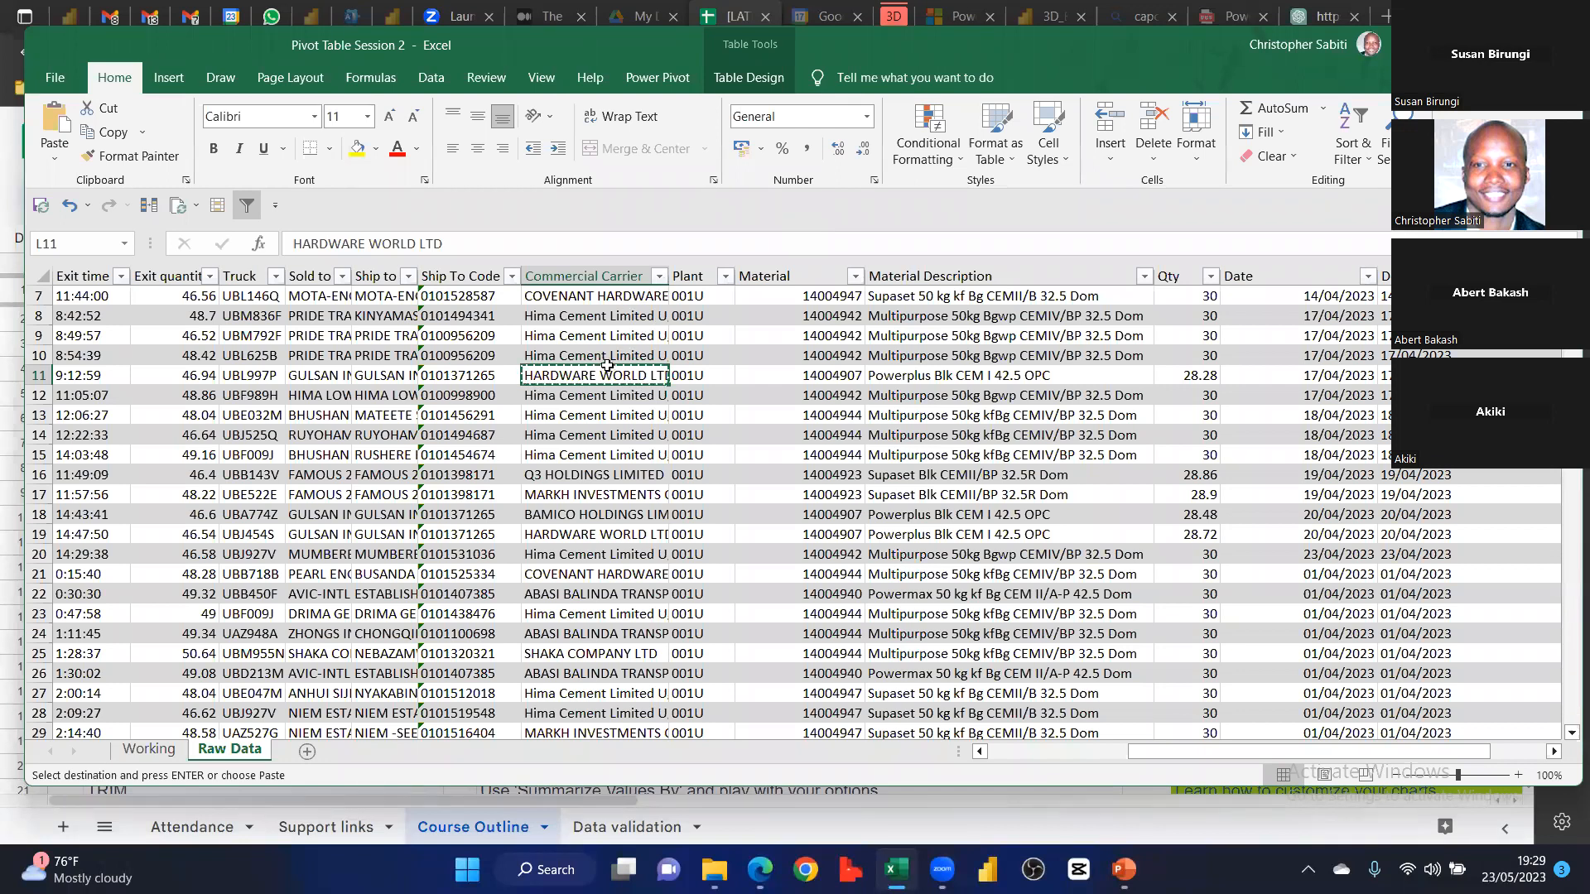
# Filter the Commercial Carrier column to exclude ABASI BALINDA TRANSPORTERS, BAMICO HOLDINGS LIMITED and FREBA INTERNATIONAL LTD
pyautogui.press('Up')
pyautogui.press('Up')
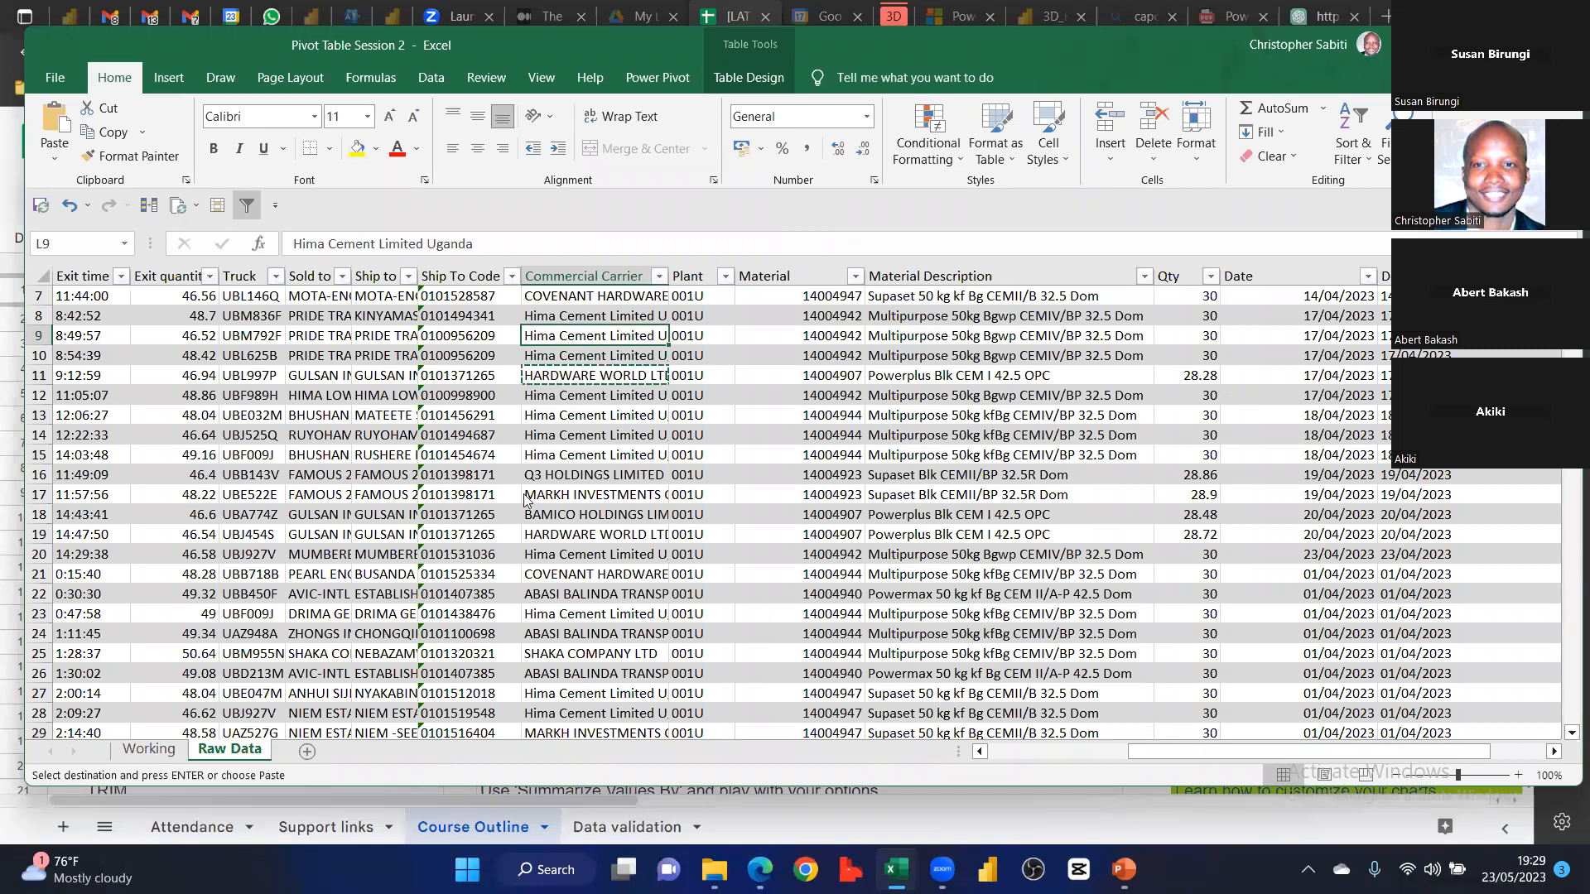
pyautogui.hotkey('alt', 'Down')
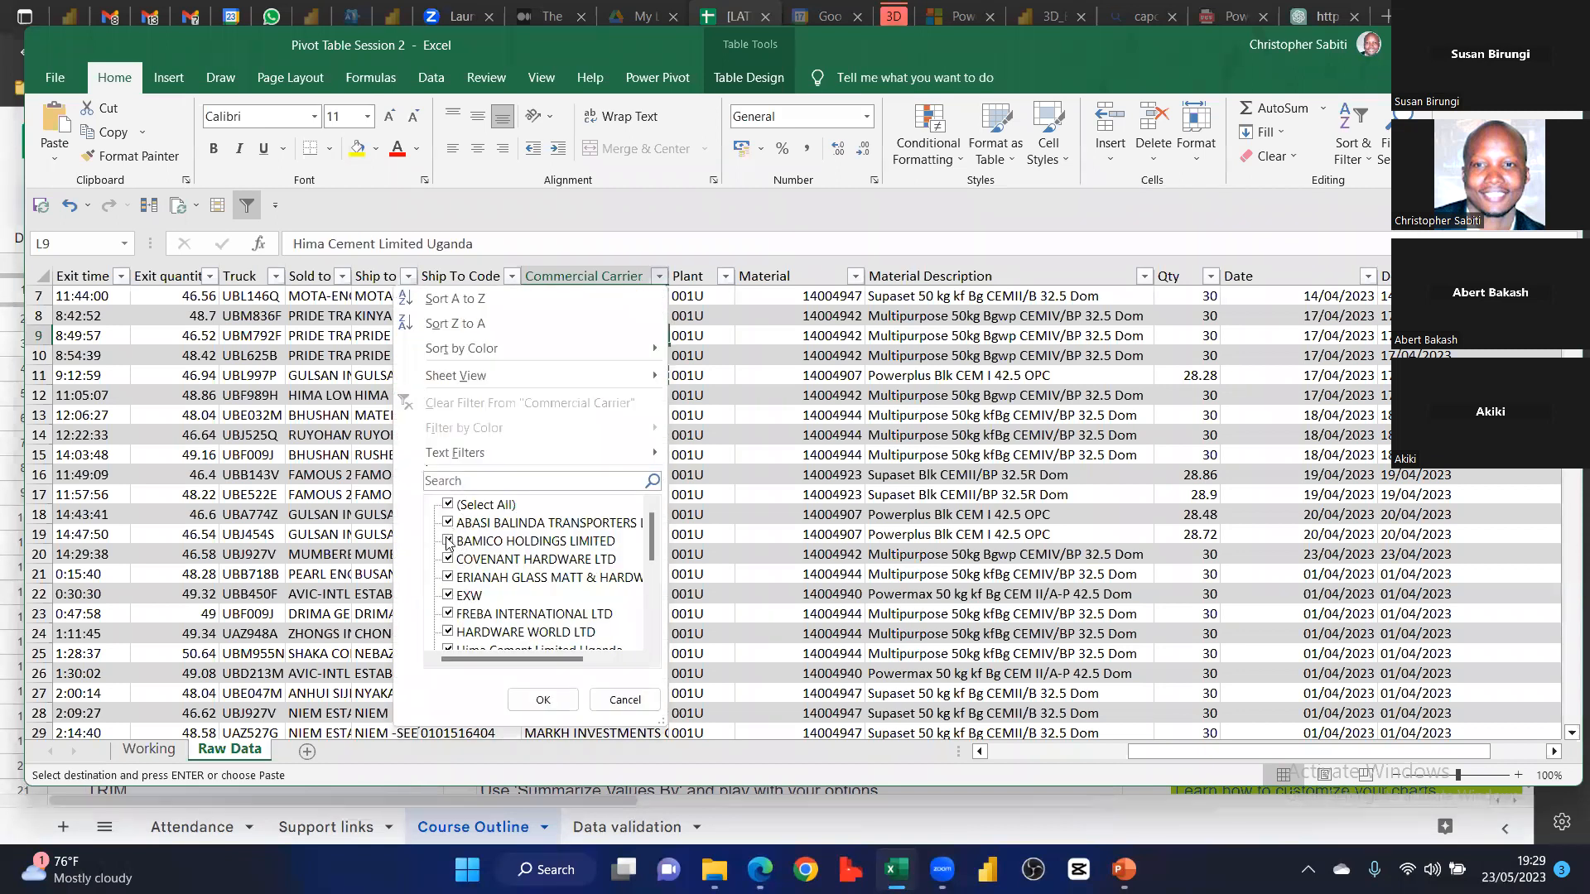
pyautogui.click(448, 522)
pyautogui.click(448, 540)
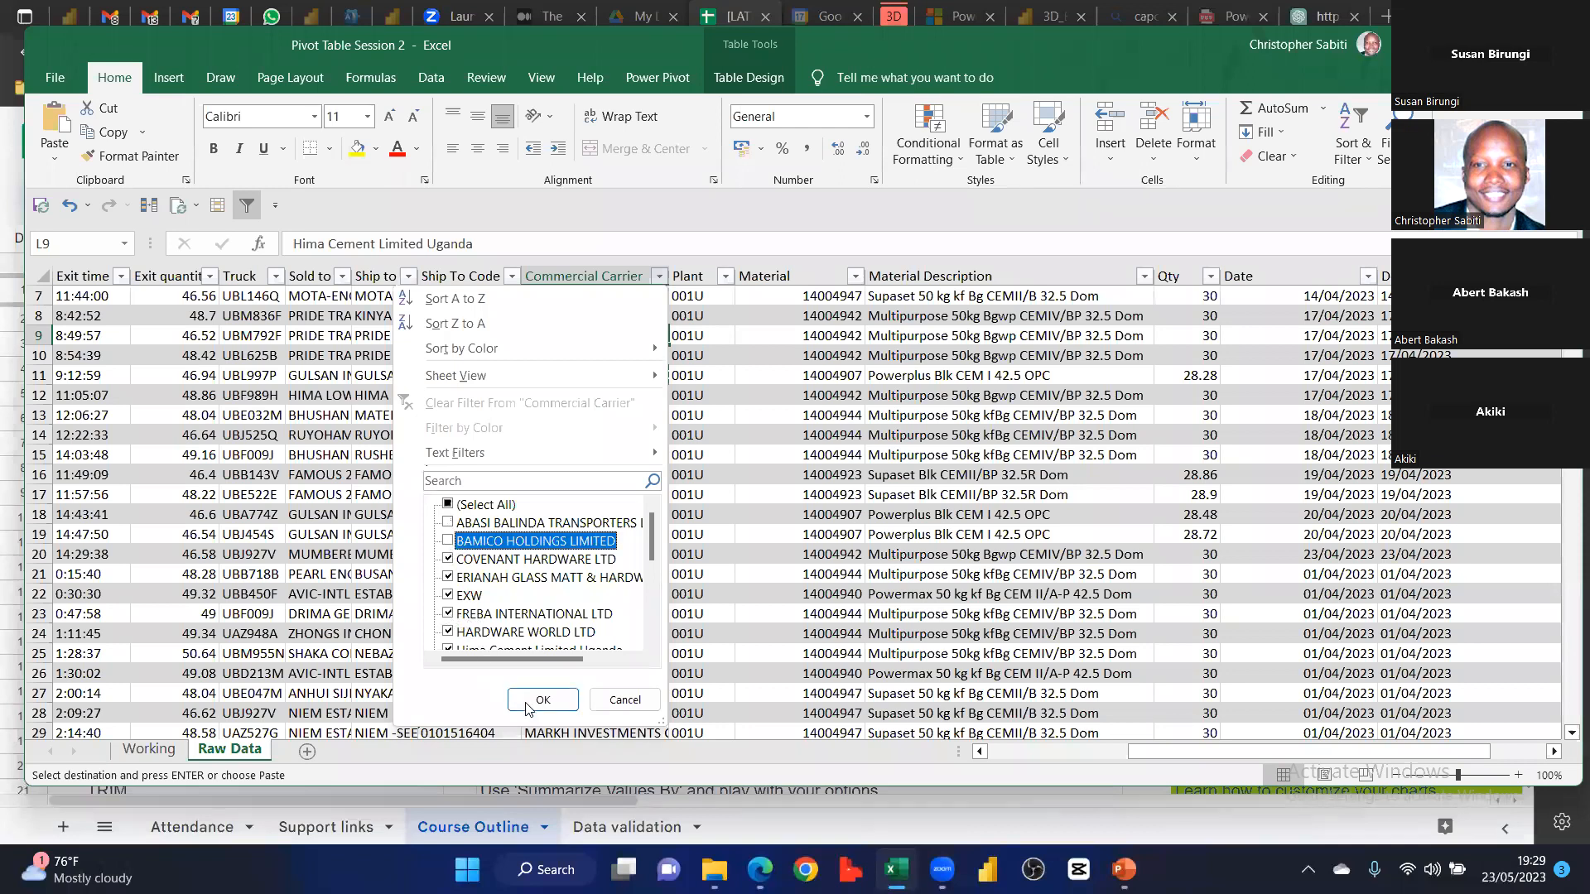
pyautogui.click(448, 614)
pyautogui.click(519, 699)
# Copy the Hima Cement carrier in L3 and select the filtered Commercial Carrier cells from L4 to L17
pyautogui.moveTo(580, 494); pyautogui.dragTo(564, 475)
pyautogui.scroll(2, 570, 383)
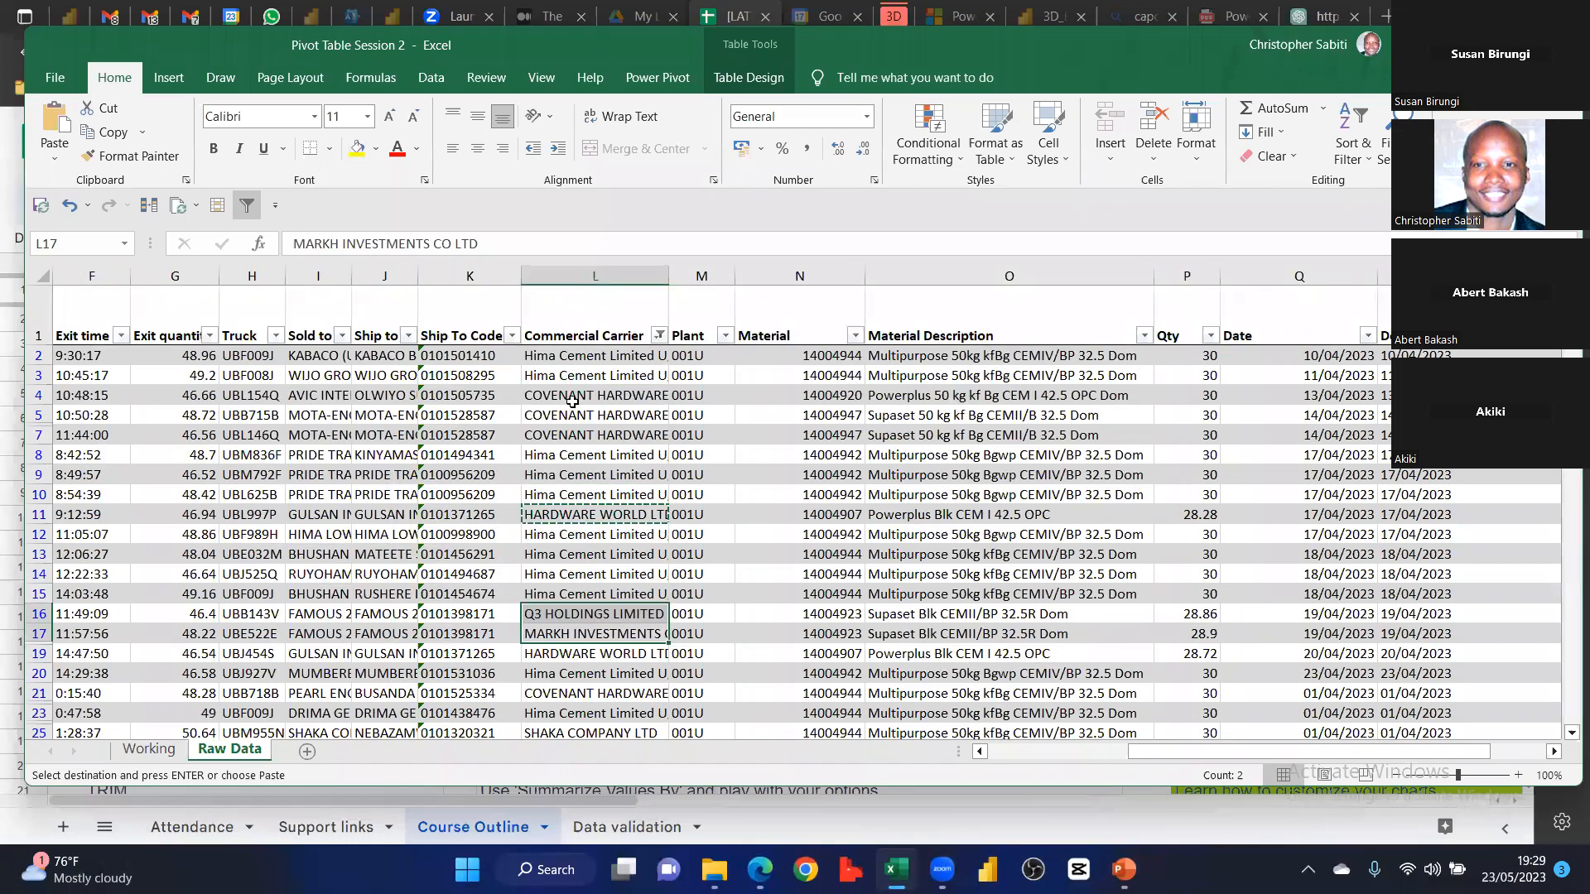
pyautogui.click(571, 377)
pyautogui.hotkey('ctrl', 'c')
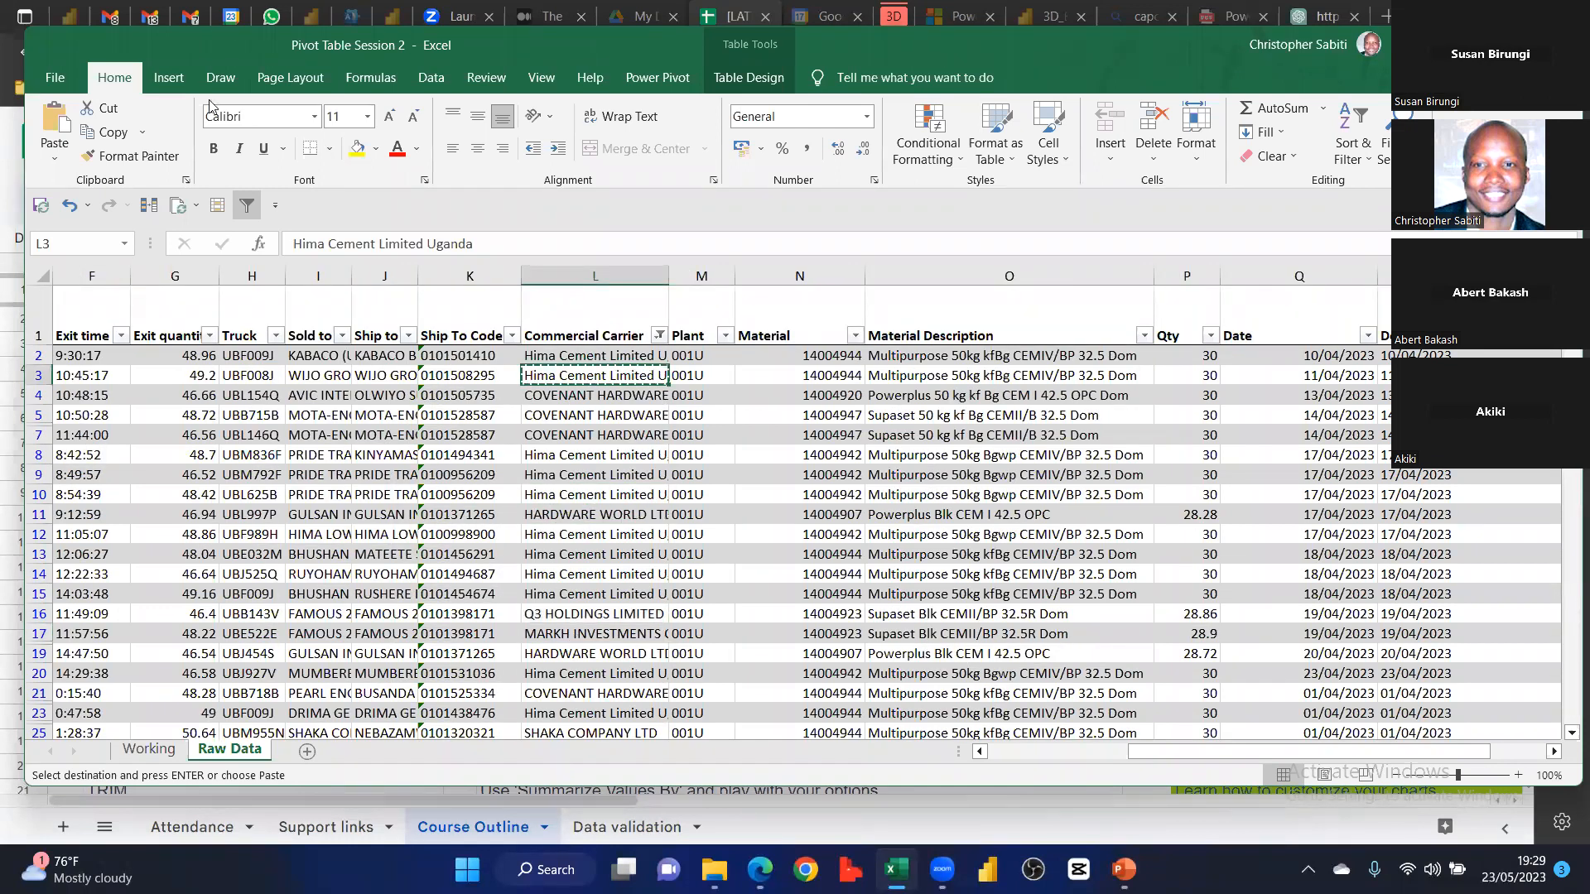
pyautogui.press('Down')
pyautogui.hotkey('shift', 'Down')
pyautogui.hotkey('shift', 'Down')
pyautogui.hotkey('shift', 'Down')
pyautogui.hotkey('shift', 'Down')
pyautogui.hotkey('shift', 'Down')
pyautogui.hotkey('shift', 'Down')
pyautogui.hotkey('shift', 'Down')
pyautogui.hotkey('shift', 'Down')
pyautogui.hotkey('shift', 'Down')
pyautogui.hotkey('shift', 'Down')
pyautogui.hotkey('shift', 'Down')
pyautogui.hotkey('shift', 'Down')
# Show the Paste Special options for the filtered carrier cells, then cancel without pasting and select L3
pyautogui.click(56, 160)
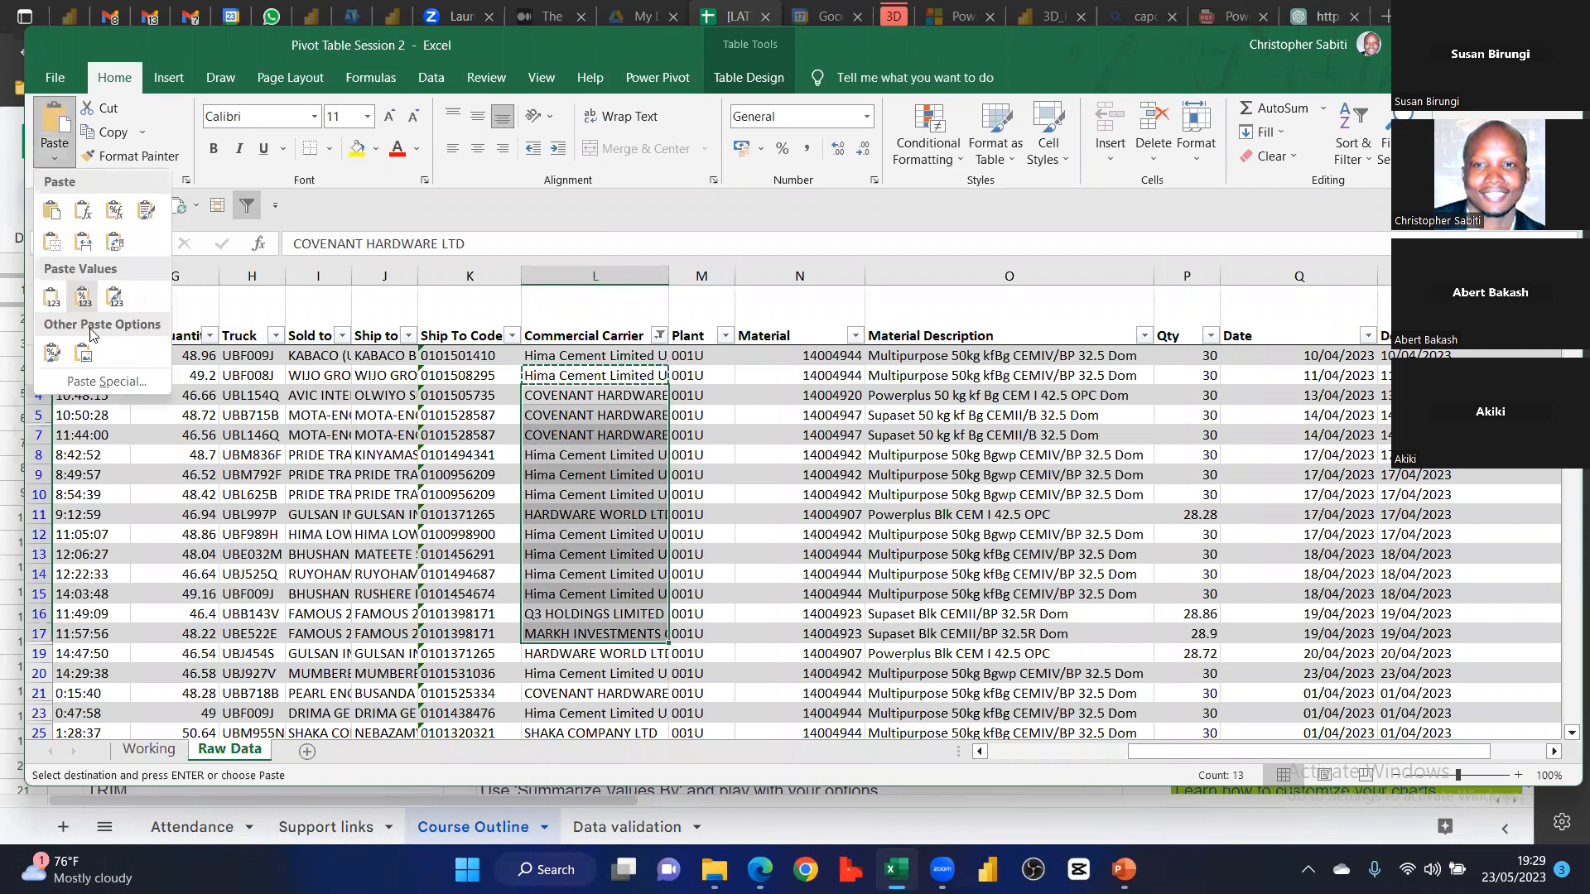
pyautogui.click(102, 382)
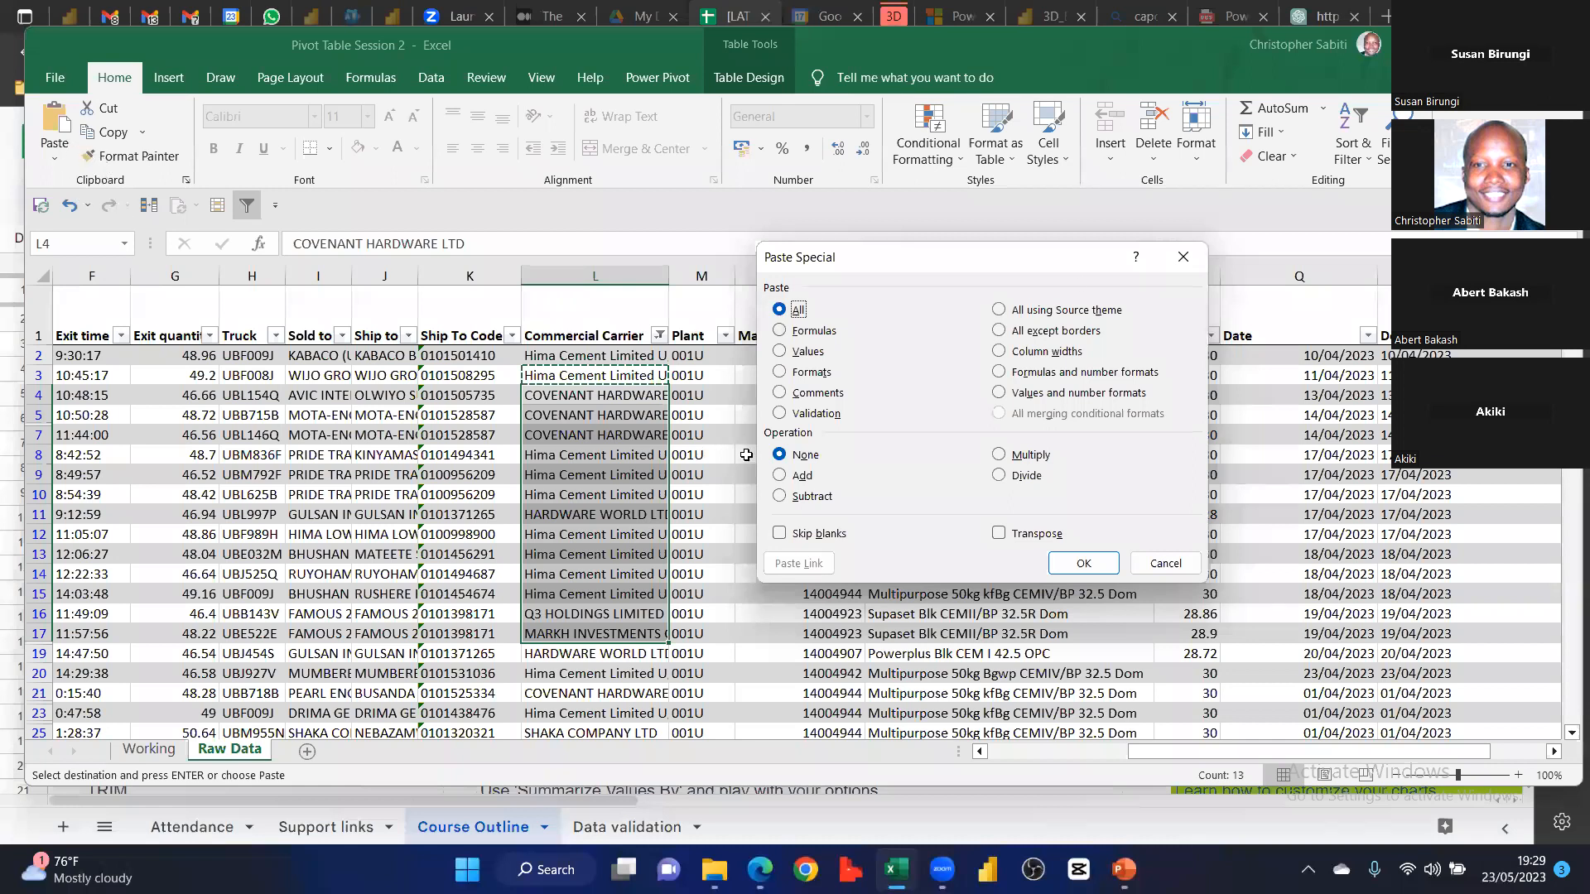
pyautogui.press('Escape')
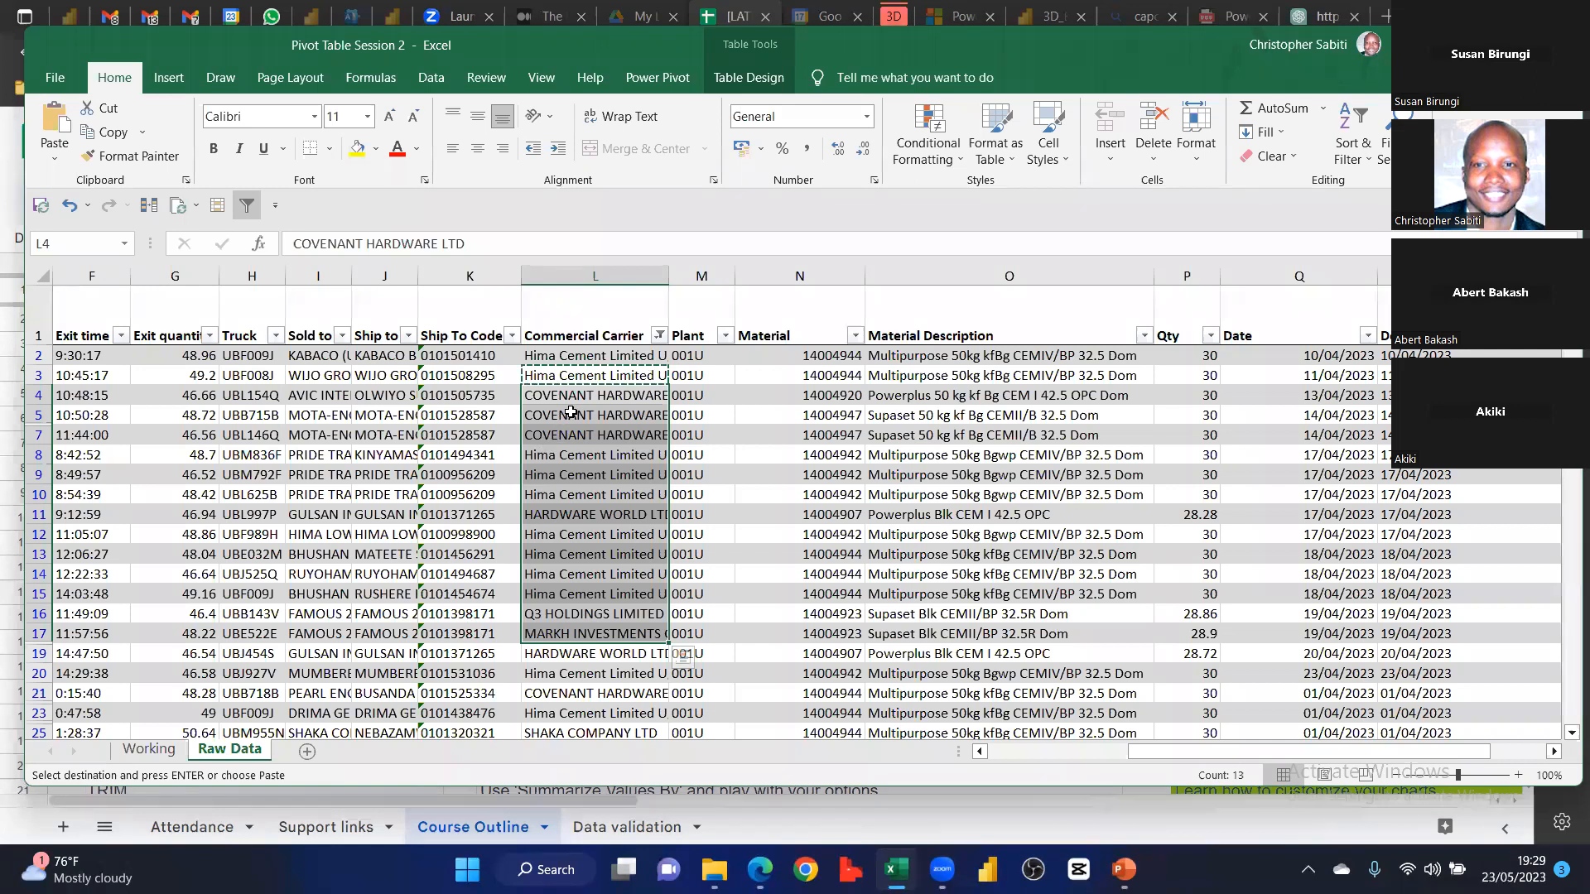
pyautogui.click(571, 412)
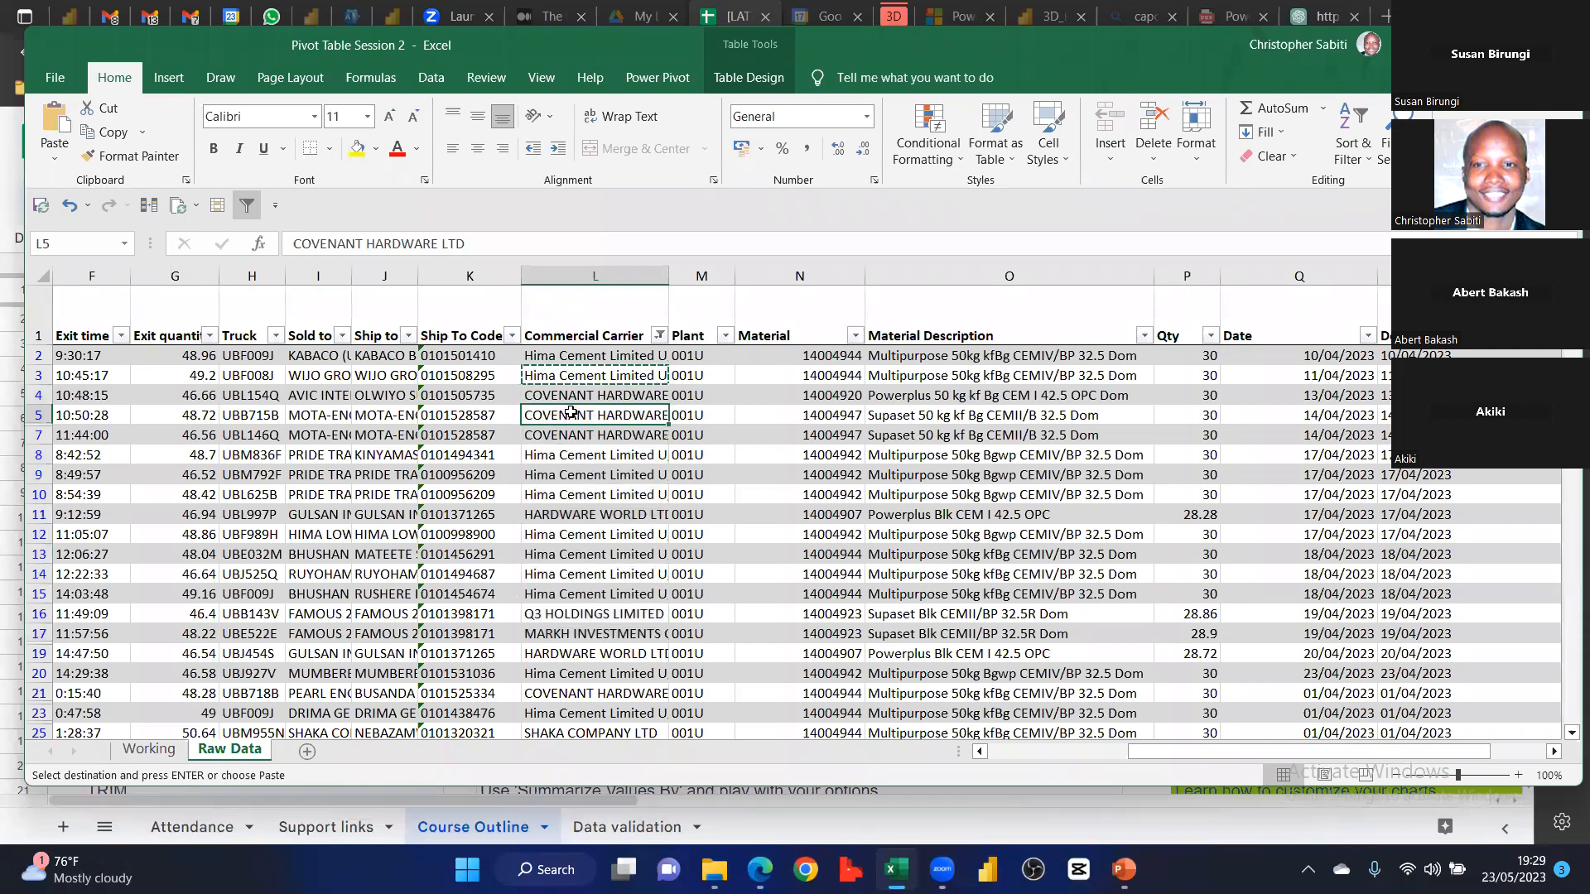
pyautogui.click(654, 377)
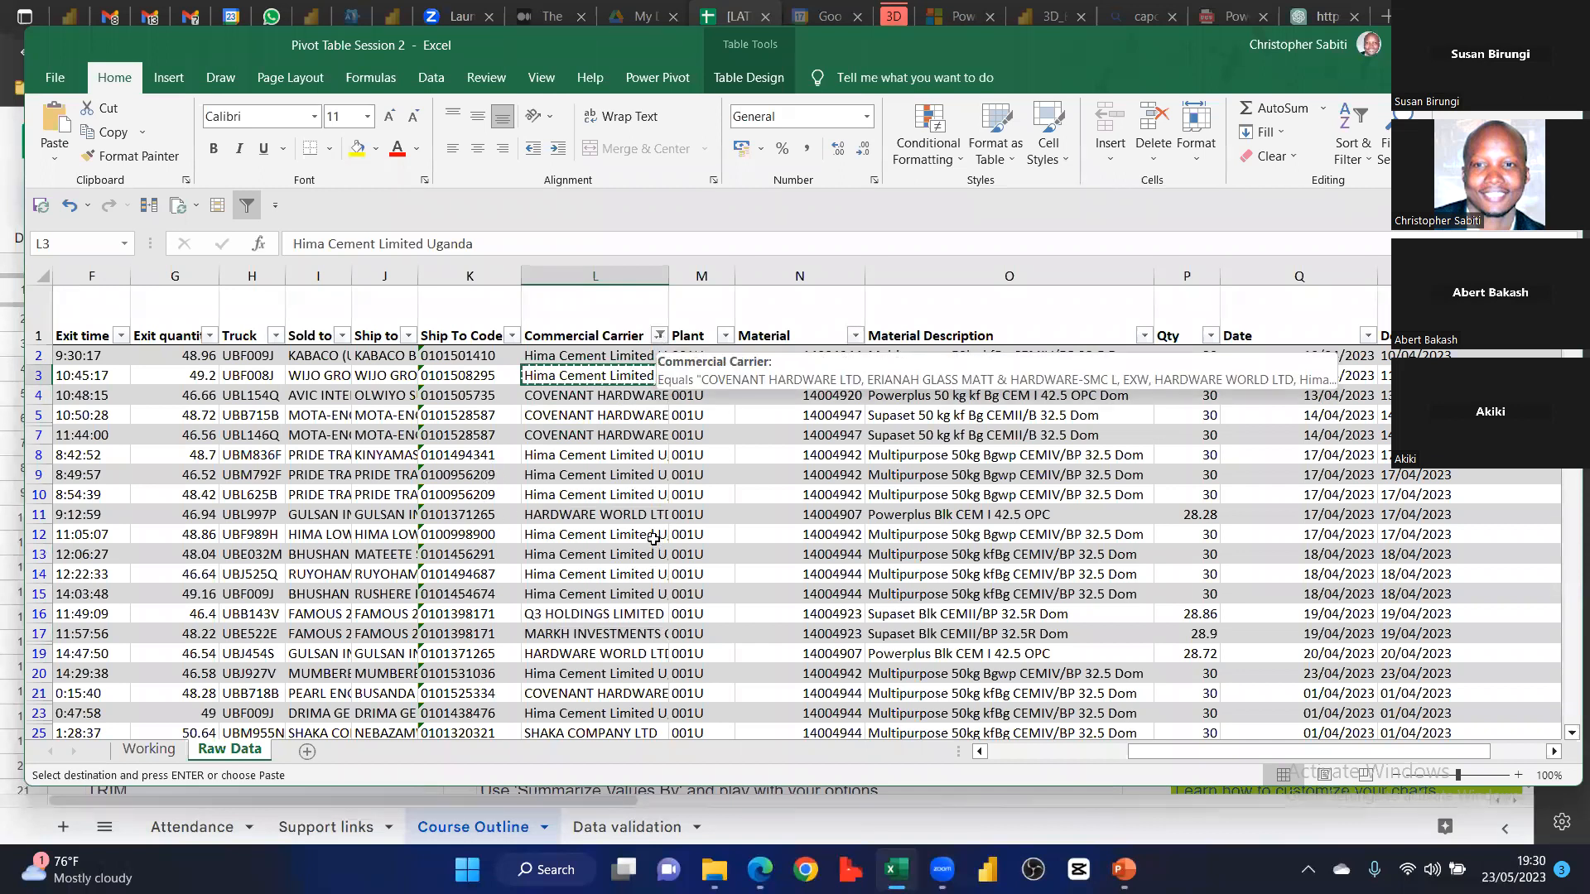
# Clear the filter from the Commercial Carrier column to bring back all raw data rows
pyautogui.click(660, 336)
pyautogui.click(580, 461)
pyautogui.click(631, 530)
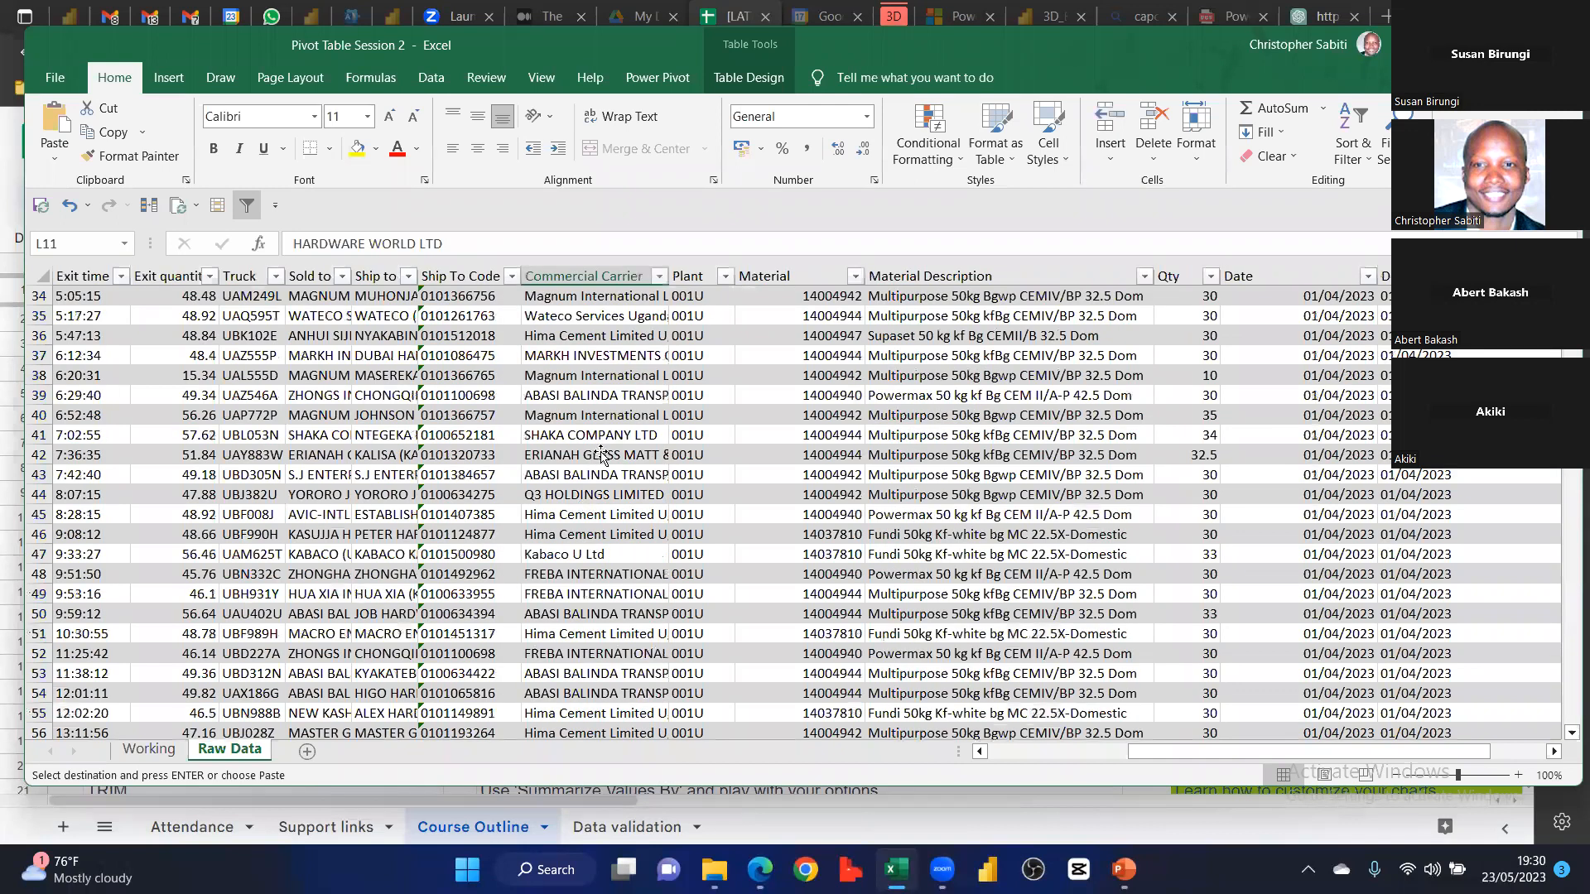
pyautogui.click(594, 455)
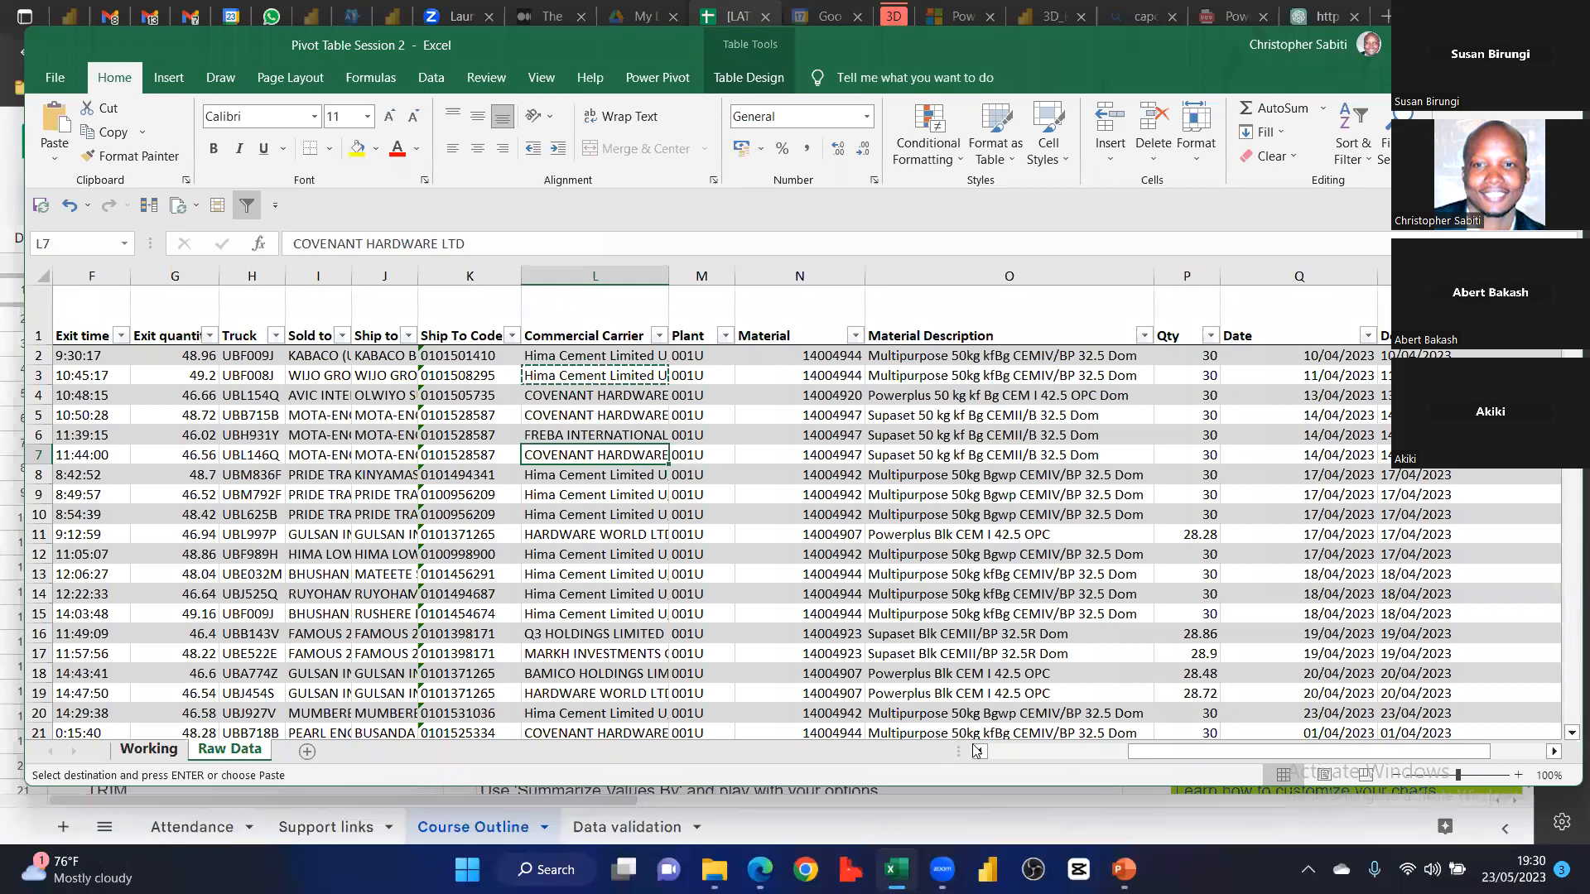
# Return to the Working sheet and add the Qty field as a summed value to the Commercial Carrier PivotTable
pyautogui.hotkey('ctrl', 'pageup')
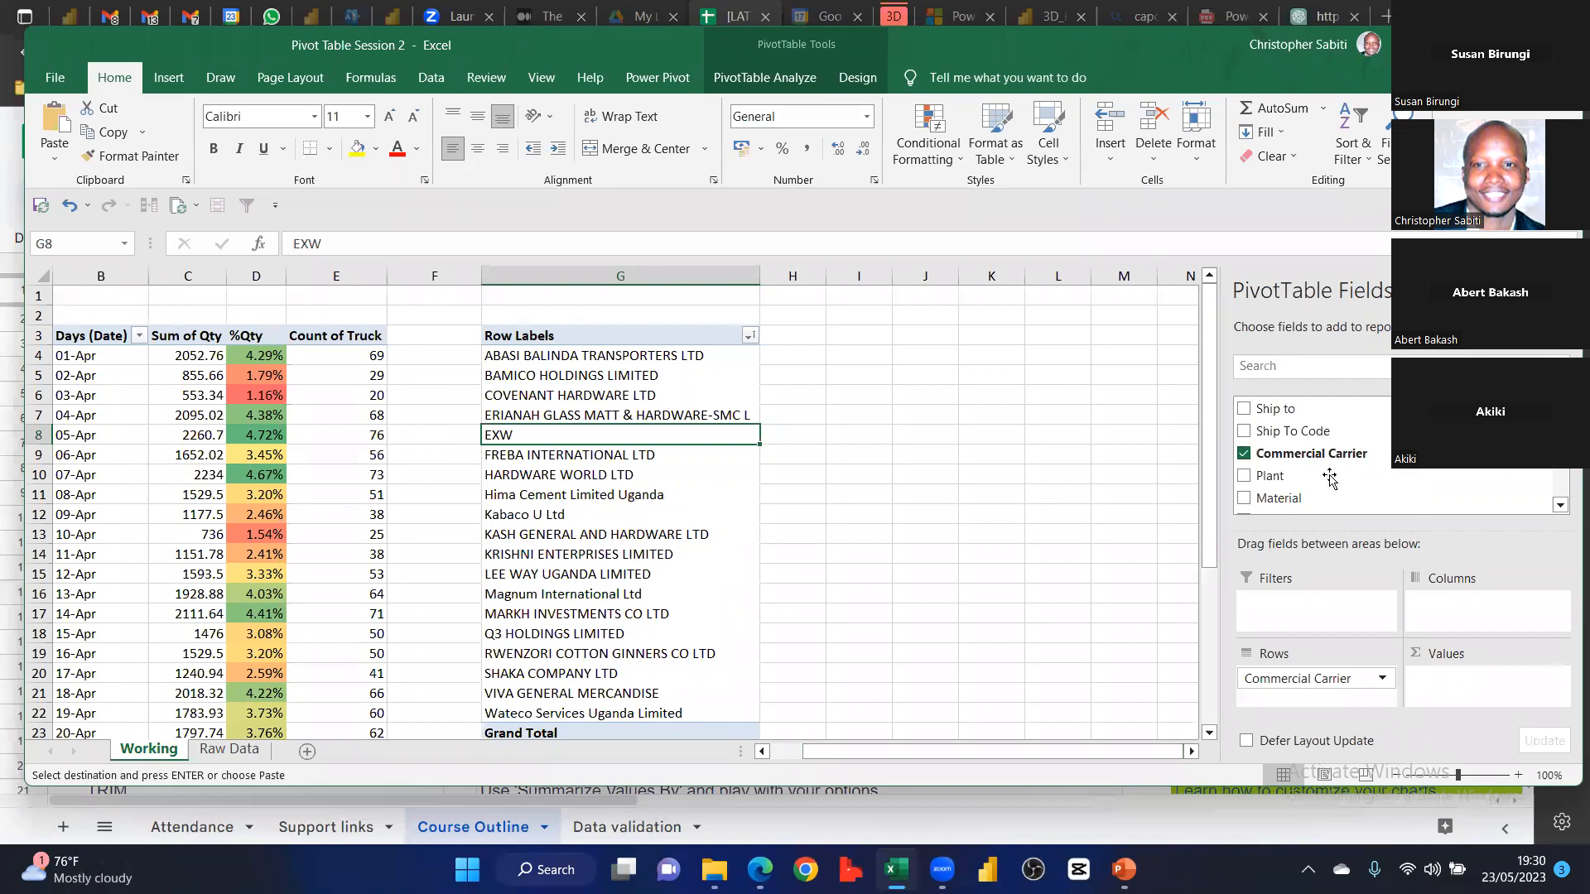
pyautogui.scroll(-2, 1267, 448)
pyautogui.moveTo(1265, 447); pyautogui.dragTo(1491, 709)
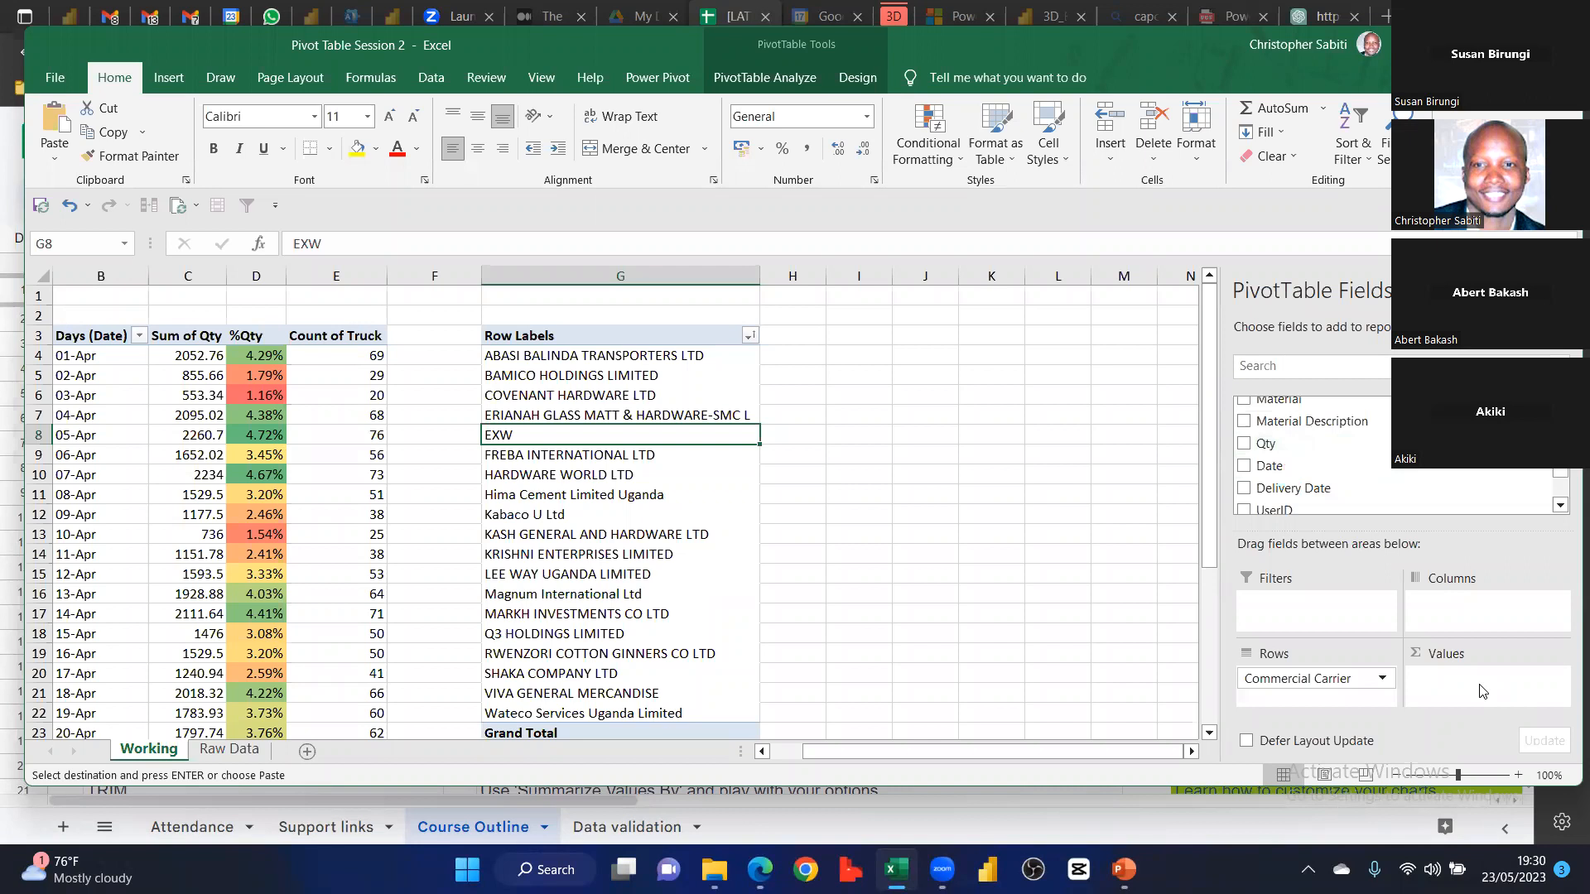
pyautogui.click(1243, 444)
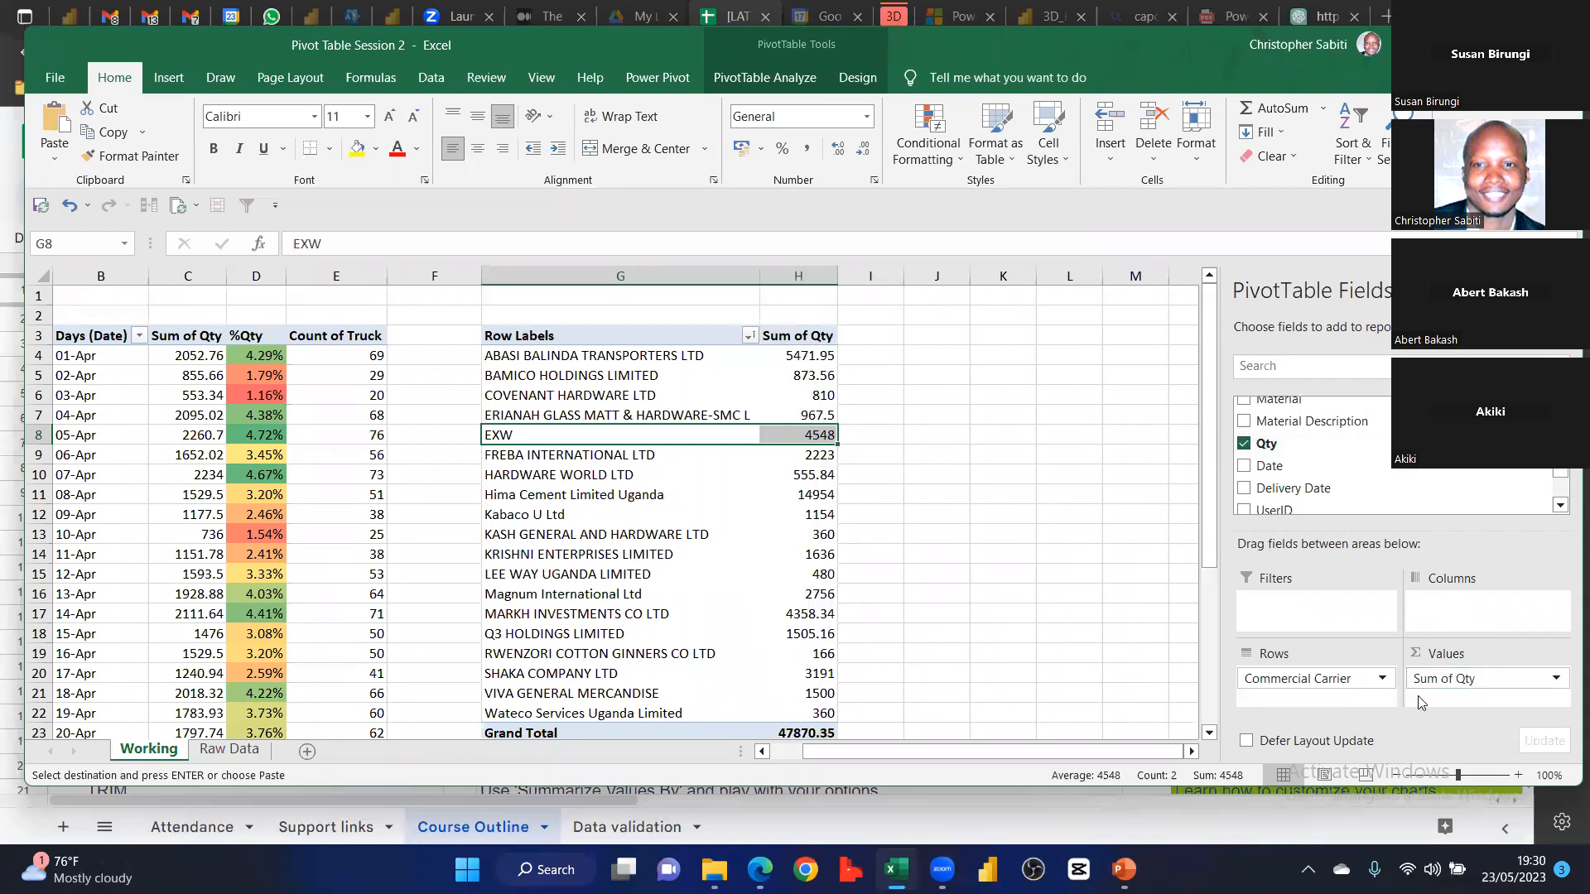
# Preview the Count, Average, Max and Min calculations in the Qty value field settings, then cancel without changing the summary
pyautogui.click(1465, 674)
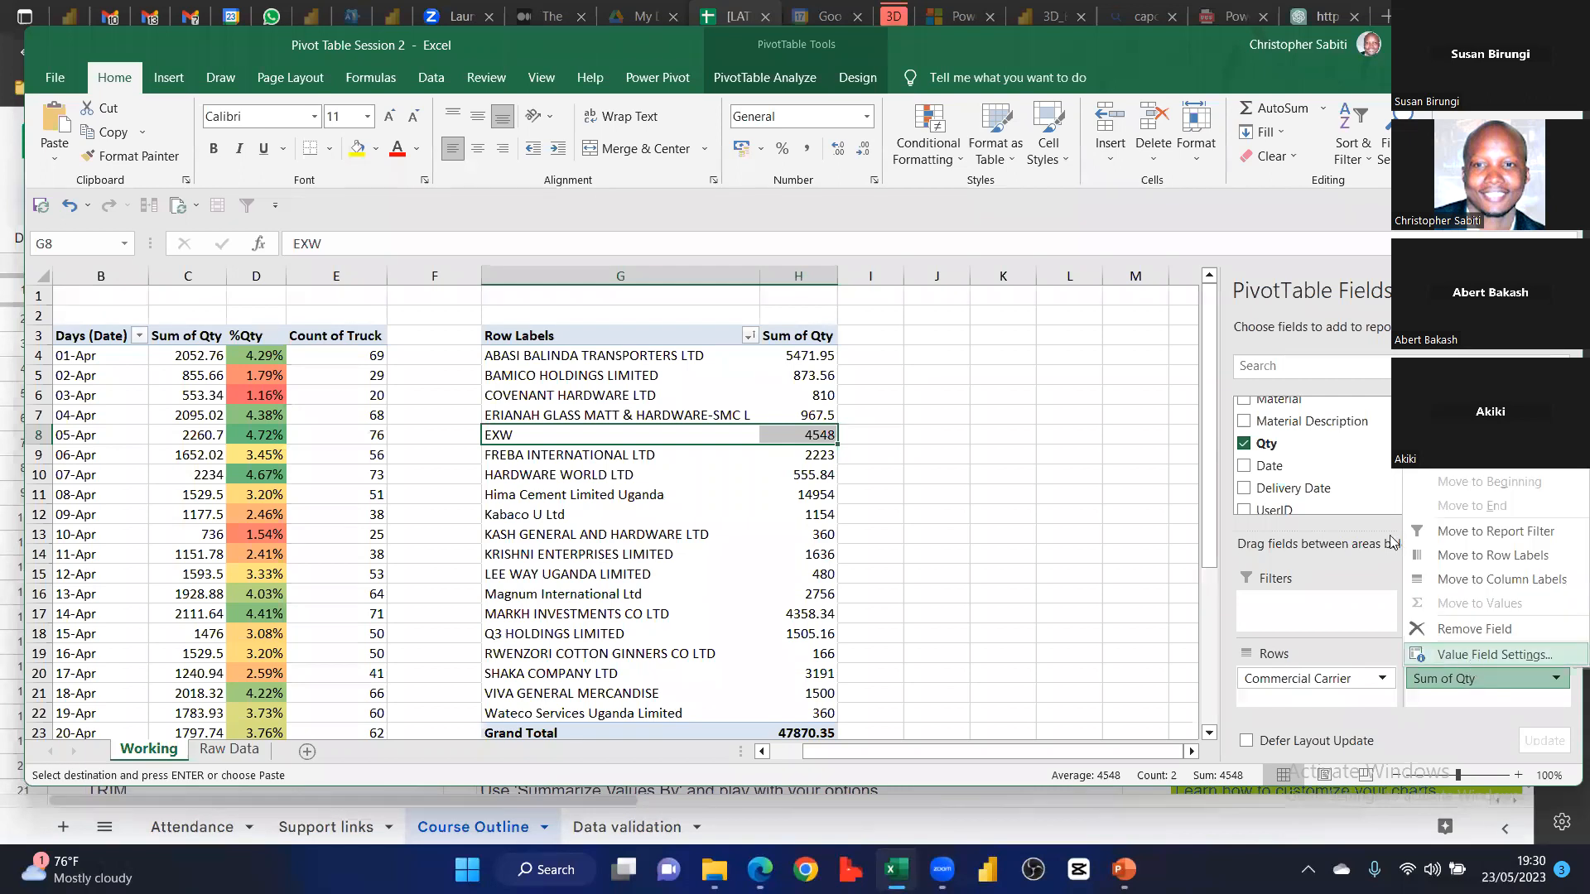
pyautogui.click(1468, 659)
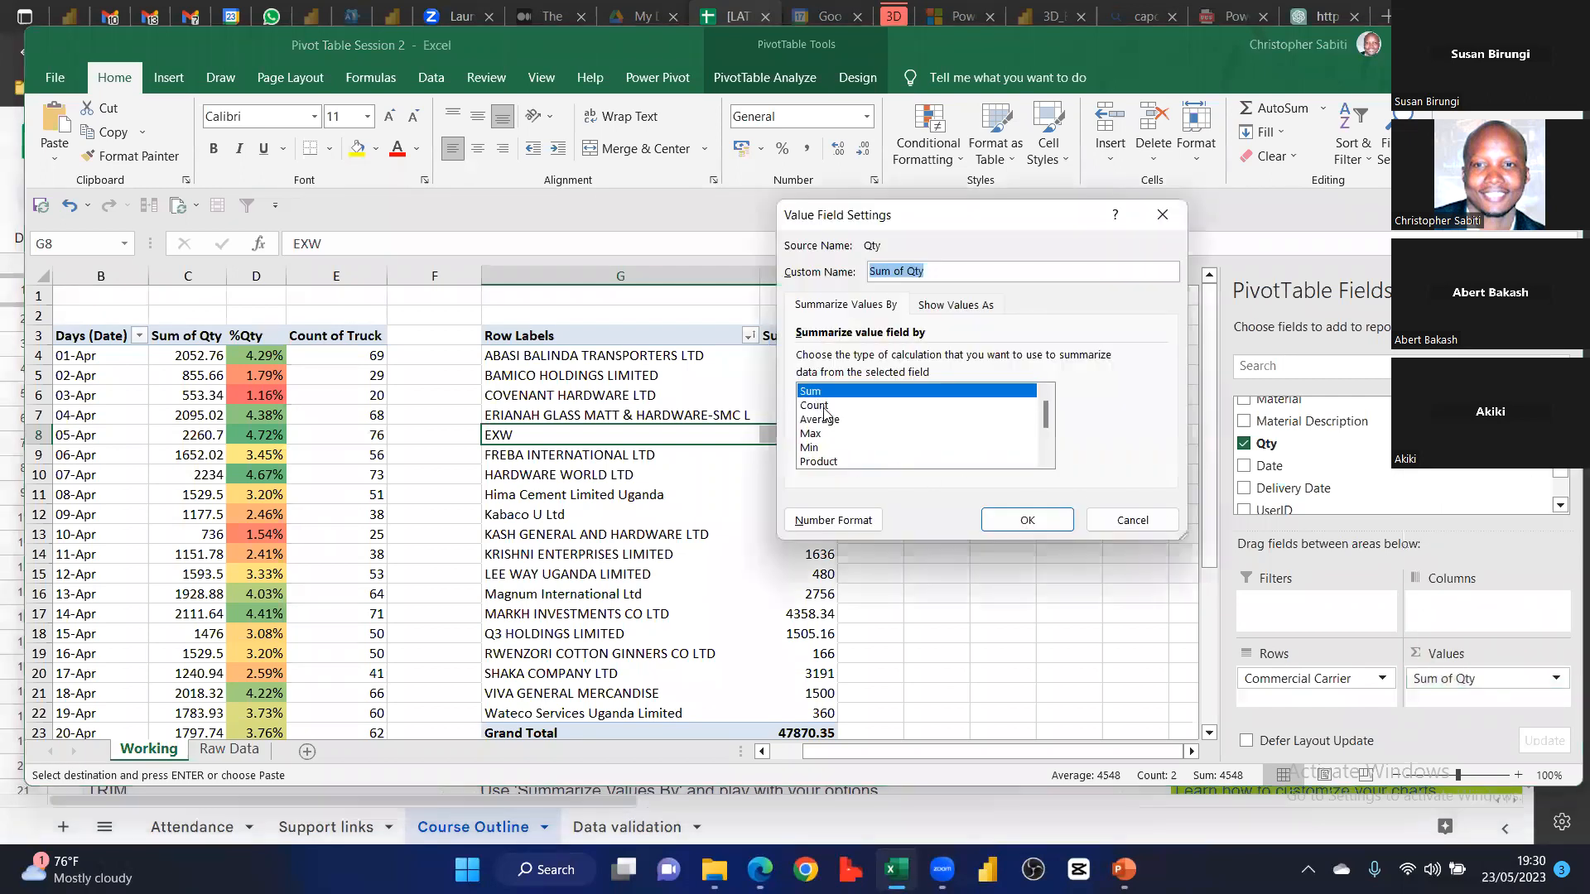
pyautogui.click(824, 405)
pyautogui.click(824, 420)
pyautogui.click(811, 435)
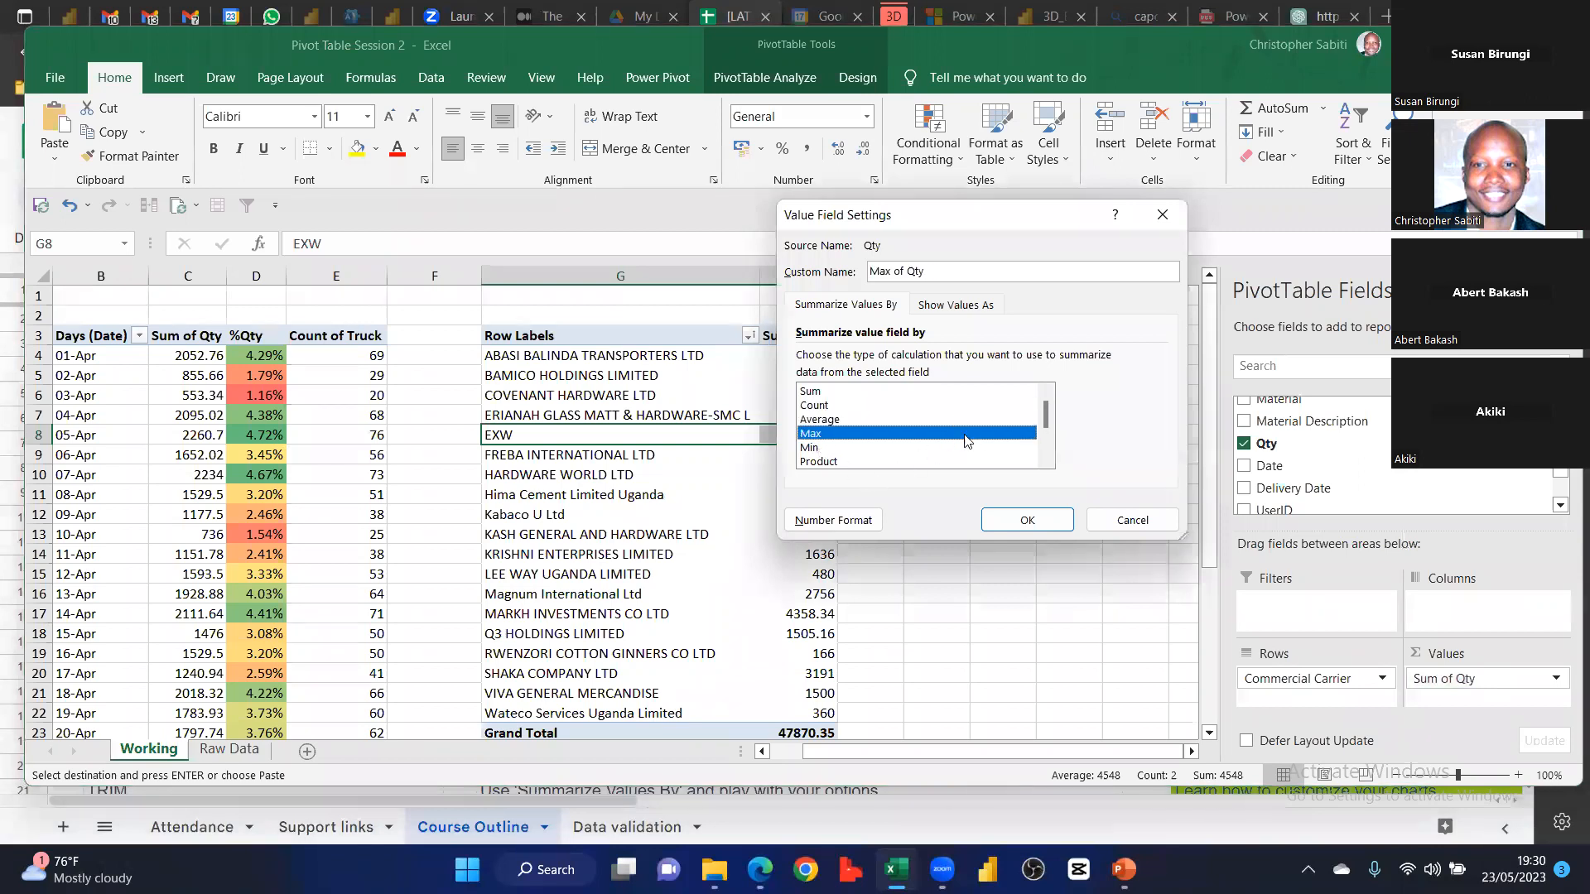
pyautogui.press('Down')
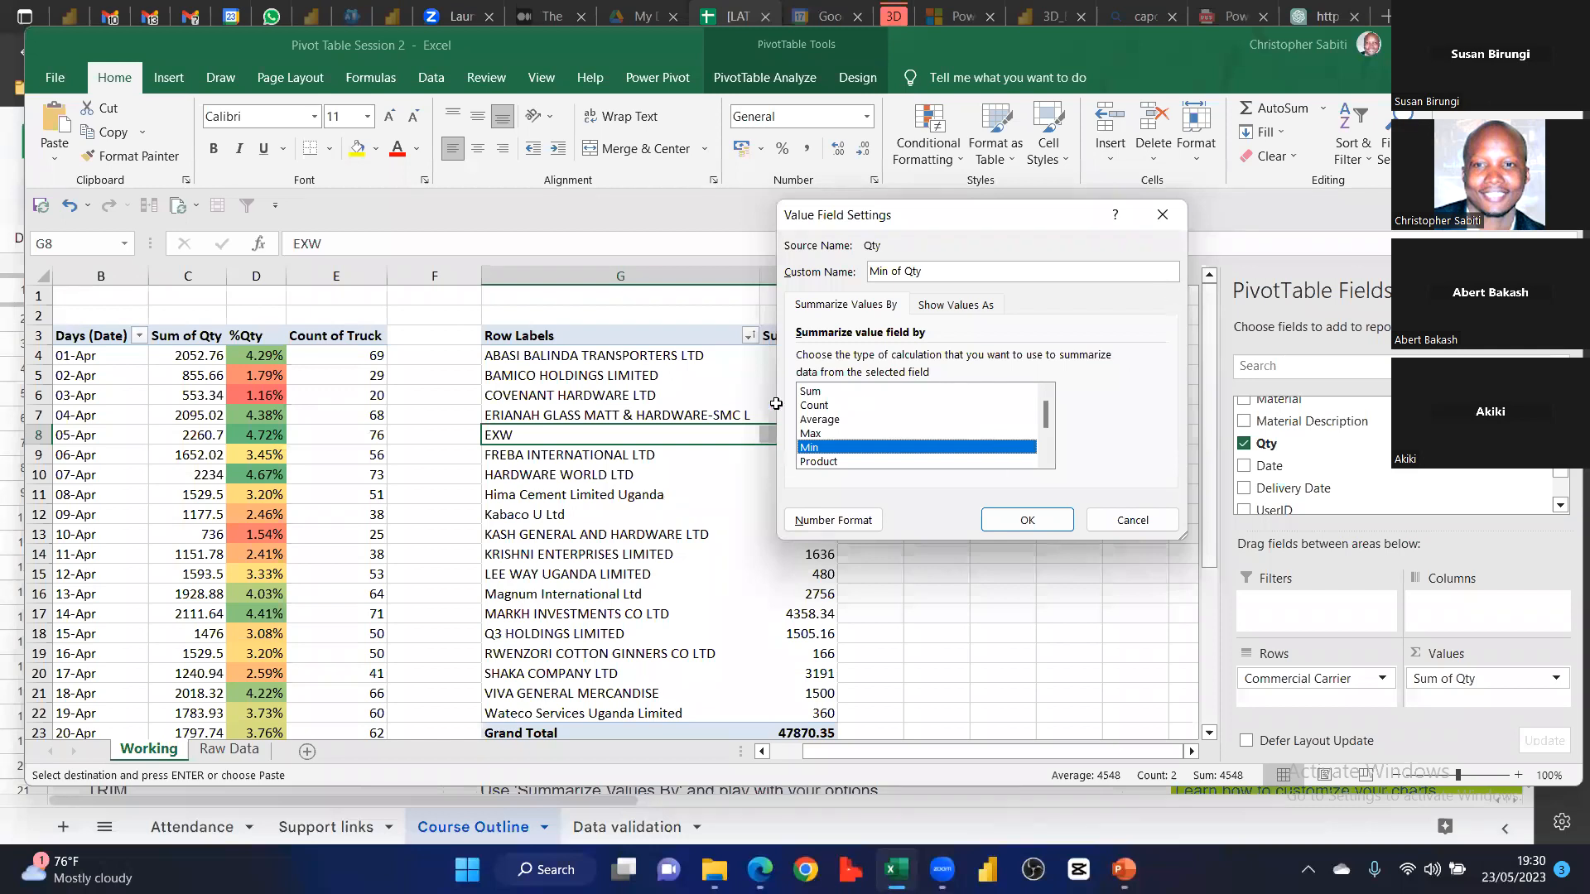
pyautogui.press('Escape')
# Show the Commercial Carrier PivotTable in tabular form, then undo the layout change
pyautogui.click(800, 340)
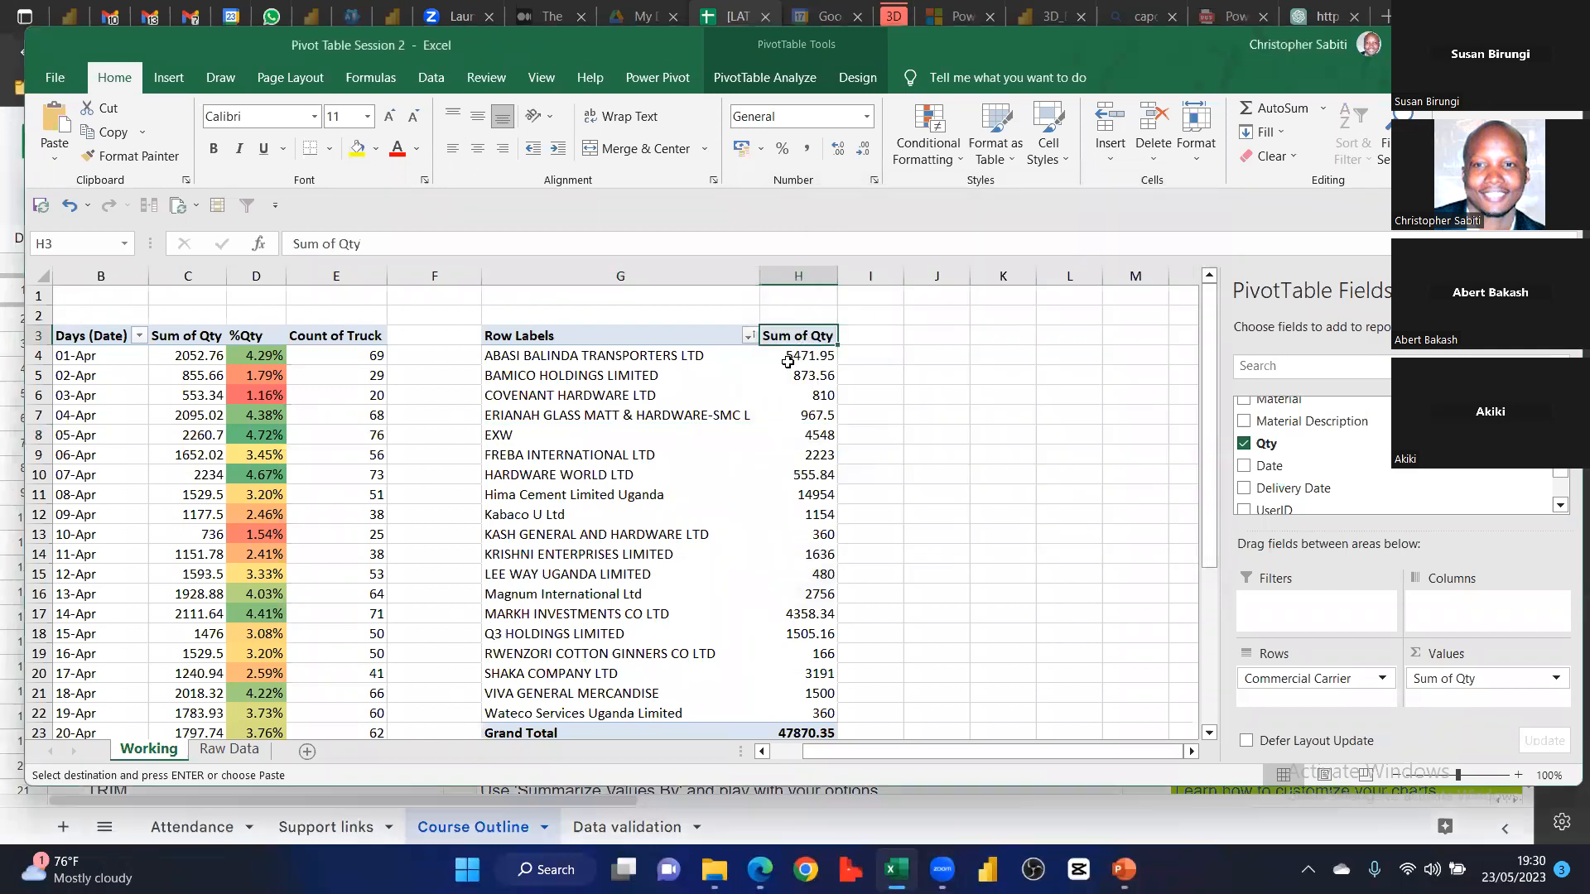
pyautogui.press('Left')
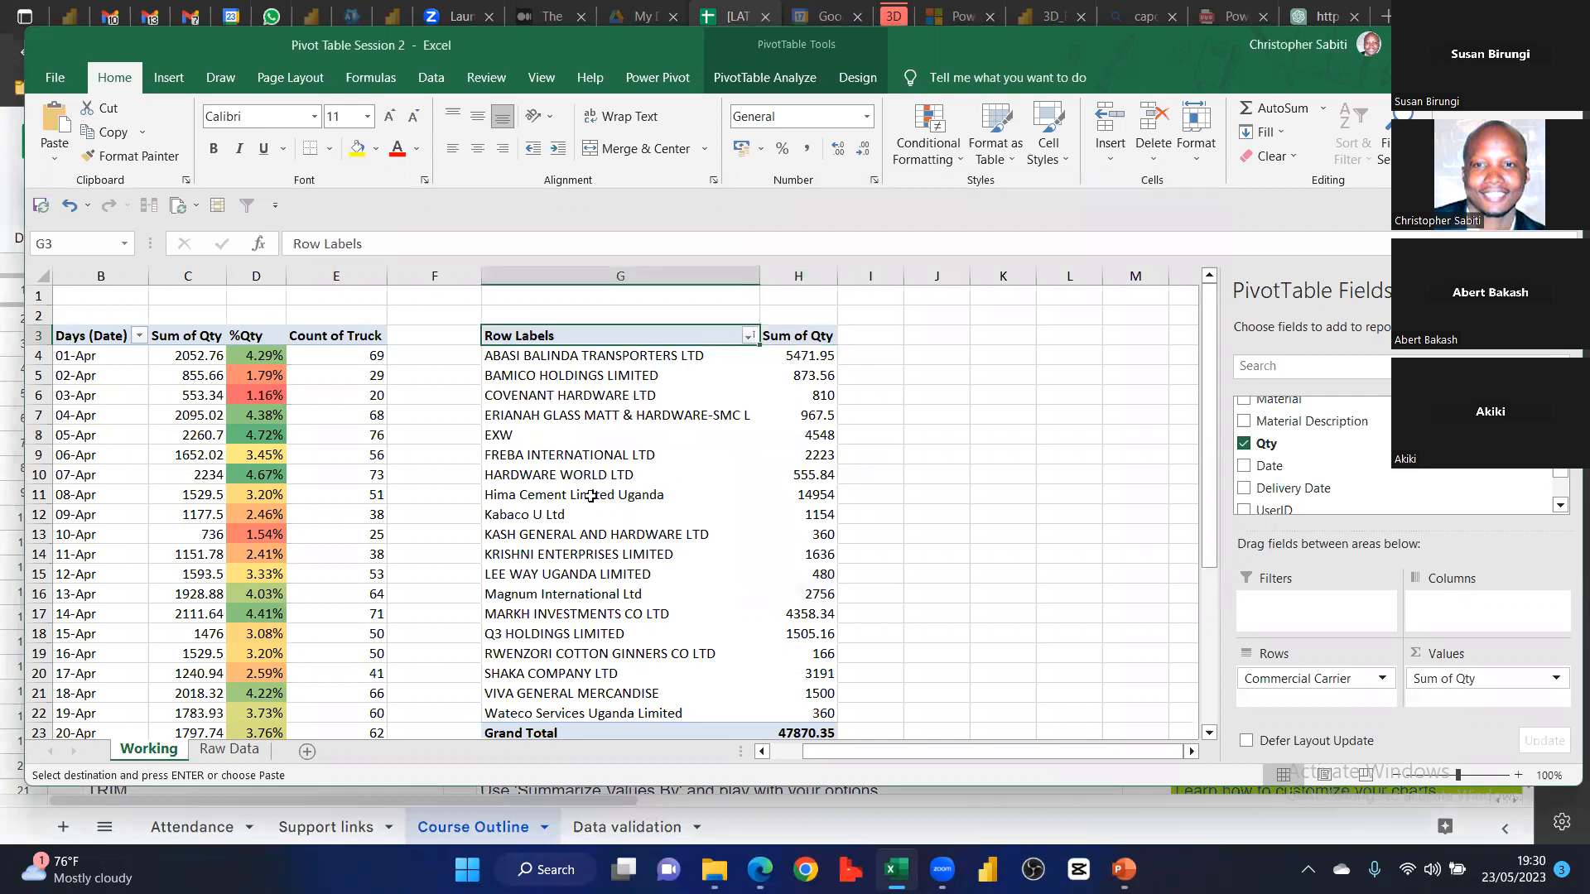
pyautogui.press('Down')
pyautogui.press('Down')
pyautogui.press('Down')
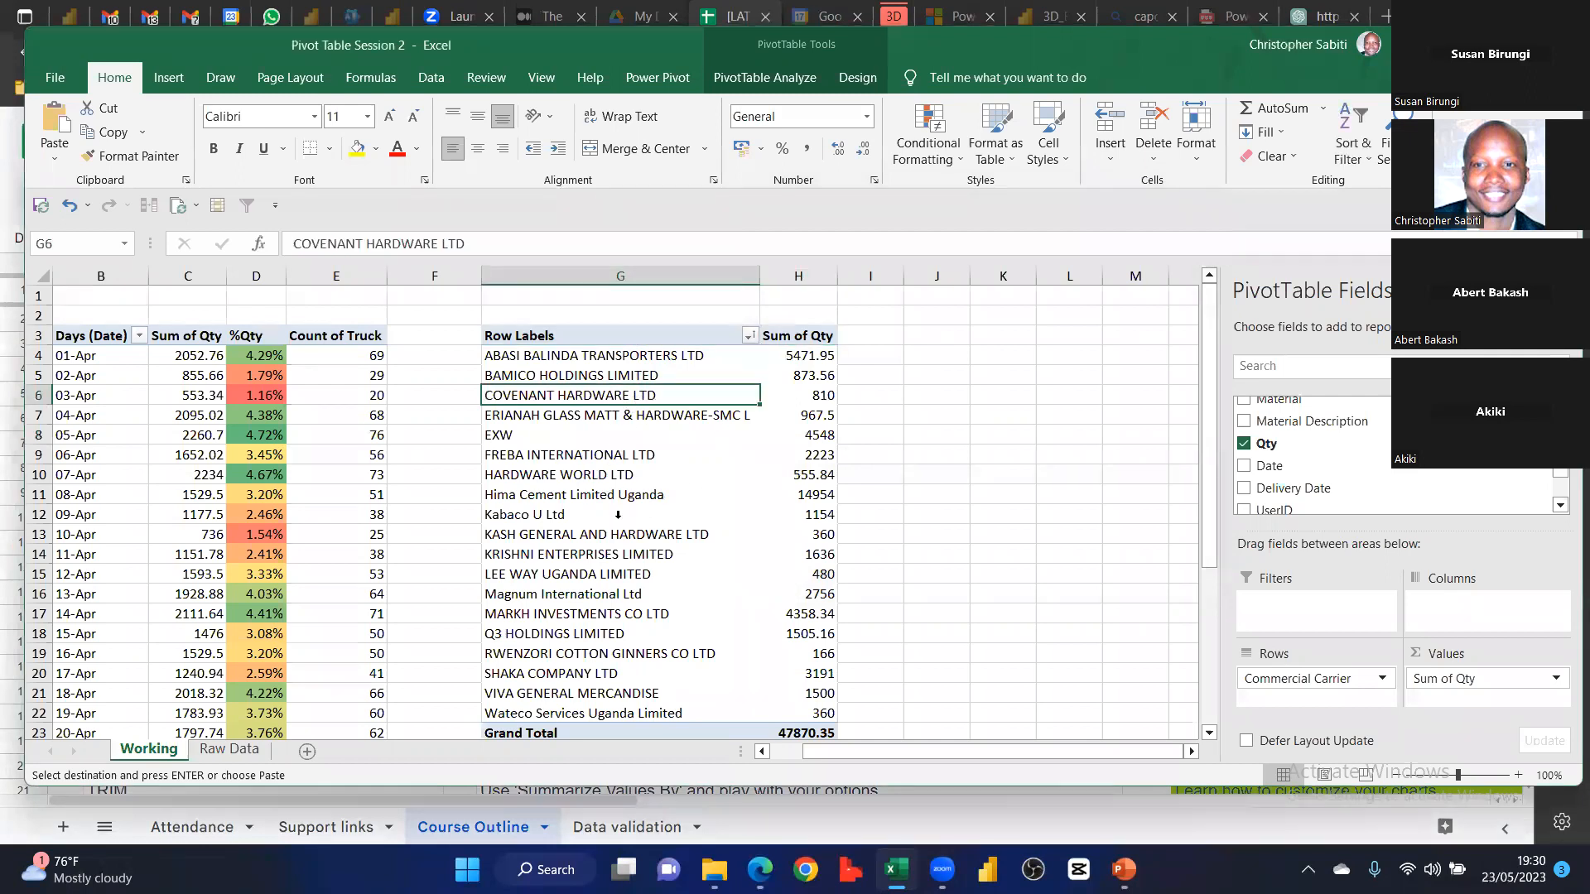
pyautogui.click(857, 78)
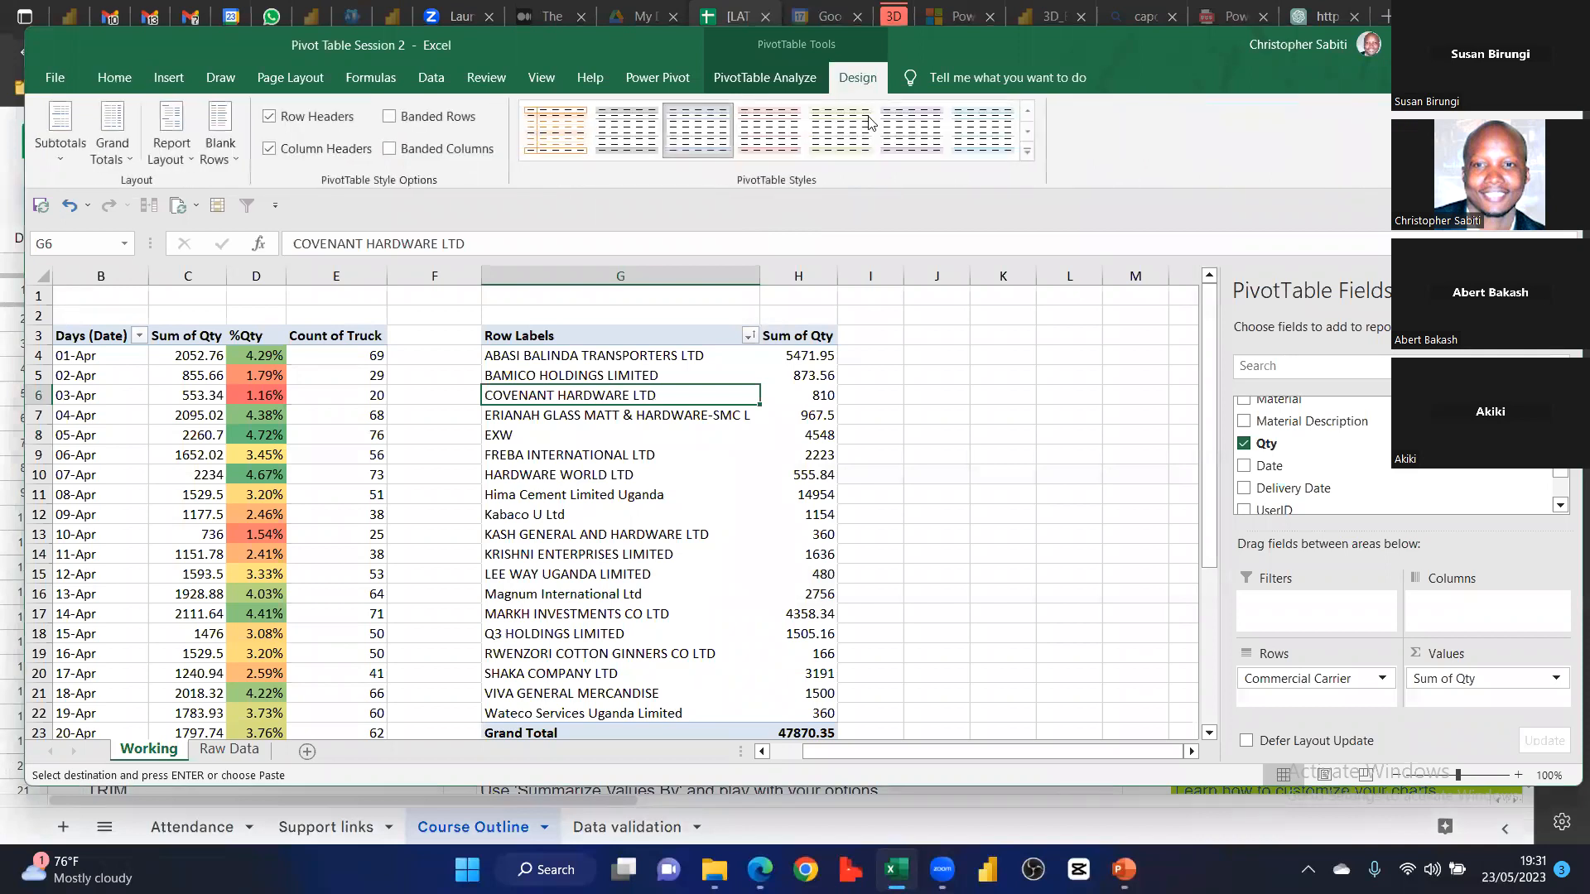
pyautogui.click(192, 159)
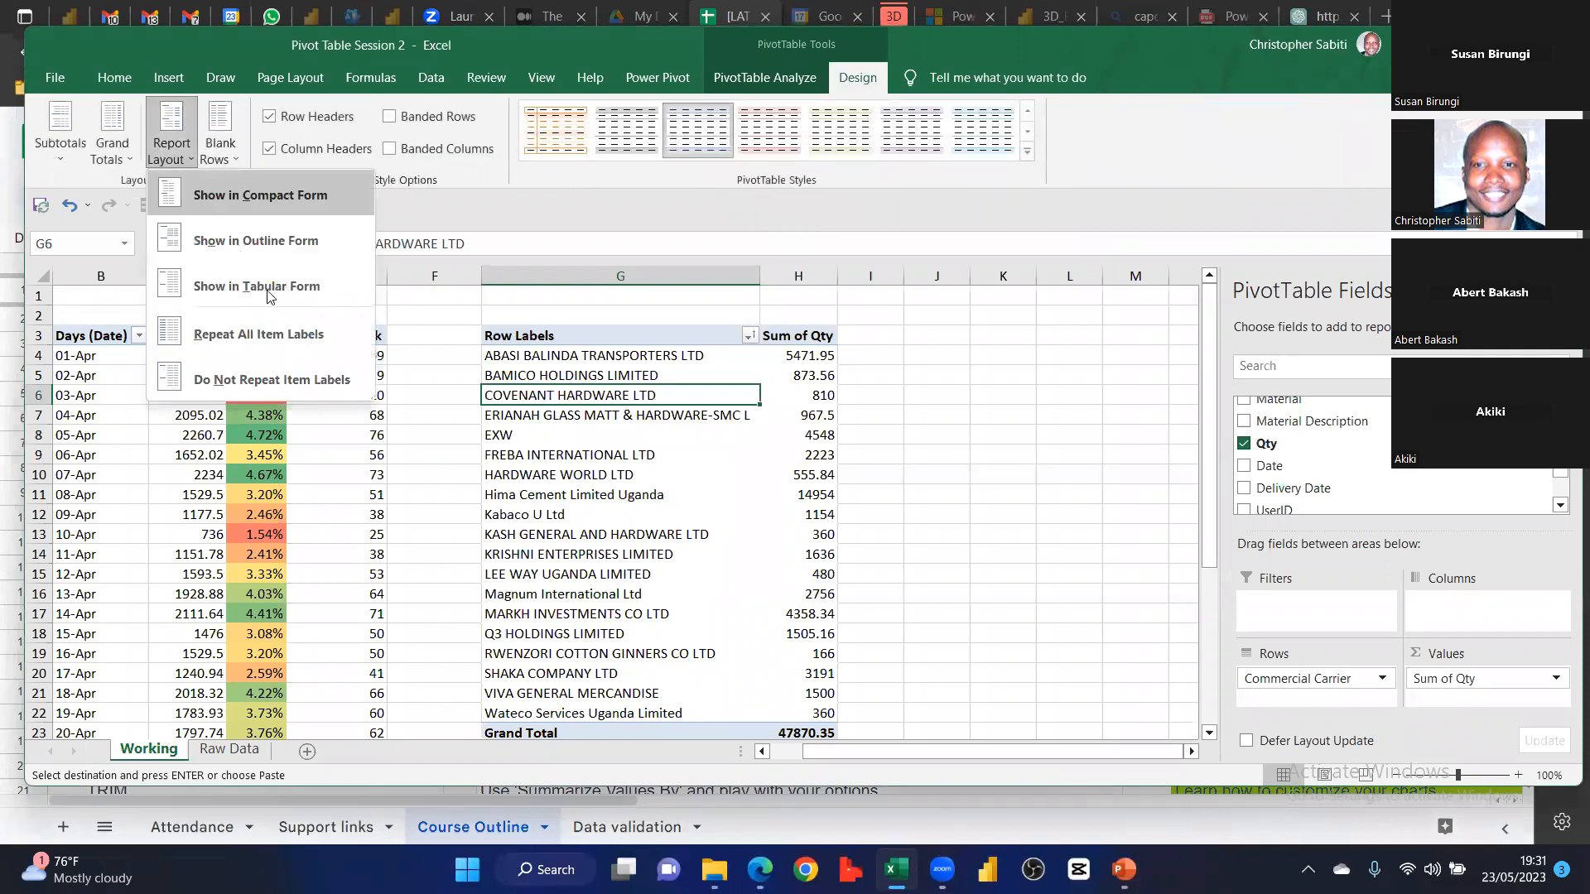
pyautogui.click(273, 290)
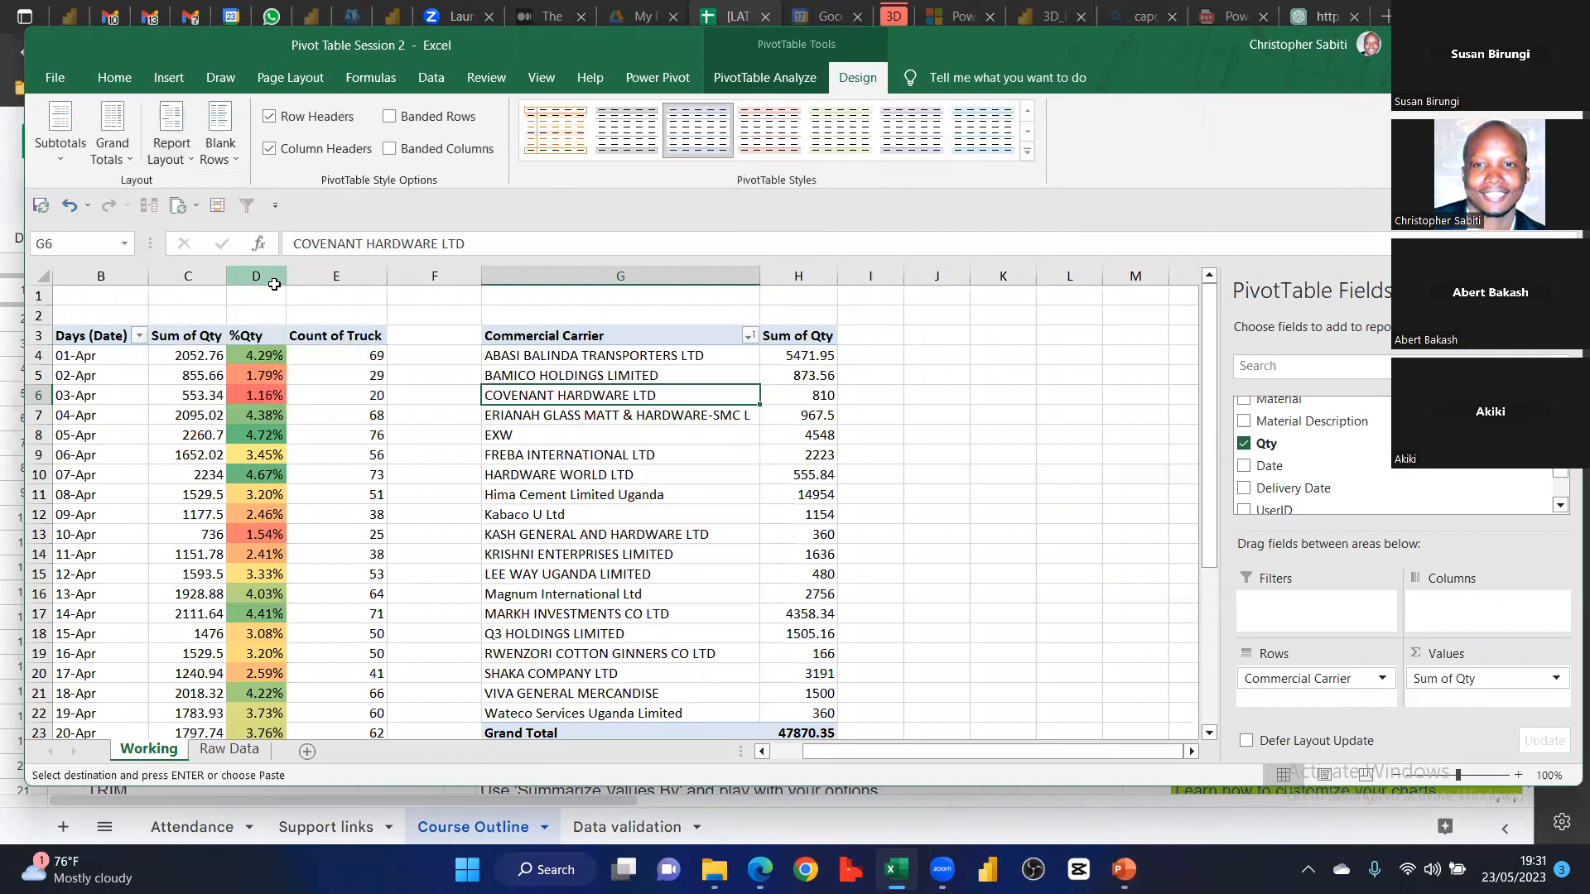
pyautogui.click(582, 340)
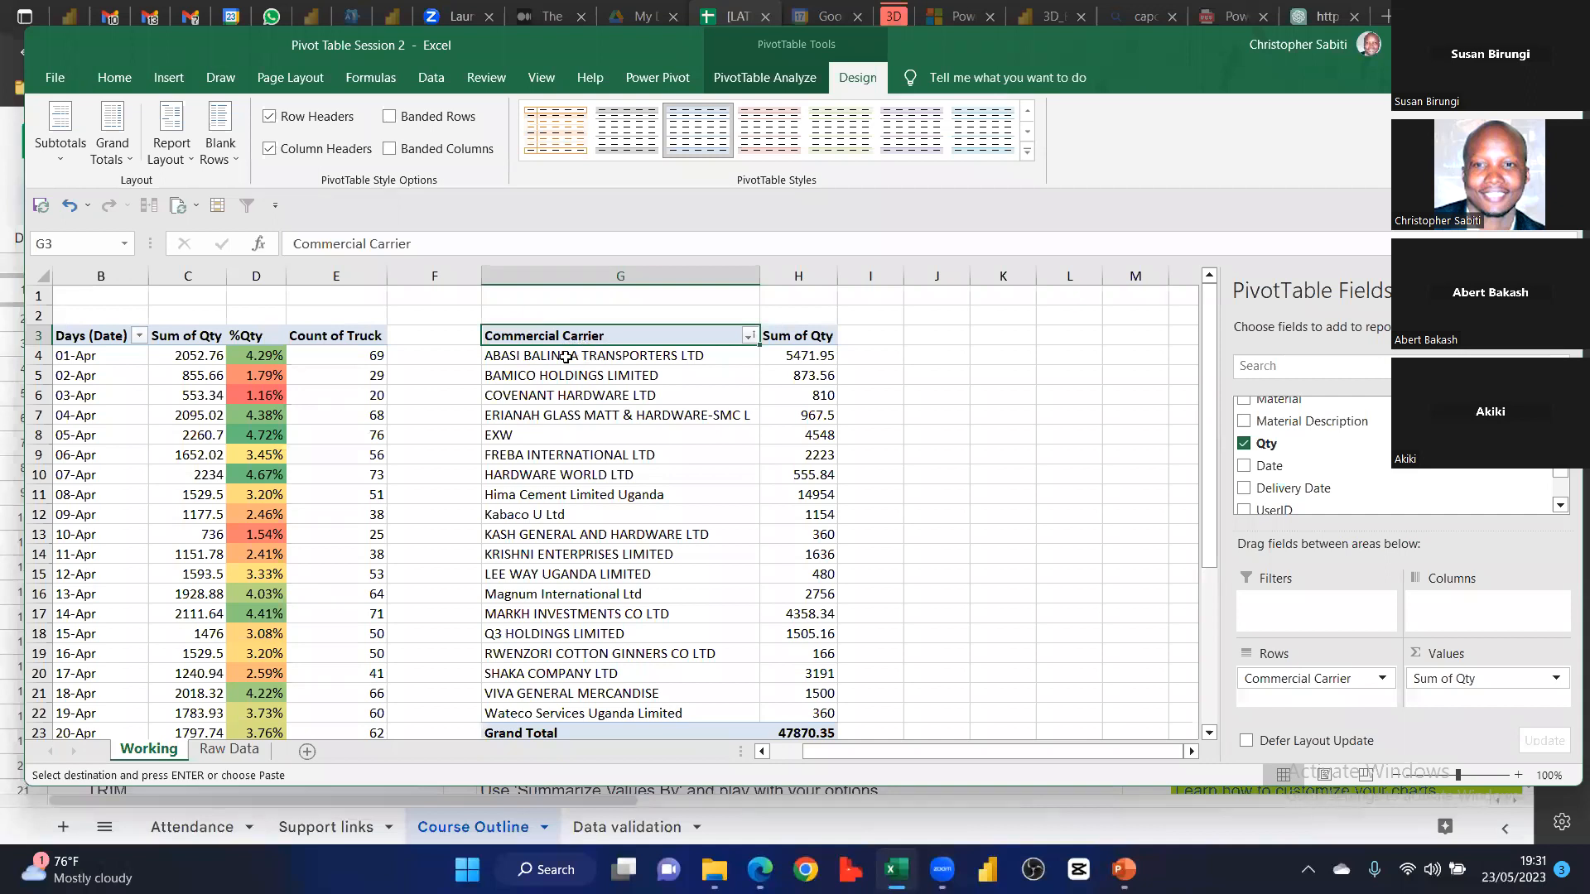
pyautogui.hotkey('ctrl', 'z')
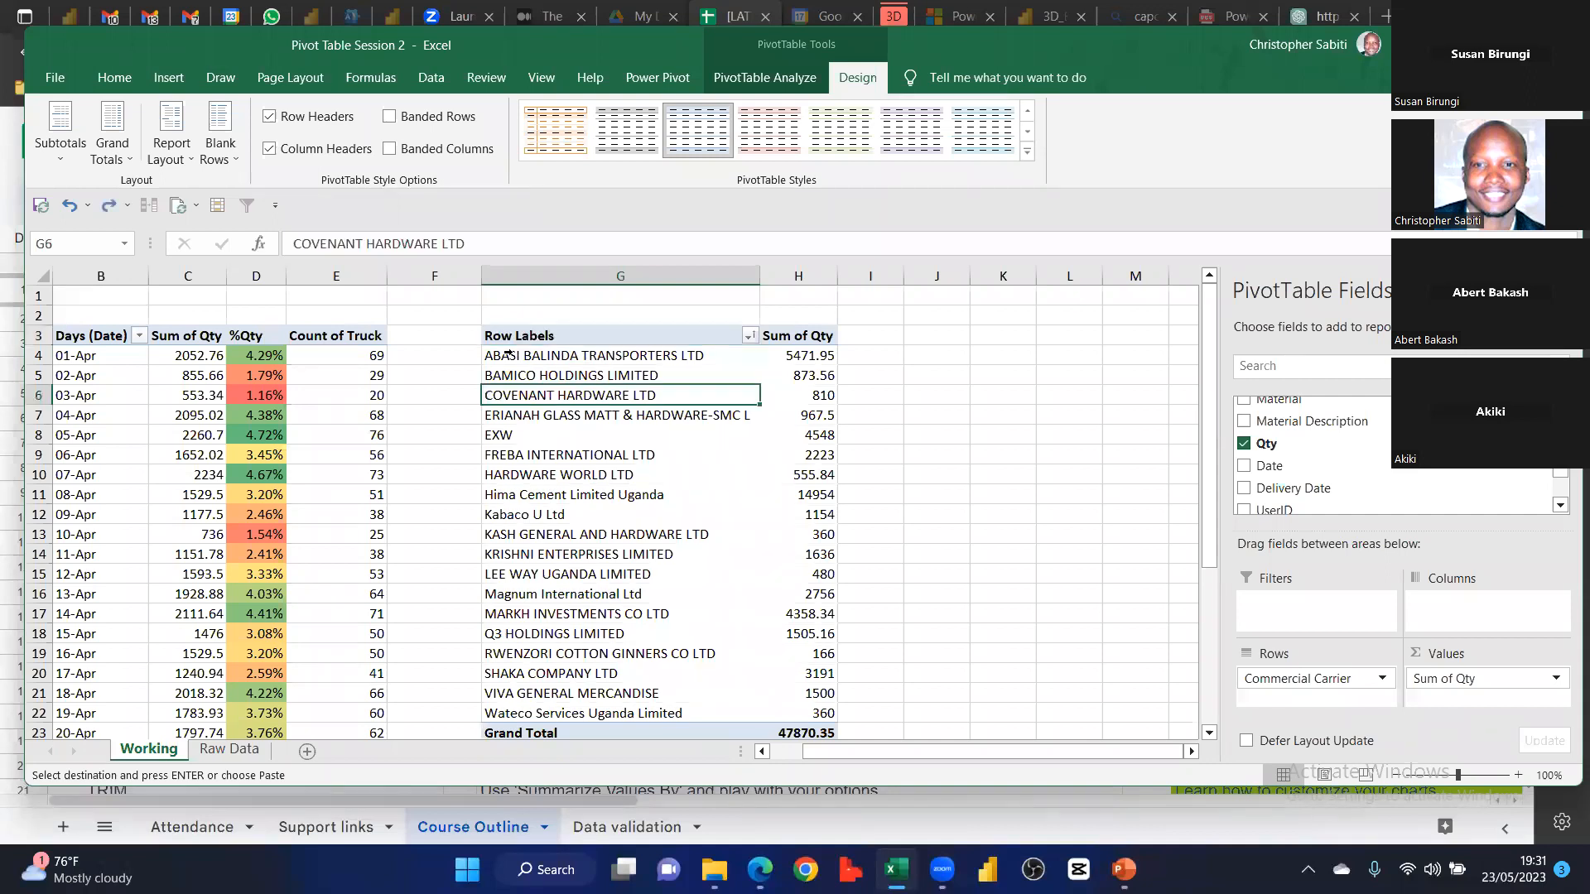
# Set the Commercial Carrier PivotTable's report layout to tabular form and select its carrier names
pyautogui.click(515, 340)
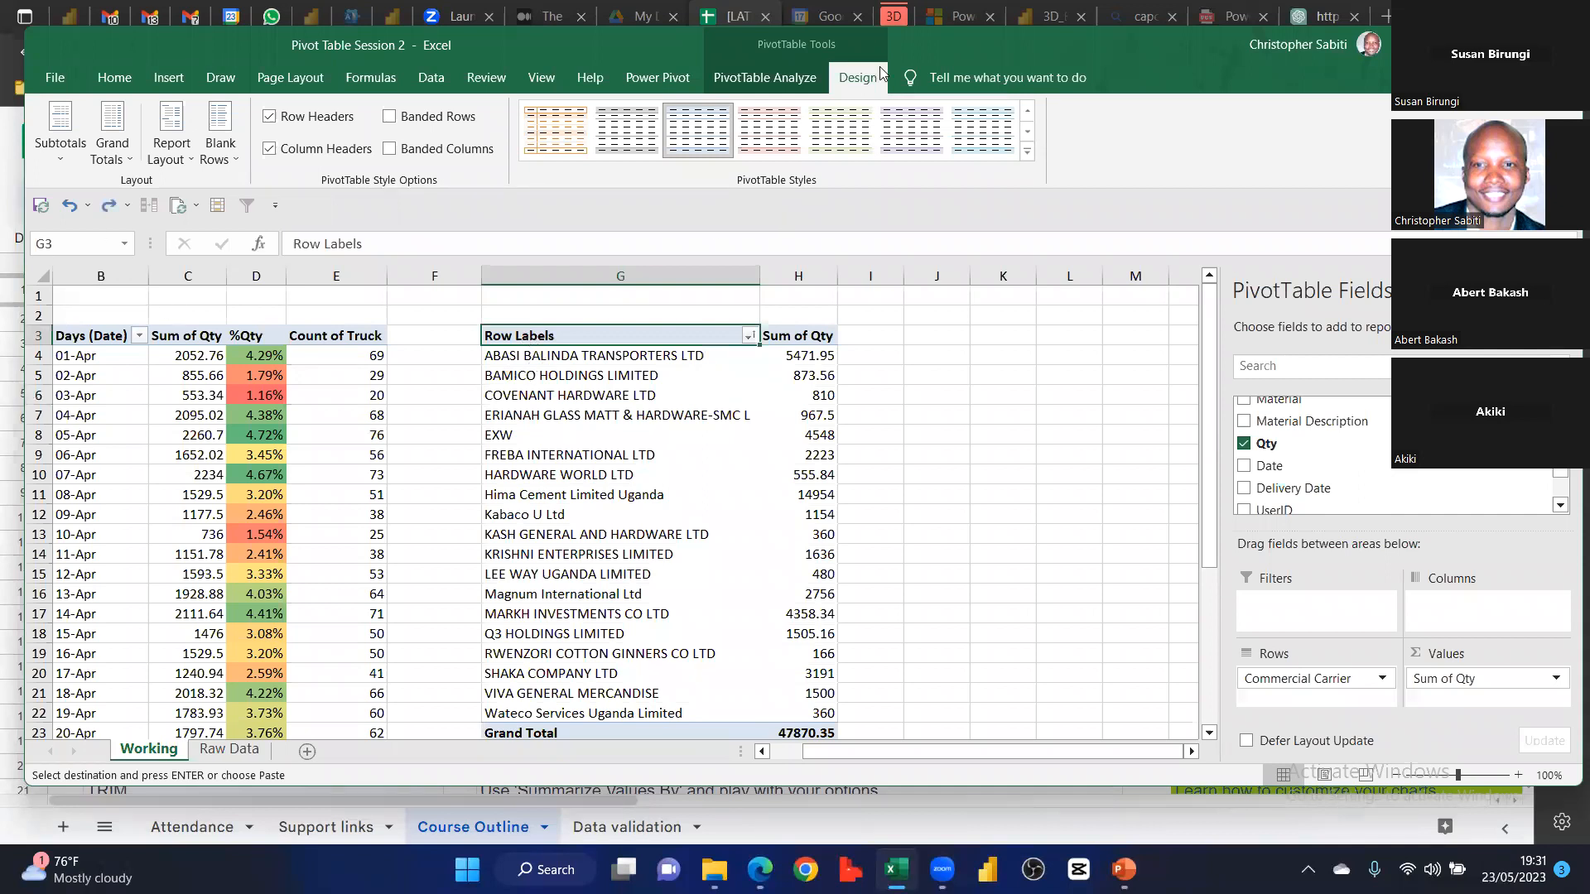
pyautogui.click(183, 165)
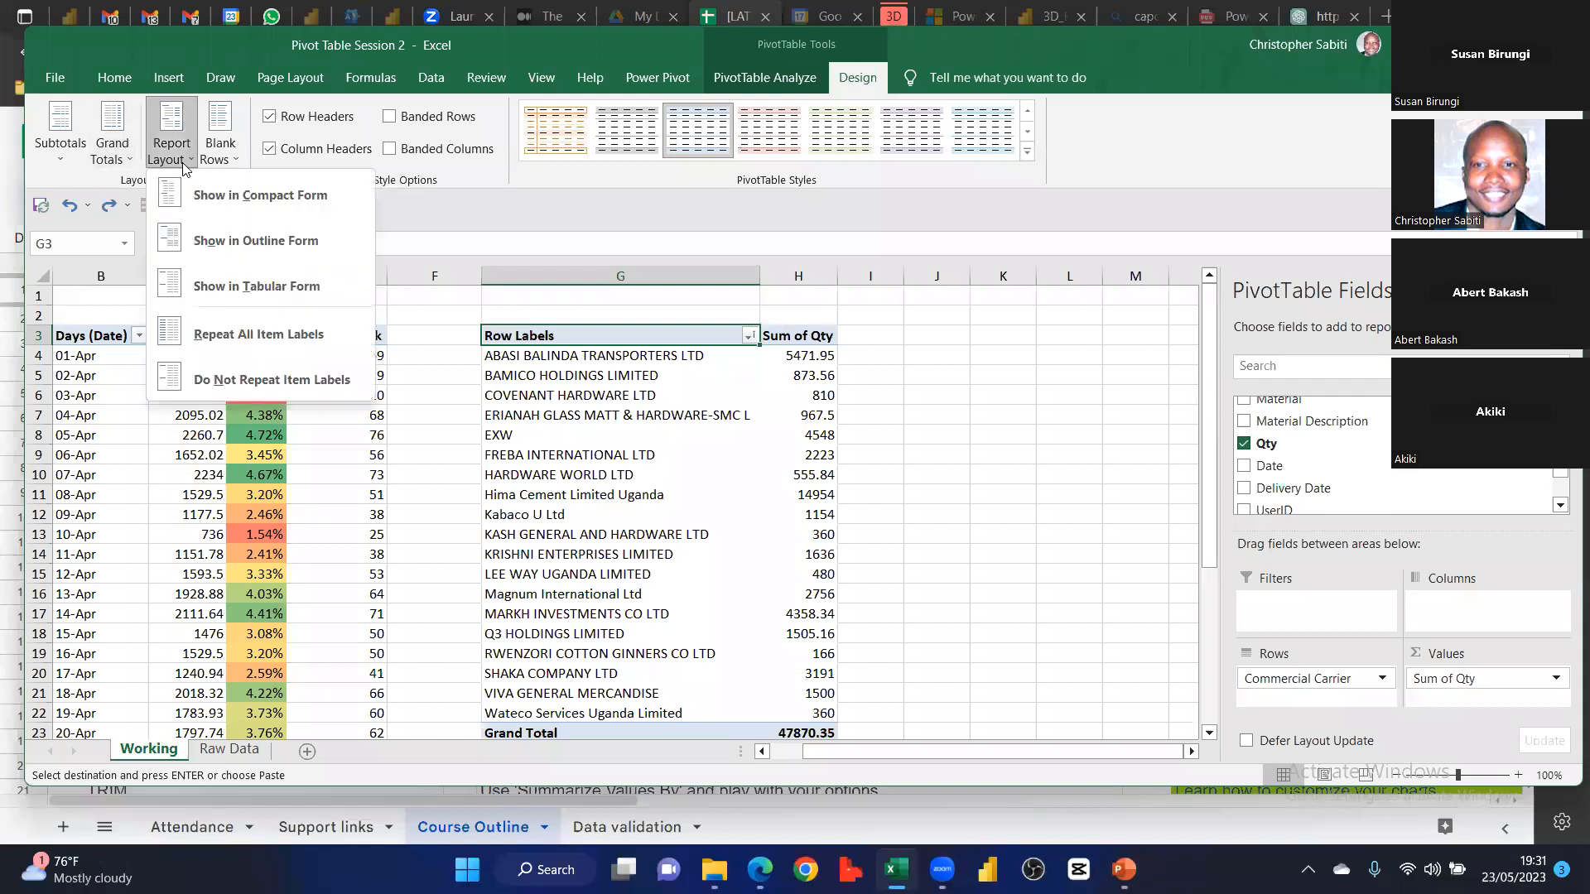
pyautogui.click(265, 286)
pyautogui.click(587, 424)
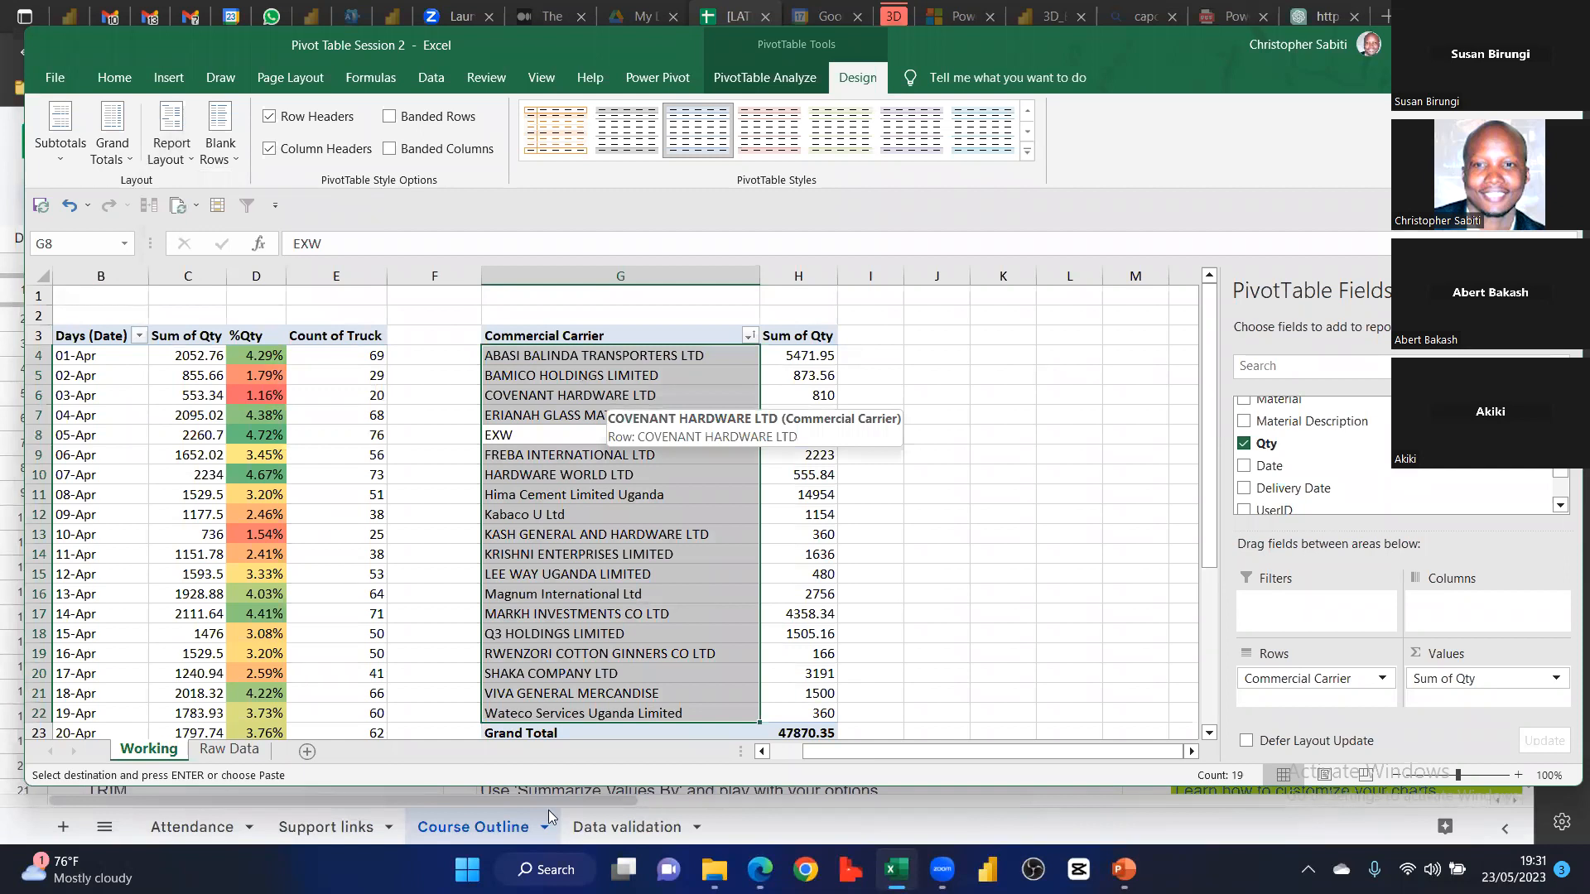
# Collapse the Apr group in the Months and Days PivotTable, then undo the collapse
pyautogui.hscroll(-1, 808, 751)
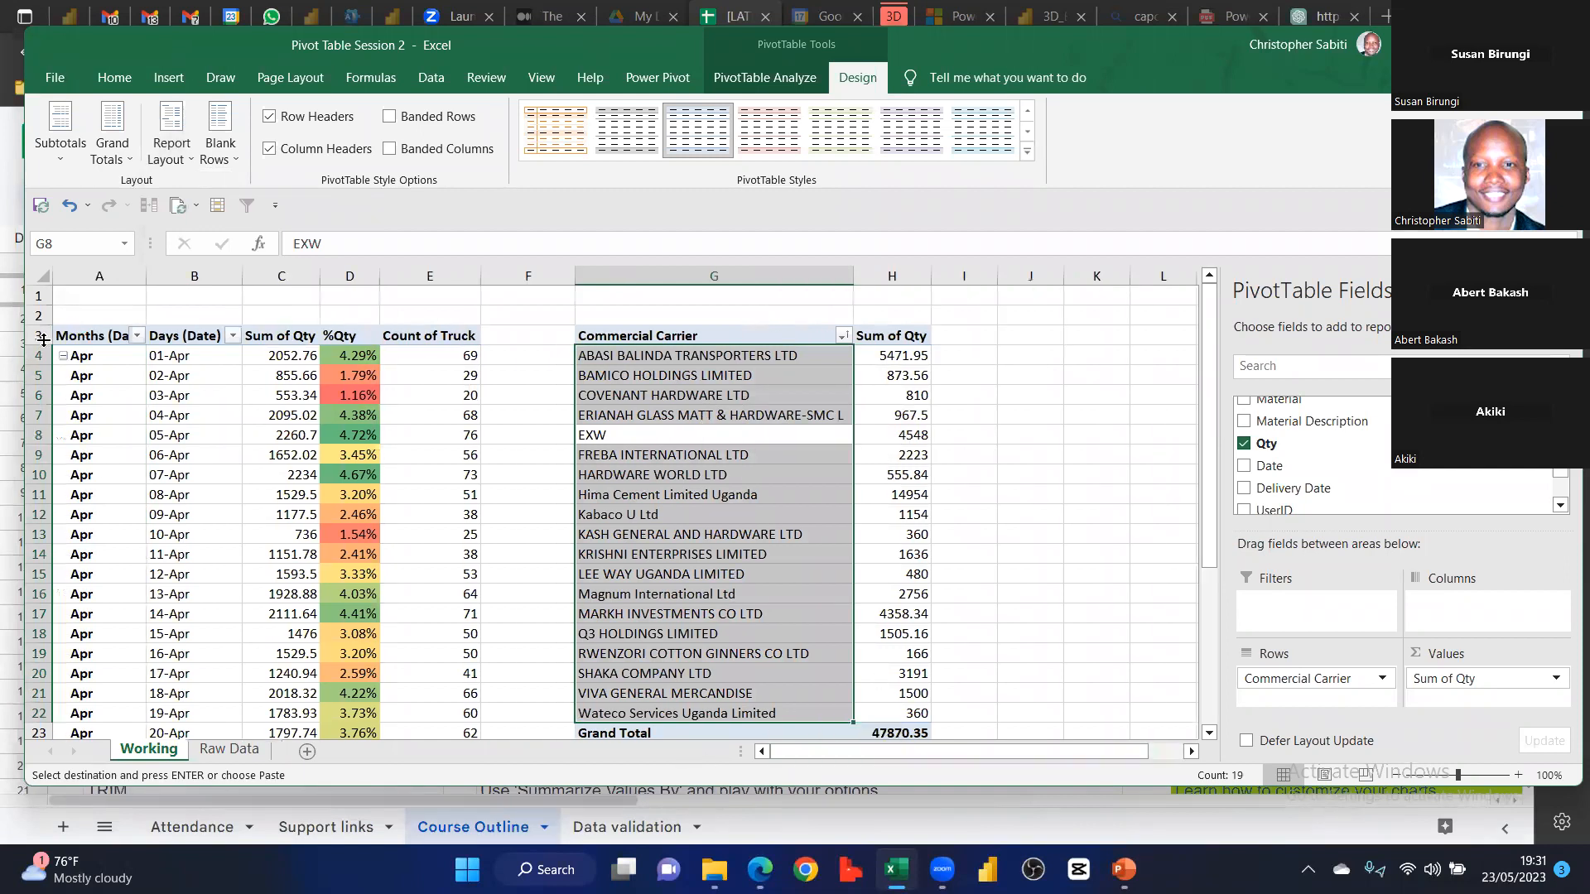
pyautogui.click(63, 355)
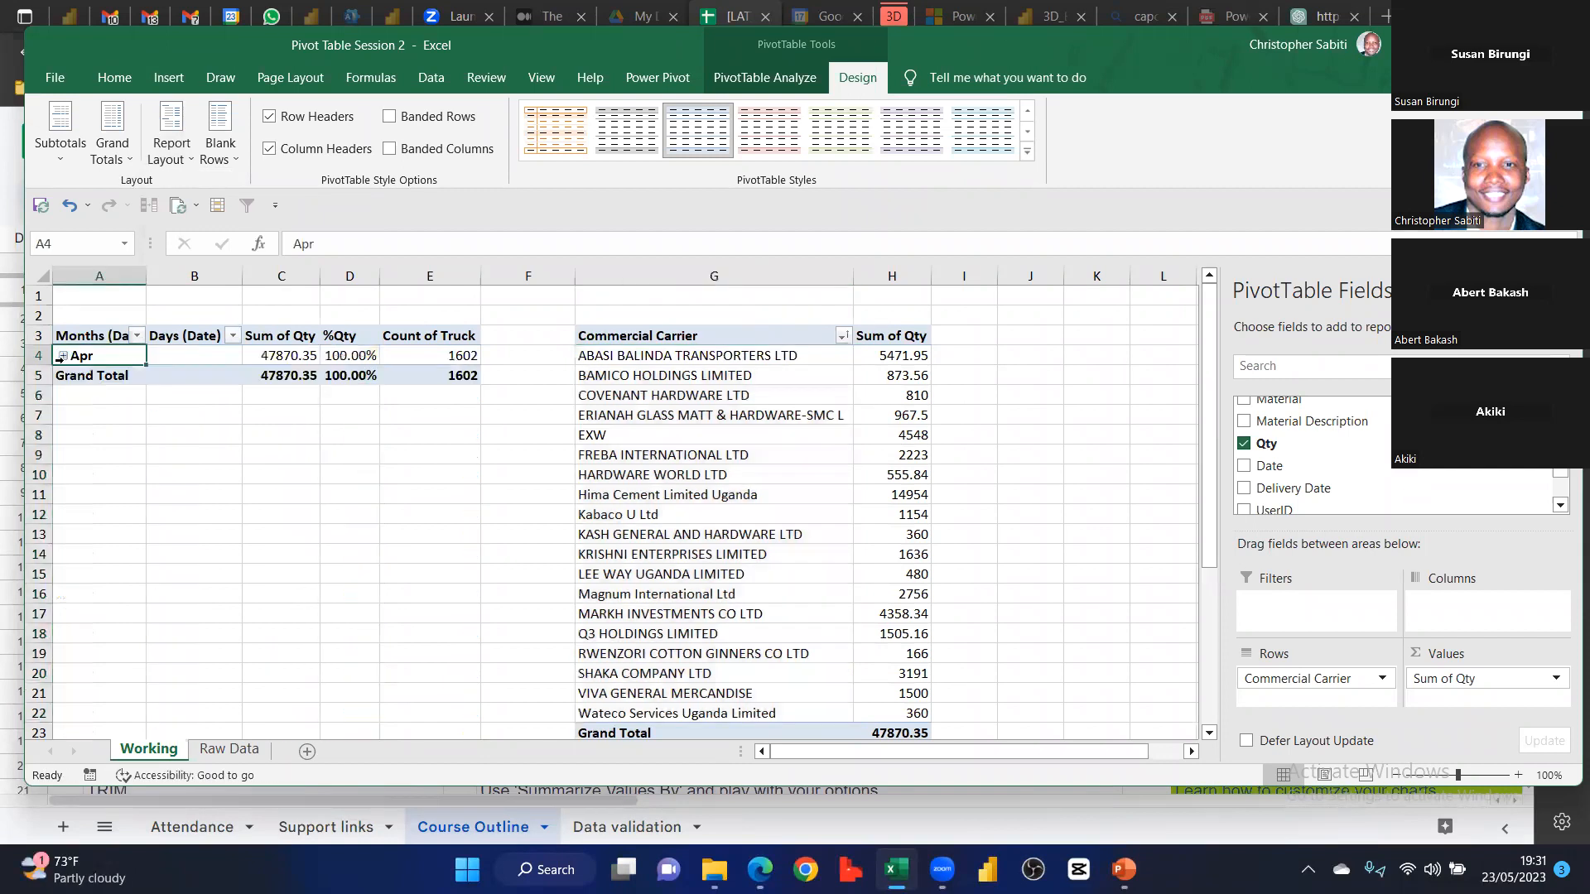
pyautogui.hotkey('ctrl', 'z')
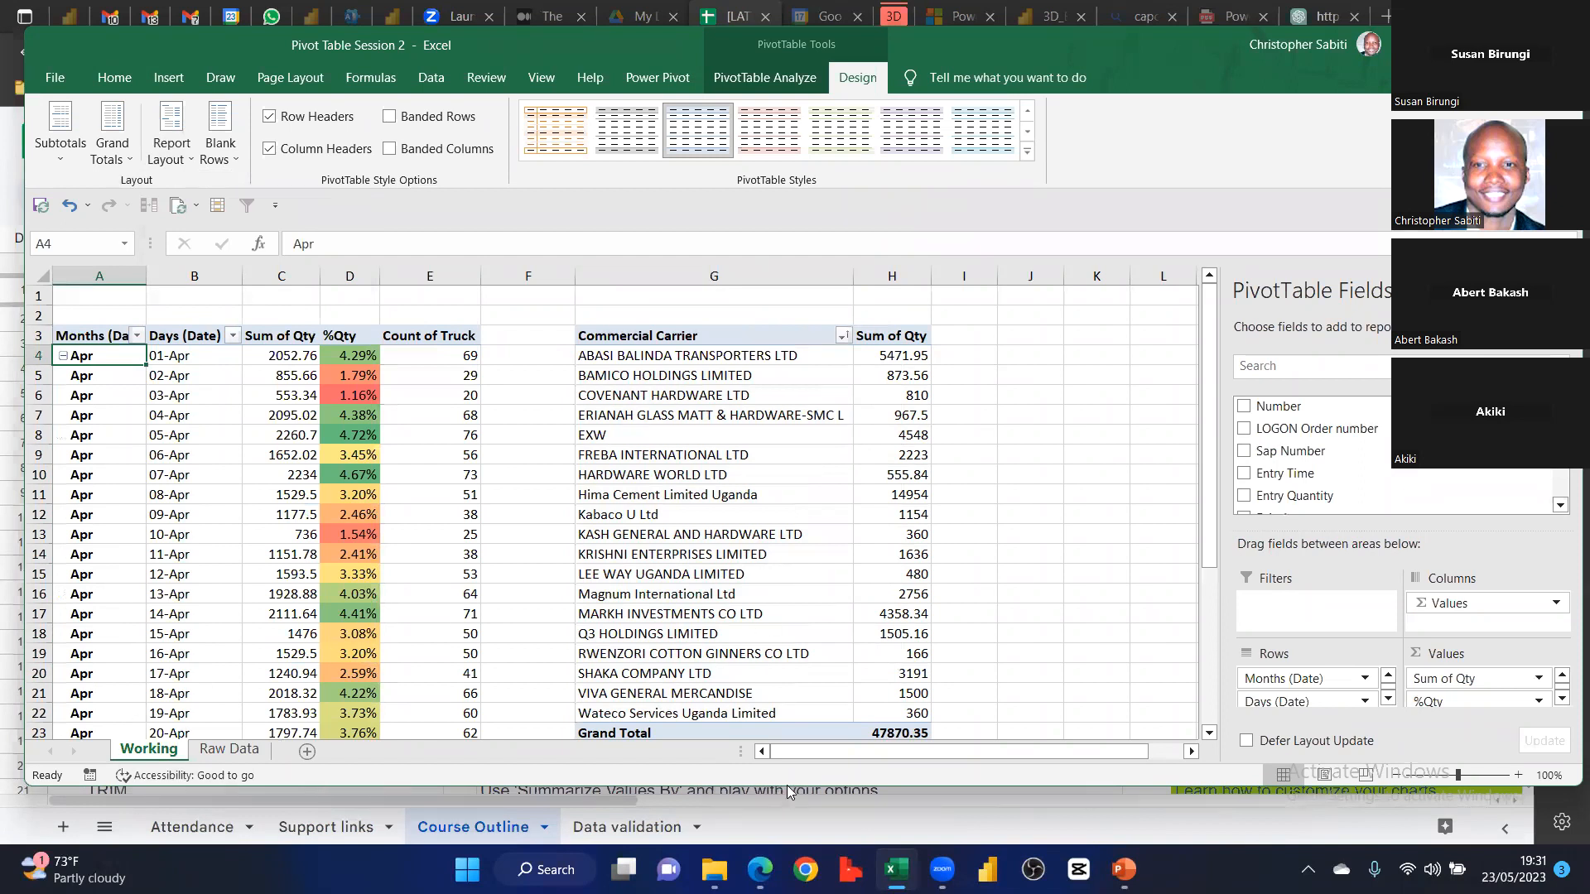
# Highlight the carriers' Sum of Qty values from H4 to H22, then select the grand total in H23
pyautogui.hscroll(1, 902, 725)
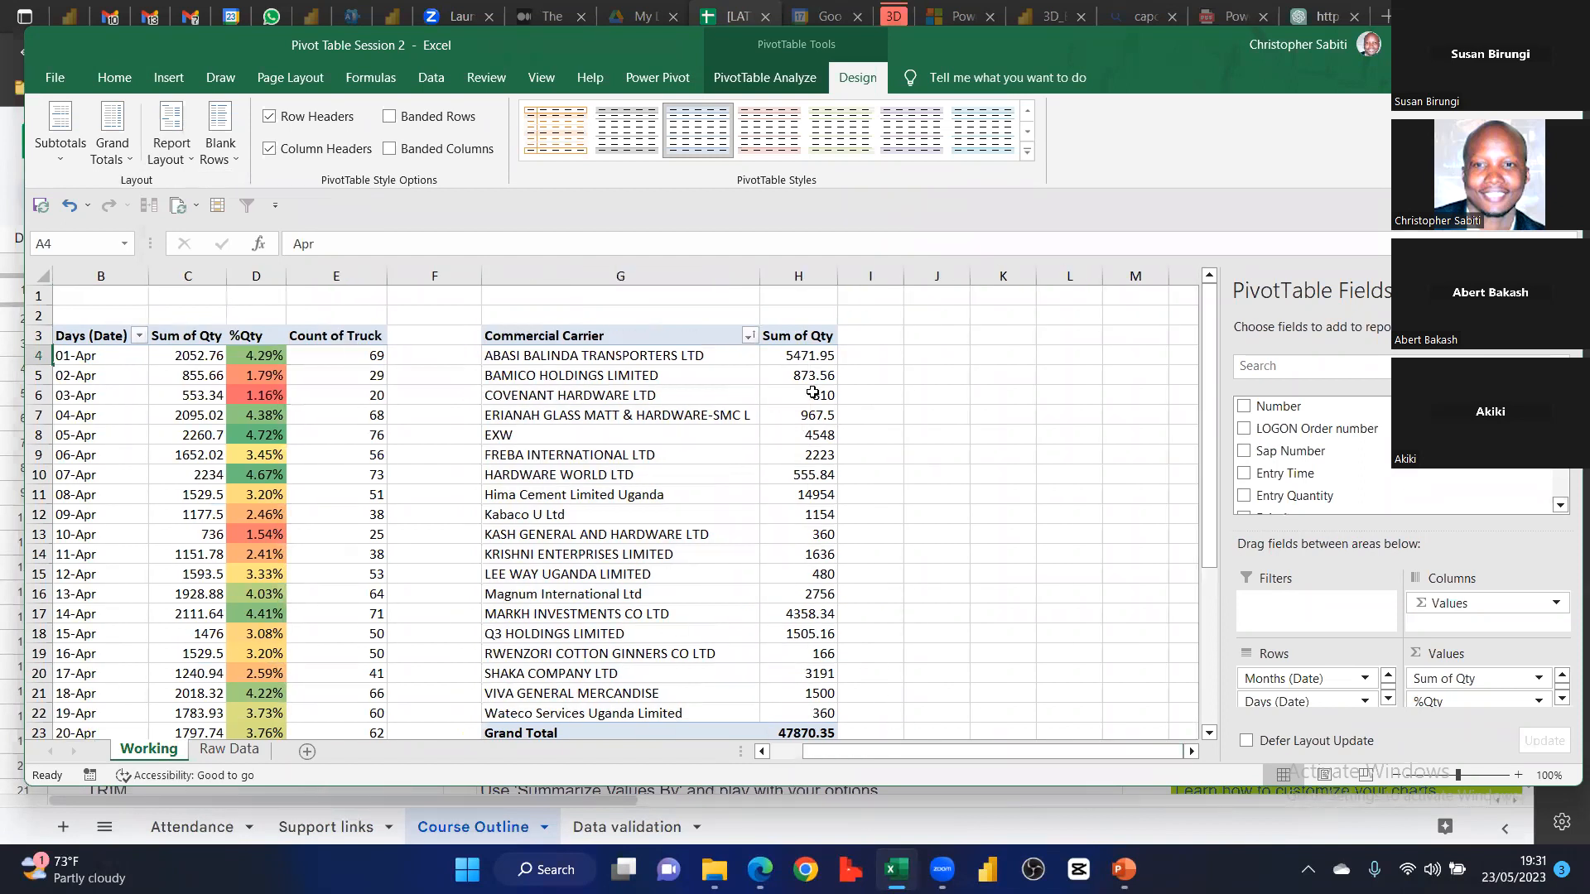
pyautogui.moveTo(801, 357); pyautogui.dragTo(818, 723)
pyautogui.click(828, 610)
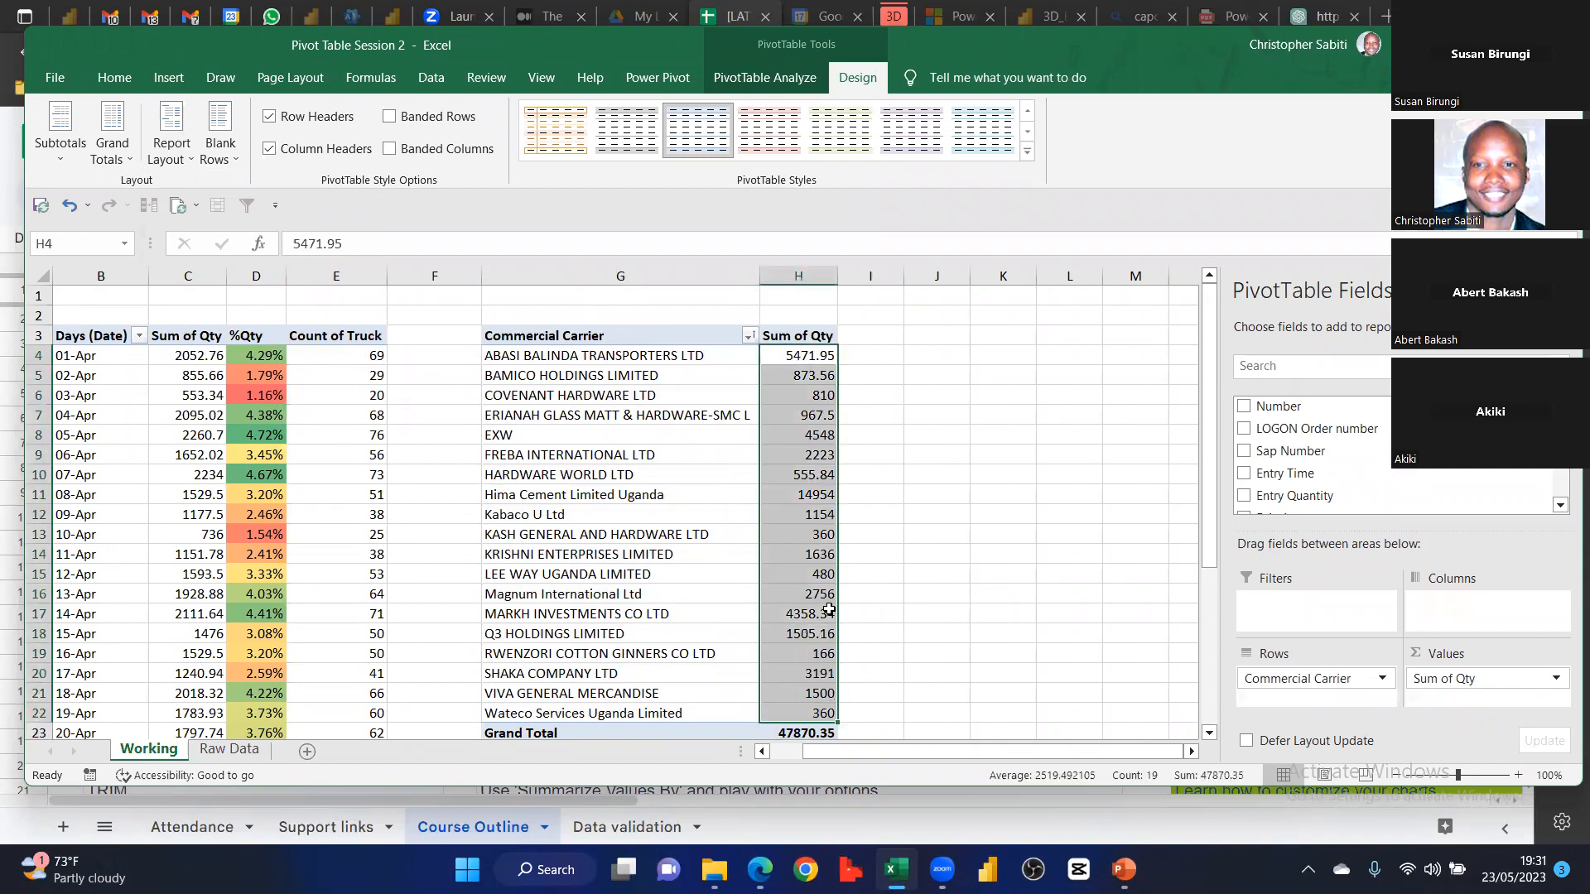
pyautogui.scroll(-1, 837, 700)
pyautogui.click(808, 676)
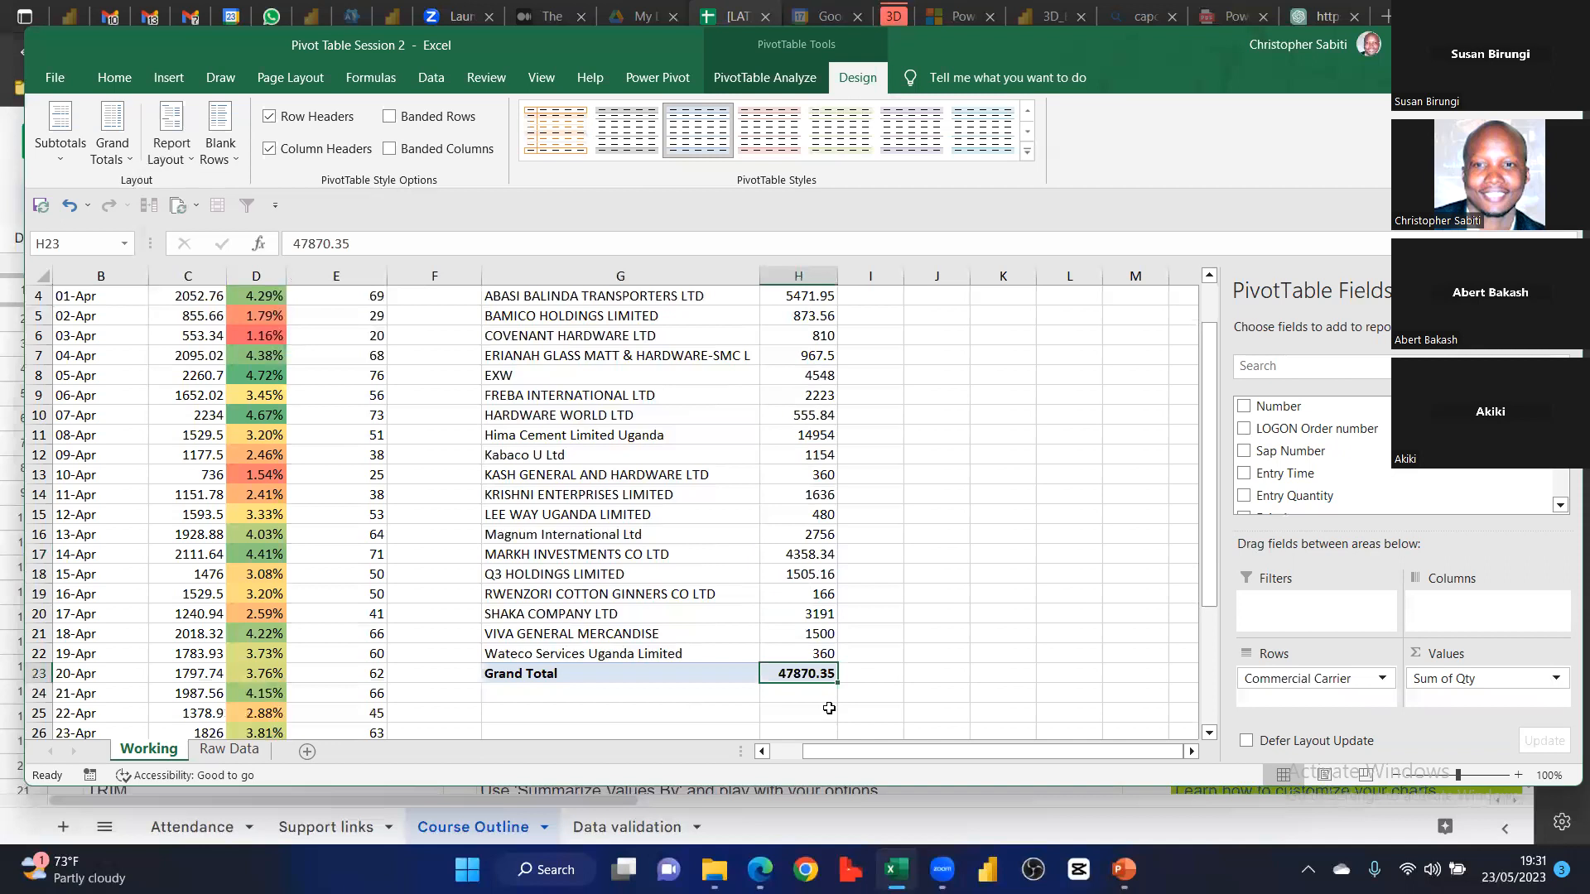
# Extend a selection from H4 down to H22 to check the summed carrier quantities against the grand total
pyautogui.scroll(1, 822, 458)
pyautogui.hotkey('ctrl', 'Up')
pyautogui.hotkey('shift', 'Down')
pyautogui.hotkey('shift', 'Down')
pyautogui.hotkey('shift', 'Down')
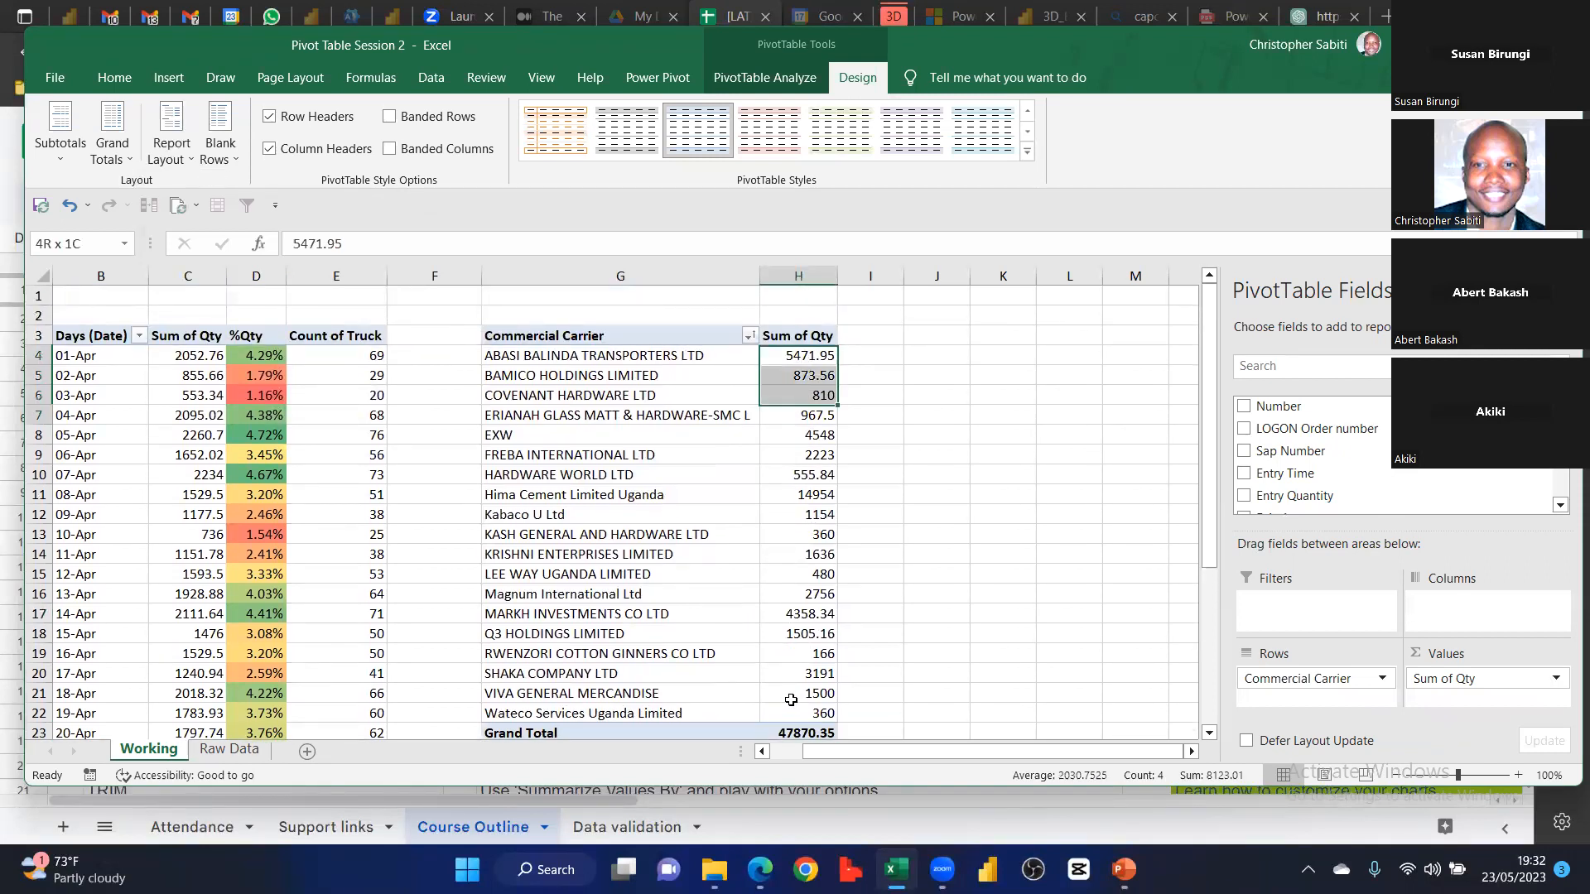
pyautogui.hotkey('shift', 'Down')
pyautogui.hotkey('shift', 'Down')
pyautogui.hotkey('shift', 'Down')
pyautogui.hotkey('shift', 'Down')
pyautogui.hotkey('shift', 'Down')
pyautogui.hotkey('shift', 'Down')
pyautogui.hotkey('shift', 'Down')
pyautogui.hotkey('shift', 'Down')
pyautogui.hotkey('shift', 'Down')
pyautogui.hotkey('shift', 'Down')
pyautogui.hotkey('shift', 'Down')
pyautogui.hotkey('shift', 'Down')
pyautogui.hotkey('shift', 'Down')
pyautogui.hotkey('shift', 'Down')
pyautogui.hotkey('shift', 'Down')
pyautogui.hotkey('shift', 'Down')
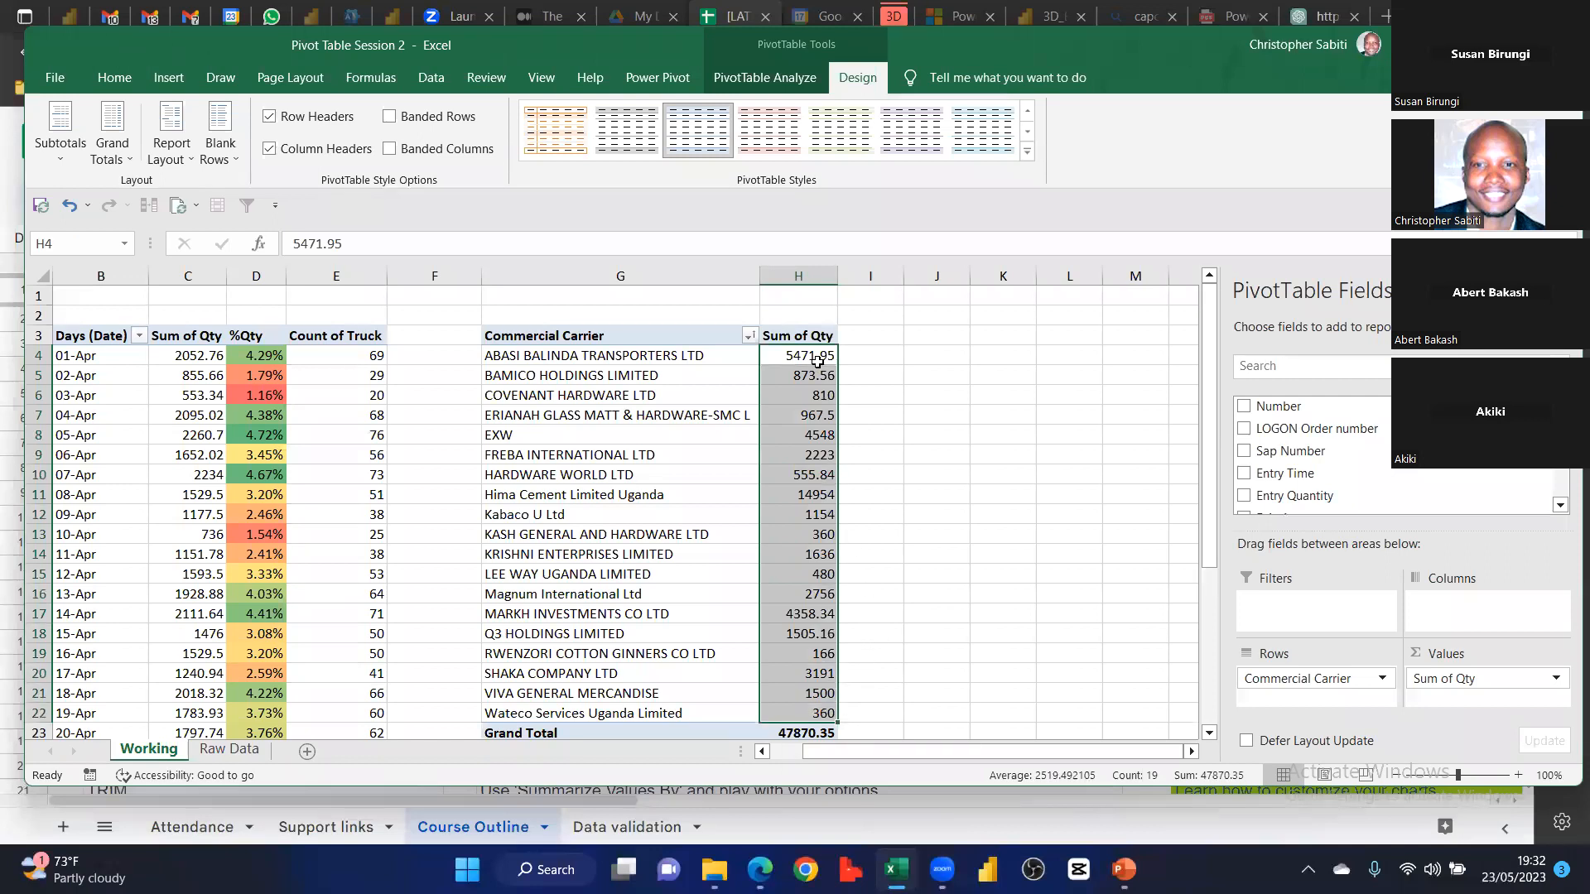
# Open the Top 10 value filter for the Commercial Carrier field
pyautogui.click(768, 415)
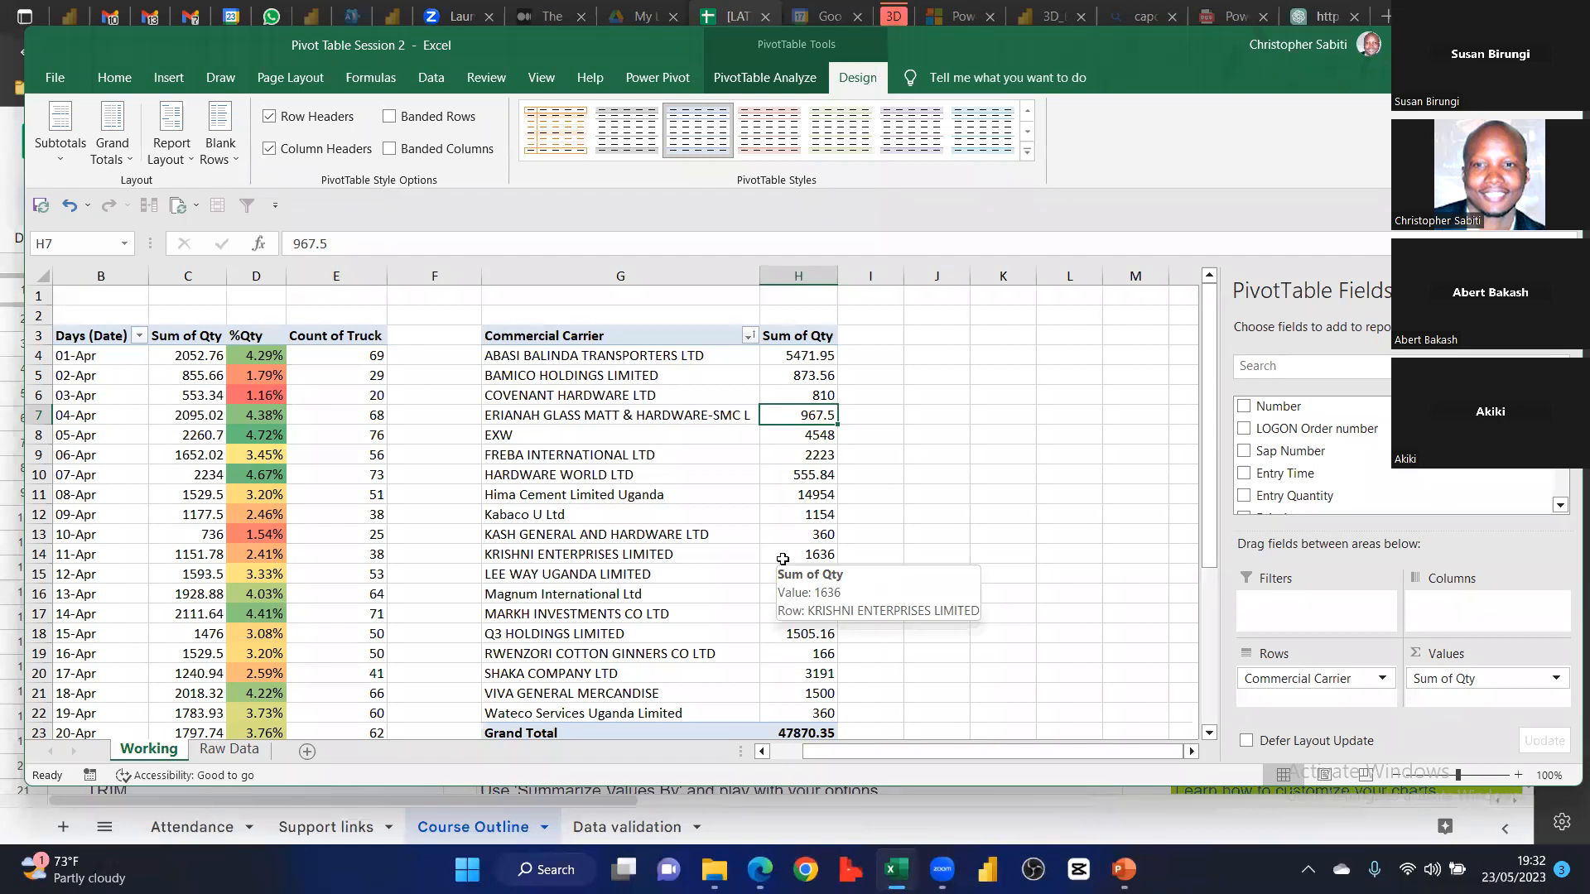
pyautogui.scroll(-4, 783, 559)
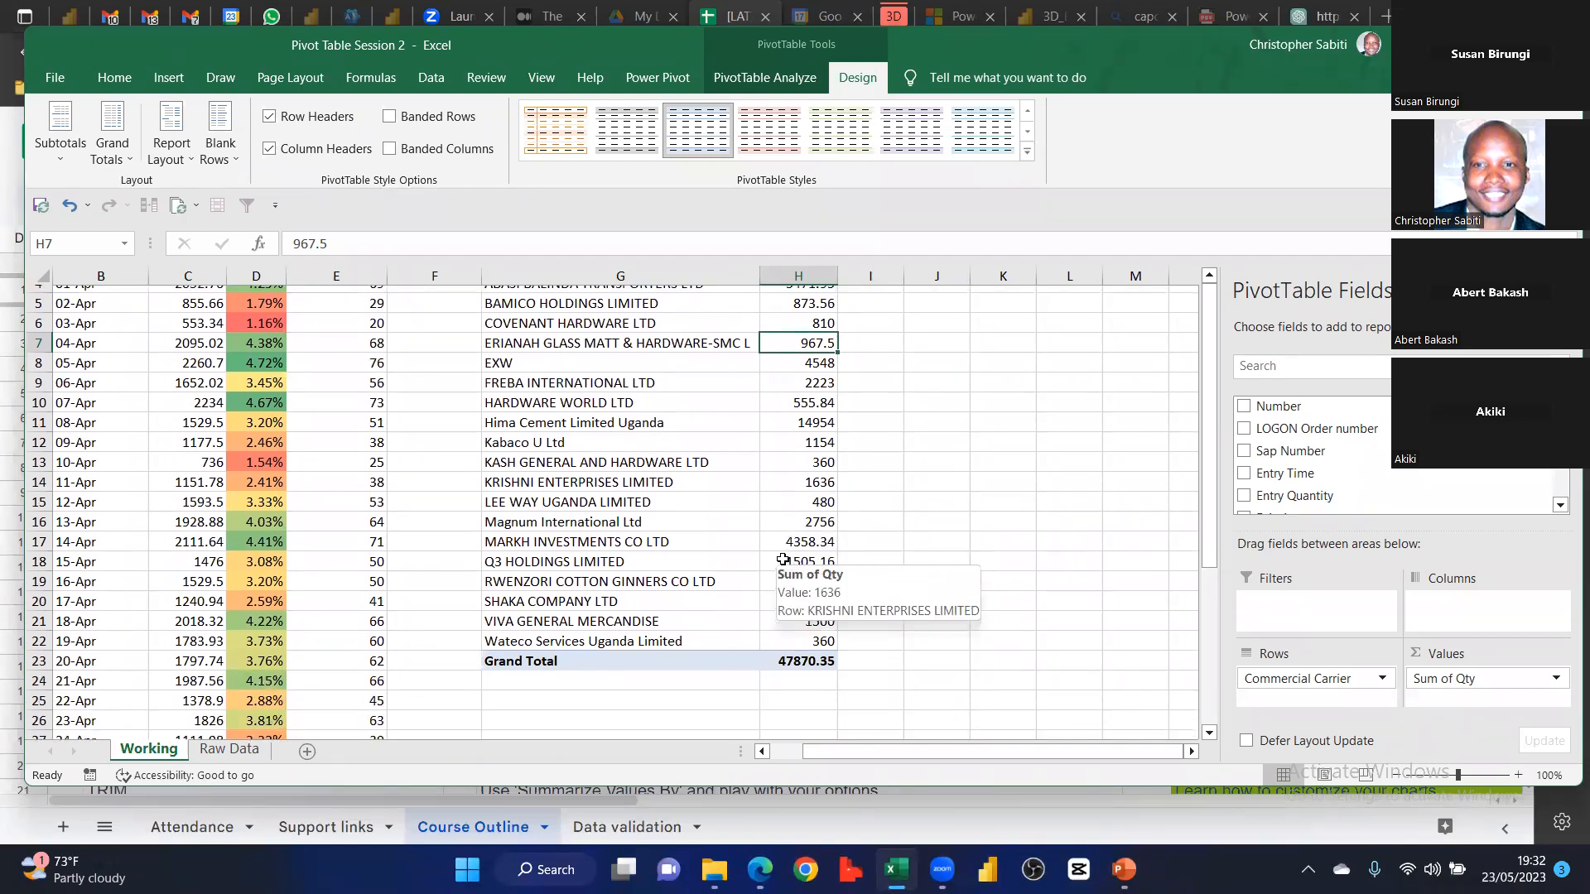
pyautogui.scroll(-3, 783, 559)
pyautogui.scroll(2, 795, 522)
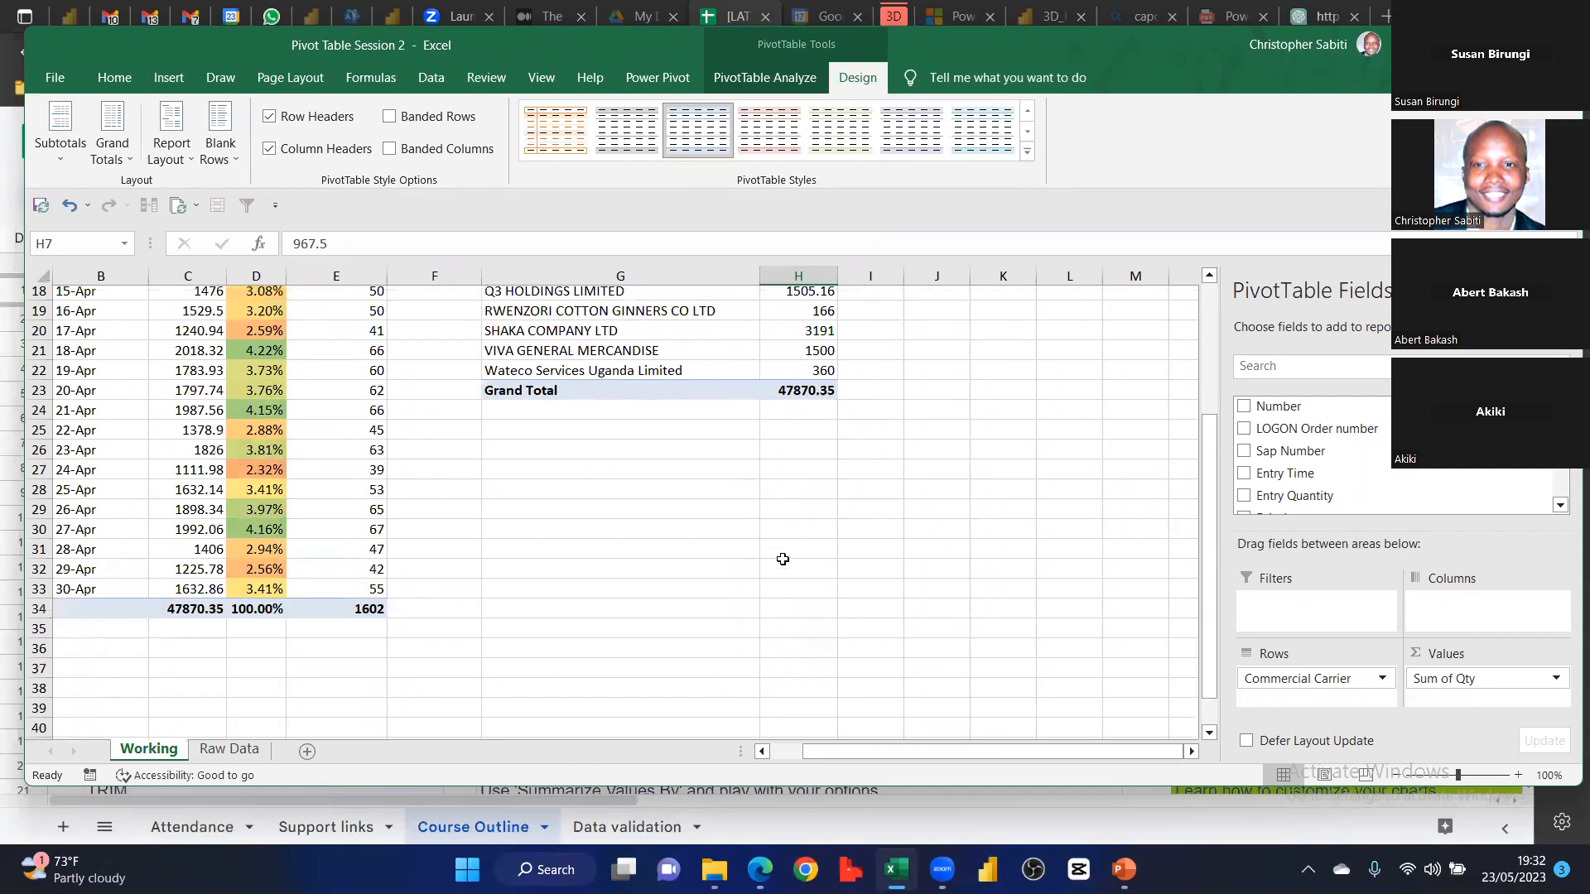
pyautogui.scroll(4, 801, 504)
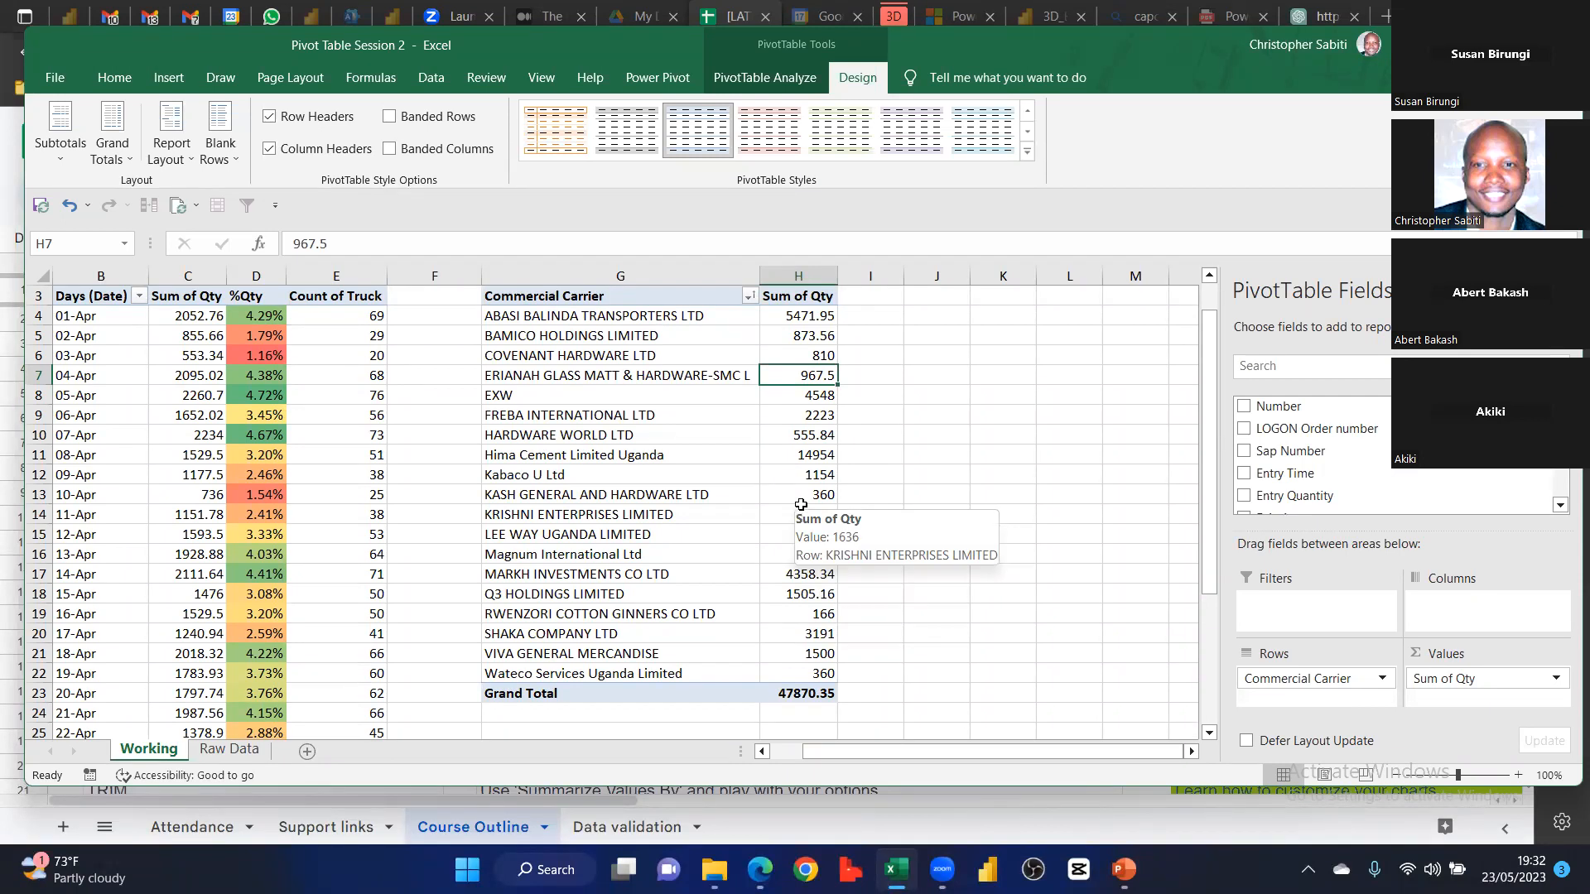
pyautogui.scroll(1, 755, 348)
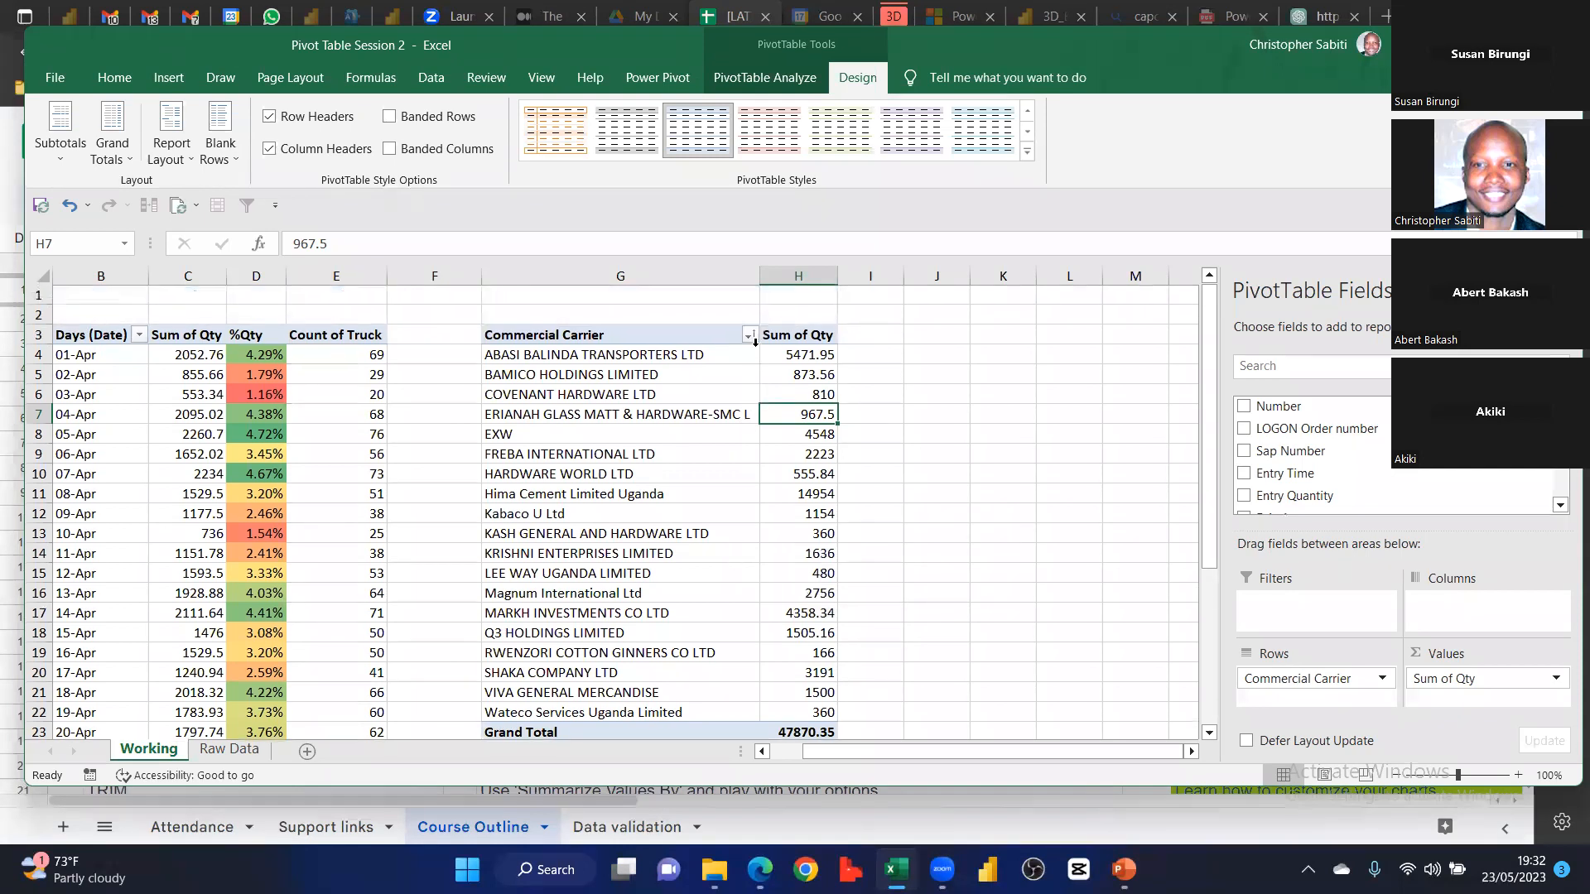
pyautogui.click(752, 337)
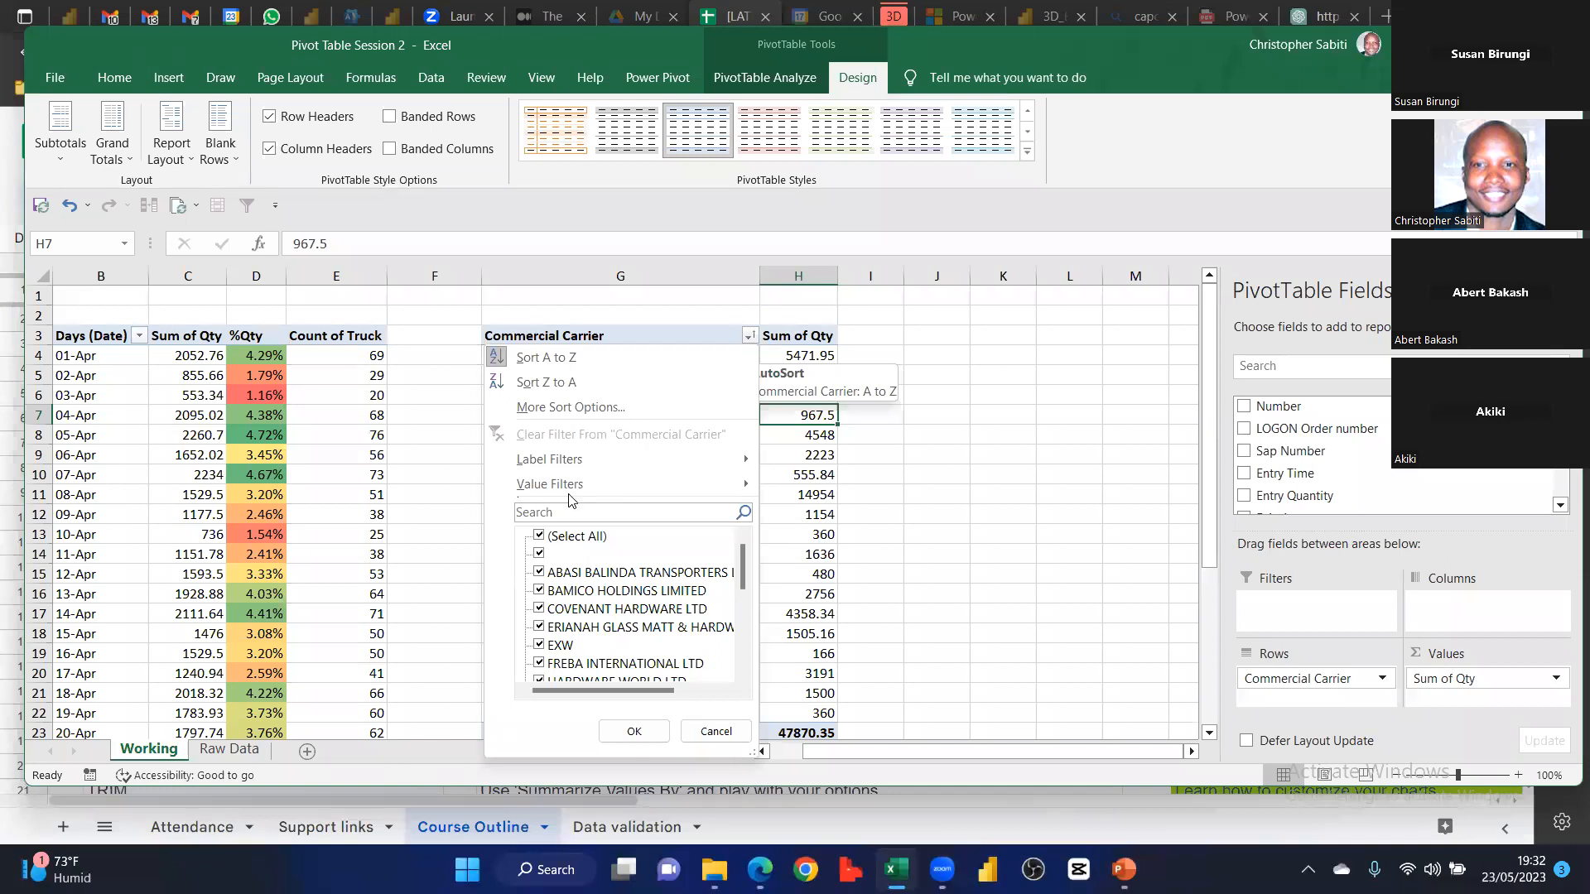
pyautogui.moveTo(553, 491)
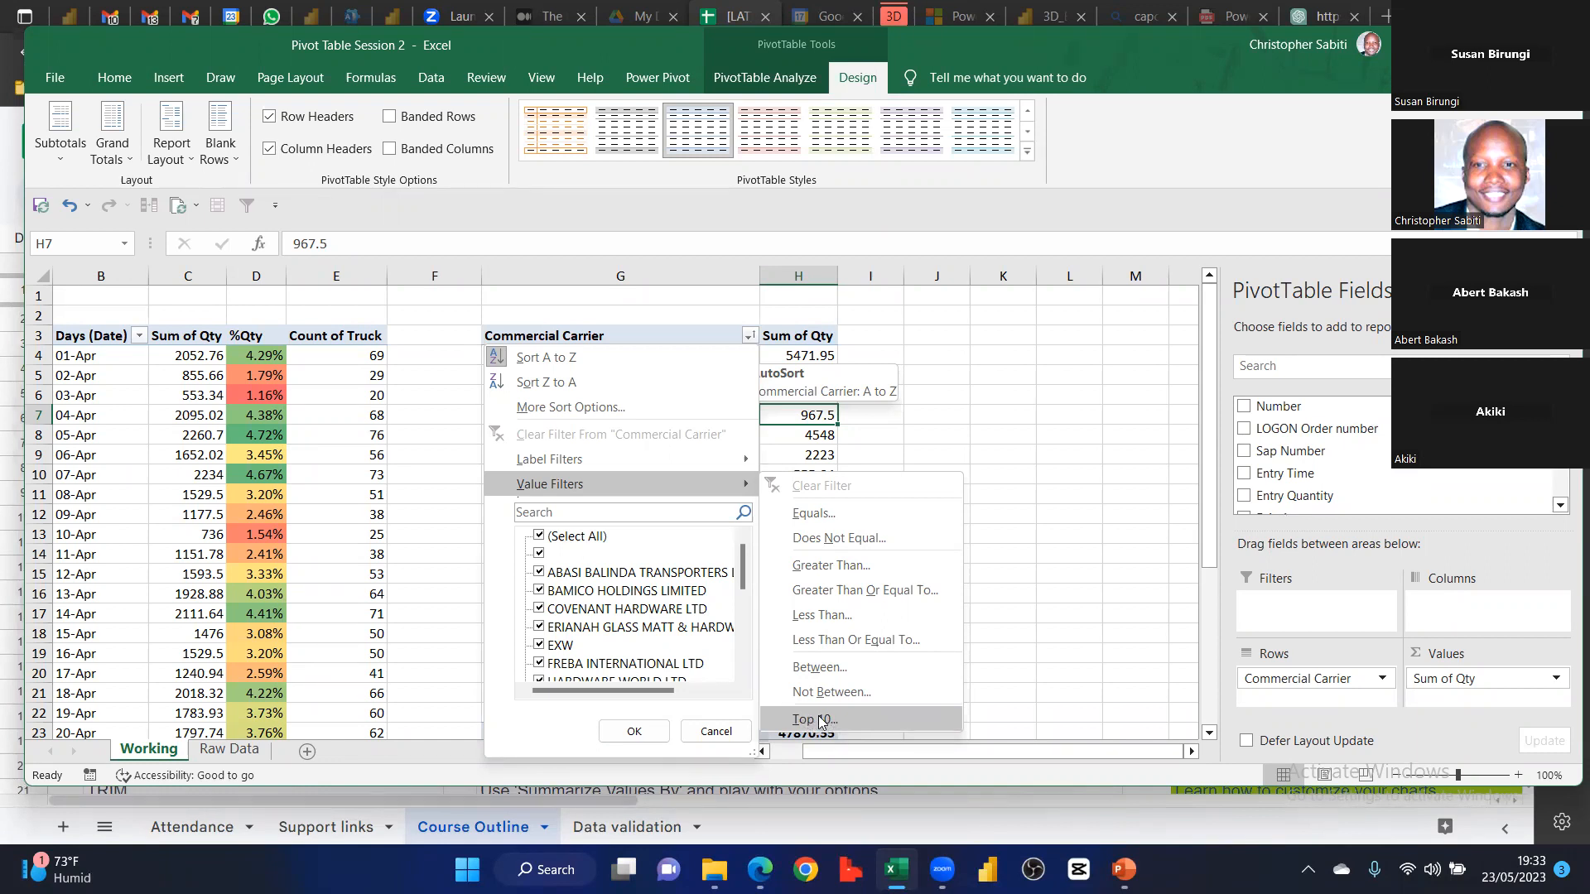
pyautogui.click(819, 722)
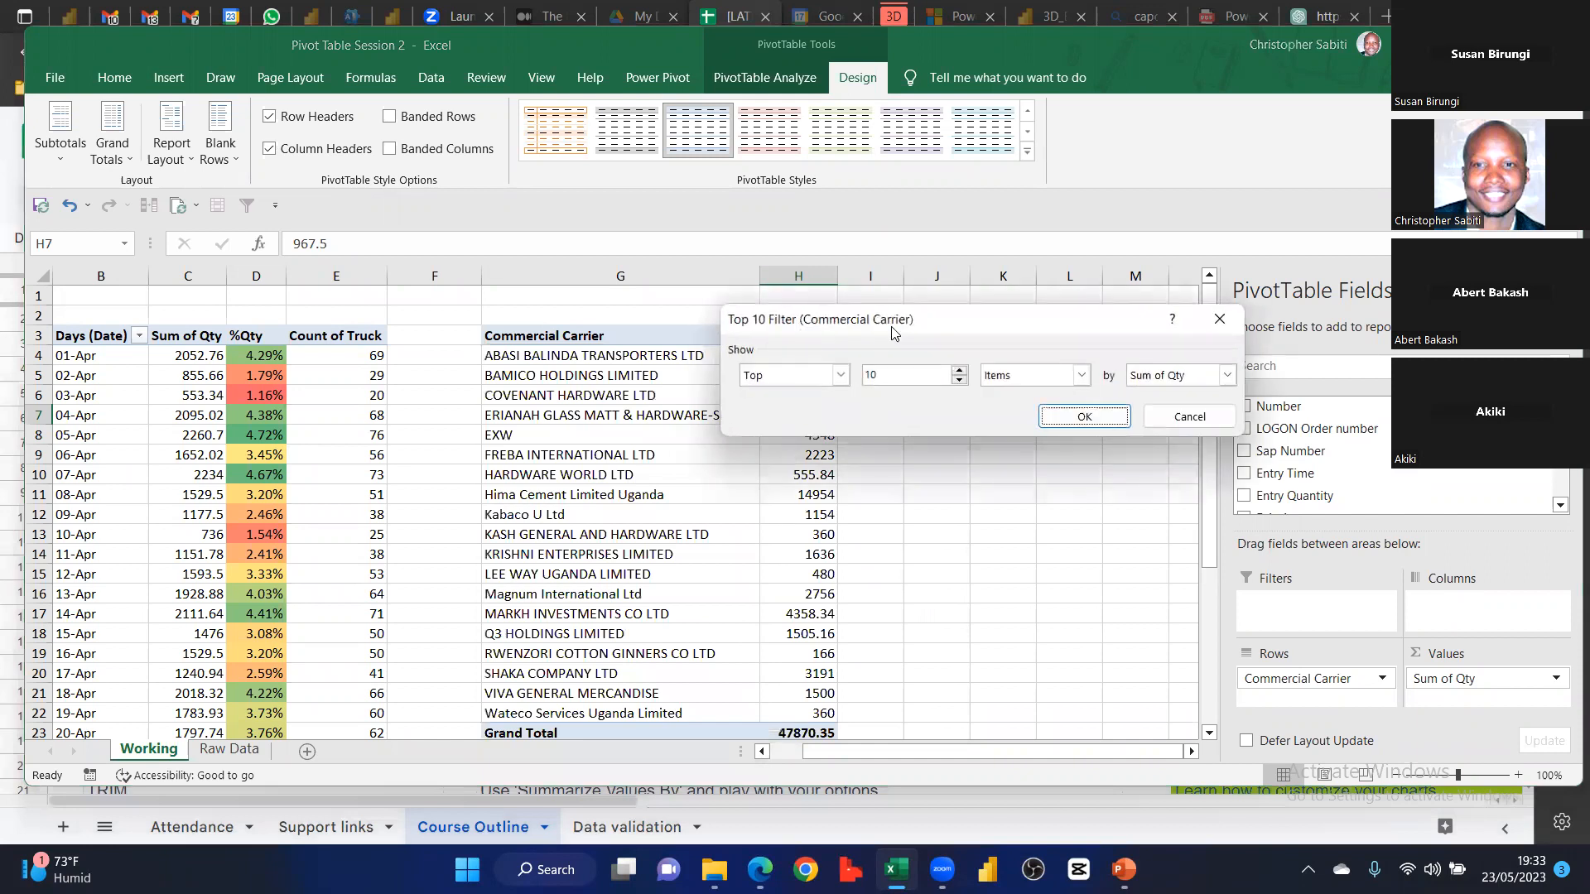
# Filter the Commercial Carrier field to the top 5 items by Sum of Qty
pyautogui.moveTo(828, 319); pyautogui.dragTo(605, 410)
pyautogui.click(617, 468)
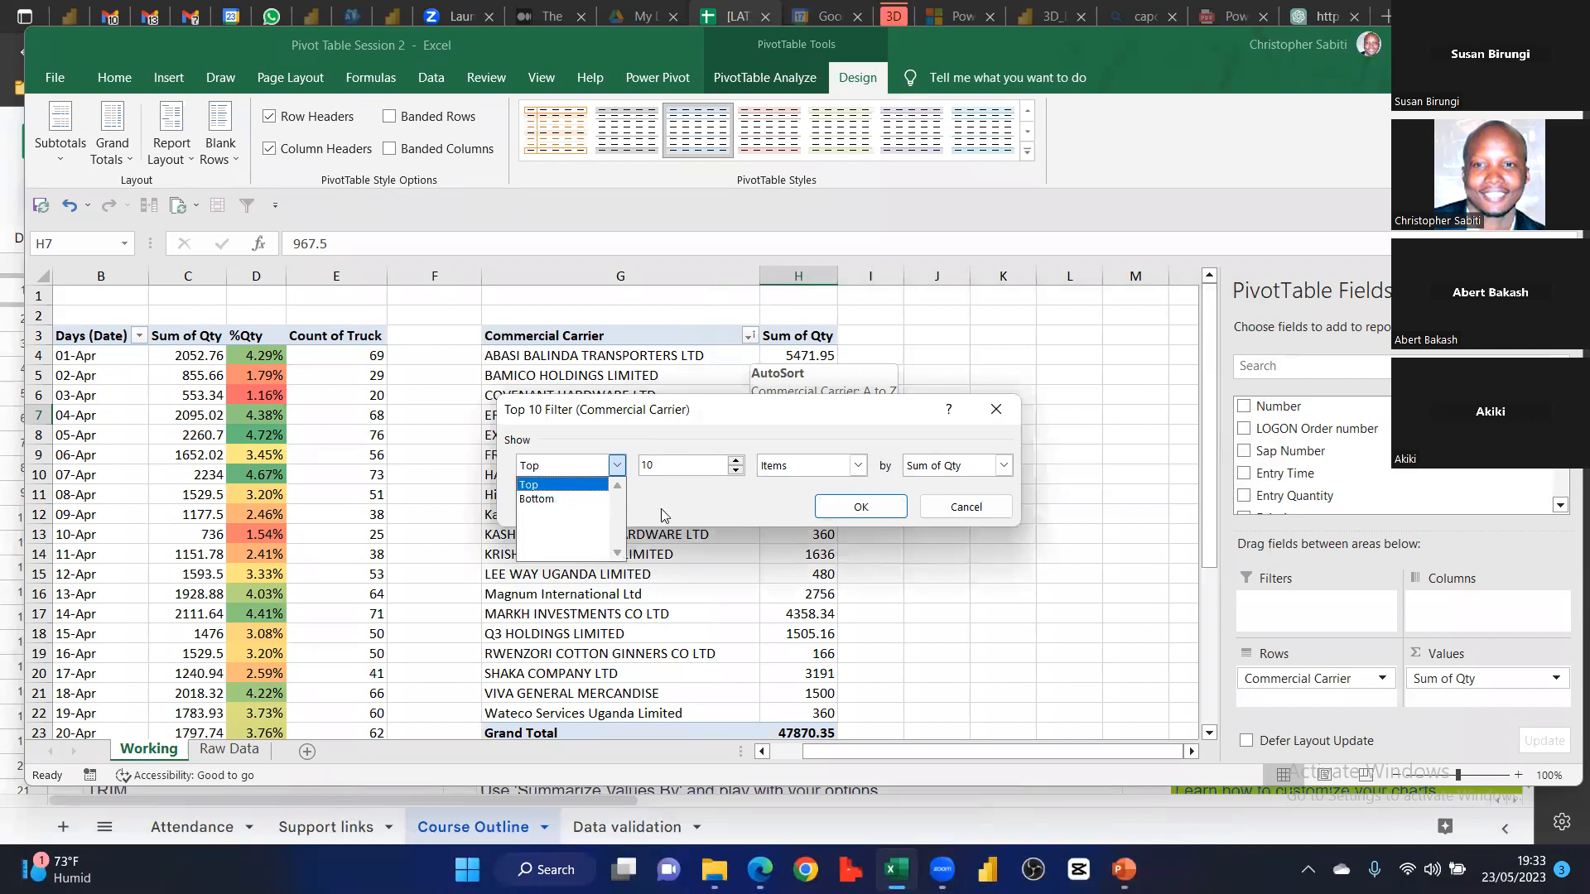
pyautogui.click(674, 465)
pyautogui.moveTo(674, 466); pyautogui.dragTo(597, 472)
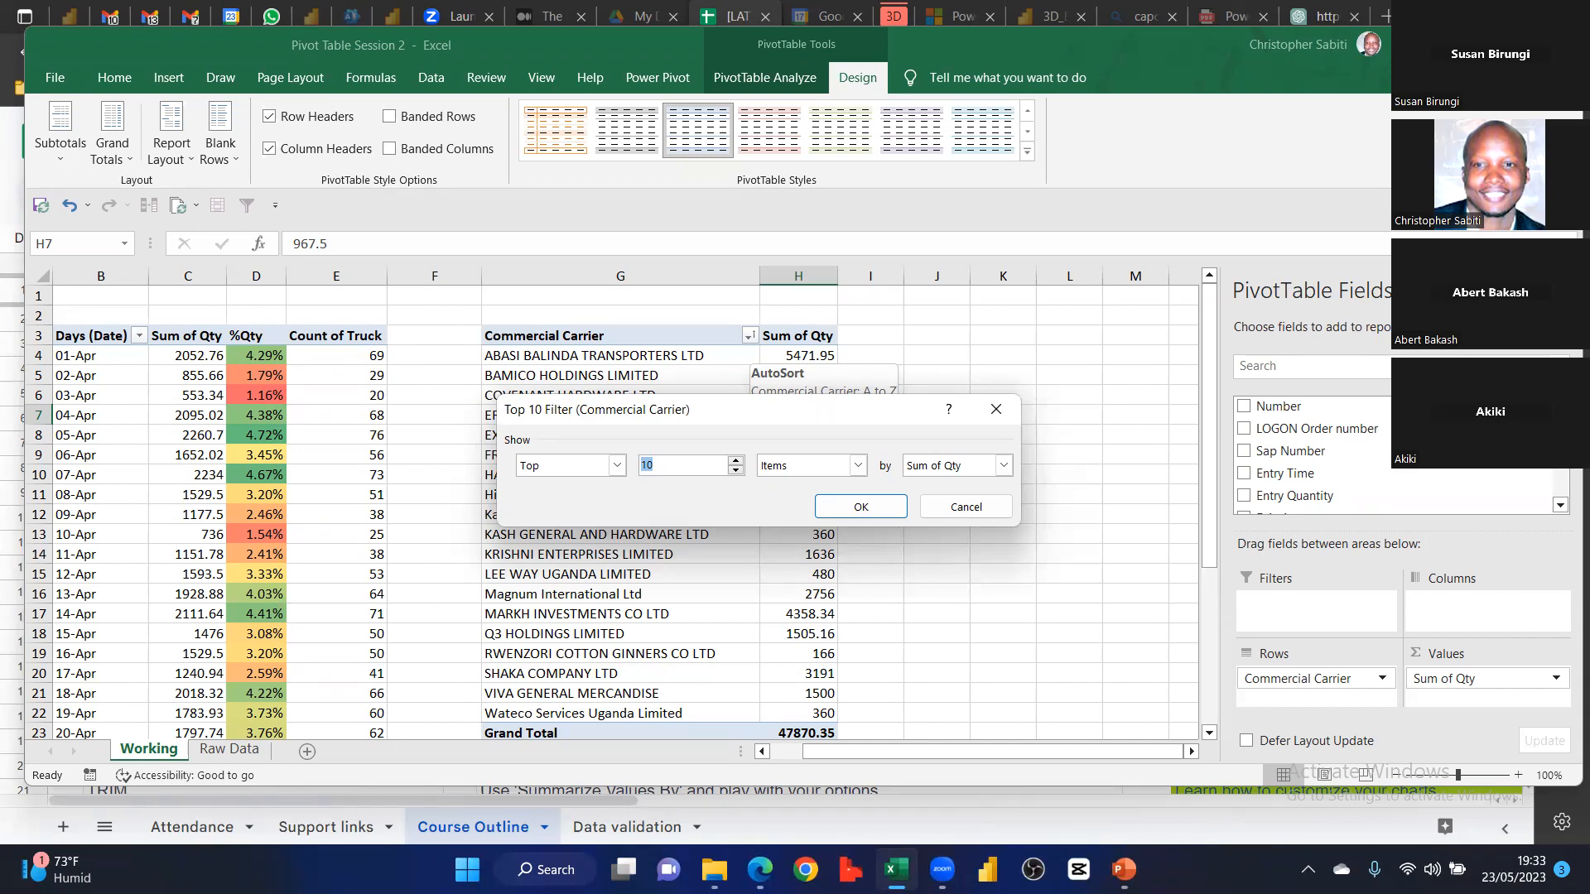
pyautogui.write('5')
pyautogui.click(801, 467)
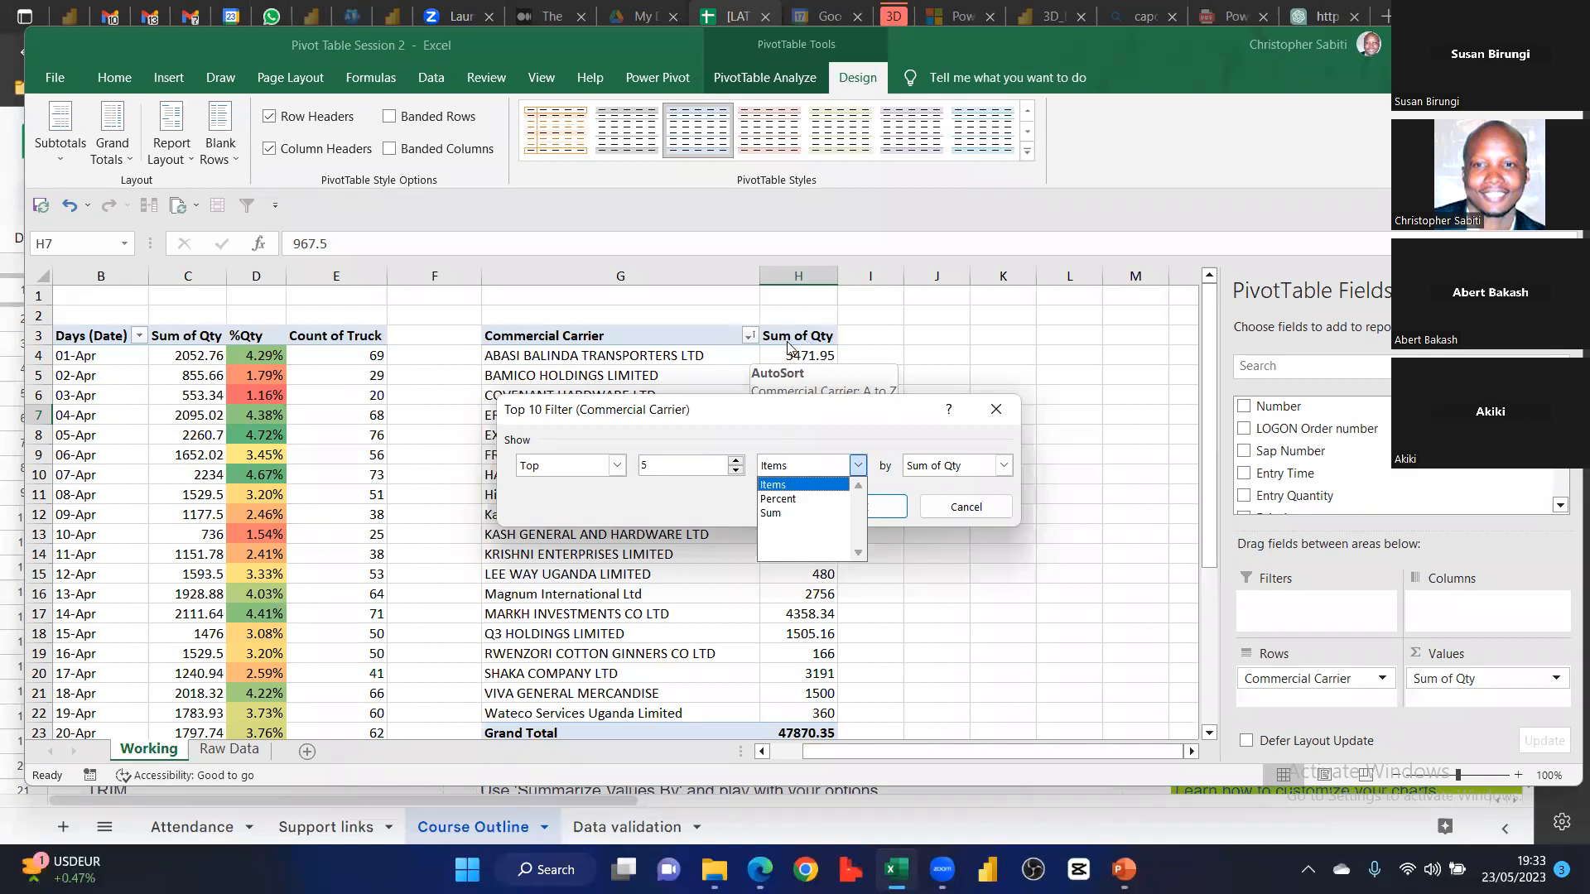
pyautogui.click(772, 513)
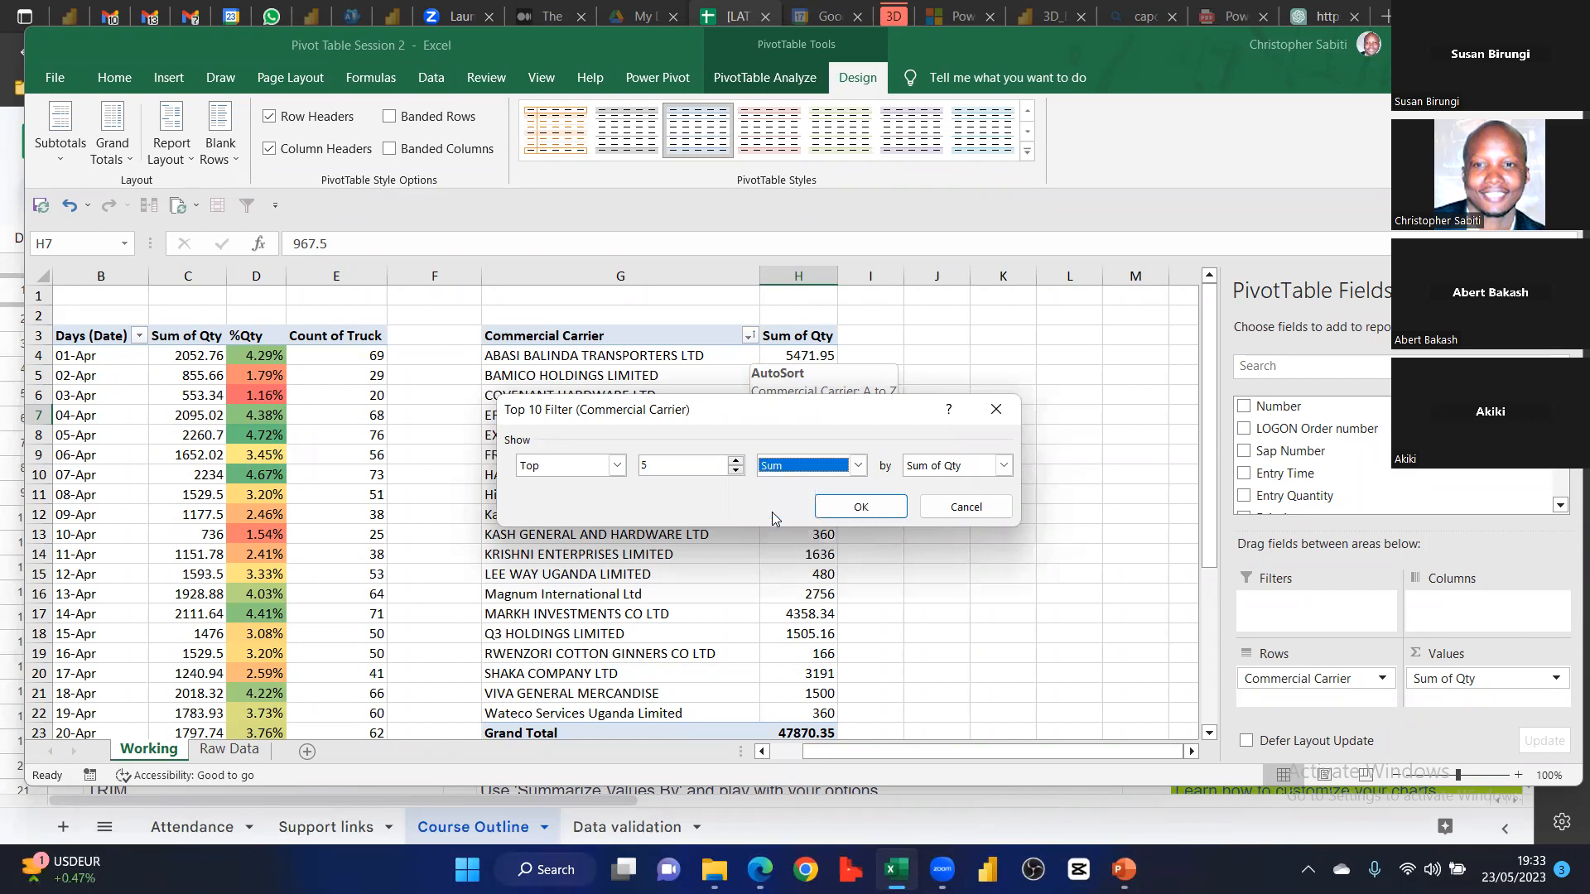
pyautogui.click(778, 469)
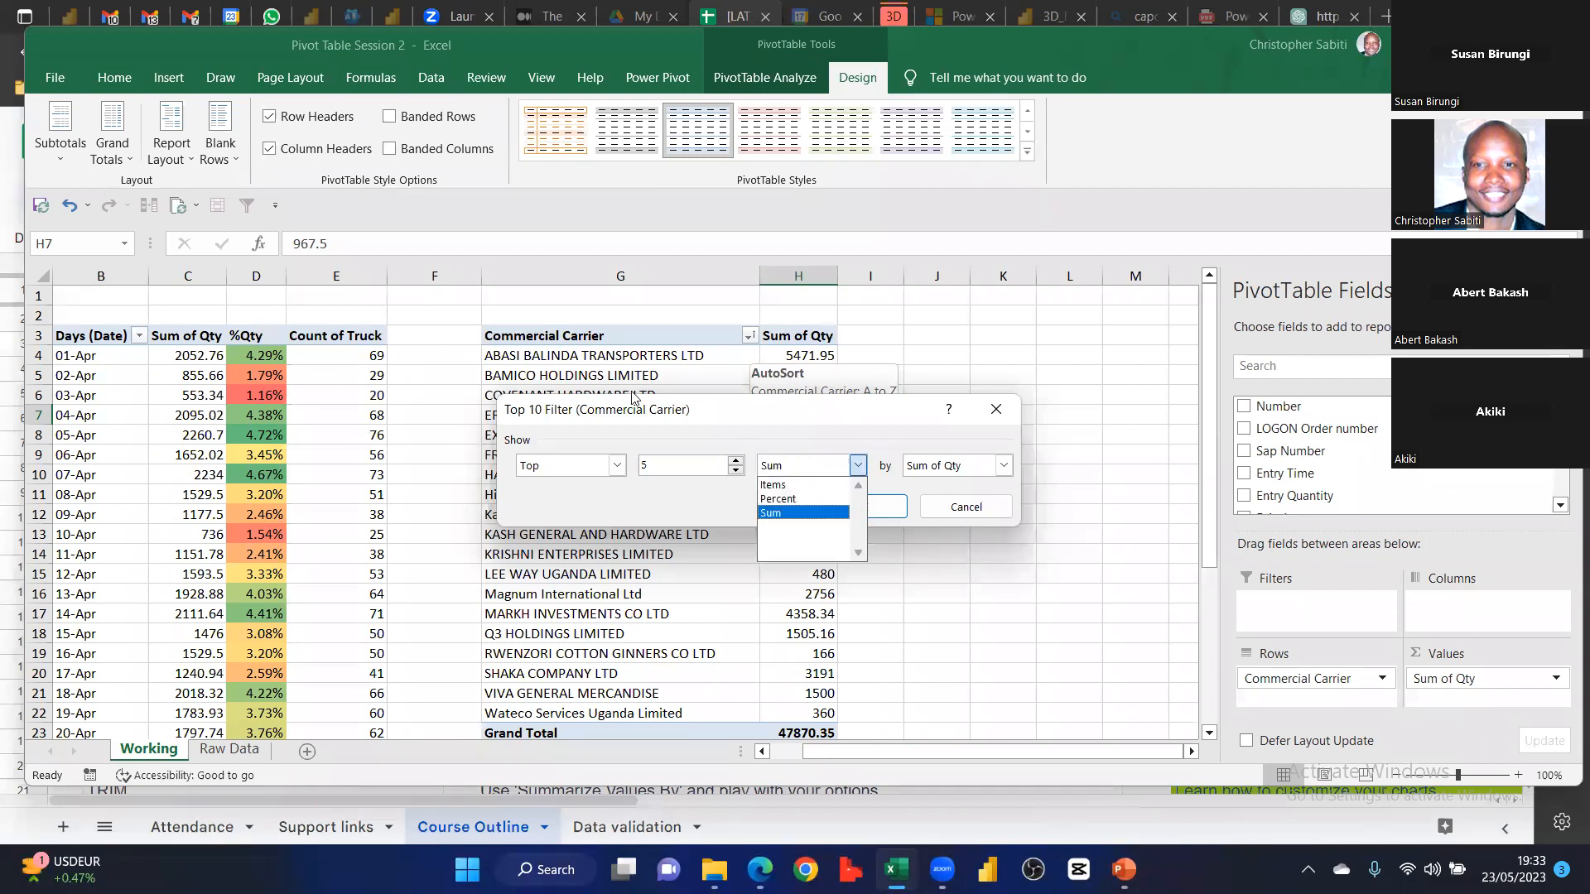
pyautogui.click(778, 486)
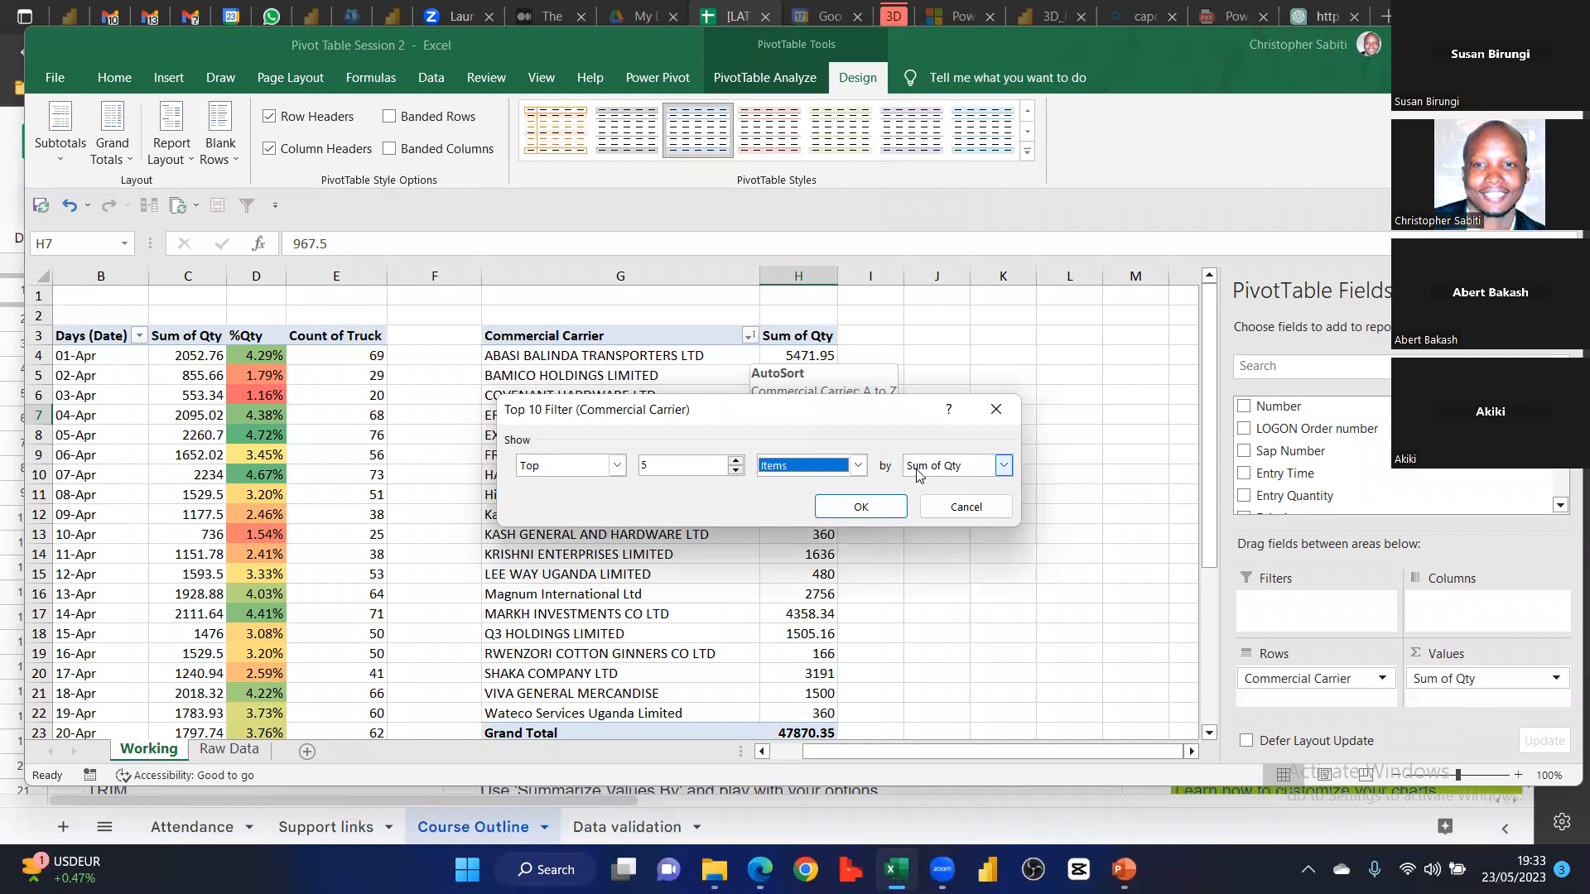
pyautogui.click(1004, 465)
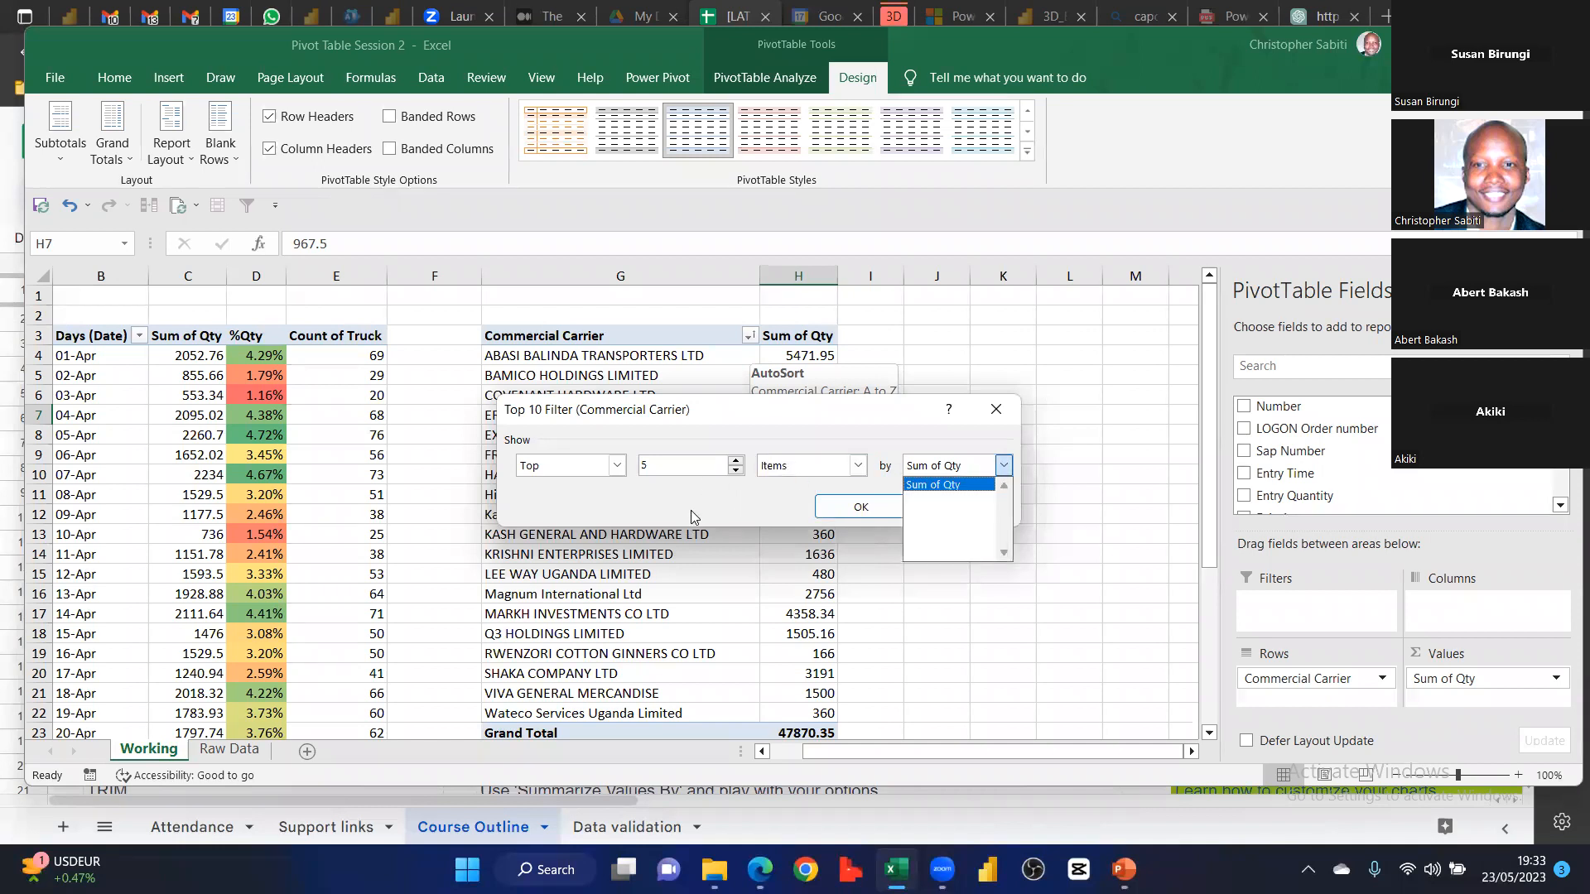
pyautogui.click(907, 483)
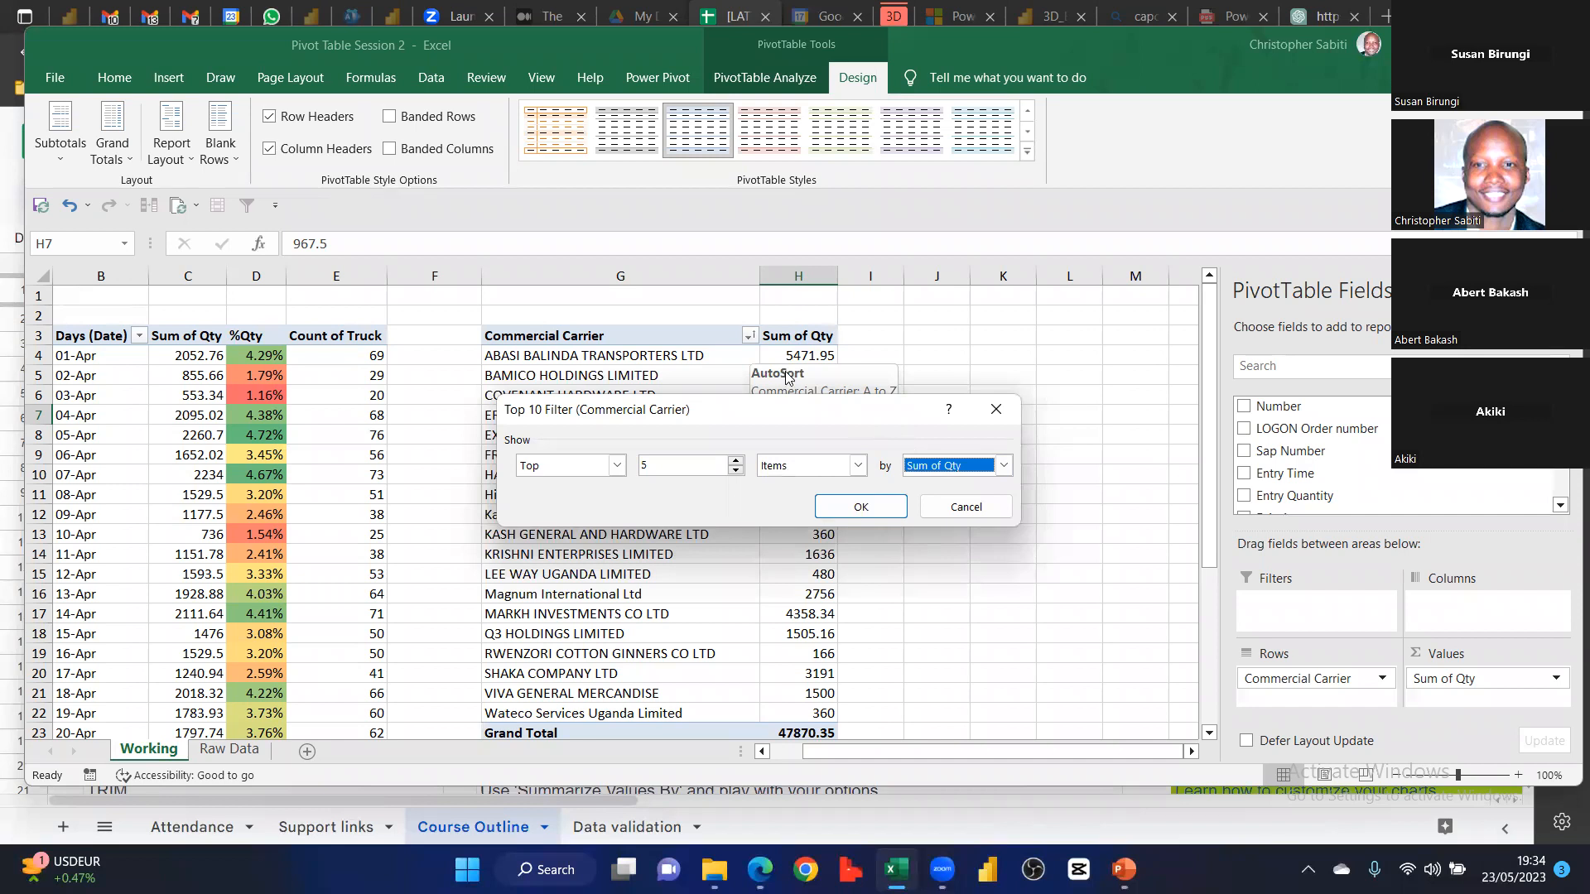
pyautogui.click(880, 508)
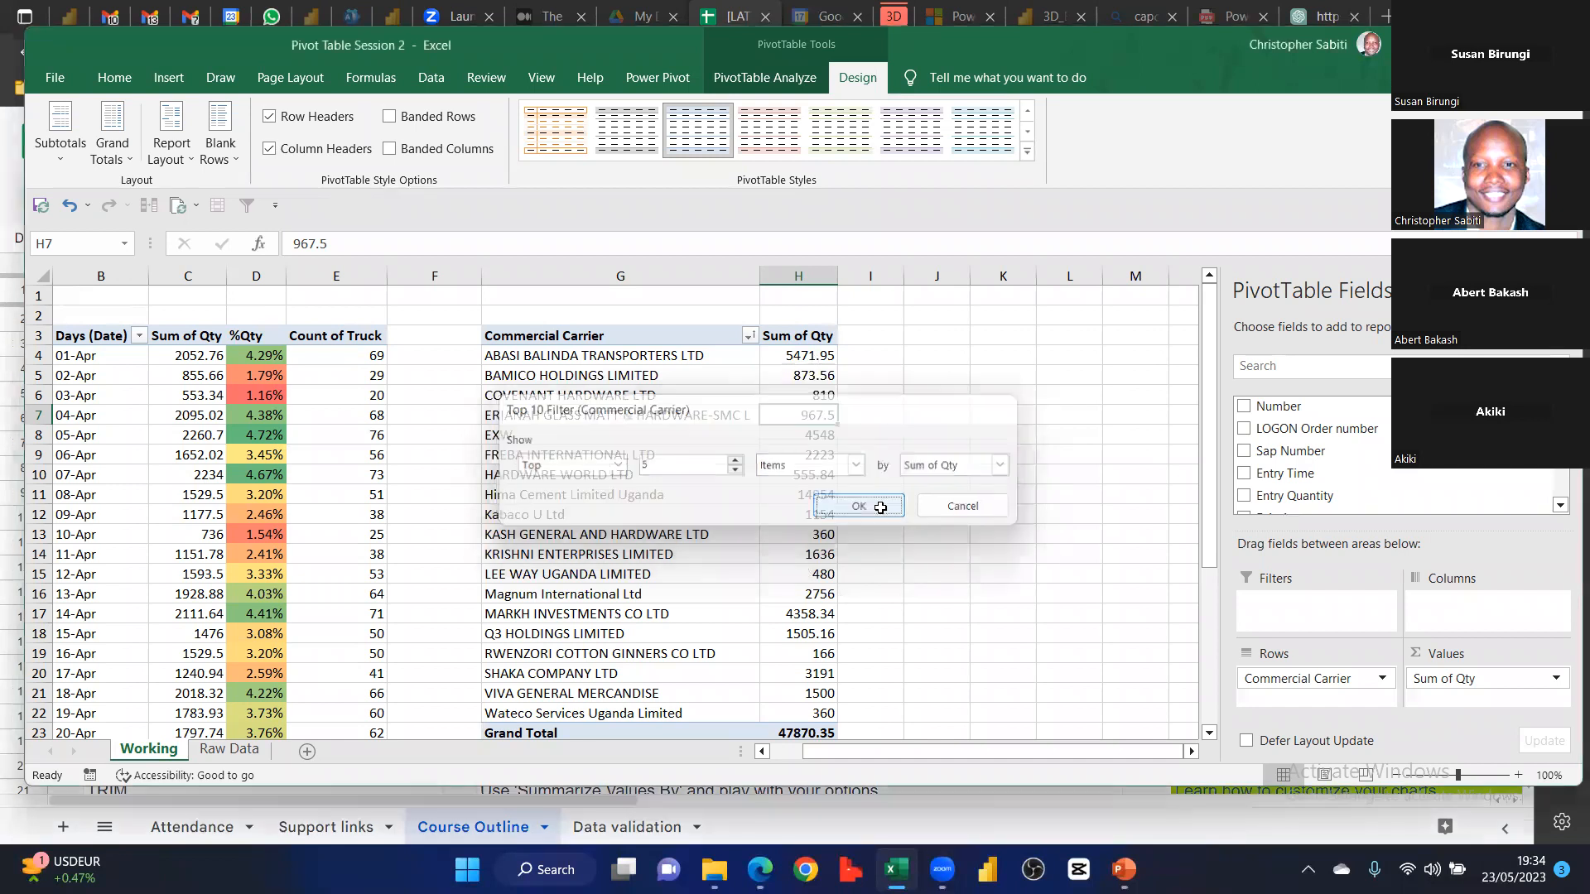
# Examine the filtered carriers' Sum of Qty values in H4 to H8, the whole PivotTable range and the SHAKA COMPANY LTD row
pyautogui.moveTo(751, 355); pyautogui.dragTo(762, 435)
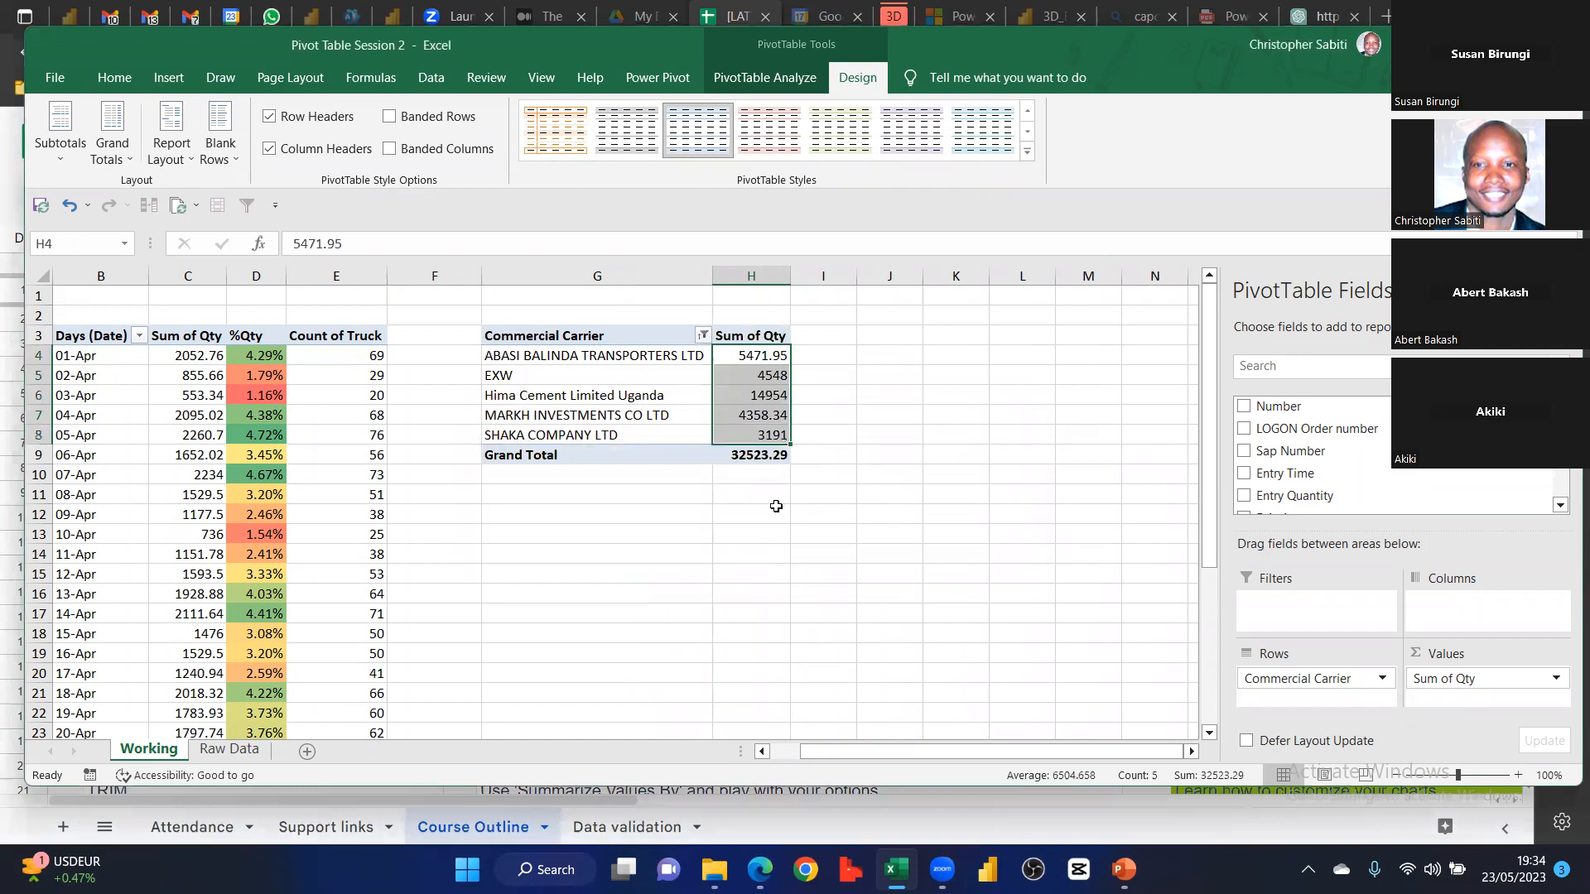
pyautogui.moveTo(773, 509); pyautogui.dragTo(772, 496)
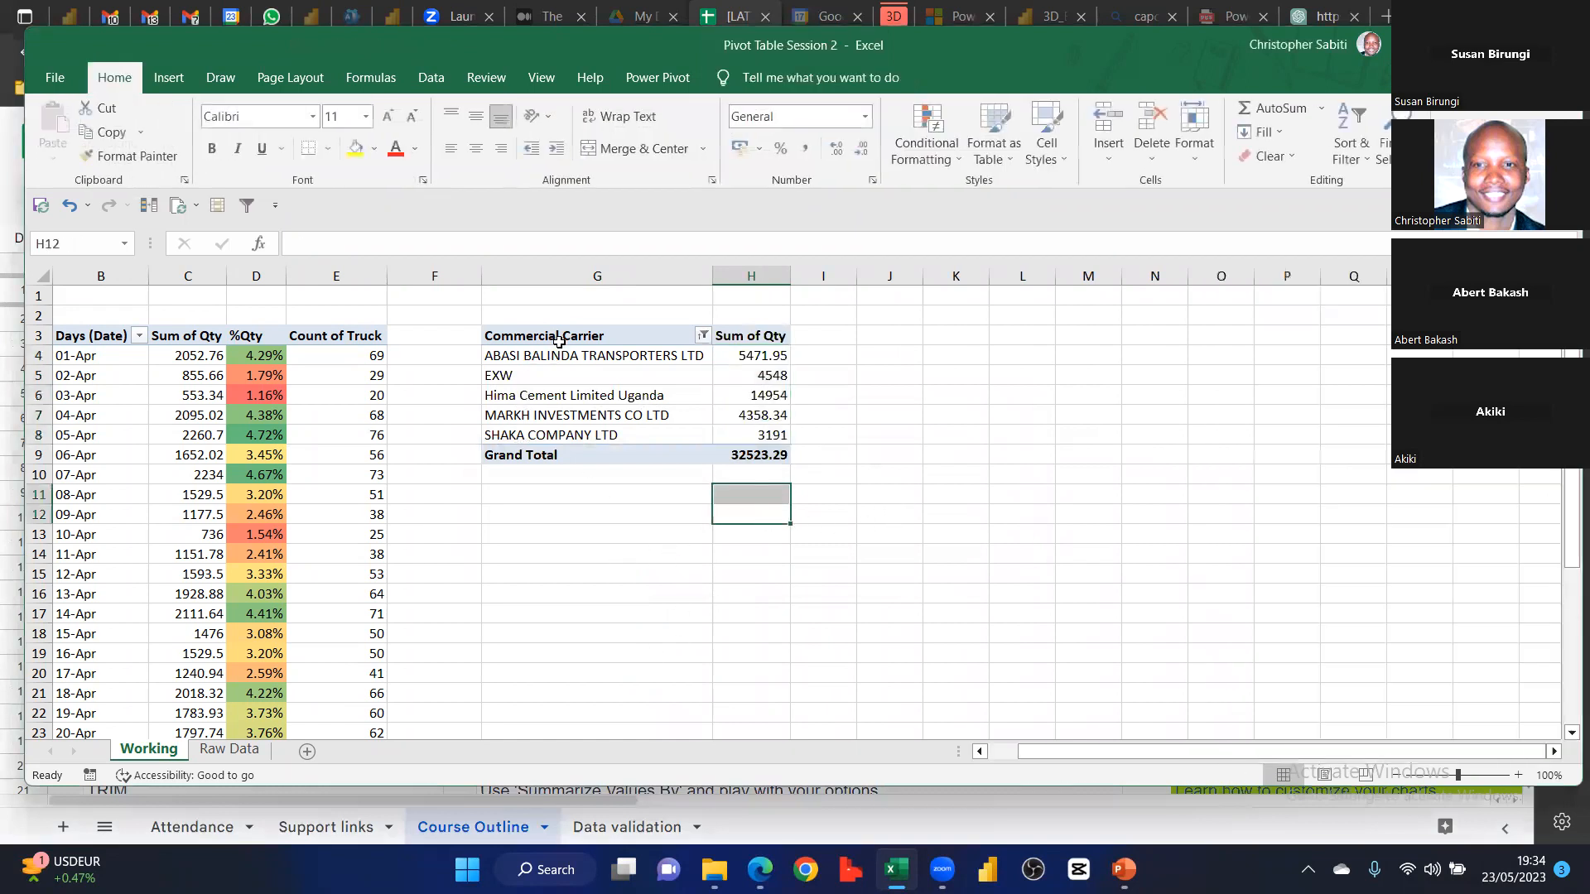
pyautogui.press('Left')
pyautogui.press('Down')
pyautogui.press('Down')
pyautogui.press('Down')
pyautogui.hotkey('ctrl', 'a')
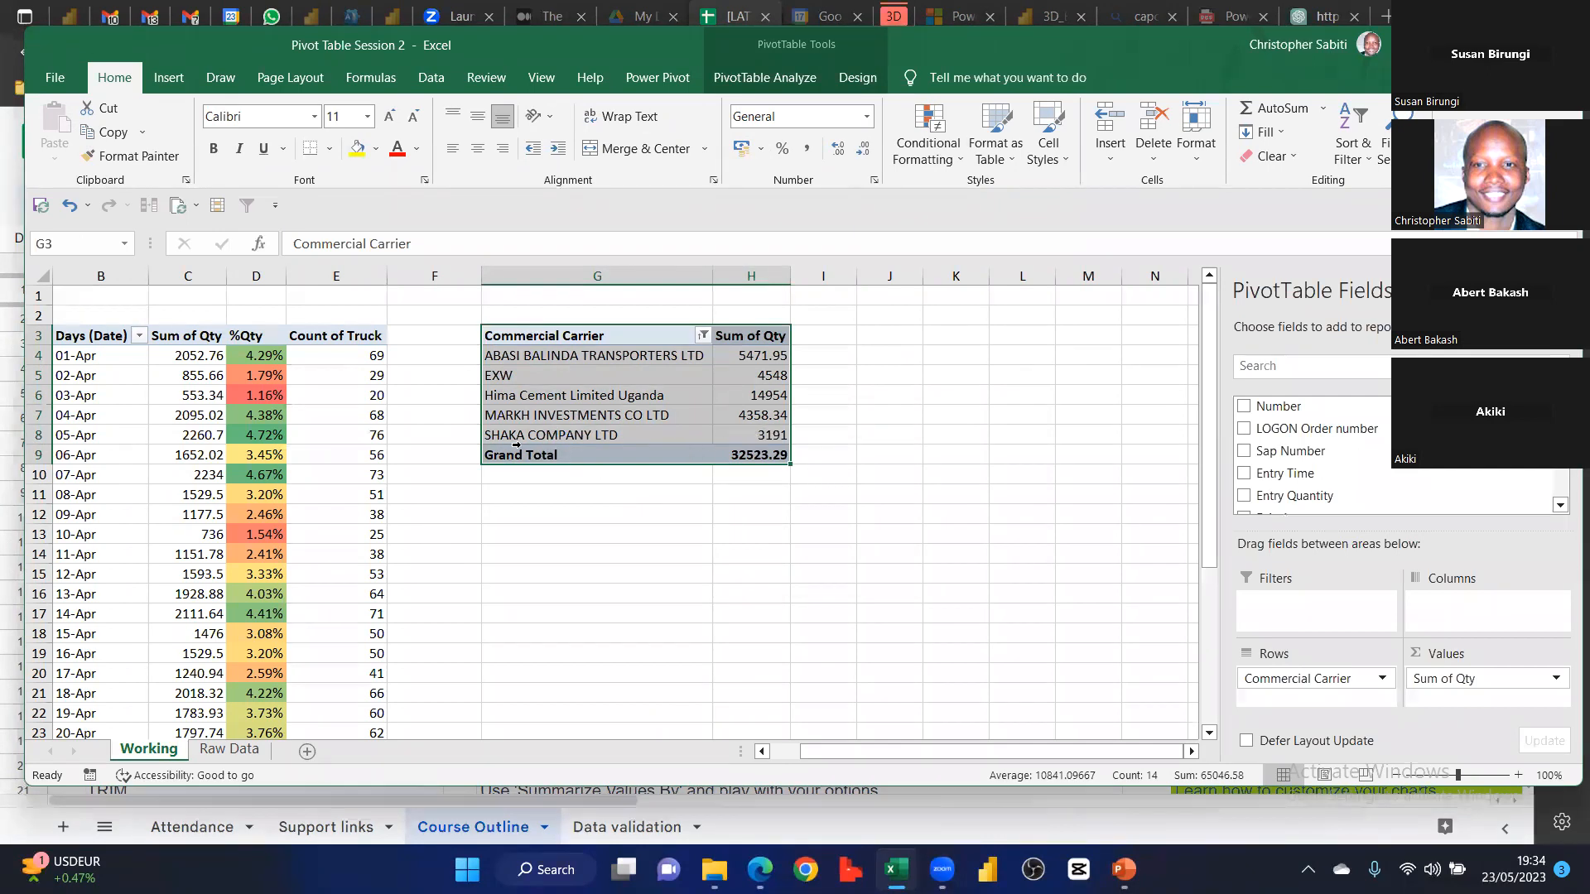
pyautogui.click(580, 435)
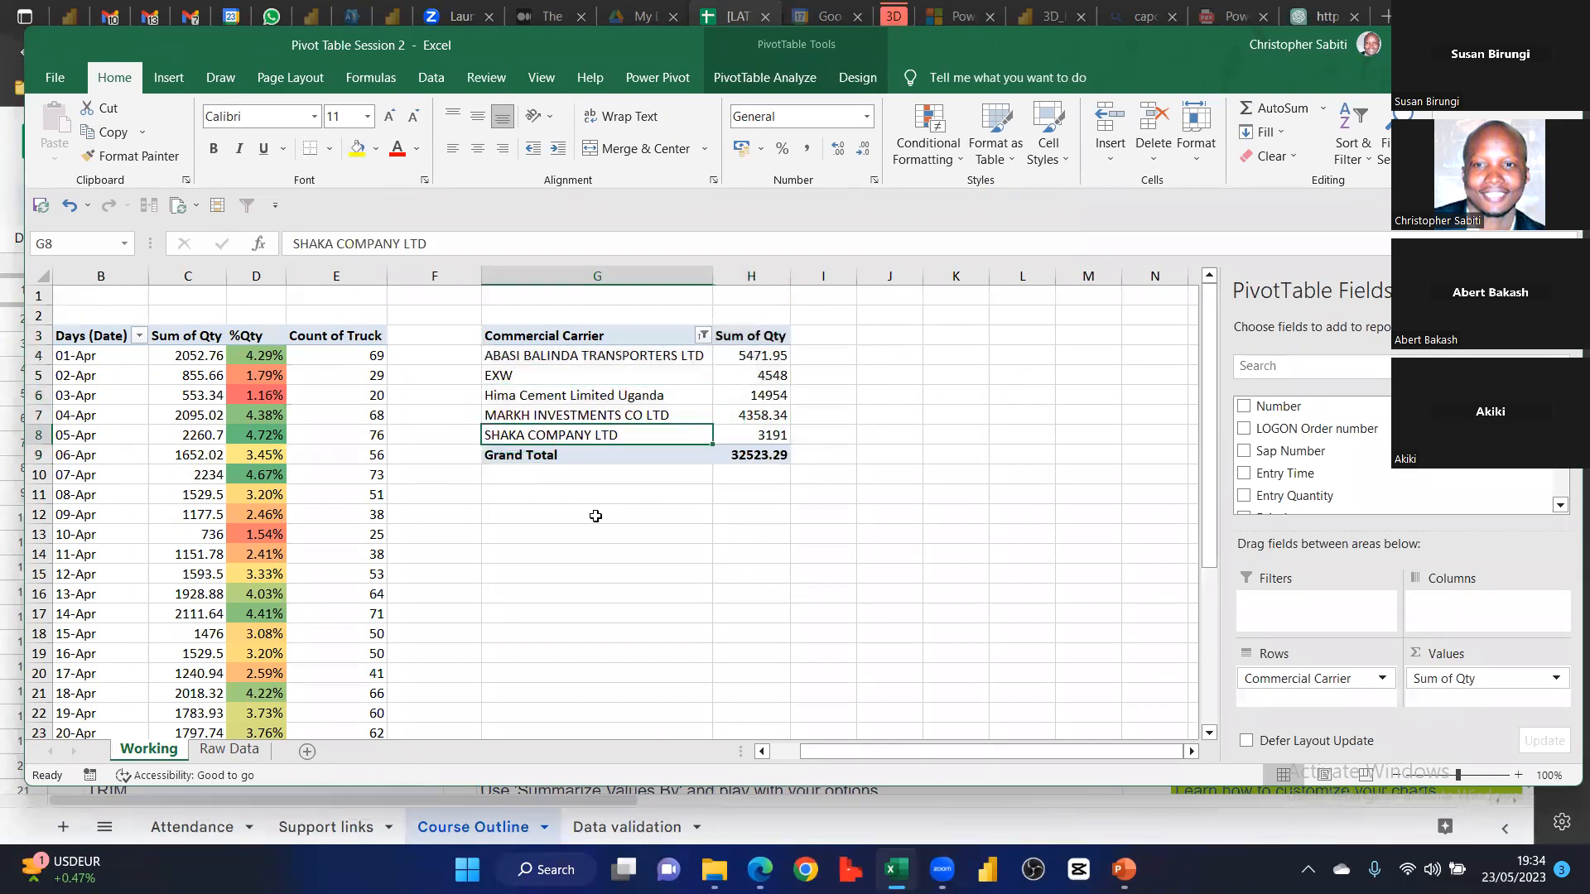
pyautogui.click(749, 439)
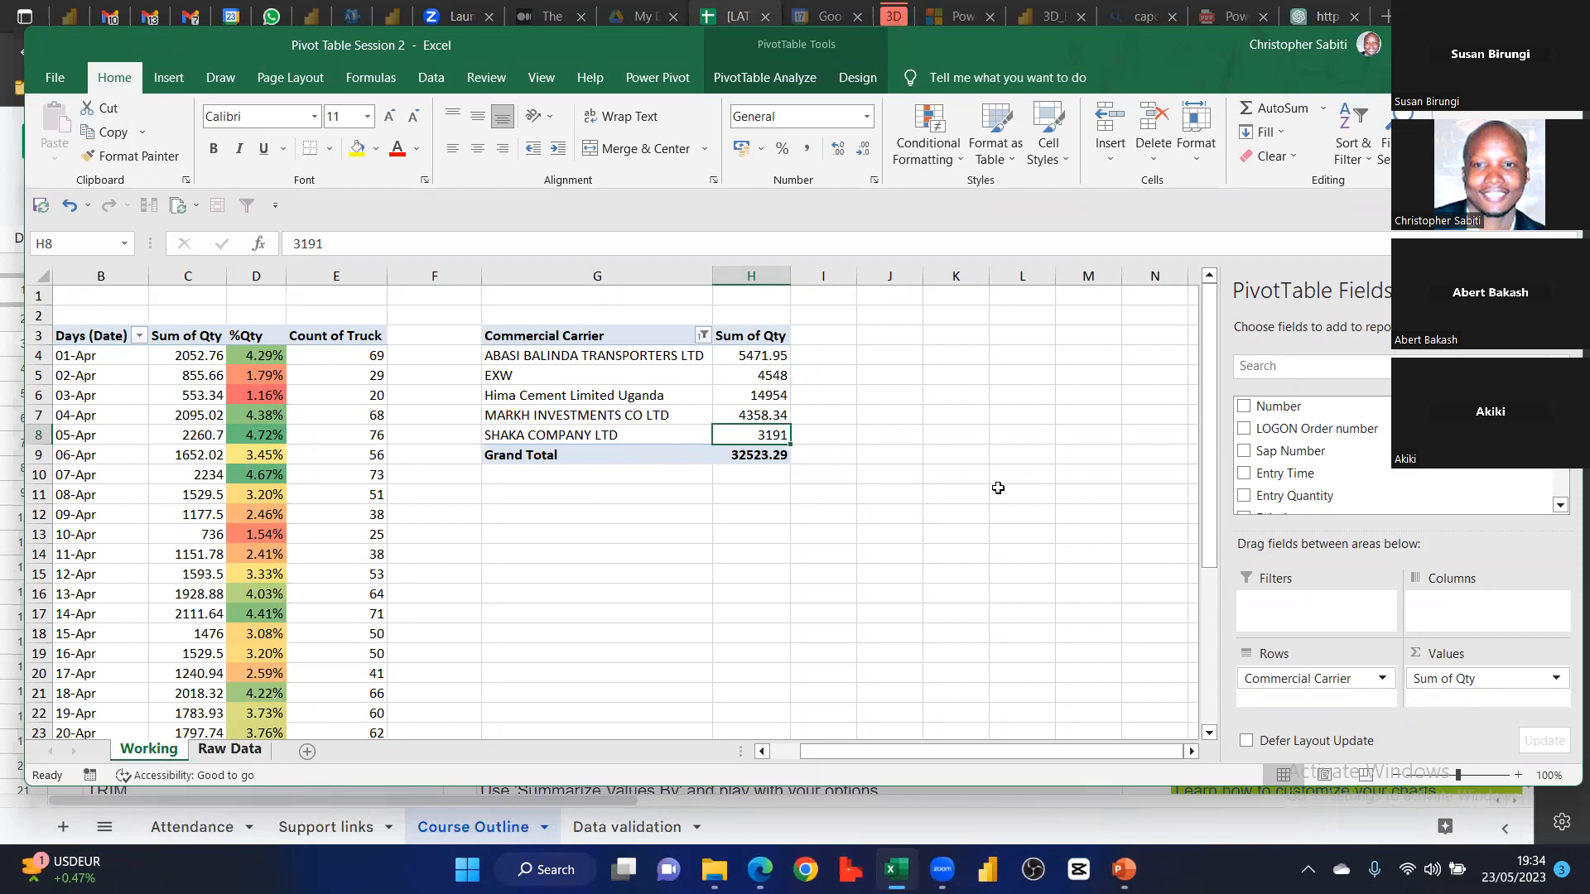
# On the Raw Data sheet, set the Qty in P6 for the FREBA INTERNATIONAL LTD record to 3000
pyautogui.hotkey('ctrl', 'pagedown')
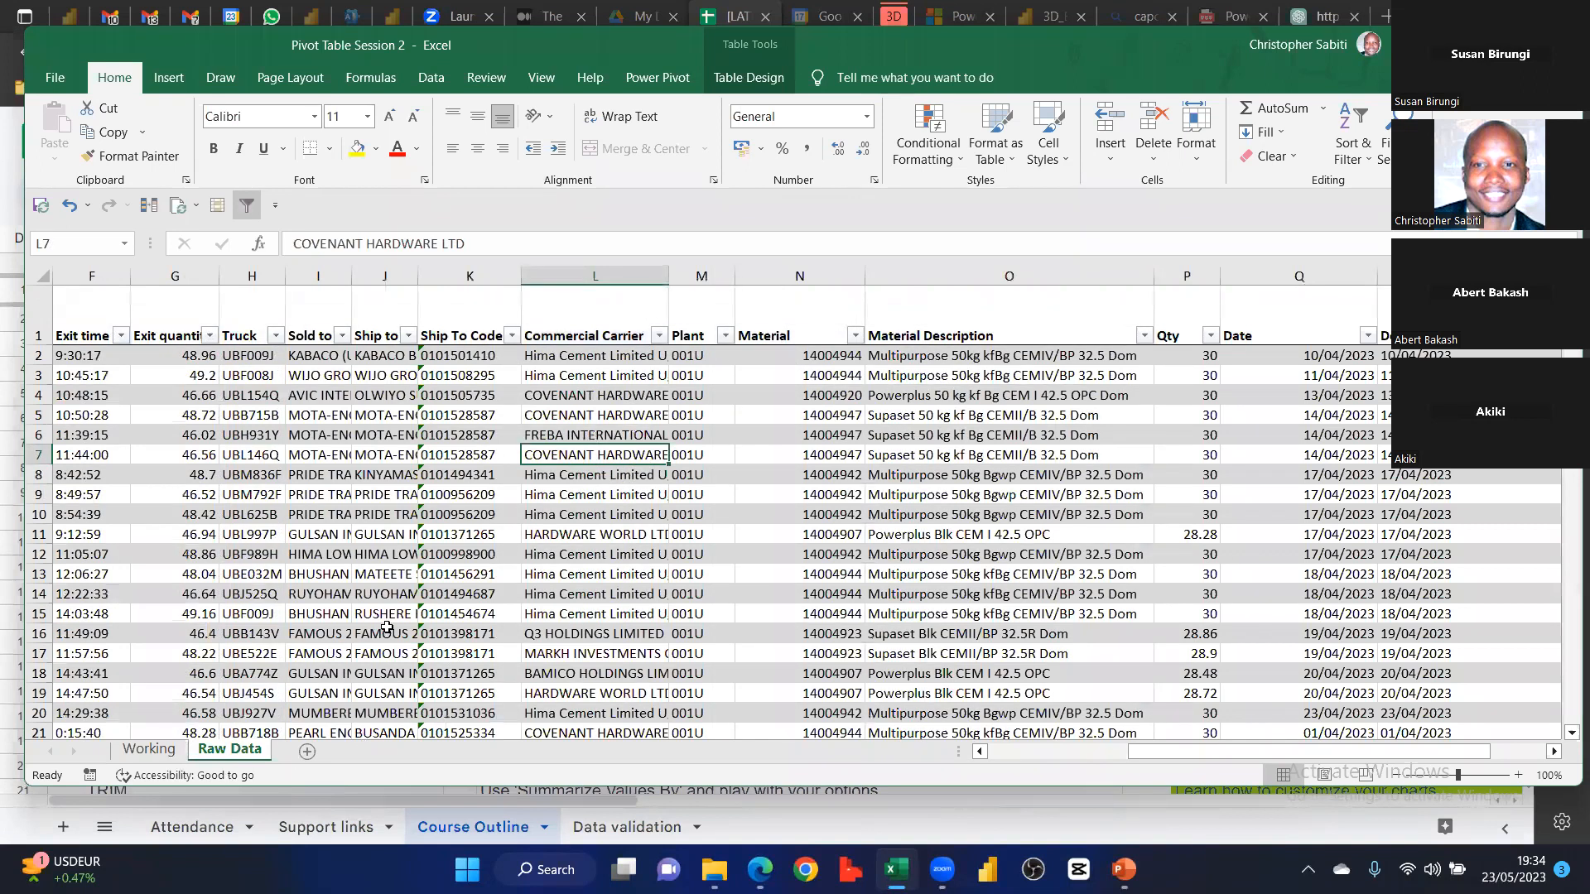
pyautogui.click(38, 475)
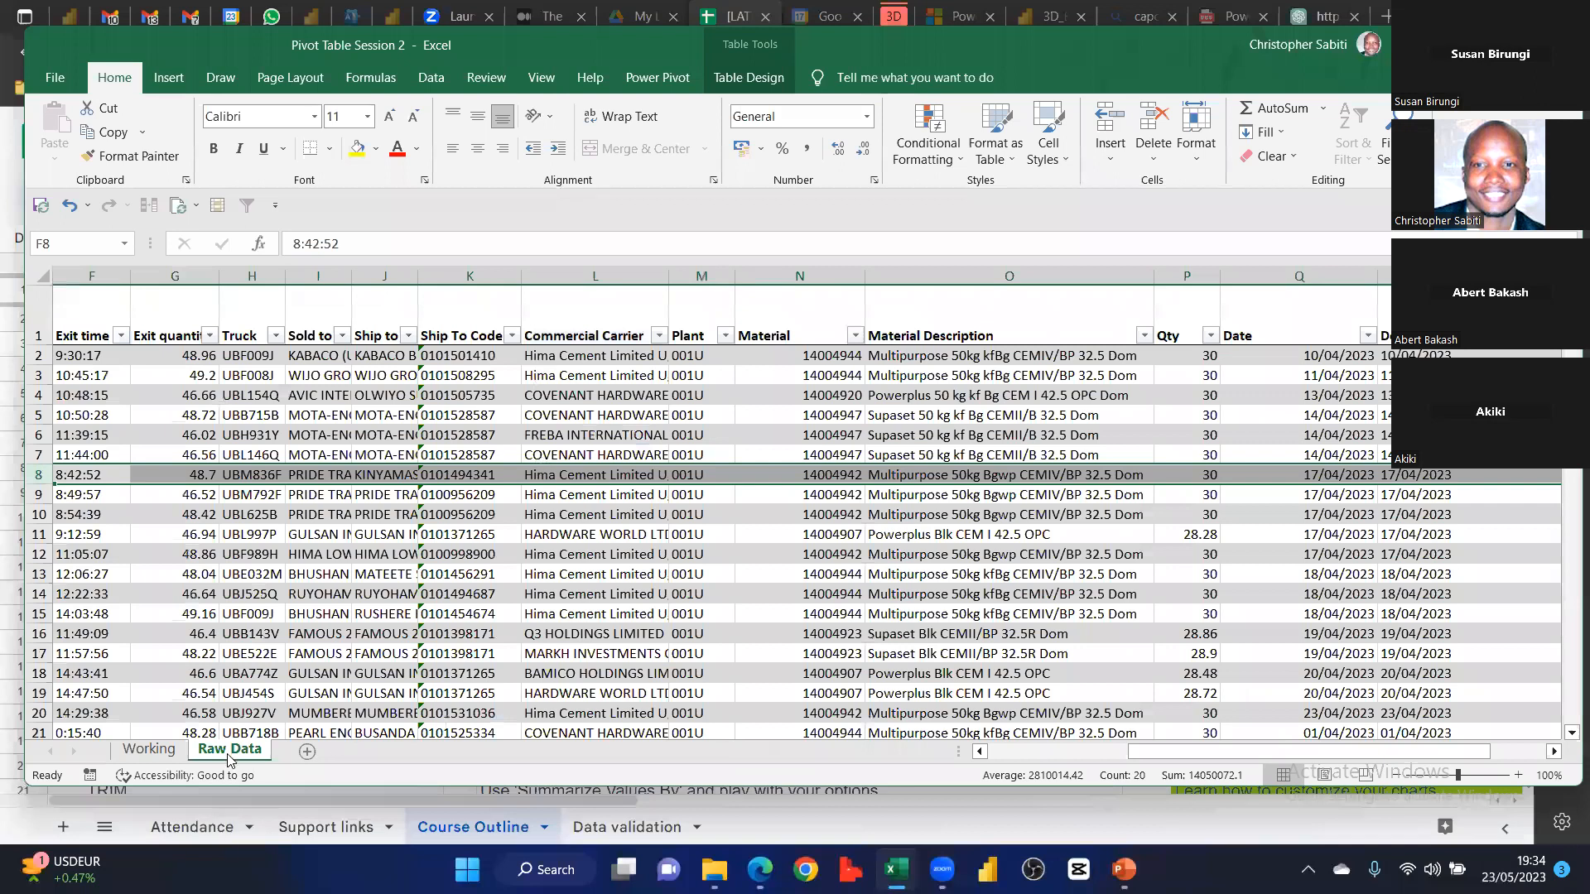
pyautogui.hotkey('ctrl', 'pageup')
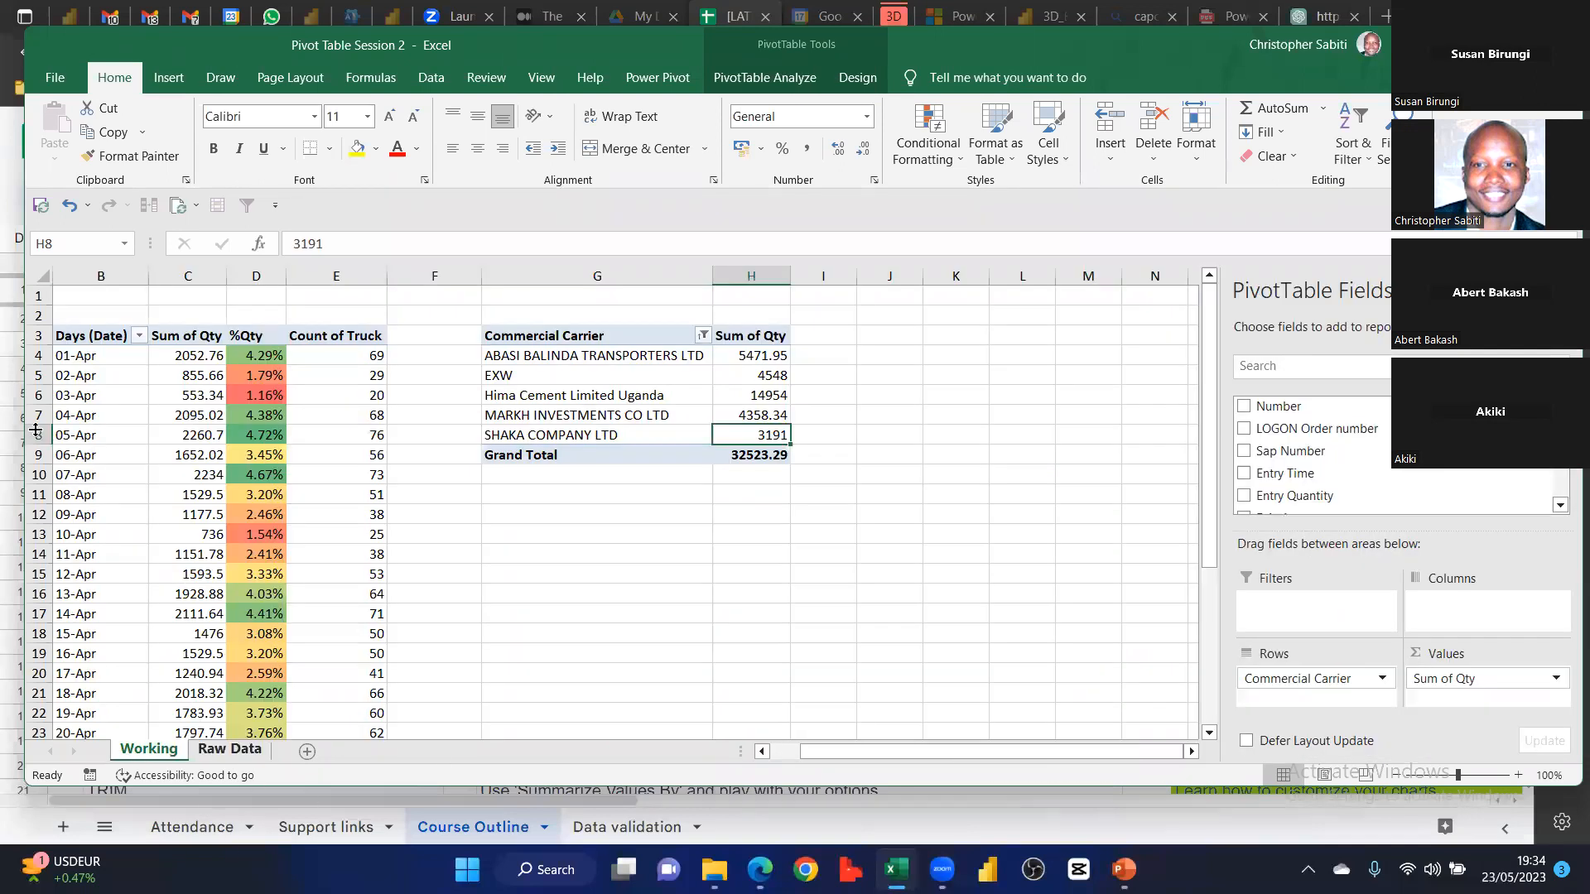
pyautogui.hotkey('ctrl', 'pagedown')
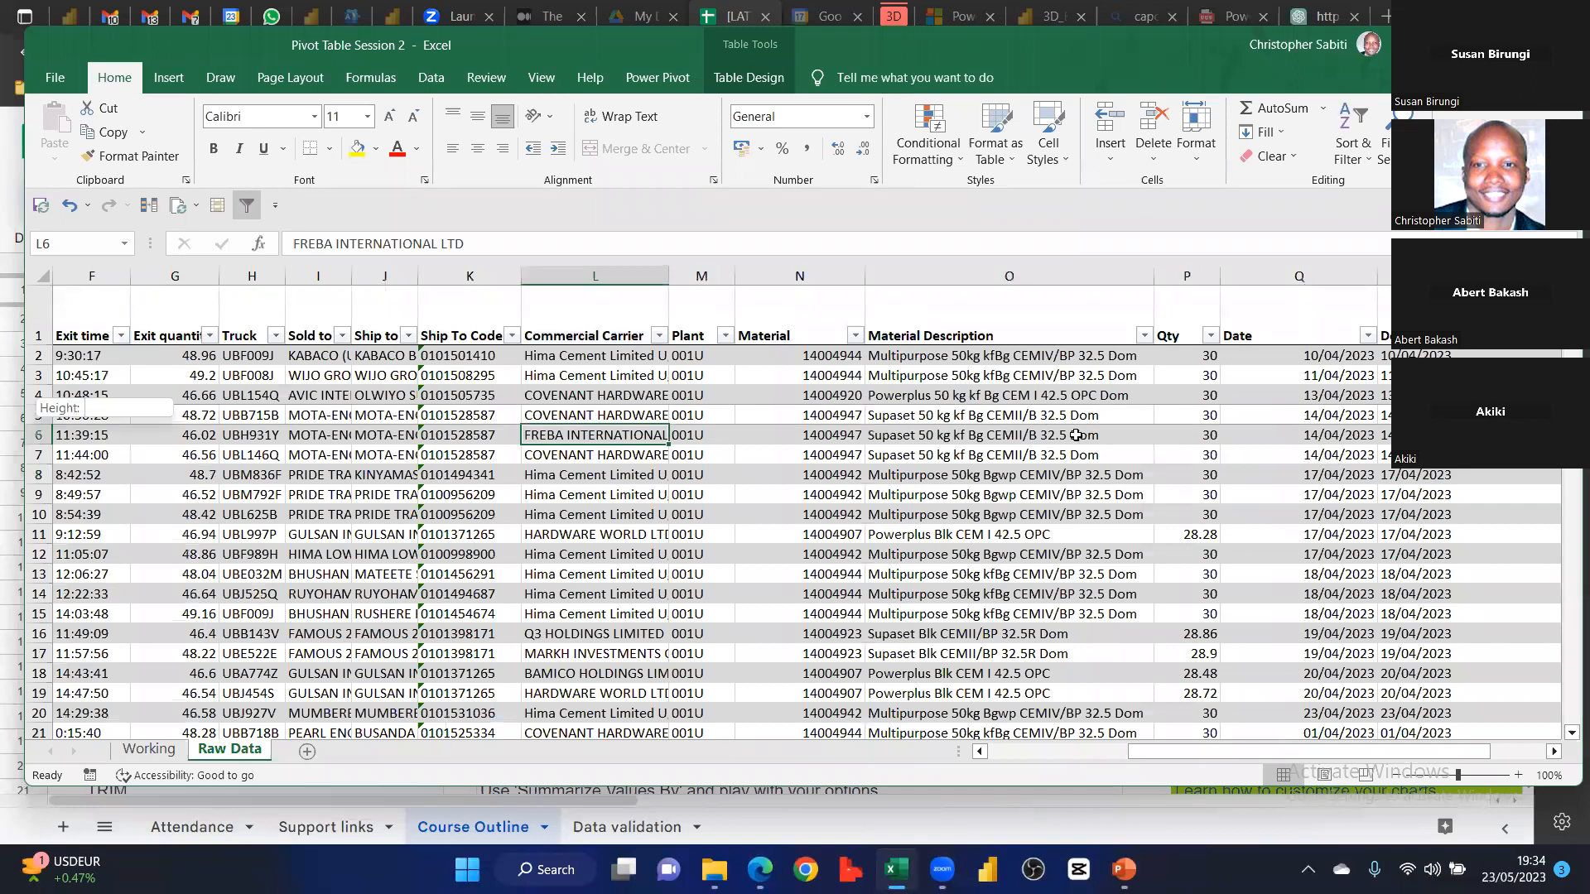
pyautogui.press('Right')
pyautogui.press('Right')
pyautogui.press('Right')
pyautogui.press('Right')
pyautogui.press('F2')
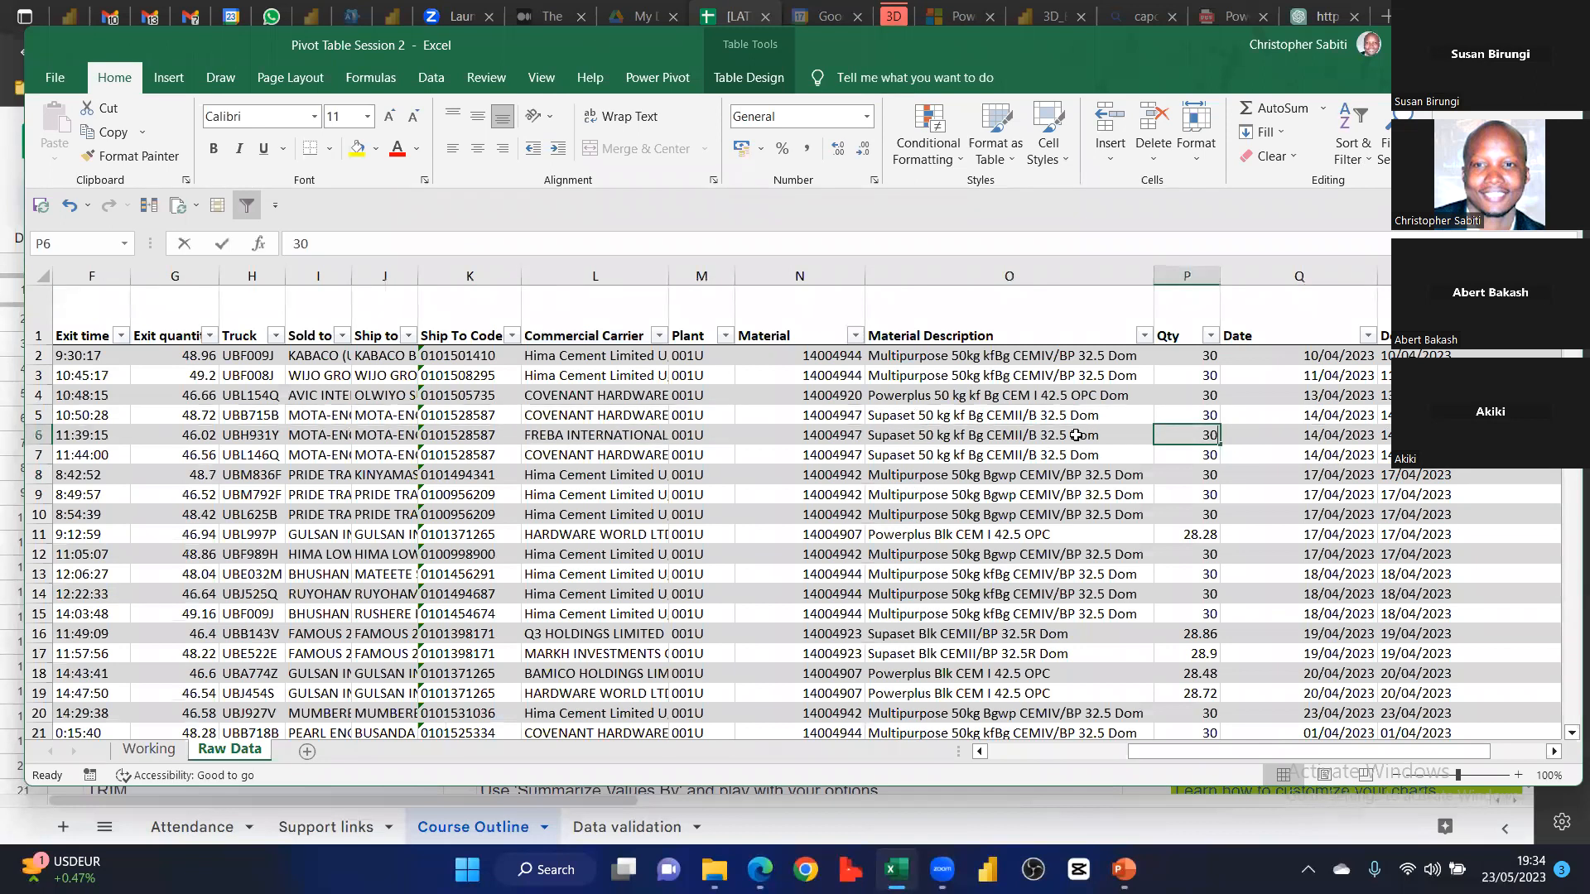
pyautogui.write('3000')
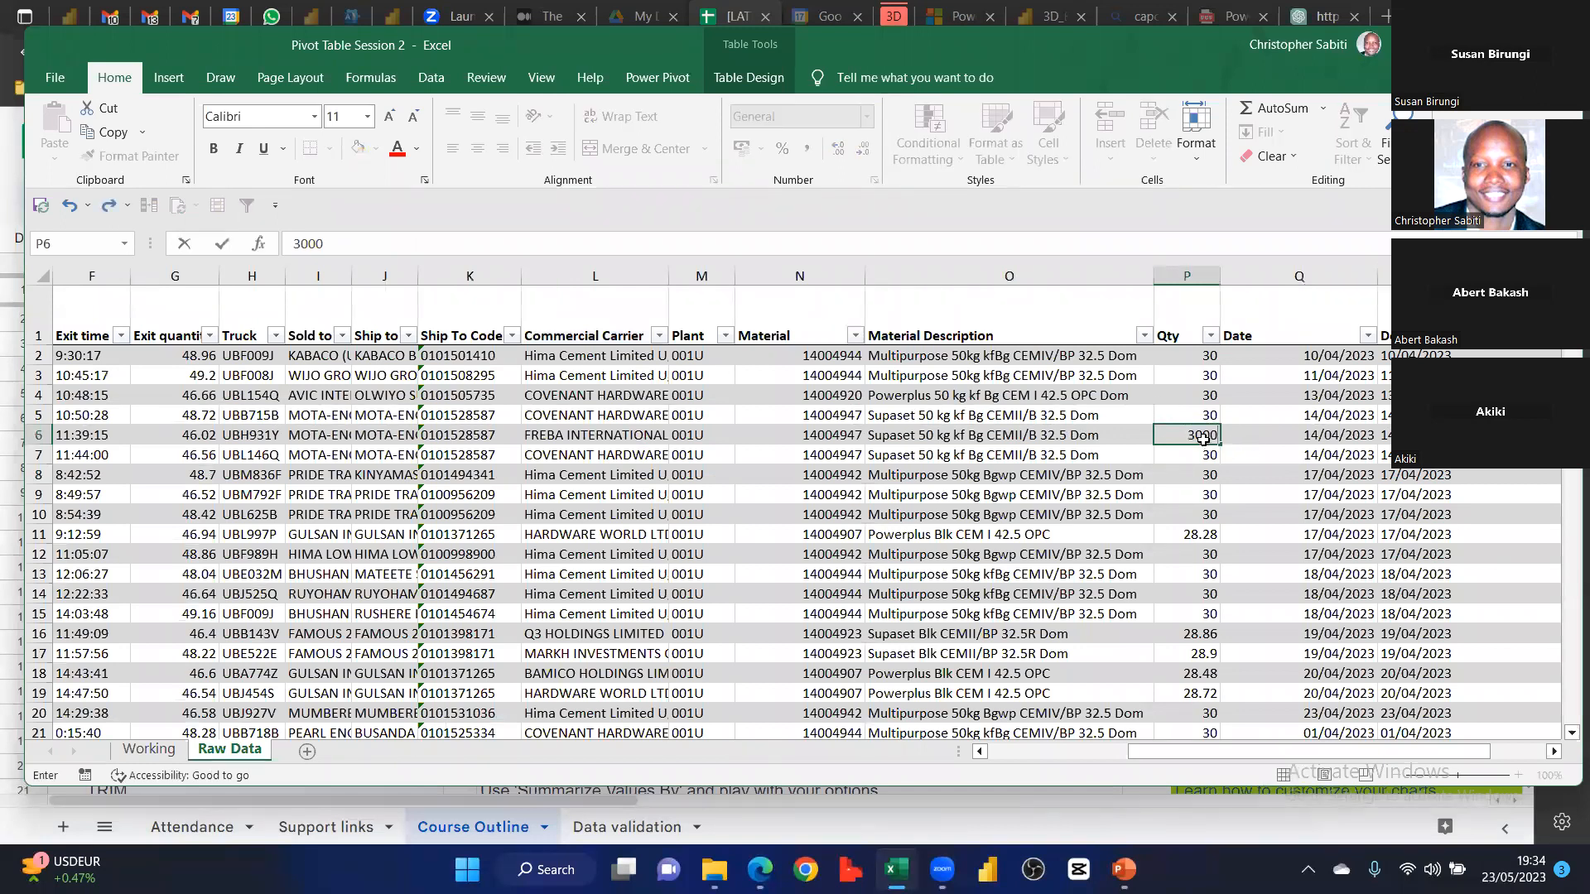
pyautogui.press('Tab')
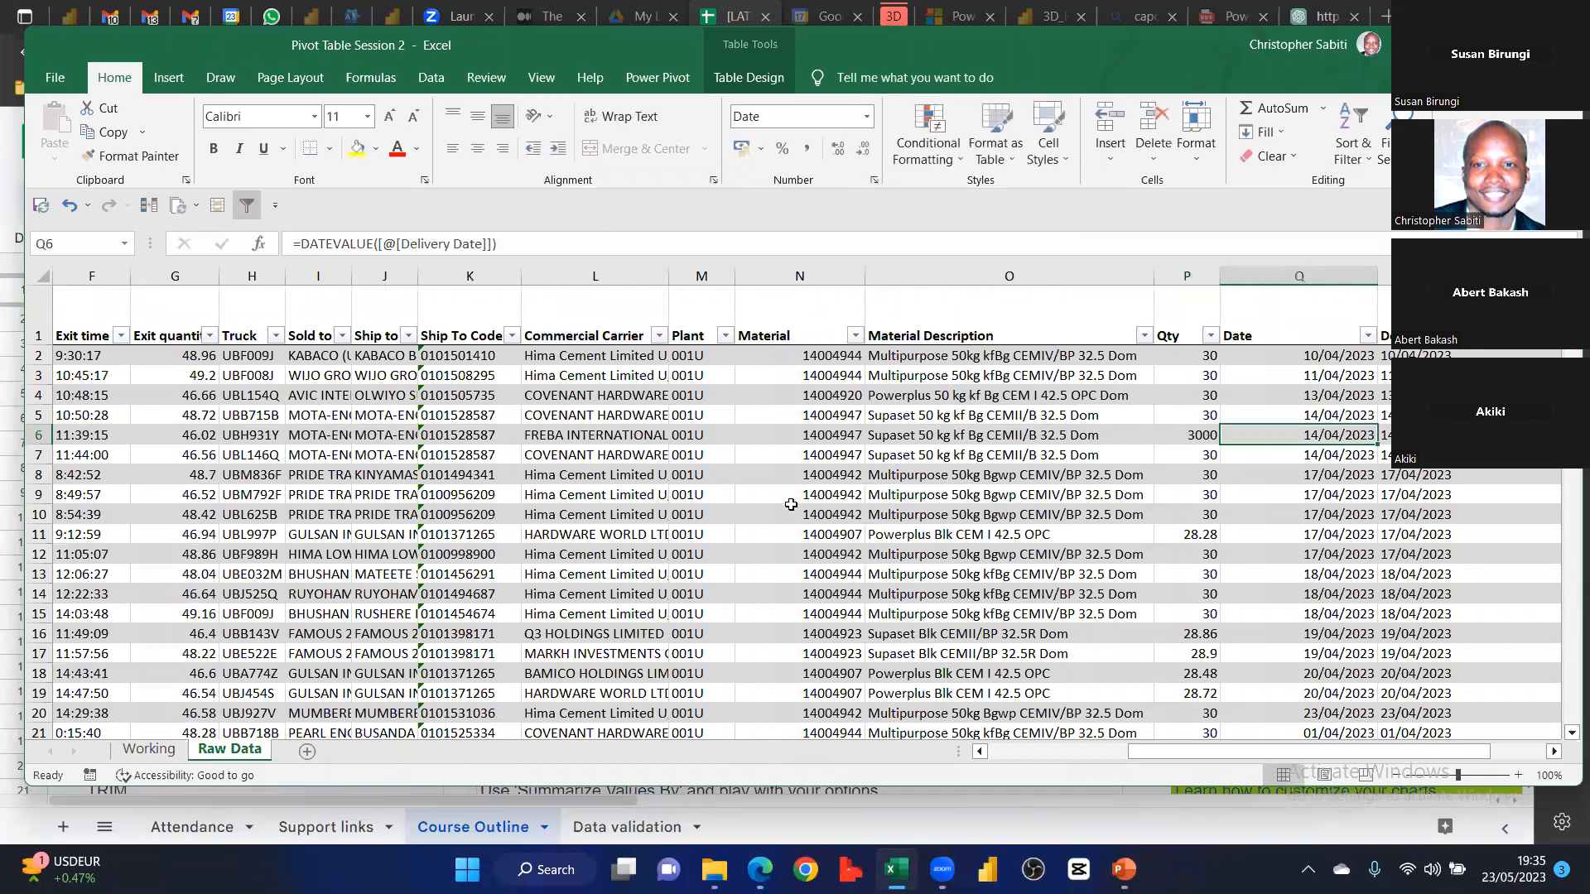
# Refresh the Commercial Carrier PivotTable on the Working sheet and select its range from G3 to H9
pyautogui.click(139, 750)
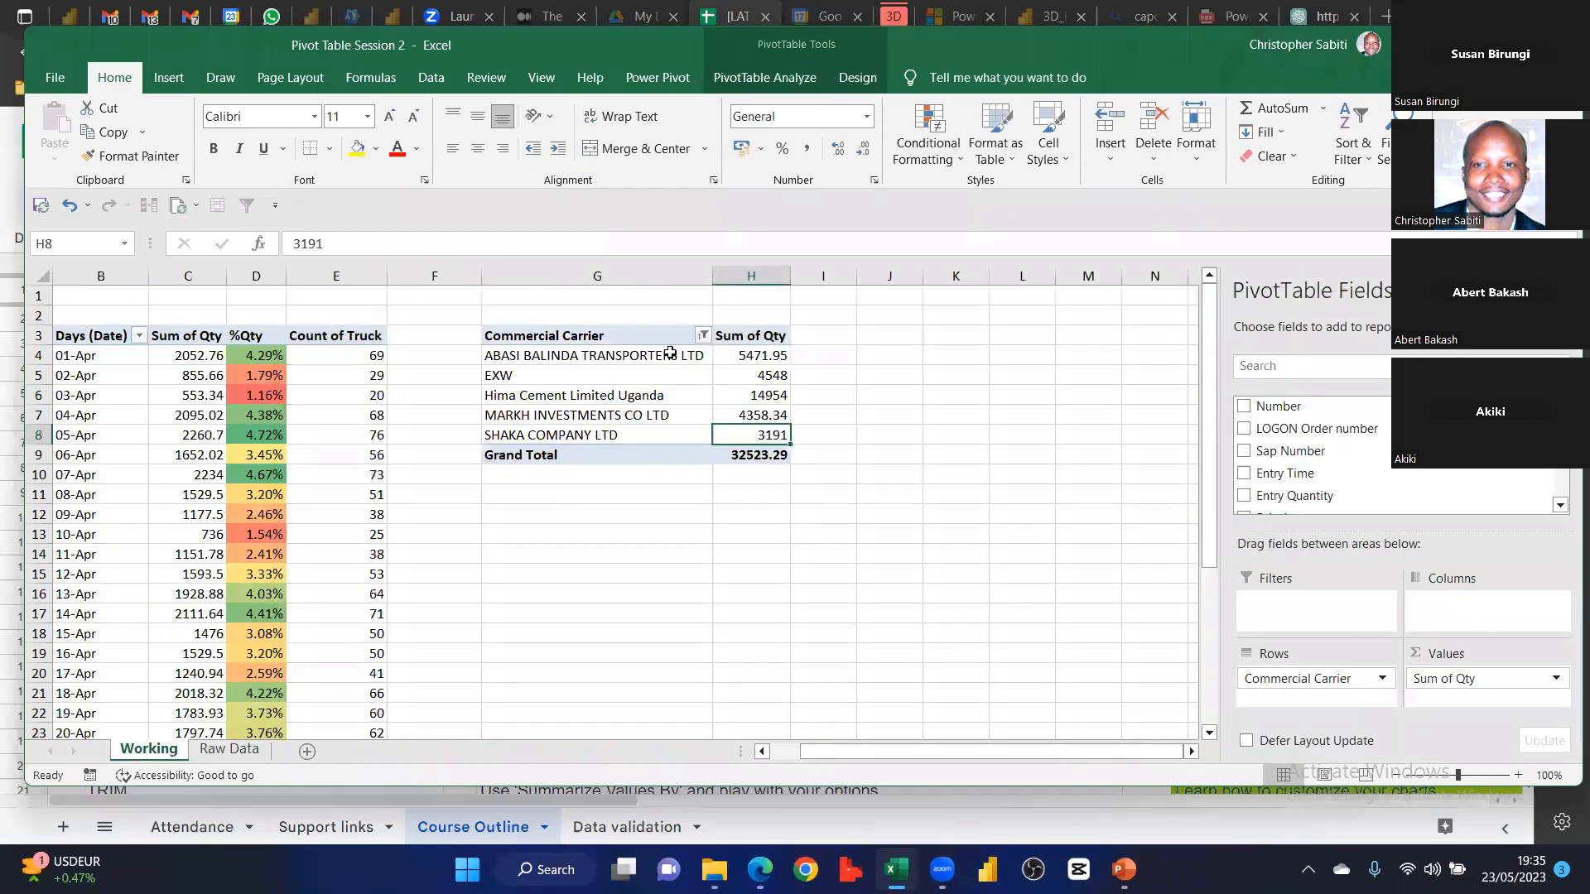
pyautogui.click(764, 77)
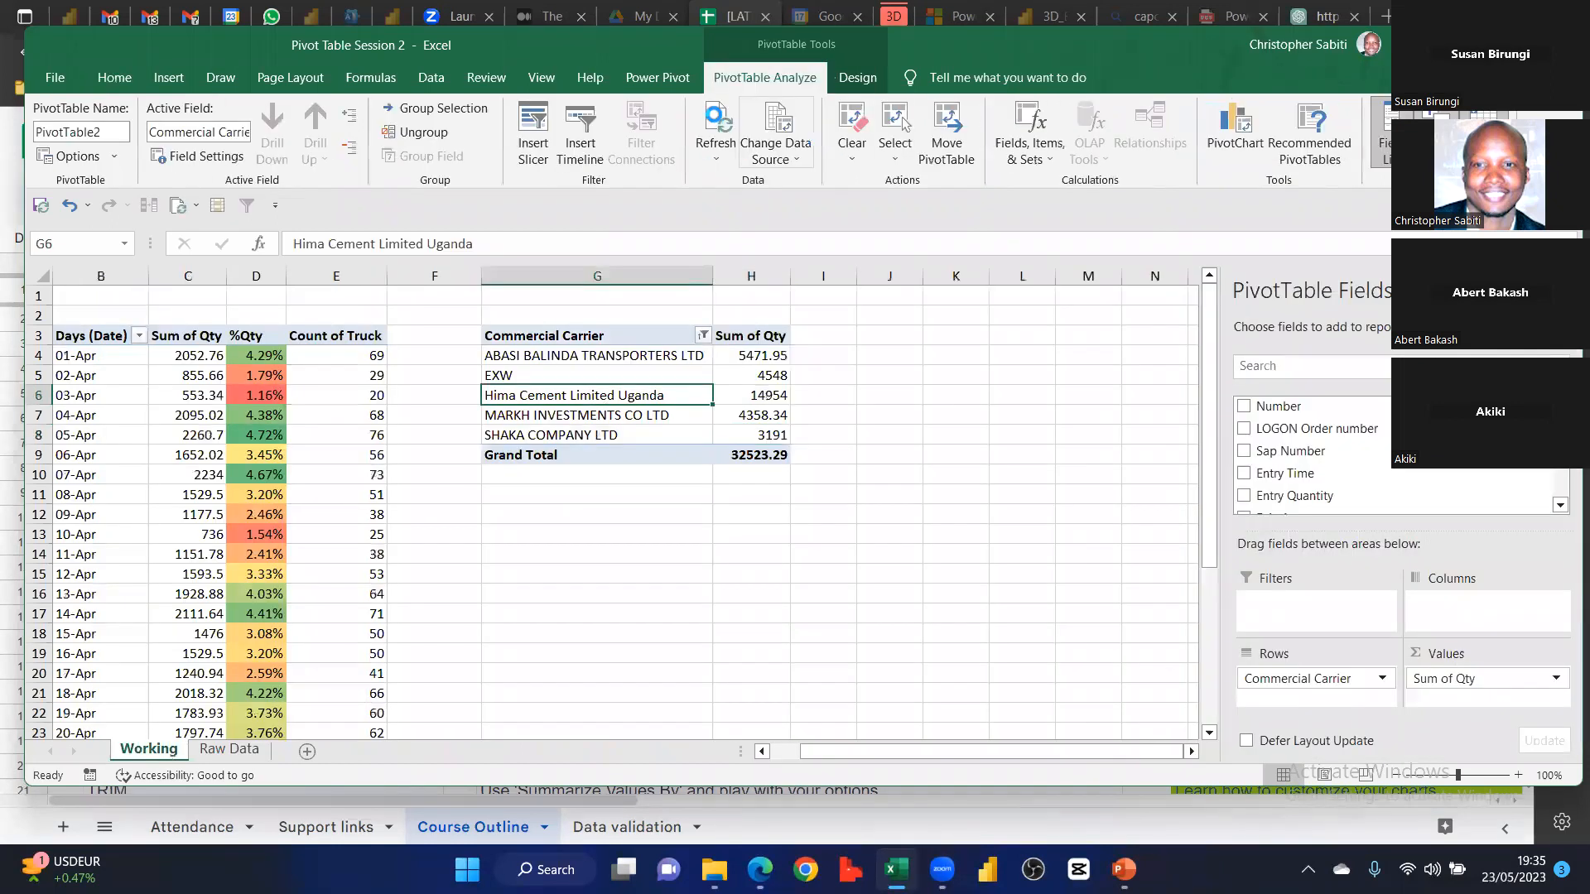
pyautogui.click(715, 122)
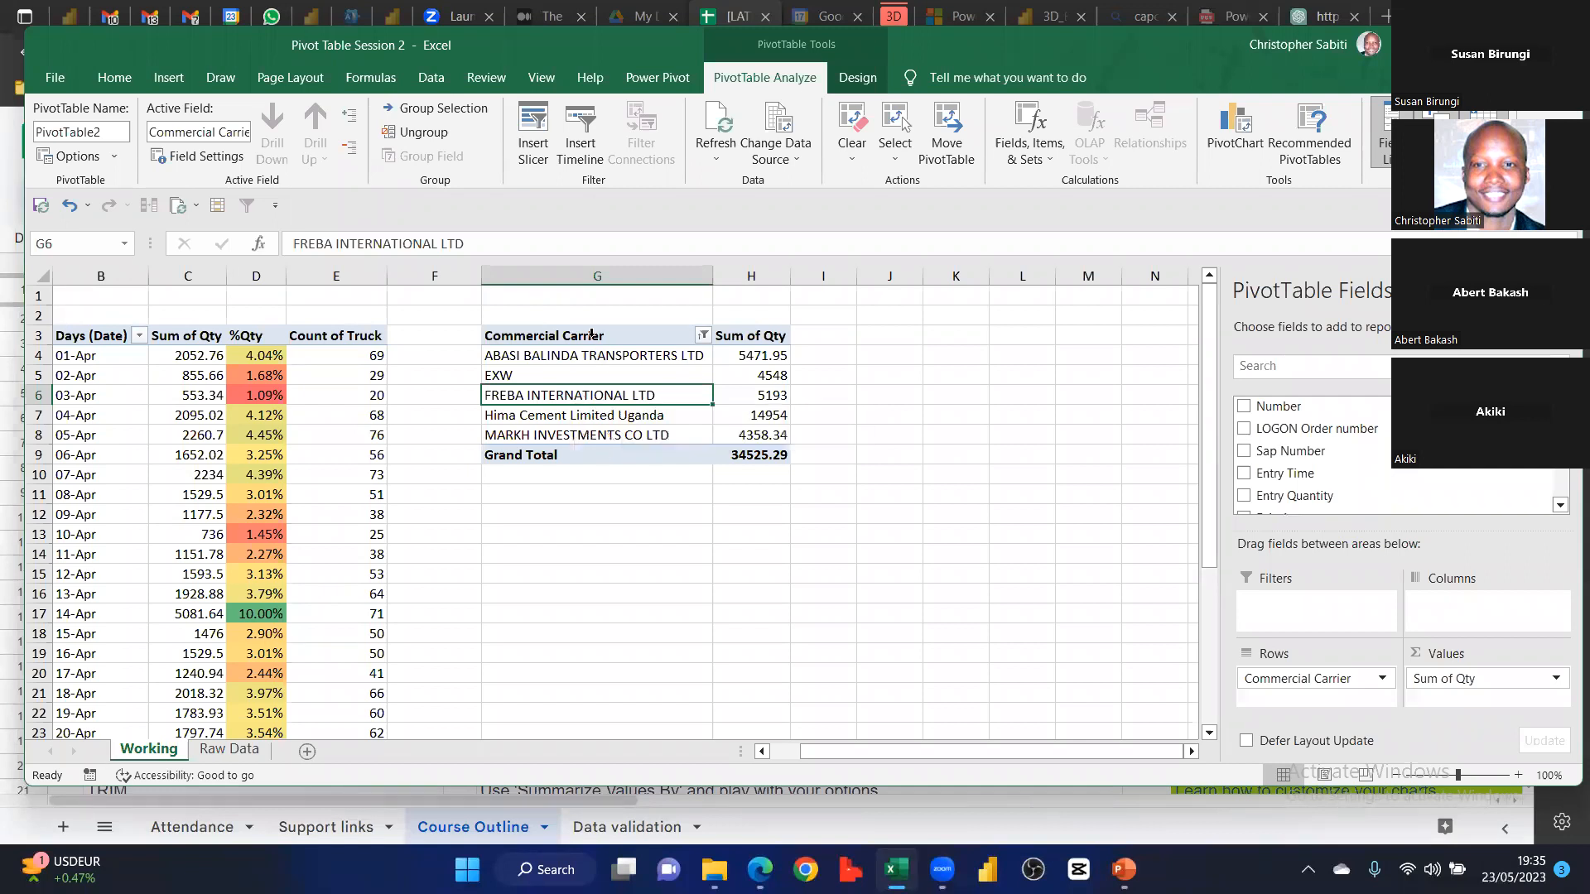
pyautogui.hotkey('ctrl', 'a')
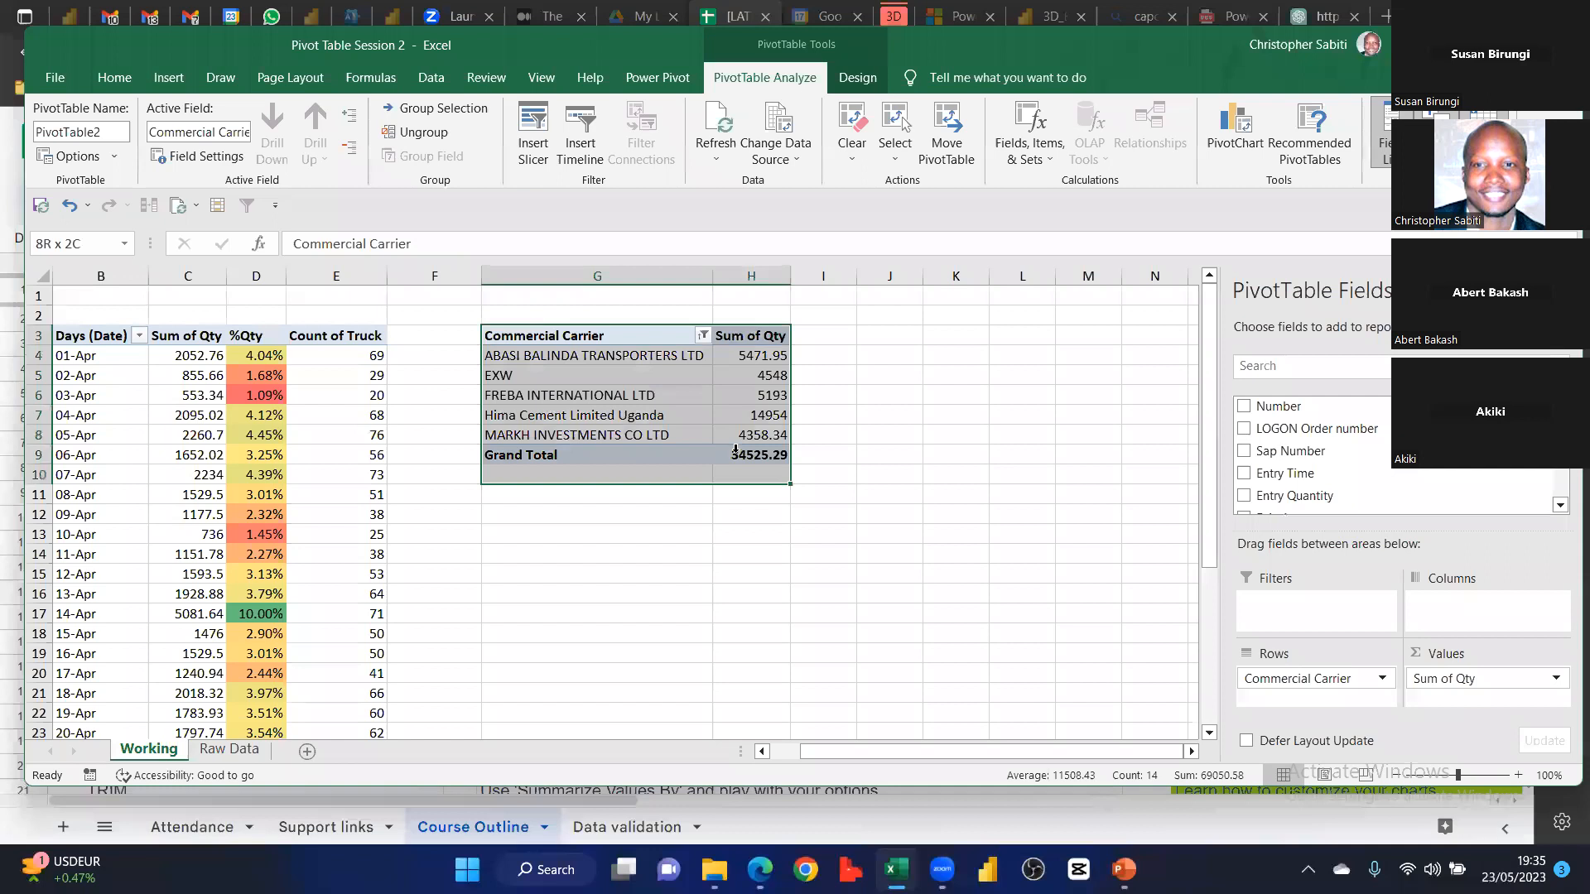
pyautogui.hotkey('shift', 'Up')
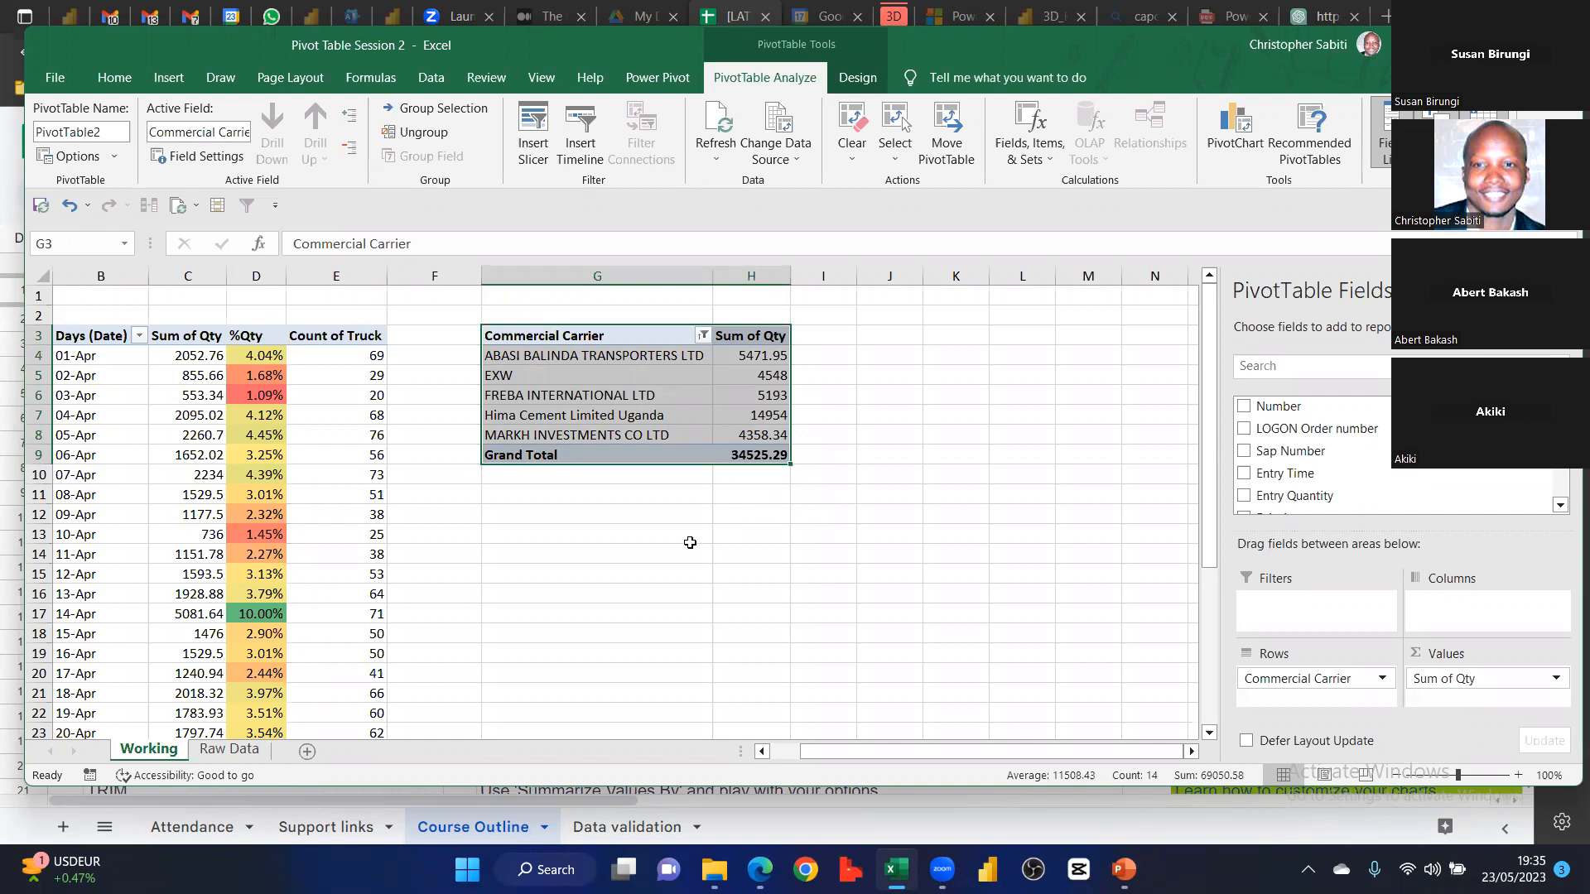
# Change the Commercial Carrier value filter to the top 7 items by Sum of Qty and check the SHAKA and MARKH rows
pyautogui.click(703, 335)
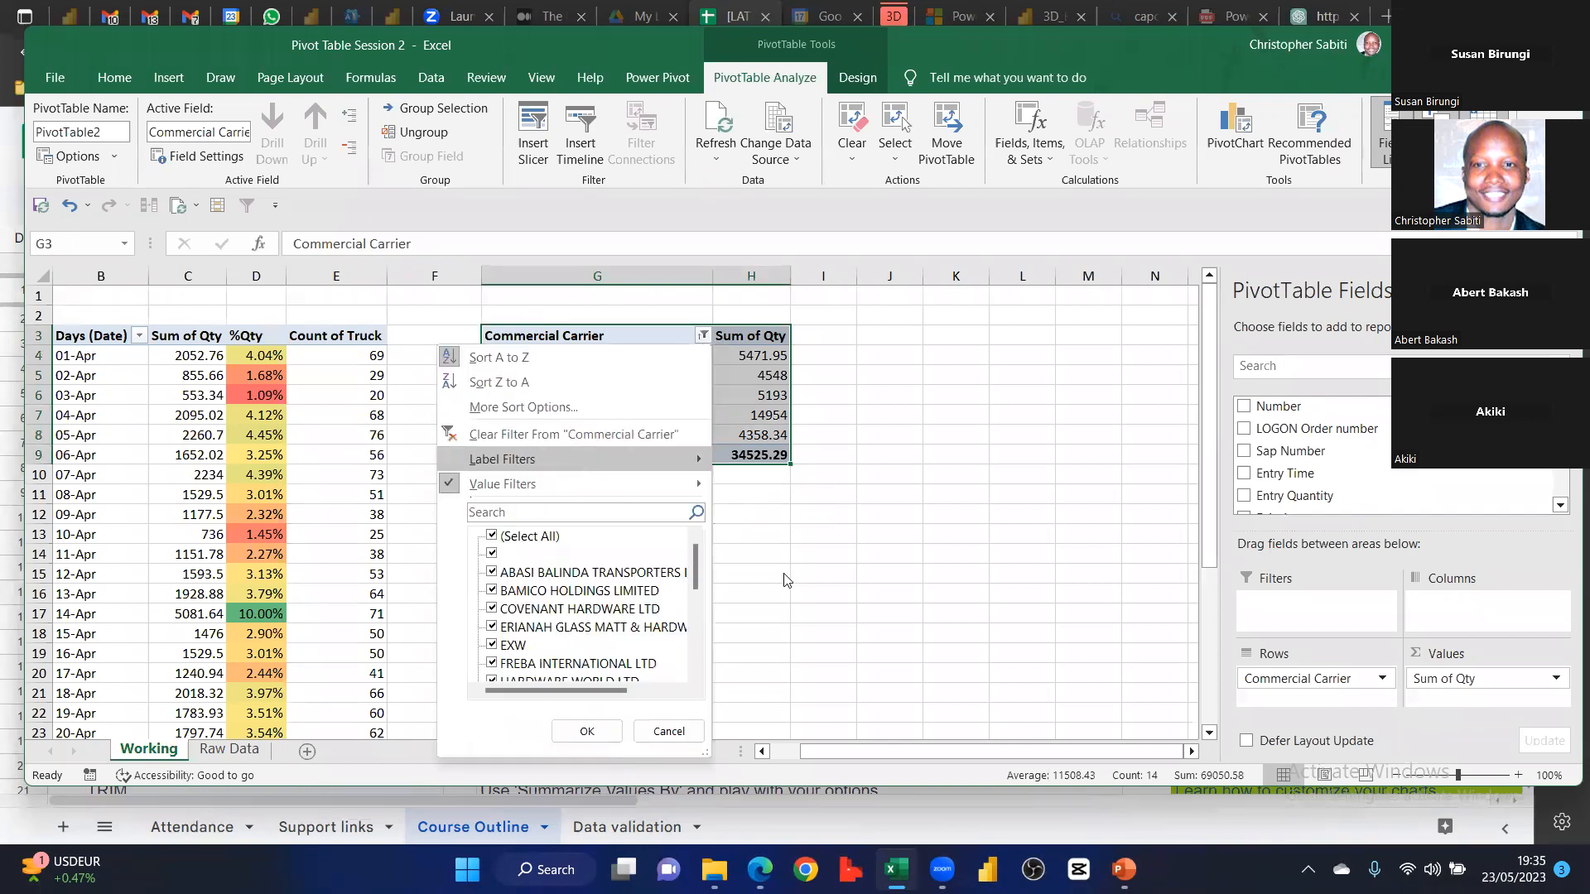
pyautogui.moveTo(579, 483)
pyautogui.click(795, 720)
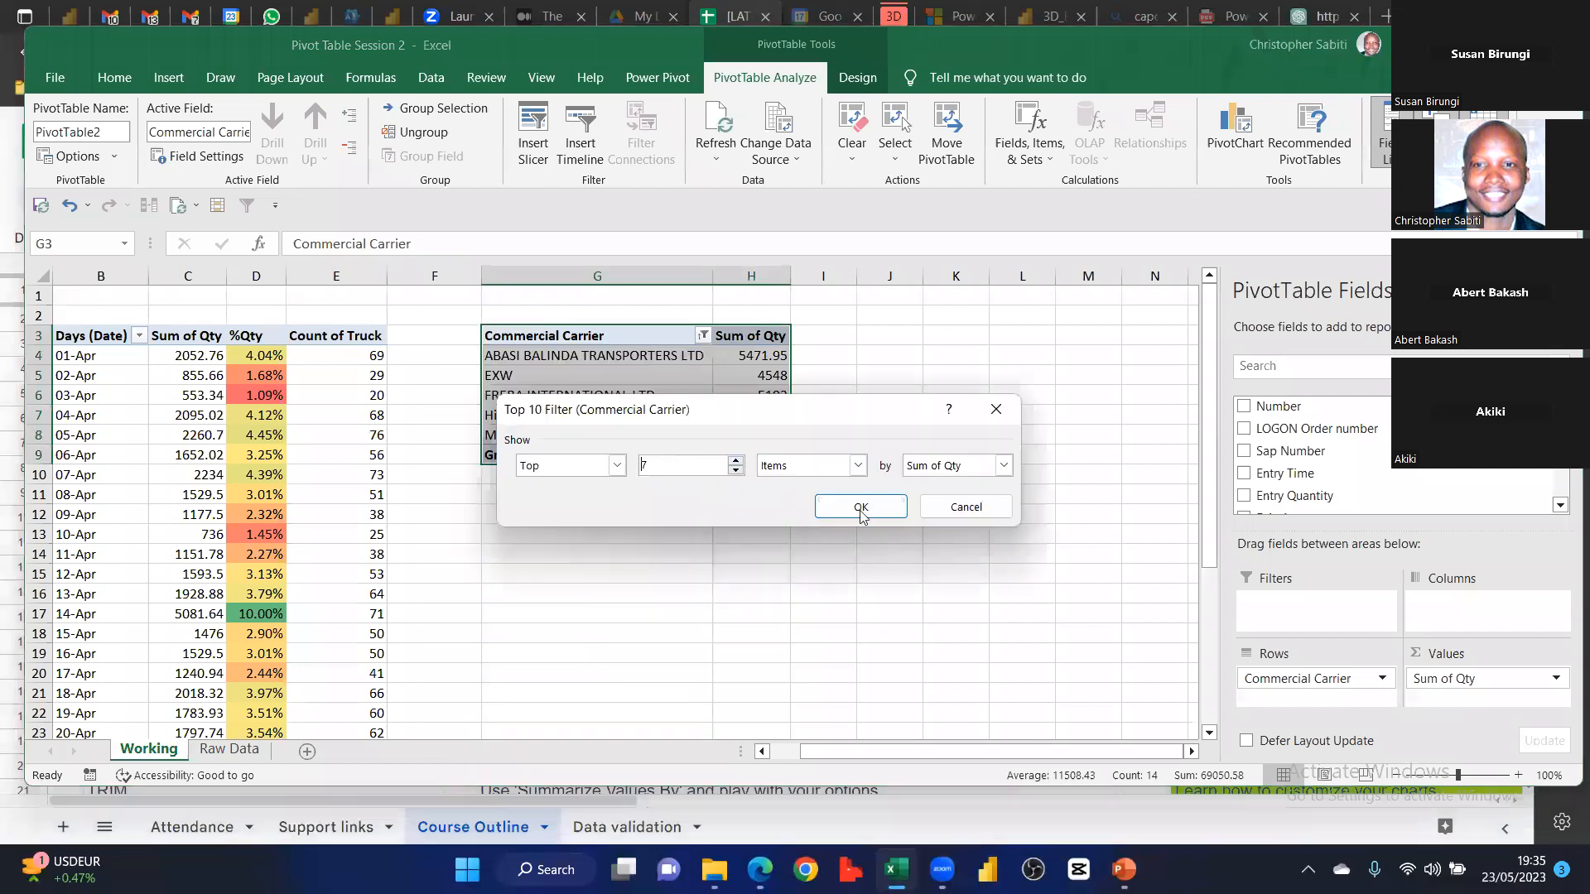
pyautogui.click(861, 507)
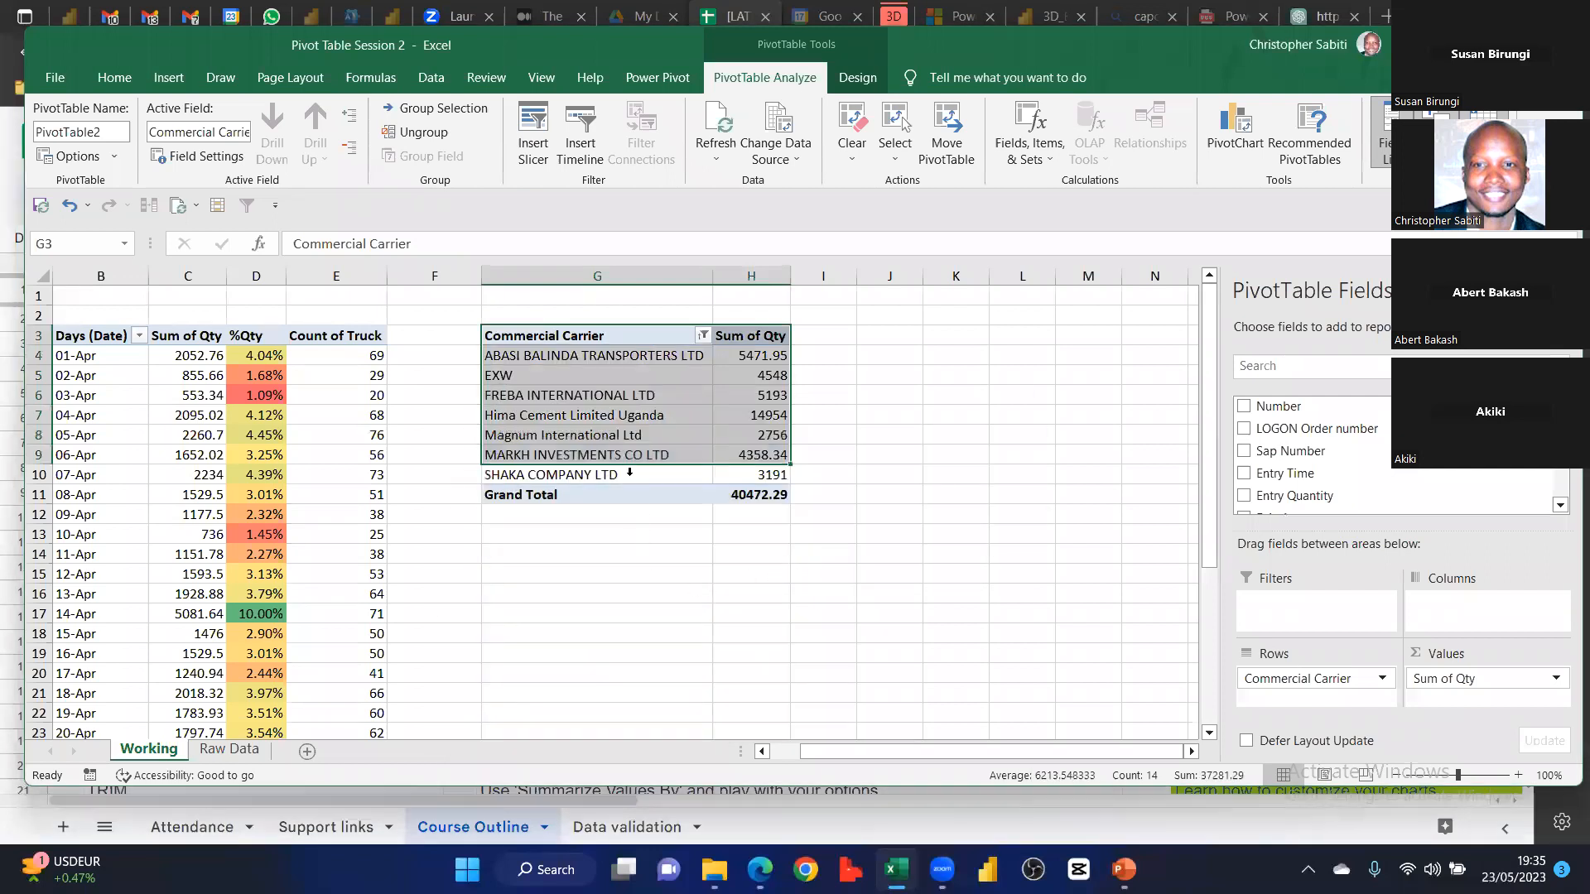
pyautogui.click(687, 479)
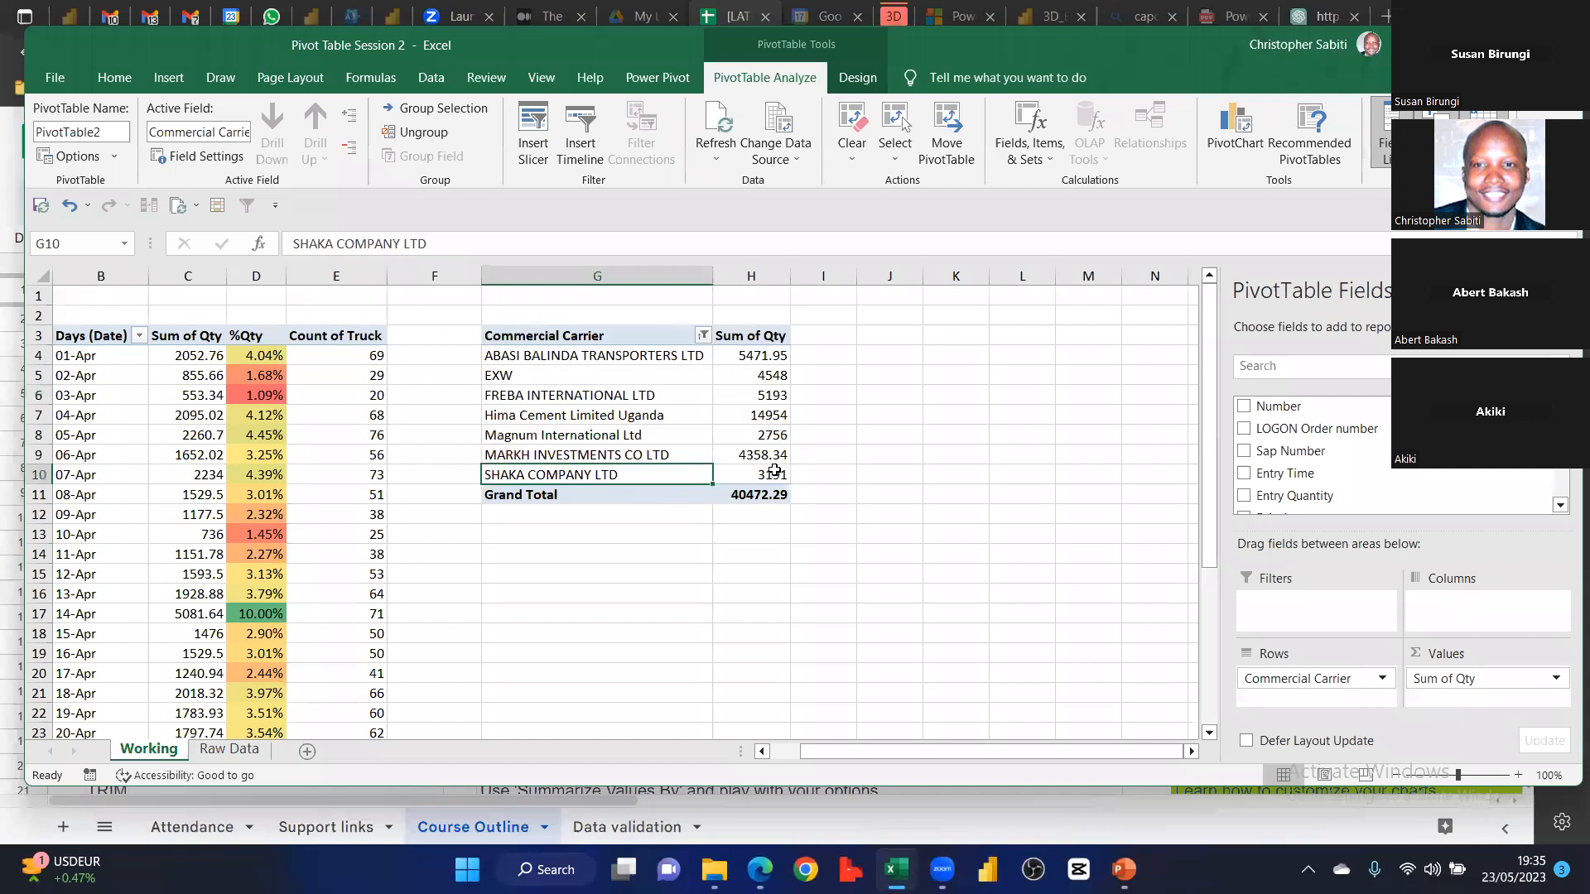
pyautogui.click(669, 452)
pyautogui.click(768, 463)
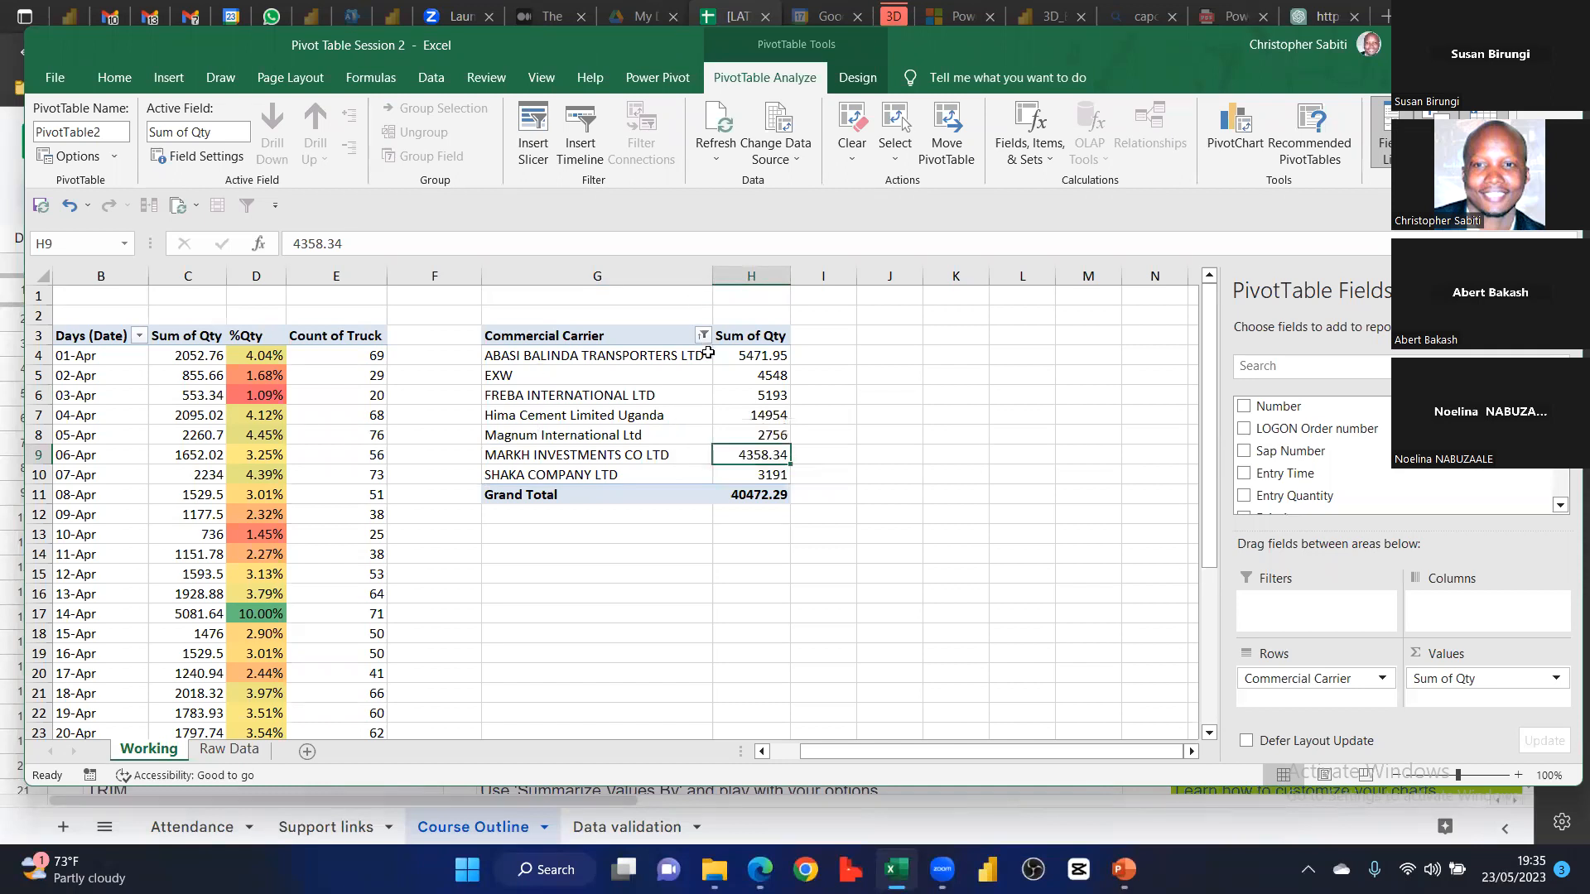
# Clear the value filter from the Commercial Carrier field and look over the full carrier list
pyautogui.rightClick(722, 395)
pyautogui.press('Escape')
pyautogui.click(704, 337)
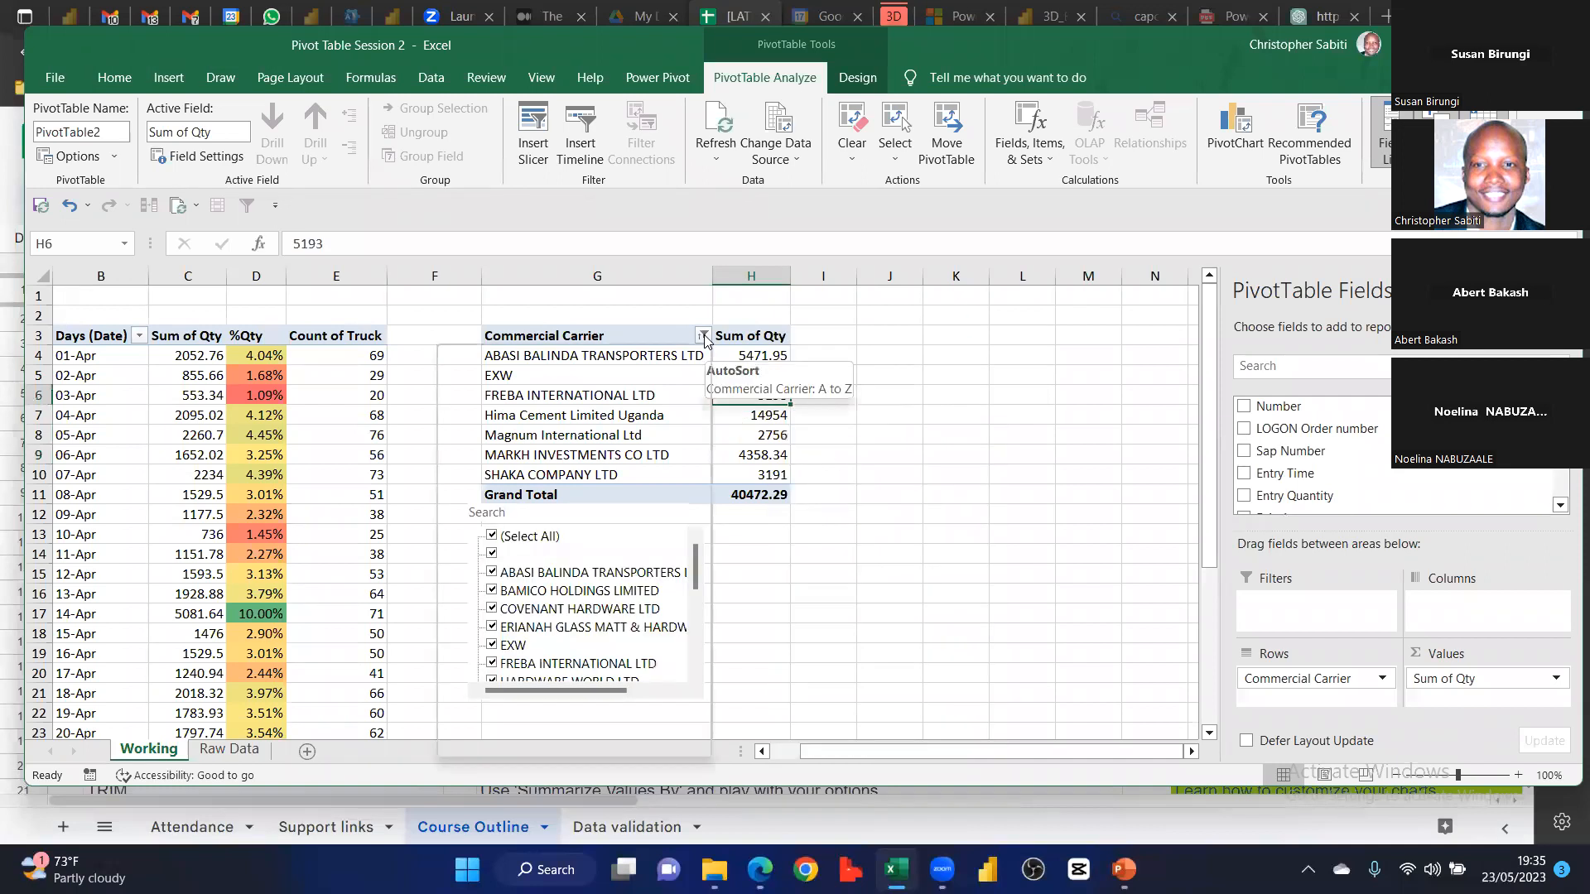
pyautogui.moveTo(525, 482)
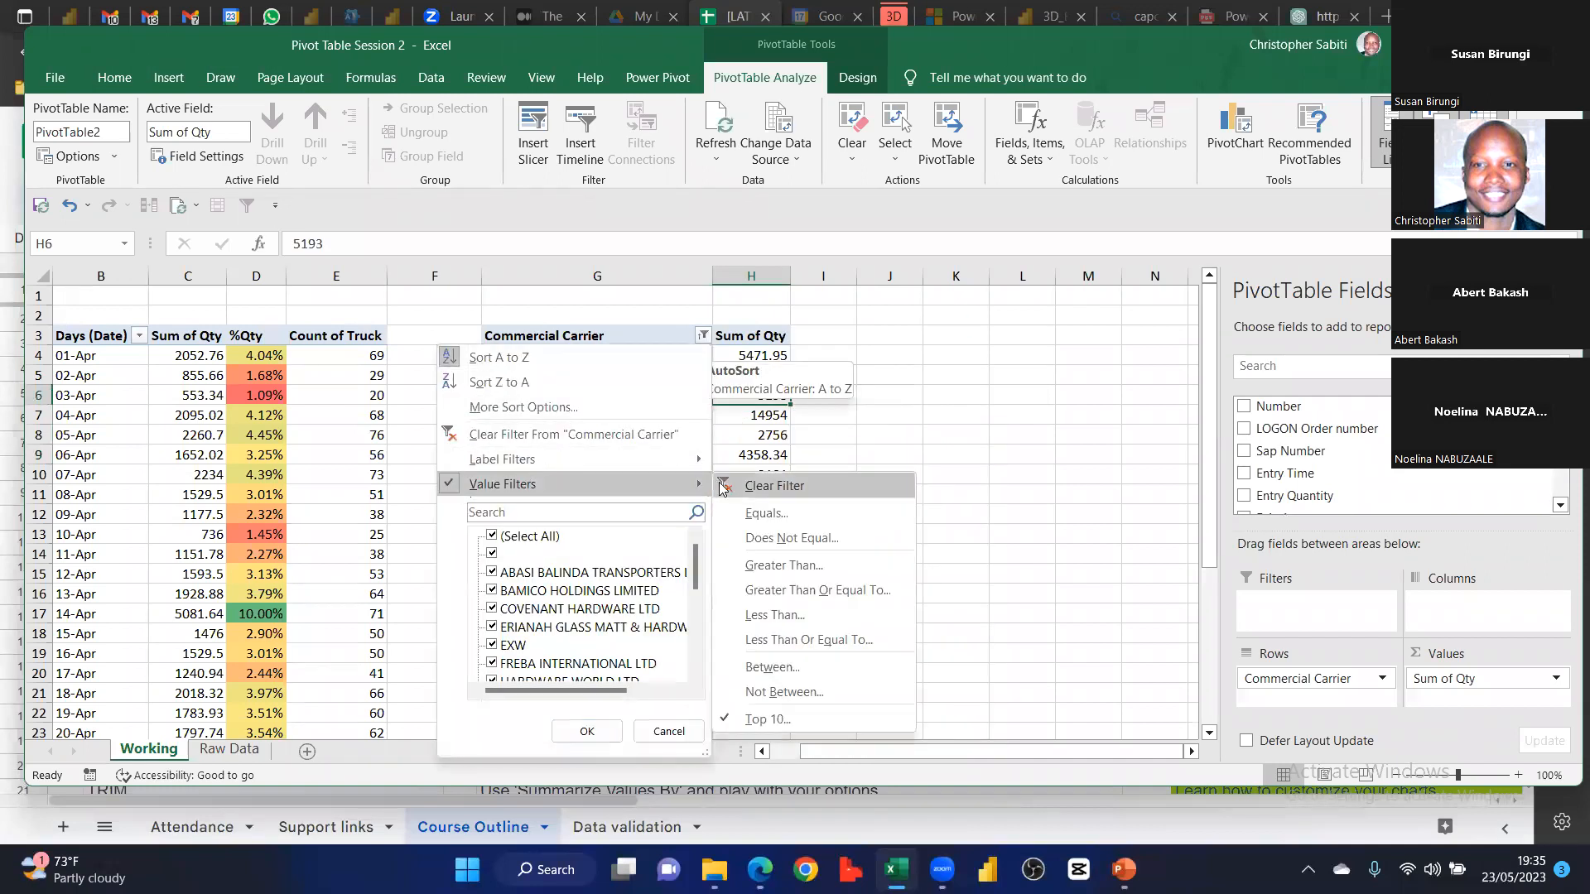
pyautogui.click(763, 487)
pyautogui.click(670, 509)
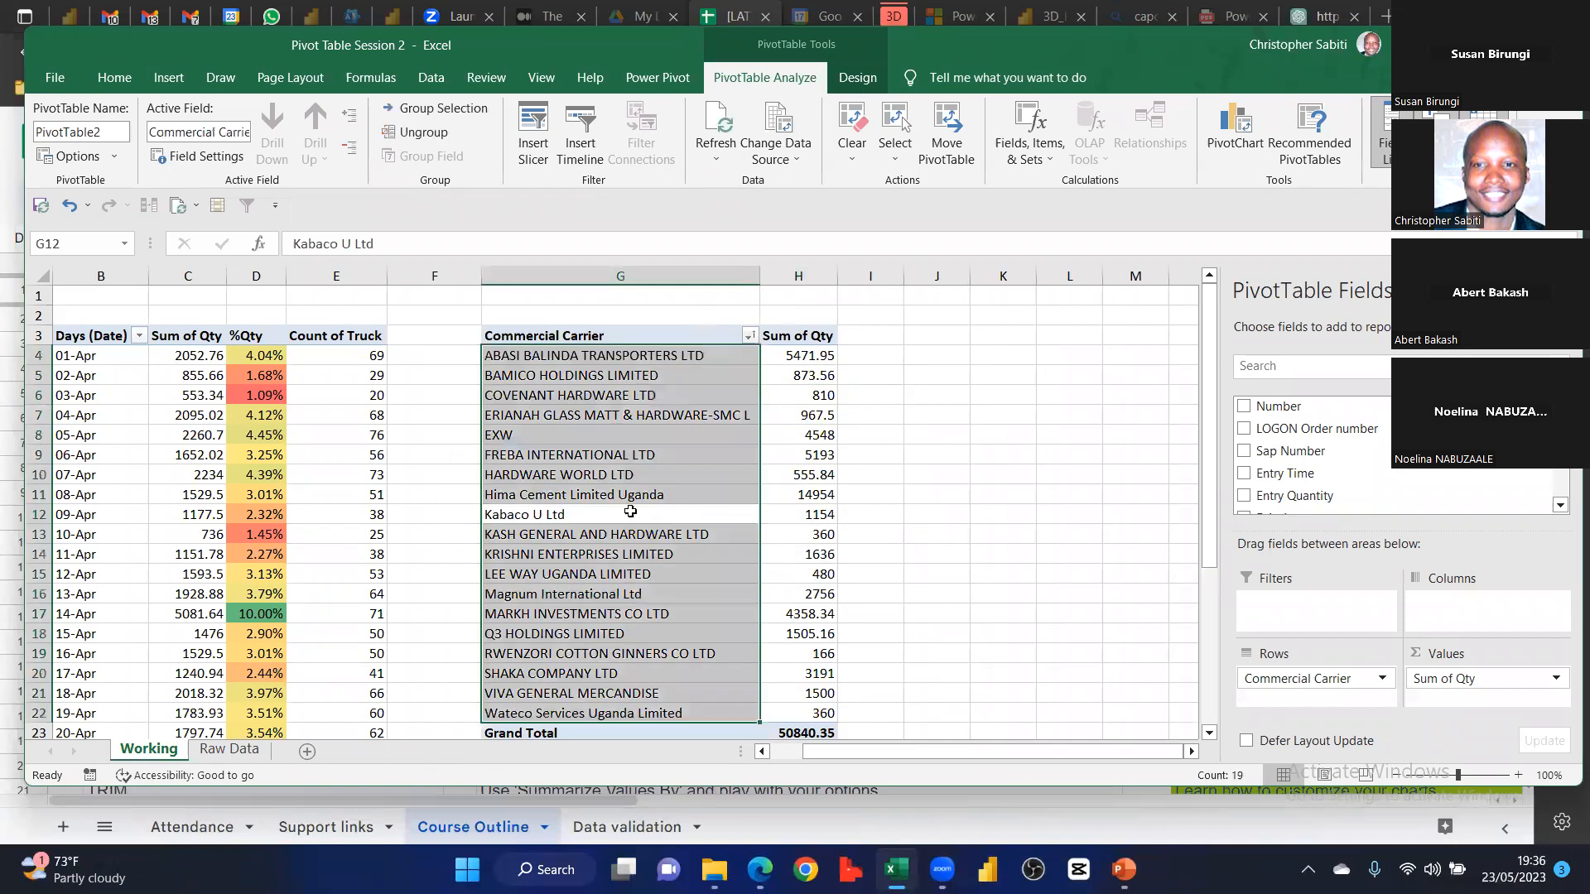
pyautogui.scroll(-2, 630, 511)
pyautogui.scroll(2, 691, 462)
# Undo the last Qty change for the FREBA INTERNATIONAL LTD record on the Raw Data sheet
pyautogui.click(229, 749)
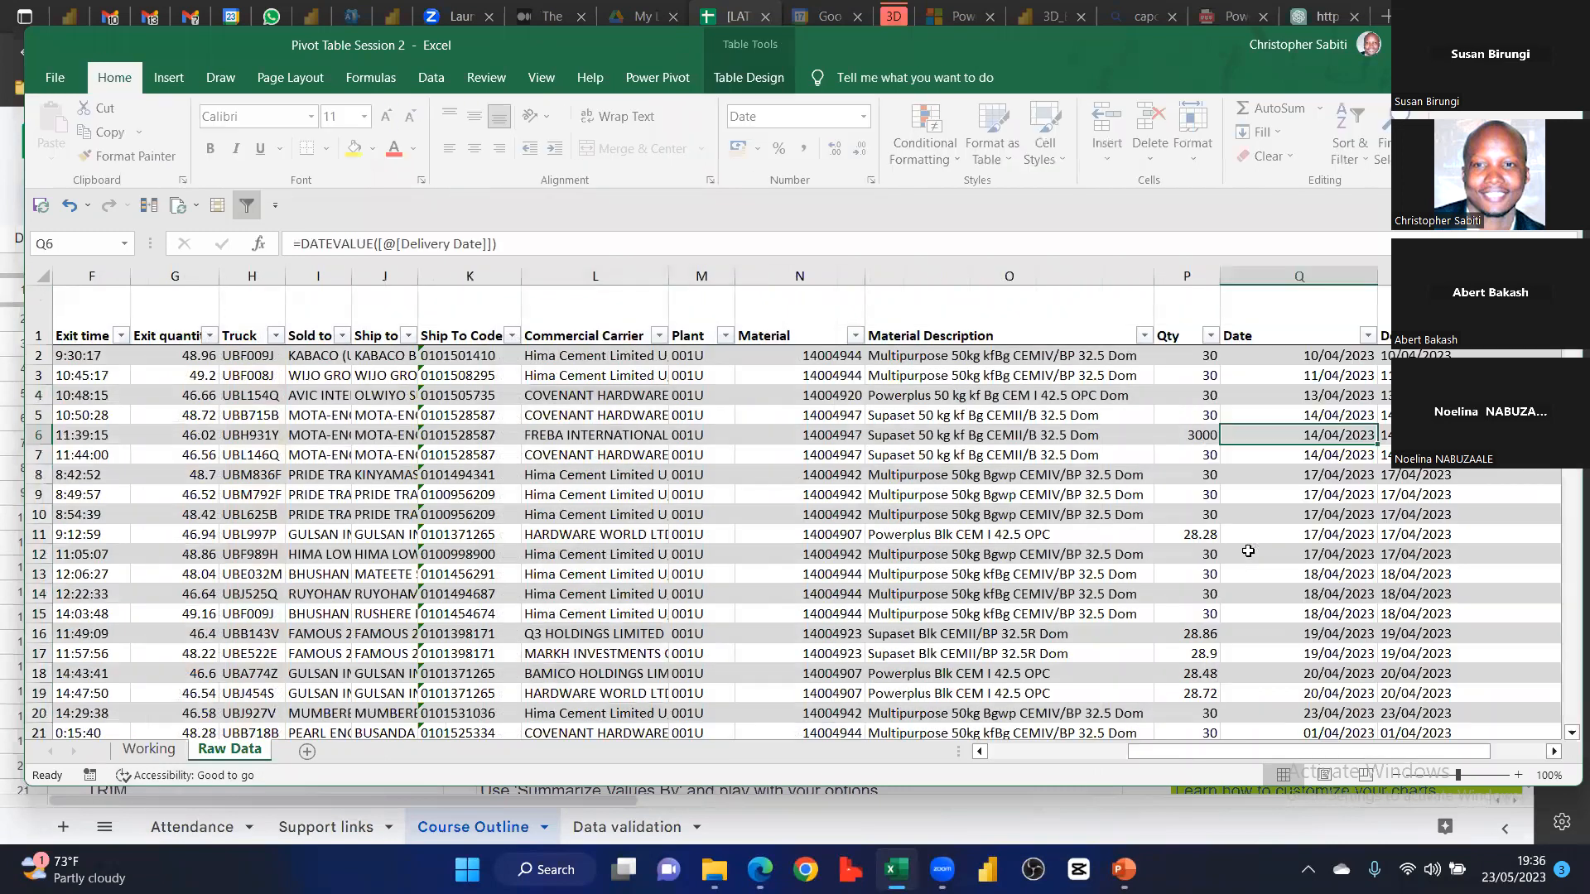
pyautogui.hotkey('ctrl', 'z')
pyautogui.moveTo(1248, 550); pyautogui.dragTo(1251, 571)
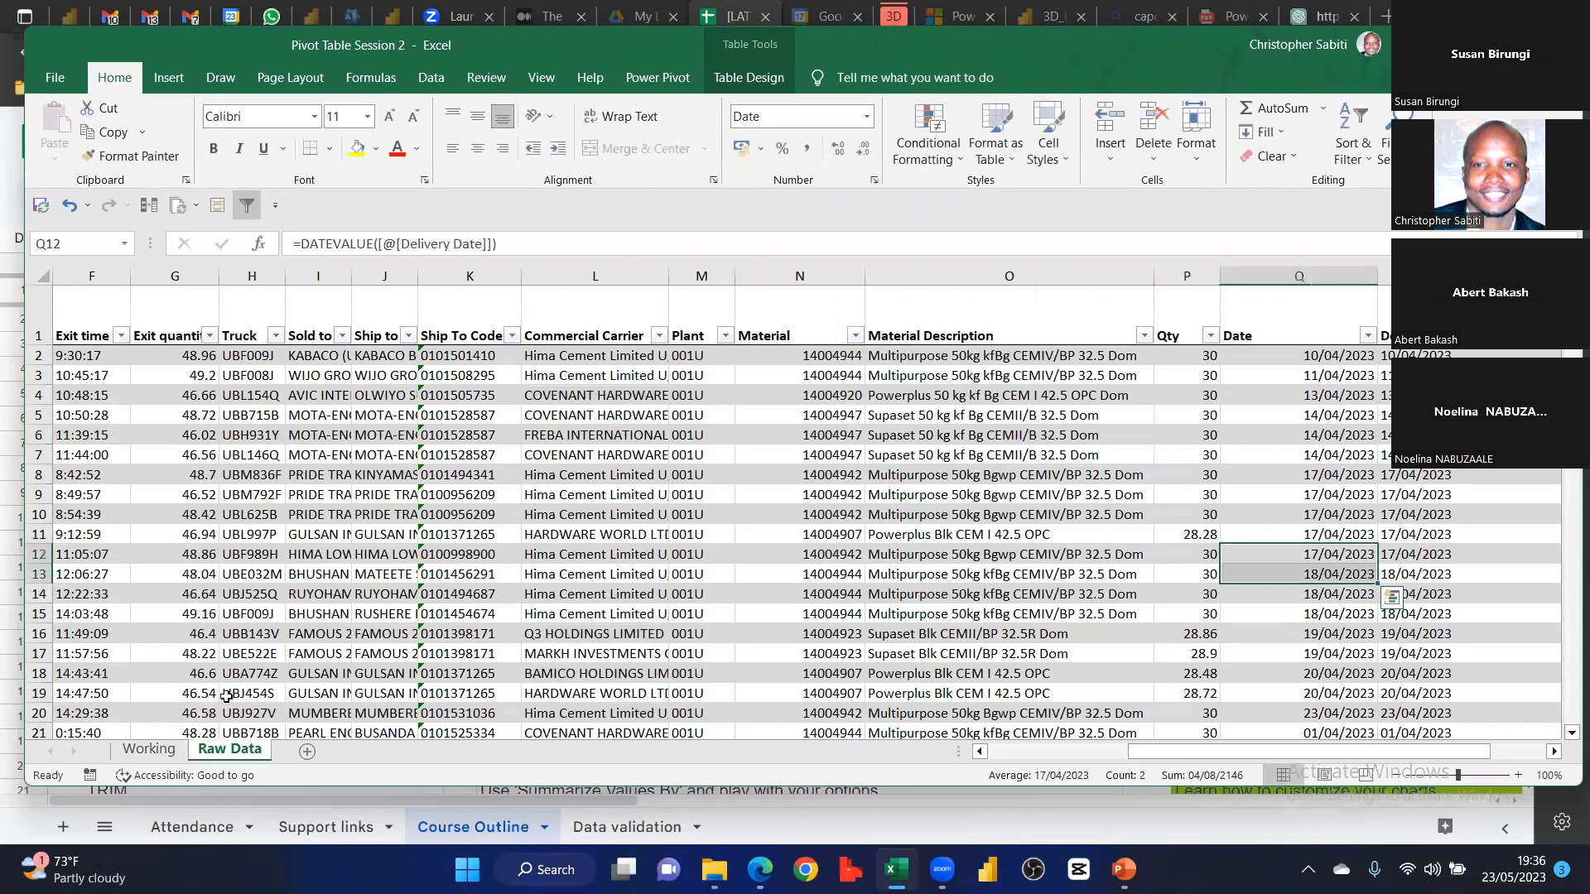
# Refresh the Commercial Carrier PivotTable on the Working sheet and look over its carrier rows
pyautogui.click(151, 750)
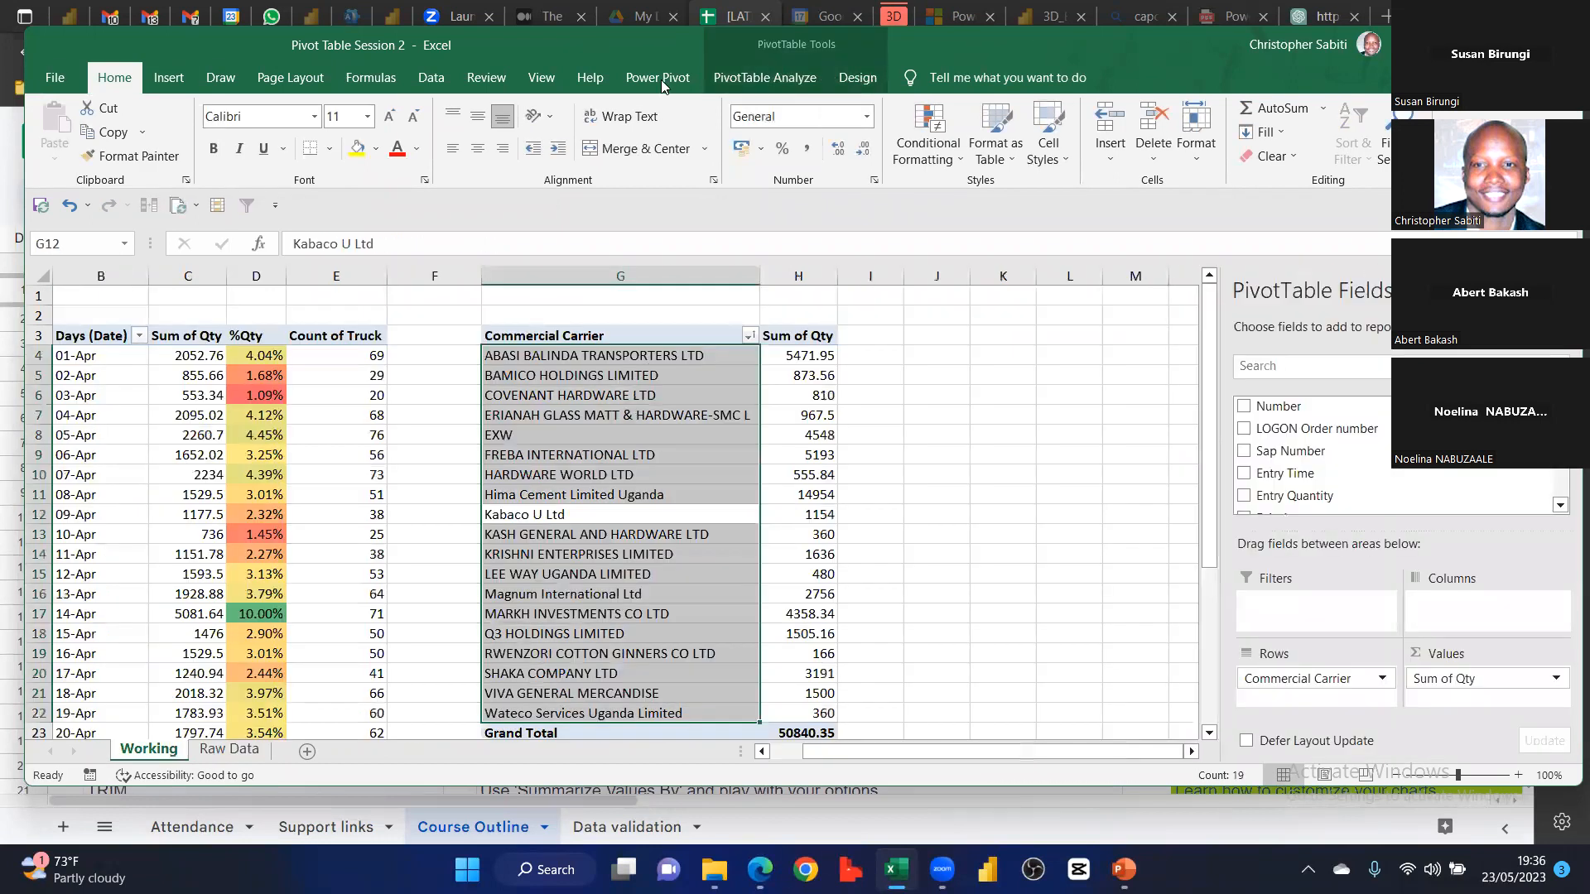
pyautogui.click(752, 77)
pyautogui.click(716, 124)
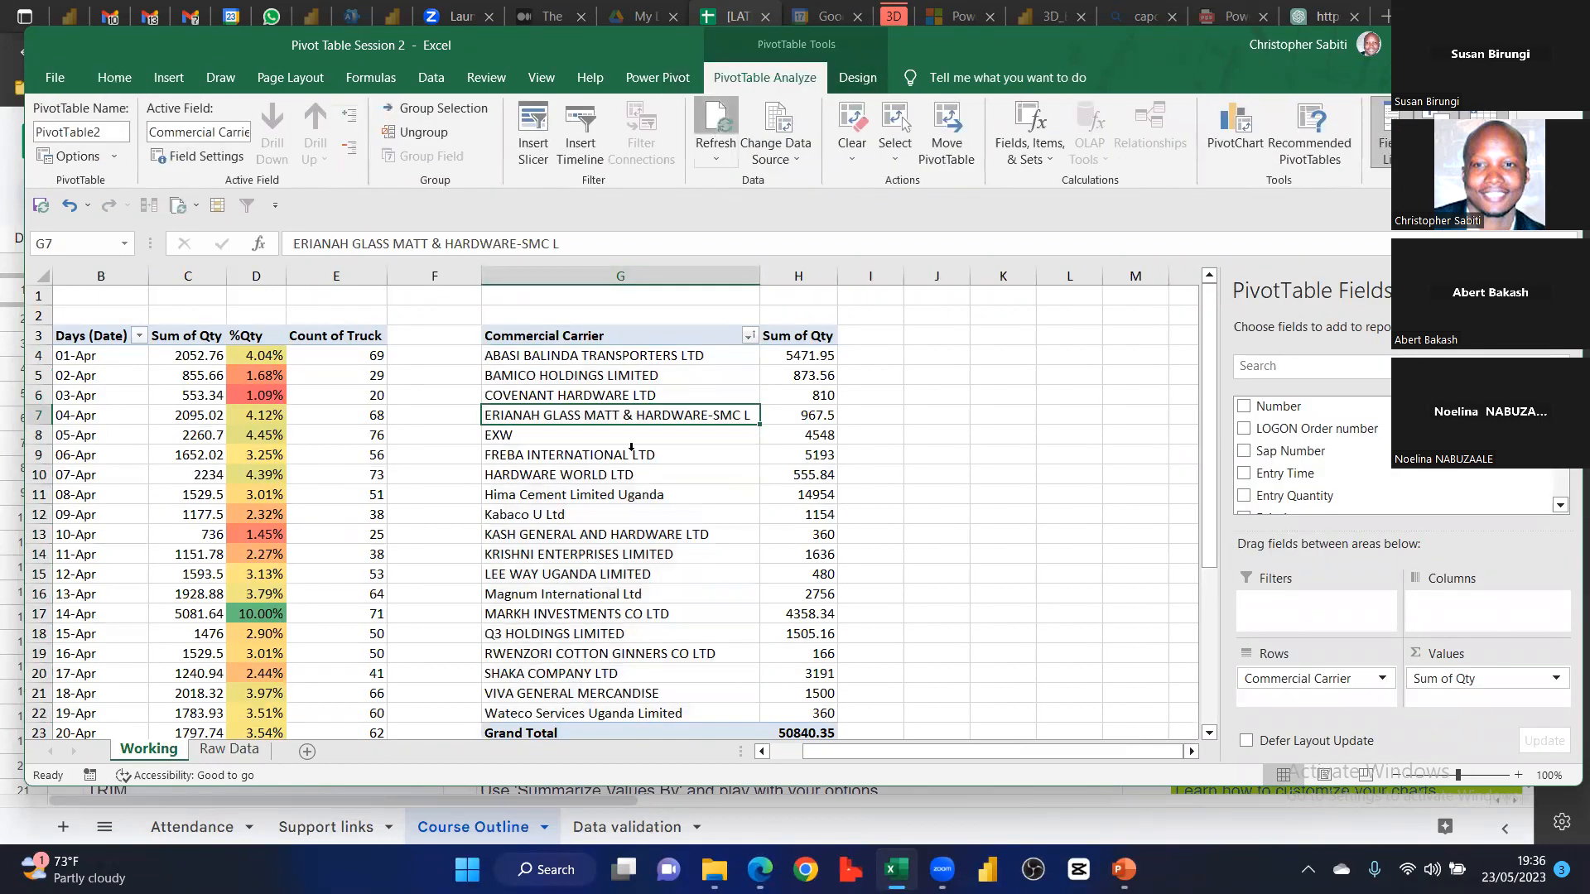
pyautogui.click(616, 494)
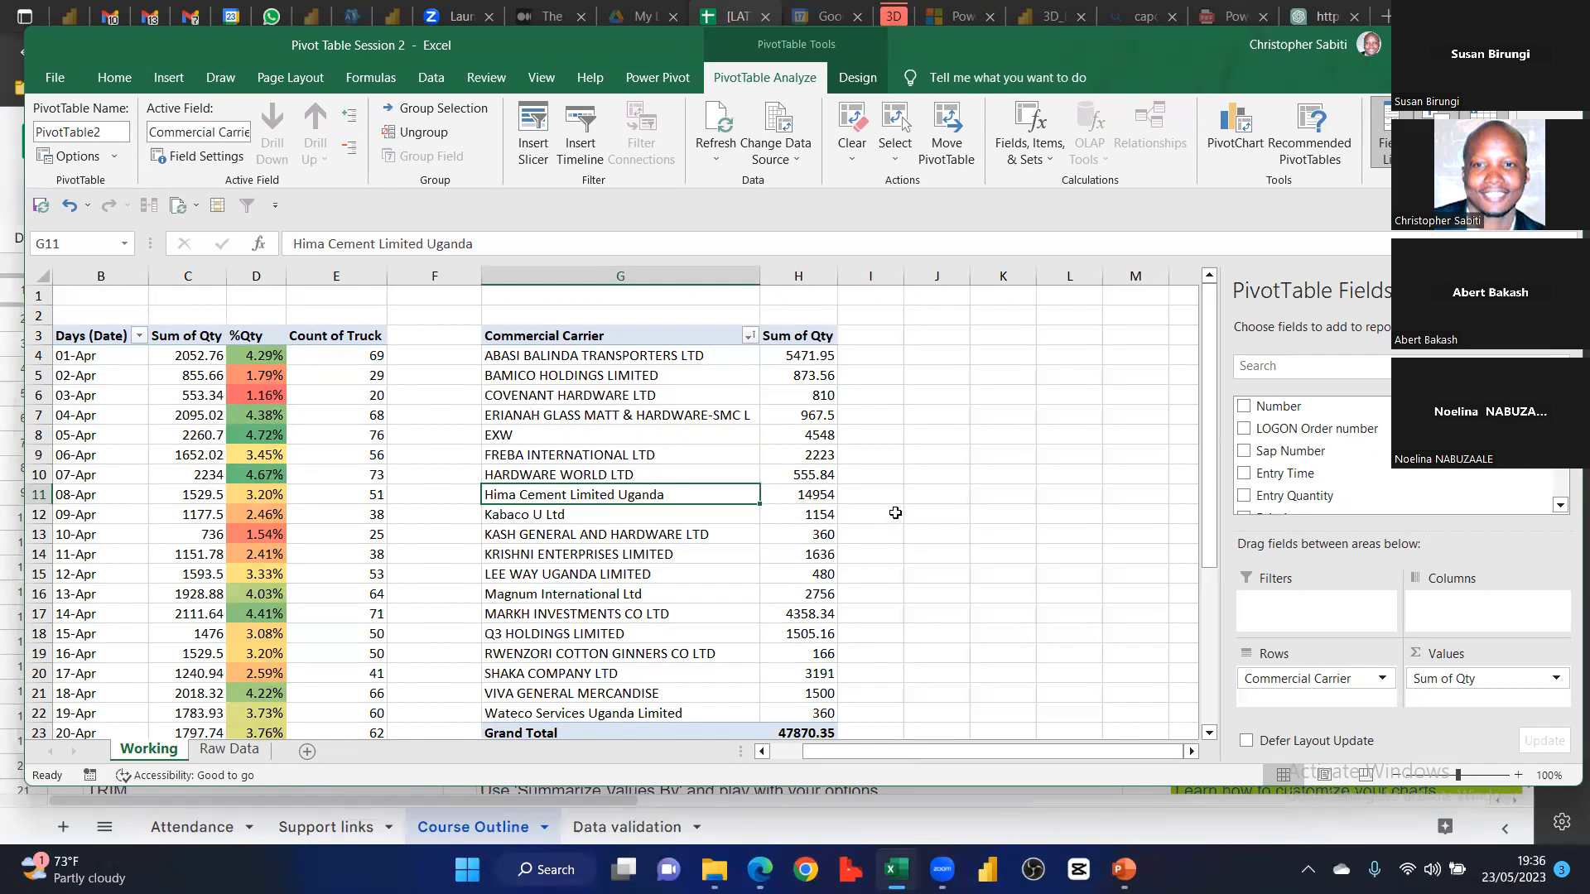
pyautogui.moveTo(522, 336); pyautogui.dragTo(793, 713)
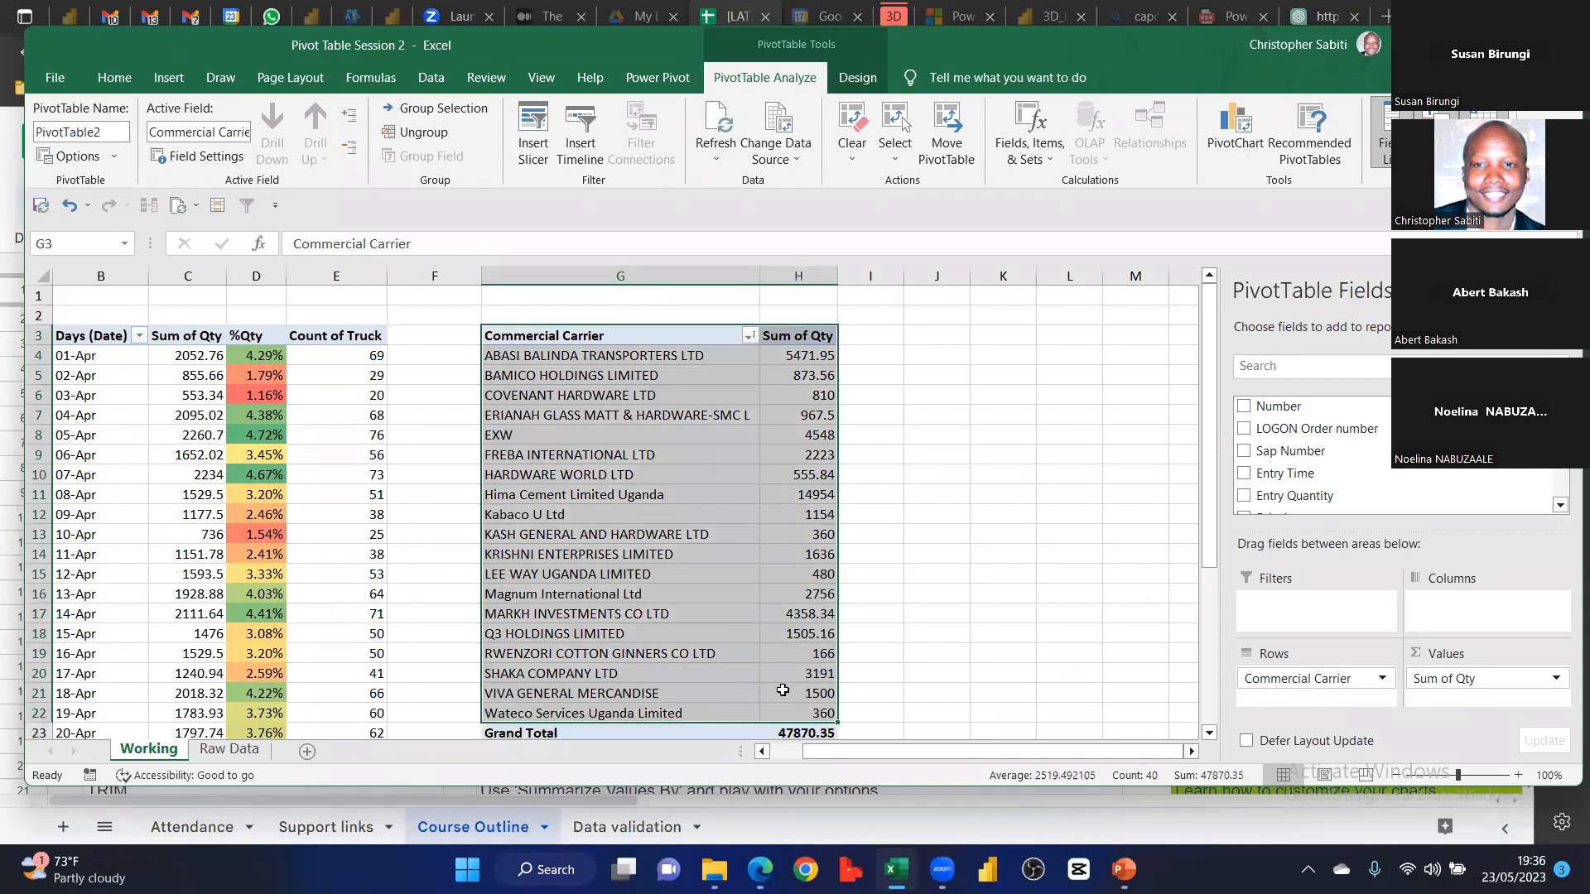
pyautogui.click(730, 447)
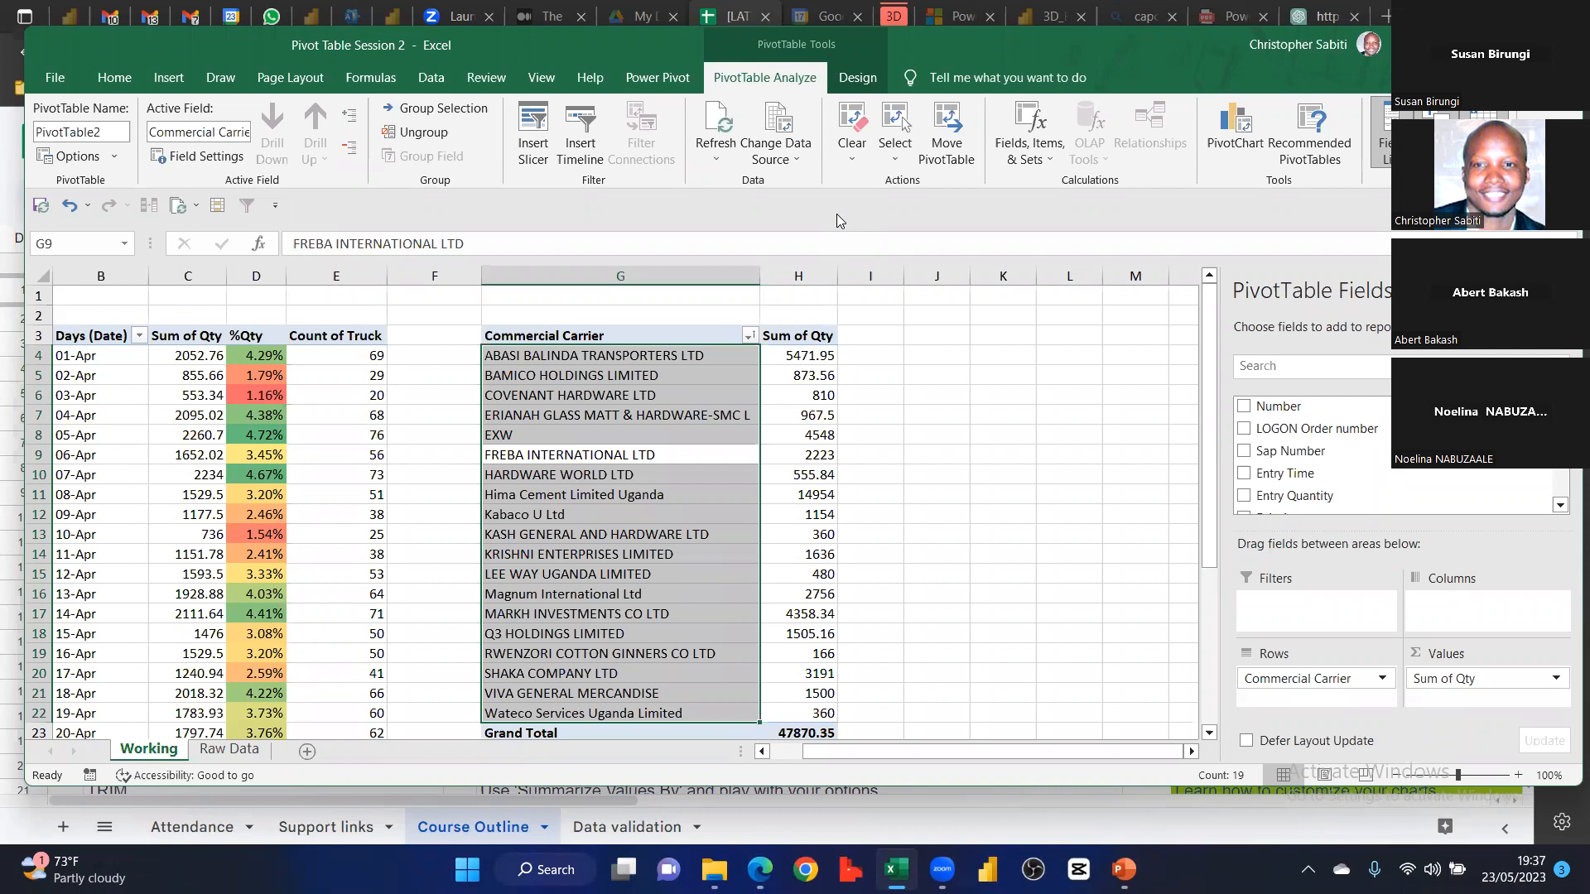
pyautogui.rightClick(770, 414)
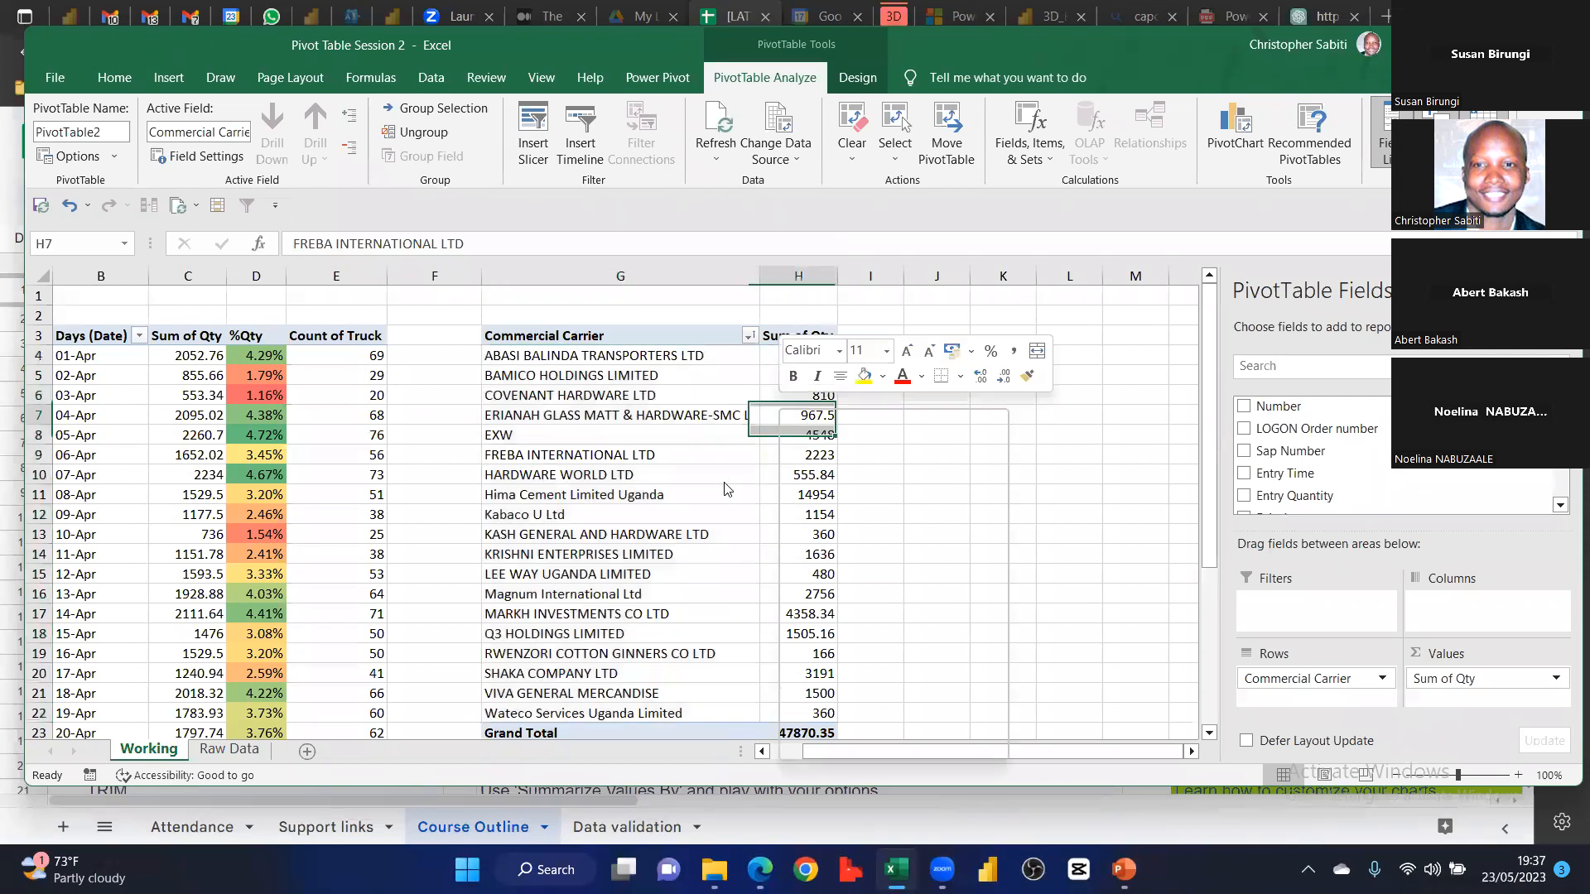
pyautogui.press('Escape')
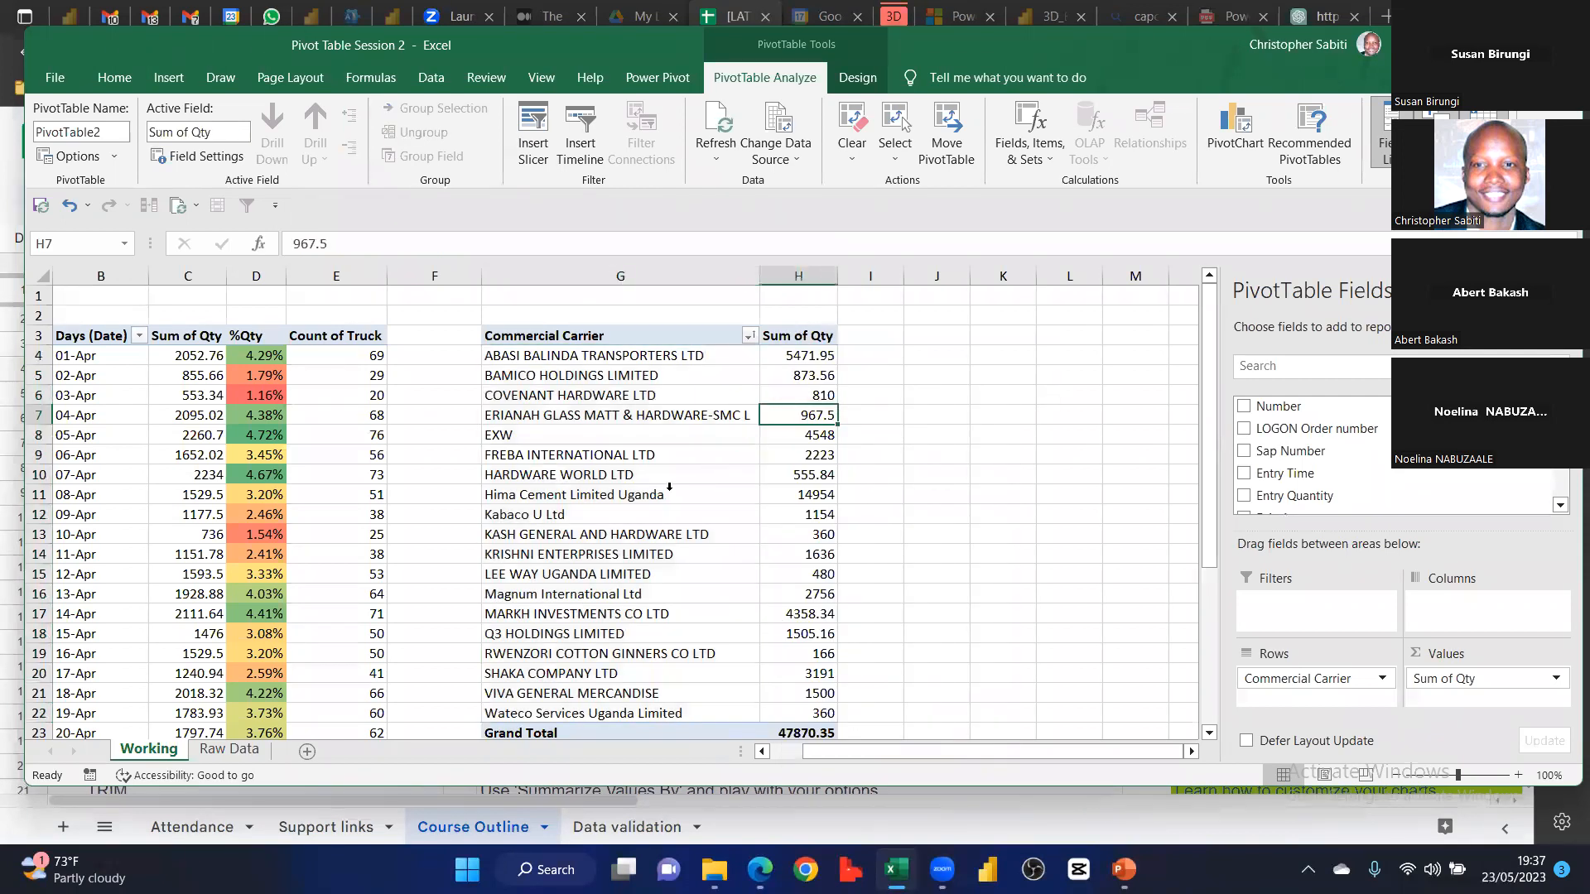
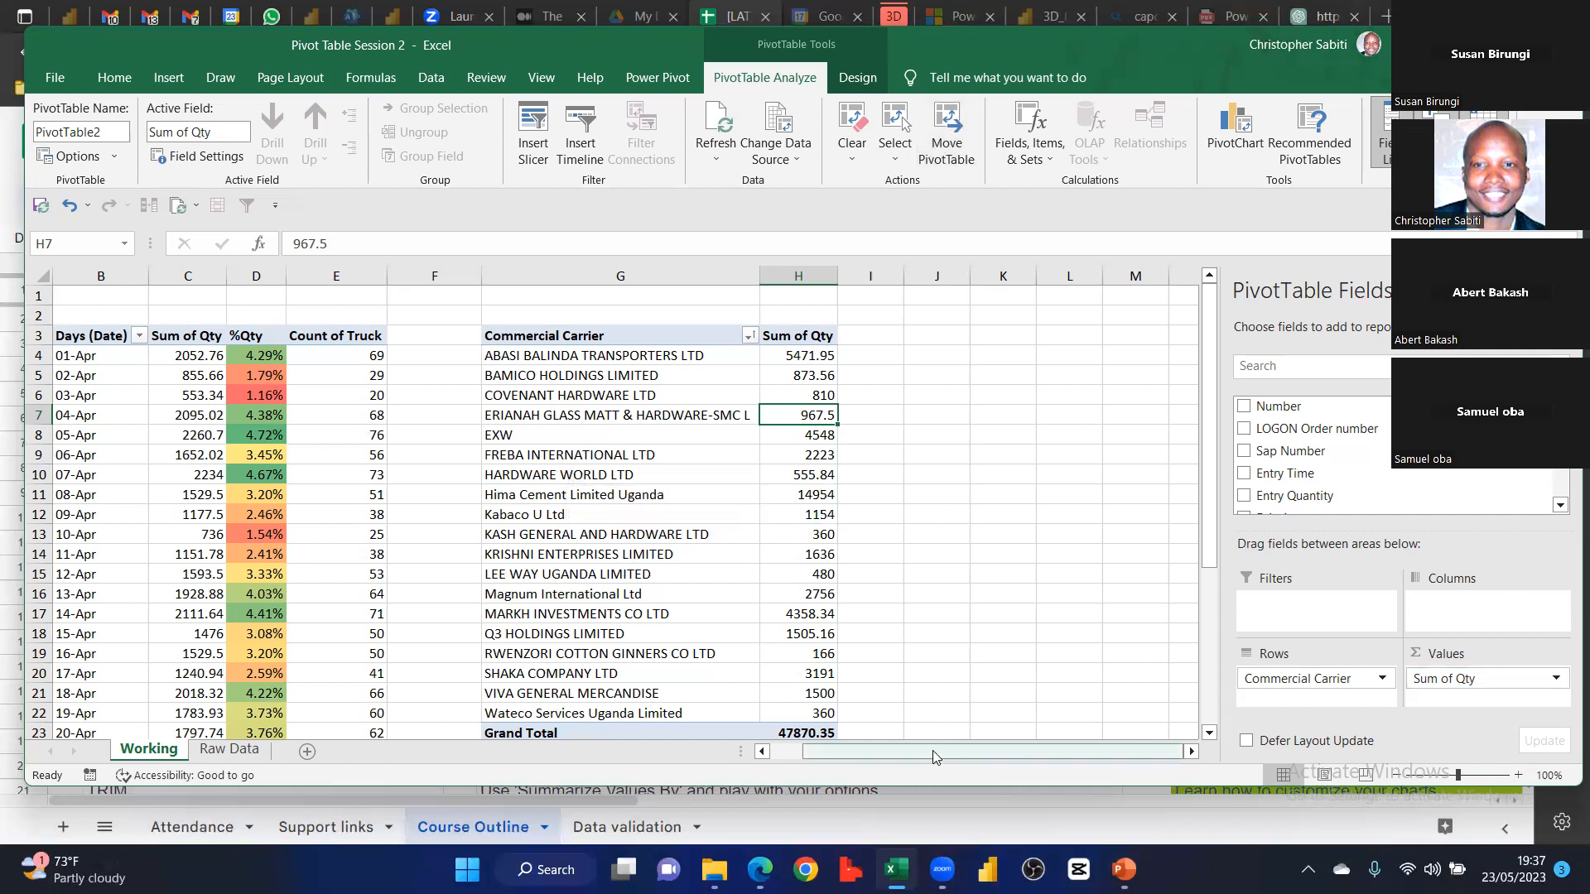
# Copy the whole Commercial Carrier PivotTable, paste it at K3 and fit the width of column K
pyautogui.click(1191, 751)
pyautogui.click(1191, 752)
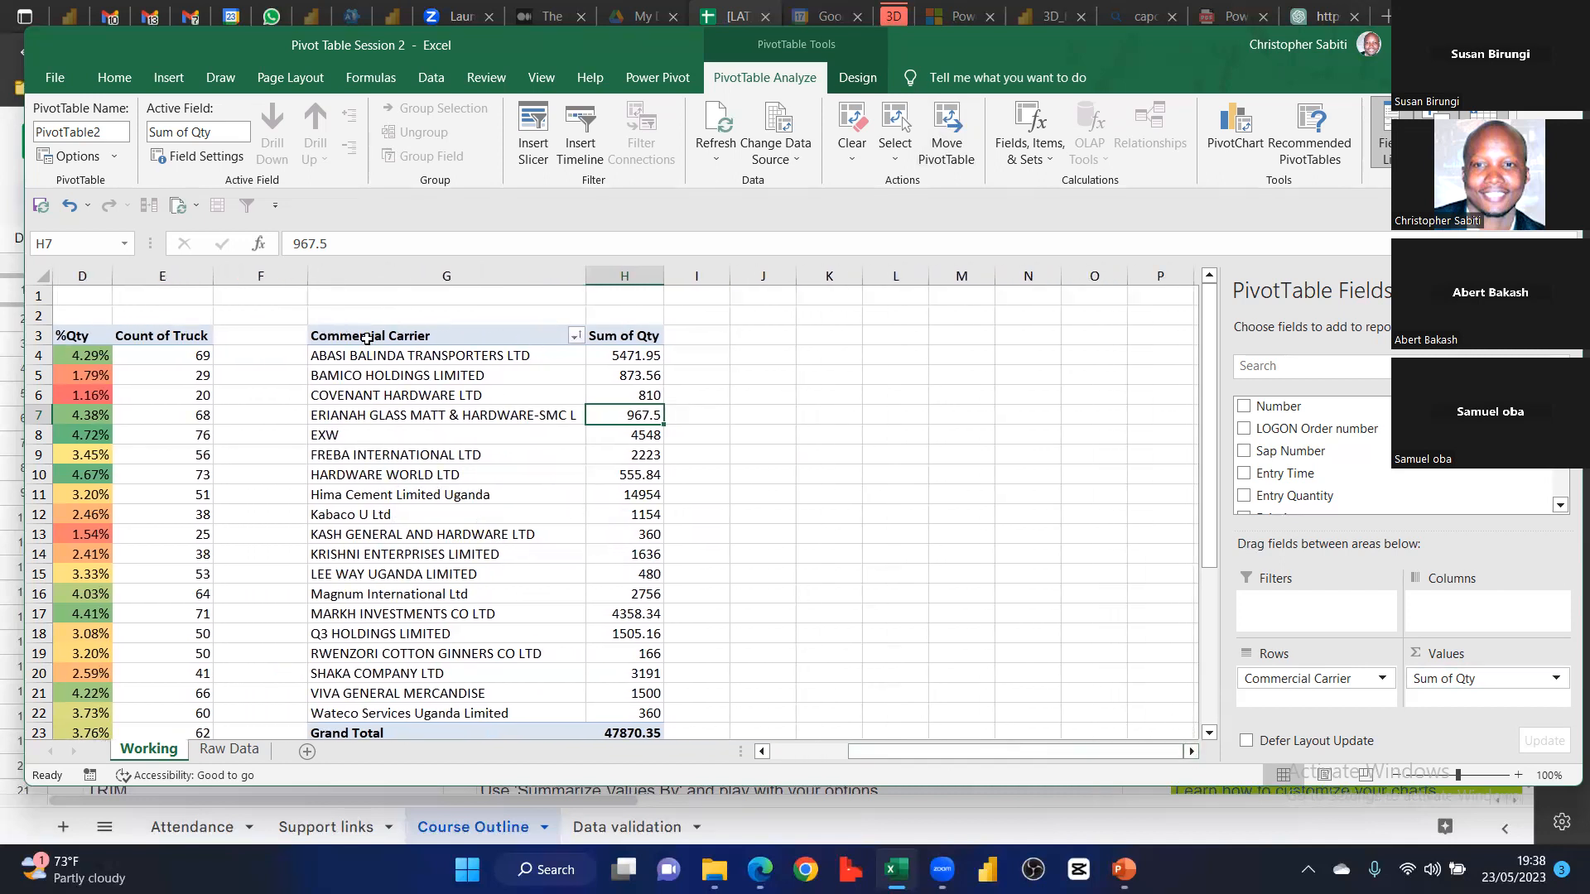
pyautogui.moveTo(369, 340); pyautogui.dragTo(611, 732)
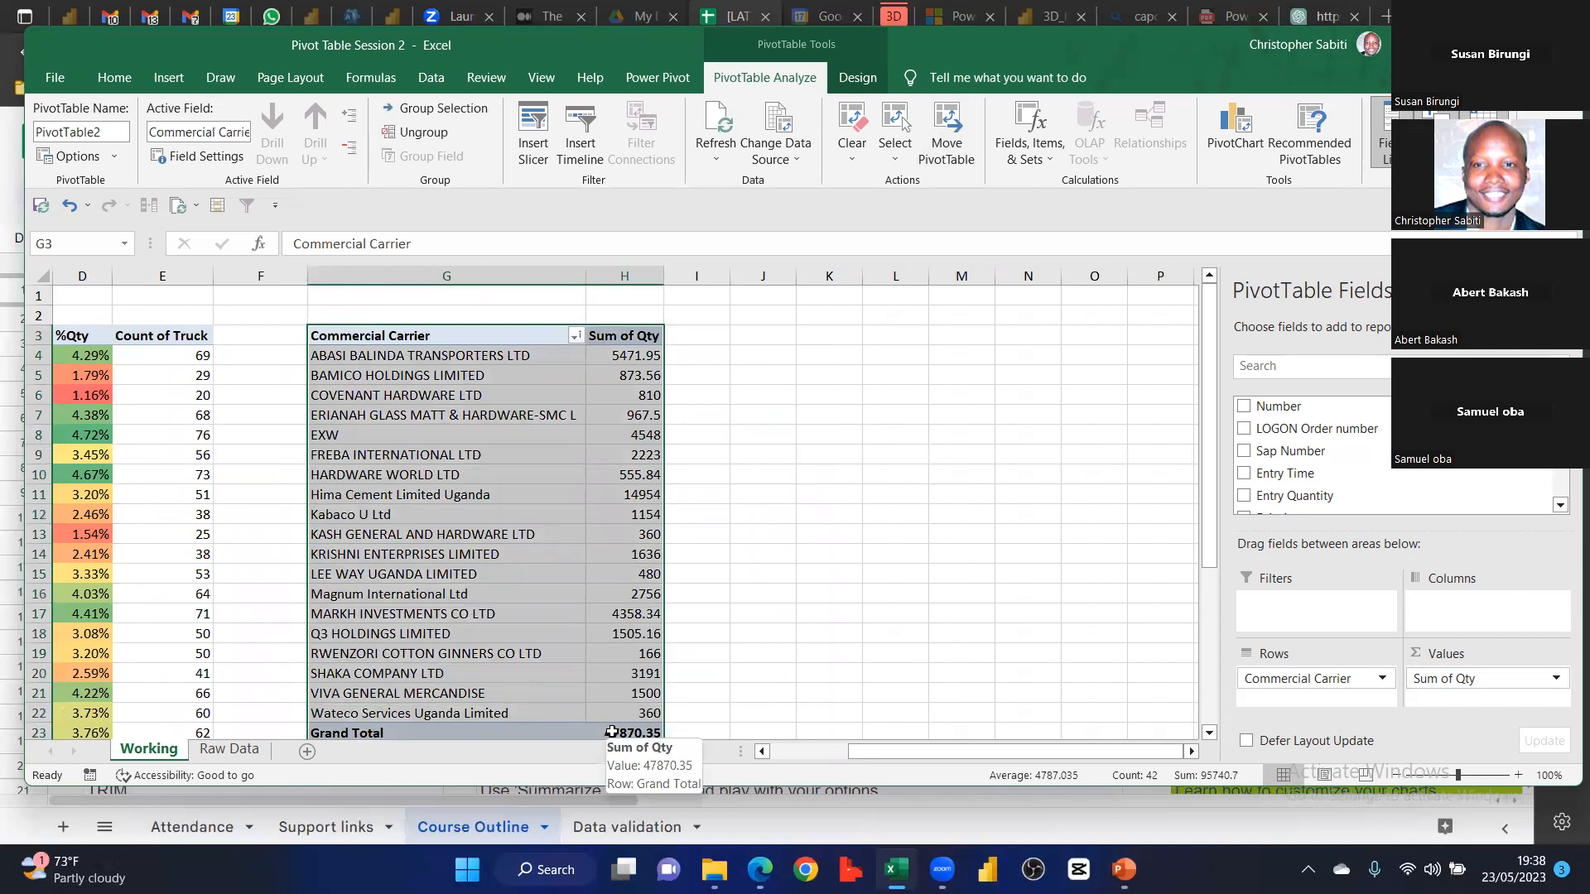
pyautogui.hotkey('ctrl', 'c')
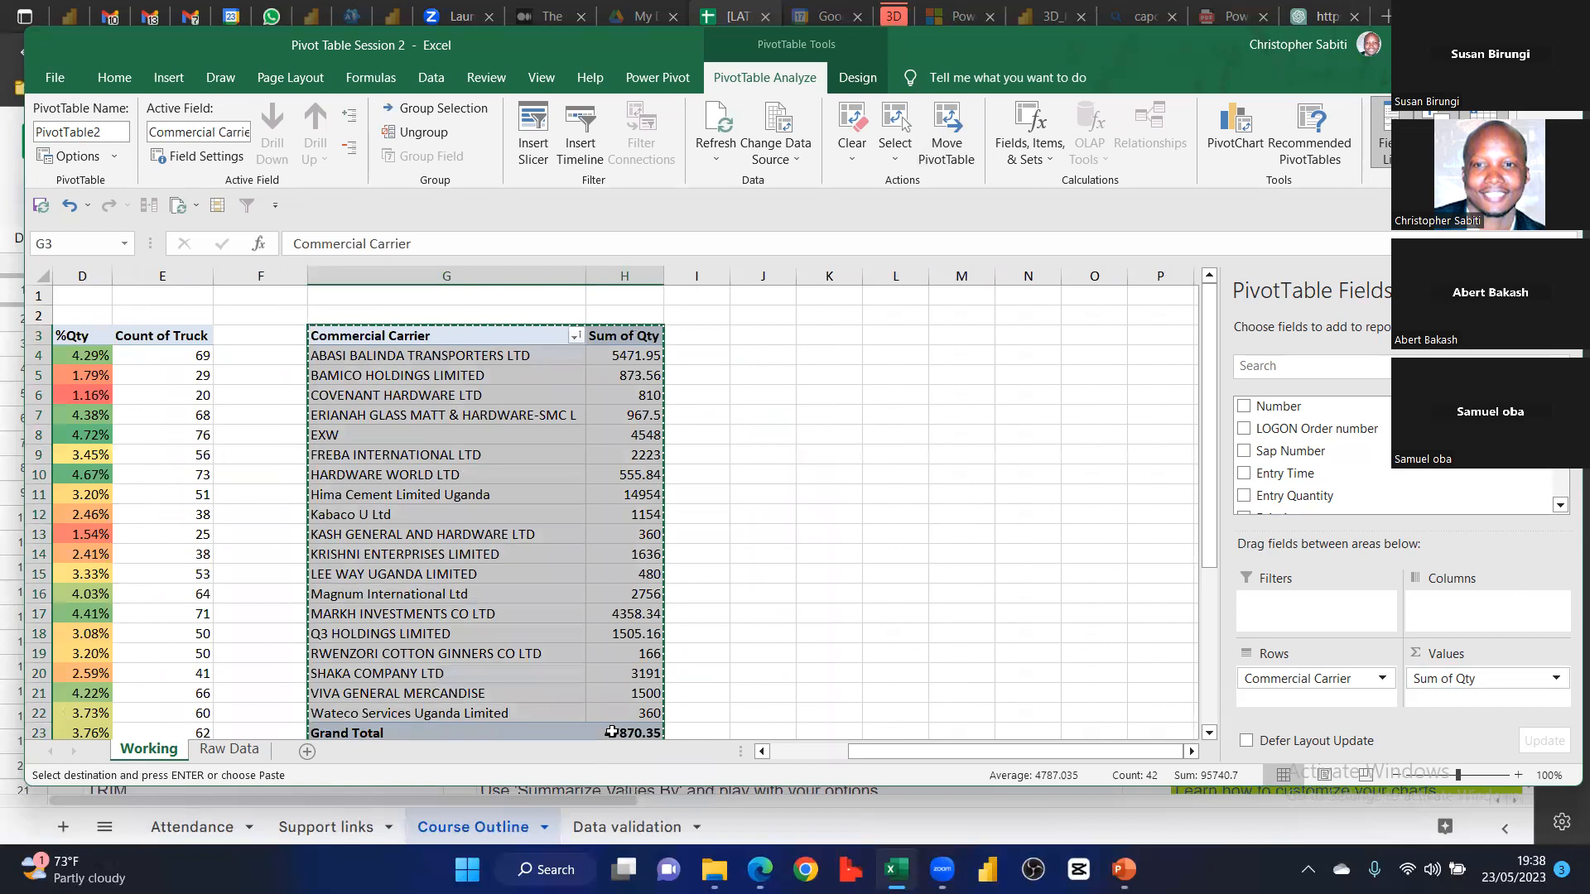
pyautogui.click(824, 332)
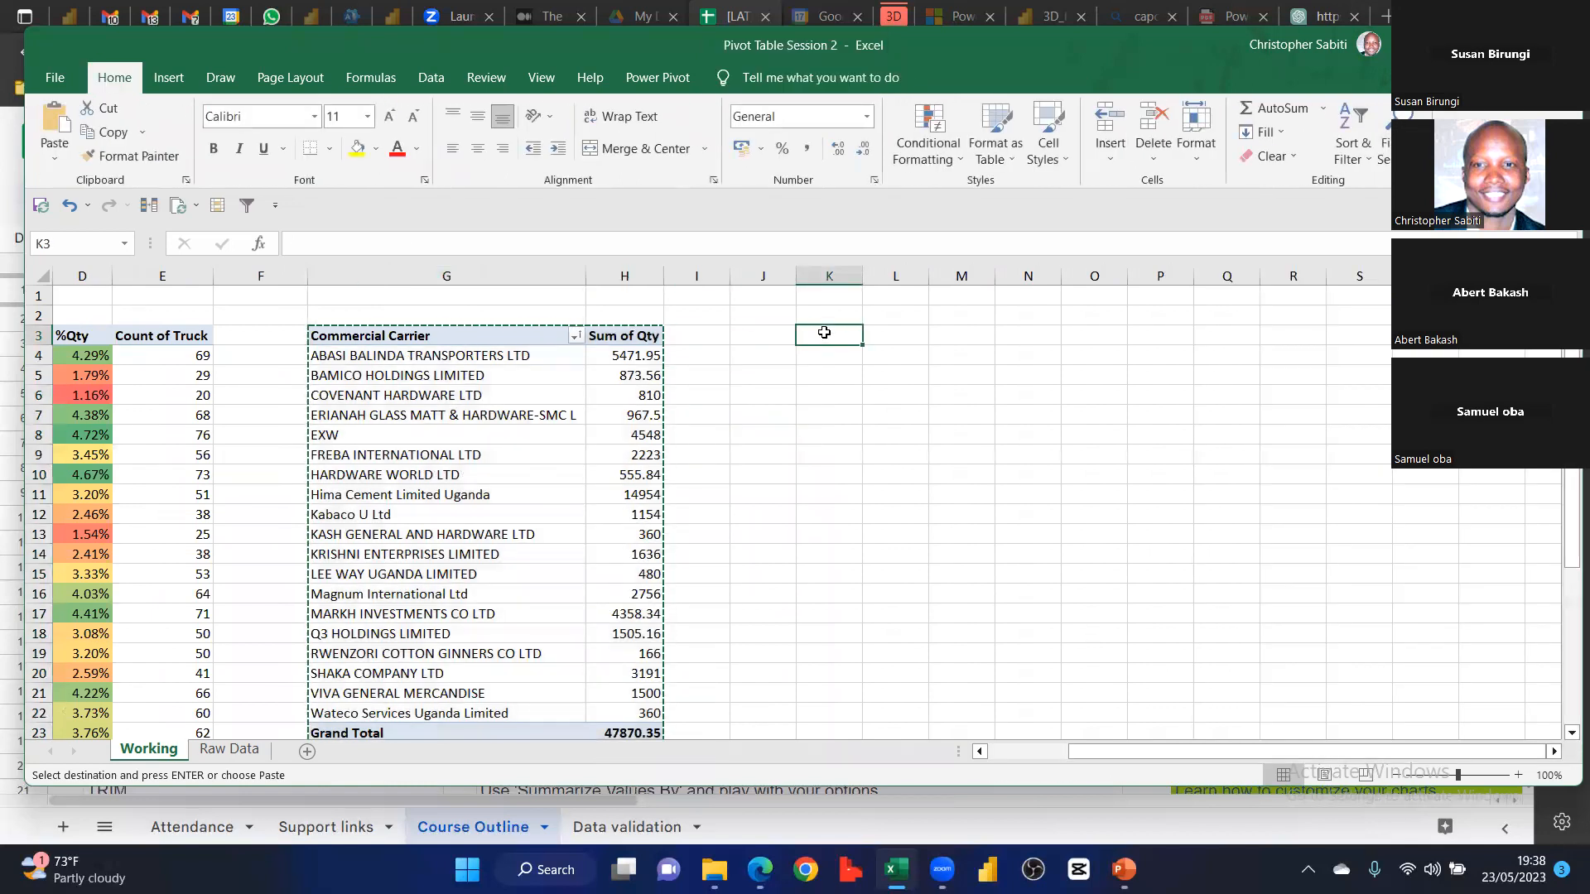
pyautogui.hotkey('ctrl', 'v')
pyautogui.doubleClick(862, 276)
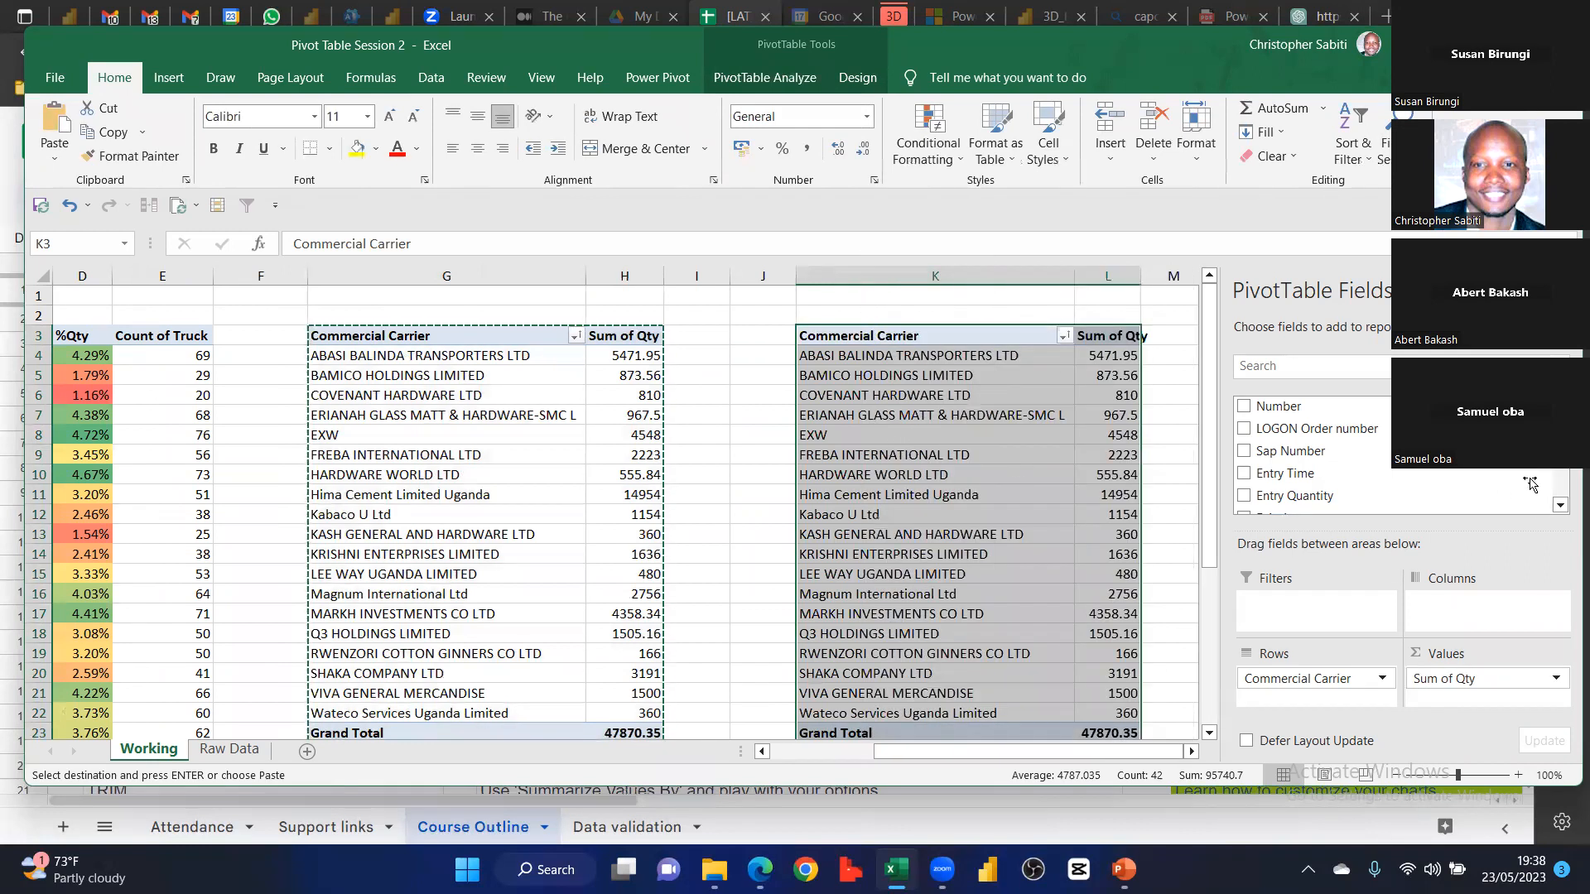
# Add the Material field to the row area of the copied PivotTable, below Commercial Carrier
pyautogui.scroll(-1, 1350, 456)
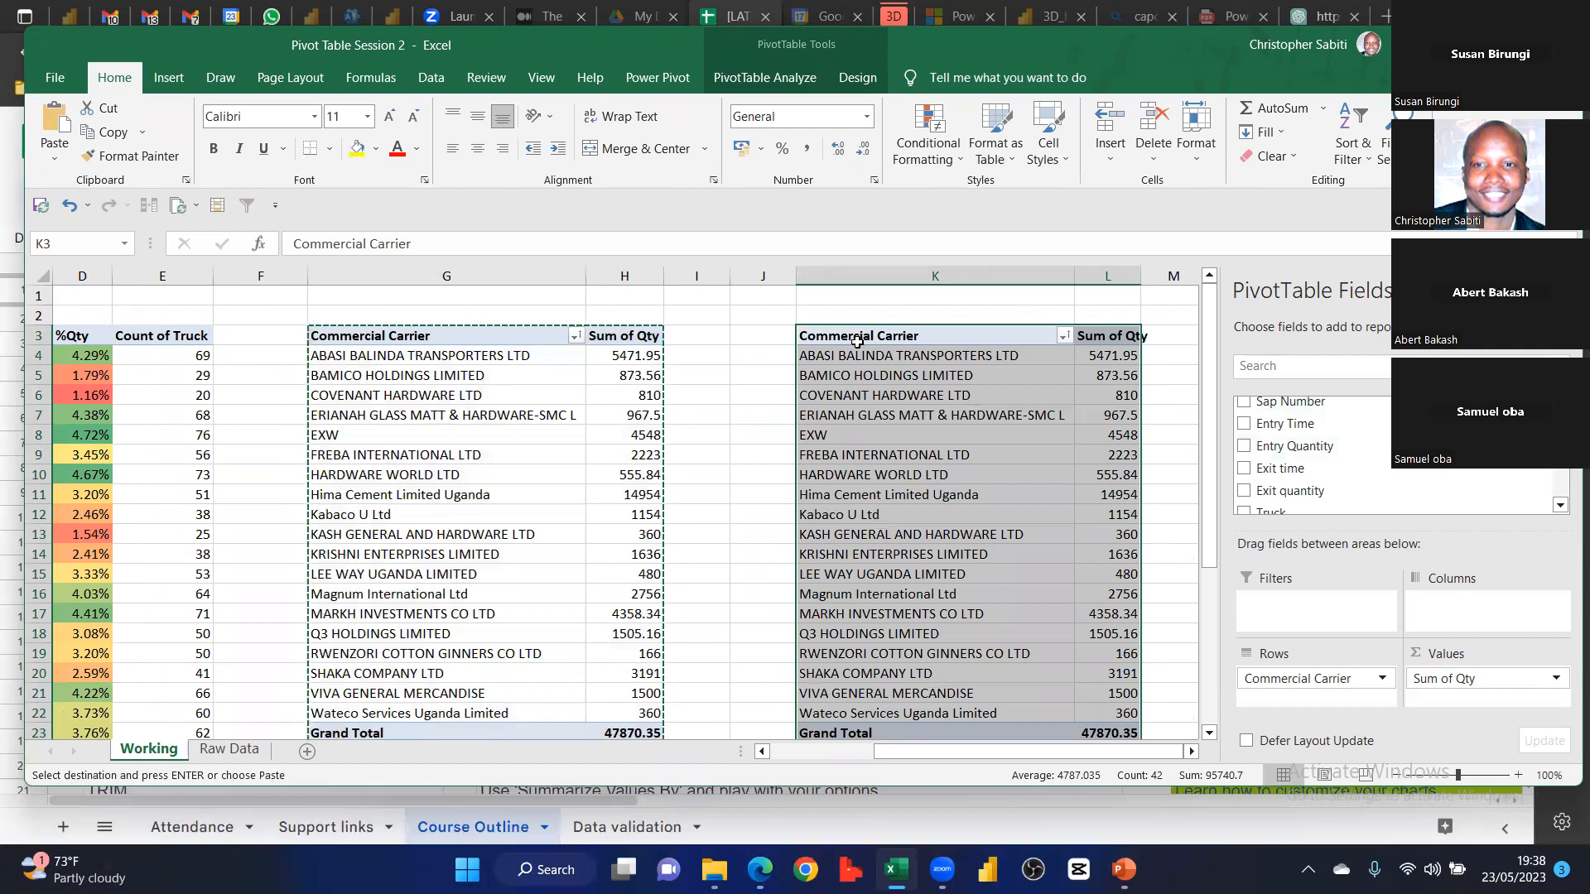
pyautogui.scroll(-2, 1341, 463)
pyautogui.scroll(-2, 1341, 464)
pyautogui.scroll(2, 1339, 461)
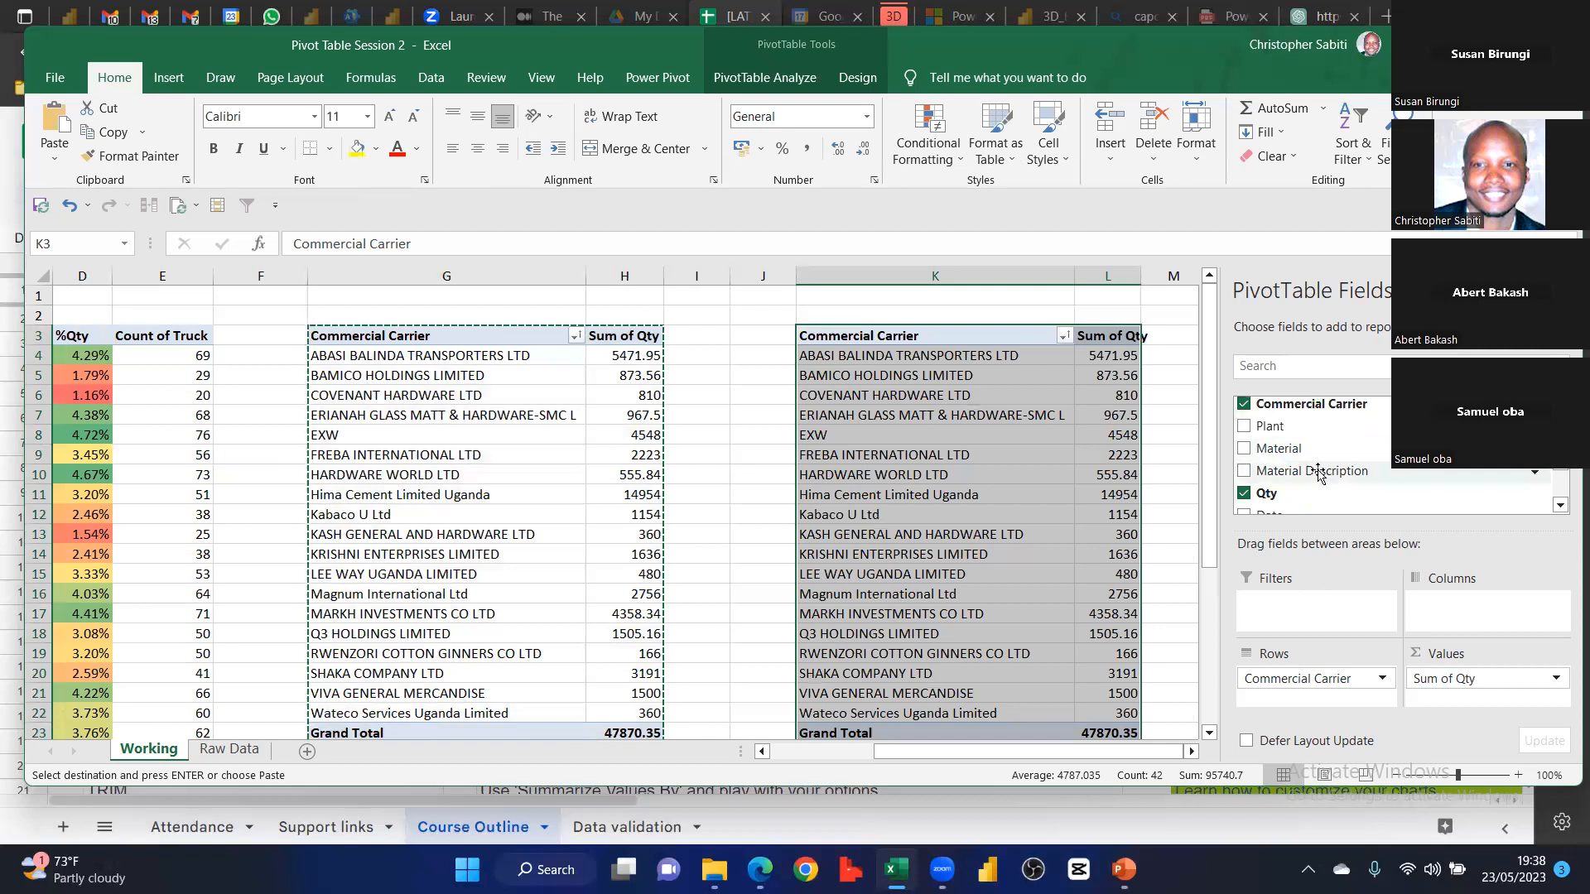
pyautogui.moveTo(1275, 452); pyautogui.dragTo(1328, 690)
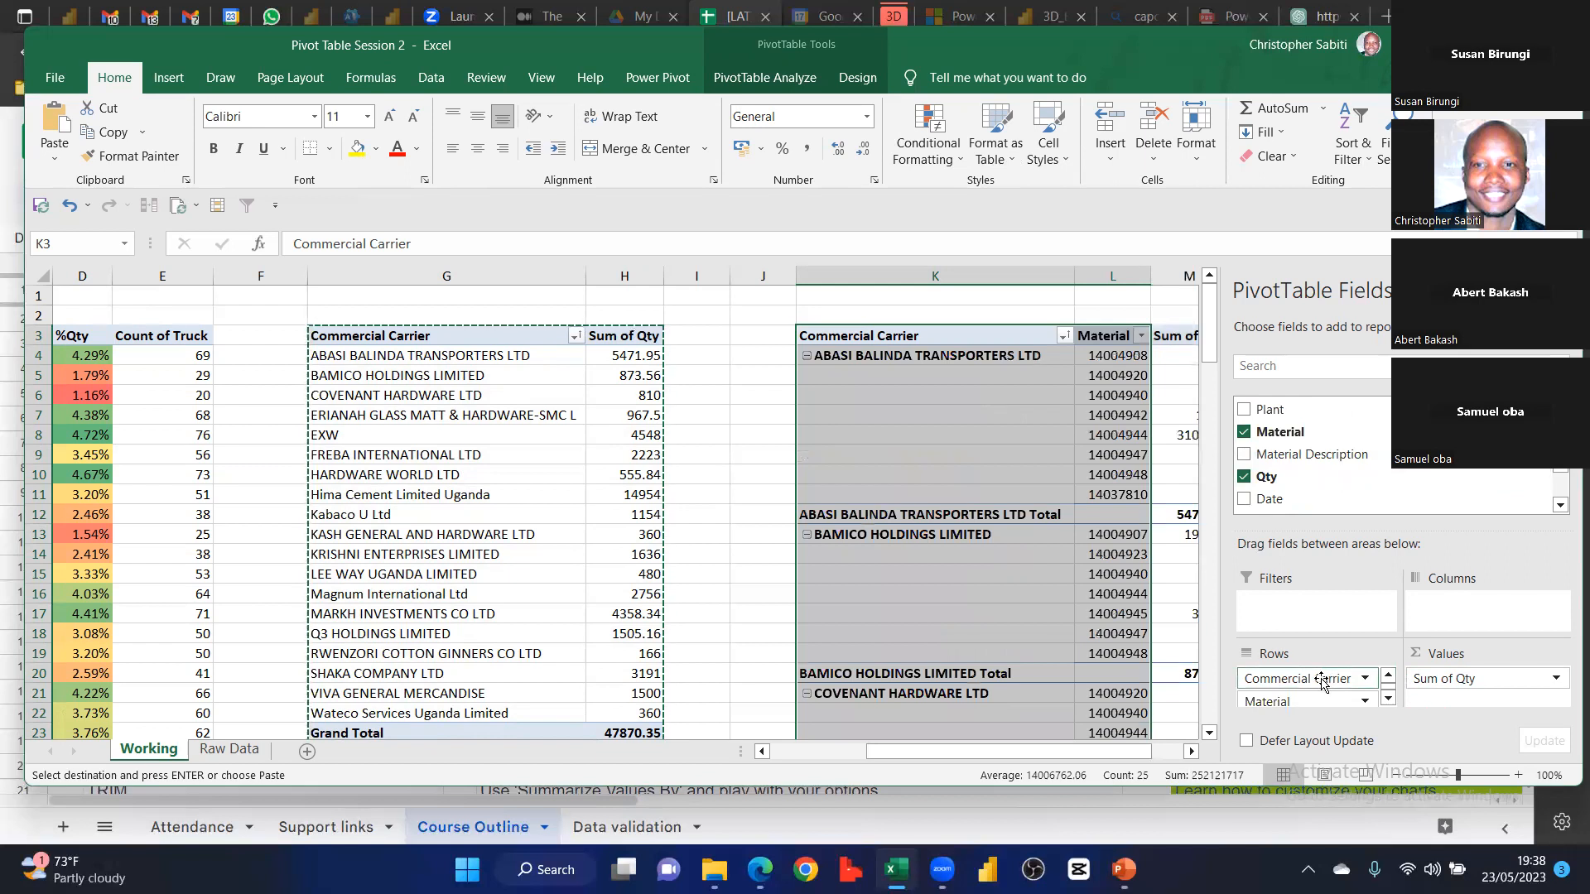
# Remove the Commercial Carrier field from the copied PivotTable and widen columns K and L
pyautogui.moveTo(1322, 683); pyautogui.dragTo(857, 537)
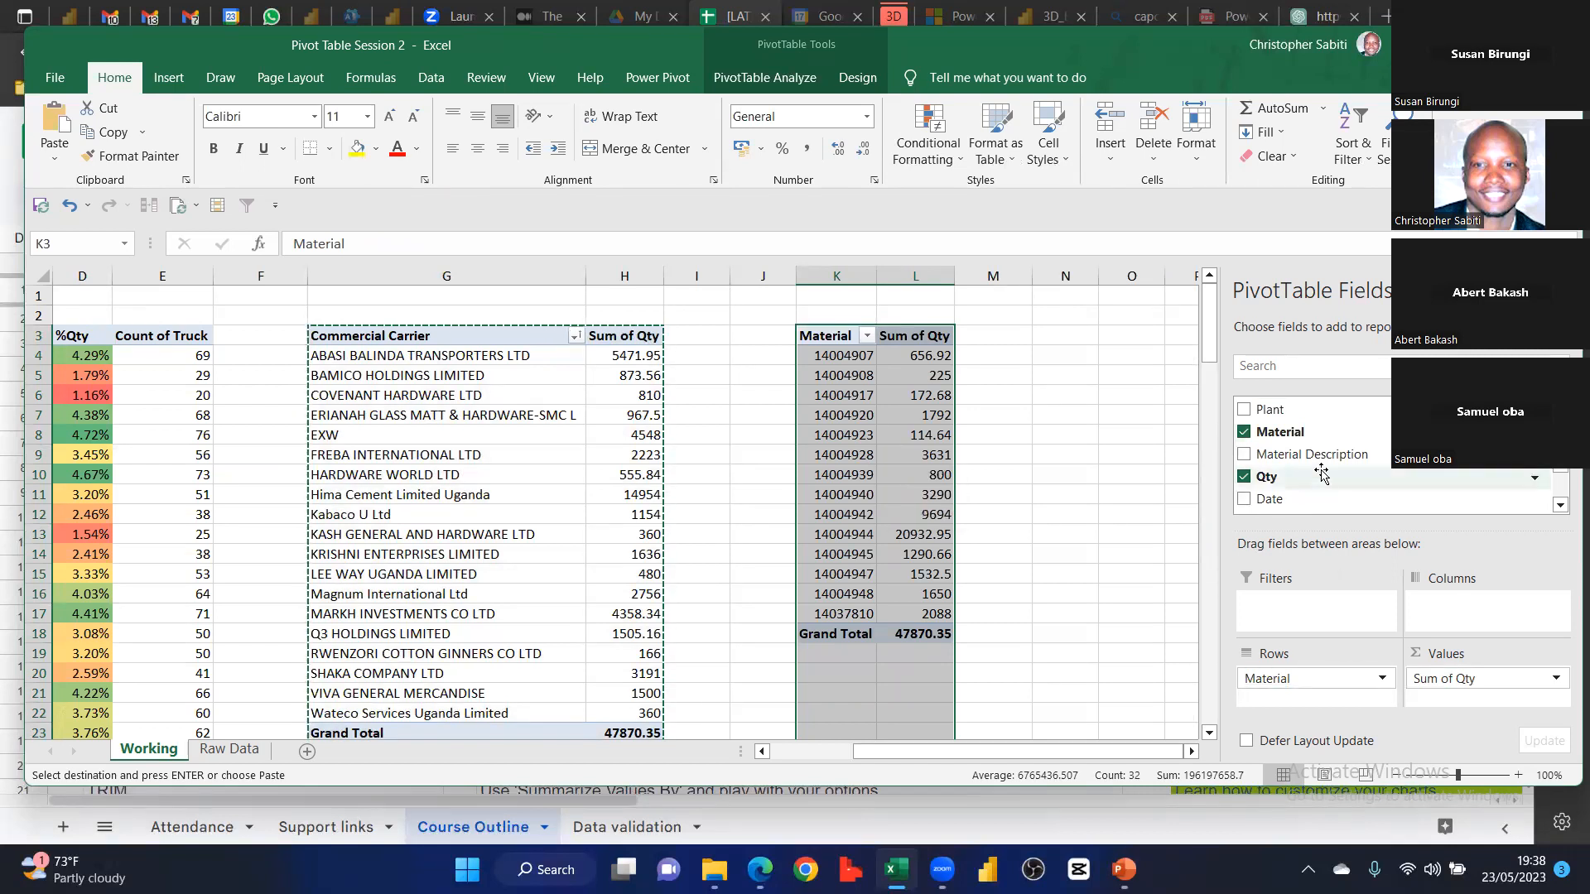
pyautogui.hotkey('ctrl', 'z')
pyautogui.scroll(3, 1292, 464)
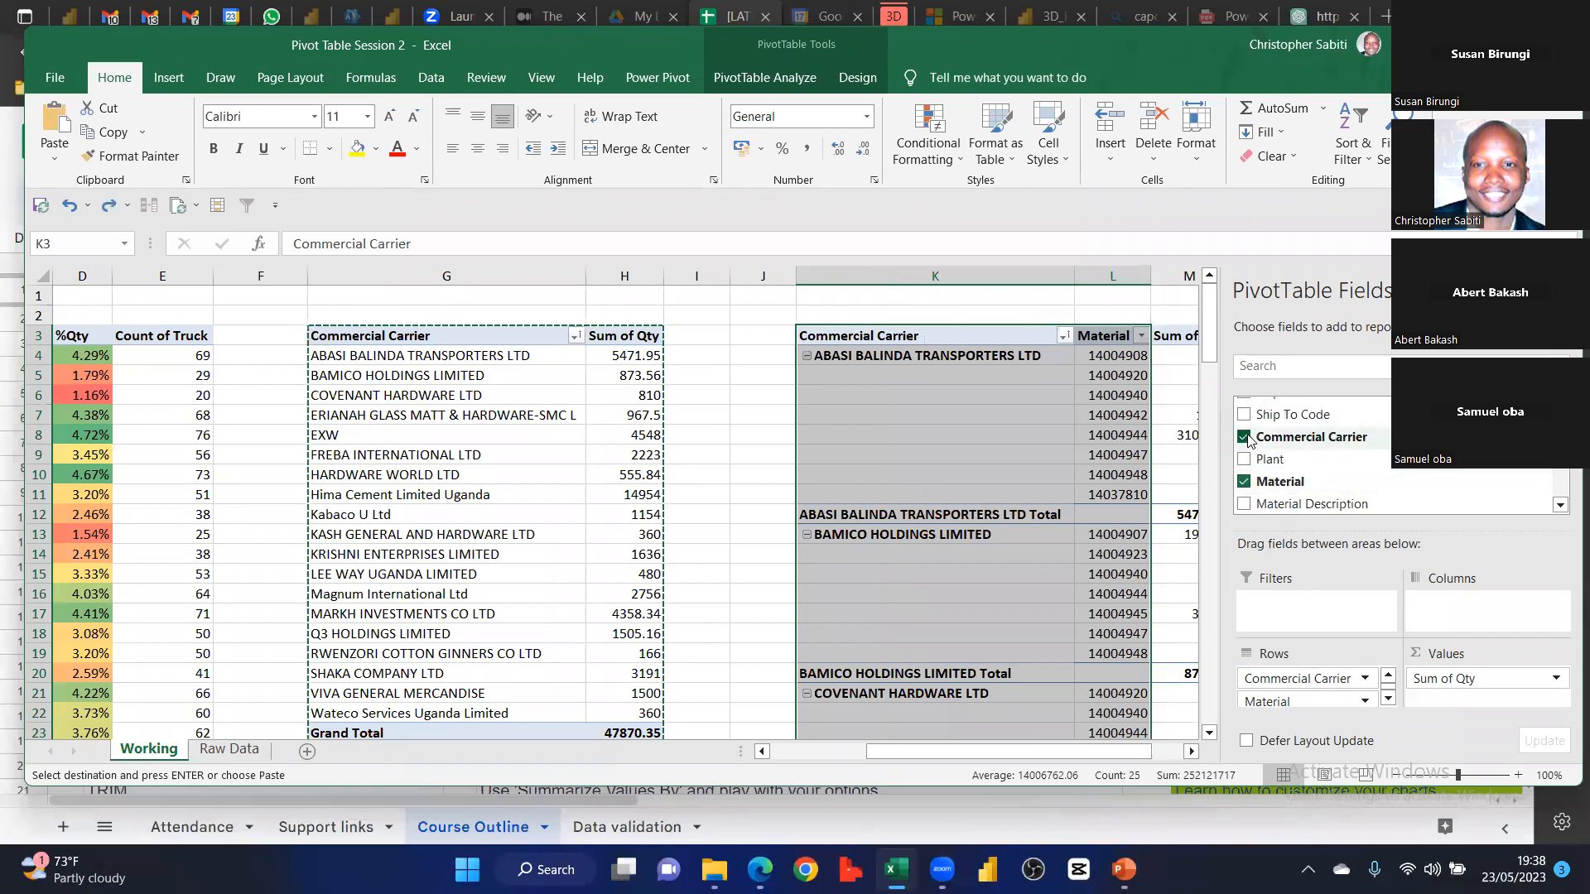
pyautogui.click(1244, 438)
pyautogui.moveTo(954, 276); pyautogui.dragTo(1033, 275)
pyautogui.moveTo(877, 277); pyautogui.dragTo(904, 276)
pyautogui.moveTo(990, 508)
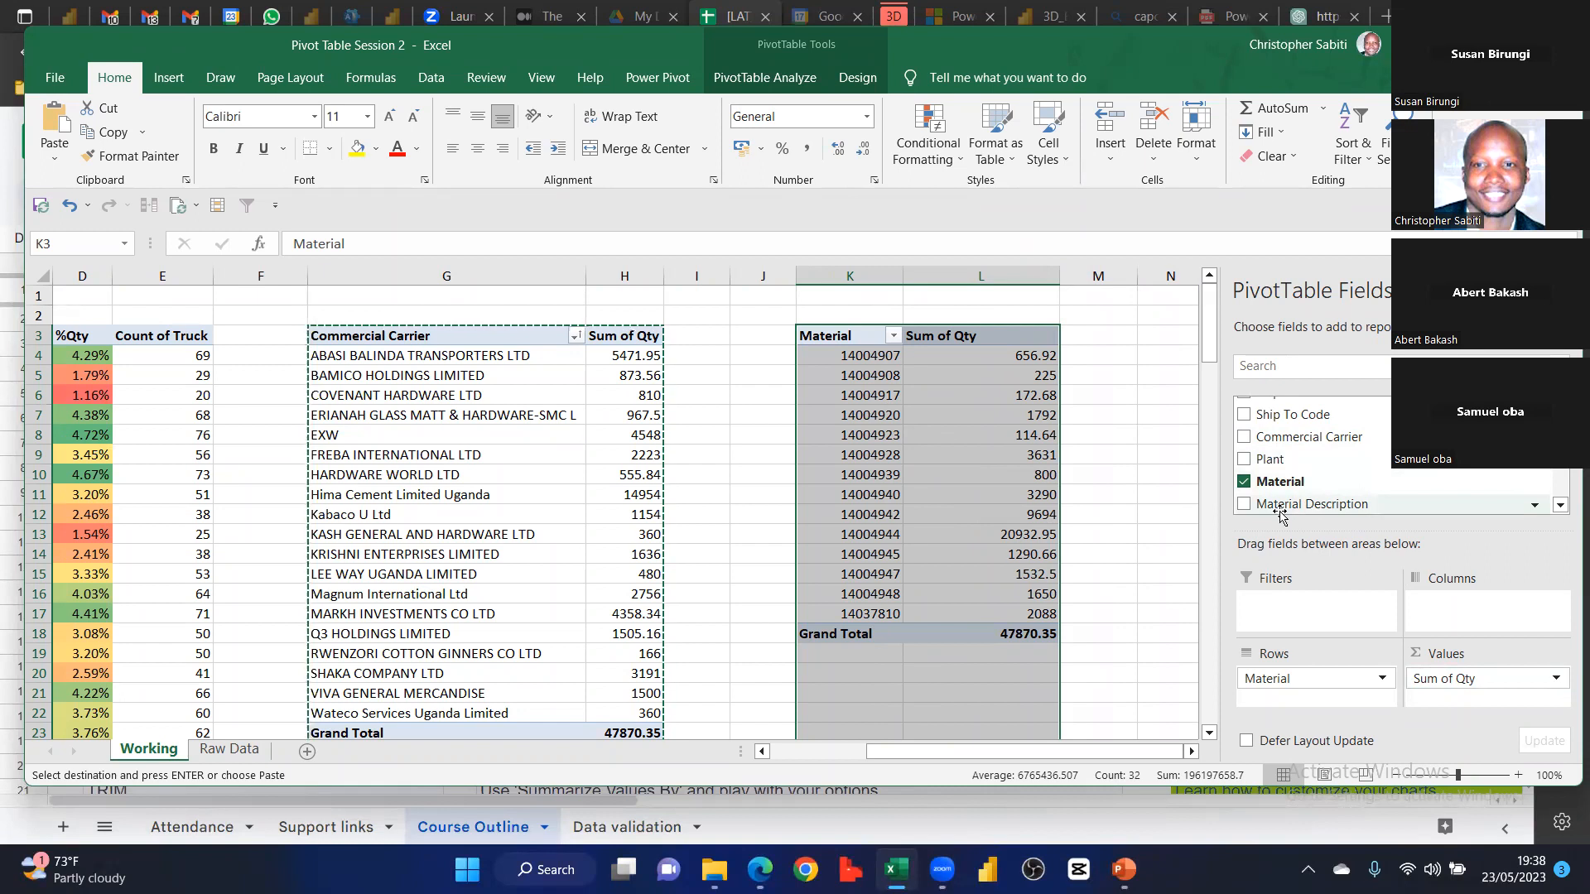
# Replace the Material field with Material Description in the rows of the copied PivotTable
pyautogui.click(1243, 503)
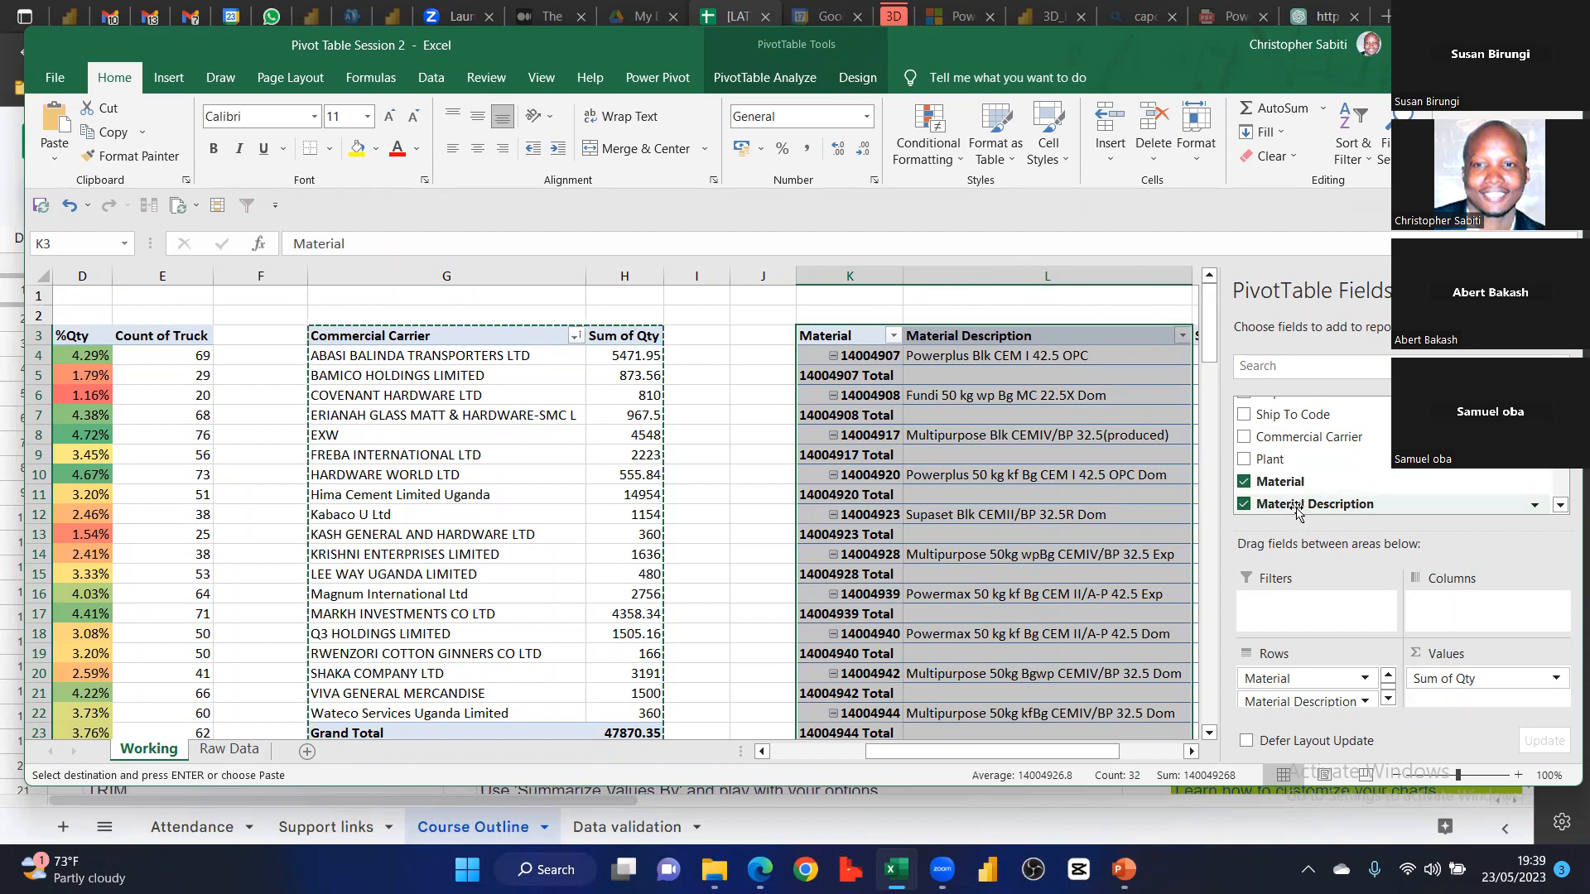
pyautogui.click(1244, 483)
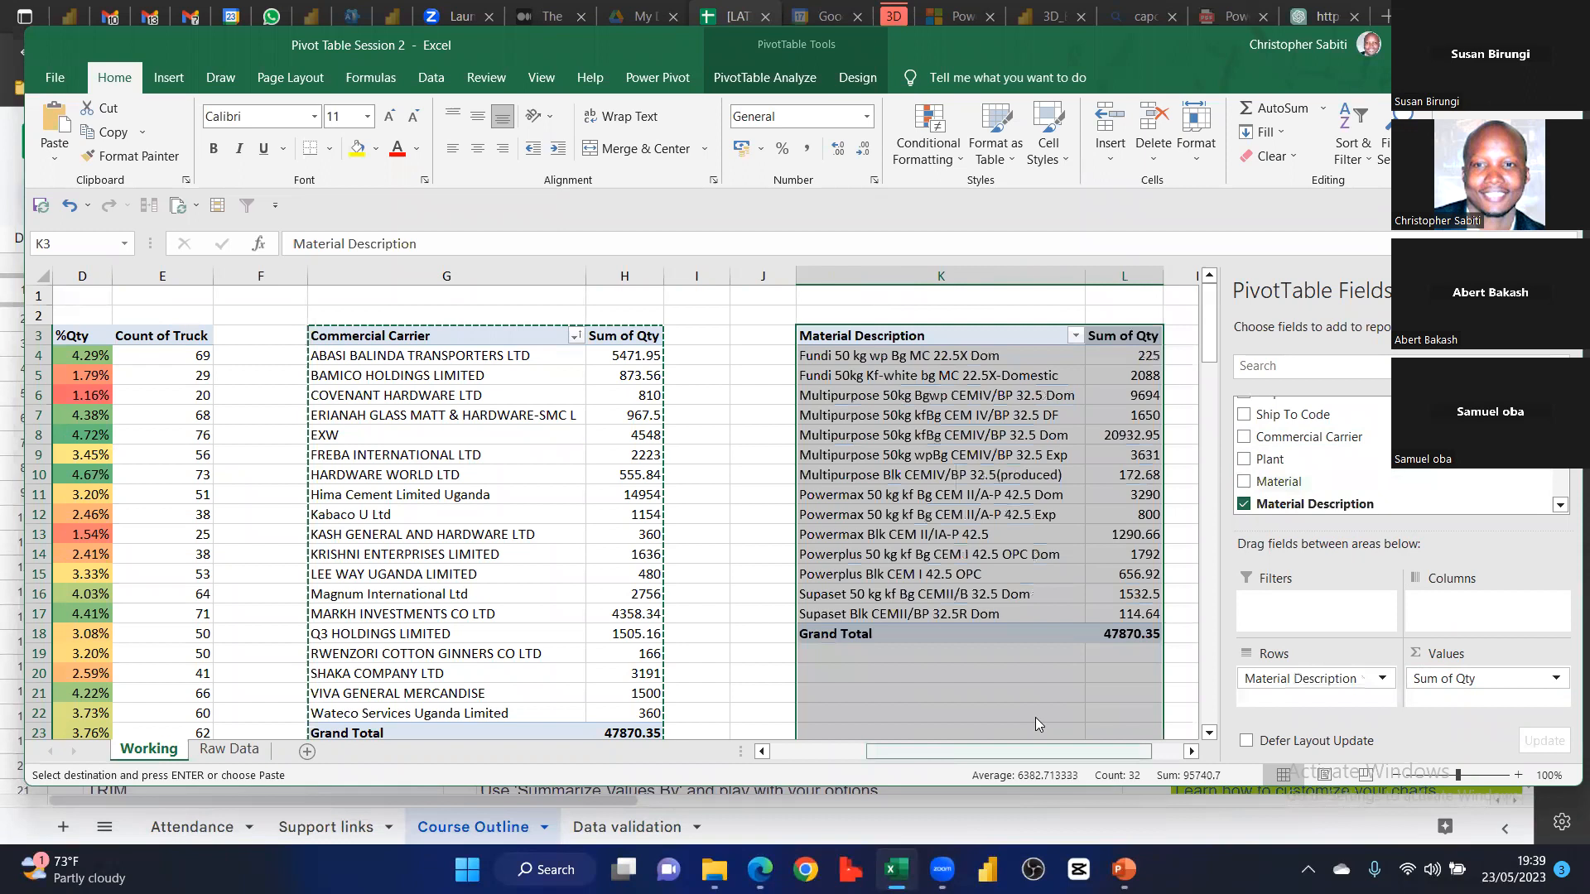
pyautogui.moveTo(925, 756); pyautogui.dragTo(956, 756)
pyautogui.click(1064, 495)
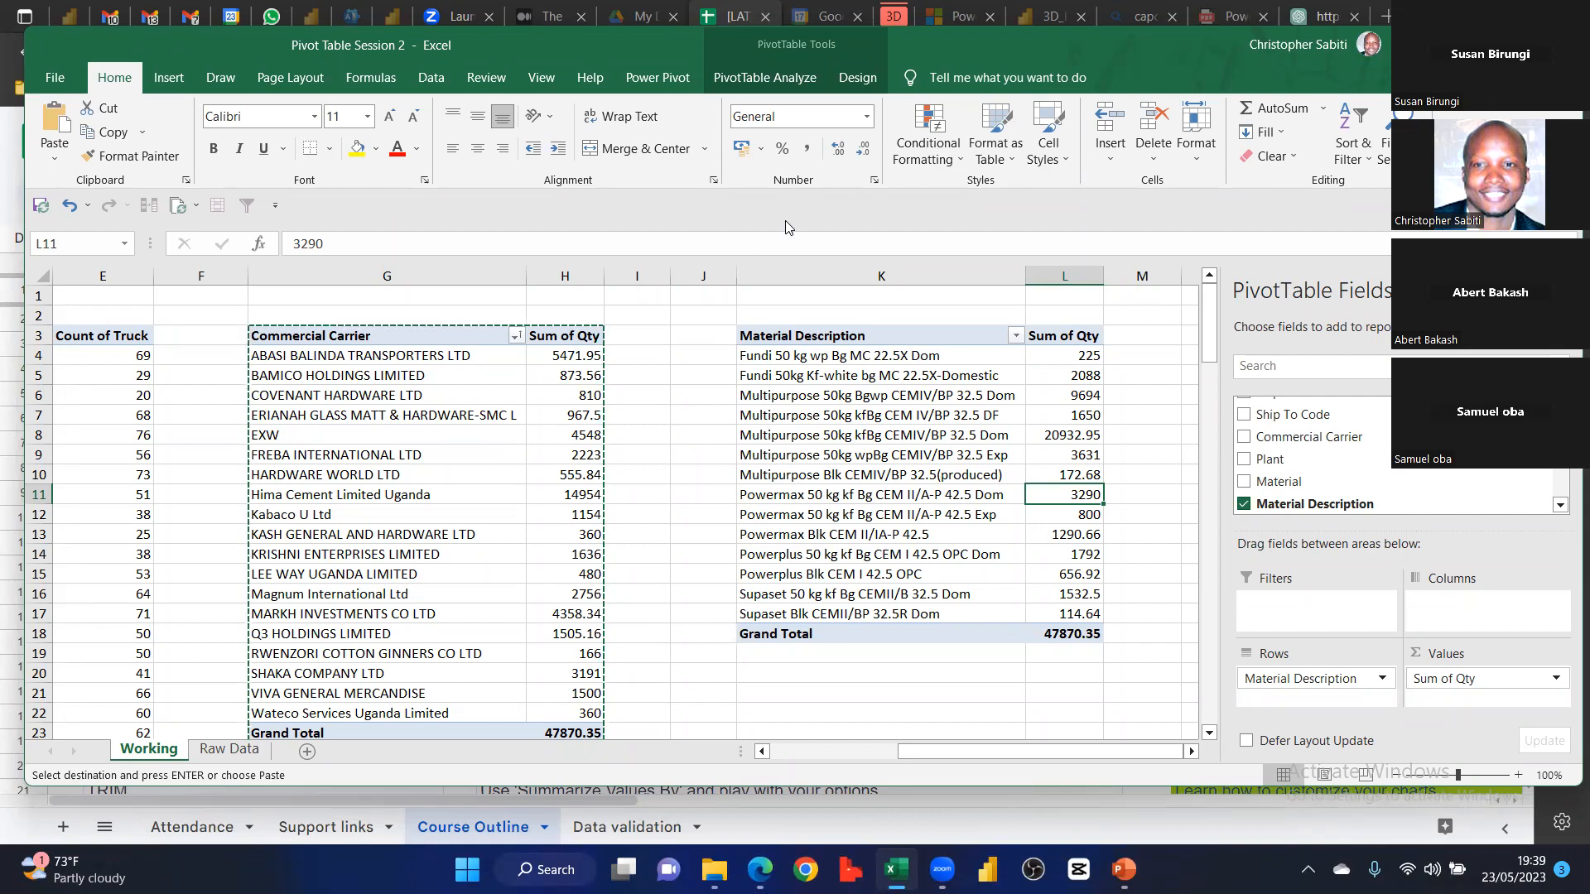
# Look at the sheet options available for the Raw Data sheet, including Delete, and return to the Working sheet
pyautogui.hotkey('alt', 'Tab')
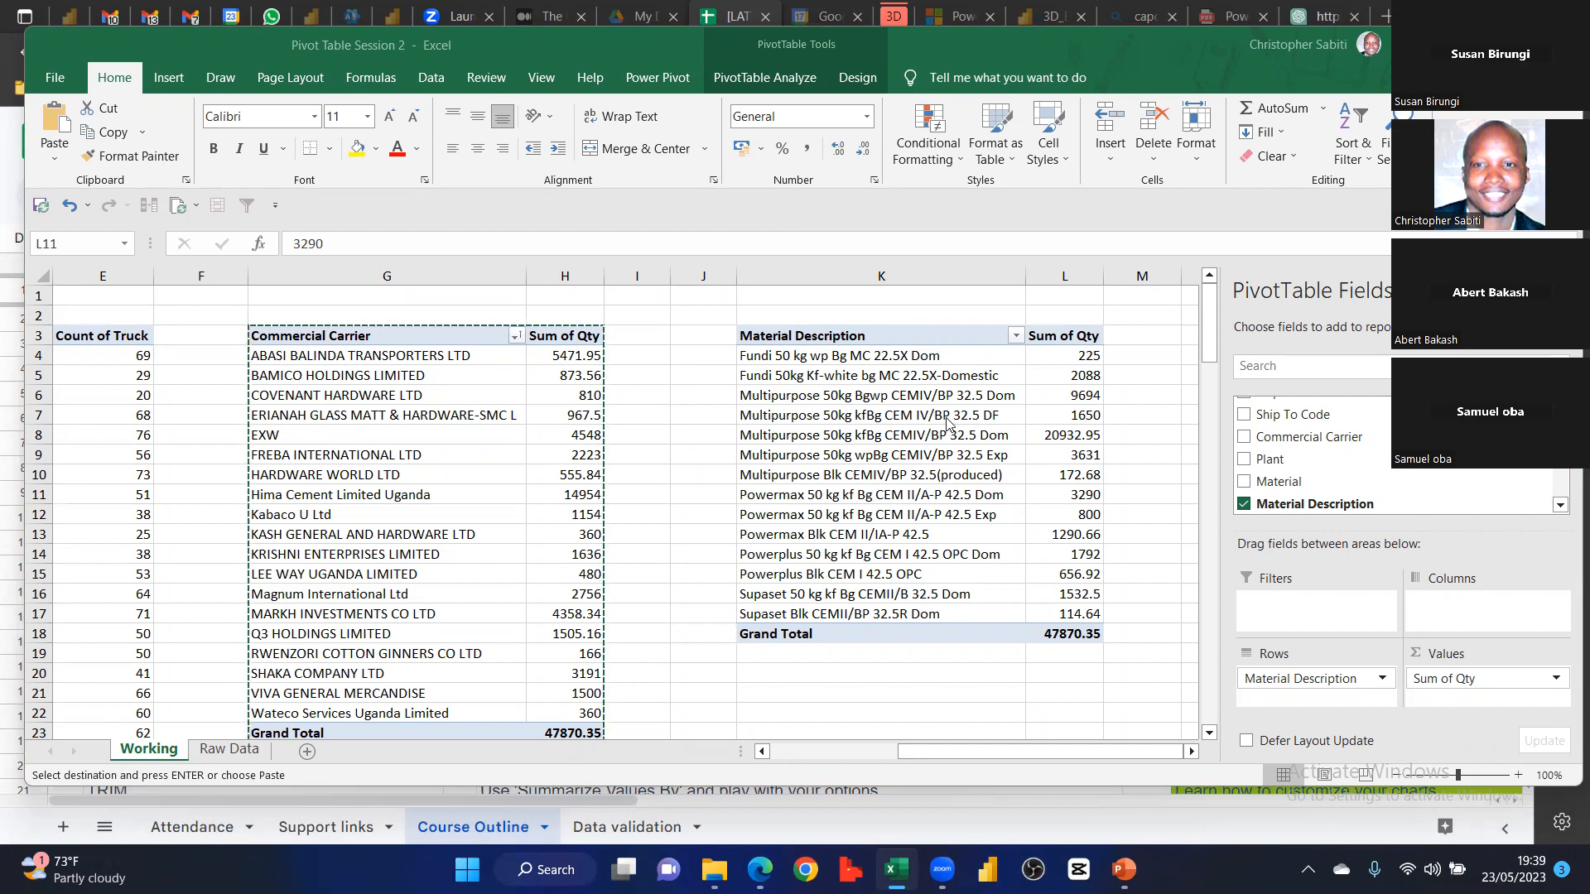
pyautogui.click(230, 750)
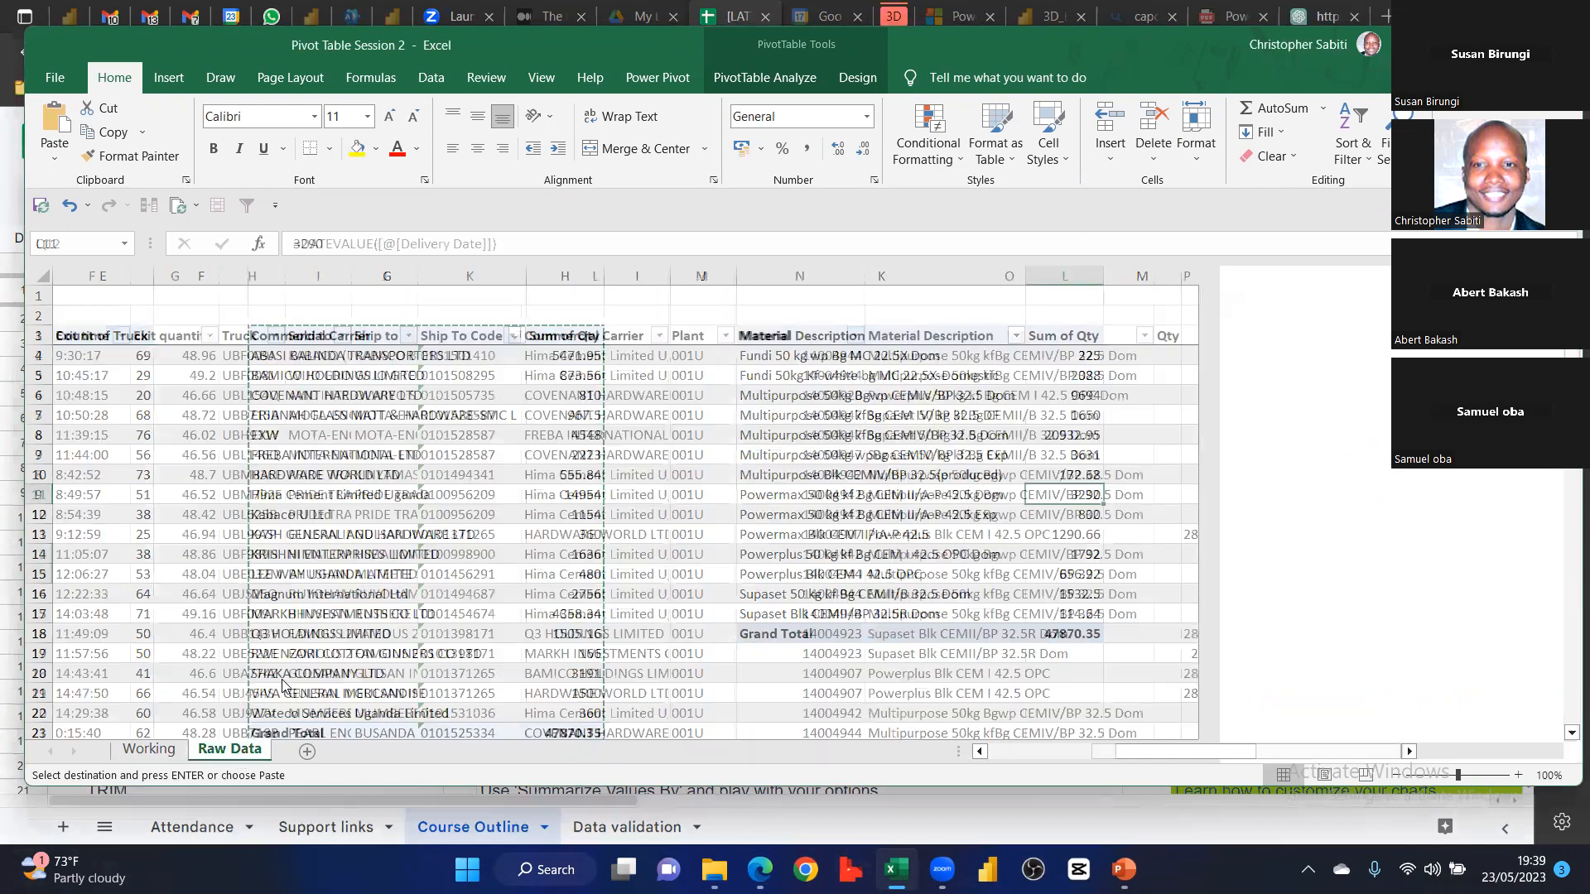
pyautogui.rightClick(241, 751)
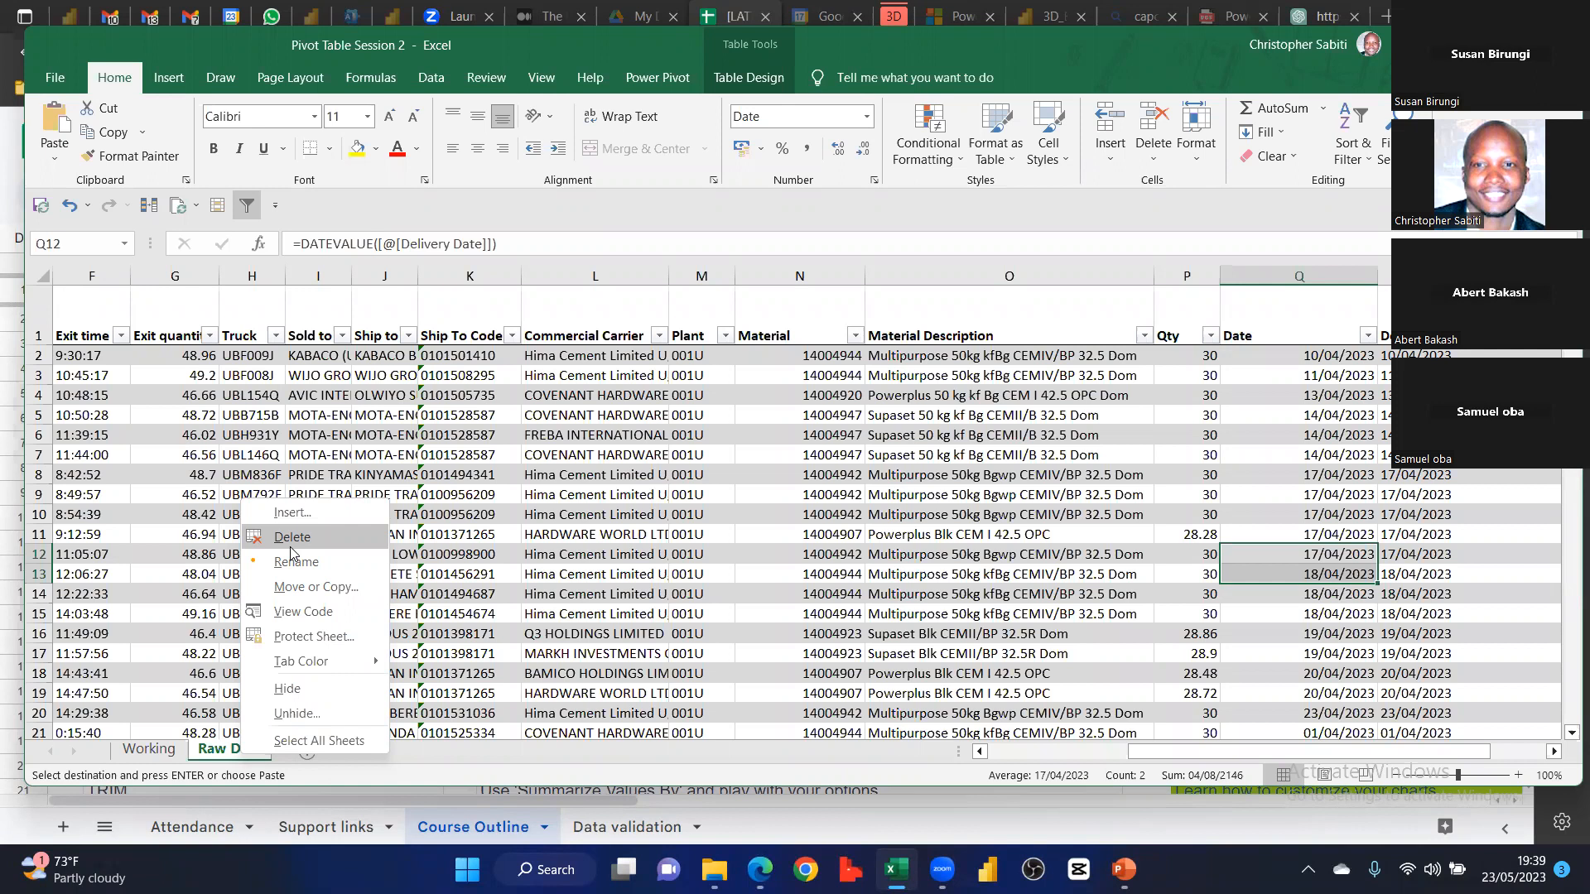
pyautogui.press('Escape')
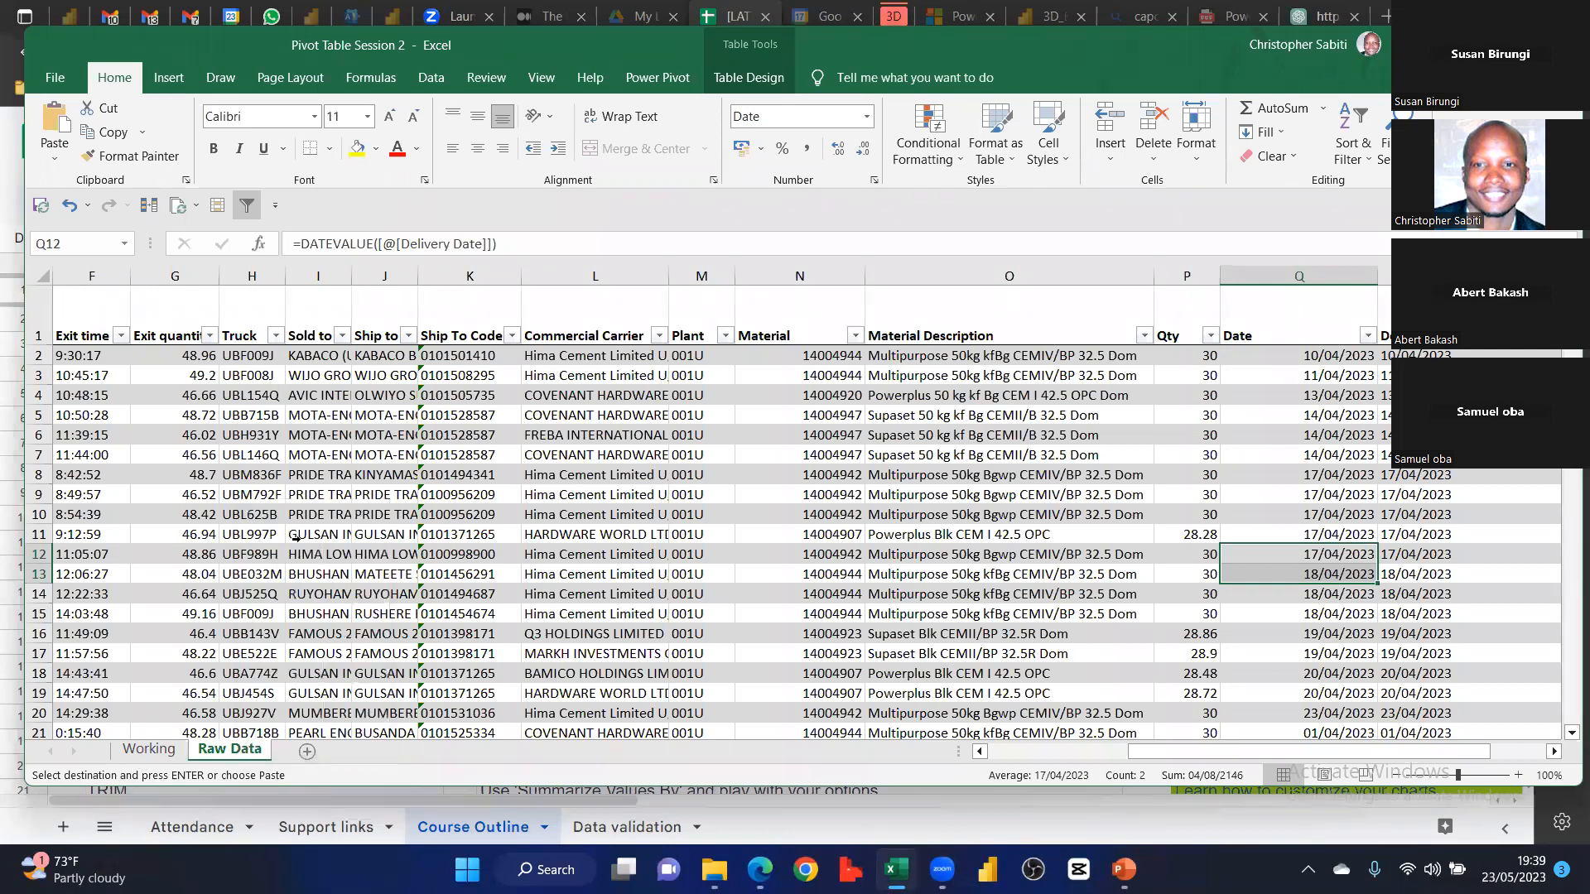
pyautogui.hotkey('ctrl', 'pageup')
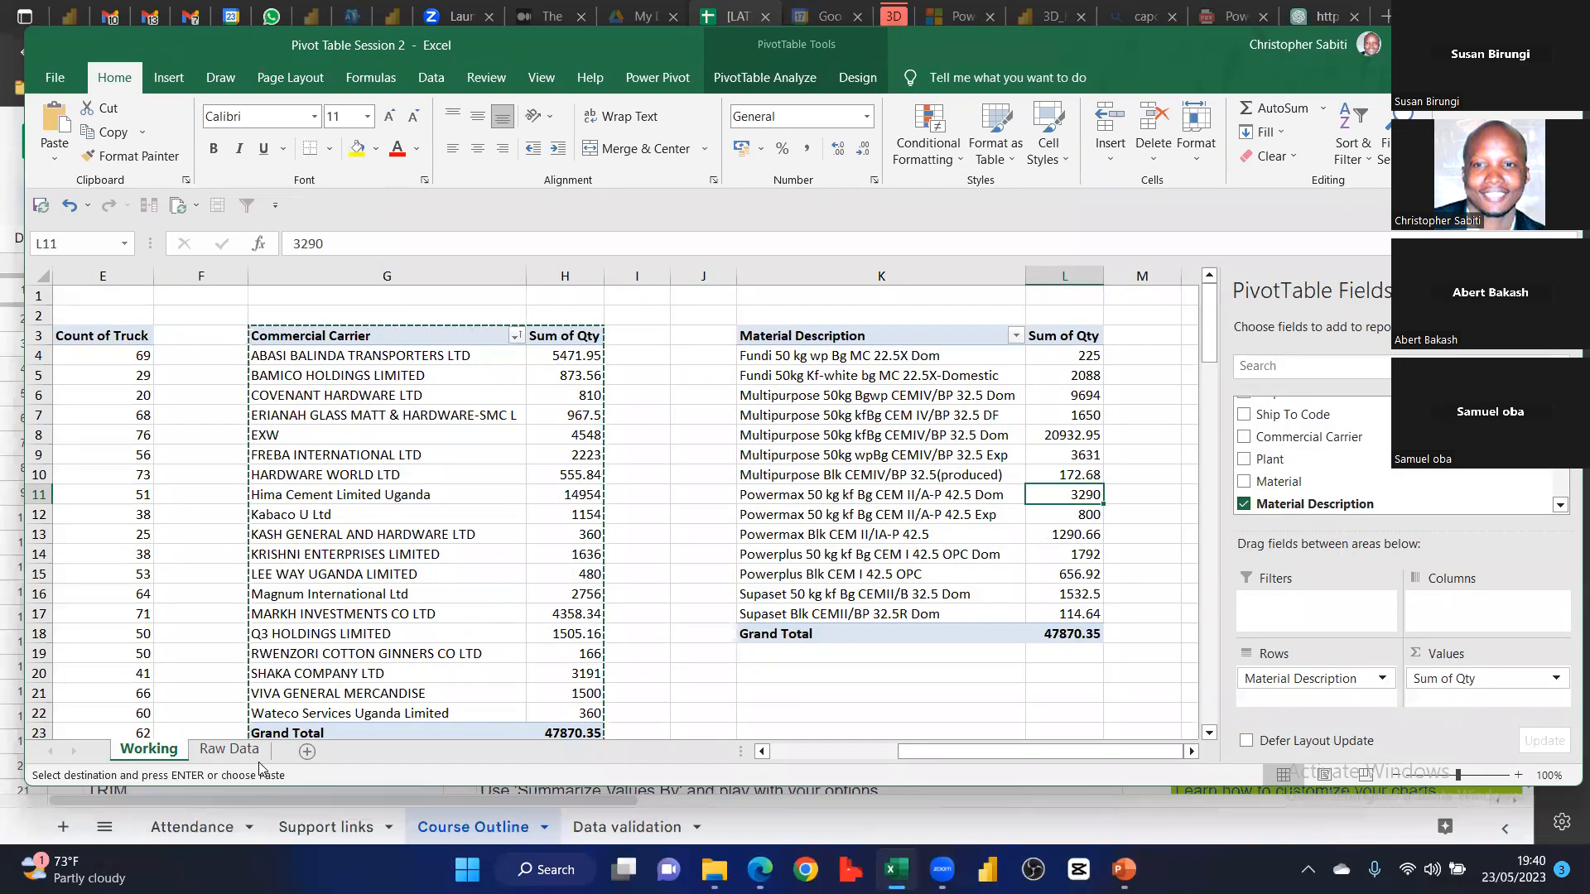
# Go to the Raw Data sheet and move along row 3 from the Exit time column towards the first columns
pyautogui.click(230, 749)
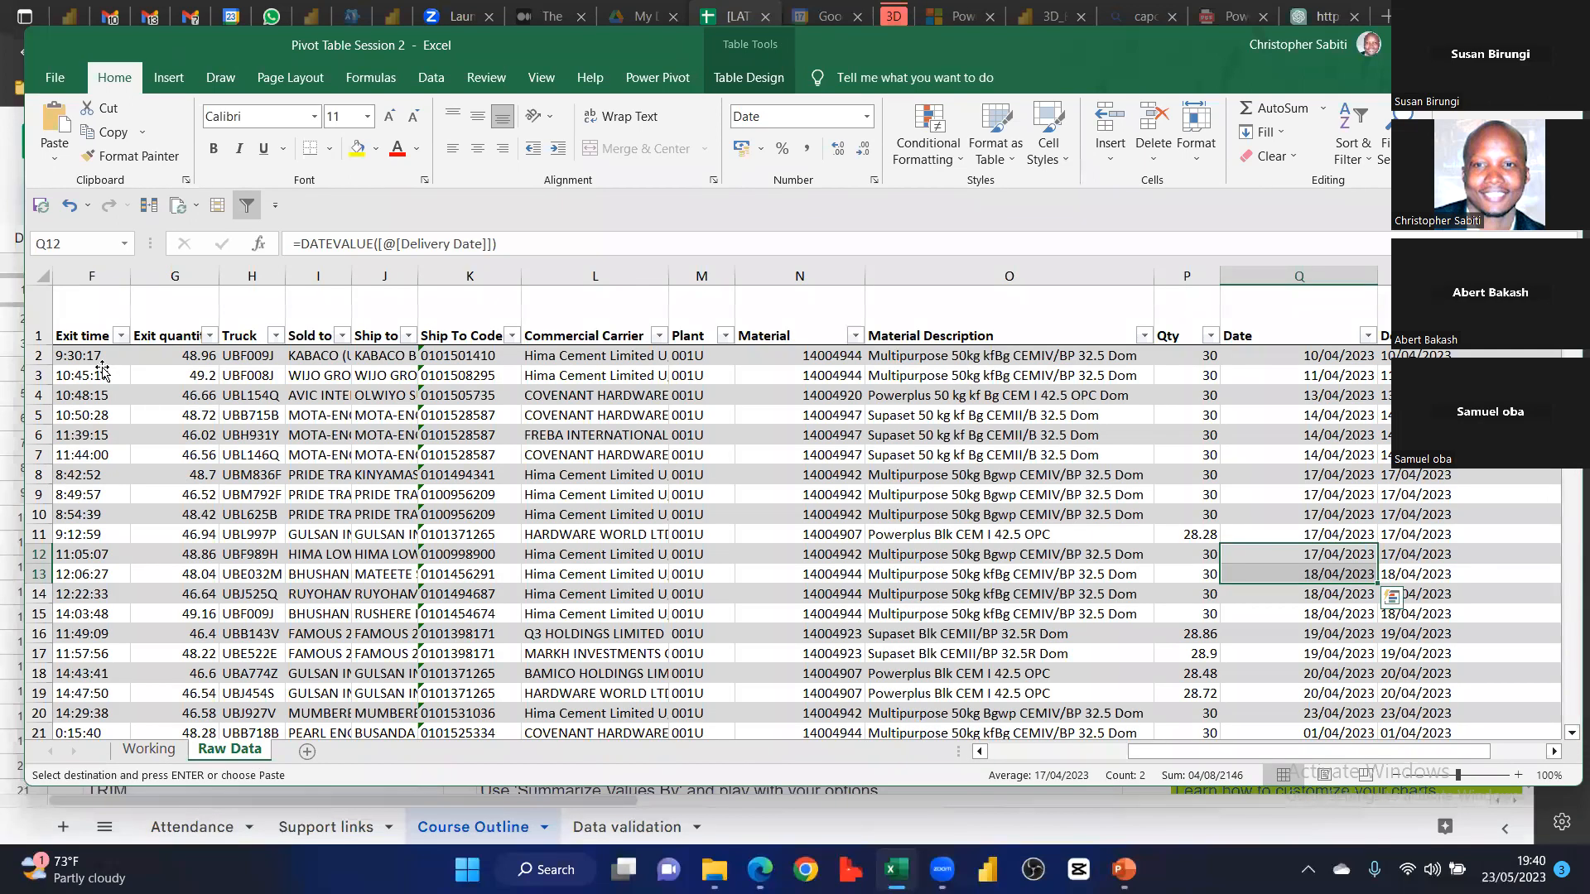
pyautogui.click(102, 373)
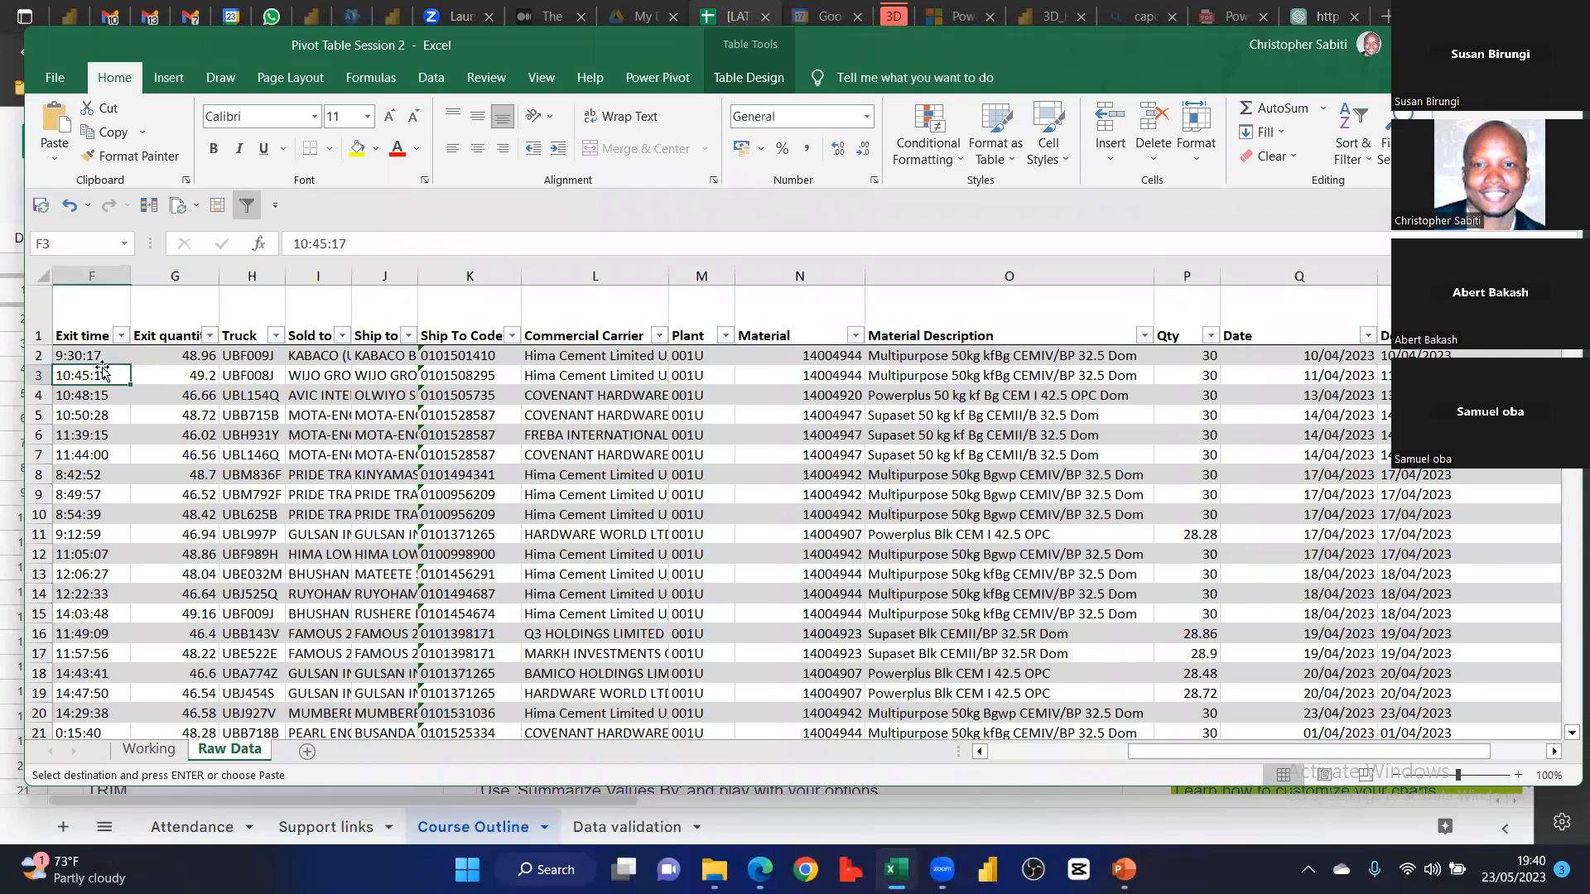
pyautogui.press('Left')
pyautogui.press('Left')
pyautogui.press('Left')
pyautogui.press('Left')
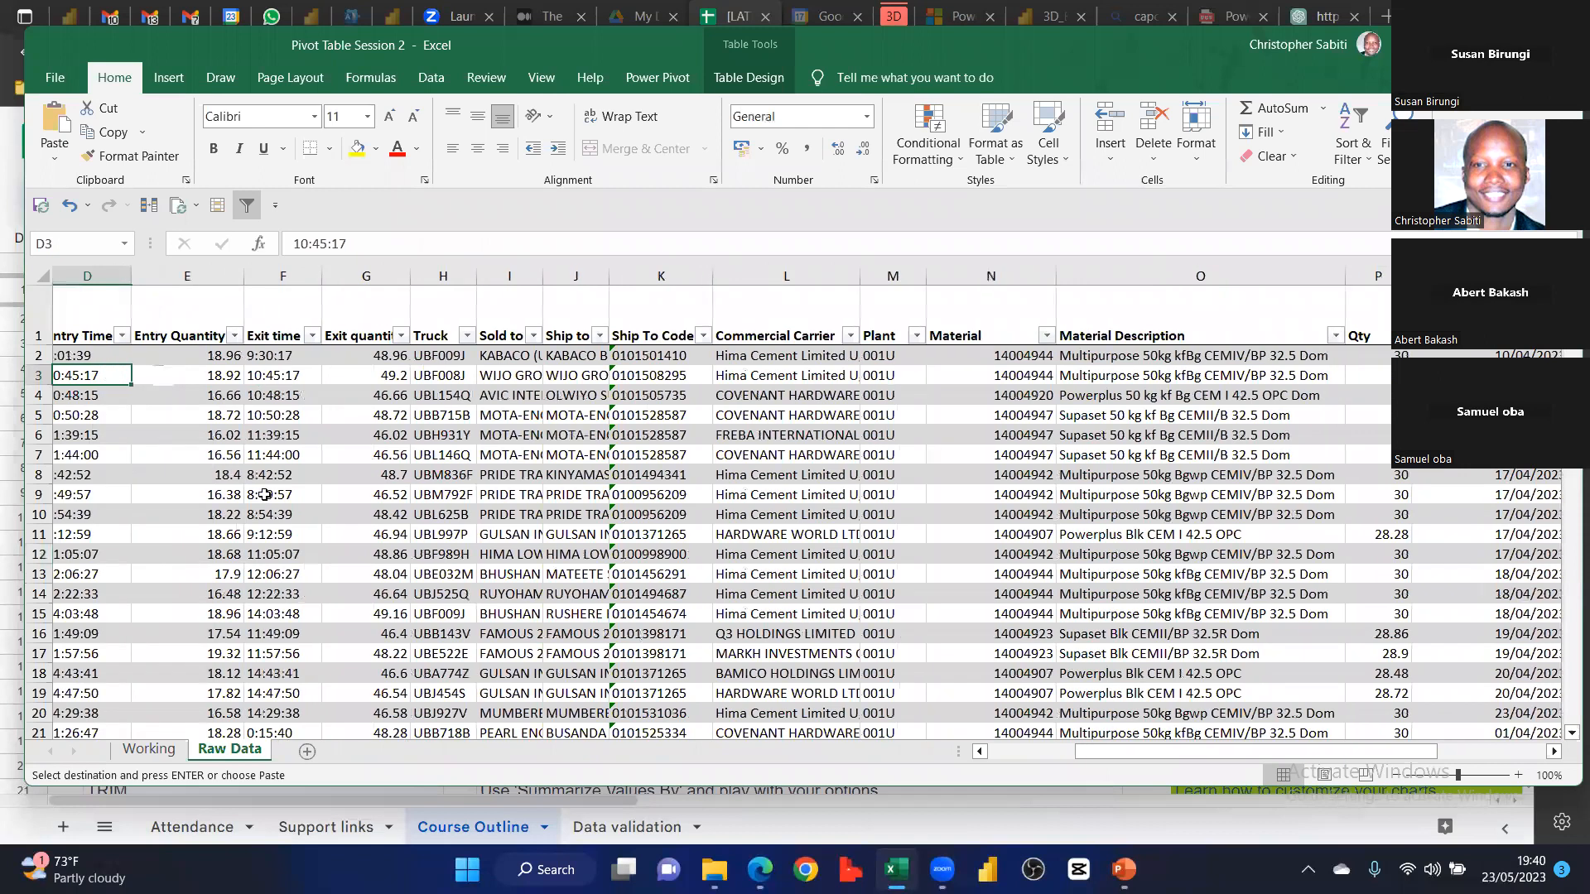
# Clear all data rows below the headers in the Raw Data table
pyautogui.press('Left')
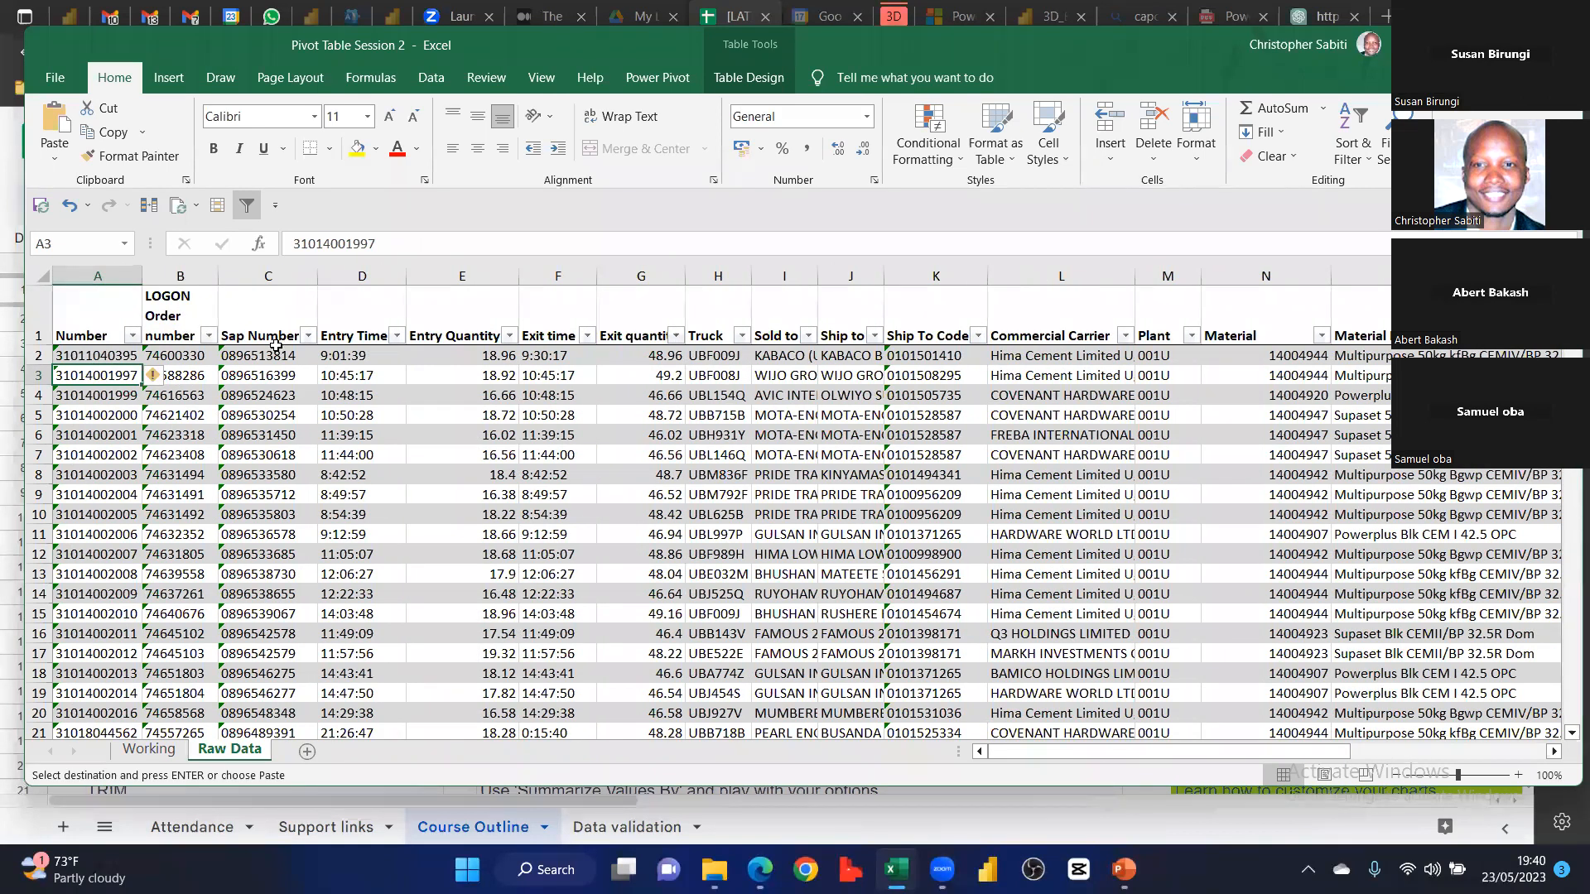
pyautogui.click(58, 355)
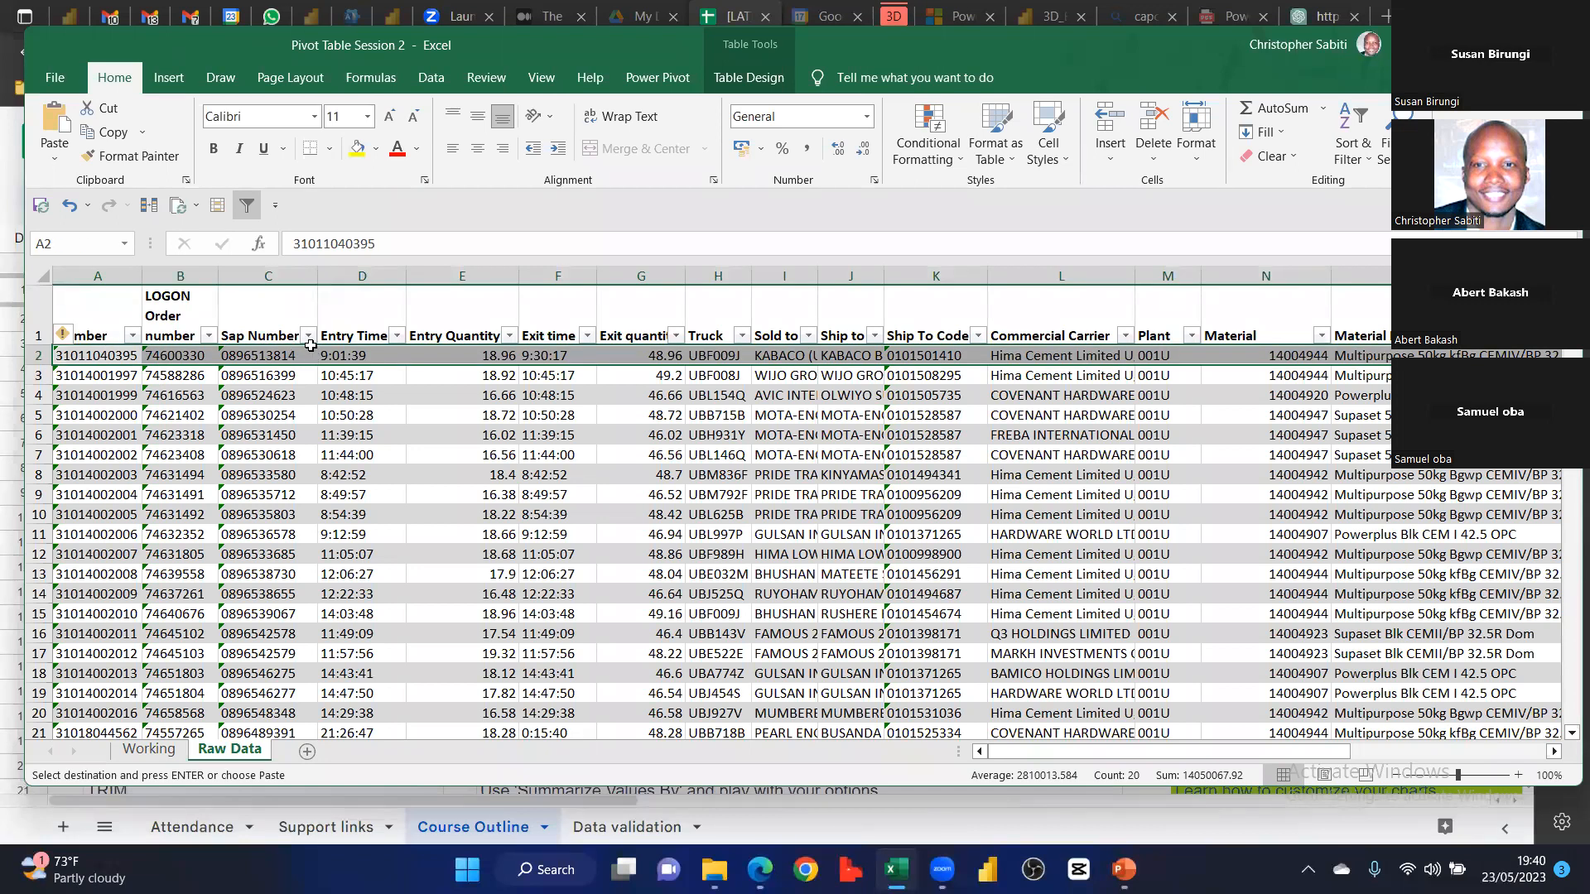
pyautogui.hotkey('ctrl', 'shift', 'Down')
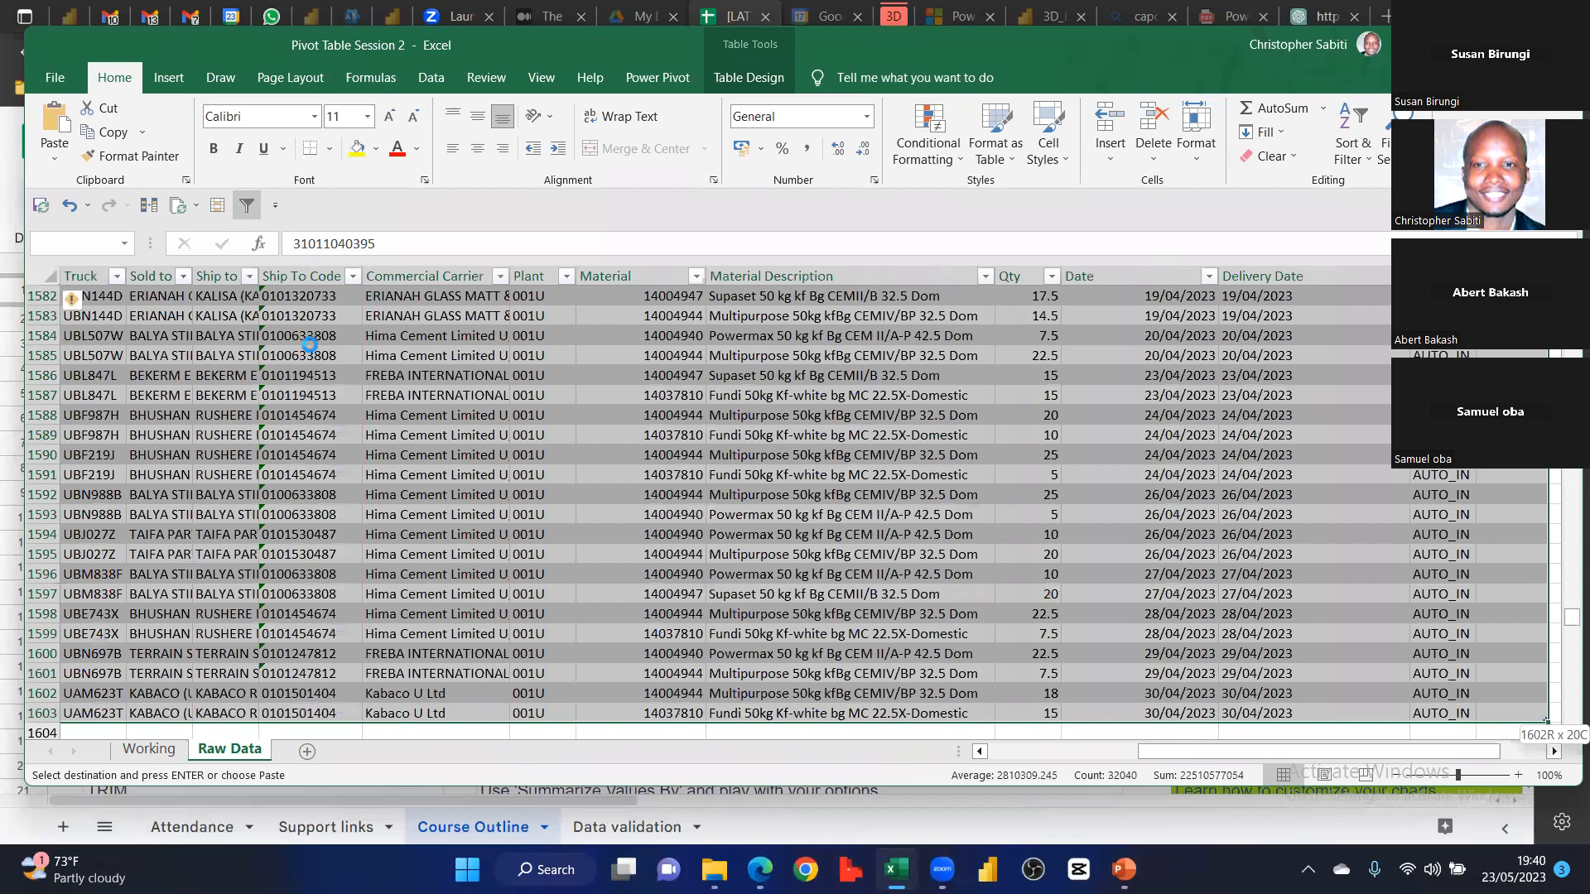
pyautogui.press('Delete')
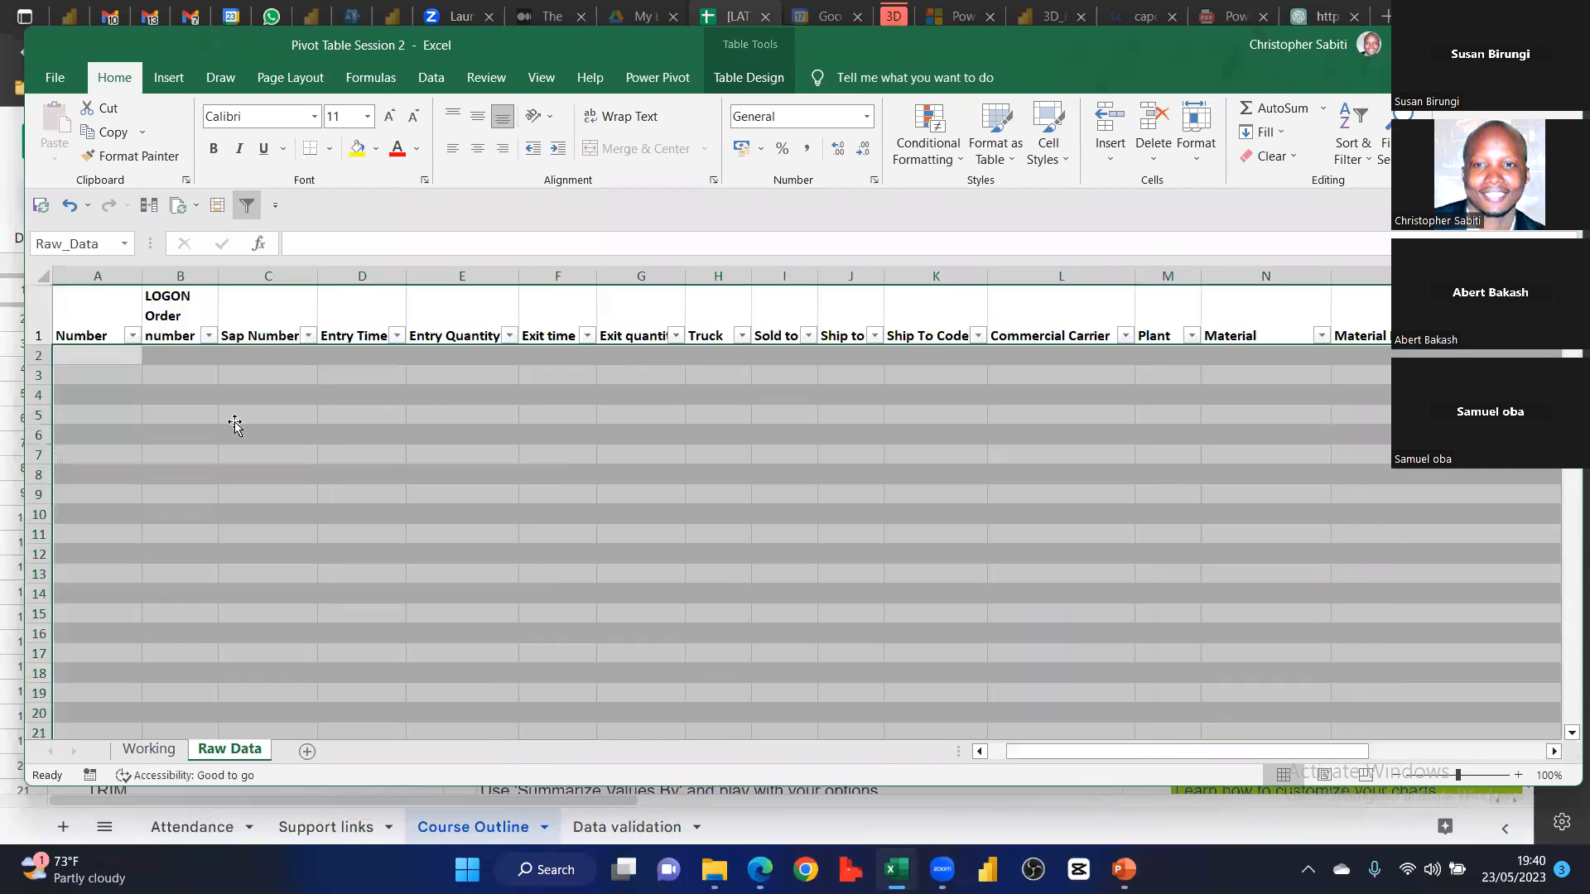
pyautogui.click(307, 423)
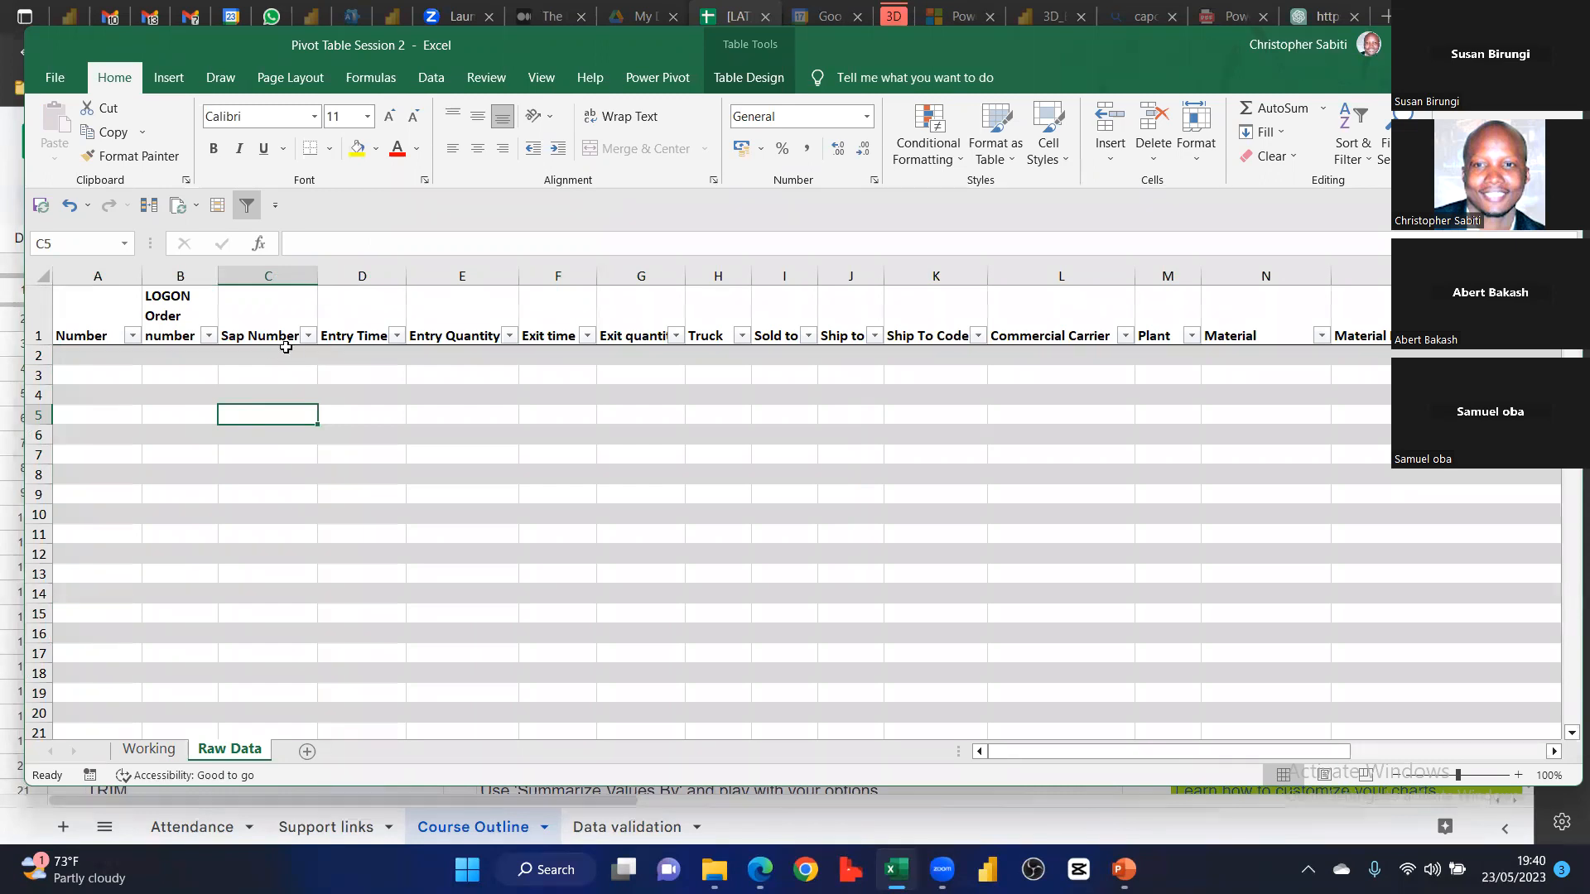
pyautogui.click(106, 327)
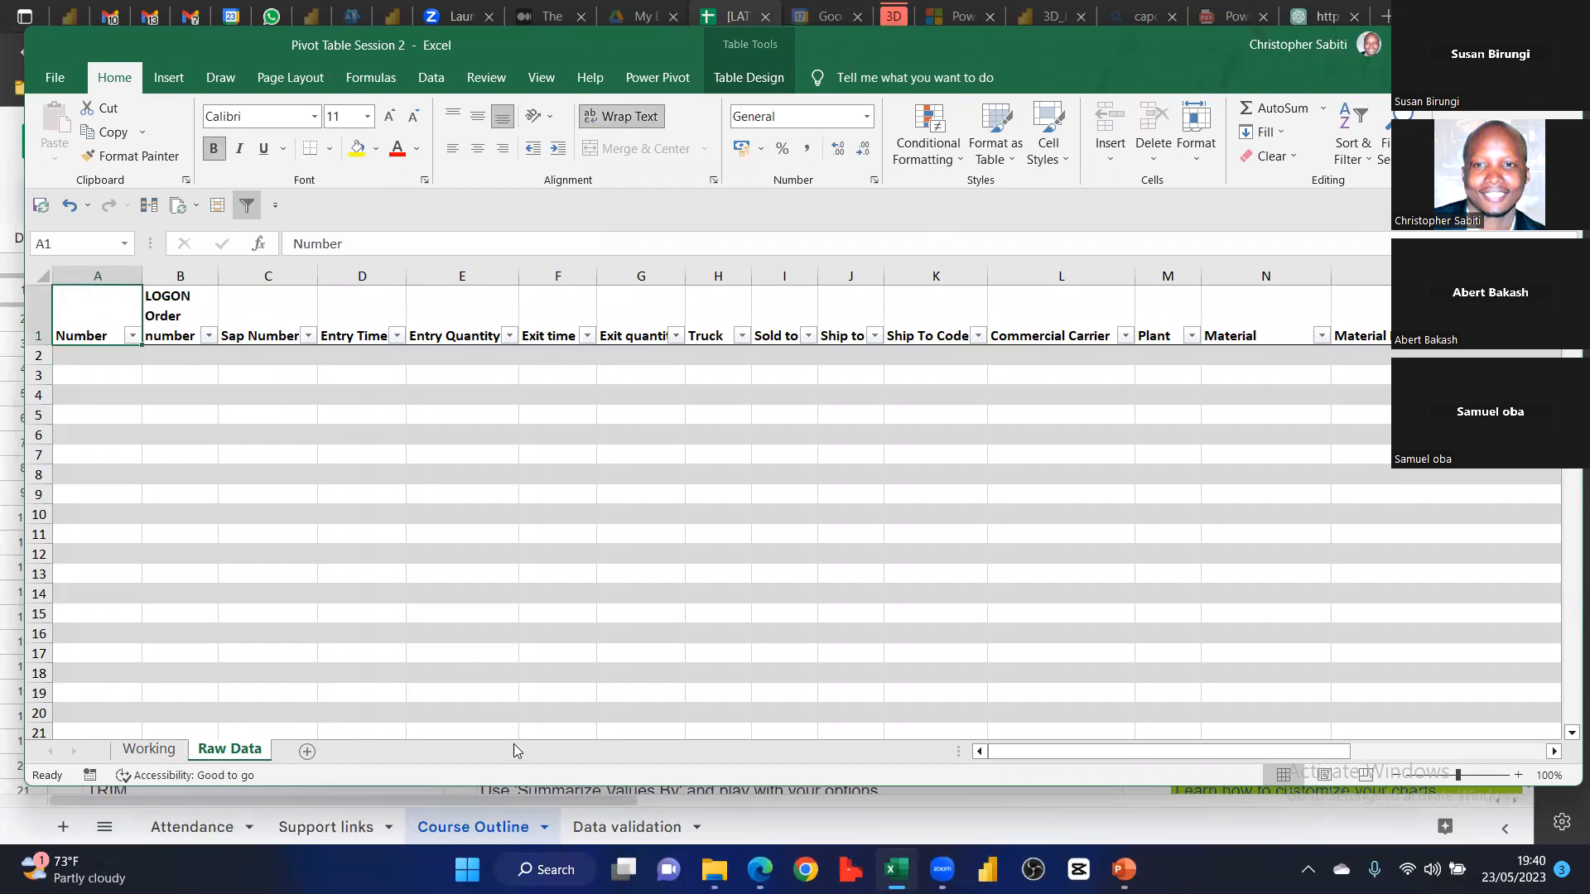
# Refresh the pivot tables on the Working sheet against the emptied source table
pyautogui.rightClick(231, 755)
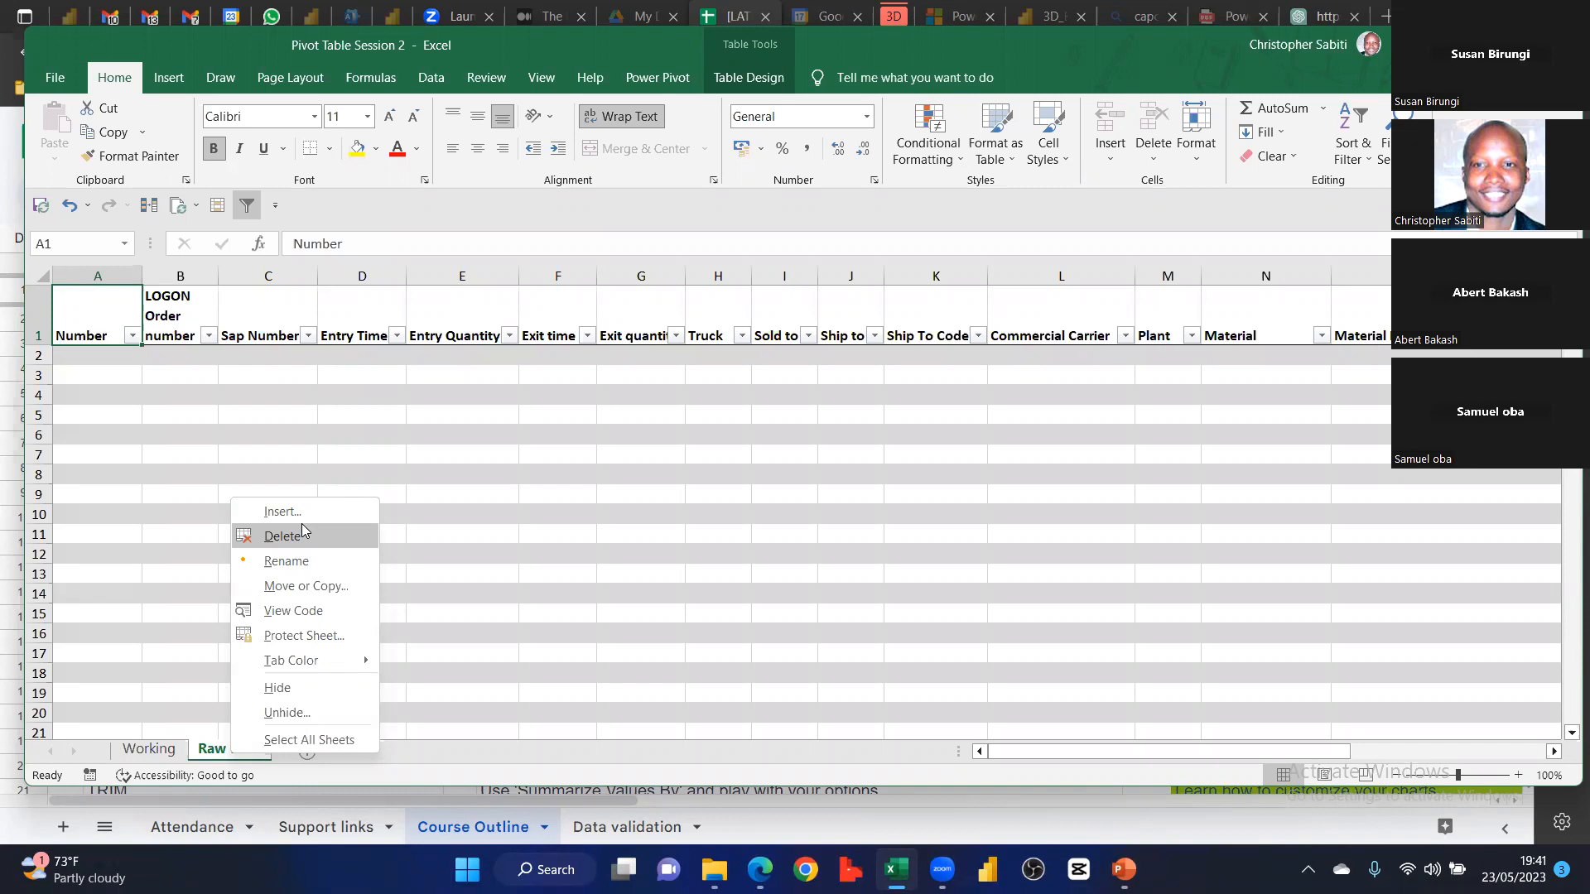
pyautogui.click(158, 770)
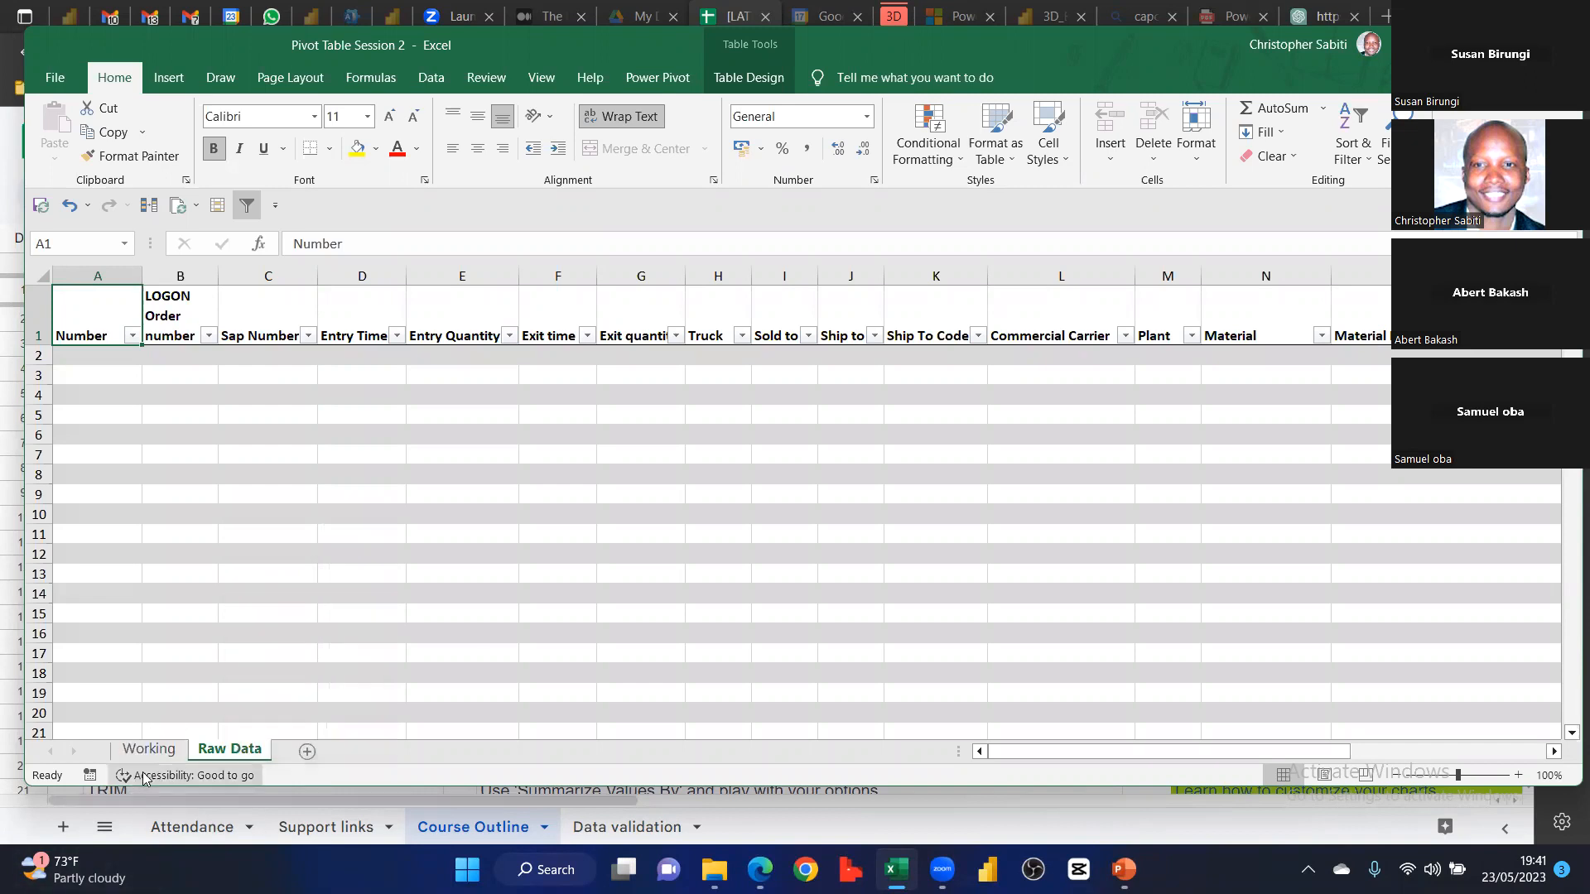
pyautogui.click(152, 752)
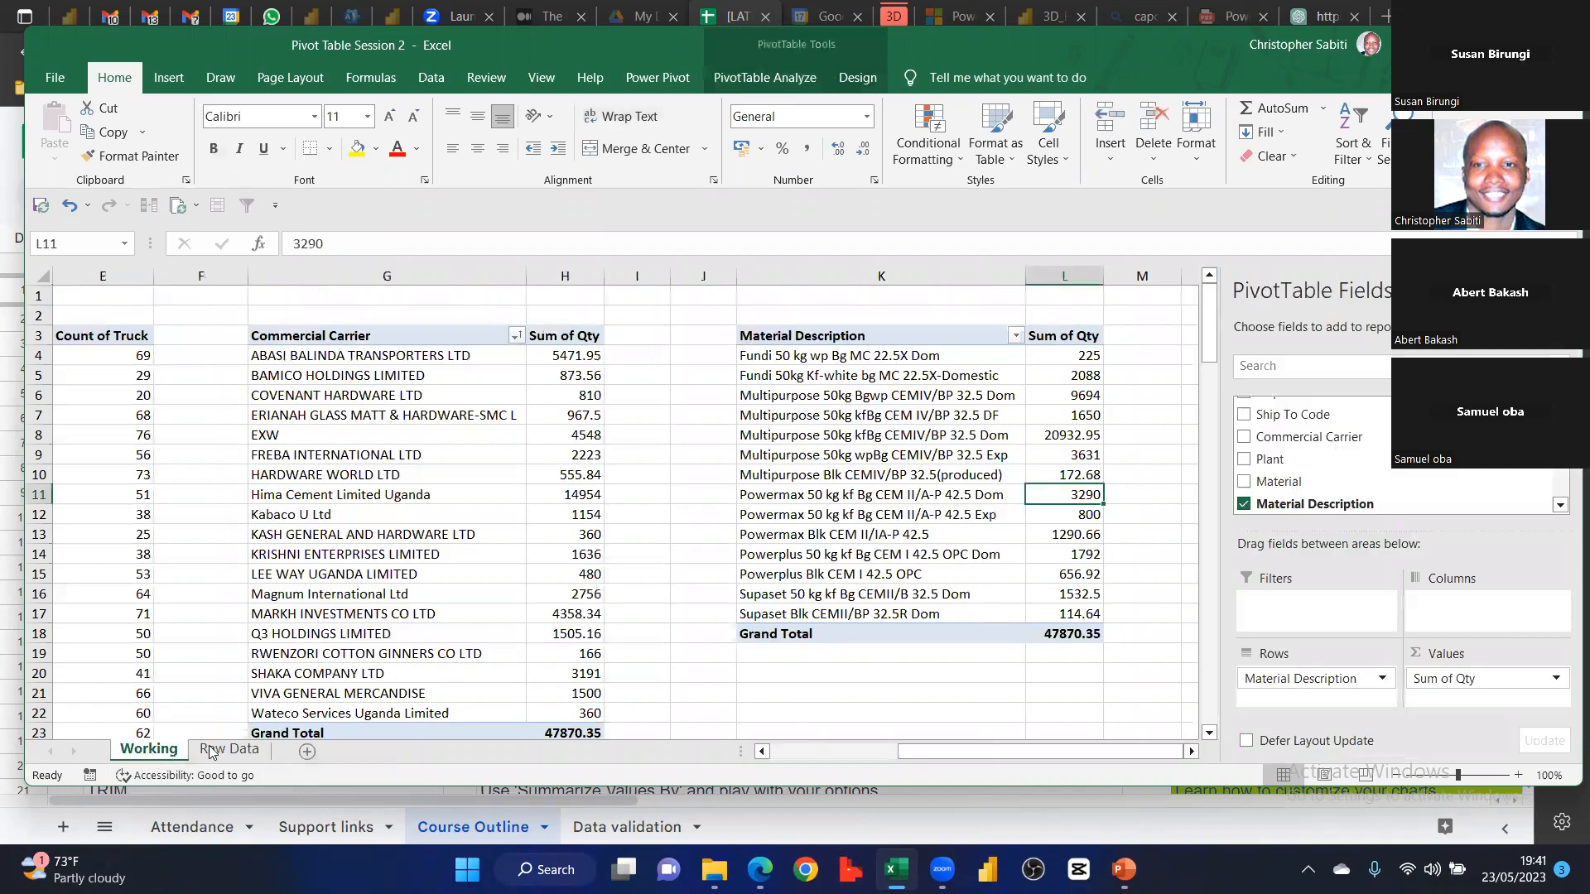
pyautogui.click(742, 77)
pyautogui.click(710, 124)
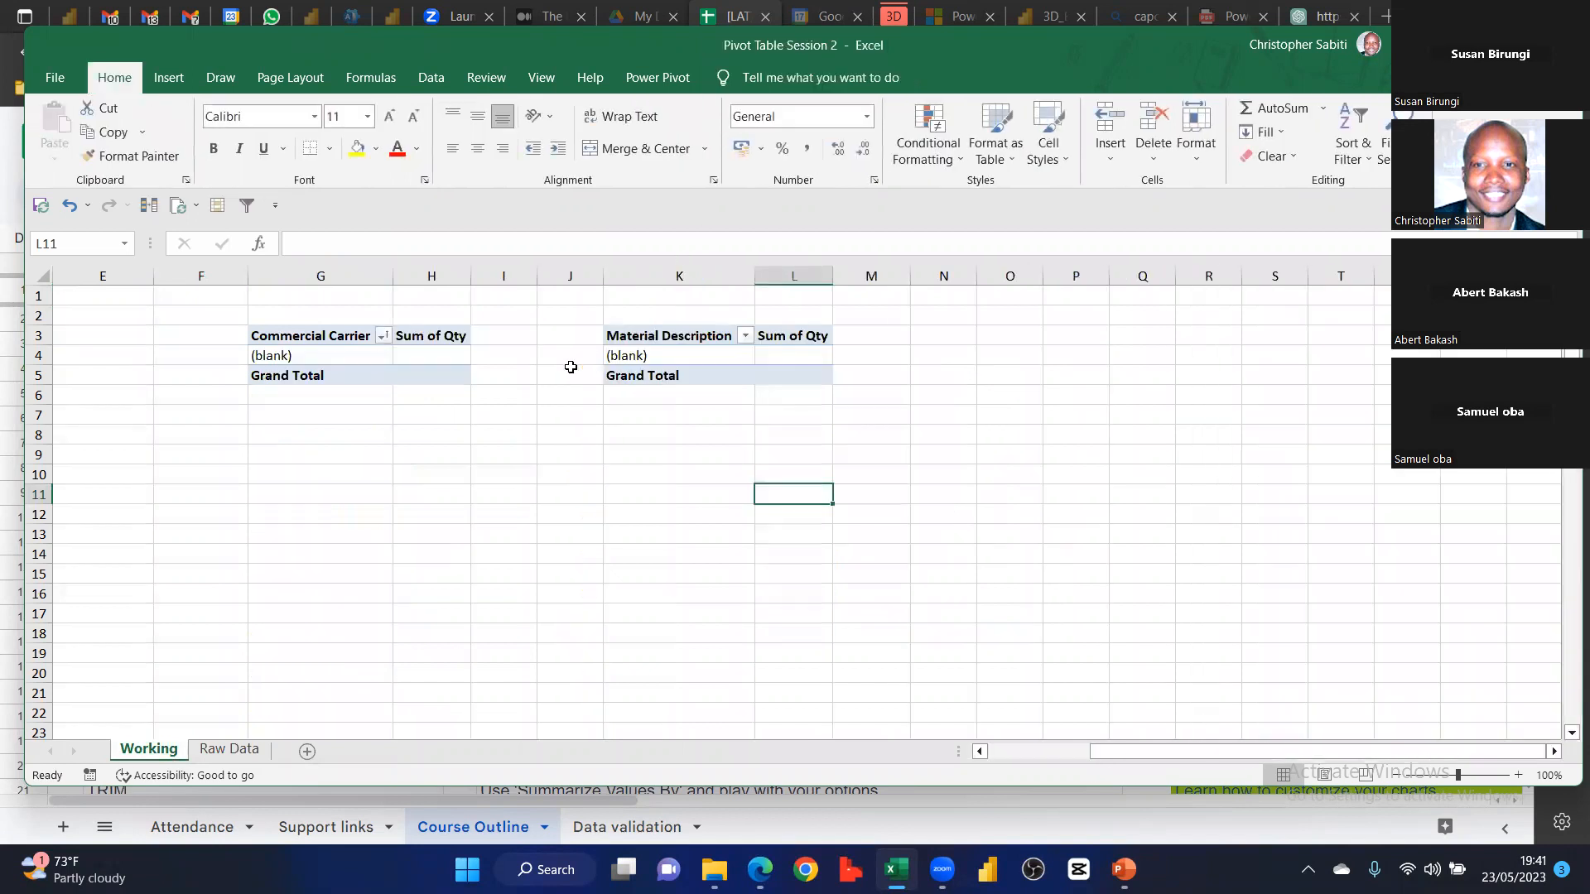
pyautogui.hscroll(-4, 533, 434)
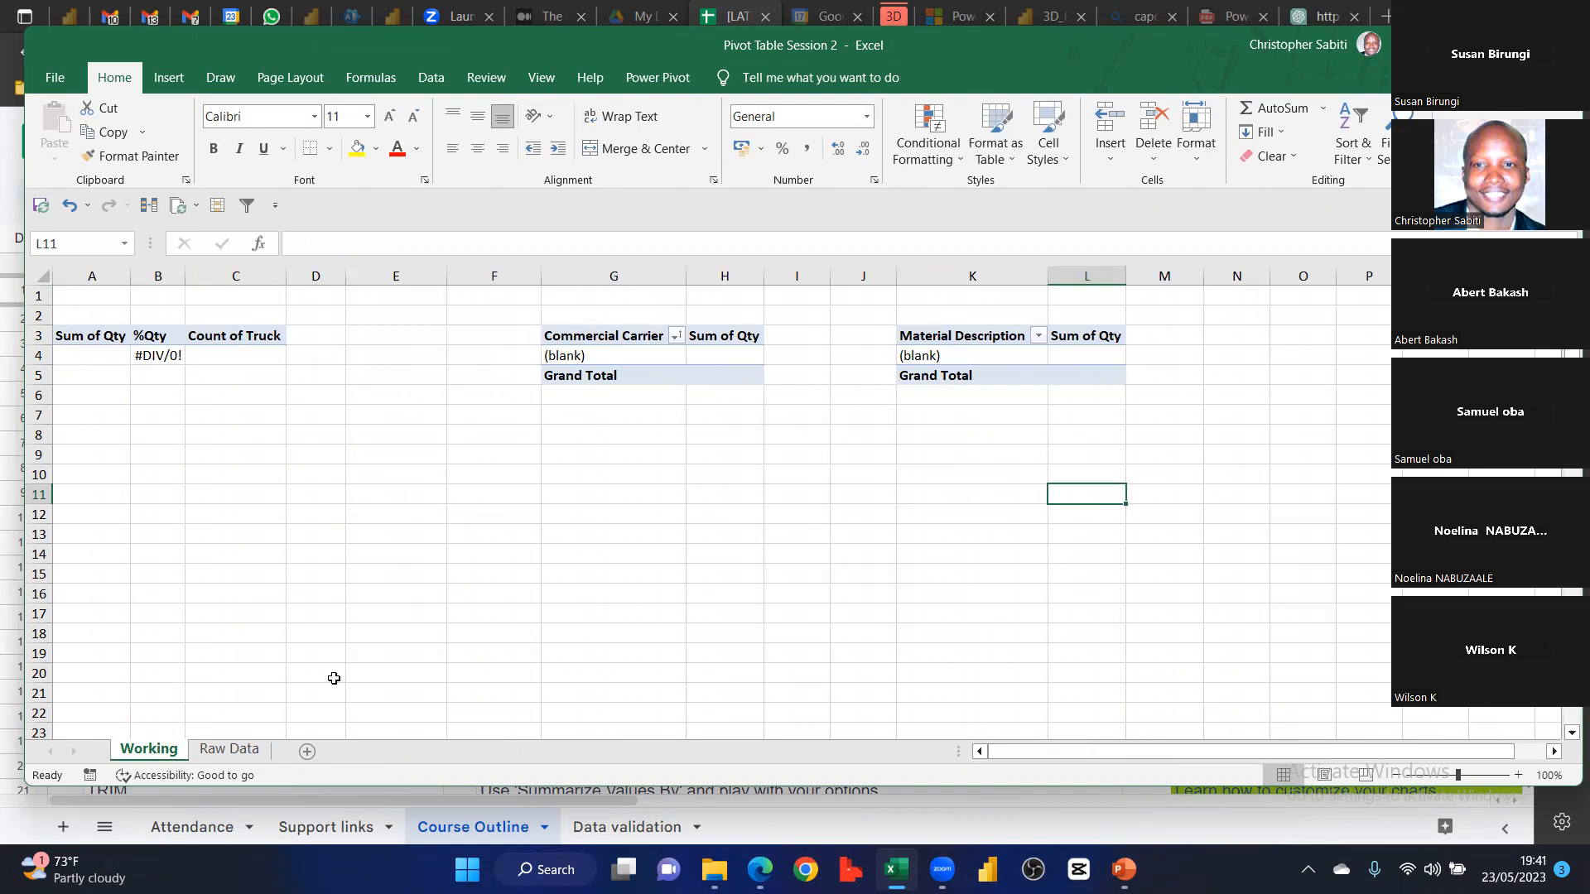
# Undo the pivot table refresh and restore the cleared rows of the Raw Data table
pyautogui.click(219, 749)
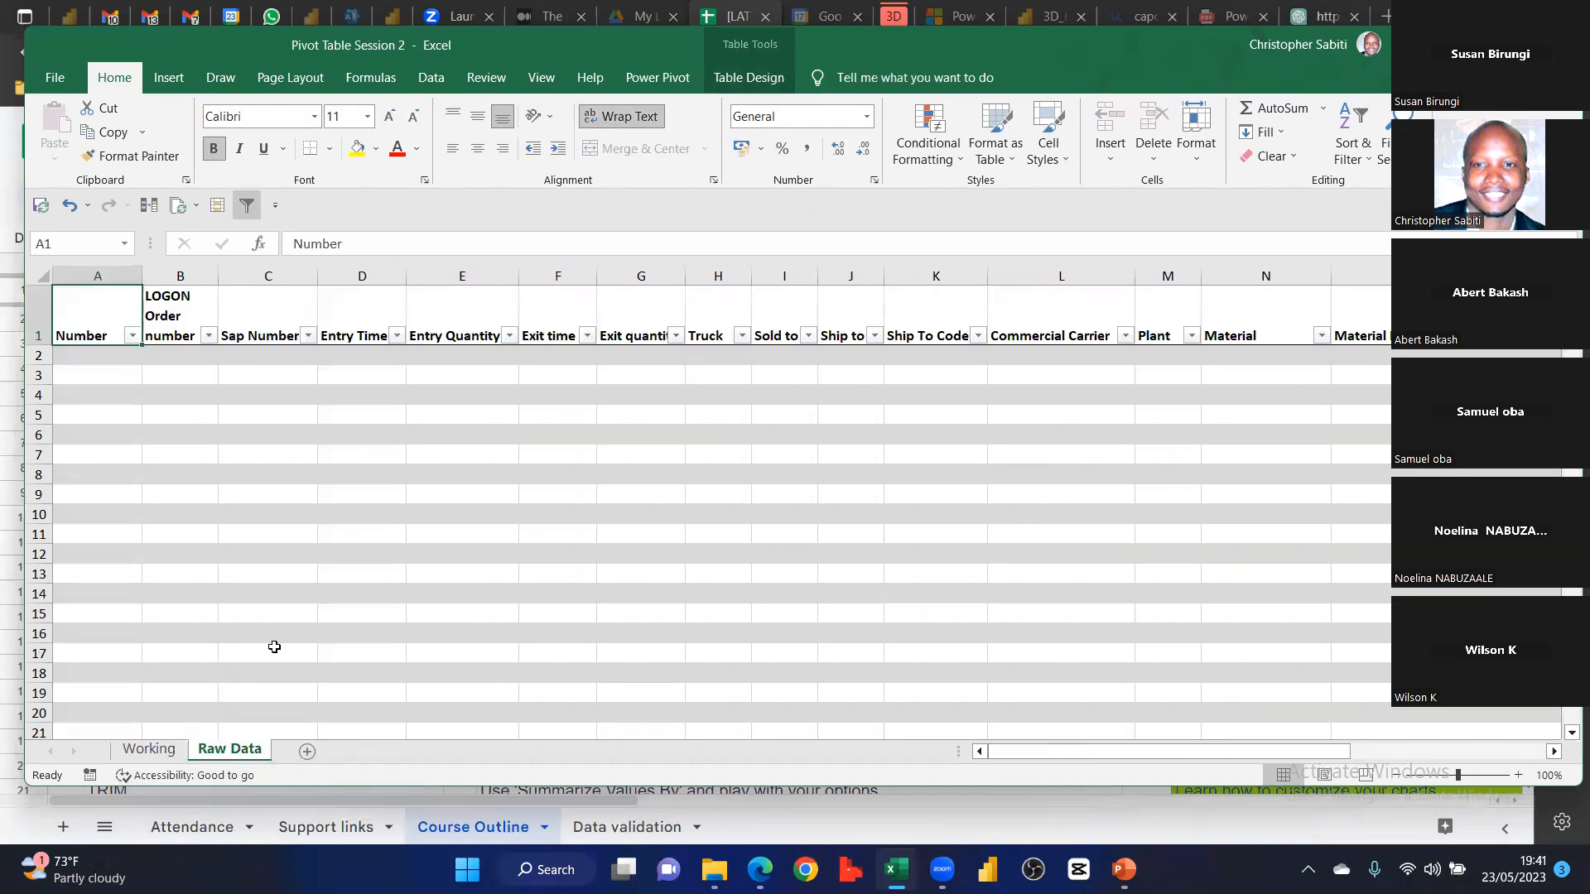
pyautogui.hotkey('ctrl', 'pageup')
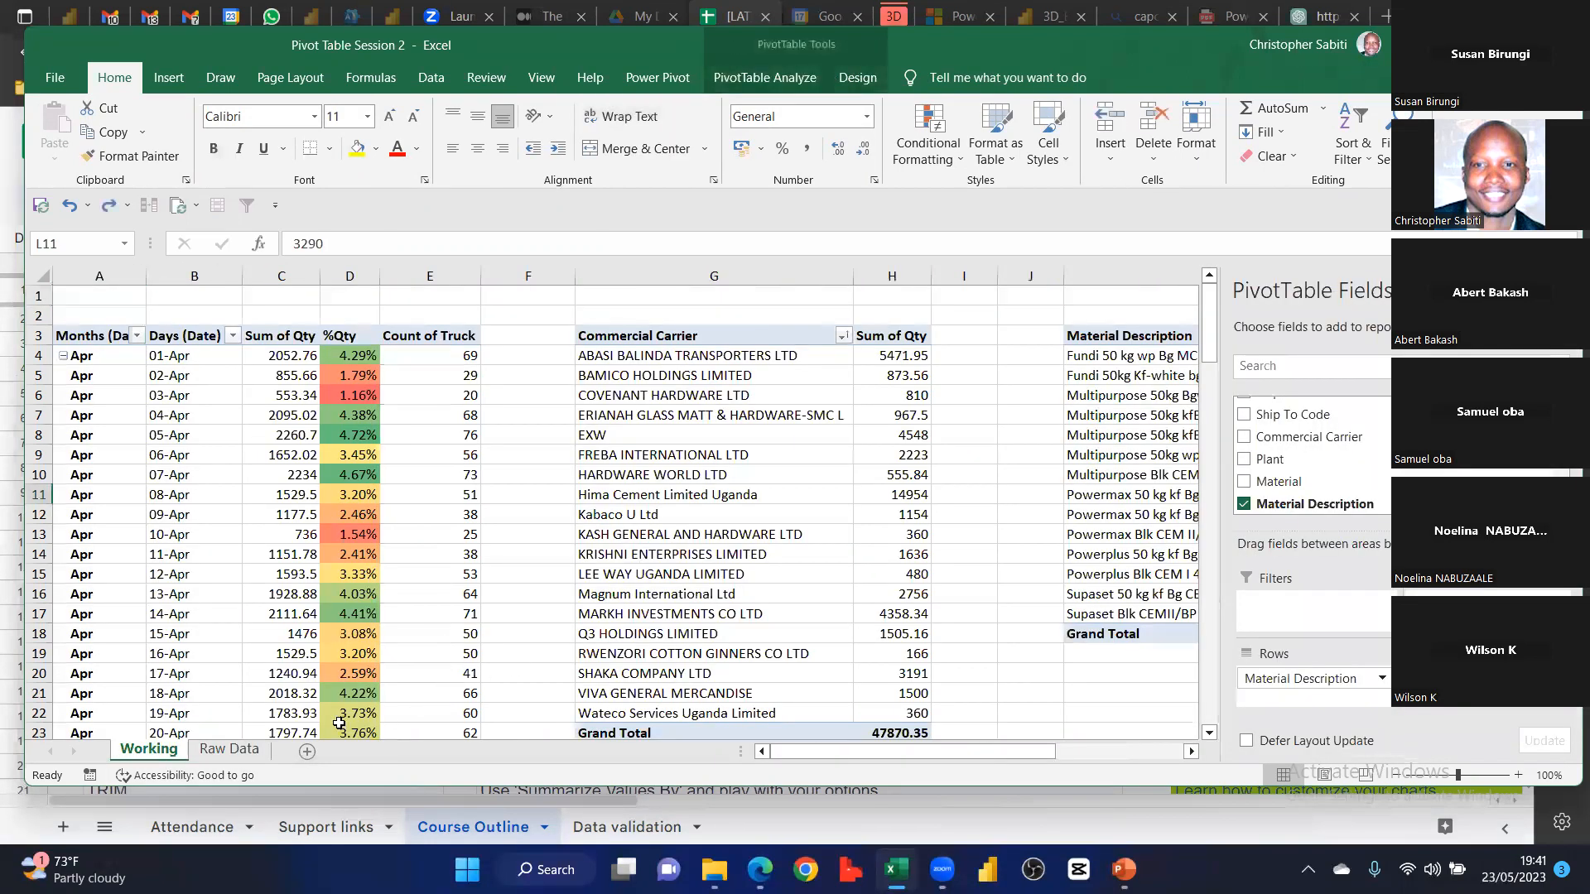
pyautogui.hotkey('ctrl', 'pagedown')
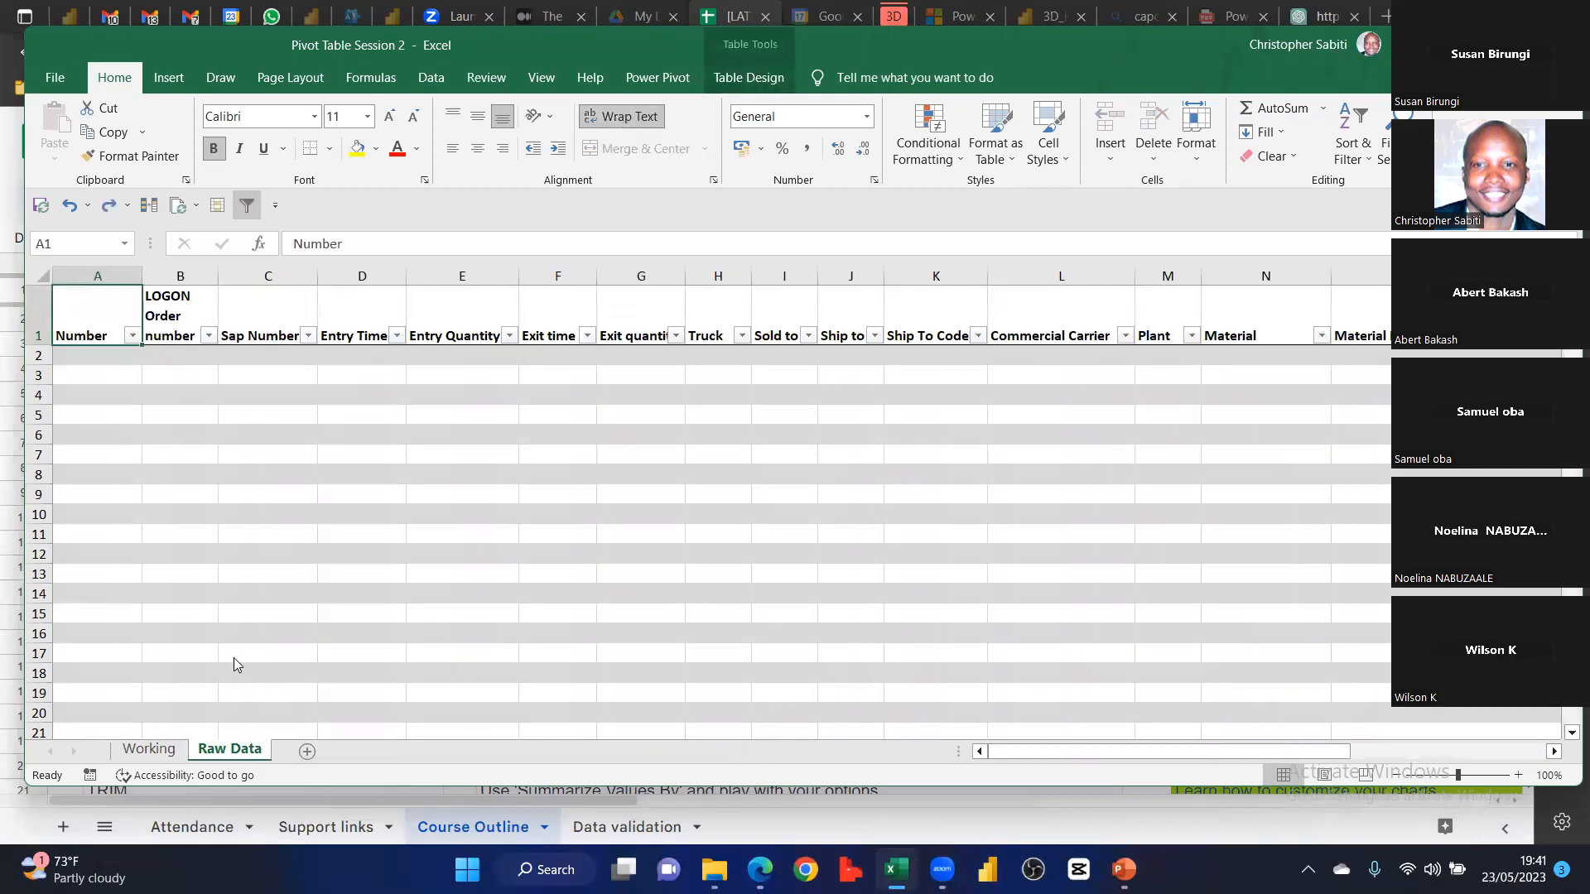
pyautogui.hotkey('ctrl', 'c')
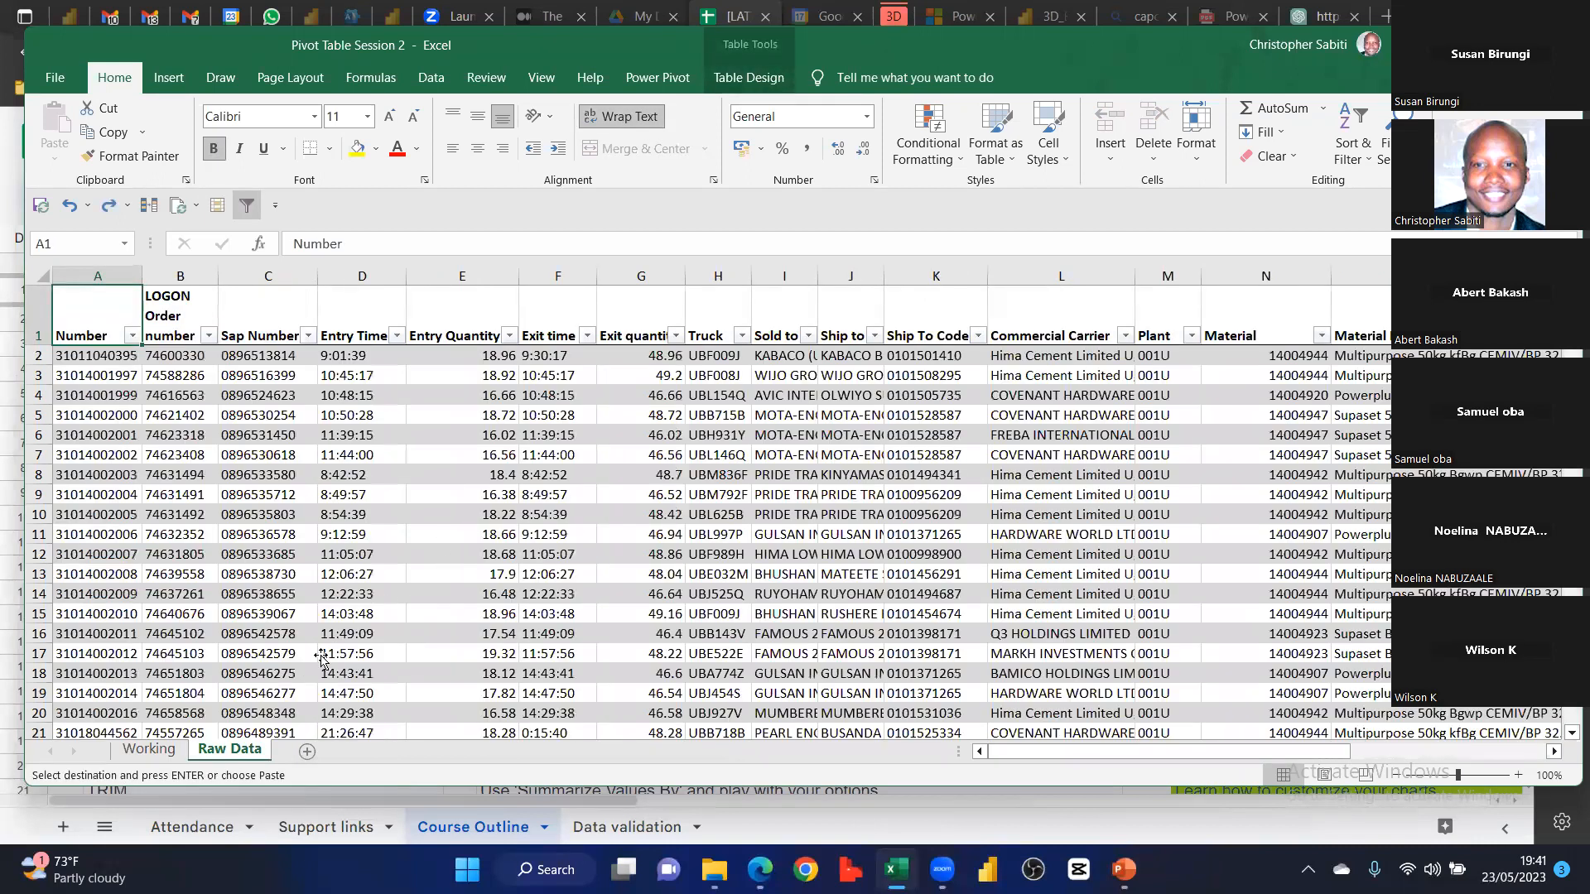
pyautogui.hotkey('ctrl', 'a')
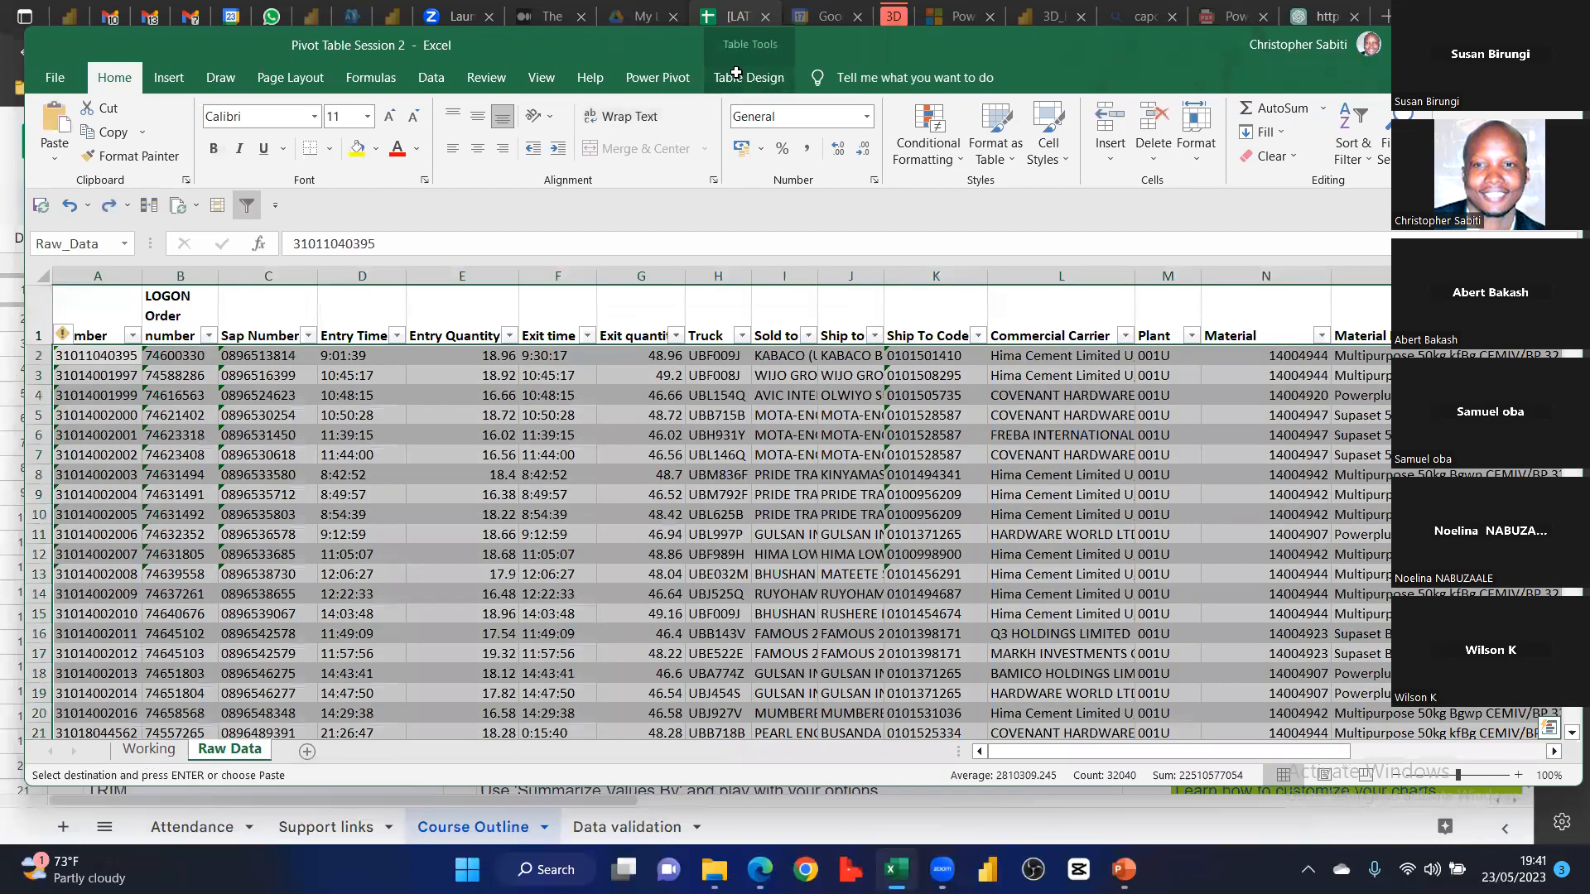
pyautogui.click(463, 534)
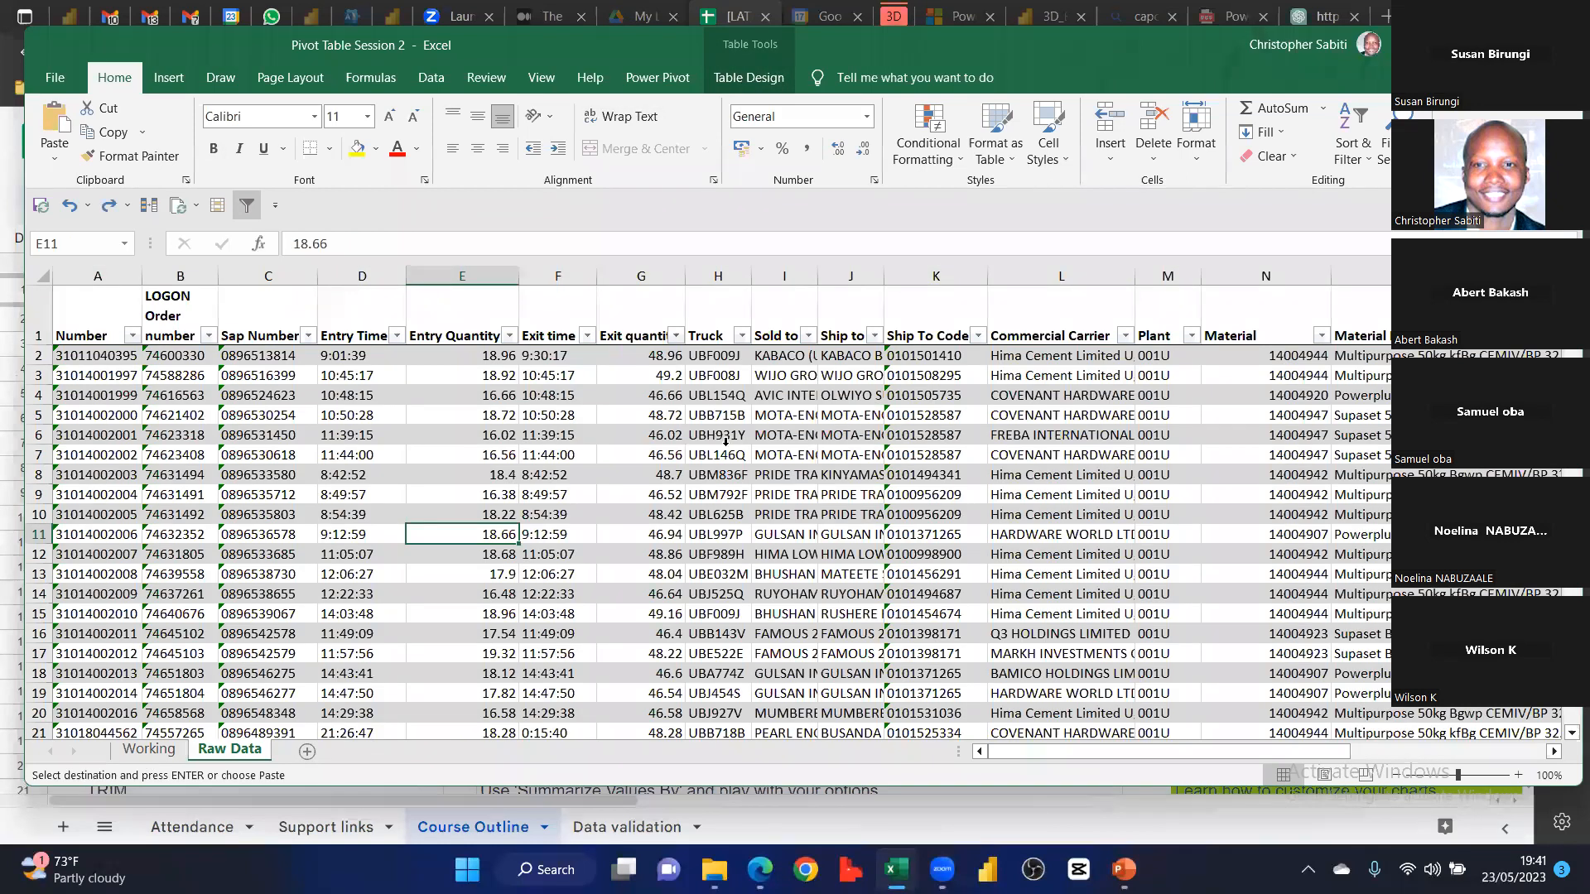
# Review the Working sheet's pivot tables, their Raw Data source sheet and the files in the Sample data LAT folder
pyautogui.hotkey('ctrl', 'pageup')
pyautogui.press('Escape')
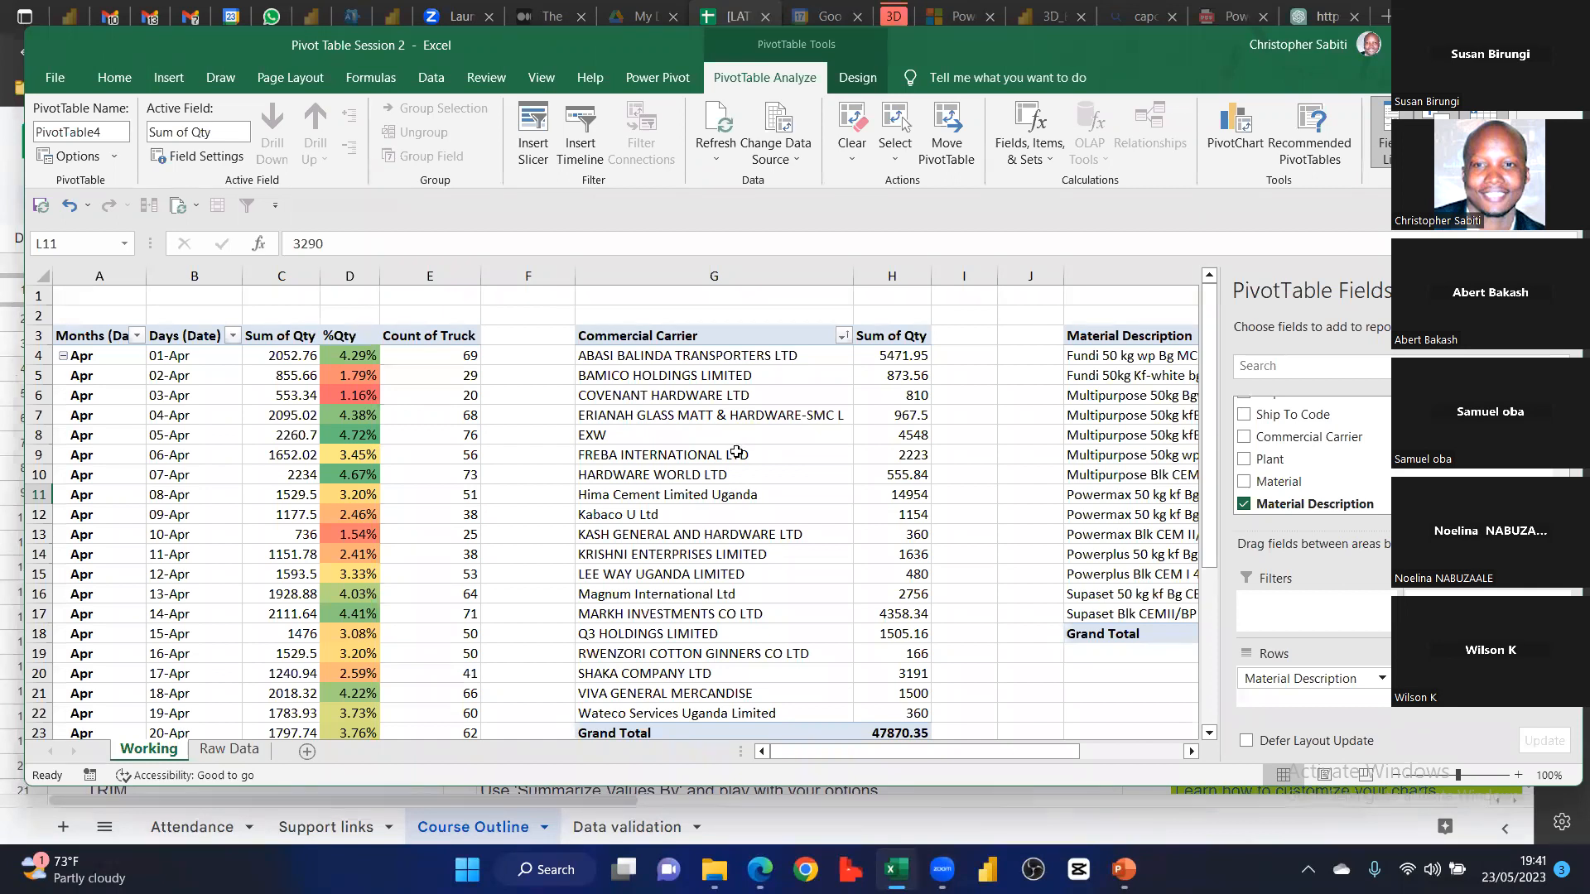
pyautogui.hscroll(1, 746, 443)
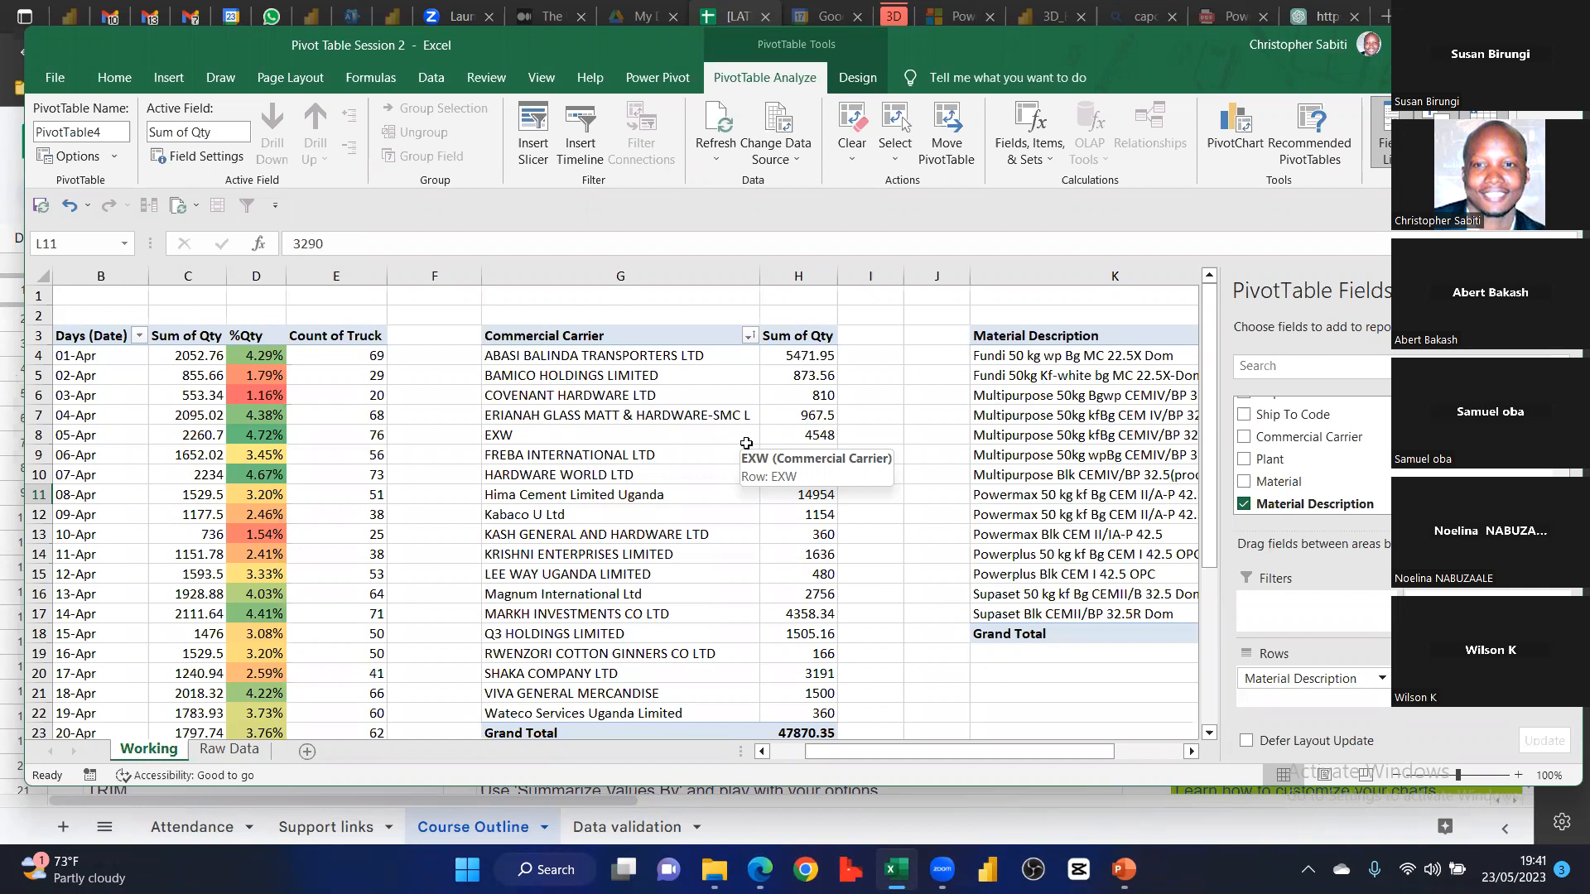
pyautogui.click(230, 750)
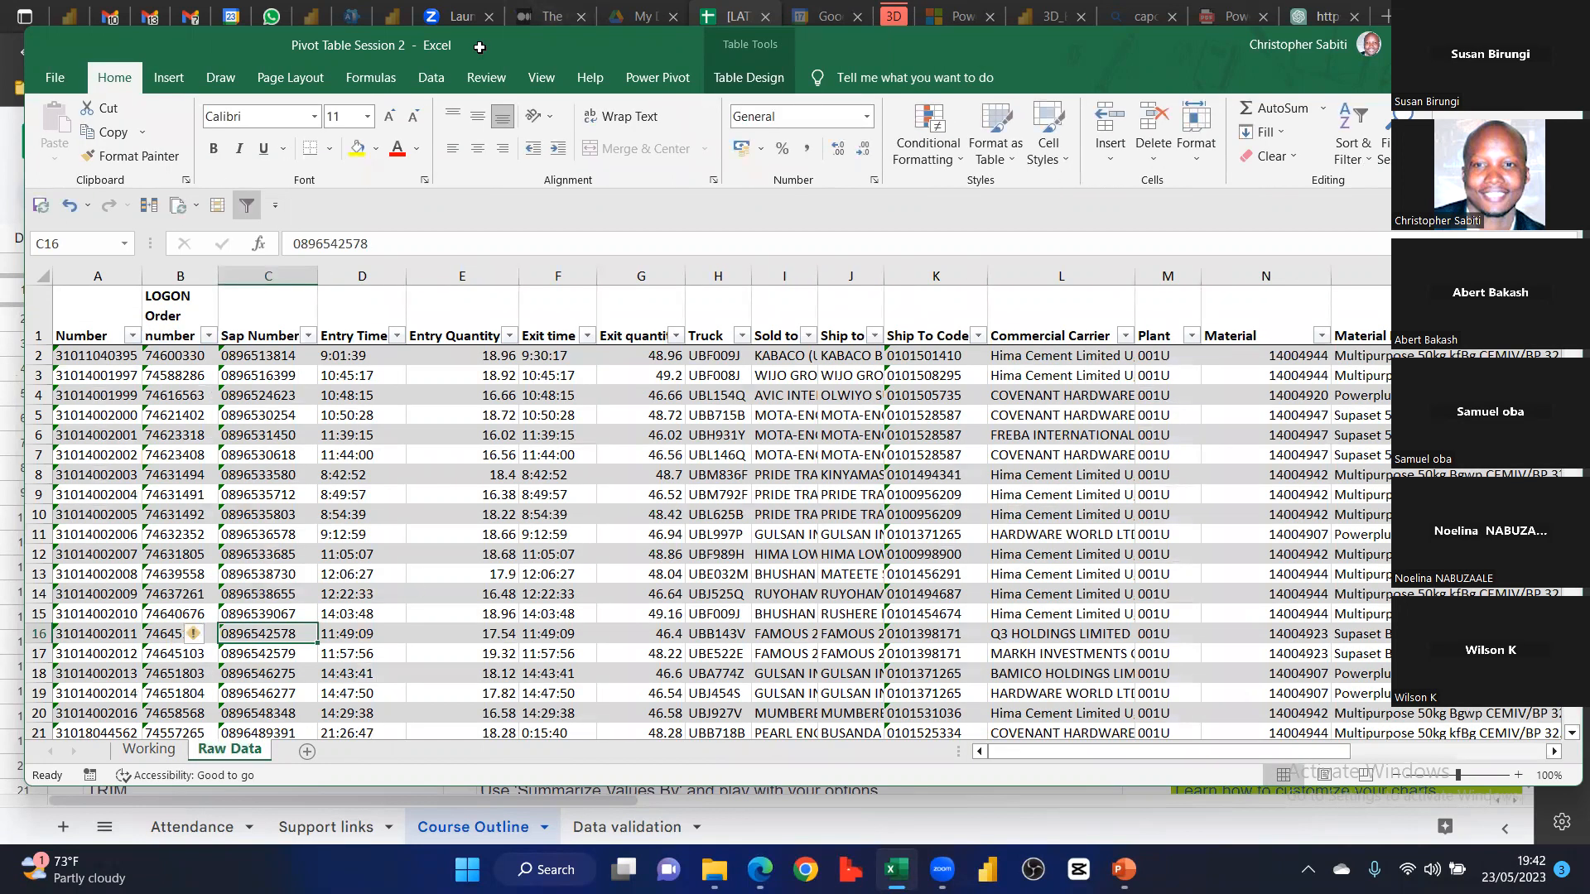
pyautogui.doubleClick(251, 752)
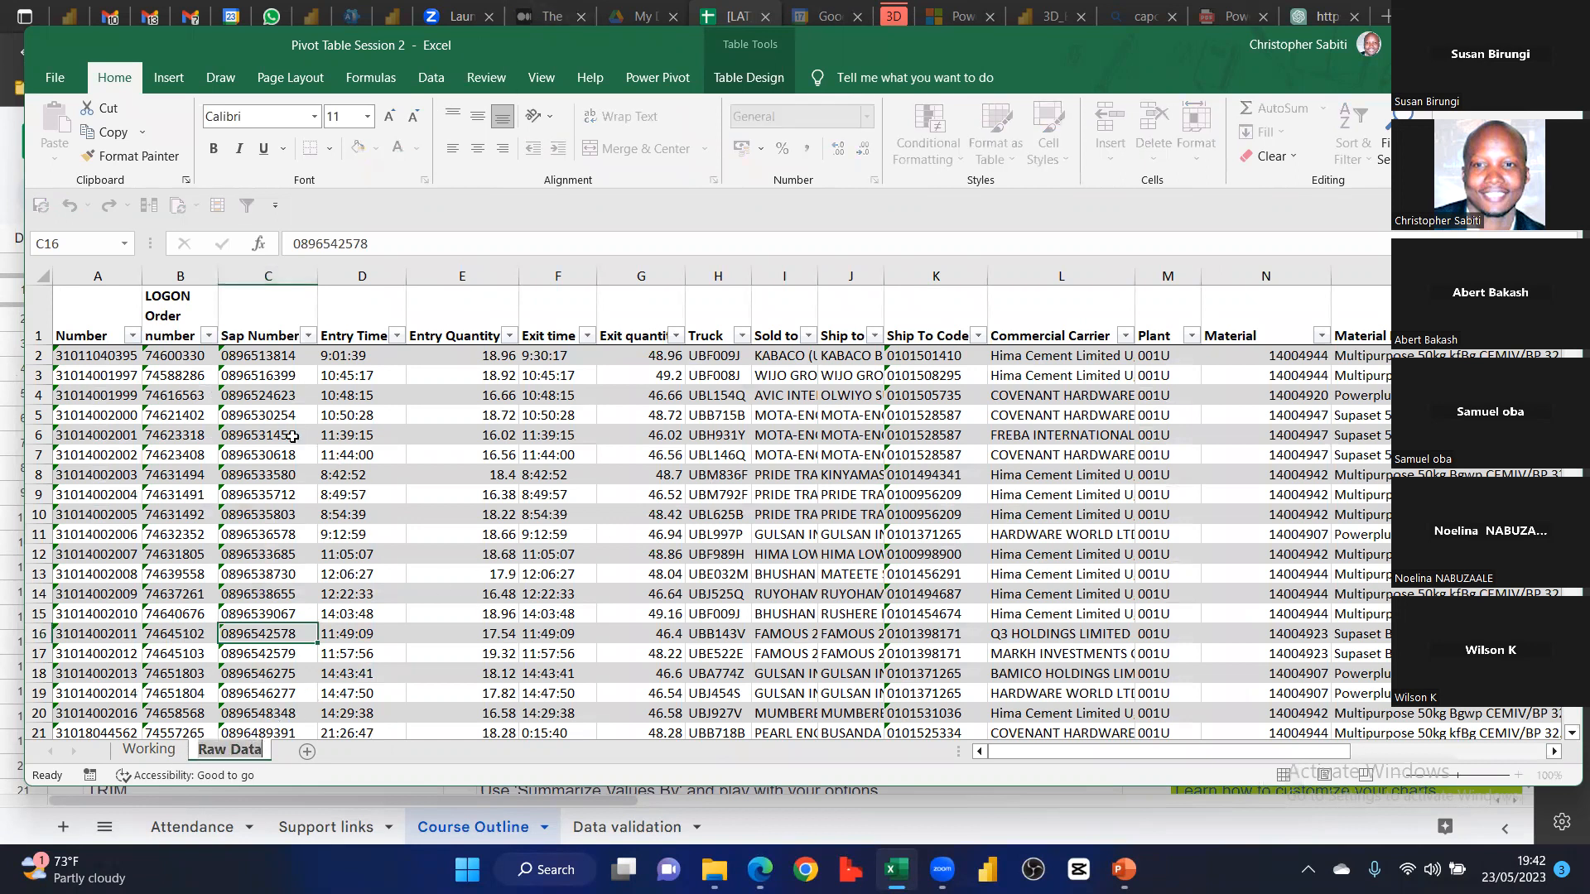
pyautogui.hotkey('ctrl', 'pageup')
pyautogui.click(507, 436)
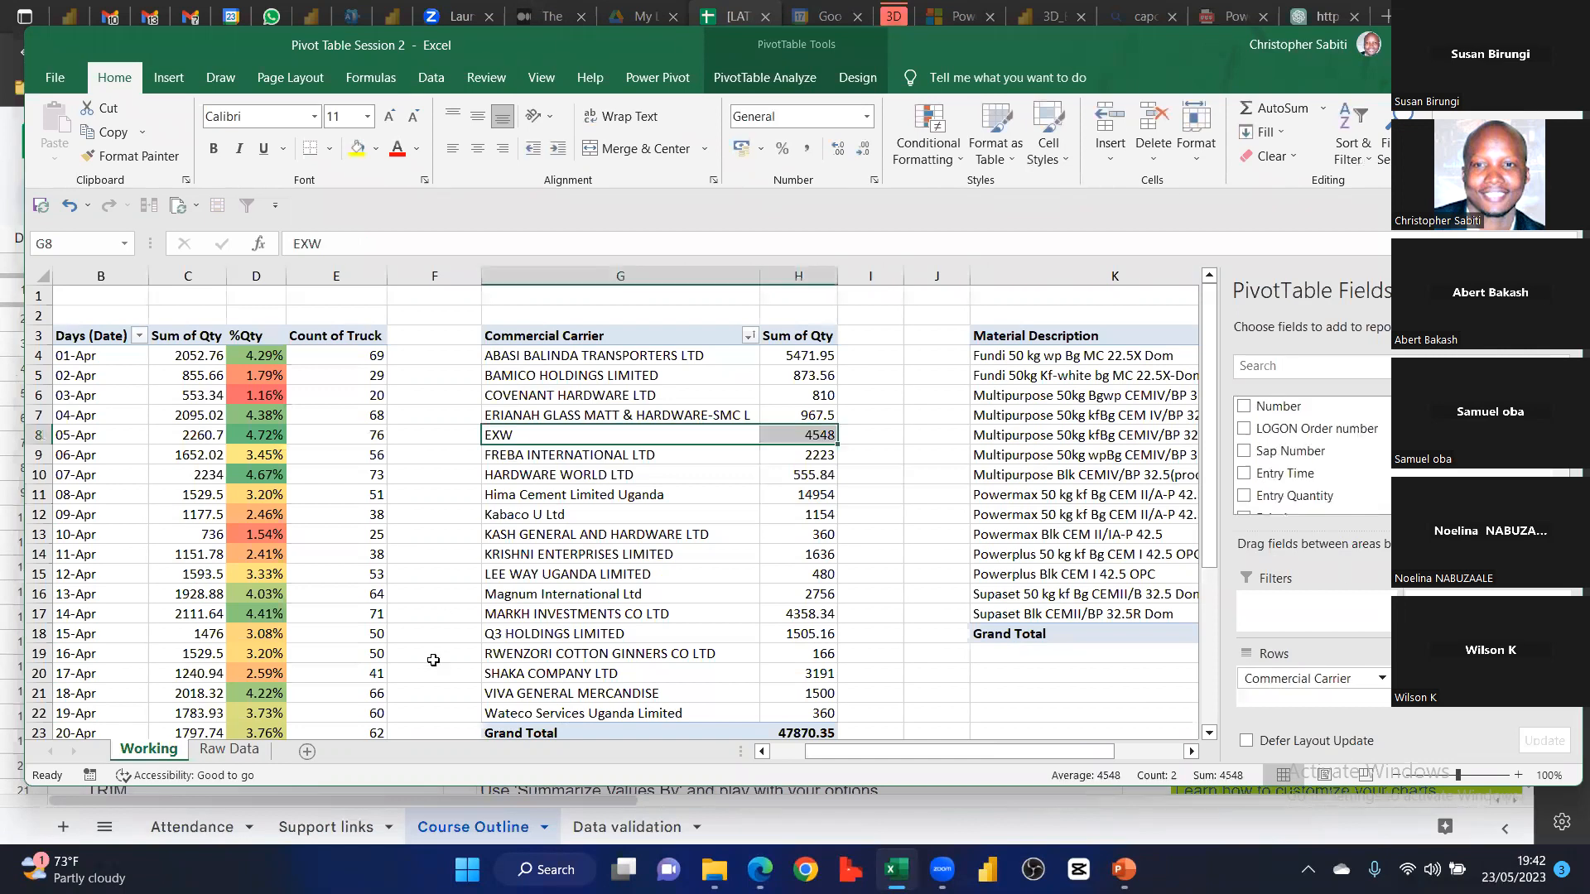
pyautogui.click(714, 870)
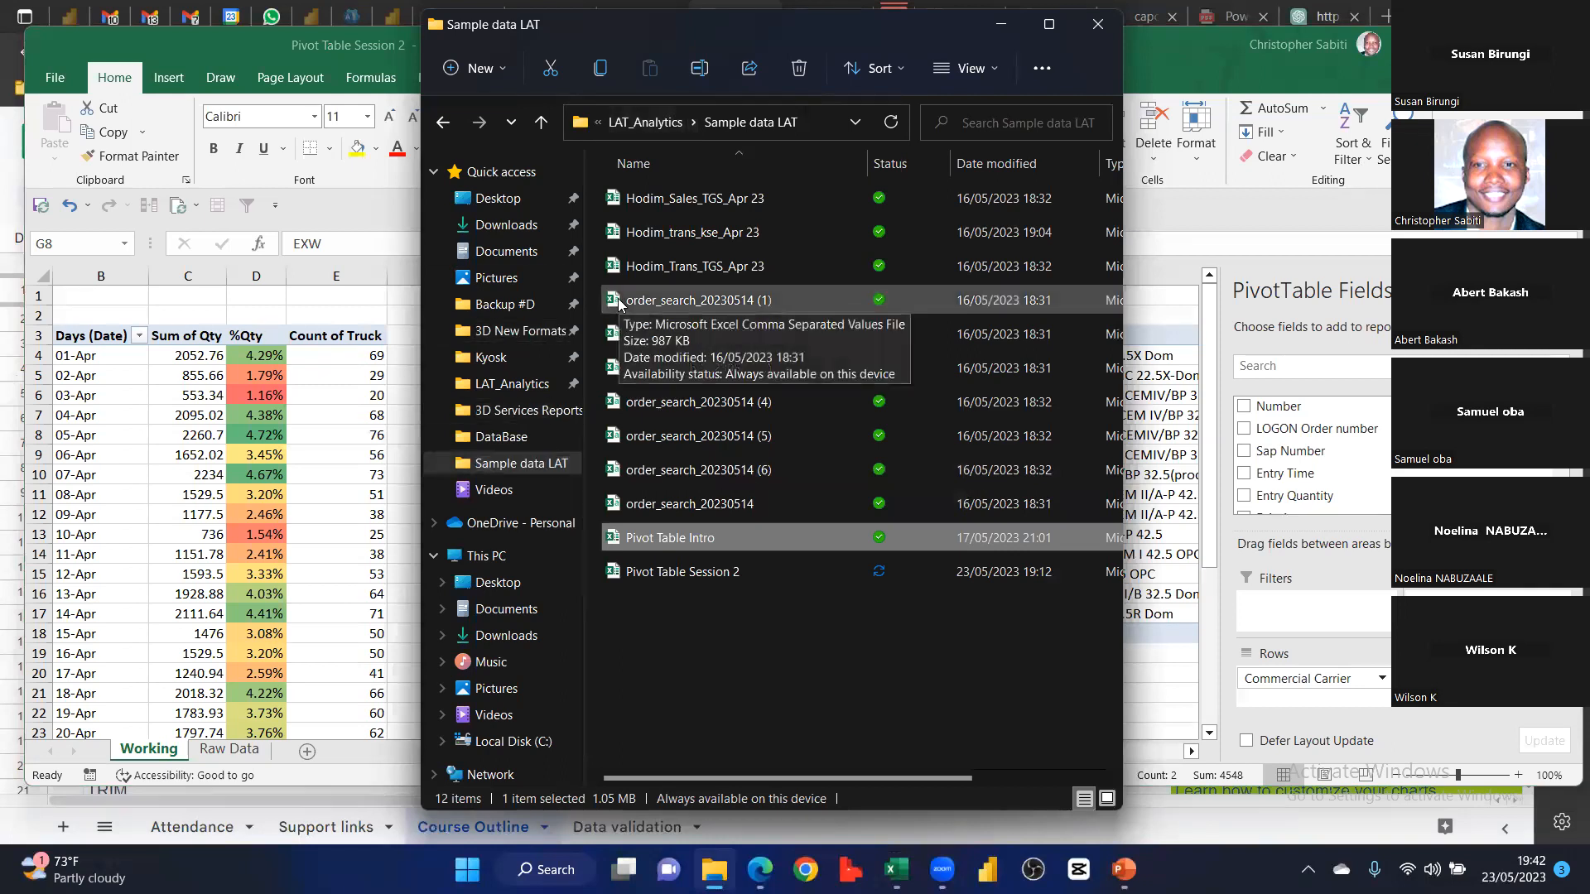
pyautogui.hotkey('alt', 'Tab')
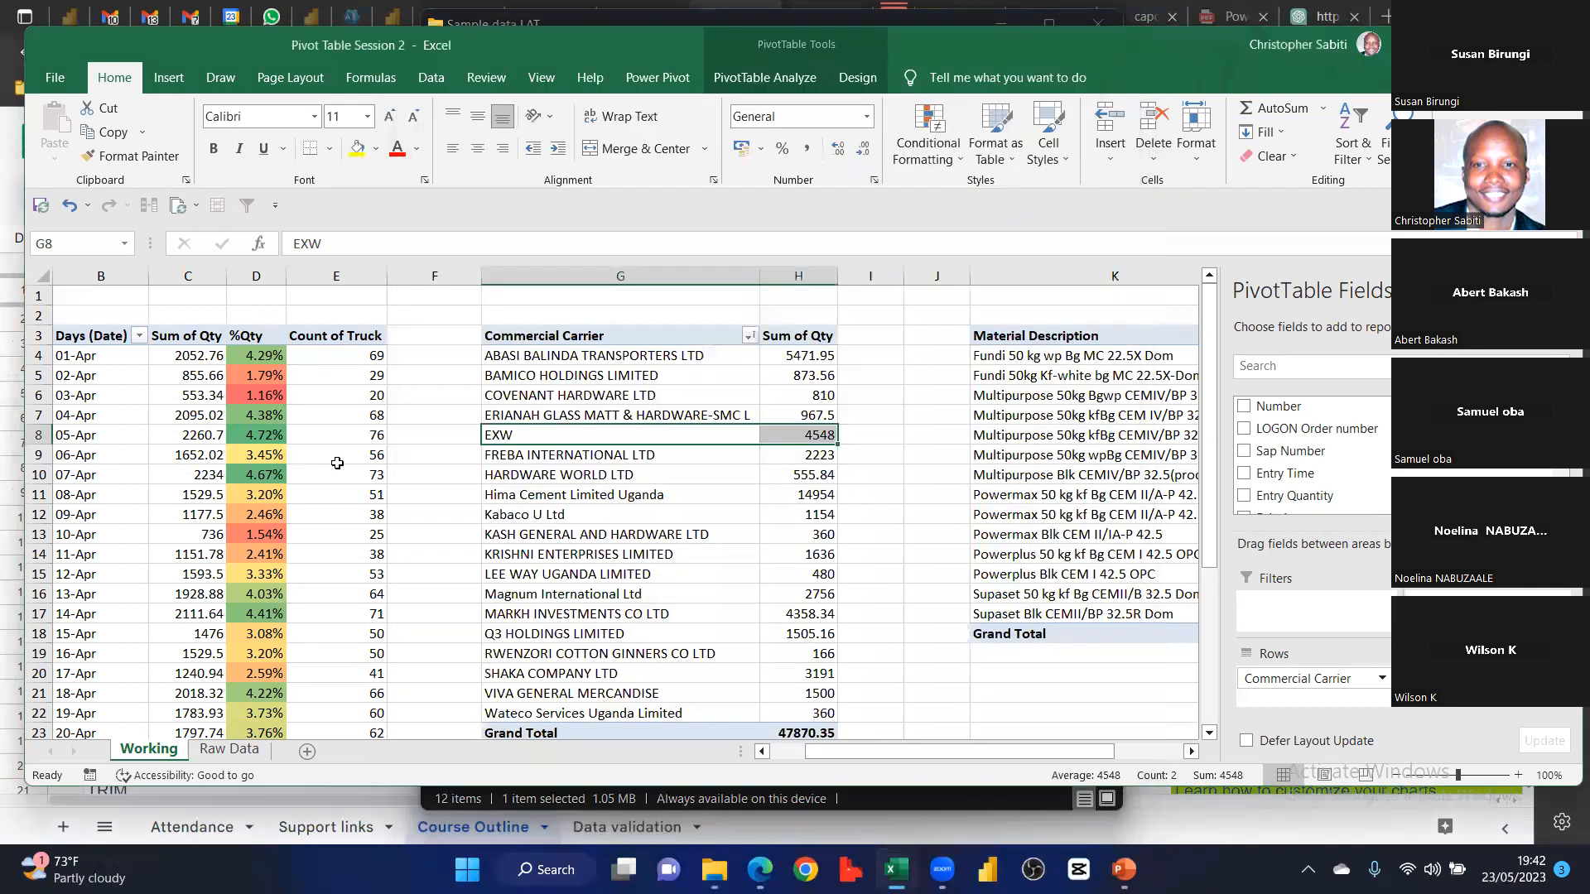
# Examine the quantities per carrier in the Commercial Carrier pivot table on the Working sheet
pyautogui.click(646, 455)
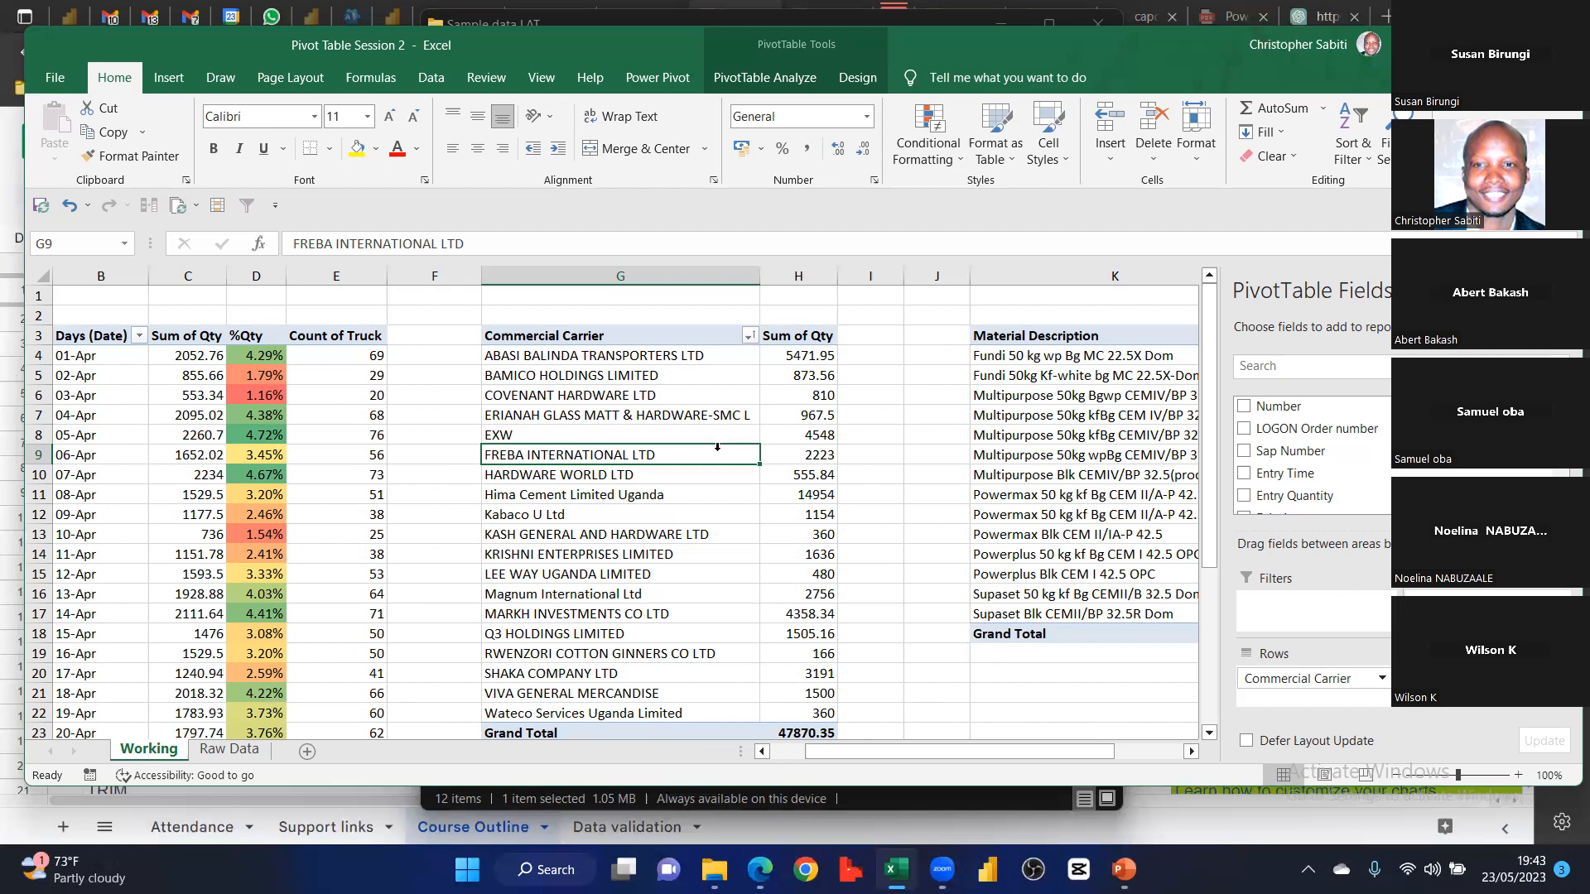
pyautogui.click(557, 500)
pyautogui.click(780, 482)
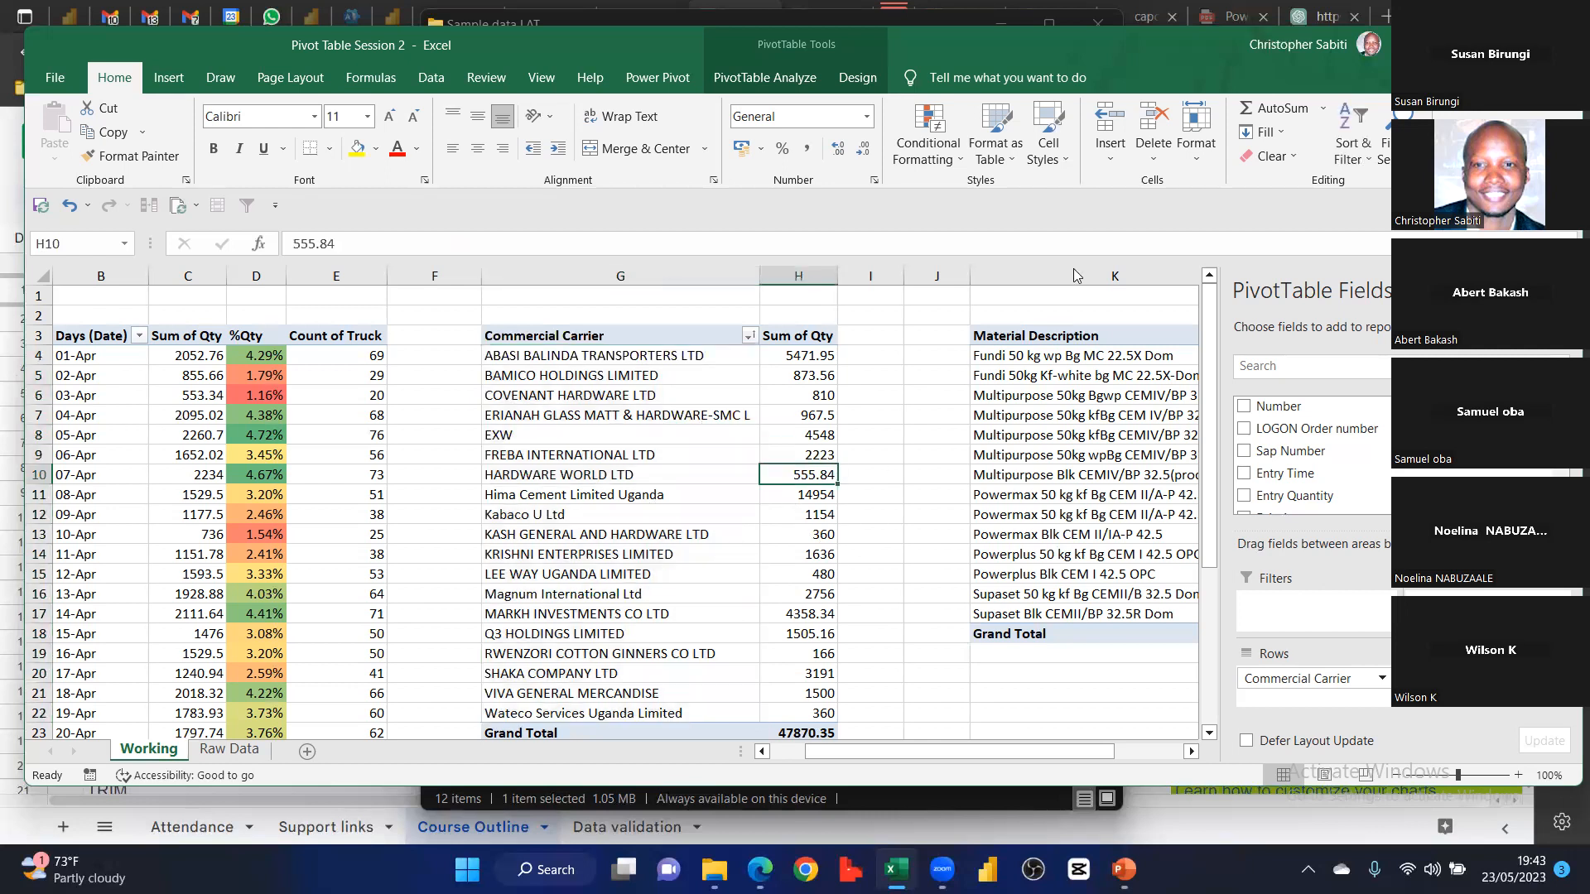
pyautogui.hscroll(3, 649, 411)
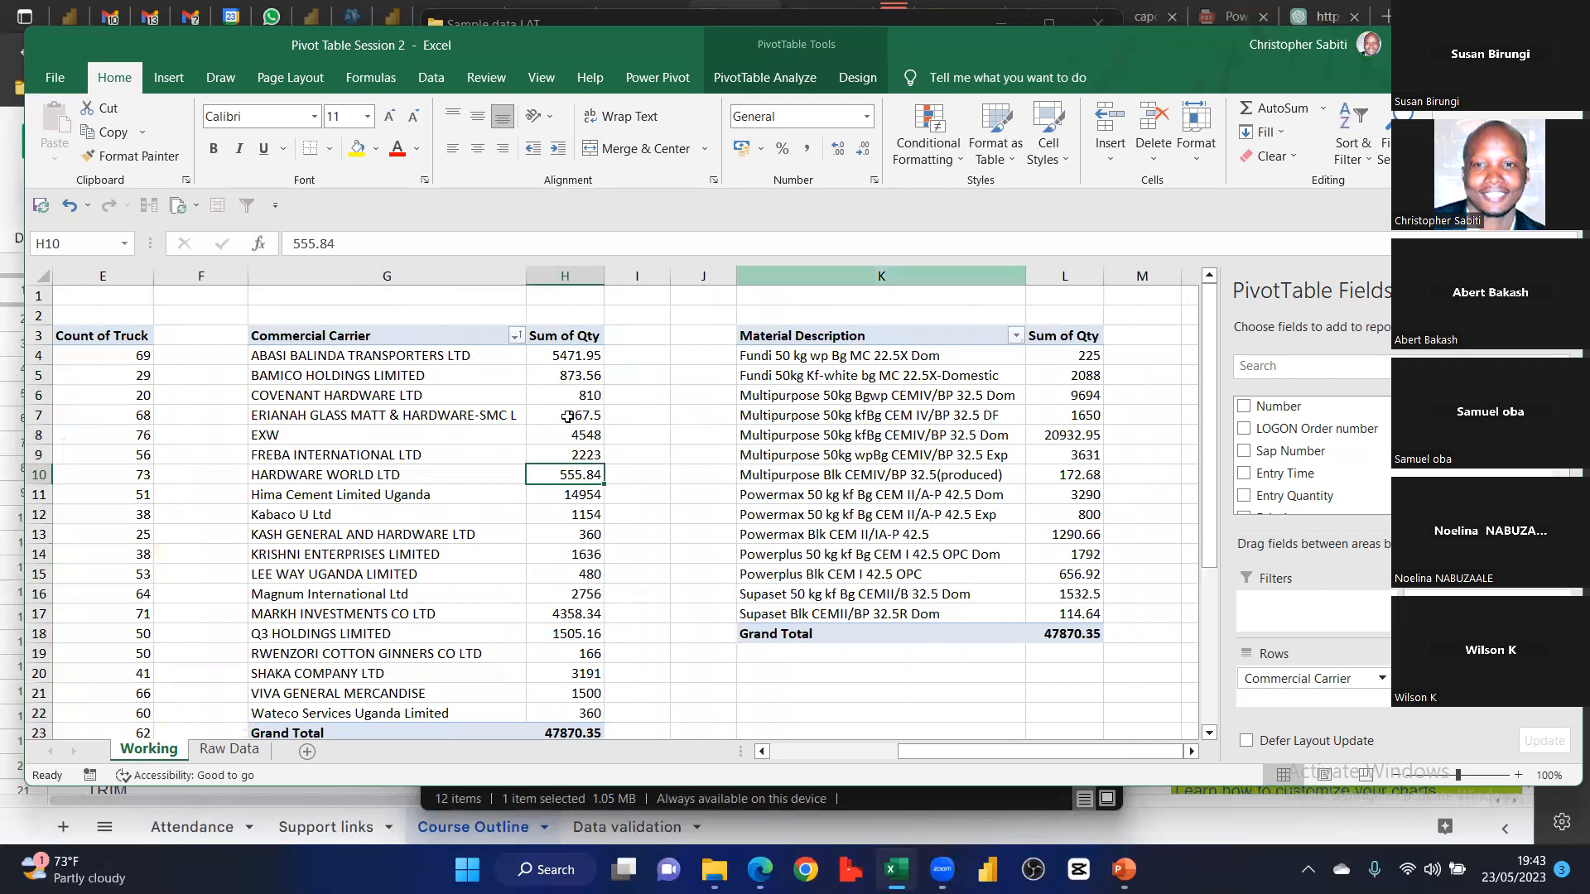
pyautogui.moveTo(566, 355); pyautogui.dragTo(529, 571)
pyautogui.moveTo(449, 358); pyautogui.dragTo(553, 712)
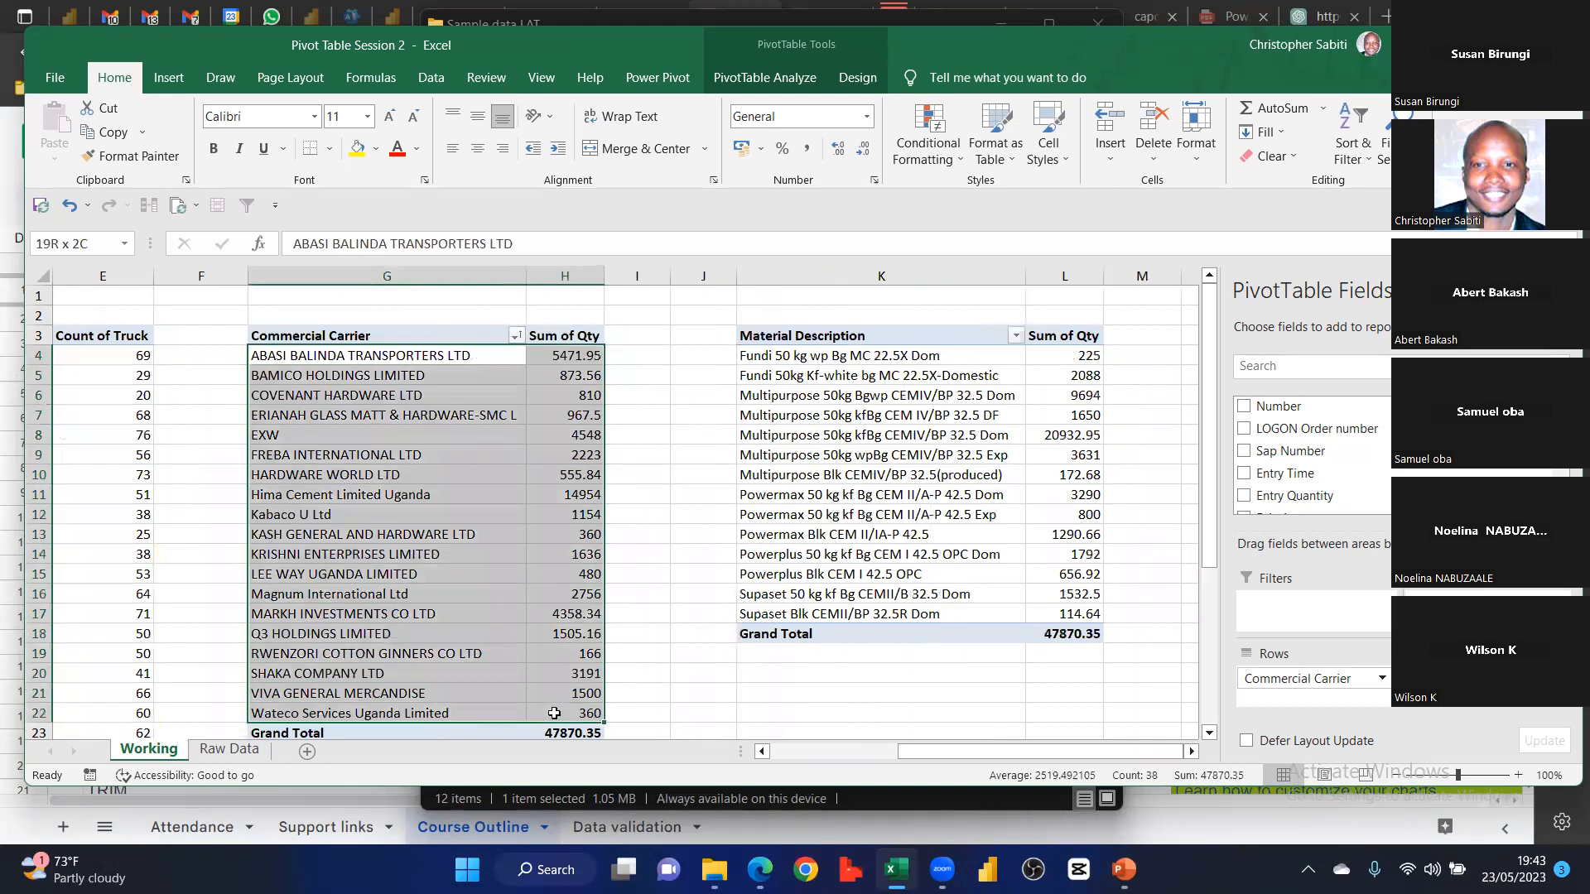
pyautogui.click(506, 499)
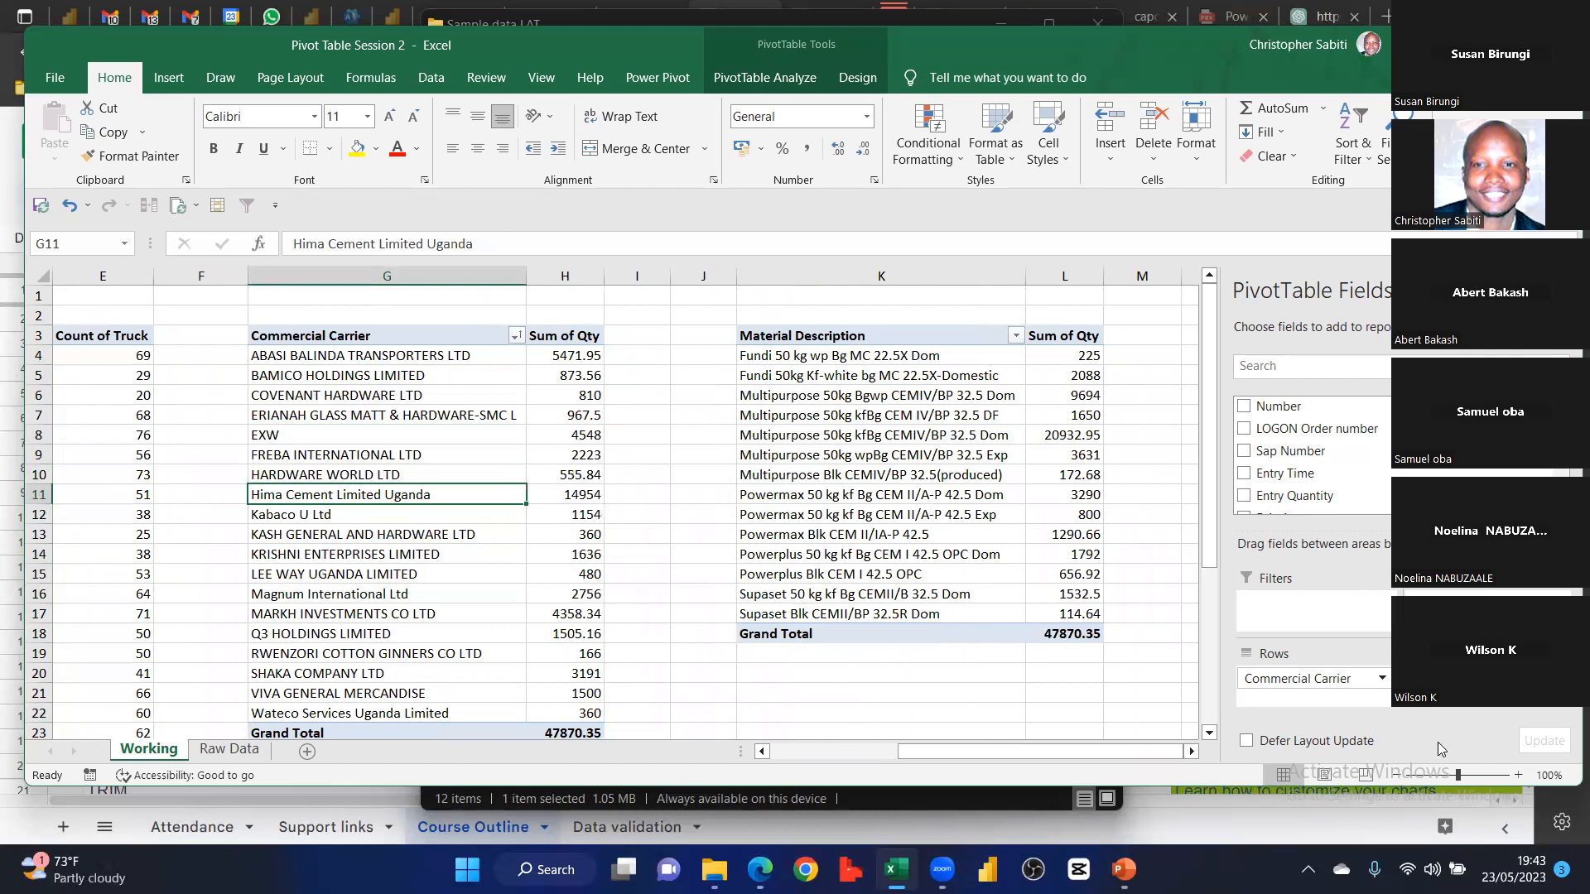
# Add the Qty field a second time to the values of the Commercial Carrier pivot table
pyautogui.click(571, 356)
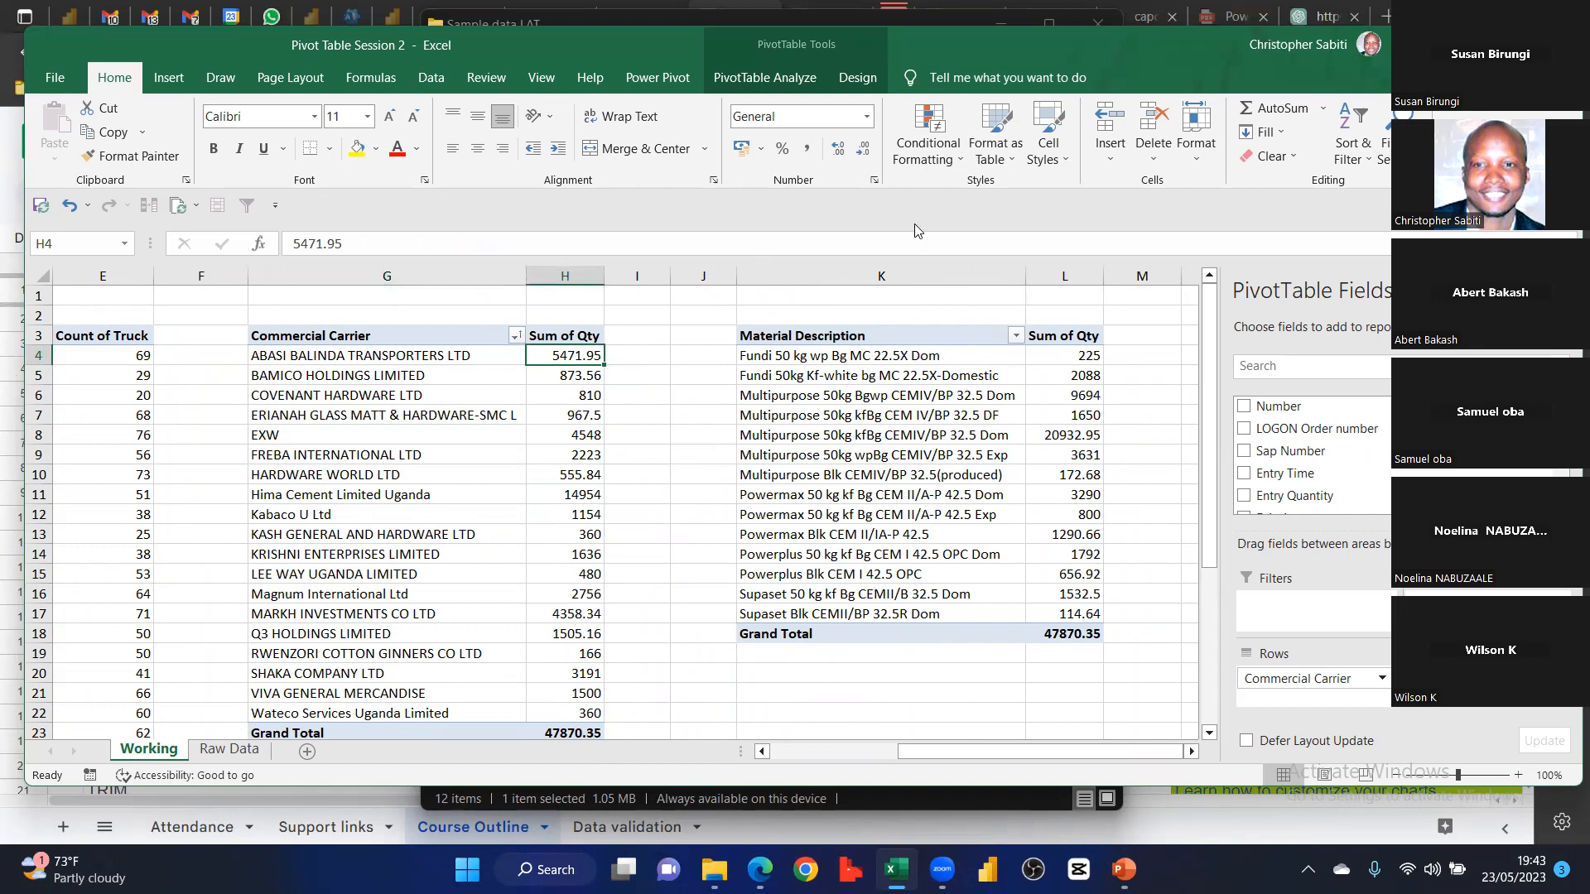
pyautogui.scroll(-5, 1295, 462)
pyautogui.scroll(-2, 1305, 494)
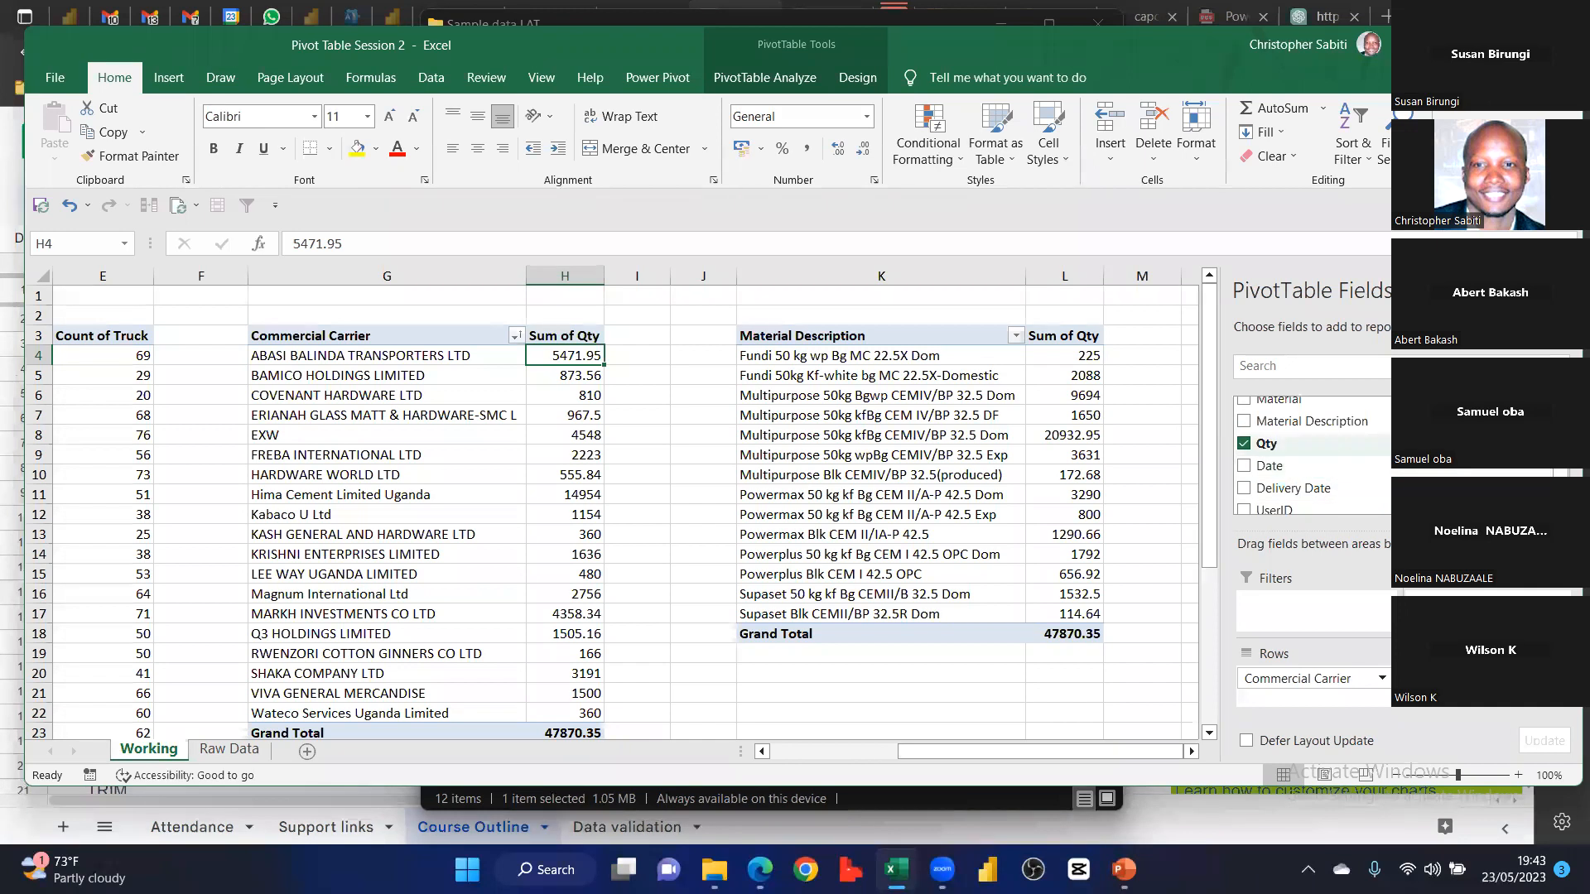
pyautogui.moveTo(1267, 443); pyautogui.dragTo(1486, 715)
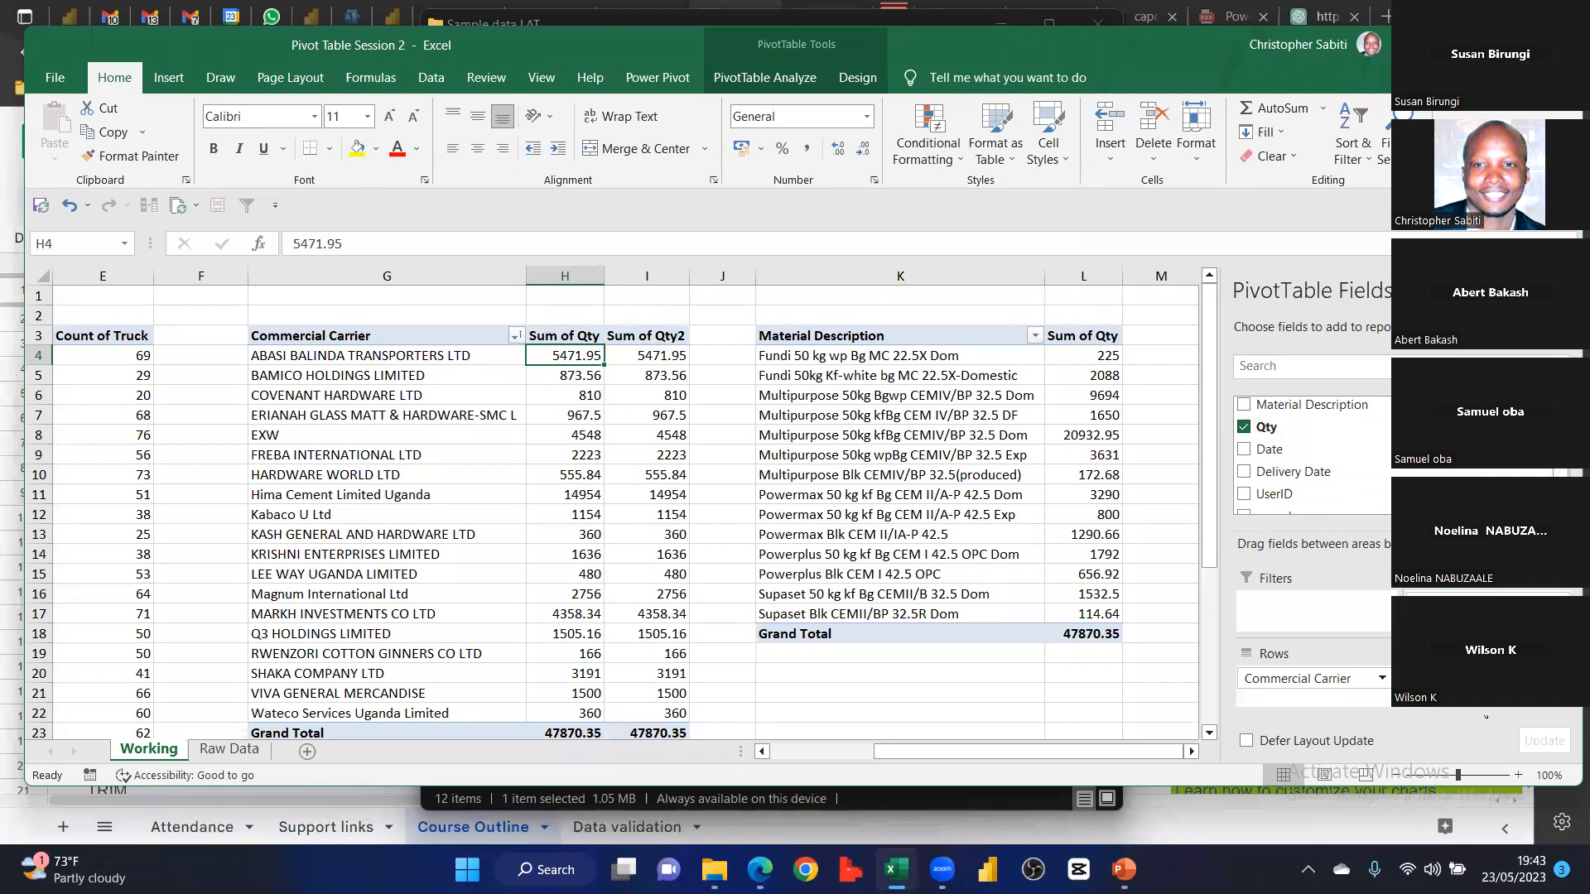
# Show the second Qty column of the Commercial Carrier pivot table as Rank Smallest to Largest, with Commercial Carrier as base field
pyautogui.click(659, 375)
pyautogui.rightClick(660, 377)
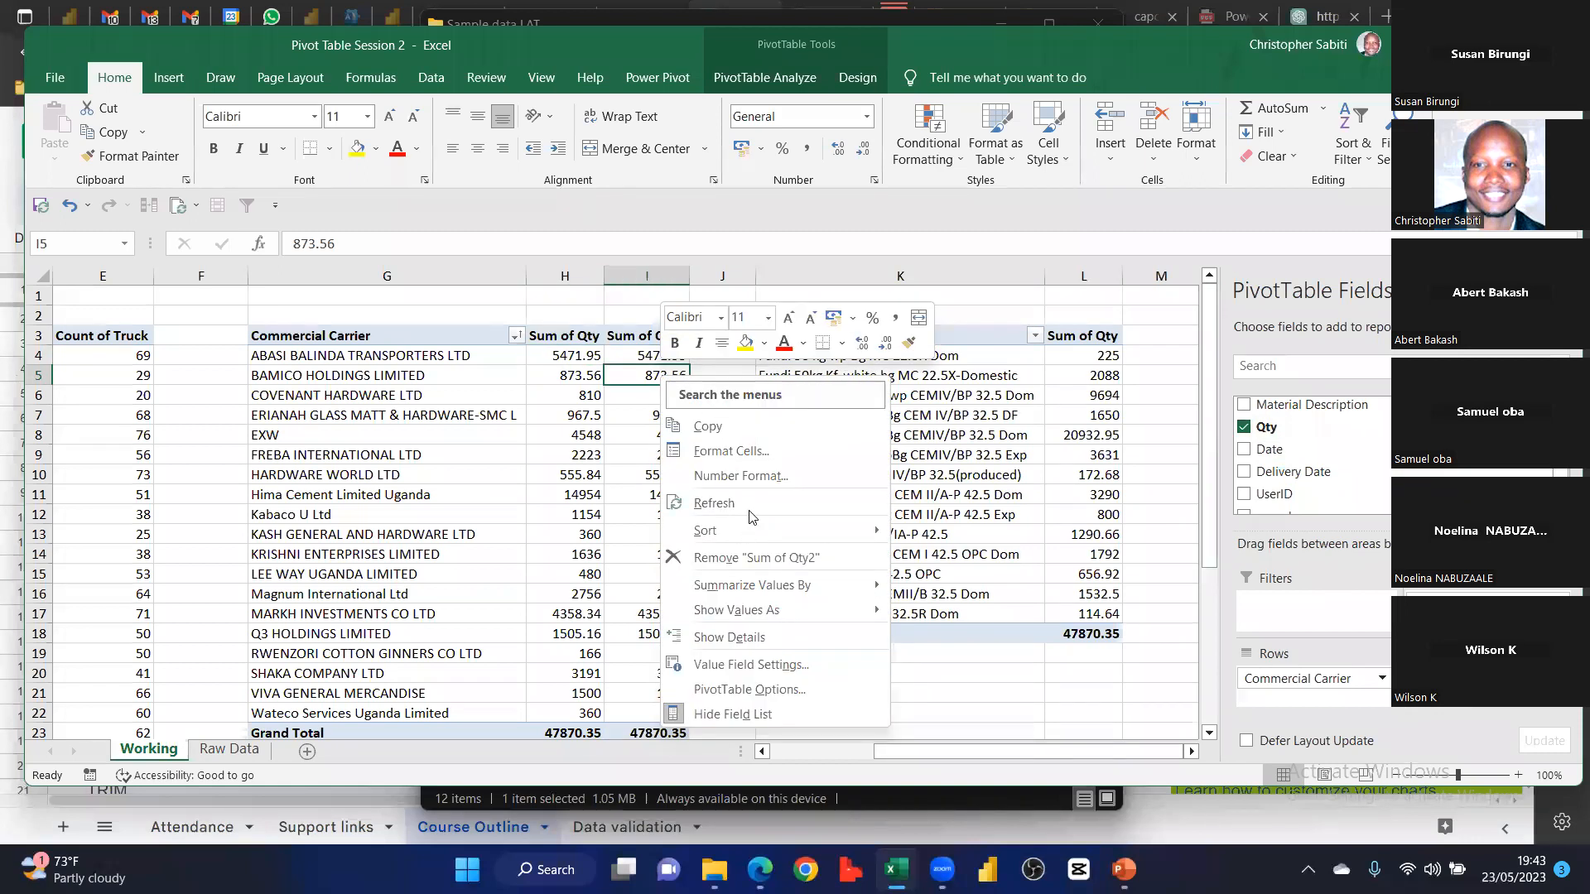
pyautogui.moveTo(764, 587)
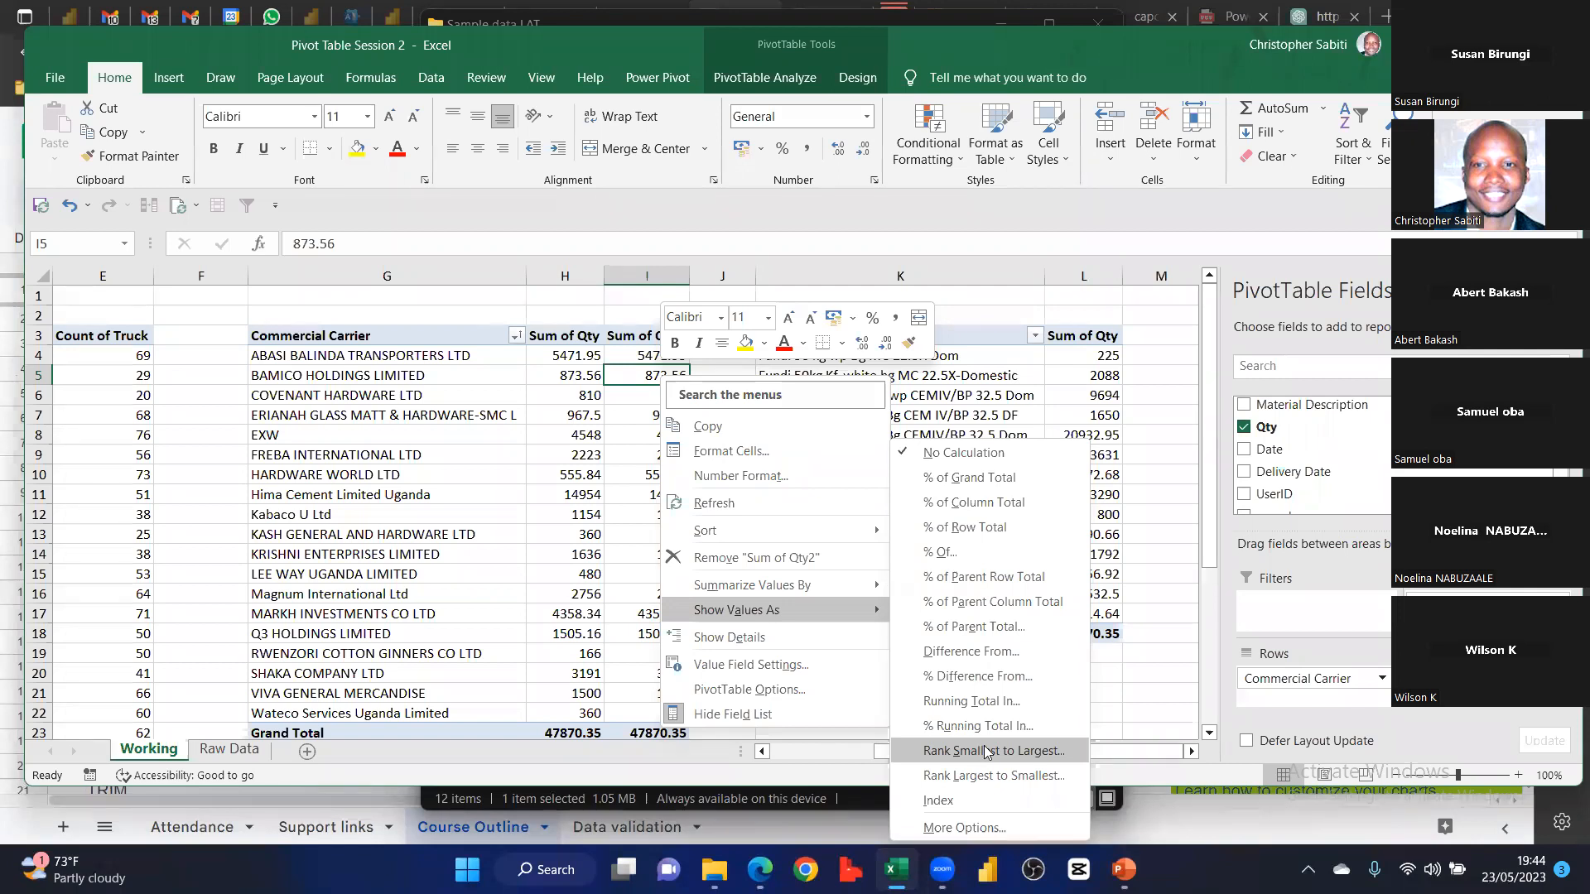
pyautogui.click(985, 751)
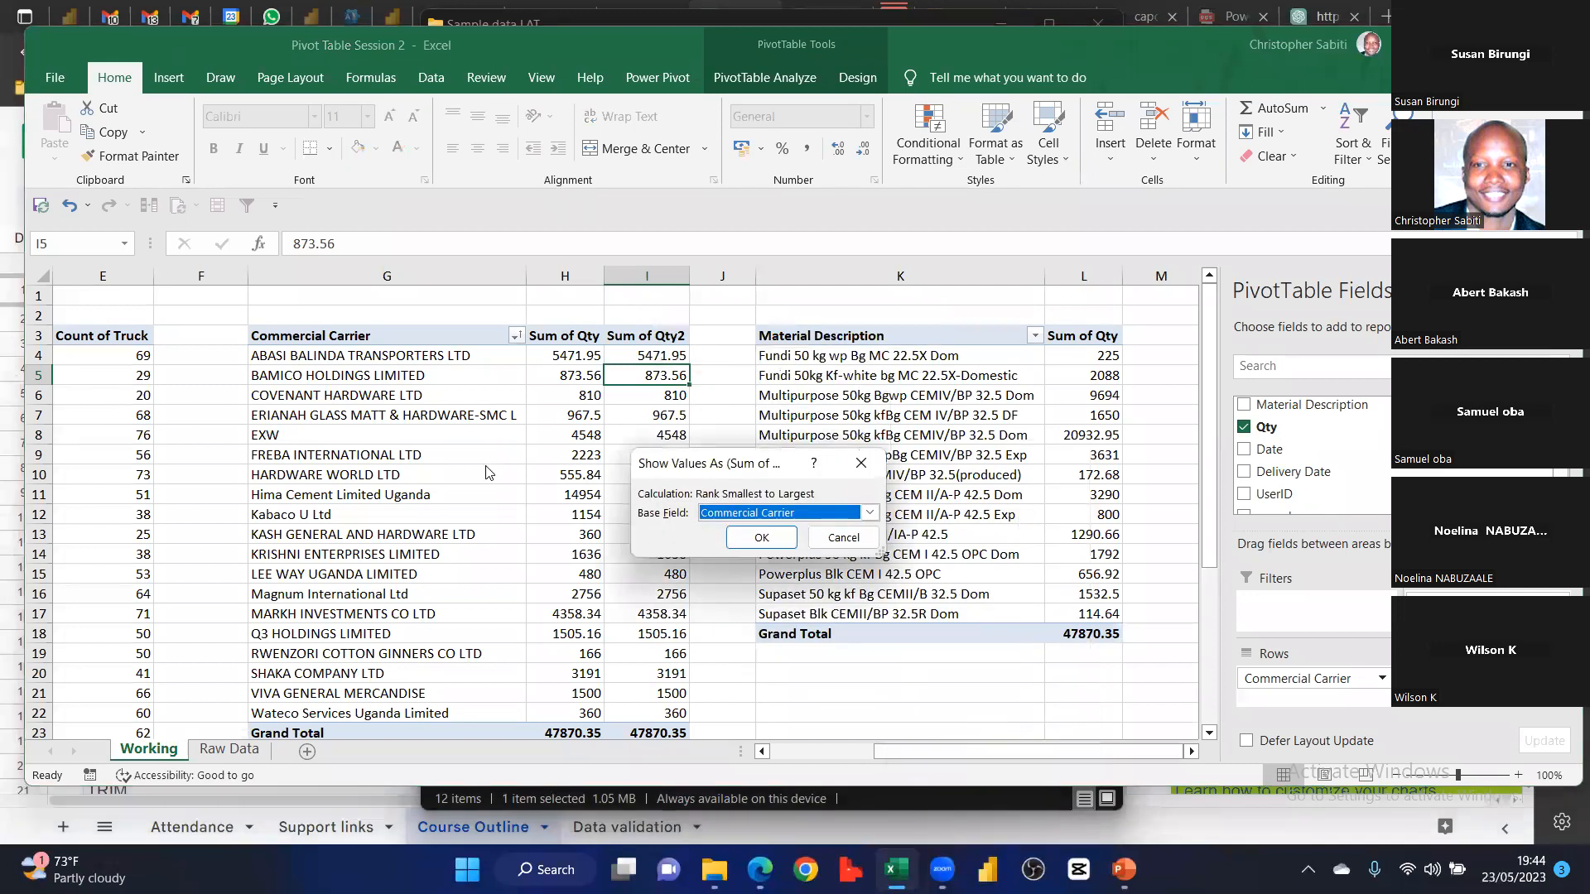
pyautogui.click(751, 540)
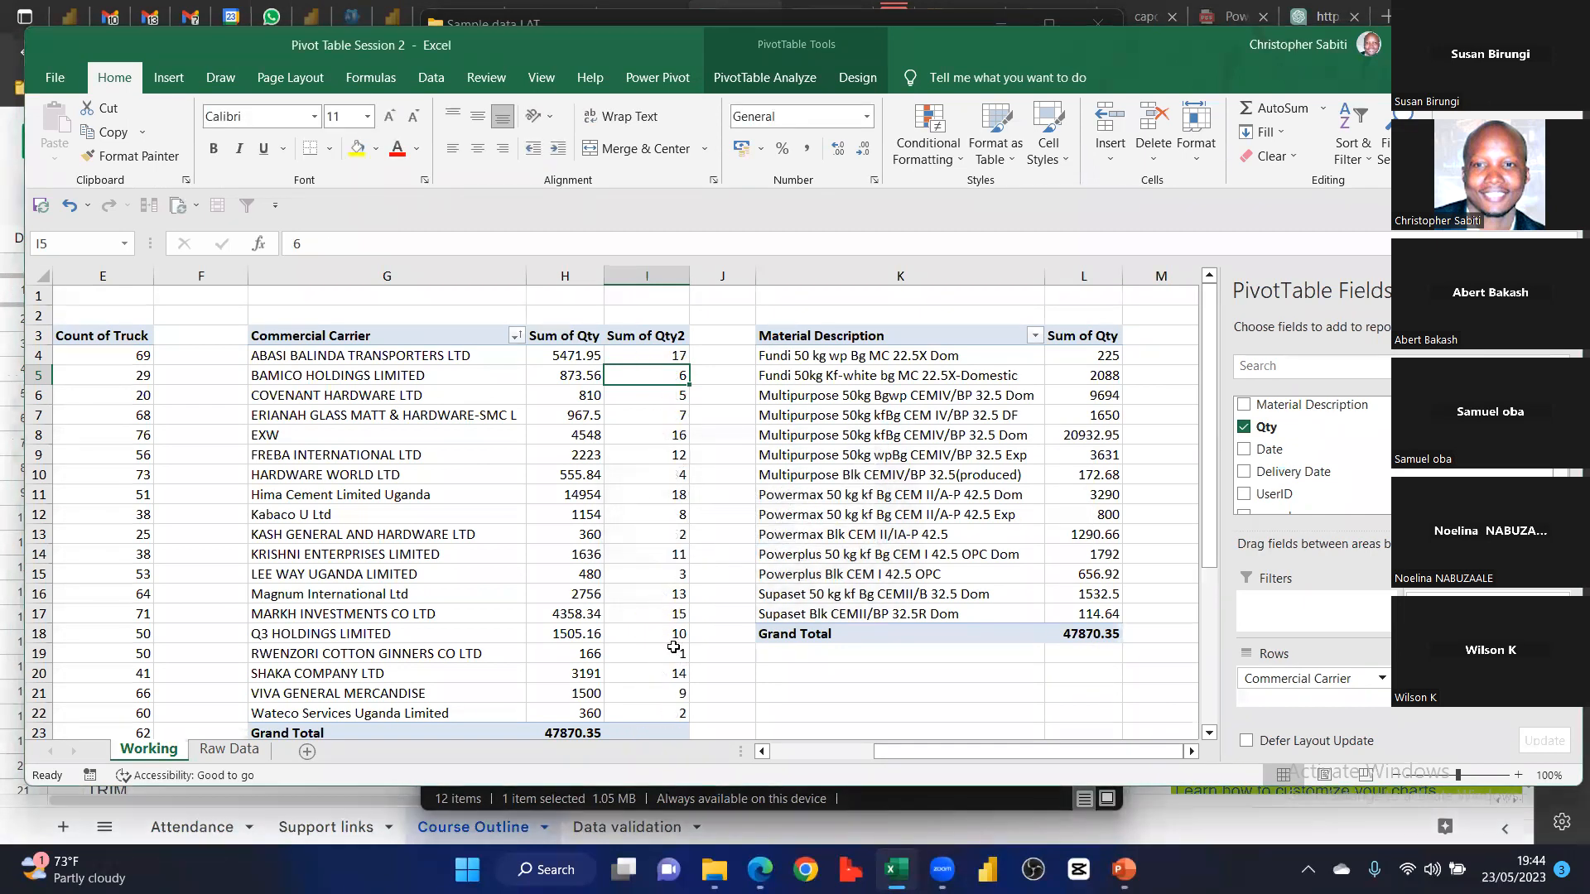
# Compare the smallest-to-largest ranks with each carrier's quantity and check the carrier column's sort options
pyautogui.moveTo(671, 654); pyautogui.dragTo(452, 658)
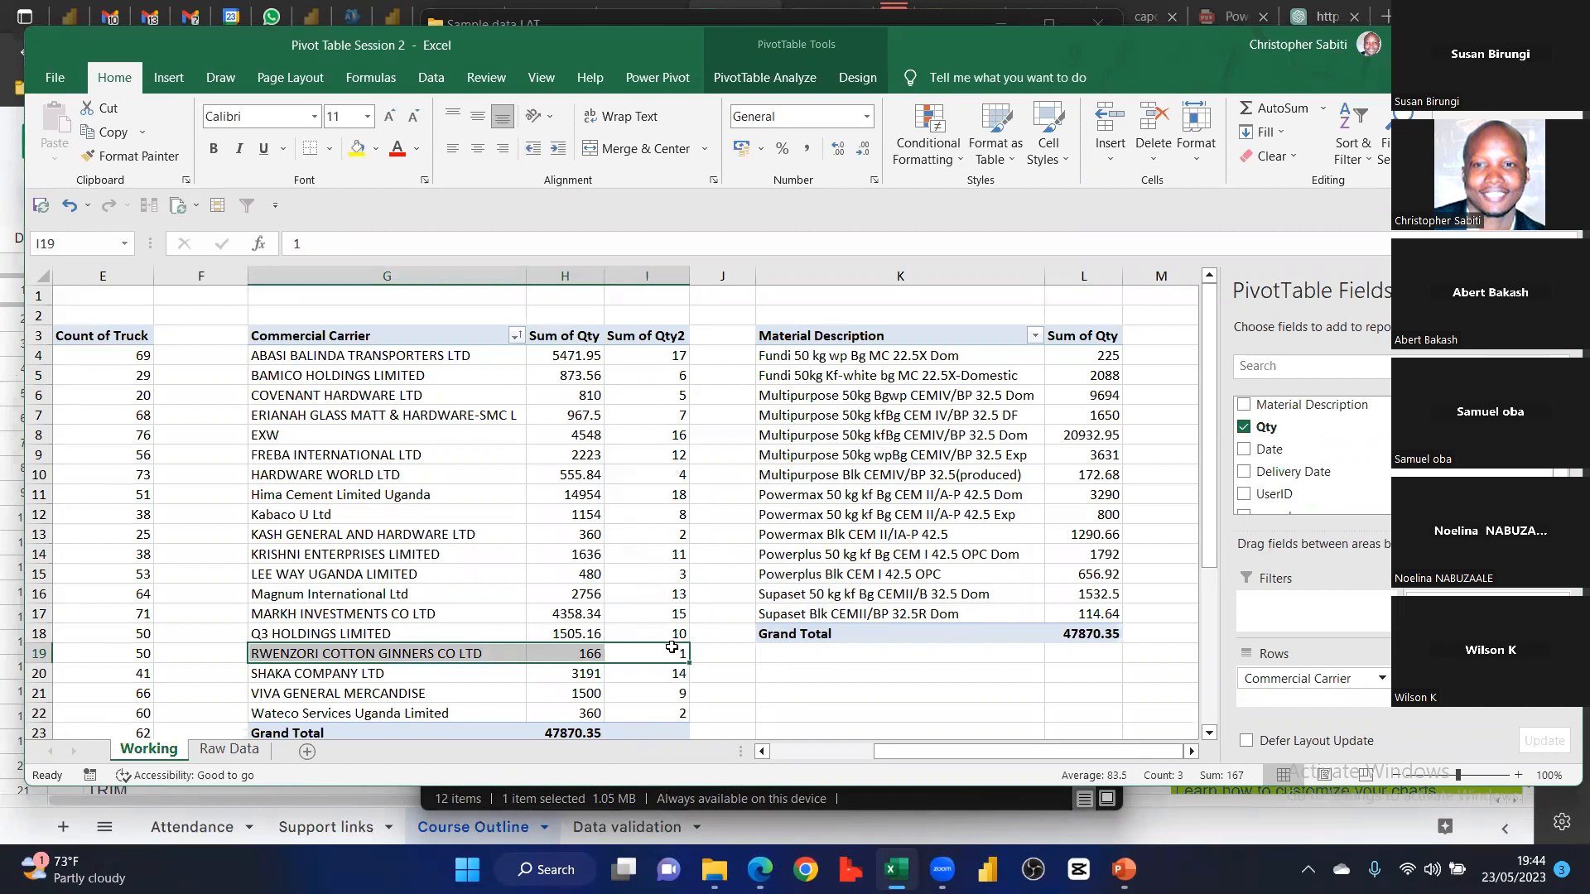
pyautogui.moveTo(670, 649)
pyautogui.click(667, 354)
pyautogui.click(577, 336)
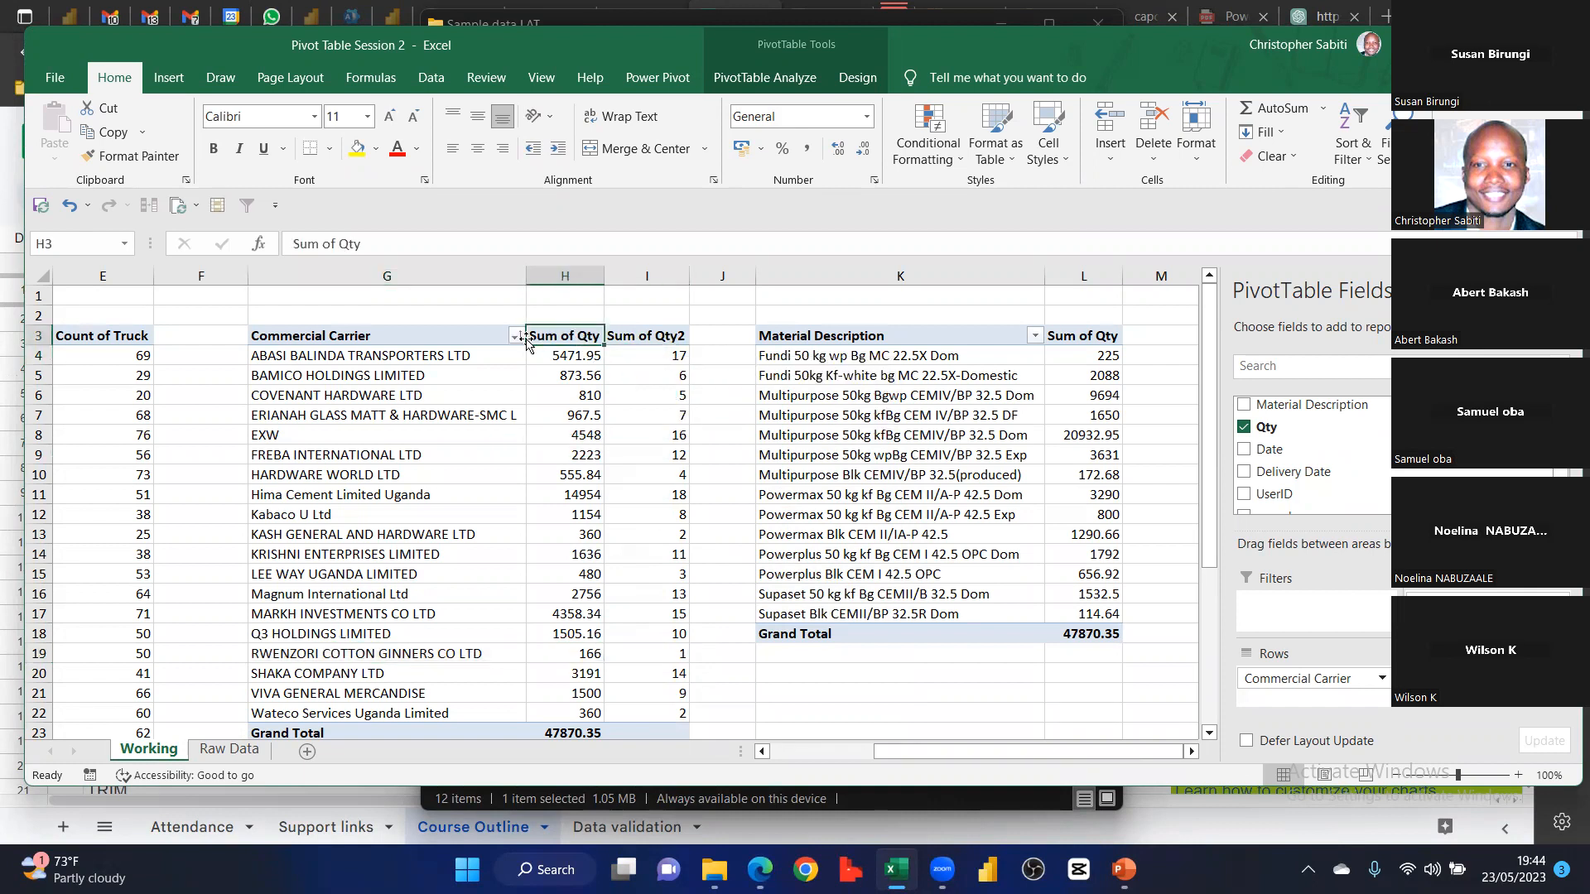
pyautogui.click(515, 335)
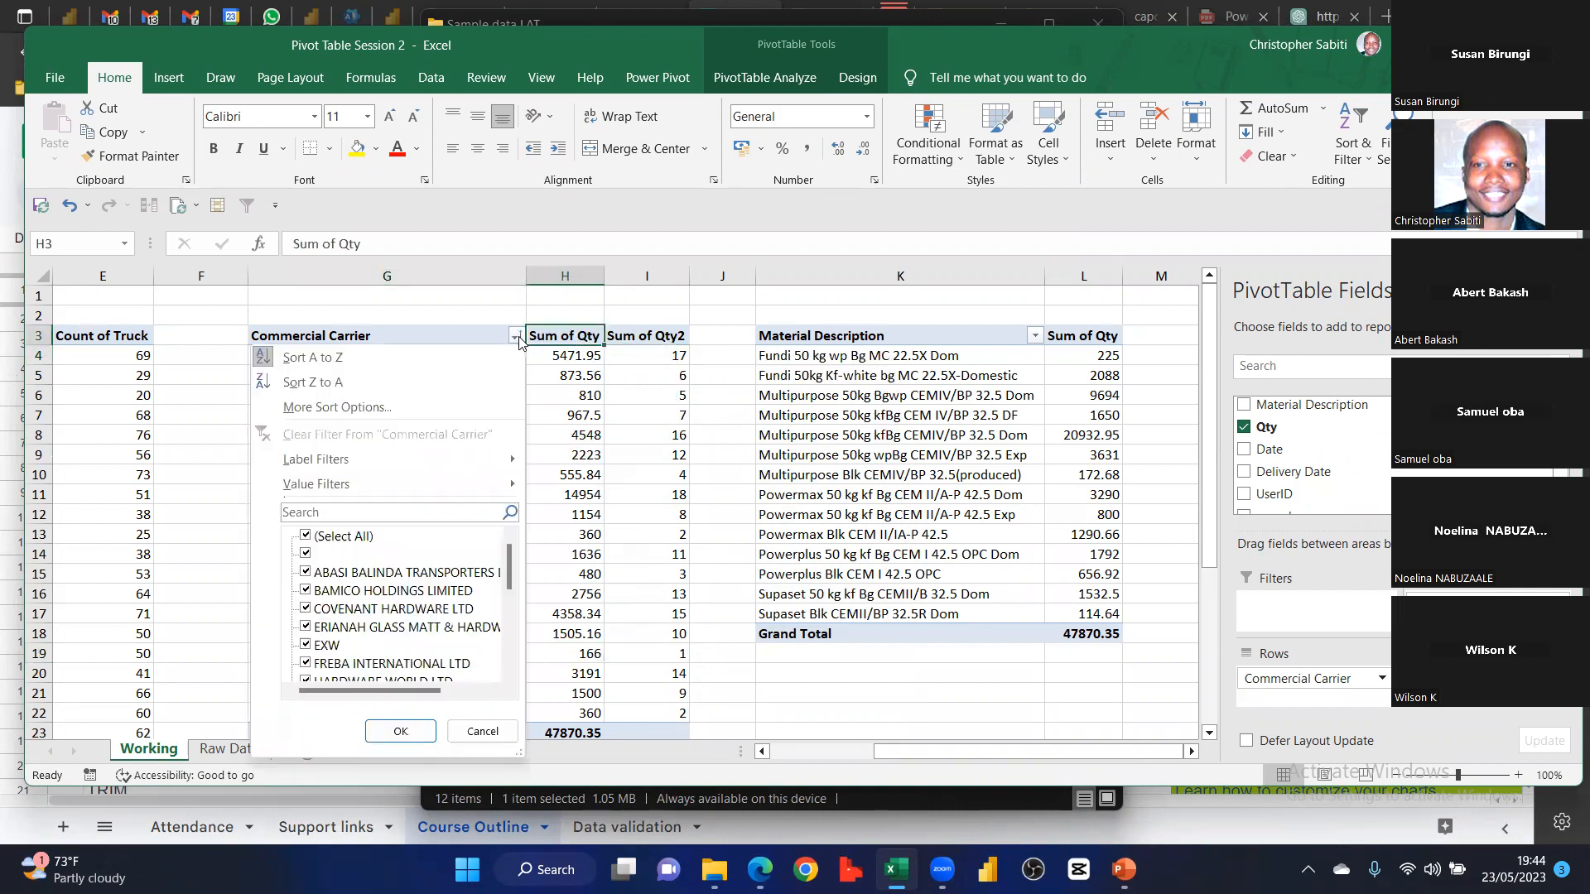
pyautogui.click(387, 356)
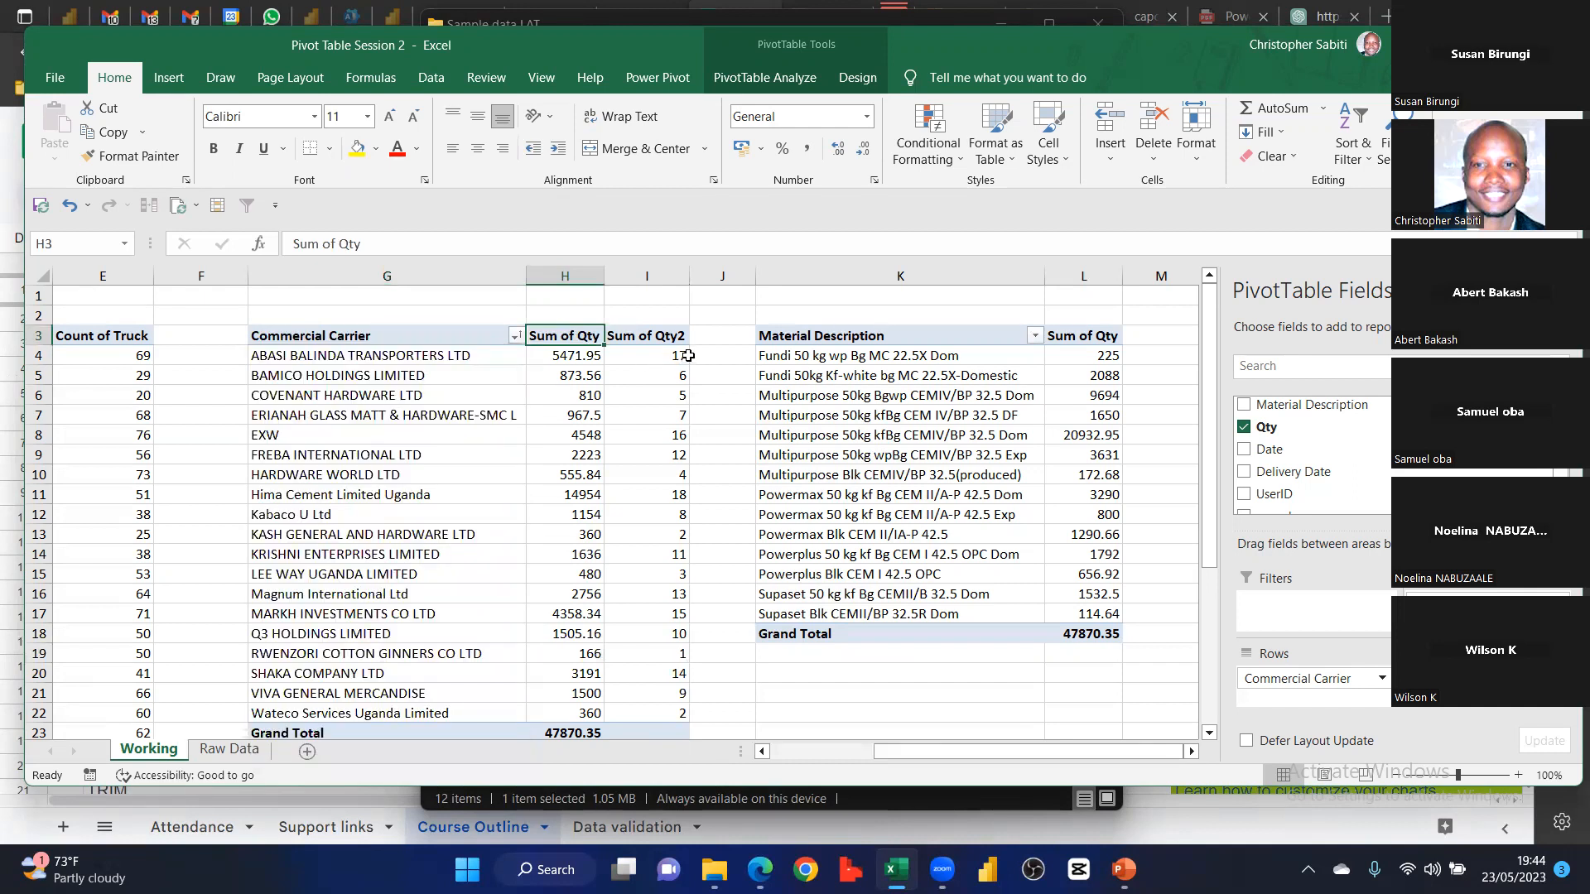
pyautogui.moveTo(686, 356); pyautogui.dragTo(639, 371)
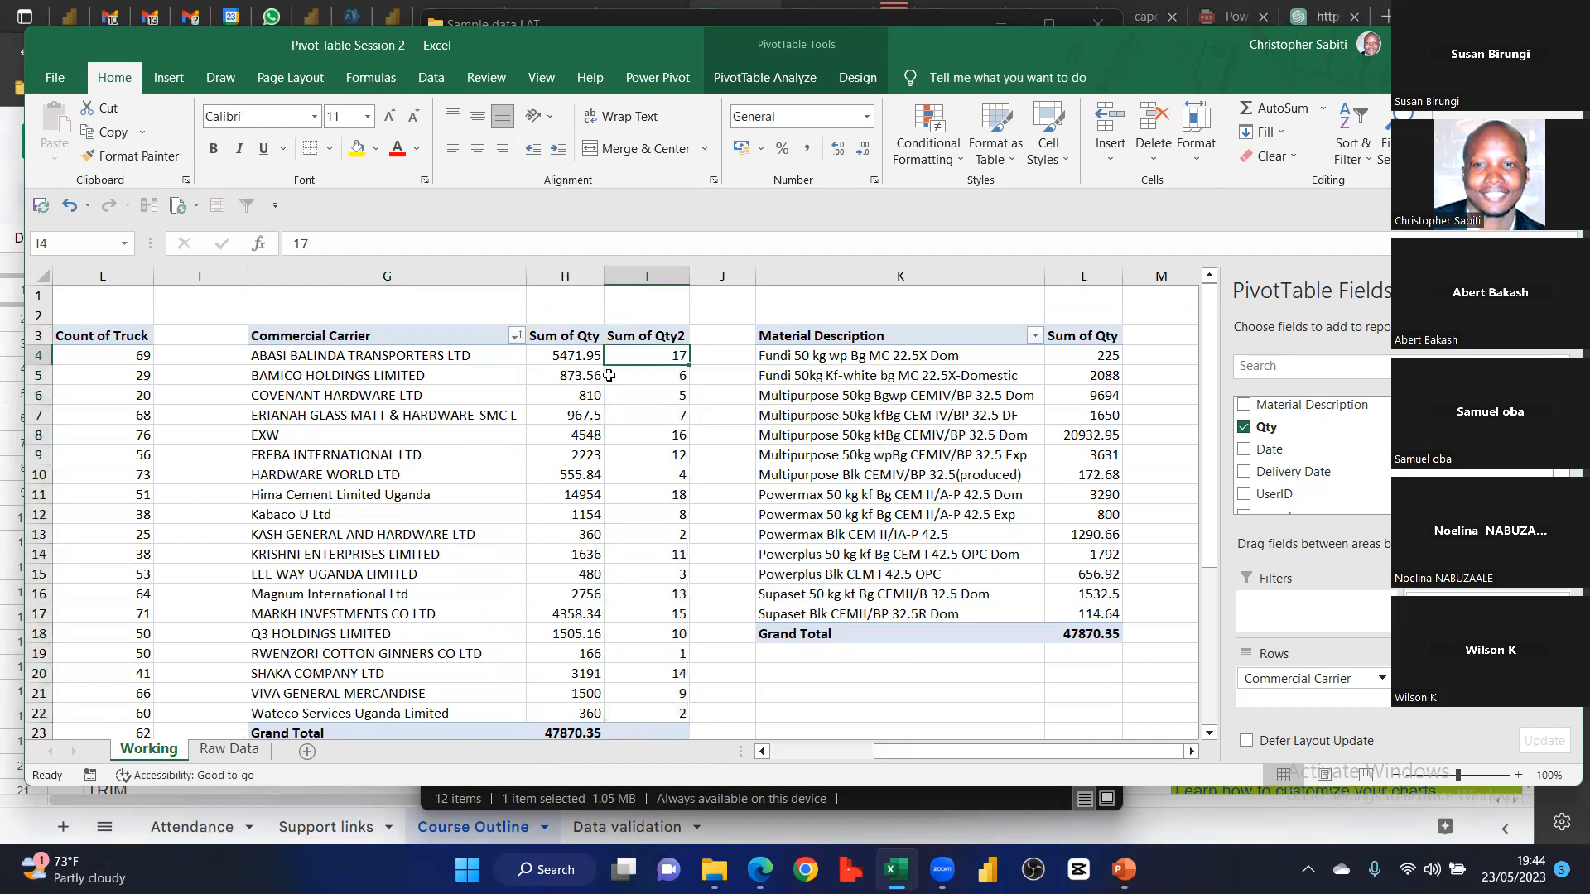
pyautogui.moveTo(582, 356)
# Change the Sum of Qty2 calculation to Rank Largest to Smallest, based on Commercial Carrier
pyautogui.click(654, 381)
pyautogui.rightClick(654, 385)
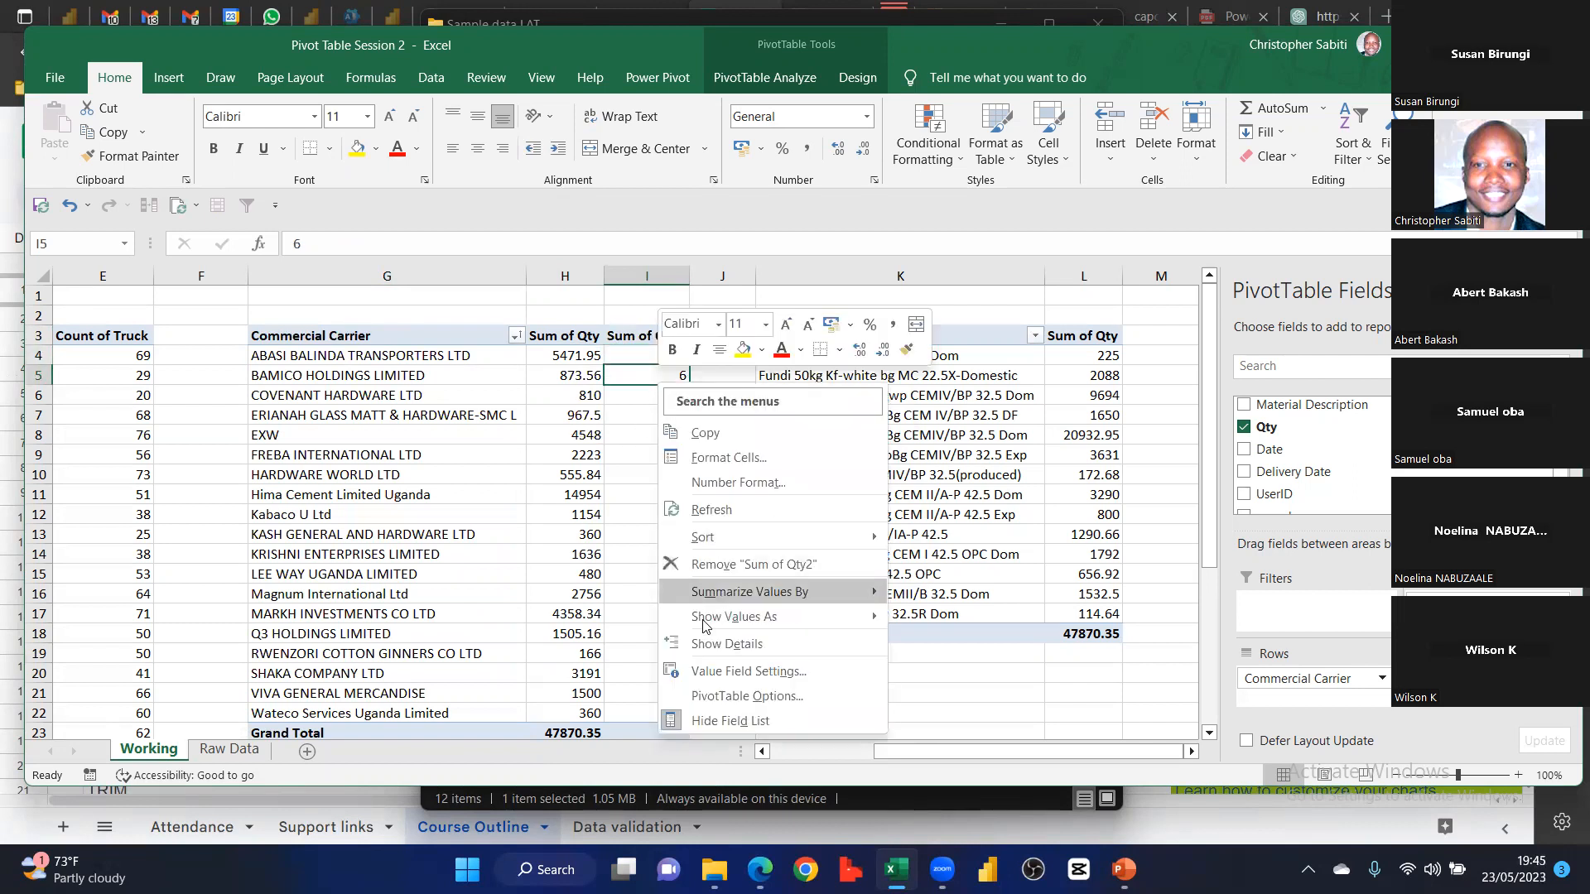
pyautogui.moveTo(746, 619)
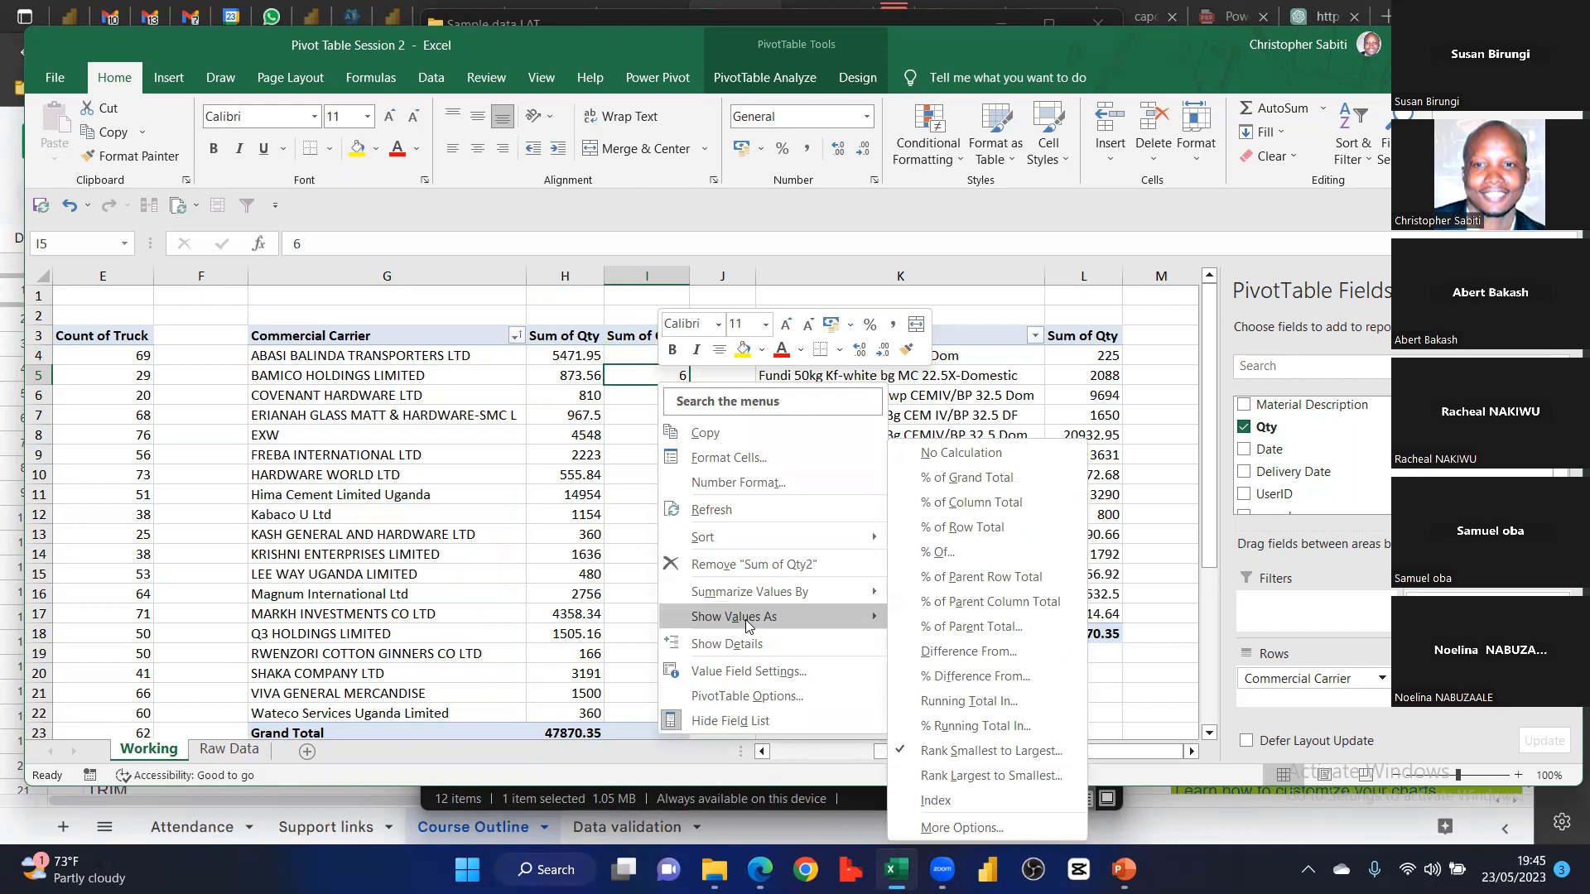
pyautogui.click(1007, 777)
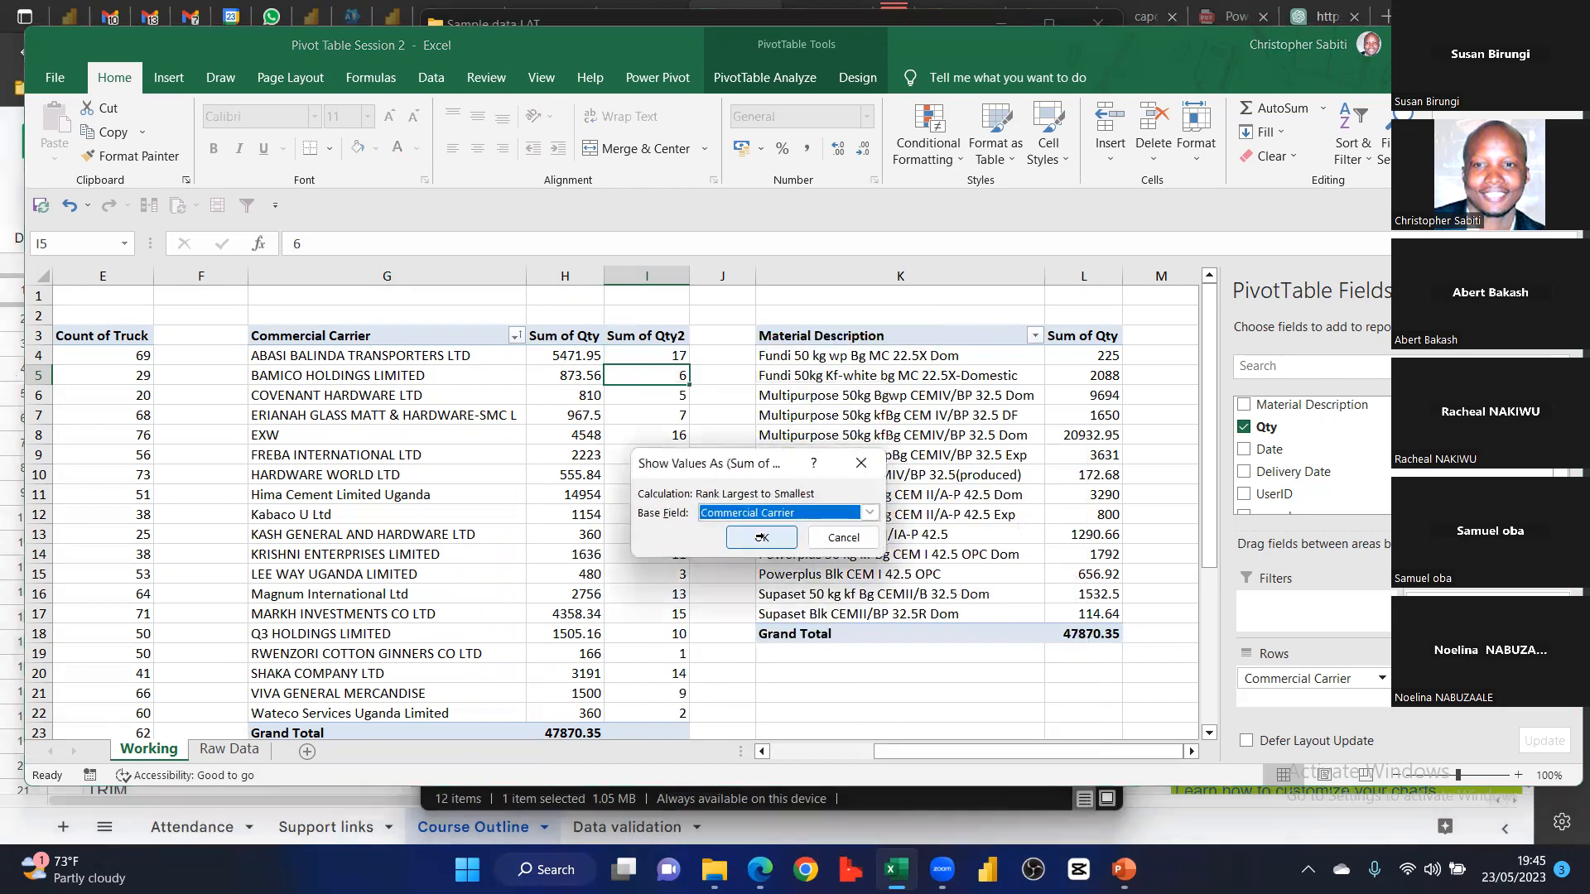
pyautogui.click(756, 535)
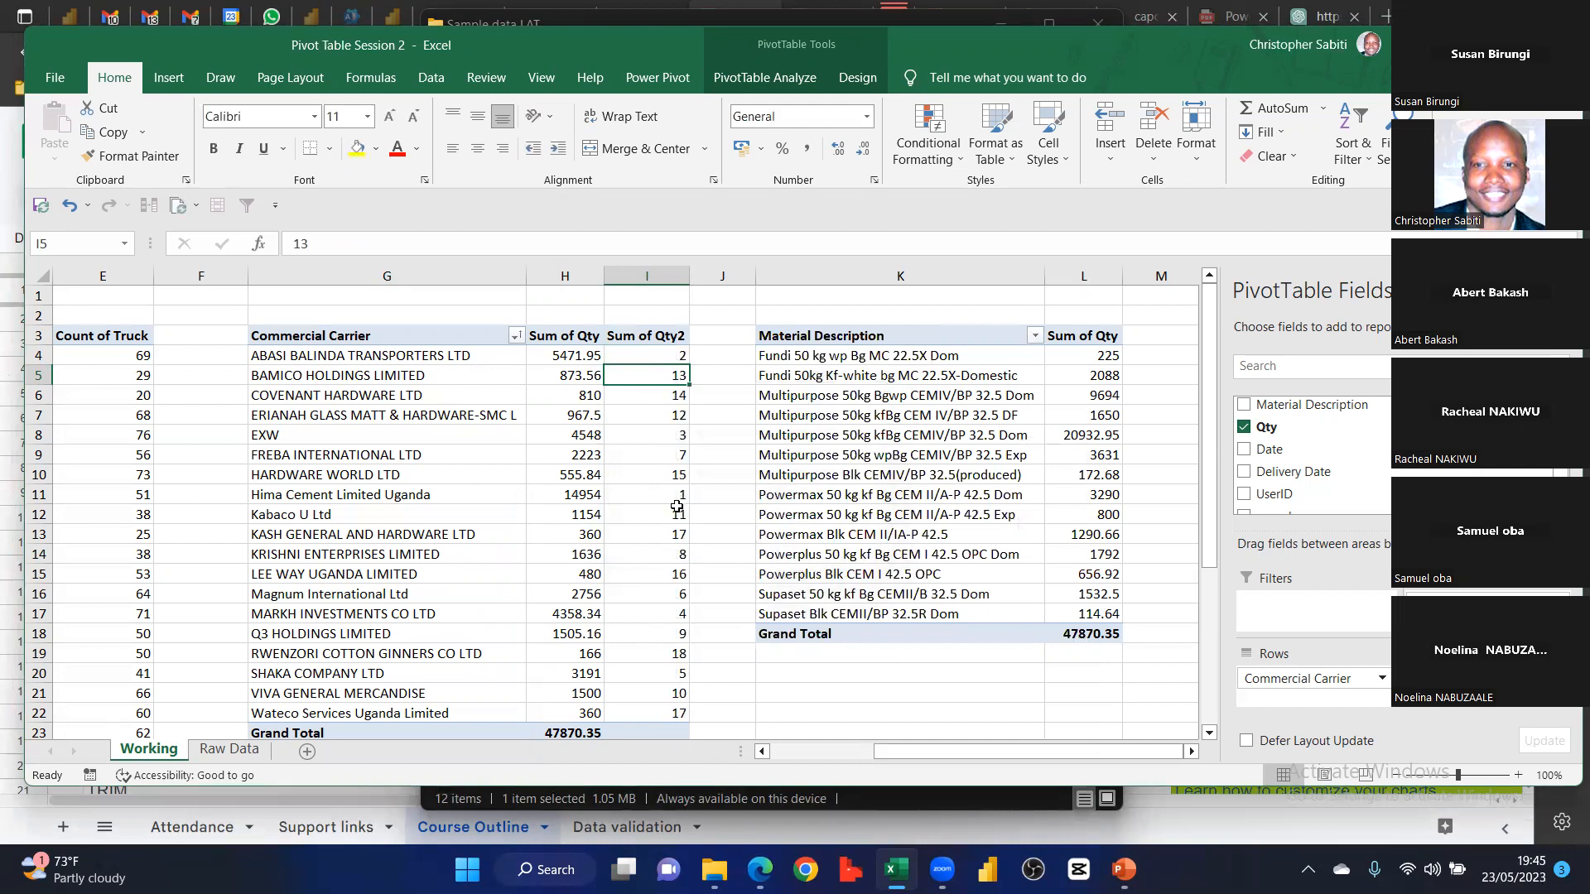
# Check the new carrier ranks and sort the Commercial Carrier pivot table by Sum of Qty2 from largest to smallest
pyautogui.click(560, 494)
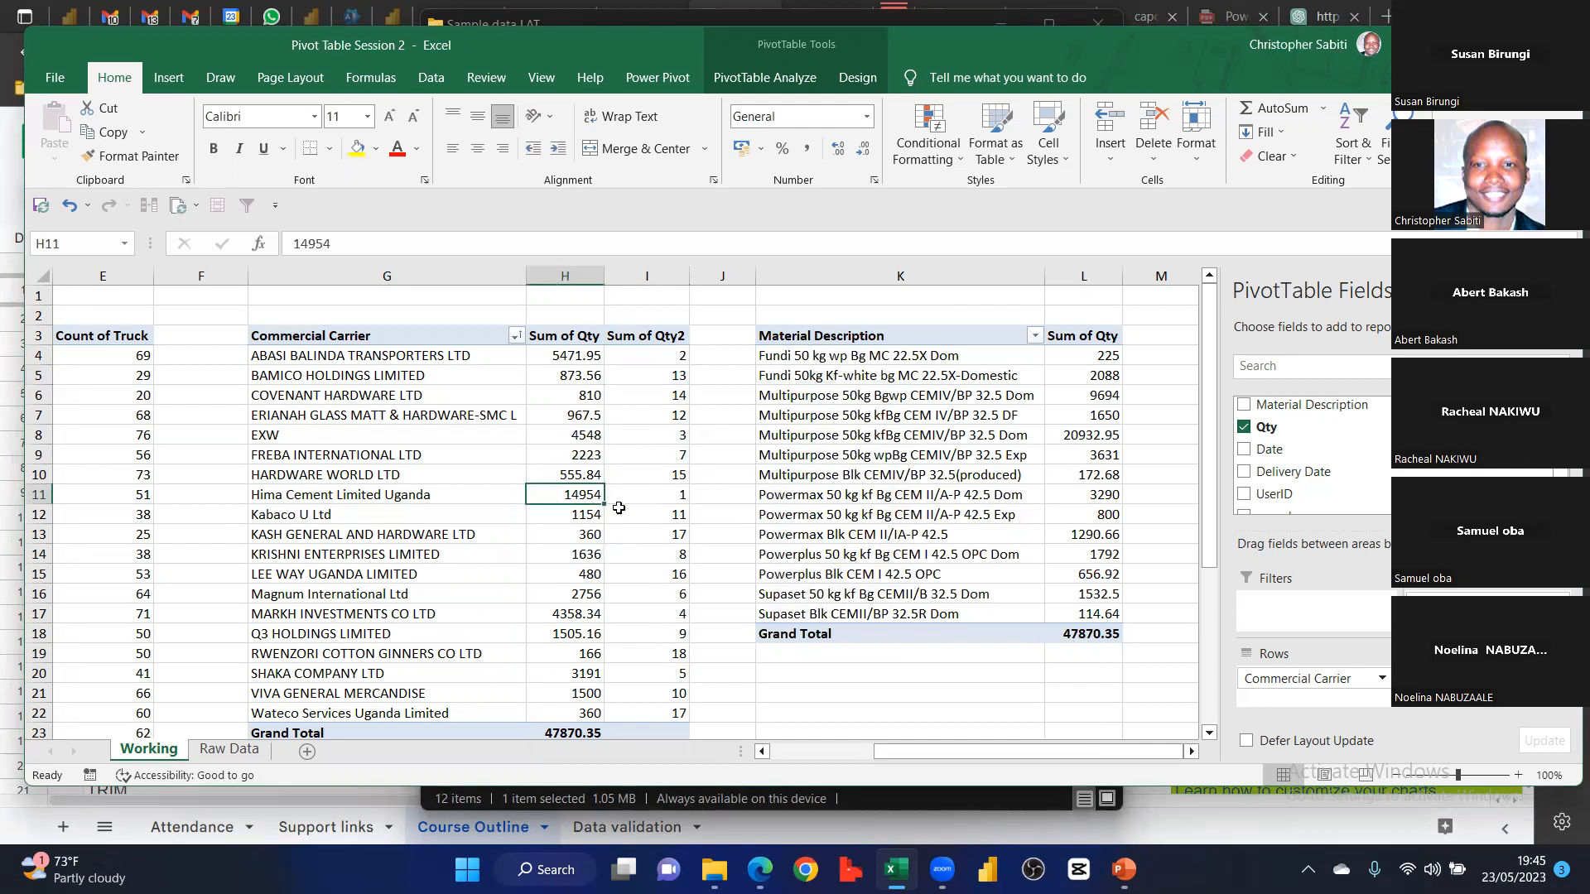
pyautogui.click(658, 500)
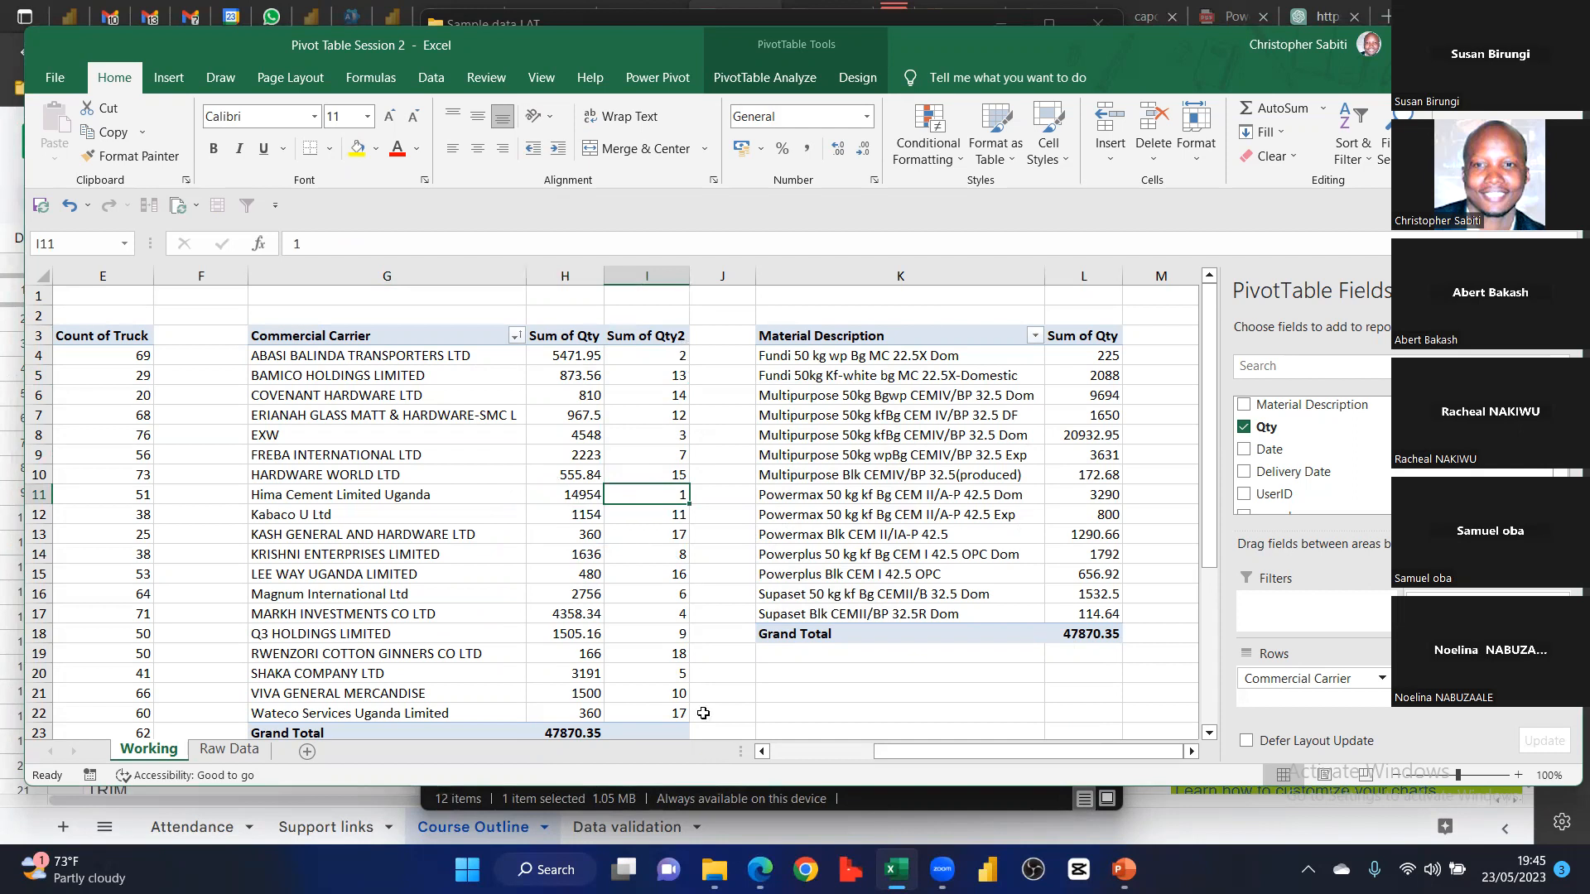
pyautogui.moveTo(678, 713); pyautogui.dragTo(652, 357)
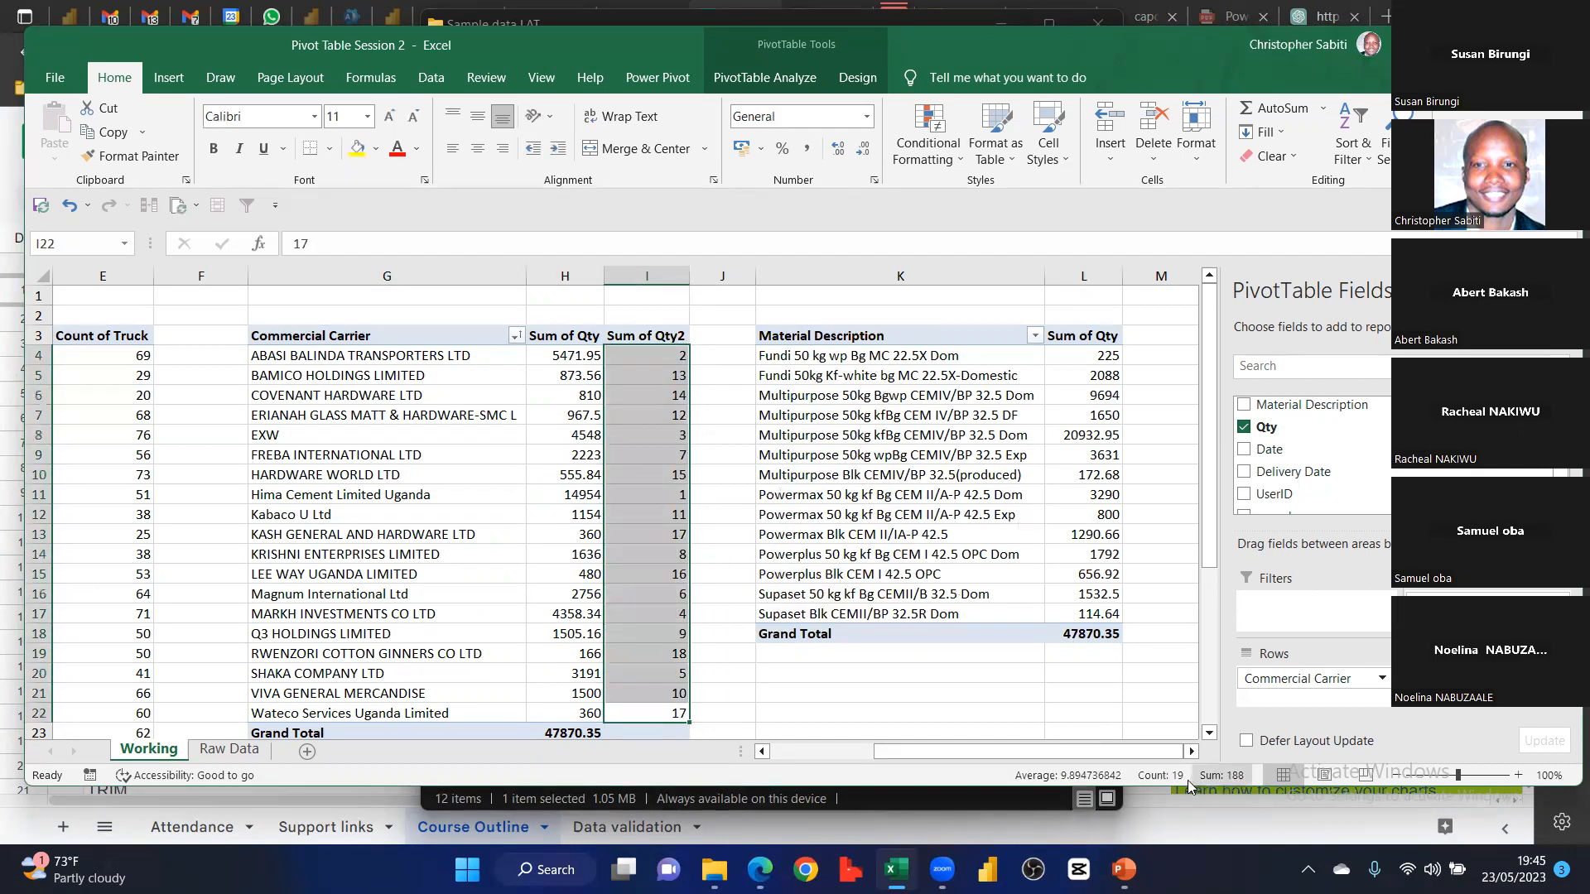
pyautogui.click(664, 582)
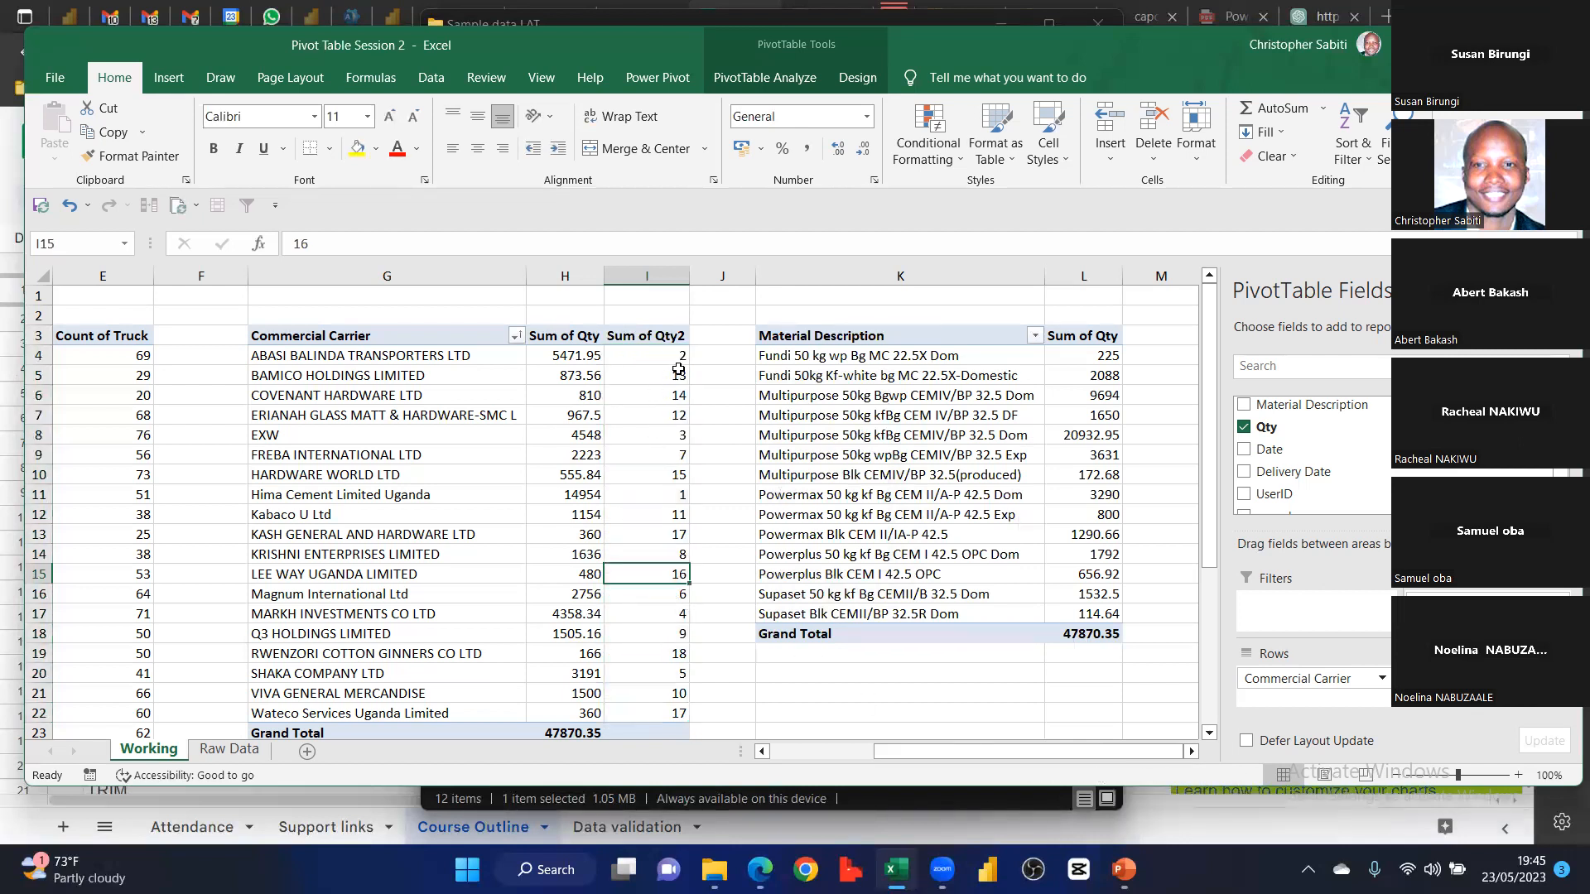
pyautogui.click(682, 499)
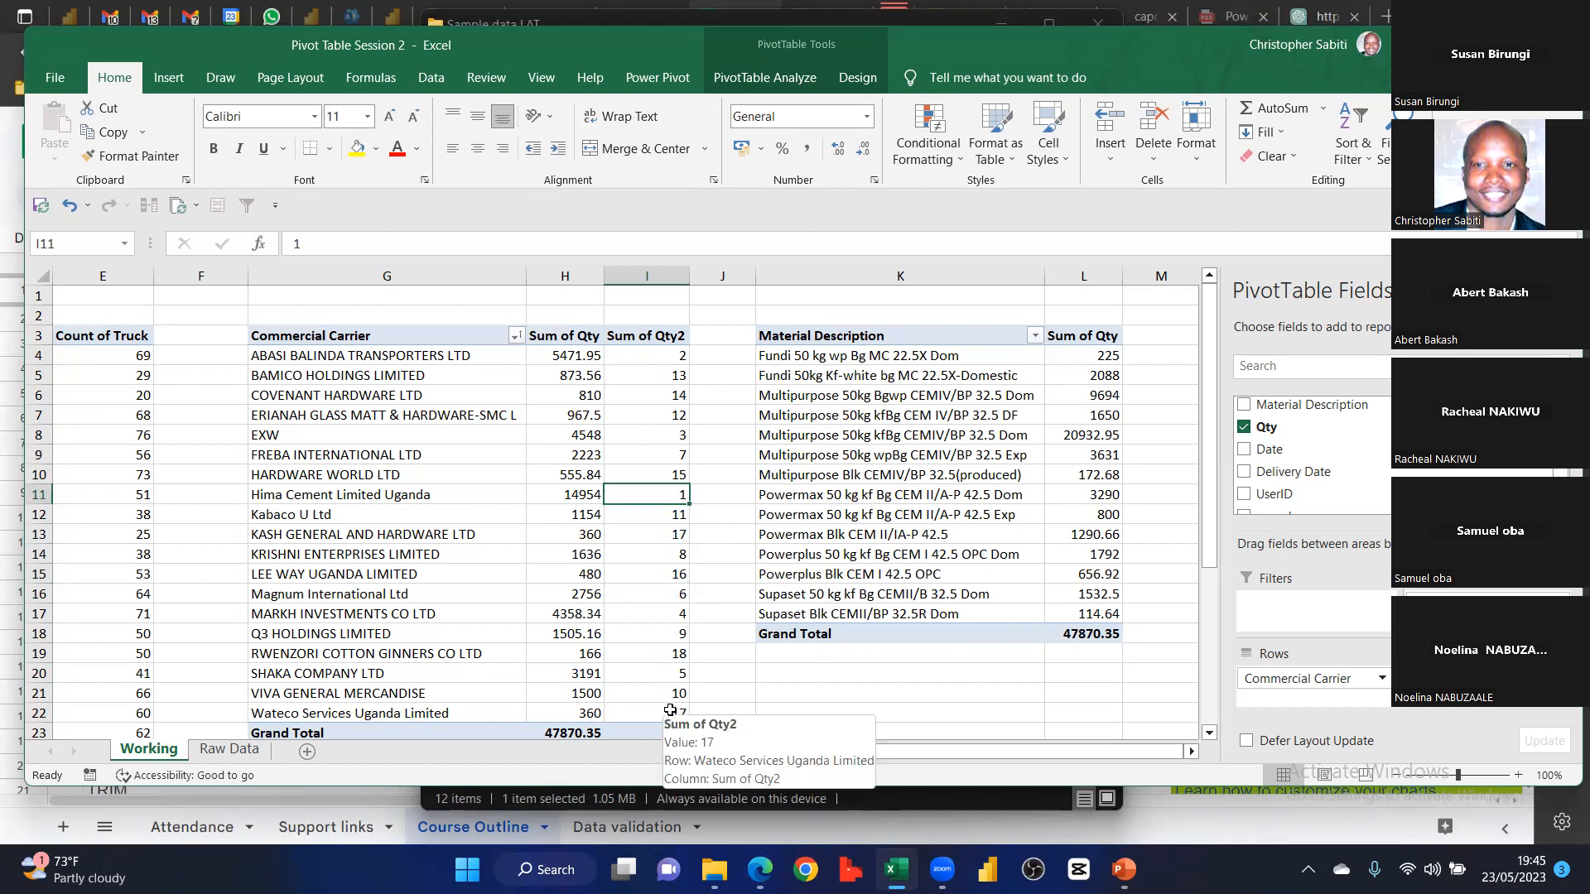
pyautogui.rightClick(660, 457)
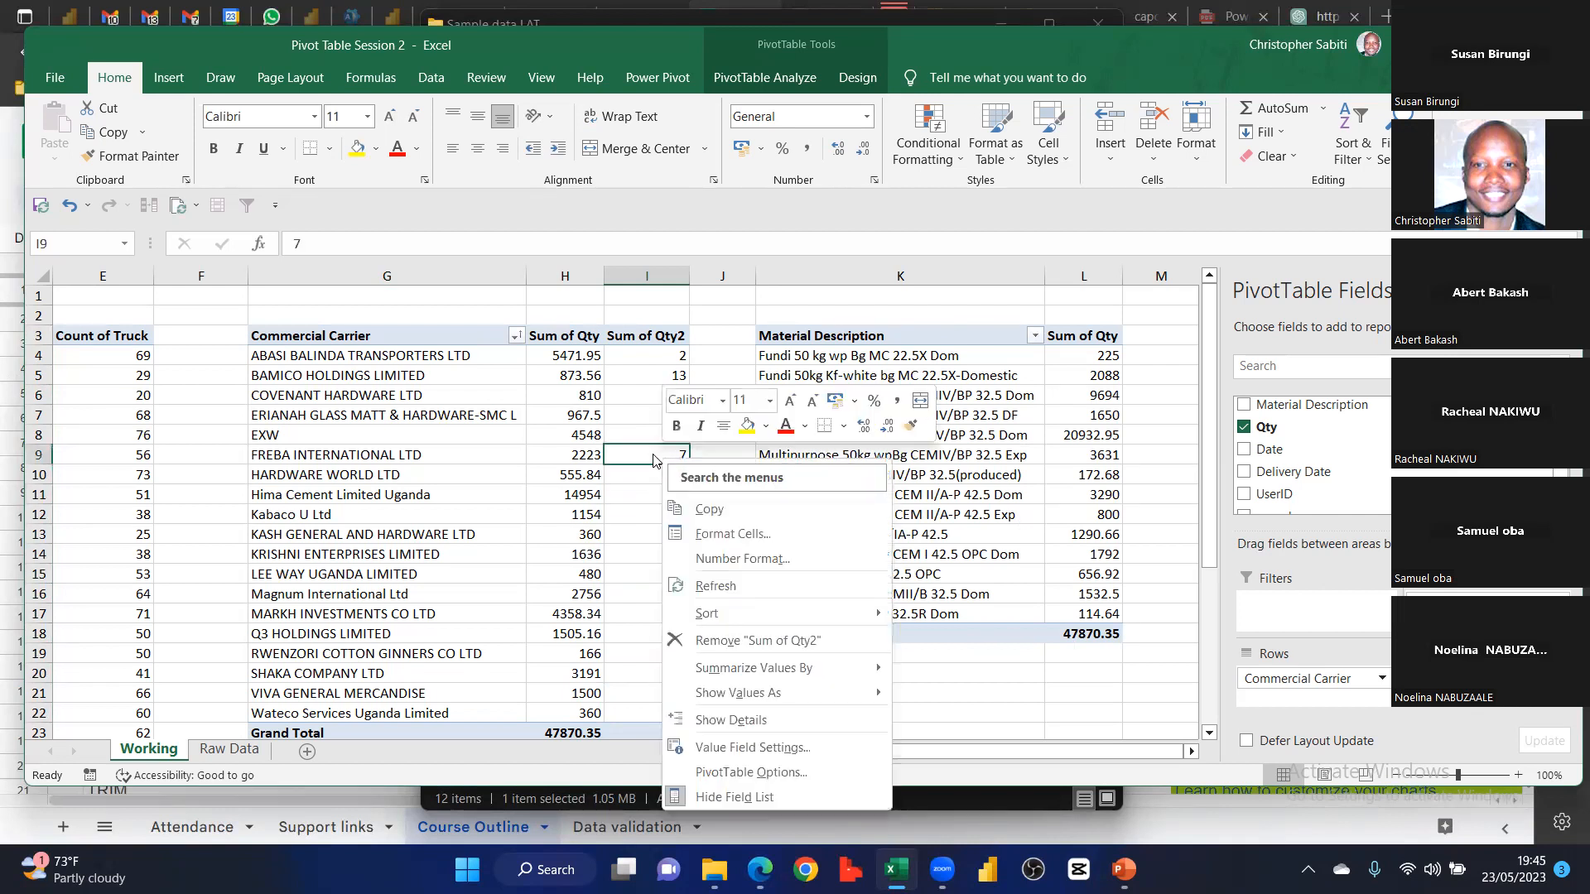
pyautogui.moveTo(762, 613)
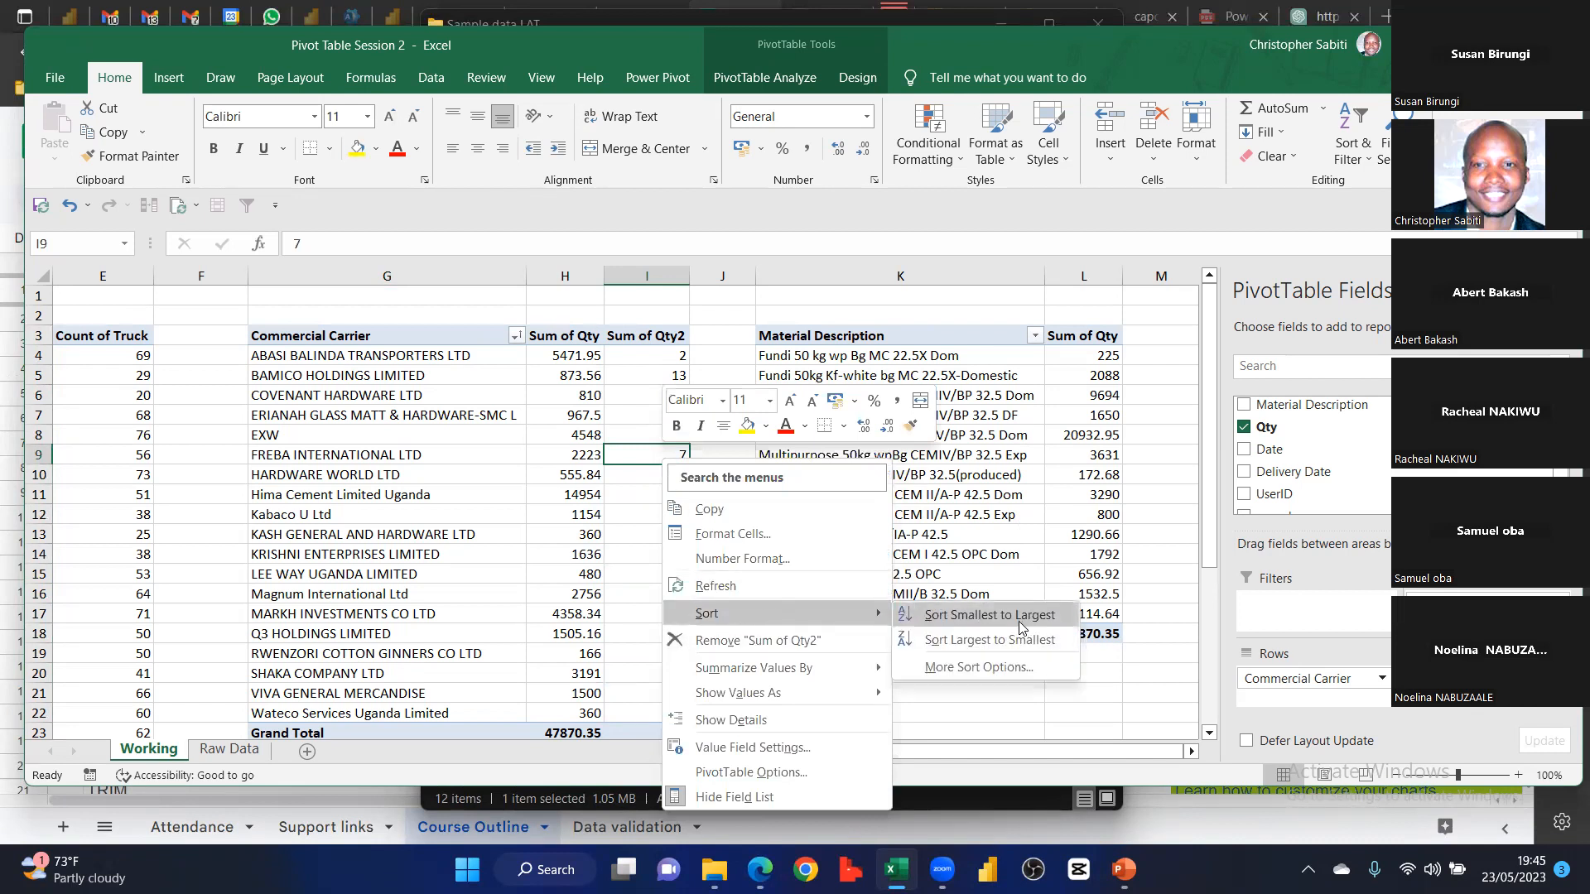
pyautogui.click(987, 634)
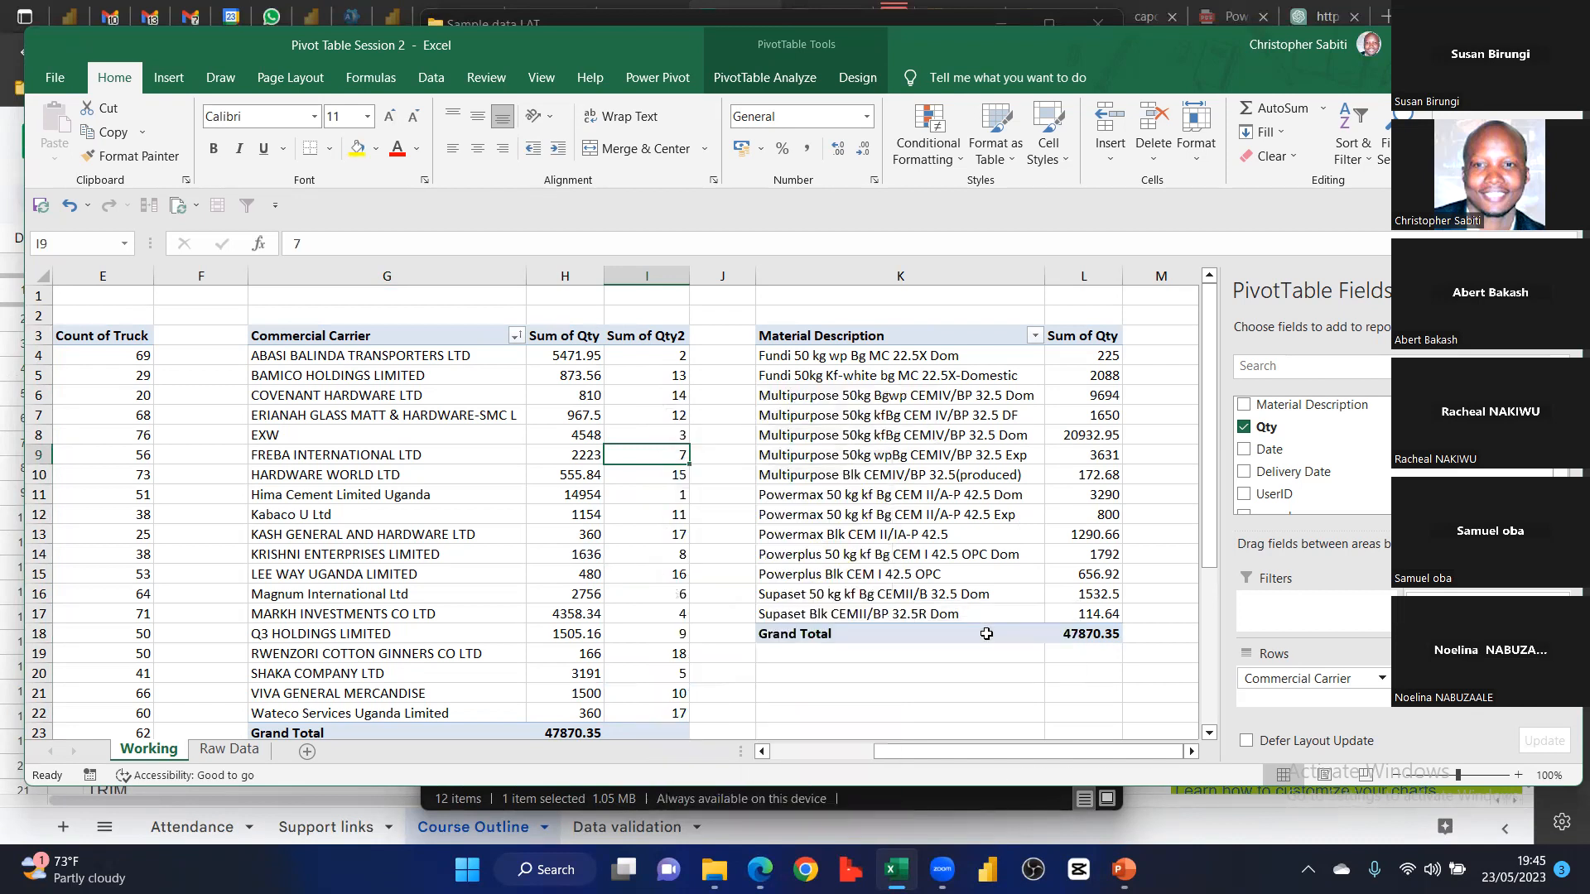
# Examine how the sorted rank column corresponds to the quantities of the commercial carriers, such as COVENANT HARDWARE LTD
pyautogui.click(650, 358)
pyautogui.click(647, 722)
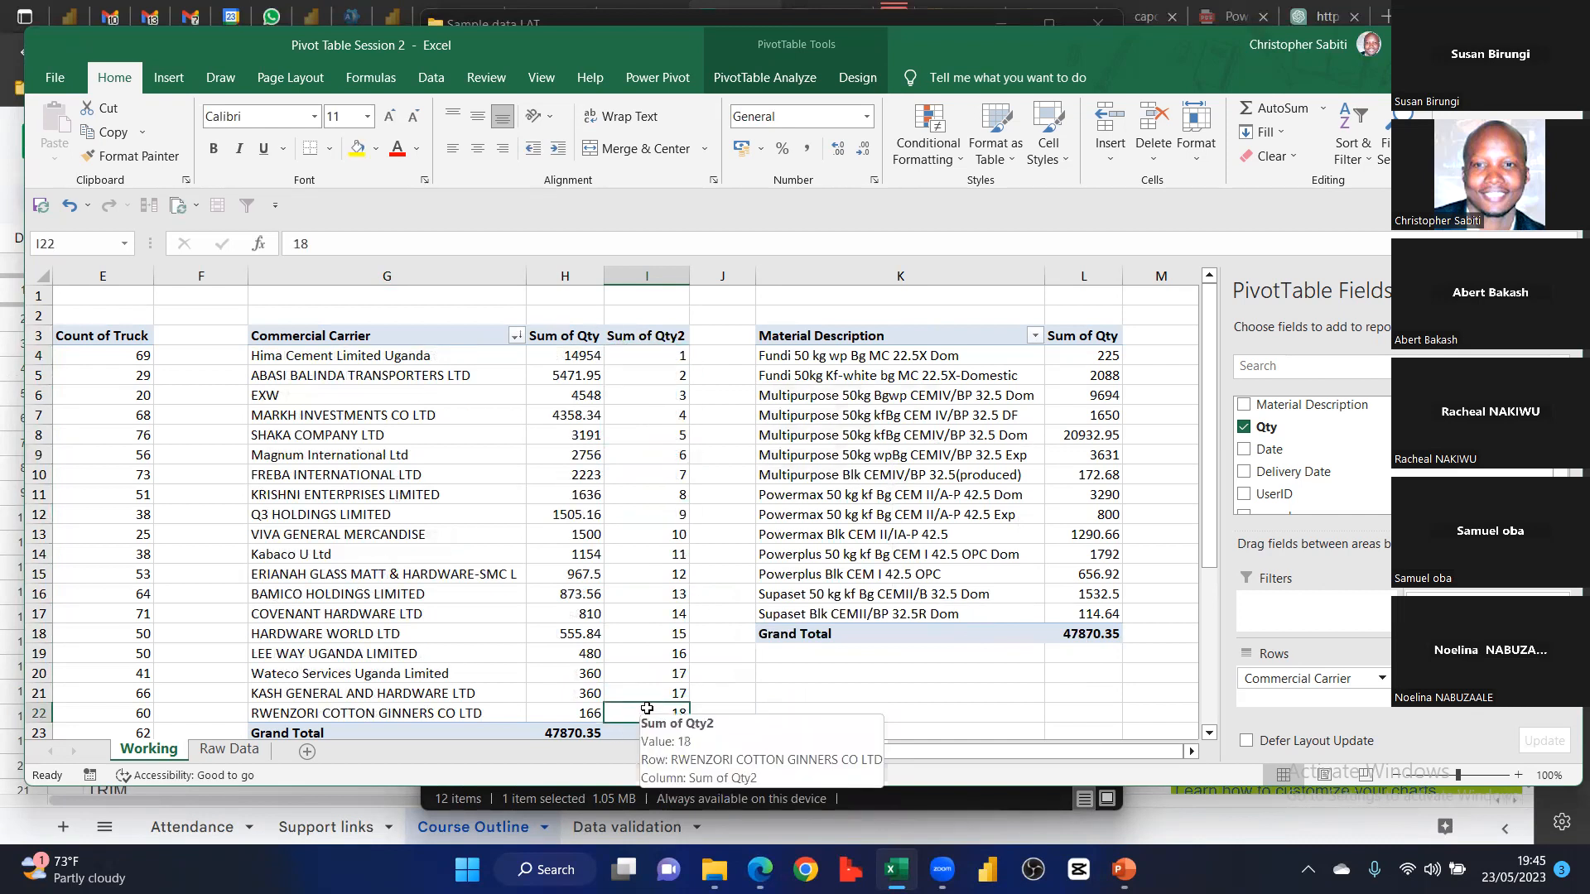
pyautogui.moveTo(670, 626)
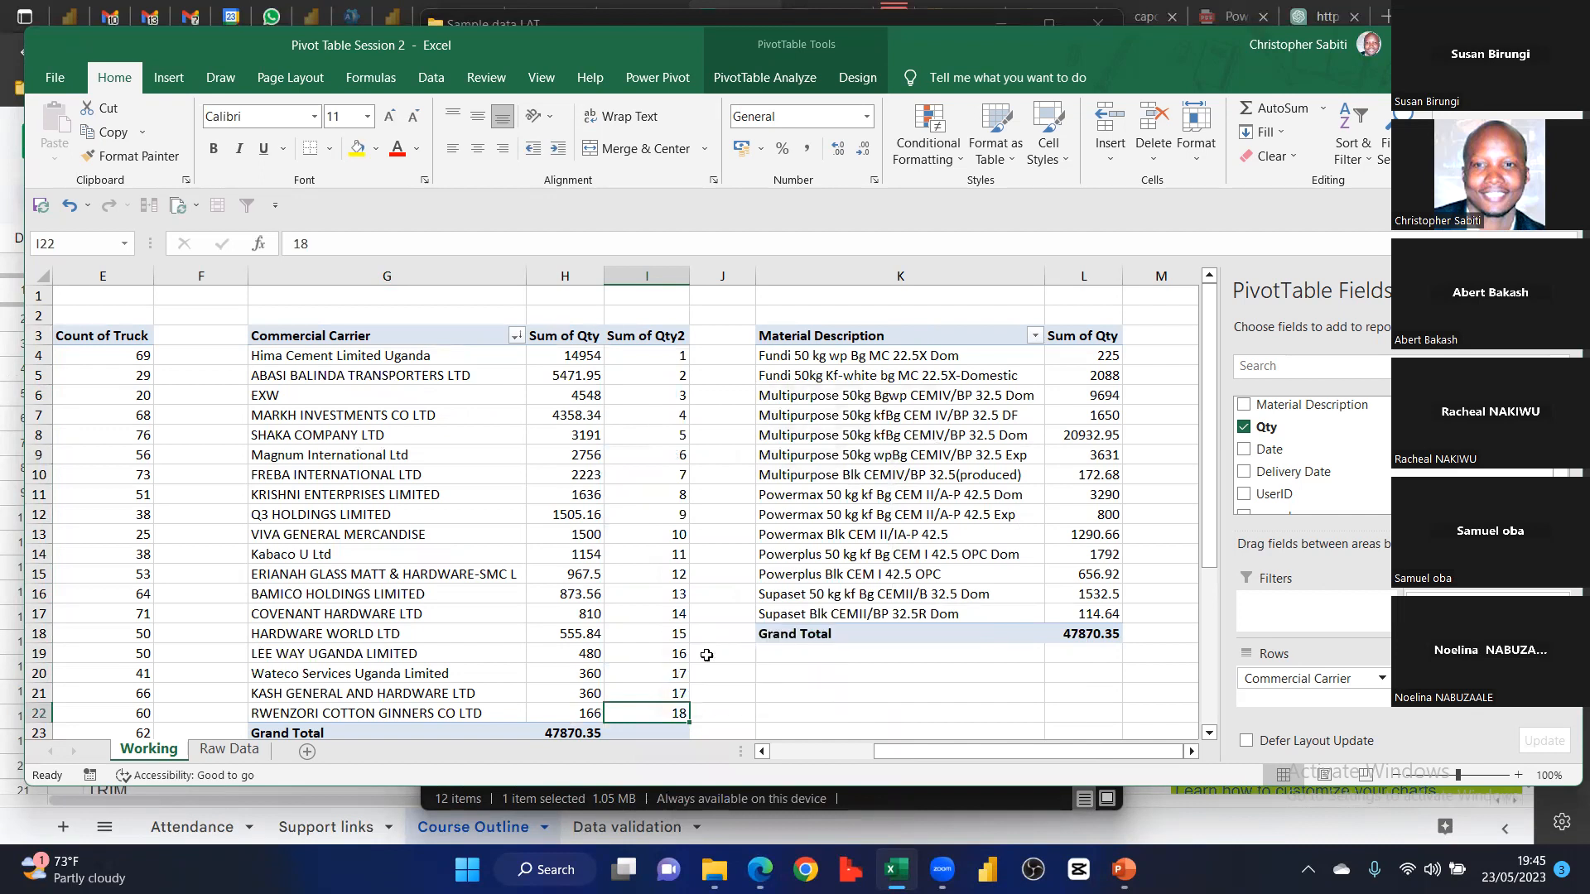
pyautogui.moveTo(627, 356); pyautogui.dragTo(648, 710)
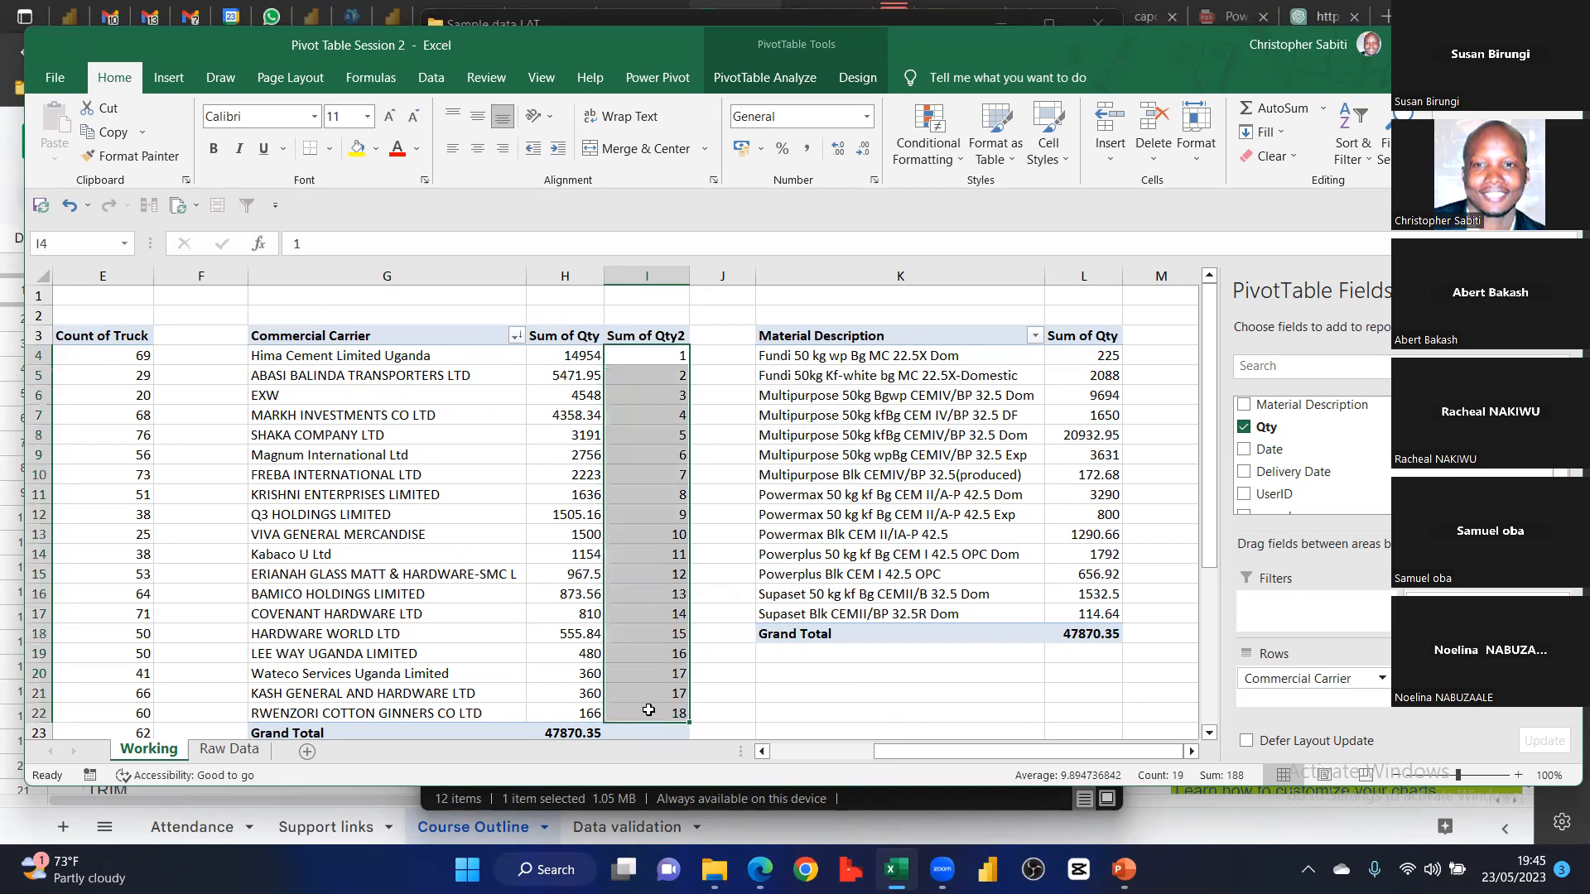
pyautogui.click(651, 596)
pyautogui.click(607, 612)
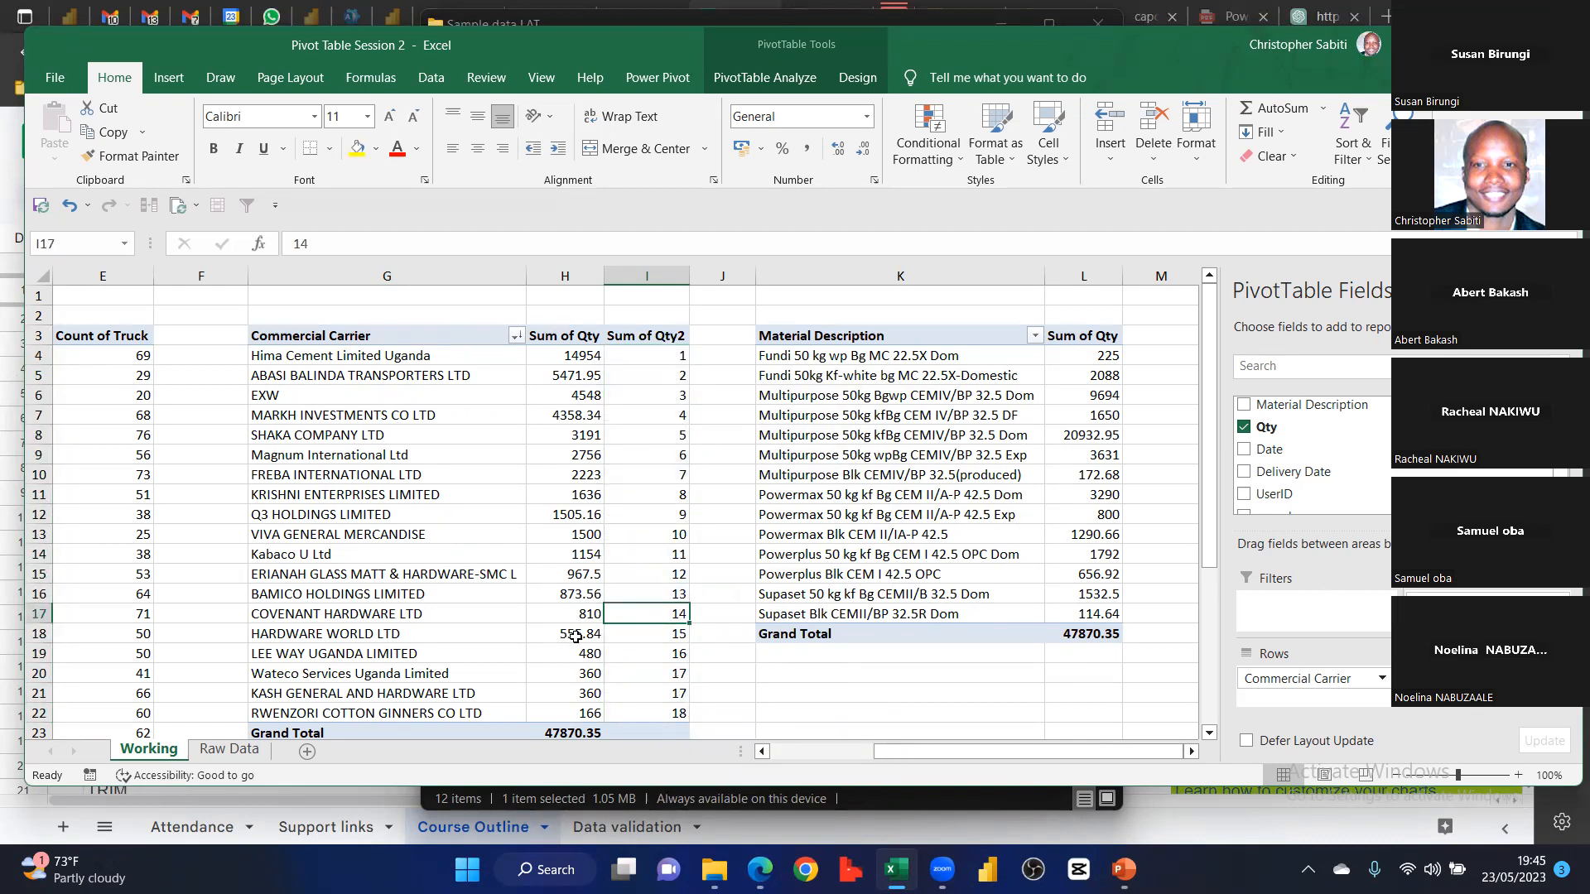
pyautogui.moveTo(580, 355); pyautogui.dragTo(595, 626)
pyautogui.moveTo(313, 615); pyautogui.dragTo(584, 611)
pyautogui.moveTo(643, 357); pyautogui.dragTo(662, 714)
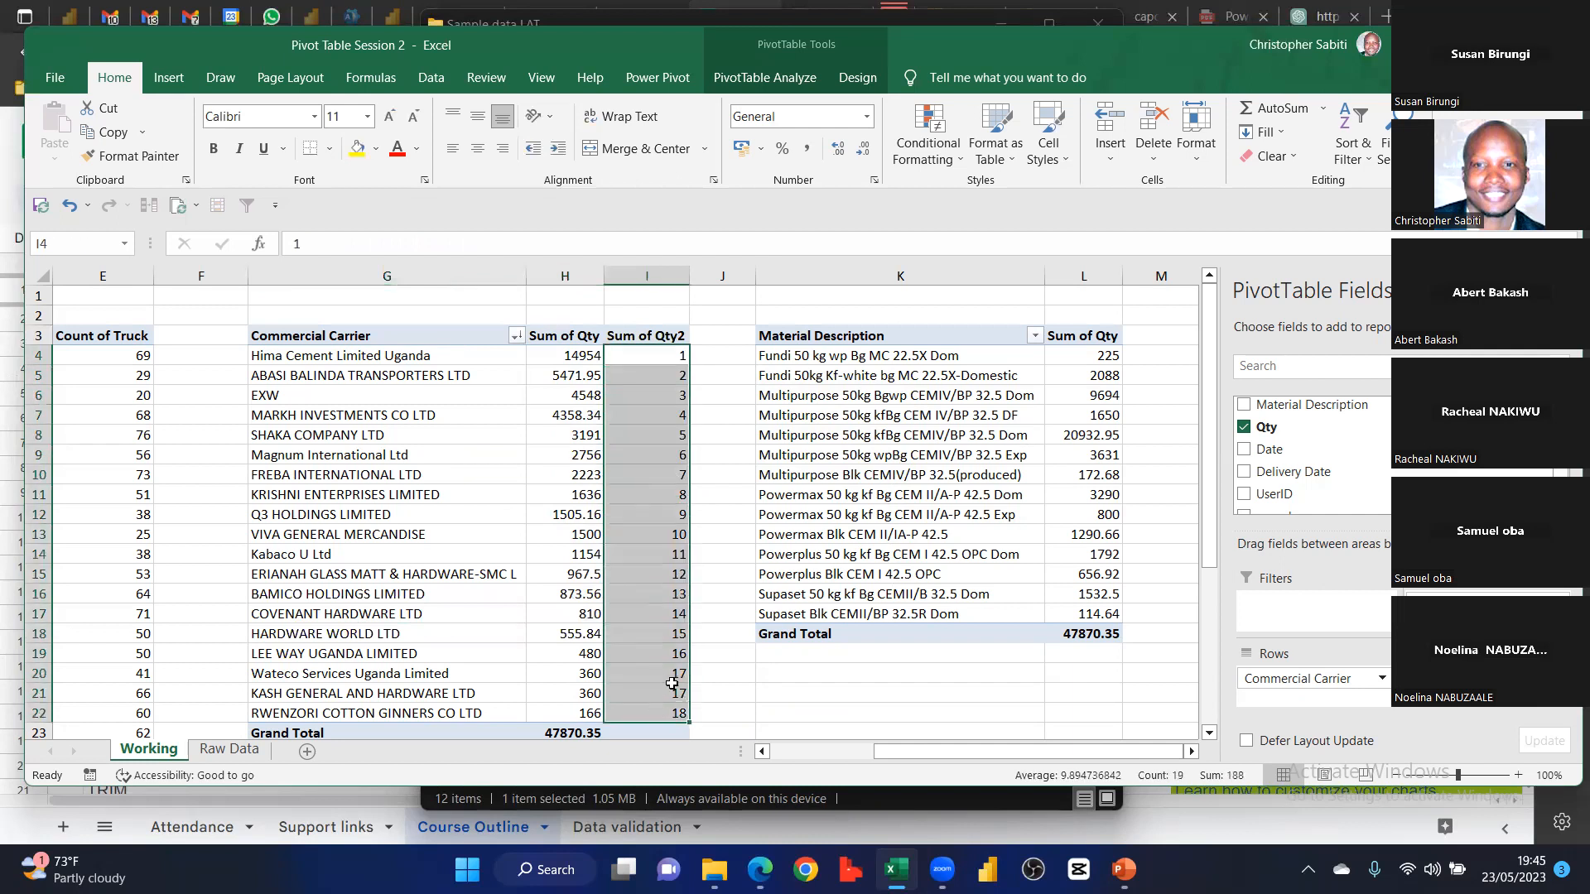
pyautogui.click(675, 617)
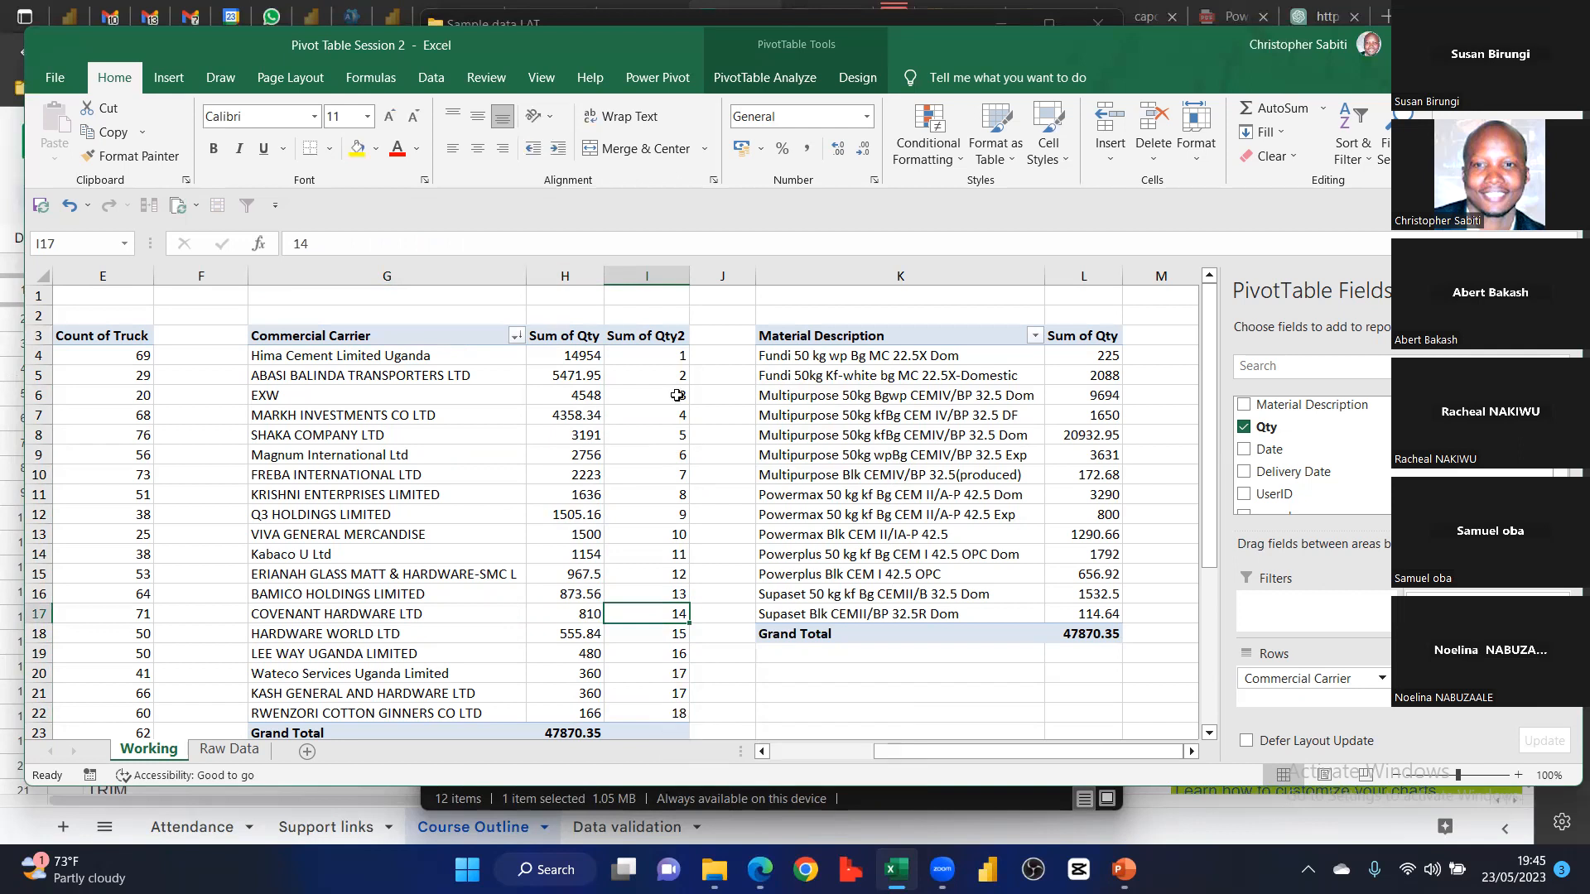
# Filter the Commercial Carrier pivot table to the top 7 items by Sum of Qty and check their ranks
pyautogui.click(515, 337)
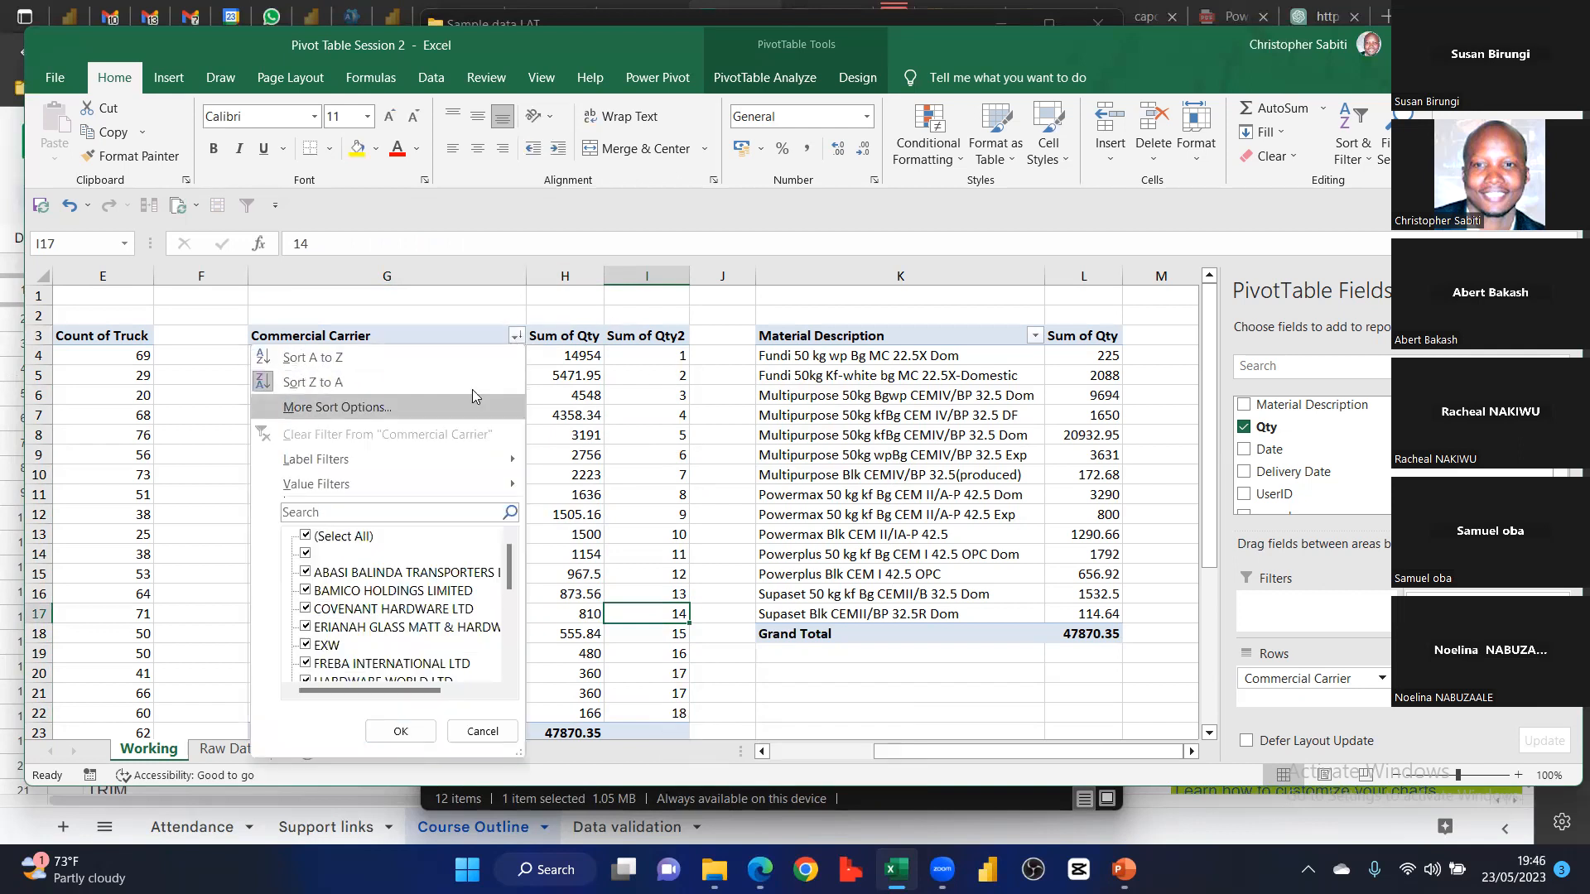
pyautogui.moveTo(419, 485)
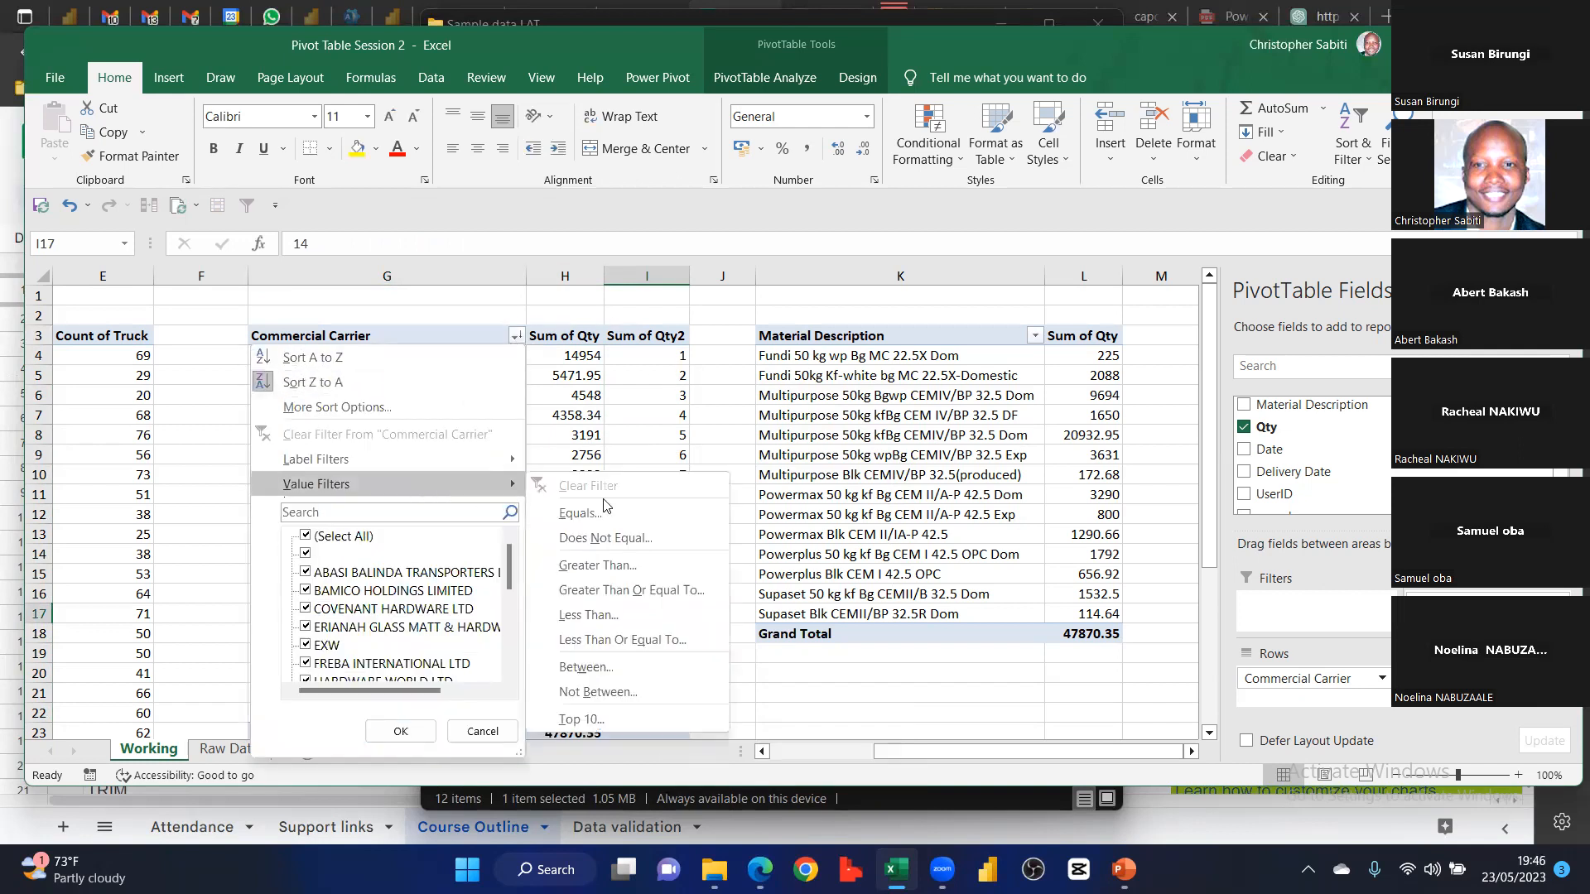
pyautogui.click(596, 717)
pyautogui.doubleClick(652, 469)
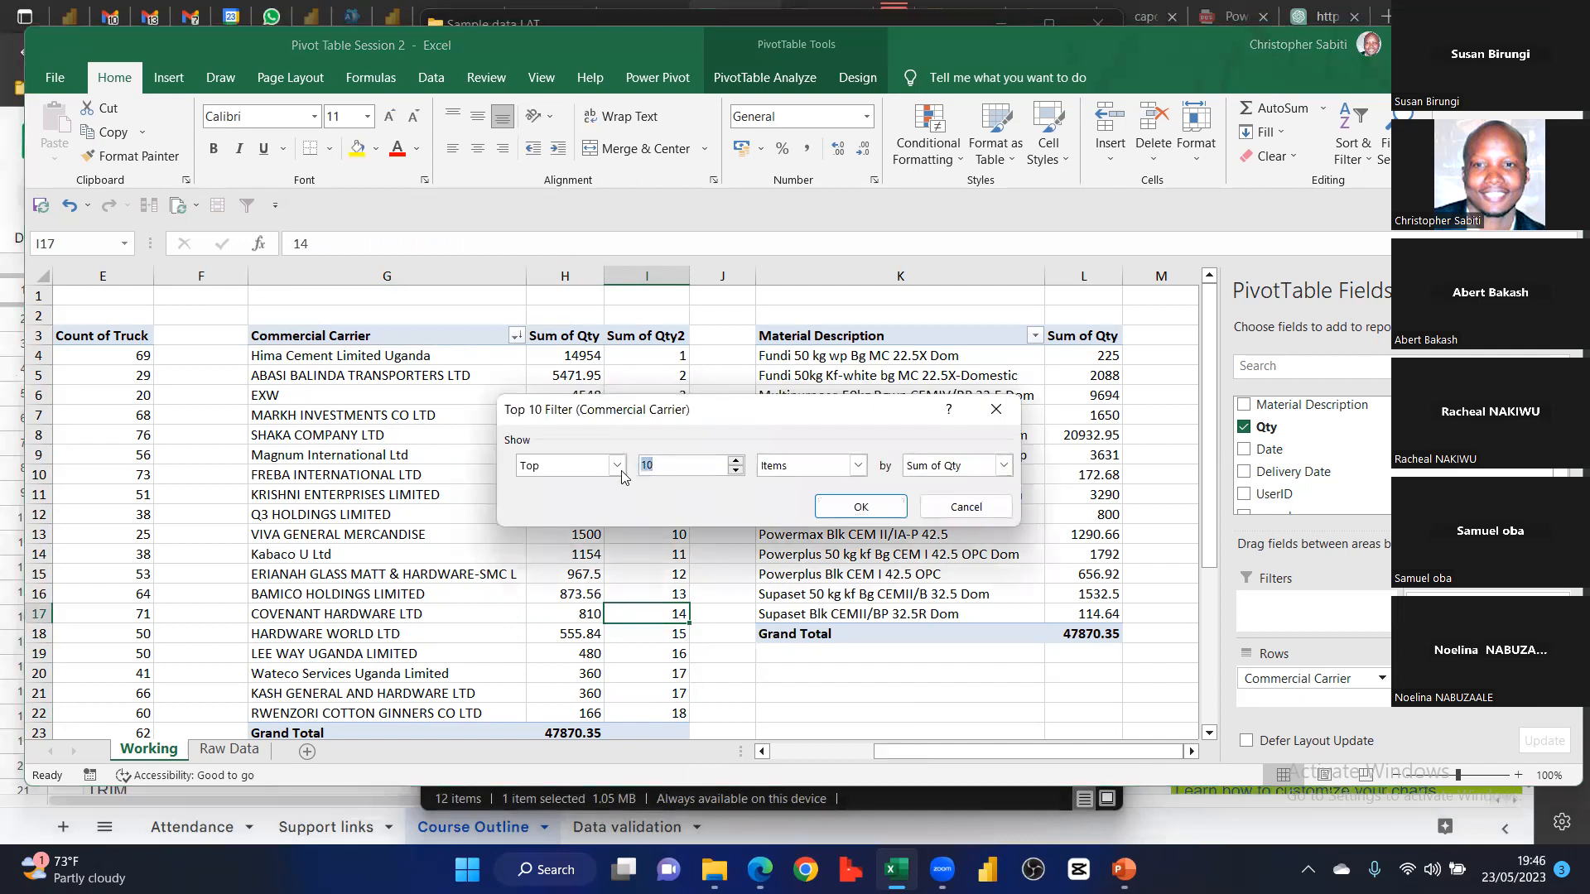
pyautogui.write('7')
pyautogui.click(861, 506)
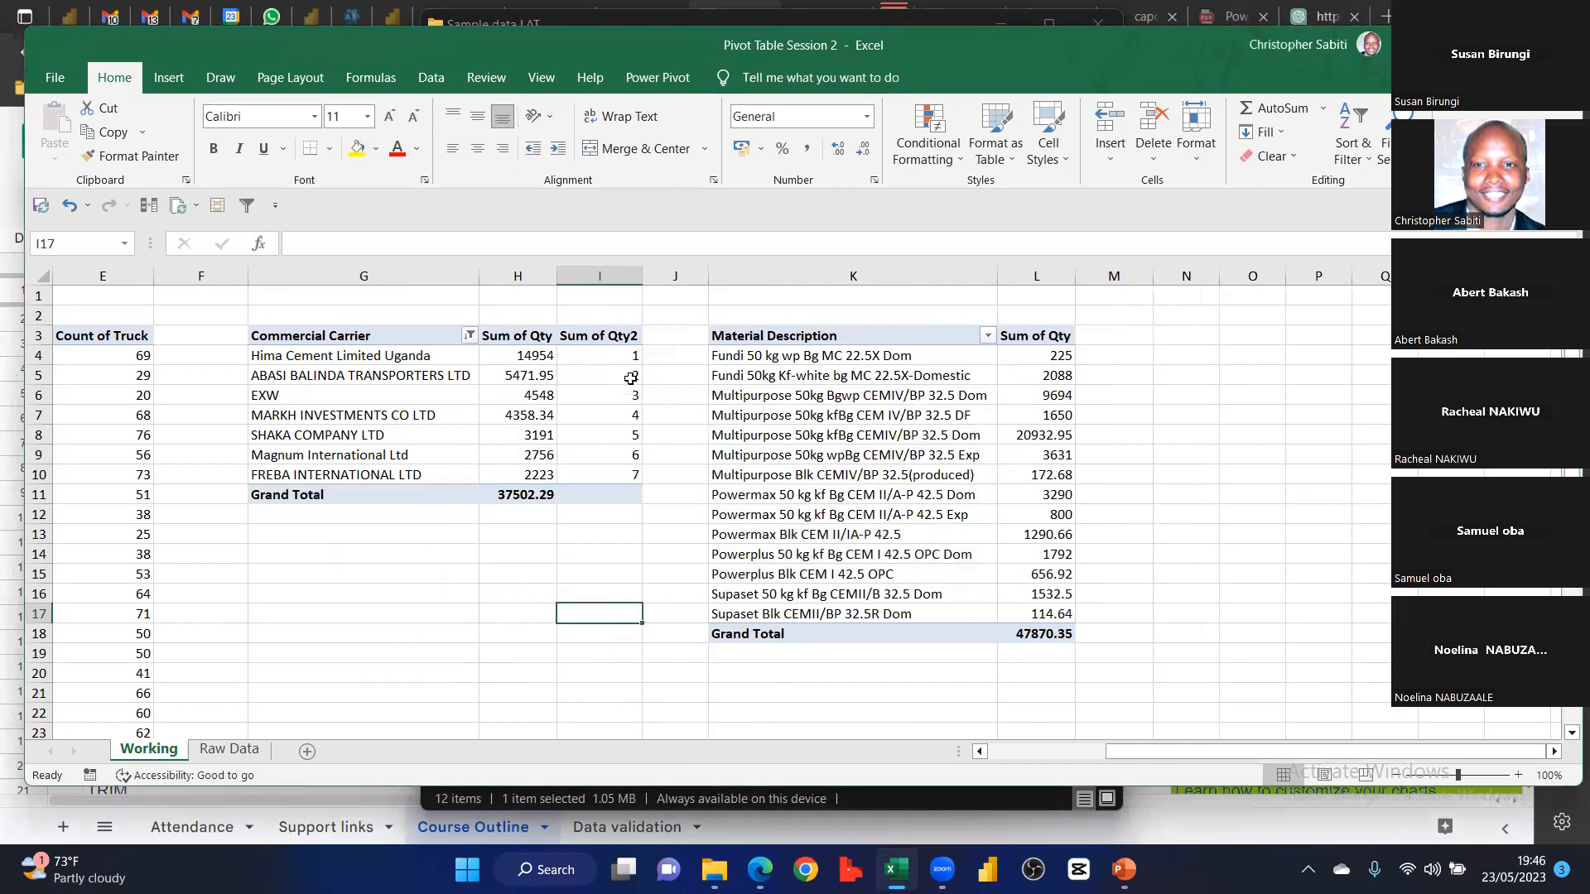
pyautogui.moveTo(600, 355); pyautogui.dragTo(613, 474)
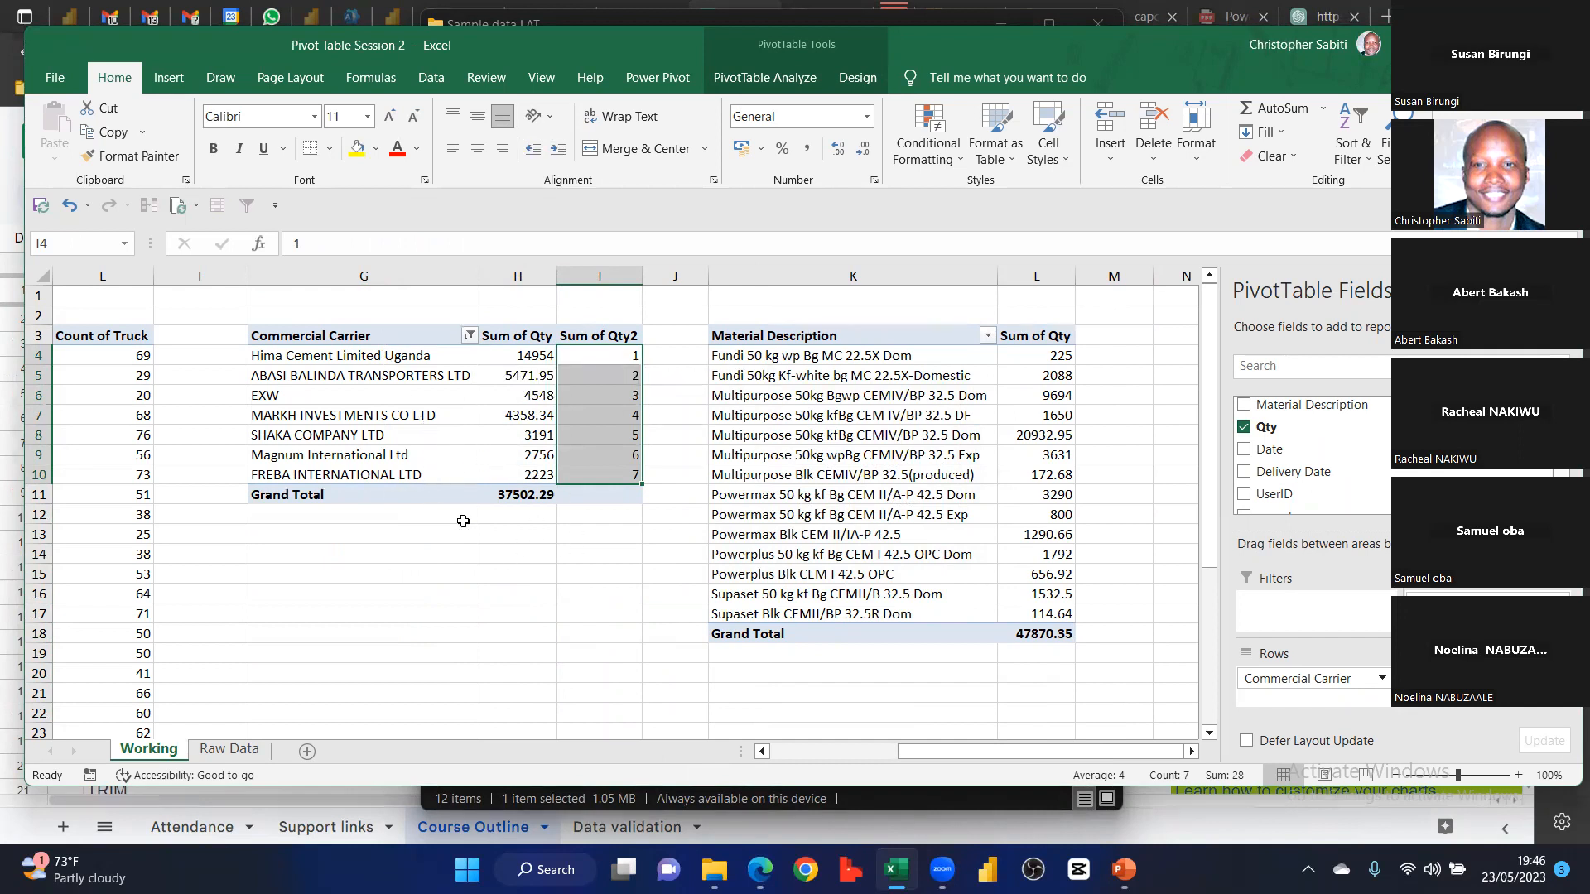
pyautogui.click(469, 335)
# Switch to the Raw Data sheet and review the source records behind the pivot tables
pyautogui.click(75, 418)
pyautogui.moveTo(67, 359)
pyautogui.hotkey('ctrl', 'pagedown')
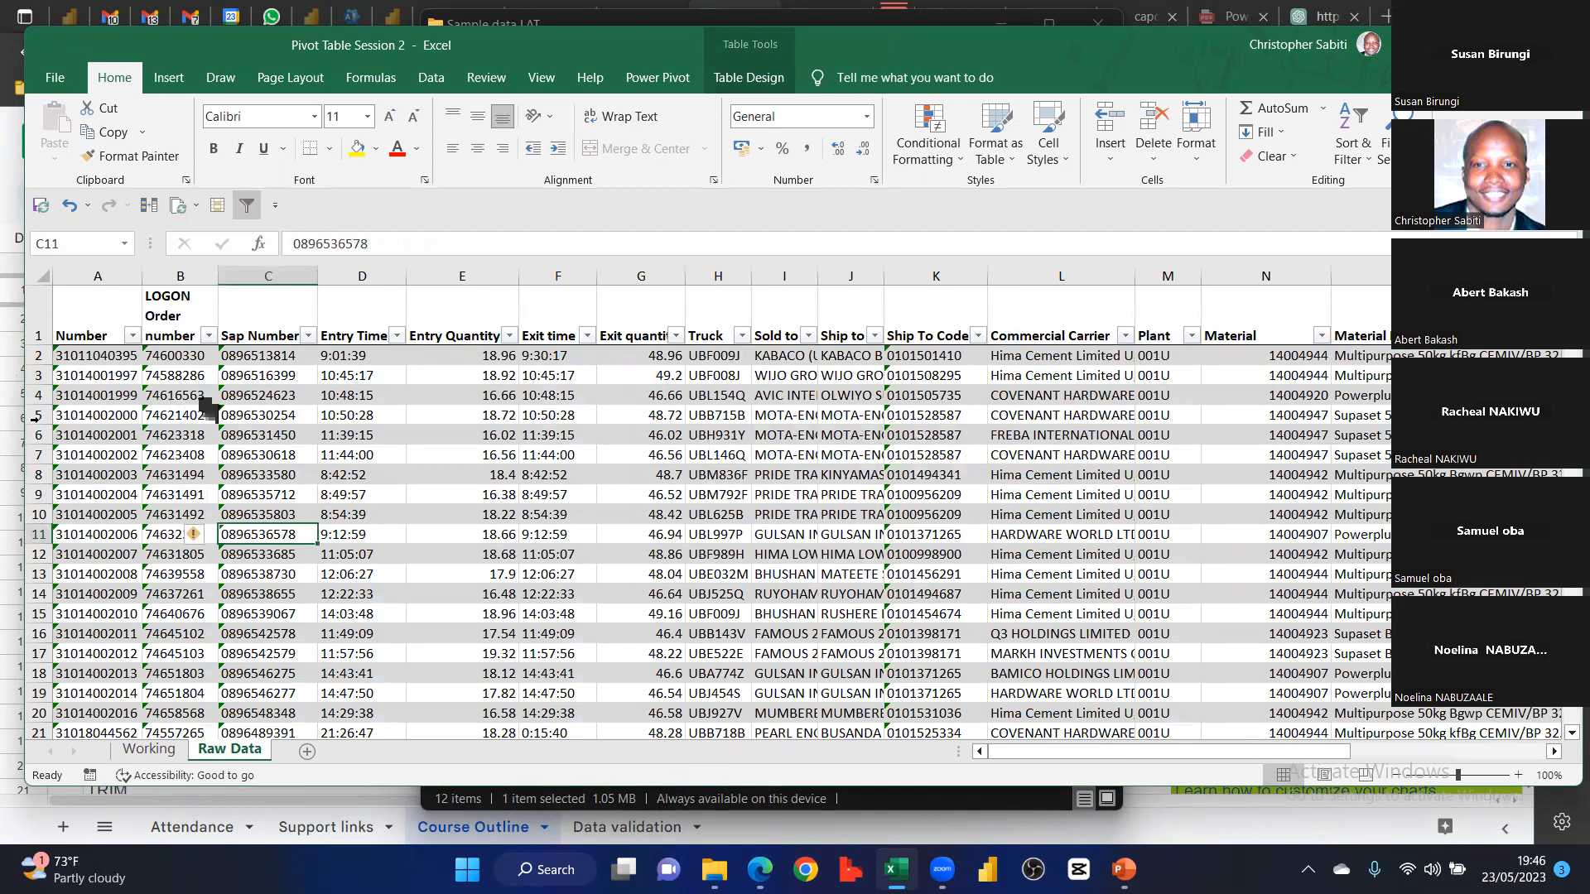
pyautogui.scroll(-5, 51, 582)
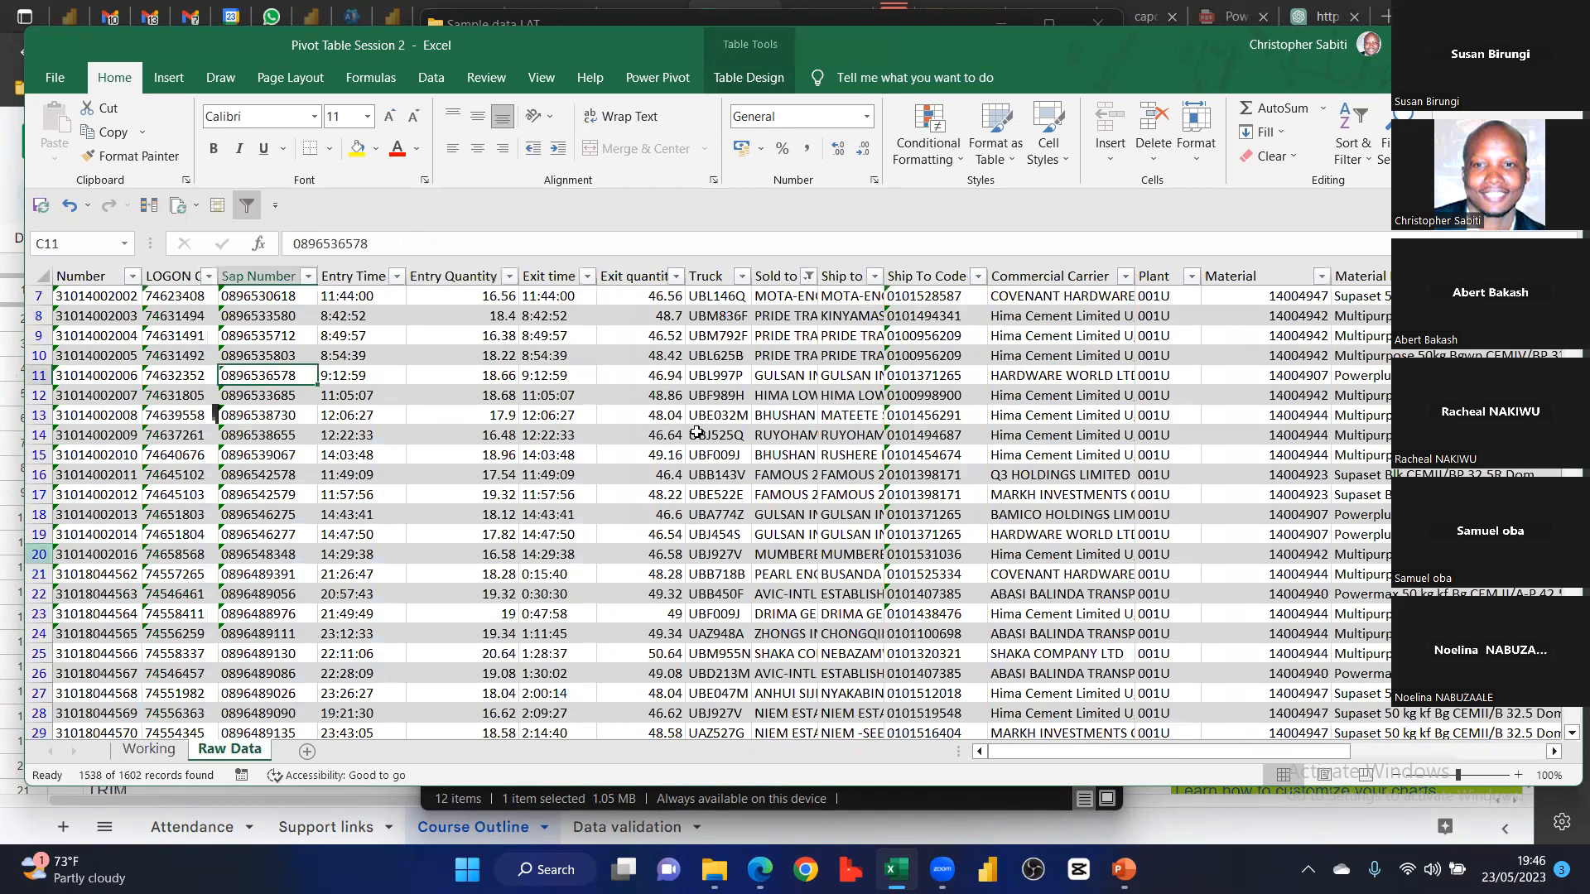
pyautogui.scroll(-1, 625, 510)
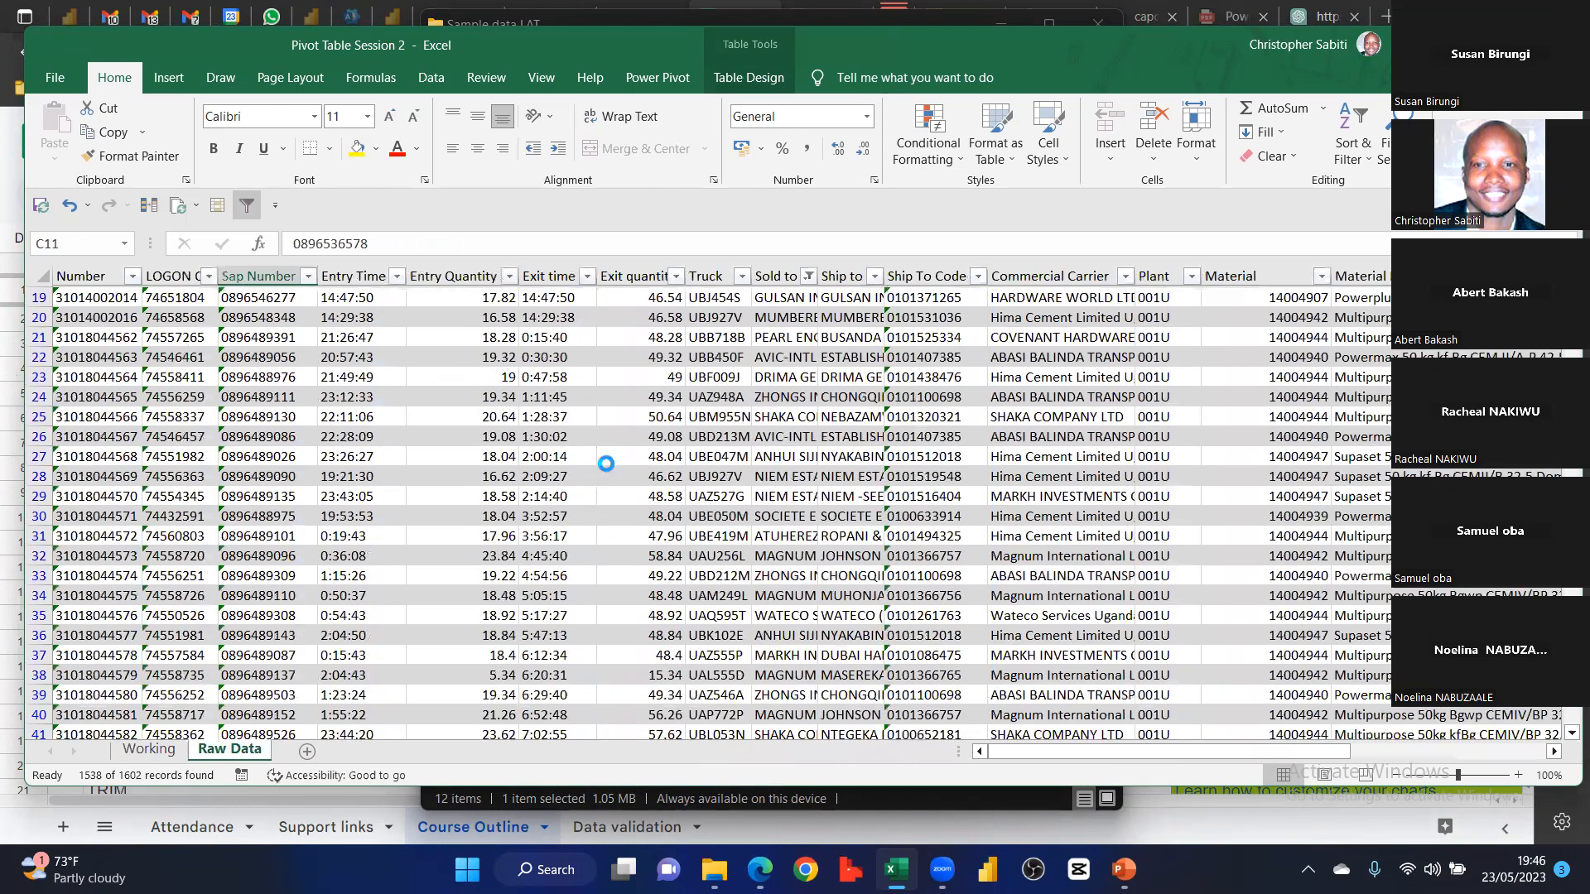
# Clear the Sold to filter from the Raw Data table and return to the Working sheet
pyautogui.scroll(6, 549, 522)
pyautogui.click(808, 336)
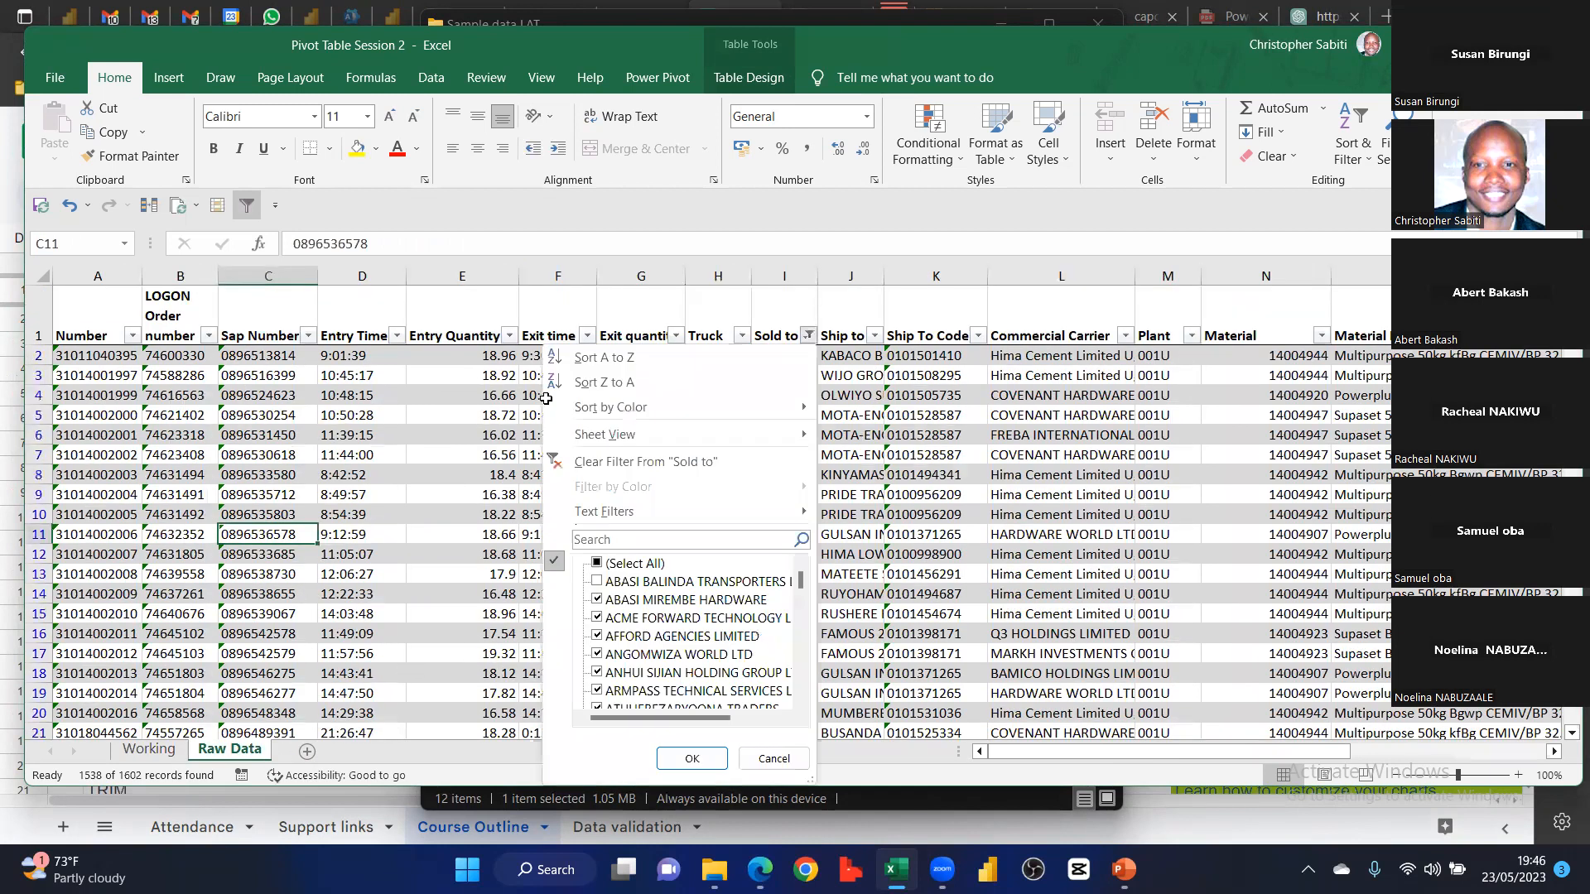
pyautogui.click(728, 214)
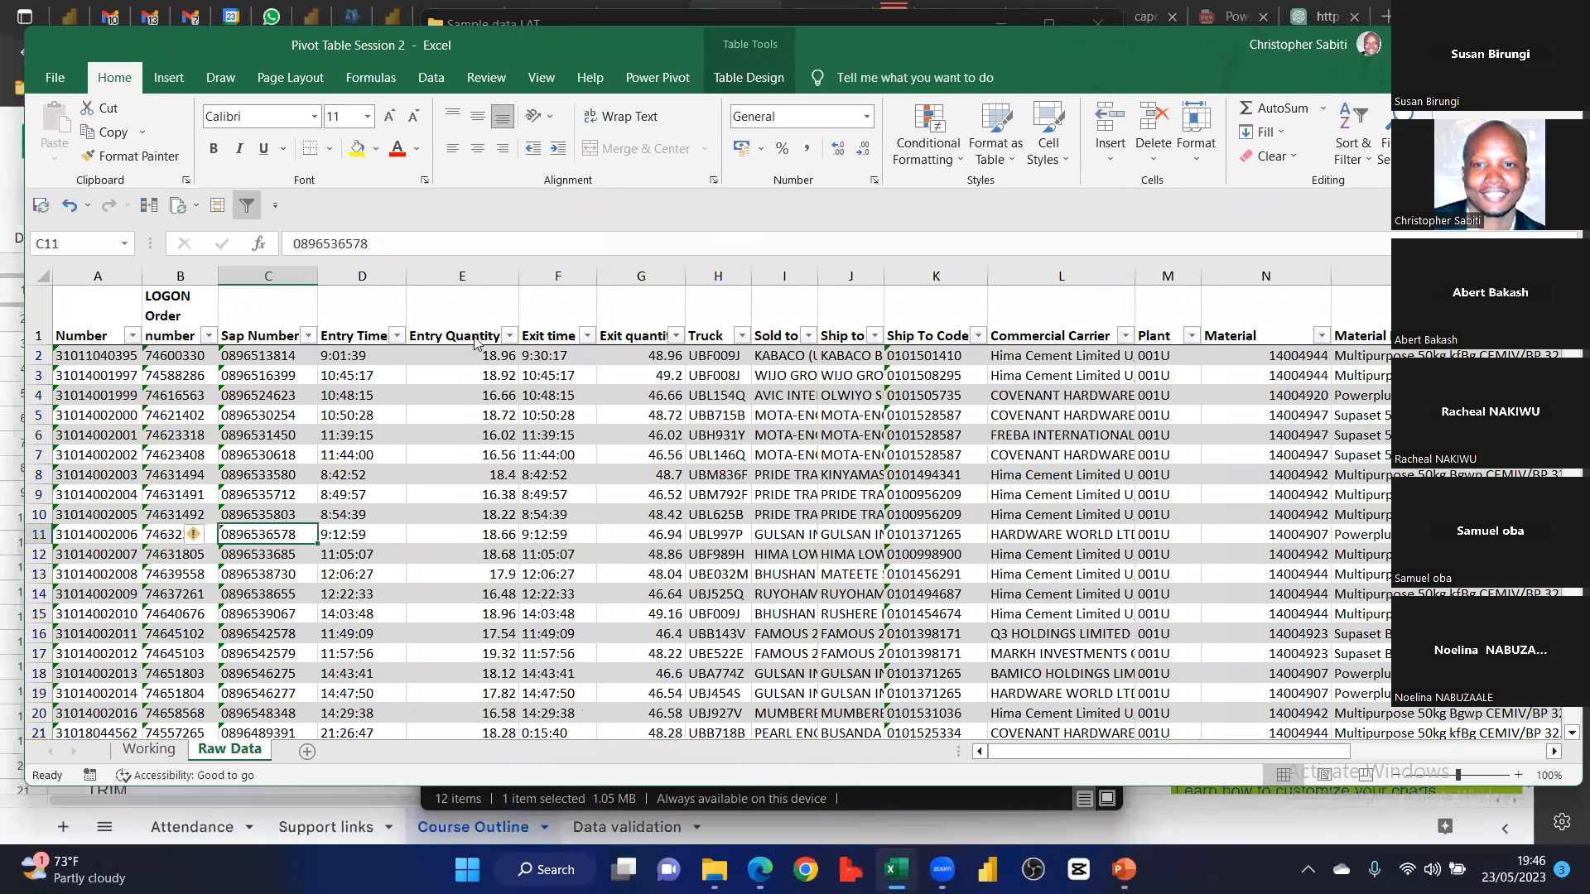
pyautogui.hotkey('ctrl', 'pageup')
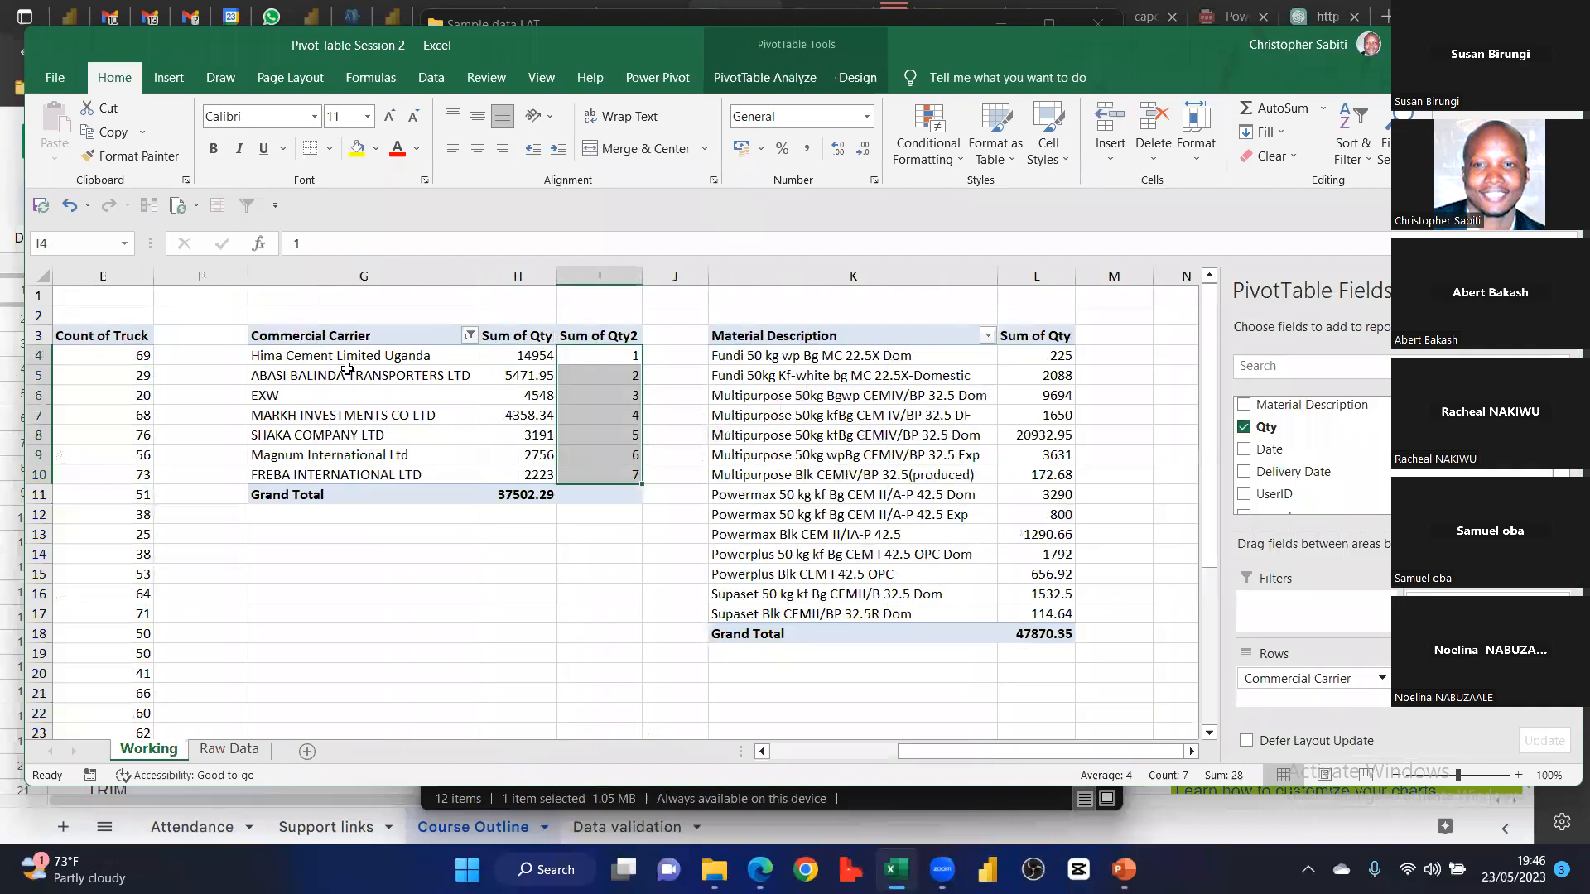
# Filter the Material Description pivot table to exclude Fundi 50 kg wp Bg MC 22.5X Dom and Fundi 50kg Kf-white bg MC 22.5X-Domestic
pyautogui.click(517, 396)
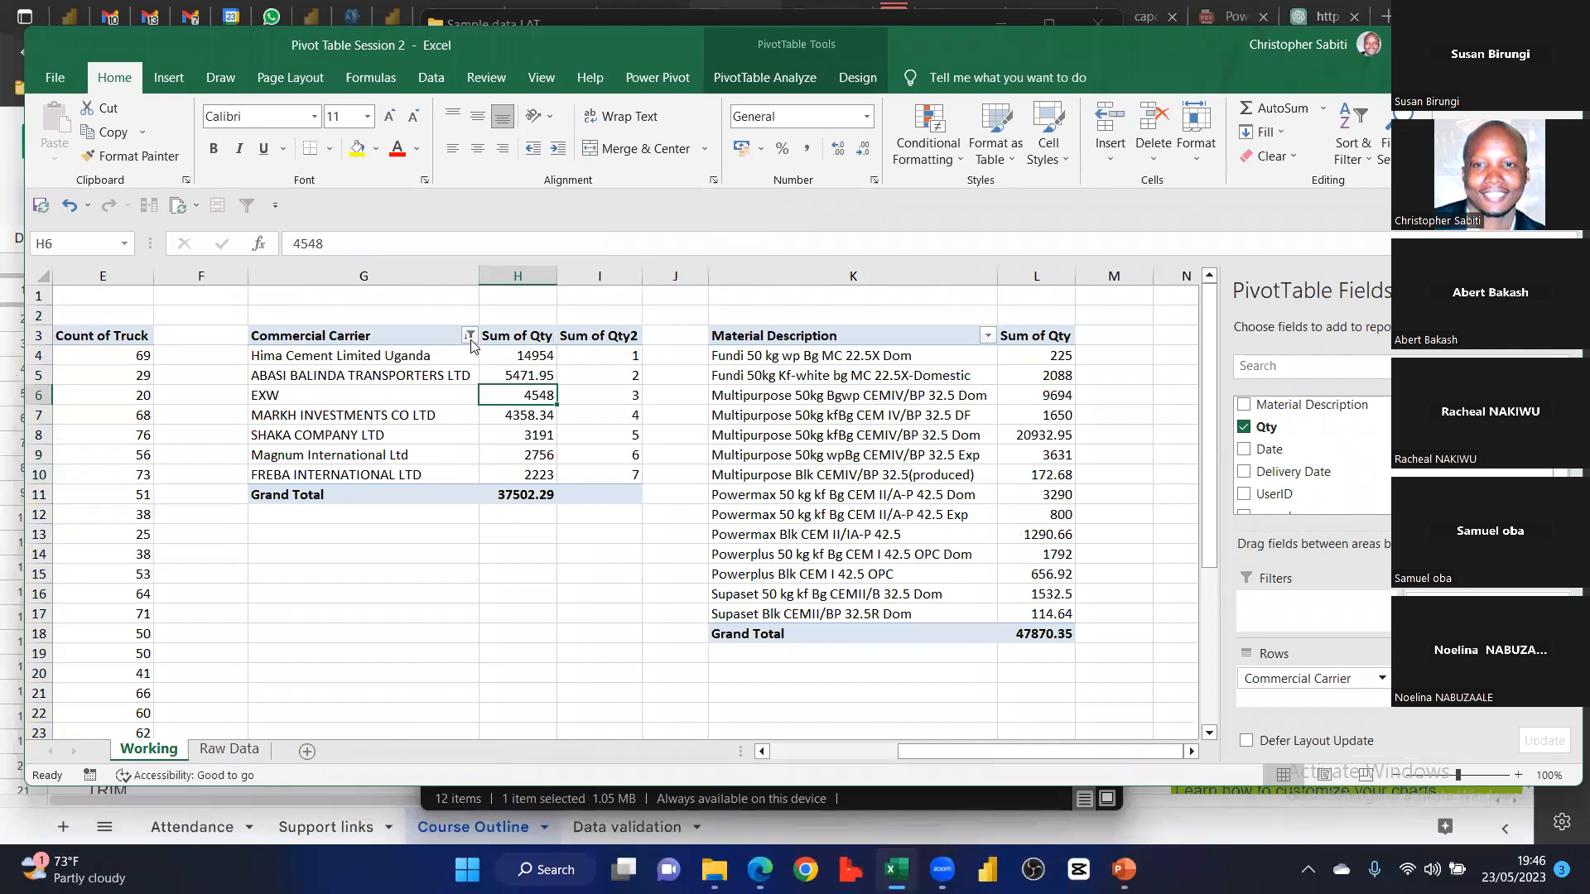
pyautogui.moveTo(853, 375); pyautogui.dragTo(853, 613)
pyautogui.click(866, 464)
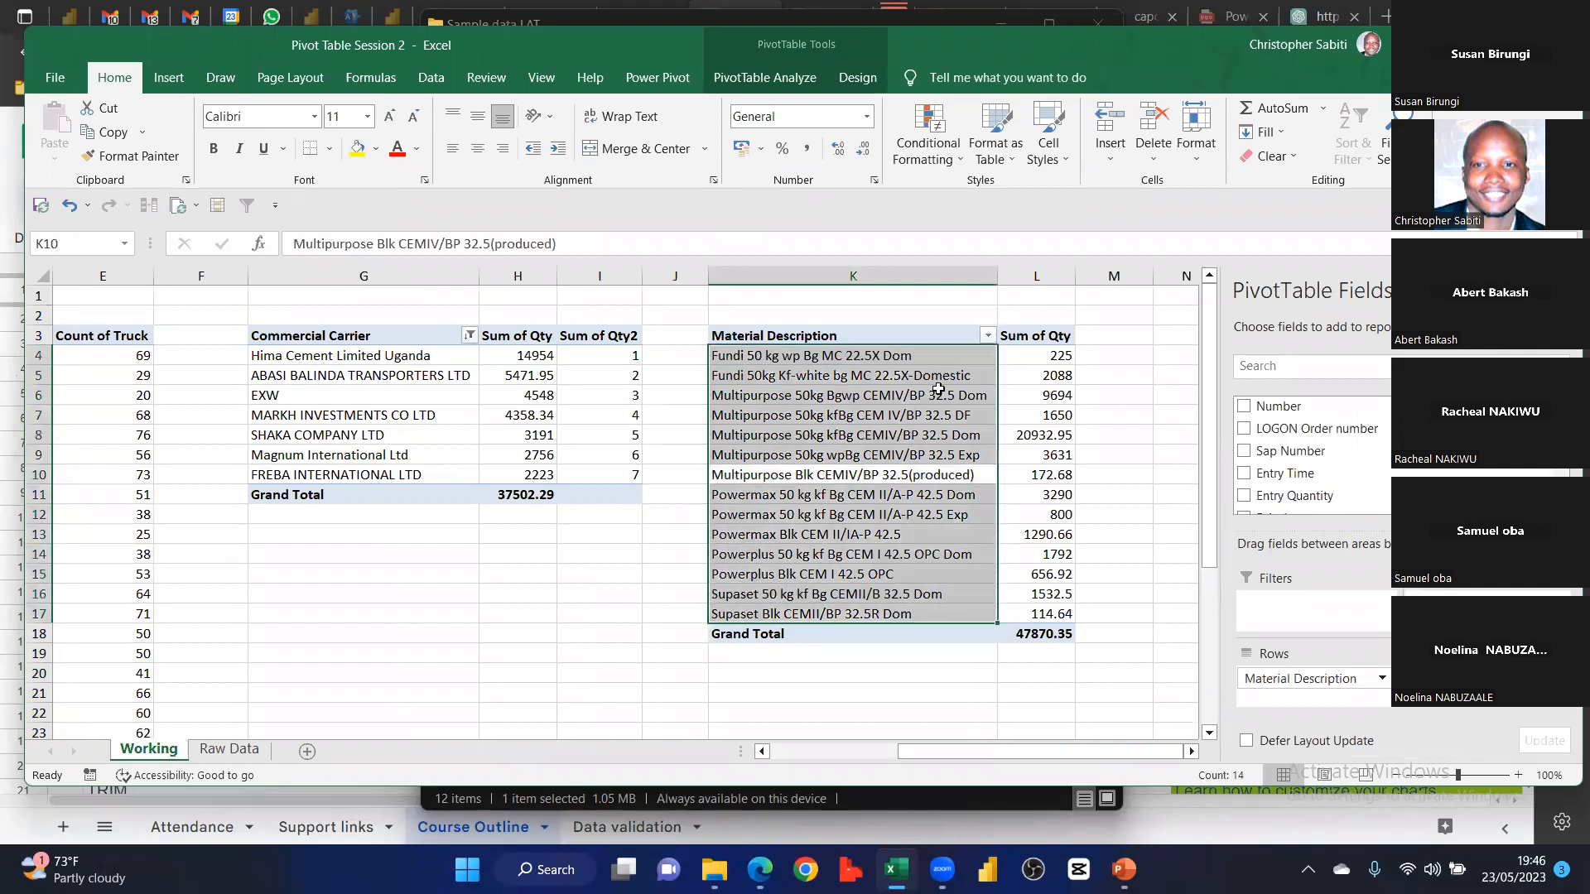
pyautogui.click(1023, 374)
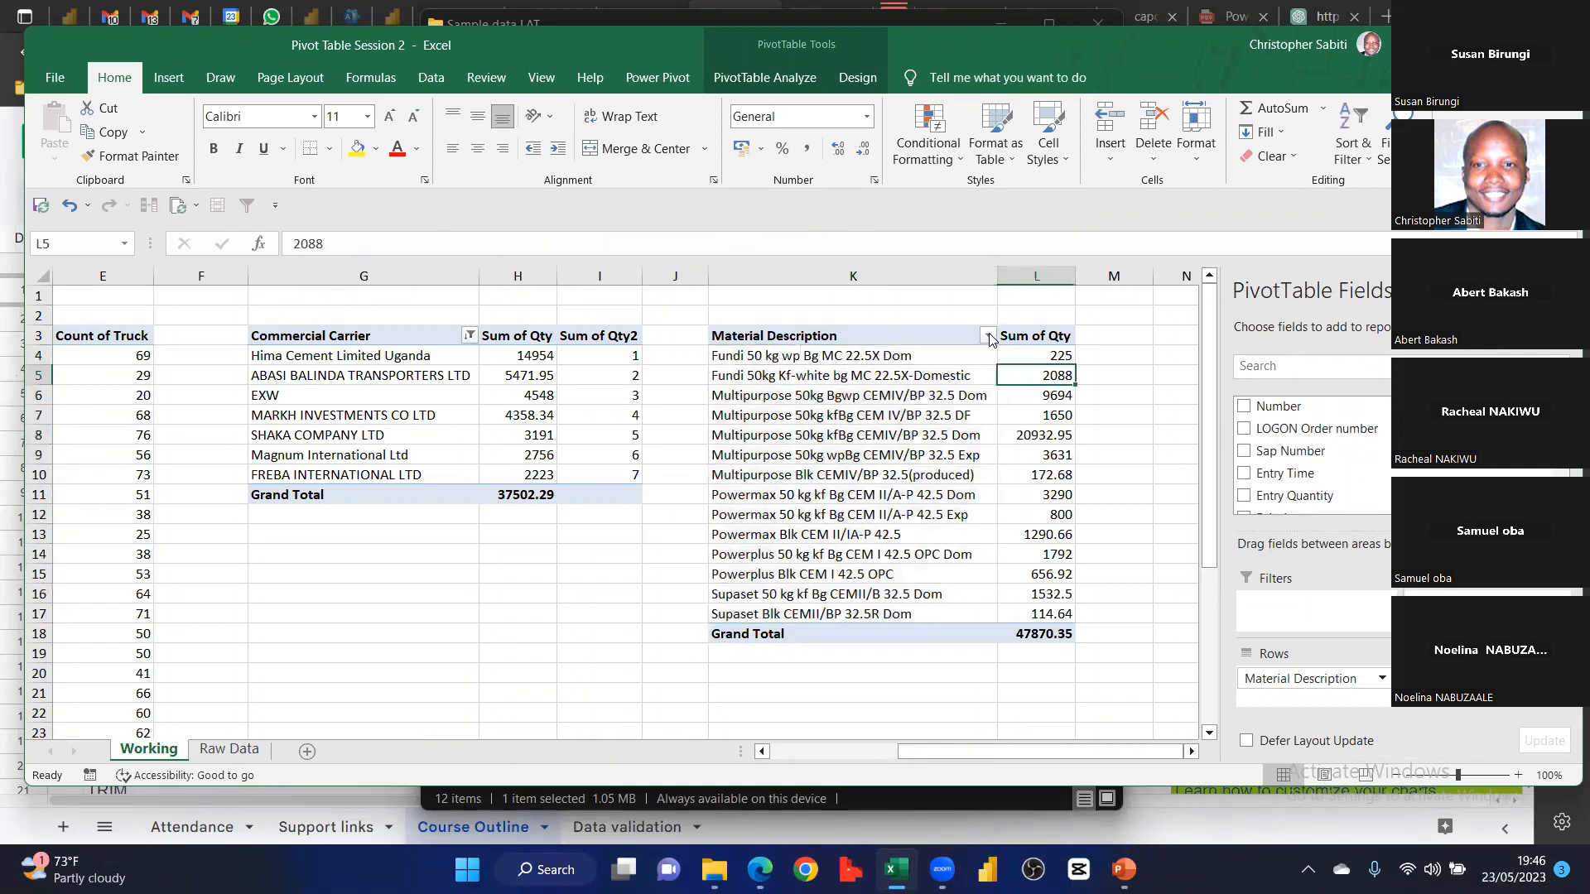
pyautogui.click(986, 335)
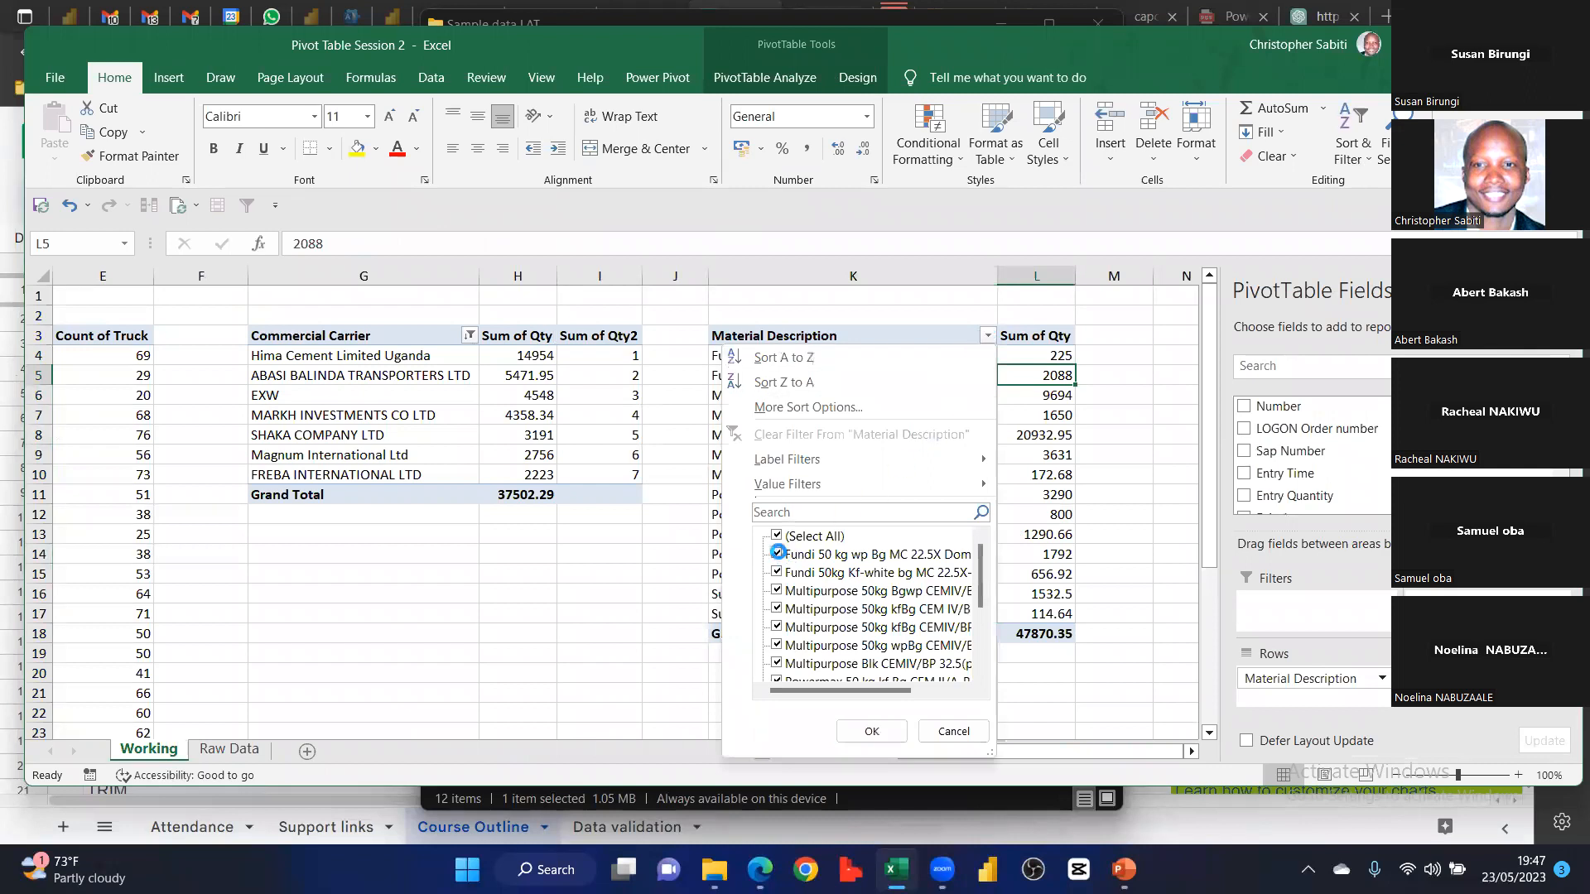
pyautogui.click(866, 728)
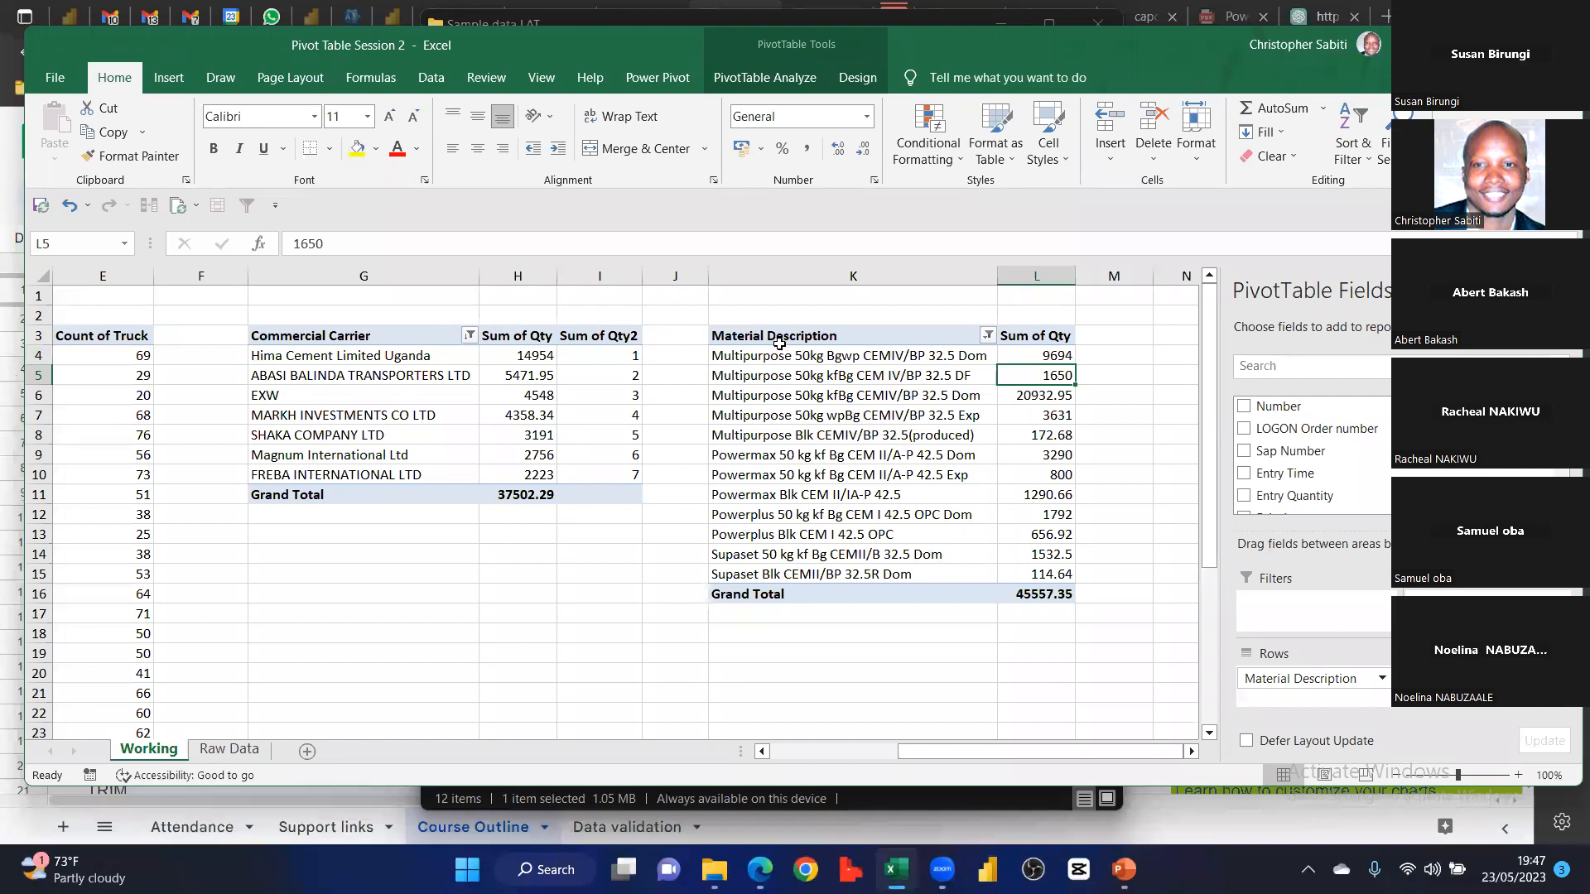
# Clear the Material Description filter from the pivot table on the Working sheet
pyautogui.click(986, 341)
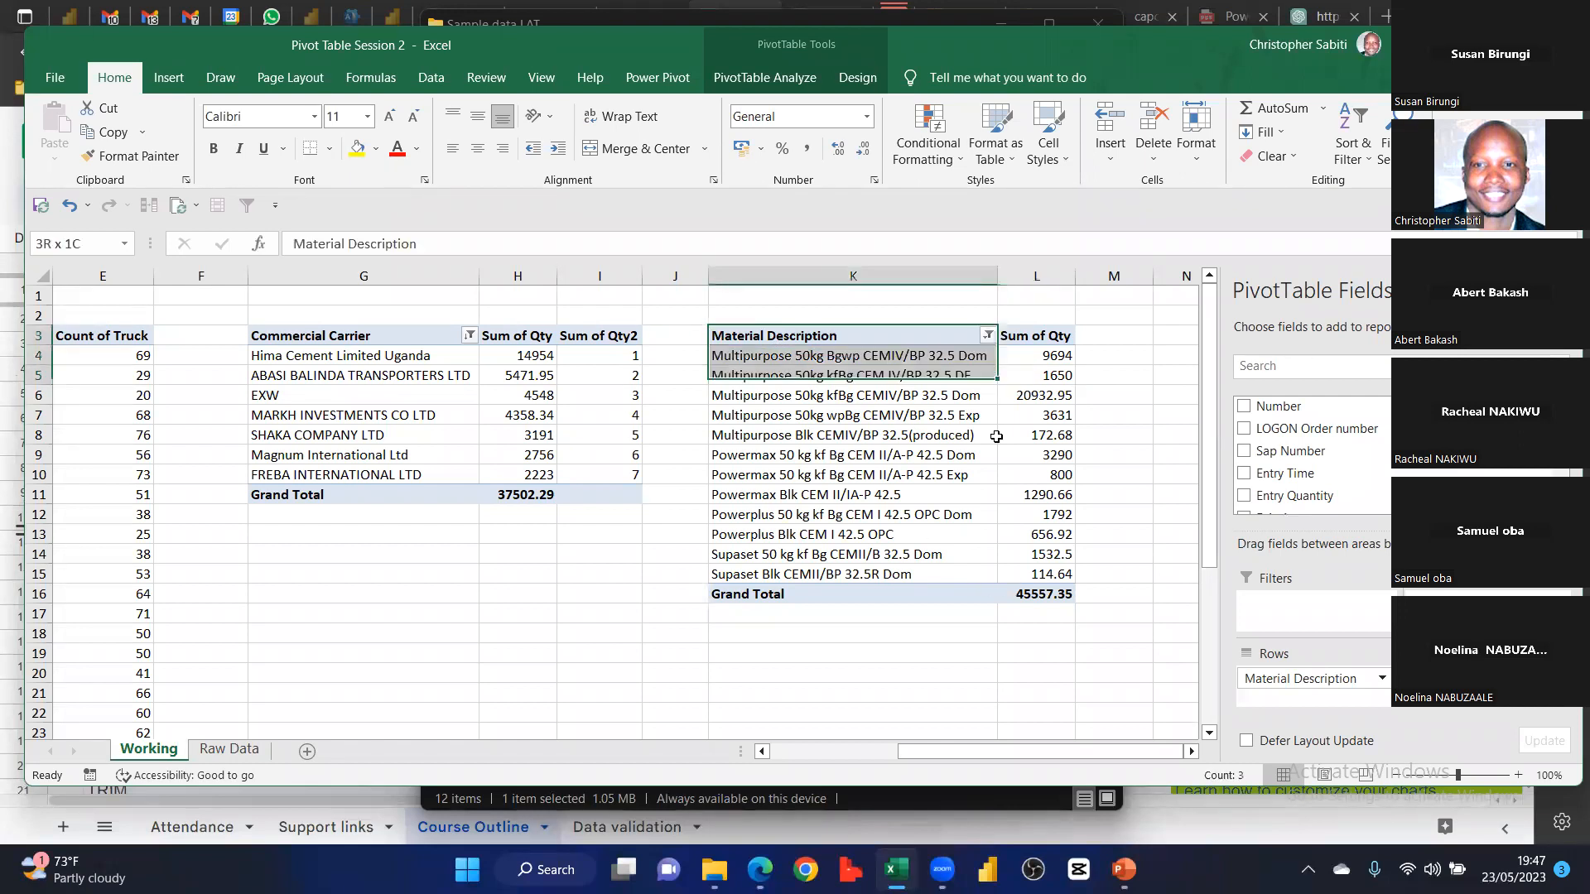
pyautogui.click(988, 335)
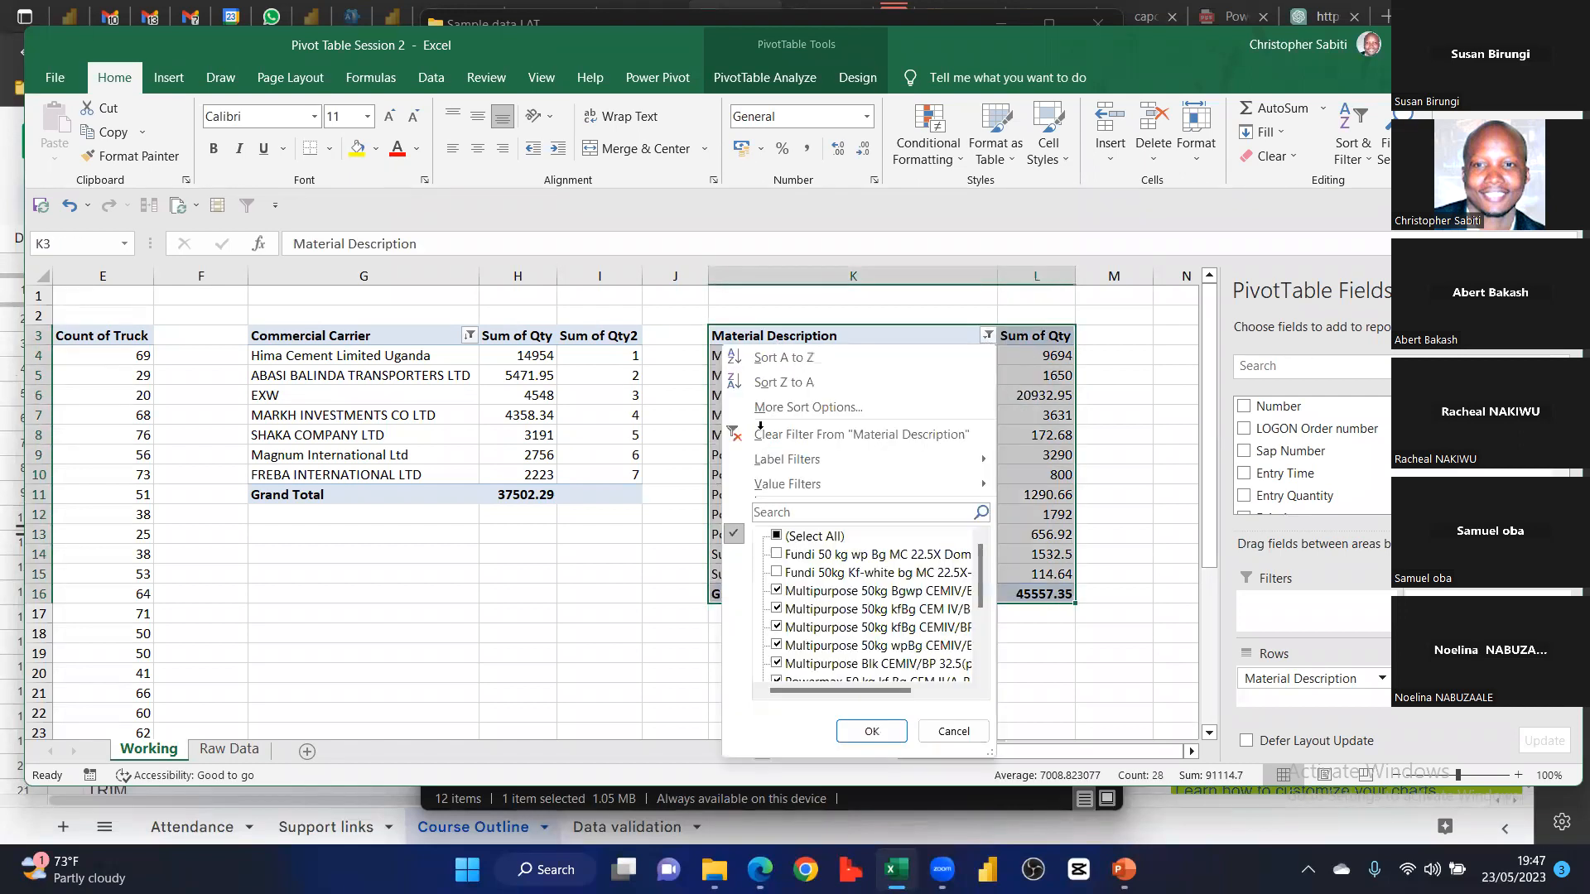
pyautogui.click(979, 435)
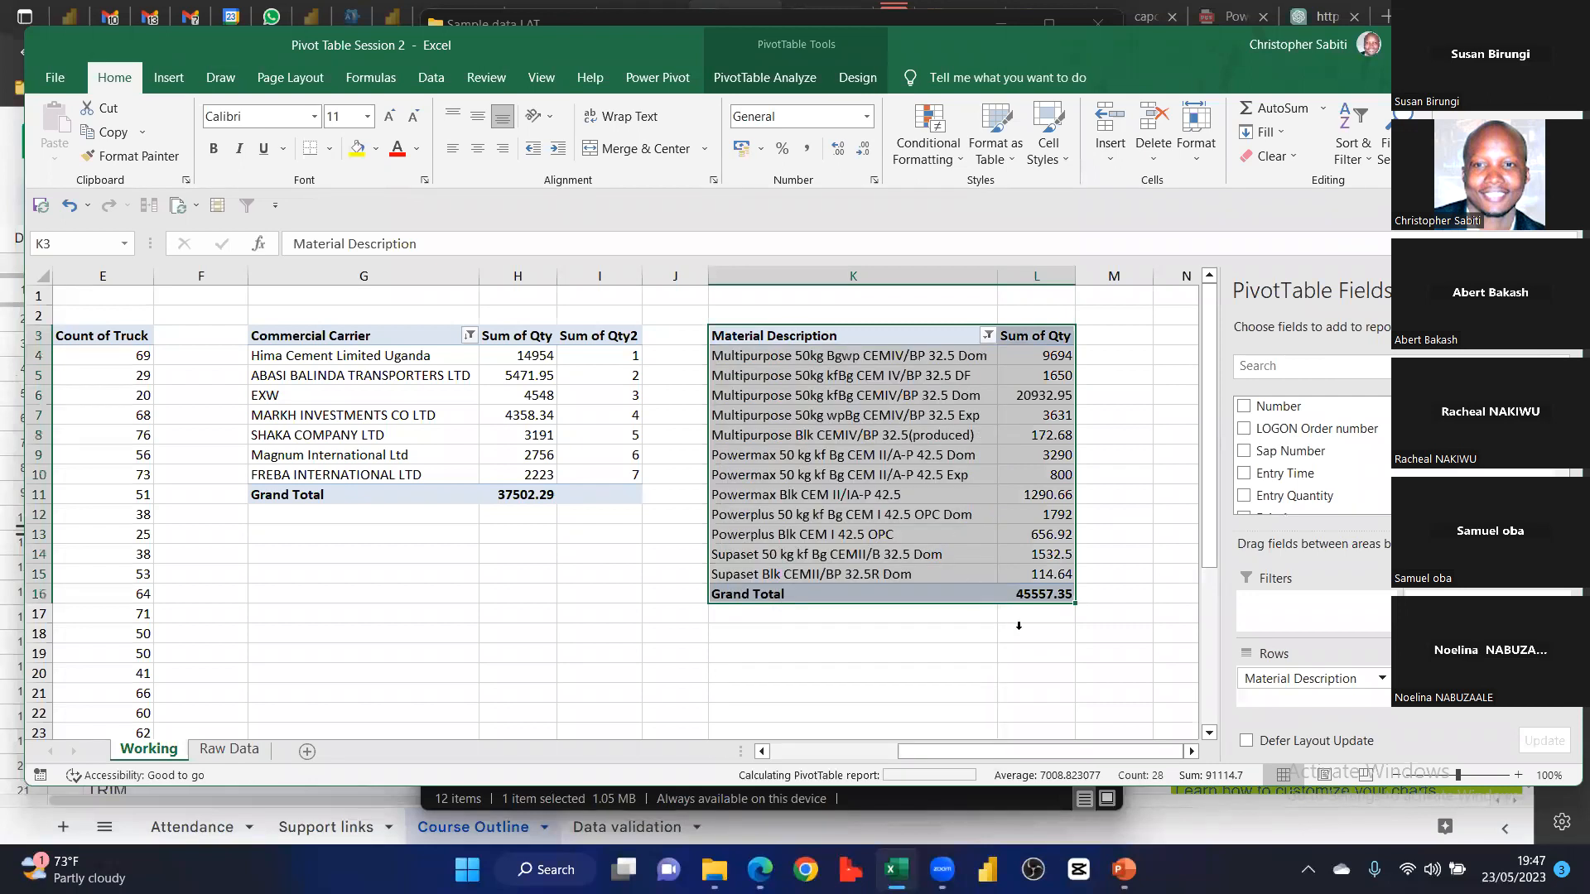
# Copy the whole Material Description pivot table and paste it as values at cell D2 of a new sheet
pyautogui.hotkey('ctrl', 'c')
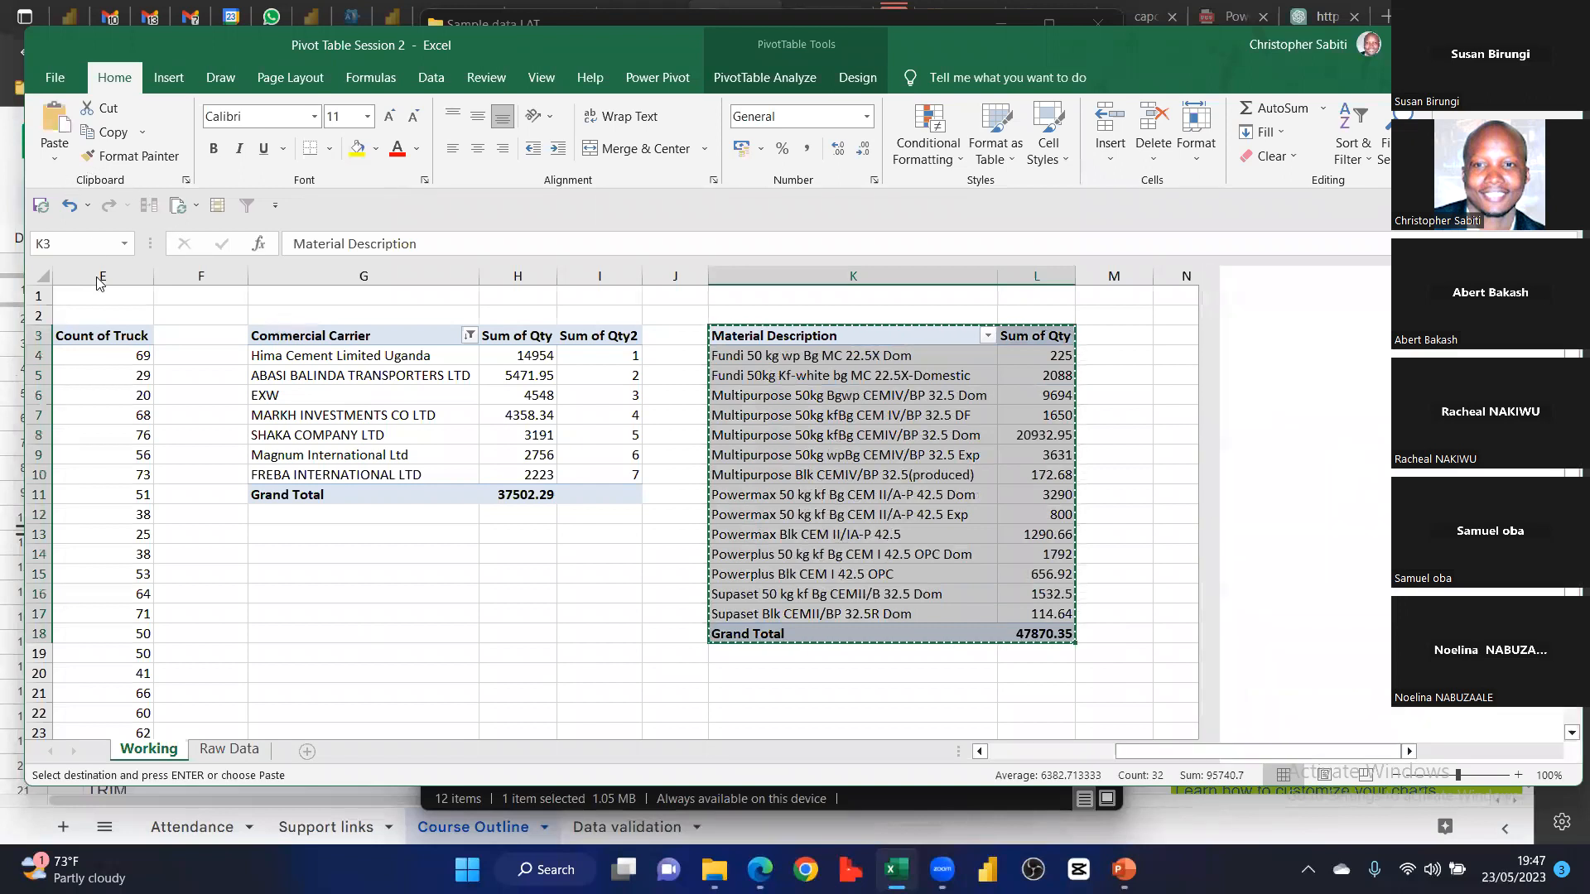
pyautogui.click(294, 316)
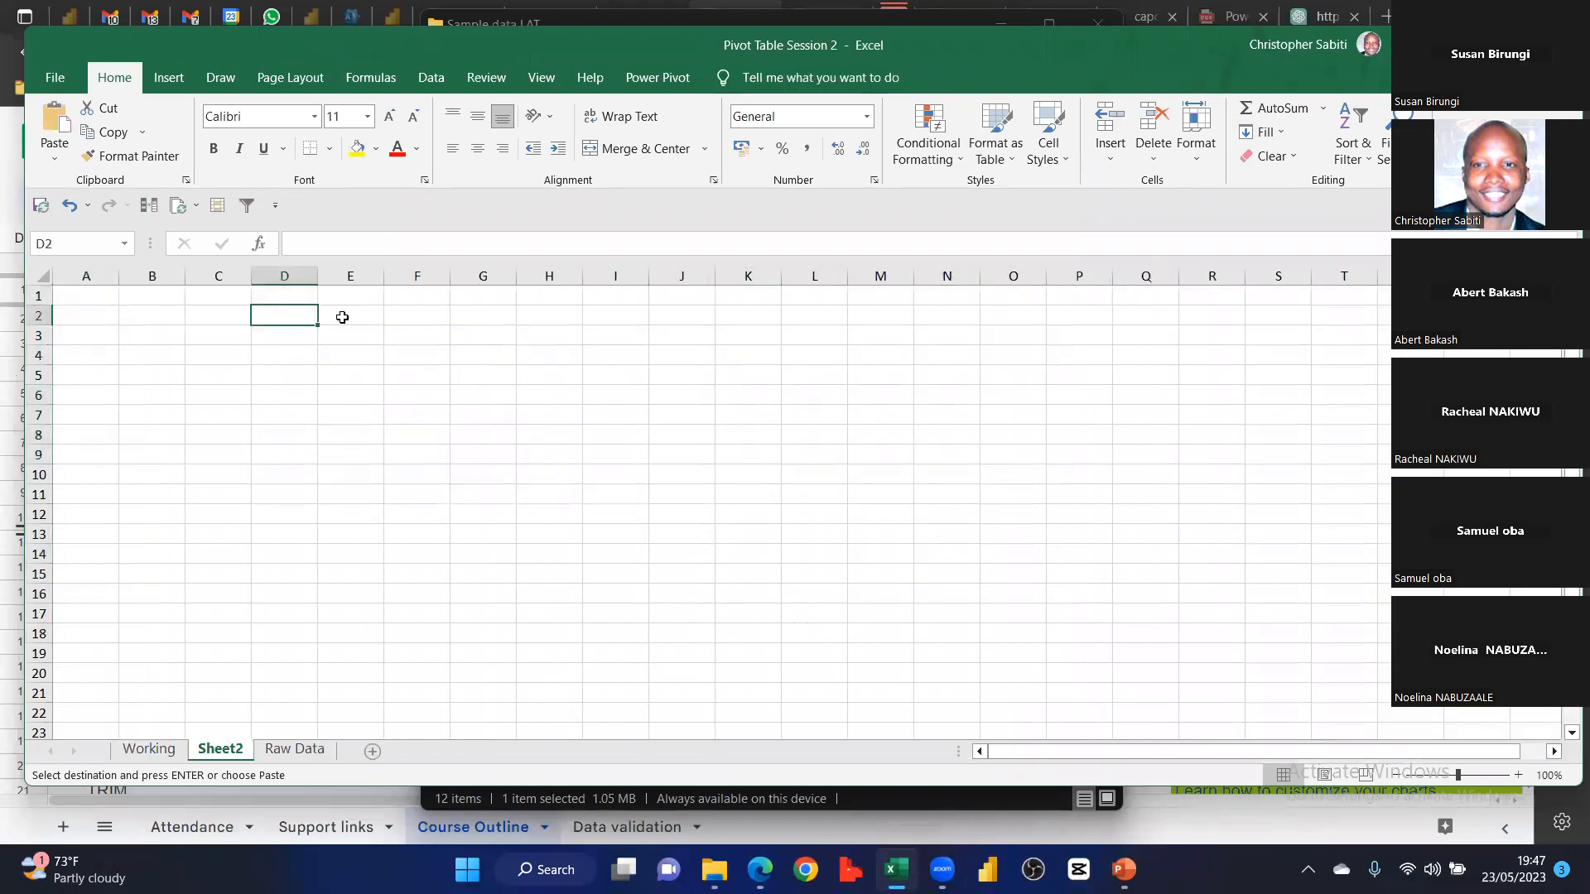
pyautogui.click(55, 155)
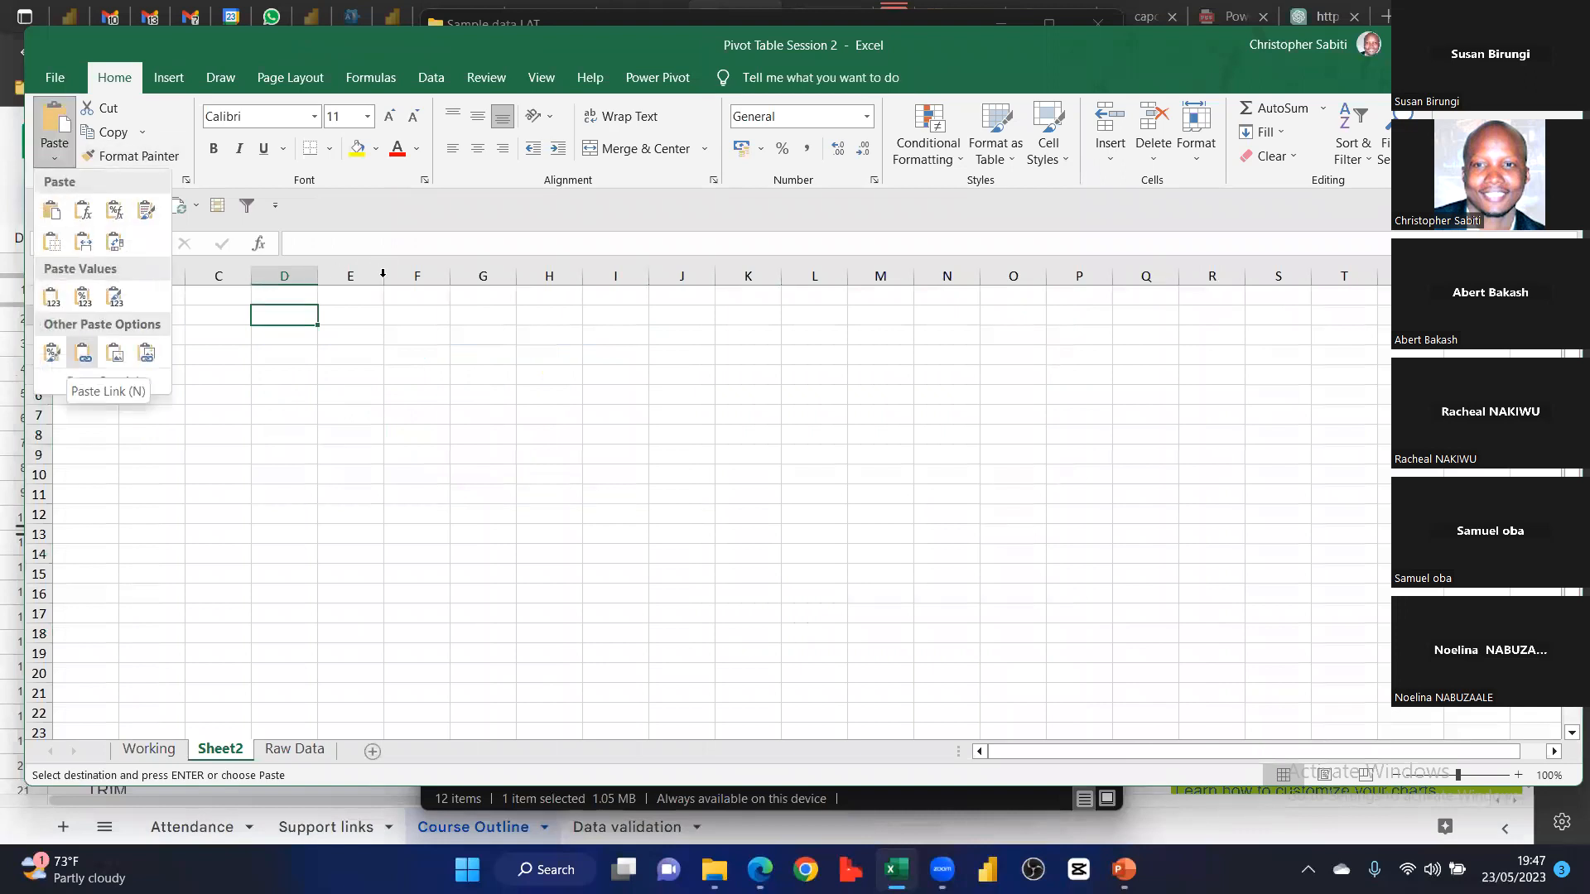
pyautogui.click(52, 297)
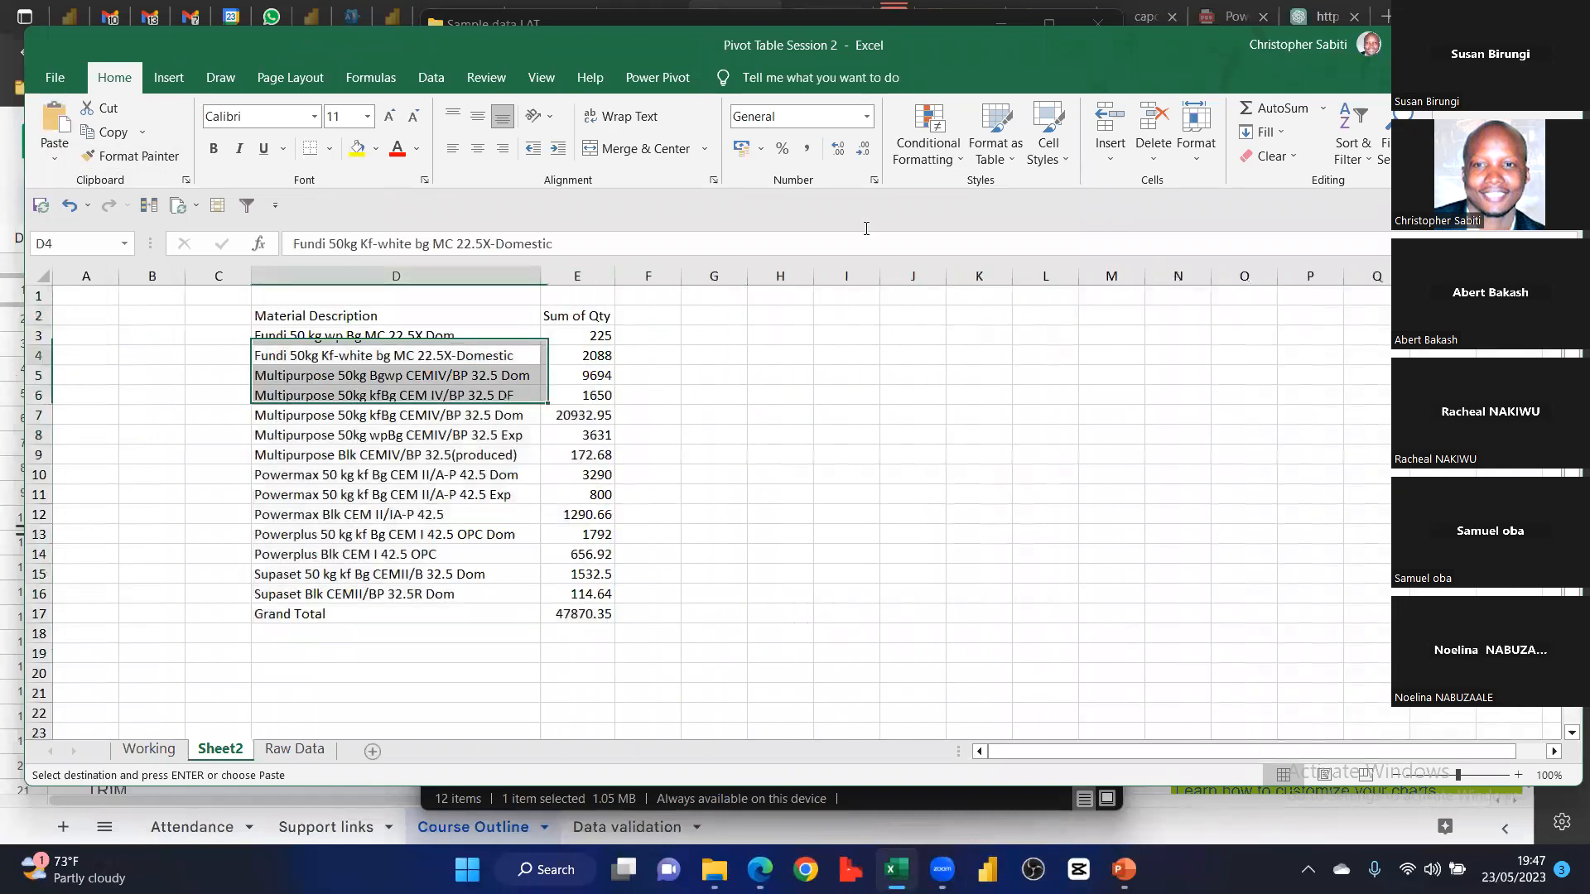
# Add filter controls to the header row of the pasted Material Description list
pyautogui.click(1353, 157)
pyautogui.click(1342, 252)
pyautogui.click(690, 558)
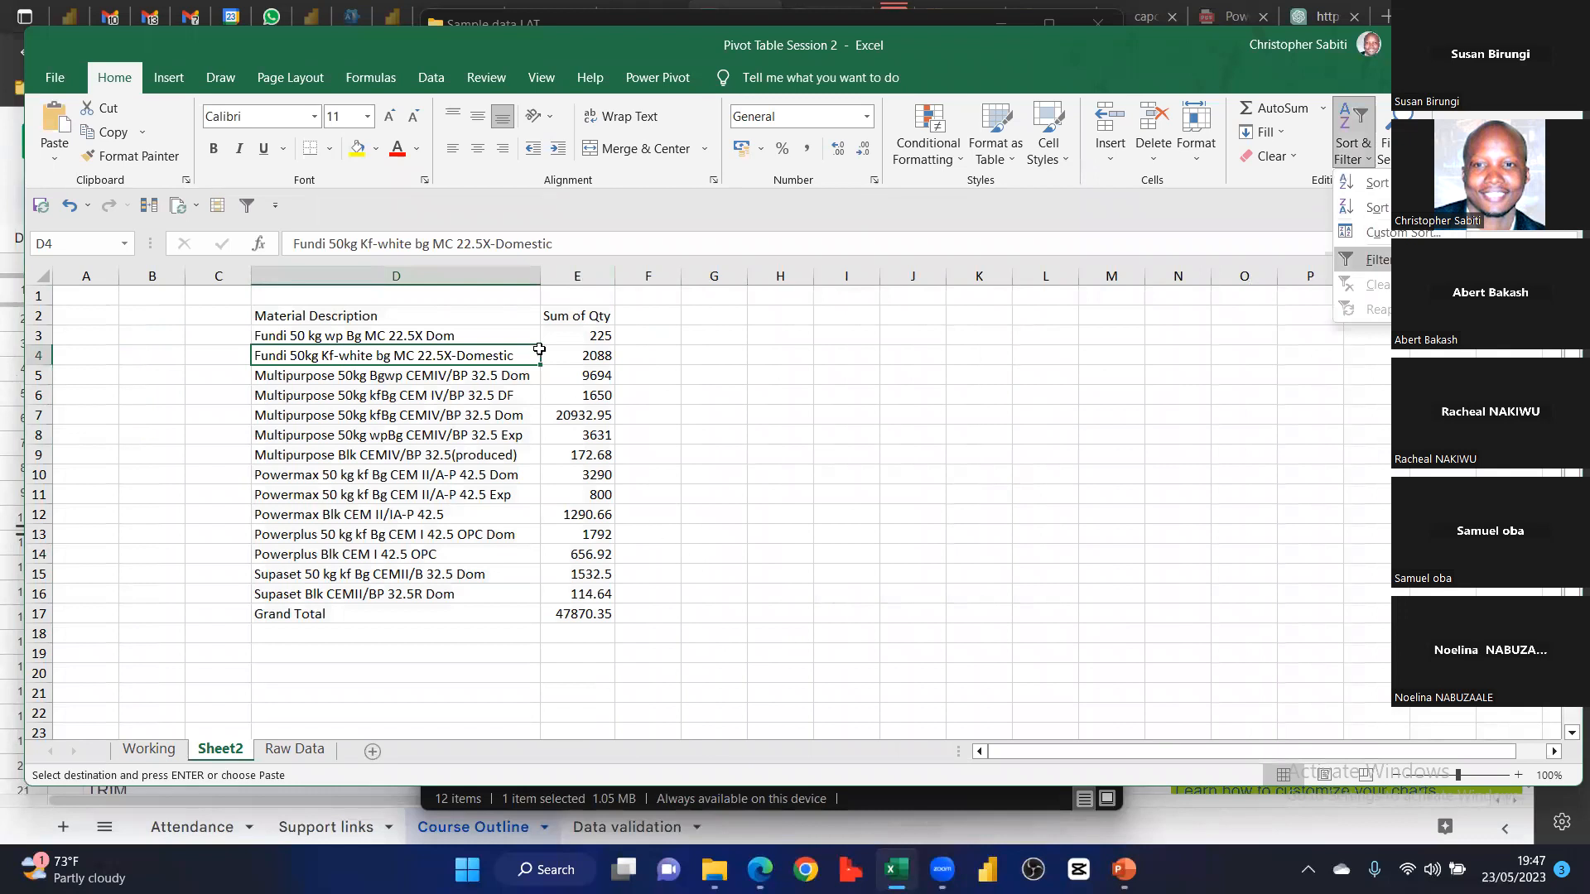
# Filter the pasted Material Description list to hide the two Fundi items
pyautogui.click(531, 316)
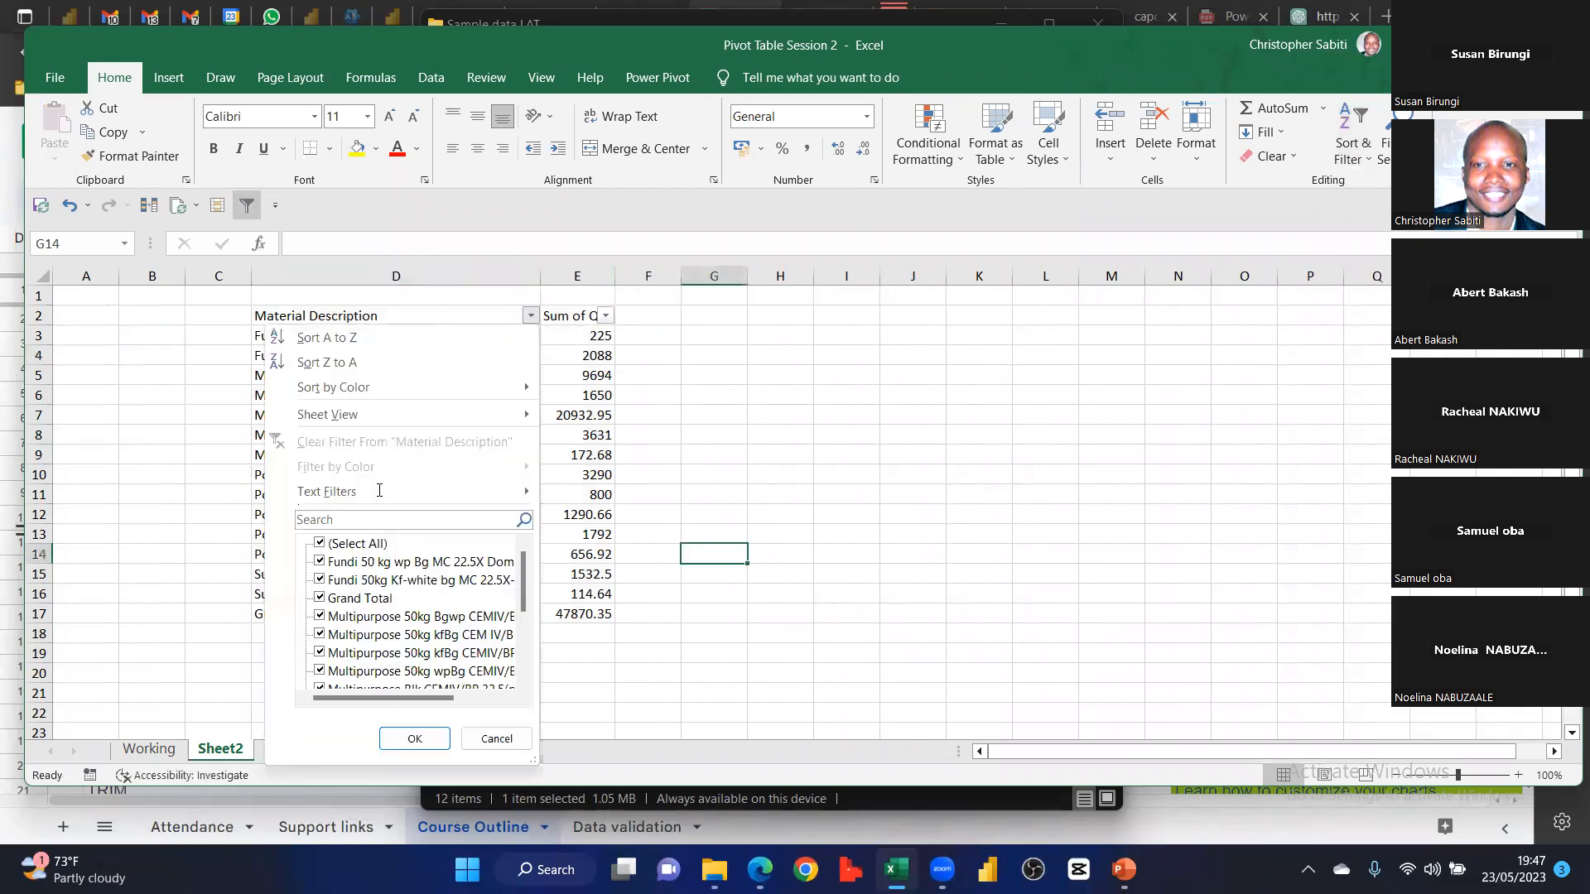
pyautogui.click(320, 562)
pyautogui.click(320, 579)
pyautogui.click(415, 738)
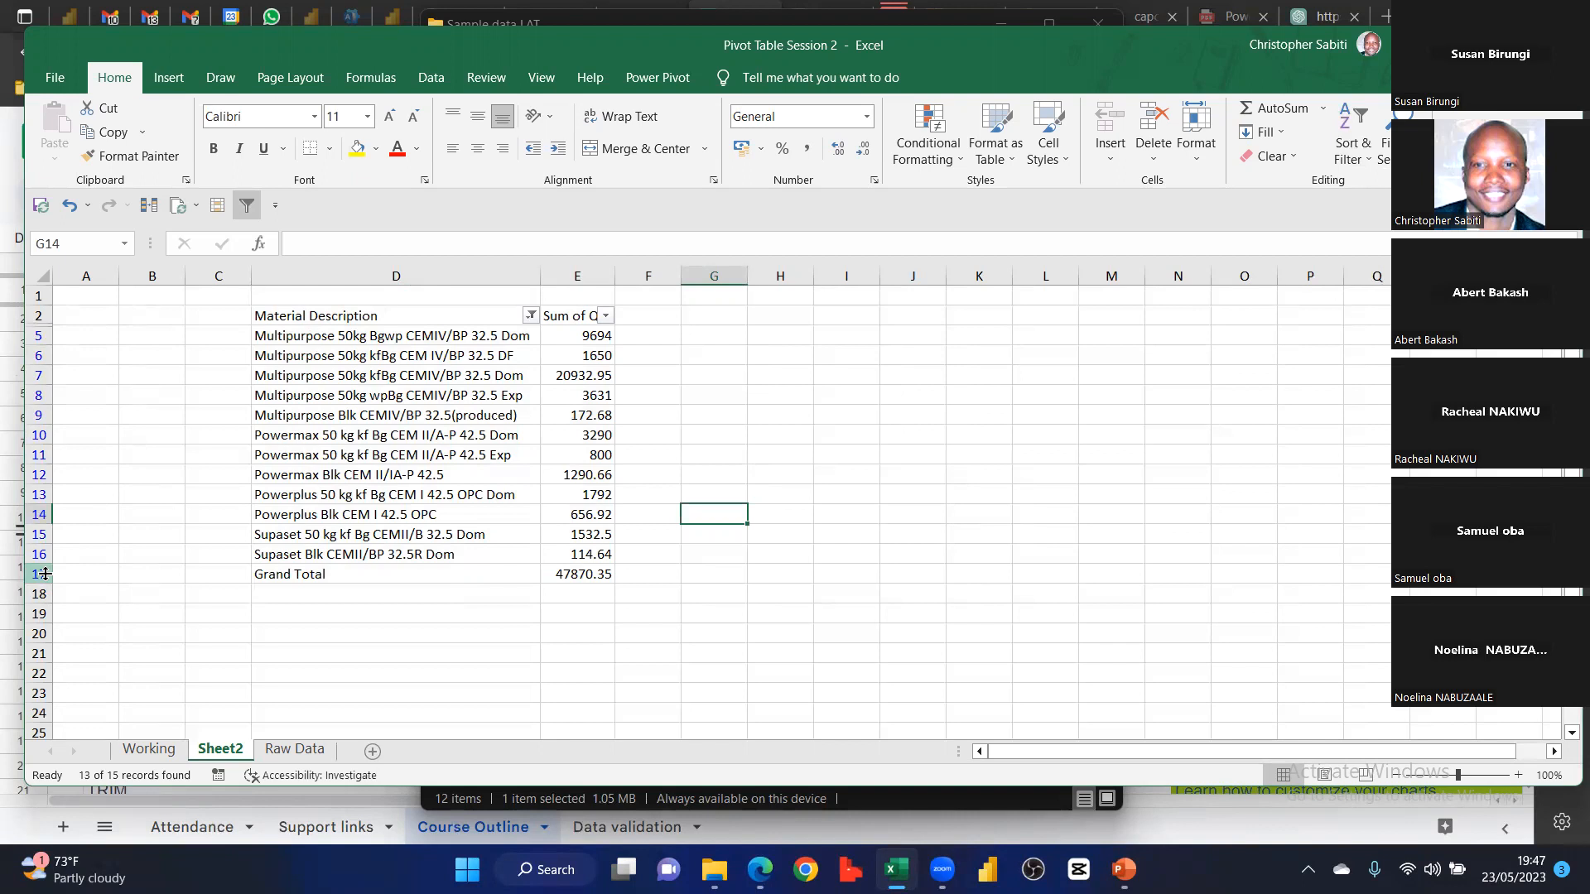
# Check the filtered list with its Grand Total row, and clear its Material Description filter
pyautogui.moveTo(346, 319); pyautogui.dragTo(581, 576)
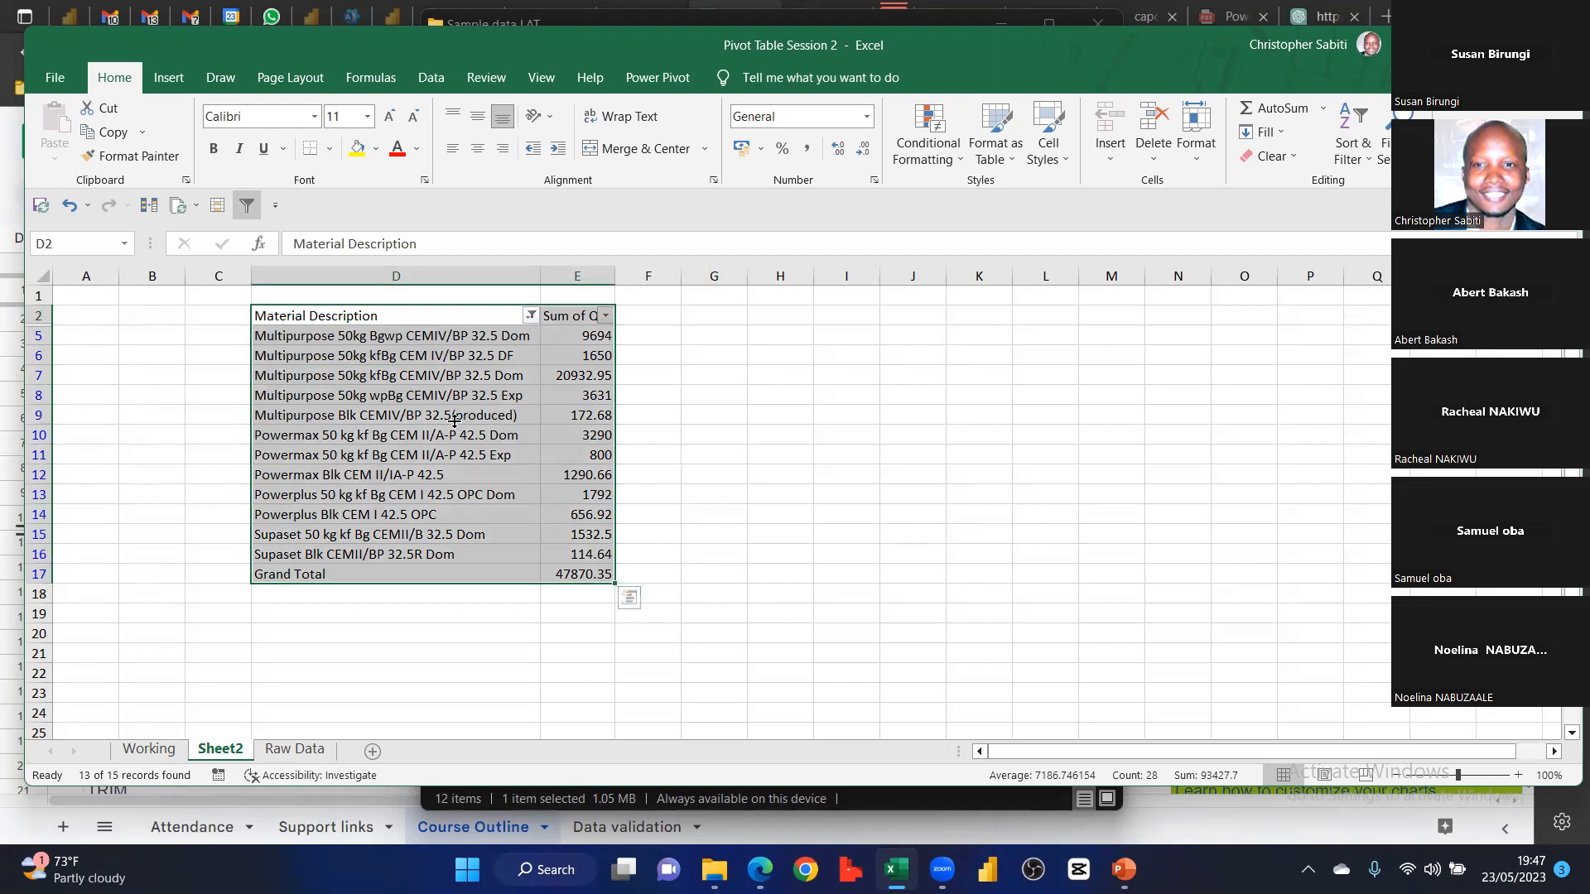
pyautogui.click(530, 315)
pyautogui.click(331, 443)
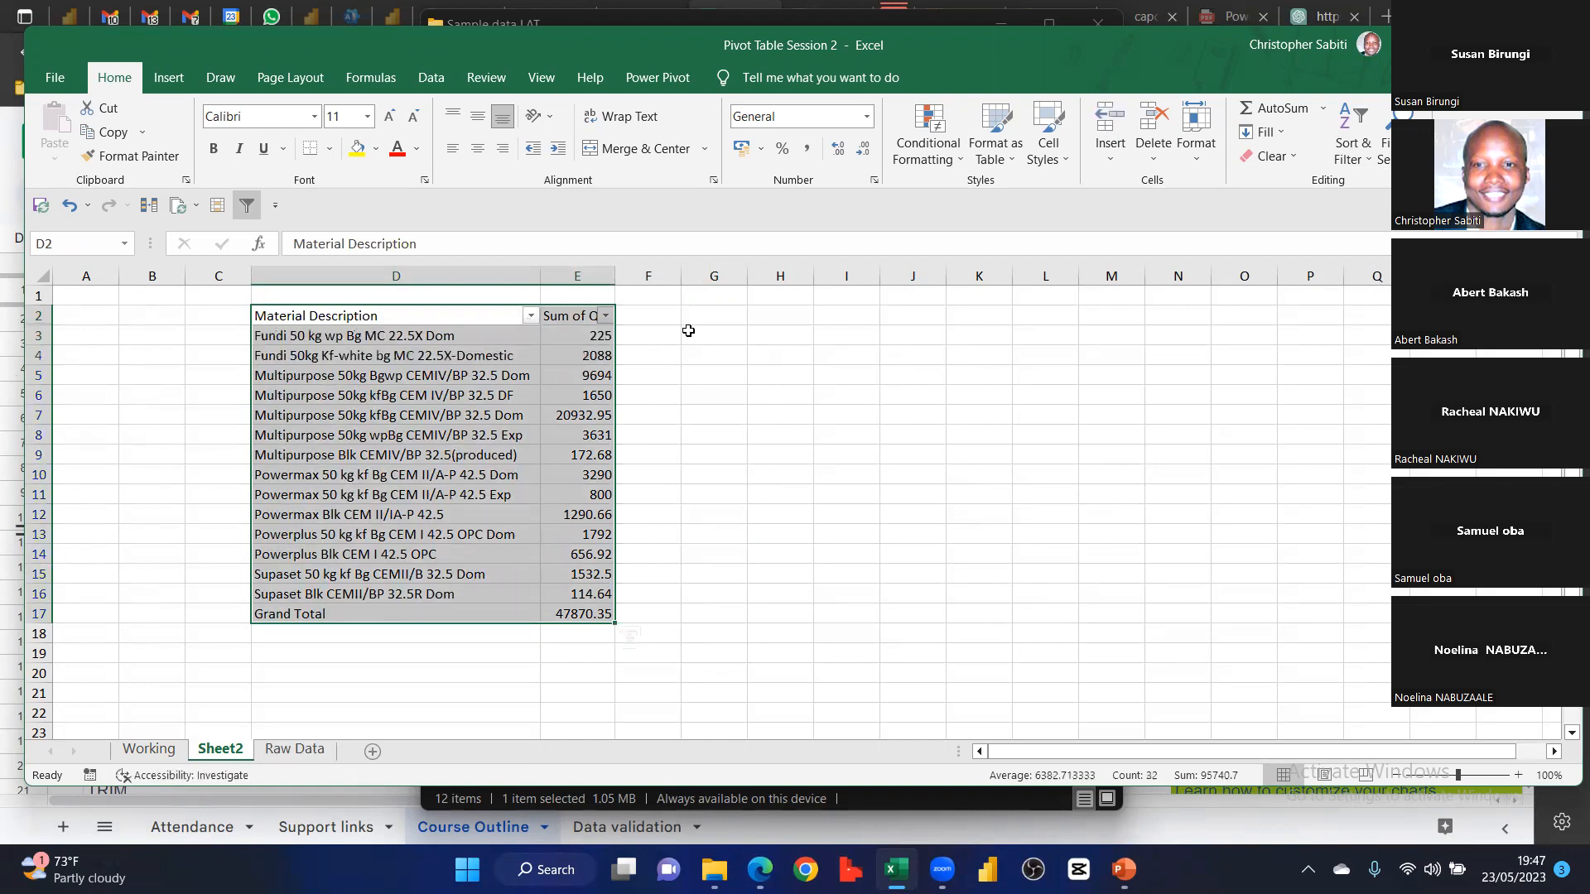
# Start a second list beside the first with the headers Plant in G2 and Totals in H2
pyautogui.click(728, 313)
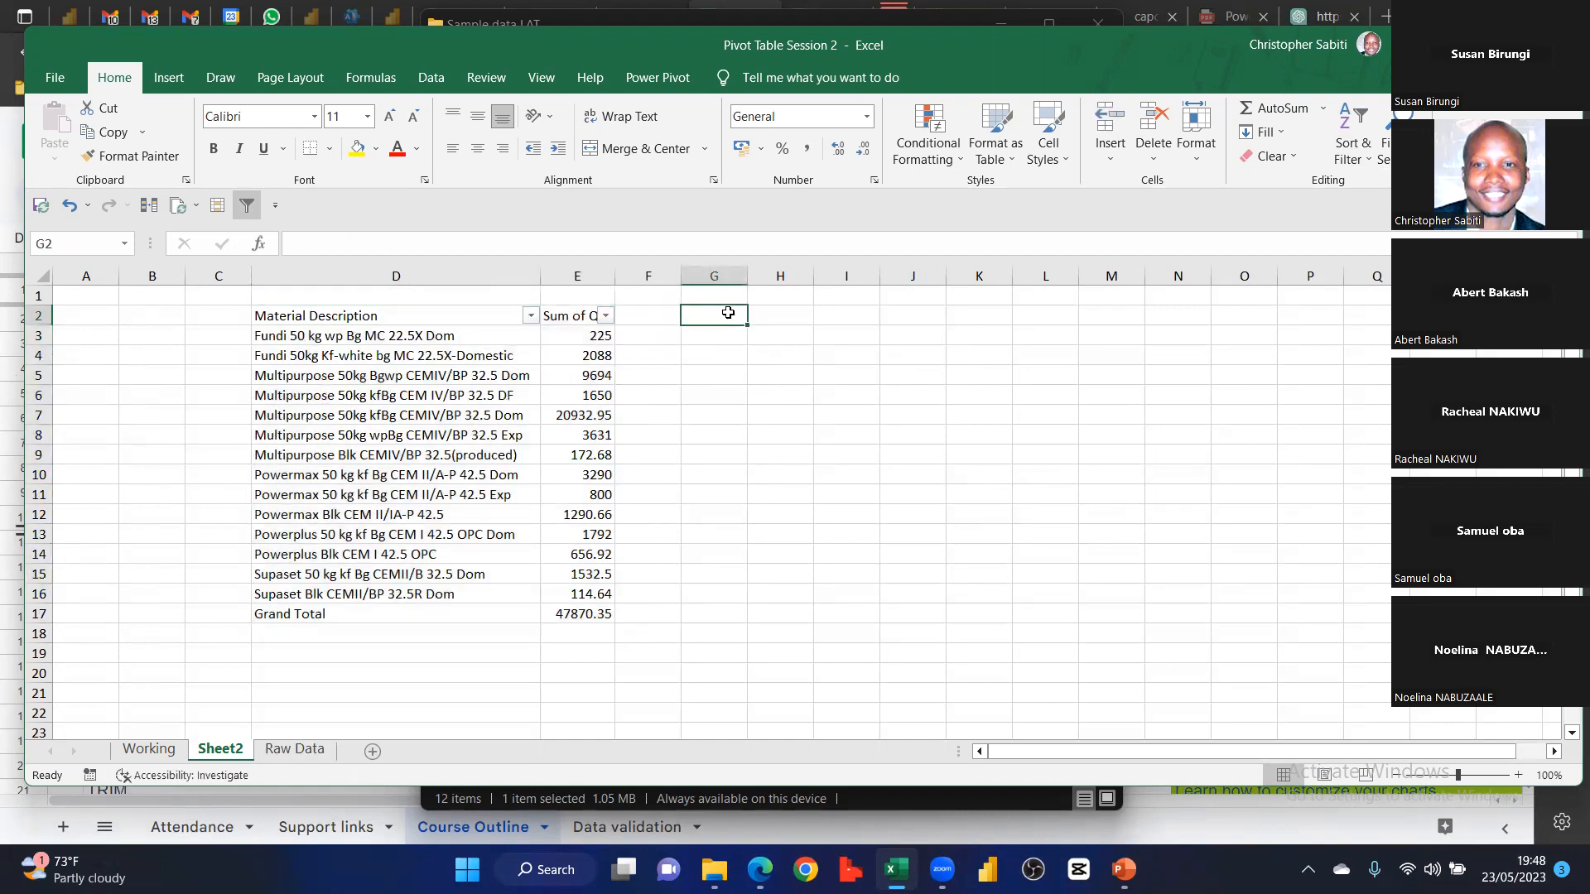
pyautogui.write('Pla')
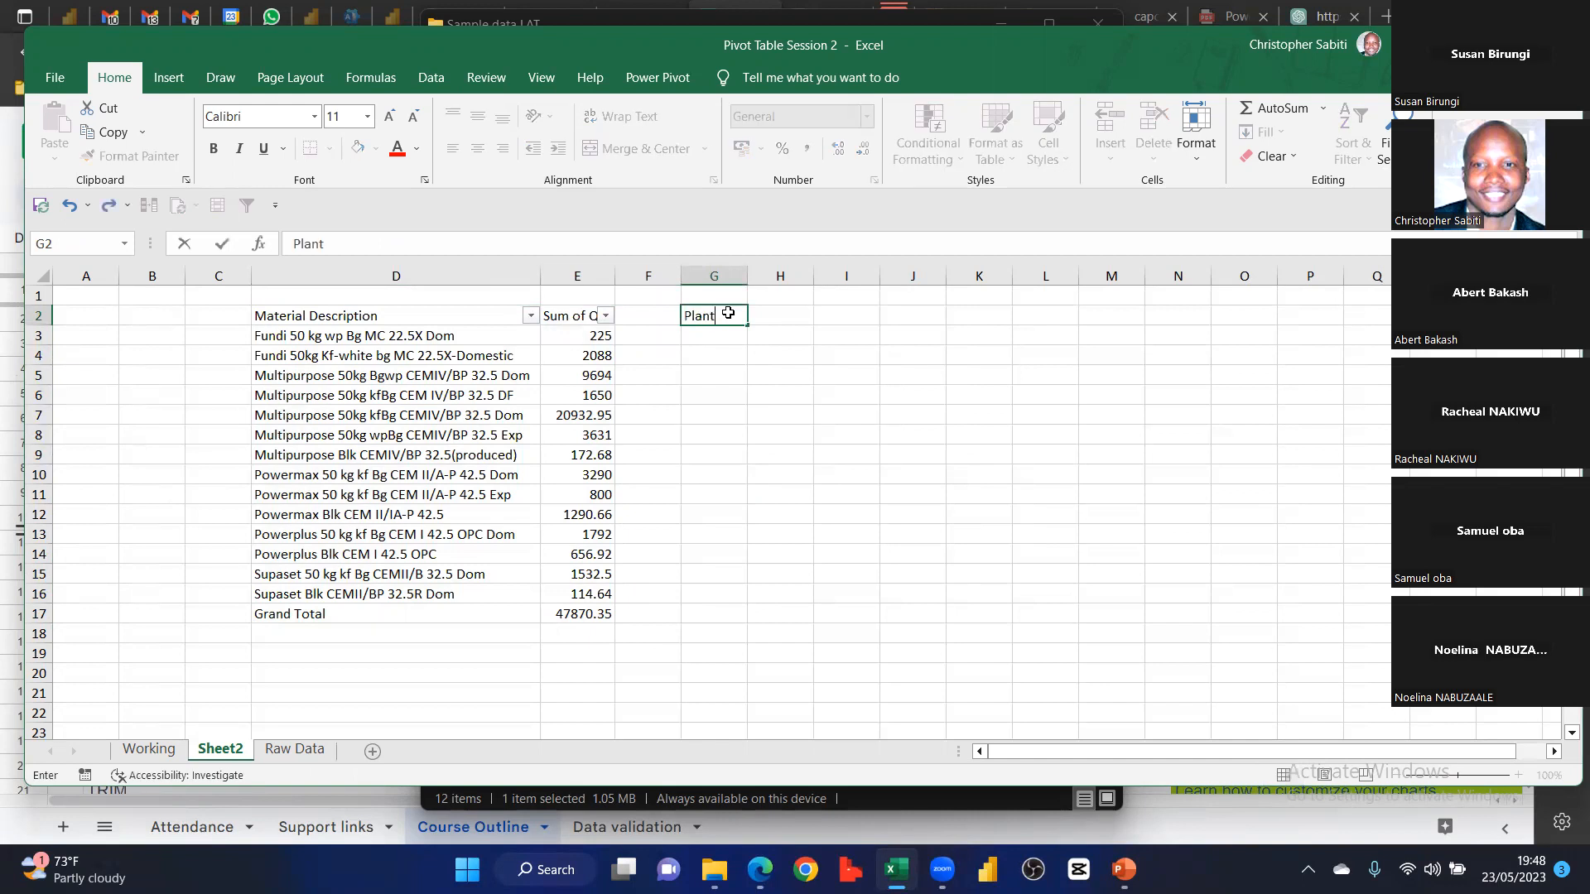
pyautogui.write('nt')
pyautogui.click(782, 315)
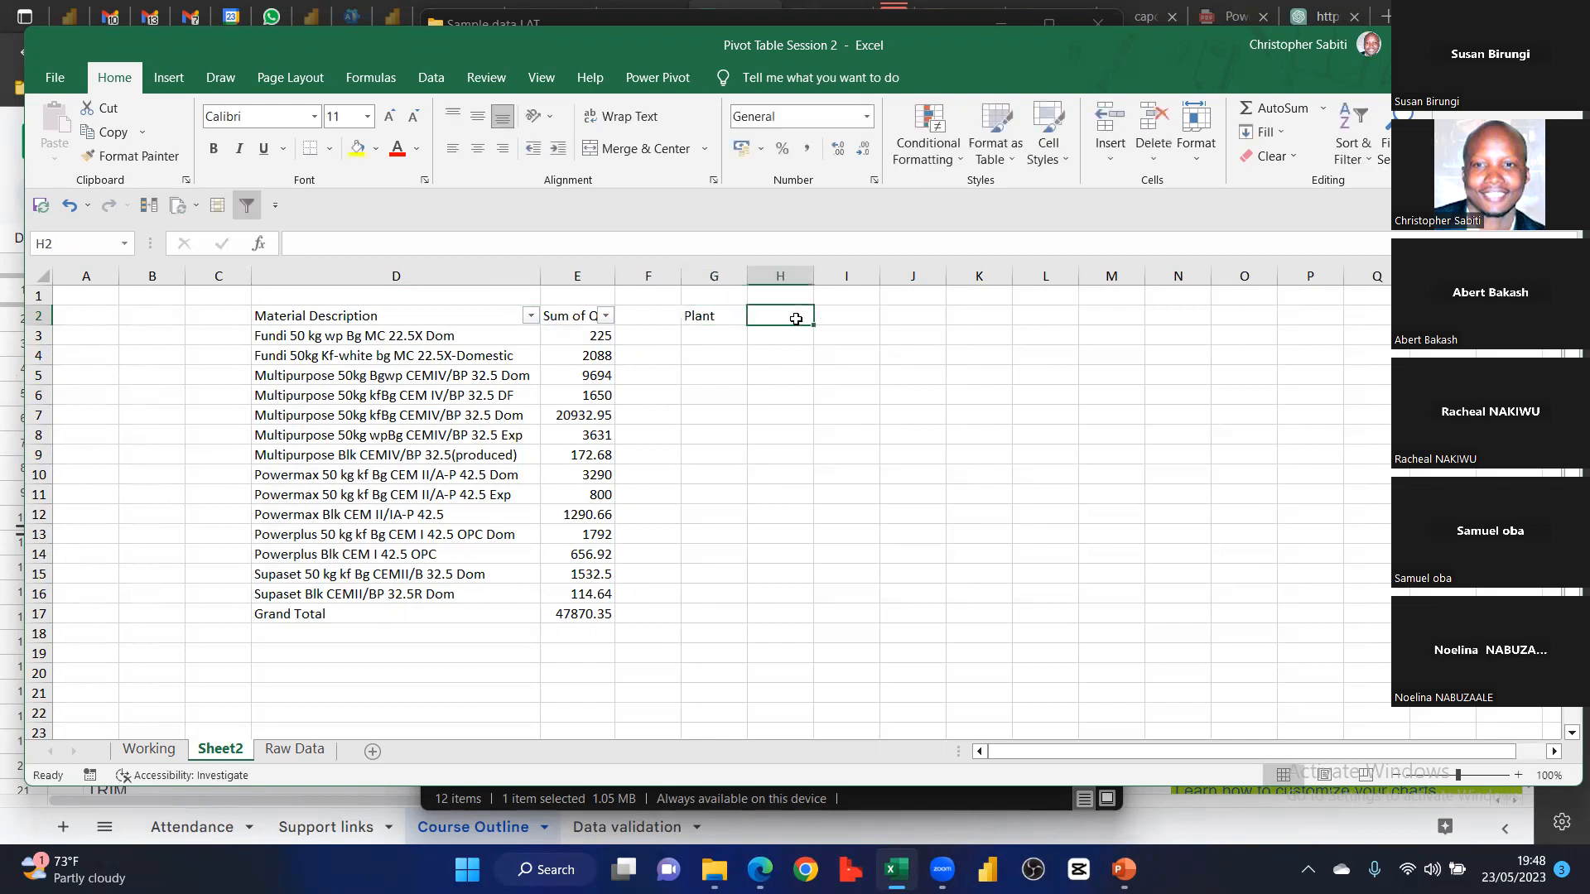
pyautogui.write('Totals')
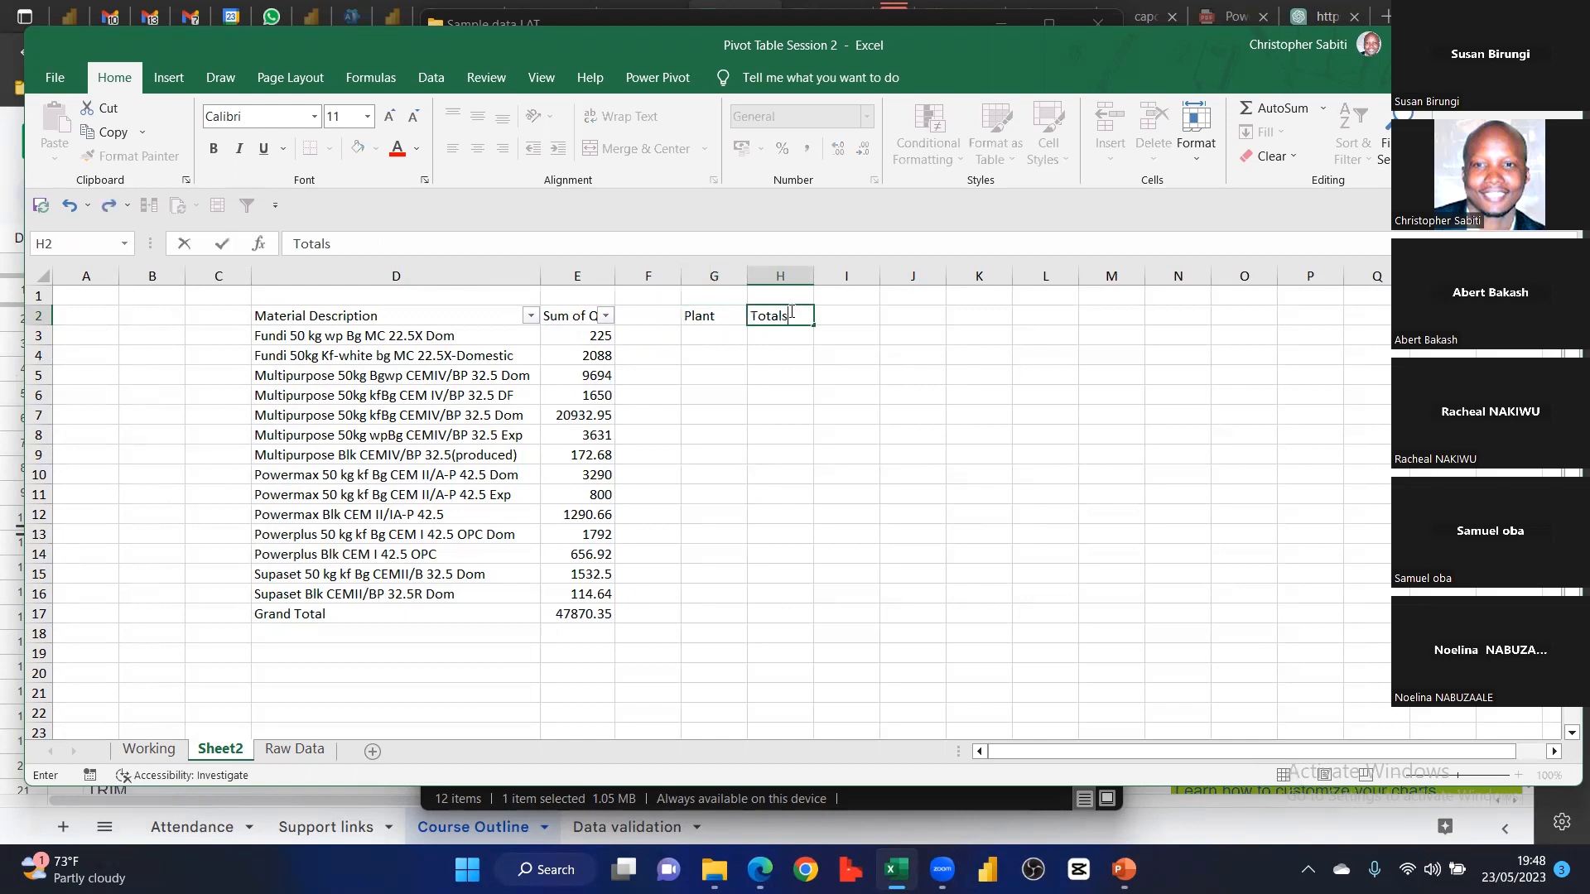
pyautogui.click(787, 457)
pyautogui.click(763, 340)
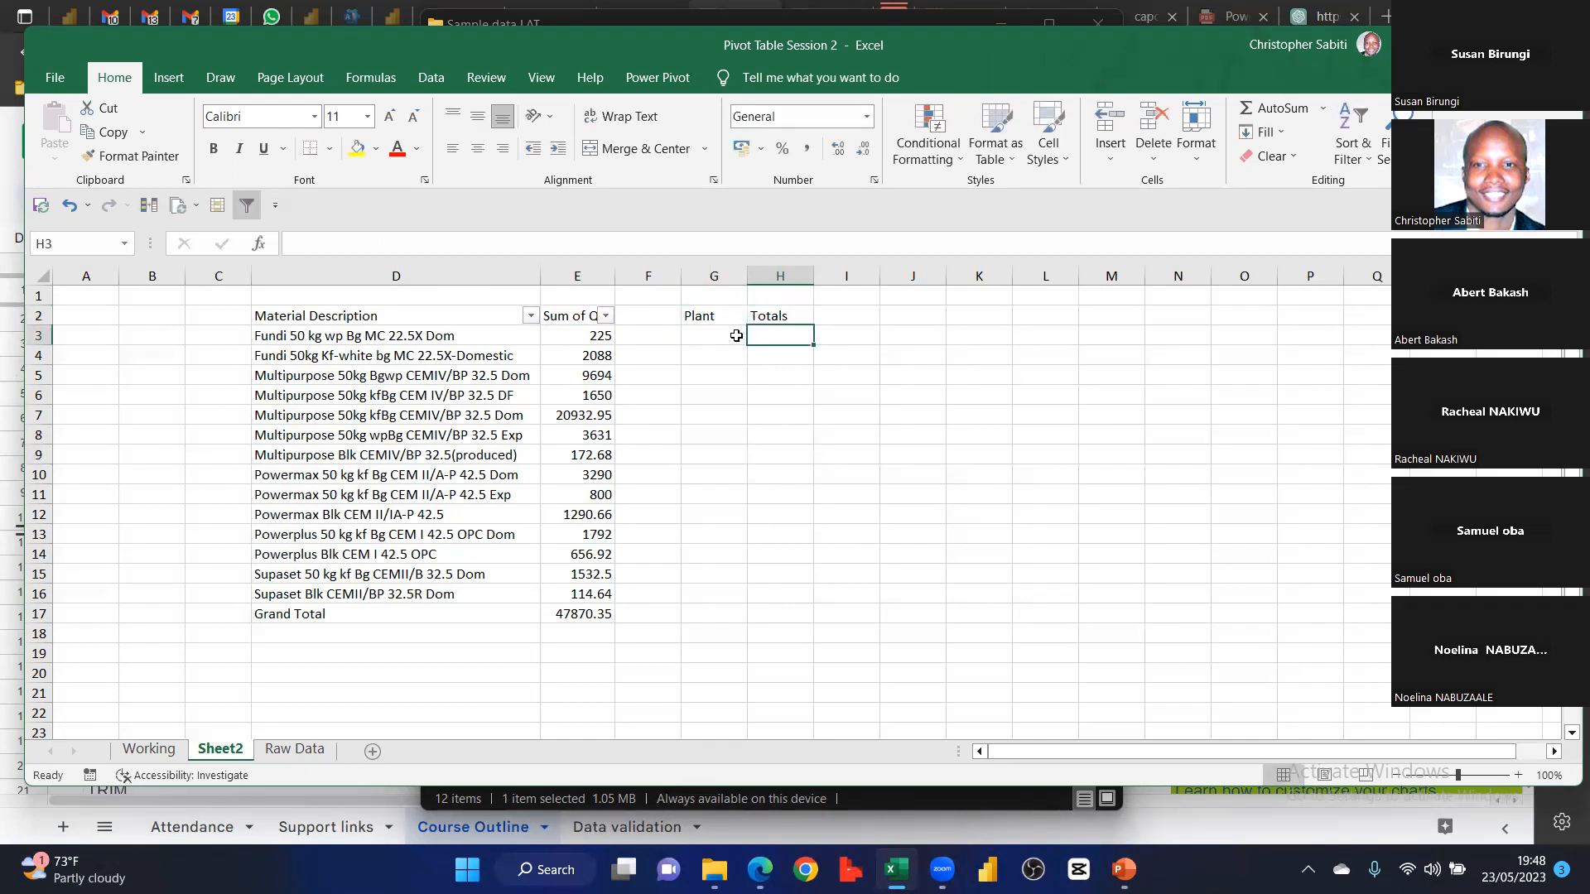
# Enter the plant codes 001U in G3 and 081U in G4
pyautogui.click(735, 336)
pyautogui.write('23456')
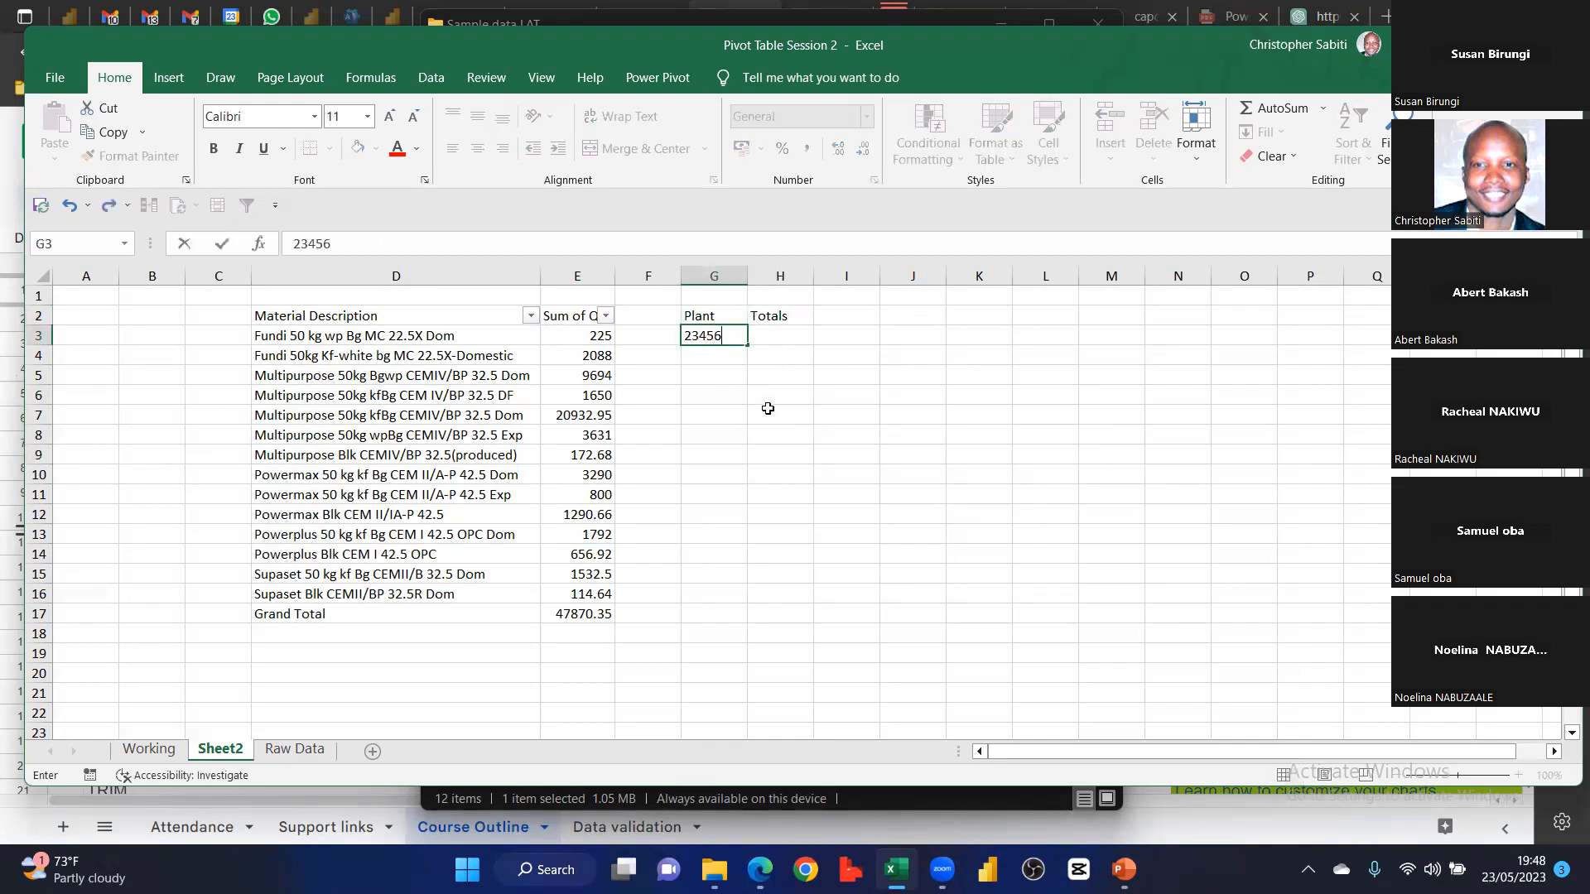
pyautogui.click(771, 334)
pyautogui.press('Left')
pyautogui.write('001U')
pyautogui.press('Return')
pyautogui.write('08')
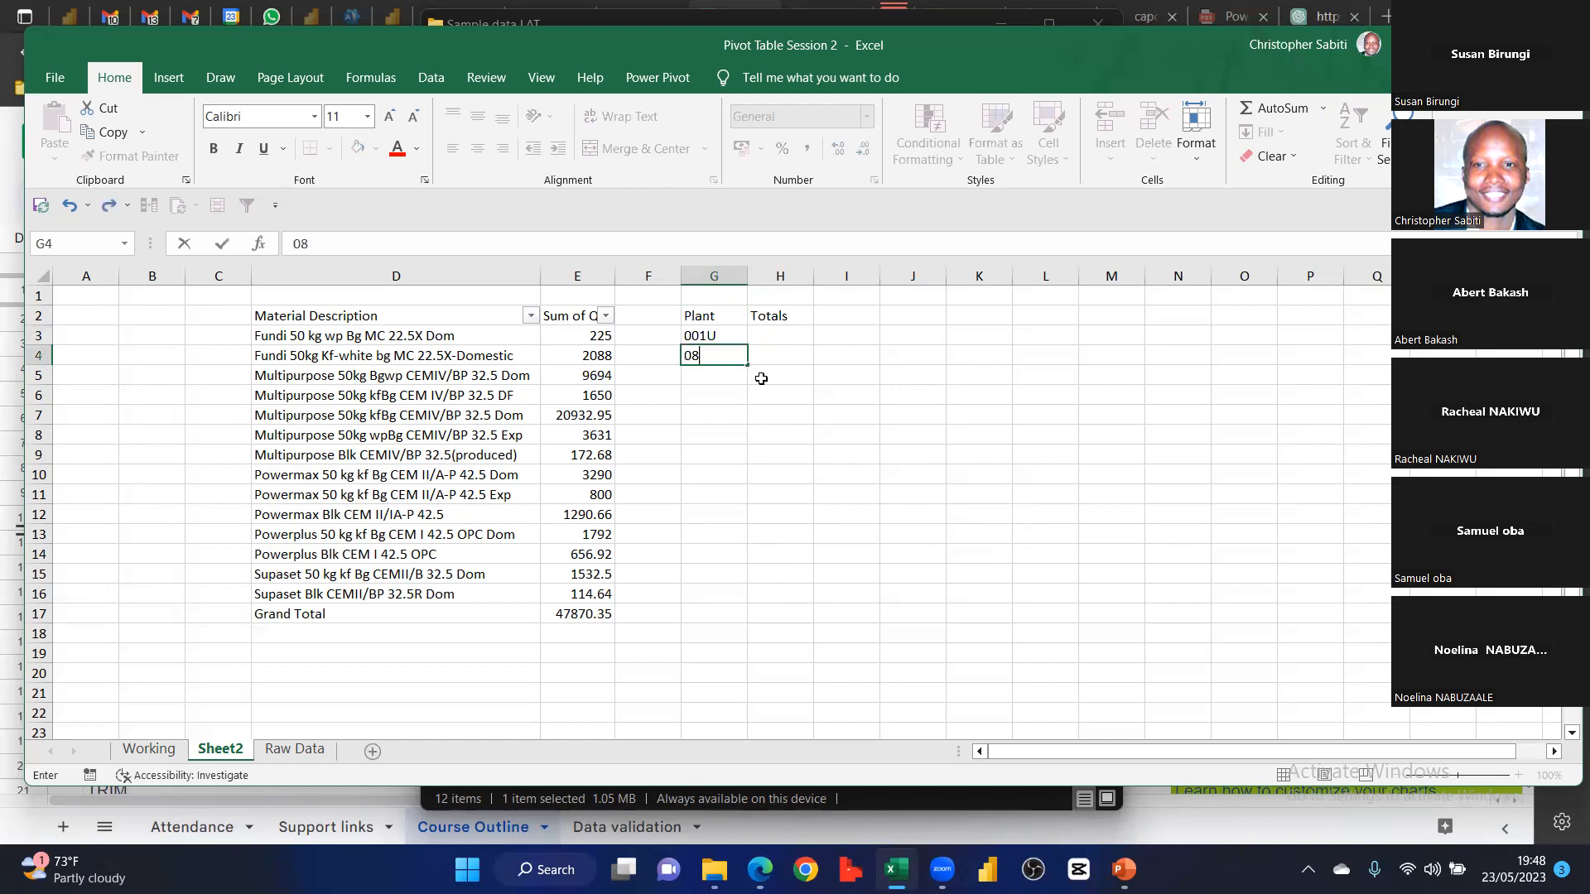
pyautogui.press('Return')
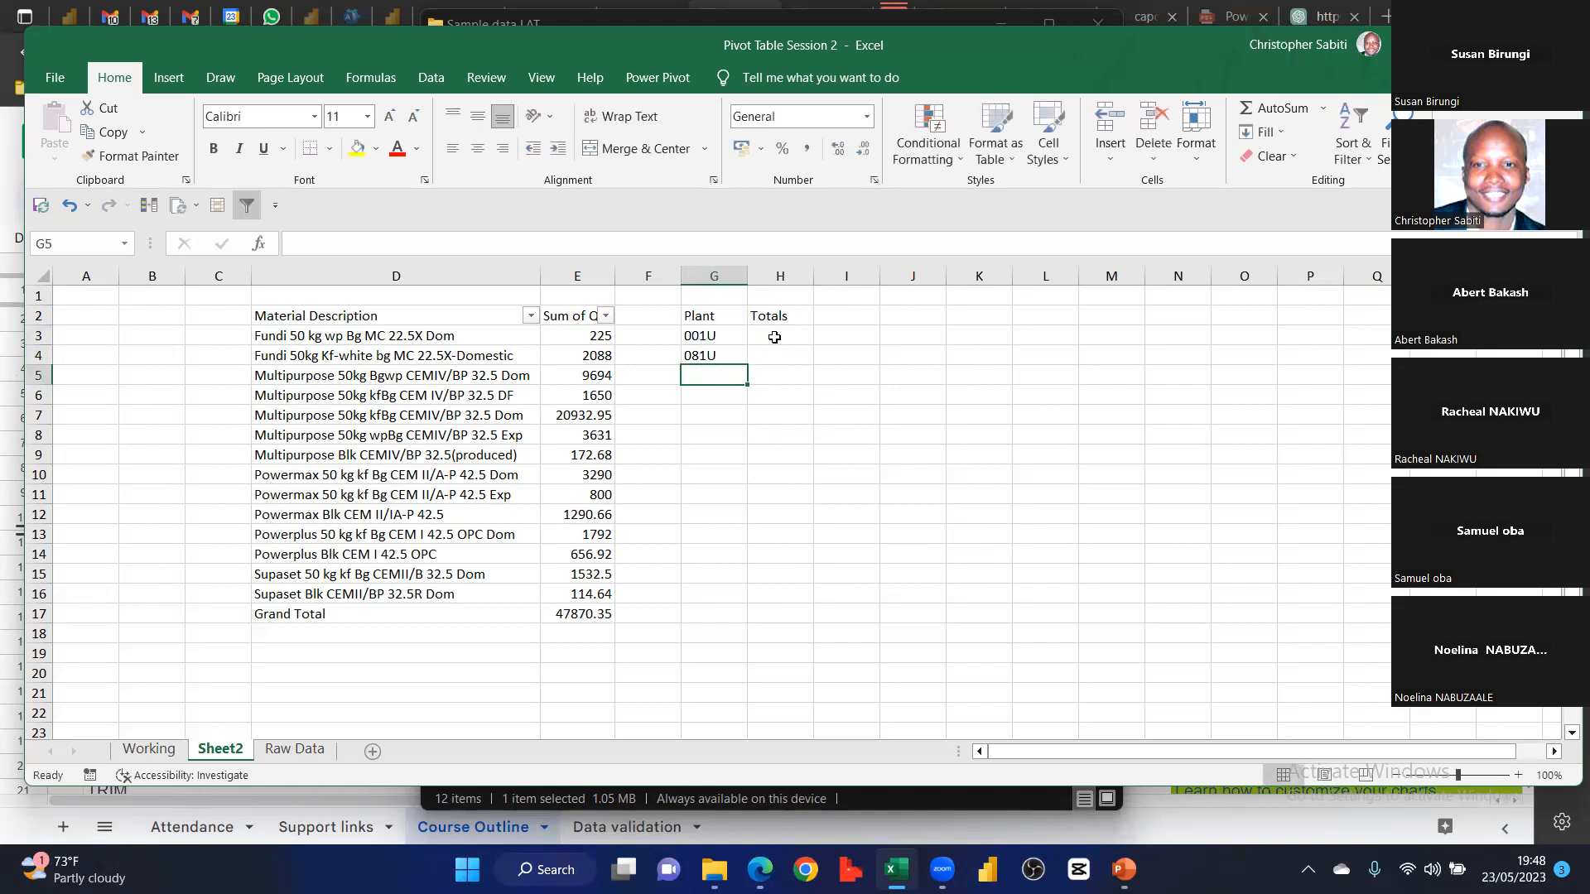
# Enter the totals 12345 for plant 001U and 1234 for plant 081U
pyautogui.click(771, 338)
pyautogui.write('12345')
pyautogui.press('Return')
pyautogui.write('qwert')
pyautogui.doubleClick(749, 355)
pyautogui.write('1234')
# Add plant 011U in G5 with a total of 98765 in H5
pyautogui.click(713, 377)
pyautogui.write('011U')
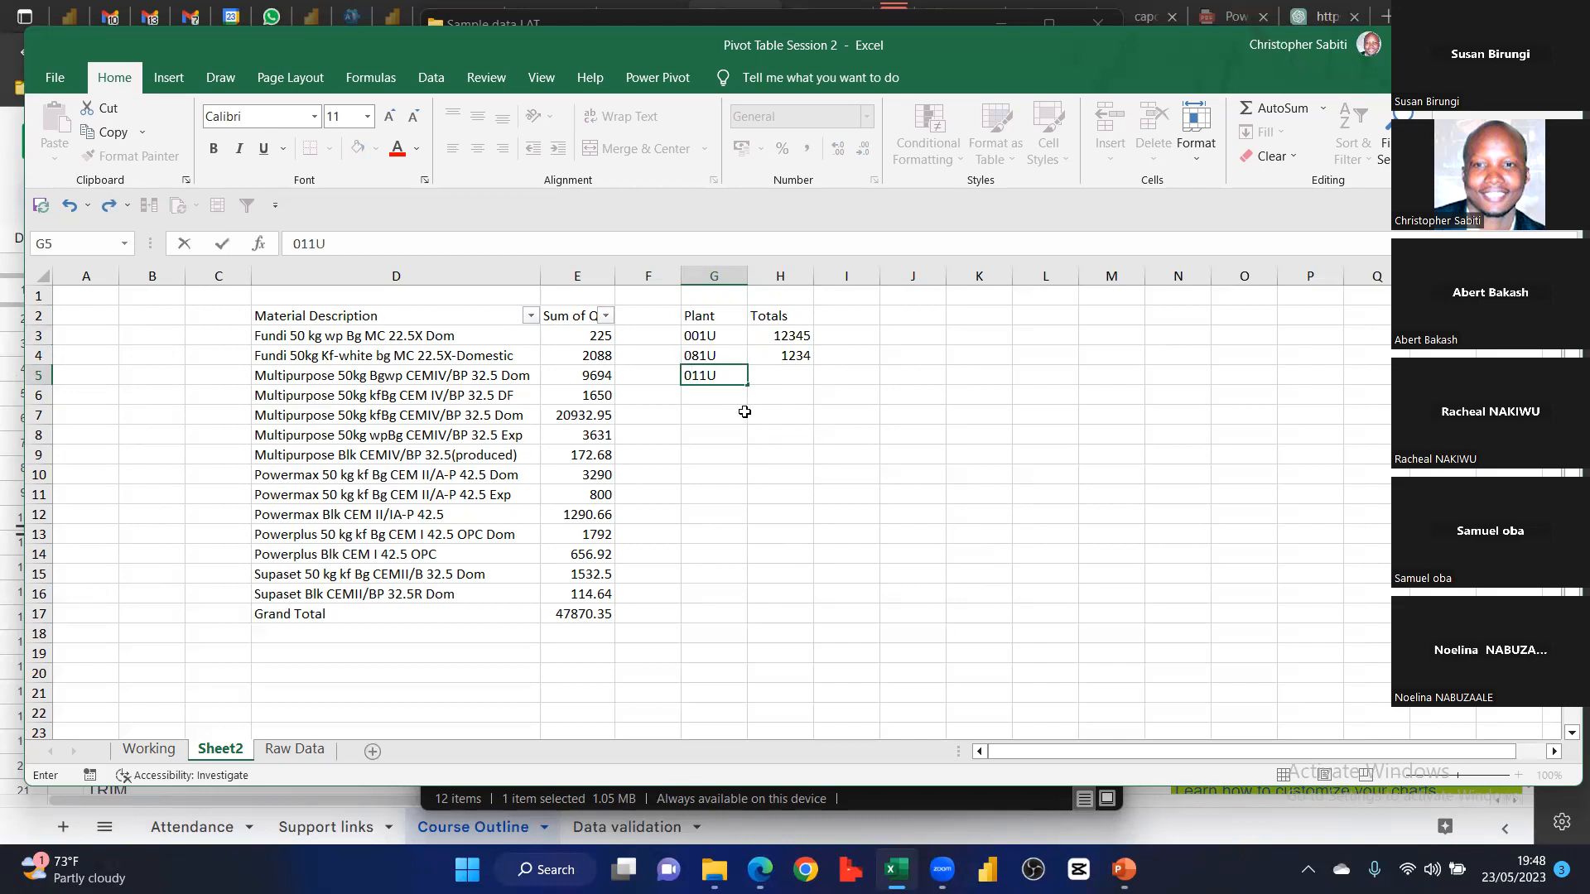
pyautogui.click(780, 380)
pyautogui.write('98765')
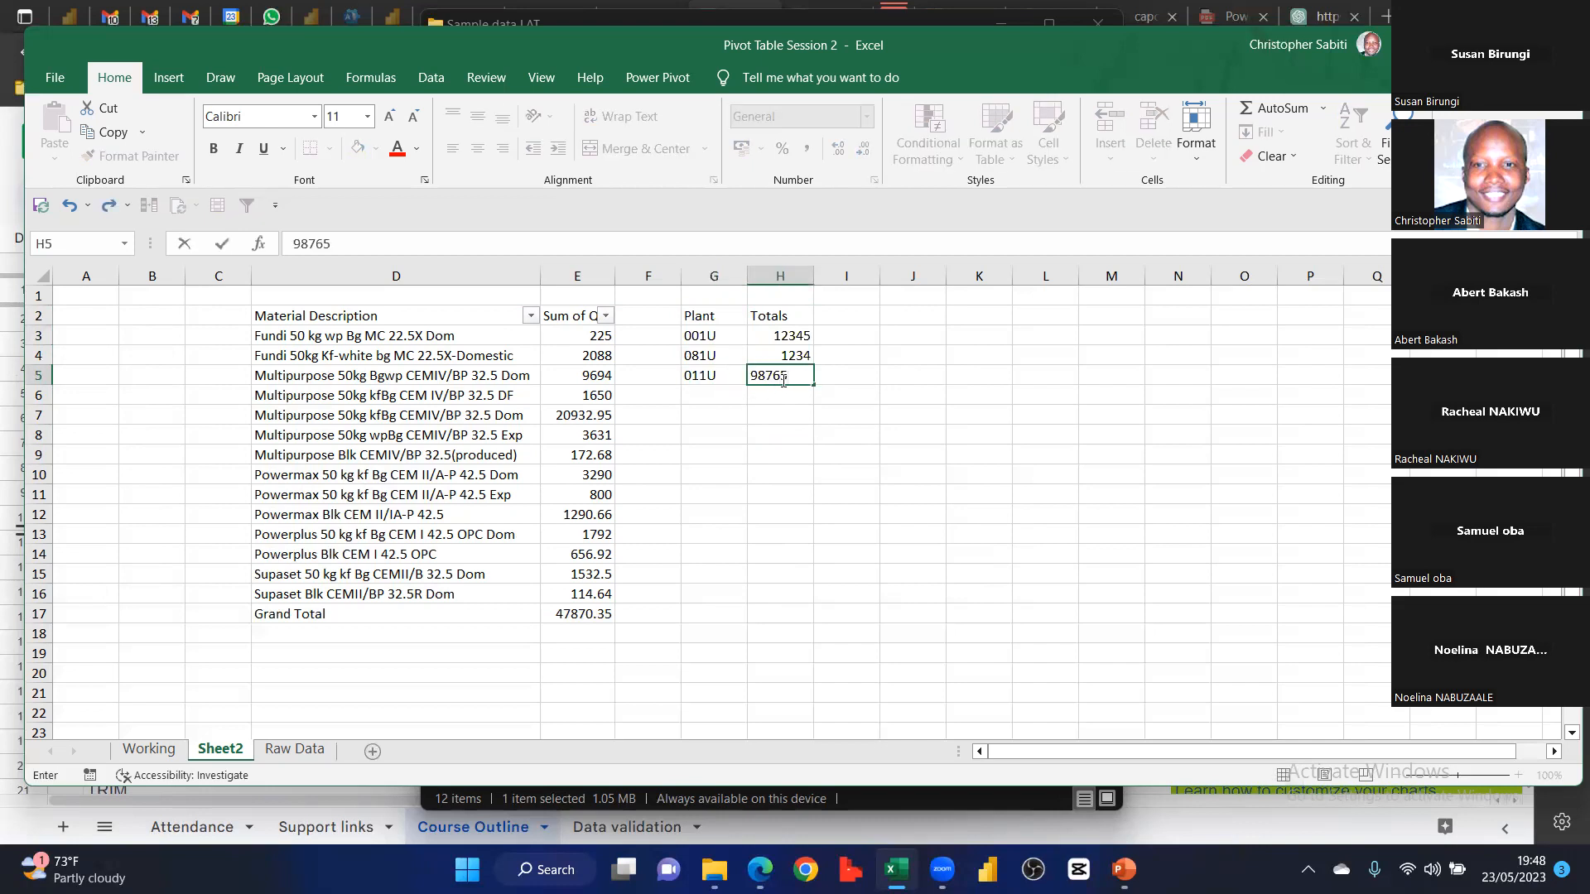
pyautogui.click(620, 458)
pyautogui.click(698, 429)
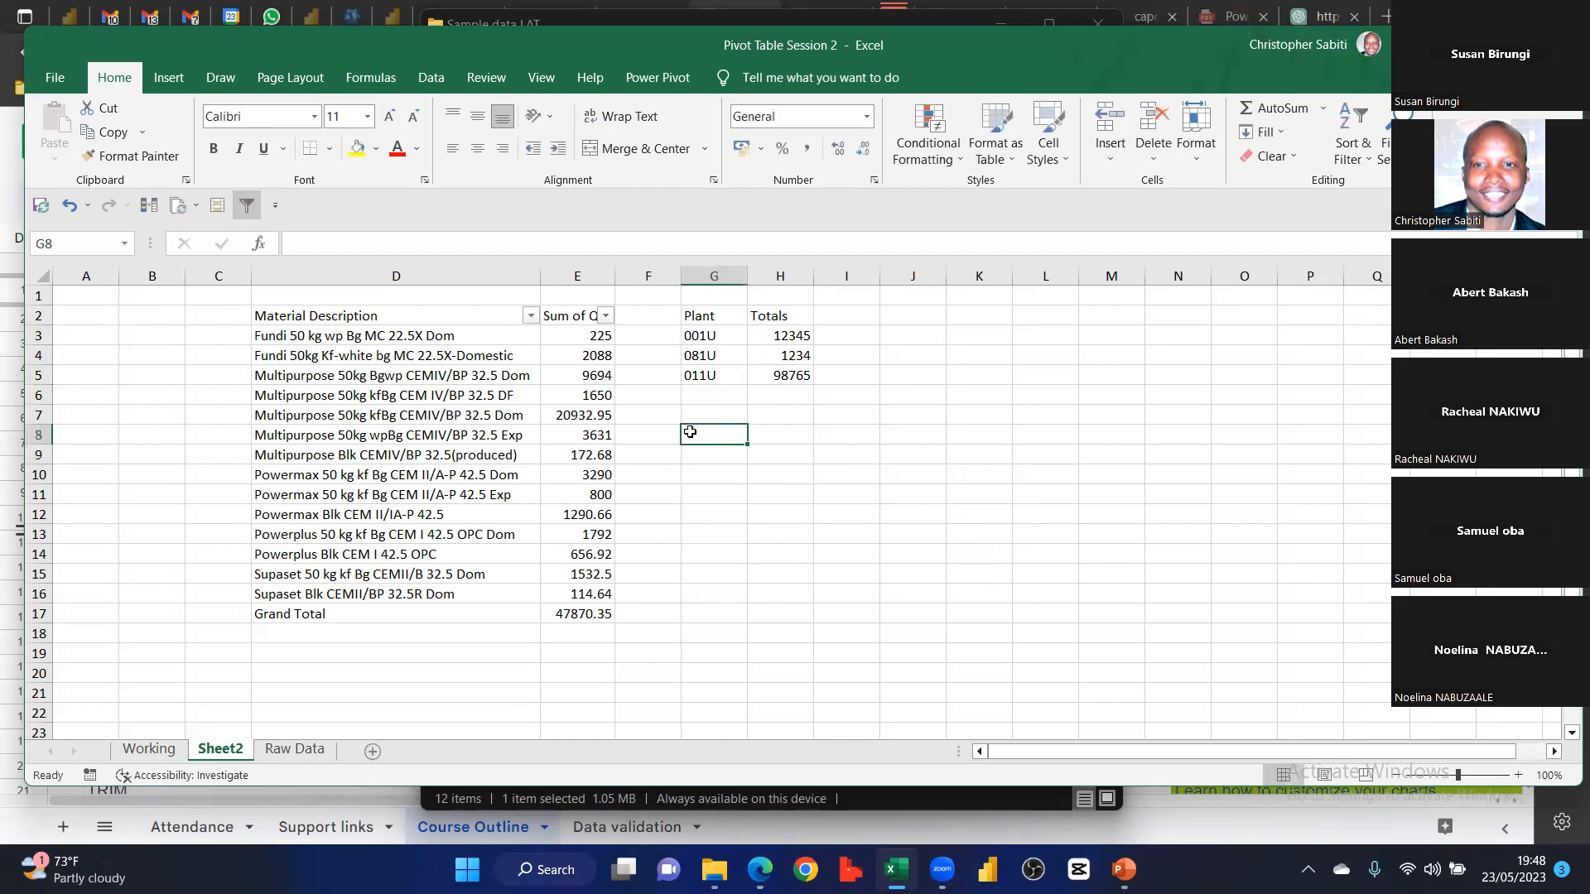
# Review the rows shared by both lists and filter Material Description to hide the two Fundi items
pyautogui.moveTo(378, 317); pyautogui.dragTo(805, 623)
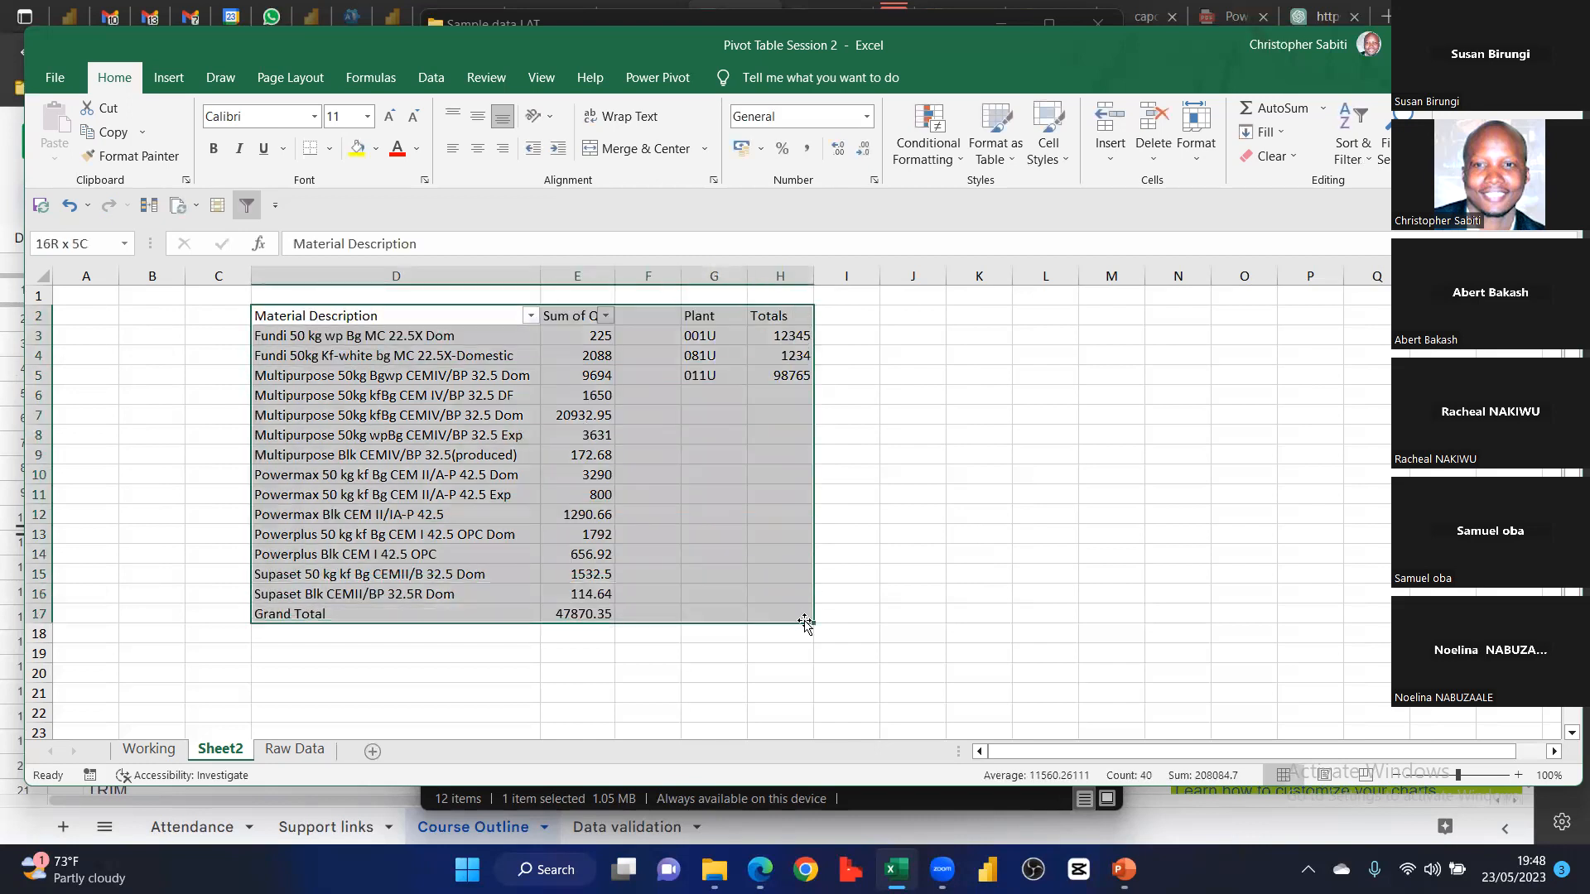
pyautogui.click(952, 515)
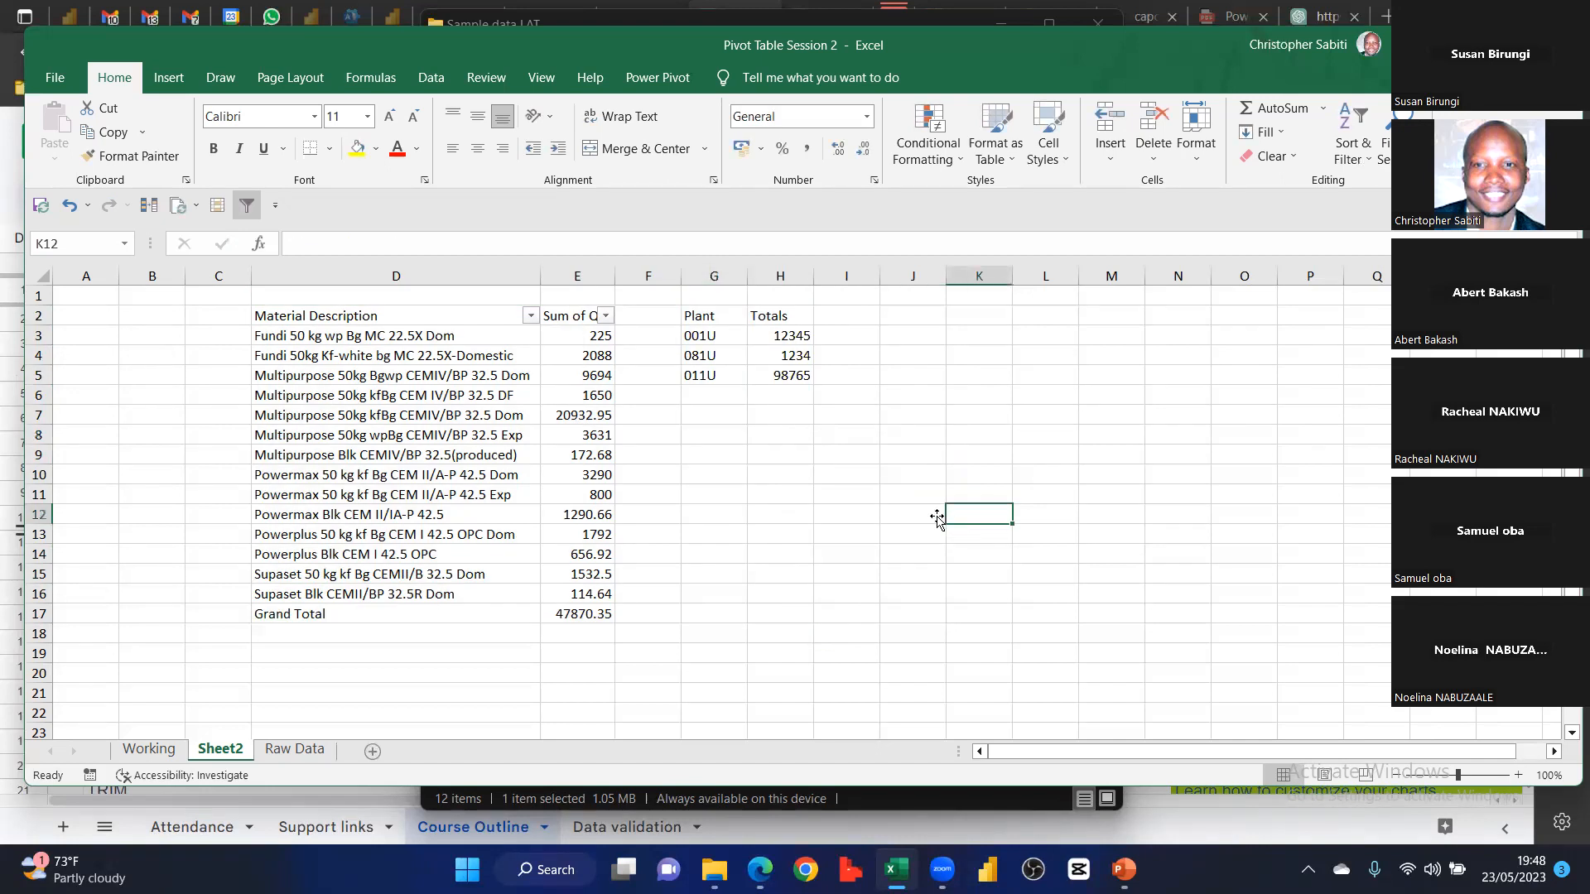
pyautogui.click(517, 397)
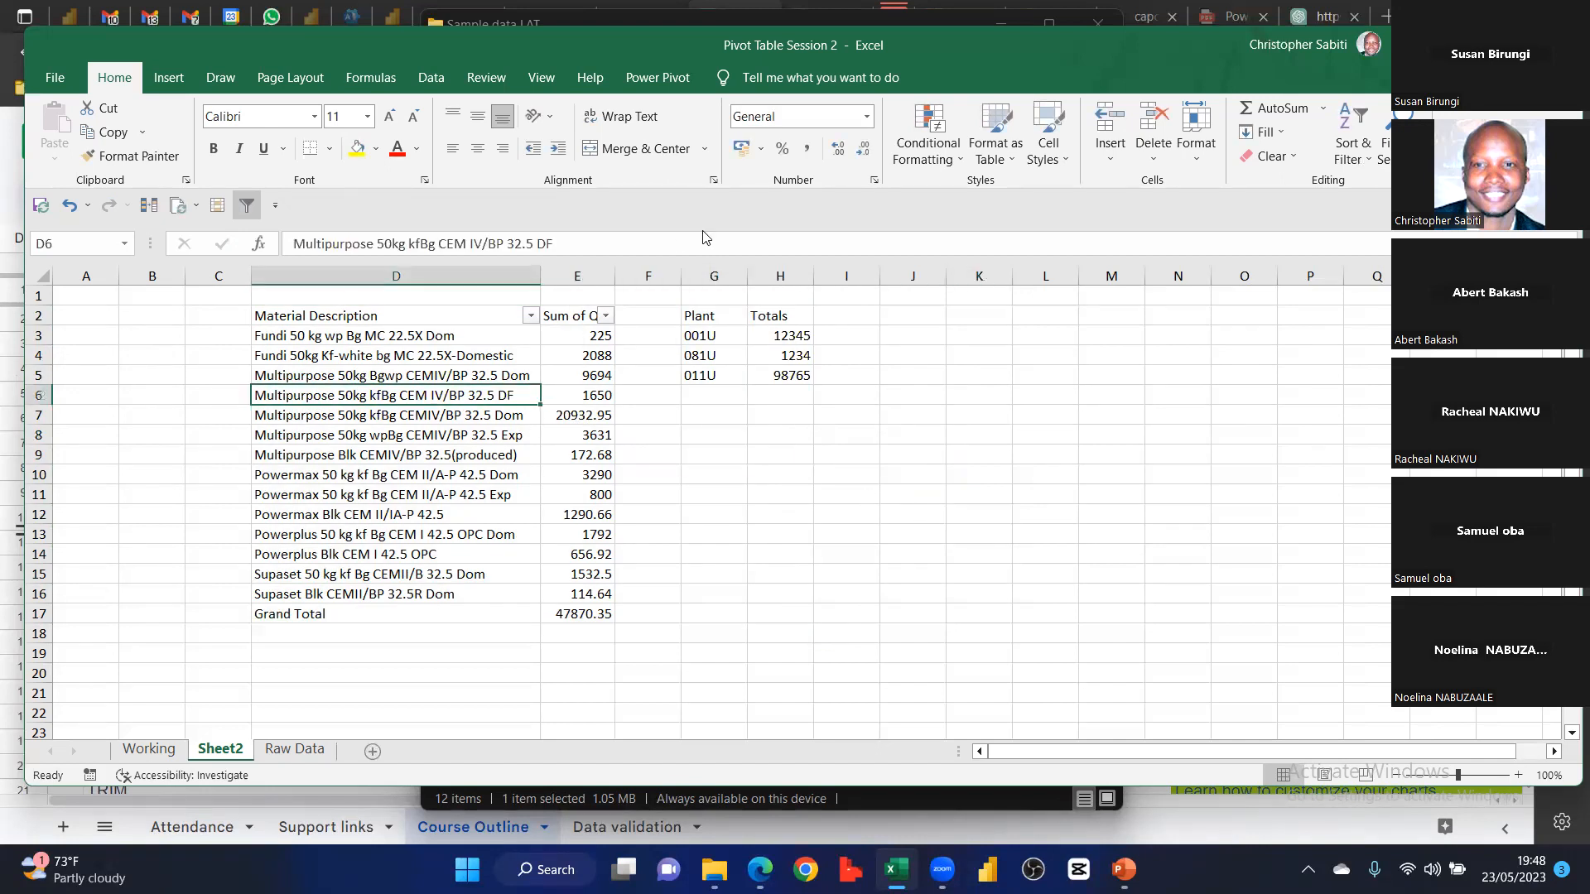
pyautogui.click(530, 316)
pyautogui.click(321, 562)
pyautogui.click(321, 579)
pyautogui.click(406, 739)
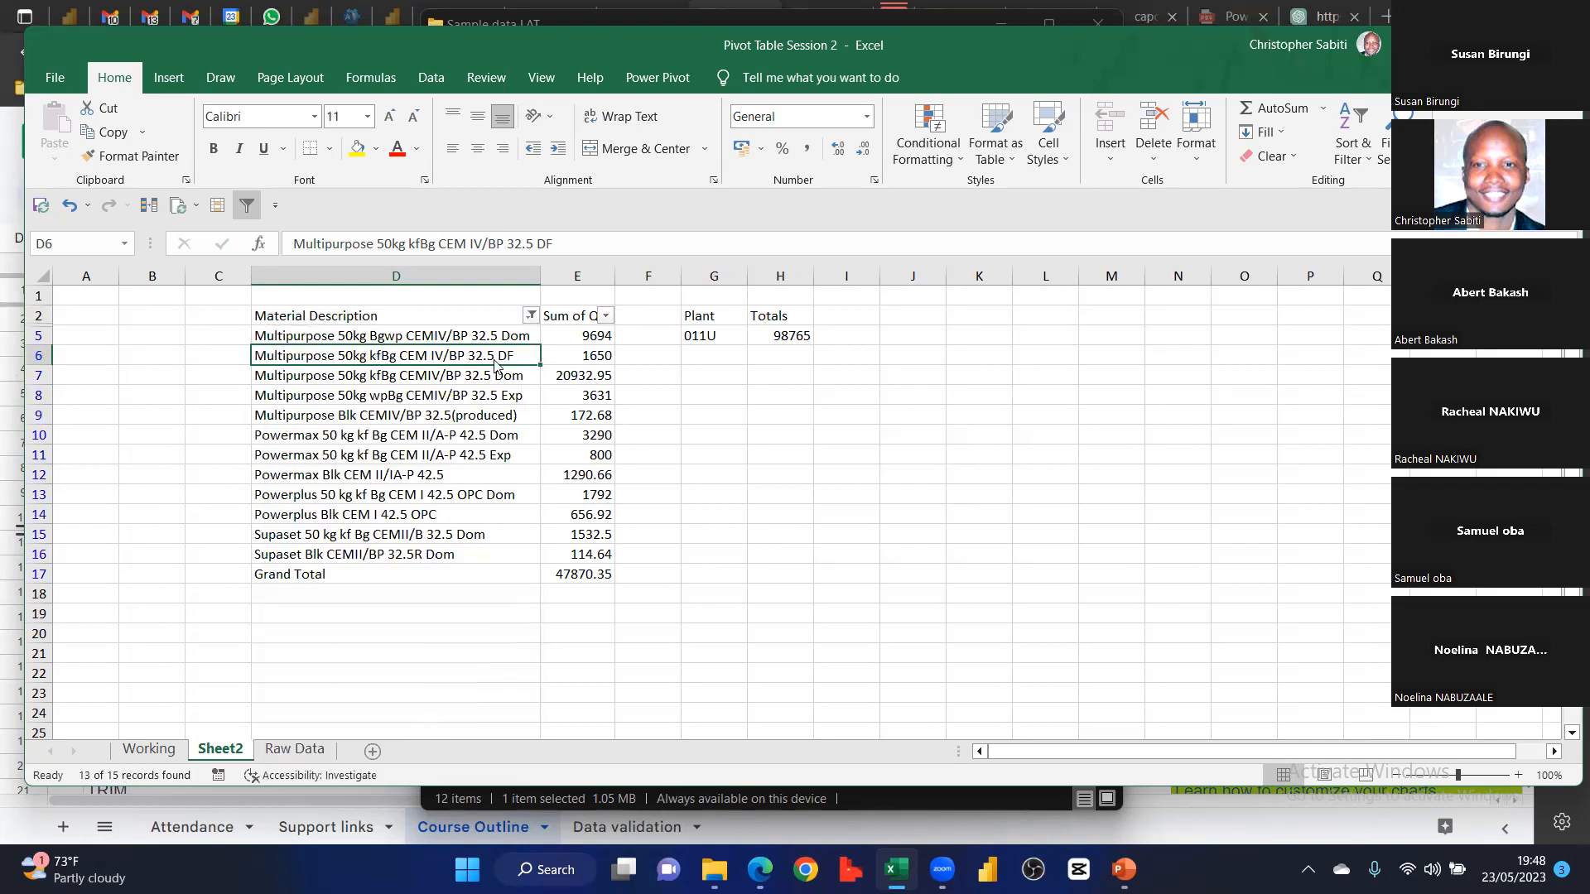
# Compare the two lists and include both Fundi items again in the Material Description filter
pyautogui.moveTo(355, 323); pyautogui.dragTo(584, 575)
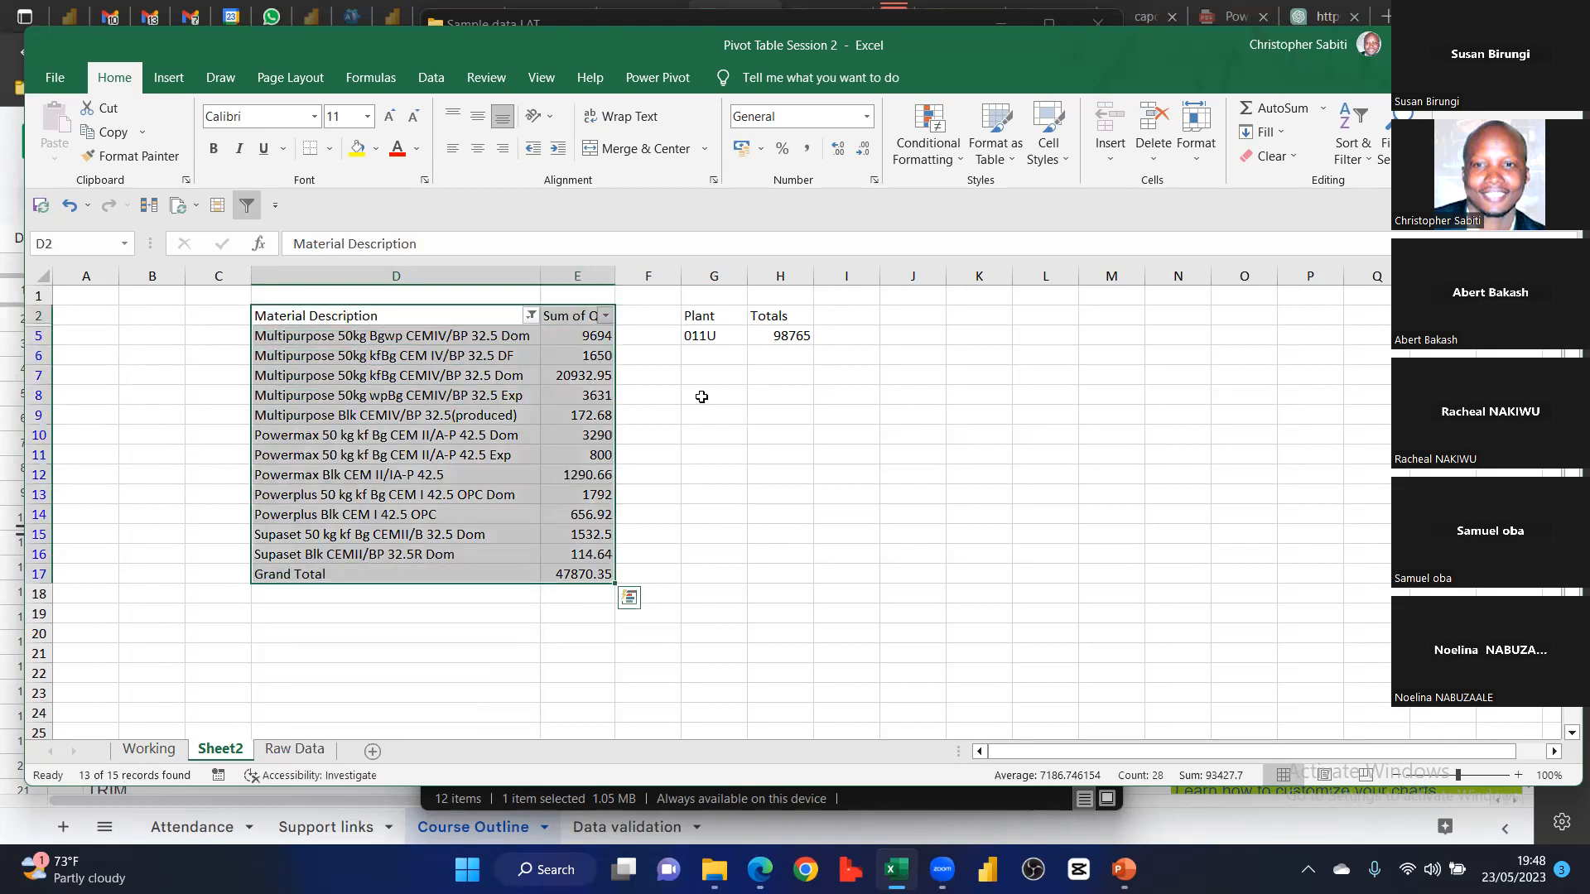
pyautogui.moveTo(698, 316); pyautogui.dragTo(795, 334)
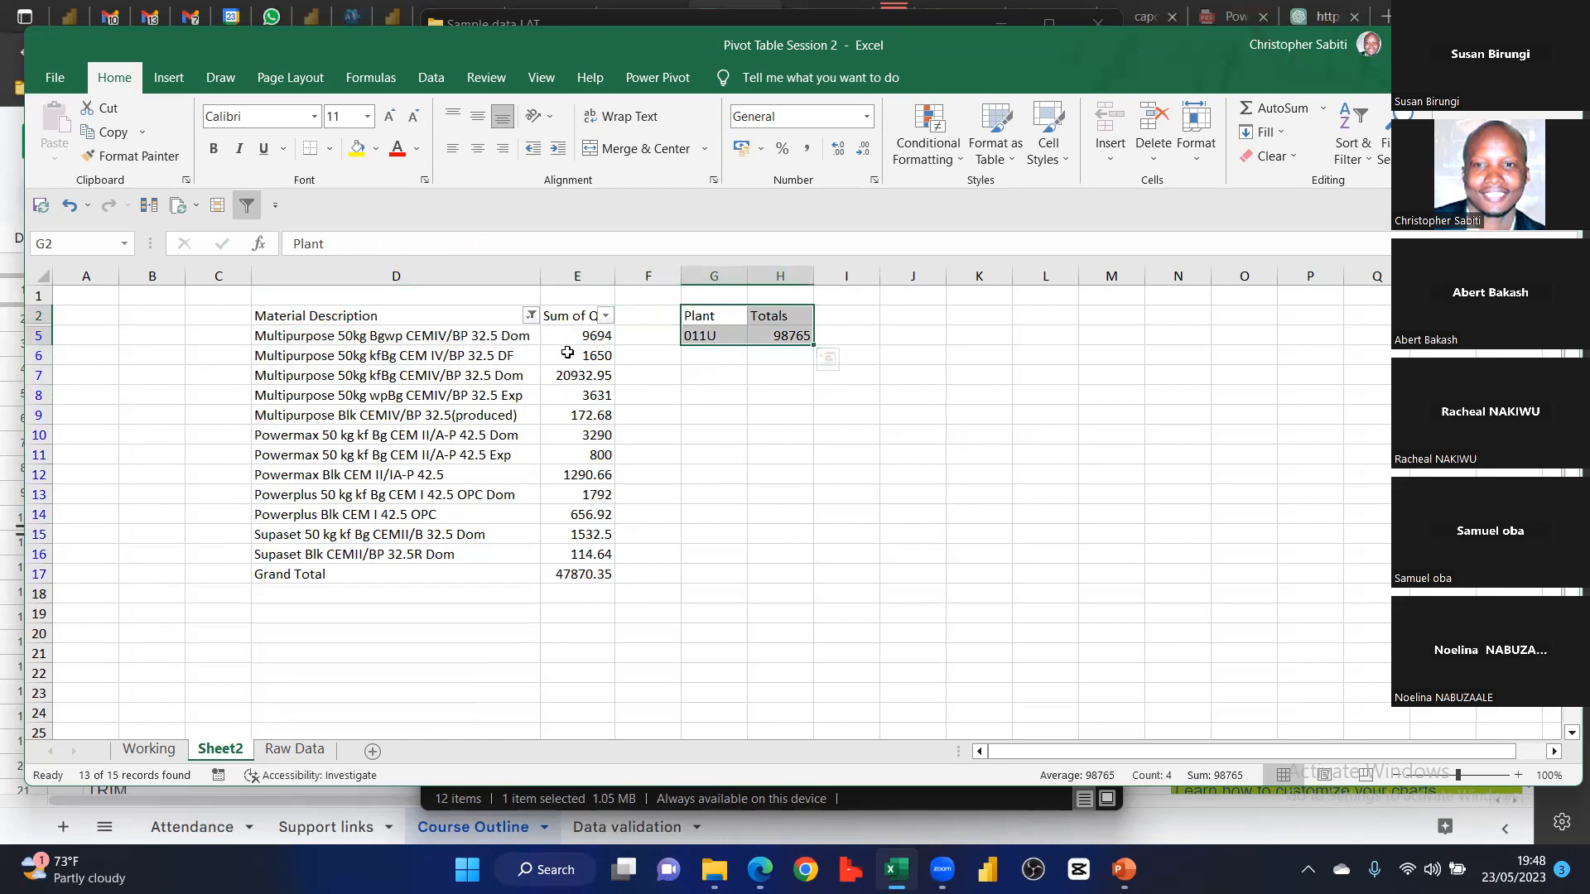
pyautogui.click(530, 316)
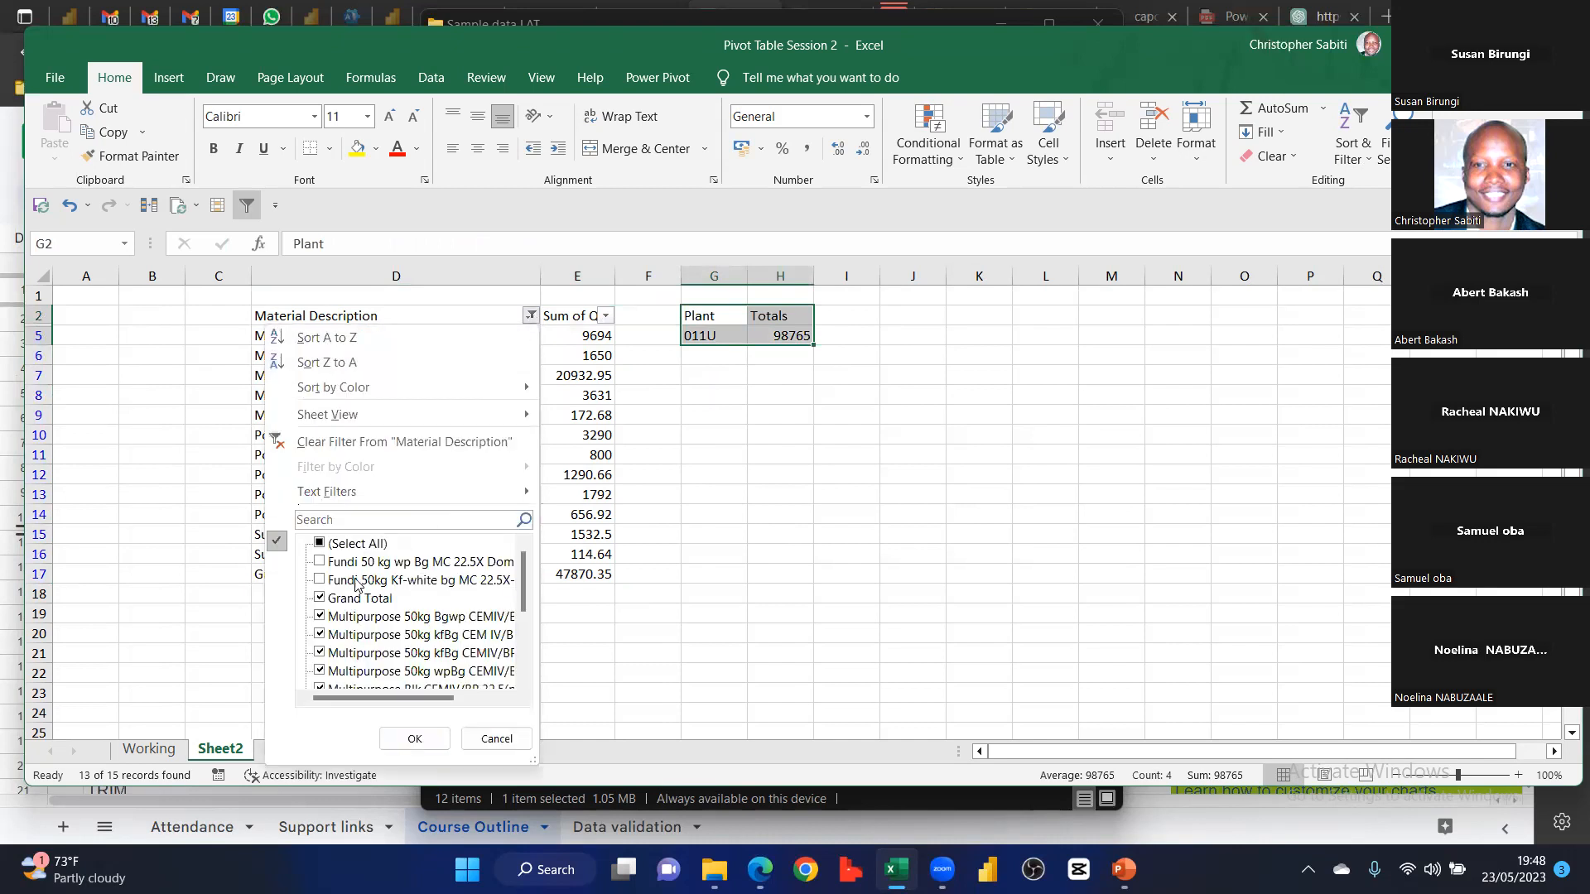
pyautogui.click(320, 563)
pyautogui.click(321, 580)
pyautogui.click(320, 579)
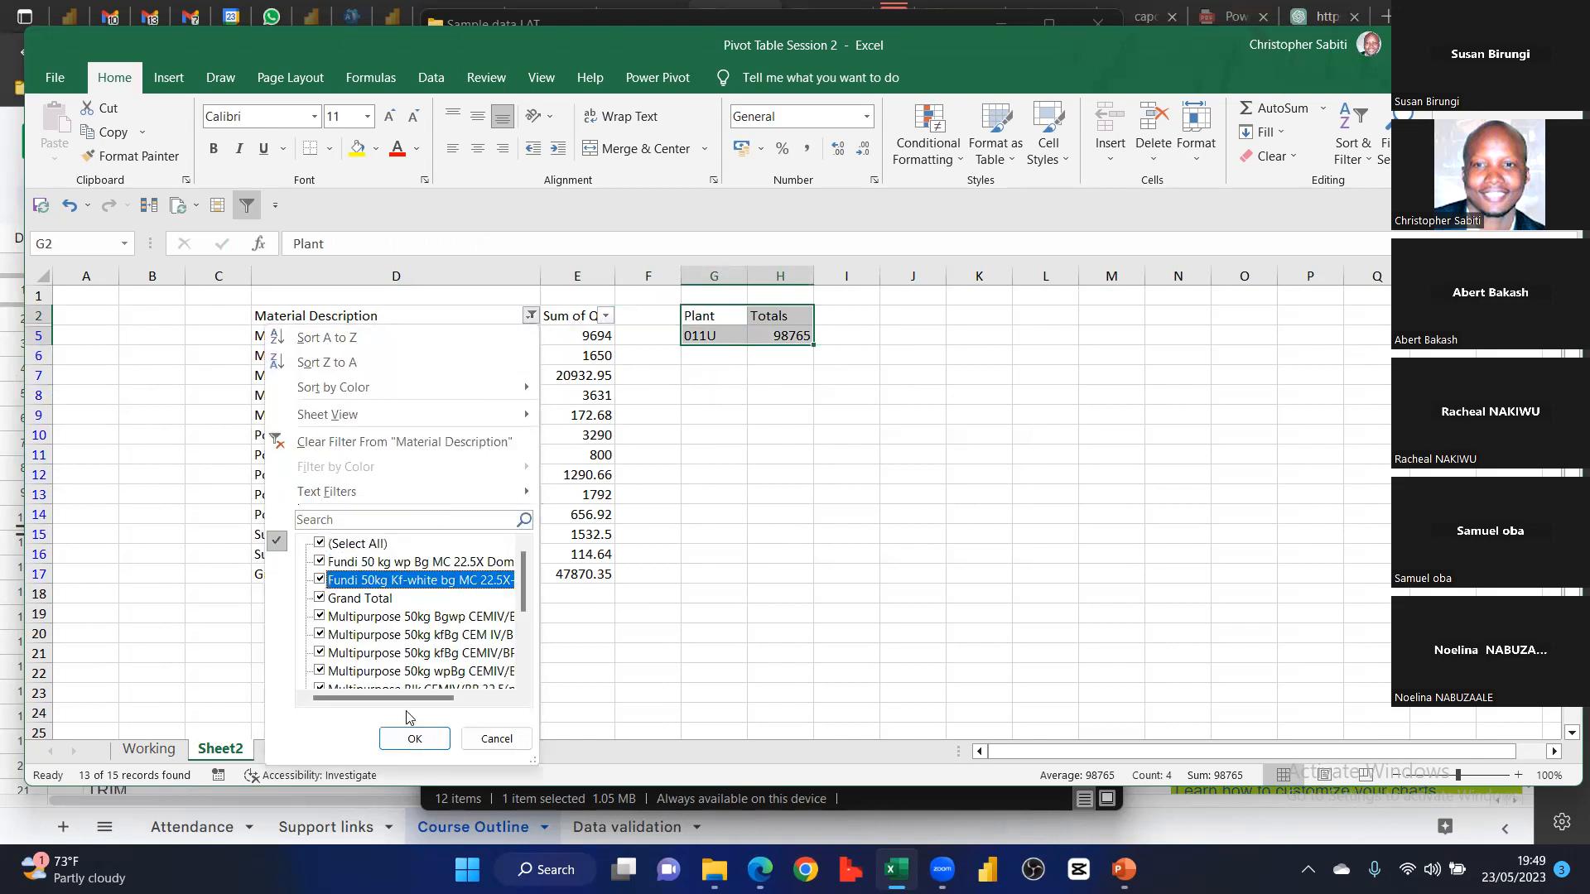
pyautogui.click(414, 737)
pyautogui.click(744, 340)
pyautogui.moveTo(722, 317); pyautogui.dragTo(793, 377)
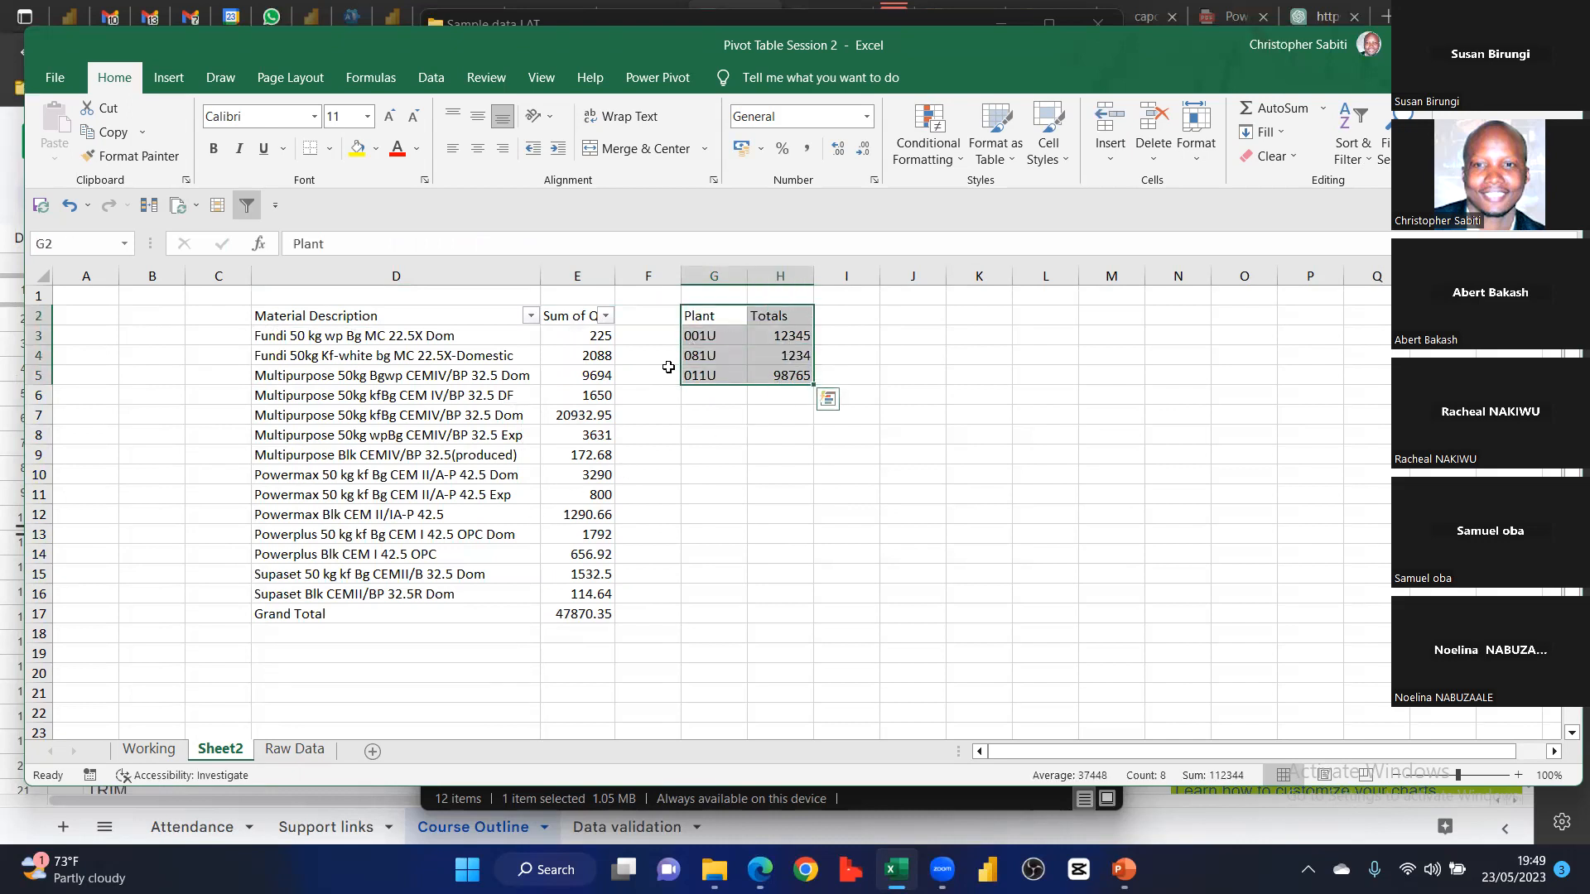
# Delete the Sheet2 worksheet from the workbook
pyautogui.click(291, 752)
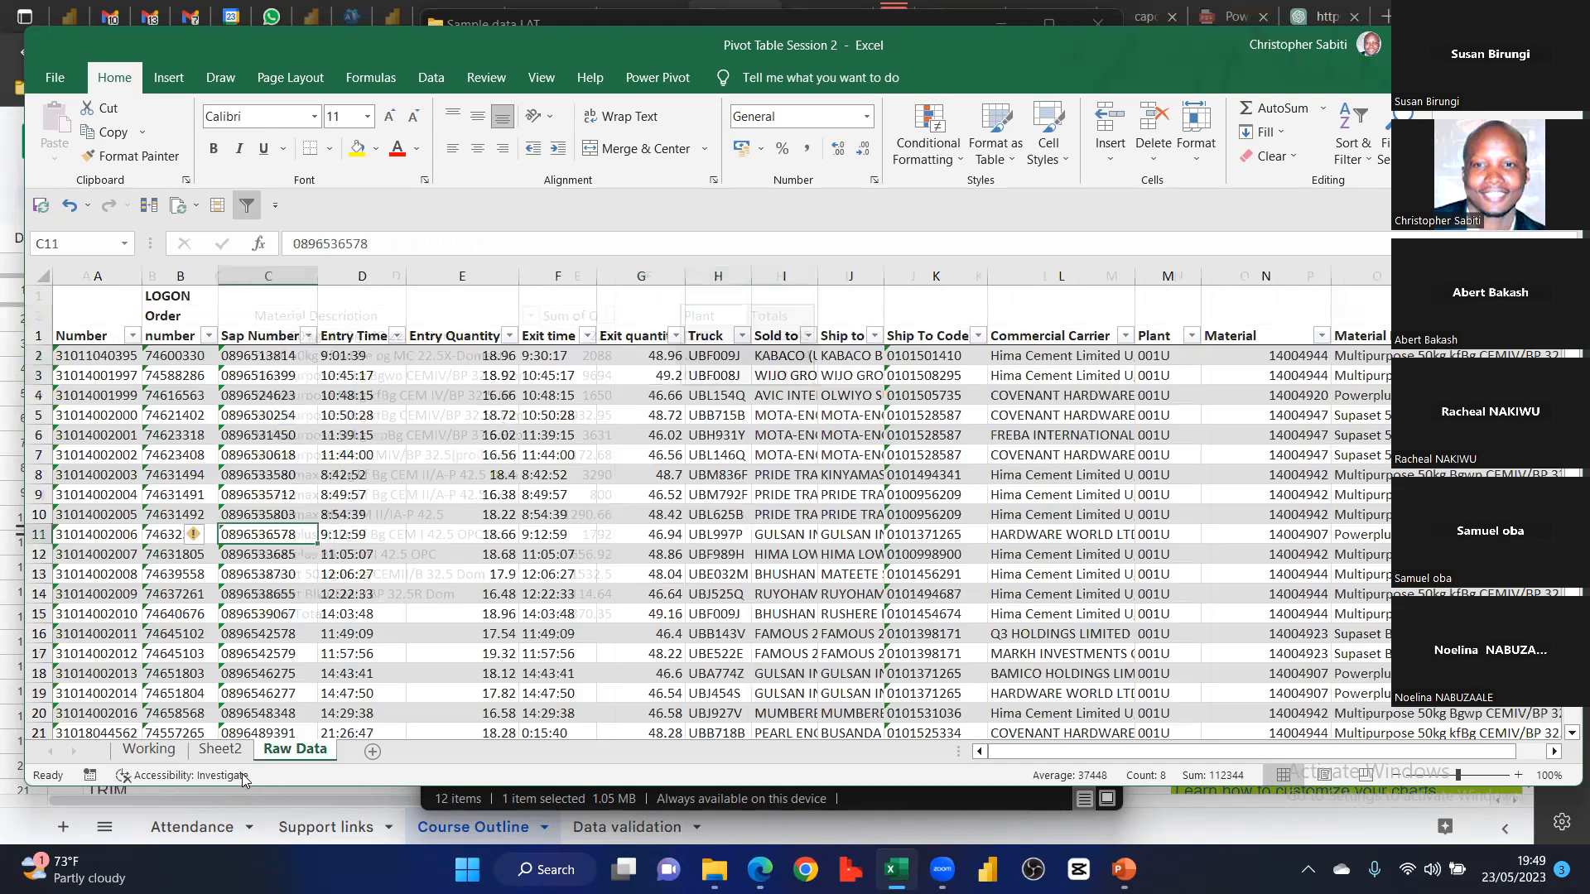
pyautogui.hotkey('ctrl', 'pageup')
pyautogui.hotkey('ctrl', 'pageup')
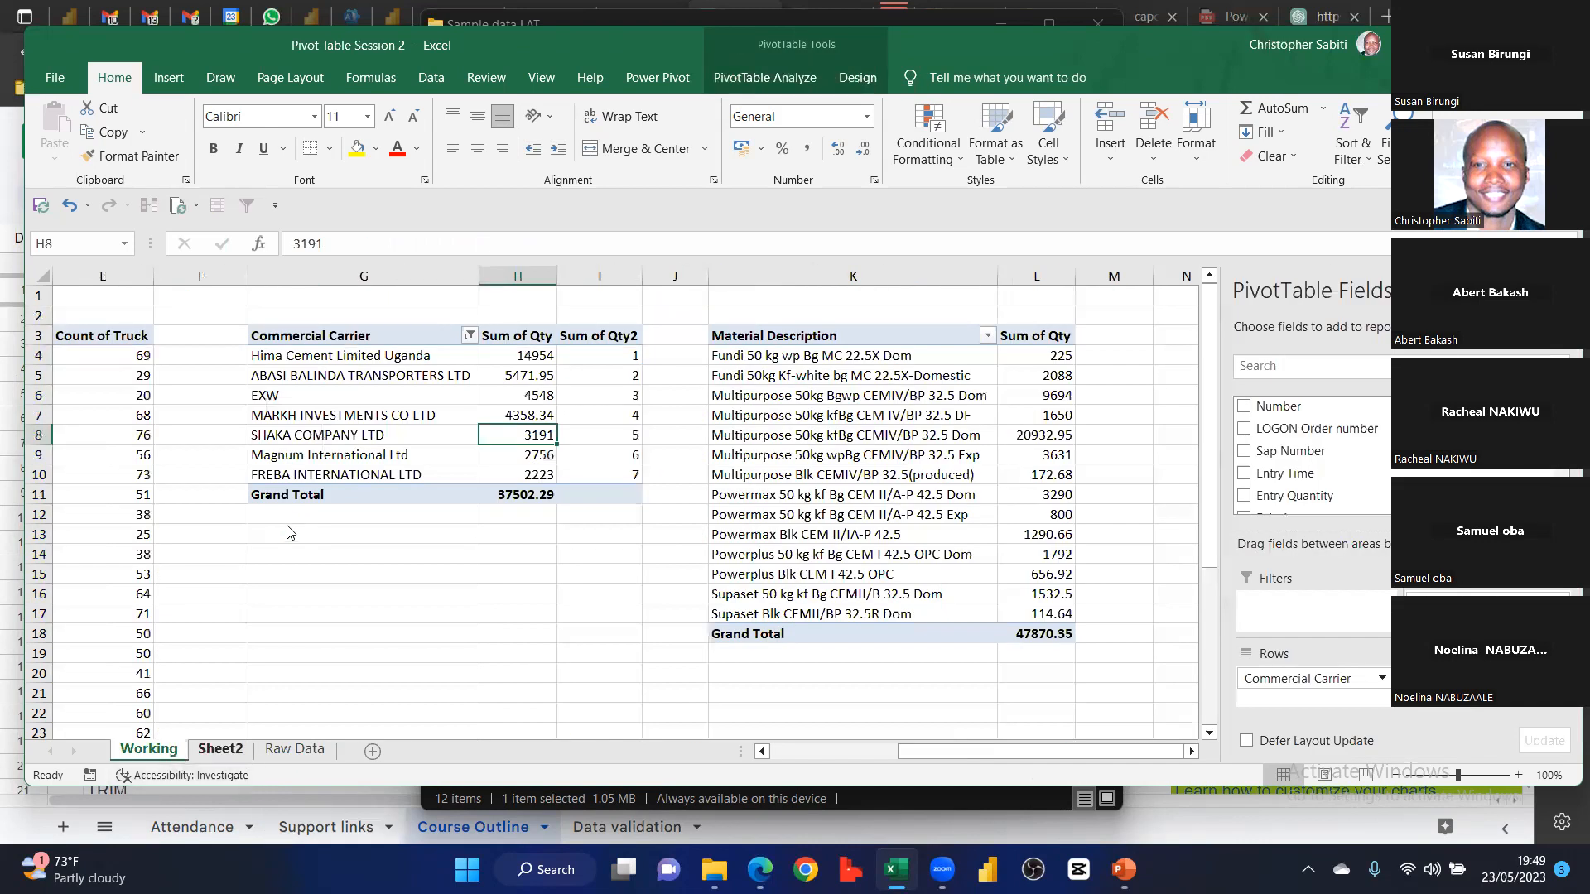
pyautogui.hotkey('ctrl', 'pagedown')
pyautogui.rightClick(217, 749)
pyautogui.click(260, 533)
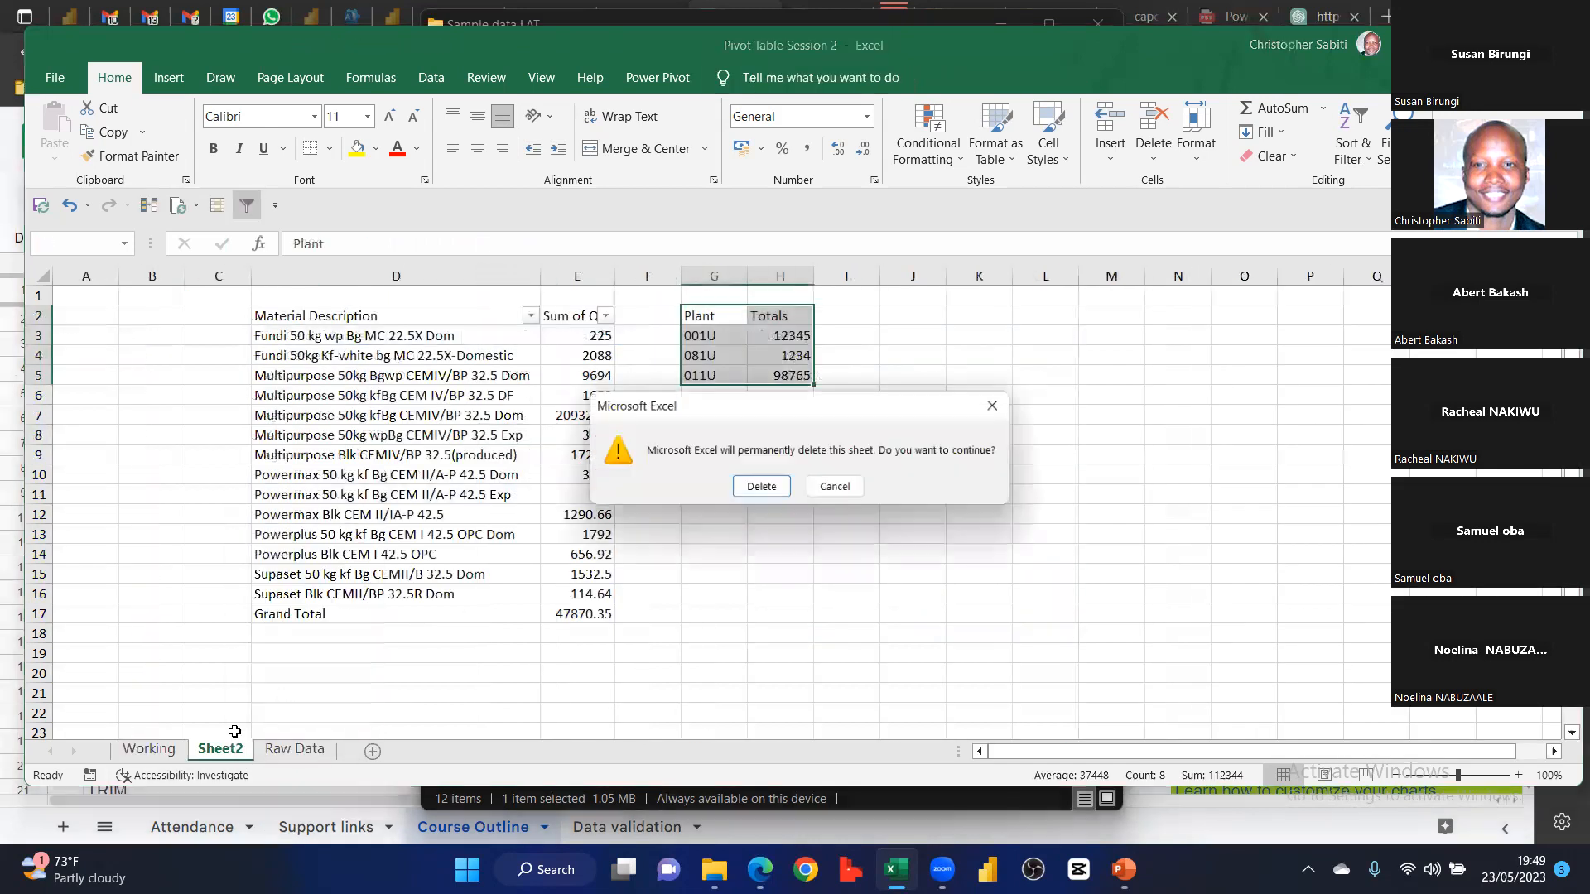
pyautogui.press('Return')
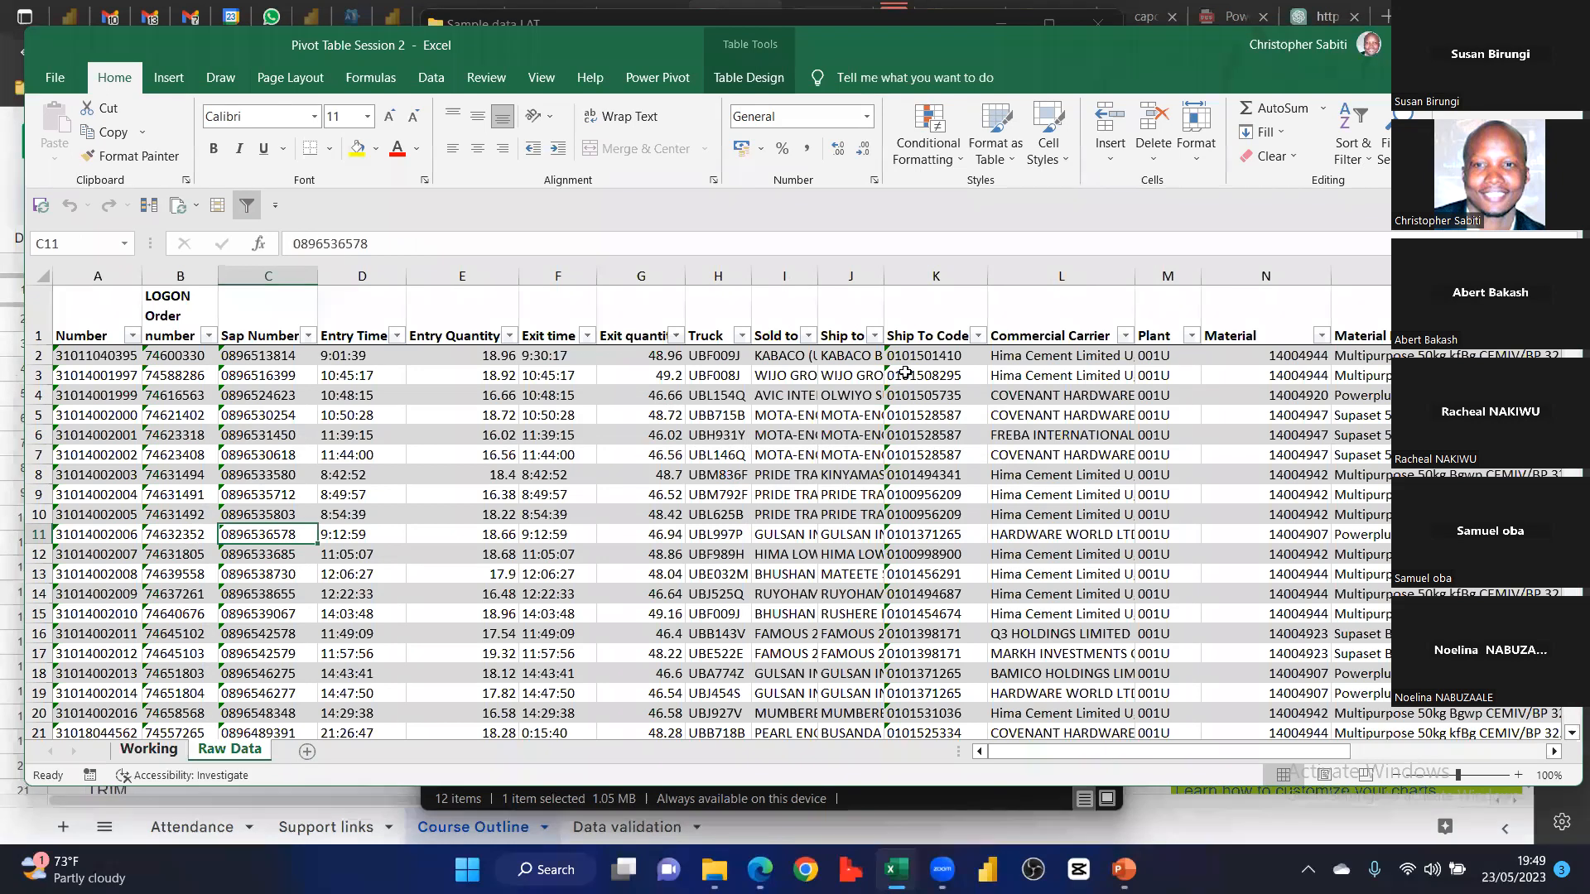
# Clear the filter on Commercial Carrier in the Working sheet's carrier pivot table
pyautogui.hotkey('ctrl', 'pageup')
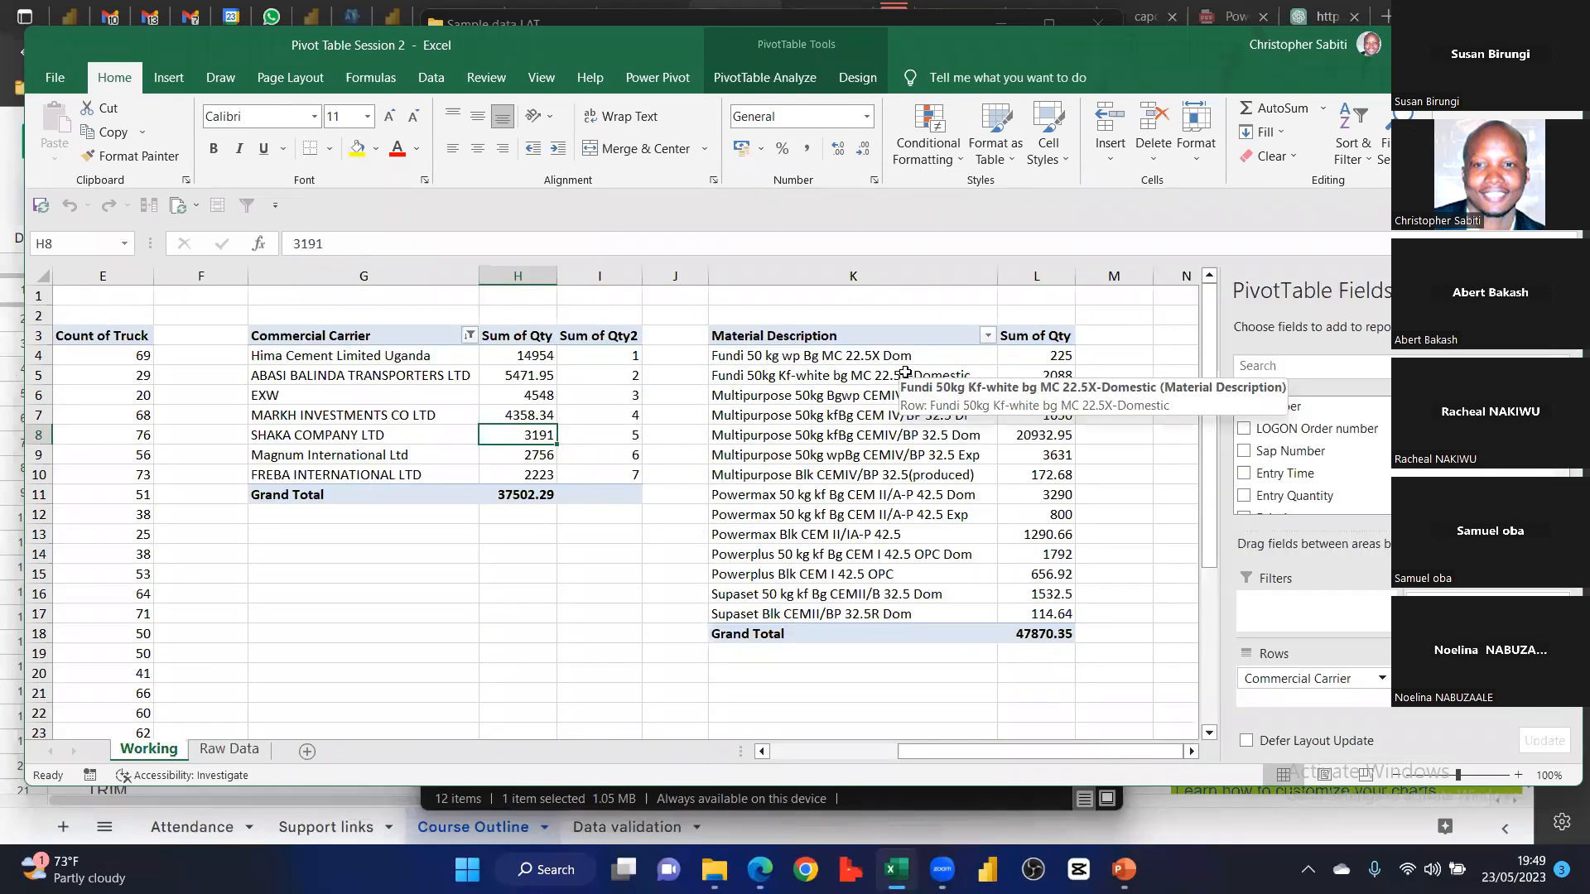
pyautogui.click(481, 374)
pyautogui.click(469, 334)
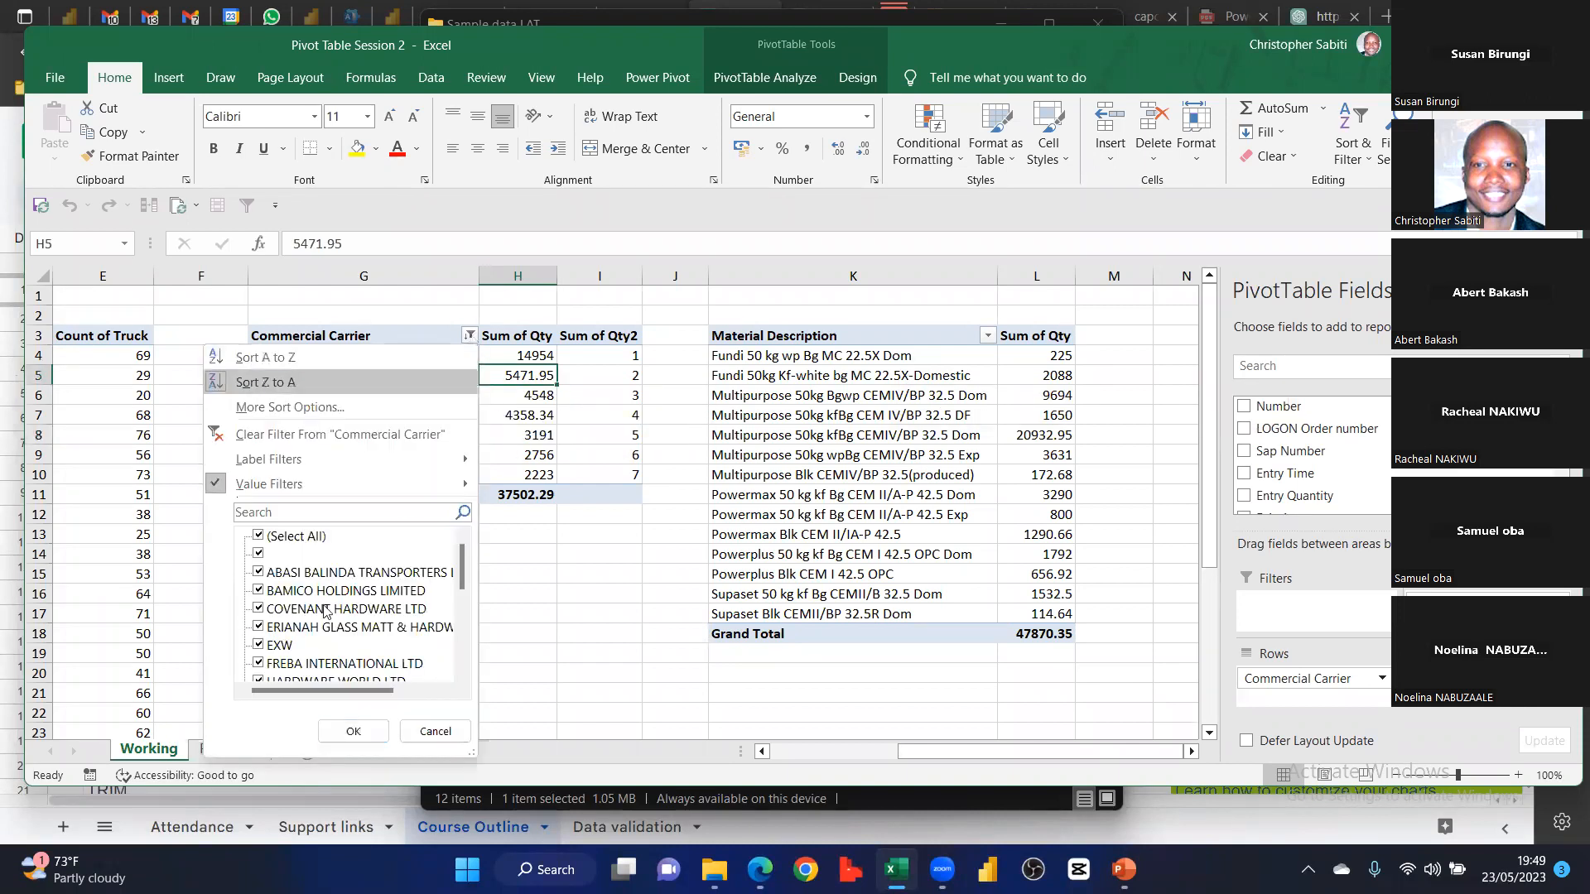
pyautogui.click(526, 488)
pyautogui.click(530, 494)
pyautogui.scroll(-1, 787, 464)
pyautogui.scroll(1, 981, 382)
pyautogui.click(980, 383)
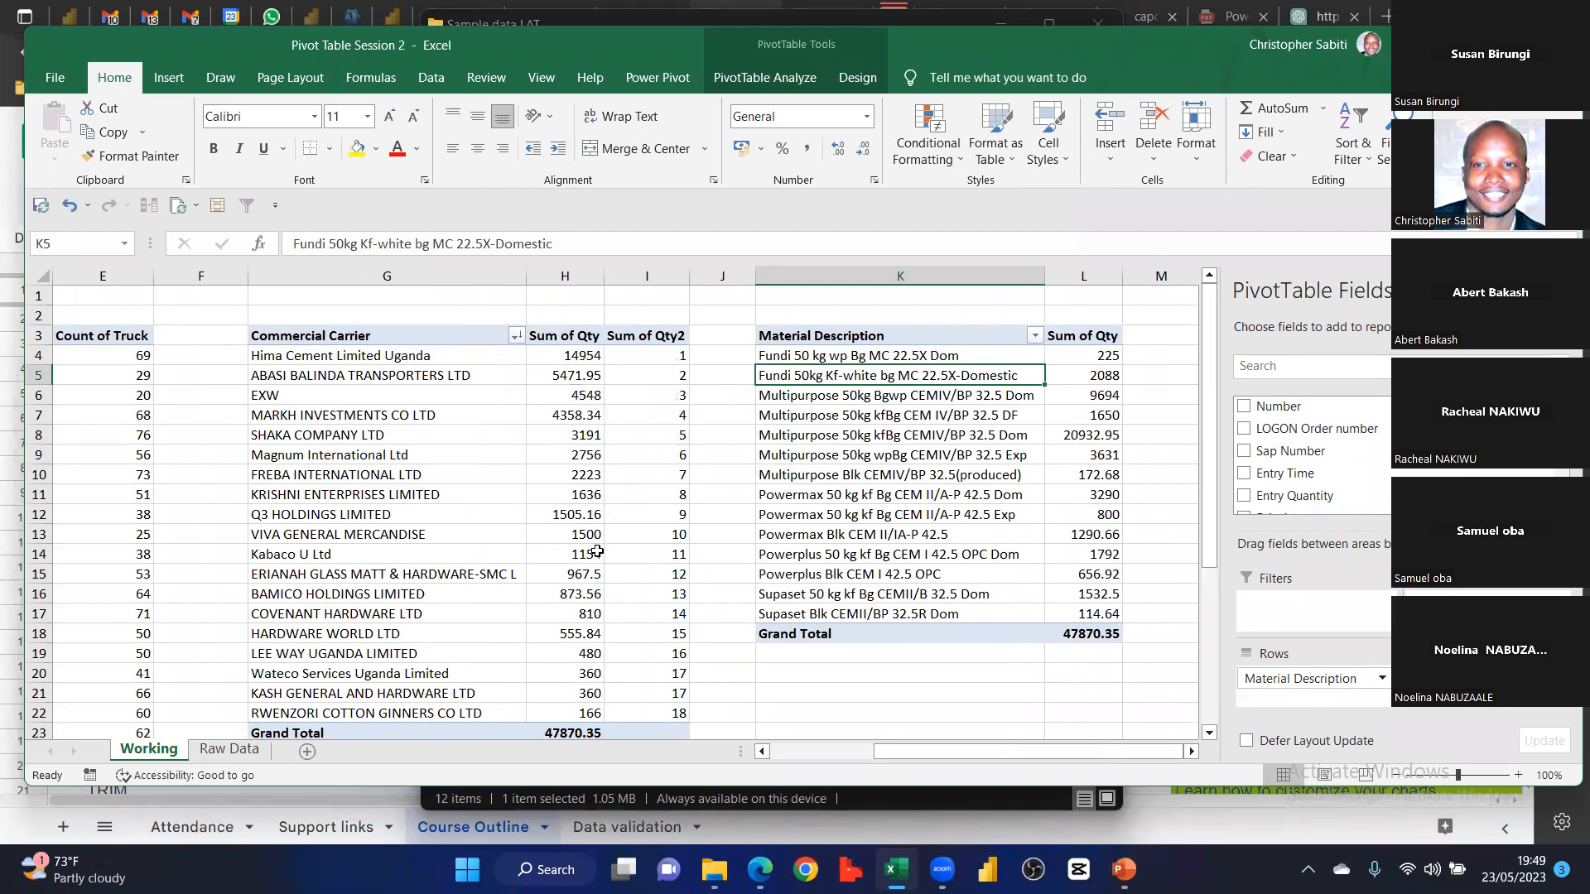
# Apply a green-yellow-red color scale to the carriers' Sum of Qty values in H4:H22
pyautogui.moveTo(563, 355); pyautogui.dragTo(565, 713)
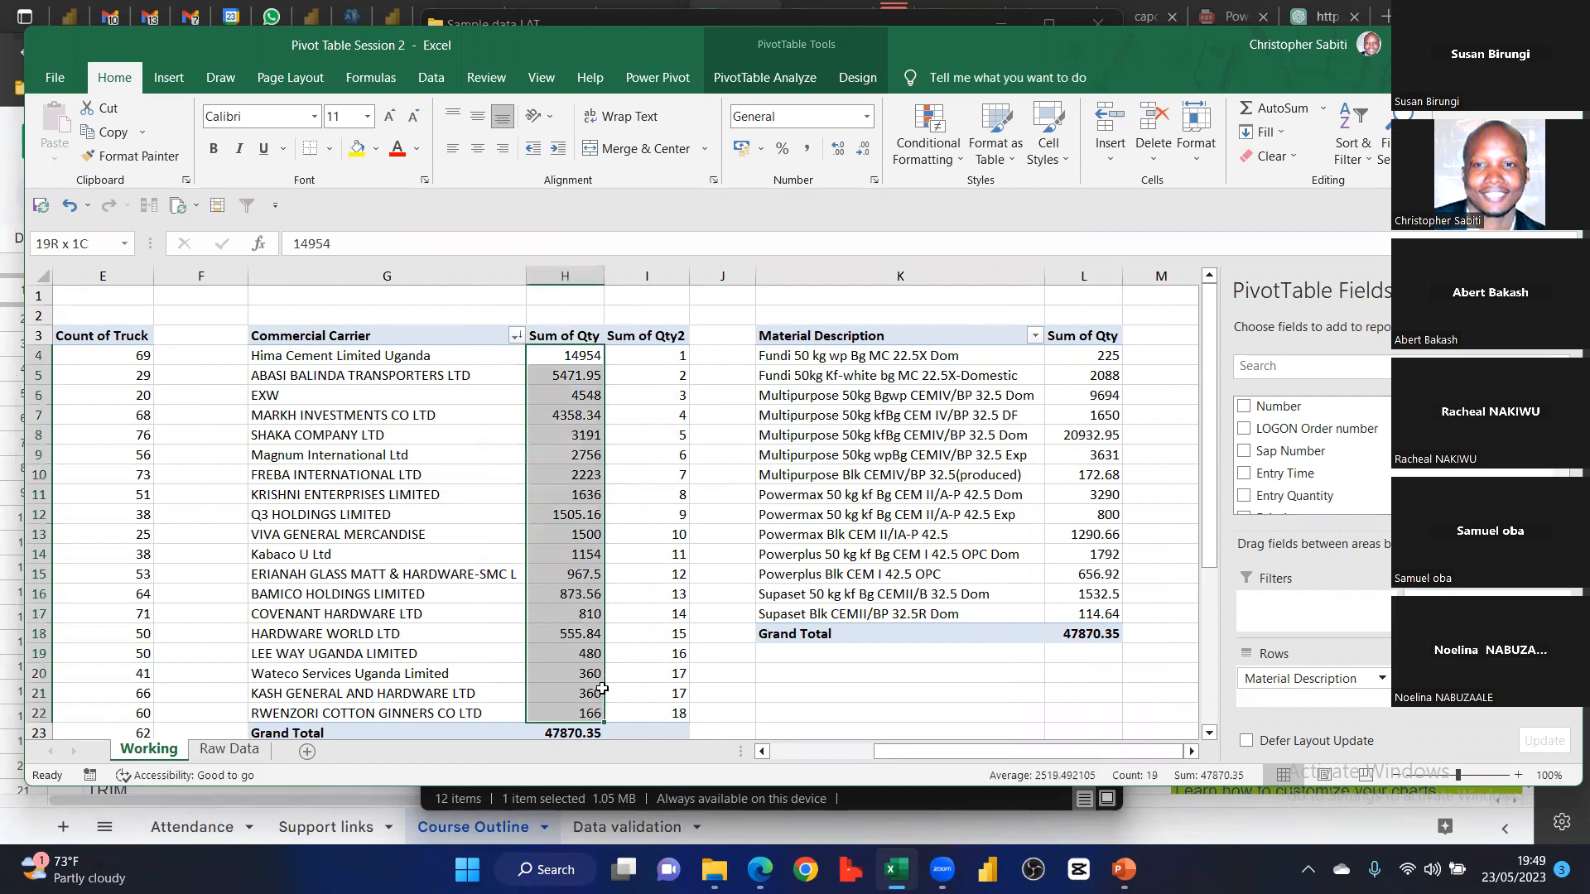
pyautogui.click(952, 125)
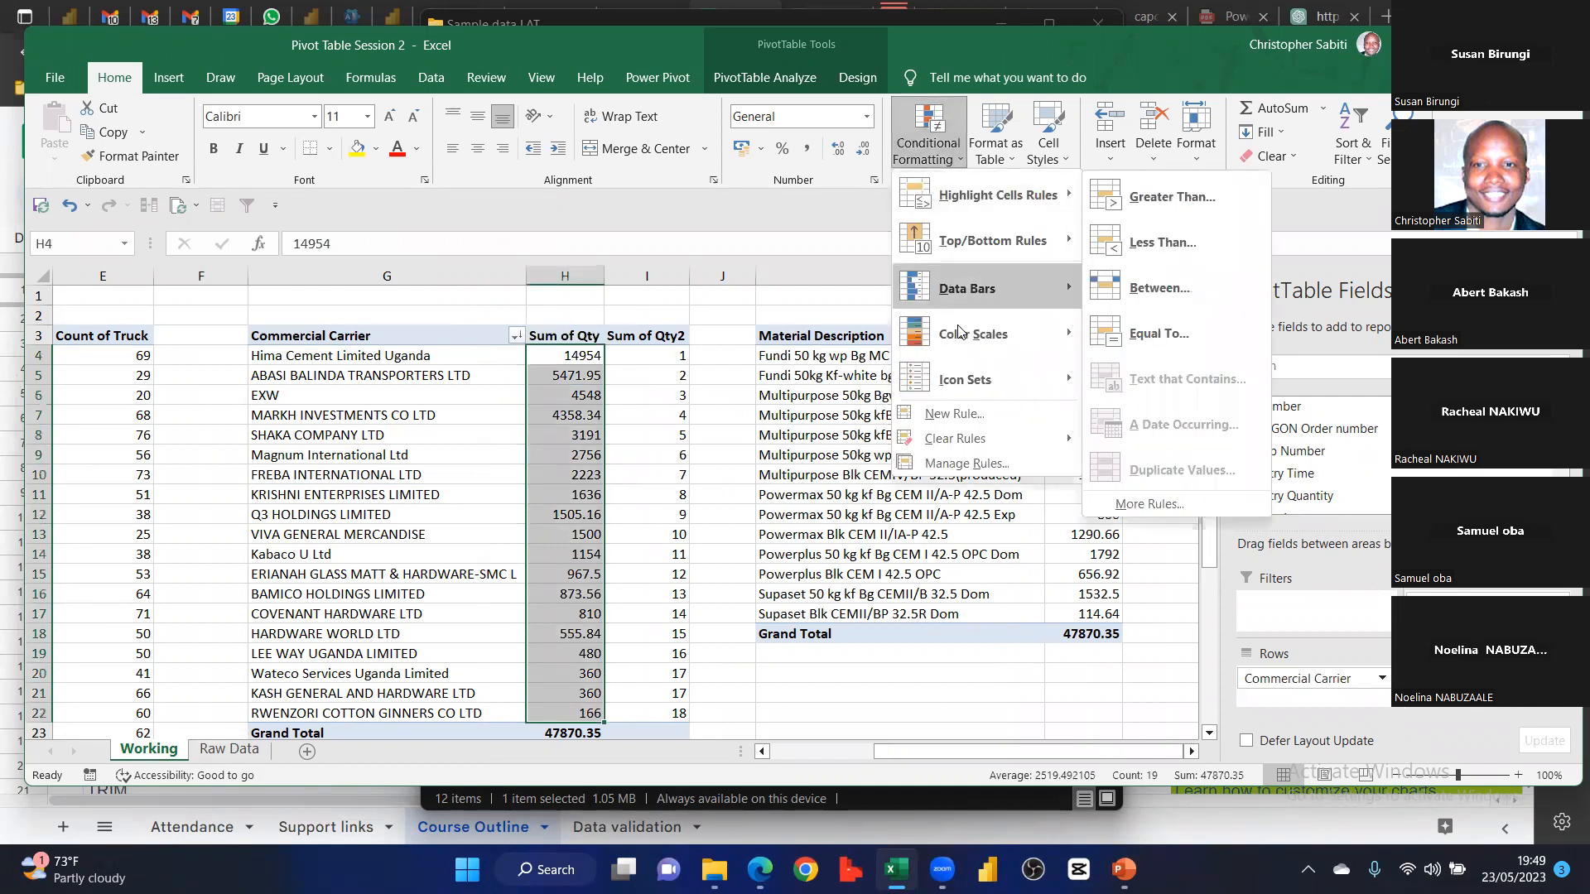
pyautogui.moveTo(971, 335)
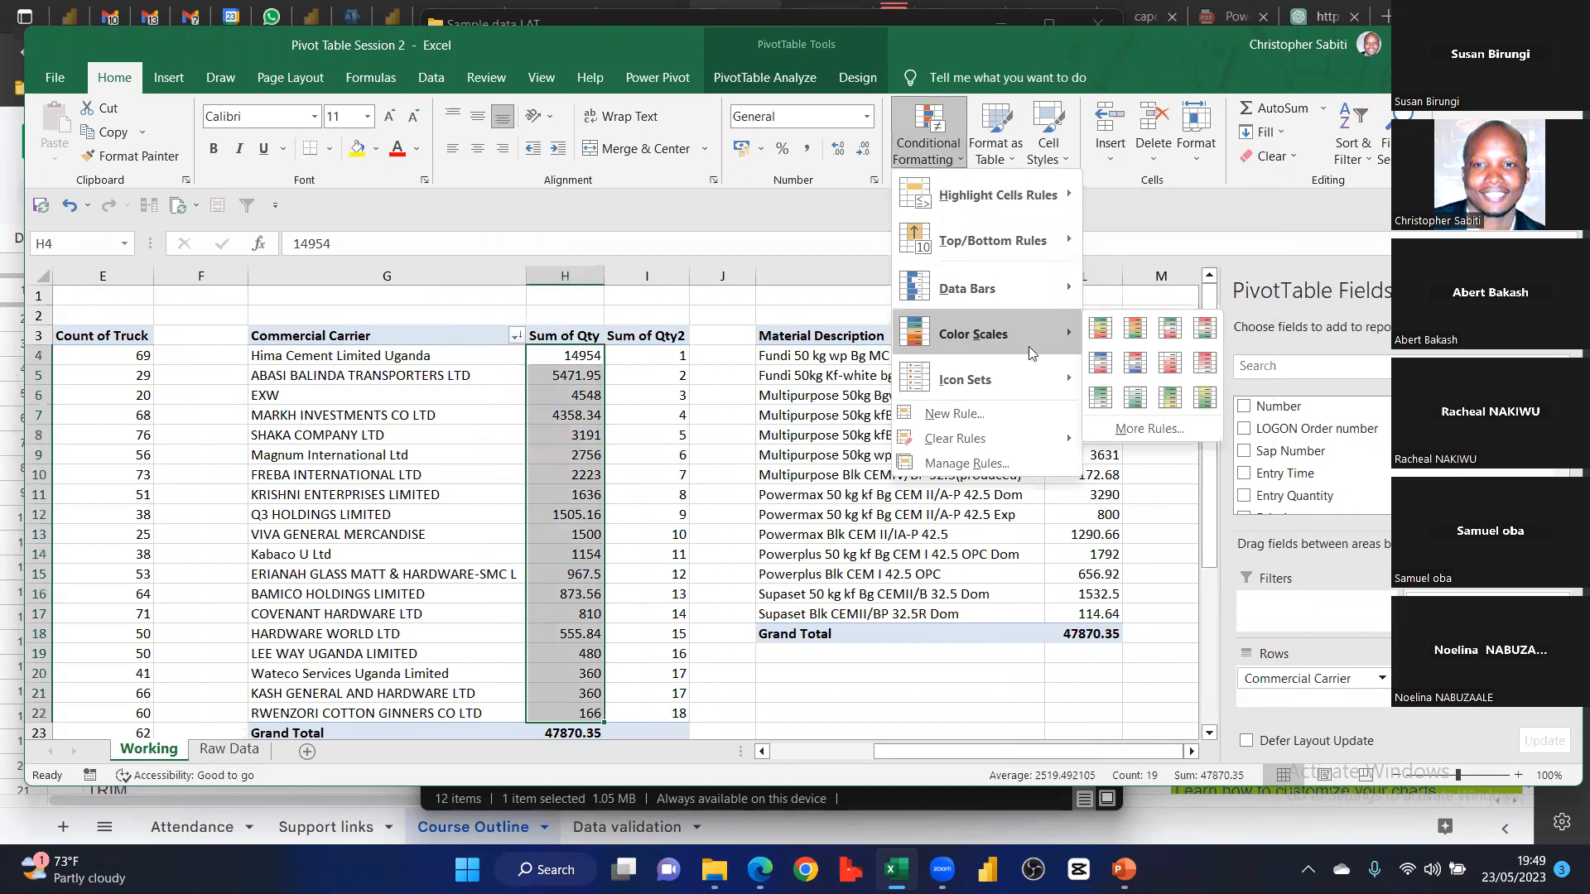
pyautogui.click(1105, 337)
pyautogui.click(630, 495)
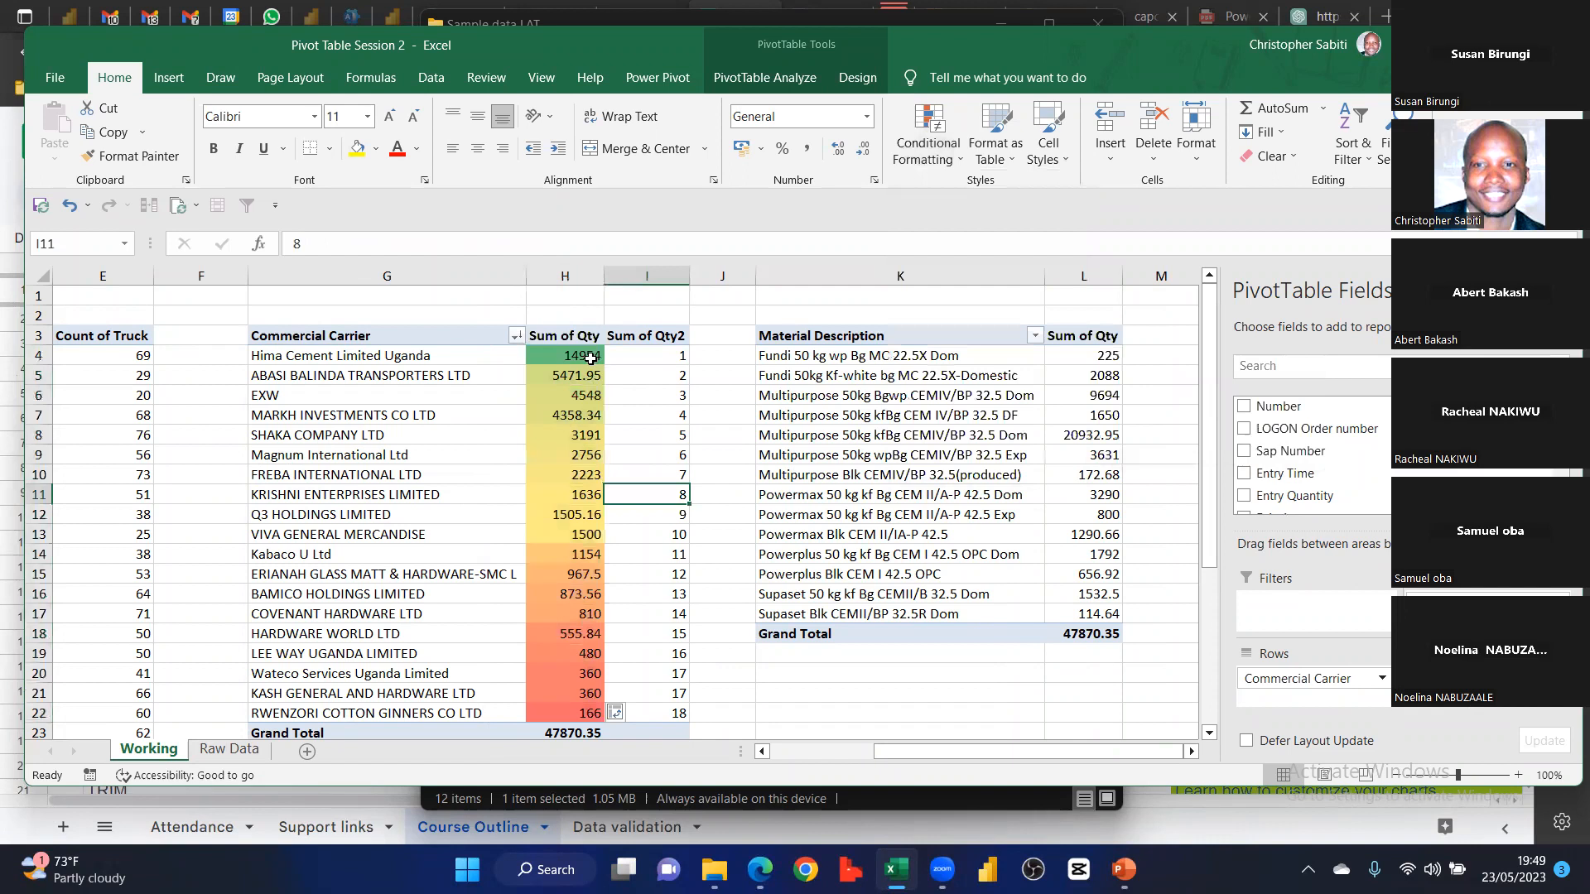
# Examine how the color scale shades the highest, middle and lowest Sum of Qty values against the carriers' ranks
pyautogui.click(574, 362)
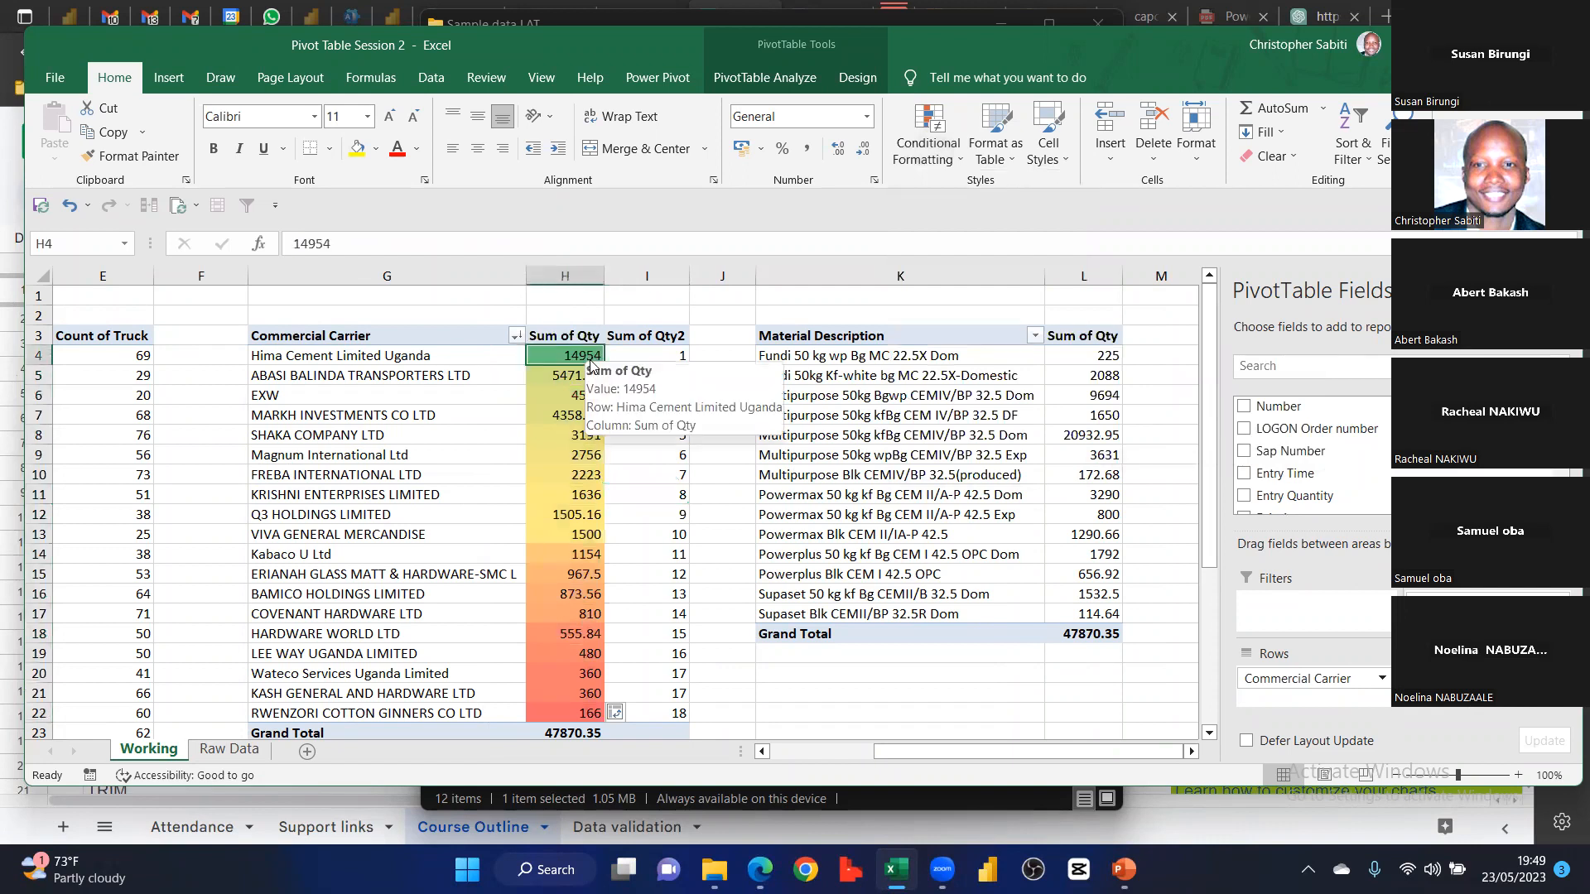
pyautogui.click(571, 374)
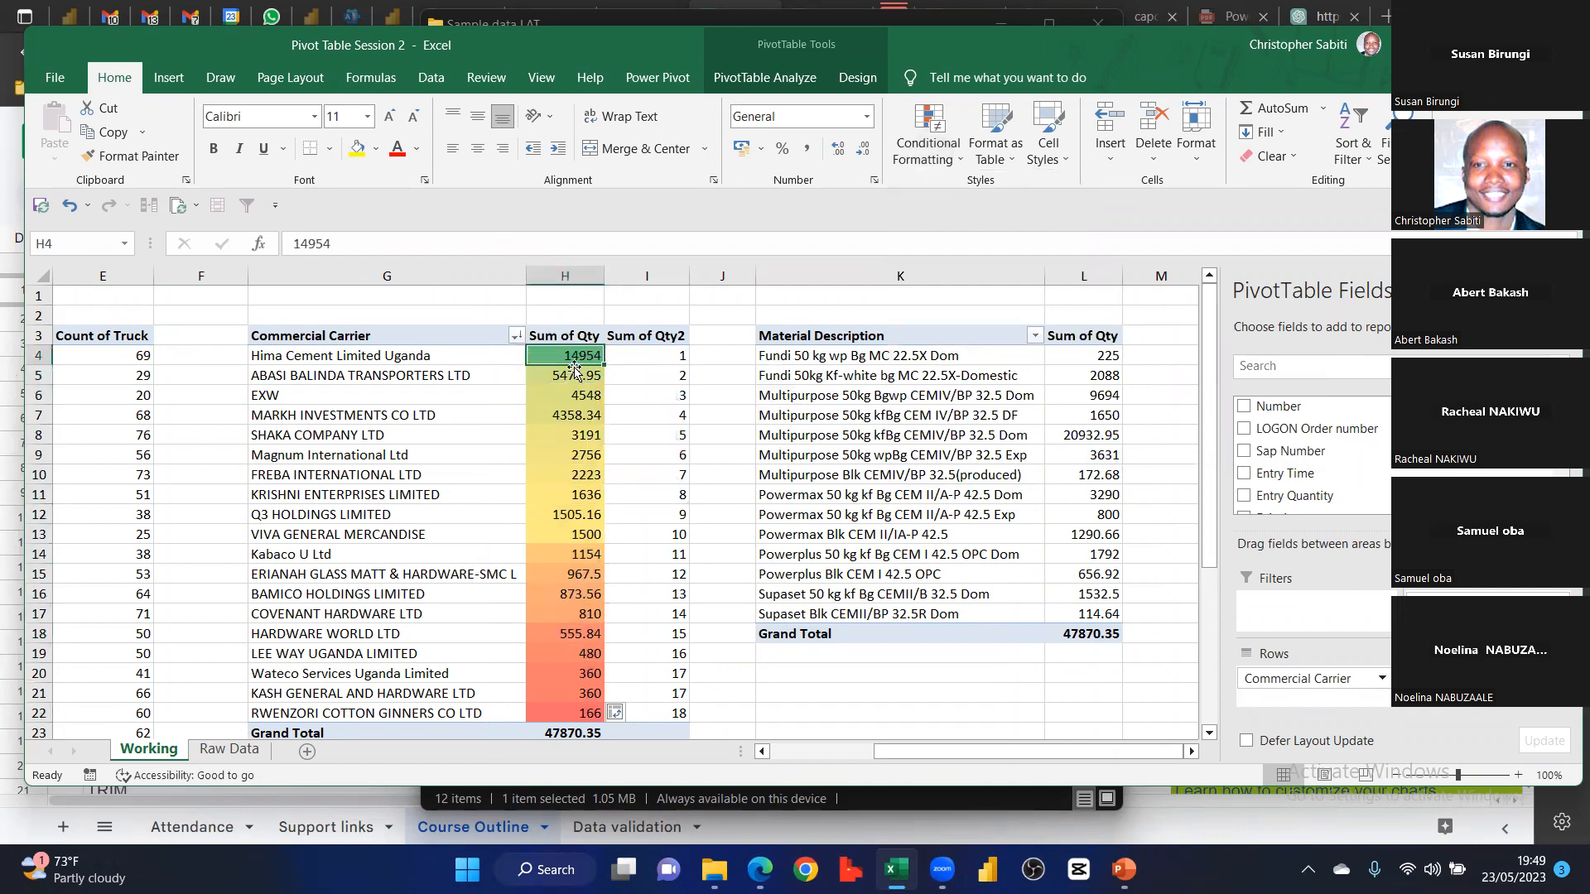
pyautogui.moveTo(571, 374); pyautogui.dragTo(582, 530)
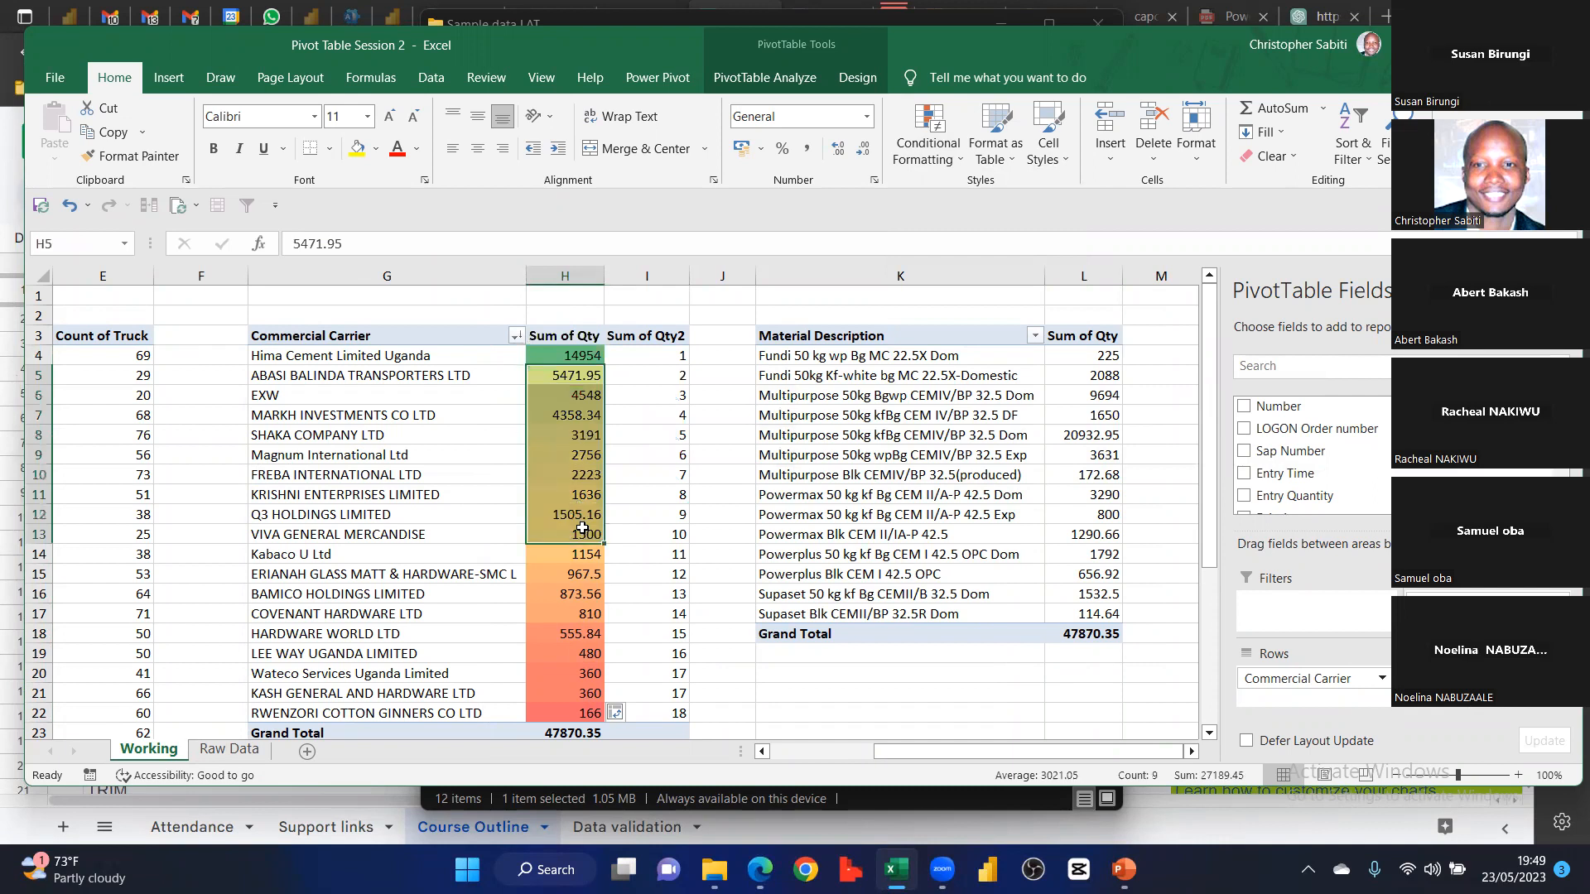
pyautogui.moveTo(586, 373); pyautogui.dragTo(585, 531)
pyautogui.moveTo(585, 621); pyautogui.dragTo(595, 664)
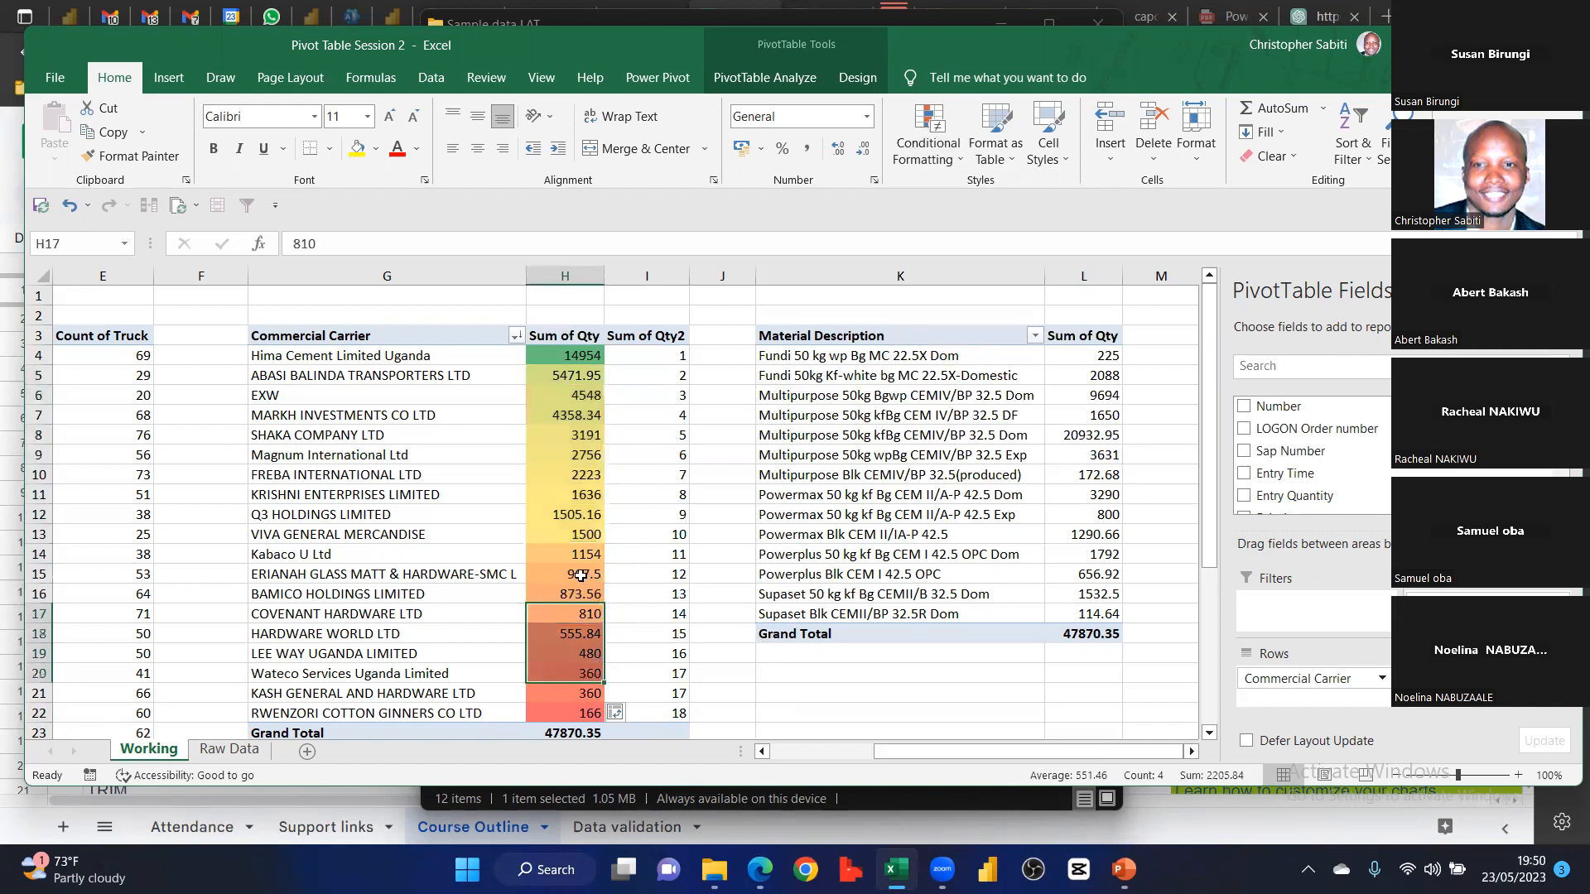
pyautogui.moveTo(578, 555); pyautogui.dragTo(588, 617)
pyautogui.moveTo(582, 361); pyautogui.dragTo(581, 711)
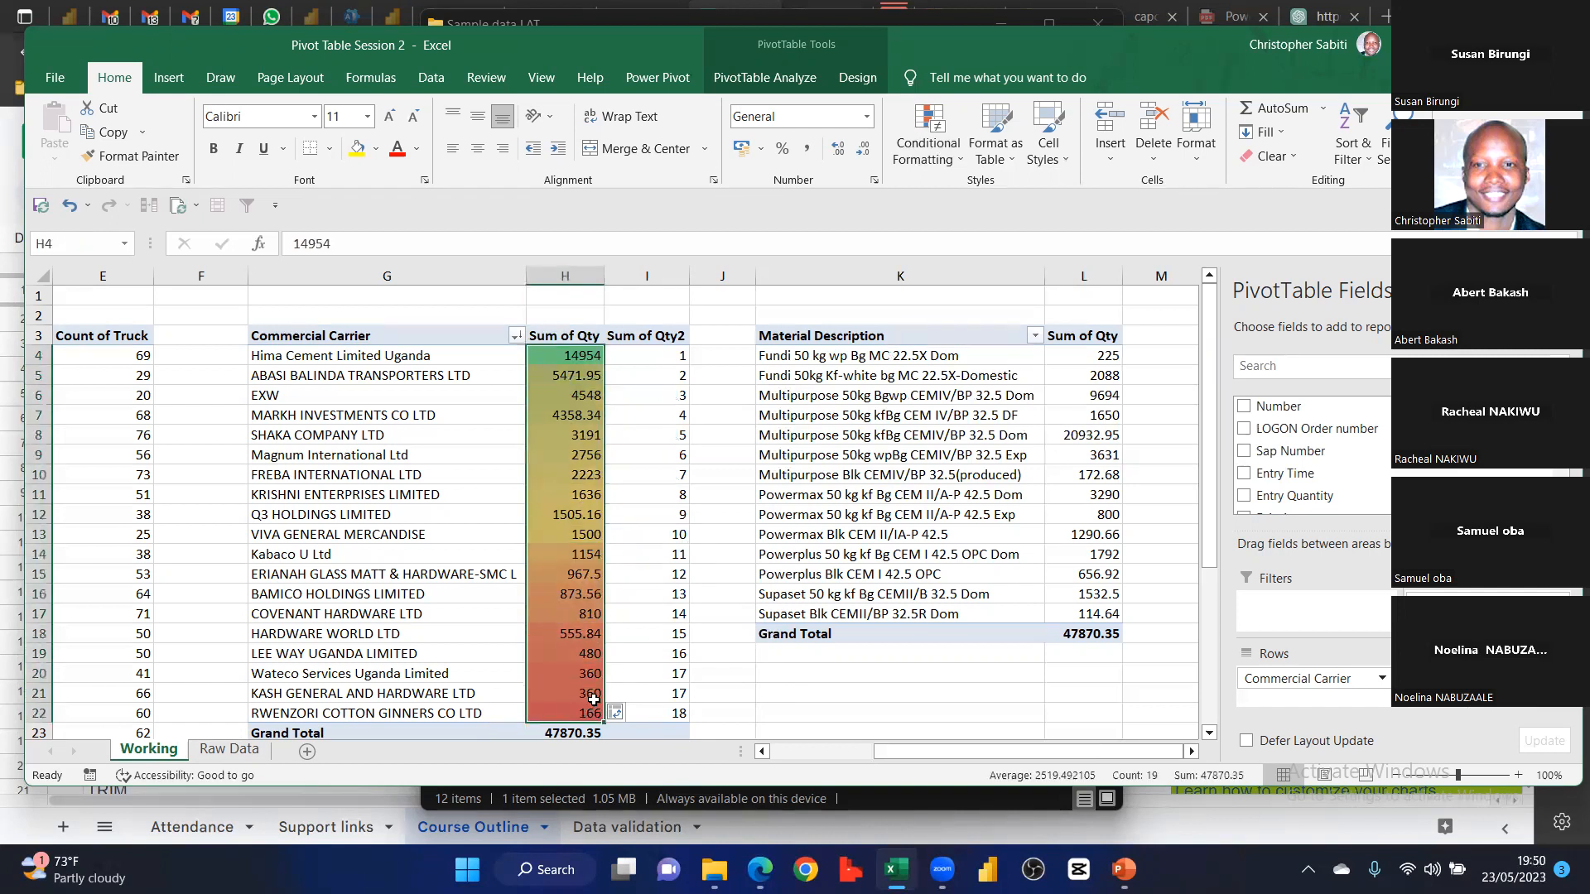
pyautogui.click(570, 432)
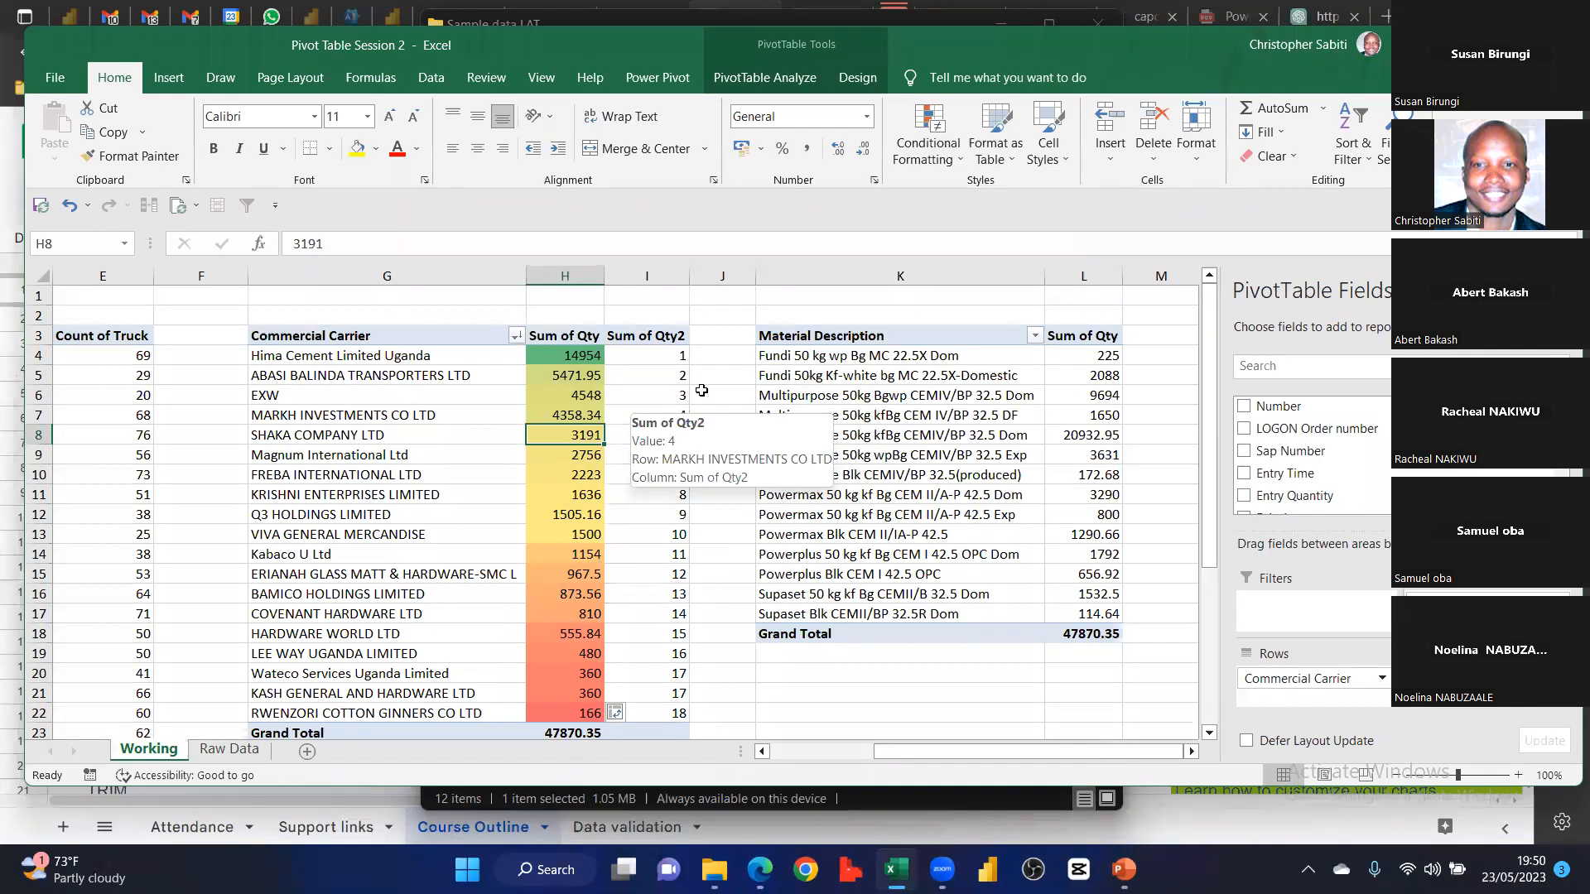
pyautogui.moveTo(675, 356); pyautogui.dragTo(669, 700)
pyautogui.click(564, 404)
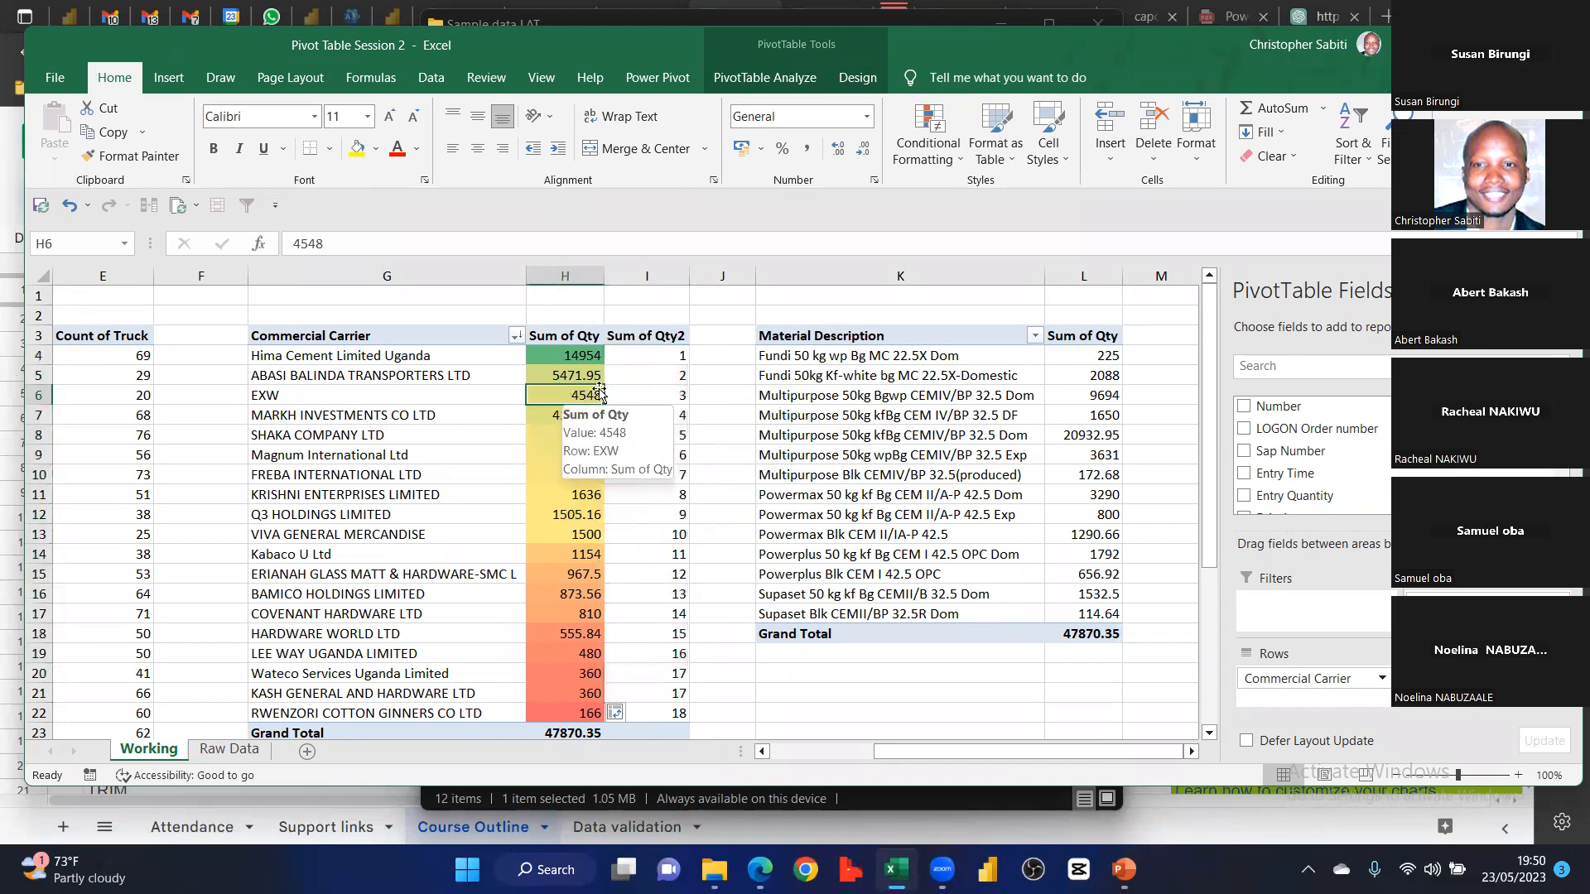
# Widen column H and add green gradient-fill data bars to the Sum of Qty values in H4:H22
pyautogui.moveTo(633, 280); pyautogui.dragTo(700, 285)
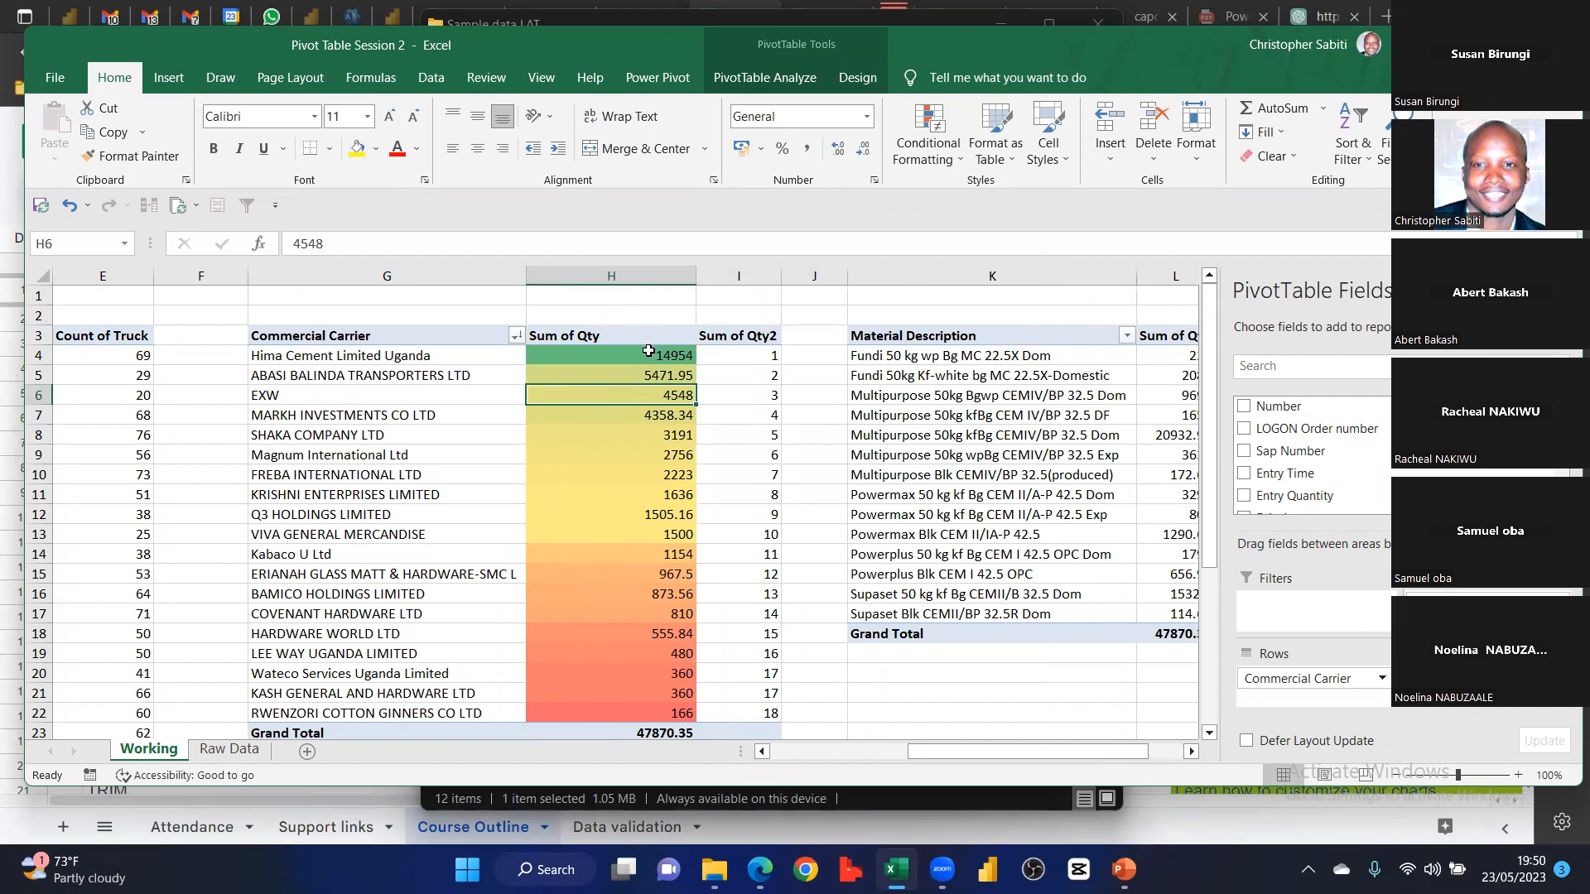
pyautogui.moveTo(657, 716); pyautogui.dragTo(660, 360)
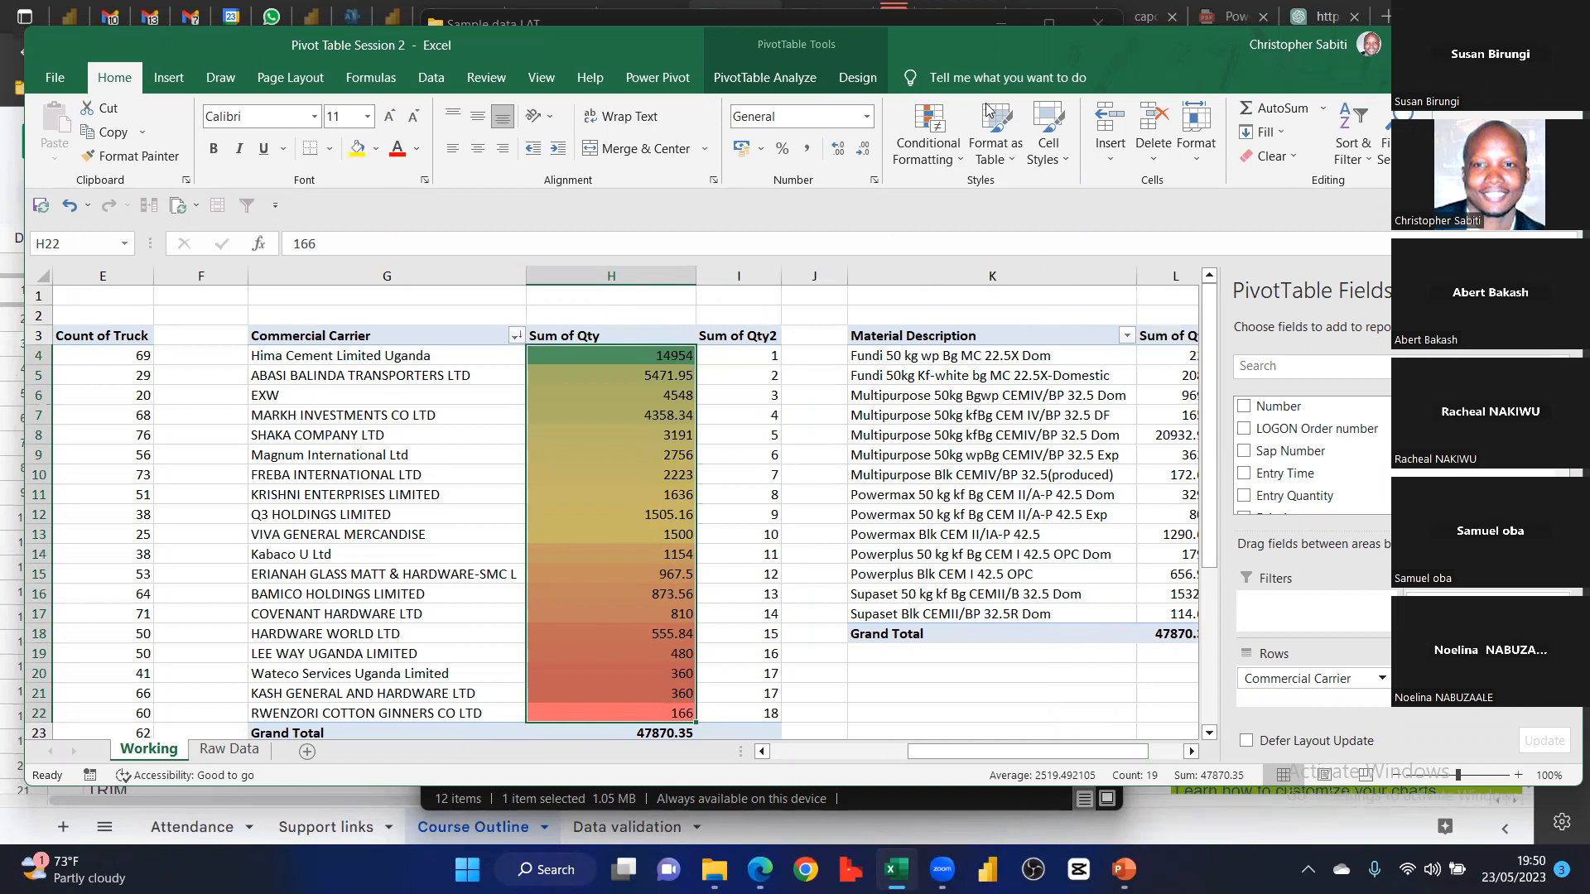
pyautogui.click(928, 137)
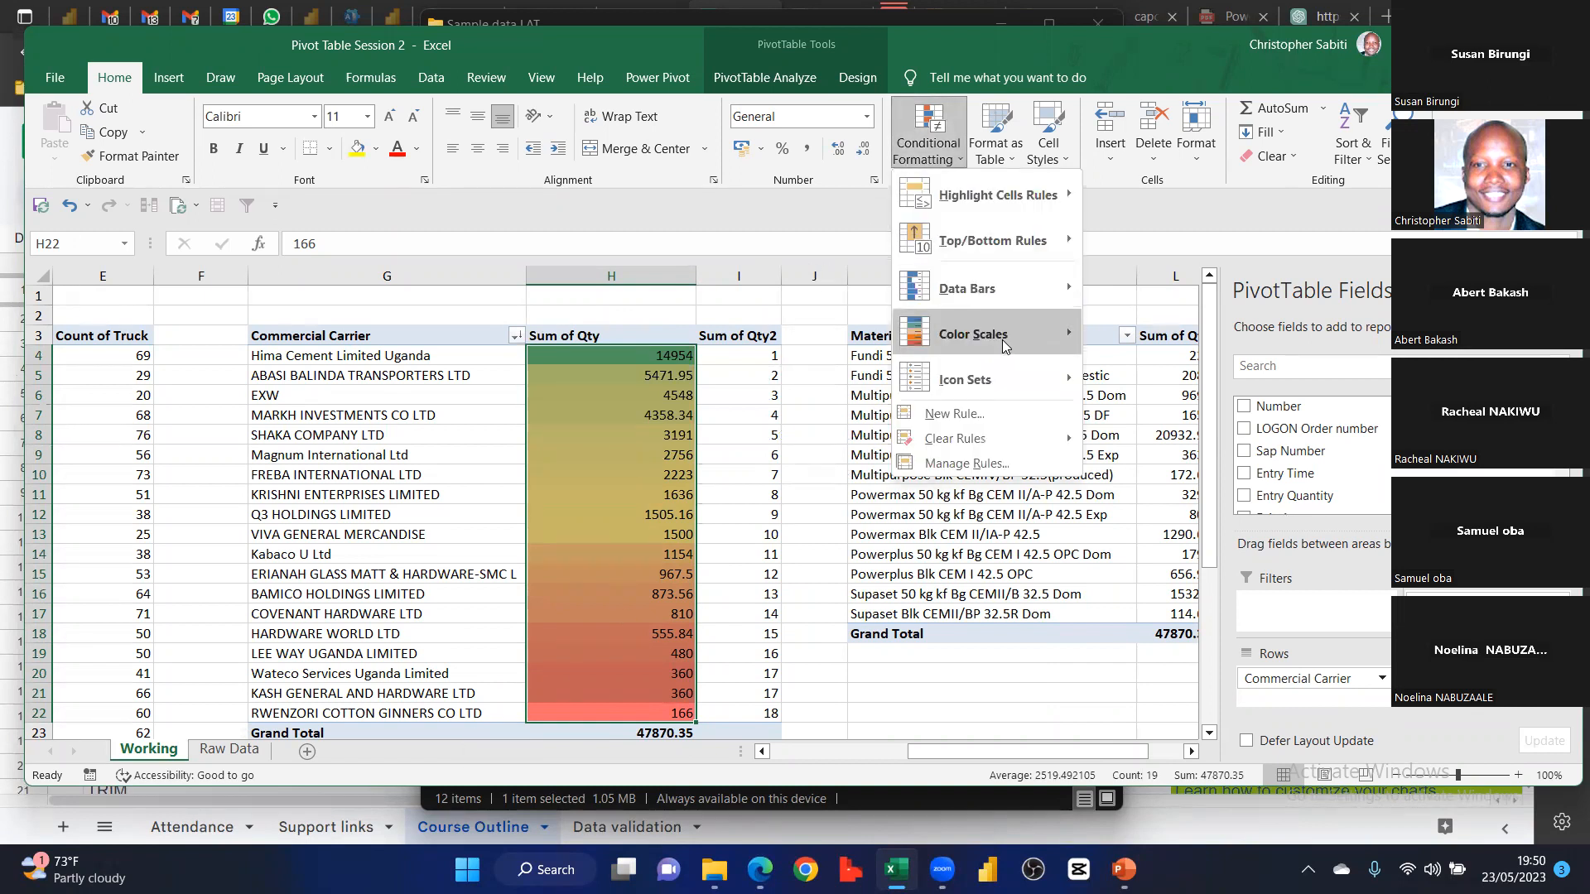
pyautogui.moveTo(1008, 346)
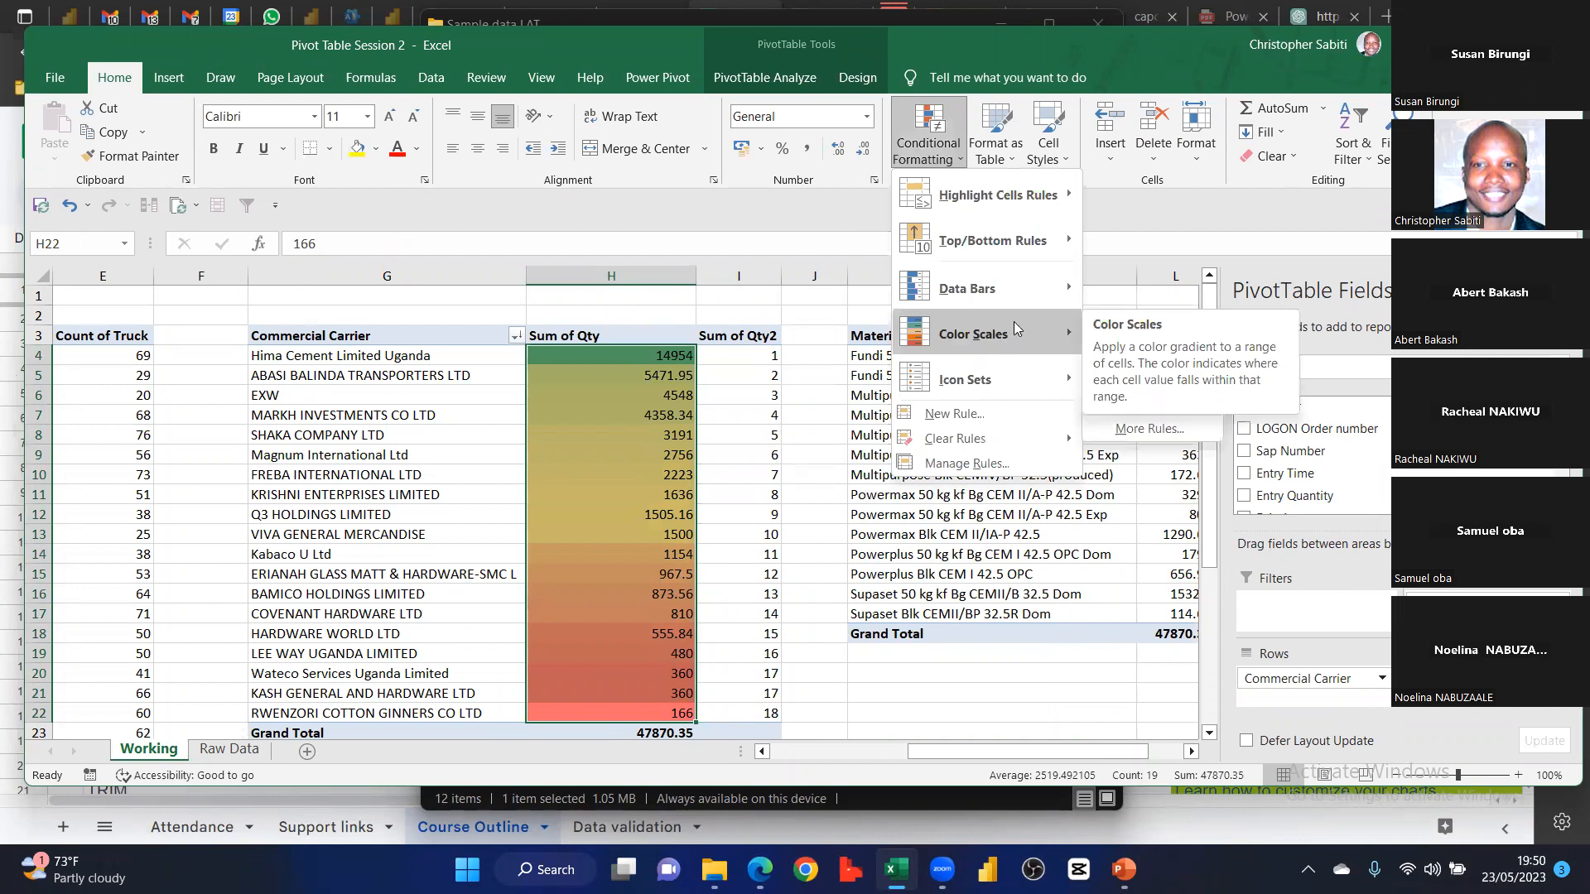
pyautogui.moveTo(1021, 288)
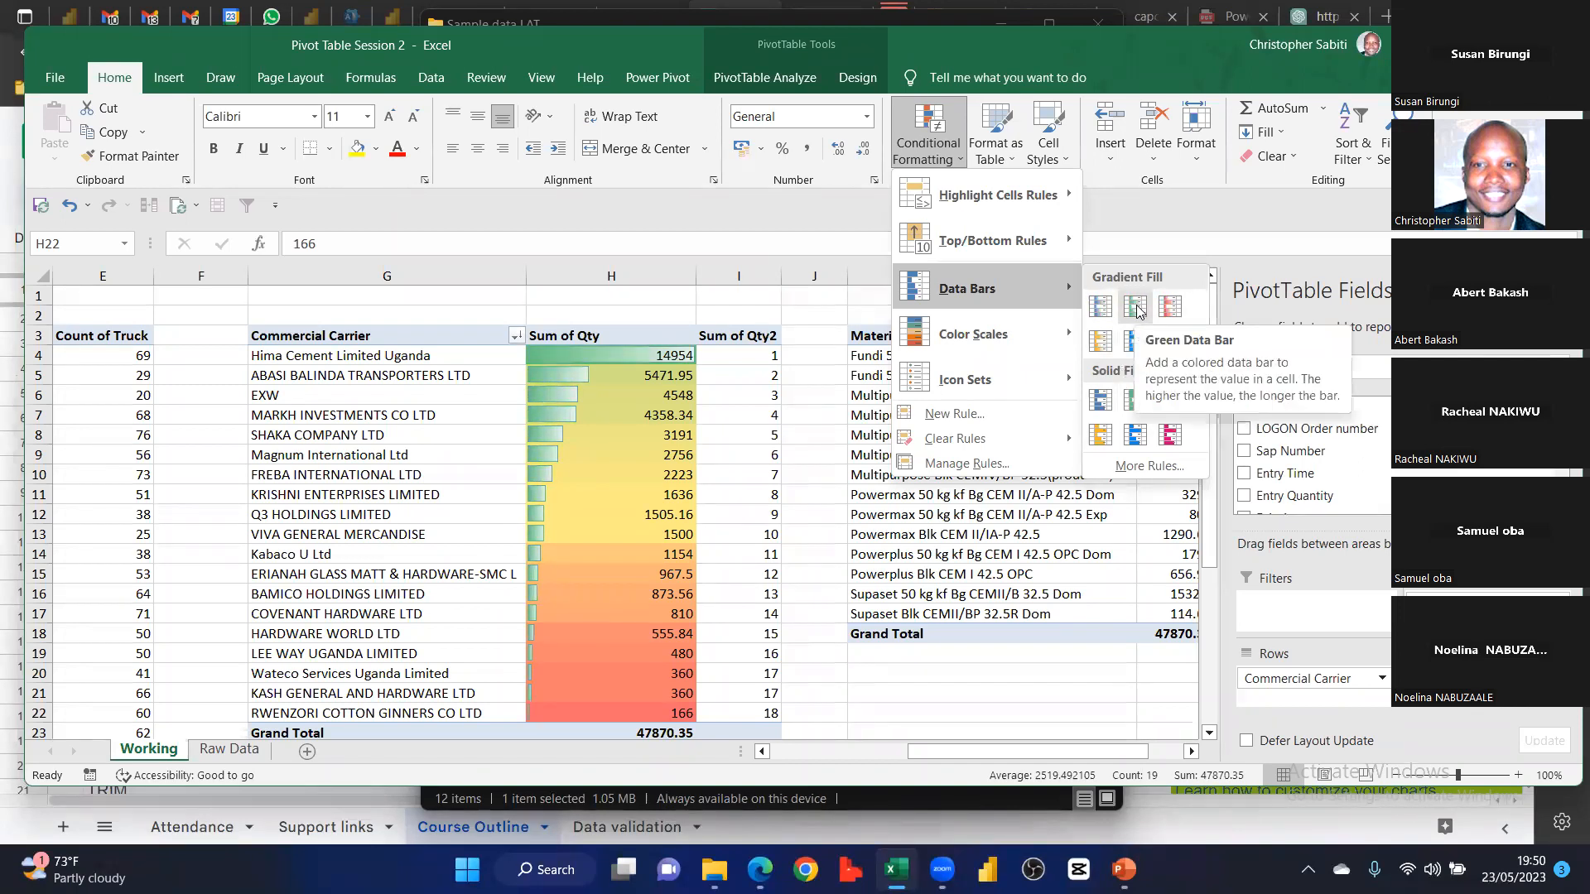
pyautogui.click(1136, 308)
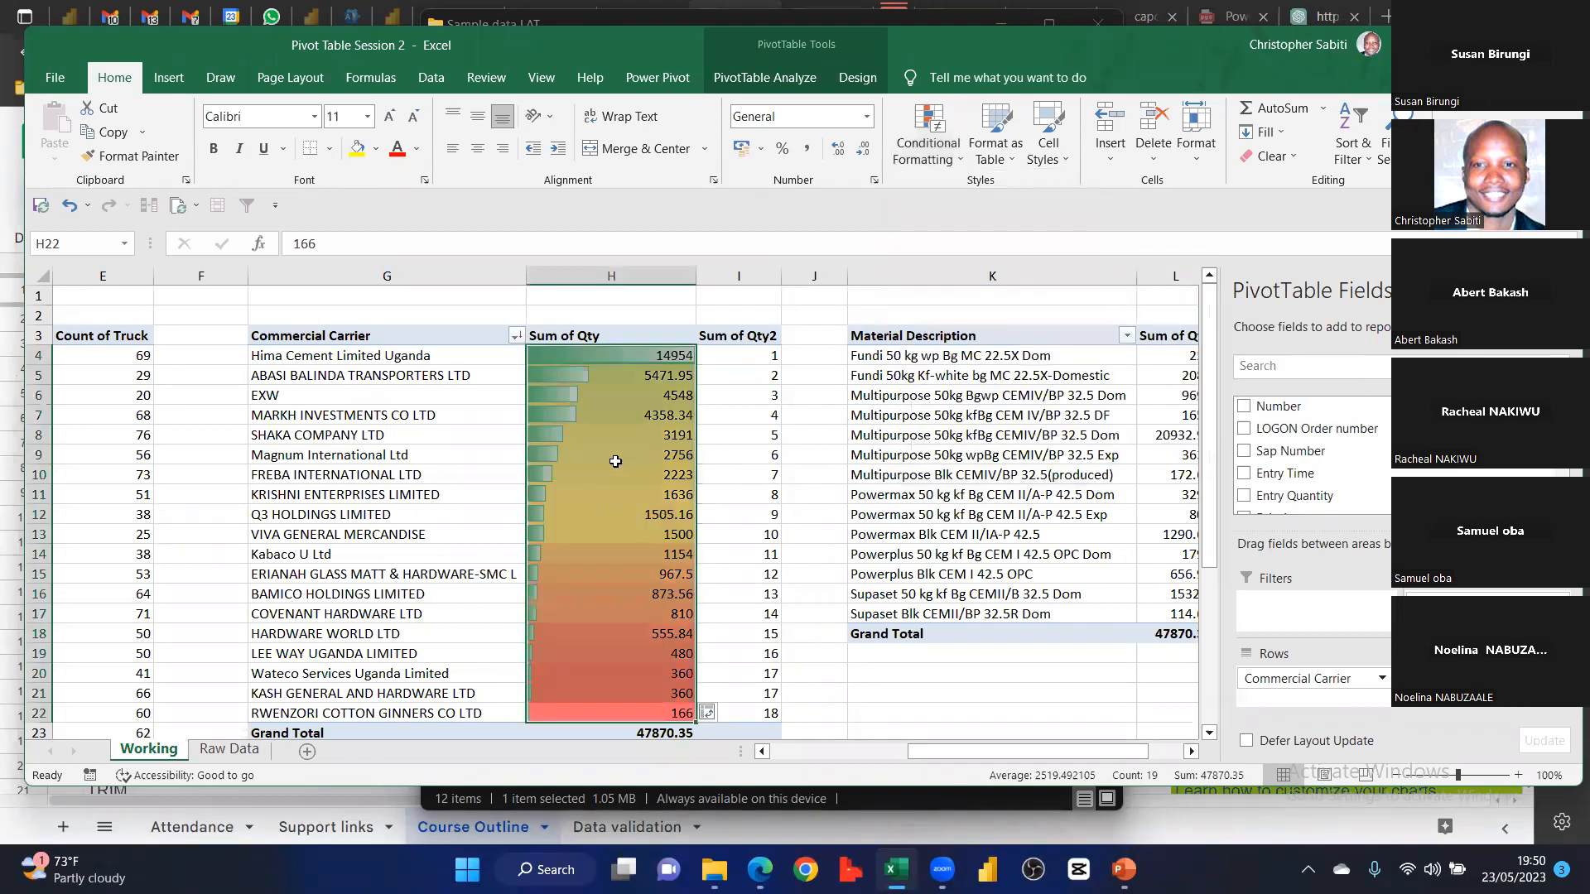
# Start a custom conditional formatting rule for the carriers' Sum of Qty values in H4:H22
pyautogui.moveTo(649, 358); pyautogui.dragTo(632, 712)
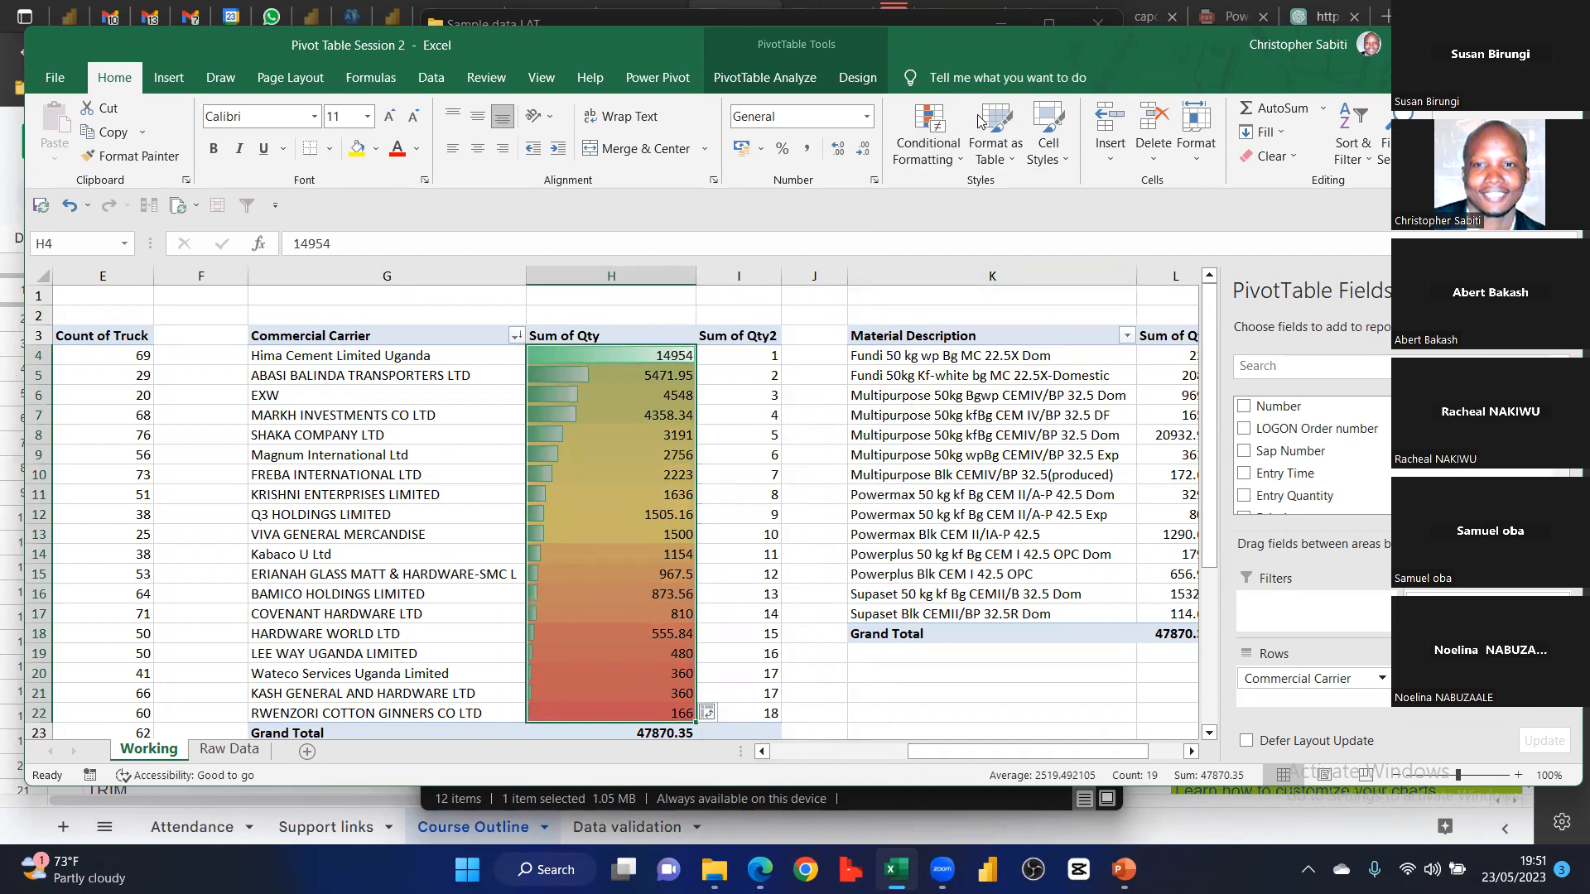
pyautogui.click(928, 136)
pyautogui.moveTo(1075, 352)
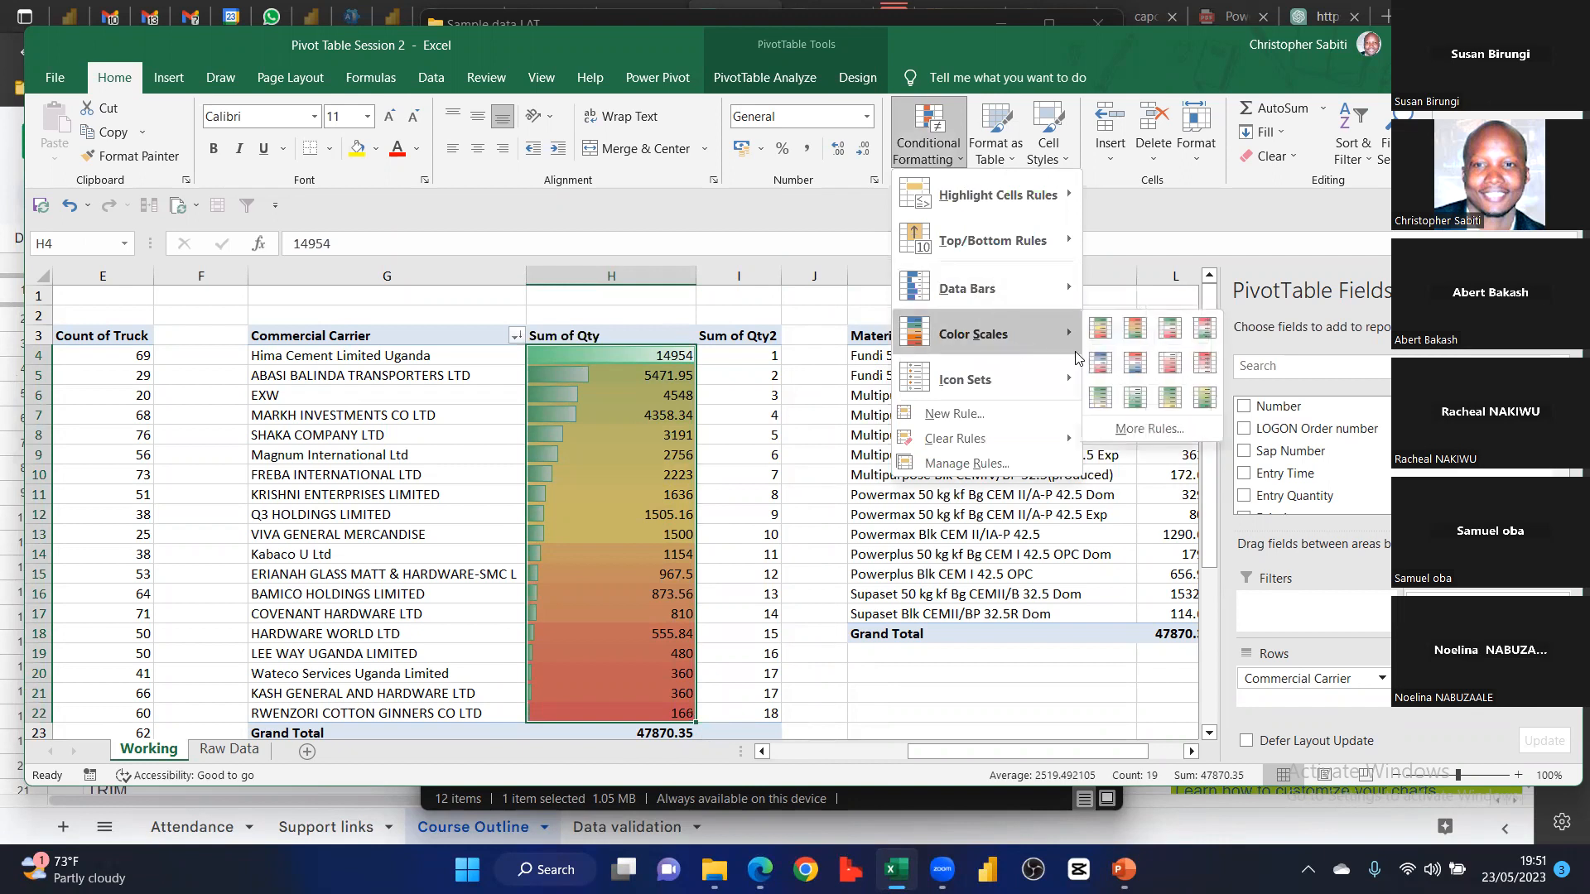
pyautogui.moveTo(1135, 305)
pyautogui.click(1155, 464)
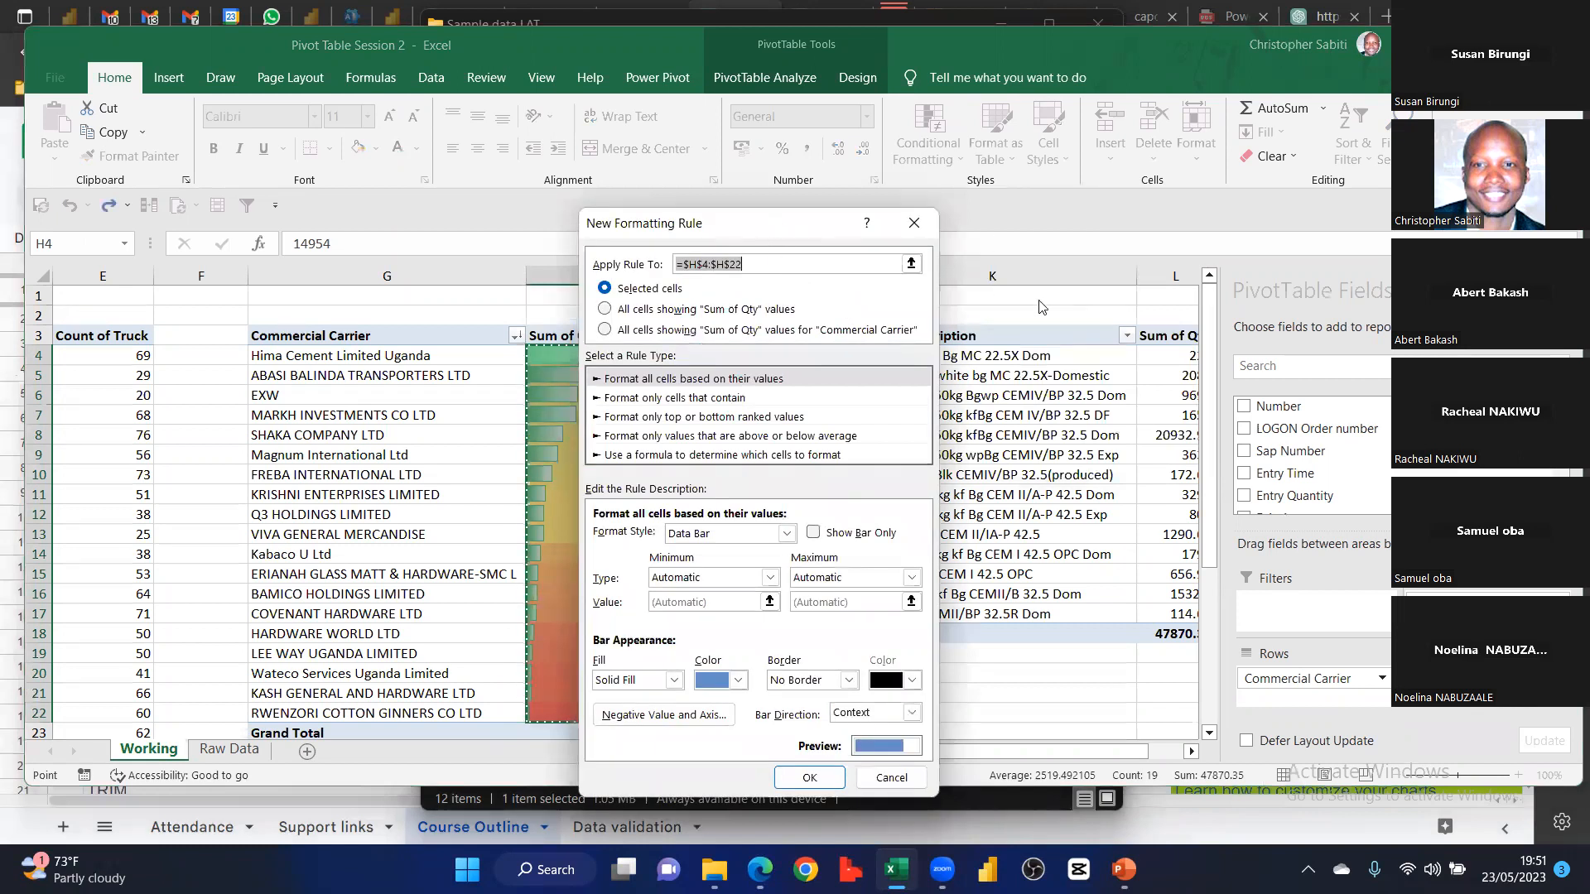
pyautogui.moveTo(776, 226); pyautogui.dragTo(1018, 176)
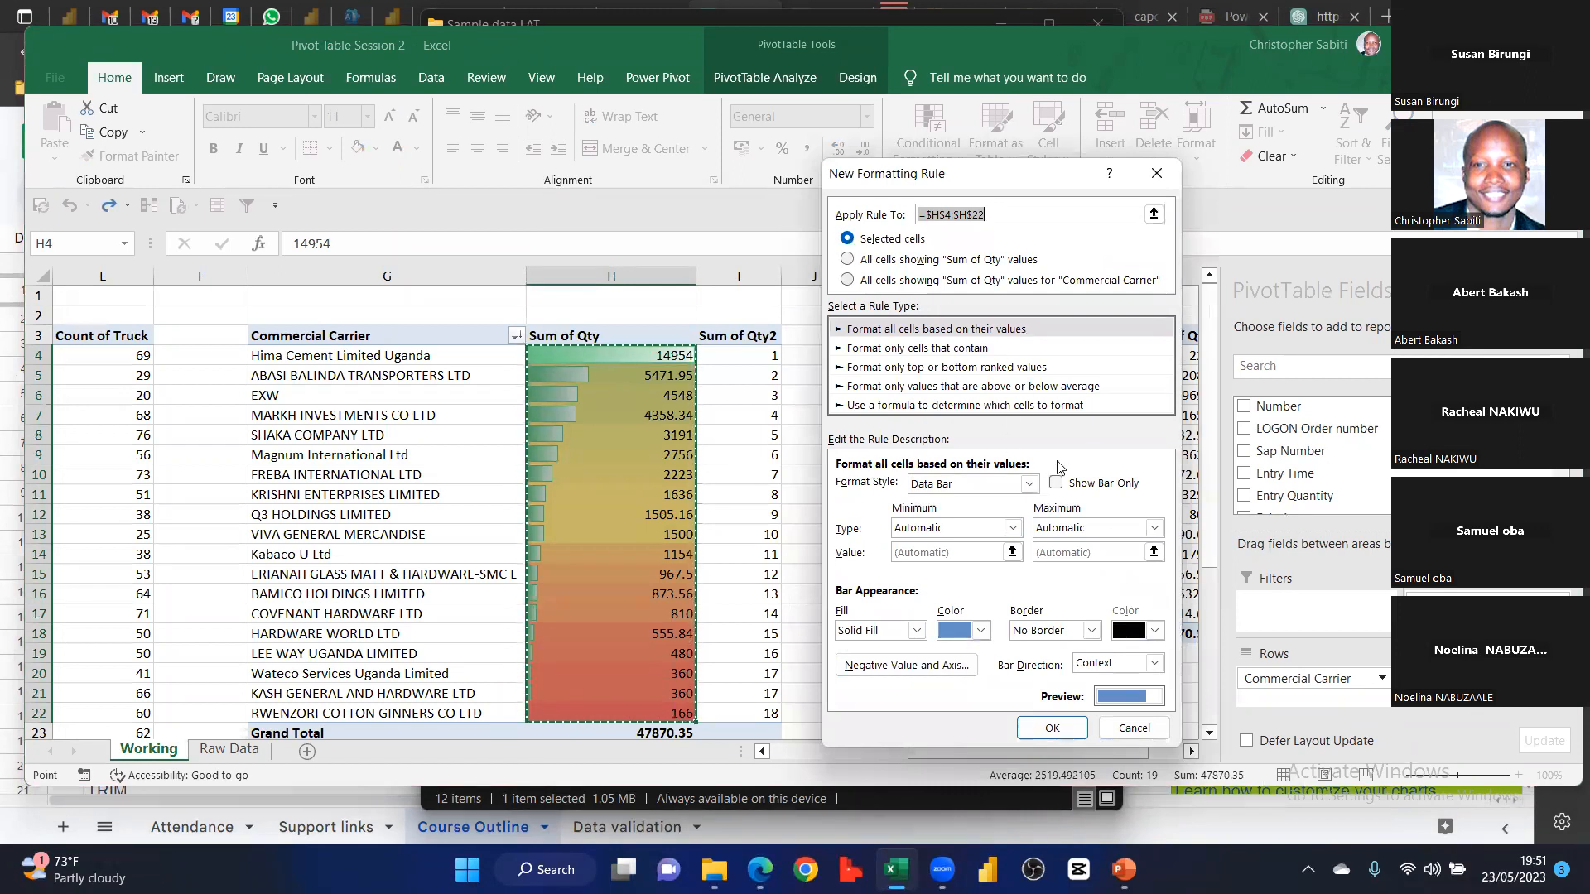
# Try the 3-Color Scale and Icon Sets format styles in the new rule, returning to Data Bar
pyautogui.click(1030, 484)
pyautogui.click(1077, 456)
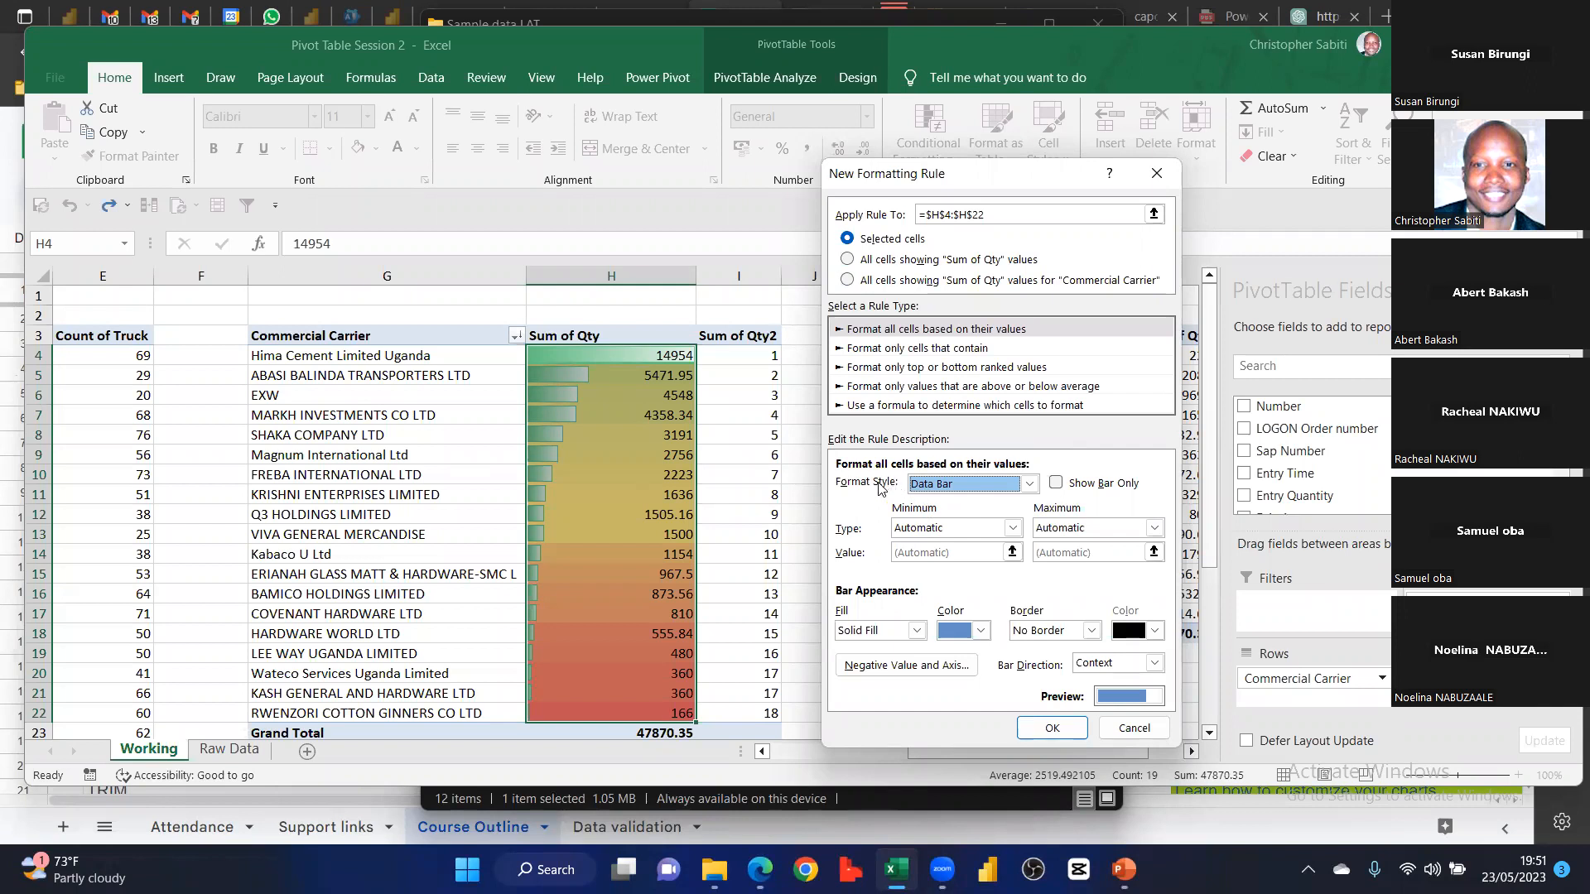
pyautogui.click(958, 488)
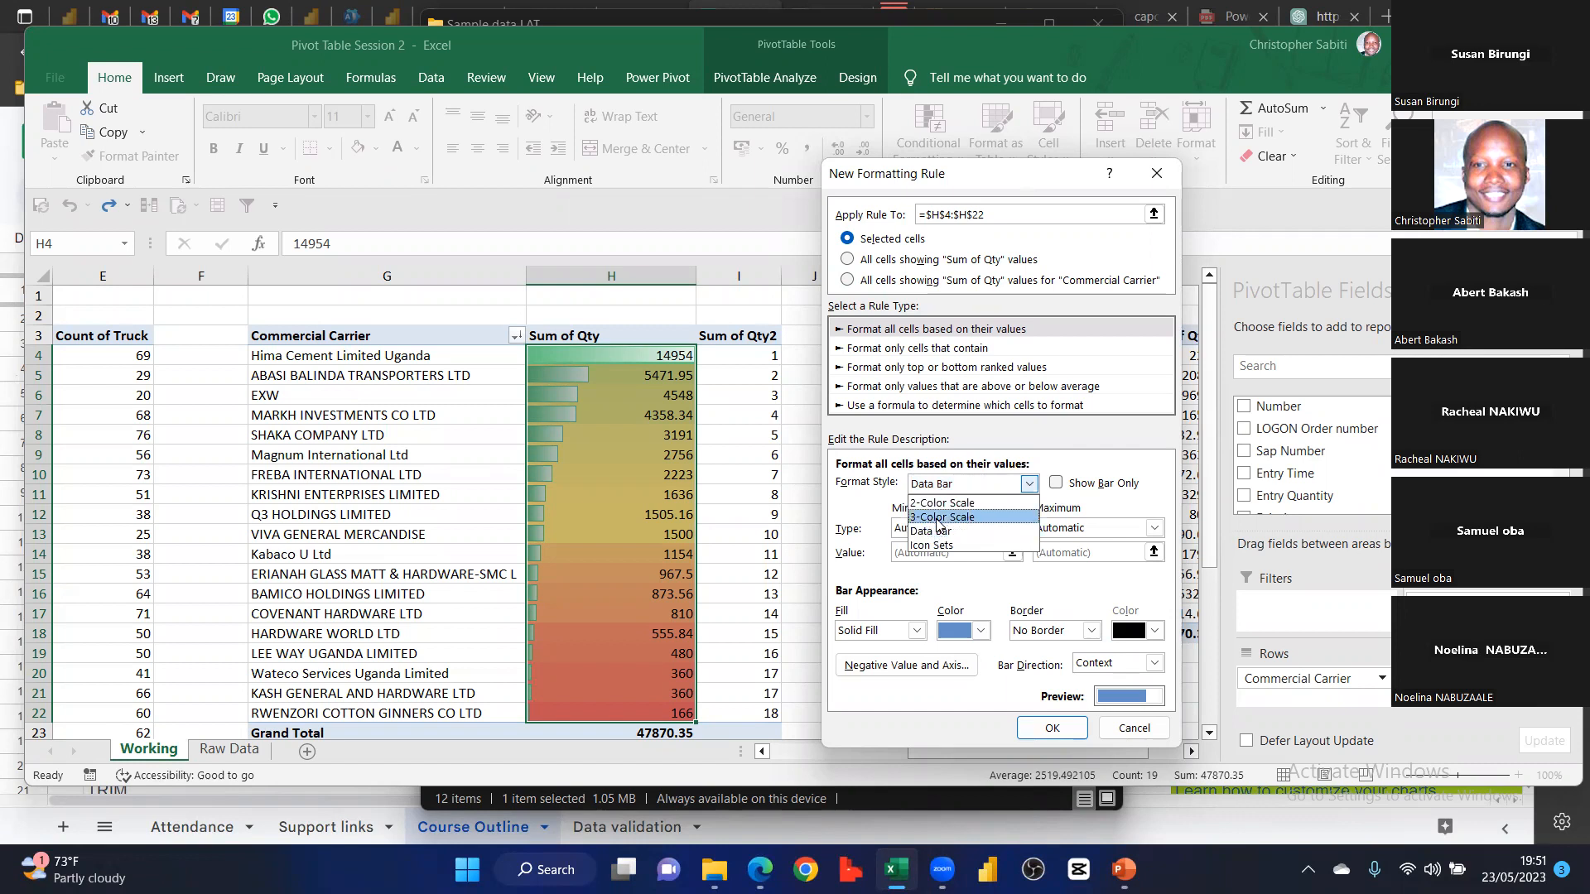
pyautogui.click(937, 518)
pyautogui.click(952, 487)
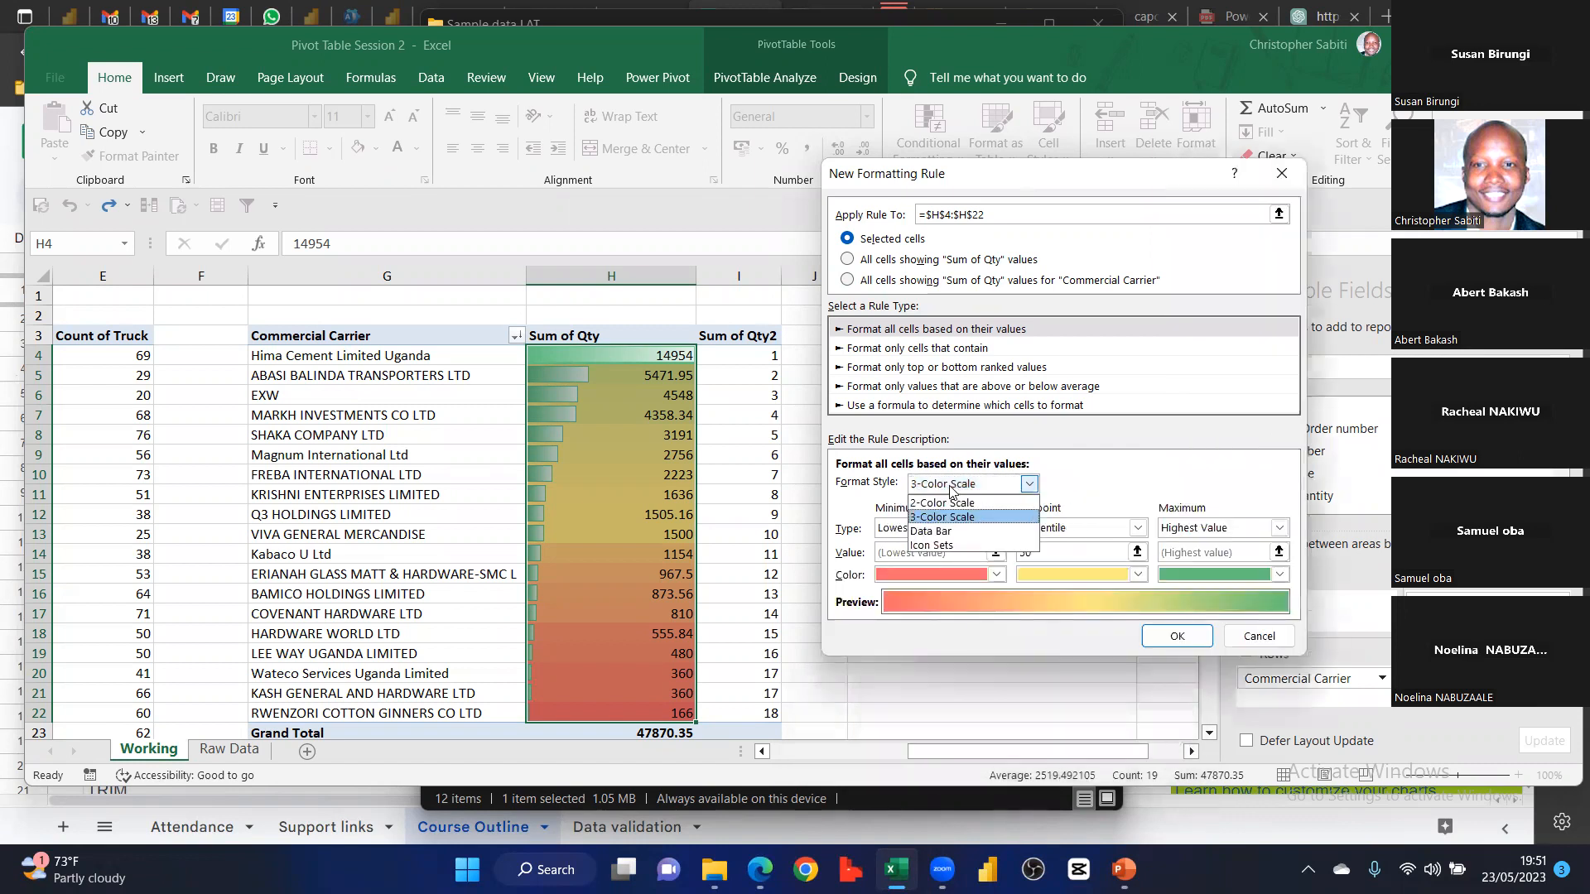
pyautogui.click(935, 545)
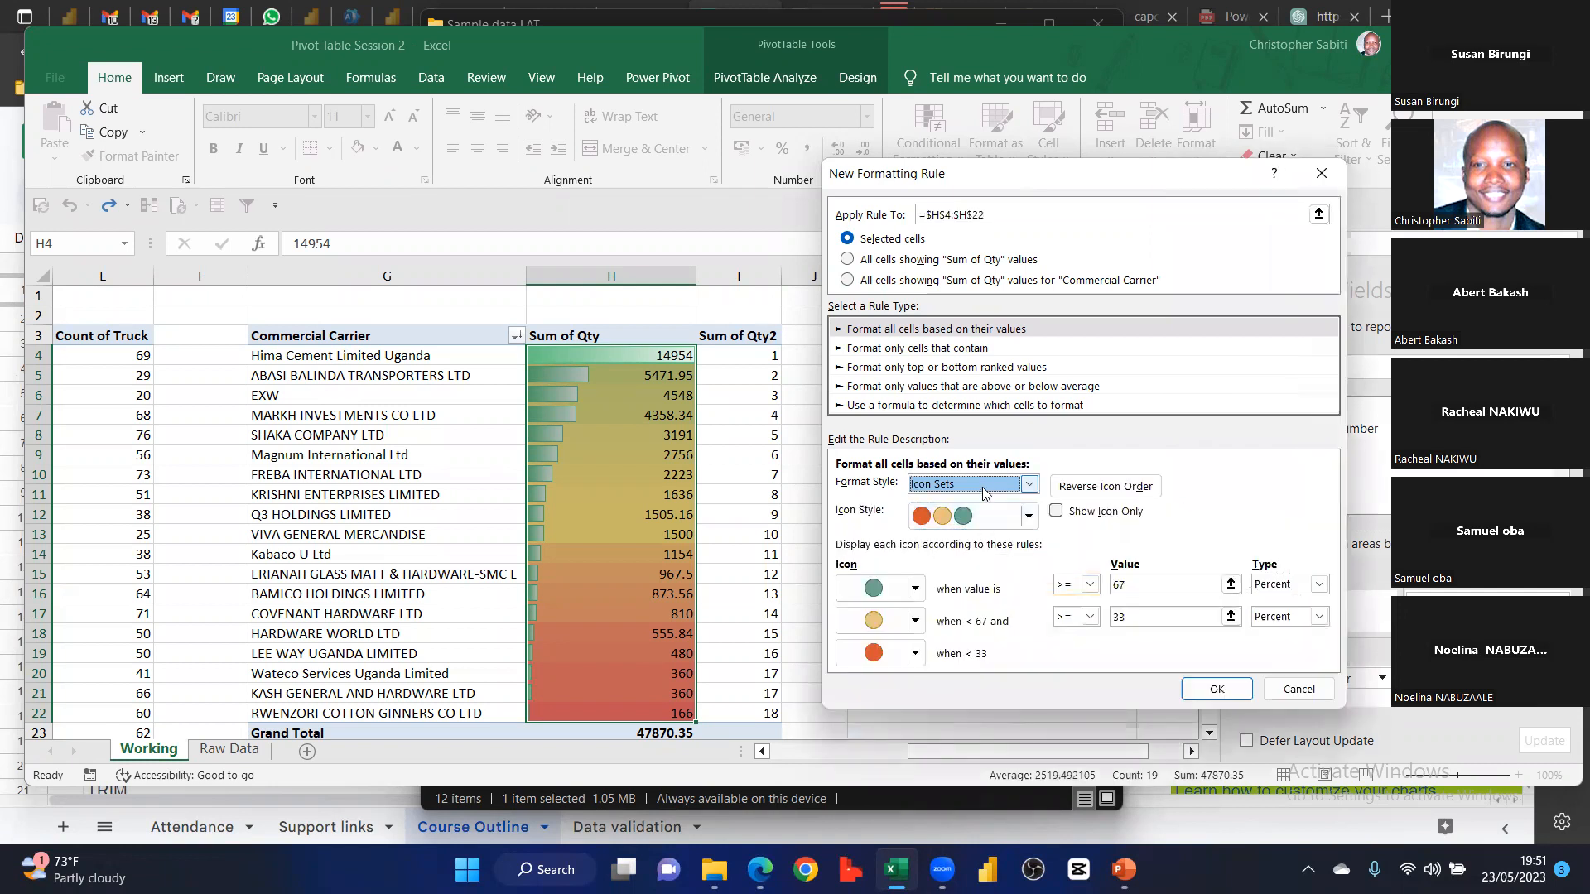
pyautogui.click(985, 485)
pyautogui.click(947, 532)
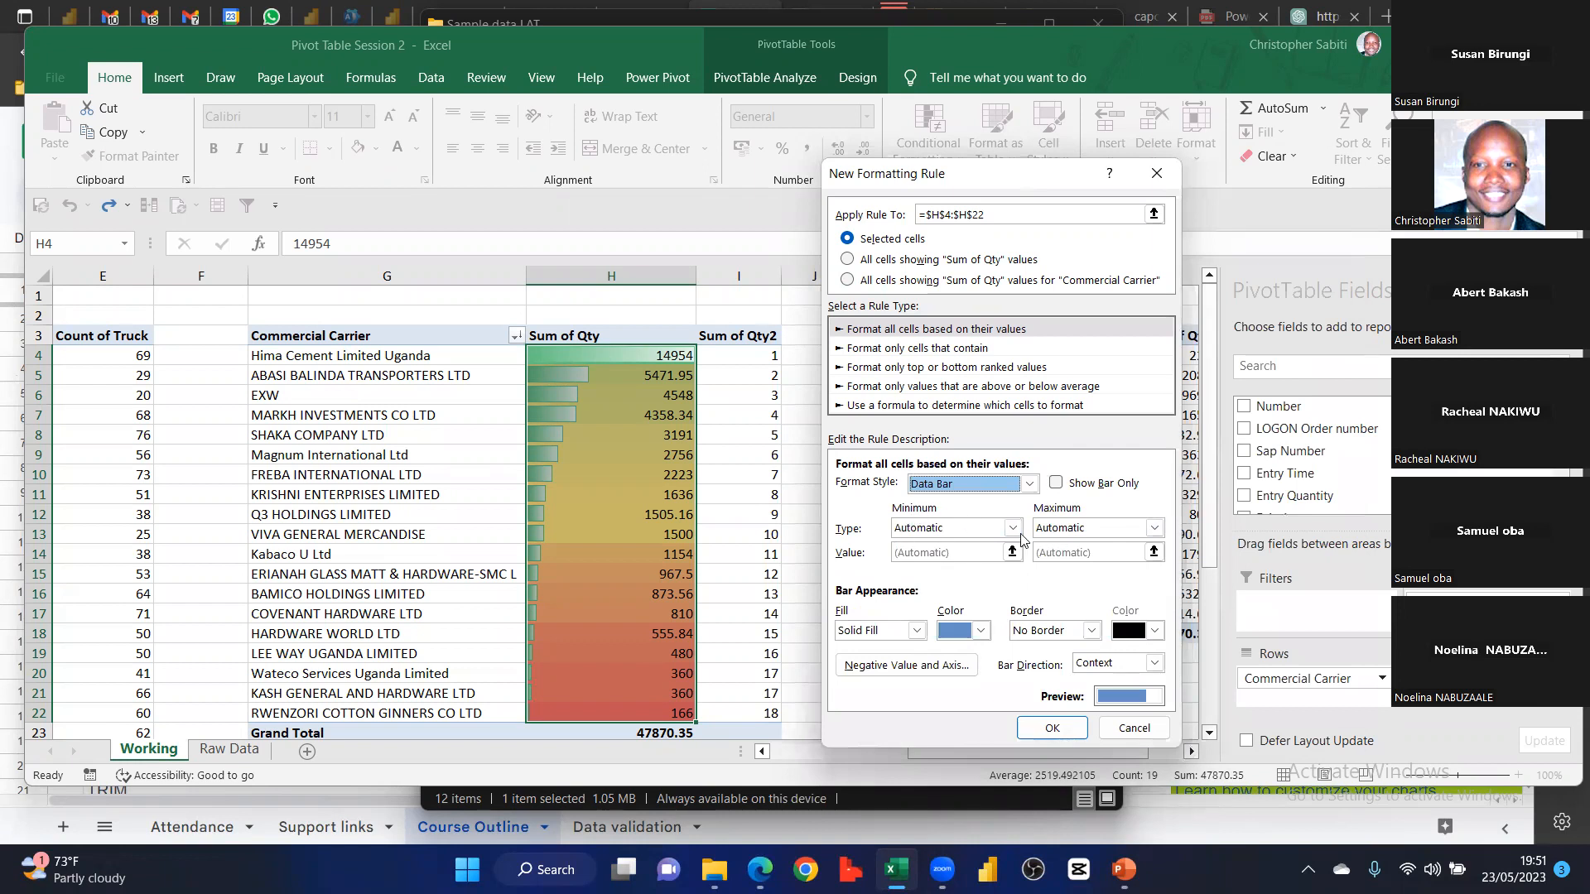
# Set the data bar direction to Right-to-Left and apply the rule to H4:H22
pyautogui.click(986, 530)
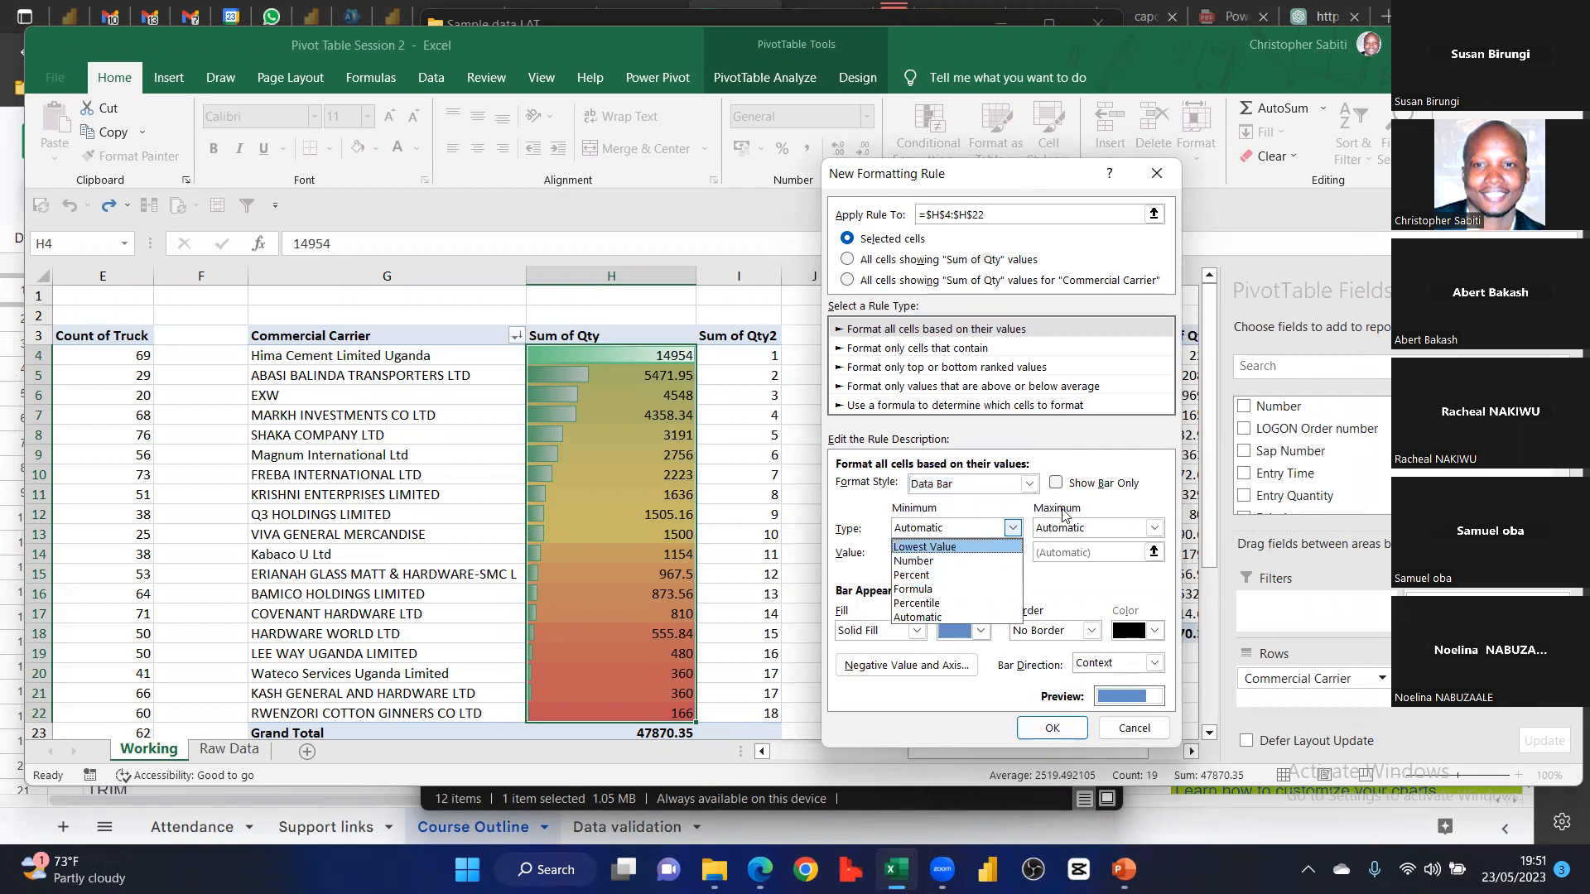
pyautogui.click(1063, 583)
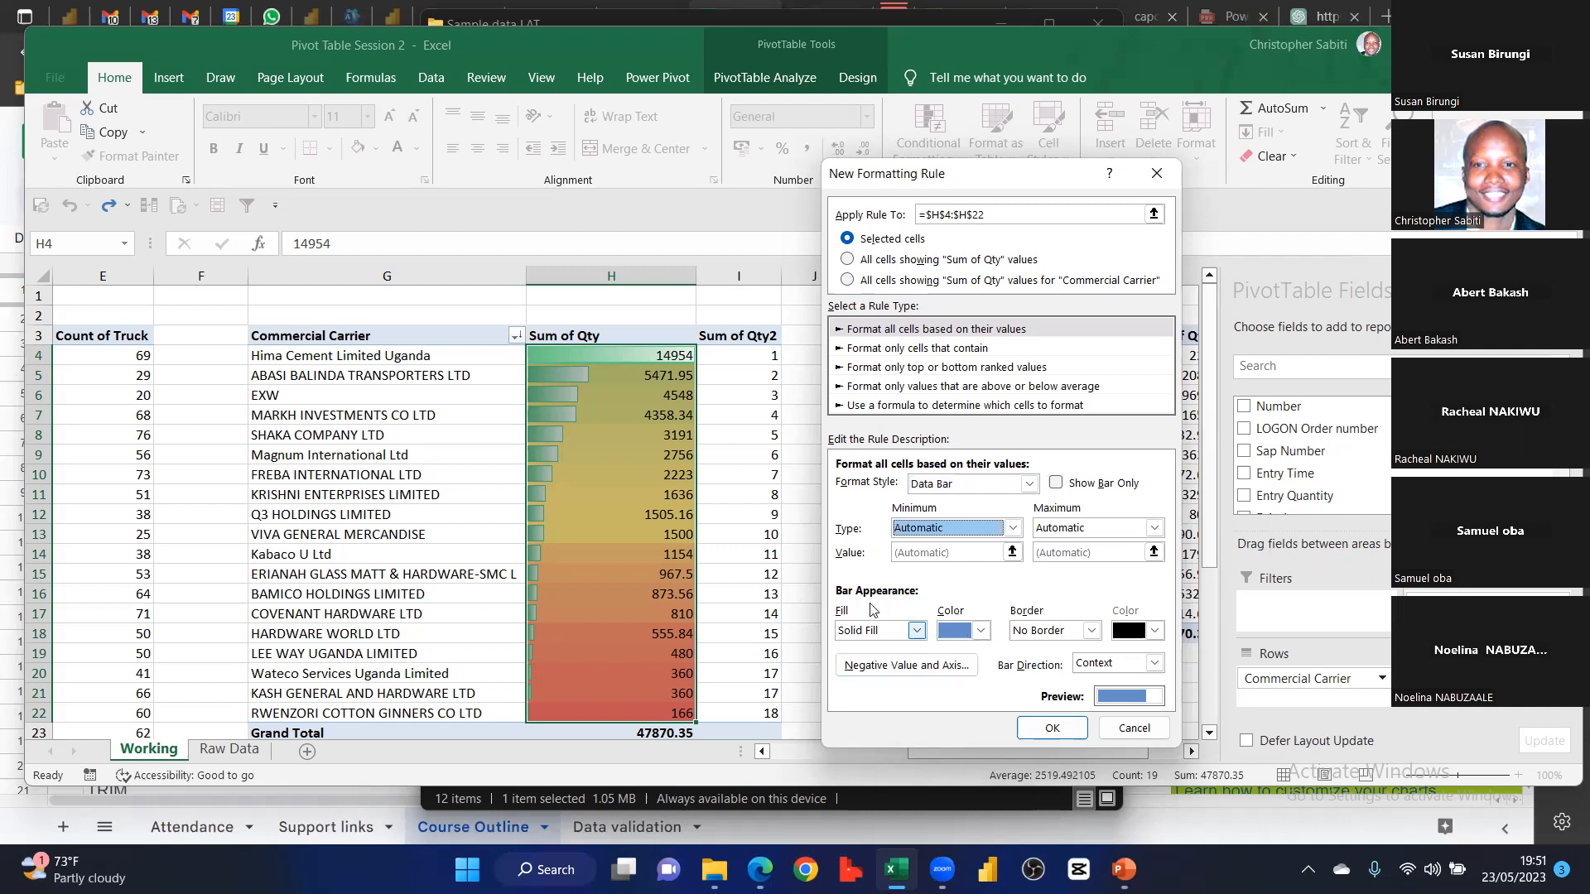
pyautogui.click(958, 633)
pyautogui.click(1071, 635)
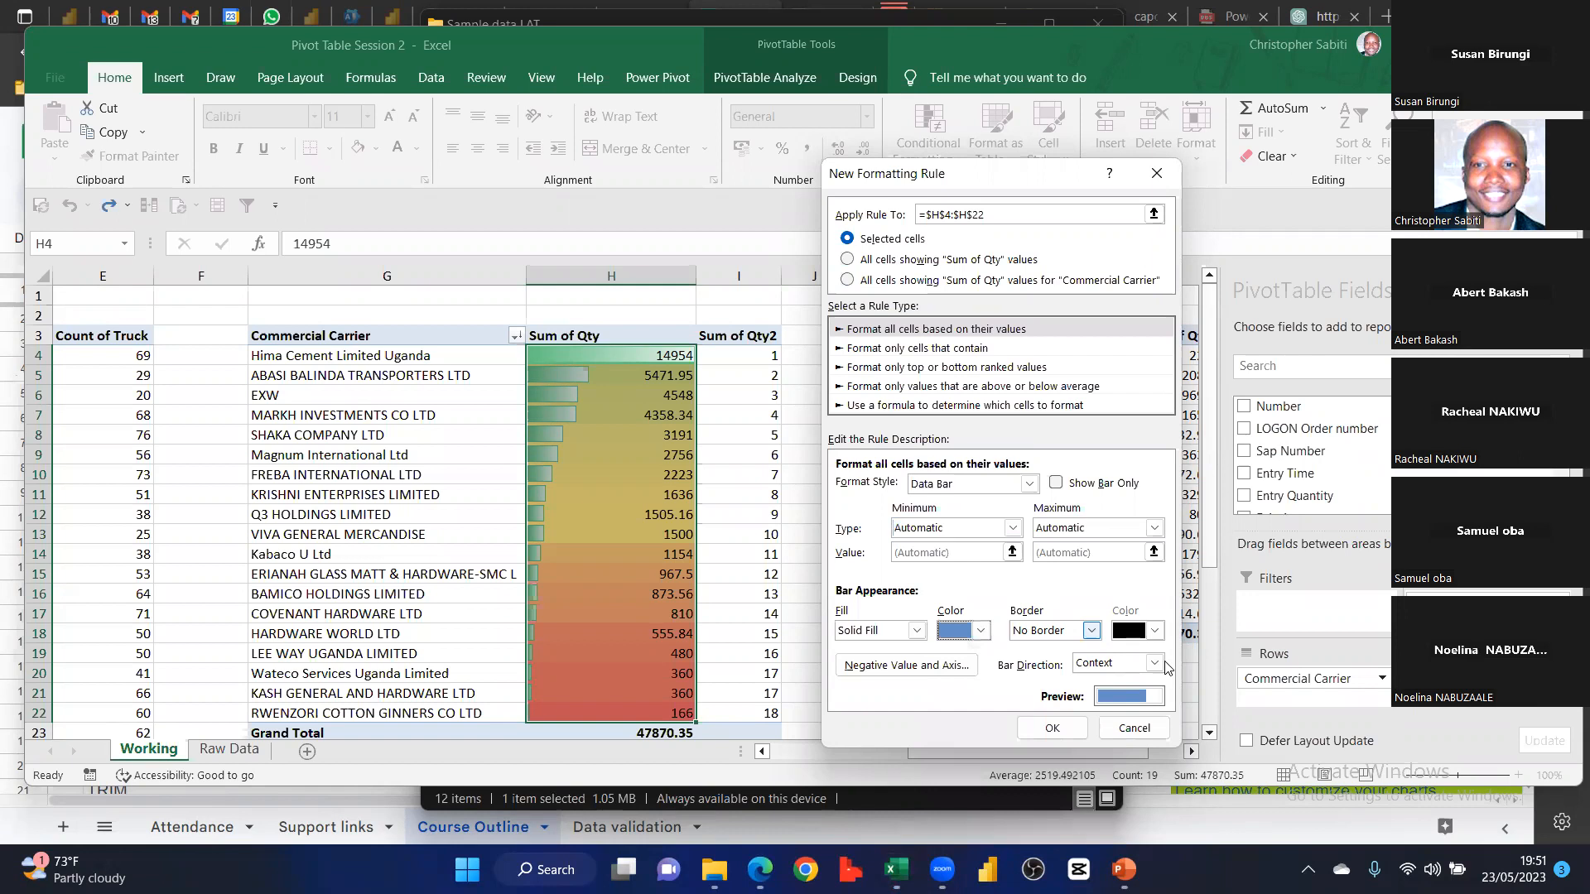
pyautogui.click(1097, 663)
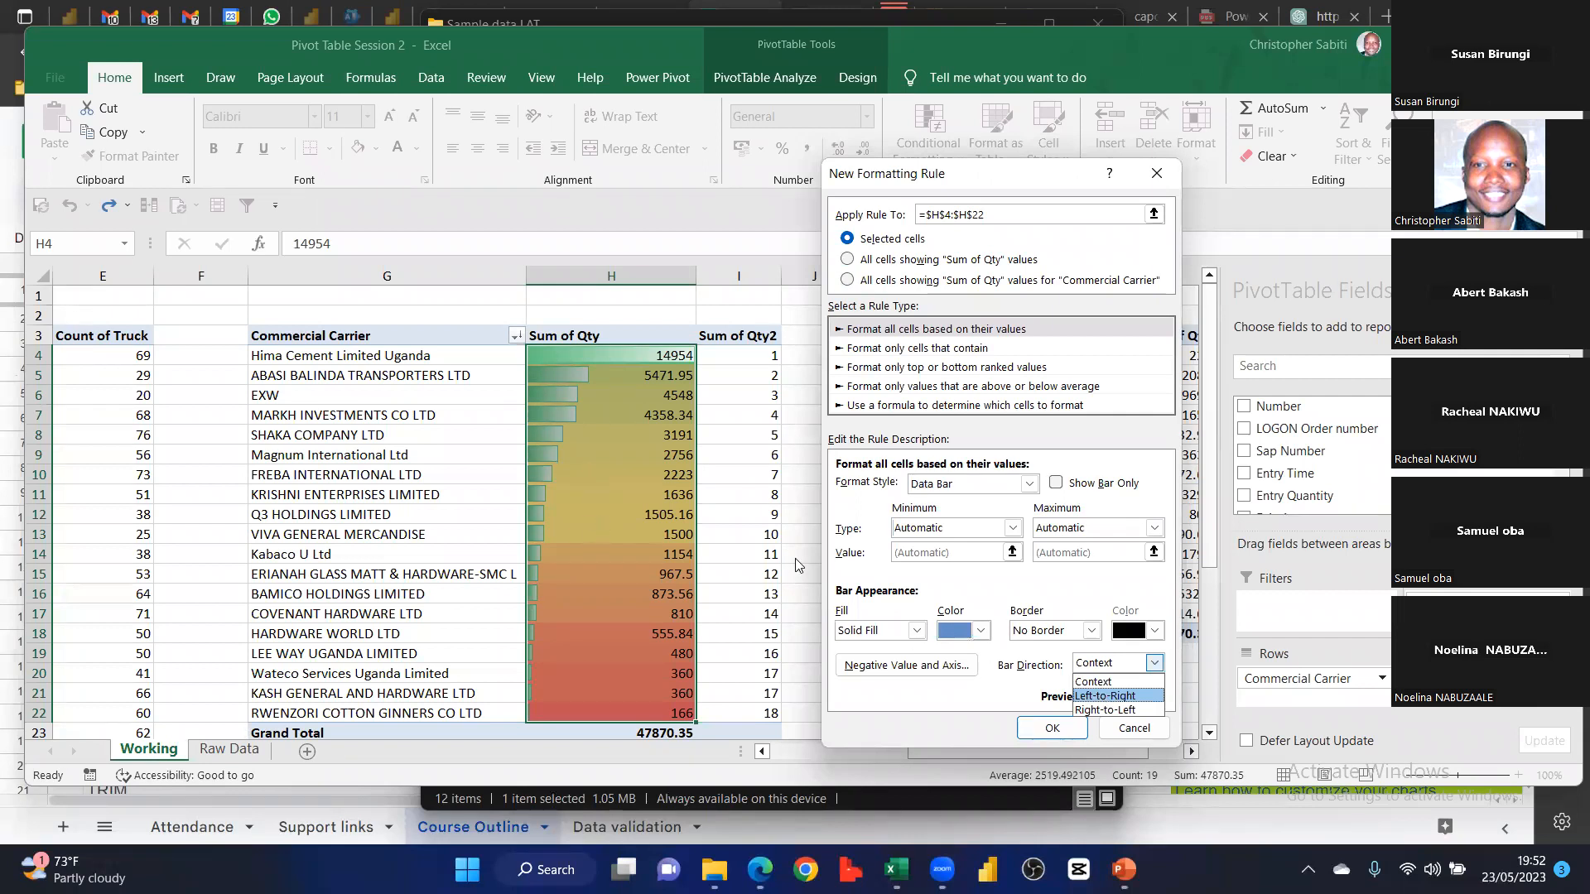
pyautogui.click(1099, 710)
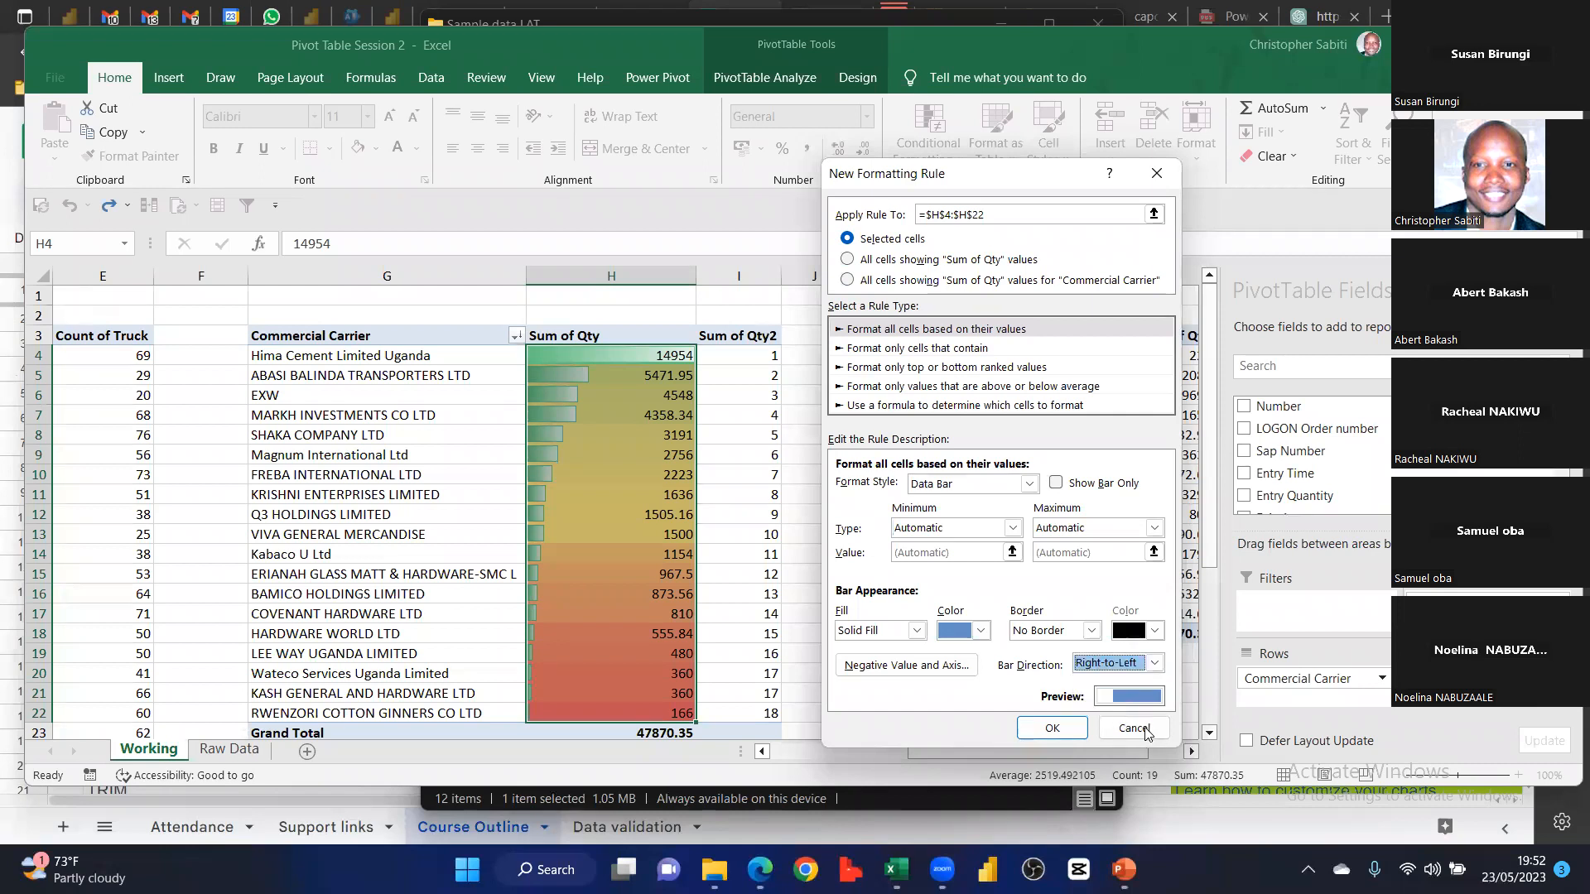
pyautogui.click(1051, 727)
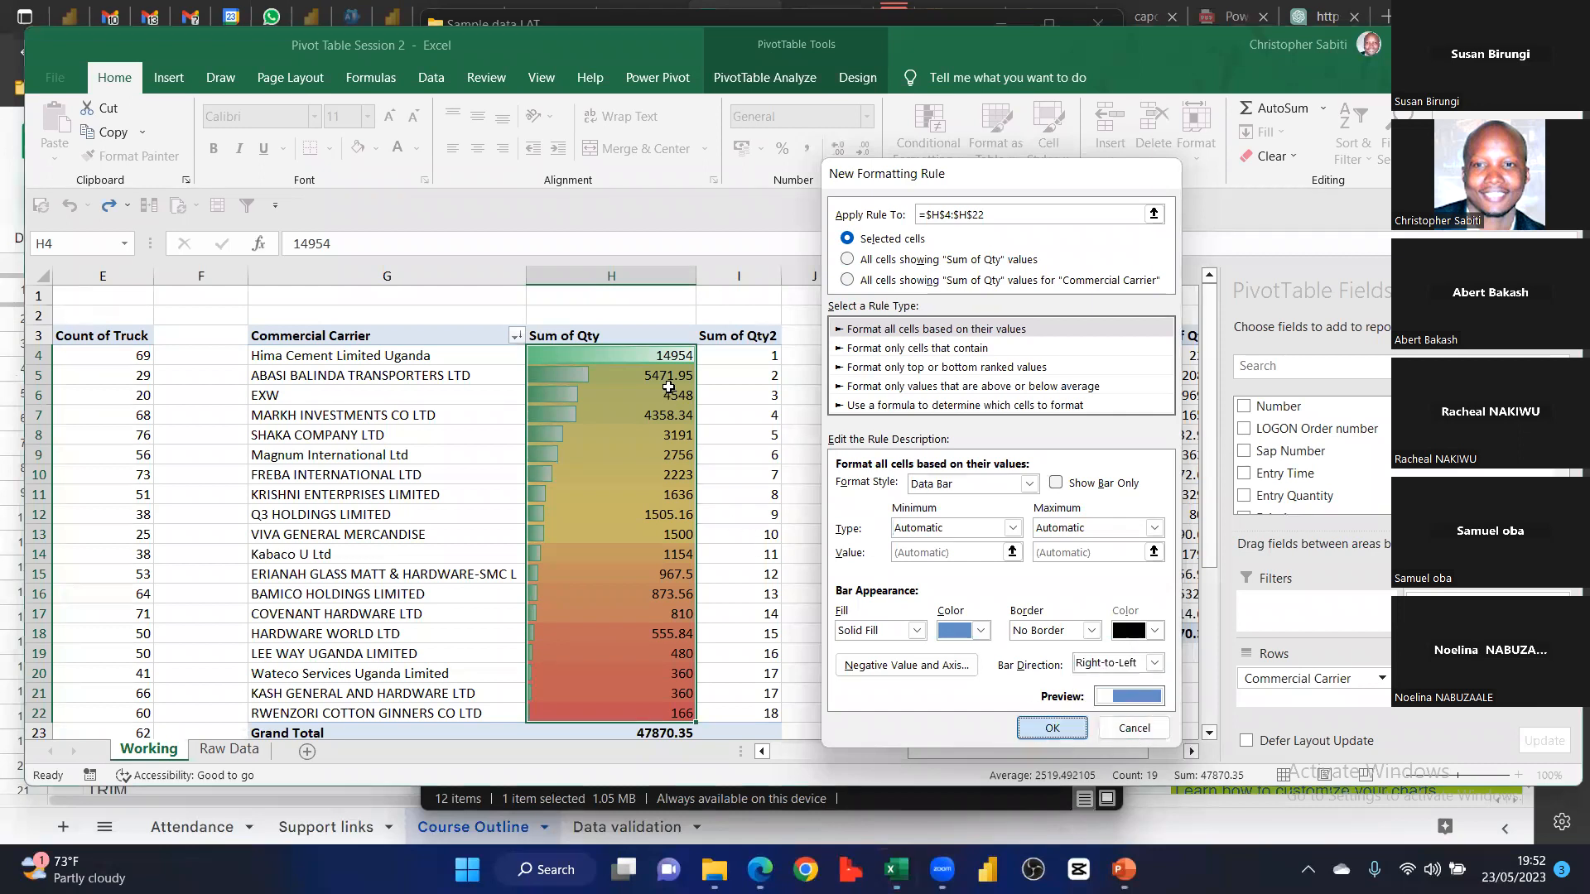
# Hide the Sum of Qty numbers in H4:H22 with the custom number format ;;; so only the conditional formatting shows
pyautogui.moveTo(662, 361); pyautogui.dragTo(677, 696)
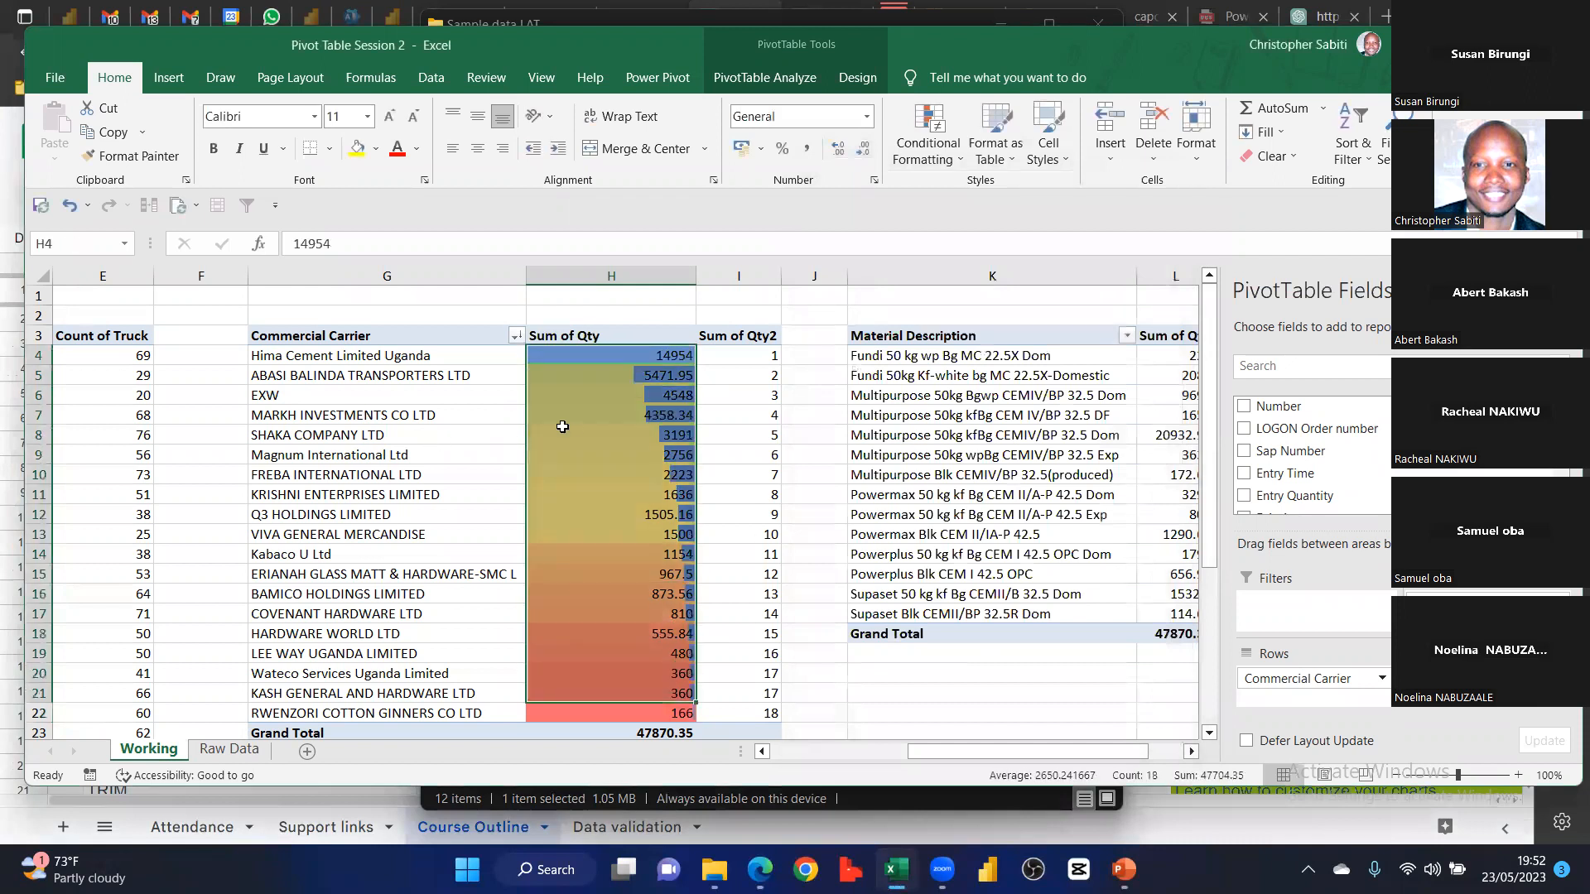
pyautogui.click(652, 652)
pyautogui.moveTo(651, 361); pyautogui.dragTo(671, 712)
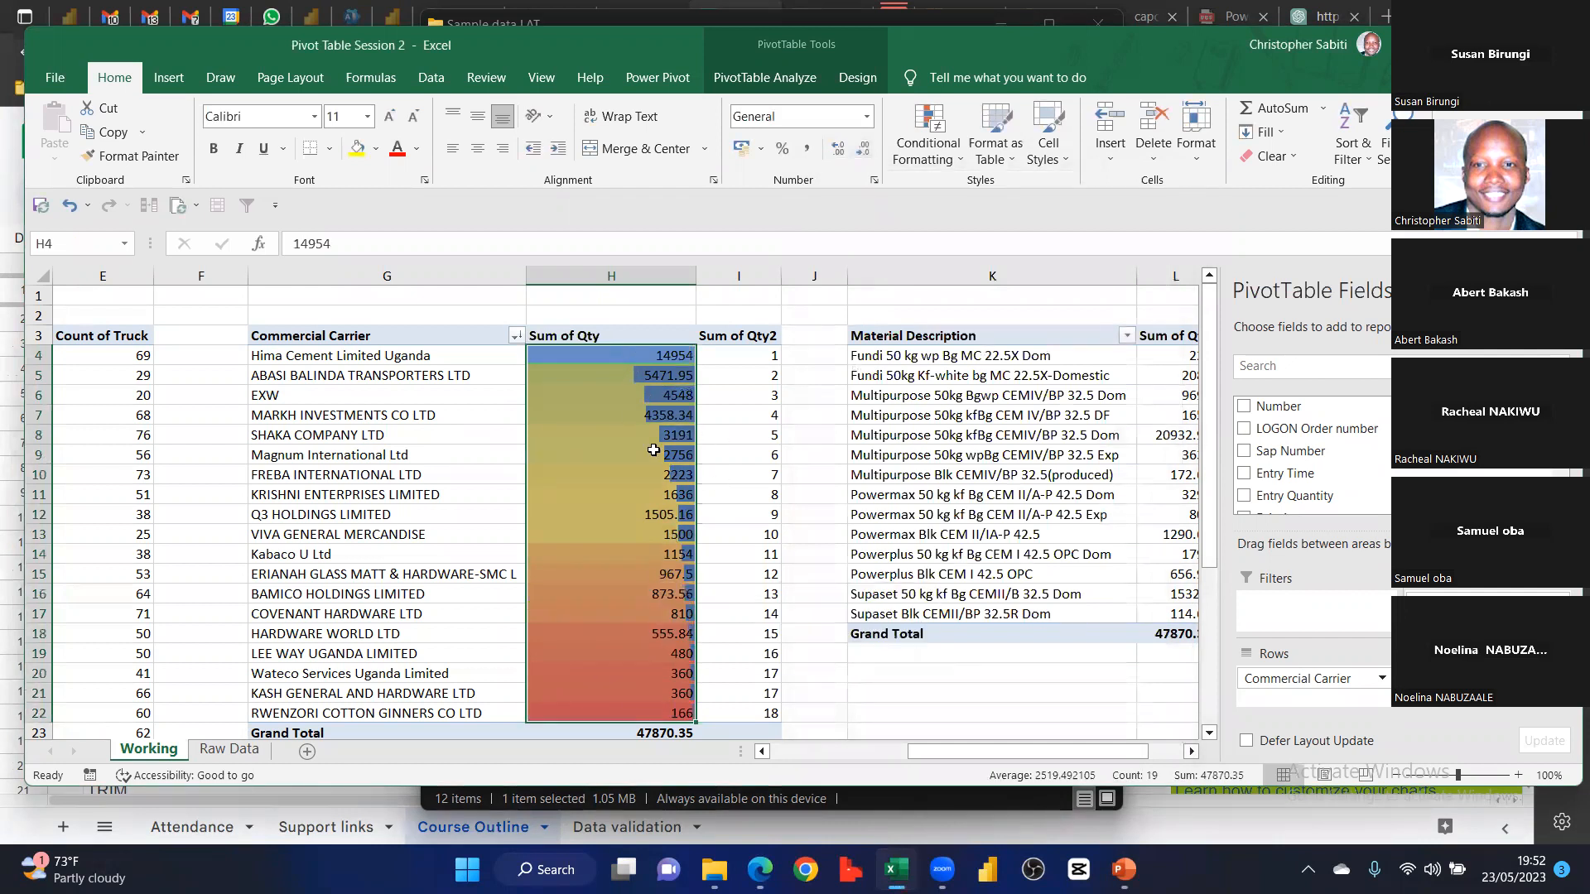
pyautogui.moveTo(677, 444)
pyautogui.click(875, 181)
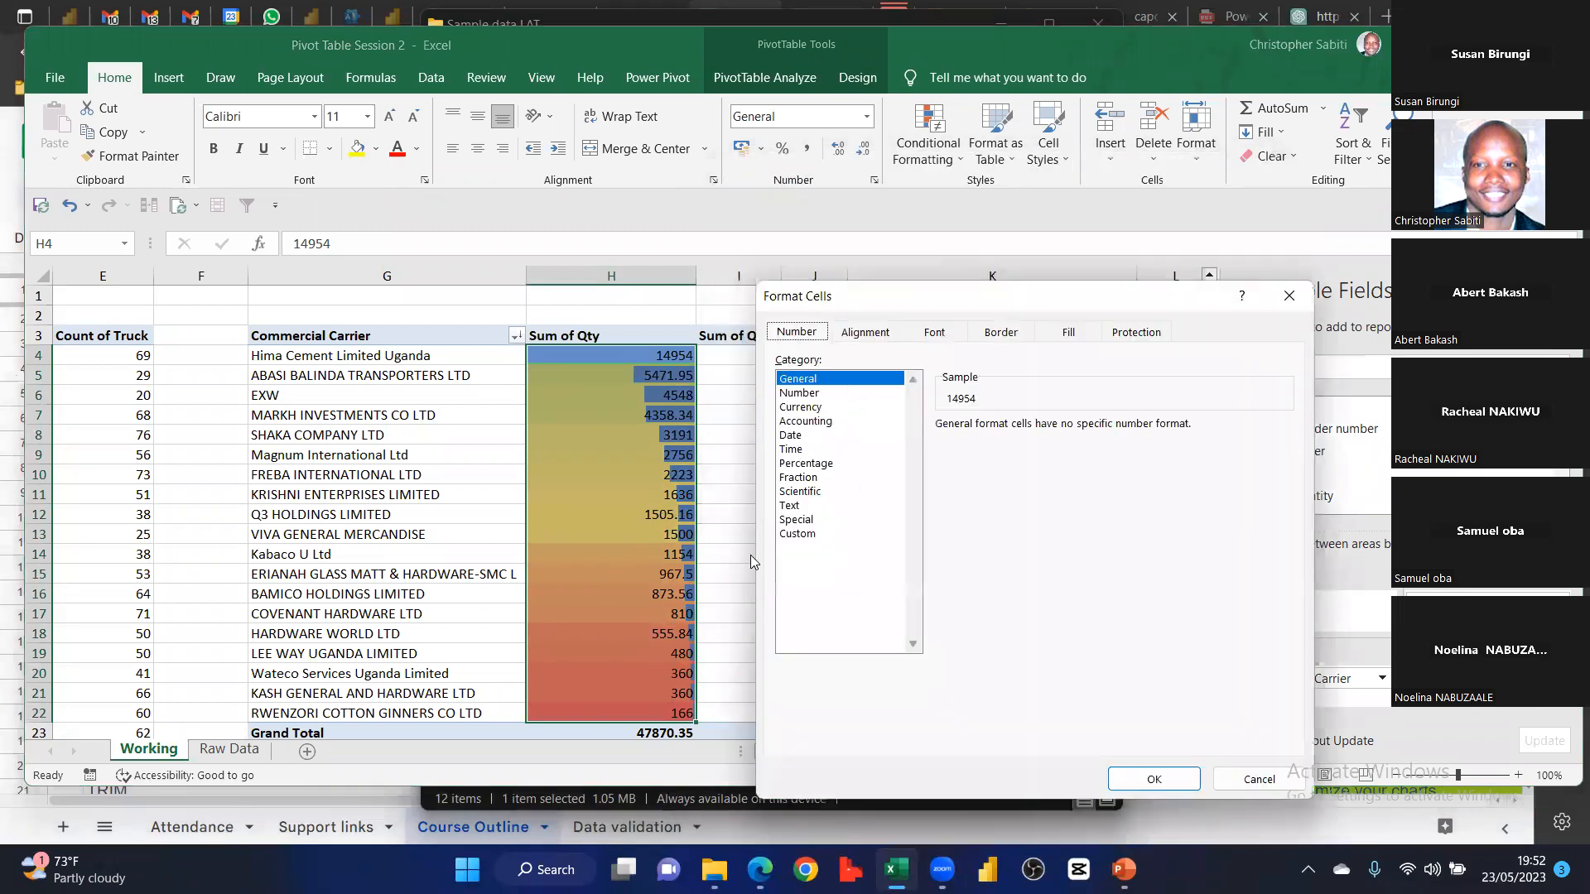
pyautogui.click(791, 534)
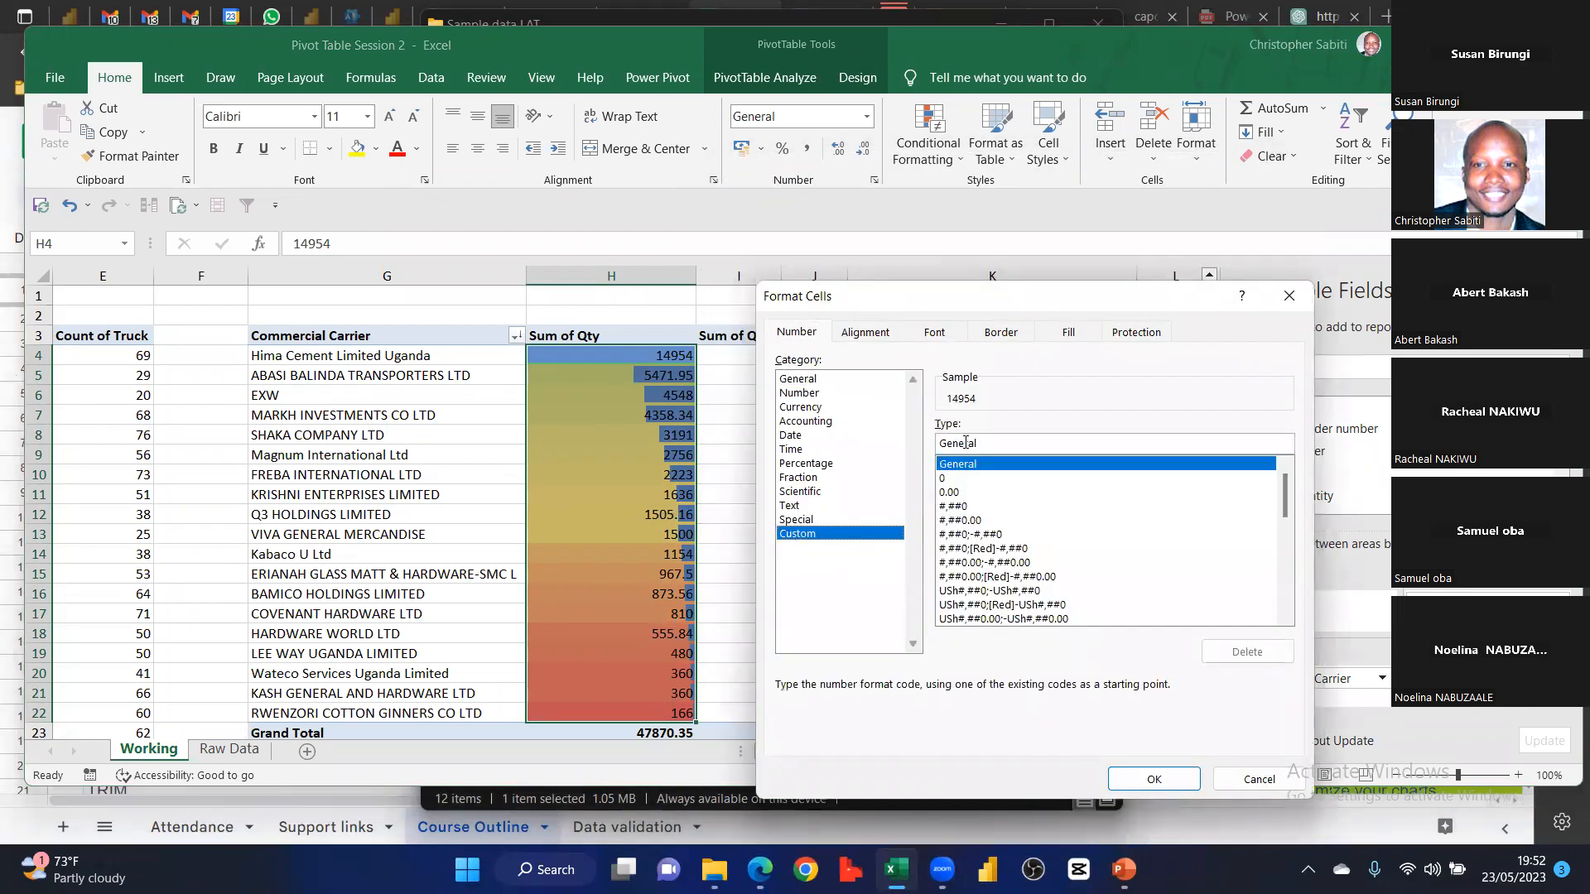
pyautogui.moveTo(987, 446); pyautogui.dragTo(926, 458)
pyautogui.write(';;;')
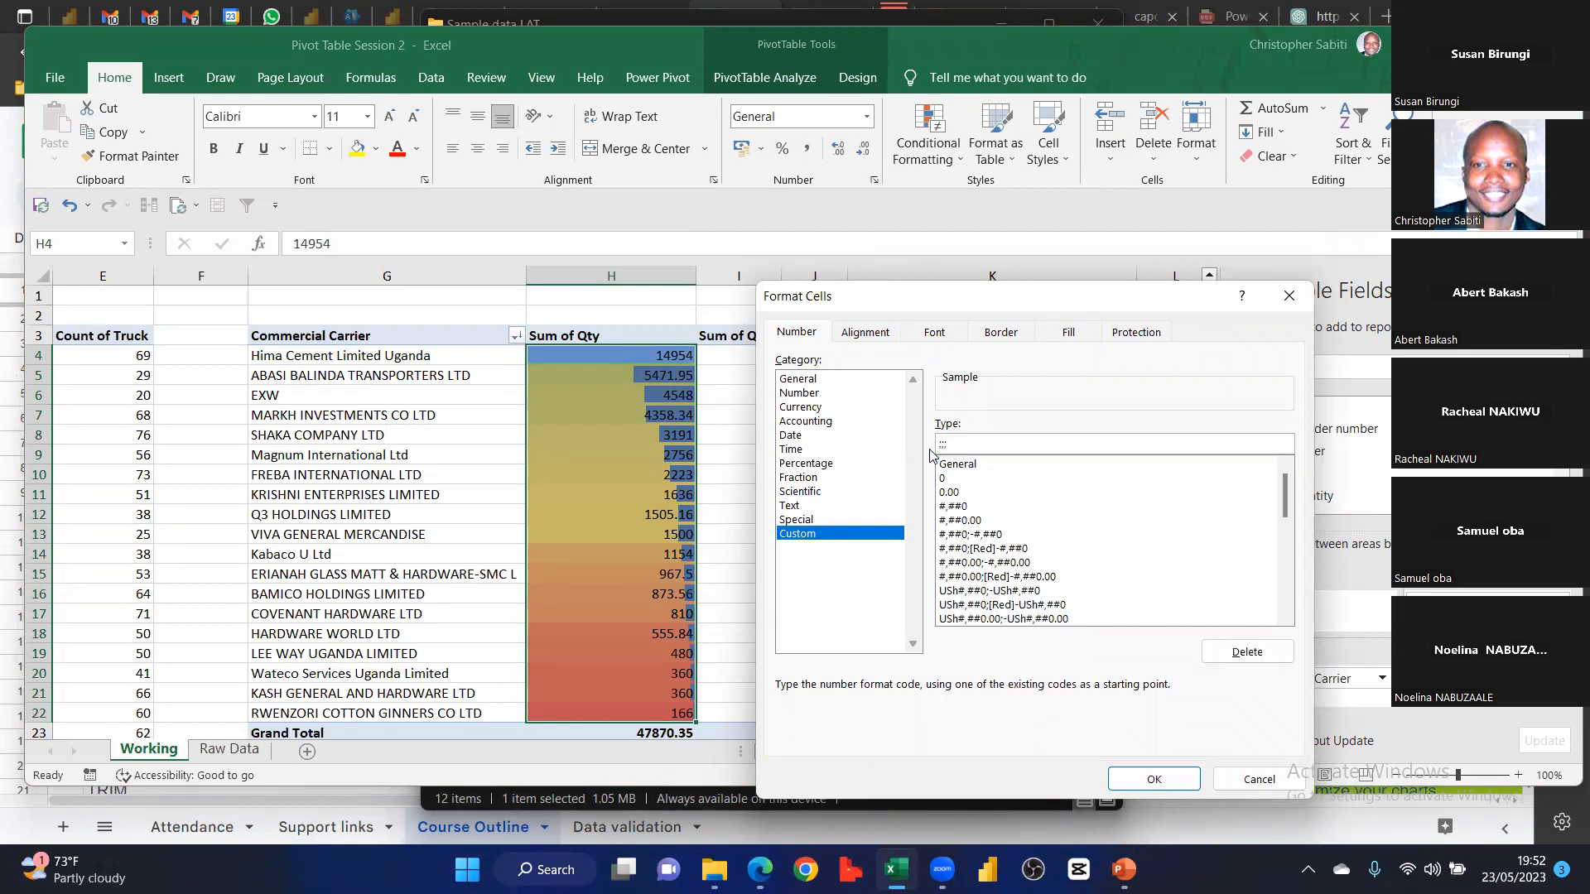
pyautogui.click(1160, 778)
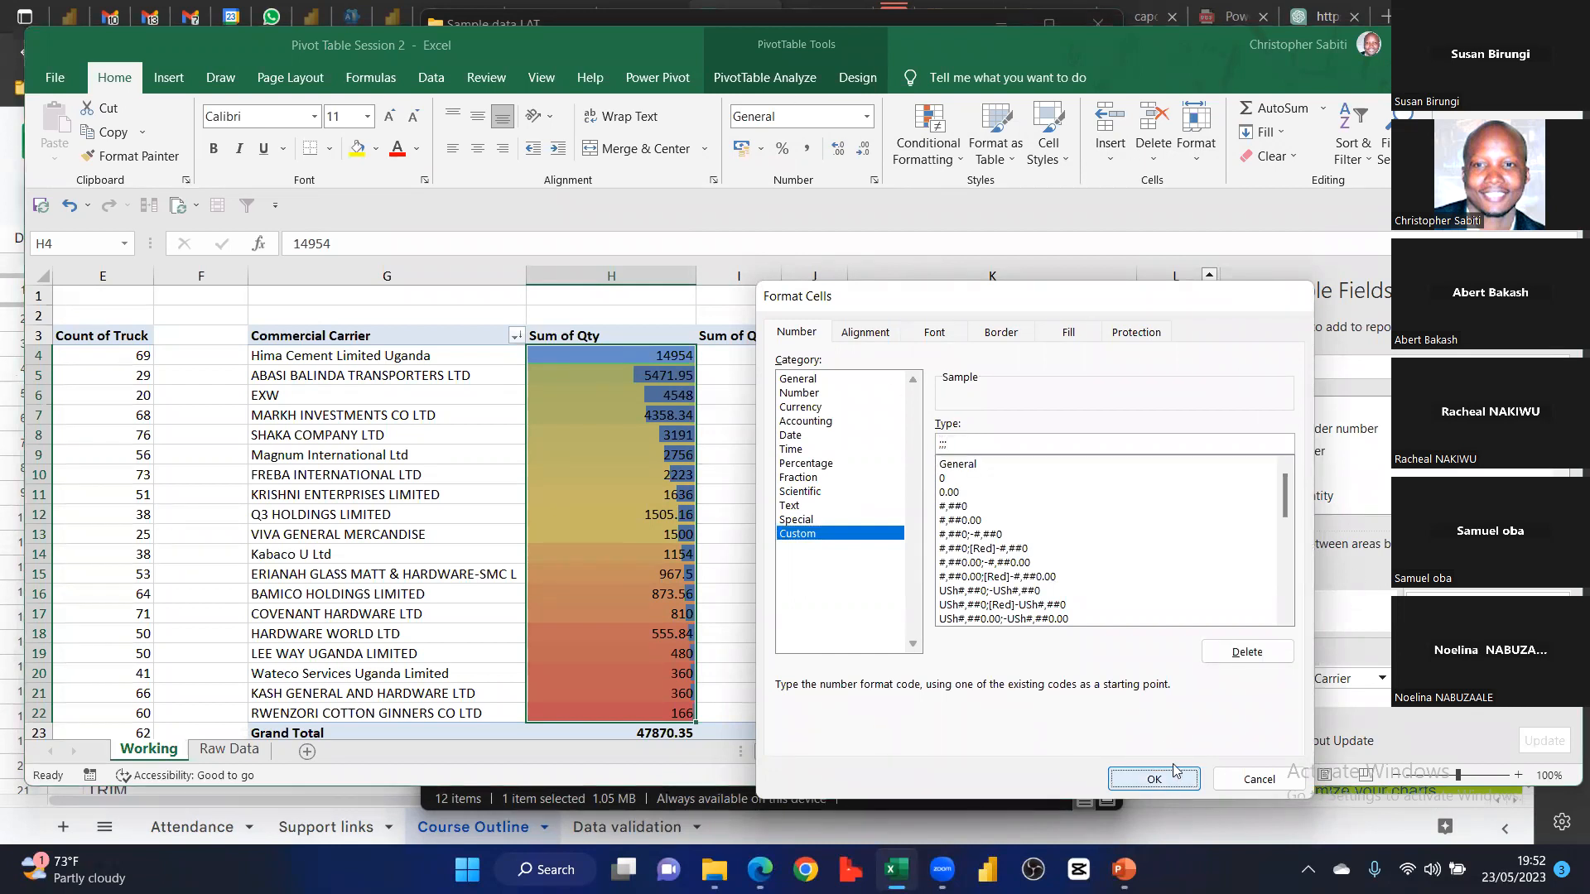
pyautogui.click(666, 481)
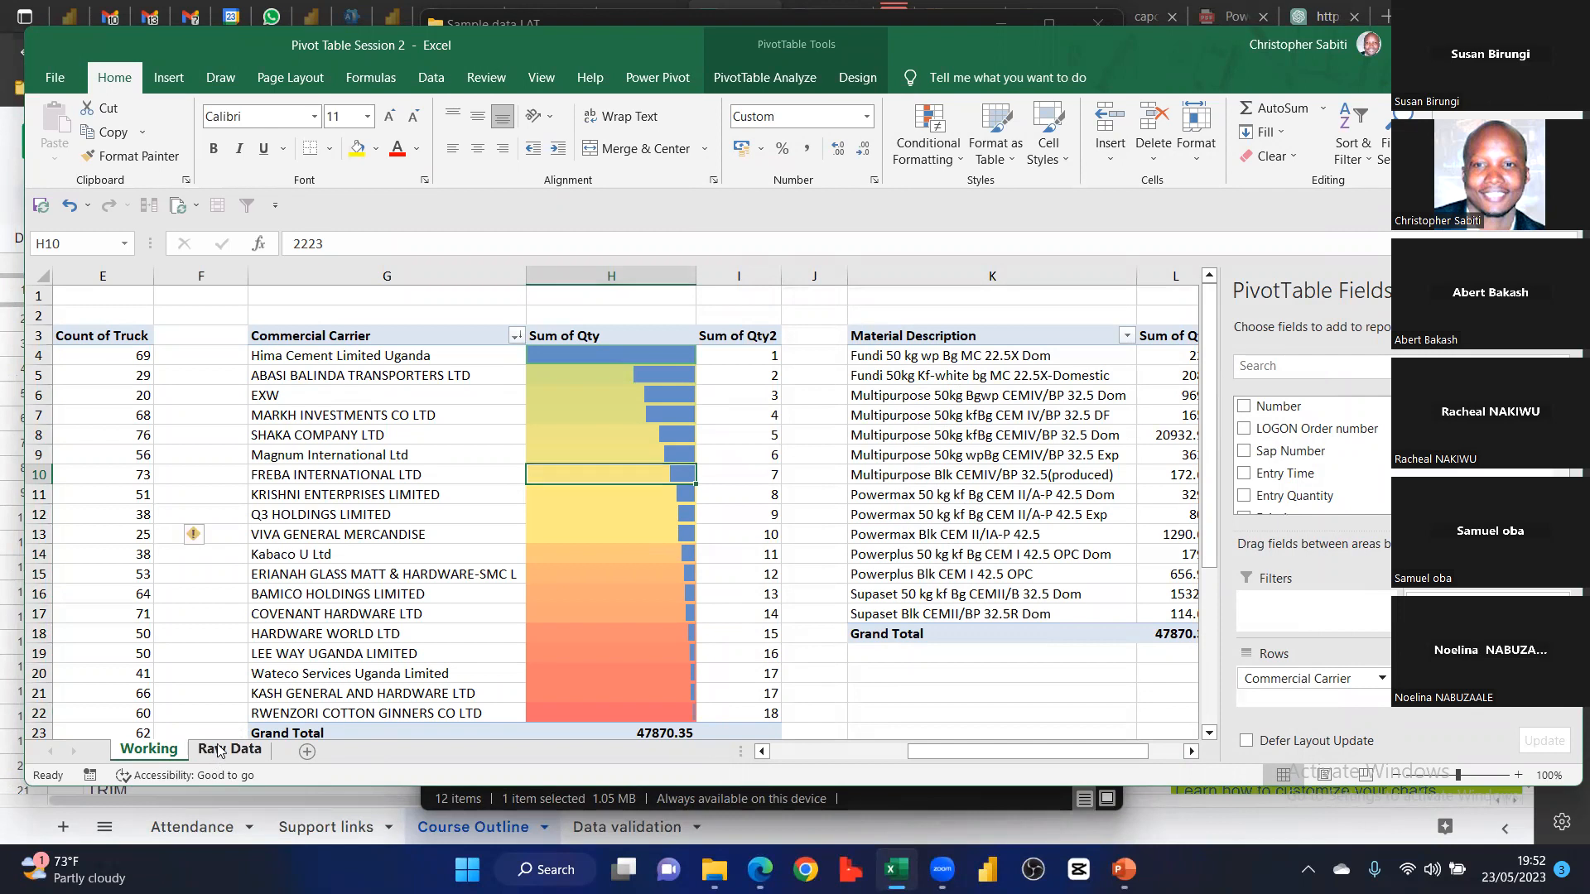
pyautogui.click(248, 753)
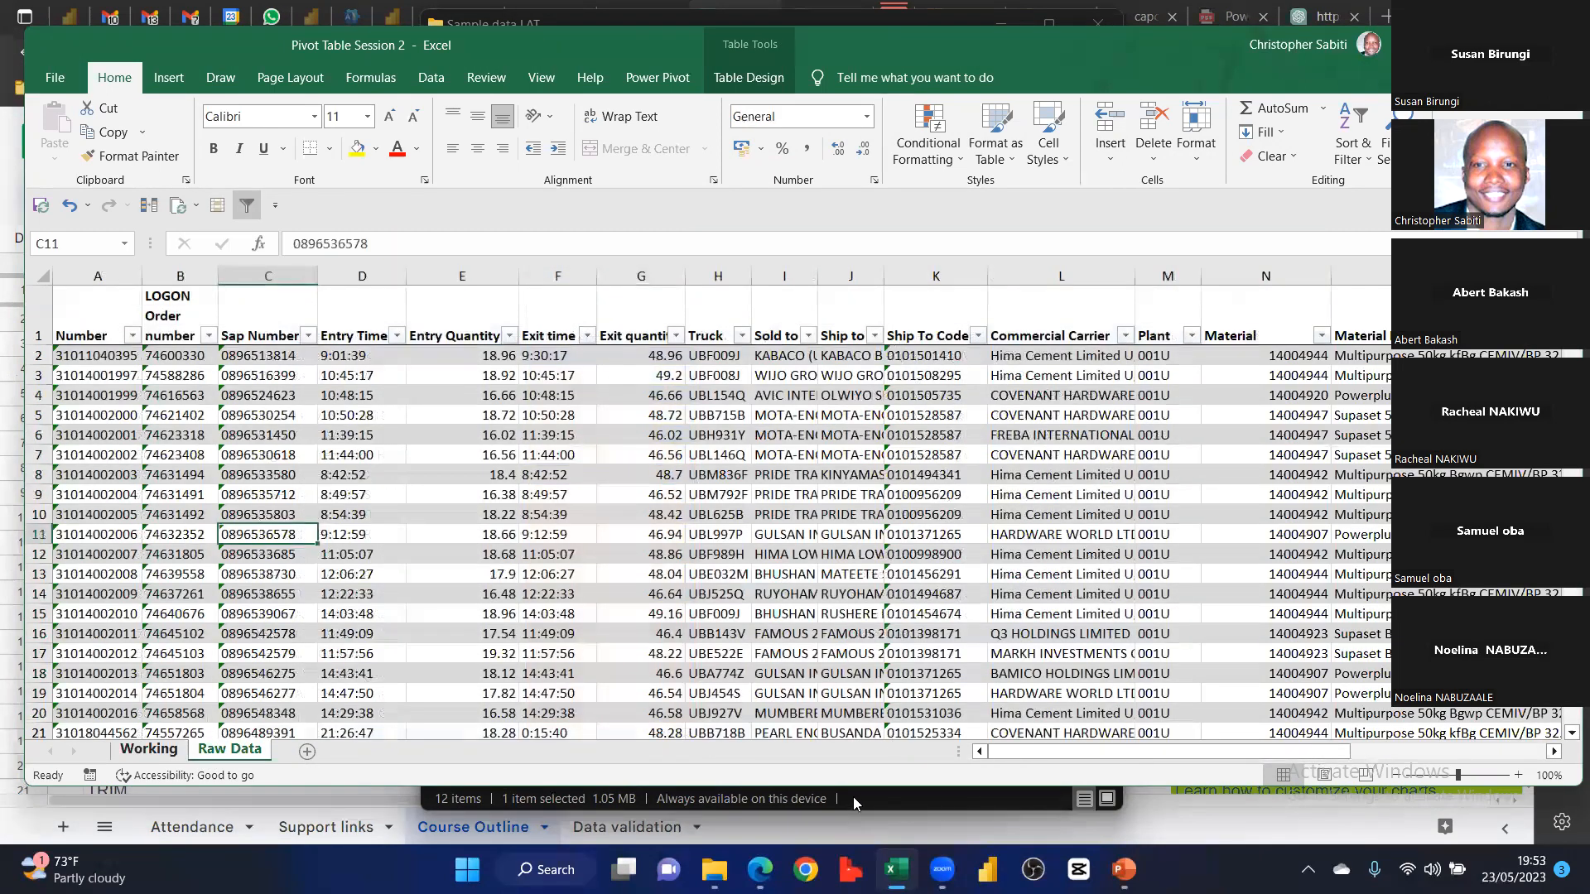
pyautogui.hotkey('ctrl', 'pageup')
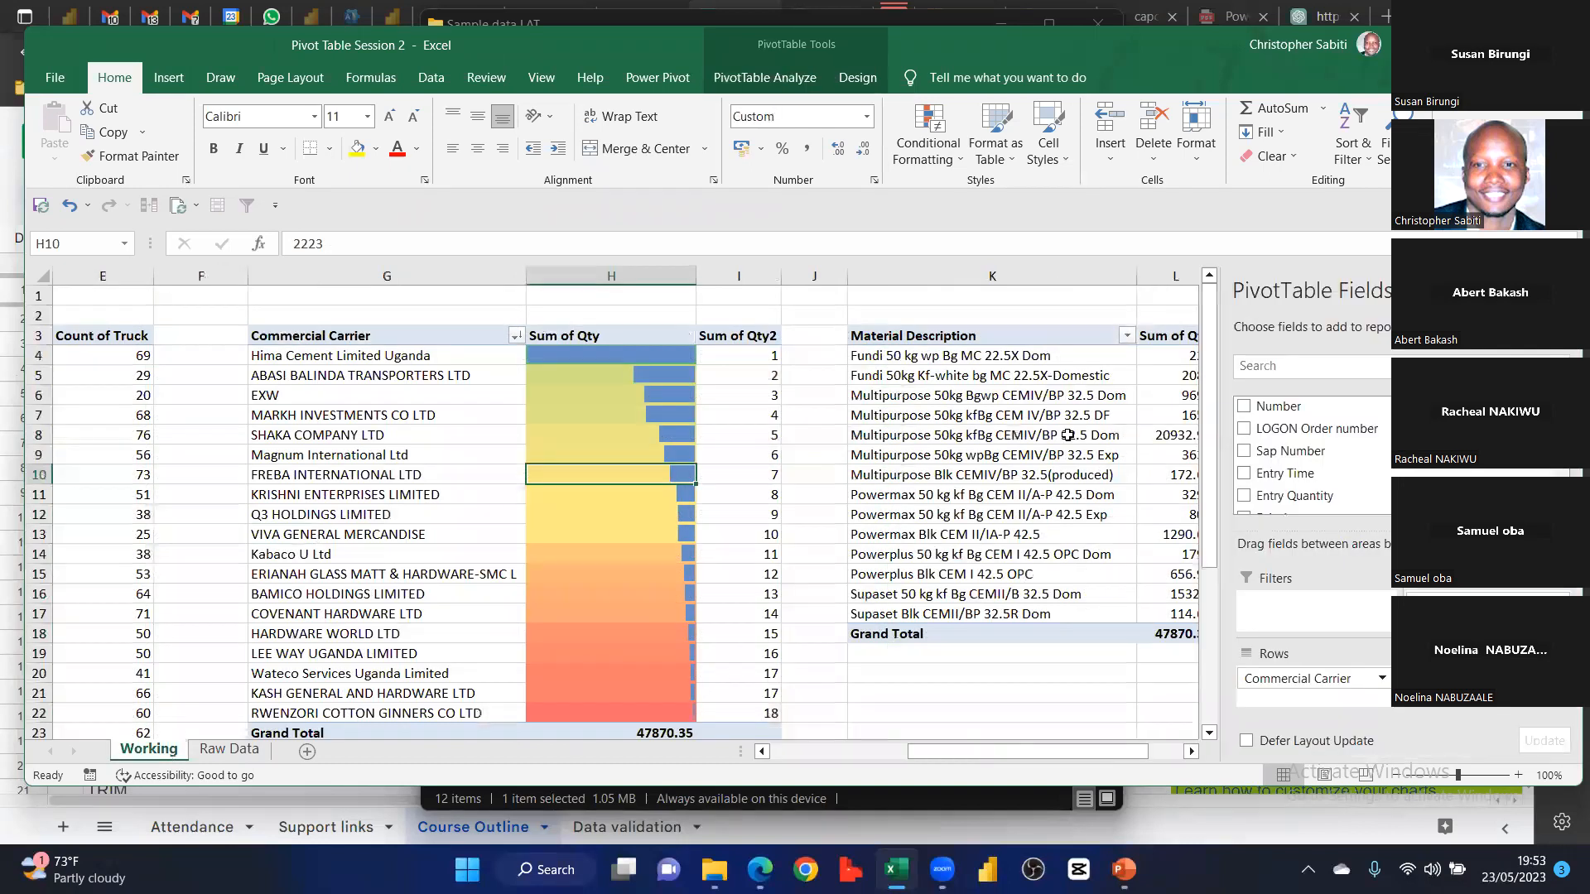
# Copy the Material Description and Sum of Qty cells K3:L17 into a new sheet at H2 and fit both columns' widths
pyautogui.moveTo(812, 335); pyautogui.dragTo(1076, 614)
pyautogui.hotkey('ctrl', 'c')
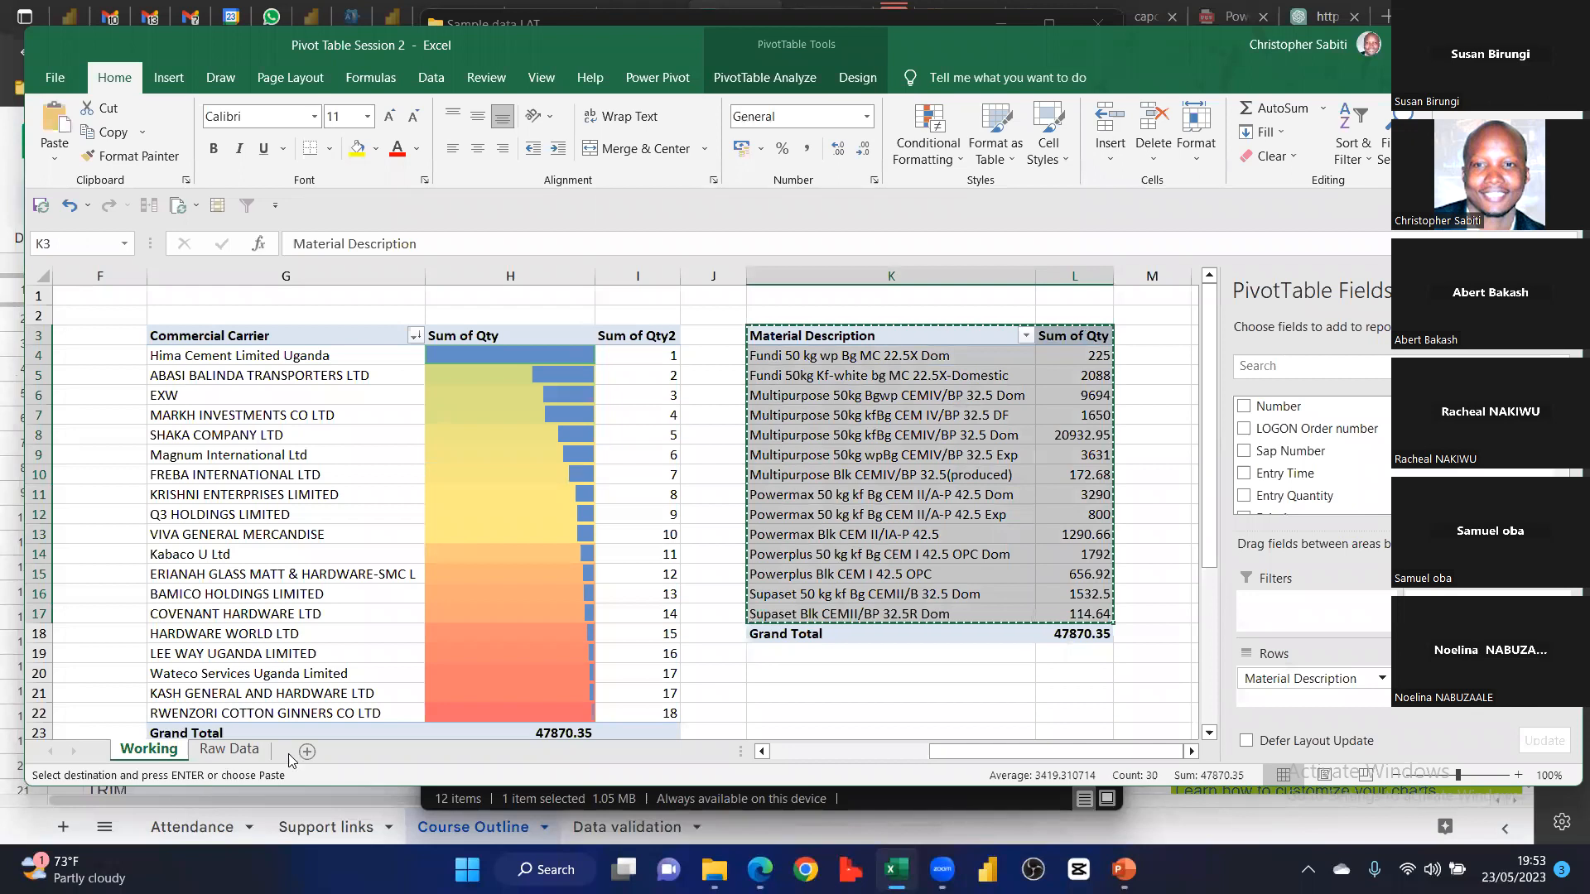
pyautogui.hotkey('shift', 'F11')
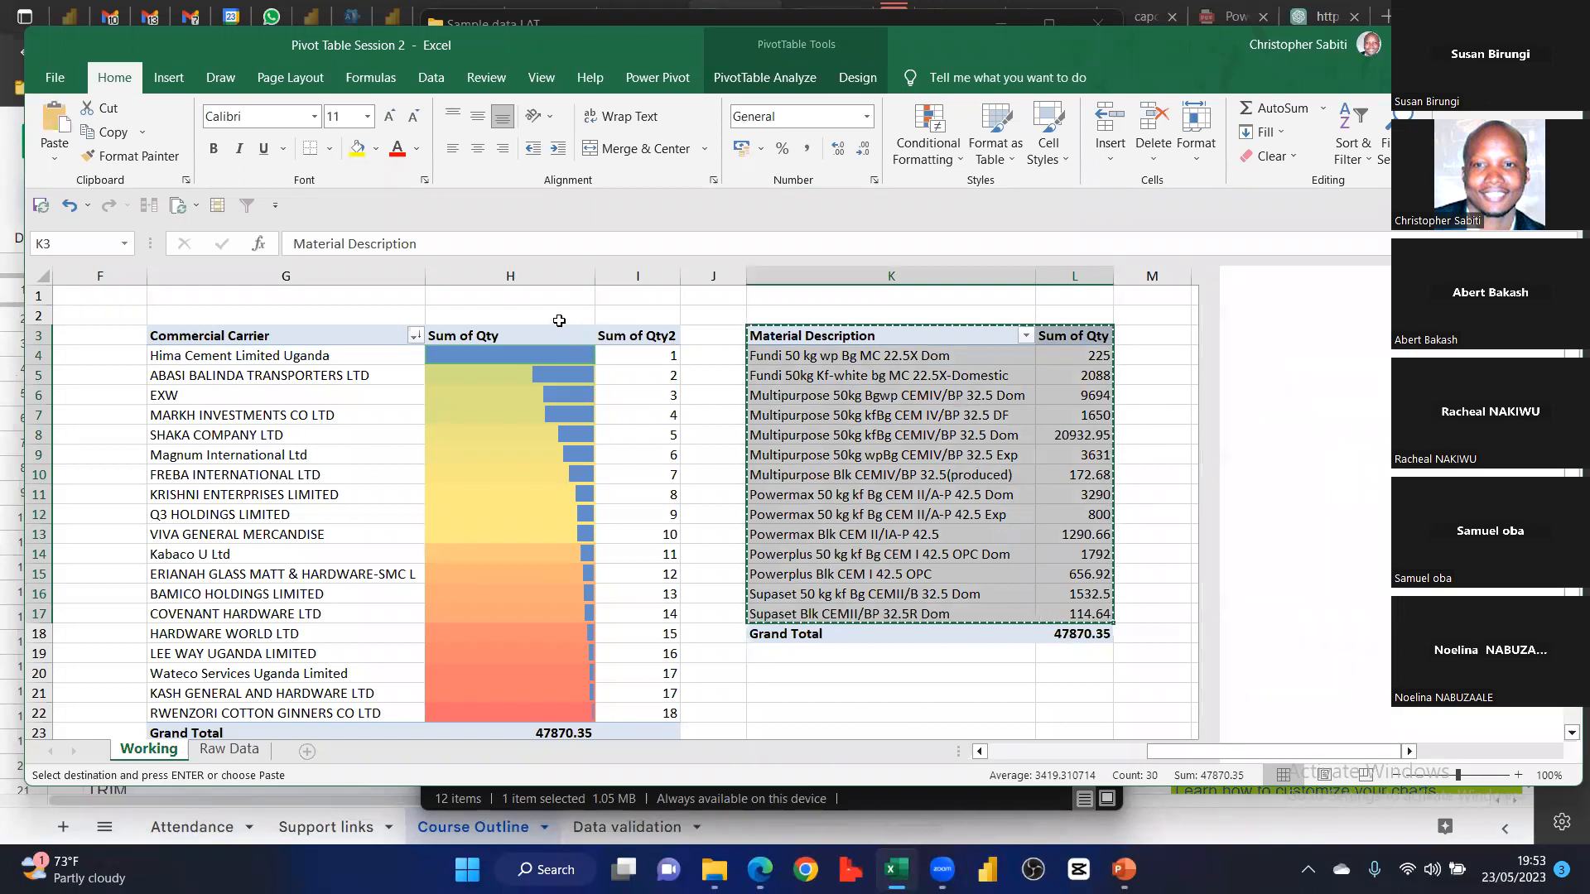
pyautogui.click(549, 315)
pyautogui.hotkey('ctrl', 'v')
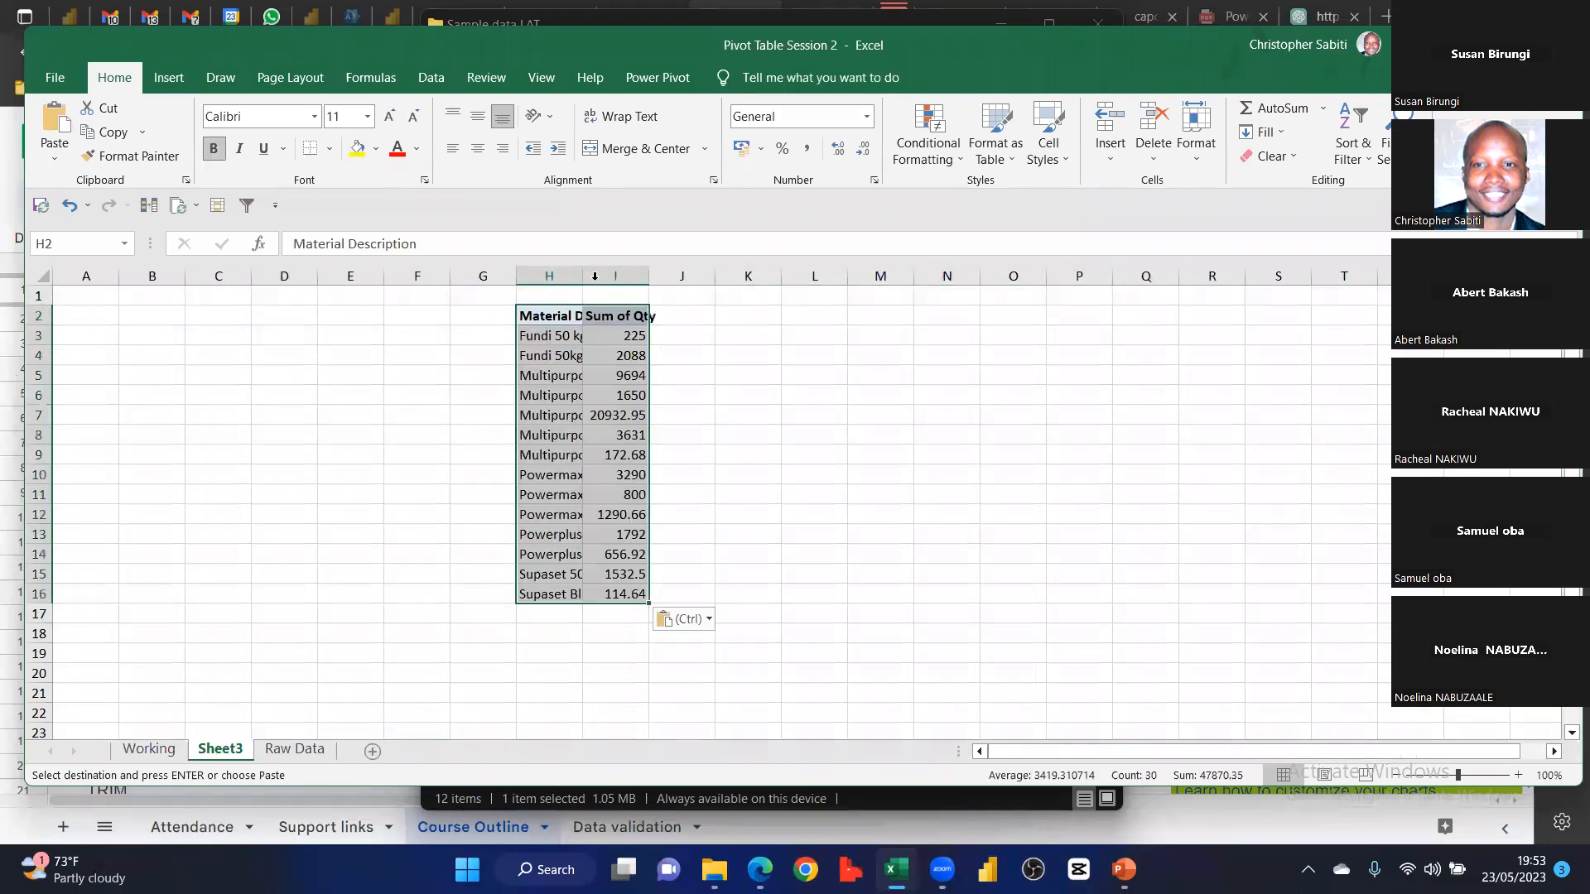
pyautogui.moveTo(549, 275); pyautogui.dragTo(641, 281)
pyautogui.doubleClick(642, 282)
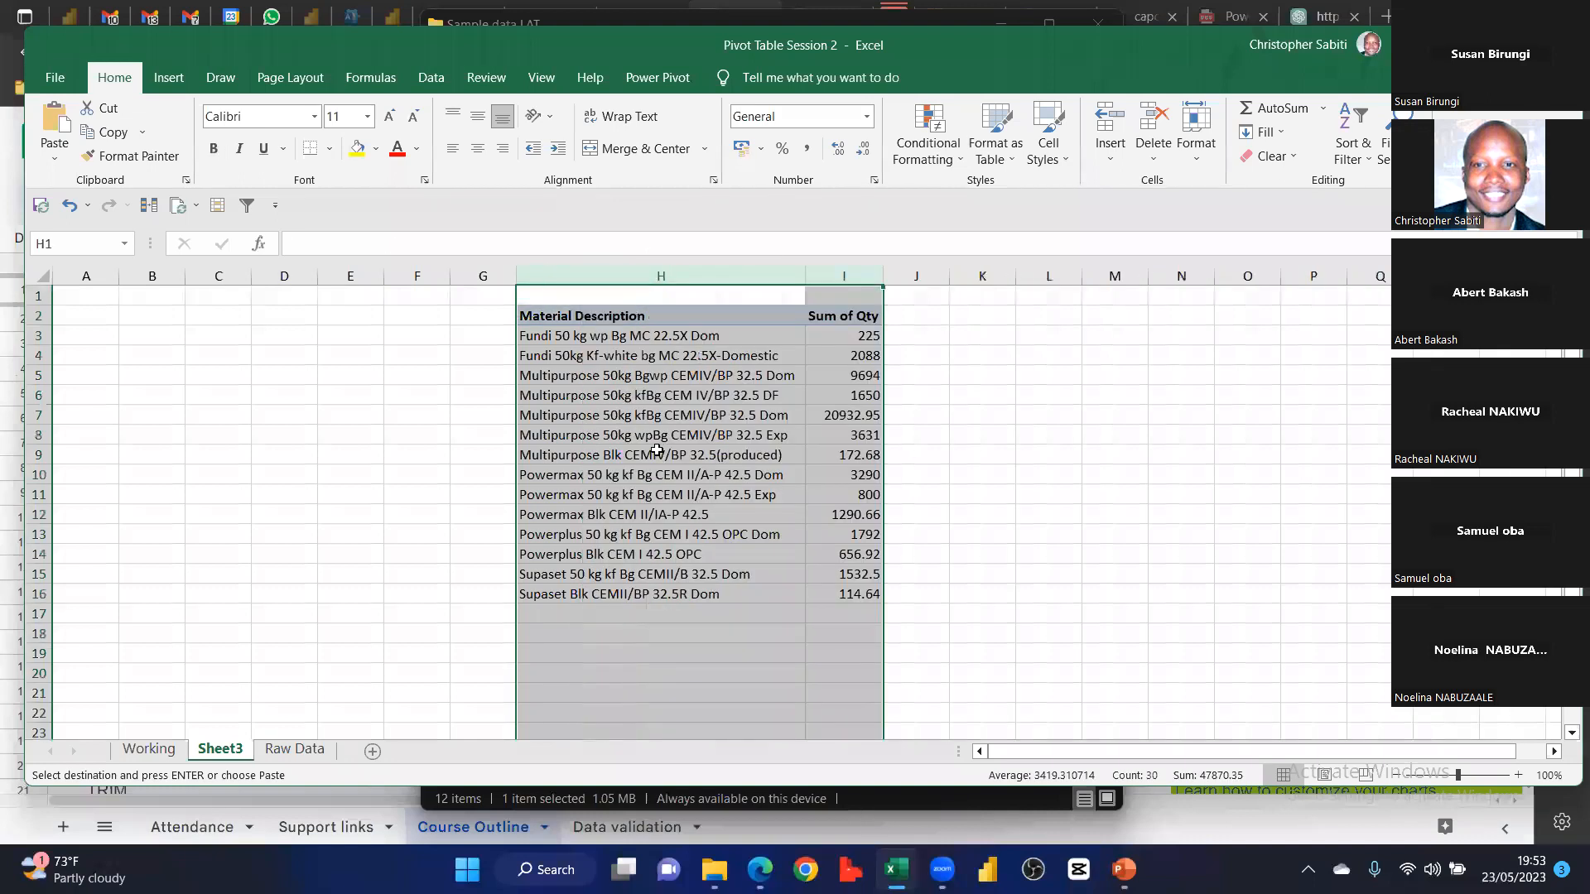
# Insert the recommended Pareto chart from the Material Description and Sum of Qty data in H2:I16
pyautogui.click(659, 448)
pyautogui.moveTo(153, 316); pyautogui.dragTo(410, 574)
pyautogui.moveTo(632, 315); pyautogui.dragTo(654, 336)
pyautogui.moveTo(672, 429); pyautogui.dragTo(861, 594)
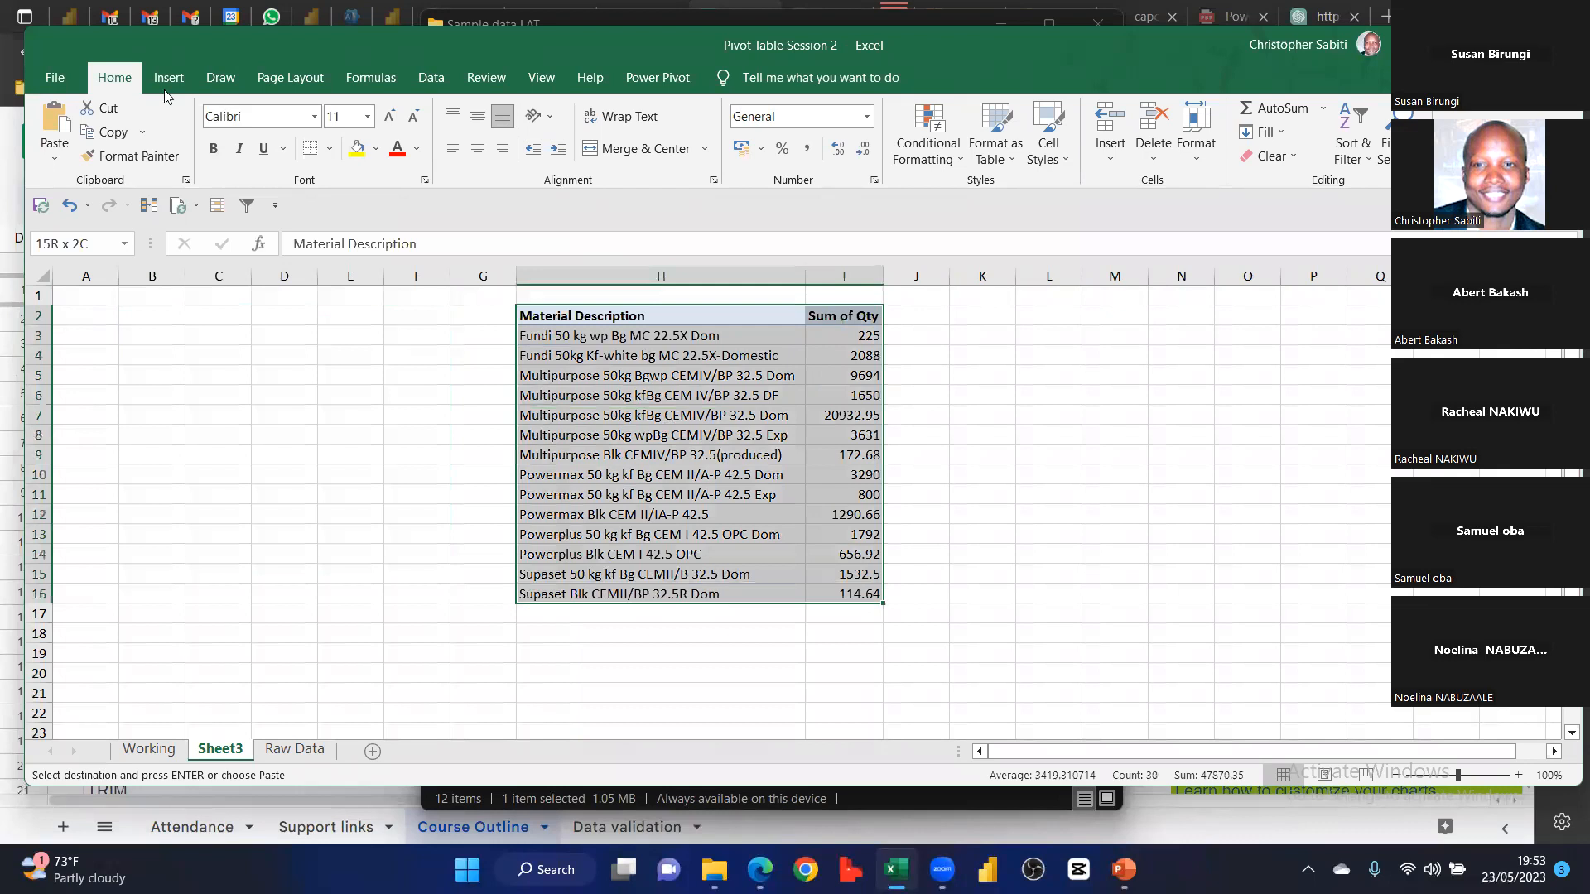
pyautogui.click(168, 77)
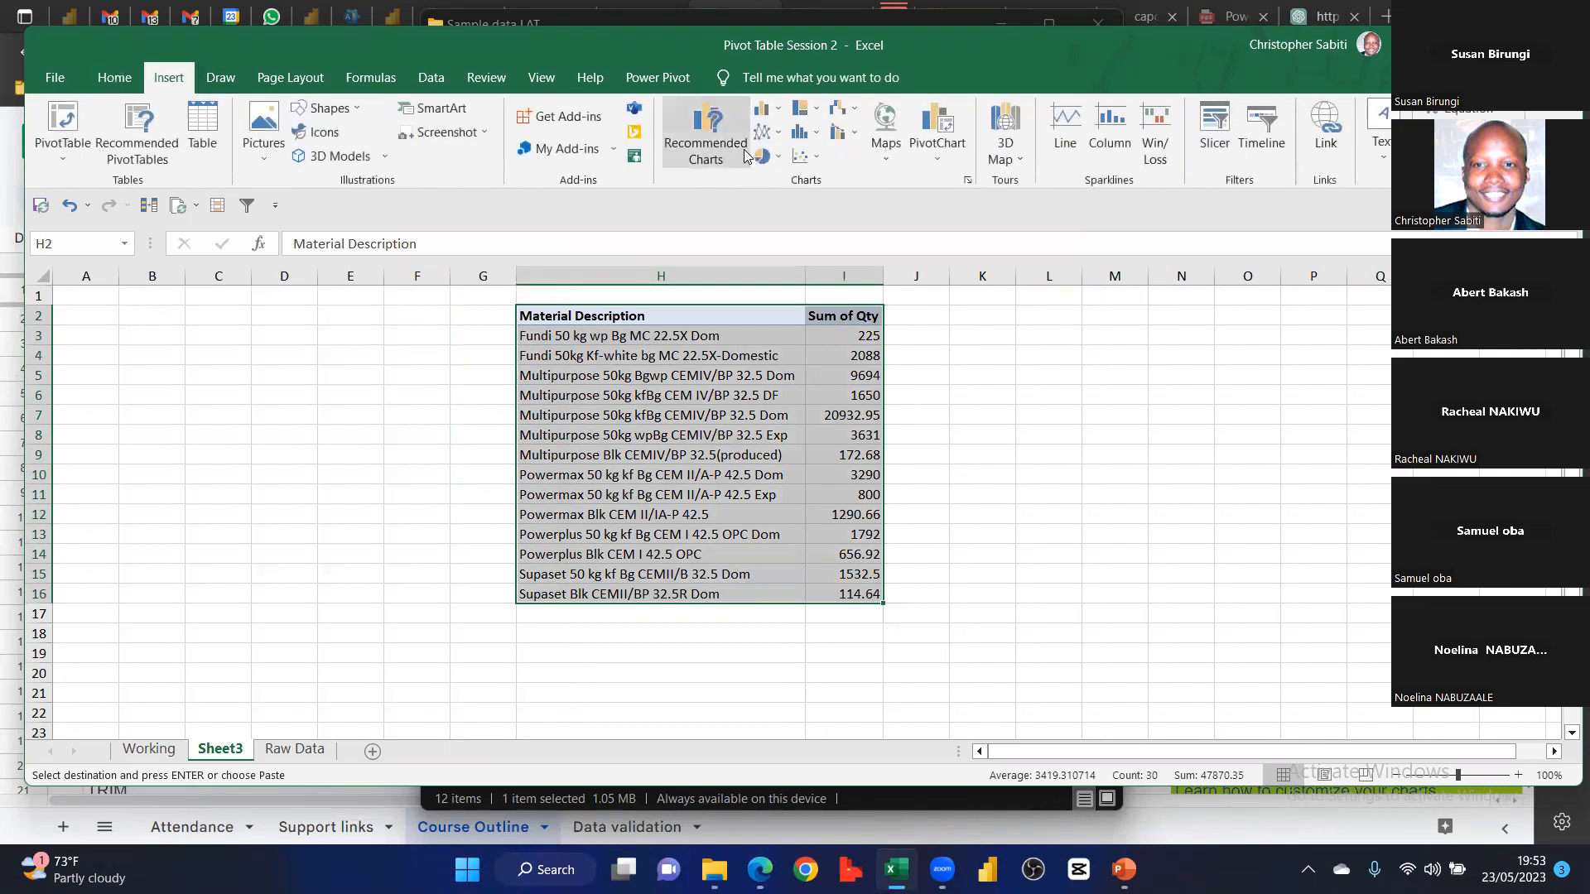
pyautogui.click(695, 153)
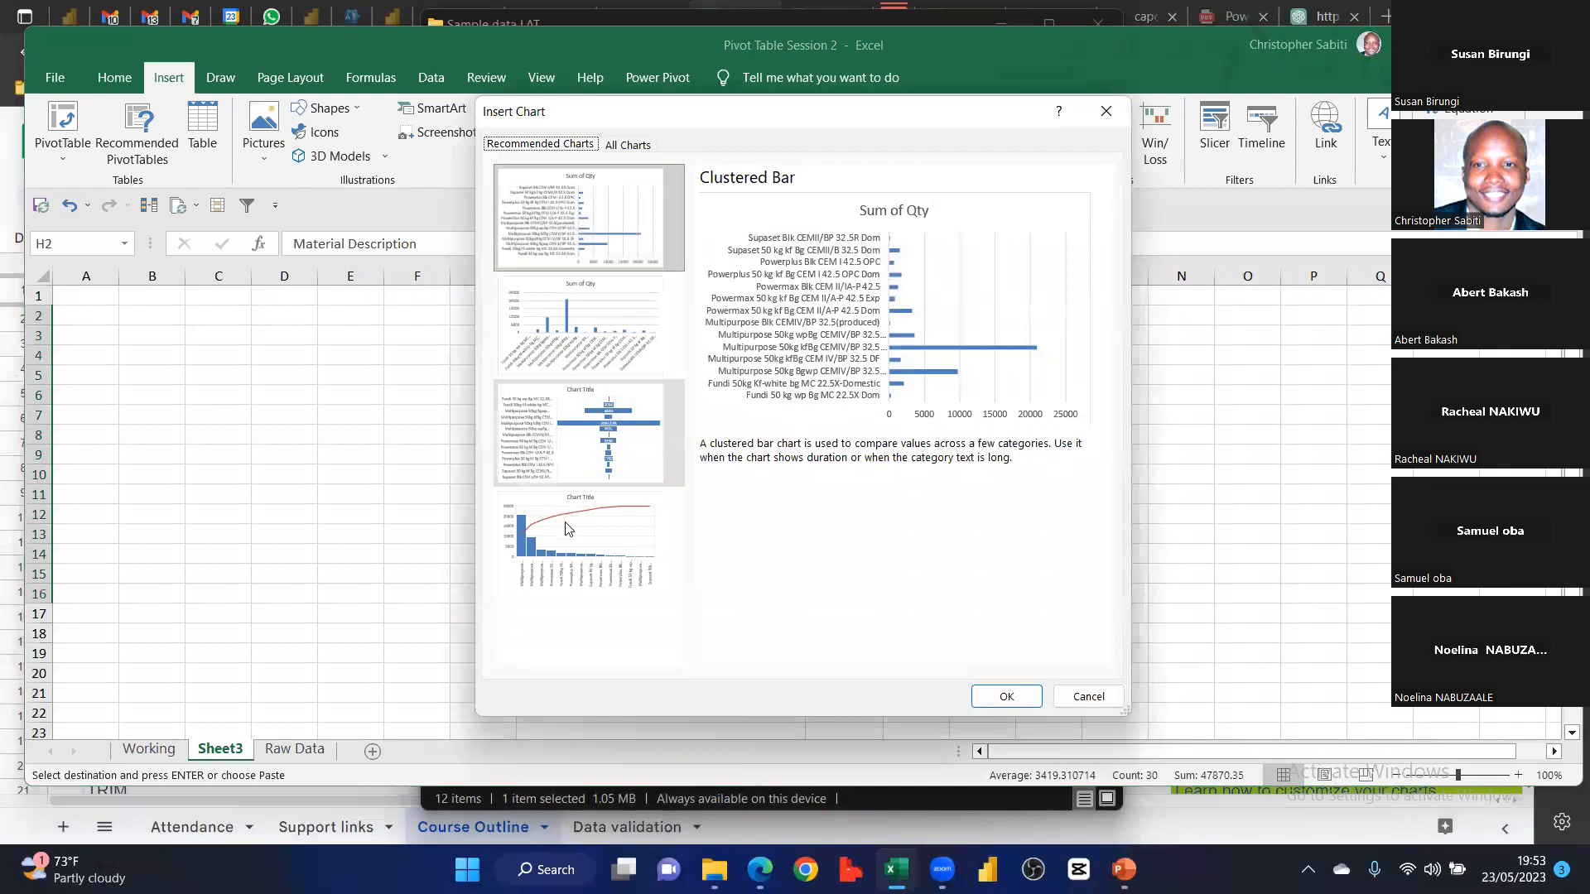
pyautogui.click(568, 530)
pyautogui.click(1014, 696)
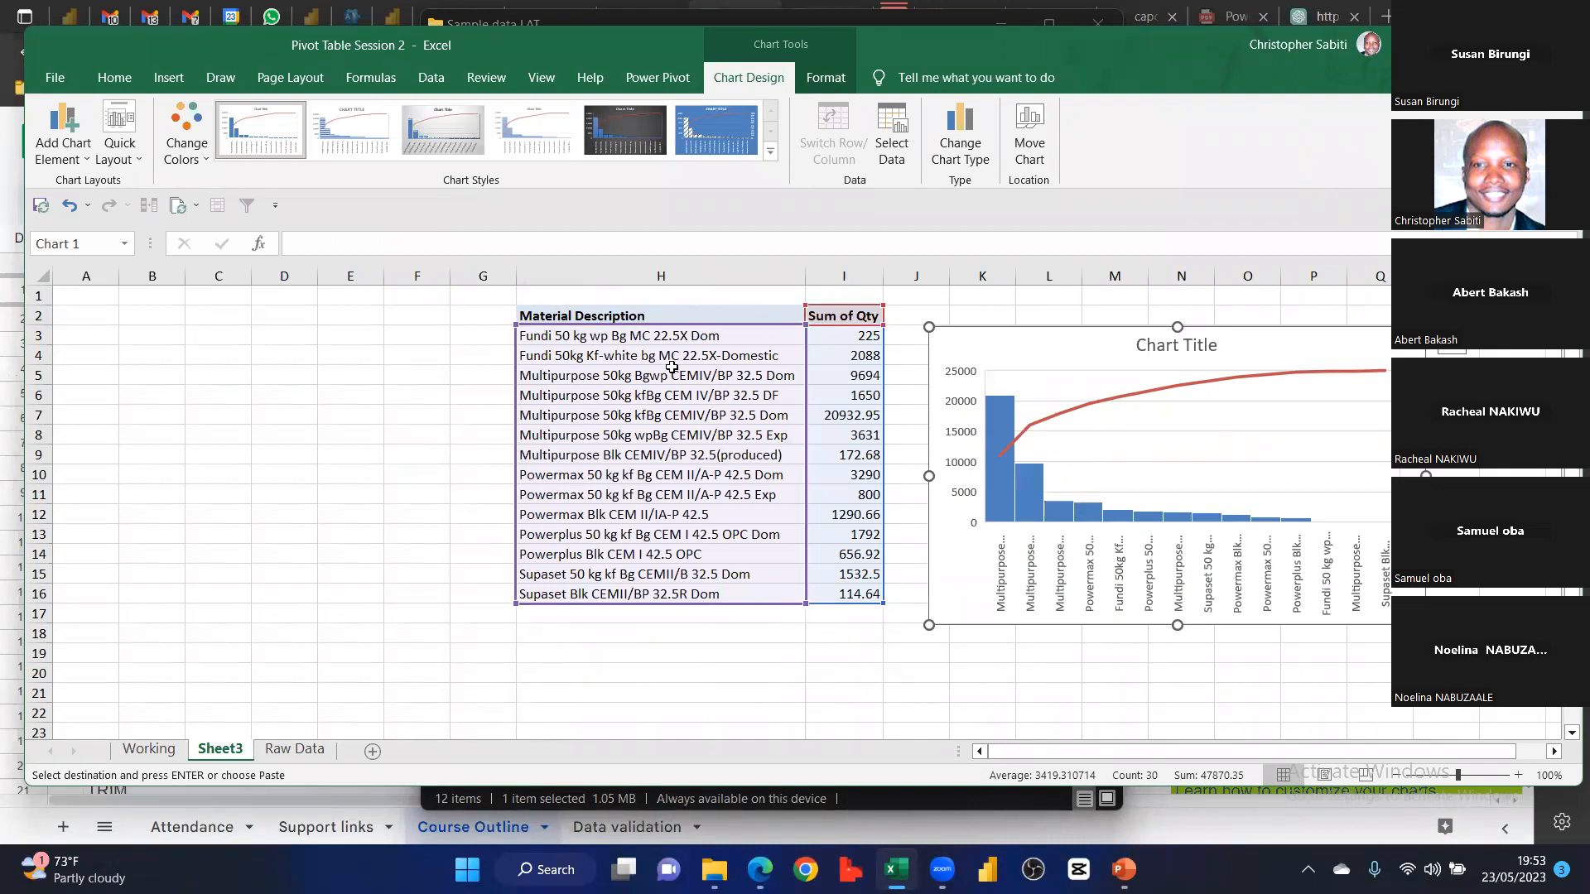
# Try to hide the copied Material Description and Sum of Qty data in H2:I16 with a white font colour
pyautogui.click(115, 77)
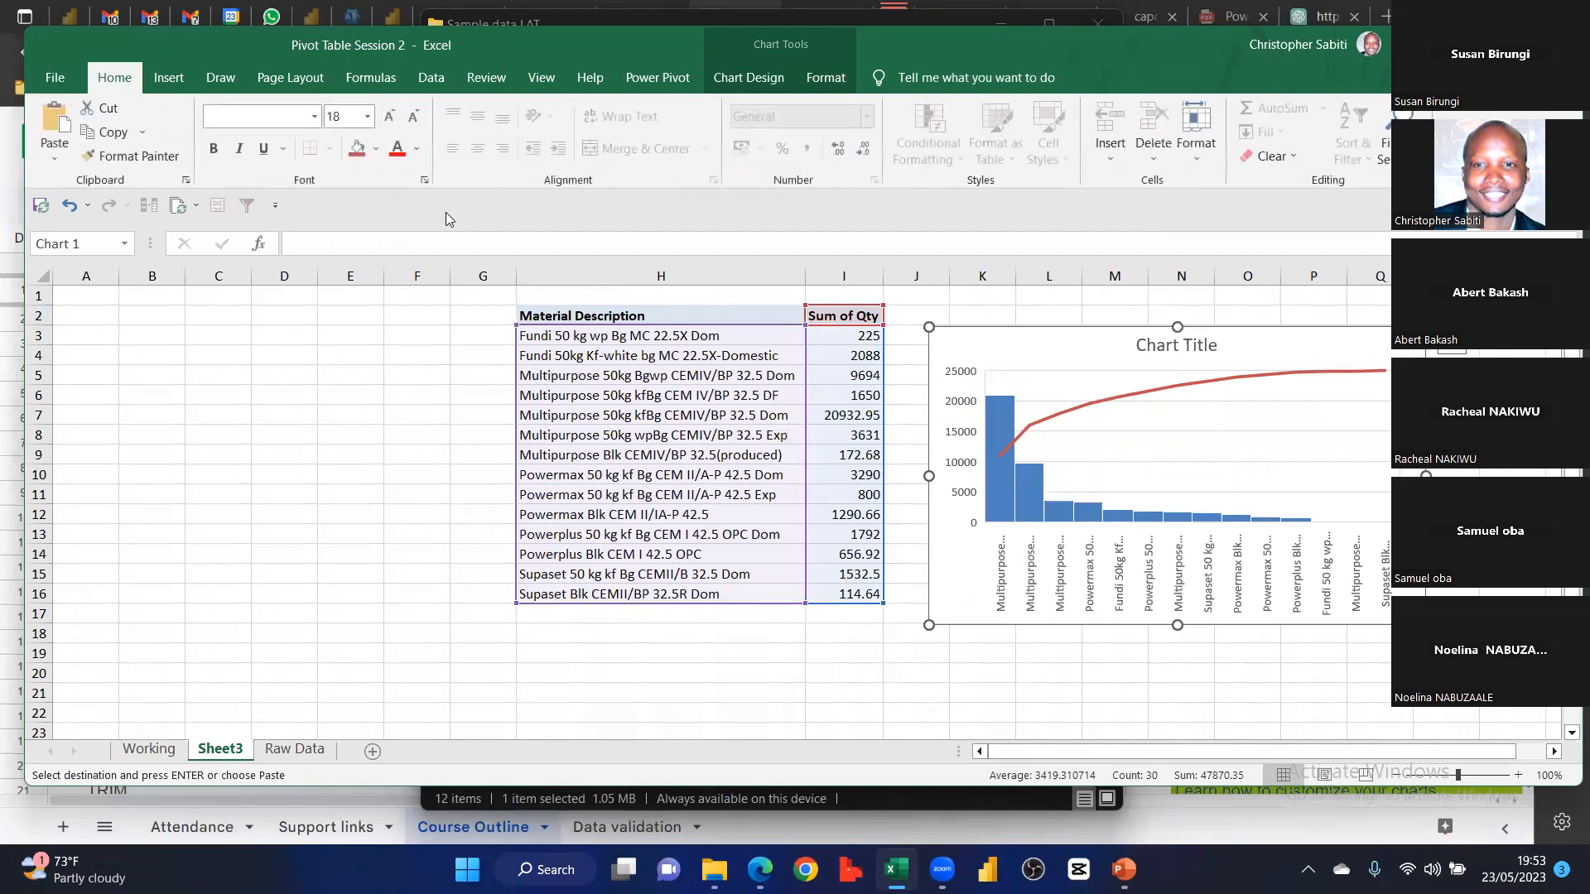
pyautogui.click(416, 148)
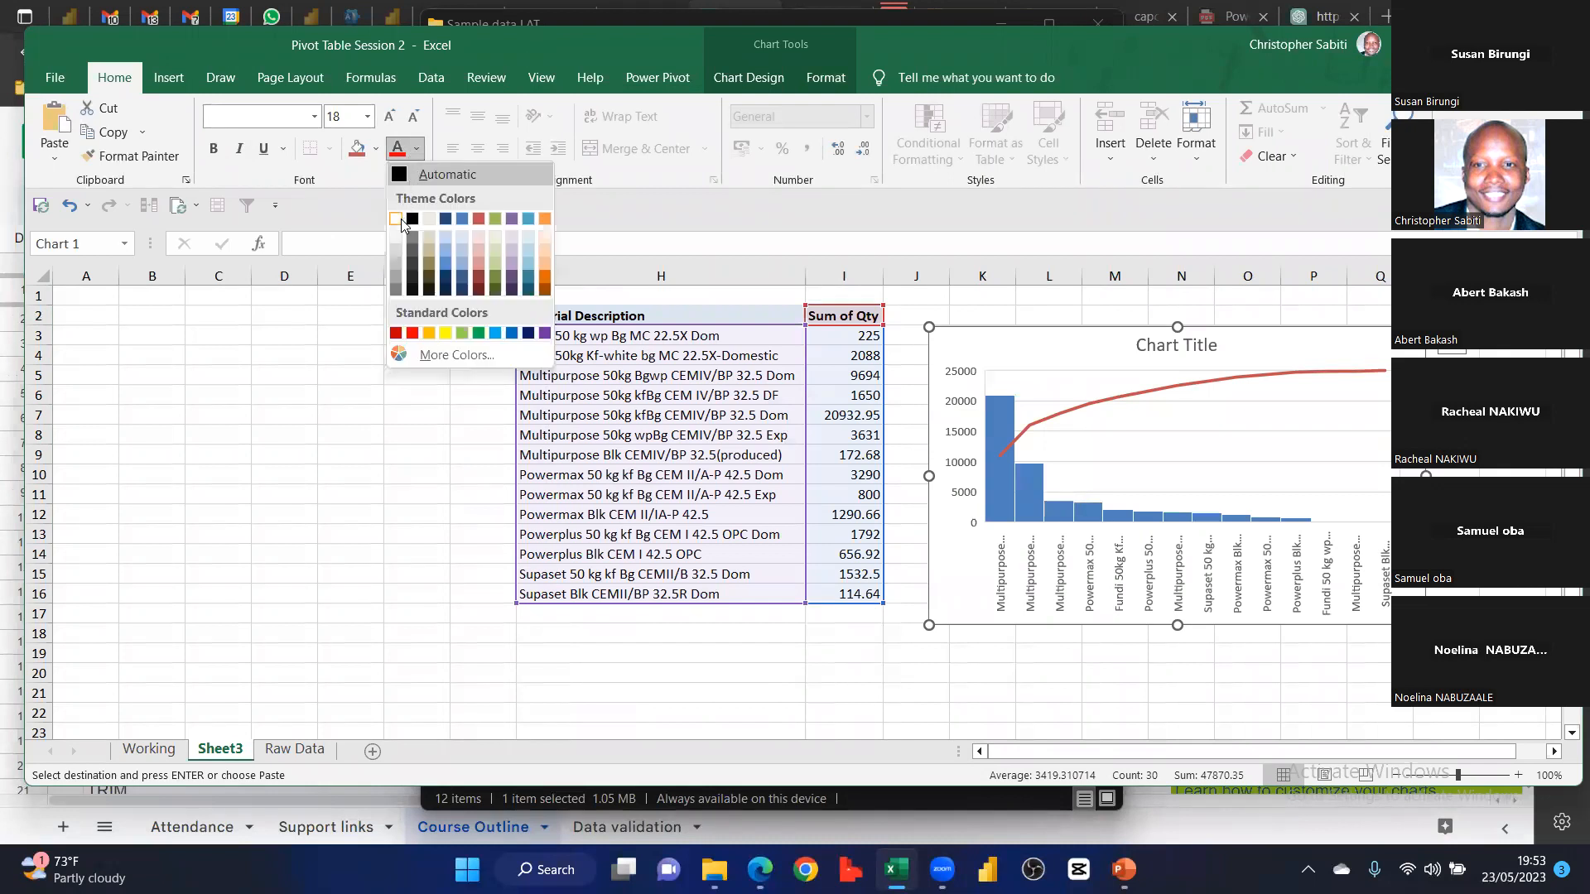
pyautogui.click(775, 480)
pyautogui.moveTo(625, 315); pyautogui.dragTo(861, 593)
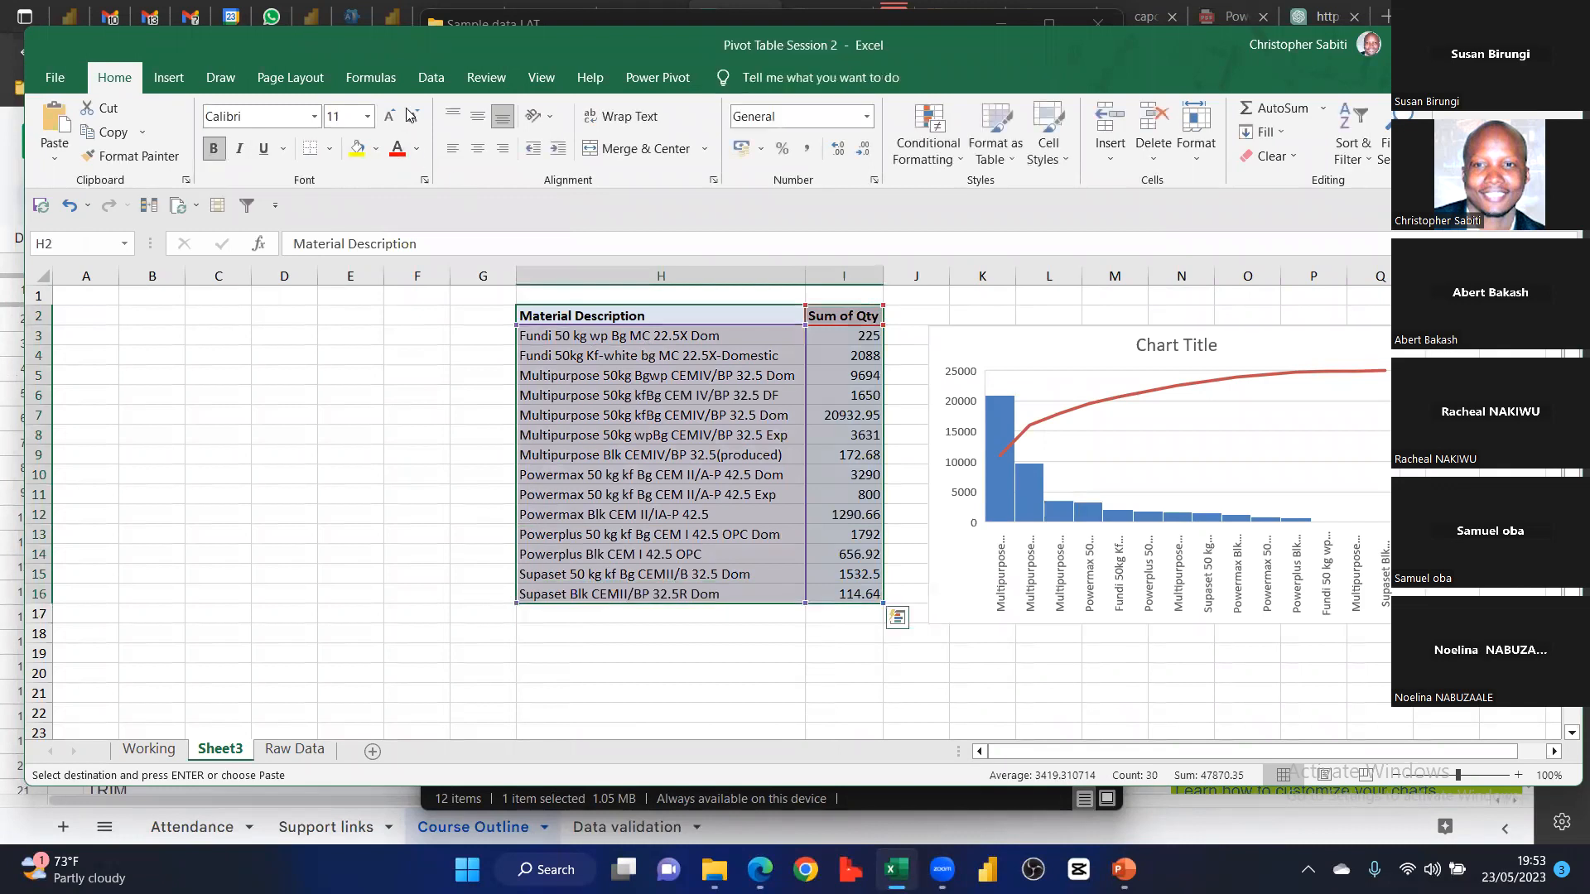
pyautogui.click(416, 149)
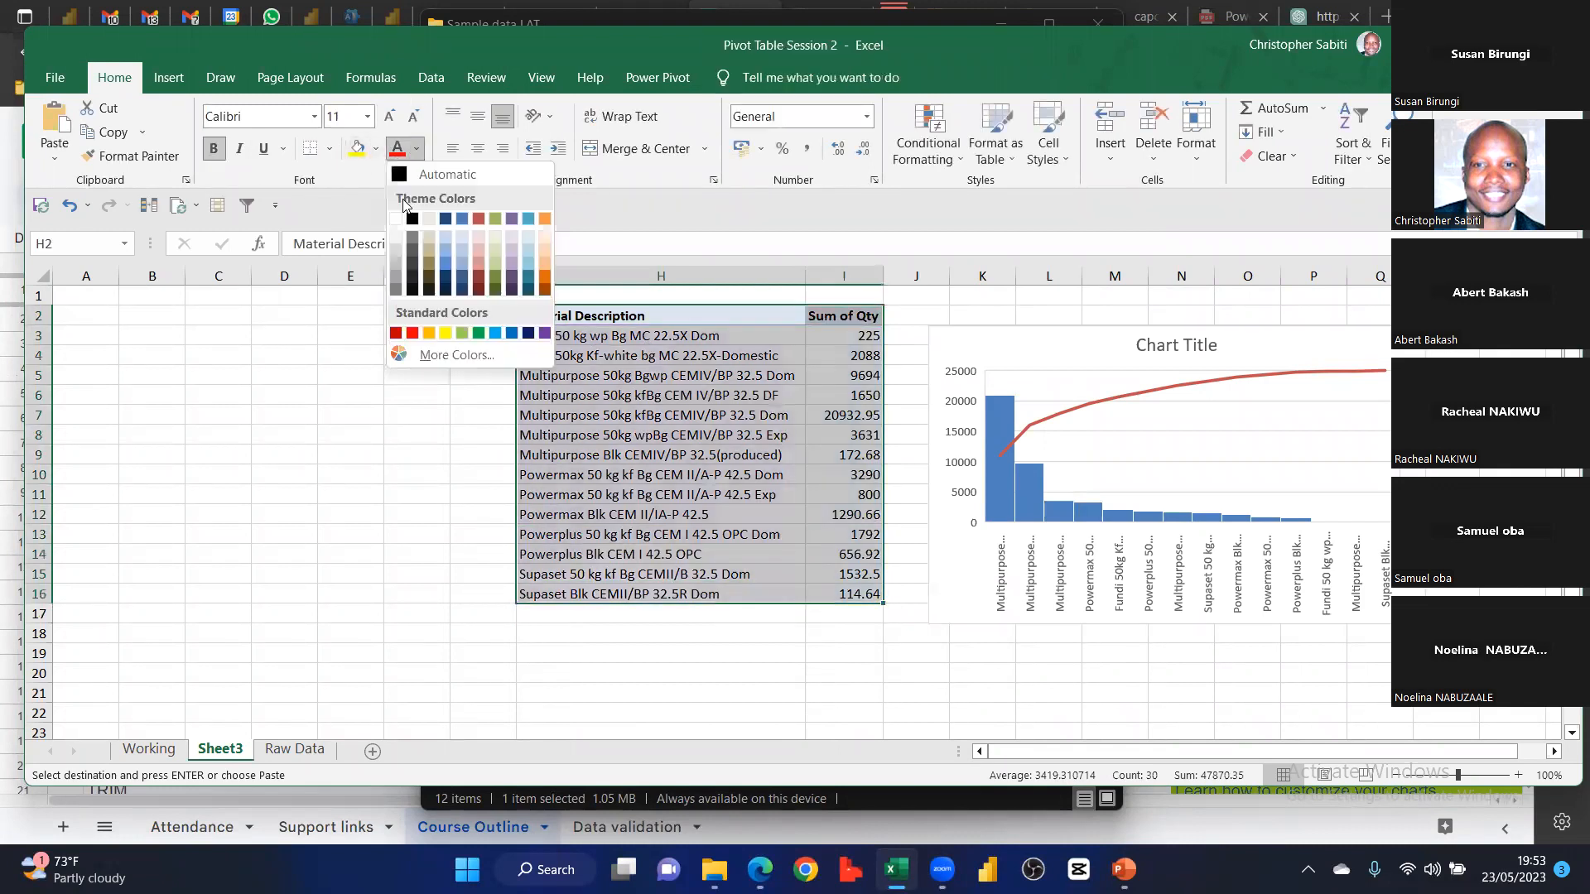
pyautogui.click(398, 220)
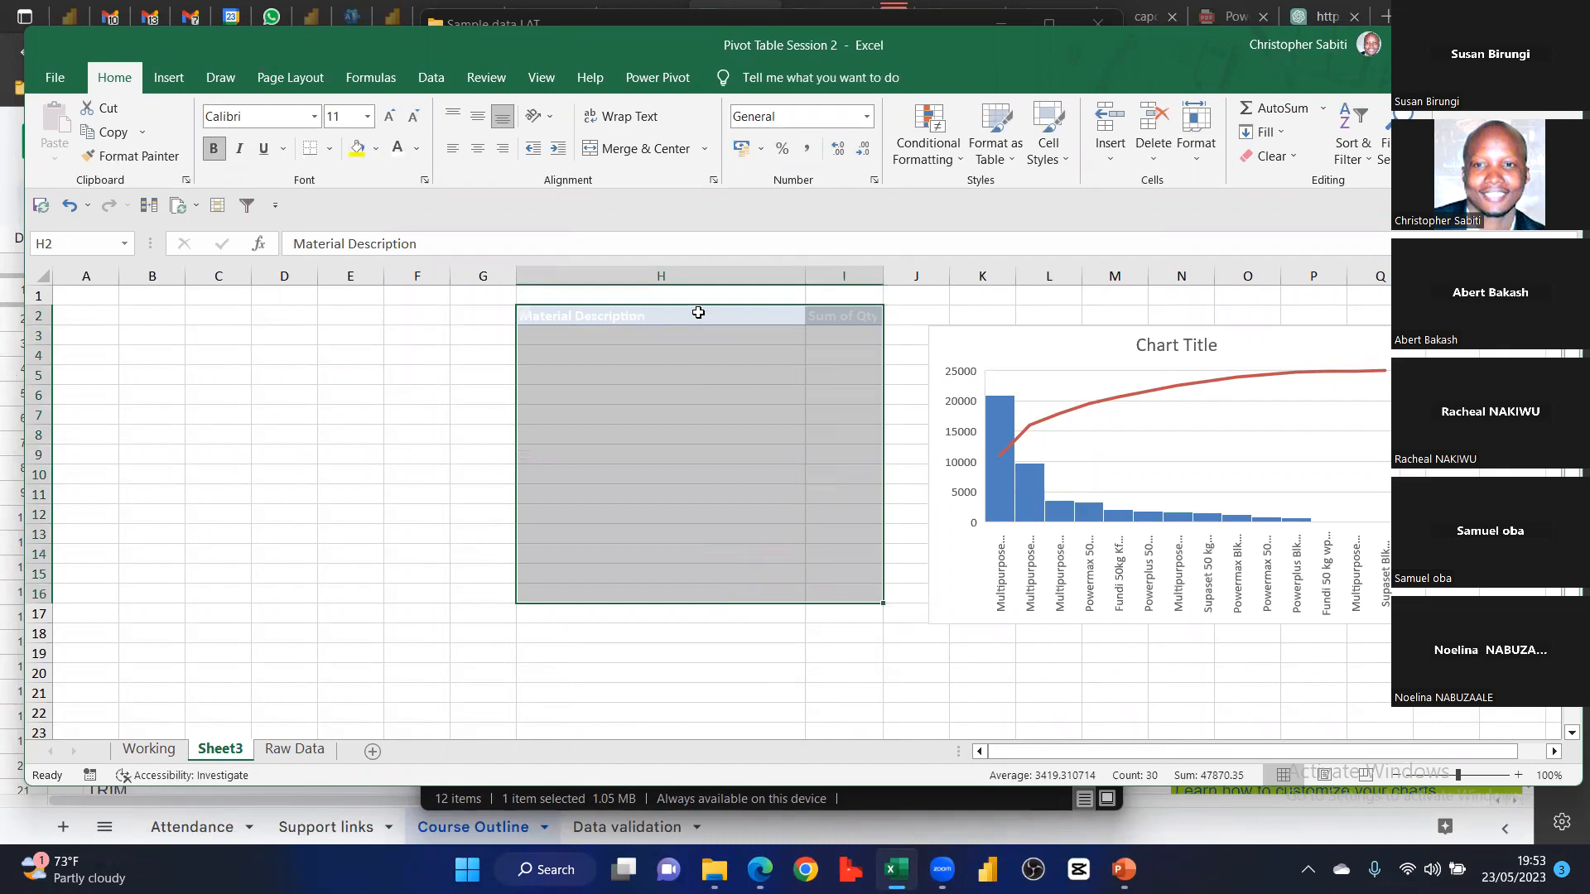
pyautogui.hotkey('ctrl', 'z')
pyautogui.hotkey('ctrl', 'c')
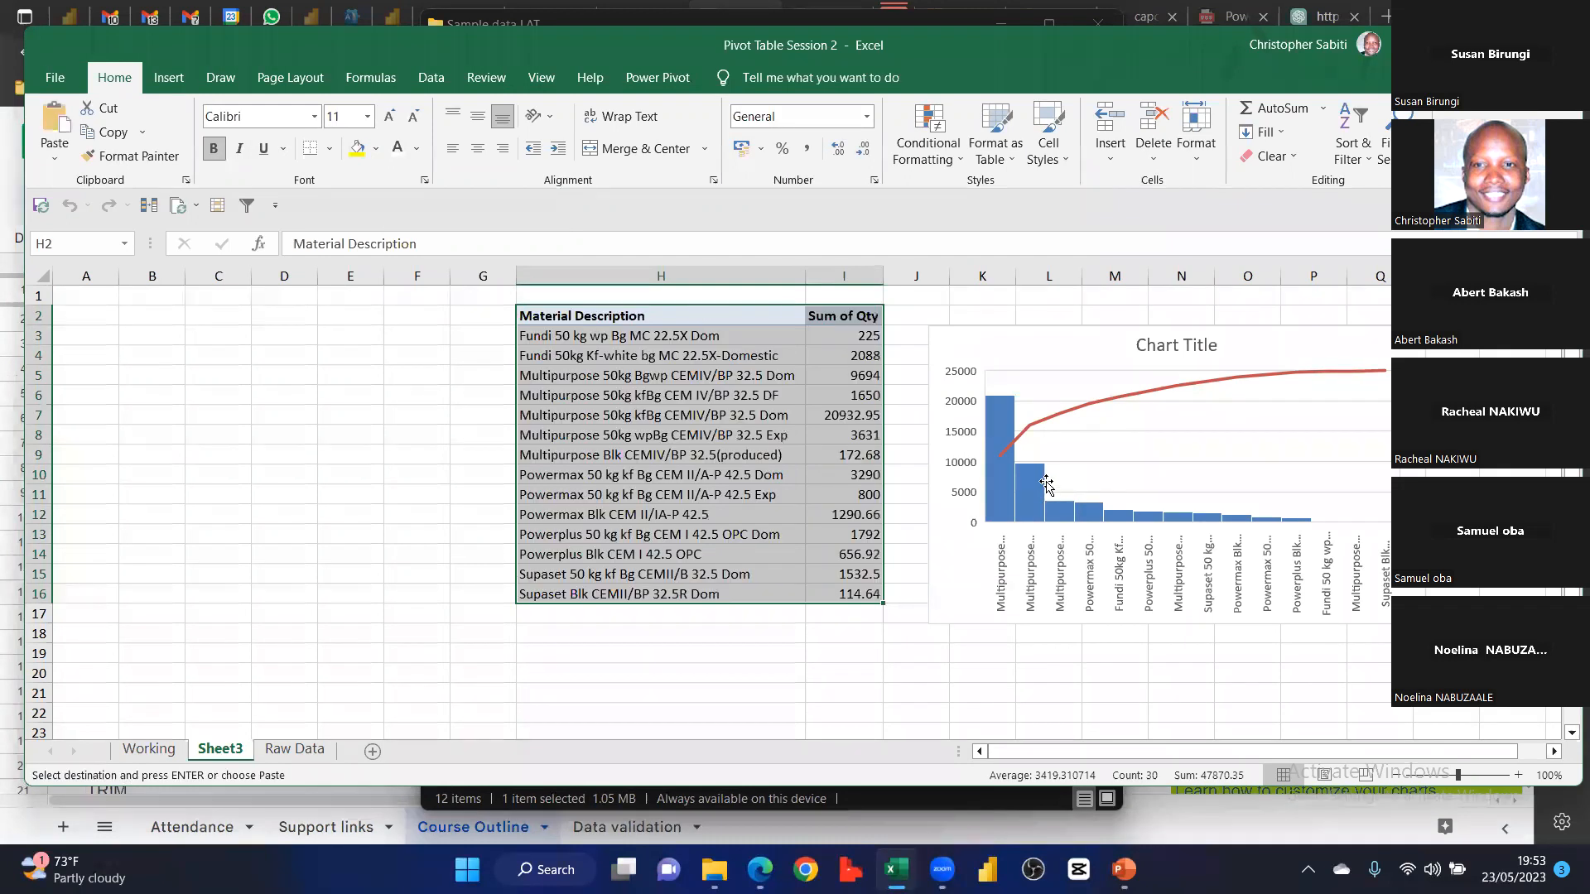
# Hide the contents of H2:I16 on Sheet3 with the custom number format ;;;
pyautogui.click(875, 179)
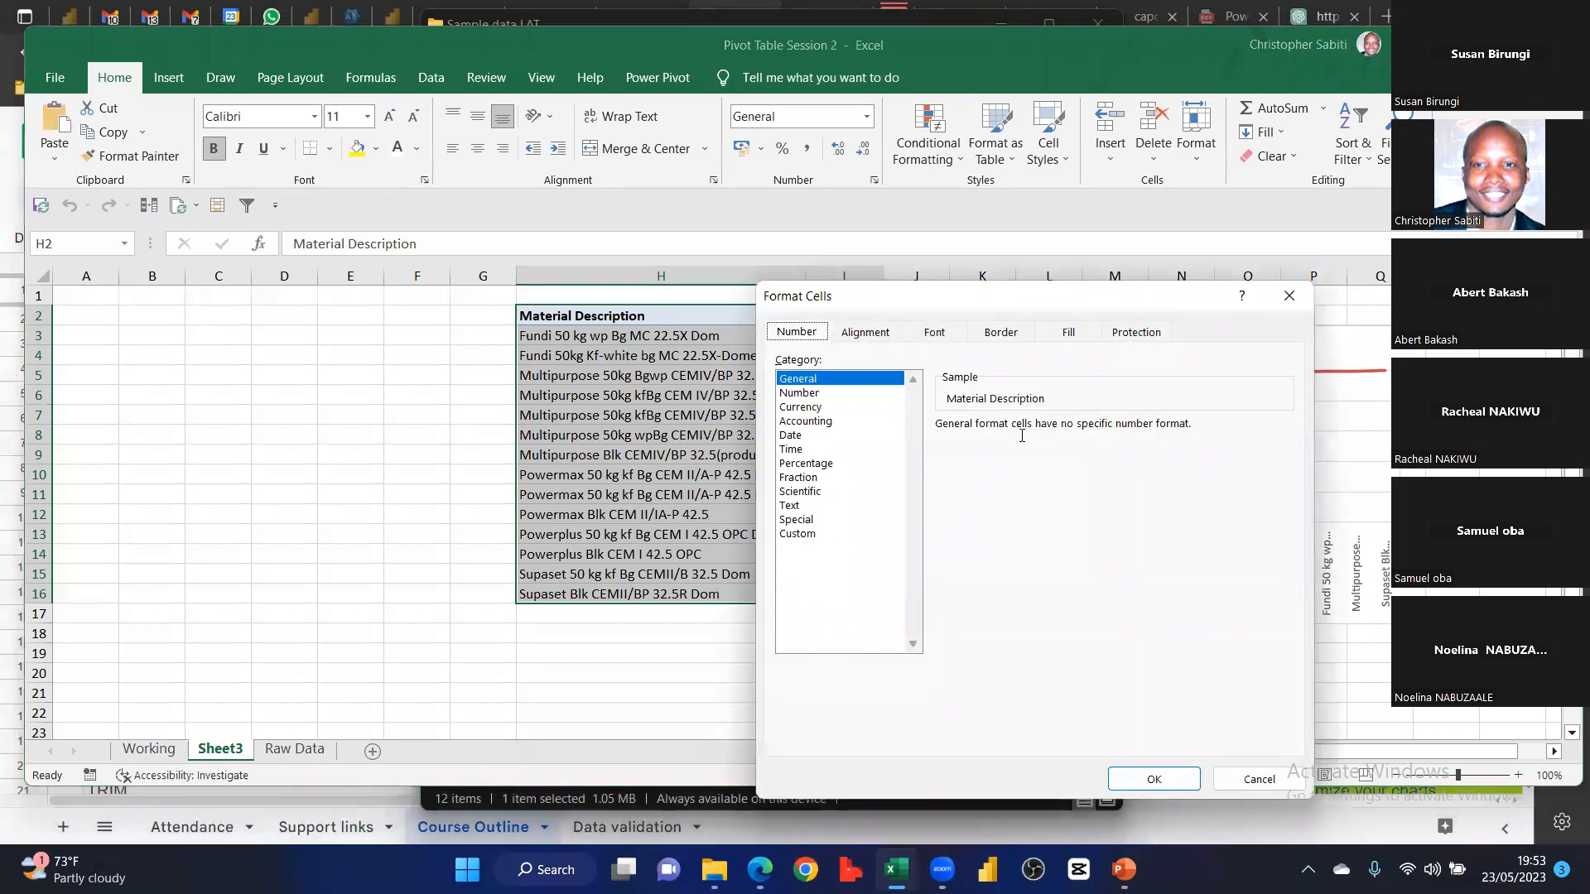
pyautogui.click(797, 534)
pyautogui.click(948, 462)
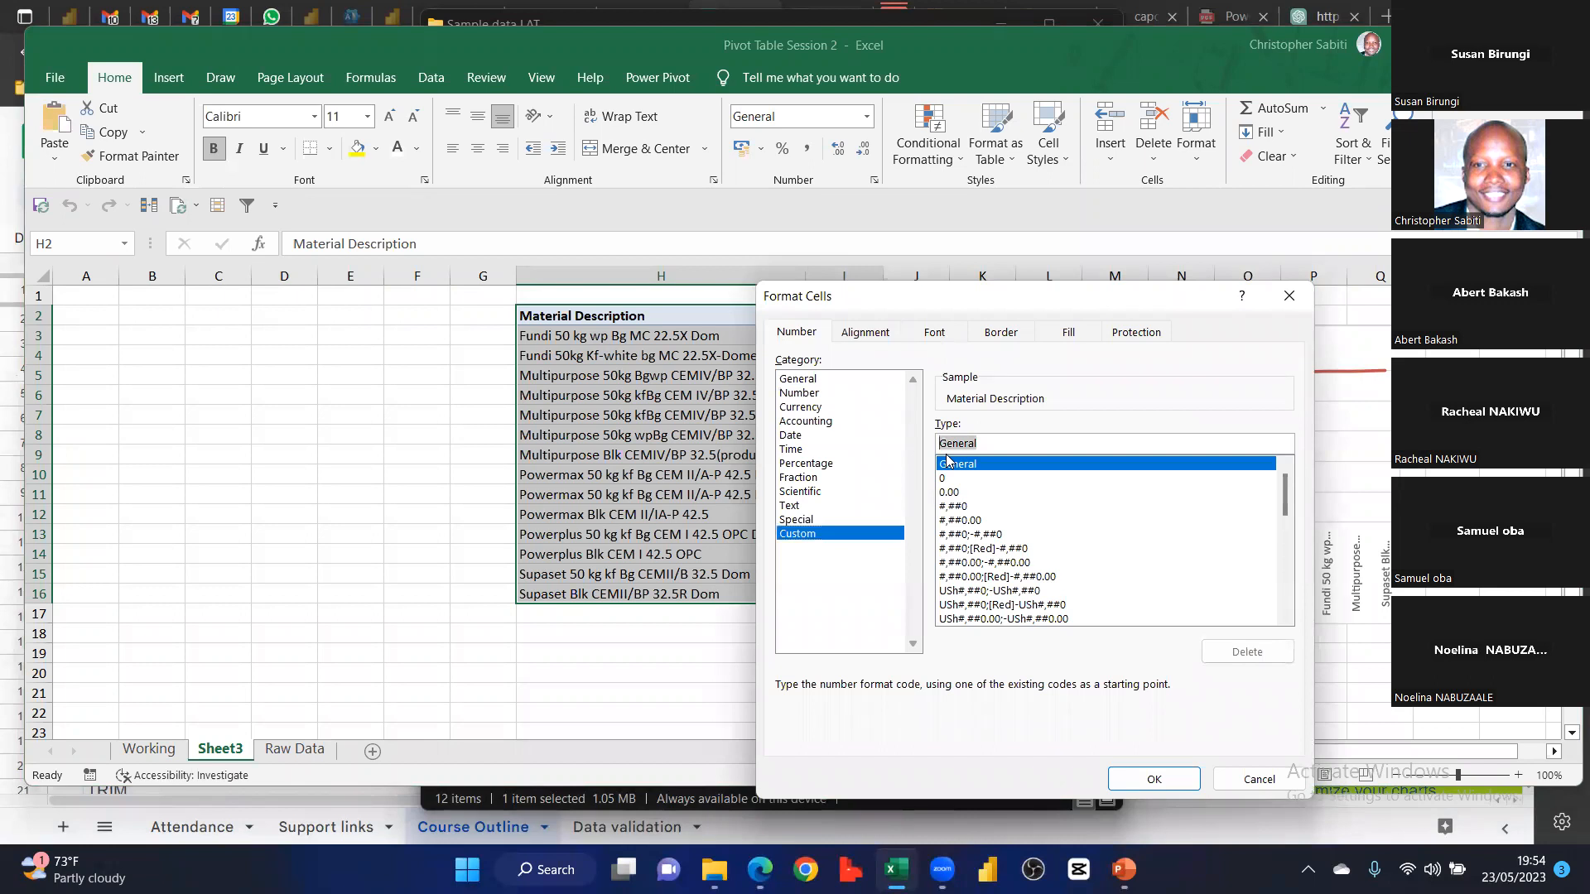
pyautogui.write(';')
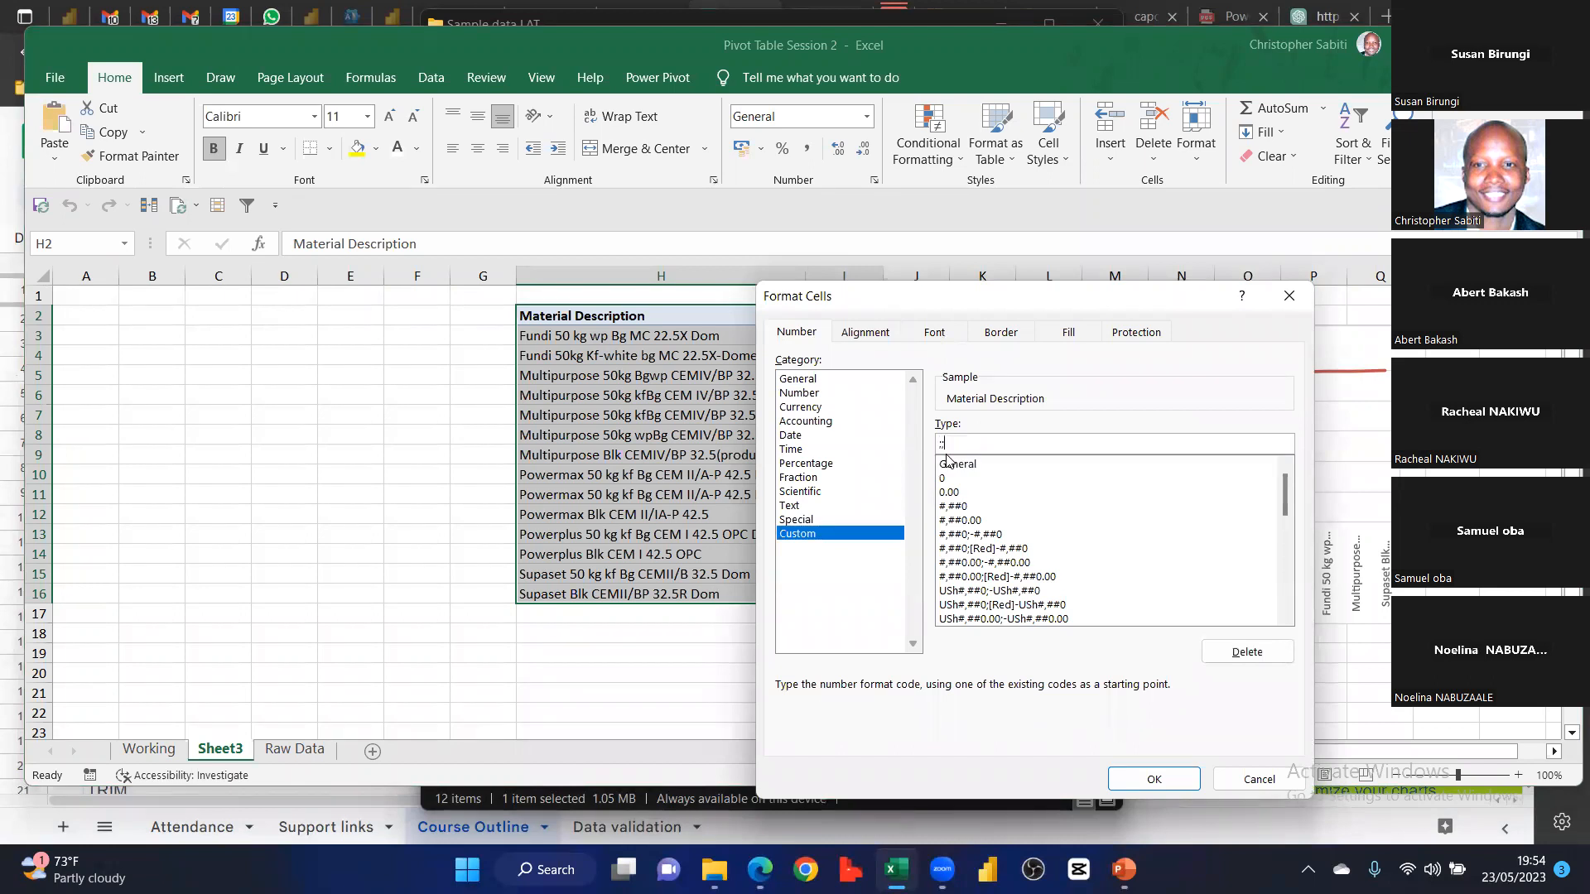
pyautogui.write(';;')
pyautogui.click(1142, 778)
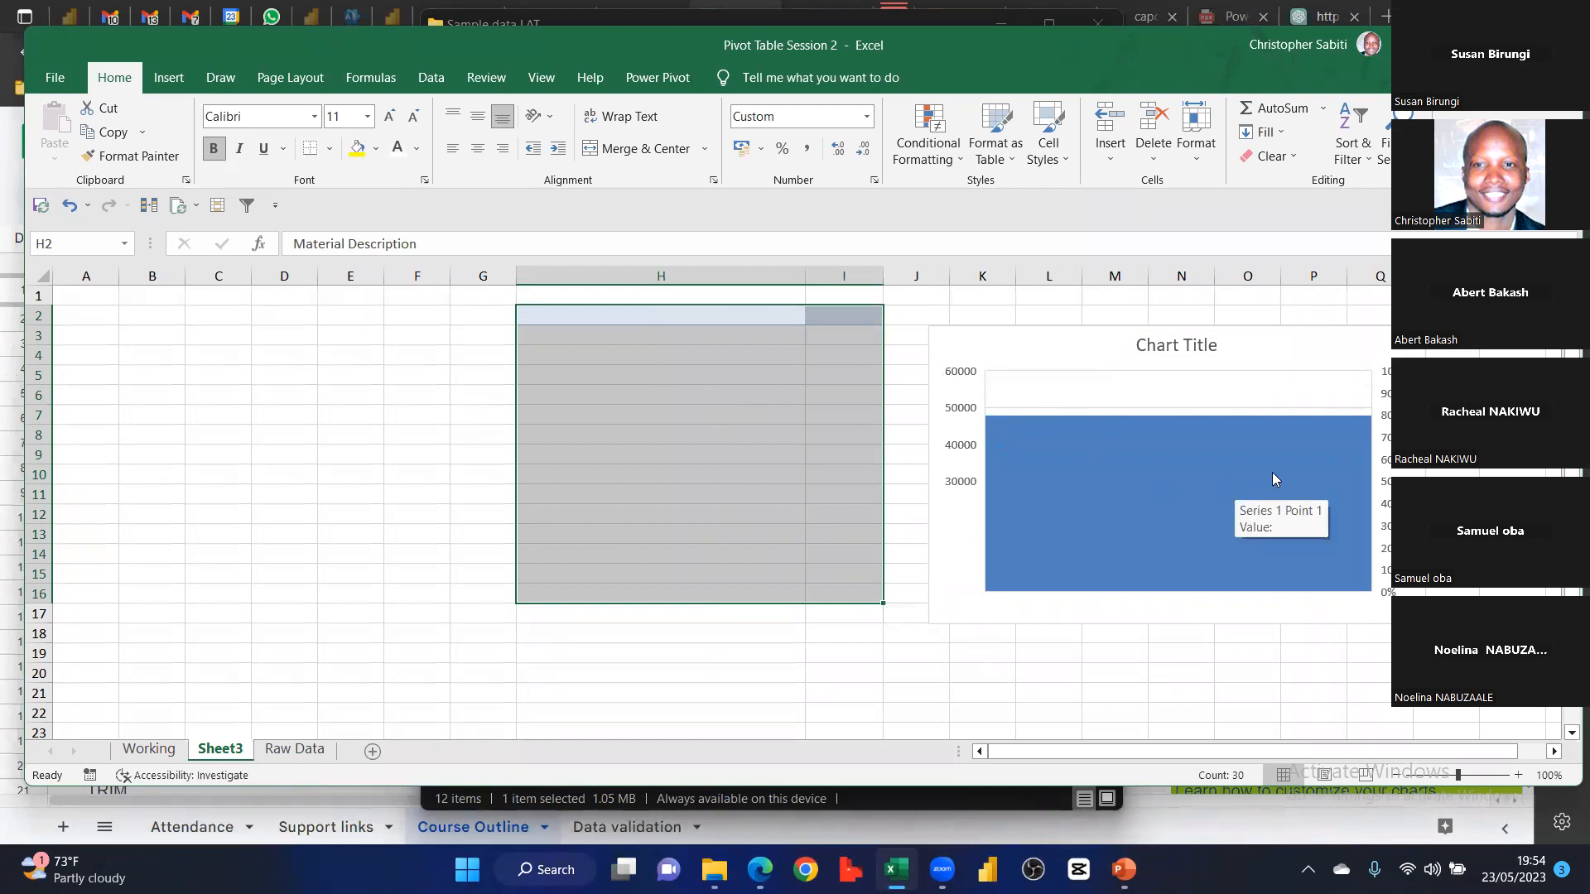
# Delete the Pareto chart from Sheet3 and return to the Working sheet
pyautogui.click(1233, 356)
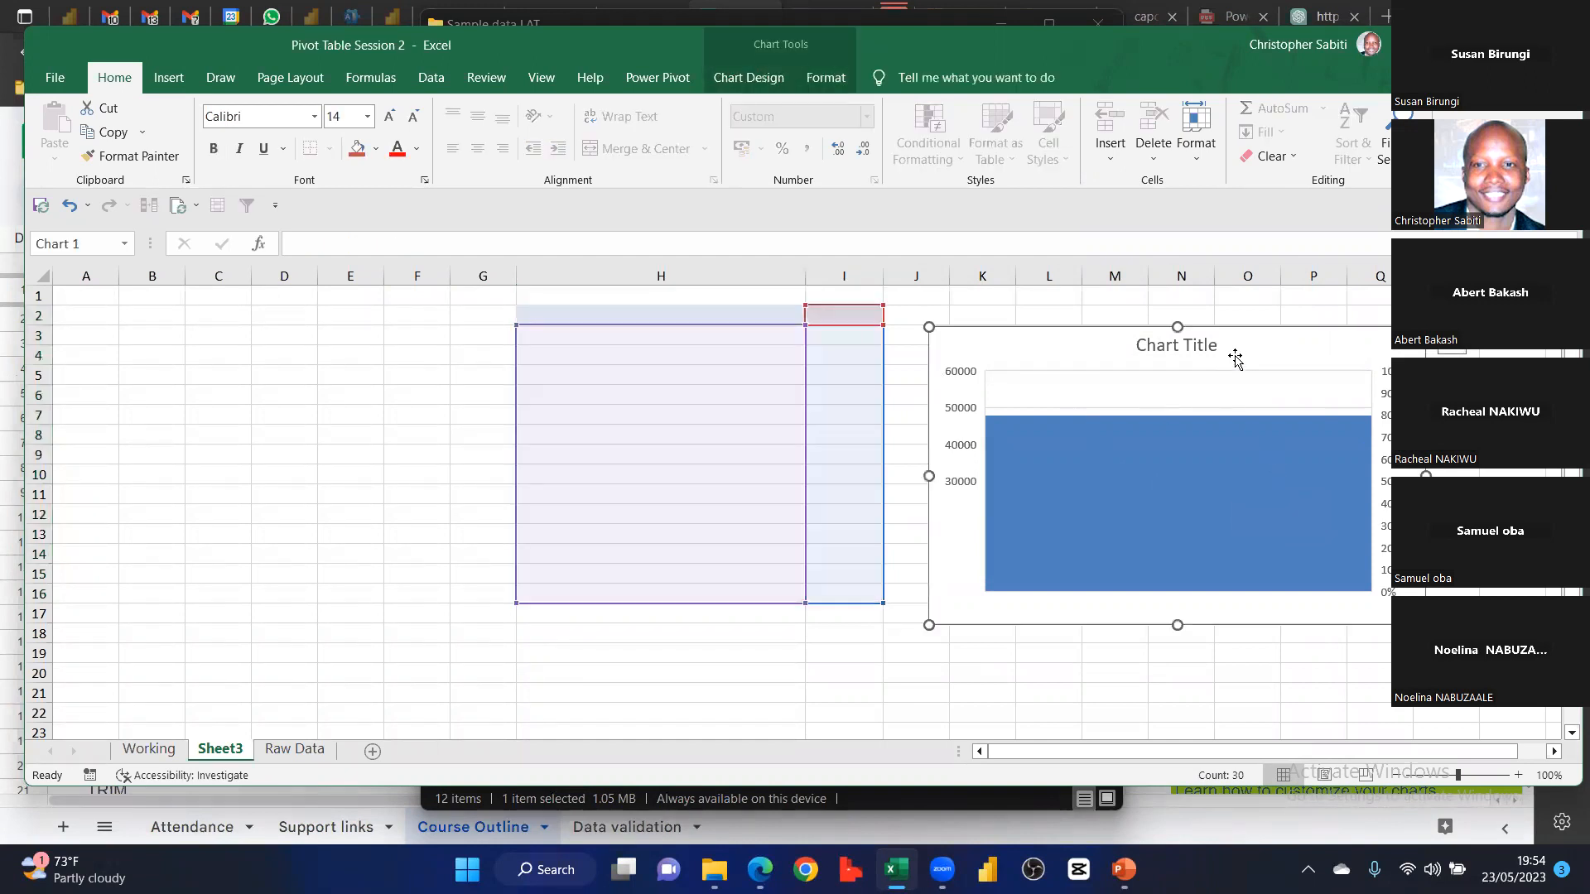
pyautogui.press('Delete')
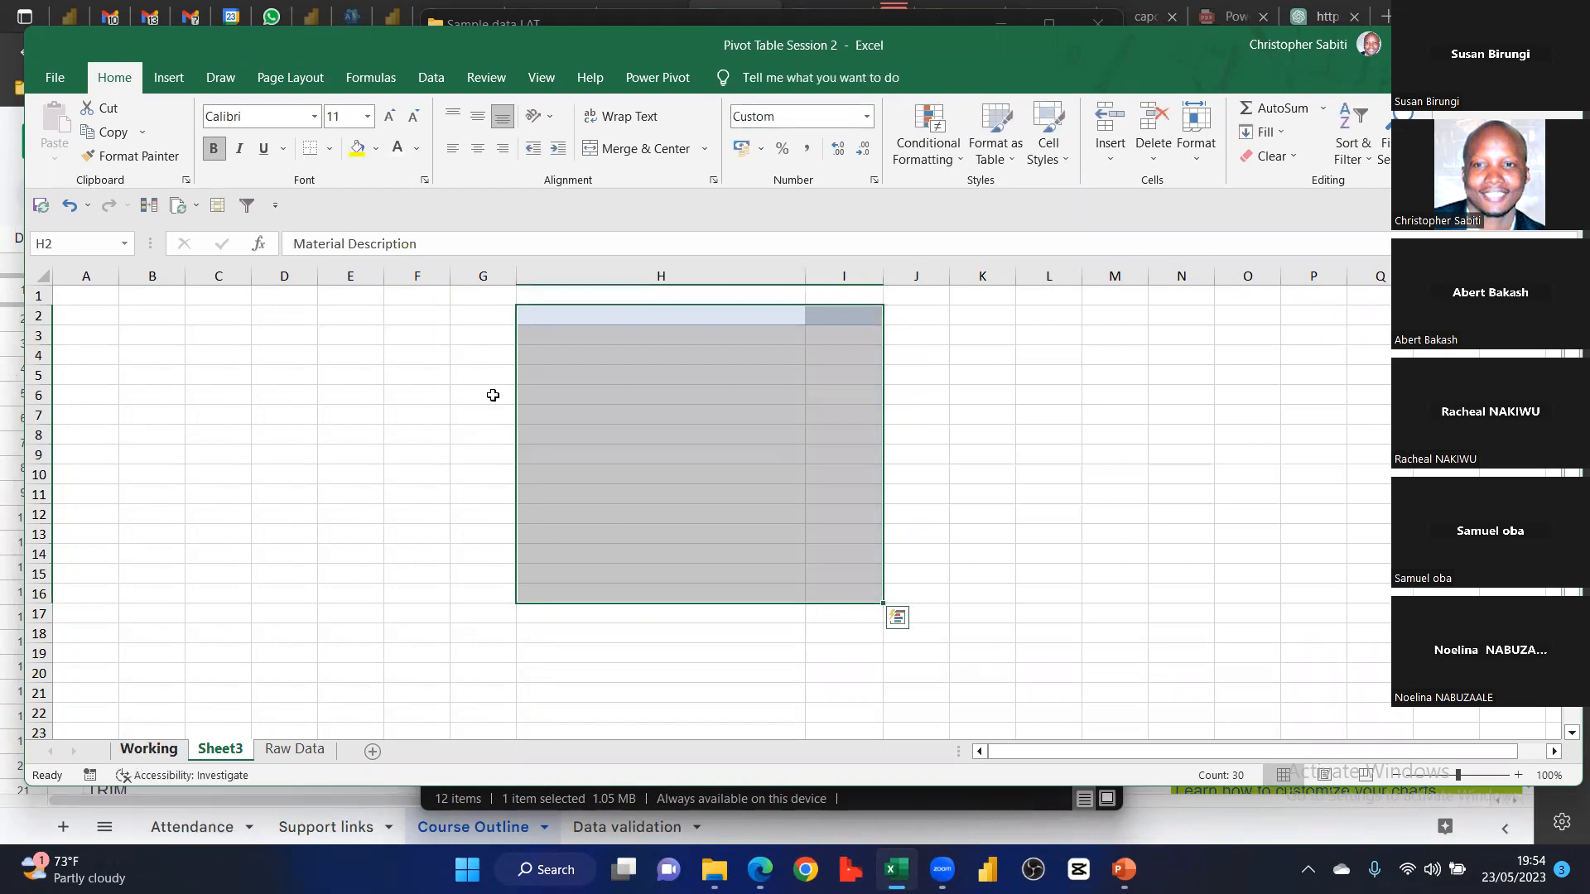
pyautogui.hotkey('ctrl', 'pageup')
pyautogui.scroll(-1, 535, 420)
pyautogui.scroll(1, 518, 608)
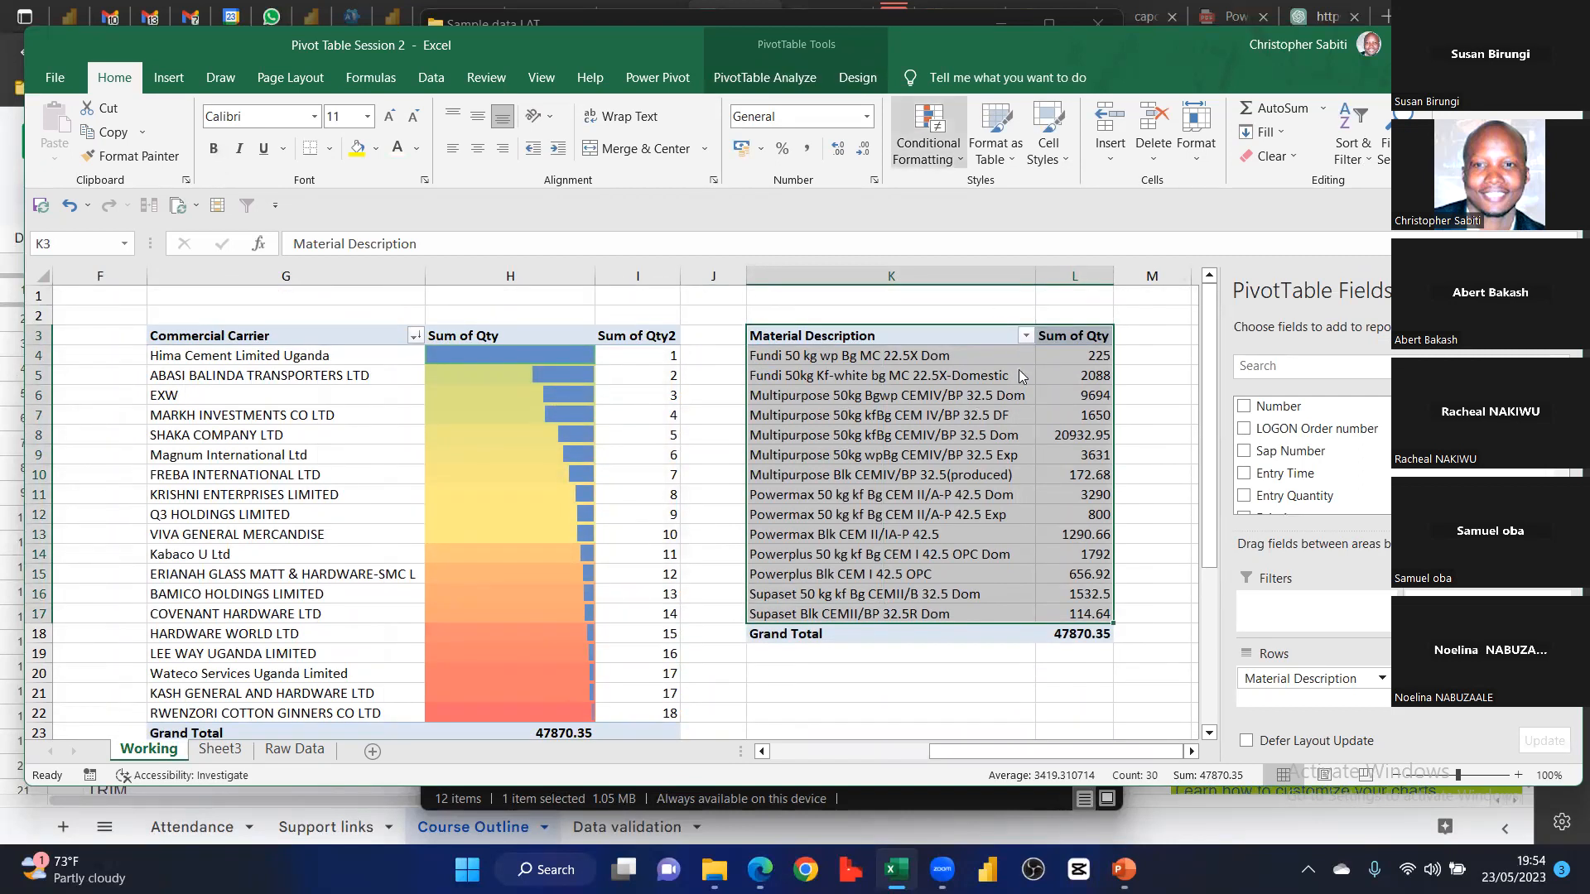
# Clear the conditional formatting rules from K3:L17 and from the Sum of Qty cells H4:H22
pyautogui.click(928, 134)
pyautogui.moveTo(972, 446)
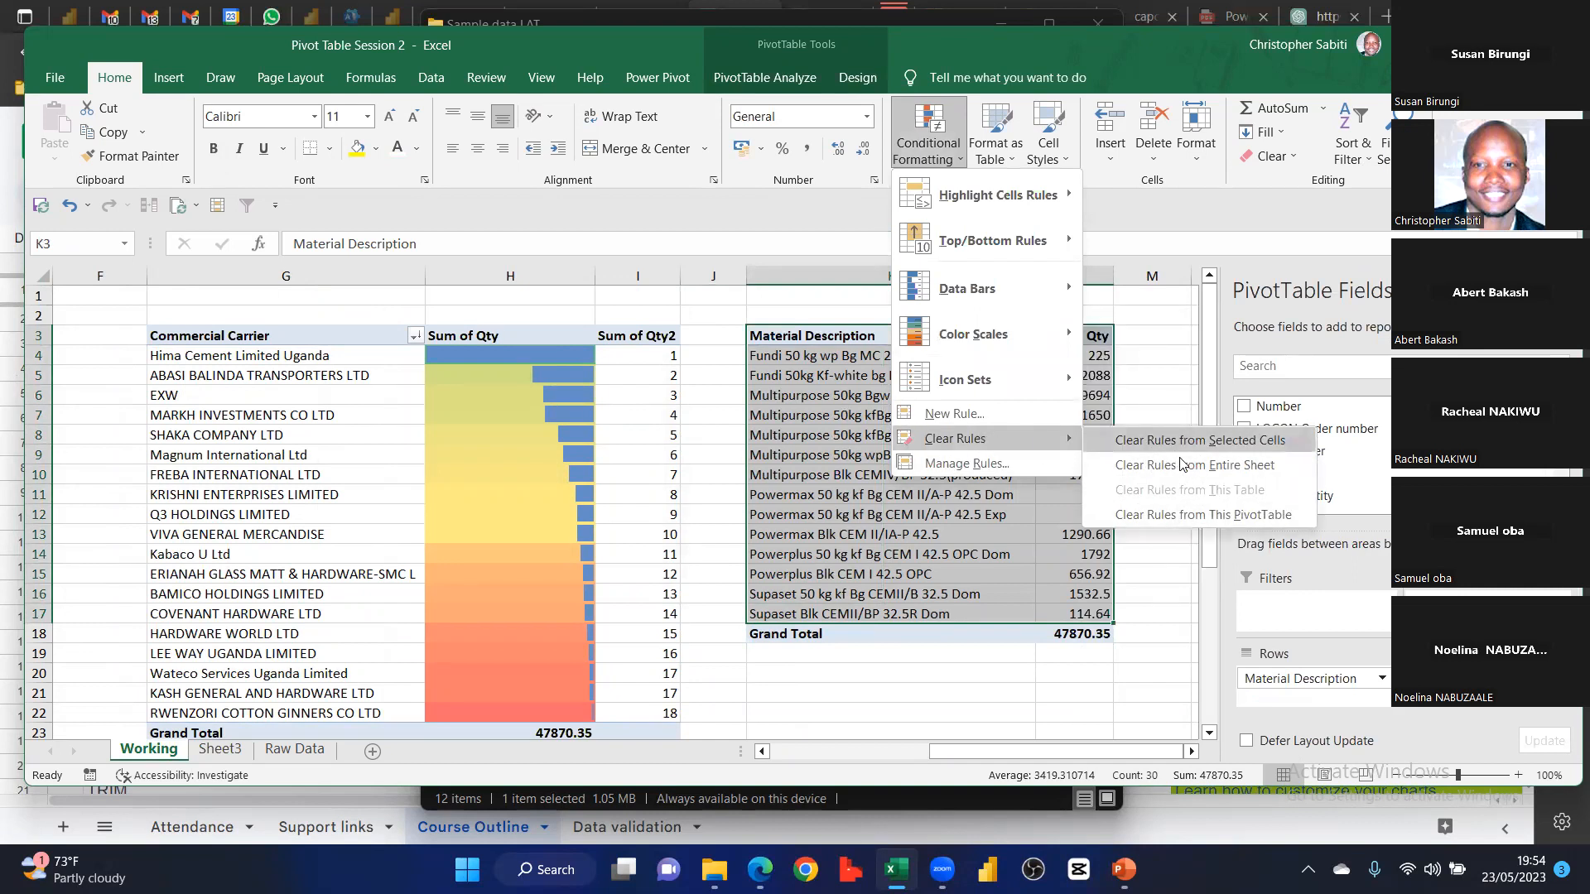
pyautogui.click(1208, 452)
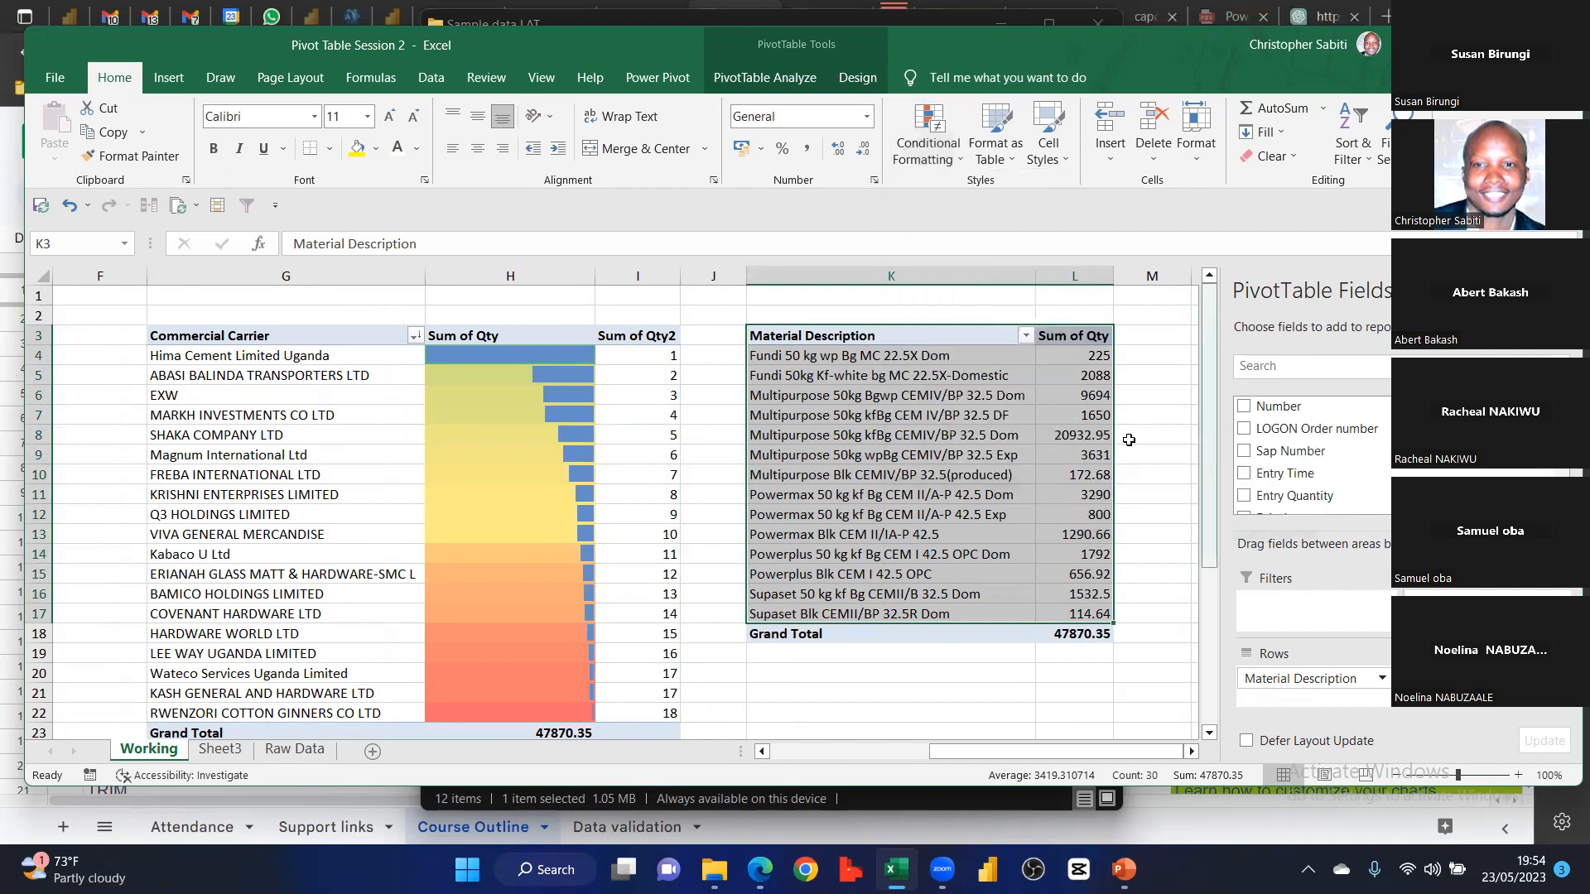
pyautogui.moveTo(538, 365); pyautogui.dragTo(548, 717)
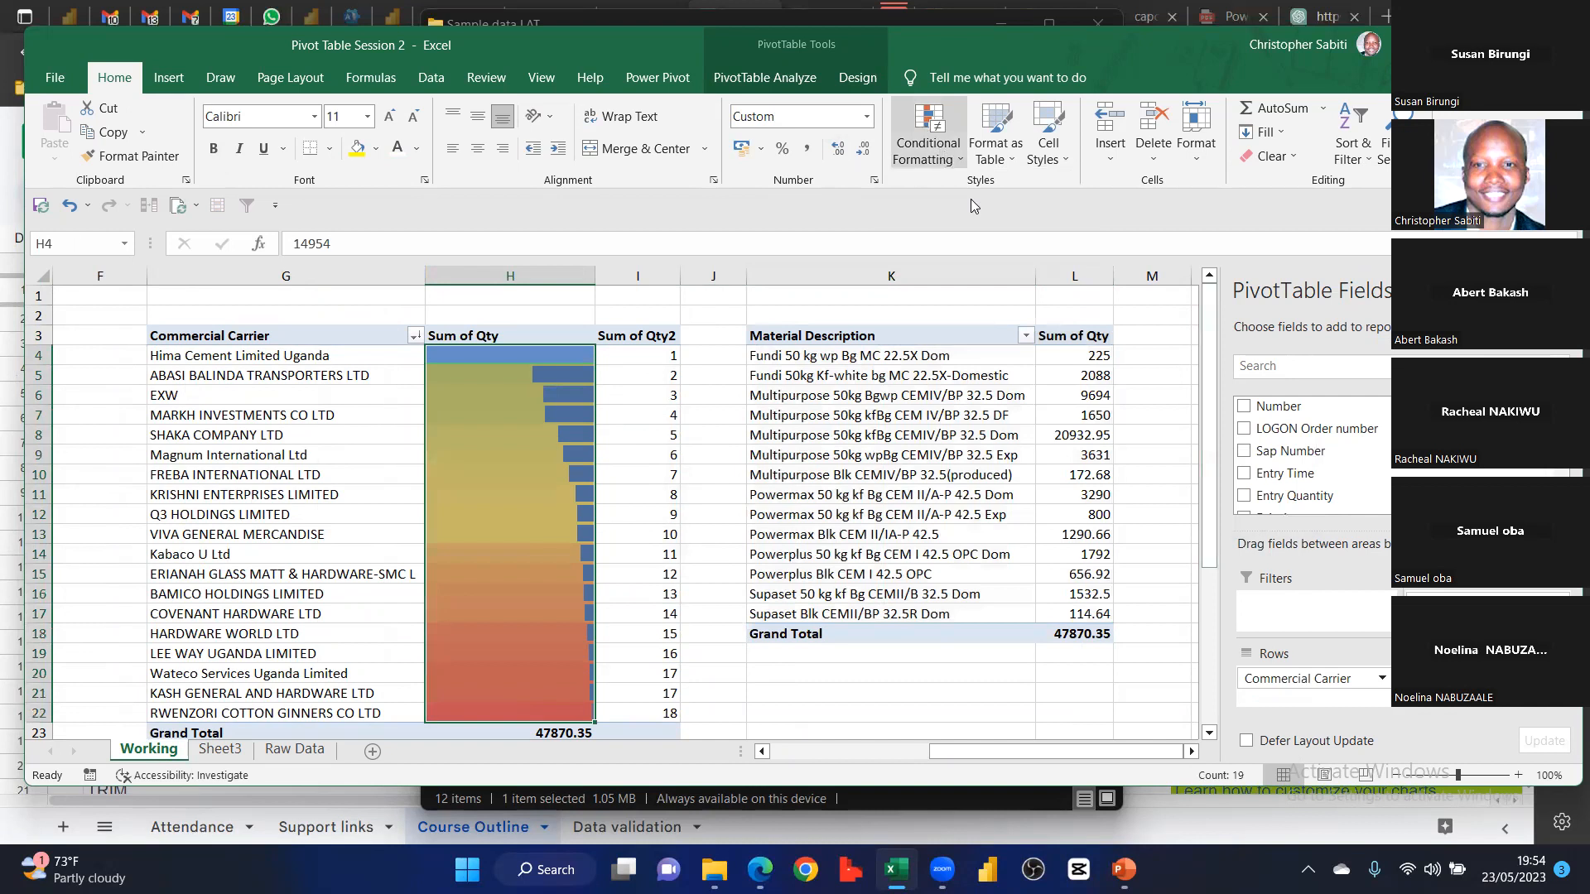
pyautogui.click(928, 136)
pyautogui.moveTo(995, 334)
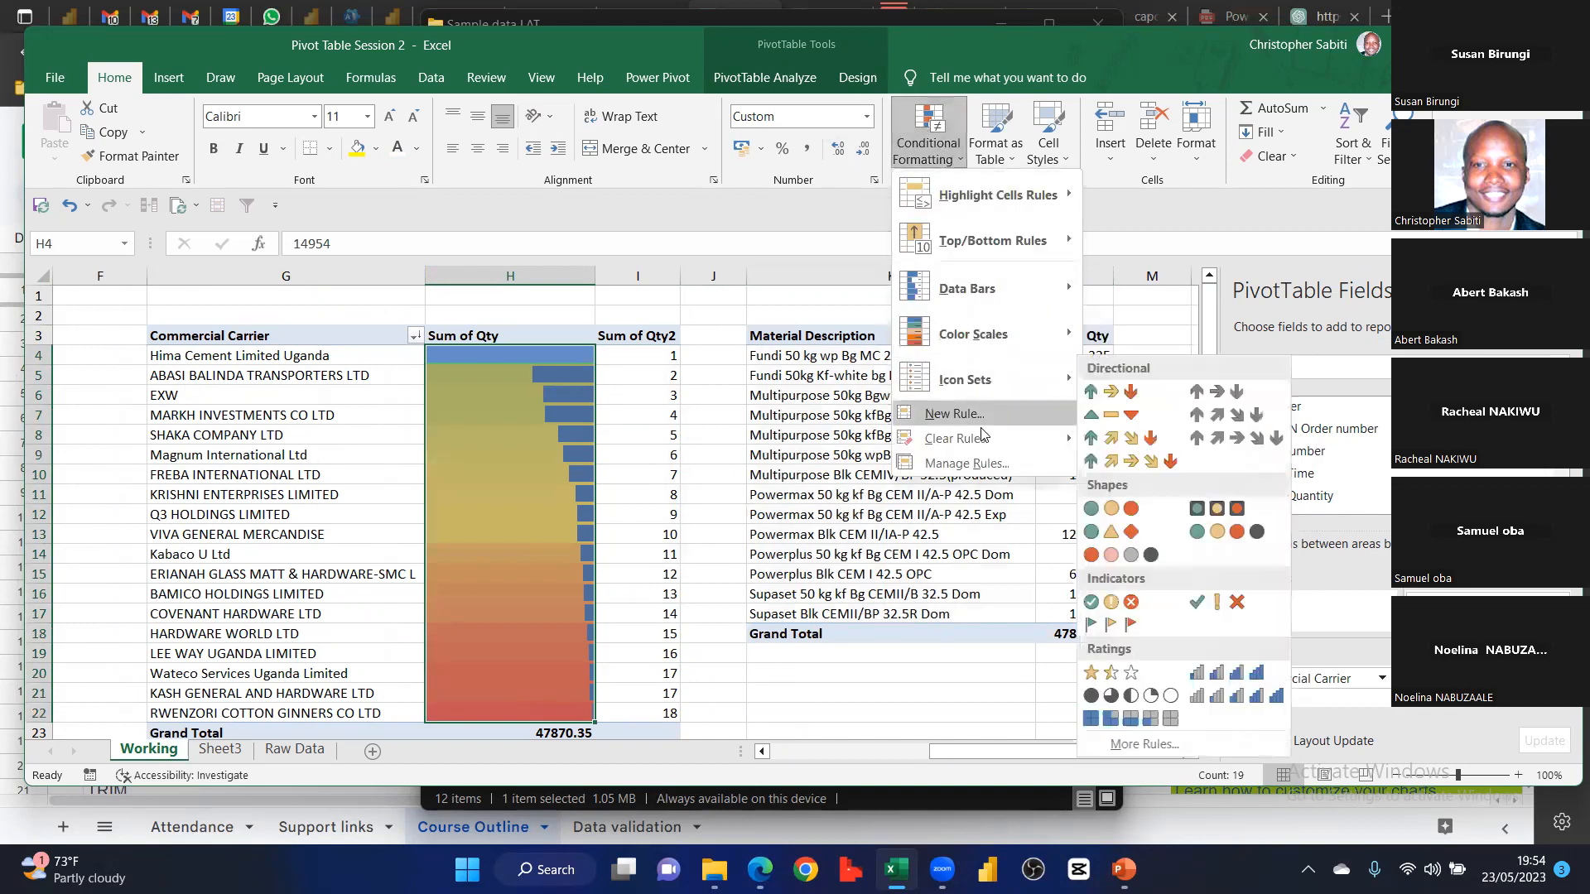
pyautogui.moveTo(1027, 438)
pyautogui.click(1198, 440)
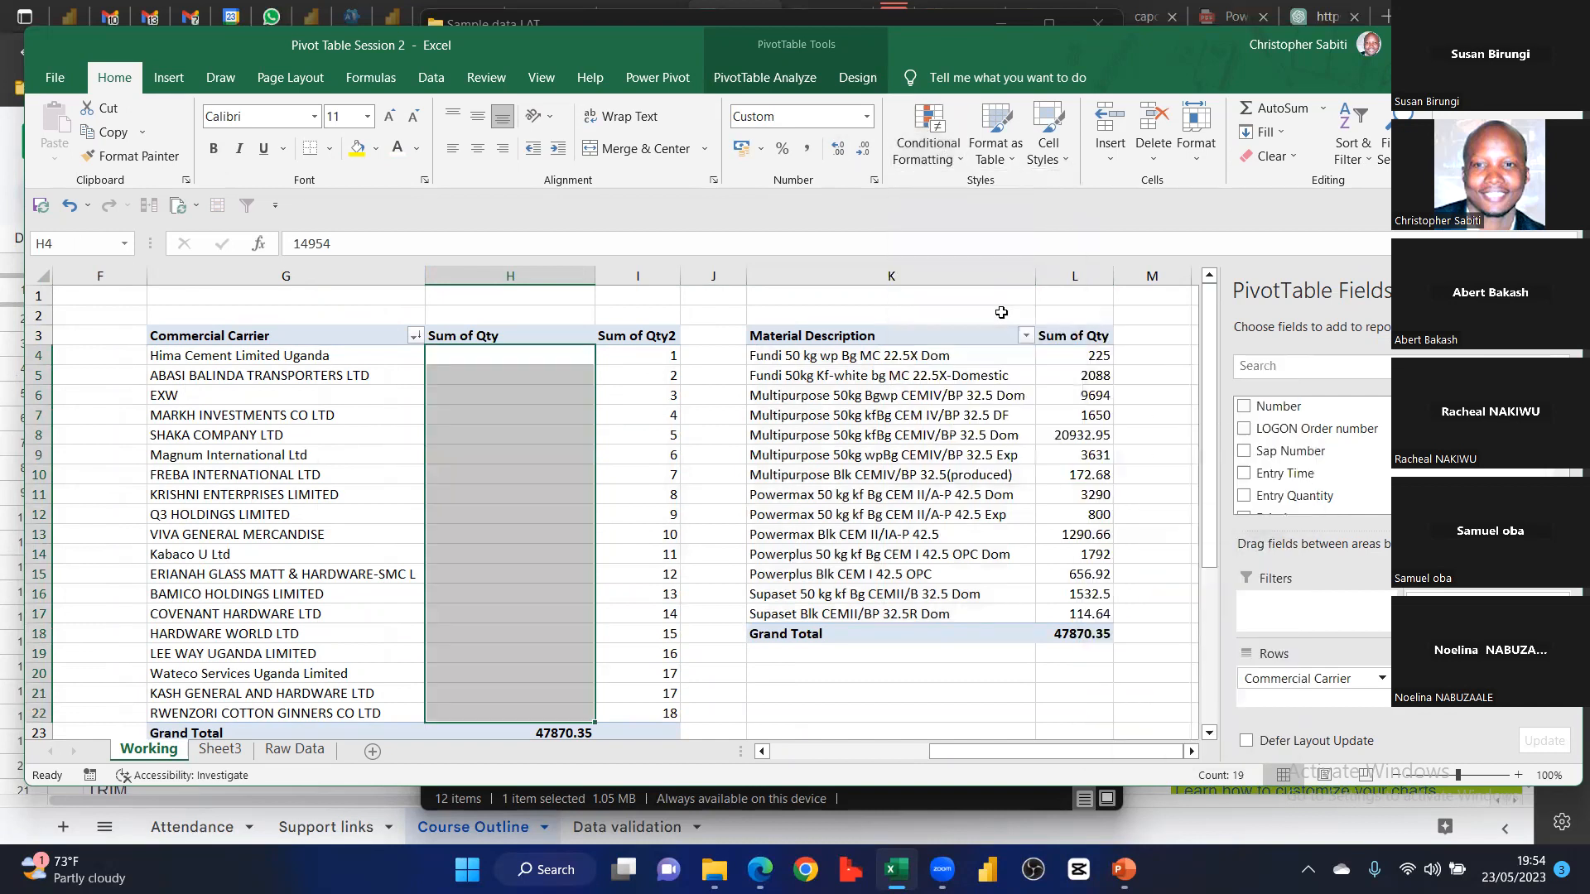
# Apply solid-fill green data bars to H4:H22 and check the hidden values of a few of its cells
pyautogui.click(954, 165)
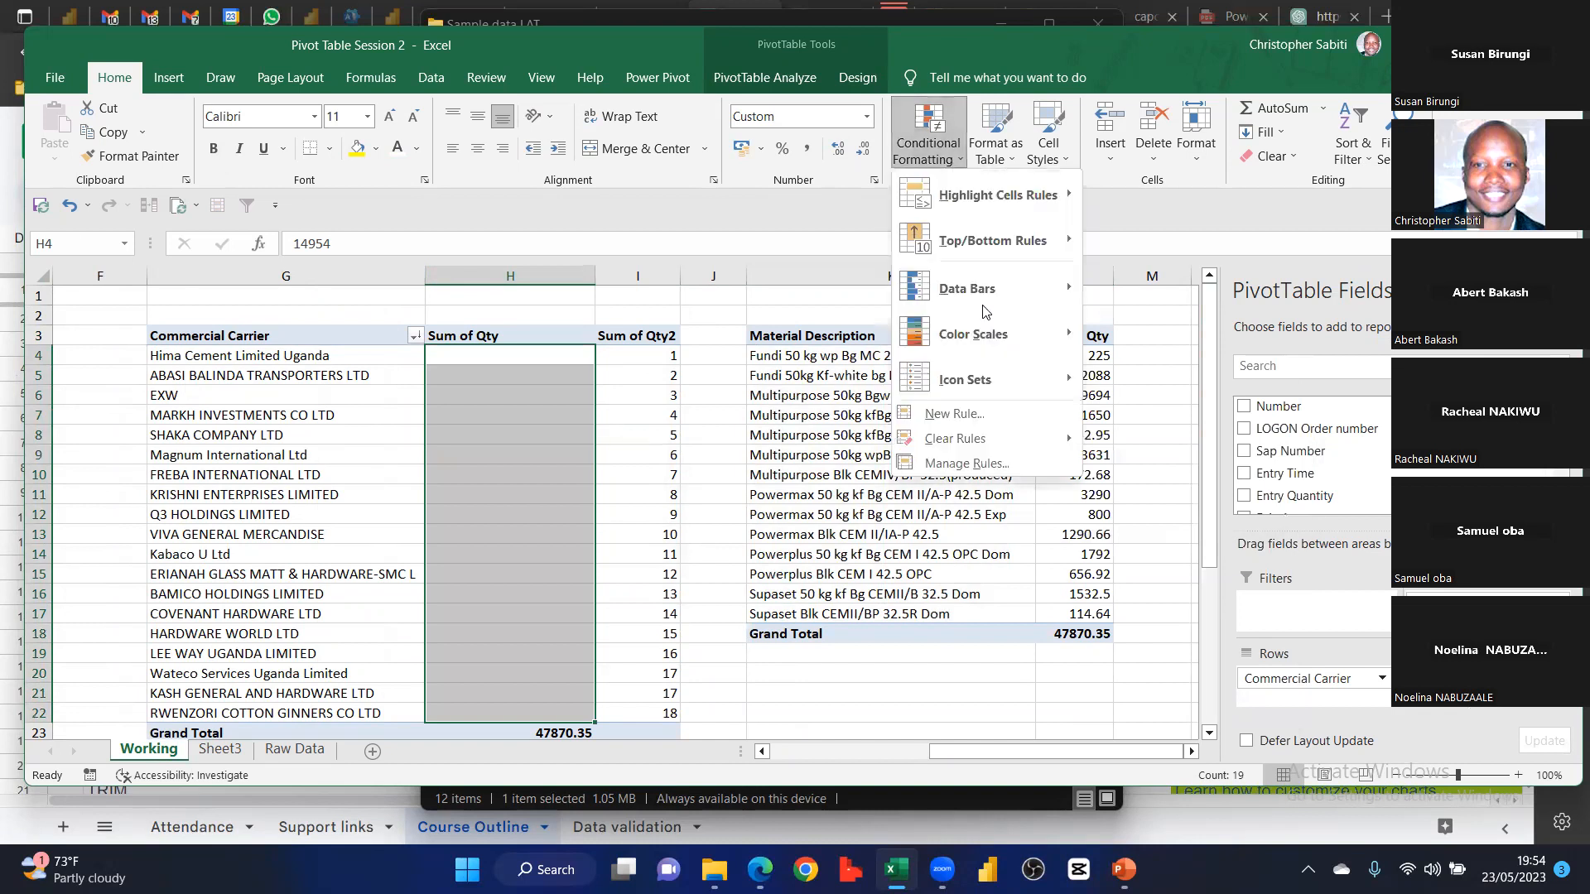
pyautogui.moveTo(997, 289)
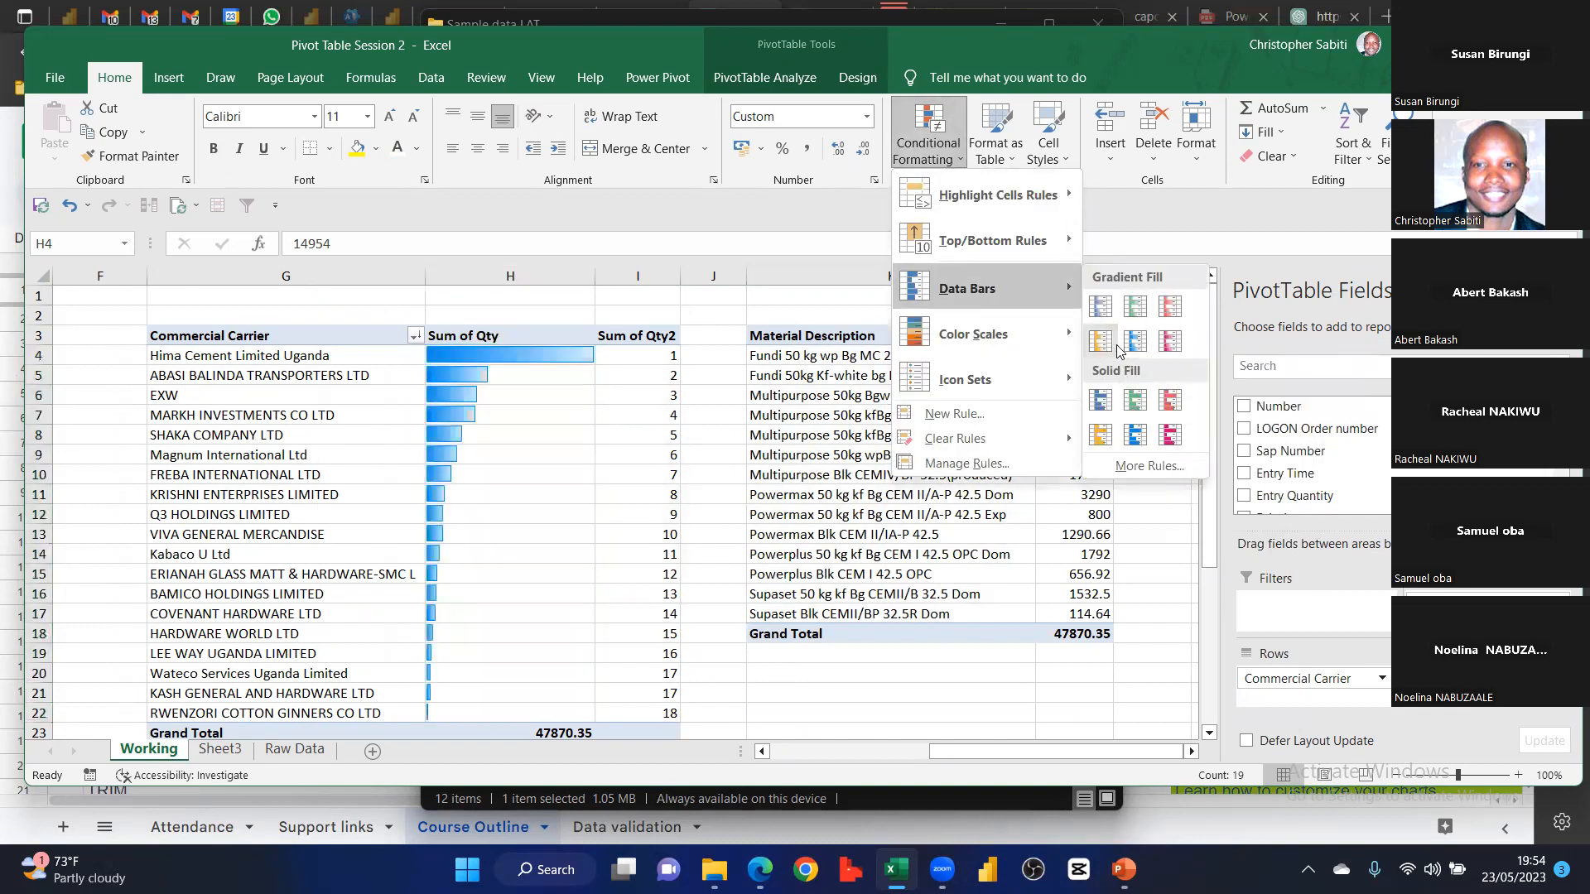
pyautogui.click(1137, 401)
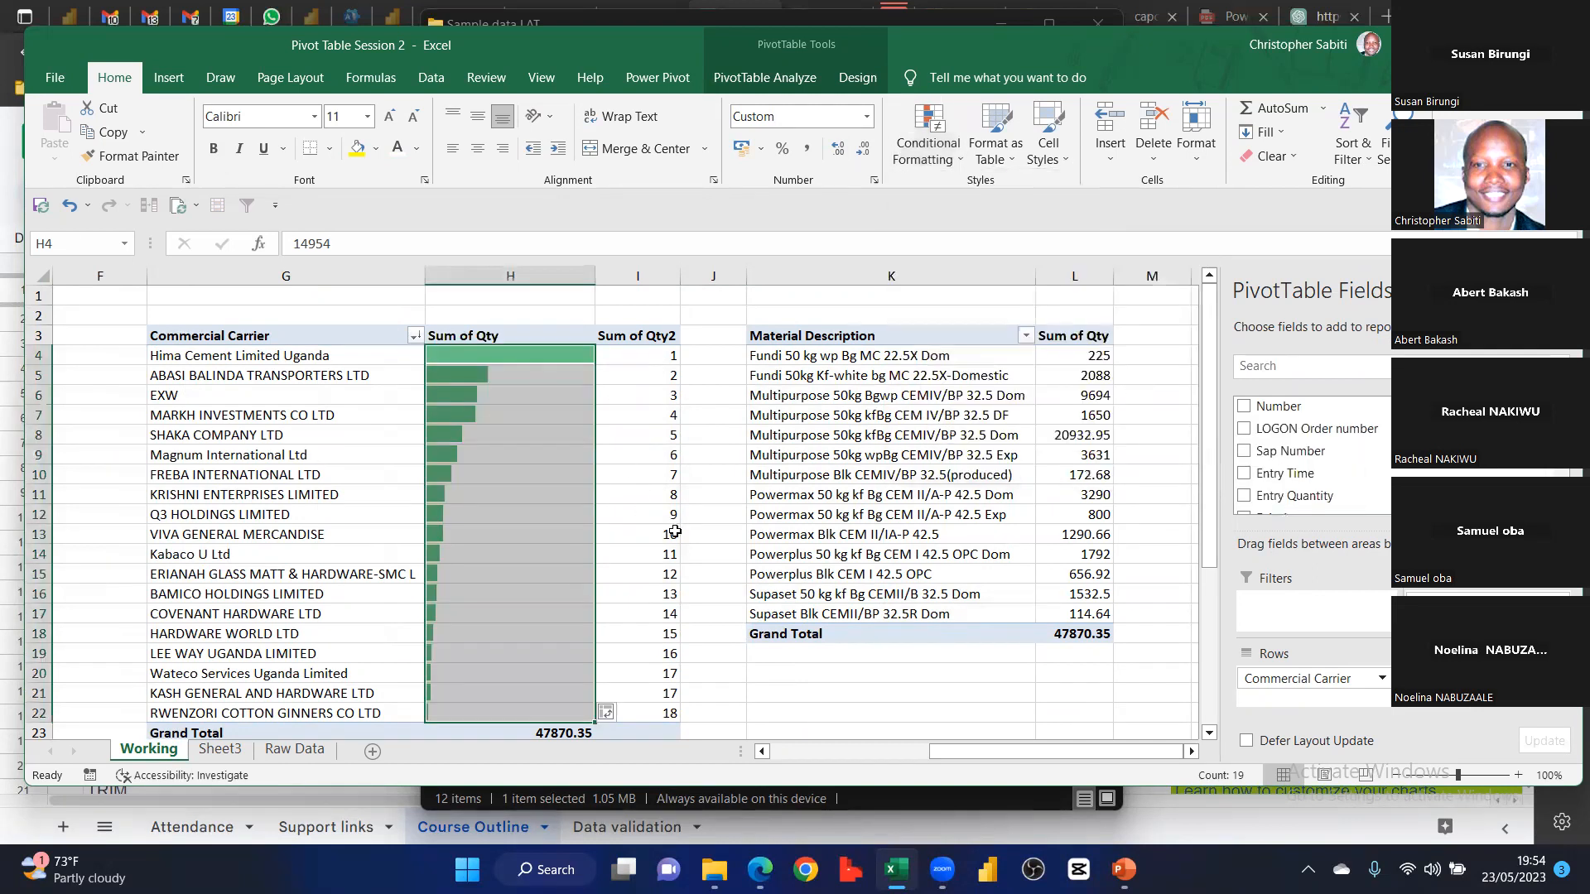
pyautogui.click(675, 533)
pyautogui.click(486, 363)
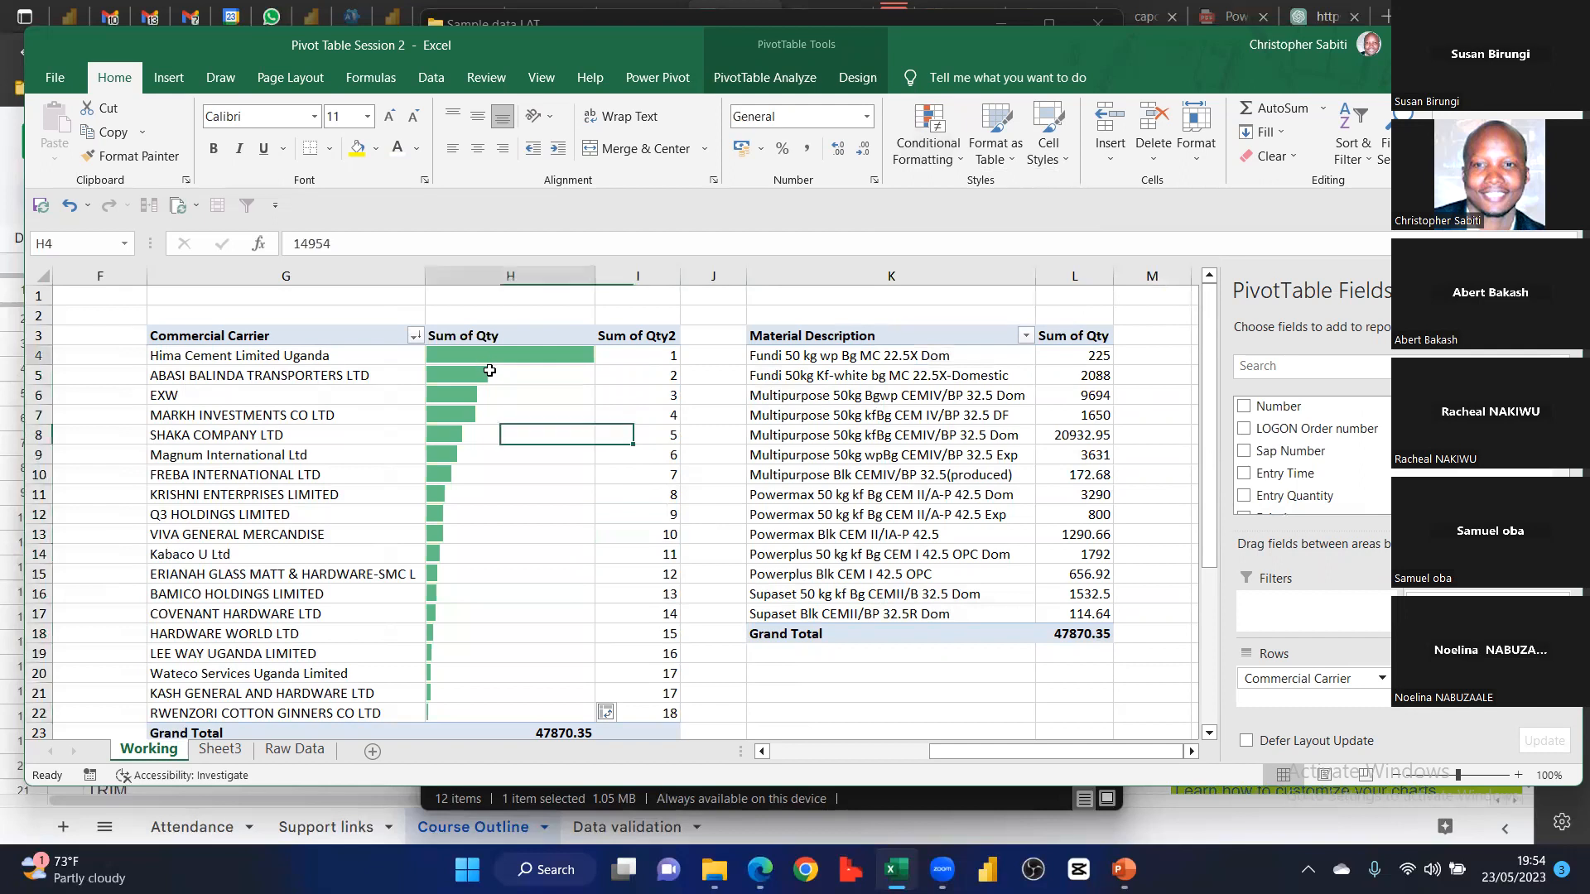
pyautogui.click(531, 403)
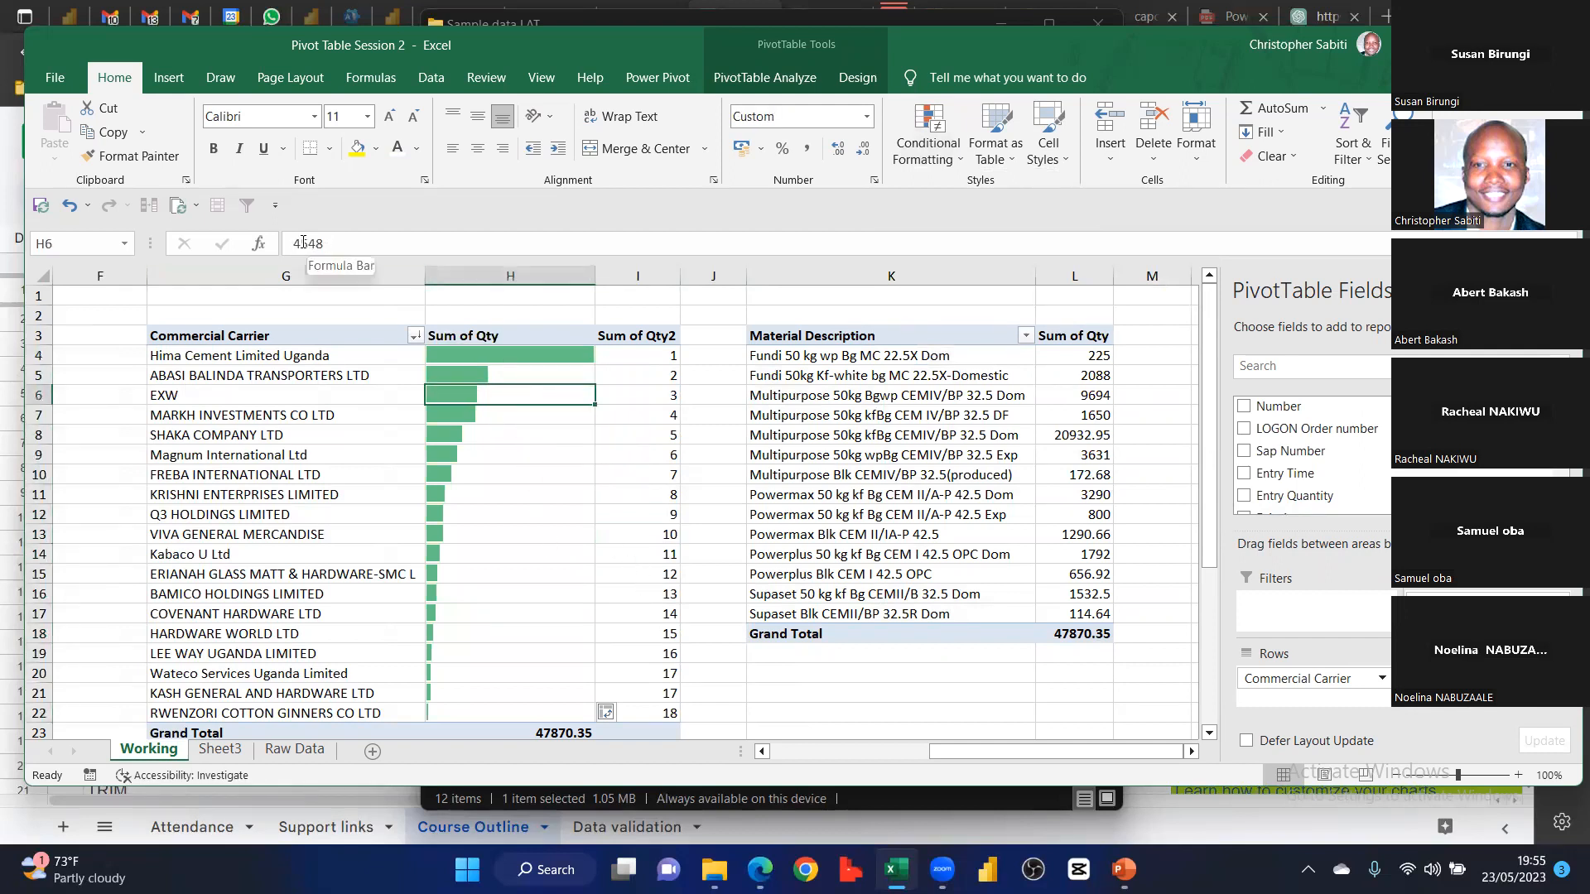
pyautogui.click(548, 512)
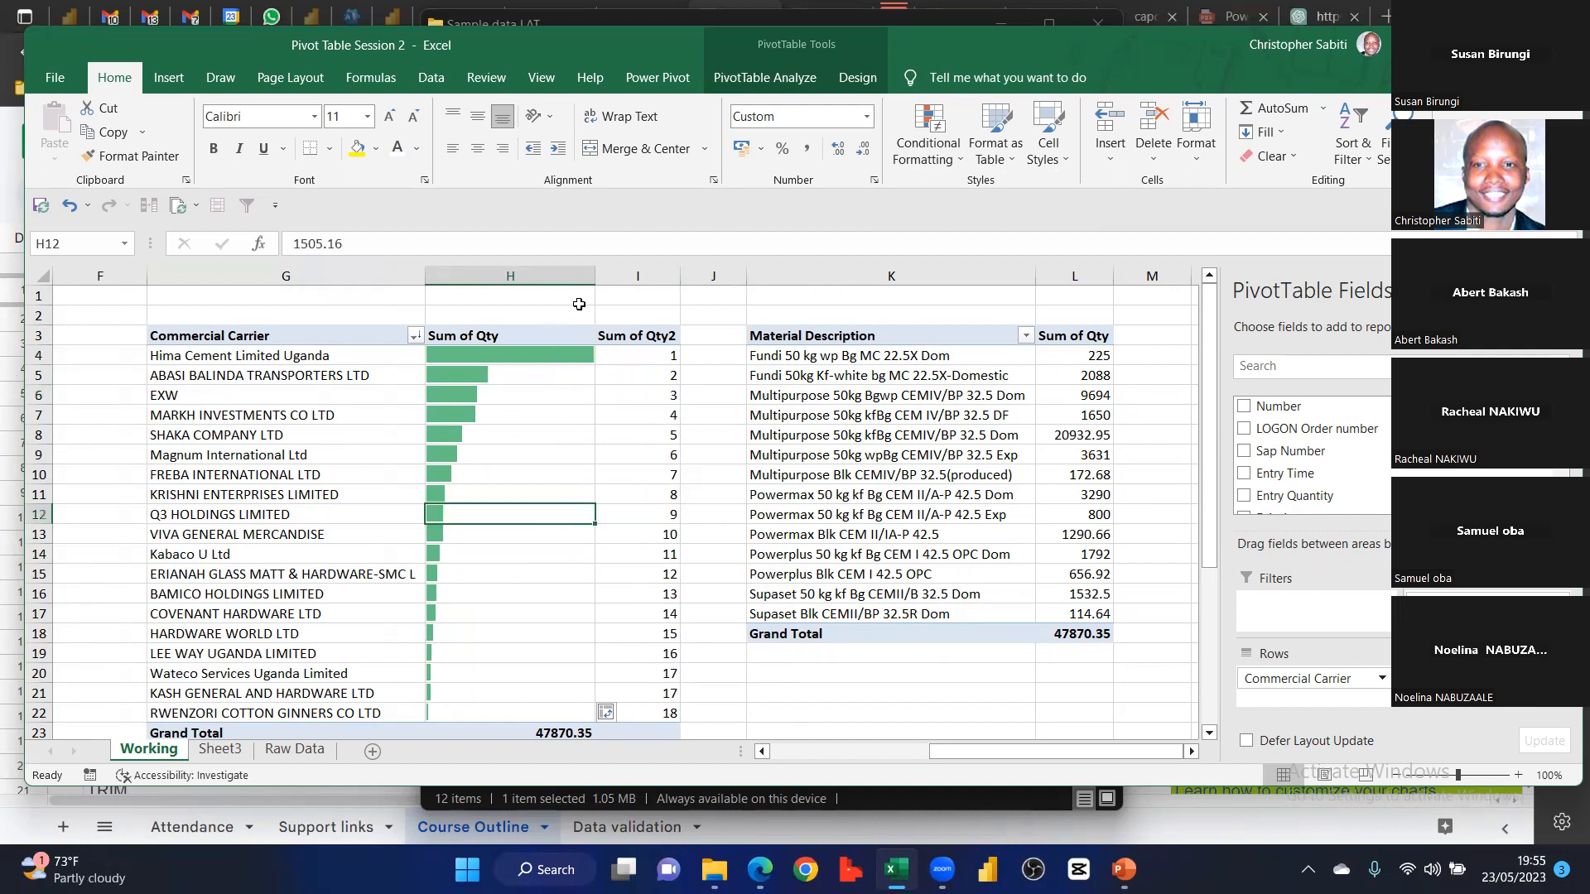
# Narrow the Sum of Qty column H so its data bars become more compact
pyautogui.moveTo(592, 282); pyautogui.dragTo(570, 284)
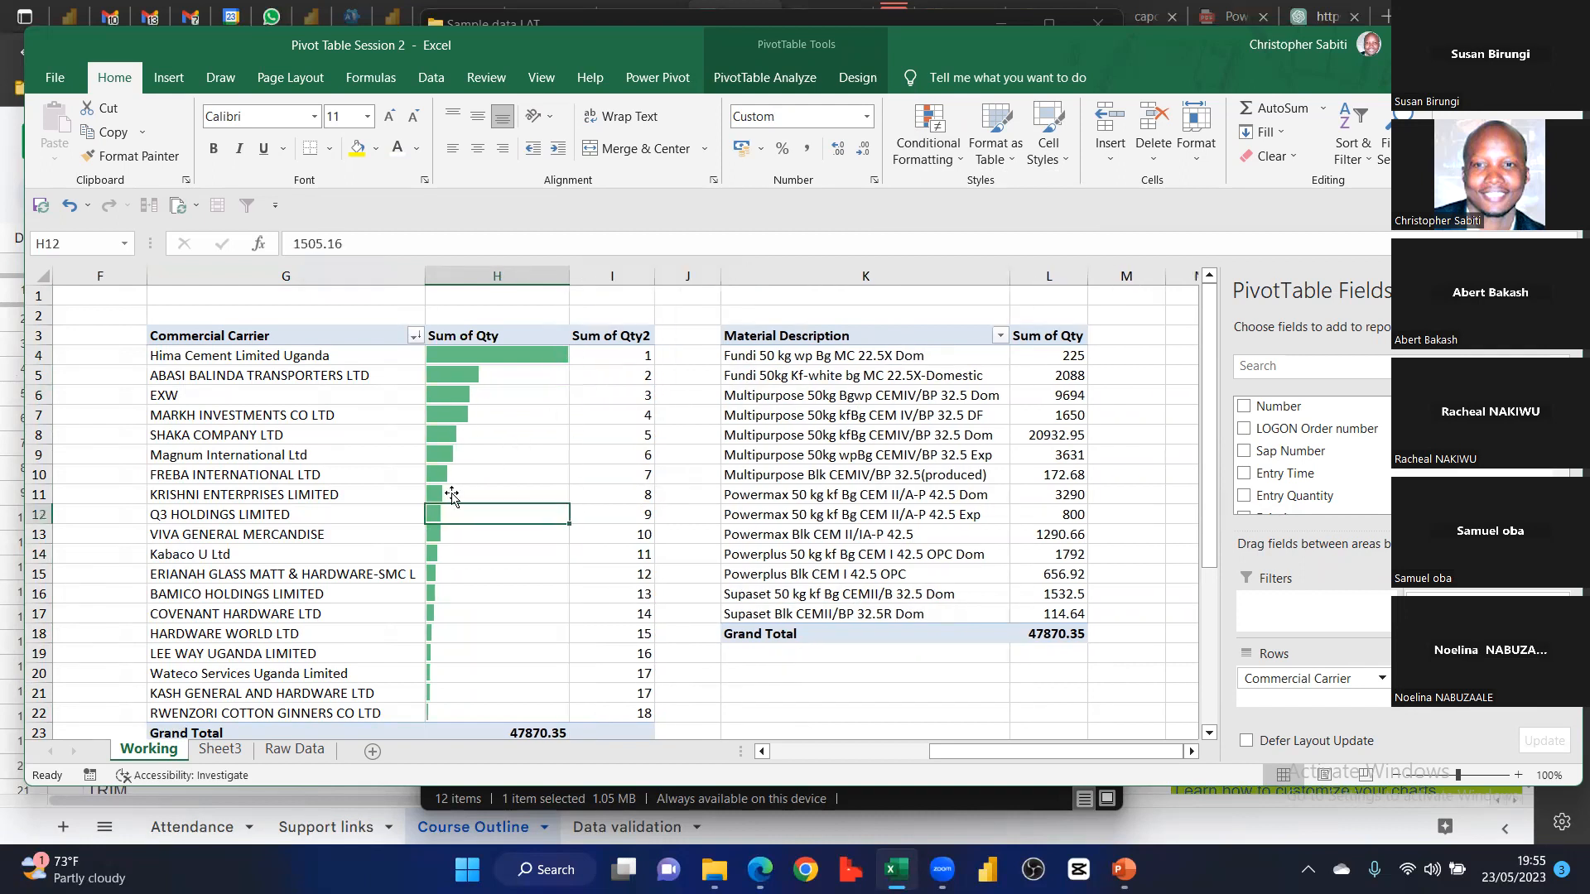
pyautogui.moveTo(488, 356); pyautogui.dragTo(537, 705)
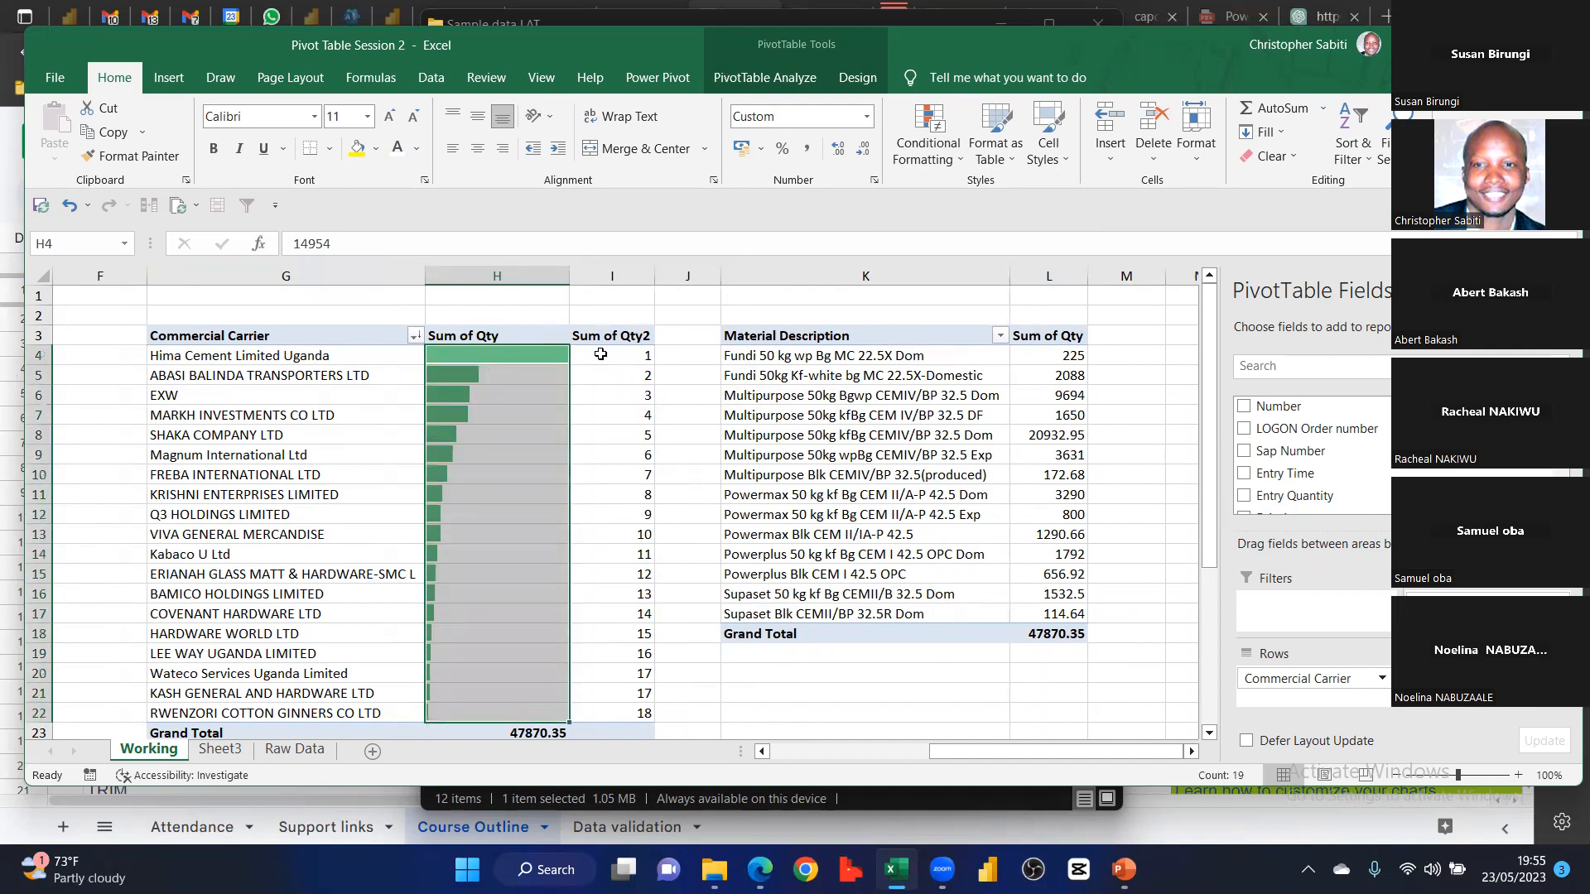
pyautogui.moveTo(573, 281); pyautogui.dragTo(549, 282)
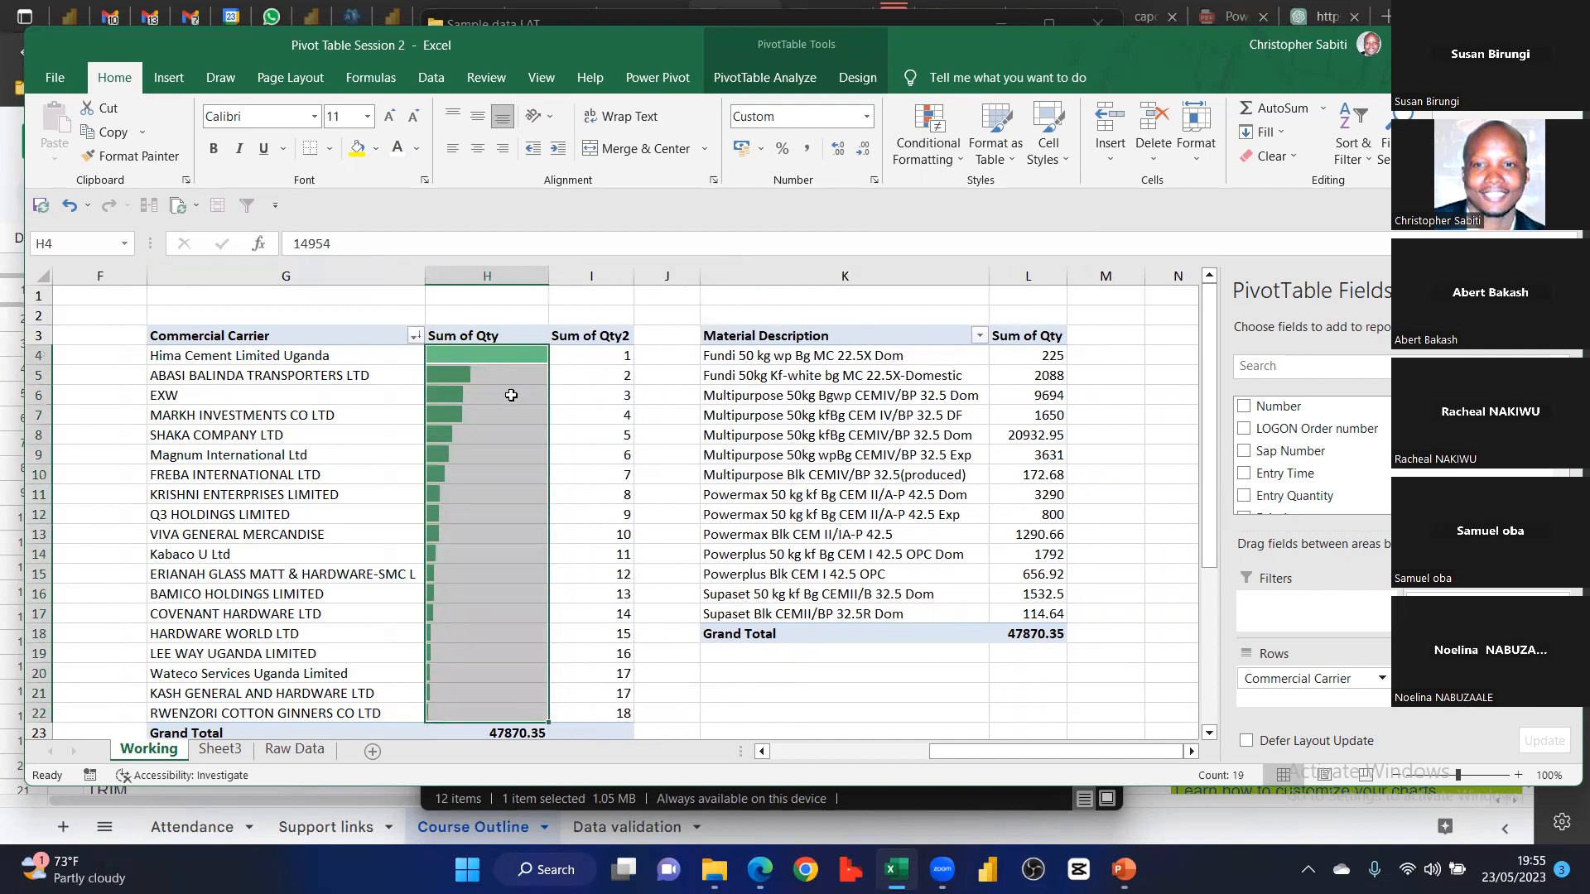
pyautogui.click(610, 577)
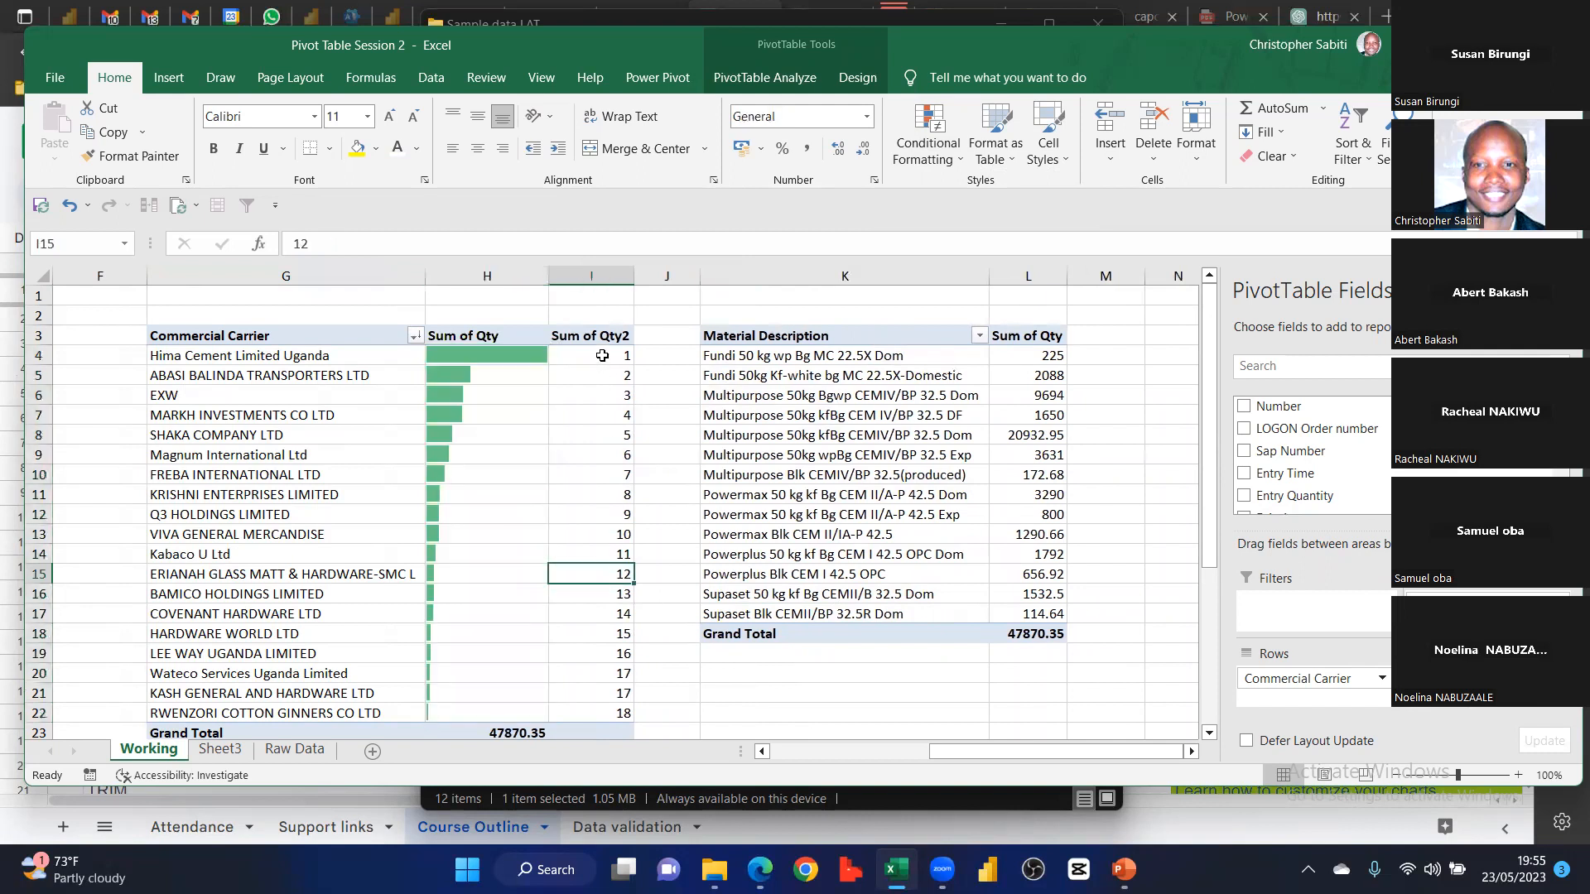
# Examine the Commercial Carrier pivot table, comparing the carriers with their data bars and ranks
pyautogui.click(602, 355)
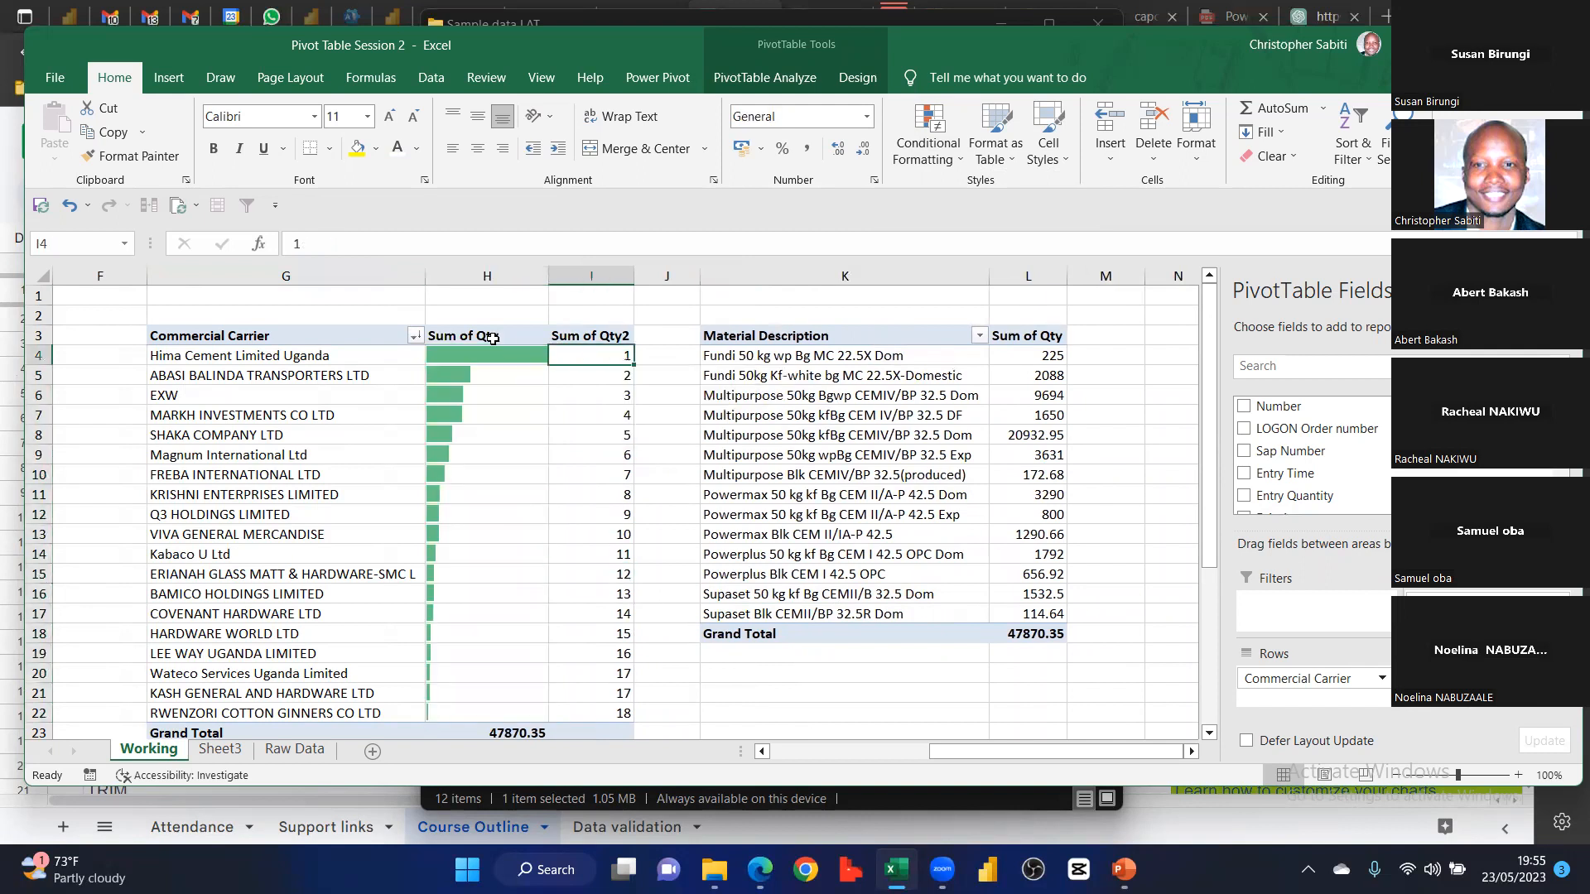
pyautogui.click(249, 363)
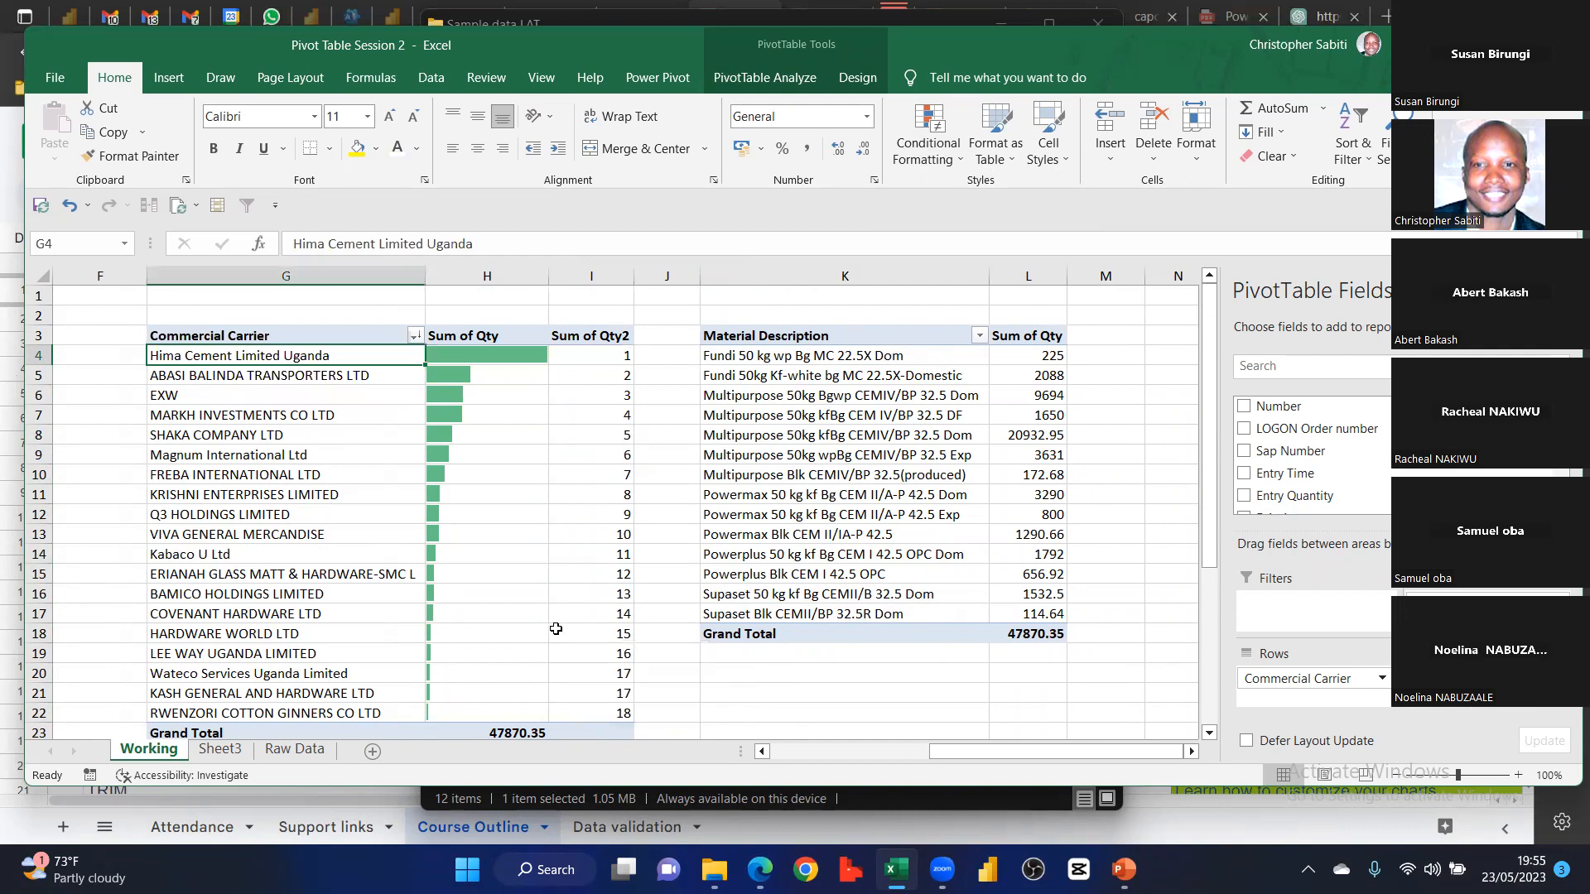
pyautogui.moveTo(463, 358); pyautogui.dragTo(491, 714)
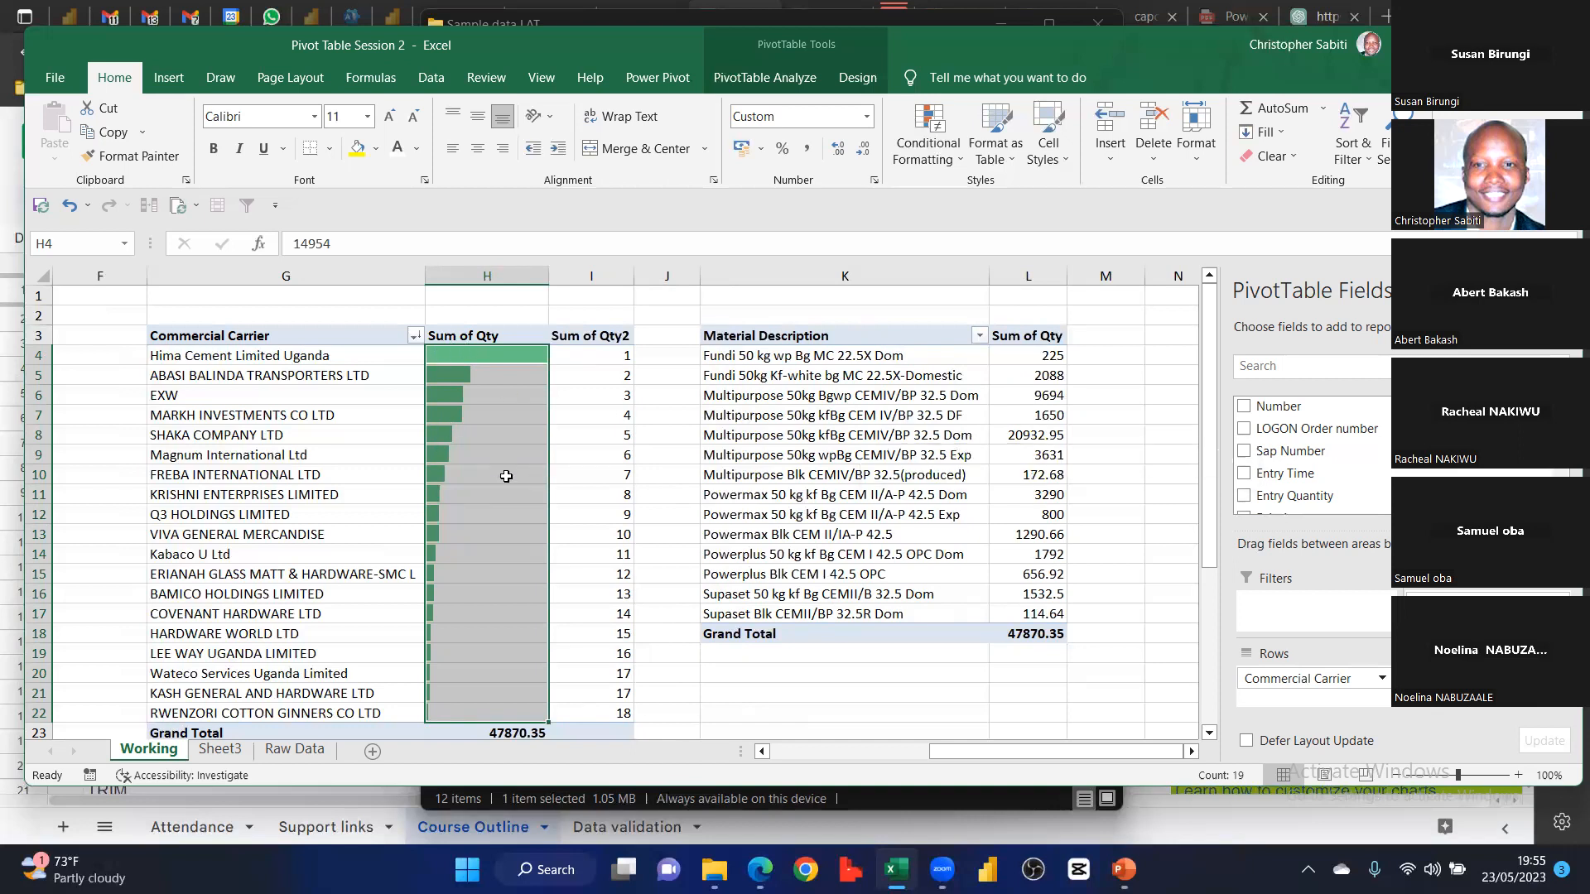
pyautogui.moveTo(249, 356); pyautogui.dragTo(508, 734)
pyautogui.click(491, 414)
pyautogui.click(474, 480)
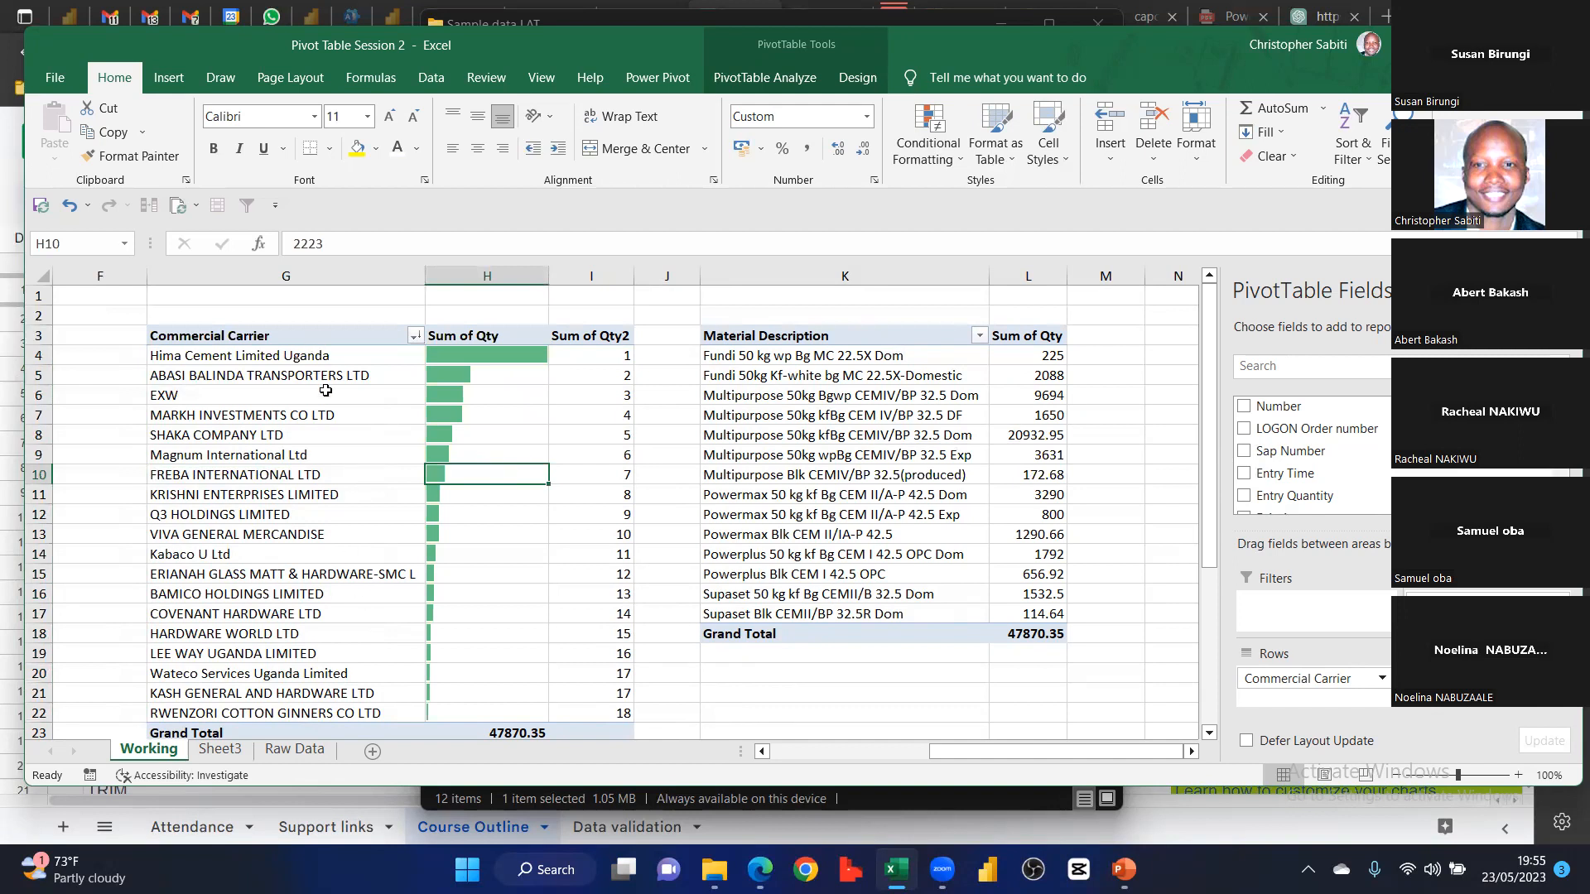
pyautogui.moveTo(326, 335); pyautogui.dragTo(325, 475)
pyautogui.click(503, 408)
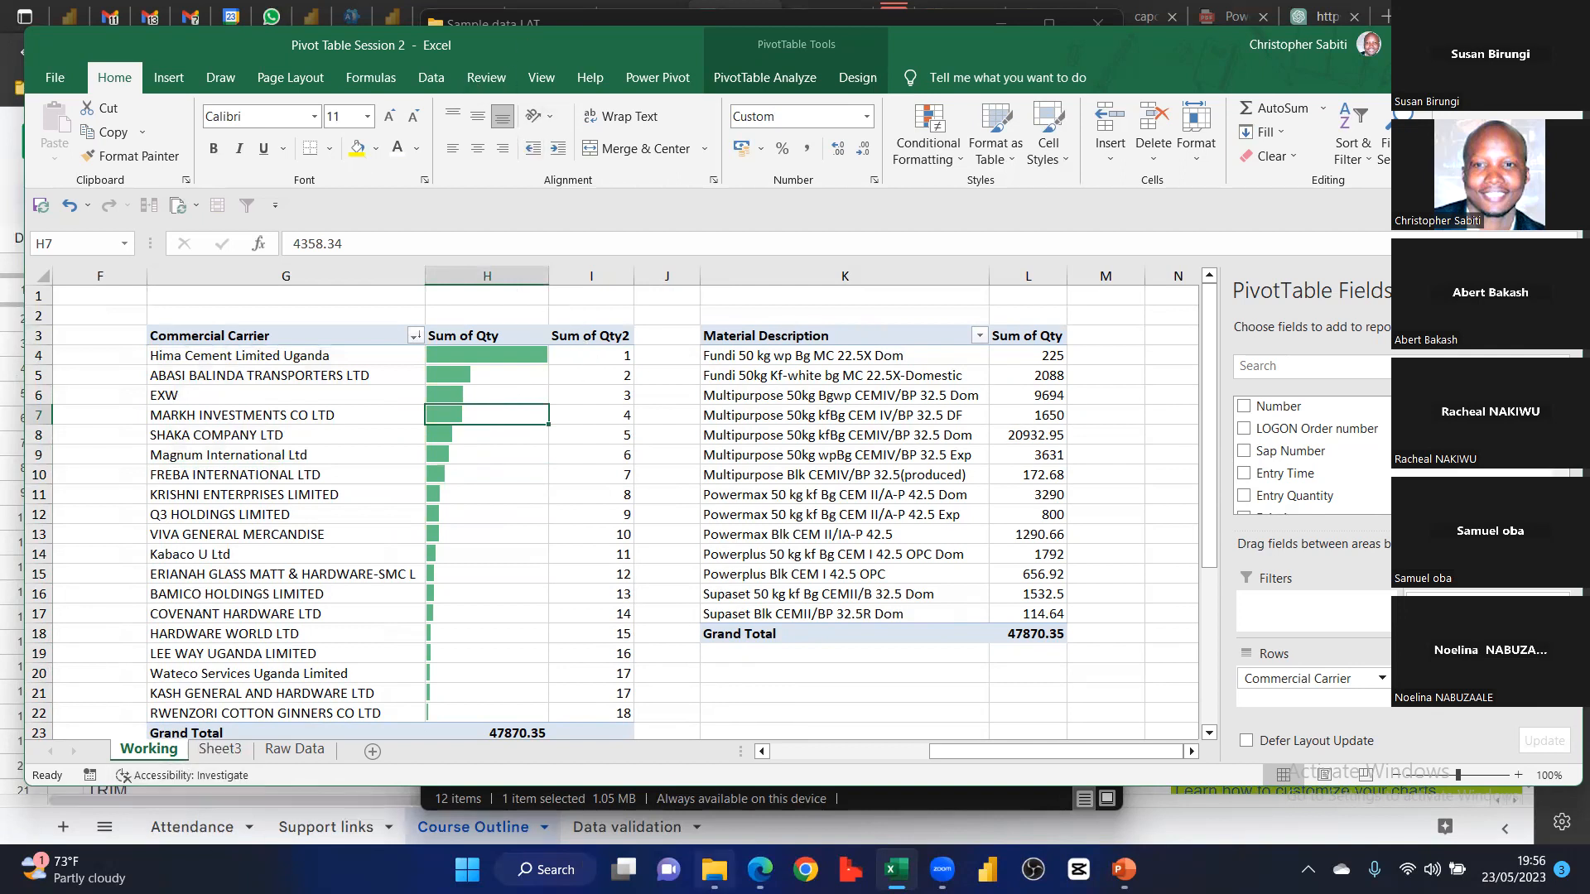
# Switch to the Course Outline sheet in Google Sheets and review the PivotTable topics through calculated fields
pyautogui.hotkey('alt', 'Tab')
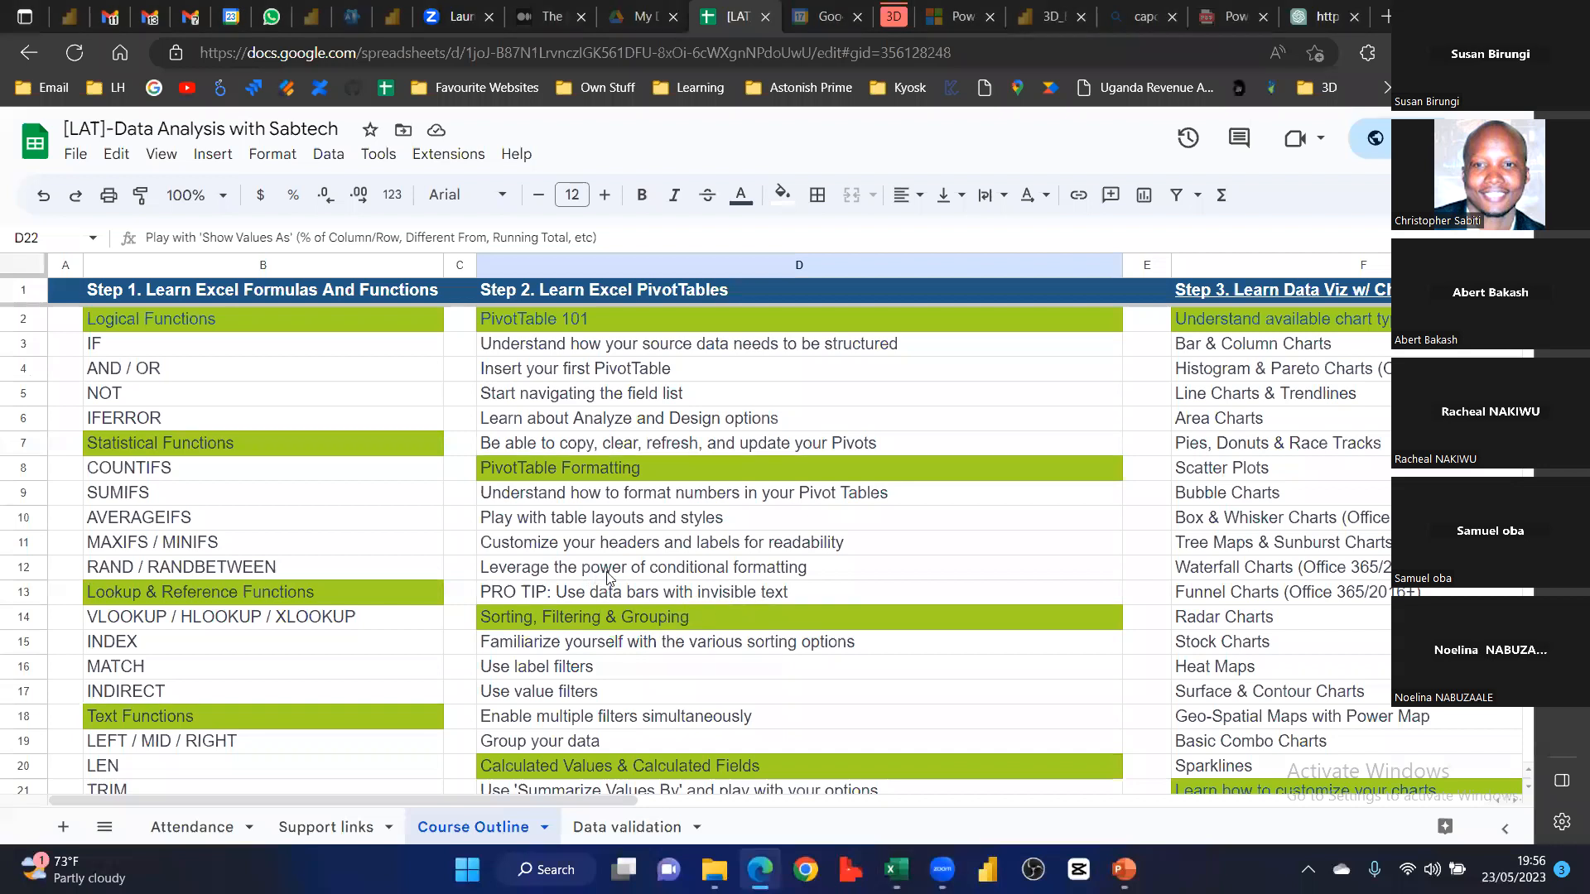
pyautogui.scroll(-3, 590, 619)
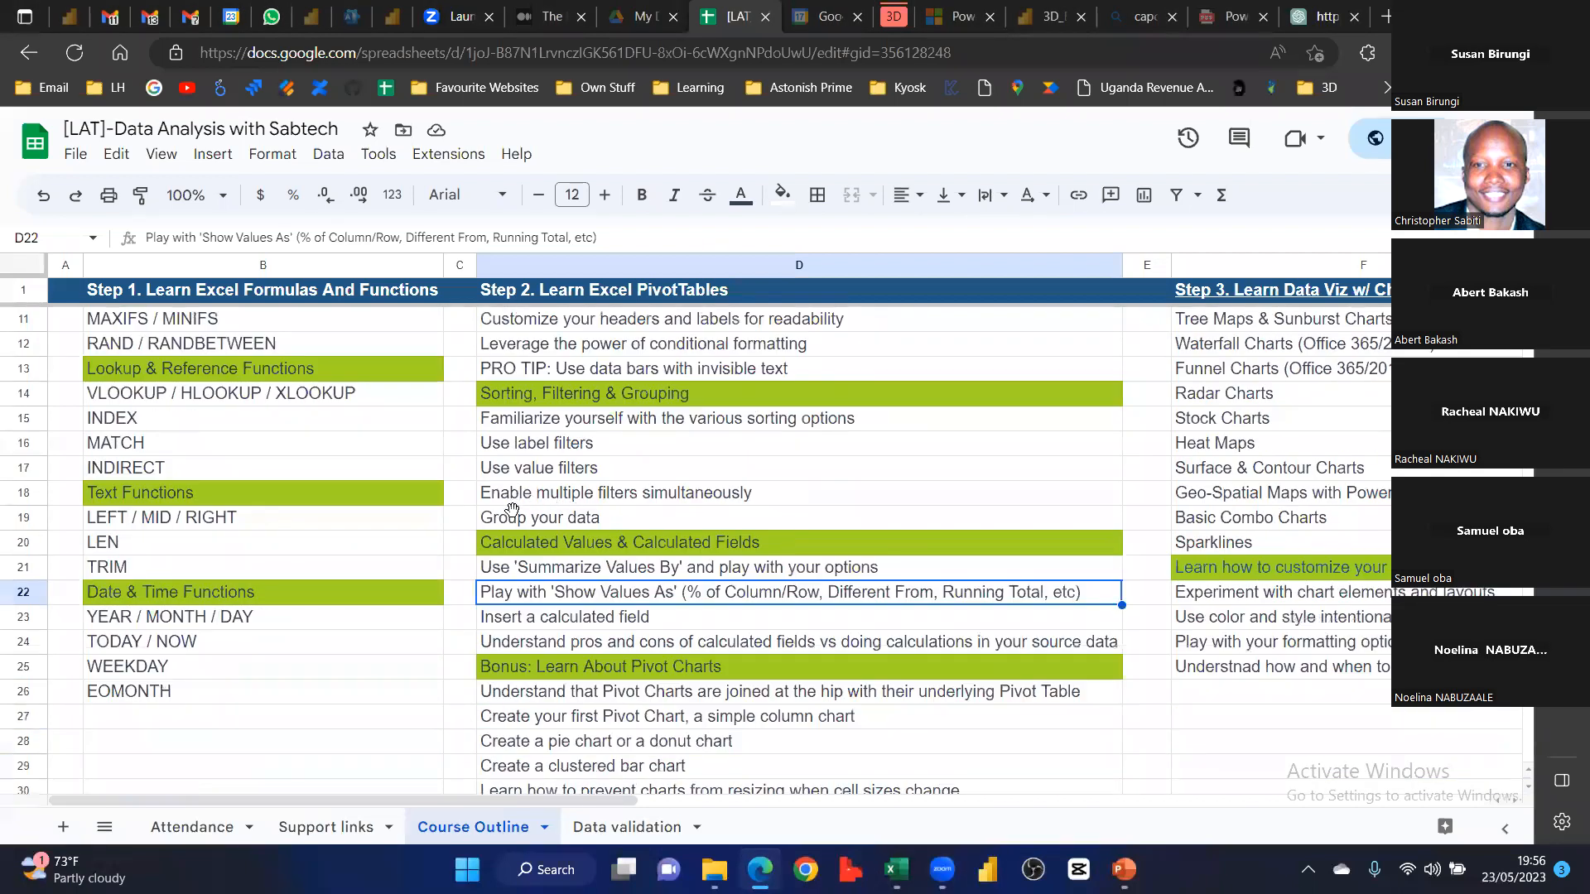
# Examine the label filter, value filter, multiple filter and grouping topics in the Course Outline
pyautogui.press('Up')
pyautogui.press('Up')
pyautogui.press('Up')
pyautogui.press('Up')
pyautogui.press('Up')
pyautogui.press('Up')
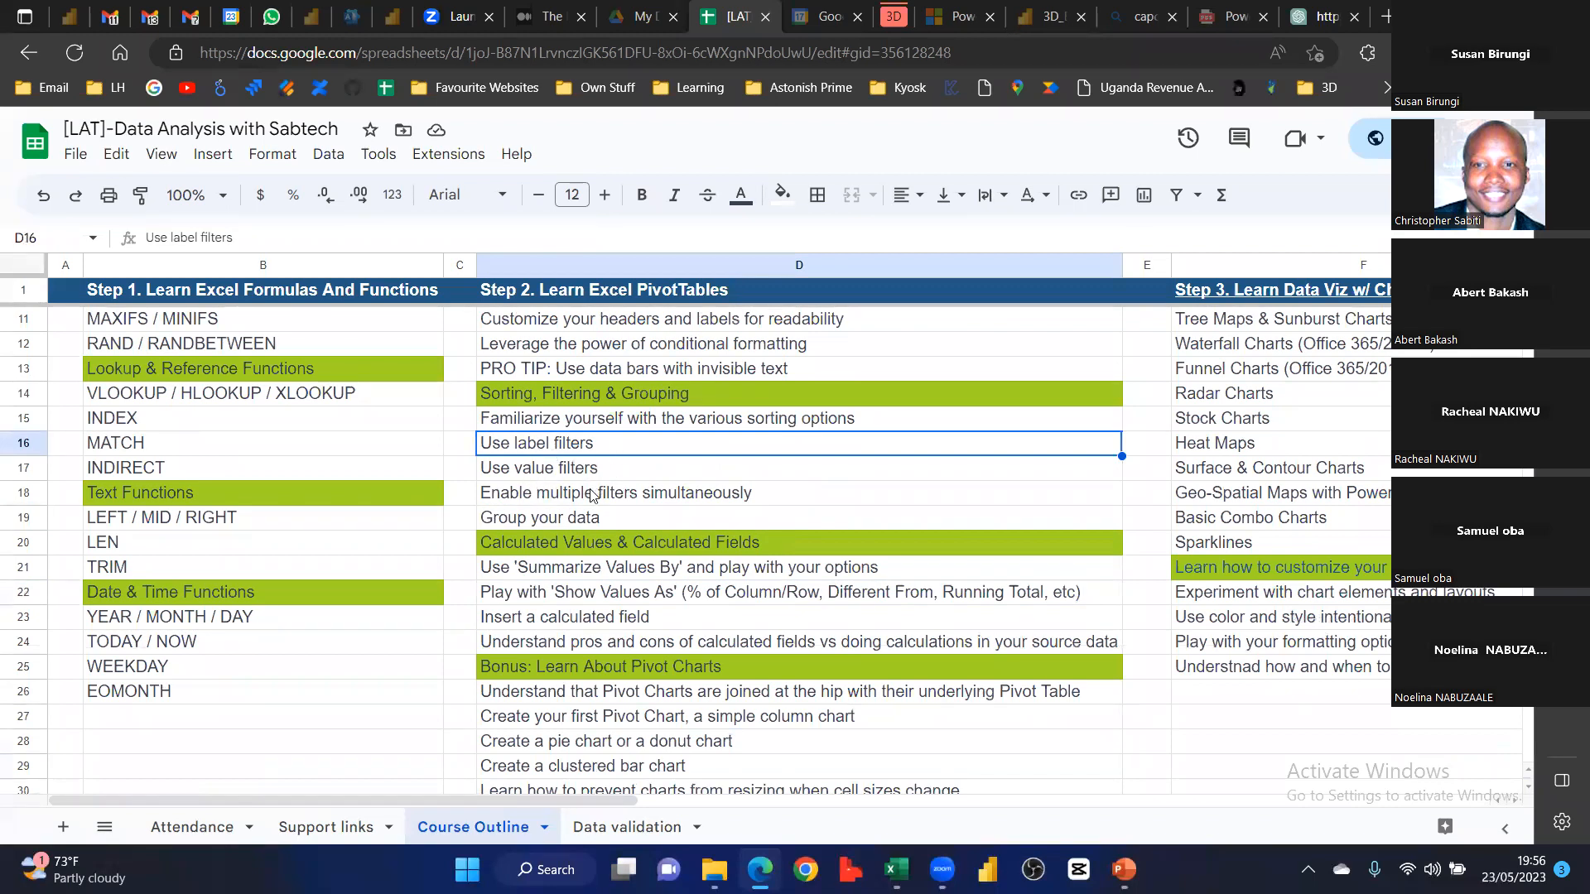
pyautogui.press('Down')
pyautogui.press('Down')
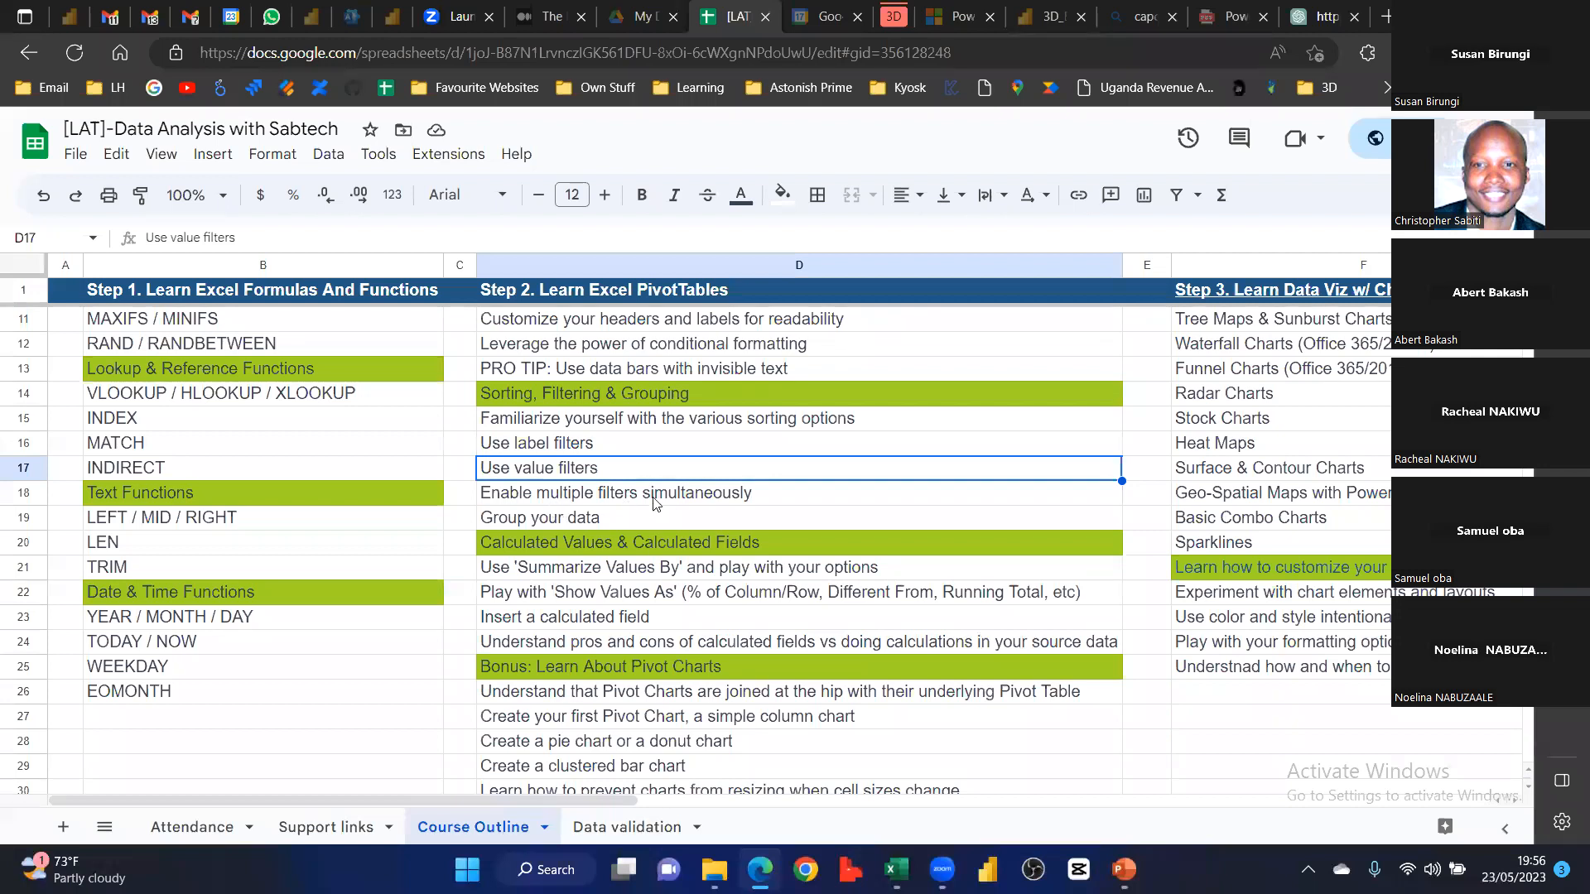
pyautogui.click(562, 469)
pyautogui.press('Down')
pyautogui.press('Down')
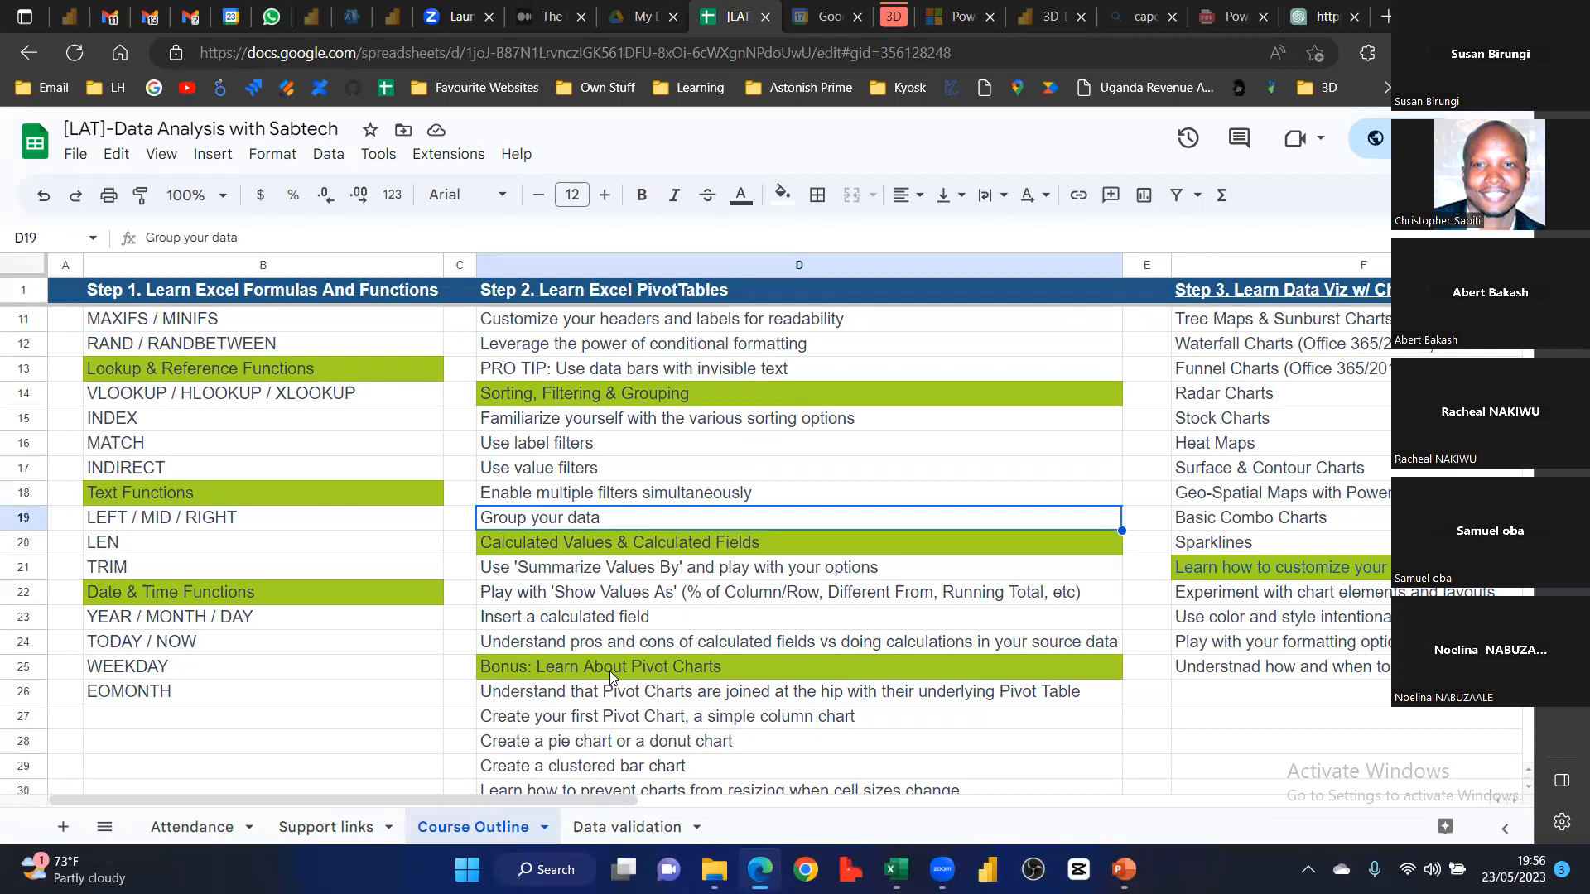
# Review the outline topics from PivotTable Formatting and data bars with invisible text down to grouping data
pyautogui.scroll(-1, 749, 679)
pyautogui.scroll(3, 553, 500)
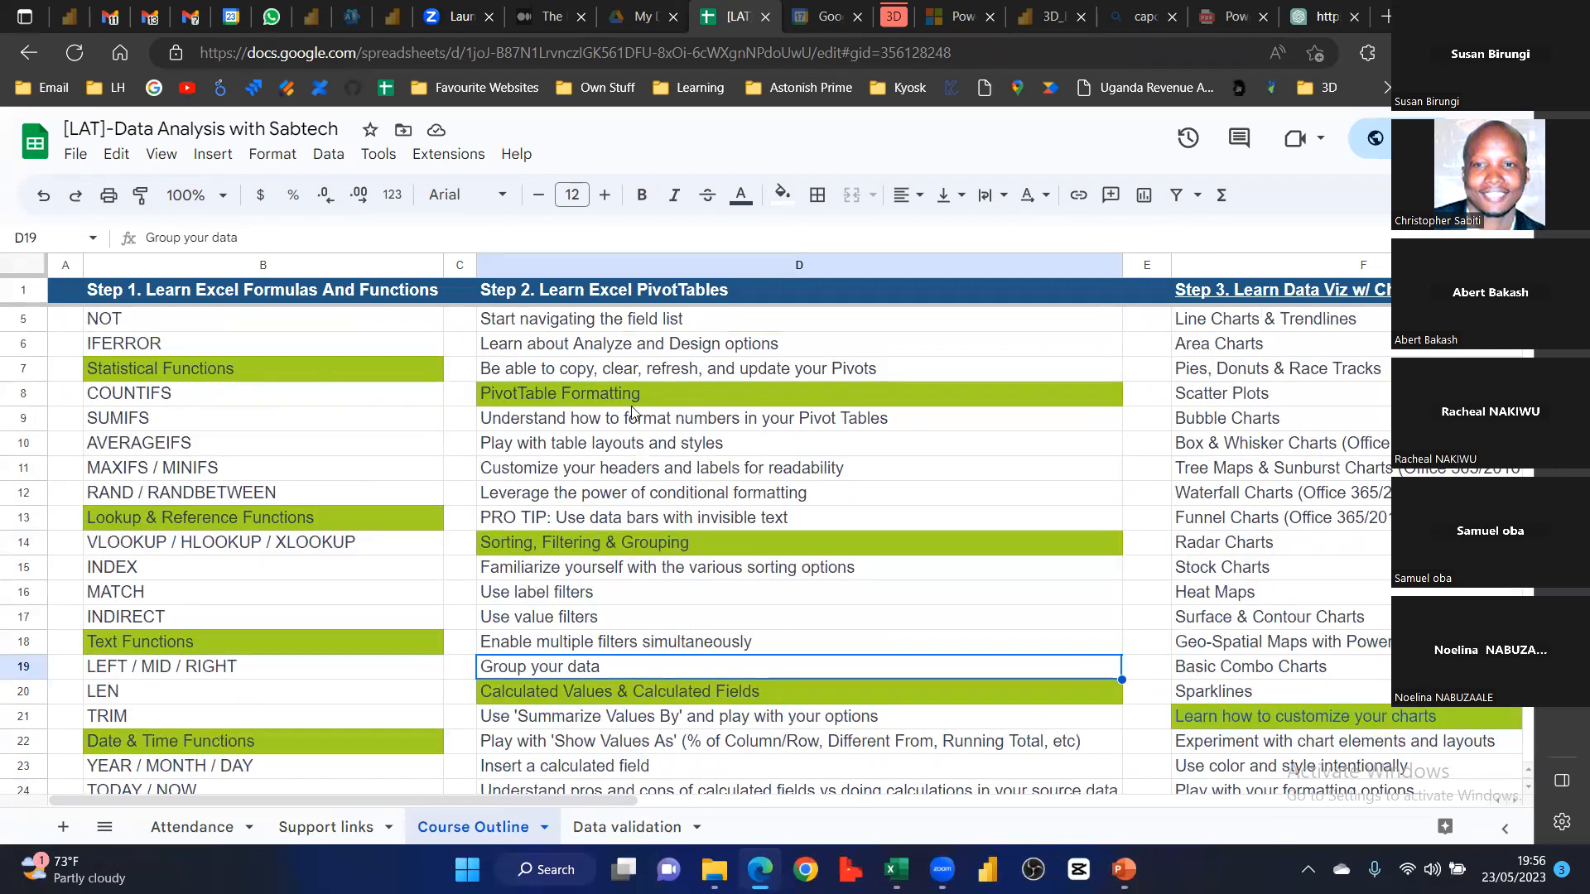
pyautogui.moveTo(631, 422); pyautogui.dragTo(621, 527)
pyautogui.click(621, 526)
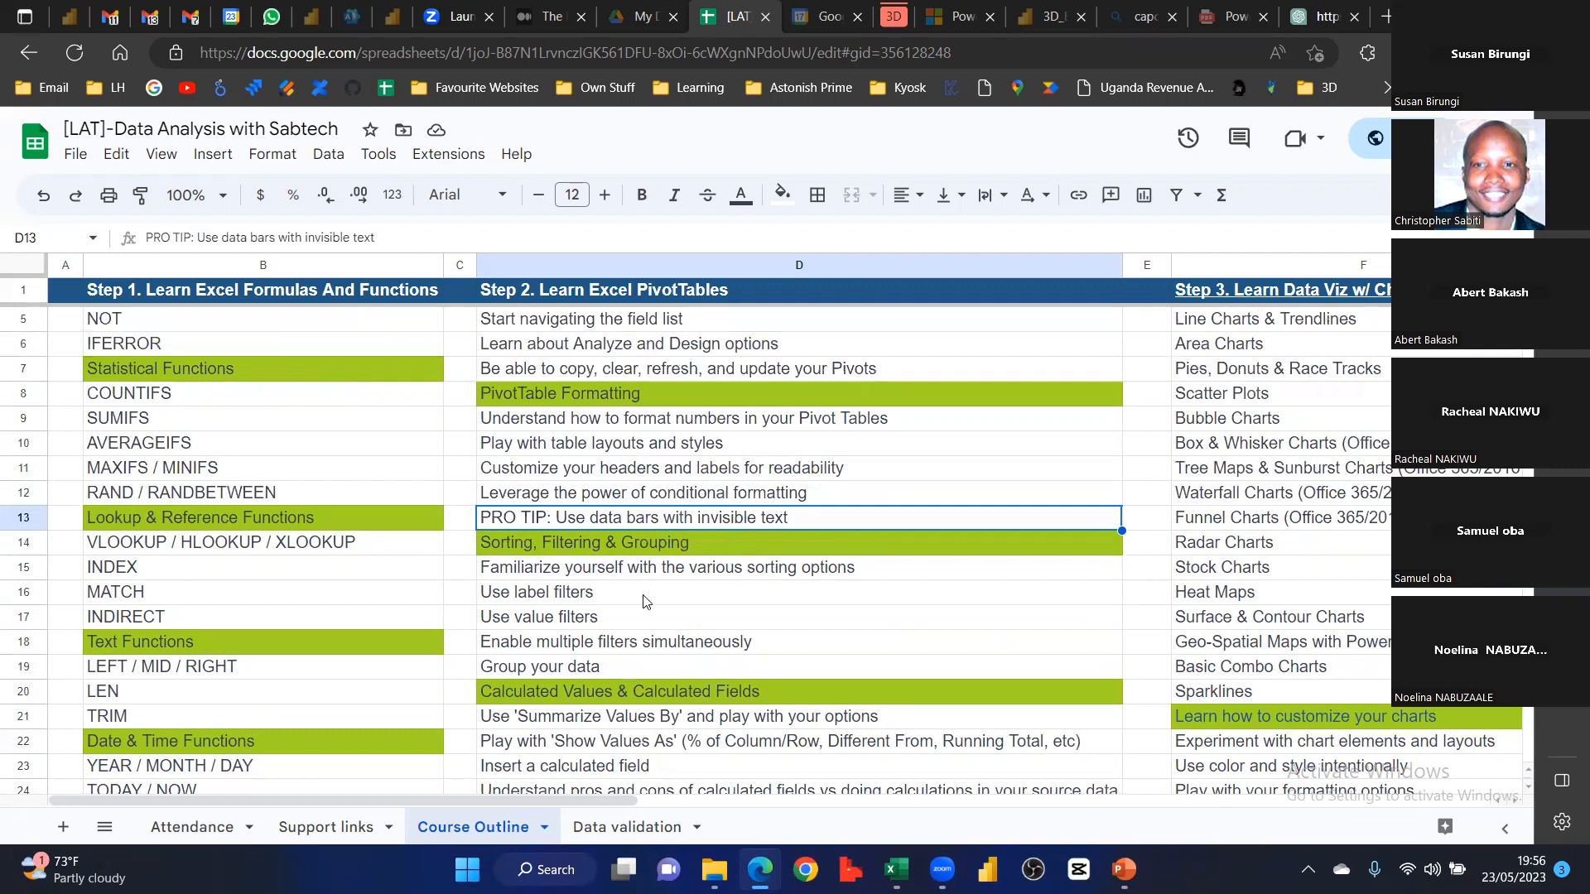
pyautogui.click(584, 617)
pyautogui.scroll(-1, 577, 603)
pyautogui.click(560, 598)
pyautogui.scroll(-1, 550, 642)
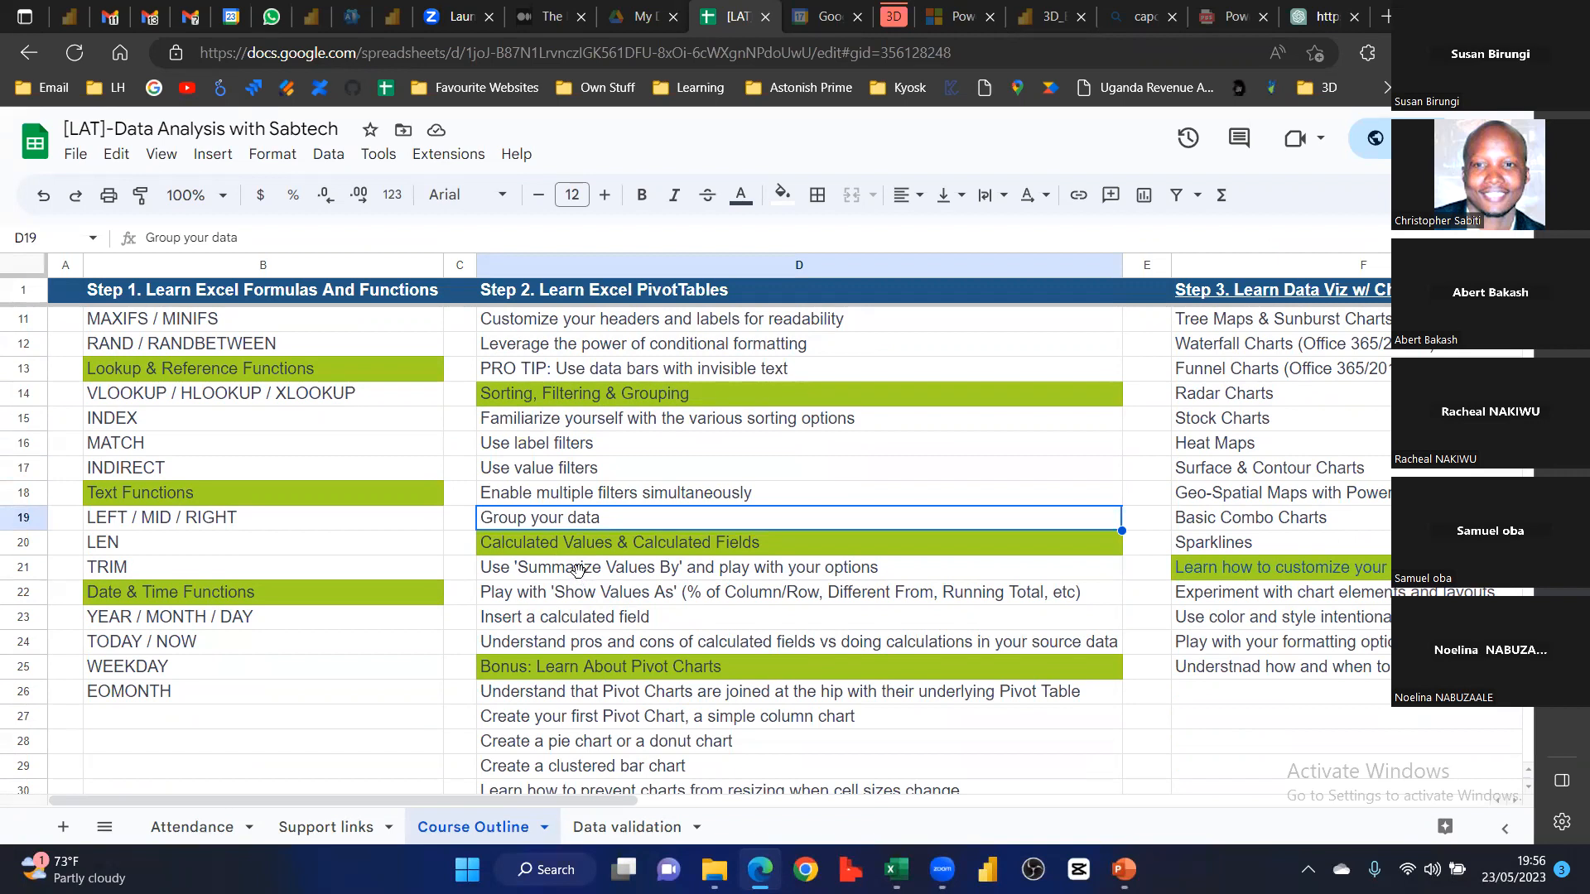
pyautogui.click(596, 828)
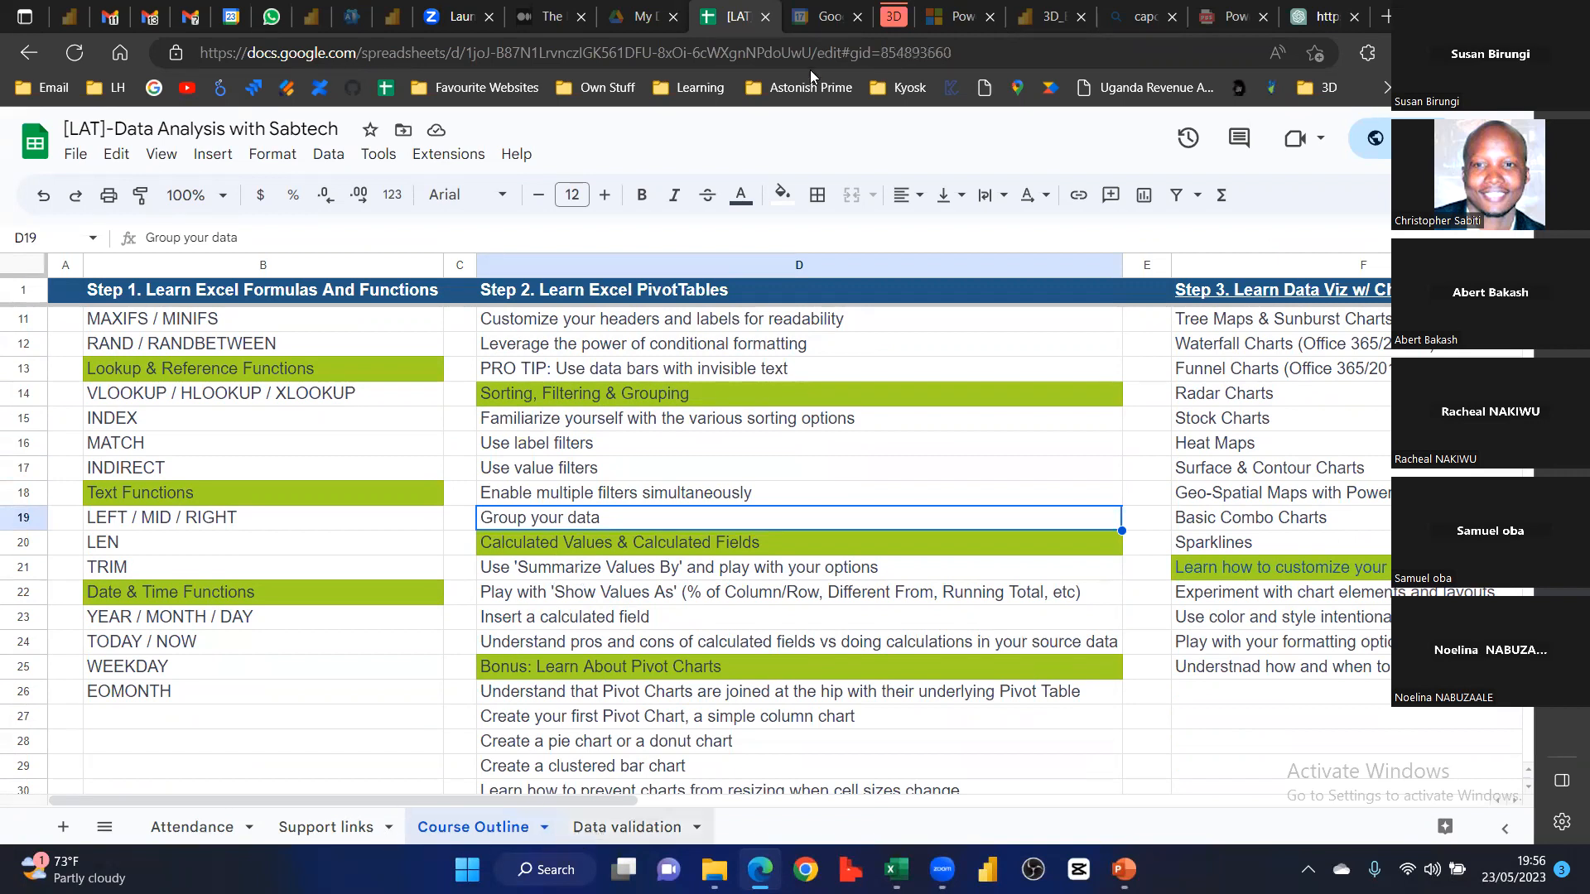
pyautogui.click(508, 828)
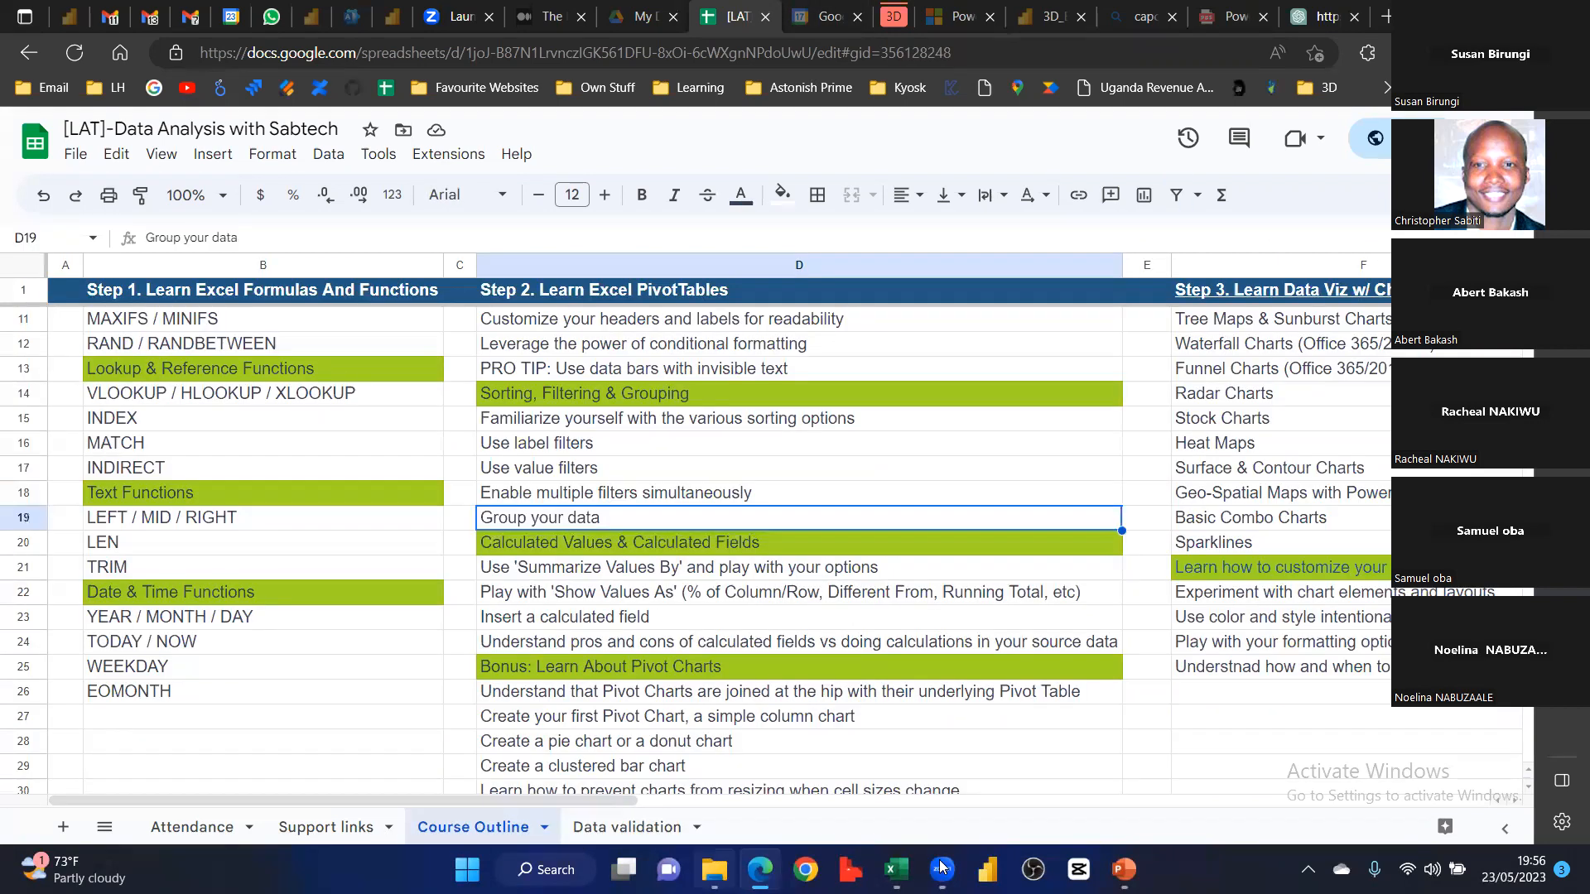
# Switch to the Pivot Table Session 2 workbook in Excel and clear the contents of H1:J16 on Sheet3
pyautogui.hotkey('alt', 'Tab')
pyautogui.click(599, 443)
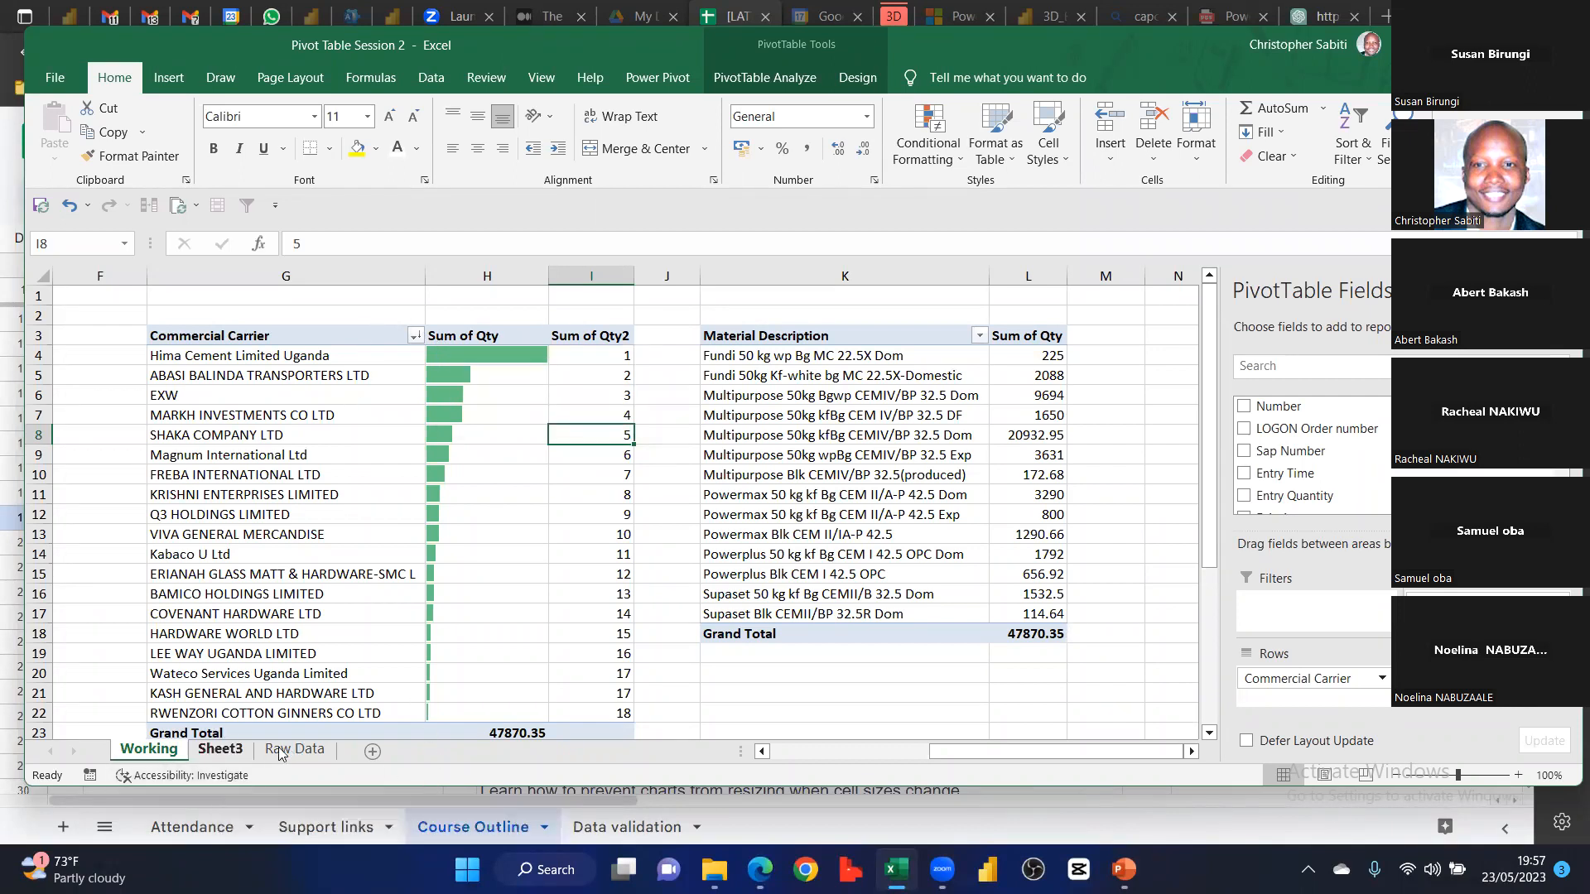
pyautogui.click(238, 748)
pyautogui.moveTo(618, 291); pyautogui.dragTo(900, 592)
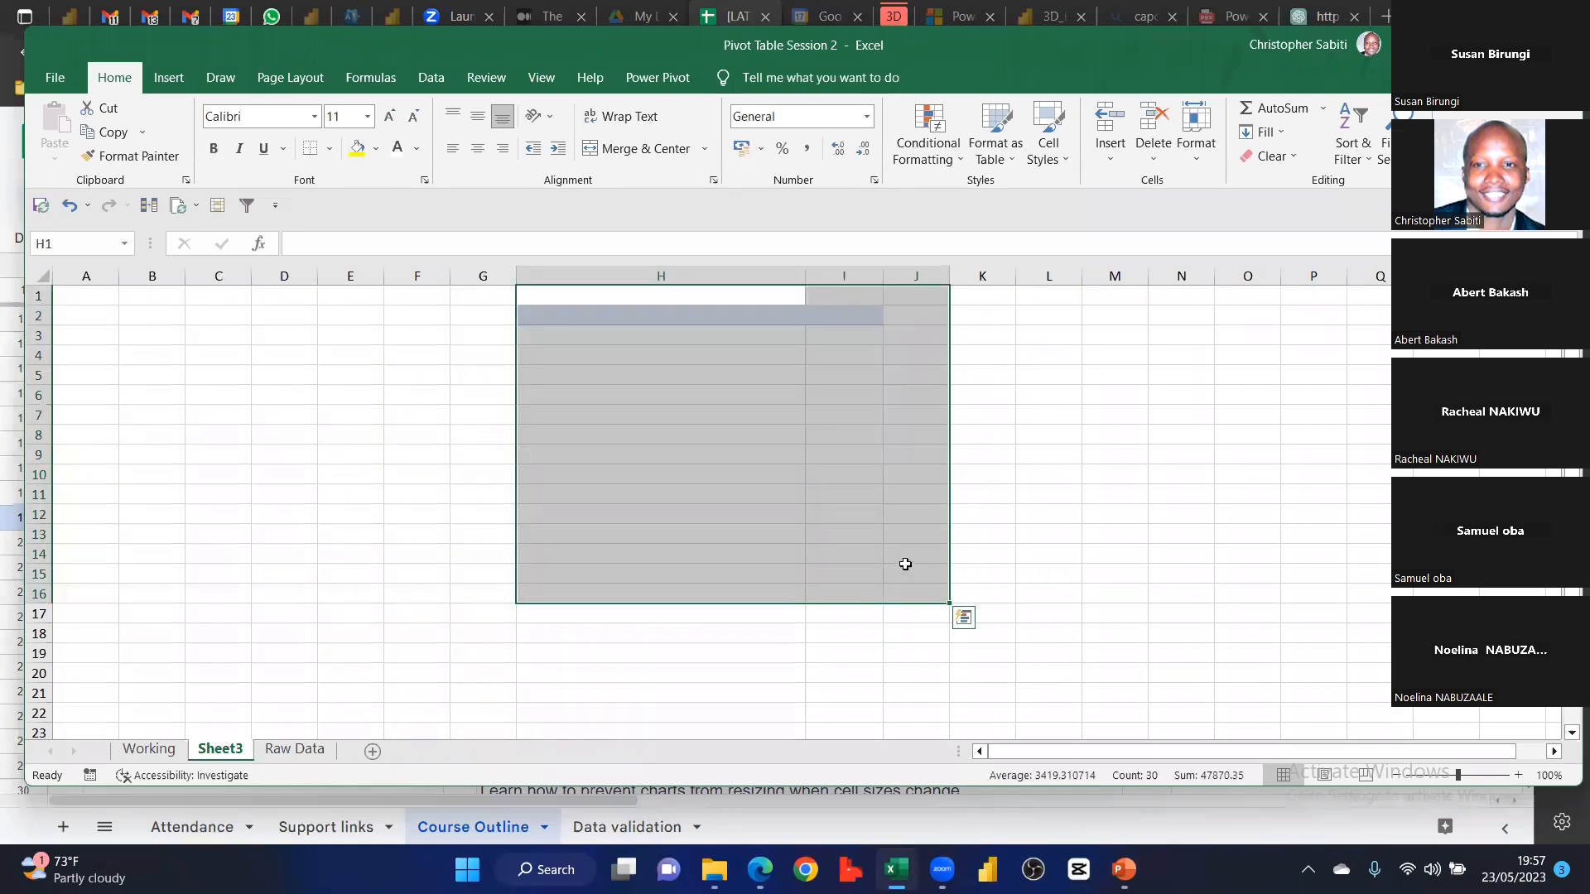
pyautogui.click(273, 512)
# Enter the range 1-10 in cell D3 of Sheet3
pyautogui.click(259, 333)
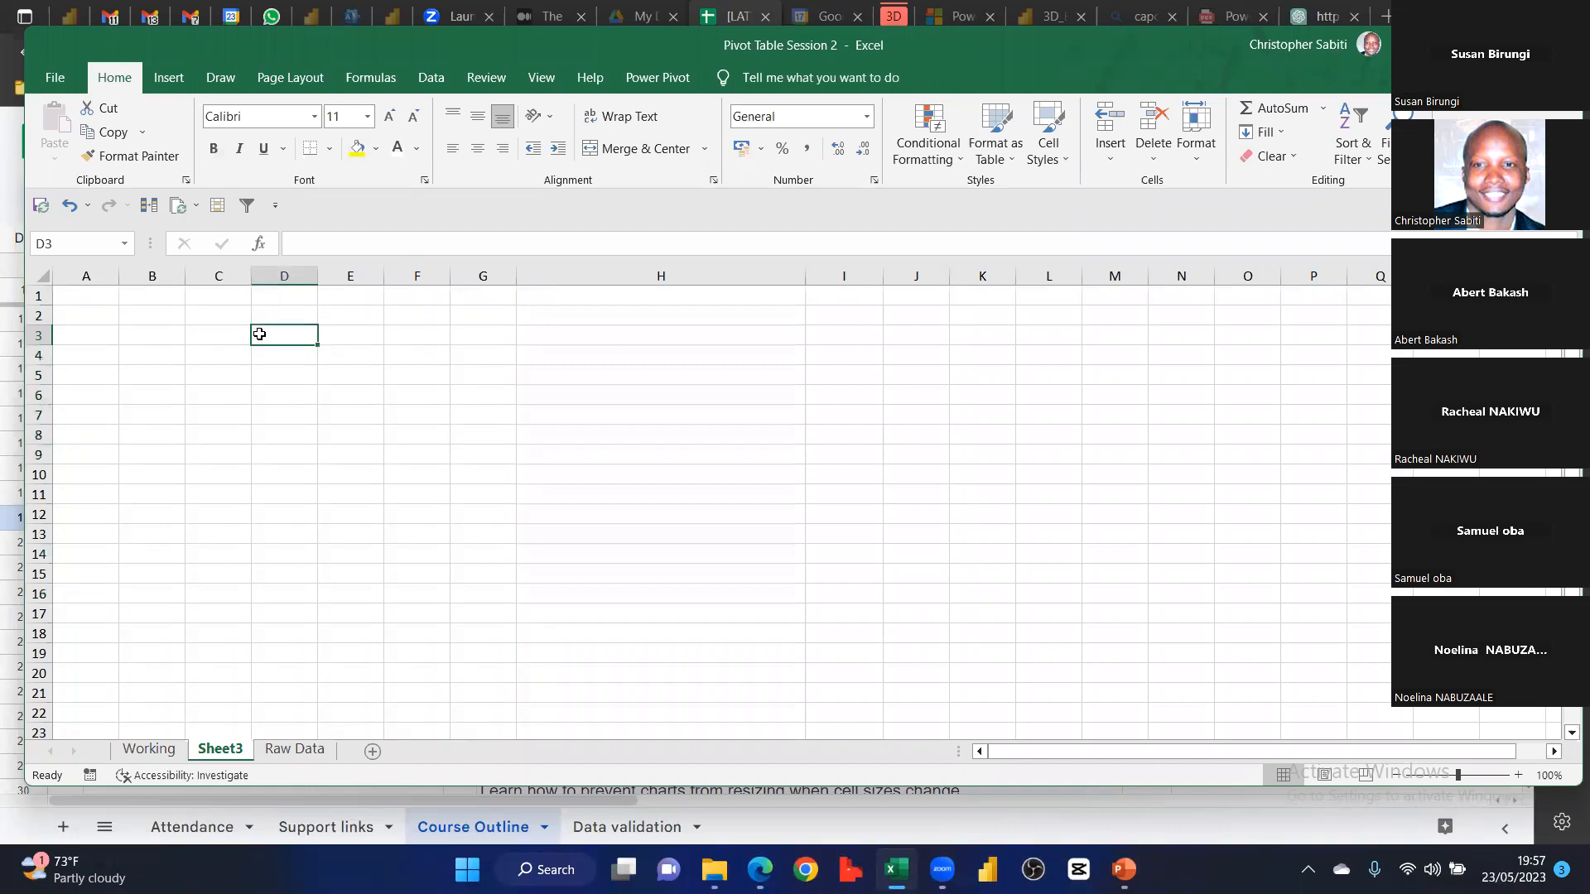
pyautogui.write('1')
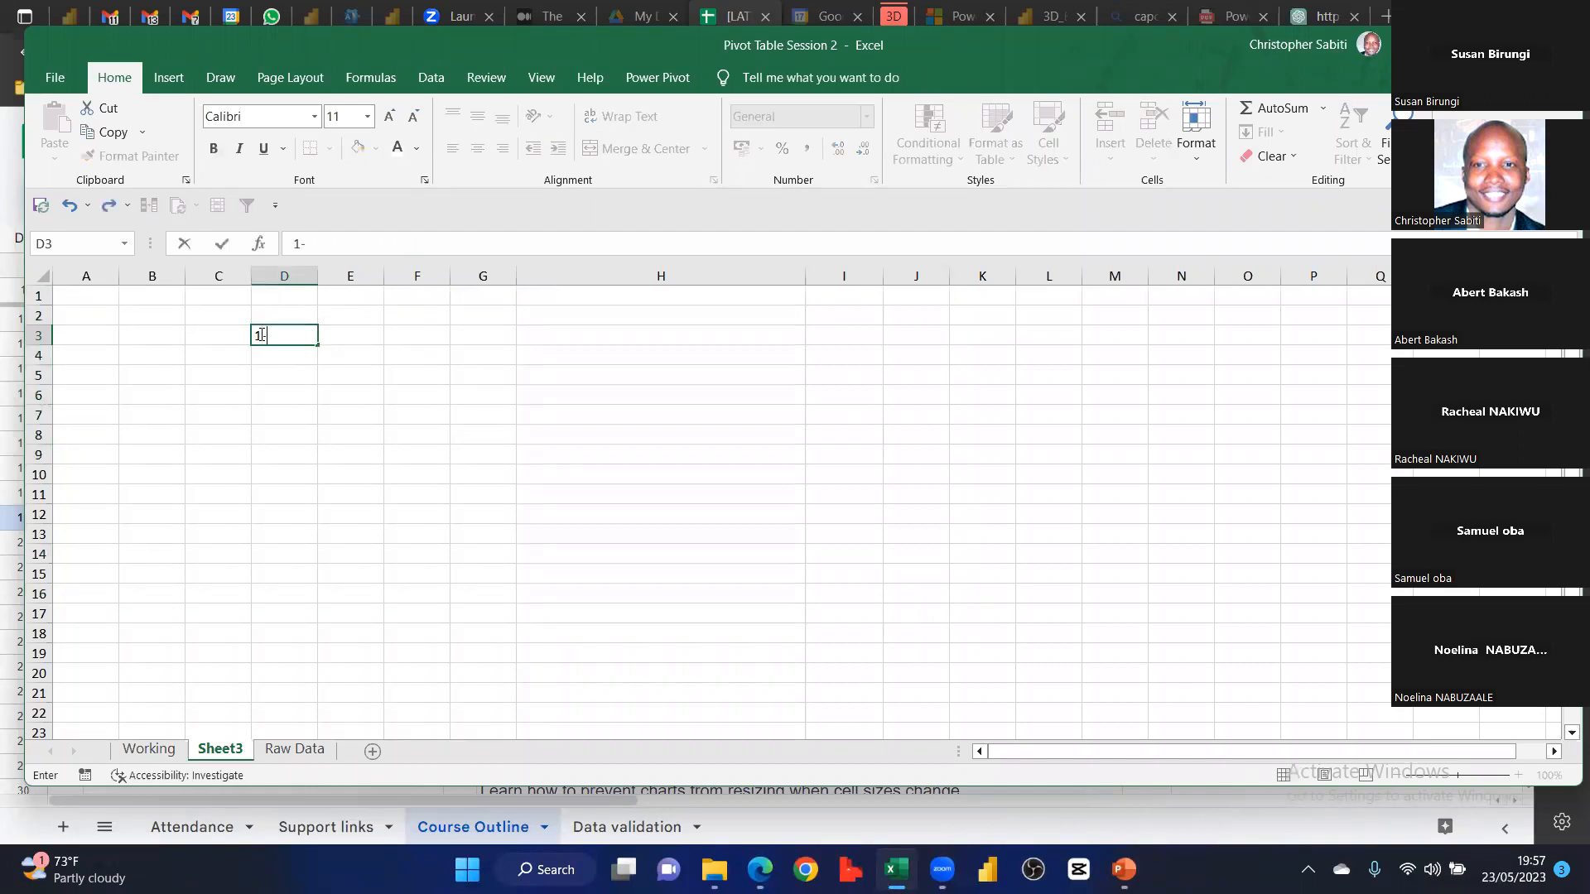
pyautogui.write('-10')
pyautogui.press('Return')
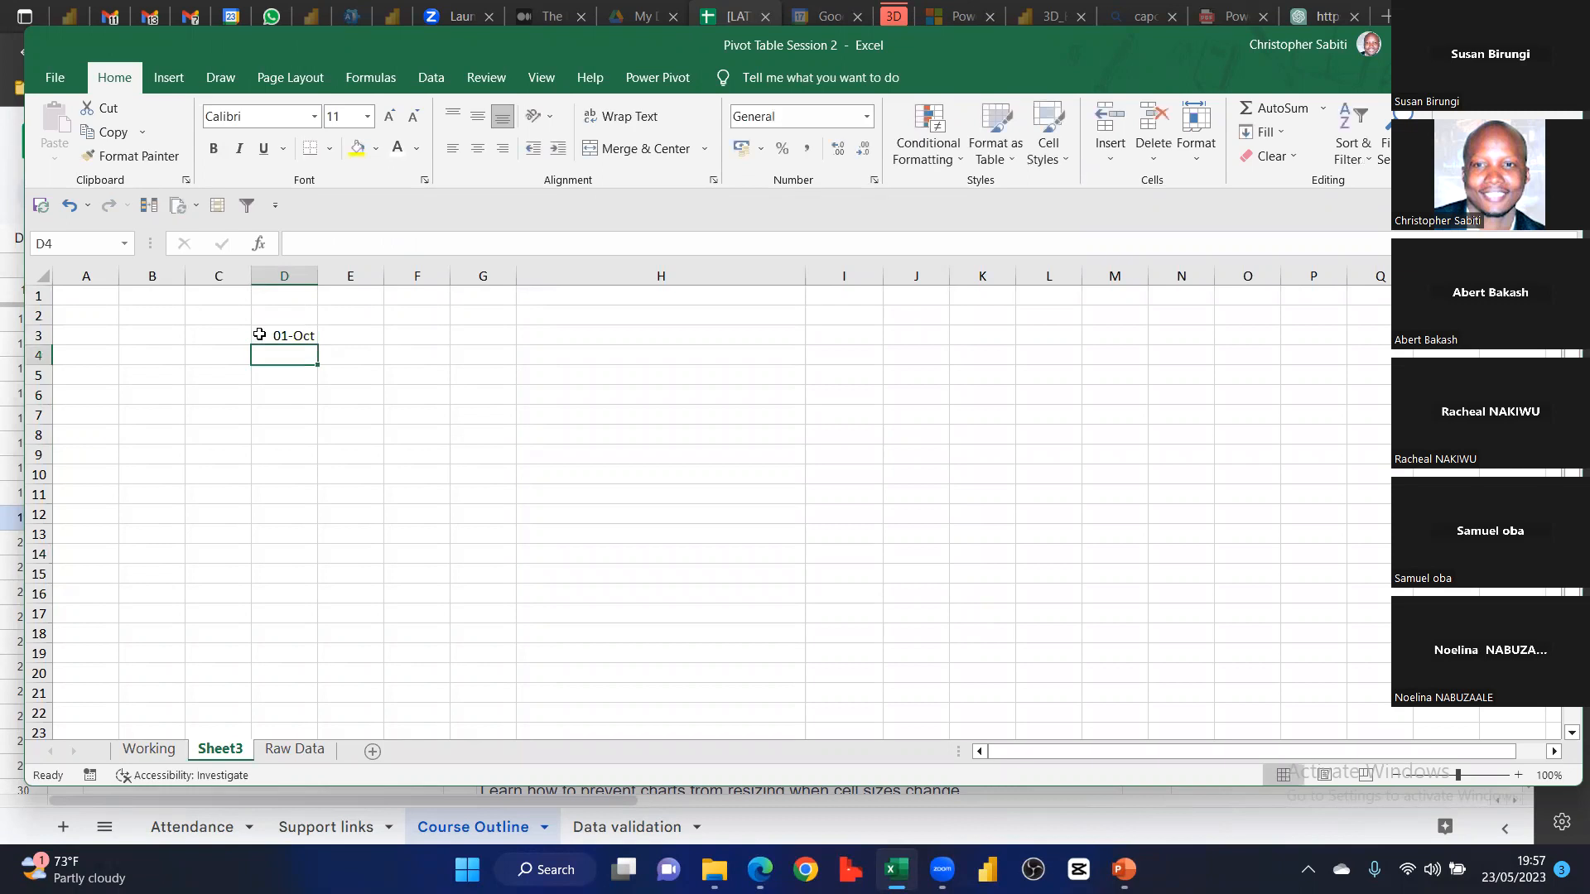
# Format column D of Sheet3 with the Number format
pyautogui.click(285, 276)
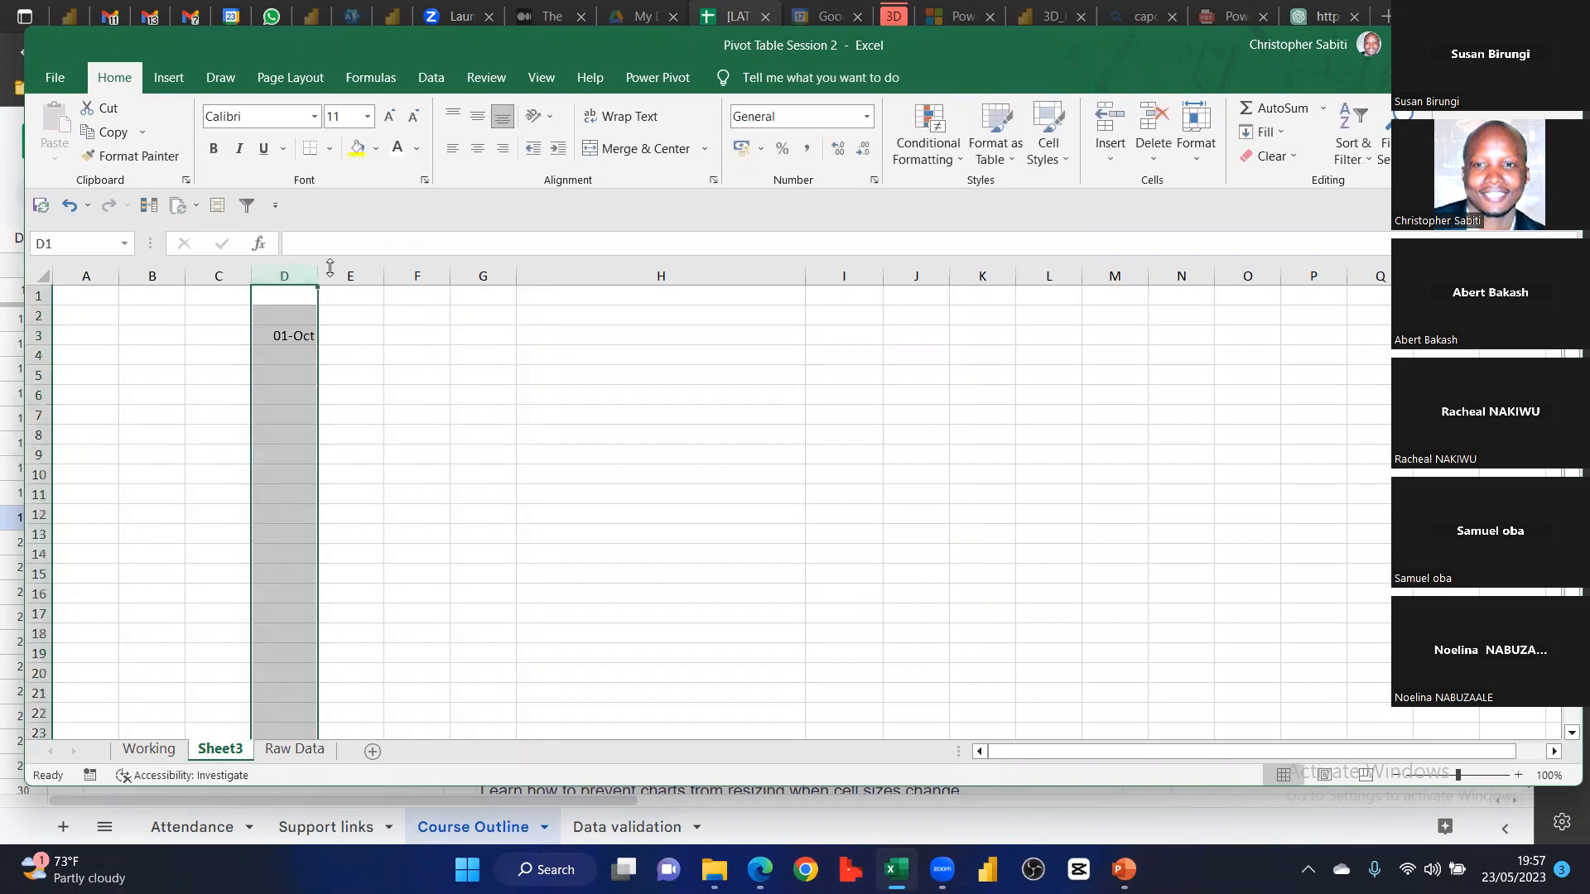
pyautogui.click(866, 116)
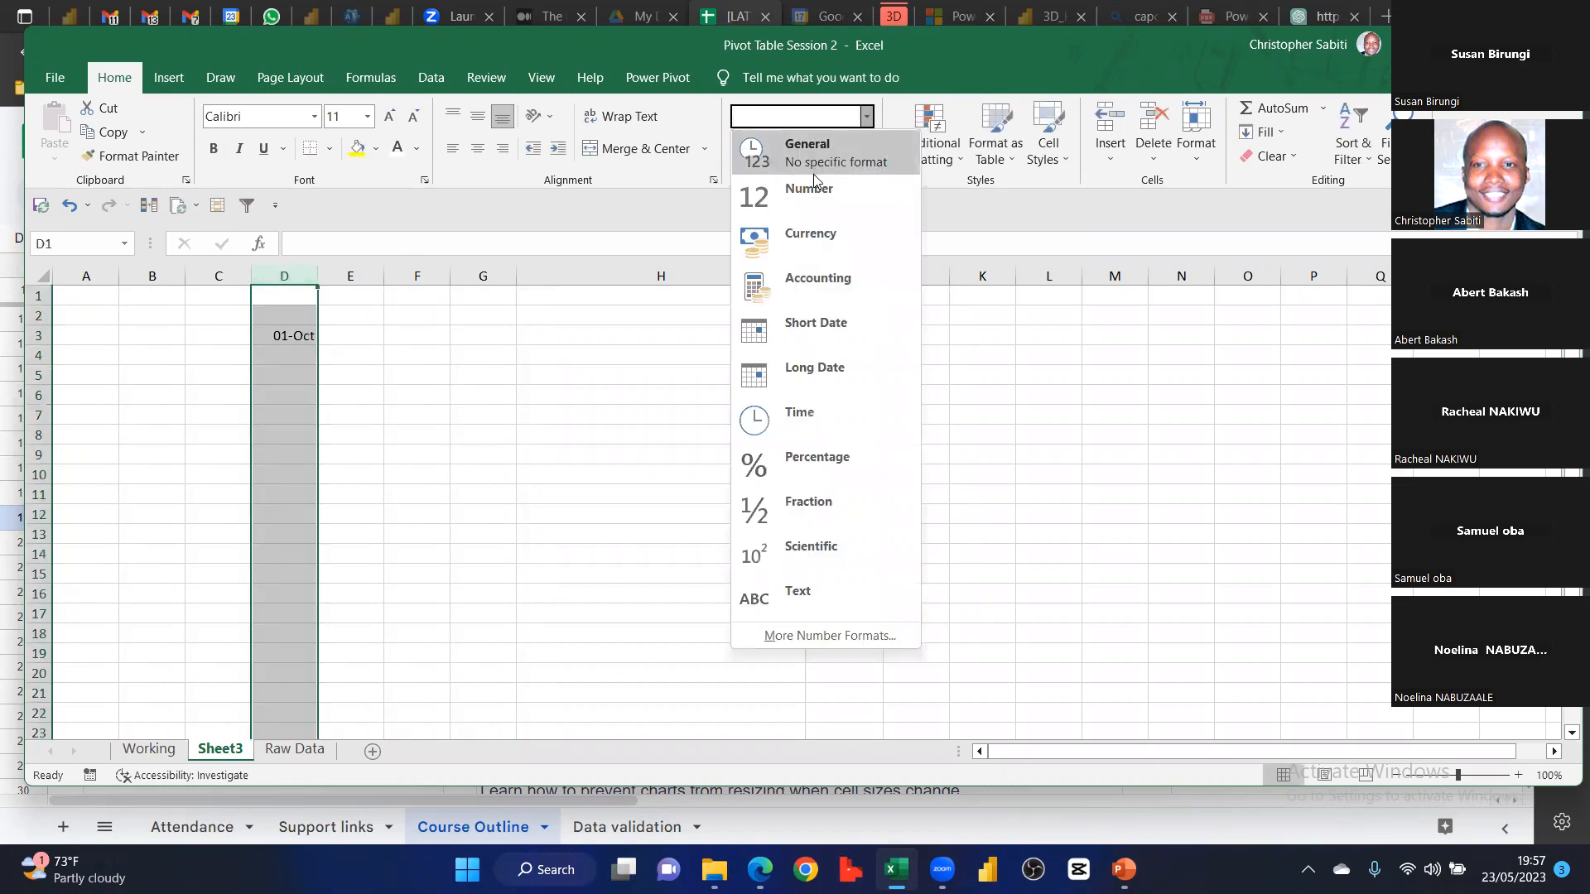
pyautogui.click(807, 184)
# Clear the contents of the range B2:H22 on Sheet3
pyautogui.click(278, 334)
pyautogui.click(343, 373)
pyautogui.moveTo(290, 316); pyautogui.dragTo(297, 415)
pyautogui.click(401, 415)
pyautogui.click(157, 316)
pyautogui.moveTo(338, 316); pyautogui.dragTo(742, 700)
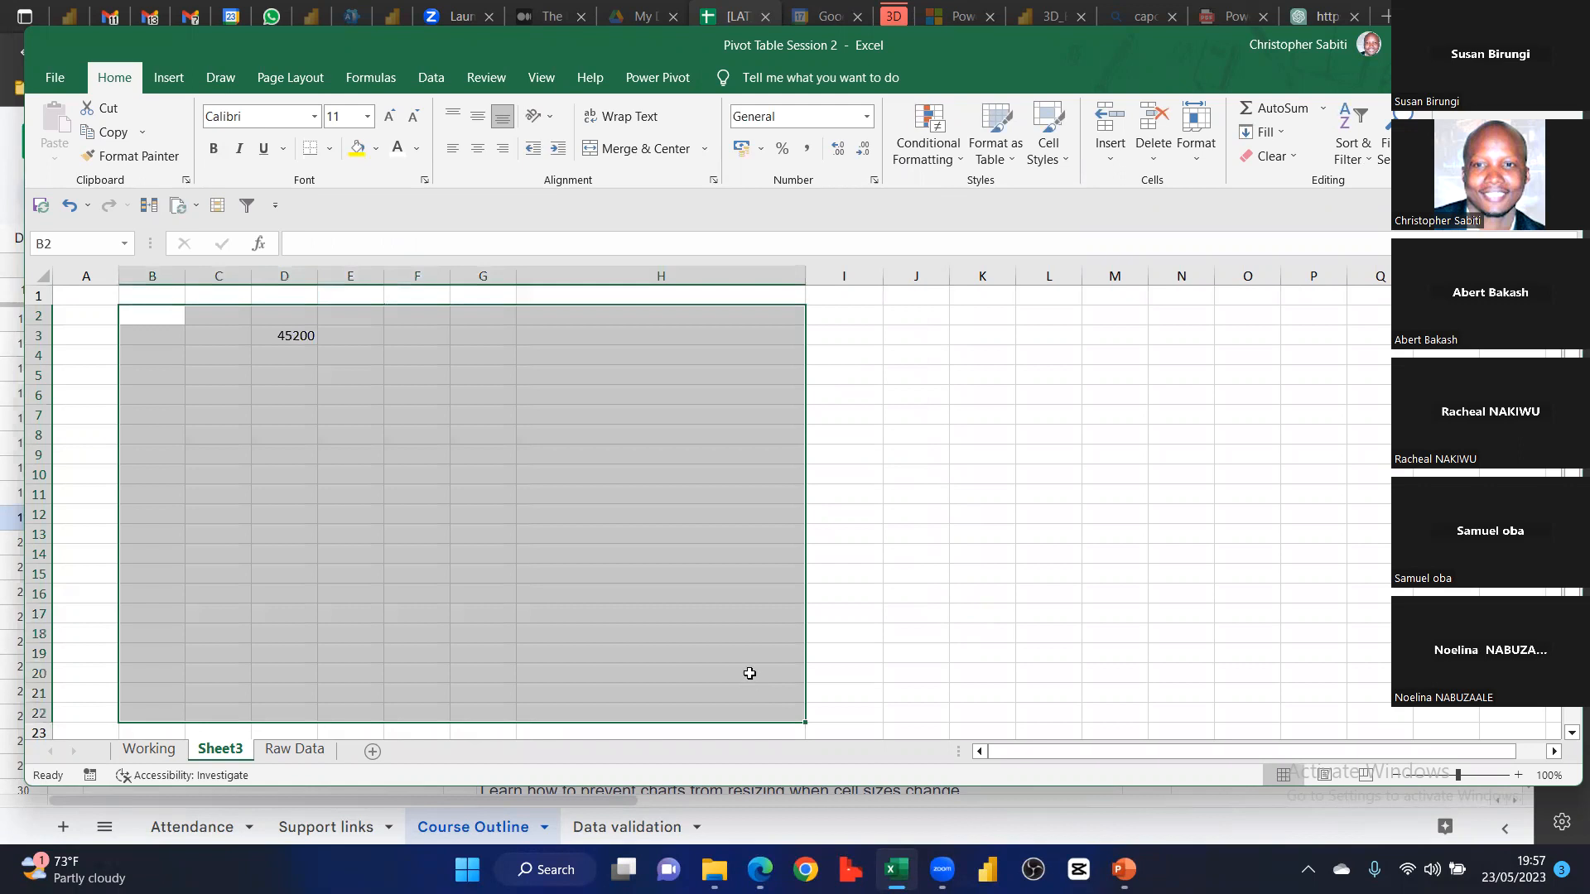
pyautogui.press('Delete')
pyautogui.click(621, 548)
# Enter the grouping ranges 1--10, 11--20 and 21--30 in cells D3 to D5 of Sheet3
pyautogui.click(278, 337)
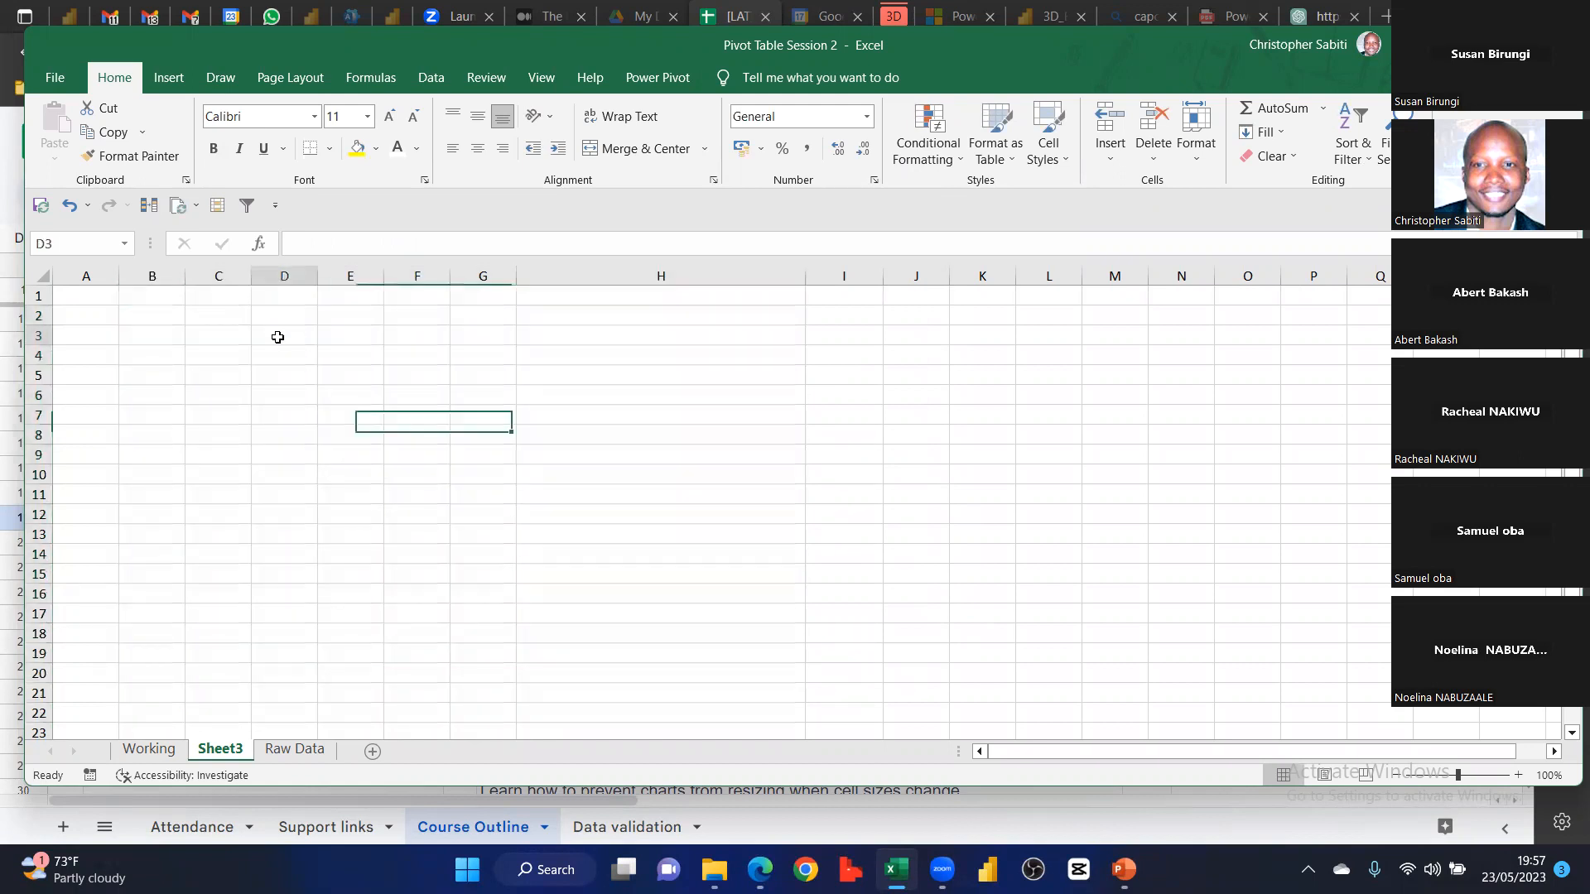
pyautogui.write('1--10')
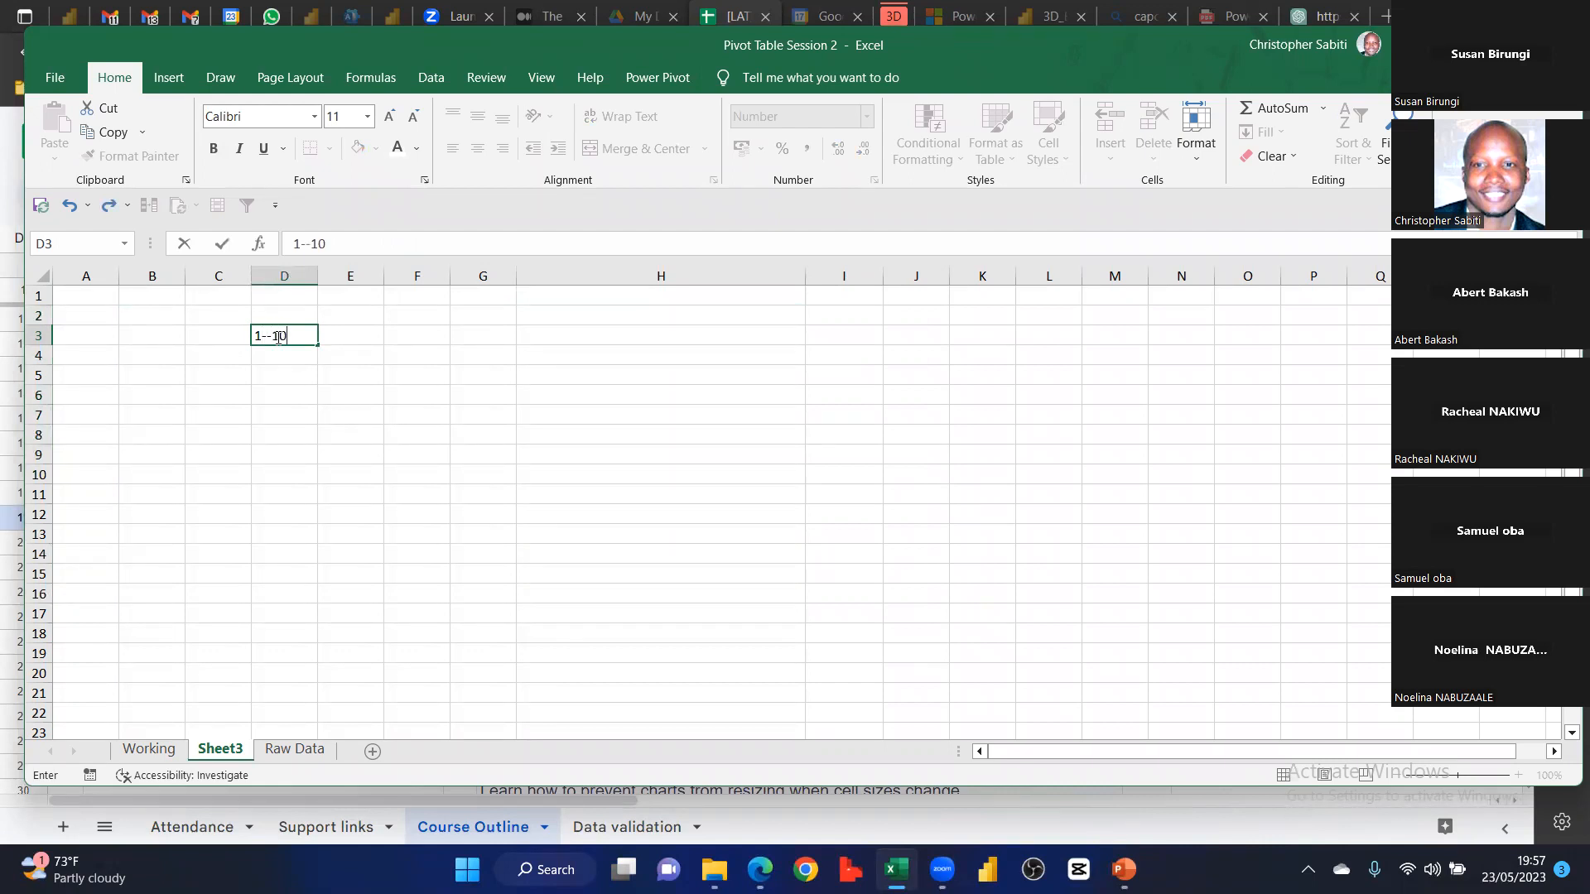
pyautogui.press('Return')
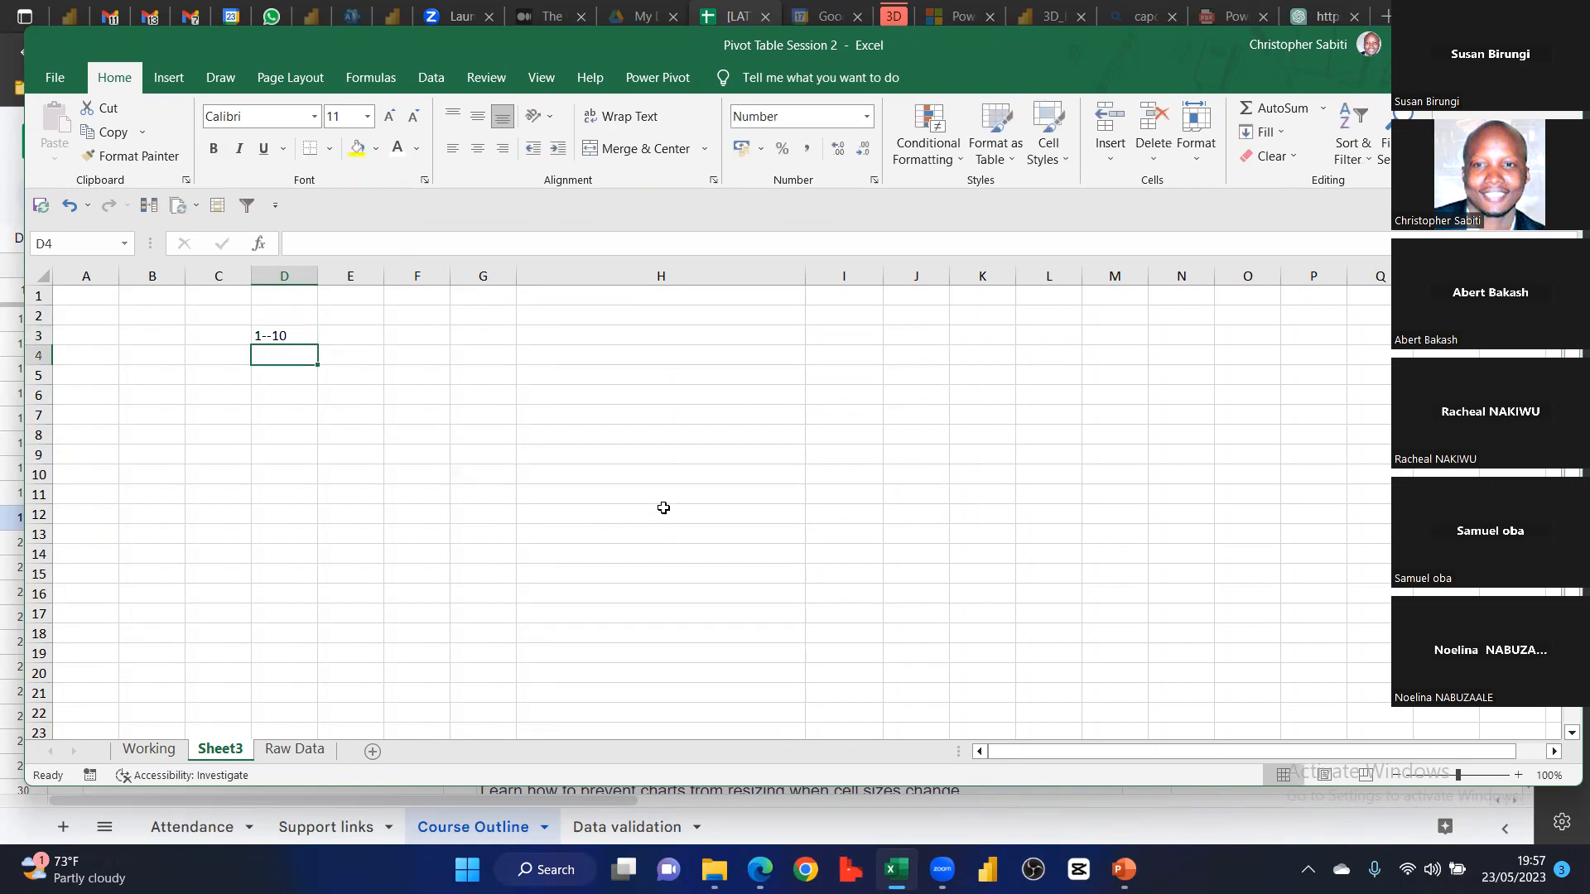
pyautogui.write('11')
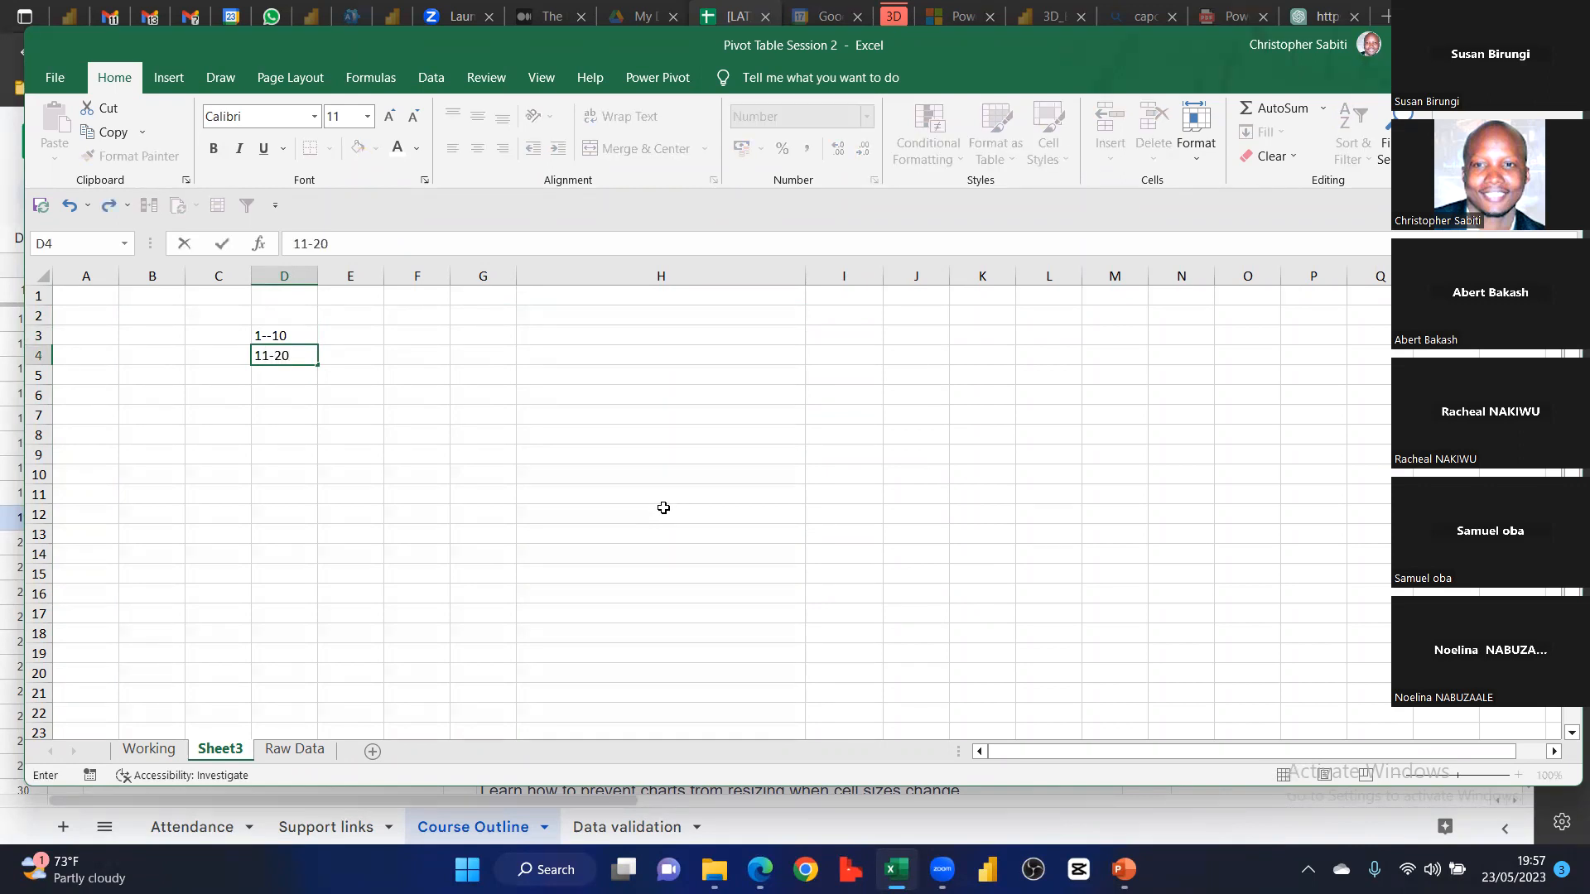
pyautogui.write('-20')
pyautogui.press('Return')
pyautogui.write('21')
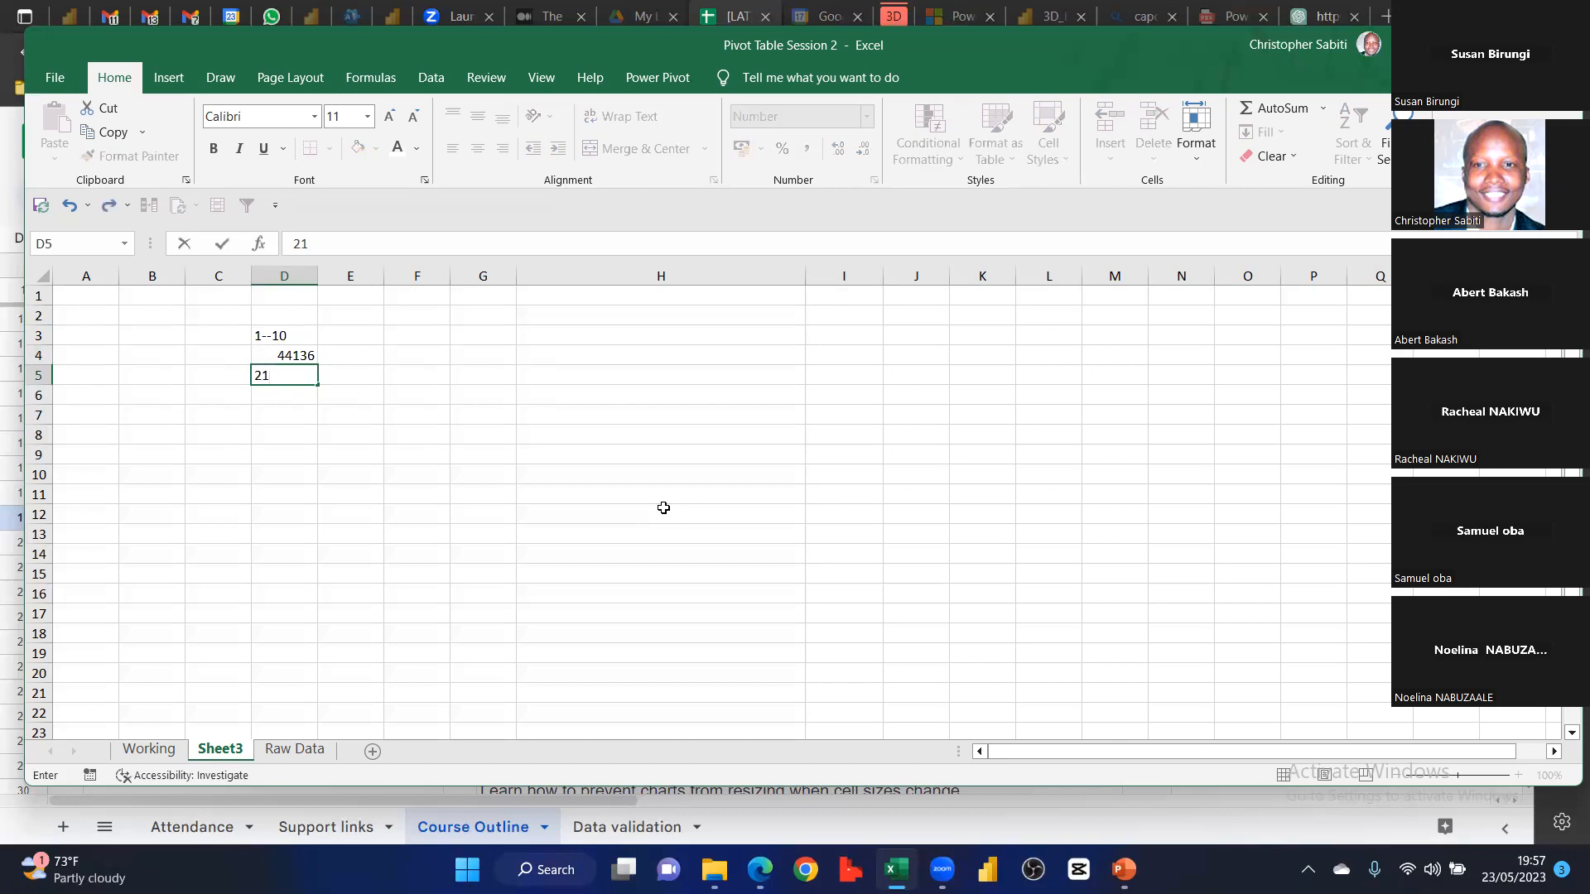
pyautogui.write('--30')
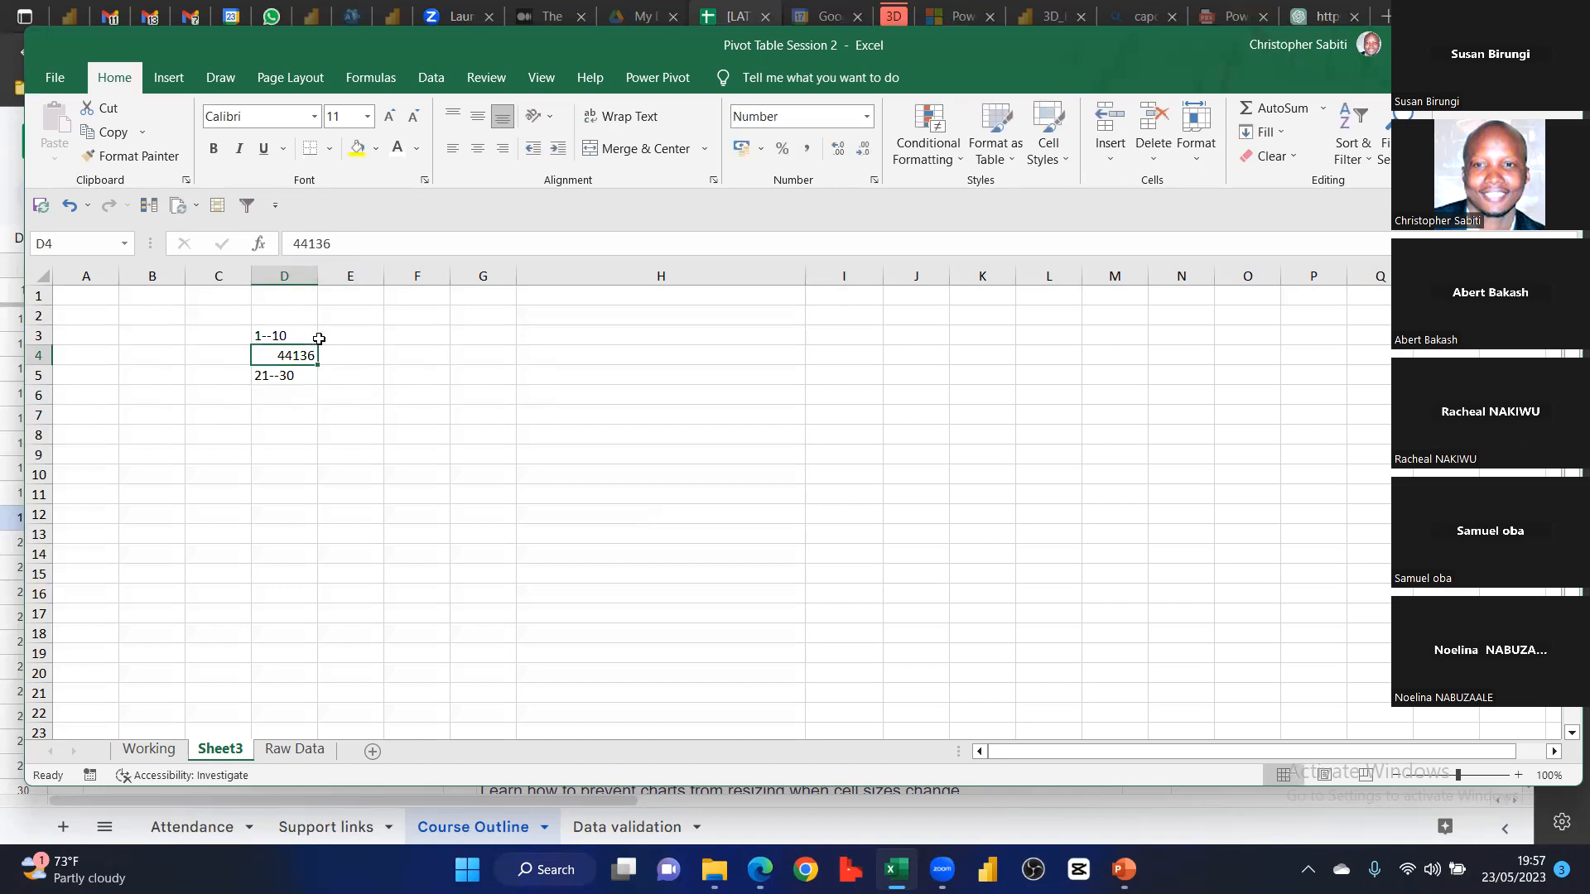
pyautogui.write('11--')
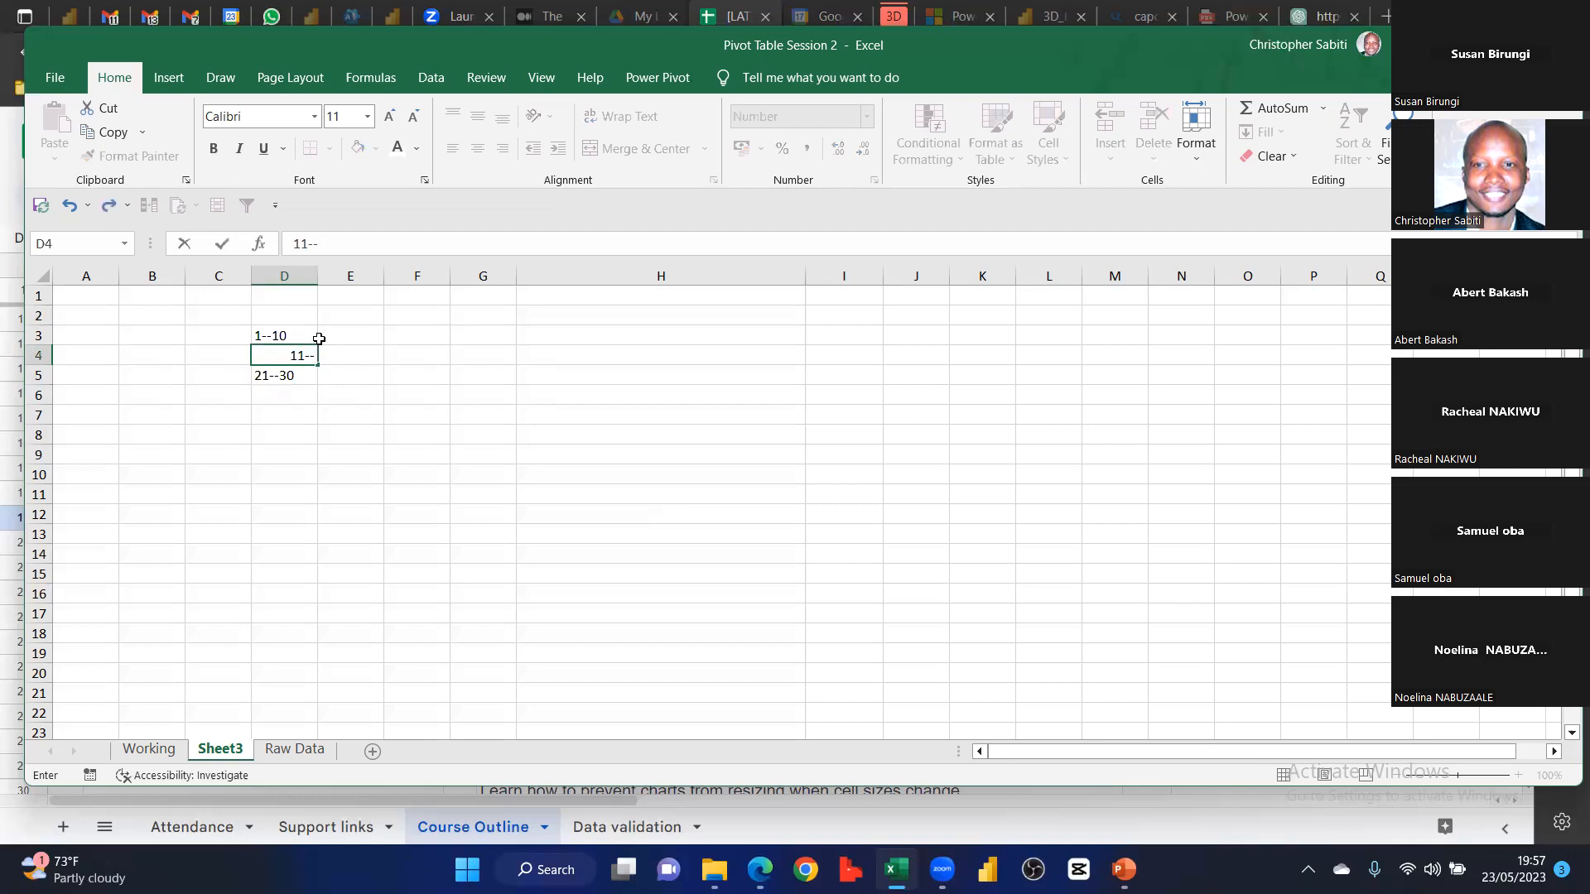
pyautogui.write('20')
pyautogui.press('Return')
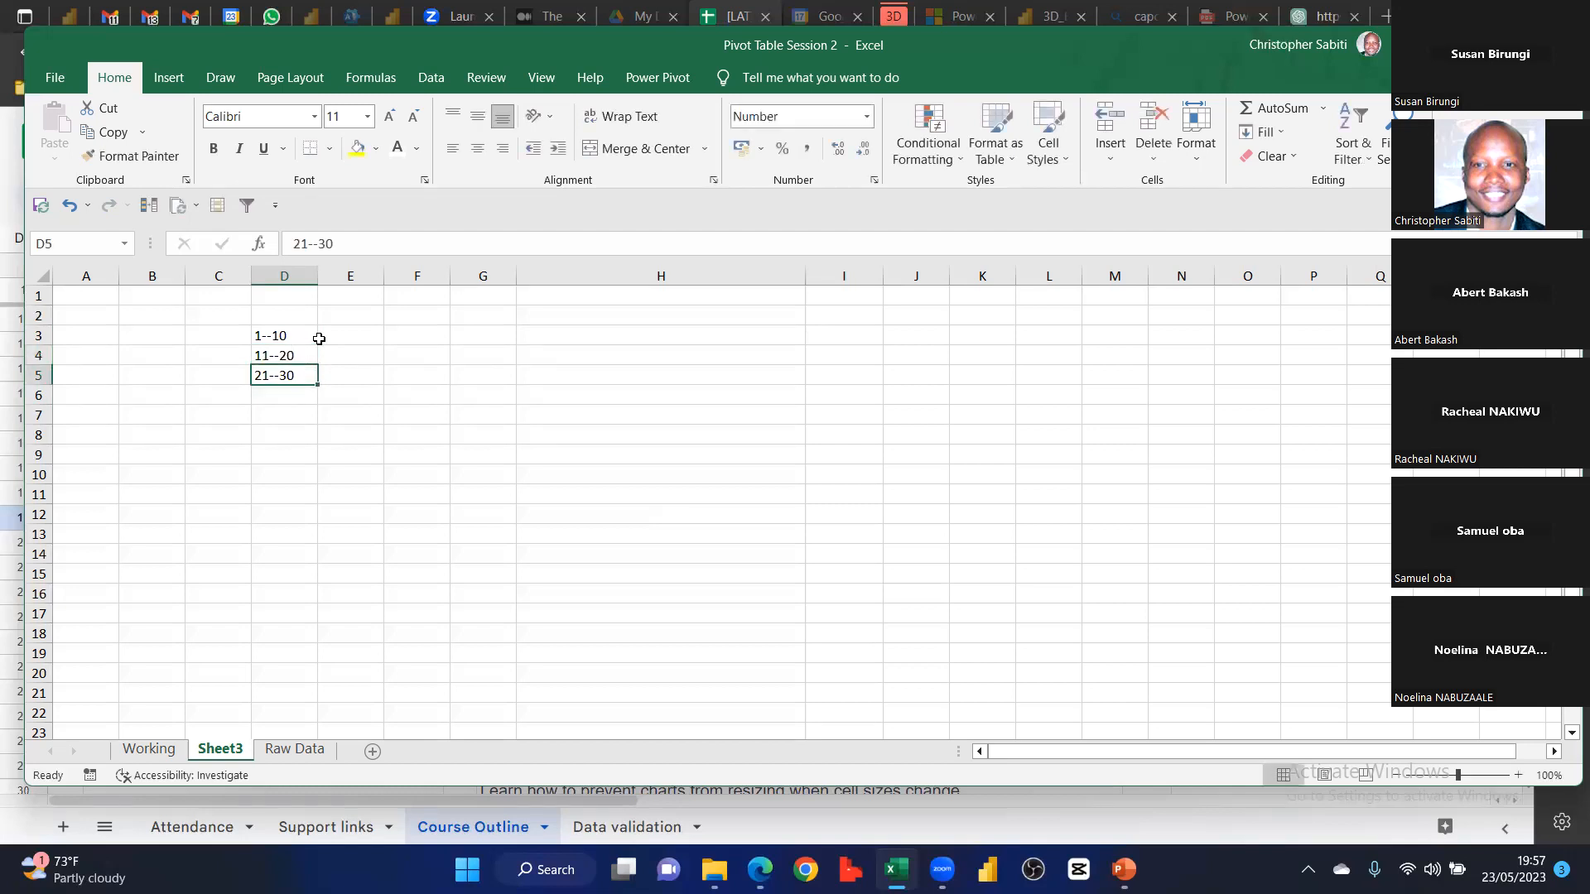
# Select the sample grouping ranges in column D of Sheet3 and delete them
pyautogui.moveTo(298, 338); pyautogui.dragTo(290, 374)
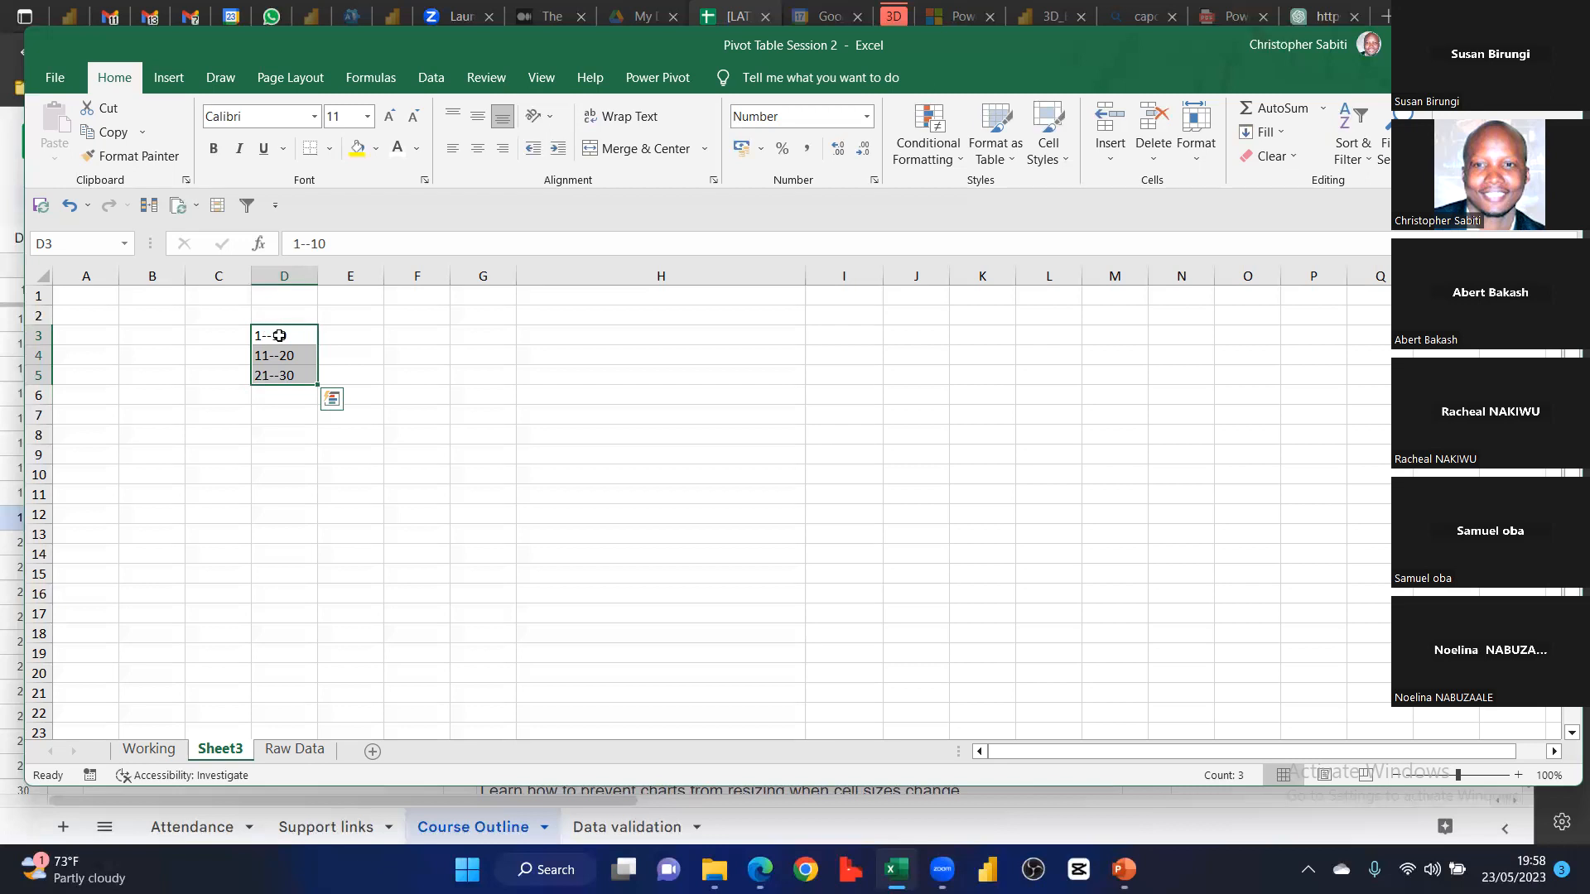
pyautogui.moveTo(295, 311); pyautogui.dragTo(298, 434)
pyautogui.click(539, 360)
pyautogui.moveTo(304, 301); pyautogui.dragTo(271, 413)
pyautogui.press('Delete')
pyautogui.click(457, 429)
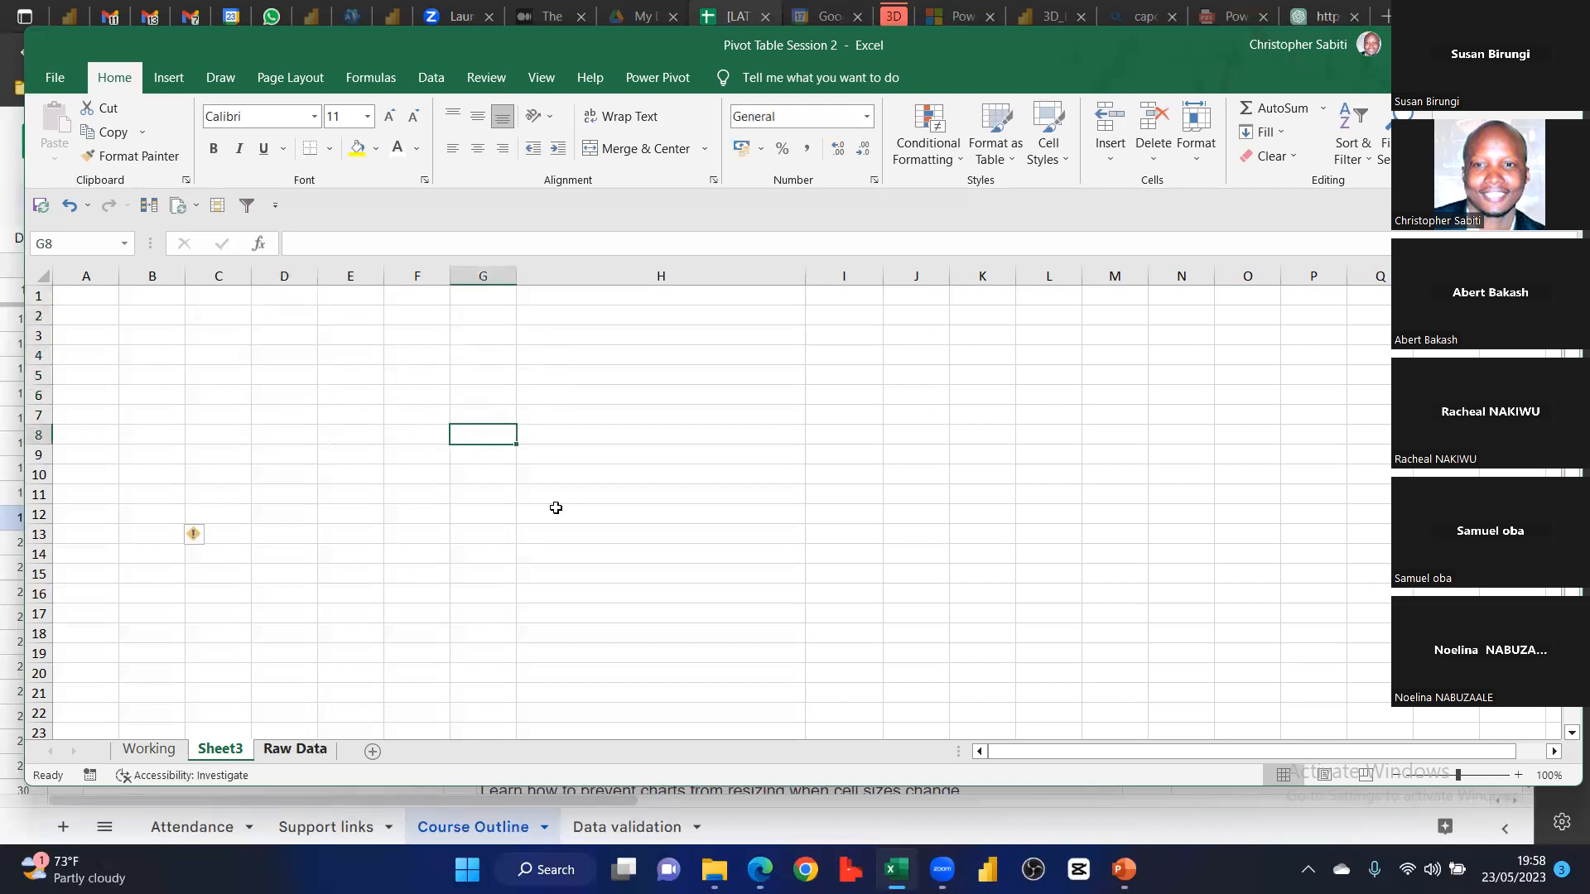
# Look through the Raw Data sheet, return to the Working sheet and examine its Commercial Carrier and Material Description pivot tables
pyautogui.click(295, 748)
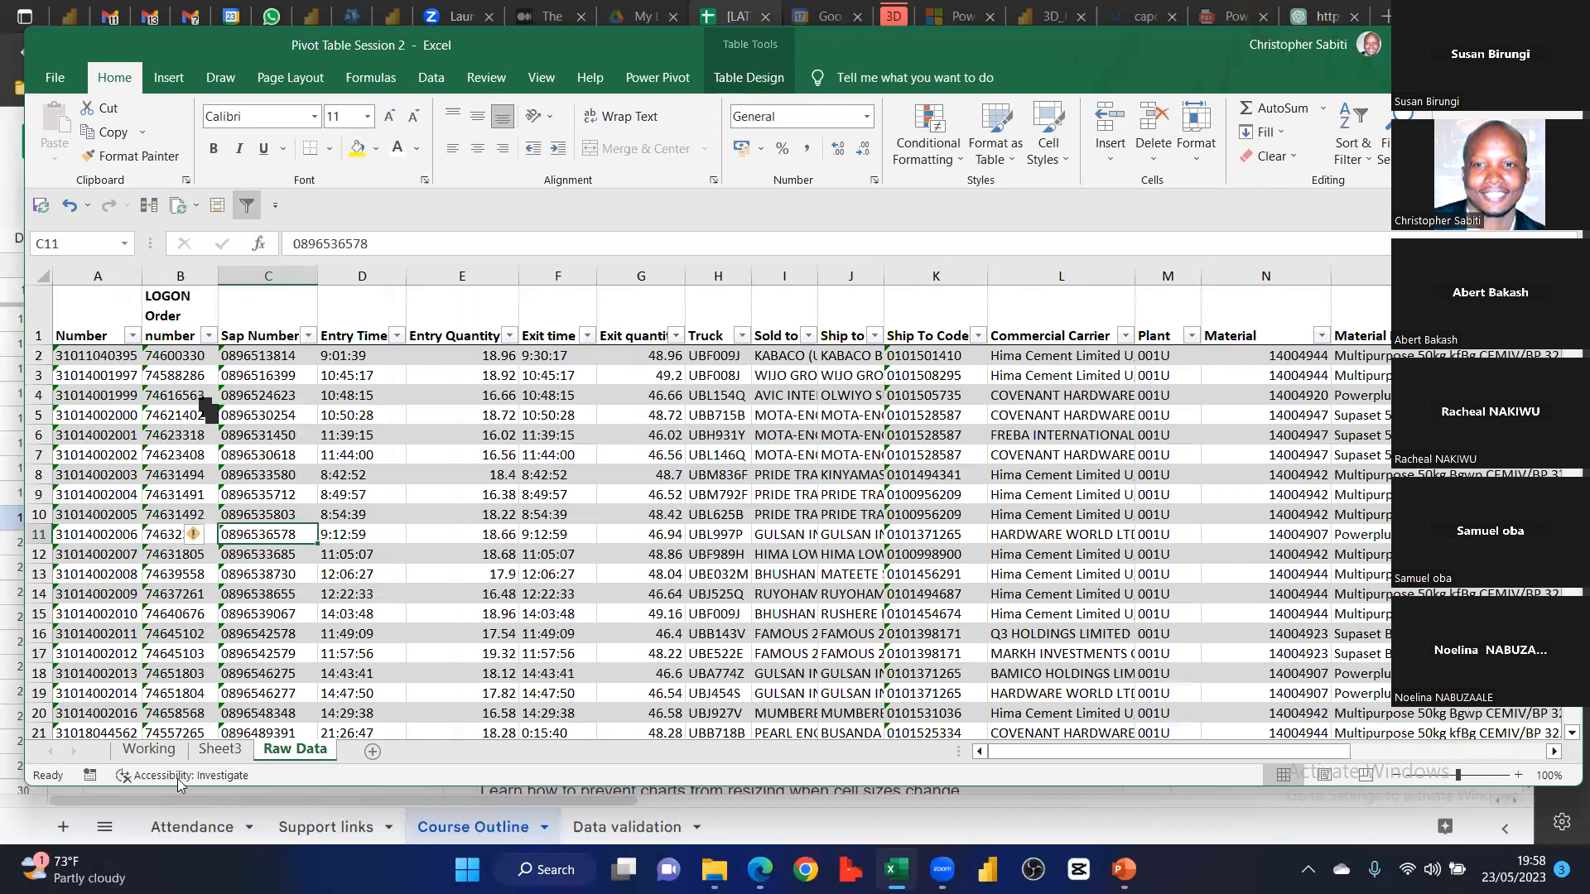
pyautogui.hotkey('ctrl', 'pageup')
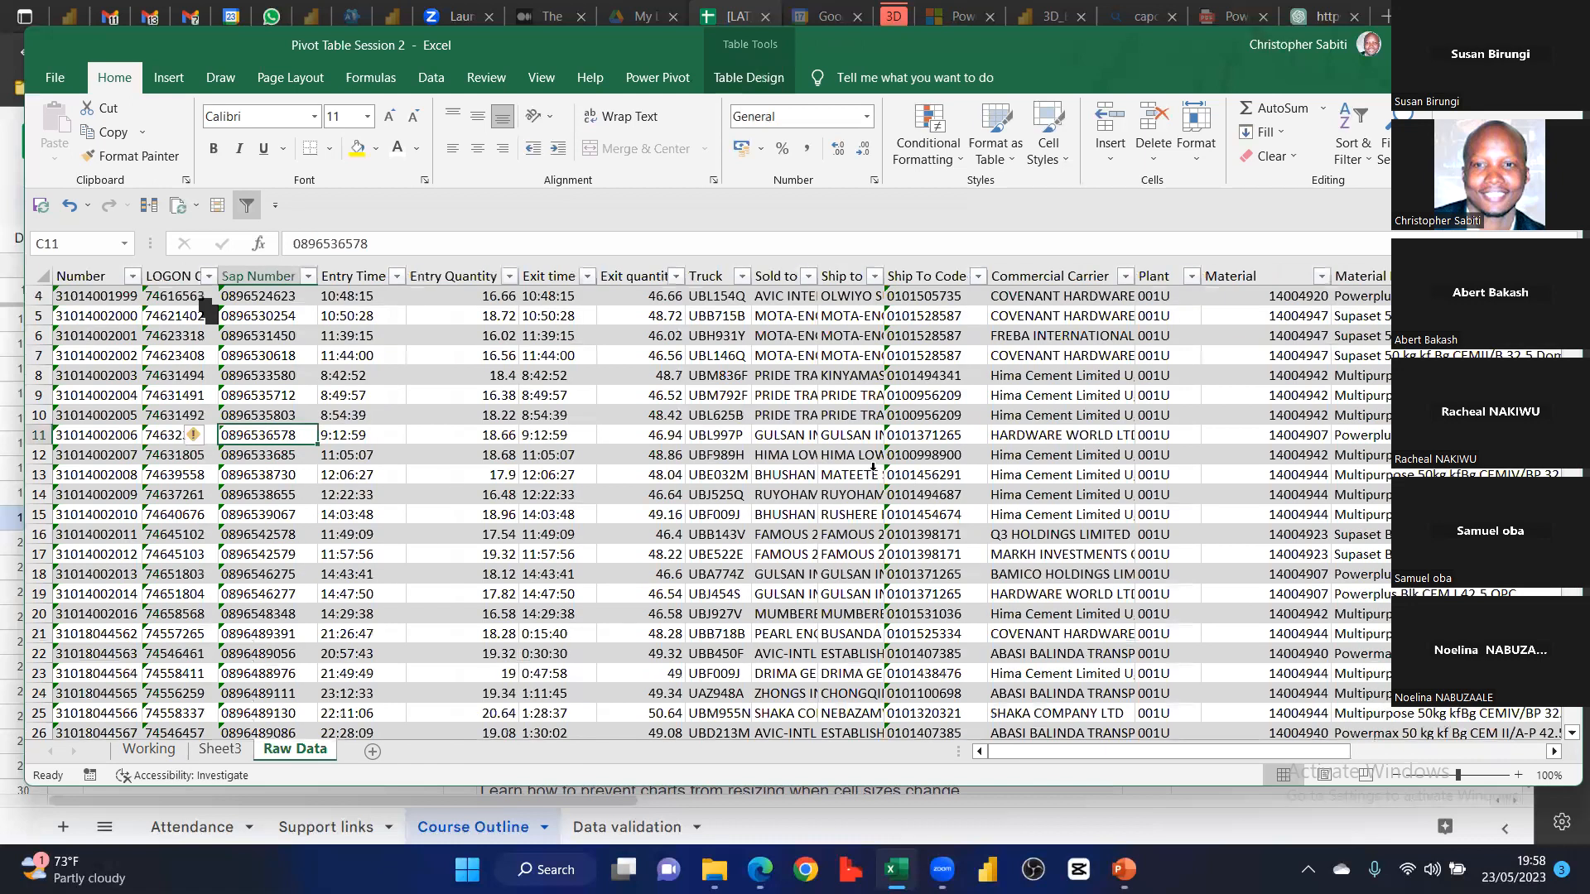
pyautogui.hotkey('ctrl', 'pageup')
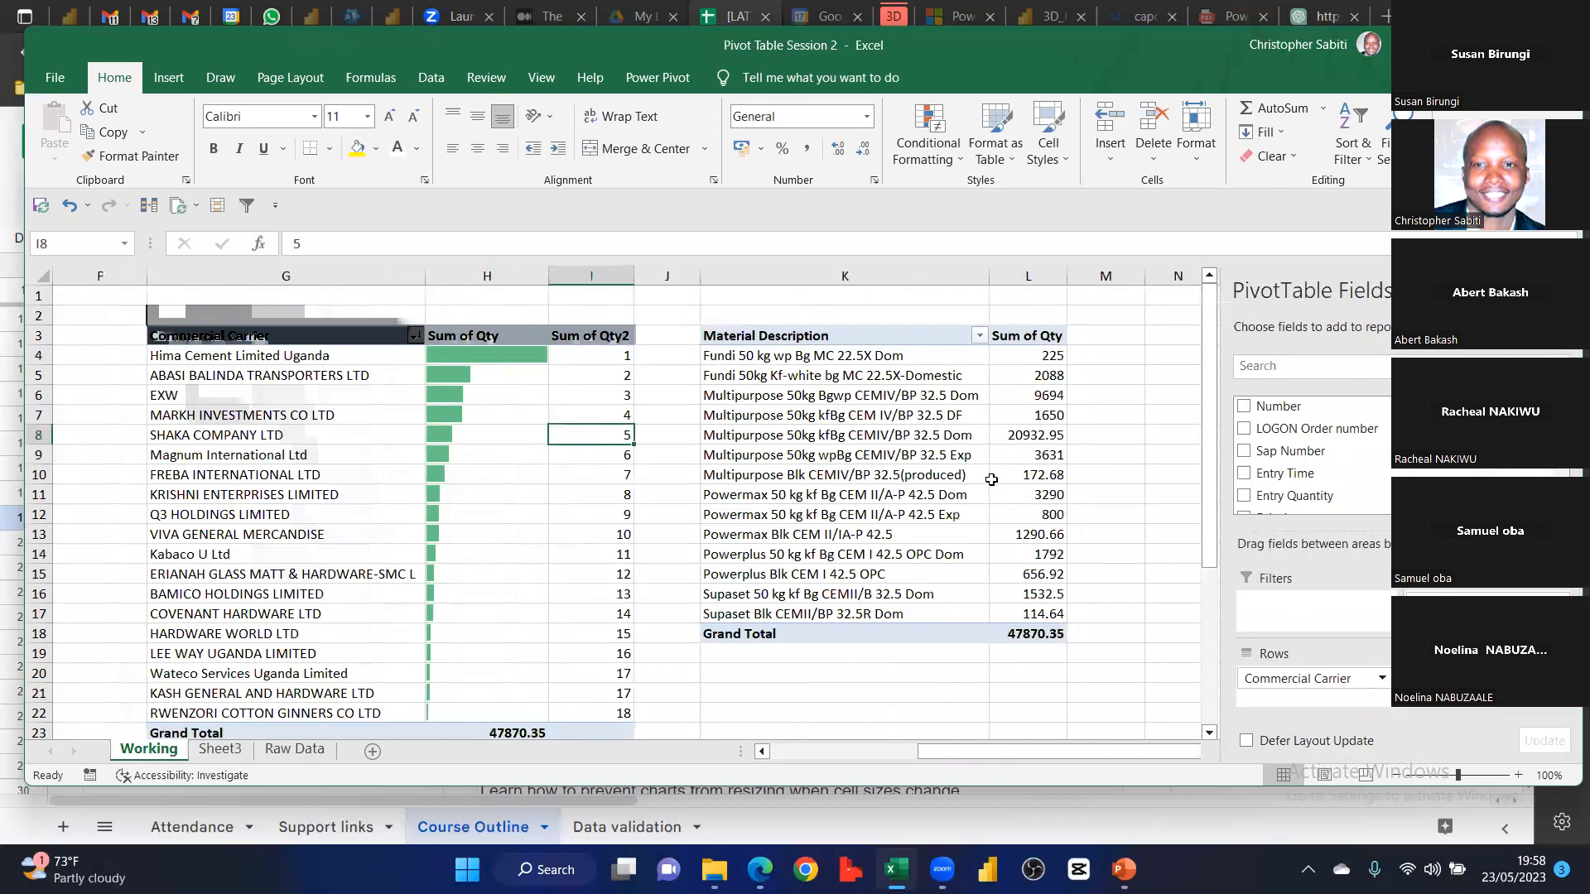
pyautogui.scroll(-2, 941, 484)
pyautogui.hscroll(3, 911, 439)
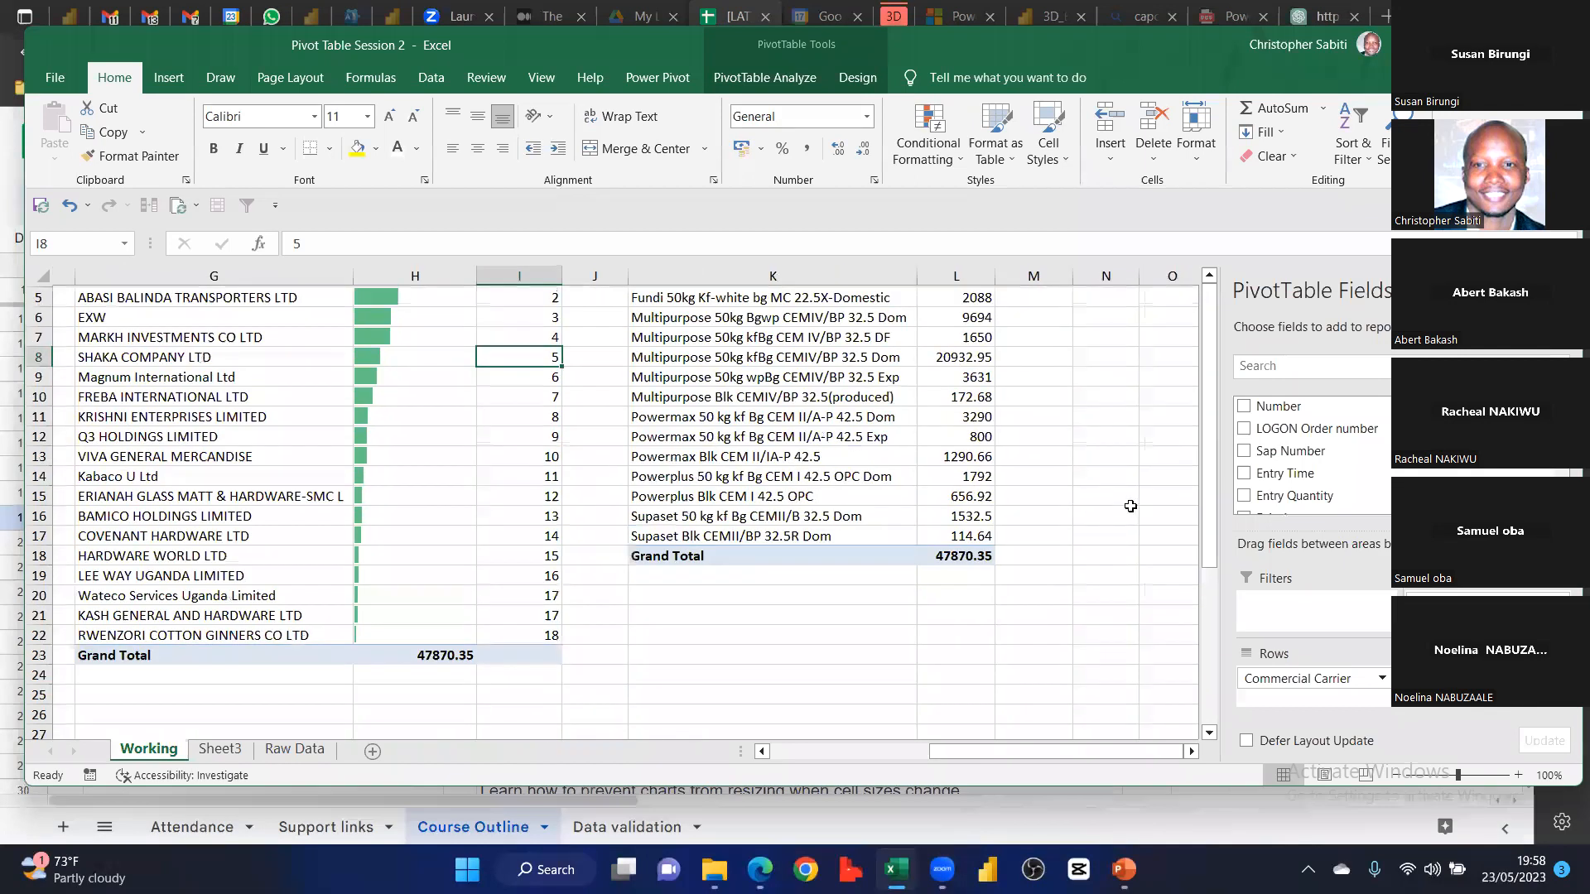
pyautogui.hscroll(-2, 968, 435)
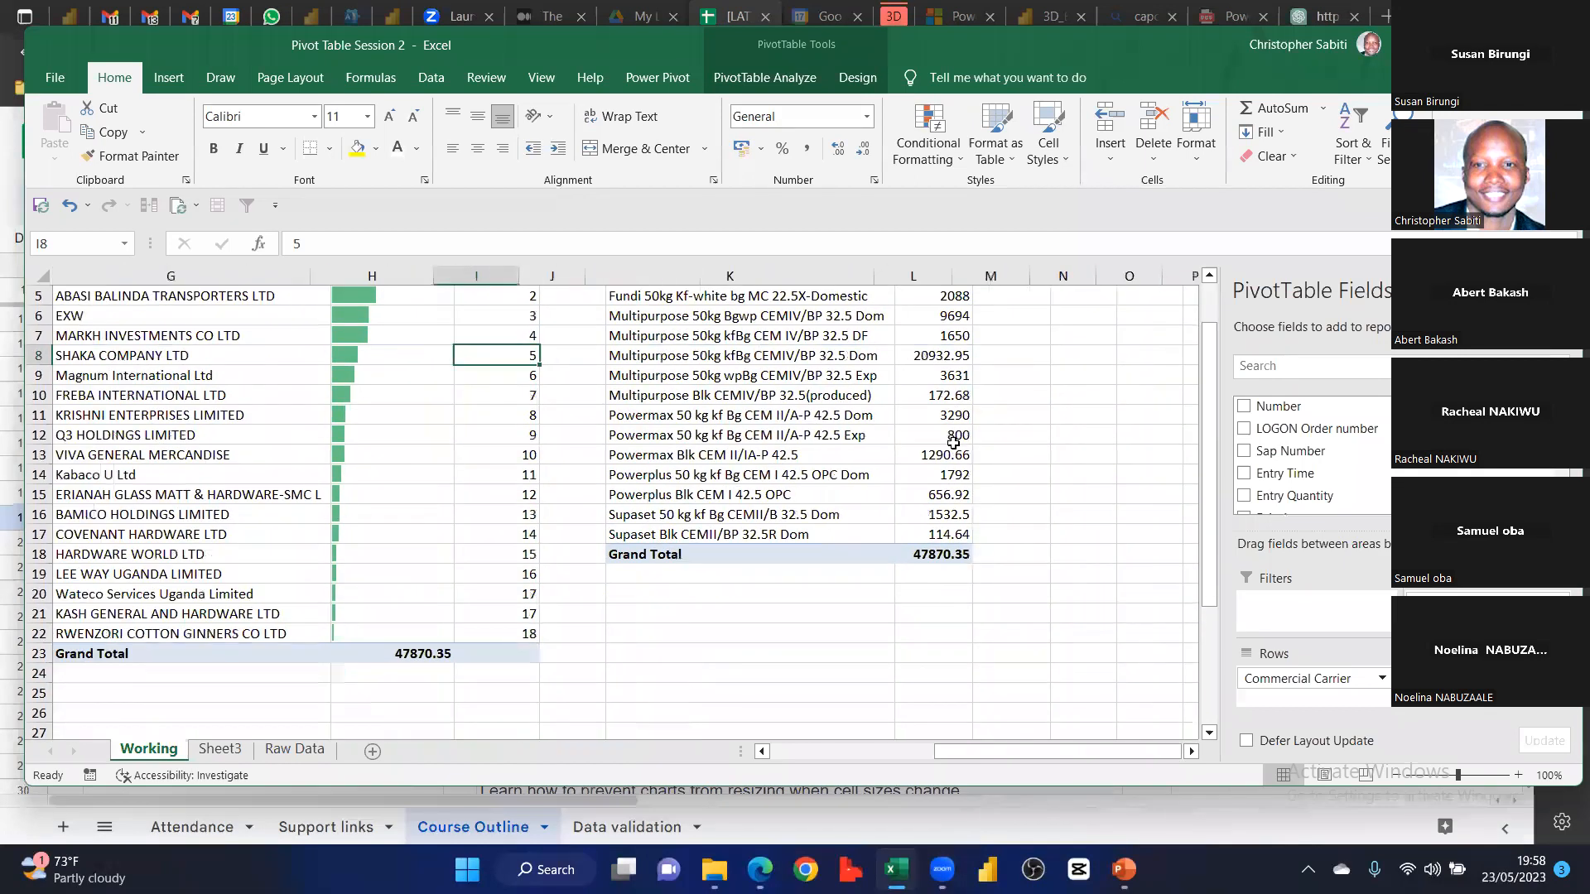
pyautogui.scroll(1, 948, 464)
pyautogui.hscroll(-1, 948, 474)
pyautogui.scroll(1, 985, 563)
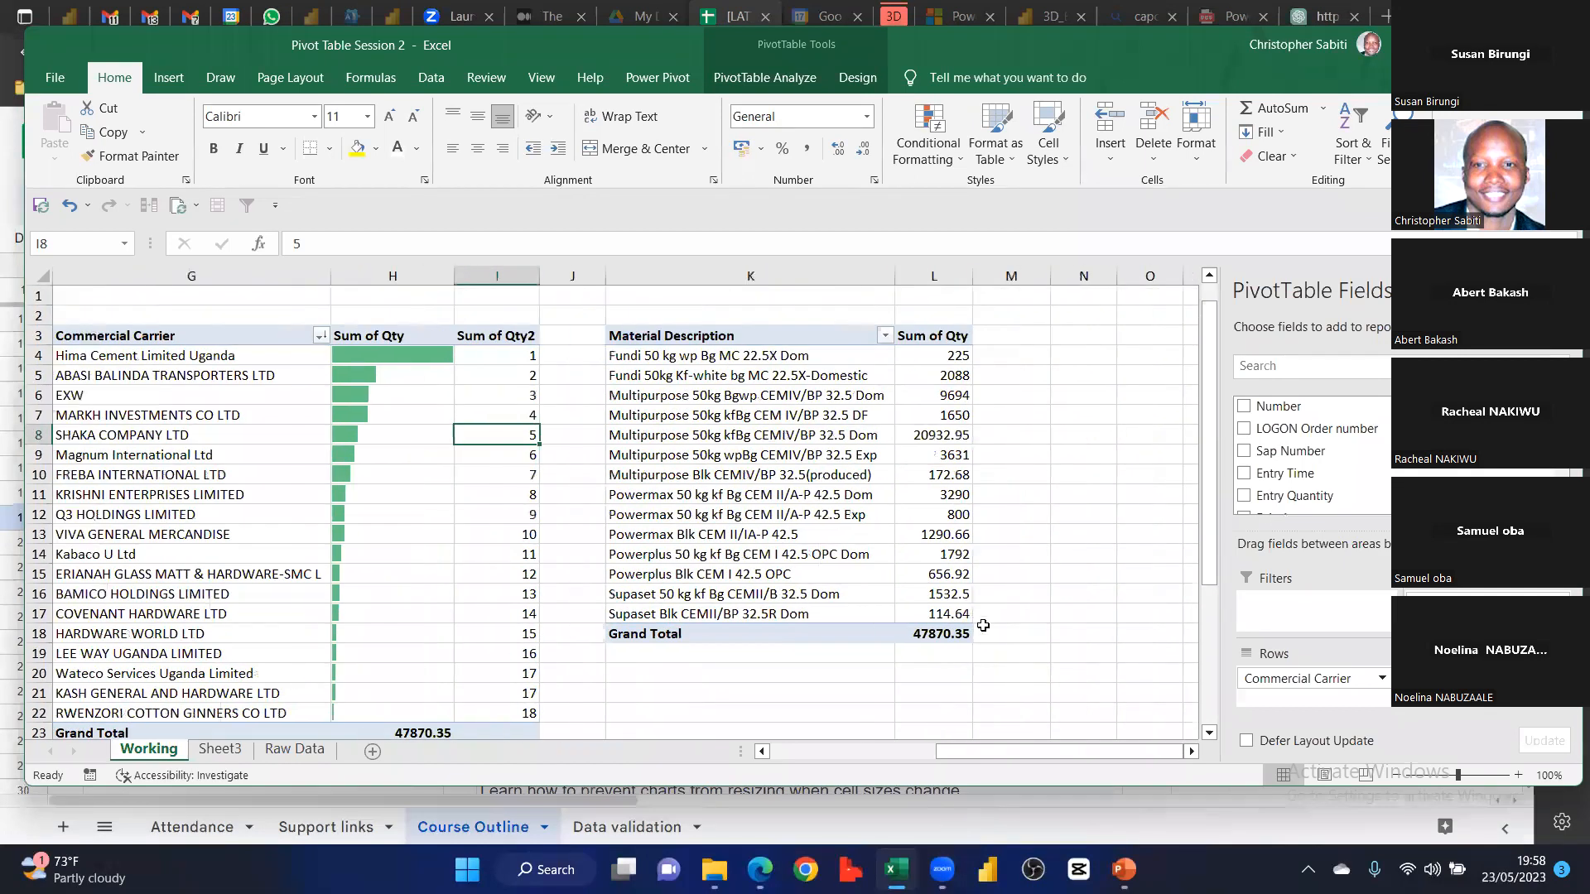
# Copy the Commercial Carrier pivot's Sum of Qty column, header included, and paste it at cell N3 of the Working sheet
pyautogui.moveTo(934, 356); pyautogui.dragTo(934, 613)
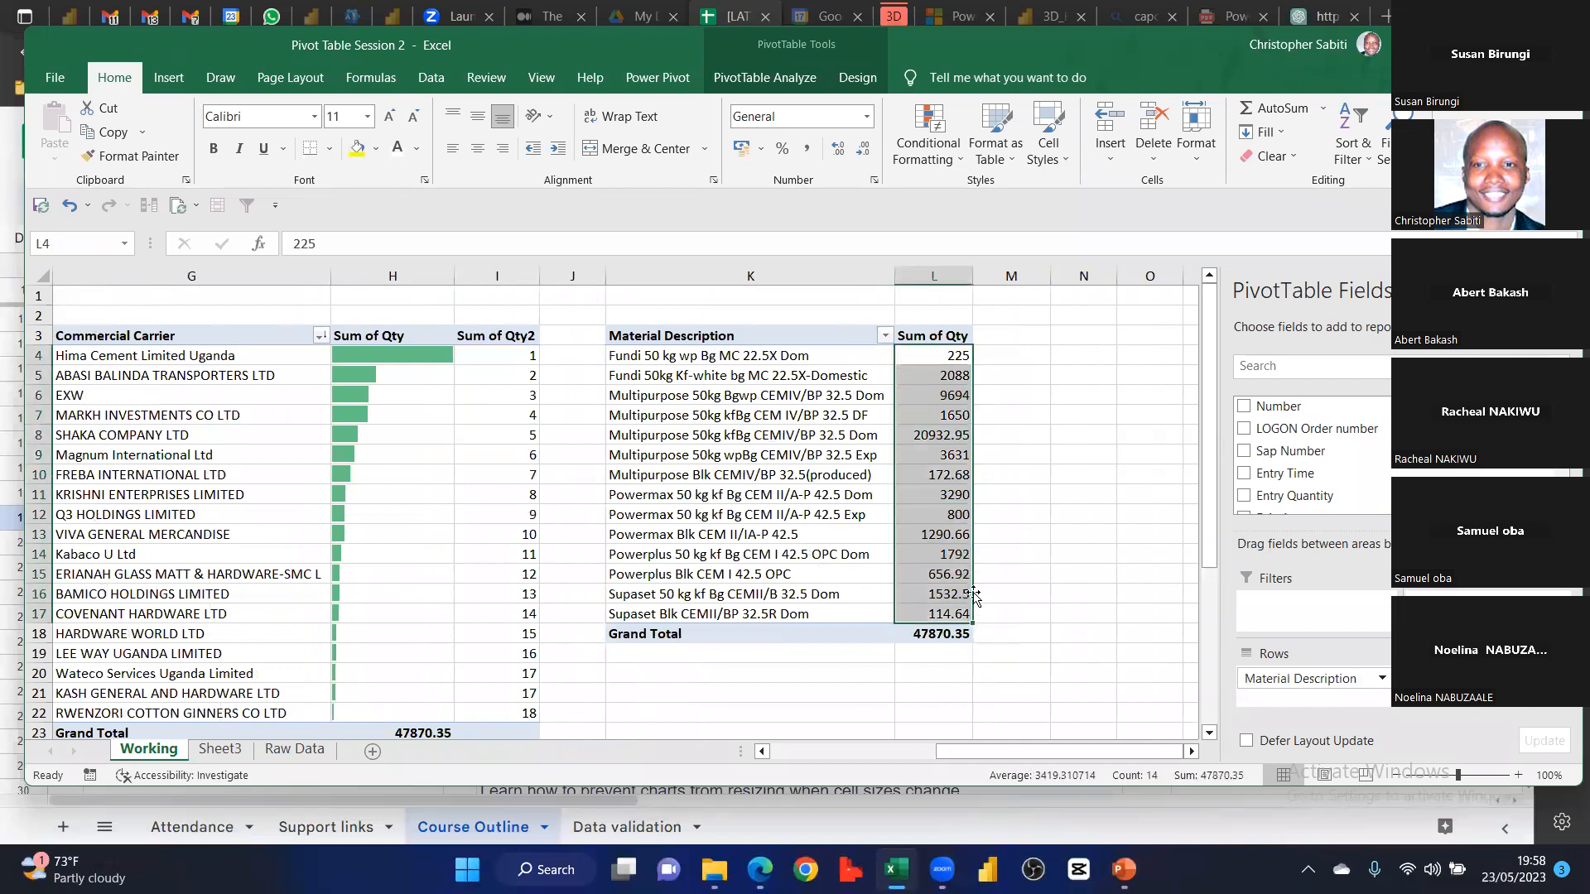
pyautogui.hscroll(10, 888, 419)
pyautogui.hscroll(-9, 929, 365)
pyautogui.hscroll(-1, 929, 365)
pyautogui.moveTo(389, 335); pyautogui.dragTo(395, 715)
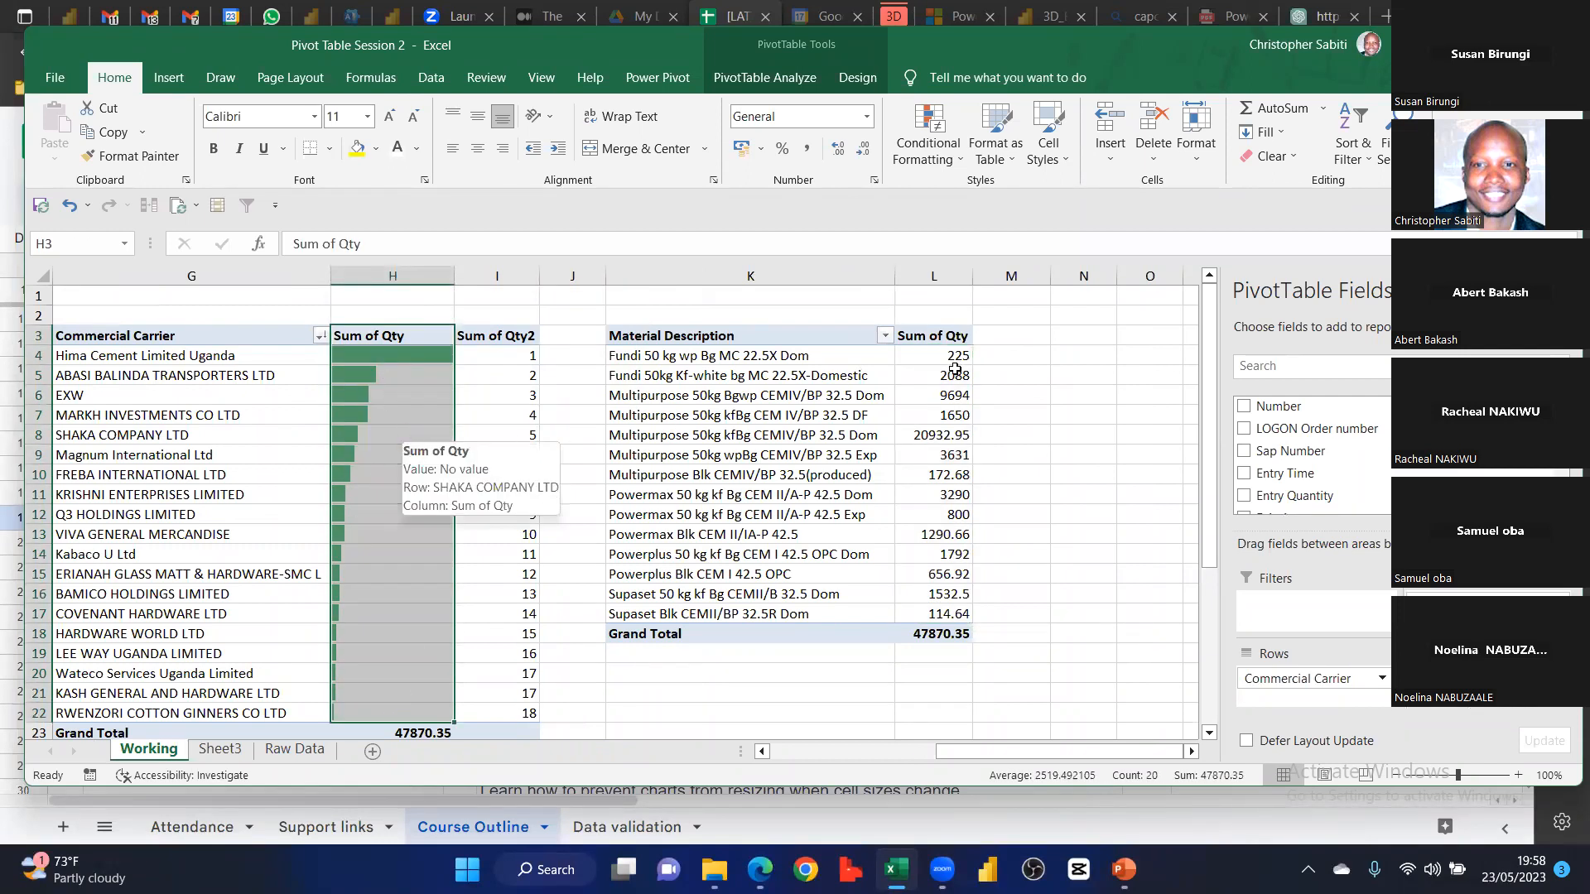
pyautogui.hotkey('ctrl', 'c')
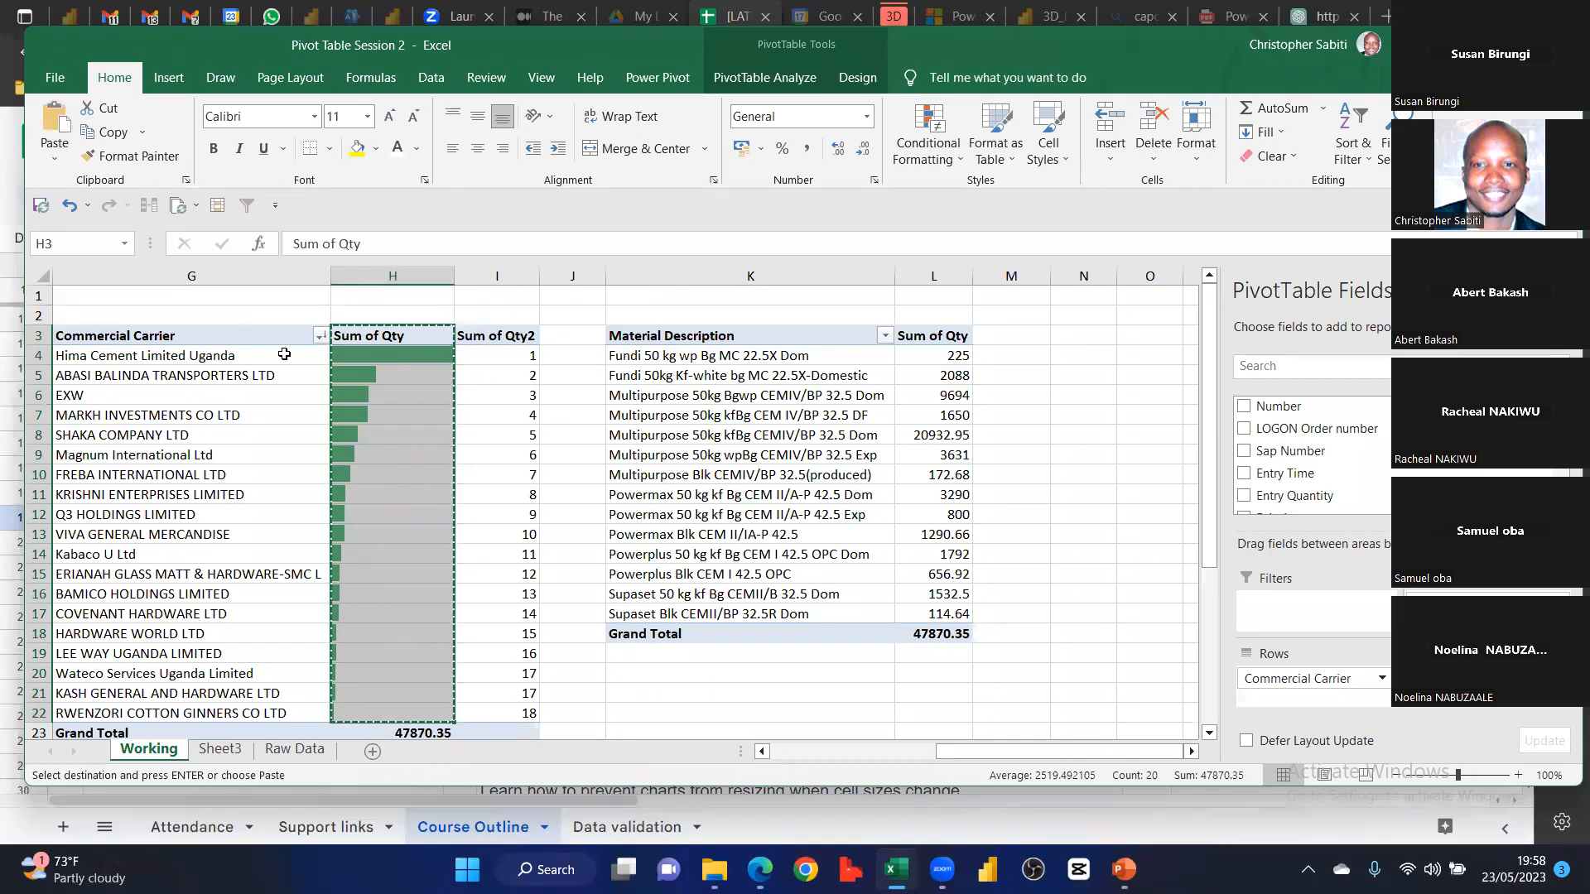
pyautogui.hscroll(3, 683, 362)
pyautogui.hscroll(-3, 593, 331)
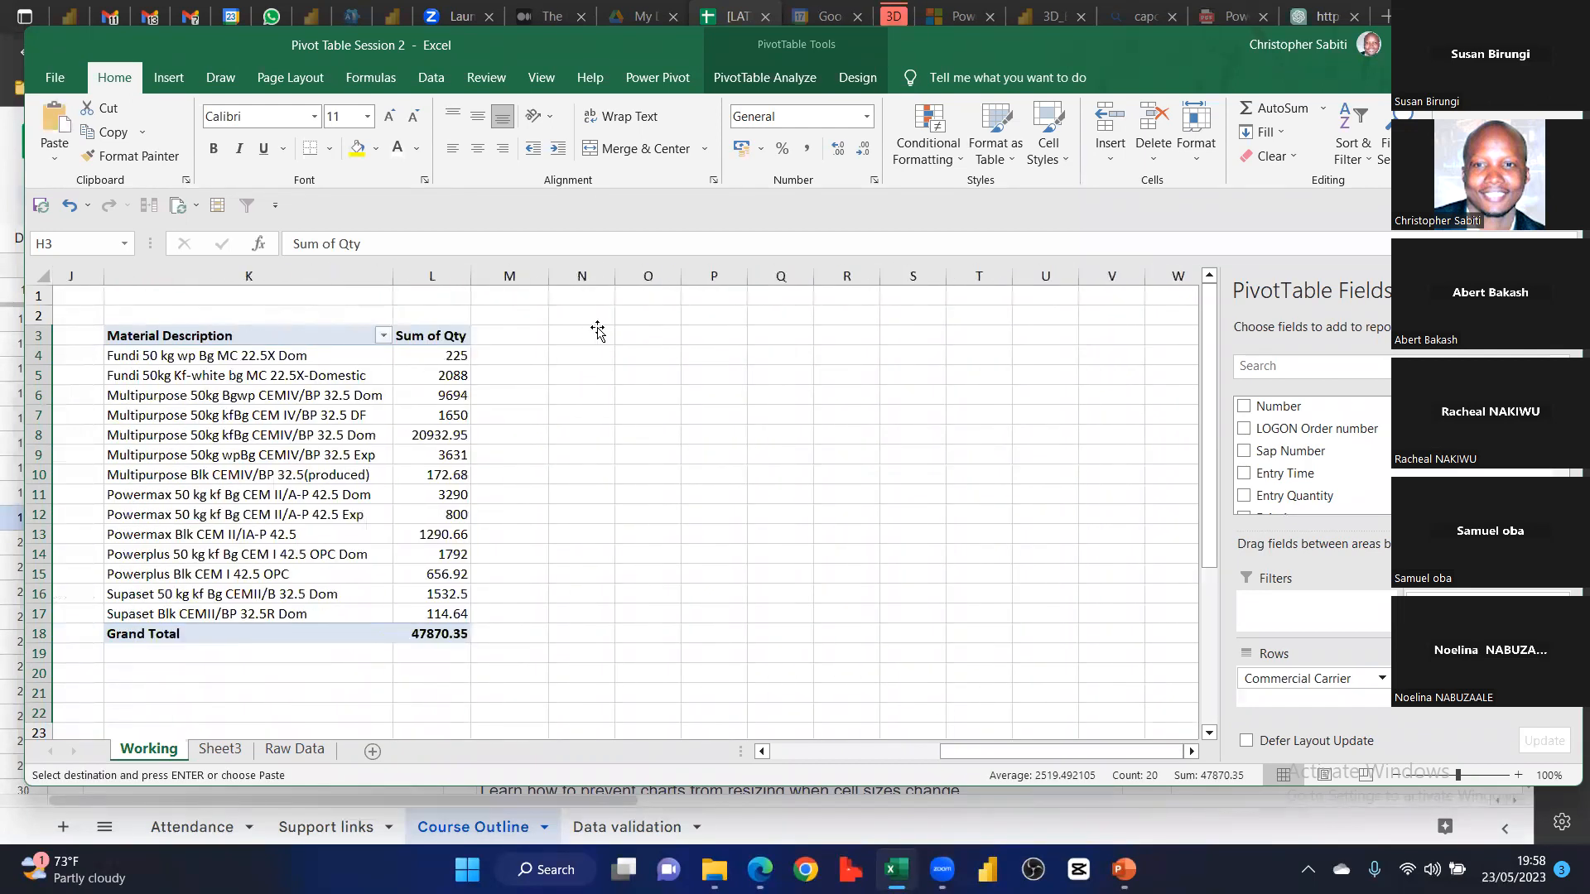
pyautogui.click(596, 335)
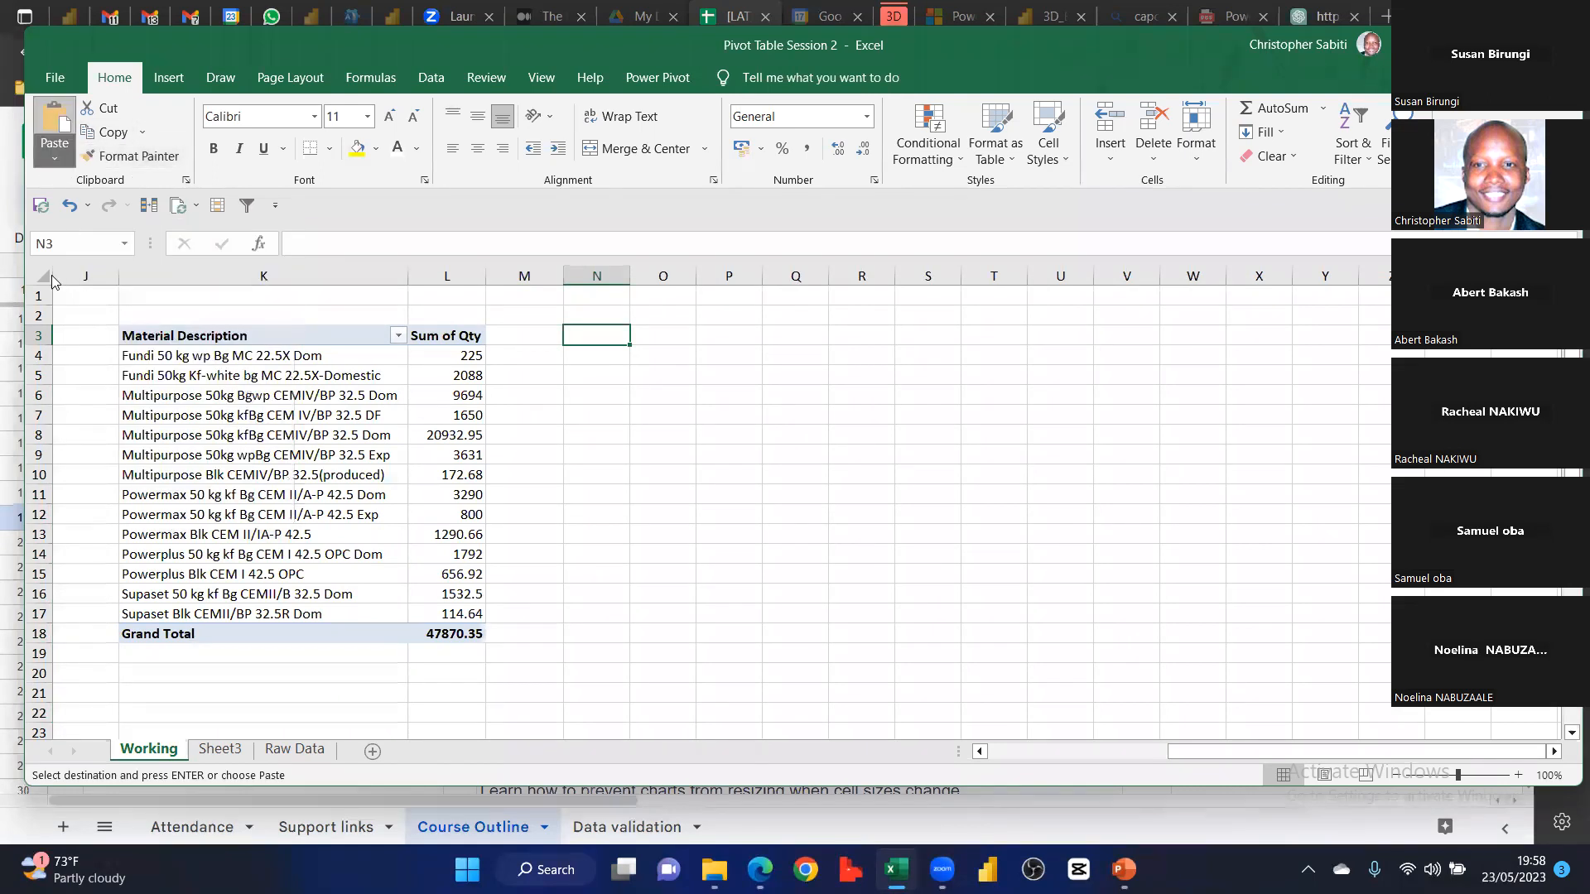
pyautogui.click(54, 154)
pyautogui.click(53, 300)
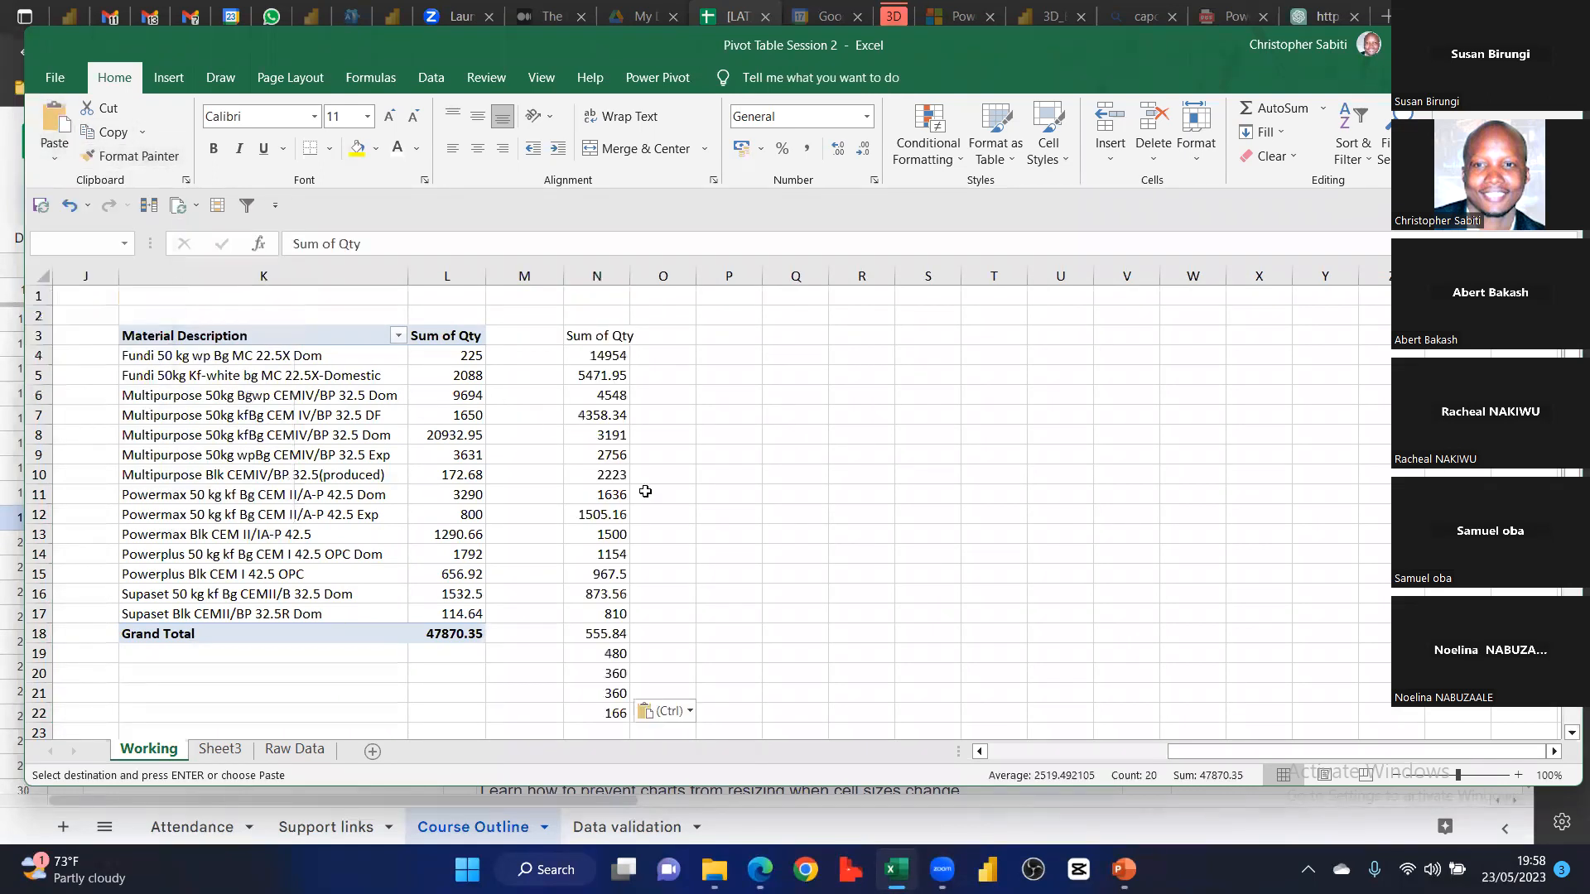
# Autofit column N to its header and rename the pasted column's header as Volumes
pyautogui.scroll(-1, 666, 452)
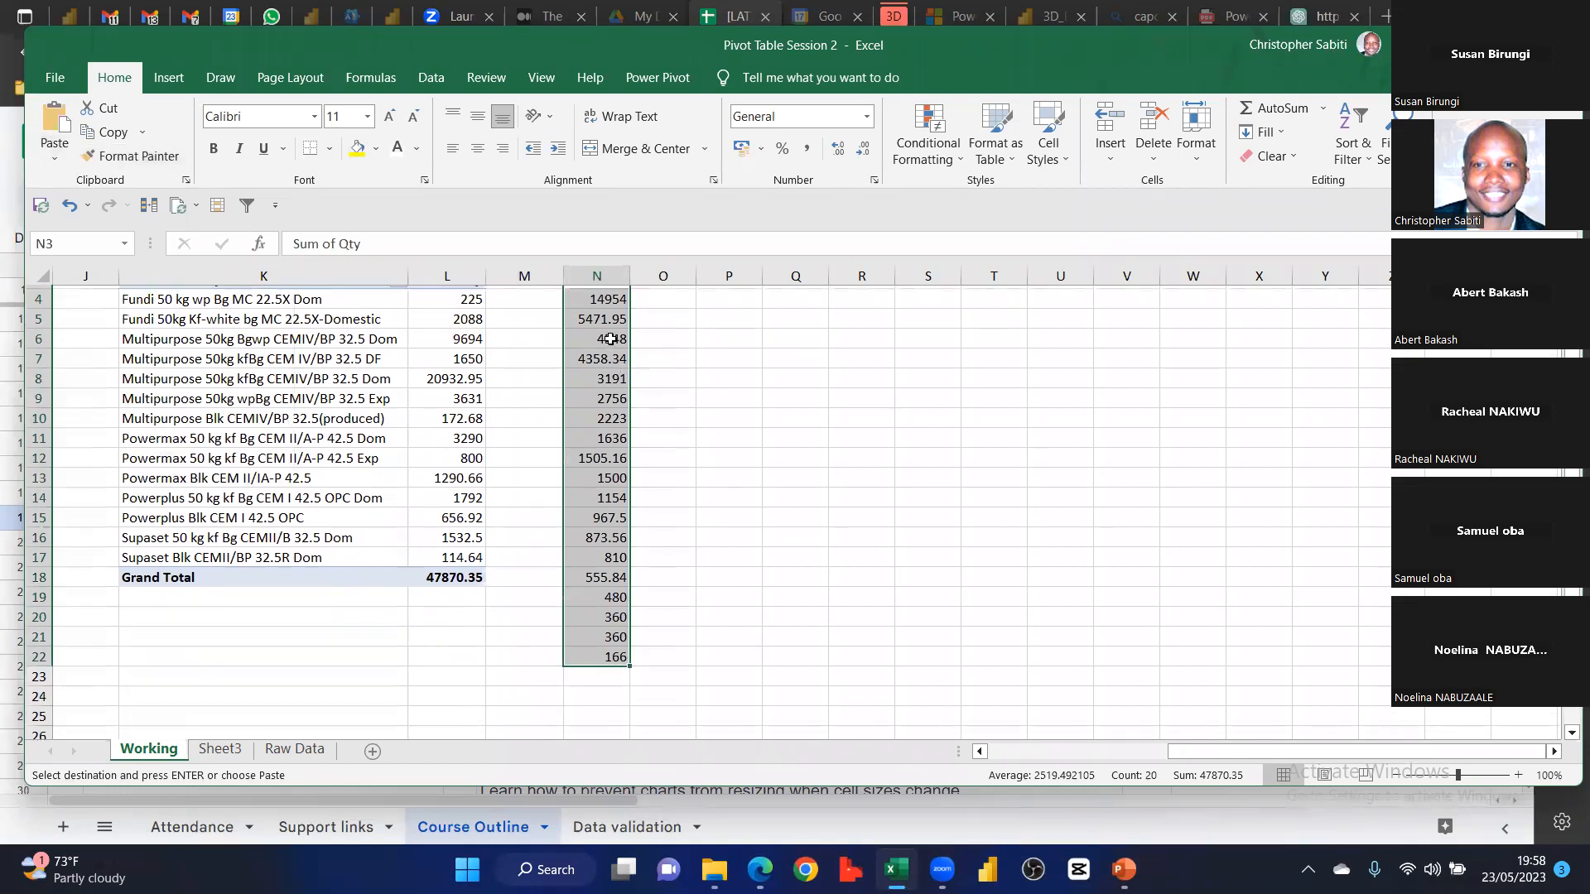
pyautogui.scroll(1, 613, 315)
pyautogui.click(608, 336)
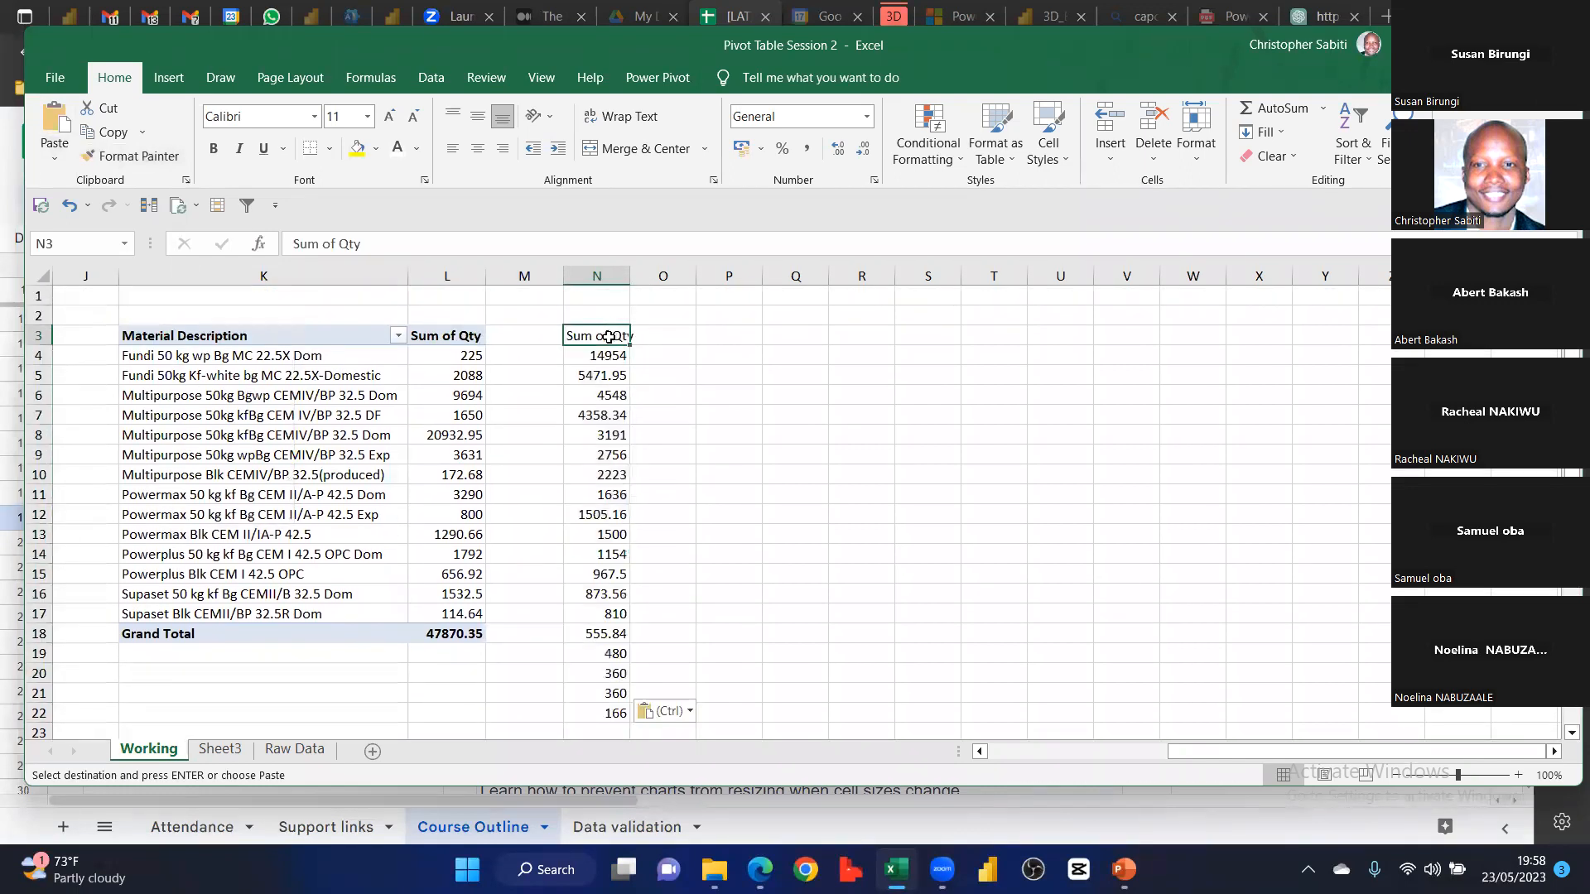
pyautogui.hotkey('alt', 'h')
pyautogui.press('o')
pyautogui.press('i')
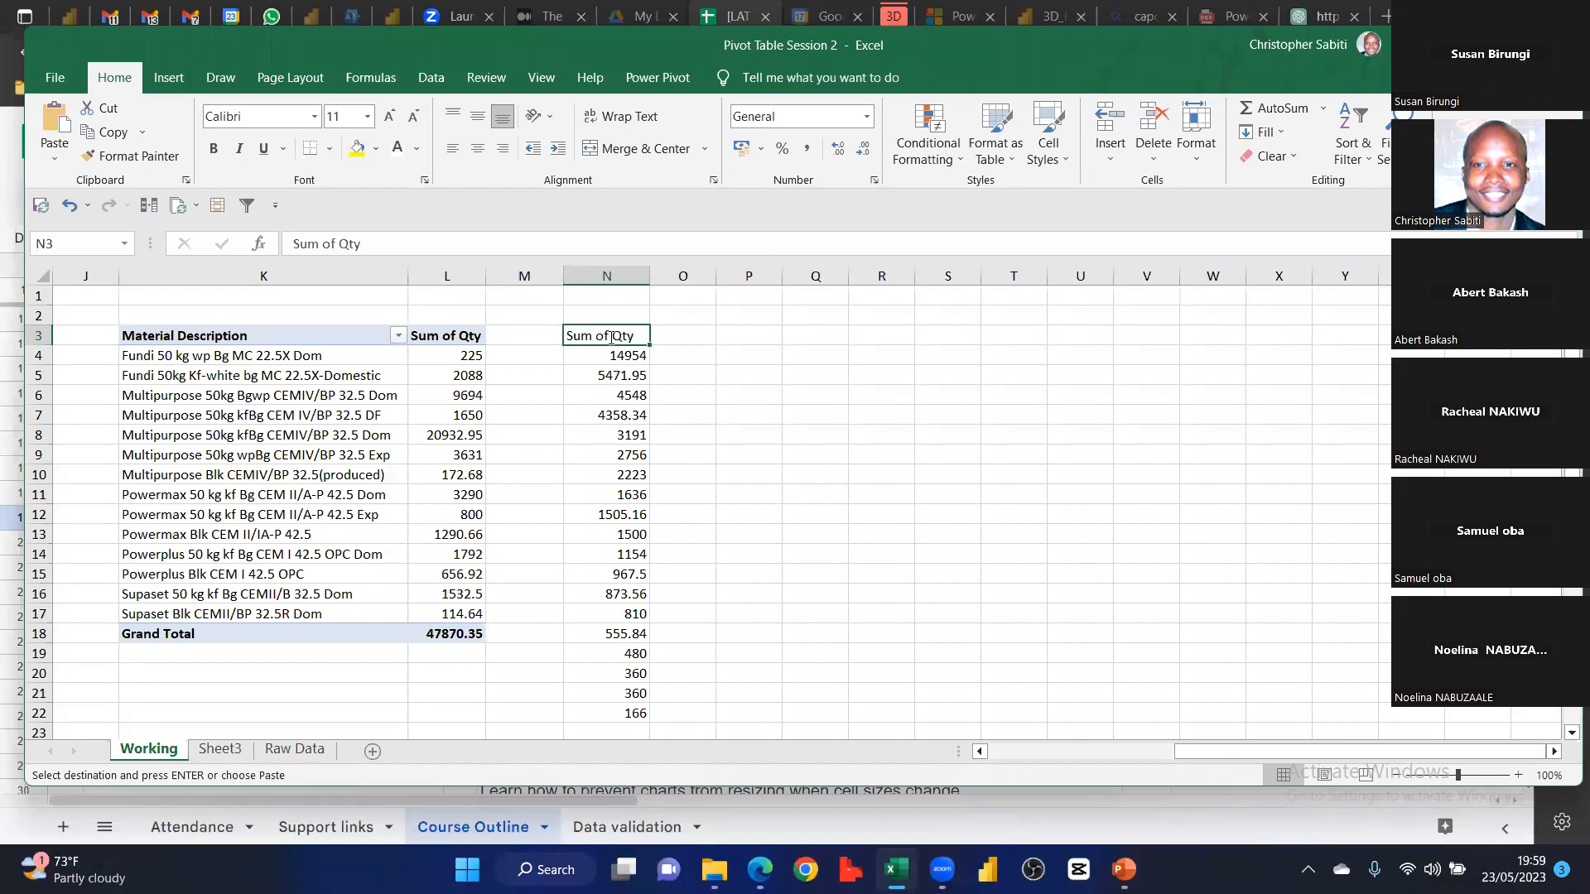
pyautogui.write('Q')
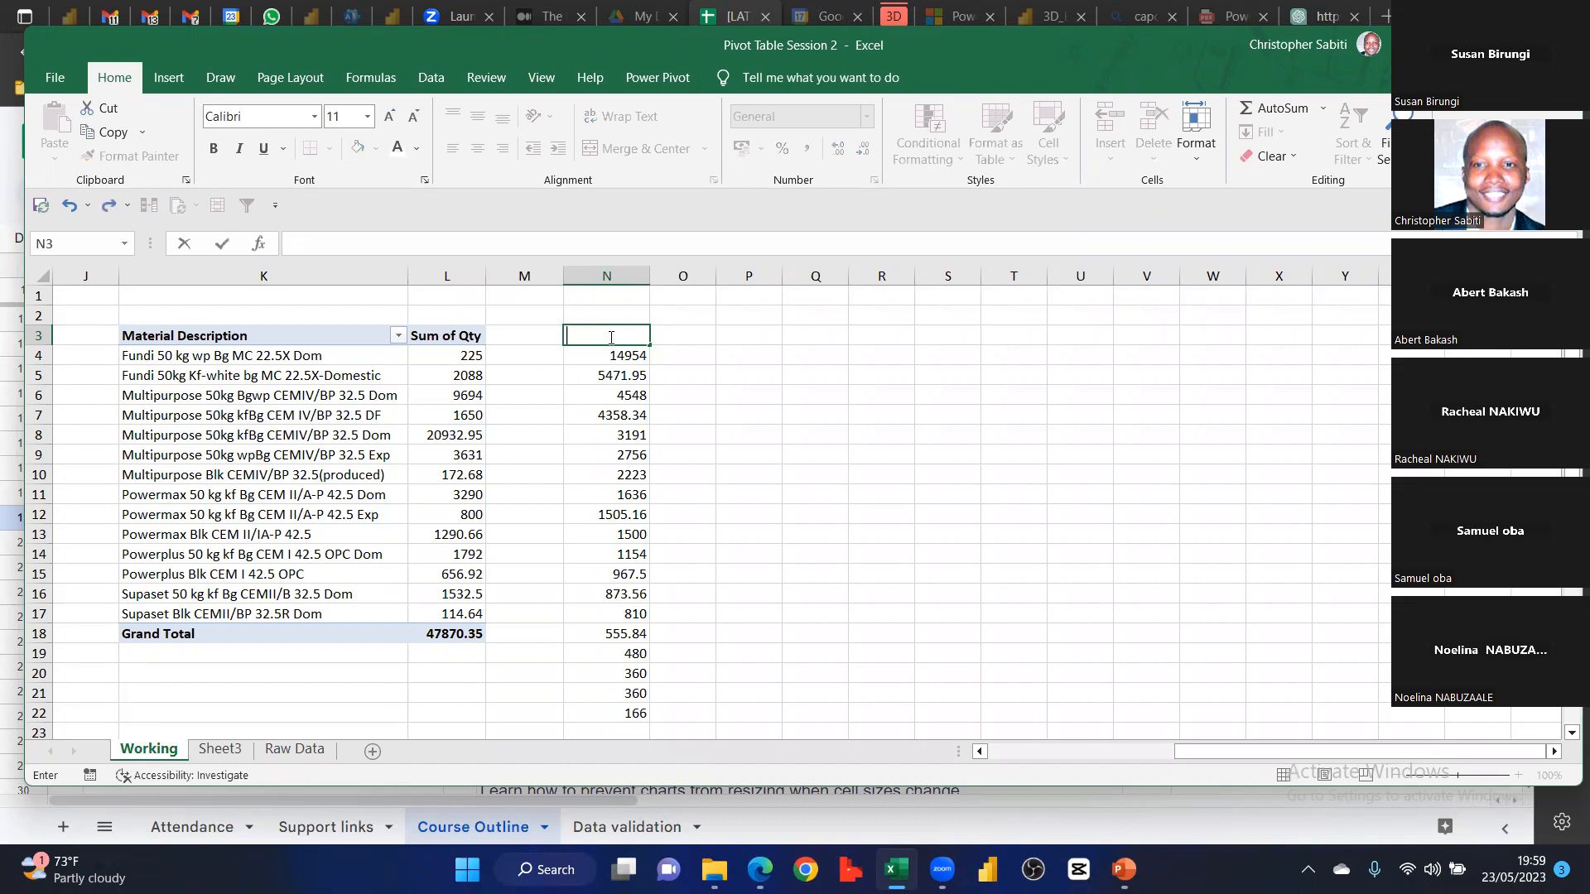
pyautogui.write('olumes')
pyautogui.press('Return')
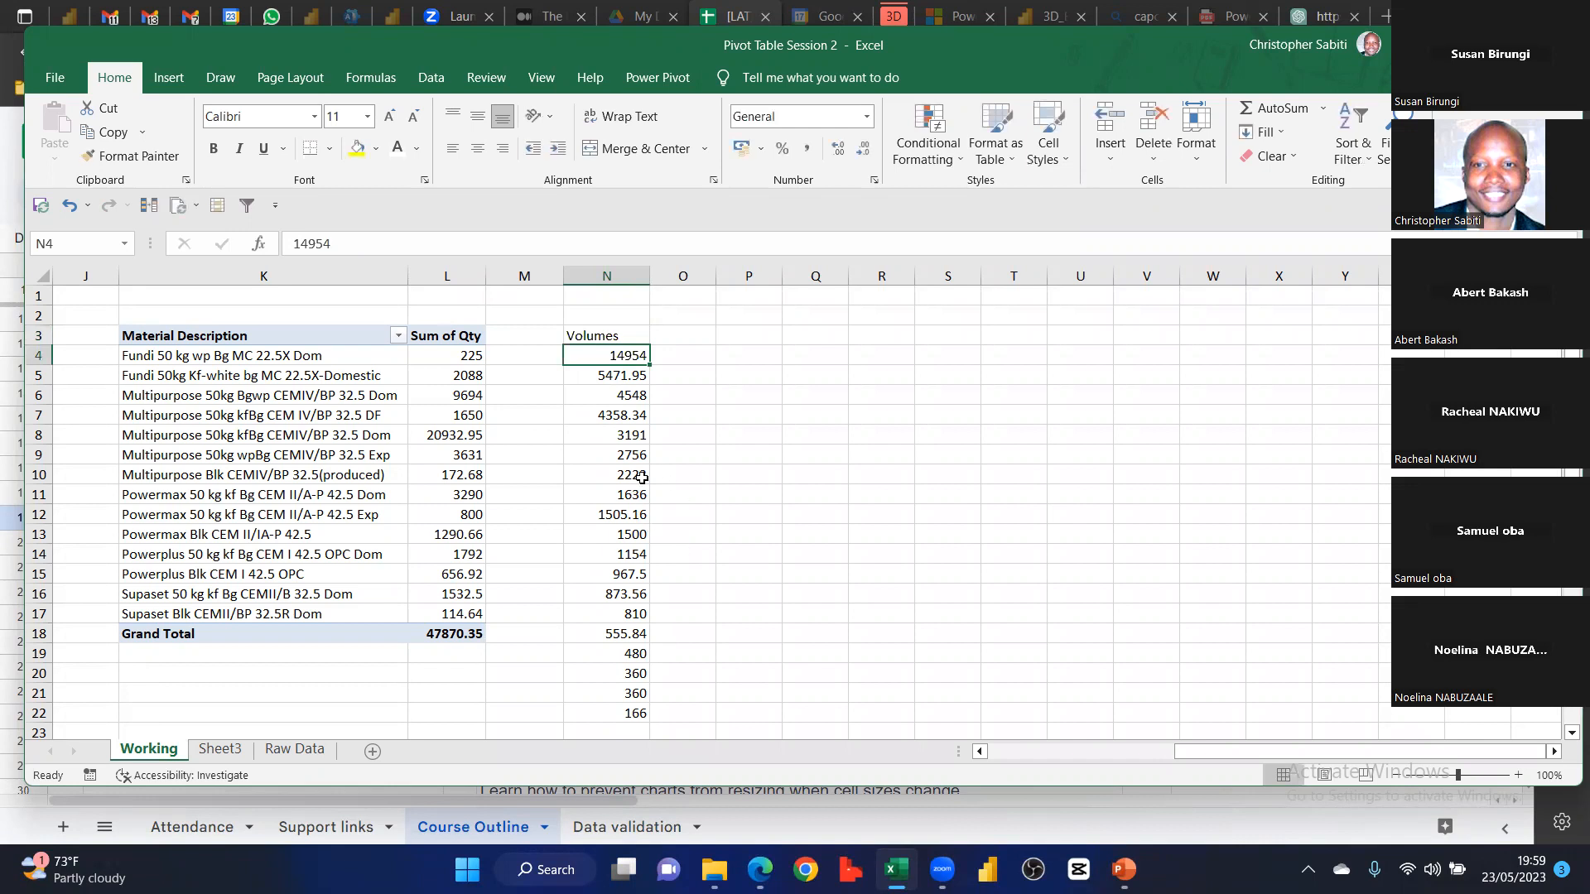
# Select the pasted Volumes column in N3:N22 and delete its contents
pyautogui.moveTo(628, 715); pyautogui.dragTo(614, 358)
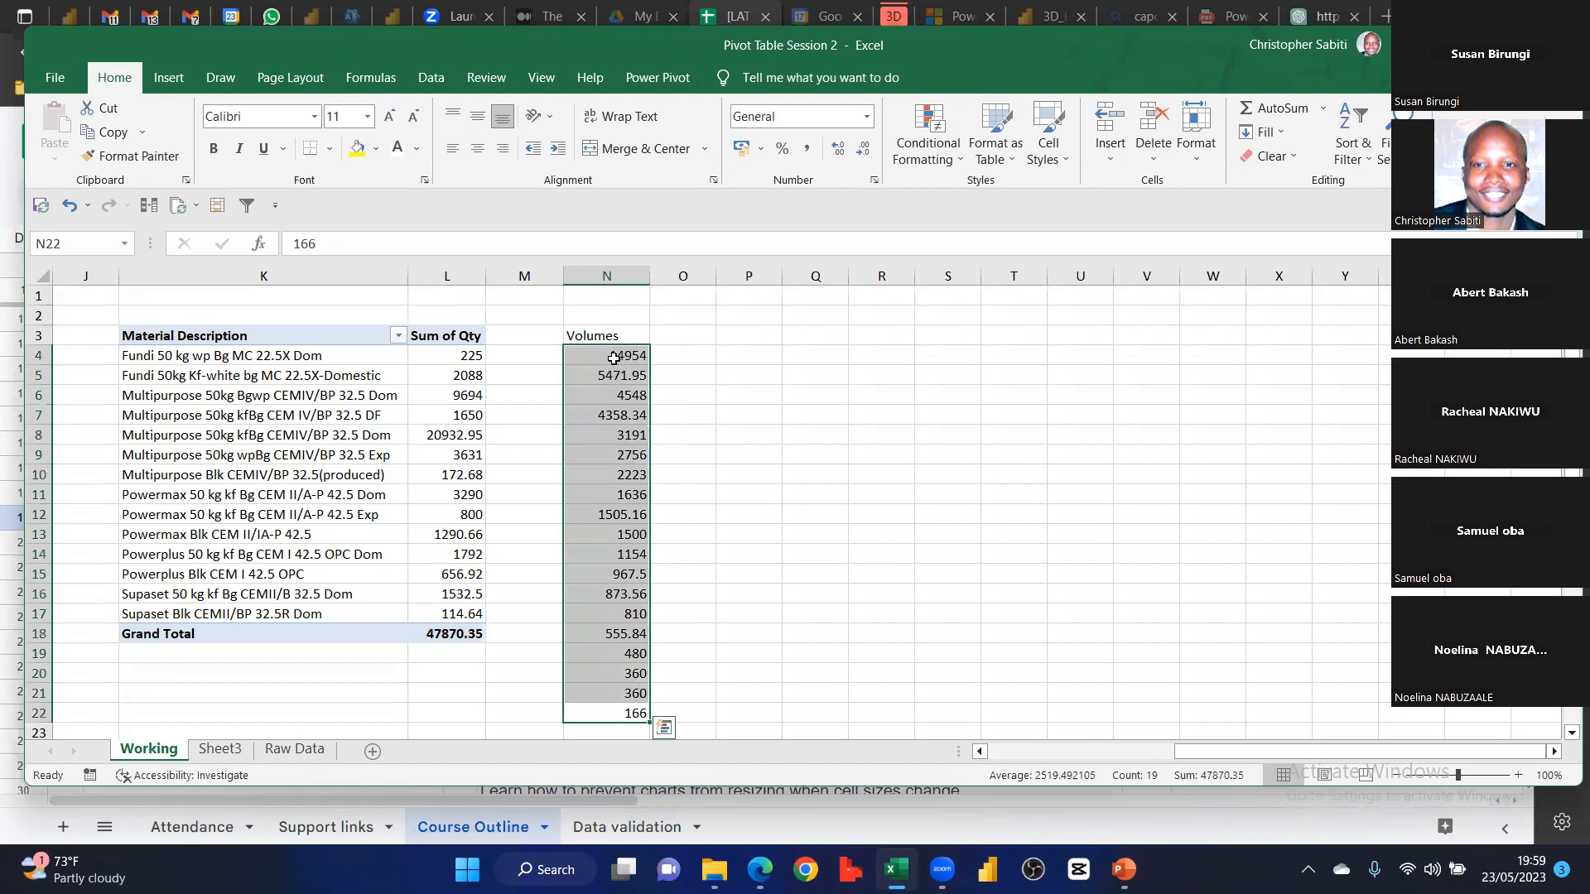
pyautogui.moveTo(627, 335); pyautogui.dragTo(633, 710)
pyautogui.press('Delete')
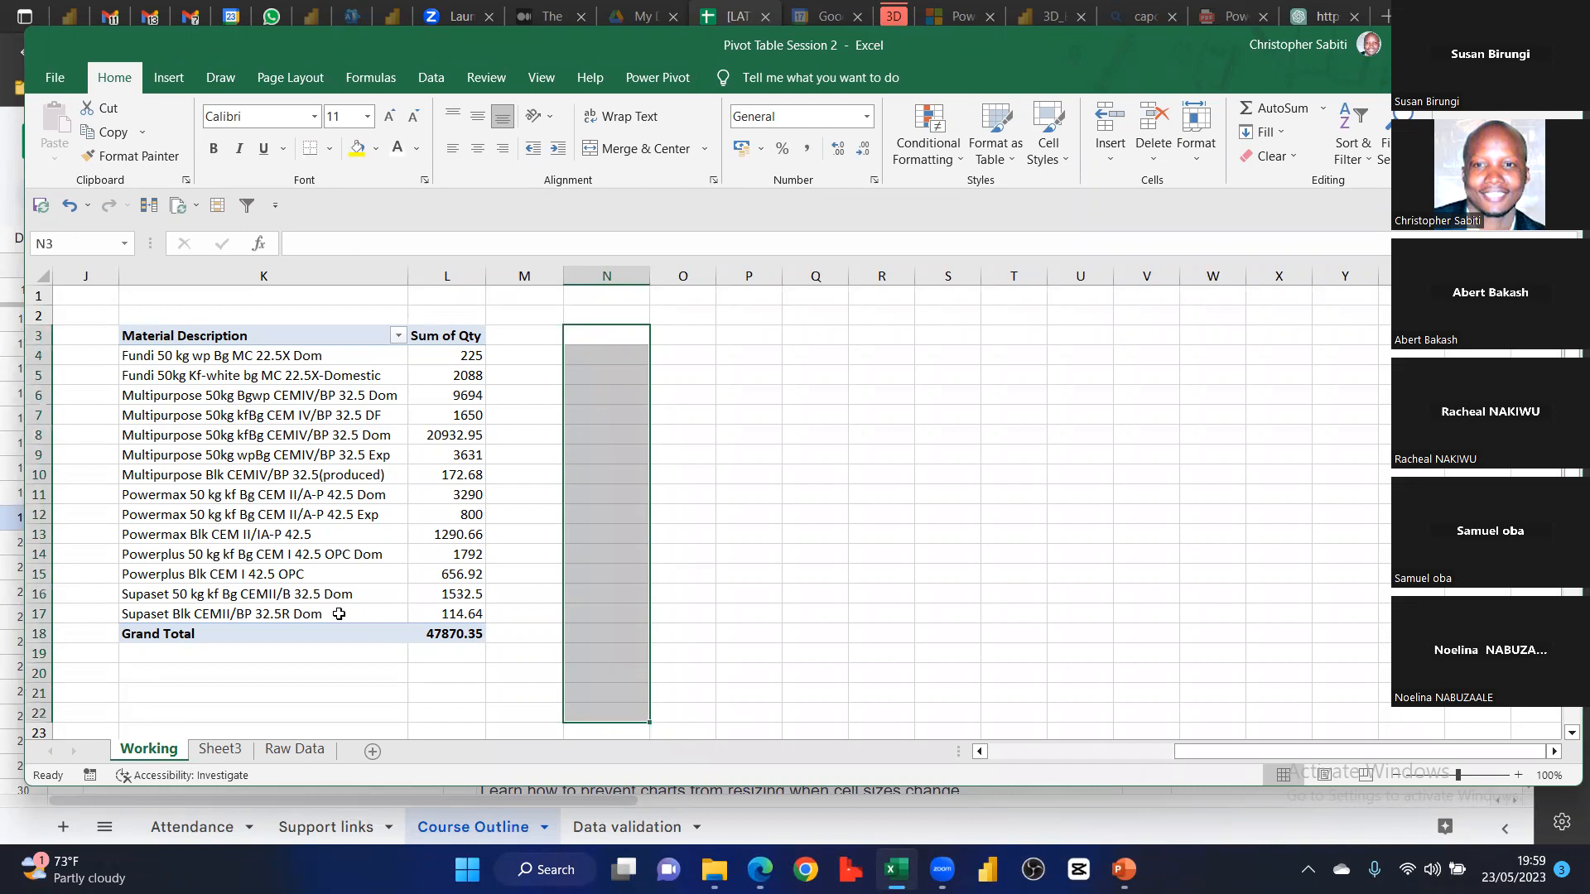
# Select the Material Description pivot's Sum of Qty values and check which grouping commands are available for them
pyautogui.scroll(-2, 345, 598)
pyautogui.hscroll(-2, 345, 598)
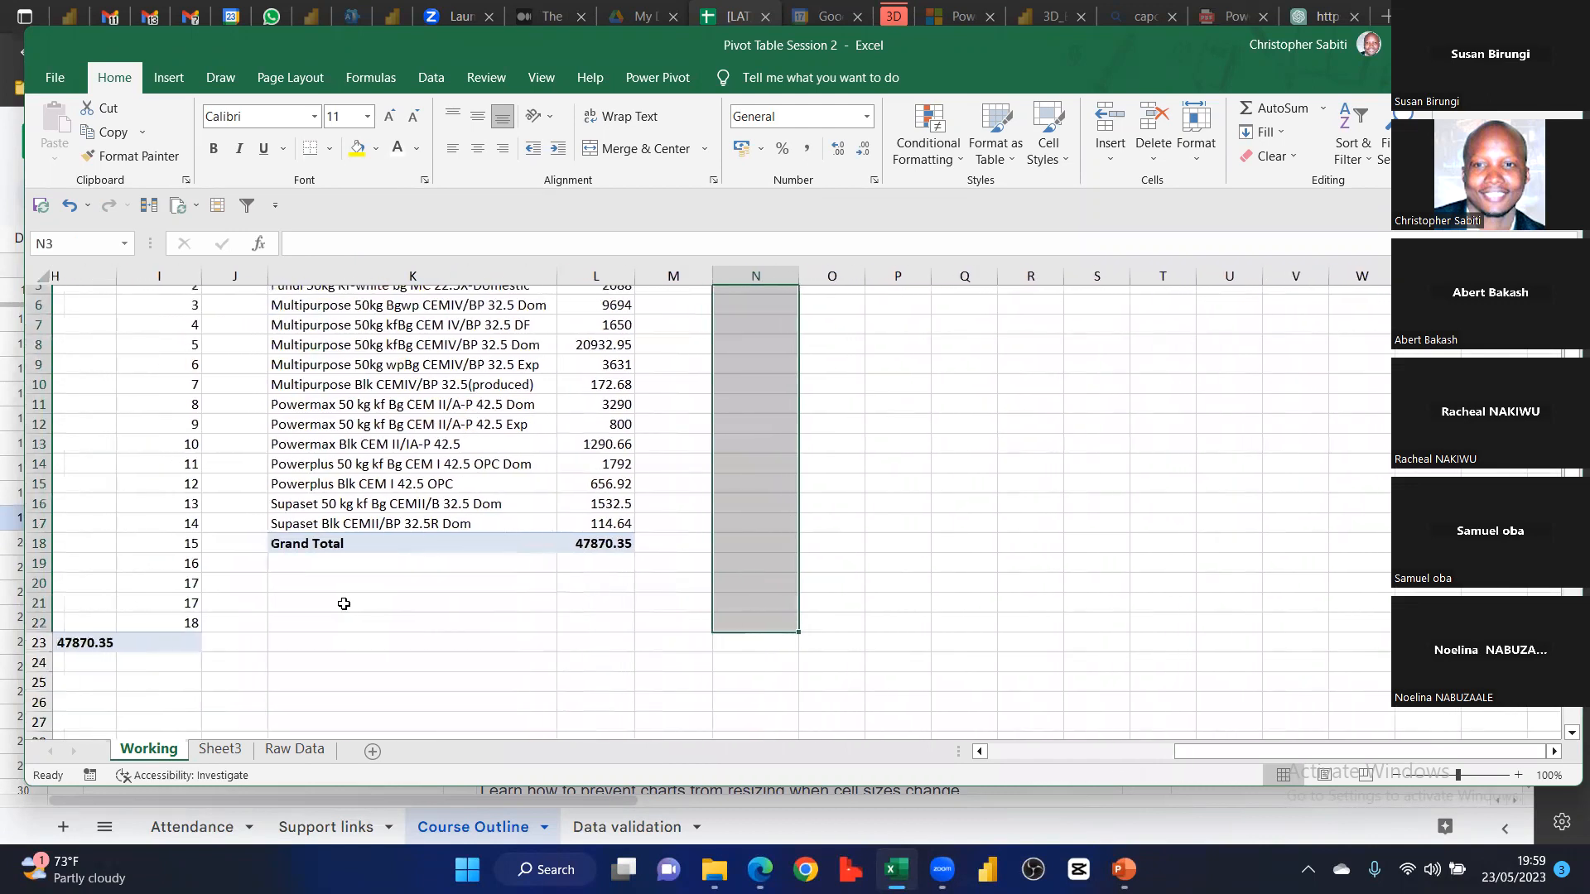
pyautogui.hscroll(-1, 662, 356)
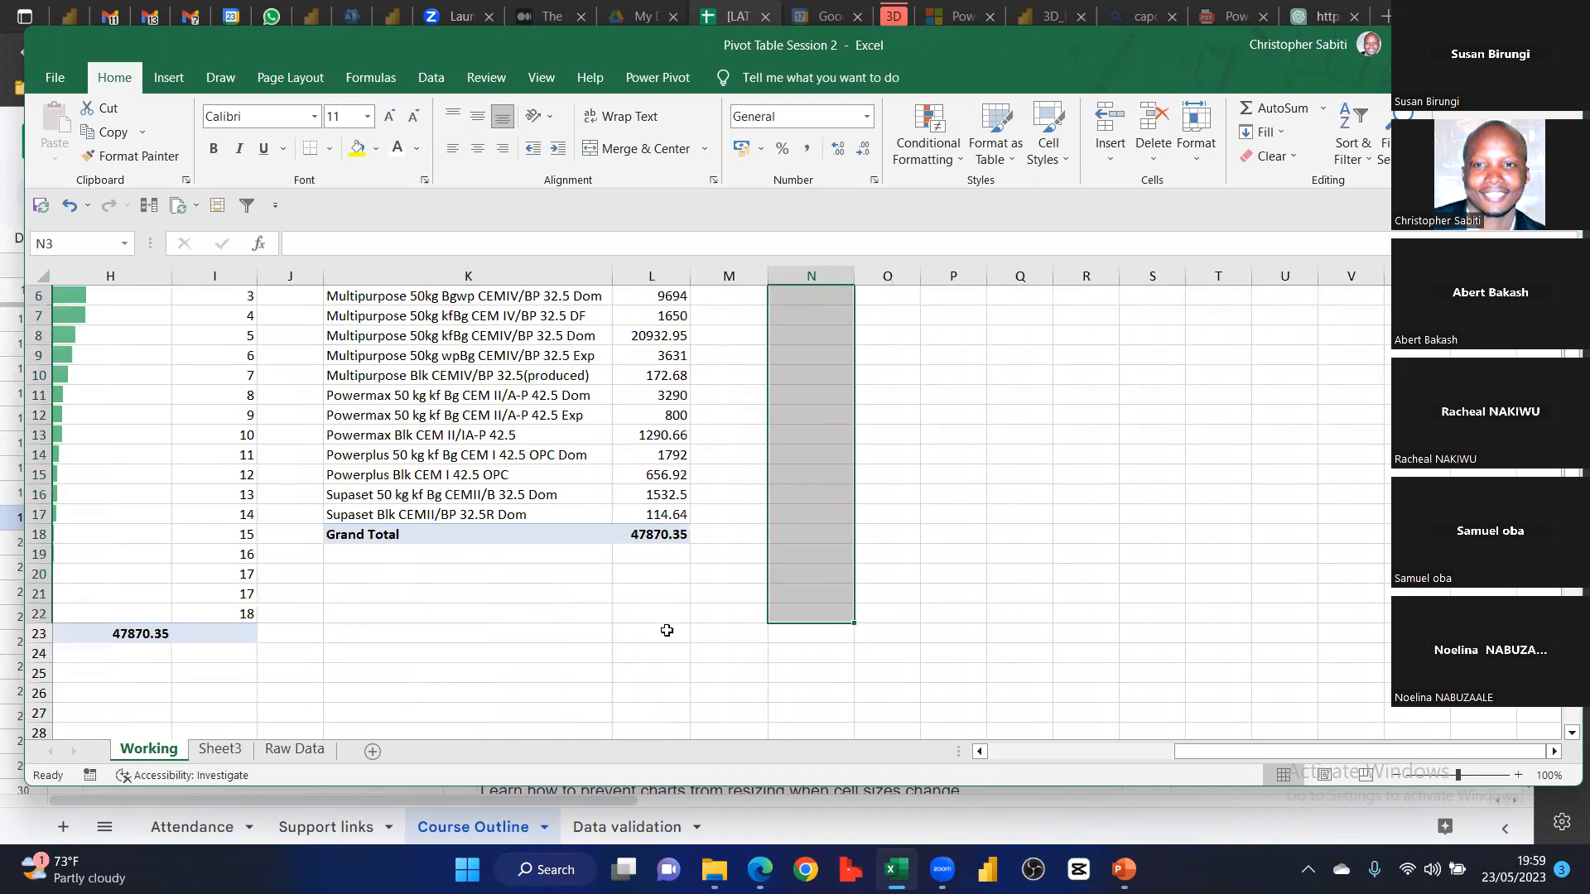
pyautogui.scroll(2, 667, 611)
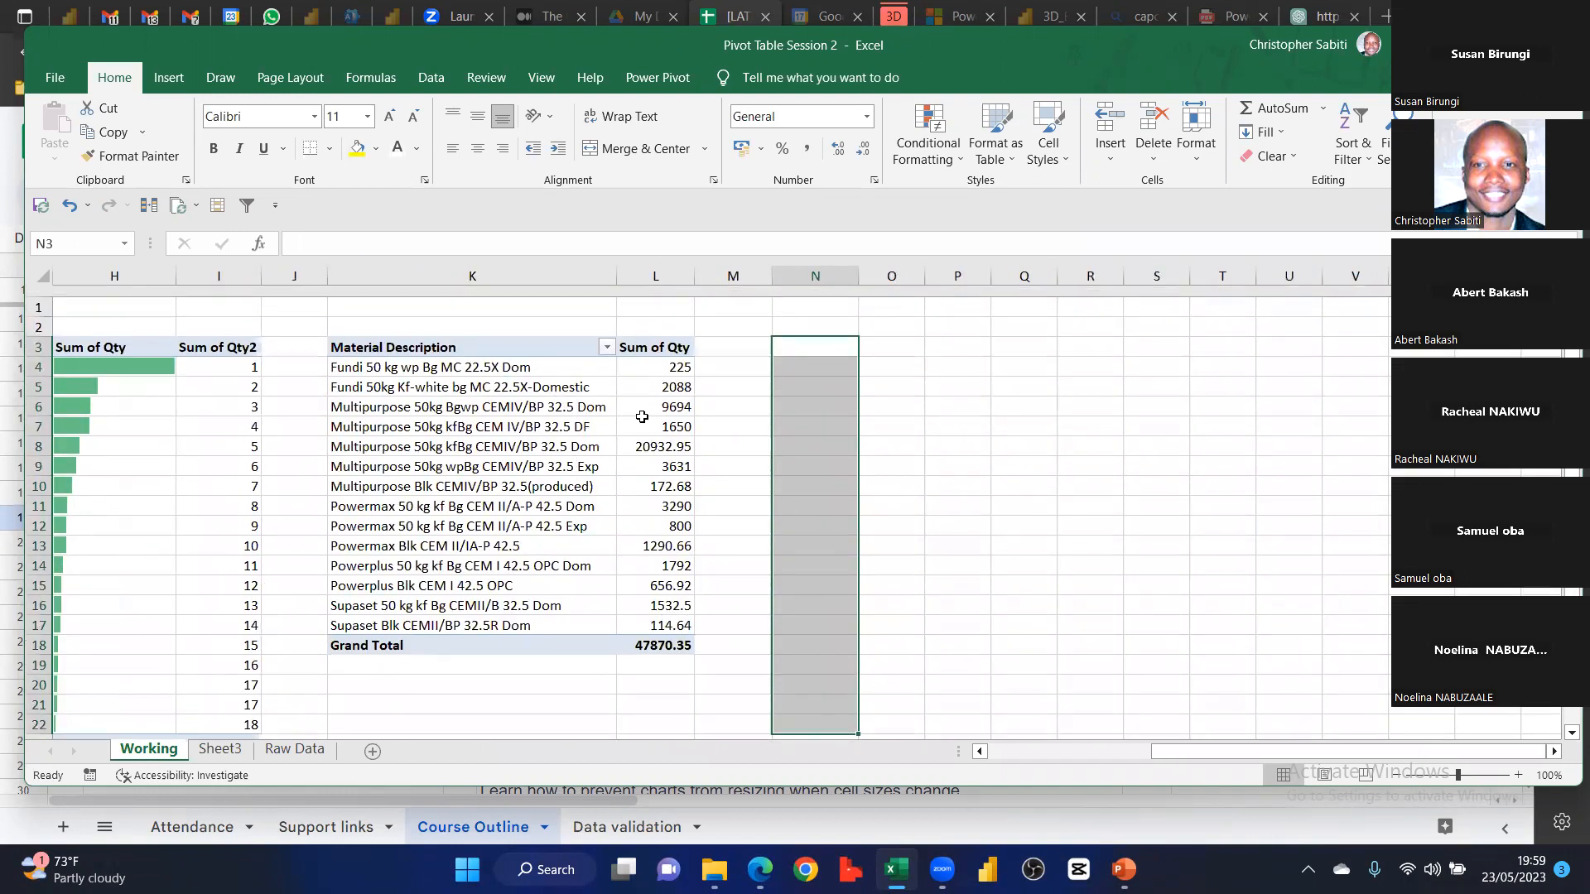
pyautogui.click(644, 417)
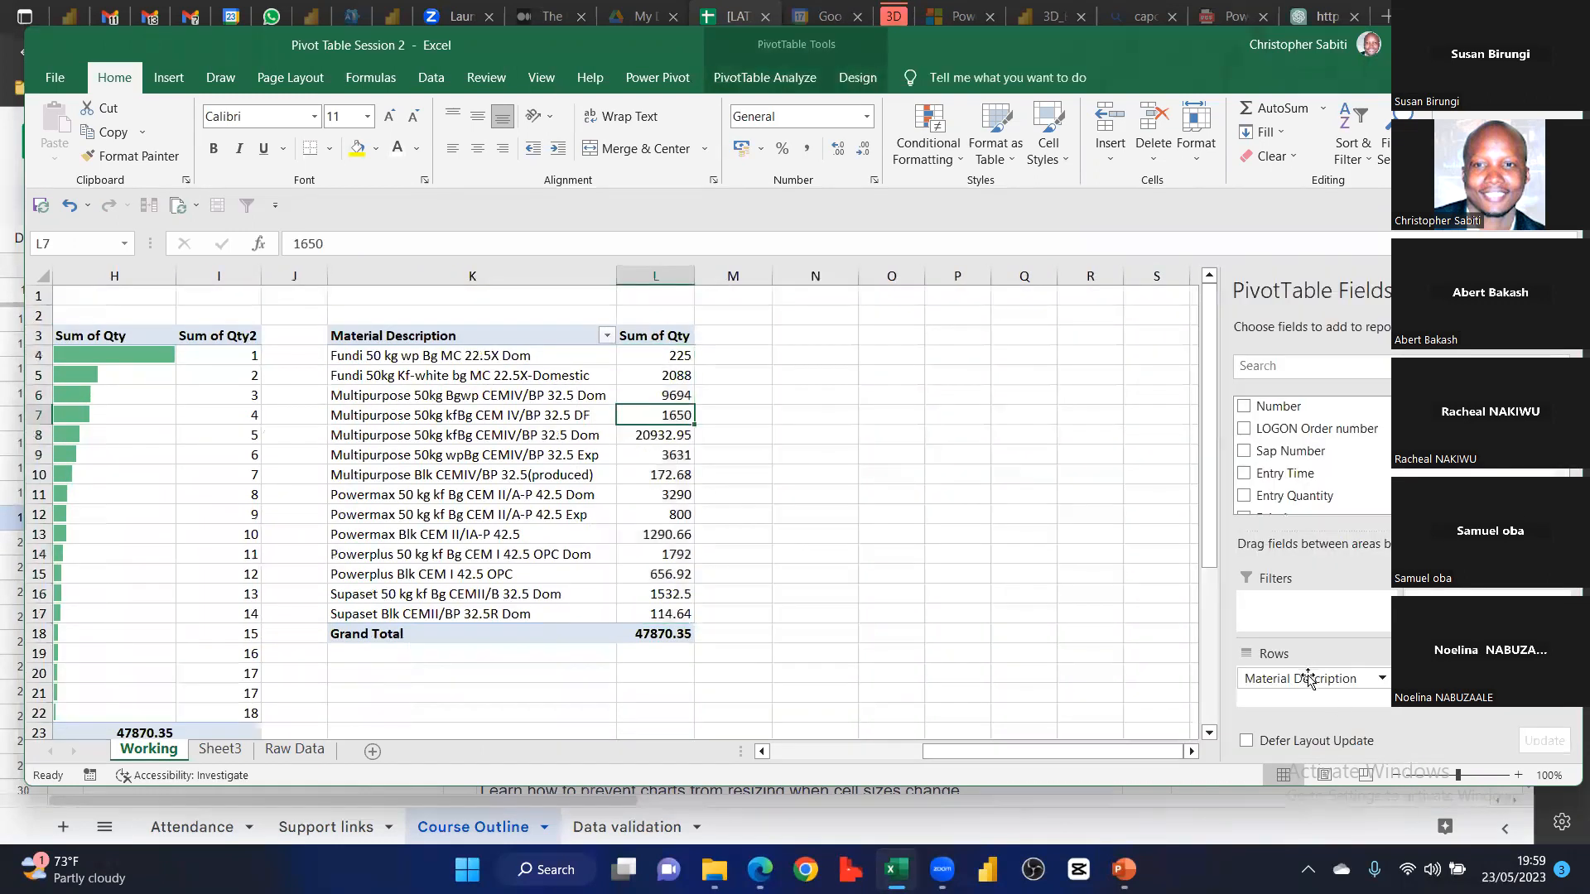
pyautogui.moveTo(663, 350); pyautogui.dragTo(668, 613)
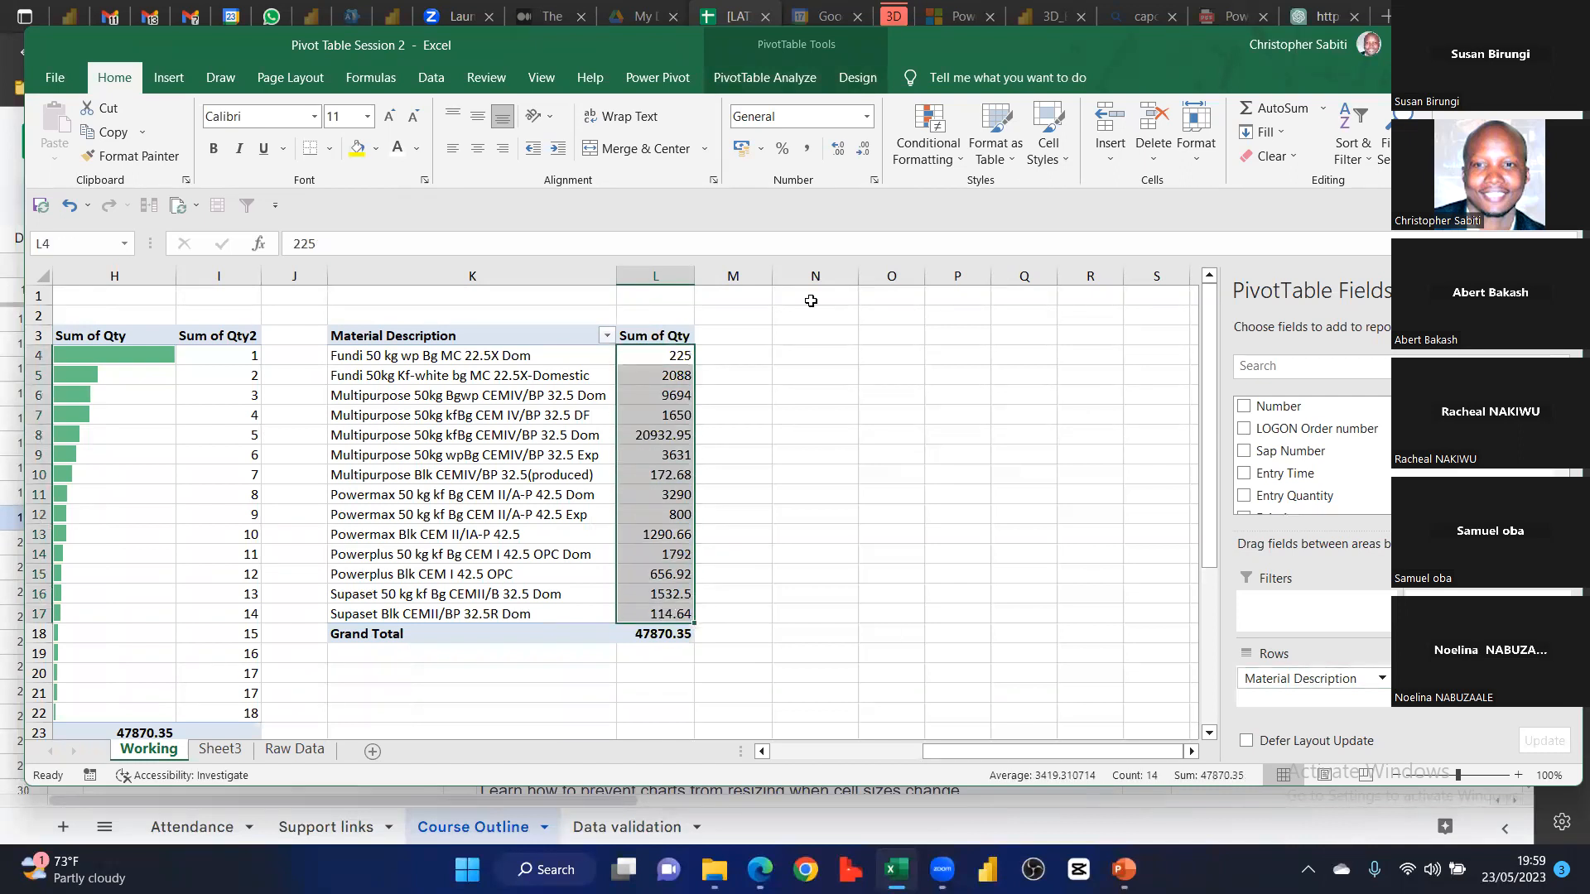
pyautogui.click(758, 79)
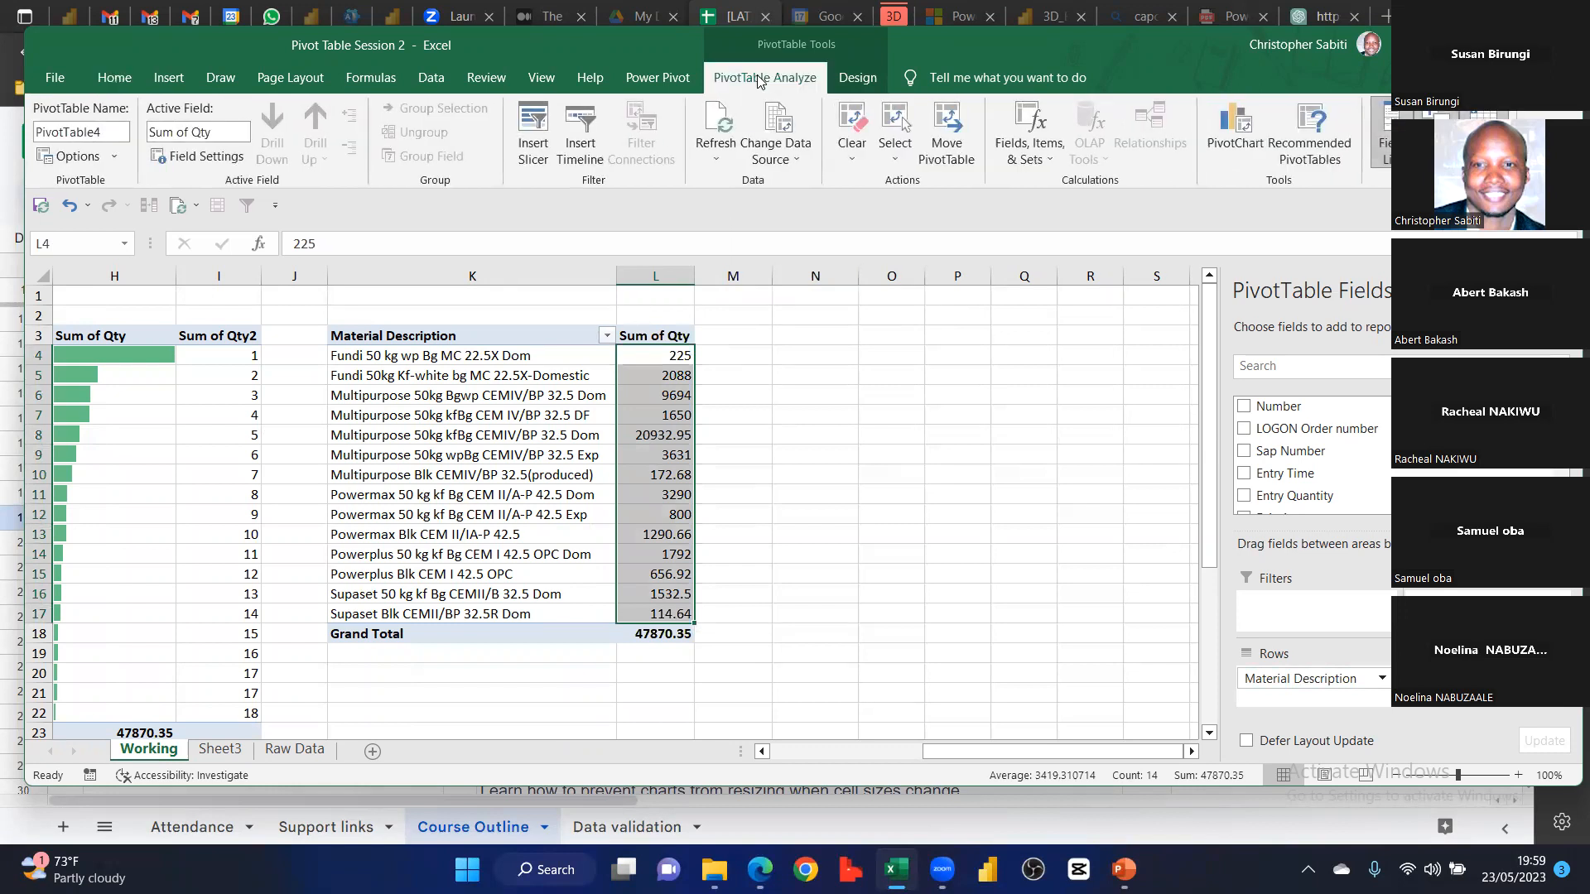
pyautogui.click(653, 451)
pyautogui.moveTo(662, 355); pyautogui.dragTo(668, 614)
pyautogui.moveTo(655, 434)
pyautogui.moveTo(663, 357); pyautogui.dragTo(681, 616)
pyautogui.click(658, 549)
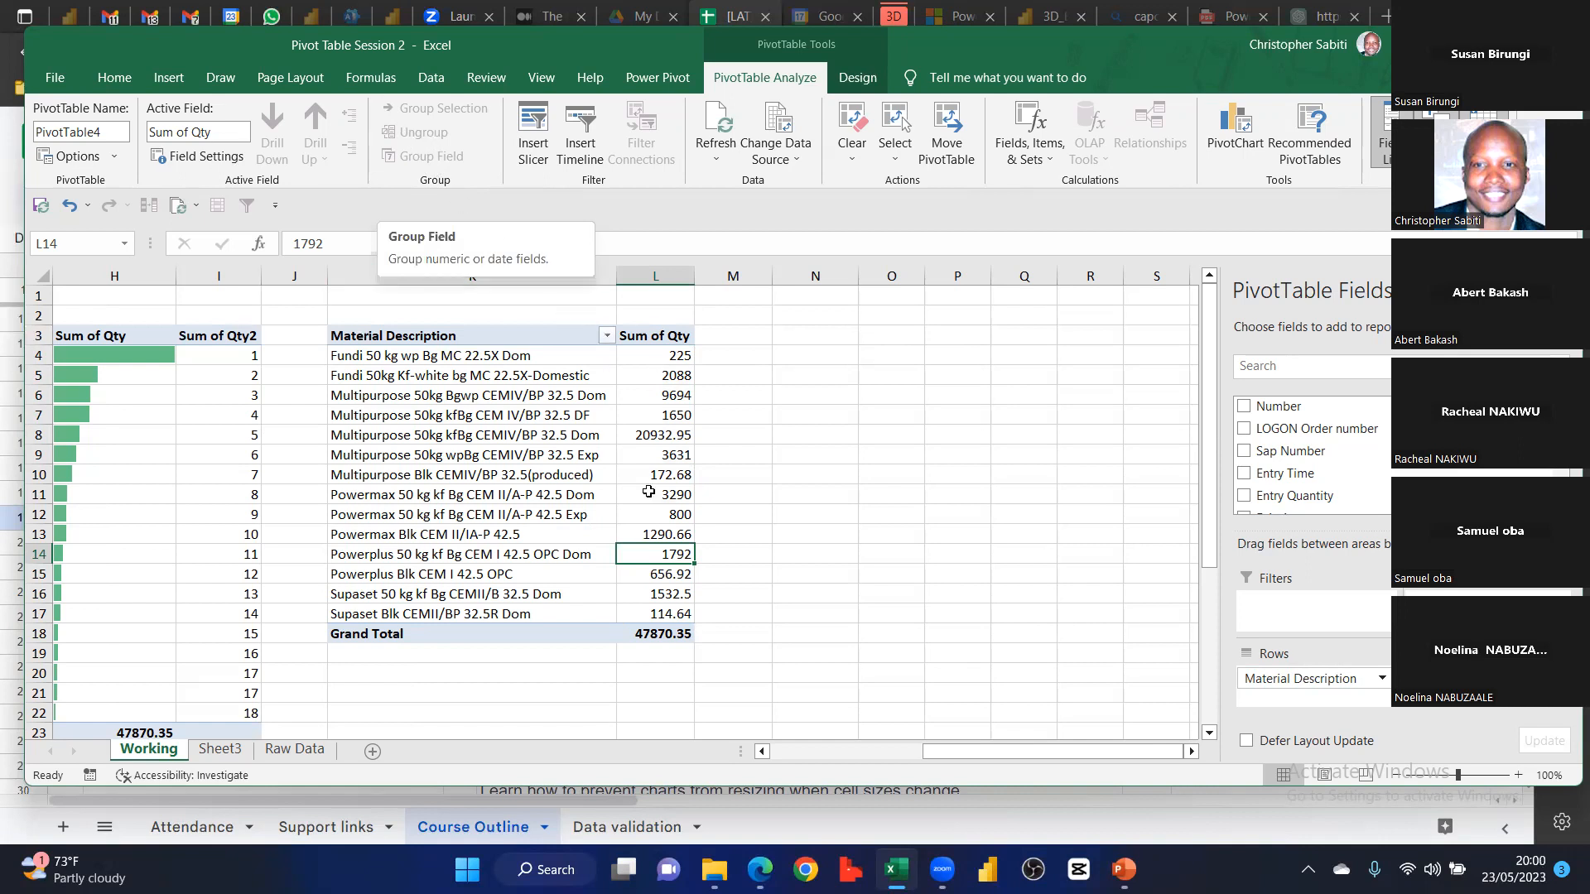
# Look through the Raw Data sheet for a numeric field to group and examine the Entry Quantity column
pyautogui.click(220, 751)
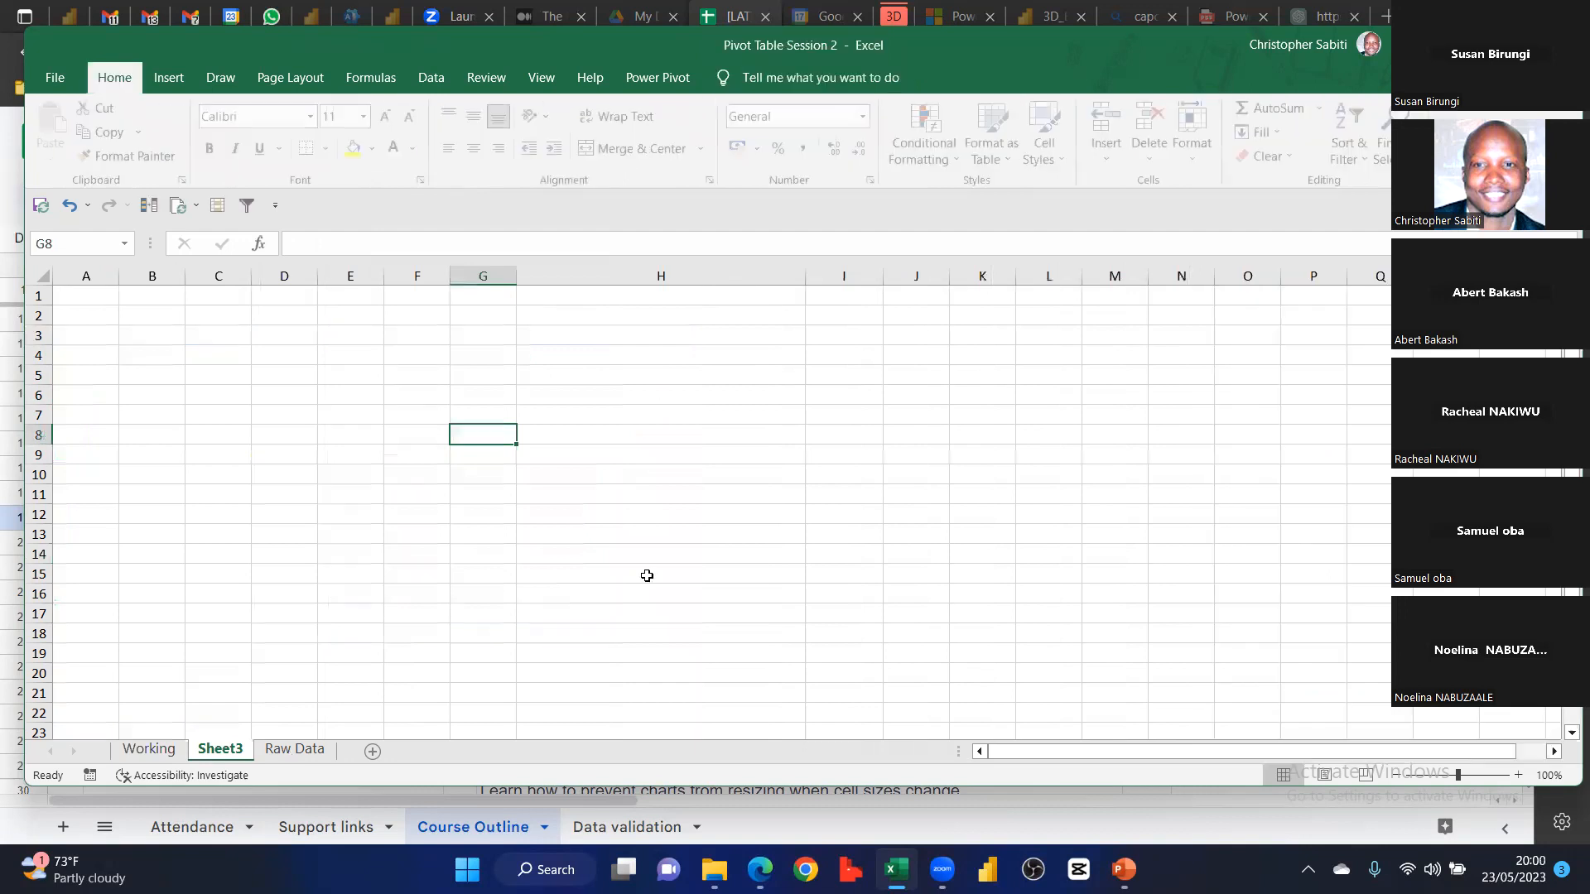
pyautogui.hotkey('ctrl', 'pageup')
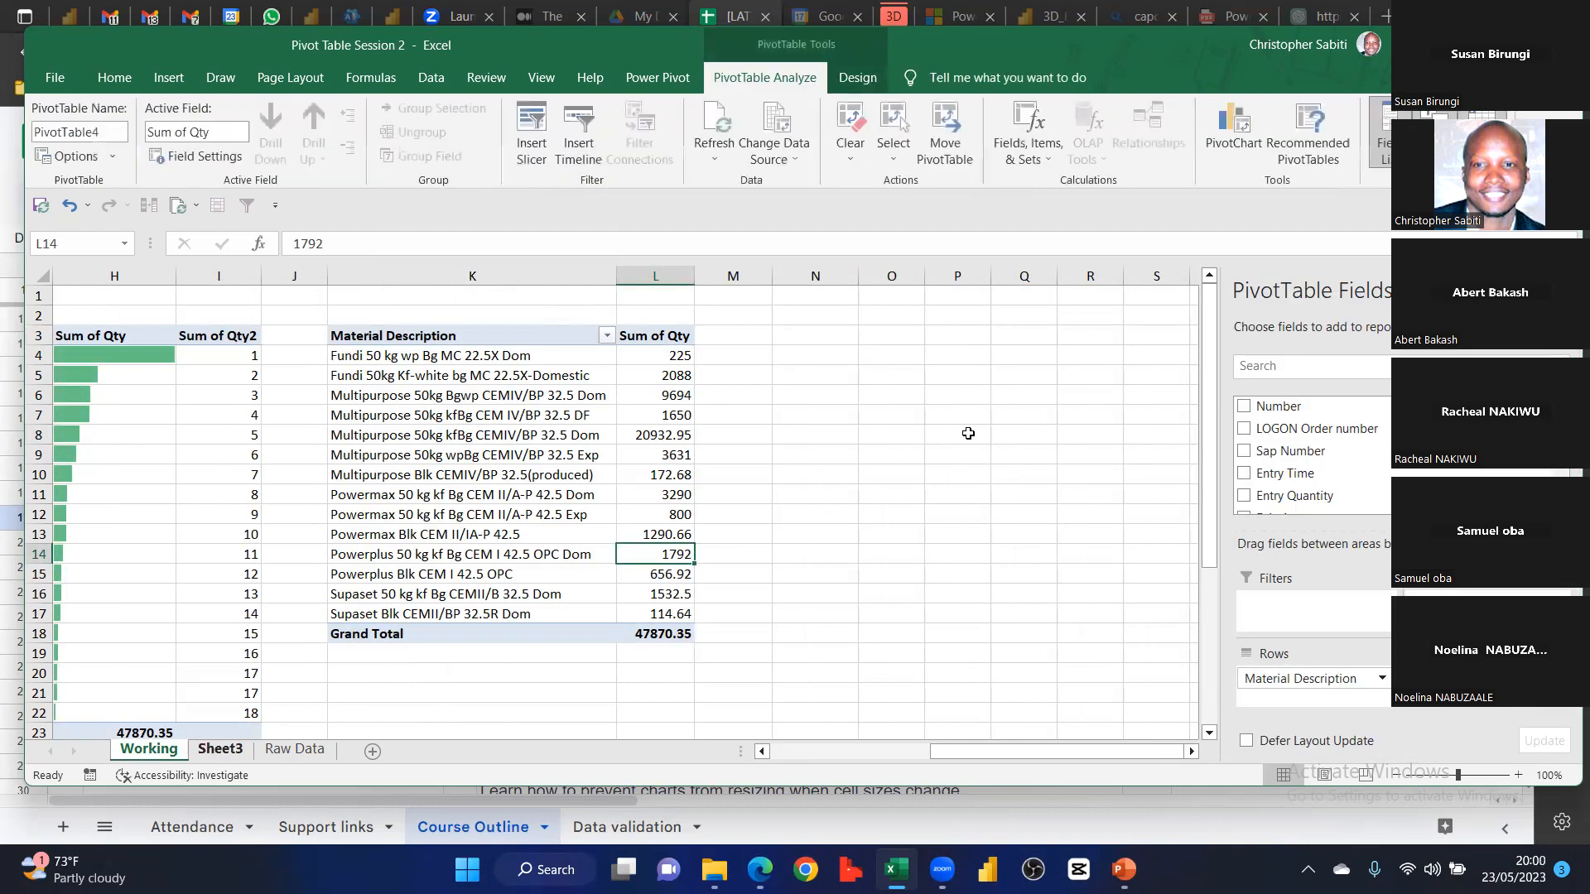
pyautogui.hotkey('ctrl', 'pagedown')
pyautogui.hotkey('ctrl', 'pagedown')
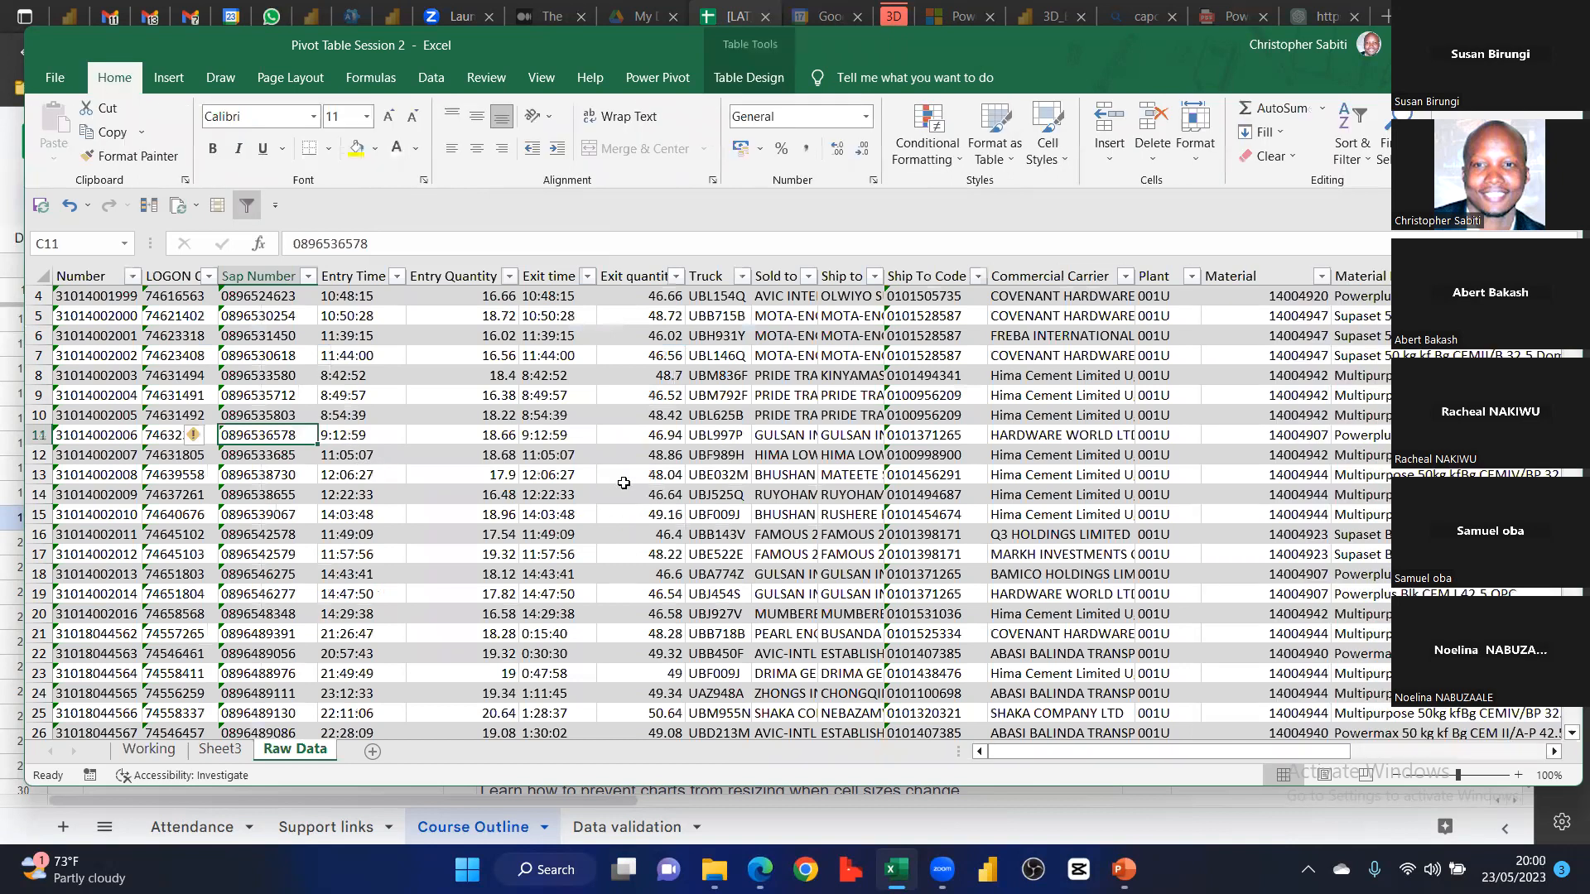
pyautogui.click(936, 415)
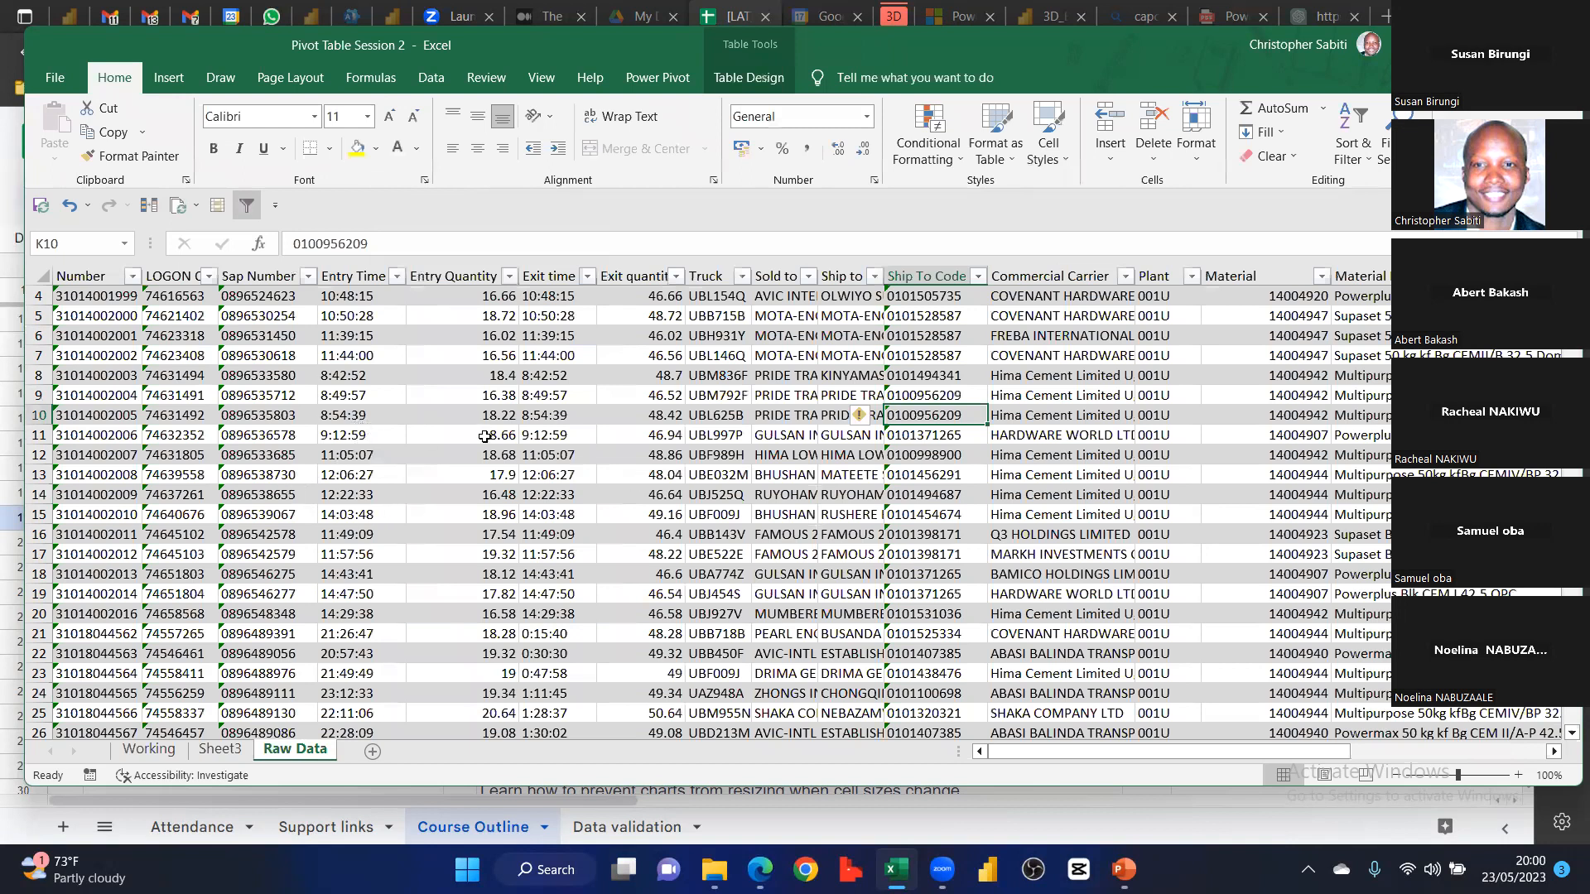
pyautogui.scroll(-7, 488, 431)
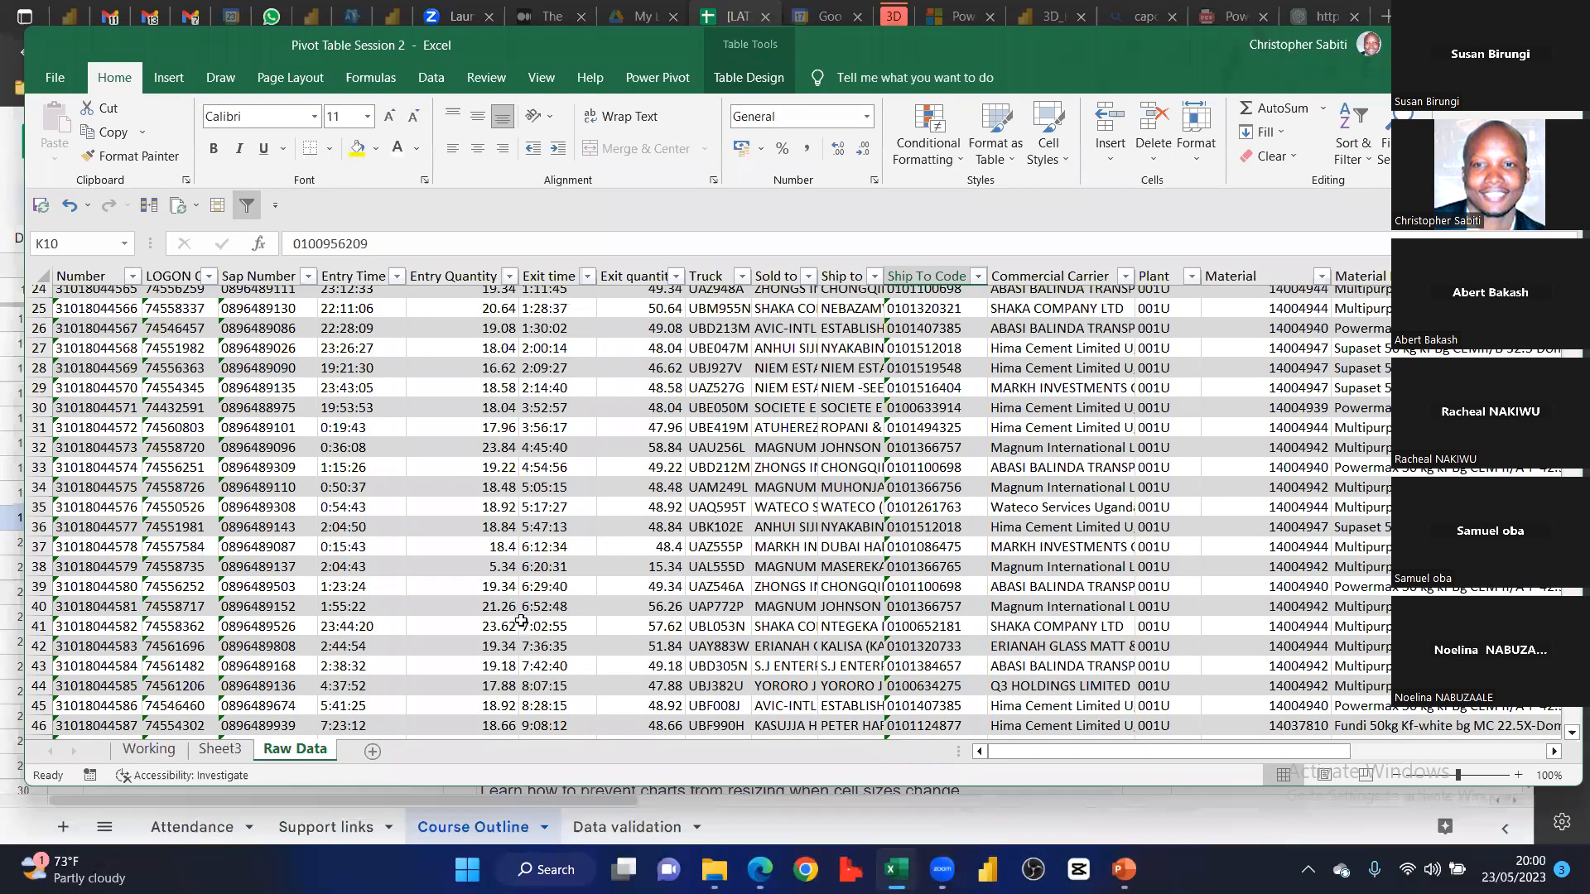
pyautogui.scroll(8, 439, 397)
pyautogui.click(386, 415)
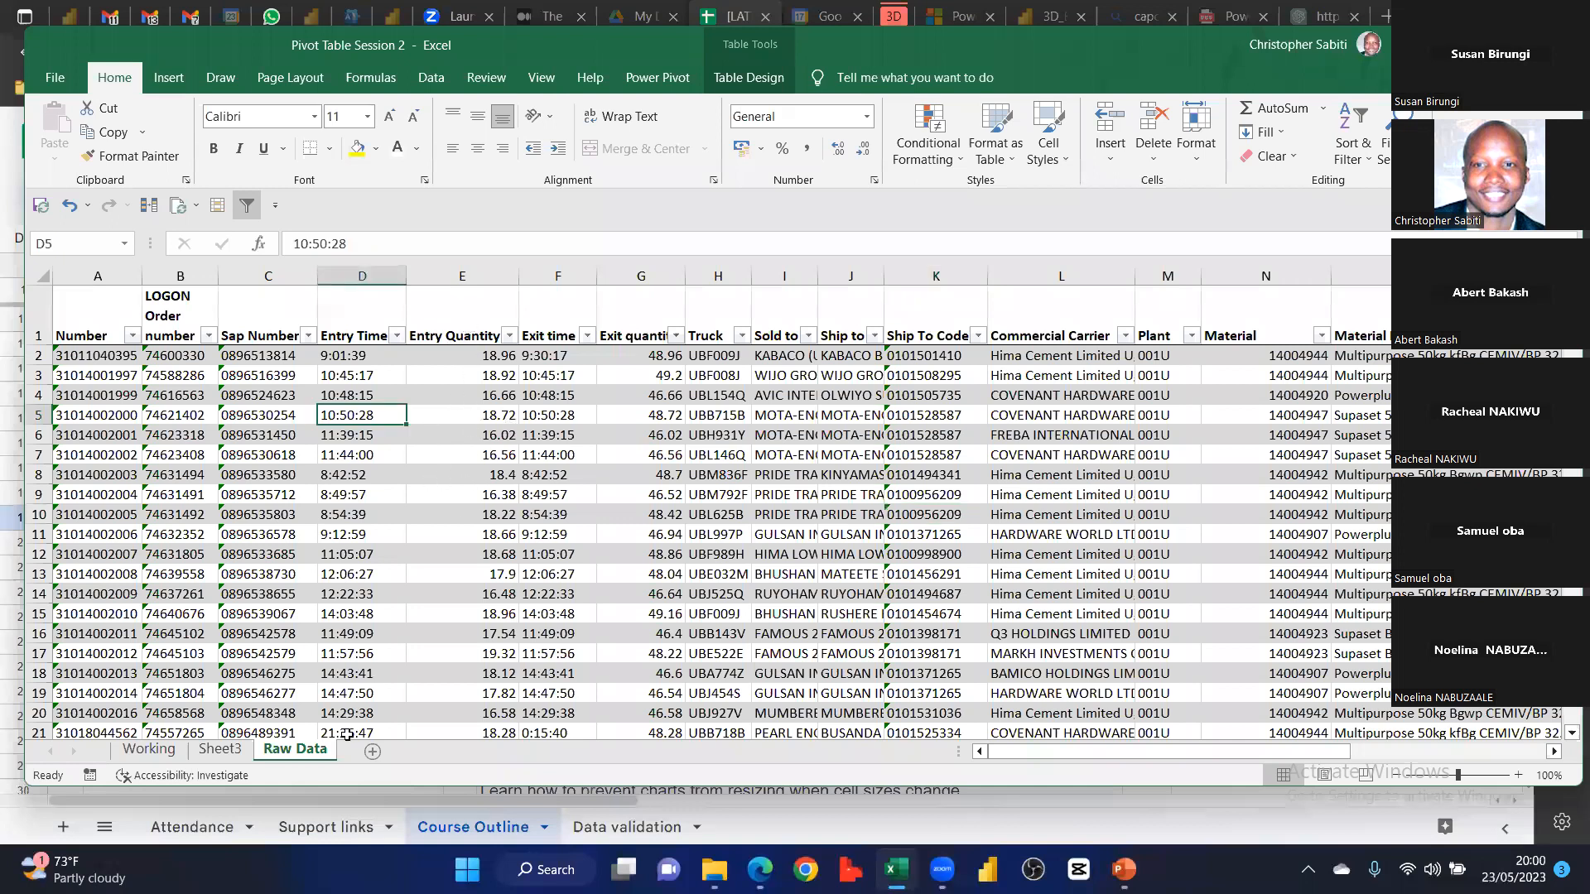
pyautogui.click(462, 277)
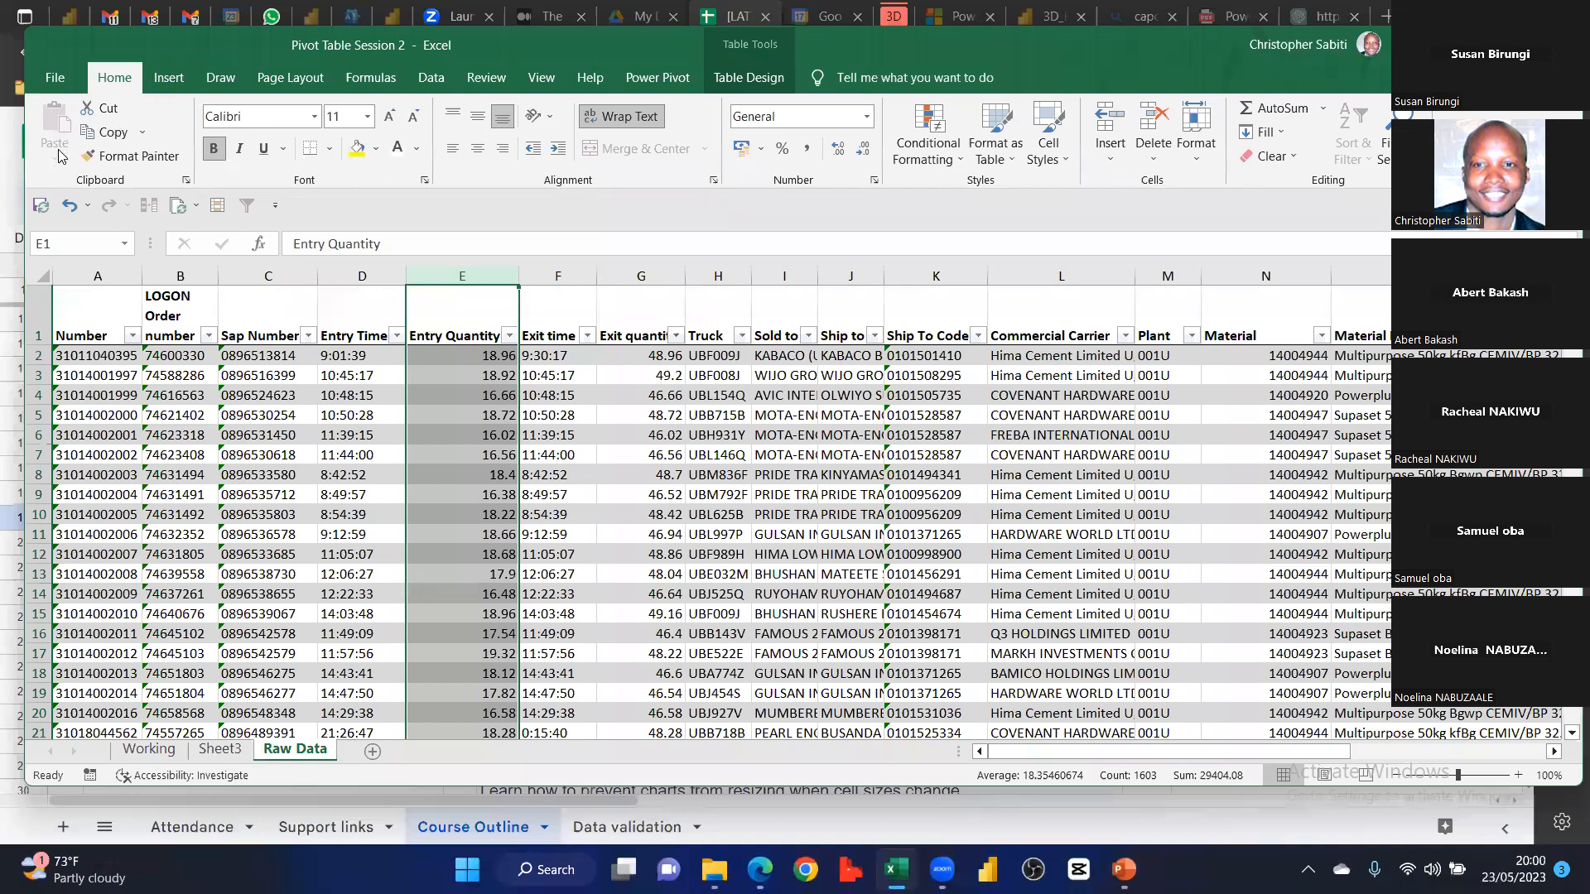
# Insert a PivotTable from the Raw_Data table at cell N3 of the existing Working sheet
pyautogui.click(268, 495)
pyautogui.click(169, 78)
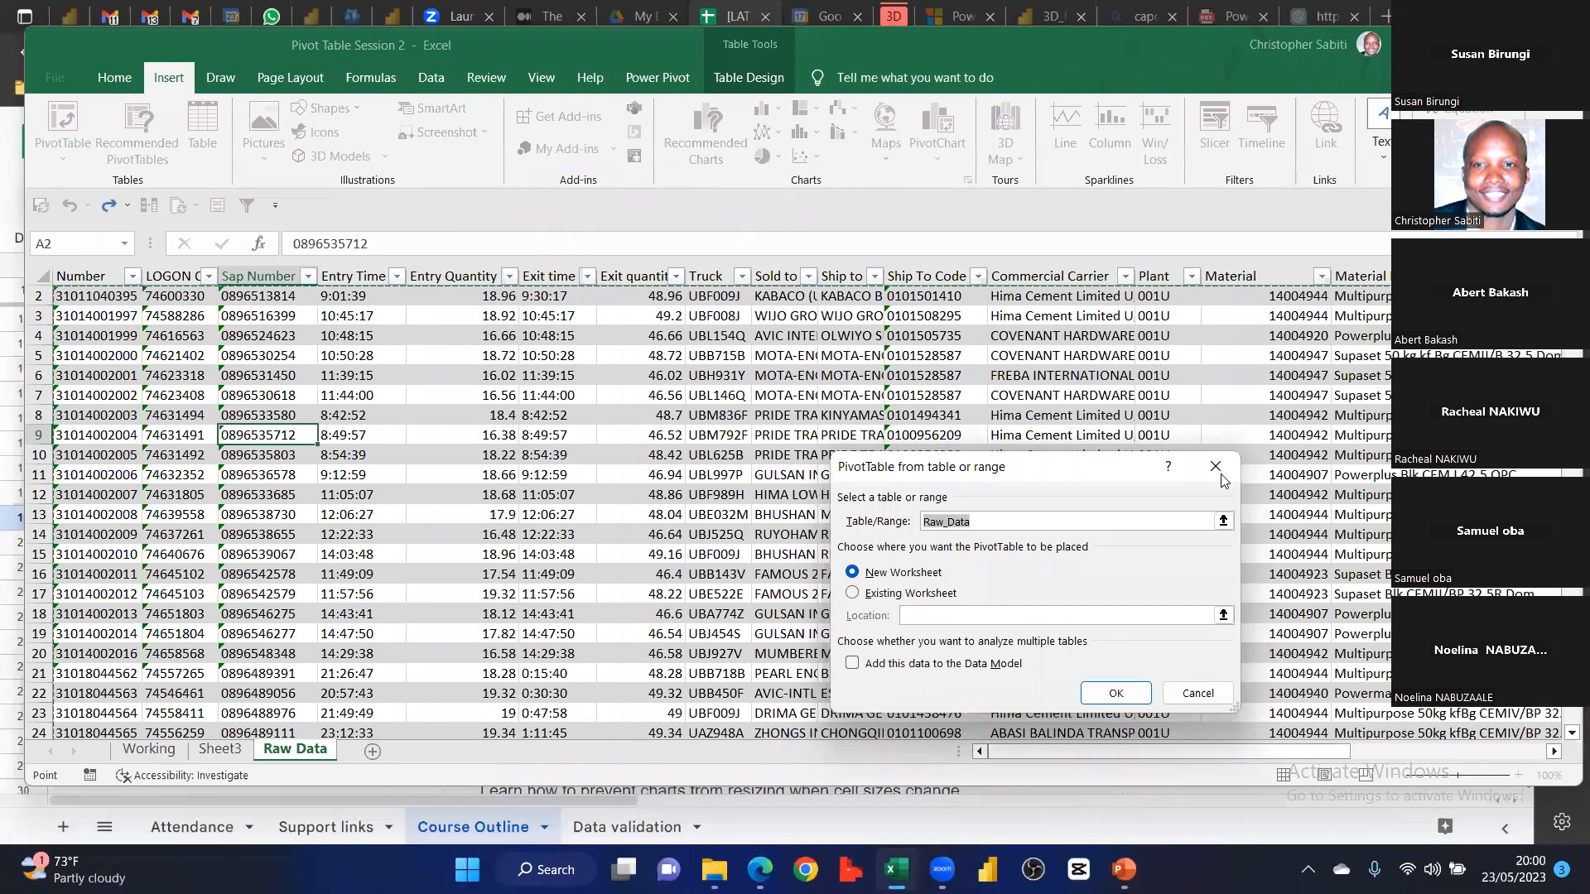
pyautogui.click(858, 594)
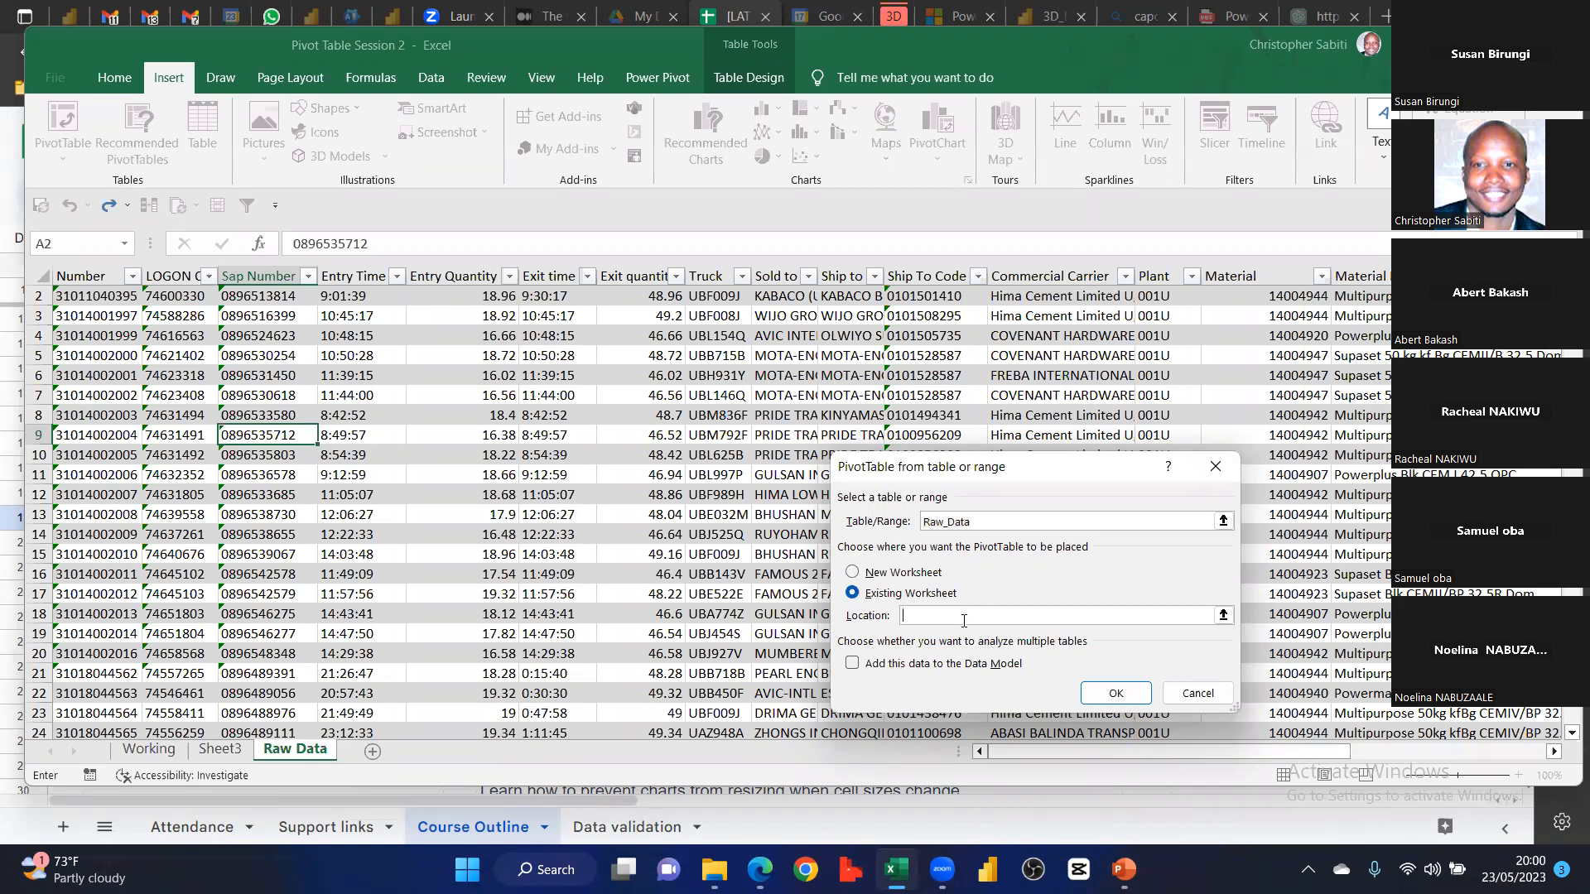
pyautogui.click(157, 749)
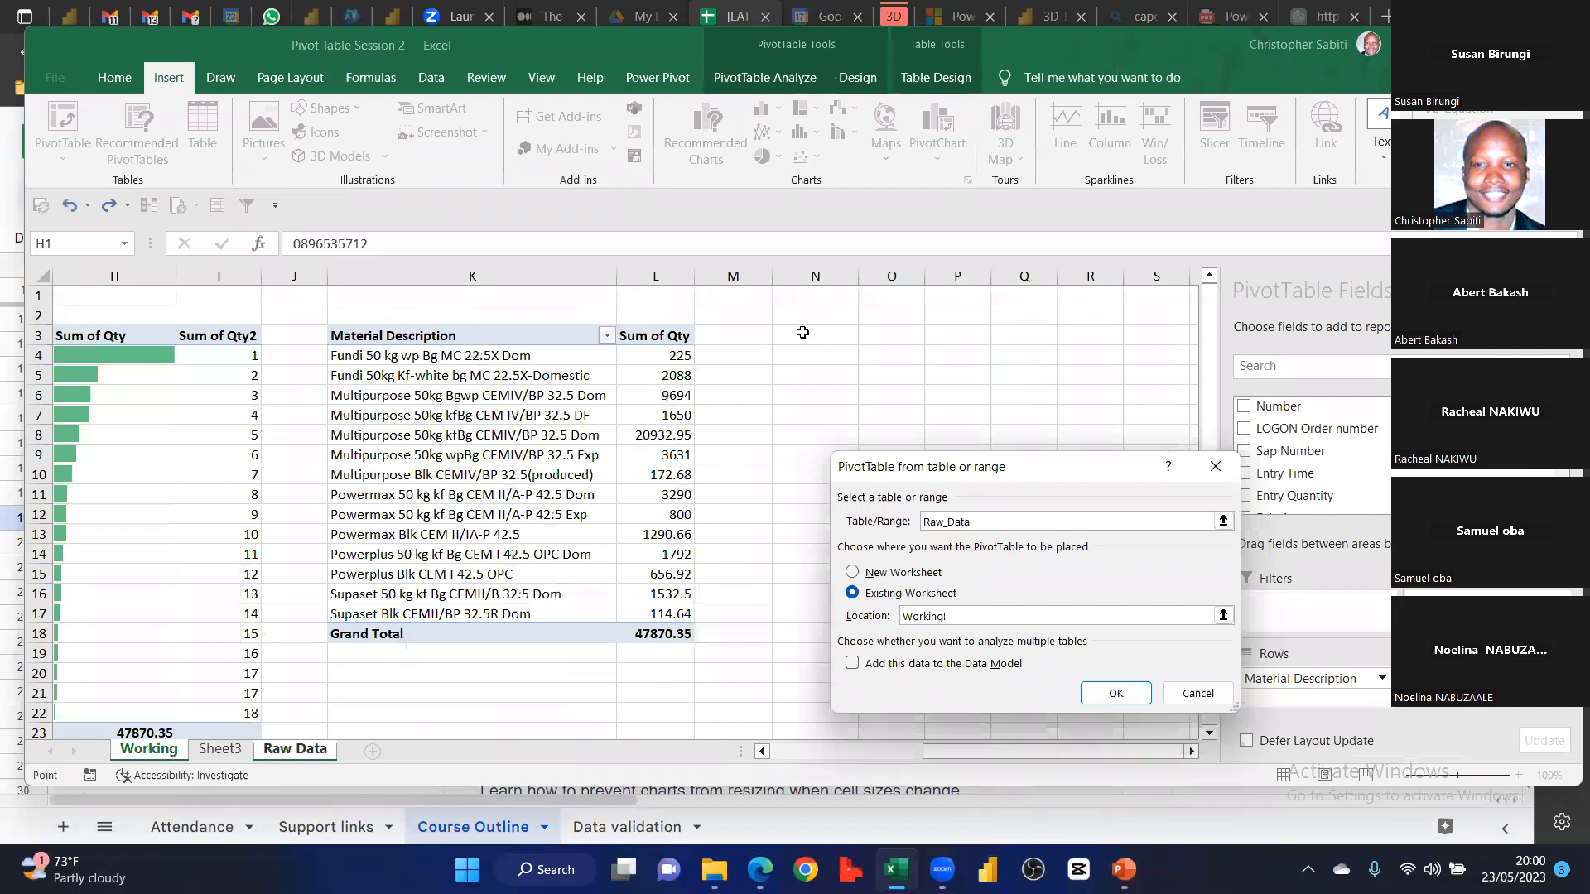
pyautogui.click(829, 337)
pyautogui.click(1108, 693)
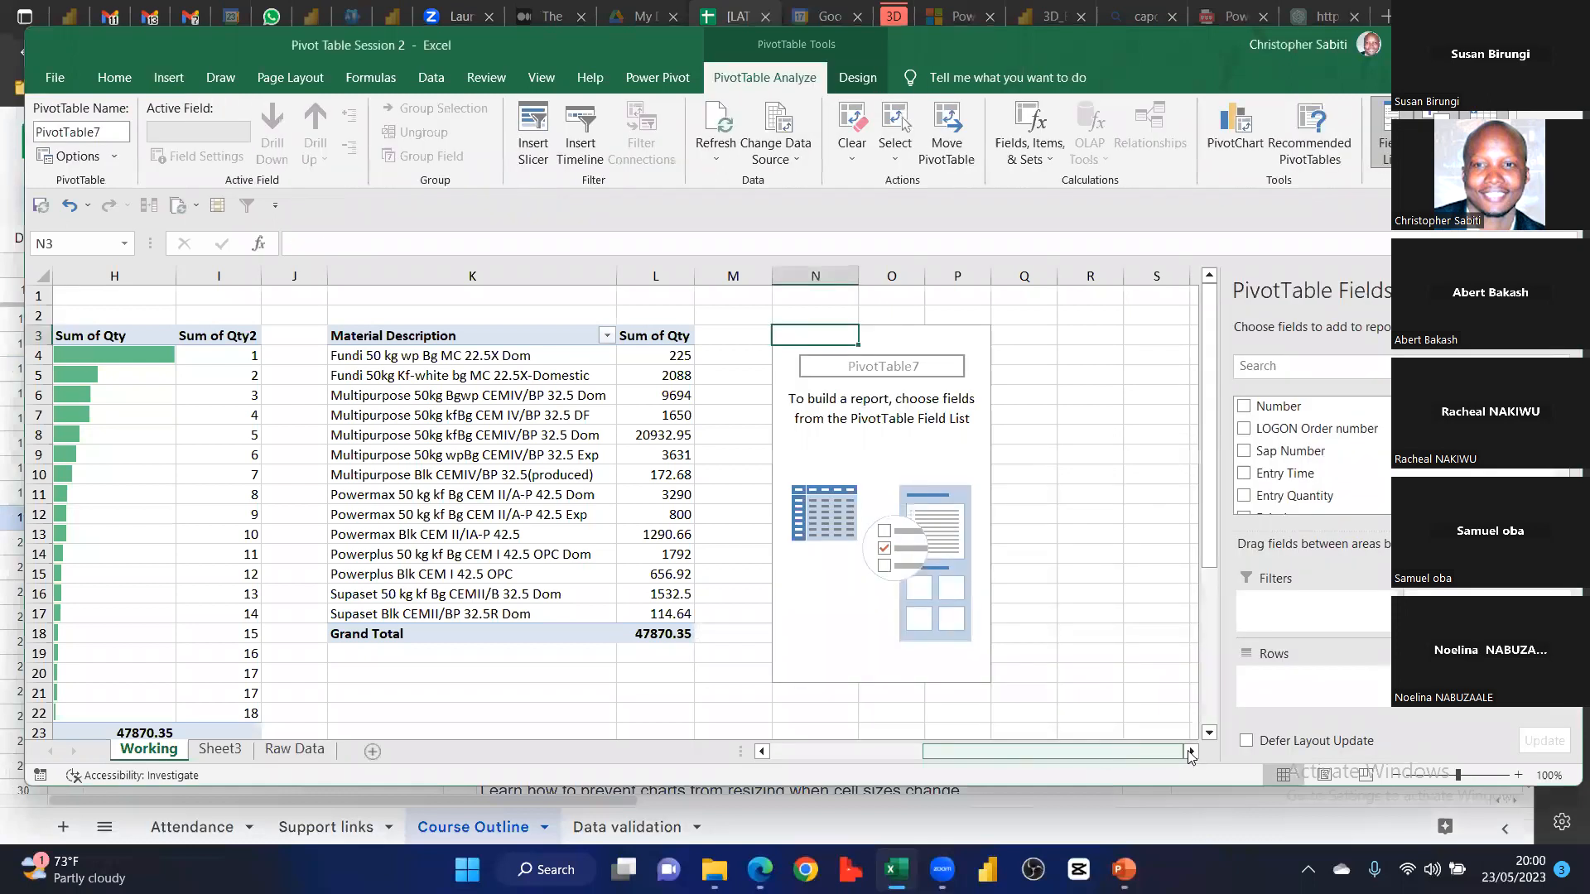
# Add Entry Quantity to the new pivot table's rows and look through its row labels
pyautogui.hscroll(5, 1190, 756)
pyautogui.hscroll(3, 206, 333)
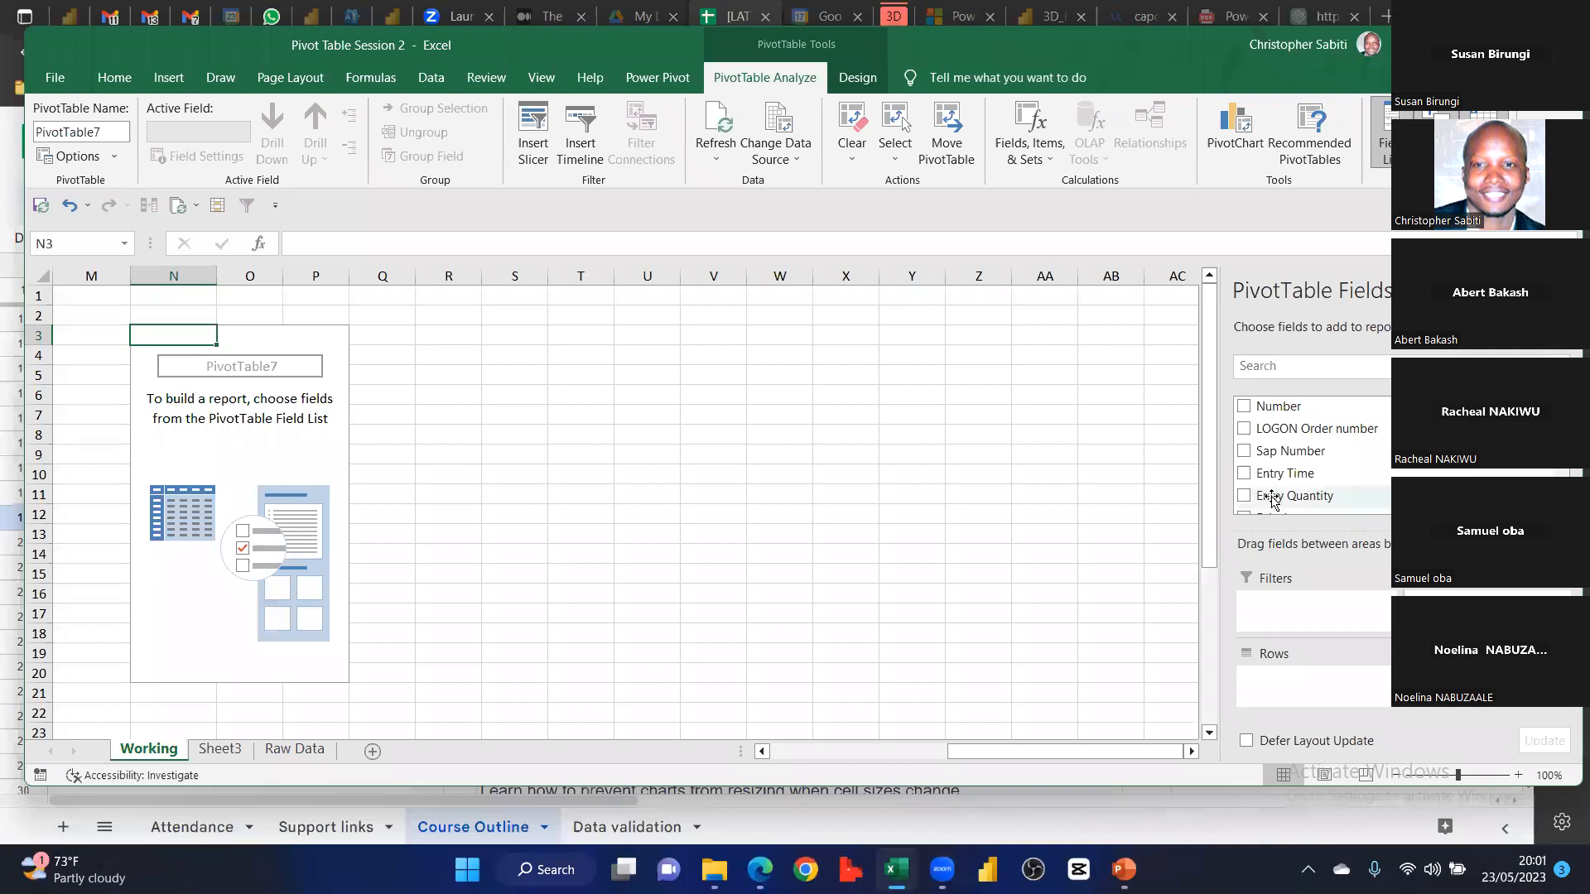
pyautogui.moveTo(1277, 499); pyautogui.dragTo(1317, 683)
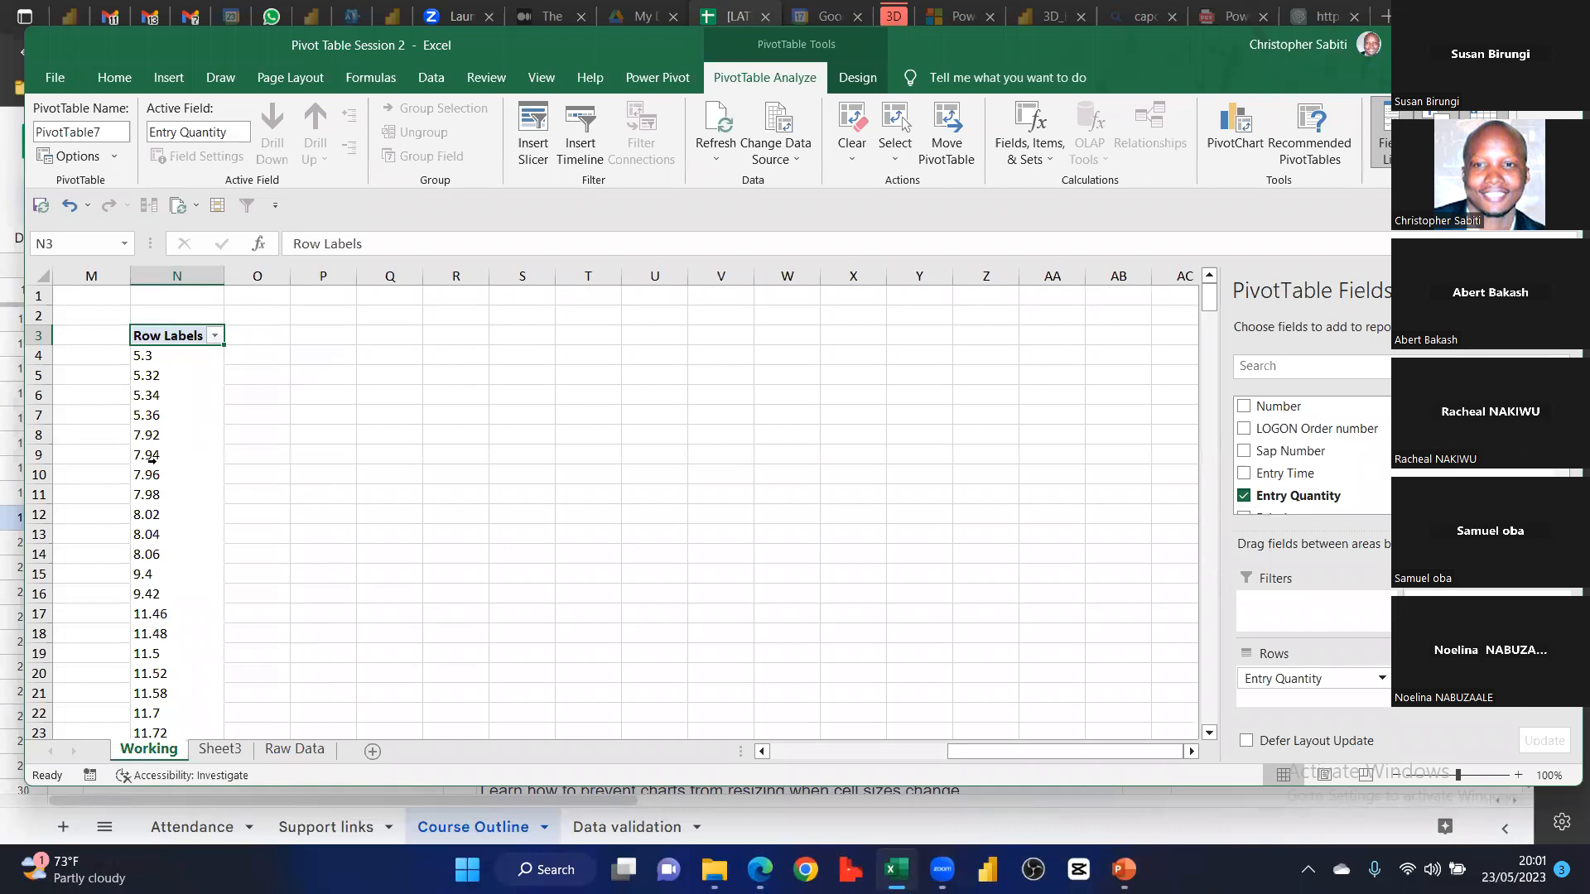
pyautogui.scroll(-12, 162, 454)
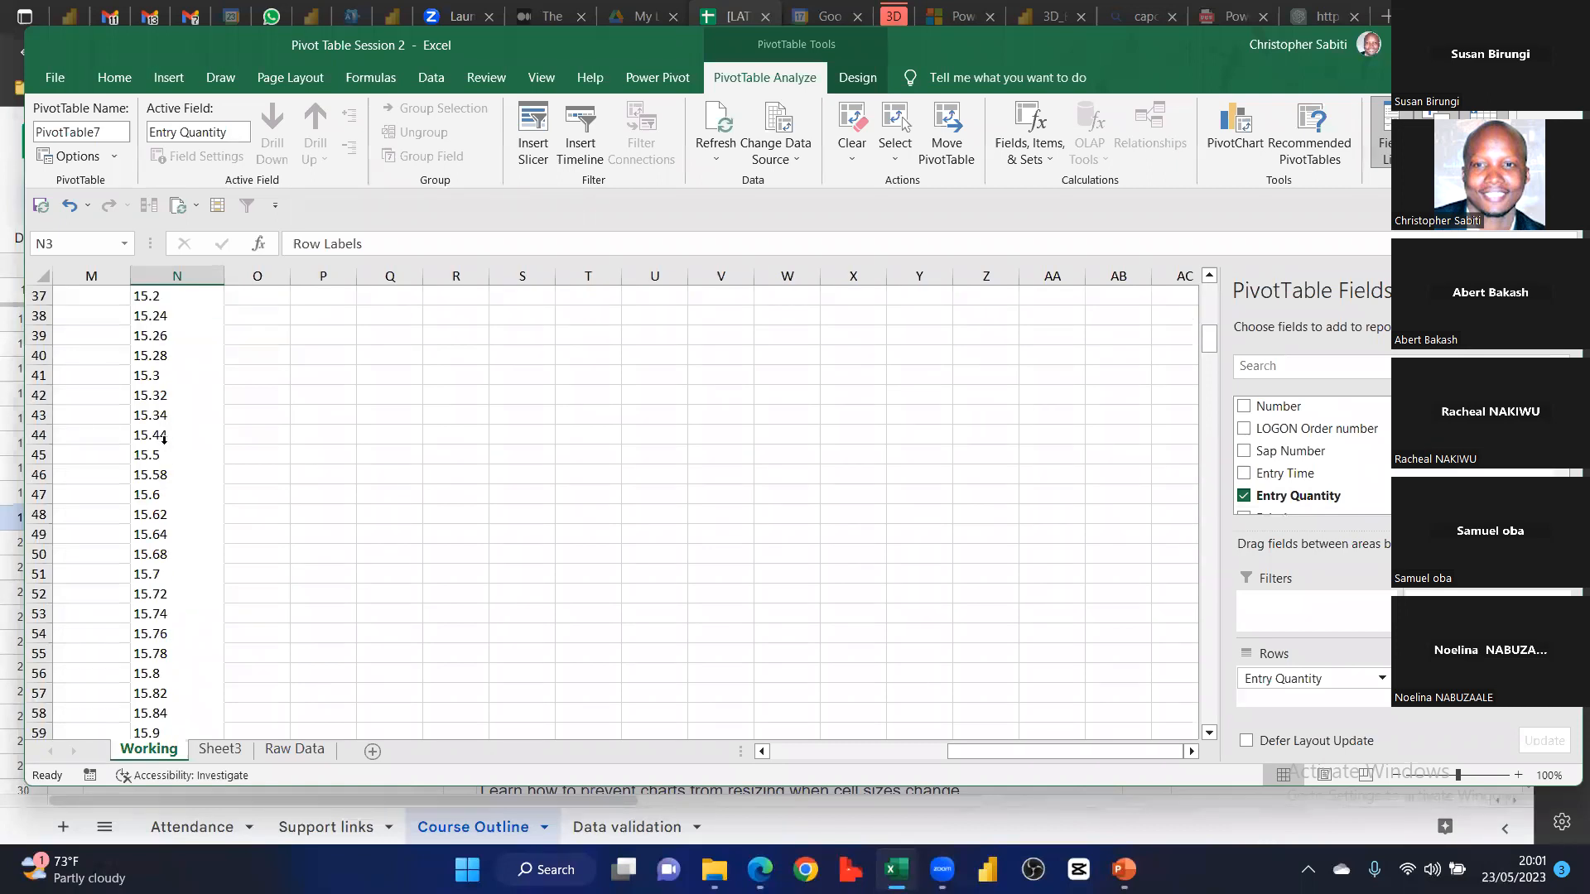
pyautogui.scroll(-20, 166, 440)
pyautogui.scroll(-20, 173, 444)
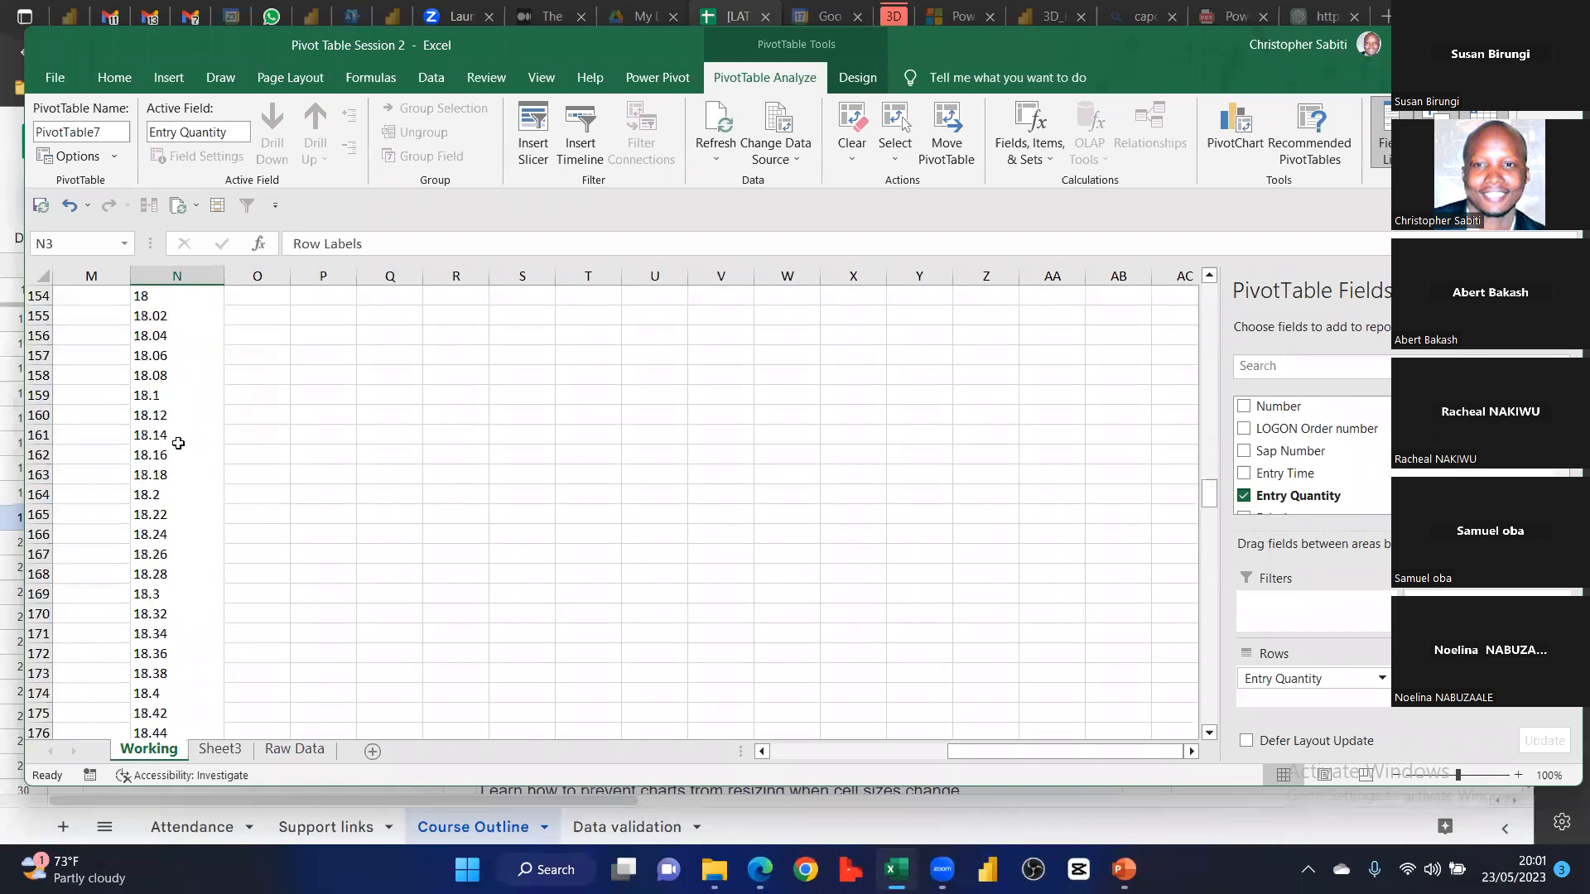
# Look through the remaining Entry Quantity row labels down to the grand total to find the lowest and highest values
pyautogui.scroll(-20, 176, 431)
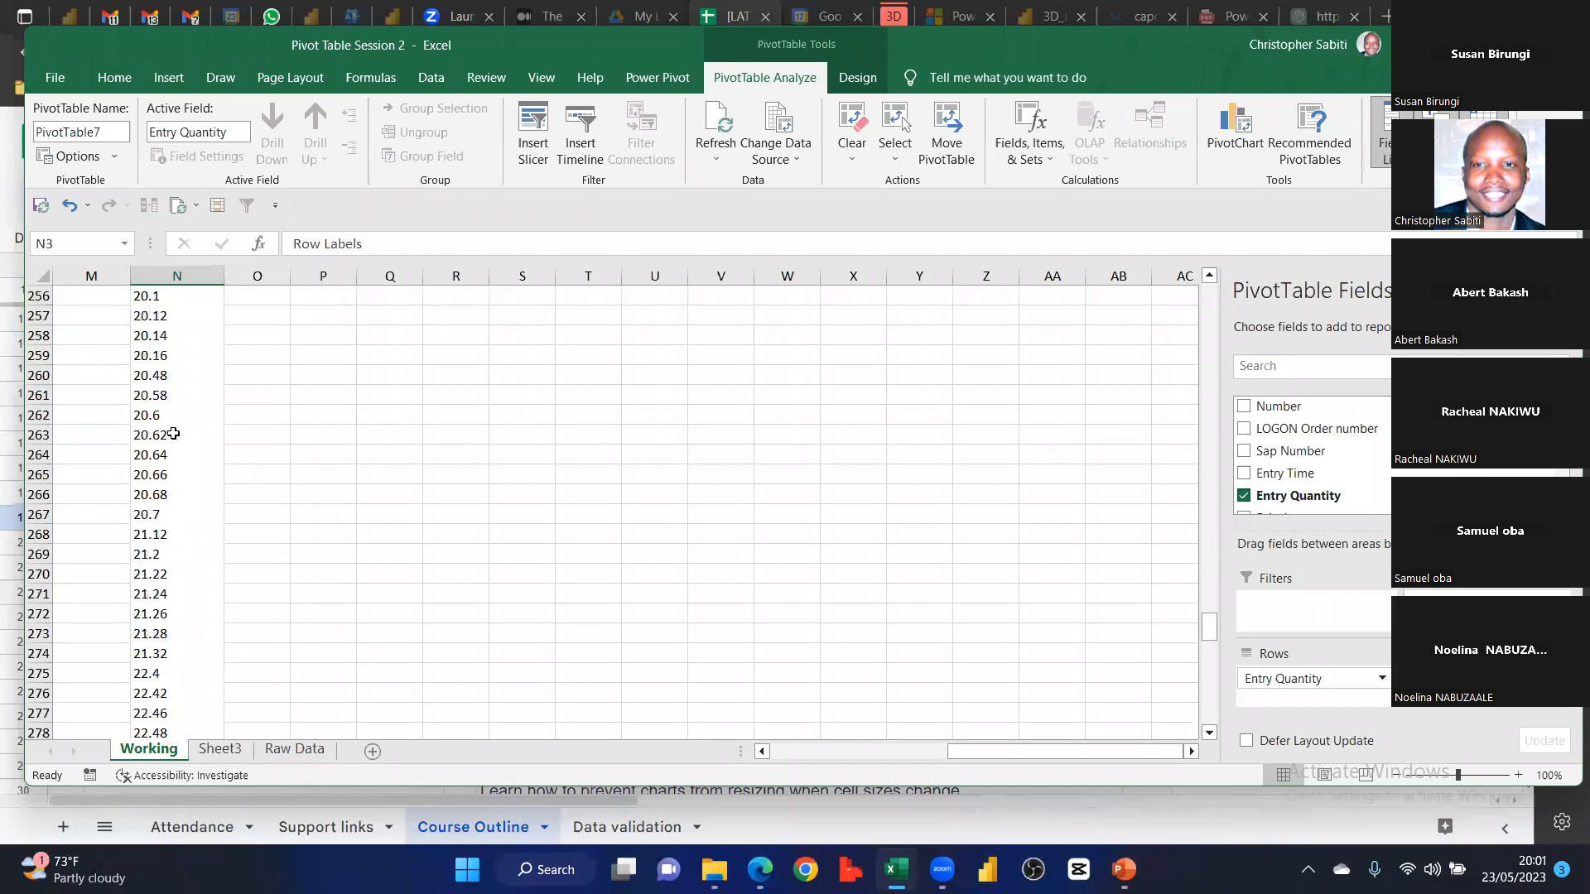
pyautogui.scroll(-19, 172, 430)
pyautogui.scroll(-11, 169, 419)
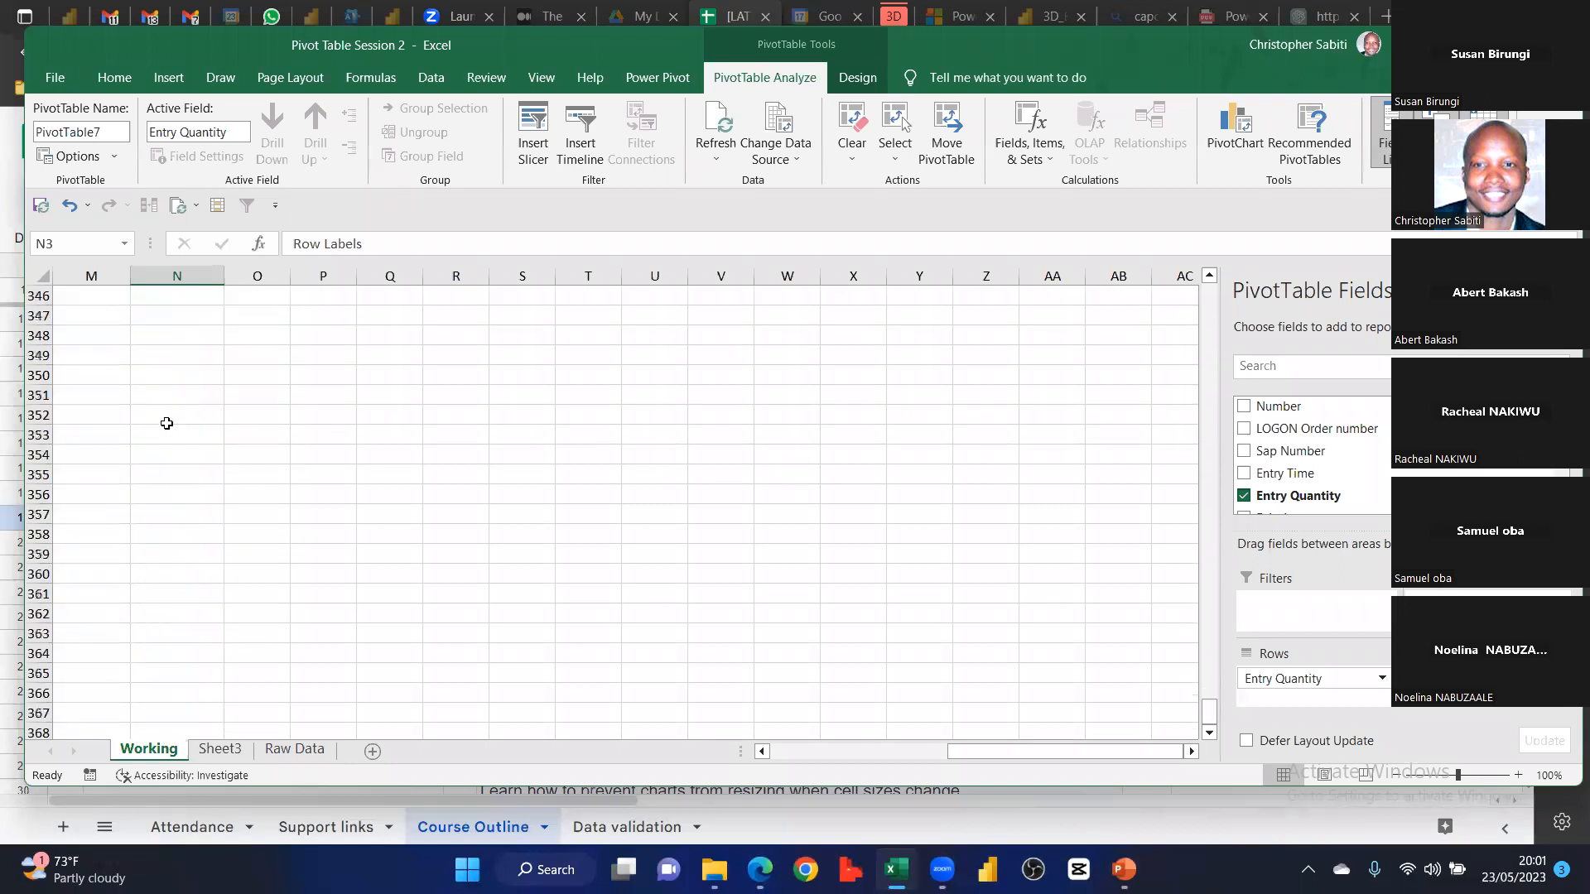
pyautogui.scroll(6, 176, 447)
pyautogui.click(179, 520)
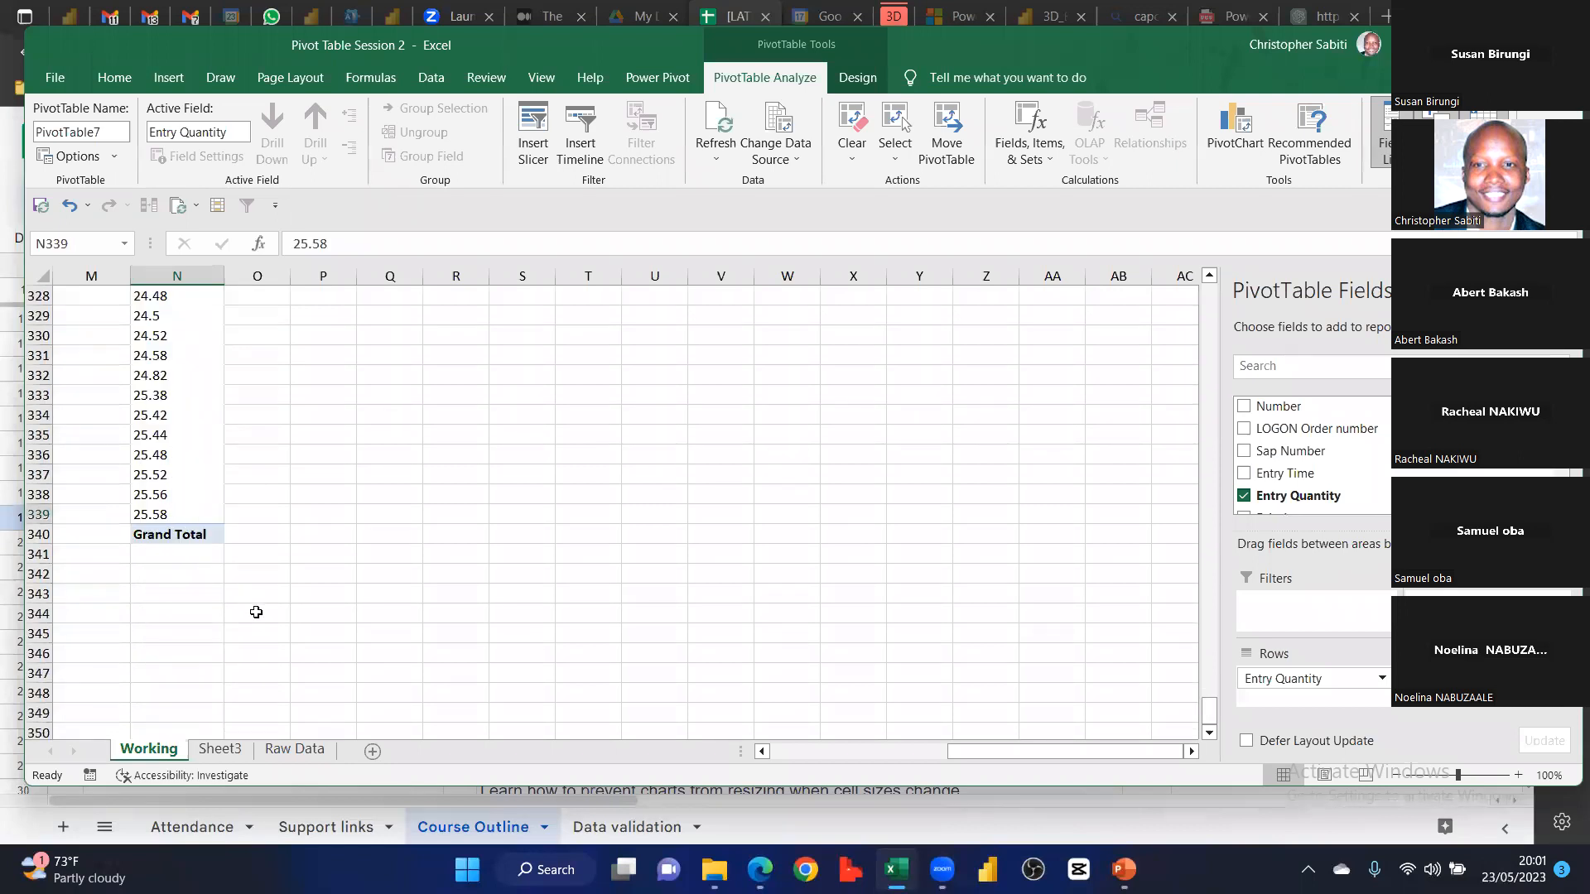
pyautogui.scroll(15, 248, 497)
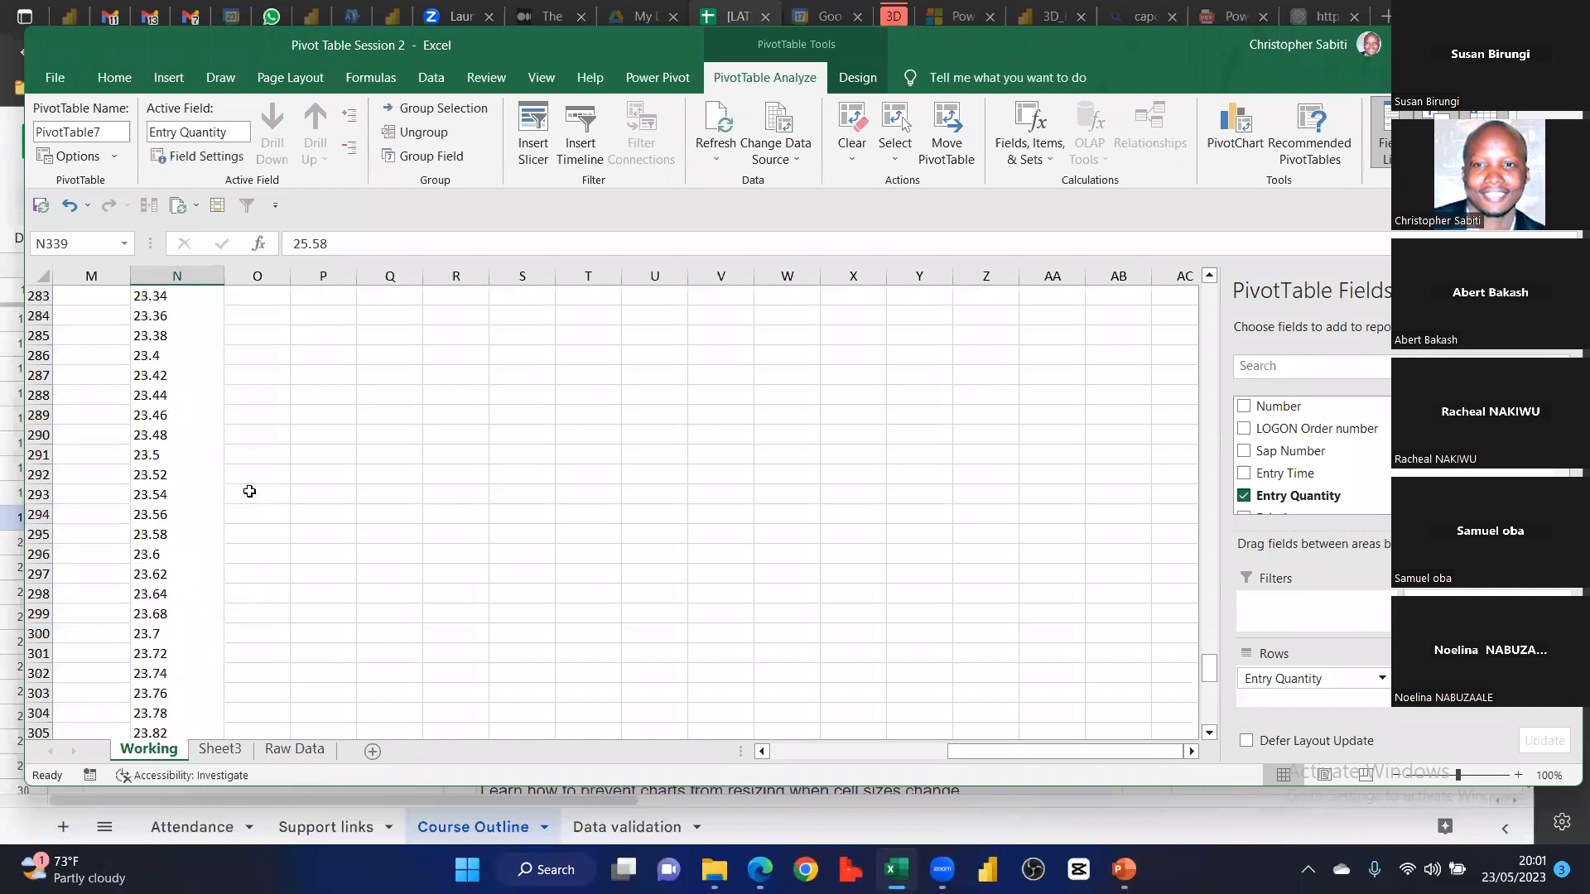
pyautogui.scroll(20, 203, 447)
pyautogui.scroll(20, 204, 448)
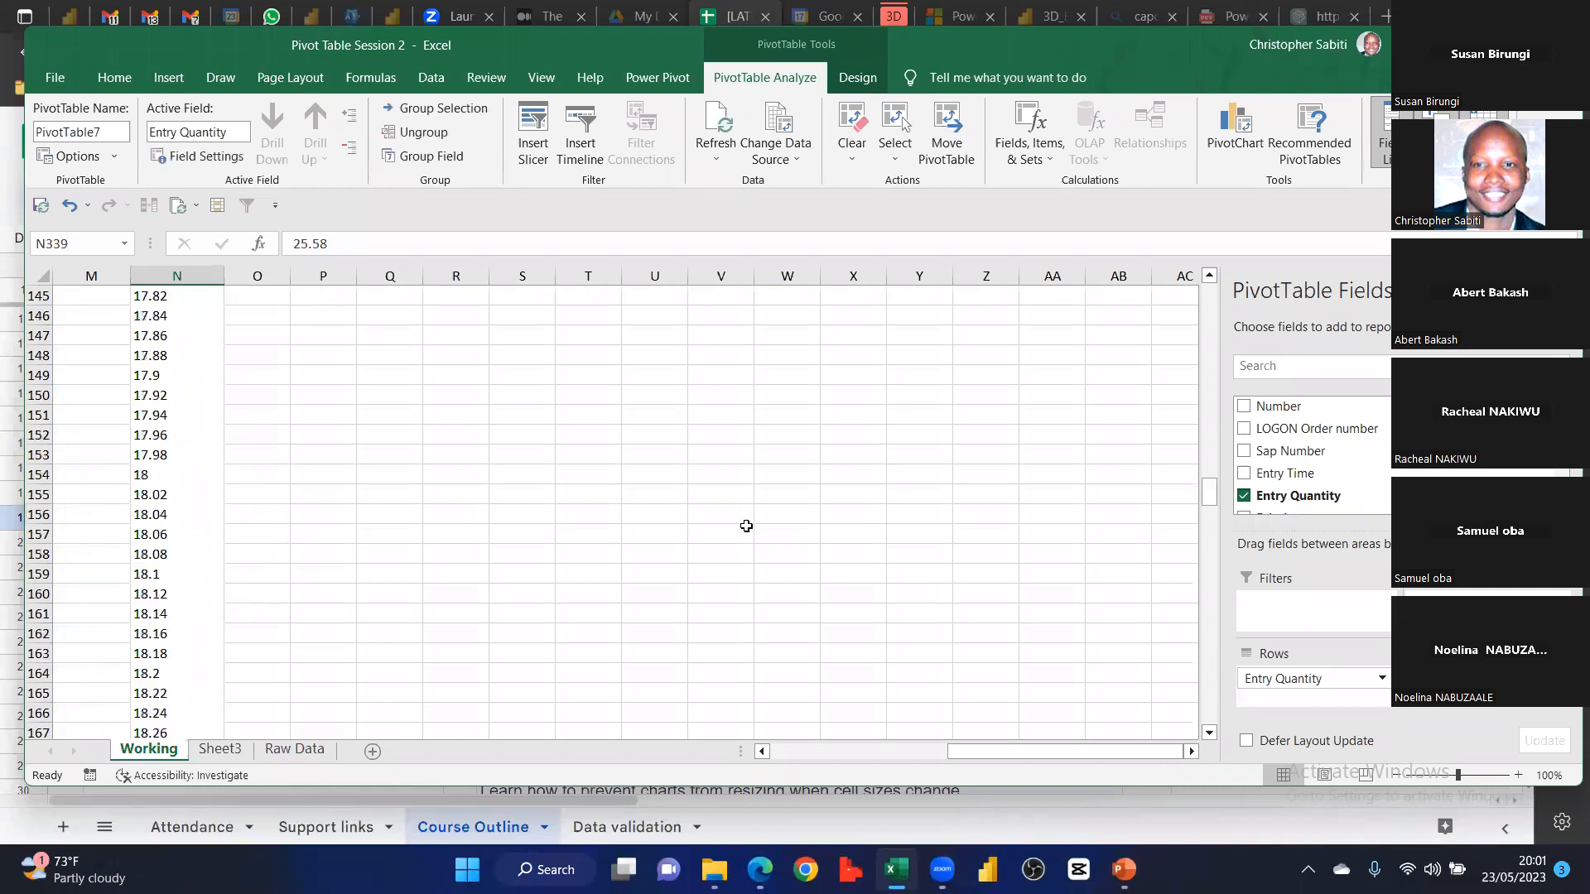
pyautogui.scroll(19, 178, 433)
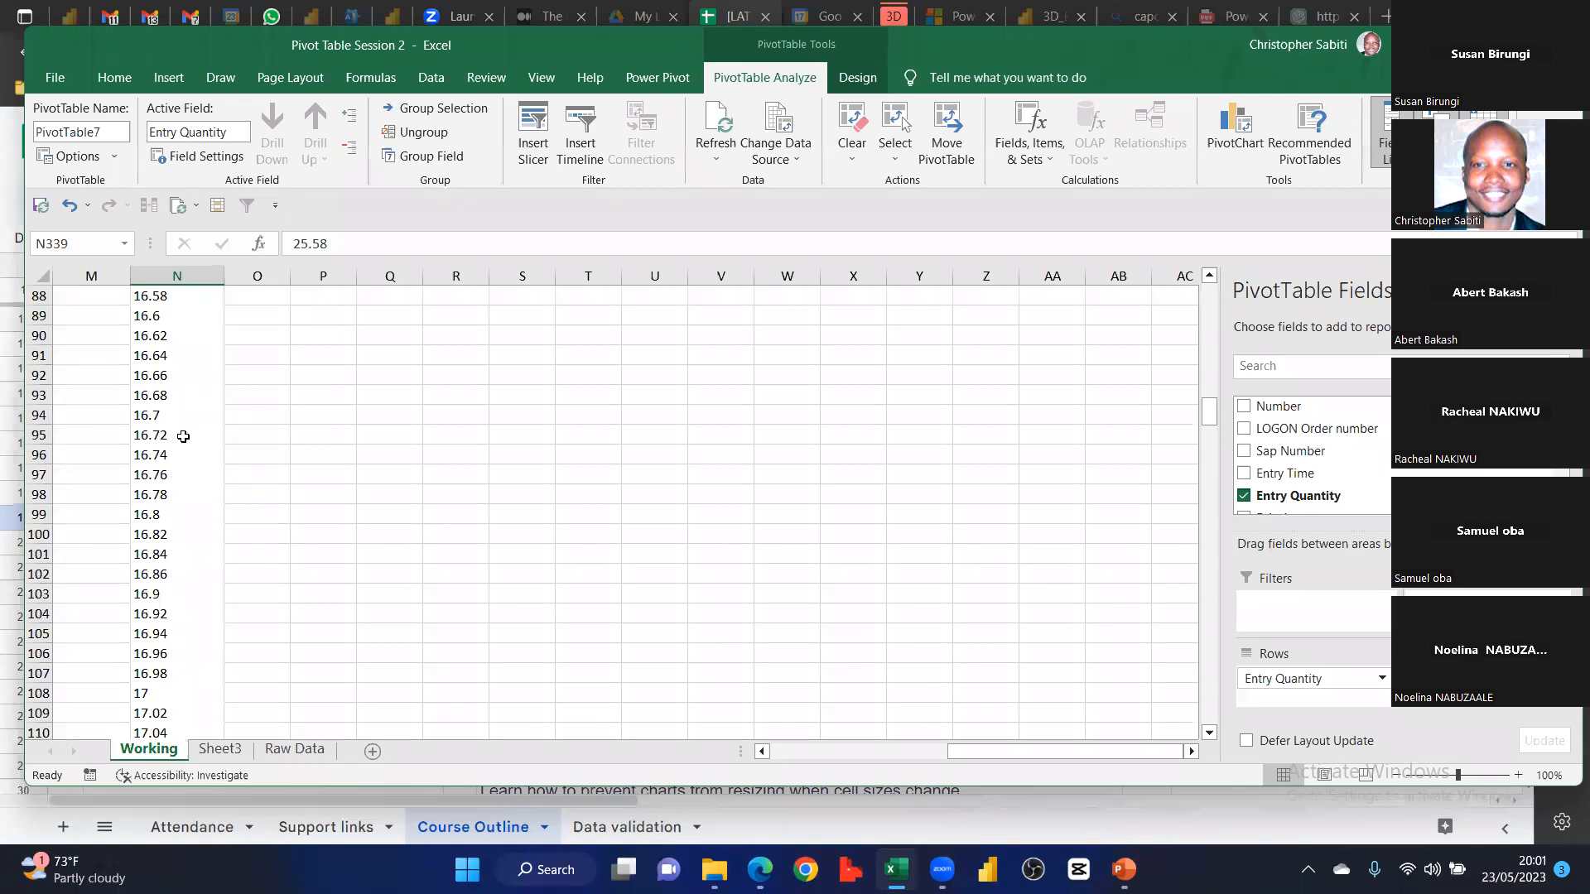
pyautogui.scroll(20, 185, 433)
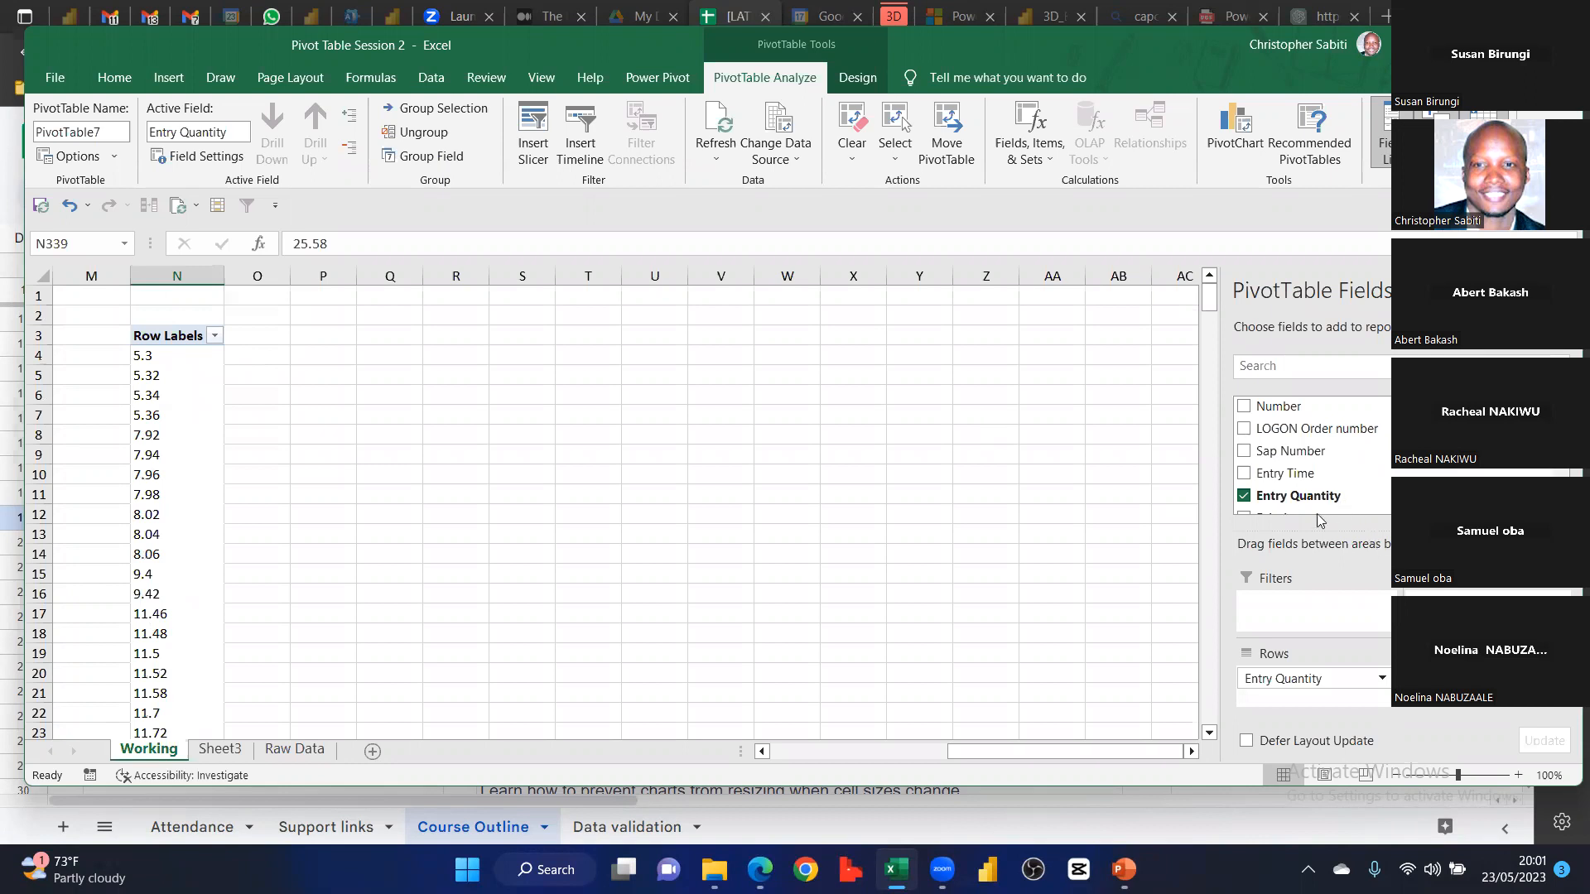
# Add Entry Quantity to the pivot table's values and summarize it by Count
pyautogui.scroll(-5, 1335, 504)
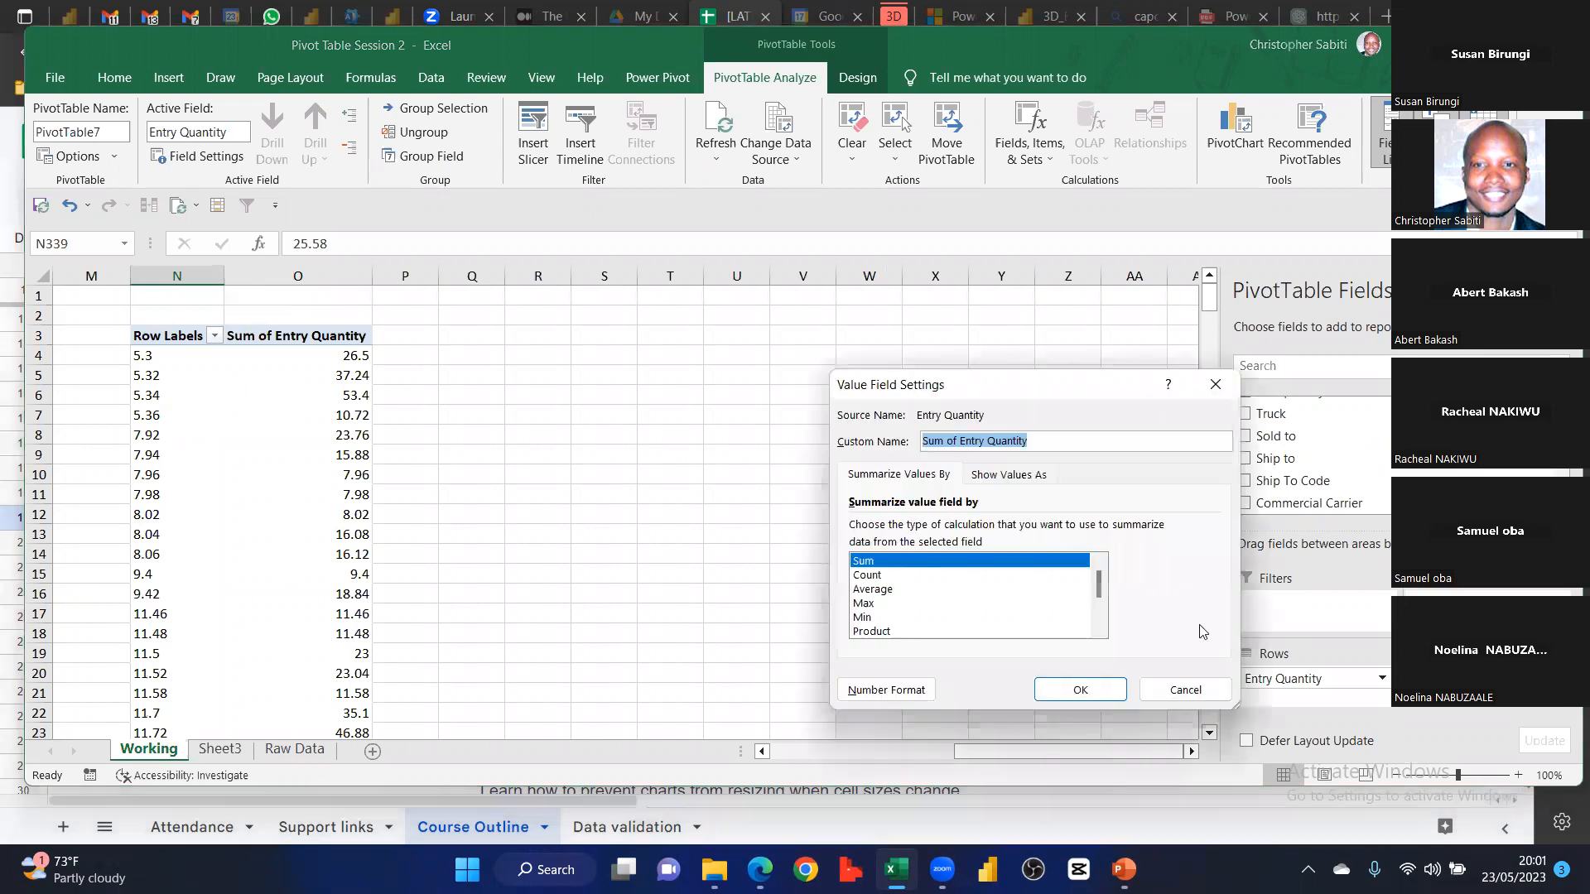
pyautogui.press('Down')
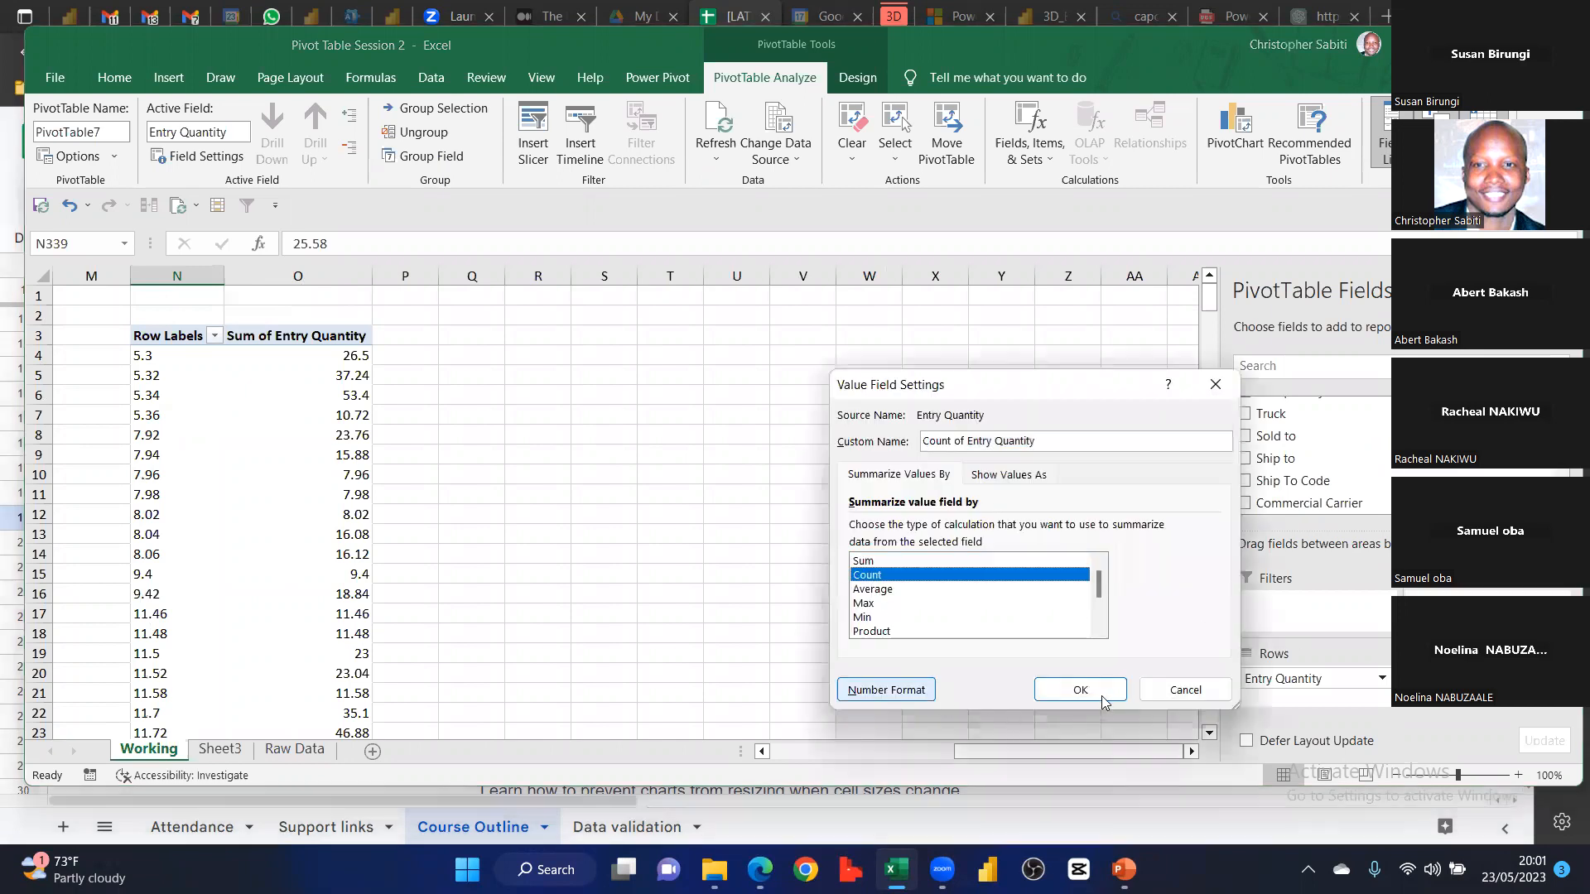
pyautogui.click(1081, 692)
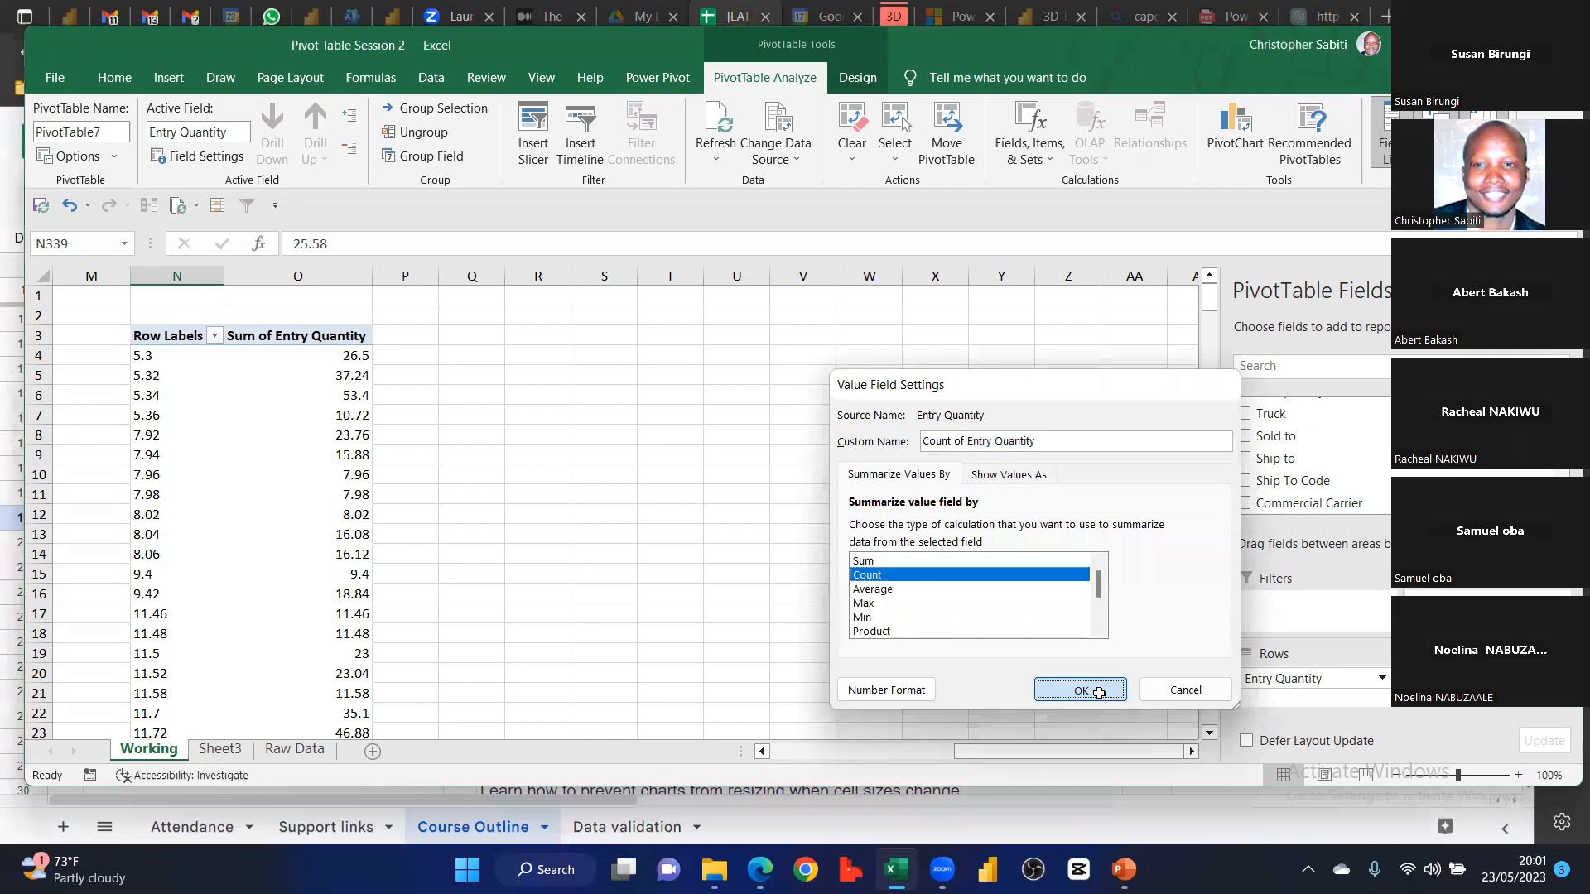
# Rename the pivot table's count column header as Freq
pyautogui.moveTo(380, 271); pyautogui.dragTo(302, 315)
pyautogui.click(286, 335)
pyautogui.press('F2')
pyautogui.write('Freq')
pyautogui.click(534, 399)
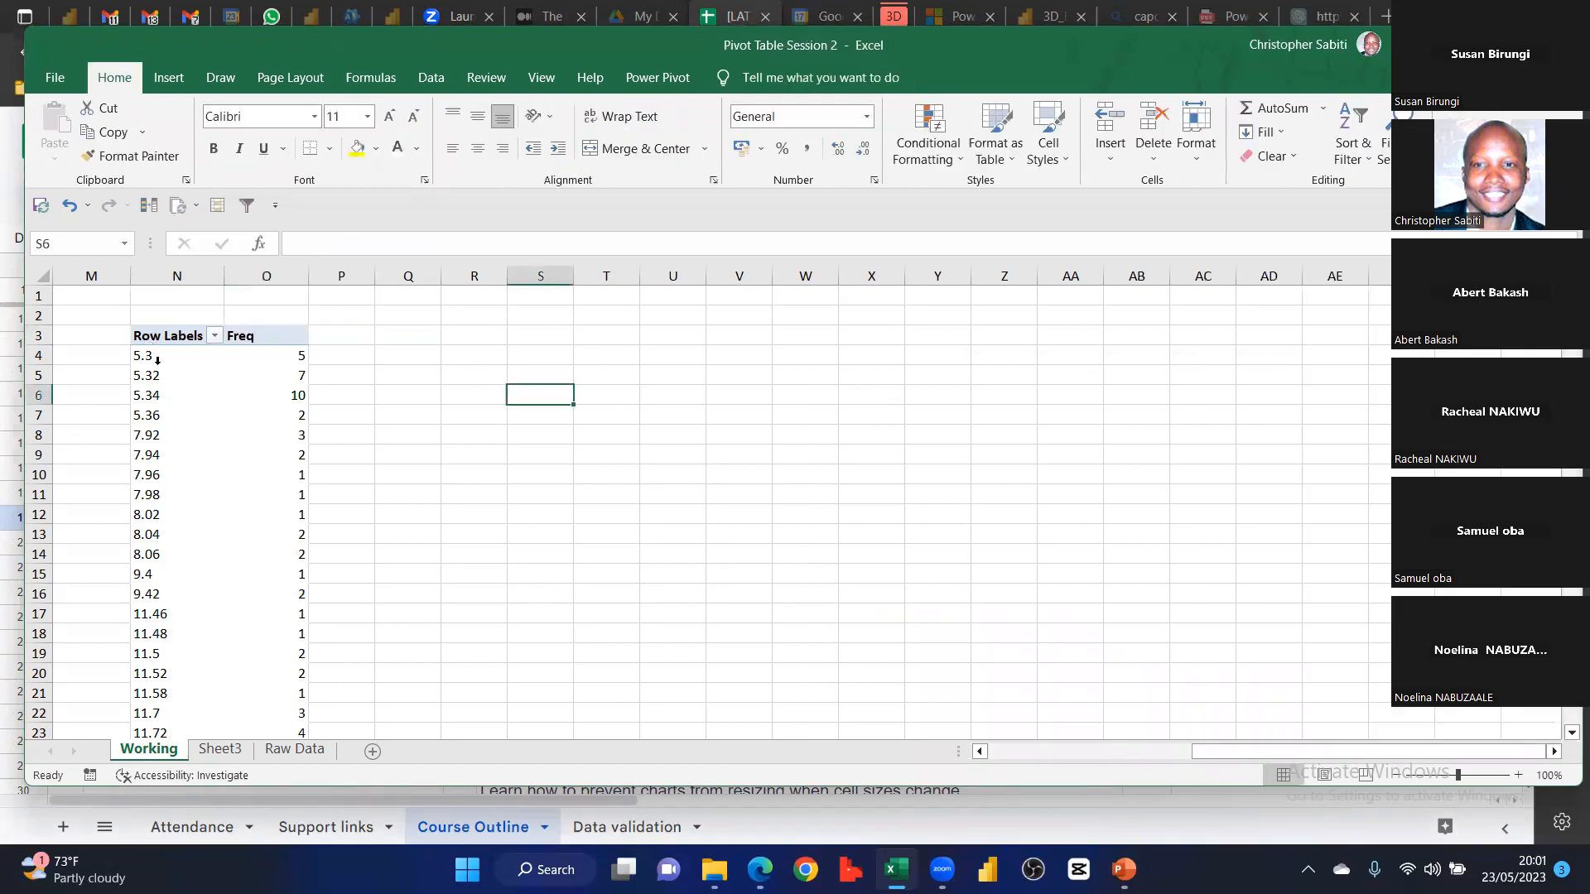
# Examine individual Entry Quantity row labels and their frequencies, and check which grouping commands are available for them
pyautogui.click(289, 359)
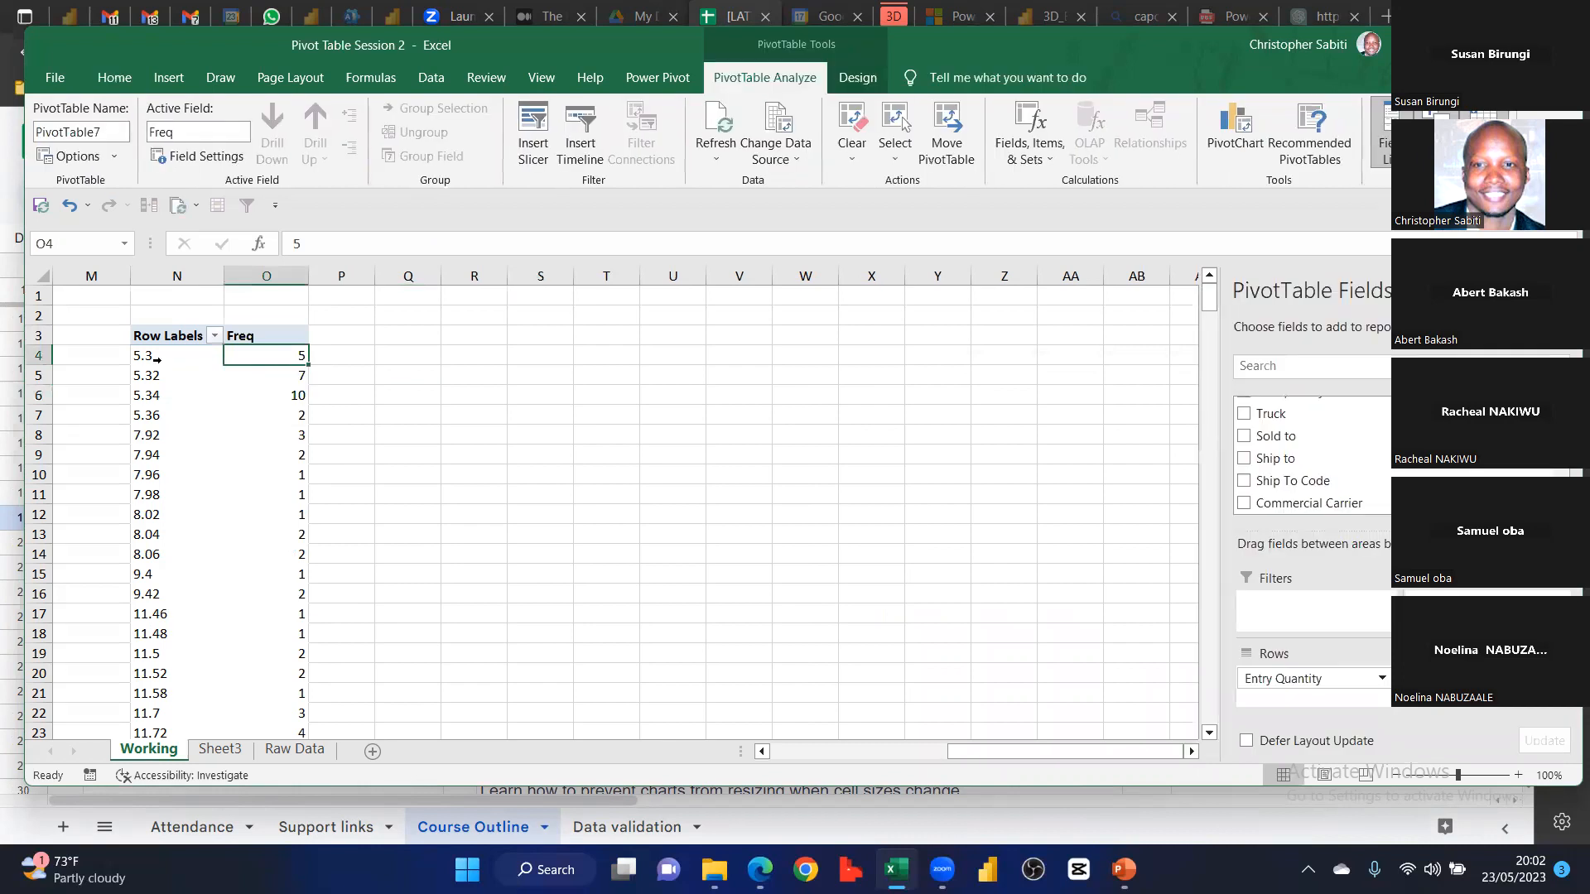
pyautogui.click(296, 376)
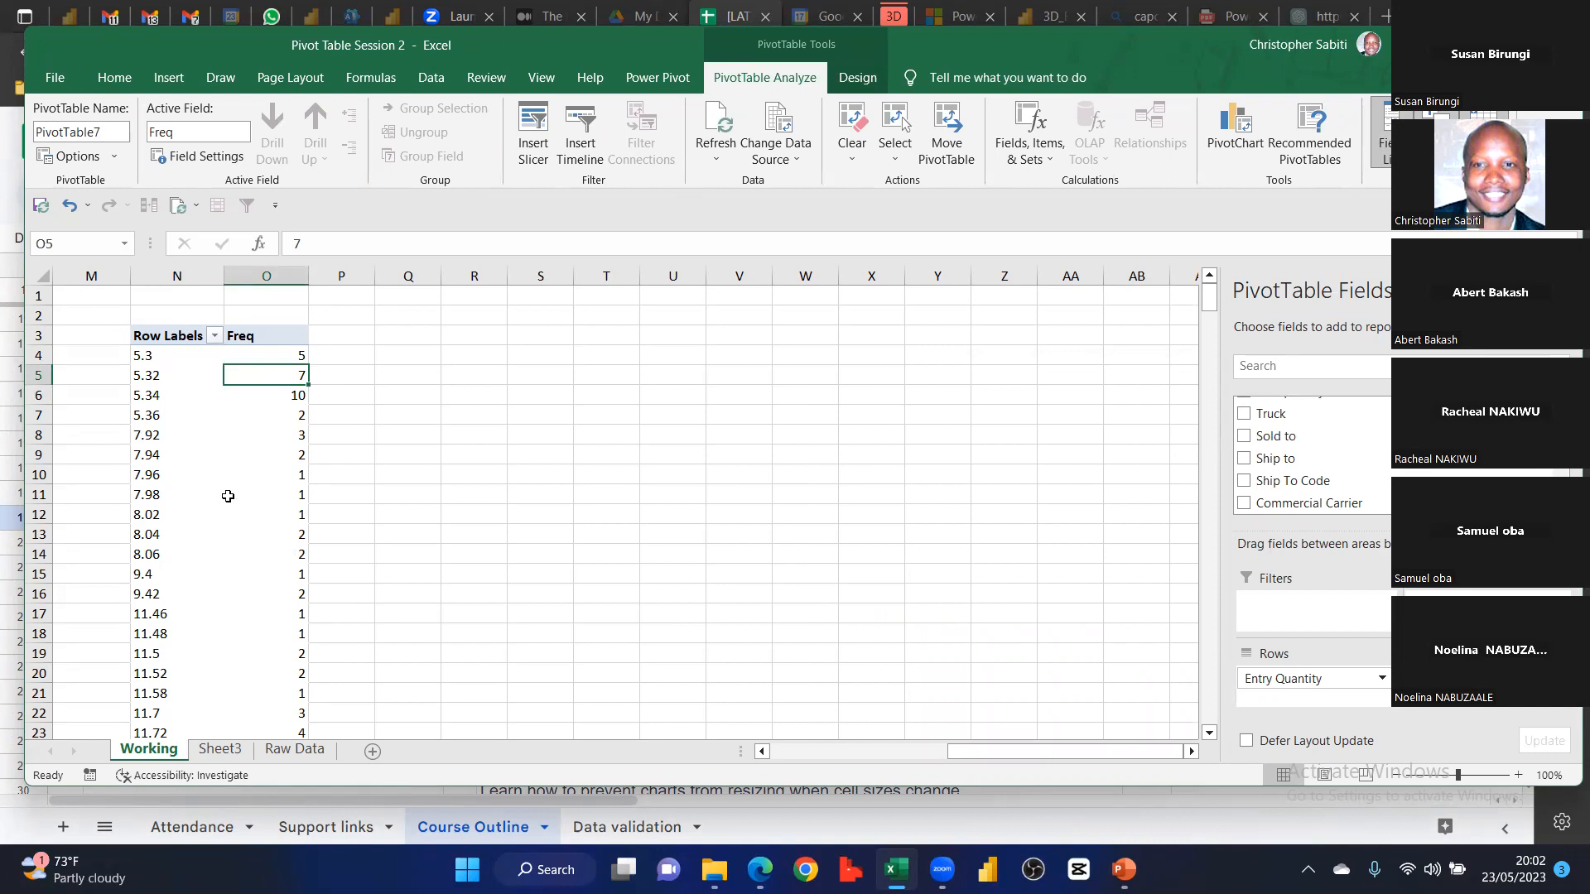
pyautogui.click(728, 326)
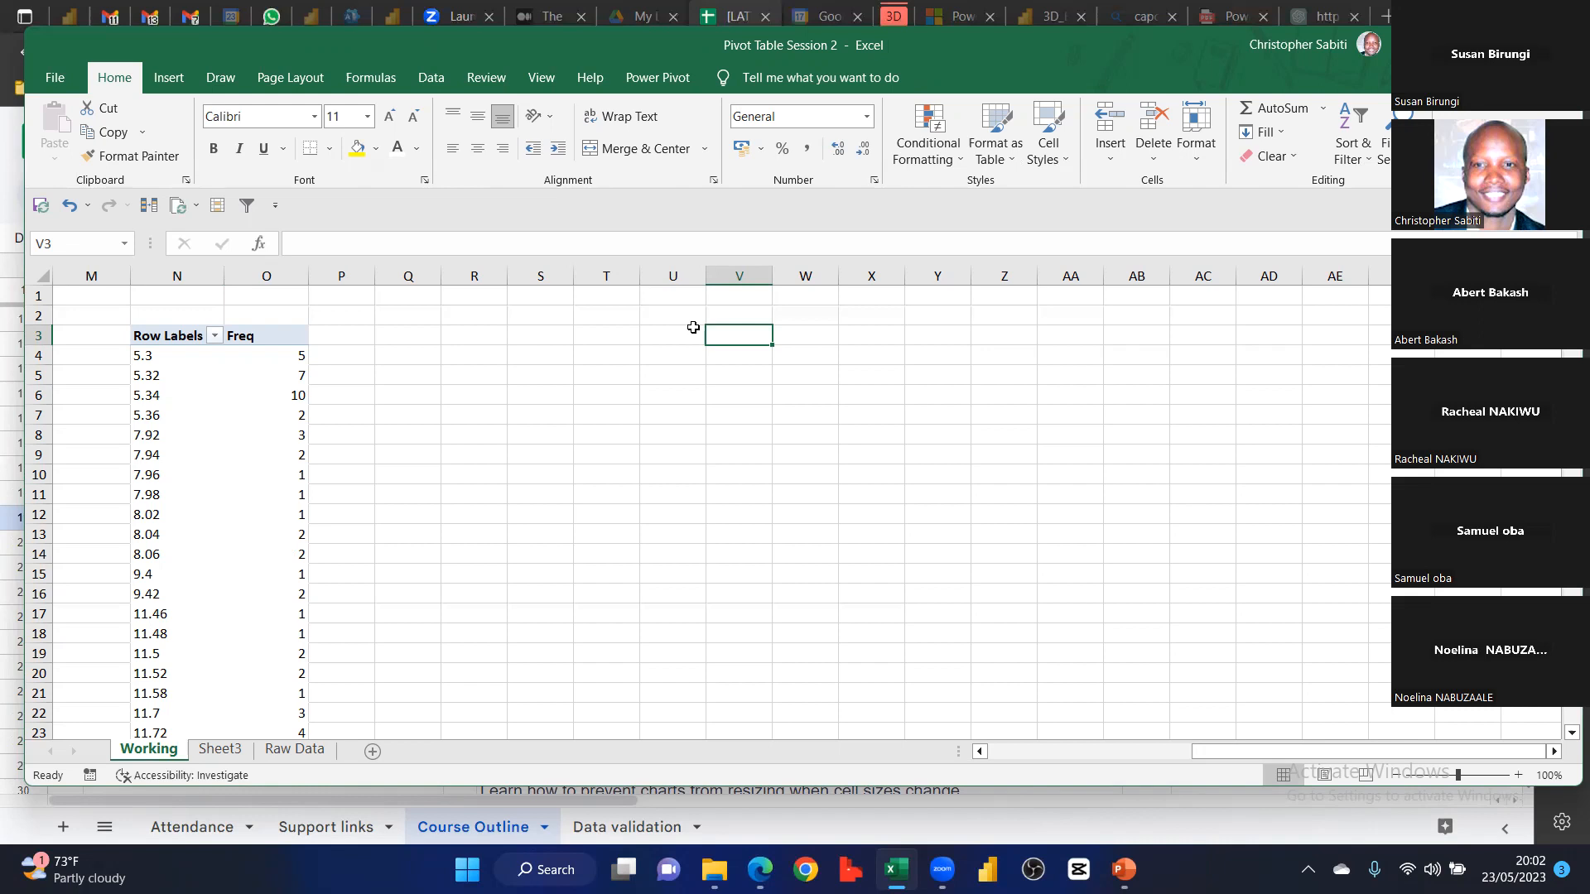
pyautogui.click(166, 414)
pyautogui.click(158, 495)
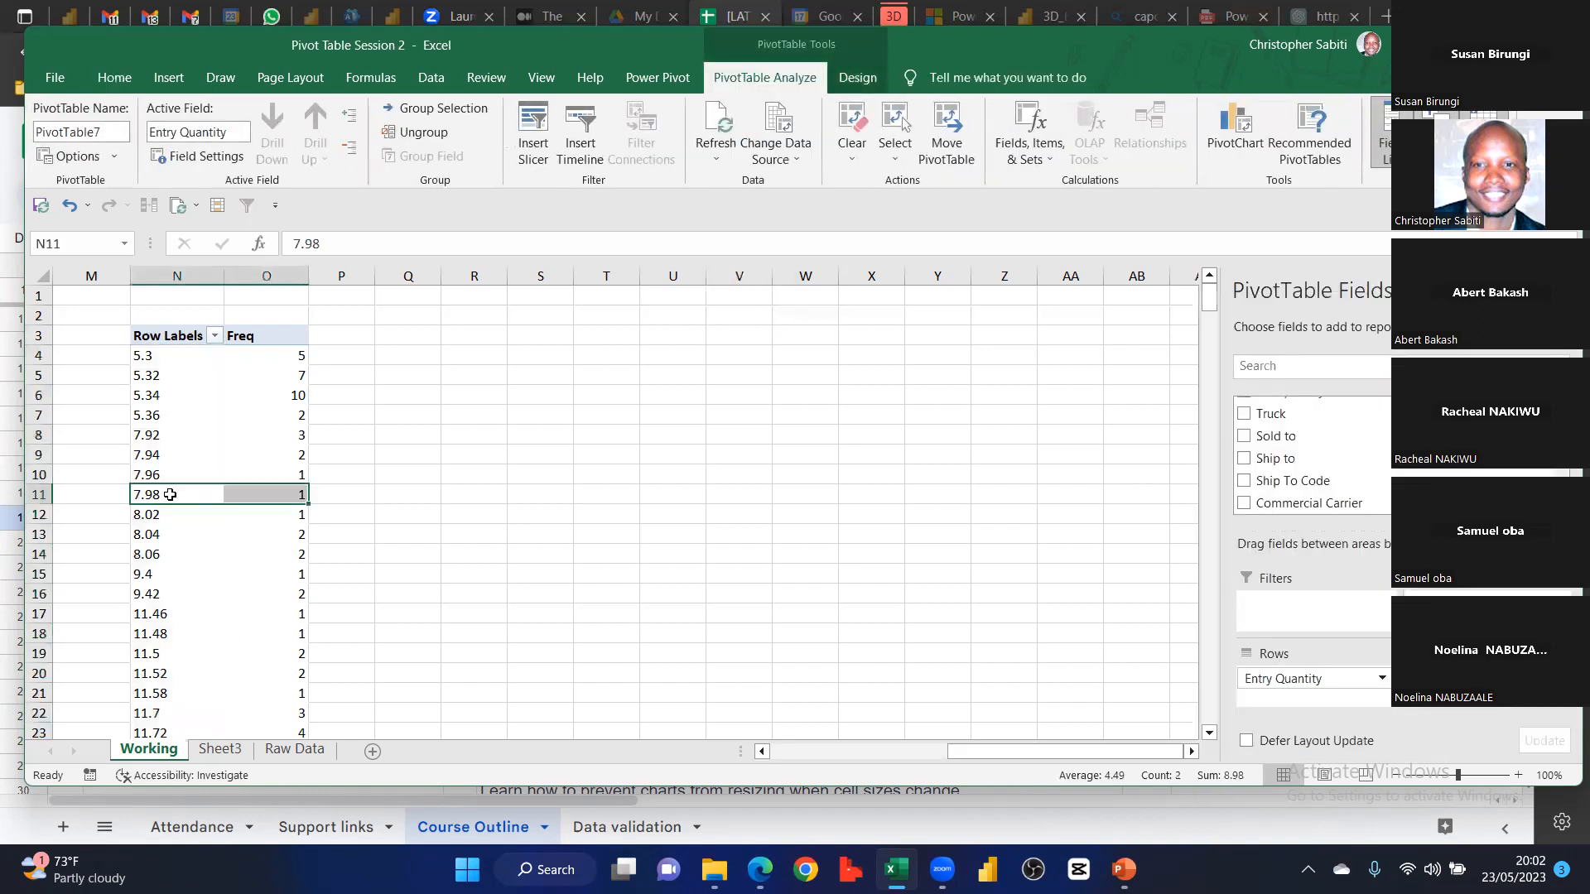
pyautogui.click(151, 439)
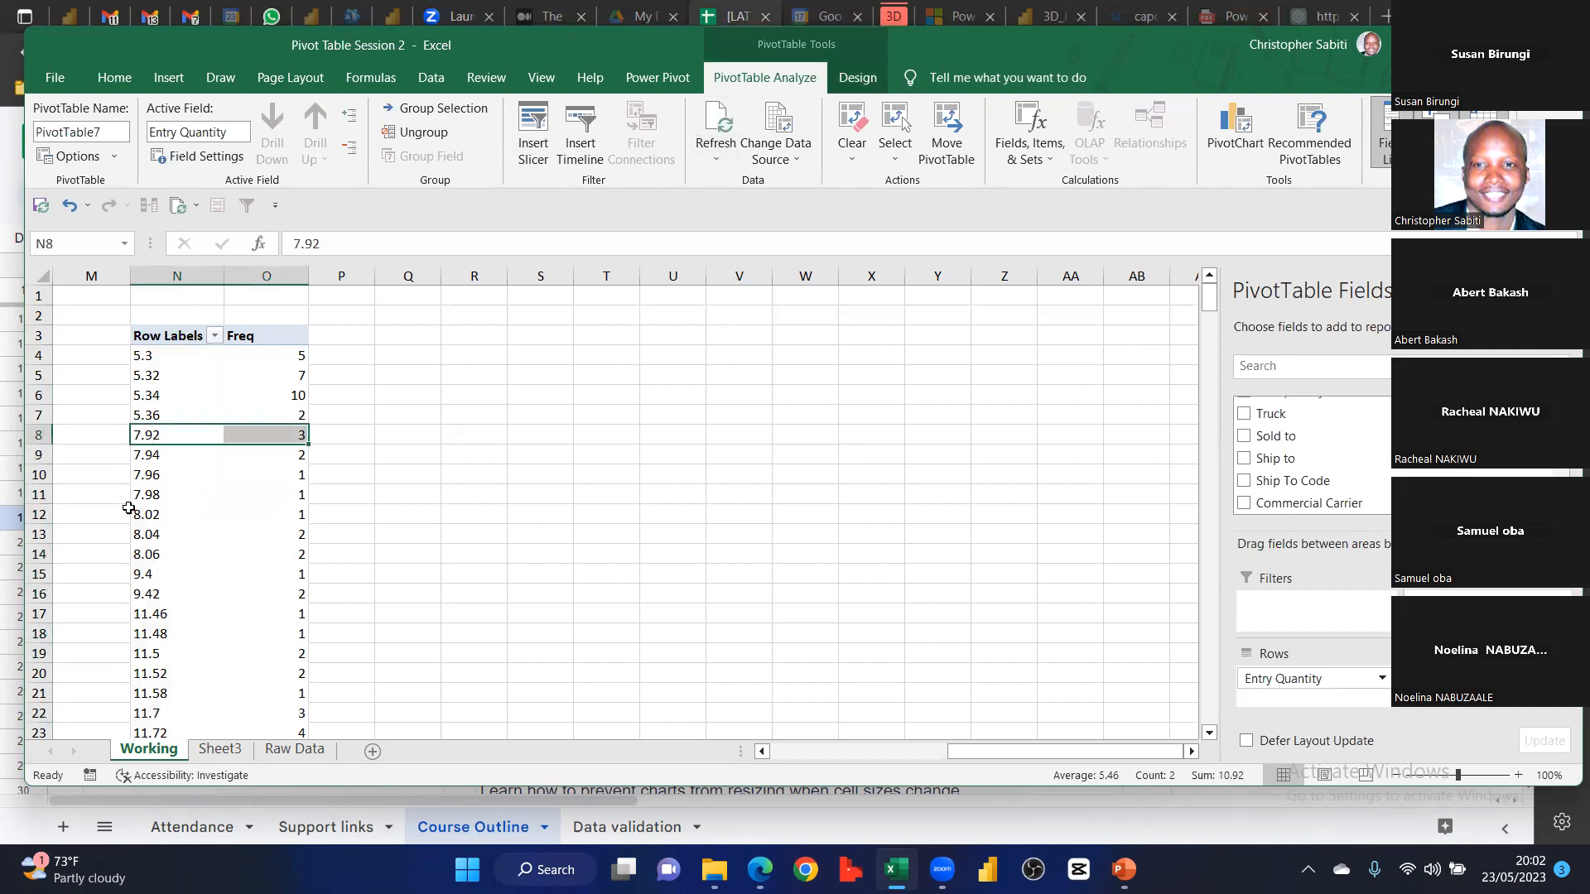
pyautogui.click(169, 458)
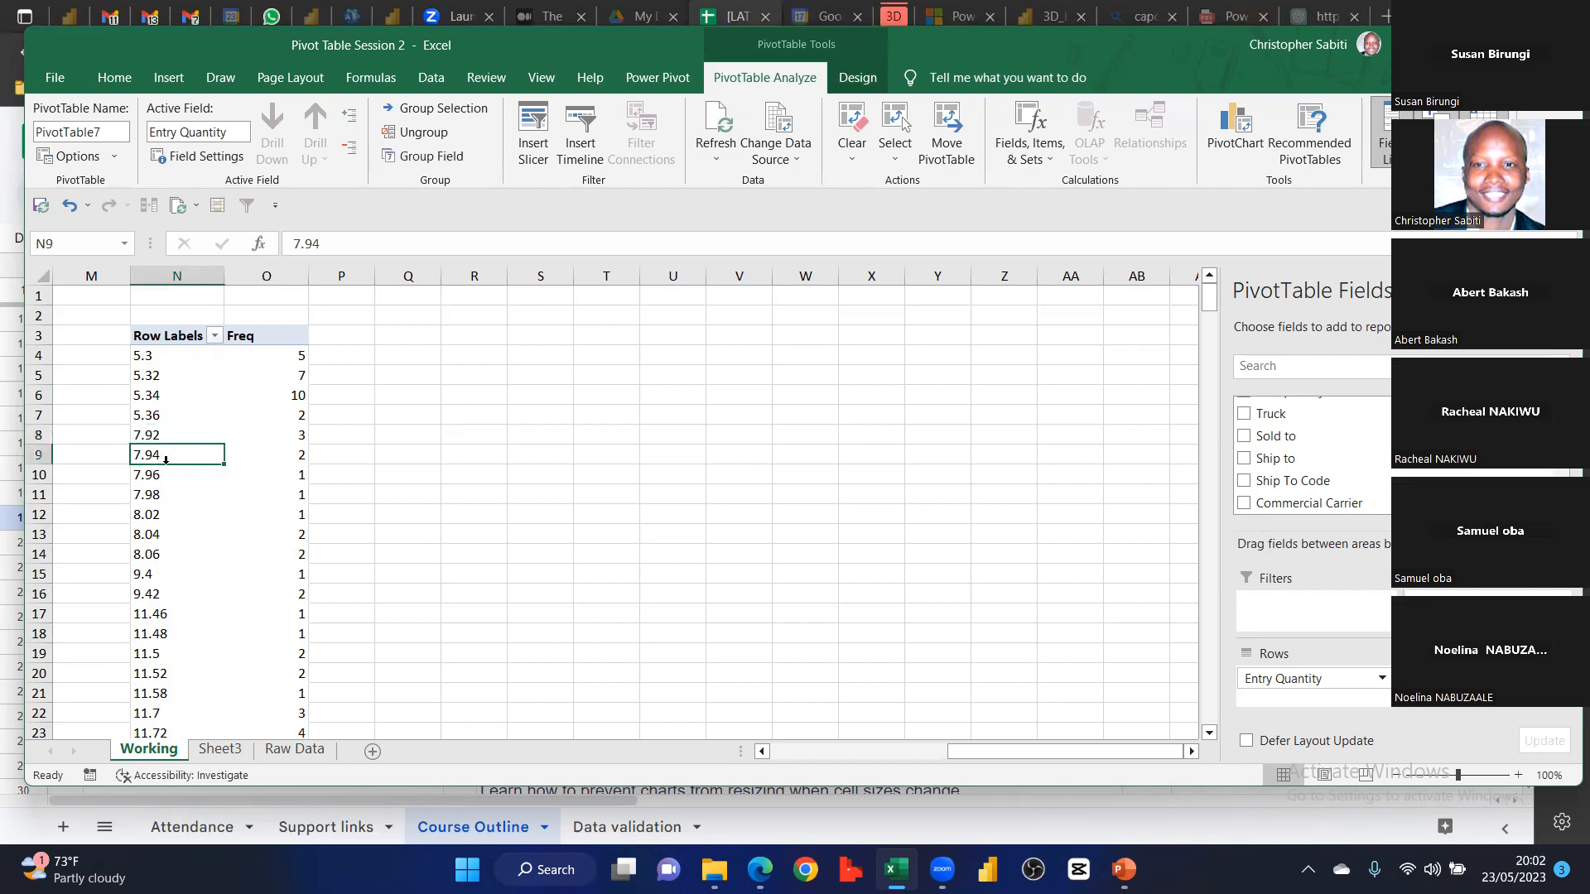
pyautogui.moveTo(161, 436); pyautogui.dragTo(236, 434)
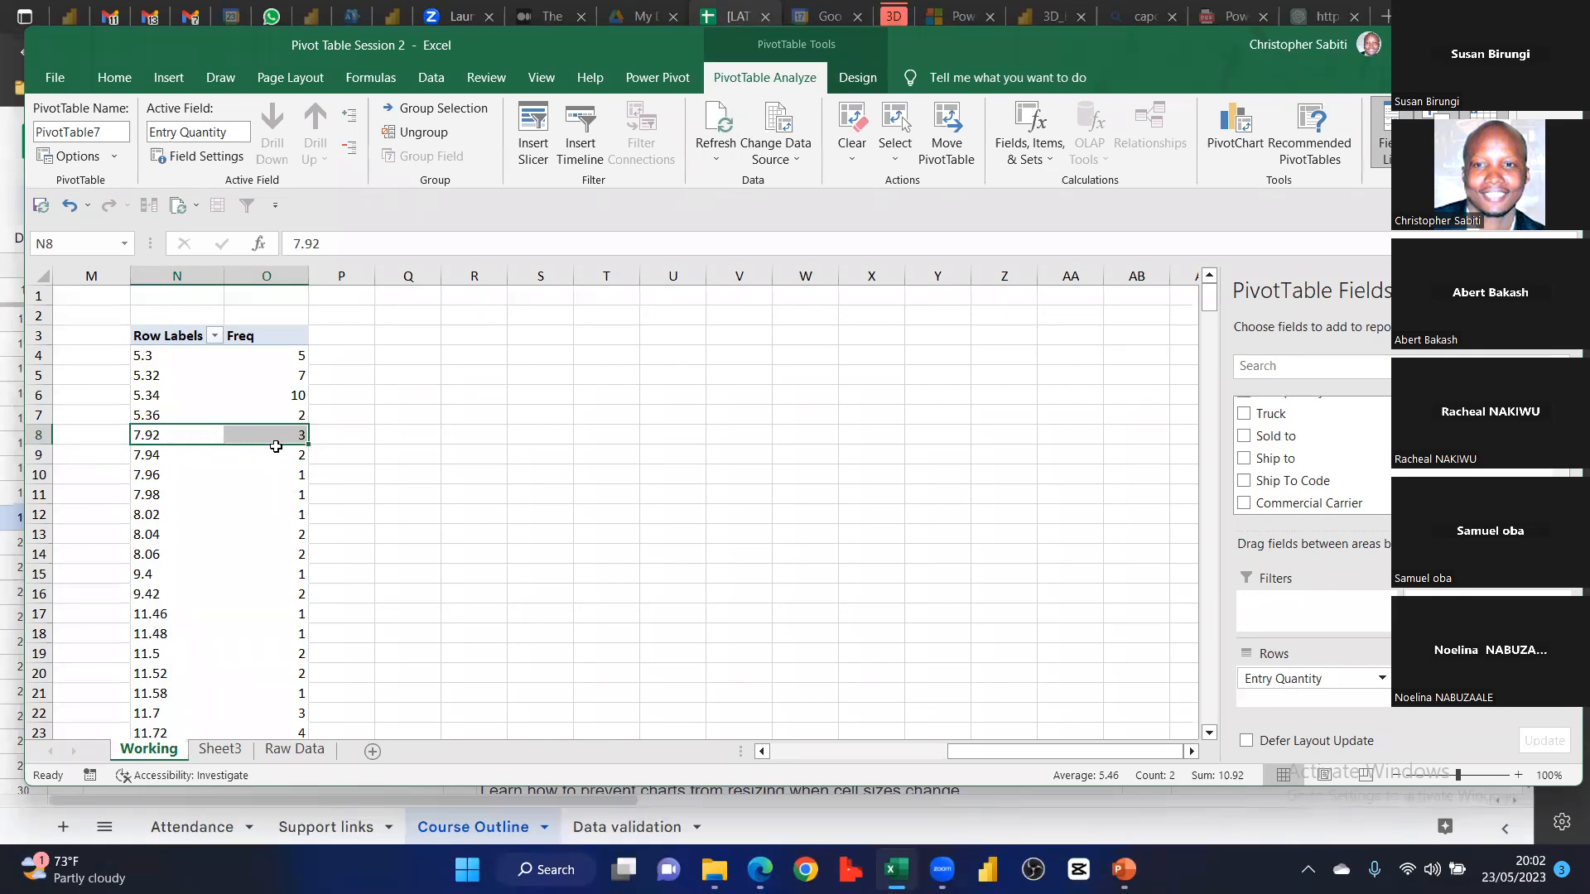
pyautogui.moveTo(165, 395); pyautogui.dragTo(265, 412)
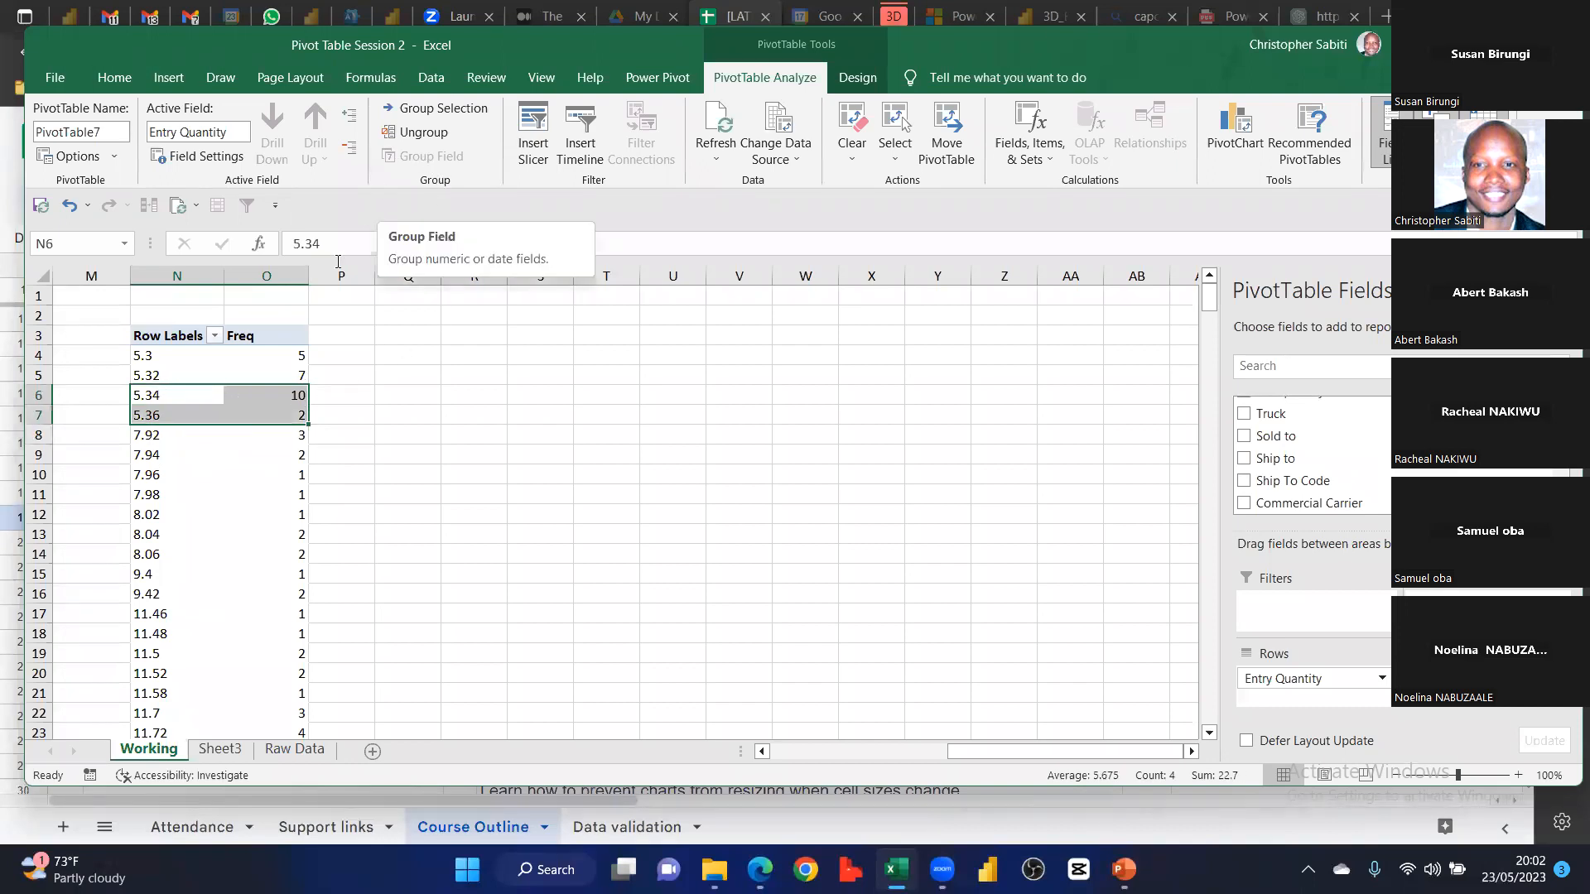
# Group the Entry Quantity row labels starting at 1 and ending at 30, in intervals of 5
pyautogui.click(164, 436)
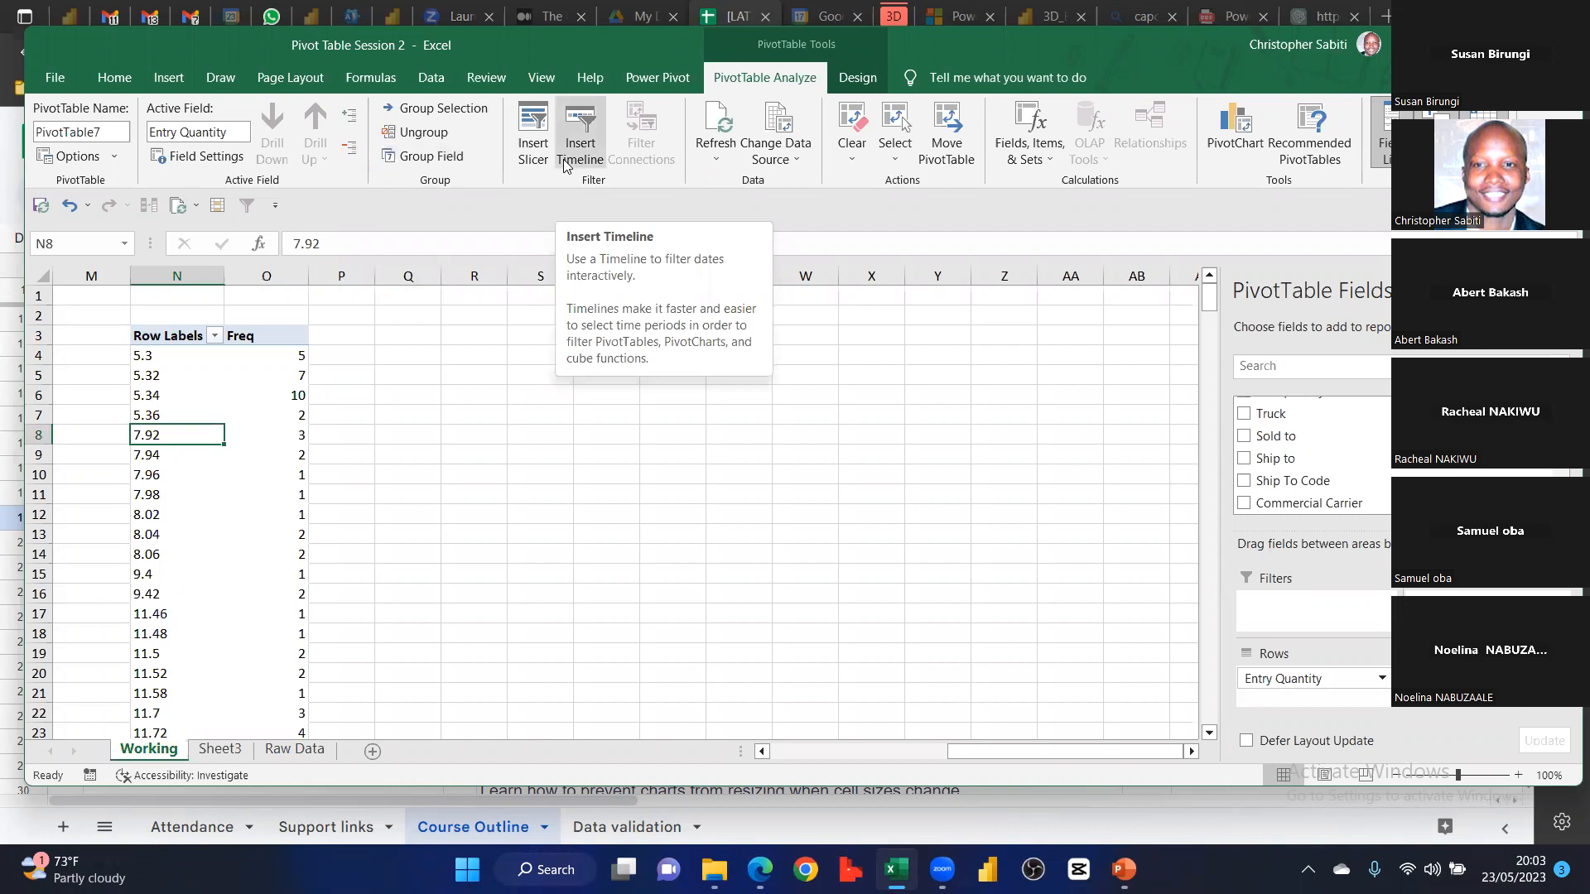
pyautogui.click(434, 170)
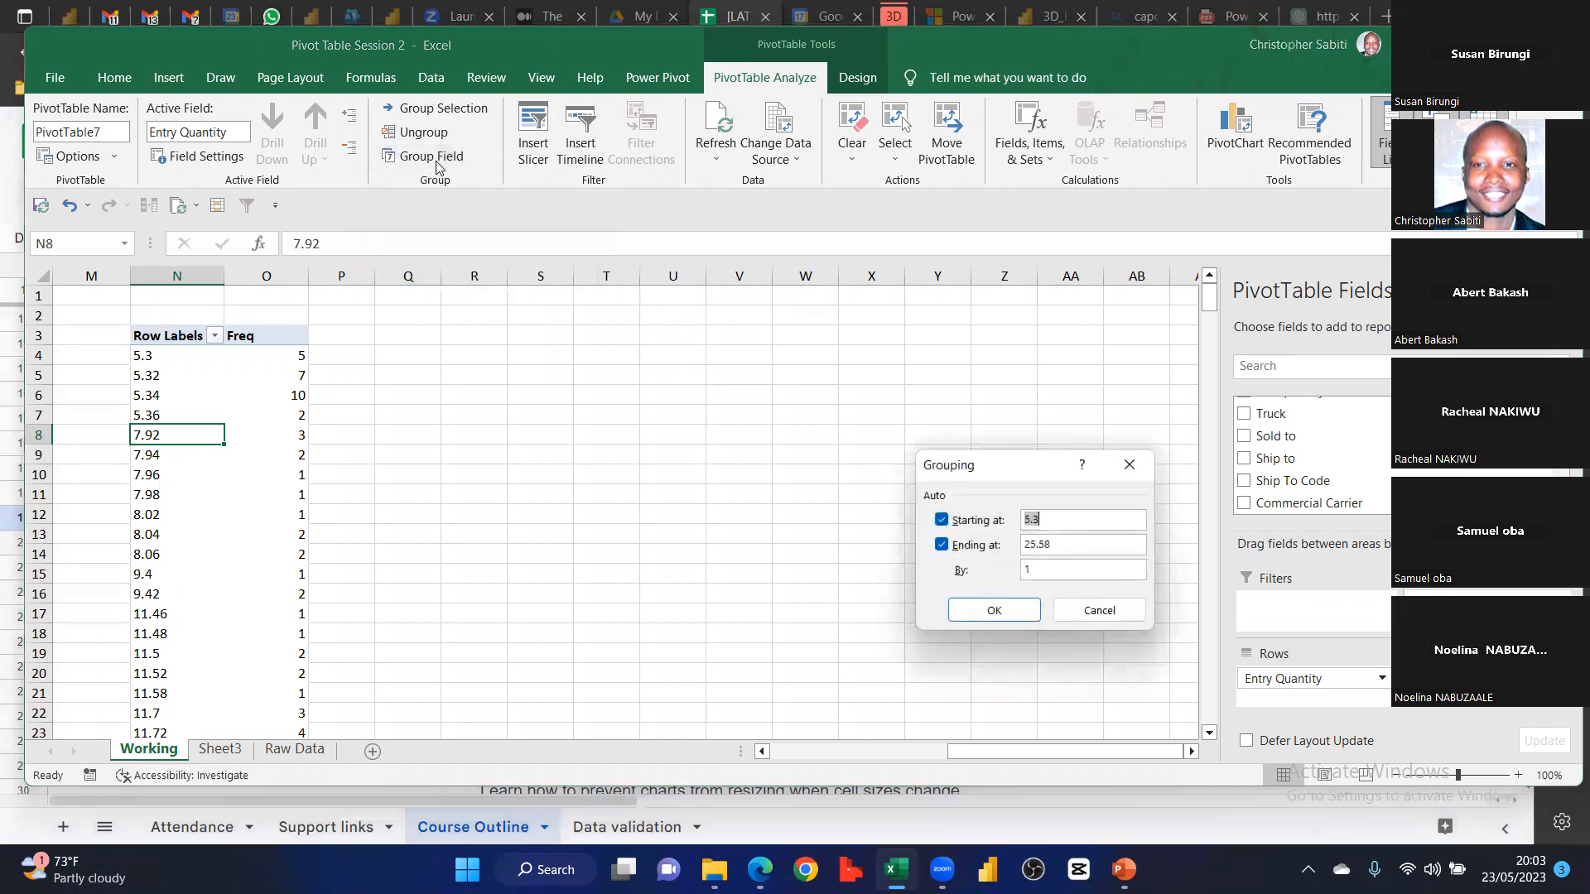
pyautogui.moveTo(1010, 479); pyautogui.dragTo(516, 351)
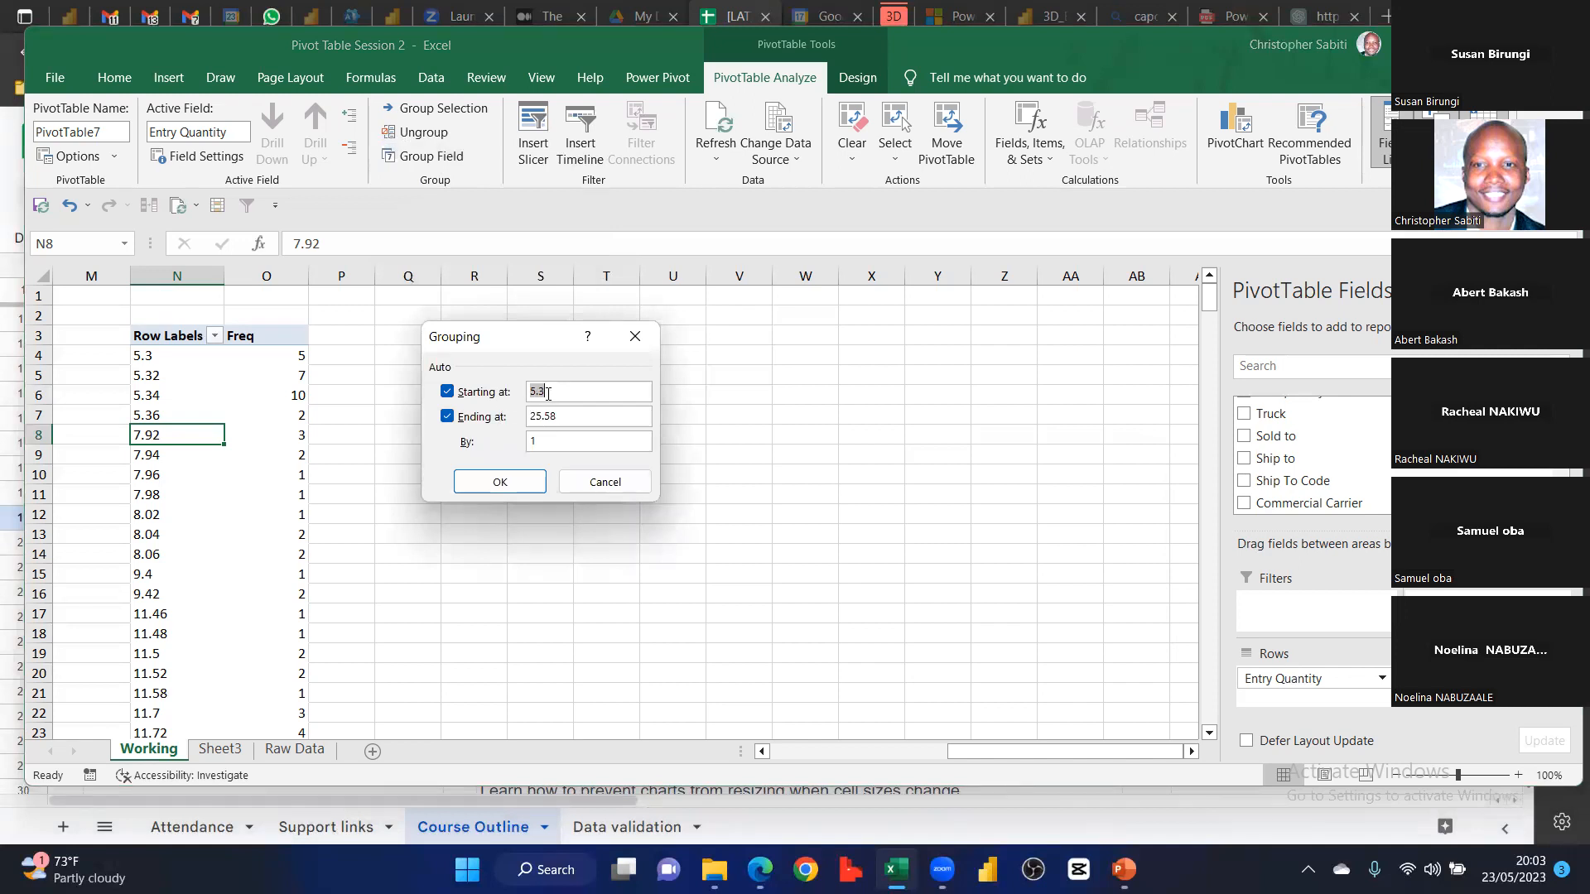
pyautogui.write('1')
pyautogui.doubleClick(570, 413)
pyautogui.write('30')
pyautogui.doubleClick(531, 440)
pyautogui.click(509, 484)
pyautogui.moveTo(261, 276); pyautogui.dragTo(294, 356)
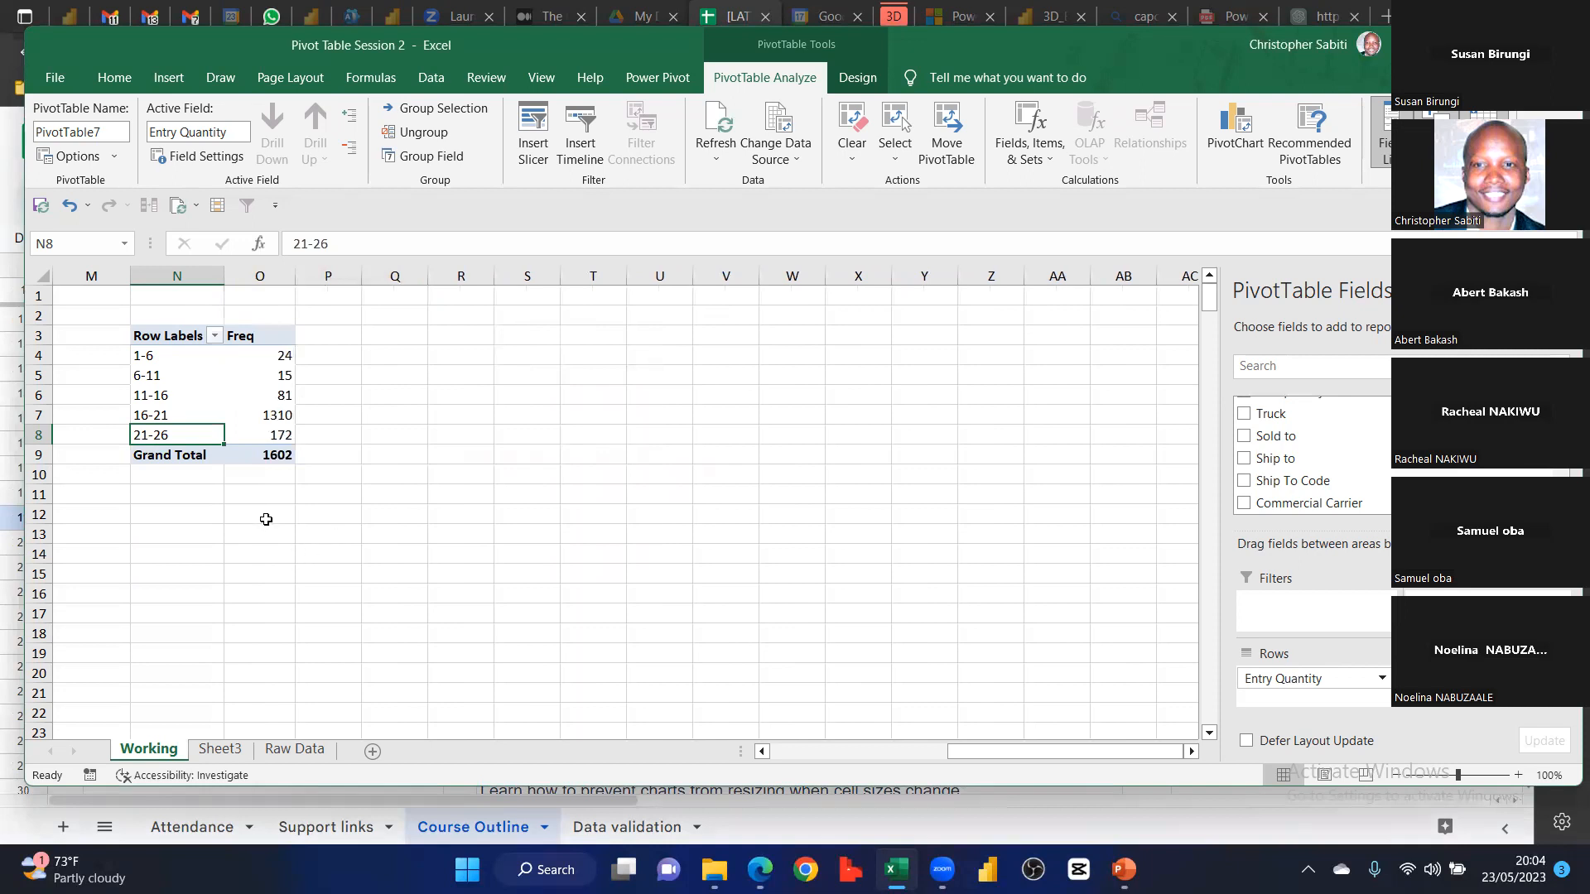
# Change the Entry Quantity grouping interval to 4
pyautogui.click(159, 355)
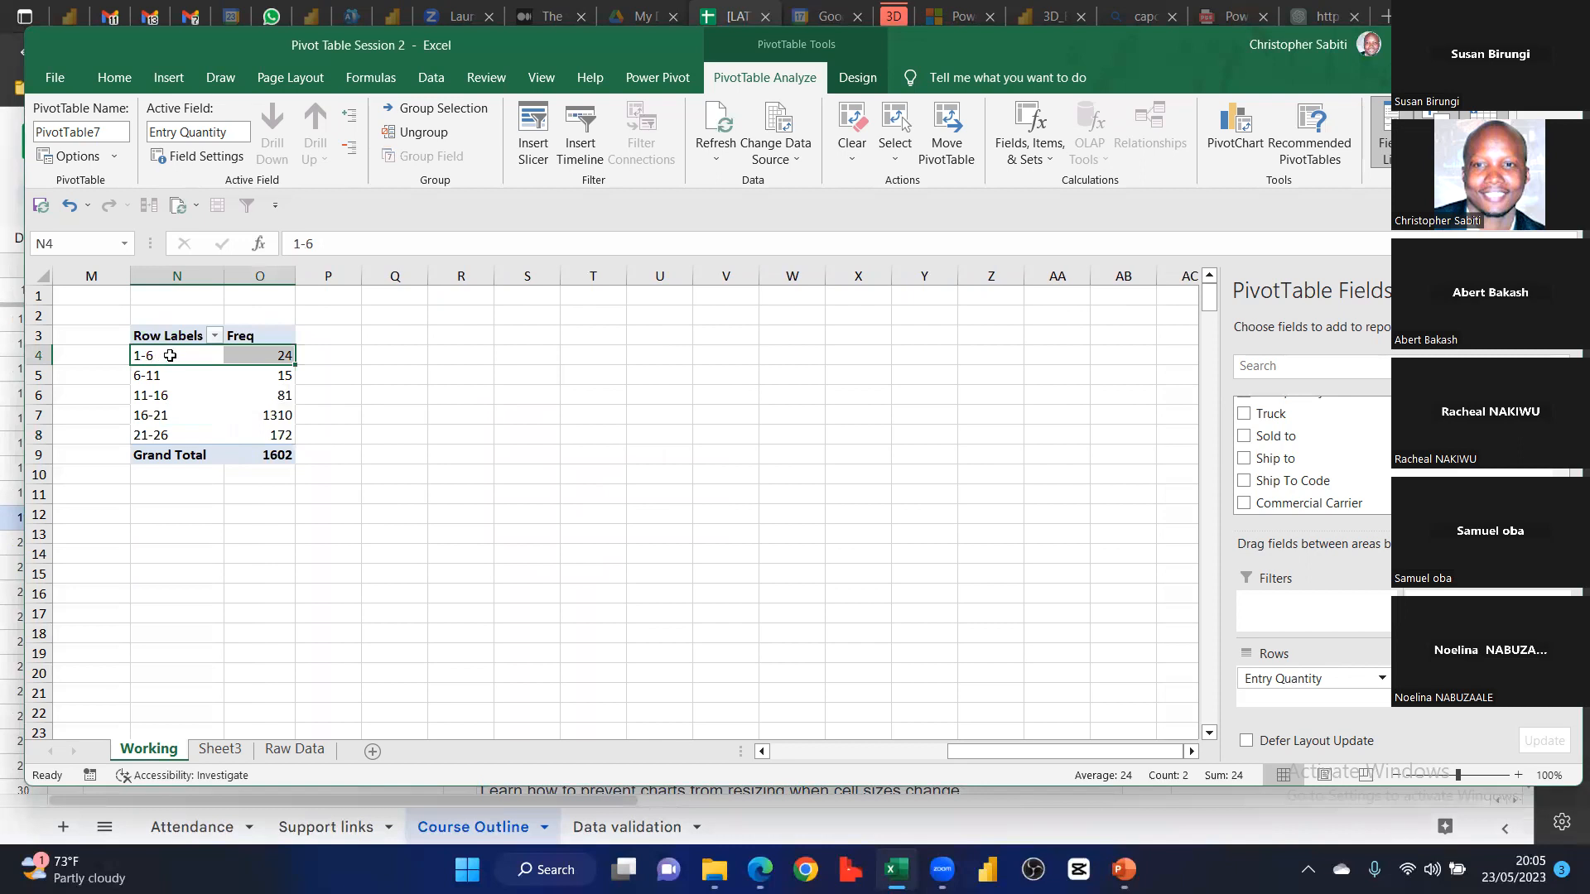
pyautogui.click(151, 358)
pyautogui.click(446, 165)
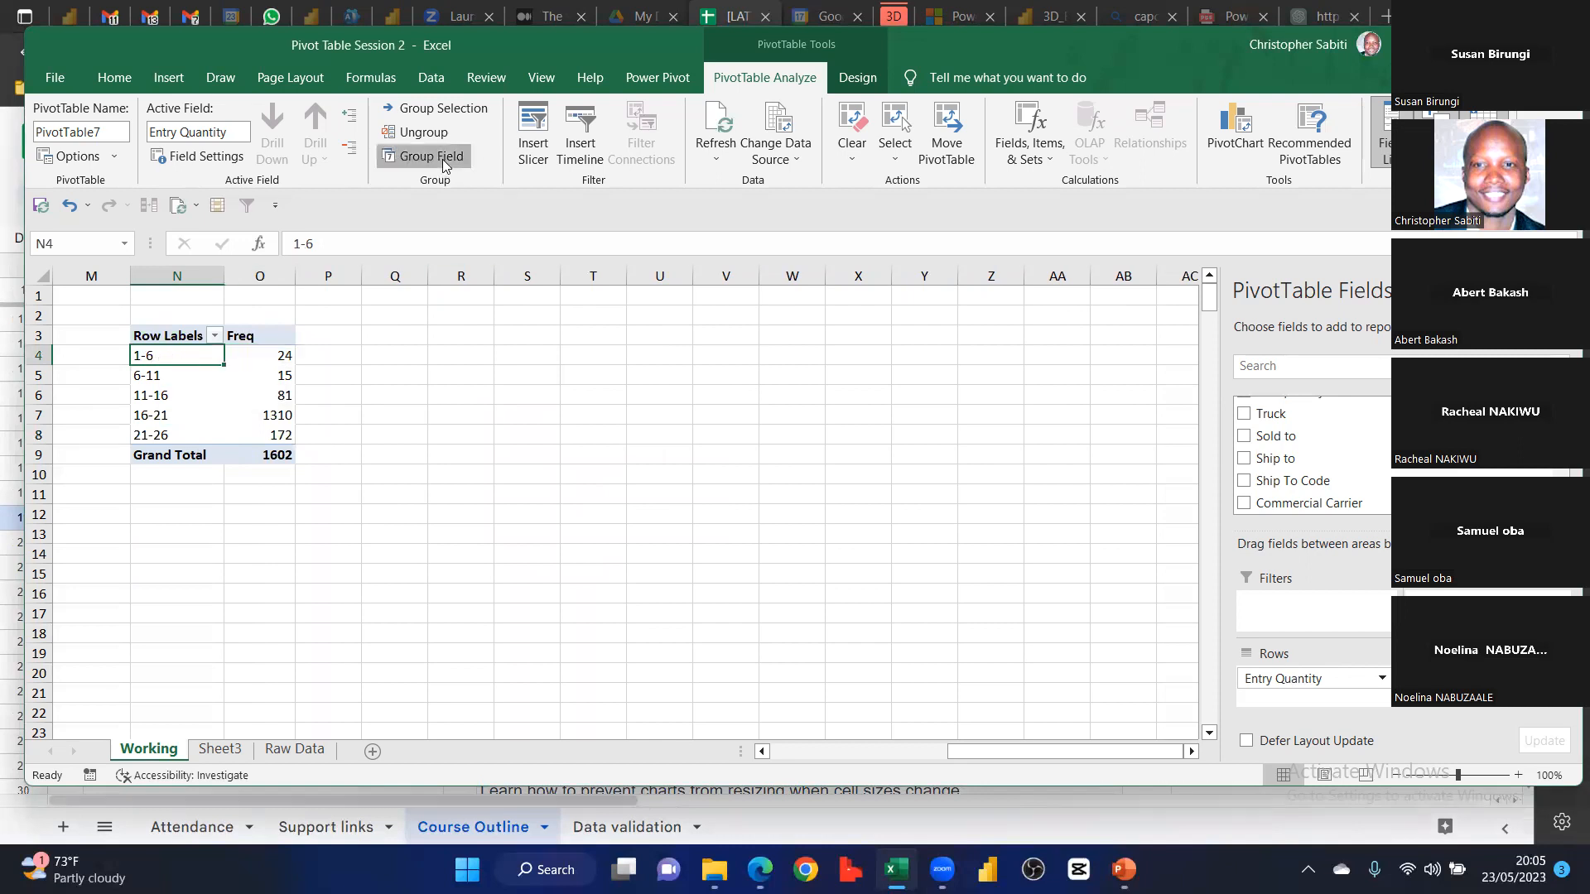
pyautogui.doubleClick(529, 439)
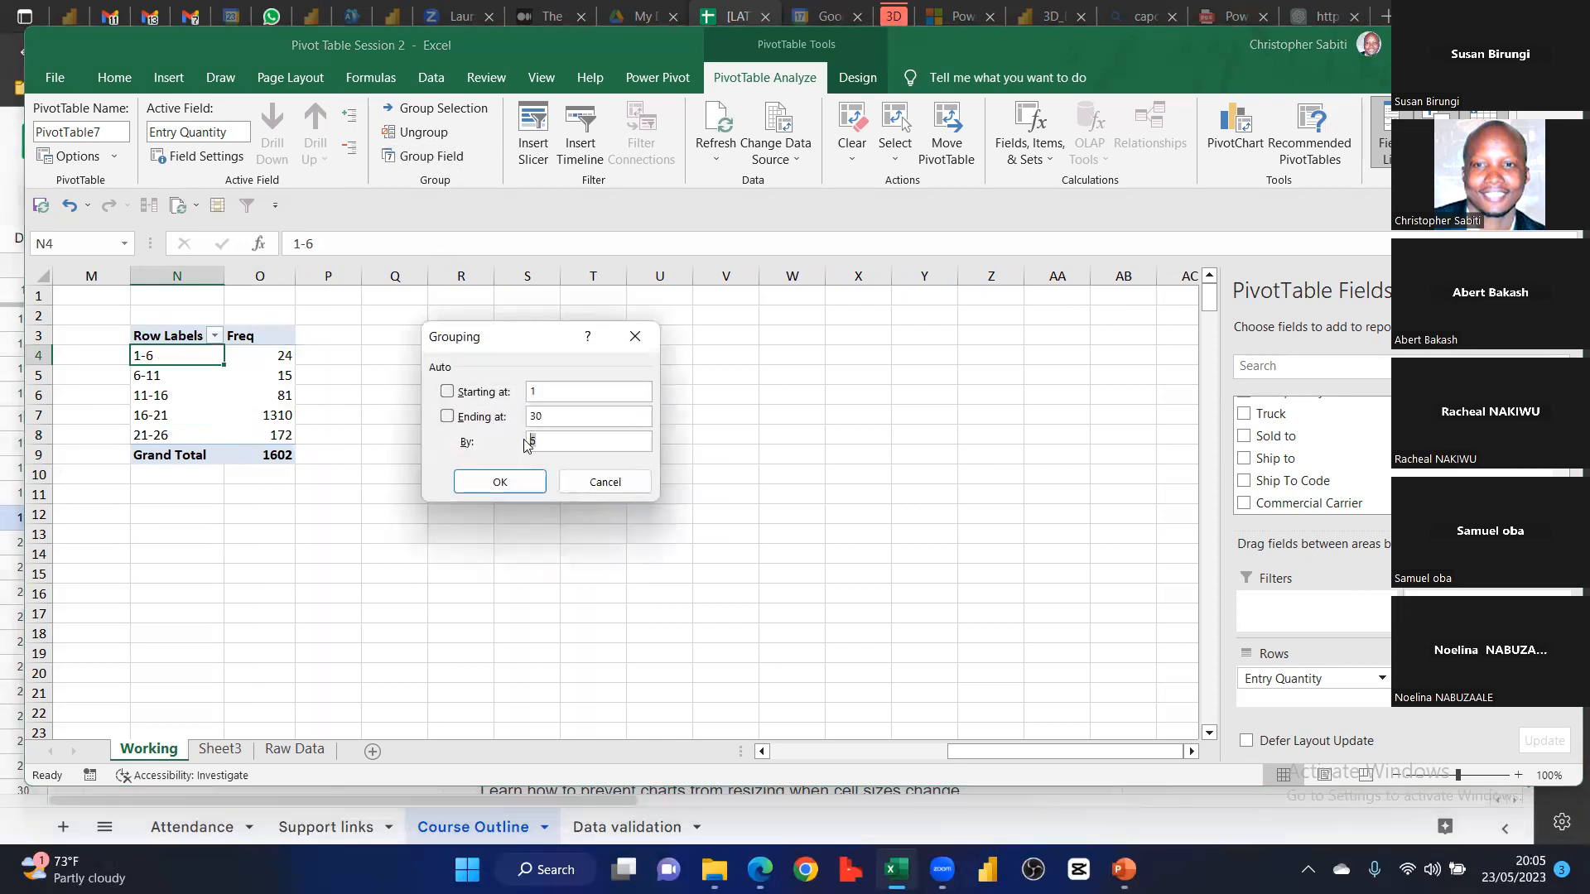
pyautogui.write('4')
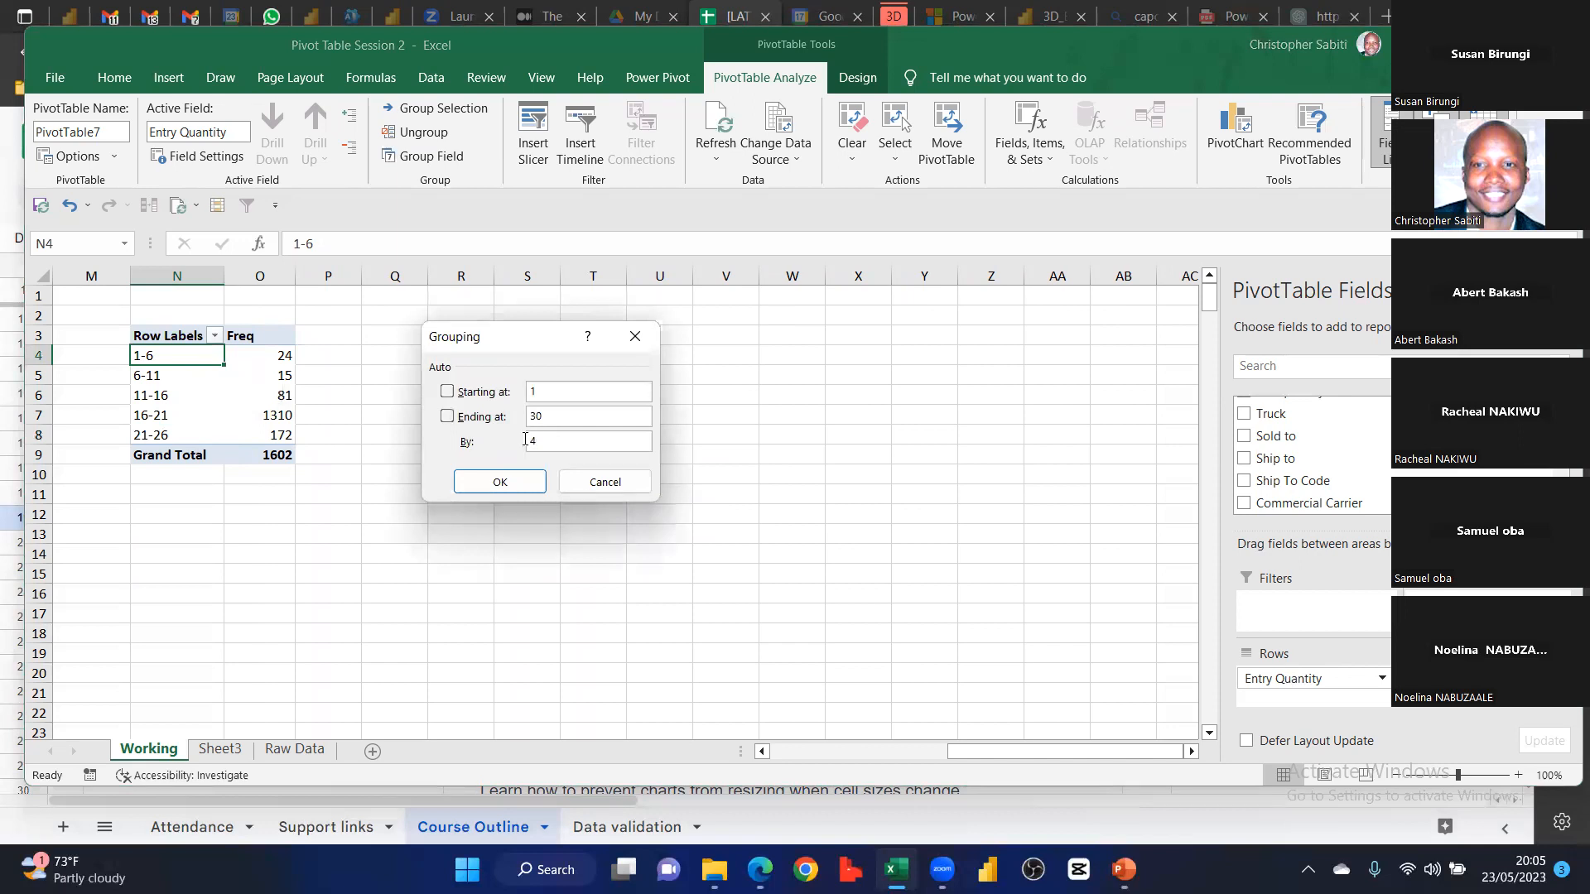
pyautogui.click(530, 481)
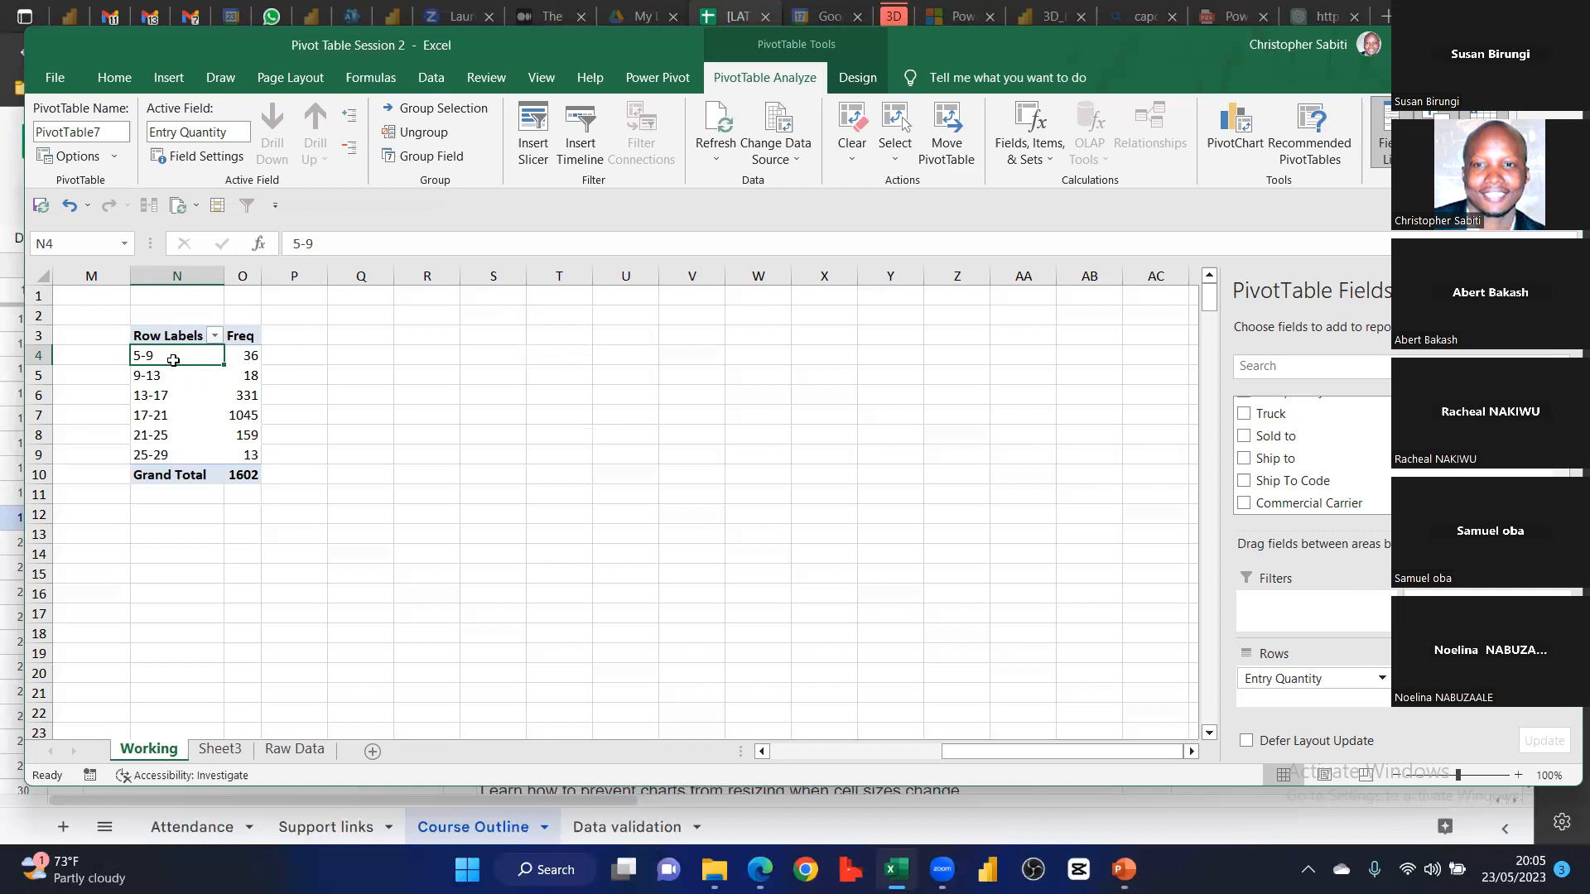
# Review the Entry Quantity grouping settings and set the interval back to 5
pyautogui.click(424, 156)
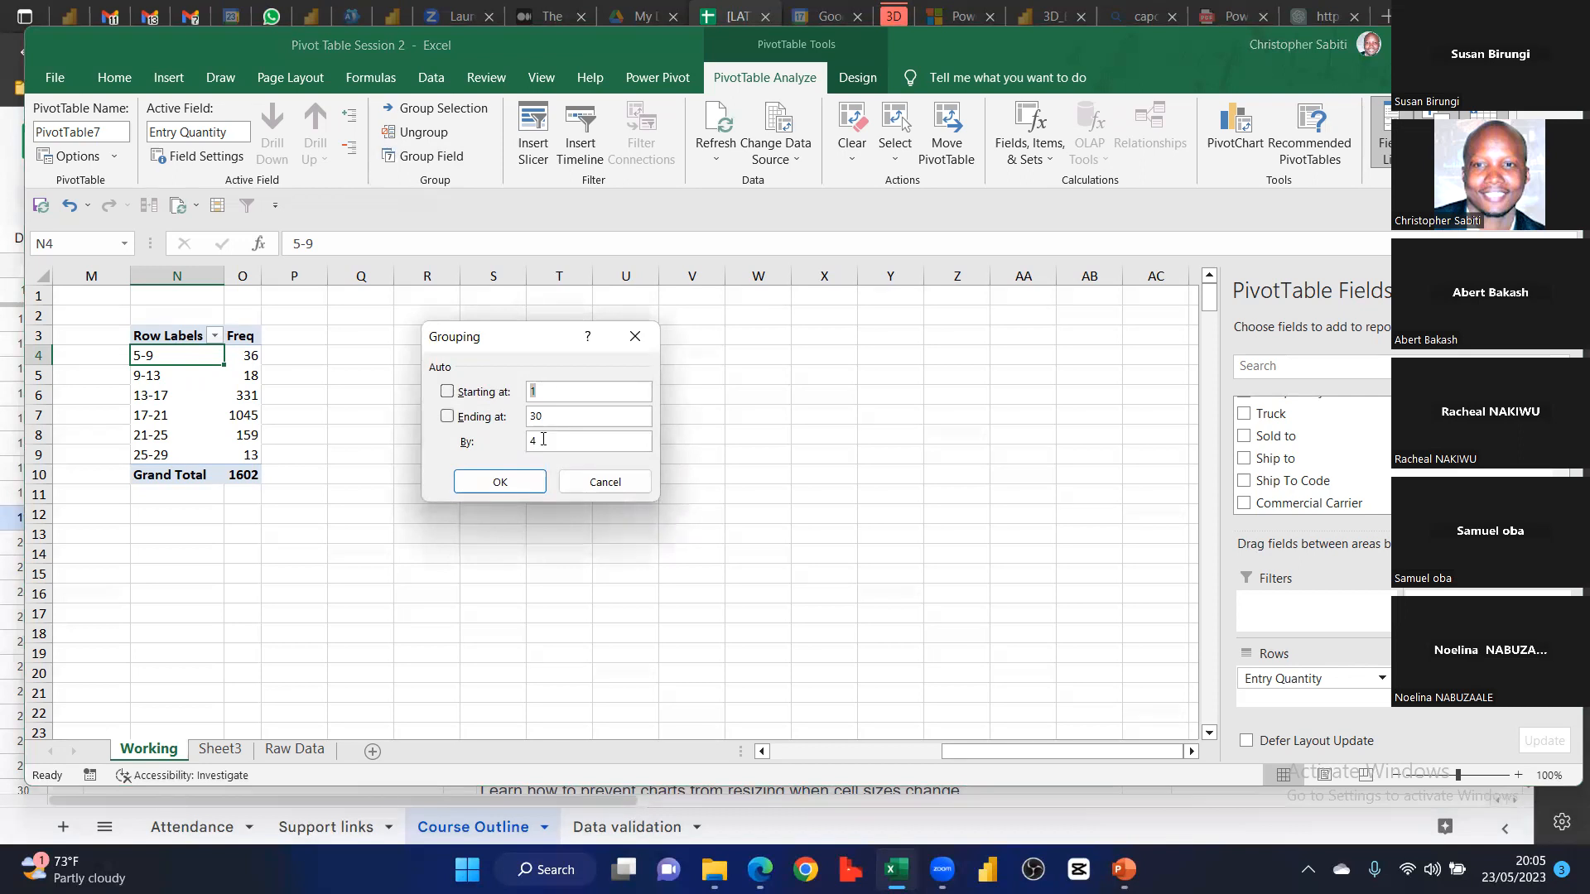
pyautogui.click(500, 481)
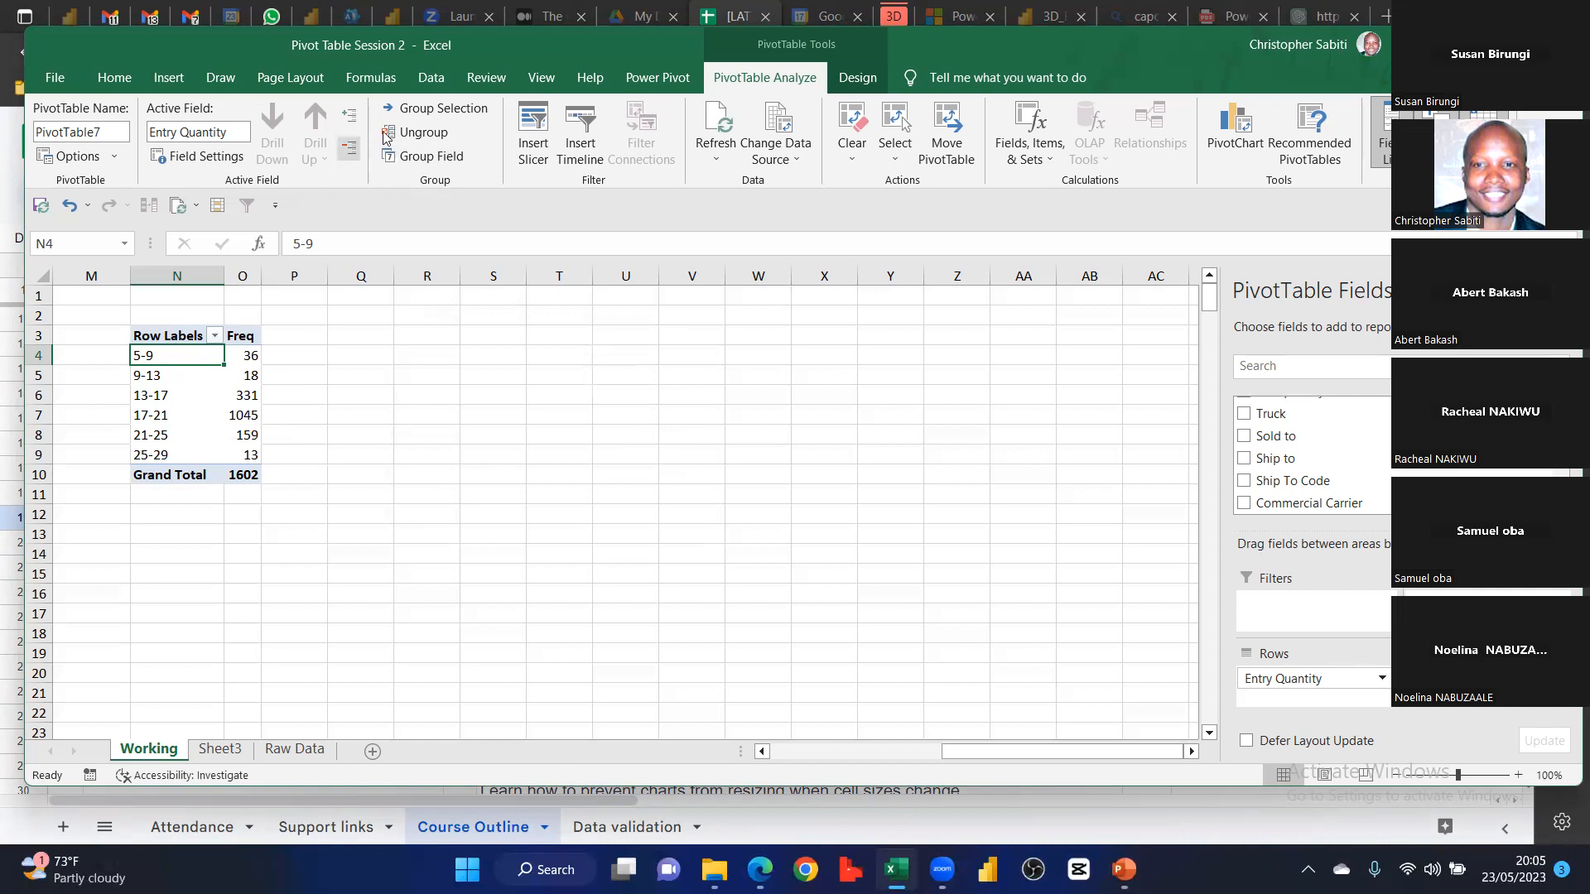
pyautogui.click(424, 156)
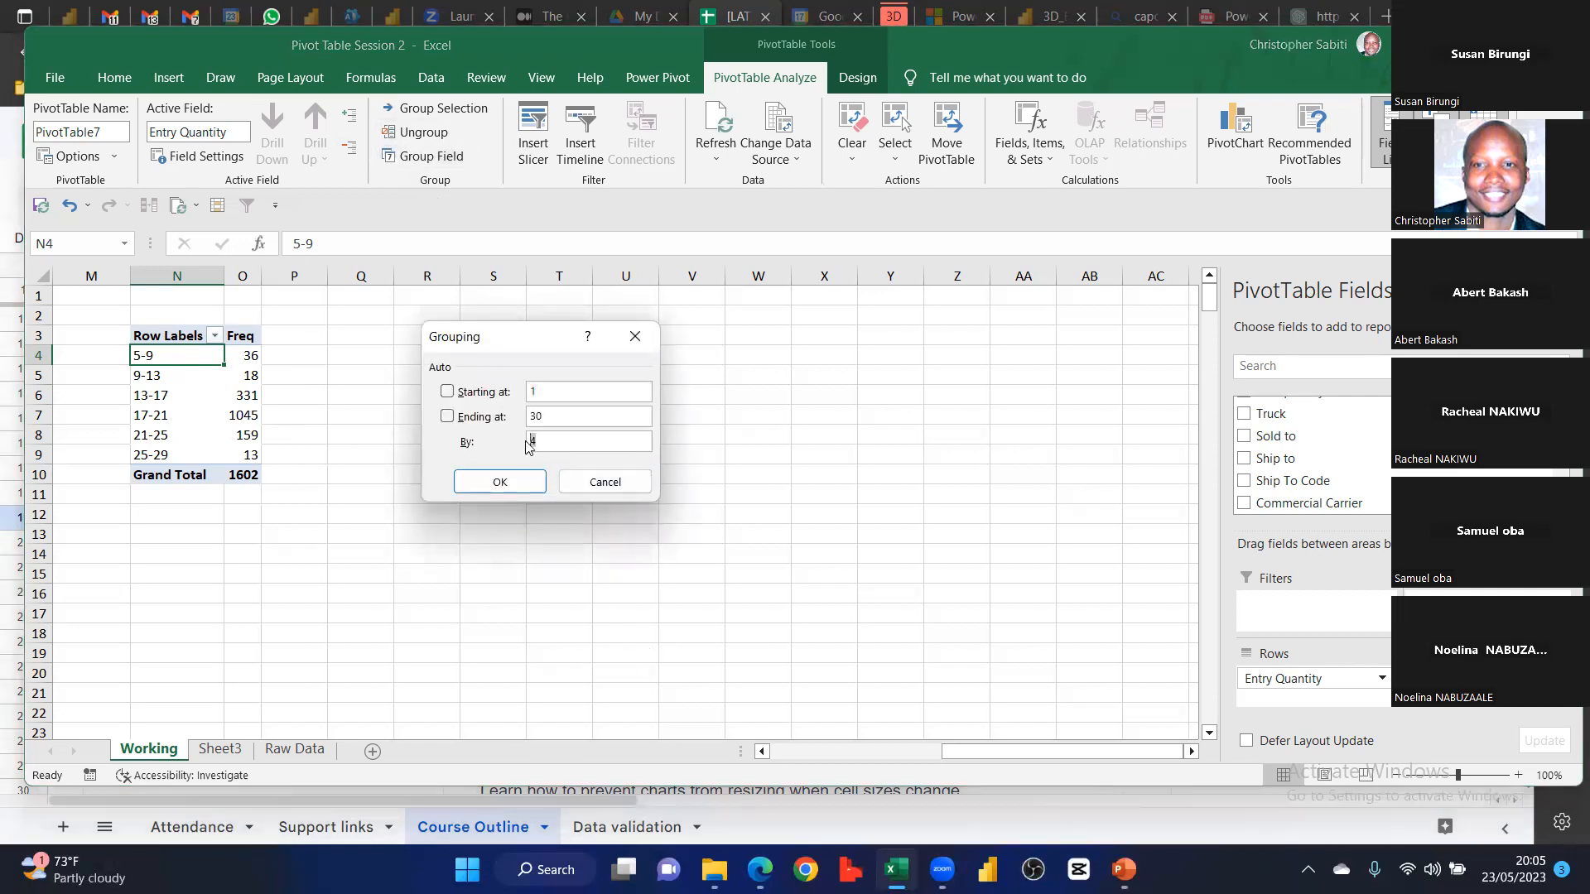
pyautogui.write('5')
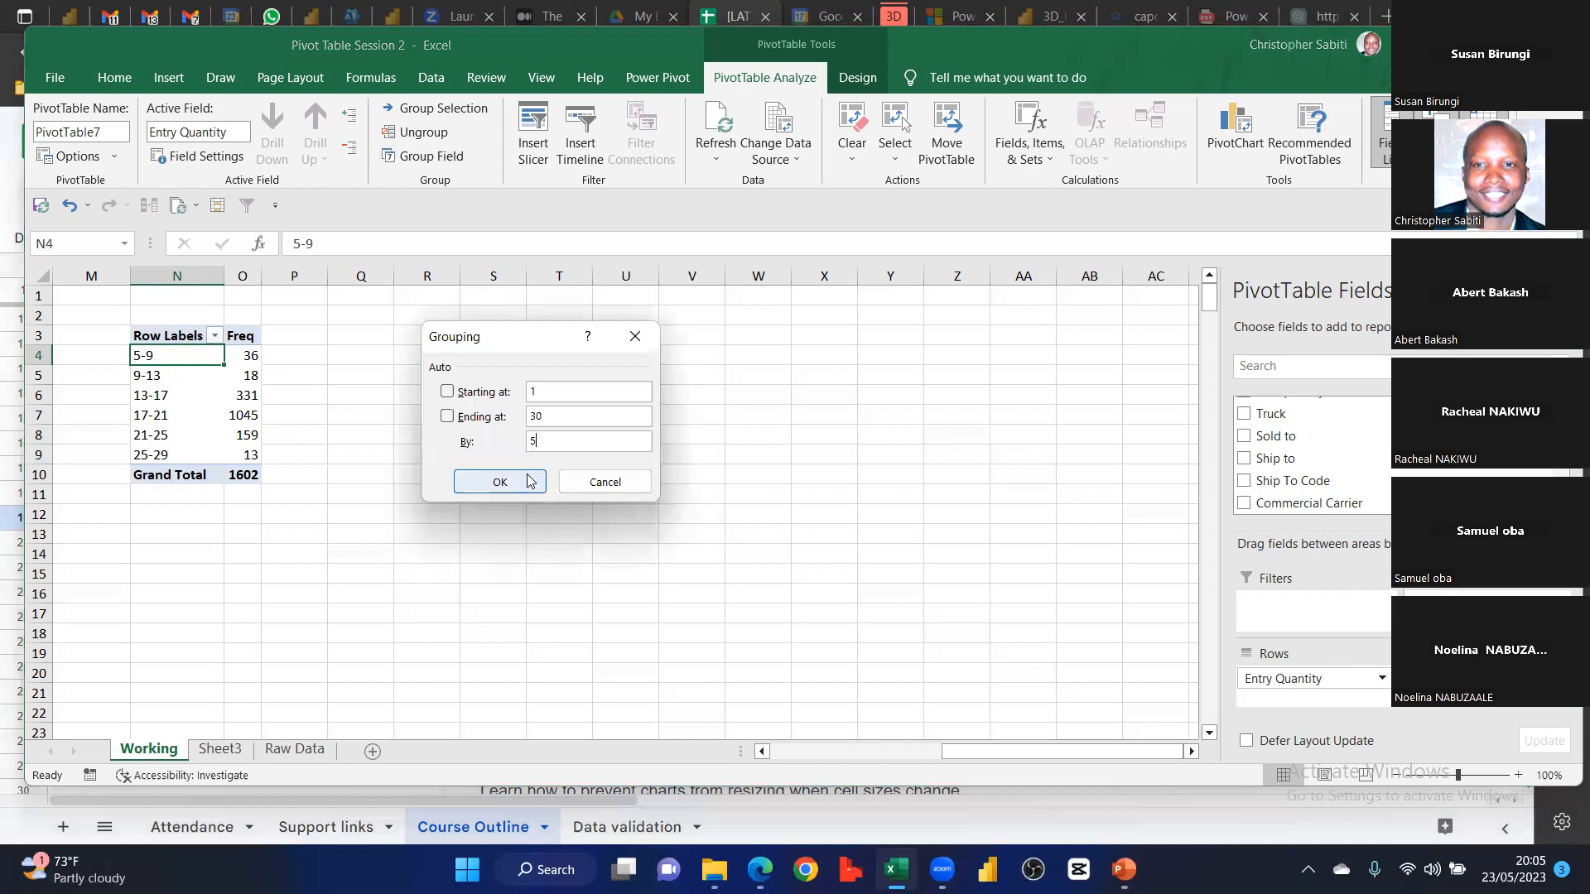
pyautogui.click(500, 481)
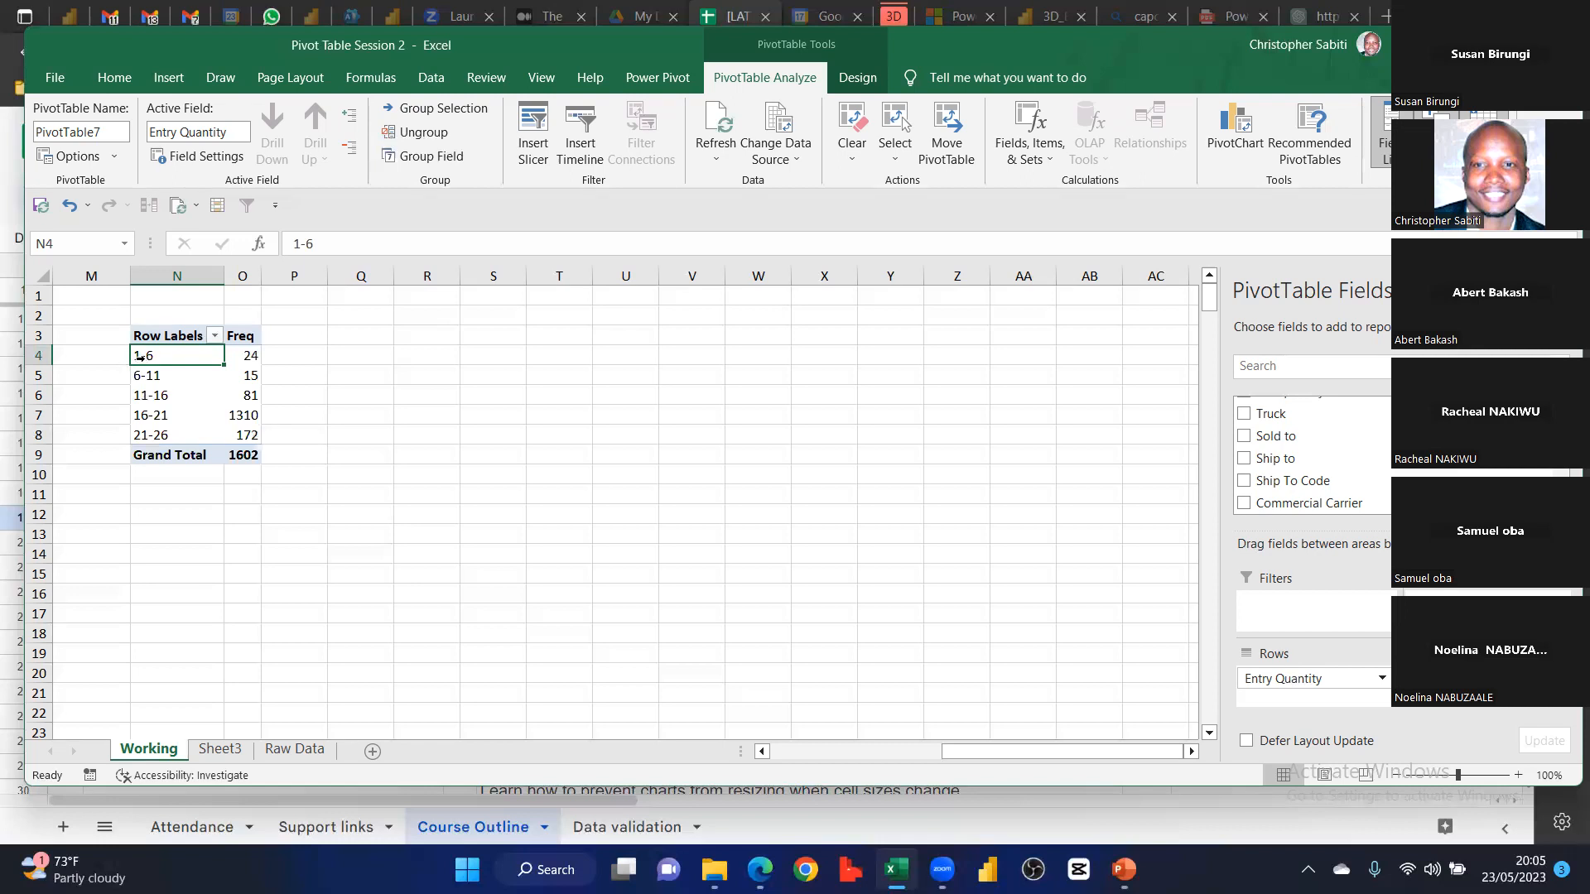
# Regroup the Entry Quantity row labels in intervals of 4
pyautogui.click(445, 159)
pyautogui.doubleClick(539, 441)
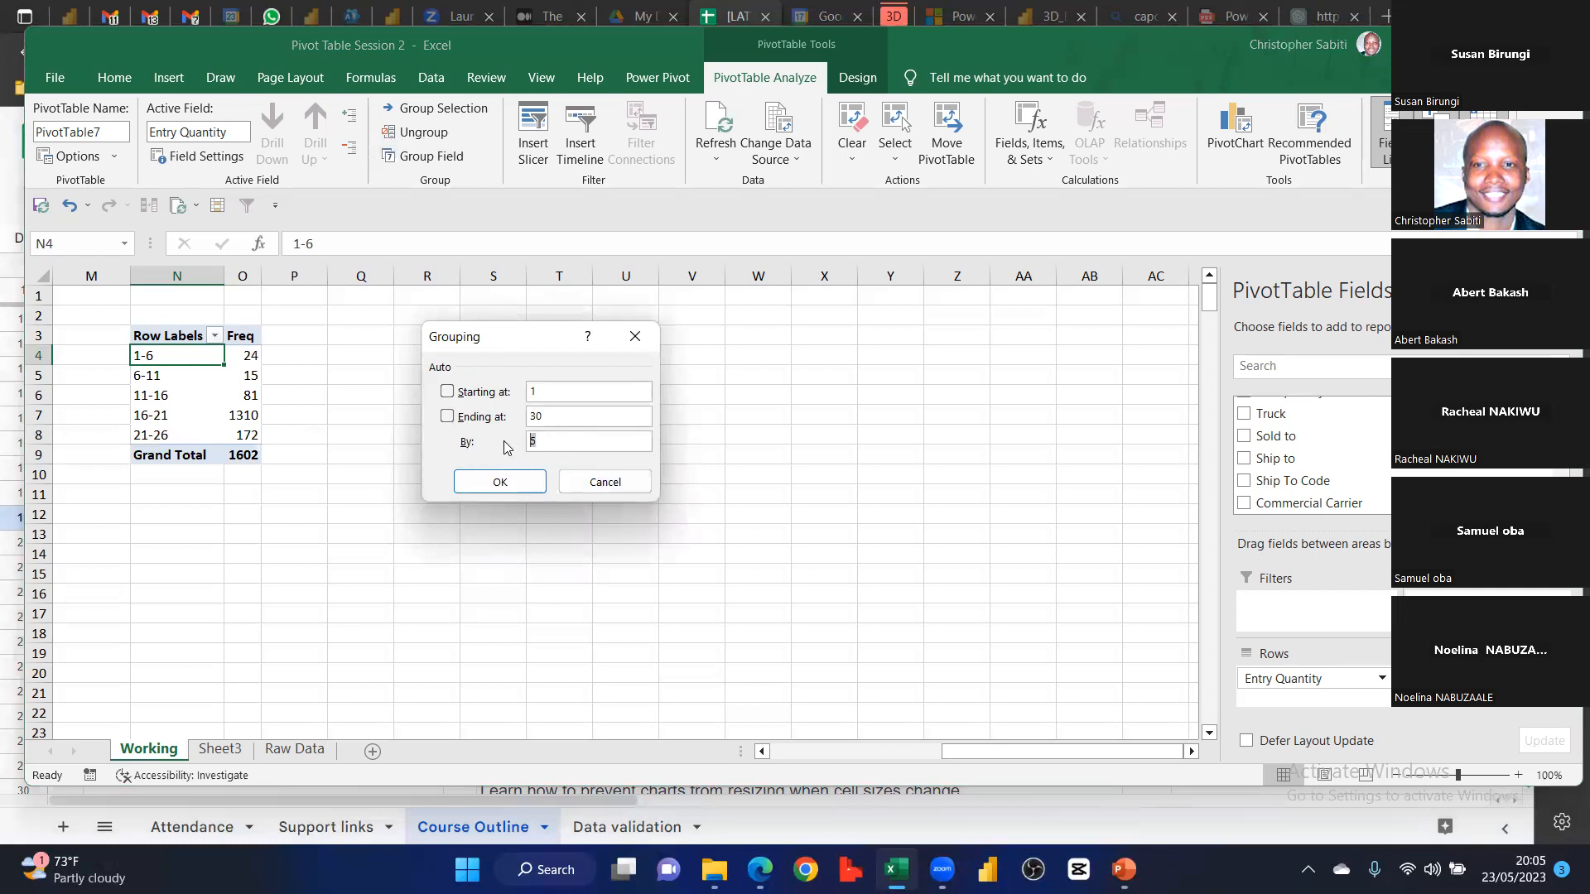
pyautogui.write('4')
pyautogui.click(500, 482)
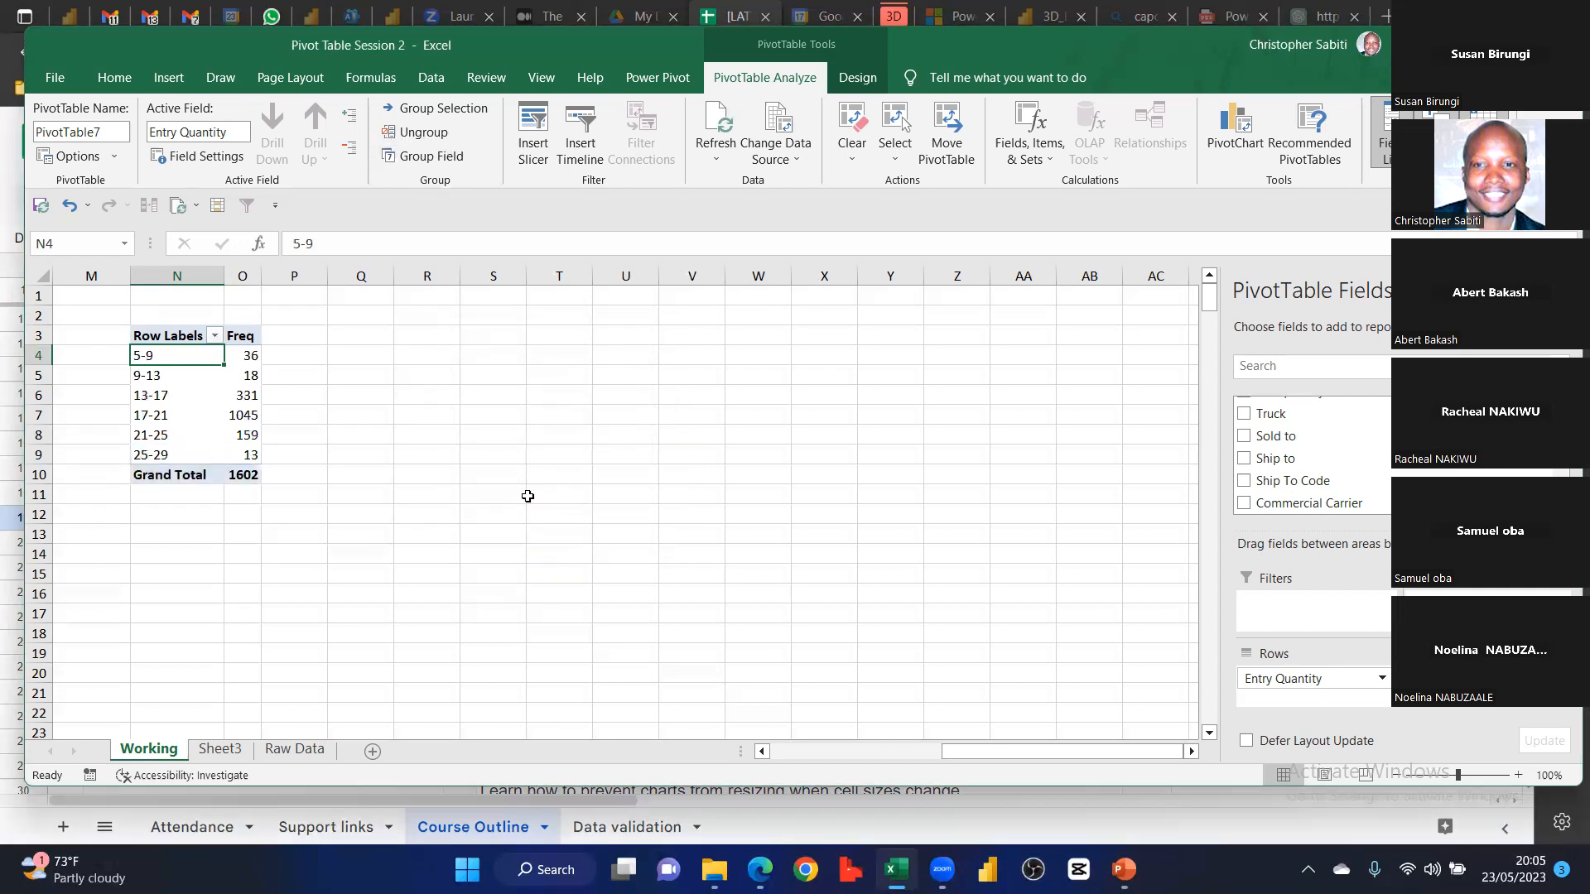
# Apply the Green-Yellow-Red color scale to the Freq values in O4:O9 and widen column O
pyautogui.click(425, 493)
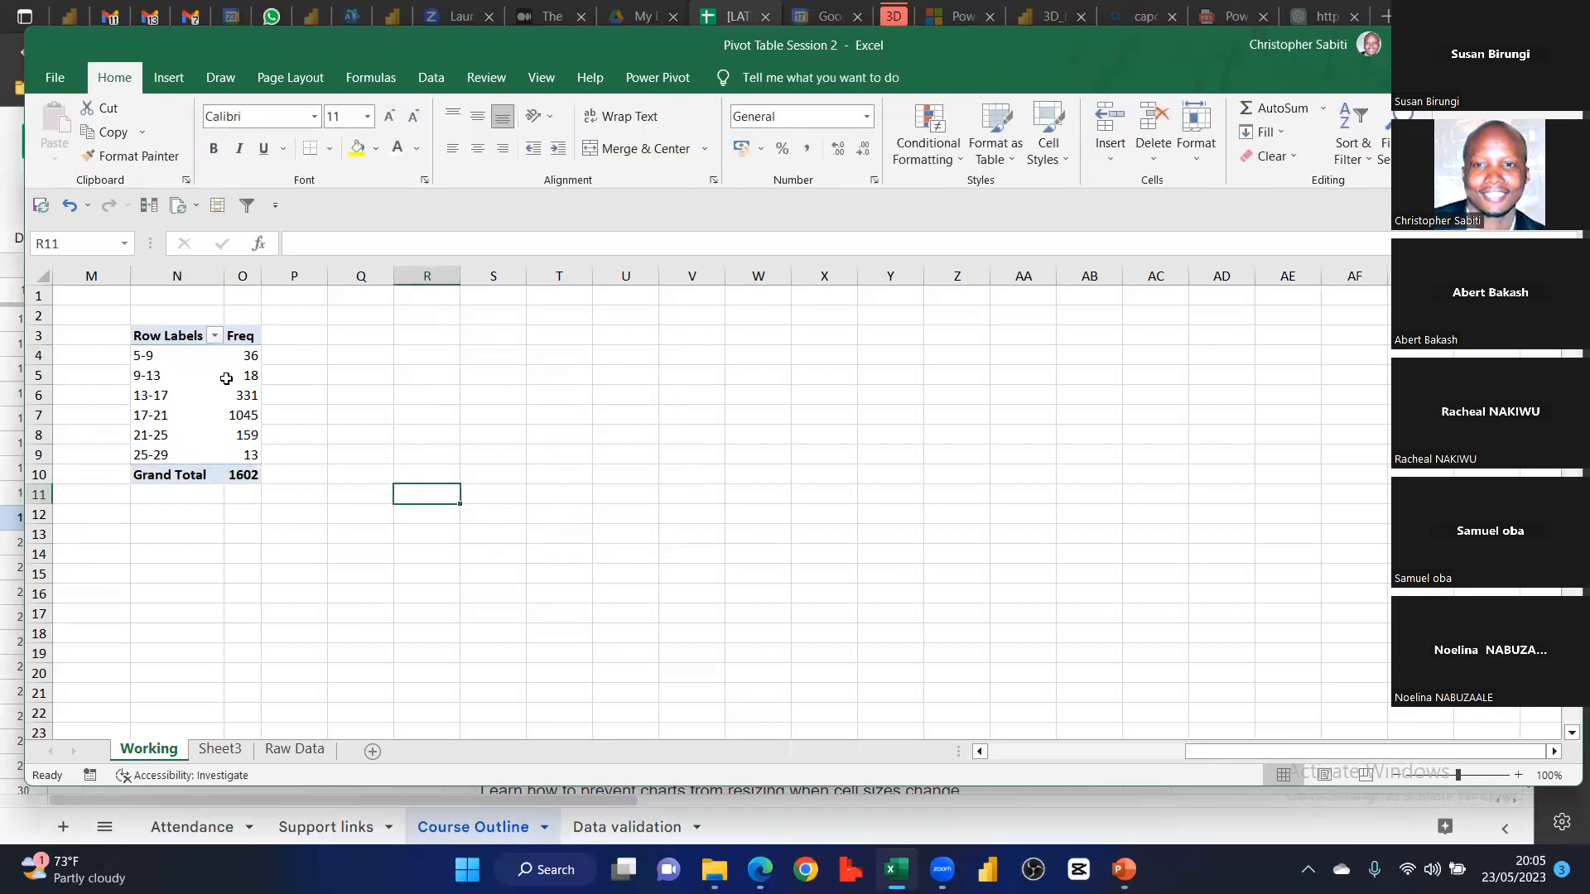
pyautogui.moveTo(238, 351); pyautogui.dragTo(249, 454)
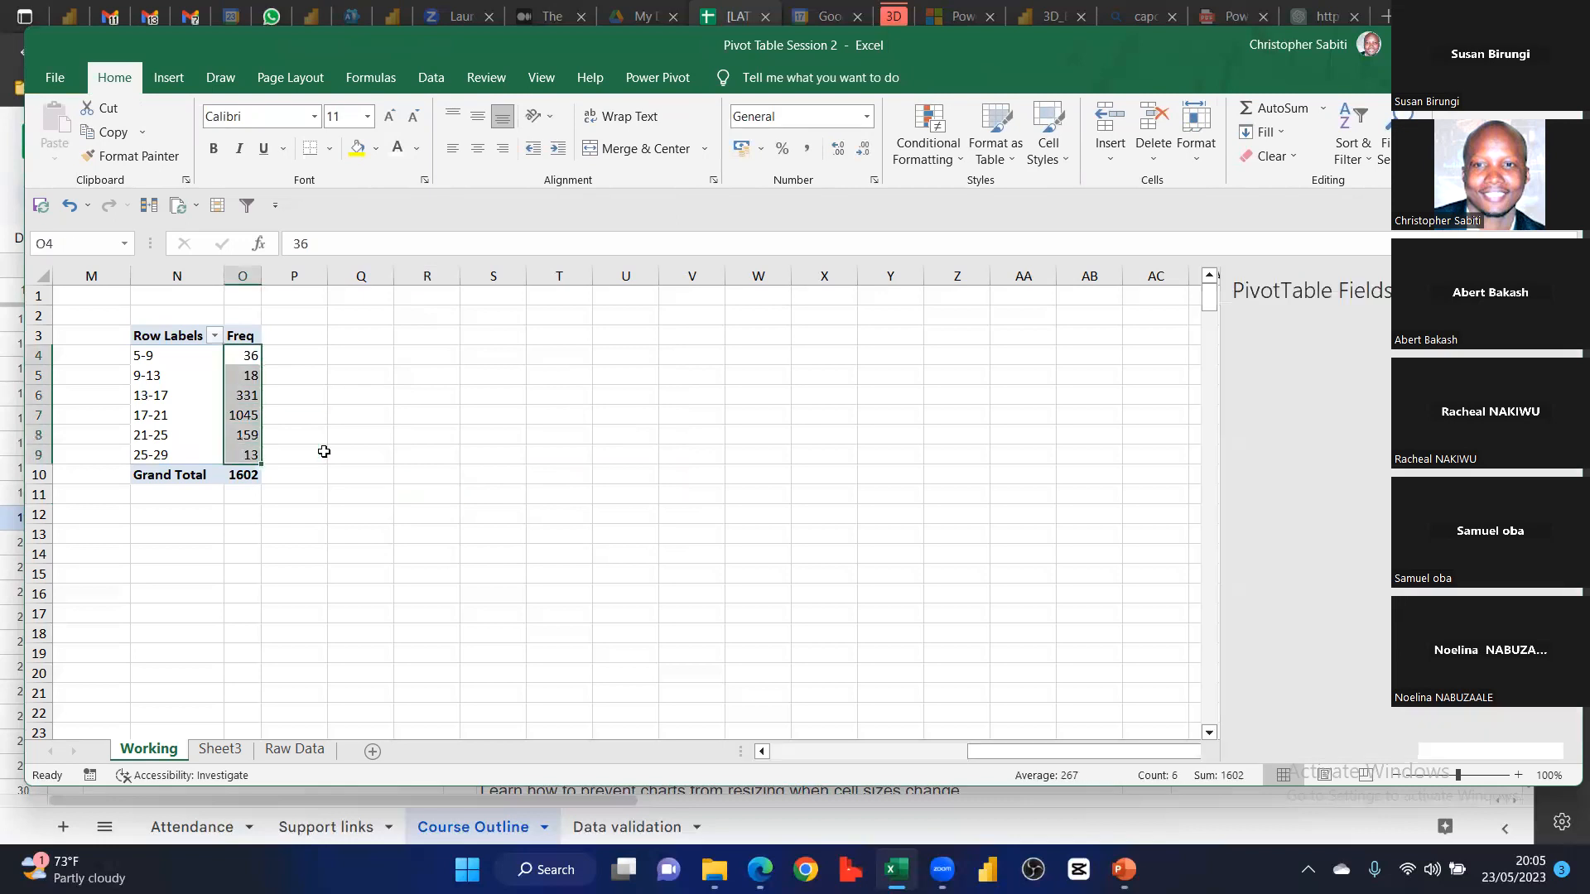
pyautogui.click(114, 77)
pyautogui.click(926, 141)
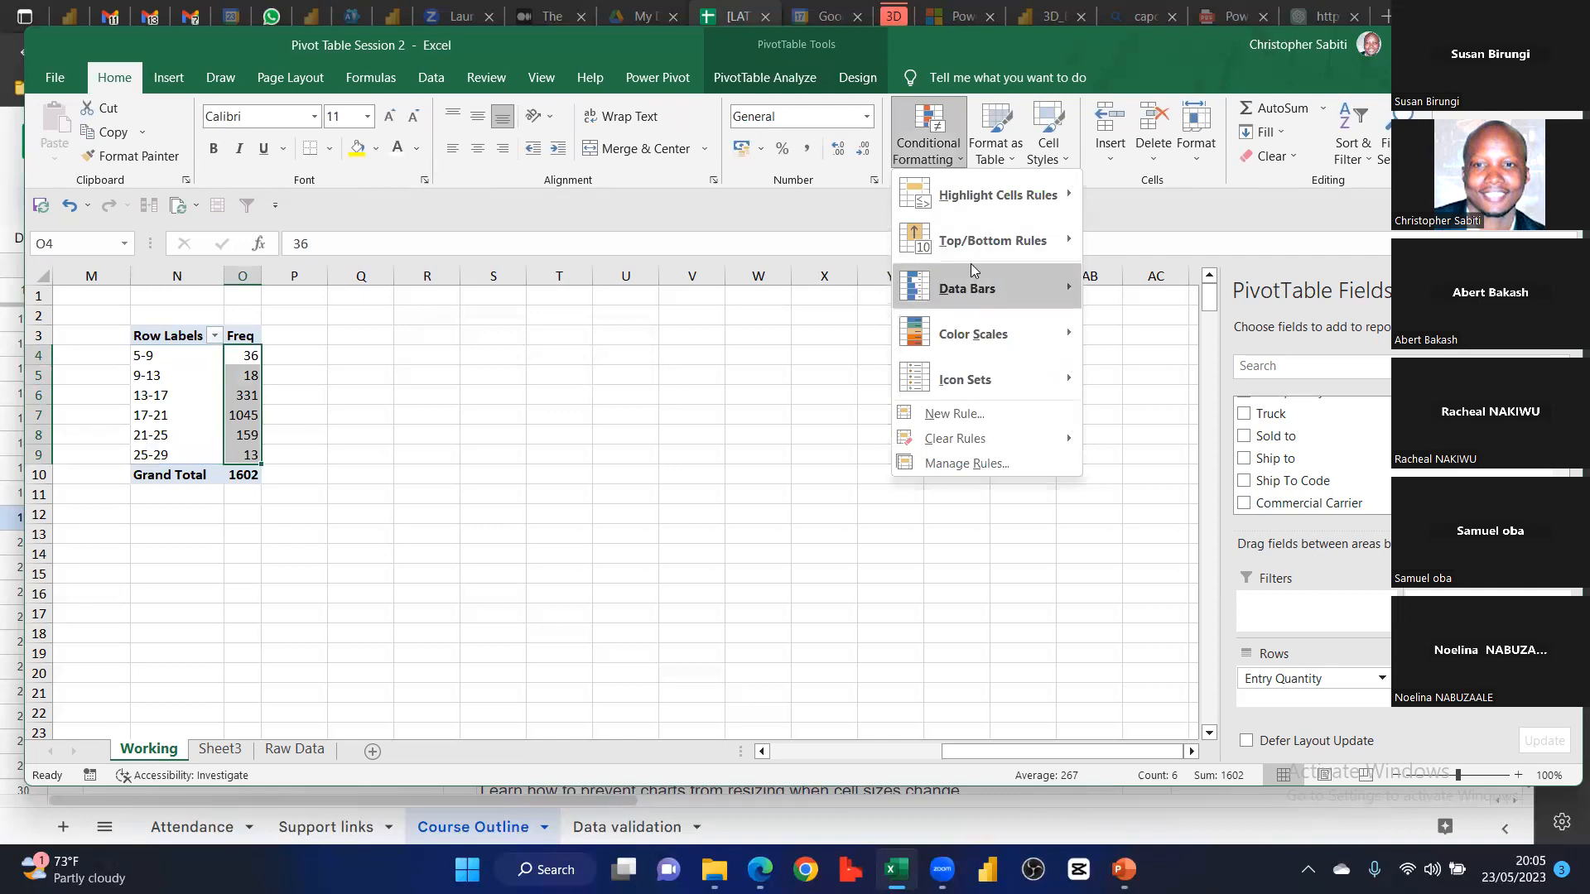
pyautogui.moveTo(1019, 341)
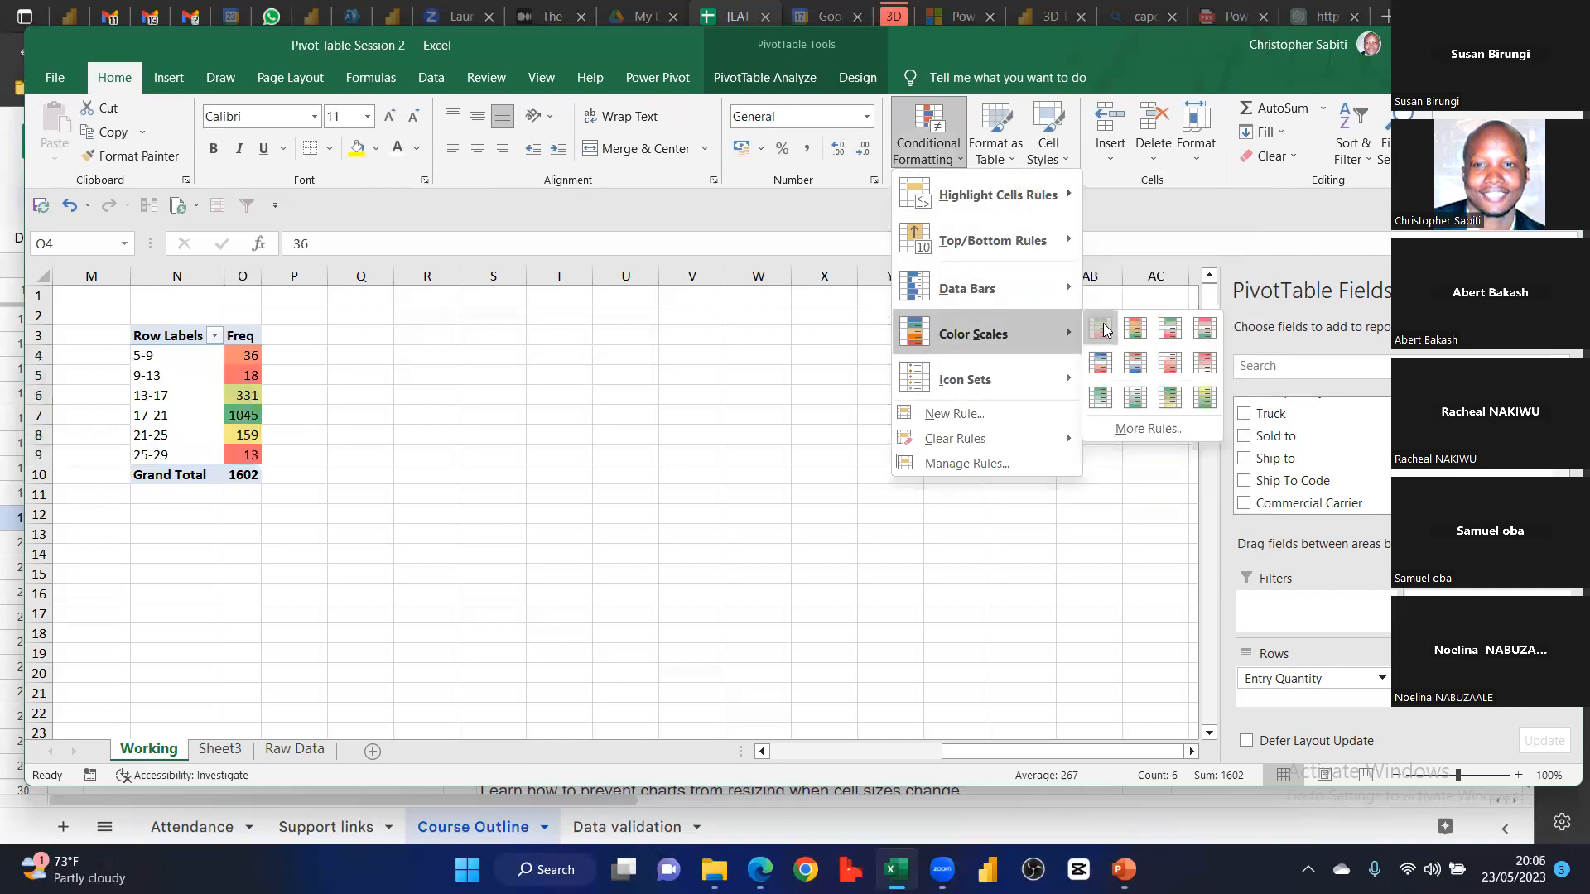
pyautogui.click(1104, 330)
pyautogui.moveTo(261, 276); pyautogui.dragTo(303, 306)
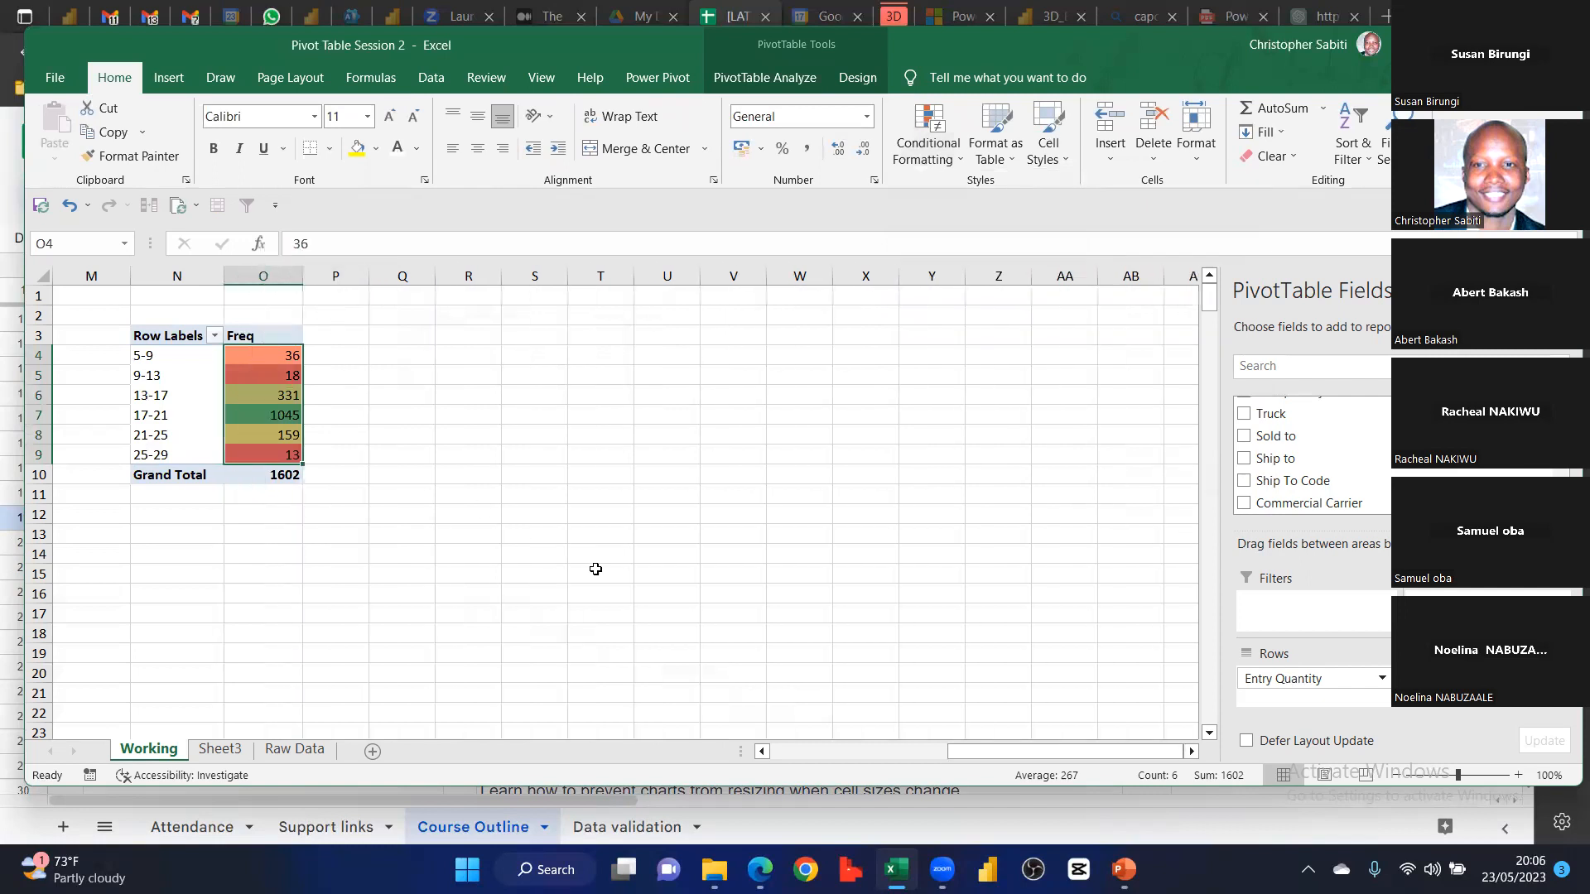
pyautogui.click(597, 569)
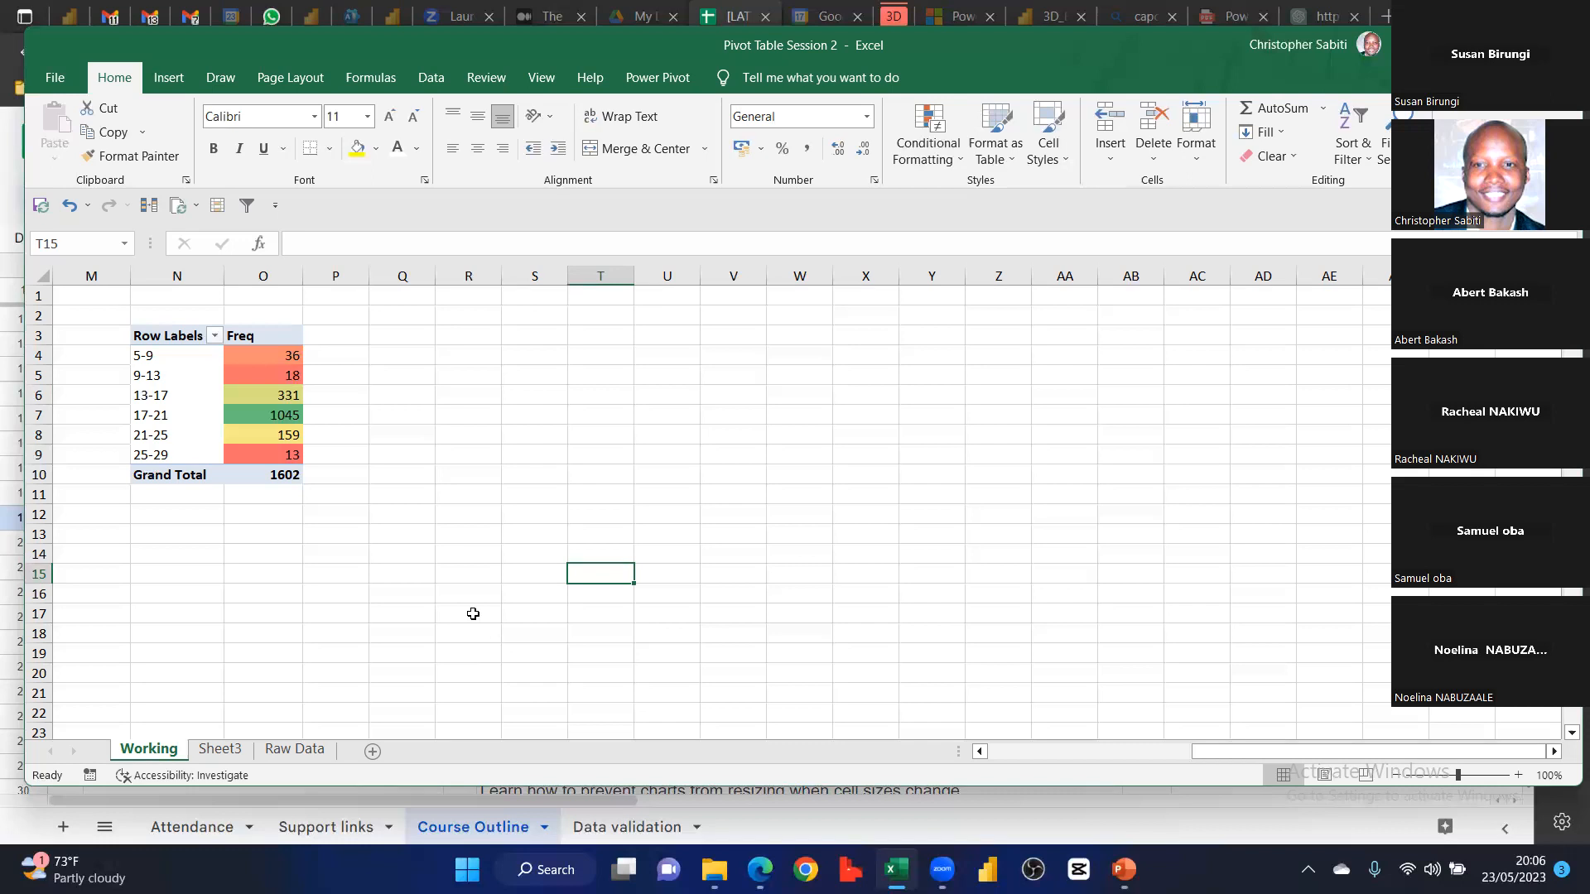
# Show the frequency PivotTable in Tabular Form and slightly adjust the width of column O
pyautogui.moveTo(192, 355); pyautogui.dragTo(191, 455)
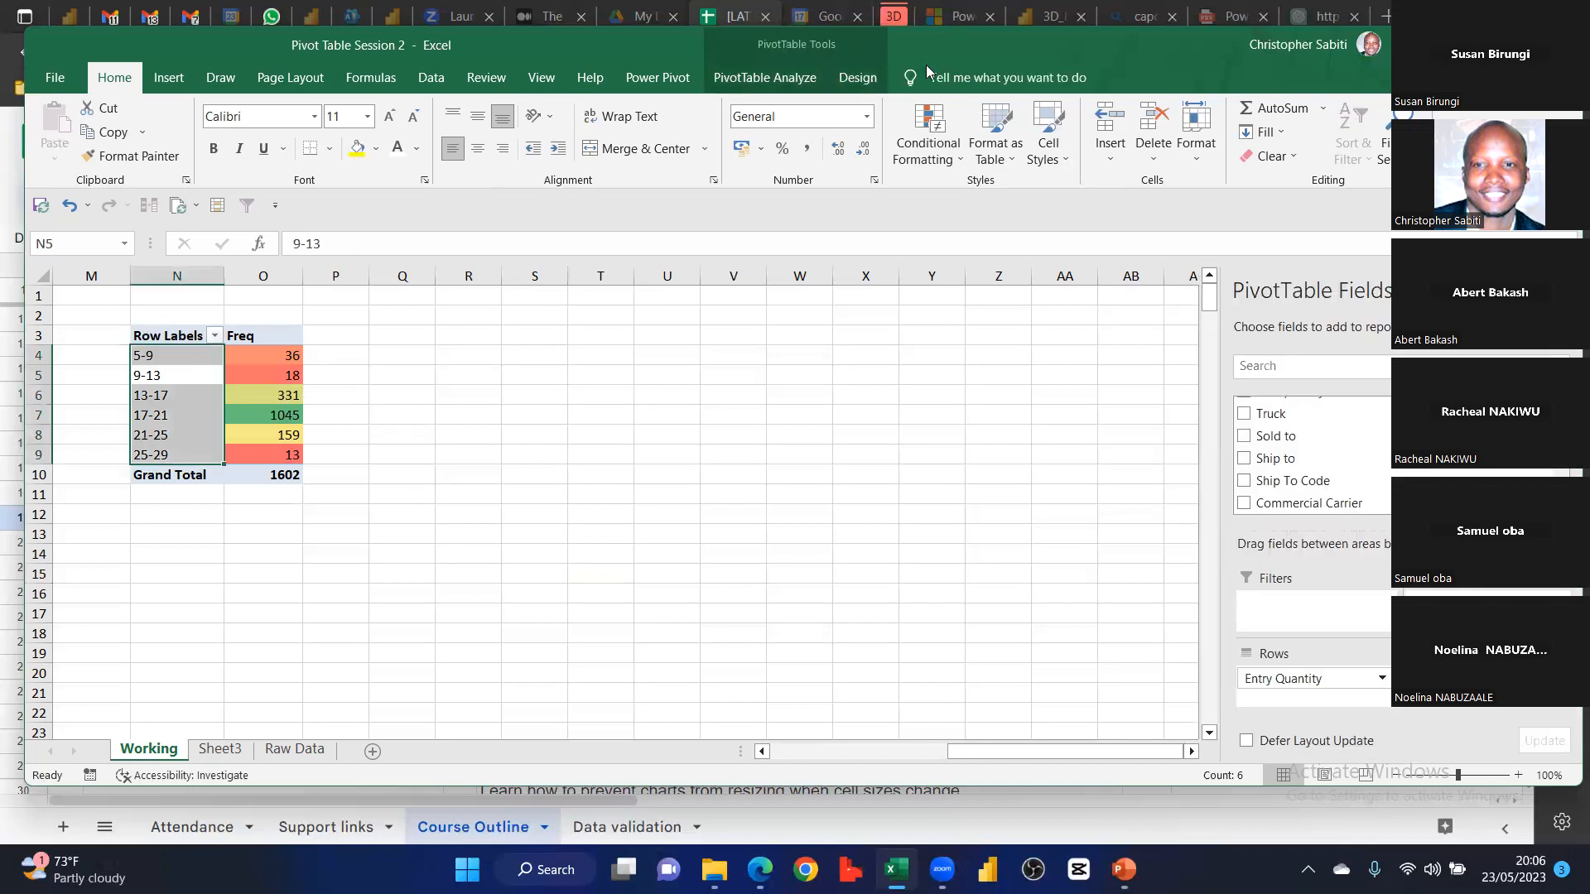
pyautogui.click(764, 77)
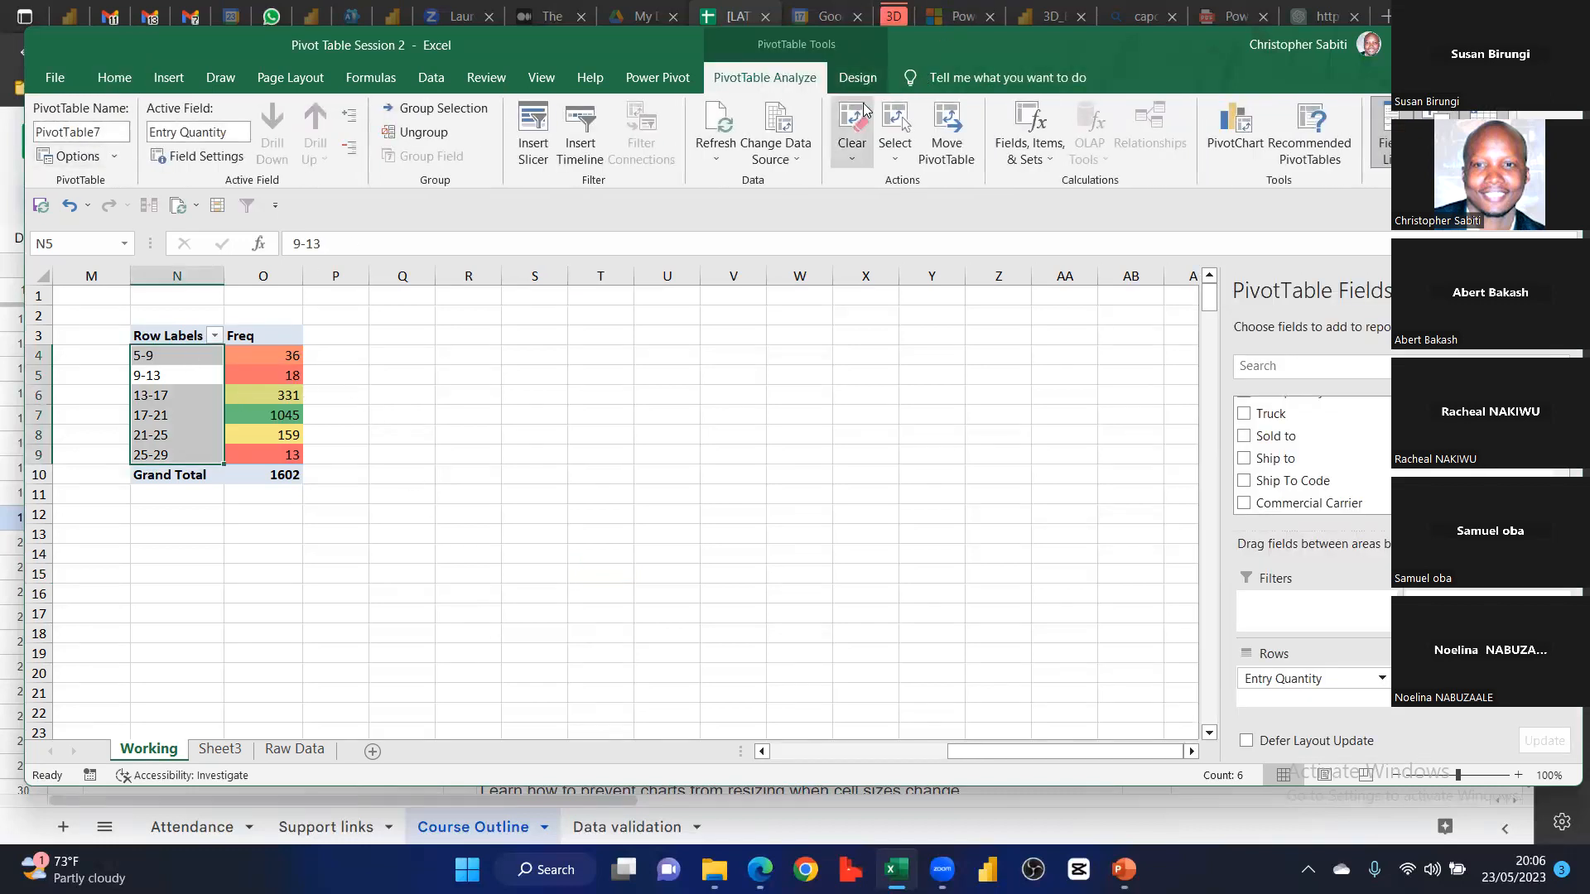
pyautogui.click(857, 77)
pyautogui.click(171, 137)
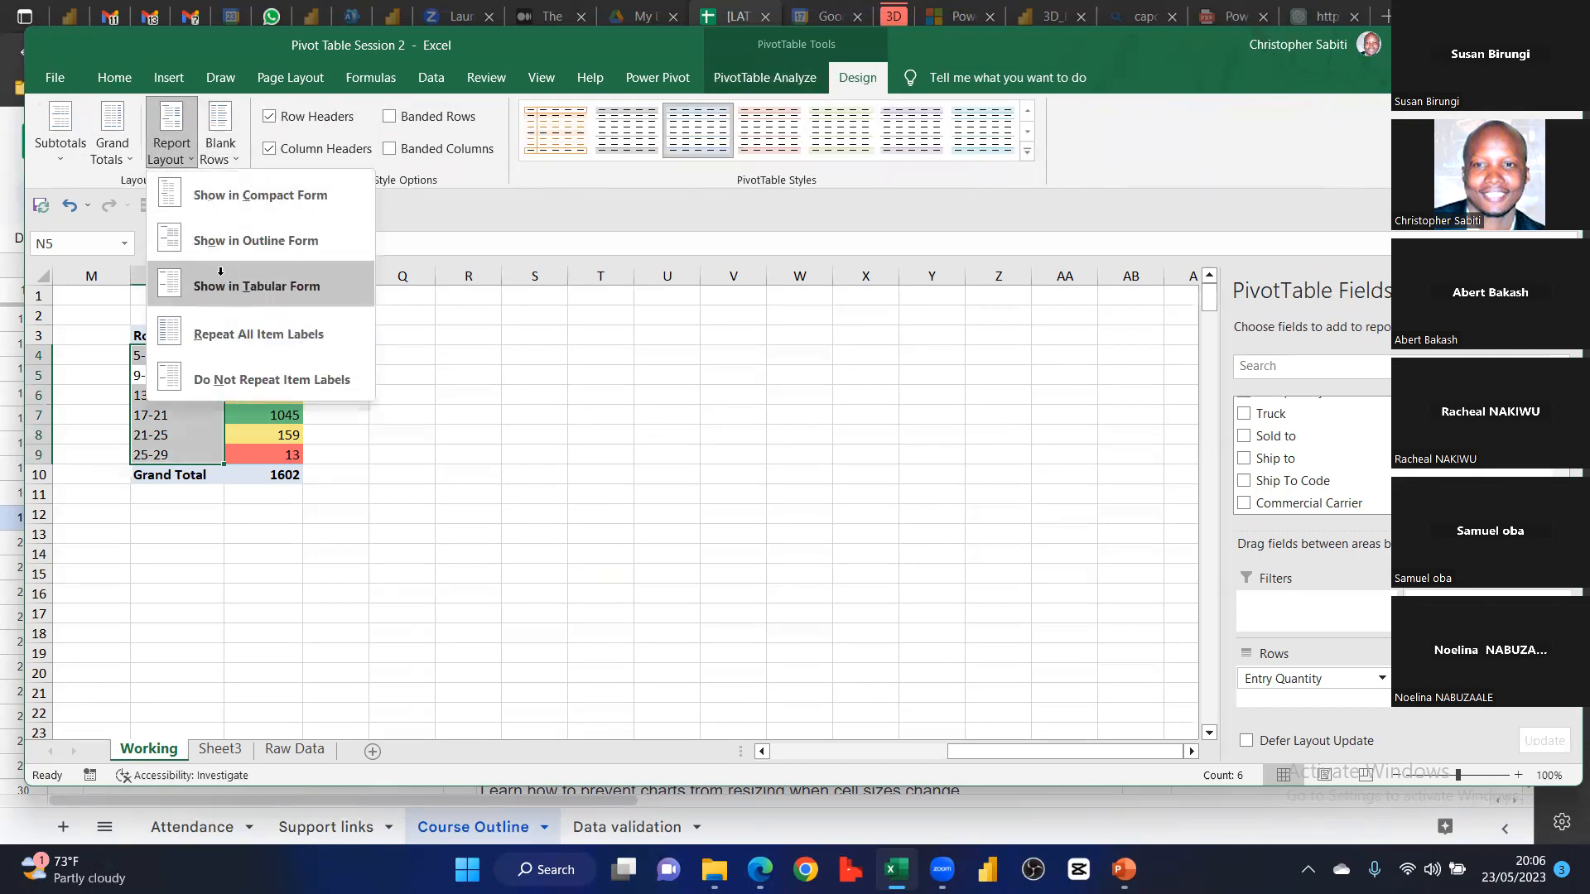
pyautogui.click(257, 286)
pyautogui.moveTo(283, 276); pyautogui.dragTo(308, 277)
# Rename the Entry Quantity header in N3 to "Tare Wt"
pyautogui.click(205, 338)
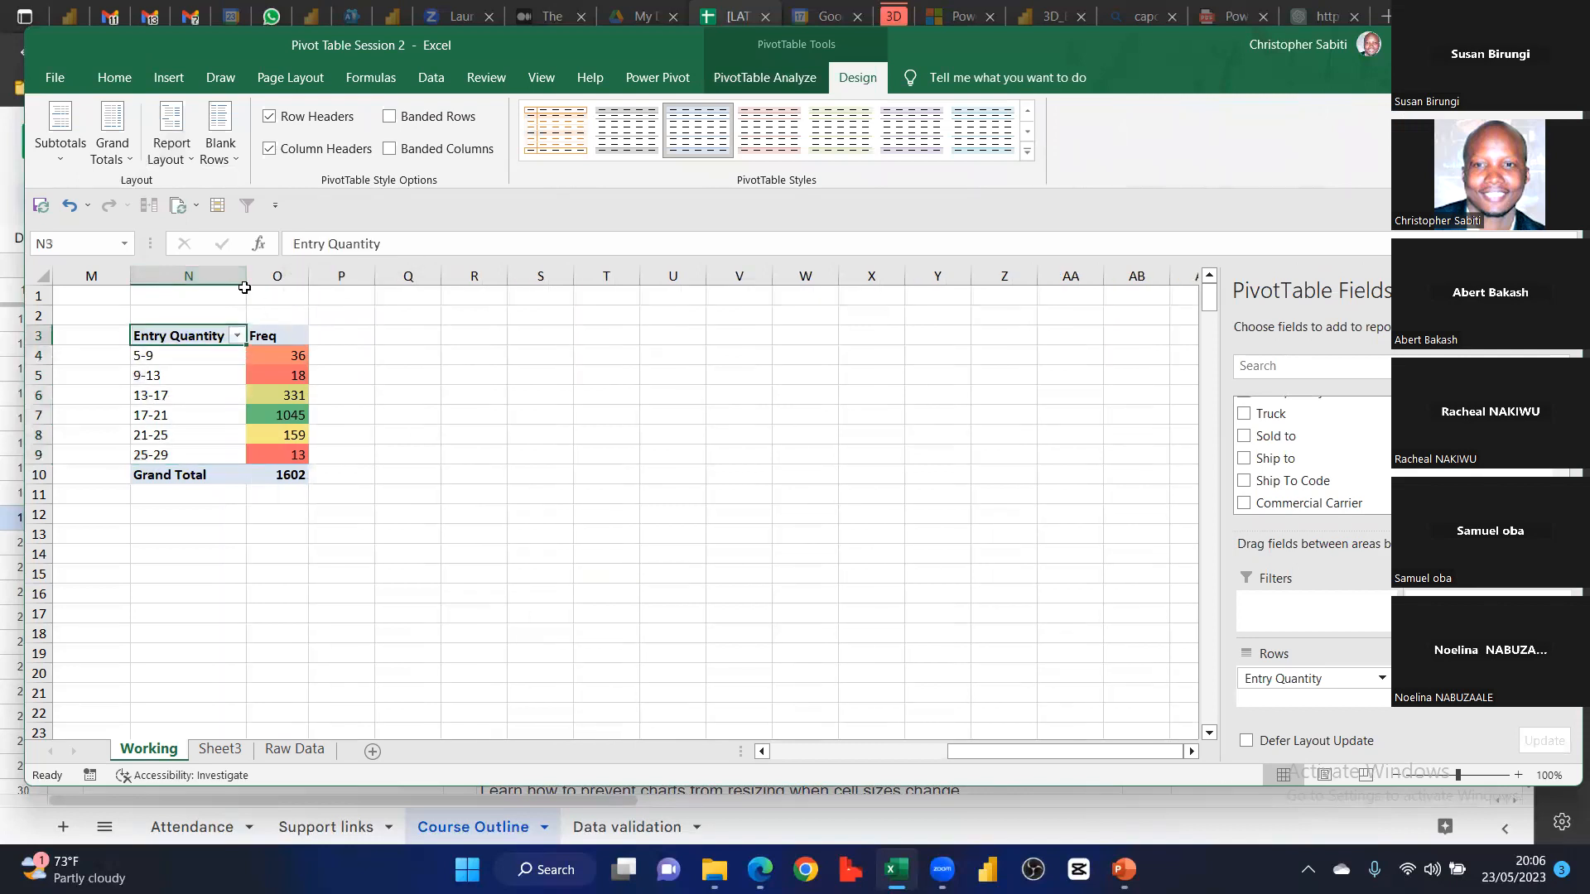
pyautogui.write('Tare')
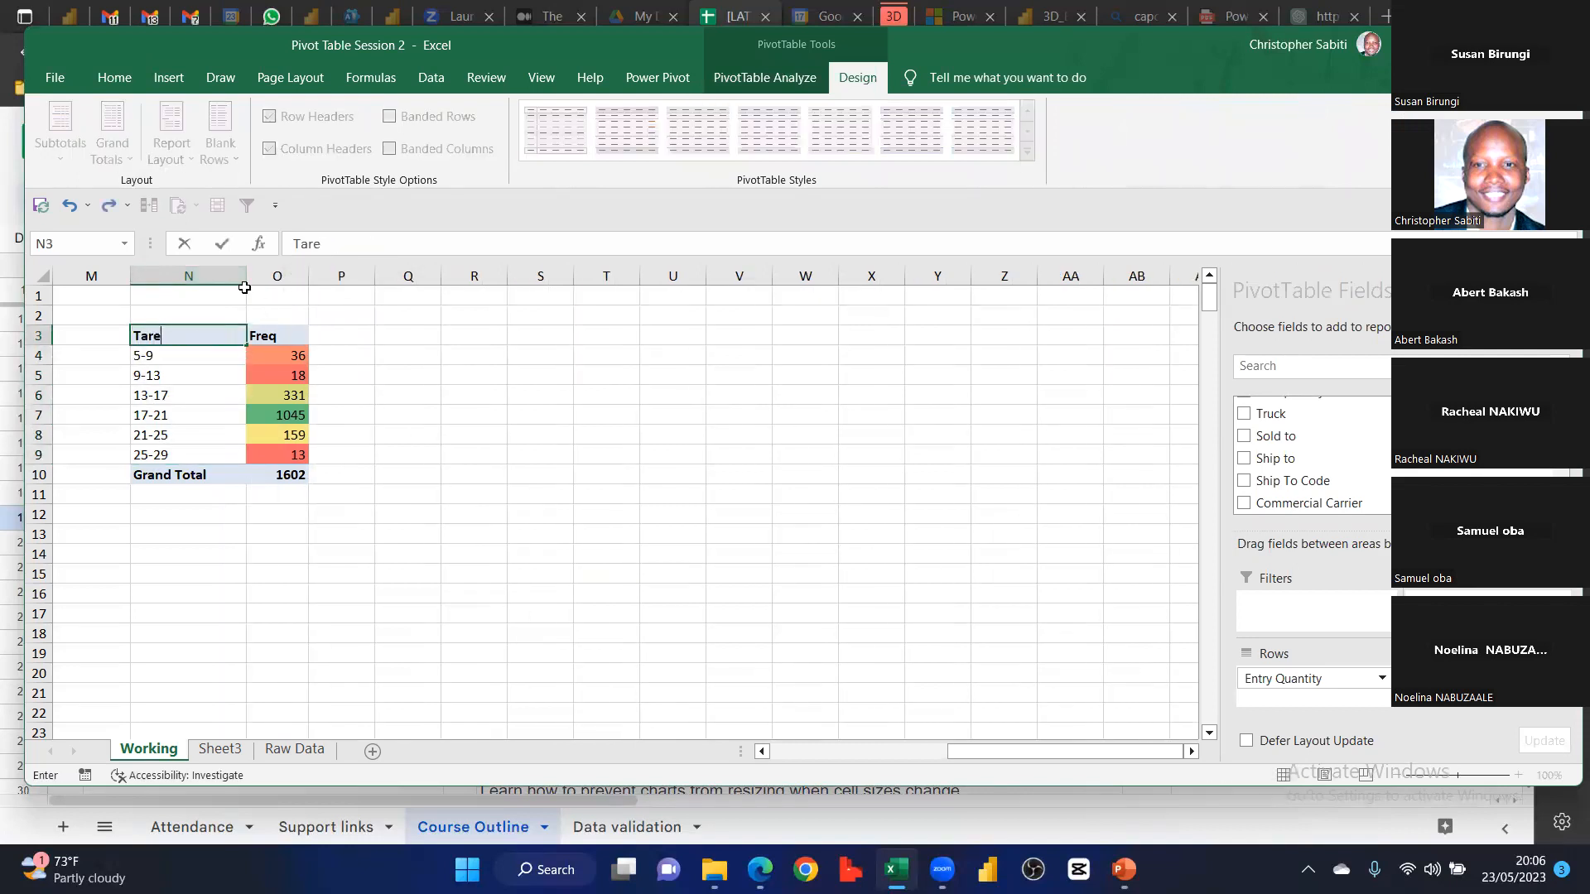
pyautogui.write(' Wt')
pyautogui.click(398, 393)
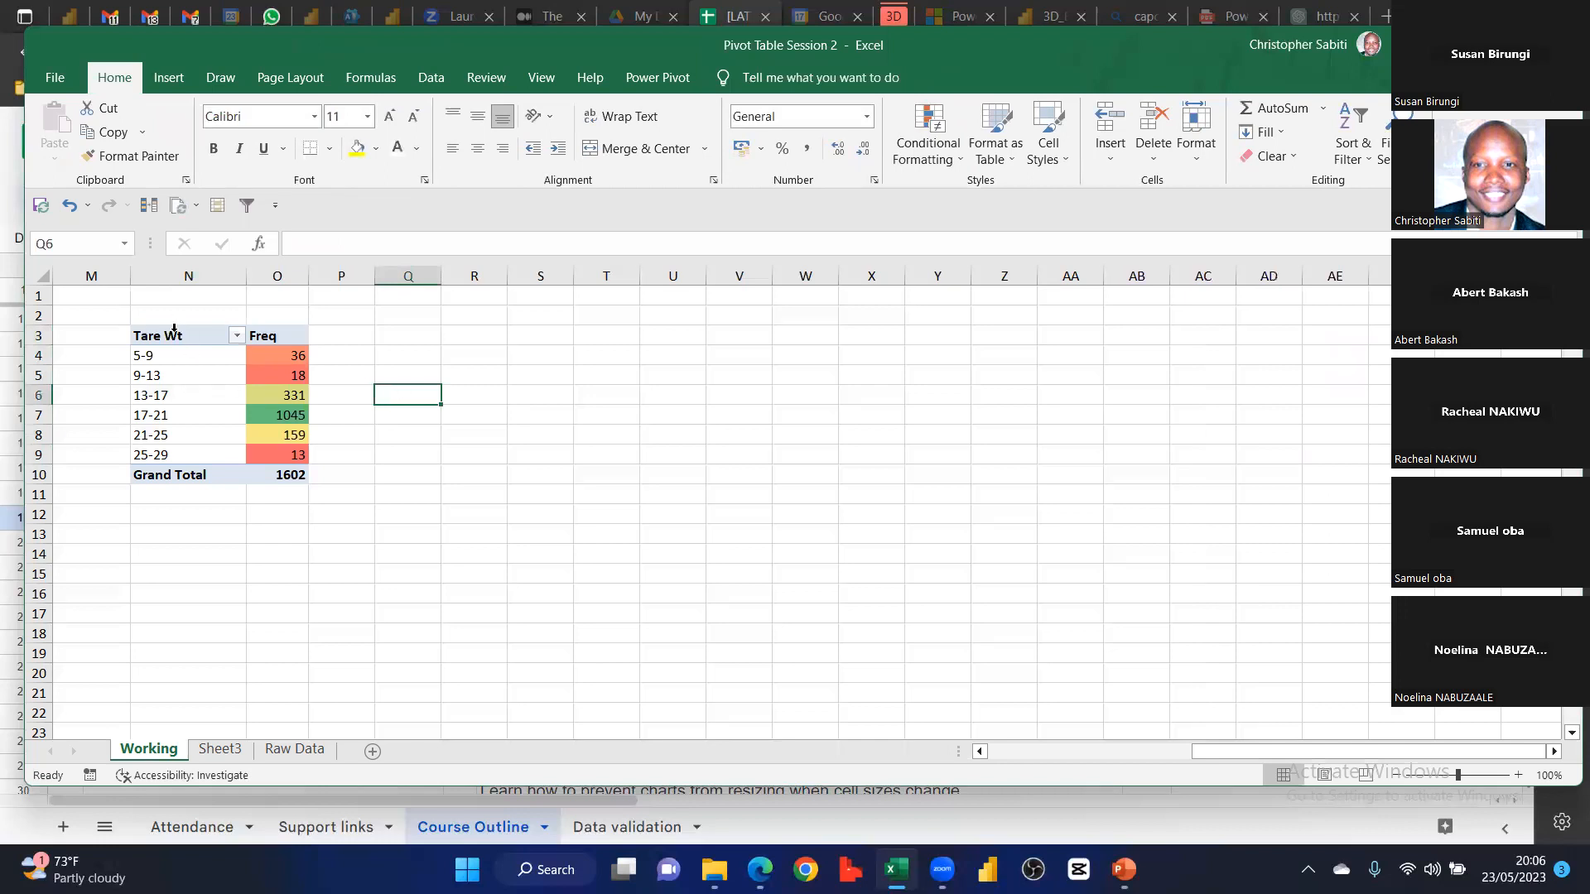
# Insert a Clustered Column PivotChart from the Tare Wt and Freq table and hide all its field buttons
pyautogui.moveTo(169, 336); pyautogui.dragTo(269, 454)
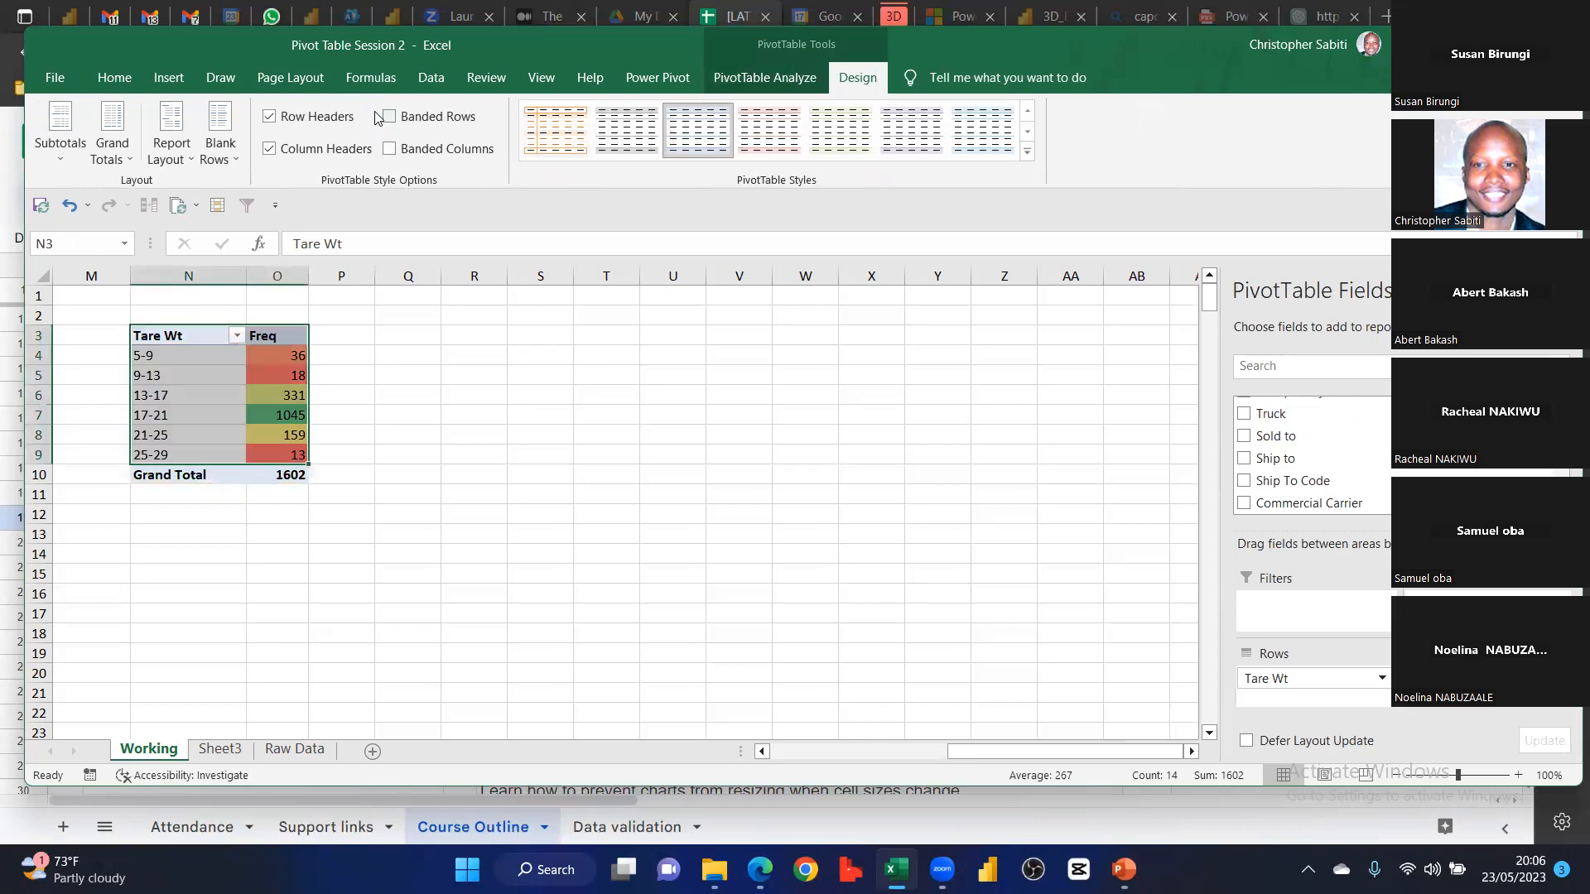
pyautogui.click(172, 79)
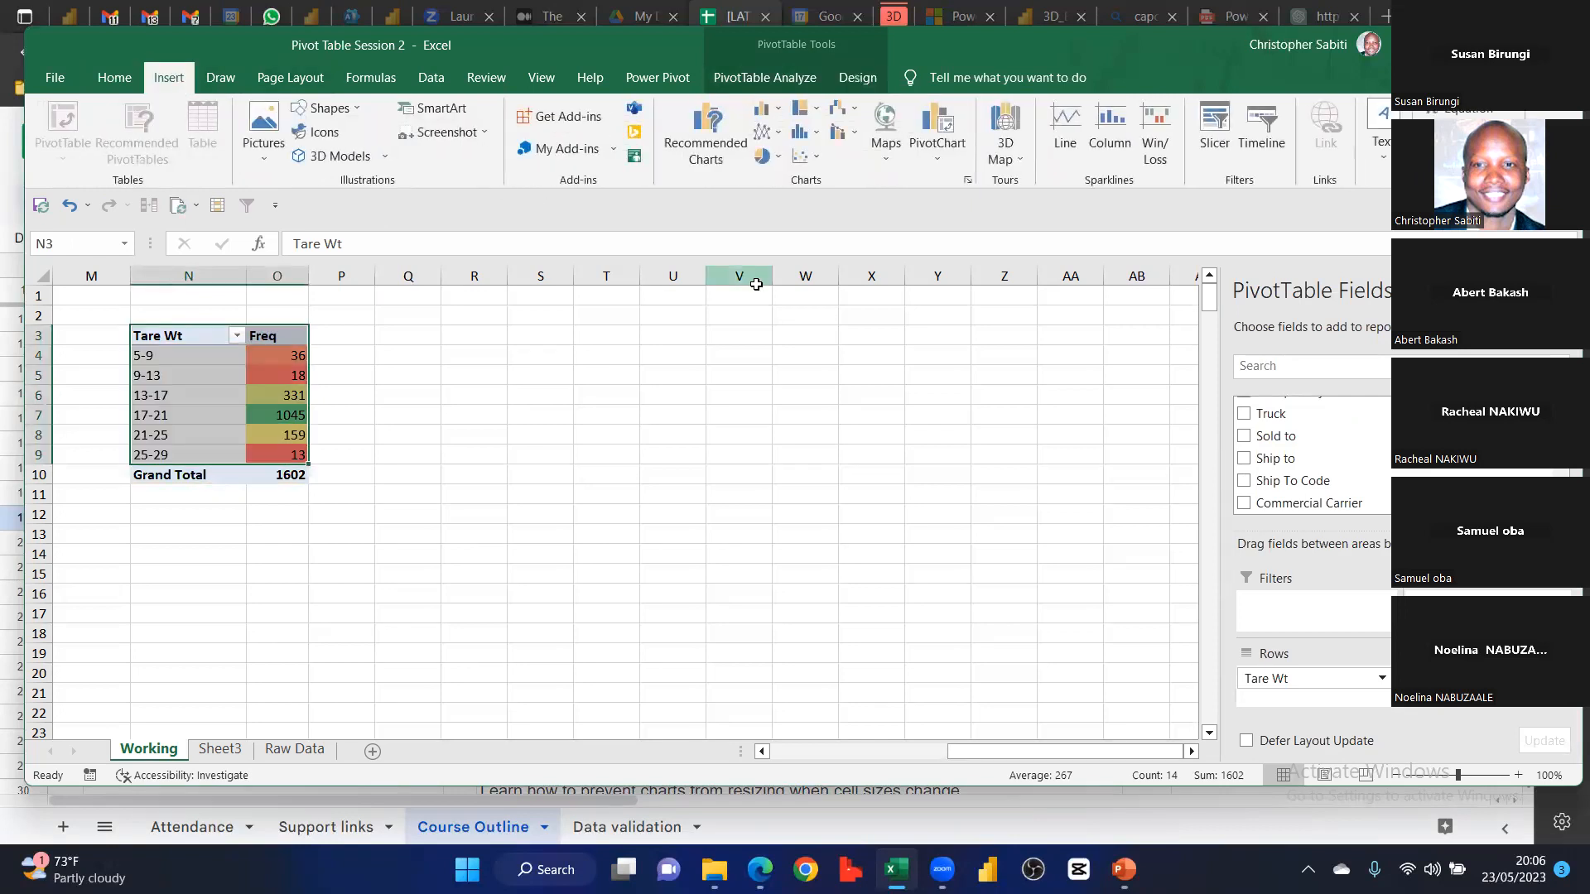
pyautogui.click(708, 132)
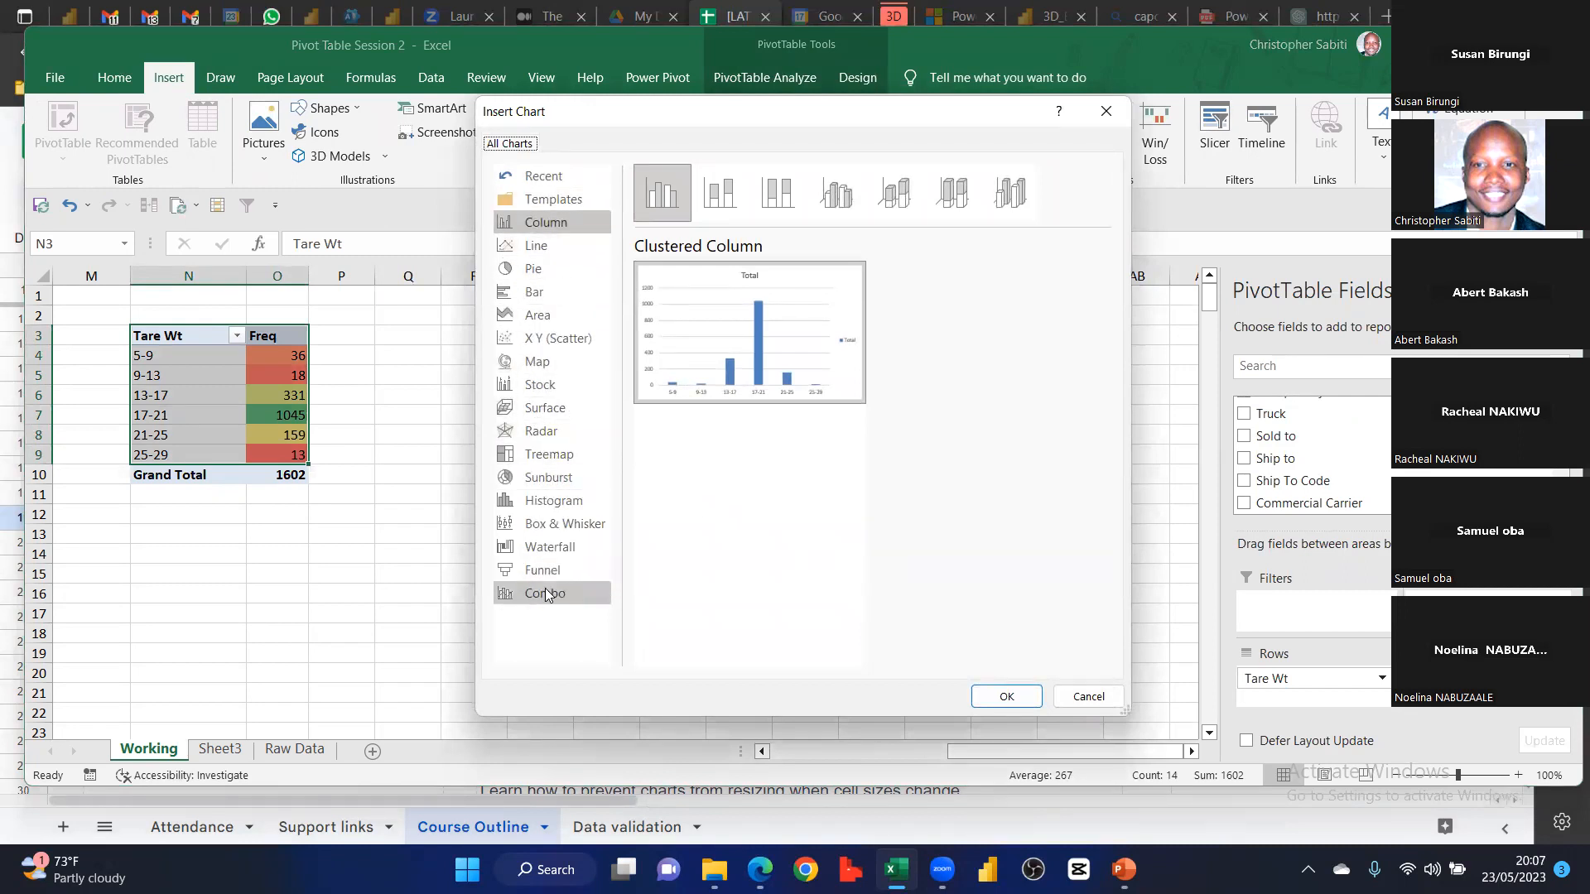
pyautogui.click(575, 502)
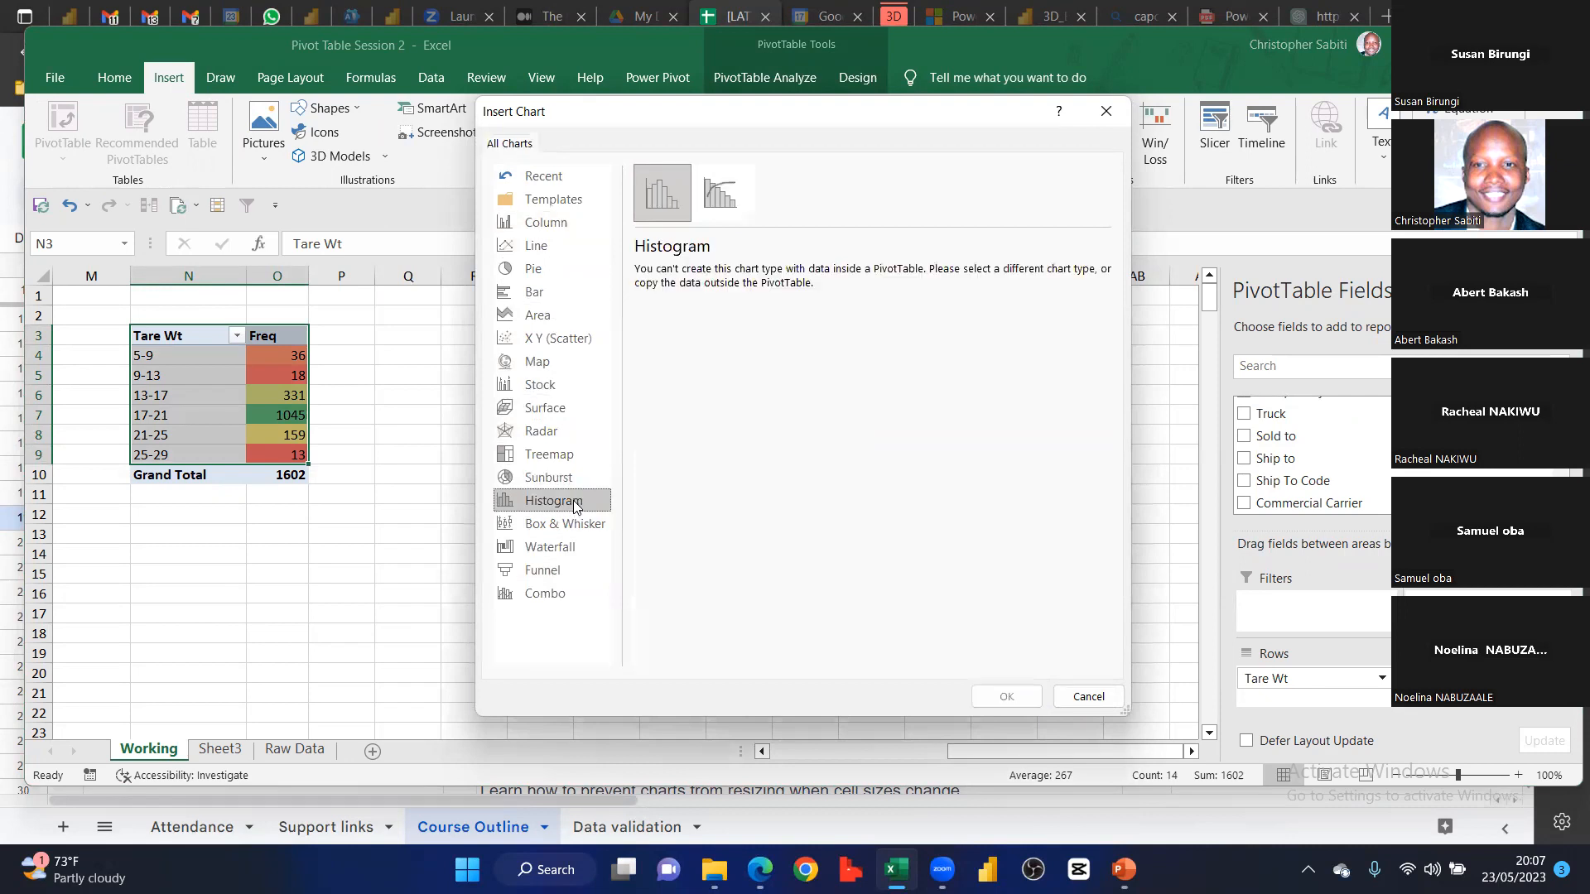
pyautogui.click(719, 192)
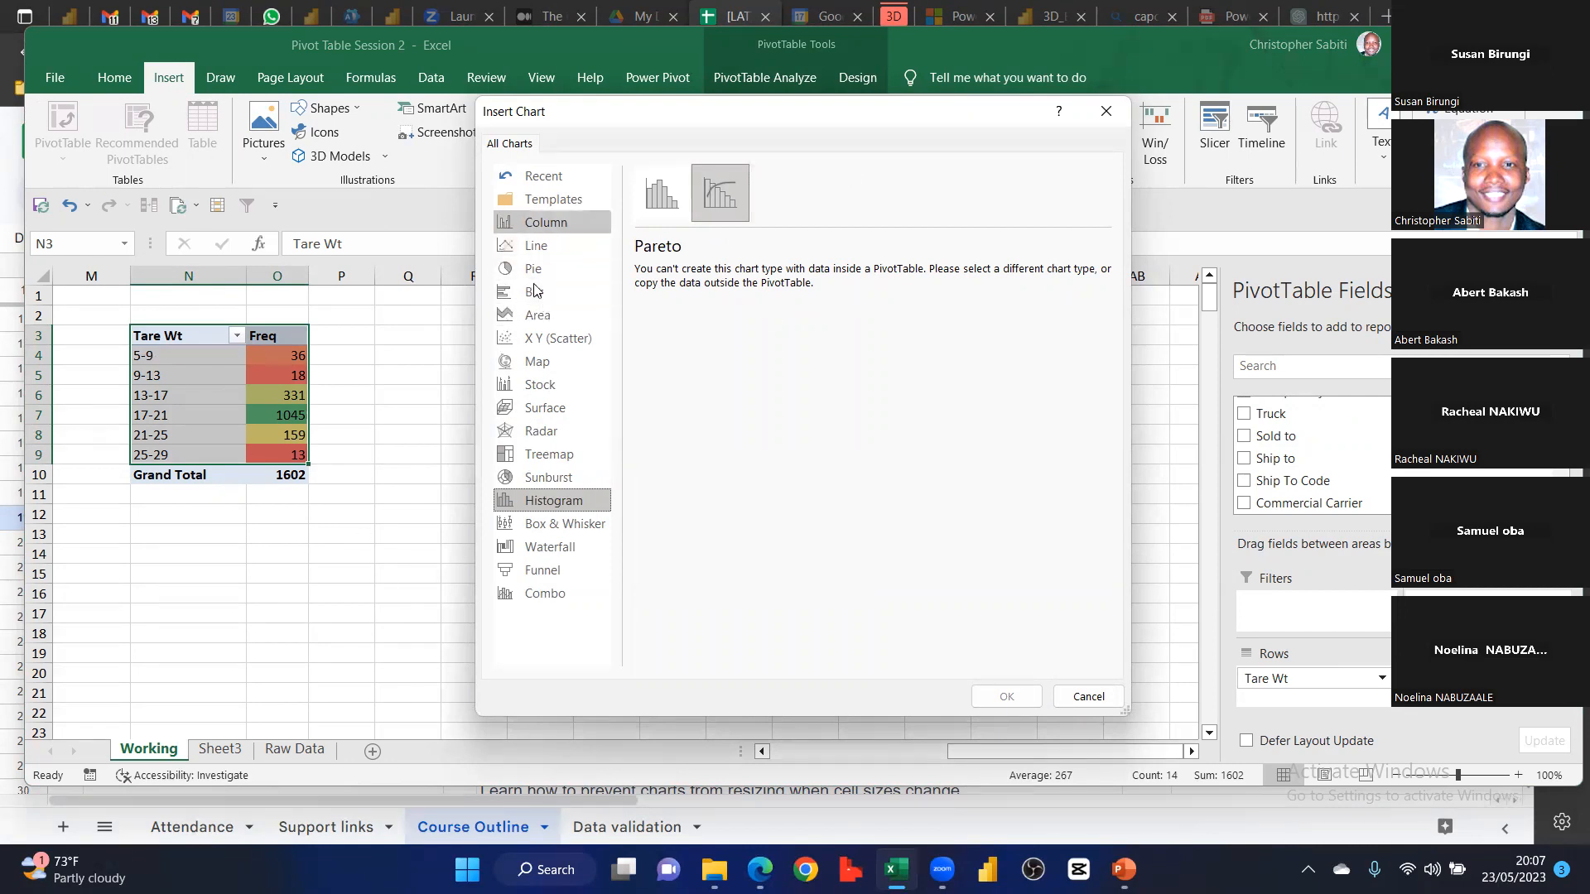
pyautogui.click(543, 222)
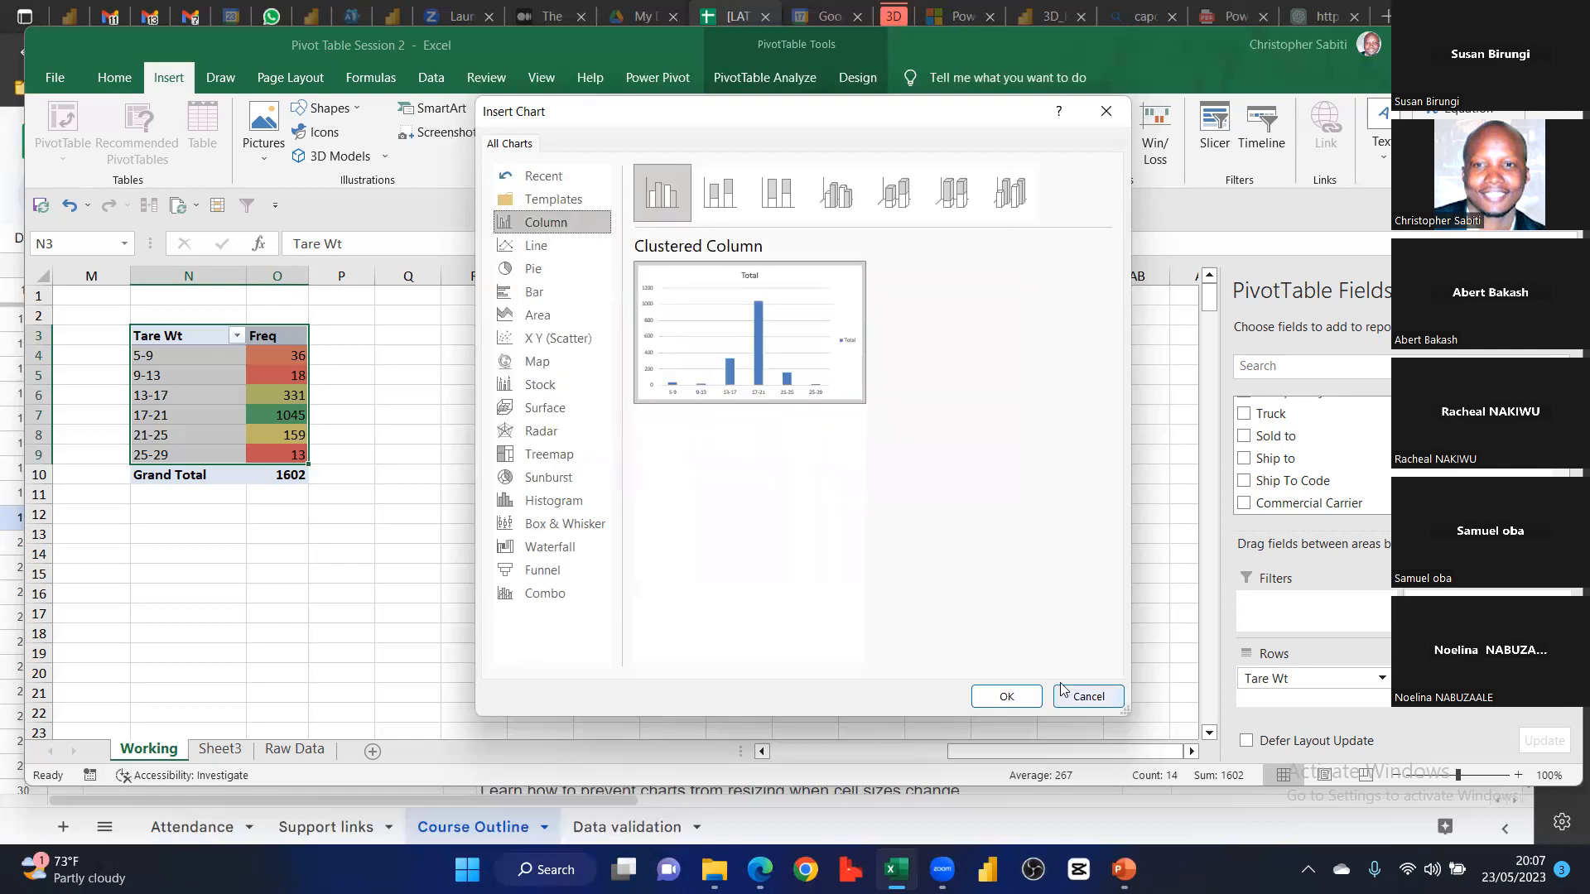
pyautogui.click(1007, 696)
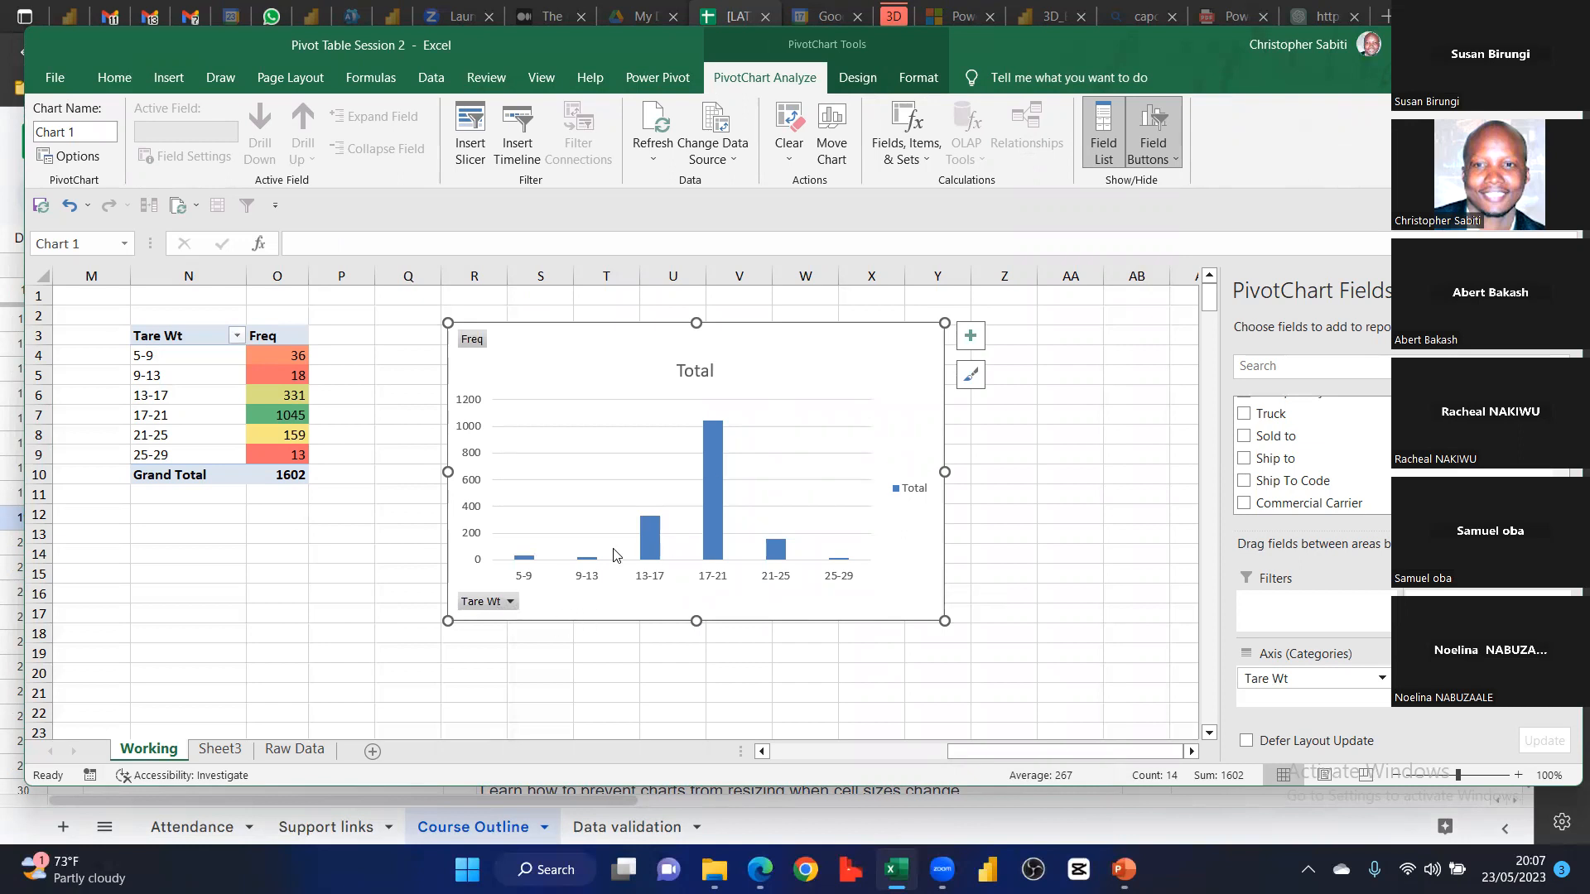
pyautogui.click(1152, 121)
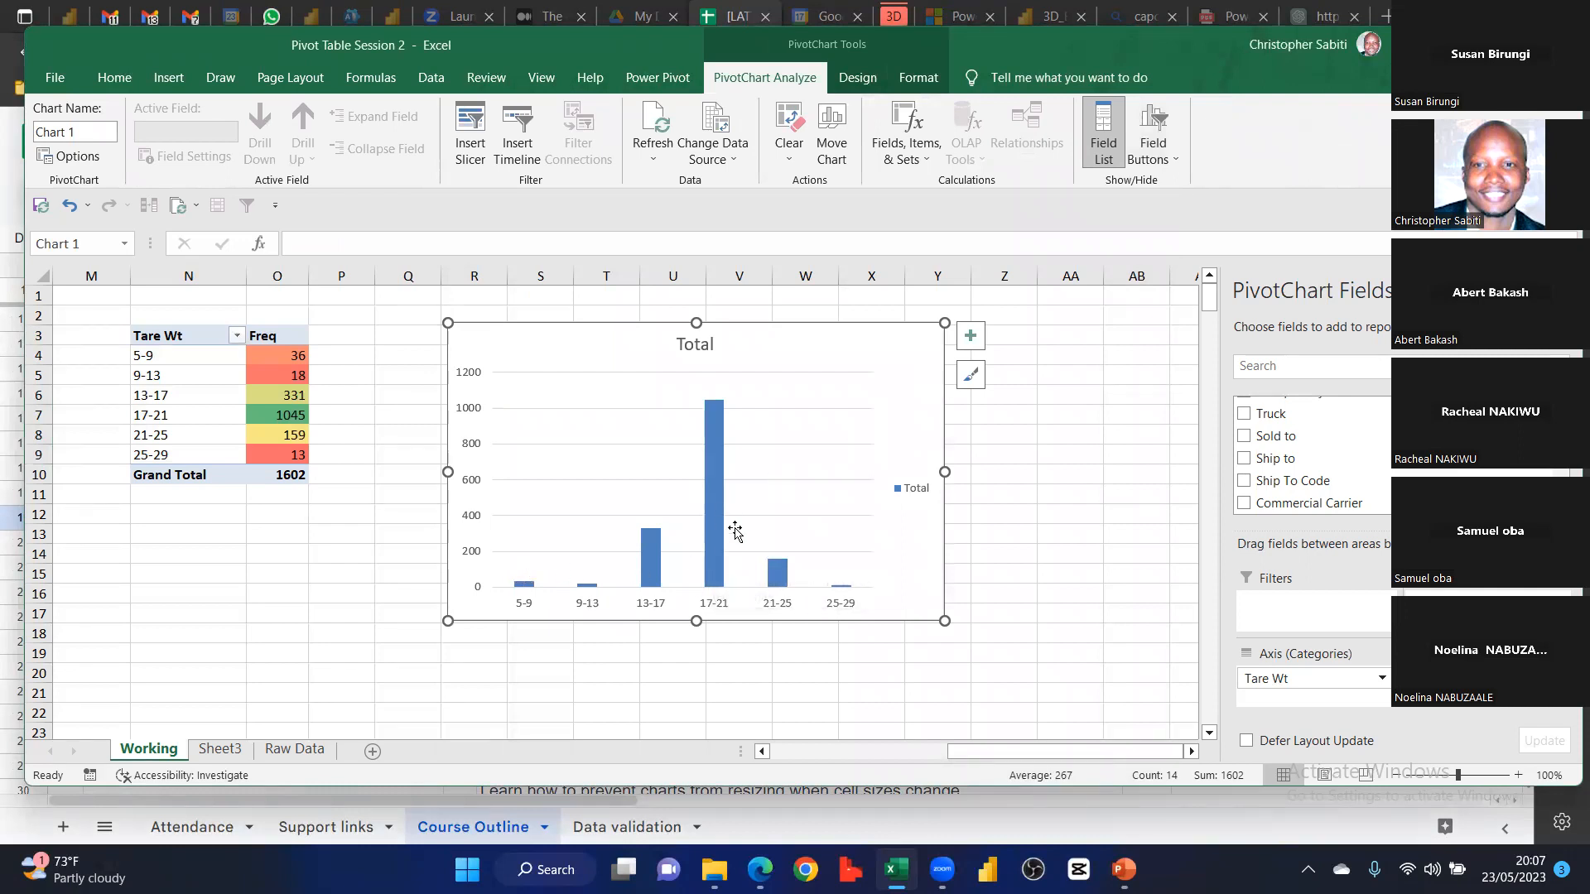
# Format the Total data series with the gap width reduced until the columns touch, and hide the PivotChart field list
pyautogui.click(716, 453)
pyautogui.rightClick(717, 458)
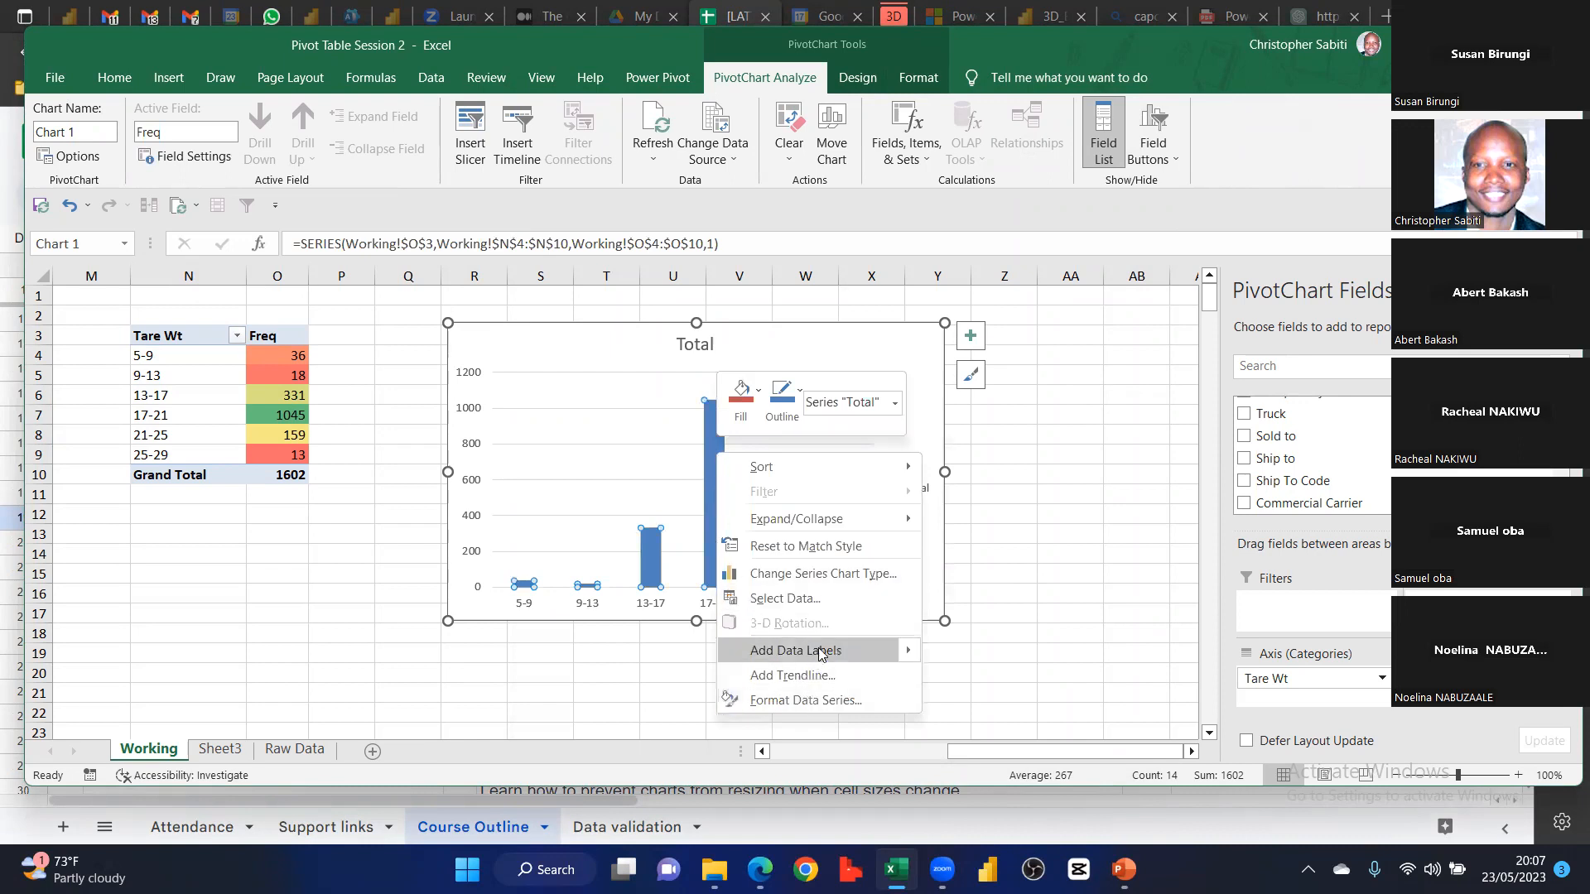
pyautogui.click(808, 700)
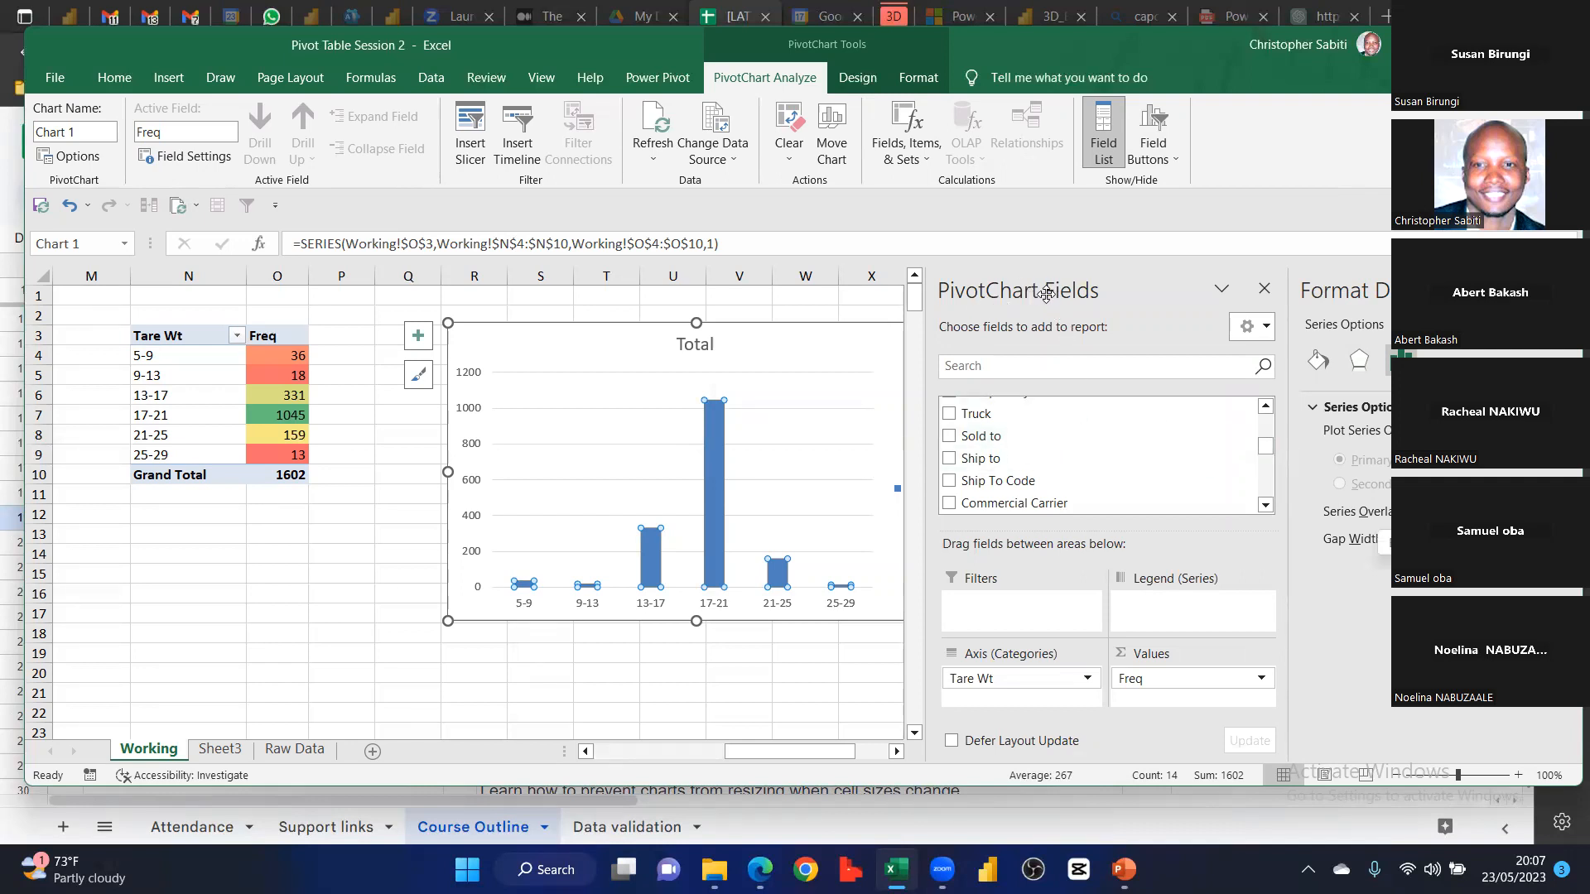
pyautogui.click(1104, 133)
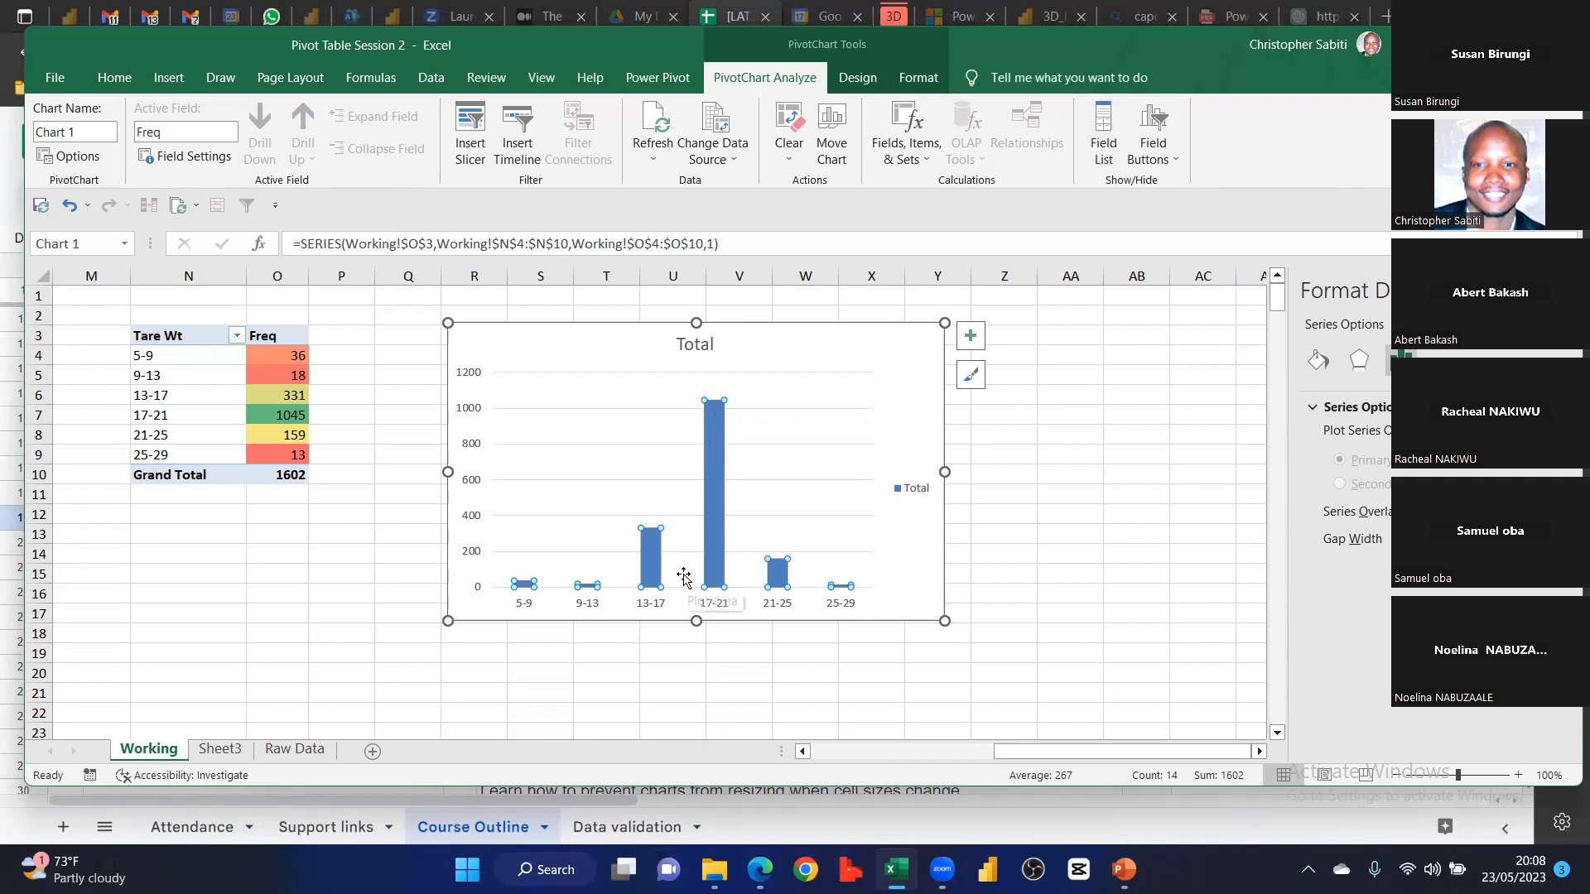
pyautogui.moveTo(1442, 539); pyautogui.dragTo(1461, 539)
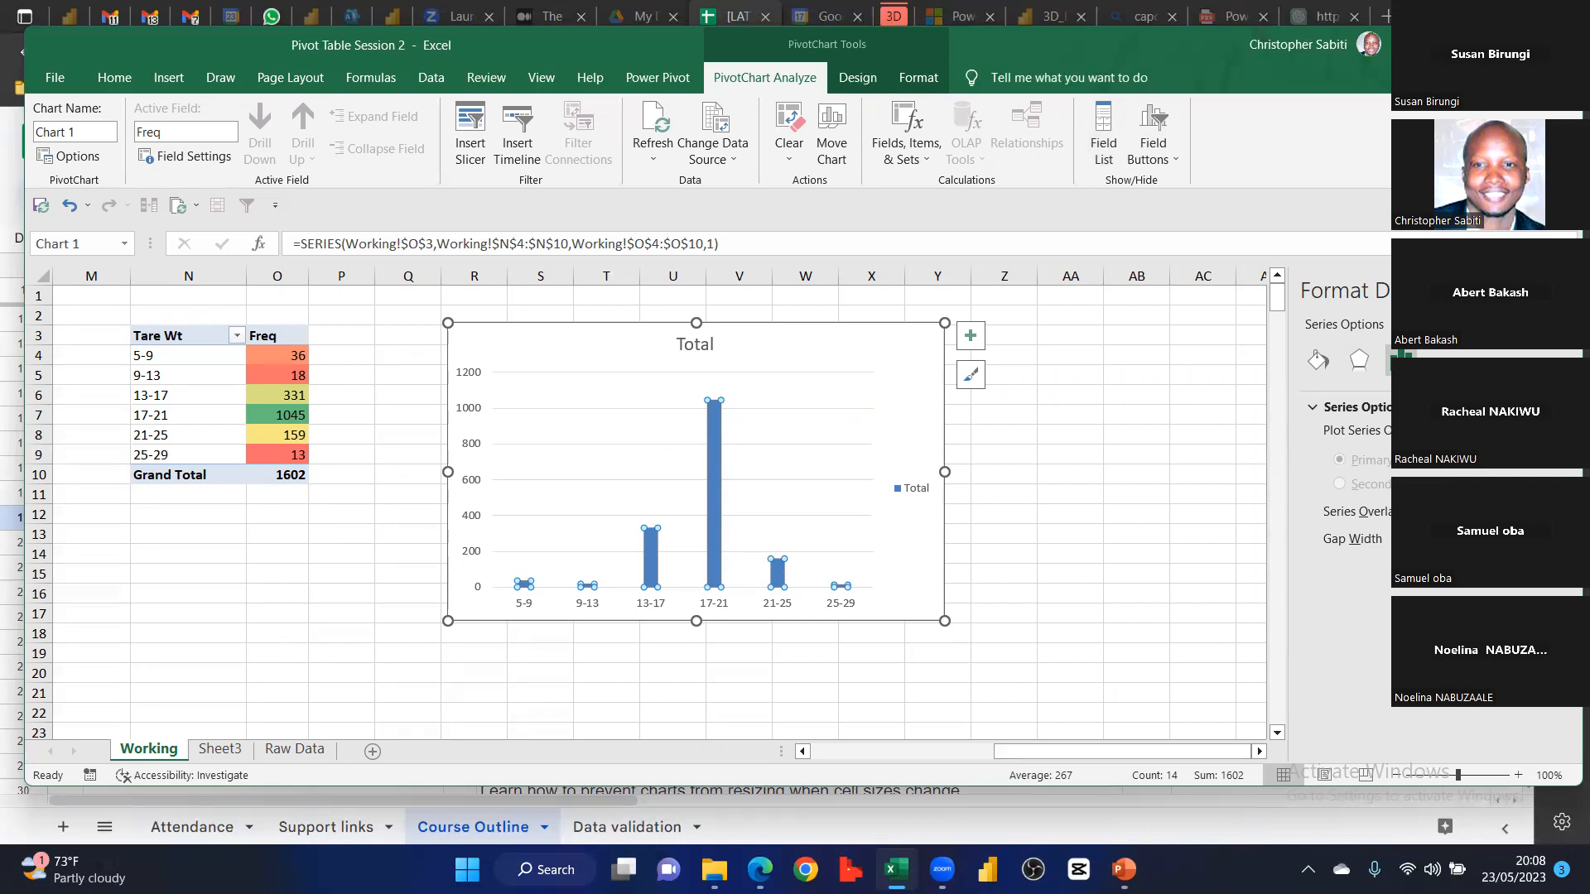
pyautogui.moveTo(1472, 539); pyautogui.dragTo(1411, 541)
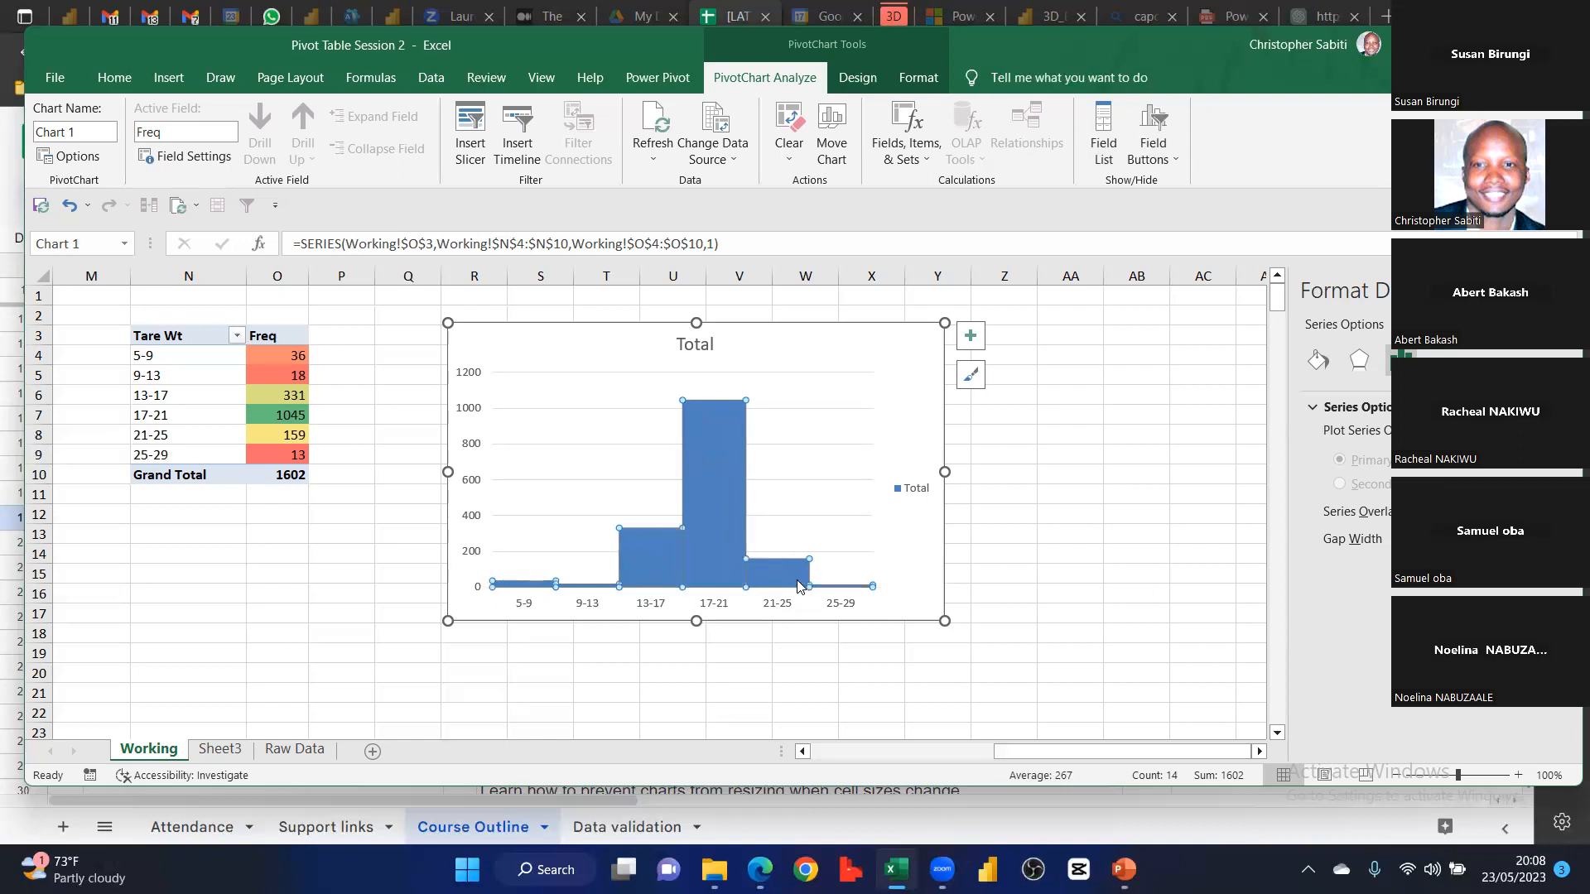
pyautogui.moveTo(797, 585)
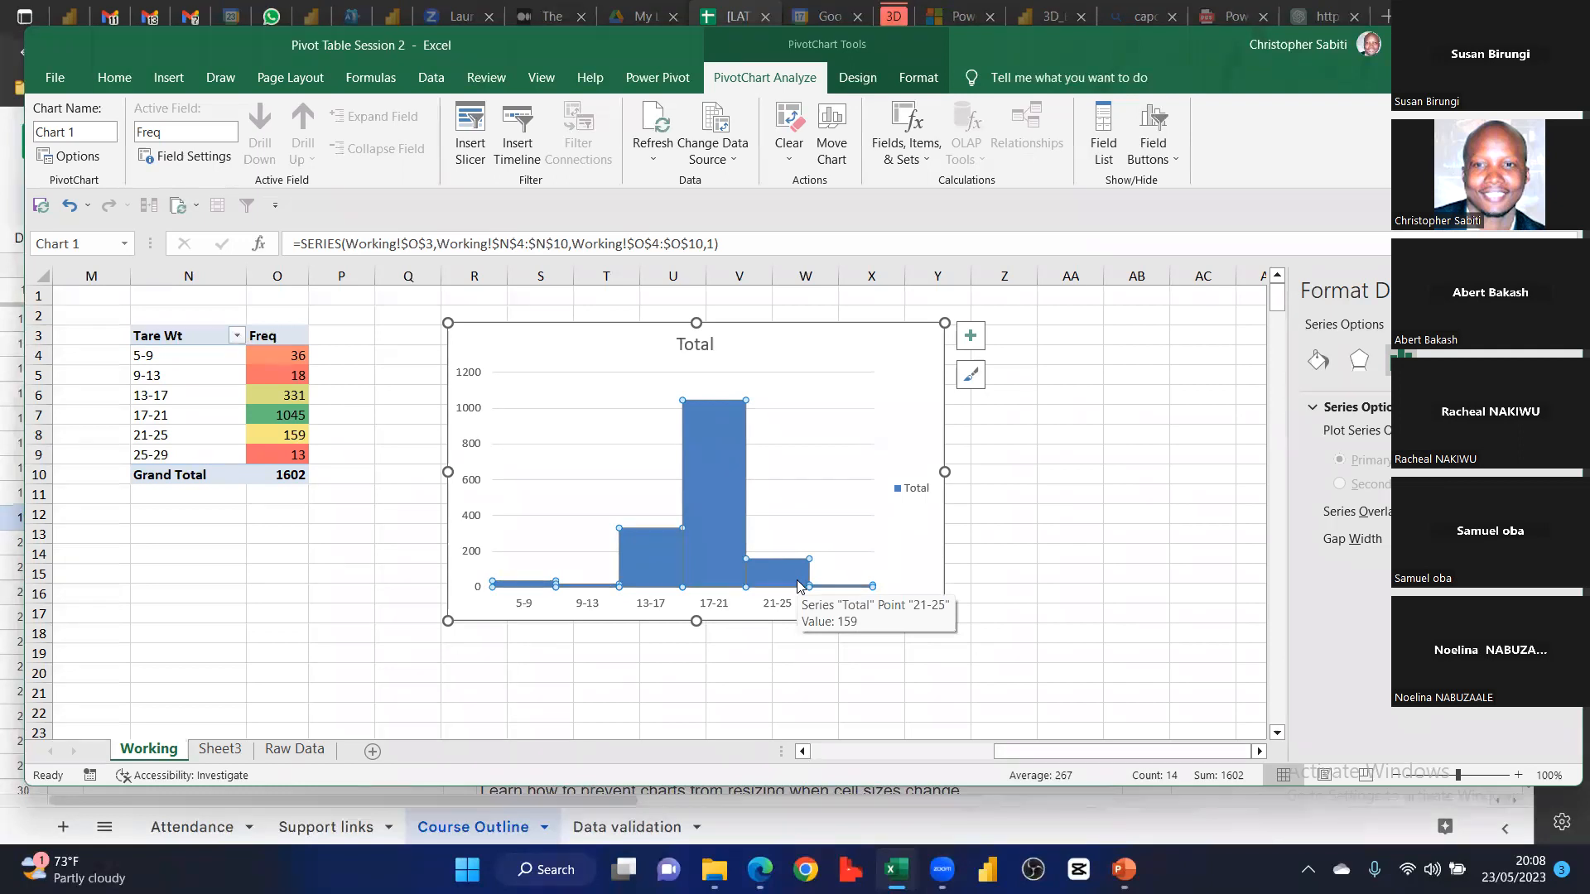
pyautogui.click(1172, 516)
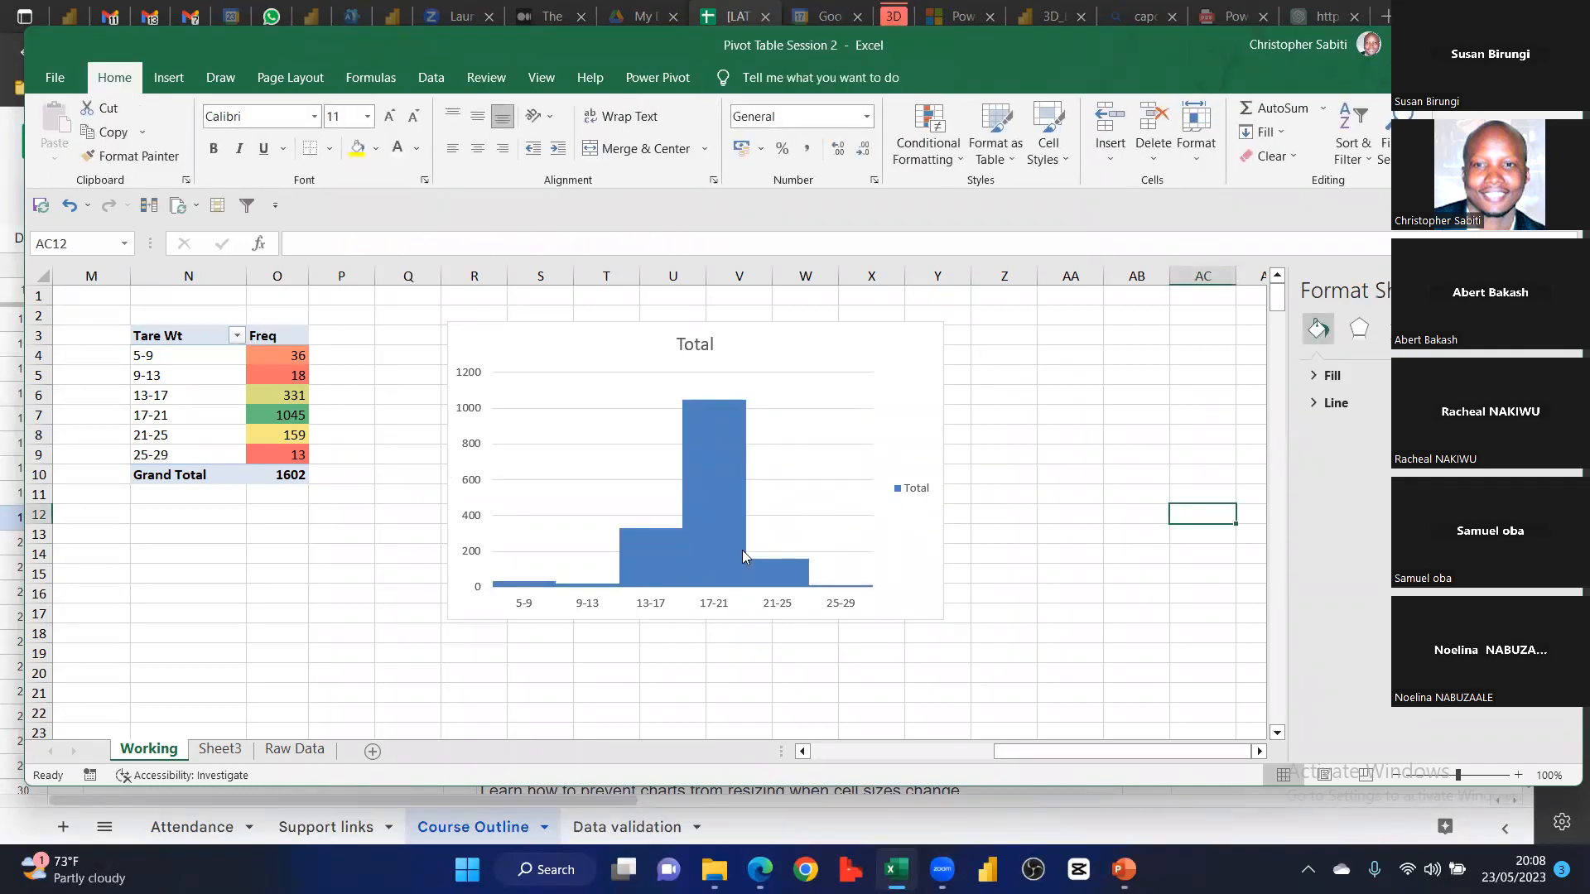
# Add data labels to the columns of the Tare Wt chart
pyautogui.click(689, 538)
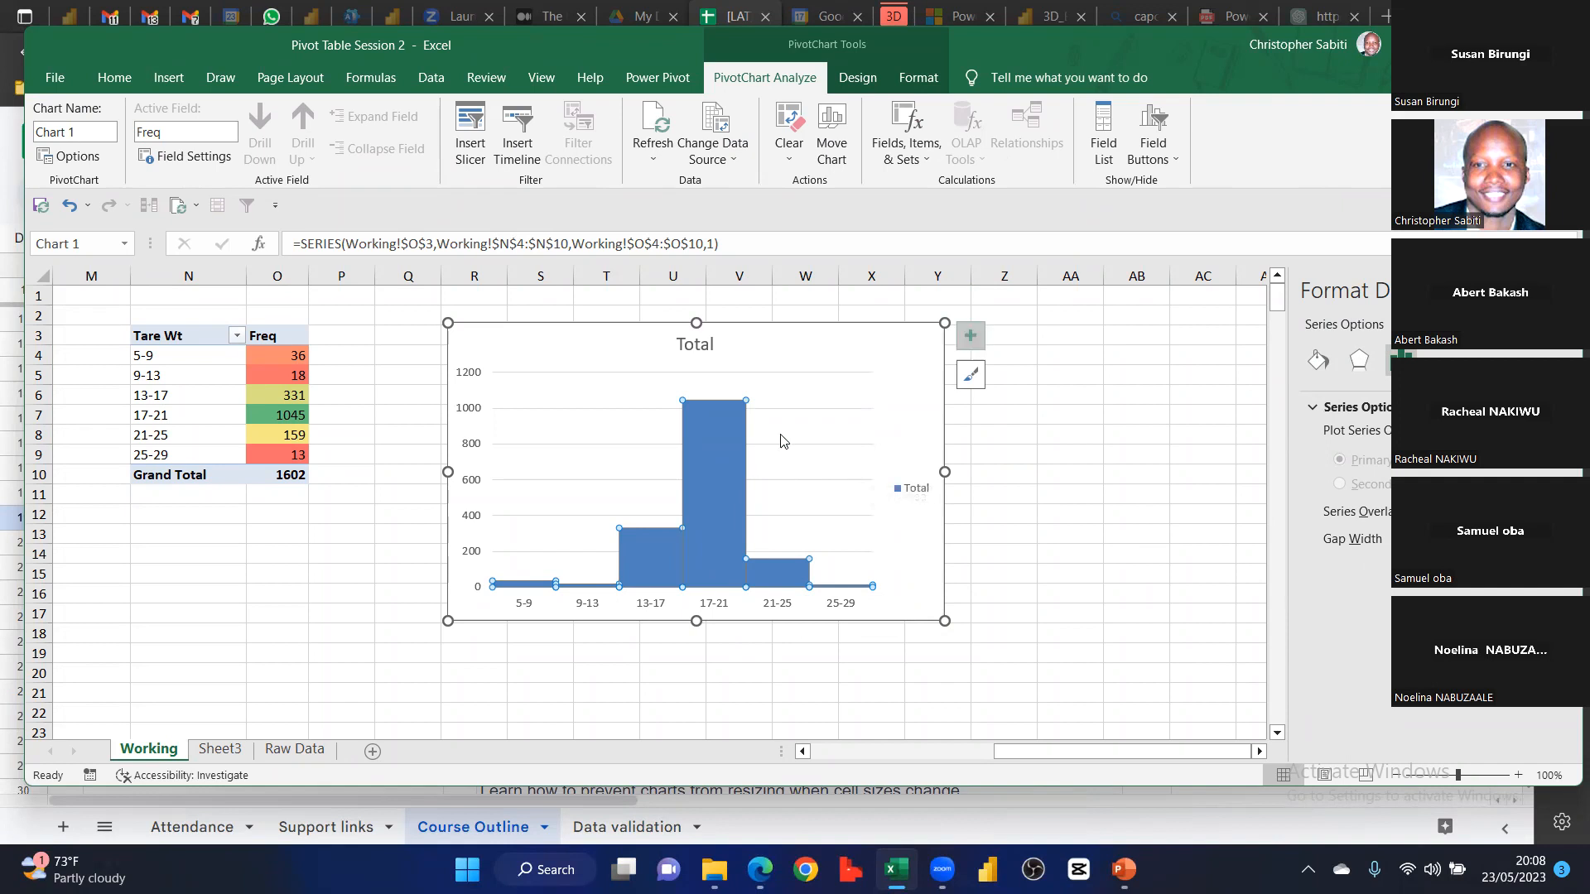
pyautogui.click(980, 339)
pyautogui.click(1015, 424)
pyautogui.click(1015, 425)
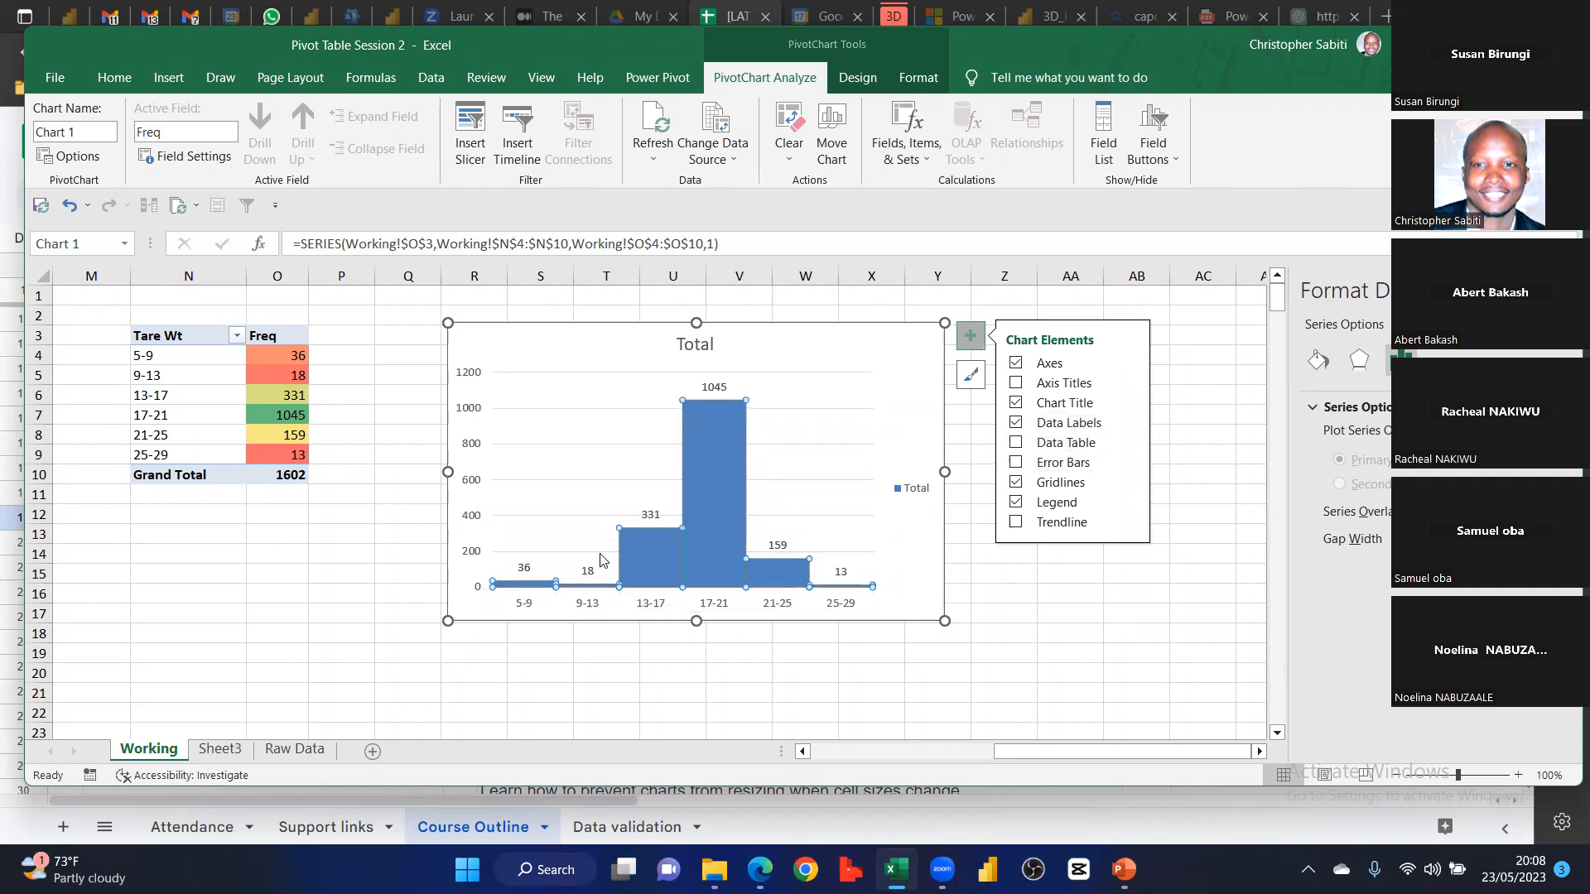
pyautogui.click(1040, 594)
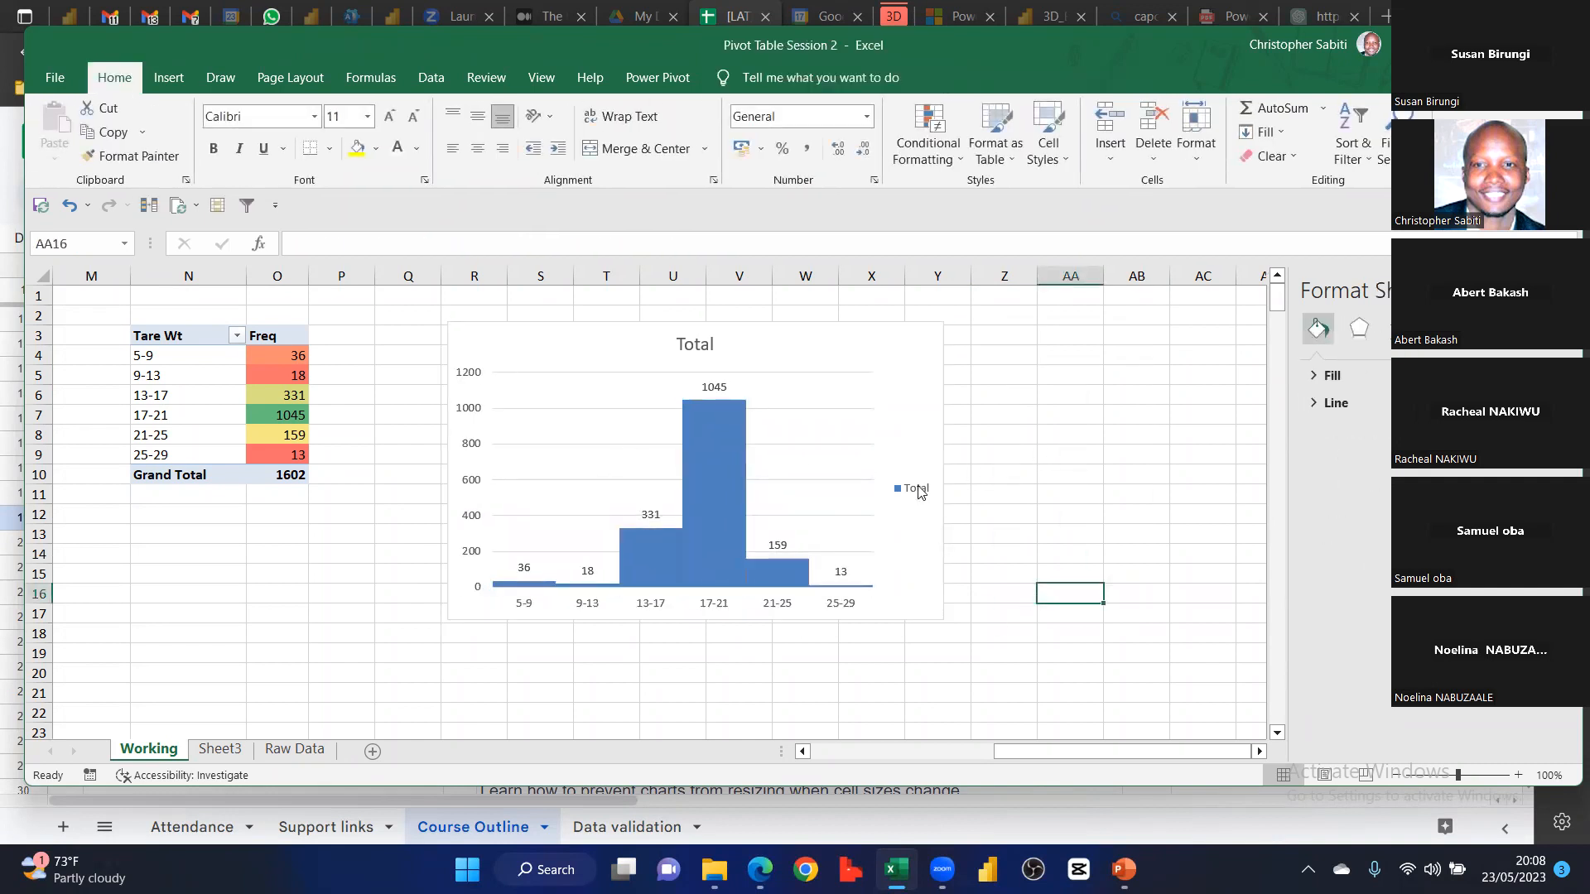
# Delete the chart's legend and widen the chart slightly
pyautogui.click(919, 492)
pyautogui.press('Delete')
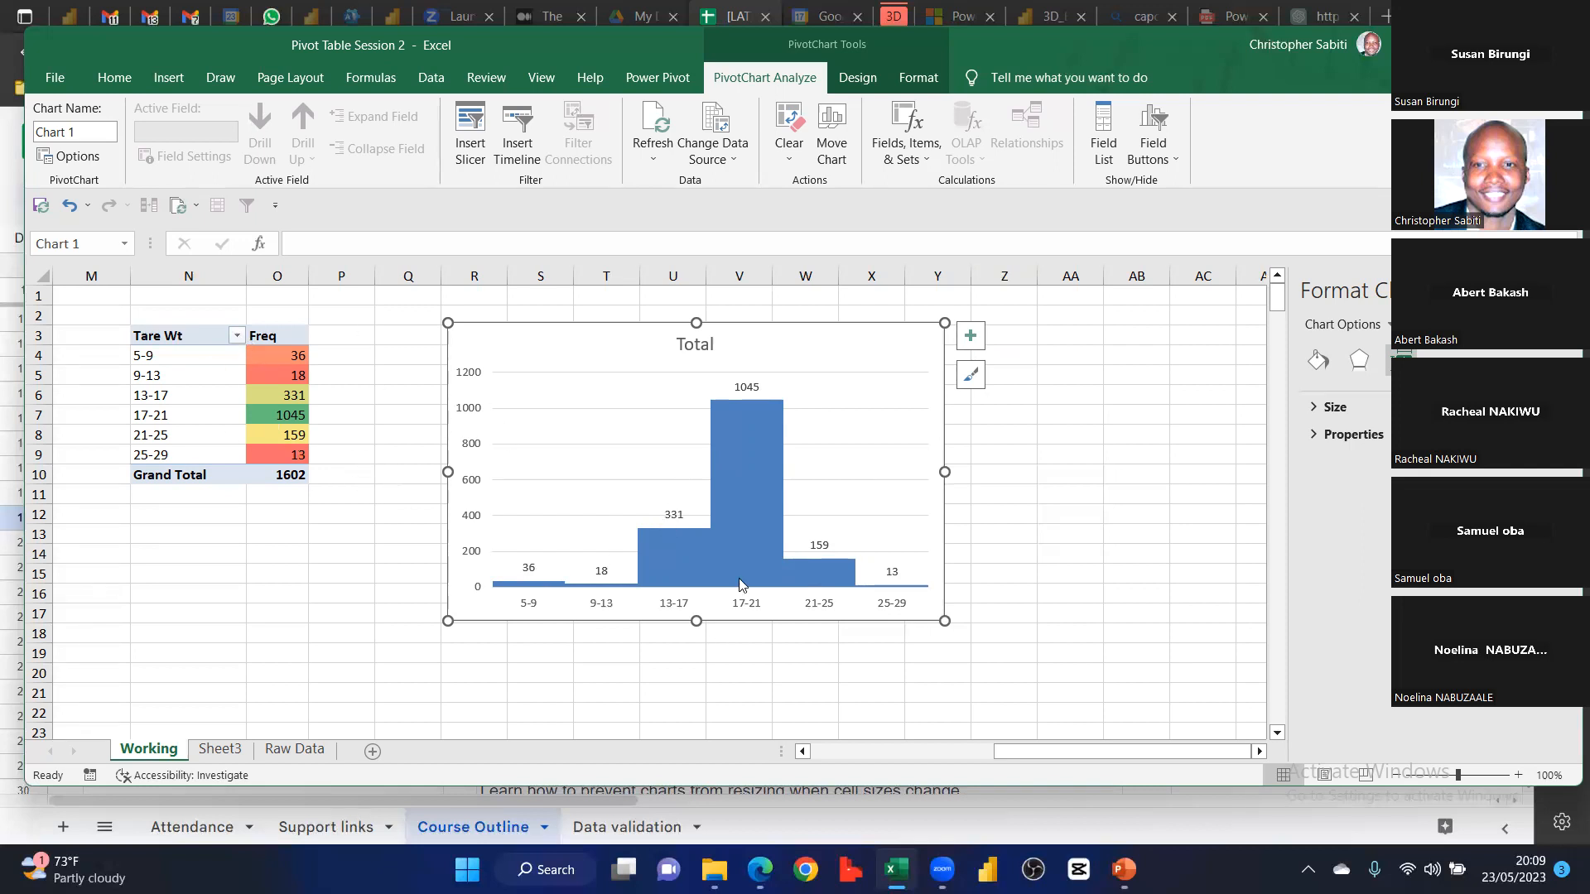
pyautogui.moveTo(944, 474); pyautogui.dragTo(949, 474)
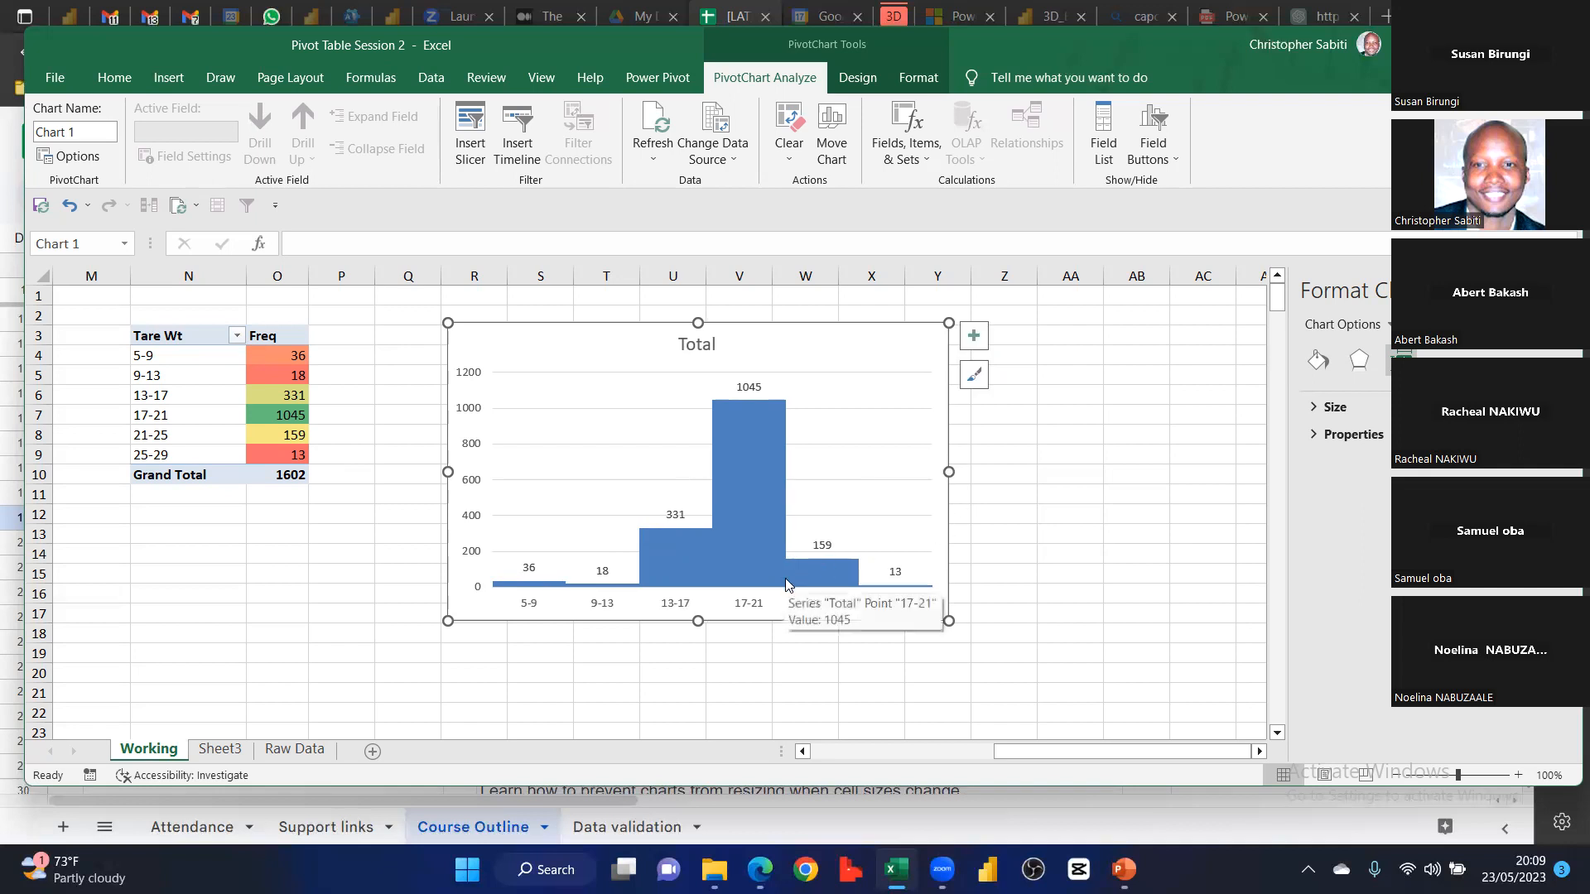
# Move the Total chart title to the upper-left corner of the chart, above the vertical axis
pyautogui.click(702, 329)
pyautogui.moveTo(702, 328); pyautogui.dragTo(503, 329)
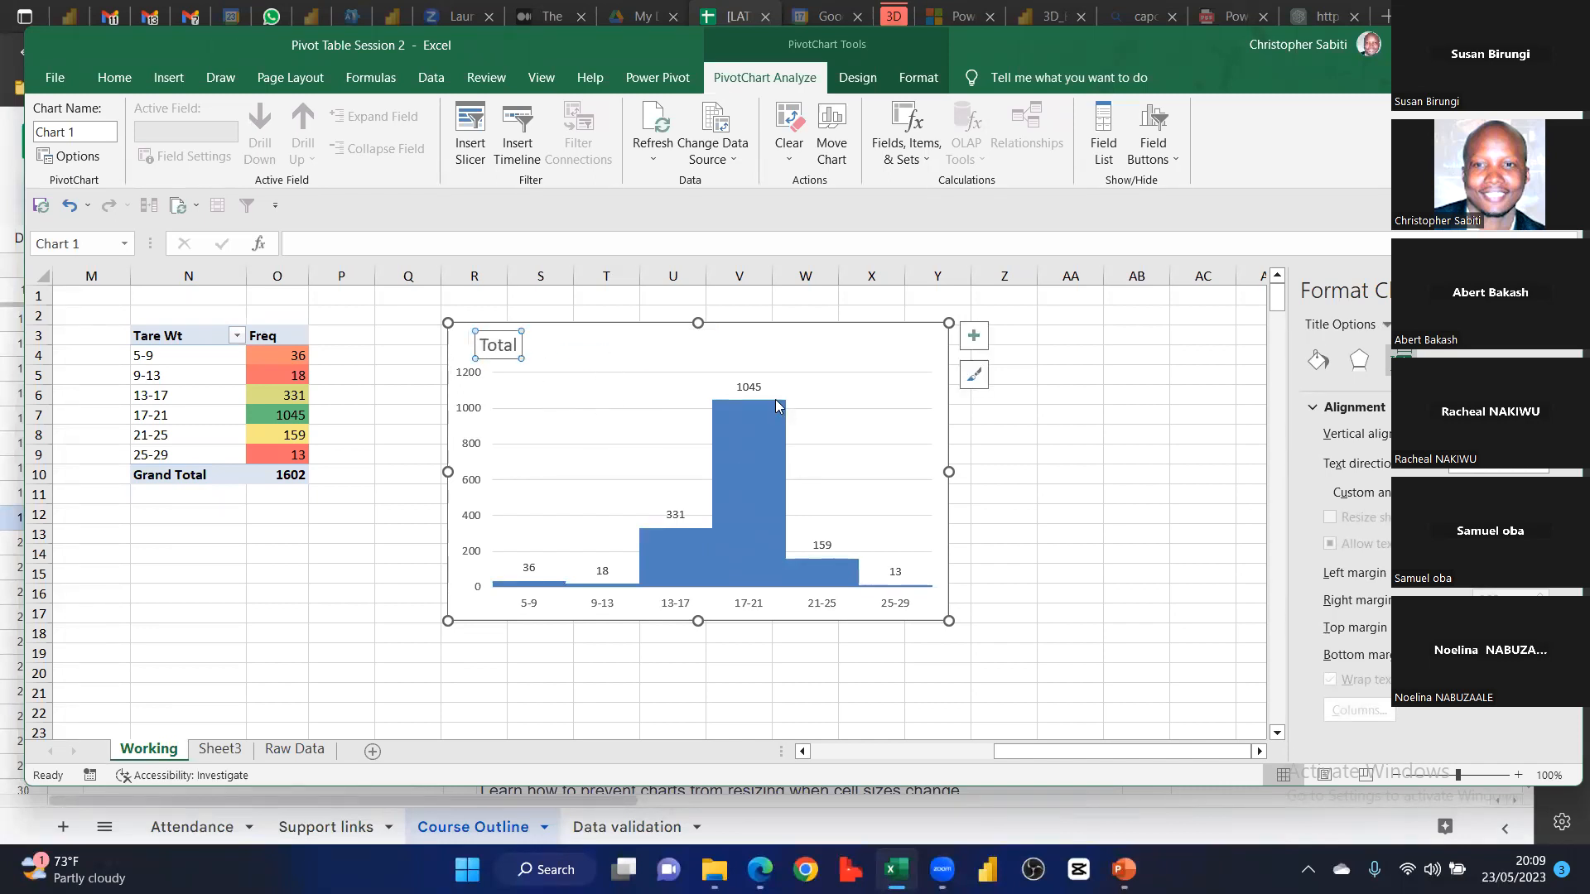
# Delete the major gridlines and the vertical axis from the Tare Wt PivotChart
pyautogui.click(643, 376)
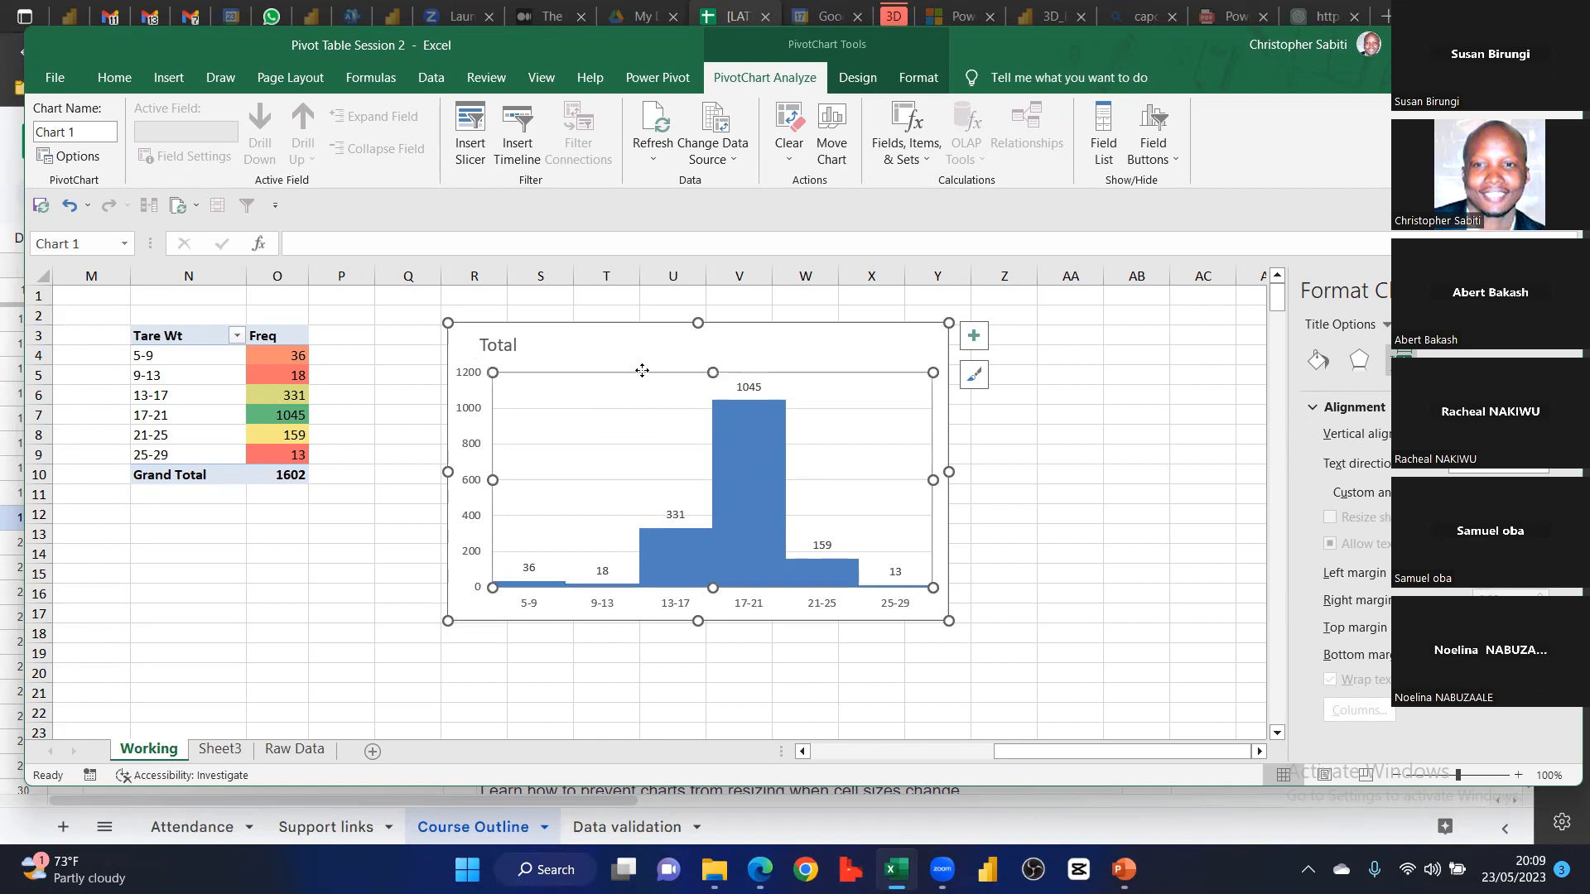
pyautogui.click(599, 409)
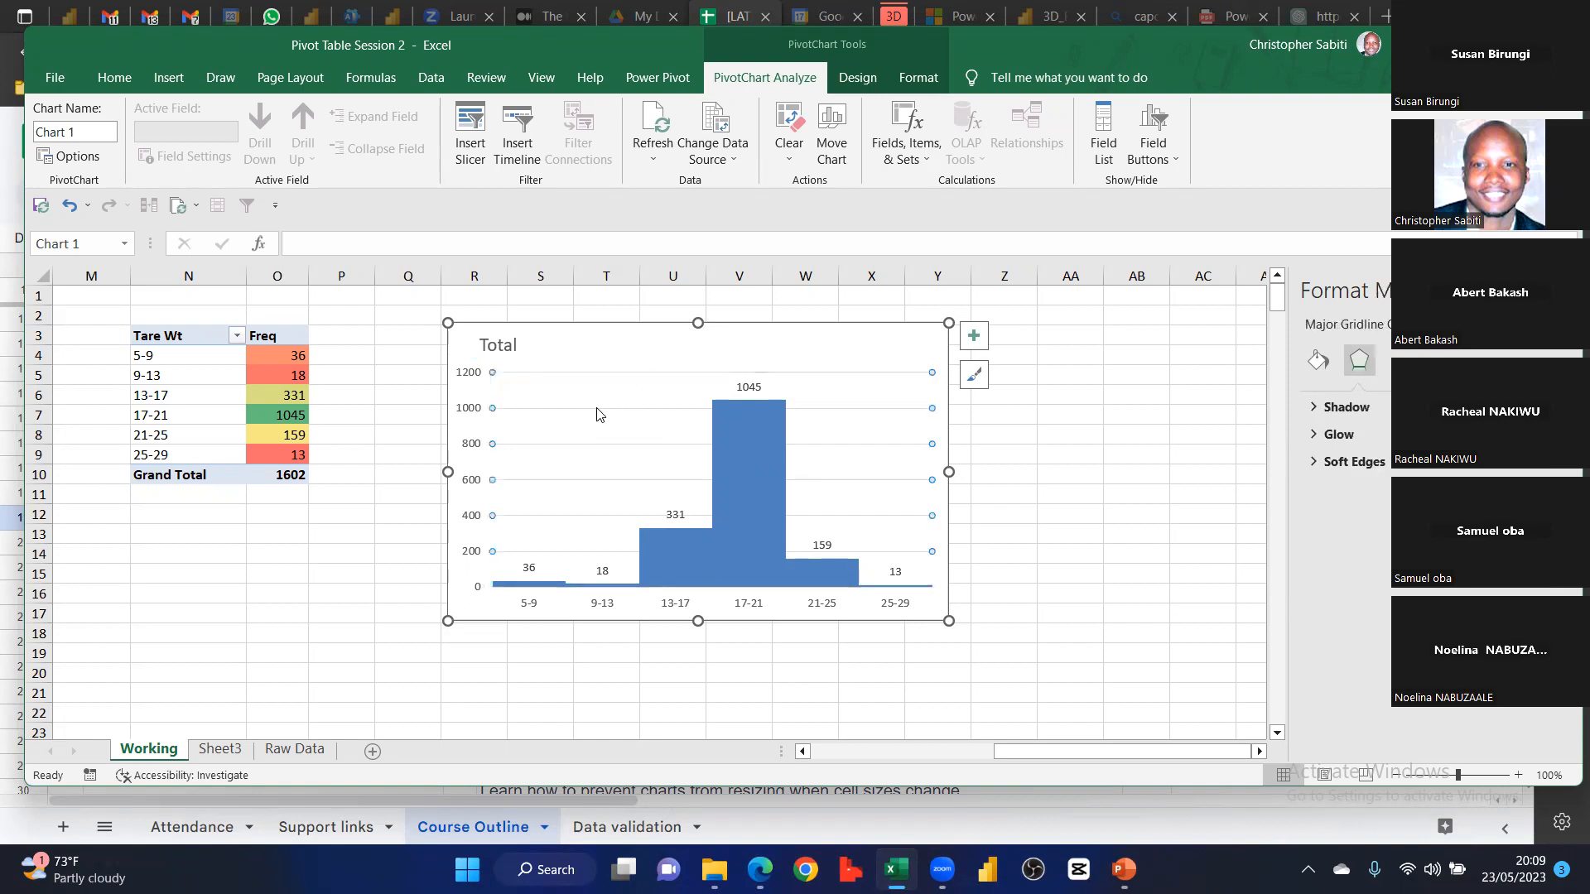
pyautogui.press('Delete')
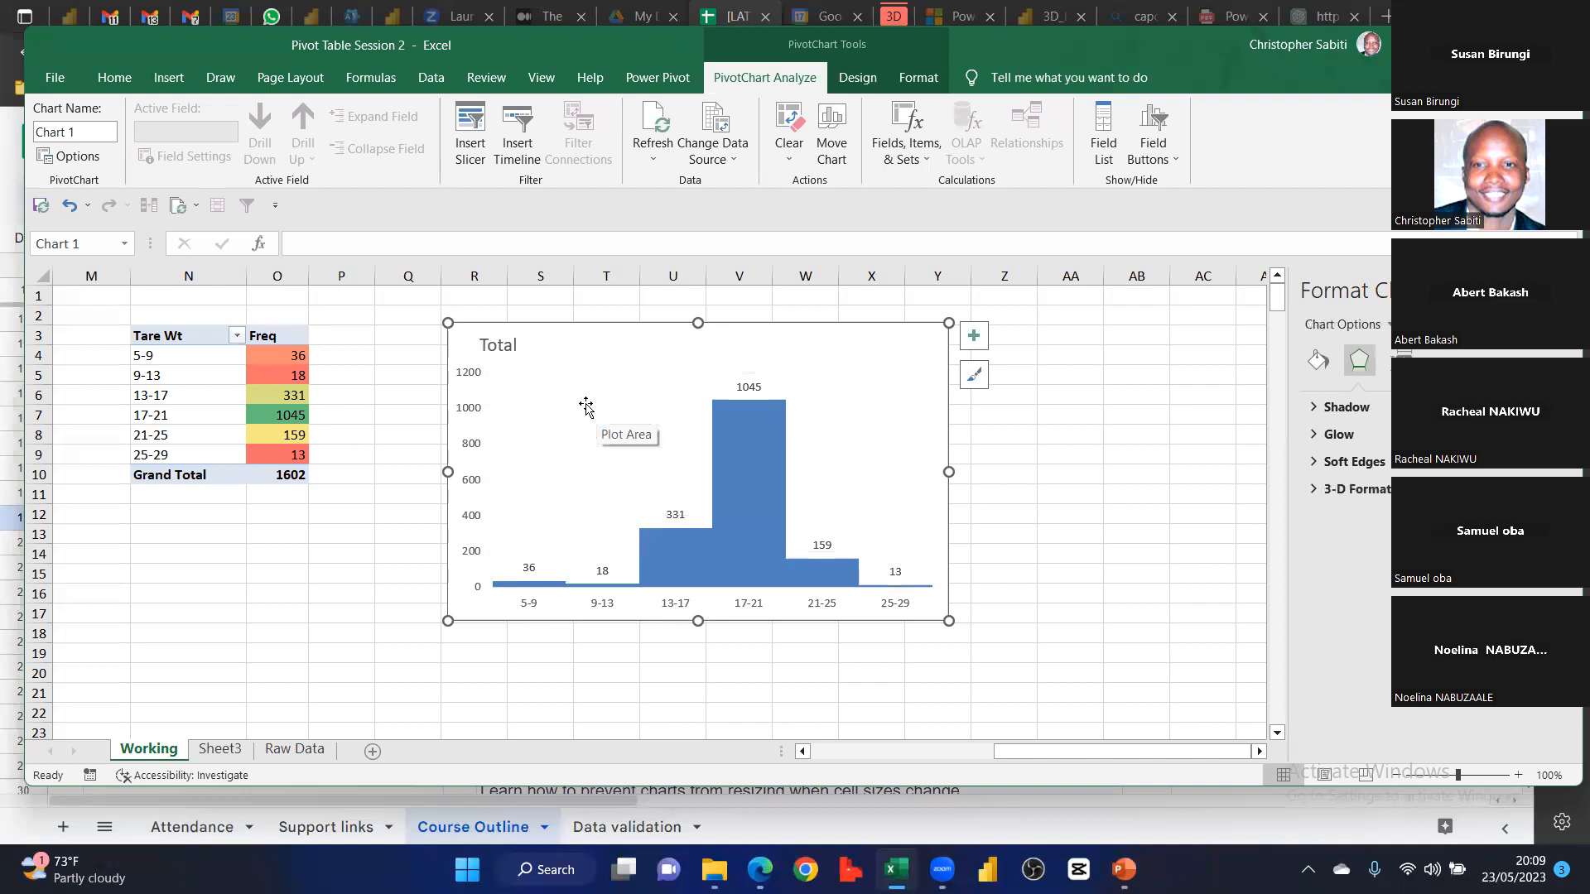
pyautogui.click(462, 412)
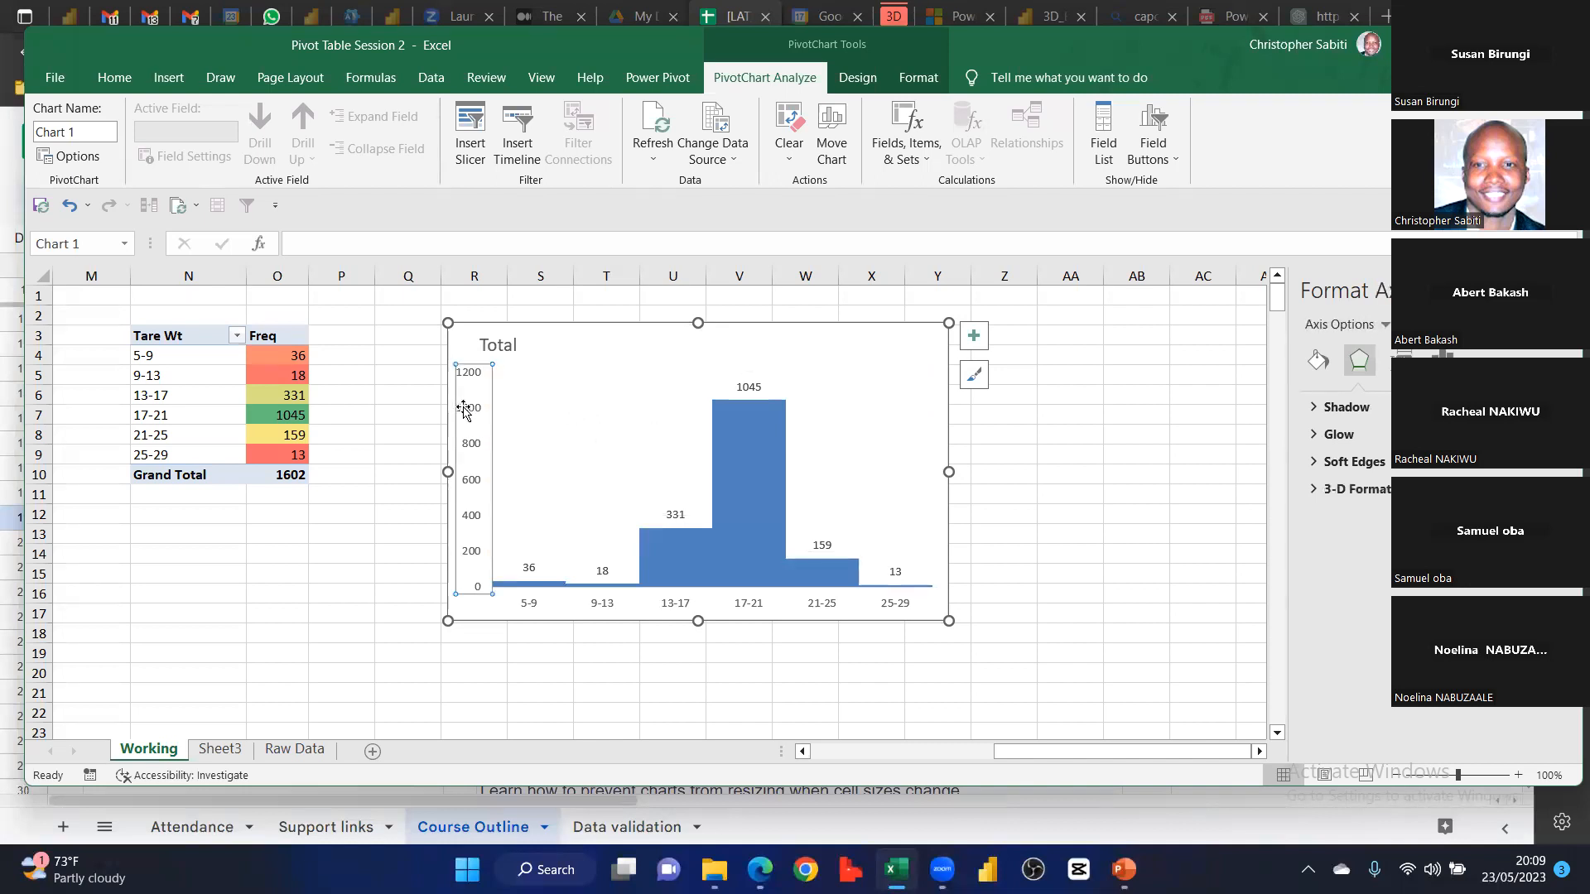
pyautogui.press('Delete')
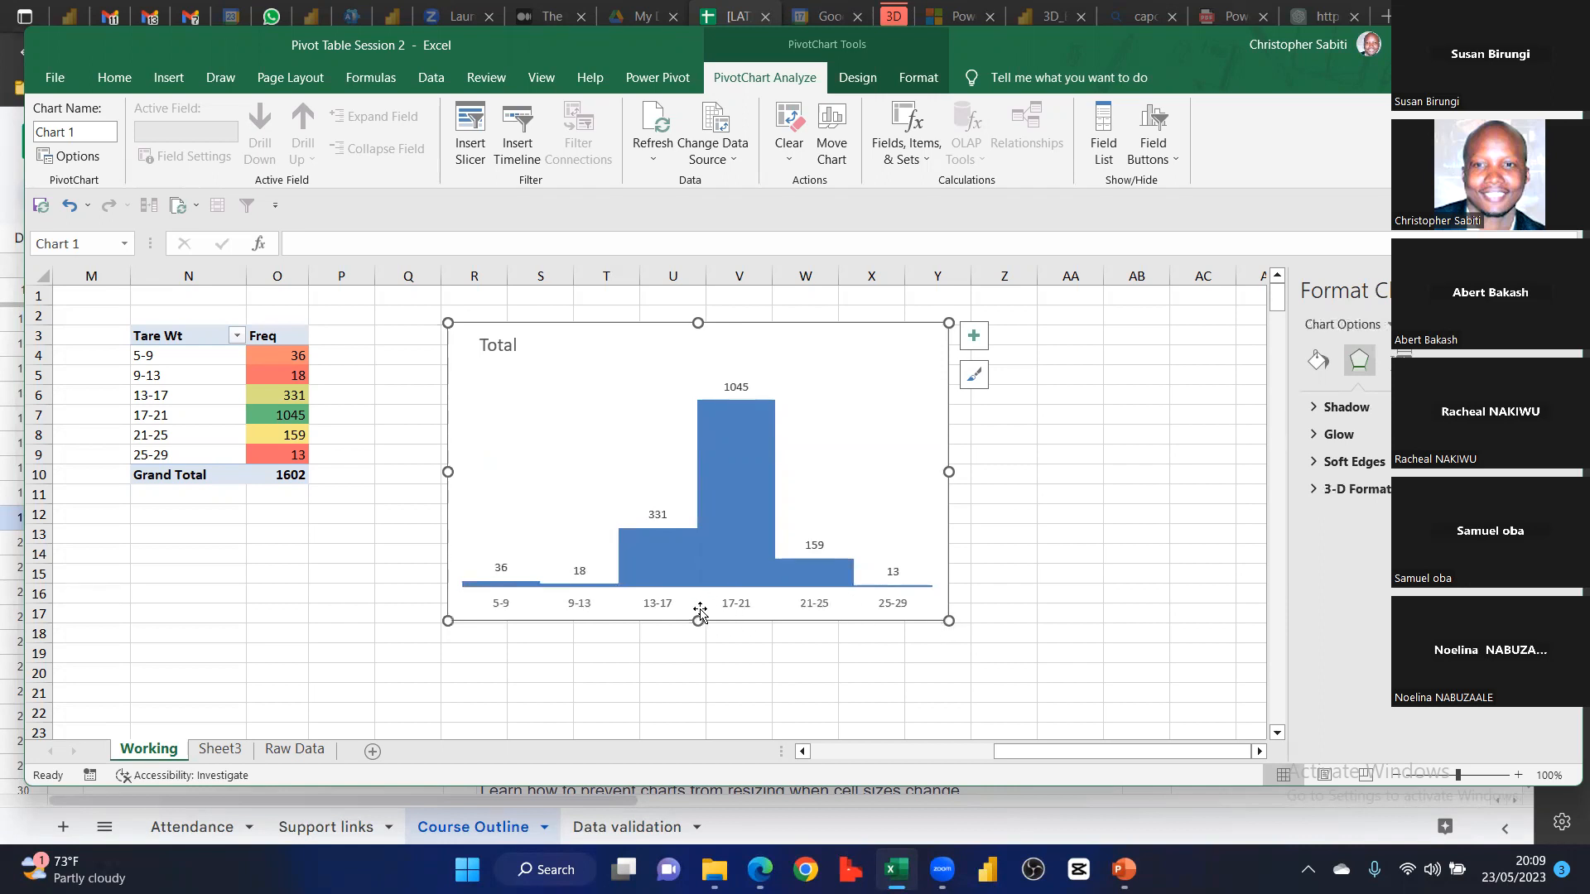
# Add a primary horizontal axis title to the PivotChart and set its text to "Tare WT"
pyautogui.click(973, 335)
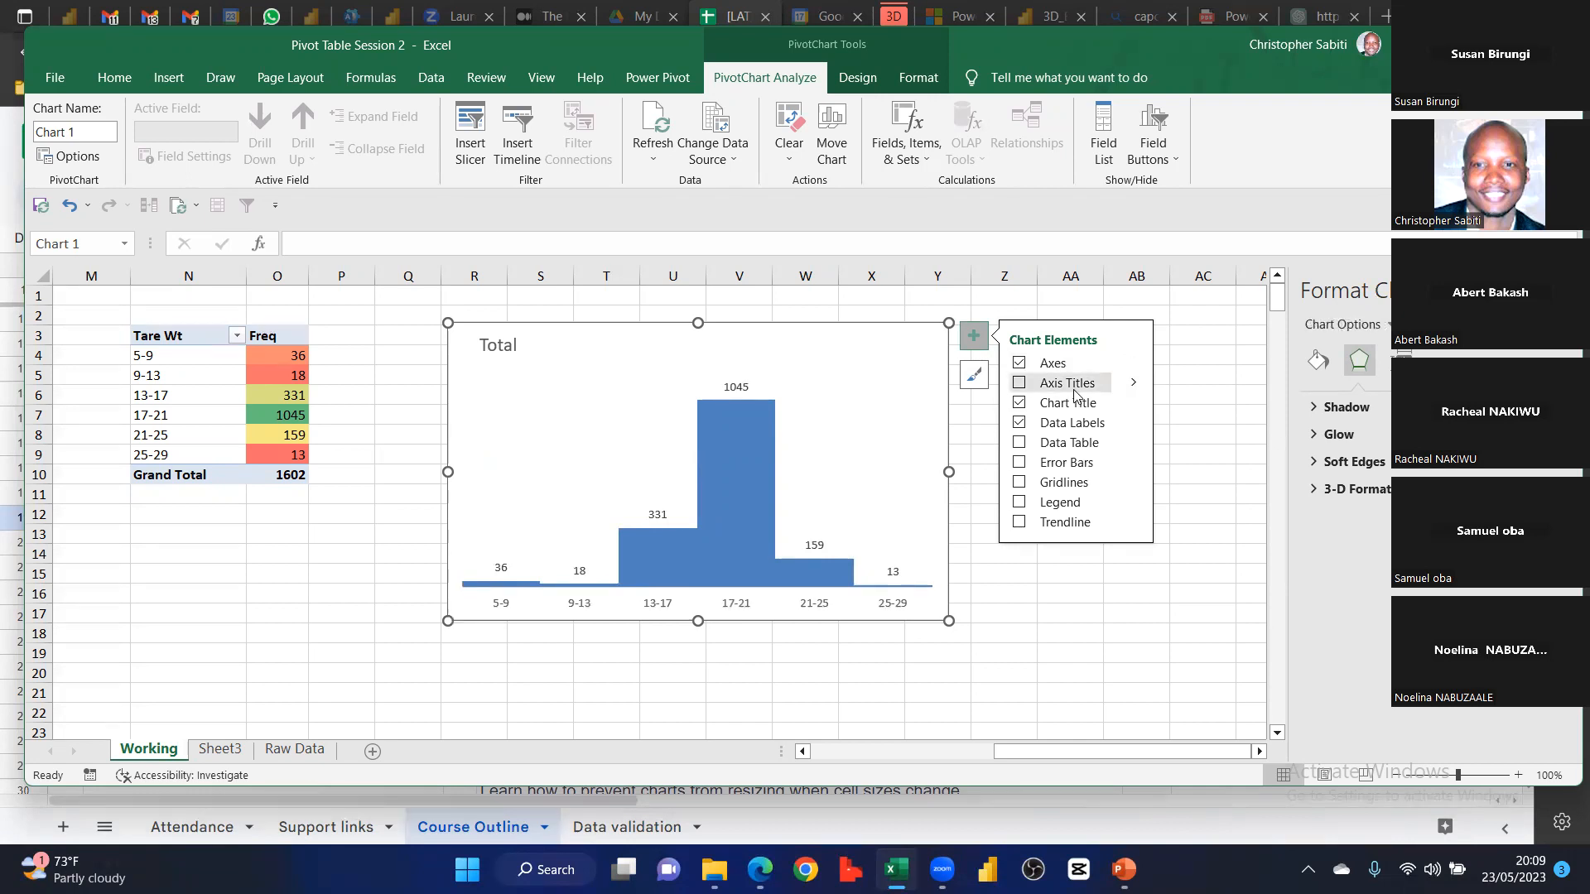
pyautogui.click(1134, 382)
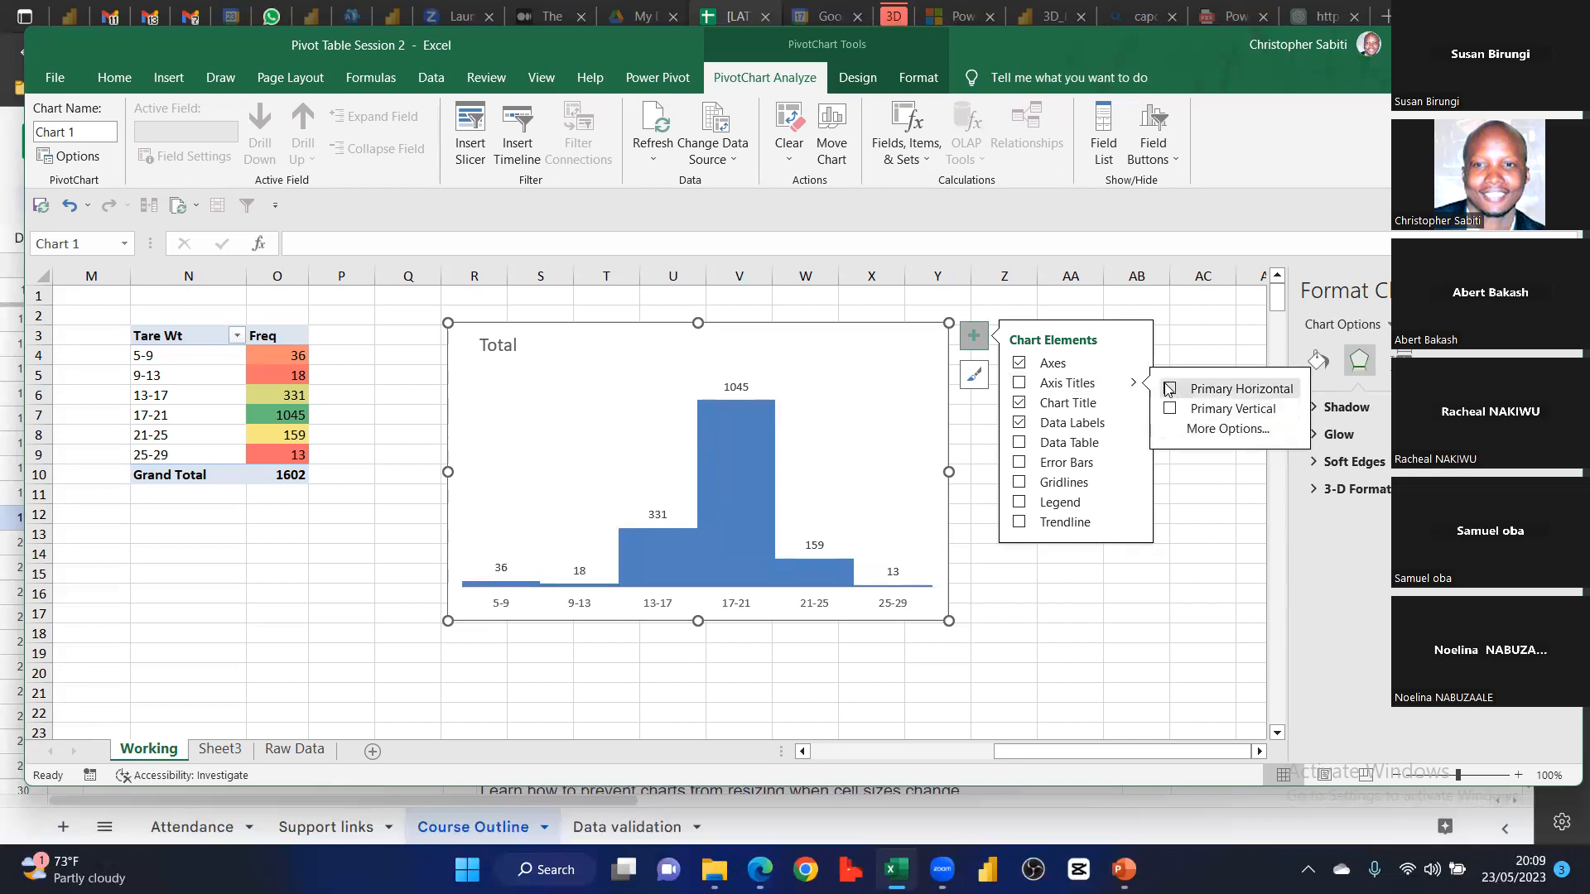
pyautogui.click(1191, 391)
pyautogui.doubleClick(703, 594)
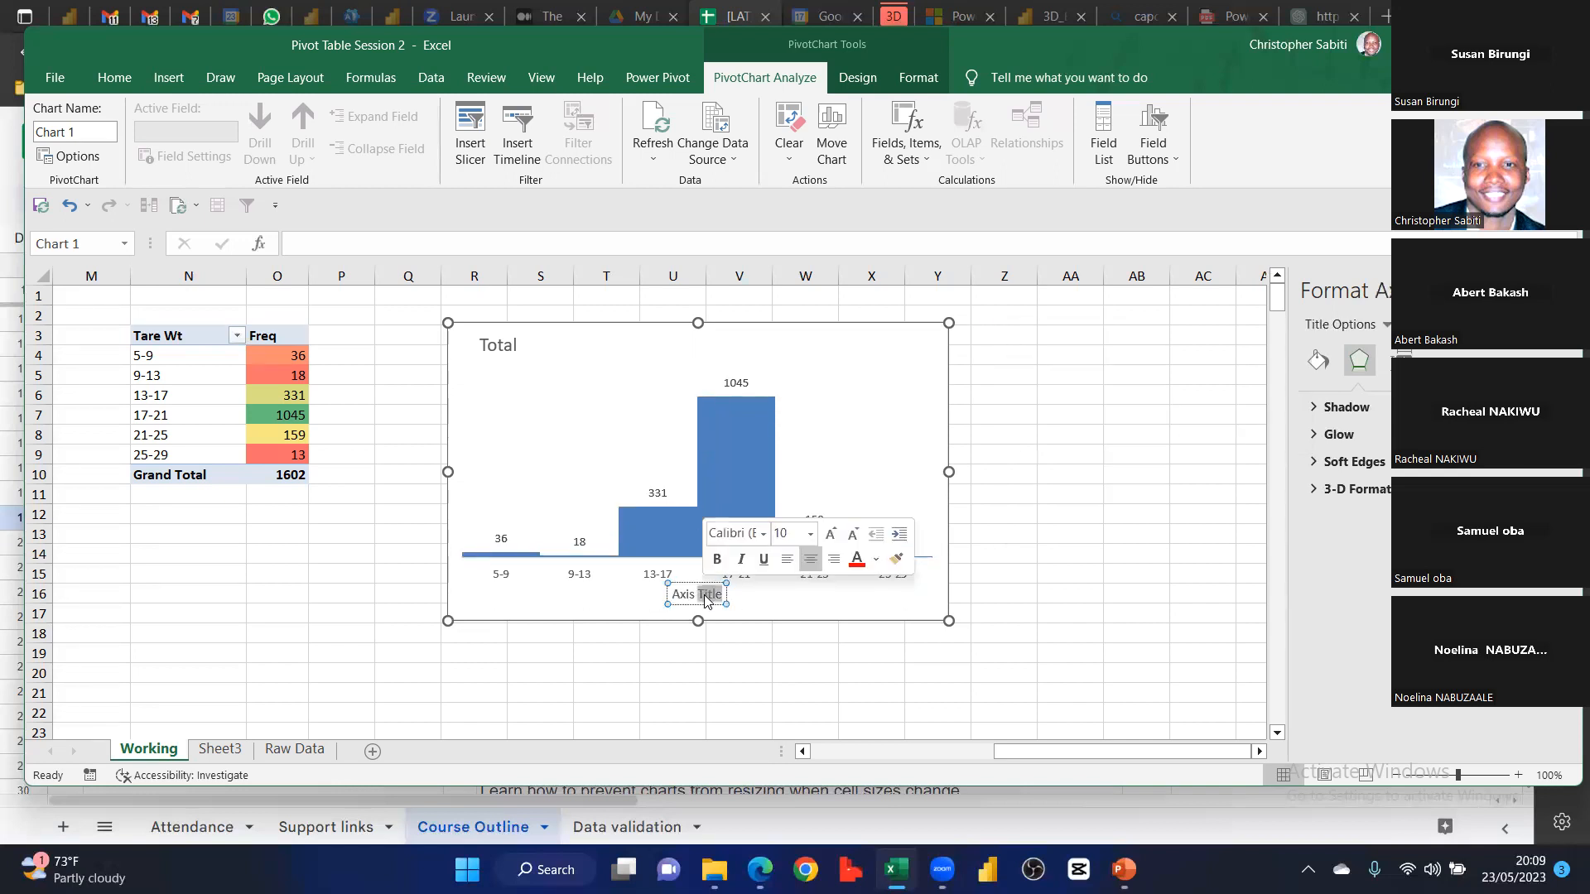
pyautogui.hotkey('alt', 'a')
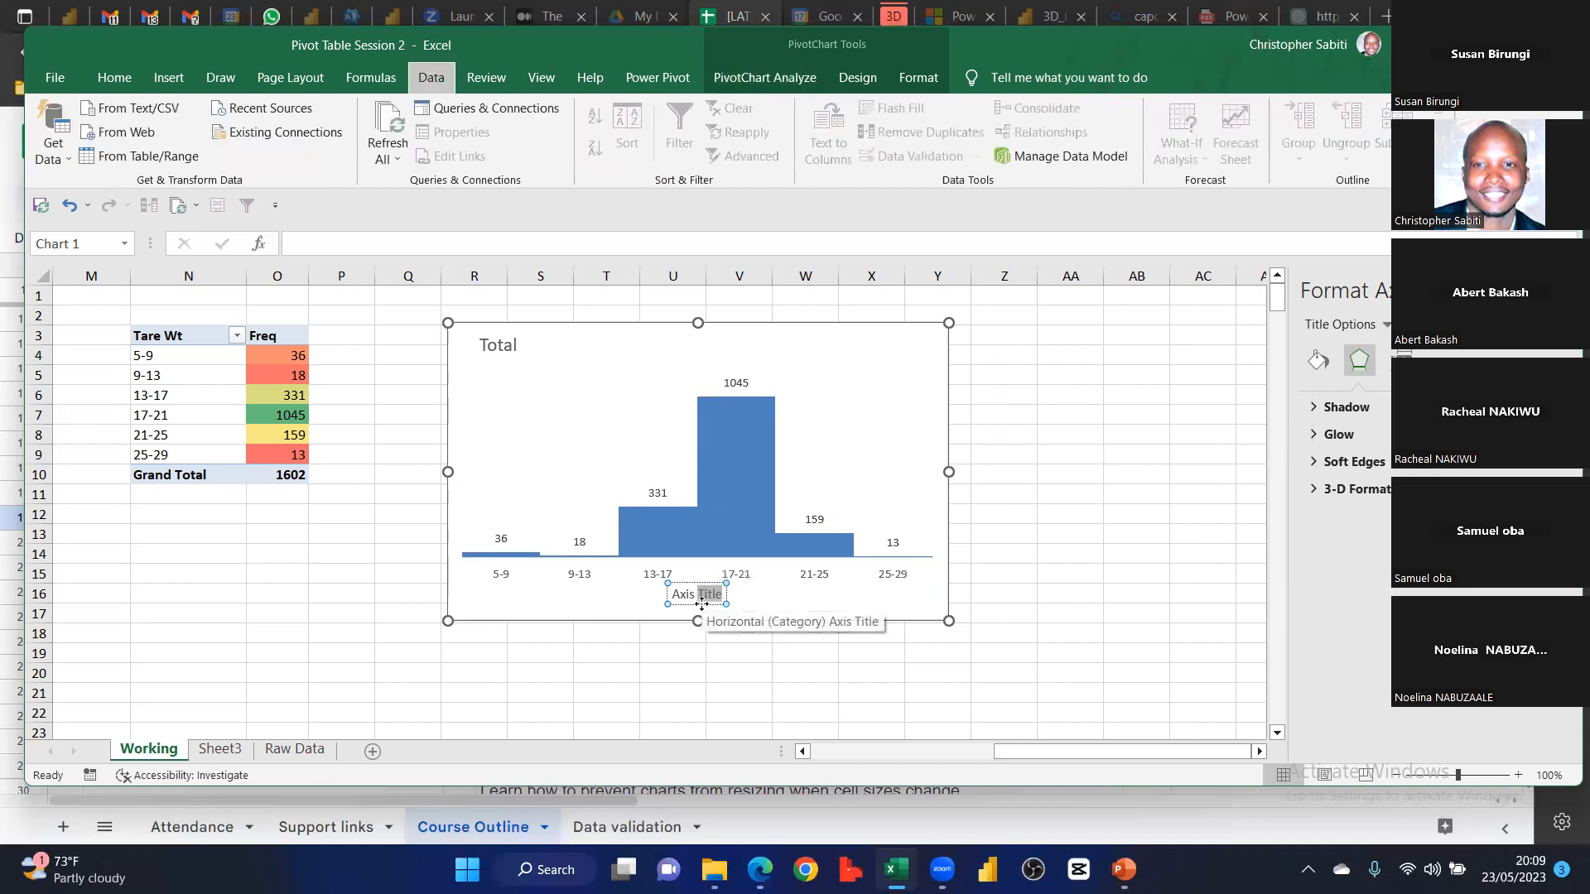
pyautogui.moveTo(673, 590); pyautogui.dragTo(694, 598)
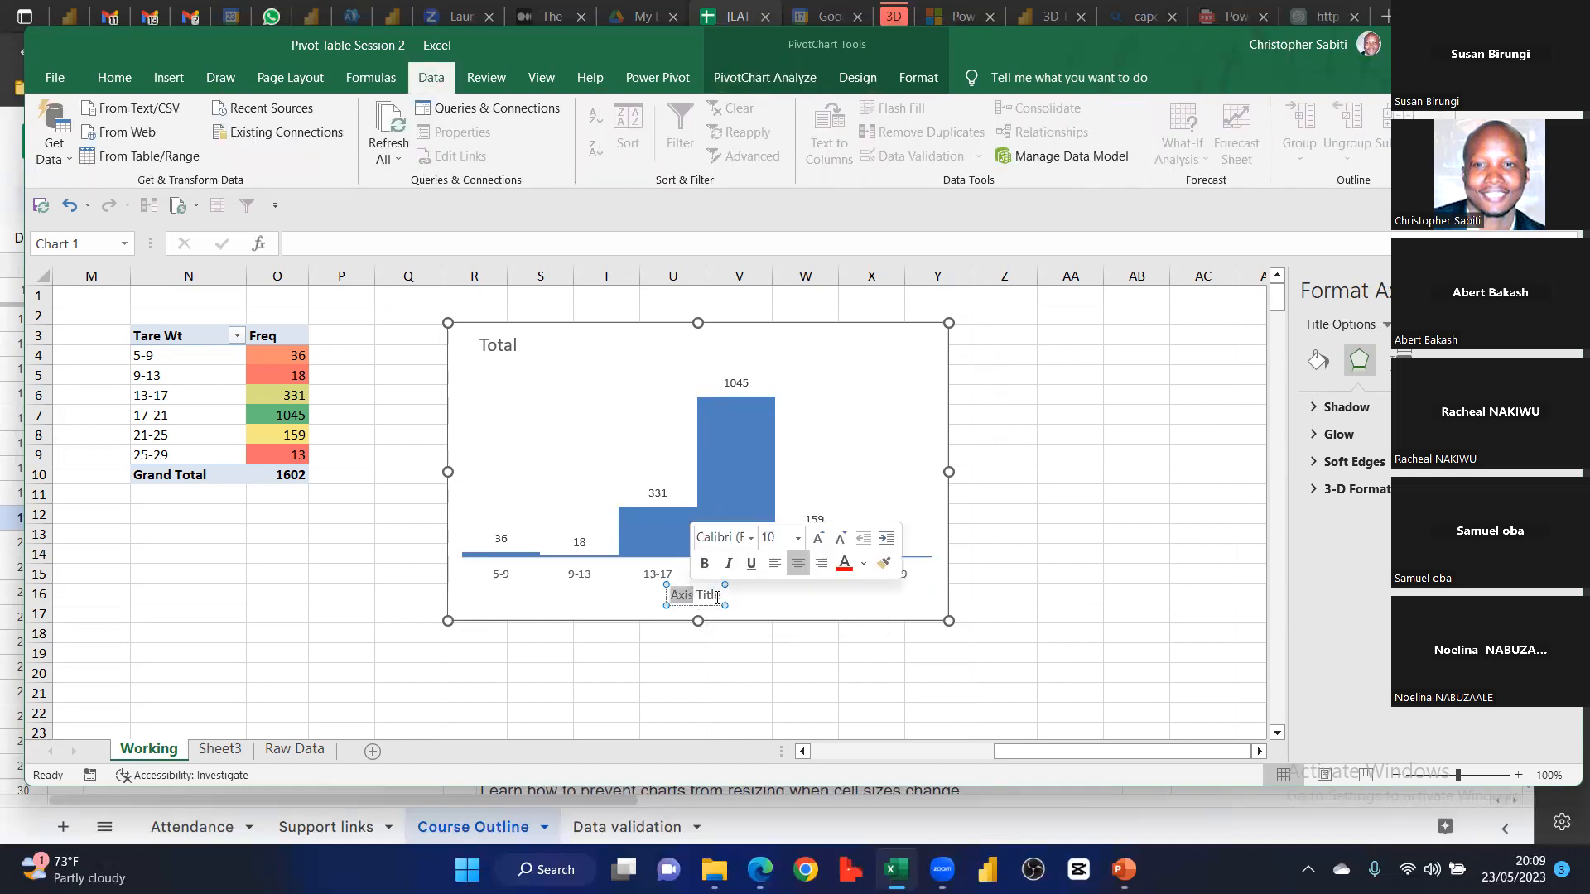
pyautogui.click(718, 592)
pyautogui.moveTo(710, 593); pyautogui.dragTo(670, 586)
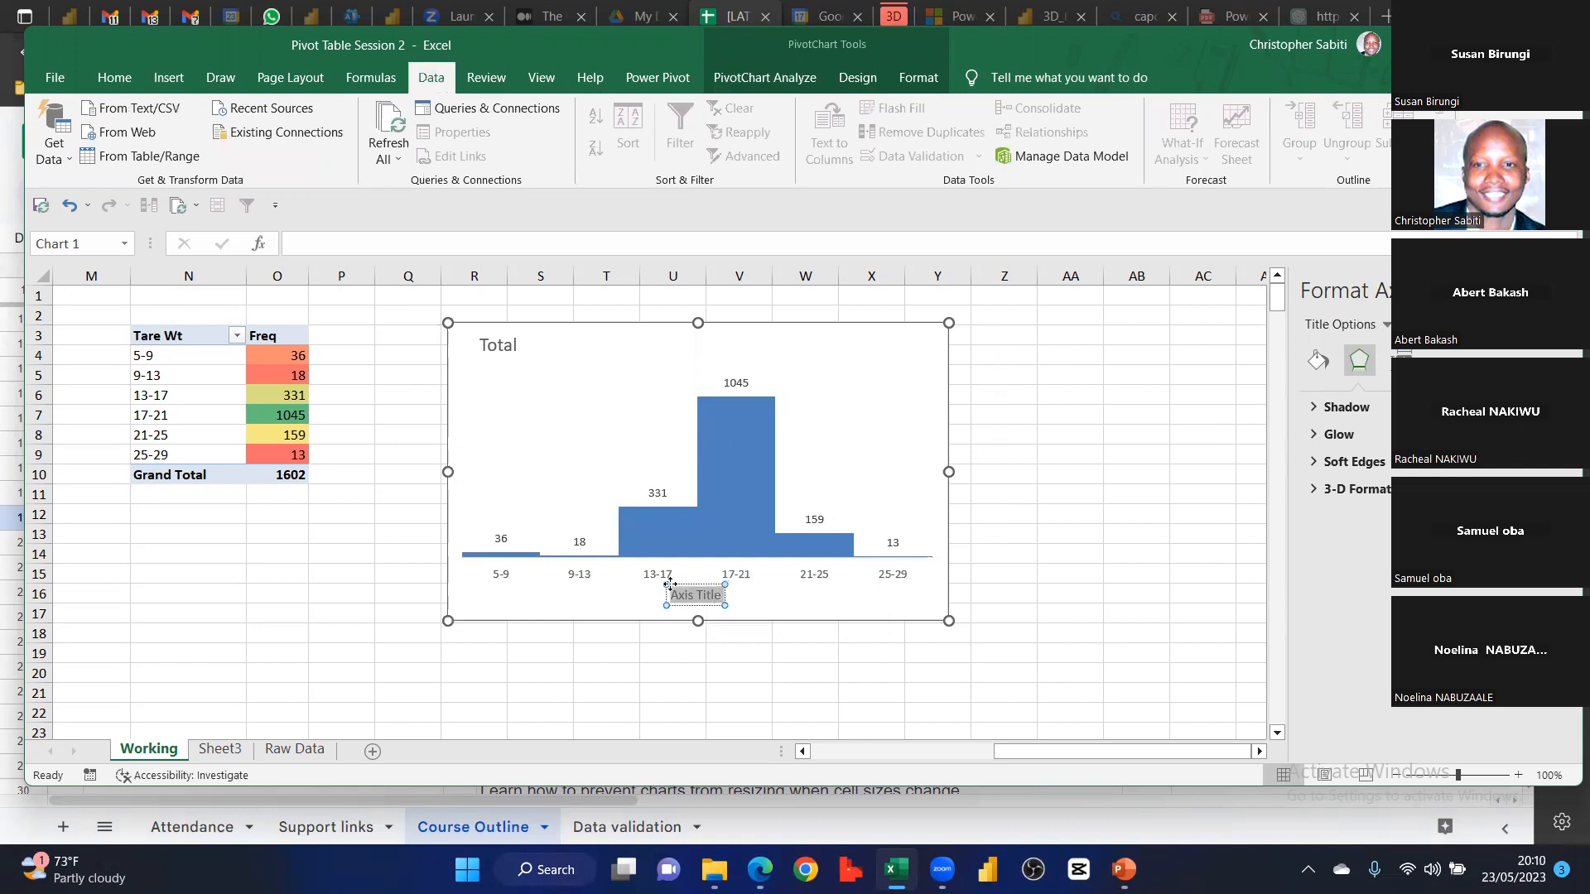
pyautogui.write('Tare')
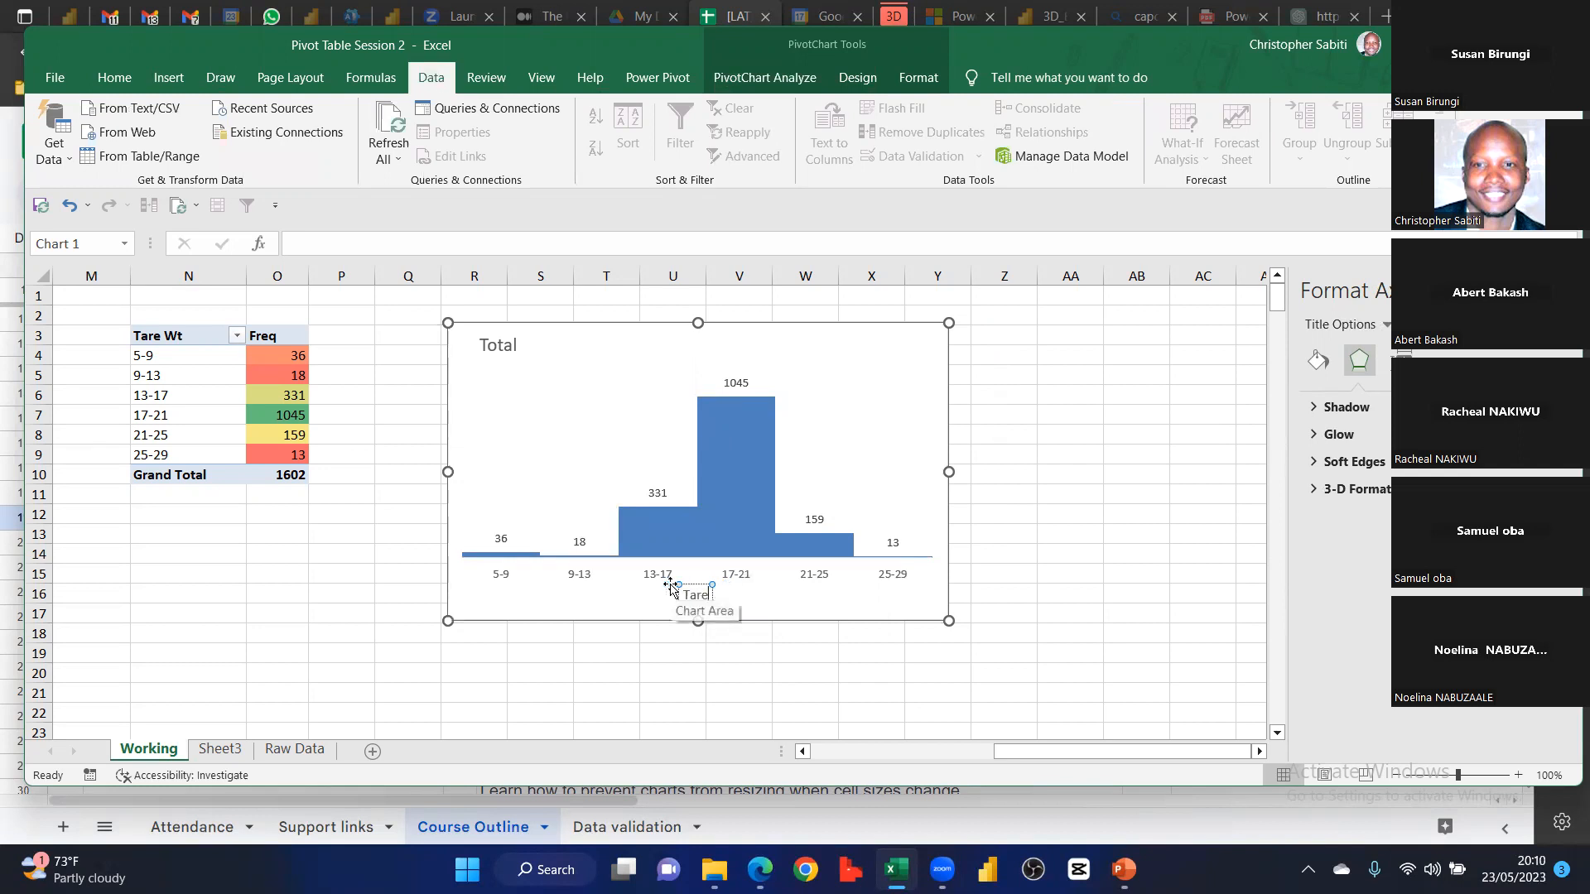
pyautogui.write(' WT')
pyautogui.click(1112, 560)
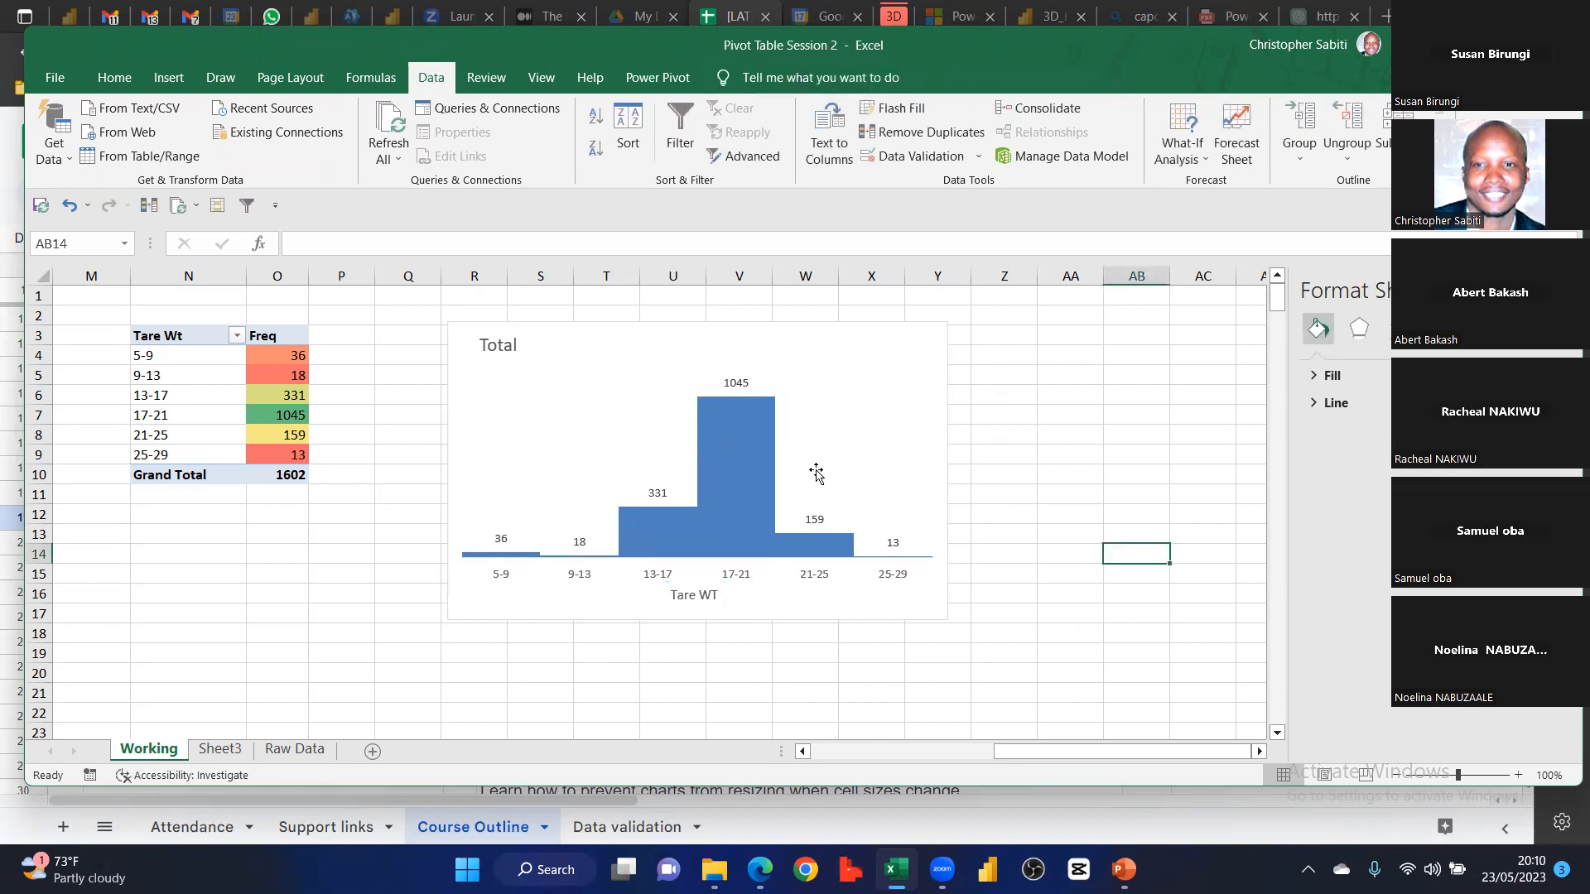
# Enlarge the PivotChart slightly, extending it upward and to the right
pyautogui.click(939, 360)
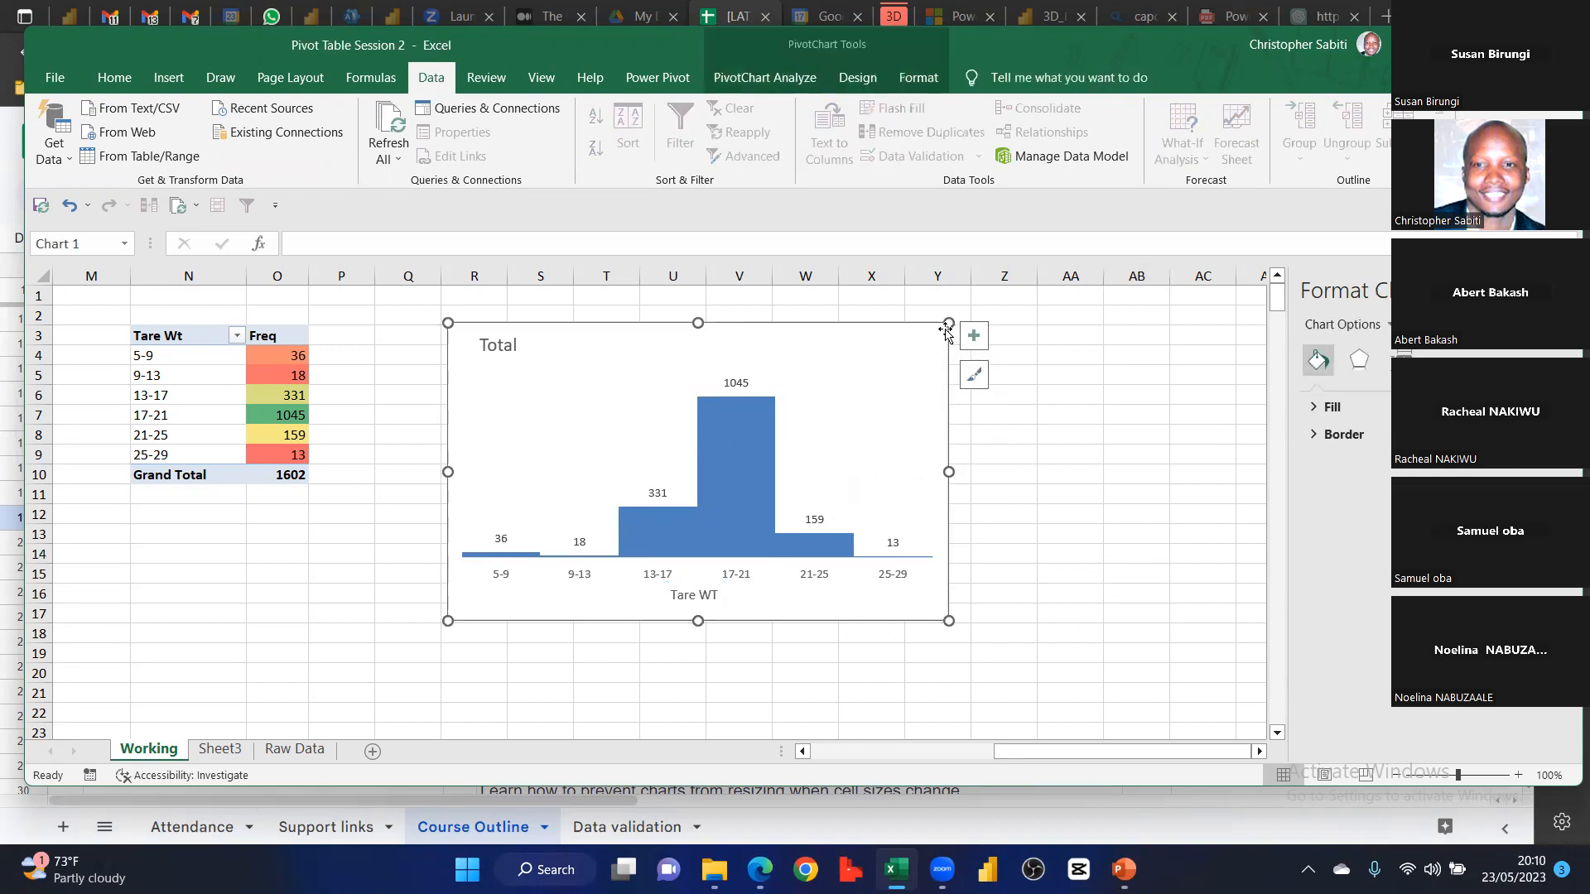
pyautogui.moveTo(949, 323); pyautogui.dragTo(974, 304)
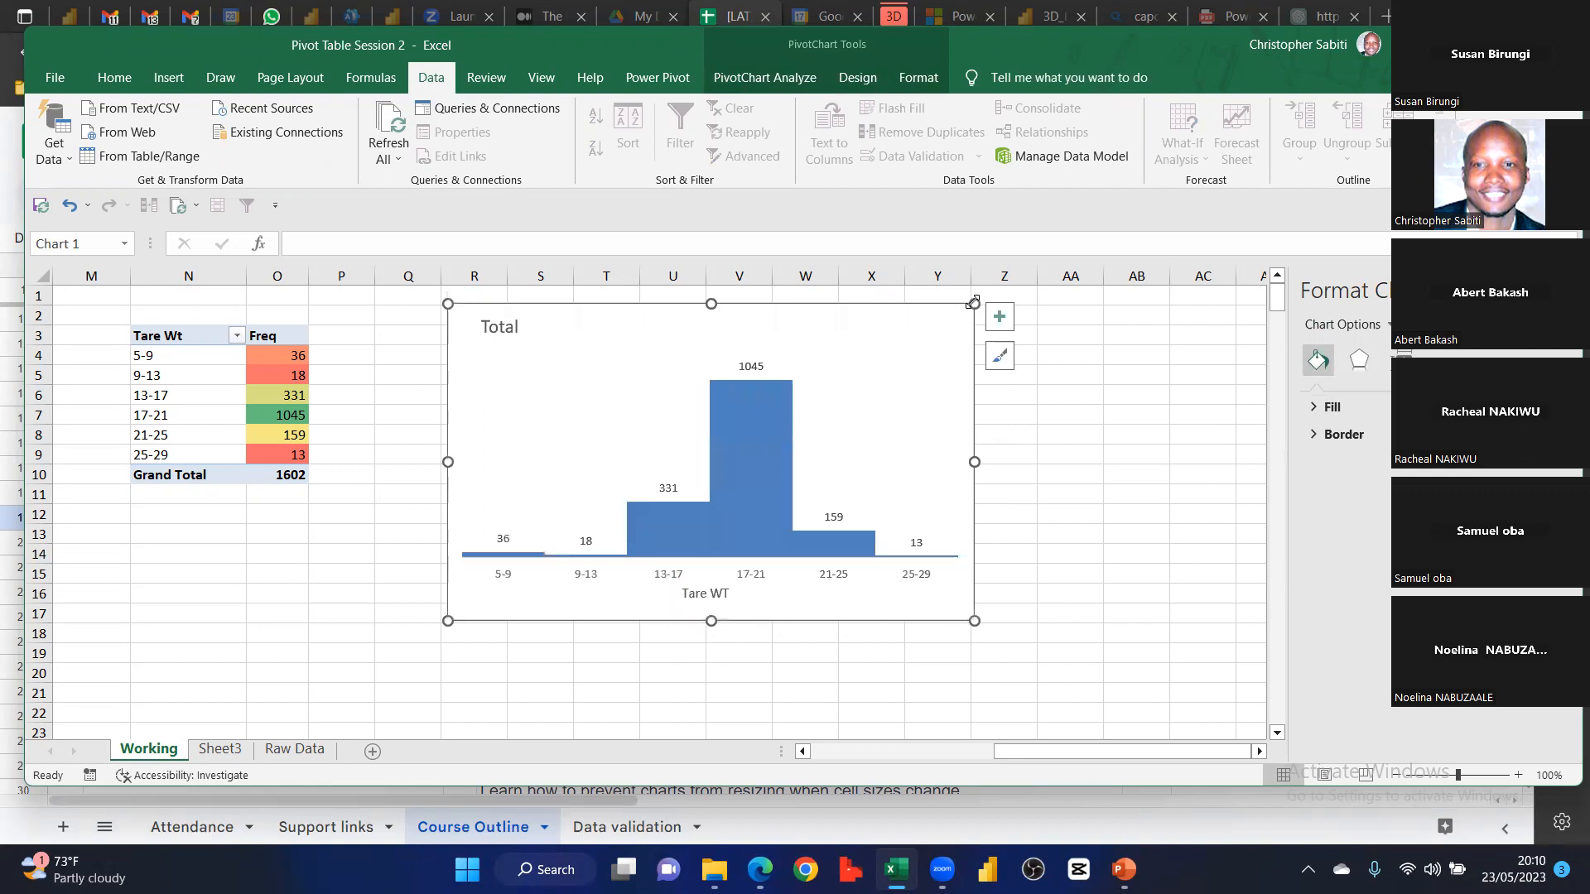
pyautogui.click(515, 326)
pyautogui.moveTo(766, 399)
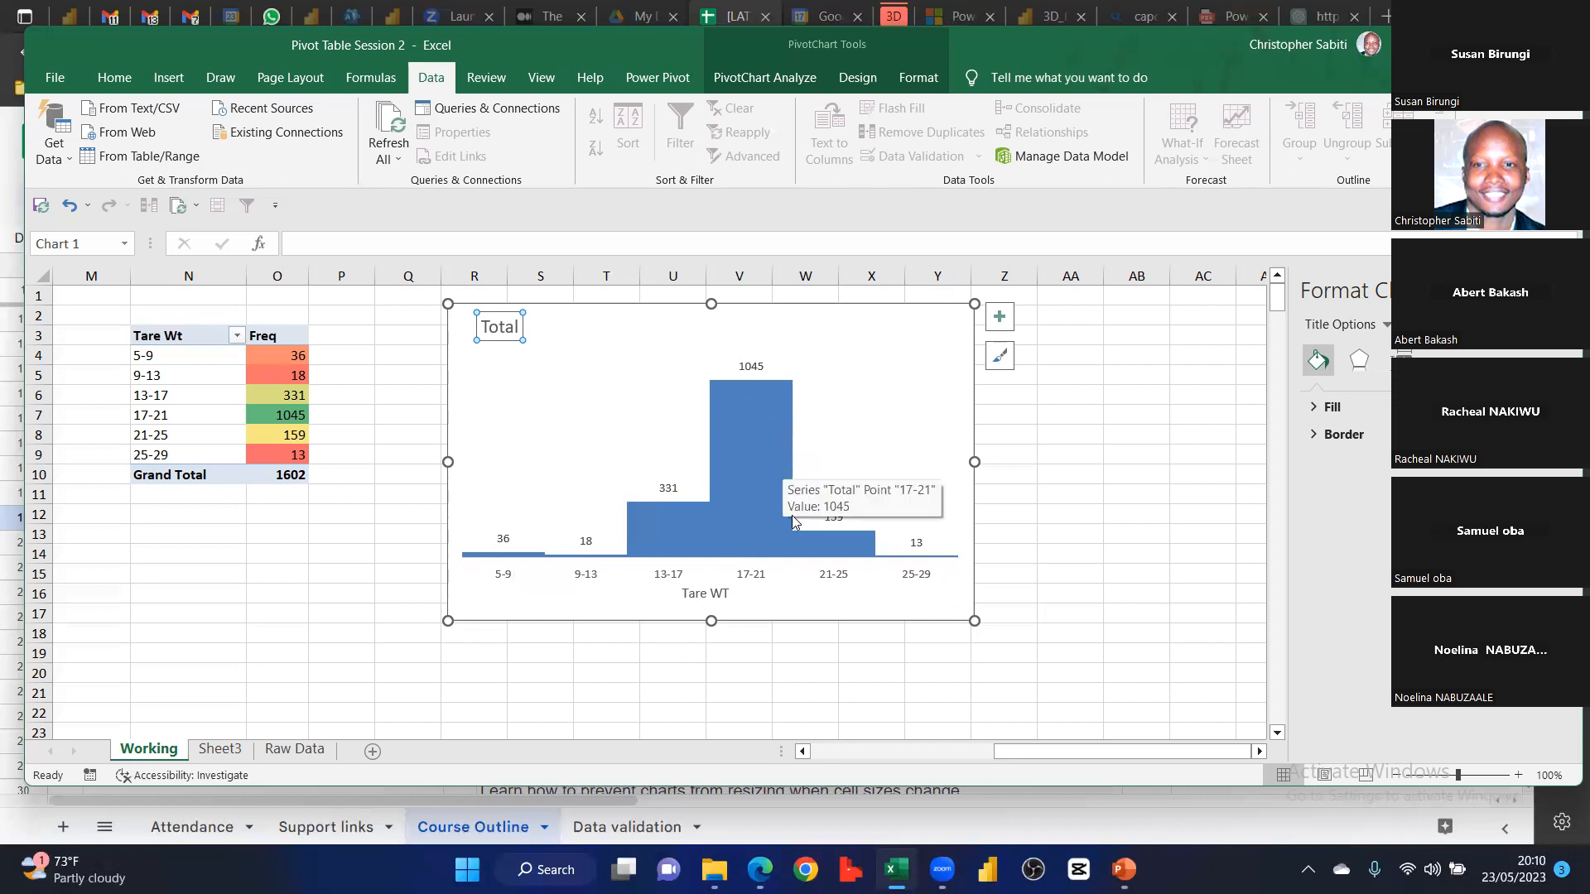
pyautogui.moveTo(758, 520)
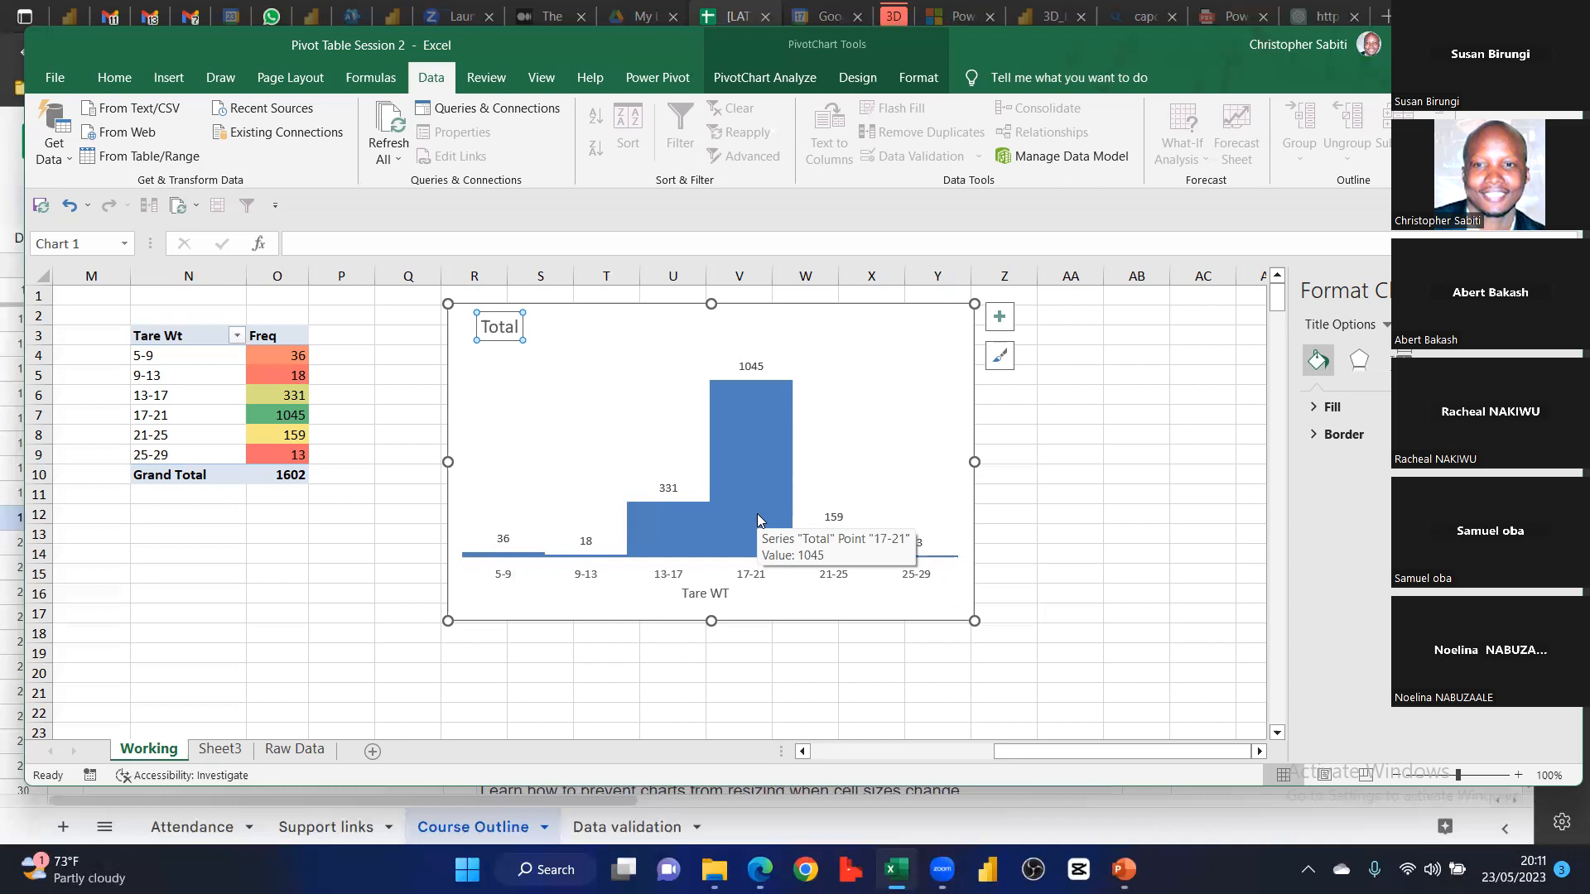
pyautogui.click(1113, 432)
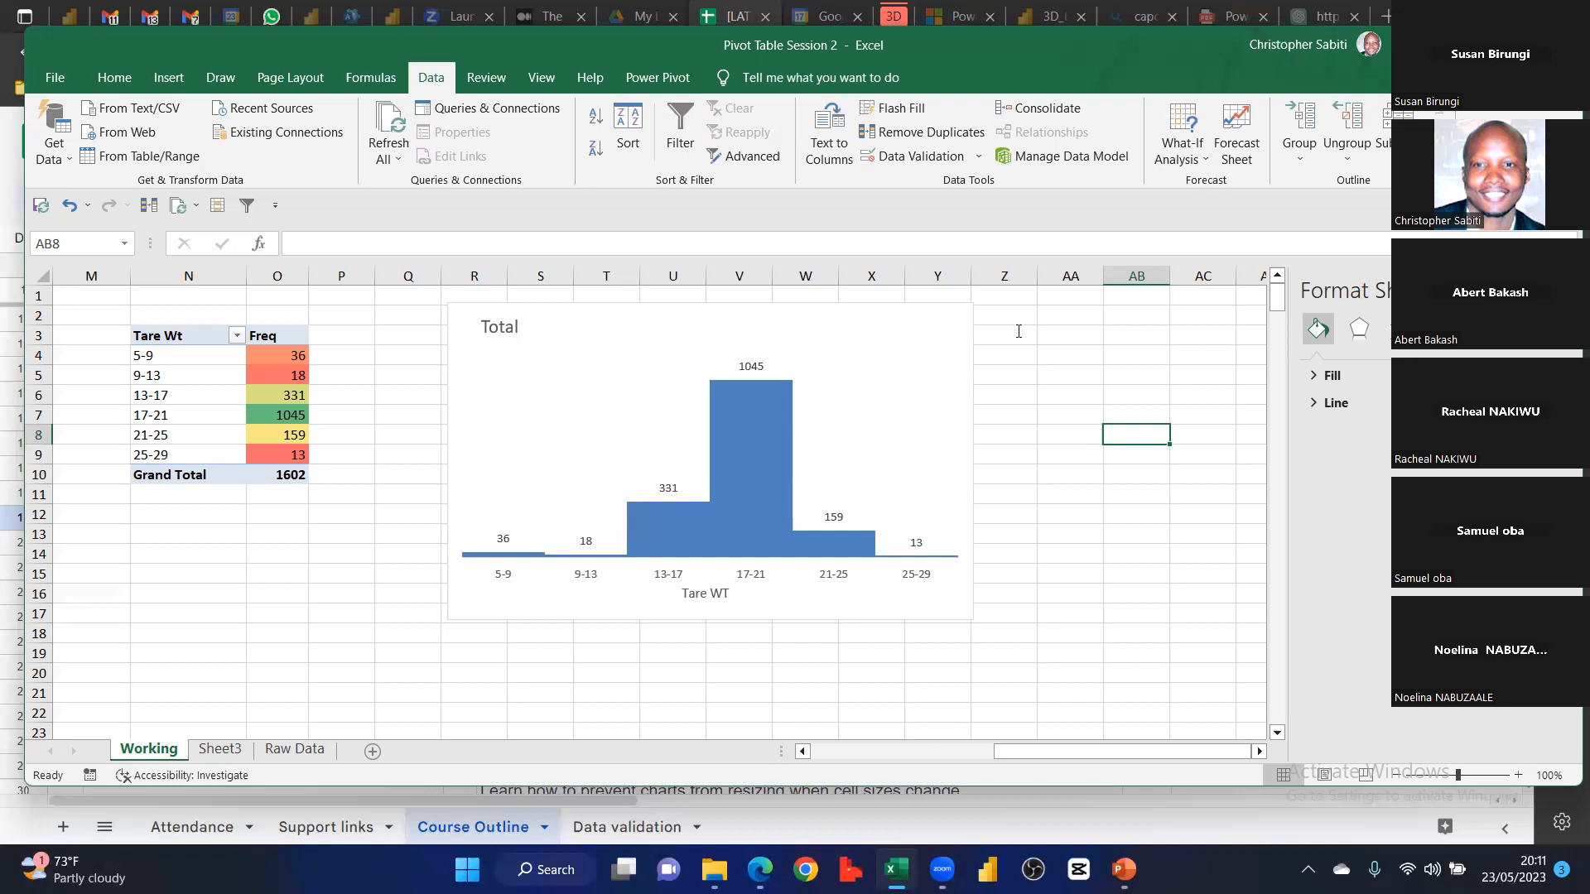
pyautogui.click(1018, 331)
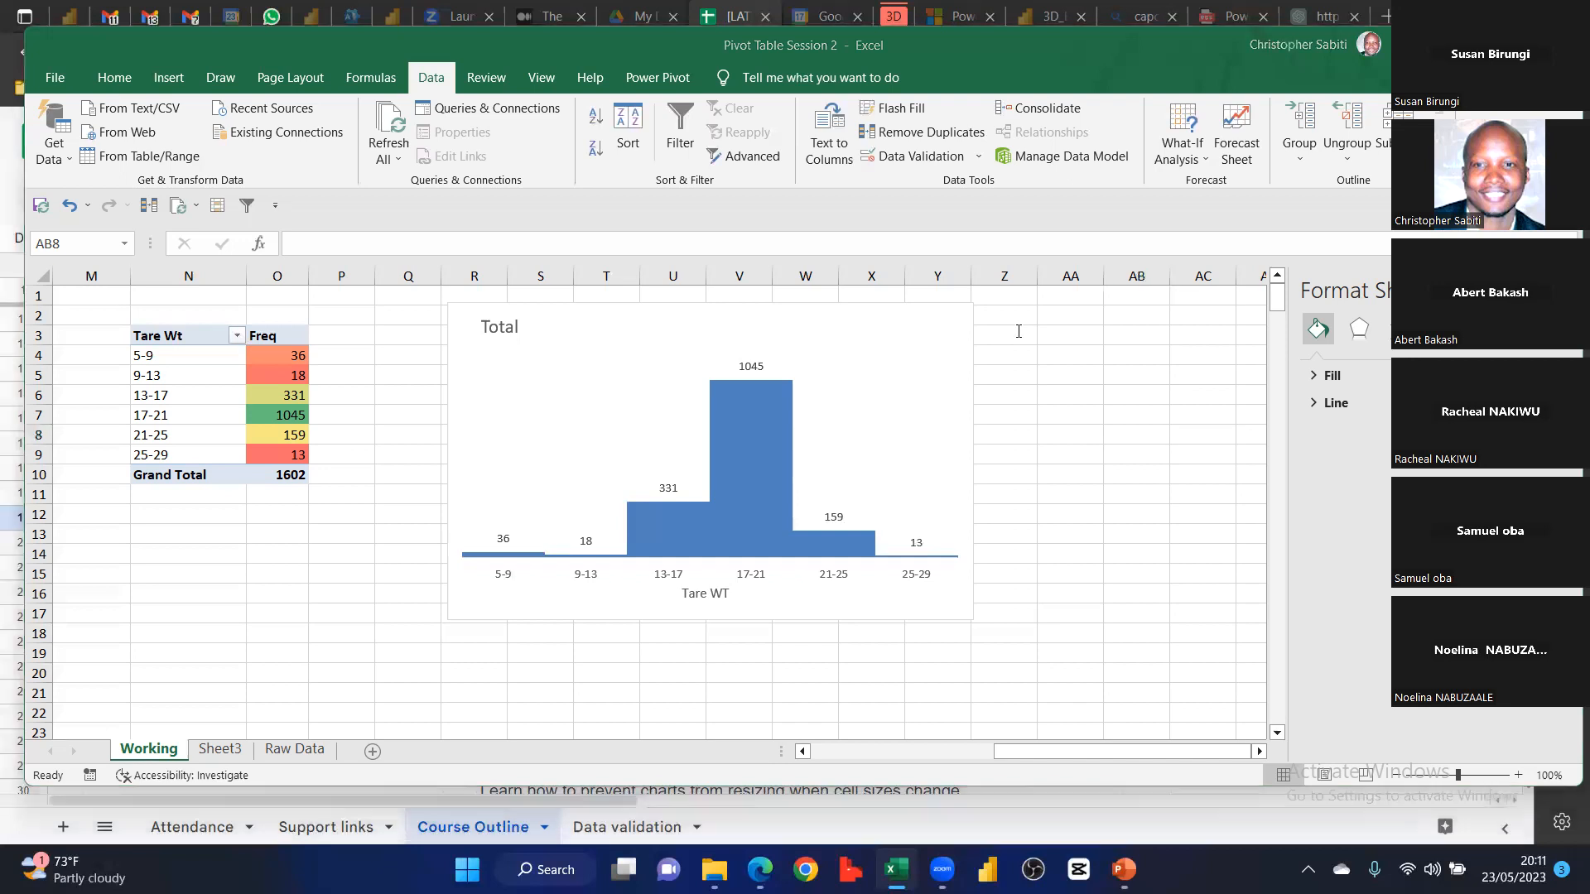
pyautogui.click(1037, 462)
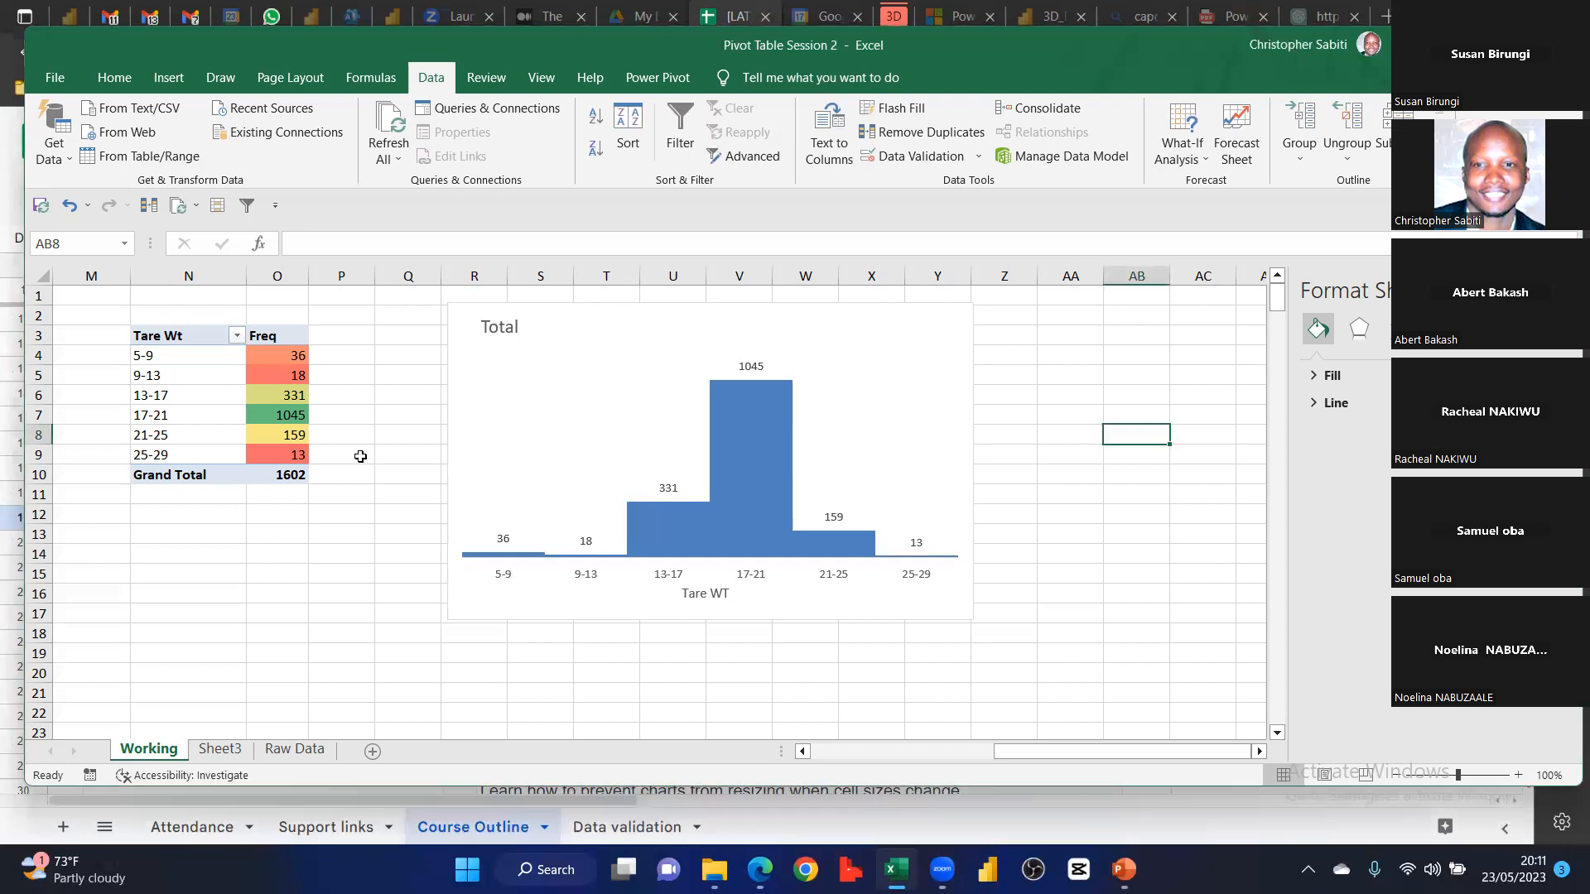
# View the source records on the Raw Data sheet and return to the Working sheet
pyautogui.click(194, 397)
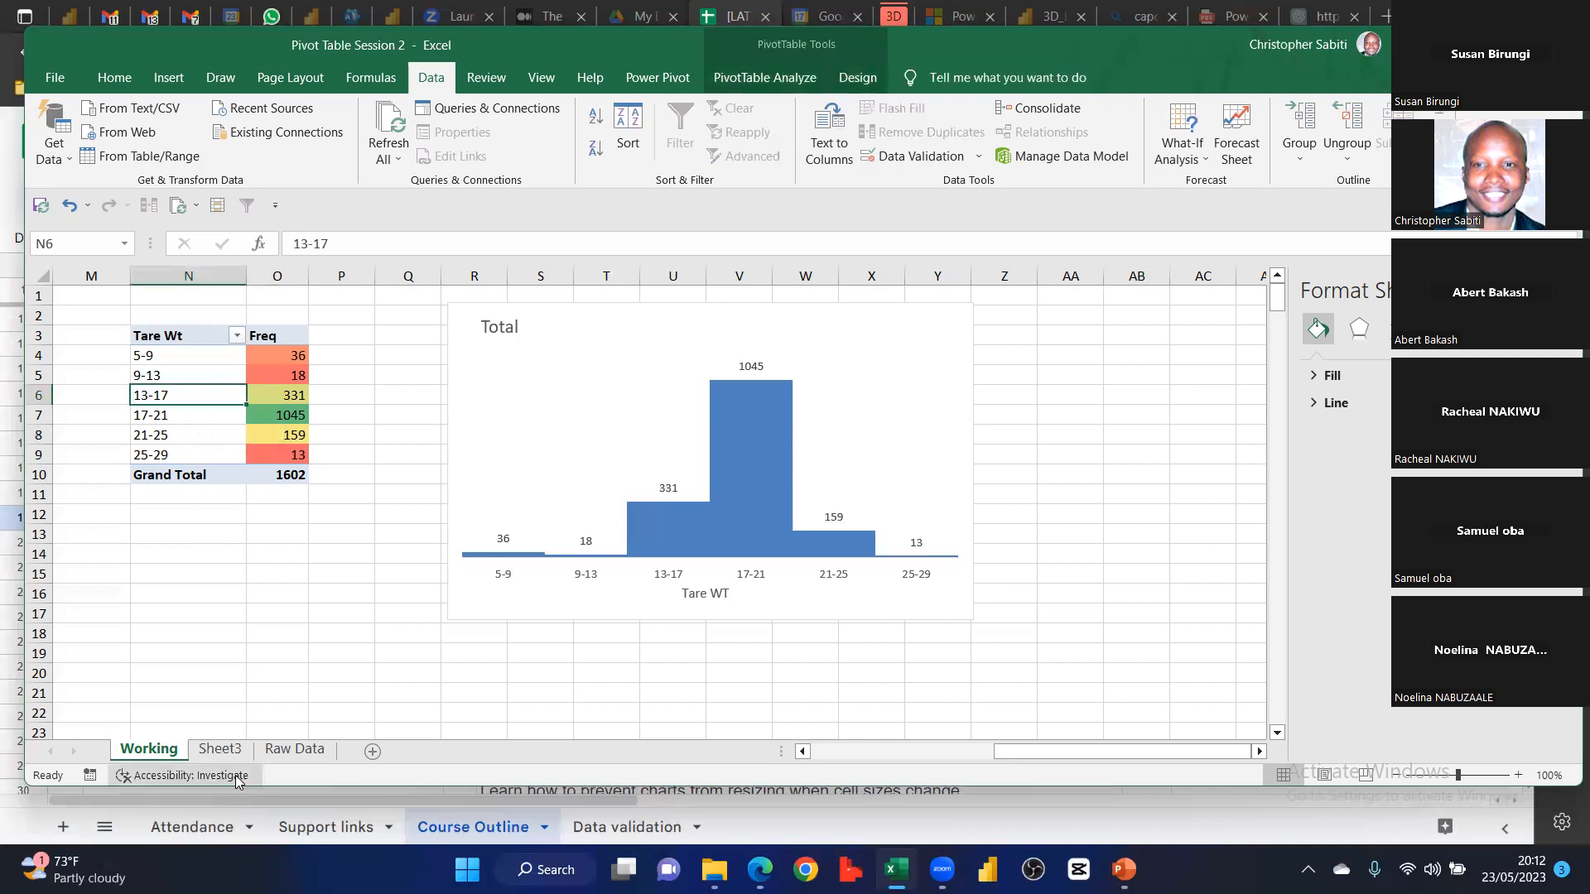
pyautogui.click(220, 748)
pyautogui.click(295, 749)
pyautogui.click(224, 734)
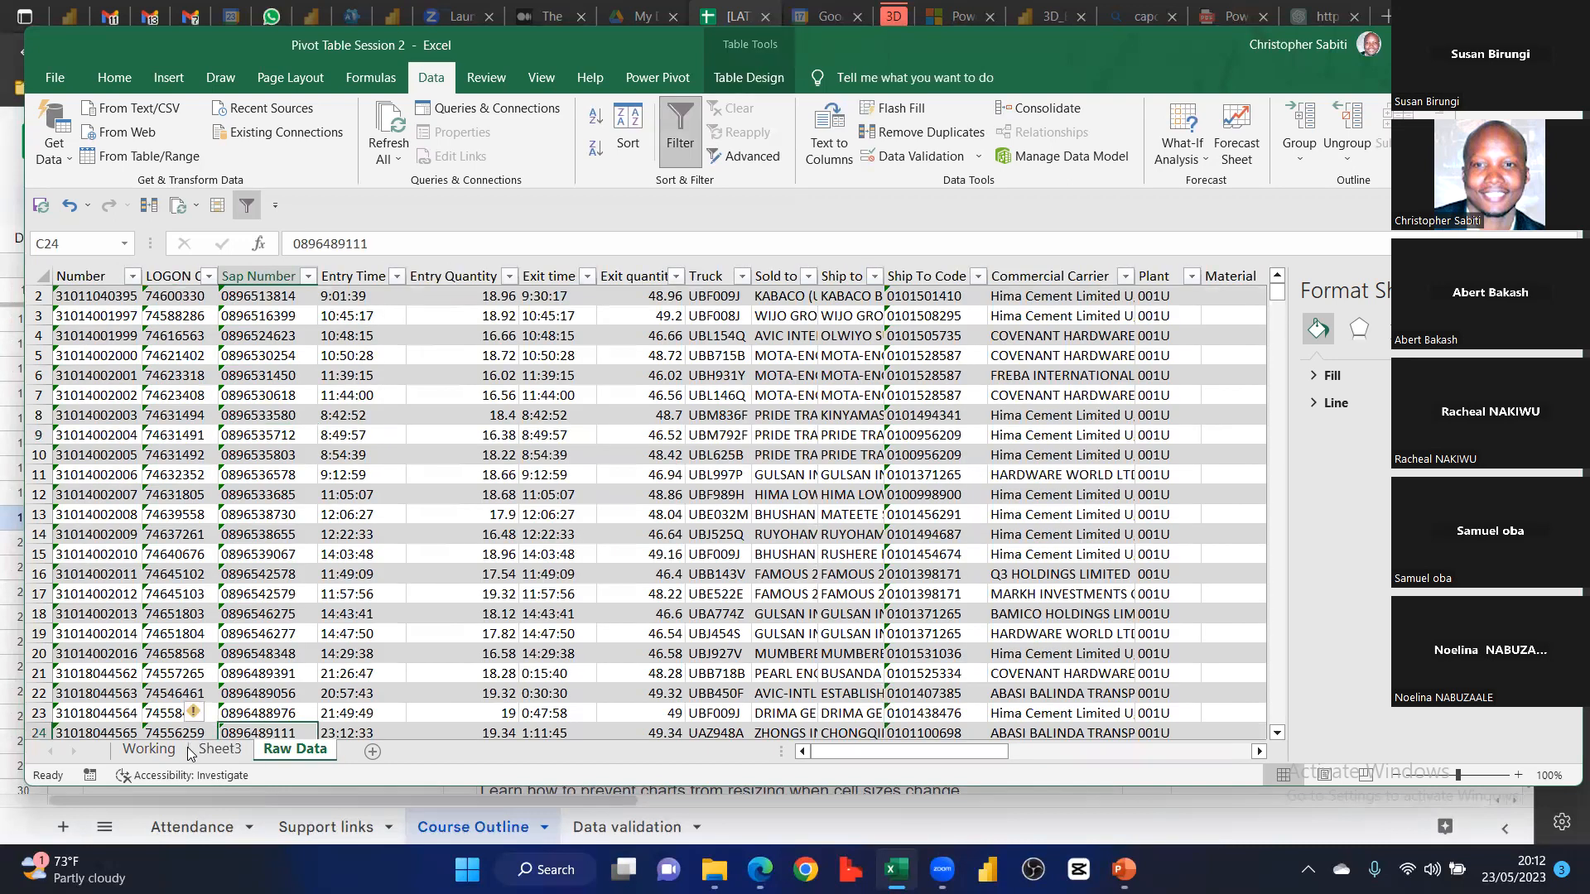
pyautogui.hotkey('ctrl', 'pageup')
pyautogui.hotkey('ctrl', 'pageup')
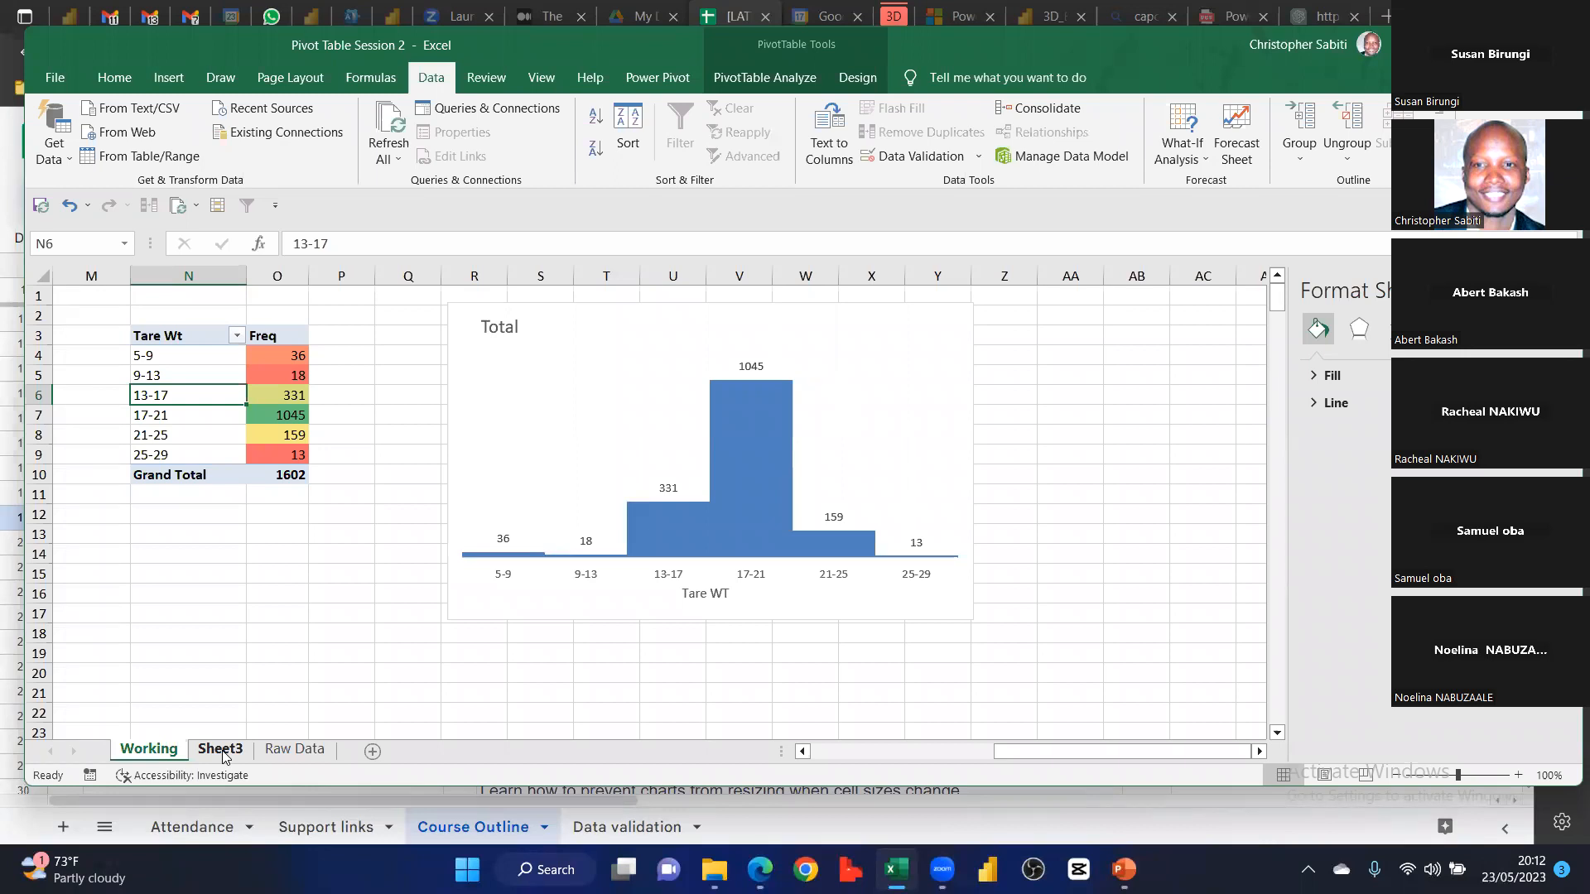
# Display the field list of the Tare Wt PivotTable and look through its available fields and areas
pyautogui.click(177, 367)
pyautogui.click(762, 78)
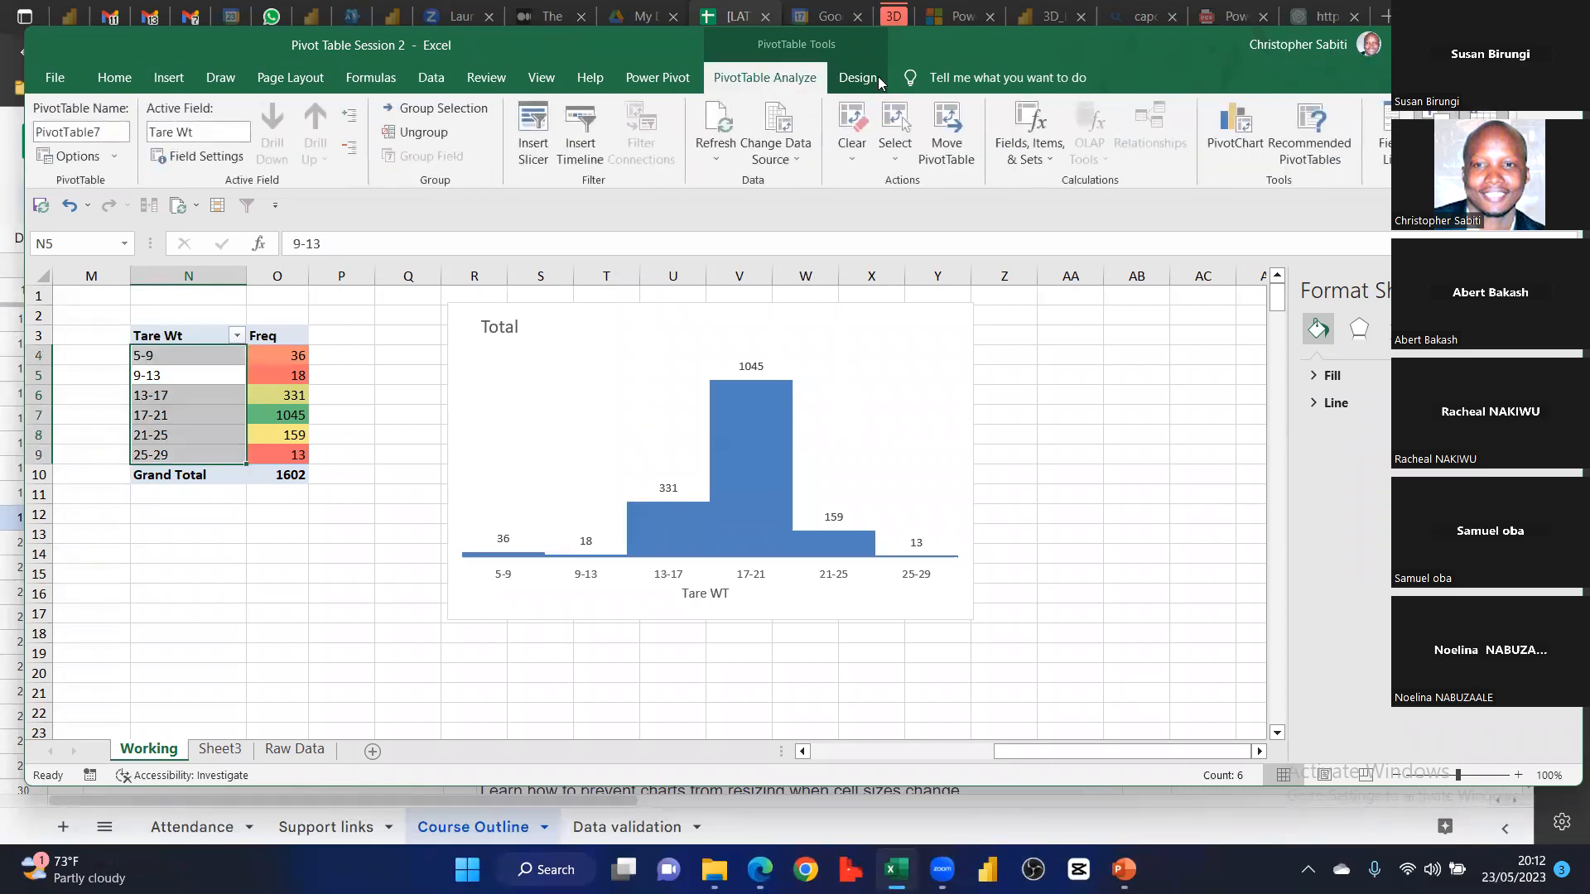
pyautogui.click(1378, 132)
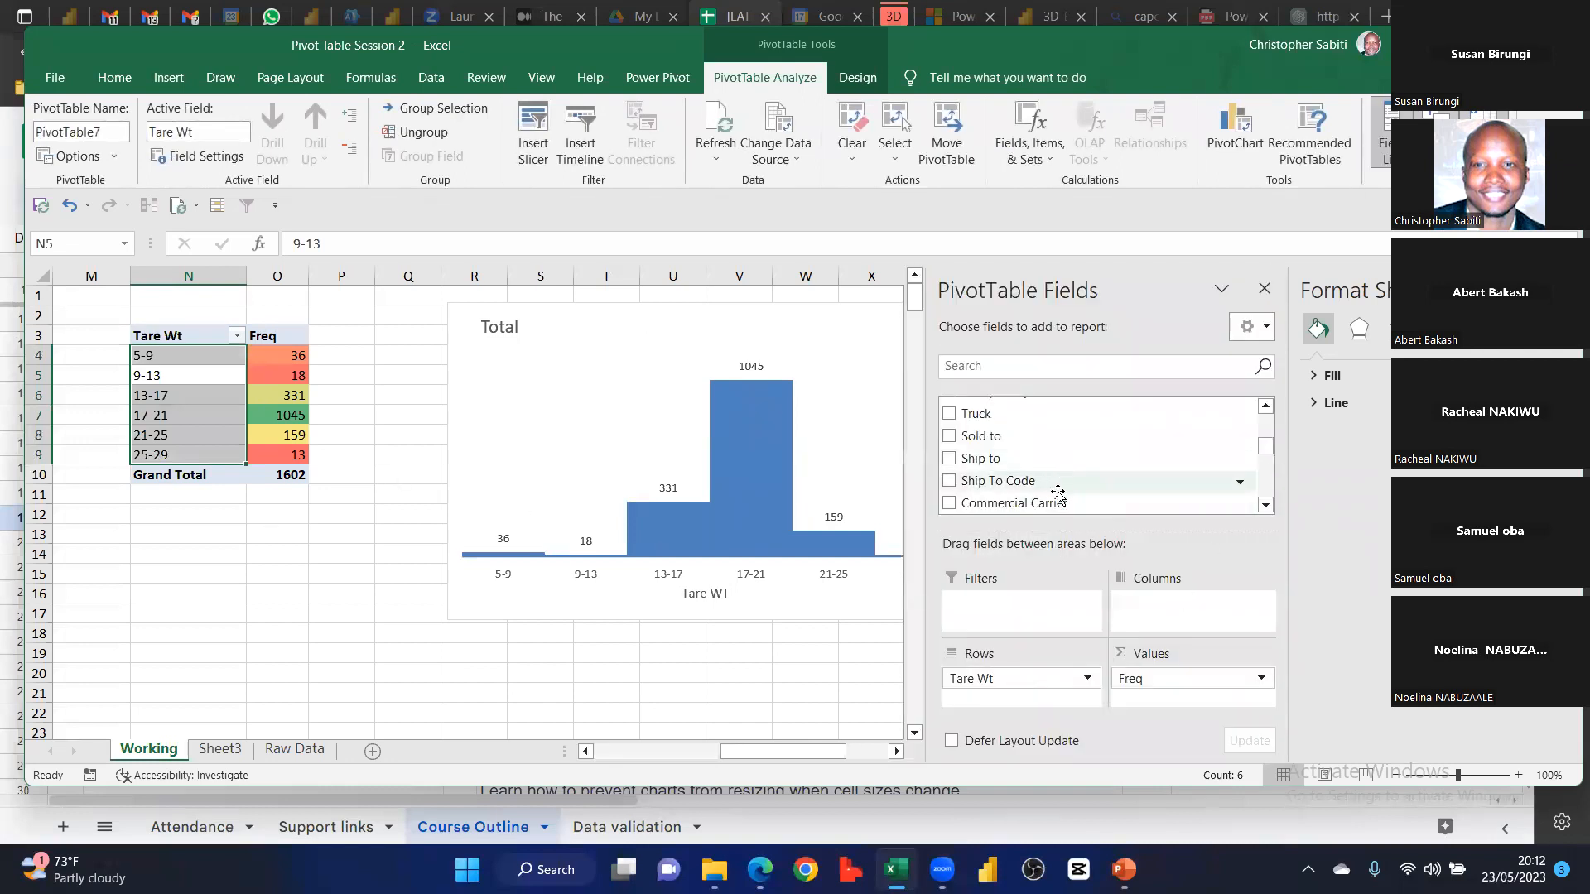
pyautogui.scroll(-3, 996, 492)
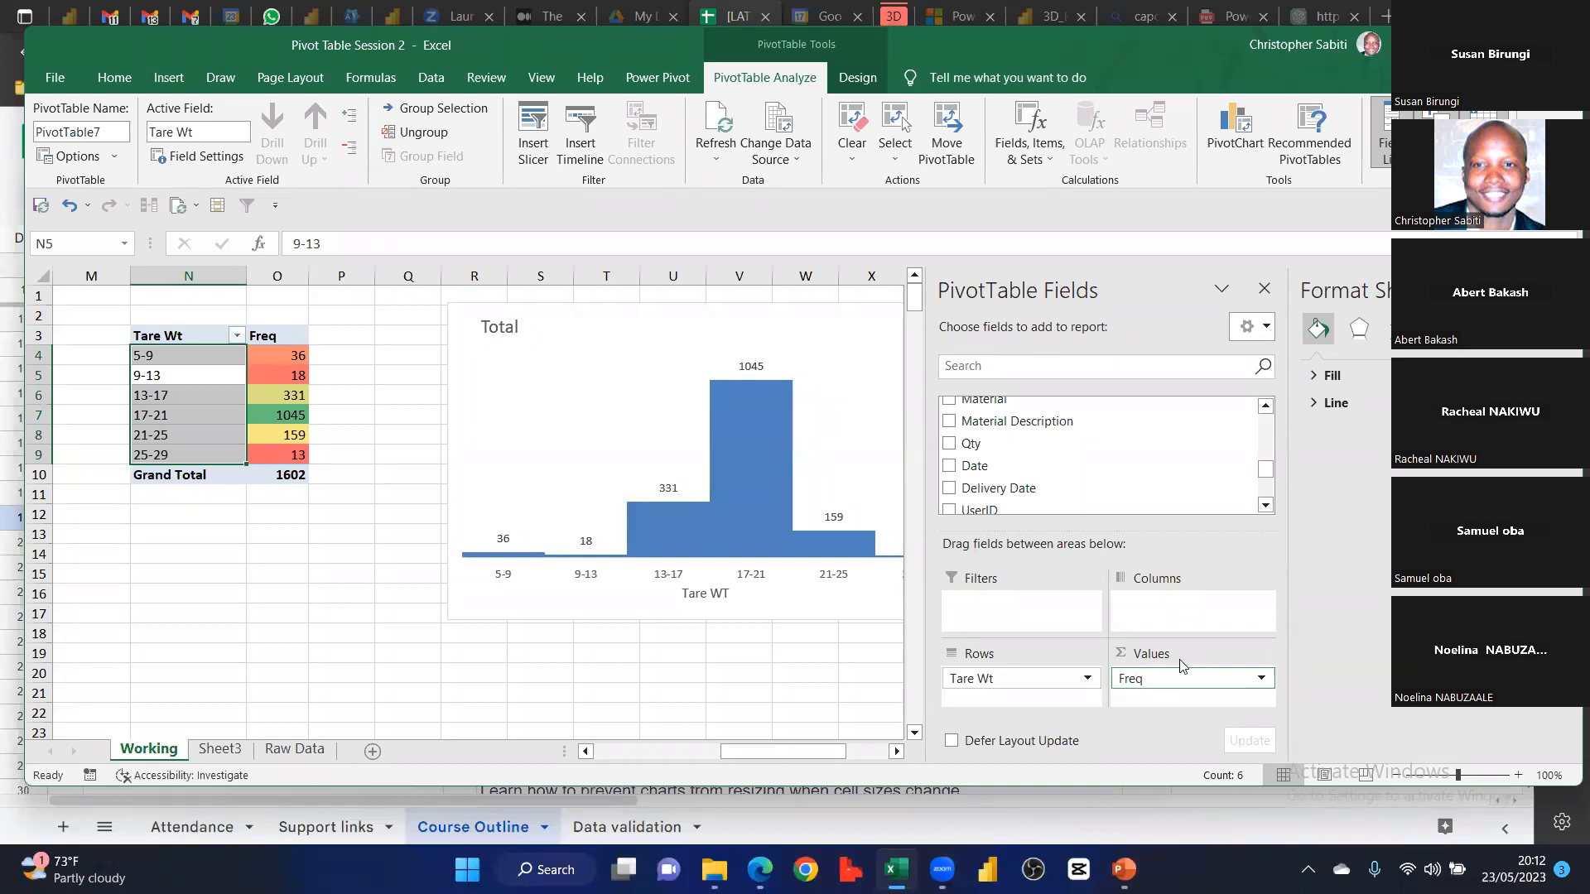
# Review the start, end and interval settings of the Tare Wt grouping, then close them without changes
pyautogui.click(174, 396)
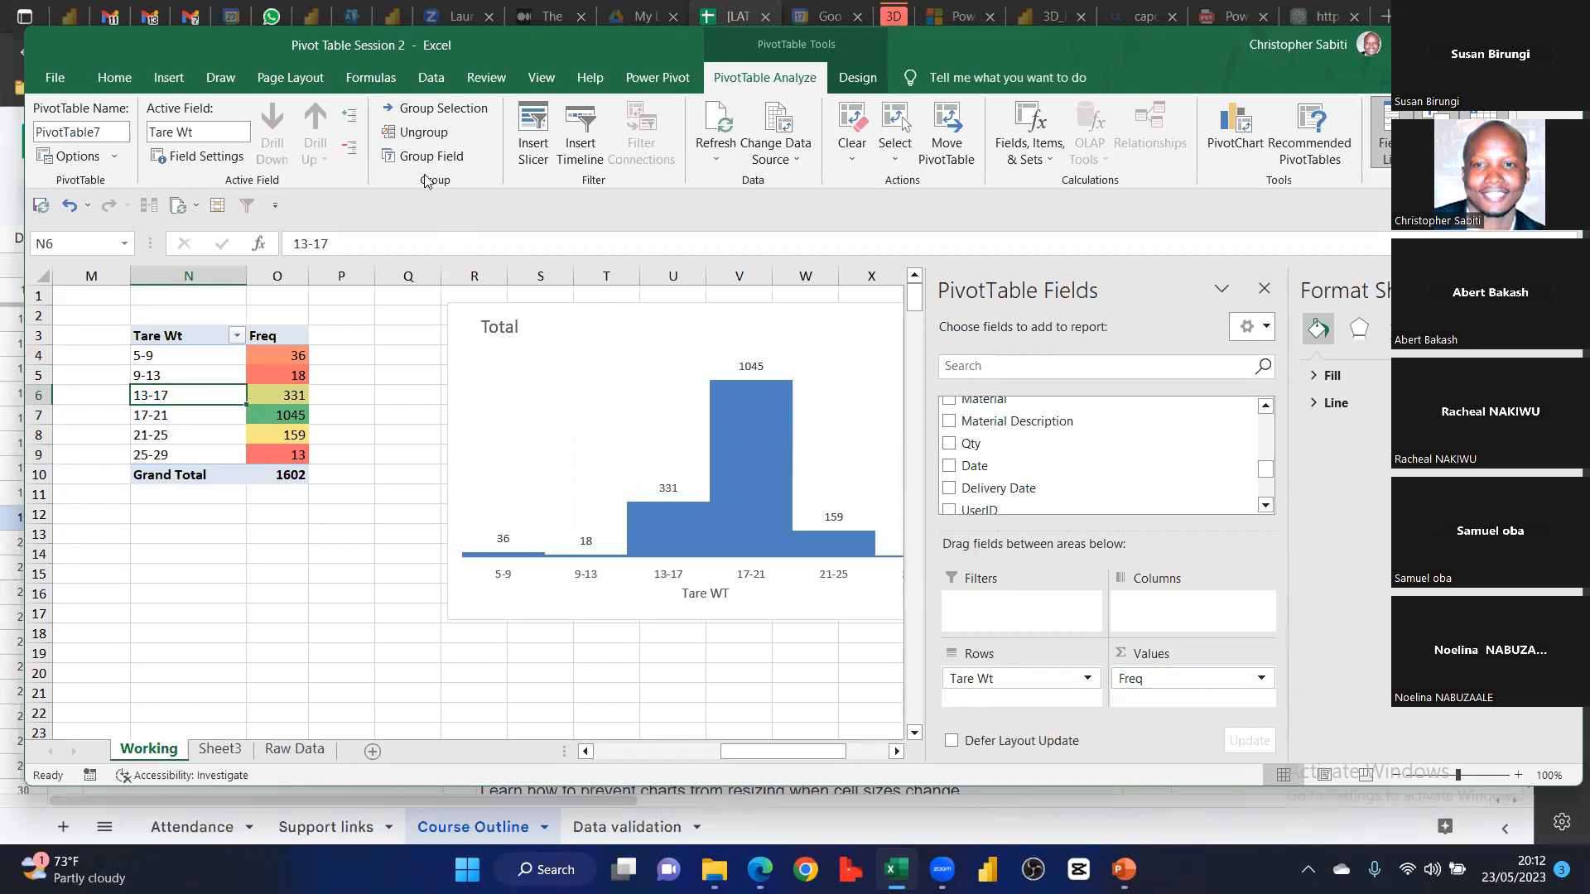
pyautogui.click(427, 160)
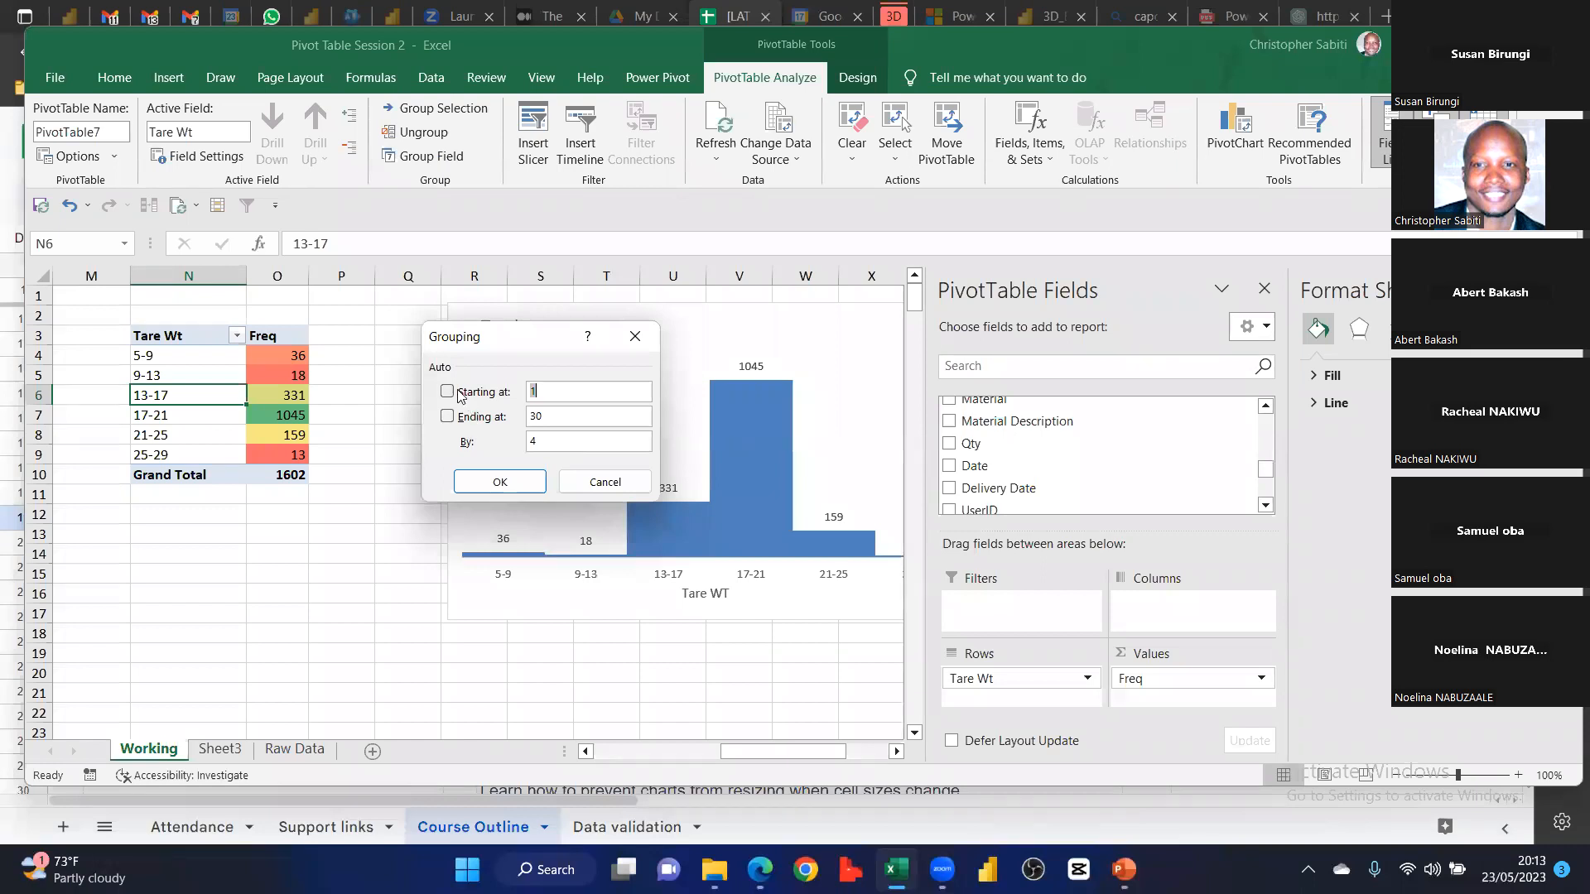
pyautogui.moveTo(539, 441); pyautogui.dragTo(524, 441)
pyautogui.click(634, 336)
pyautogui.moveTo(292, 358); pyautogui.dragTo(291, 453)
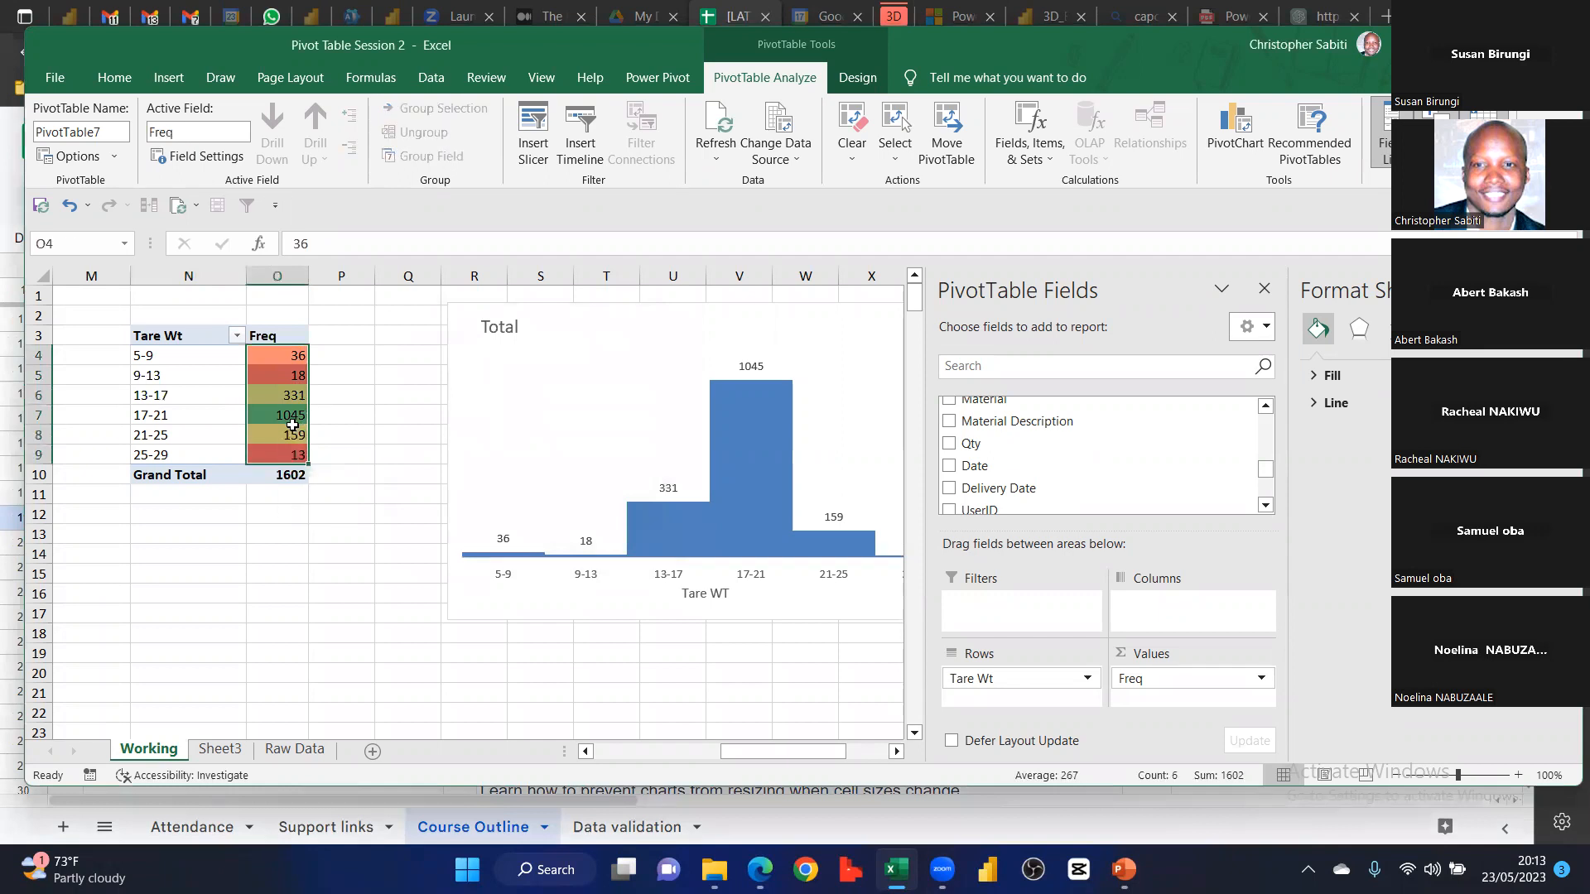
pyautogui.click(354, 432)
pyautogui.click(302, 435)
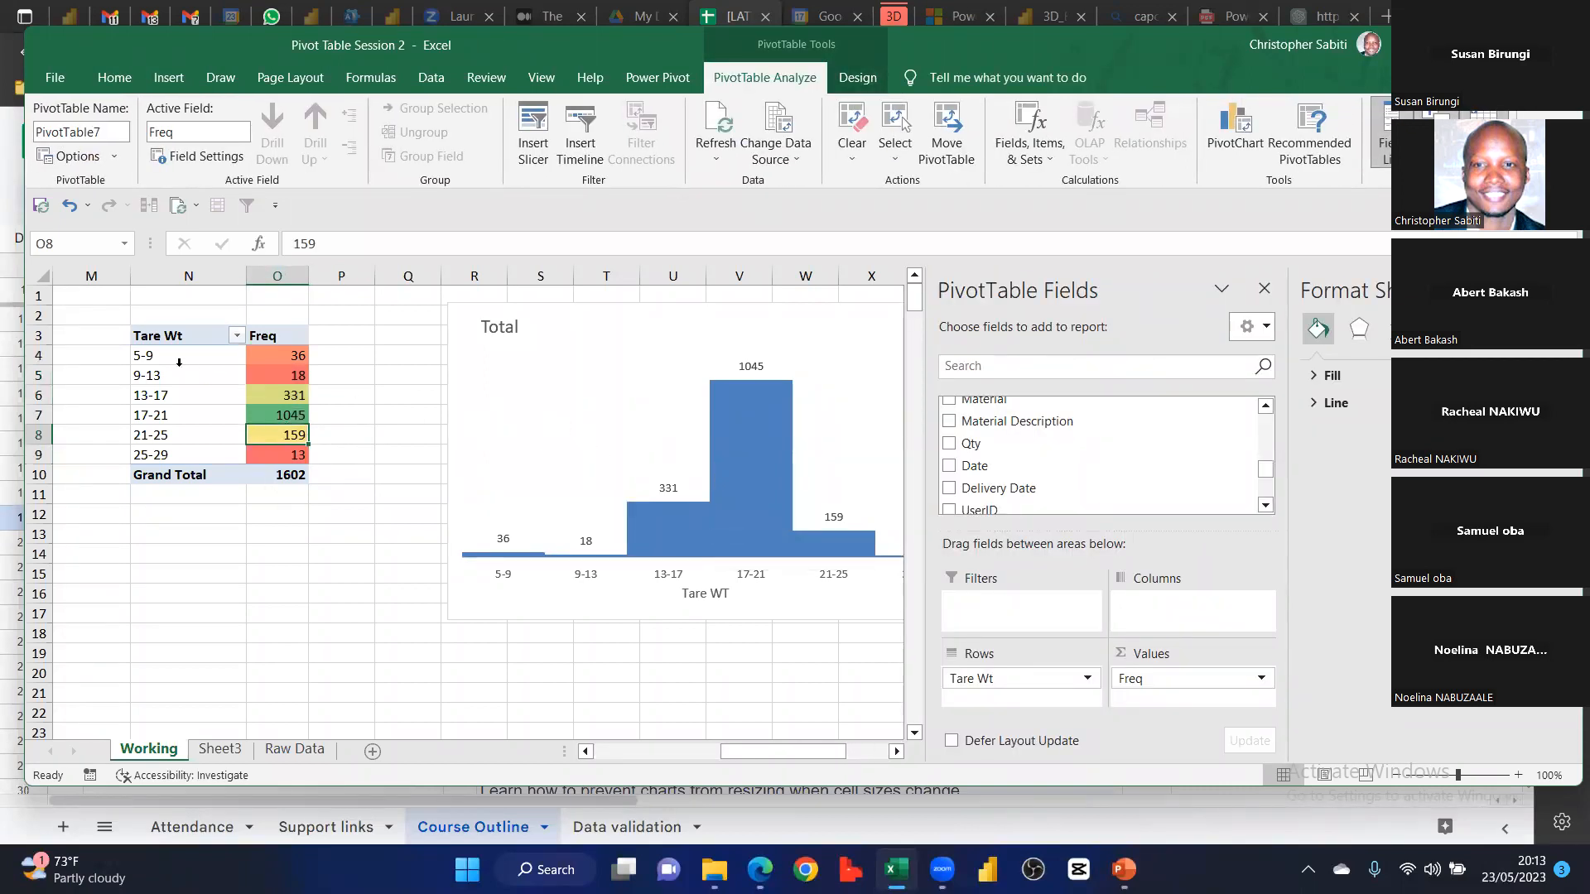
pyautogui.moveTo(170, 335); pyautogui.dragTo(298, 476)
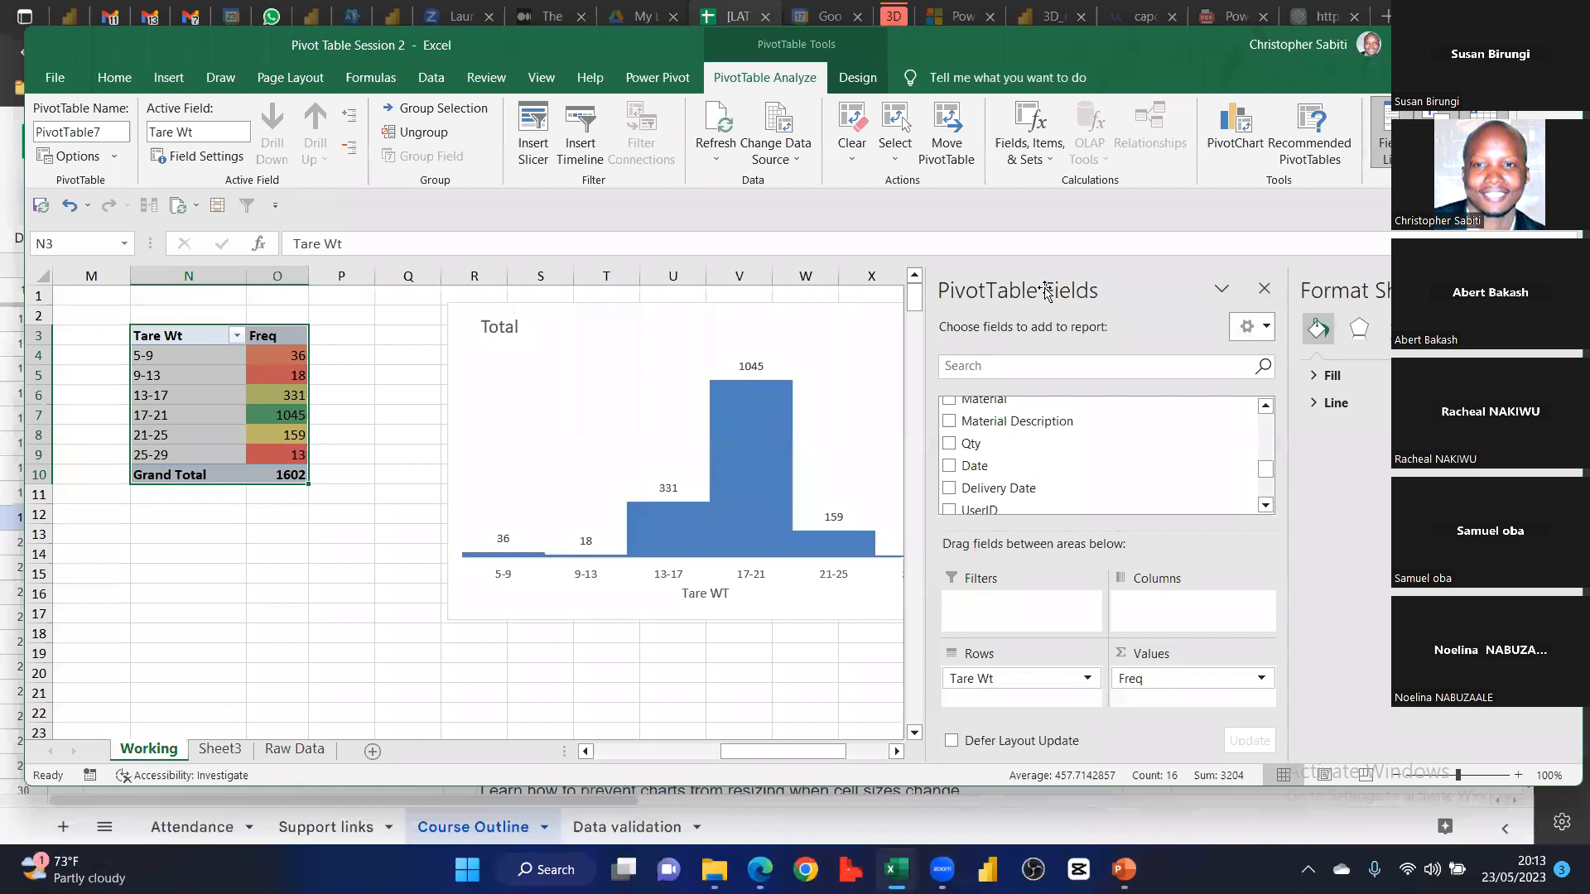
pyautogui.click(190, 410)
pyautogui.click(264, 394)
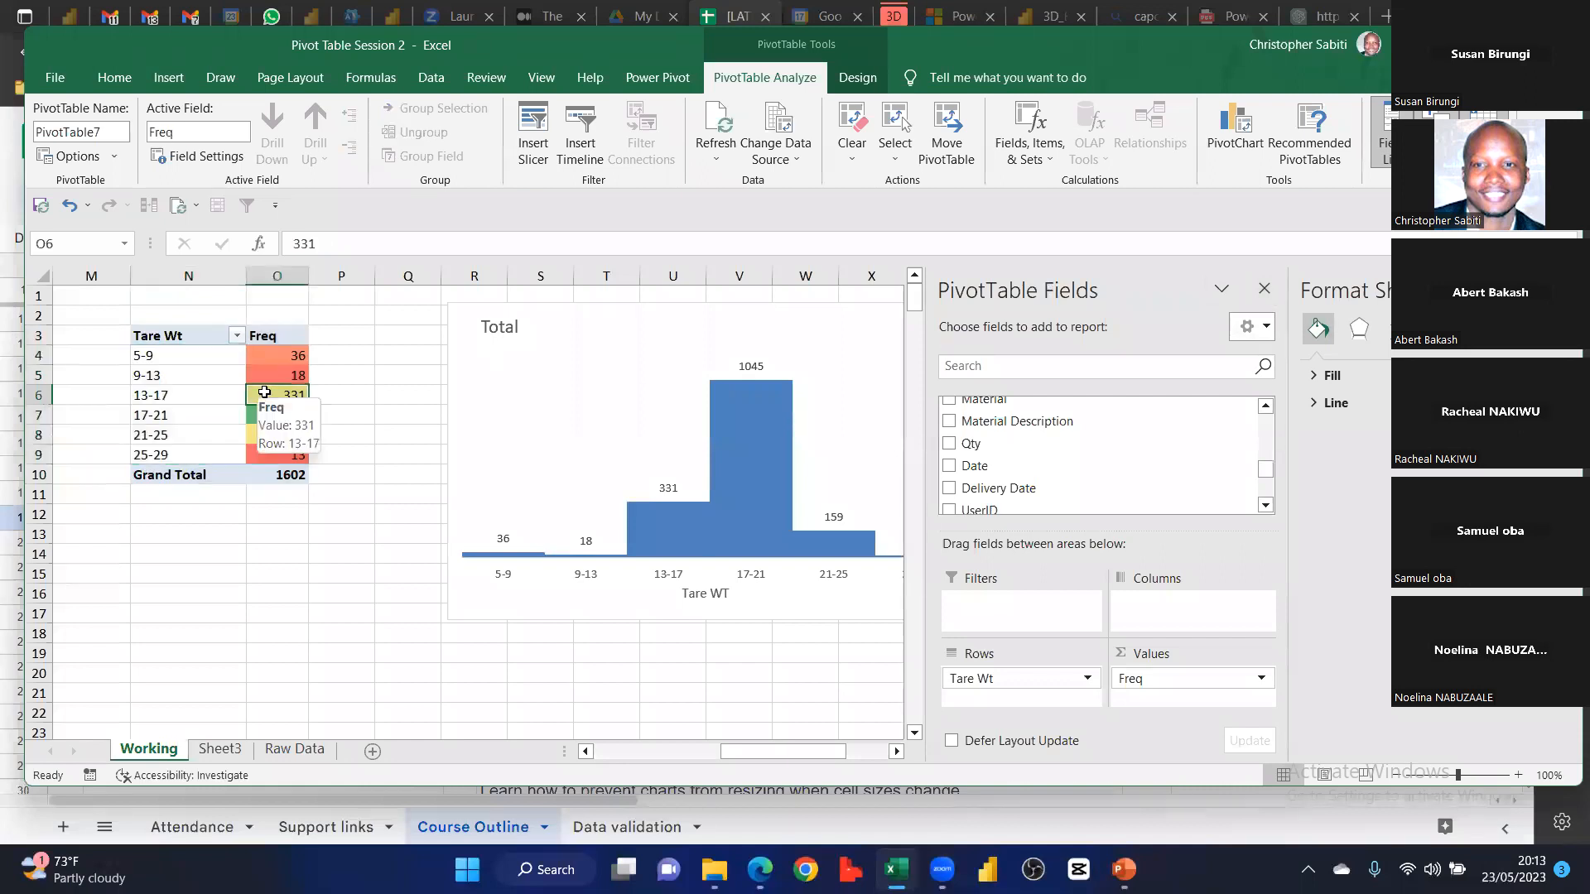
# Ungroup the Tare Wt row field in the PivotTable and hide the field list
pyautogui.click(207, 394)
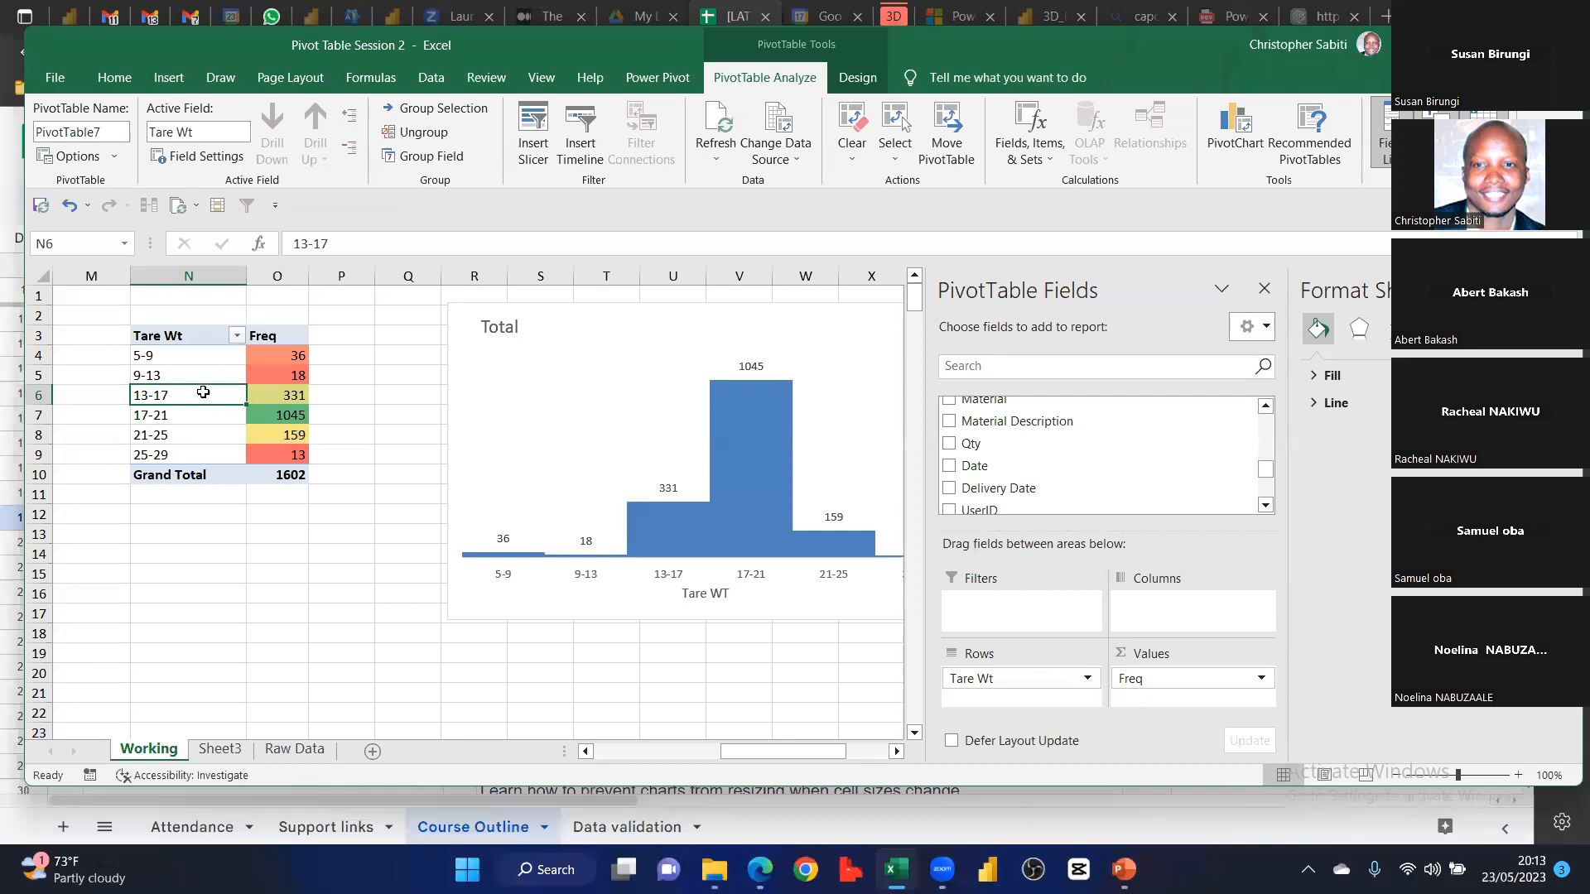
pyautogui.click(430, 134)
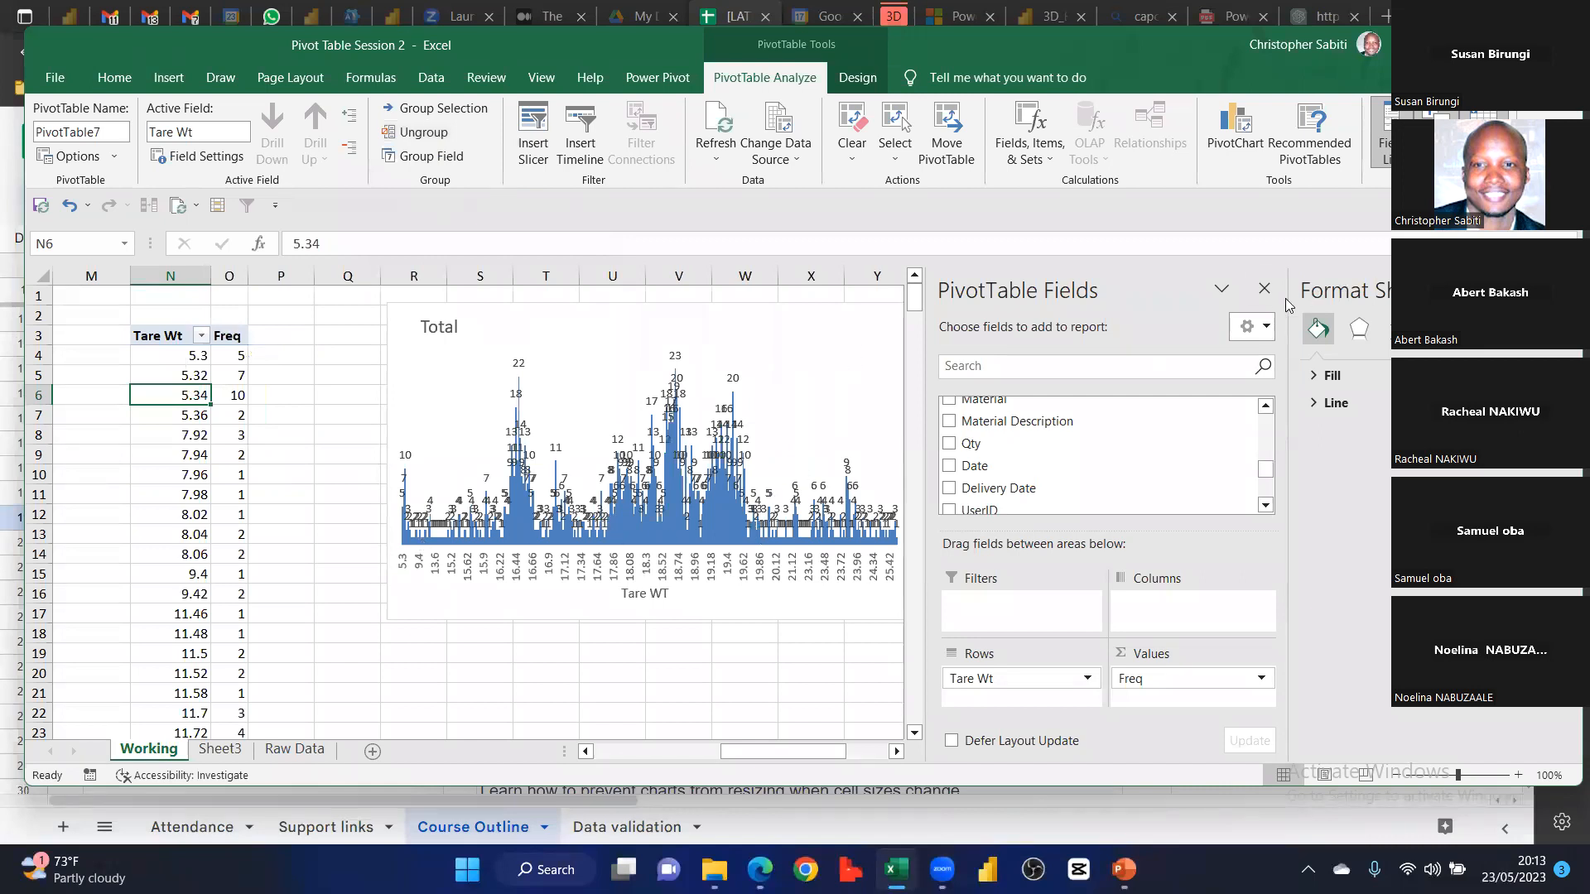
pyautogui.click(1263, 288)
pyautogui.click(895, 424)
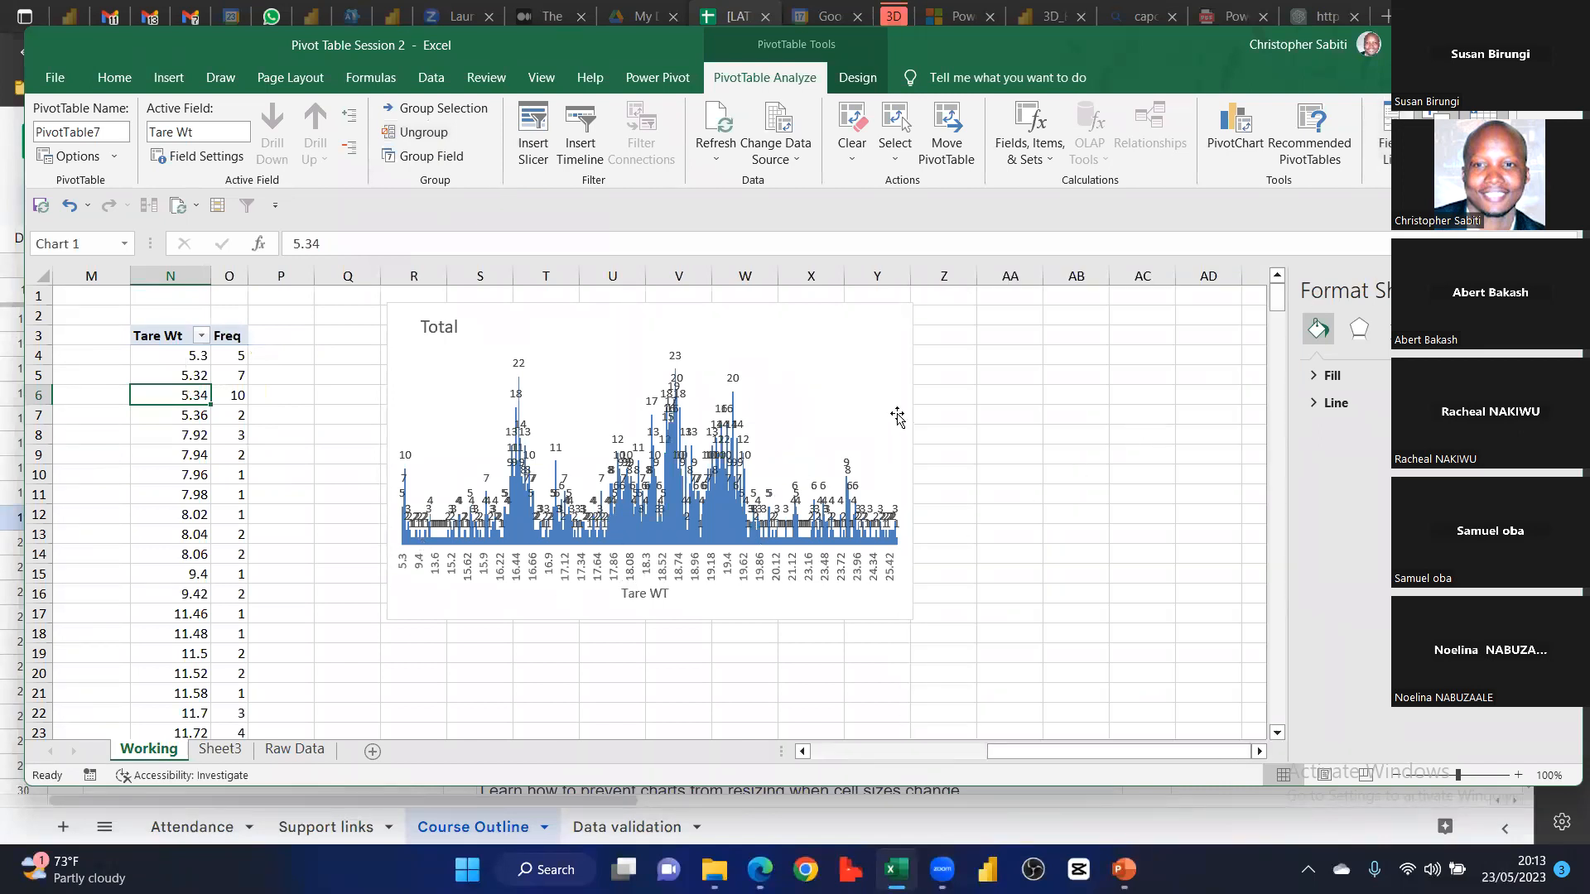
# Widen the tare weight PivotChart so its outer edge reaches into column AB
pyautogui.click(919, 461)
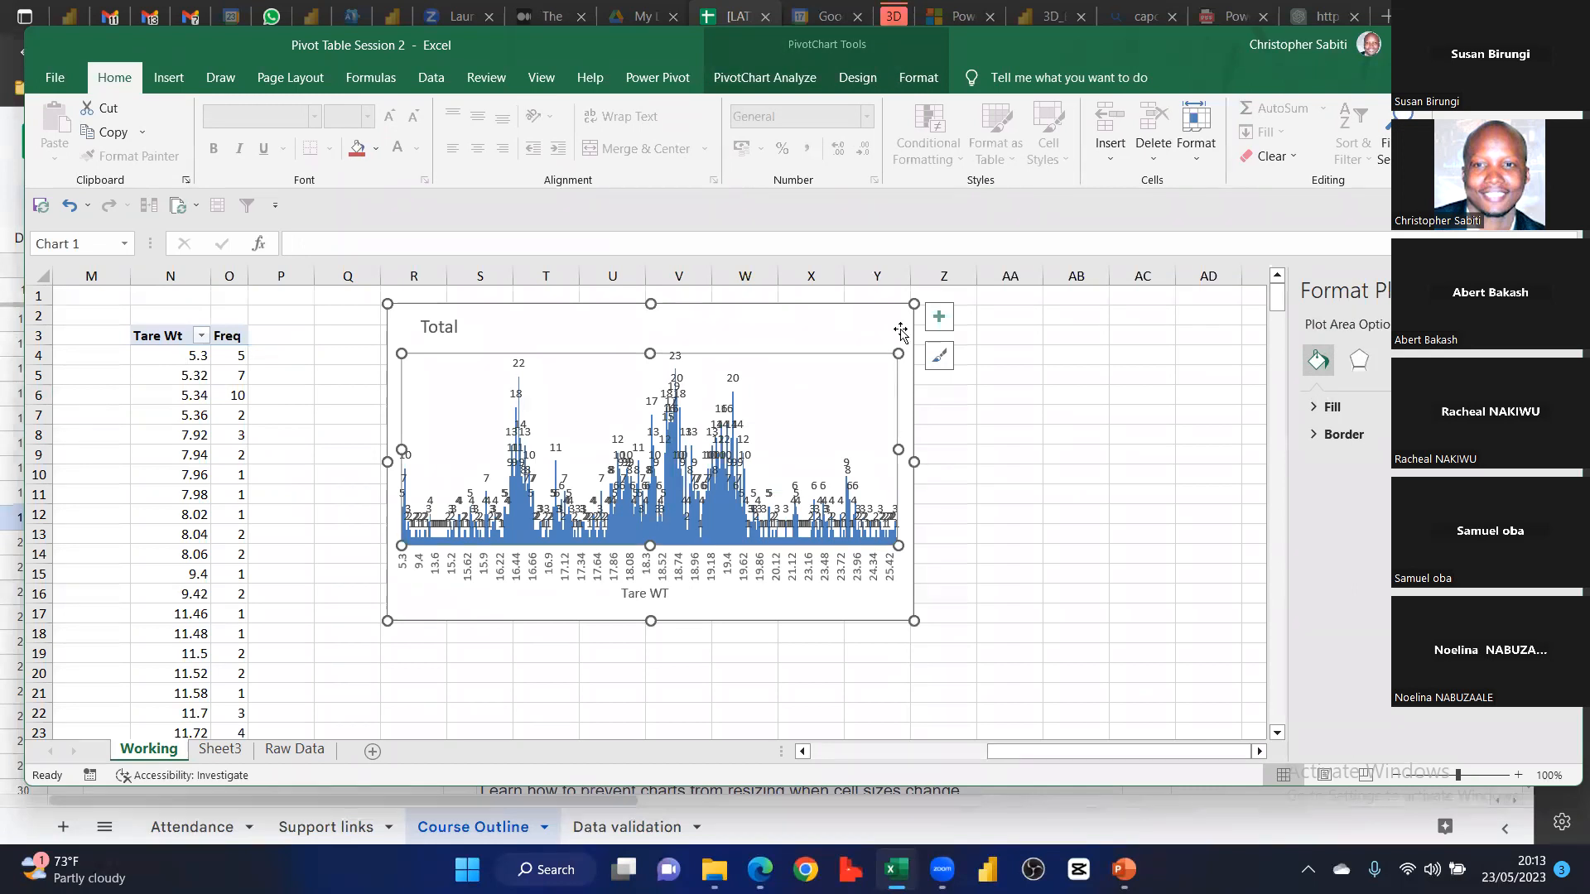
pyautogui.moveTo(914, 461); pyautogui.dragTo(1072, 693)
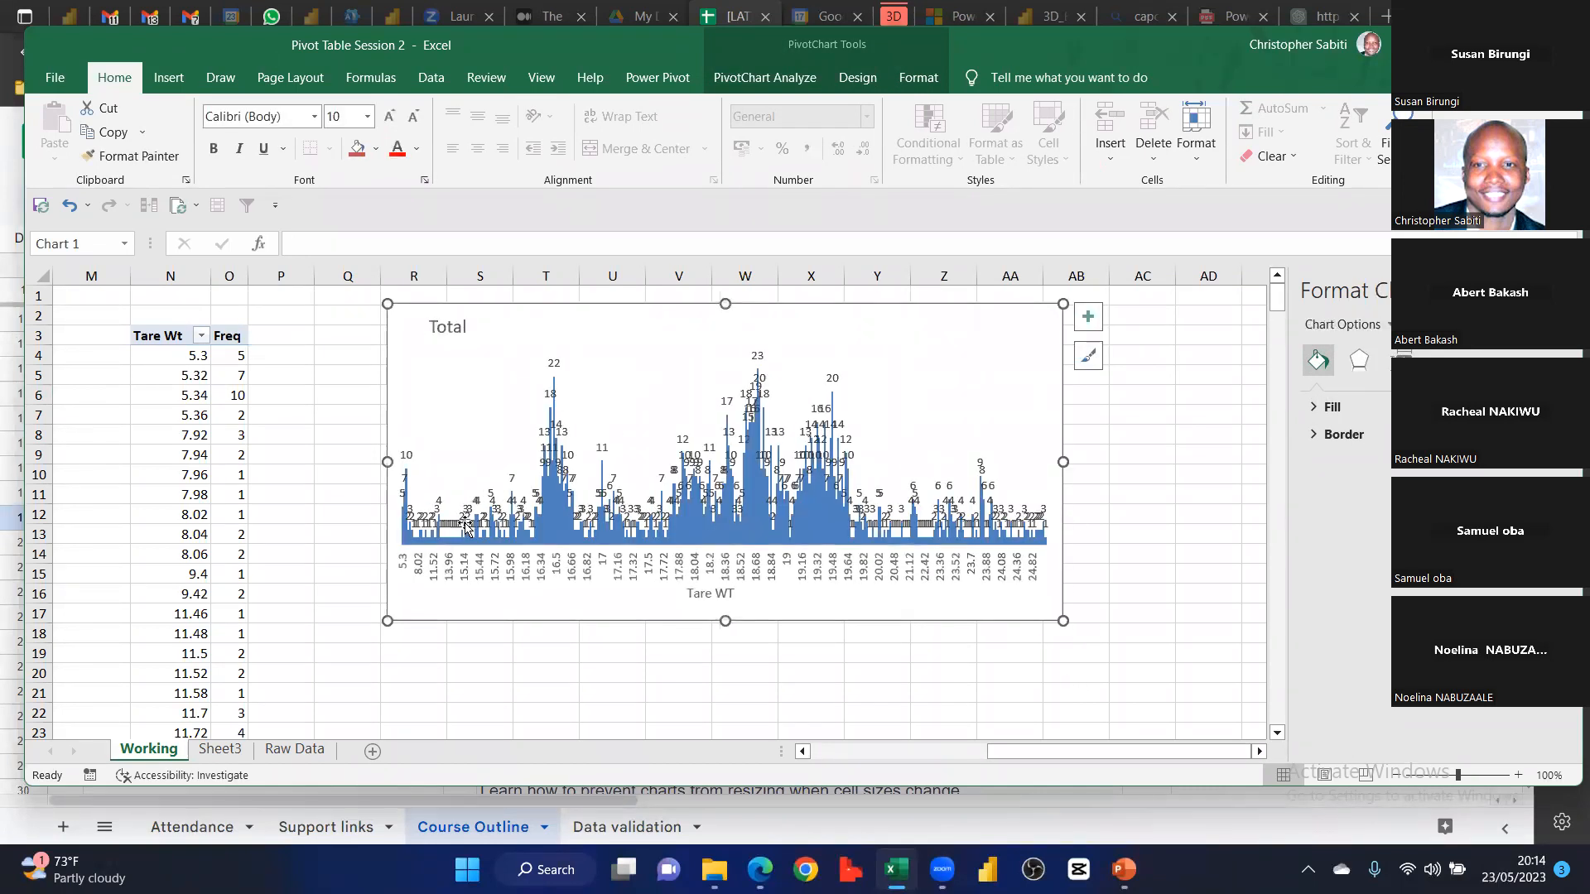
pyautogui.scroll(-8, 207, 464)
pyautogui.scroll(7, 212, 458)
pyautogui.scroll(1, 212, 458)
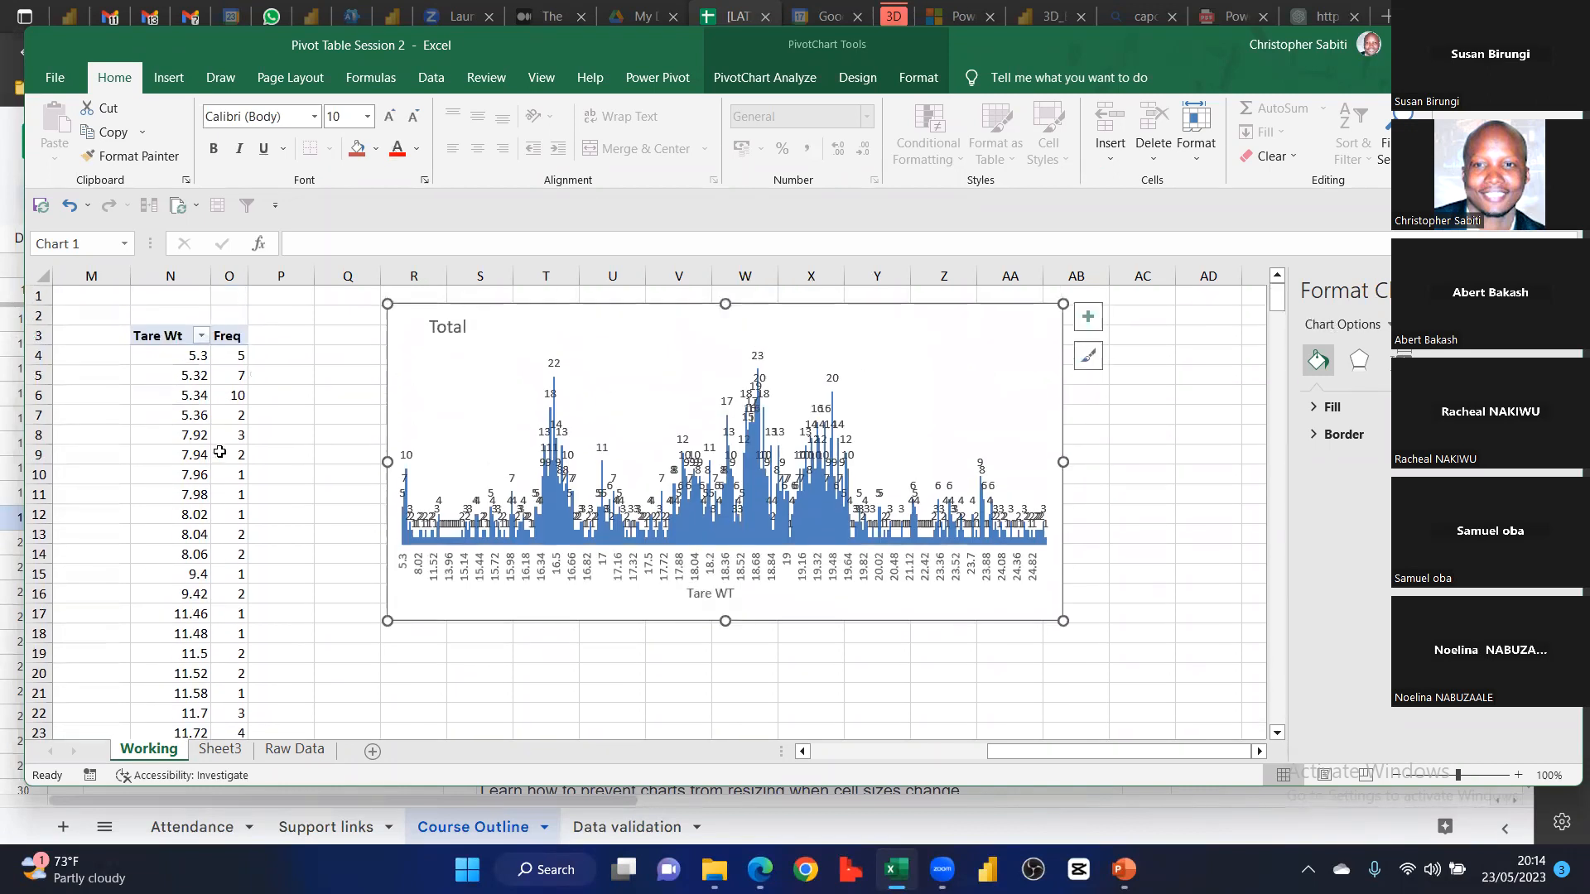
pyautogui.click(184, 405)
pyautogui.click(183, 409)
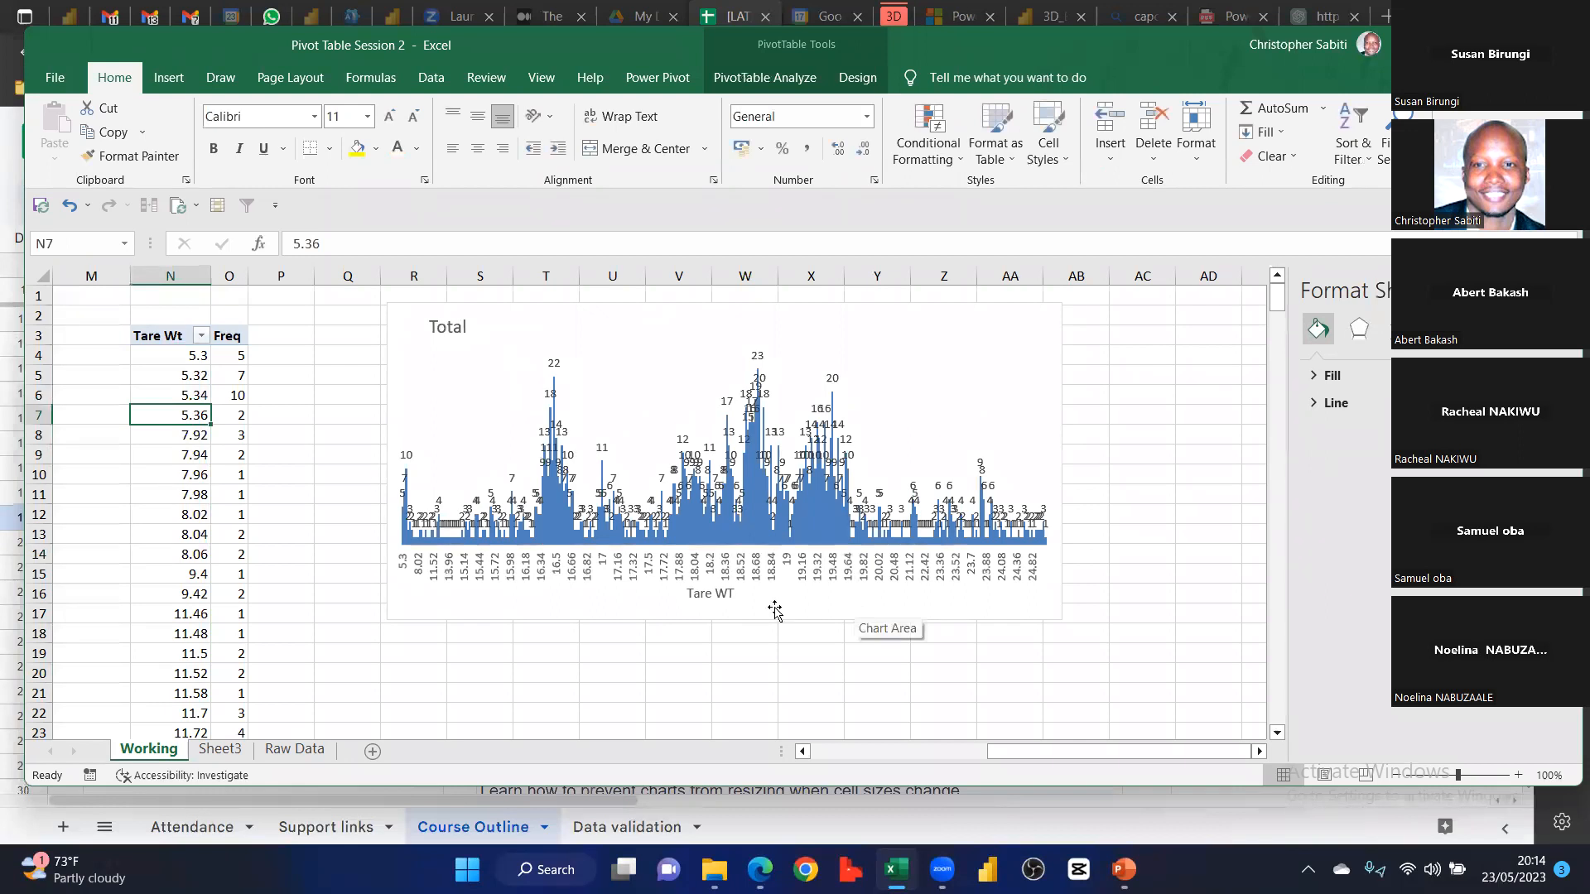
pyautogui.click(640, 309)
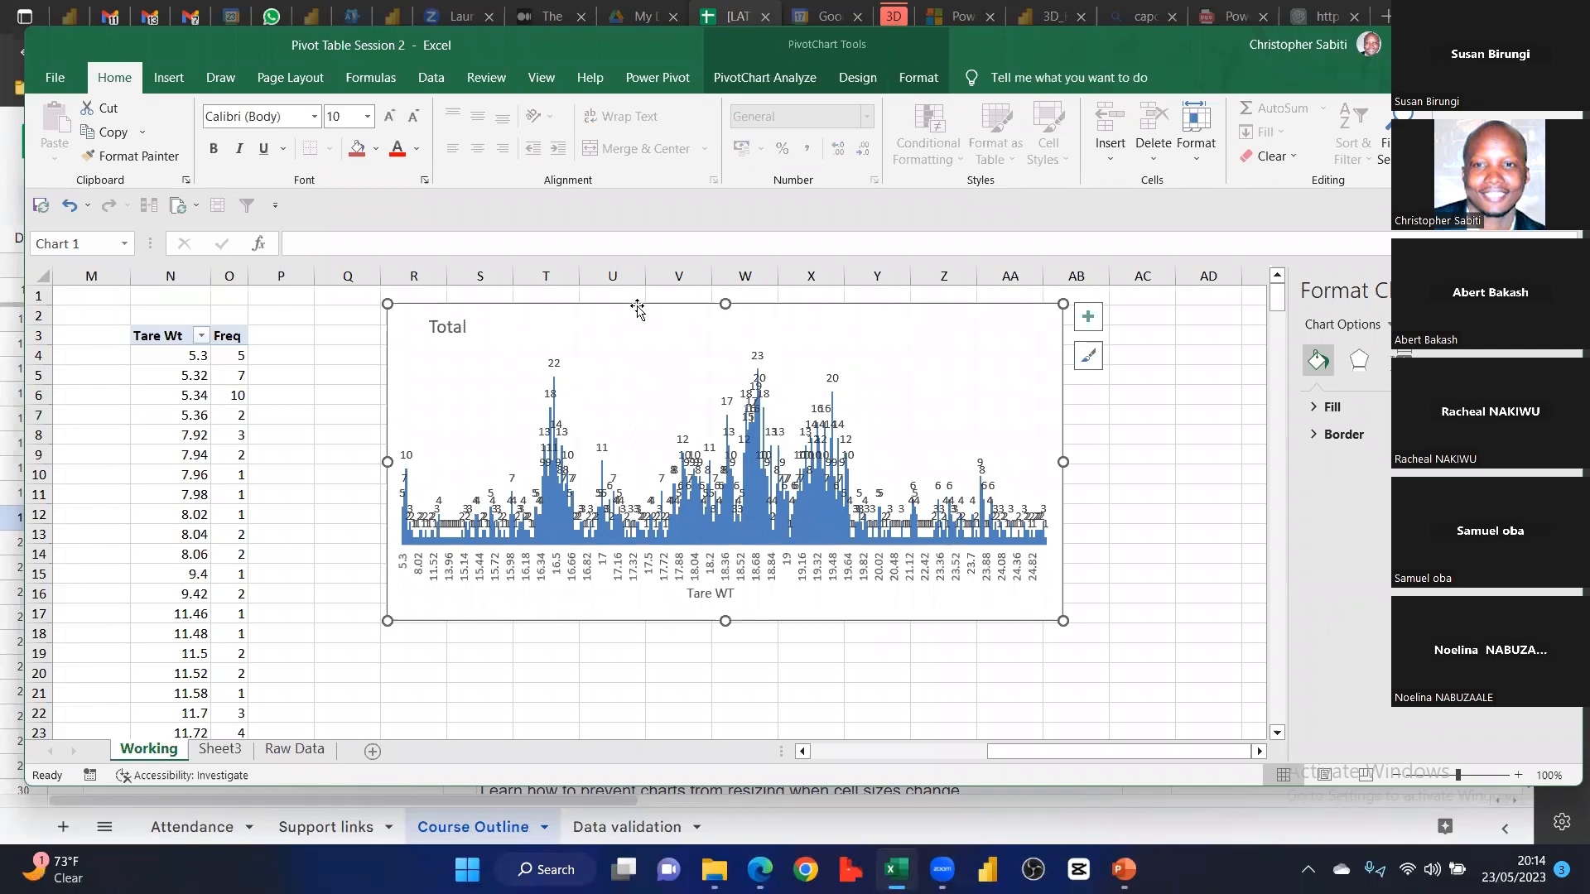
# Group the Tare Wt row field starting at 1 and ending at 30, by intervals of 4
pyautogui.click(178, 436)
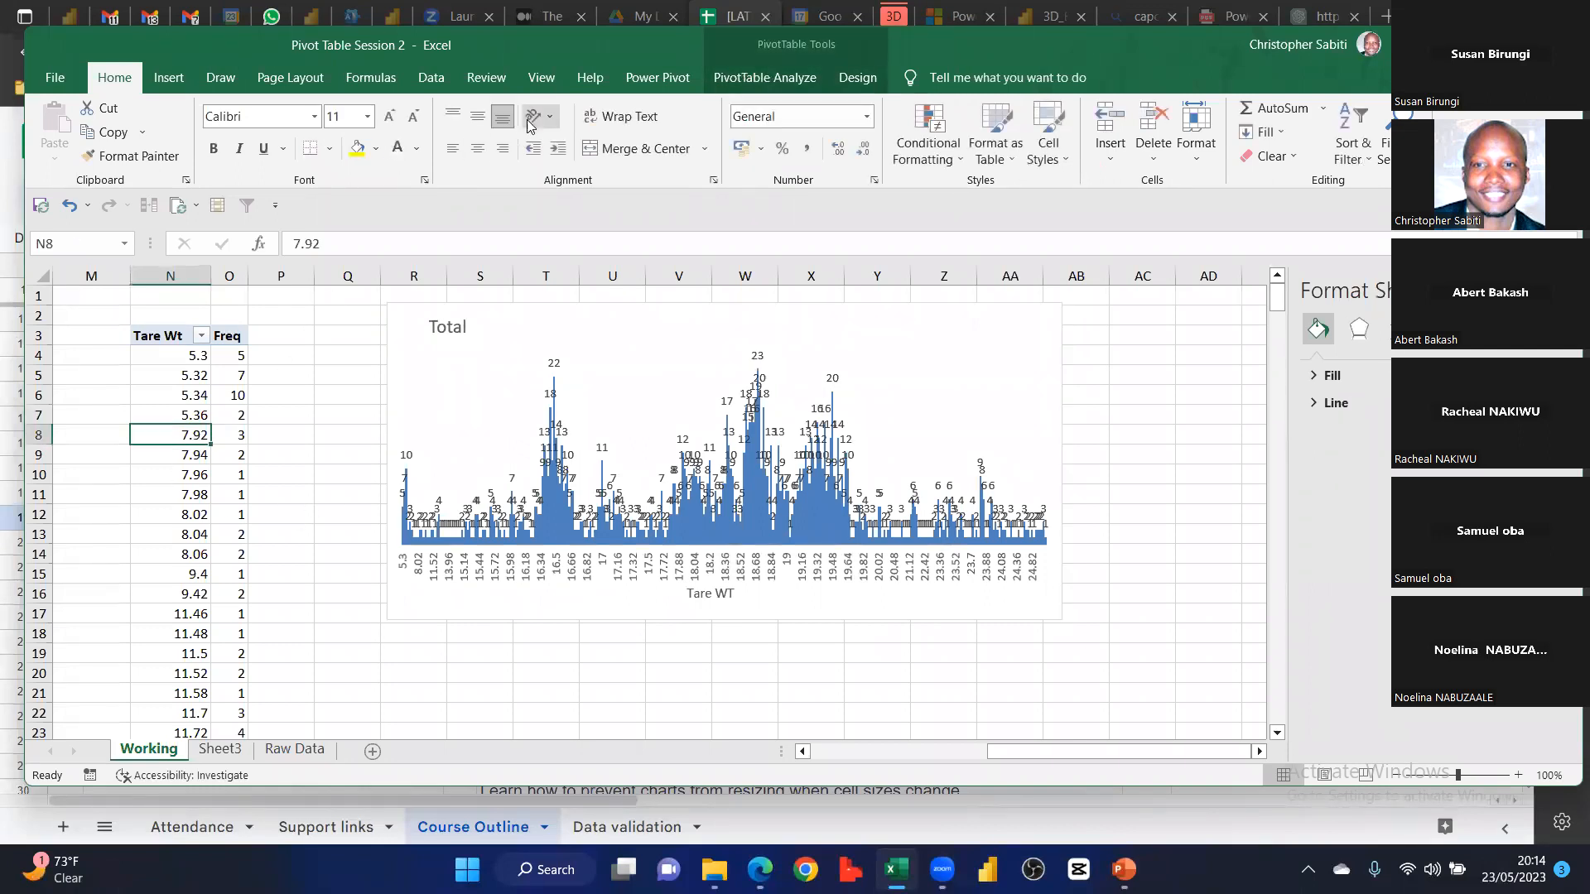
pyautogui.click(749, 78)
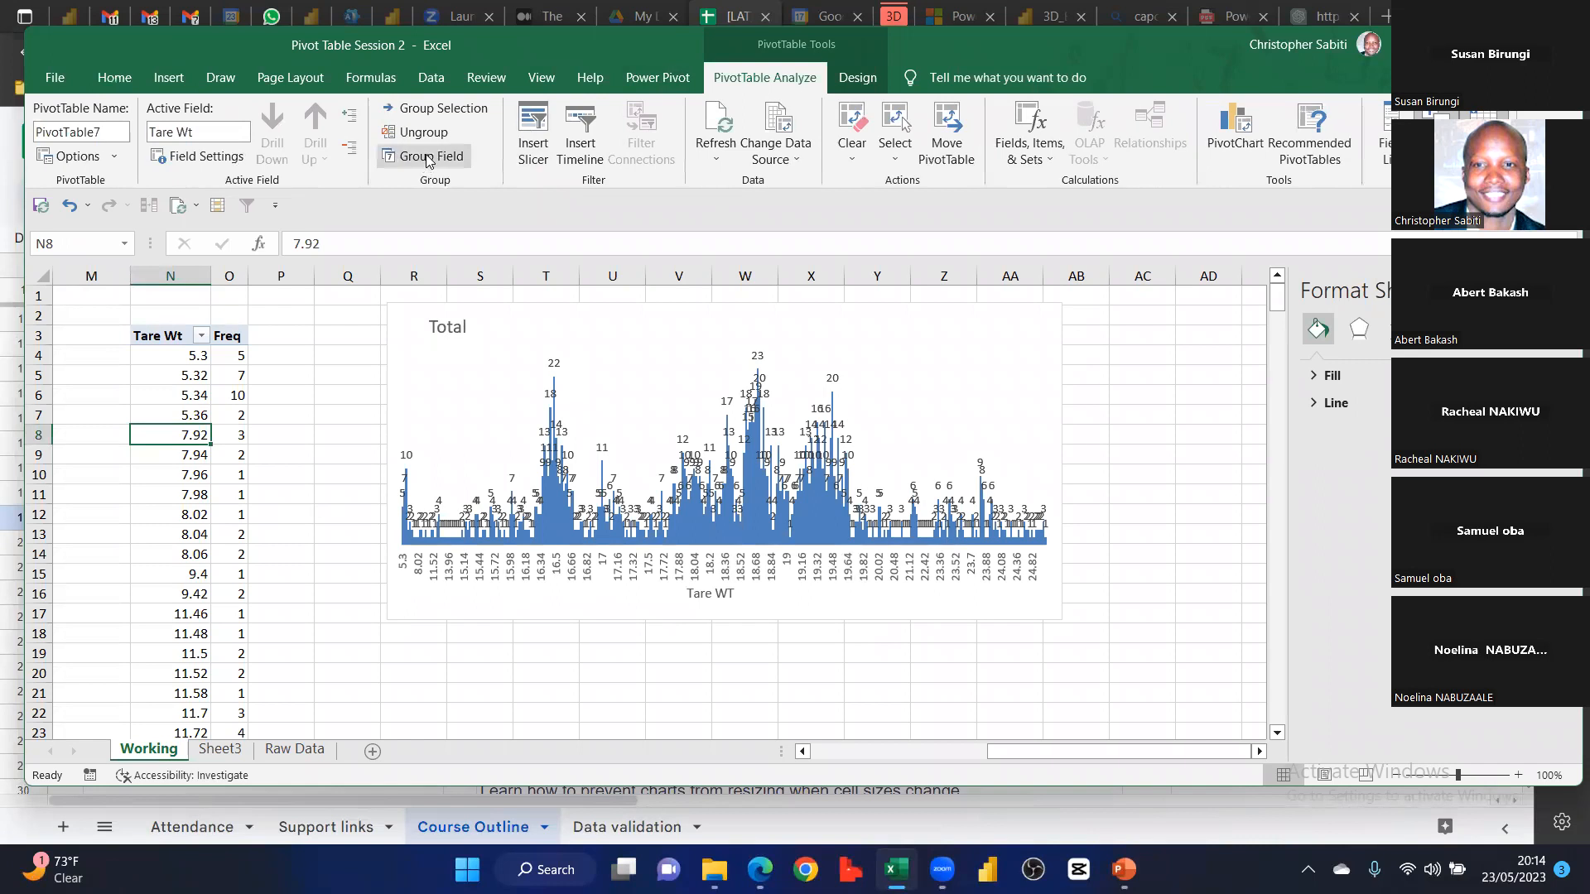
pyautogui.click(426, 156)
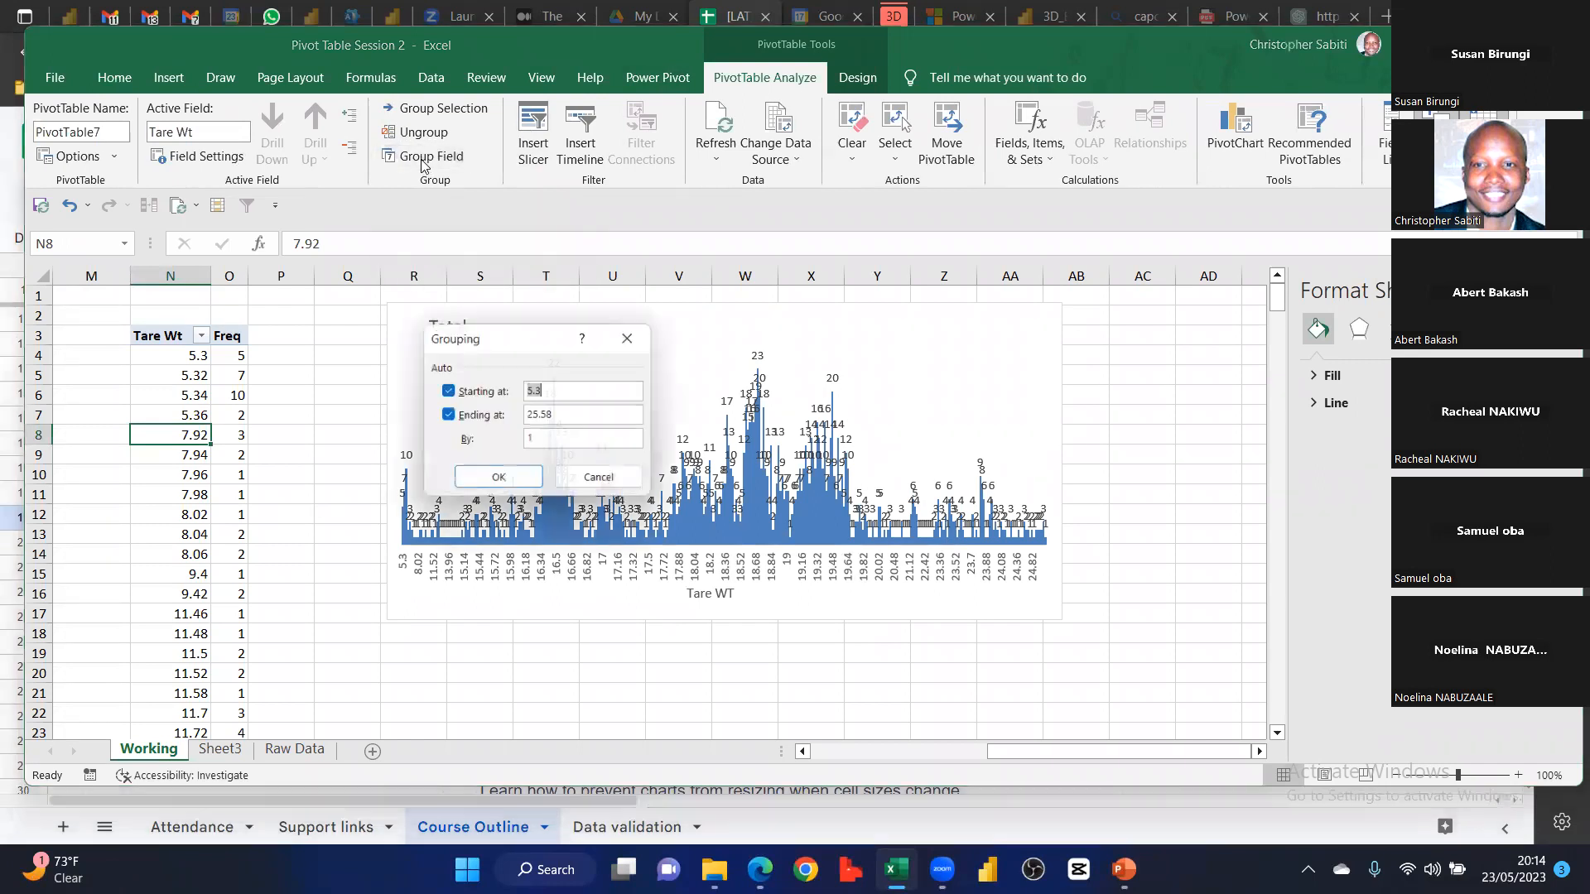
pyautogui.write('1')
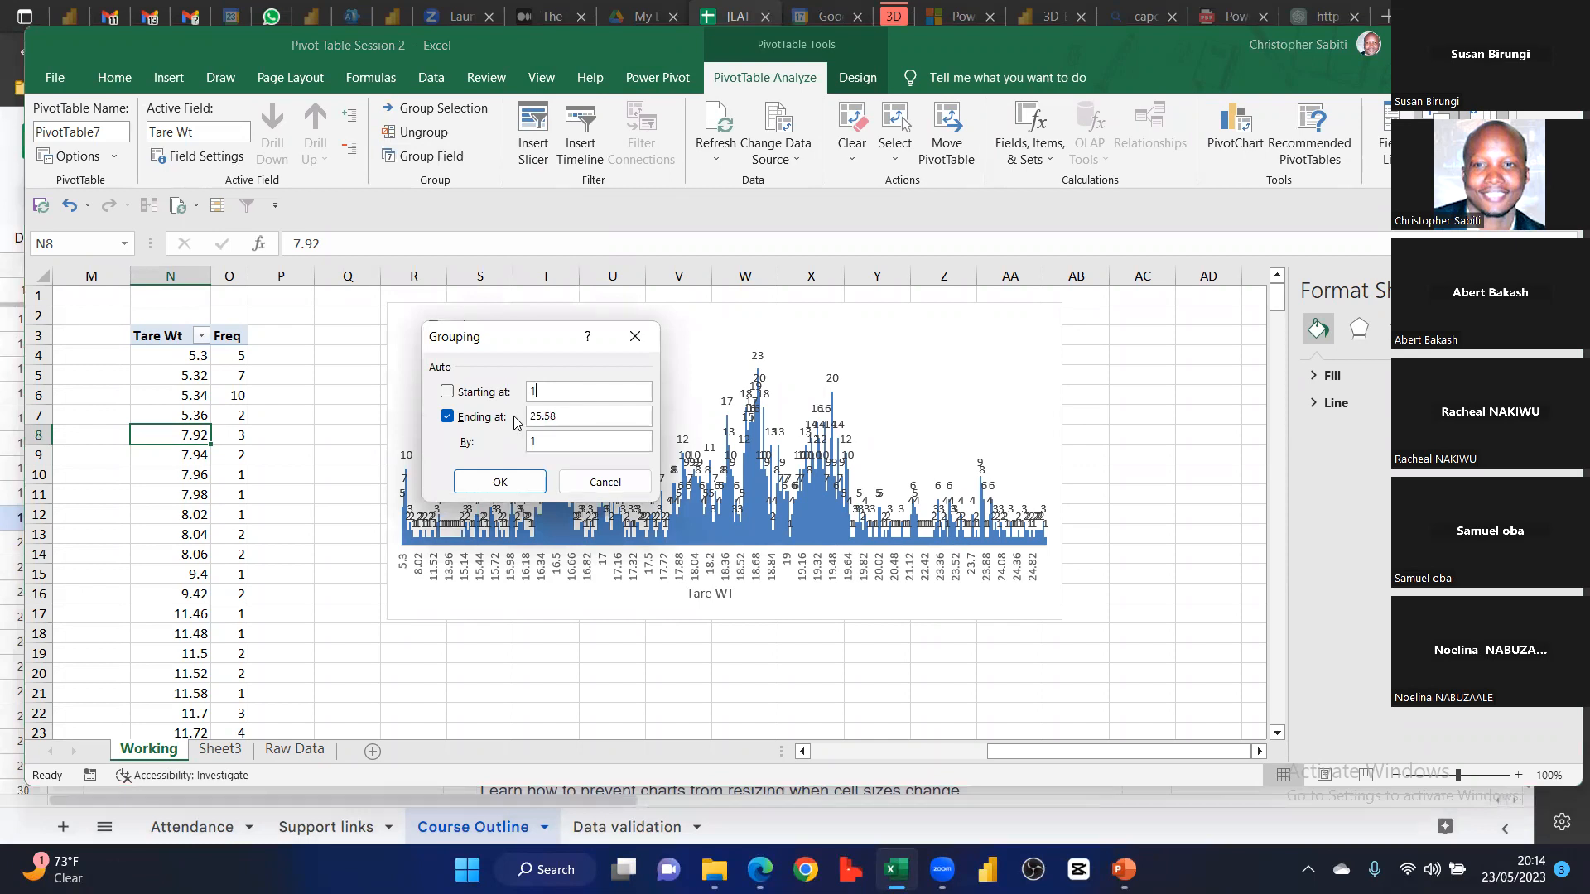
pyautogui.click(601, 417)
pyautogui.press('BackSpace')
pyautogui.press('BackSpace')
pyautogui.press('BackSpace')
pyautogui.press('BackSpace')
pyautogui.press('BackSpace')
pyautogui.write('30')
pyautogui.click(507, 482)
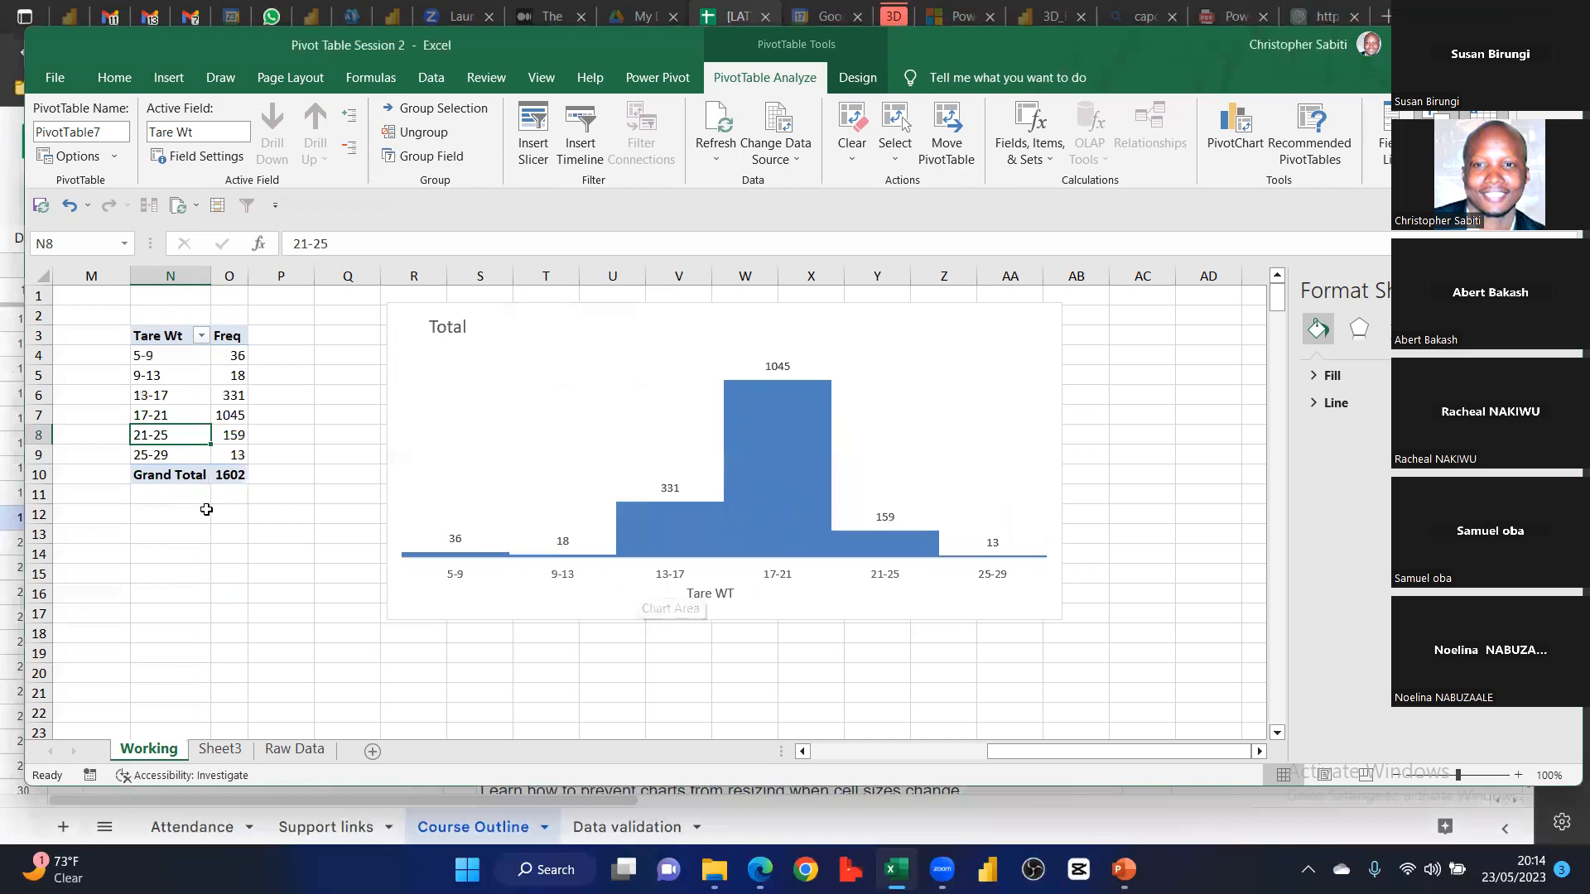
# Change the interval of the Tare Wt grouping to 10
pyautogui.click(170, 395)
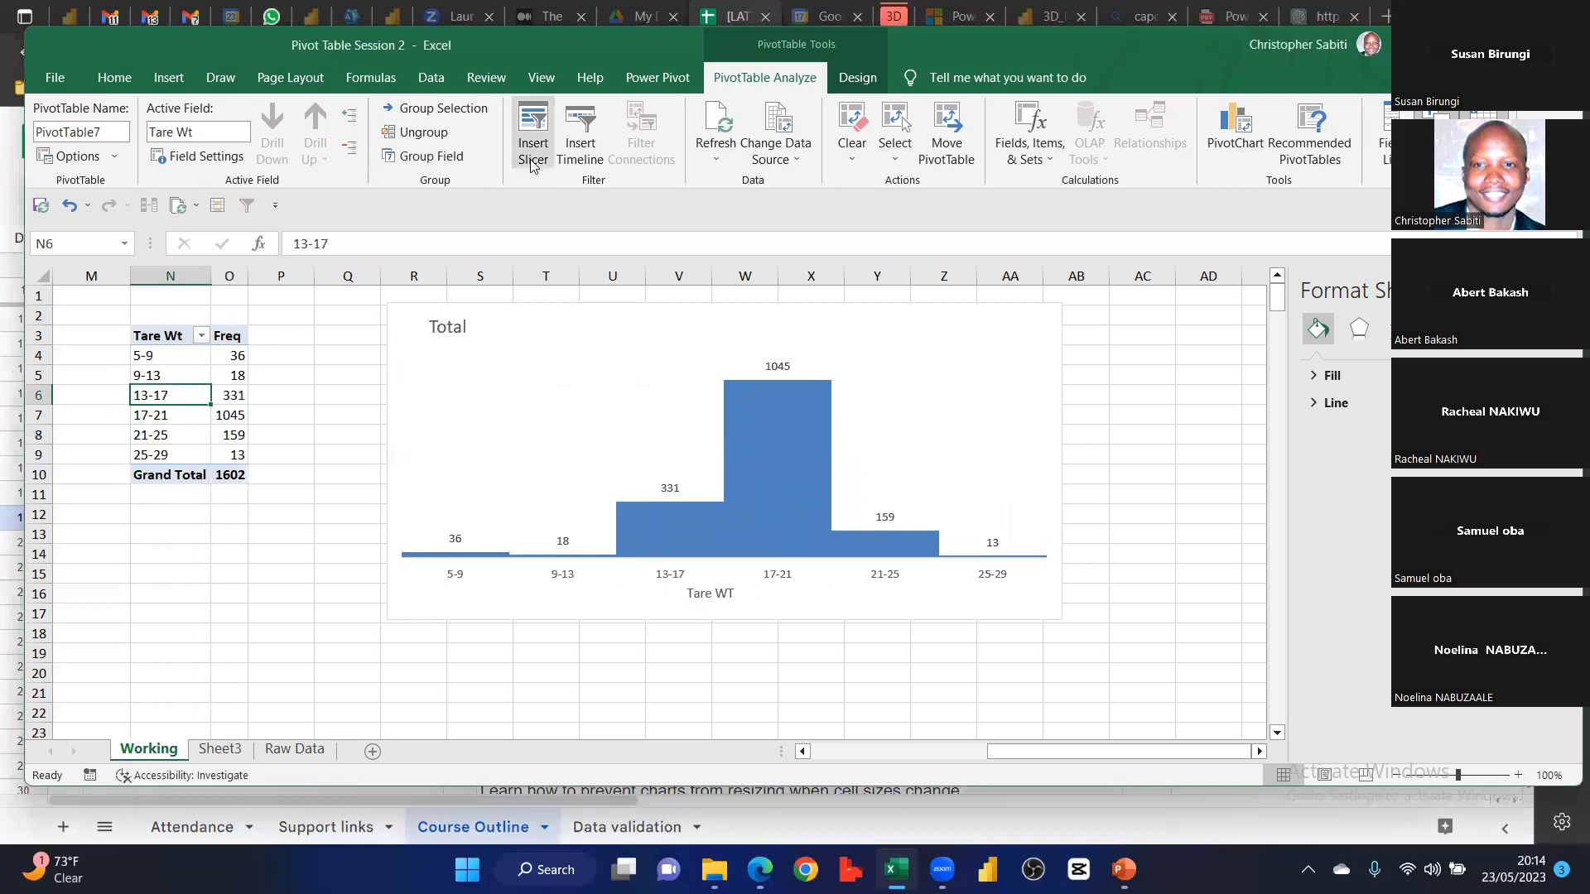
pyautogui.click(426, 155)
pyautogui.doubleClick(532, 445)
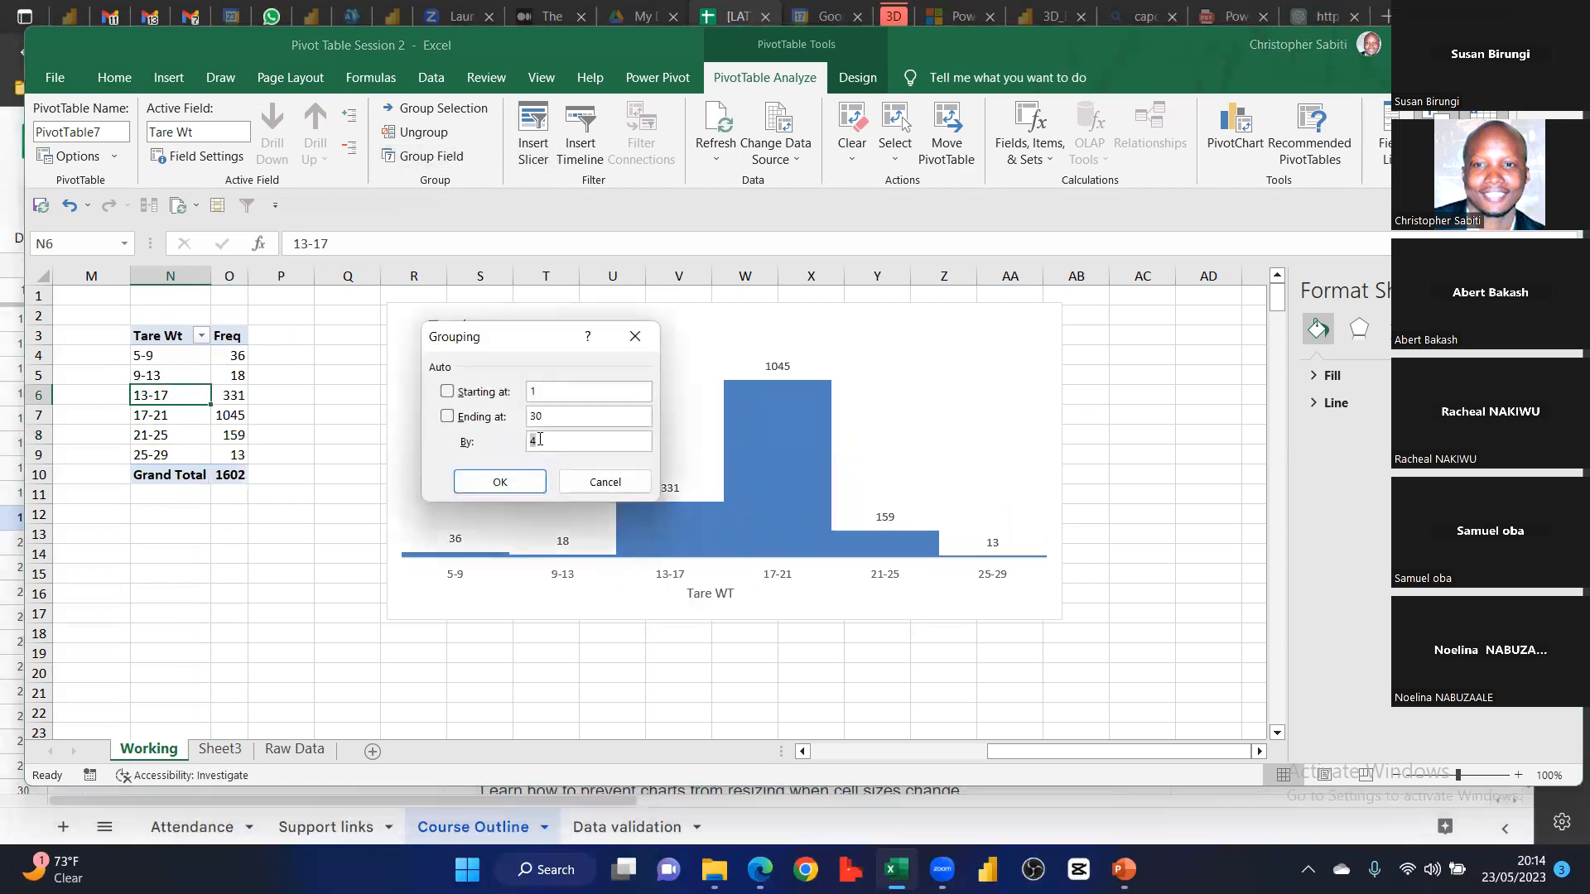
pyautogui.write('10')
pyautogui.click(507, 485)
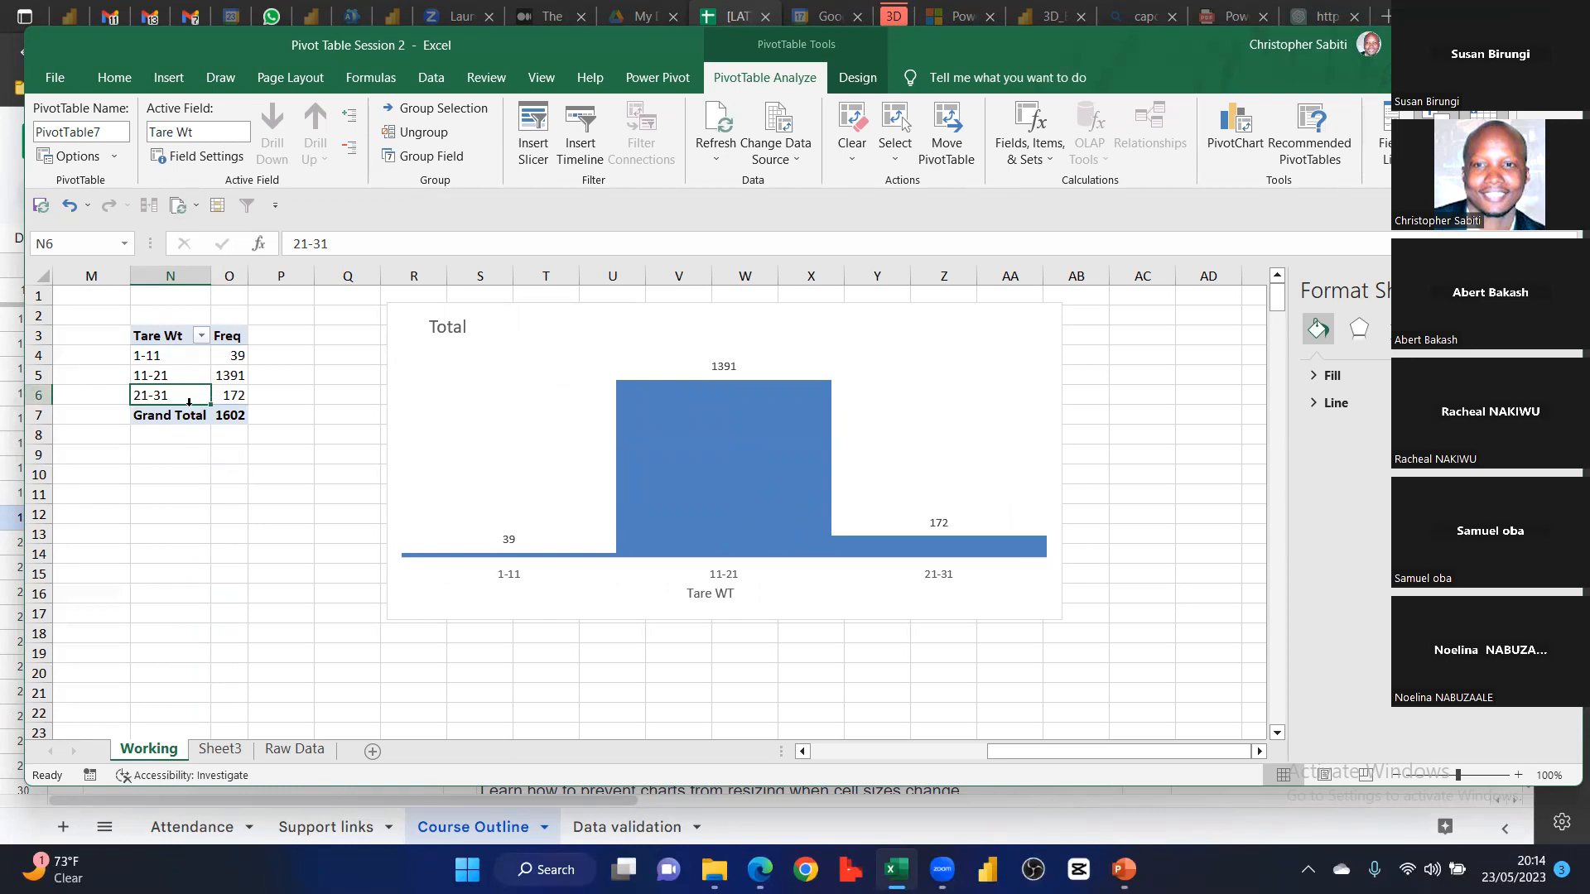
# Undo the last change to the Tare Wt grouping interval
pyautogui.click(175, 380)
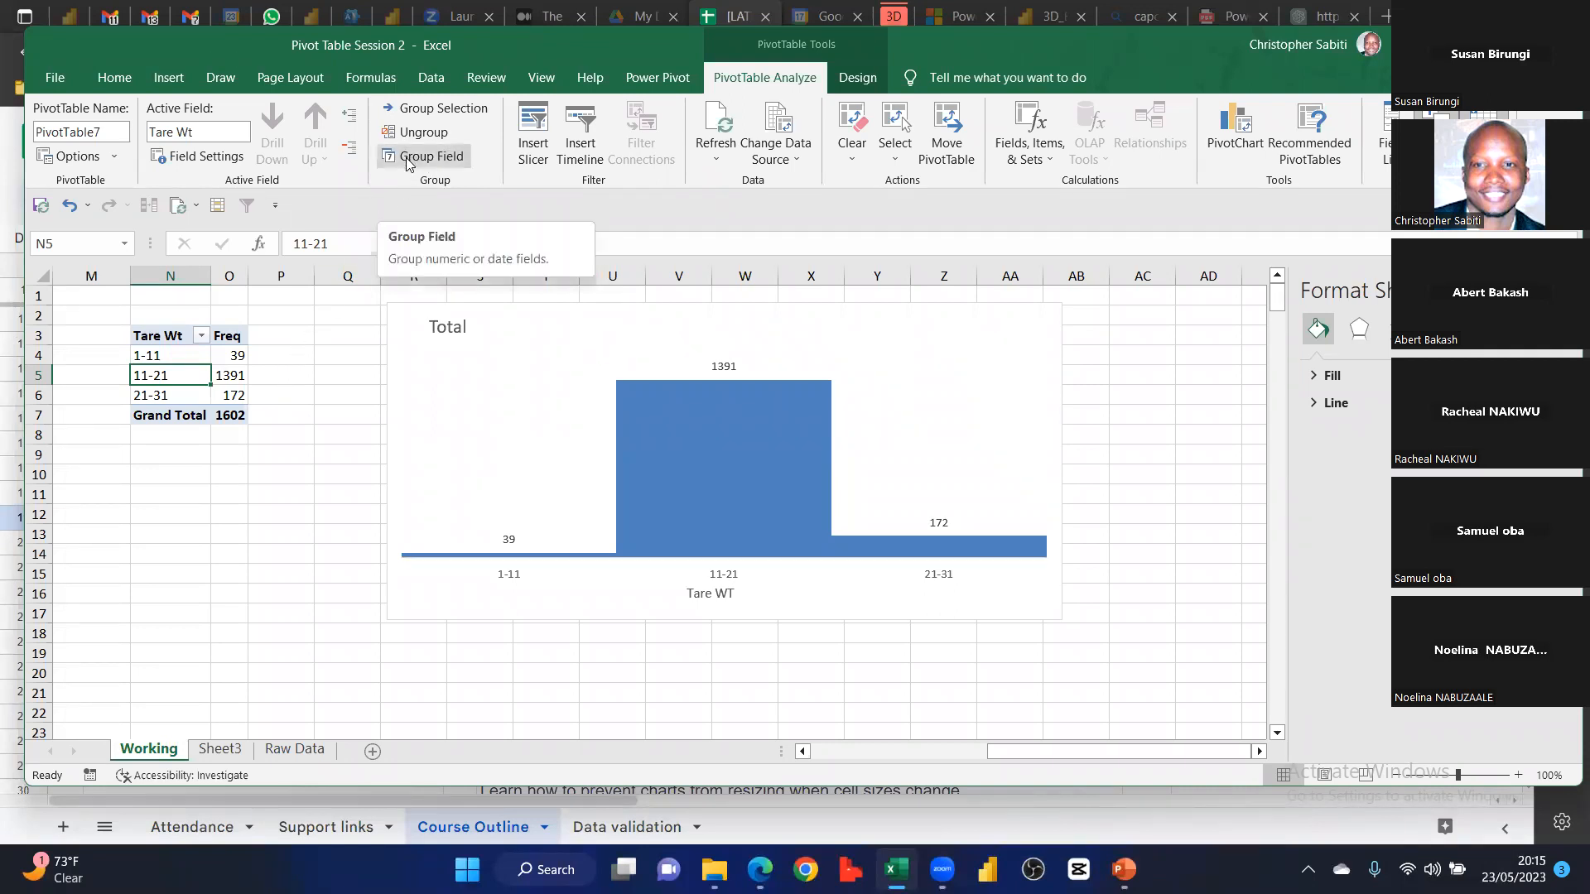
pyautogui.hotkey('ctrl', 'z')
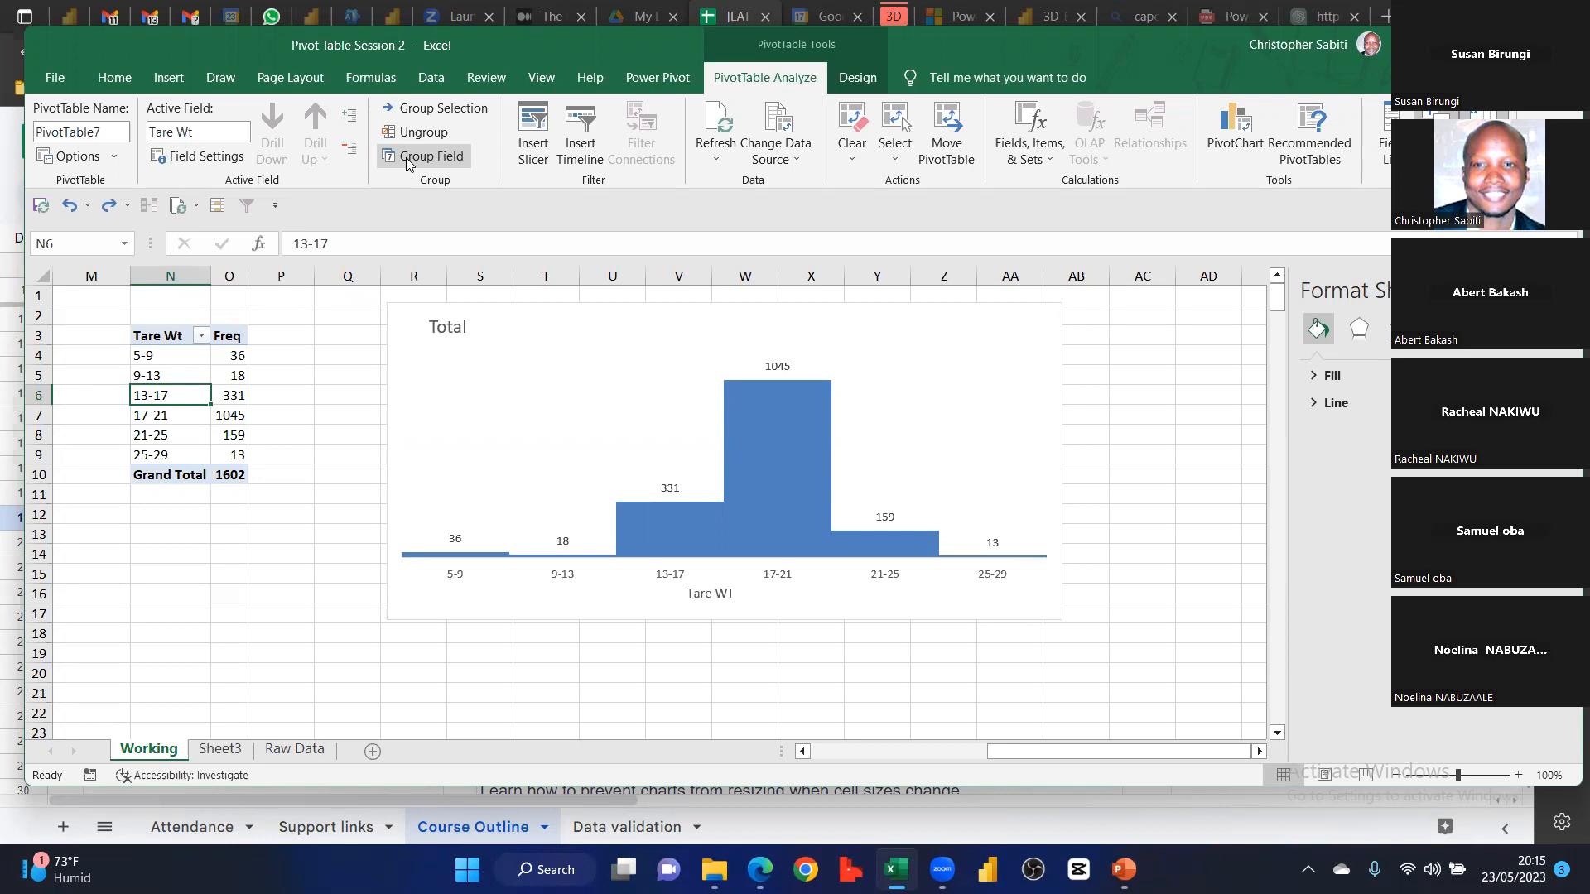
# Widen the Freq column of the PivotTable slightly
pyautogui.click(219, 393)
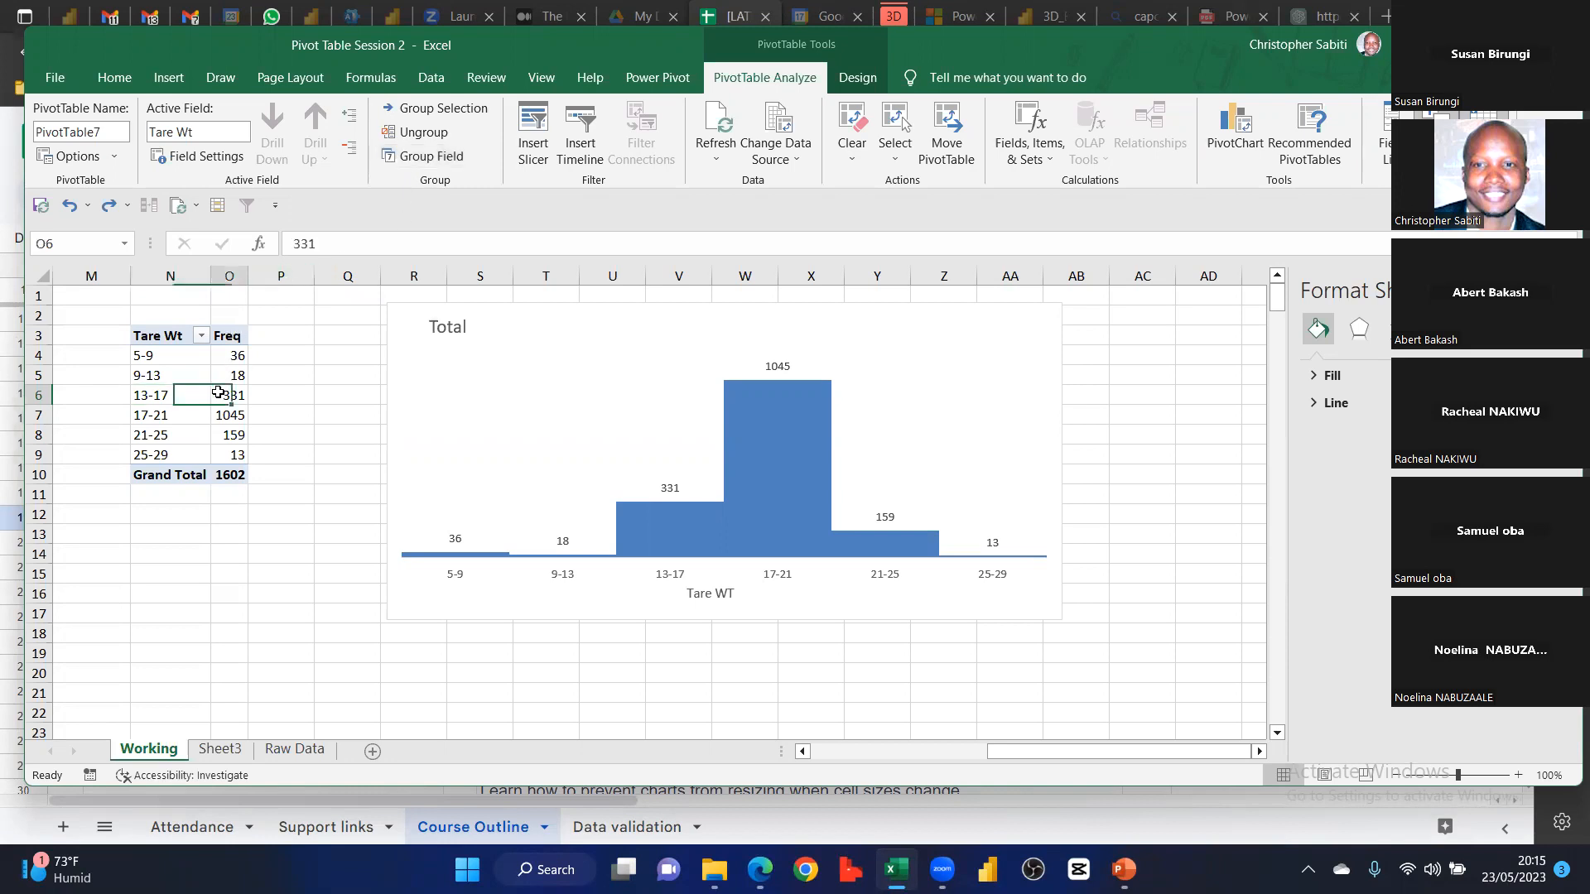
pyautogui.click(238, 338)
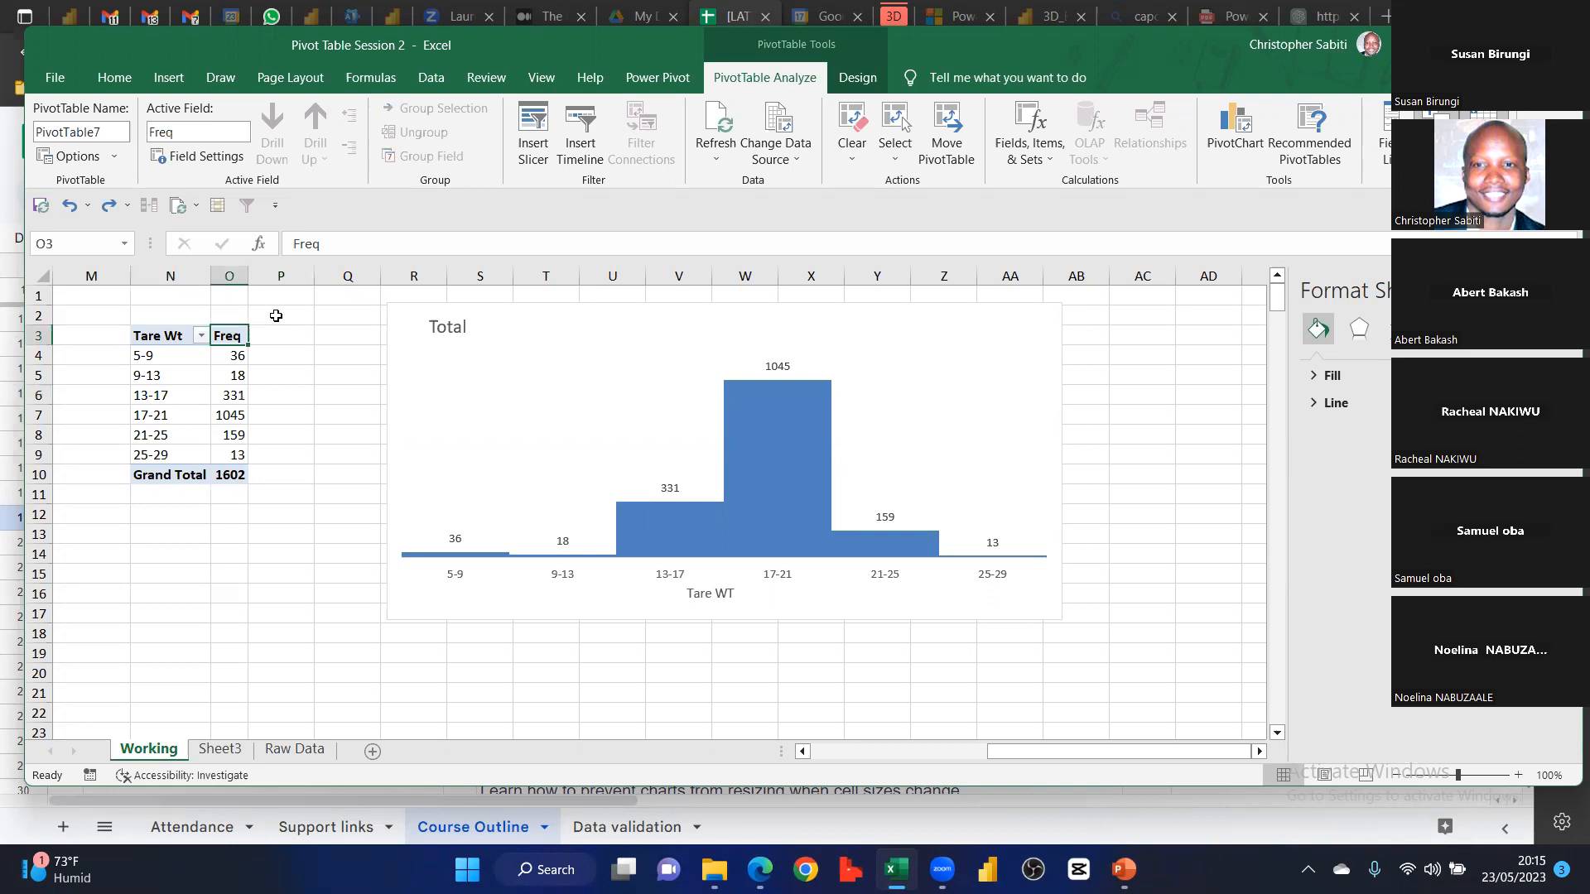
pyautogui.moveTo(248, 276); pyautogui.dragTo(263, 276)
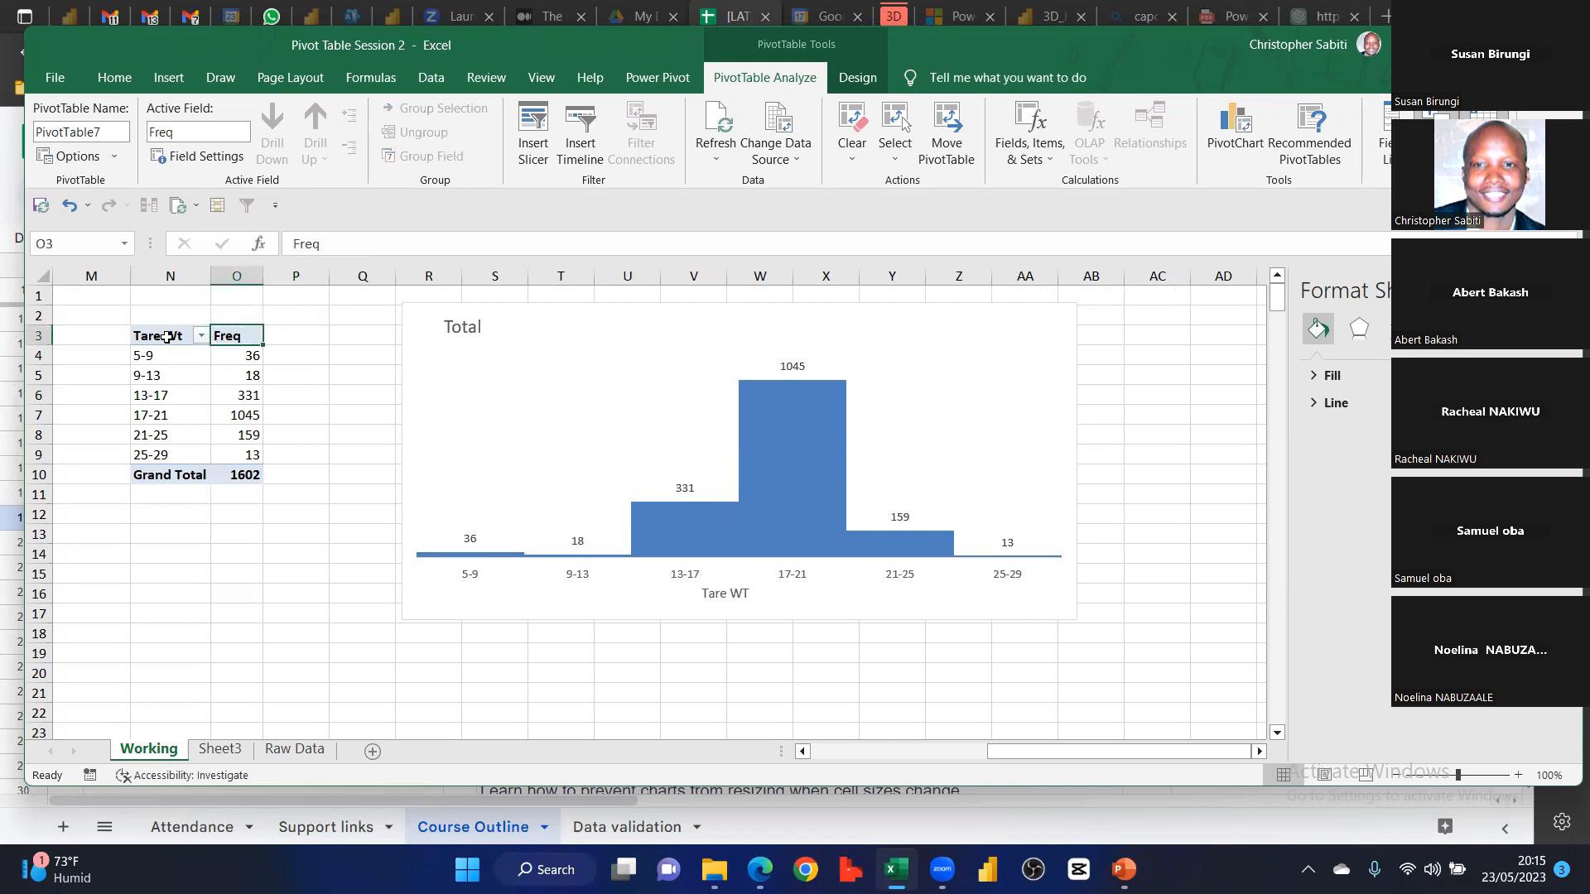
# Rename the PivotTable's Tare Wt row header in cell N3 to Tare Weight
pyautogui.click(219, 358)
pyautogui.click(184, 362)
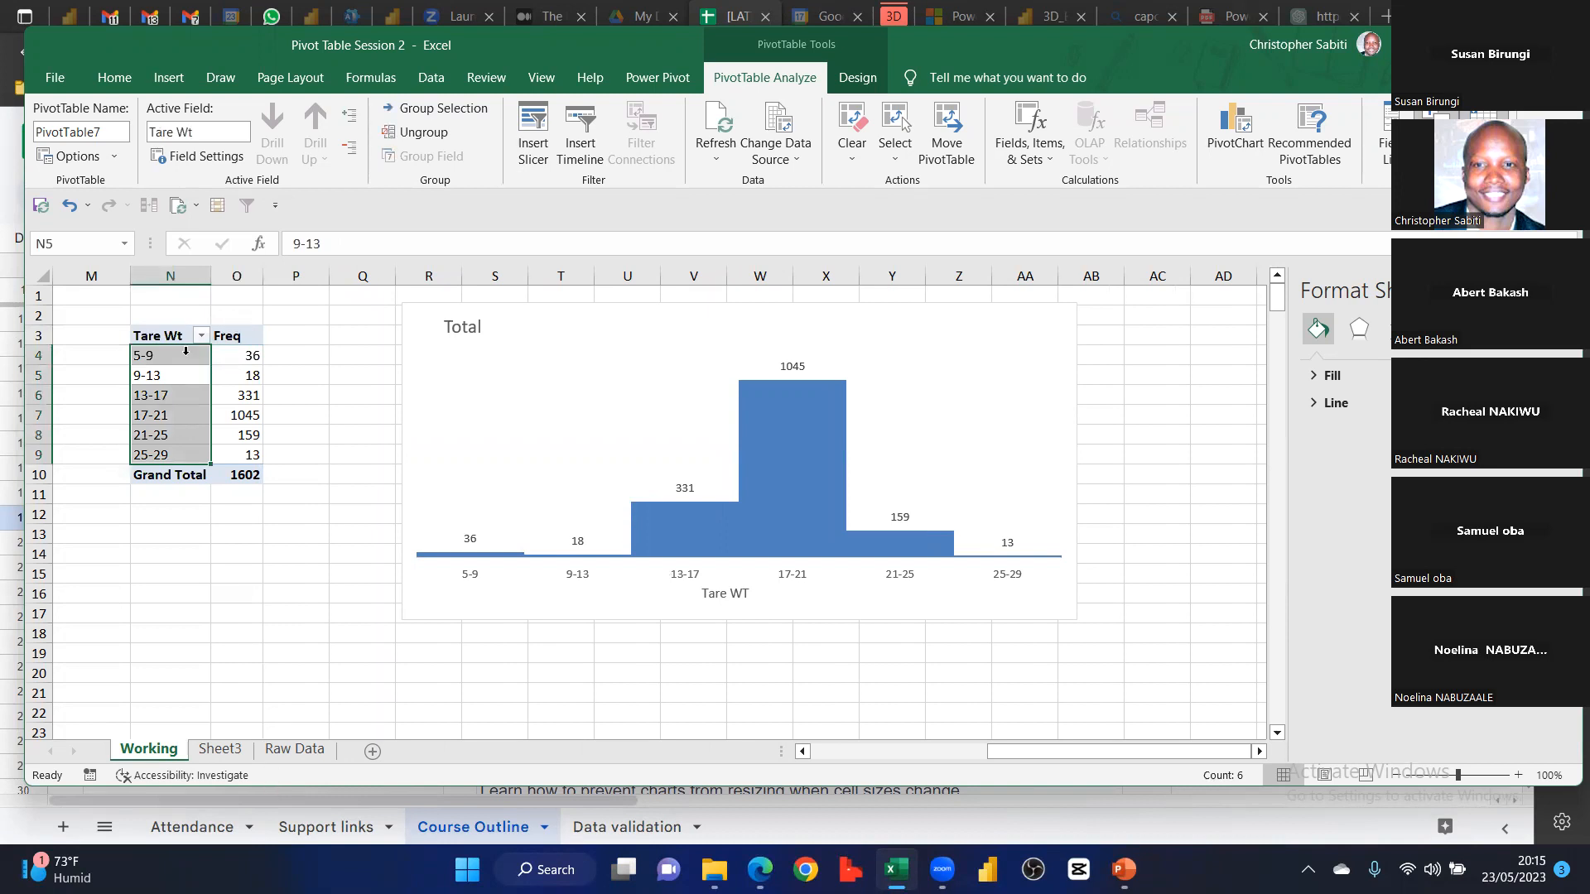
pyautogui.hotkey('shift', 'Return')
pyautogui.press('Return')
pyautogui.hotkey('shift', 'Return')
pyautogui.click(153, 342)
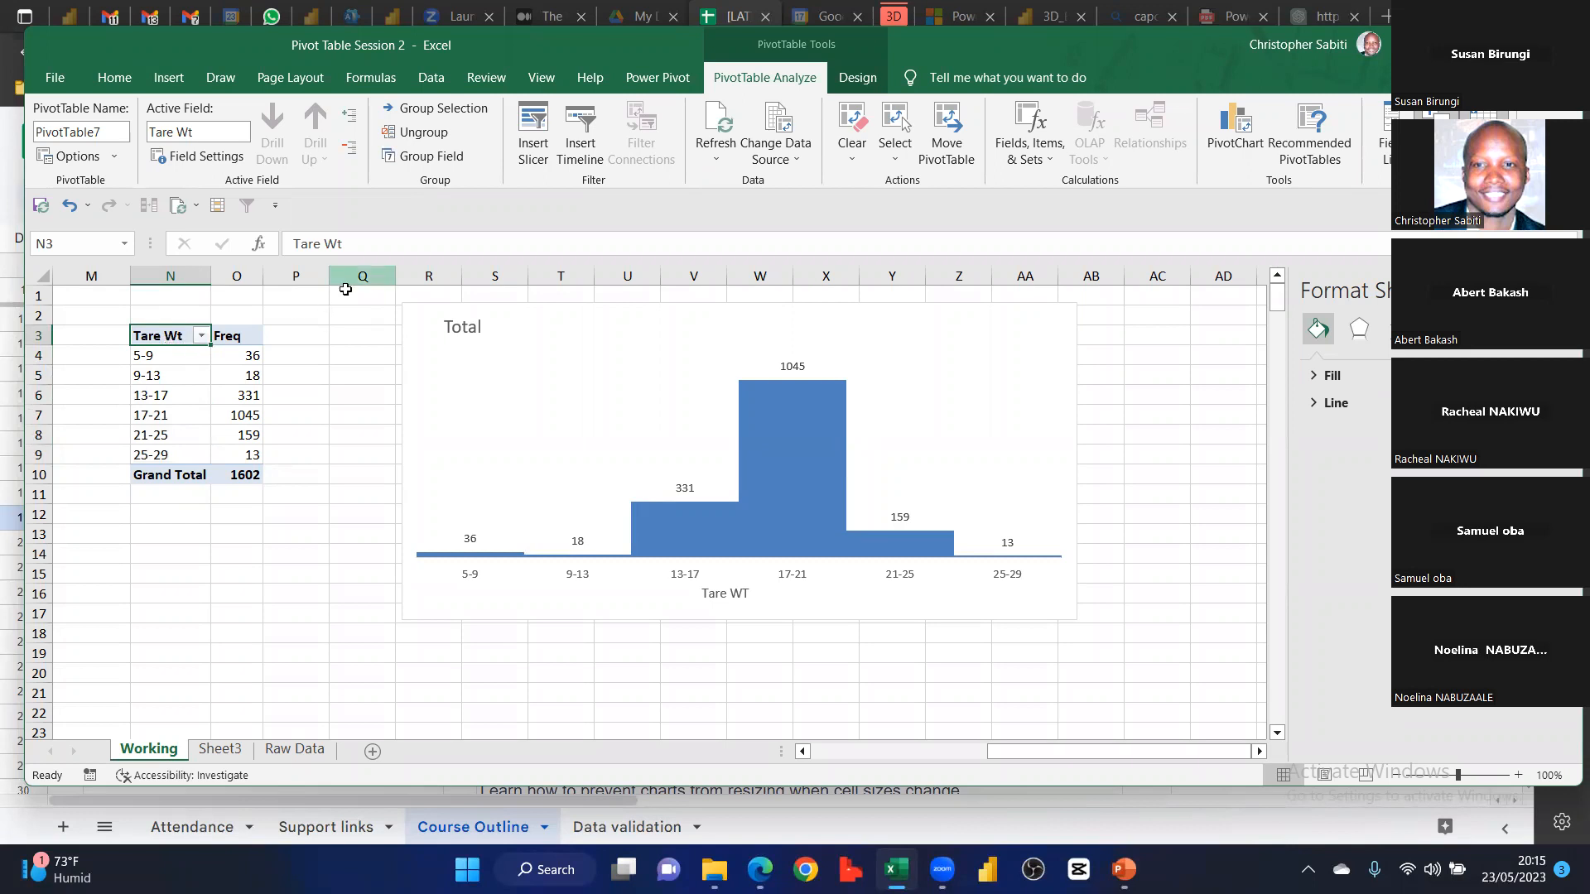
pyautogui.doubleClick(192, 329)
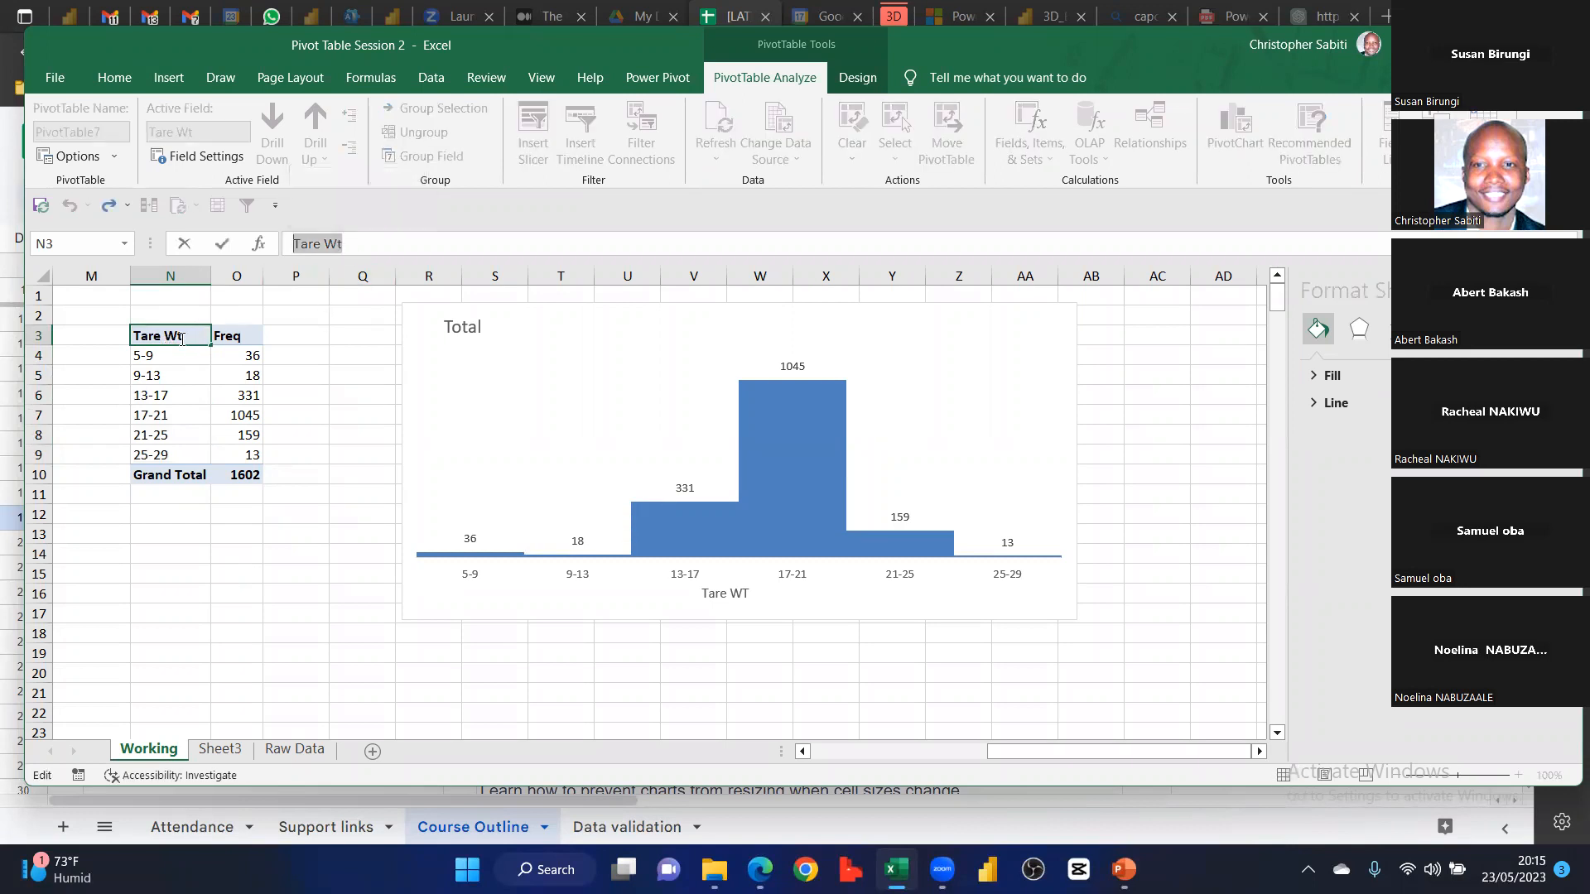
pyautogui.moveTo(192, 330); pyautogui.dragTo(137, 338)
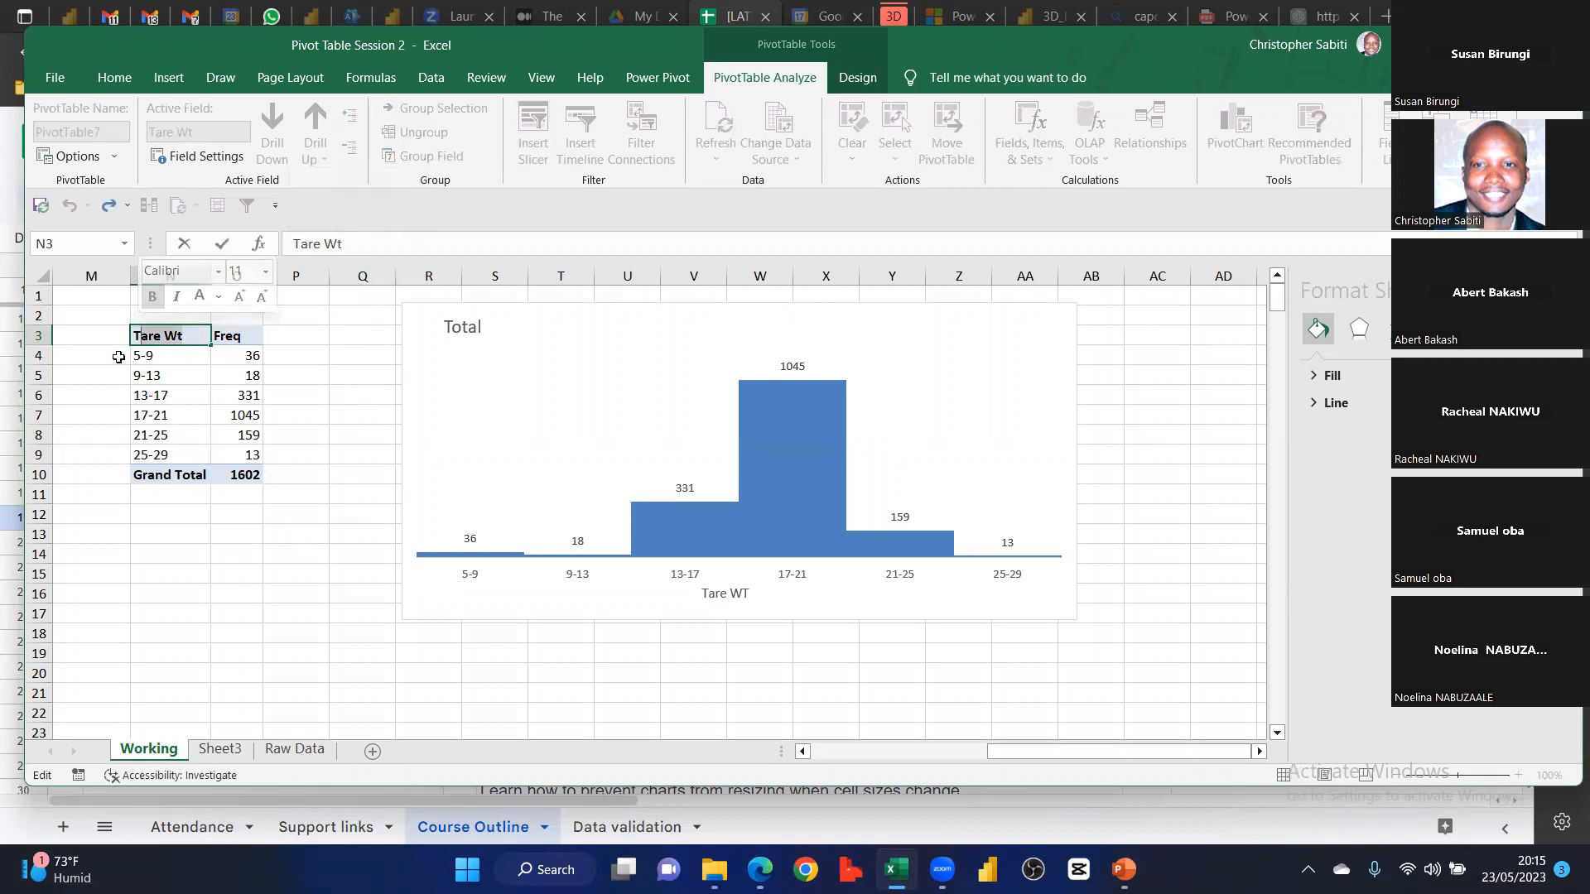
pyautogui.press('BackSpace')
pyautogui.write('Tare Wei')
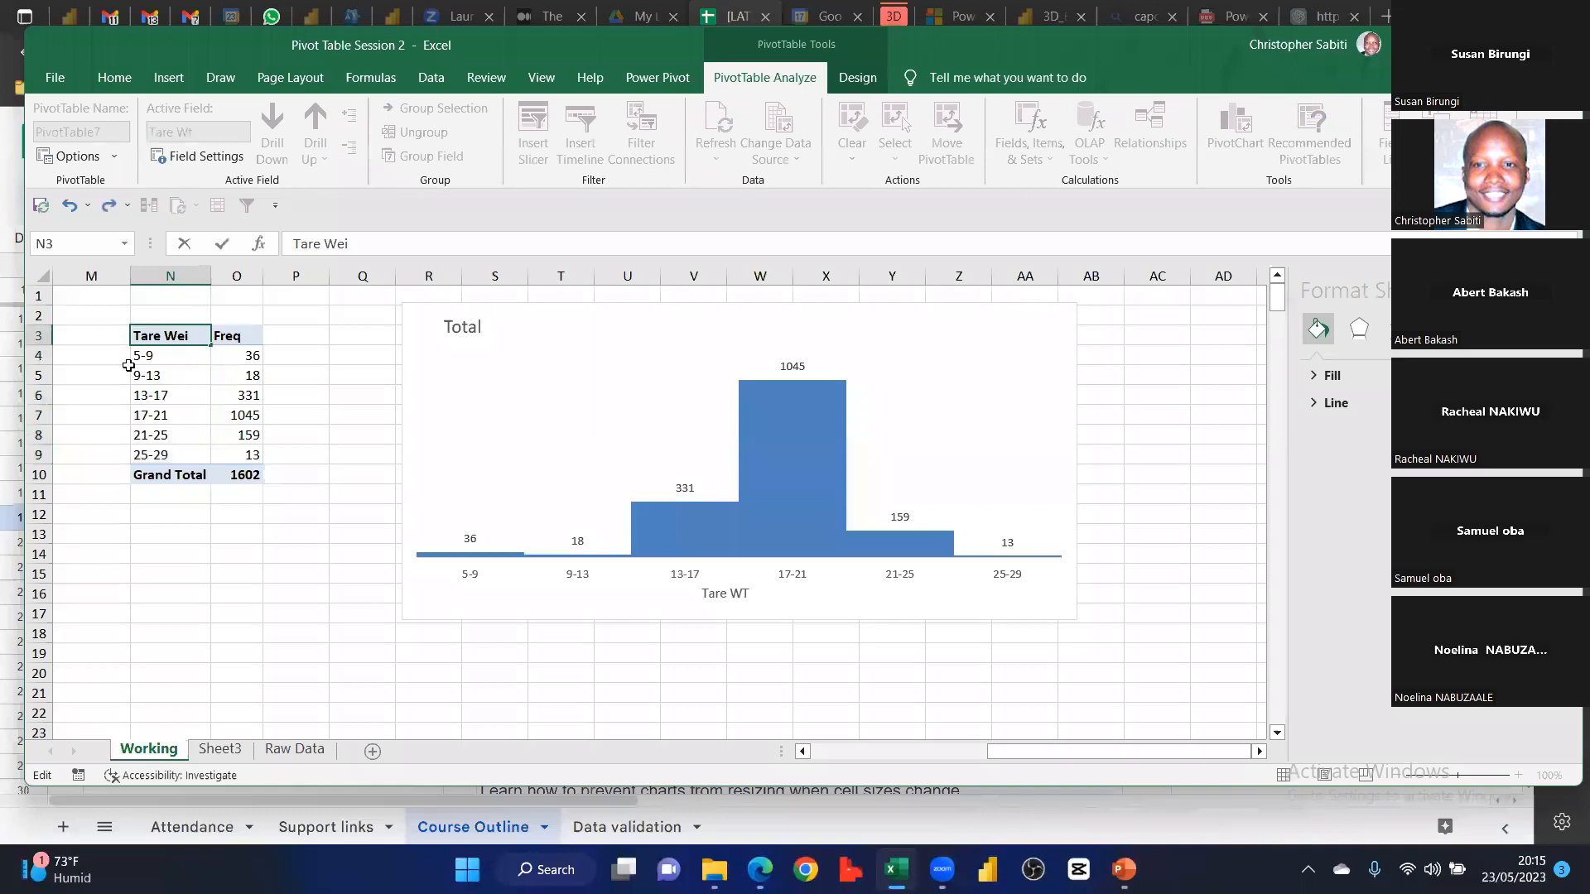
pyautogui.write('ght')
pyautogui.press('Return')
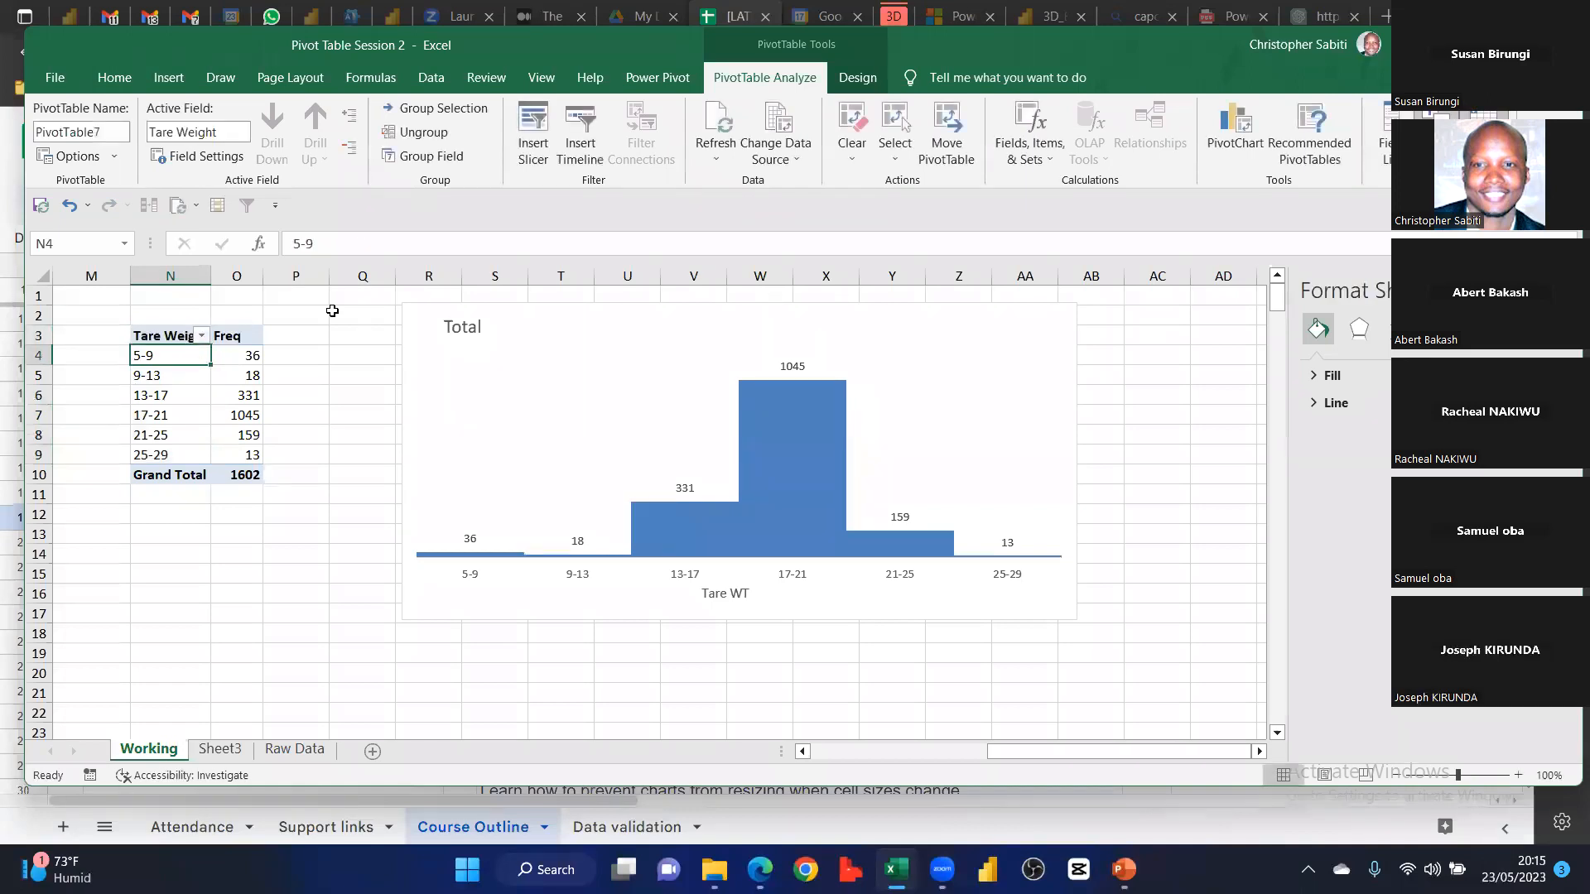
# Fit column N to the width of its header and move the PivotChart slightly down and to the right
pyautogui.doubleClick(211, 276)
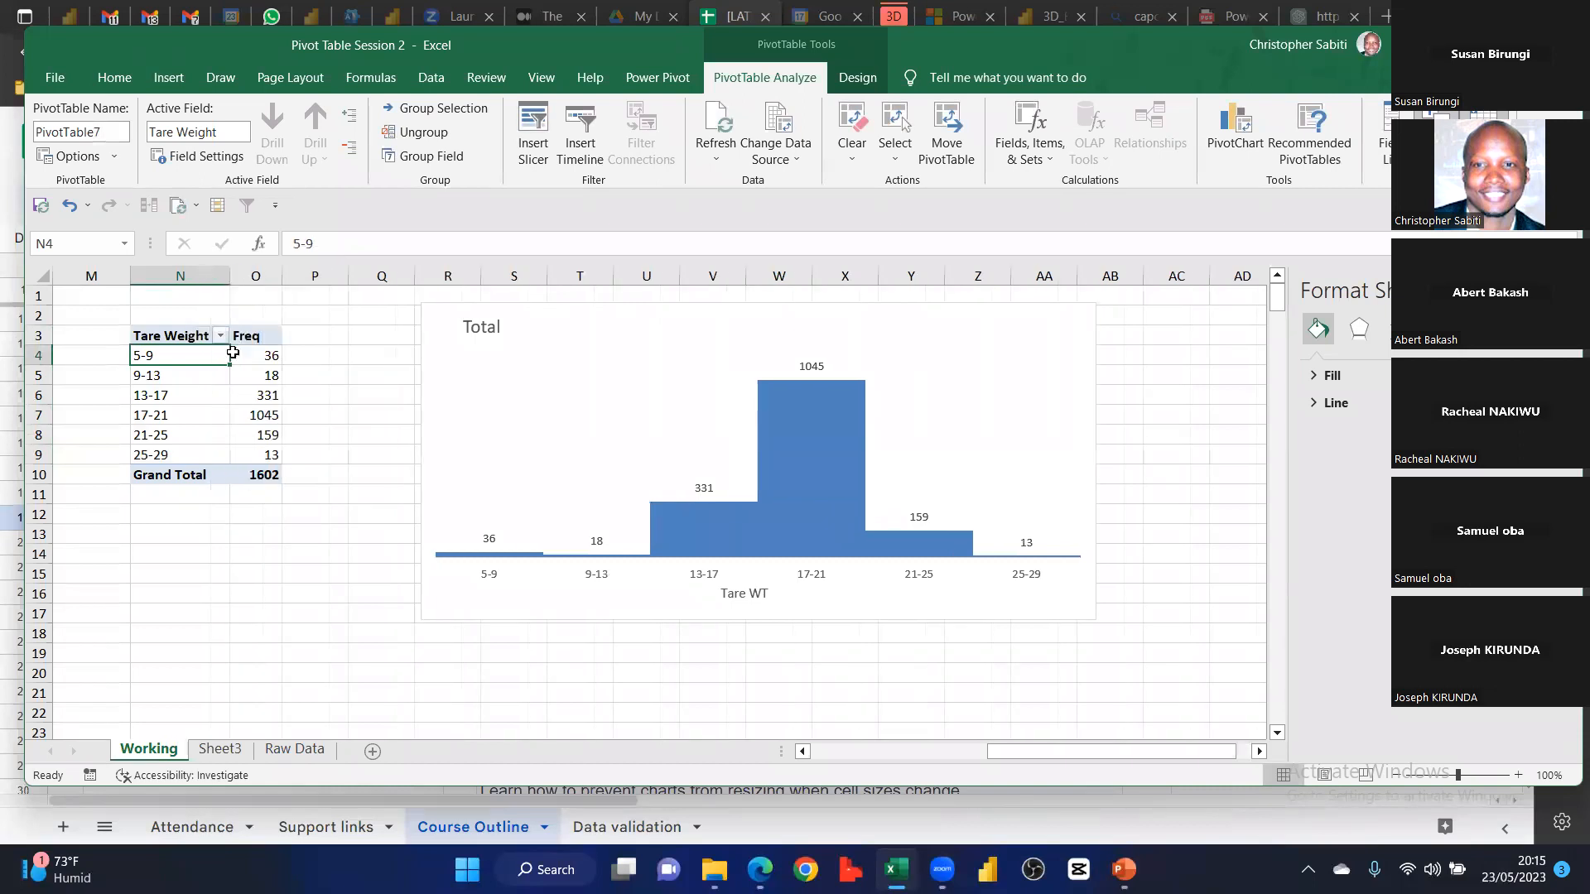
pyautogui.click(303, 539)
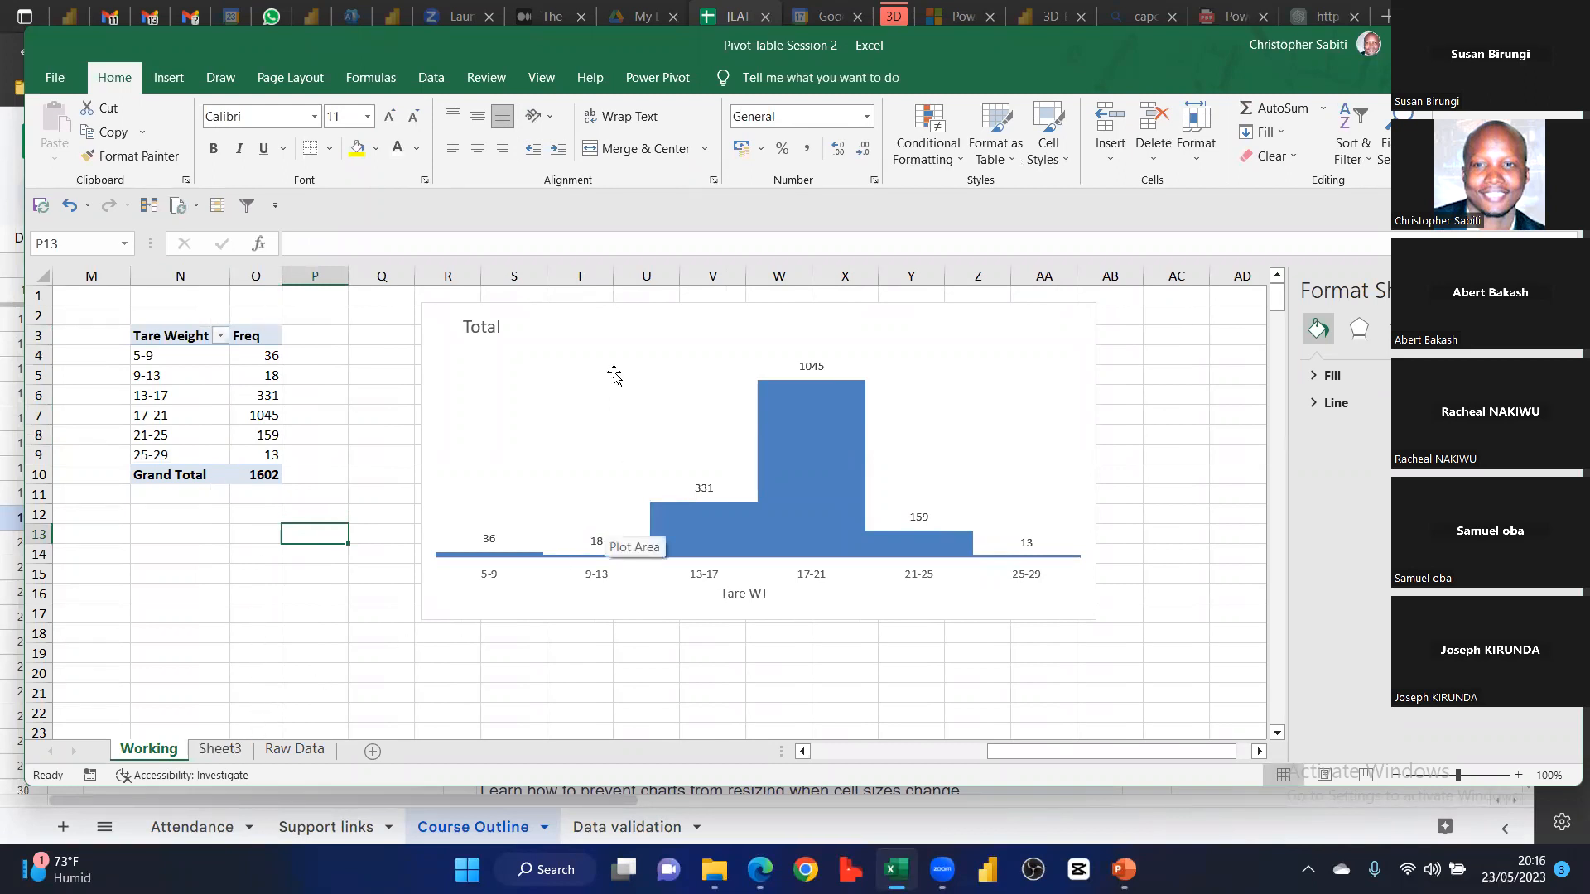
pyautogui.moveTo(607, 306); pyautogui.dragTo(615, 314)
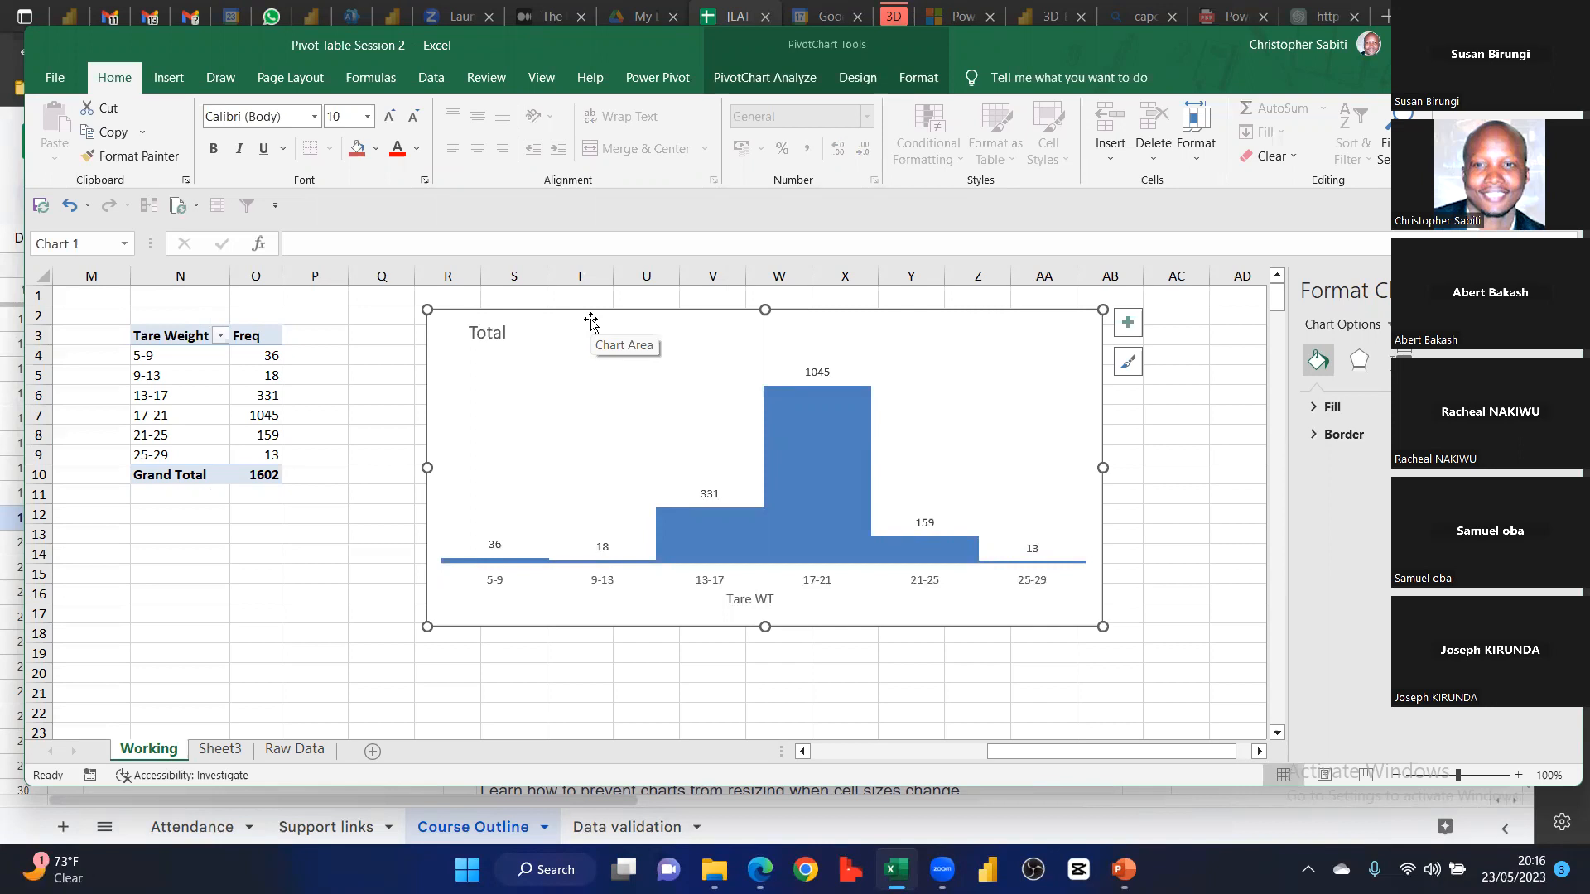
# Ungroup the Tare Weight row field in the PivotTable
pyautogui.click(170, 389)
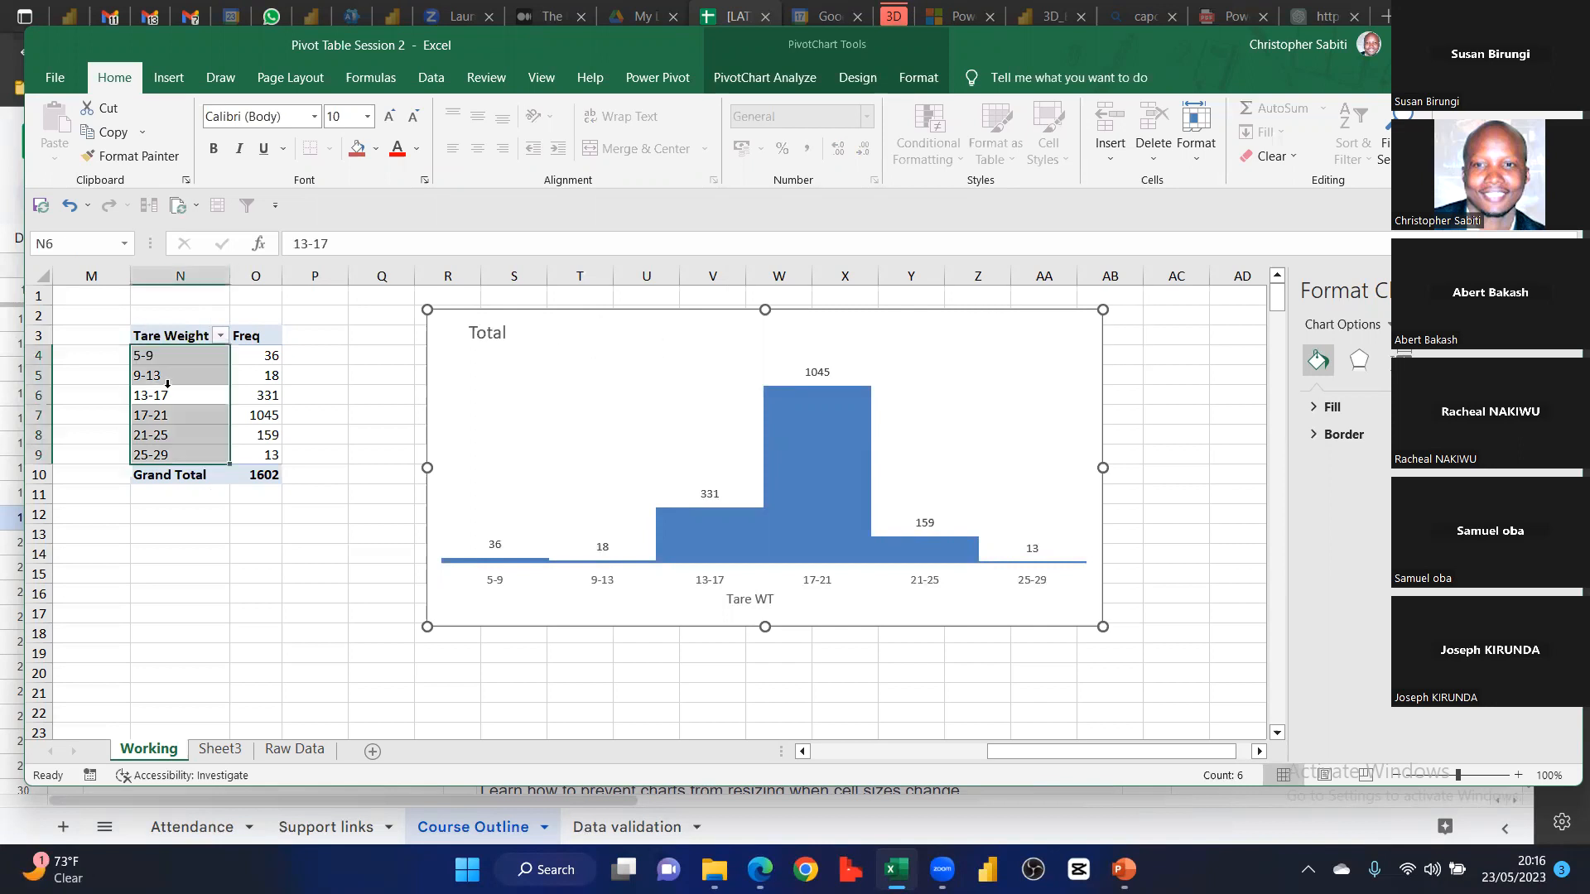
pyautogui.click(178, 373)
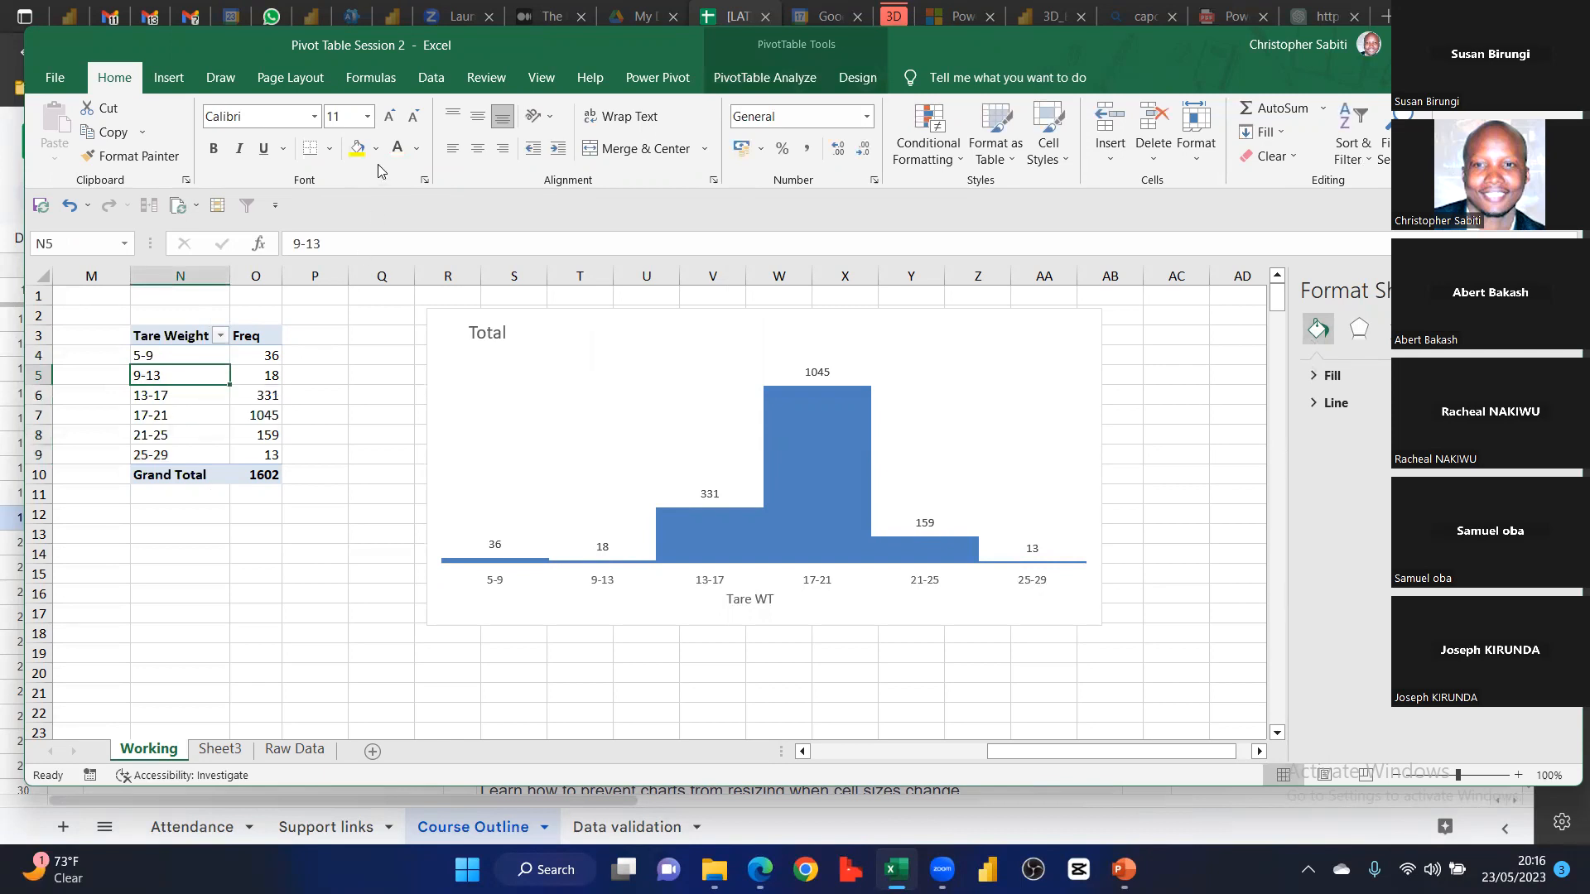
pyautogui.click(801, 78)
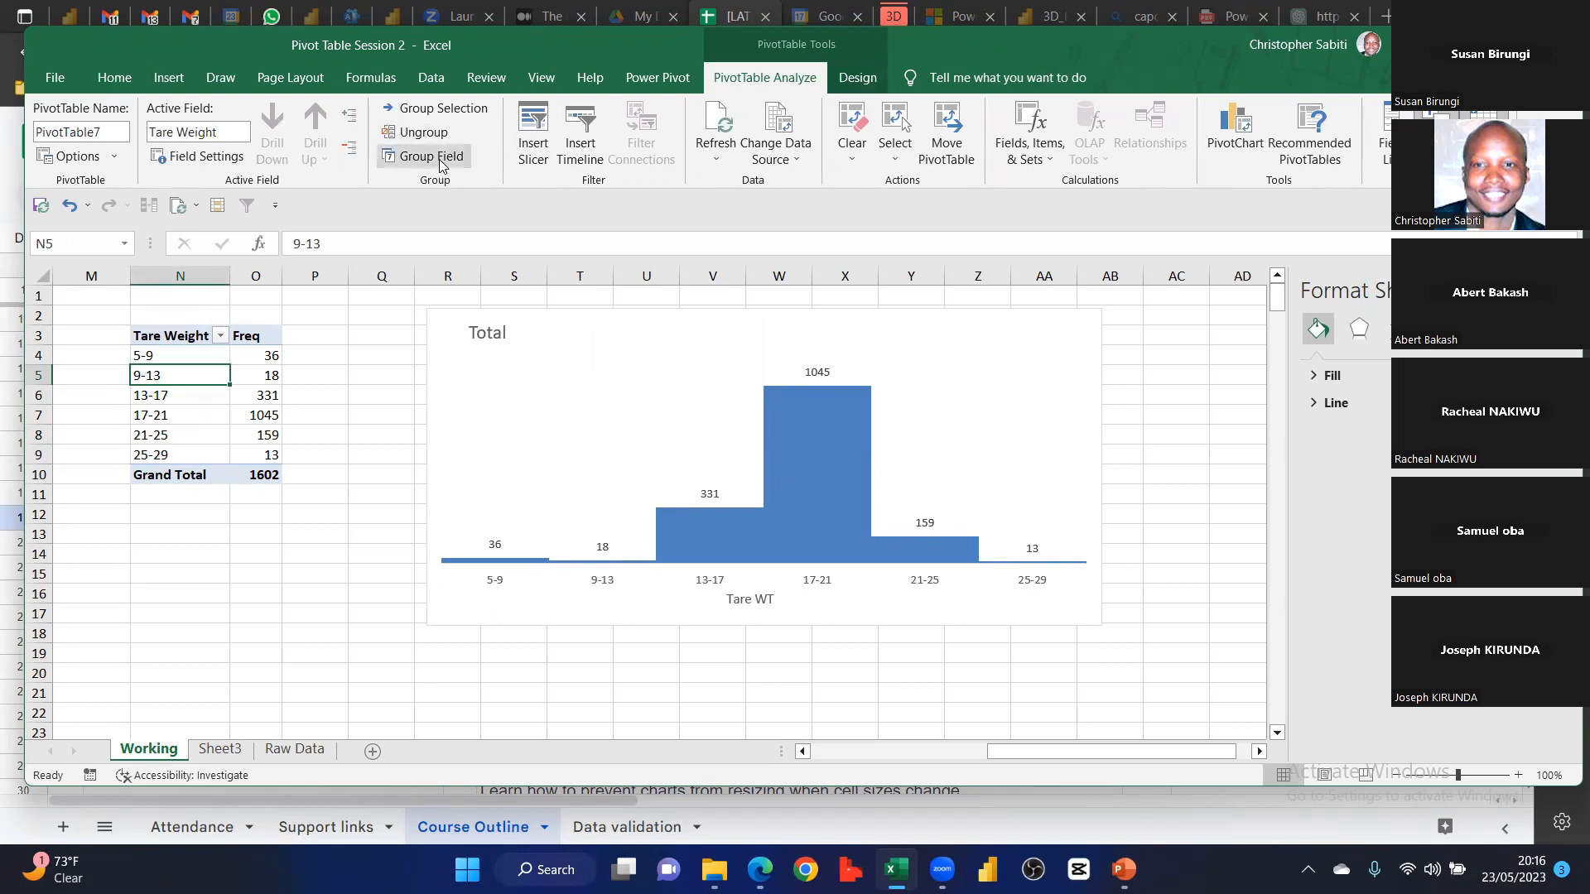
pyautogui.click(418, 132)
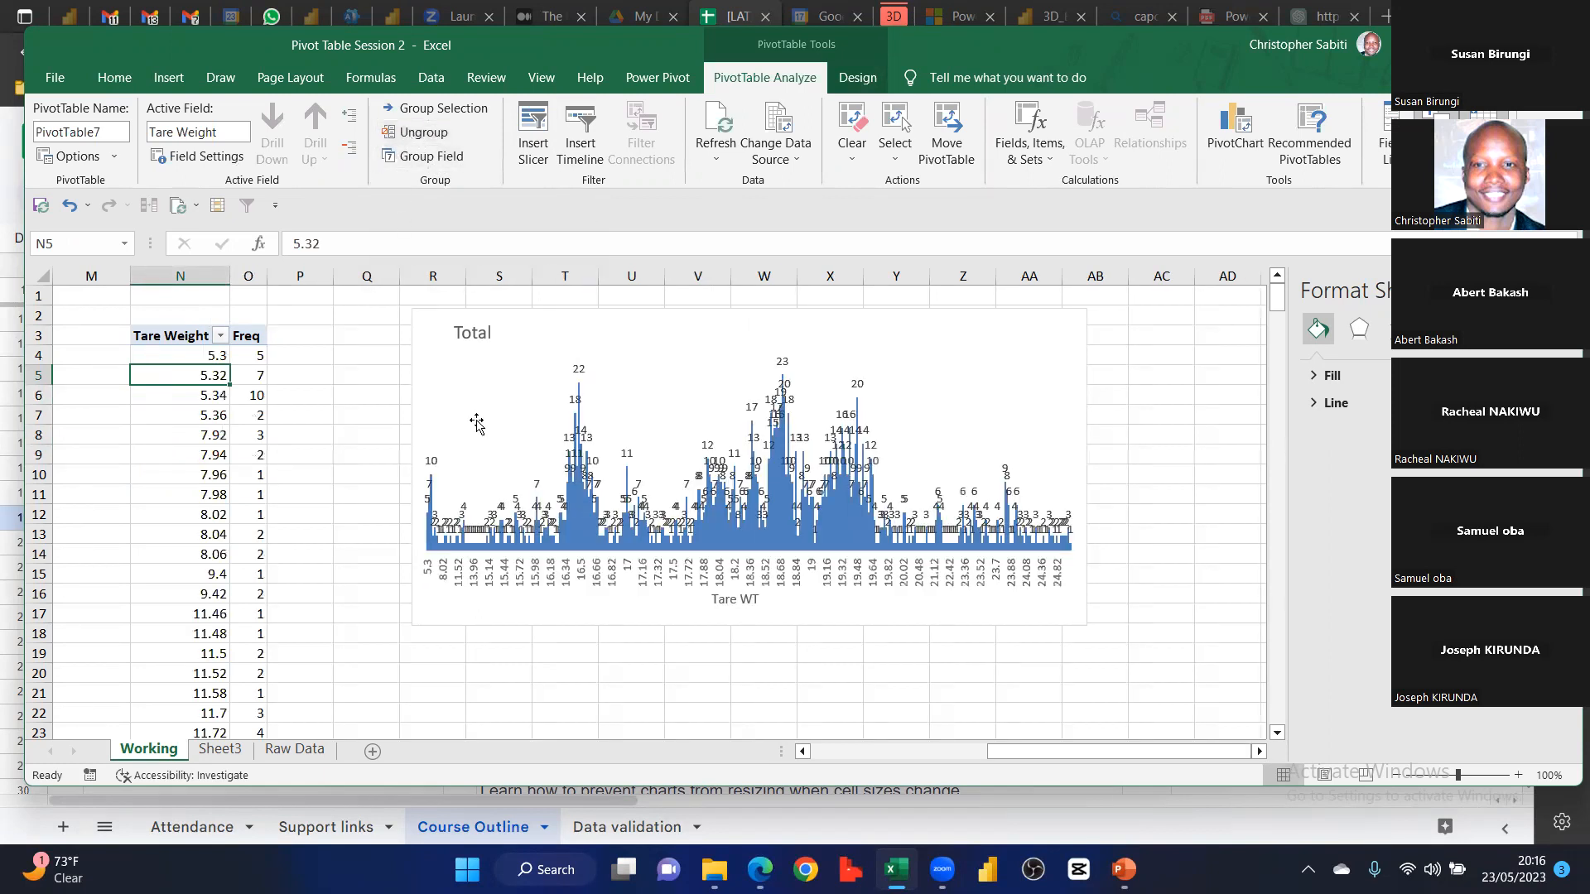
# Stretch the PivotChart of ungrouped tare weights horizontally so it extends into column AC
pyautogui.click(1079, 394)
pyautogui.moveTo(1083, 461); pyautogui.dragTo(1158, 469)
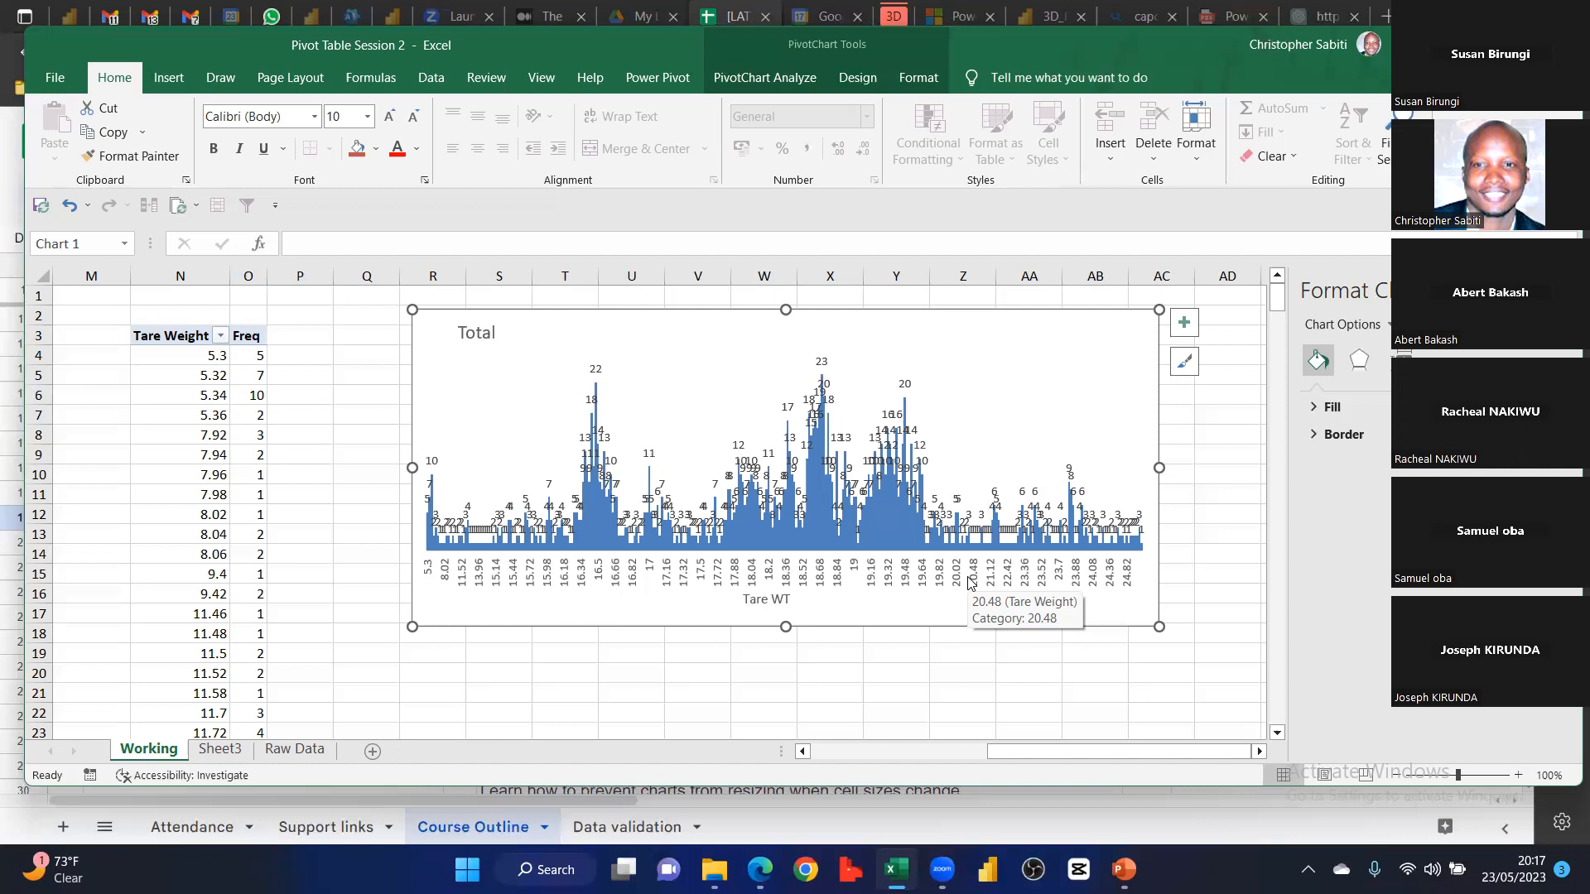
# Highlight the ungrouped Tare Weight values in N4:N16 and view the source records on the Raw Data sheet
pyautogui.rightClick(213, 433)
pyautogui.click(202, 438)
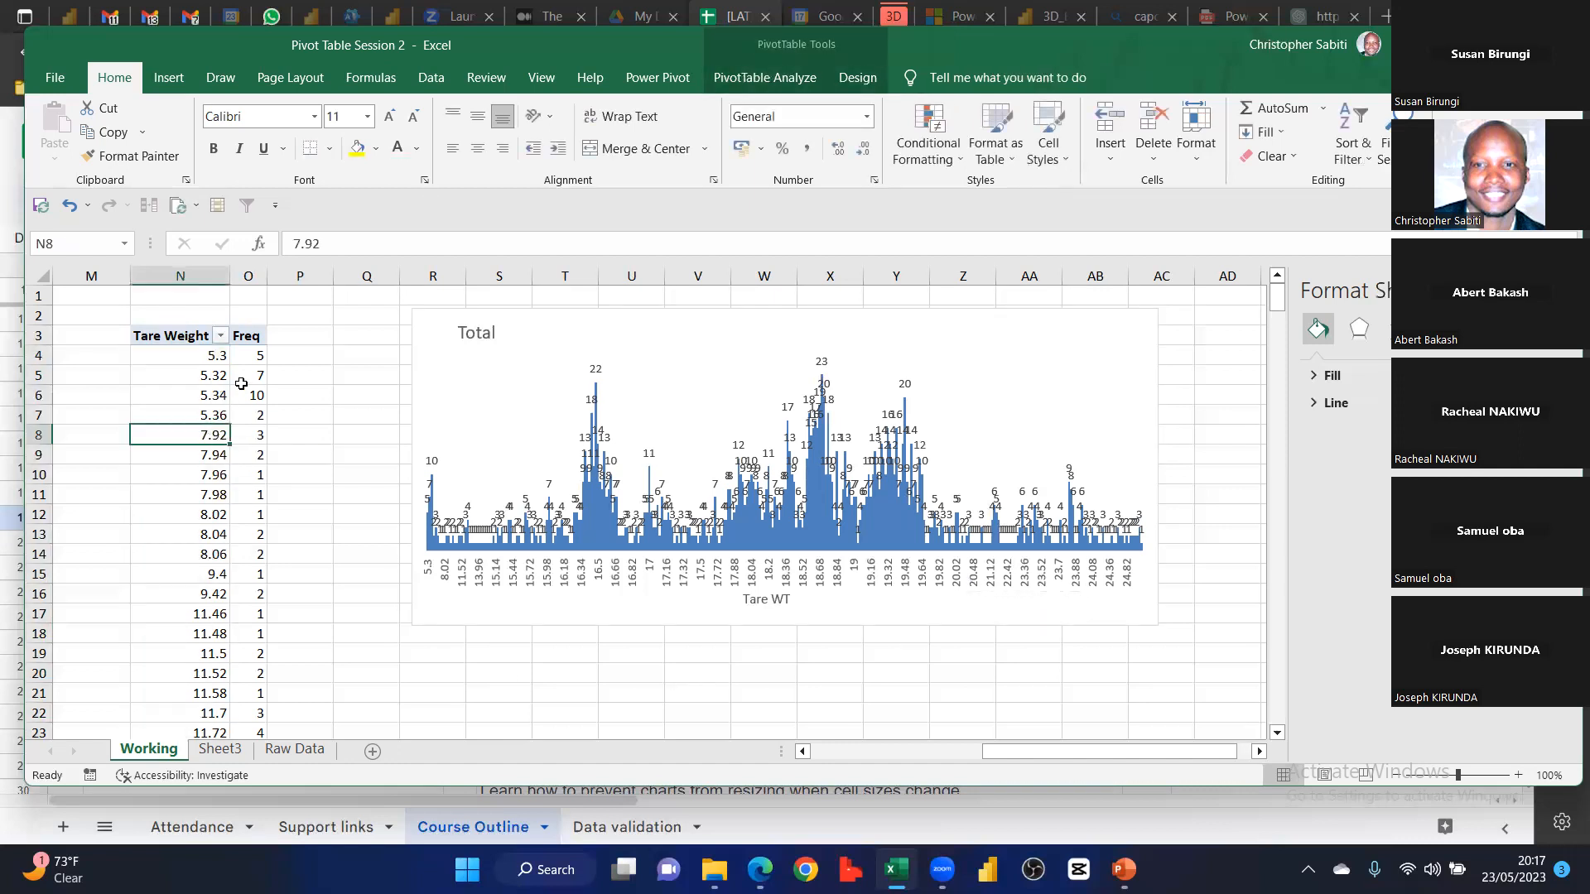
pyautogui.moveTo(195, 355); pyautogui.dragTo(171, 594)
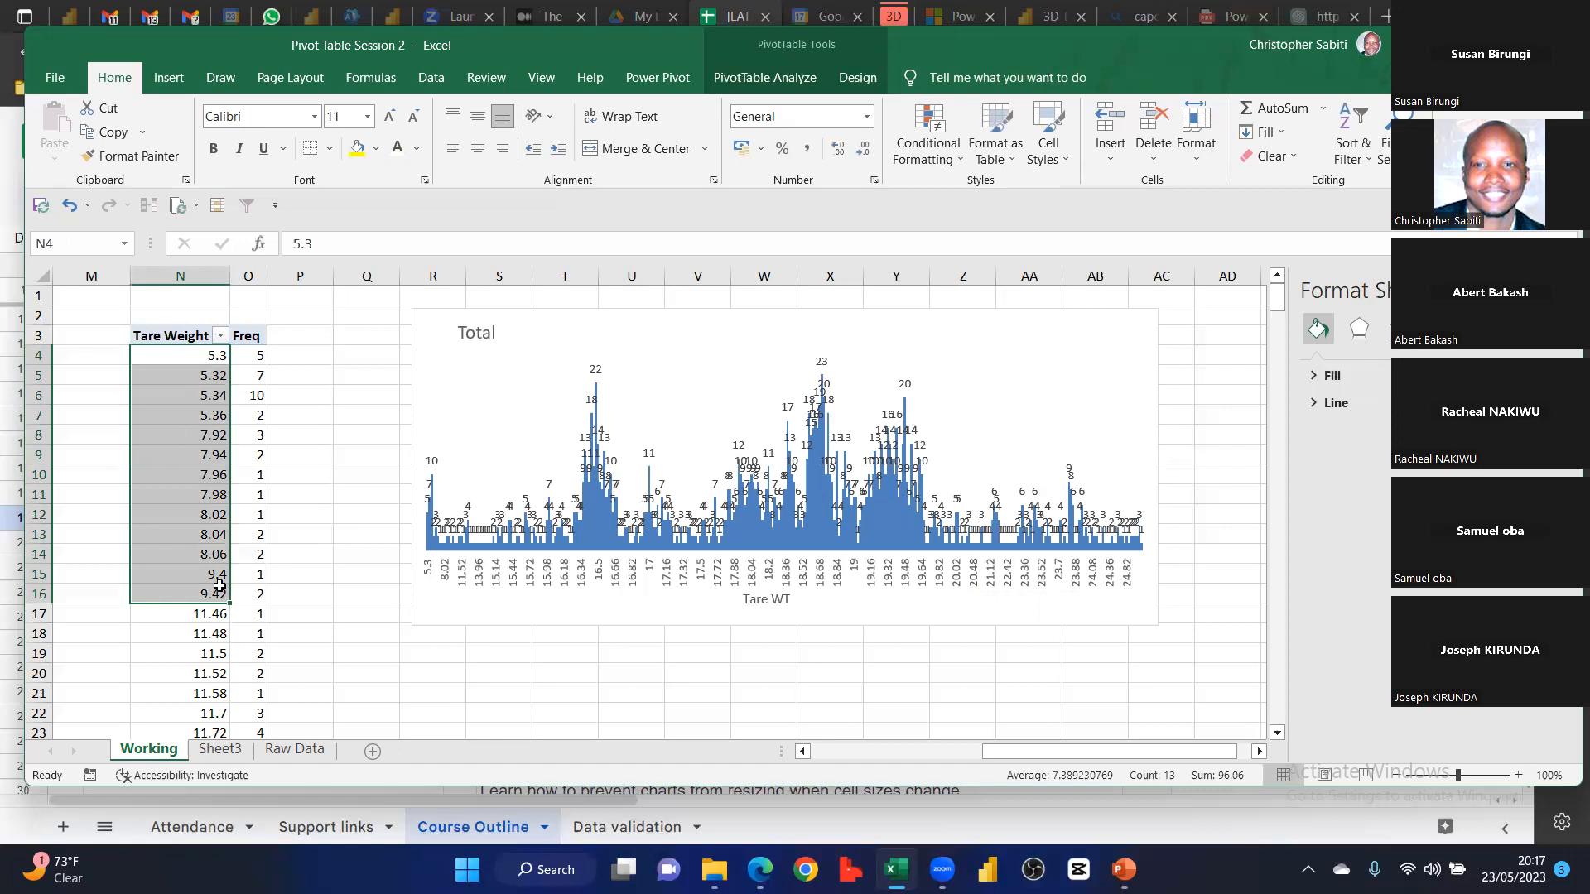
pyautogui.click(295, 749)
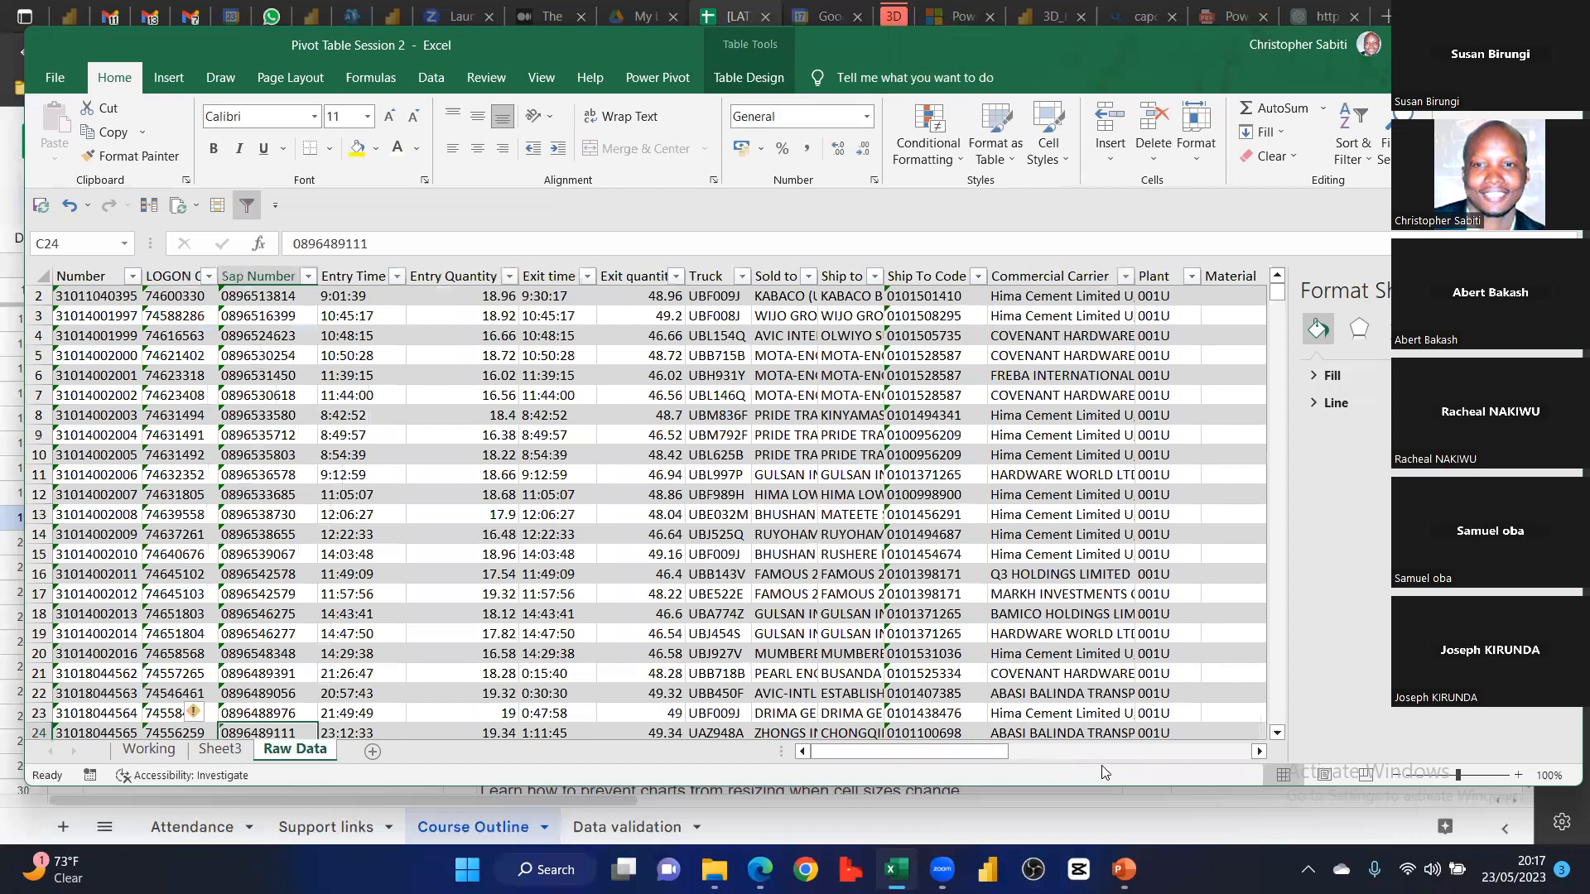
# Examine the source columns of the Raw Data table through Material Description, Qty, Date and Delivery Date
pyautogui.click(936, 375)
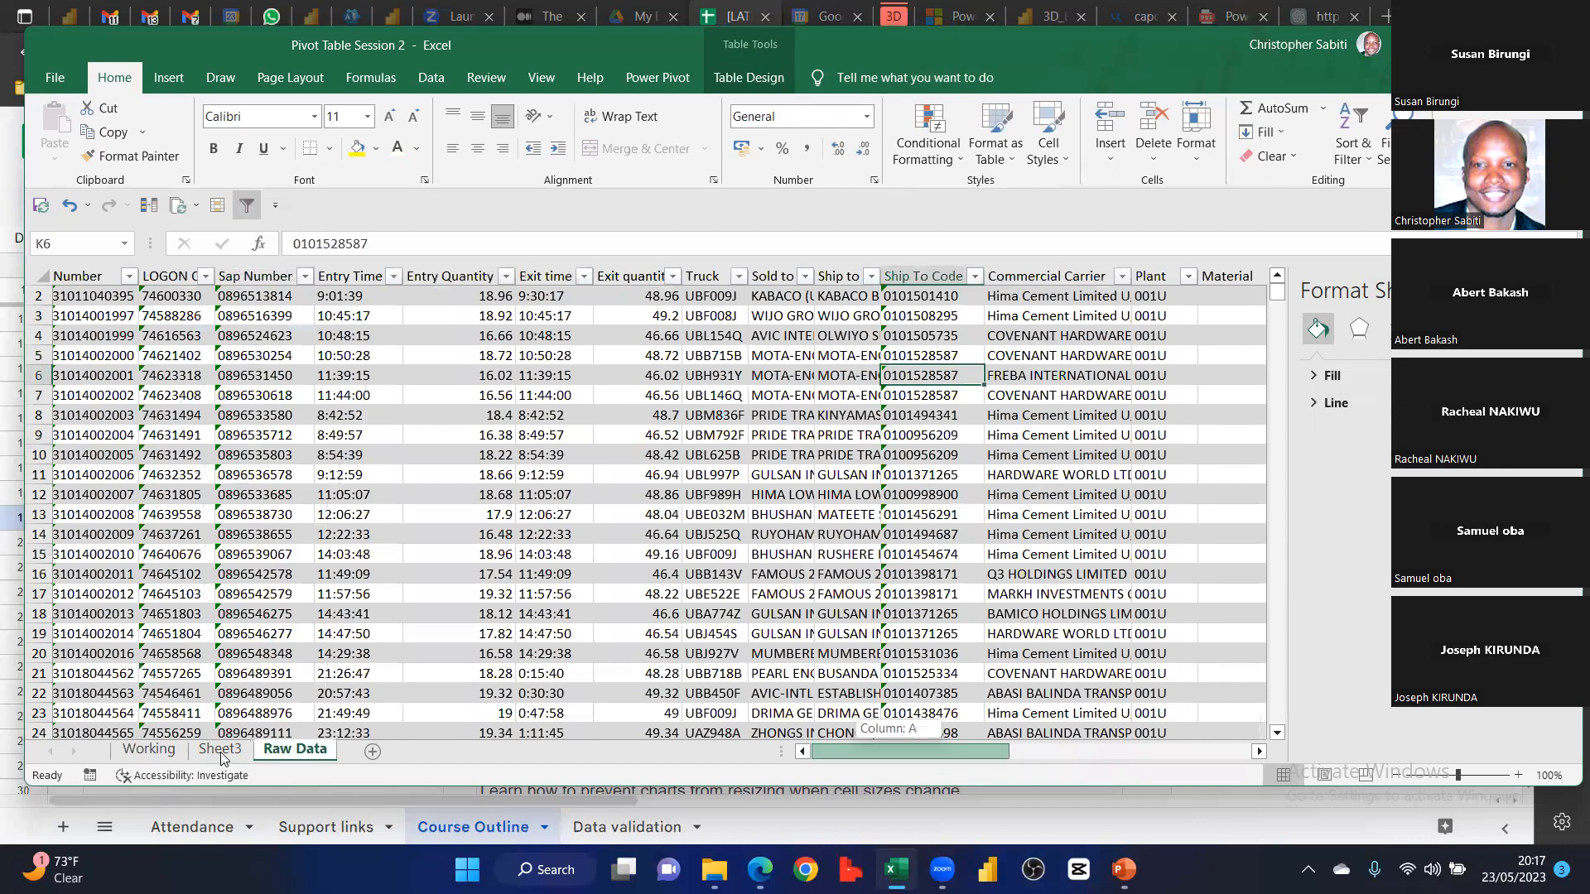
pyautogui.hscroll(4, 183, 762)
pyautogui.hscroll(2, 186, 754)
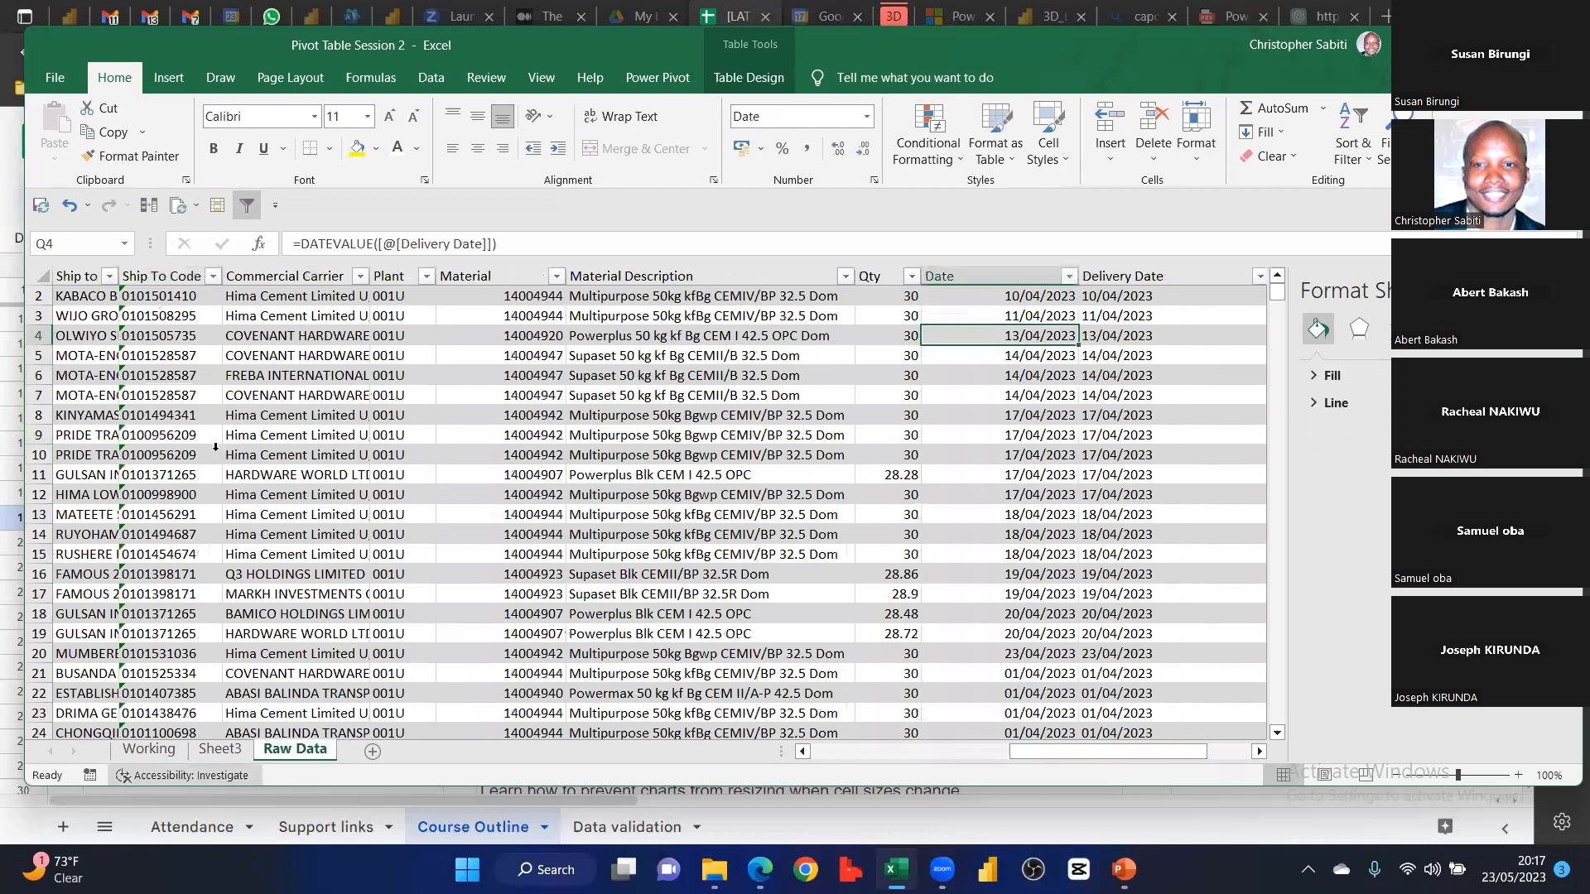
# Undo the ungrouping of Tare Weight on the Working sheet and move the PivotChart beside its PivotTable, starting at column P
pyautogui.click(197, 749)
pyautogui.hotkey('ctrl', 'pageup')
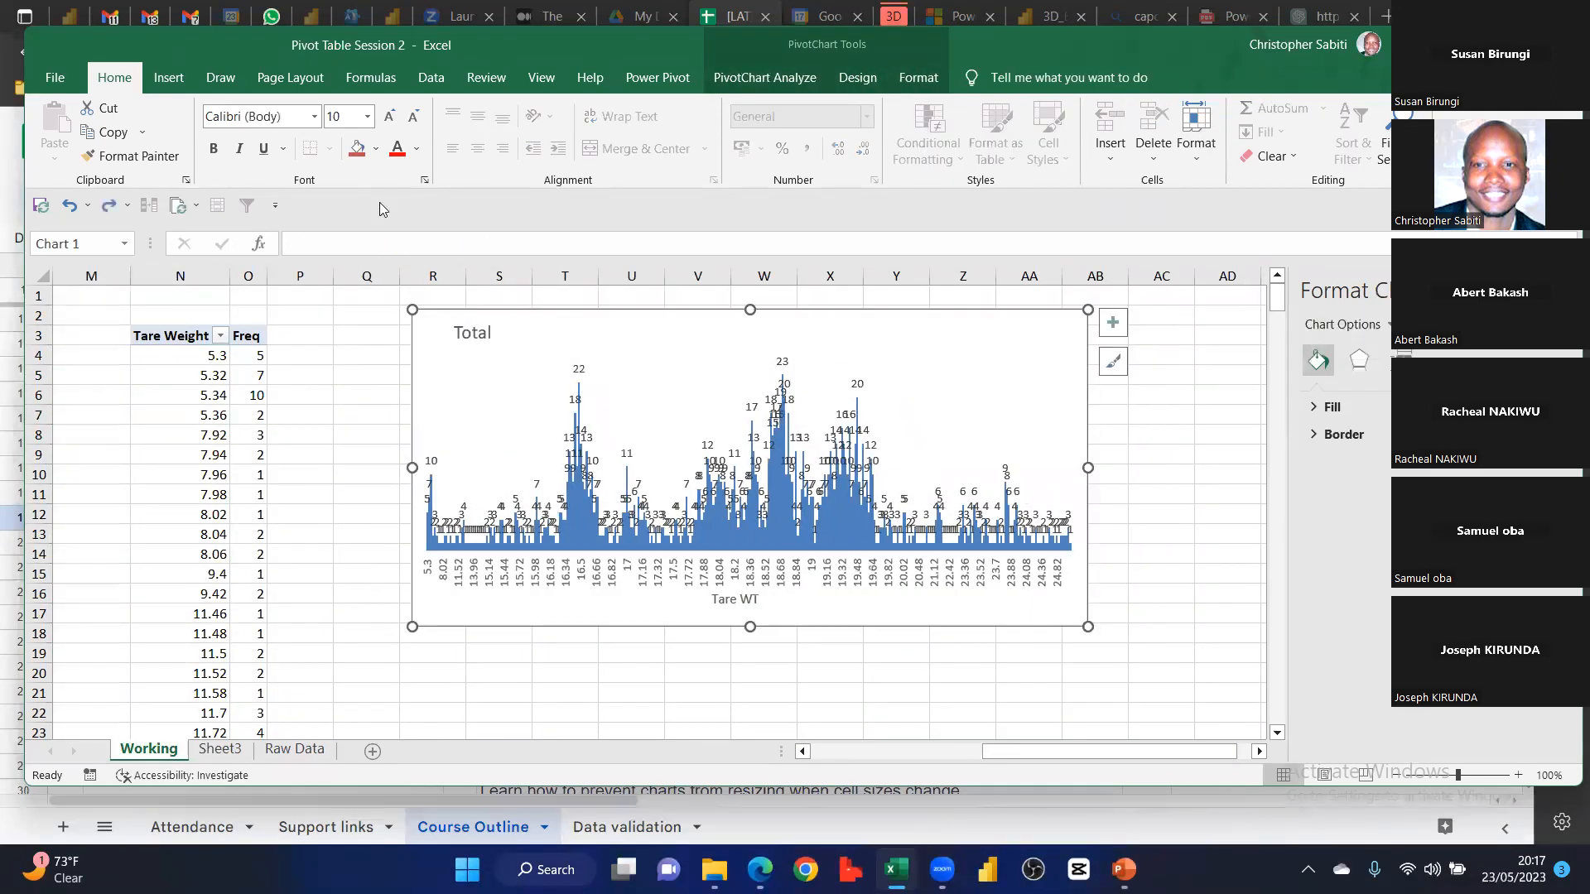
pyautogui.hotkey('ctrl', 'z')
pyautogui.moveTo(540, 333); pyautogui.dragTo(424, 332)
pyautogui.moveTo(431, 398); pyautogui.dragTo(428, 397)
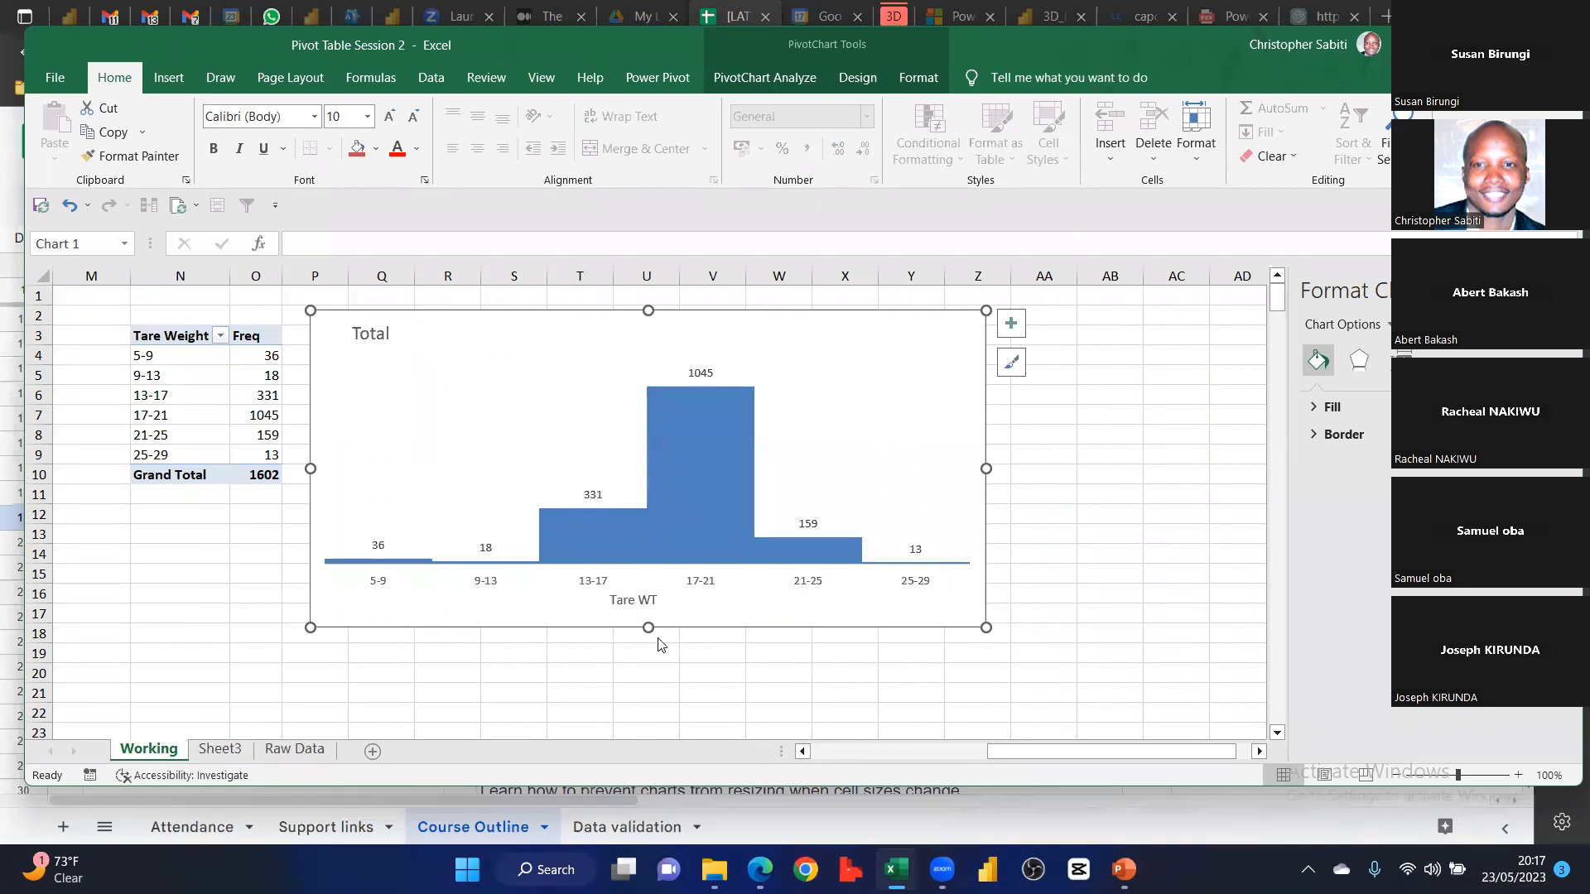
pyautogui.moveTo(1136, 760); pyautogui.dragTo(958, 708)
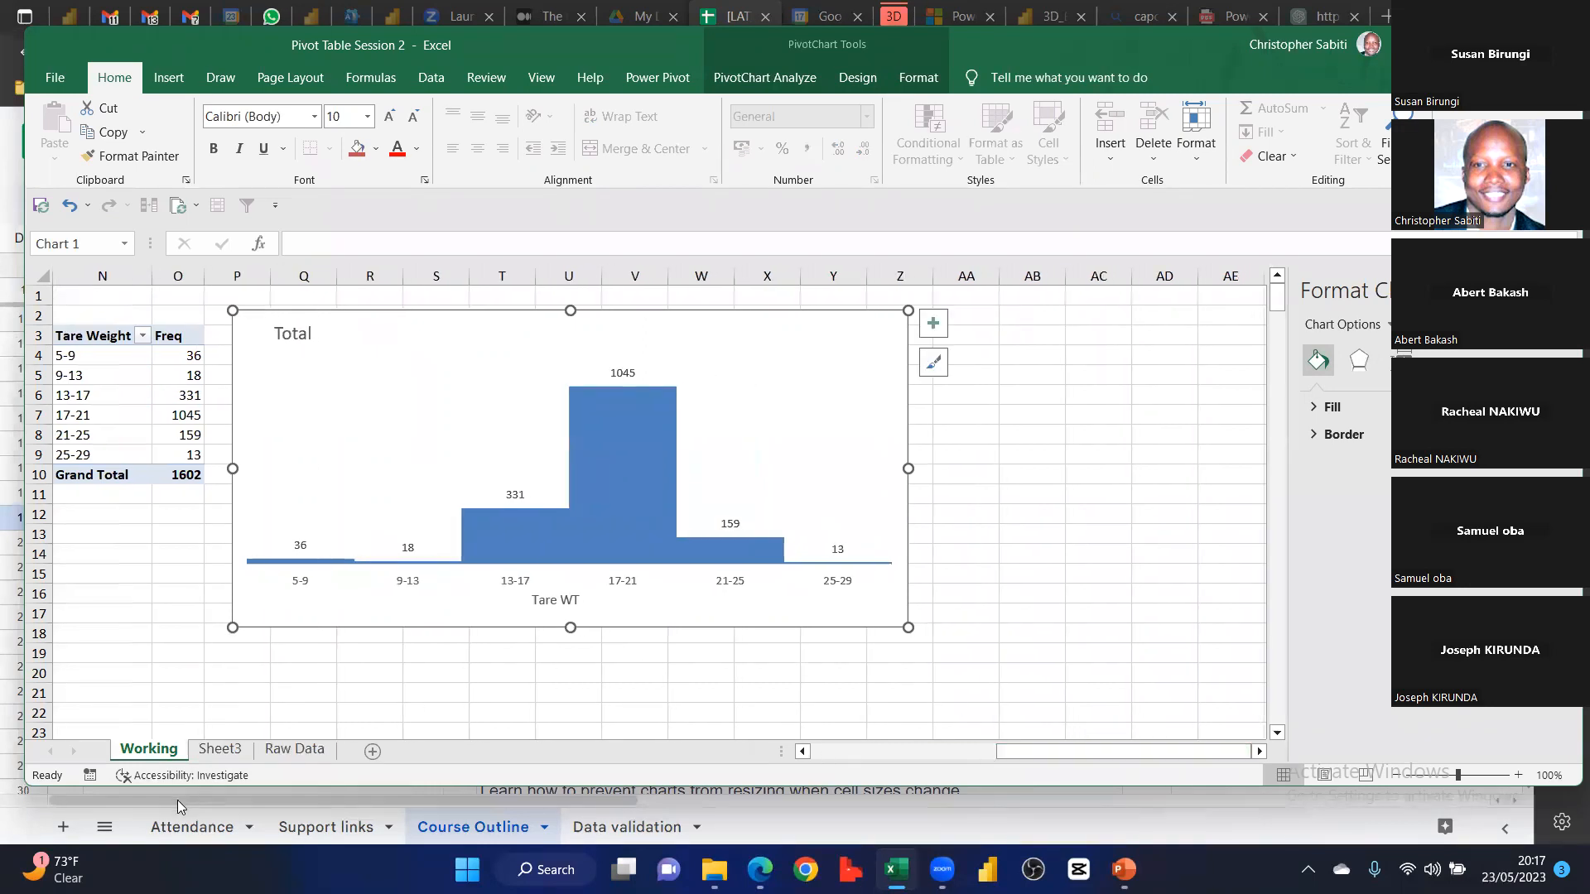
# Examine the Material Description and Date entries on the Raw Data sheet
pyautogui.click(273, 749)
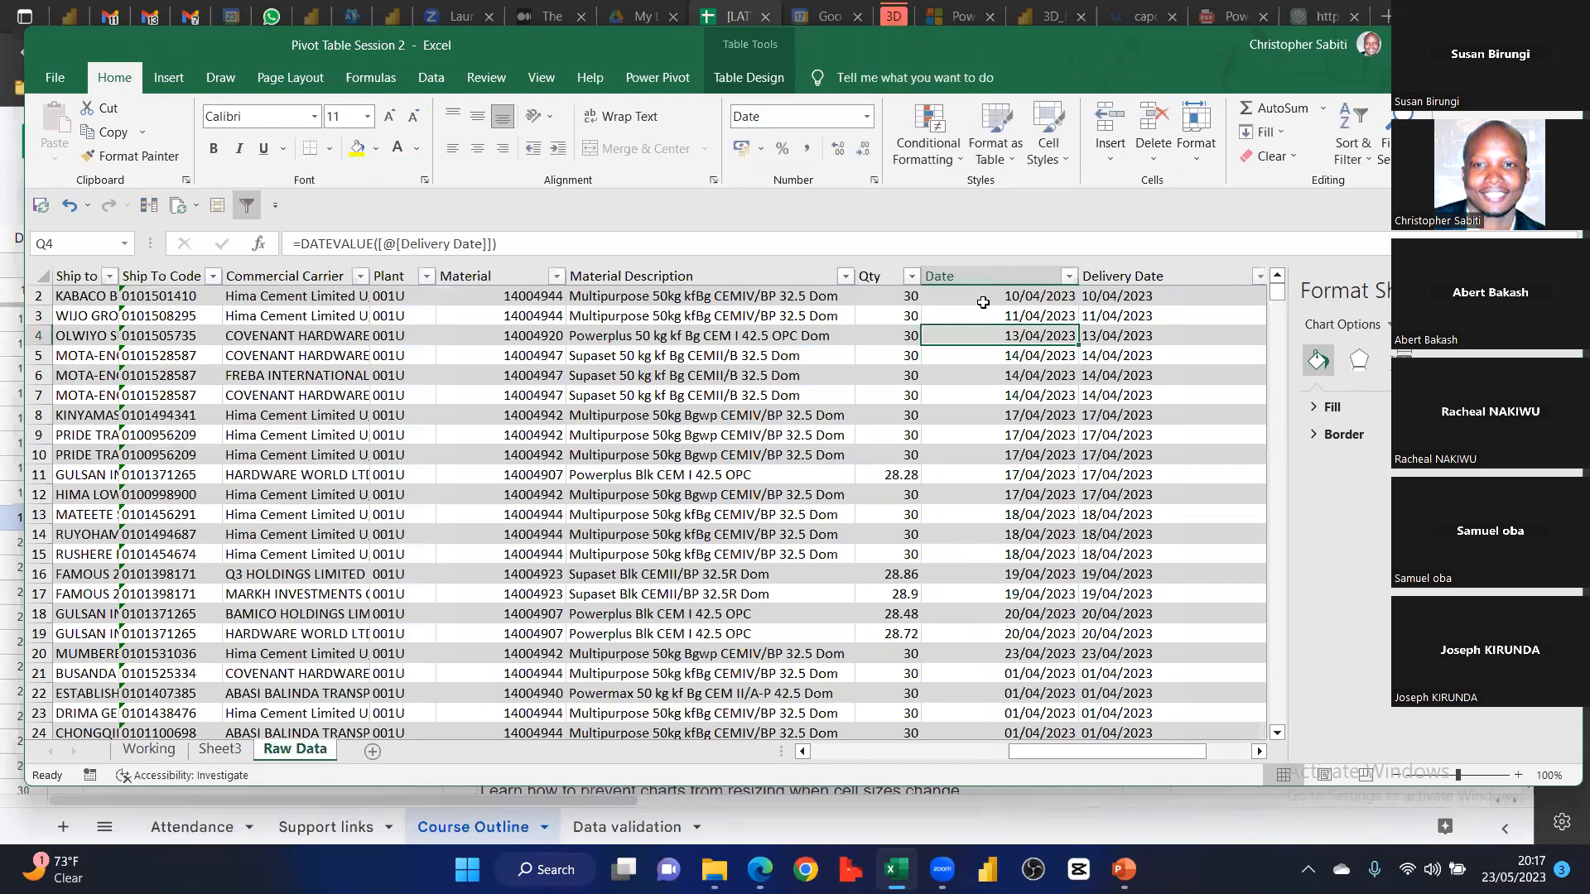
pyautogui.click(773, 408)
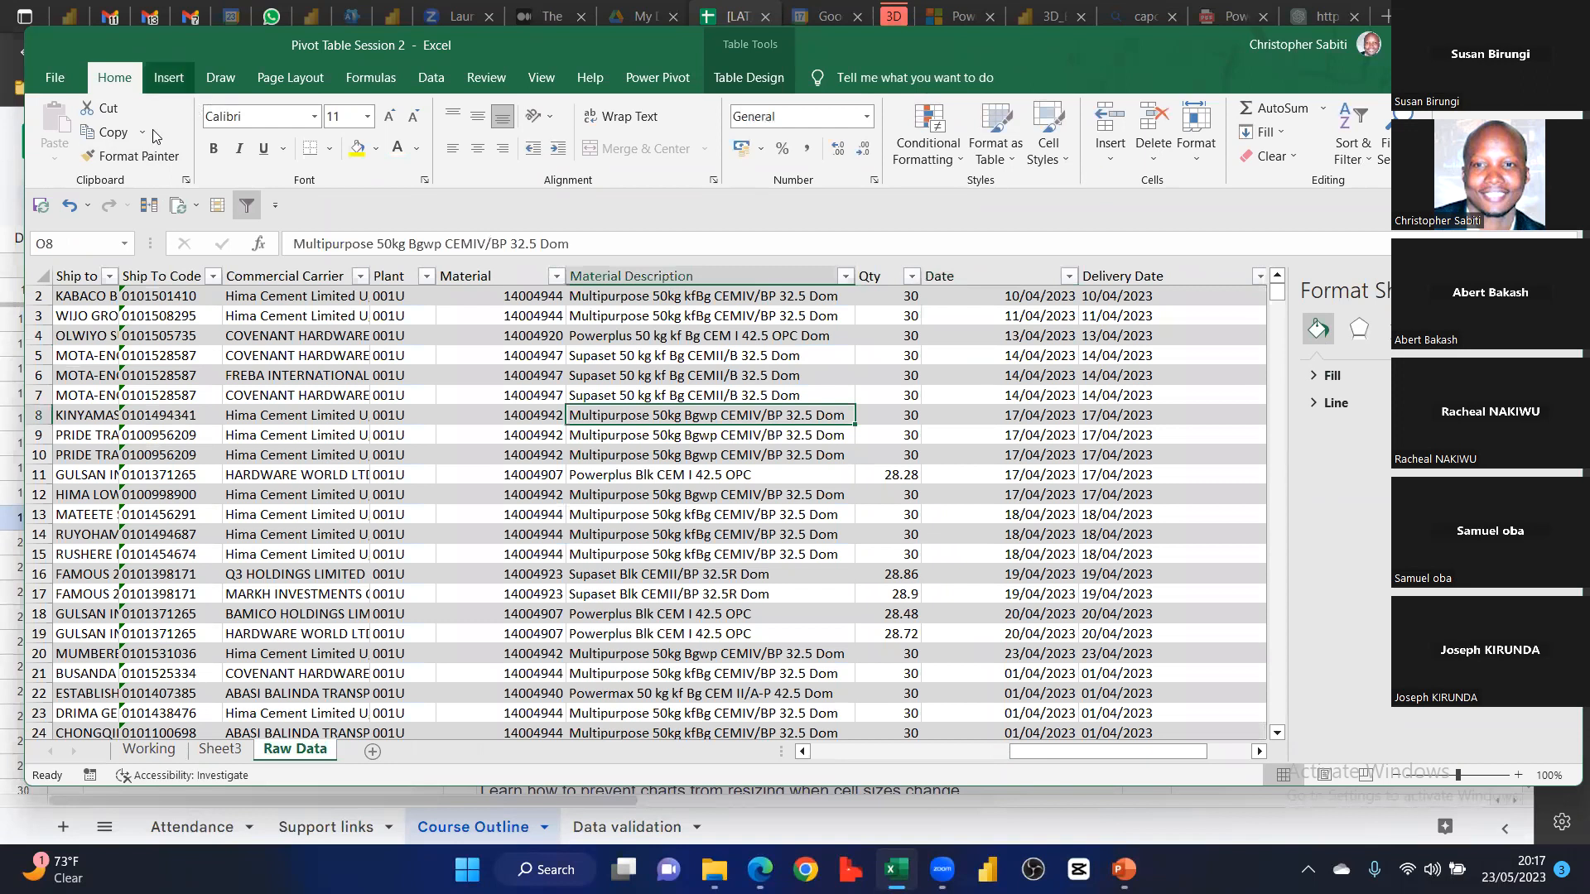
pyautogui.click(834, 475)
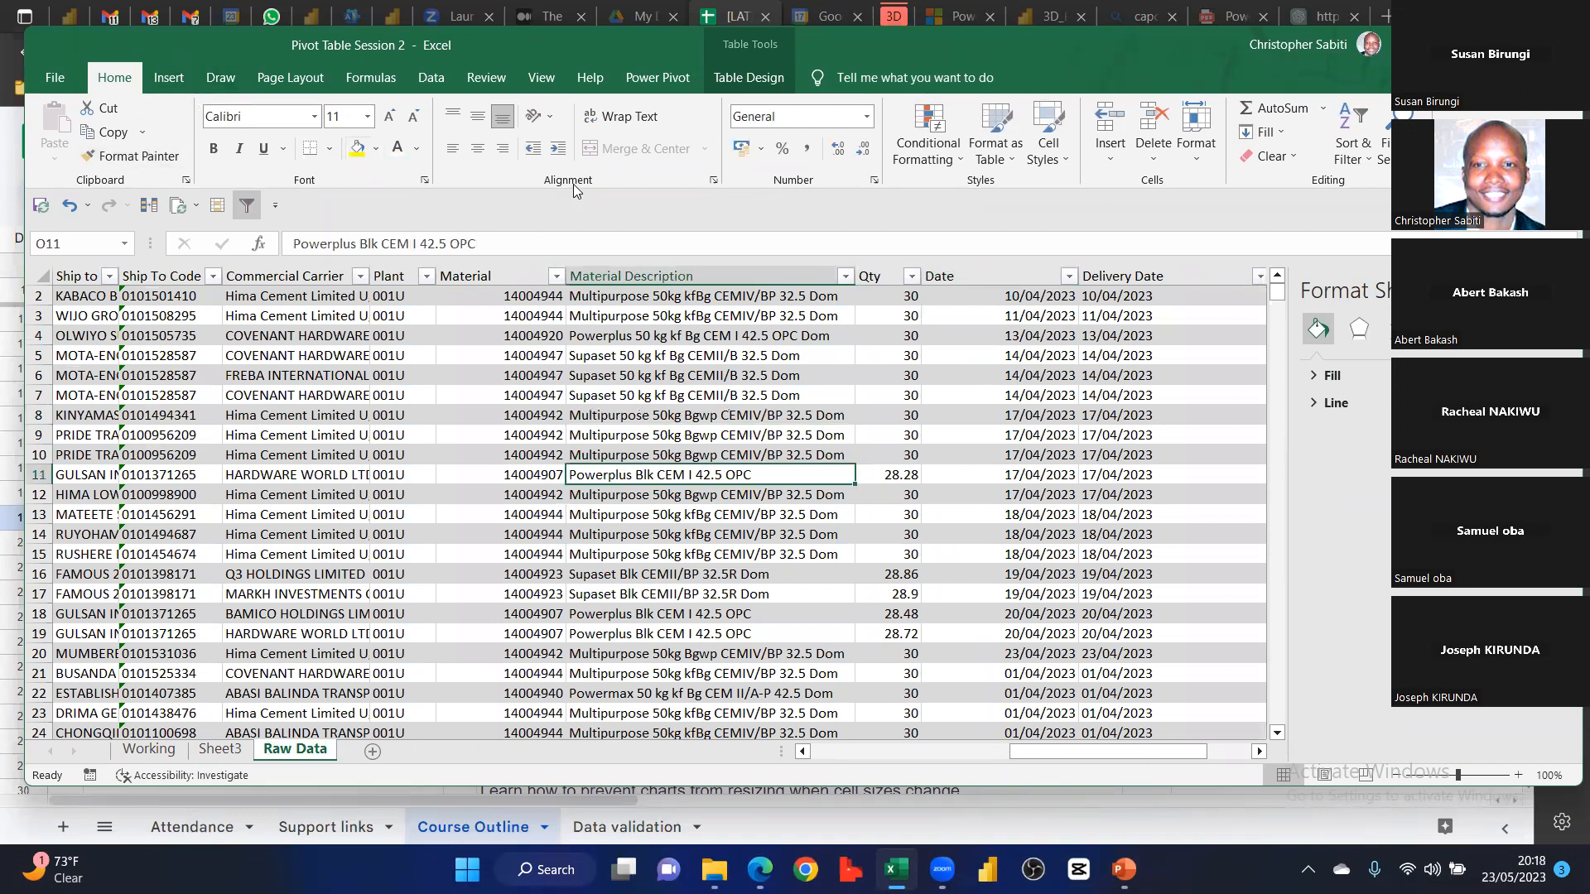
# On the Working sheet, move the PivotChart down to row 21 and copy the Material Description PivotTable from K3:L18 to S3
pyautogui.click(149, 750)
pyautogui.moveTo(1031, 751); pyautogui.dragTo(891, 770)
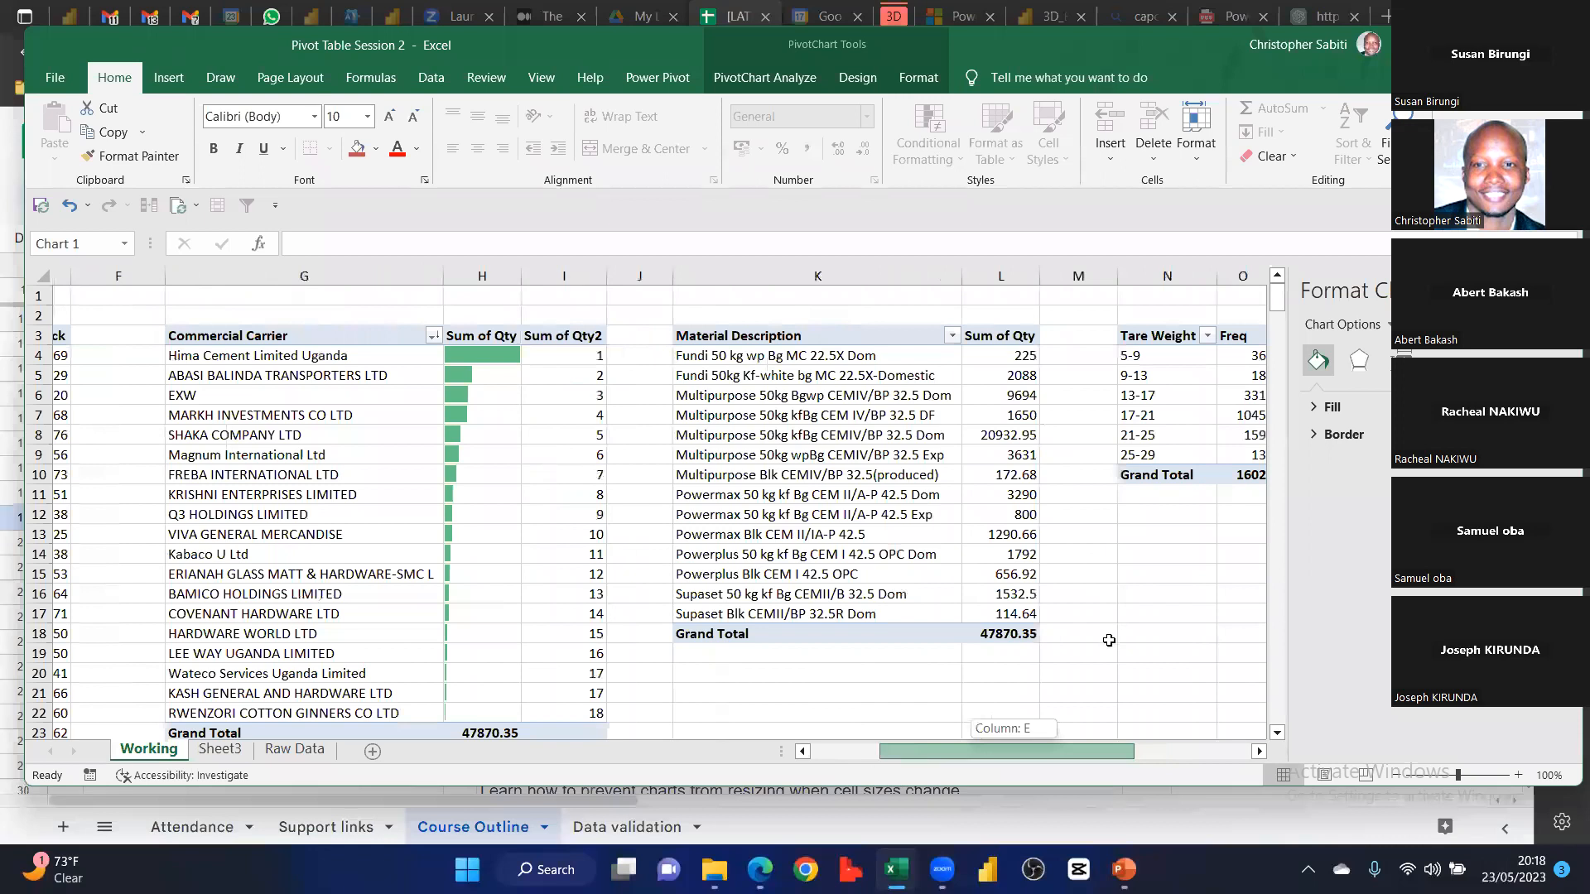
pyautogui.moveTo(980, 755); pyautogui.dragTo(1098, 734)
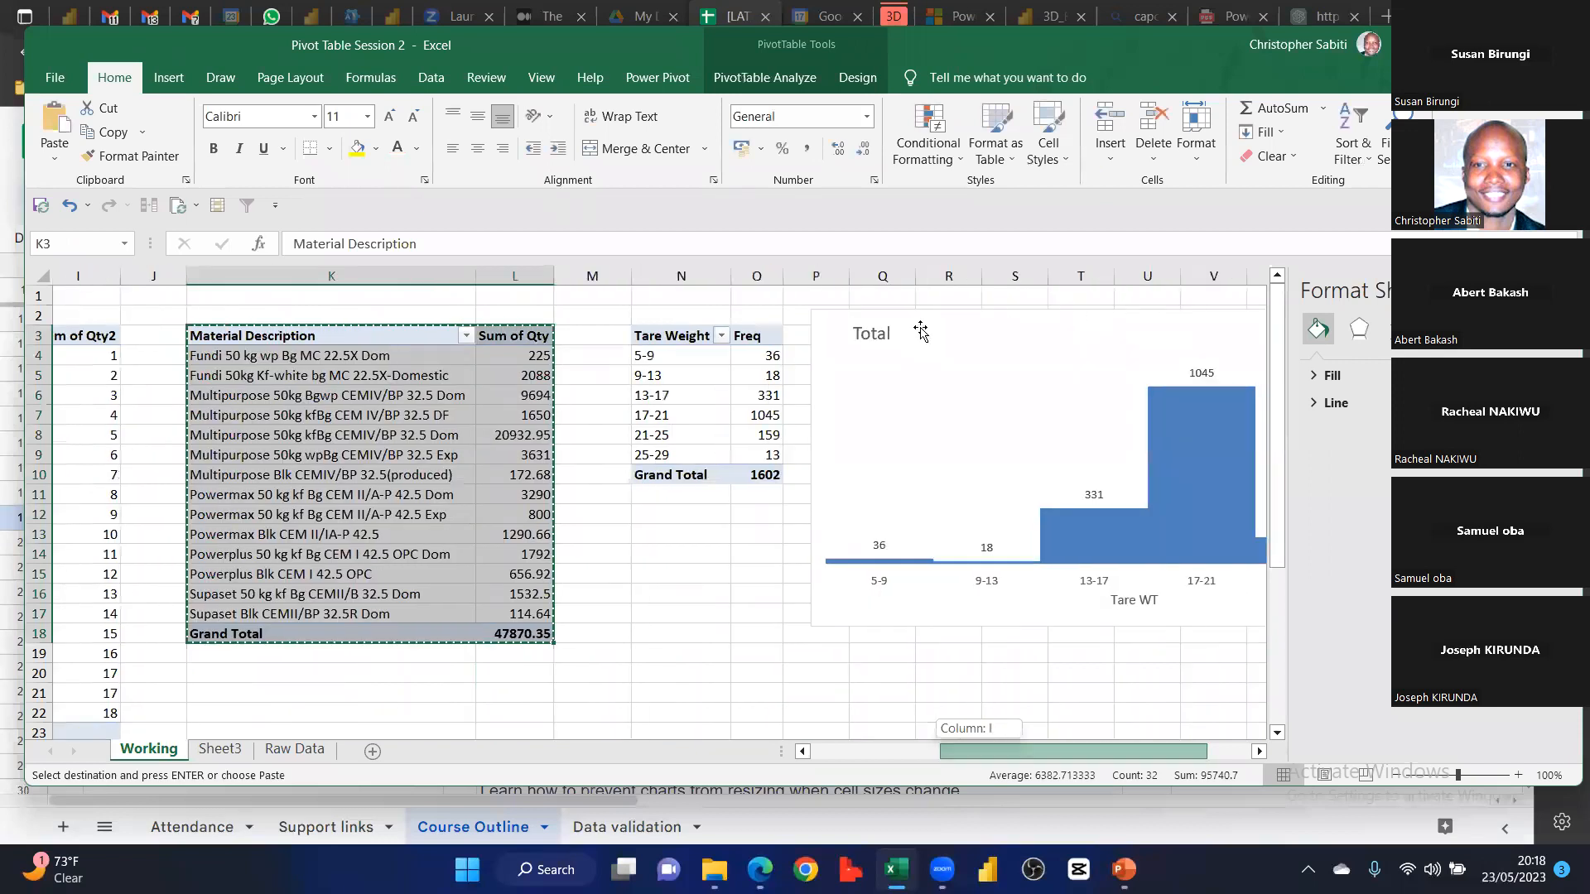
pyautogui.moveTo(543, 617); pyautogui.dragTo(450, 712)
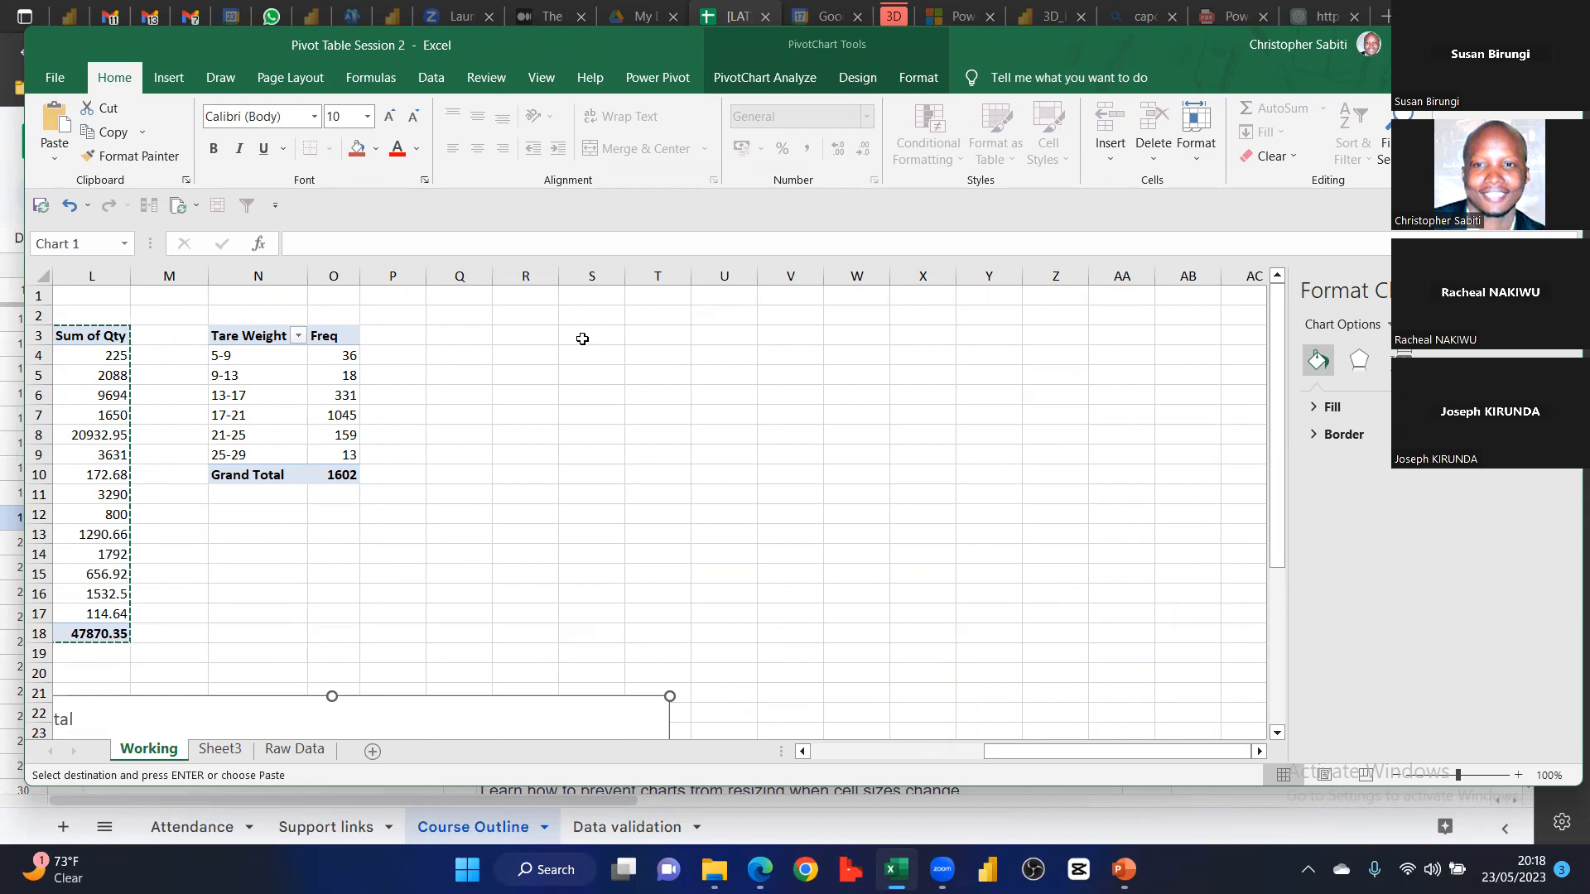
pyautogui.click(582, 339)
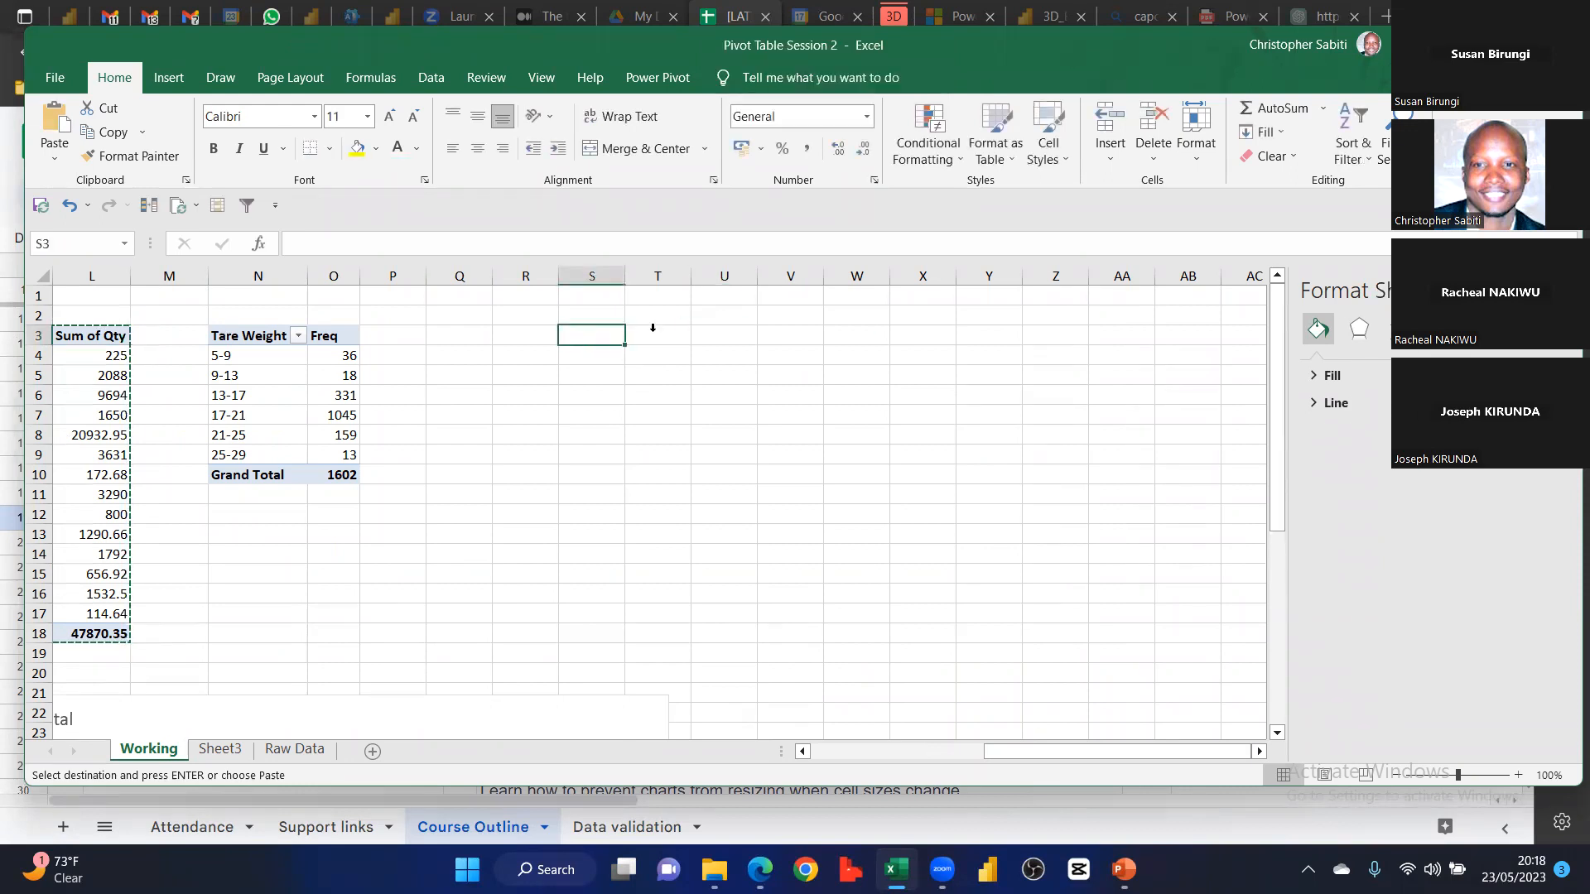
pyautogui.hotkey('ctrl', 'v')
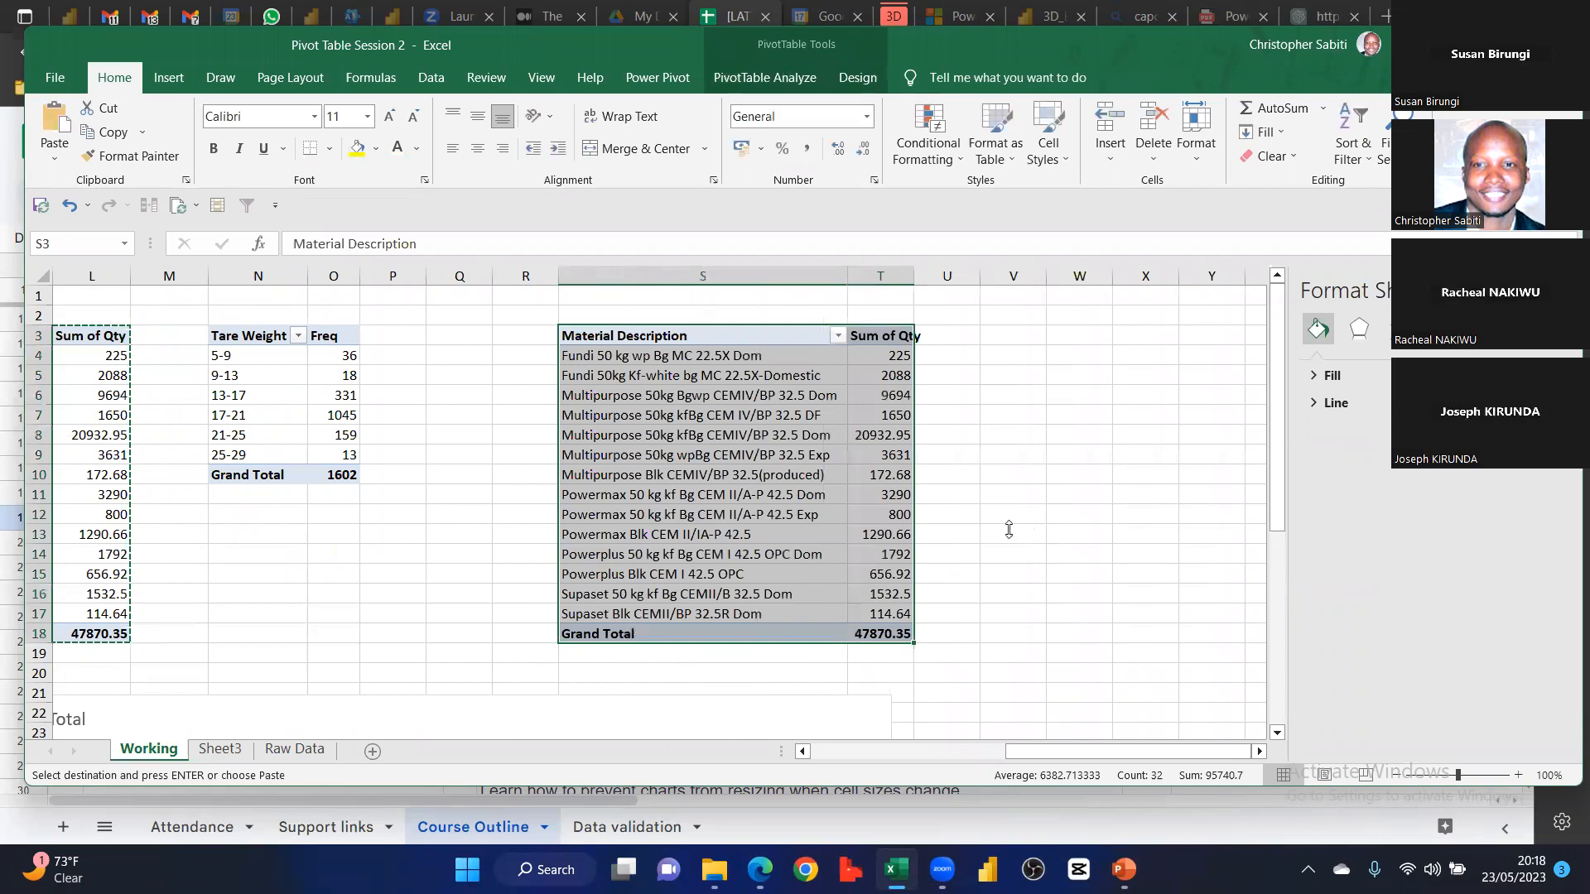
# Replace Material Description with Date as the row field of the copied PivotTable
pyautogui.press('Down')
pyautogui.press('Down')
pyautogui.press('Down')
pyautogui.press('Down')
pyautogui.press('Down')
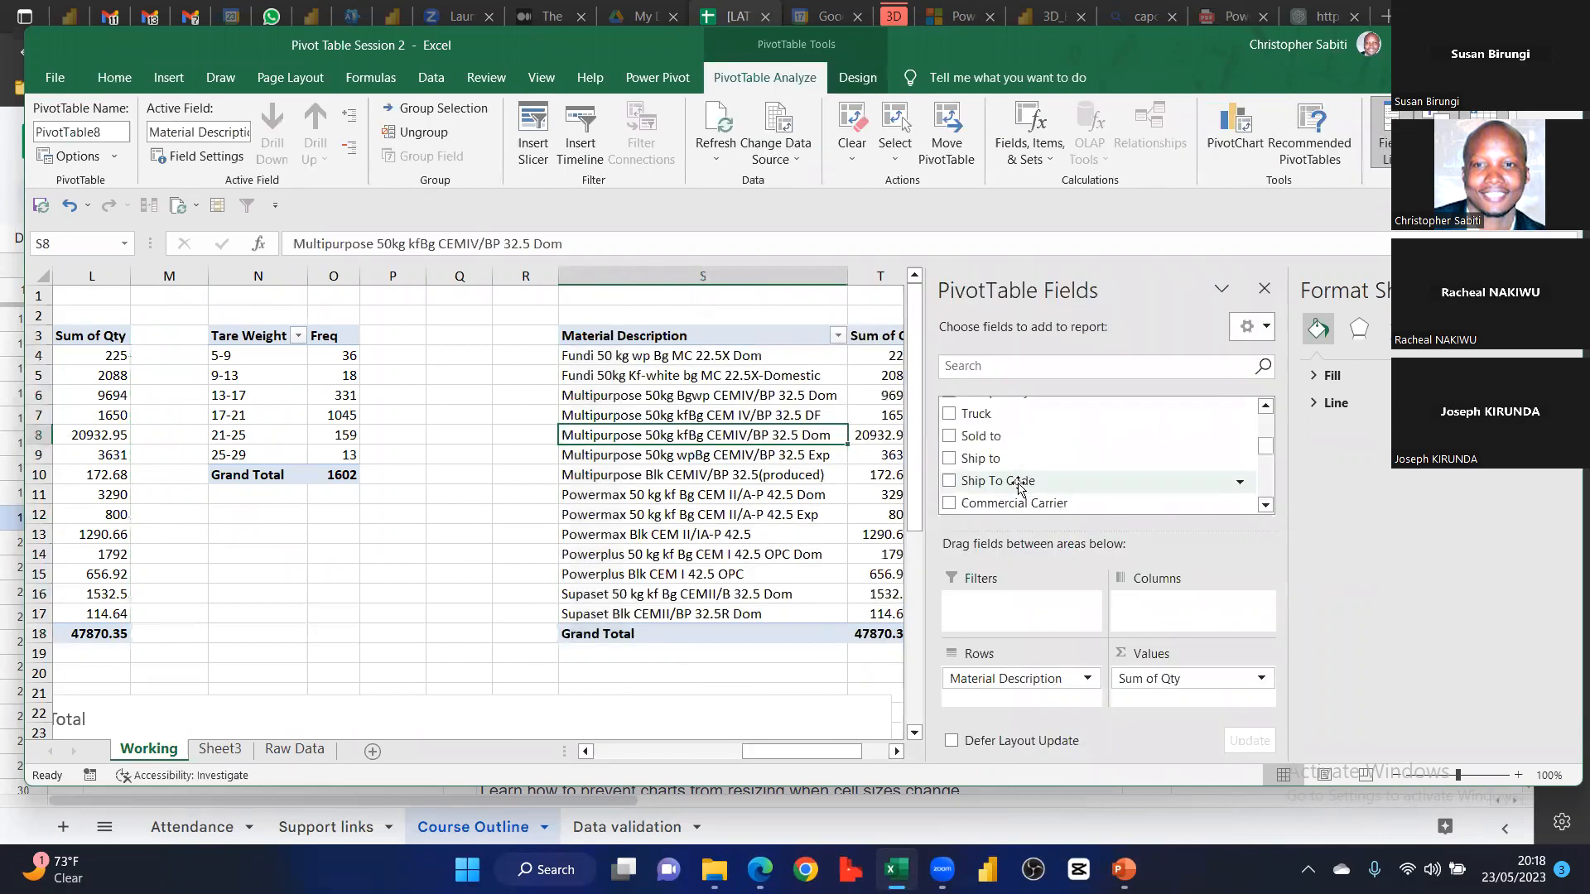
pyautogui.scroll(-3, 1032, 470)
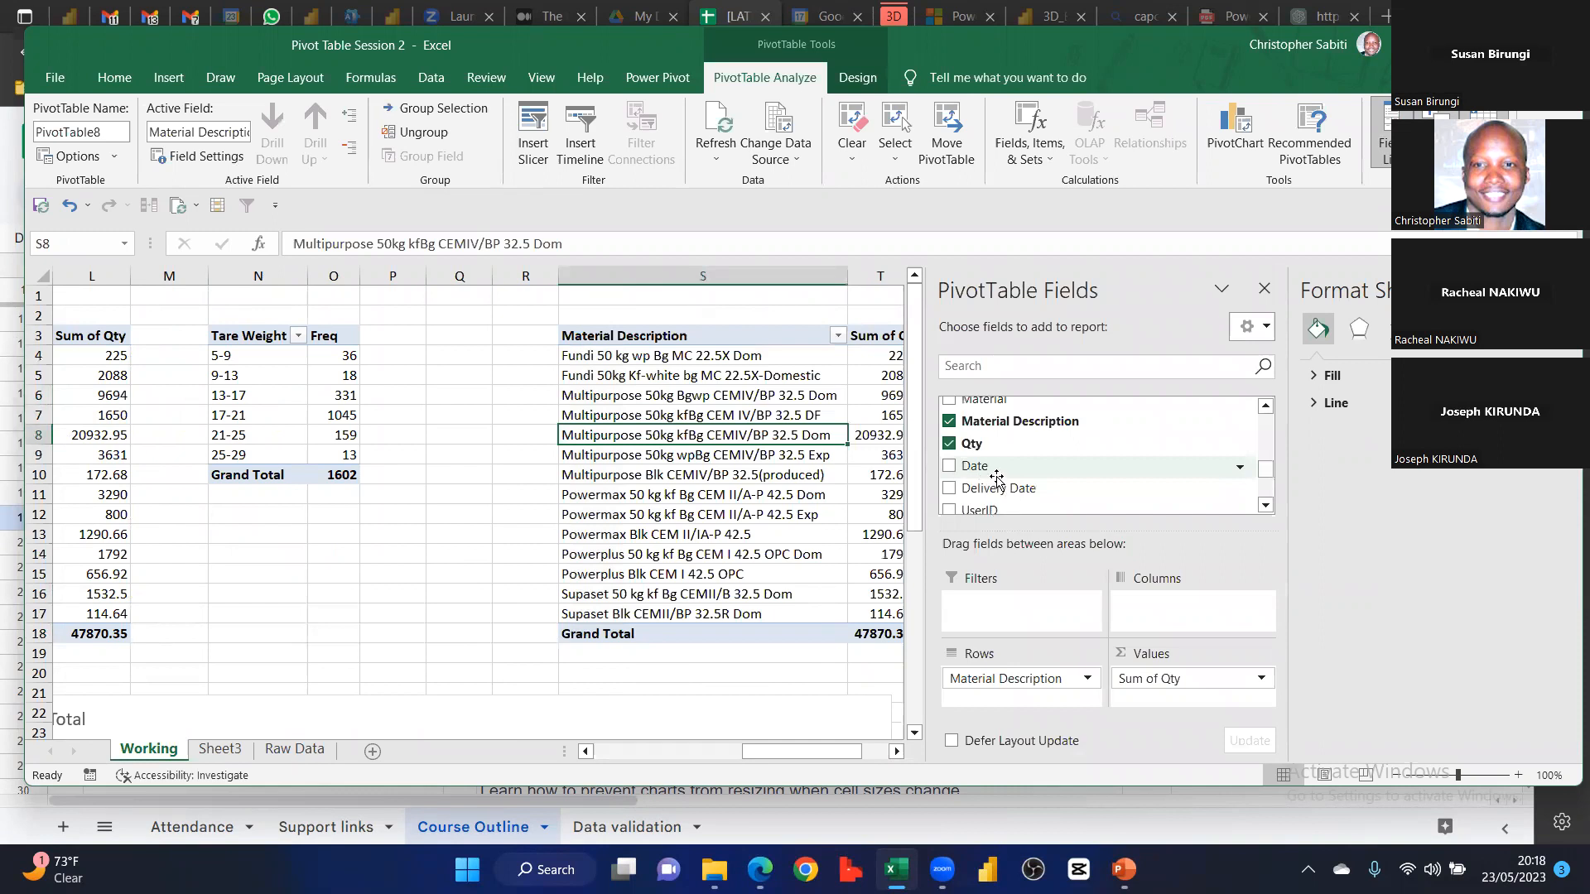
pyautogui.moveTo(979, 468); pyautogui.dragTo(1025, 685)
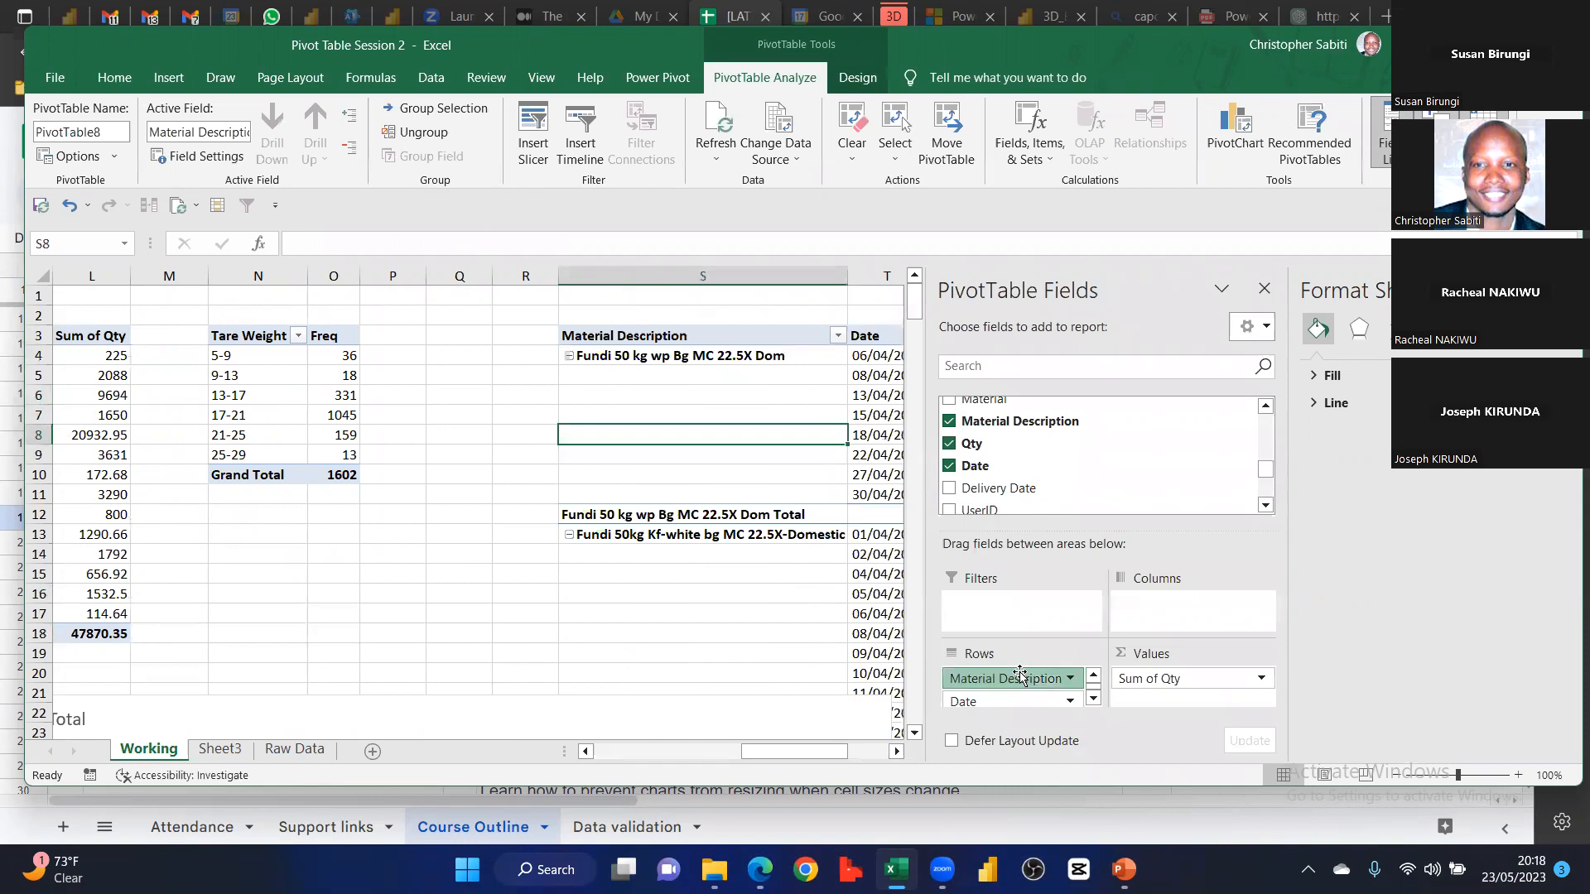
pyautogui.moveTo(1024, 680); pyautogui.dragTo(671, 537)
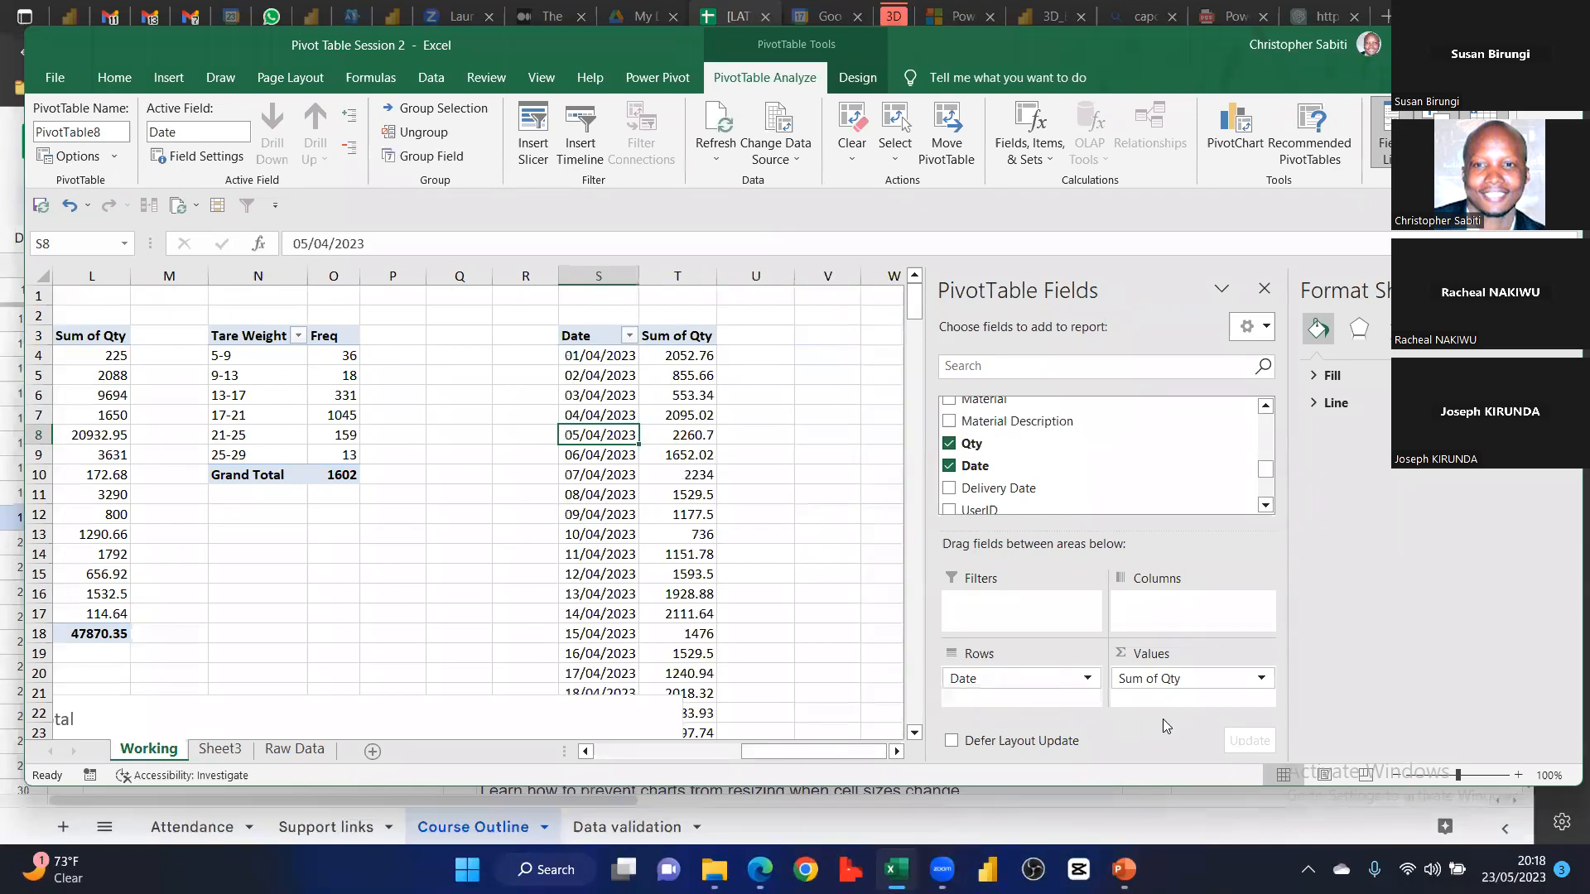
# Move the tare weight PivotChart away from the Date PivotTable so it no longer covers its rows
pyautogui.scroll(-1, 534, 617)
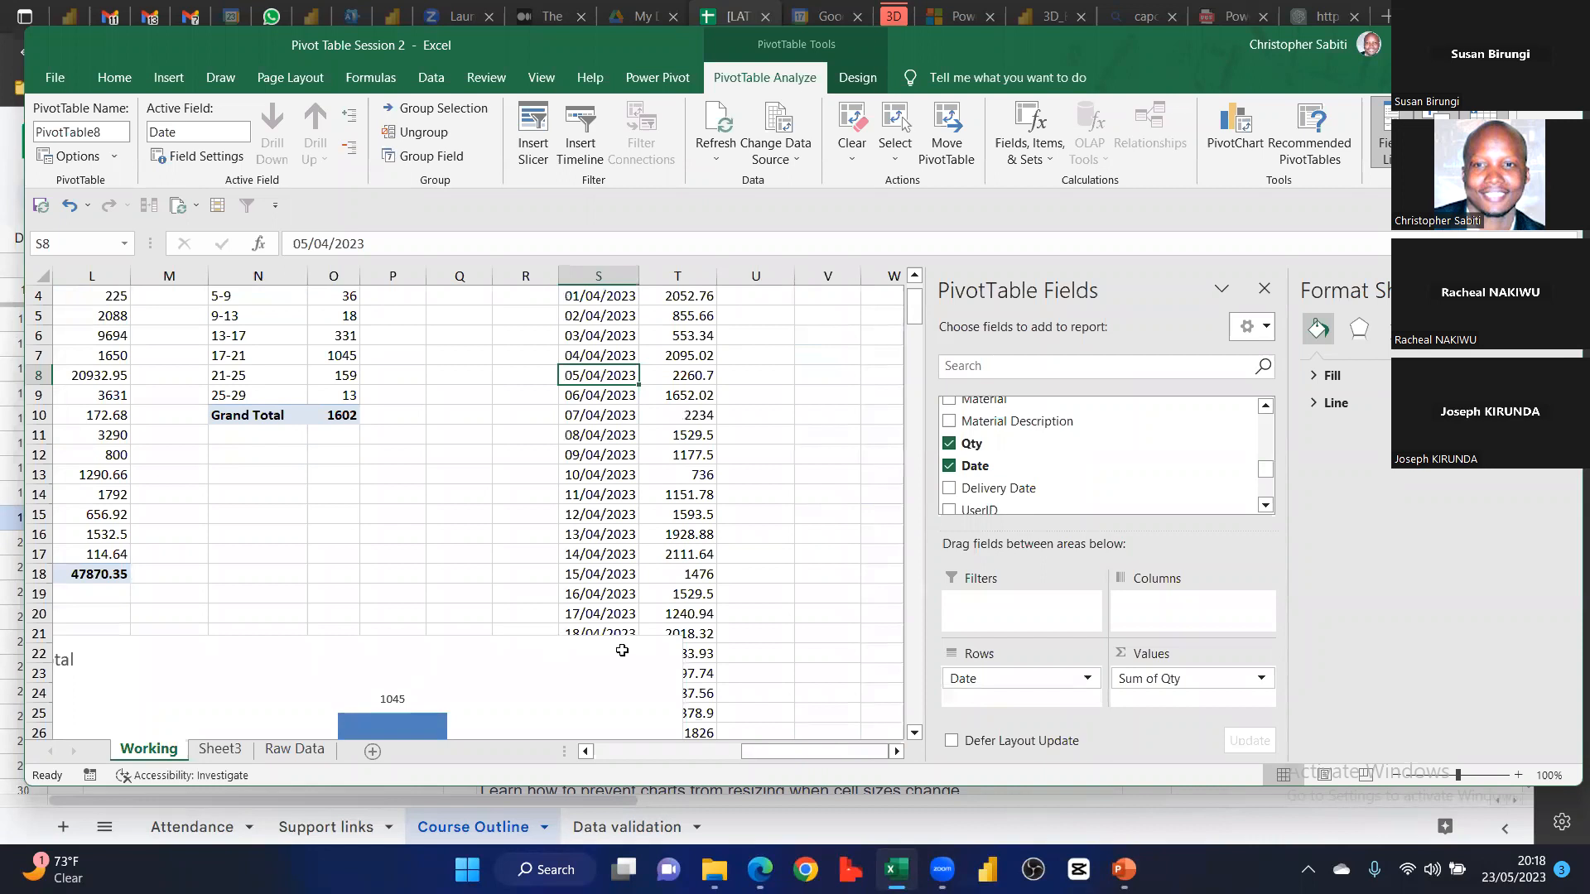
pyautogui.click(652, 506)
pyautogui.scroll(1, 654, 509)
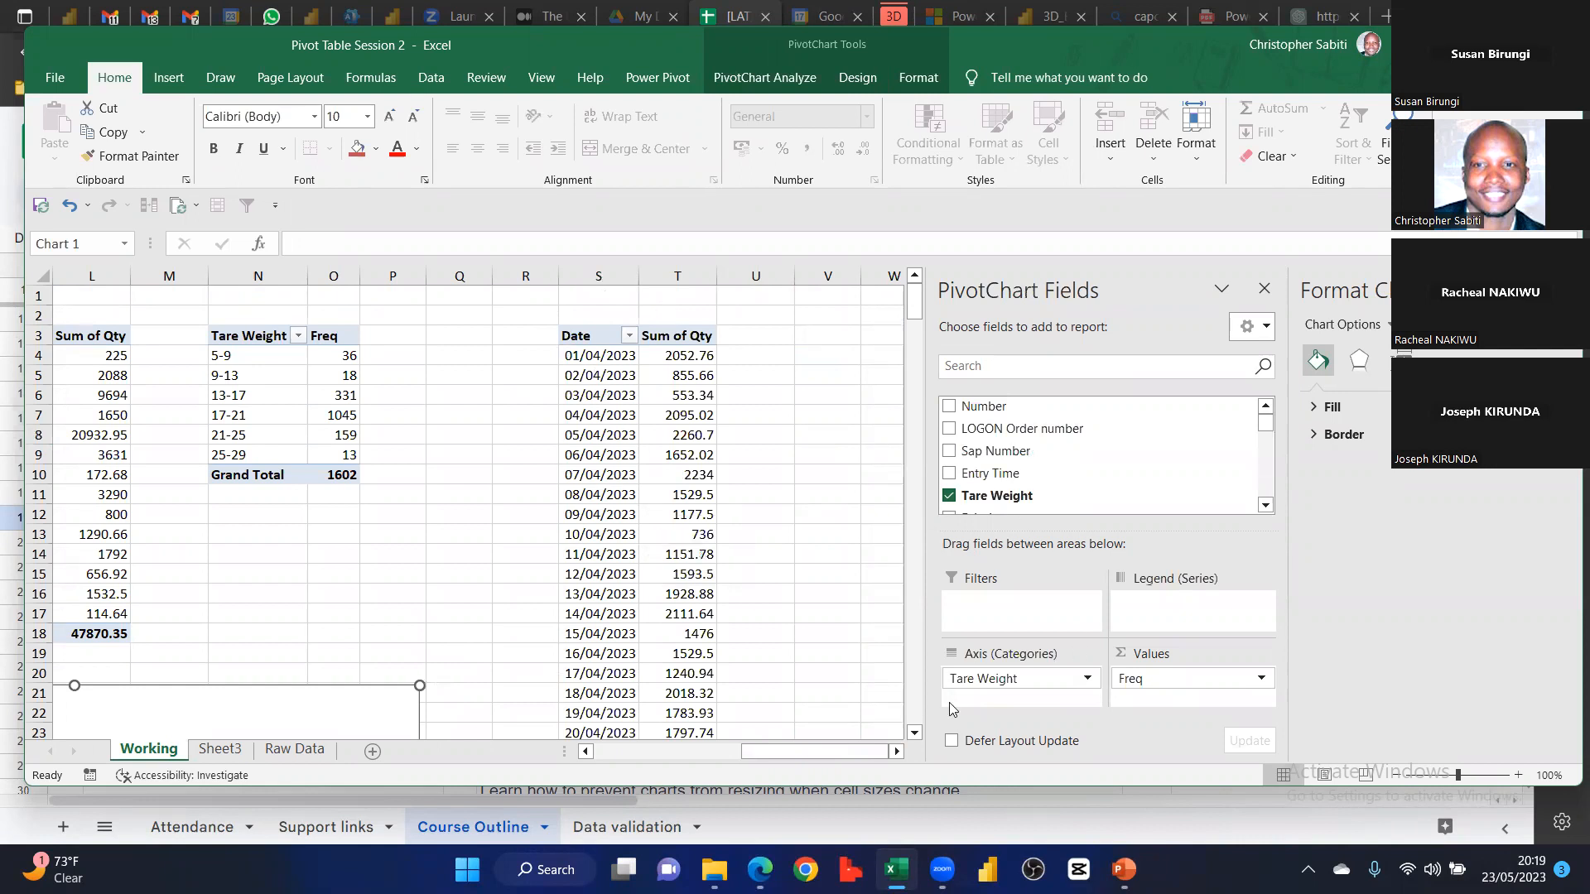
# Group the Date row field of the PivotTable at S3 by days only, in intervals of 7 days
pyautogui.click(599, 494)
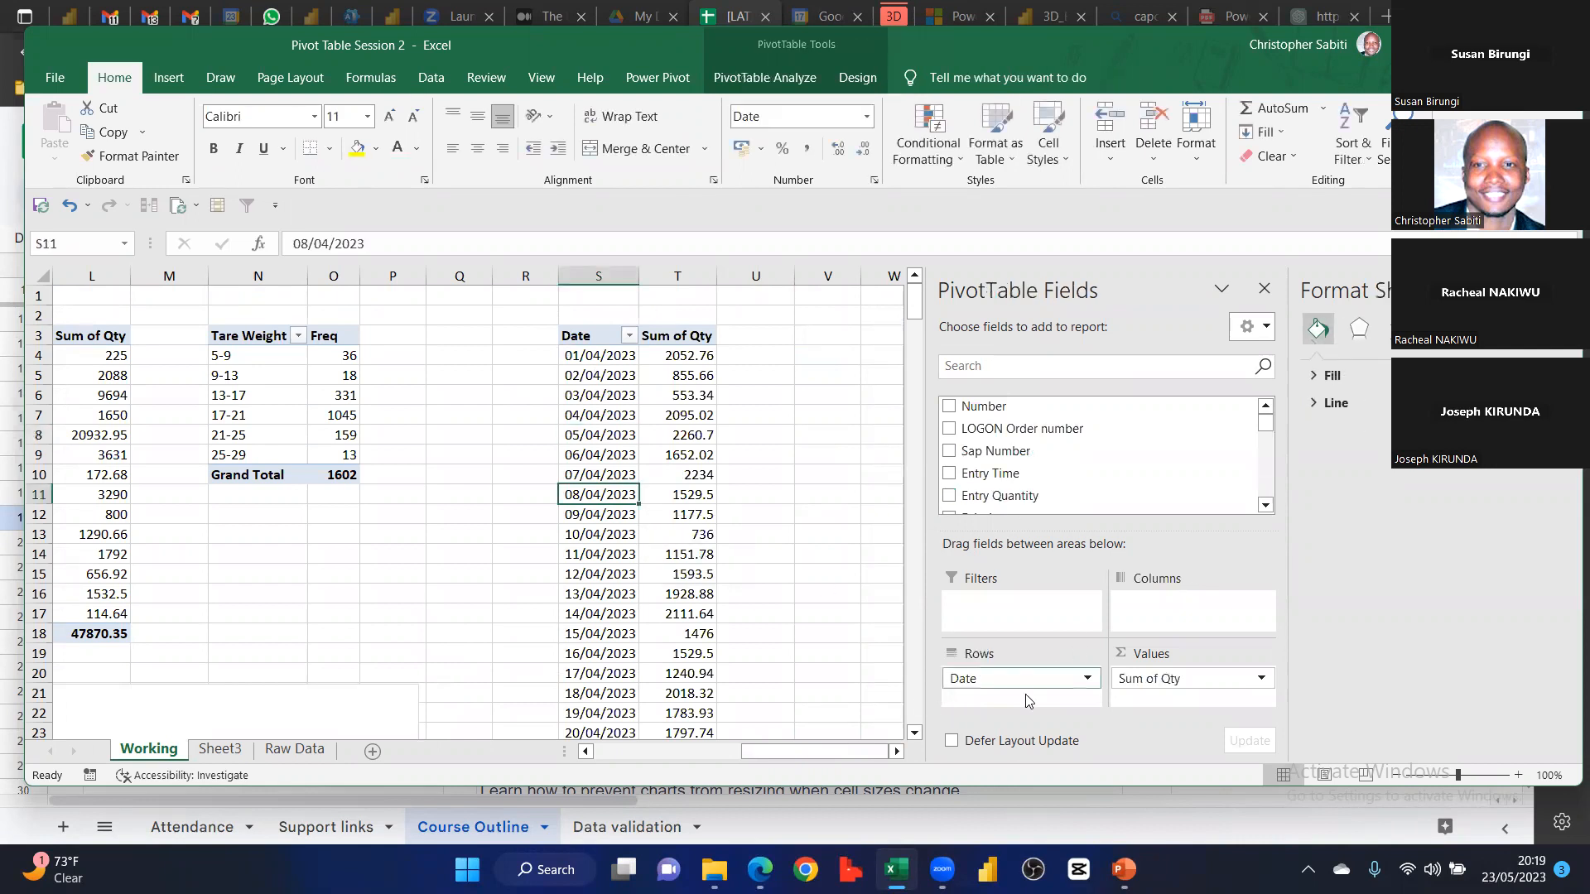
pyautogui.click(754, 80)
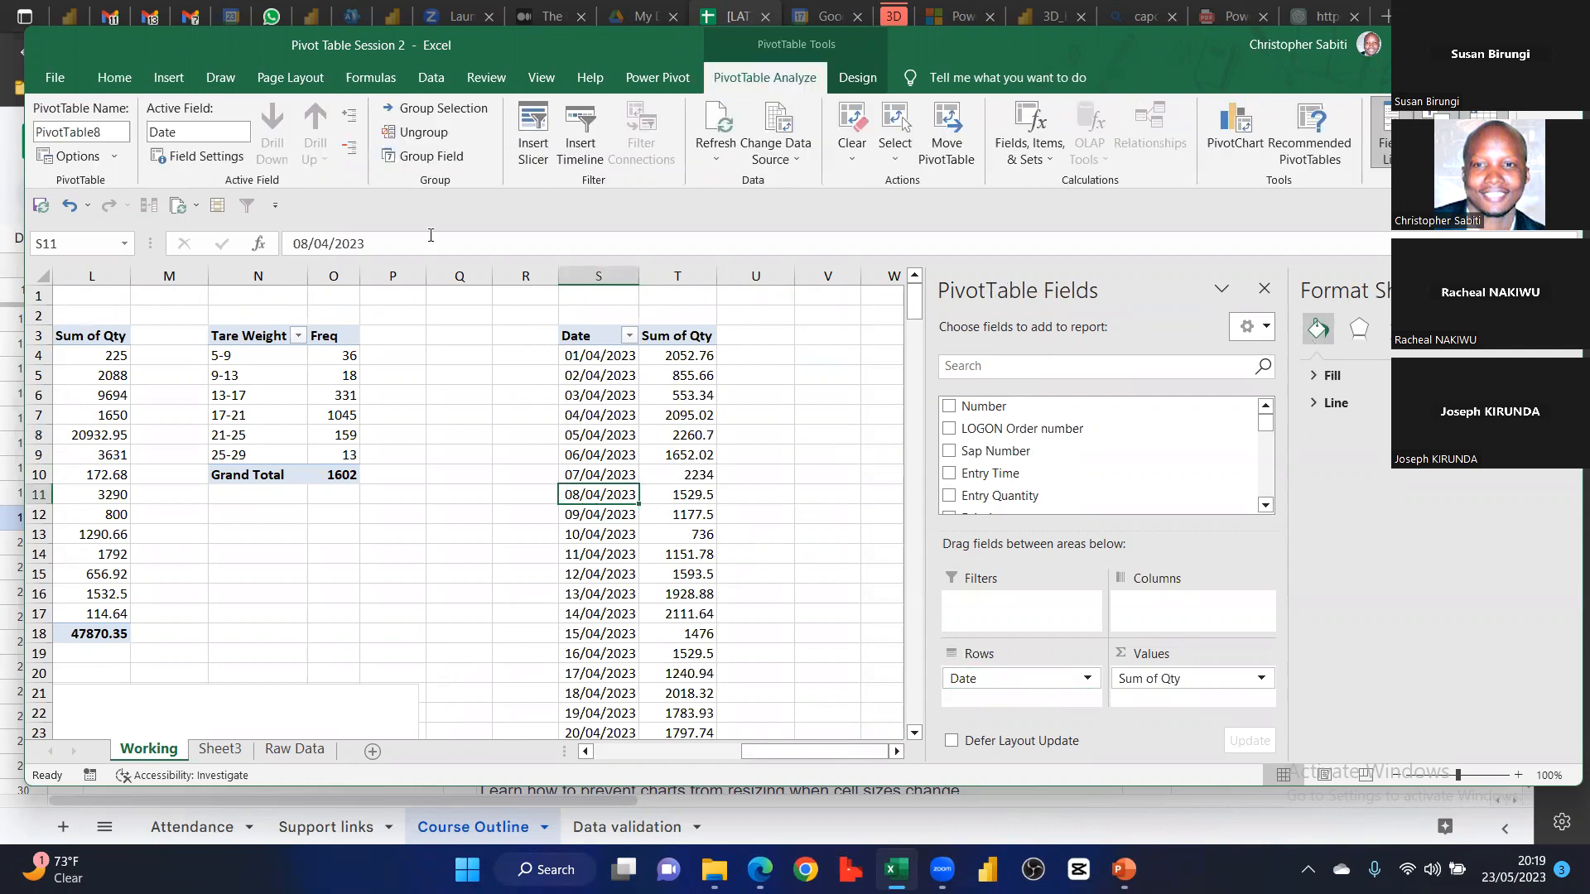
pyautogui.click(434, 157)
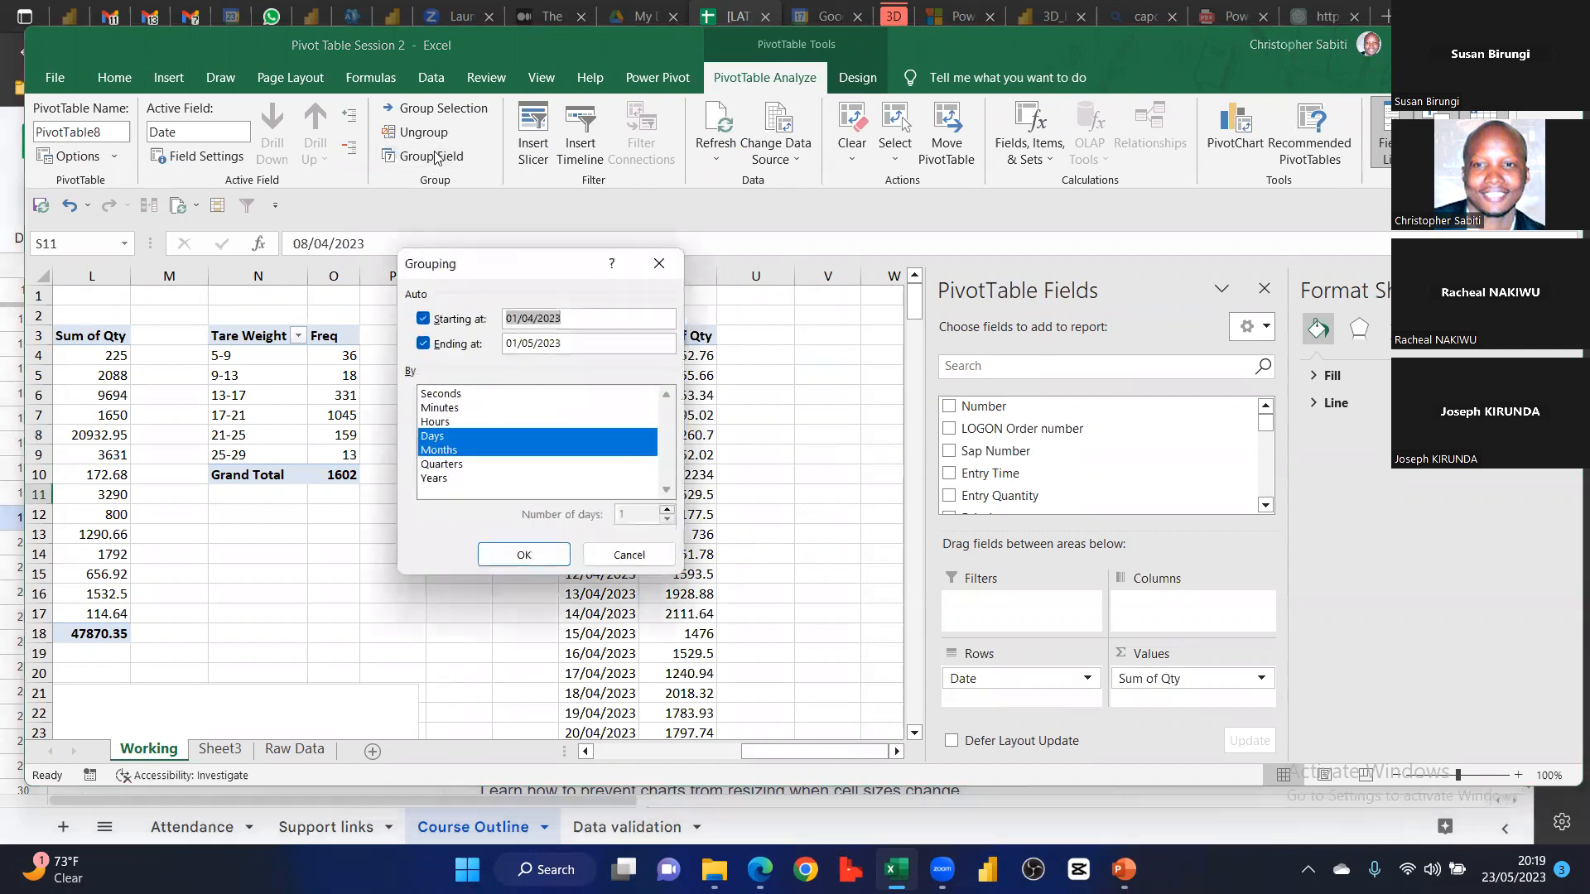
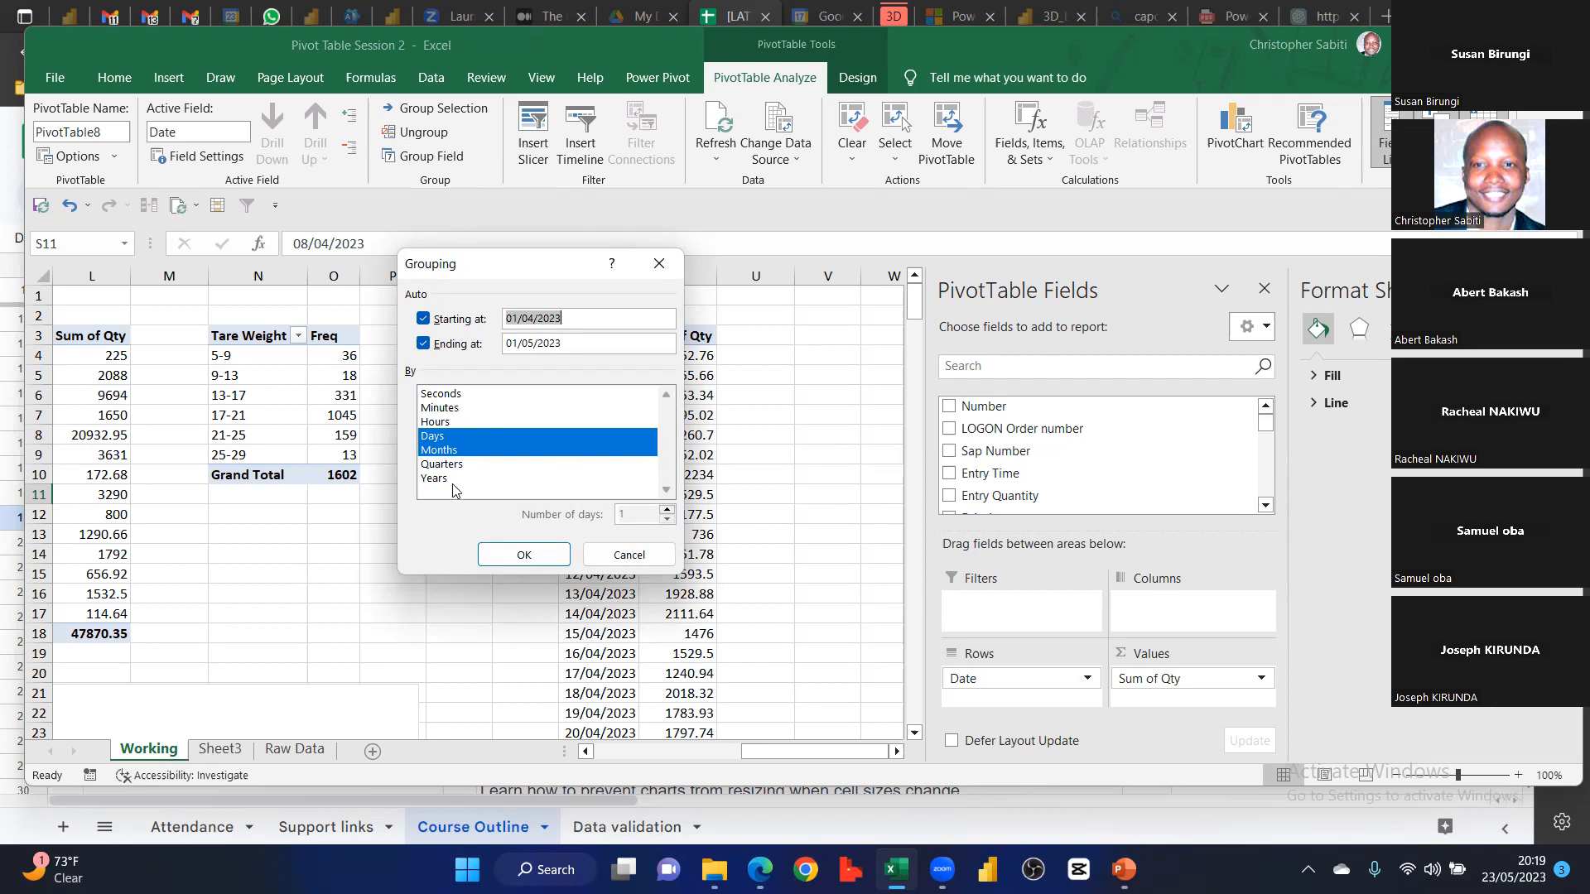
pyautogui.click(440, 437)
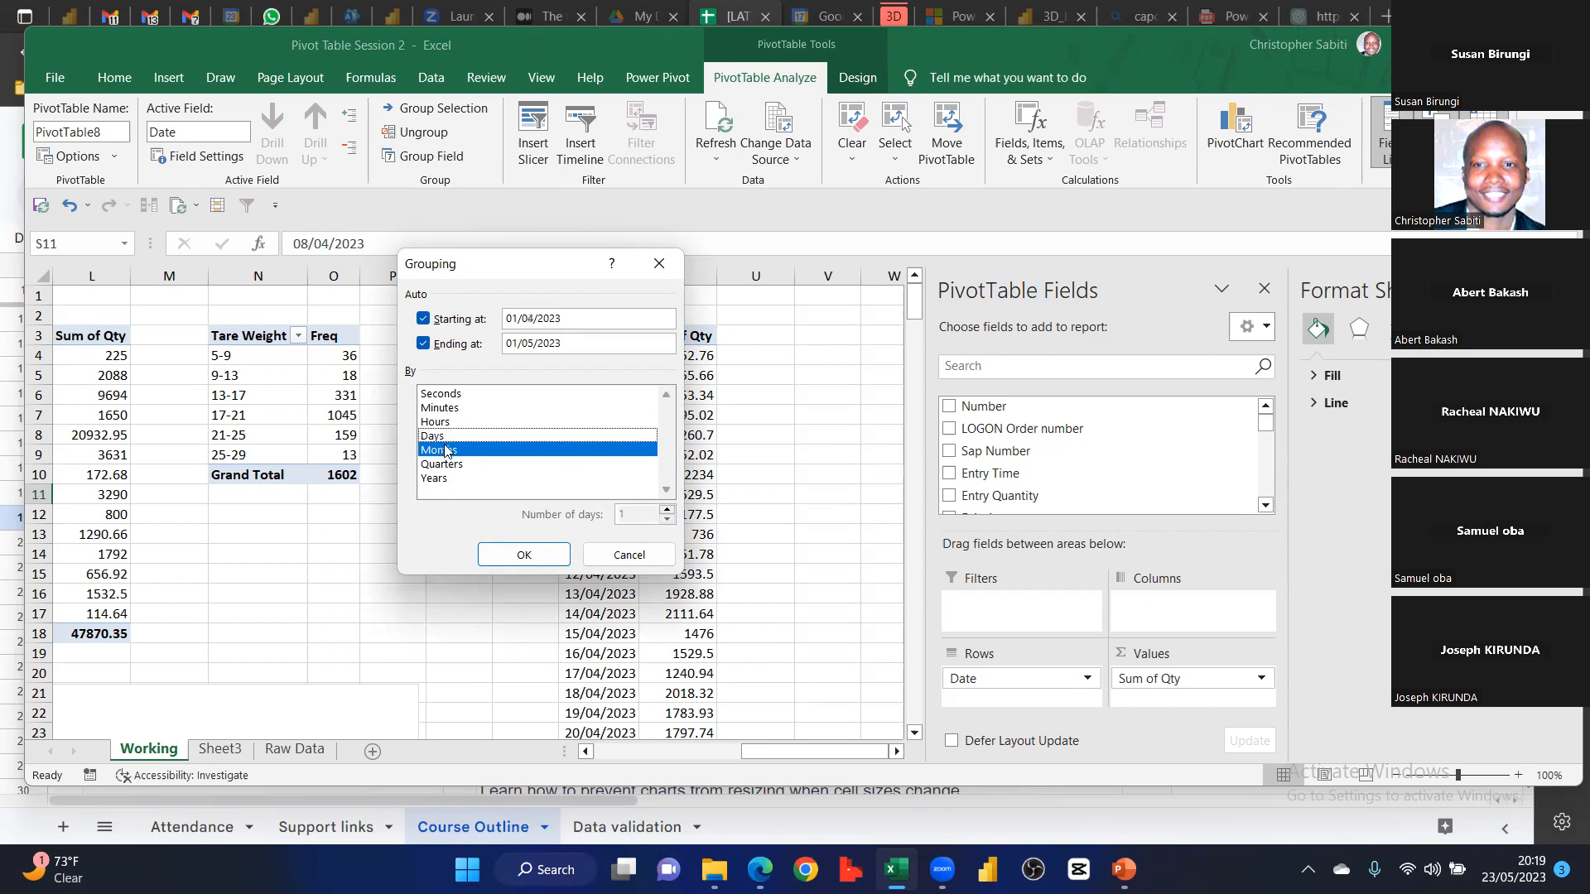
pyautogui.click(439, 442)
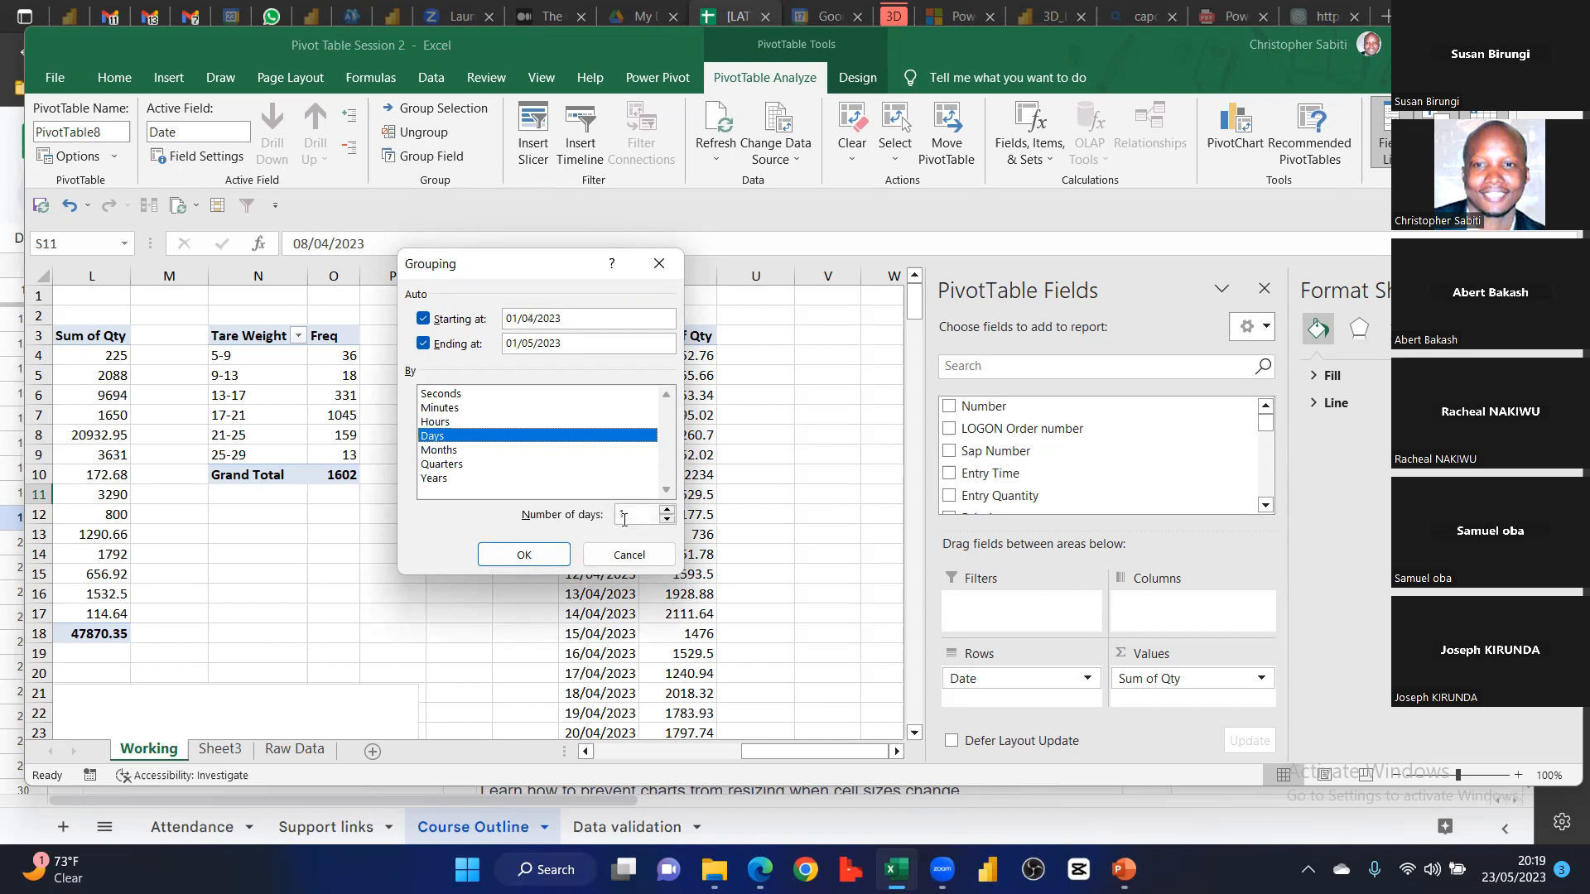
pyautogui.doubleClick(617, 512)
pyautogui.moveTo(497, 264); pyautogui.dragTo(258, 331)
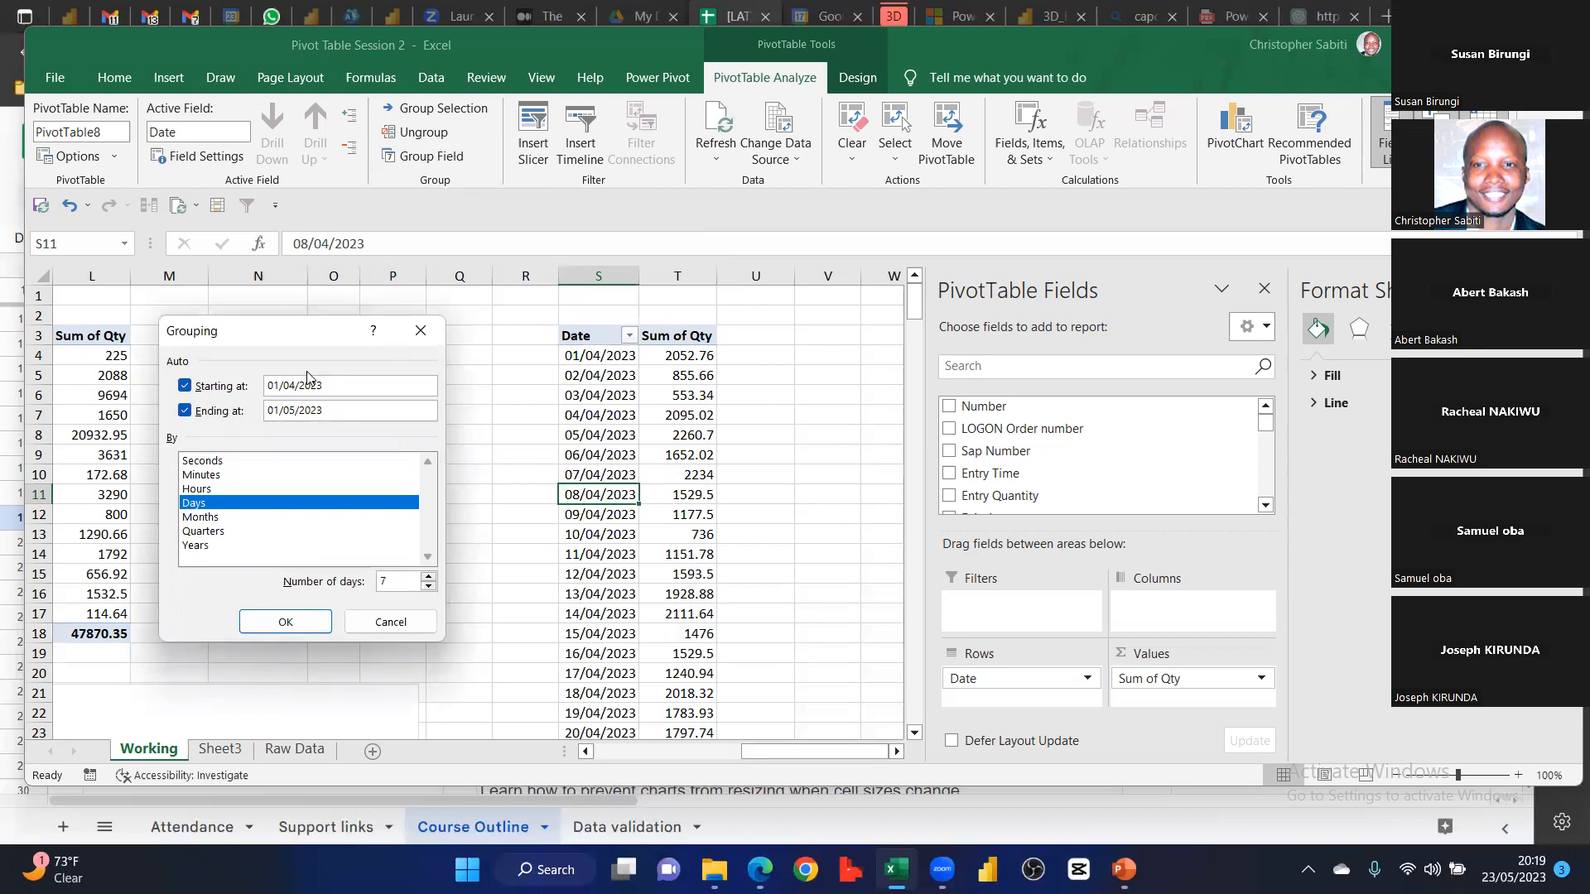
pyautogui.click(282, 624)
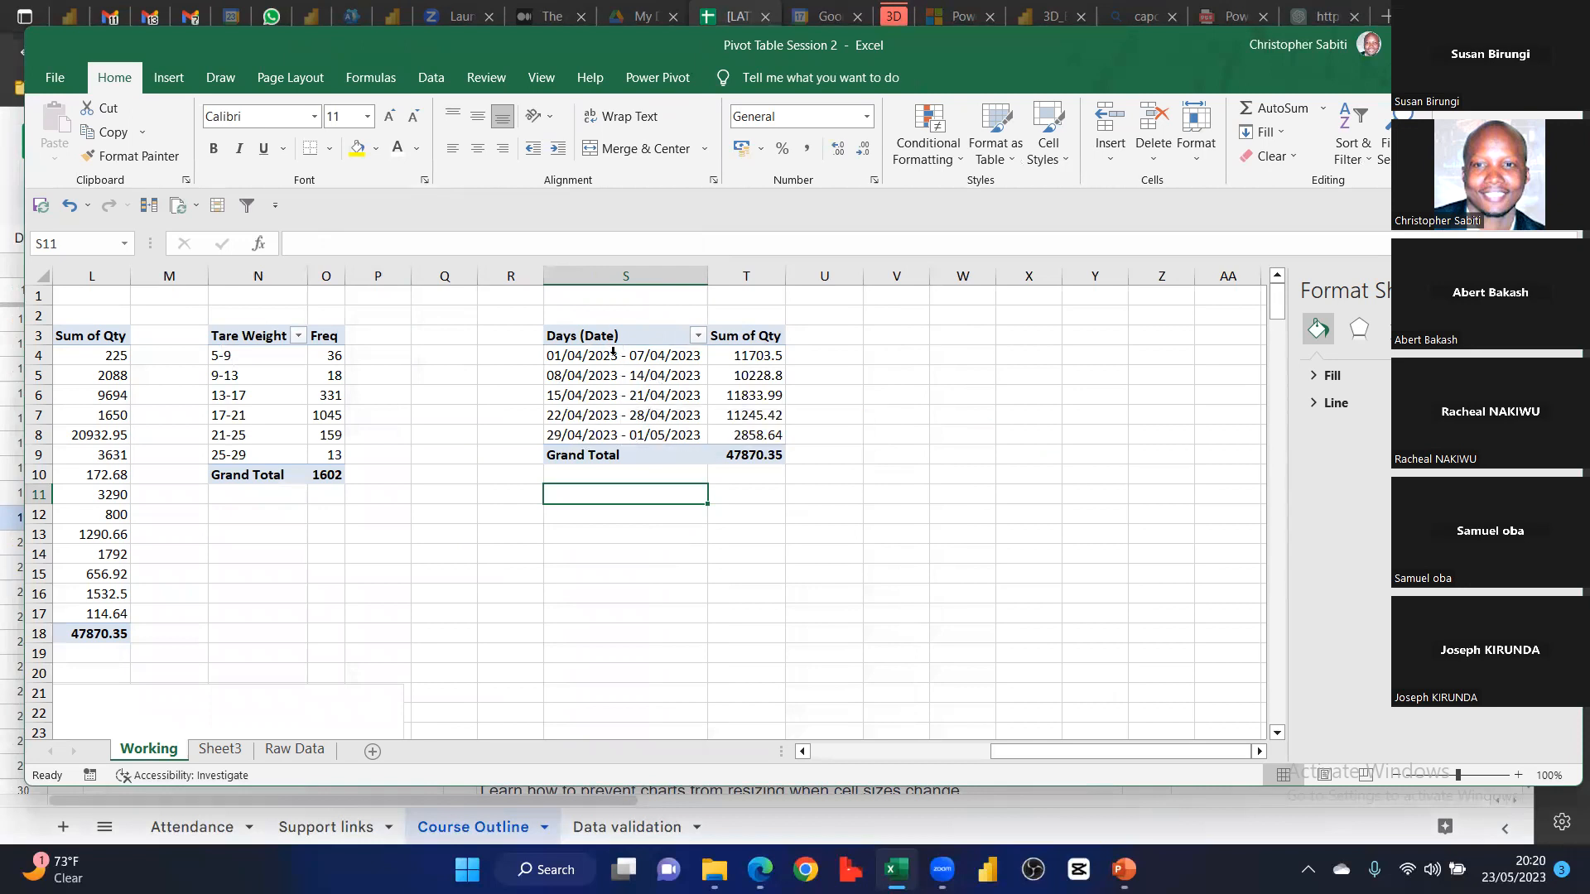
# Move the tare weight PivotChart further down the sheet to clear the space below the weekly PivotTable
pyautogui.moveTo(602, 338); pyautogui.dragTo(754, 455)
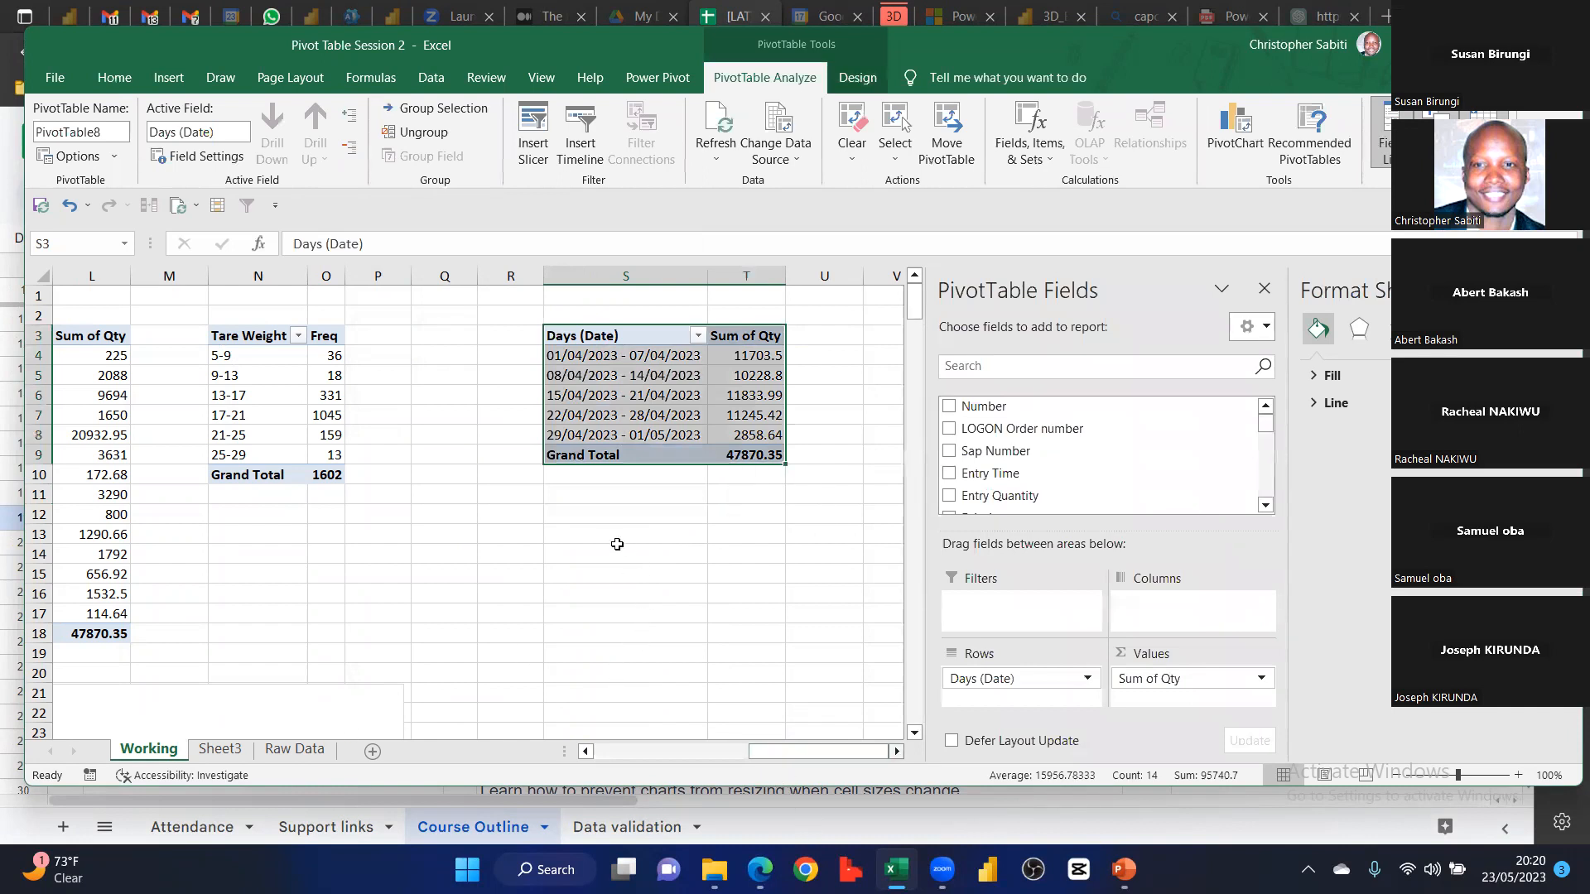
pyautogui.scroll(-3, 298, 652)
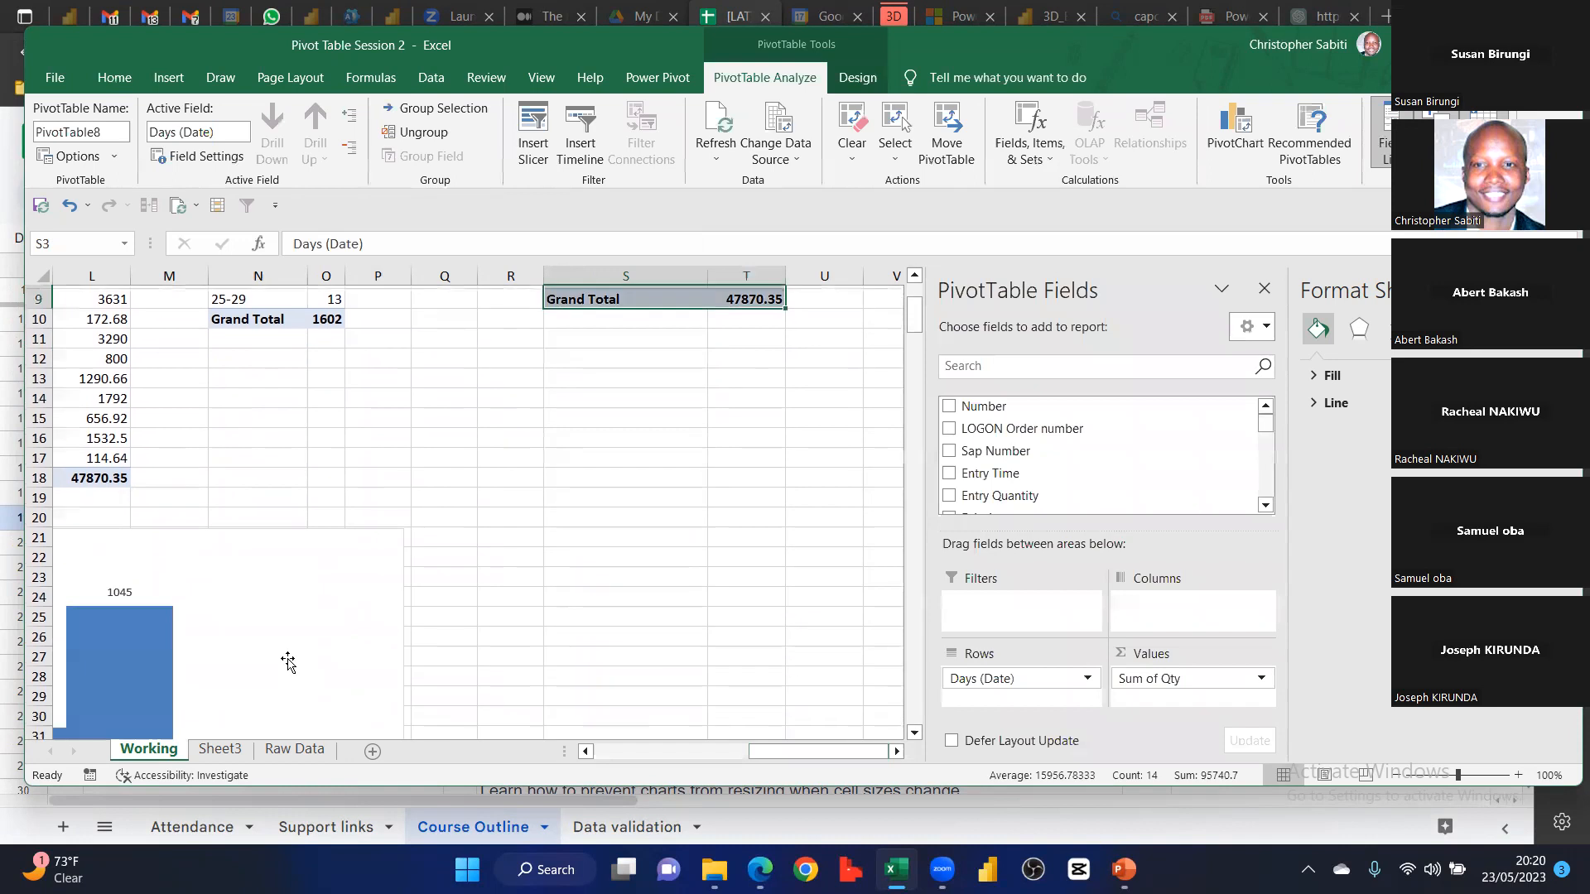
pyautogui.scroll(2, 286, 662)
pyautogui.click(215, 651)
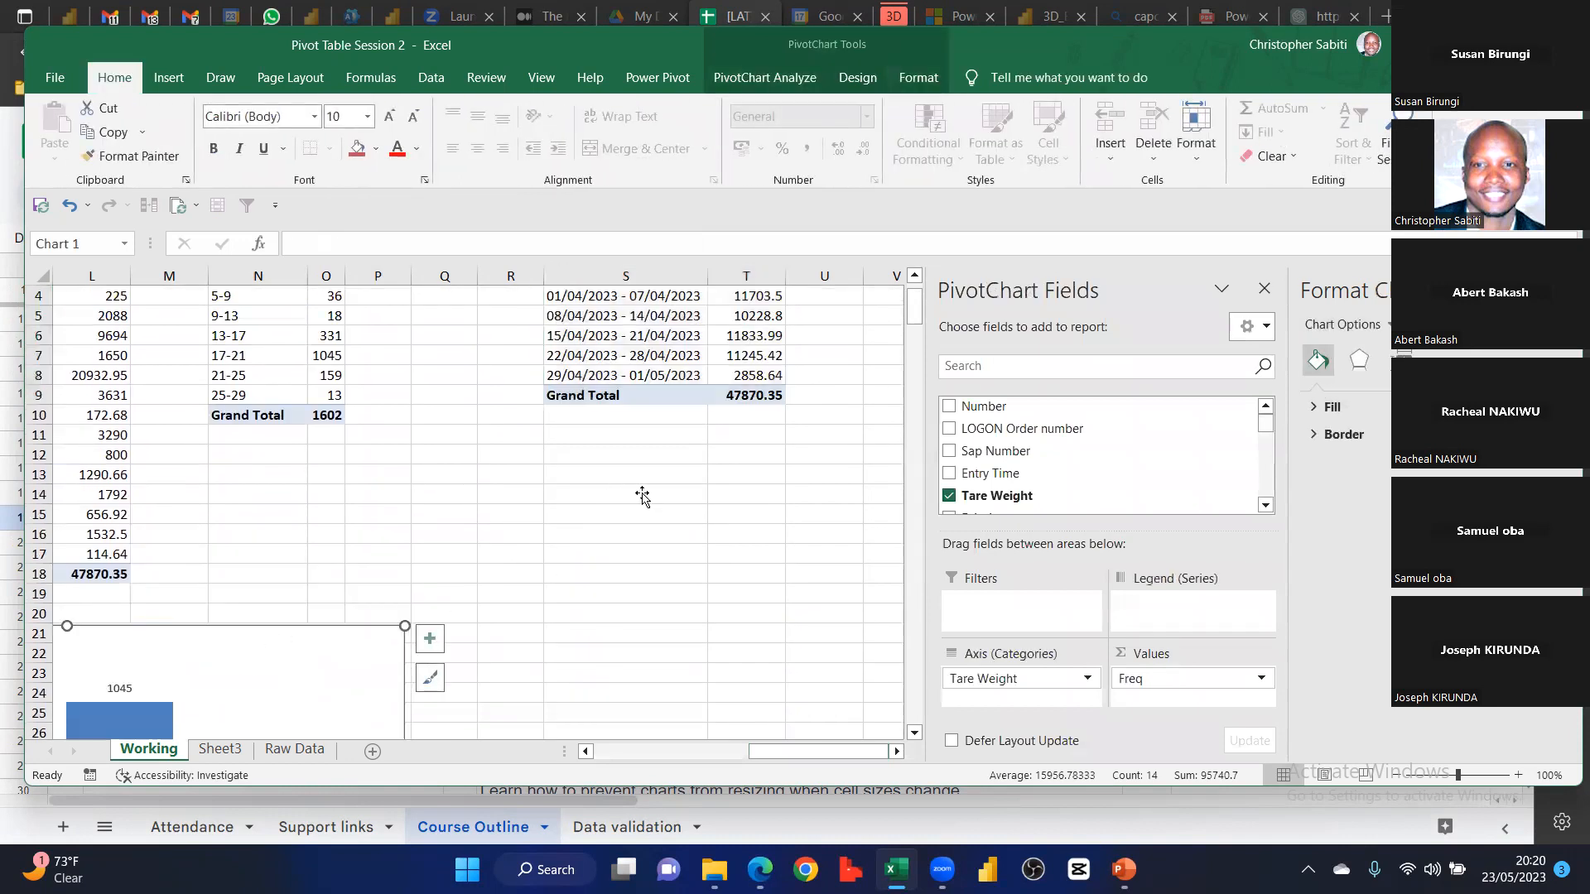
pyautogui.moveTo(544, 549); pyautogui.dragTo(571, 518)
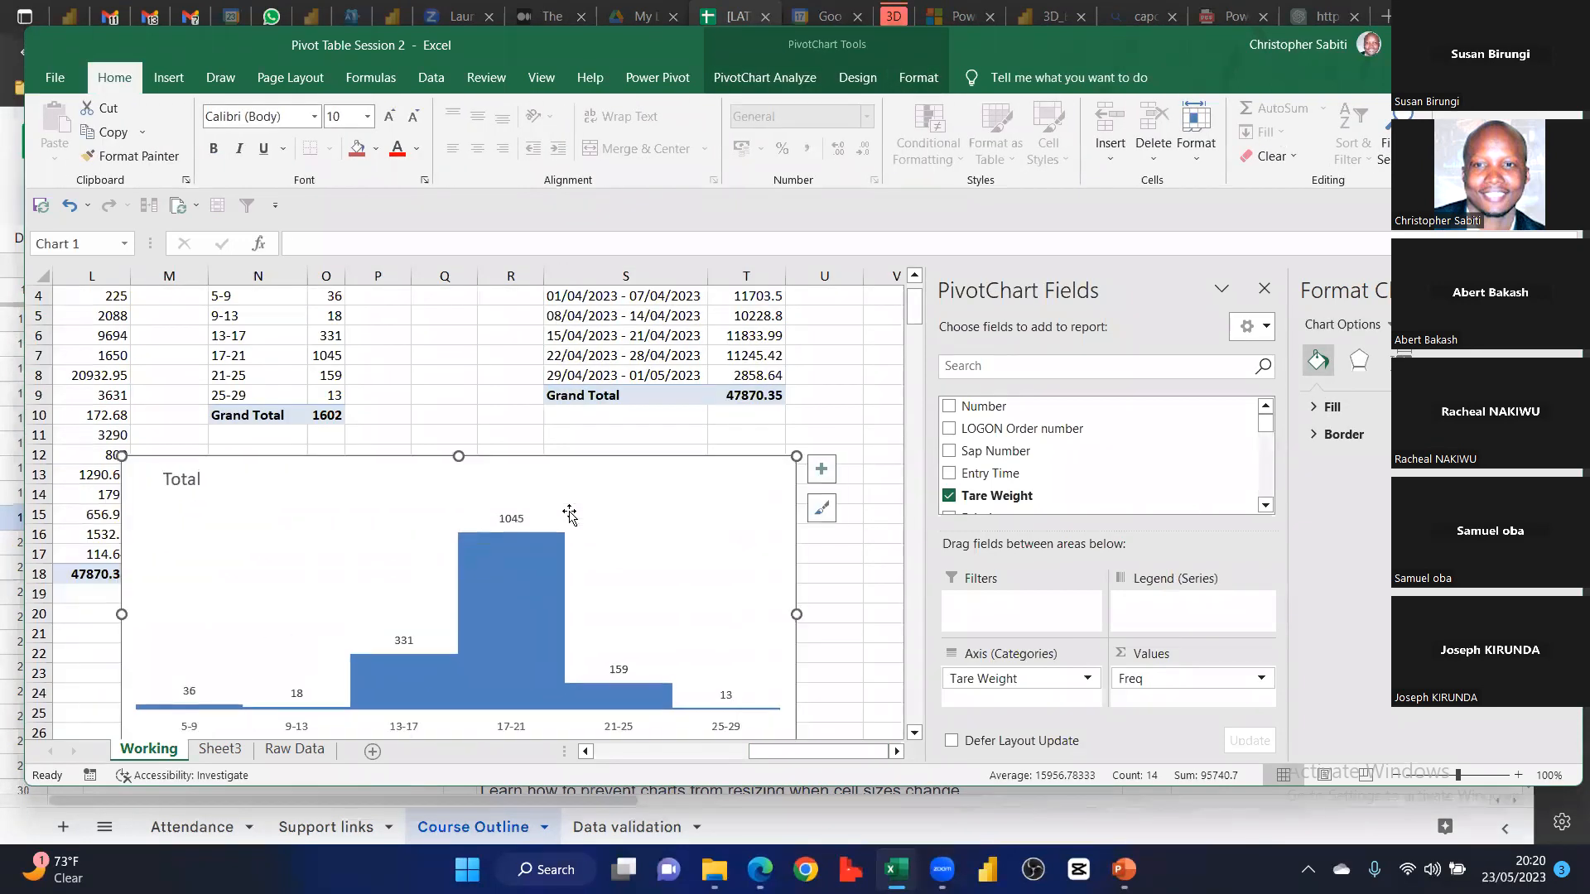
pyautogui.click(584, 495)
pyautogui.moveTo(650, 531); pyautogui.dragTo(329, 703)
pyautogui.click(561, 532)
pyautogui.scroll(1, 787, 604)
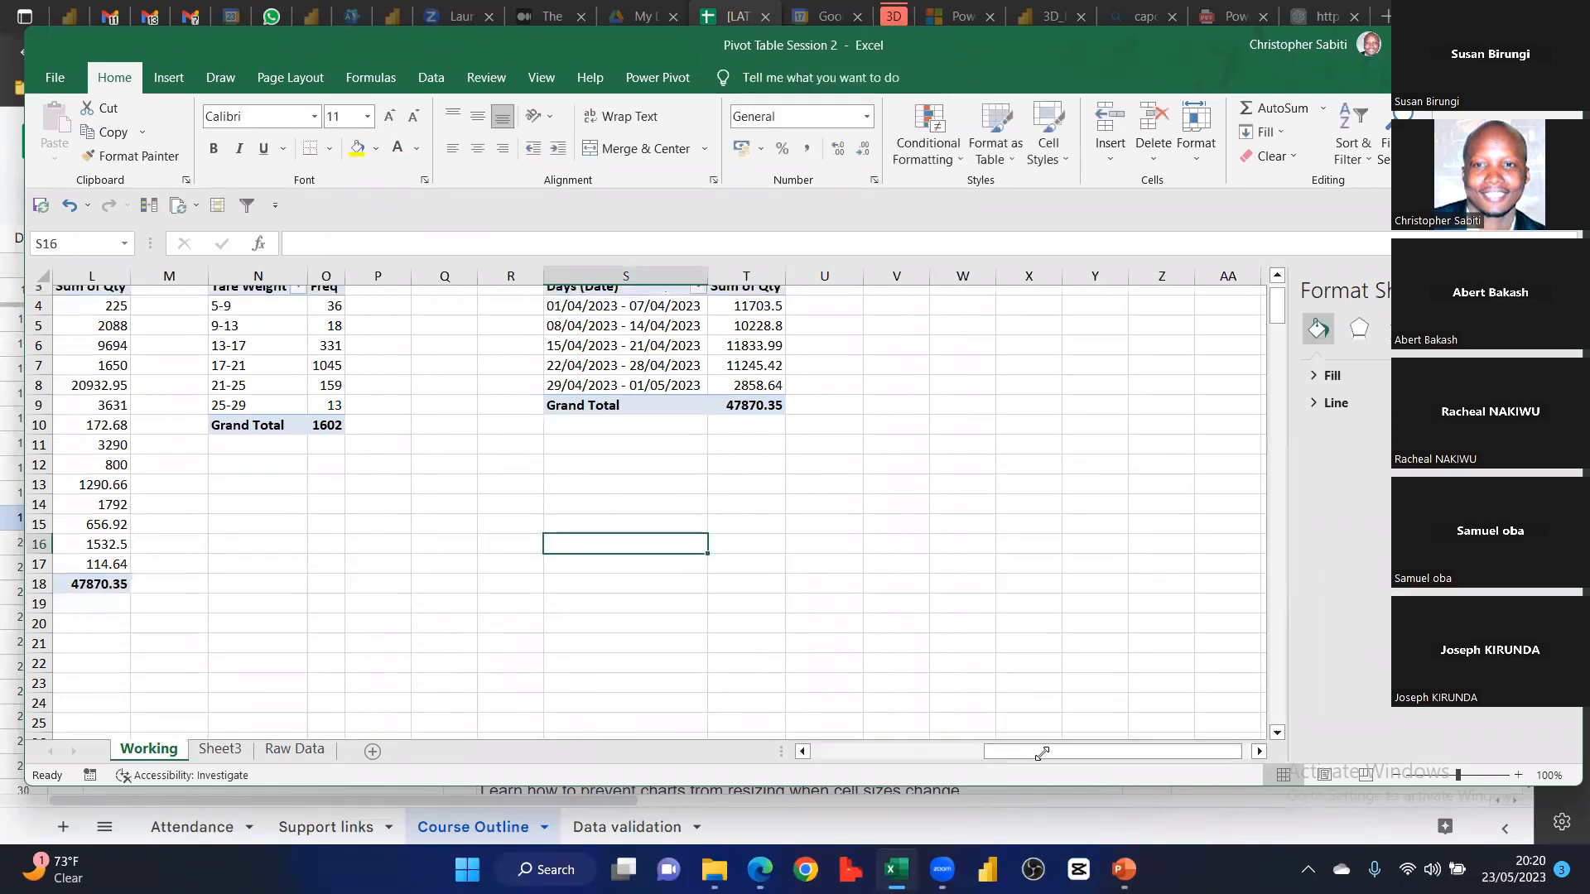
# Insert a clustered column PivotChart of Sum of Qty from the seven-day Date PivotTable and widen it
pyautogui.moveTo(631, 339); pyautogui.dragTo(741, 428)
pyautogui.click(685, 388)
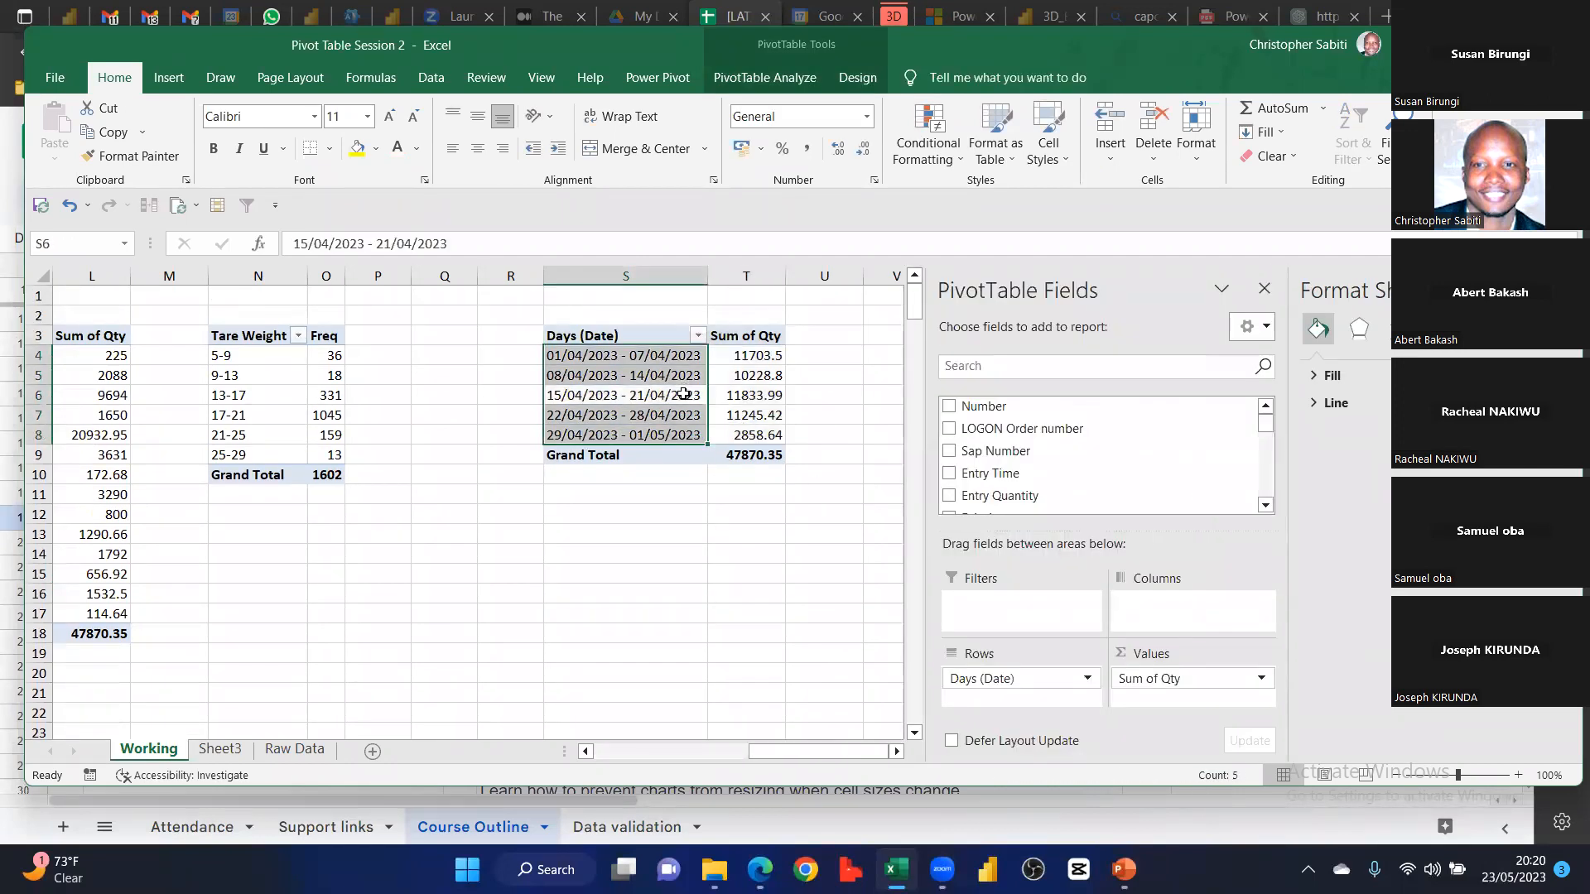
pyautogui.click(684, 389)
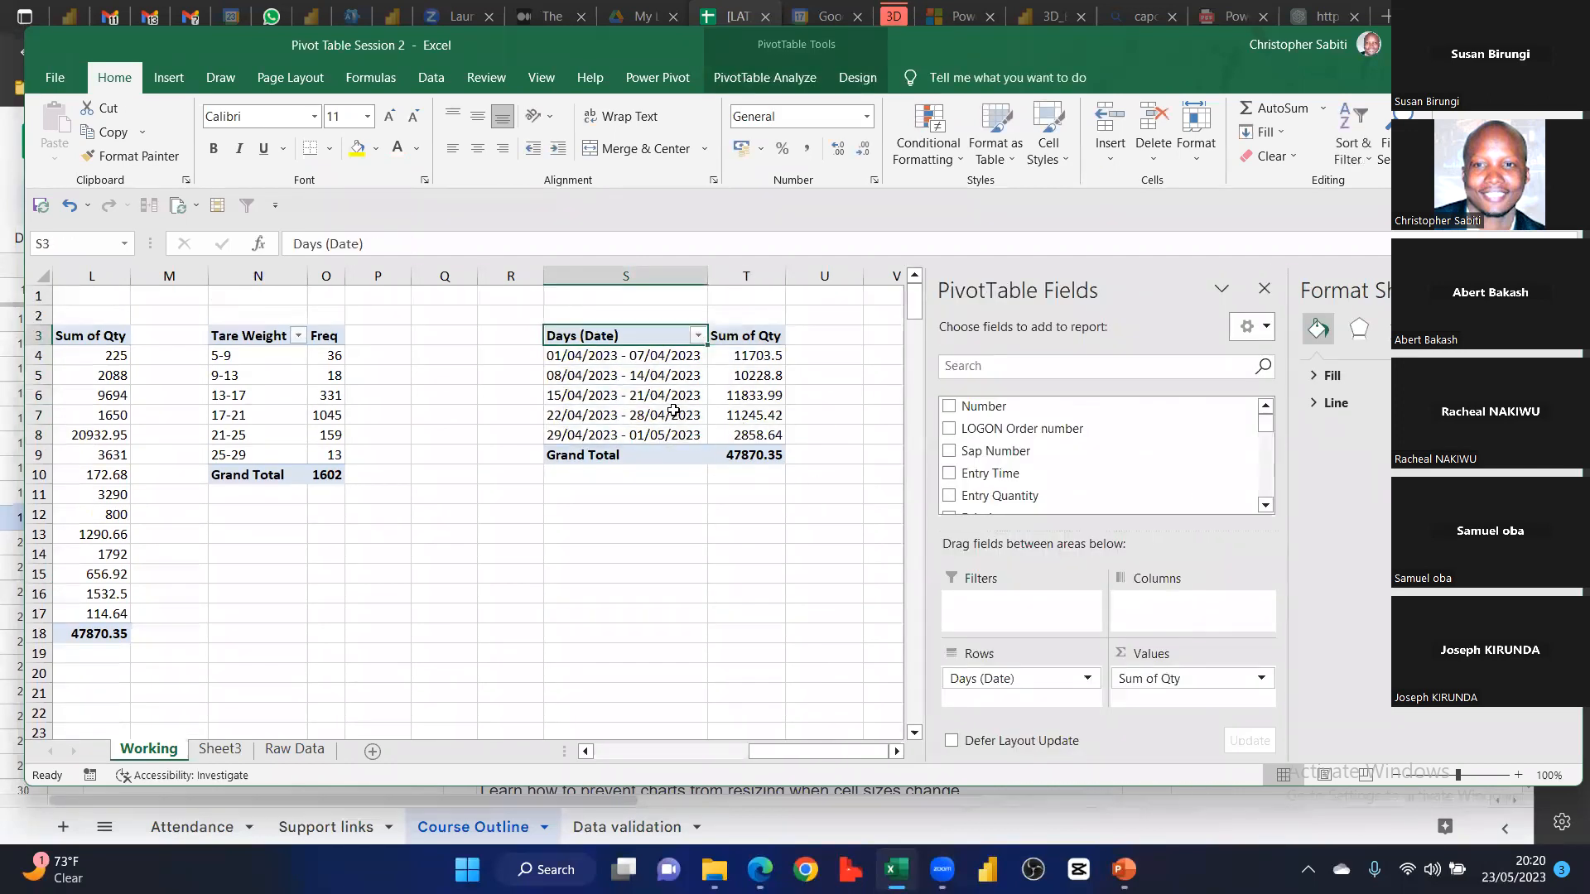
pyautogui.click(858, 78)
pyautogui.click(795, 79)
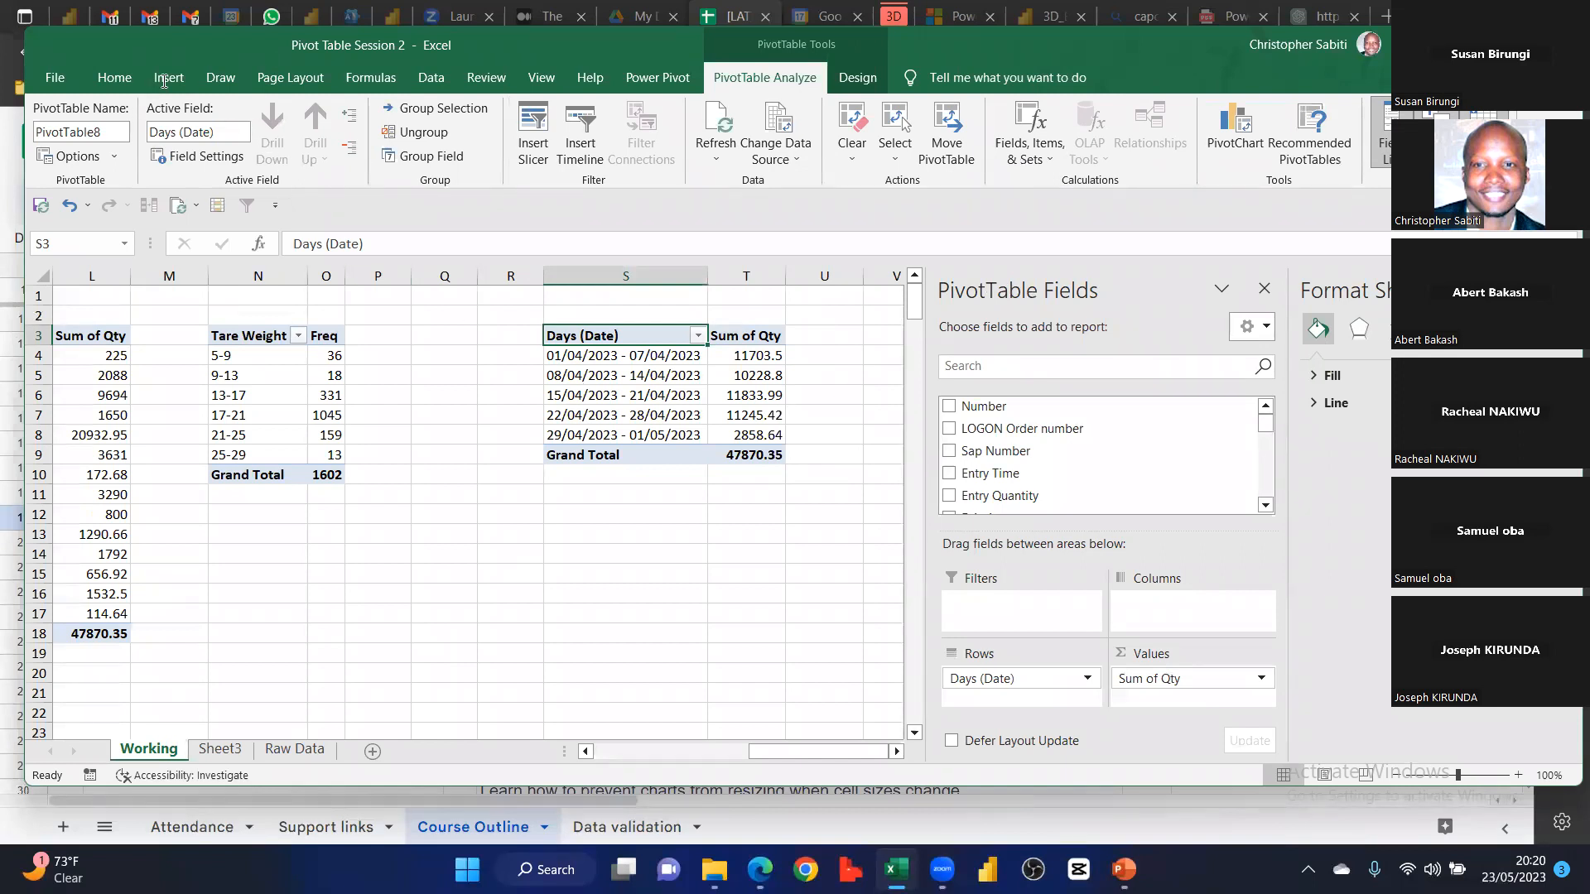
pyautogui.click(165, 79)
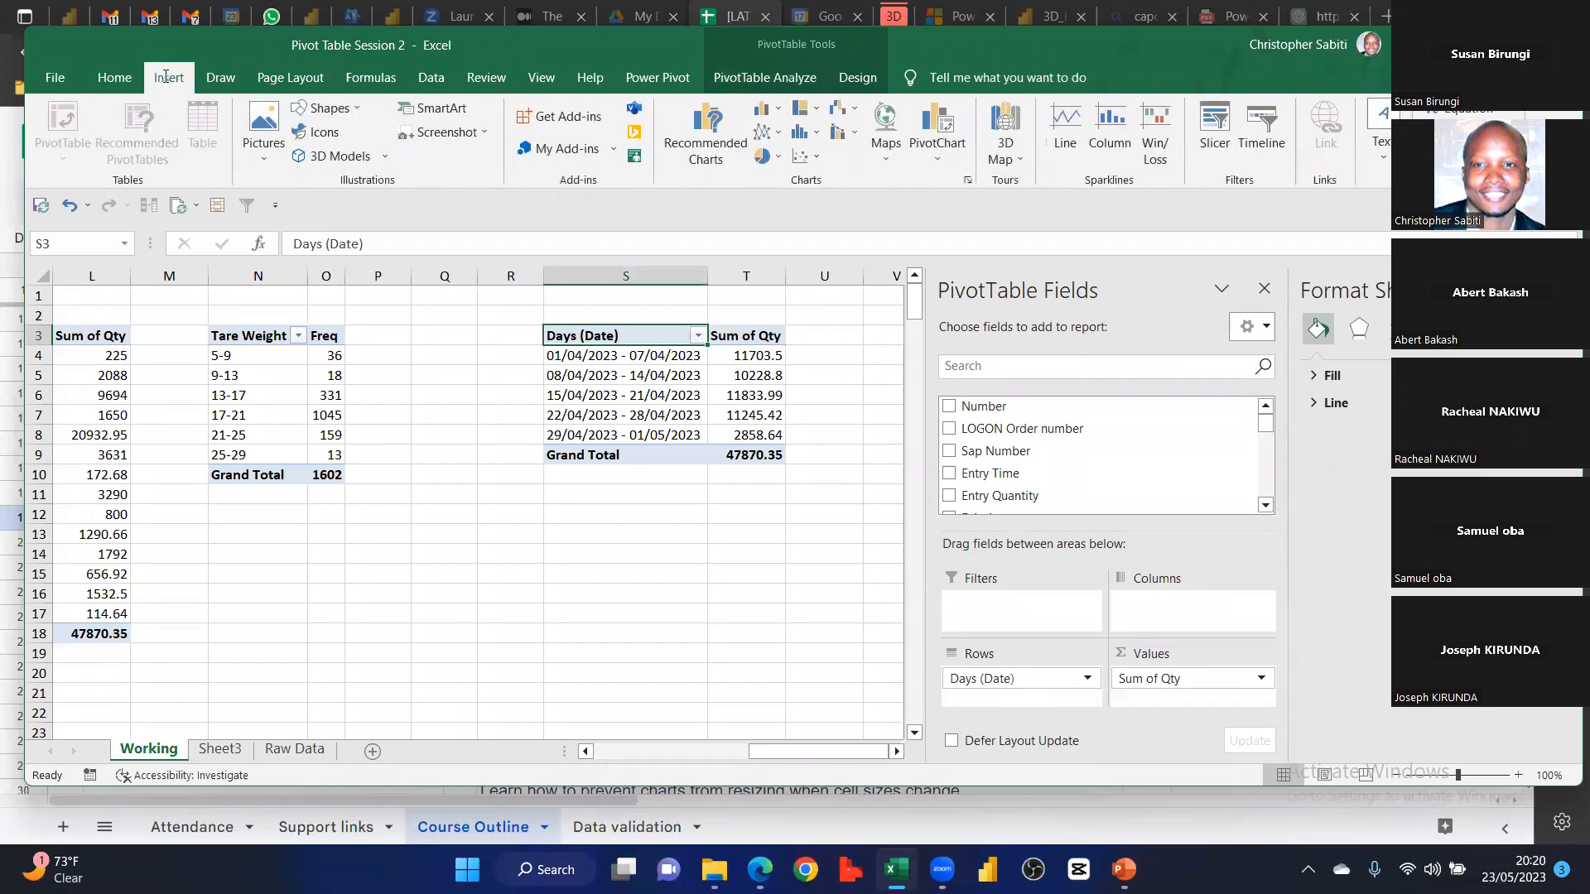
pyautogui.click(792, 79)
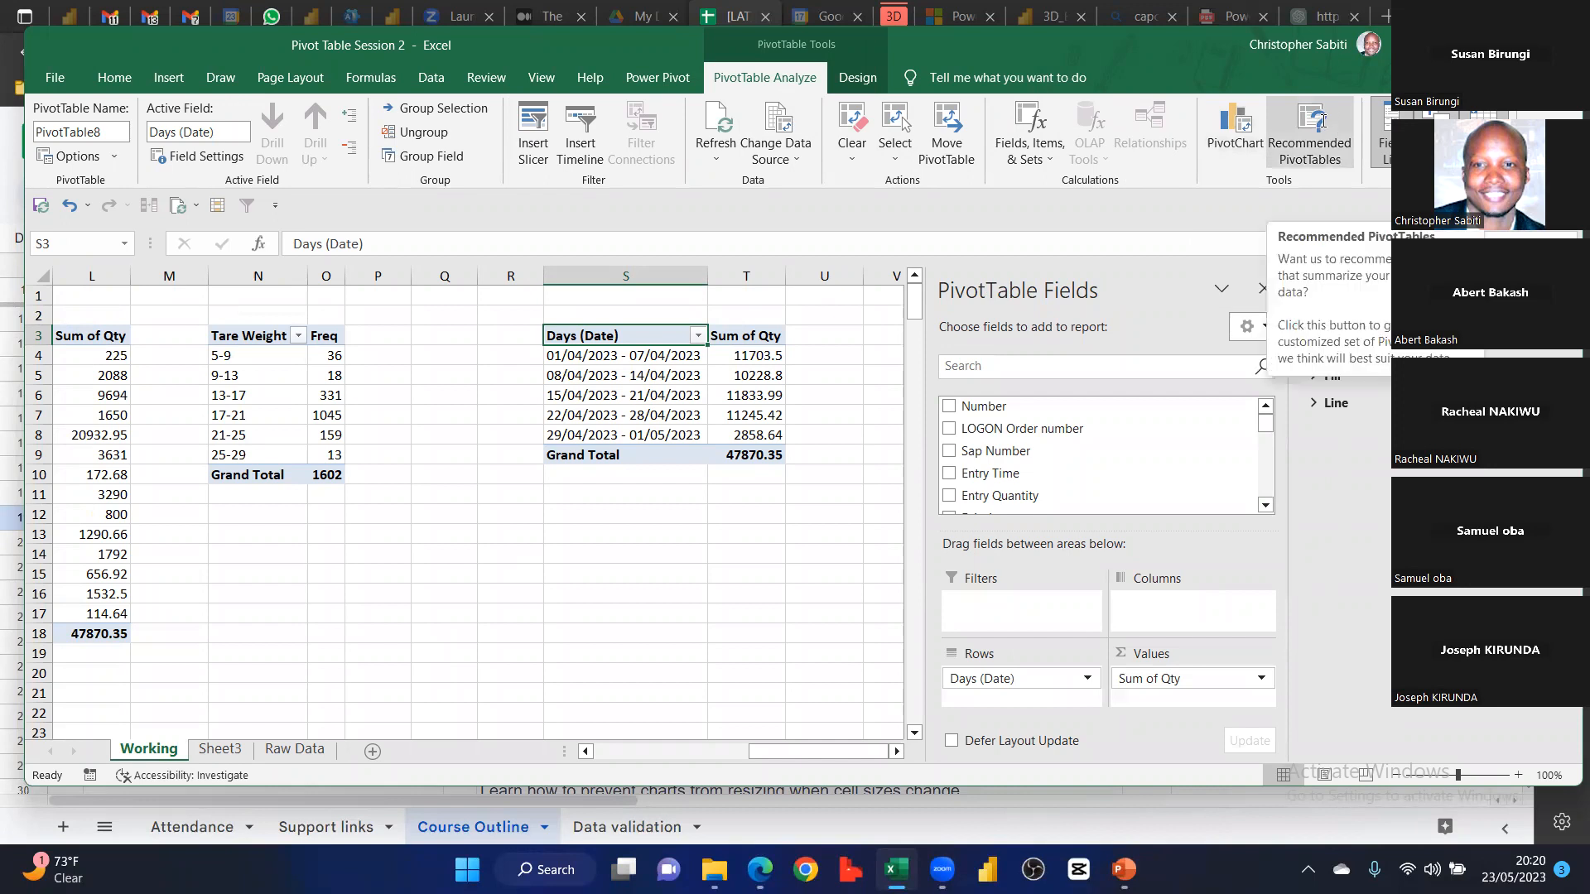
pyautogui.click(1234, 115)
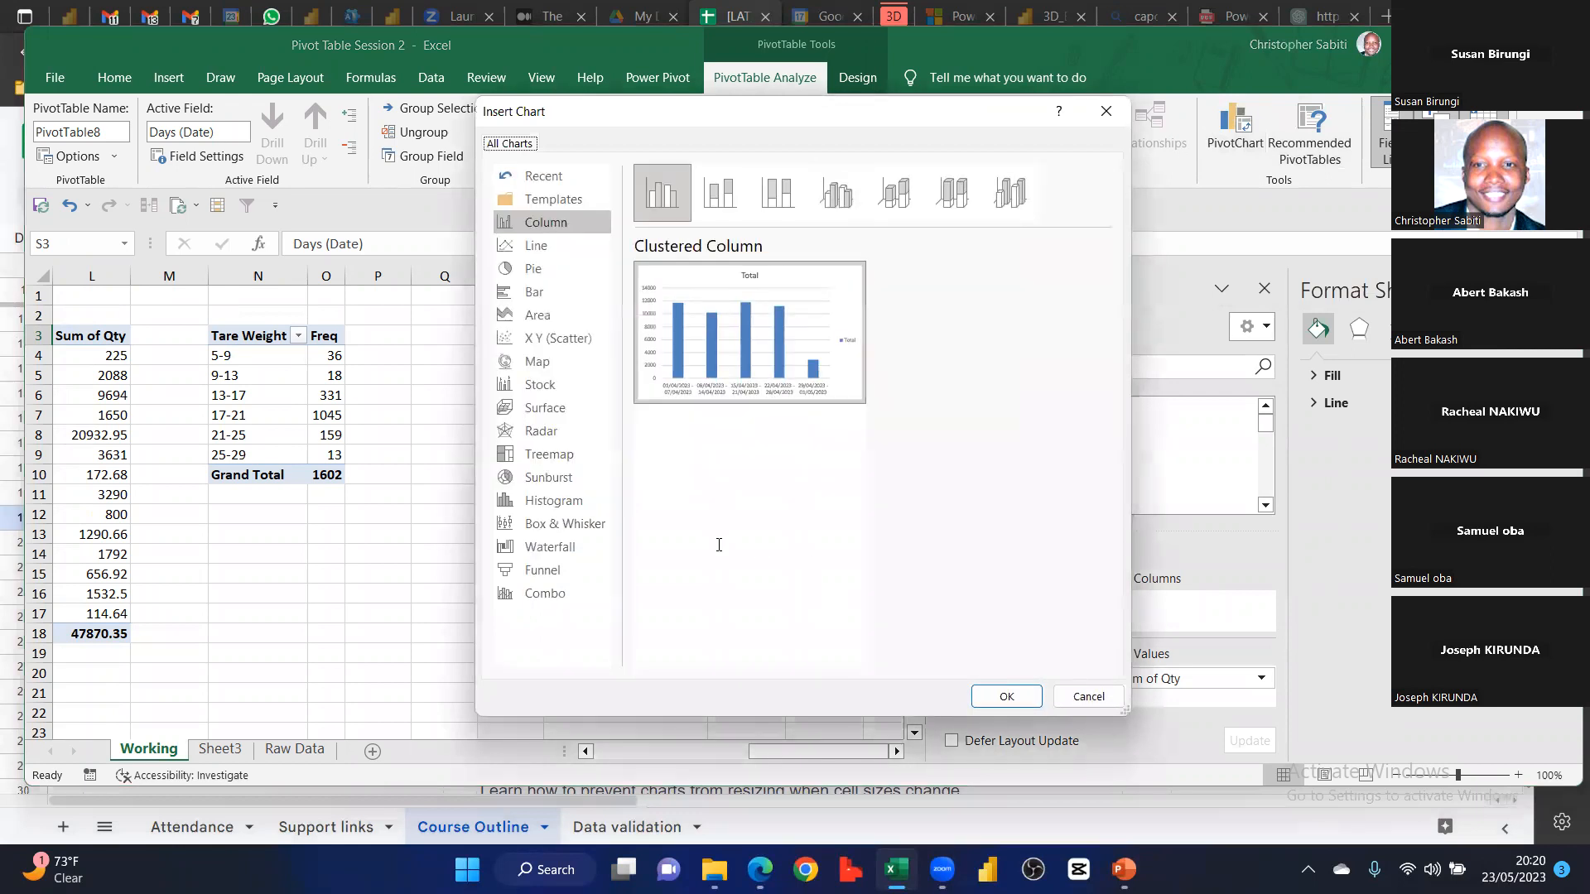
pyautogui.click(534, 246)
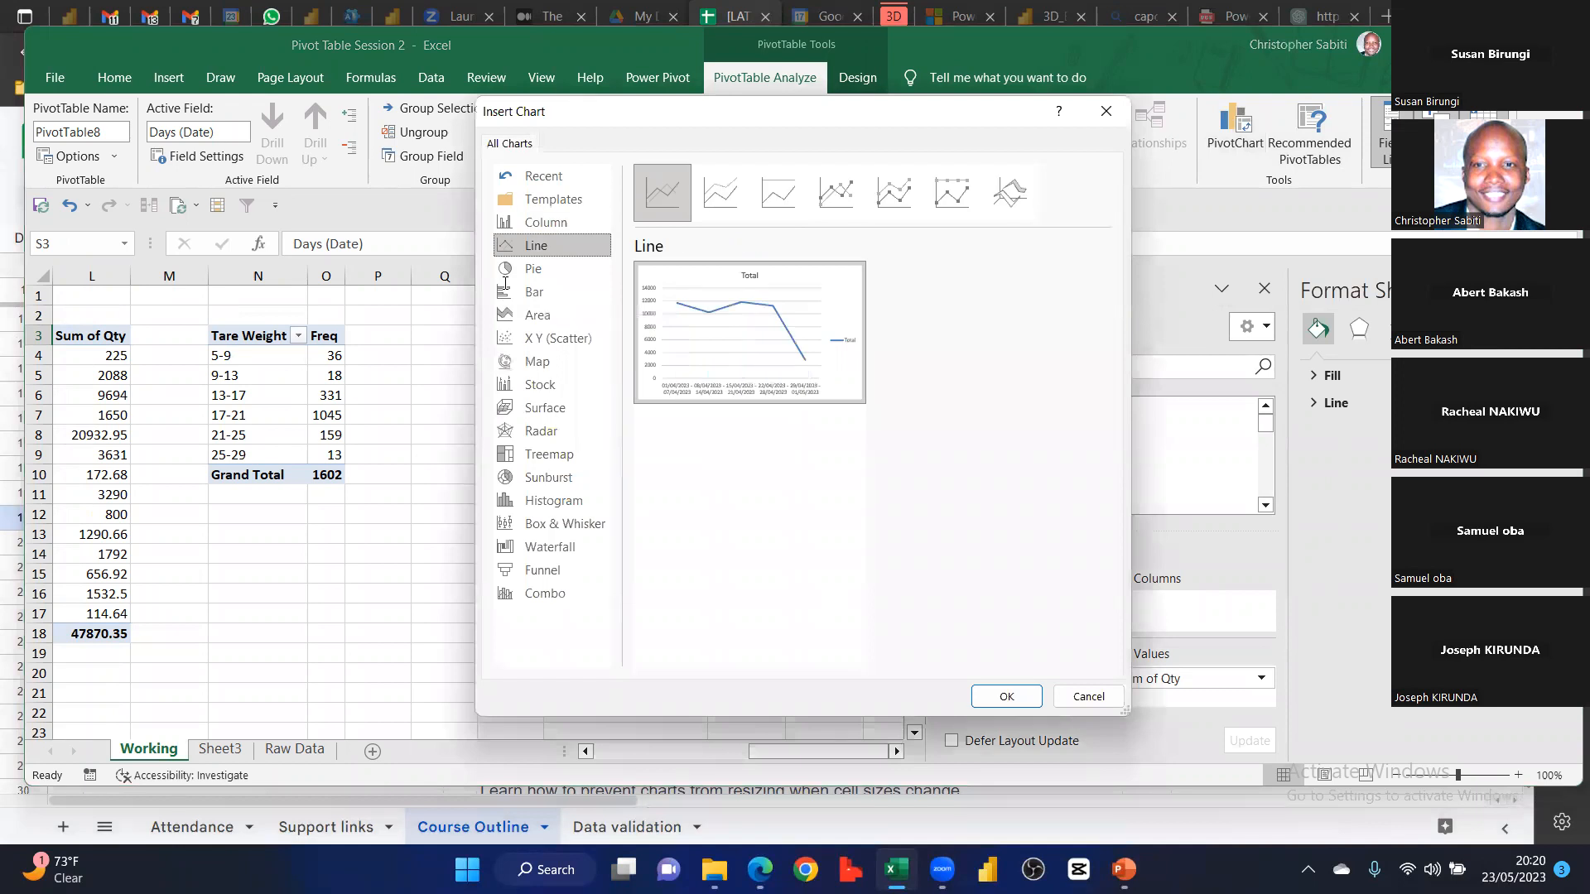
pyautogui.moveTo(716, 397)
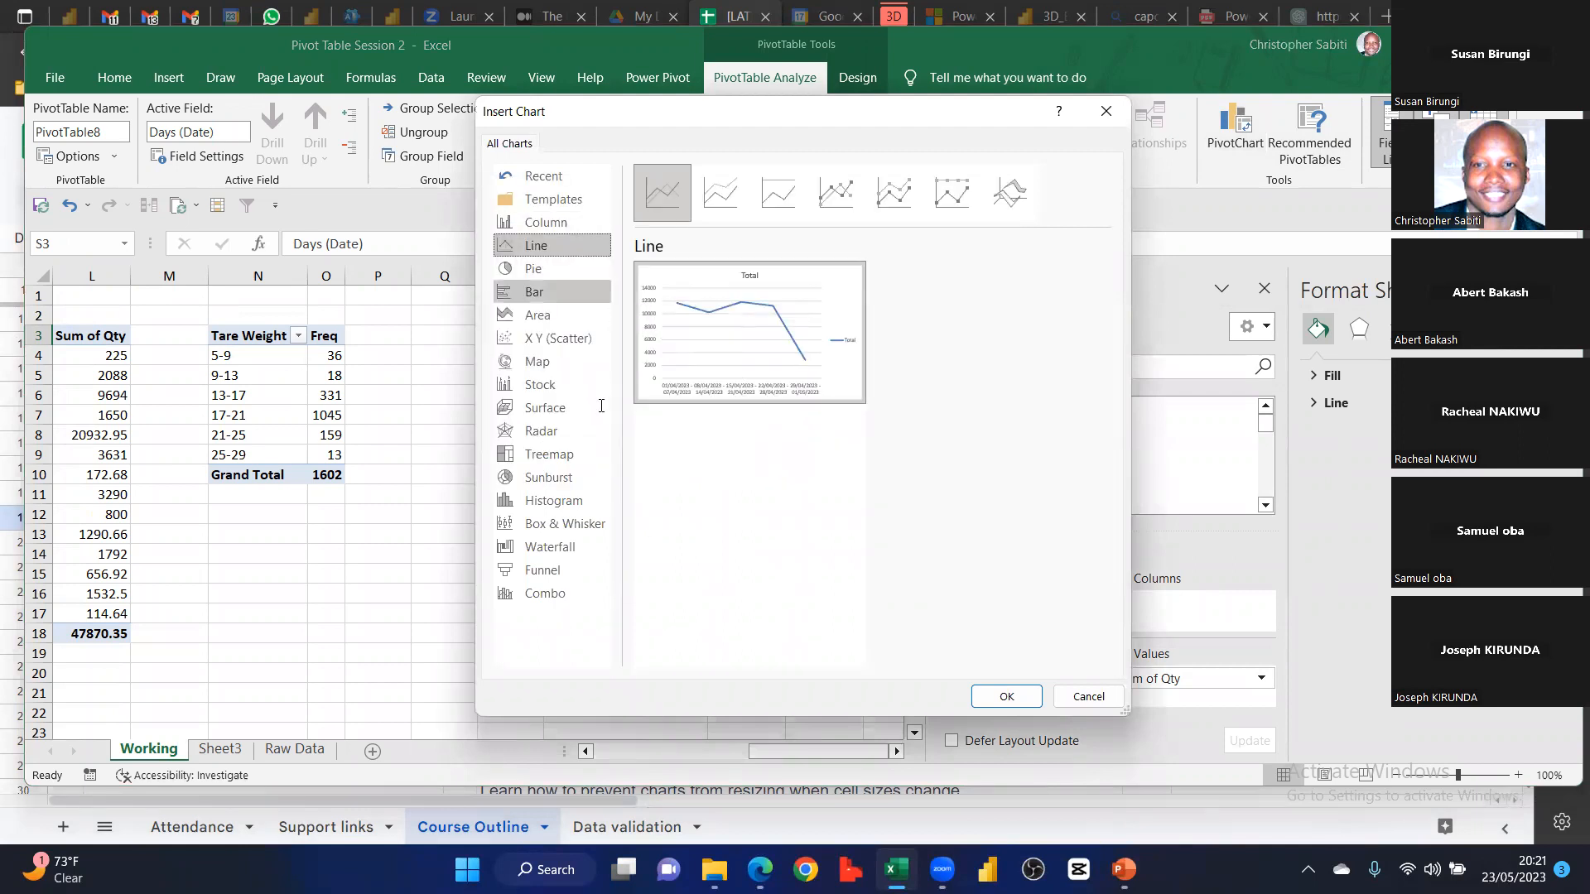
pyautogui.click(545, 222)
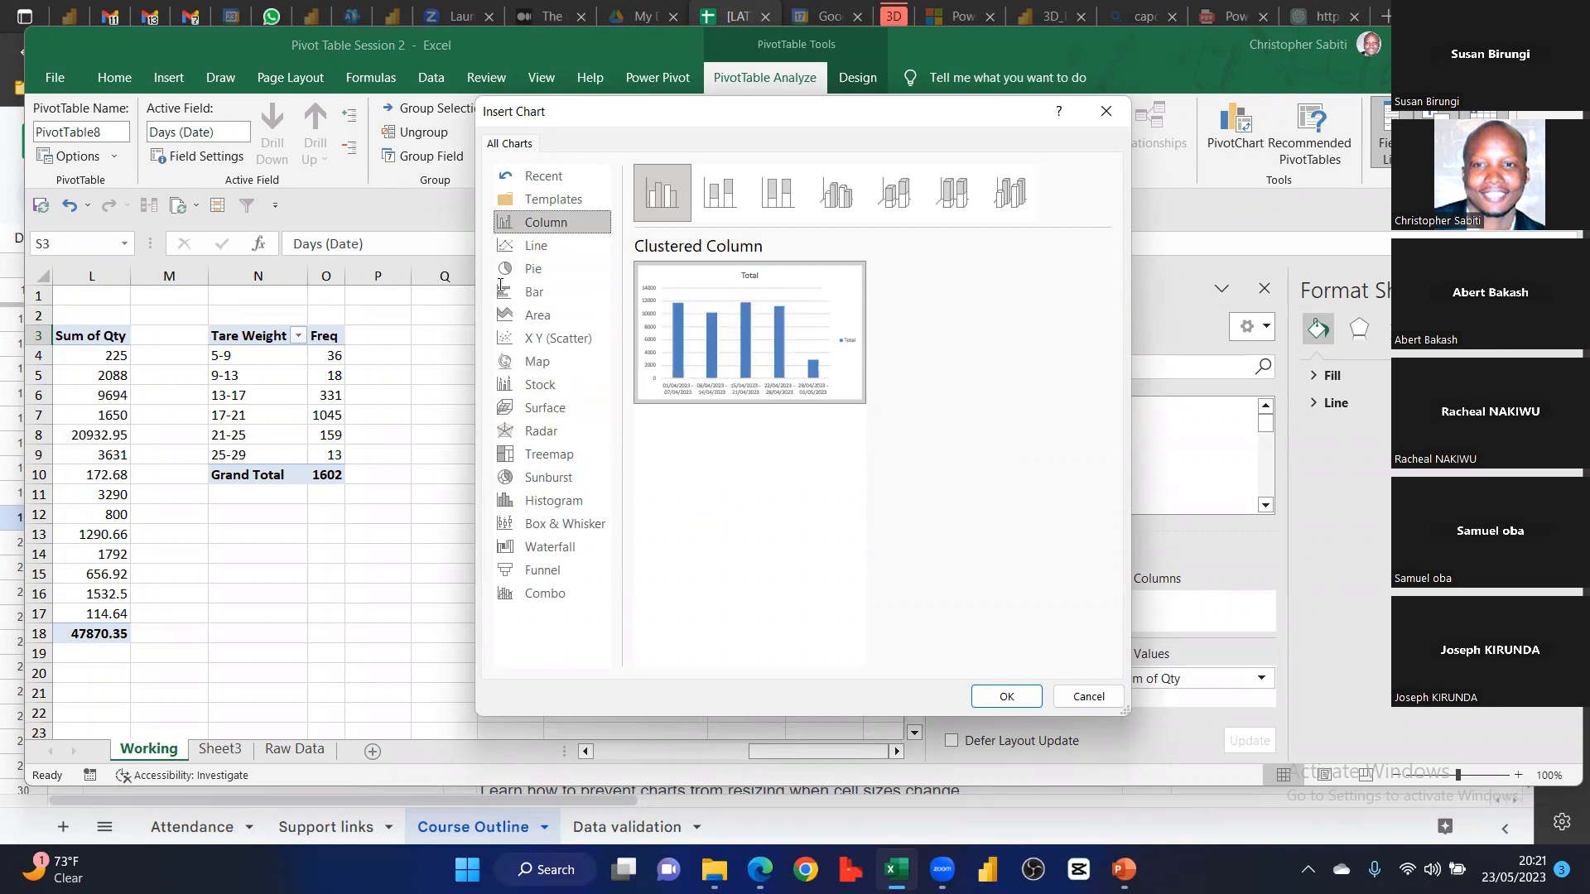
pyautogui.click(547, 501)
pyautogui.click(1007, 696)
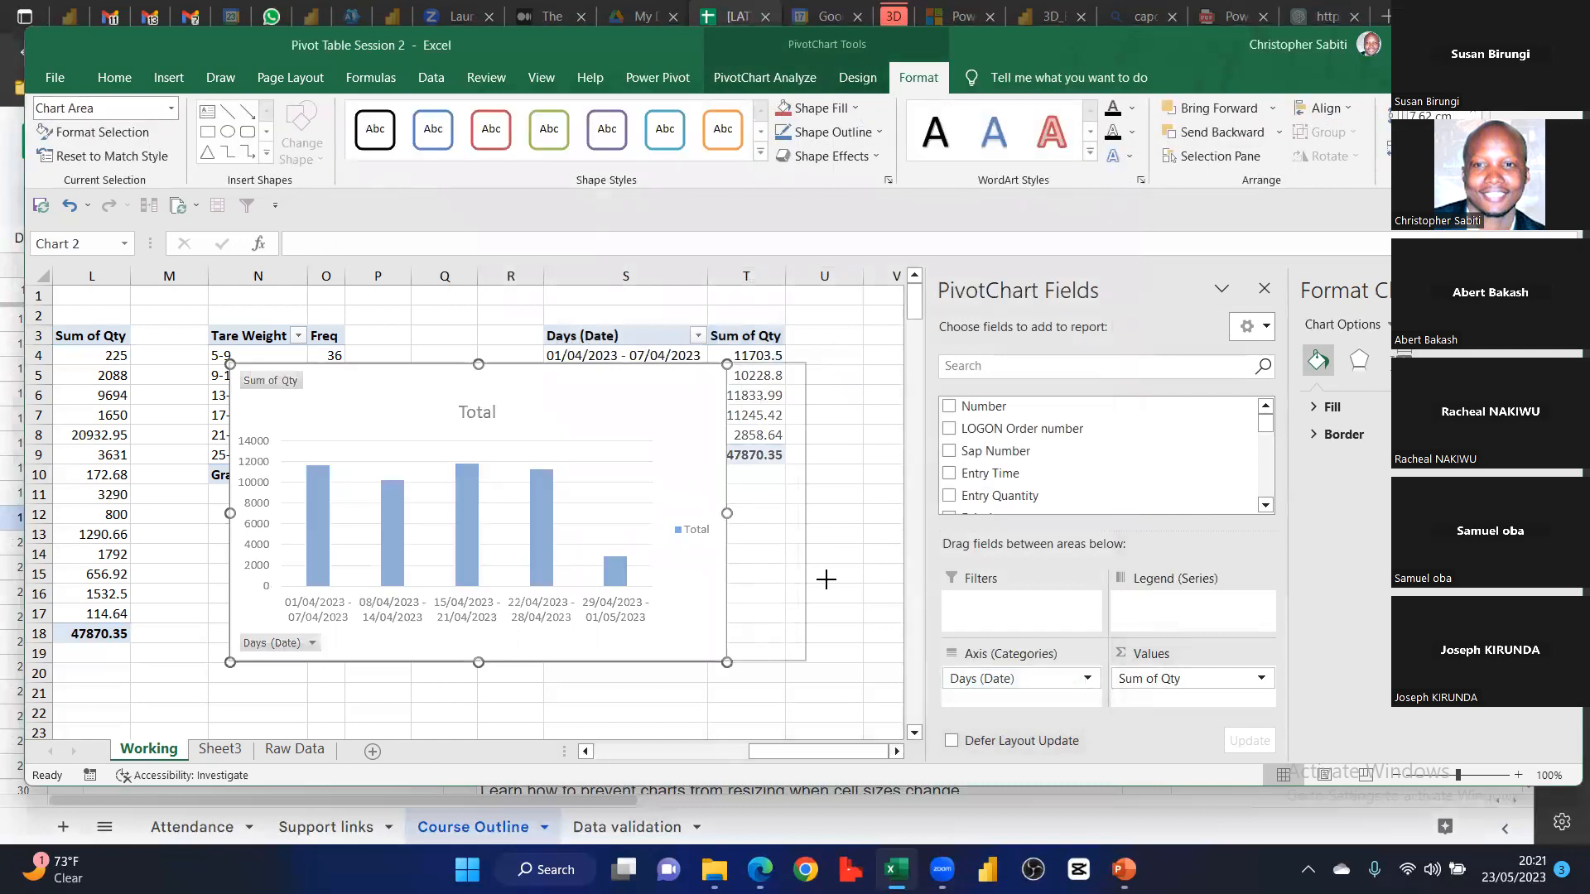
pyautogui.click(345, 620)
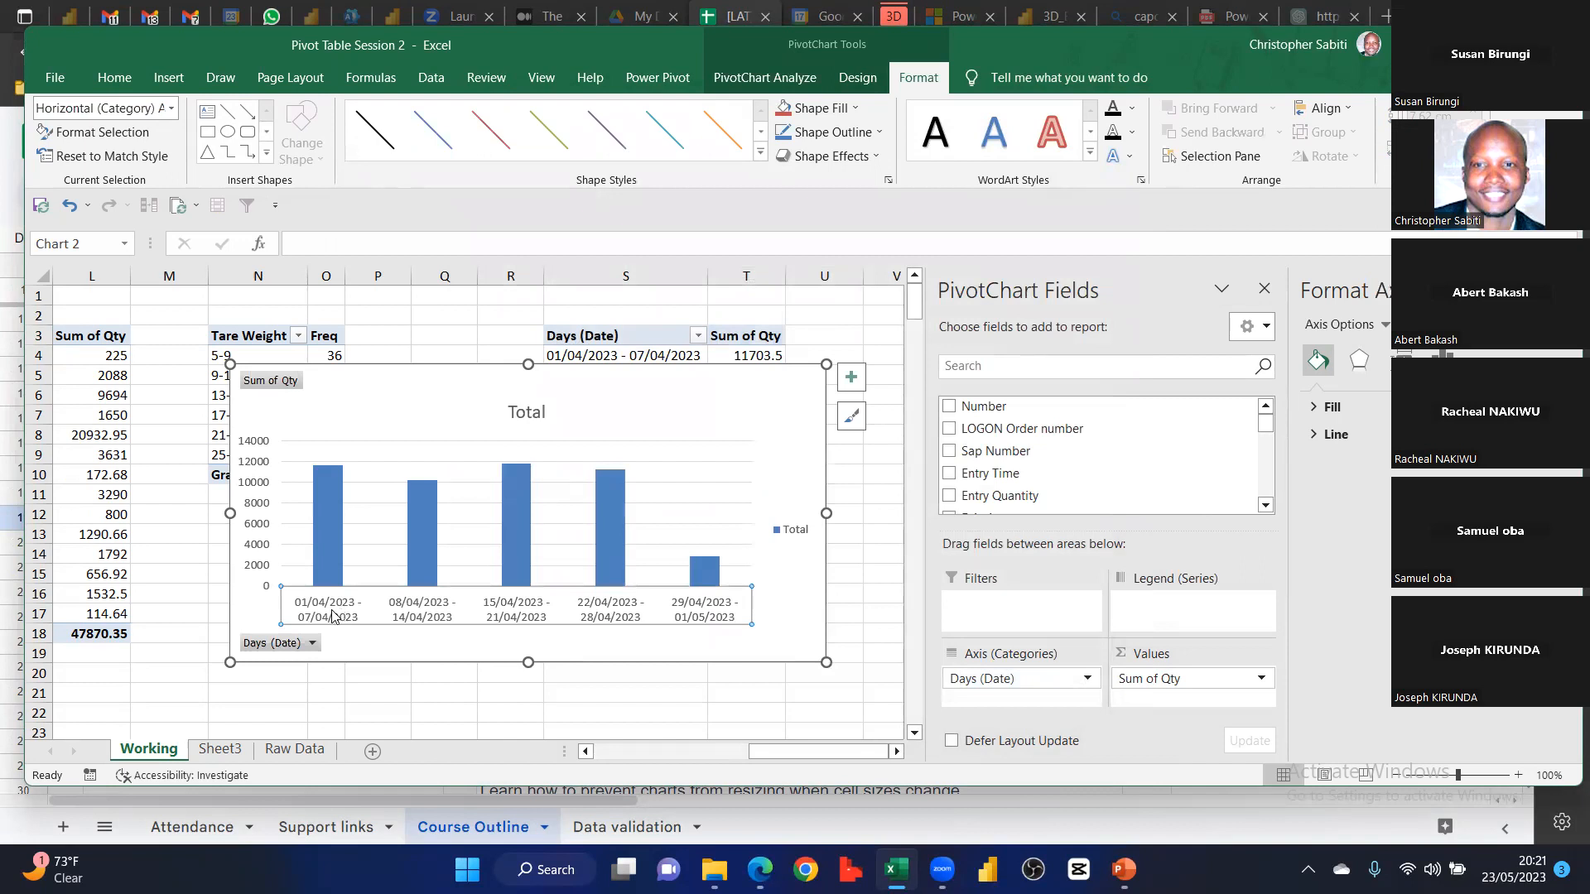
pyautogui.click(312, 642)
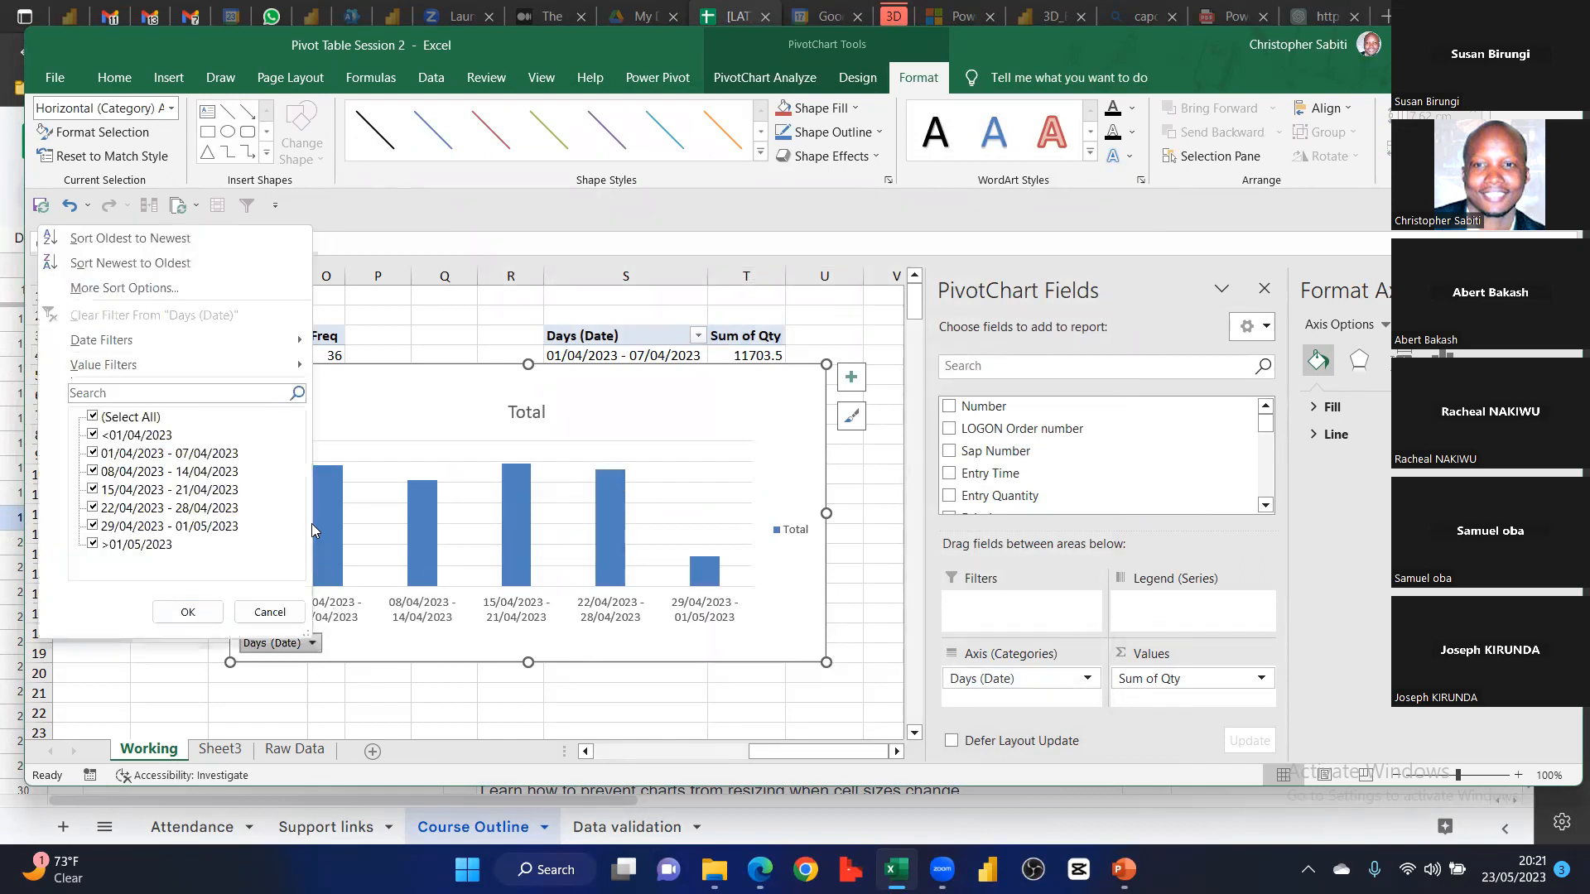
pyautogui.press('Escape')
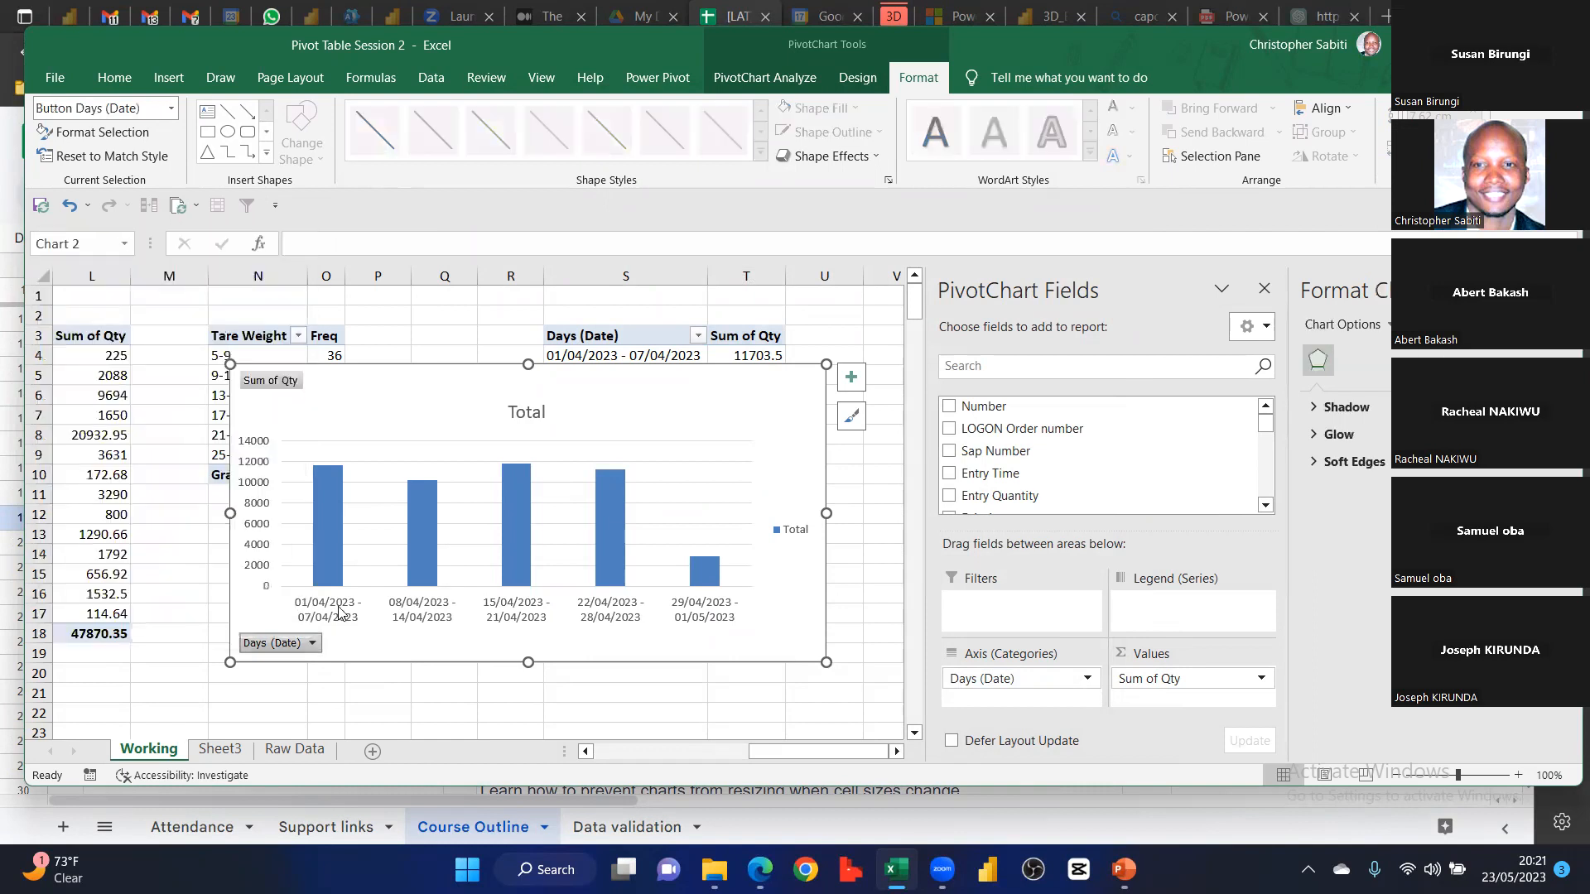
pyautogui.rightClick(339, 611)
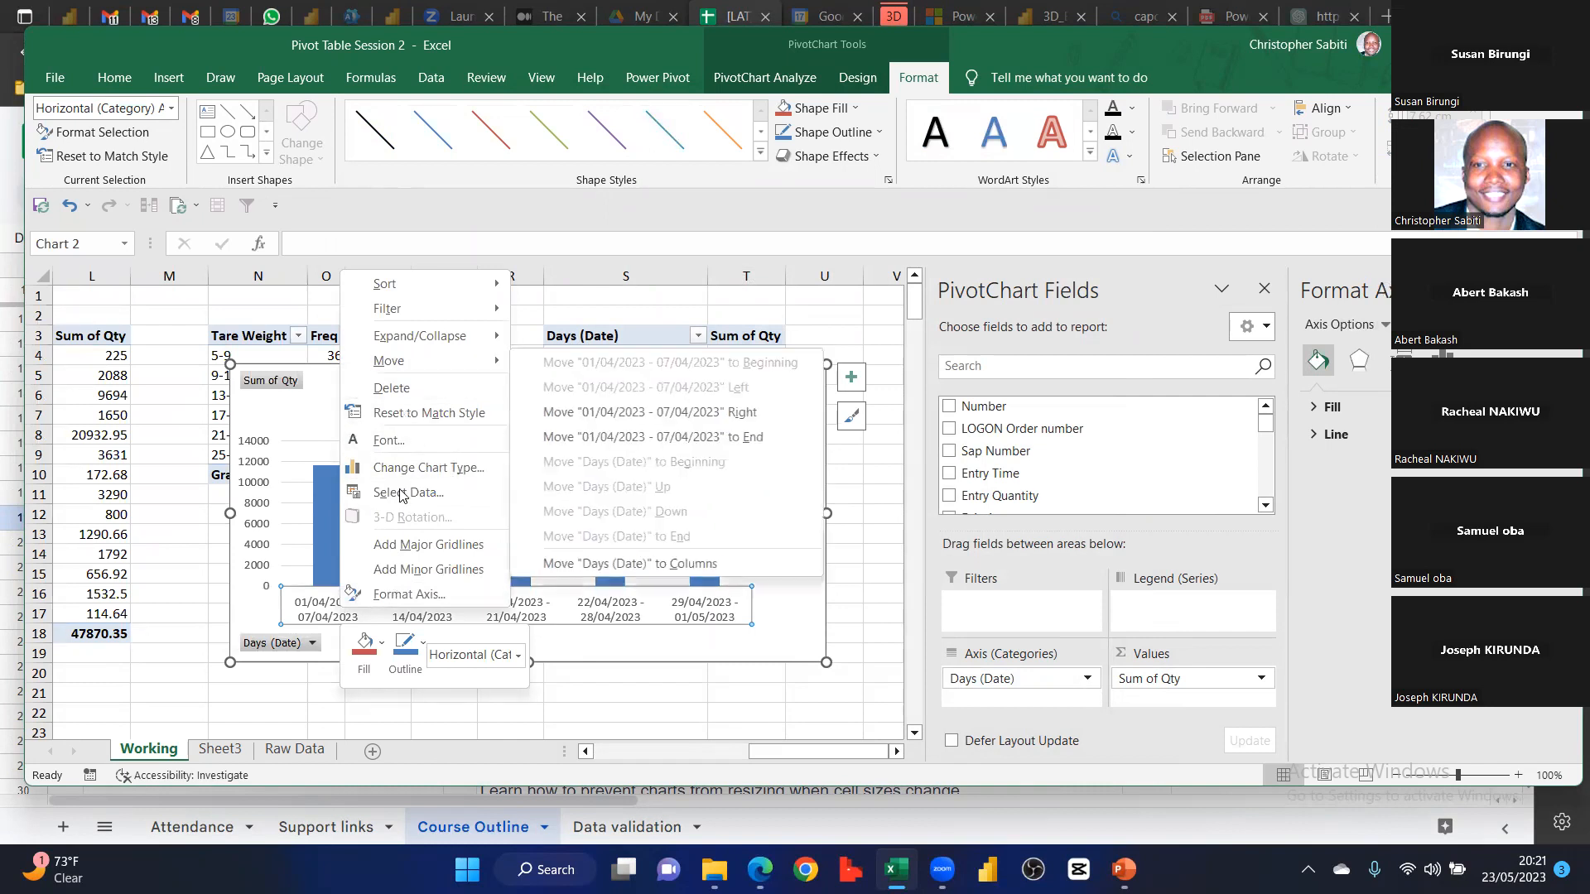
pyautogui.click(327, 623)
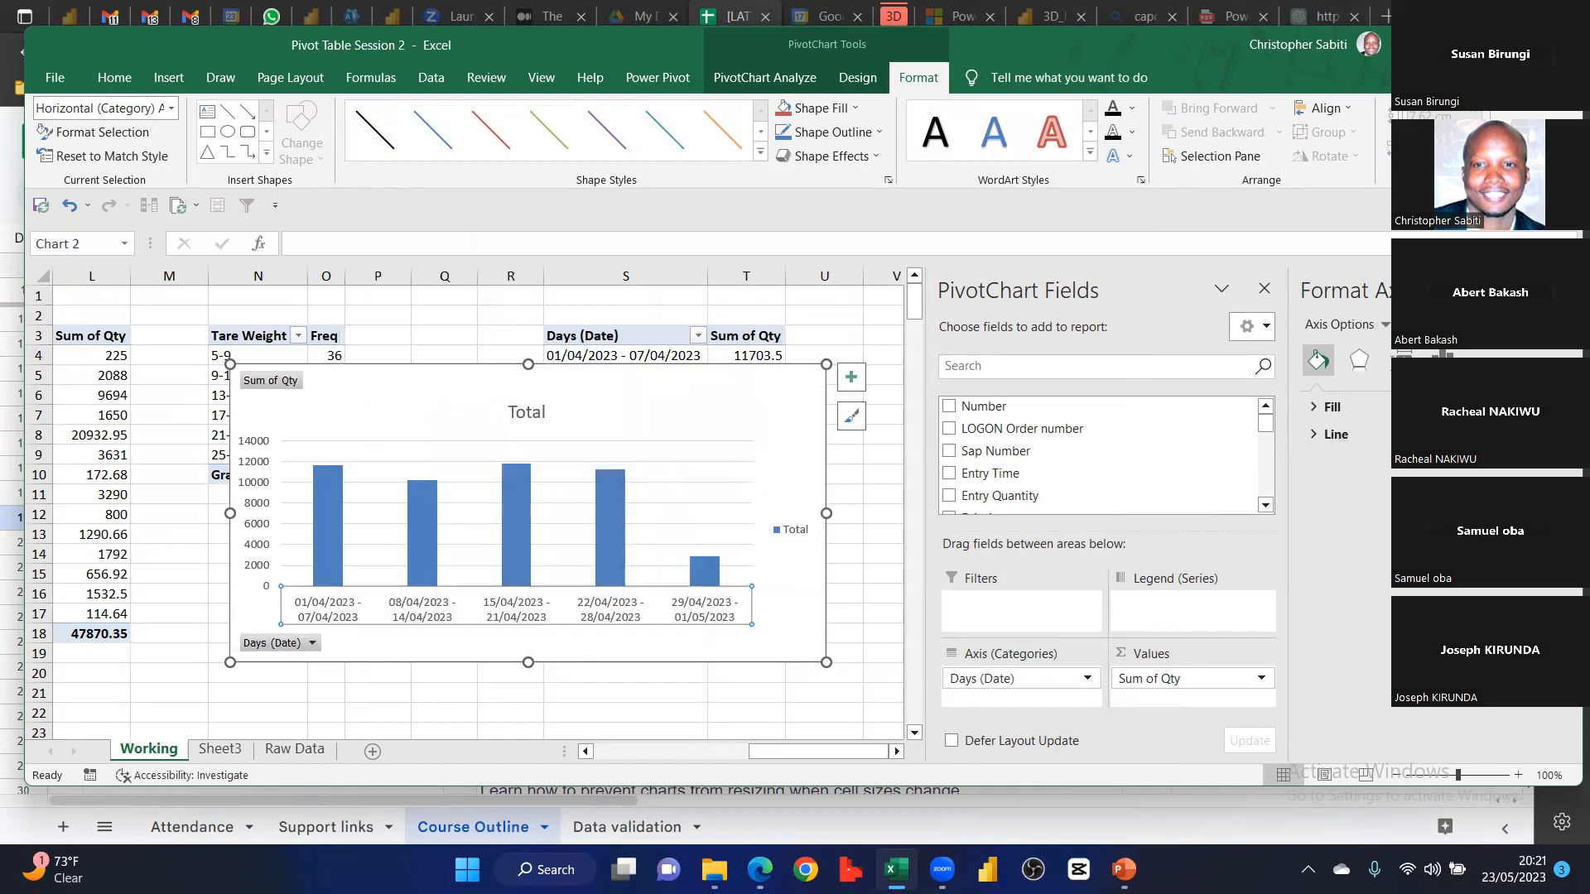
# Set the number format category of the PivotChart's date axis to Custom
pyautogui.click(1401, 360)
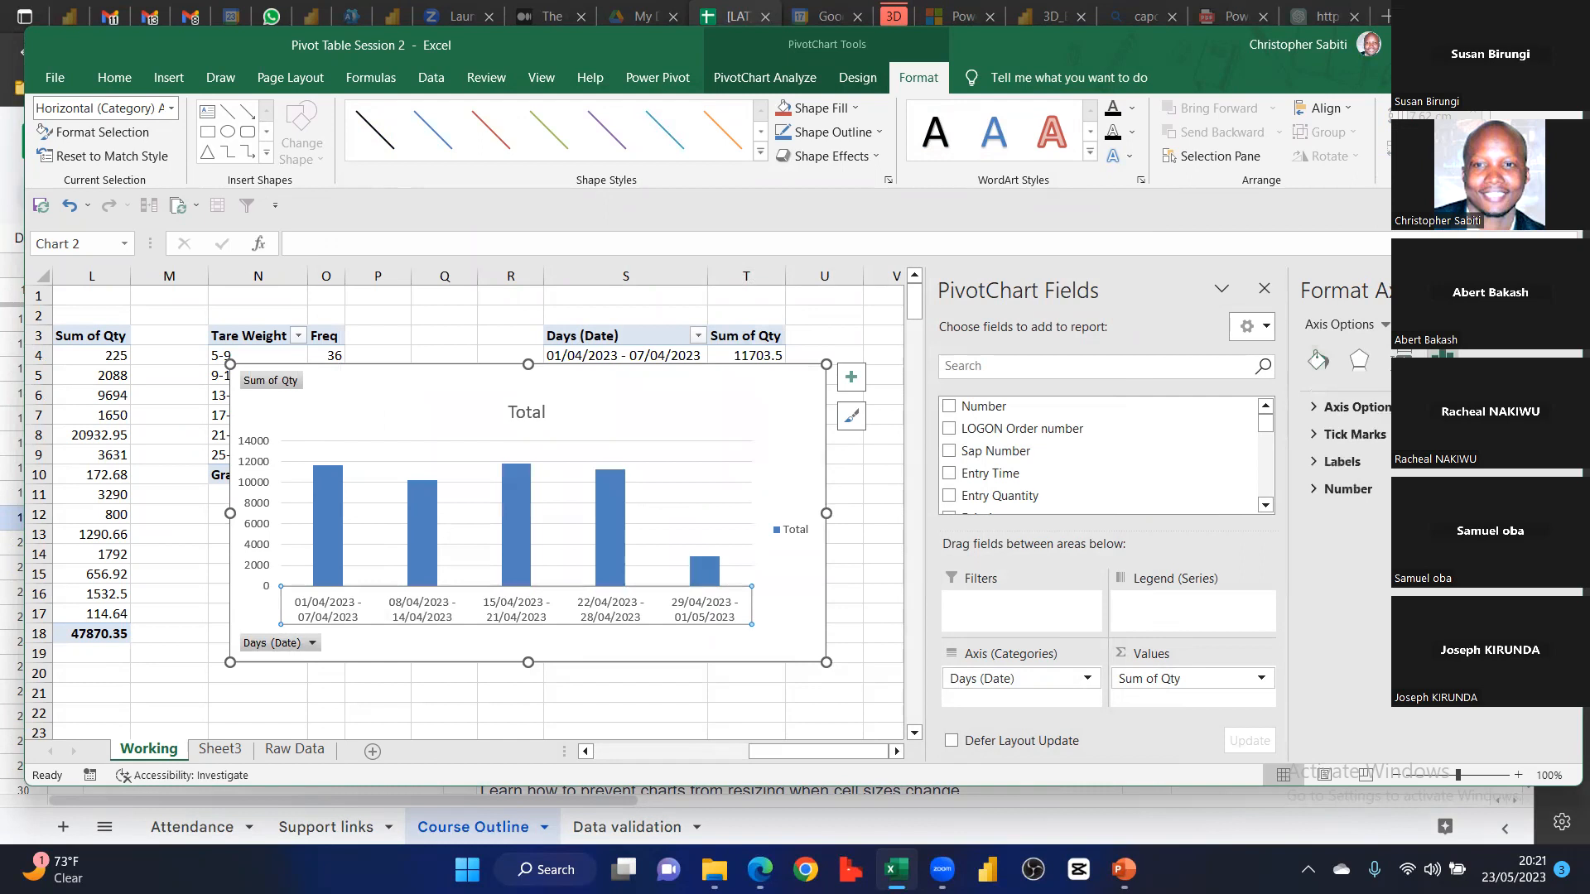
pyautogui.click(1315, 490)
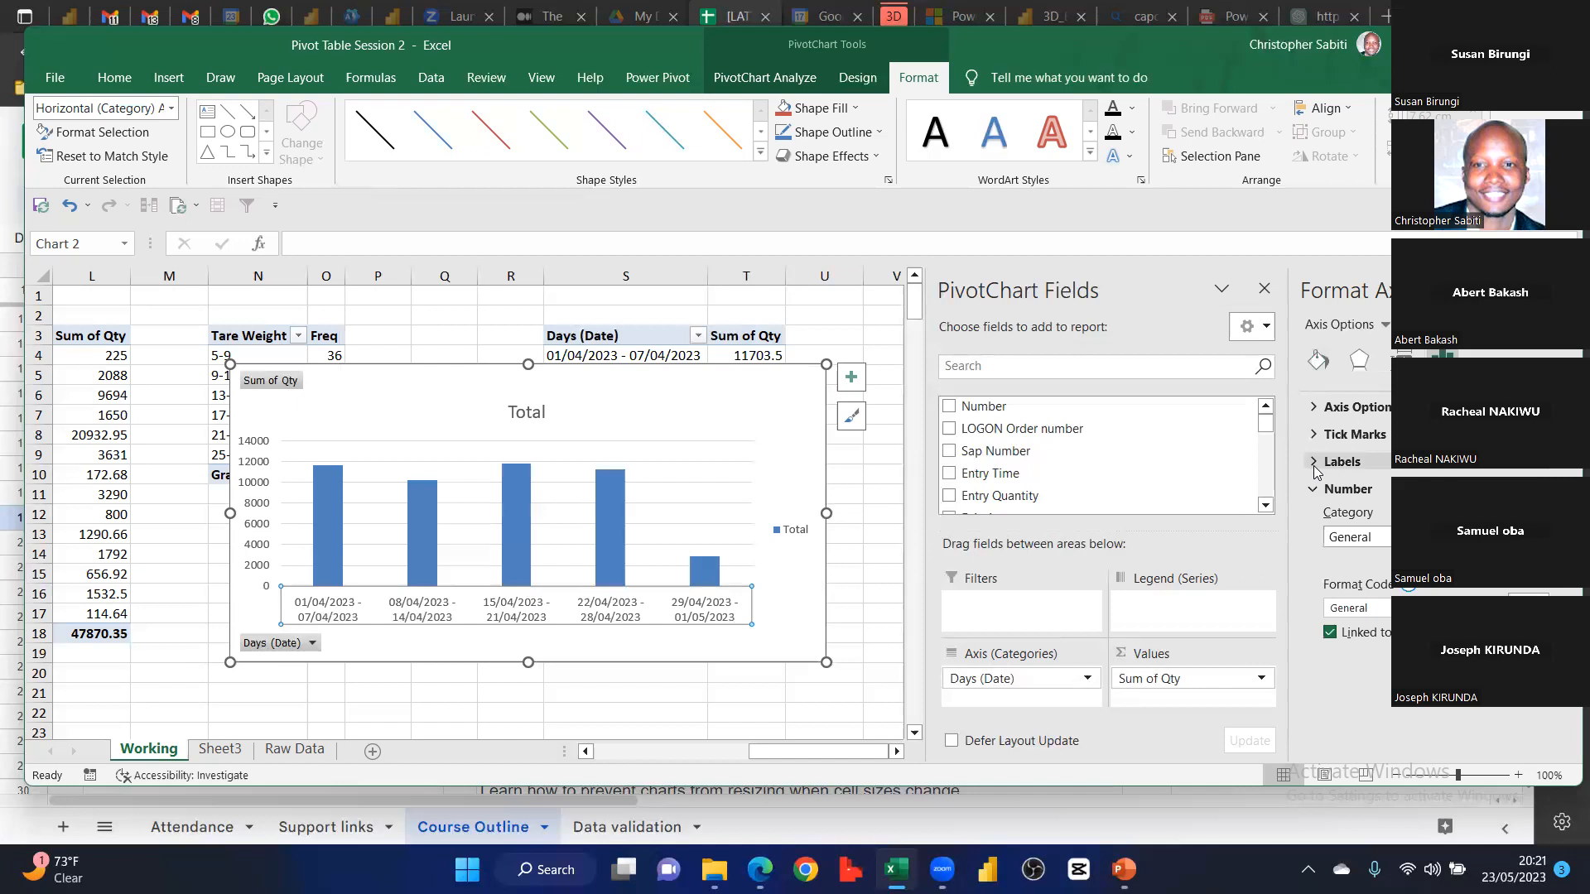
pyautogui.click(1316, 464)
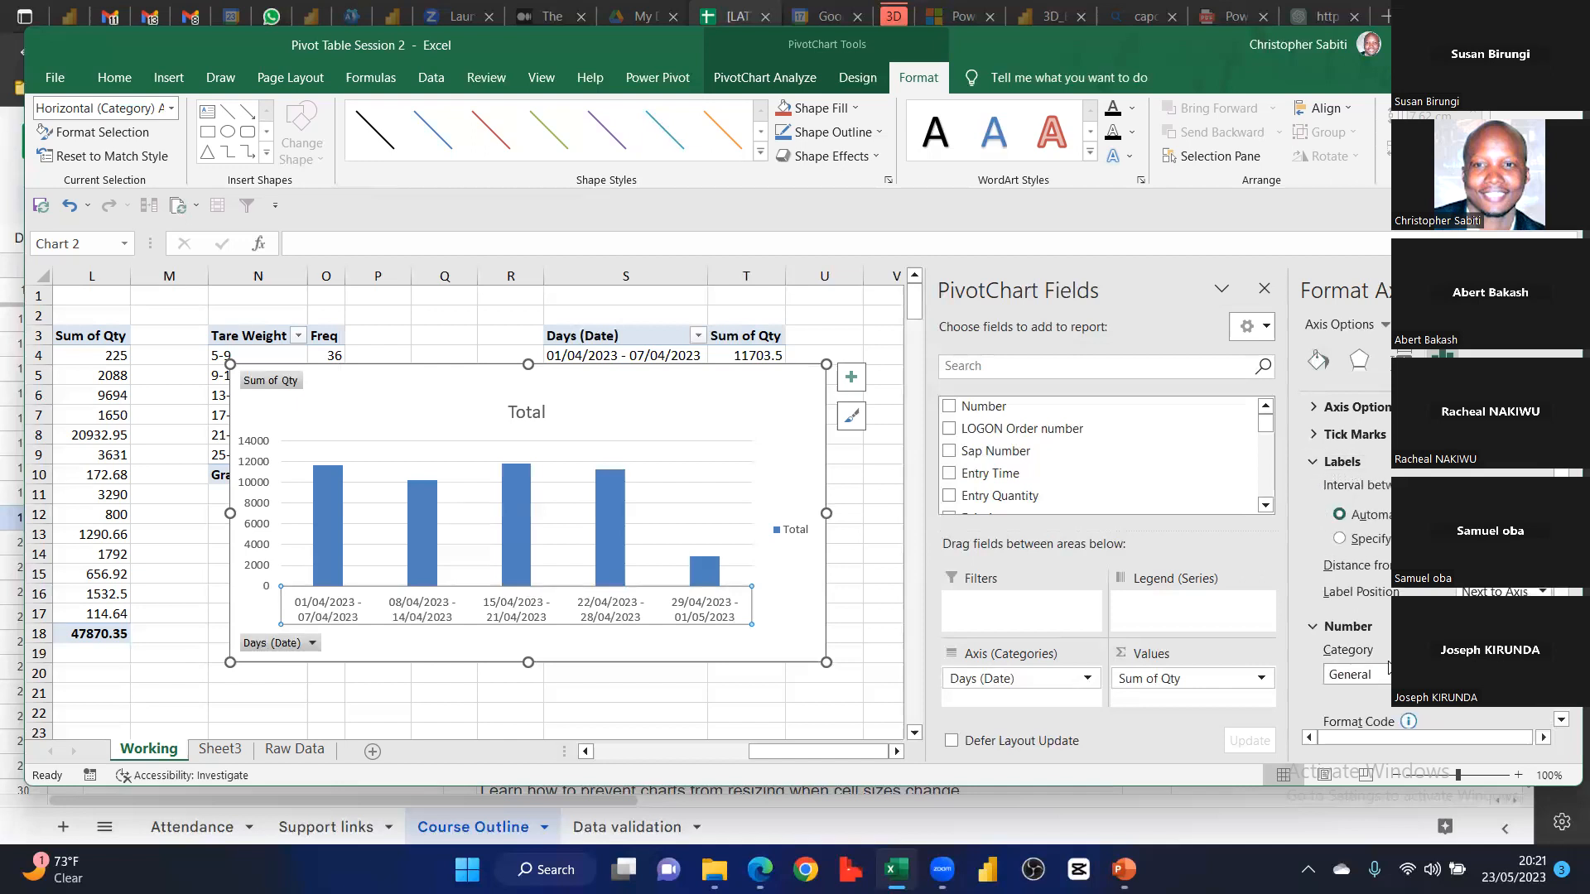
pyautogui.scroll(-2, 1449, 695)
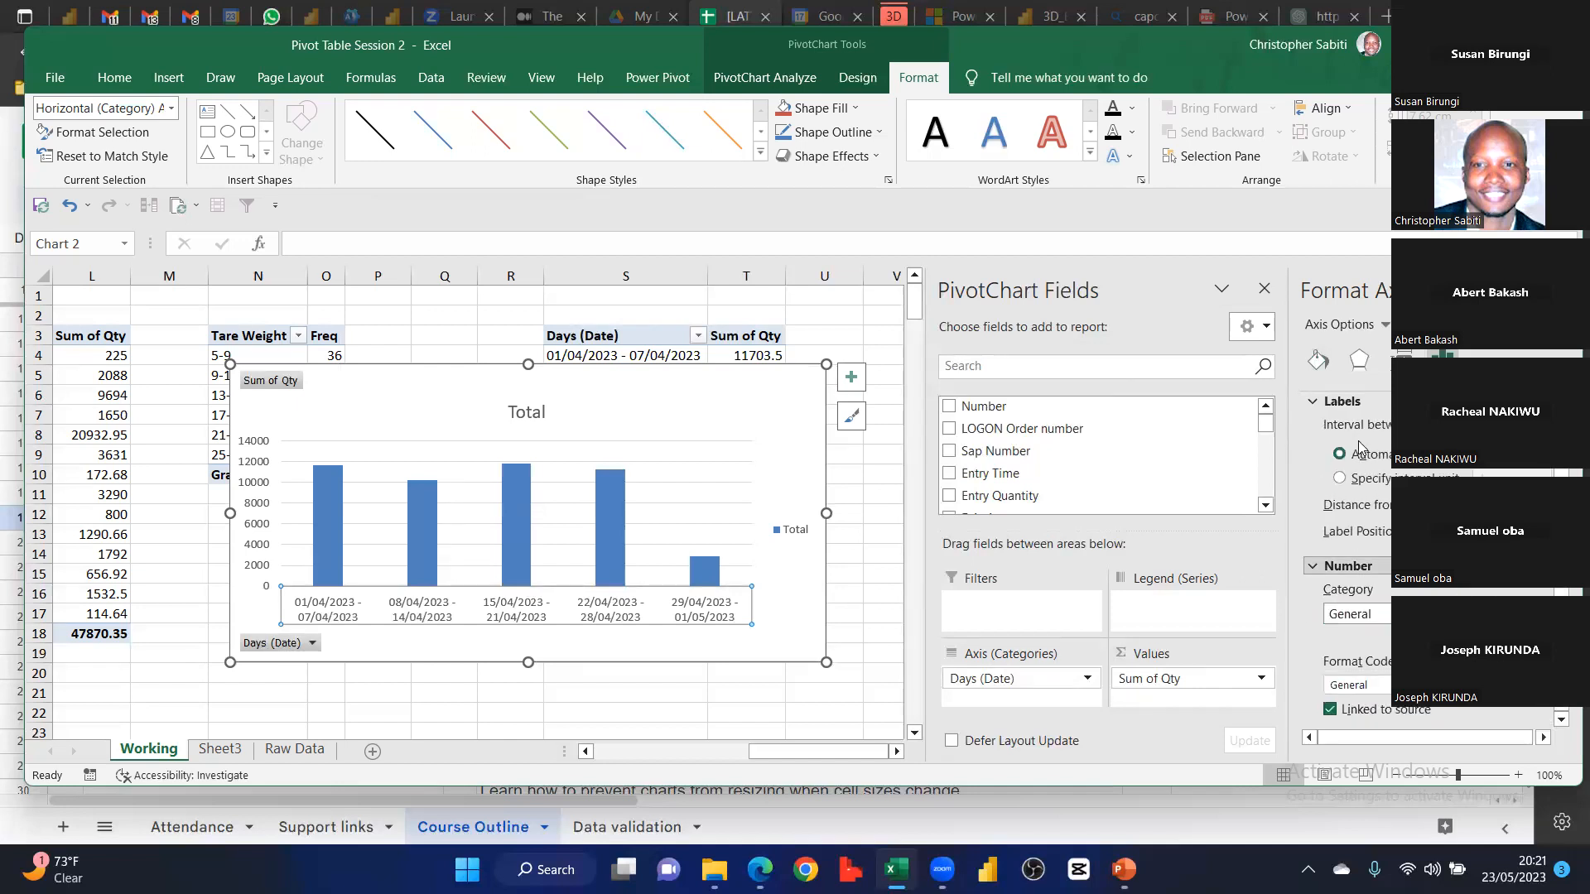
pyautogui.click(1317, 406)
pyautogui.click(1318, 406)
pyautogui.scroll(-3, 1345, 563)
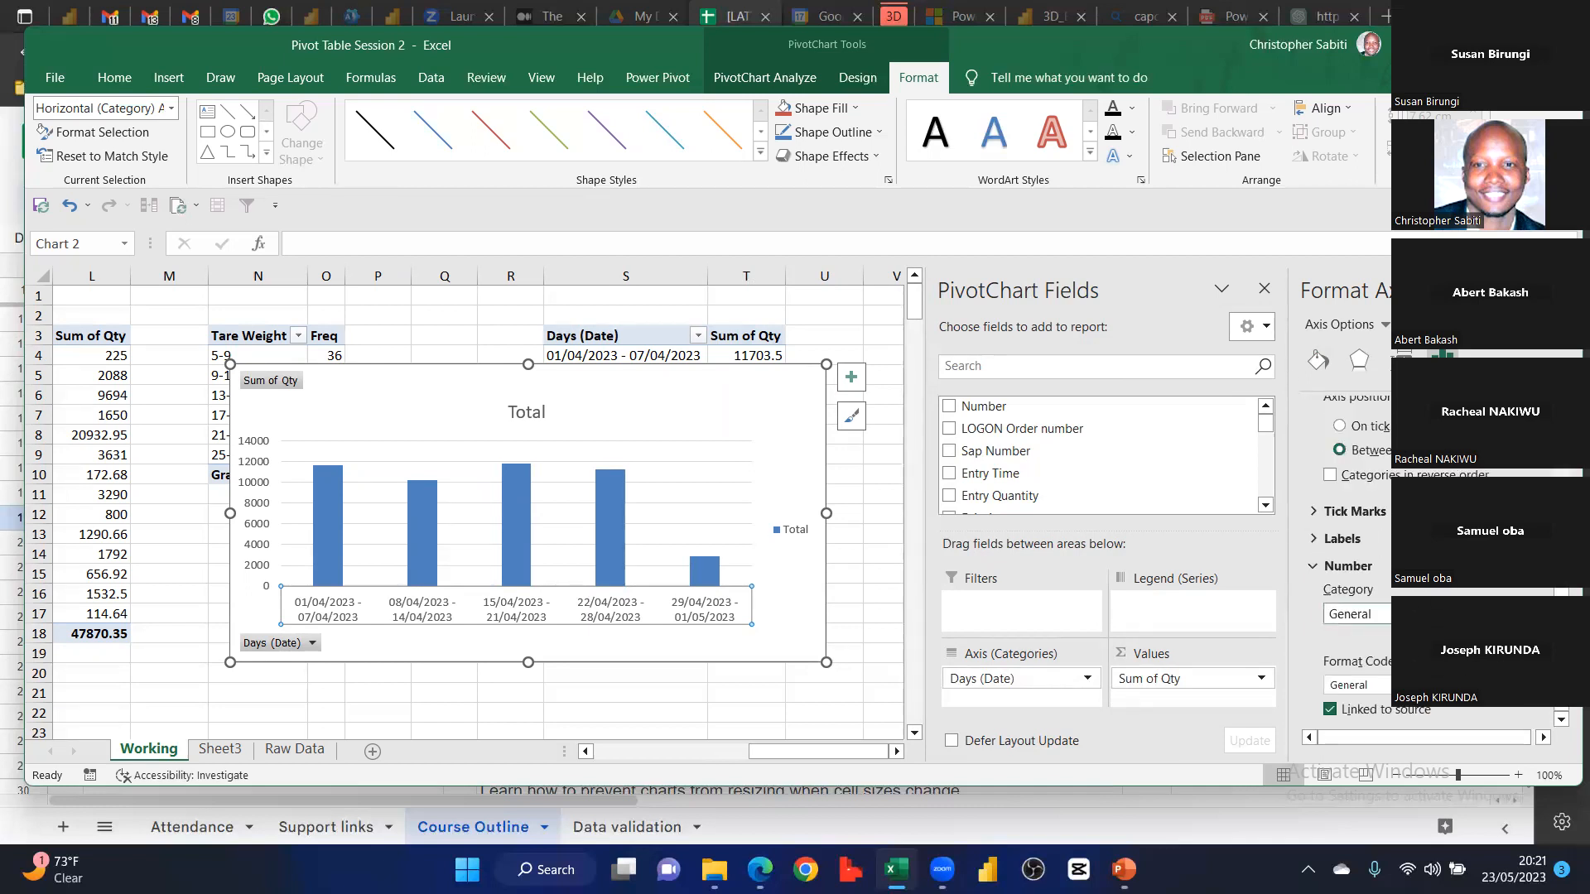
pyautogui.click(1375, 613)
pyautogui.click(1358, 592)
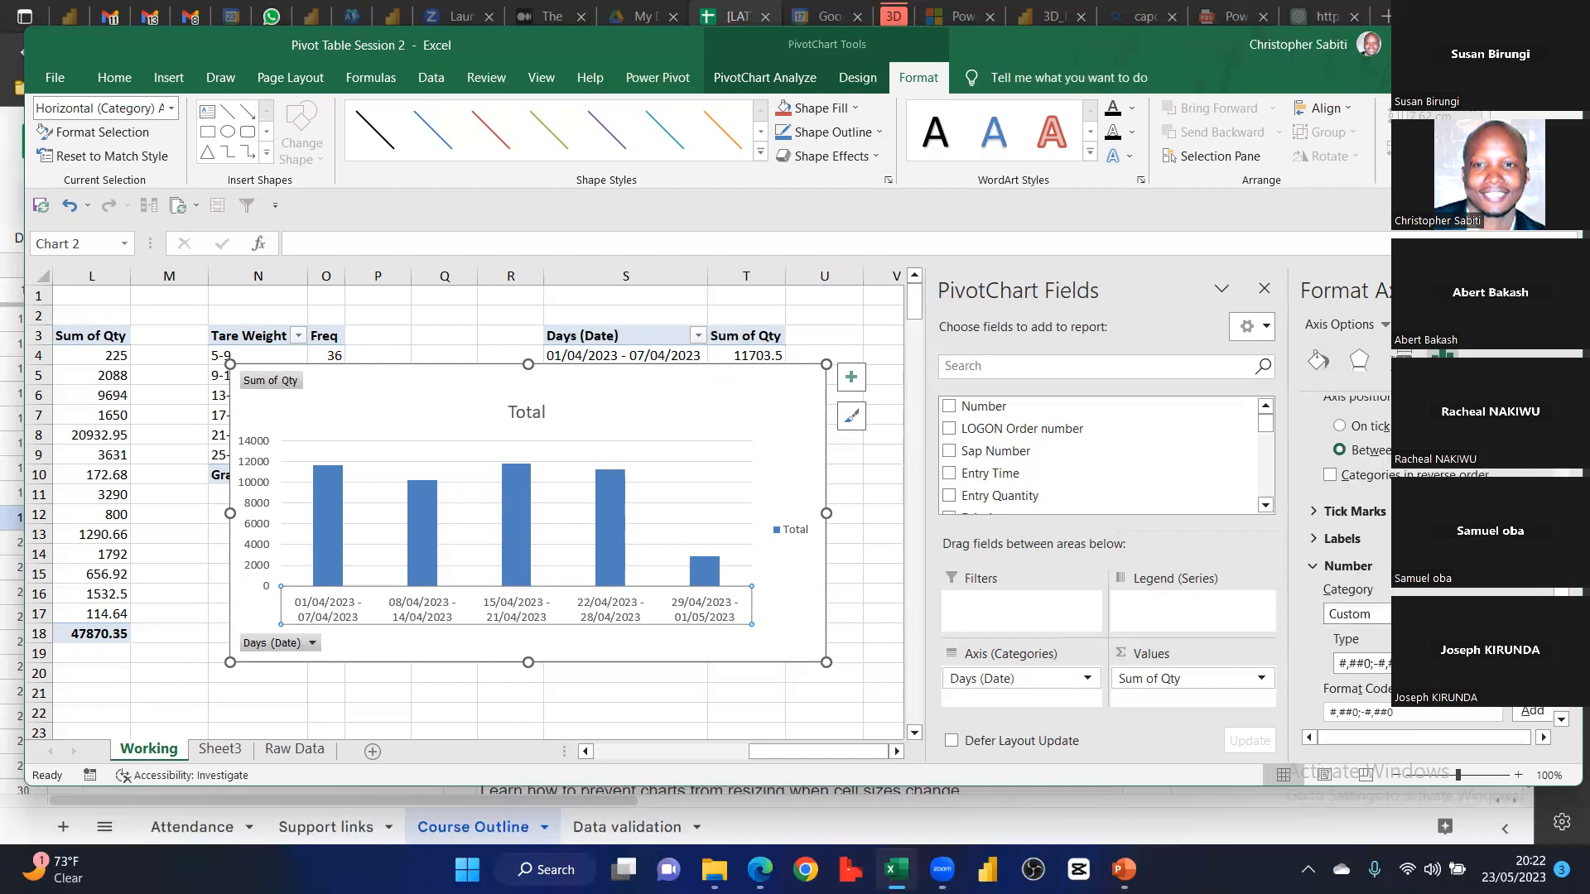
# Try to shorten the date axis labels by applying the custom format code dd-mm
pyautogui.scroll(-1, 1346, 580)
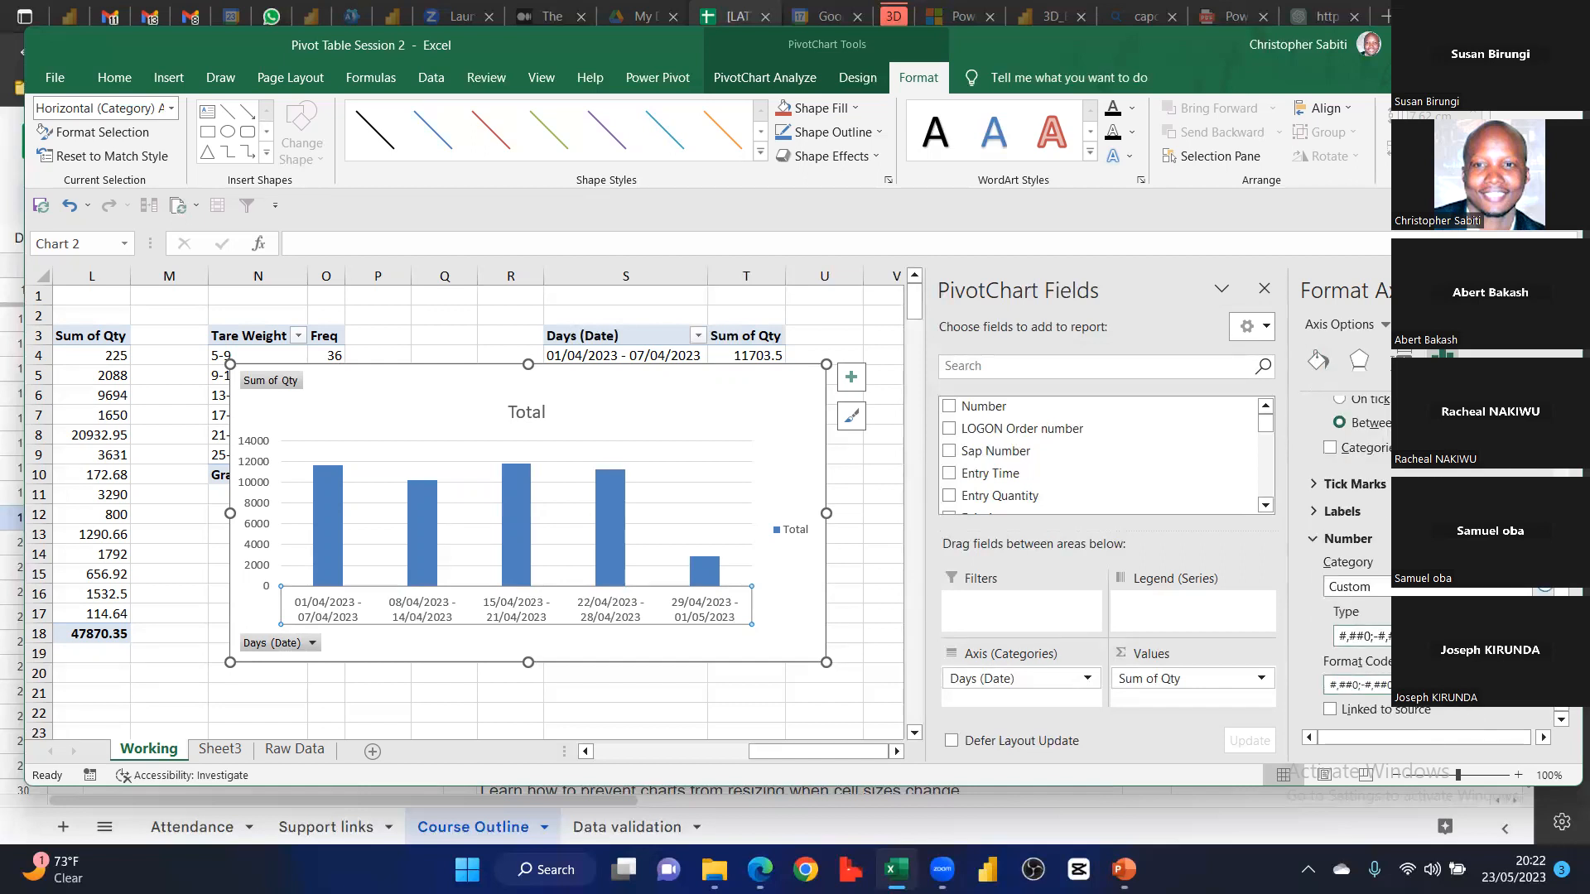
pyautogui.click(1545, 636)
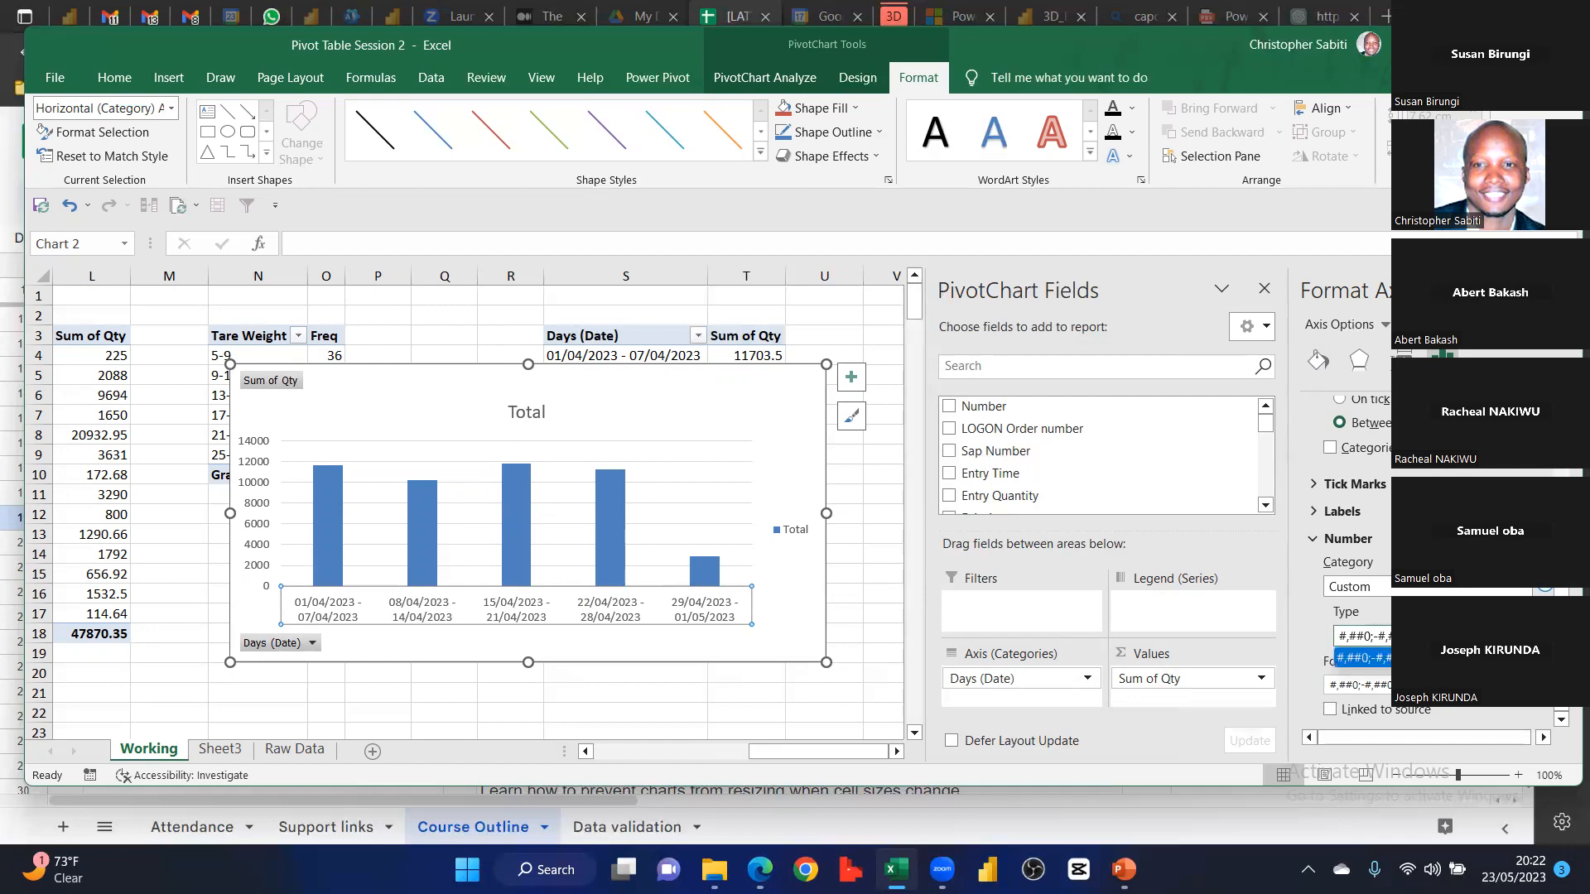
pyautogui.click(1374, 658)
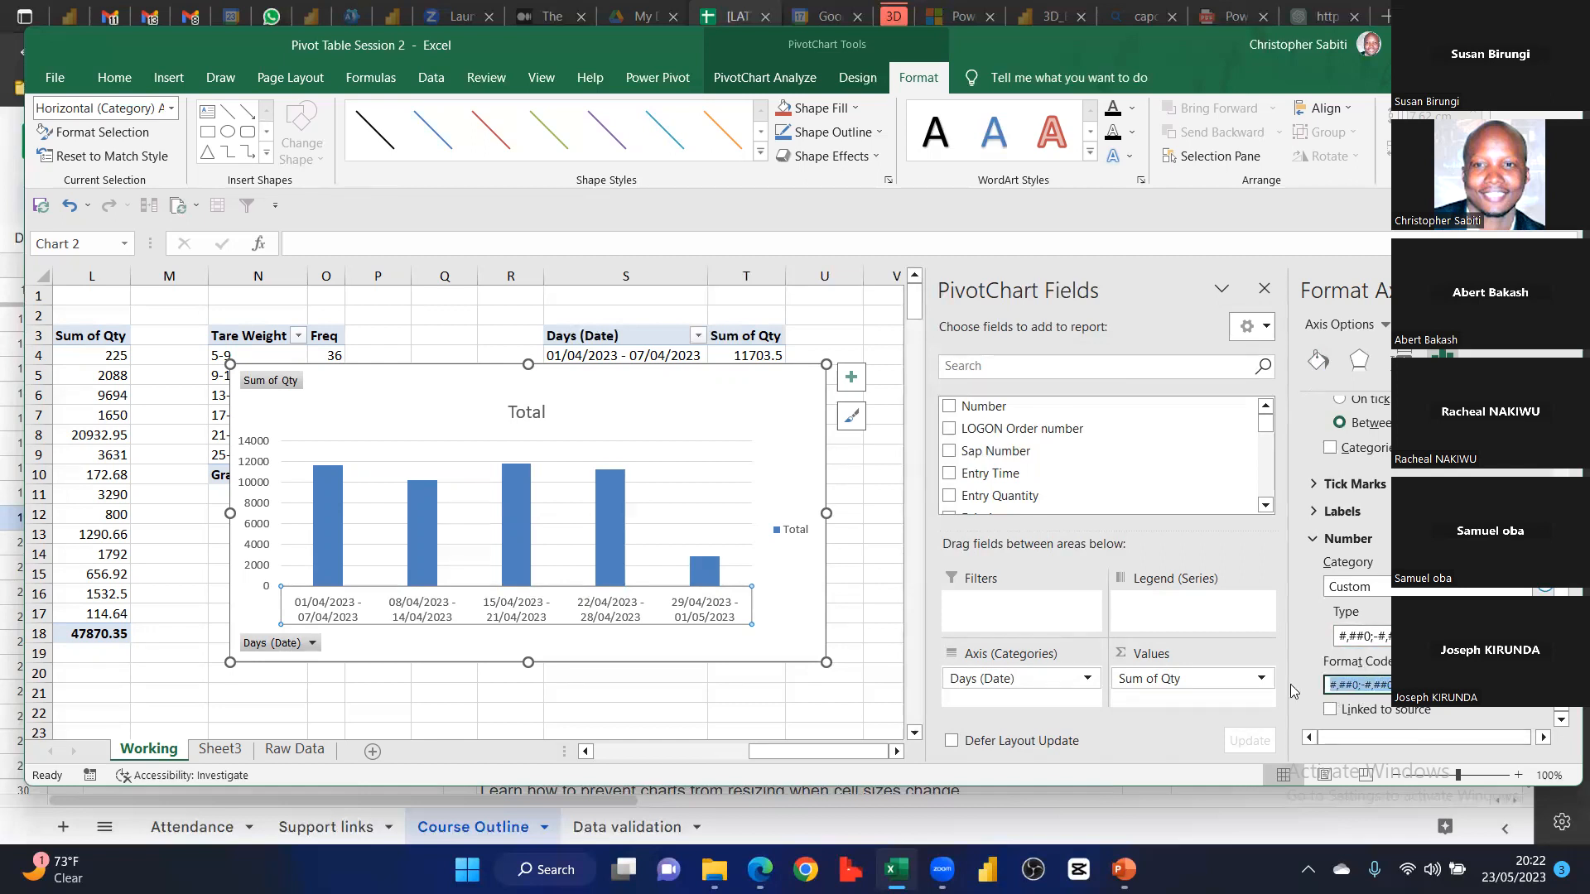
pyautogui.write('dd-mm')
pyautogui.press('Return')
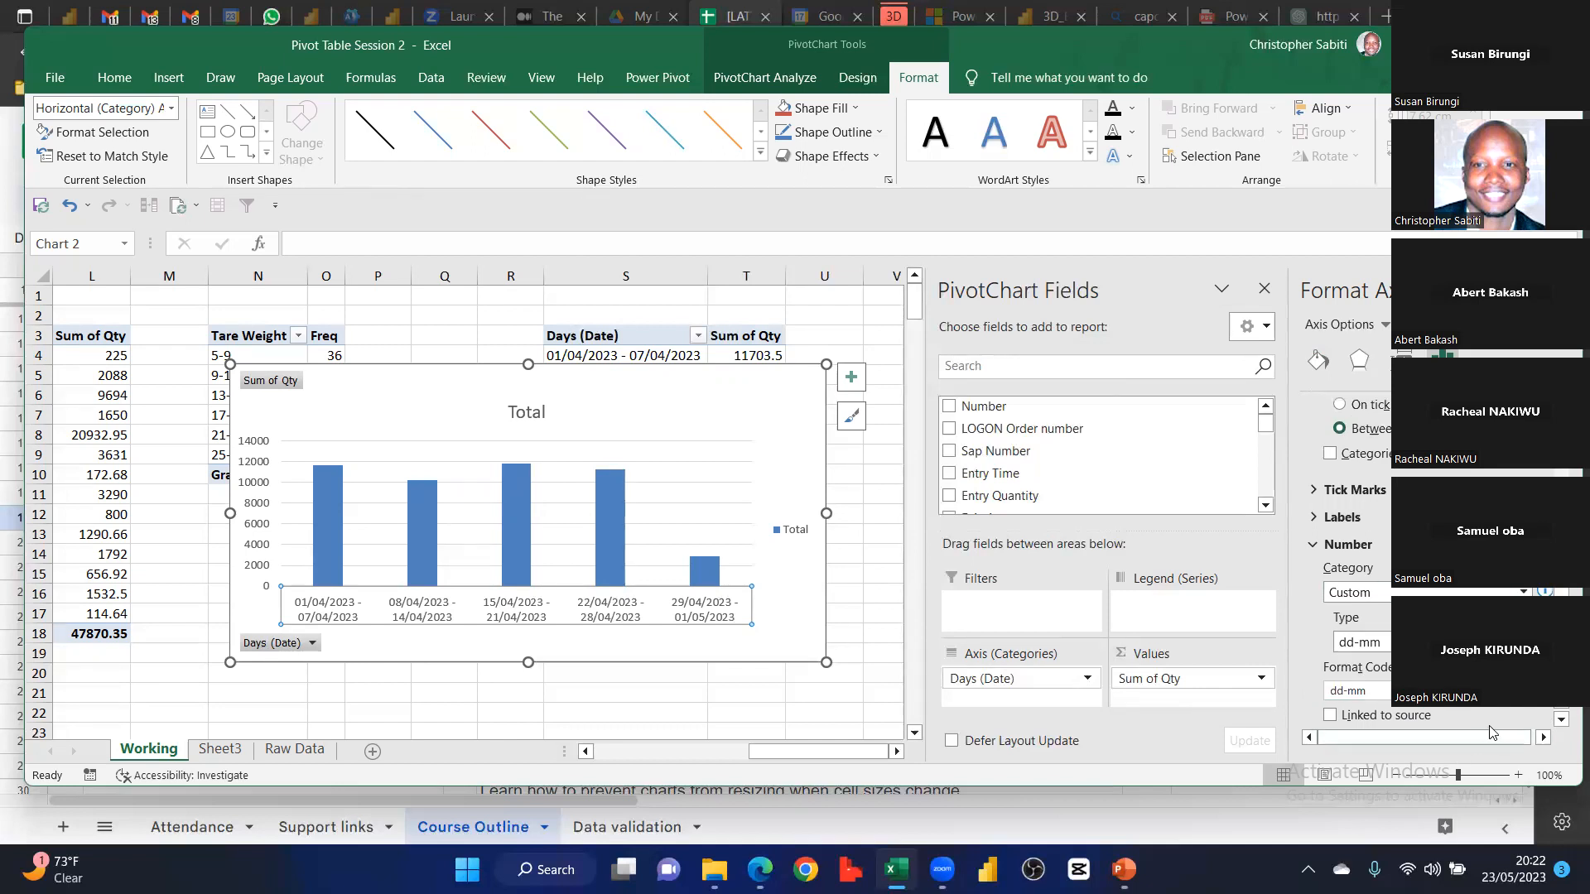
# Return the number format category of the PivotChart's date axis to General
pyautogui.scroll(-1, 1388, 732)
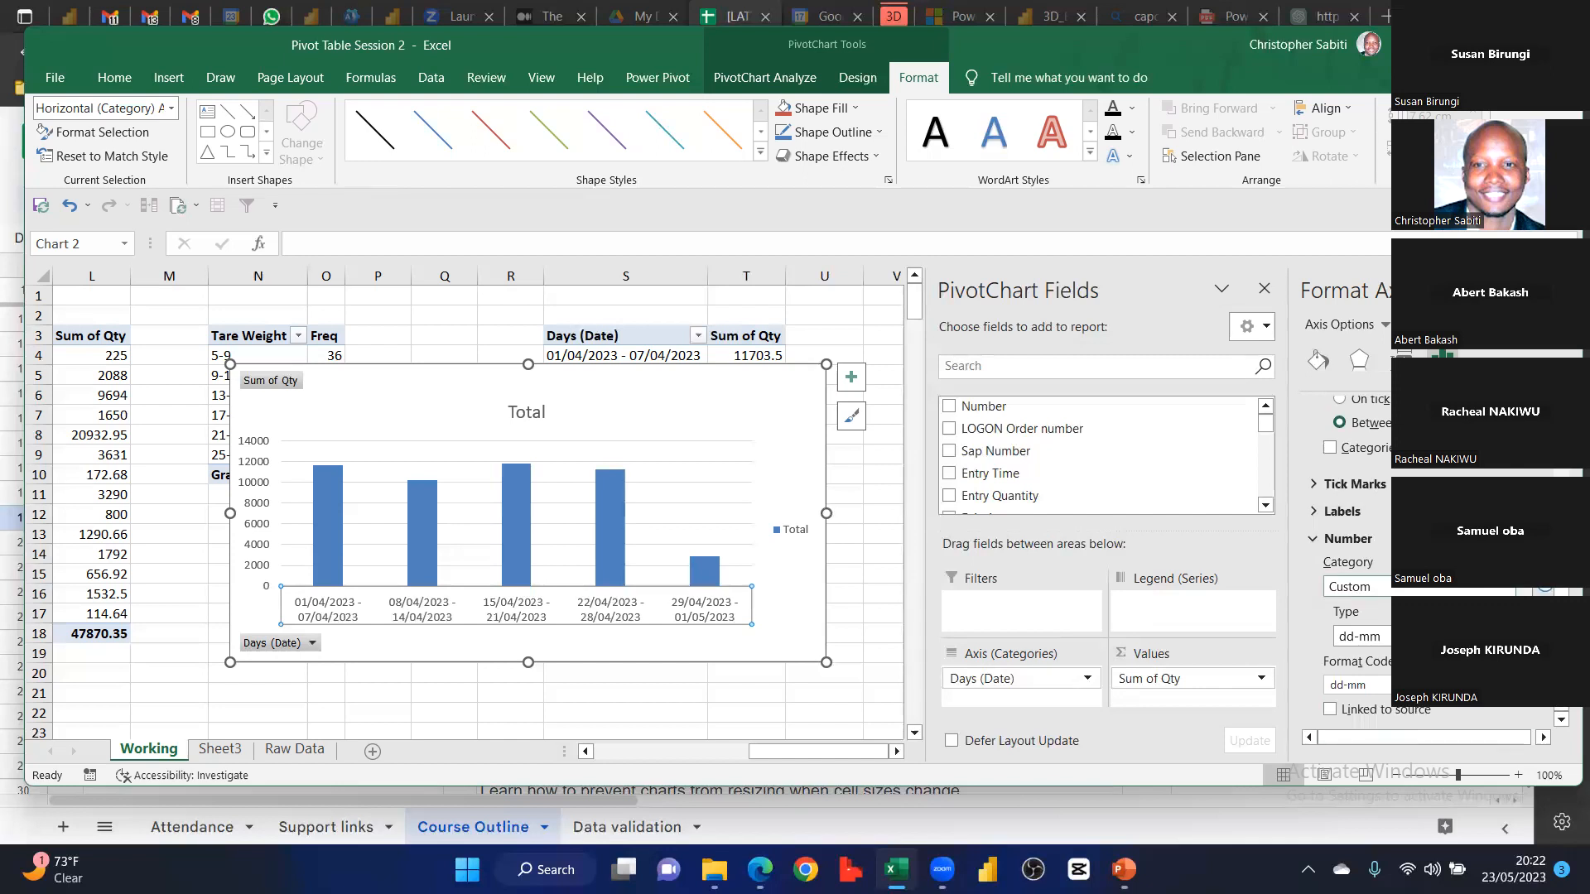
pyautogui.click(1527, 590)
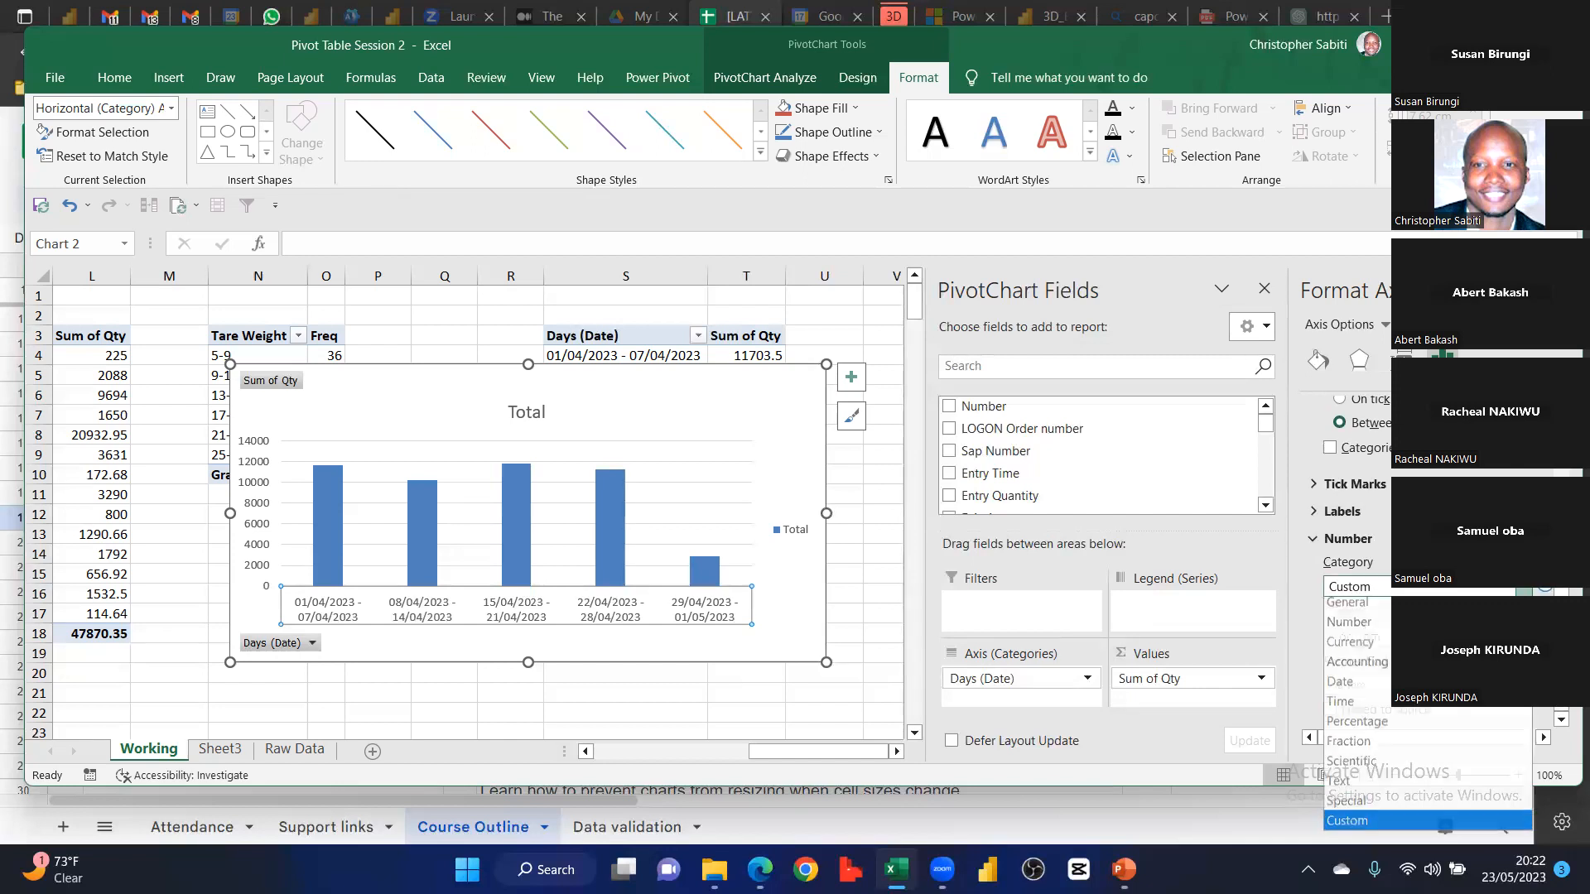
pyautogui.click(1350, 606)
pyautogui.click(421, 610)
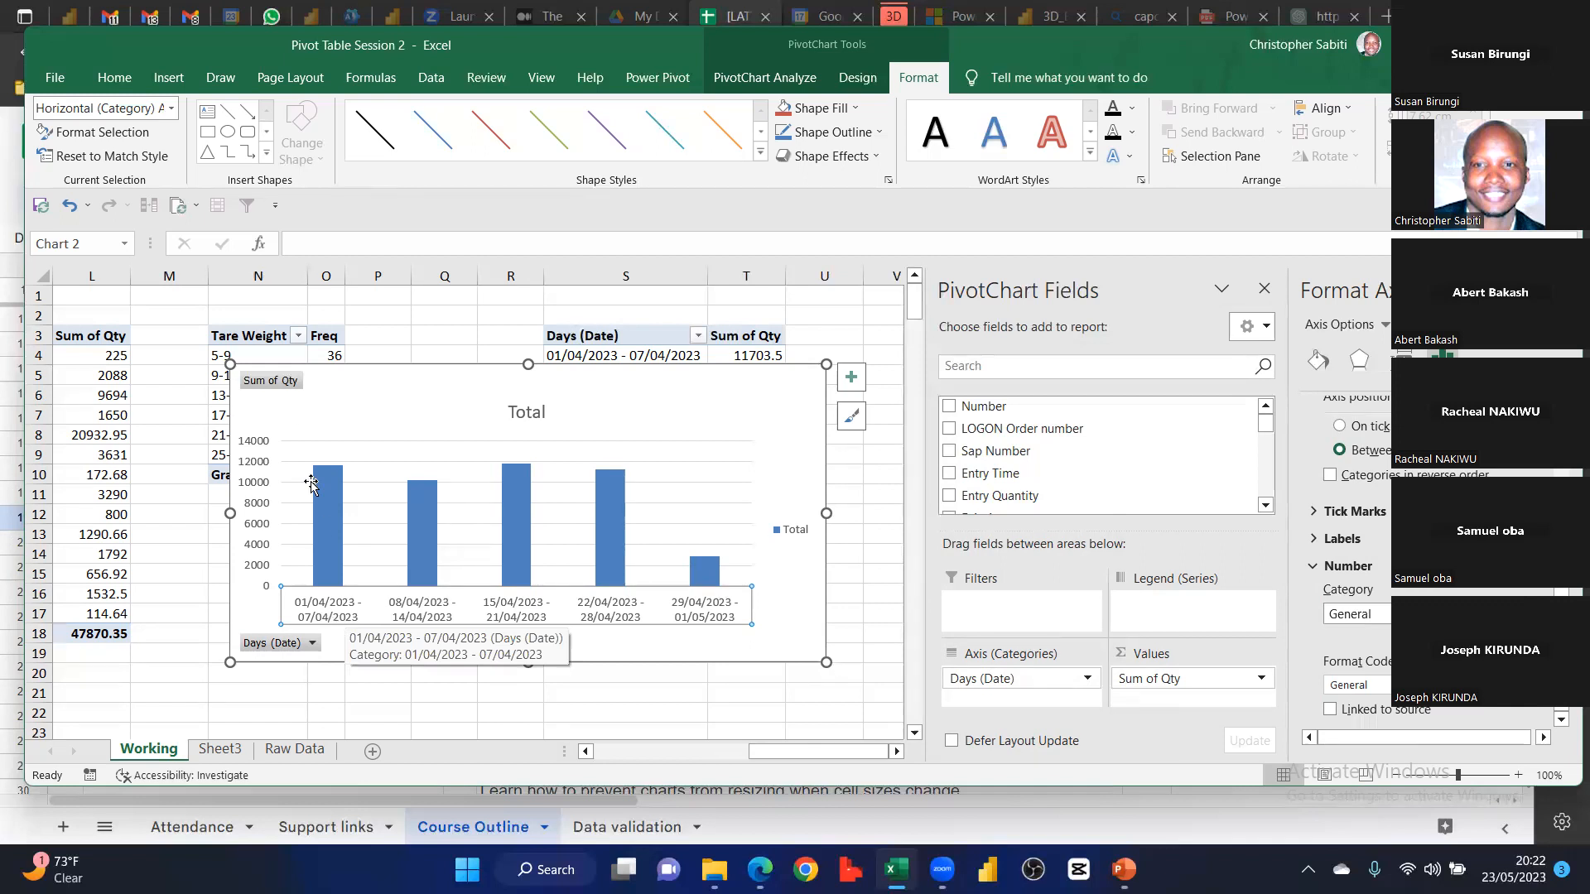
# Filter the 15/04/2023 - 21/04/2023 group out of the PivotChart through its Days (Date) field
pyautogui.click(275, 386)
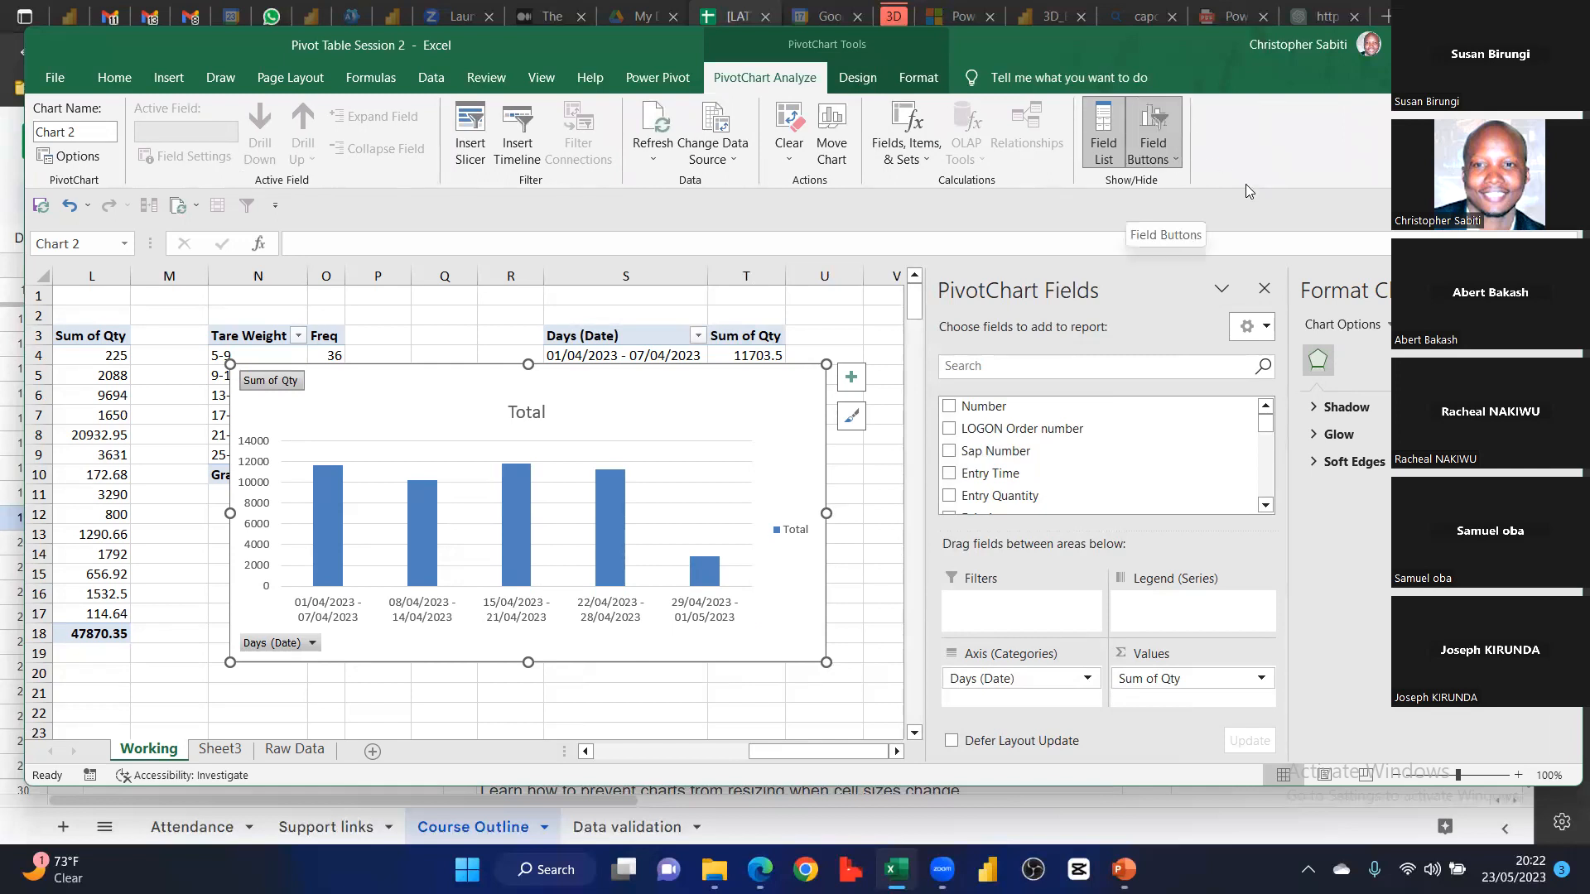
pyautogui.click(312, 643)
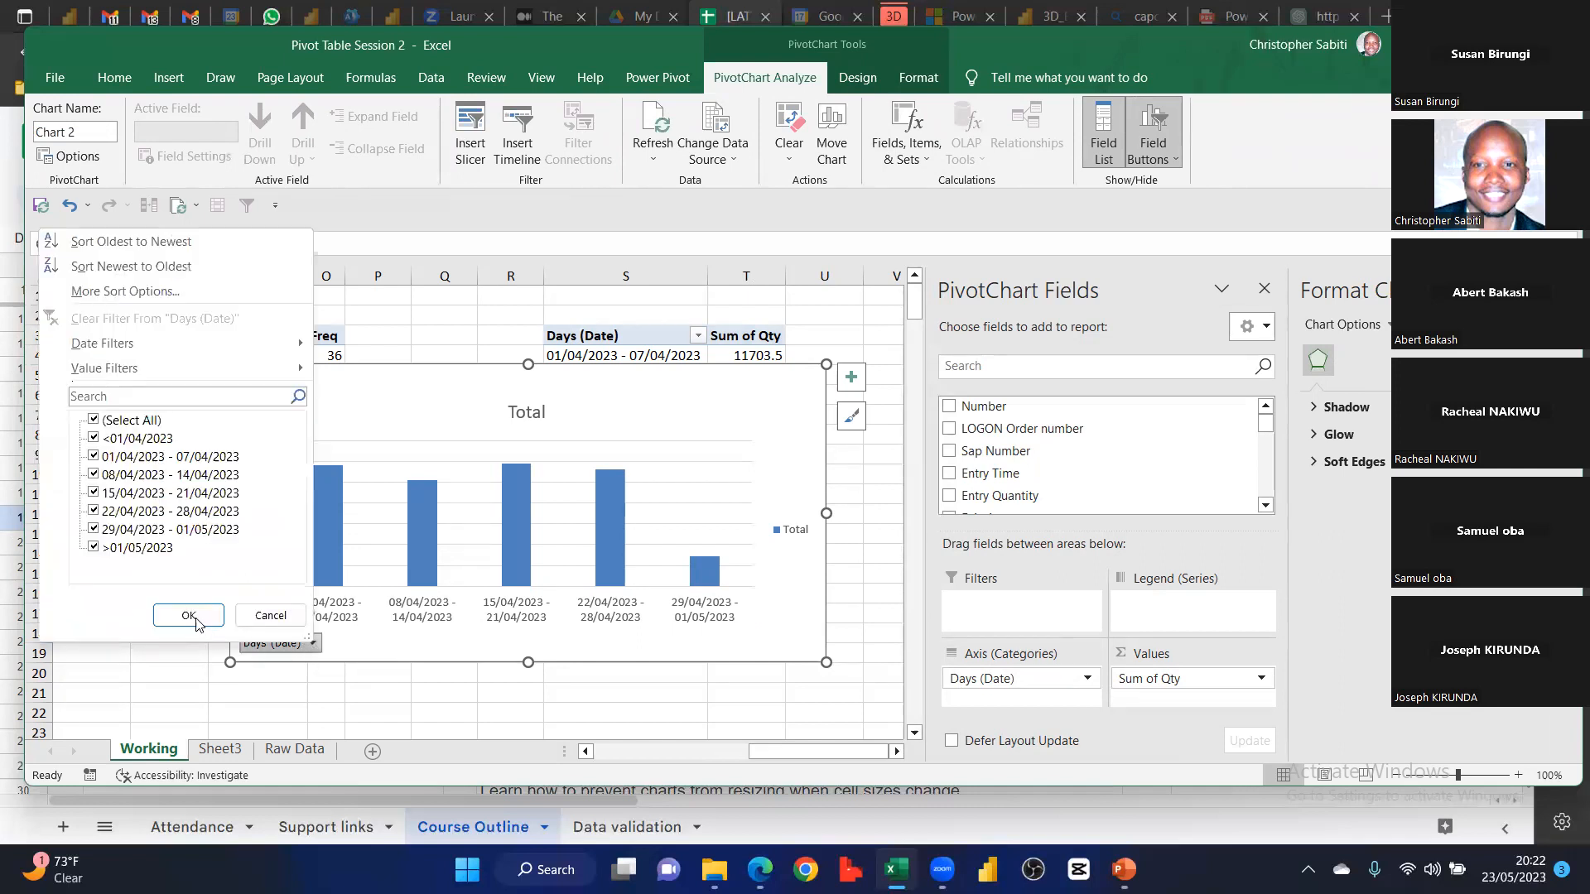
pyautogui.click(94, 494)
pyautogui.click(186, 618)
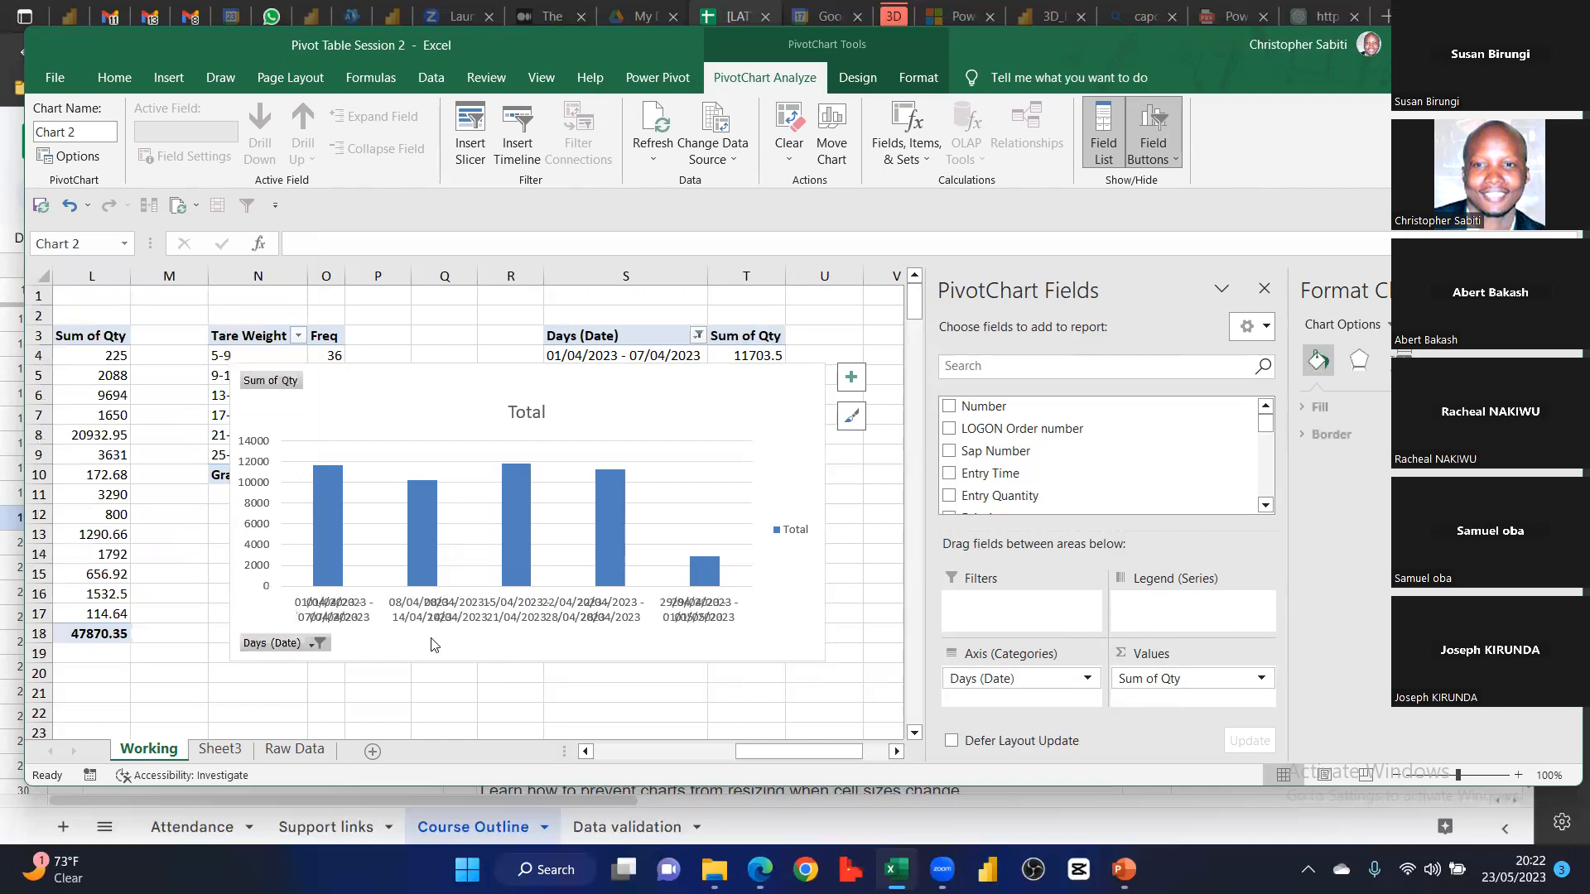
# Include the 15/04/2023 - 21/04/2023 group in the PivotChart's Days (Date) filter again
pyautogui.click(316, 645)
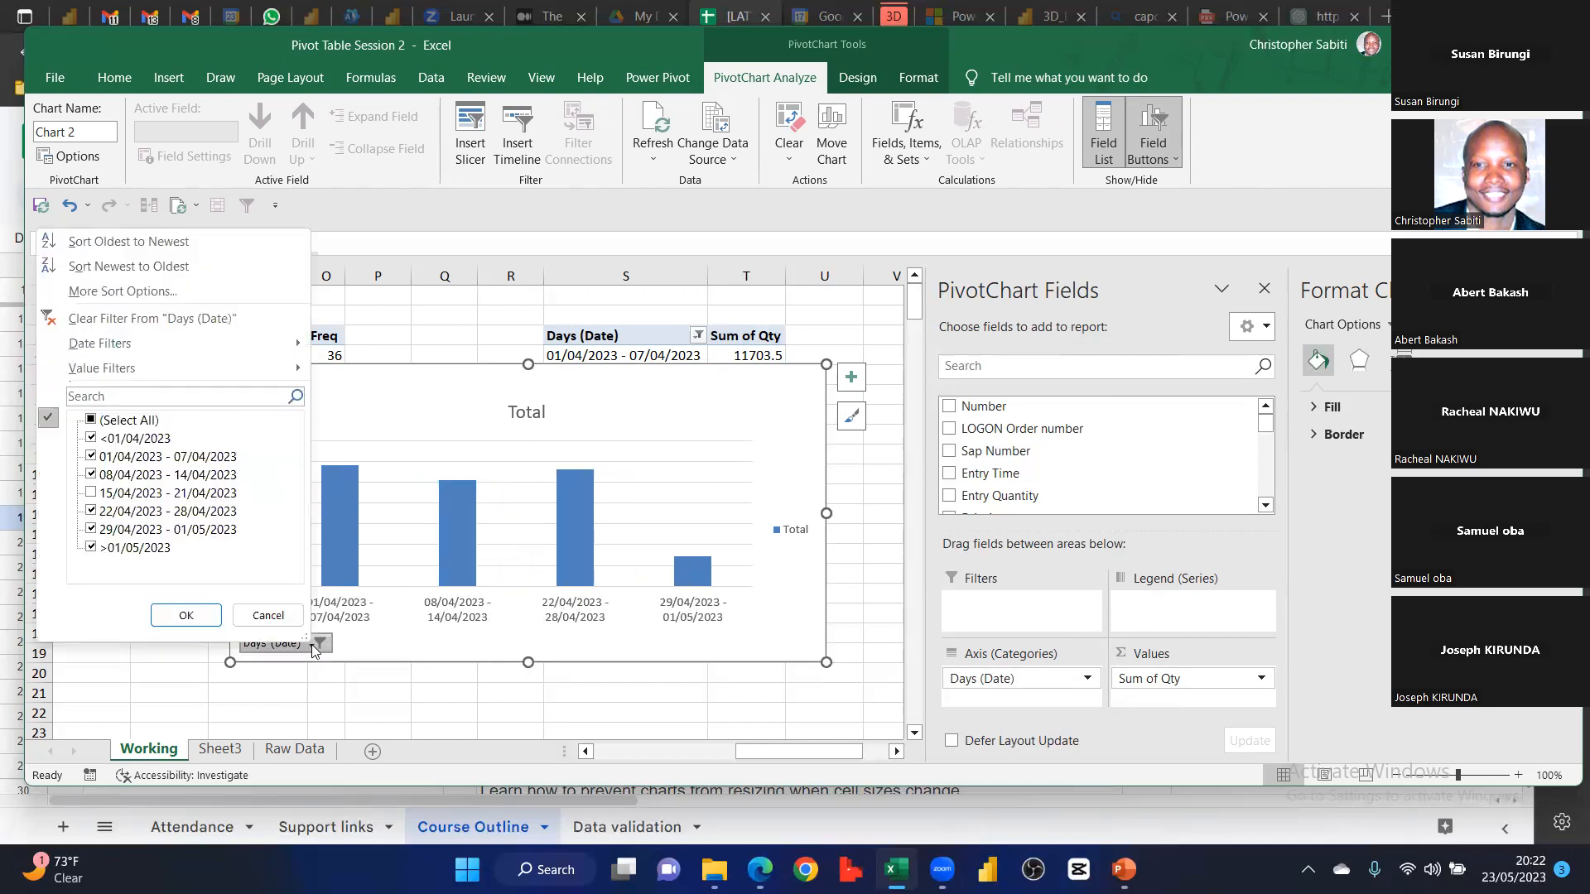
pyautogui.click(92, 493)
pyautogui.click(186, 615)
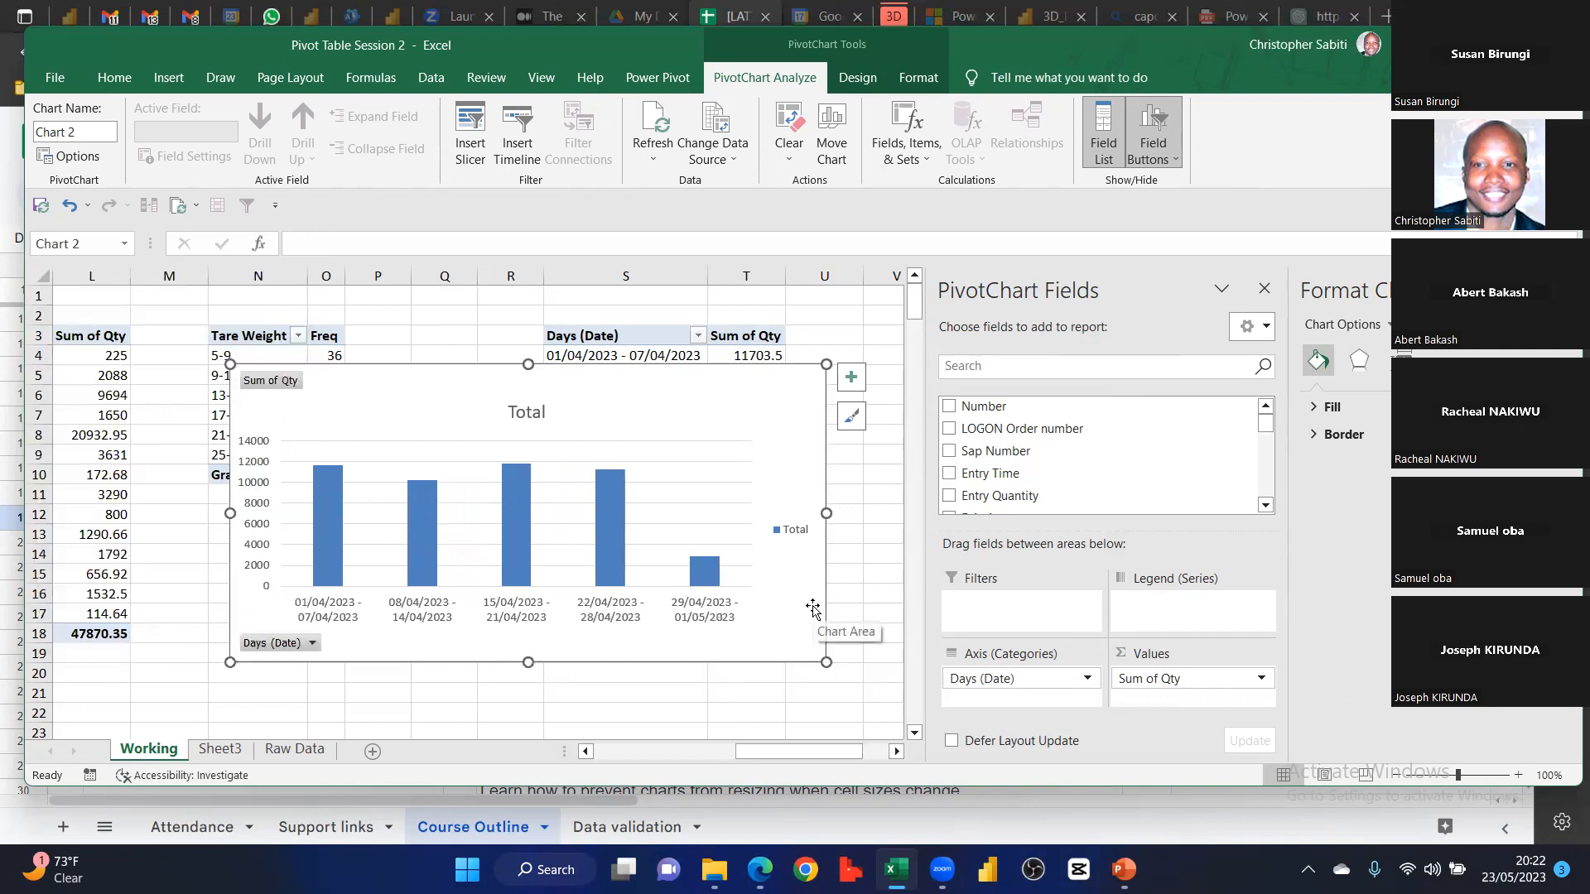
# Move the seven-day PivotChart down clear of the Date PivotTable and select the date ranges in S4:S8
pyautogui.click(601, 538)
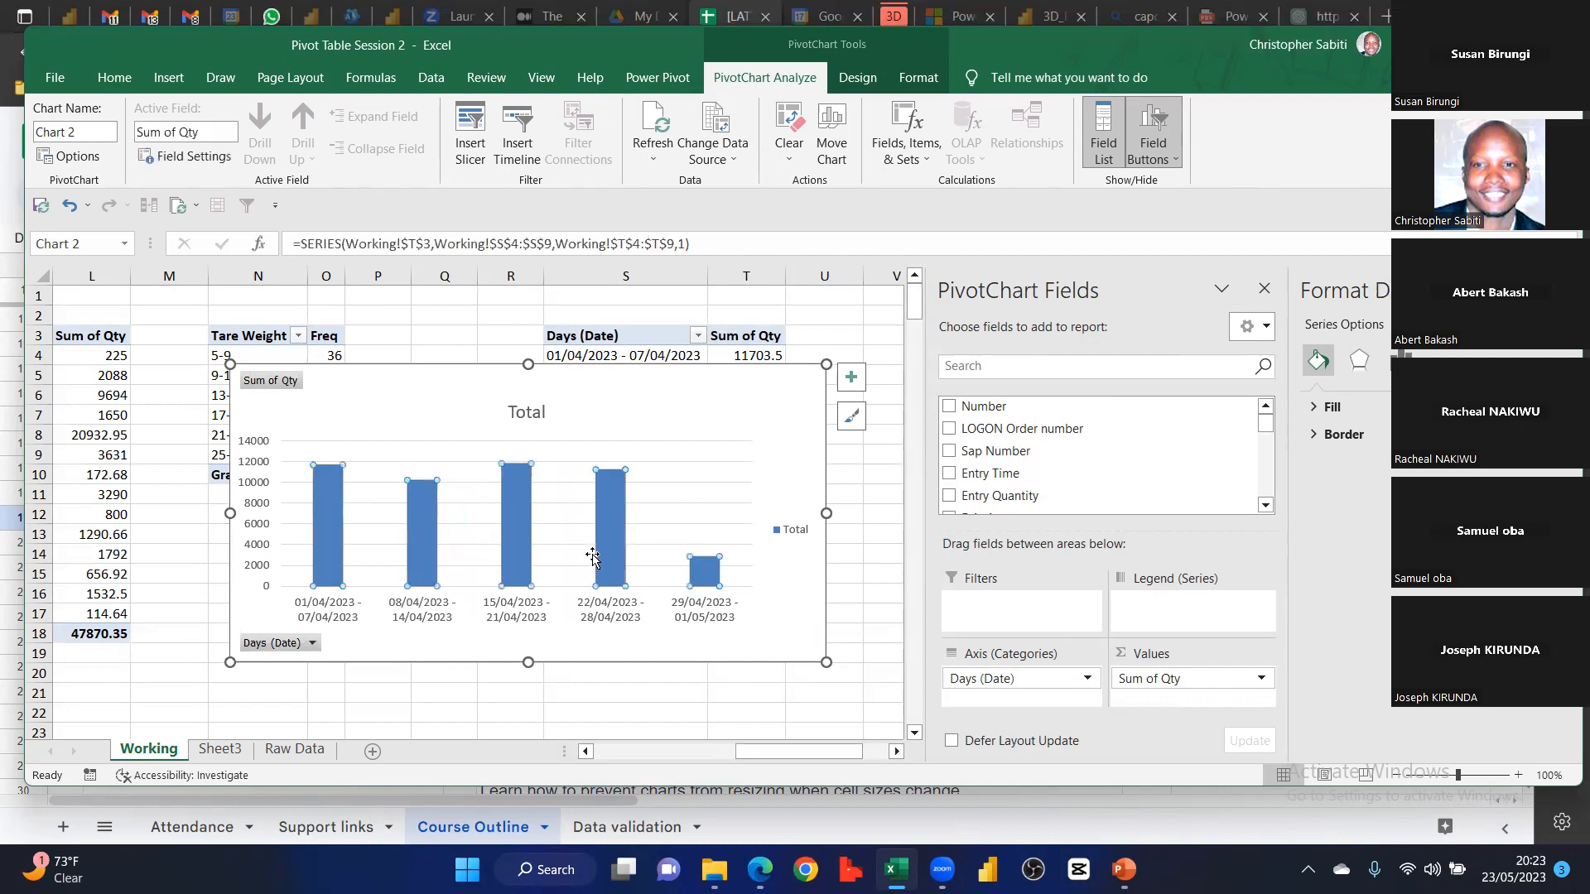
pyautogui.moveTo(655, 389); pyautogui.dragTo(447, 500)
pyautogui.moveTo(646, 351); pyautogui.dragTo(626, 426)
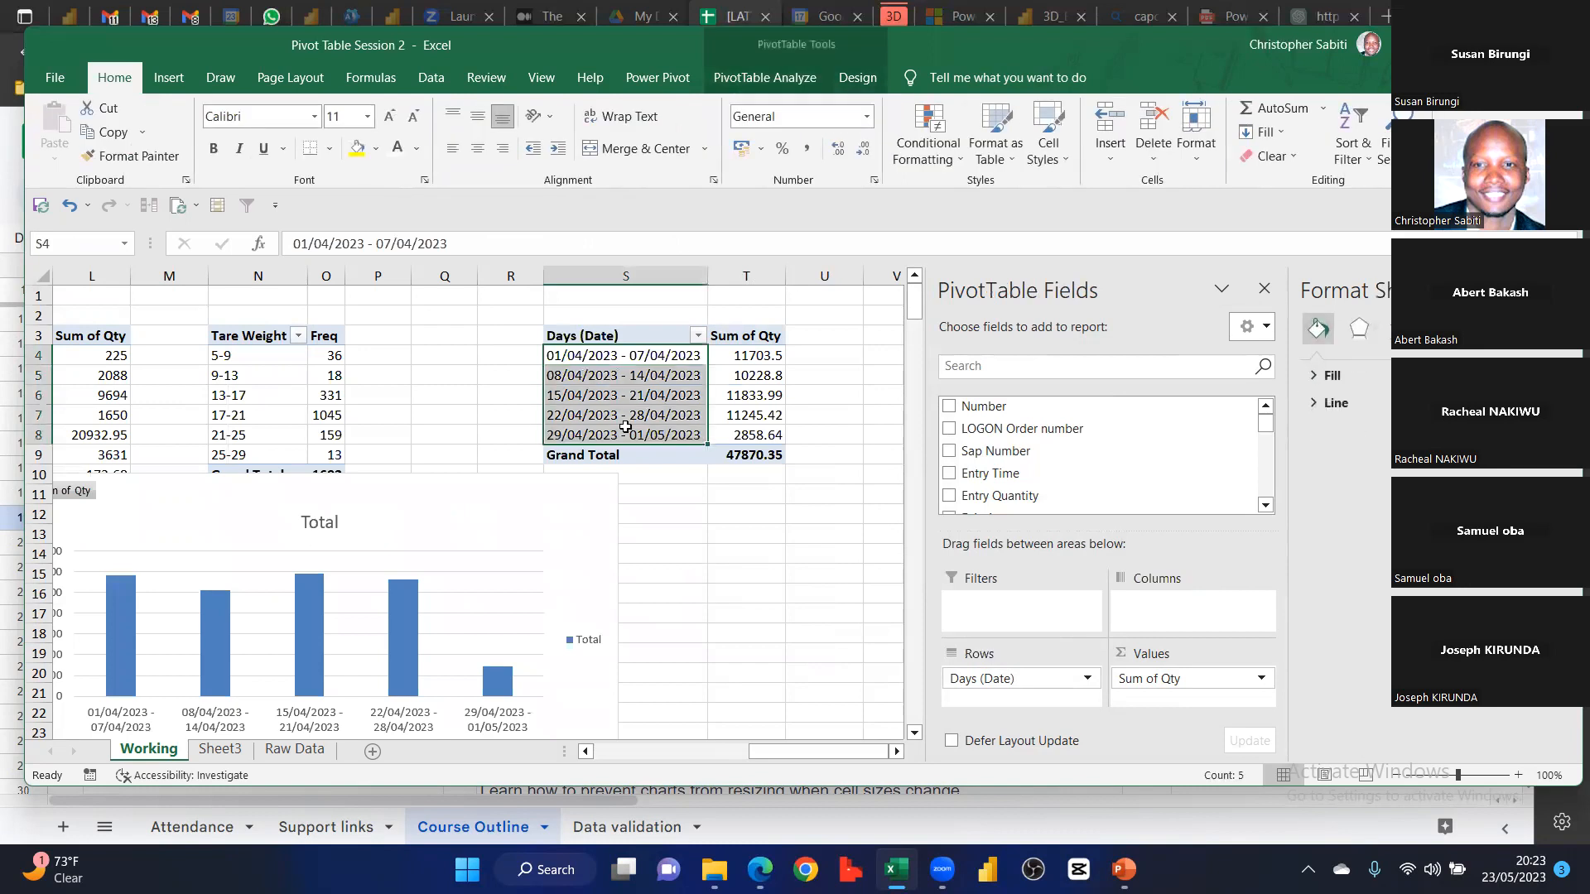
# Apply the custom number format dd/mm to the 08/04/2023 - 14/04/2023 group in S5
pyautogui.rightClick(623, 390)
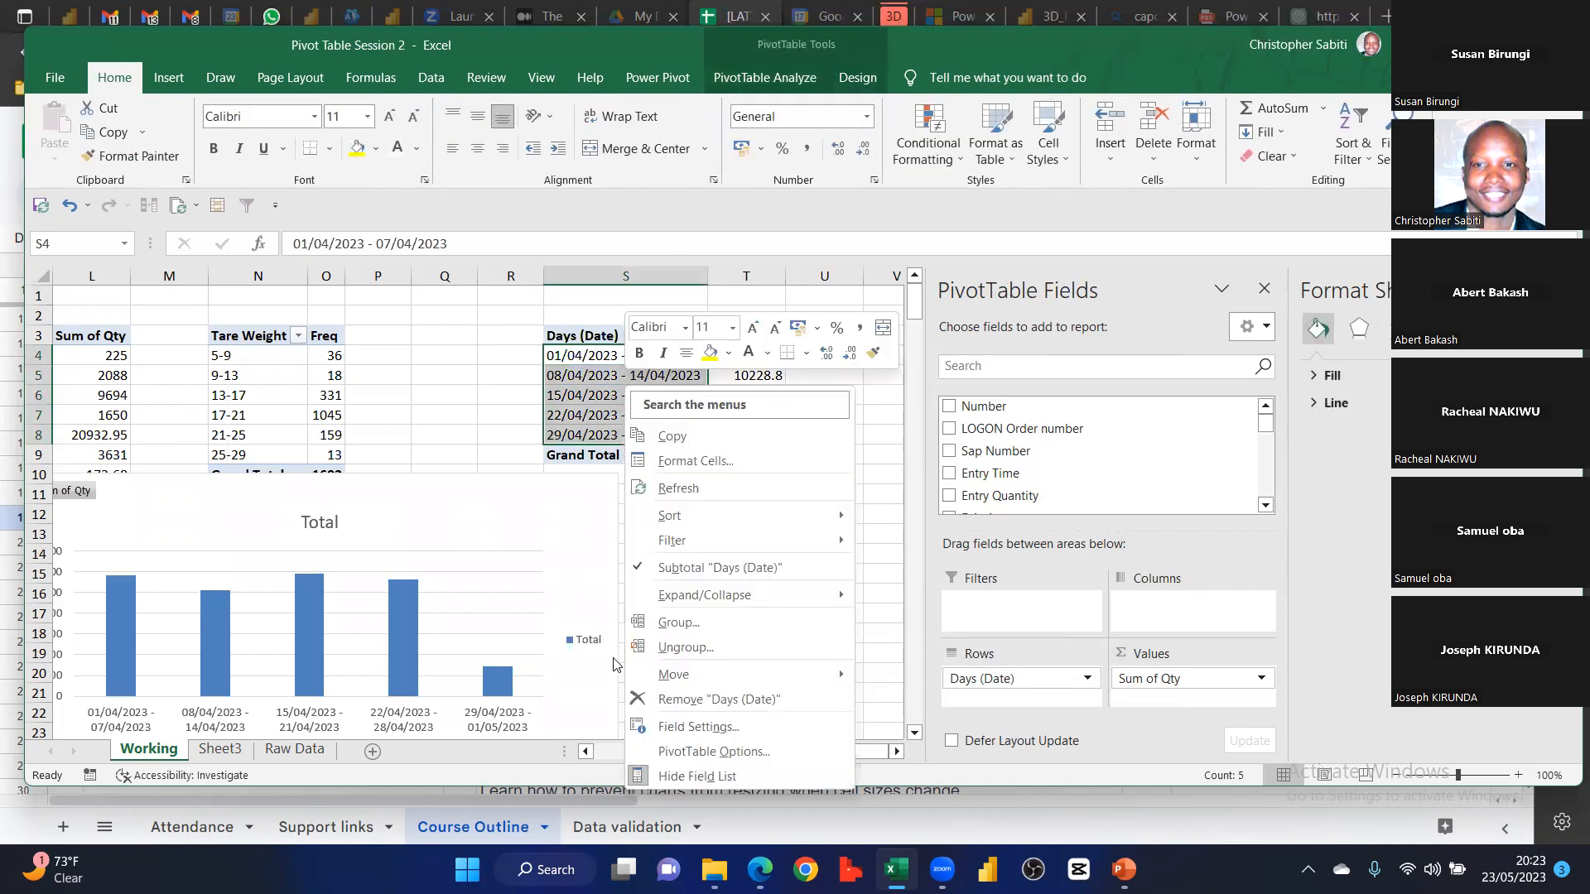
pyautogui.click(589, 396)
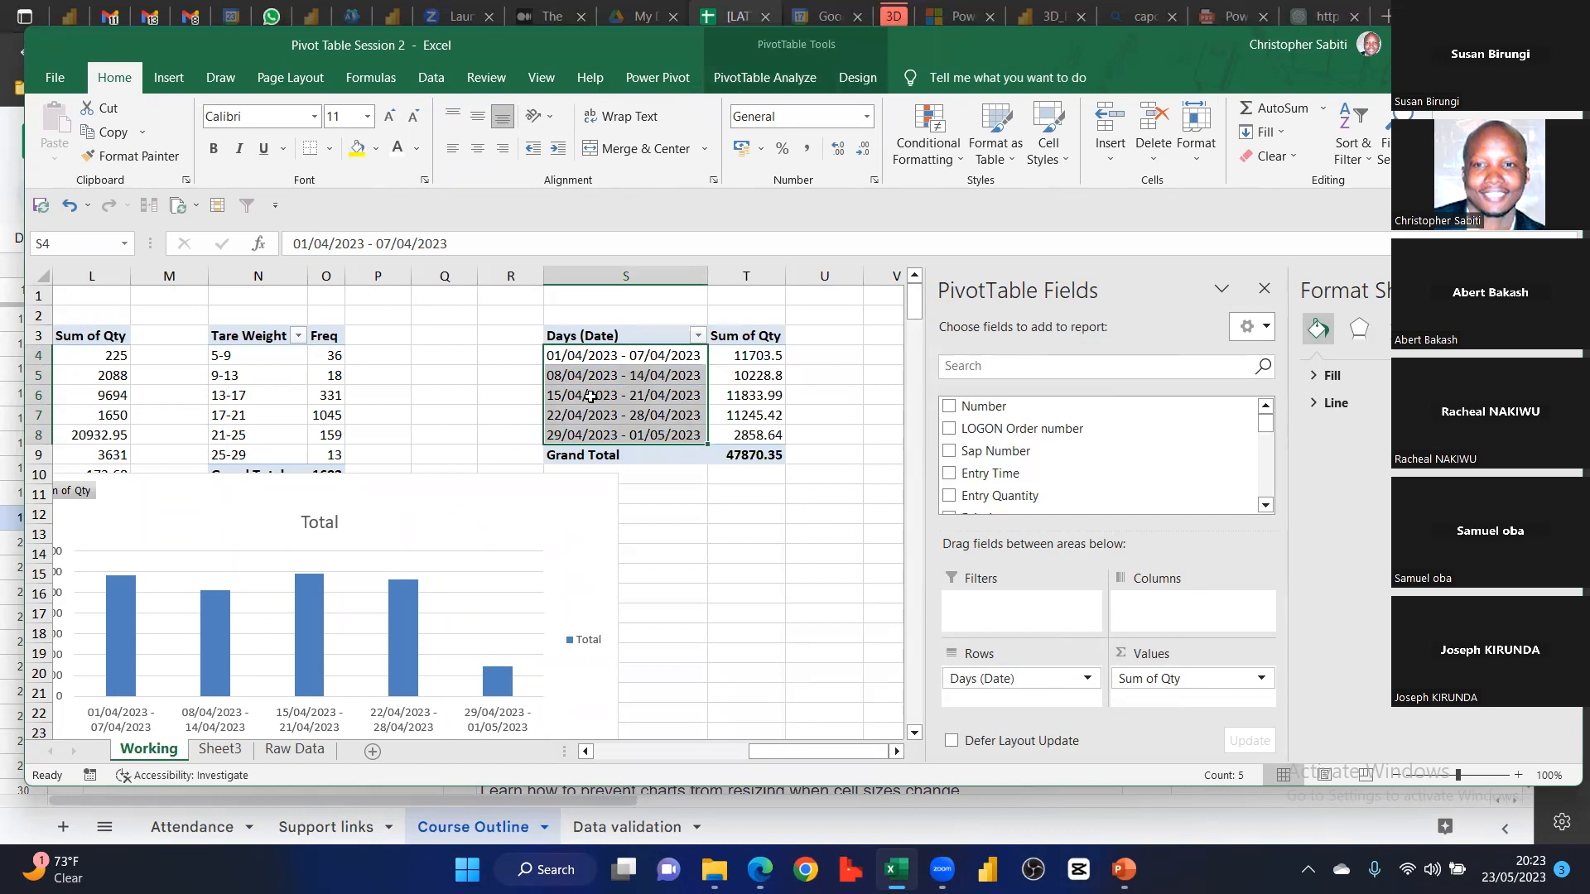
pyautogui.click(589, 396)
pyautogui.rightClick(607, 379)
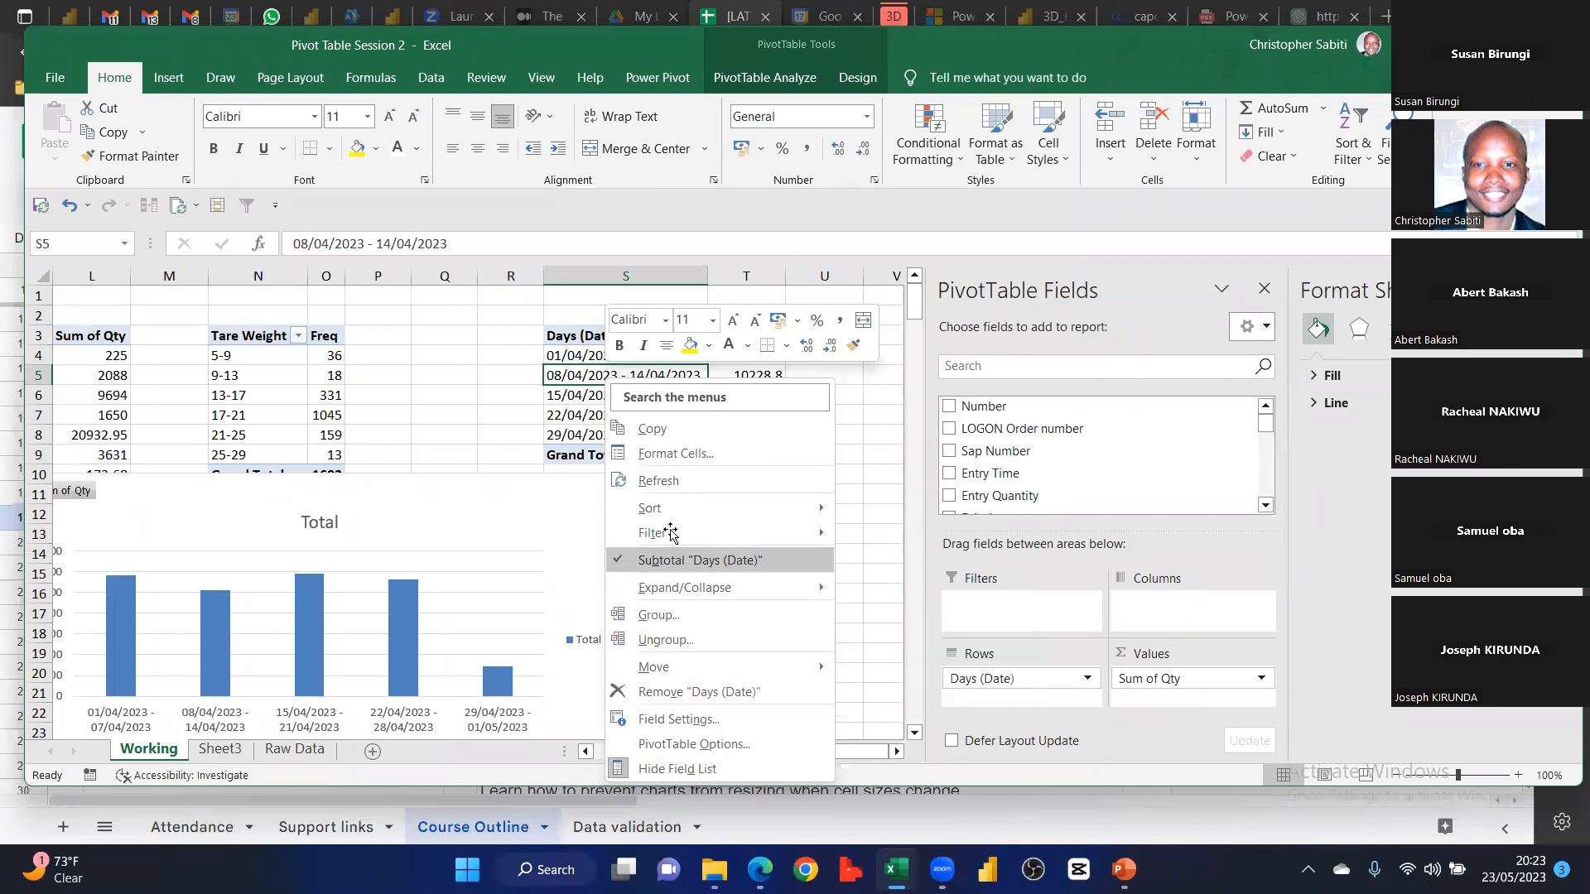
pyautogui.click(675, 453)
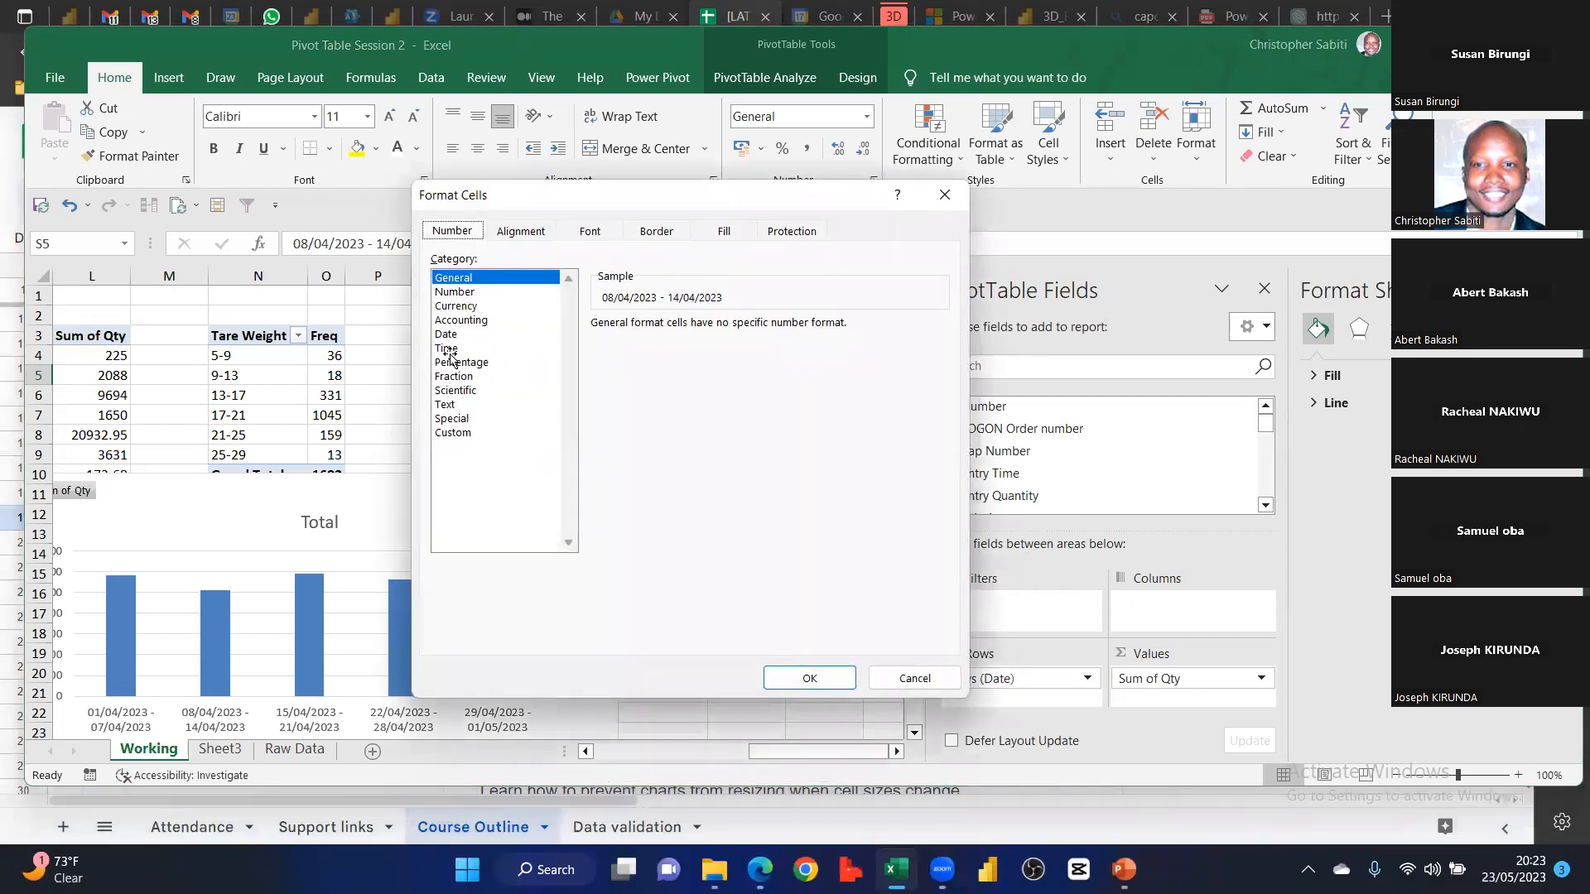
pyautogui.click(447, 333)
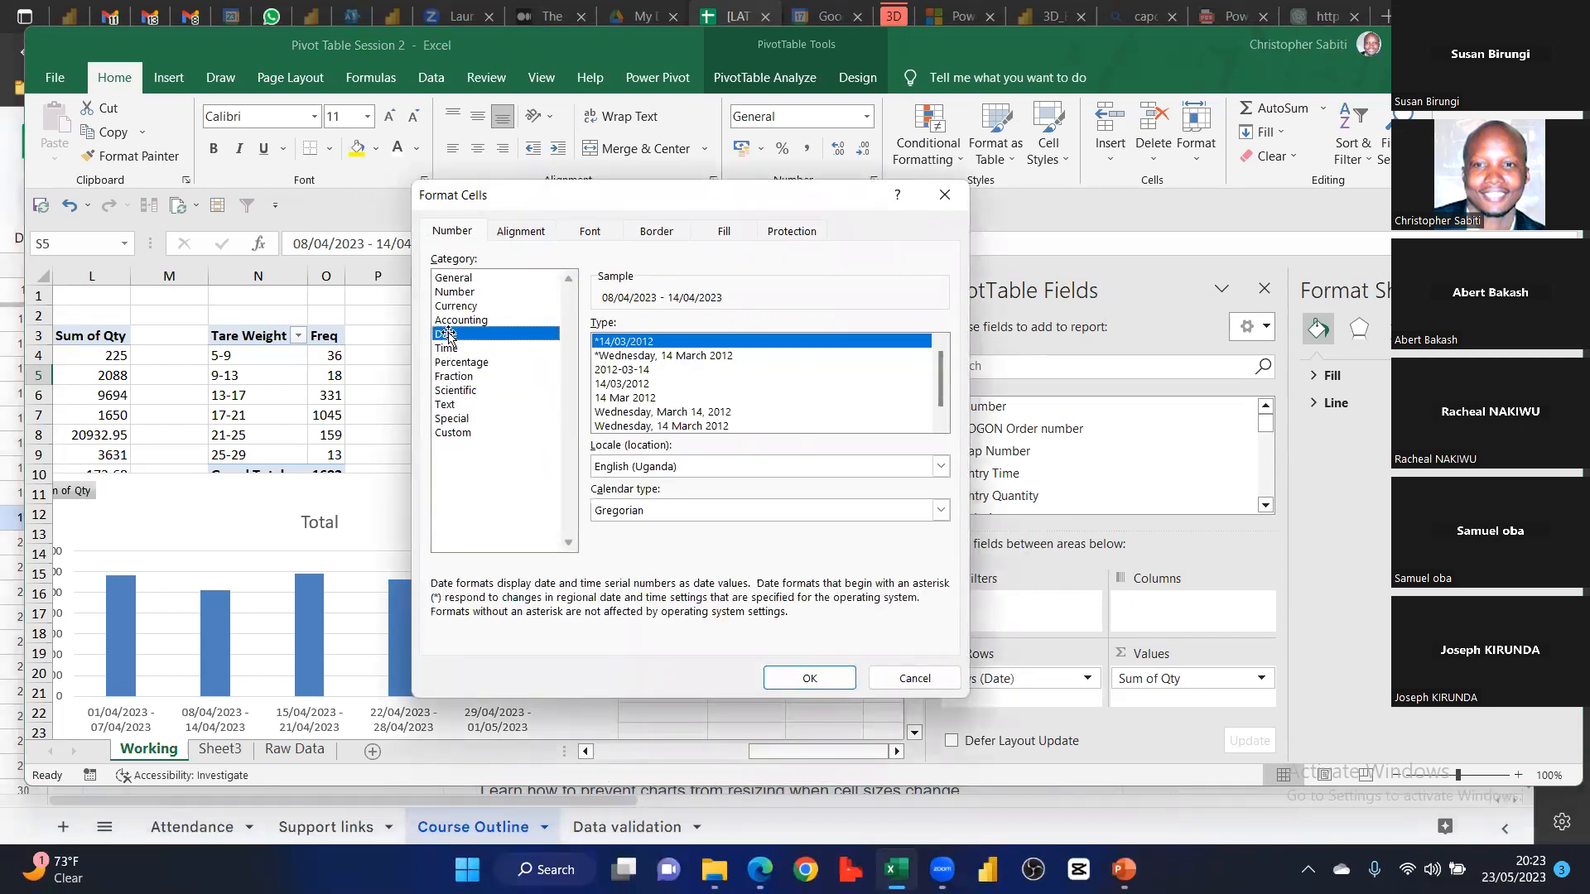
pyautogui.click(454, 432)
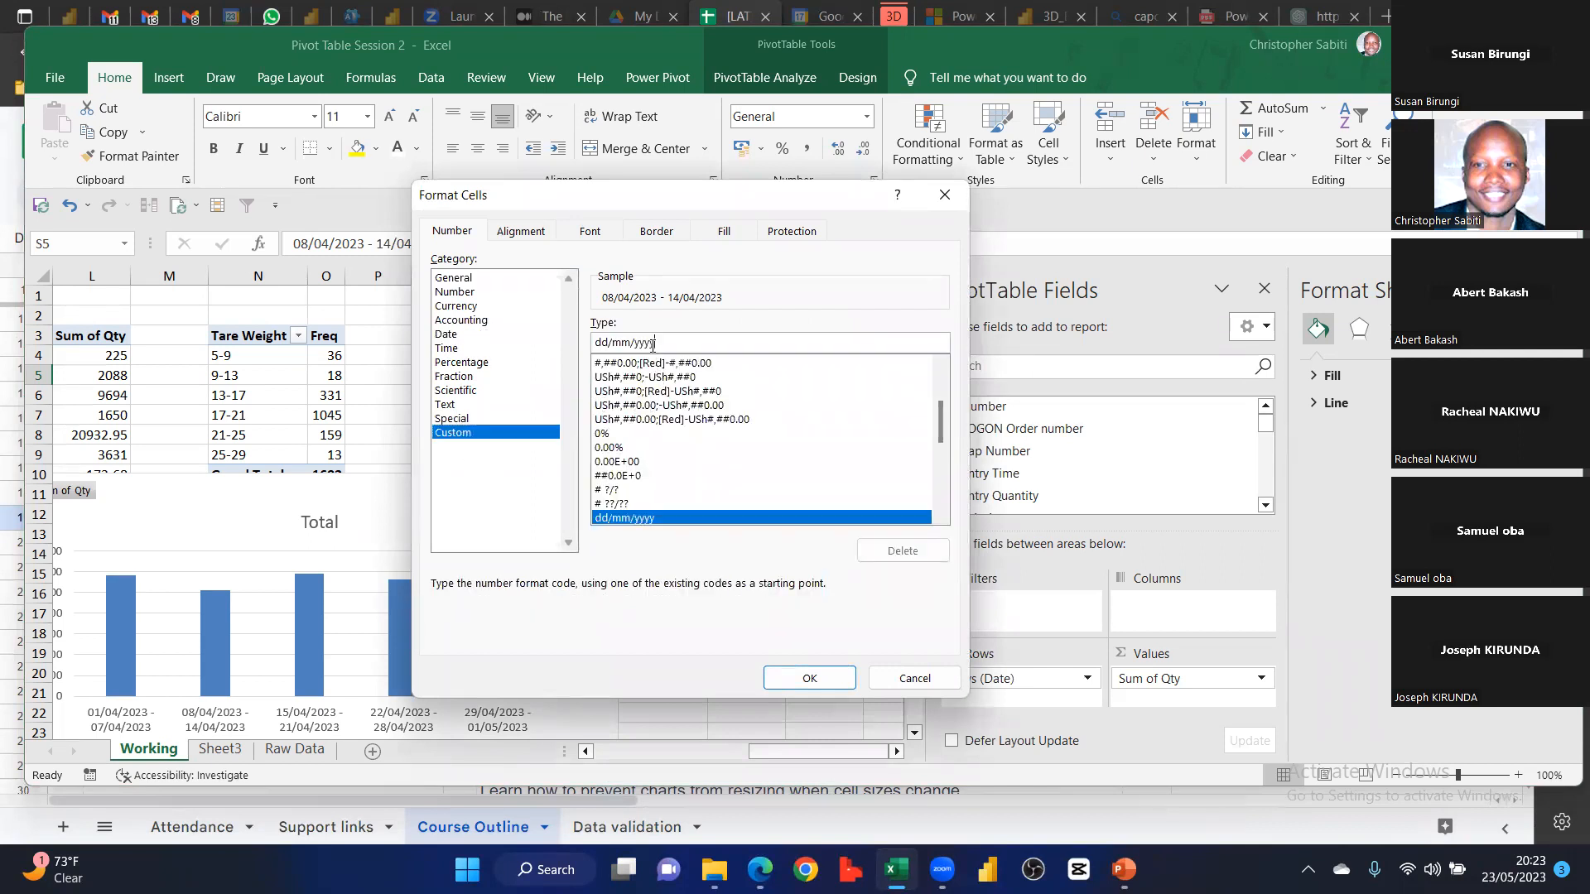
pyautogui.moveTo(632, 341); pyautogui.dragTo(684, 344)
pyautogui.press('BackSpace')
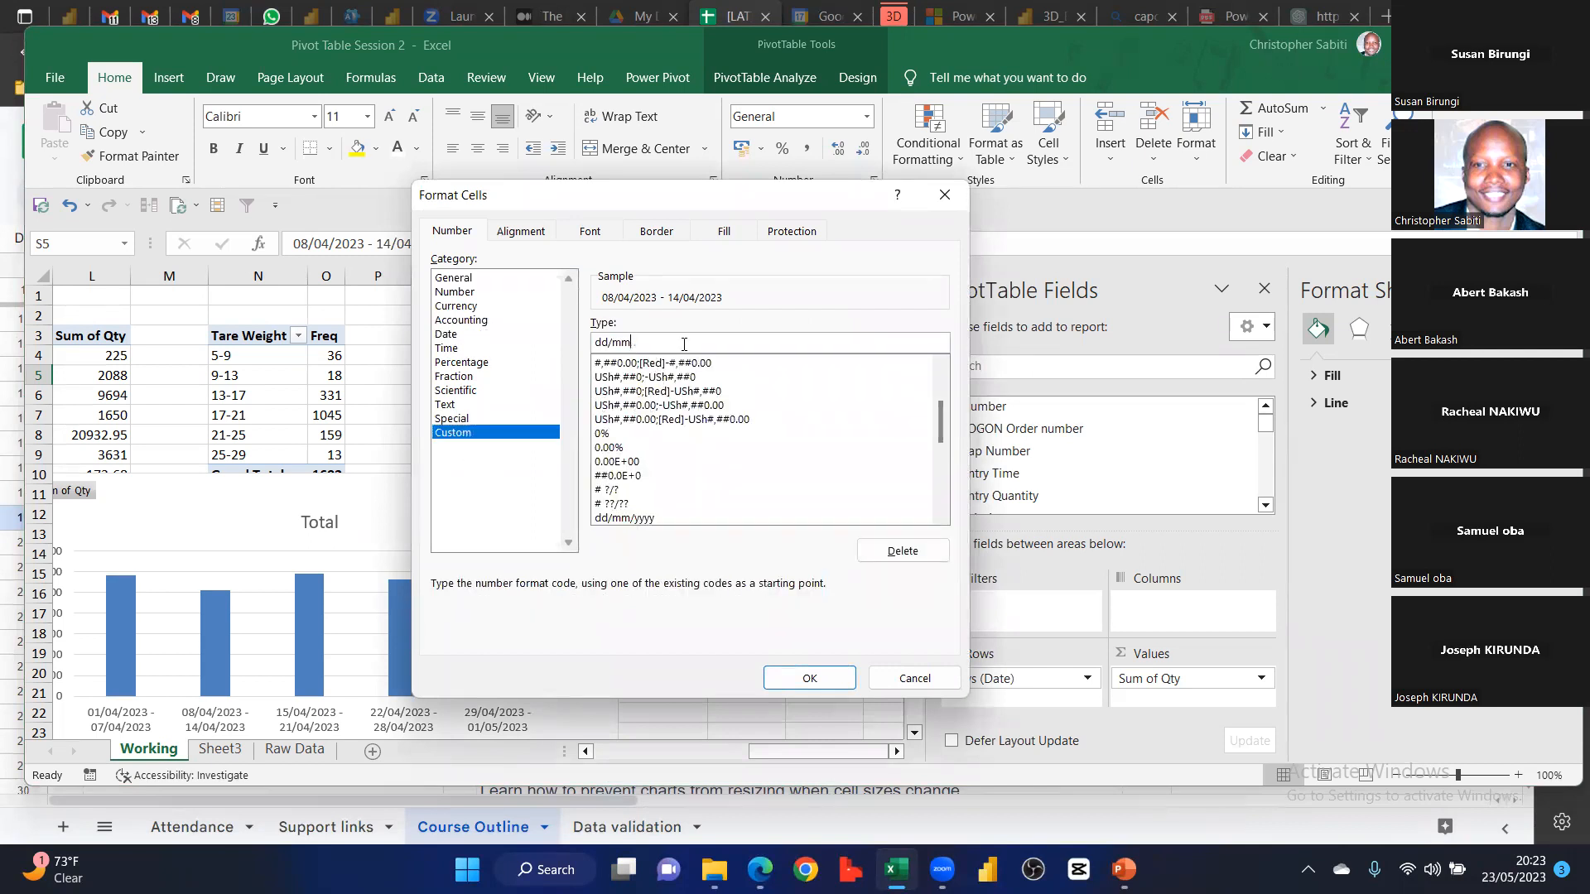
pyautogui.click(784, 687)
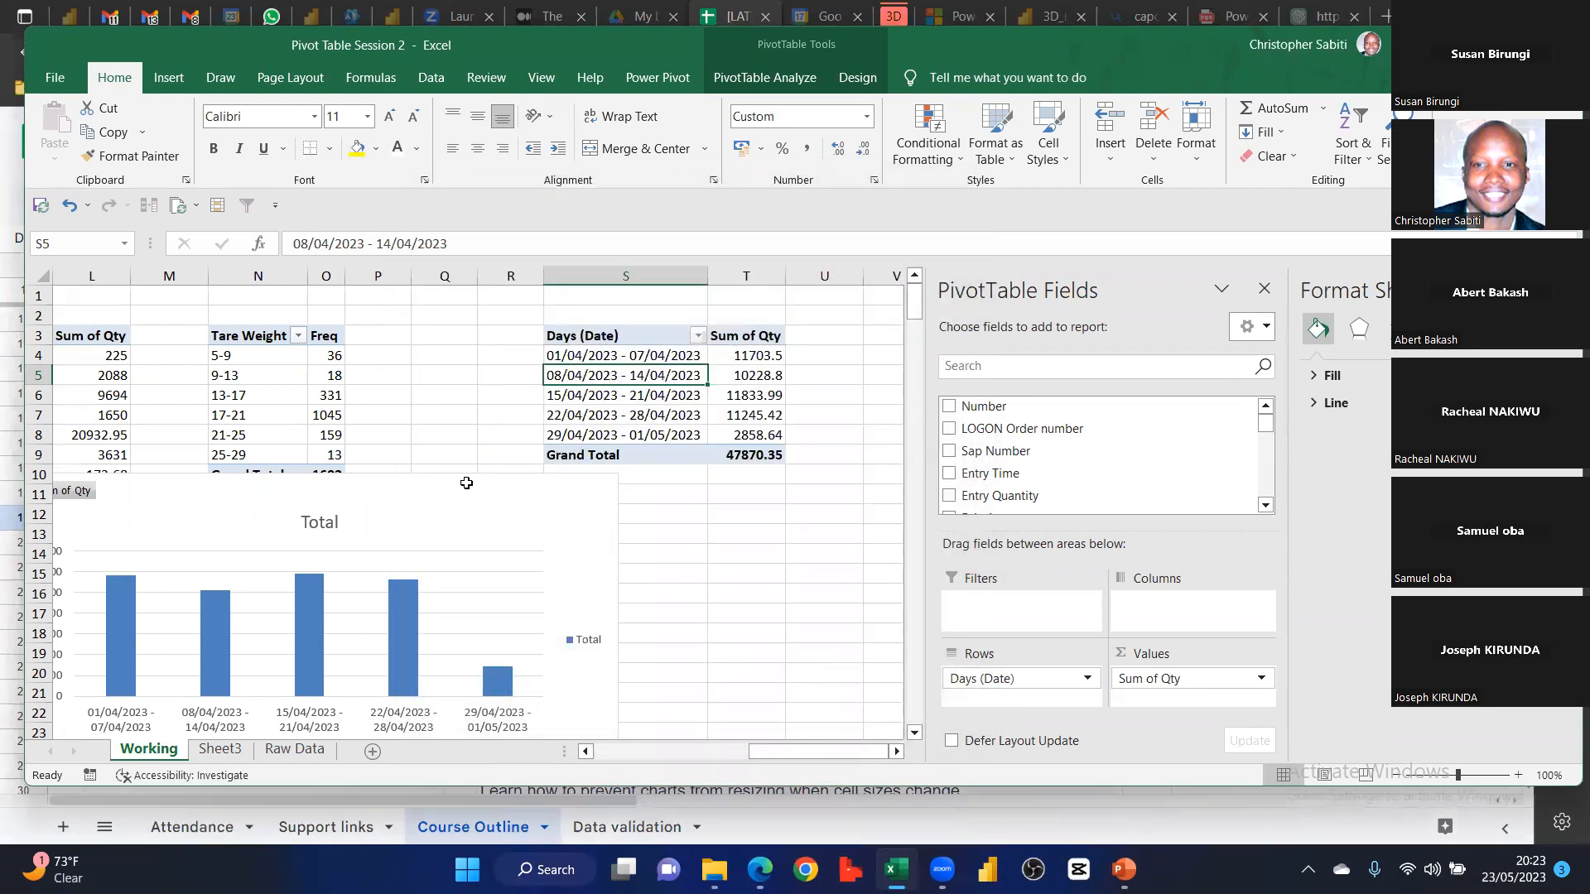
# Shift the seven-day PivotChart around beneath the tare weight and date PivotTables and undo the last move
pyautogui.moveTo(466, 483); pyautogui.dragTo(656, 489)
pyautogui.click(662, 386)
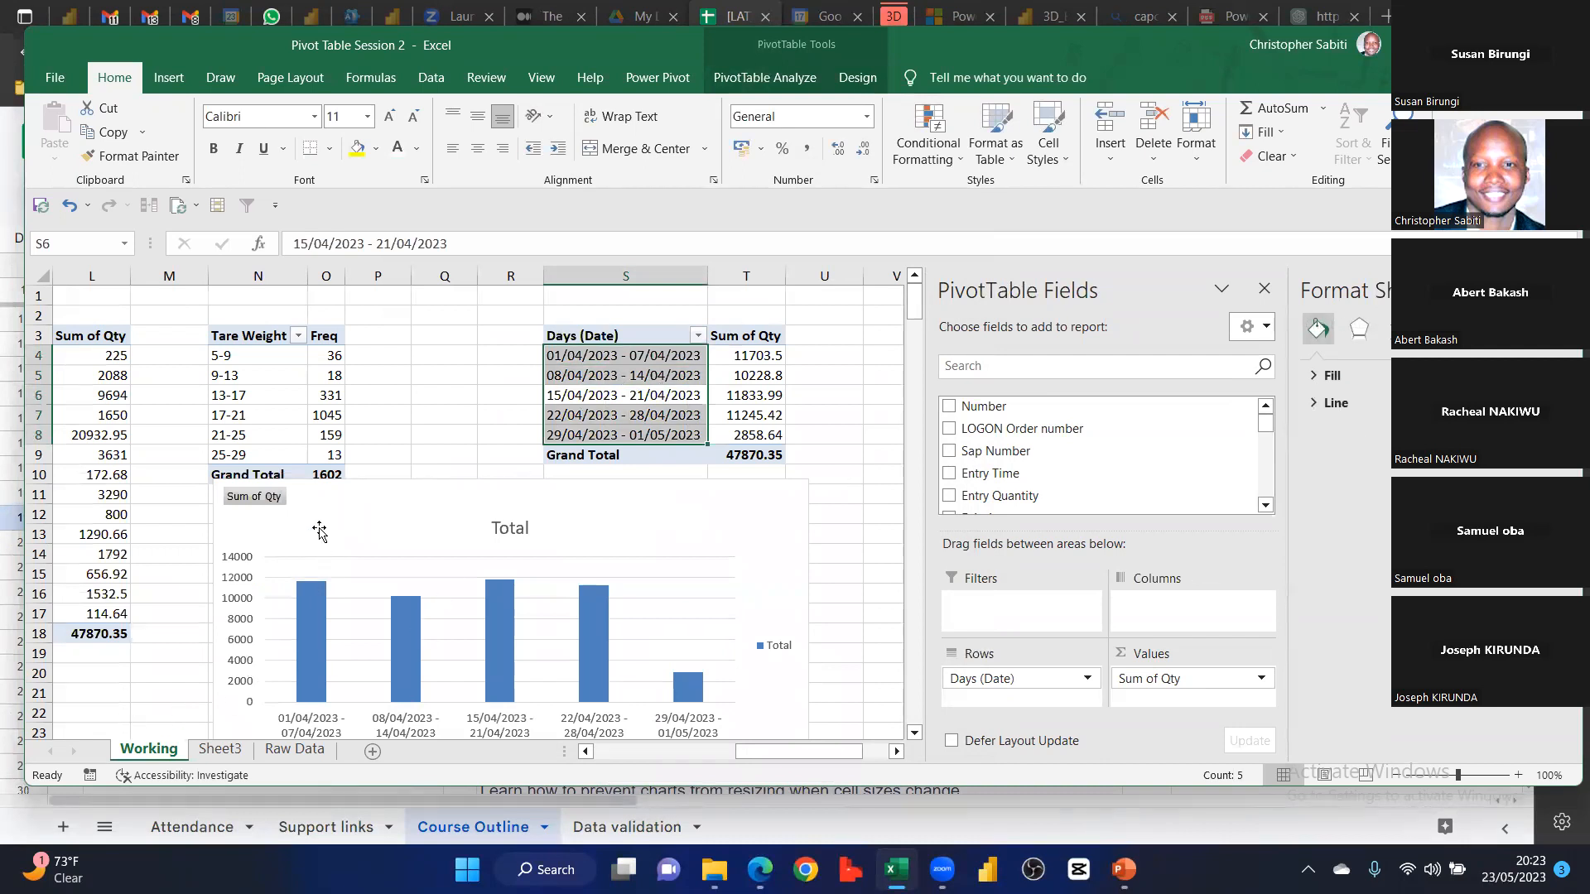
pyautogui.moveTo(461, 489); pyautogui.dragTo(486, 440)
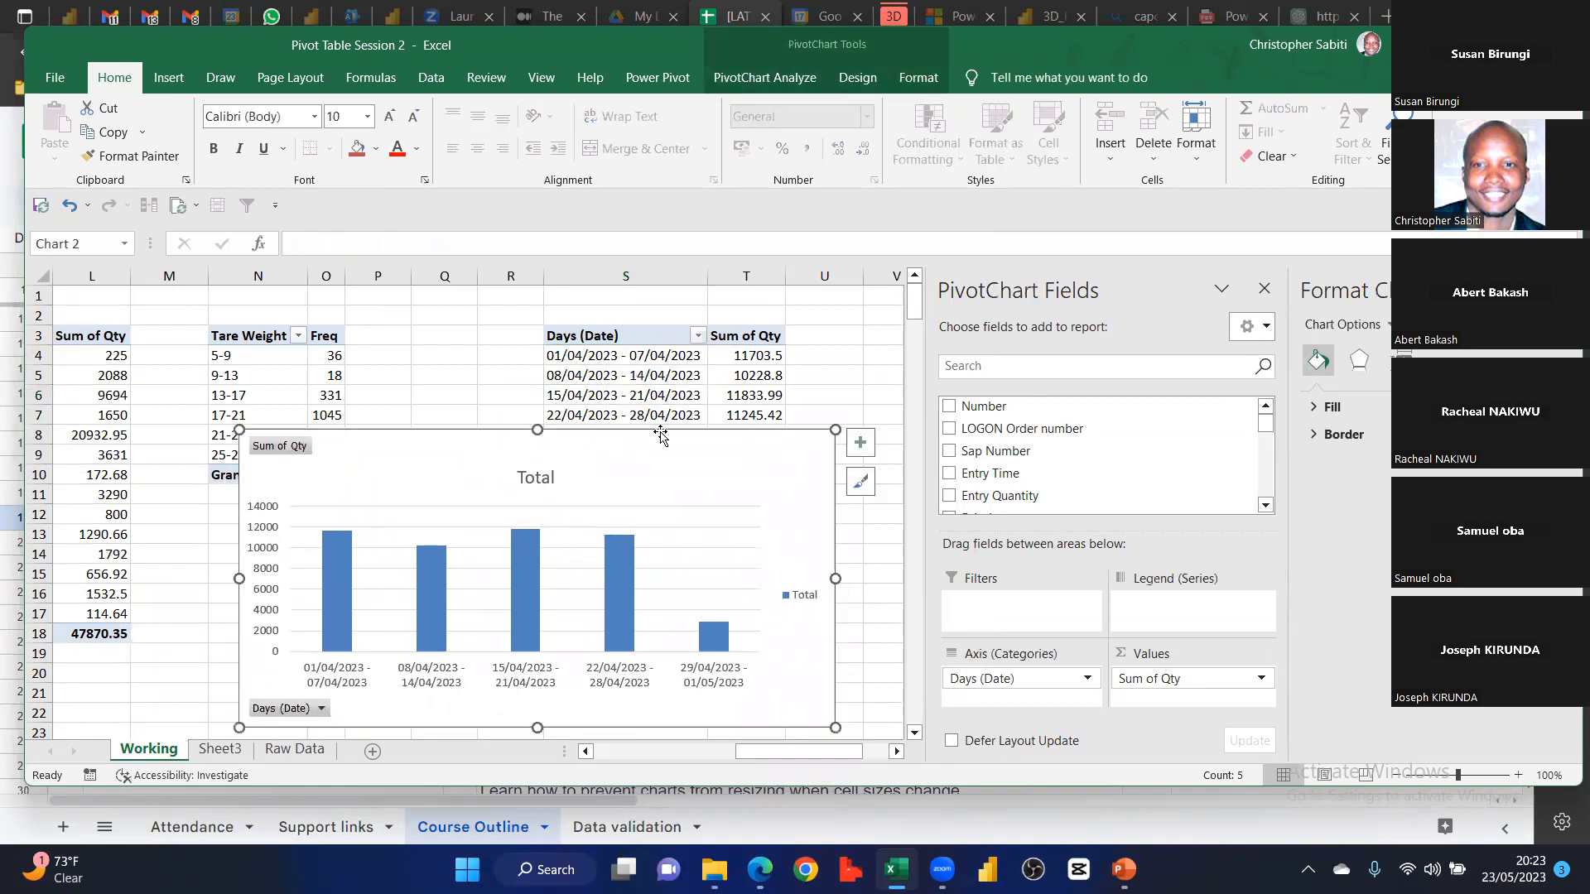
pyautogui.moveTo(649, 439)
pyautogui.mouseDown()
pyautogui.moveTo(647, 521)
pyautogui.moveTo(642, 347)
pyautogui.moveTo(593, 356)
pyautogui.moveTo(579, 524)
pyautogui.moveTo(581, 460)
pyautogui.mouseUp()
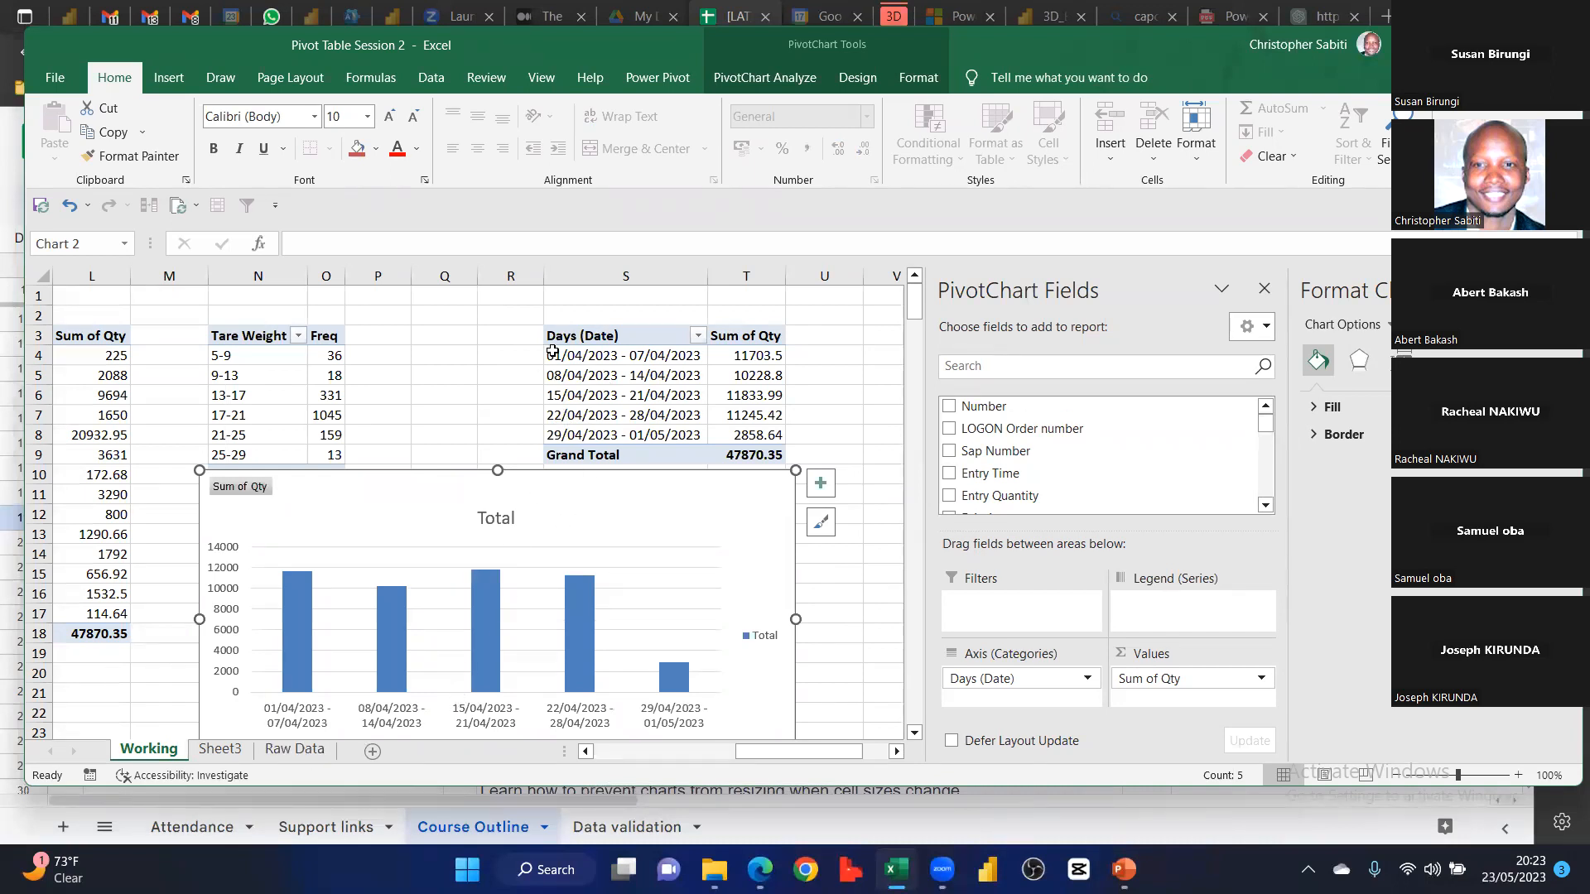
pyautogui.hotkey('ctrl', 'z')
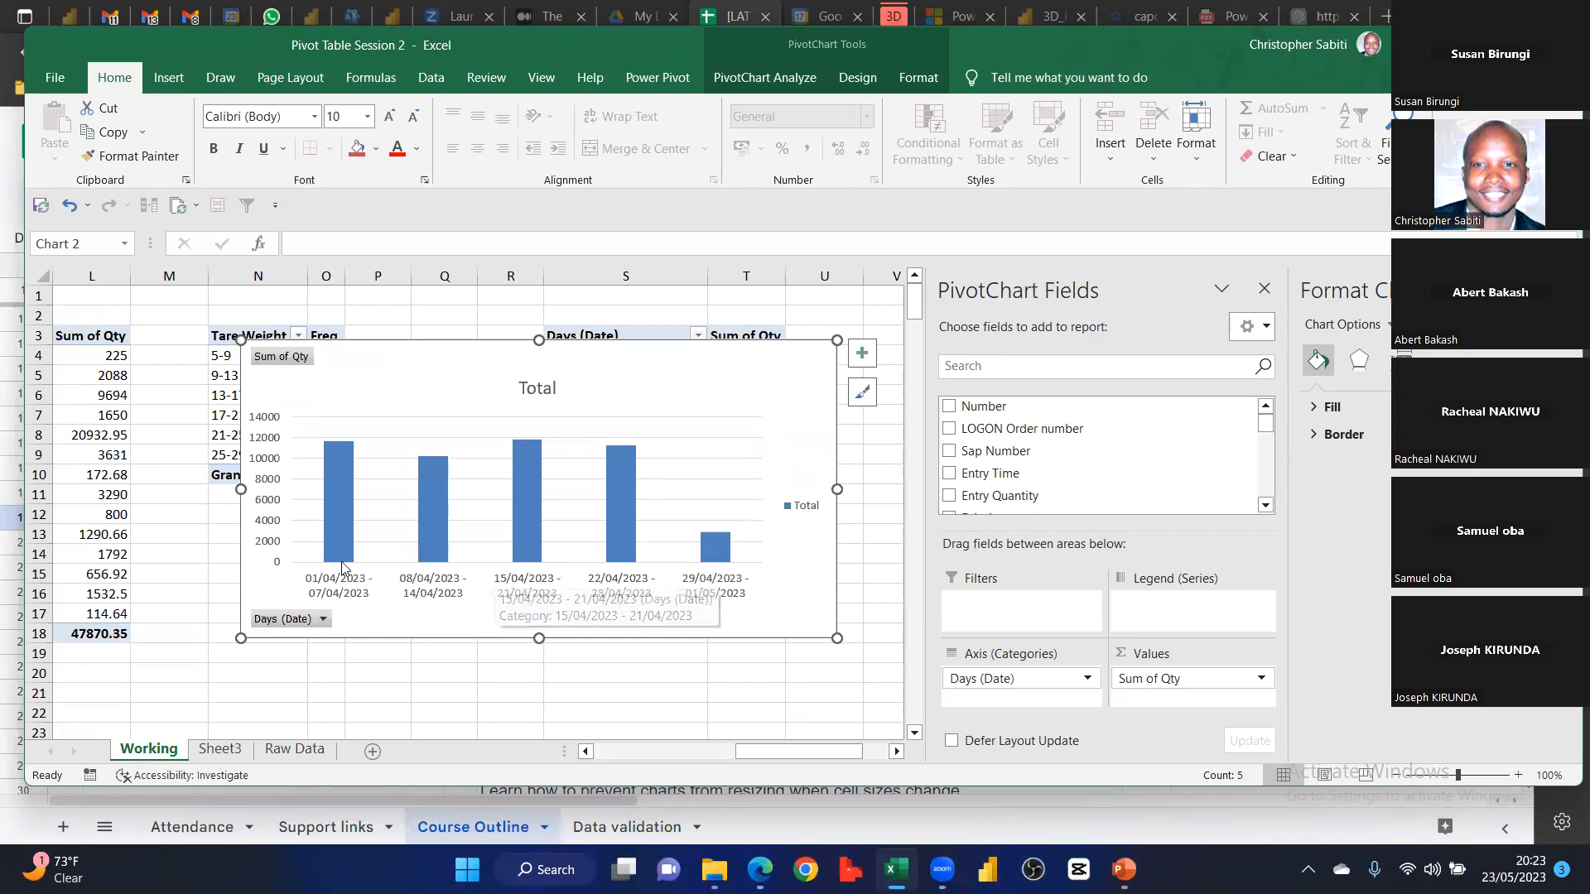
# Reduce the gap width of the PivotChart's data series so the columns become wide and closely spaced
pyautogui.click(339, 489)
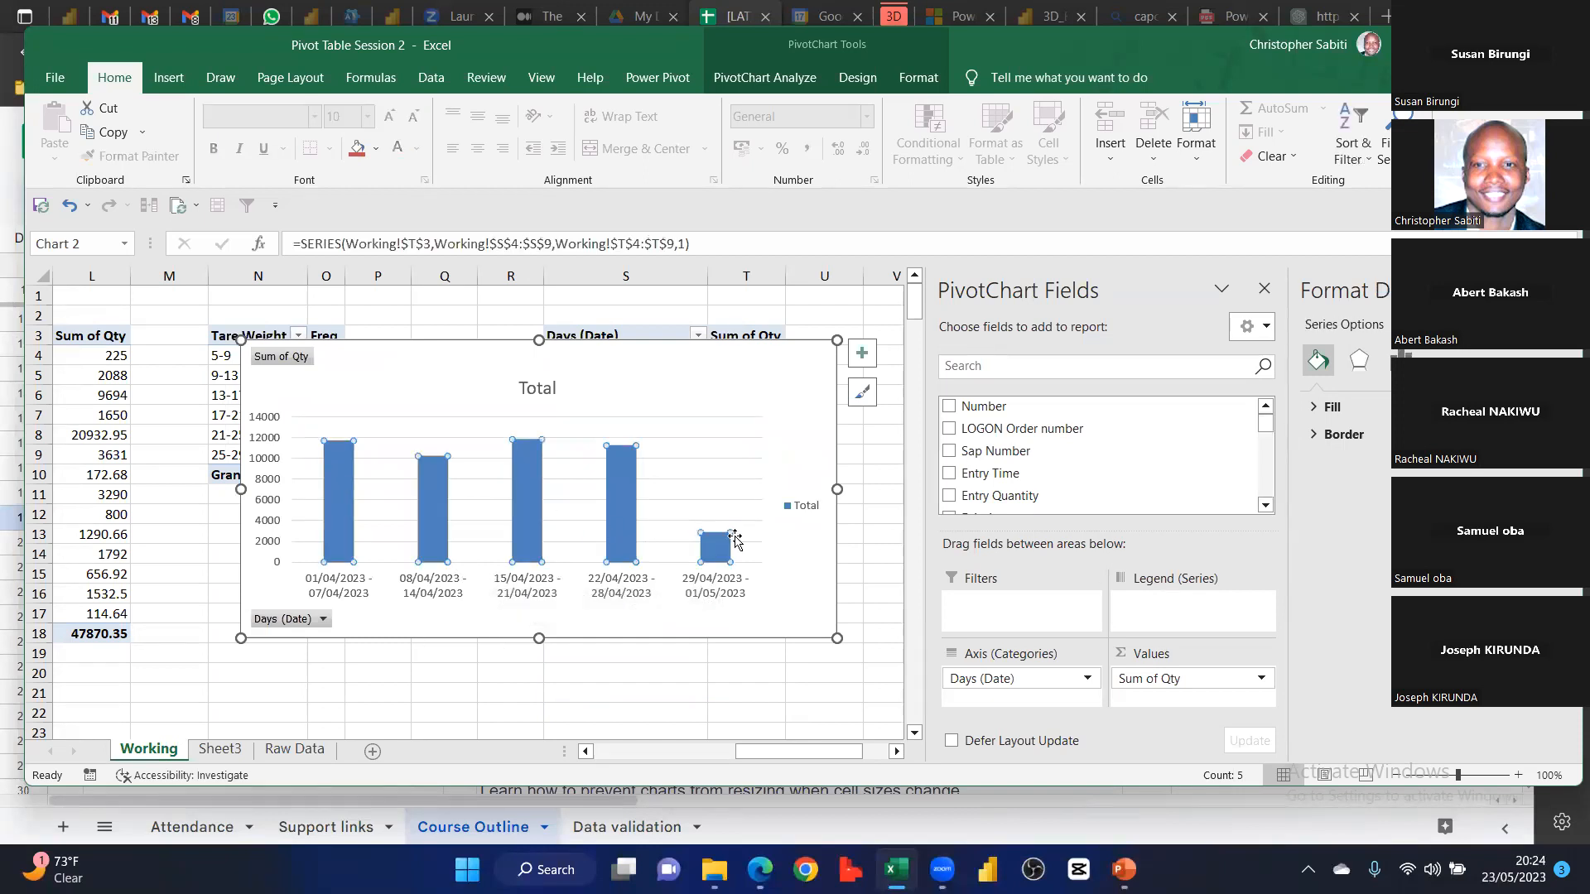
pyautogui.click(1401, 360)
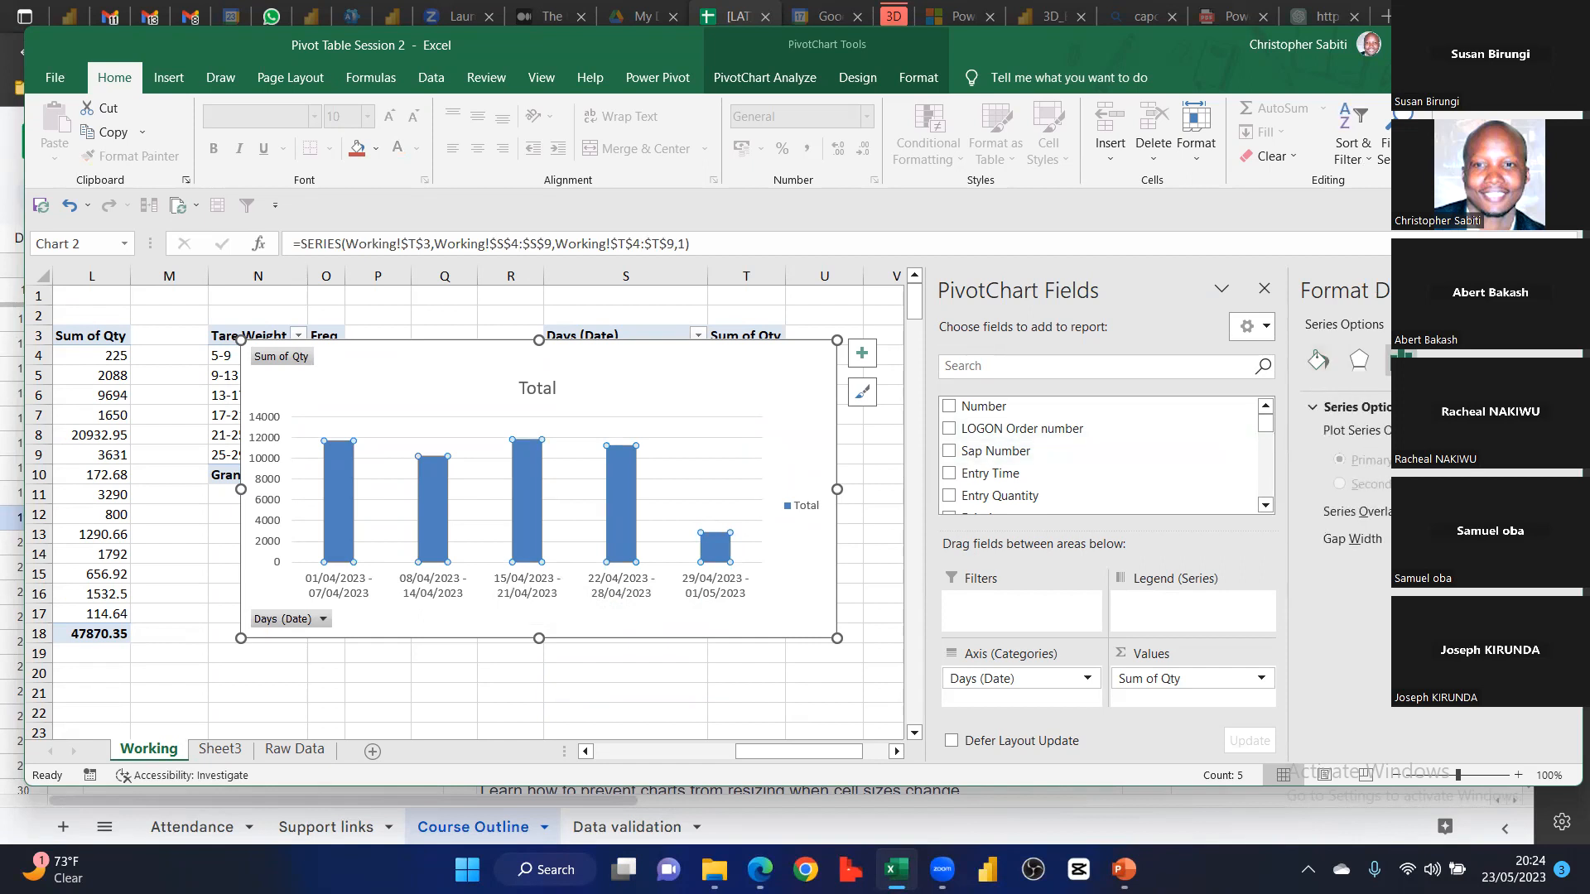
pyautogui.moveTo(1447, 539); pyautogui.dragTo(1419, 539)
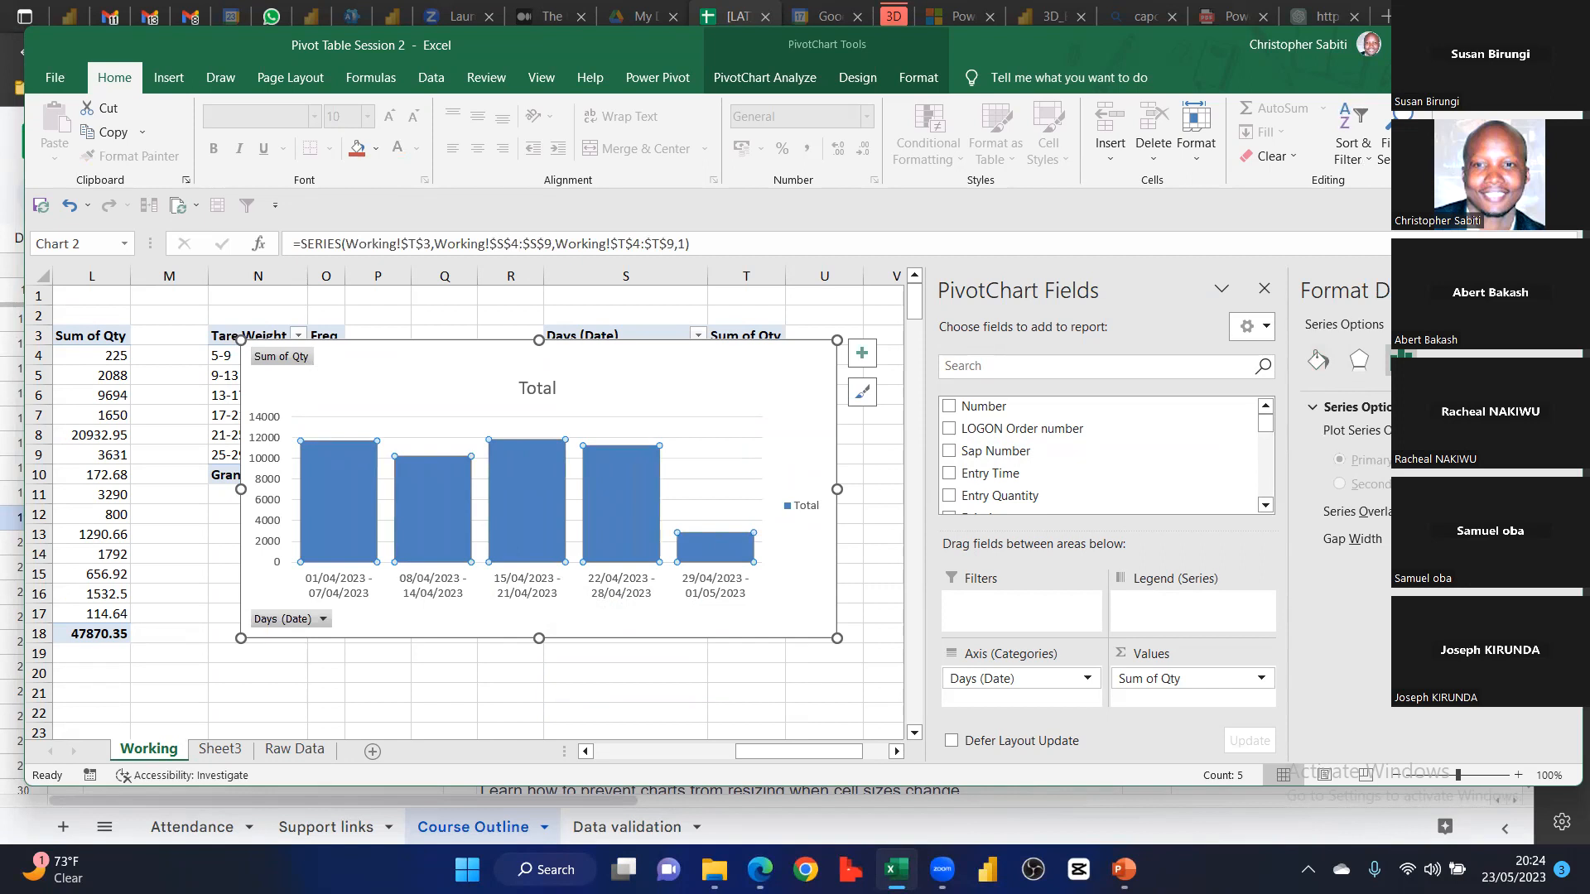
# Add data labels to all columns of the seven-day PivotChart
pyautogui.click(582, 472)
pyautogui.click(862, 353)
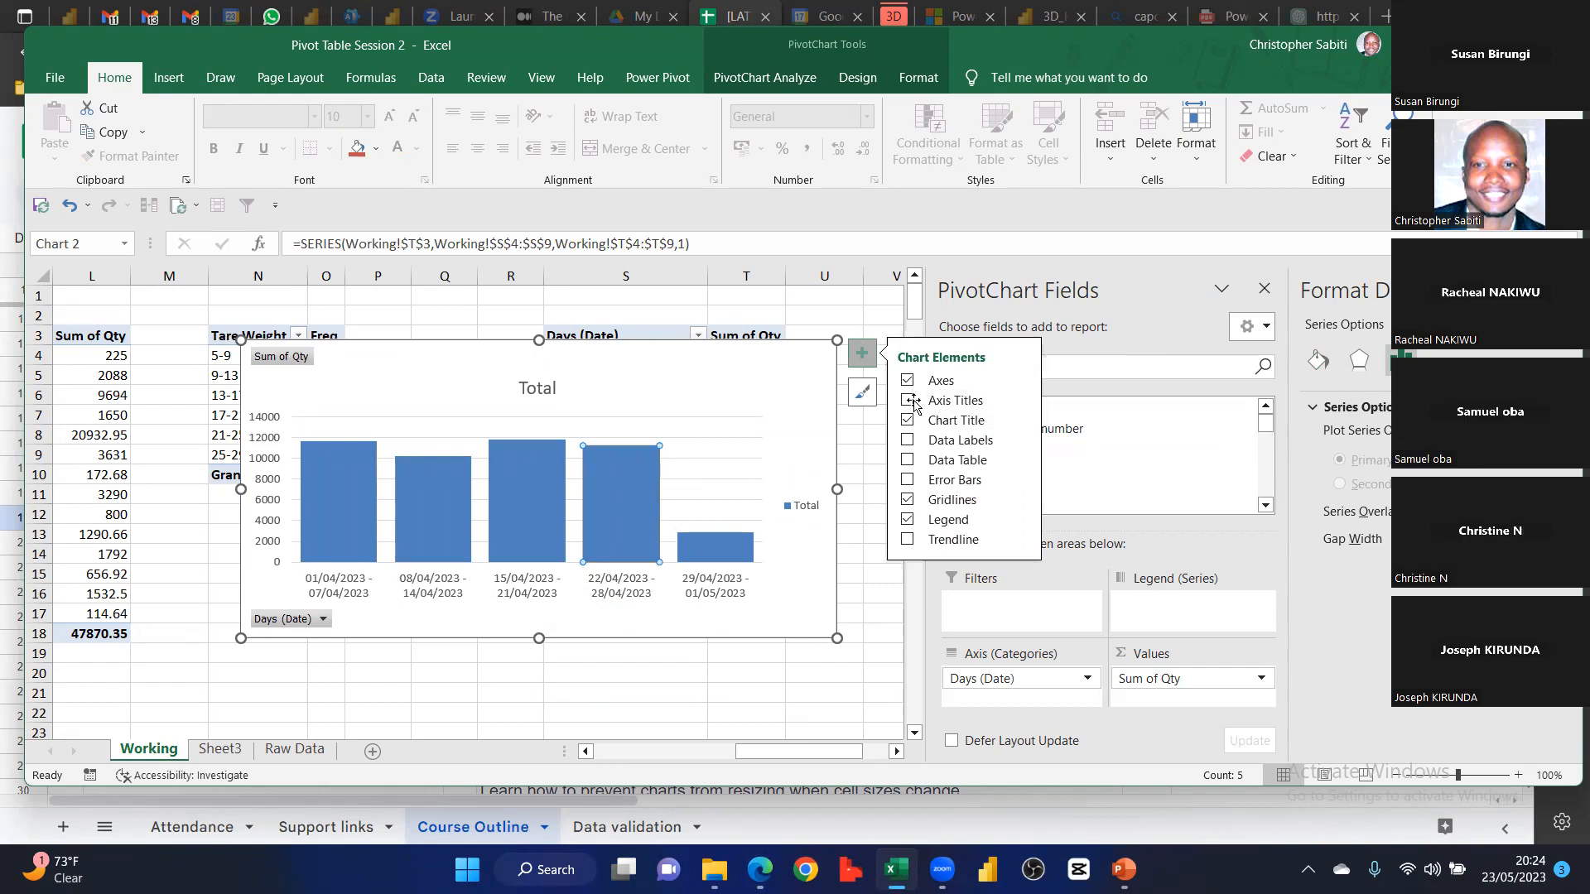
pyautogui.click(907, 440)
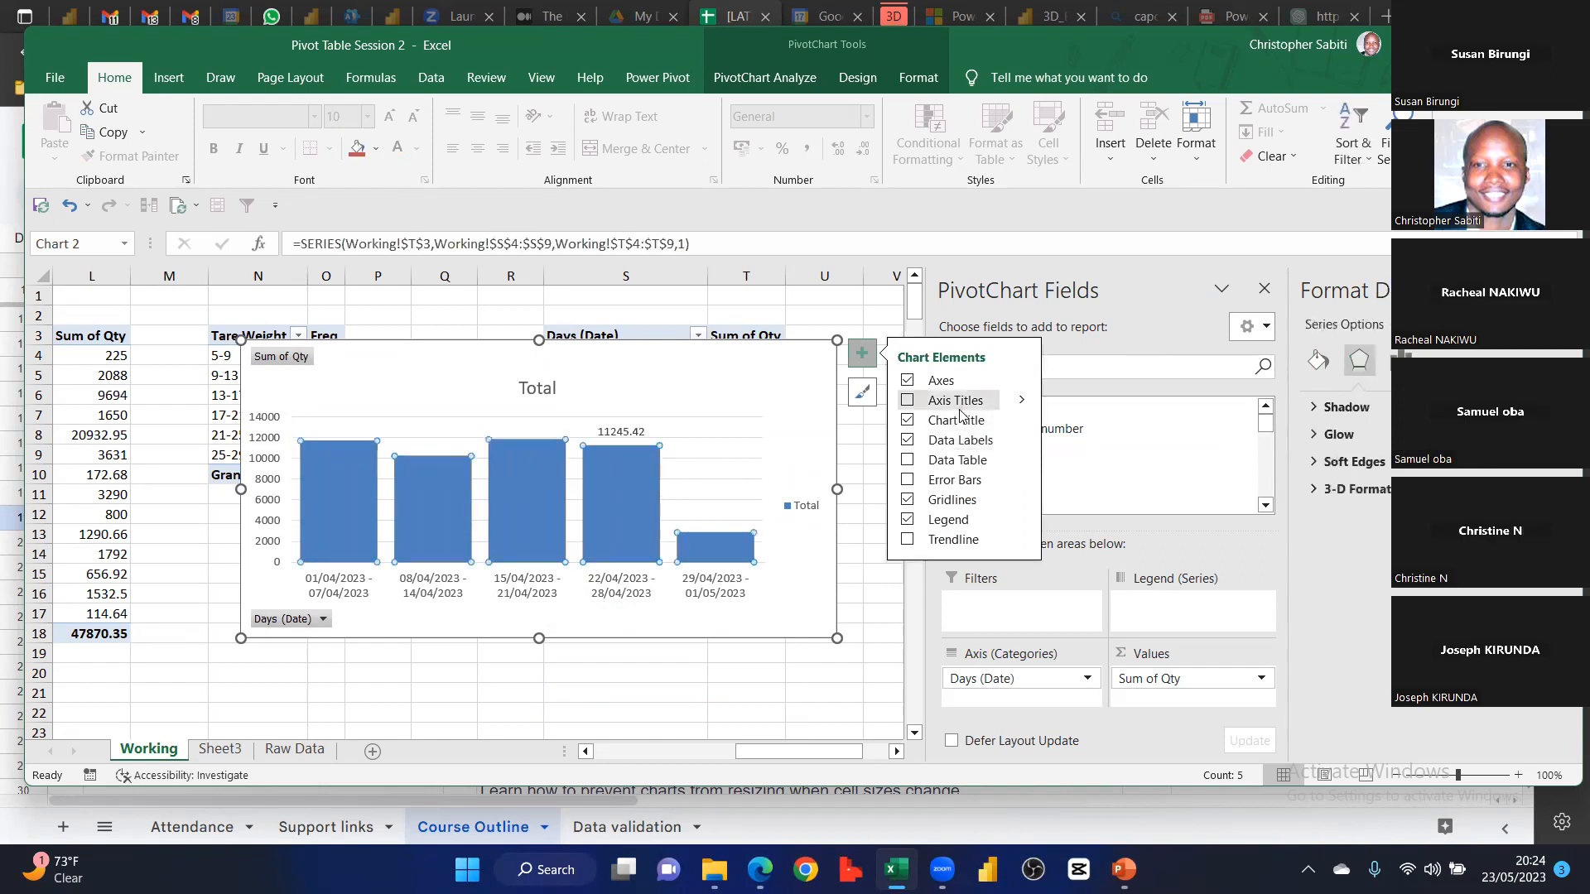
pyautogui.click(907, 441)
pyautogui.click(908, 441)
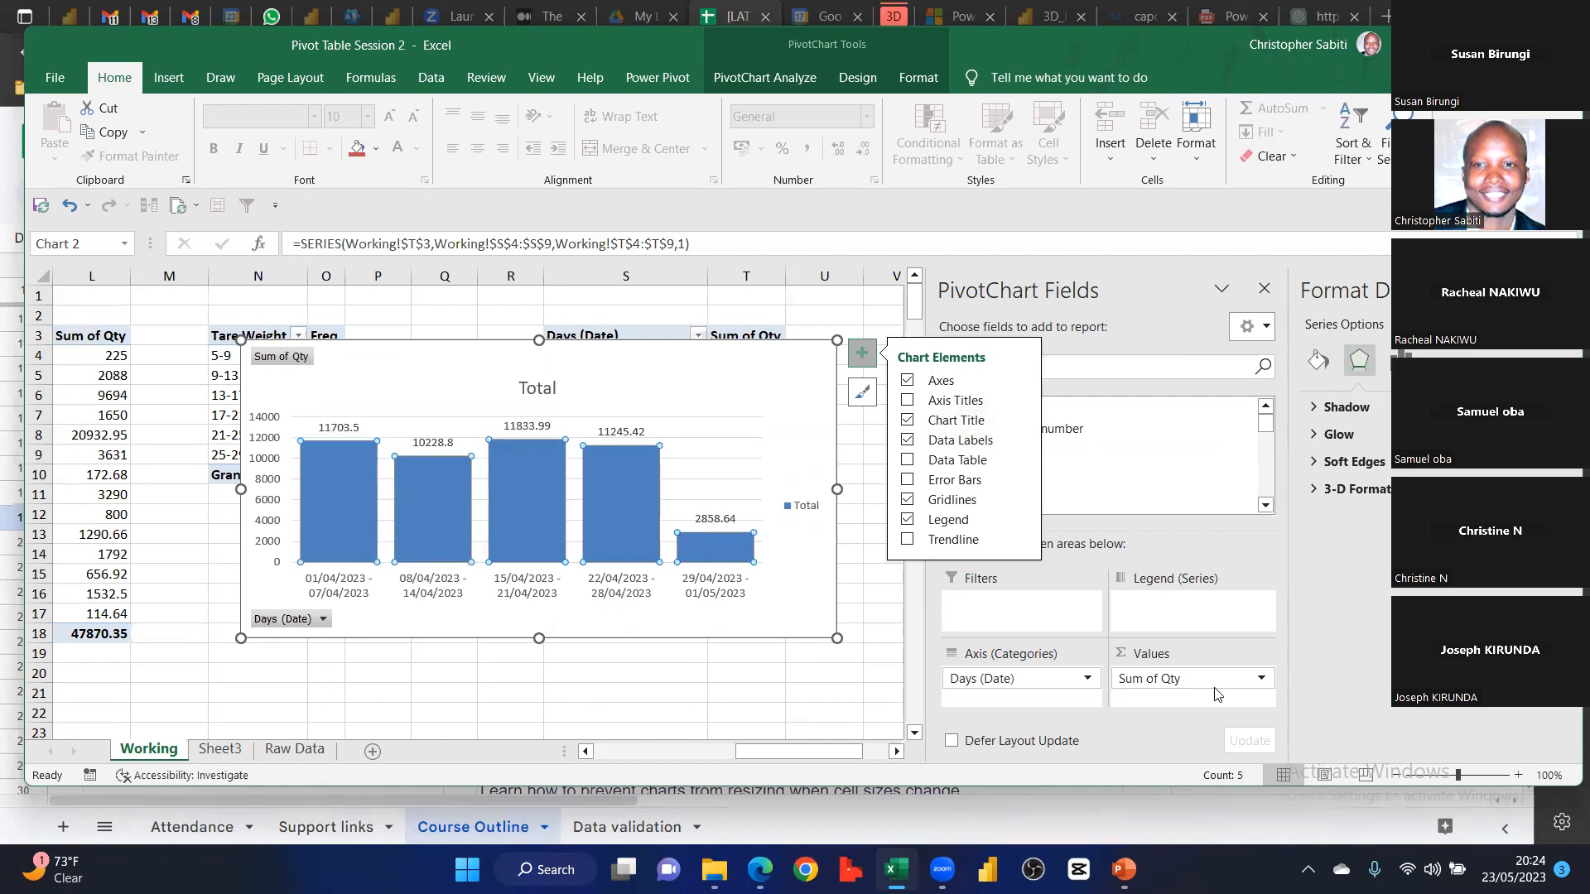
# Summarize the Qty value field of the PivotChart by Count
pyautogui.click(1176, 679)
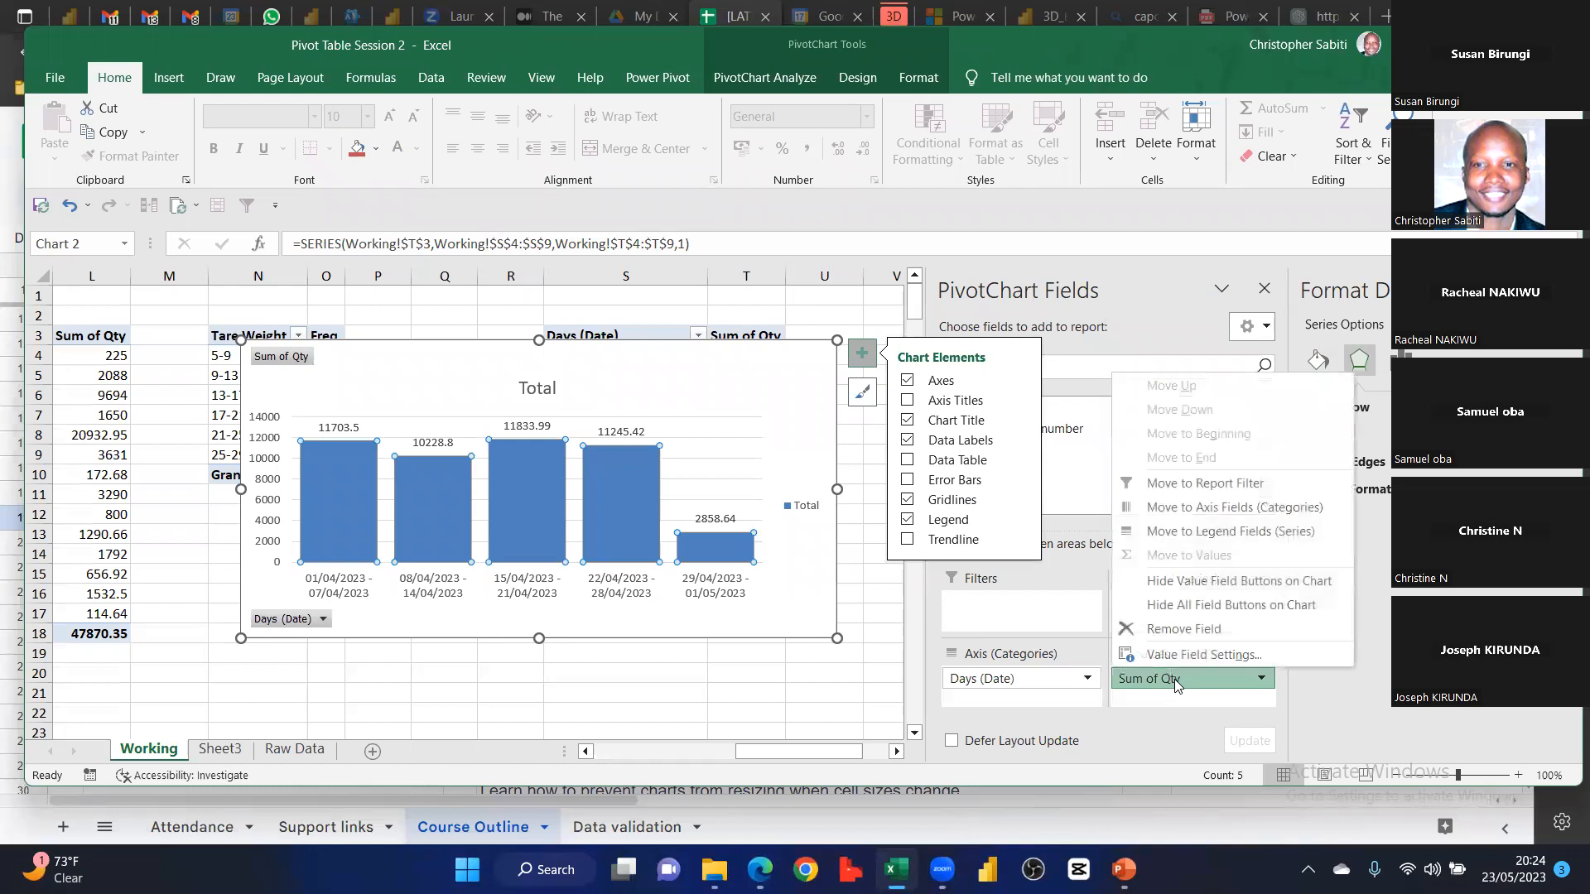
pyautogui.click(373, 551)
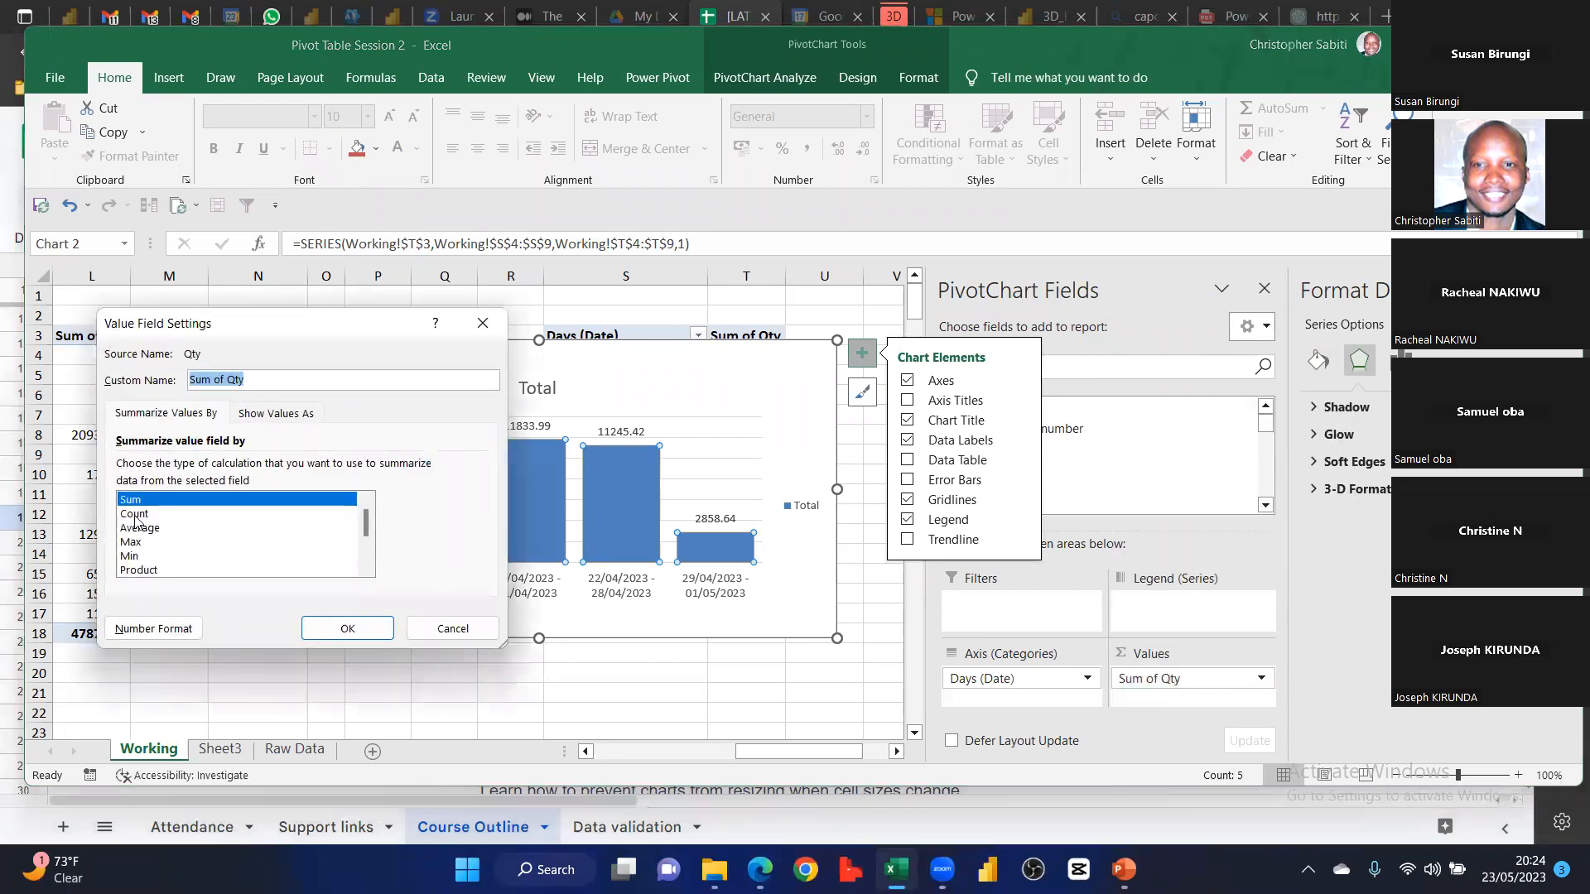
pyautogui.click(134, 514)
pyautogui.click(348, 629)
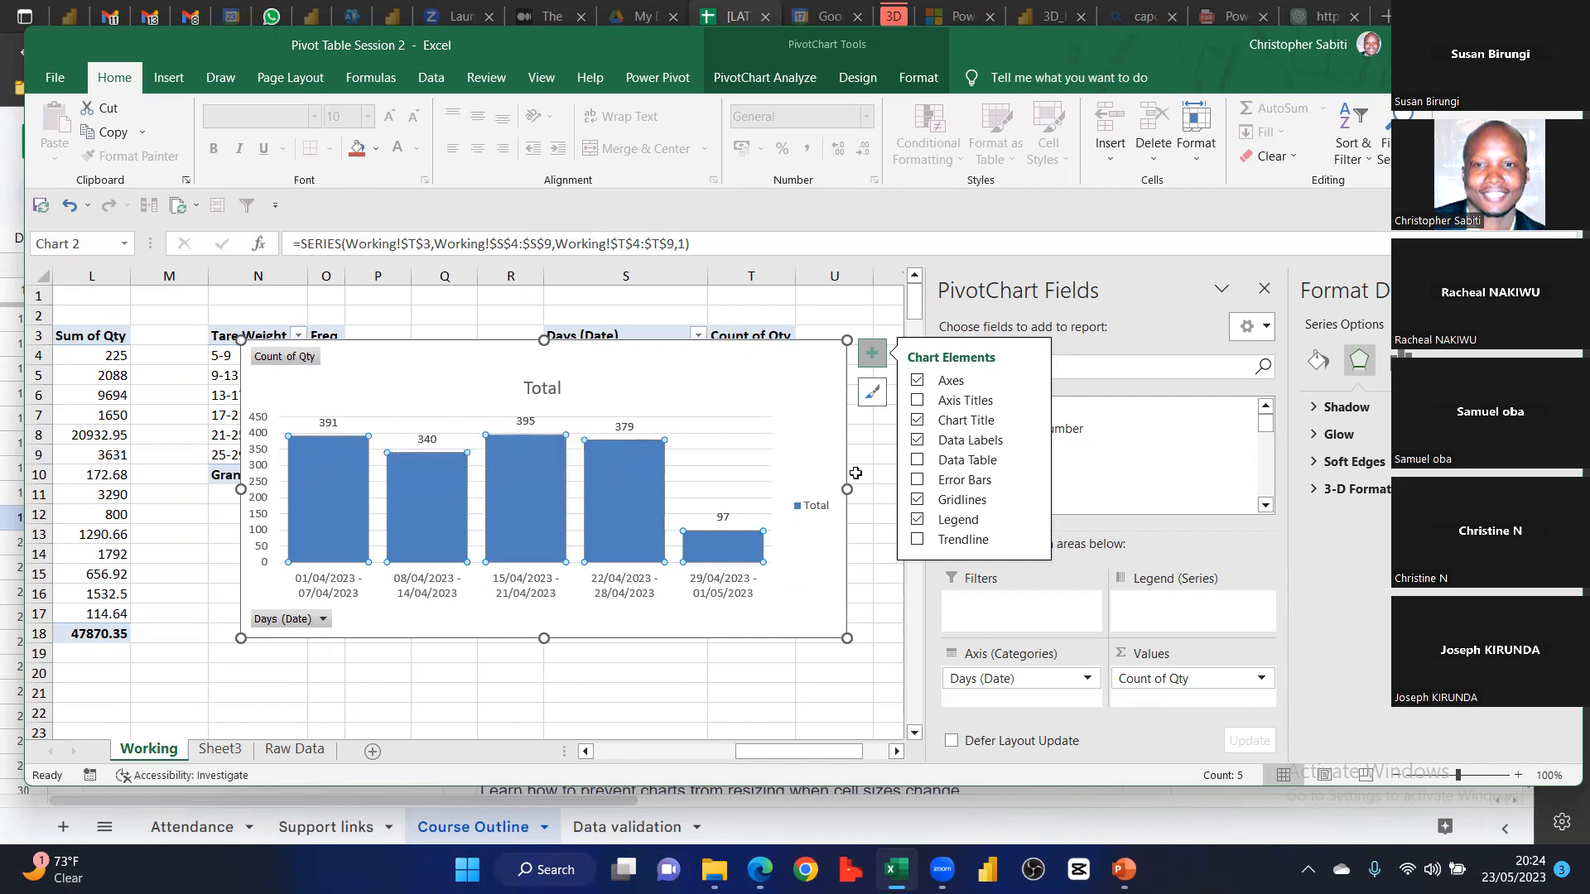
# Delete the PivotChart's legend and hide all of its field buttons
pyautogui.click(799, 507)
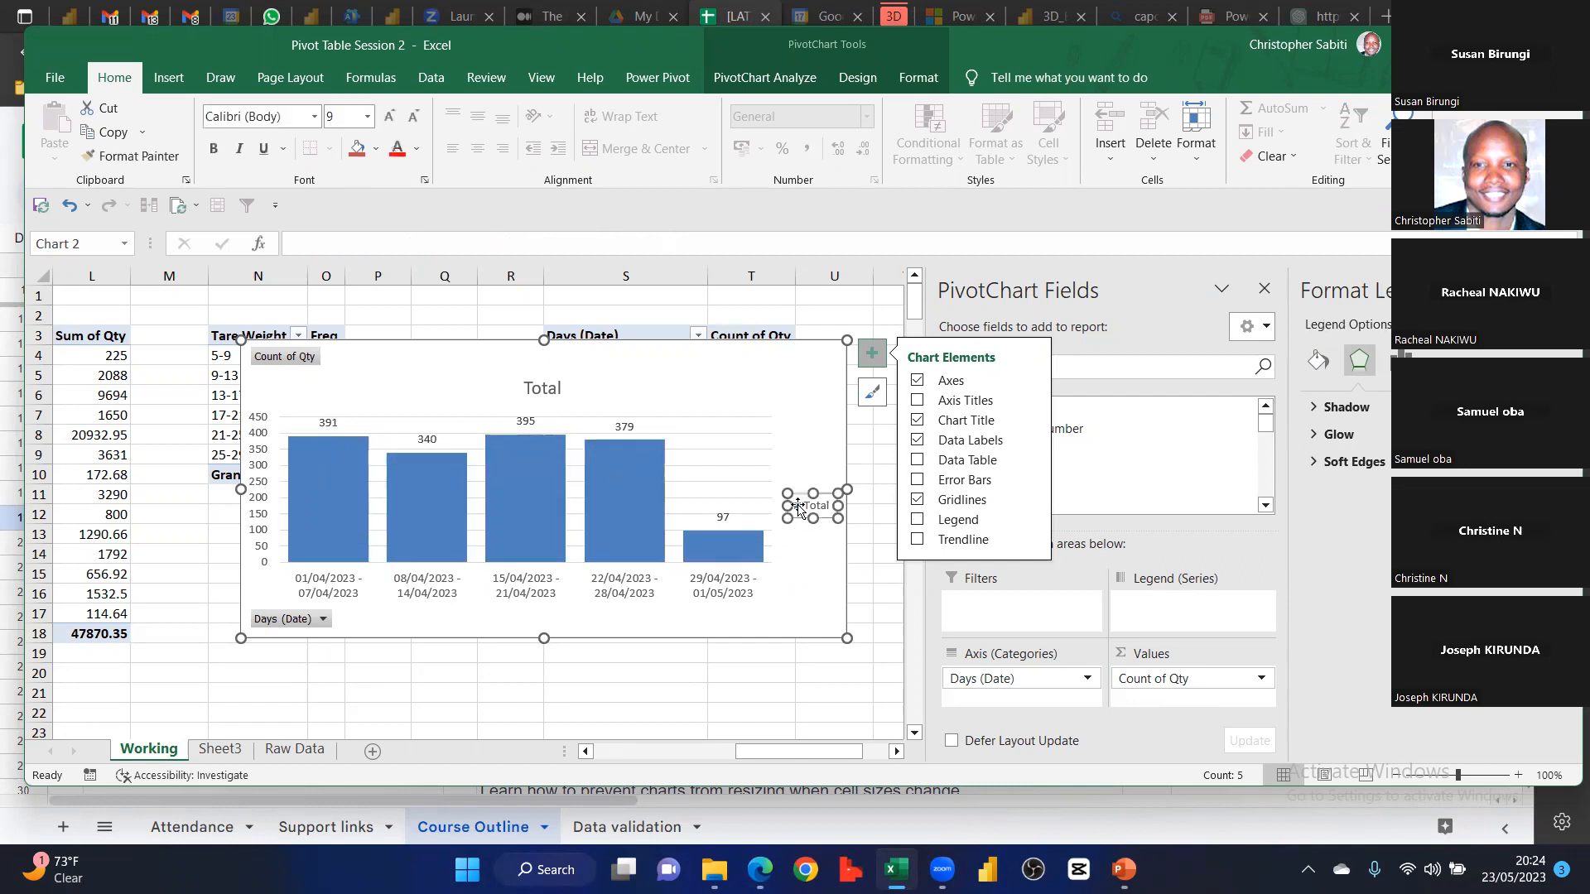
pyautogui.press('Delete')
pyautogui.click(553, 388)
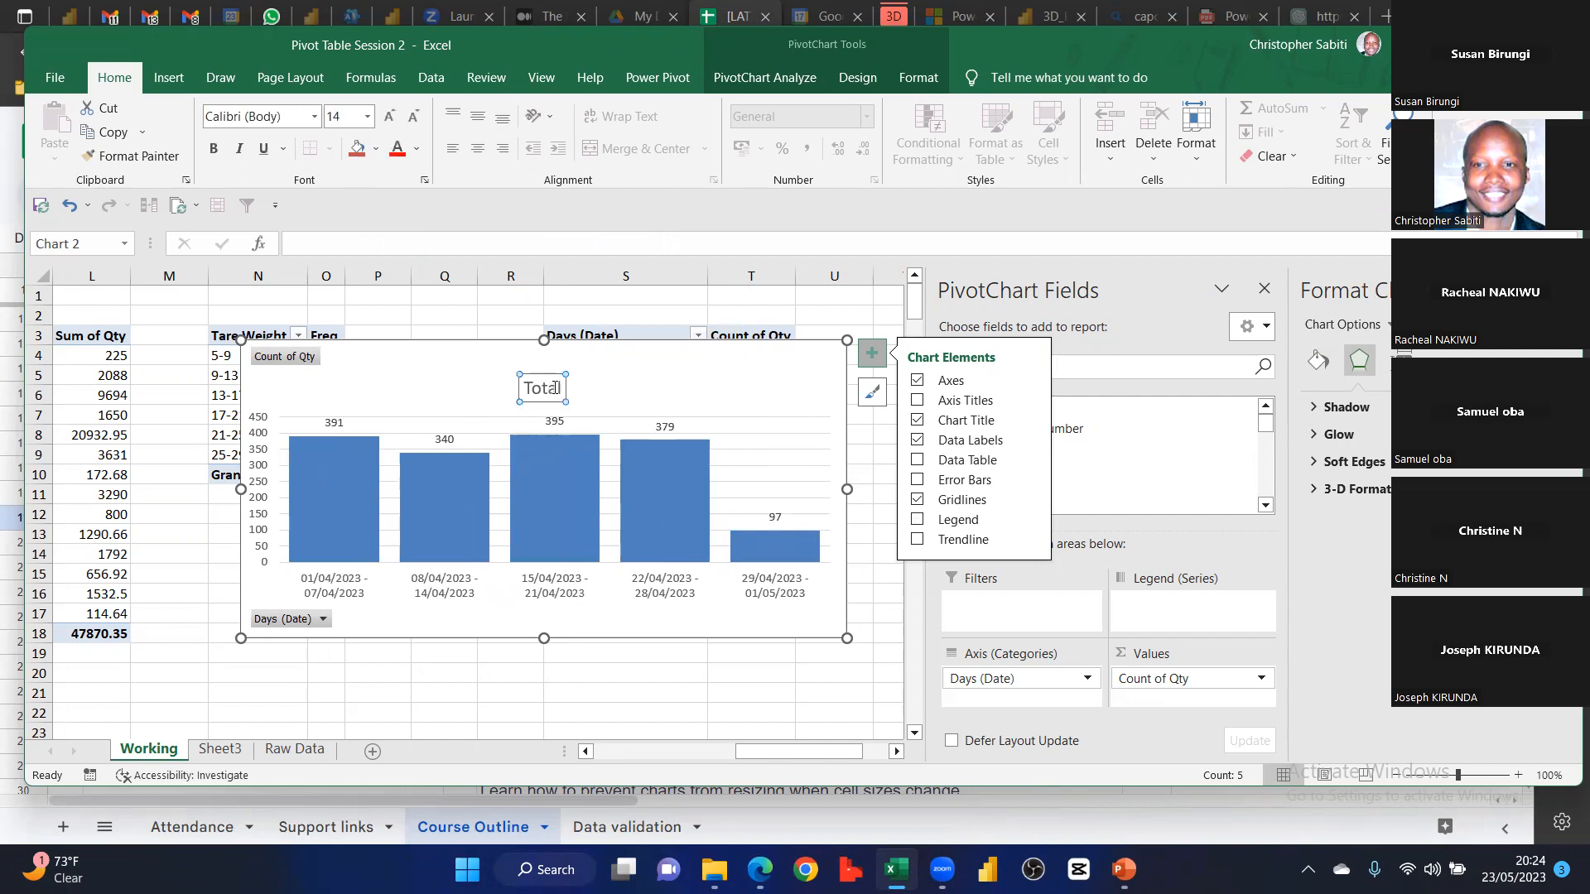
pyautogui.click(317, 621)
pyautogui.click(356, 633)
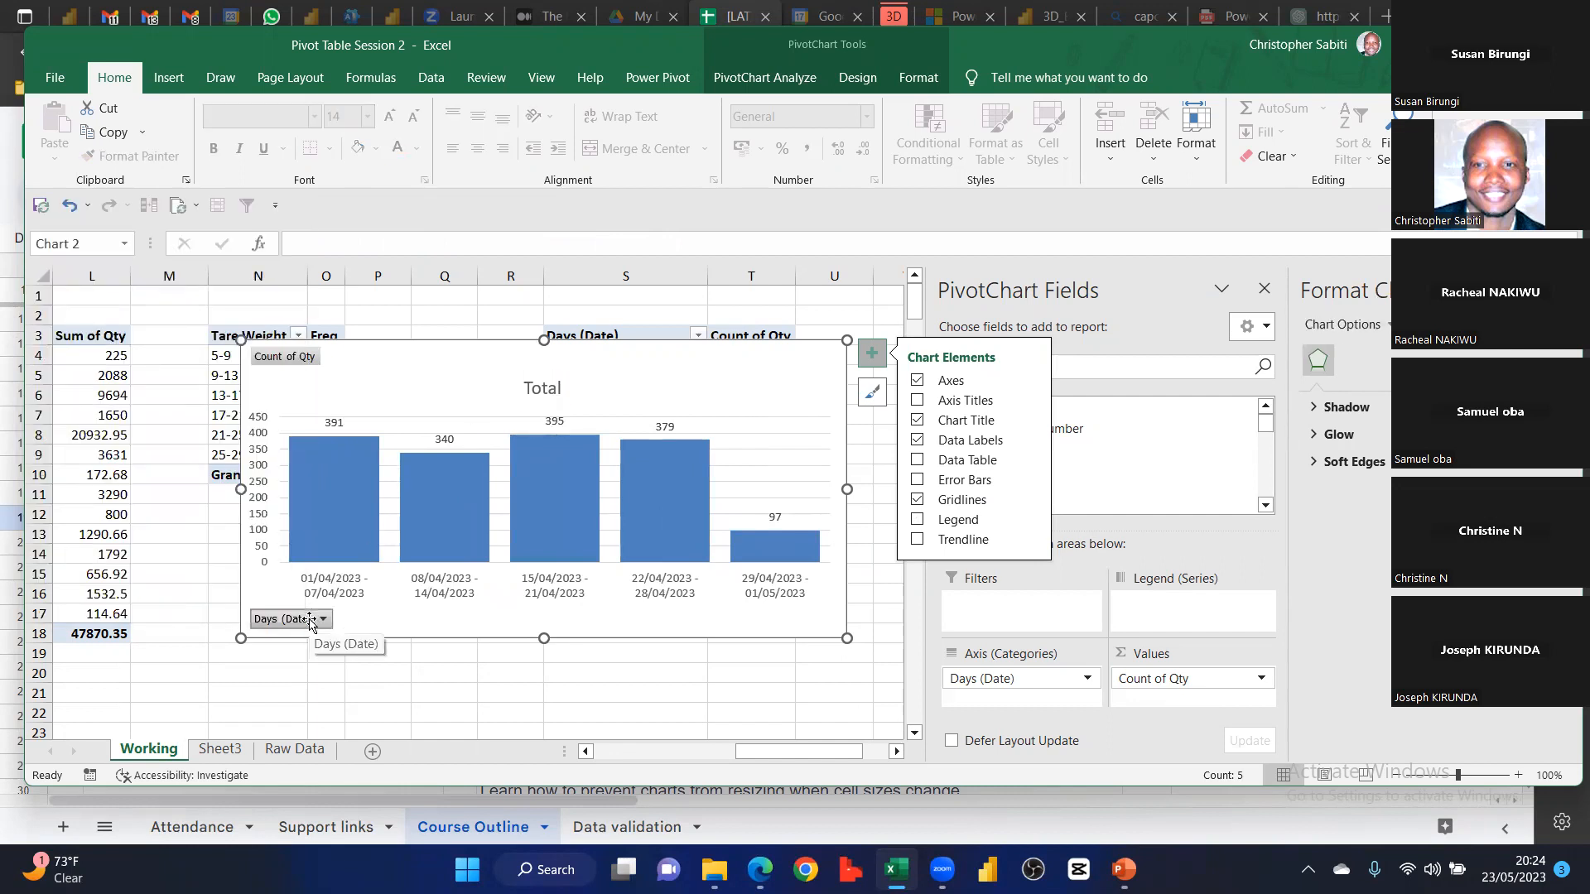
pyautogui.click(797, 76)
pyautogui.click(1136, 109)
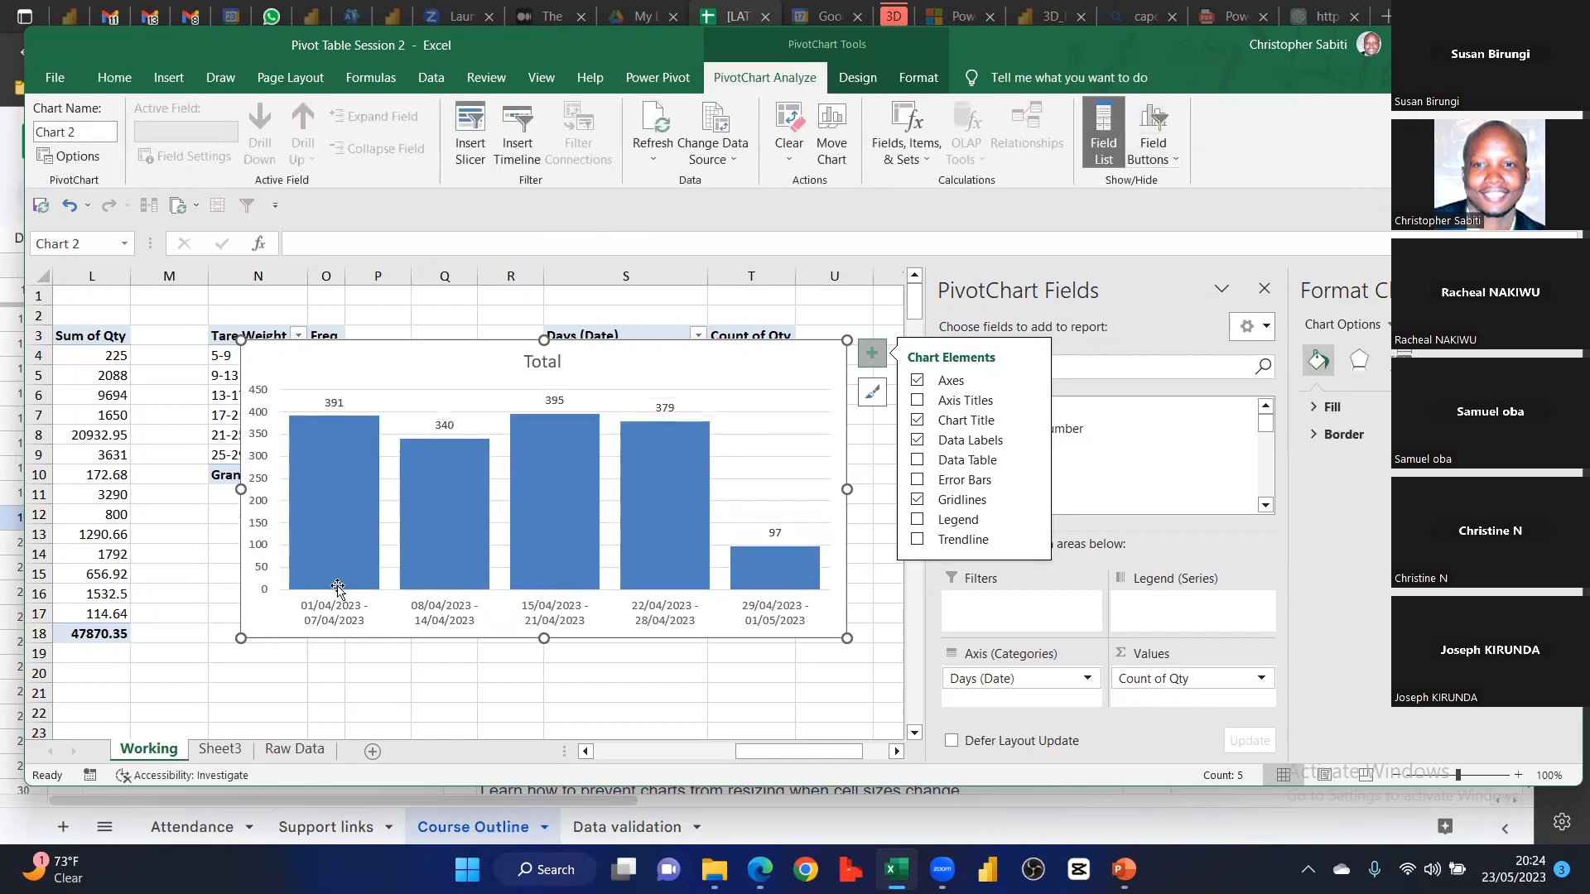
# Move the chart title Total to the upper-left corner of the PivotChart
pyautogui.click(561, 359)
pyautogui.moveTo(561, 350); pyautogui.dragTo(475, 360)
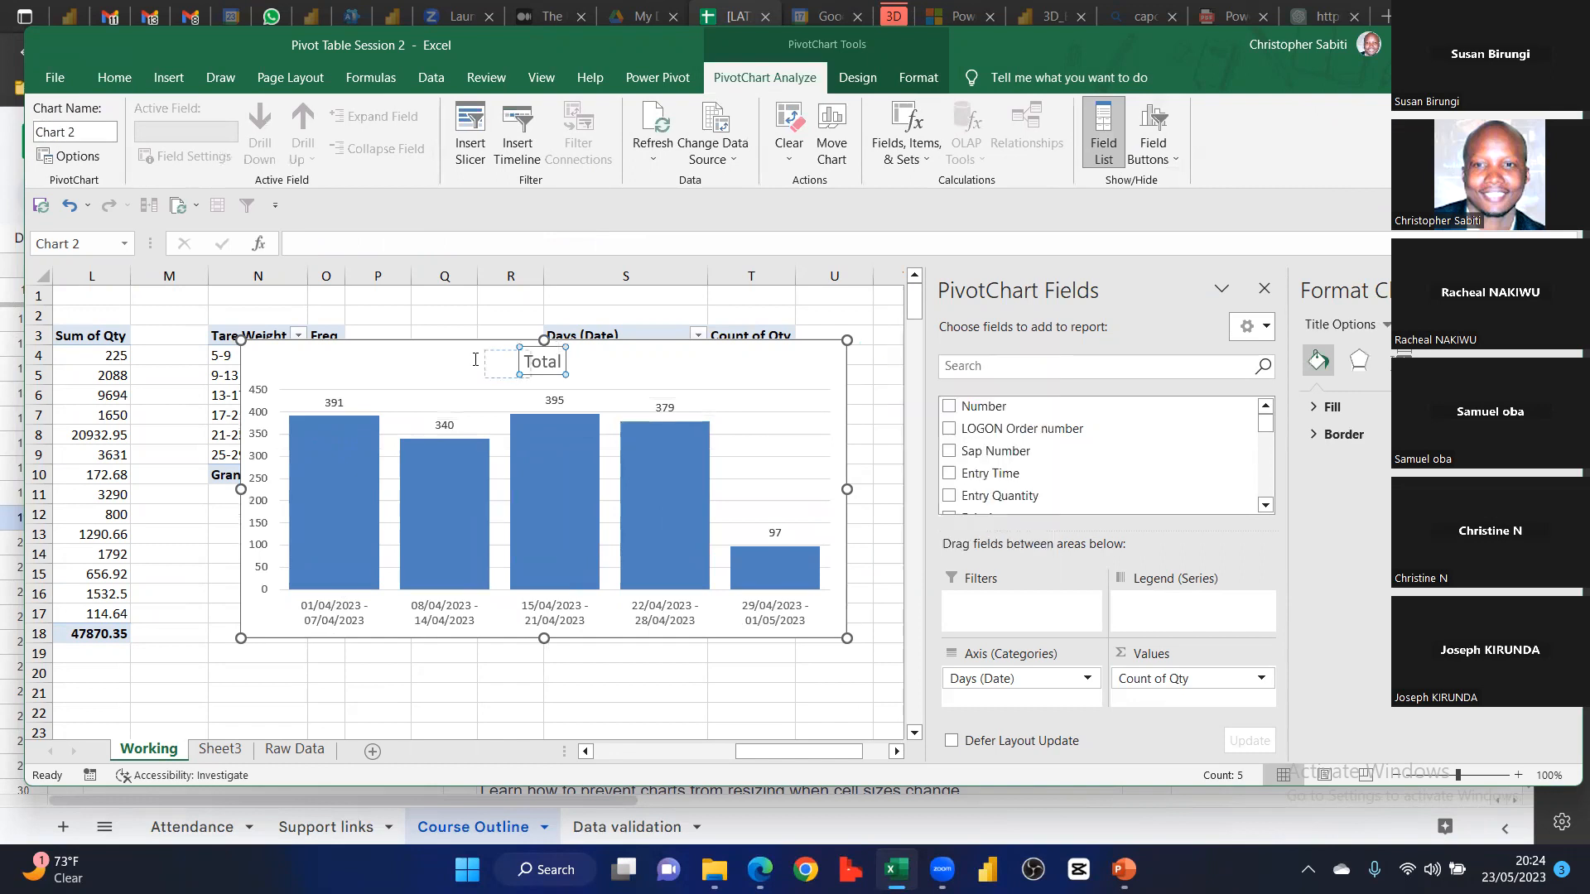
pyautogui.moveTo(292, 346); pyautogui.dragTo(292, 348)
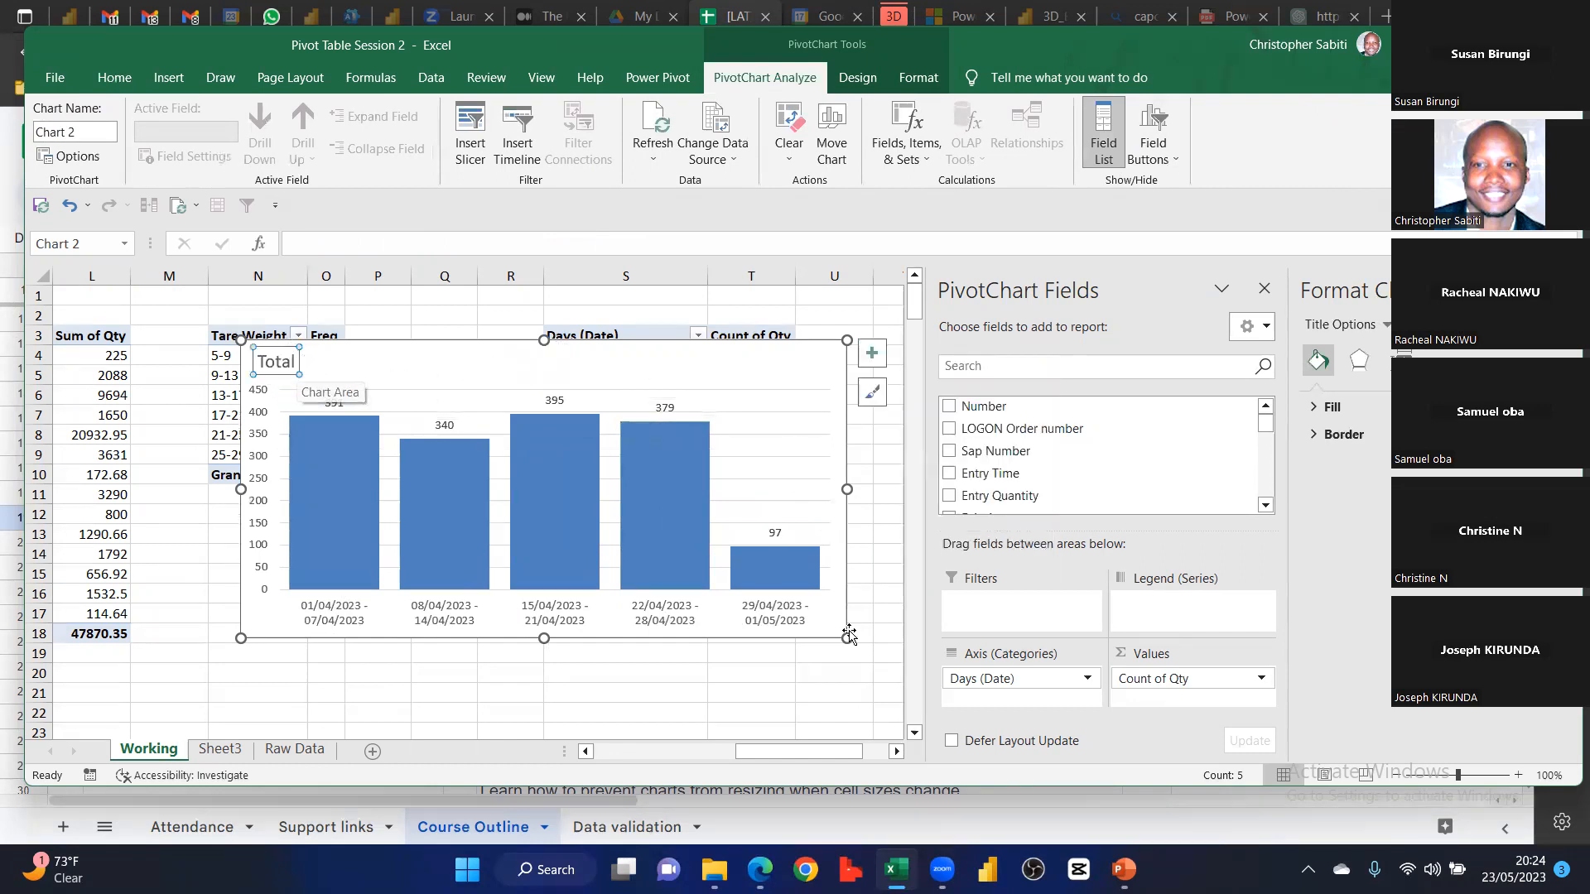
pyautogui.doubleClick(283, 367)
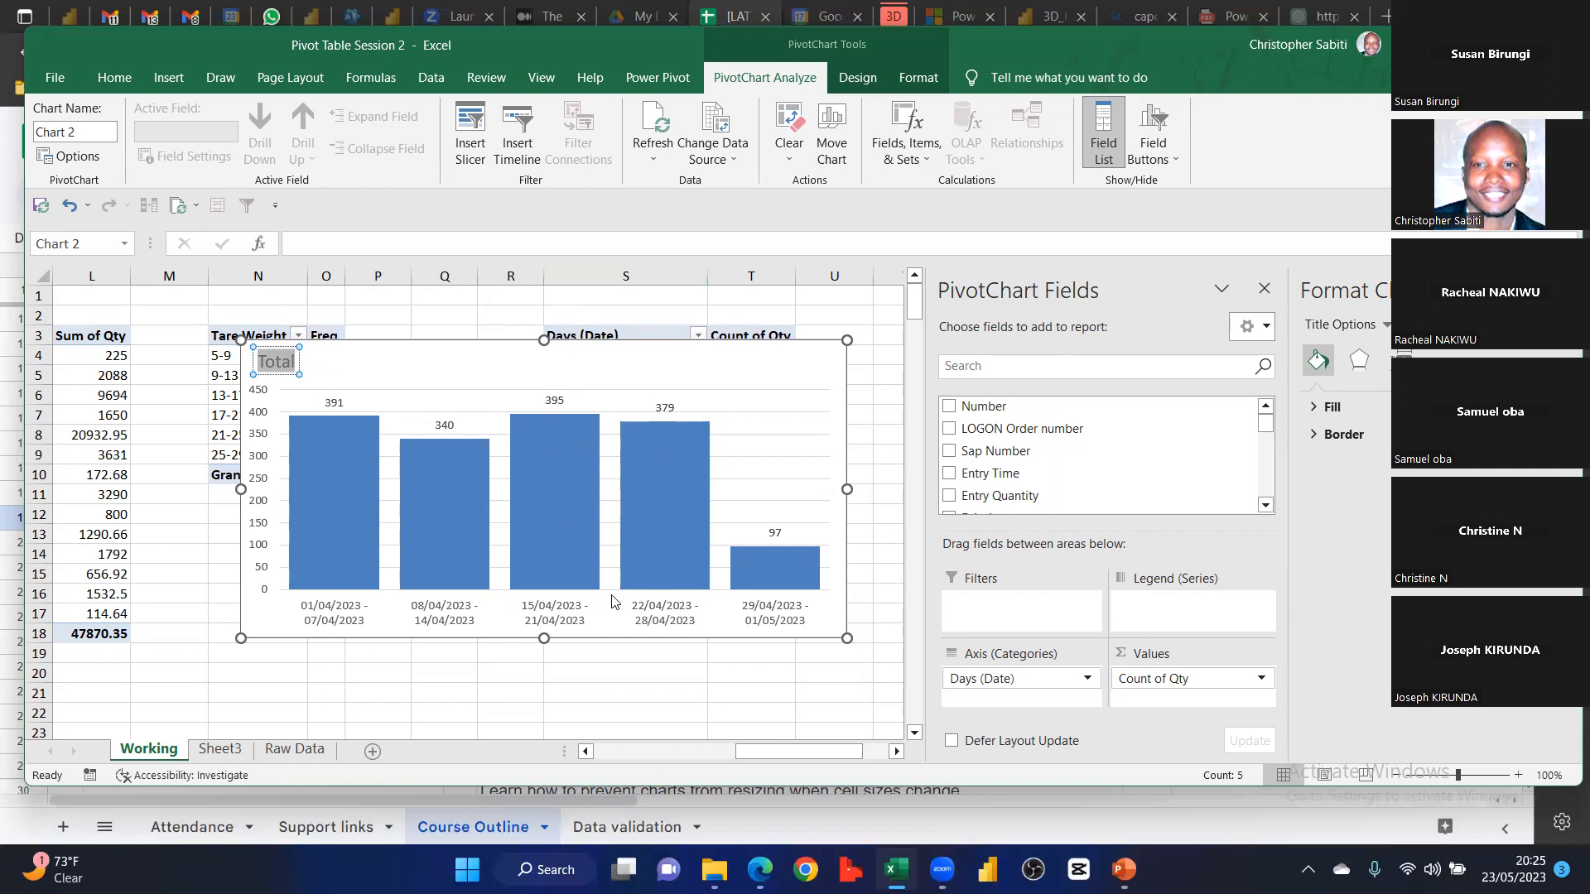
pyautogui.click(679, 715)
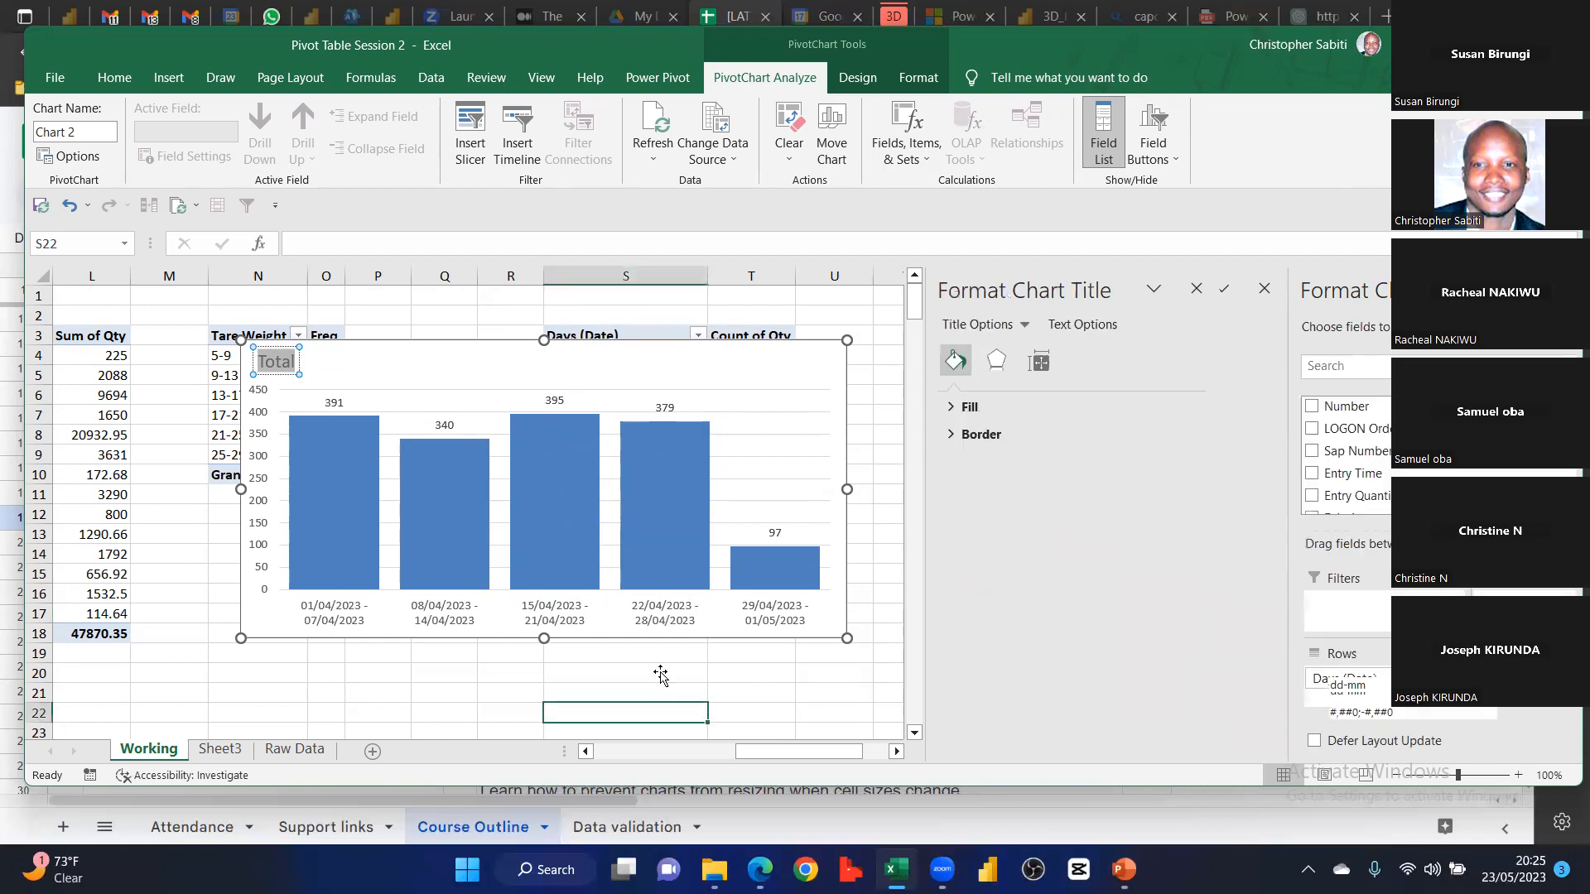
# Move the PivotChart down so that it sits clear below both PivotTables
pyautogui.moveTo(467, 367); pyautogui.dragTo(540, 445)
pyautogui.scroll(-2, 575, 439)
pyautogui.moveTo(465, 388); pyautogui.dragTo(462, 420)
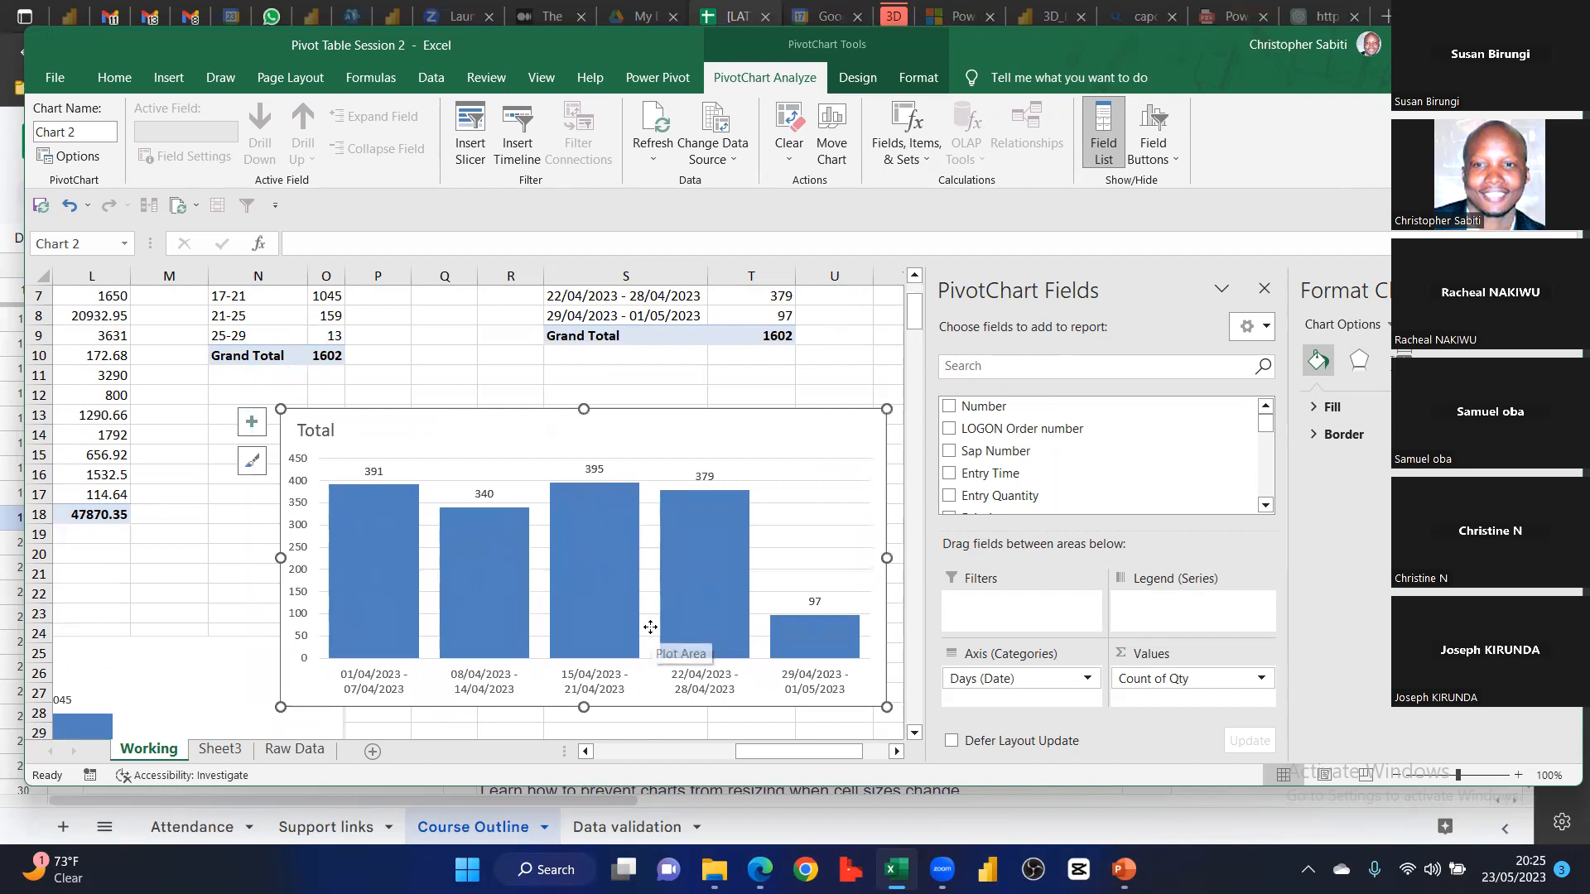
# Close the PivotChart field list and place the chart to the right of the Days (Date) PivotTable, over columns V to AD
pyautogui.scroll(1, 523, 544)
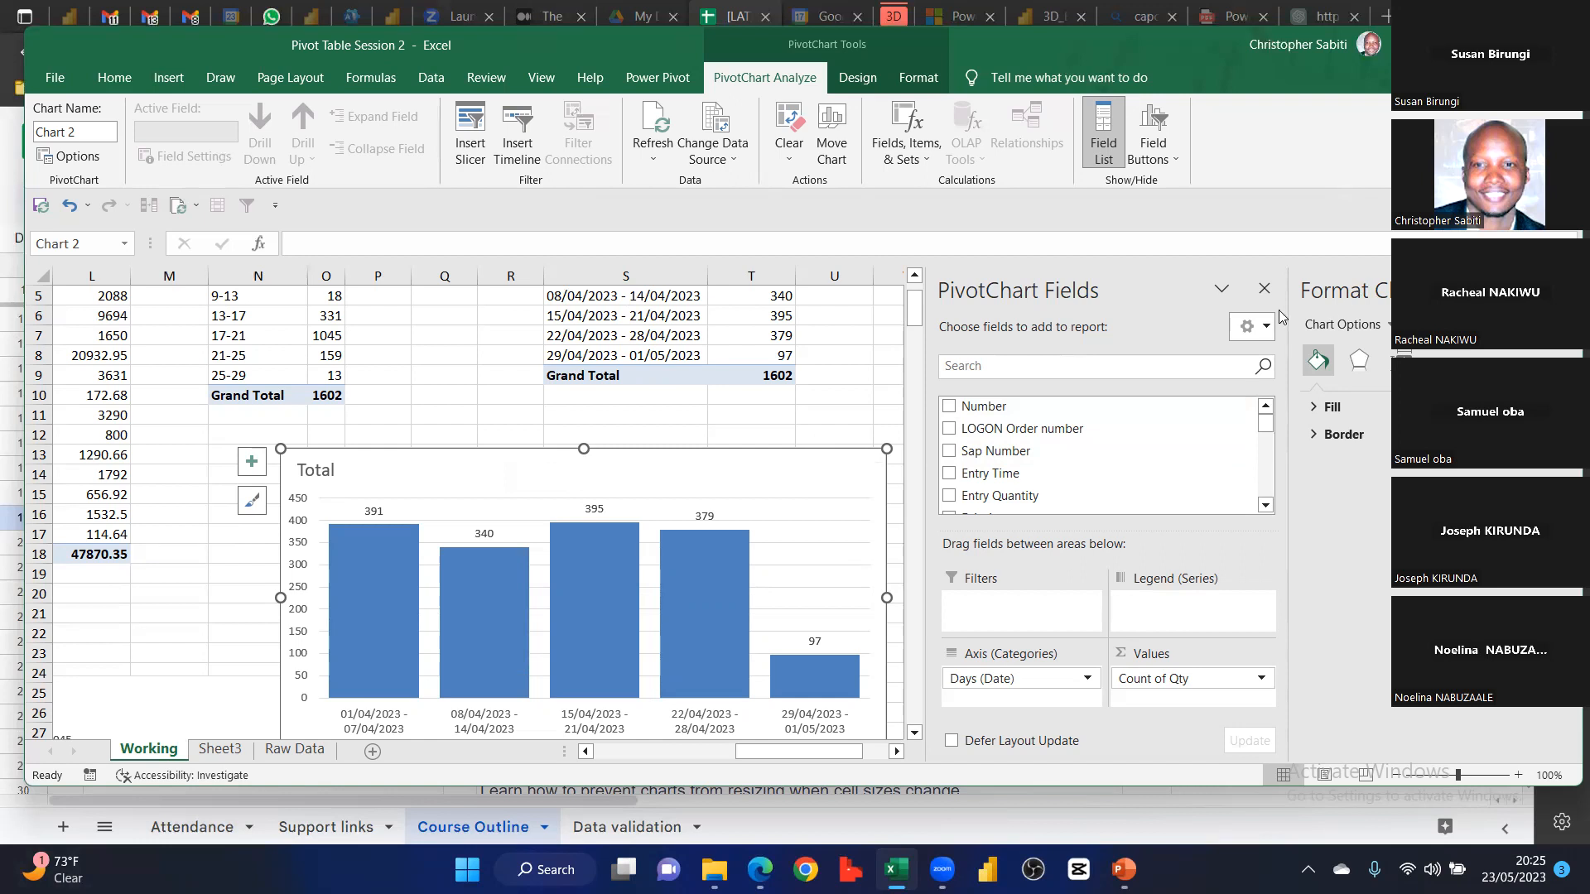
pyautogui.click(1263, 288)
pyautogui.moveTo(812, 462); pyautogui.dragTo(1151, 421)
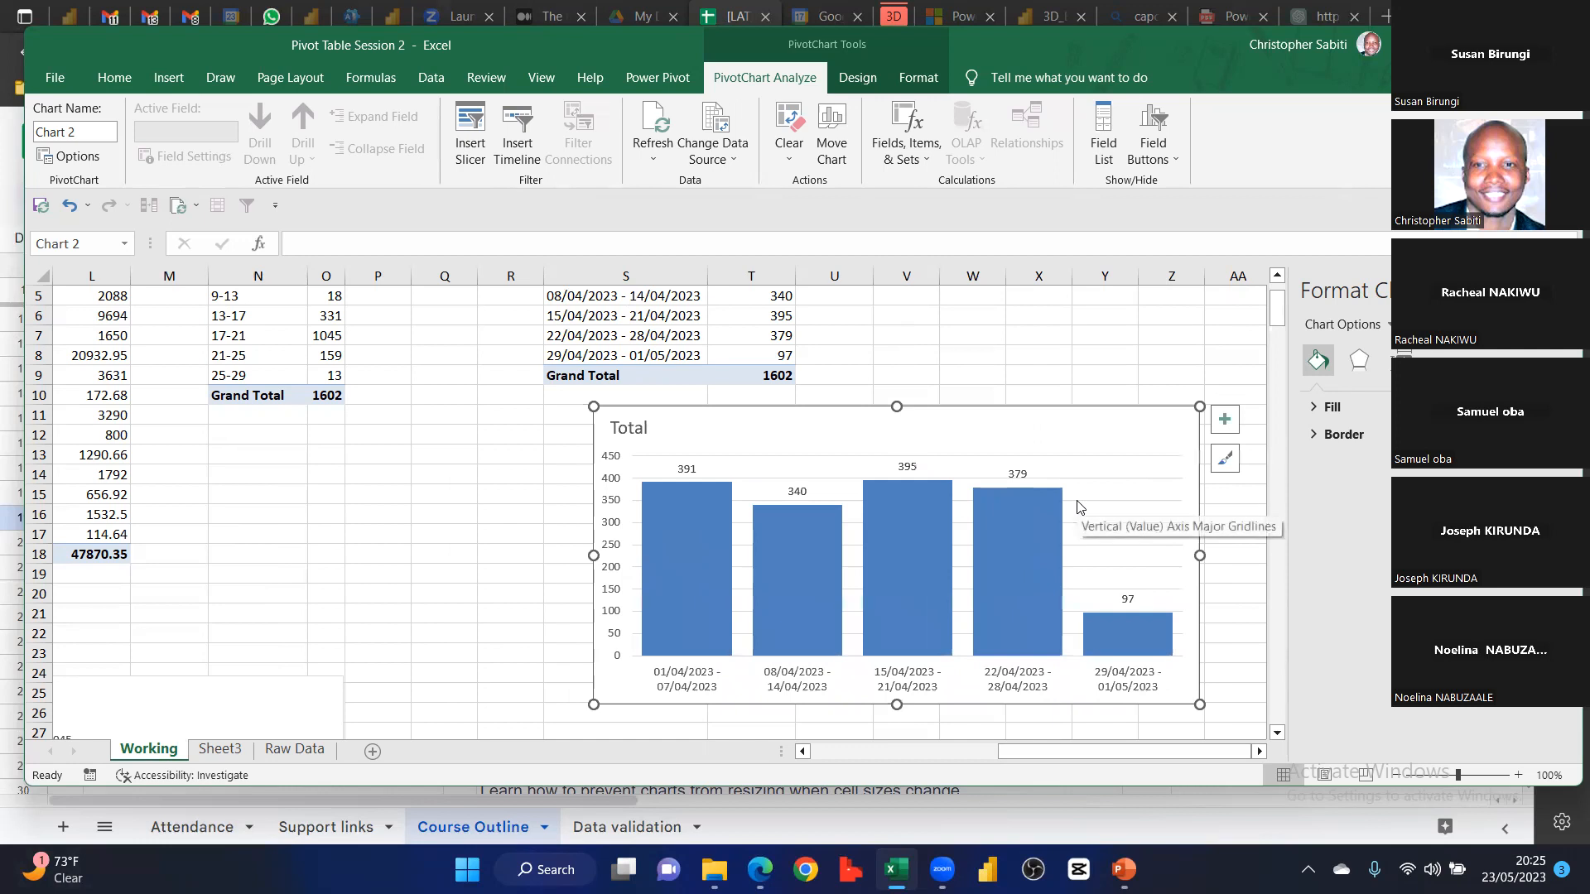
pyautogui.scroll(1, 870, 369)
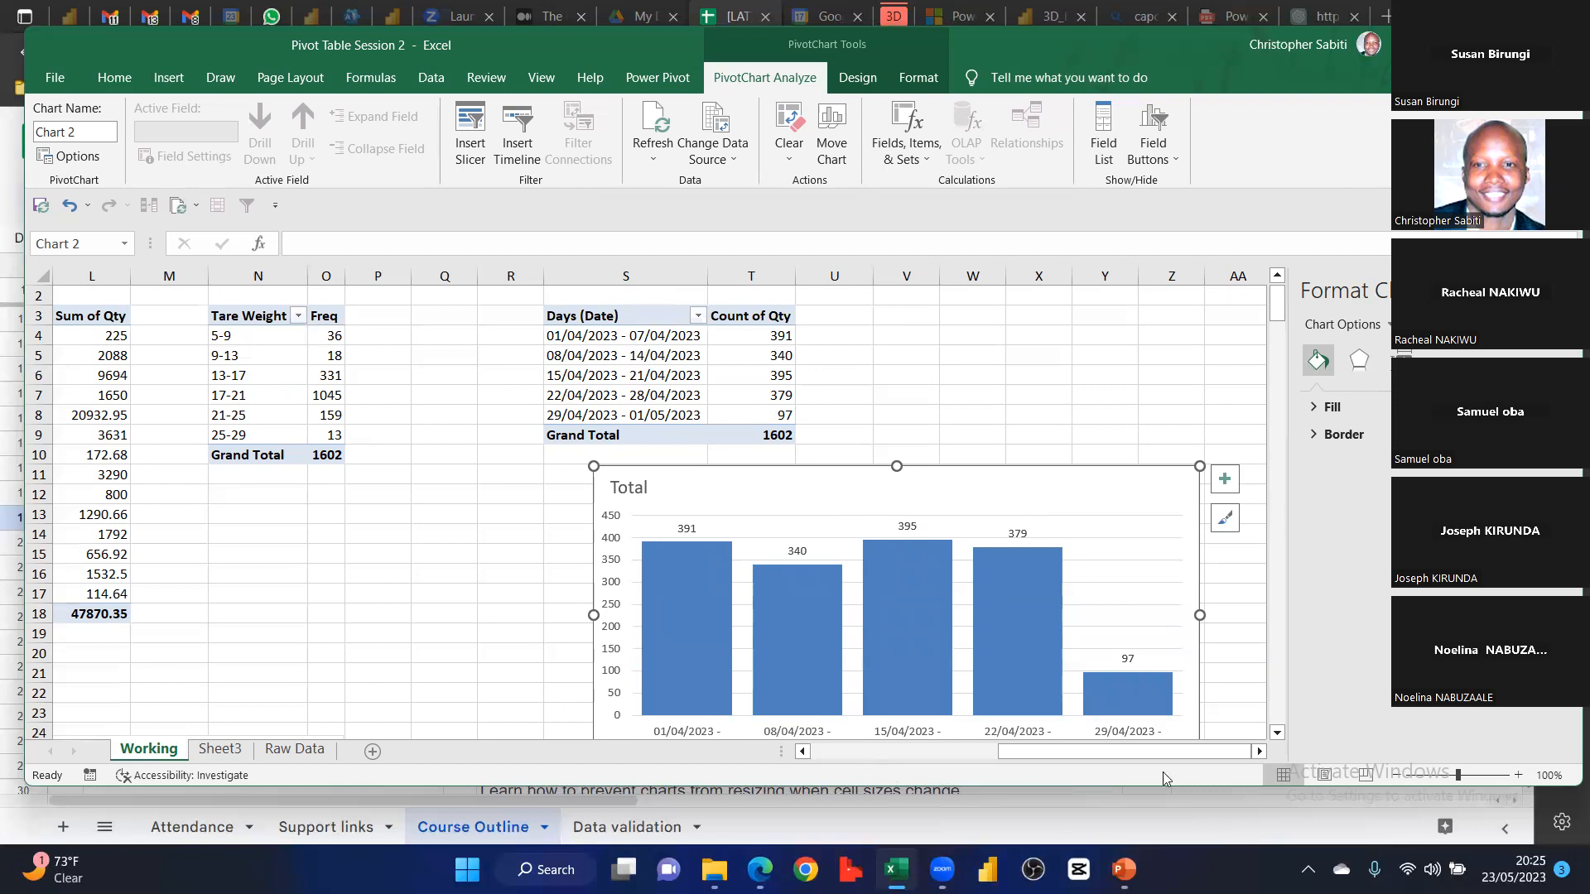
pyautogui.click(1260, 751)
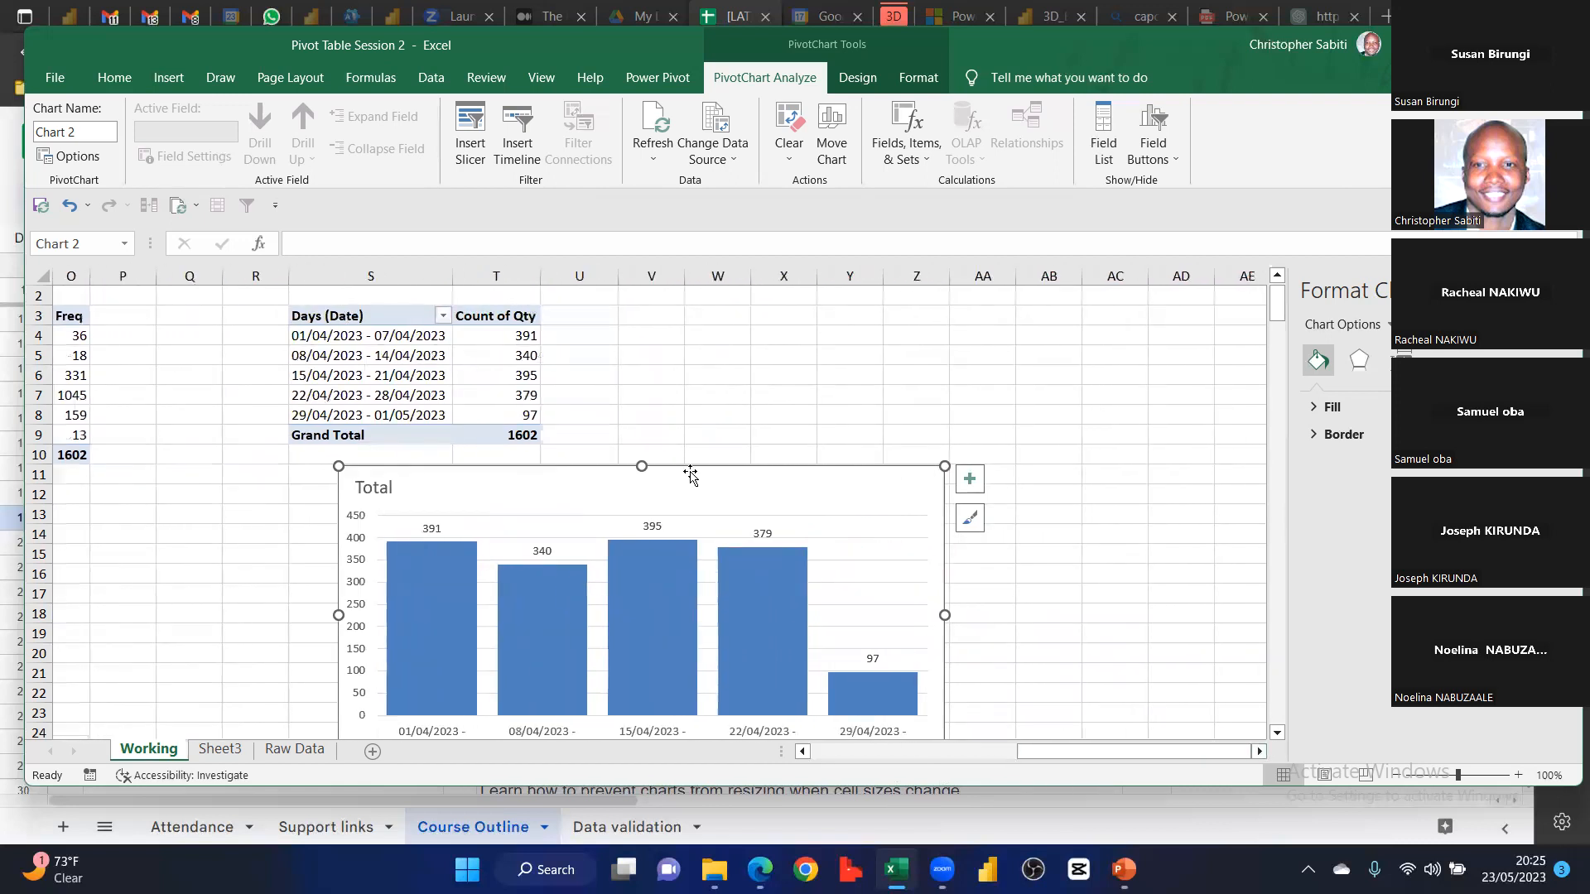
pyautogui.moveTo(840, 472); pyautogui.dragTo(953, 379)
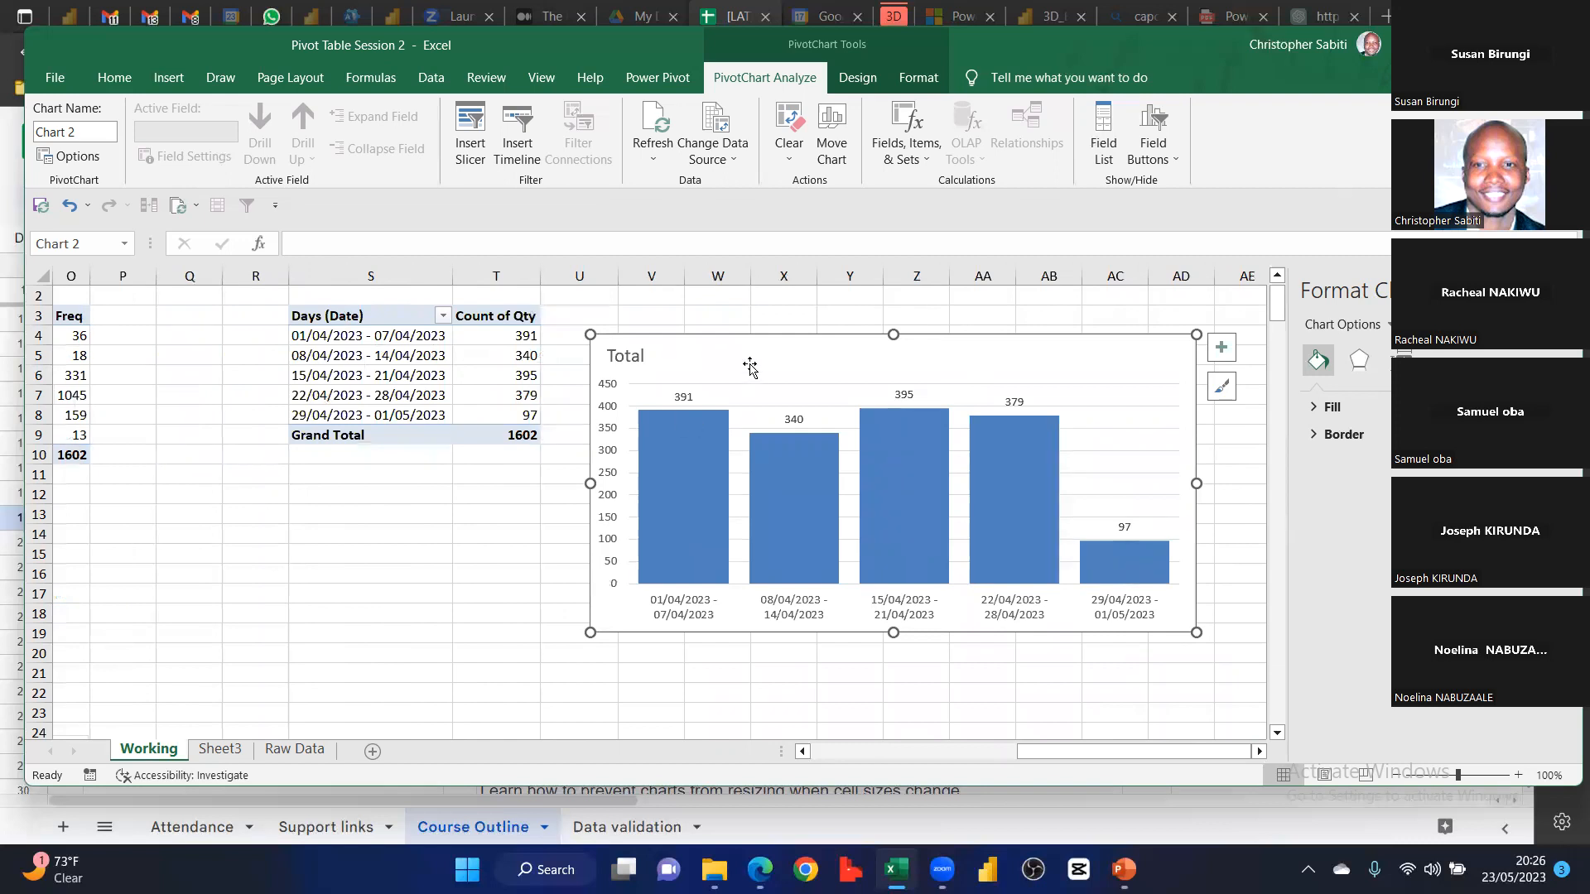
# Move the PivotChart below the Days (Date) PivotTable and preview the Radar and Combo chart types without changing the chart type
pyautogui.moveTo(796, 364); pyautogui.dragTo(339, 472)
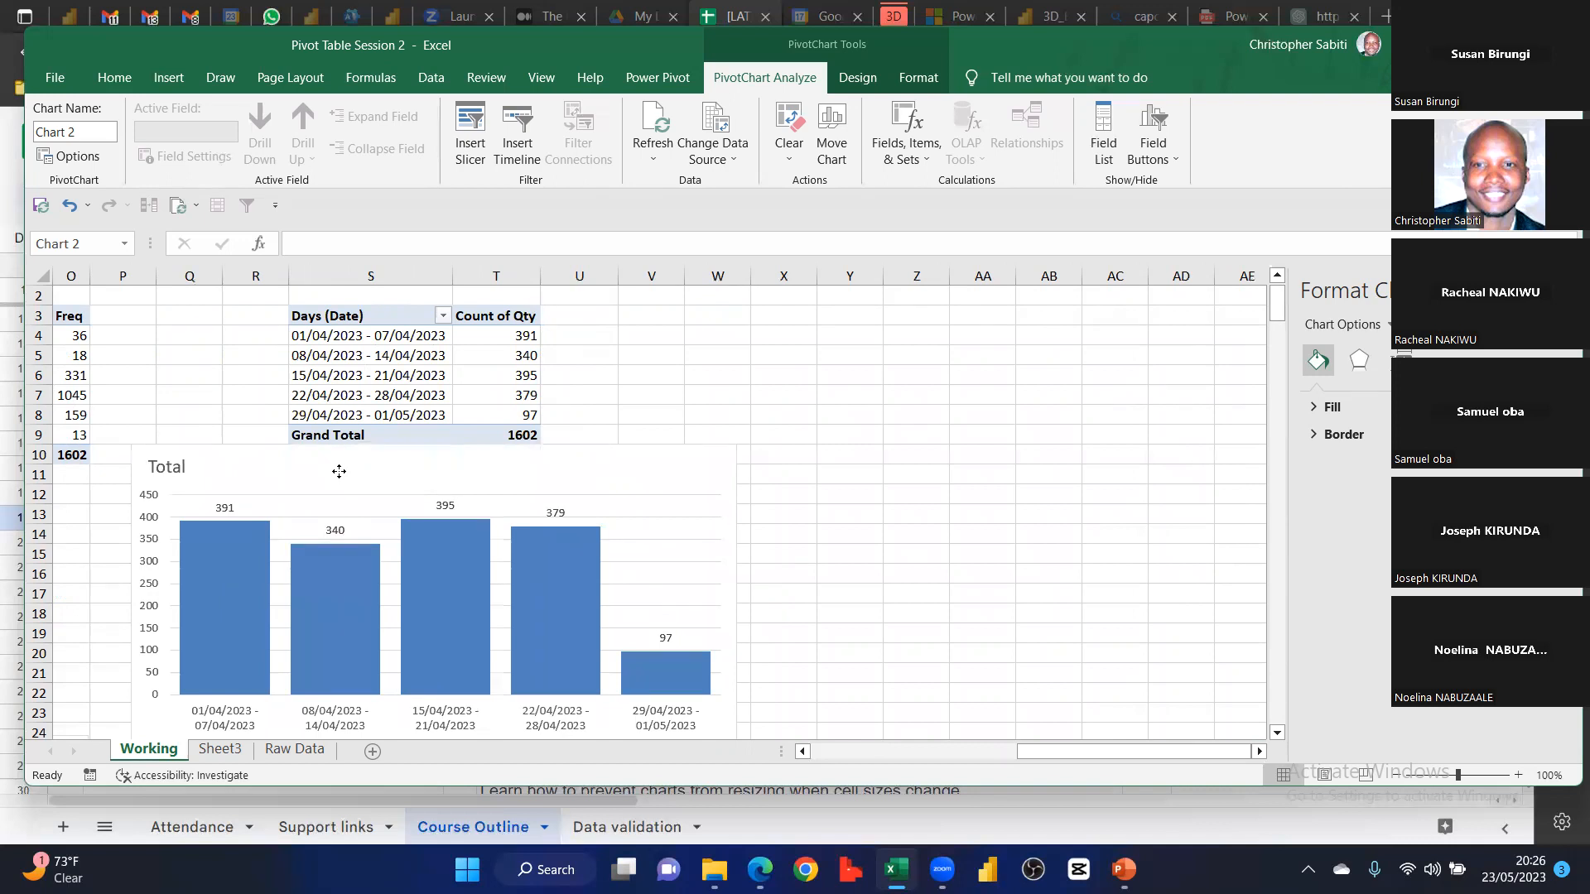
pyautogui.moveTo(339, 471); pyautogui.dragTo(339, 471)
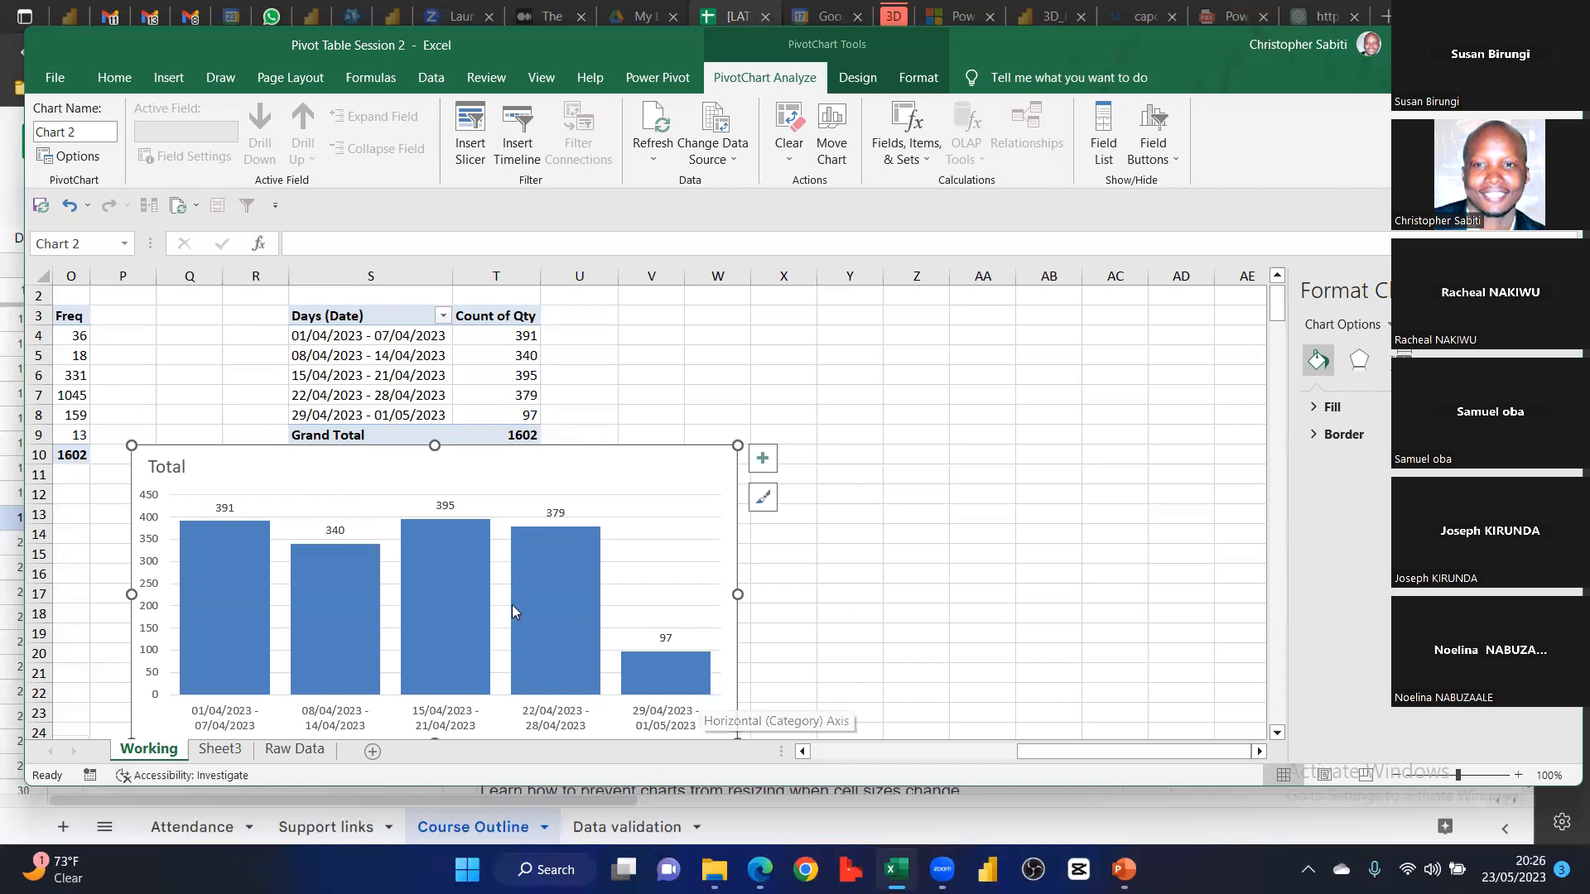
pyautogui.click(182, 76)
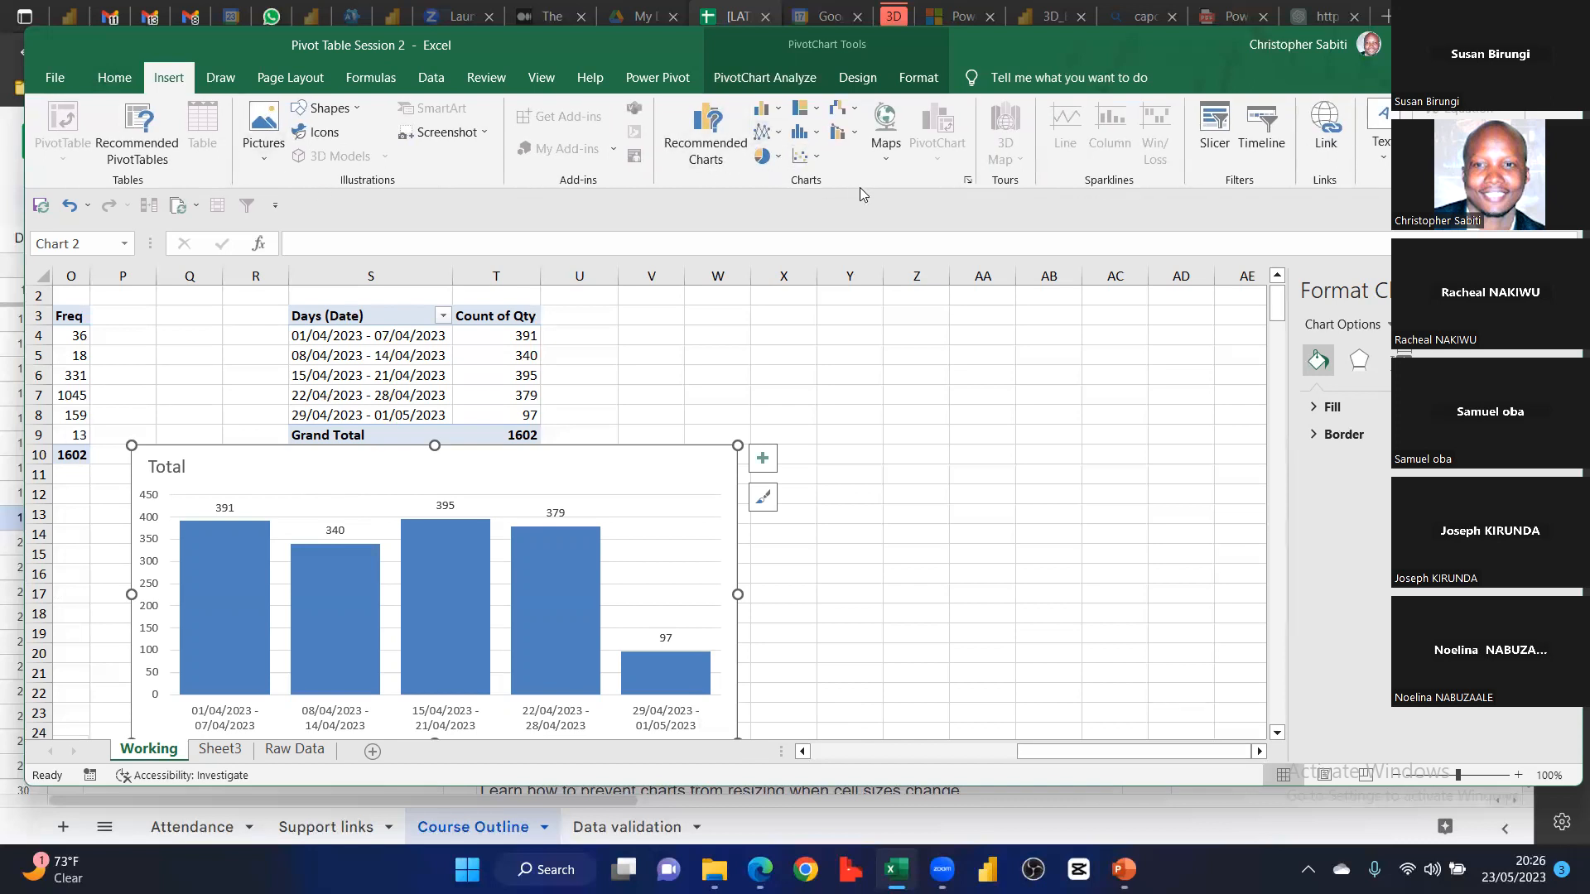
pyautogui.click(967, 182)
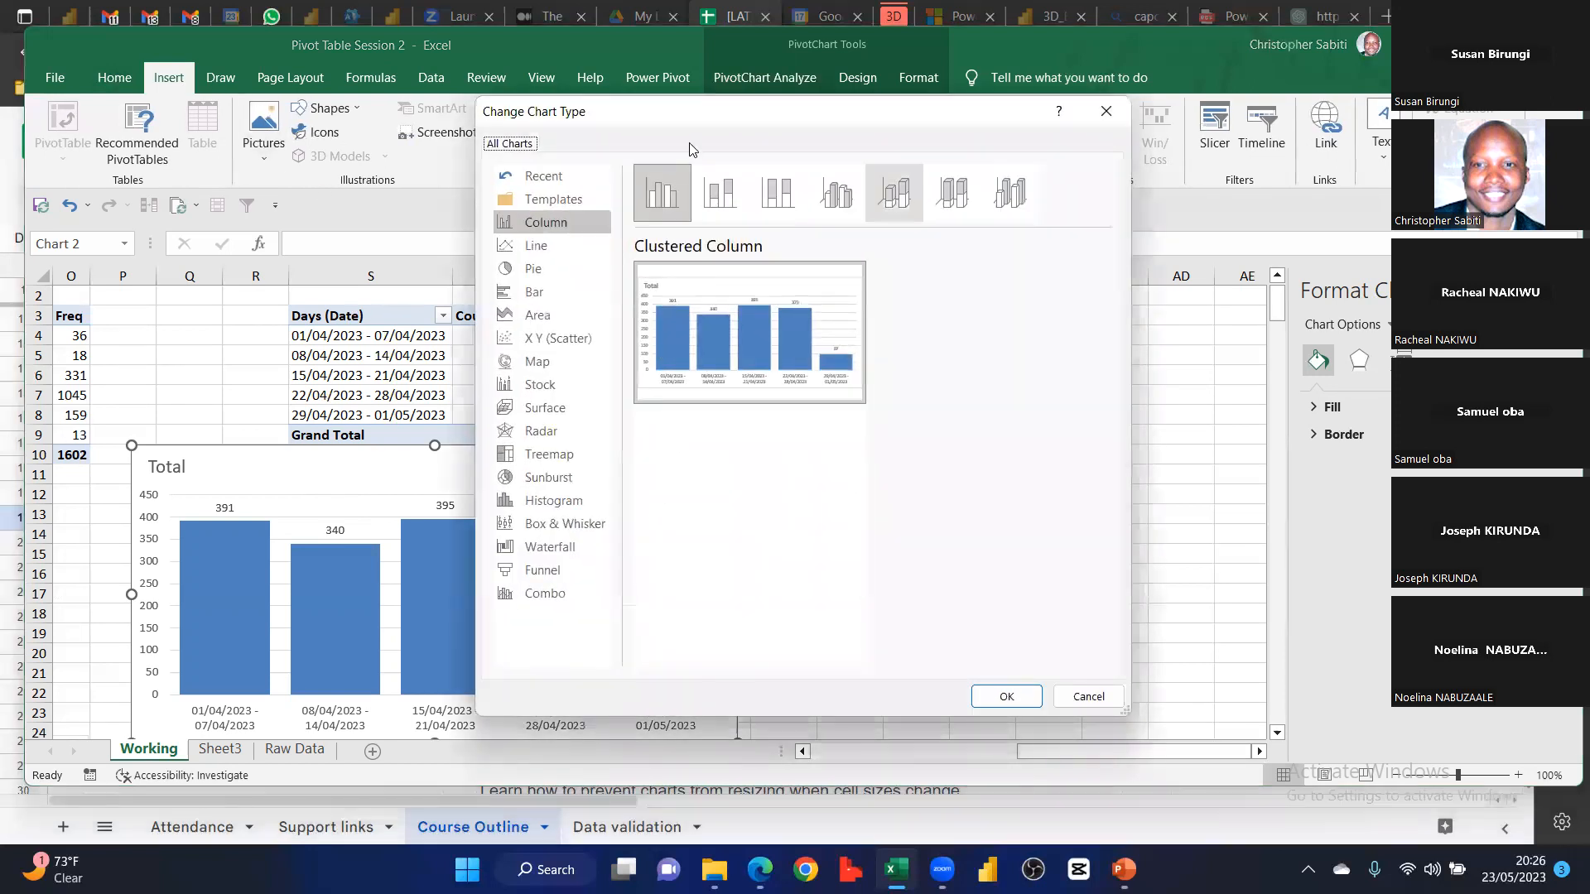
pyautogui.moveTo(693, 125); pyautogui.dragTo(465, 161)
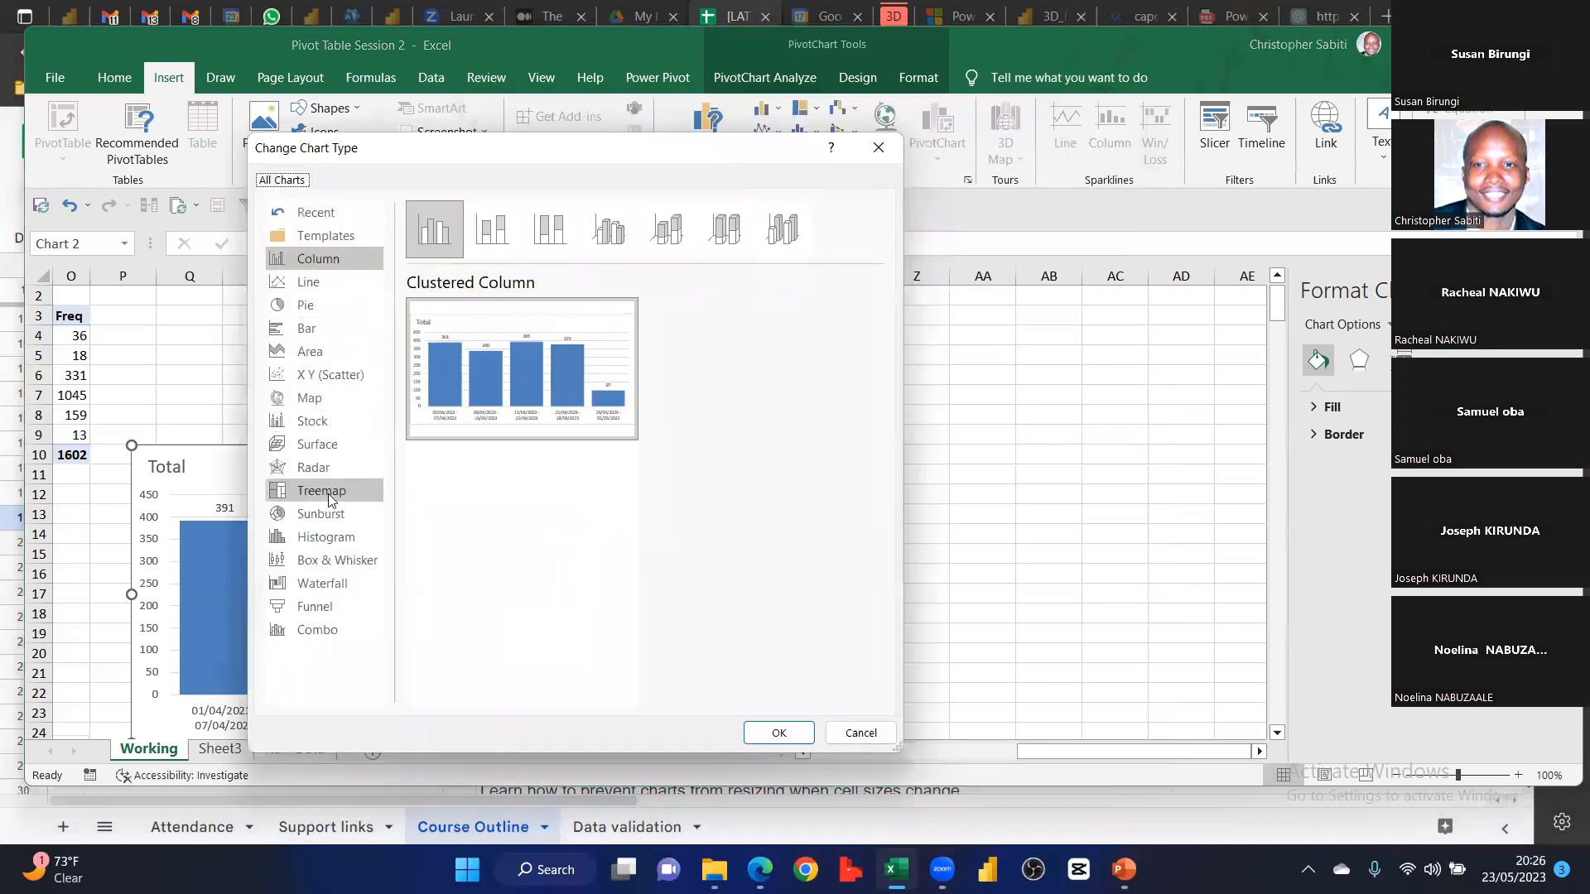
pyautogui.click(315, 469)
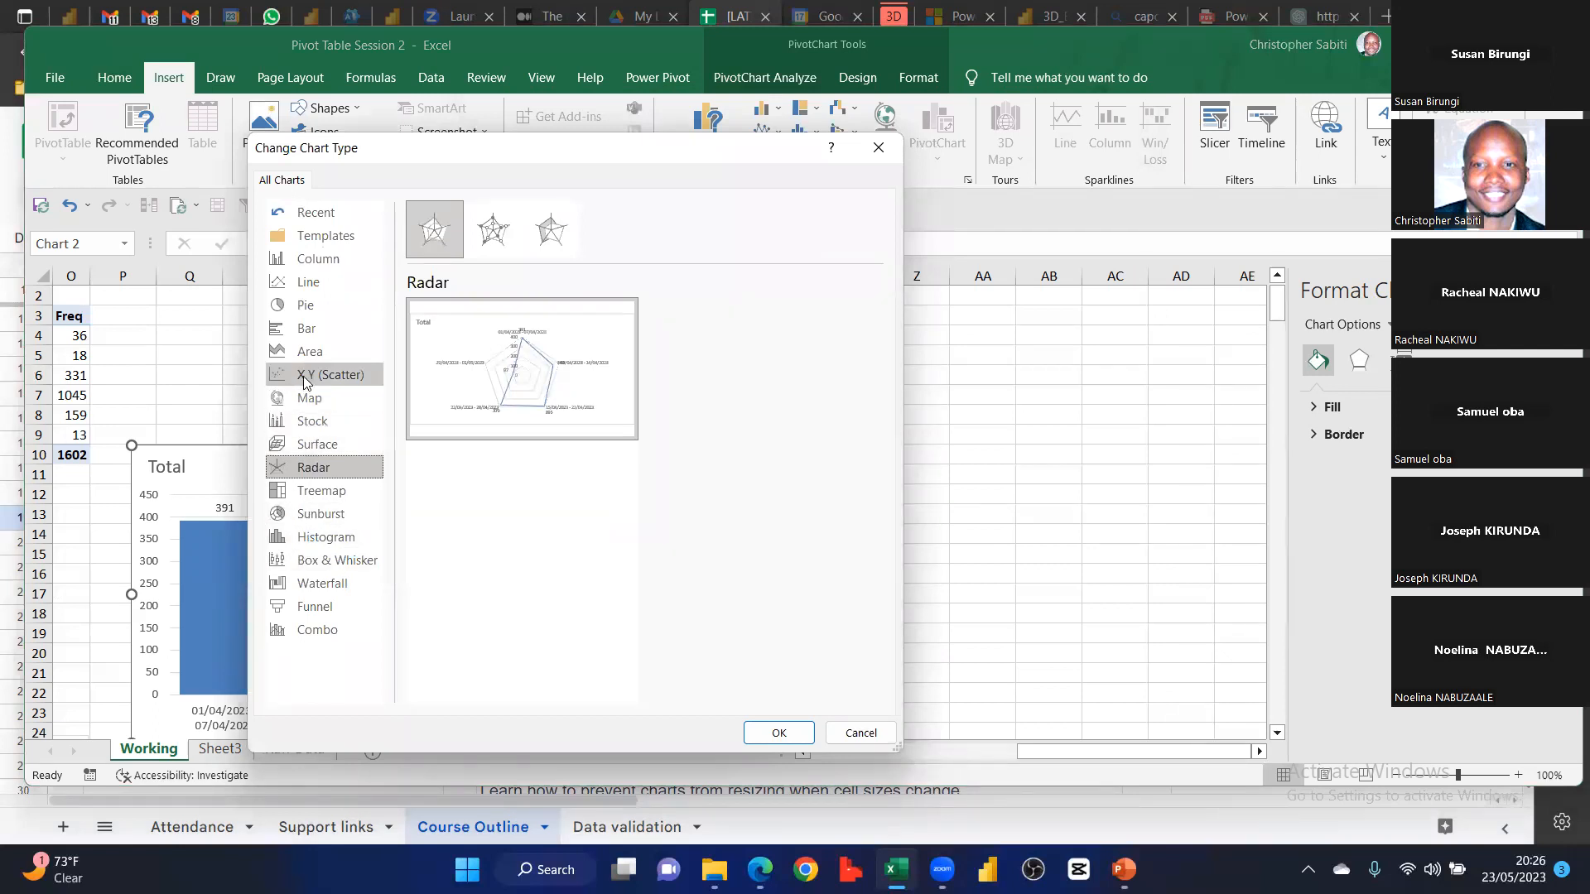
pyautogui.click(320, 631)
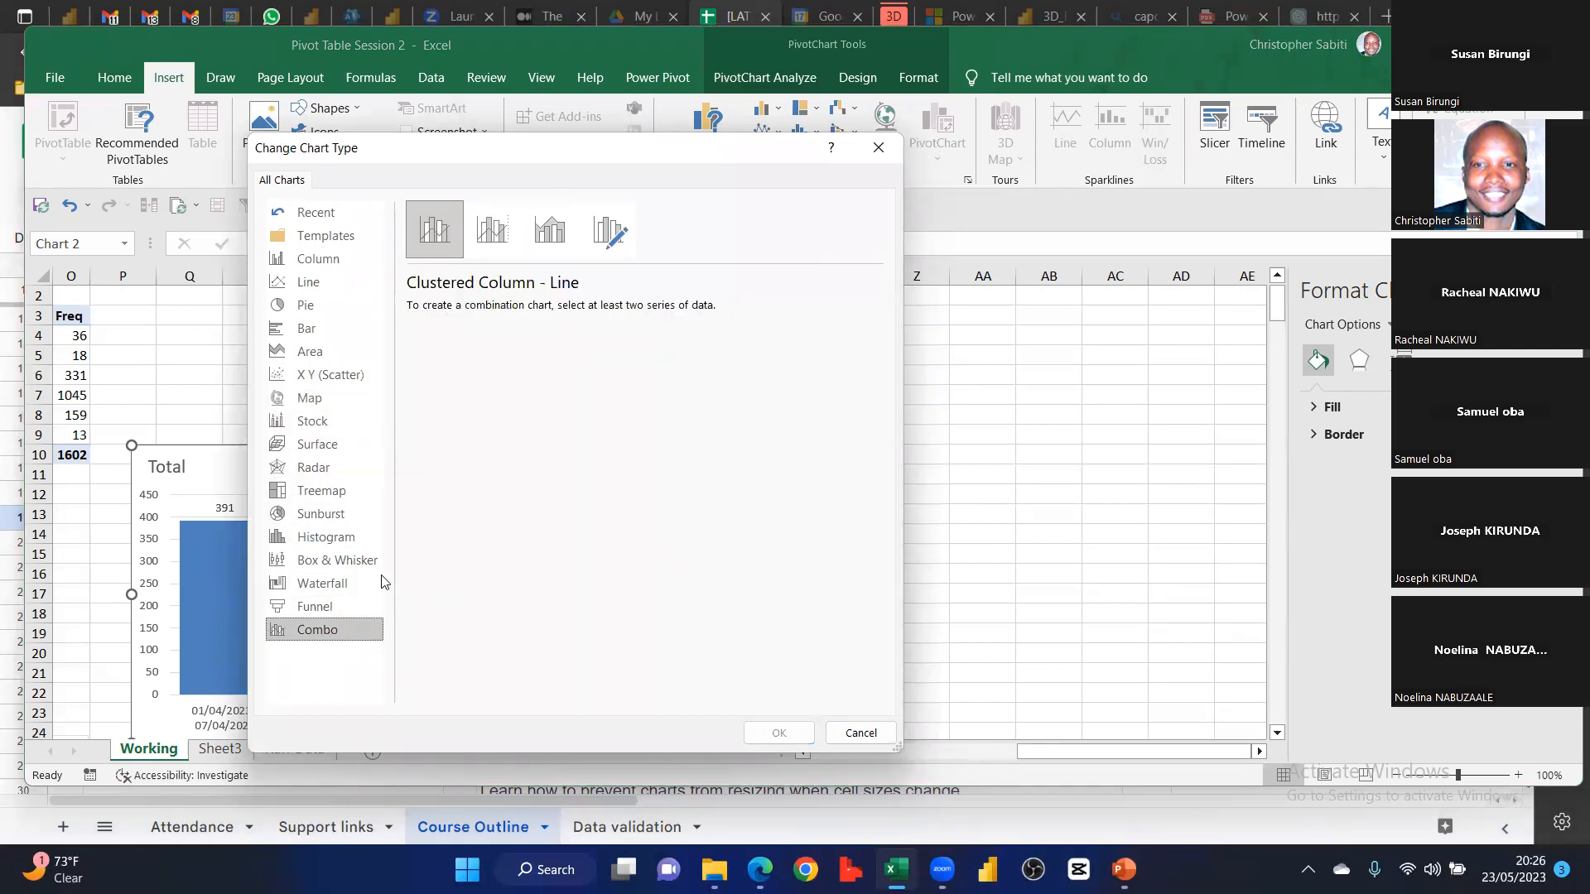
pyautogui.click(492, 229)
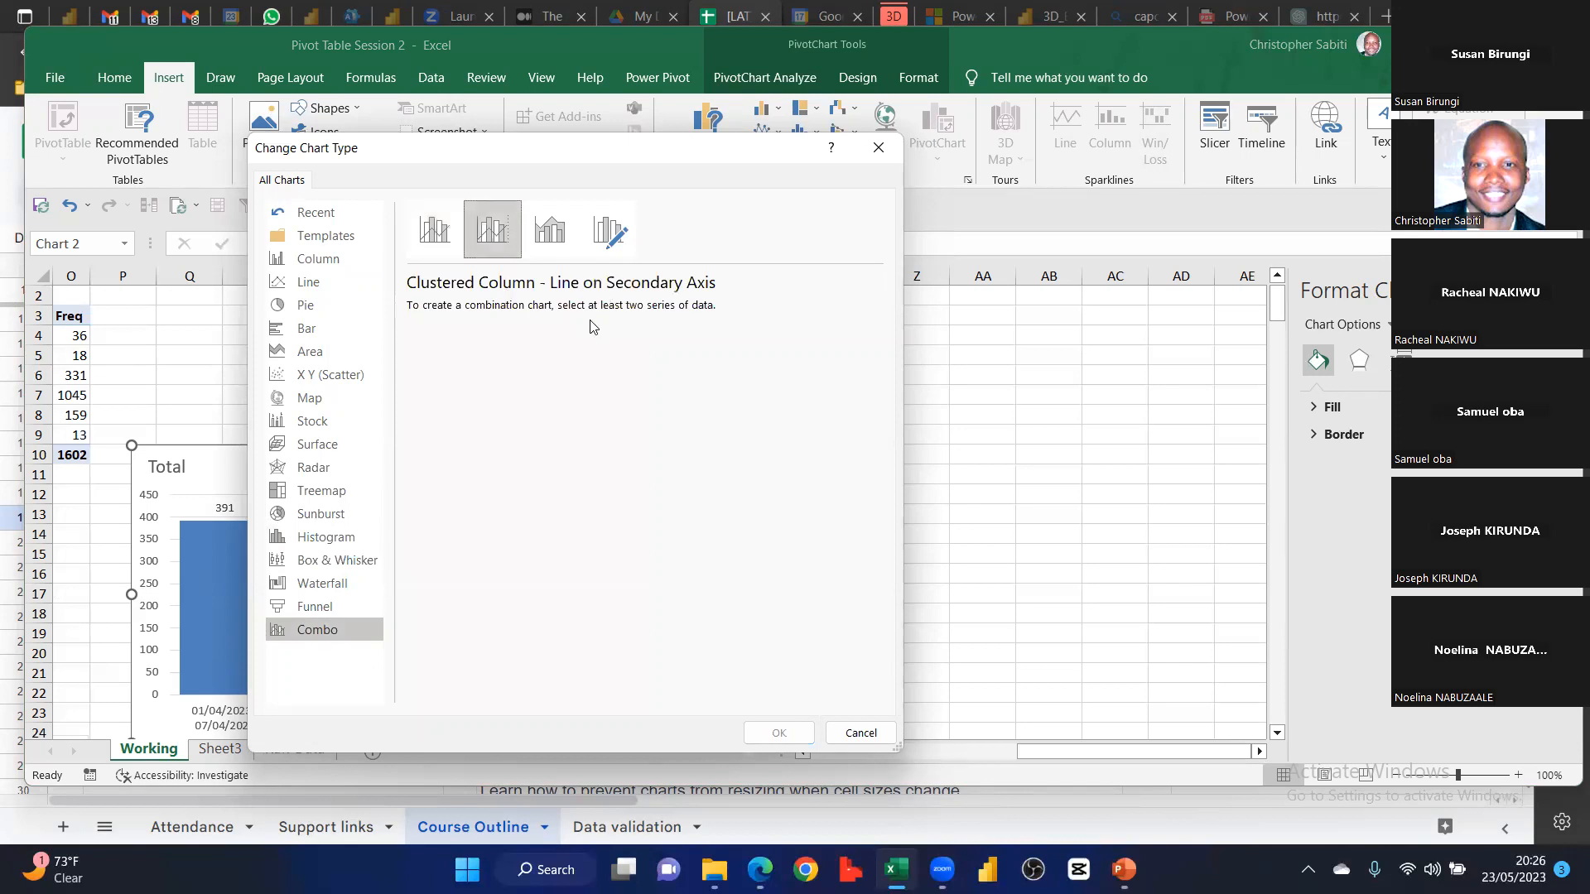
pyautogui.click(876, 149)
# Position the PivotChart beneath the Days (Date) PivotTable from about row 11 and display that PivotTable's field list
pyautogui.moveTo(992, 400); pyautogui.dragTo(979, 339)
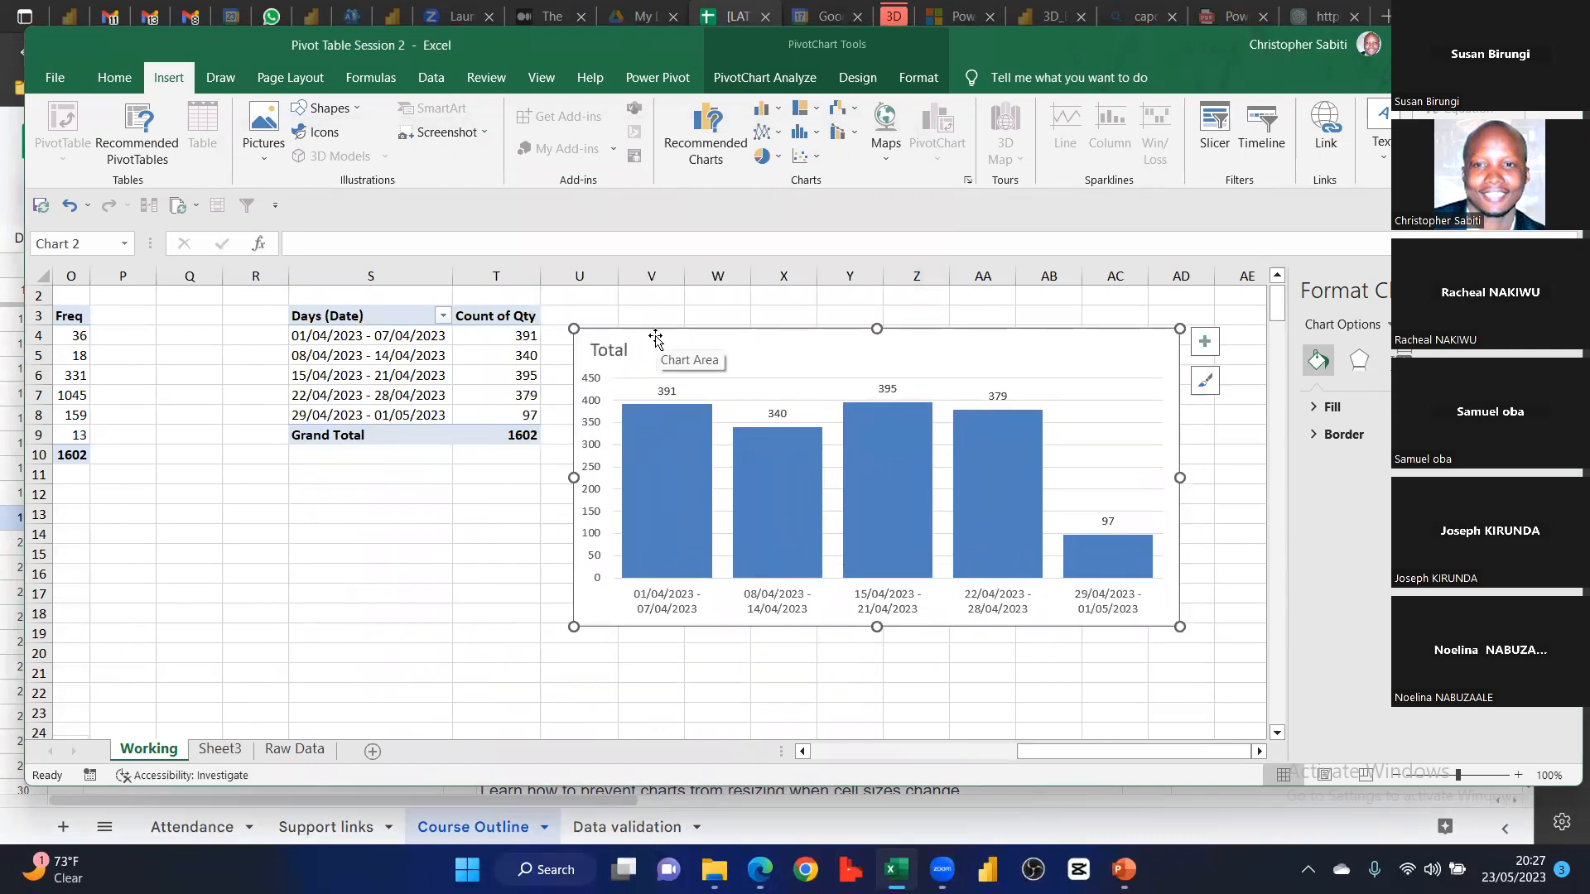
pyautogui.moveTo(203, 410); pyautogui.dragTo(203, 472)
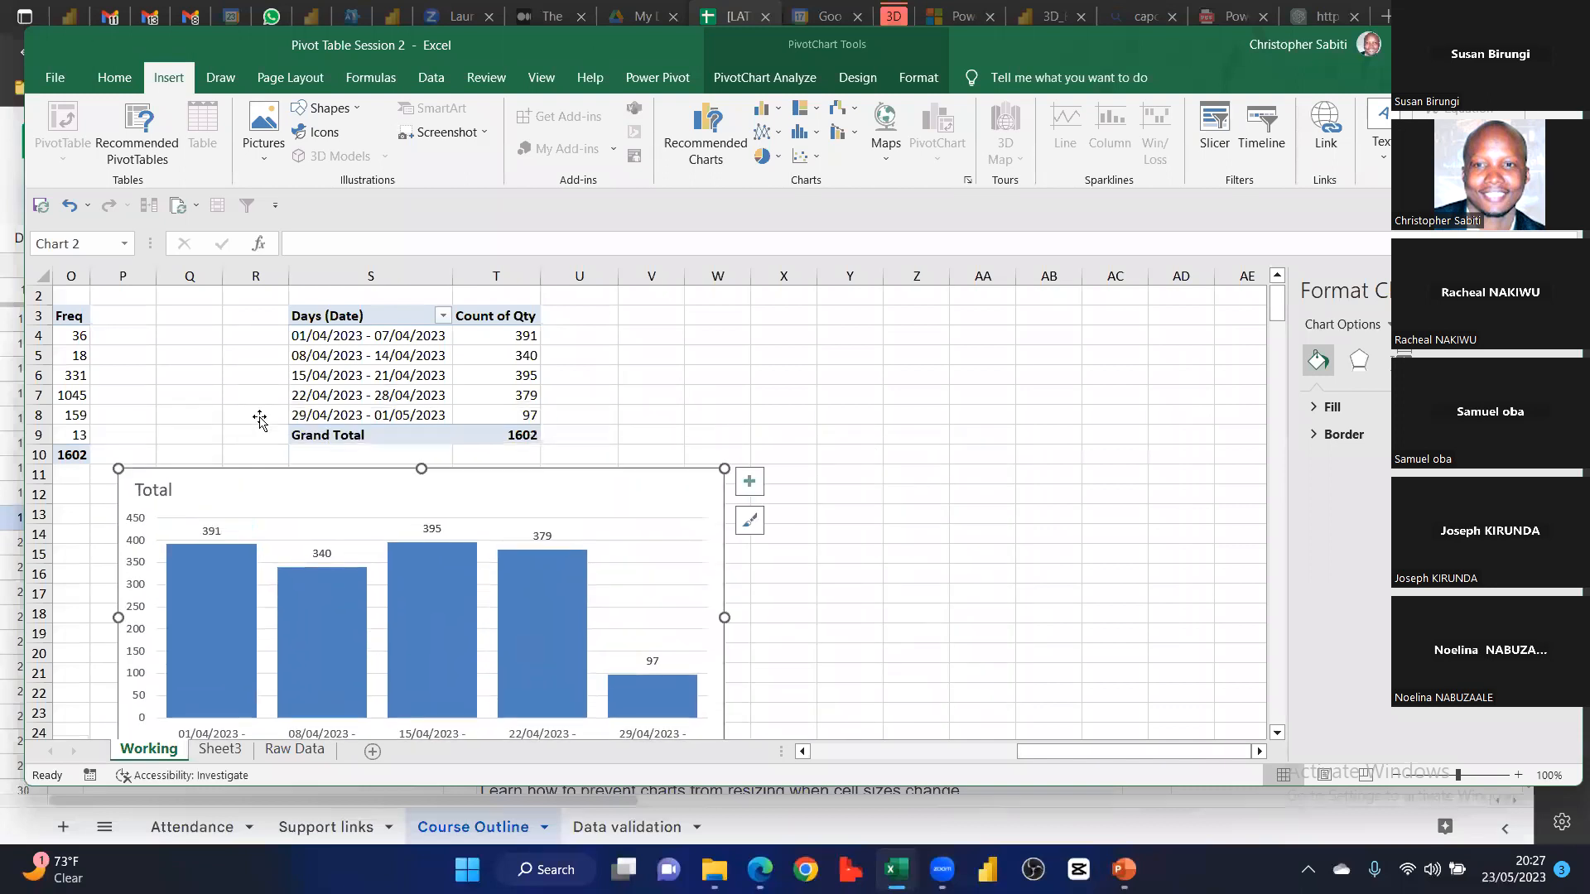
pyautogui.click(501, 376)
pyautogui.click(763, 81)
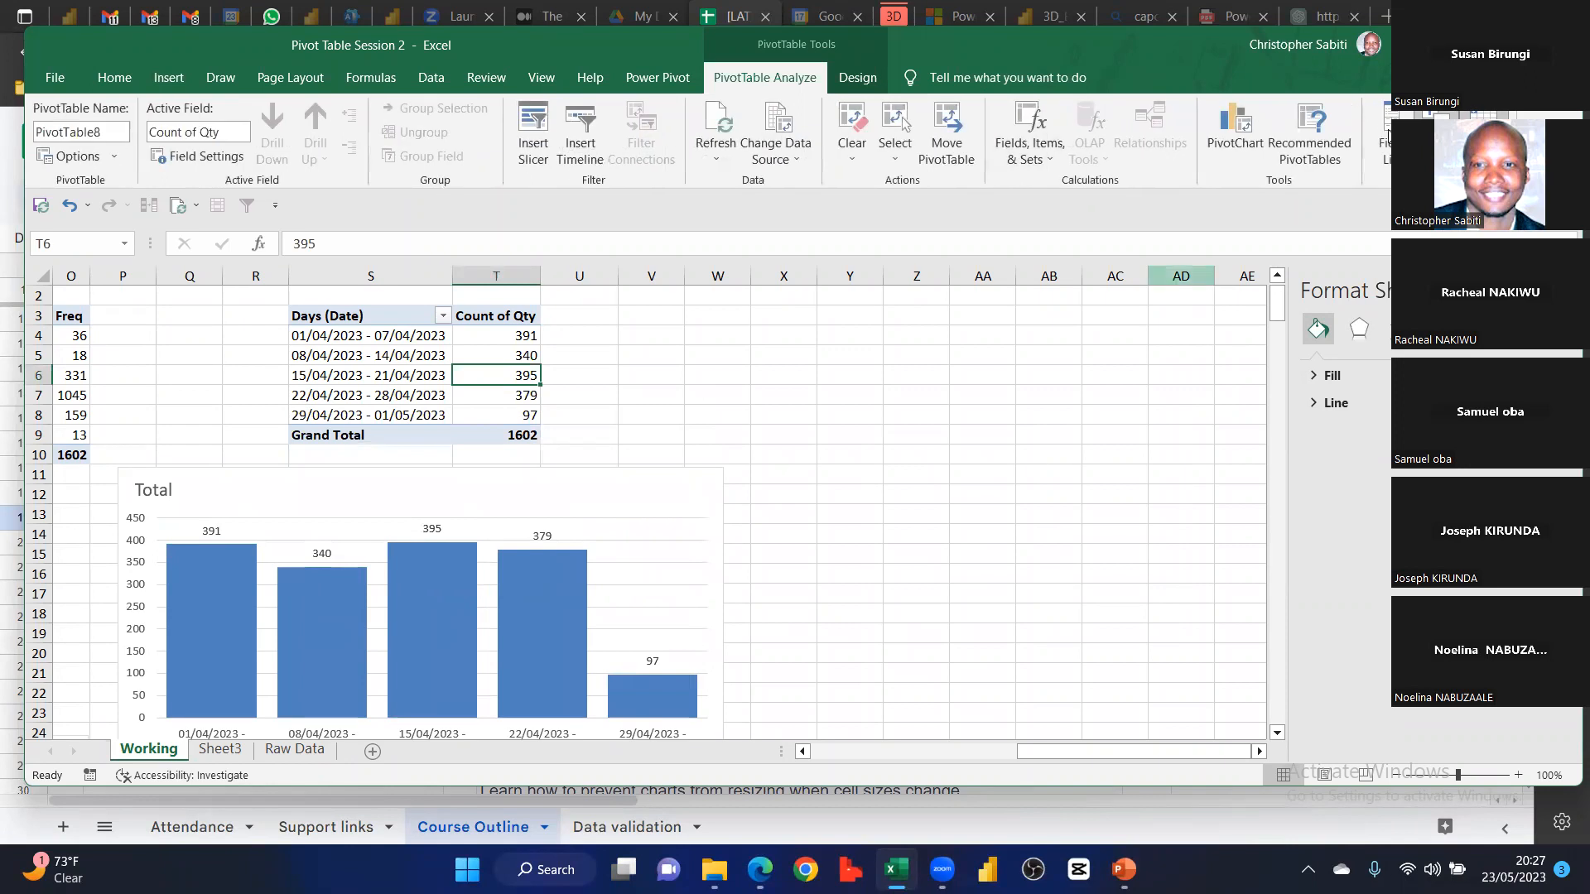
pyautogui.click(1384, 135)
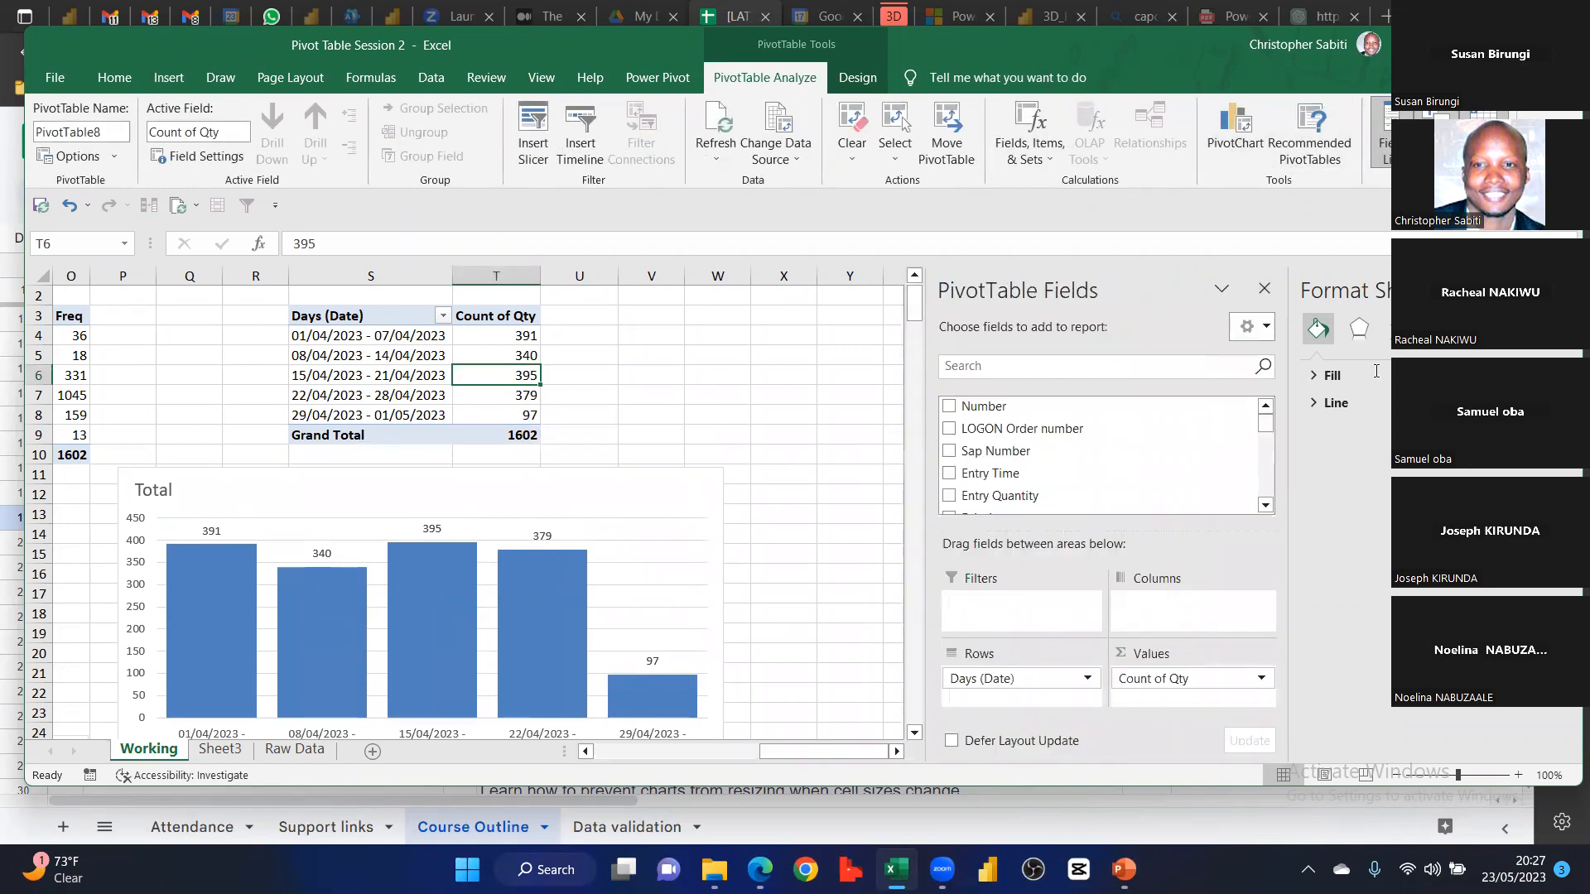
# Try adding the Truck field as columns of the Days (Date) PivotTable, and undo the addition
pyautogui.scroll(-5, 1306, 460)
pyautogui.scroll(-5, 1306, 460)
pyautogui.scroll(8, 1290, 451)
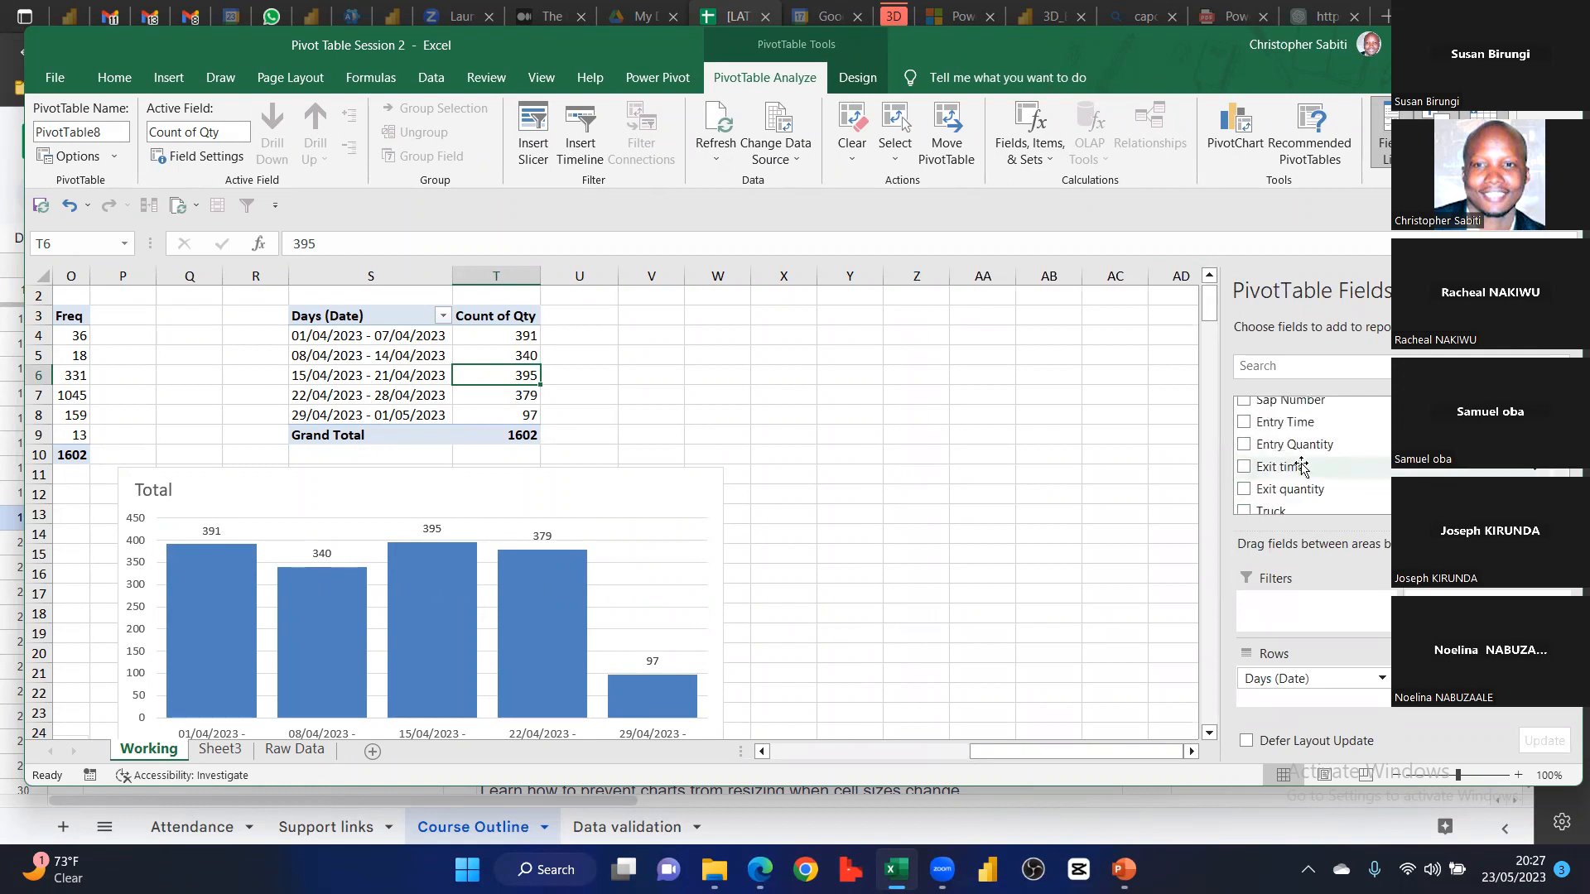
pyautogui.scroll(-1, 1301, 465)
pyautogui.click(1271, 462)
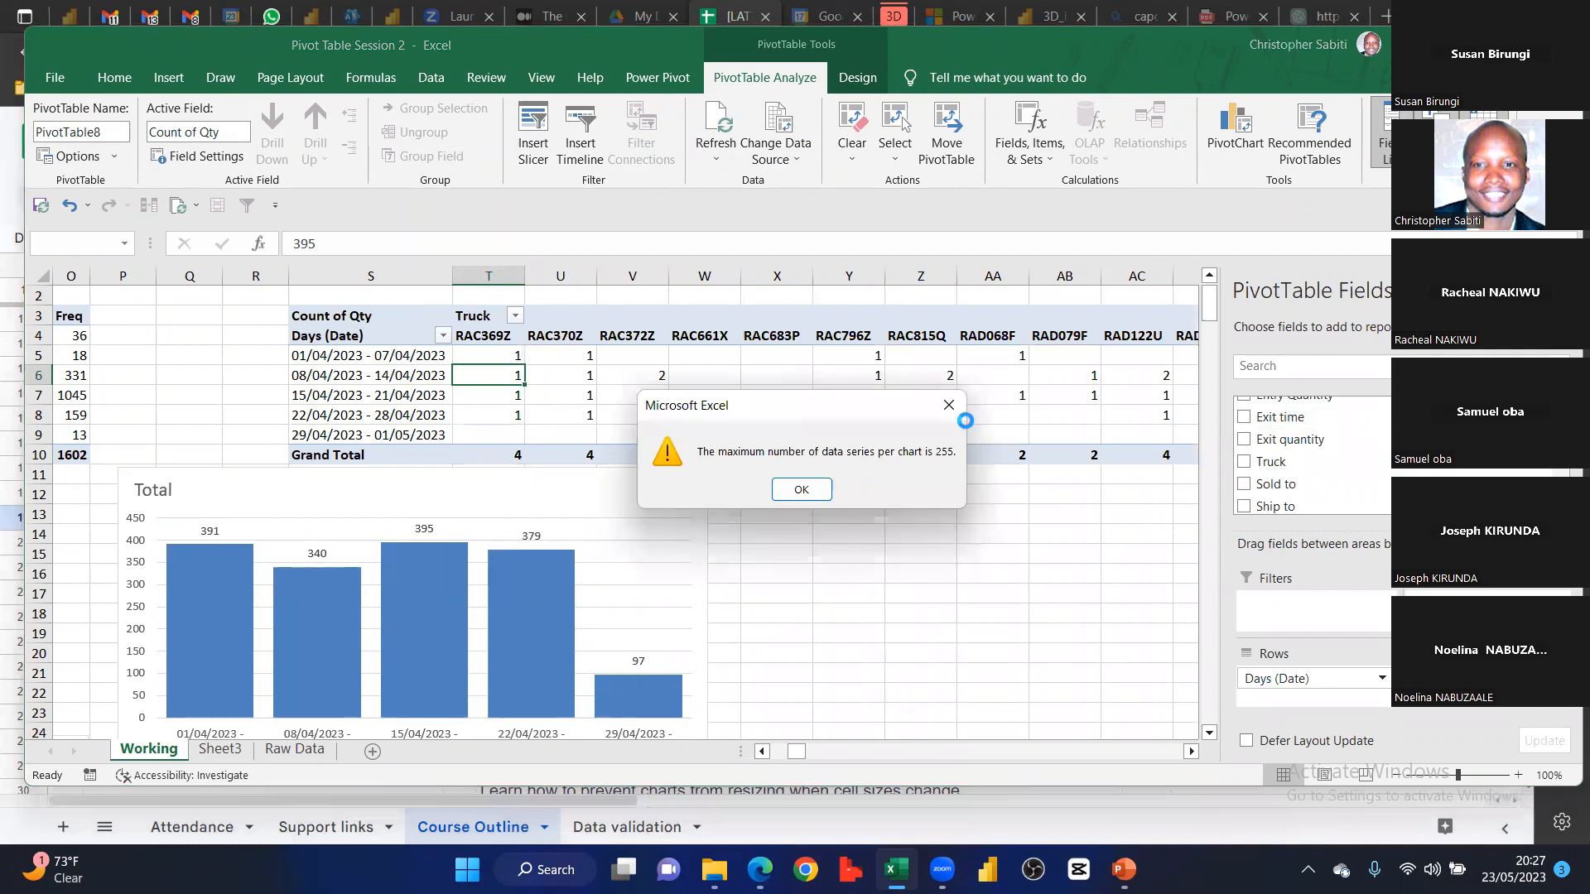
pyautogui.click(802, 489)
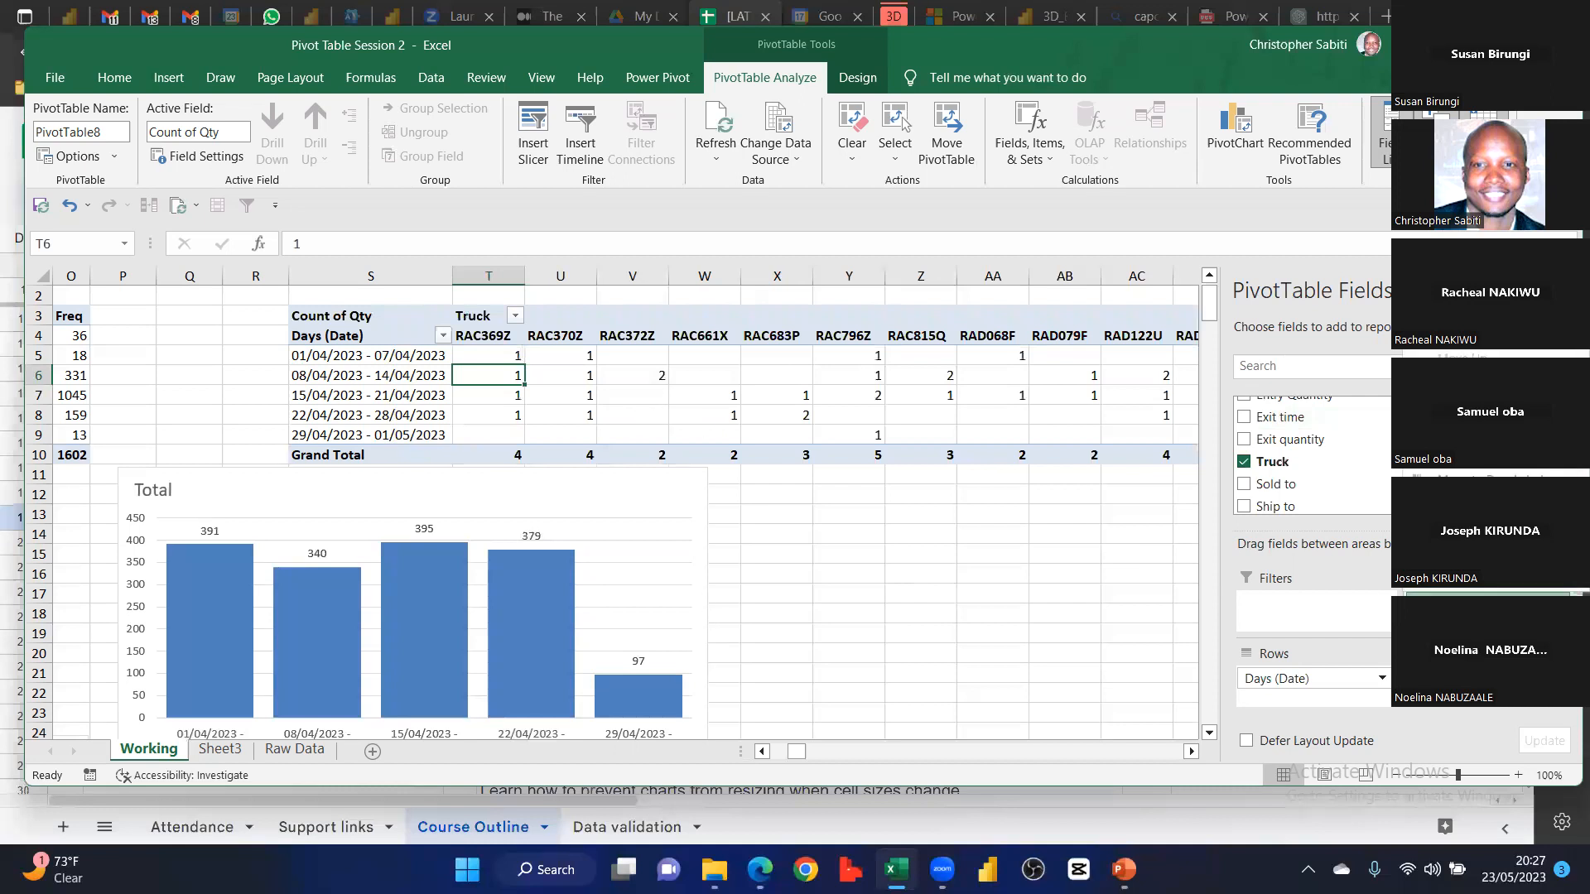
pyautogui.hotkey('ctrl', 'z')
# Compare the first date group's count with the PivotChart placed beside it, and put the chart below the PivotTable, starting at row 13
pyautogui.moveTo(669, 501); pyautogui.dragTo(1128, 353)
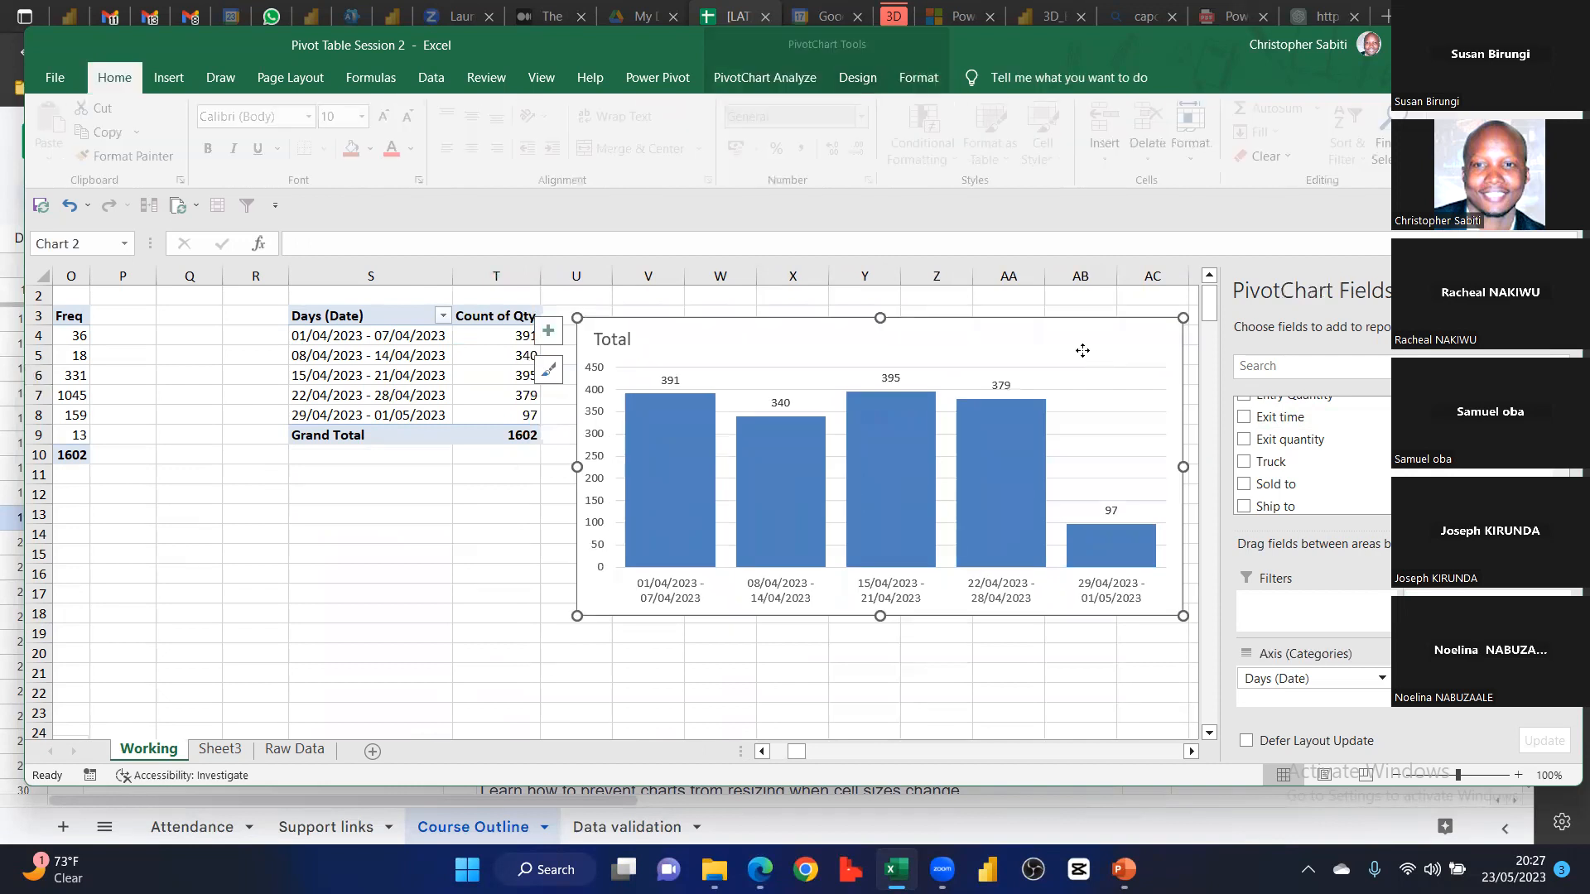
pyautogui.click(519, 339)
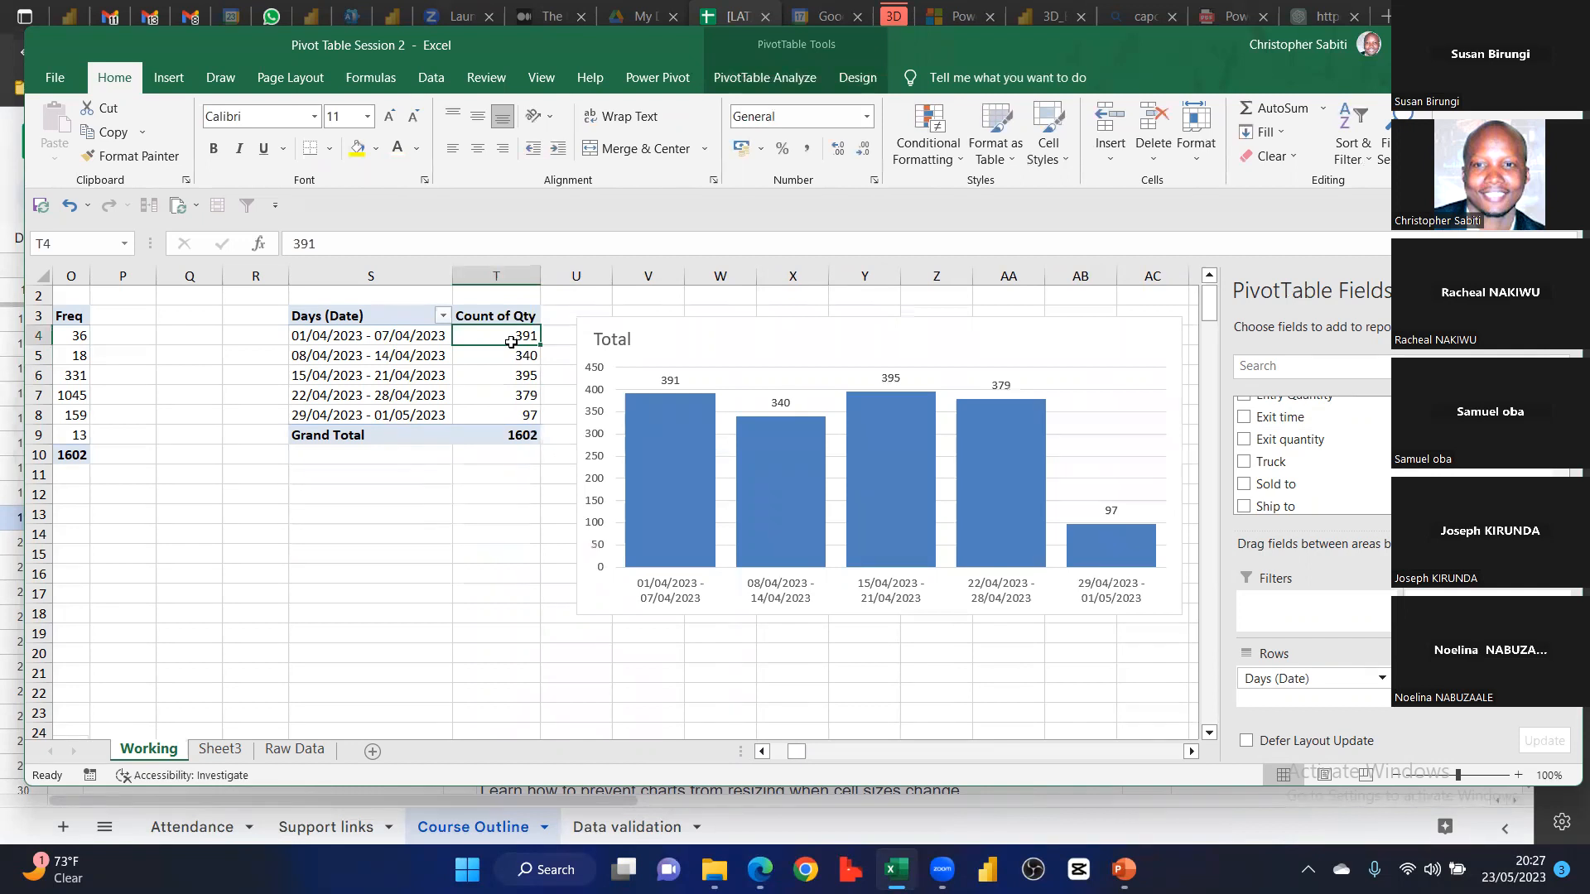
pyautogui.click(504, 318)
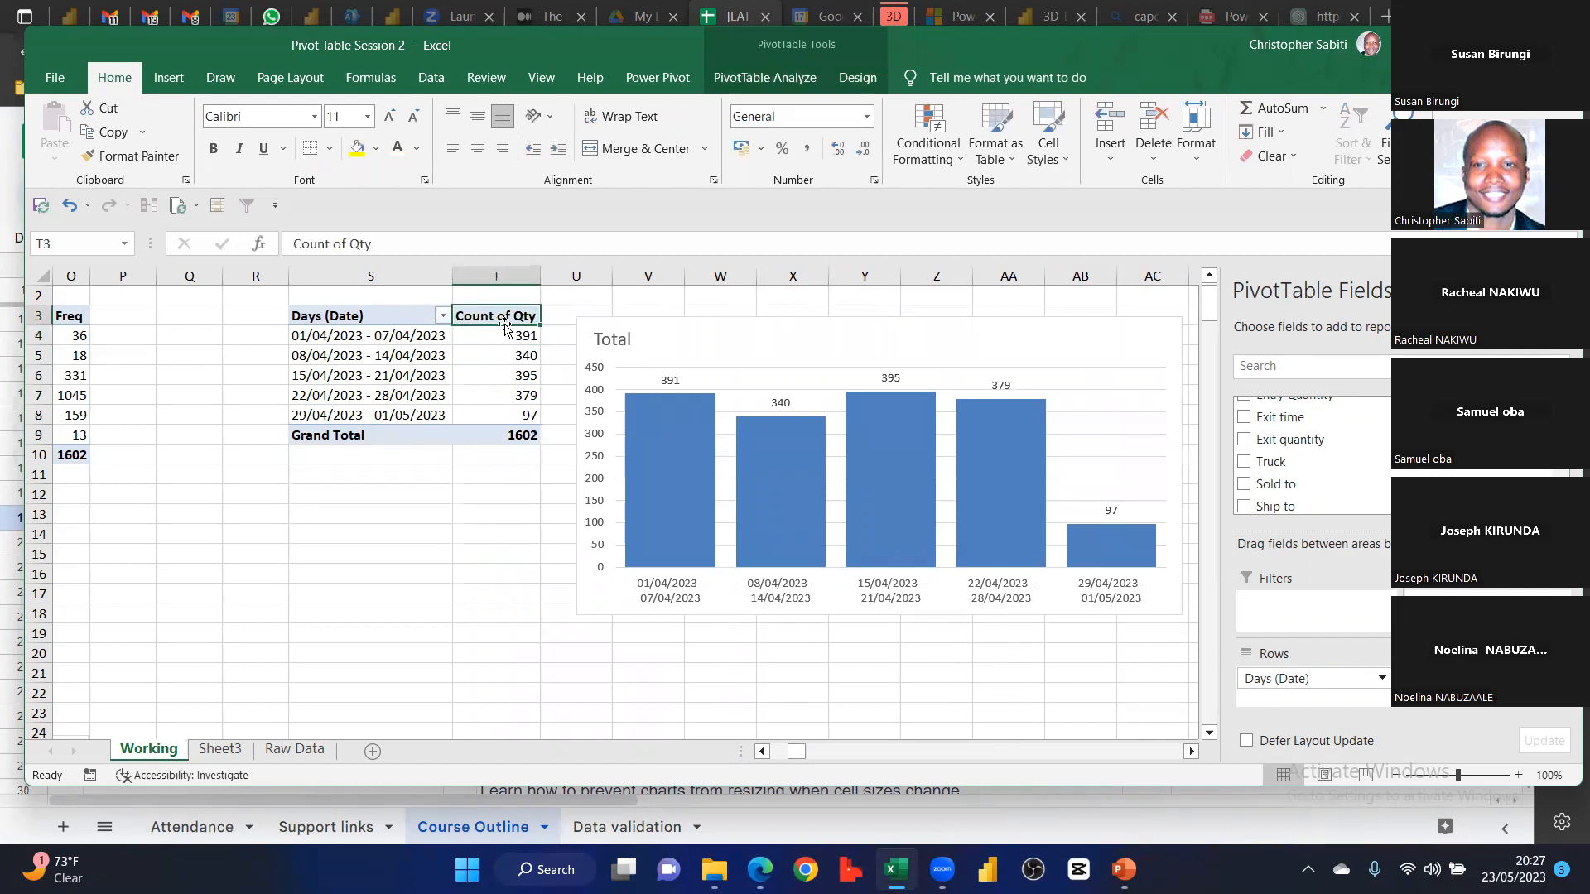
pyautogui.click(332, 335)
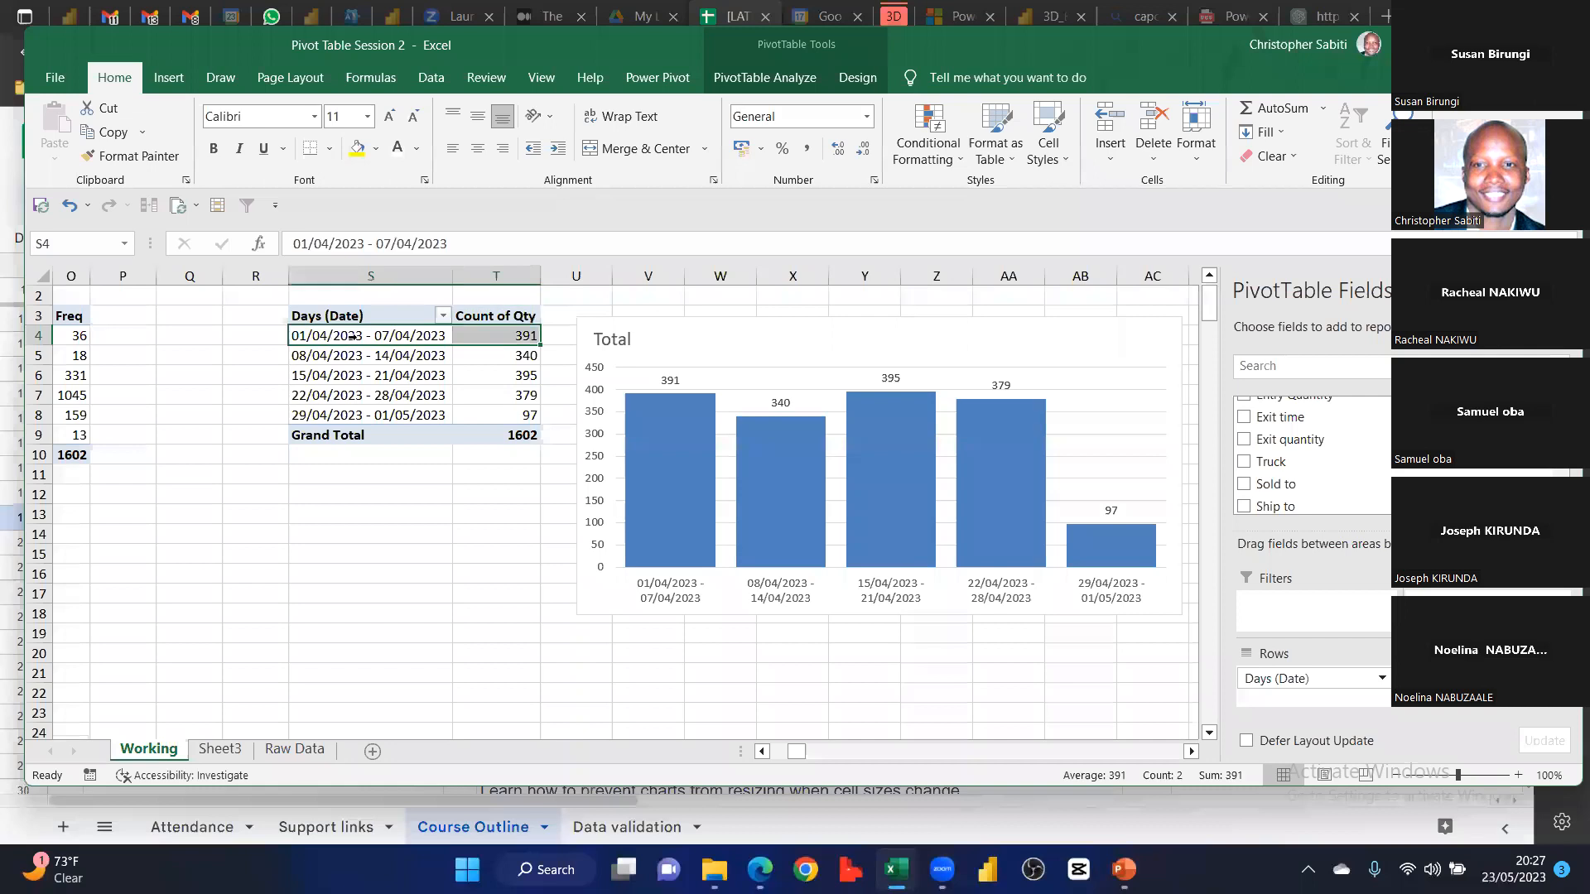
pyautogui.click(394, 334)
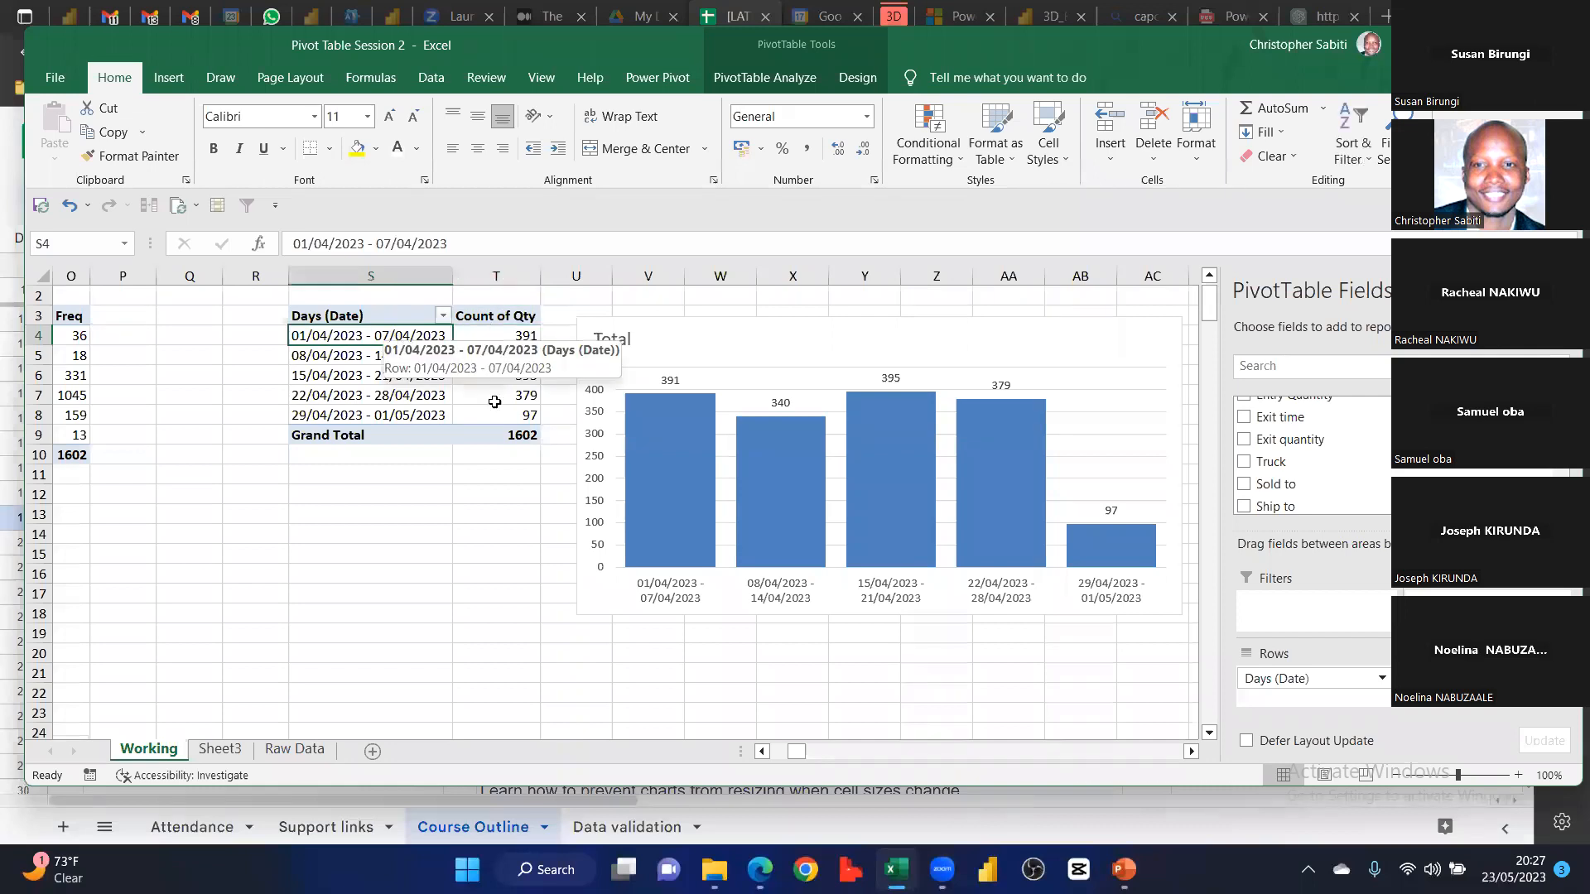
pyautogui.click(497, 340)
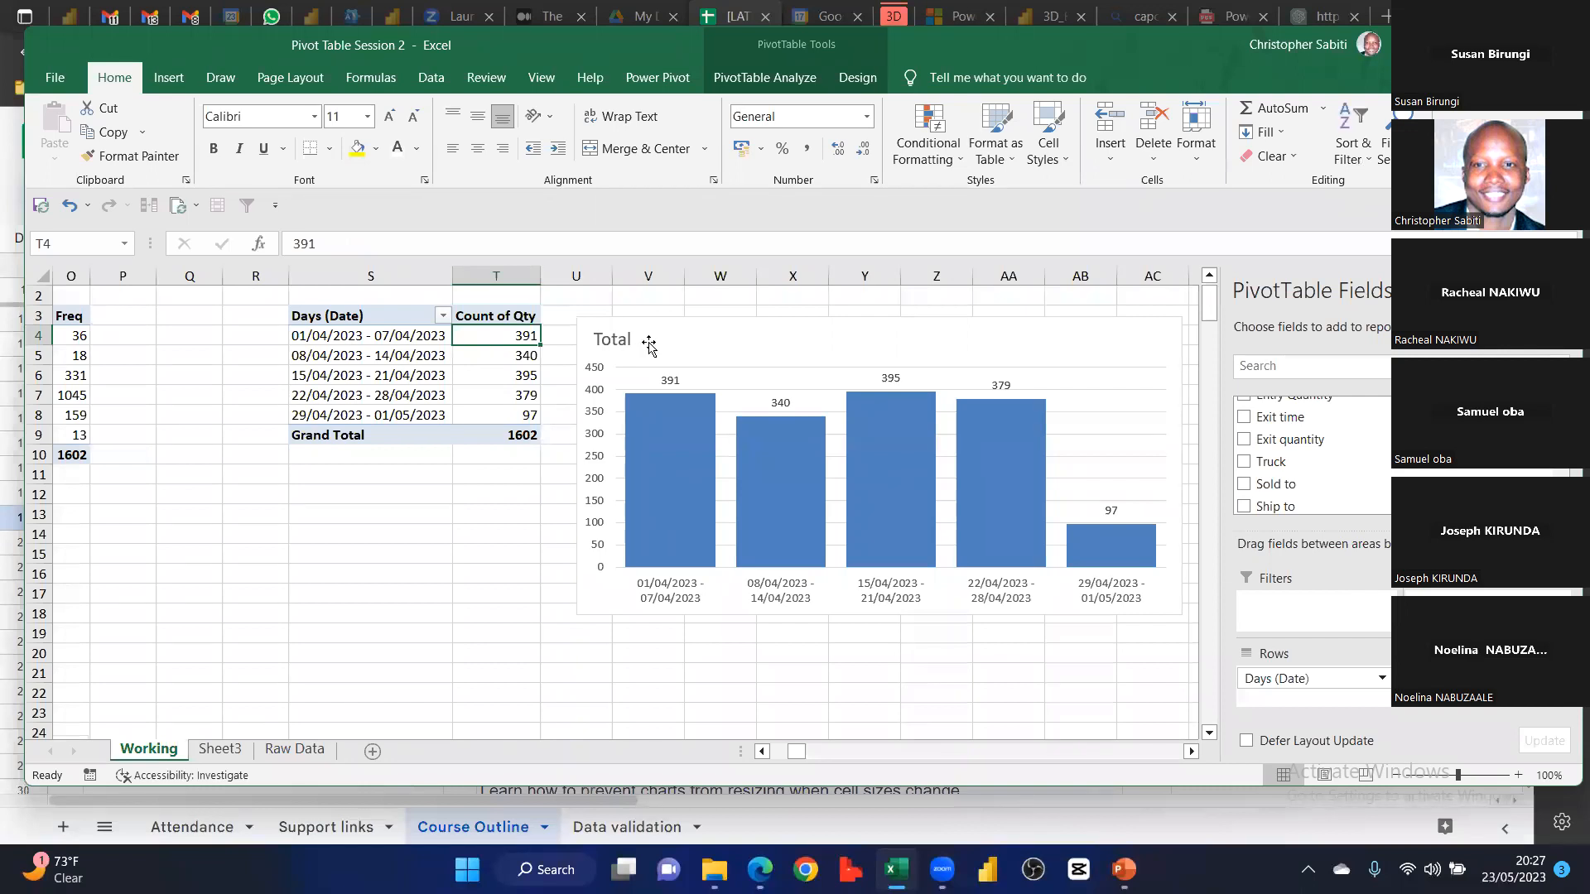
pyautogui.moveTo(669, 341); pyautogui.dragTo(400, 522)
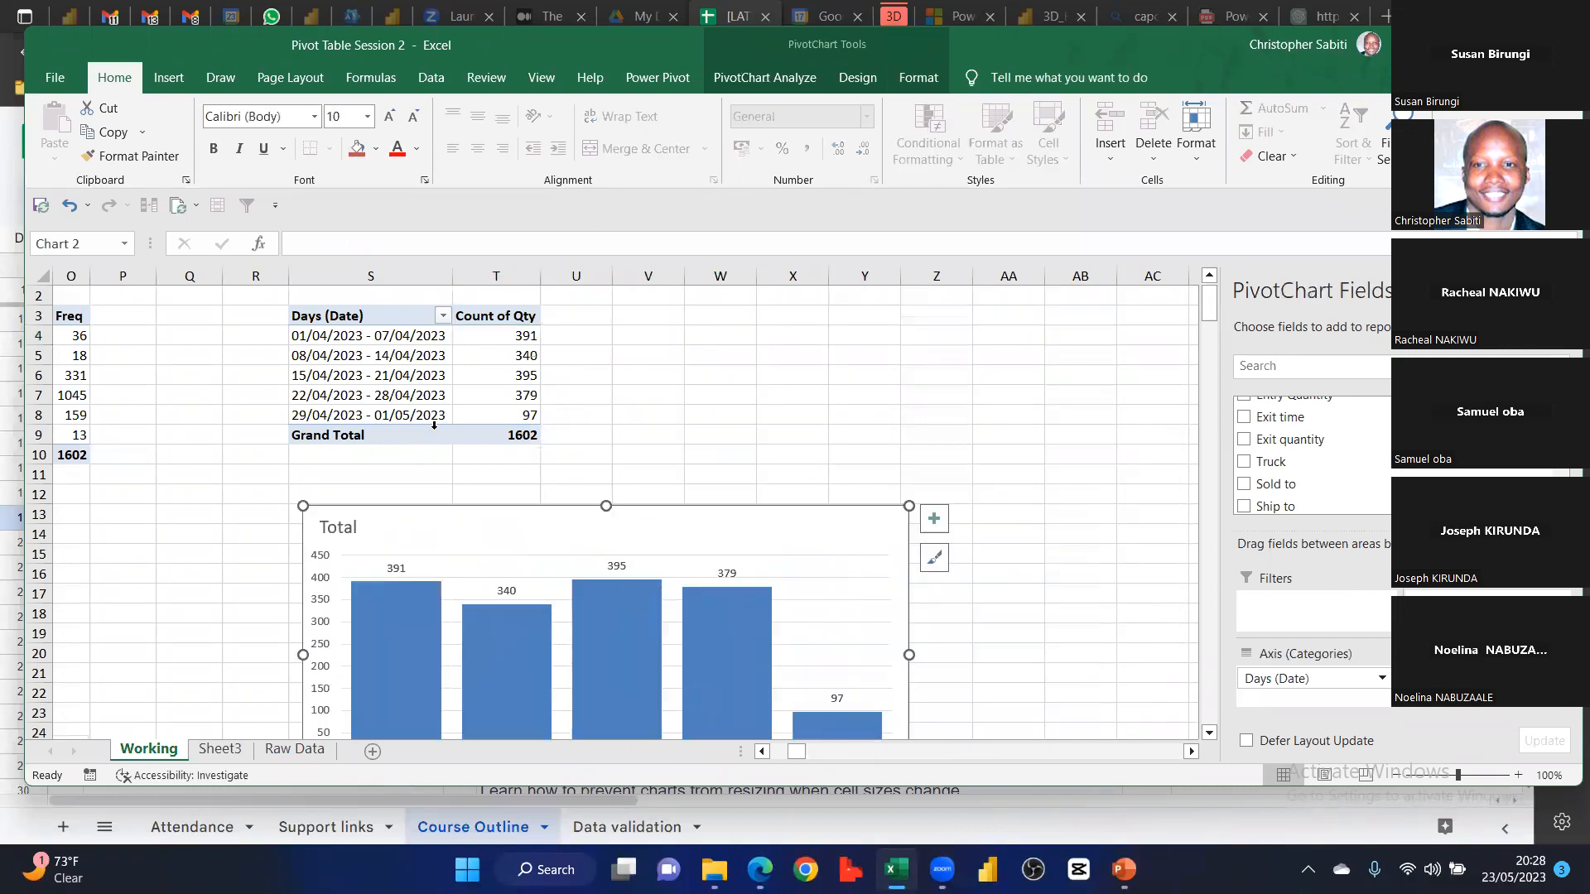
pyautogui.click(497, 350)
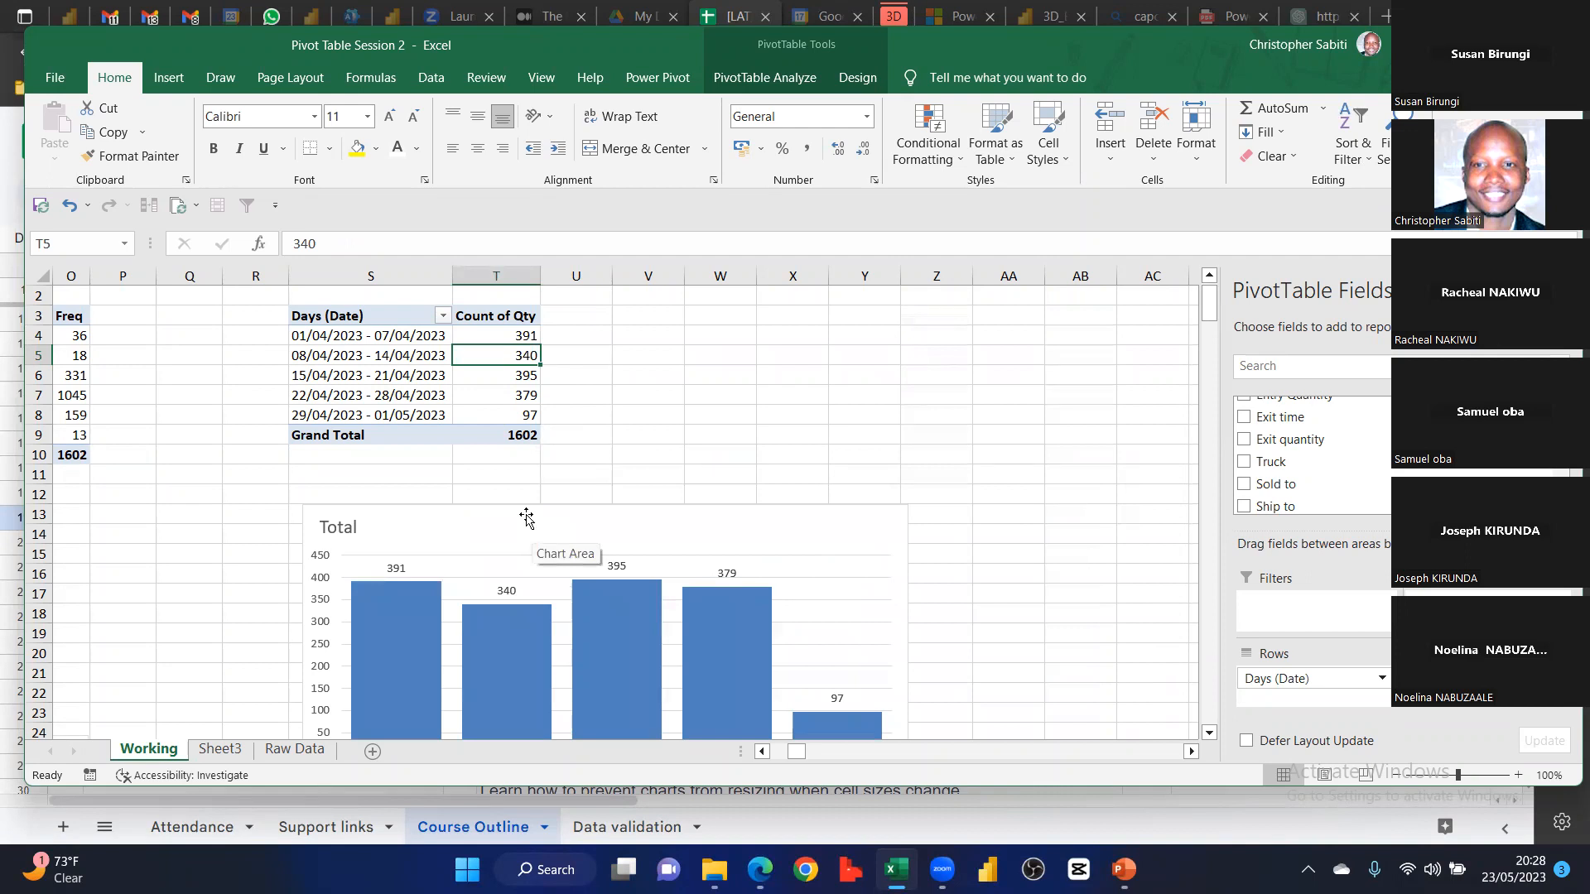
# Copy the entire Material Description PivotTable in K3:L18, including its headers and Grand Total row
pyautogui.moveTo(791, 757); pyautogui.dragTo(770, 758)
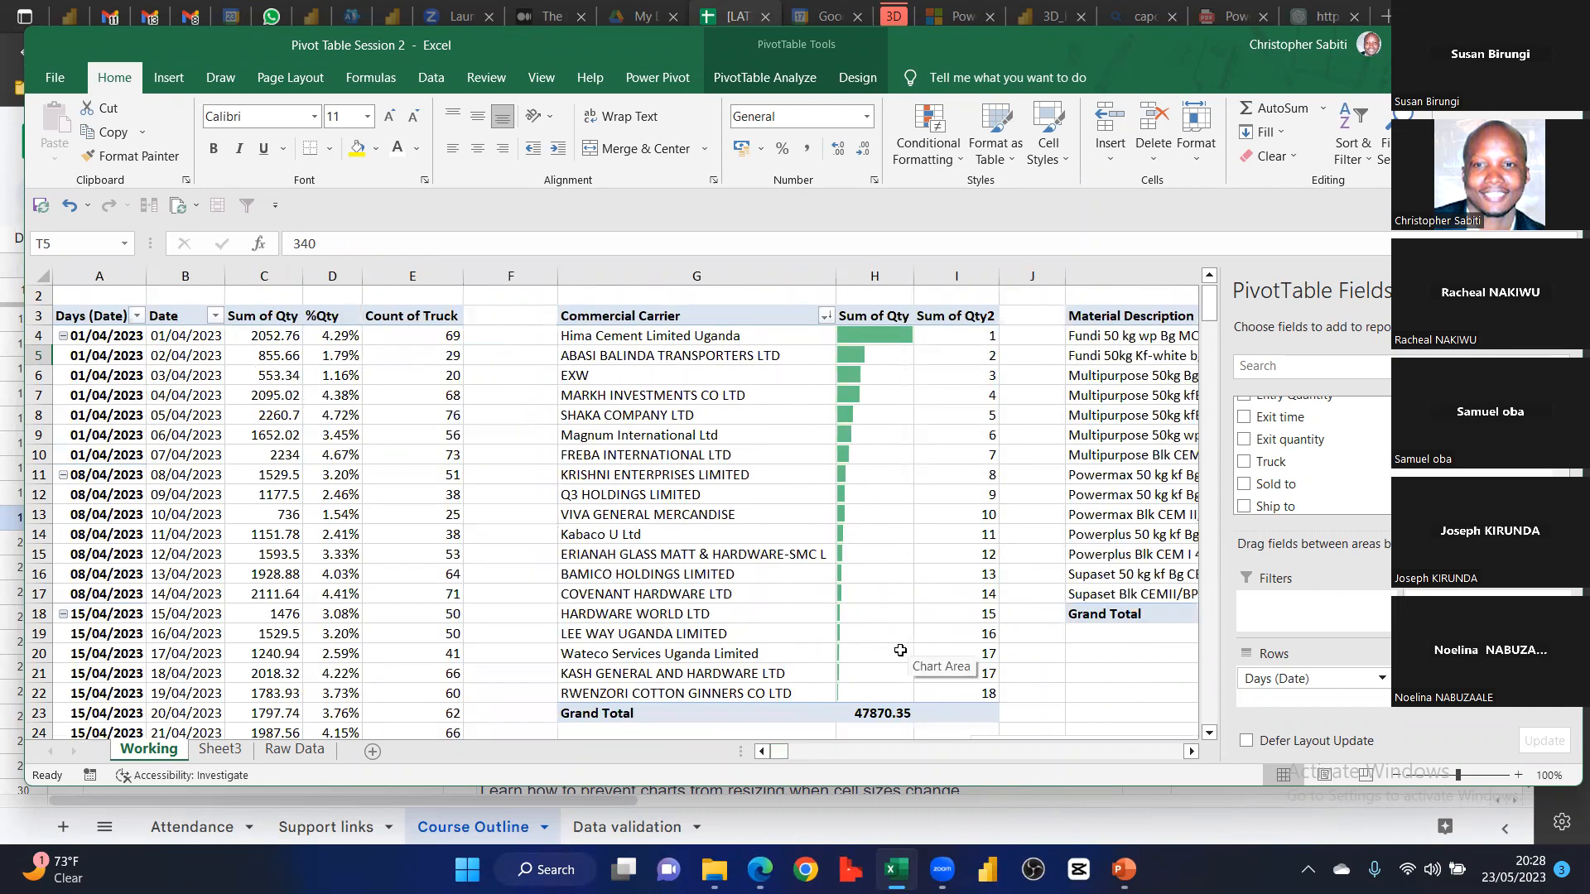
pyautogui.hscroll(3, 902, 650)
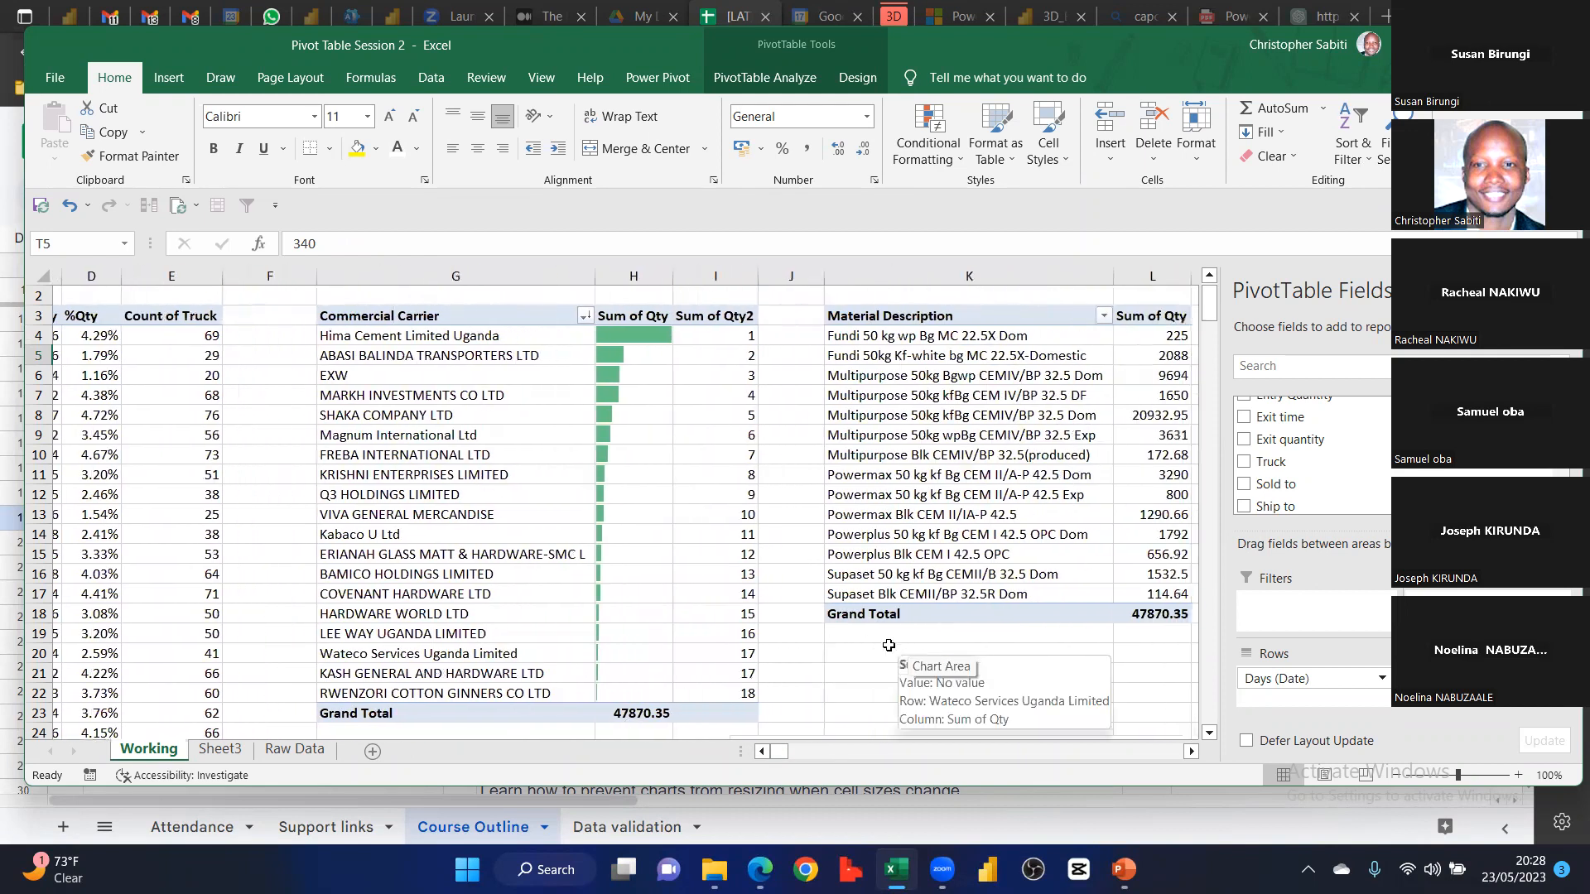
pyautogui.hscroll(2, 787, 445)
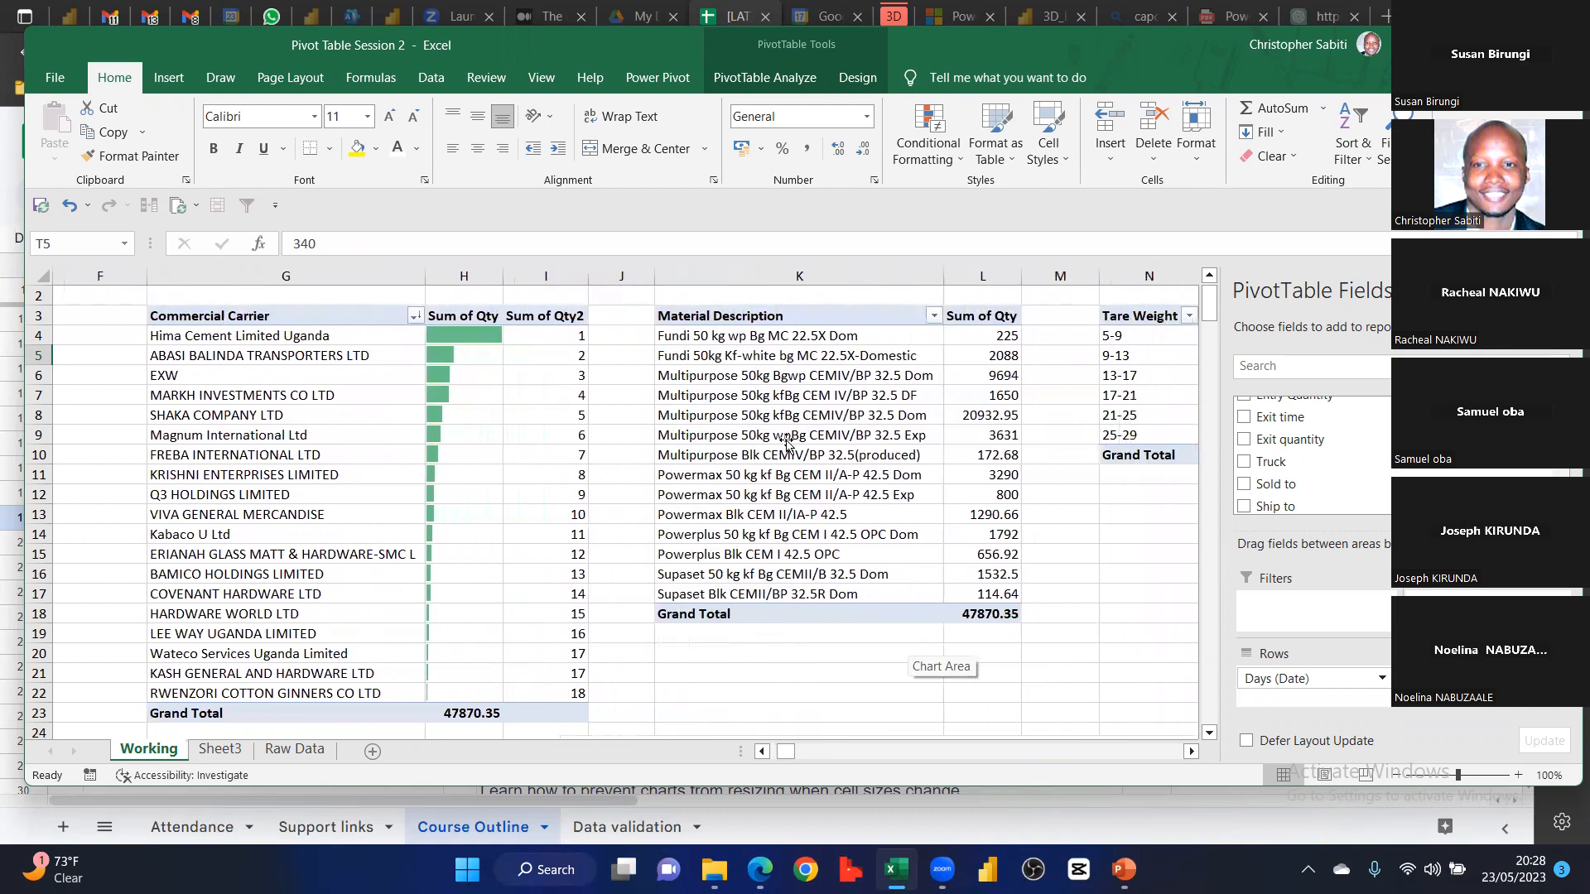
pyautogui.click(784, 442)
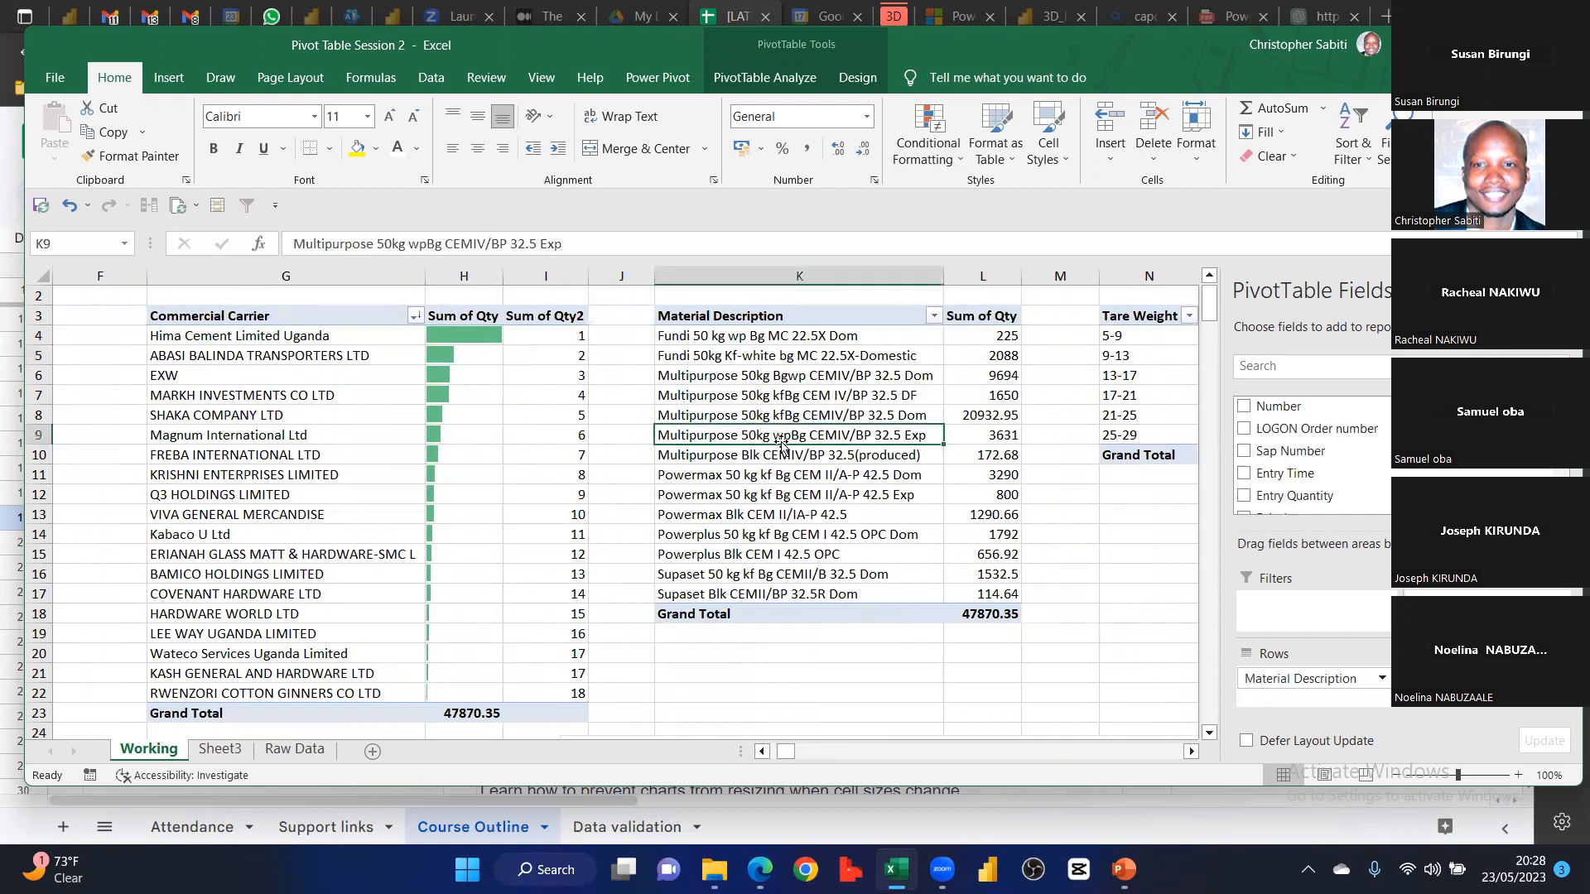
pyautogui.click(814, 398)
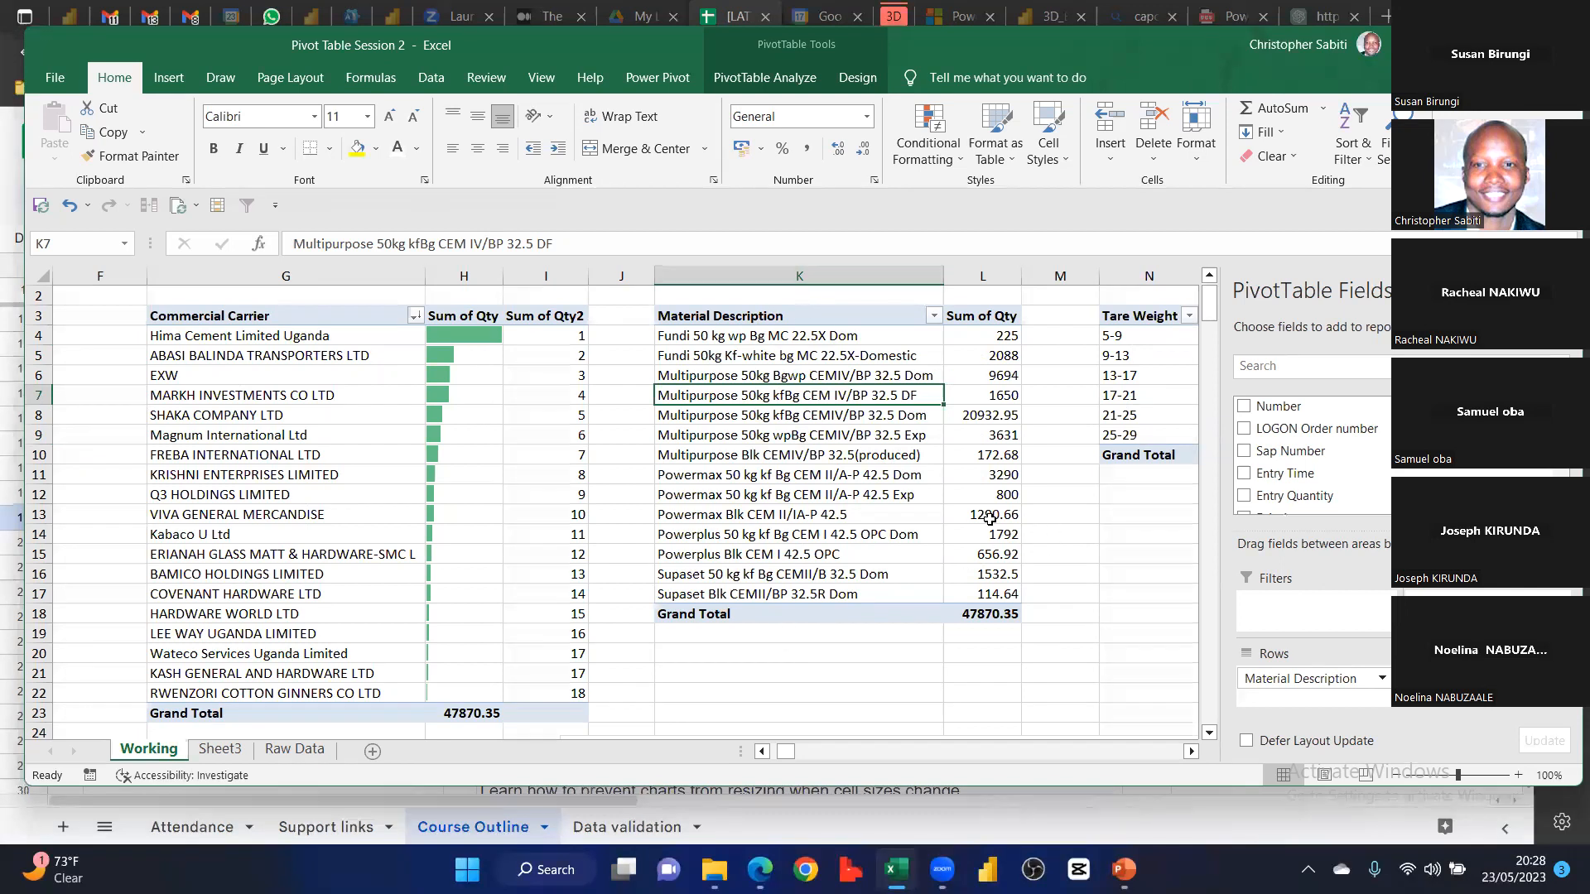
pyautogui.moveTo(721, 315); pyautogui.dragTo(993, 614)
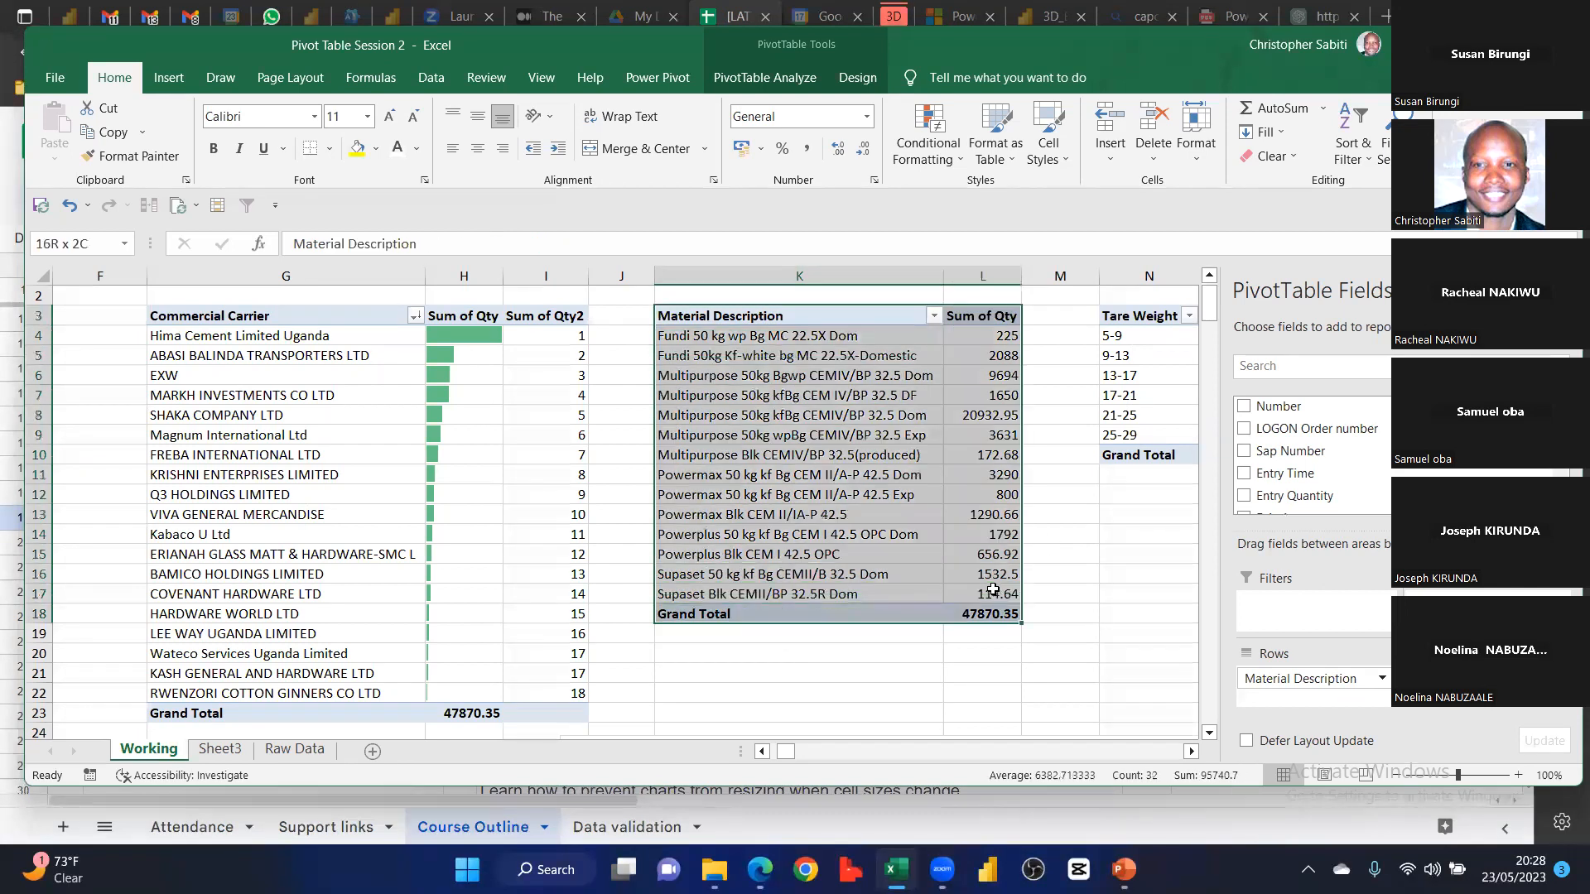
pyautogui.hotkey('ctrl', 'c')
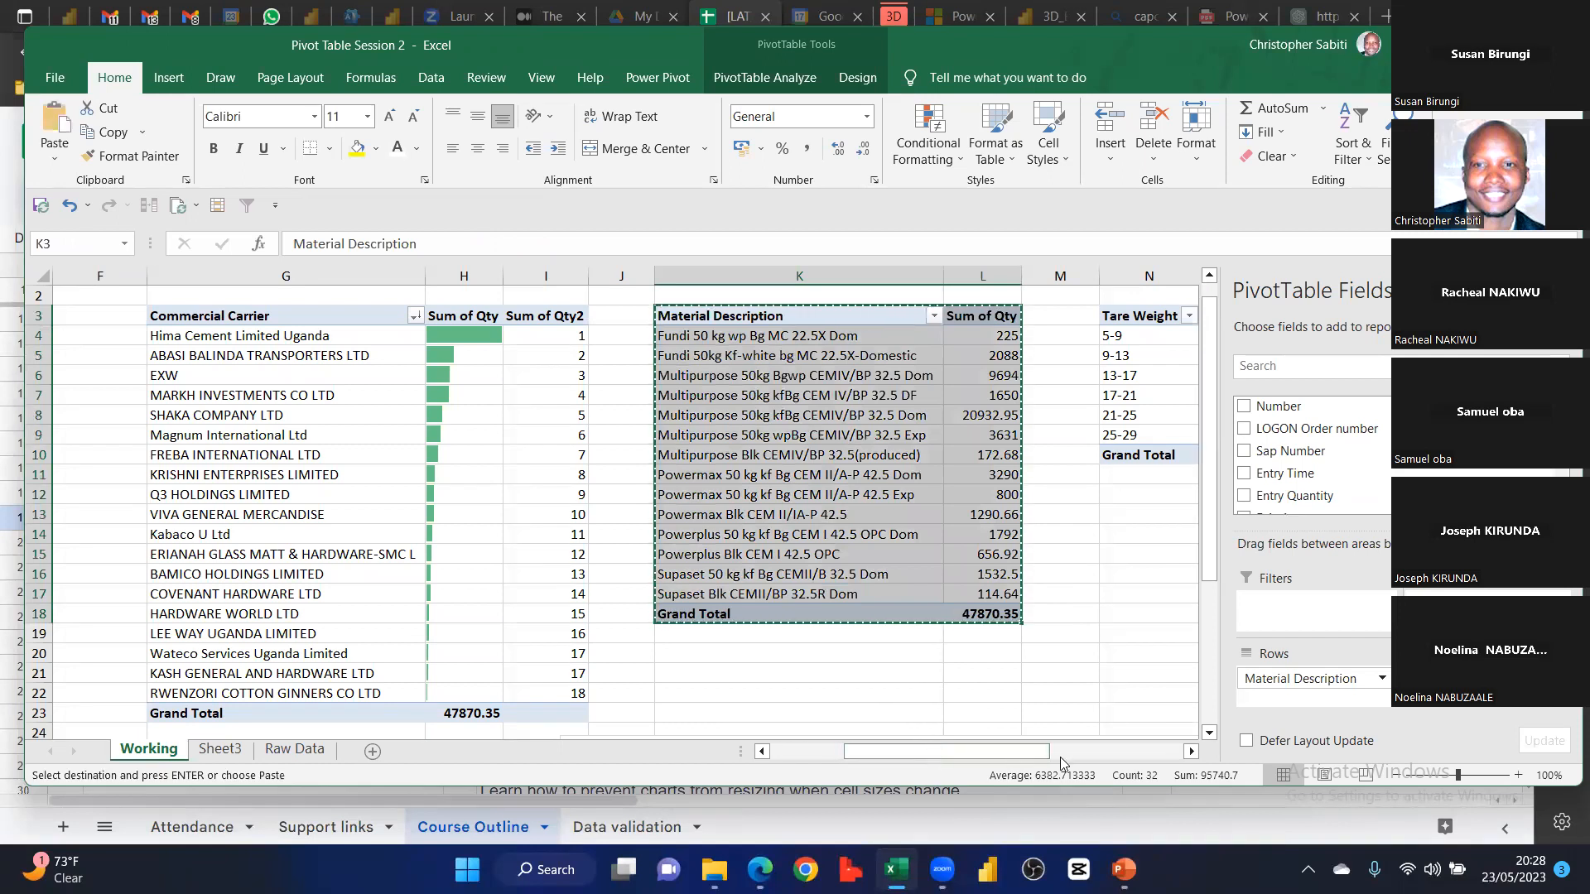
# Move the Days (Date) PivotChart further down so that it starts at about row 22
pyautogui.click(1042, 698)
pyautogui.hscroll(1, 658, 589)
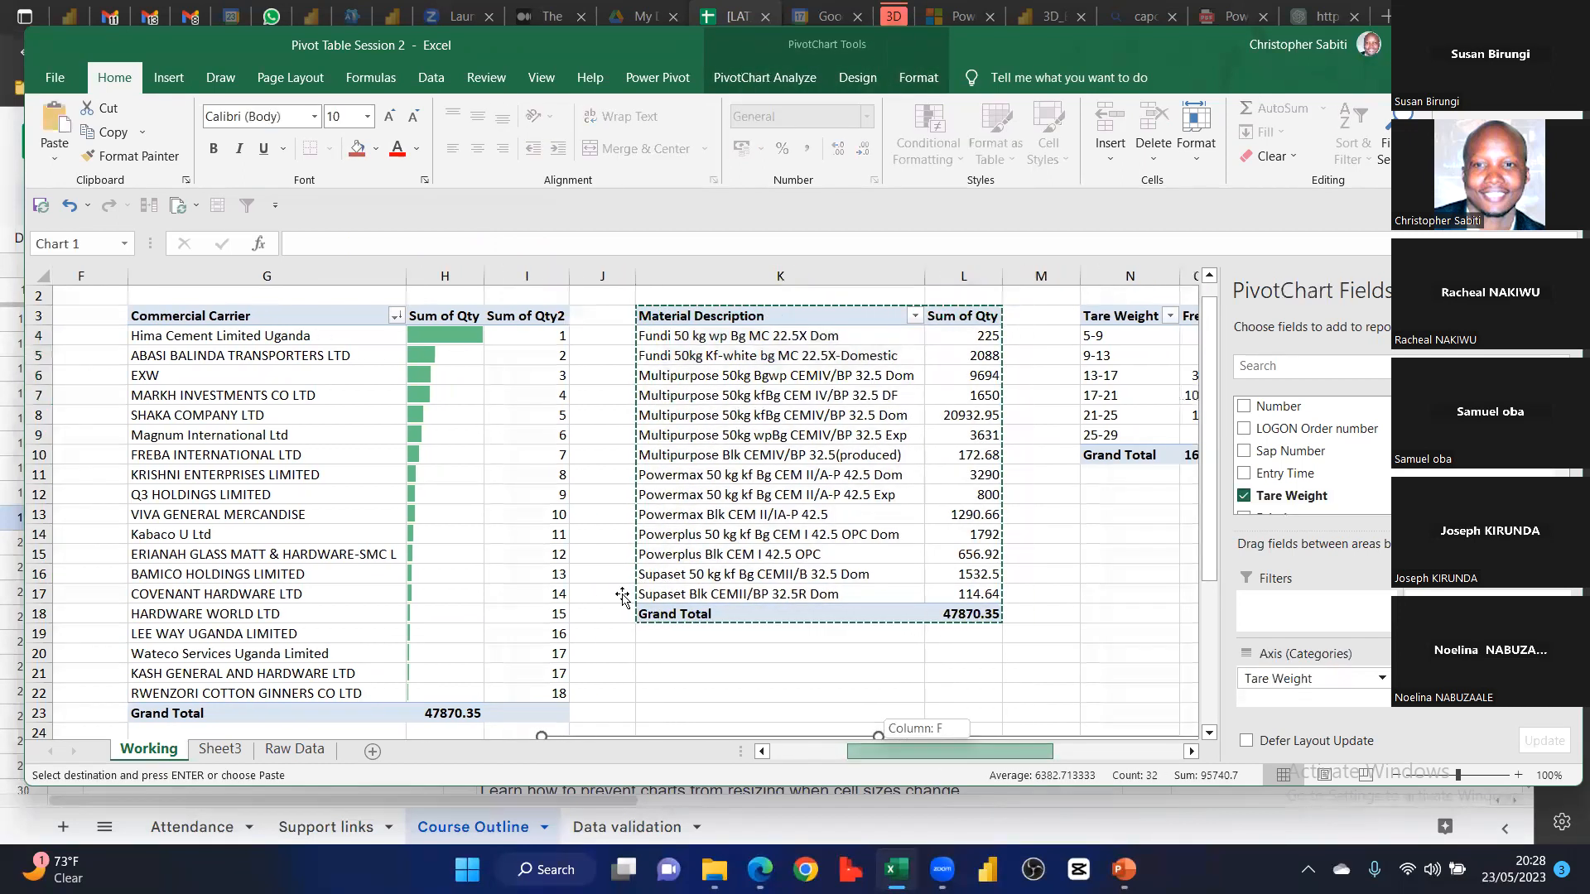
pyautogui.hscroll(5, 613, 588)
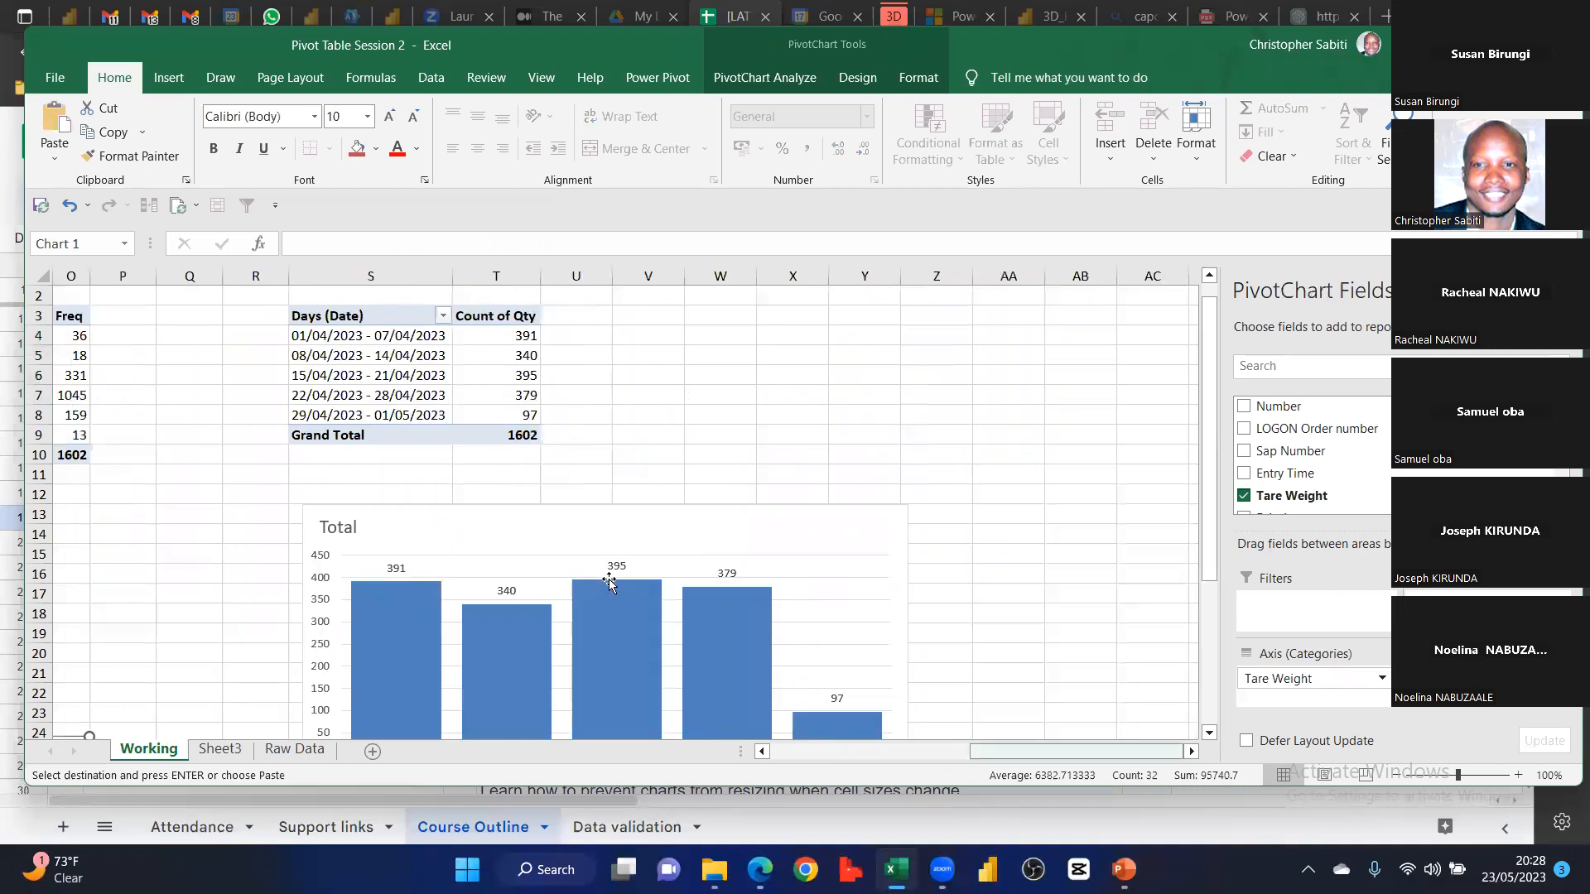
pyautogui.moveTo(634, 533); pyautogui.dragTo(483, 584)
pyautogui.moveTo(600, 597); pyautogui.dragTo(640, 561)
pyautogui.moveTo(982, 752); pyautogui.dragTo(743, 751)
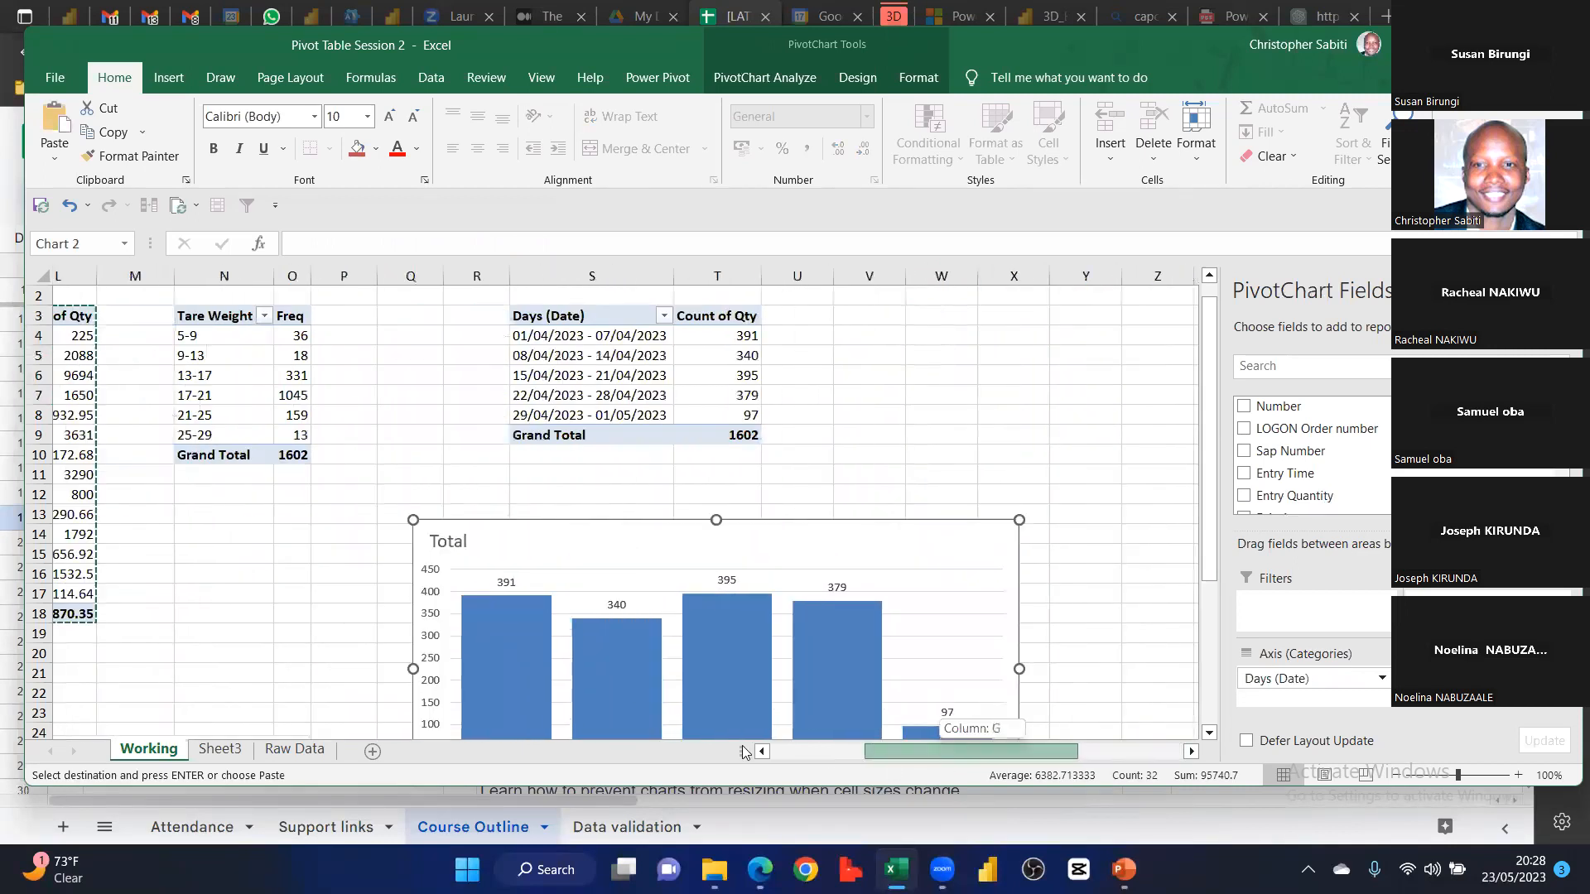
pyautogui.moveTo(1031, 745); pyautogui.dragTo(1113, 745)
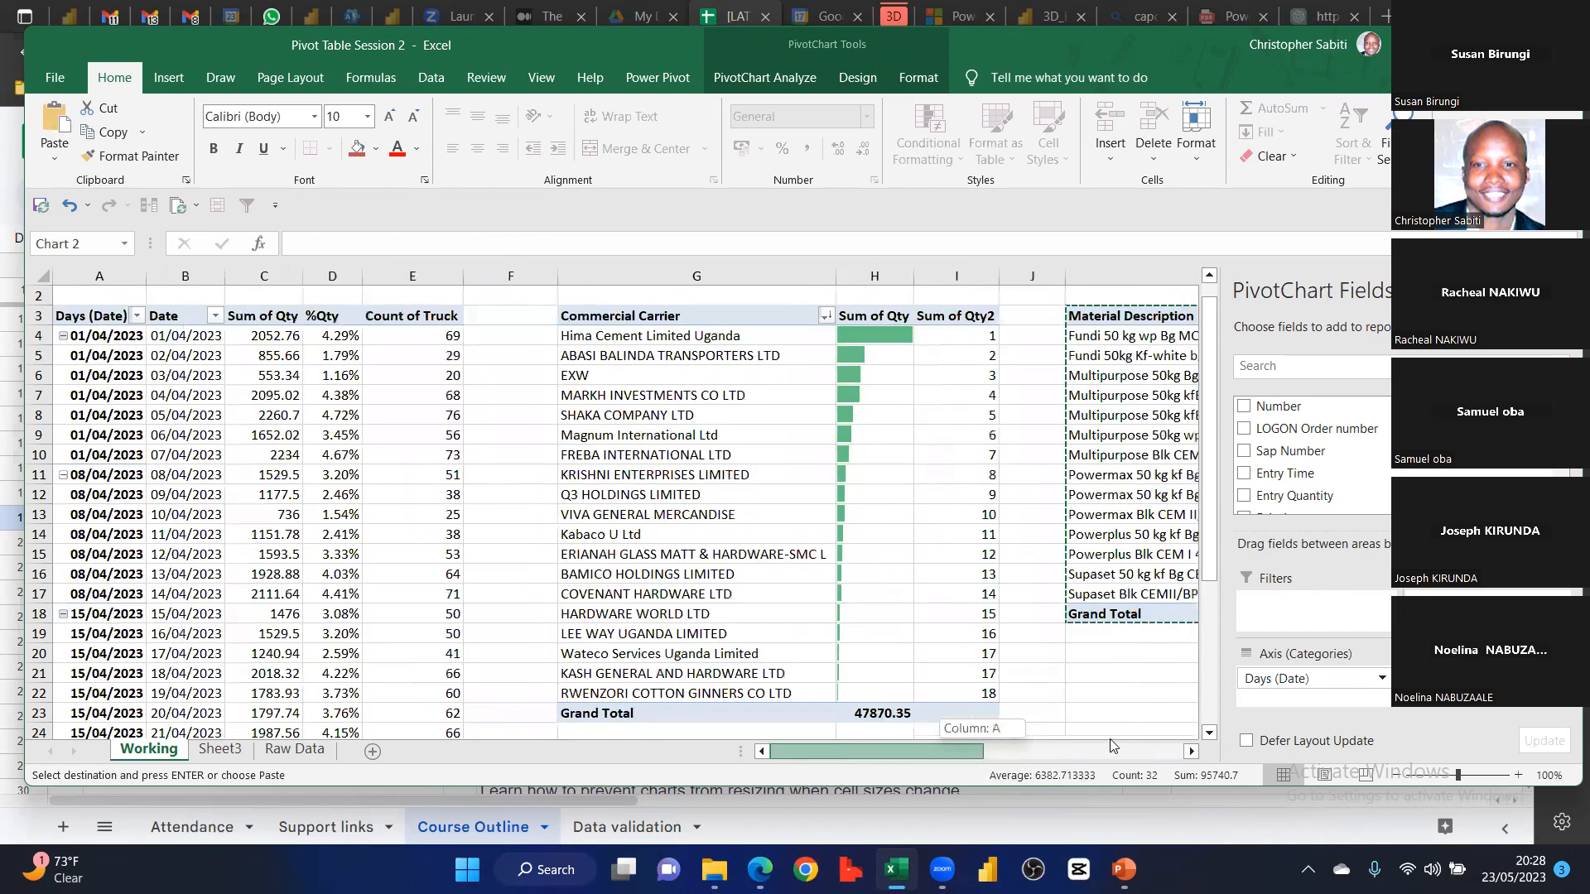
pyautogui.hscroll(-5, 680, 716)
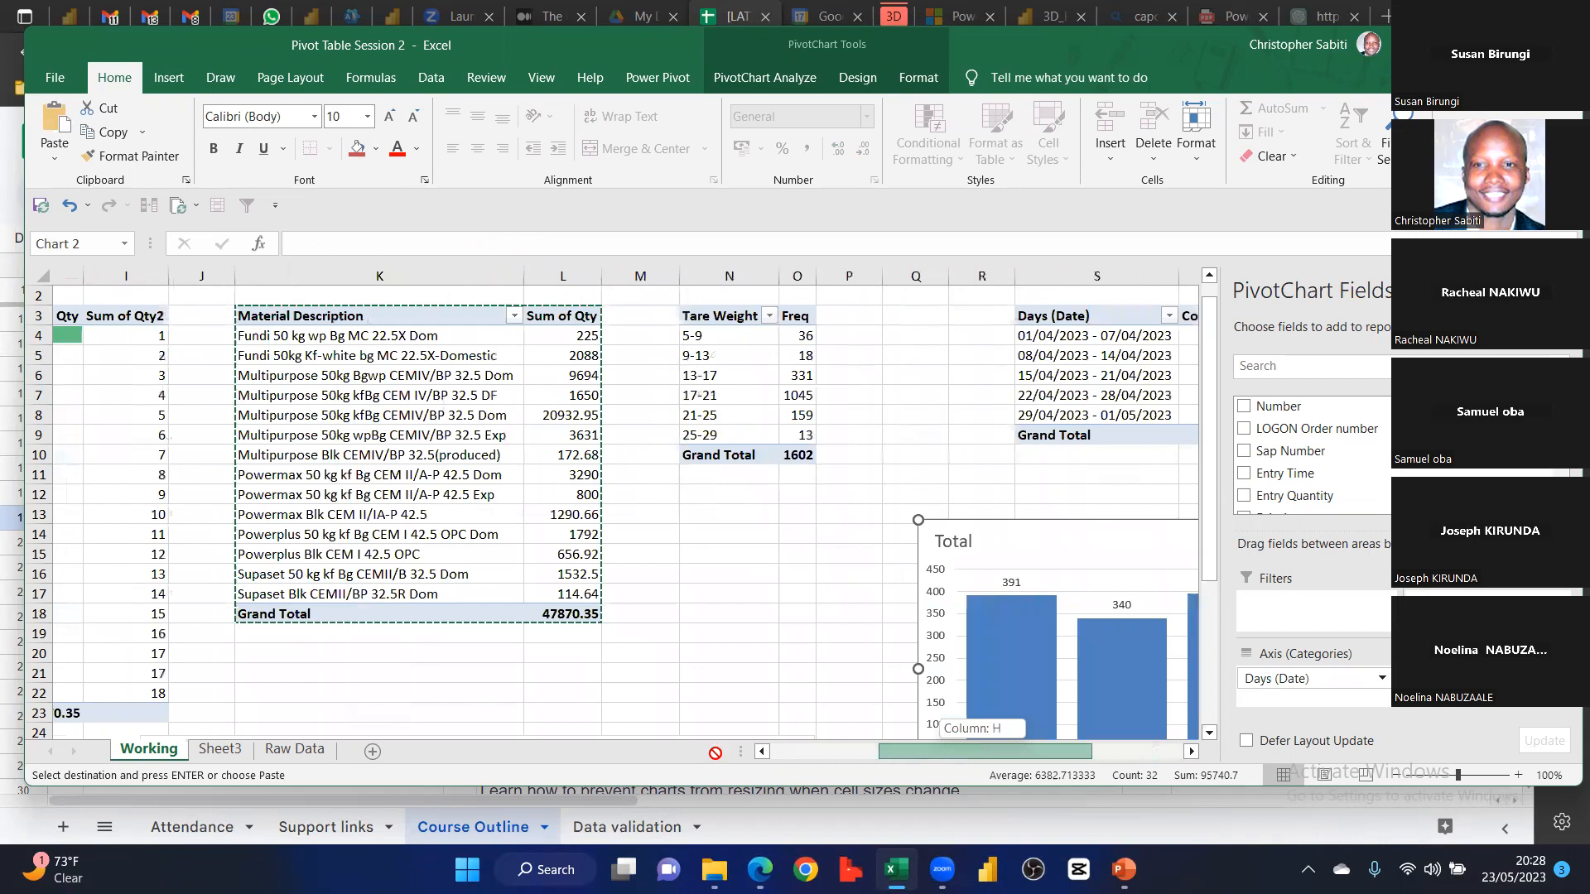
pyautogui.hscroll(7, 664, 503)
pyautogui.scroll(-1, 664, 502)
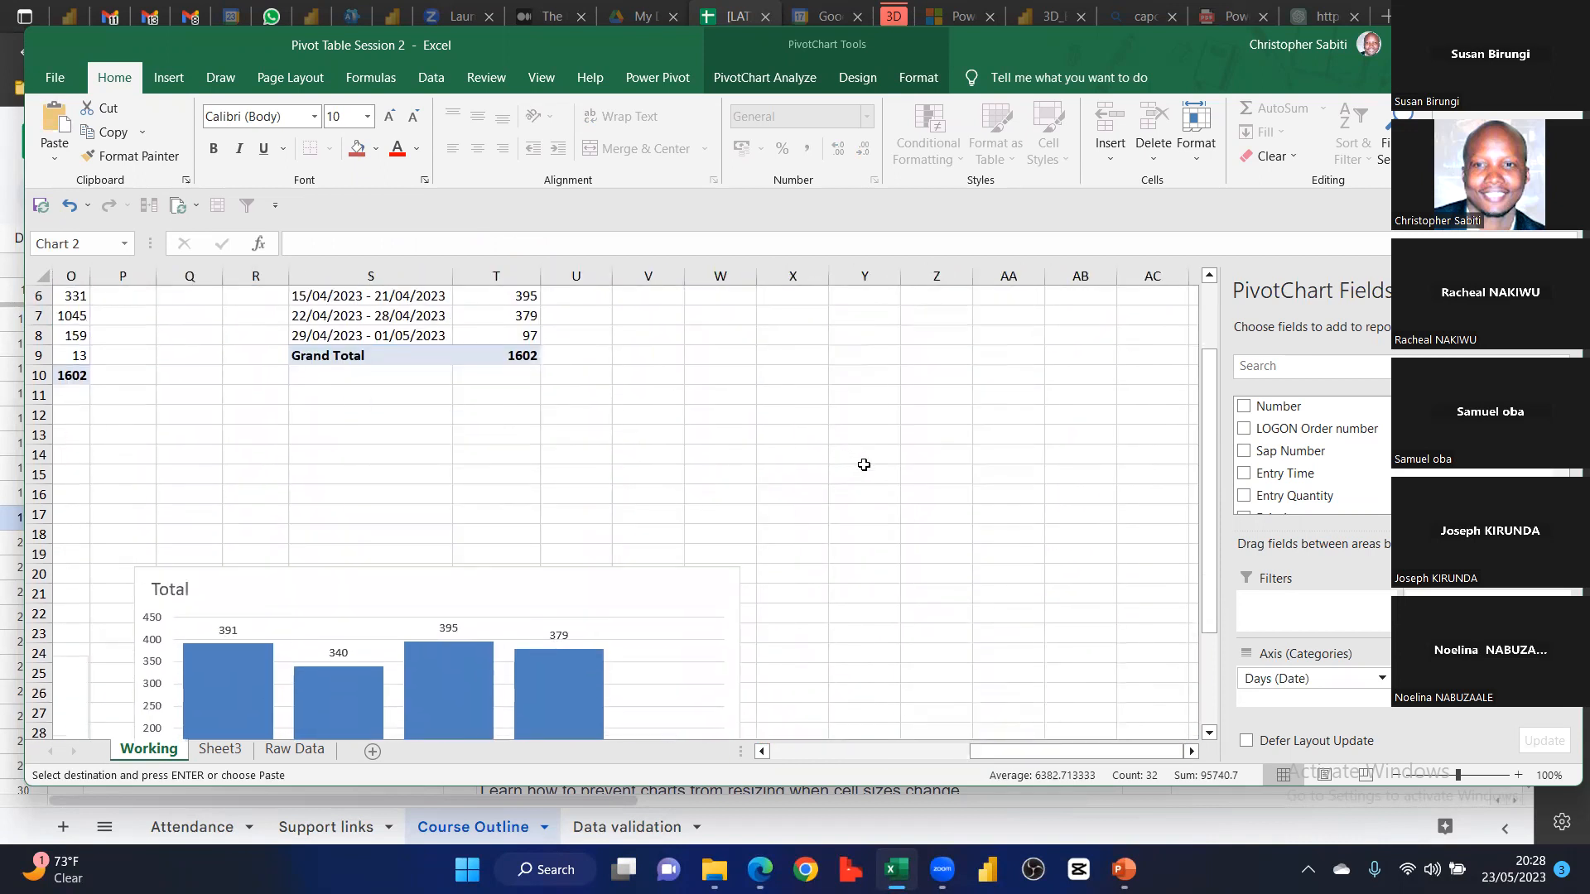
pyautogui.click(1193, 751)
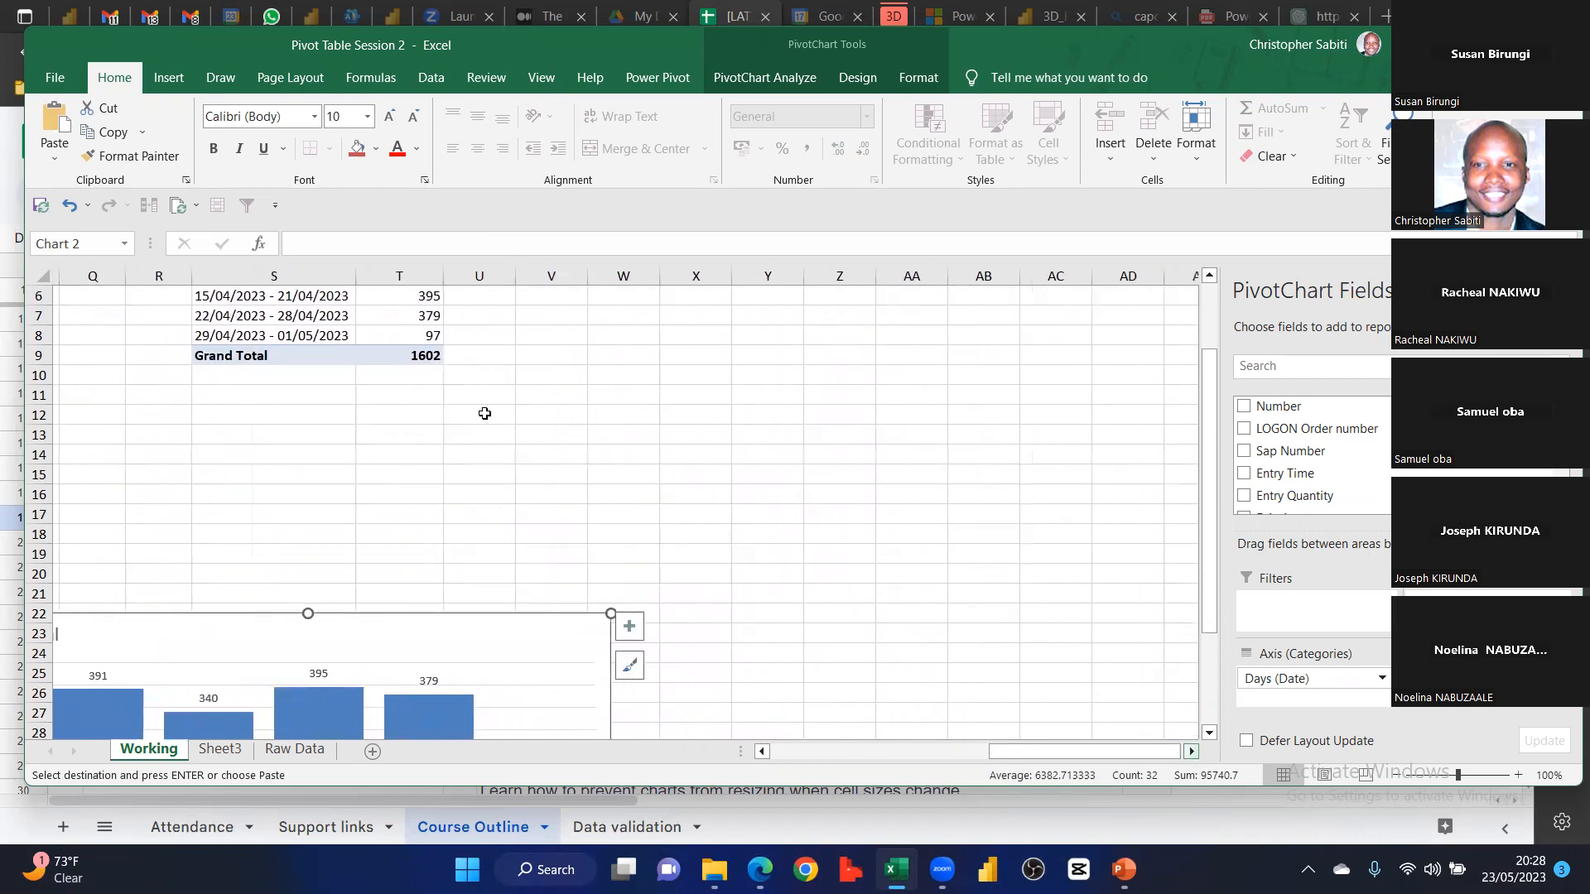
pyautogui.scroll(2, 497, 398)
# Paste the copied Material Description PivotTable at V3 and fit column V to its contents
pyautogui.click(547, 338)
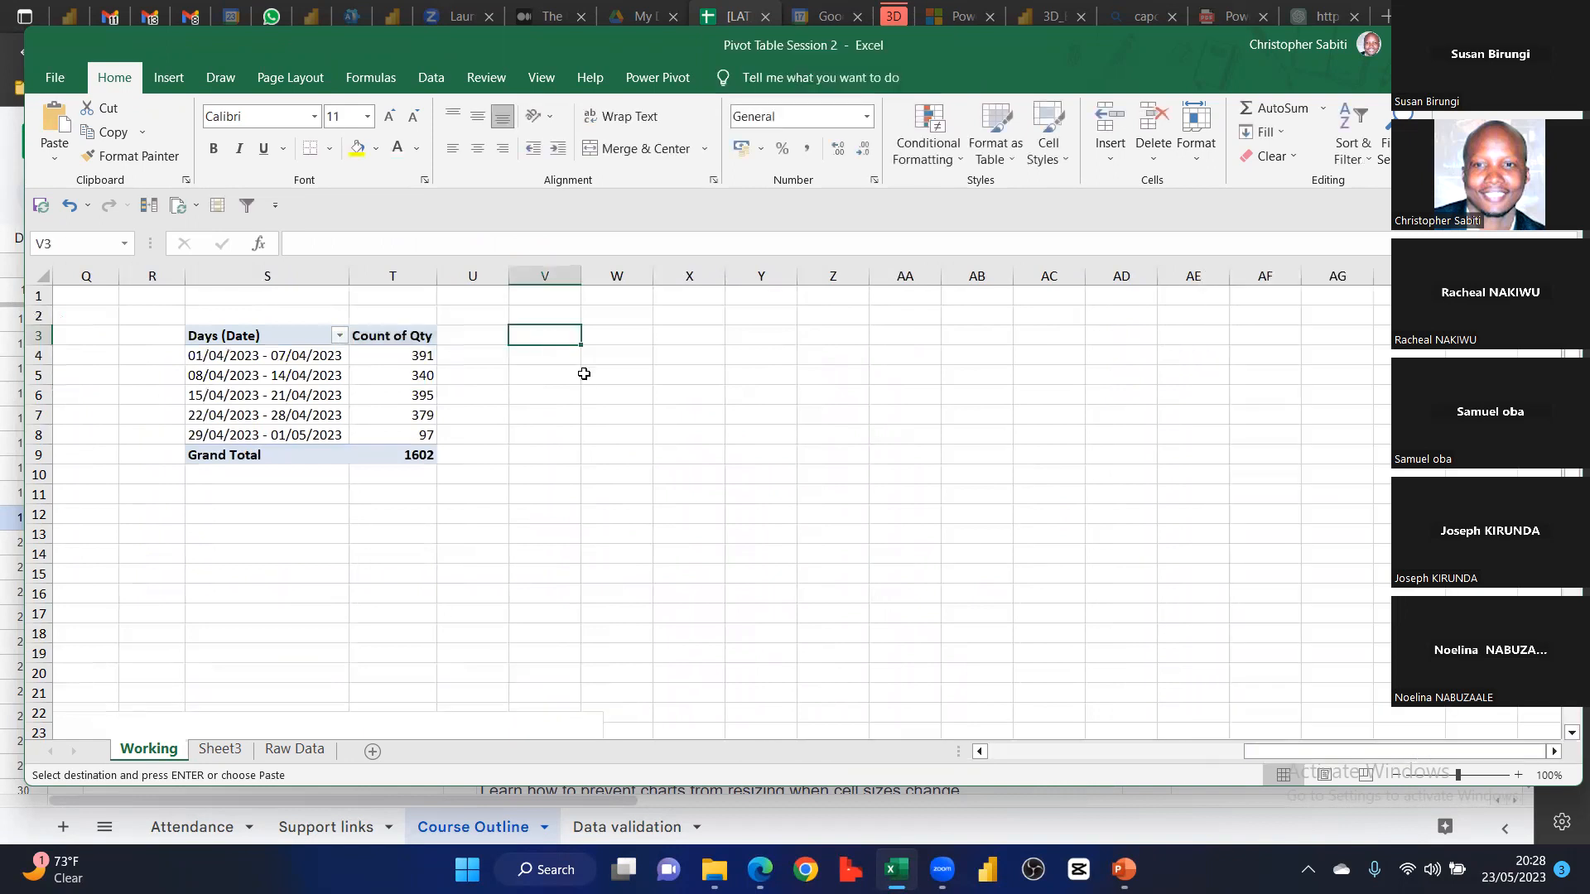
pyautogui.hotkey('ctrl', 'v')
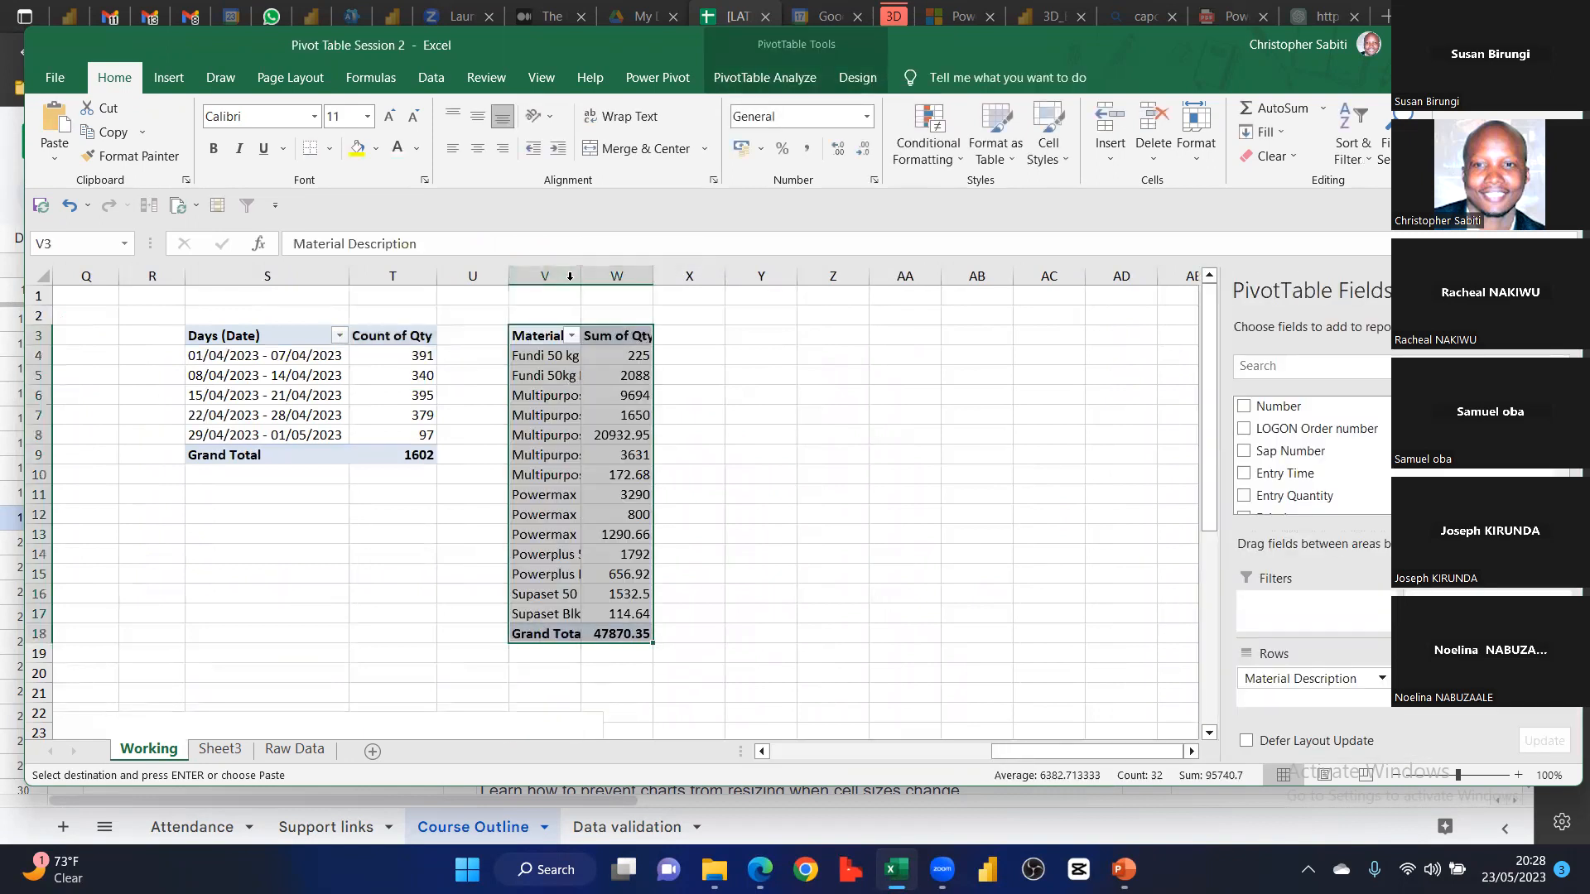
pyautogui.doubleClick(579, 276)
pyautogui.click(782, 412)
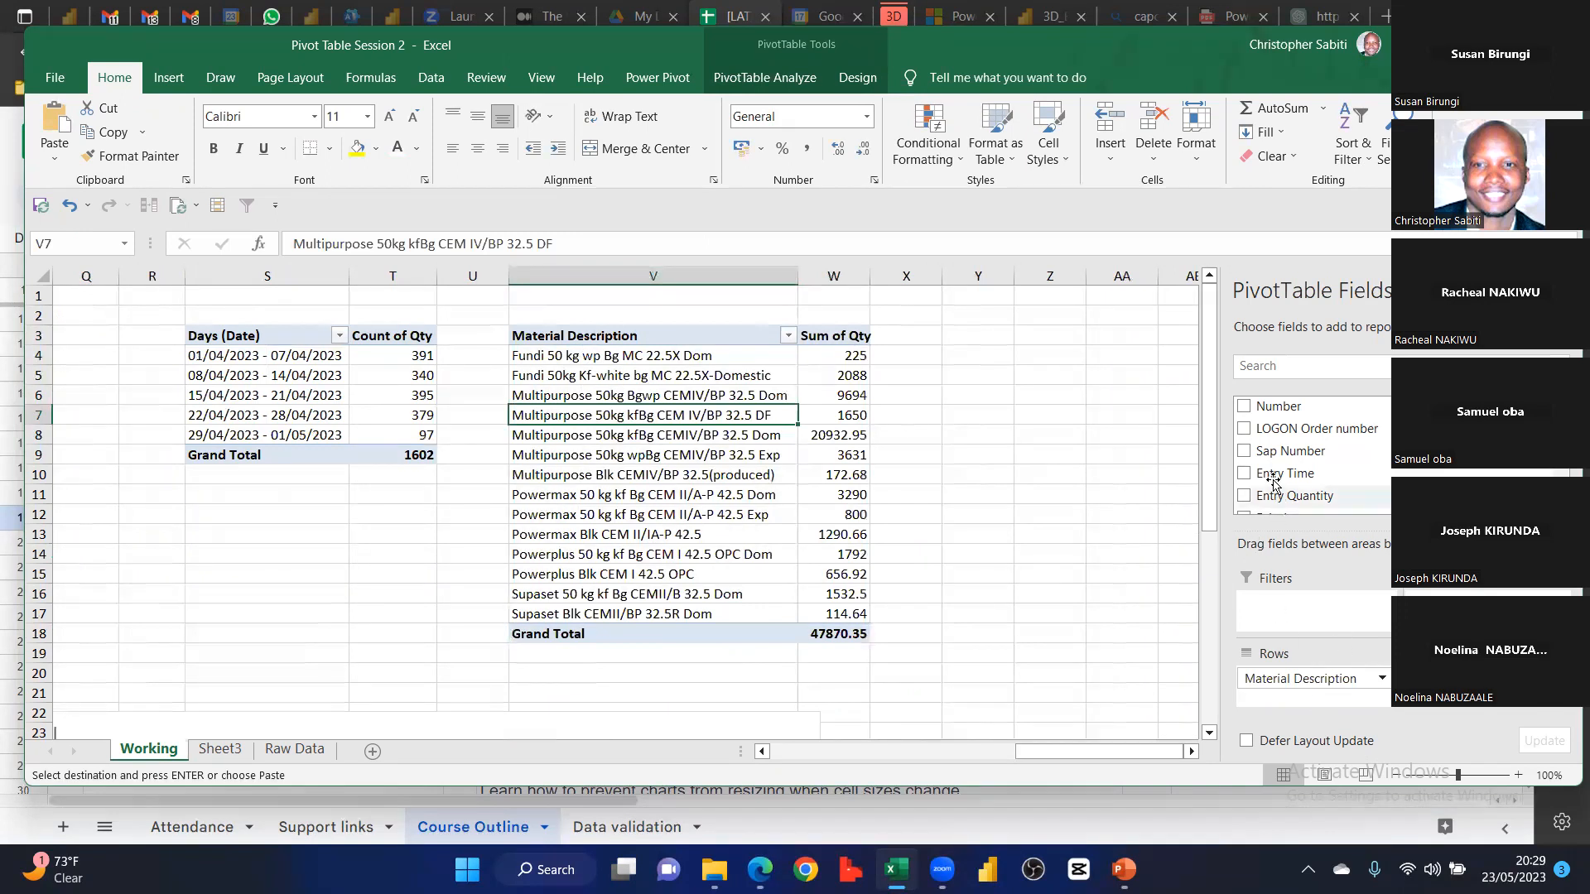
# Replace Material Description with the Truck field in the rows of the pasted PivotTable
pyautogui.scroll(-1, 1279, 470)
pyautogui.scroll(-4, 1280, 470)
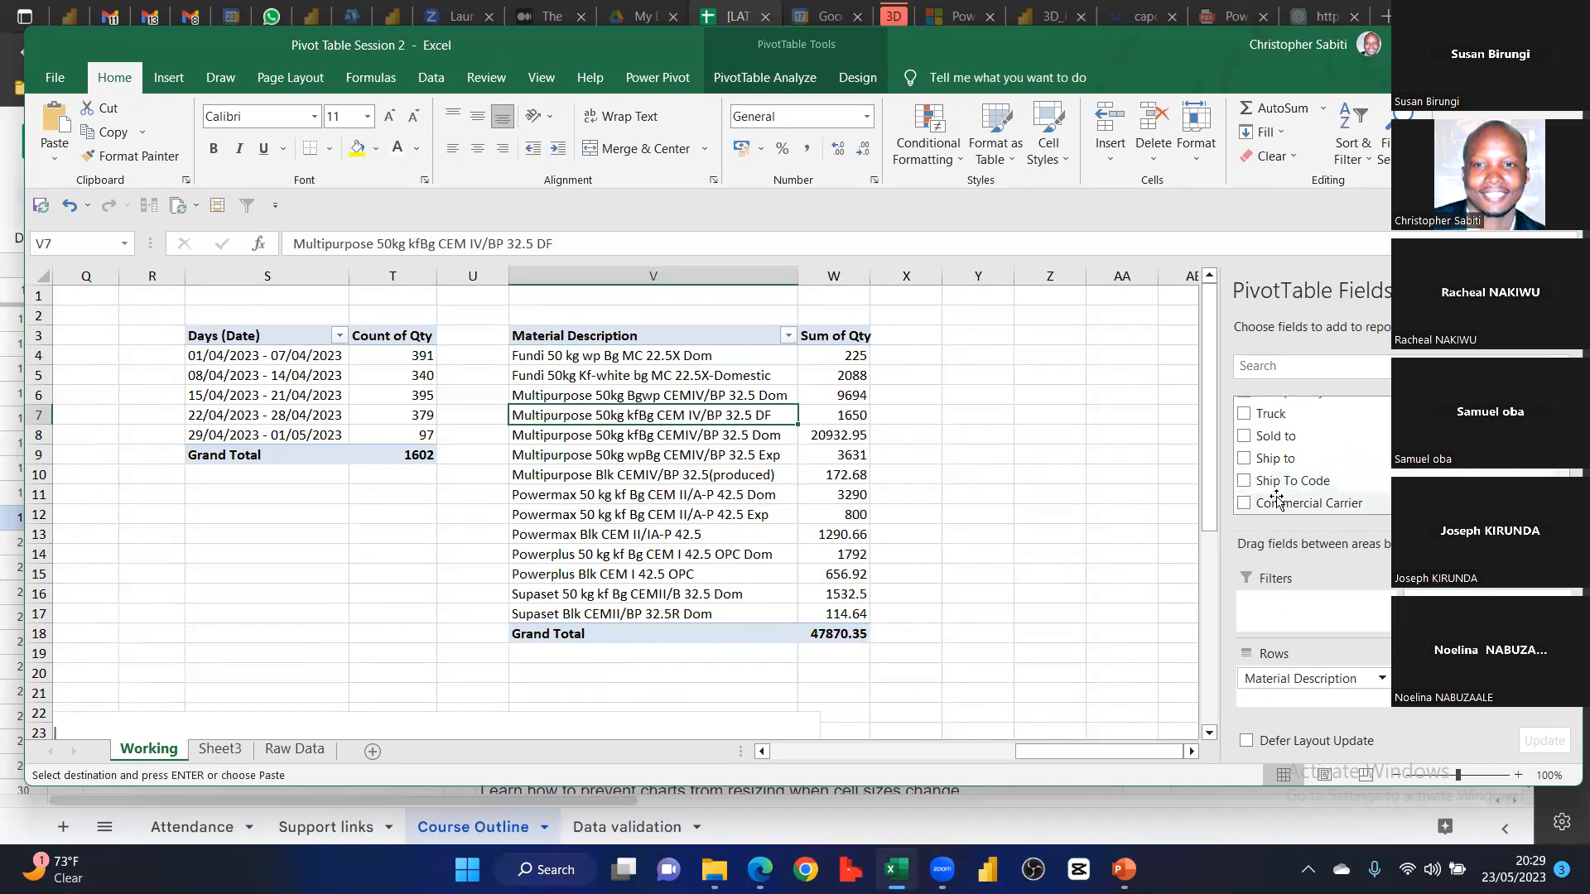
pyautogui.scroll(4, 1282, 461)
pyautogui.moveTo(1275, 414); pyautogui.dragTo(1026, 581)
pyautogui.scroll(-4, 600, 460)
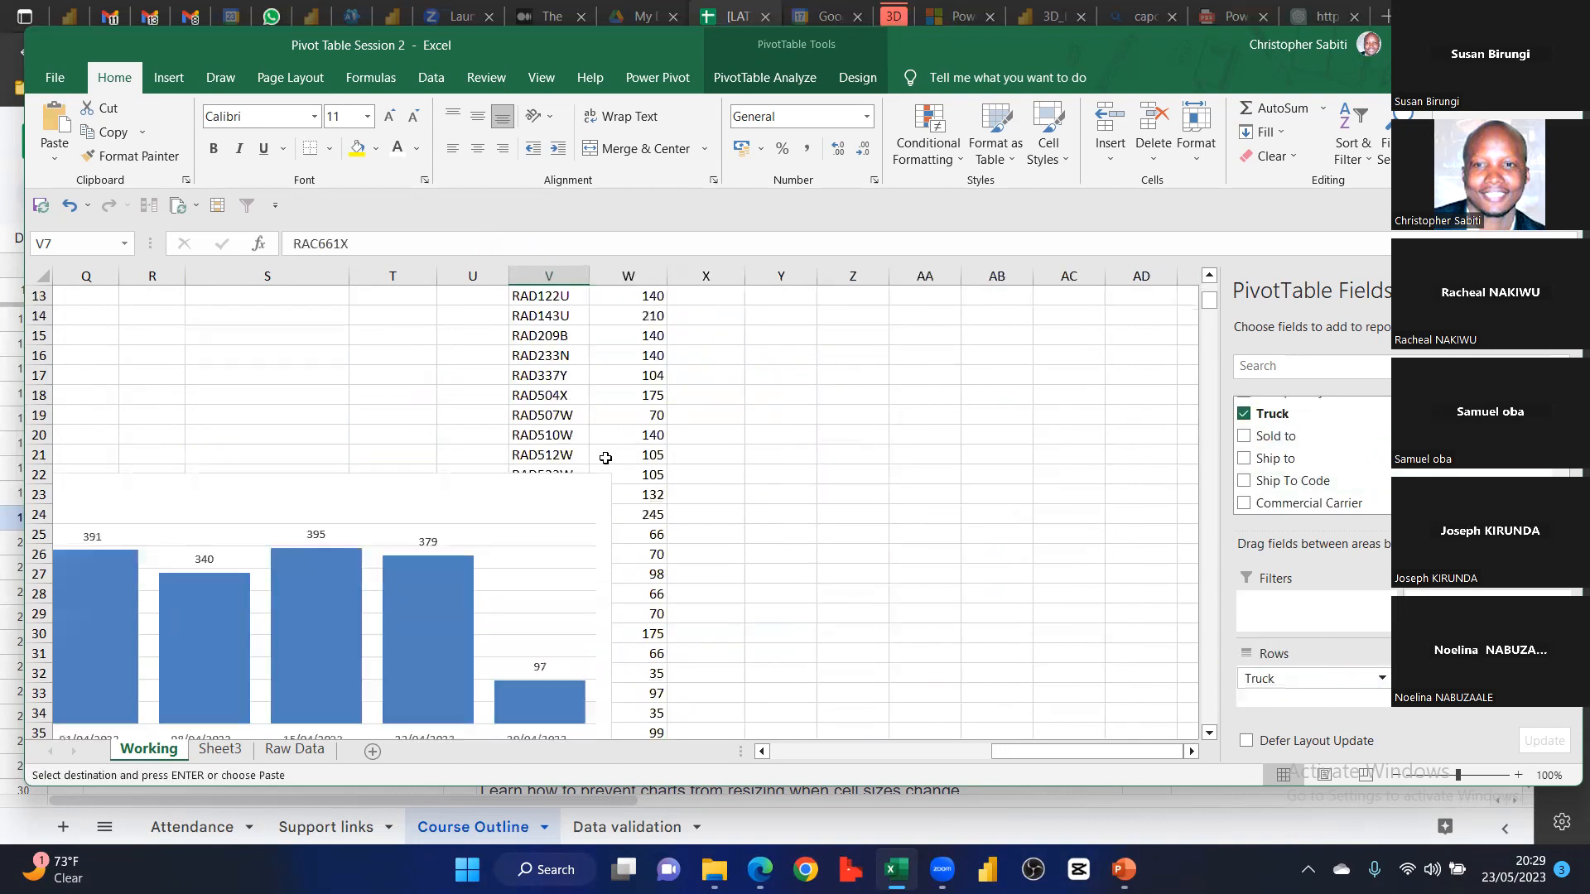
# Move the Days (Date) PivotChart clear of the Truck PivotTable, starting at about row 25 and ending before column V
pyautogui.moveTo(583, 479); pyautogui.dragTo(427, 540)
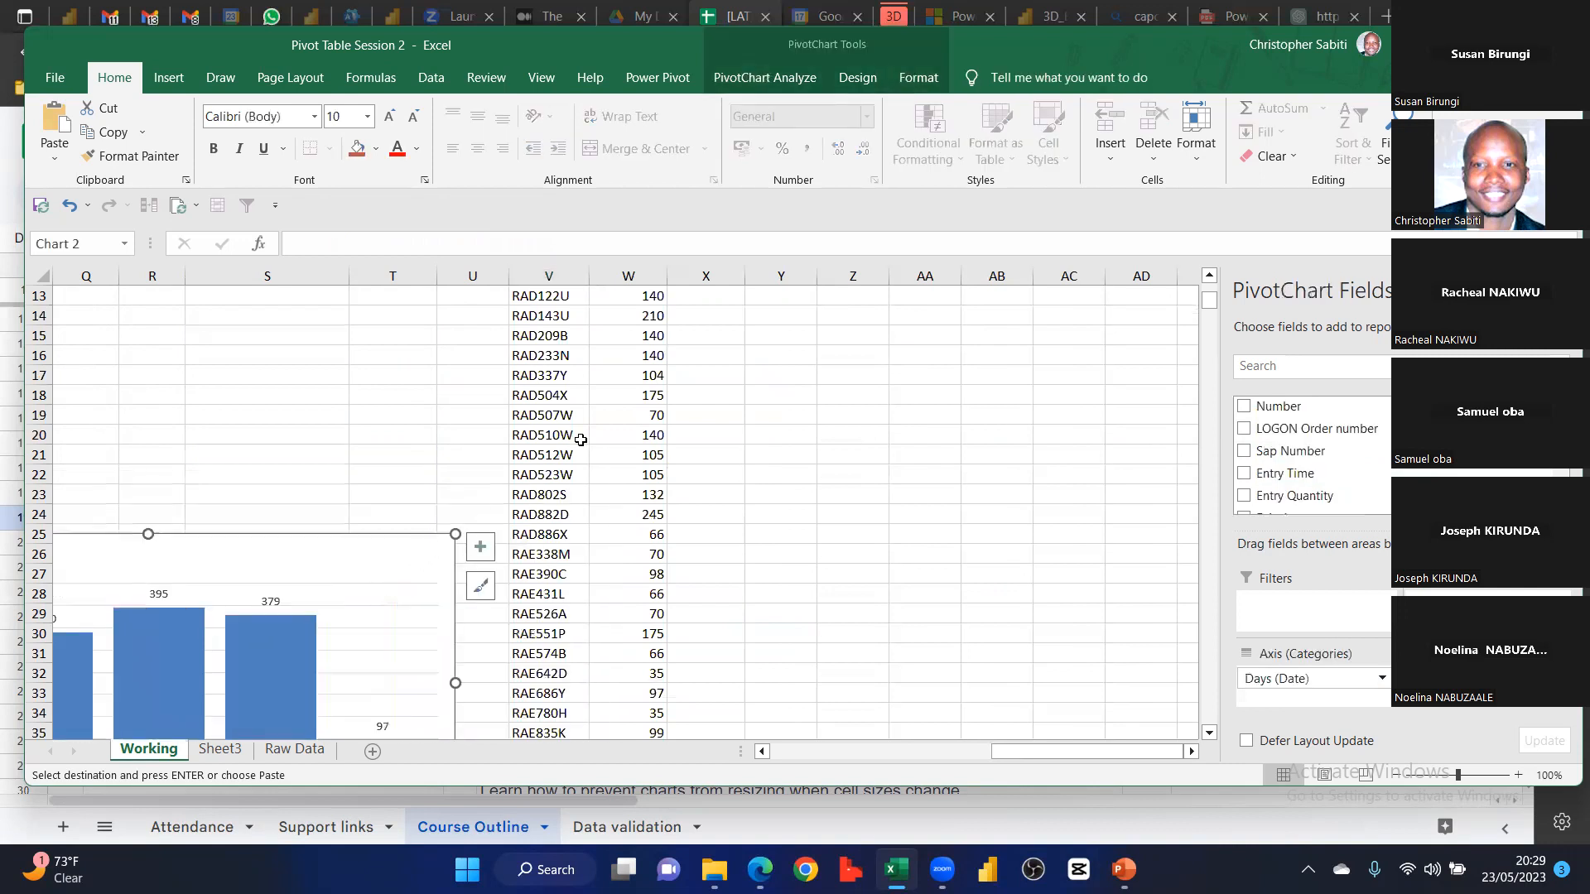
pyautogui.scroll(4, 580, 440)
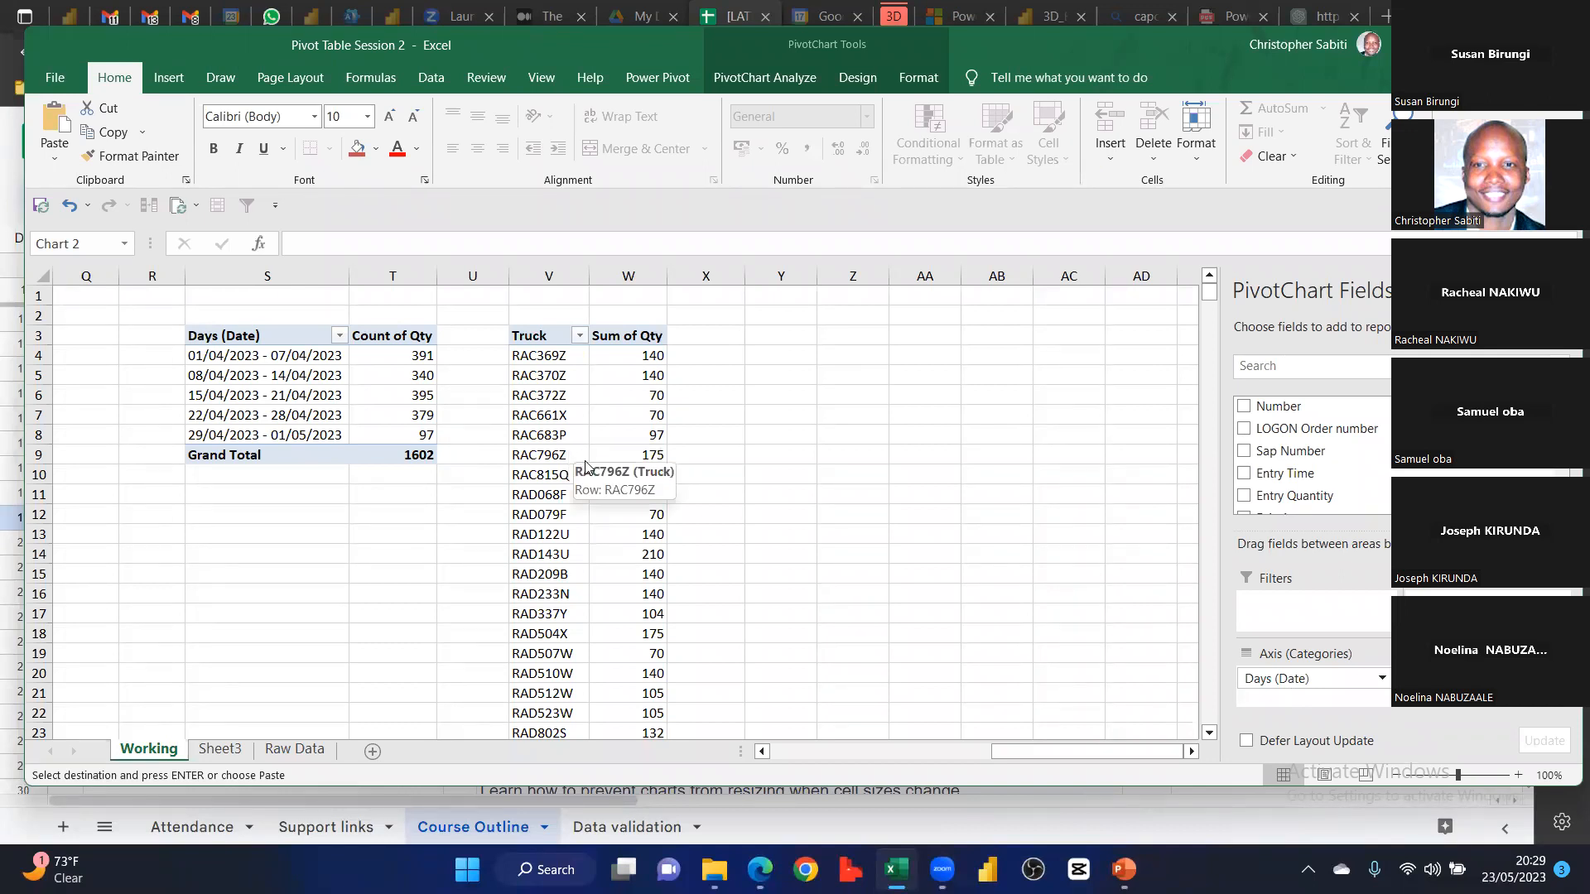
# Try adding the Commercial Carrier field to the axis categories of the Days (Date) PivotChart, and undo the addition
pyautogui.scroll(-5, 1312, 468)
pyautogui.scroll(5, 1311, 486)
pyautogui.moveTo(1308, 452); pyautogui.dragTo(1322, 688)
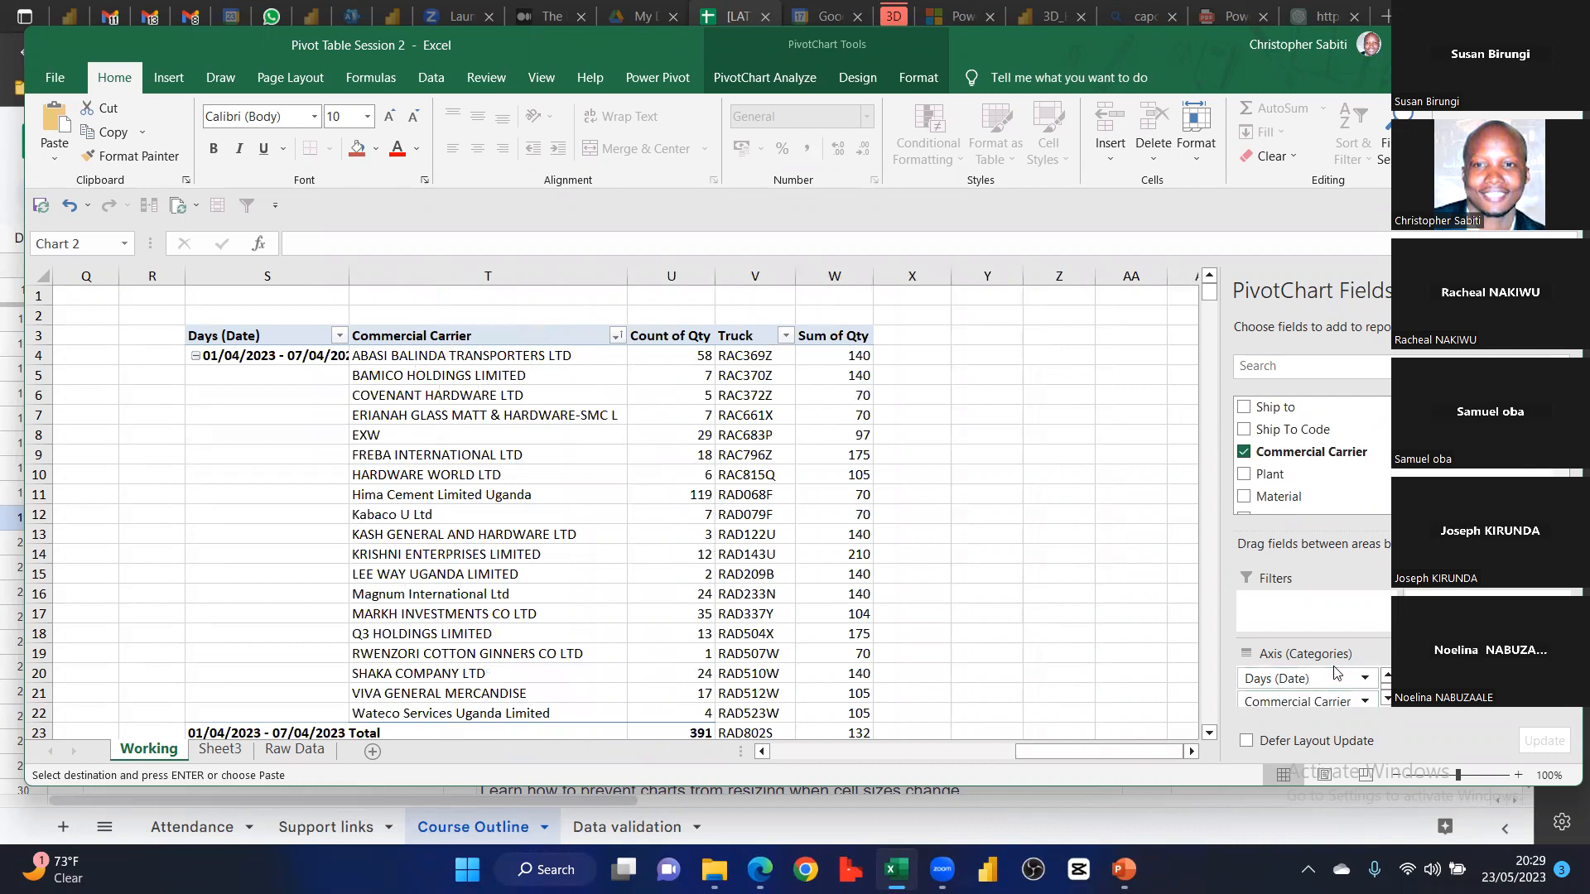
# Add Commercial Carrier above Truck in the rows of the Truck PivotTable and fit column V to the carrier names
pyautogui.click(828, 331)
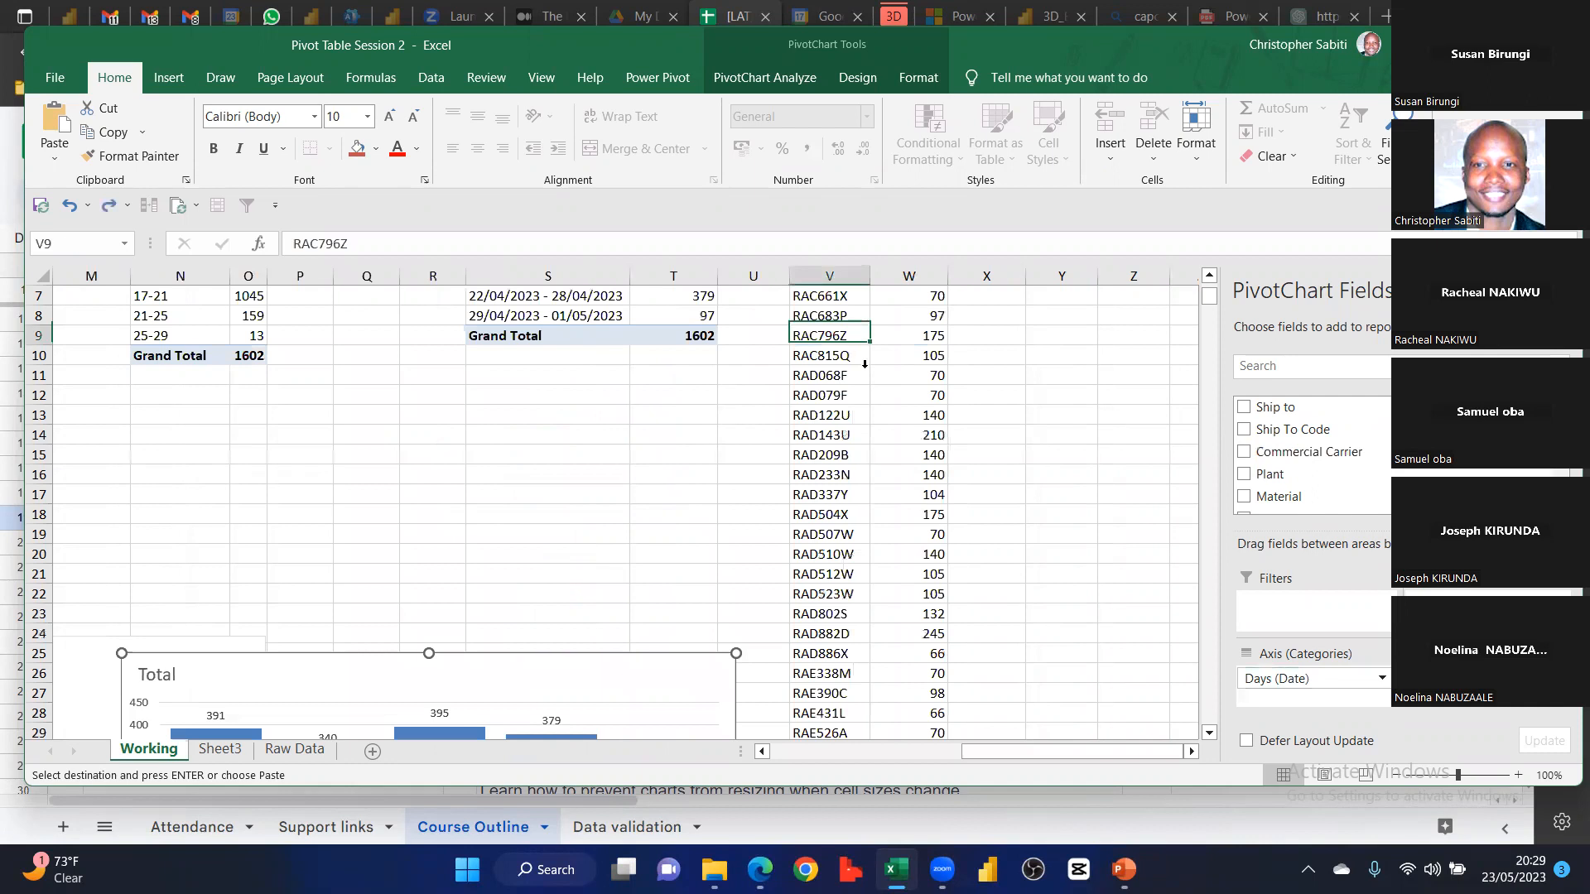
pyautogui.scroll(2, 912, 460)
pyautogui.scroll(-1, 912, 459)
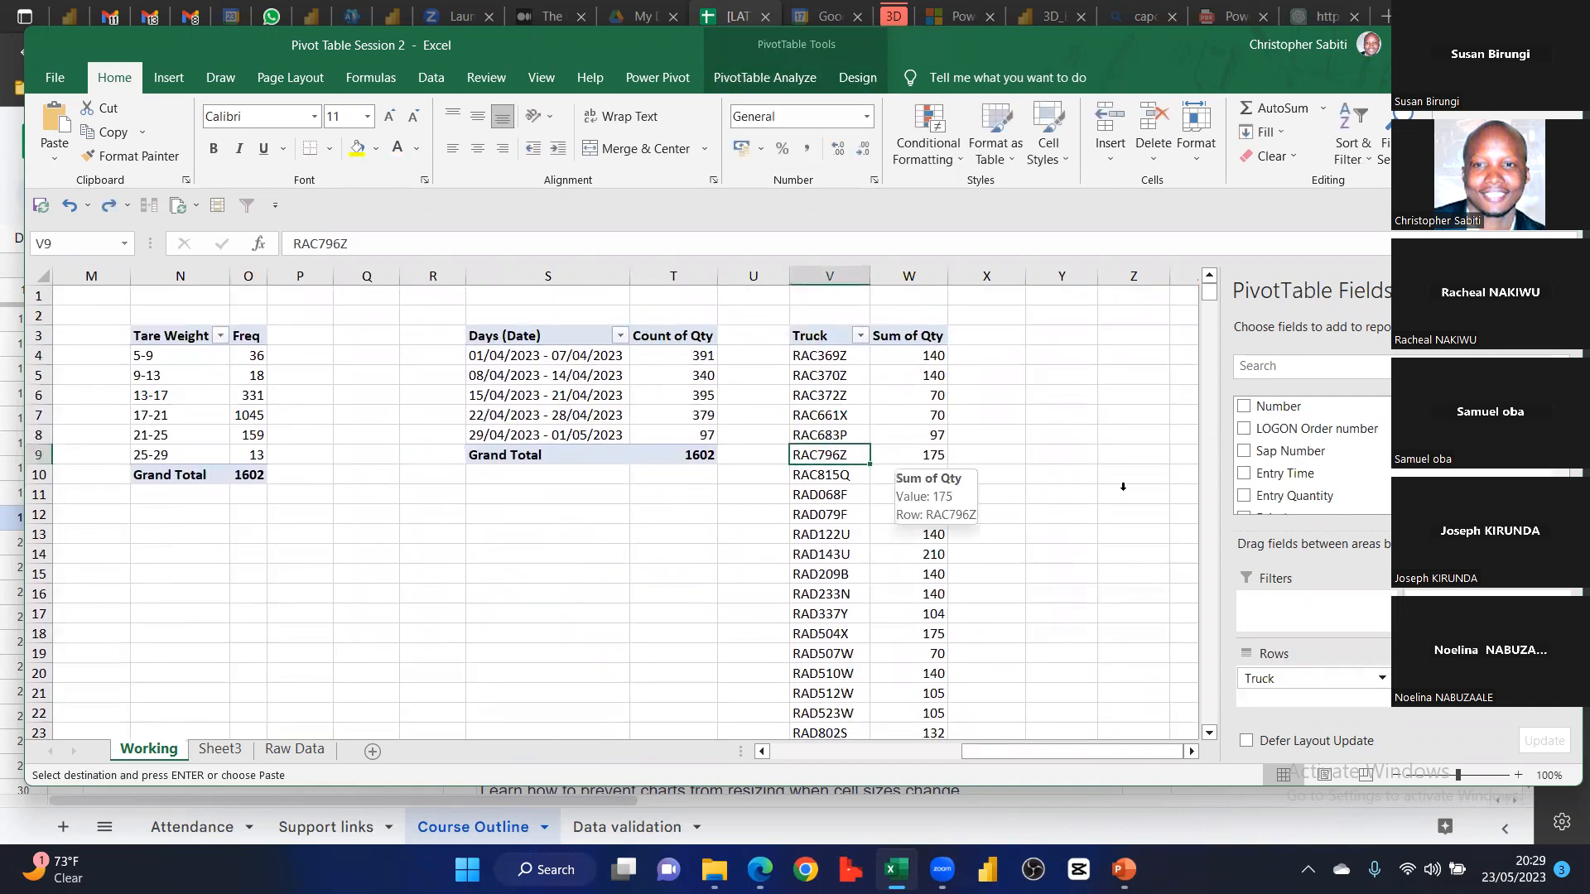
pyautogui.scroll(-3, 1302, 476)
pyautogui.moveTo(1304, 454); pyautogui.dragTo(1297, 674)
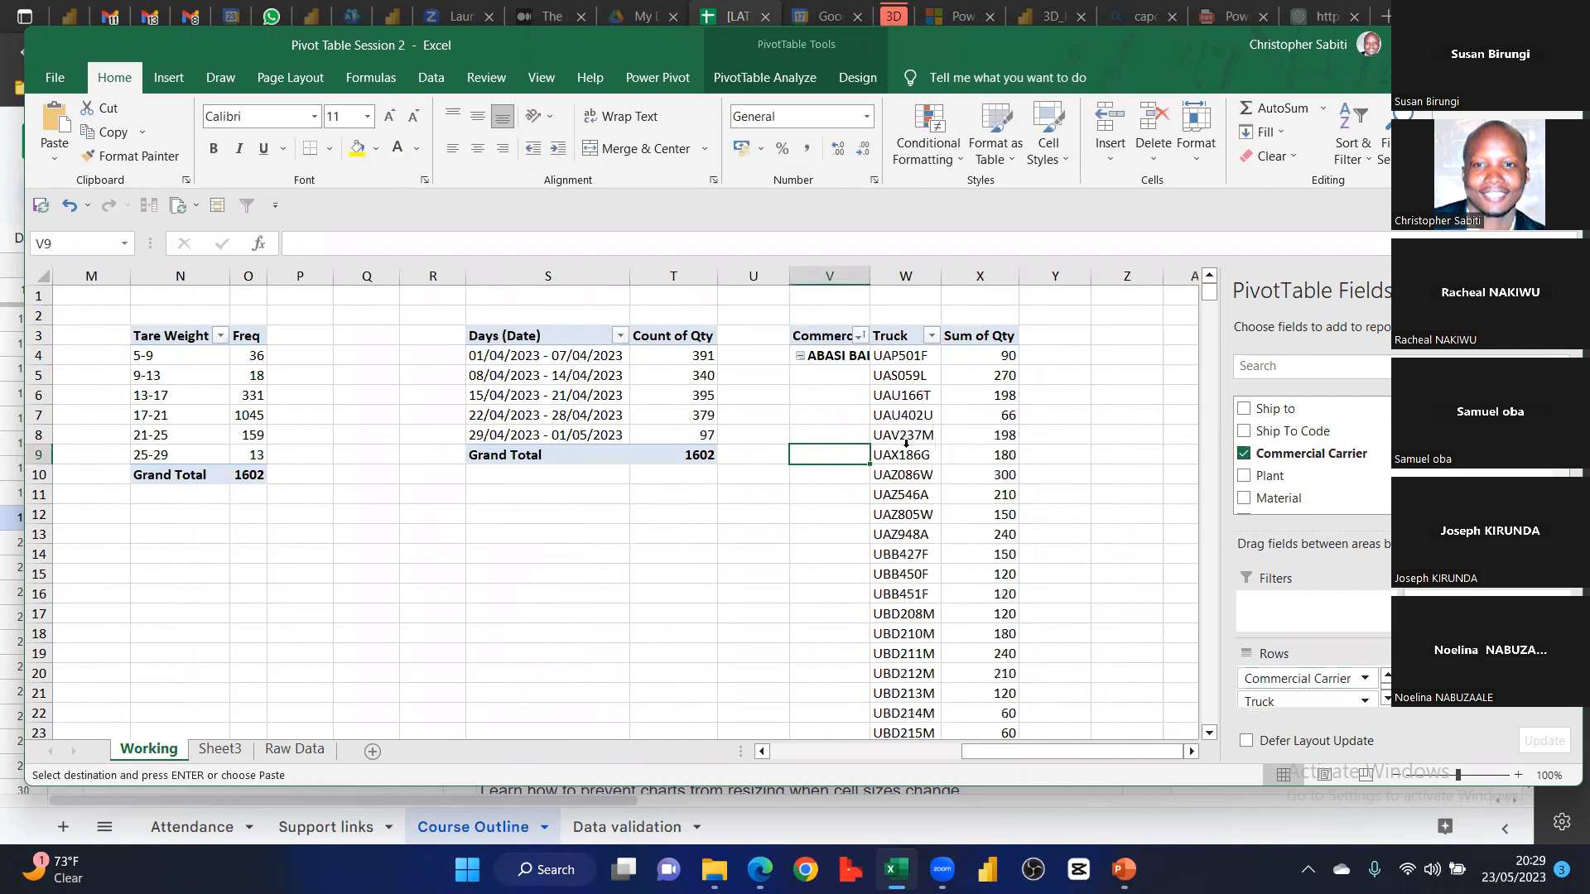
pyautogui.doubleClick(870, 276)
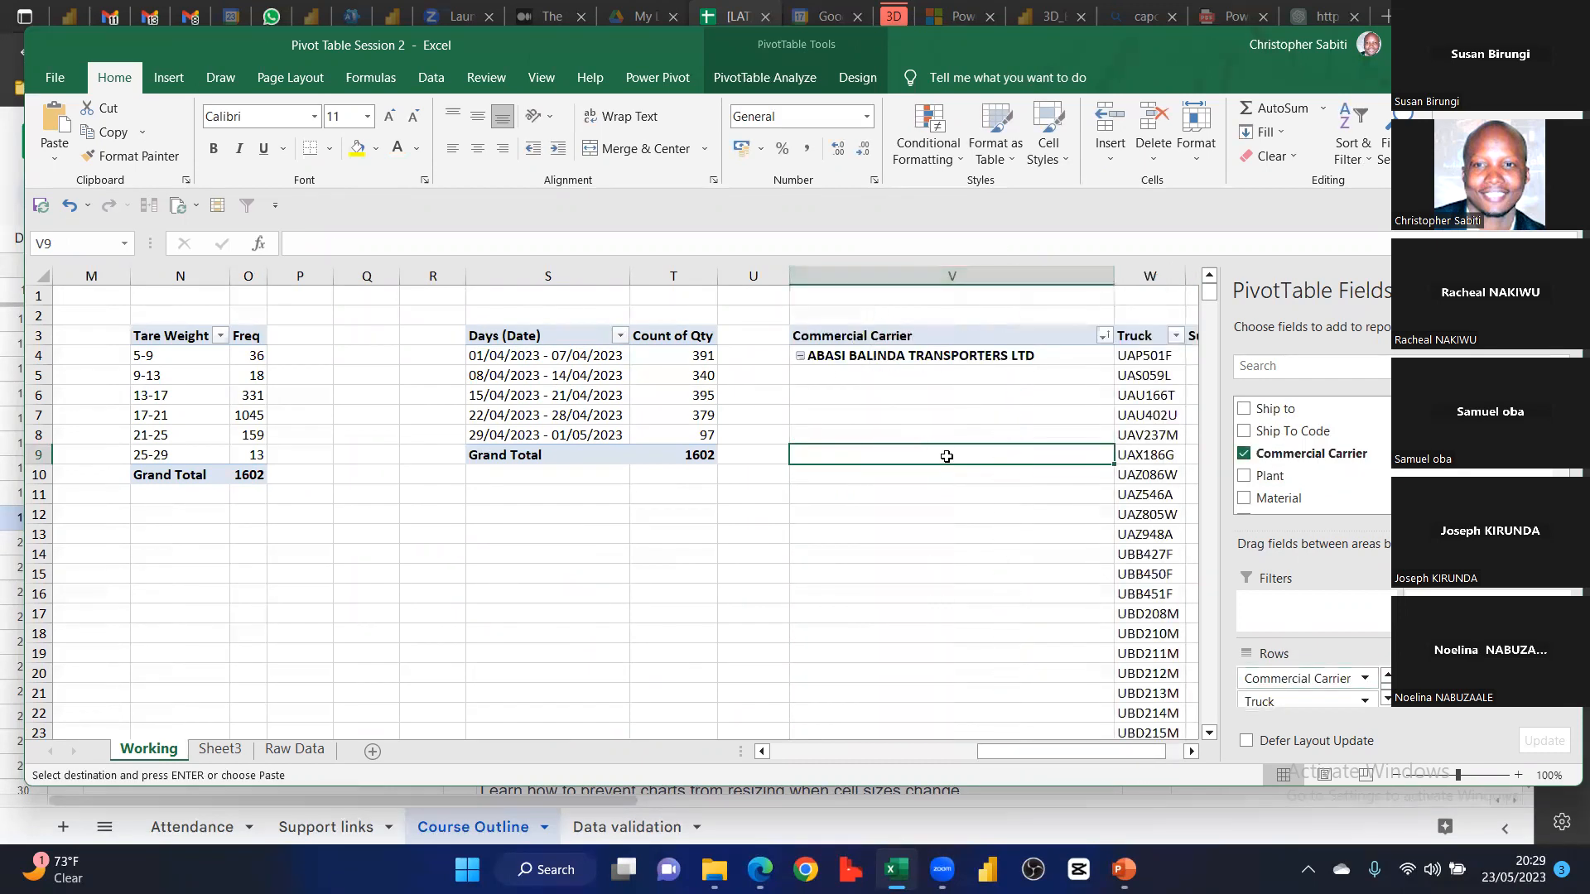
pyautogui.hscroll(3, 1028, 474)
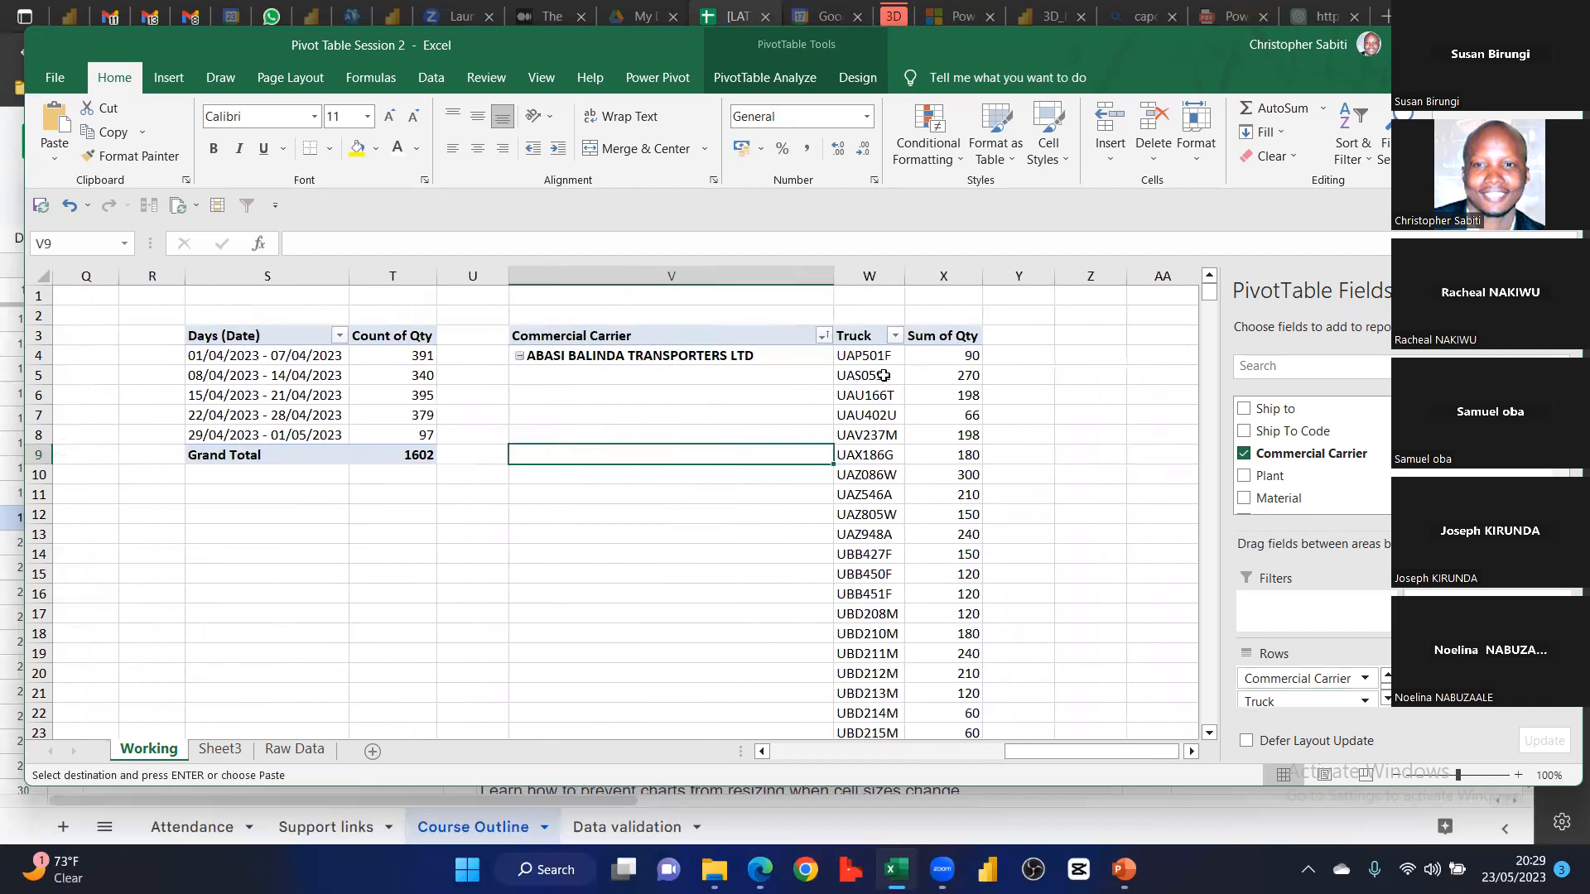
# Summarize Qty by Count instead of Sum in the Commercial Carrier and Truck PivotTable
pyautogui.click(697, 355)
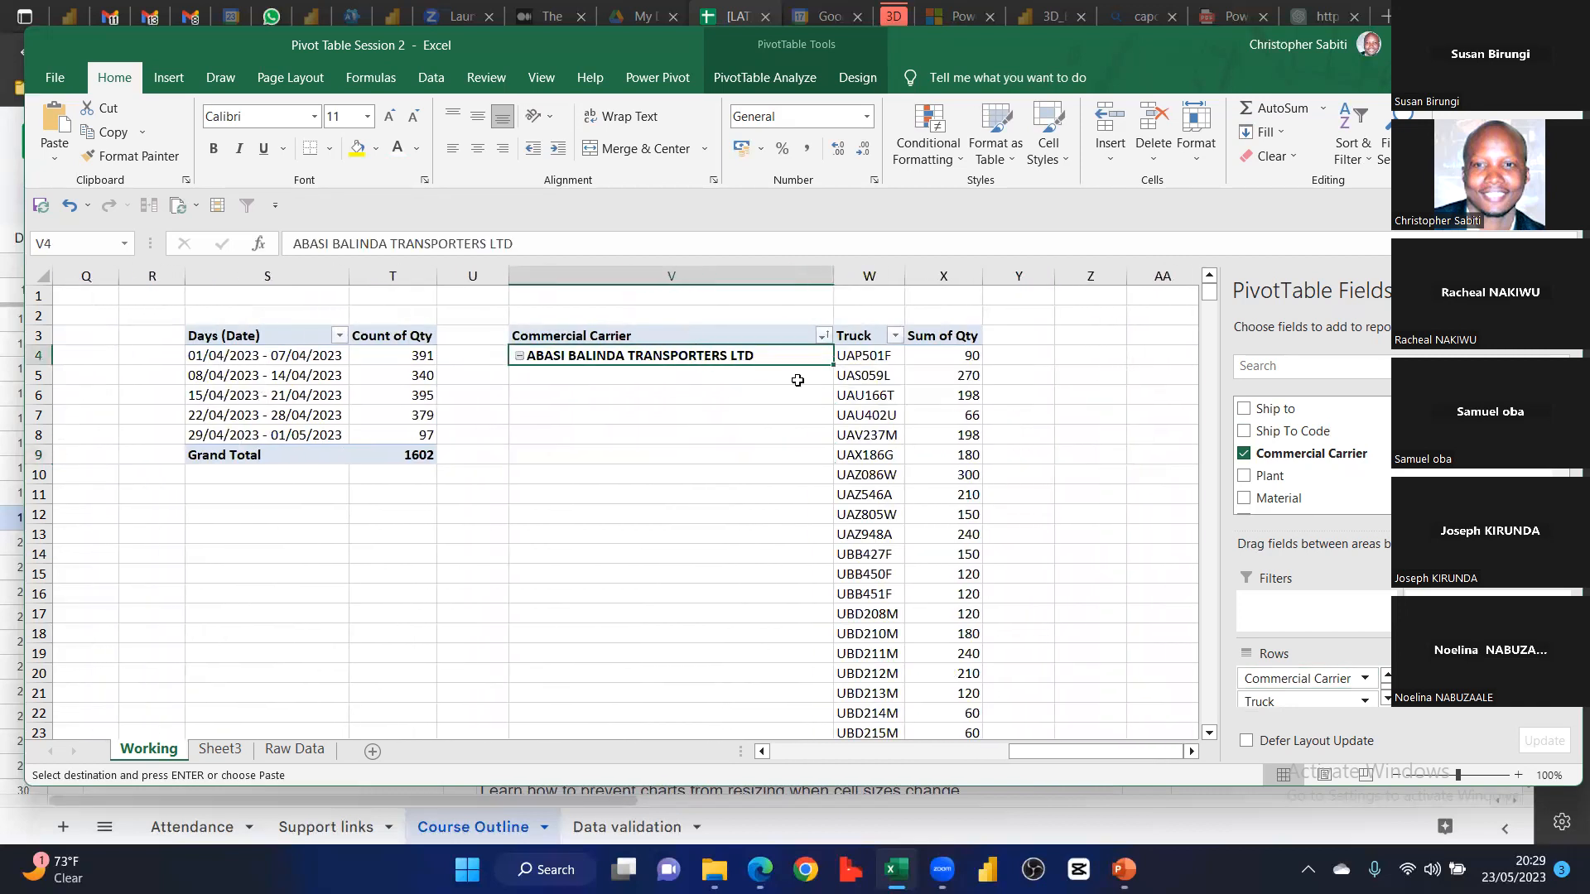
pyautogui.moveTo(877, 355); pyautogui.dragTo(866, 633)
pyautogui.click(939, 423)
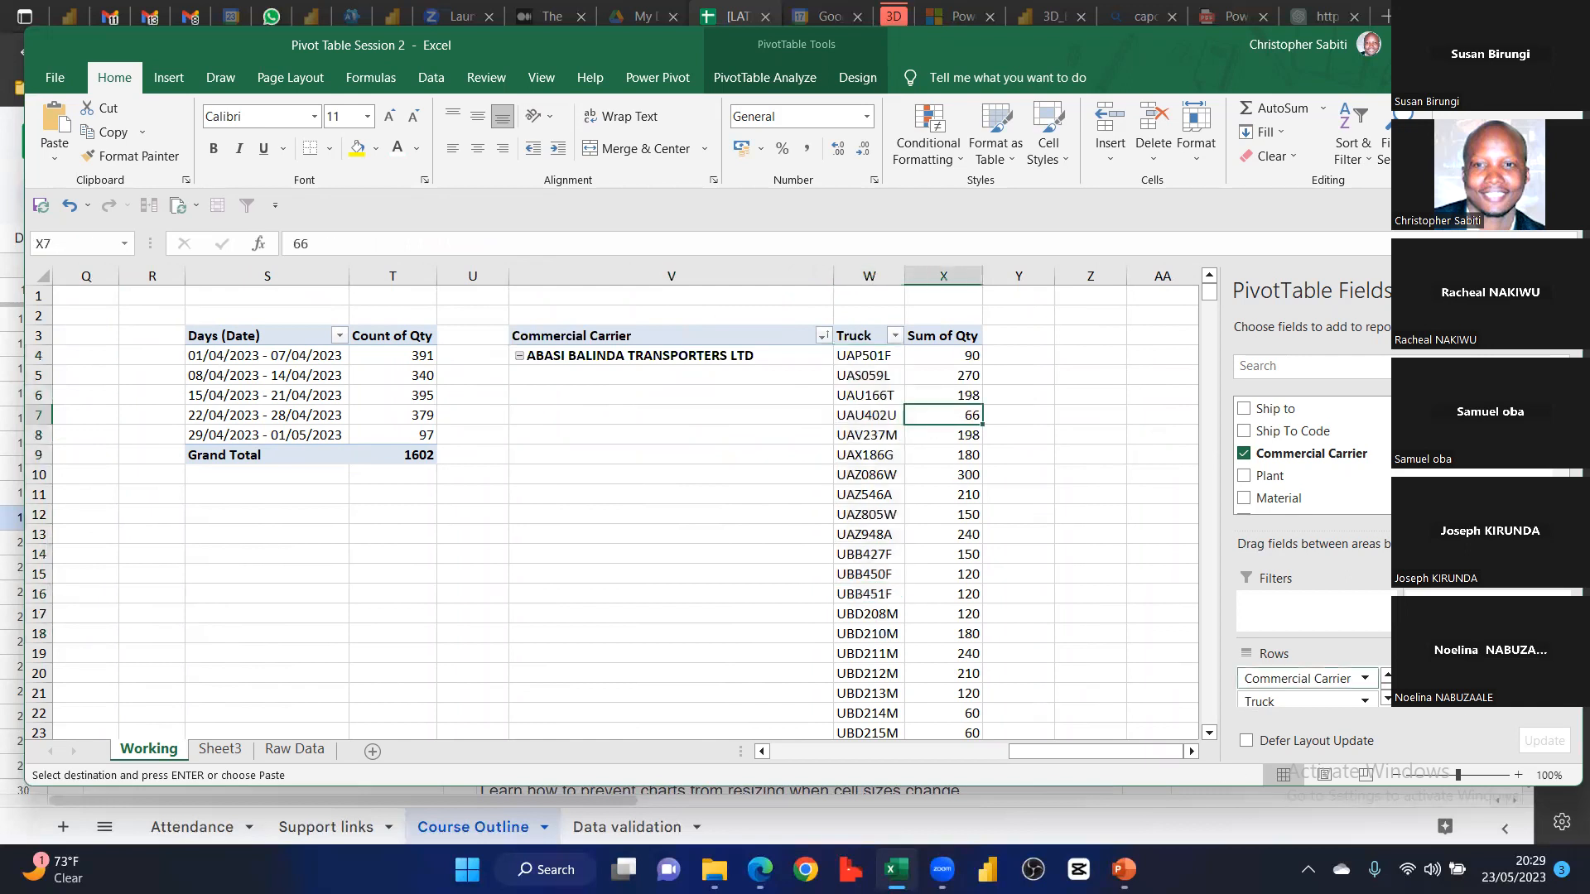
pyautogui.click(977, 560)
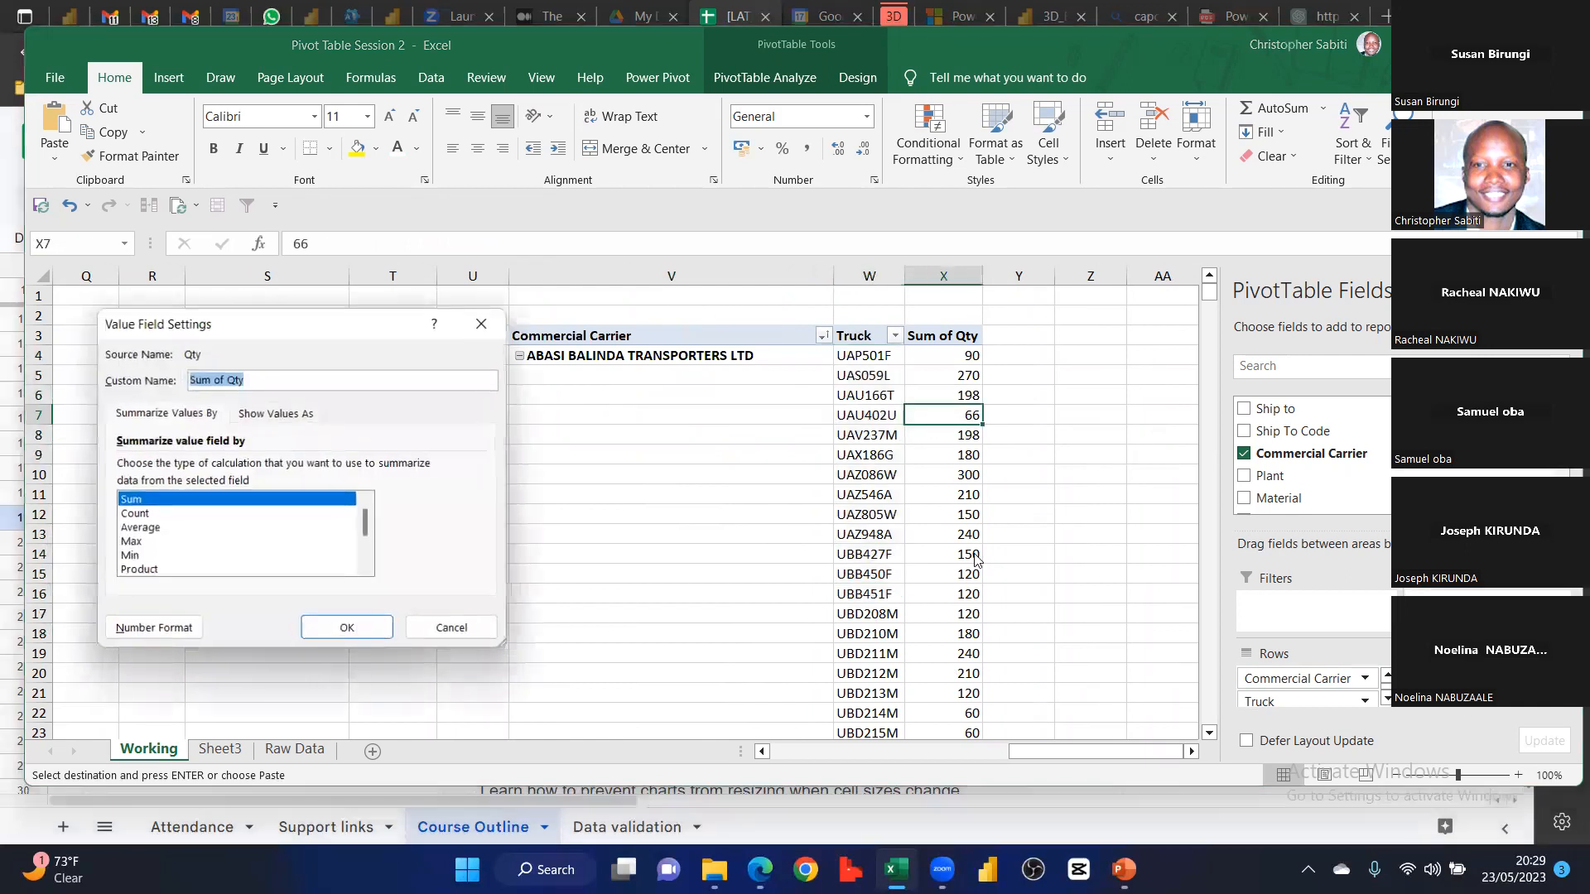
pyautogui.click(149, 514)
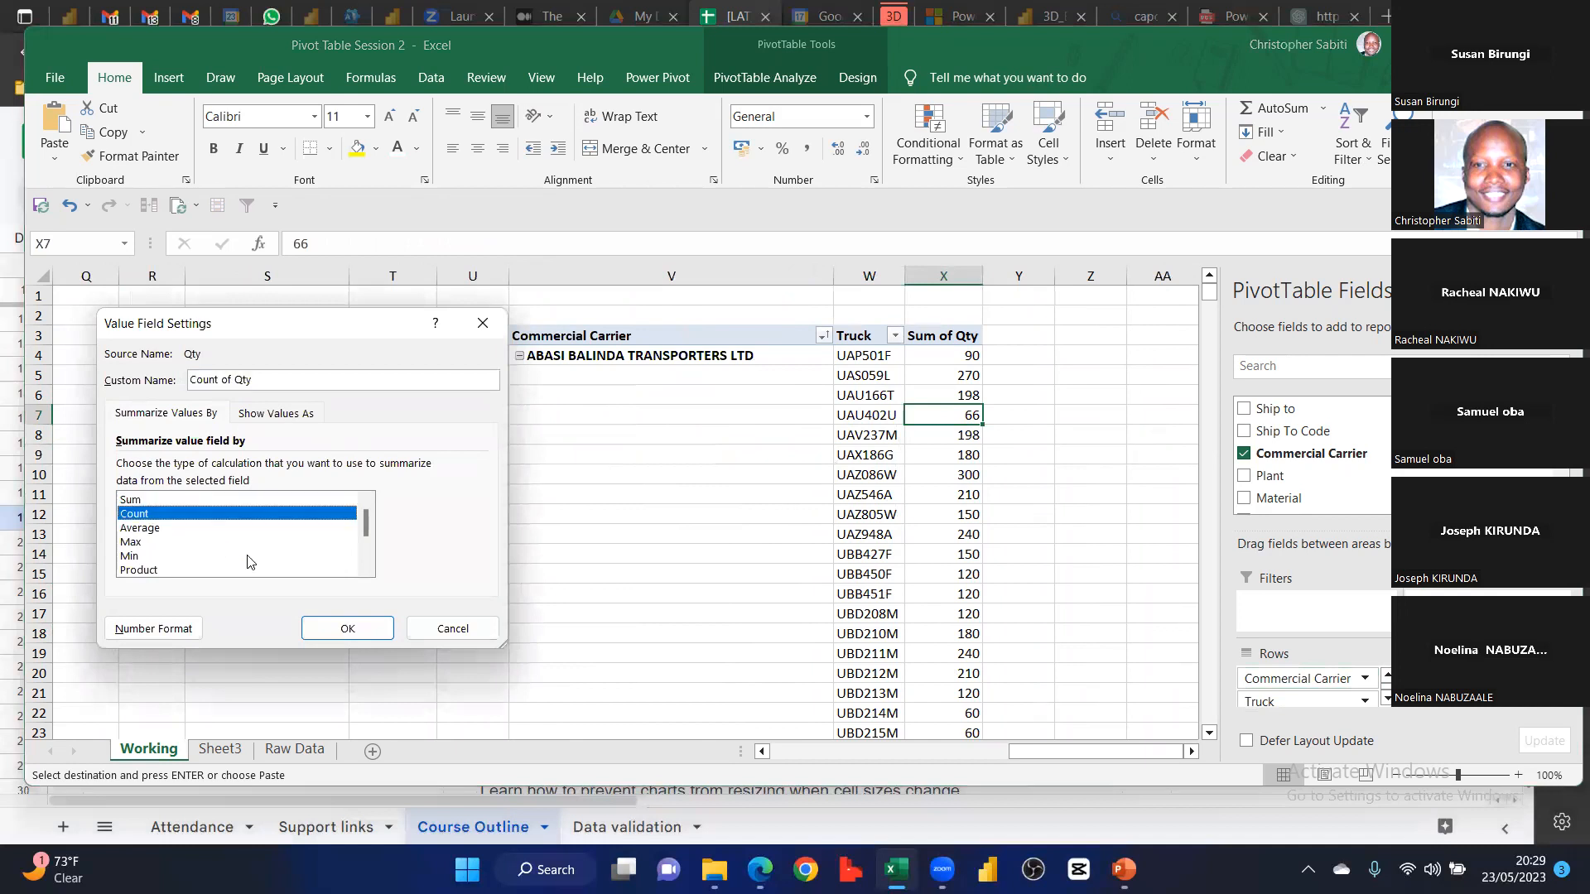
pyautogui.click(348, 629)
pyautogui.click(1039, 356)
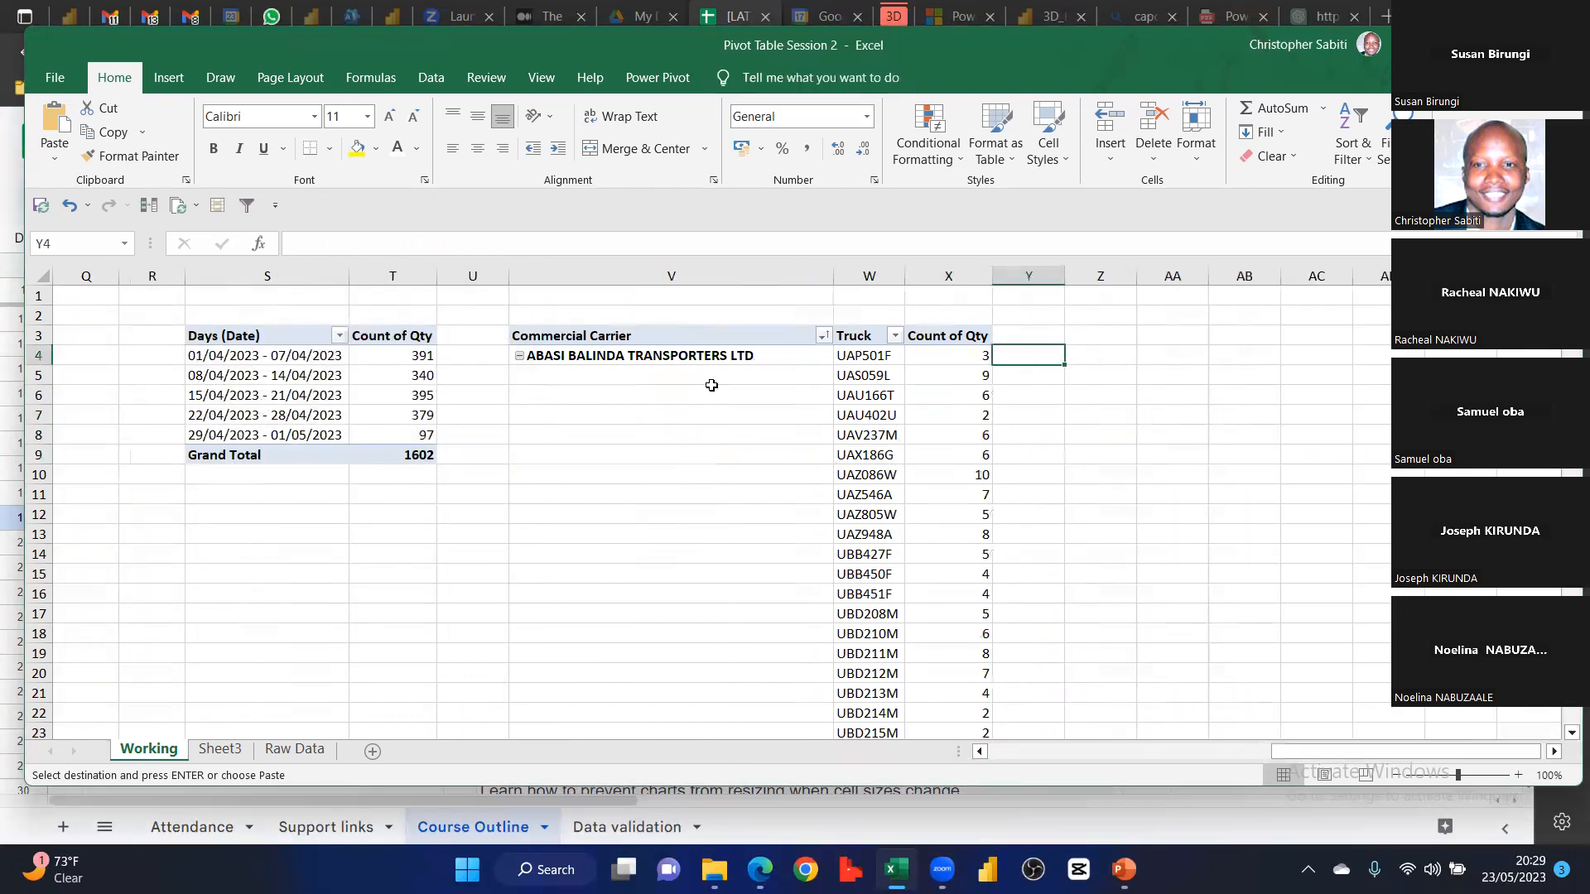
# Try to ungroup the ABASI BALINDA TRANSPORTERS LTD item of the Commercial Carrier field
pyautogui.click(624, 354)
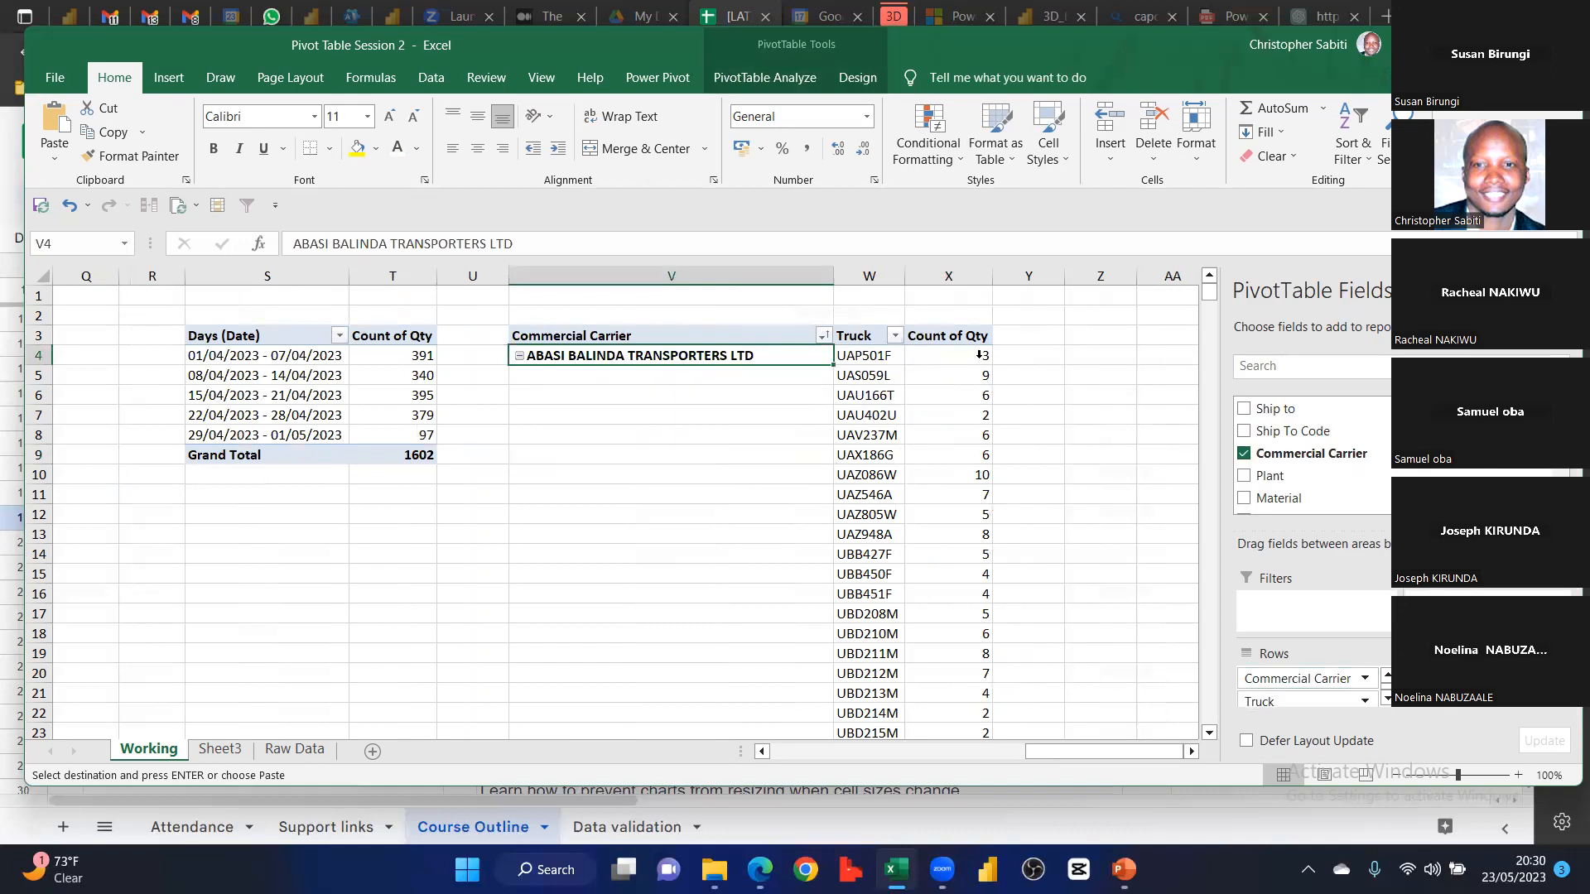
pyautogui.click(888, 375)
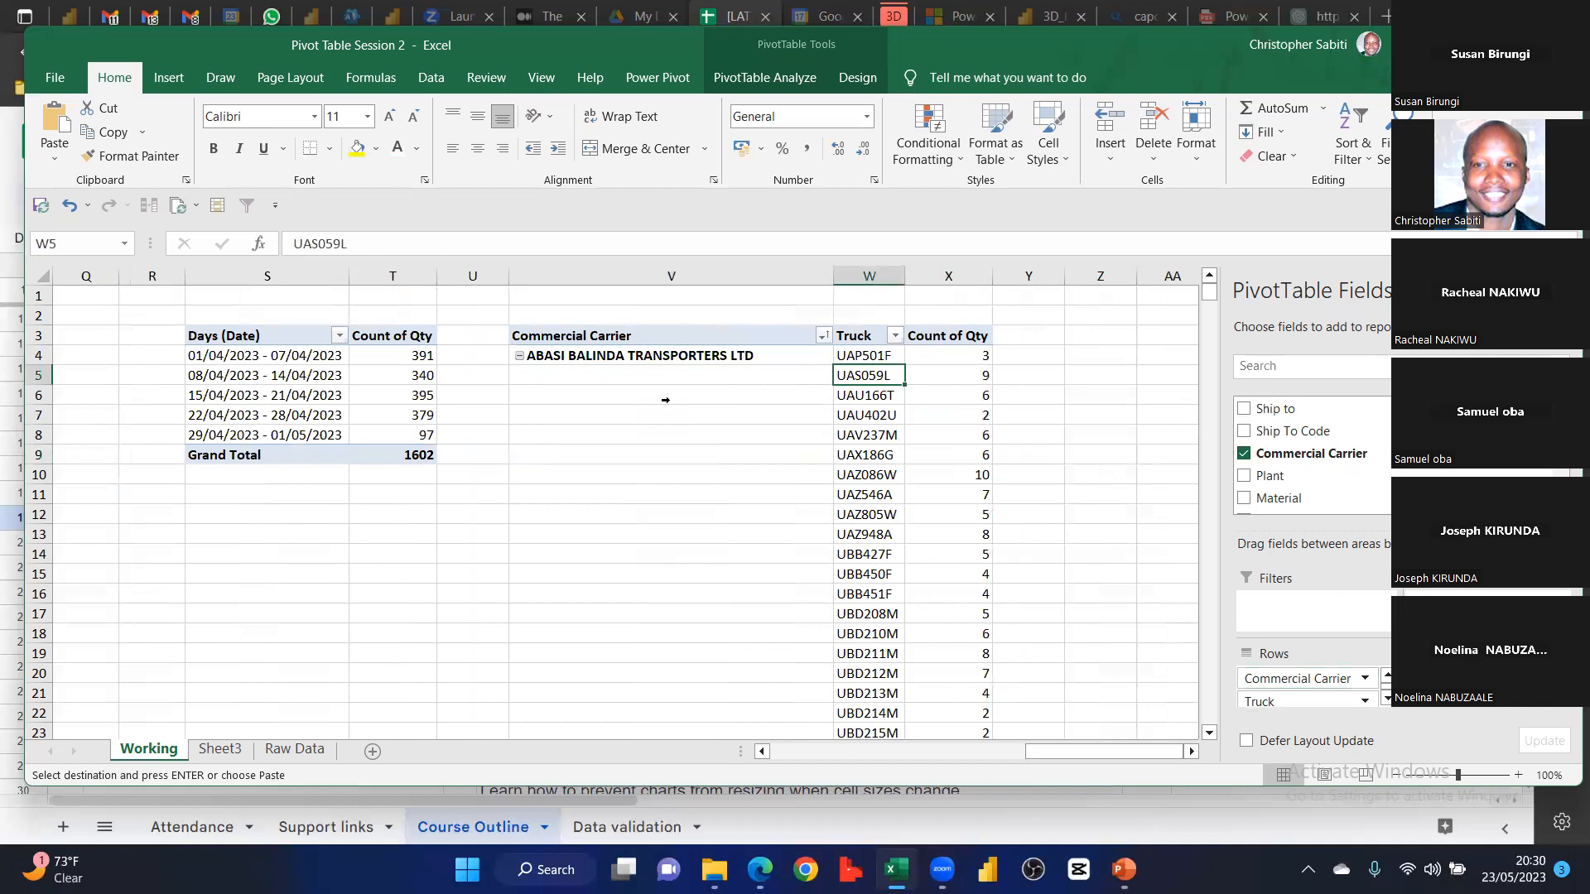
pyautogui.rightClick(515, 355)
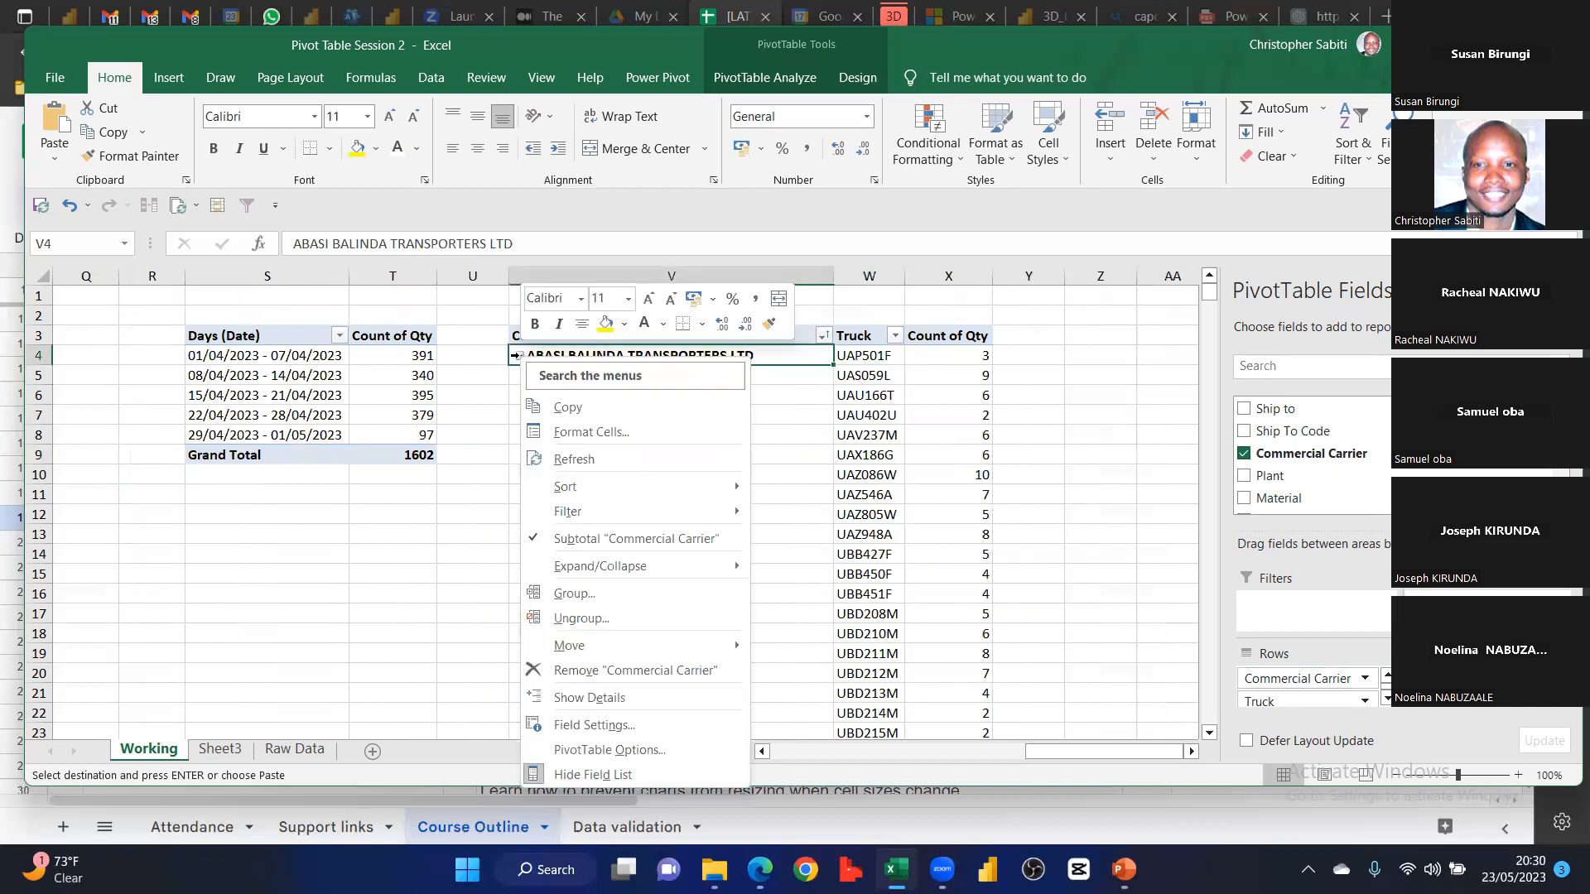
pyautogui.click(596, 618)
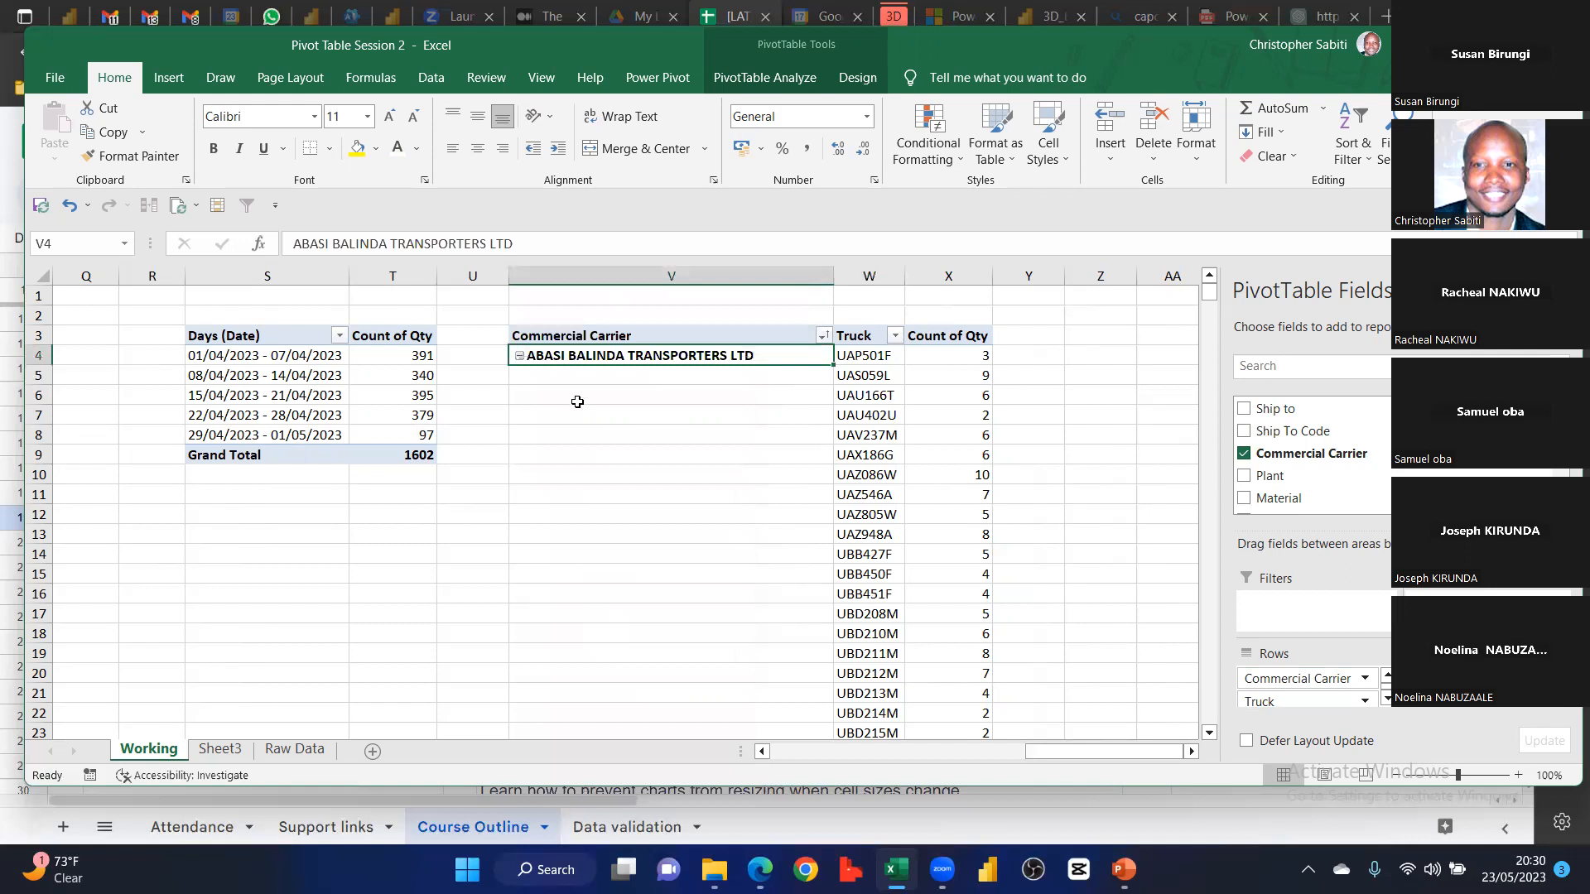
pyautogui.rightClick(580, 360)
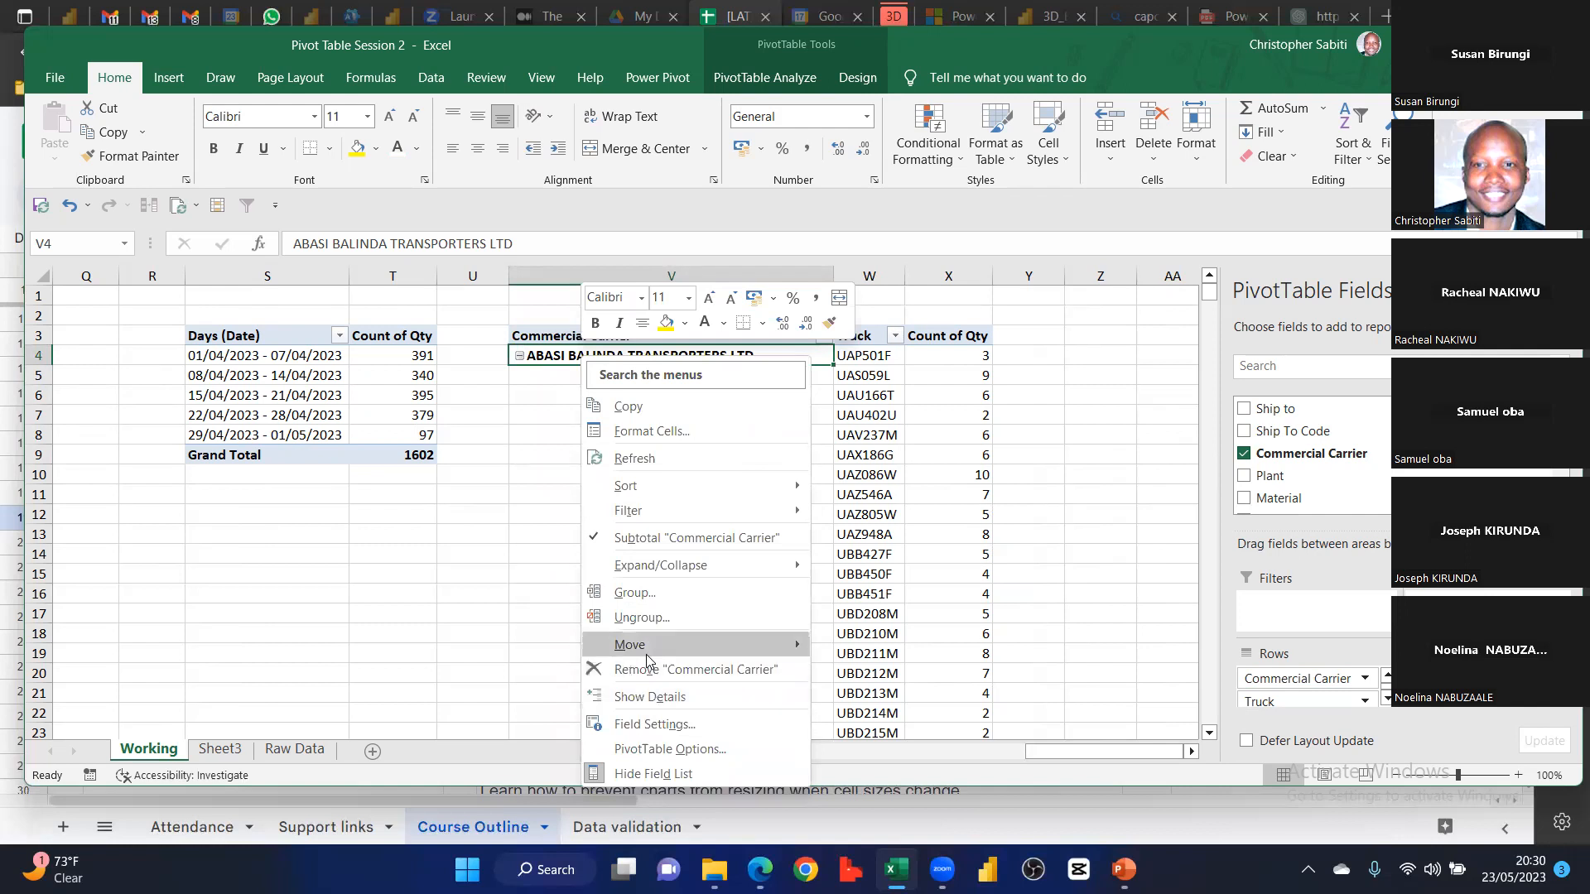
pyautogui.click(557, 372)
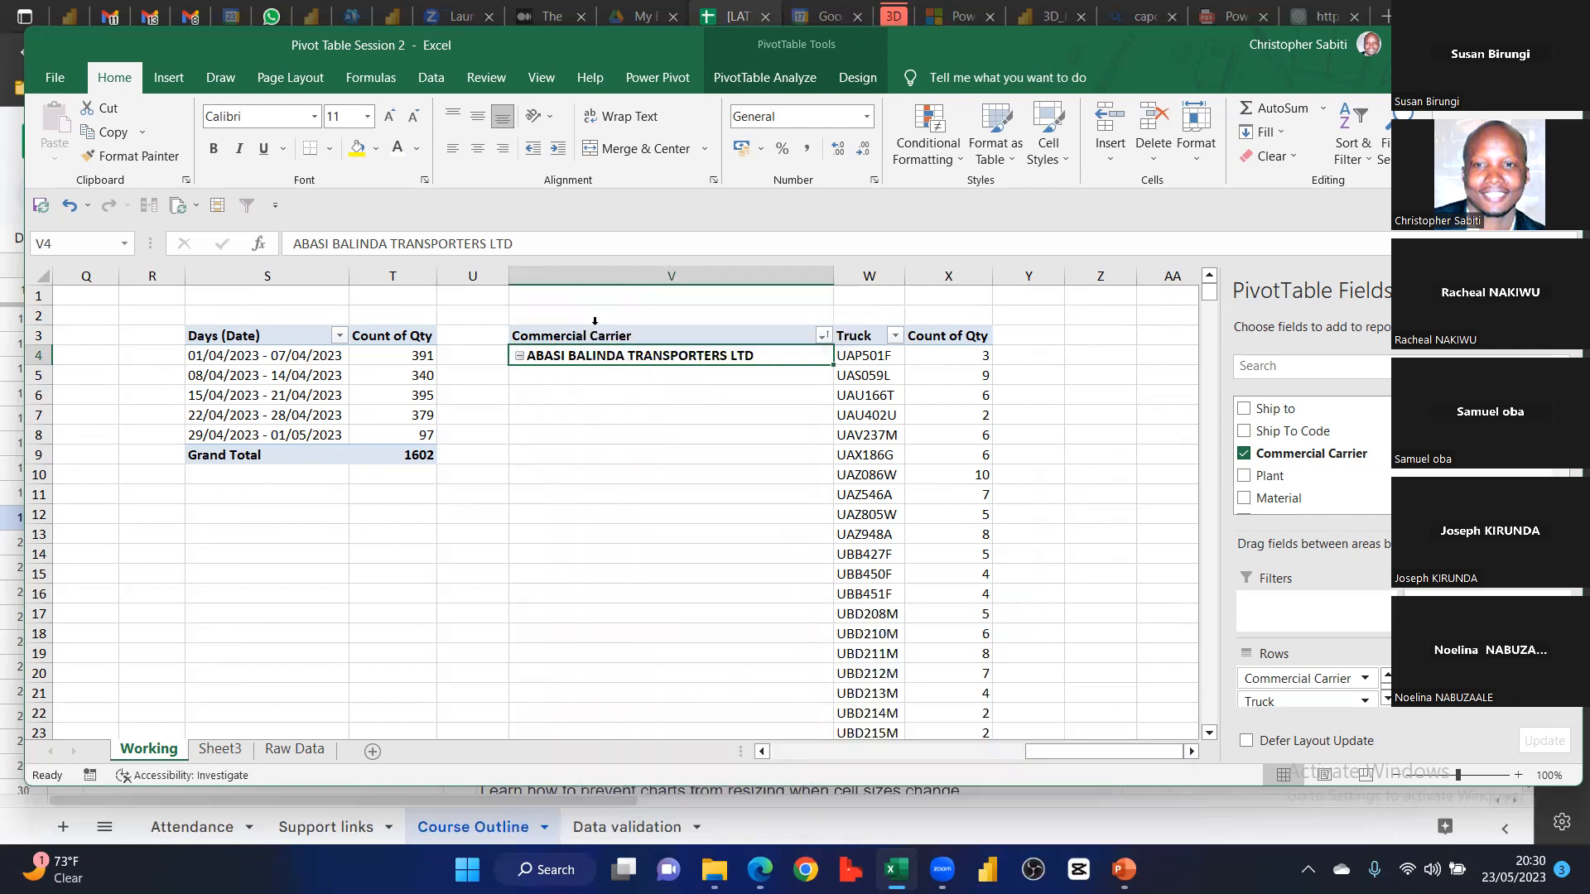
# Collapse the entire Commercial Carrier field, and expand only ABASI BALINDA TRANSPORTERS LTD to review its trucks and their counts
pyautogui.click(765, 77)
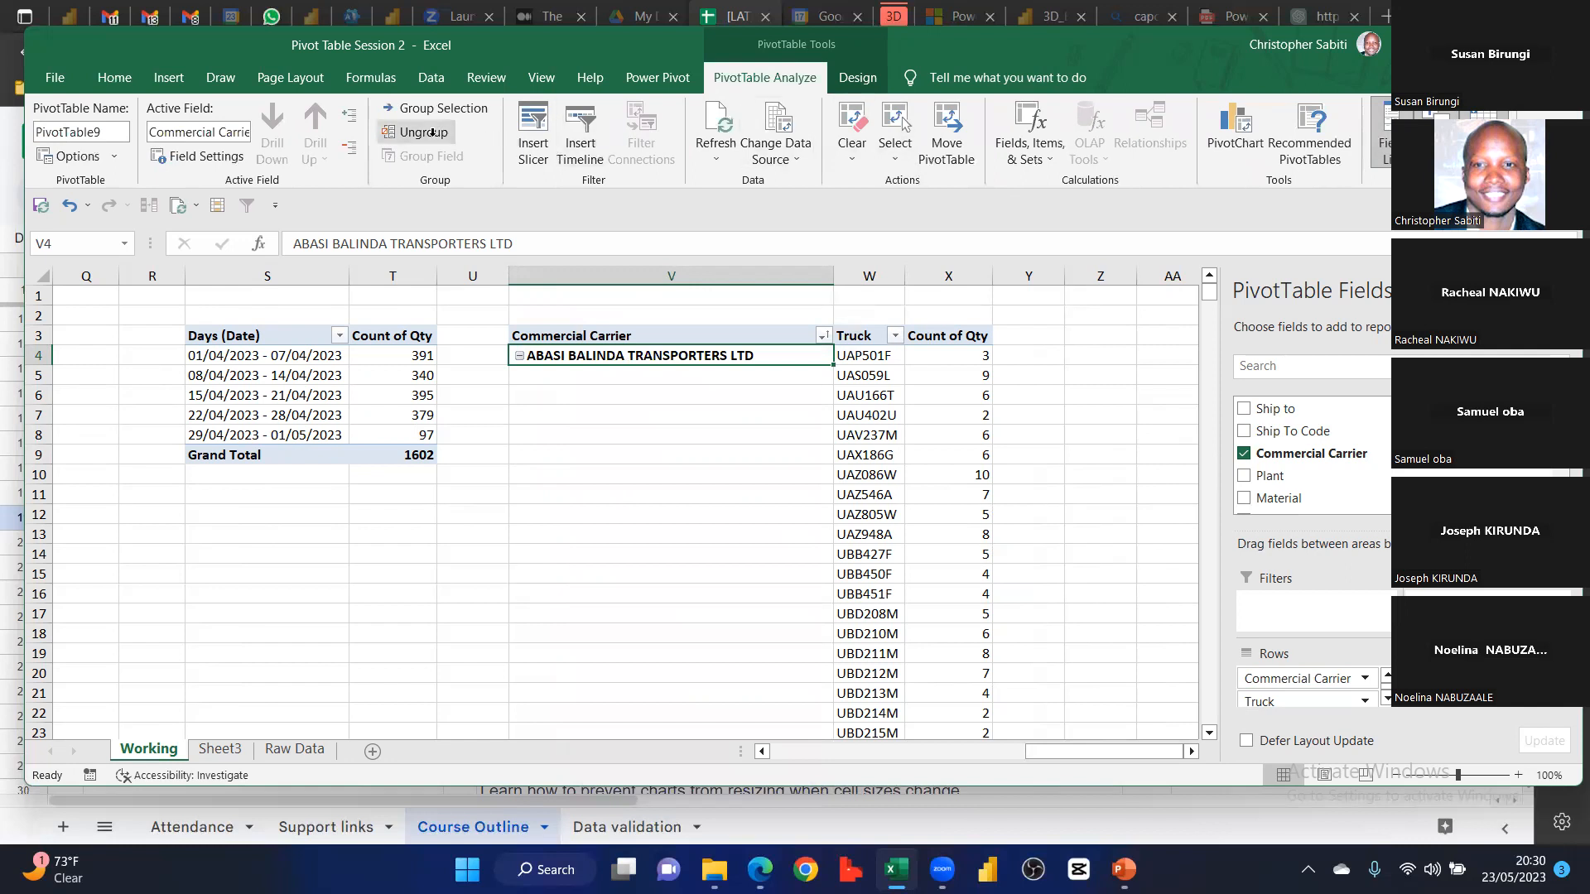
pyautogui.click(344, 142)
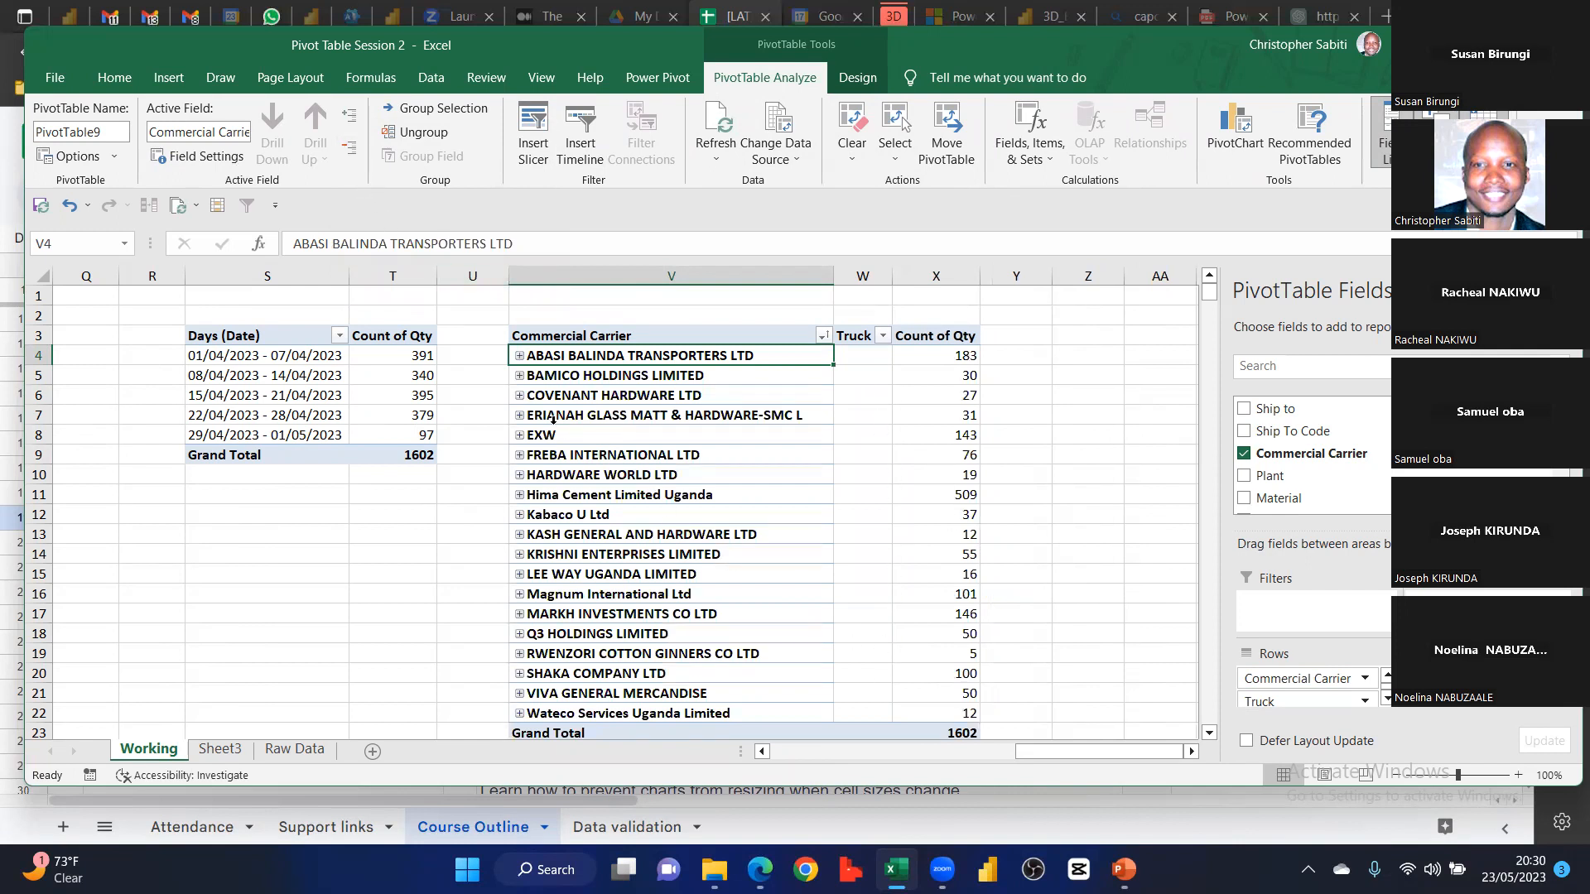
pyautogui.click(519, 355)
pyautogui.scroll(-6, 812, 454)
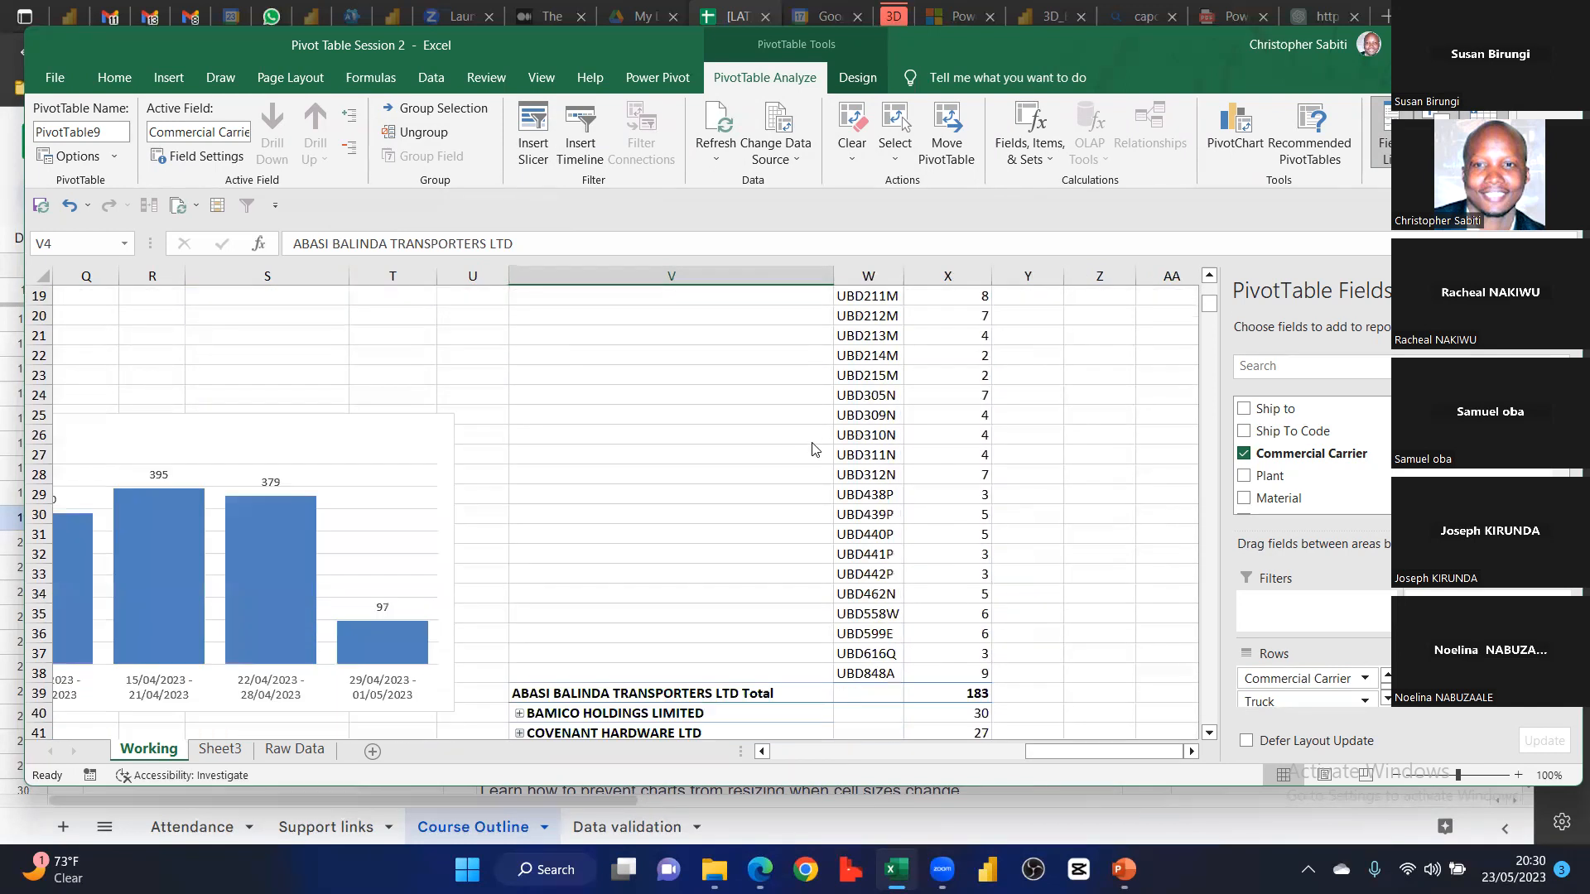
pyautogui.scroll(-2, 812, 450)
pyautogui.scroll(8, 795, 497)
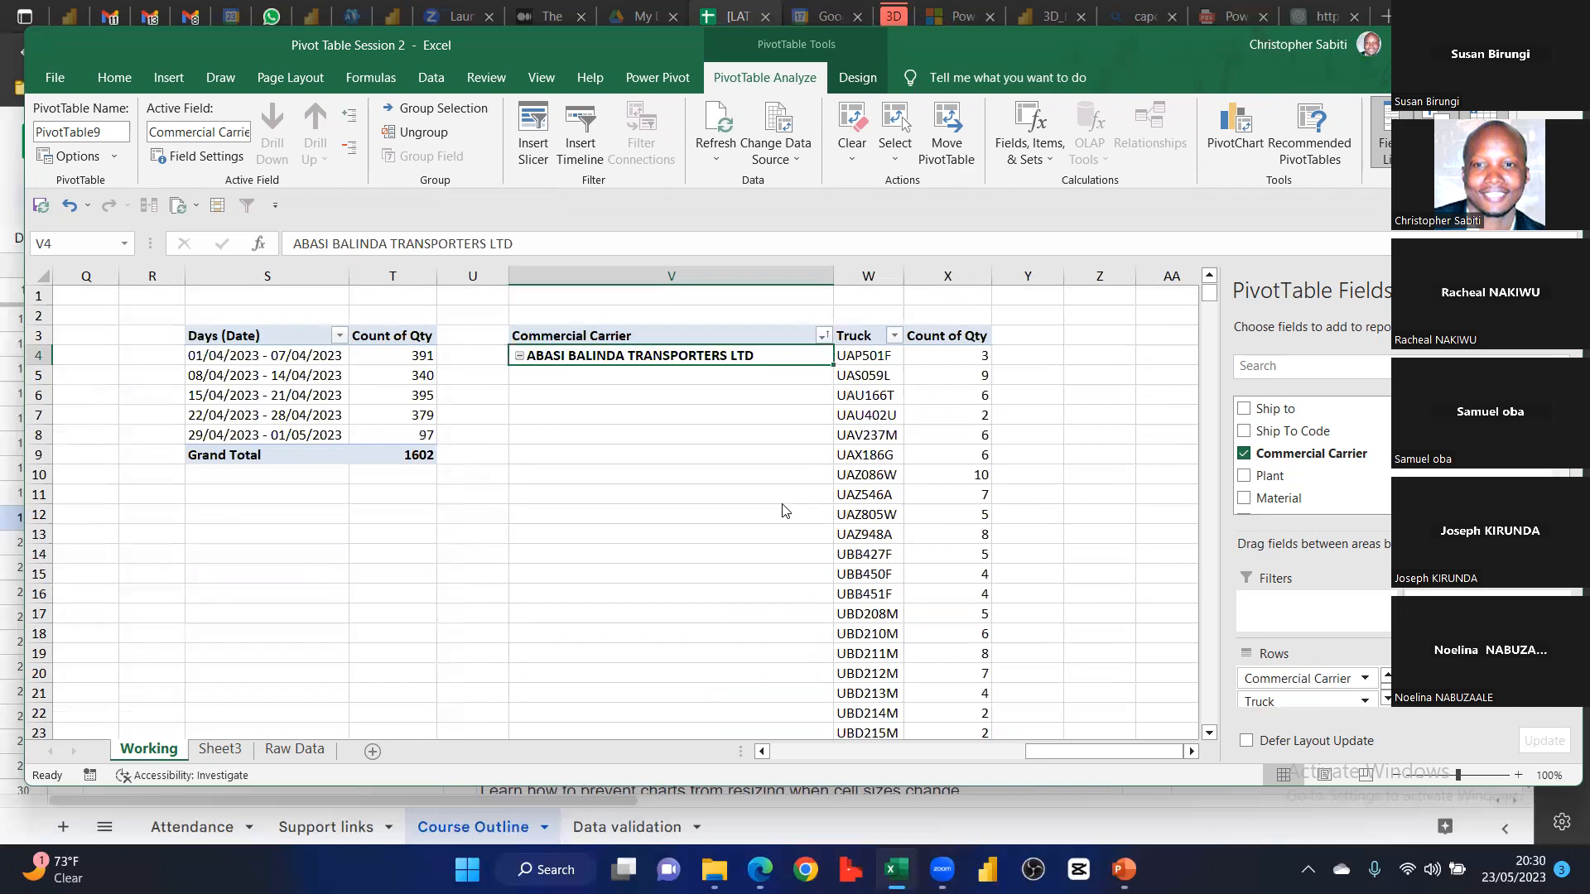
# Collapse ABASI BALINDA TRANSPORTERS LTD and select the counts of all the carriers to check their total
pyautogui.click(519, 355)
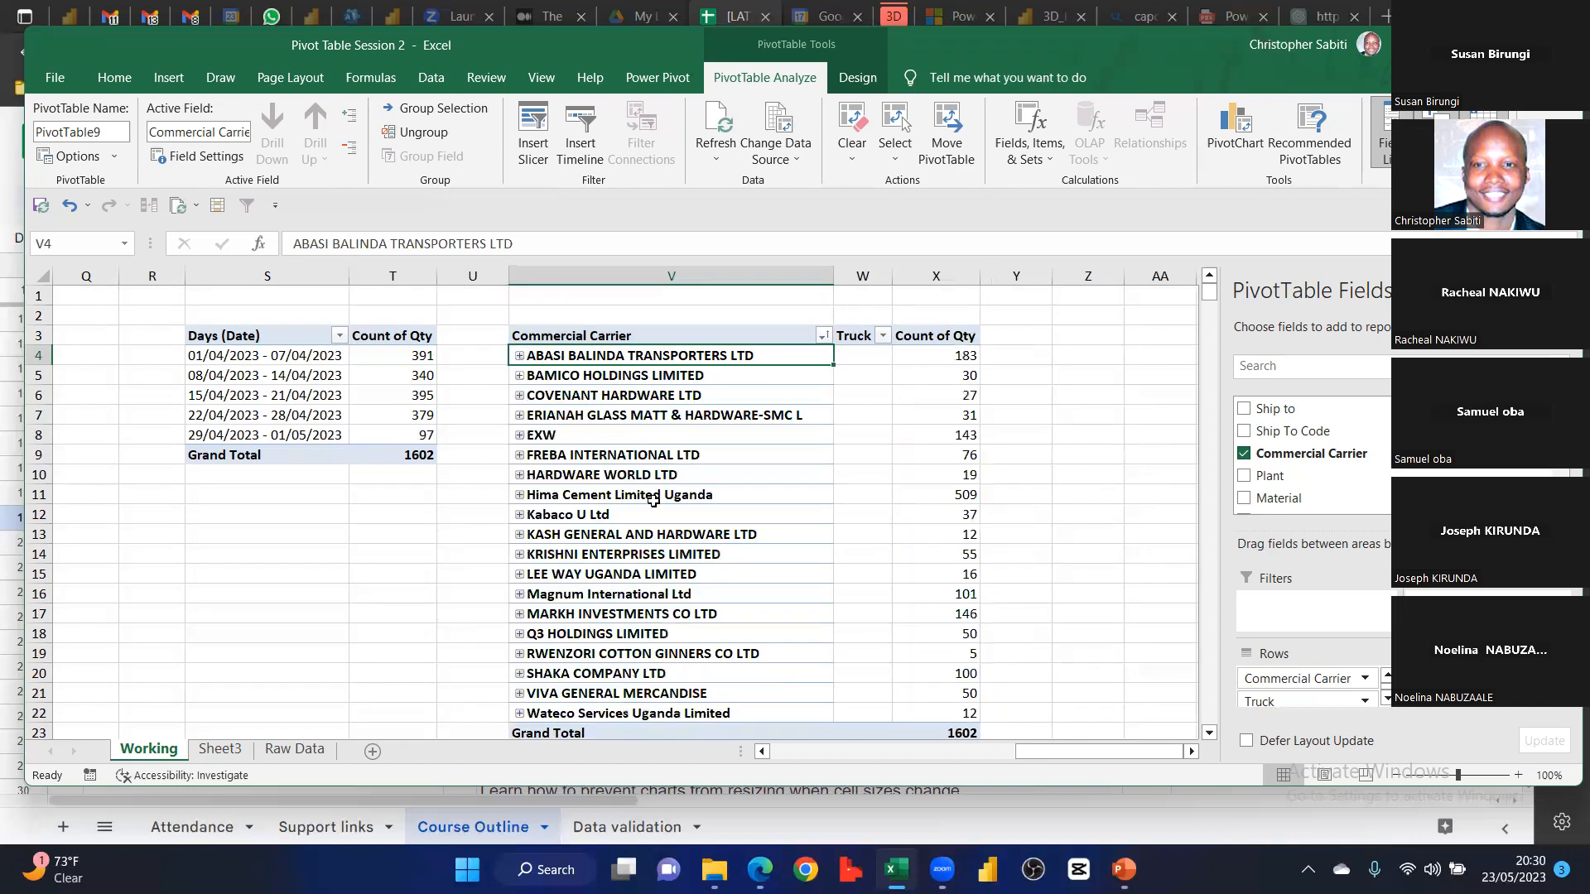
pyautogui.scroll(-2, 757, 568)
pyautogui.scroll(2, 952, 455)
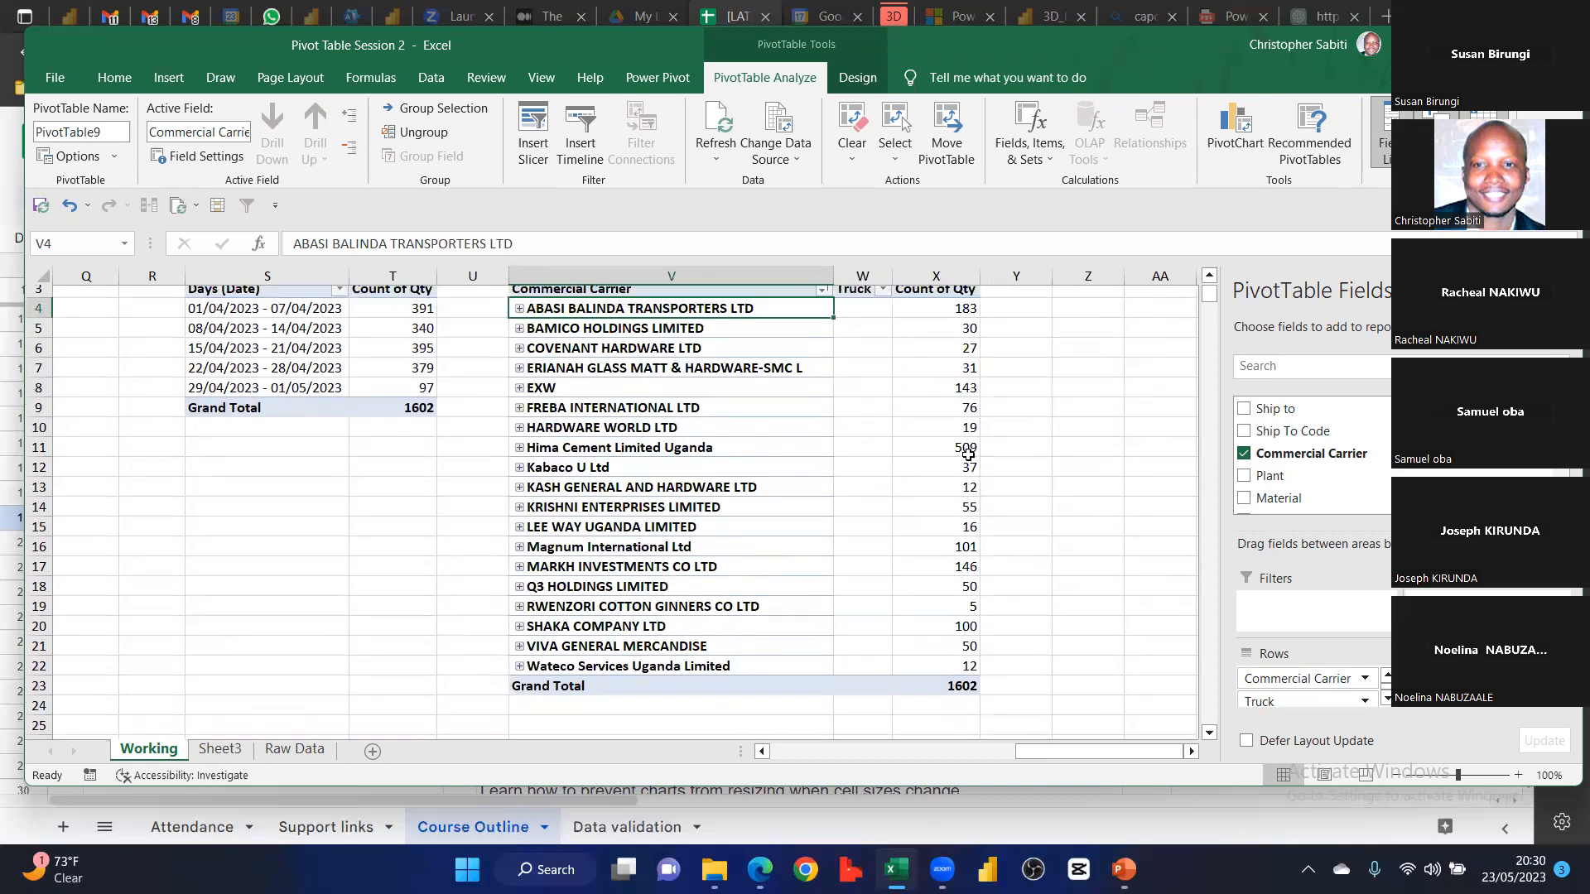
pyautogui.moveTo(952, 357); pyautogui.dragTo(952, 713)
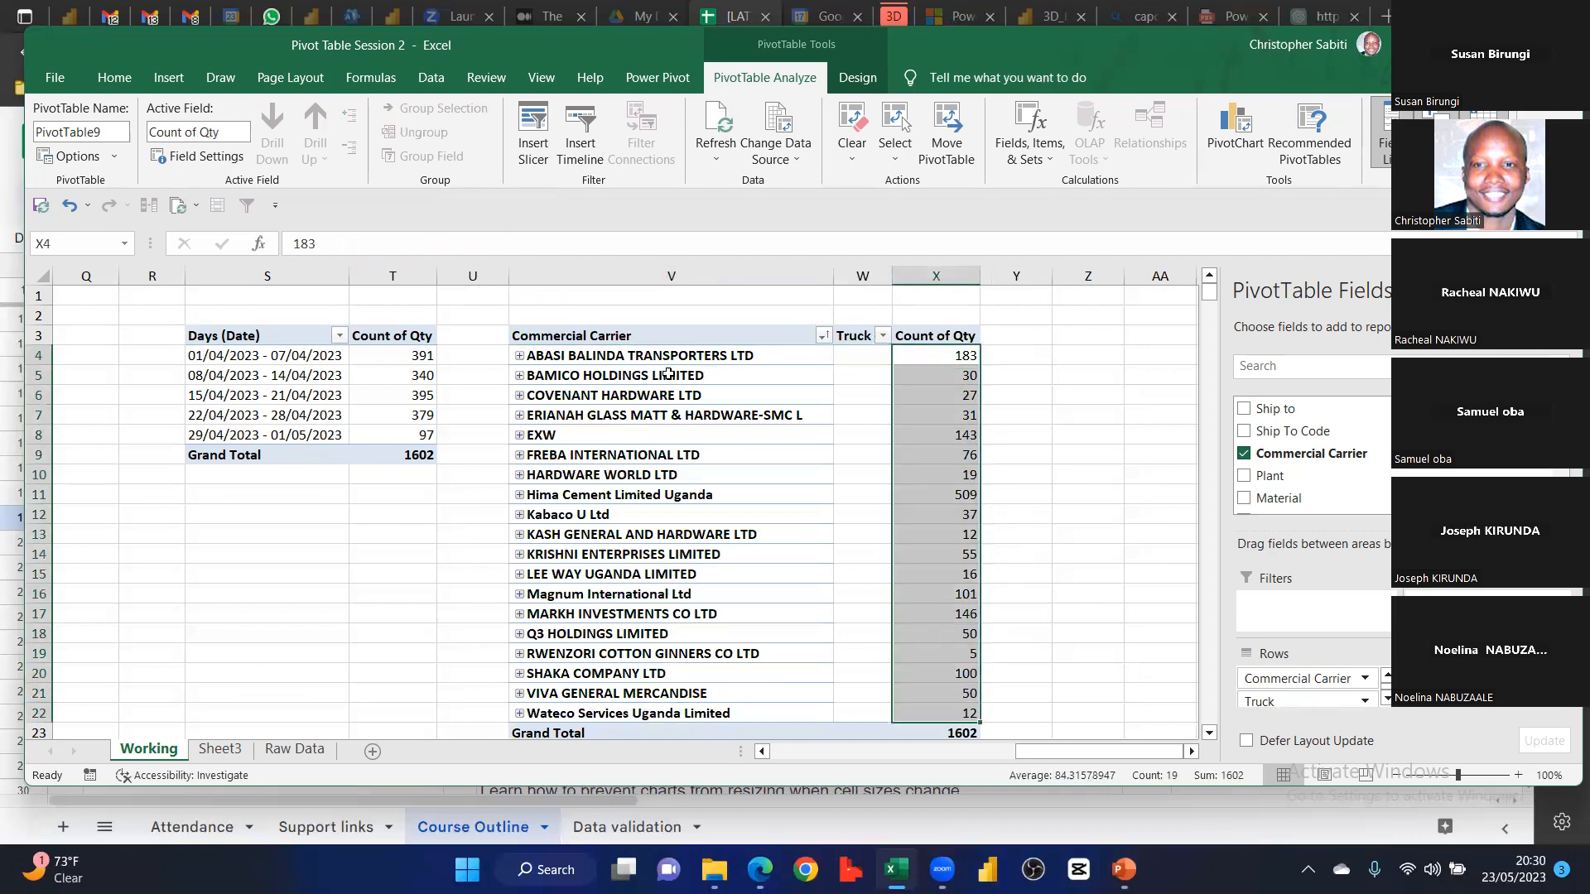
# Expand the entire Commercial Carrier field so every carrier lists its trucks
pyautogui.click(563, 368)
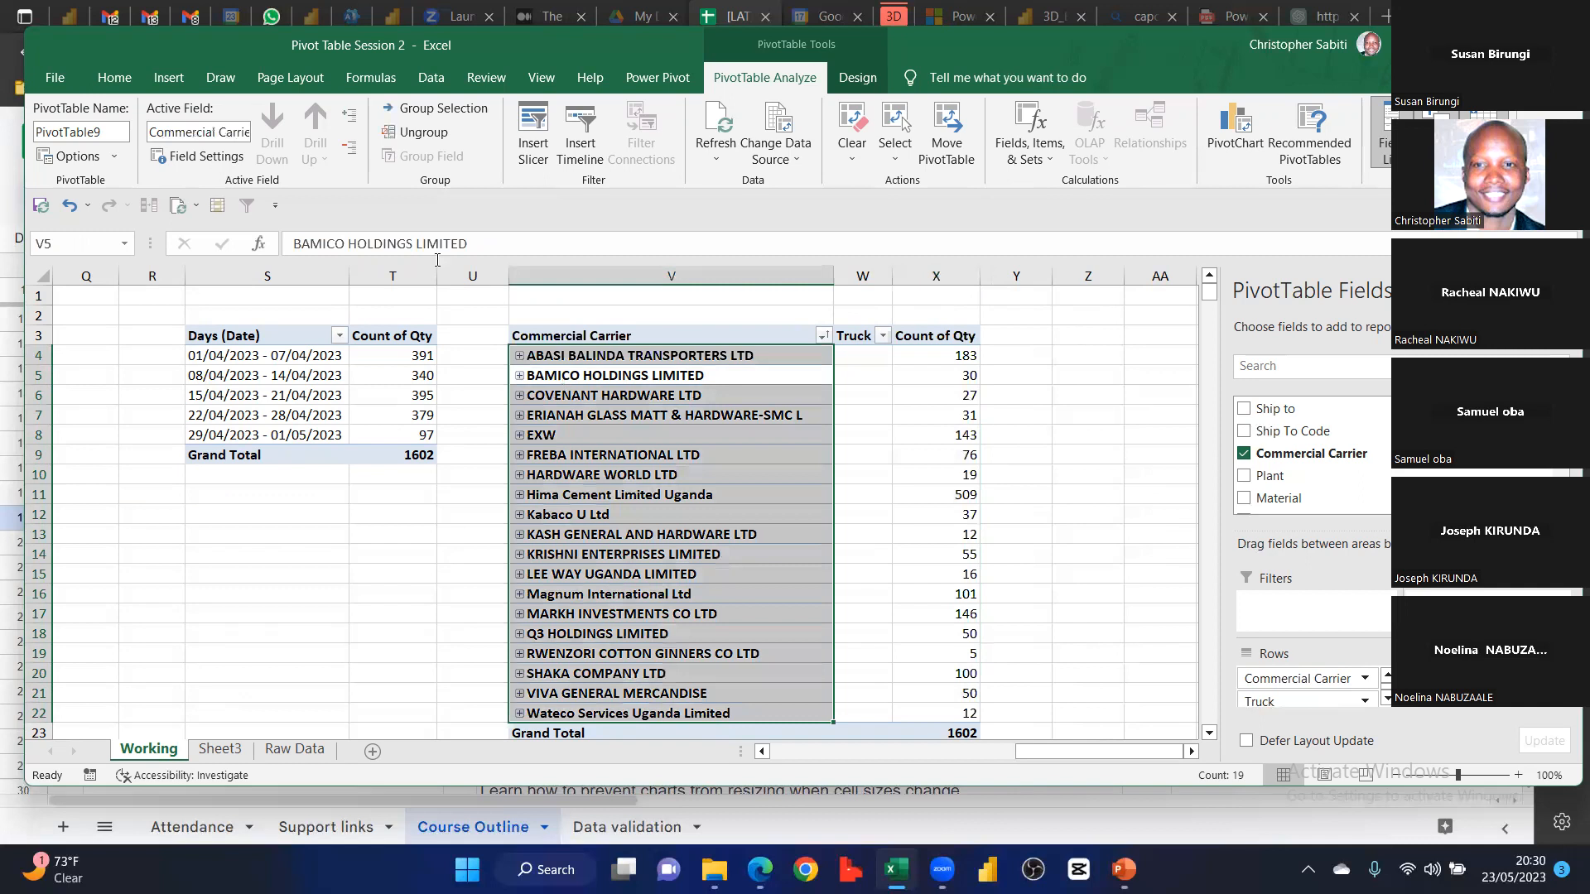
pyautogui.click(348, 115)
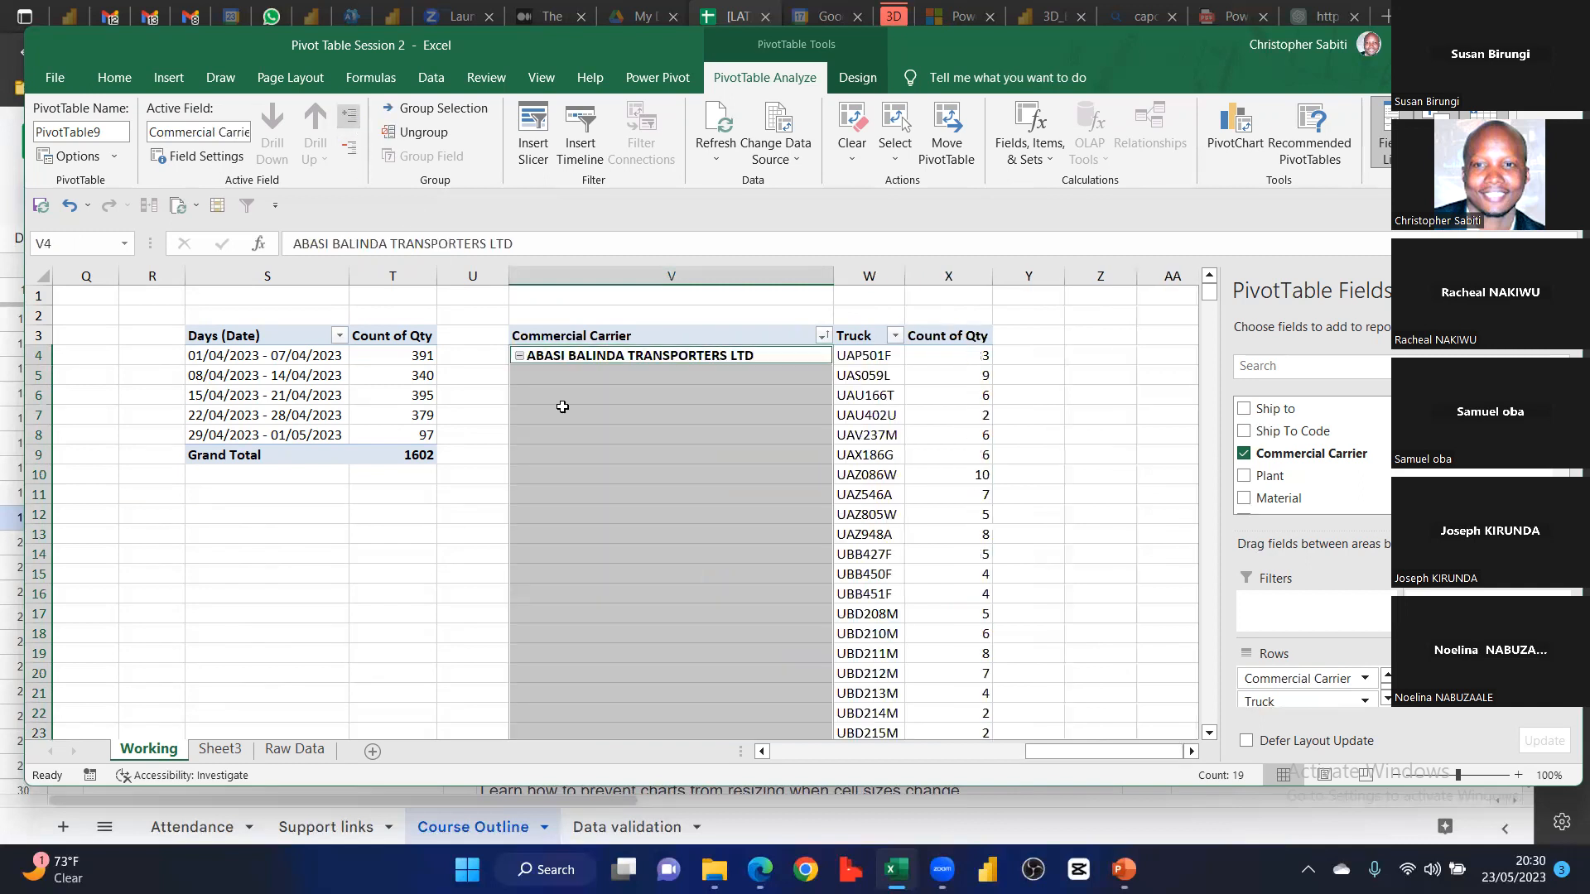
pyautogui.click(663, 496)
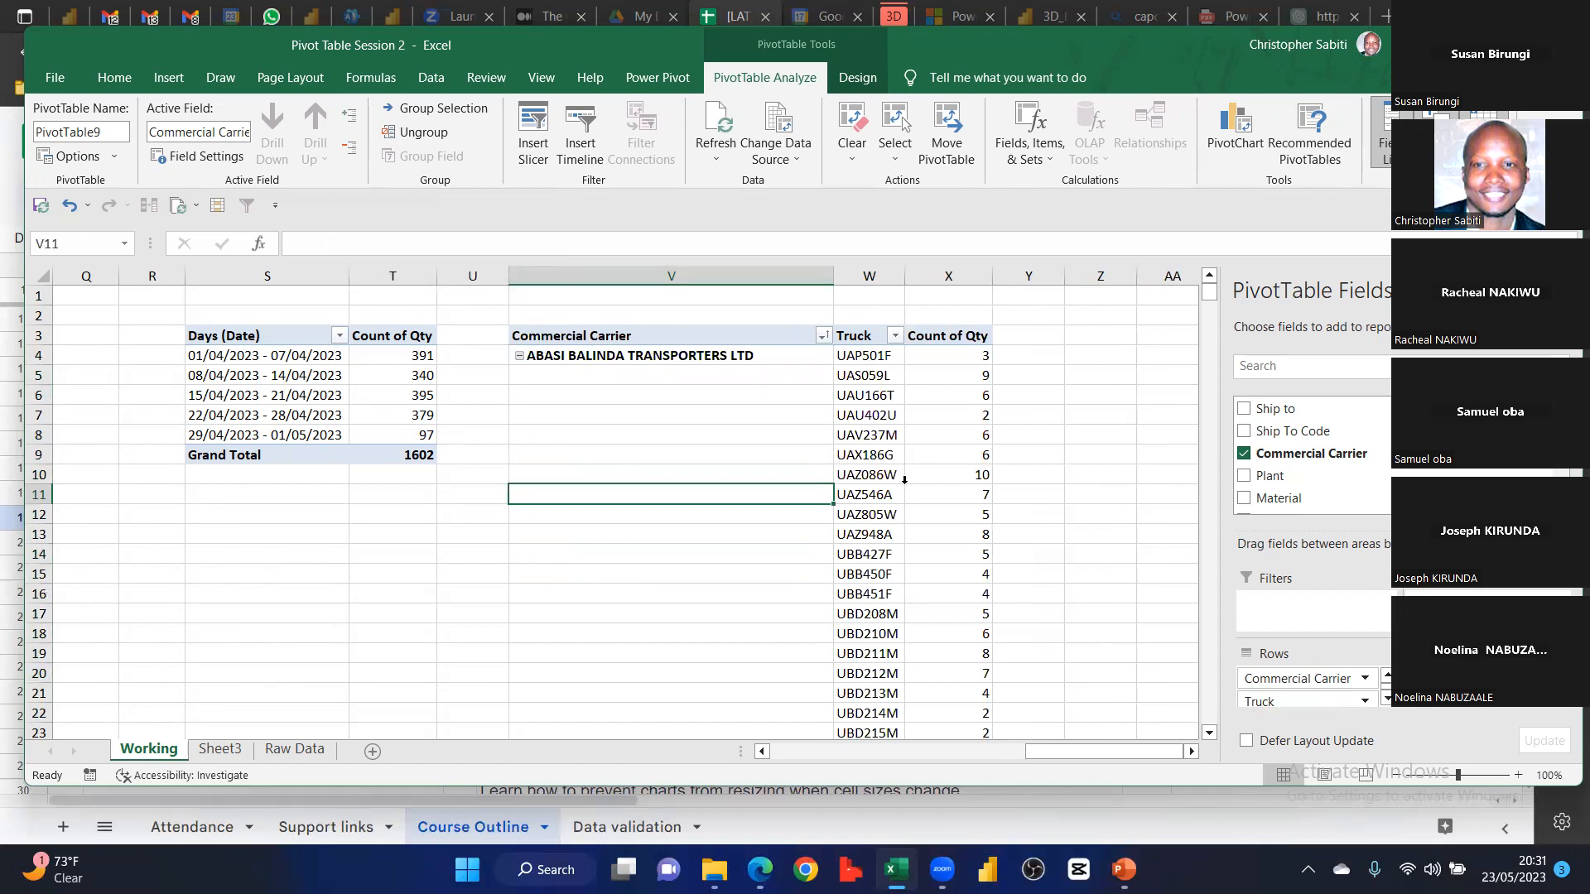
# Repeat all item labels in the Commercial Carrier and Truck PivotTable and review the rows and carrier subtotals
pyautogui.click(857, 77)
pyautogui.click(187, 149)
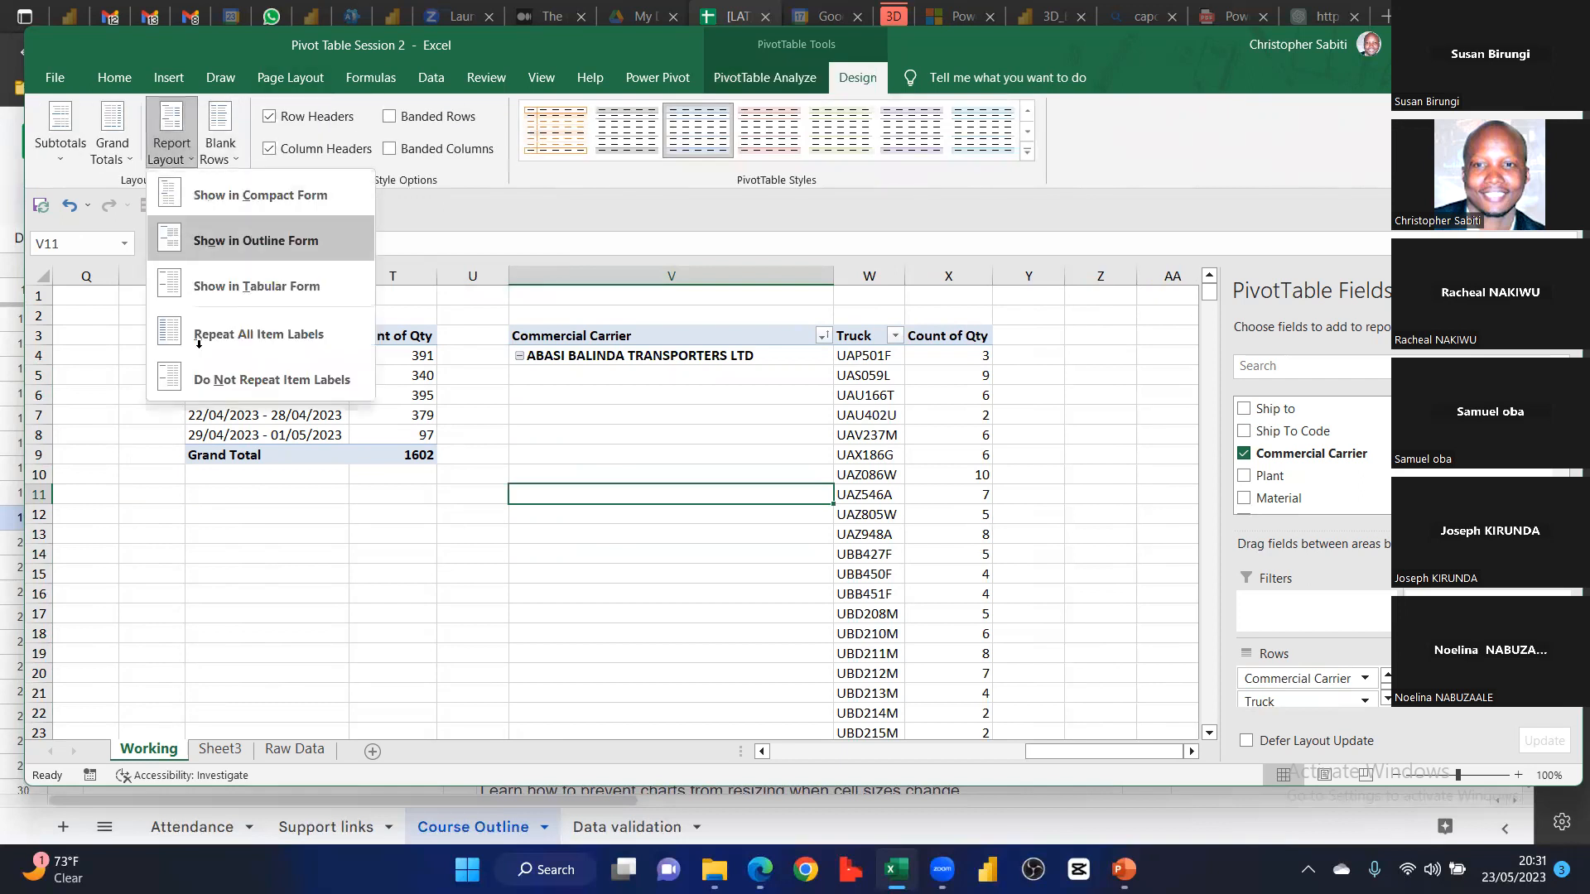
pyautogui.click(242, 336)
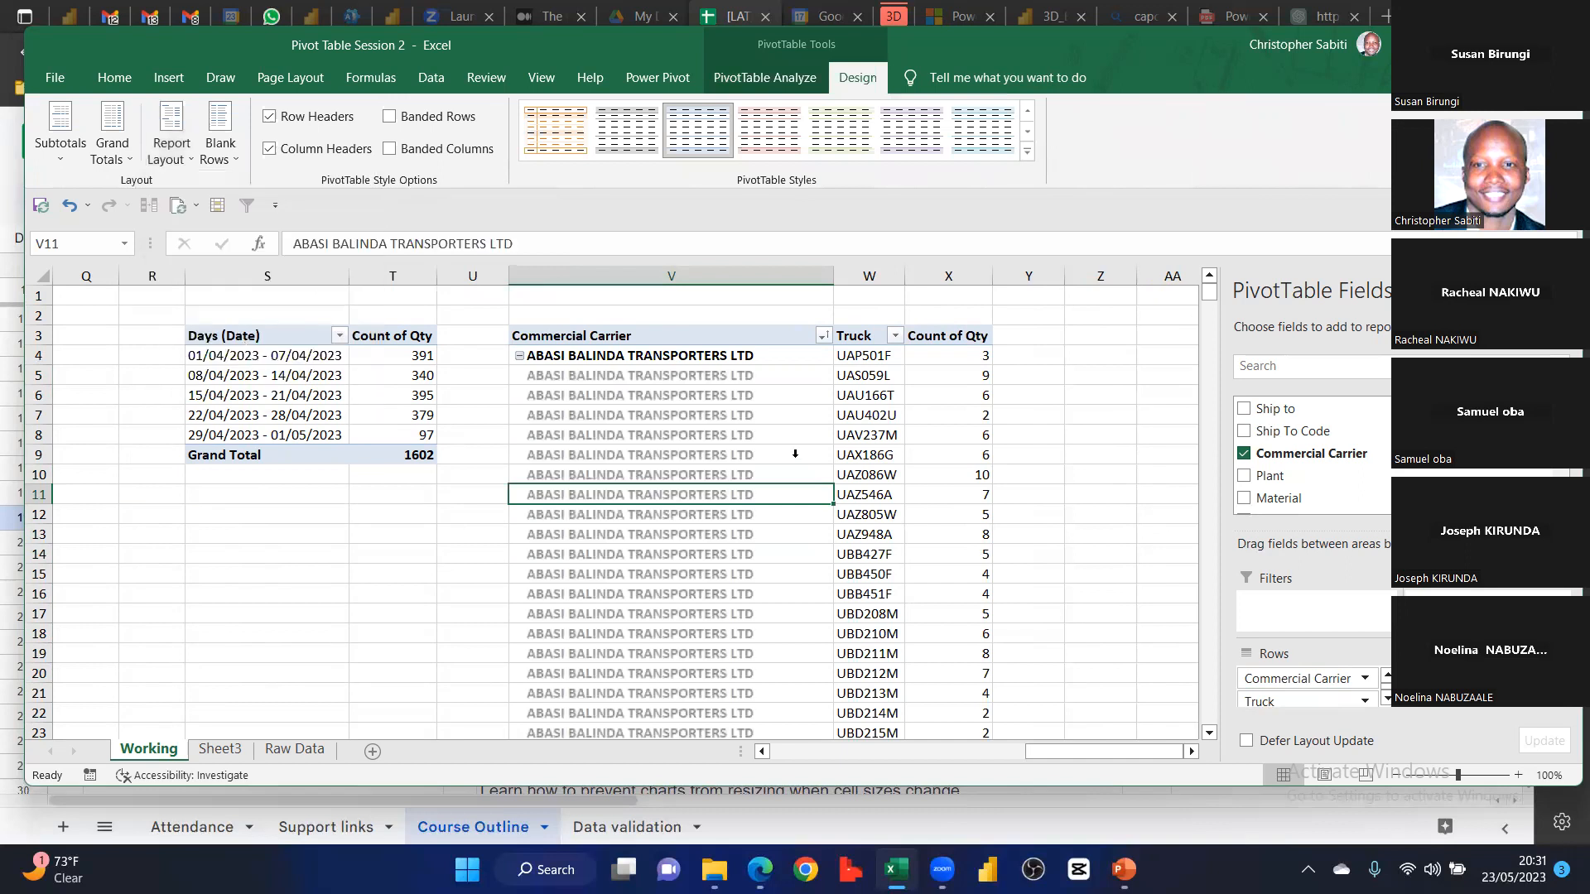
pyautogui.scroll(-14, 707, 447)
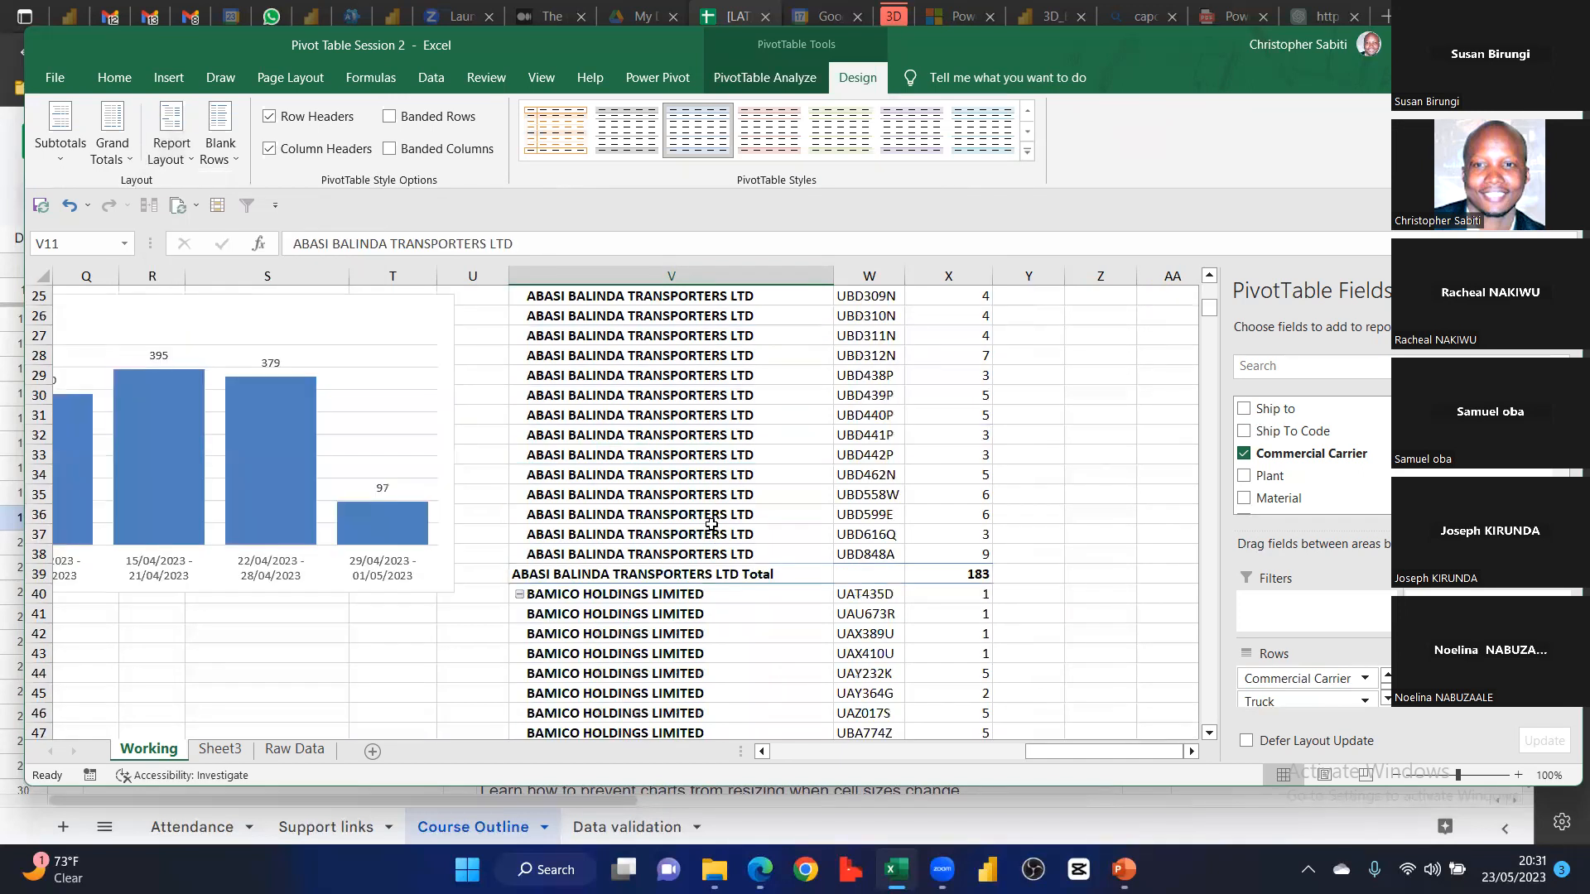
pyautogui.scroll(3, 697, 511)
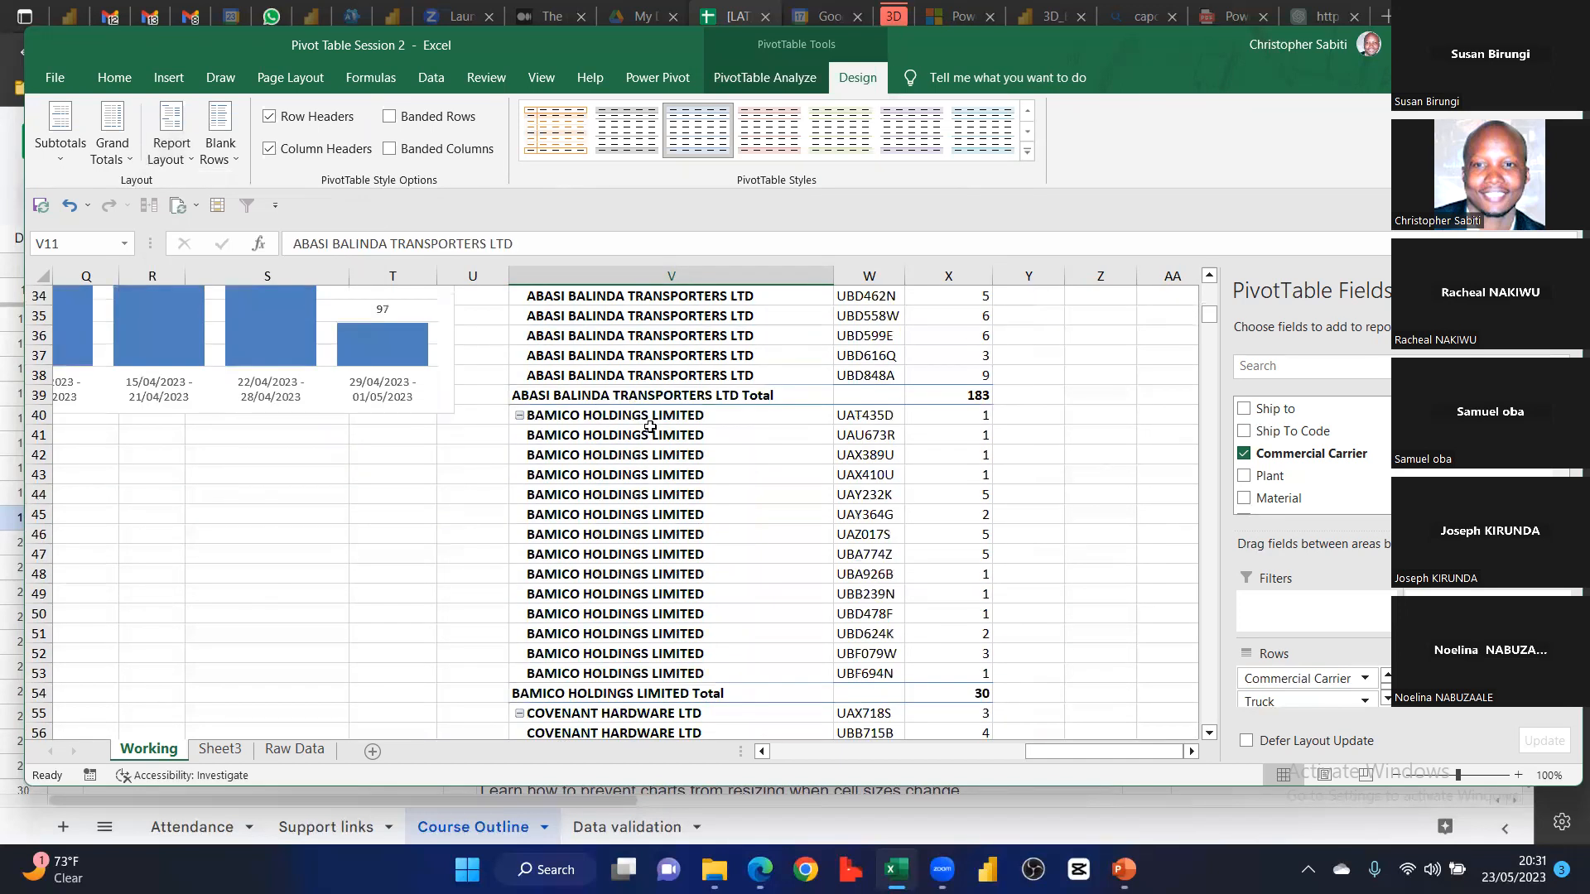
pyautogui.scroll(-1, 723, 606)
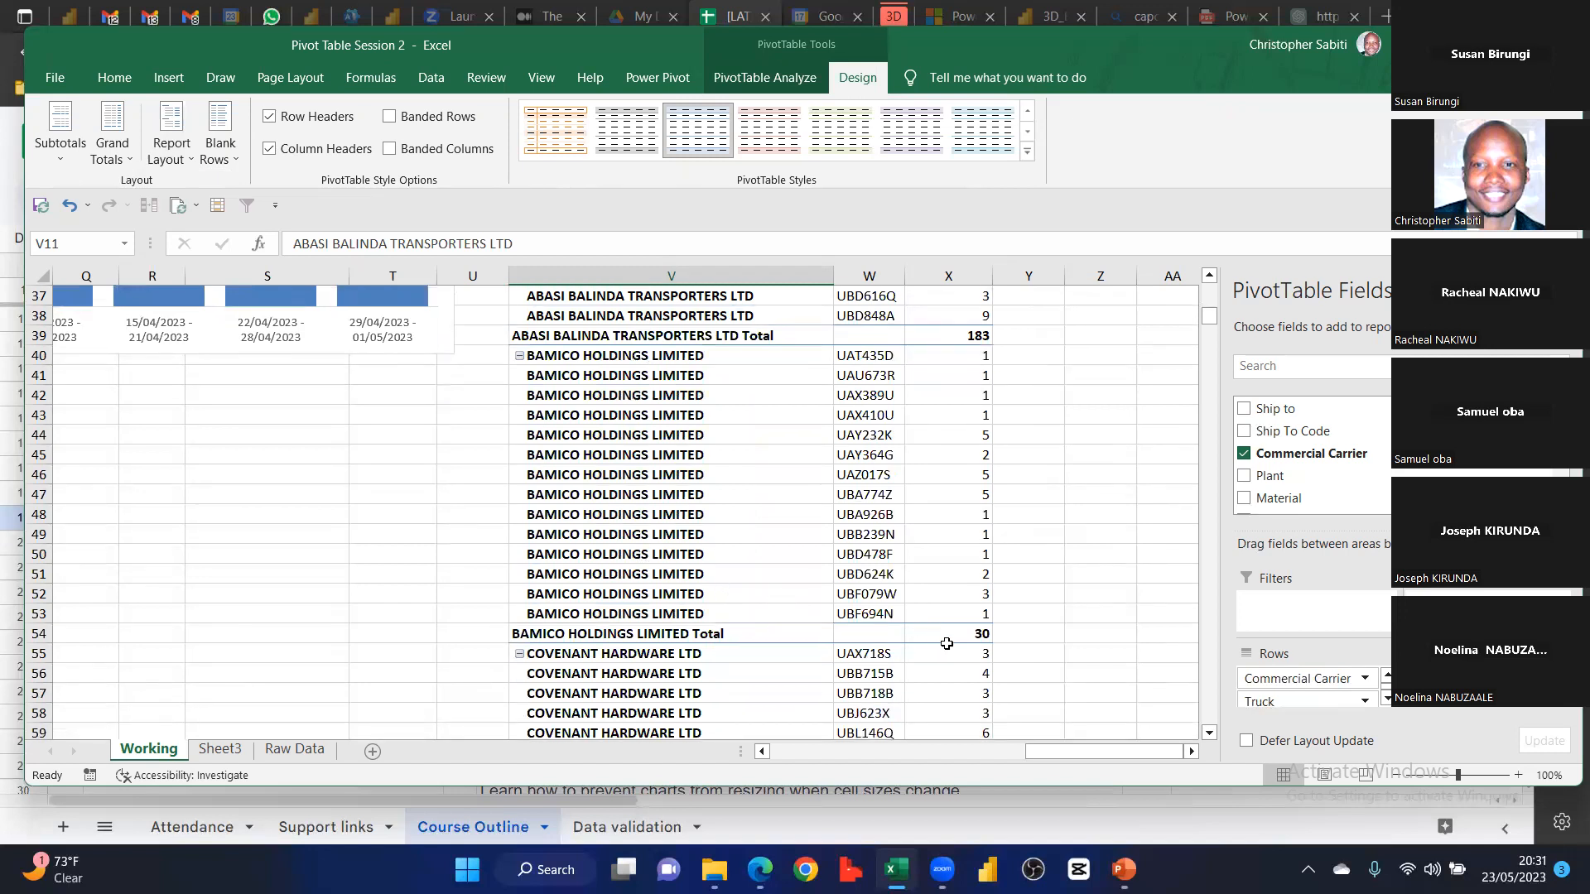
# Look through the Subtotals and Grand Totals display options of the Commercial Carrier and Truck PivotTable
pyautogui.moveTo(948, 642)
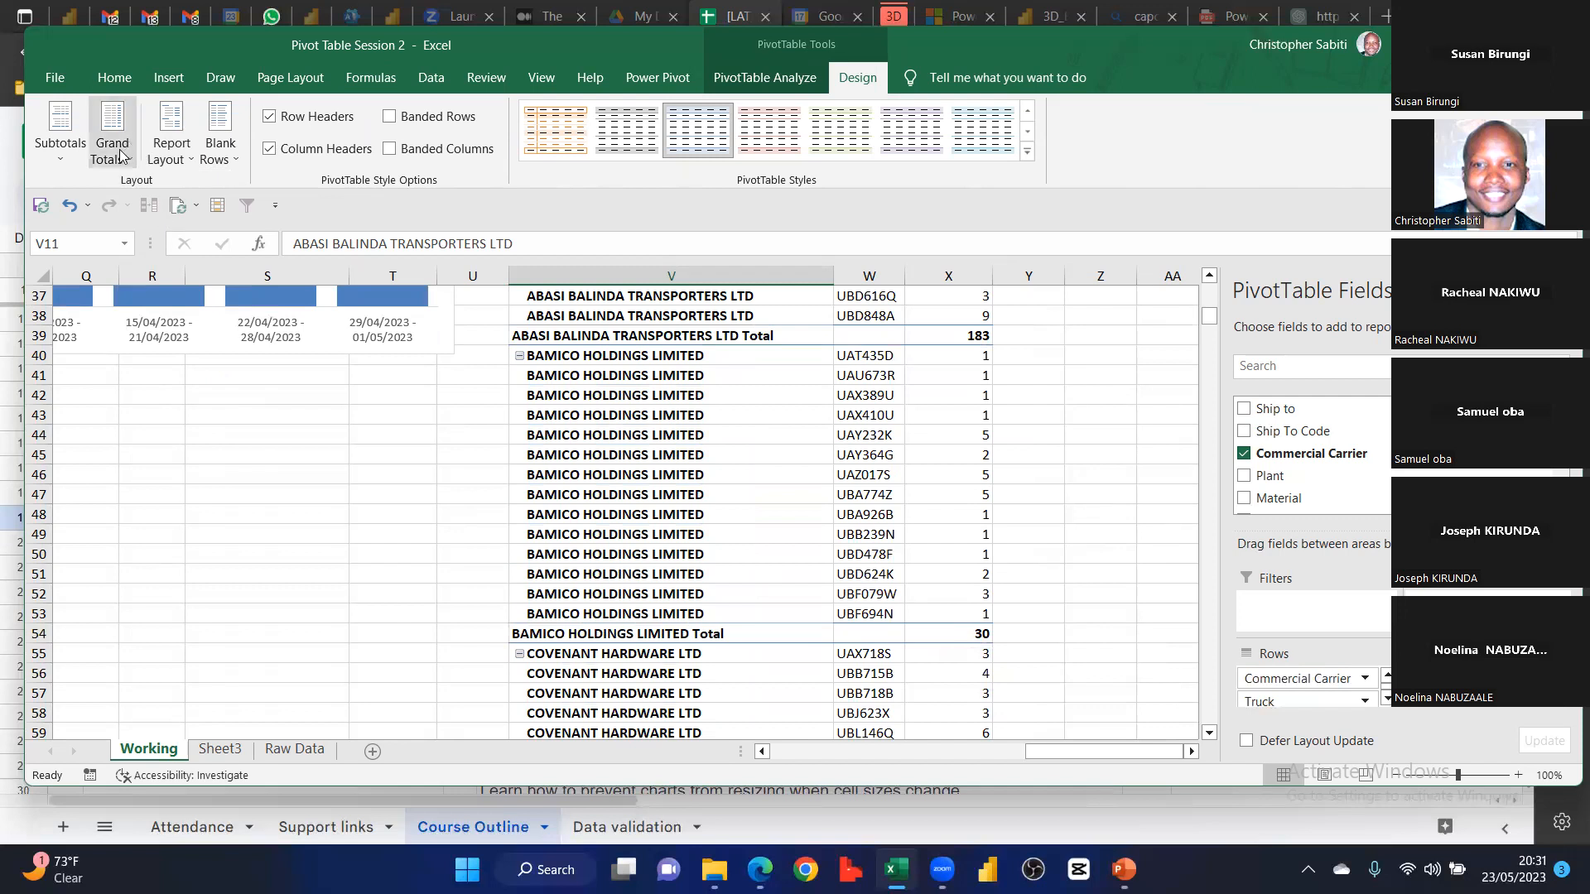
pyautogui.click(61, 149)
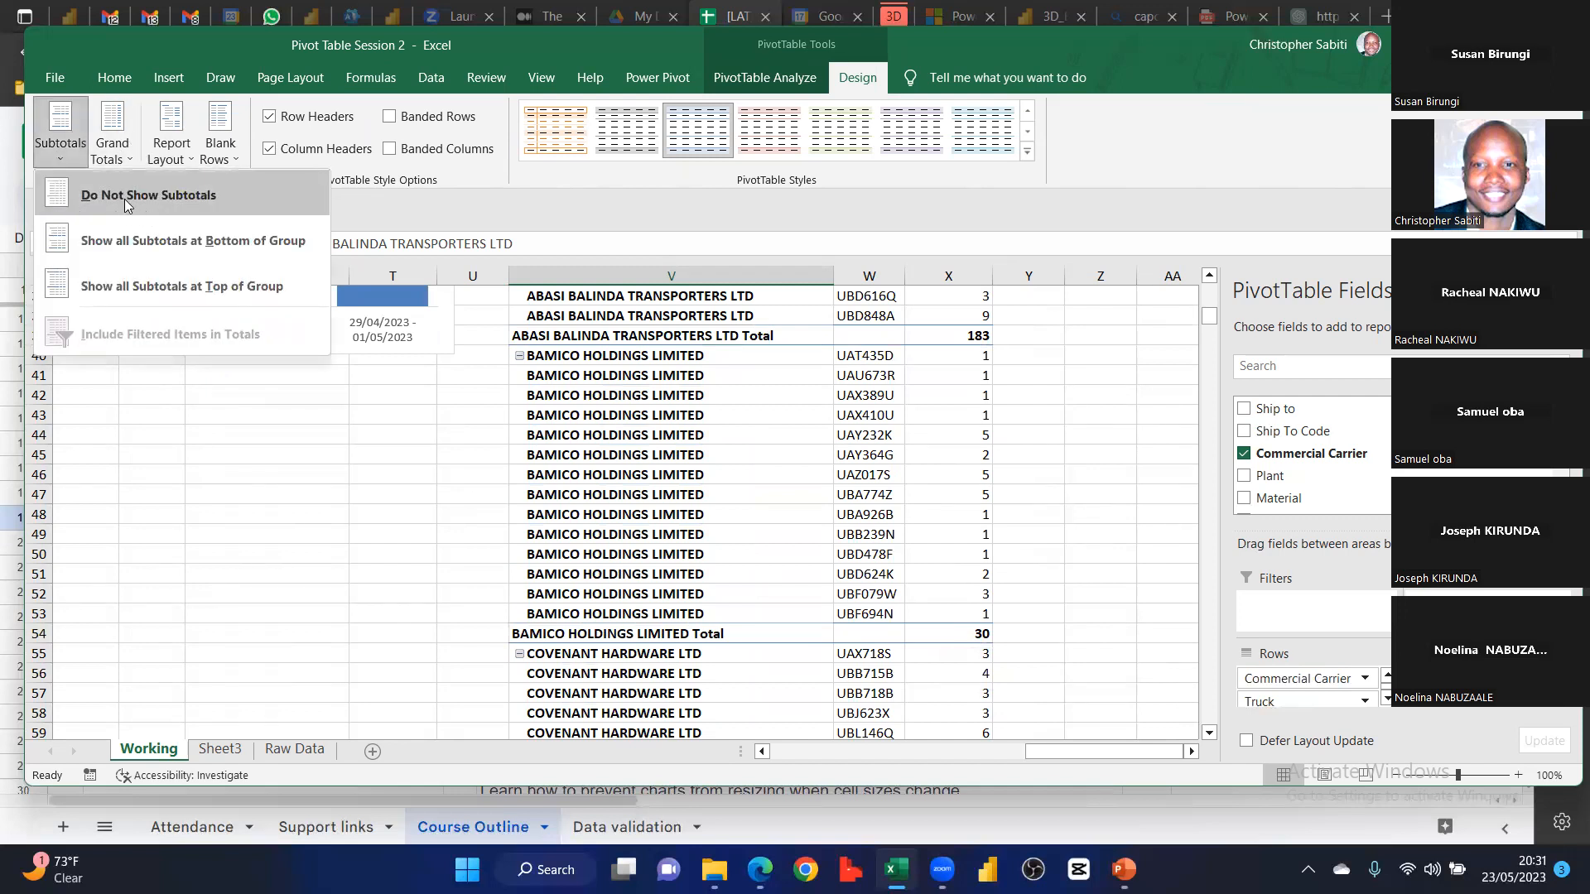
pyautogui.click(135, 158)
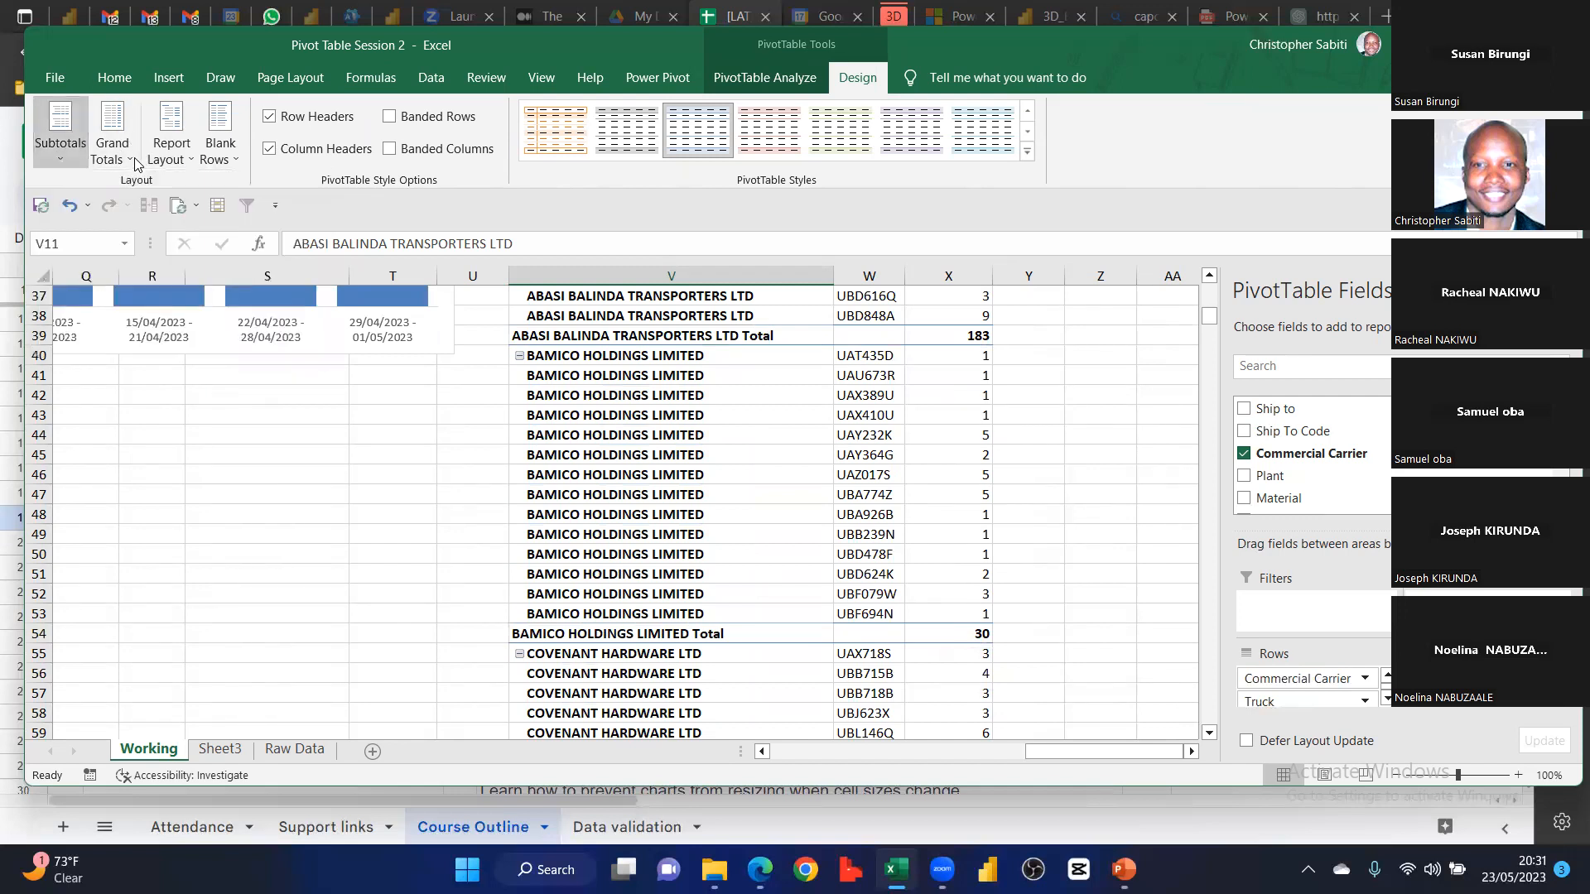
pyautogui.click(132, 159)
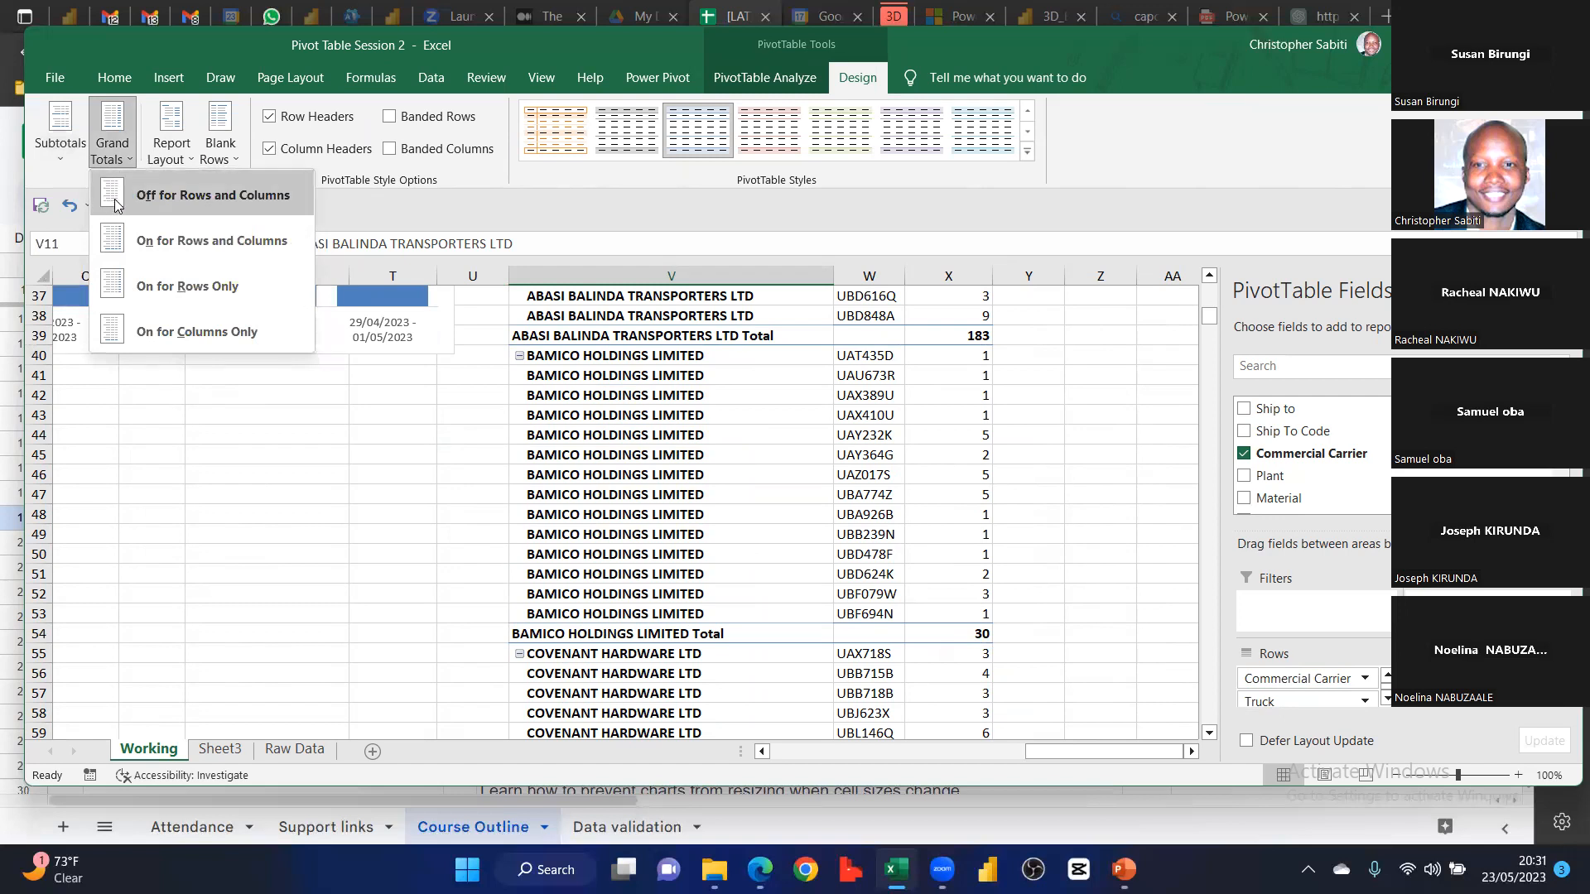
pyautogui.click(116, 206)
# Move Commercial Carrier out of the rows into the columns, leaving Truck as the only row field
pyautogui.scroll(5, 767, 400)
pyautogui.scroll(7, 770, 414)
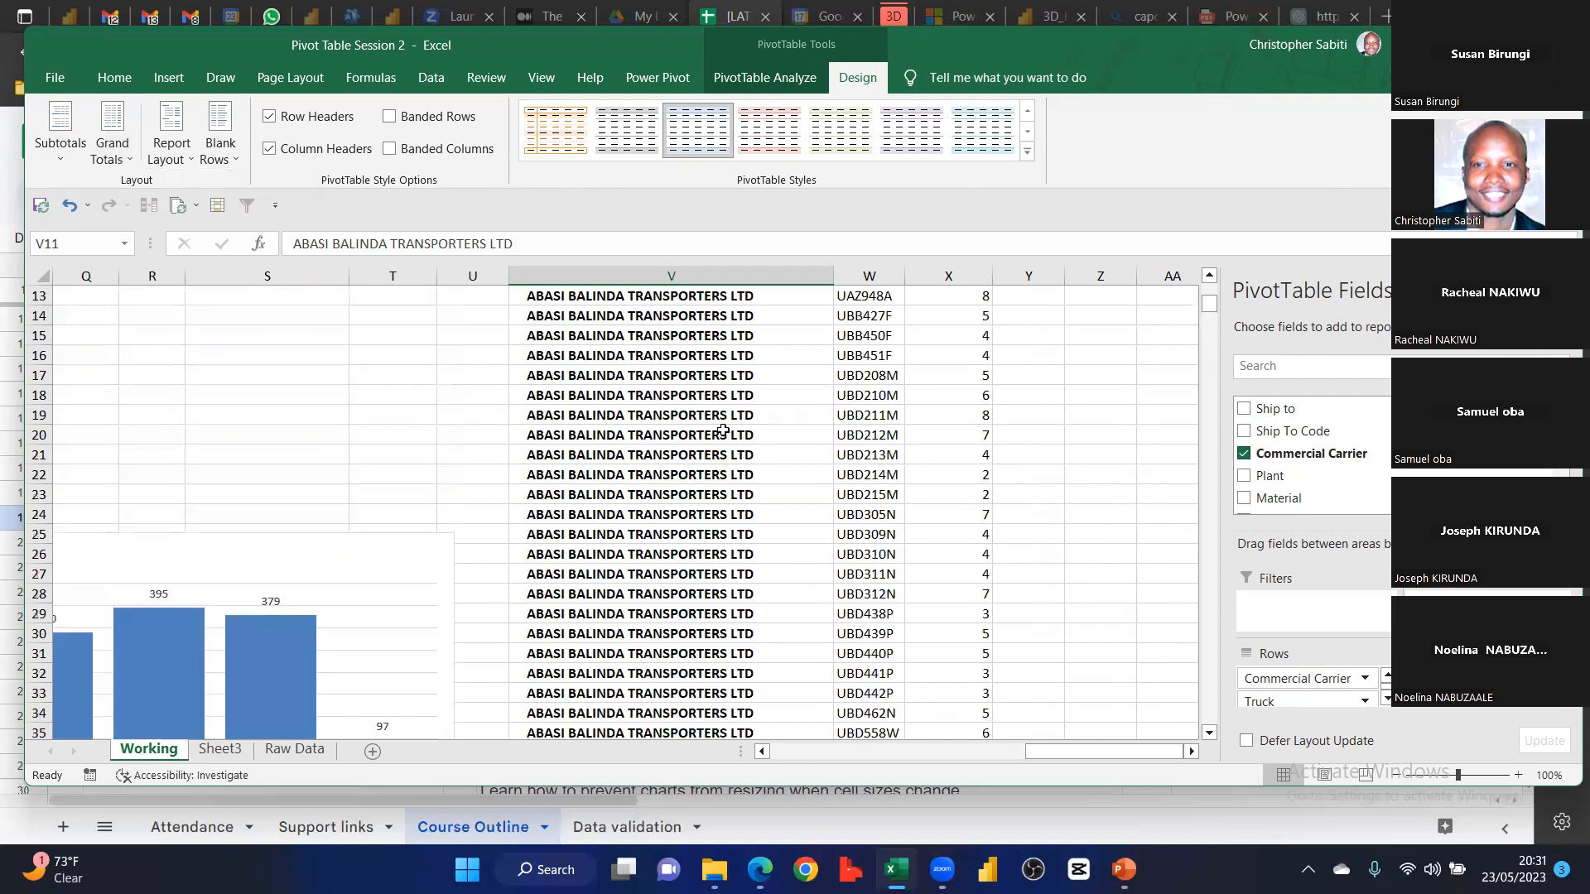
pyautogui.click(681, 396)
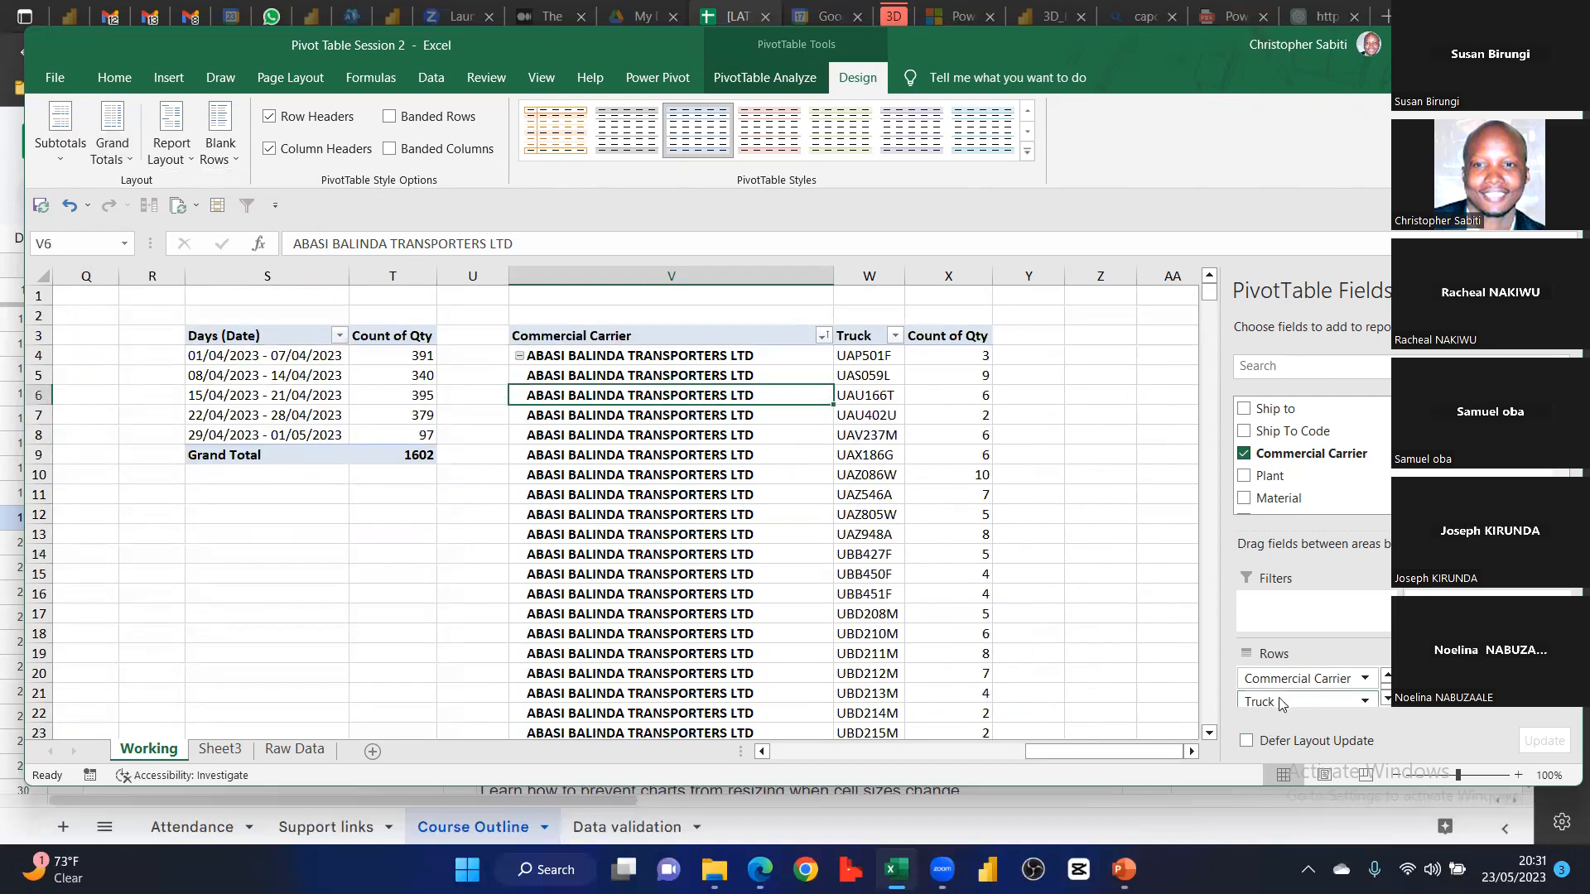
pyautogui.moveTo(1298, 681); pyautogui.dragTo(666, 485)
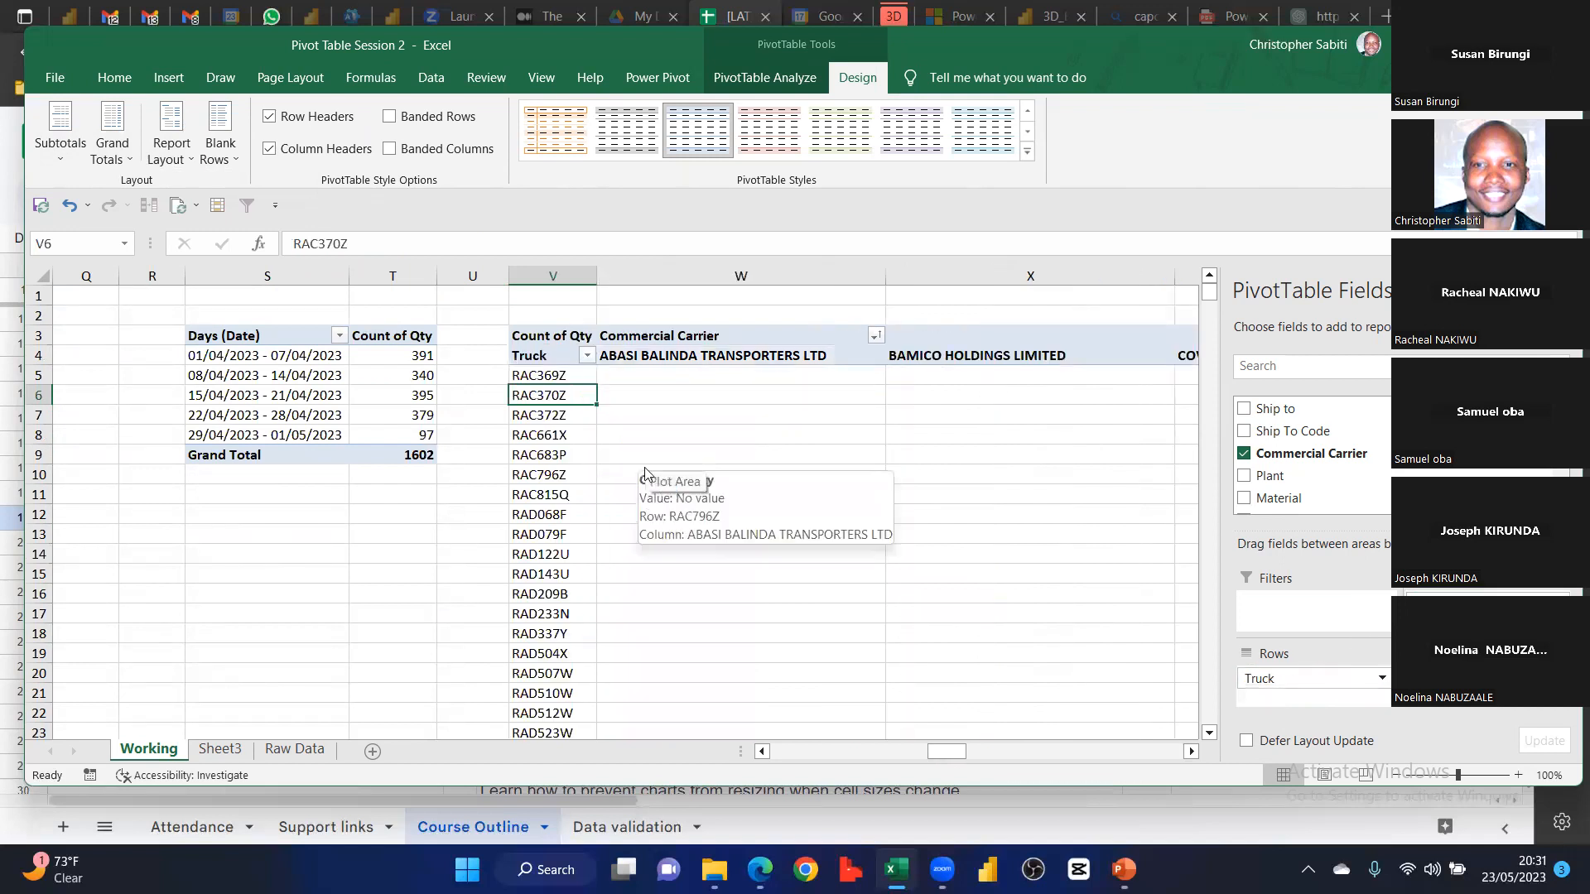
pyautogui.scroll(-7, 774, 488)
pyautogui.scroll(-5, 776, 492)
pyautogui.scroll(11, 776, 496)
pyautogui.scroll(1, 776, 497)
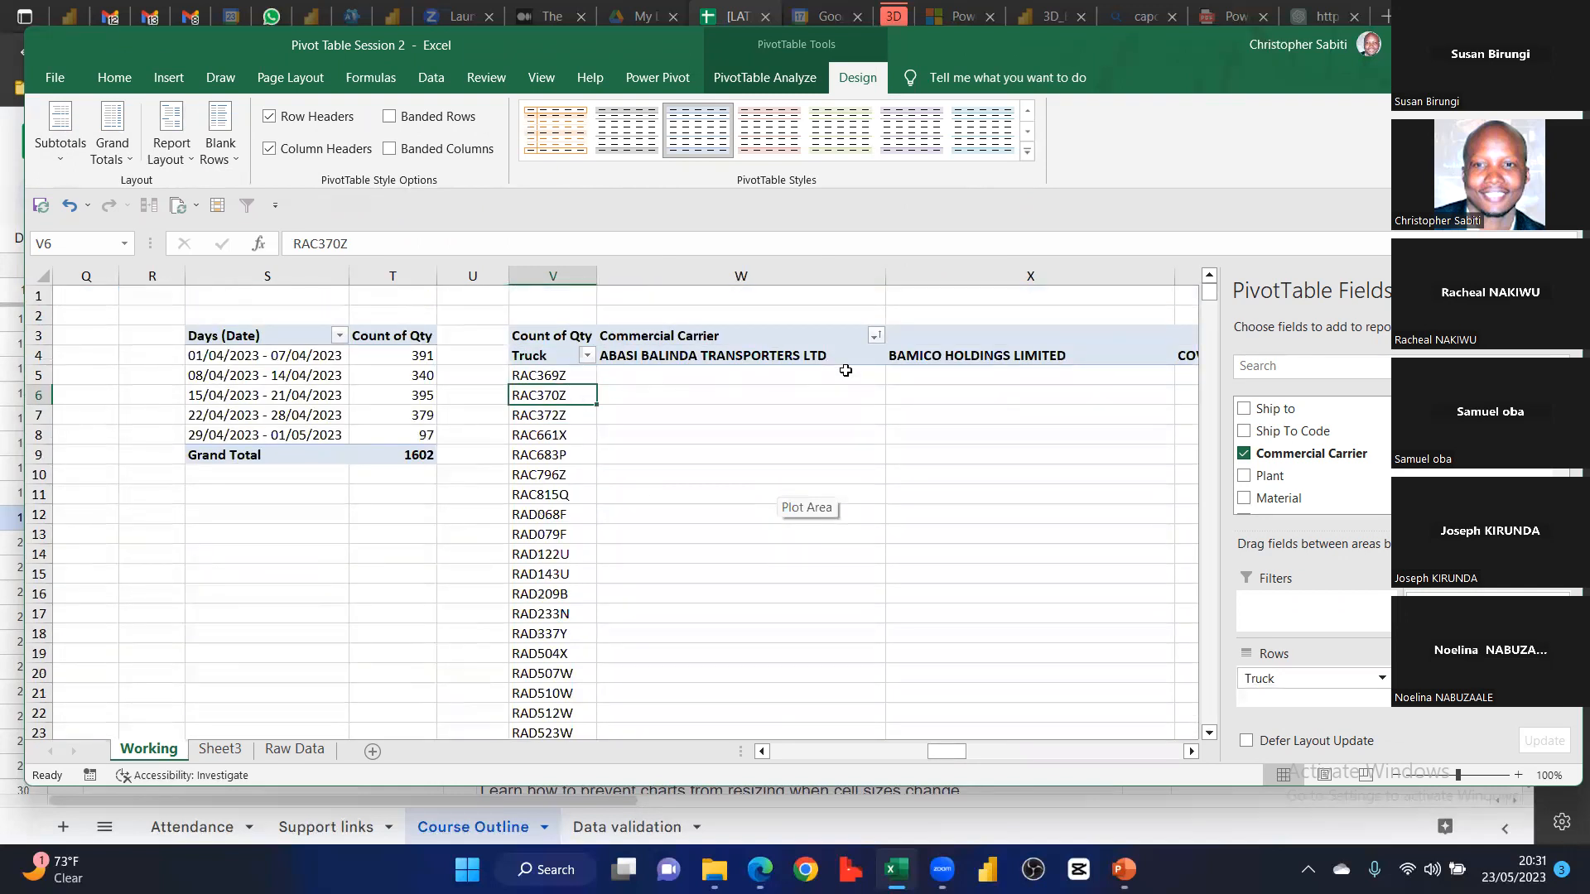
# Look across the carrier columns of the PivotTable as far as the Grand Total column
pyautogui.hscroll(4, 849, 372)
pyautogui.hscroll(10, 858, 374)
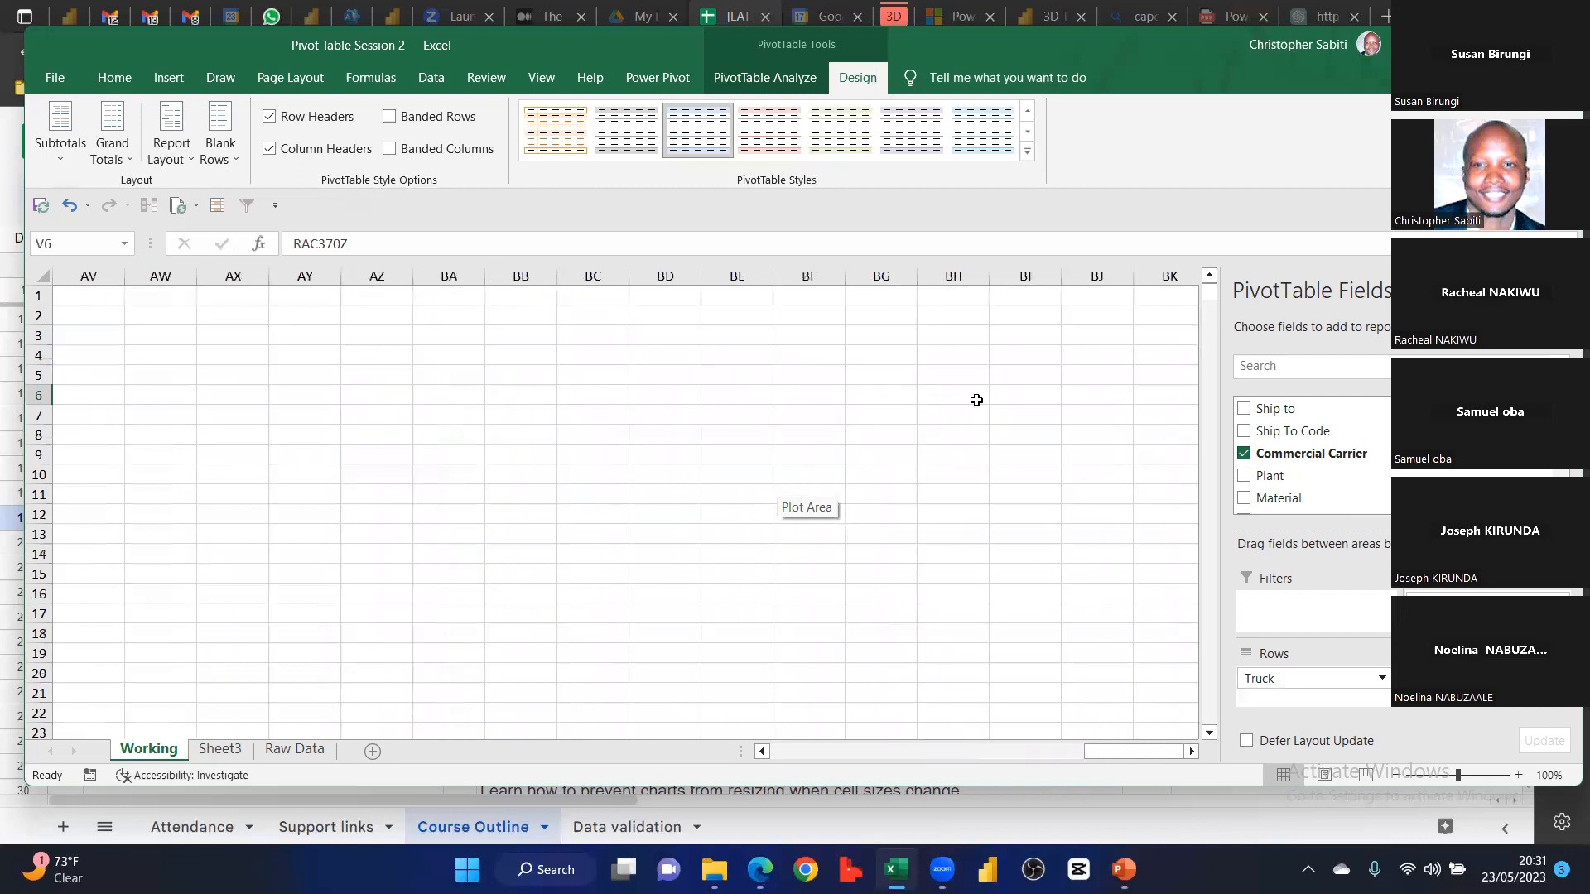
pyautogui.hscroll(-2, 729, 422)
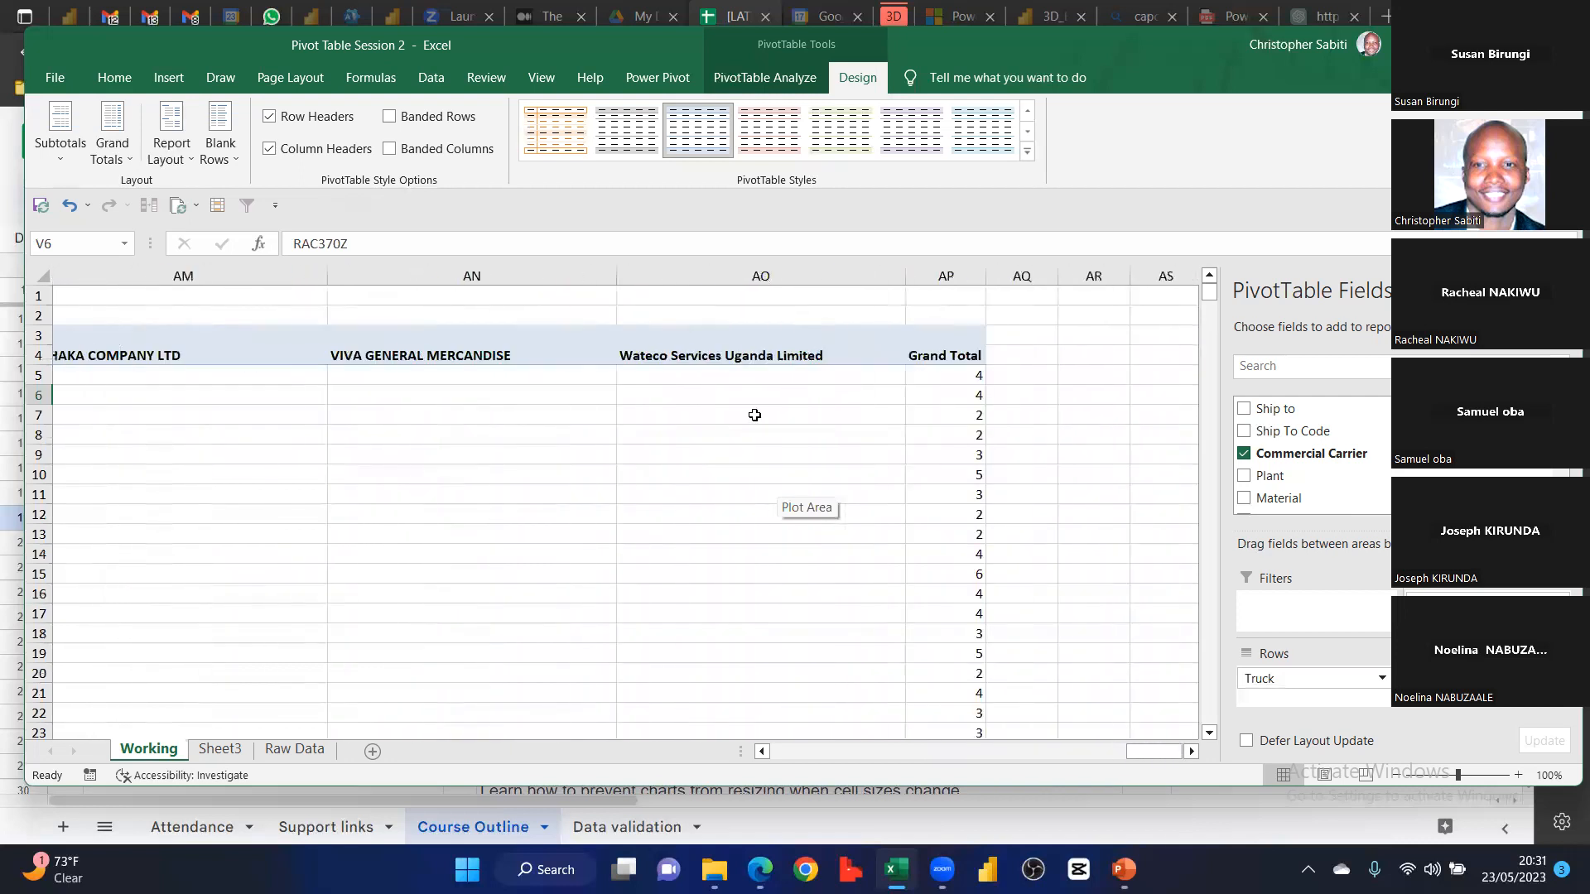
pyautogui.hscroll(-3, 984, 399)
pyautogui.hscroll(3, 1110, 419)
pyautogui.hscroll(-3, 1018, 389)
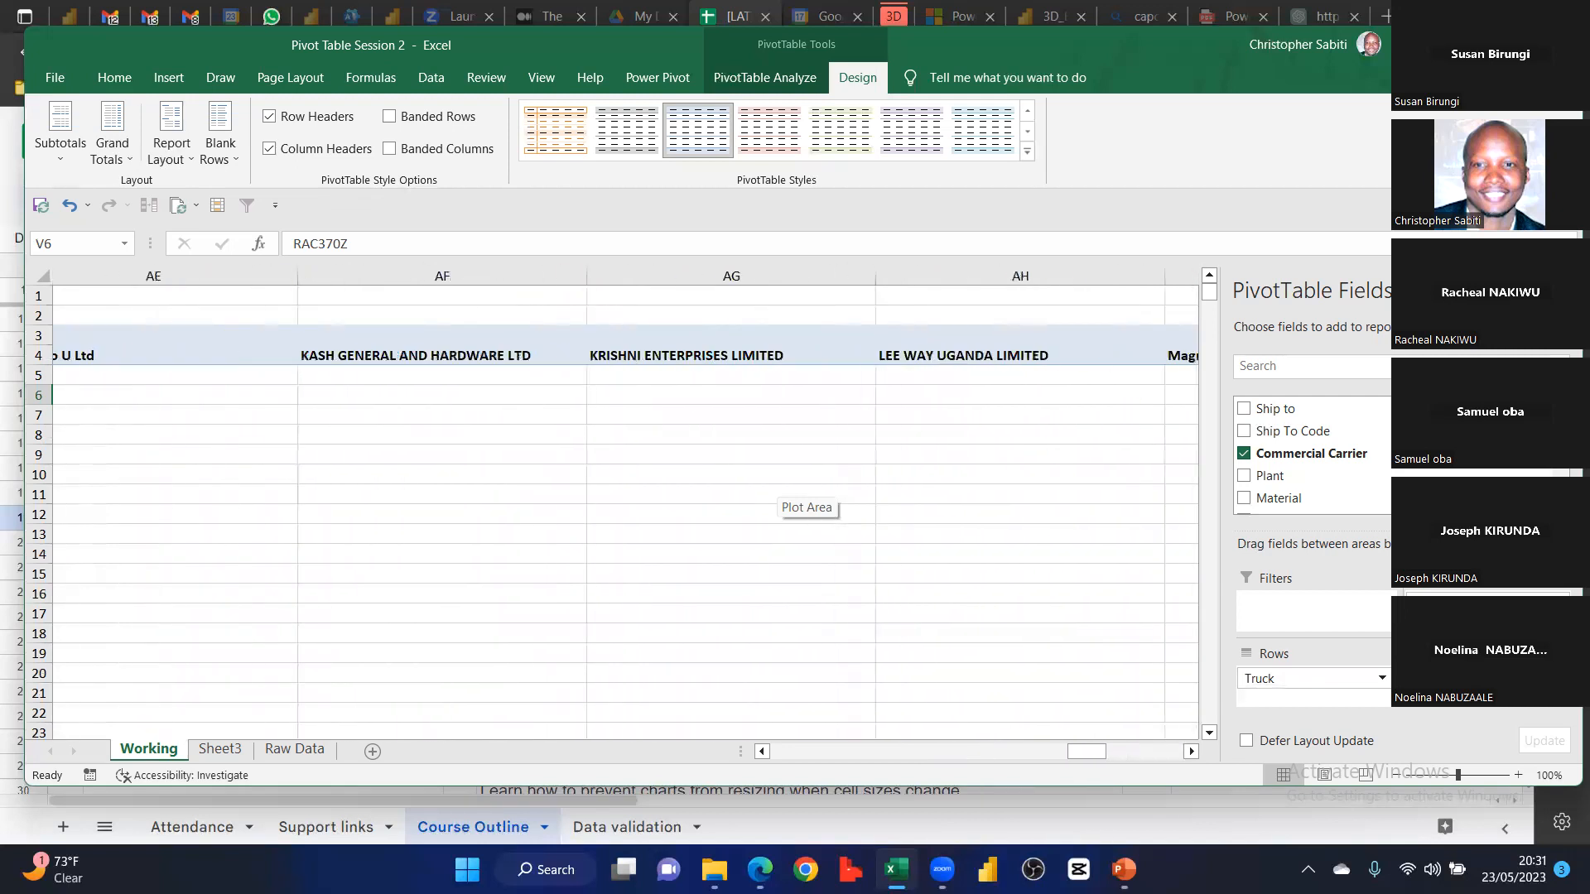
pyautogui.hscroll(-6, 807, 497)
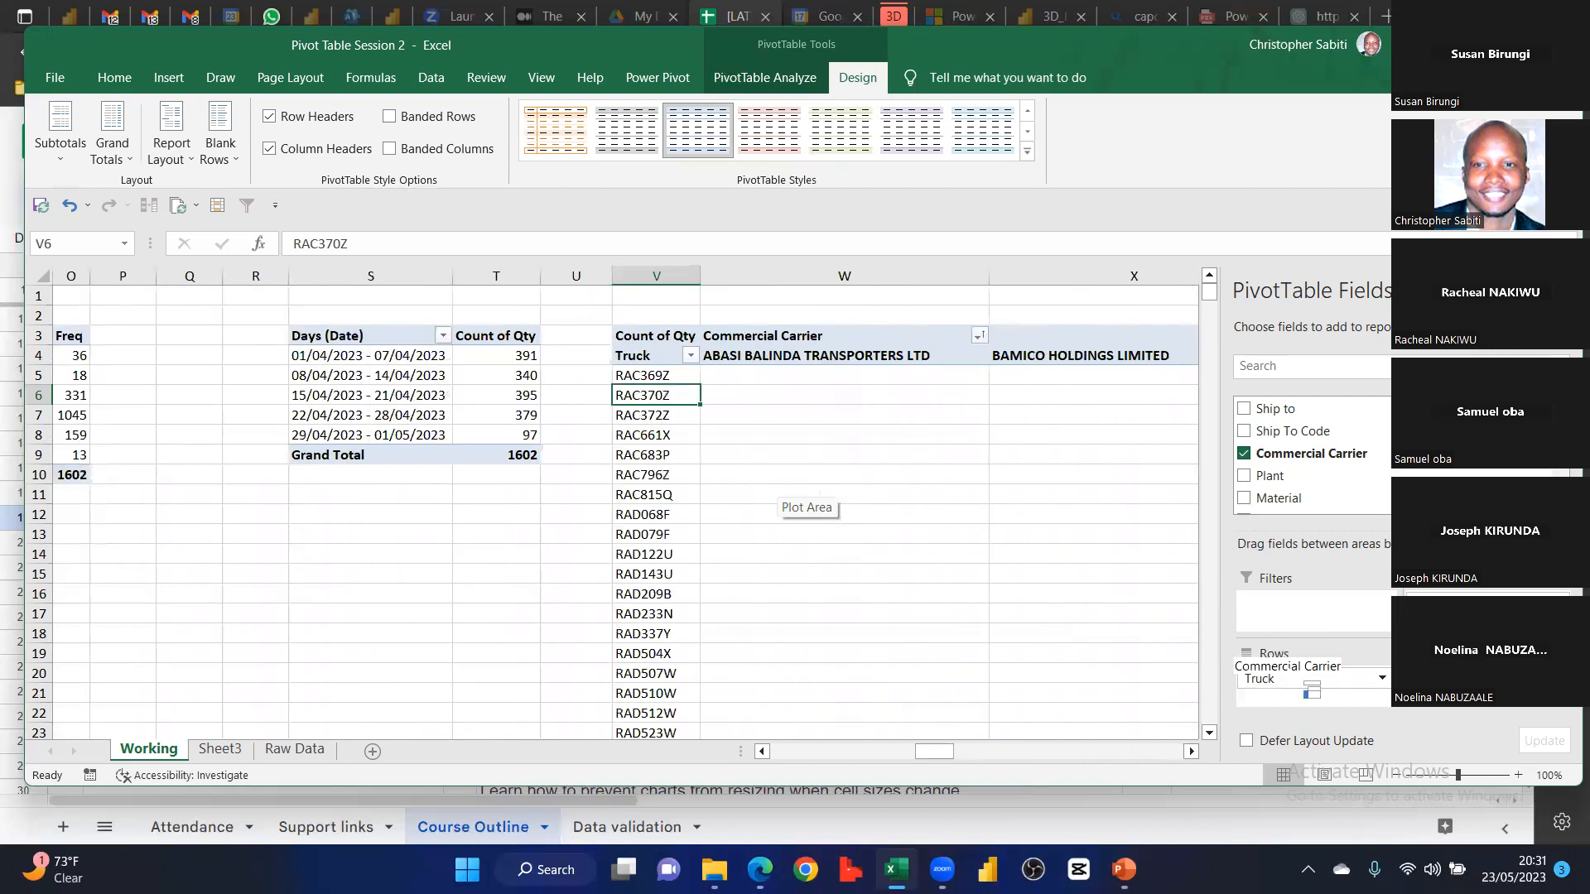
# Return Commercial Carrier above Truck in the rows and collapse ABASI BALINDA TRANSPORTERS LTD, BAMICO HOLDINGS LIMITED and COVENANT HARDWARE LTD
pyautogui.moveTo(1180, 680); pyautogui.dragTo(1308, 672)
pyautogui.scroll(-6, 627, 354)
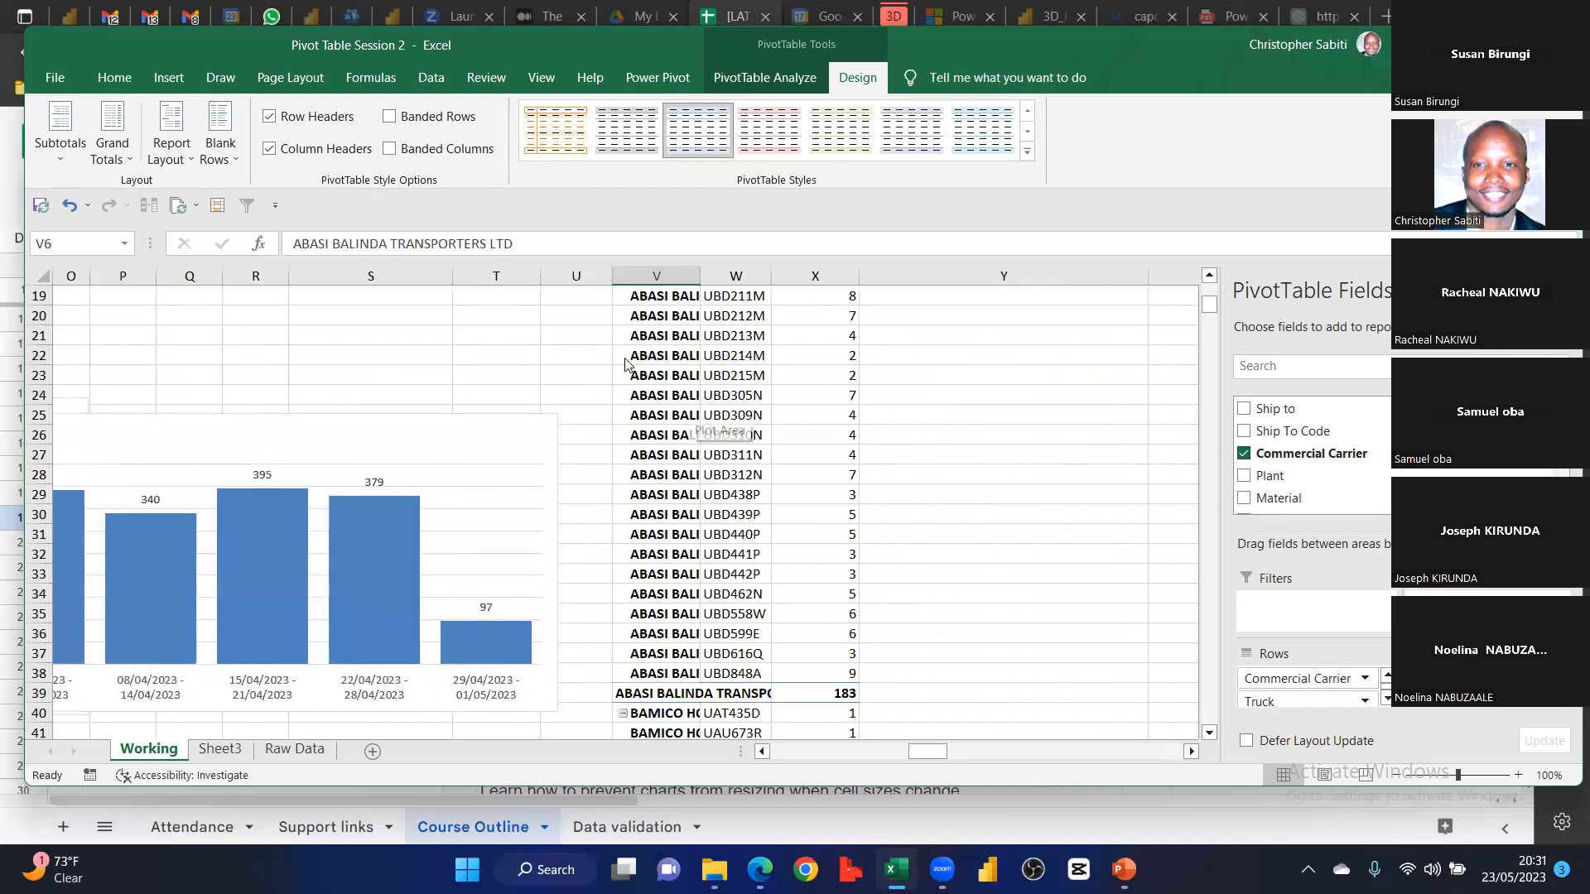
pyautogui.scroll(5, 625, 372)
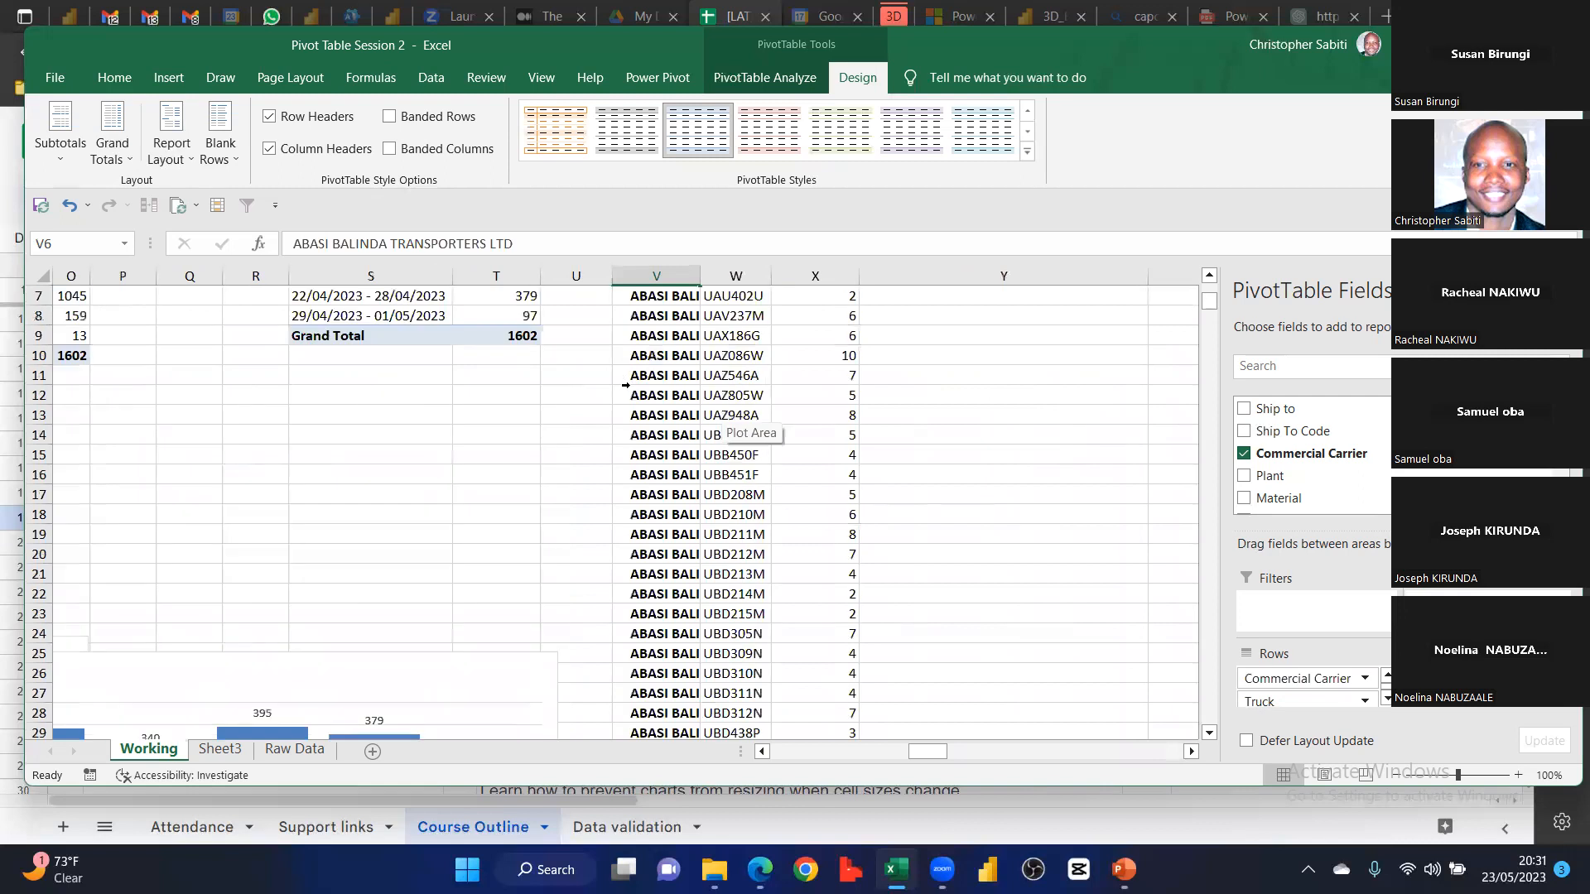
pyautogui.scroll(2, 874, 450)
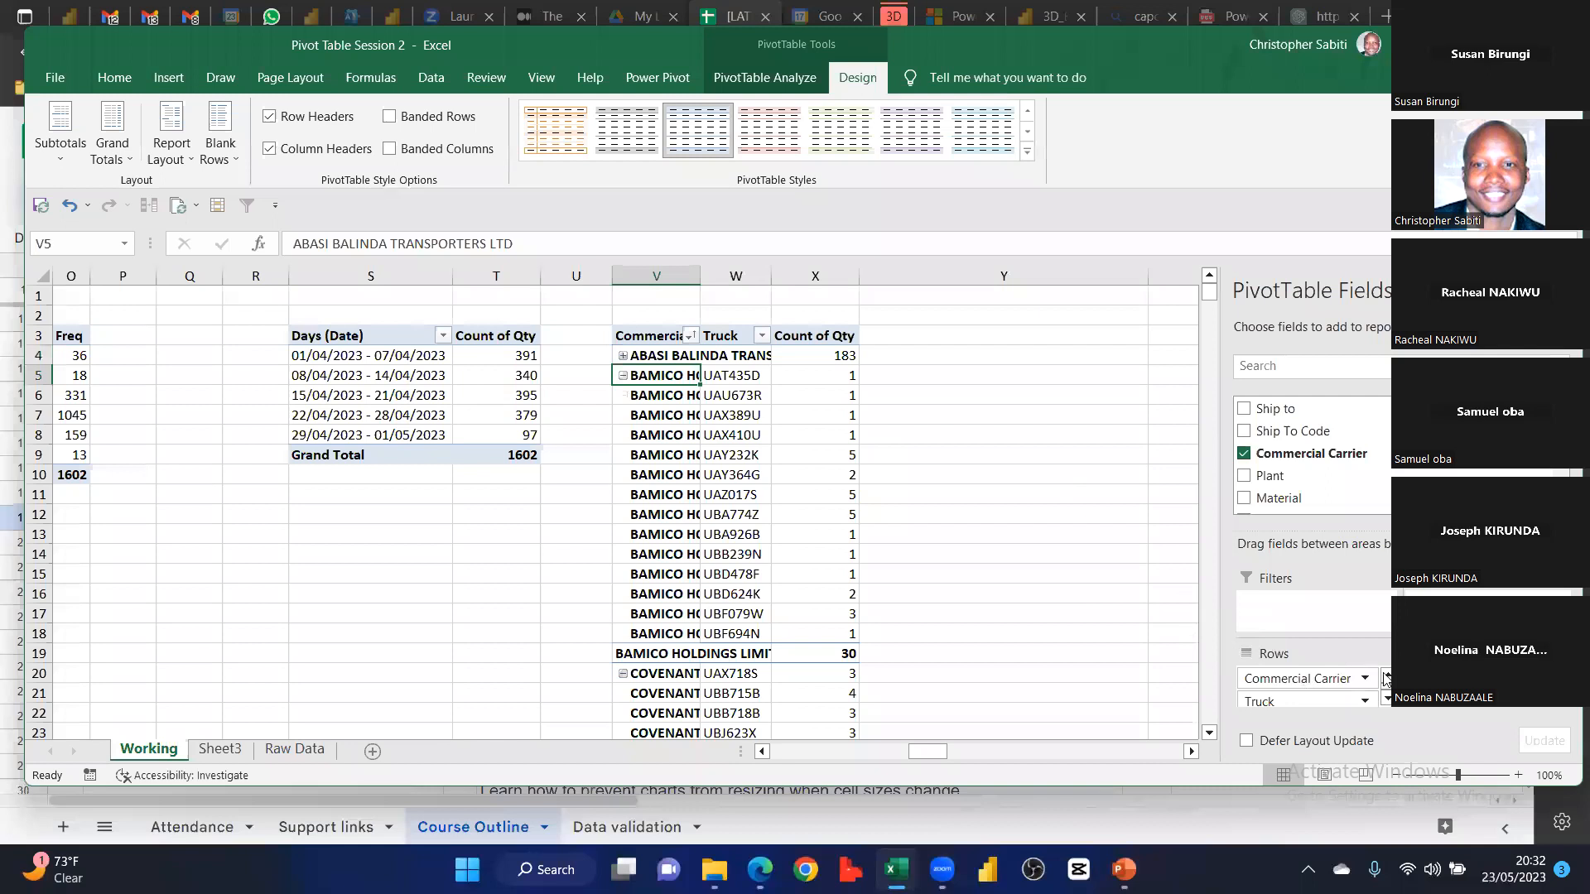
pyautogui.click(622, 375)
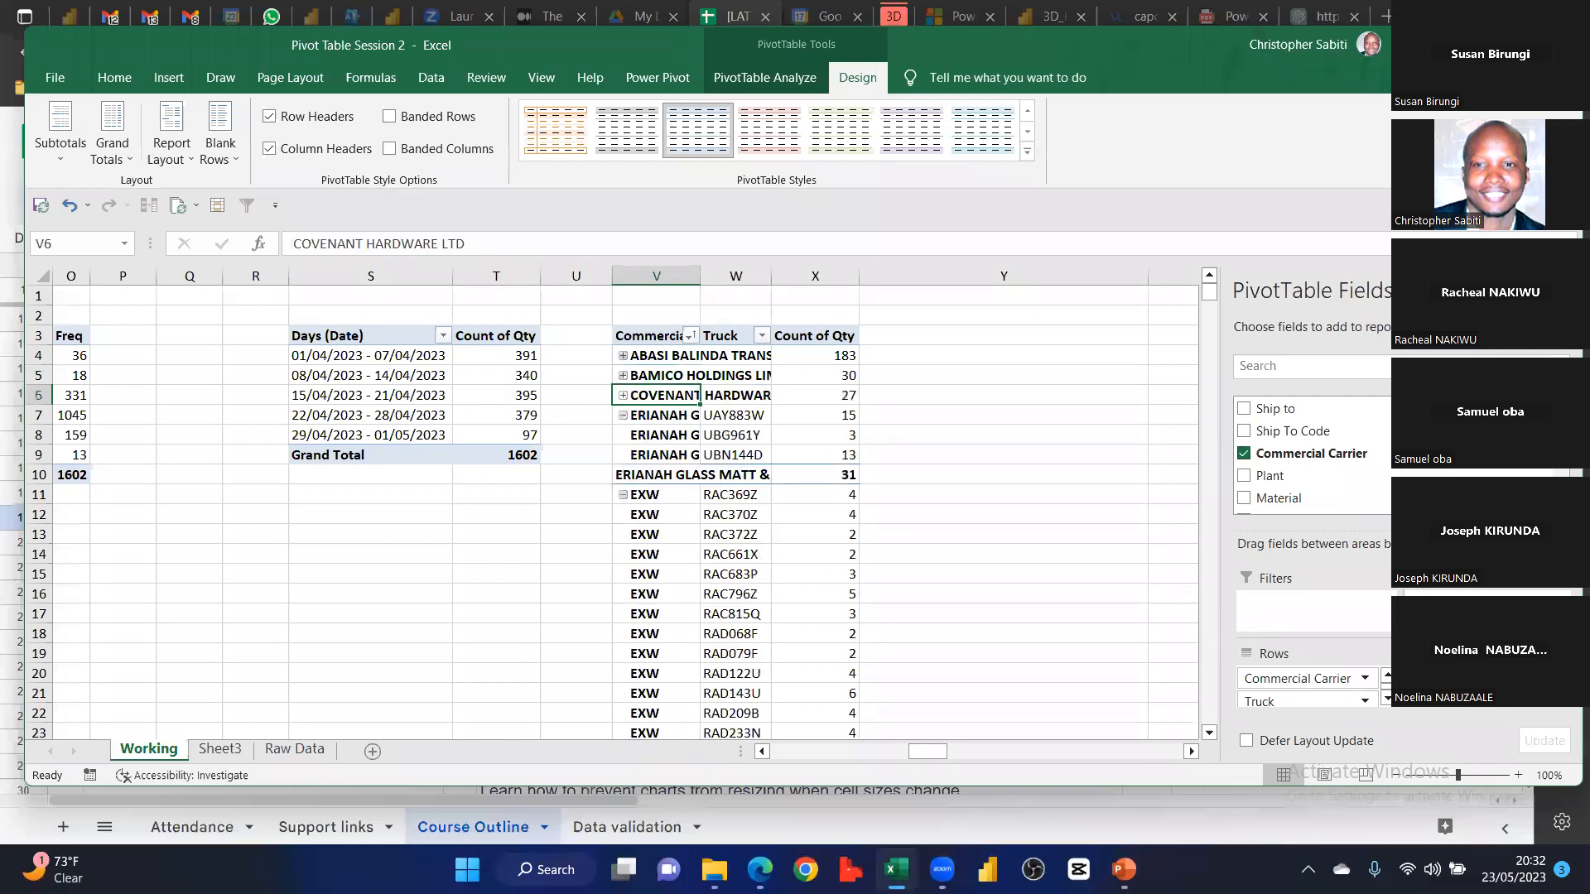
# Remove Commercial Carrier and Truck from the PivotTable, and add Truck back as the only row field
pyautogui.click(1287, 454)
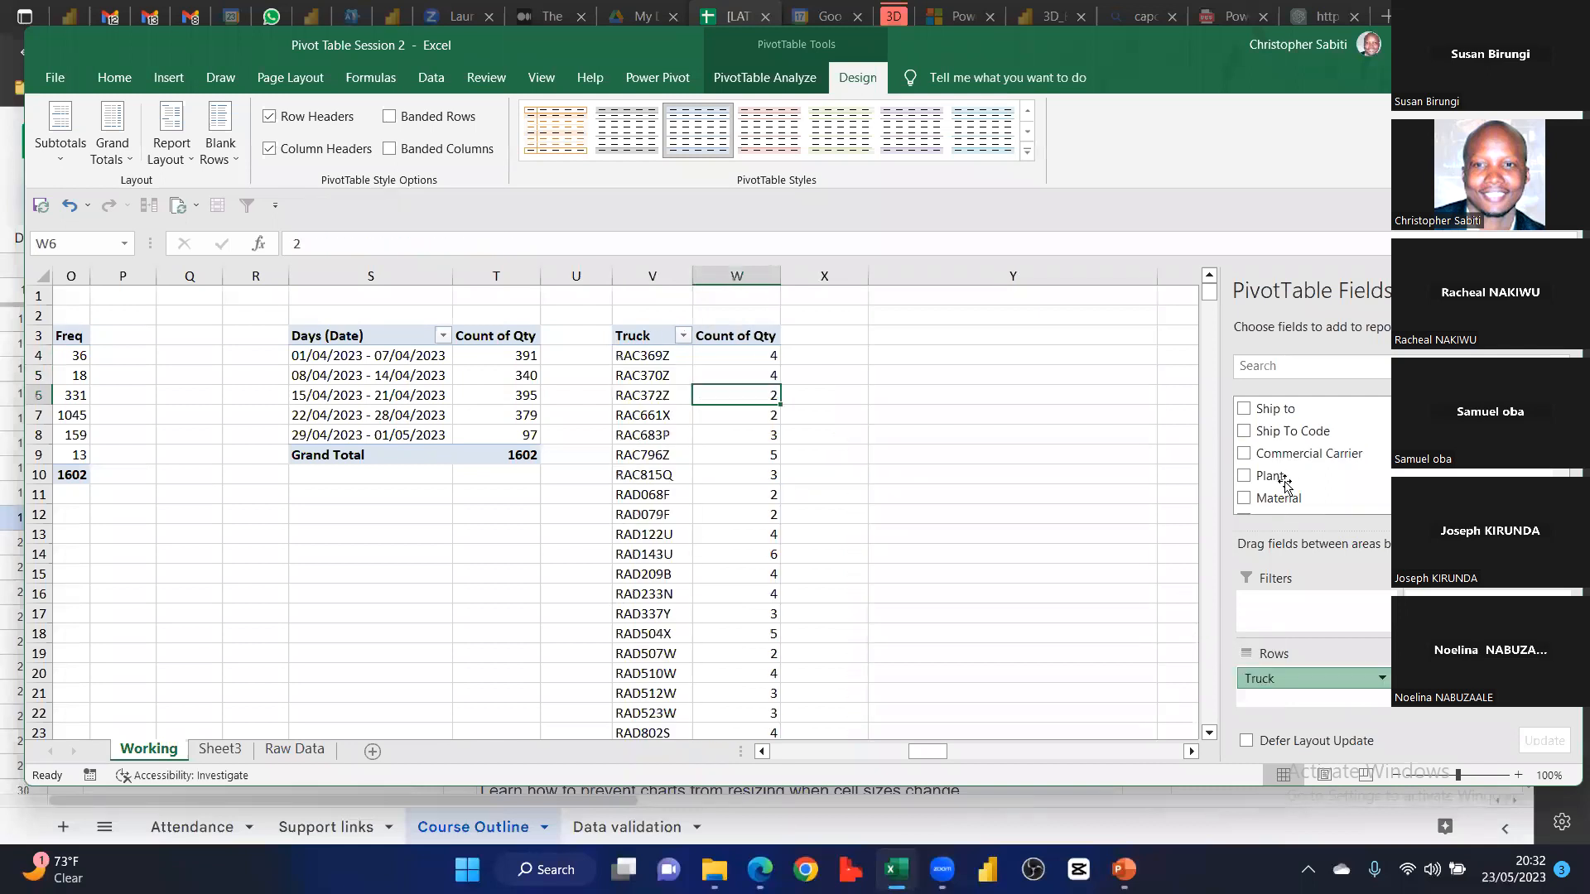
pyautogui.scroll(-2, 1284, 488)
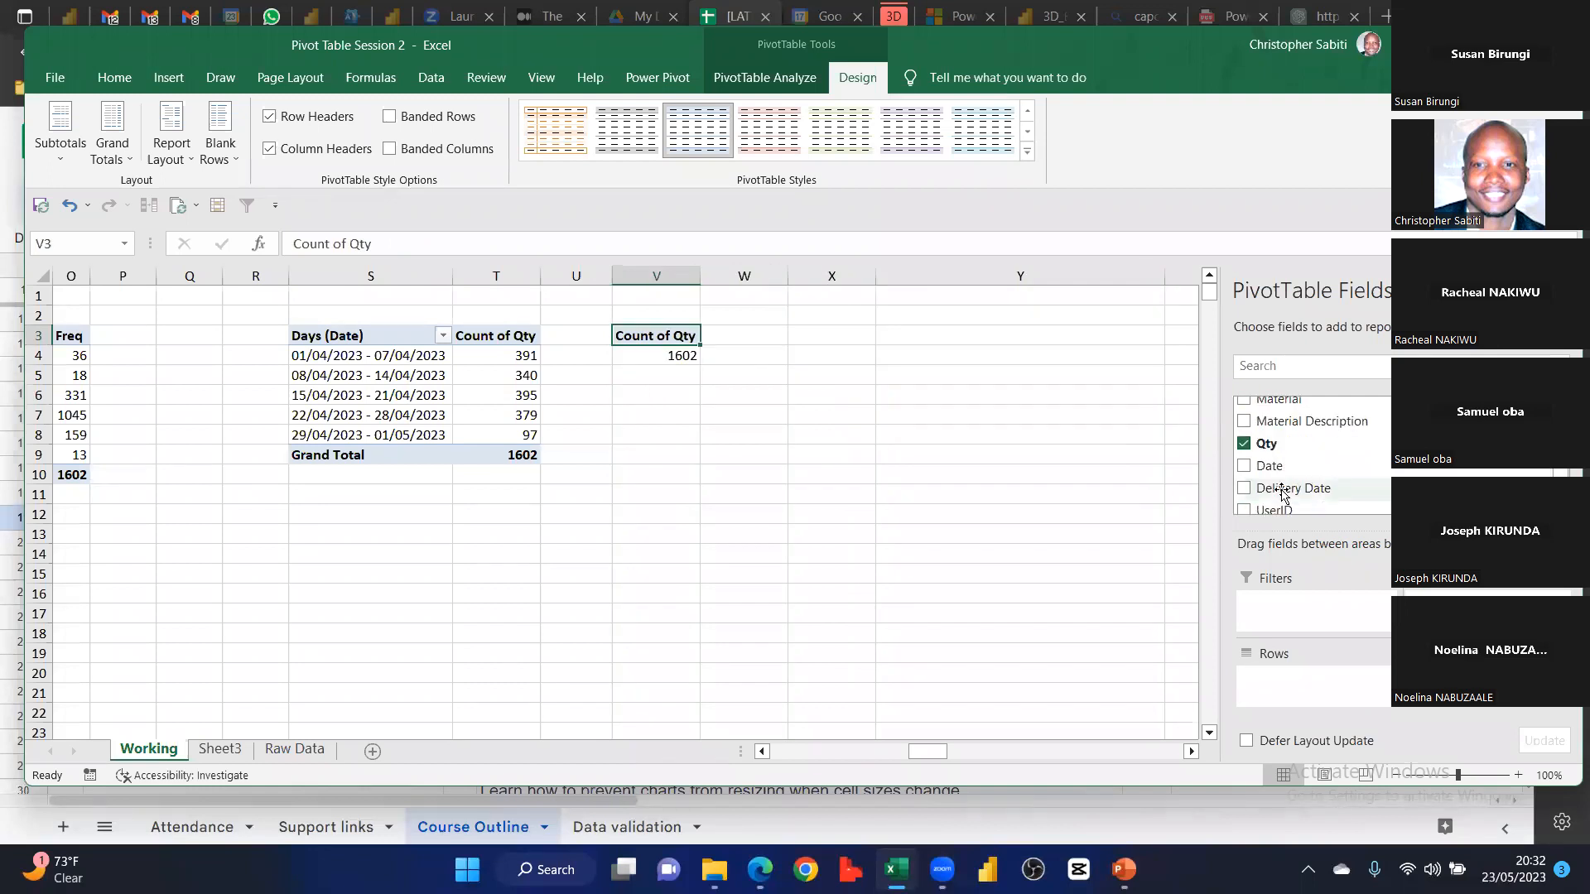
pyautogui.scroll(5, 1284, 489)
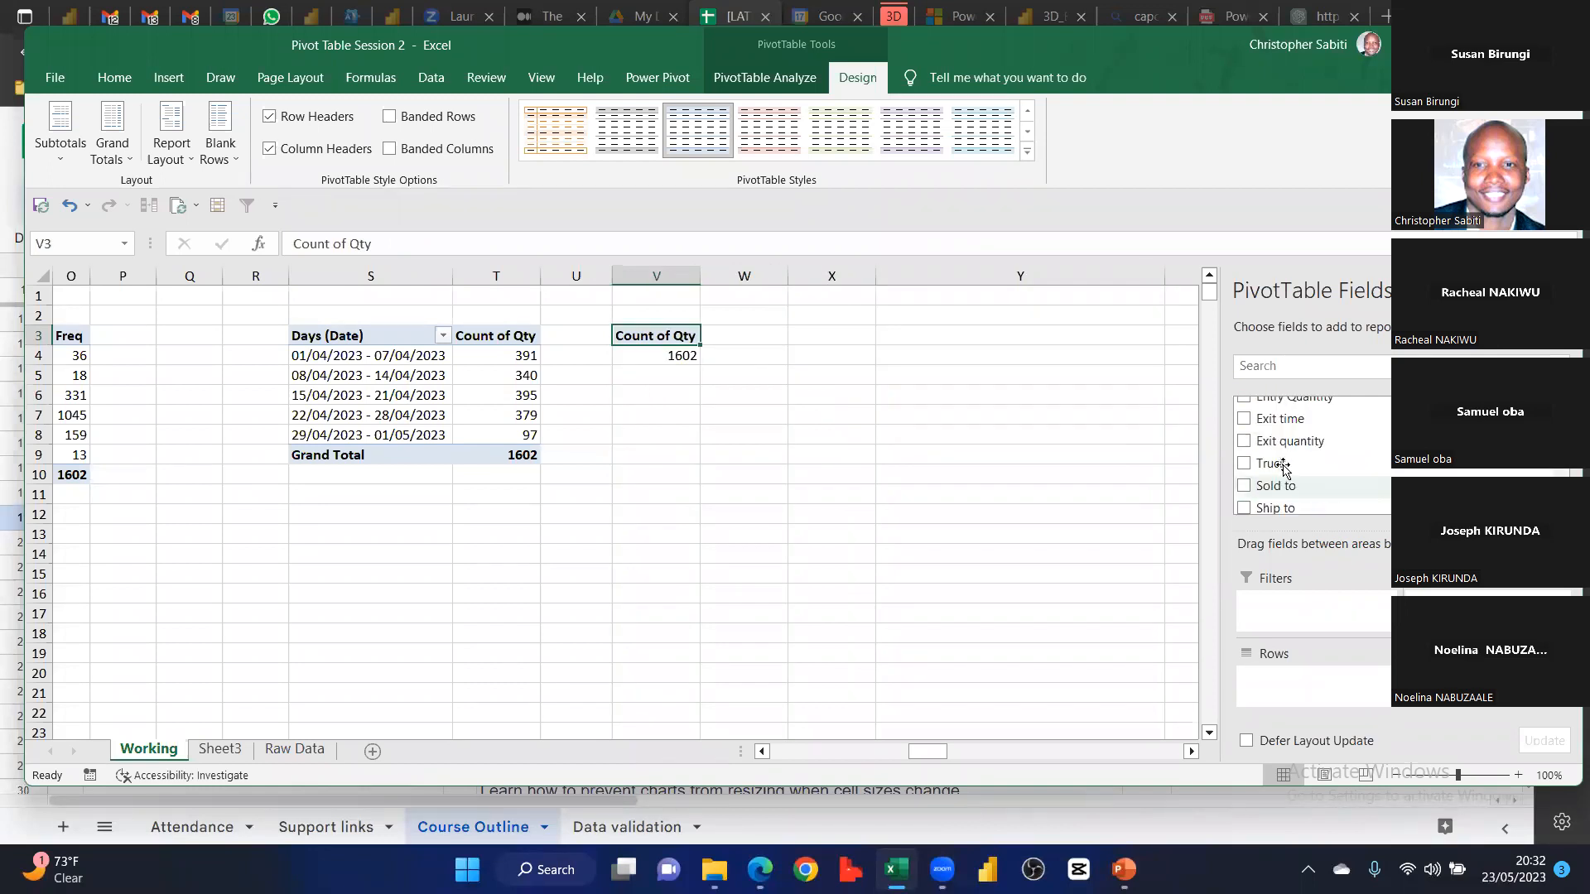
pyautogui.scroll(-5, 1282, 490)
pyautogui.moveTo(1276, 426); pyautogui.dragTo(1320, 681)
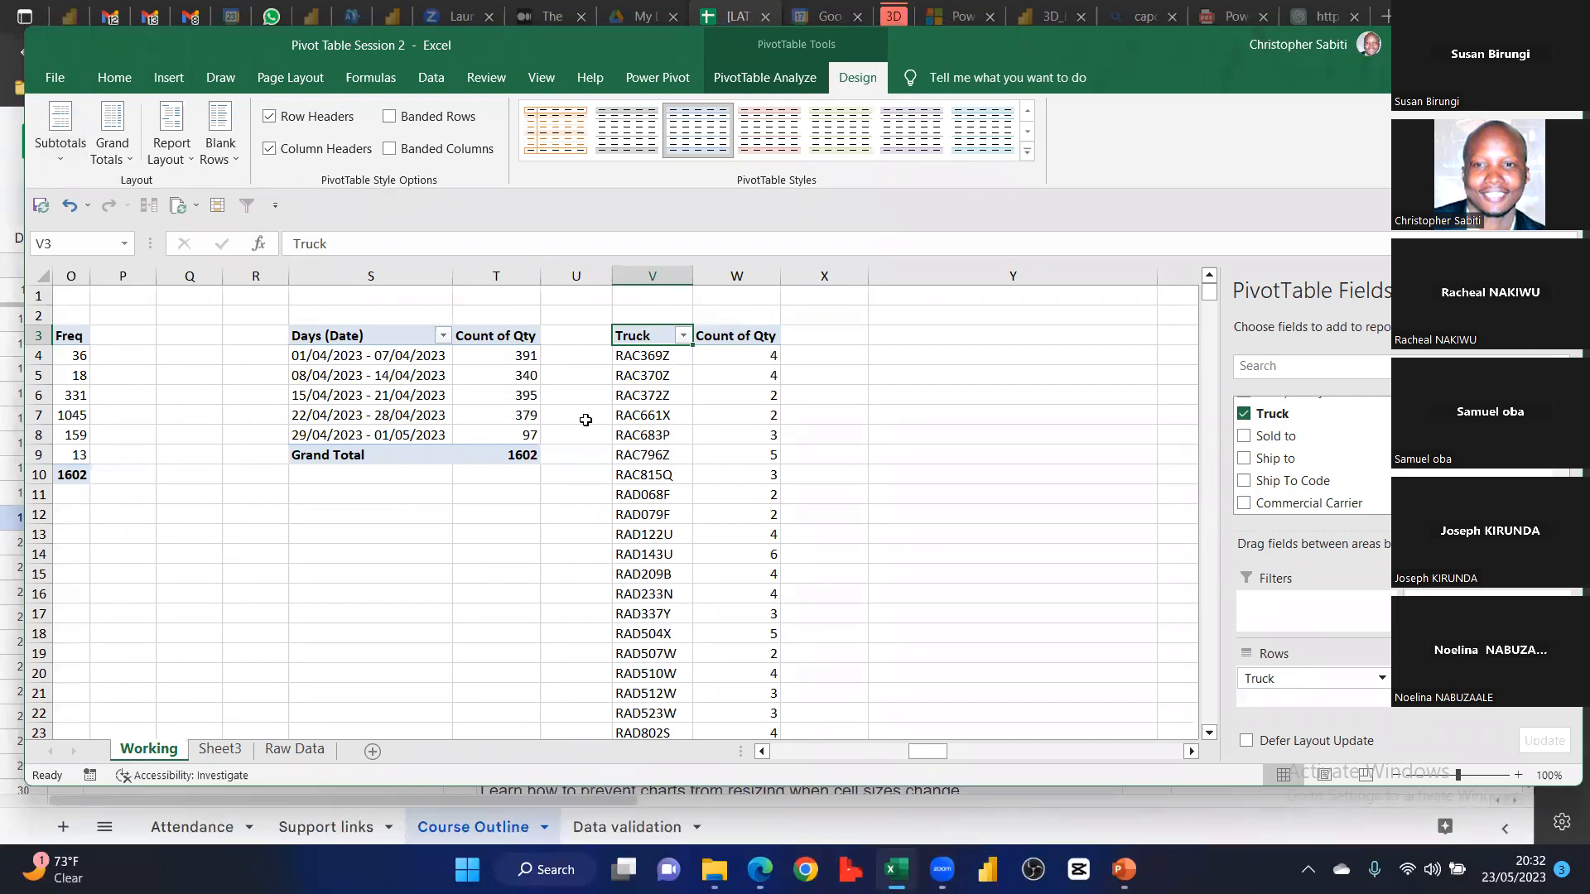
# Examine the truck entries and their quantity counts in the Truck pivot table alongside the other pivot tables on the Working sheet
pyautogui.click(614, 414)
pyautogui.click(648, 368)
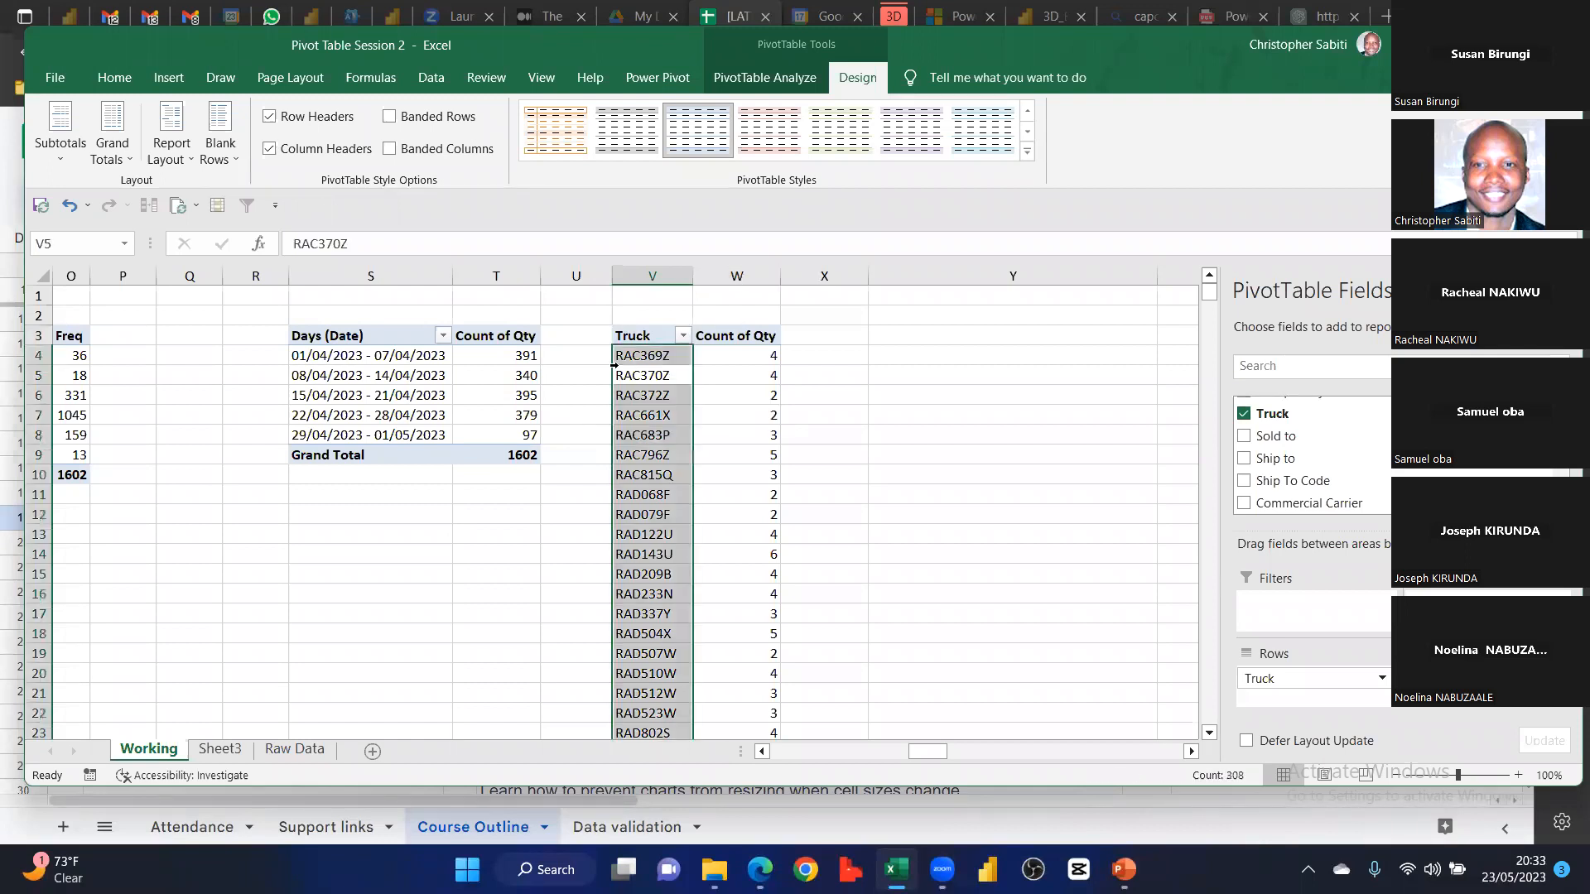
pyautogui.click(650, 357)
pyautogui.click(649, 378)
pyautogui.click(741, 401)
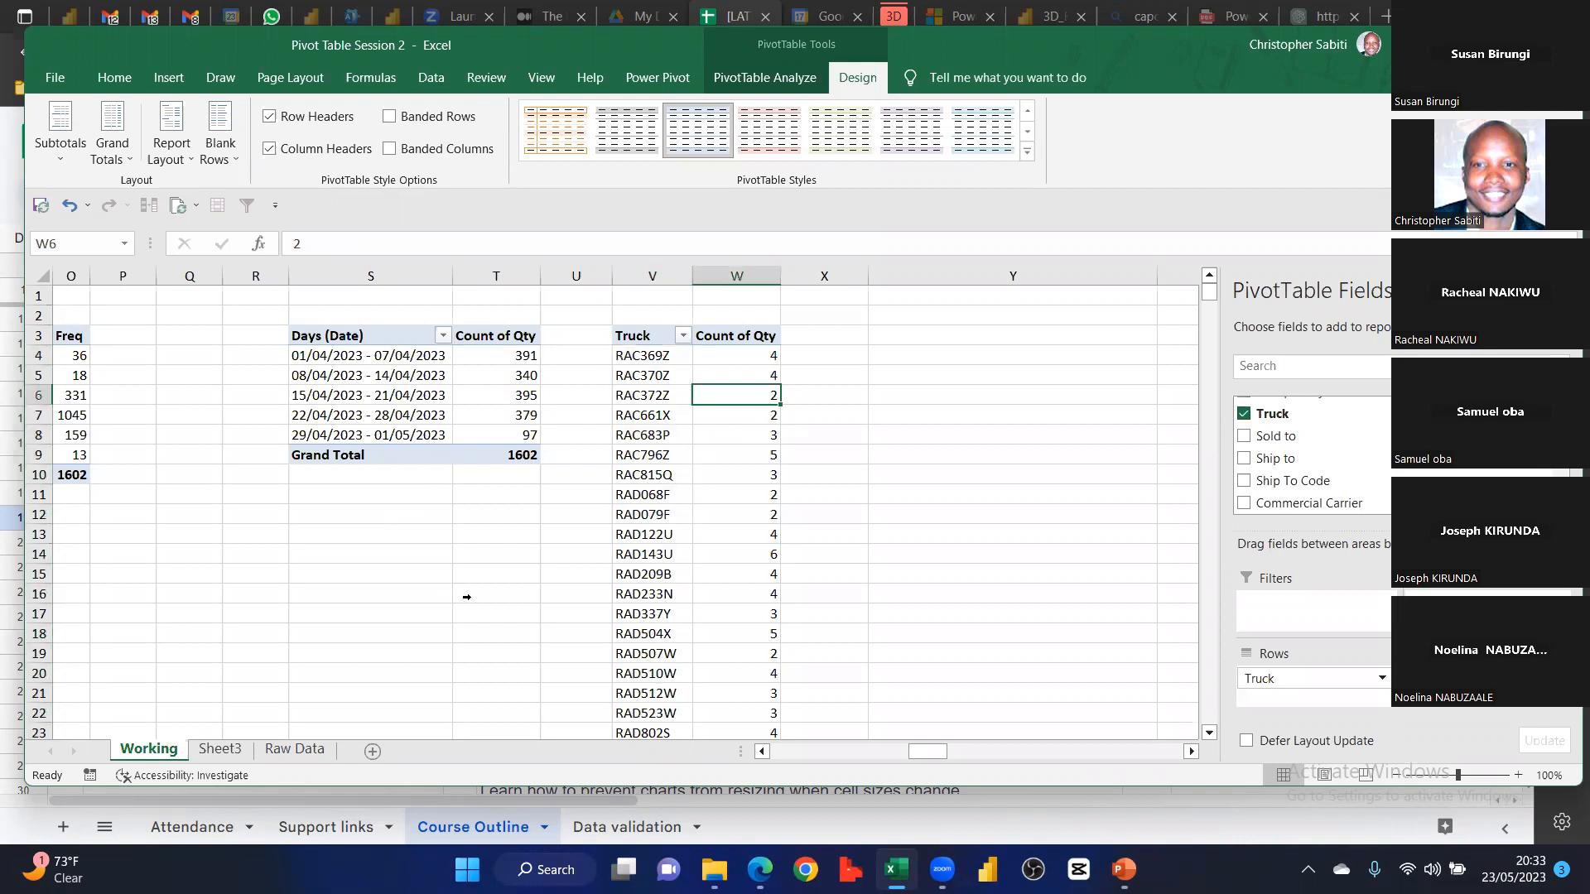
pyautogui.scroll(-2, 466, 597)
pyautogui.hscroll(-1, 367, 536)
pyautogui.hscroll(-2, 366, 536)
pyautogui.scroll(2, 367, 535)
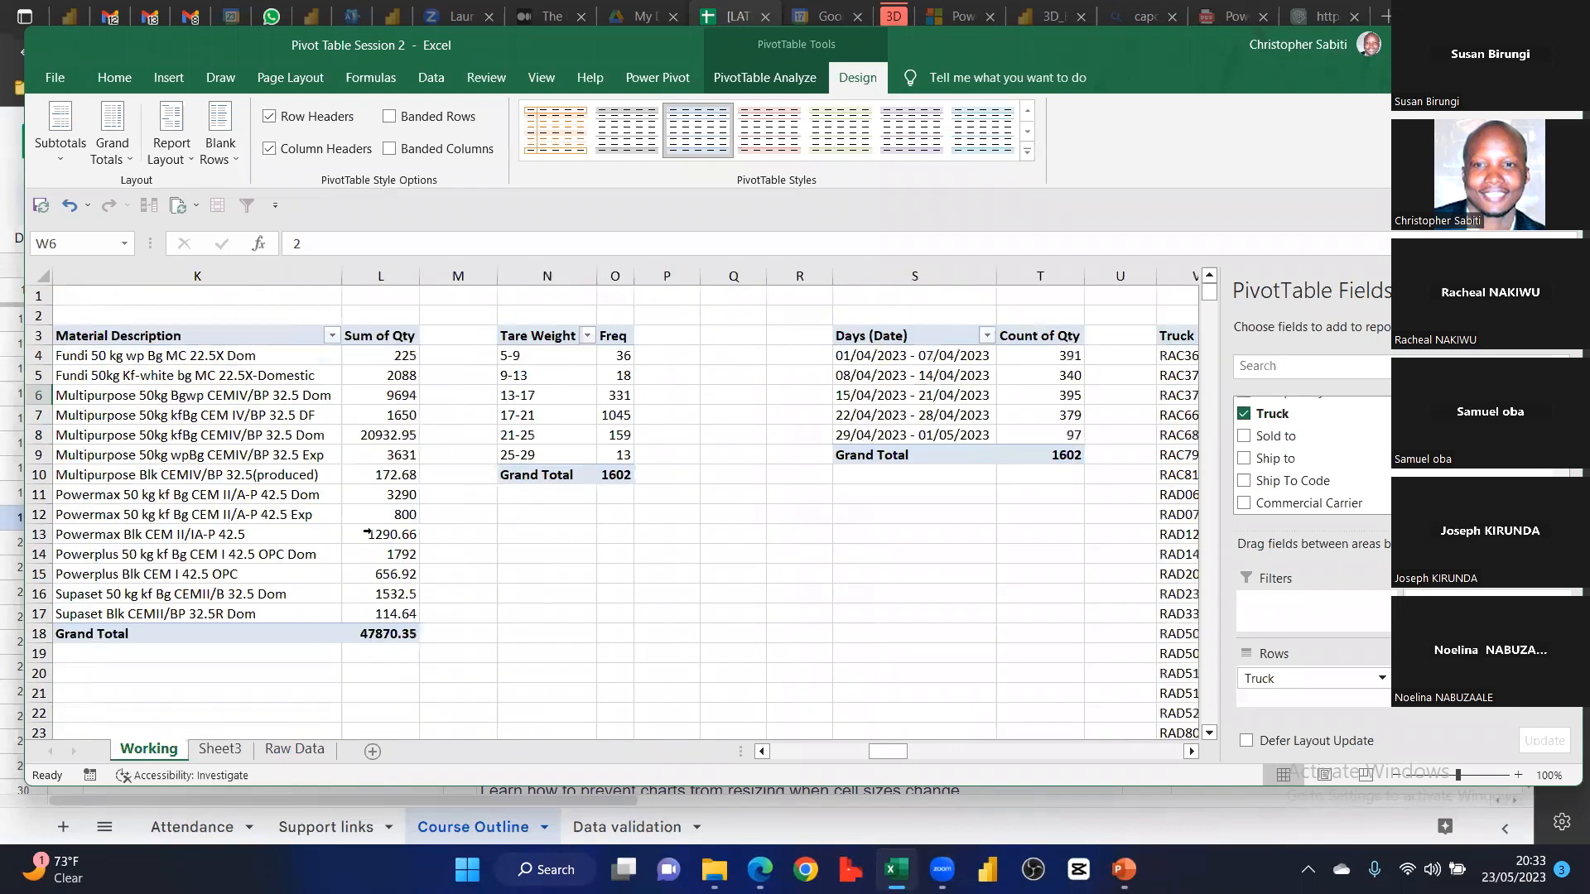
pyautogui.hscroll(4, 501, 375)
pyautogui.scroll(-2, 501, 375)
pyautogui.scroll(2, 492, 339)
pyautogui.click(501, 355)
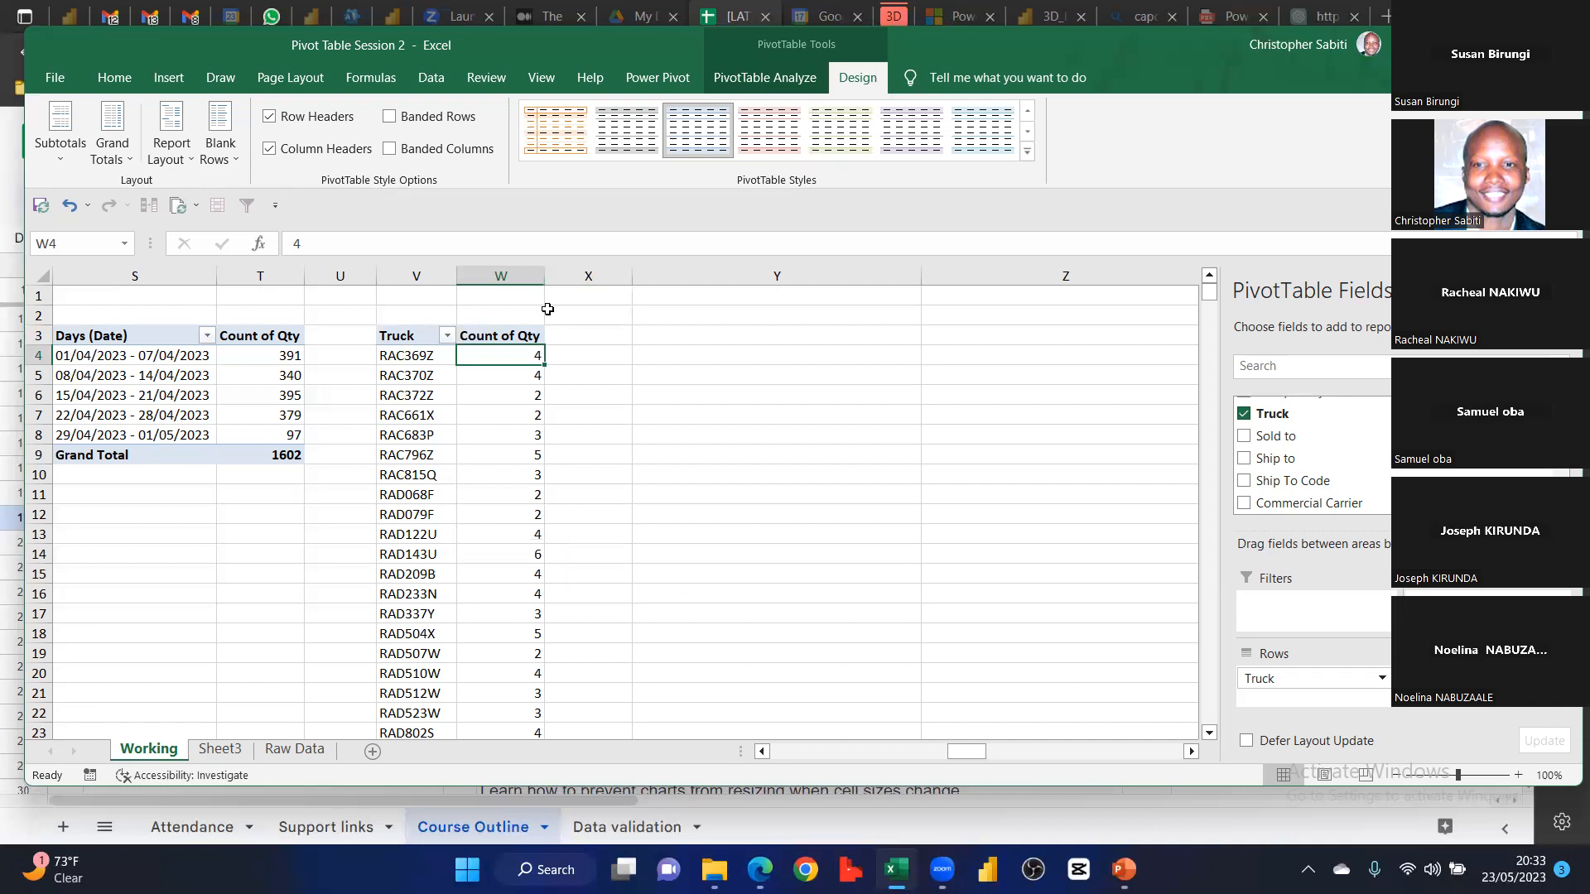
pyautogui.click(447, 335)
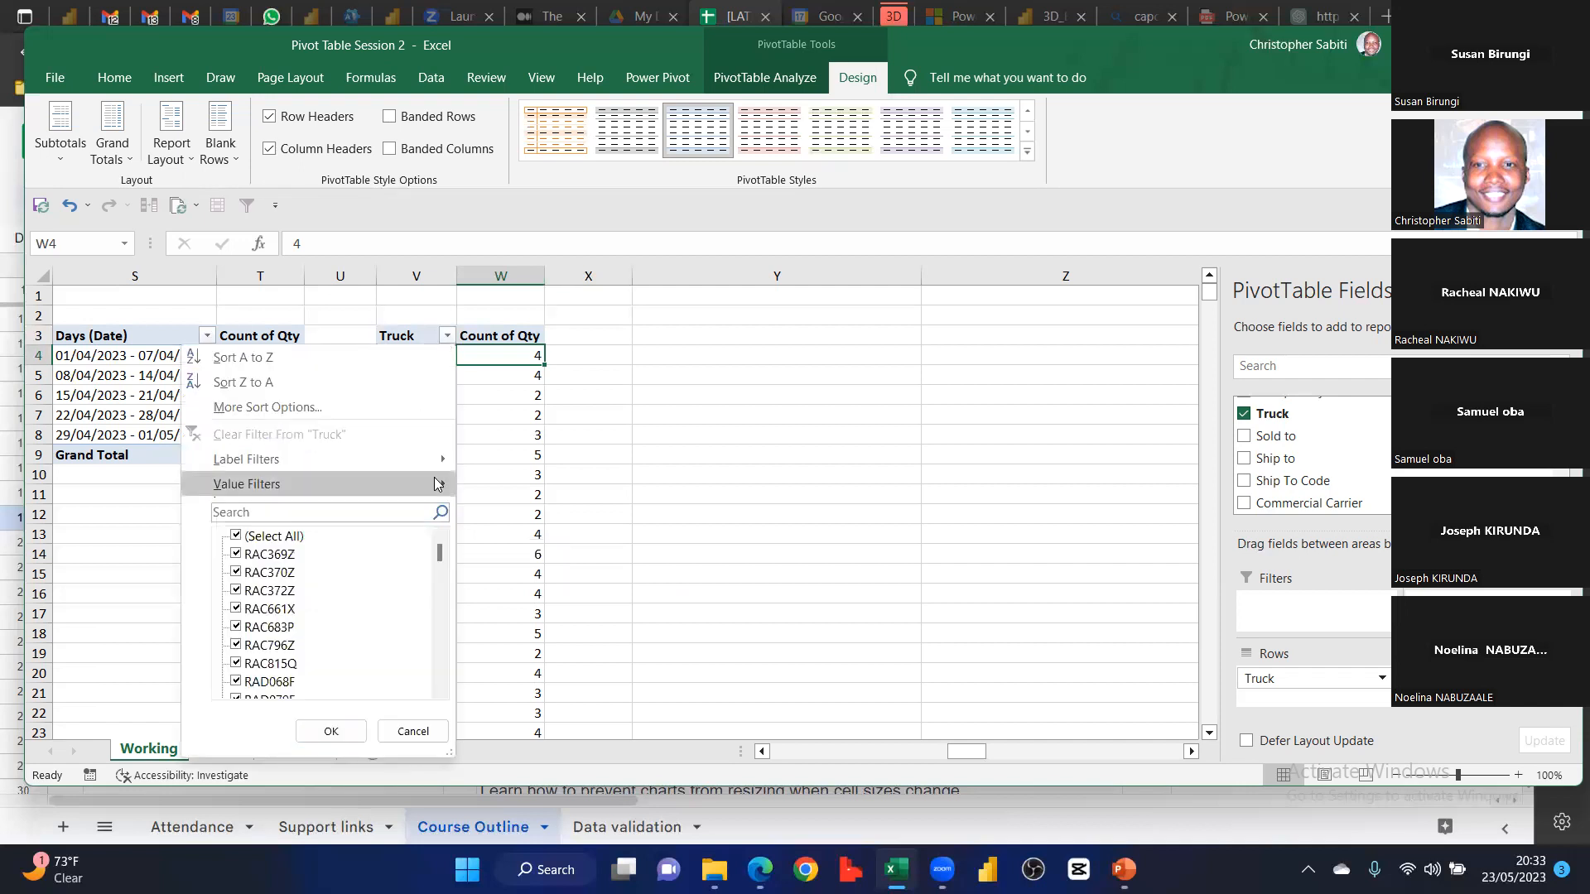
pyautogui.click(490, 409)
pyautogui.click(490, 410)
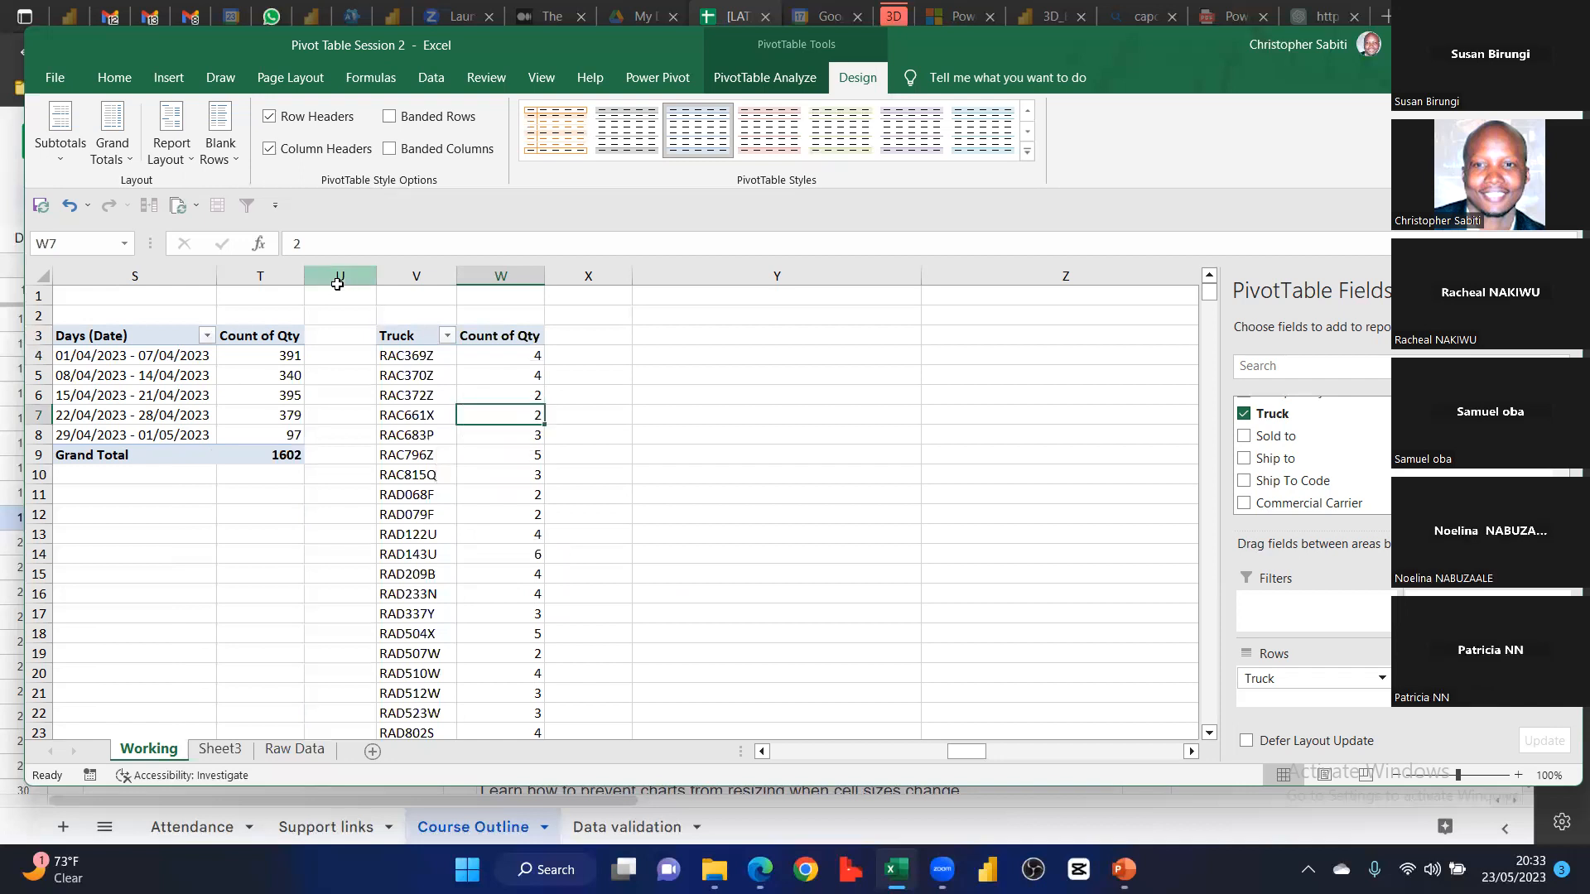
# Rename the Count of Qty header of the Truck pivot table to "Count"
pyautogui.moveTo(400, 337); pyautogui.dragTo(496, 468)
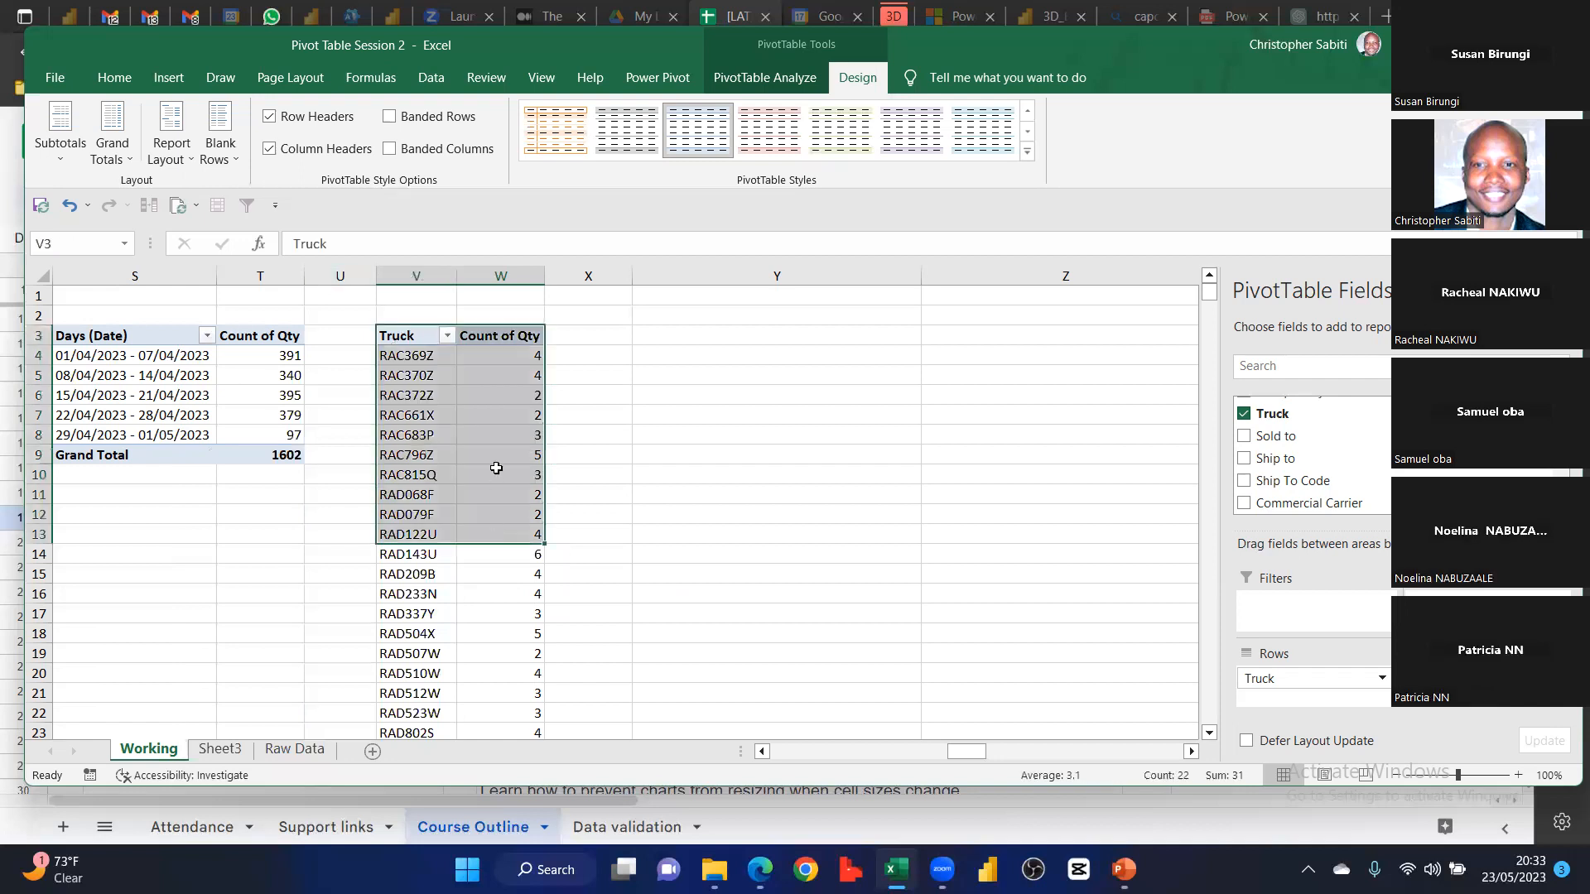
pyautogui.click(514, 342)
pyautogui.write('Count')
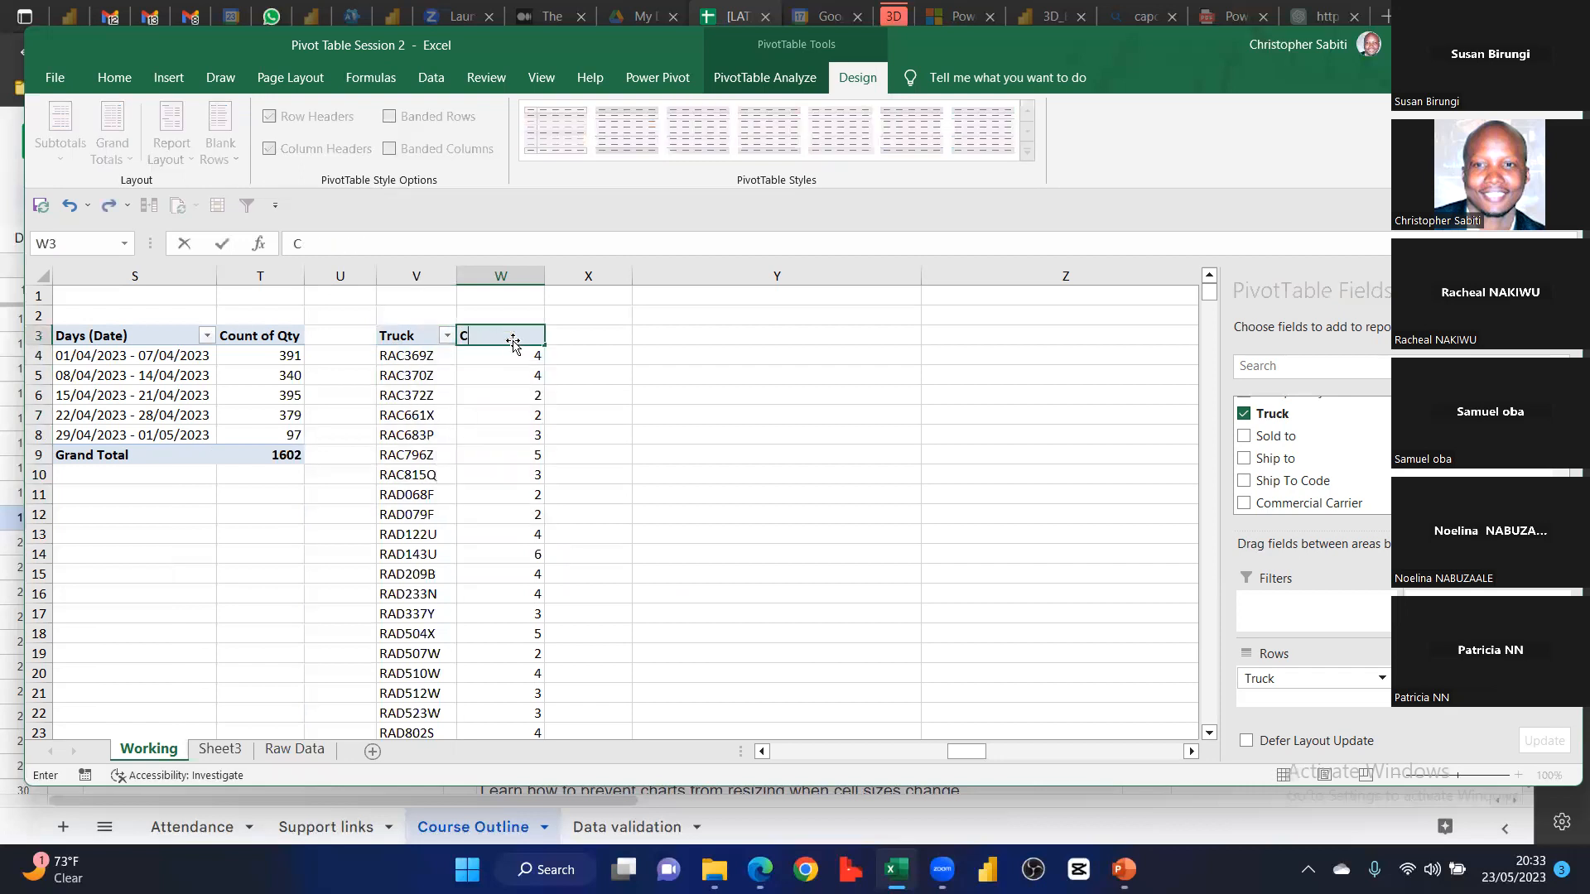
pyautogui.press('Return')
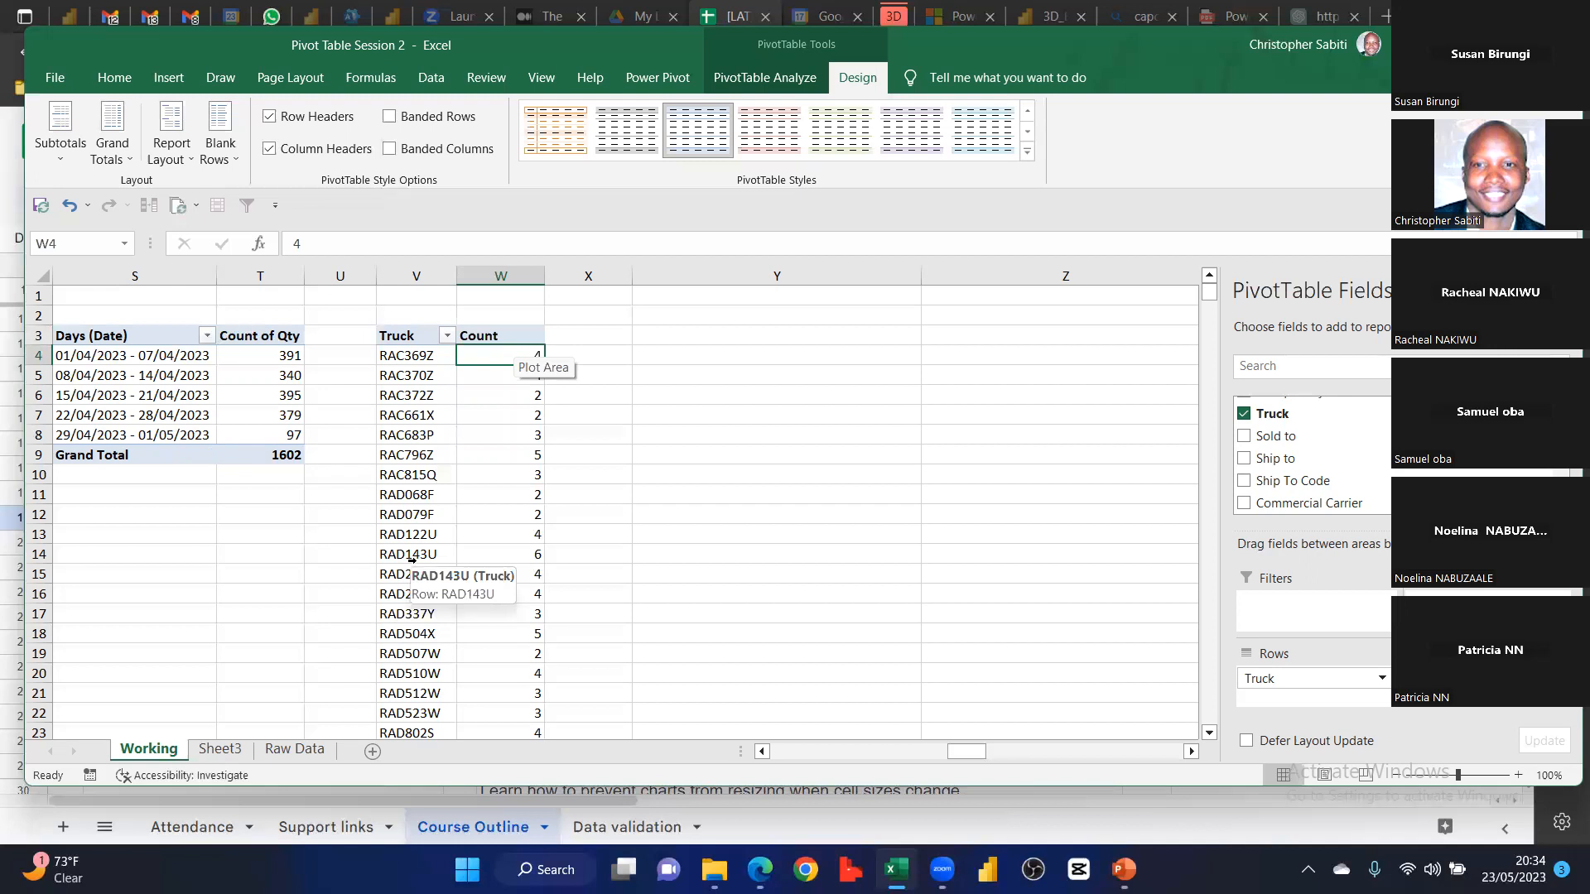
# Add a slicer for the Commercial Carrier field to the Truck pivot table
pyautogui.scroll(3, 1340, 458)
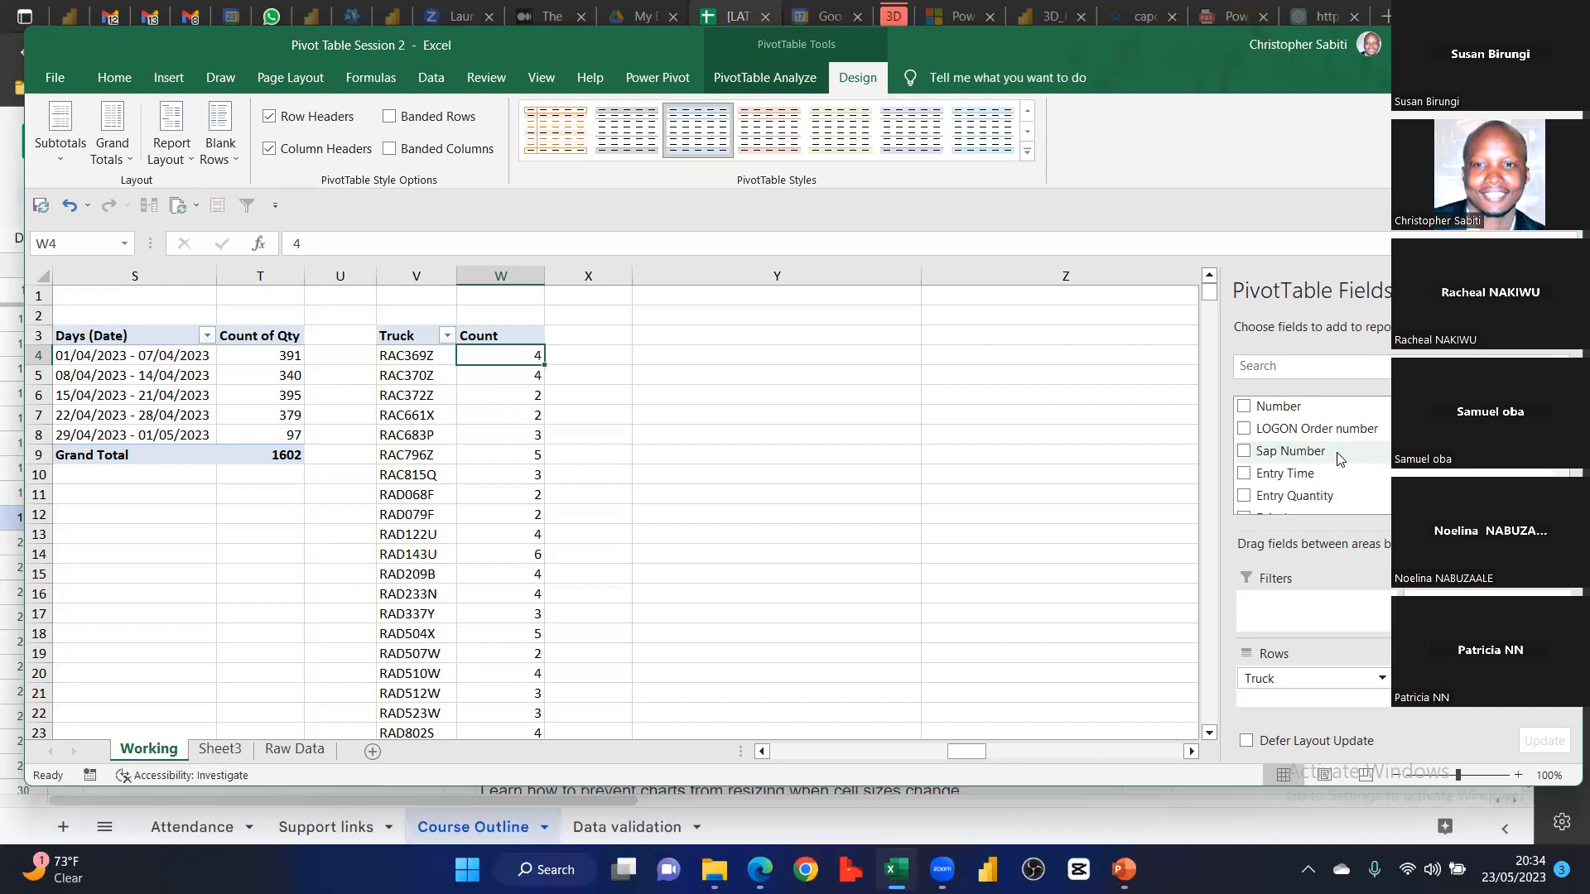
pyautogui.scroll(-3, 1304, 441)
pyautogui.scroll(-4, 1301, 447)
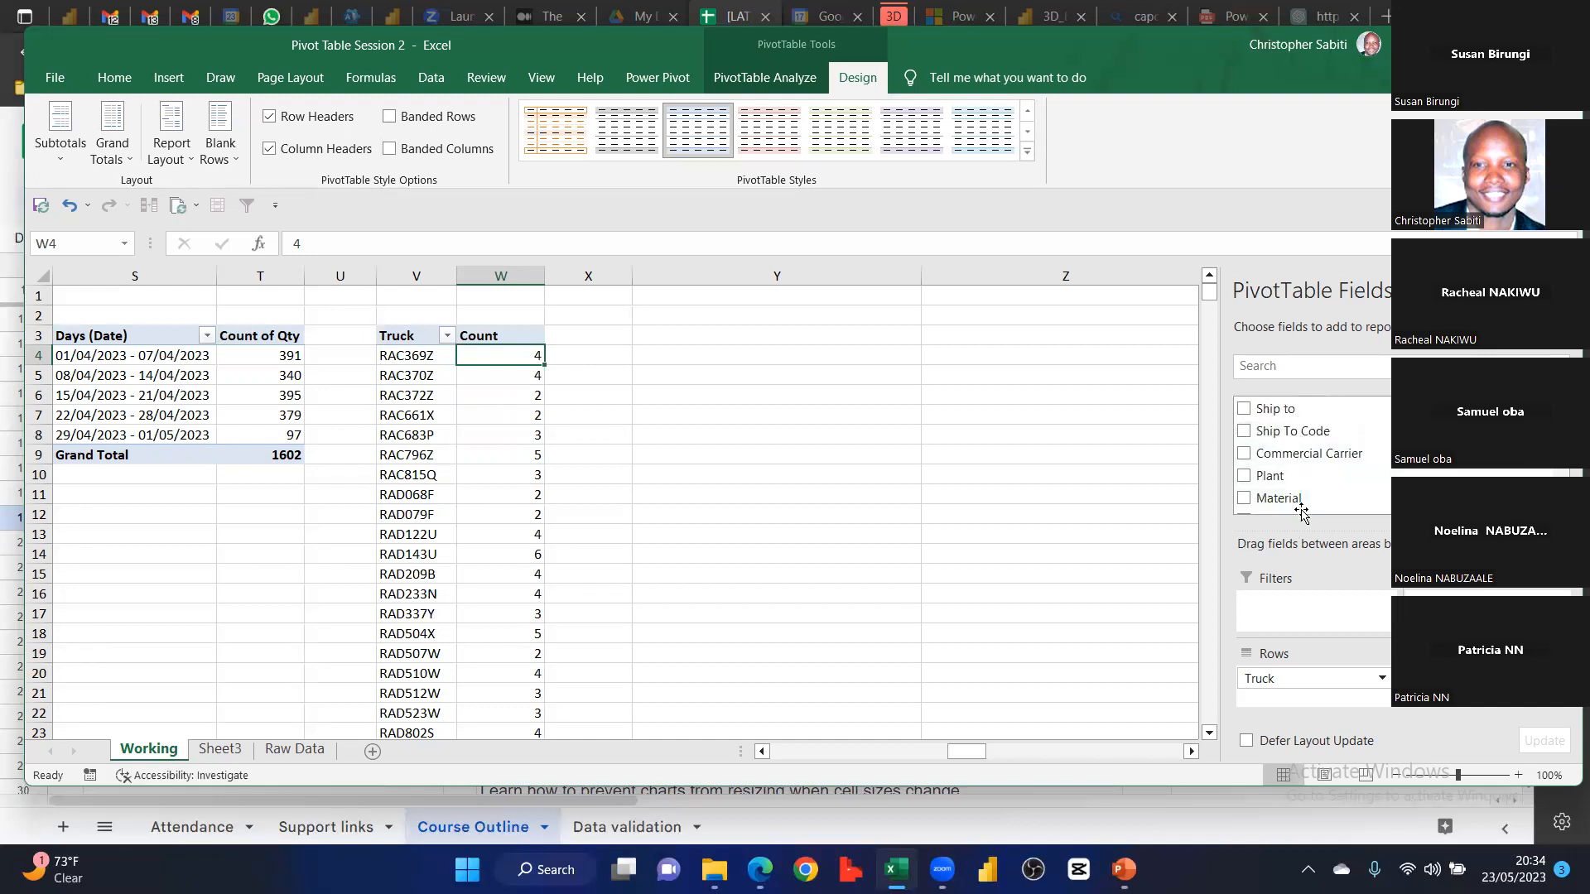
pyautogui.rightClick(1296, 458)
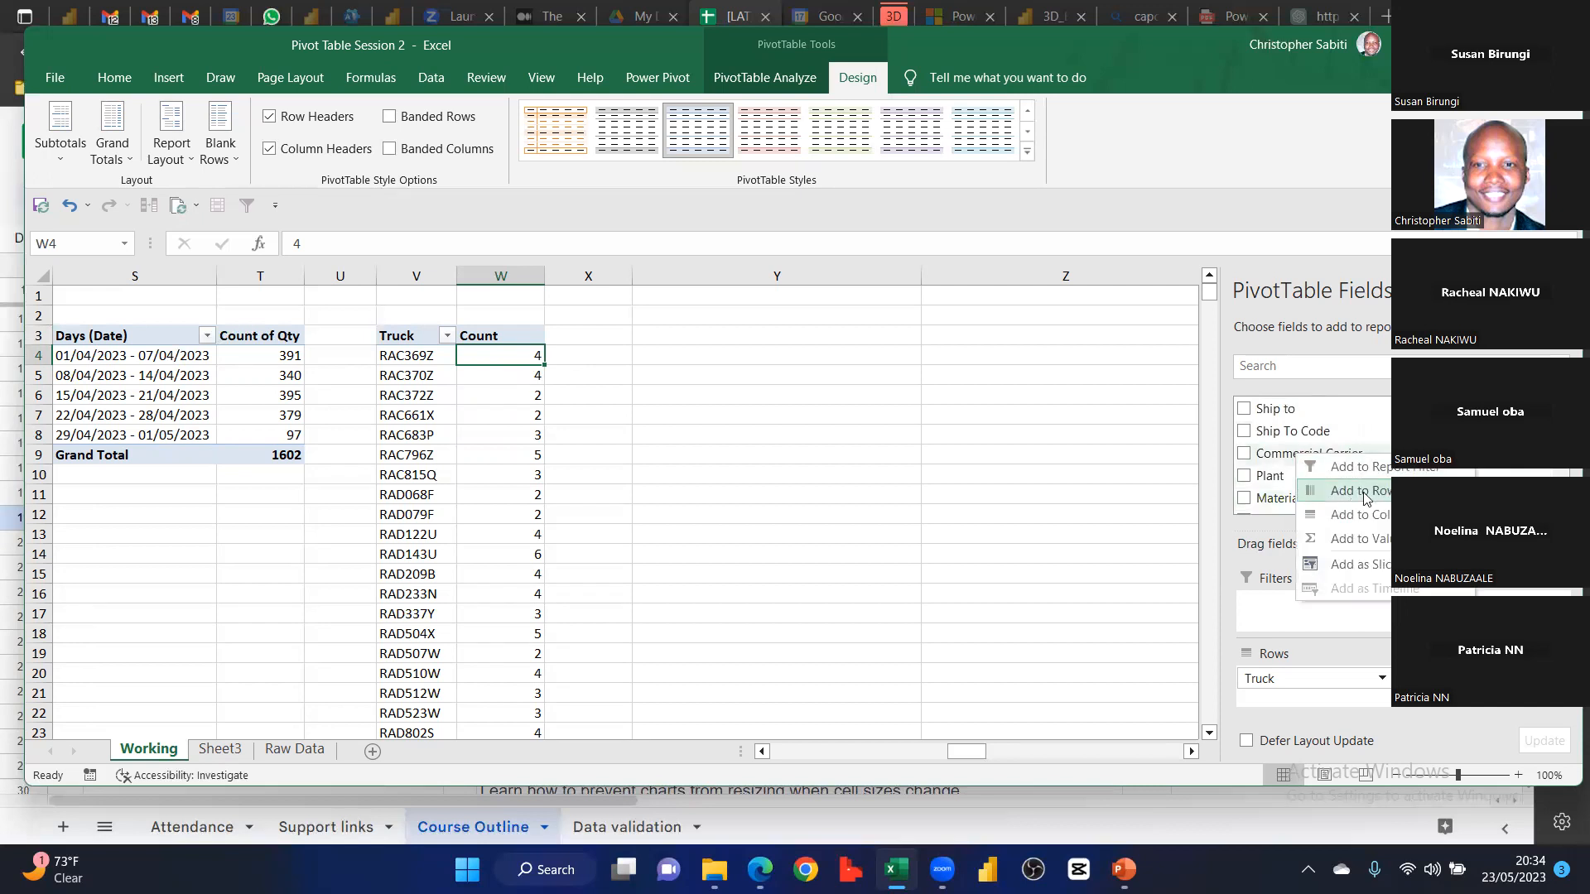
pyautogui.click(1379, 571)
# Move the Commercial Carrier slicer clear of the Truck pivot table and enlarge it to fit the full carrier names
pyautogui.moveTo(663, 395); pyautogui.dragTo(785, 325)
pyautogui.moveTo(825, 580); pyautogui.dragTo(915, 655)
pyautogui.moveTo(909, 630); pyautogui.dragTo(1002, 687)
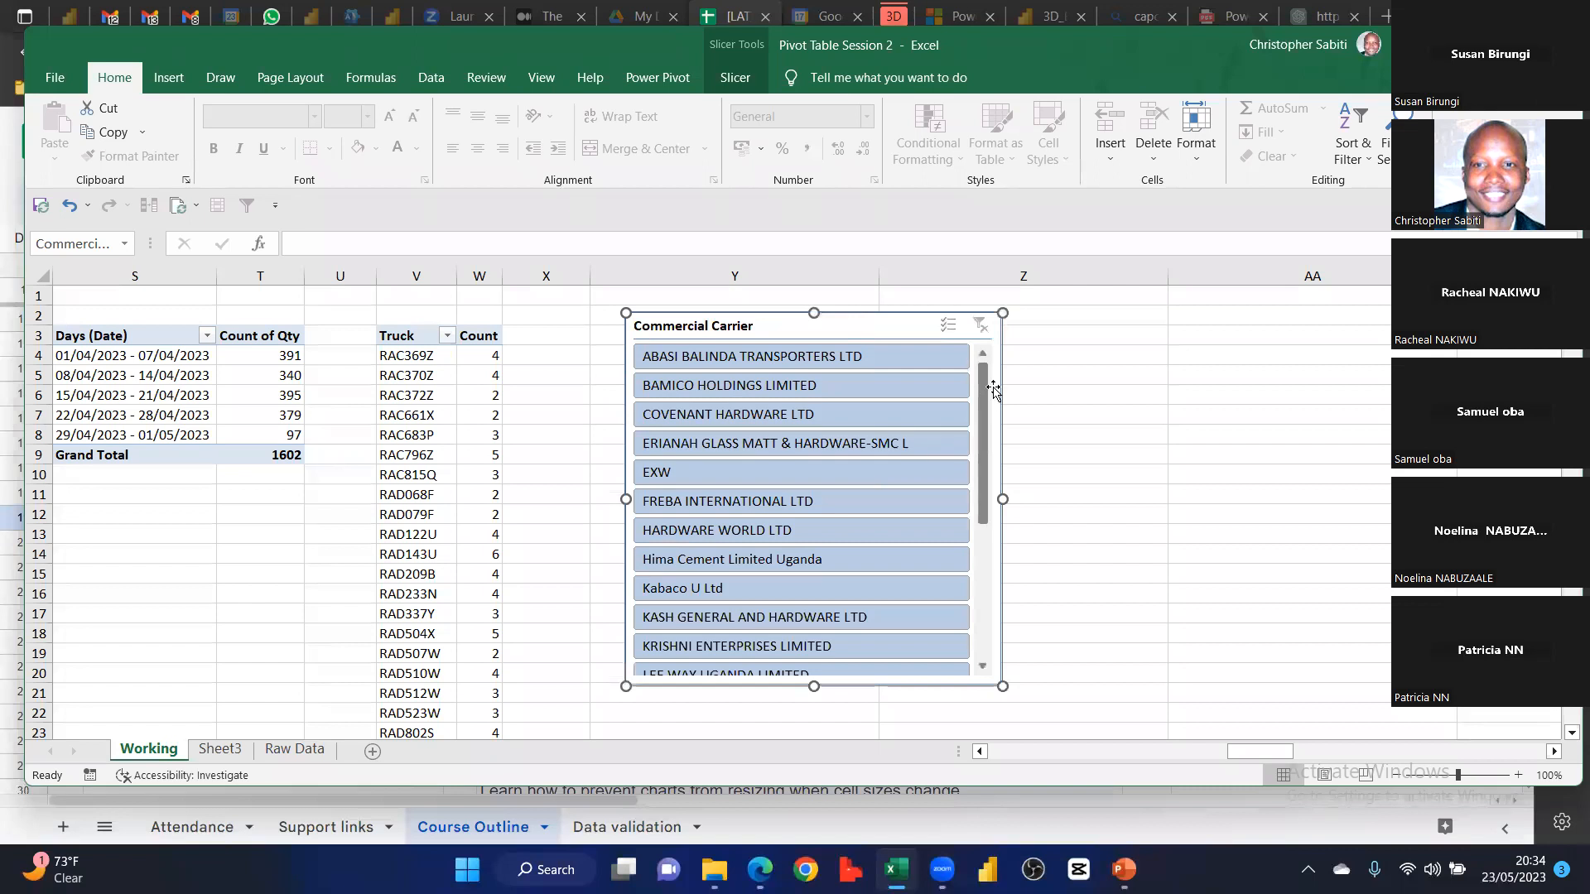
# Filter the Truck pivot table to ABASI BALINDA TRANSPORTERS LTD with the slicer and check the trucks and grand total
pyautogui.moveTo(982, 391)
pyautogui.mouseDown()
pyautogui.moveTo(969, 588)
pyautogui.moveTo(992, 386)
pyautogui.mouseUp()
pyautogui.click(745, 355)
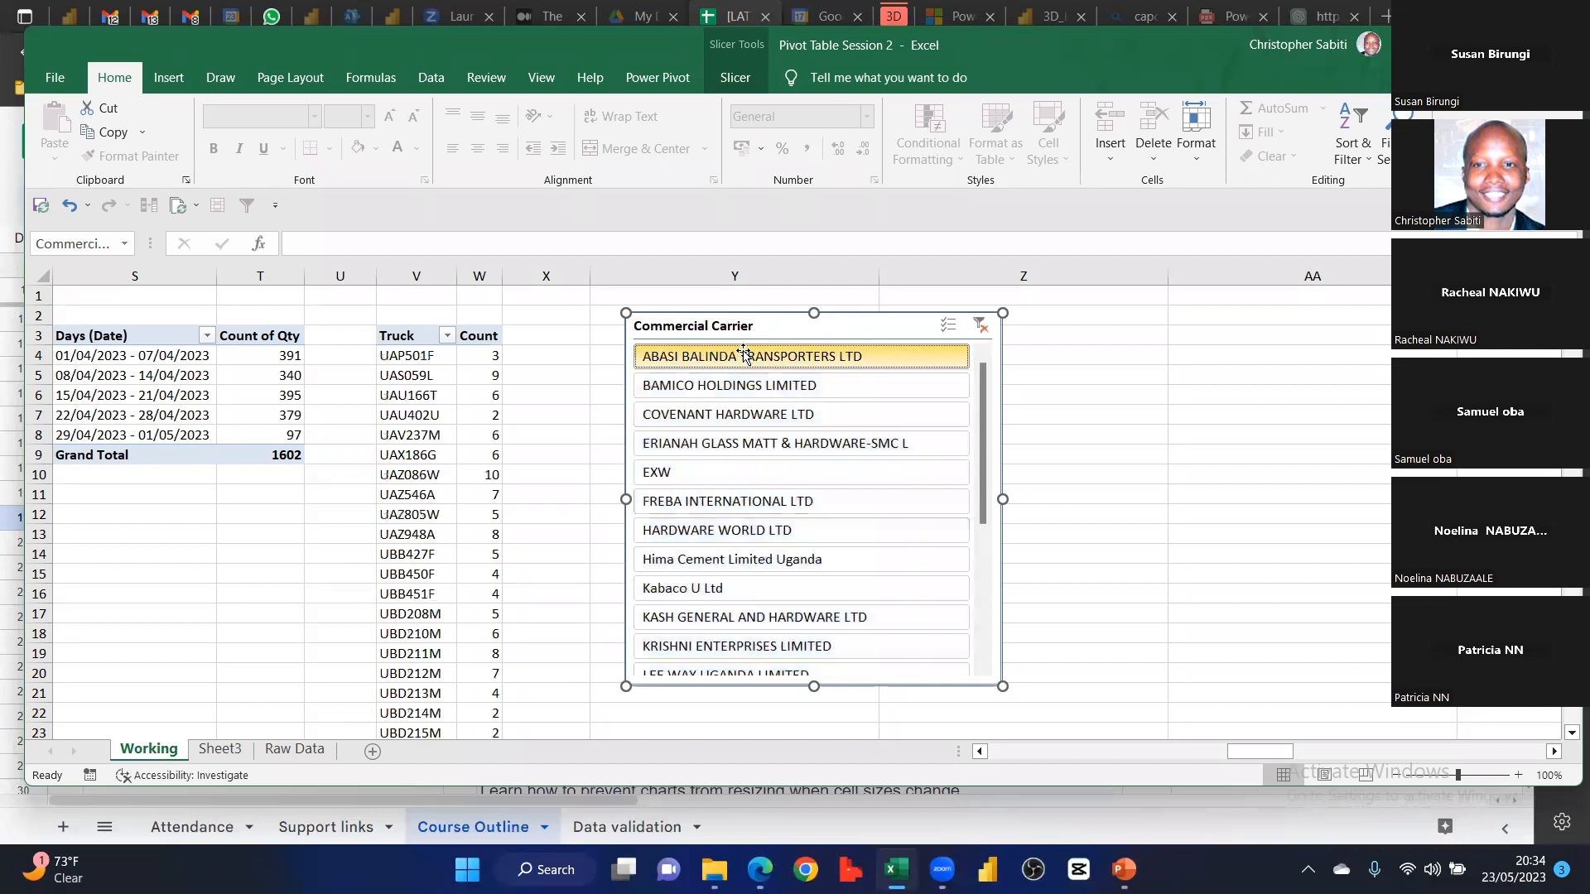
pyautogui.scroll(-3, 465, 481)
pyautogui.scroll(3, 464, 480)
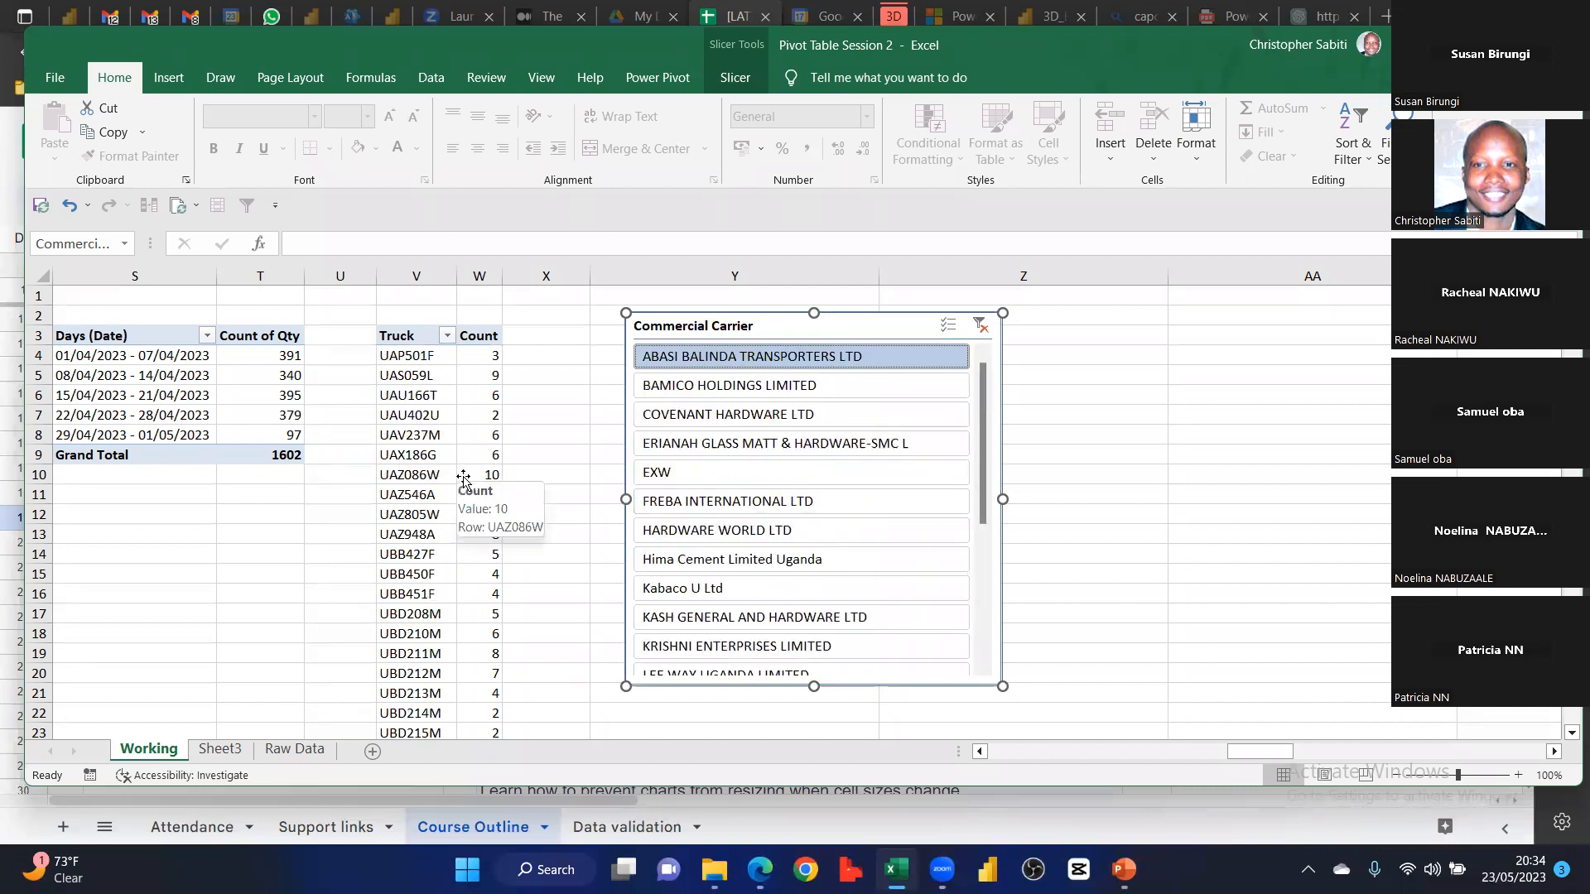
pyautogui.click(546, 461)
pyautogui.scroll(-4, 476, 481)
pyautogui.scroll(-6, 476, 480)
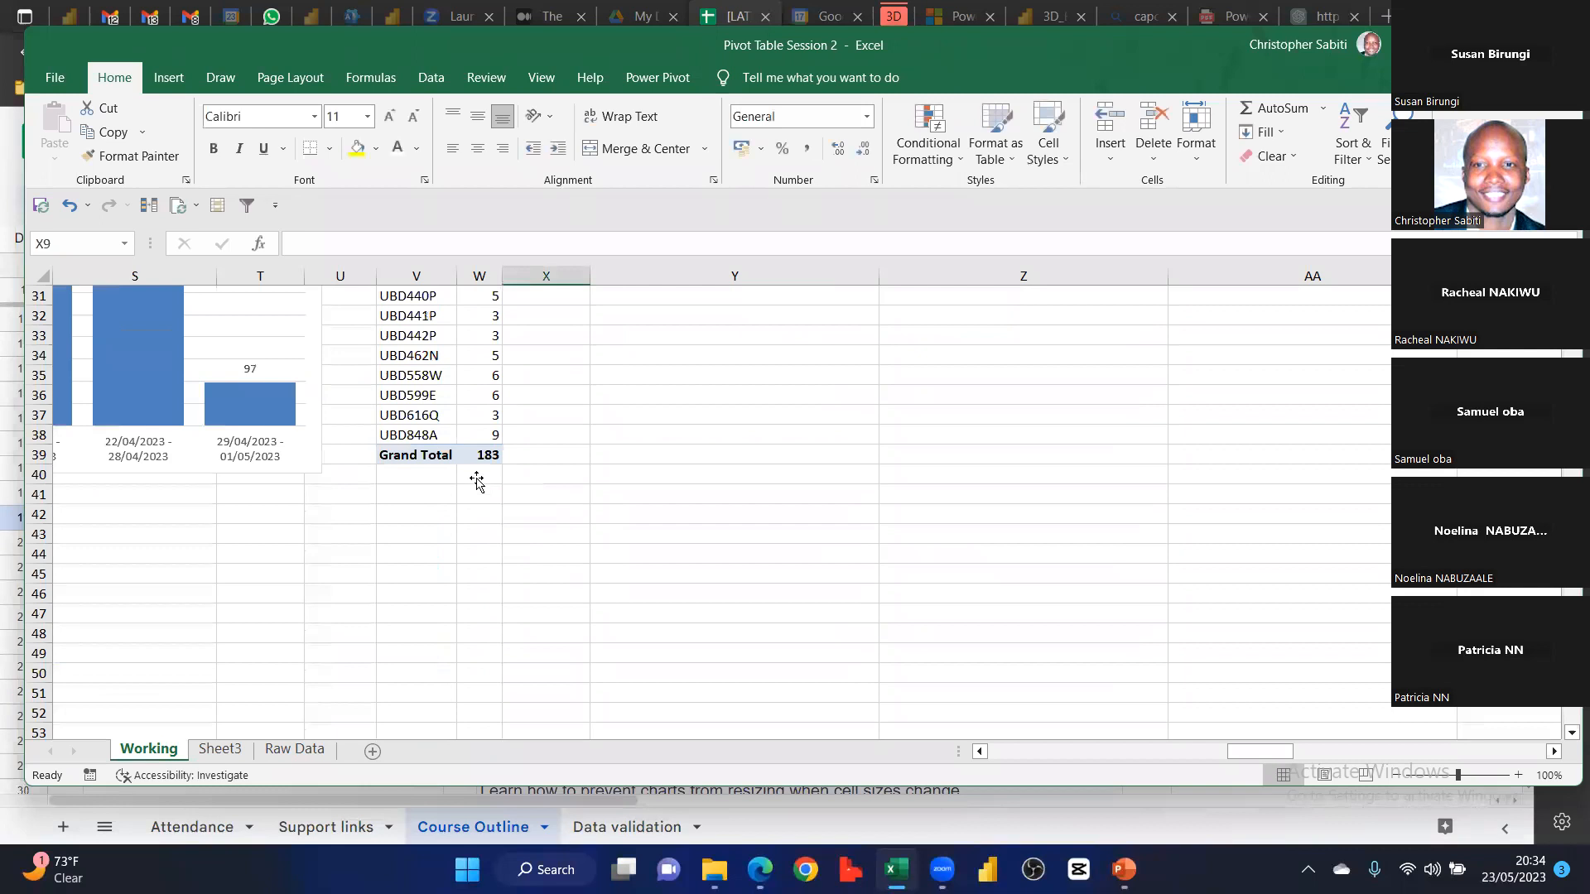
pyautogui.click(488, 456)
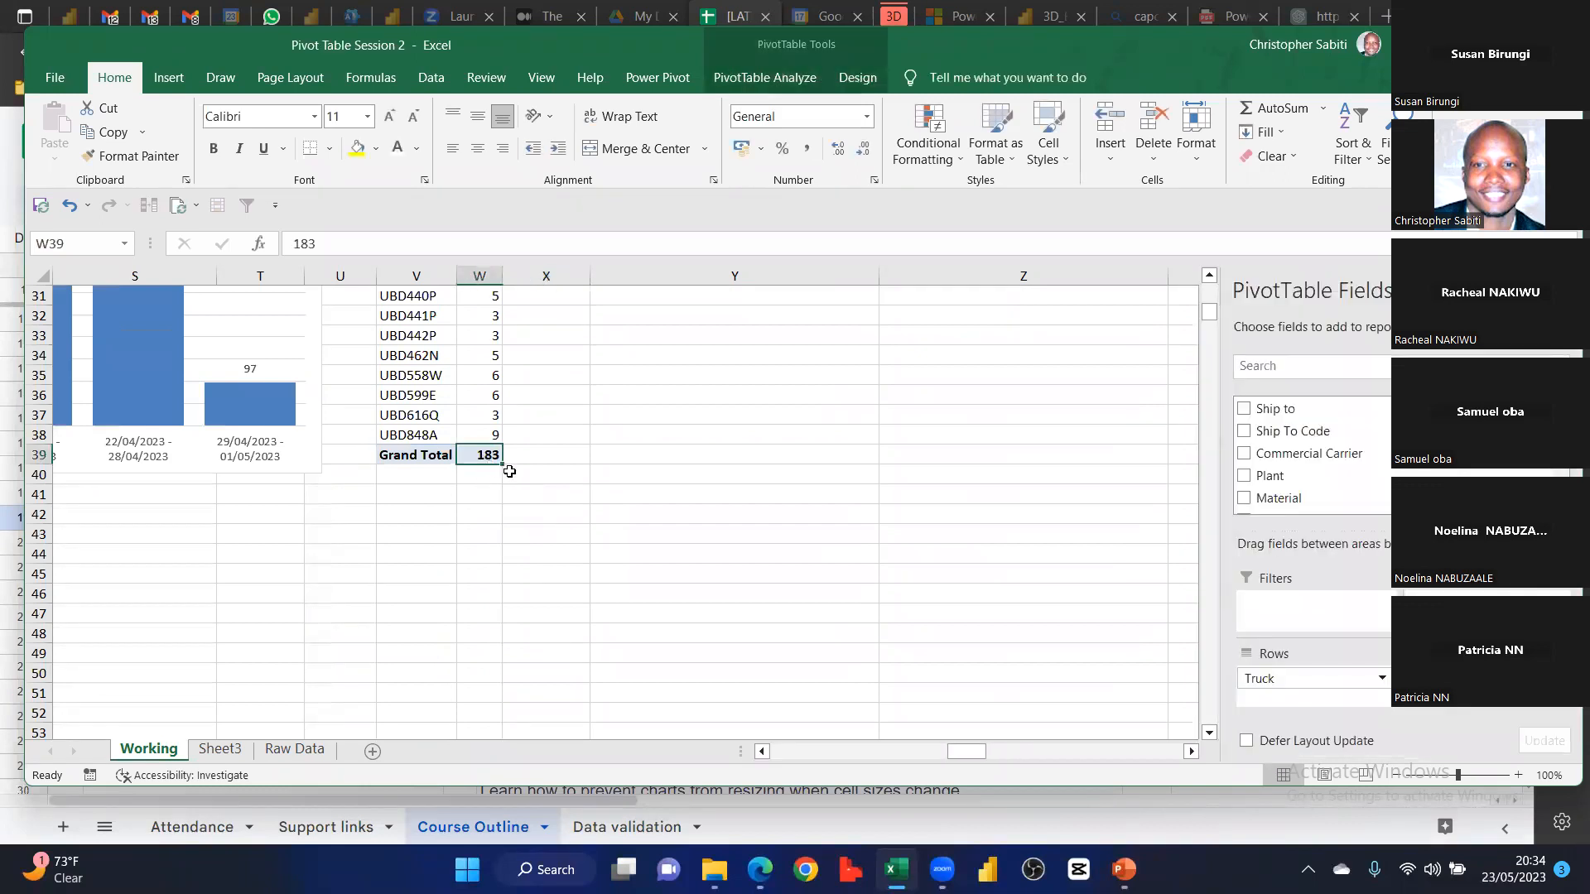
pyautogui.scroll(10, 507, 467)
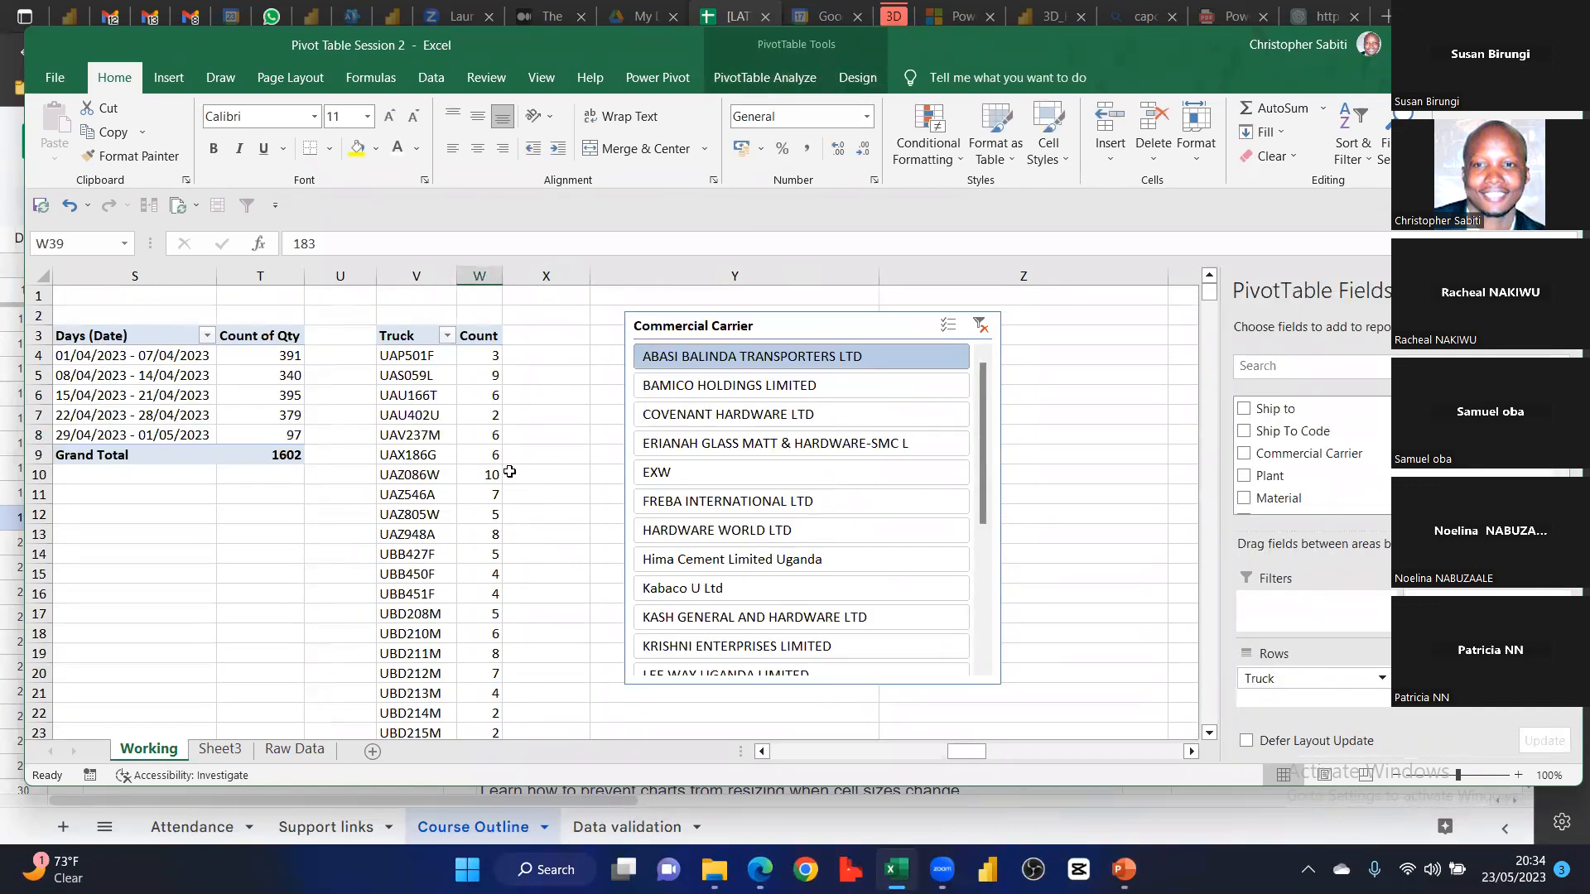
# Filter the Truck pivot table by BAMICO HOLDINGS LIMITED, COVENANT HARDWARE LTD and ERIANAH GLASS MATT & HARDWARE-SMC L in turn
pyautogui.hscroll(-5, 509, 471)
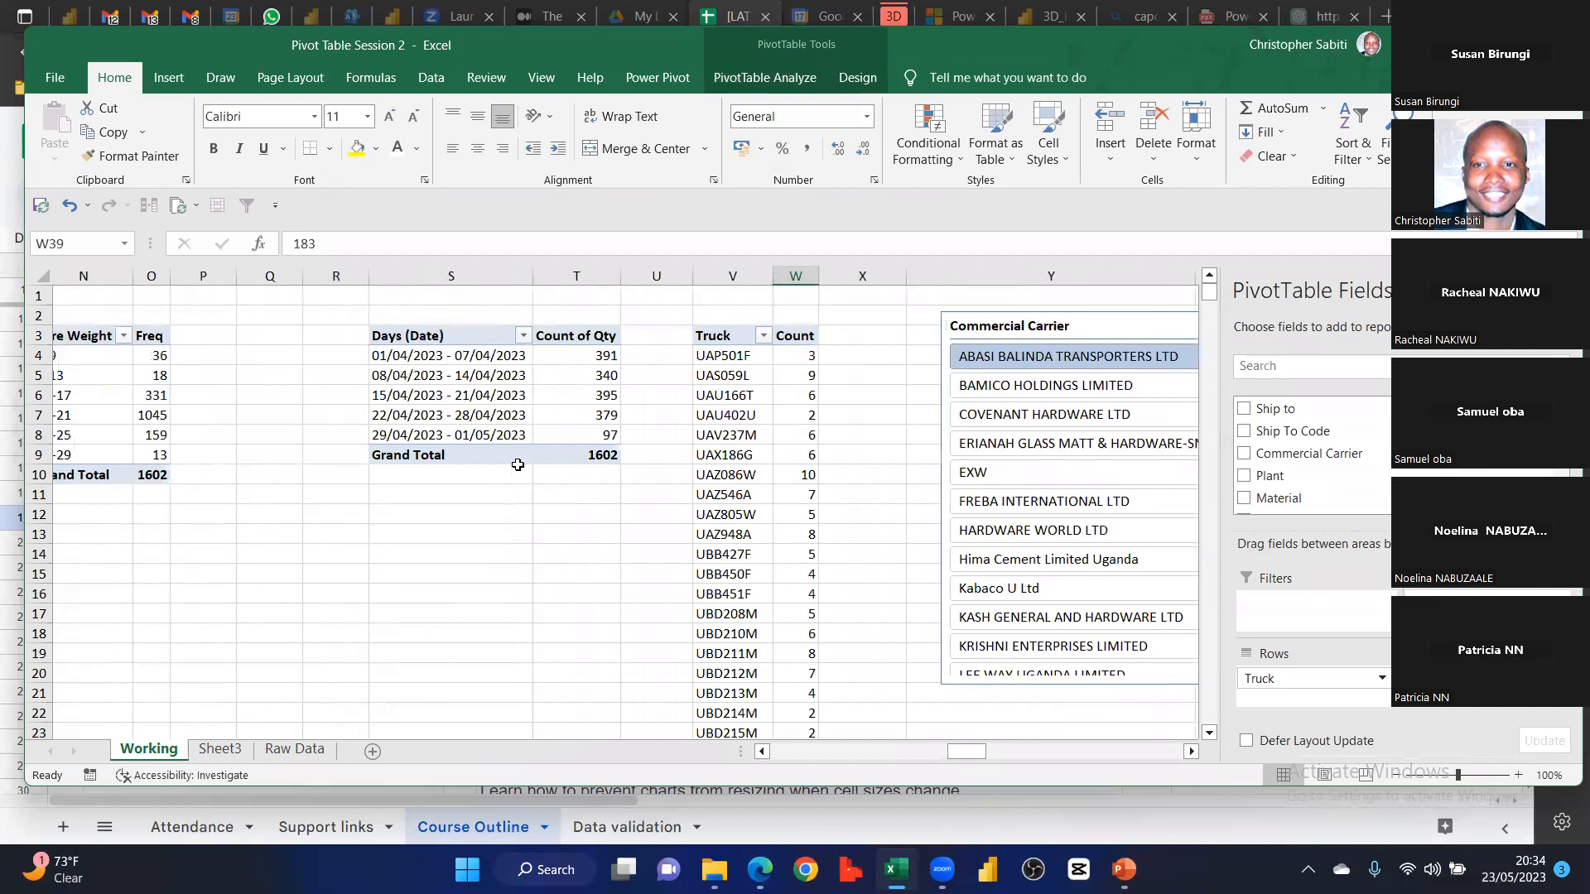
pyautogui.hscroll(-5, 499, 467)
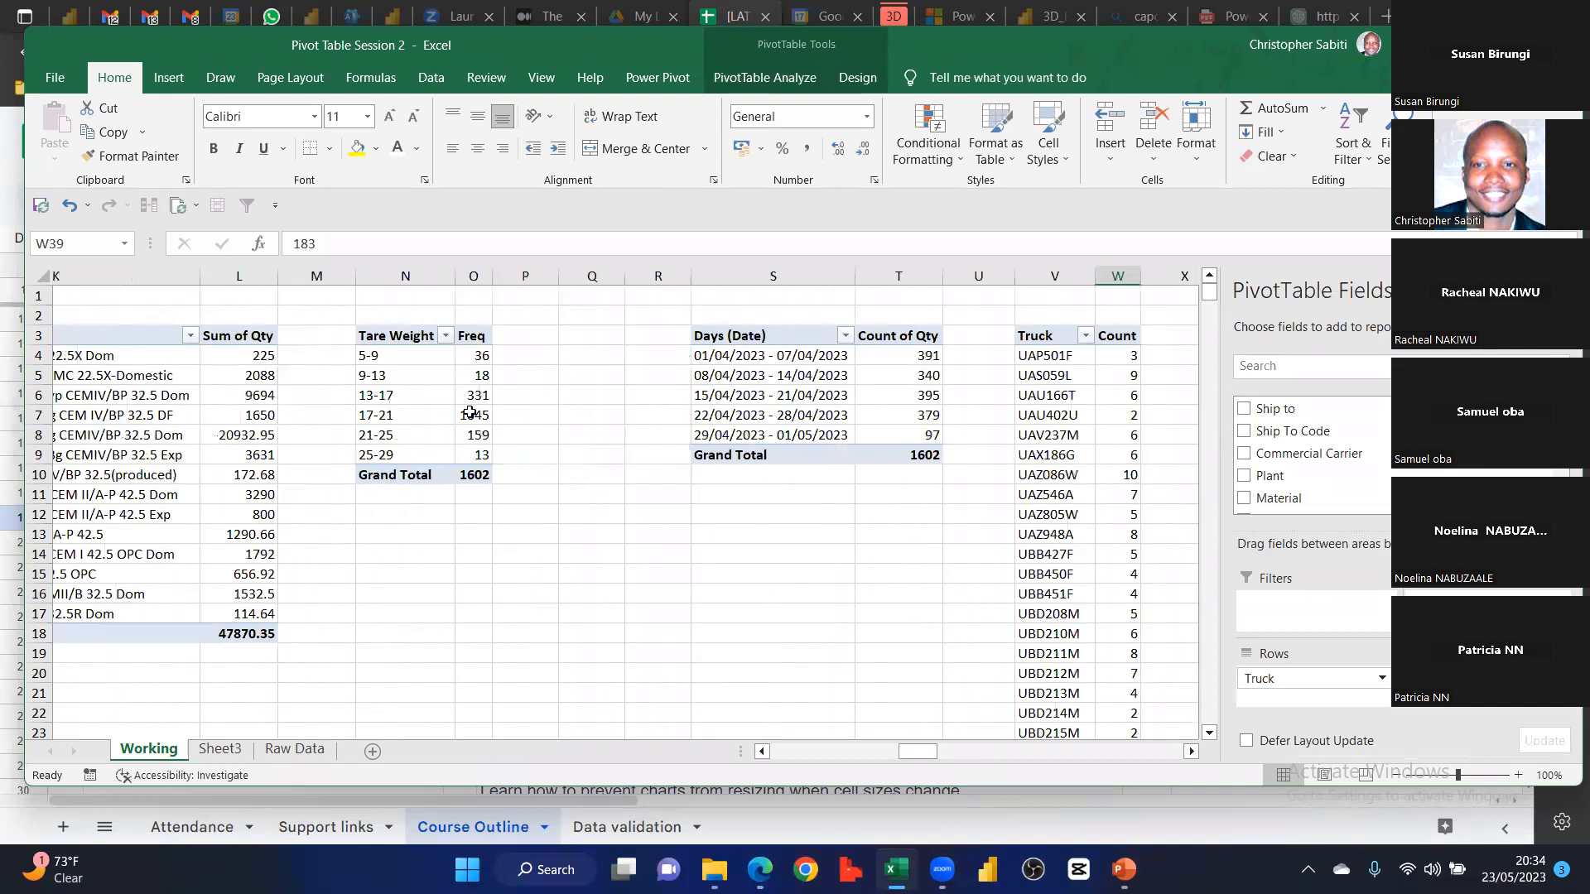
pyautogui.hscroll(-5, 477, 433)
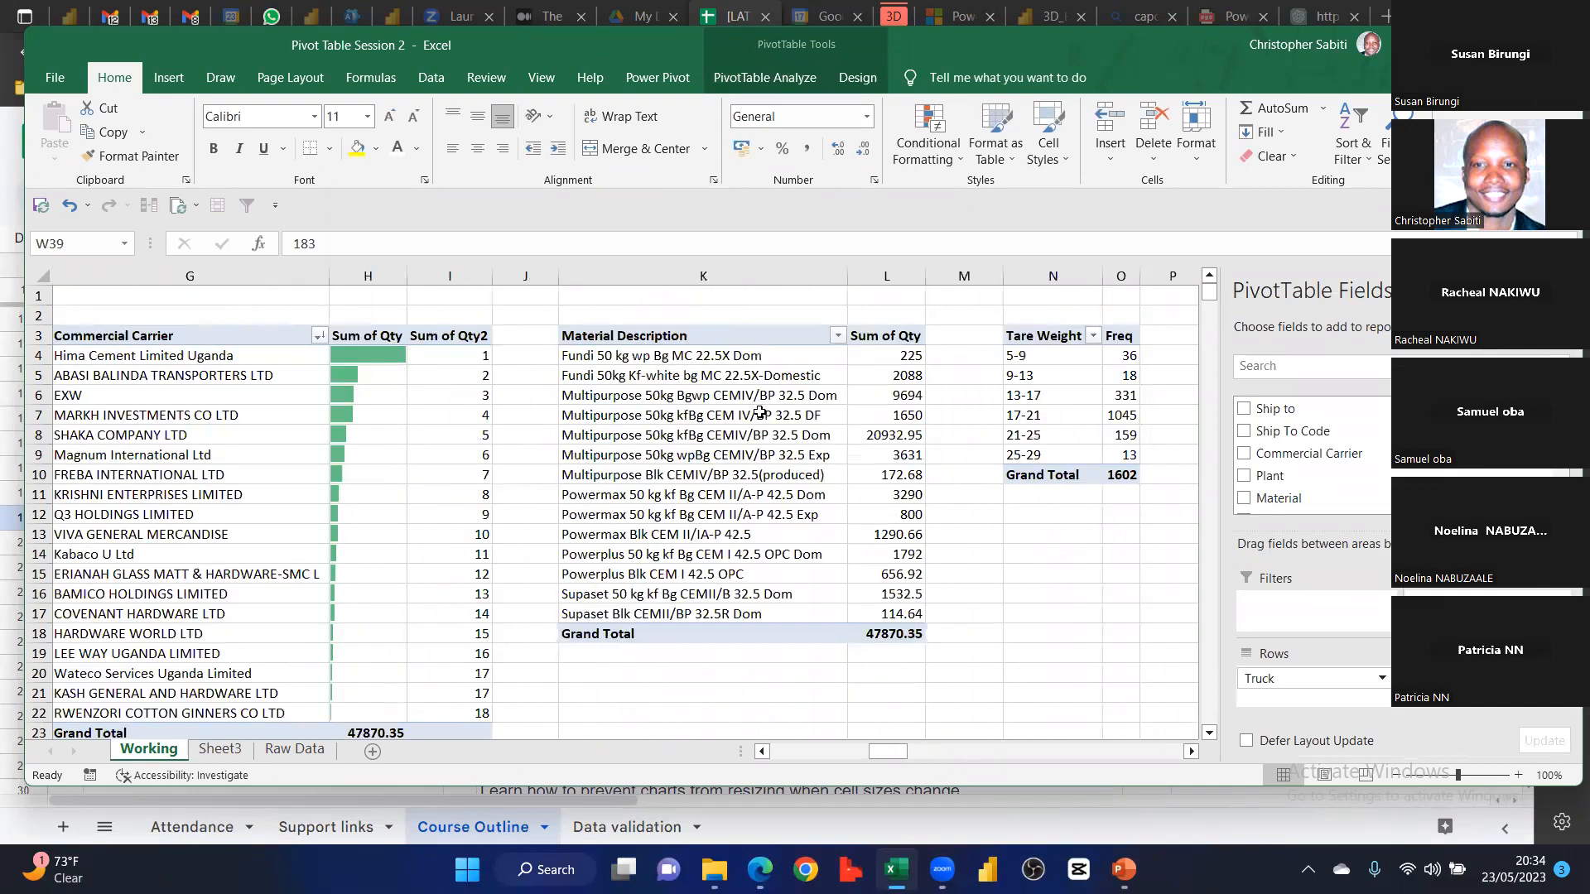
pyautogui.hscroll(8, 751, 397)
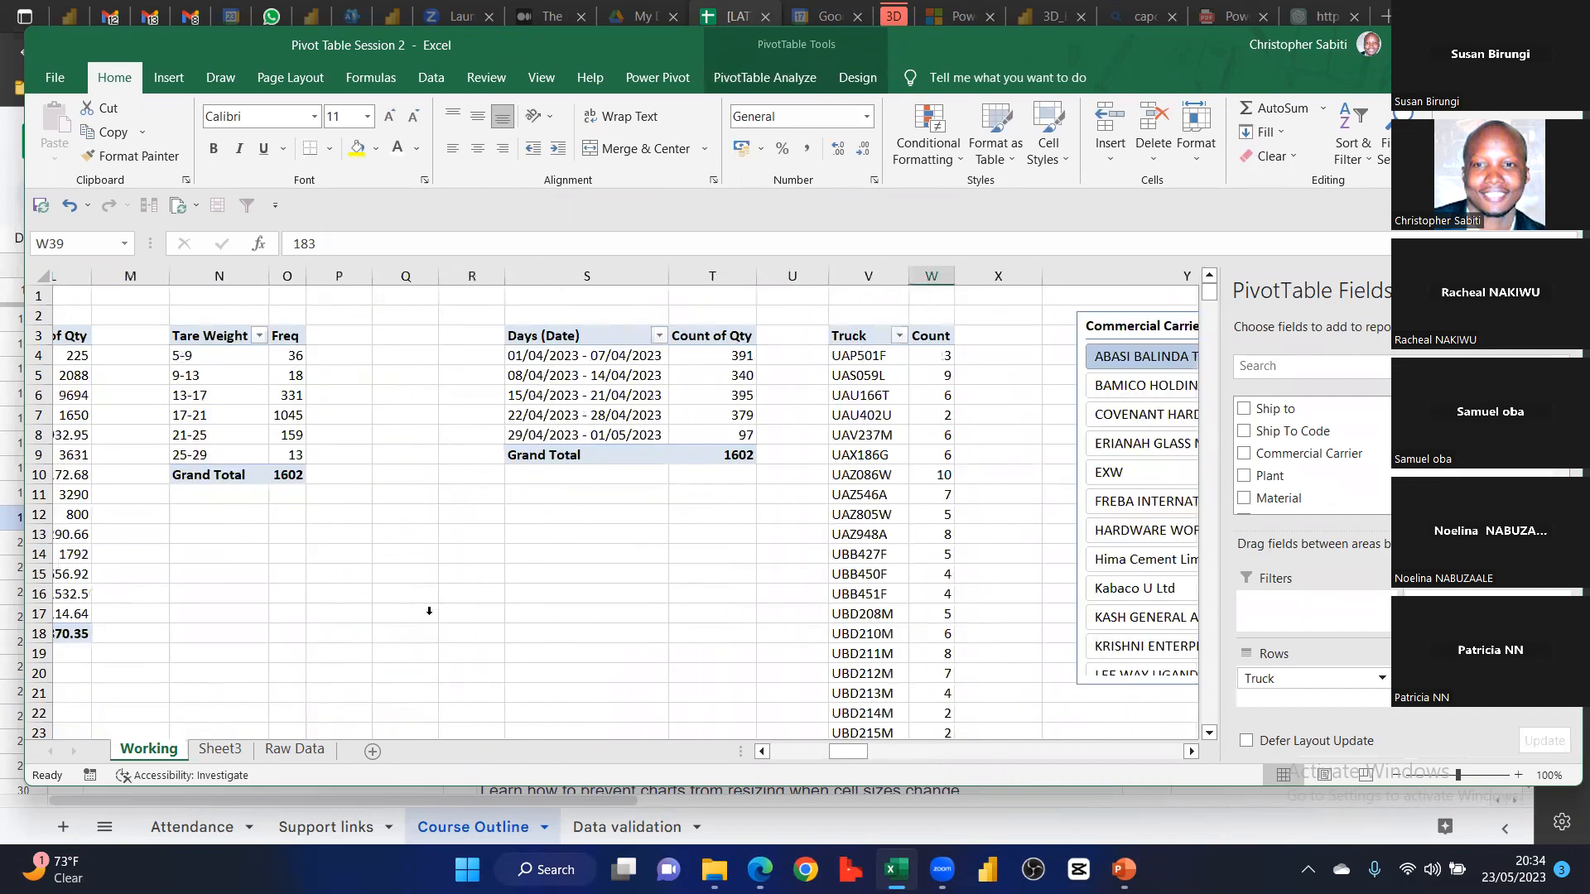
pyautogui.hscroll(3, 457, 461)
pyautogui.click(729, 386)
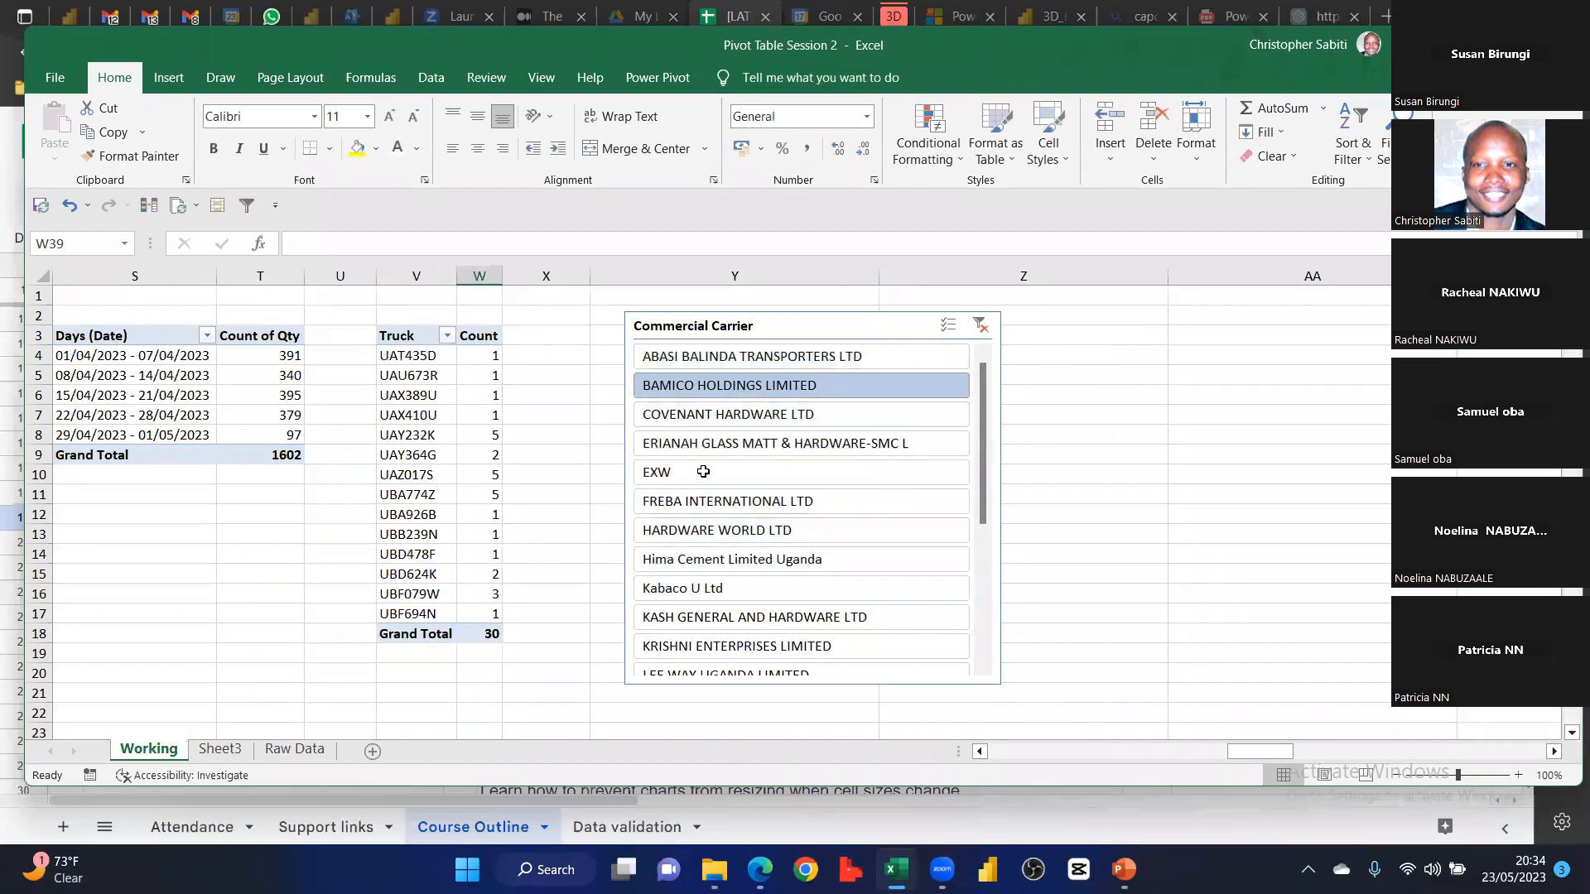
pyautogui.click(728, 414)
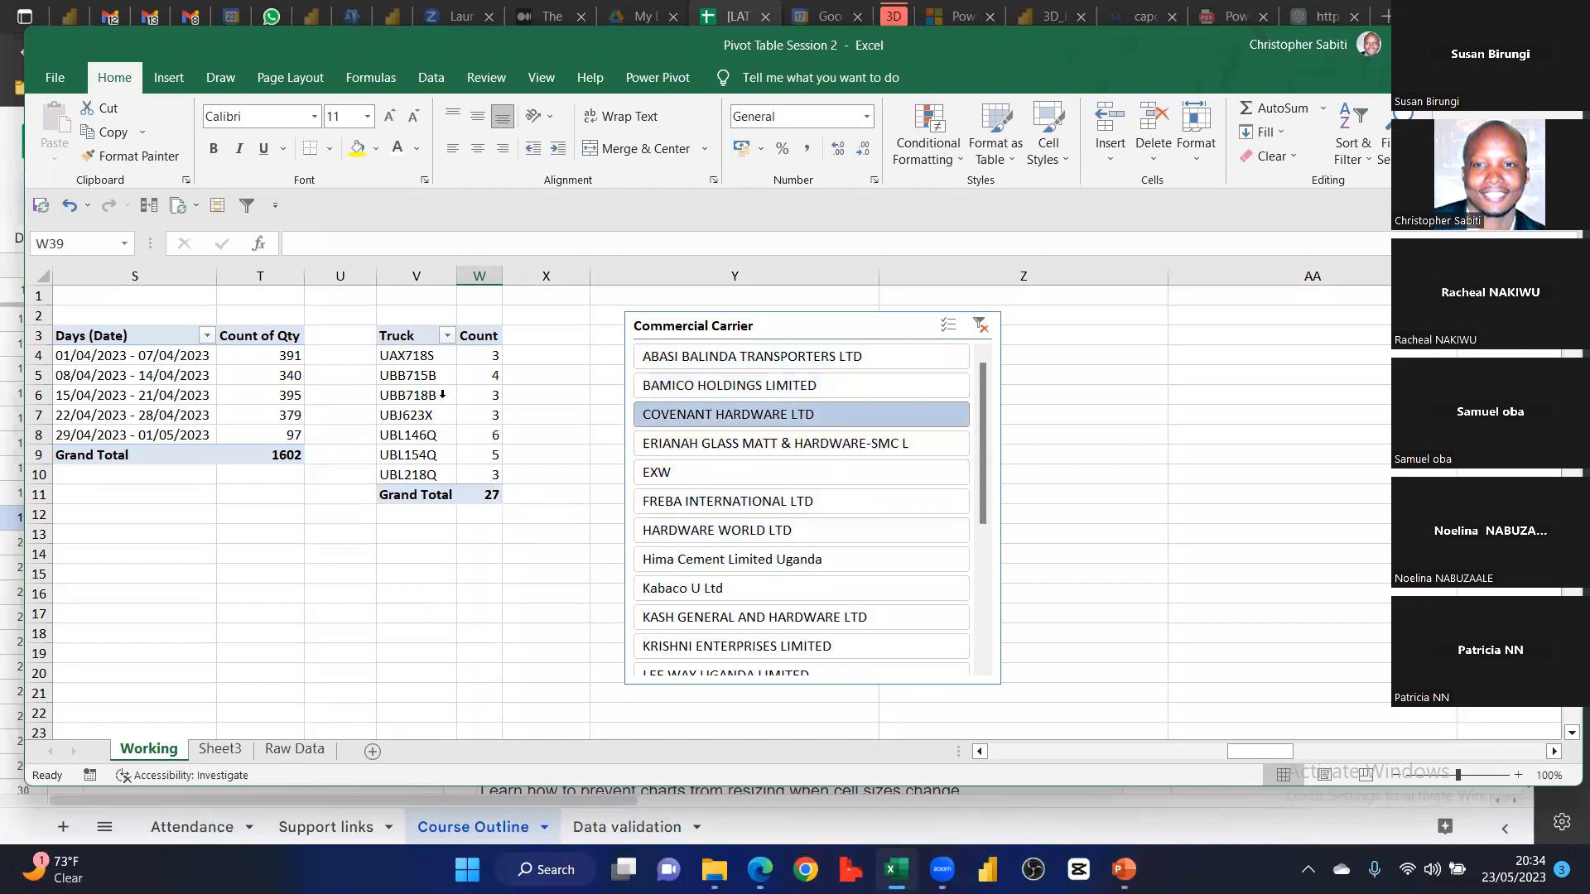
pyautogui.click(698, 445)
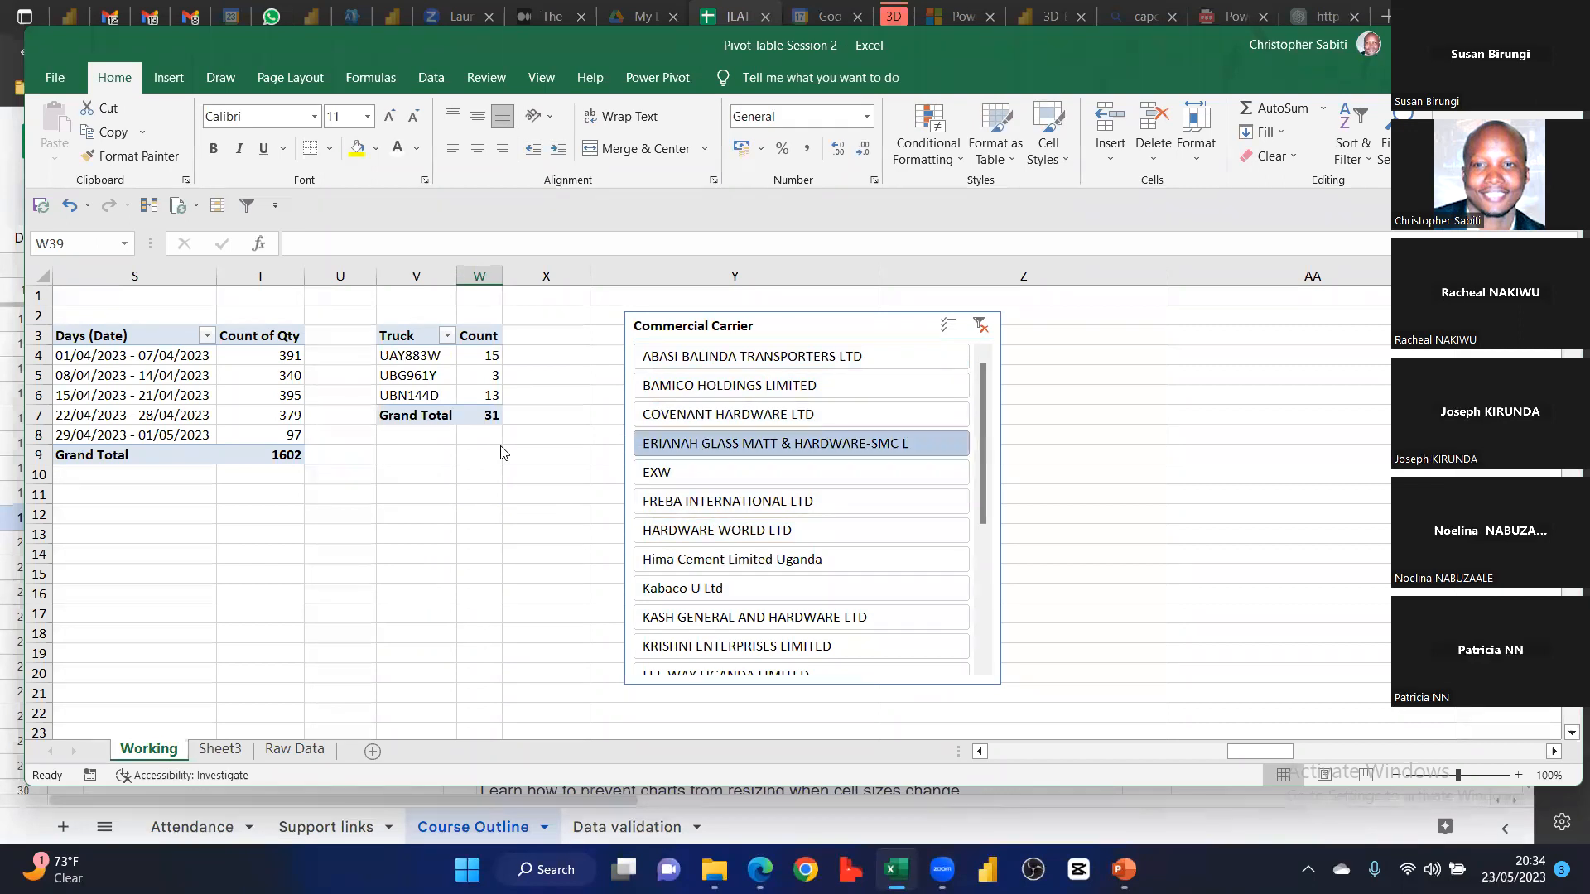
# Clear the carrier filter and delete the Commercial Carrier slicer
pyautogui.click(981, 327)
pyautogui.scroll(-7, 802, 402)
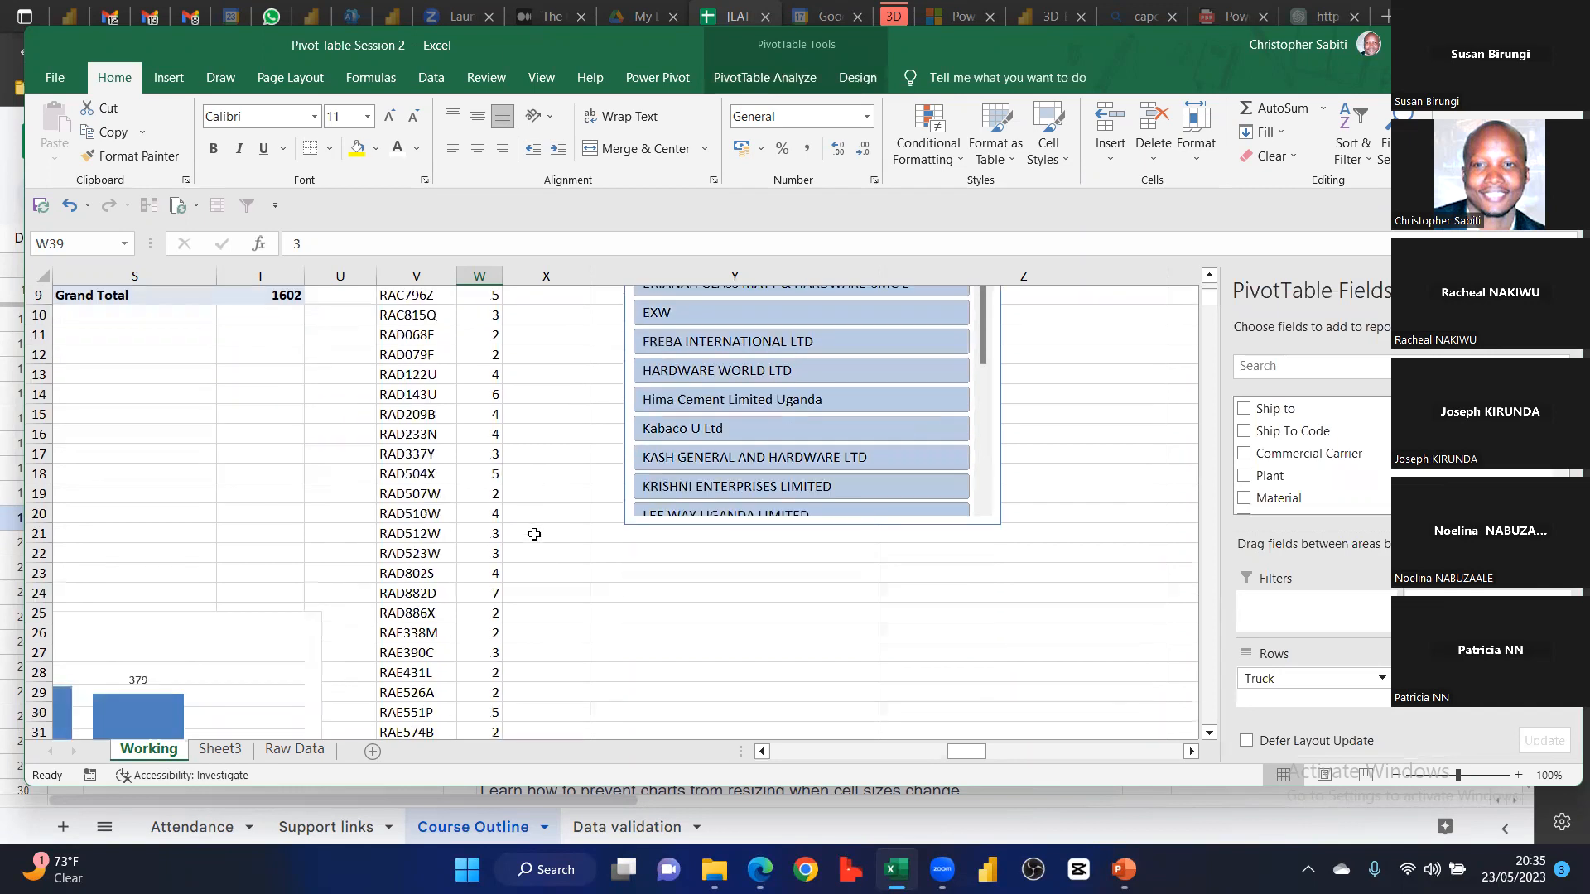
pyautogui.scroll(6, 802, 402)
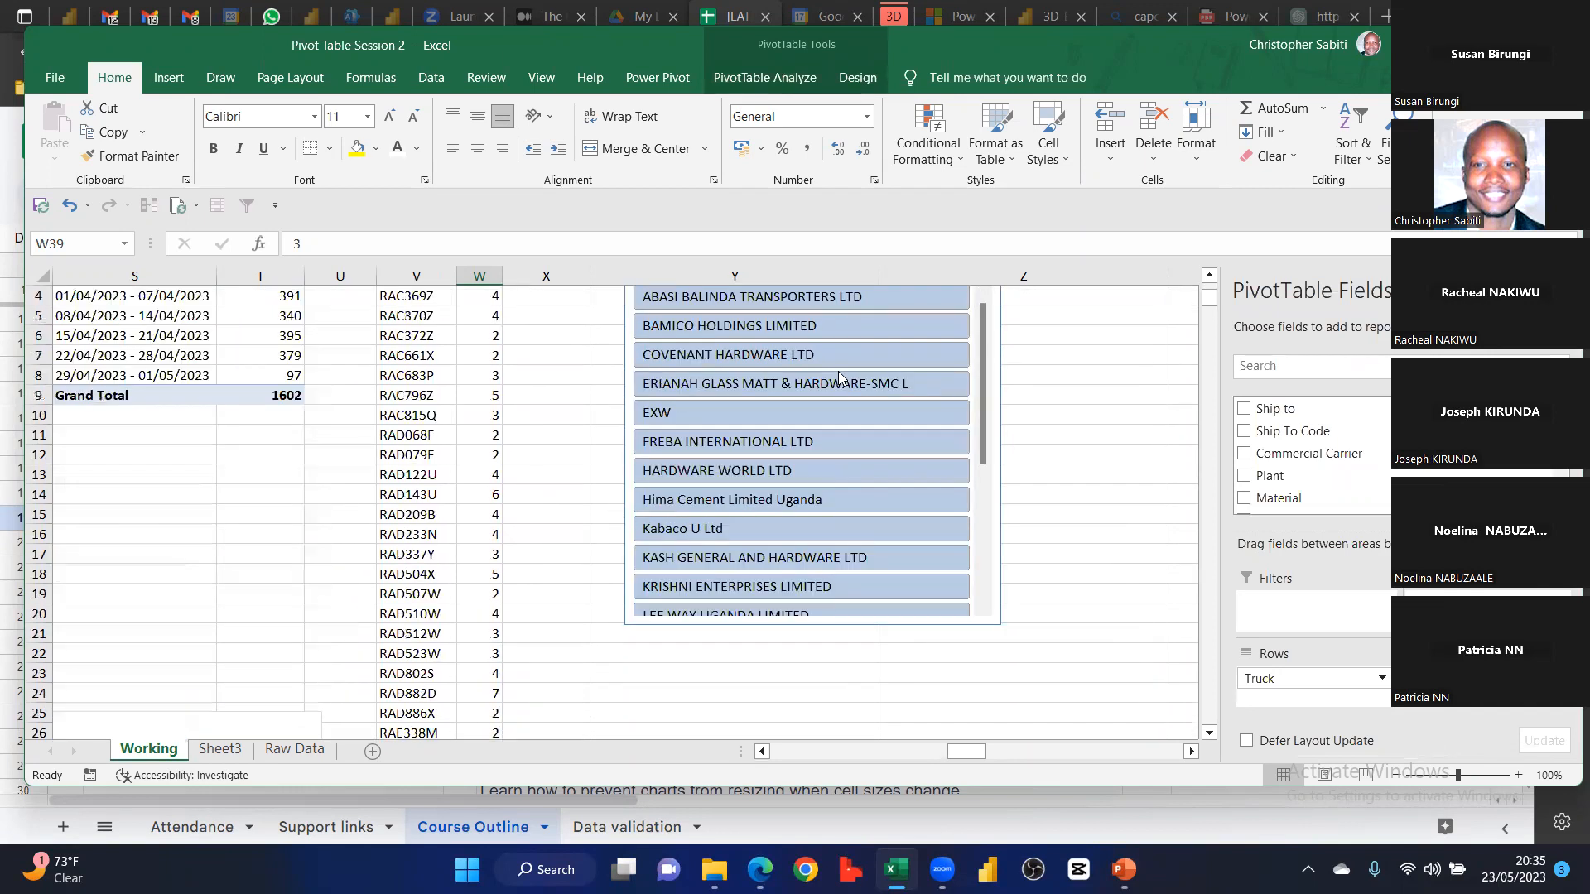
pyautogui.scroll(1, 770, 411)
pyautogui.click(786, 331)
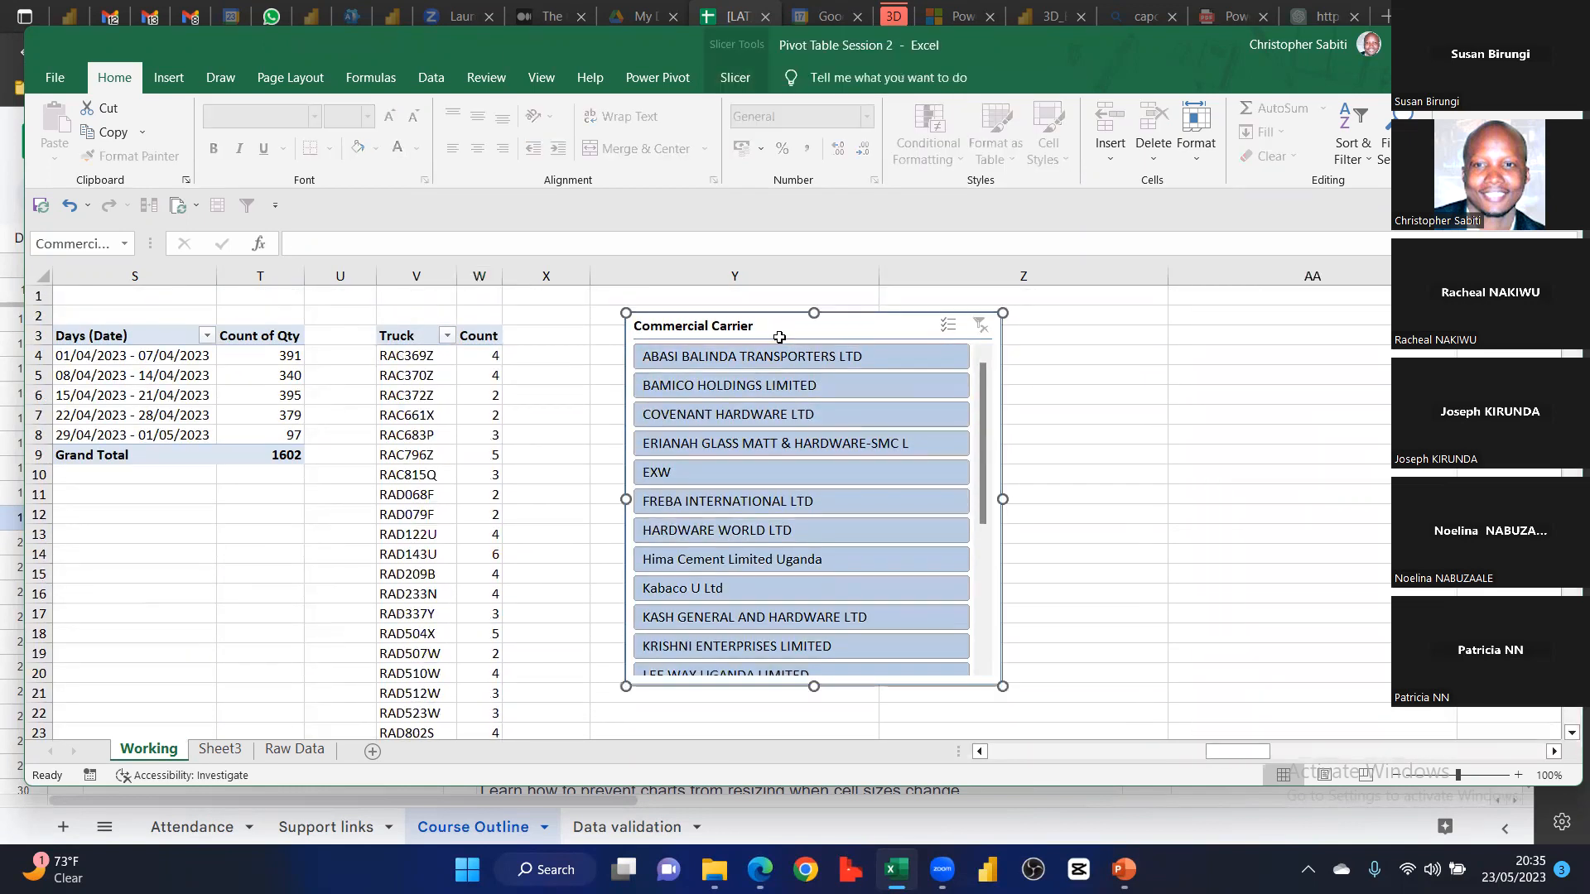
pyautogui.press('Delete')
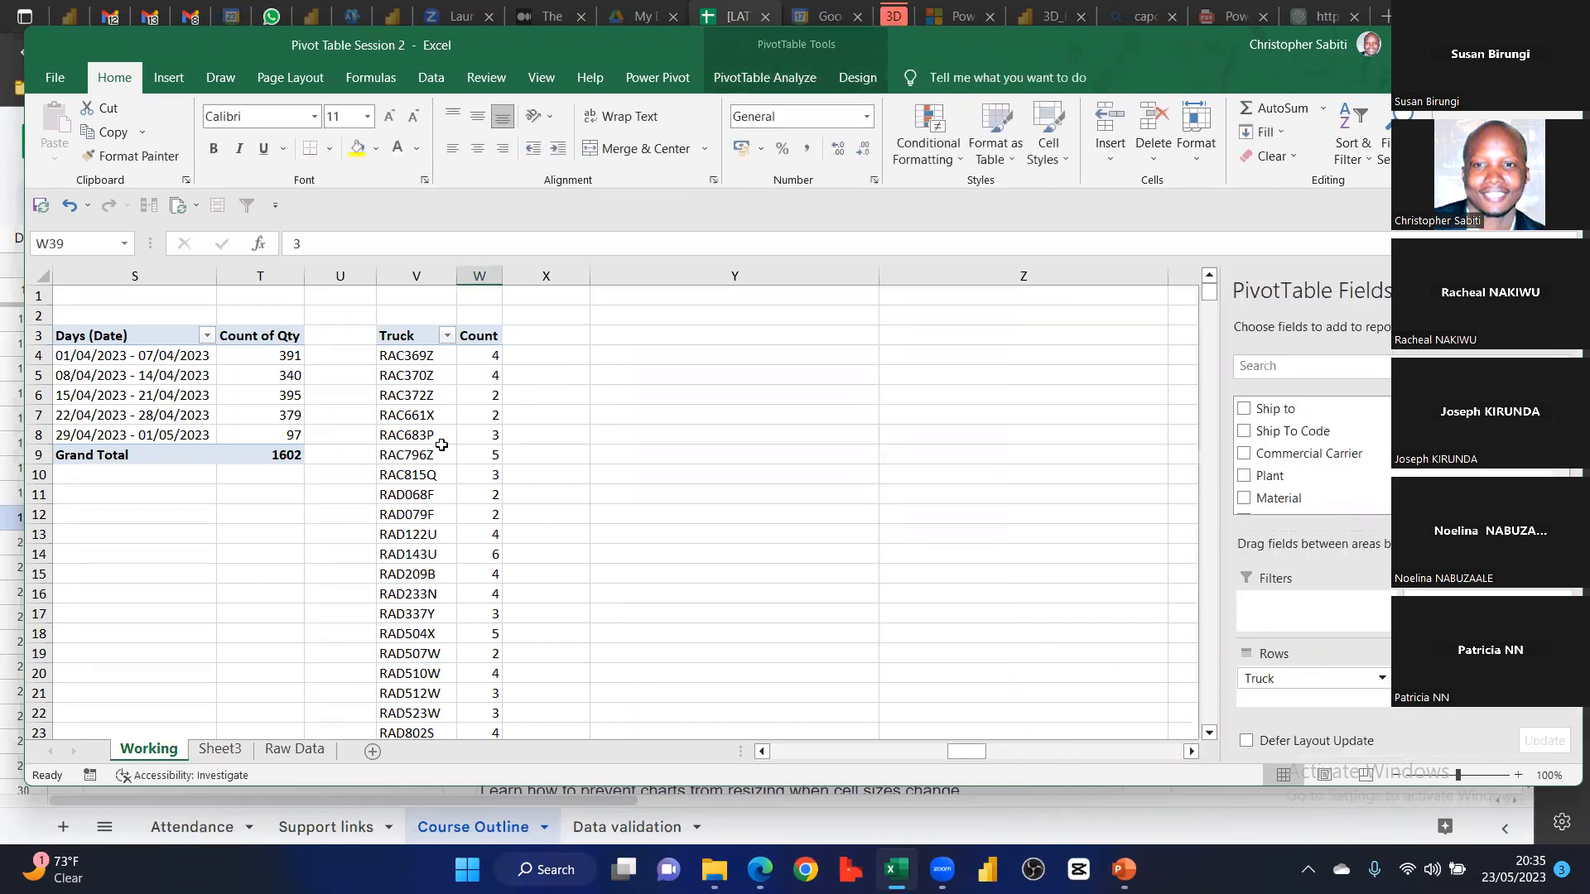
# Insert a Commercial Carrier slicer for the Truck pivot table again and move it to the empty cells around columns Y and Z
pyautogui.click(441, 446)
pyautogui.click(427, 436)
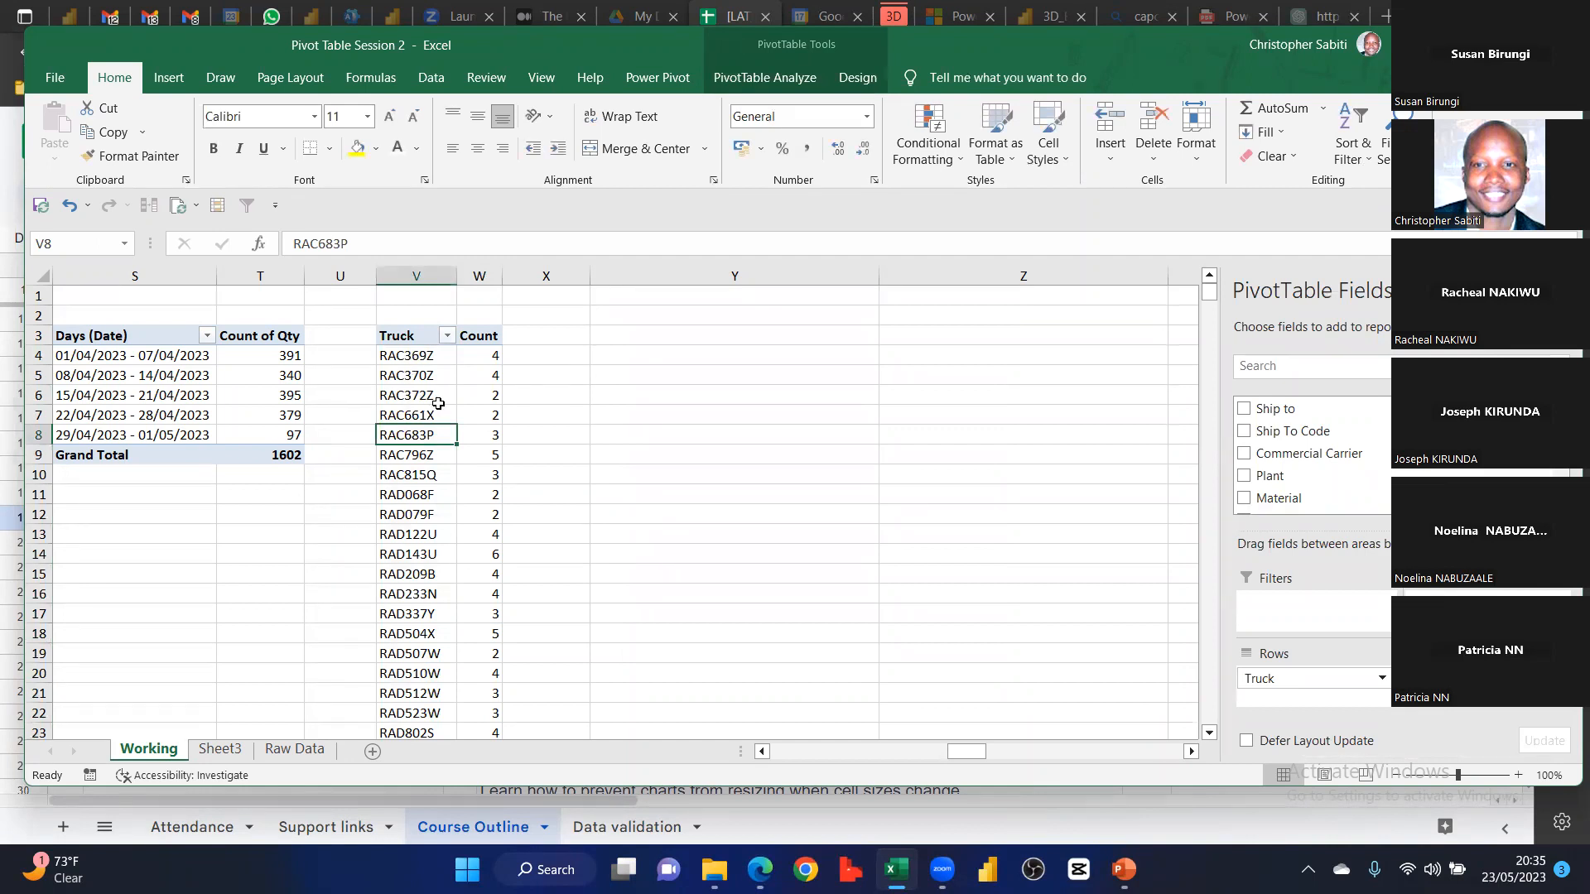
pyautogui.click(434, 376)
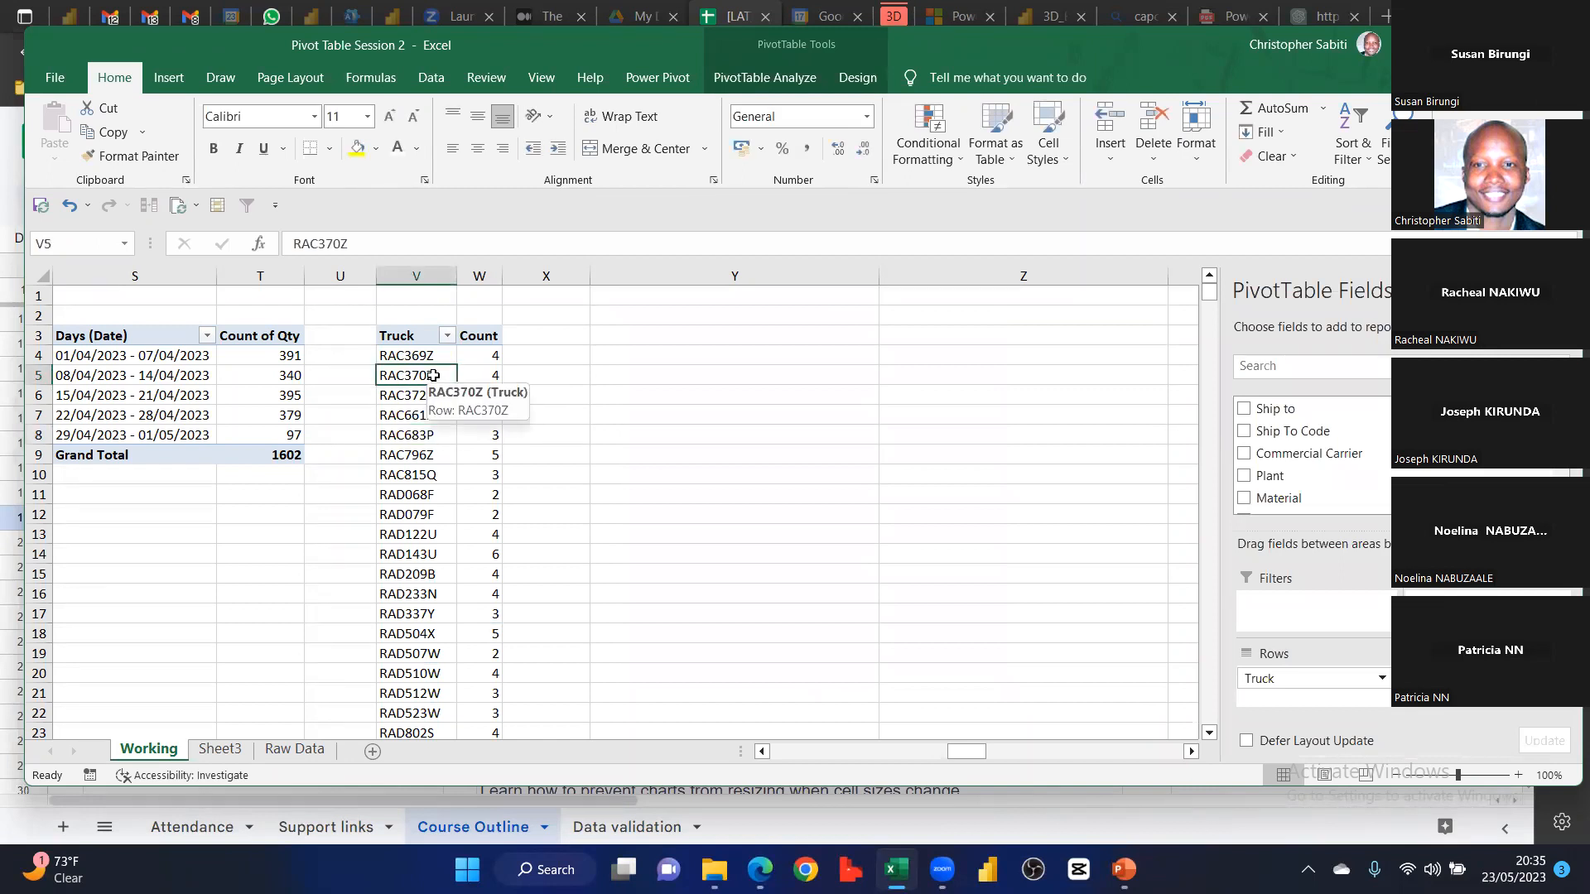
pyautogui.scroll(2, 1321, 468)
pyautogui.scroll(-2, 1320, 474)
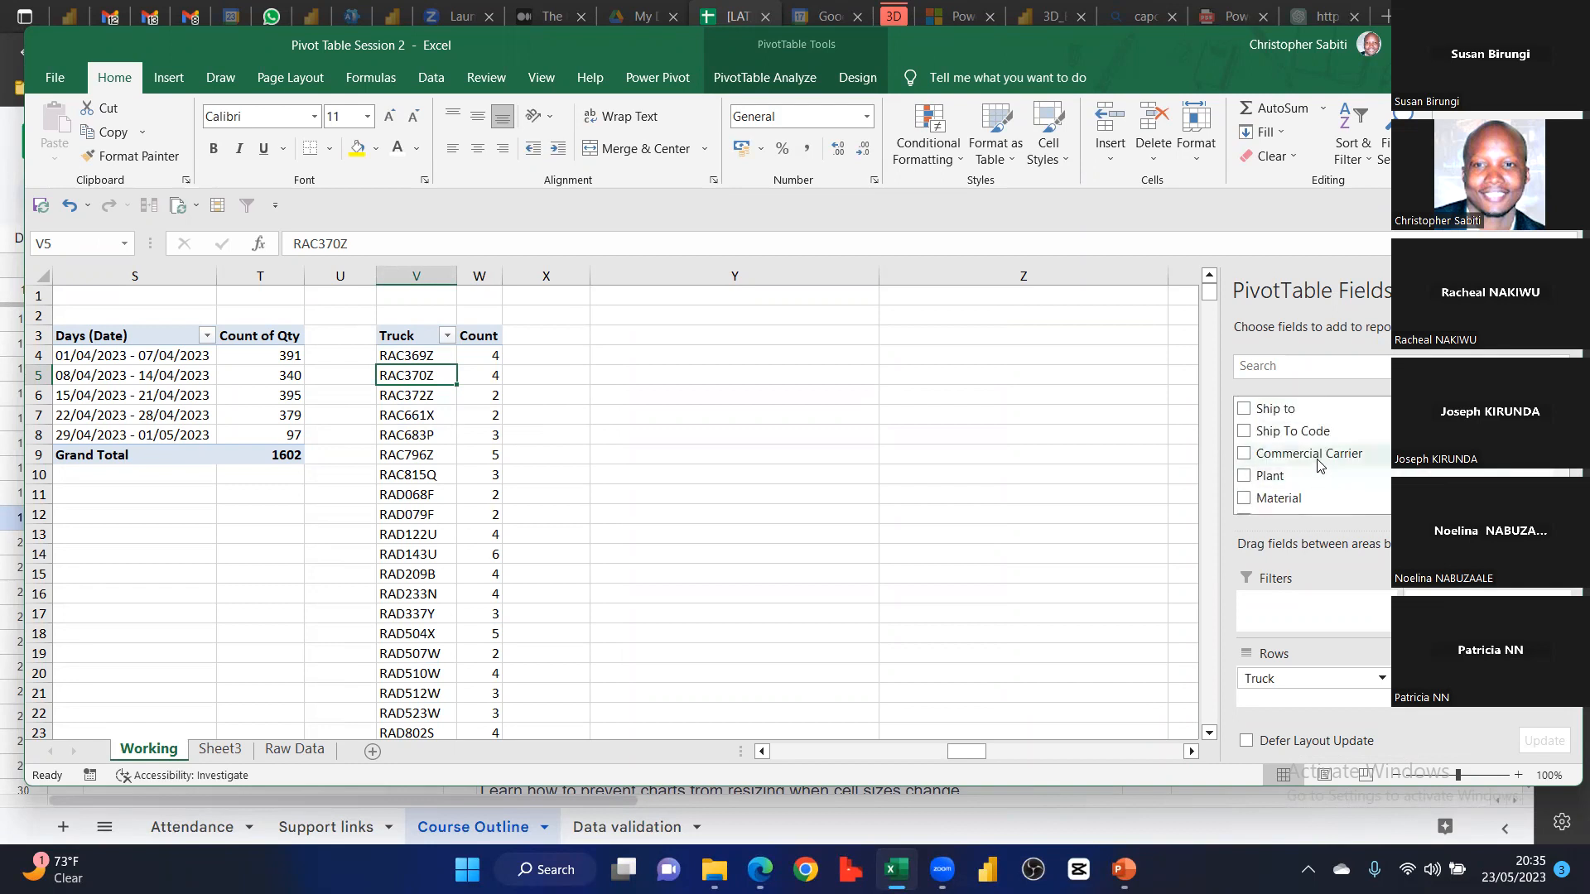
pyautogui.rightClick(1294, 458)
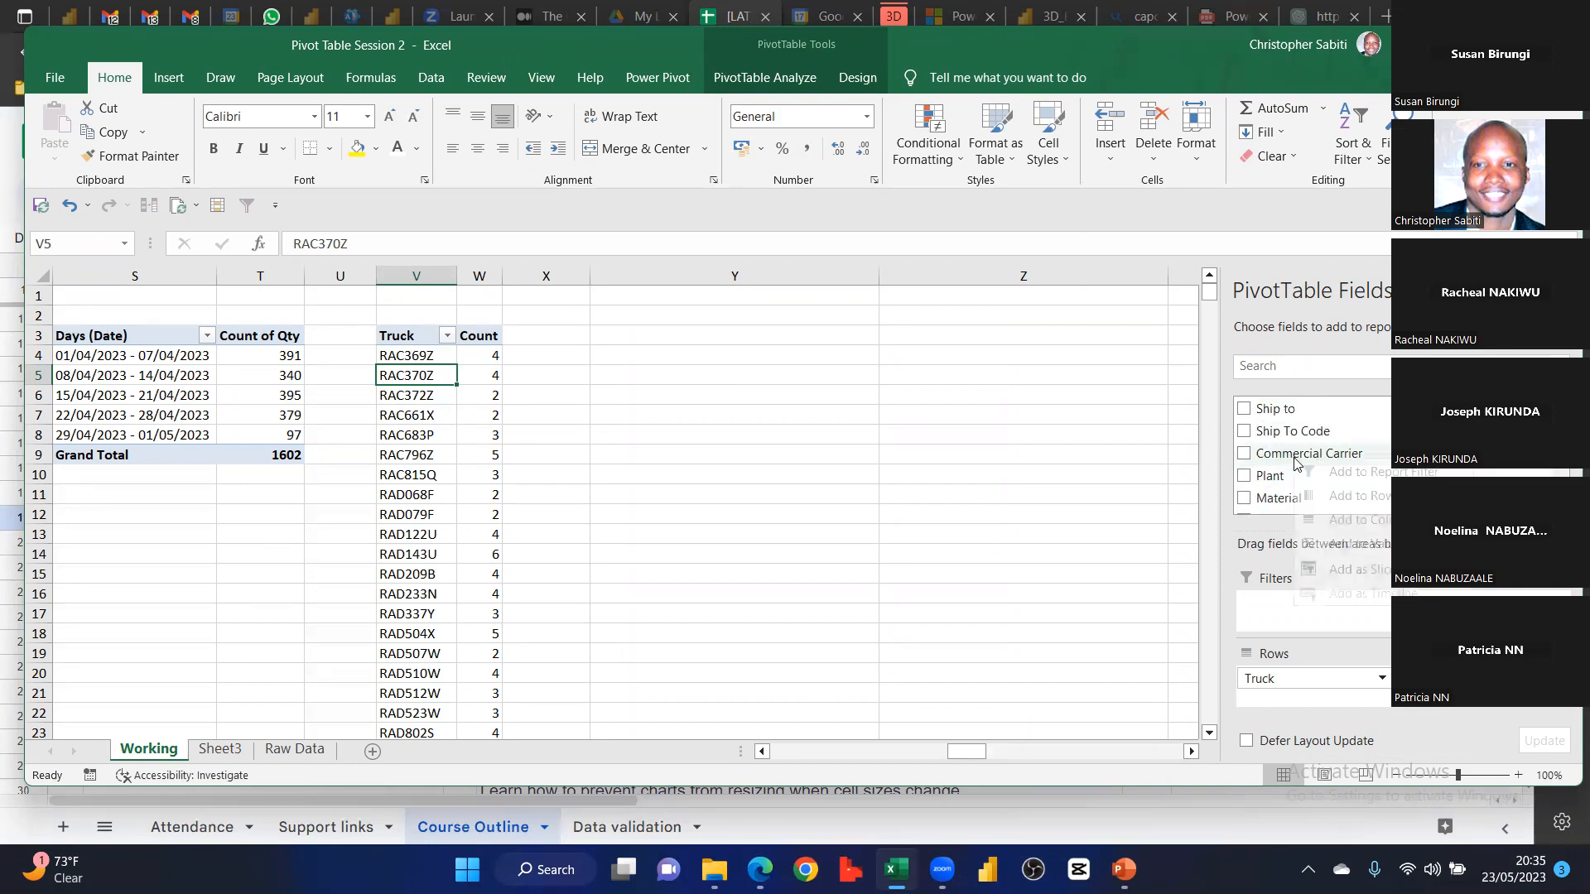
pyautogui.click(1329, 570)
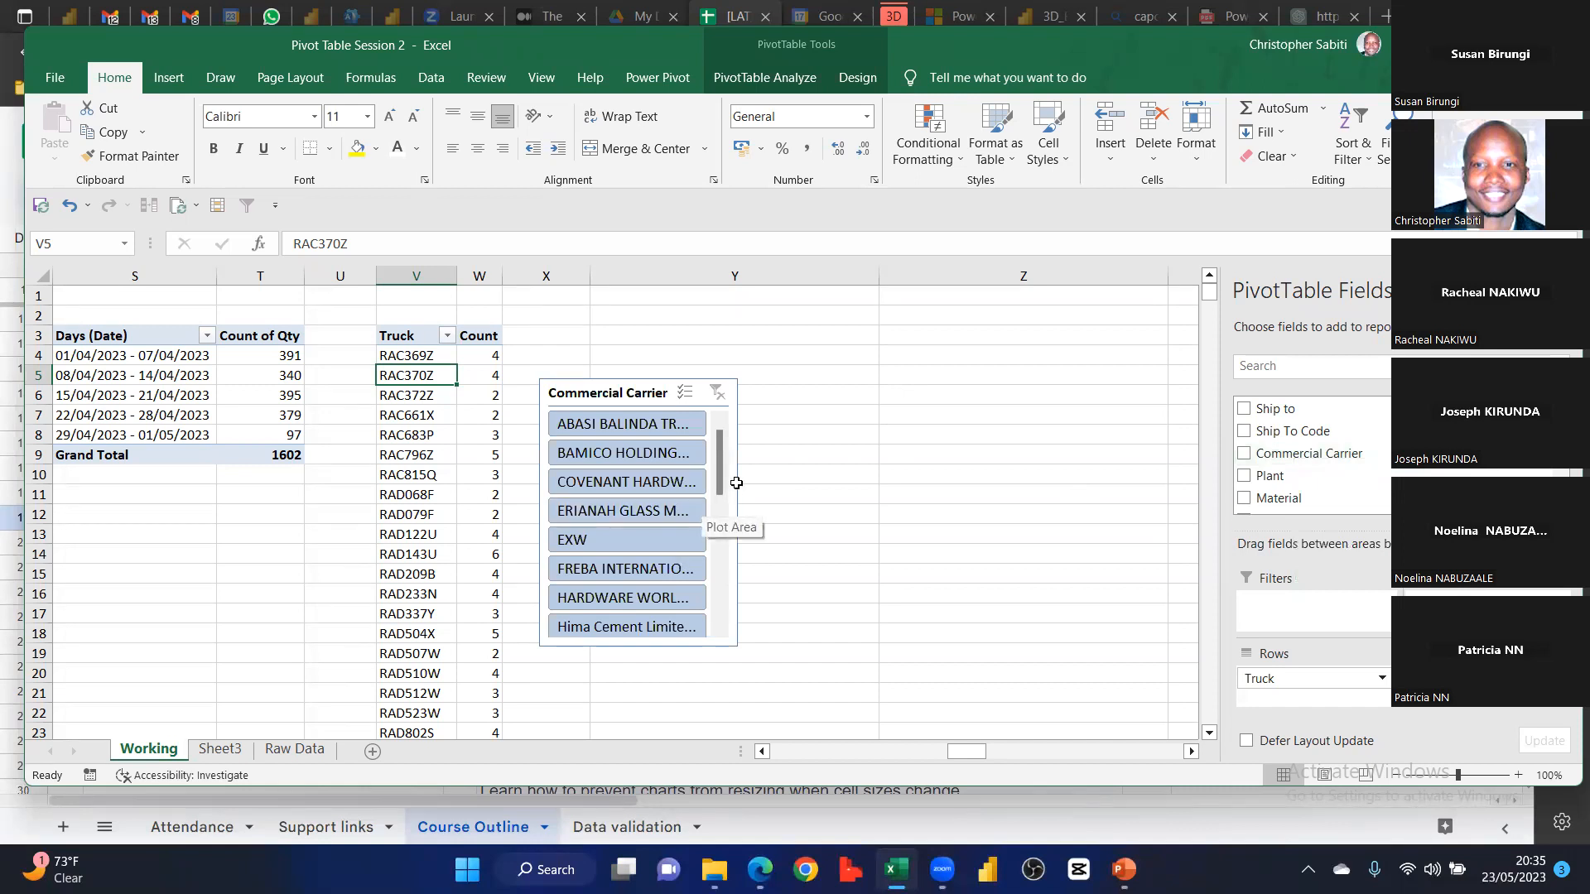
pyautogui.moveTo(617, 392); pyautogui.dragTo(829, 350)
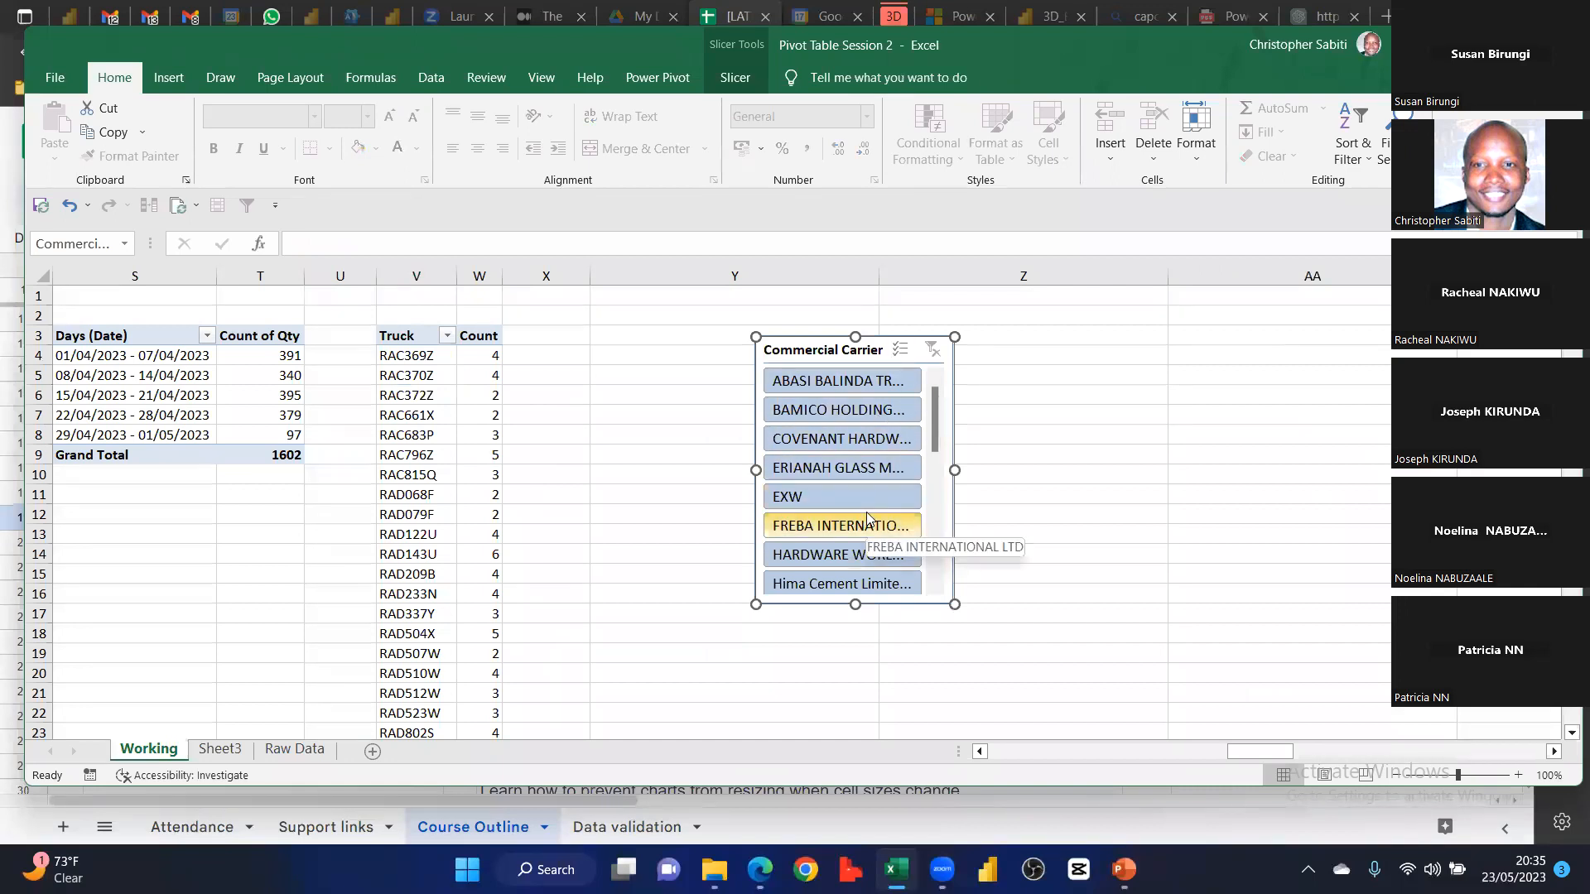
# Enlarge the Commercial Carrier slicer so the full carrier names and more entries fit, and move it closer to the Truck pivot table
pyautogui.moveTo(954, 469); pyautogui.dragTo(1093, 497)
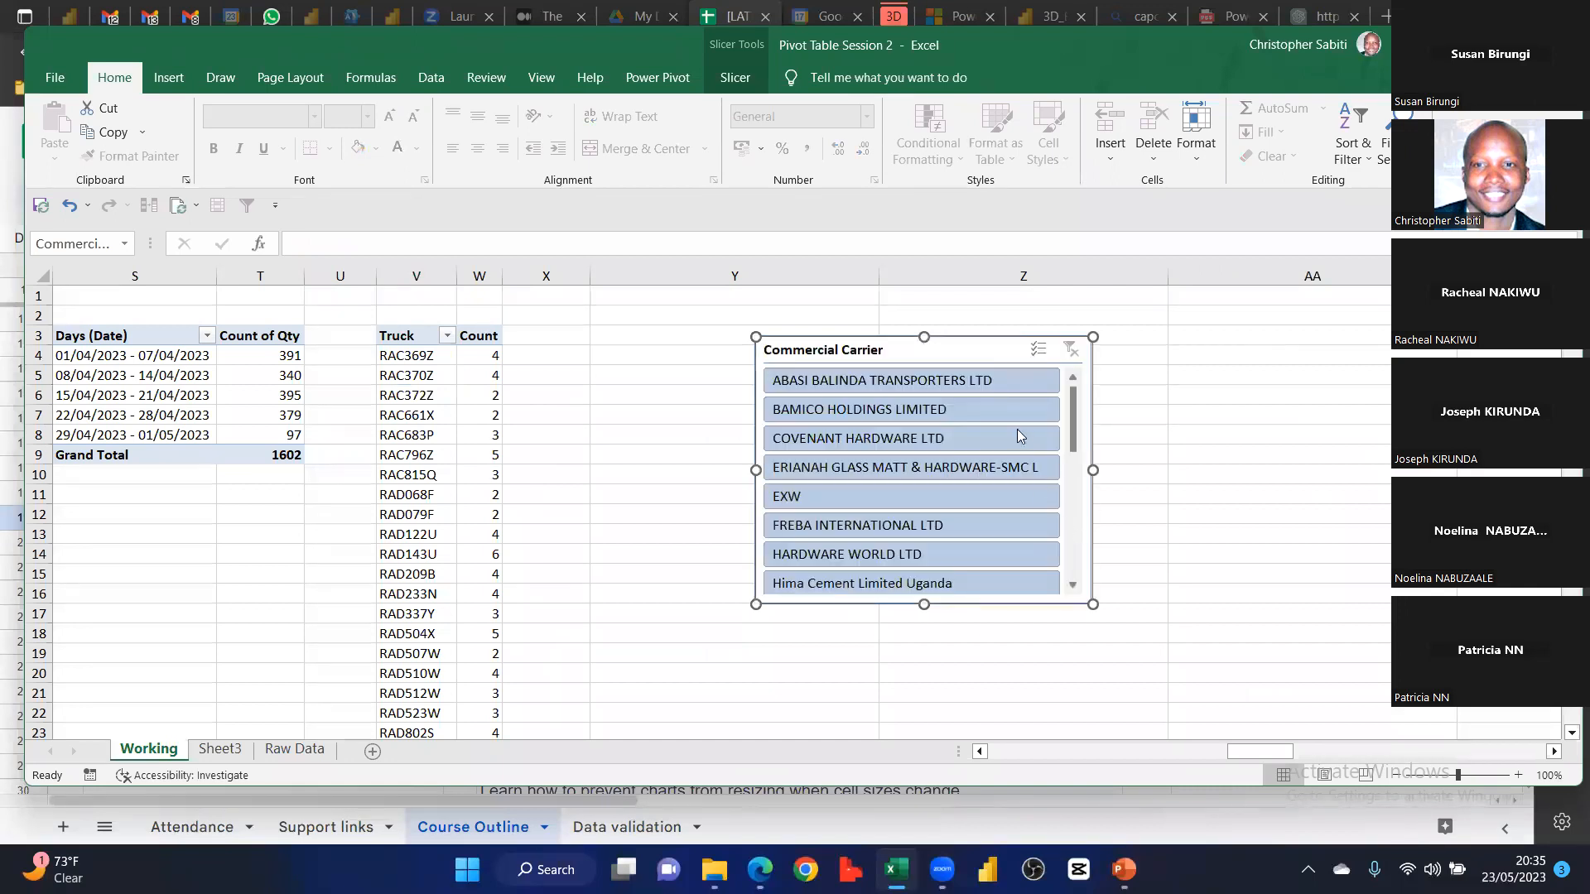
pyautogui.moveTo(983, 354); pyautogui.dragTo(854, 374)
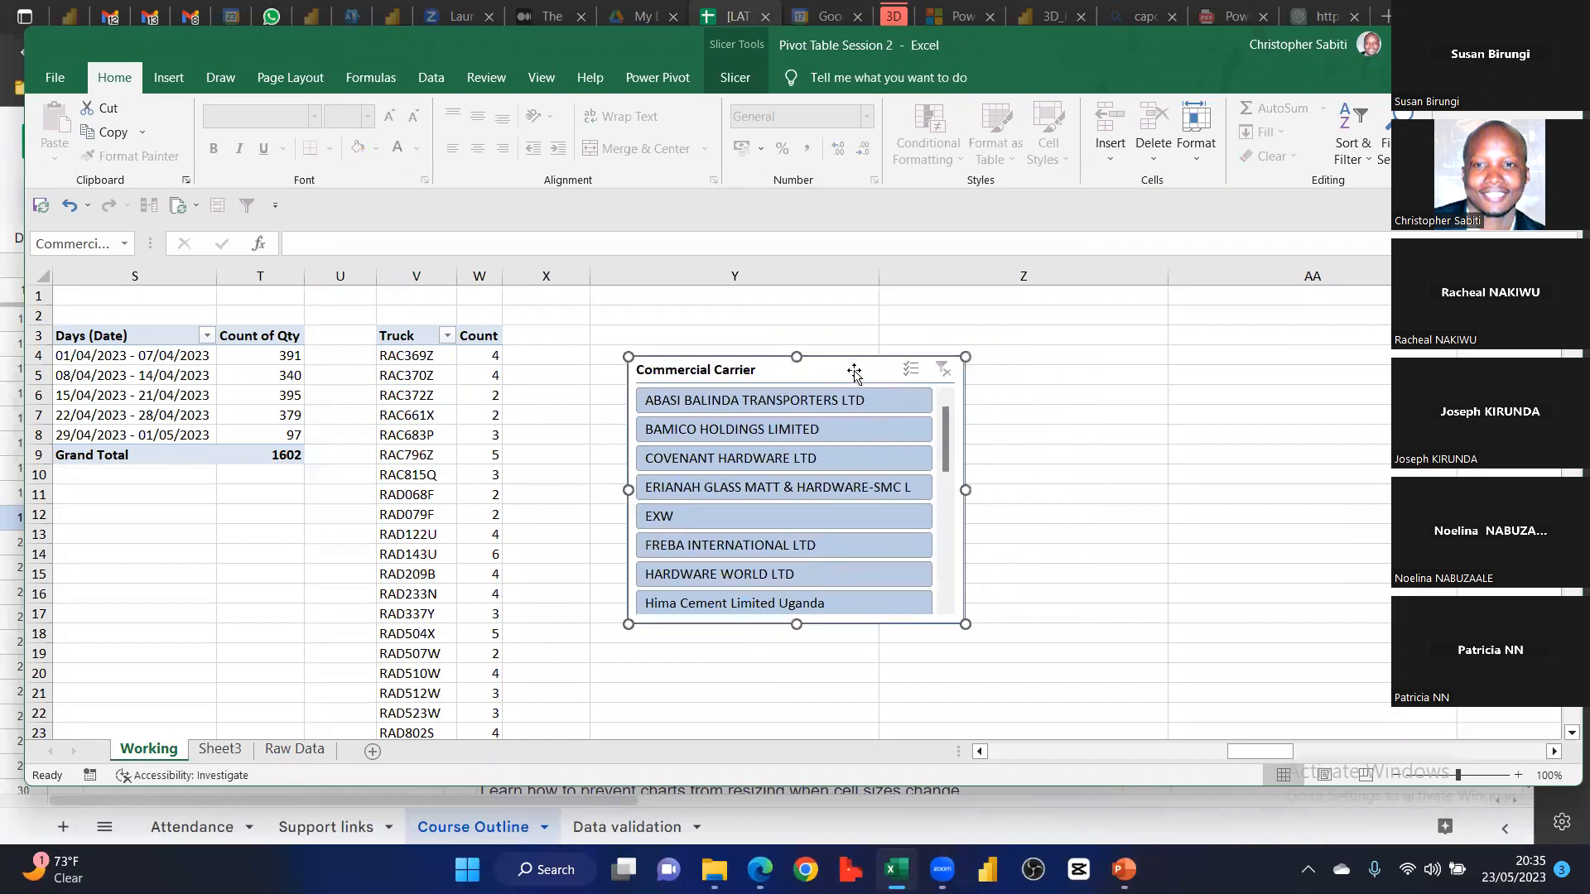
pyautogui.moveTo(776, 738); pyautogui.dragTo(823, 644)
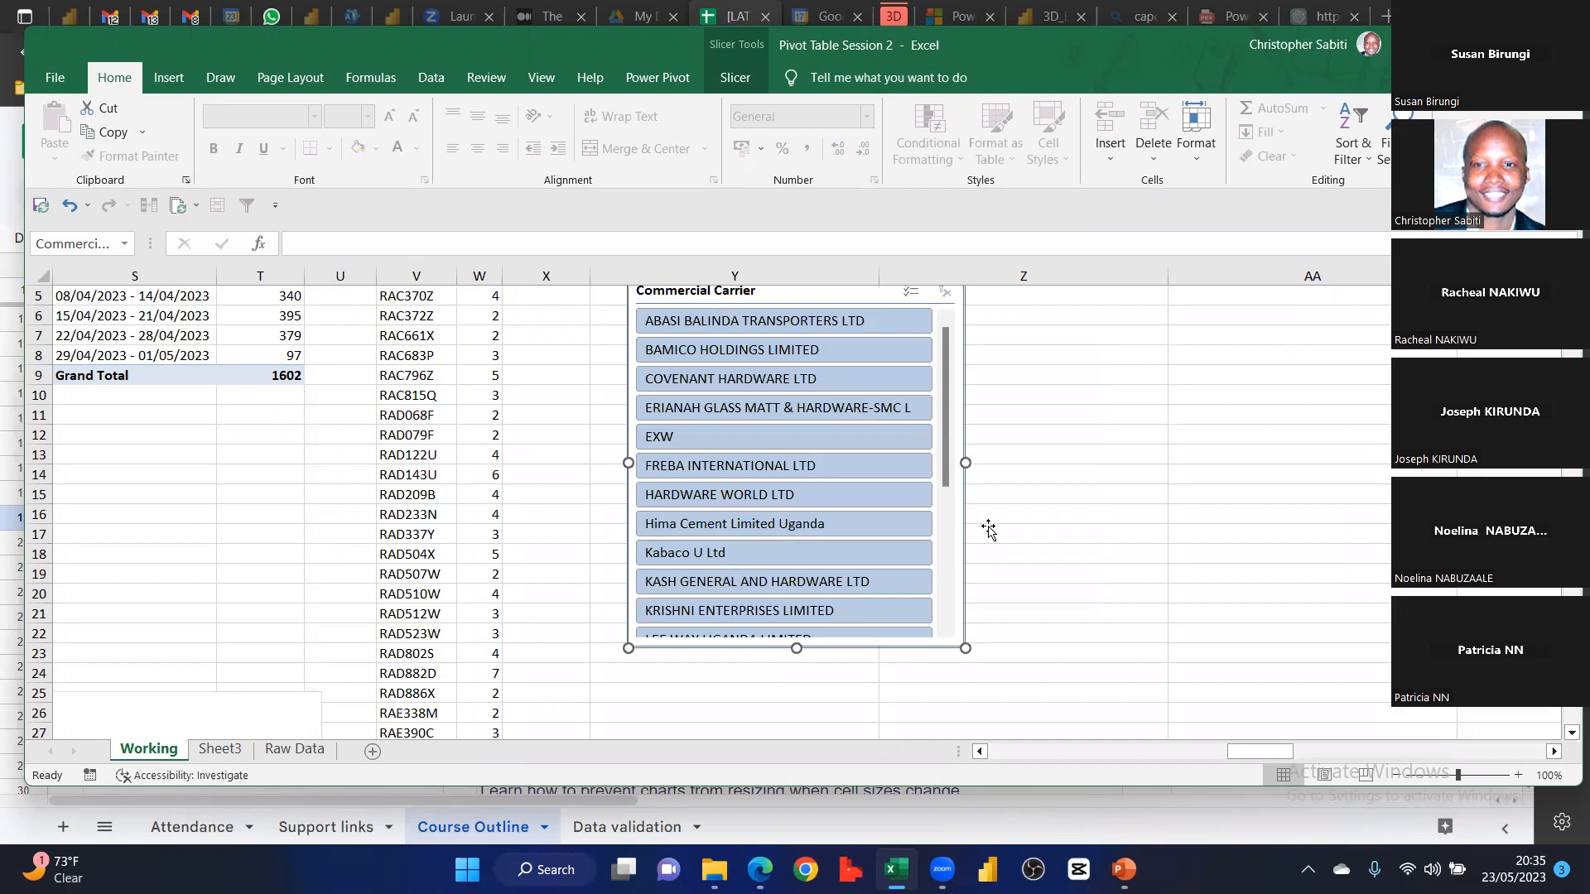
pyautogui.click(569, 418)
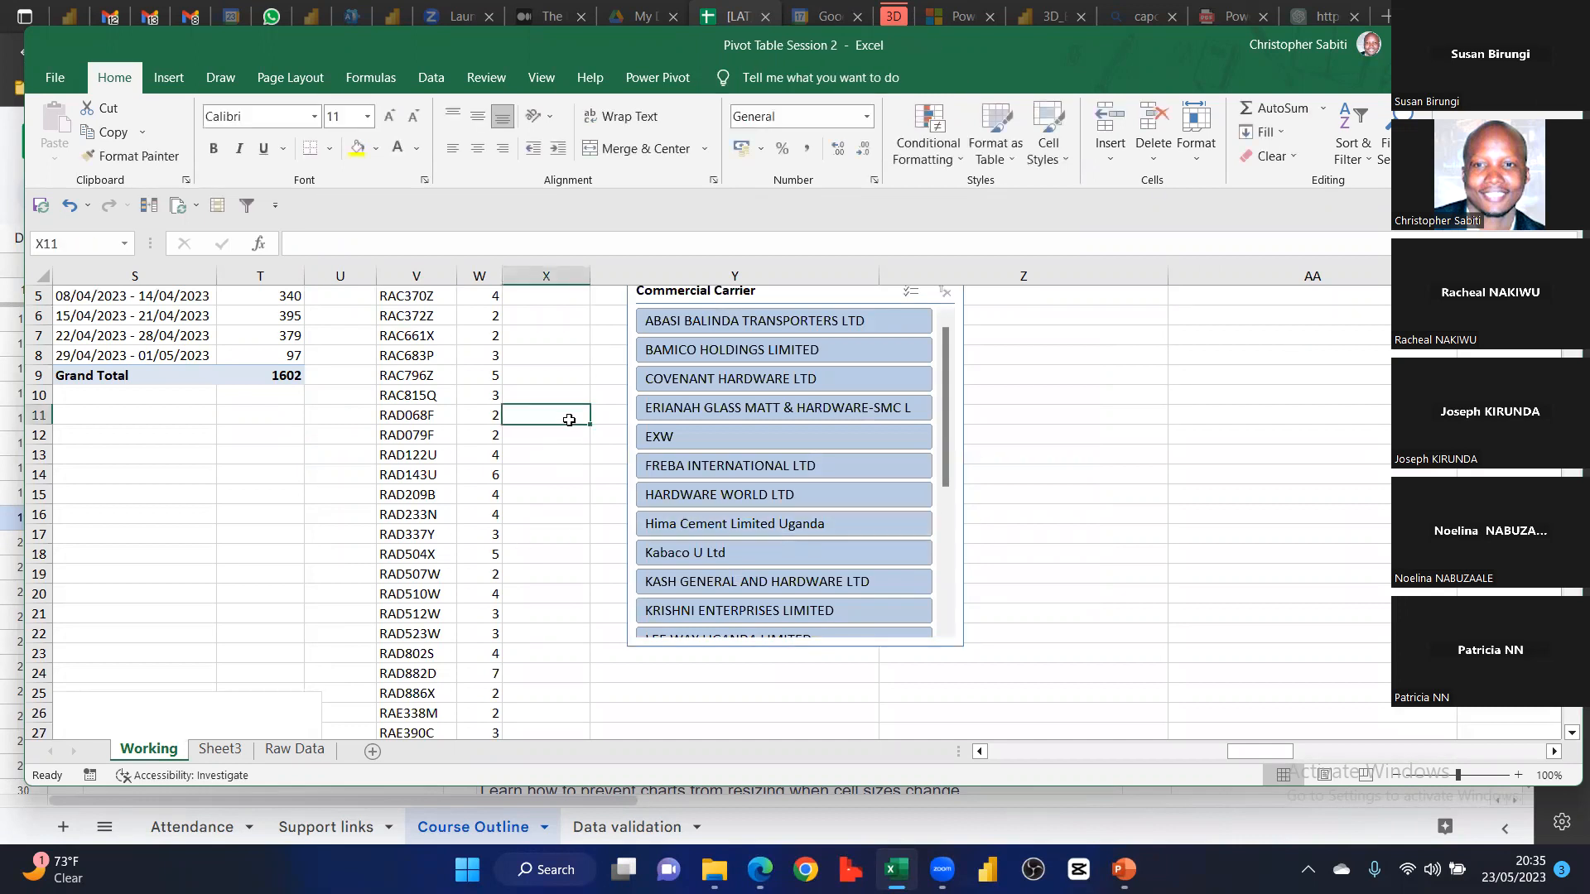
pyautogui.scroll(2, 571, 431)
# Filter the Truck pivot table by Kabaco U Ltd and by FREBA INTERNATIONAL LTD in turn, and look through the listed trucks
pyautogui.click(724, 639)
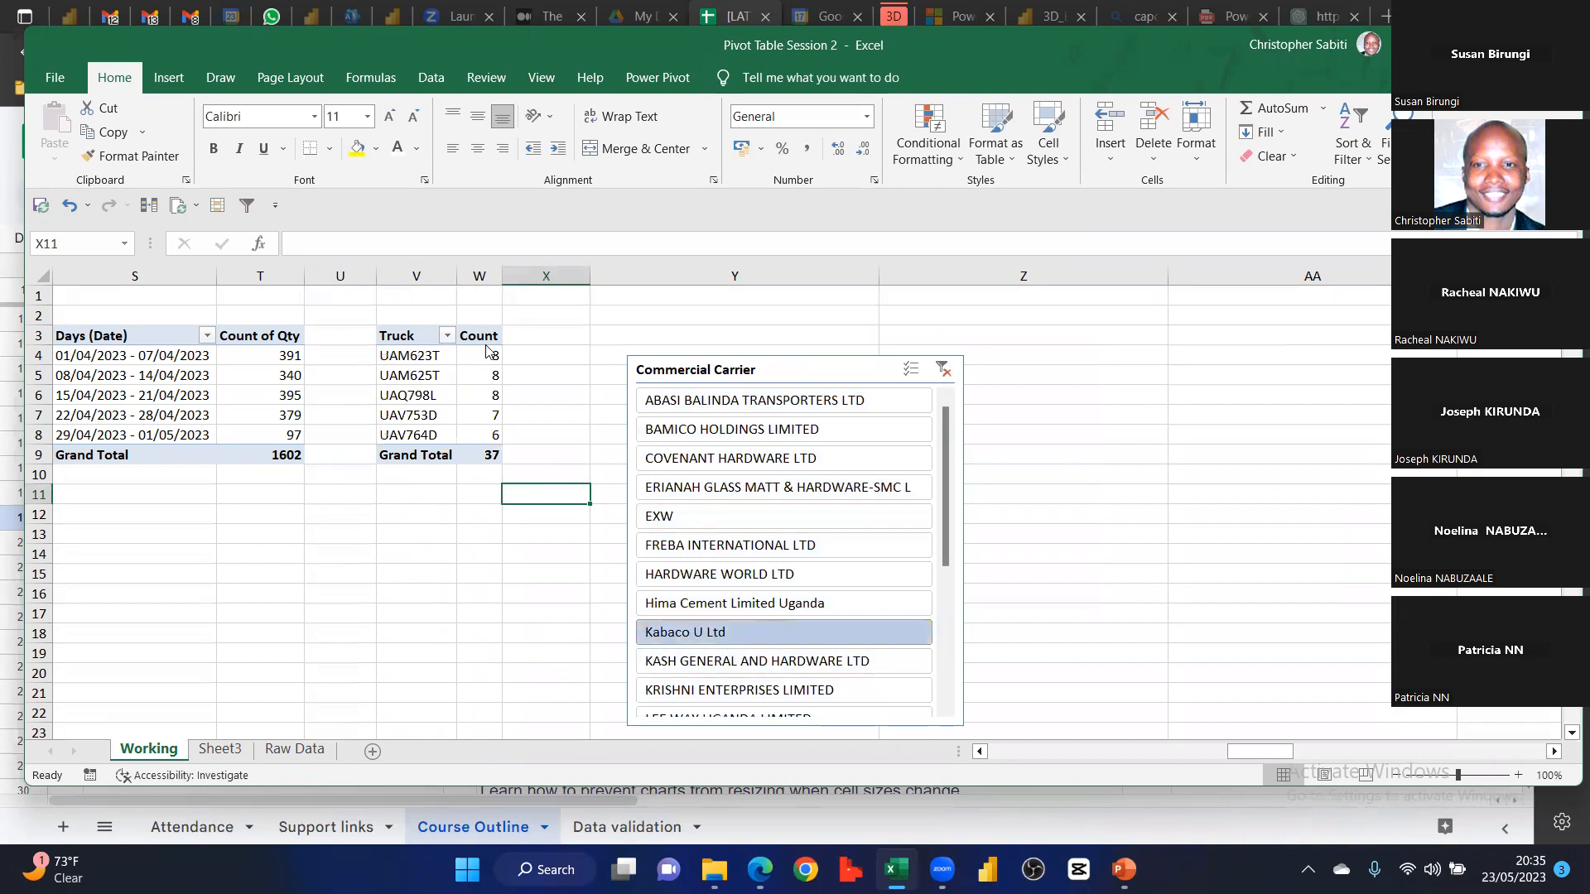
pyautogui.moveTo(491, 432)
pyautogui.click(720, 548)
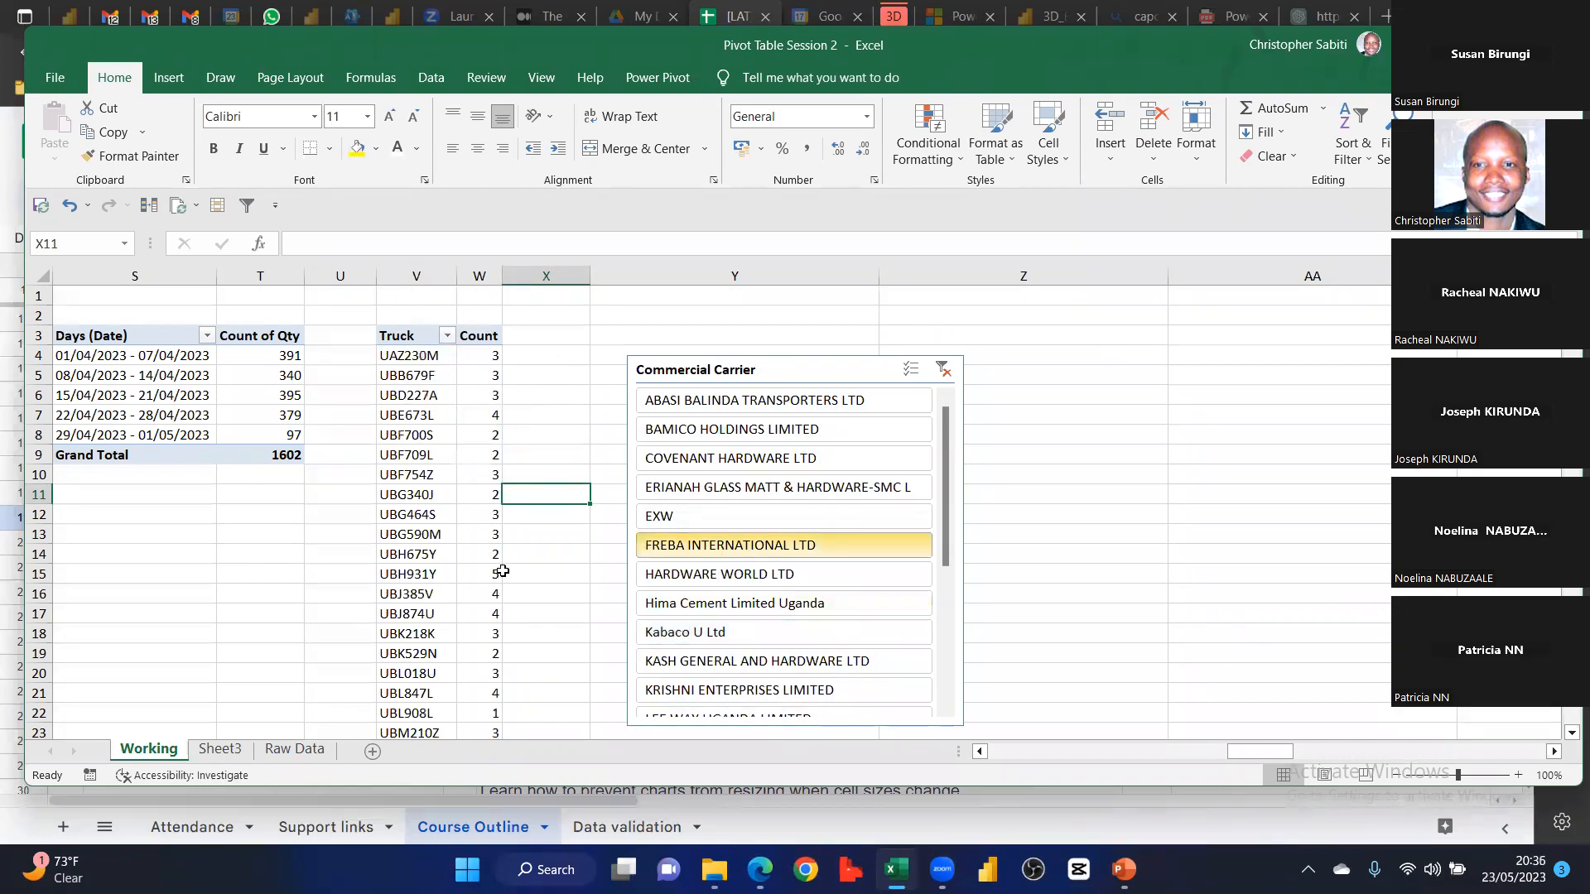
pyautogui.scroll(-8, 454, 582)
pyautogui.scroll(7, 453, 582)
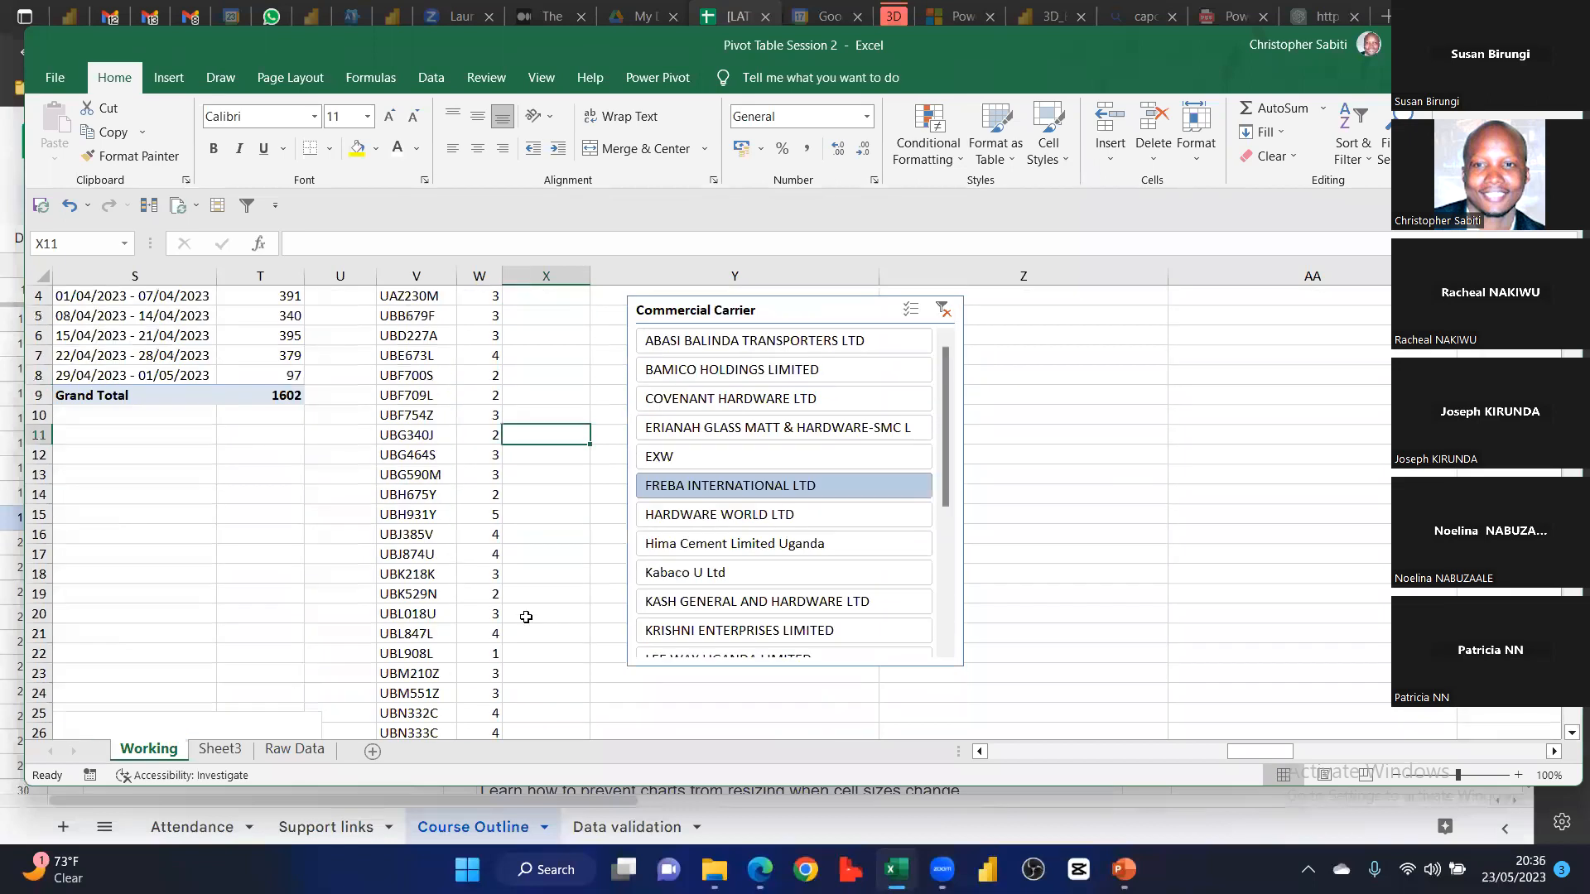
pyautogui.scroll(1, 738, 442)
# Filter the Truck pivot table by BAMICO HOLDINGS LIMITED and by LEE WAY UGANDA LIMITED in turn
pyautogui.click(732, 390)
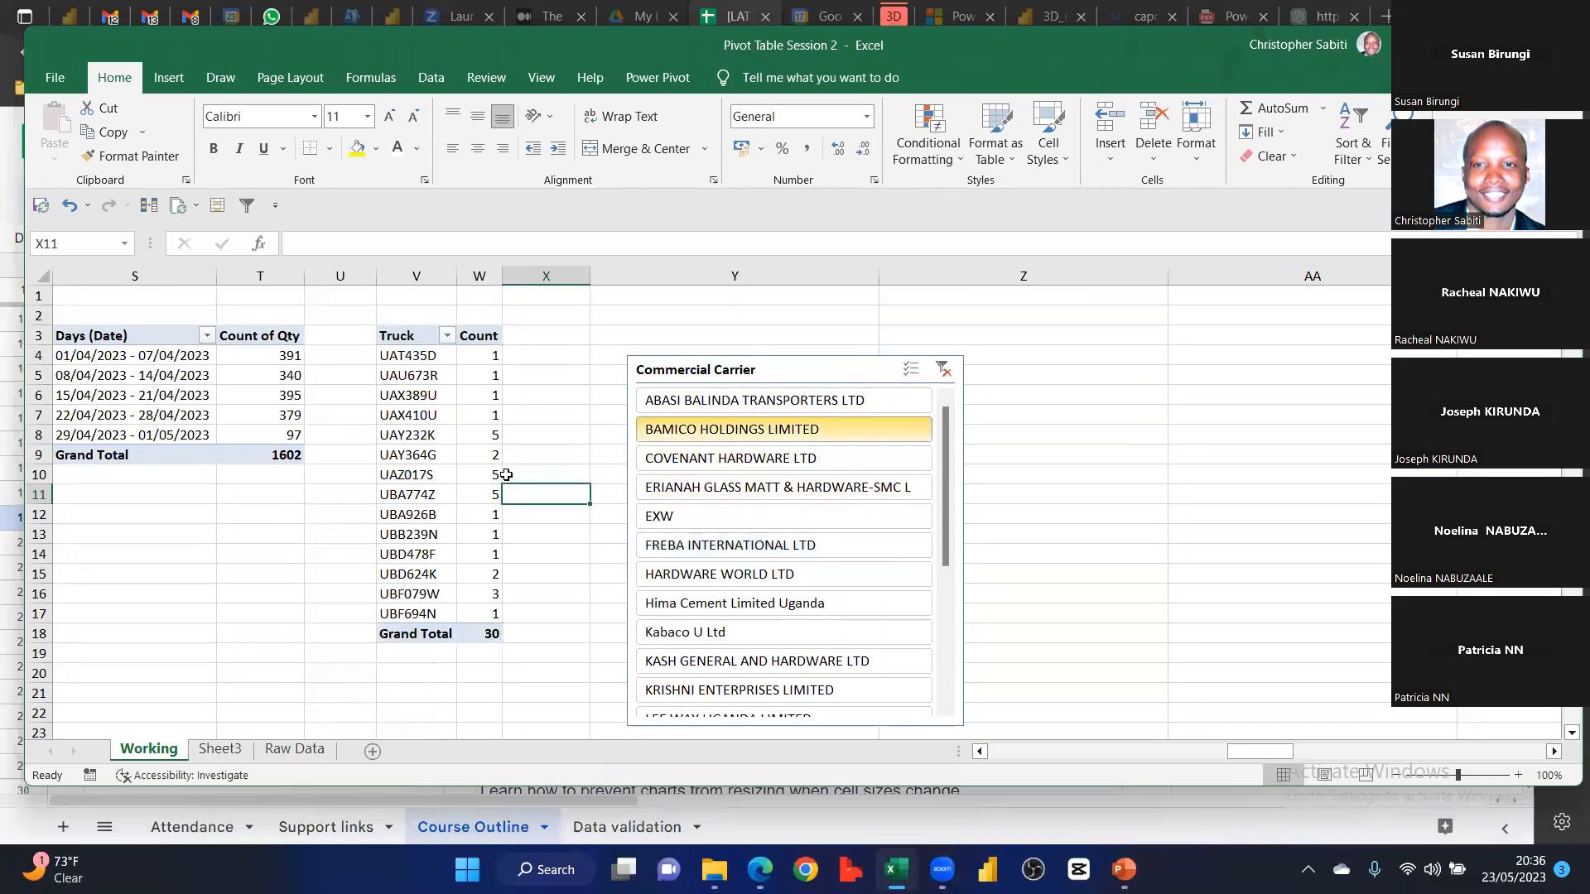
pyautogui.scroll(-3, 739, 609)
pyautogui.scroll(4, 756, 550)
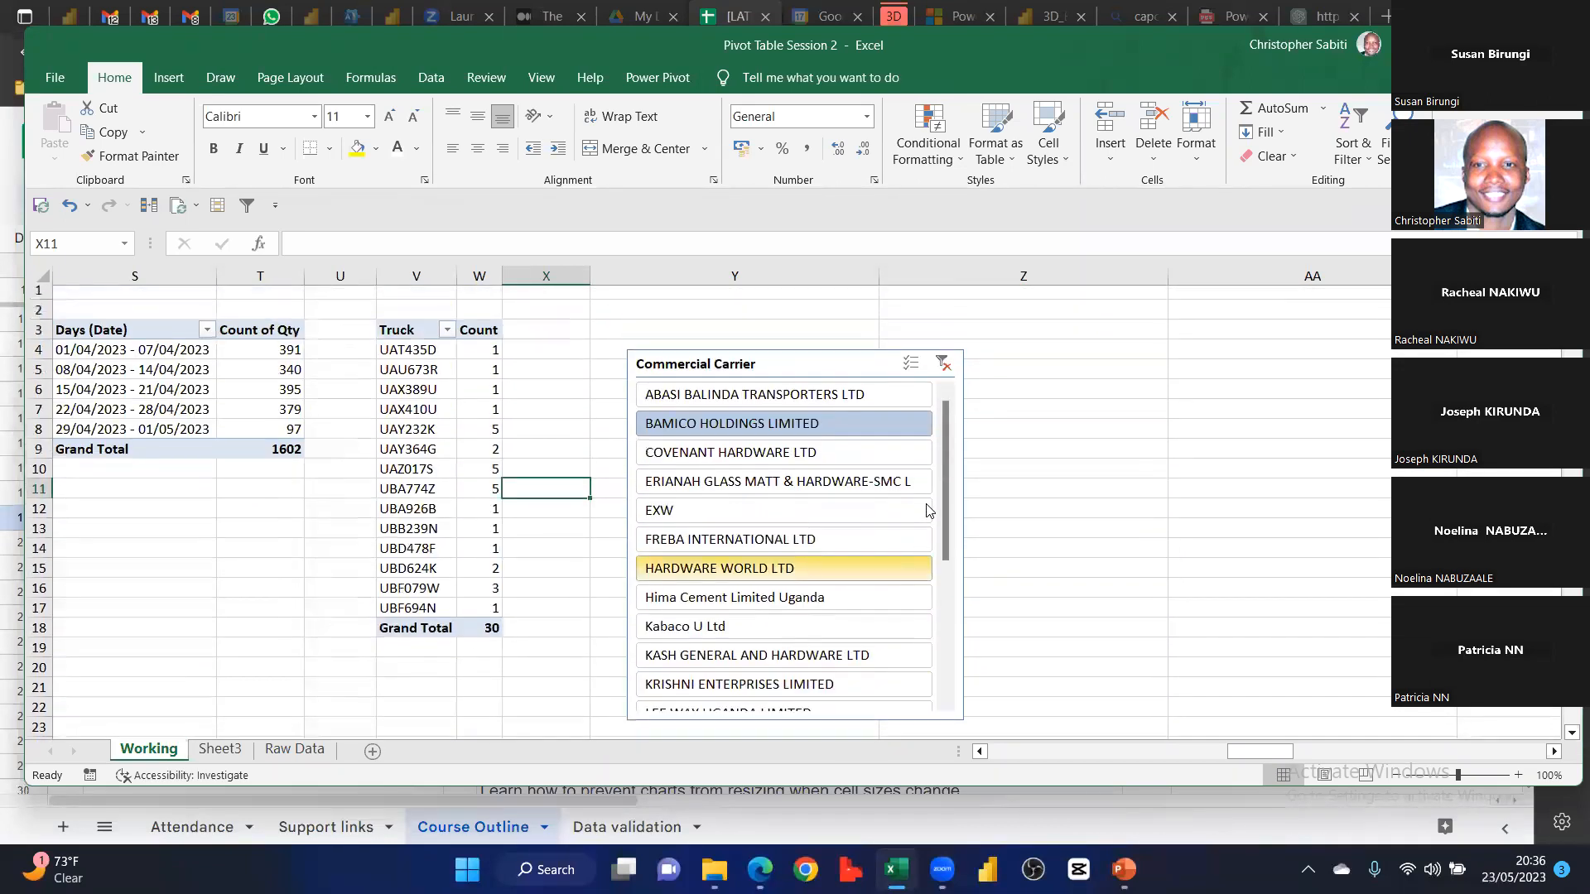
pyautogui.scroll(-3, 949, 569)
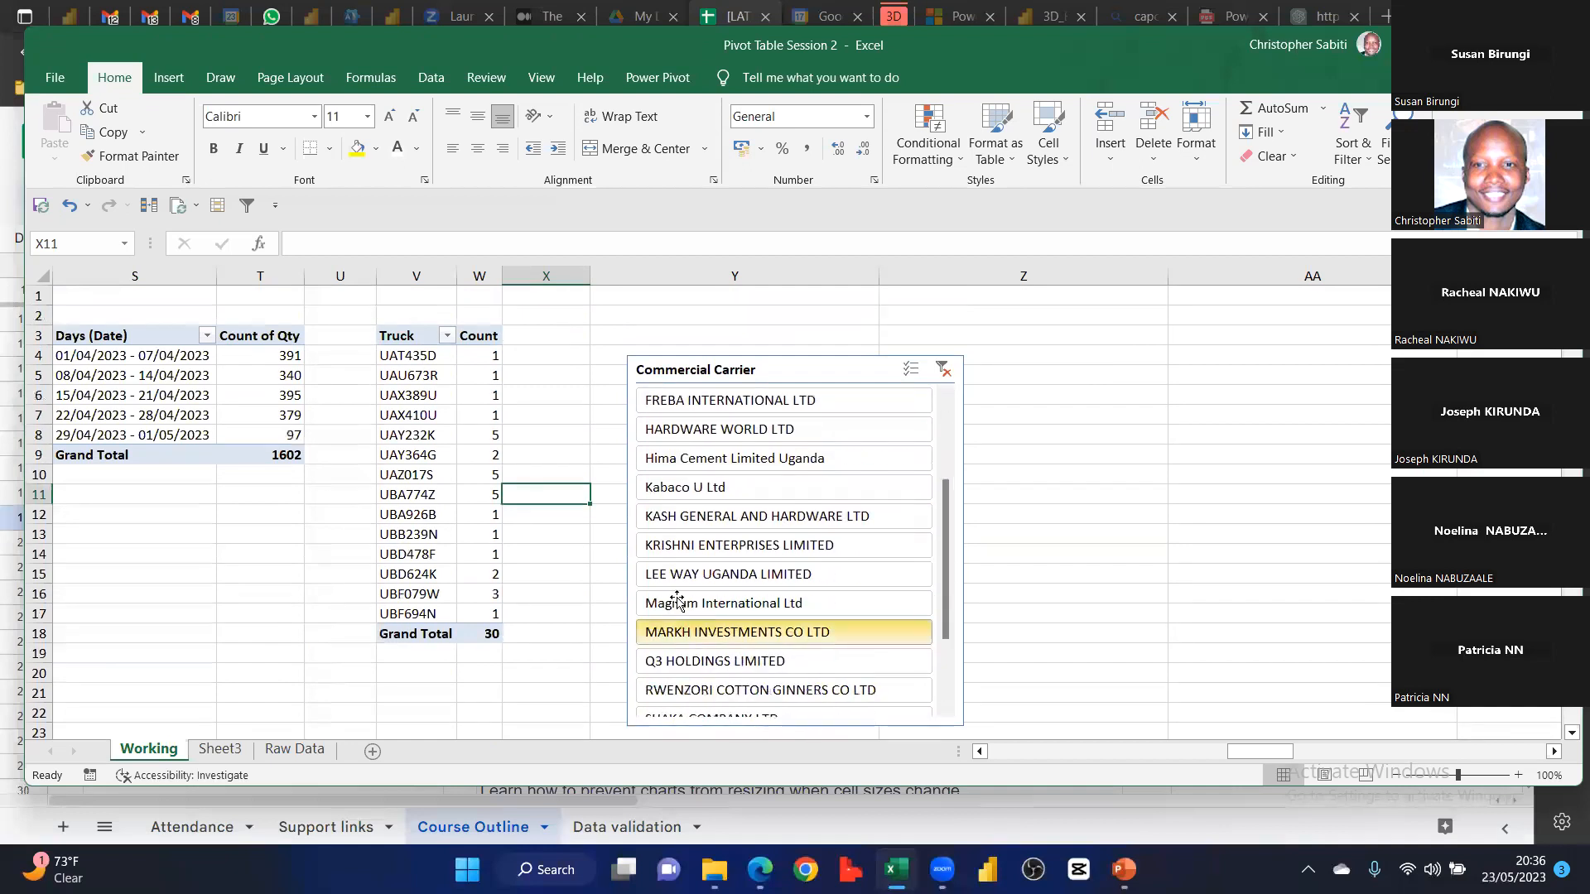
pyautogui.click(712, 573)
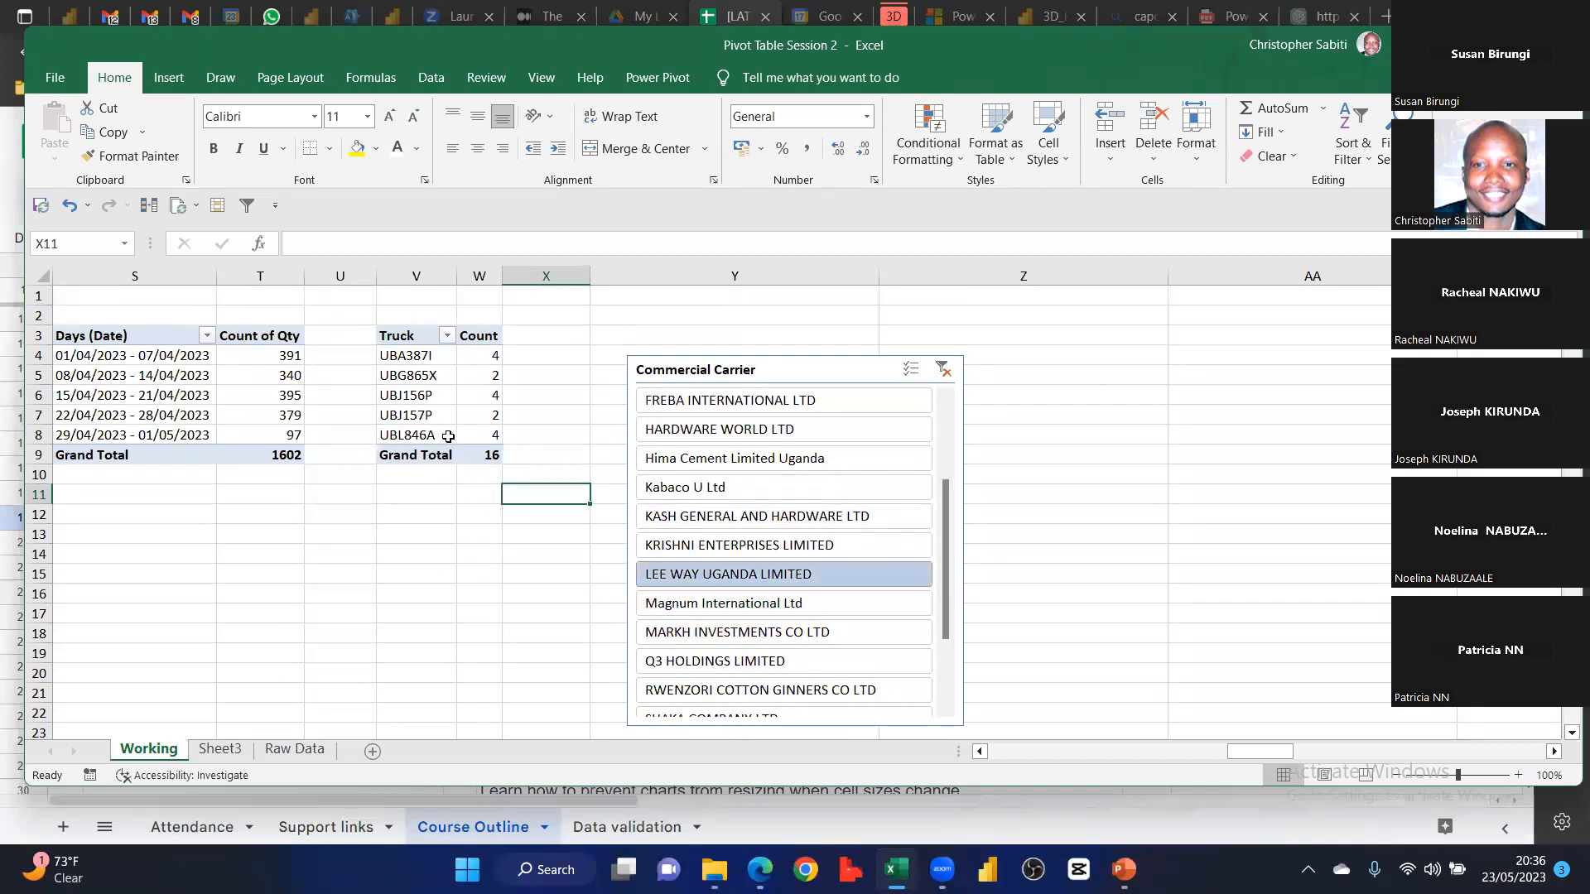
# Move the Commercial Carrier slicer right beside the Truck pivot table and add a Material Description slicer for the same pivot table
pyautogui.moveTo(826, 361); pyautogui.dragTo(696, 299)
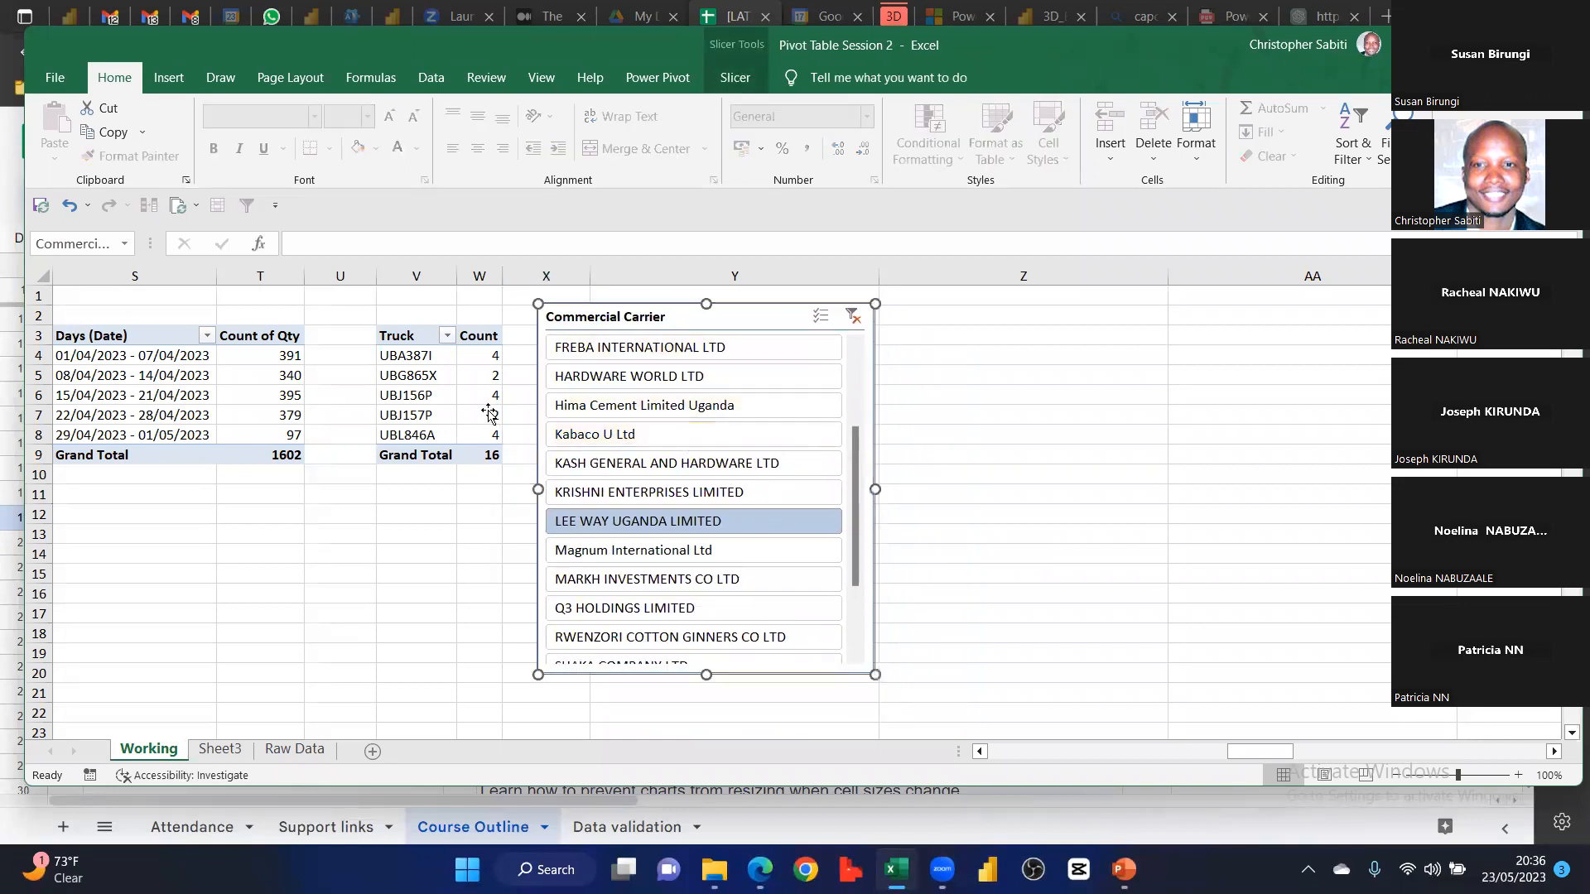
pyautogui.click(437, 375)
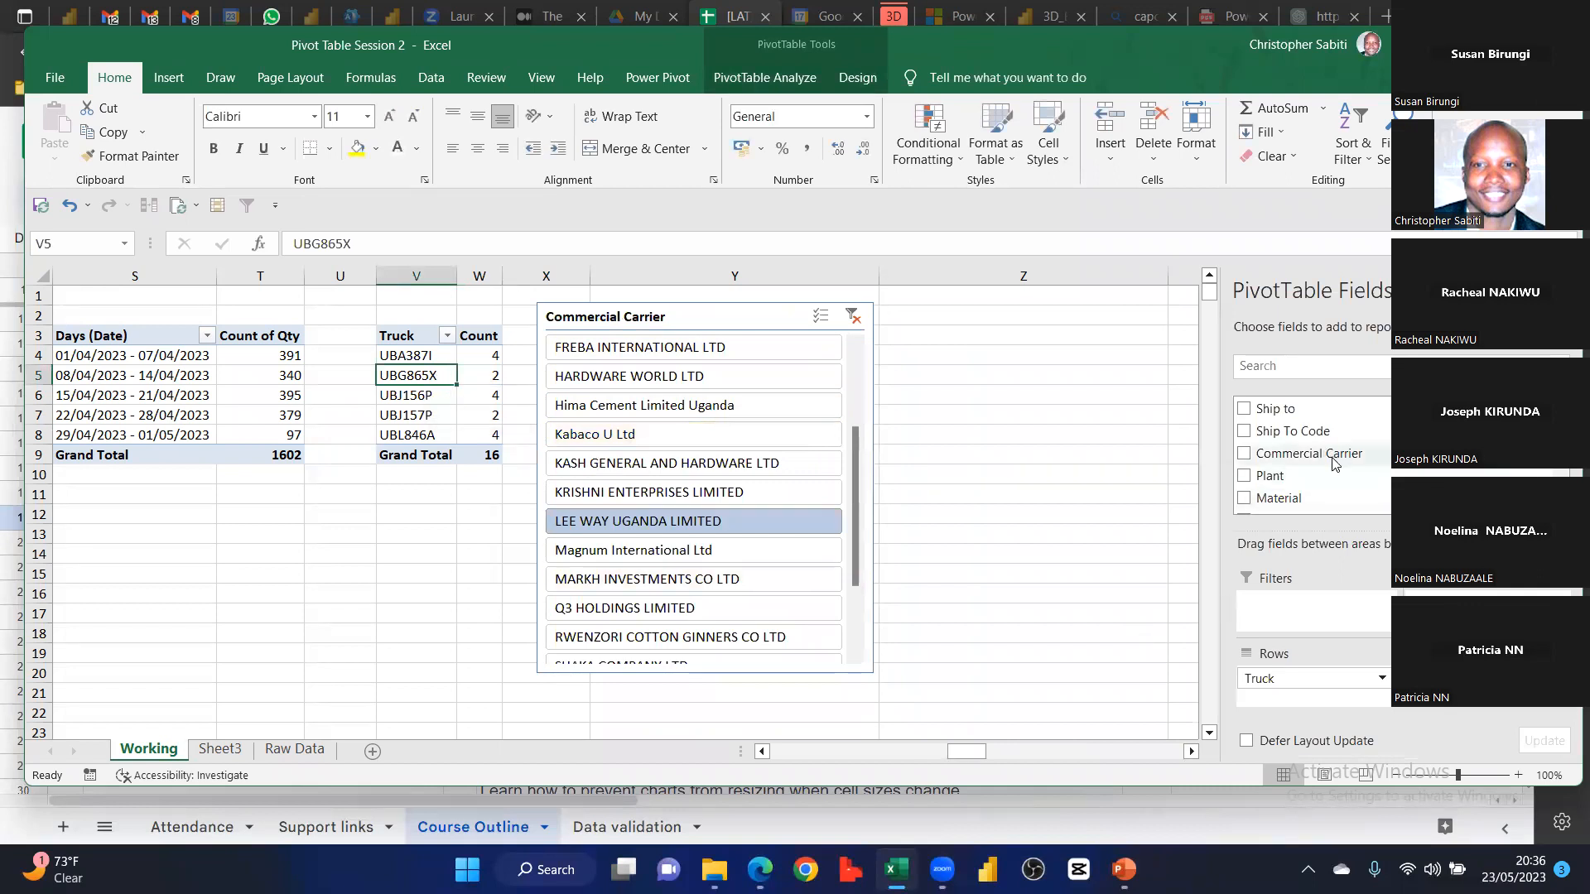
pyautogui.scroll(-2, 1320, 494)
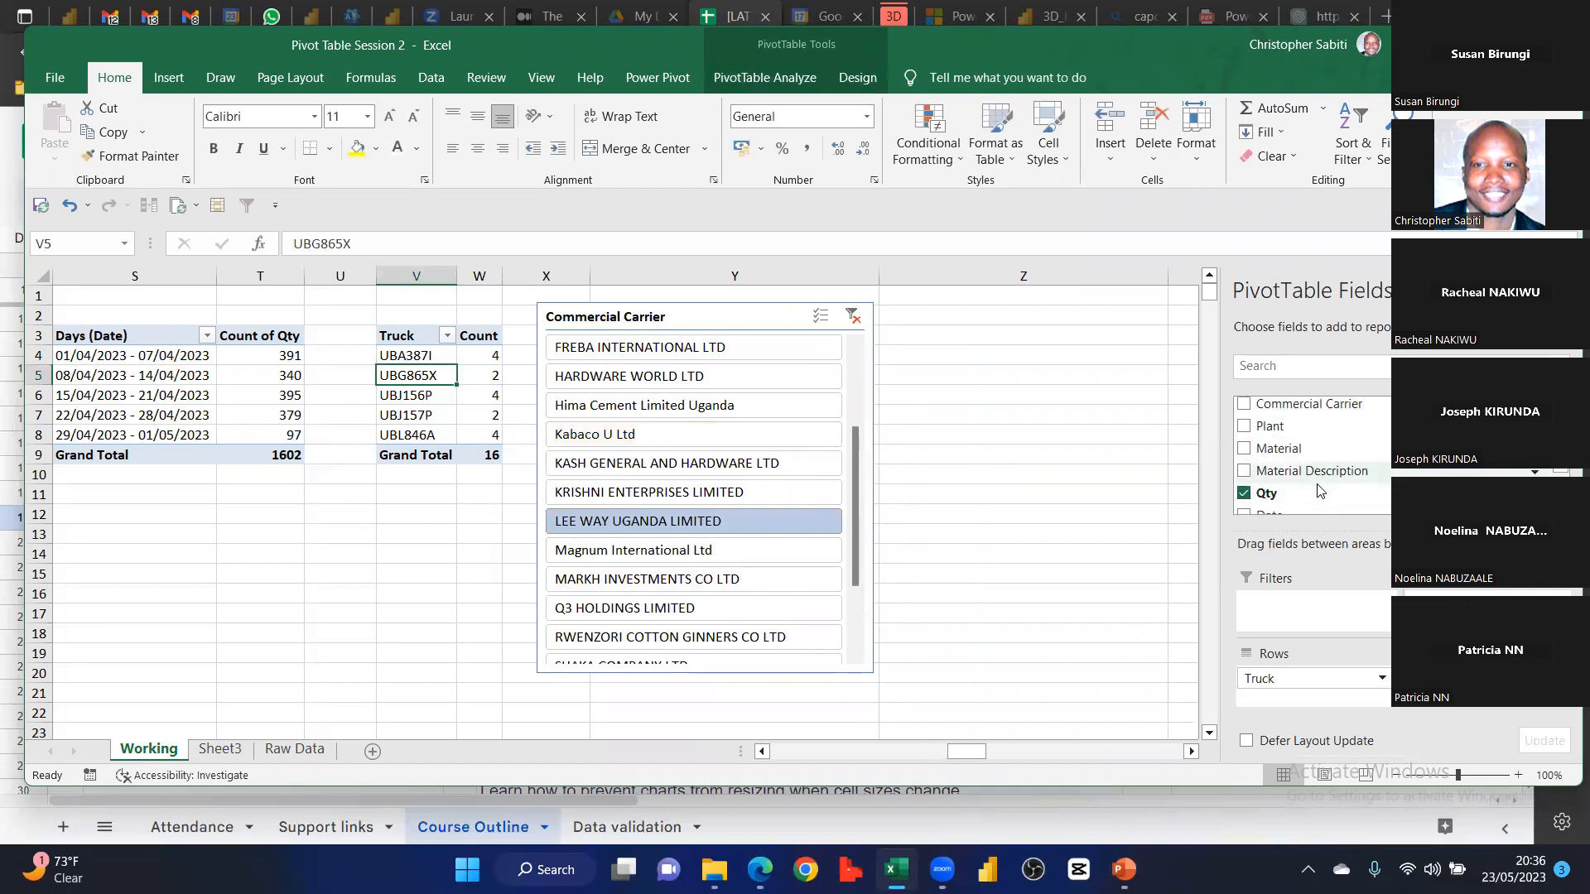
pyautogui.rightClick(1318, 472)
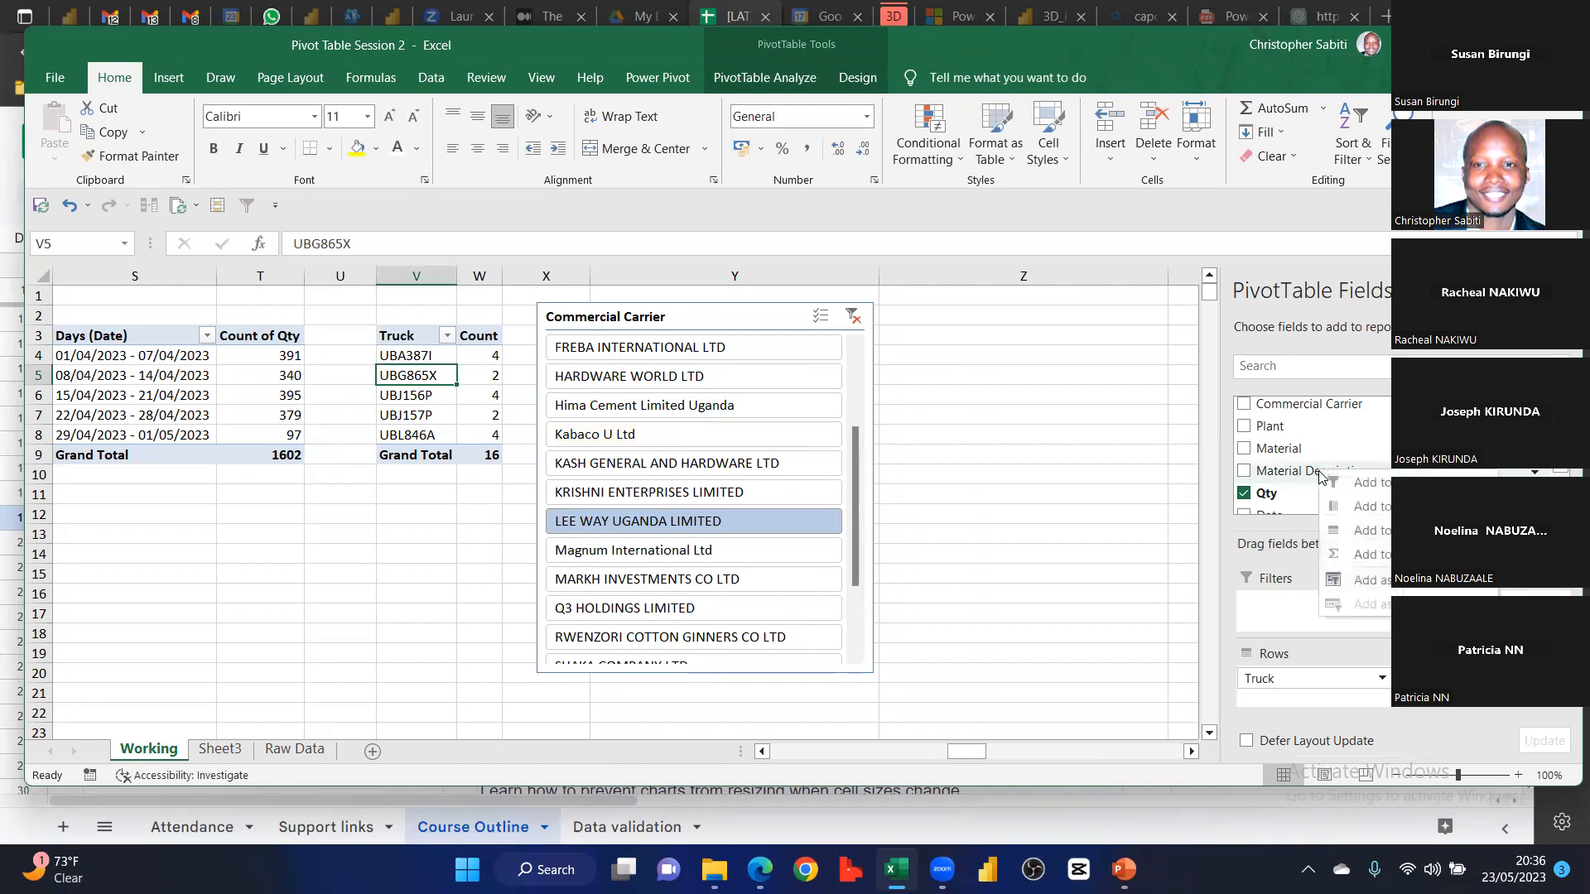
pyautogui.click(1347, 576)
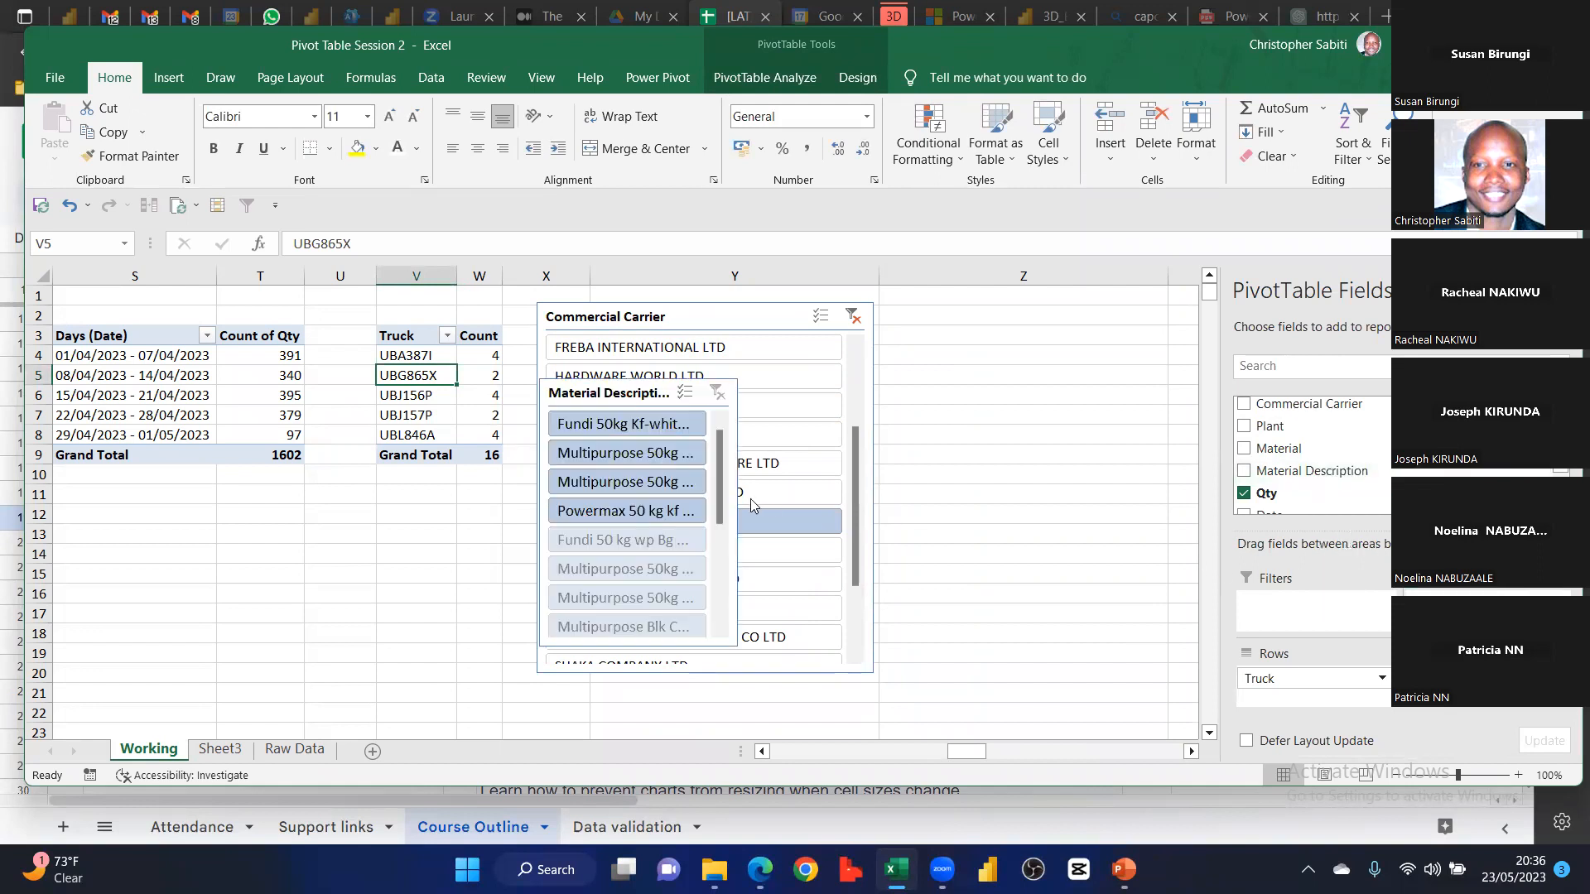
# Place the Material Description slicer next to the Commercial Carrier slicer and enlarge it, switching the carrier filter to KRISHNI ENTERPRISES LIMITED
pyautogui.moveTo(562, 403); pyautogui.dragTo(980, 313)
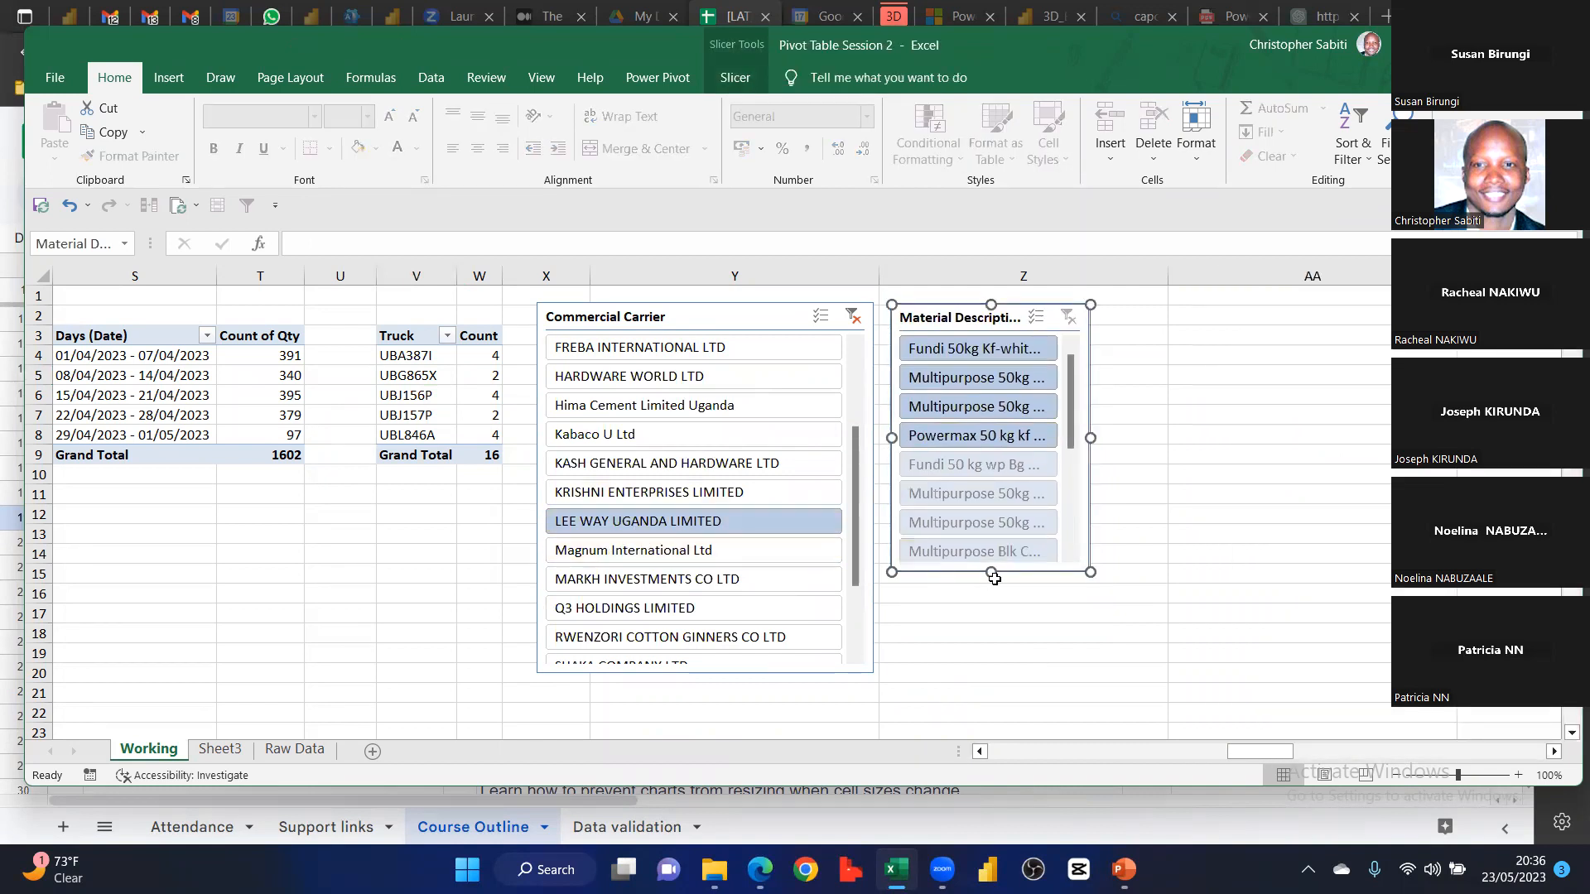
pyautogui.moveTo(991, 573); pyautogui.dragTo(982, 662)
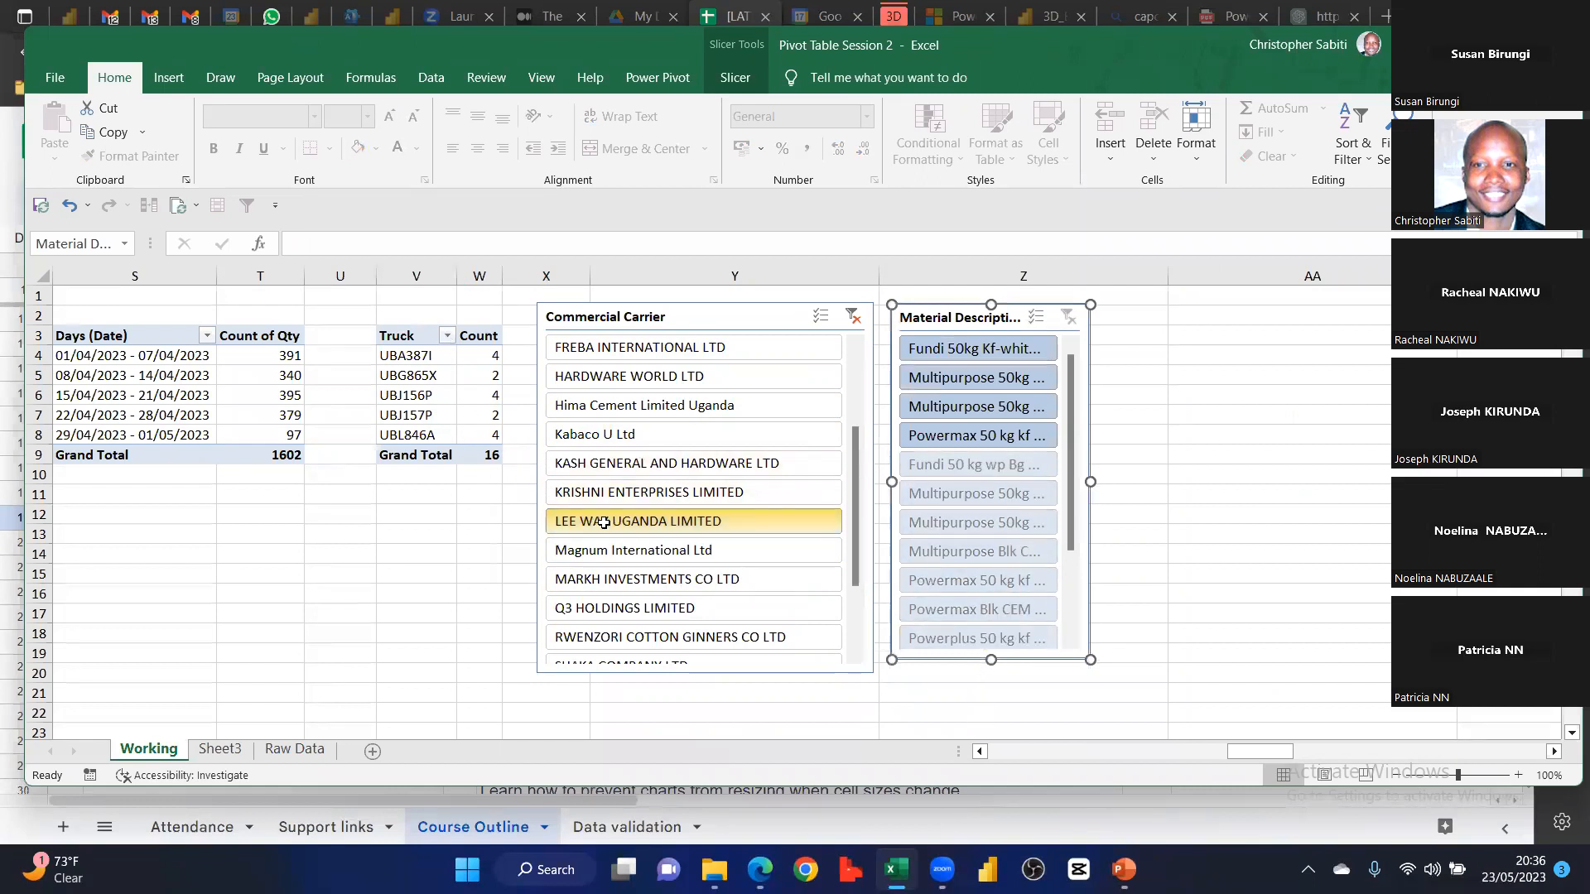
pyautogui.click(594, 493)
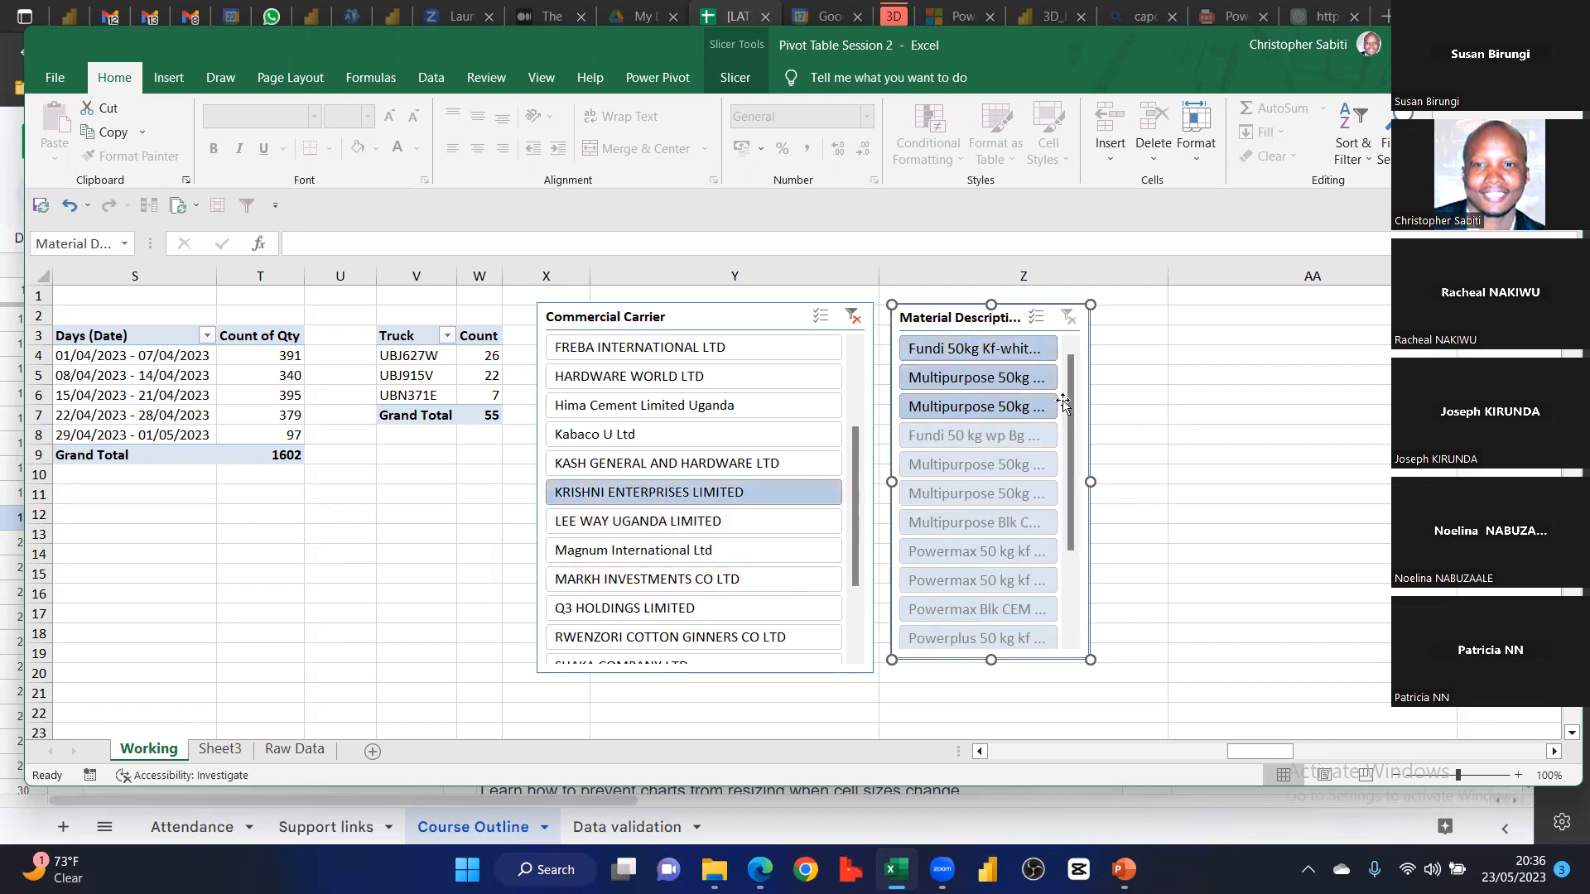
pyautogui.moveTo(1090, 484); pyautogui.dragTo(1157, 485)
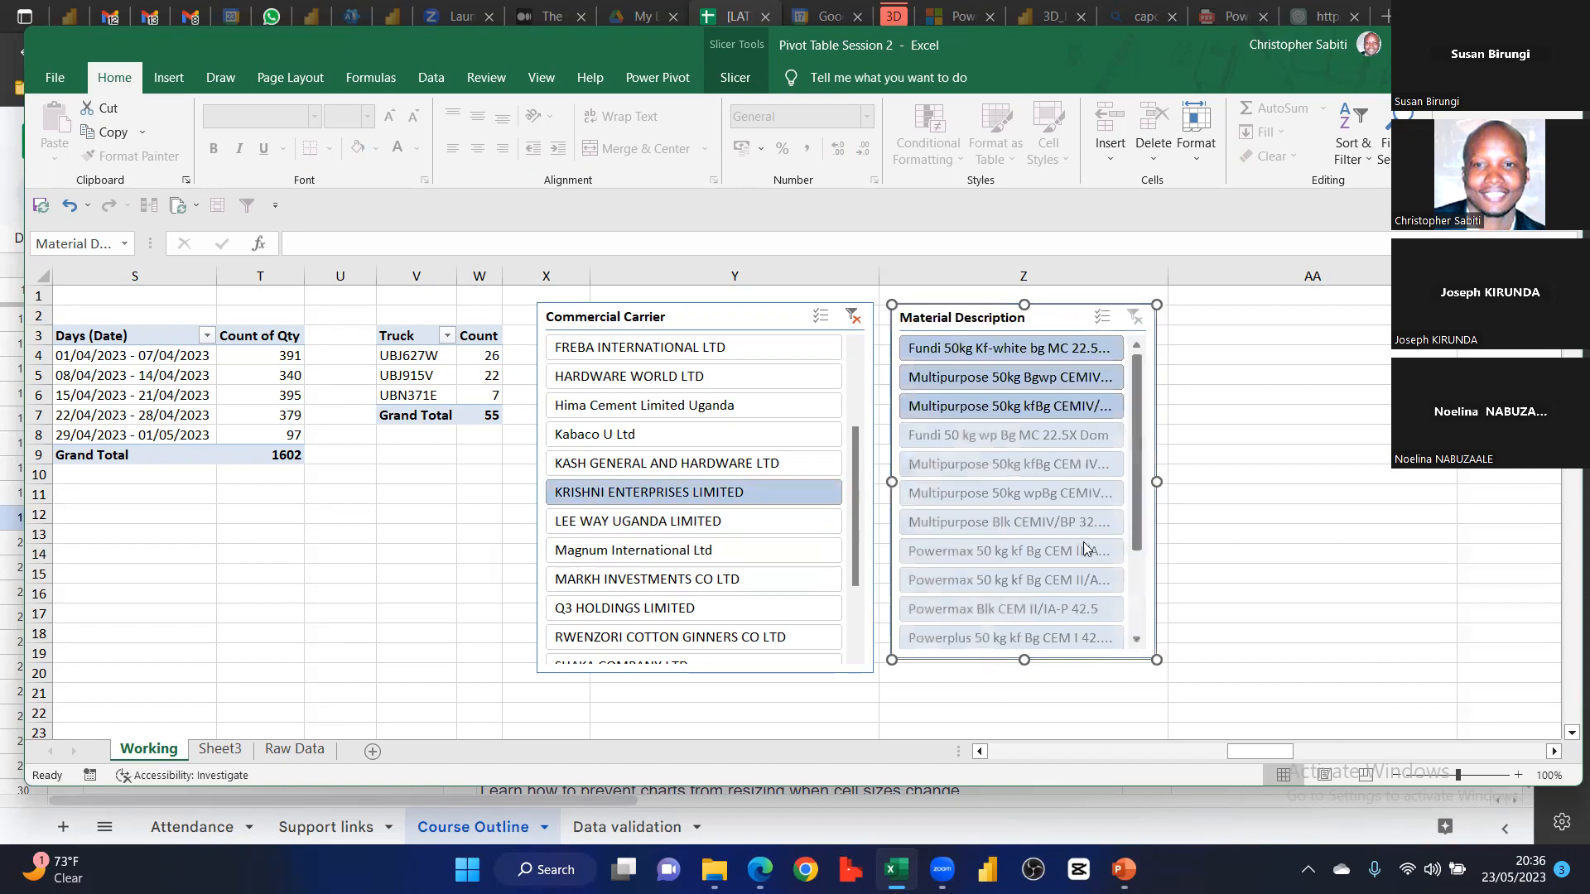
# Clear the carrier filter, filter by material Fundi 50 kg wp Bg MC 22.5X Dom and look through the carrier list
pyautogui.click(853, 317)
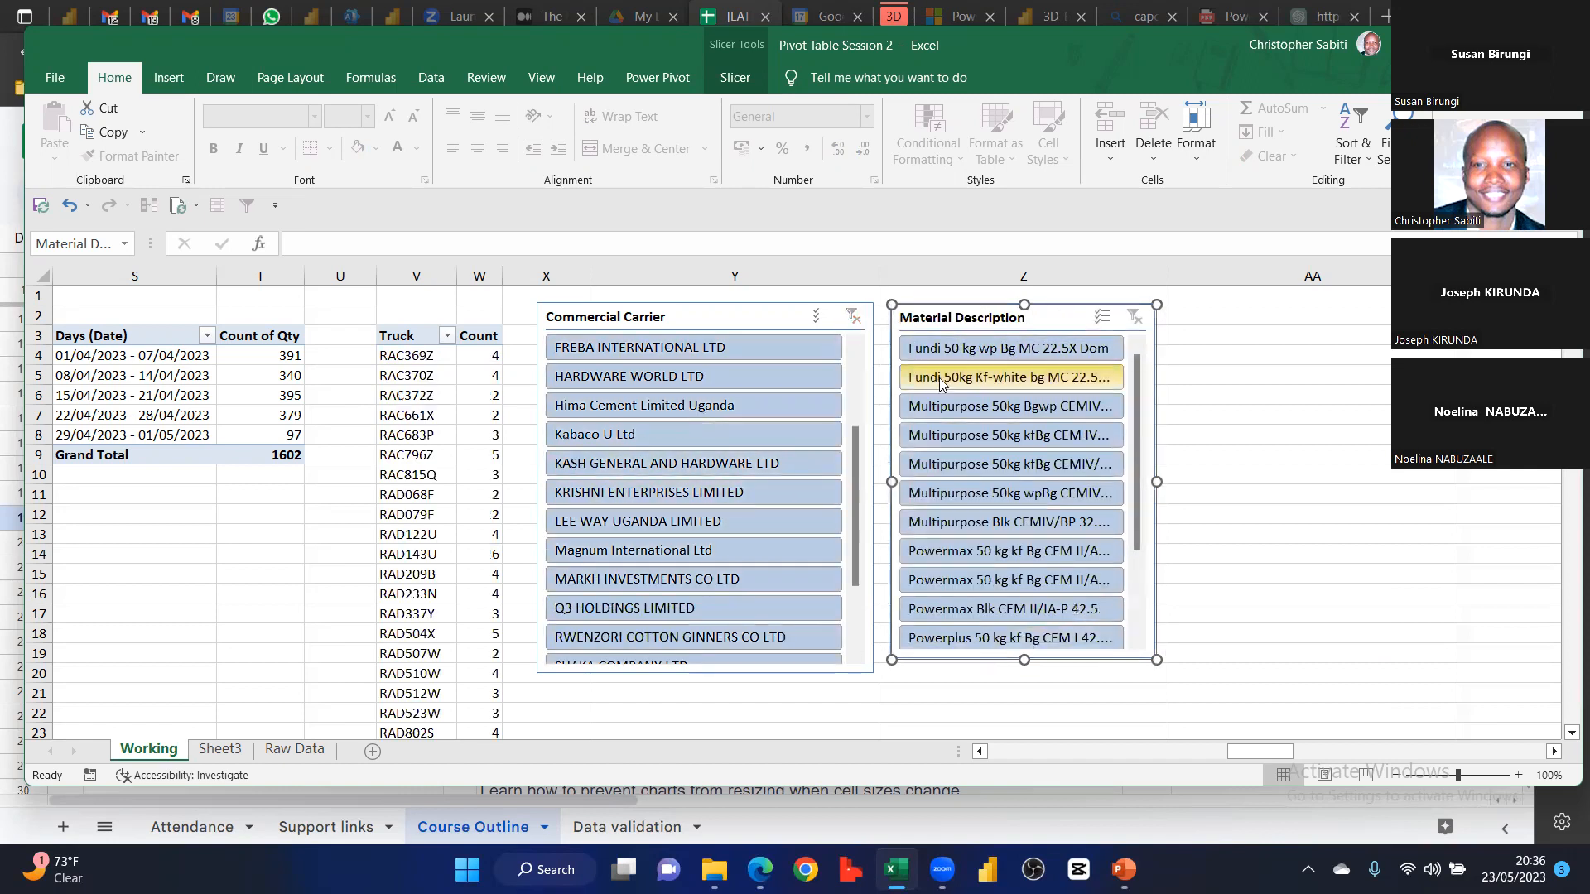
pyautogui.click(958, 355)
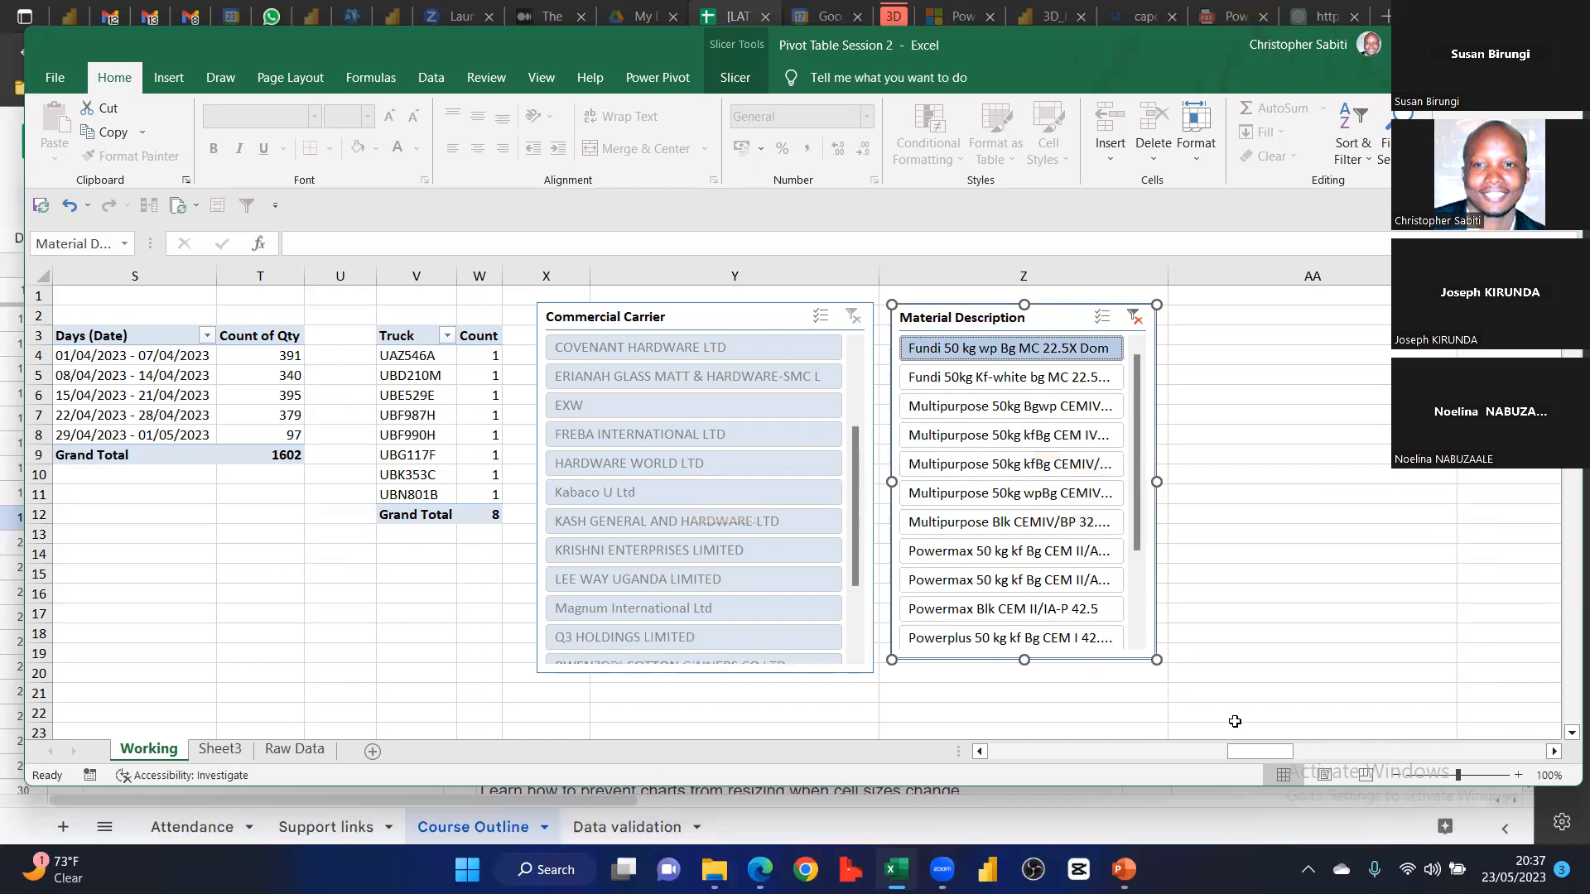
pyautogui.moveTo(1250, 752); pyautogui.dragTo(721, 637)
pyautogui.scroll(-4, 1292, 472)
pyautogui.scroll(4, 1413, 479)
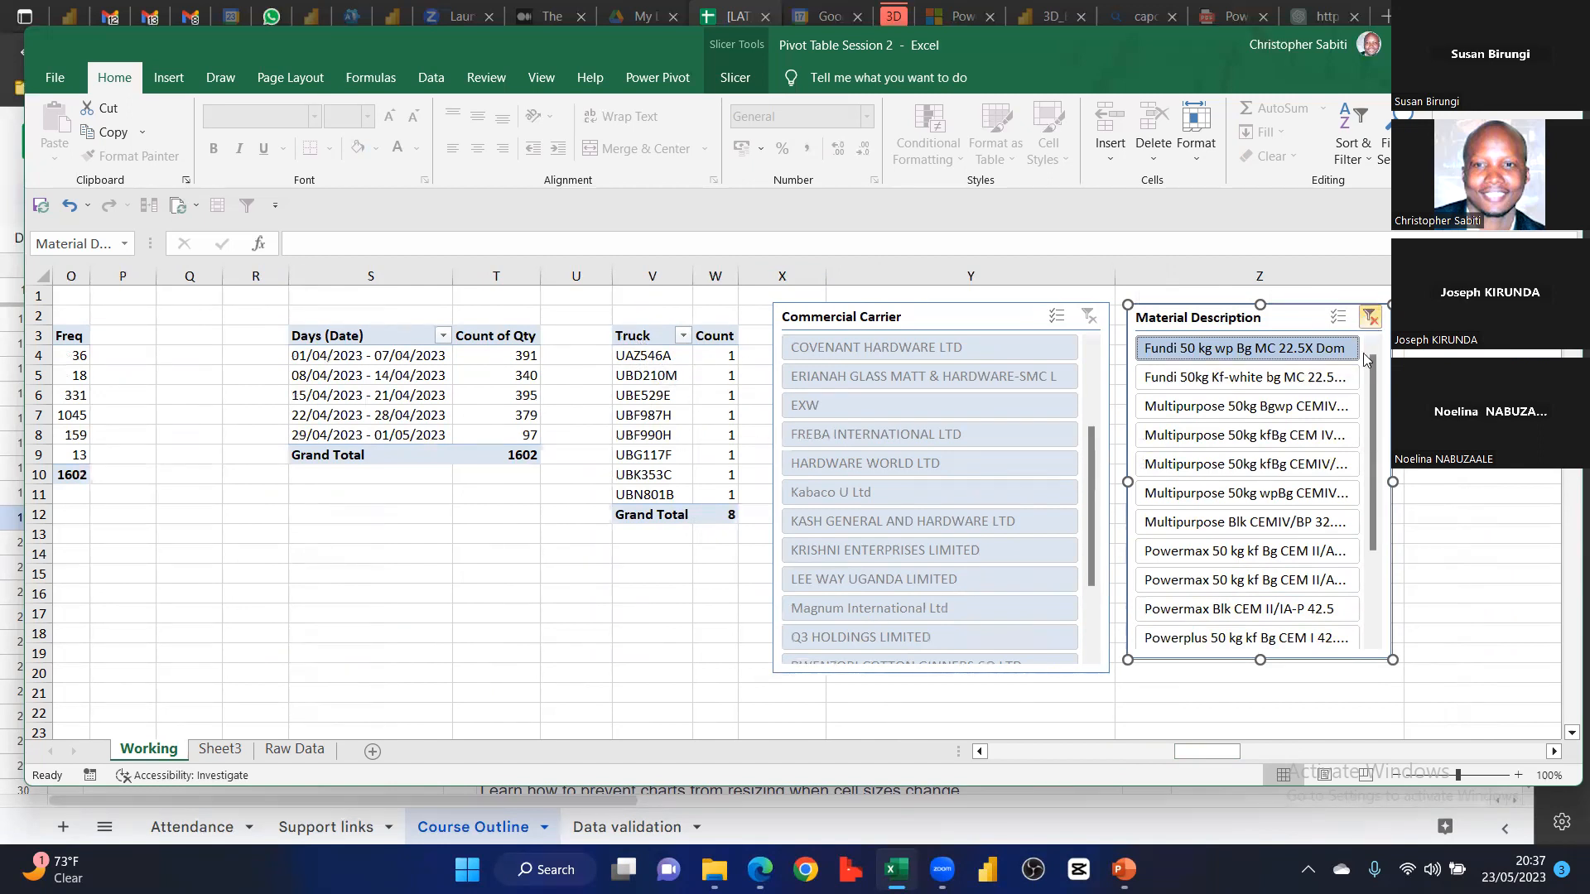
# Clear the Material Description filter and make its slicer slightly taller
pyautogui.click(1370, 316)
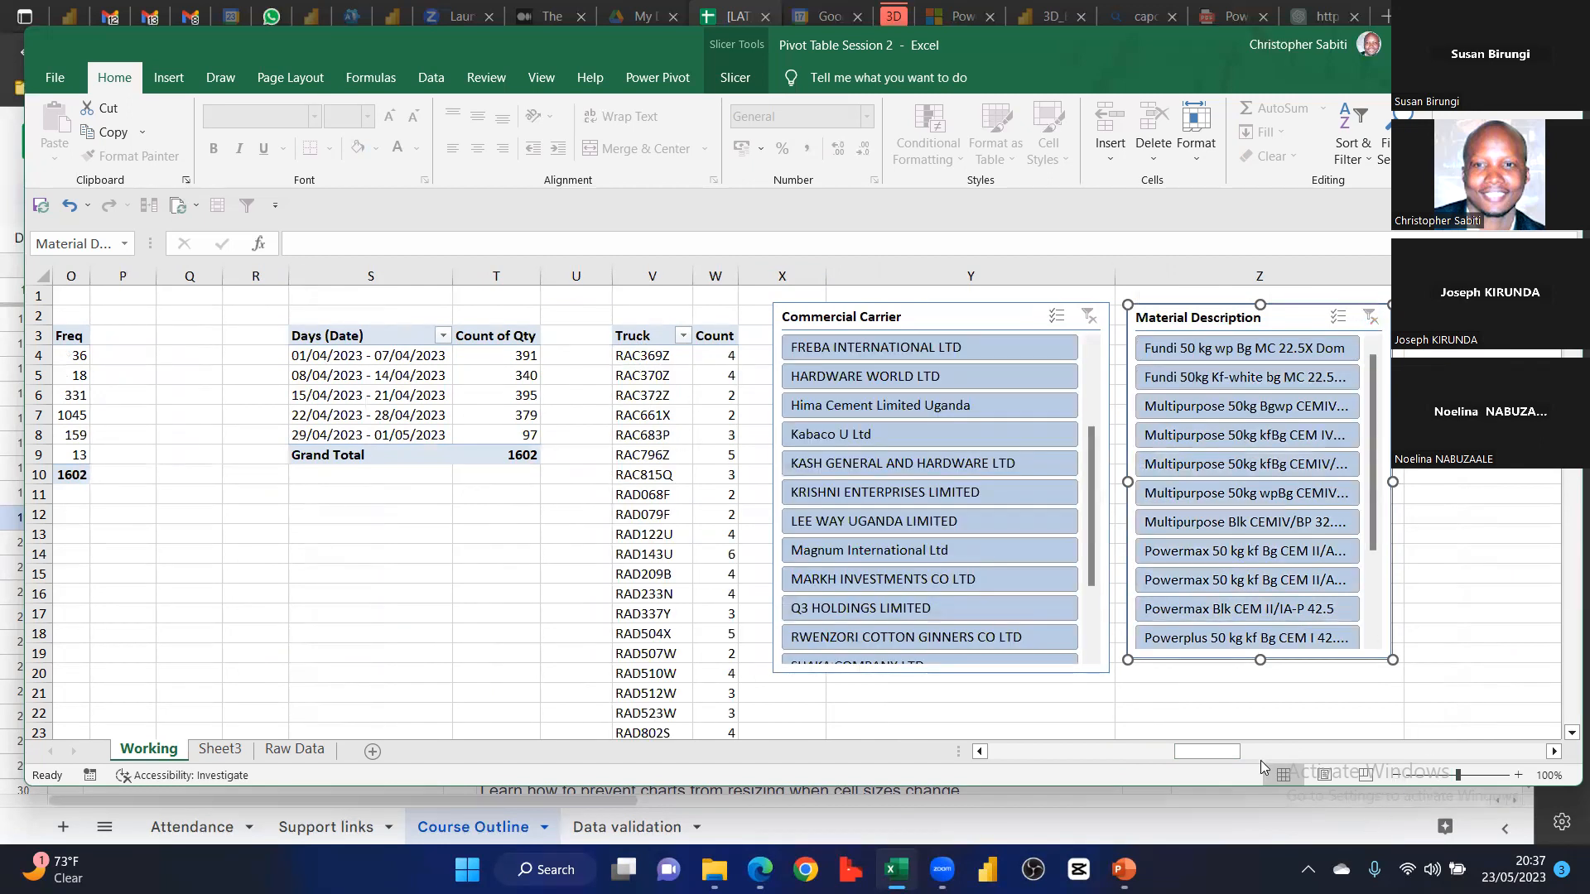
pyautogui.moveTo(1260, 662); pyautogui.dragTo(1260, 688)
# Turn on Hide items with no data in the settings of the Commercial Carrier slicer
pyautogui.click(919, 324)
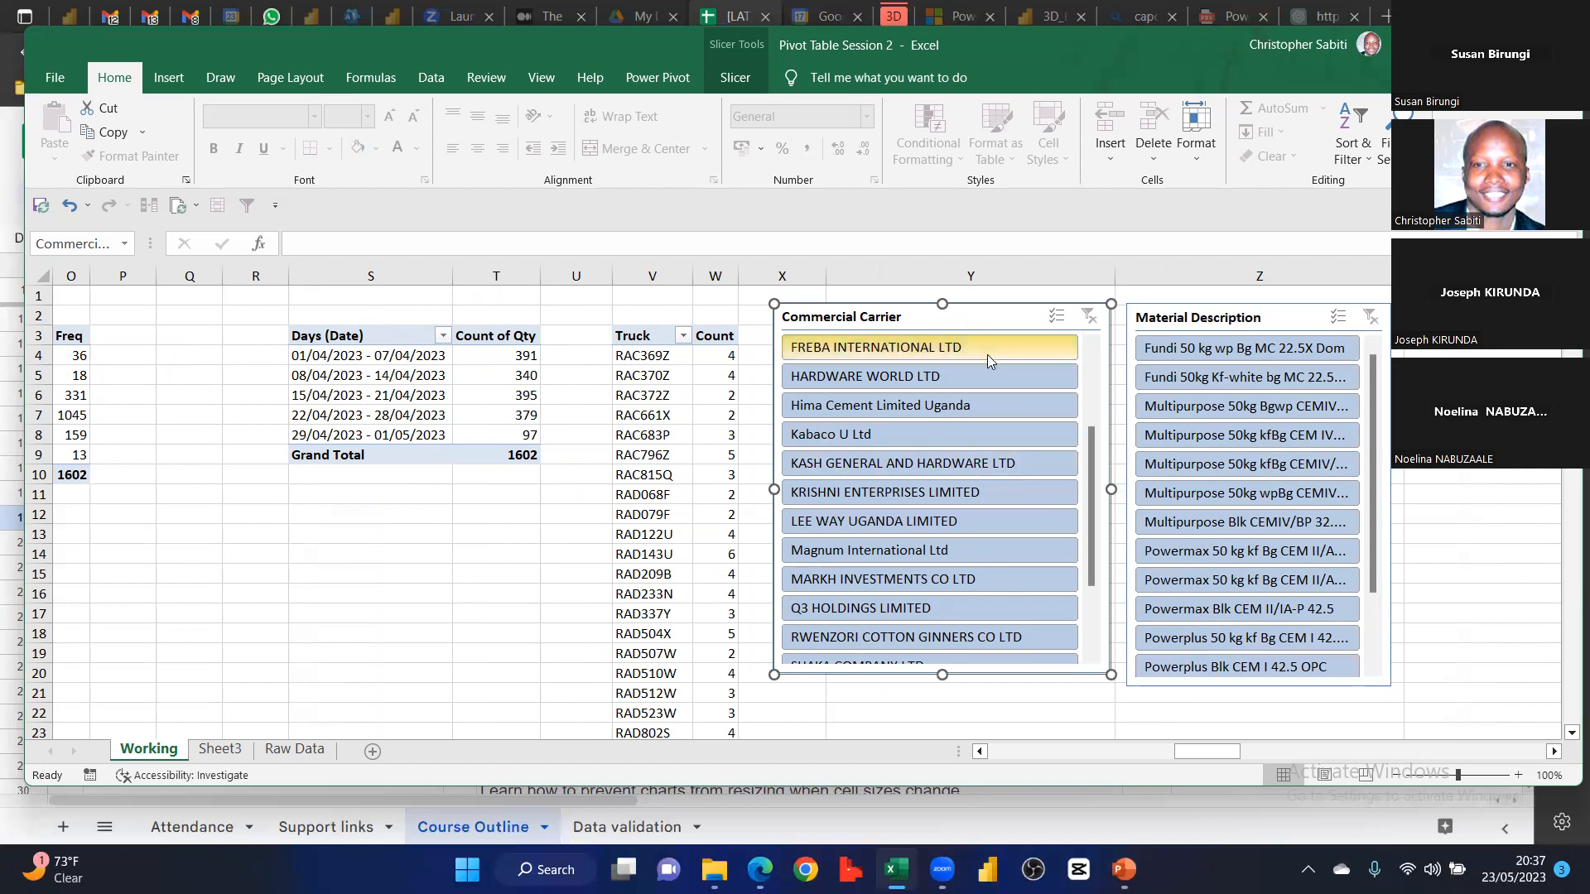
pyautogui.rightClick(971, 322)
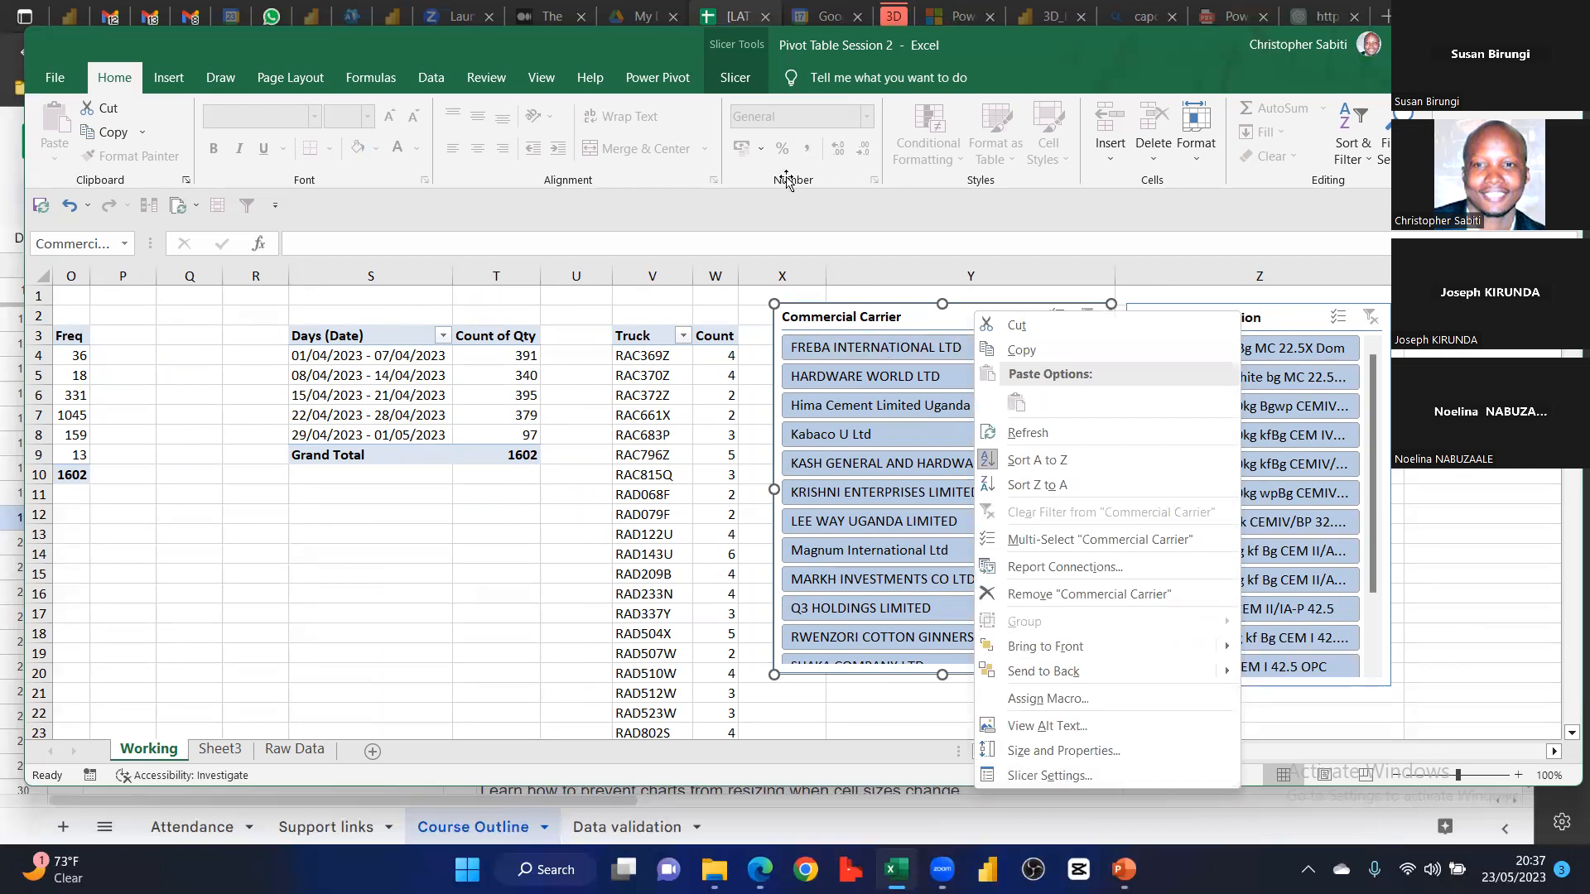
pyautogui.click(738, 77)
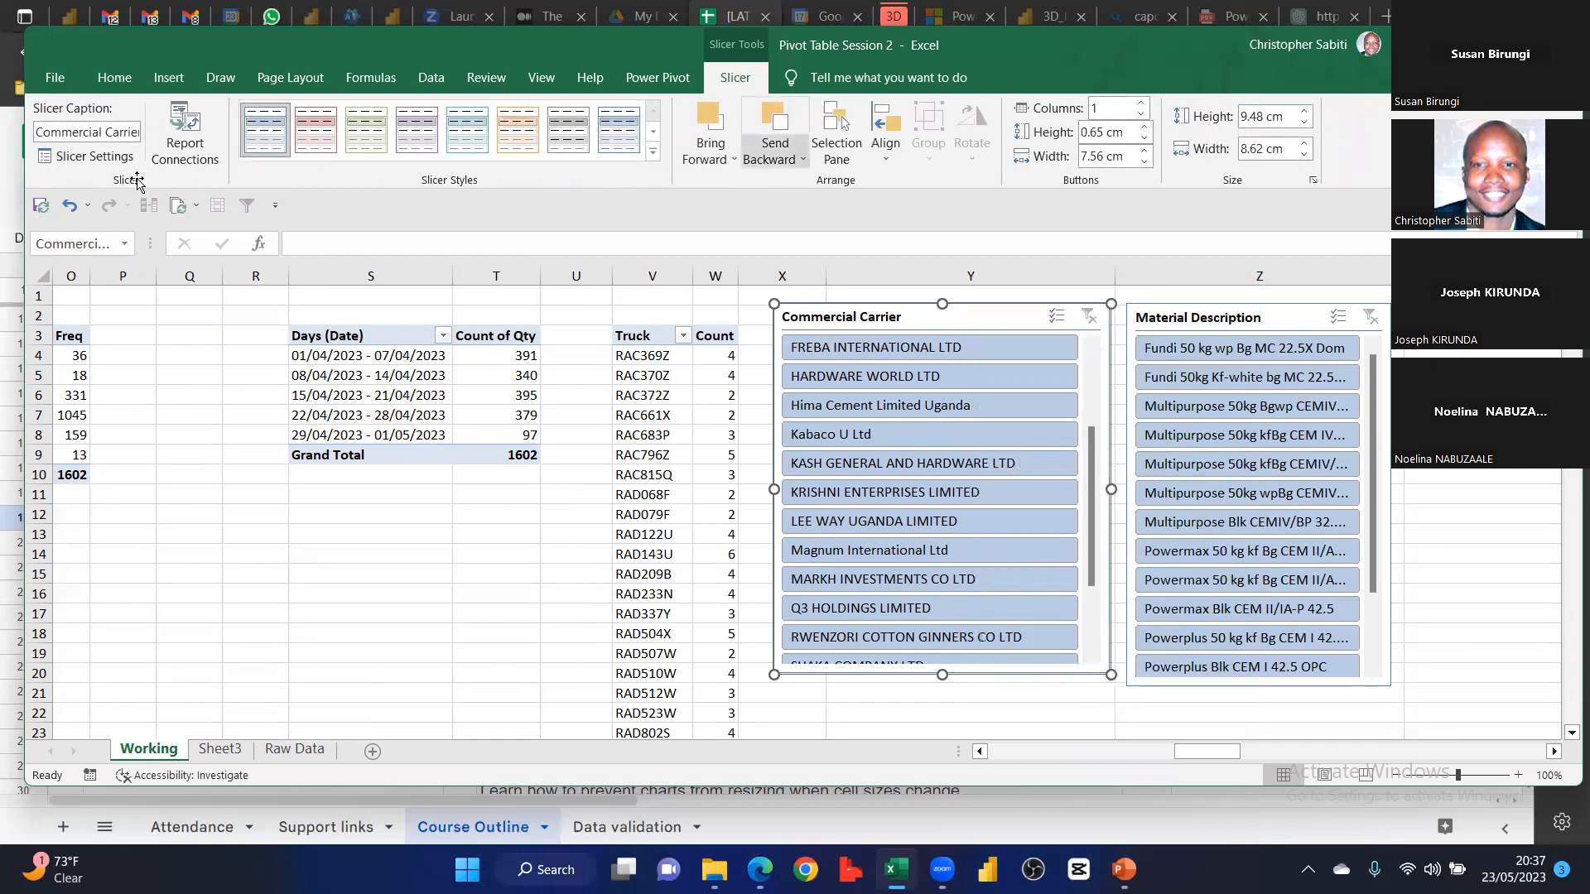
pyautogui.click(69, 163)
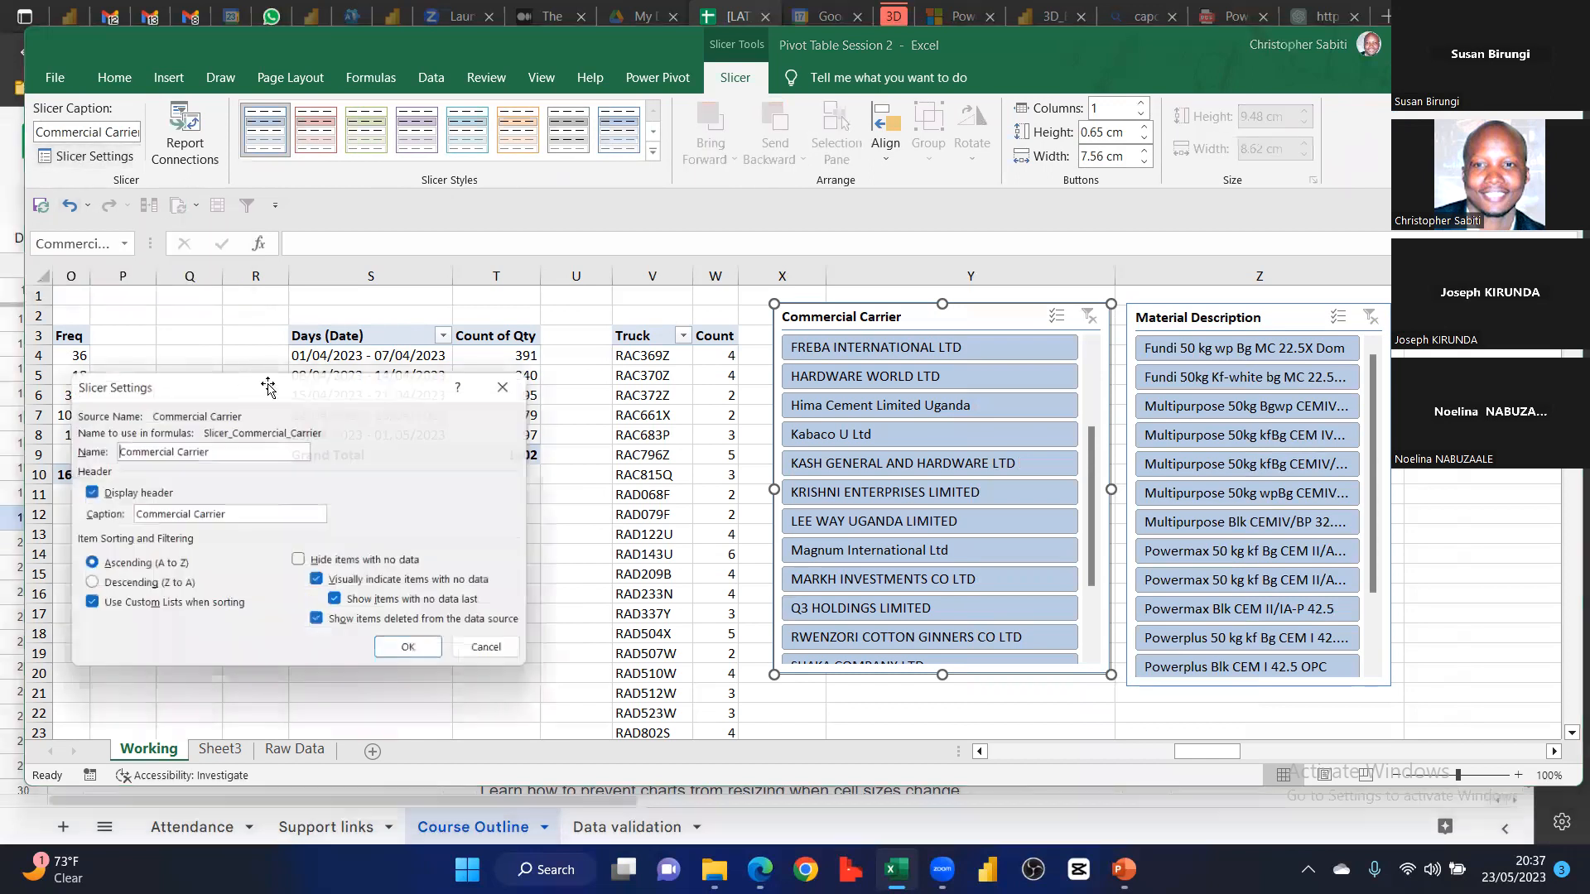
pyautogui.moveTo(267, 384); pyautogui.dragTo(442, 327)
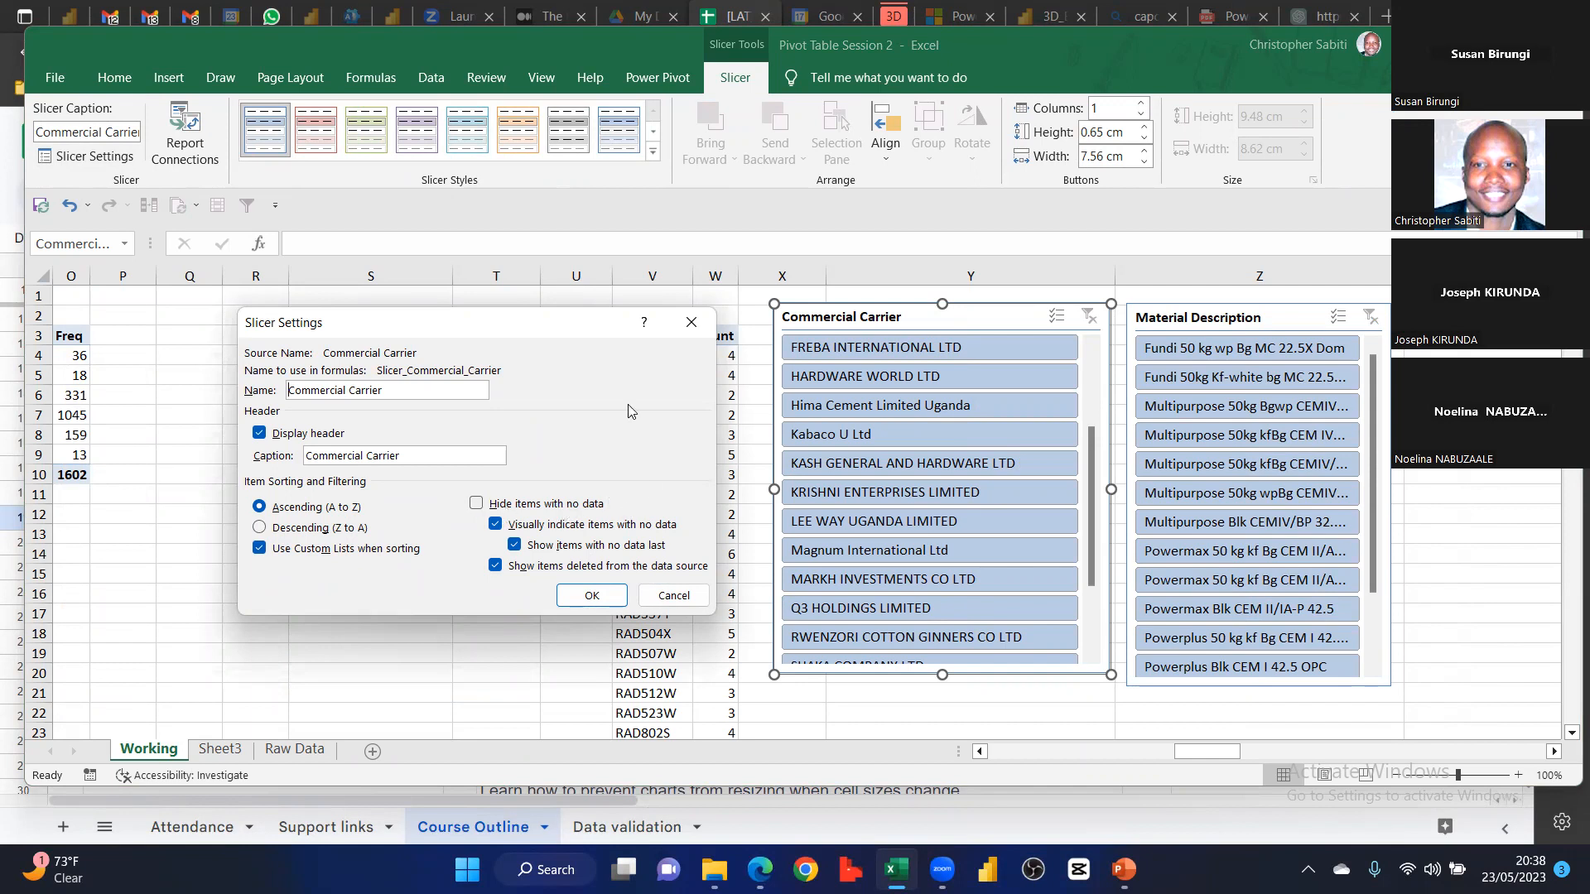
pyautogui.moveTo(589, 343); pyautogui.dragTo(421, 394)
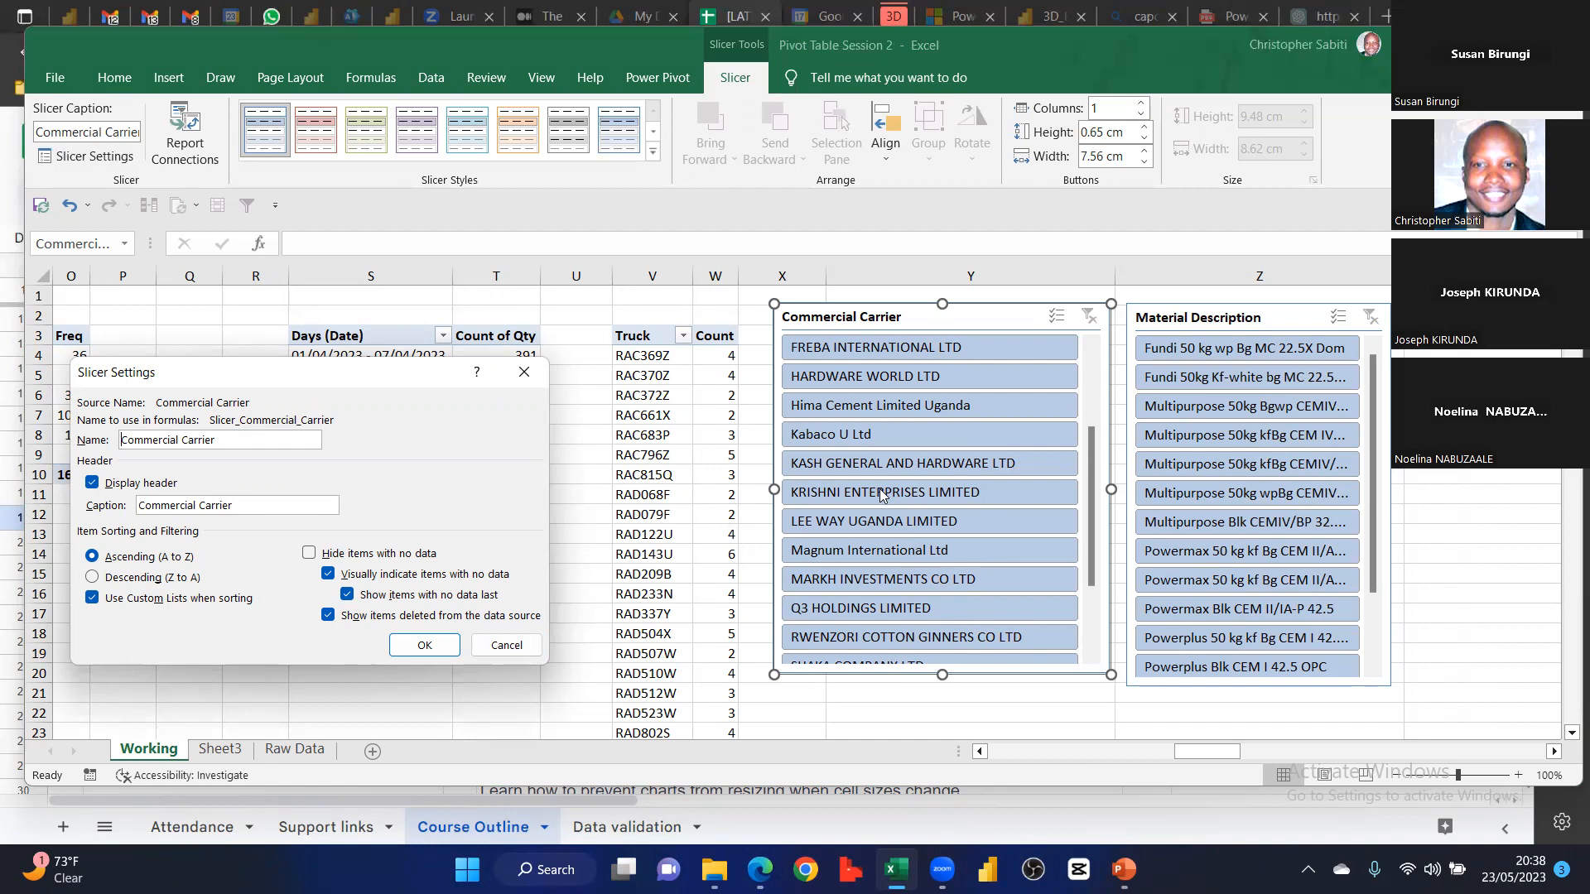
pyautogui.click(308, 555)
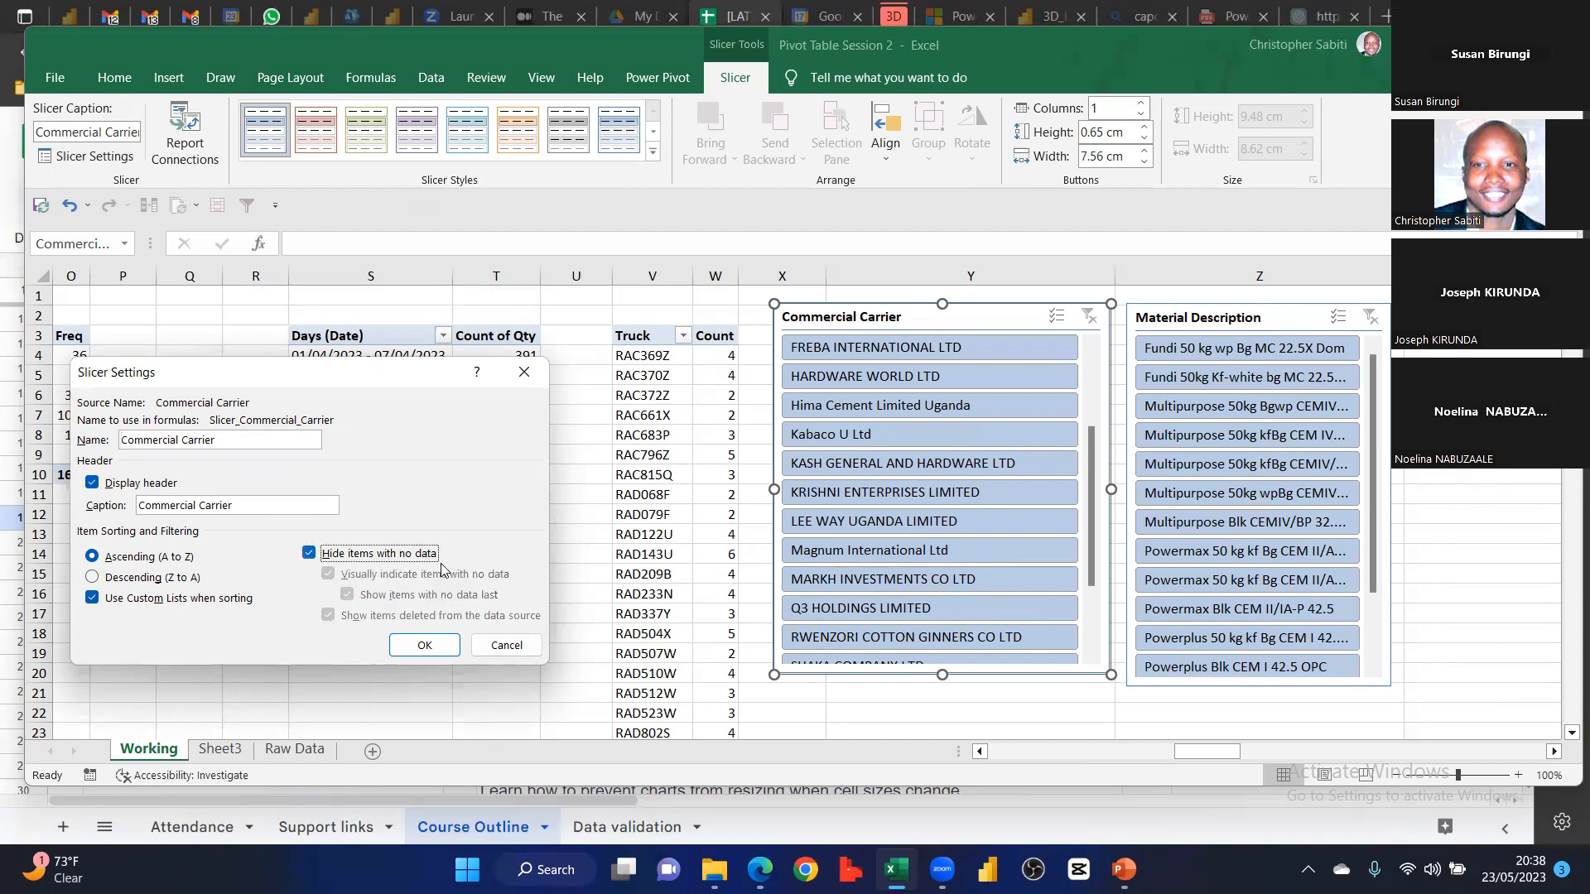
pyautogui.click(424, 646)
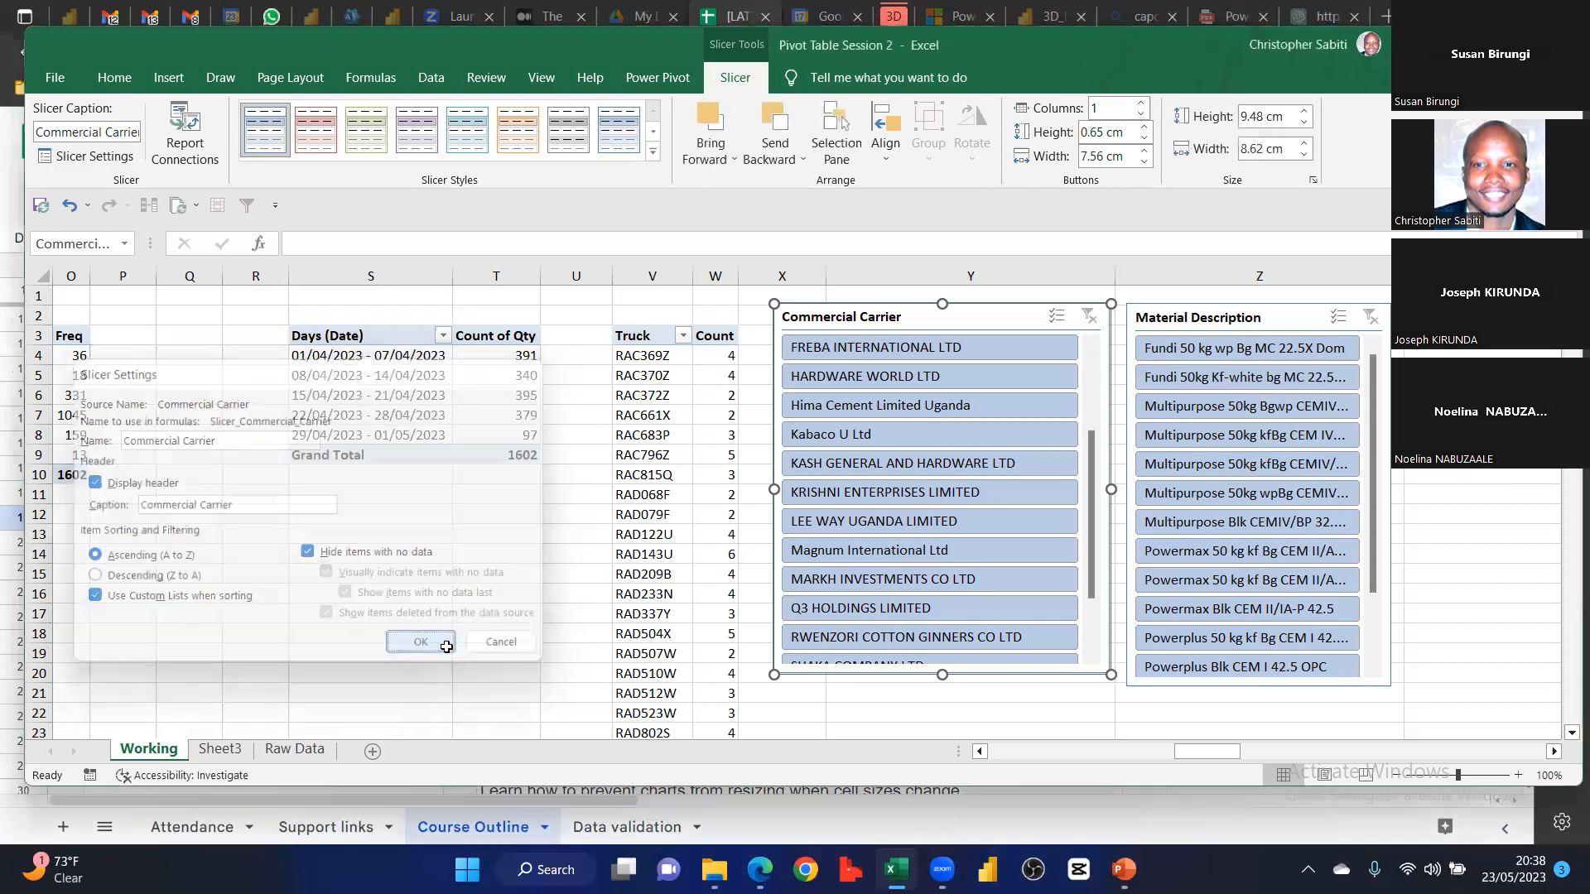
# Filter by material Fundi 50 kg wp Bg MC 22.5X Dom, by the first Powermax 50 kg kf Bg CEM II/A entry, and by Fundi again
pyautogui.click(1167, 349)
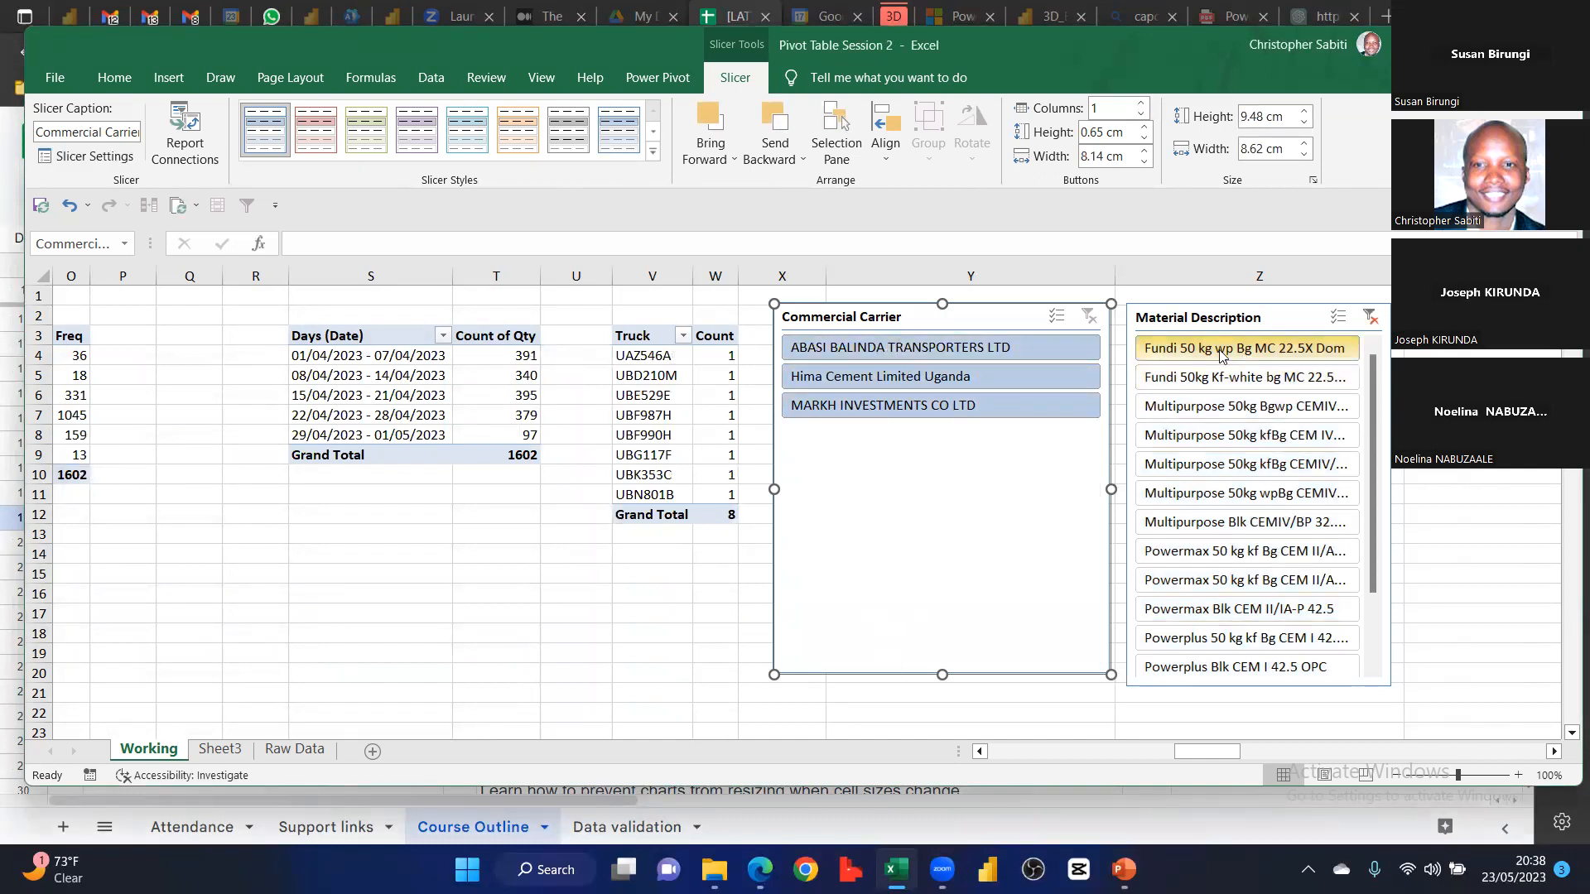
pyautogui.click(1182, 565)
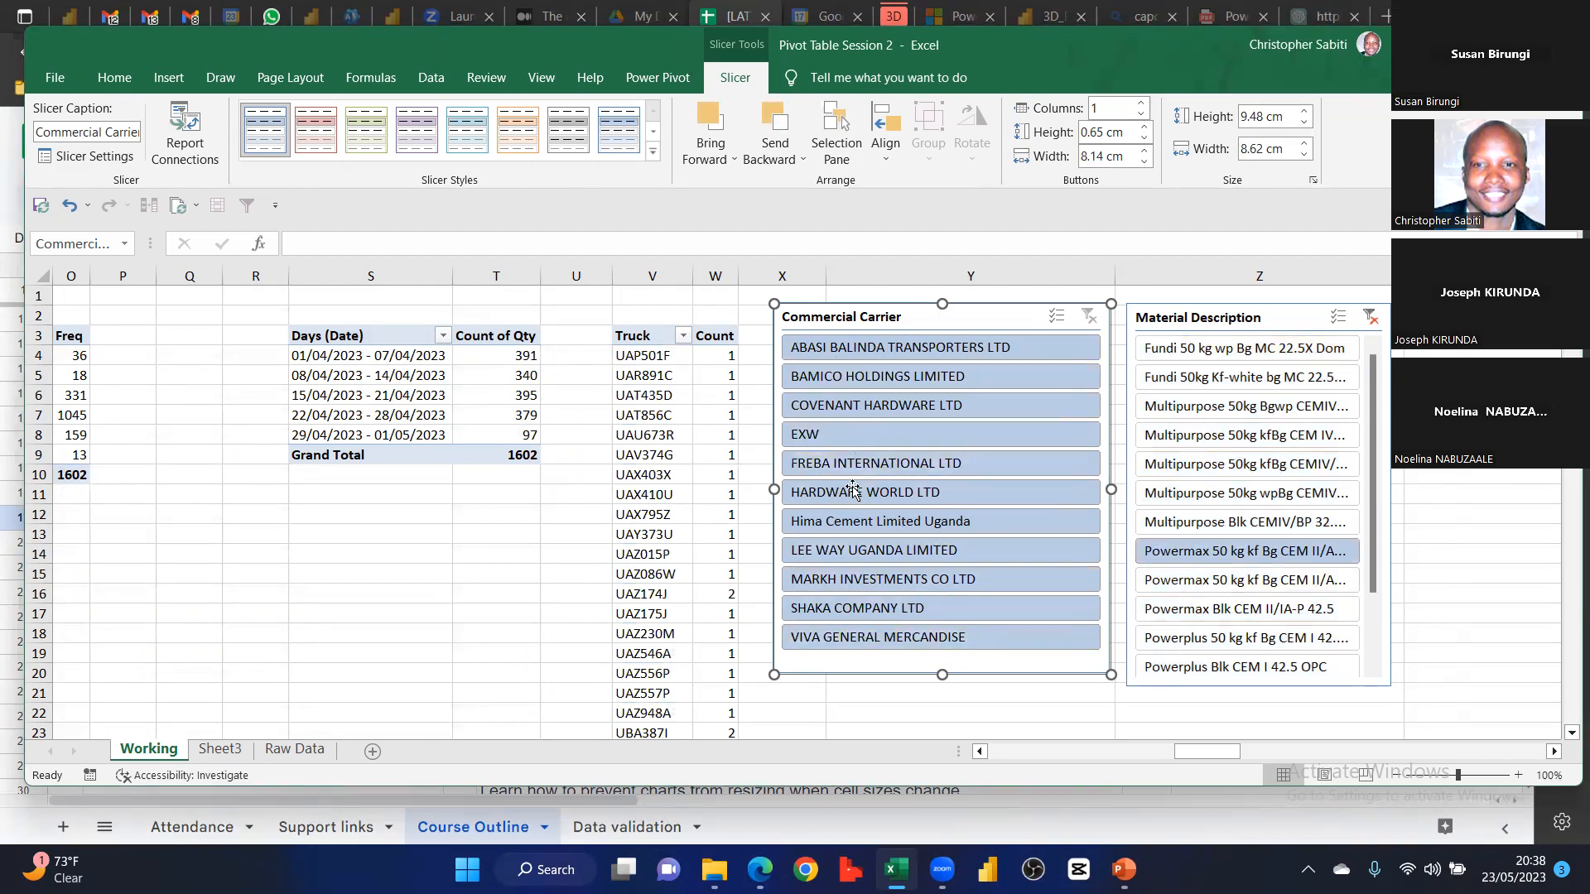
pyautogui.click(1263, 348)
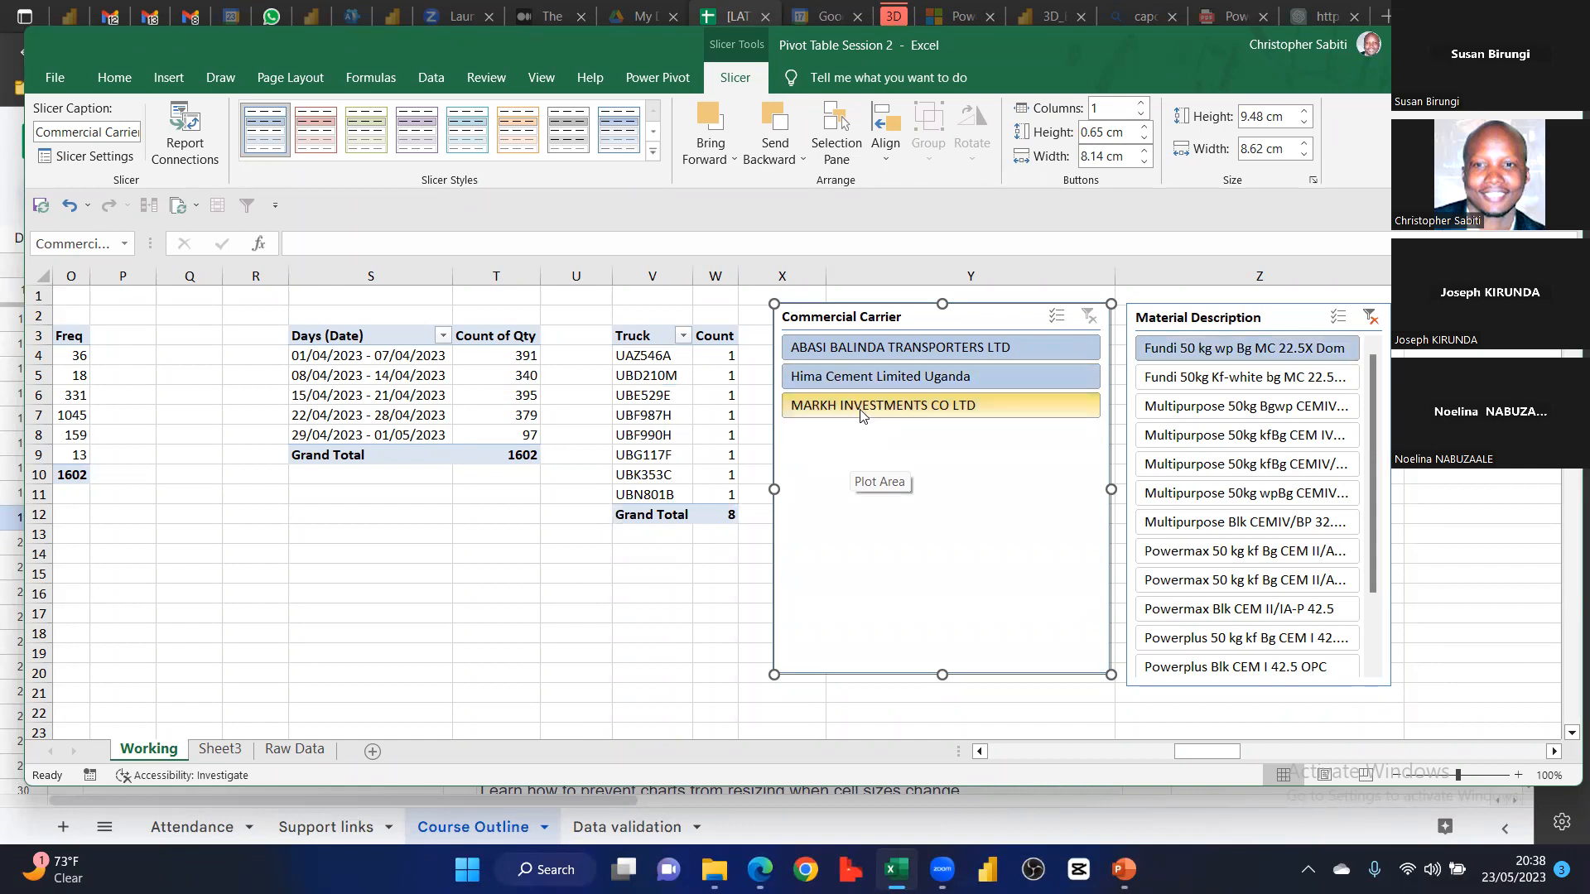
# Filter by carrier MARKH INVESTMENTS CO LTD, by Hima Cement Limited Uganda and by ABASI BALINDA TRANSPORTERS LTD, and clear the carrier filter
pyautogui.click(861, 409)
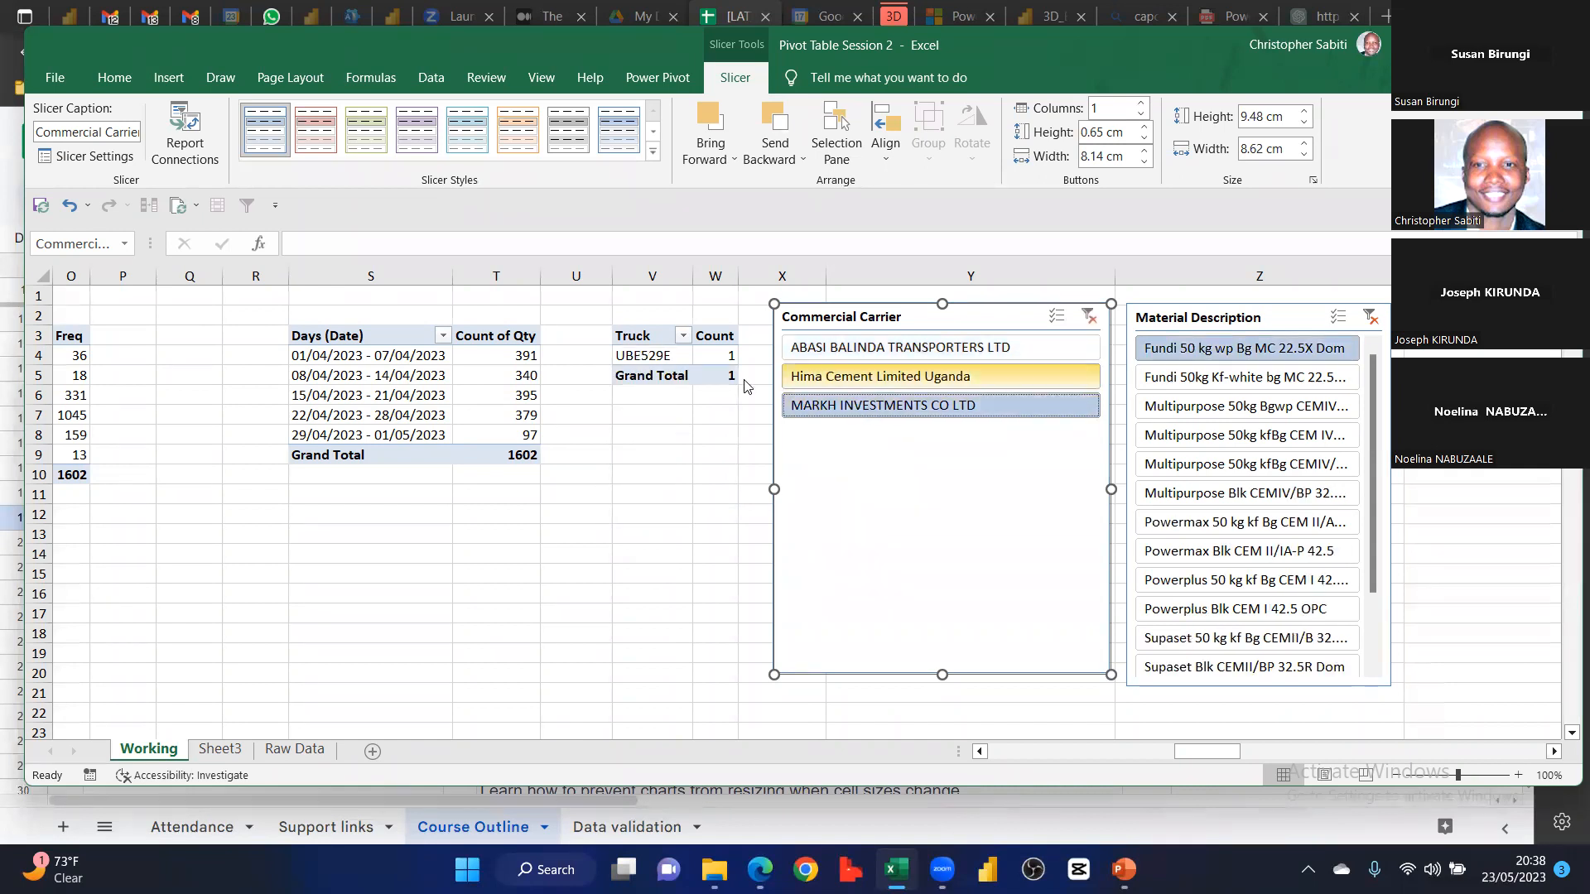
pyautogui.click(857, 379)
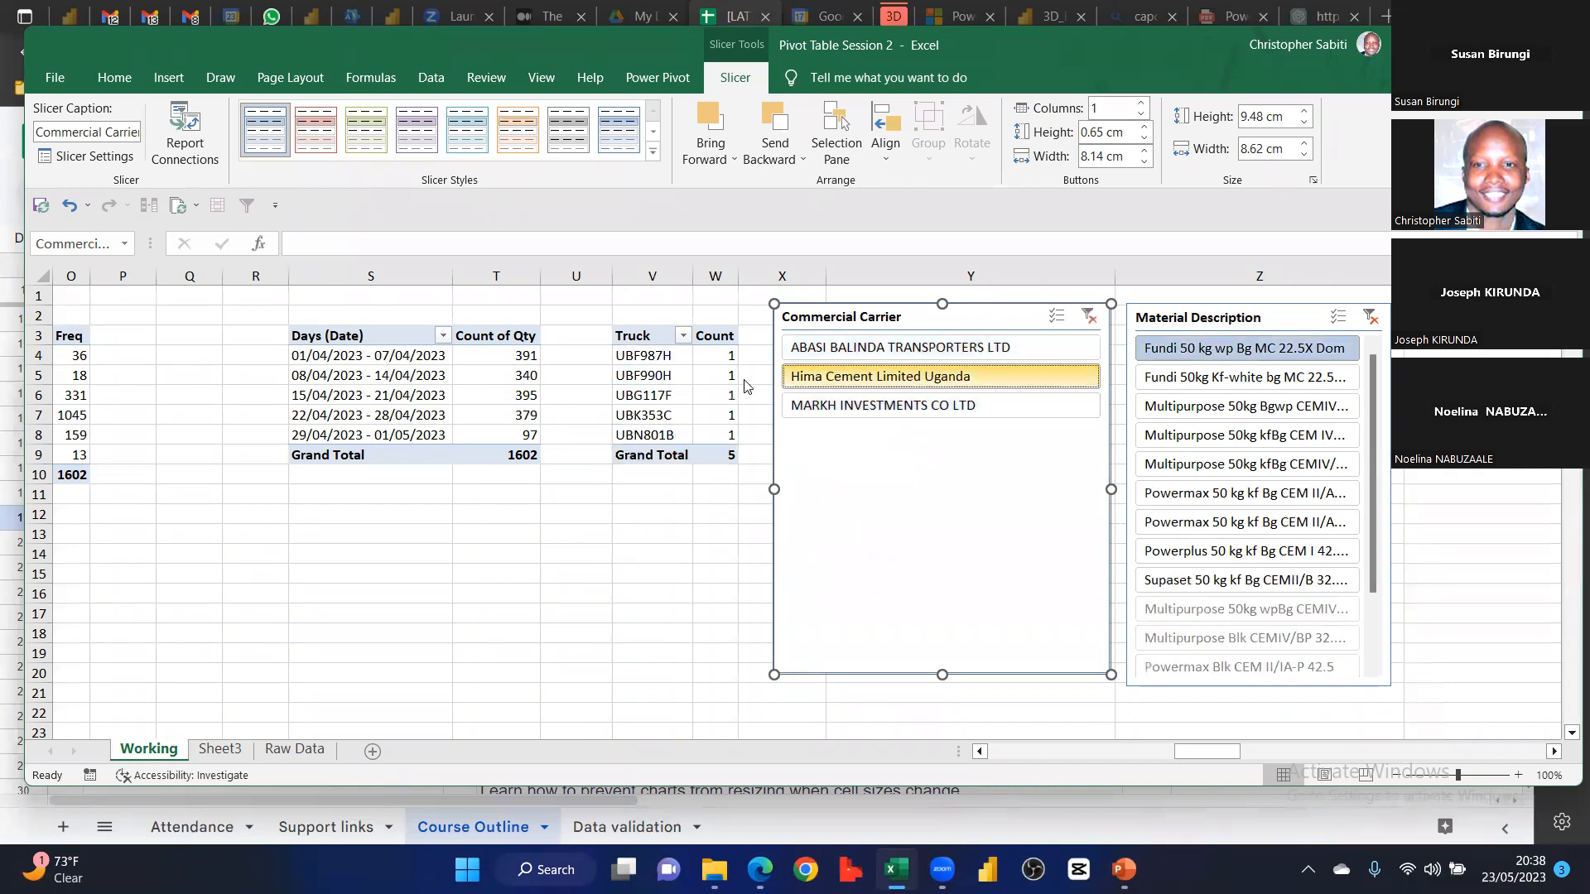
pyautogui.click(847, 351)
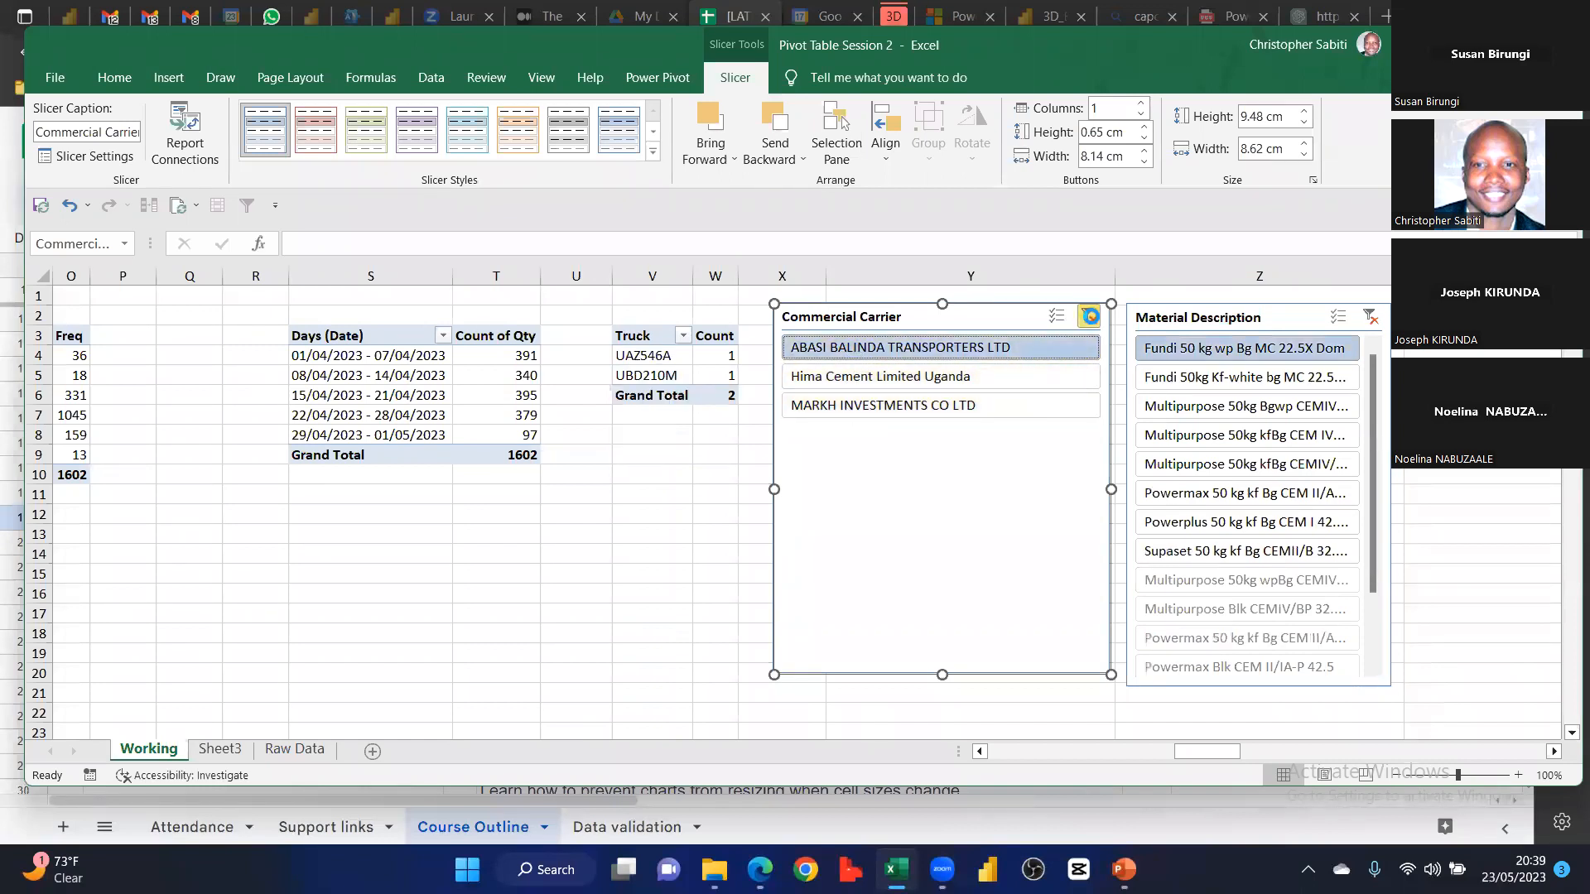
pyautogui.click(1088, 316)
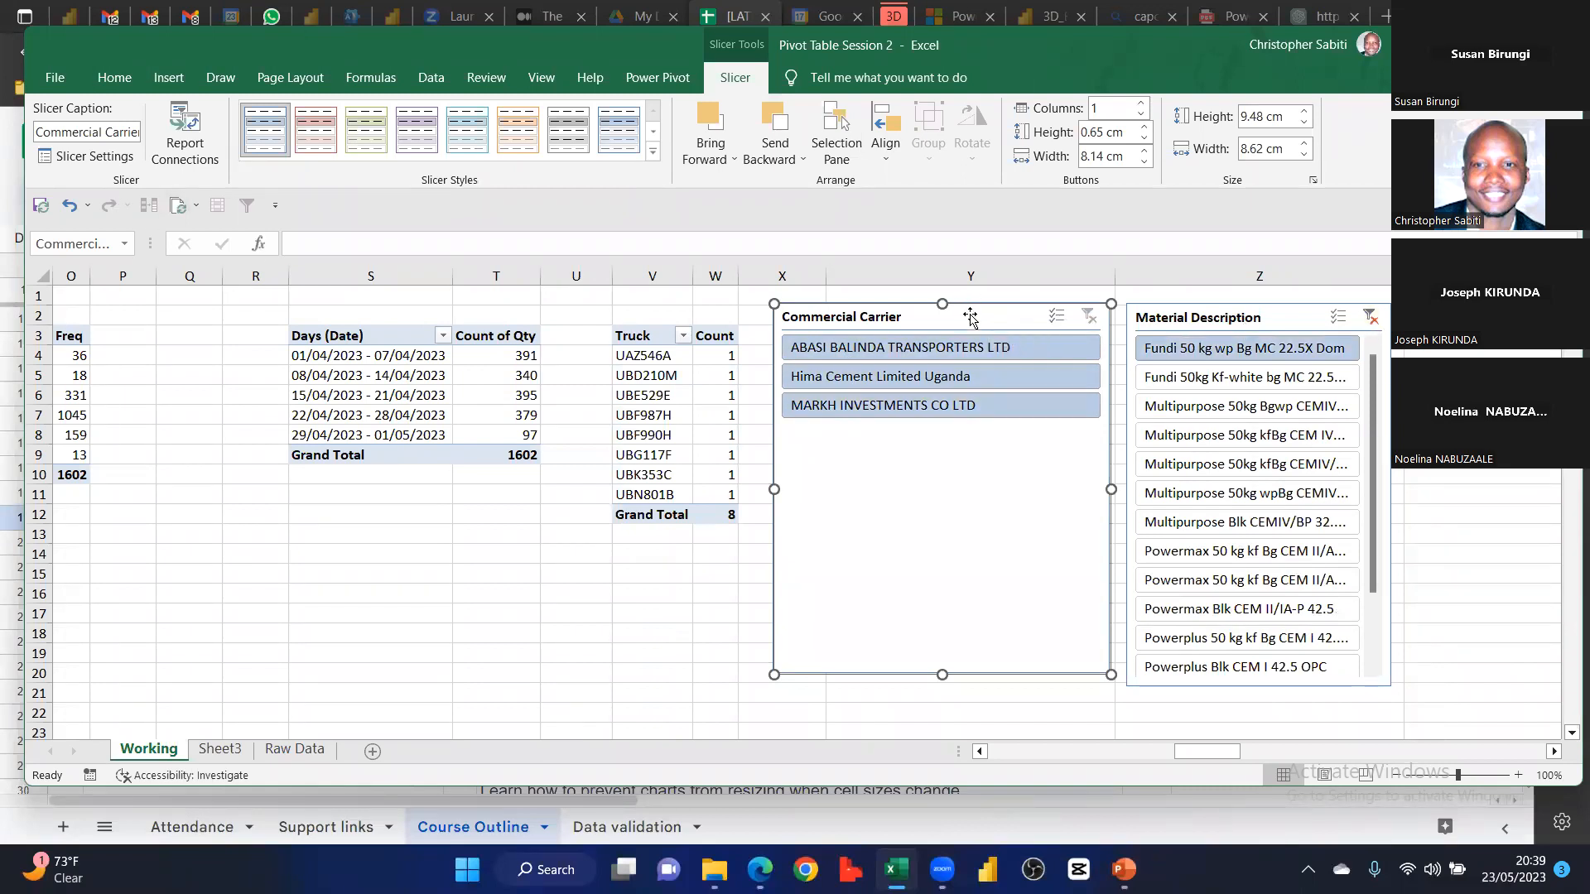
# Turn off Hide items with no data for the Commercial Carrier slicer and look through its carrier list
pyautogui.click(78, 163)
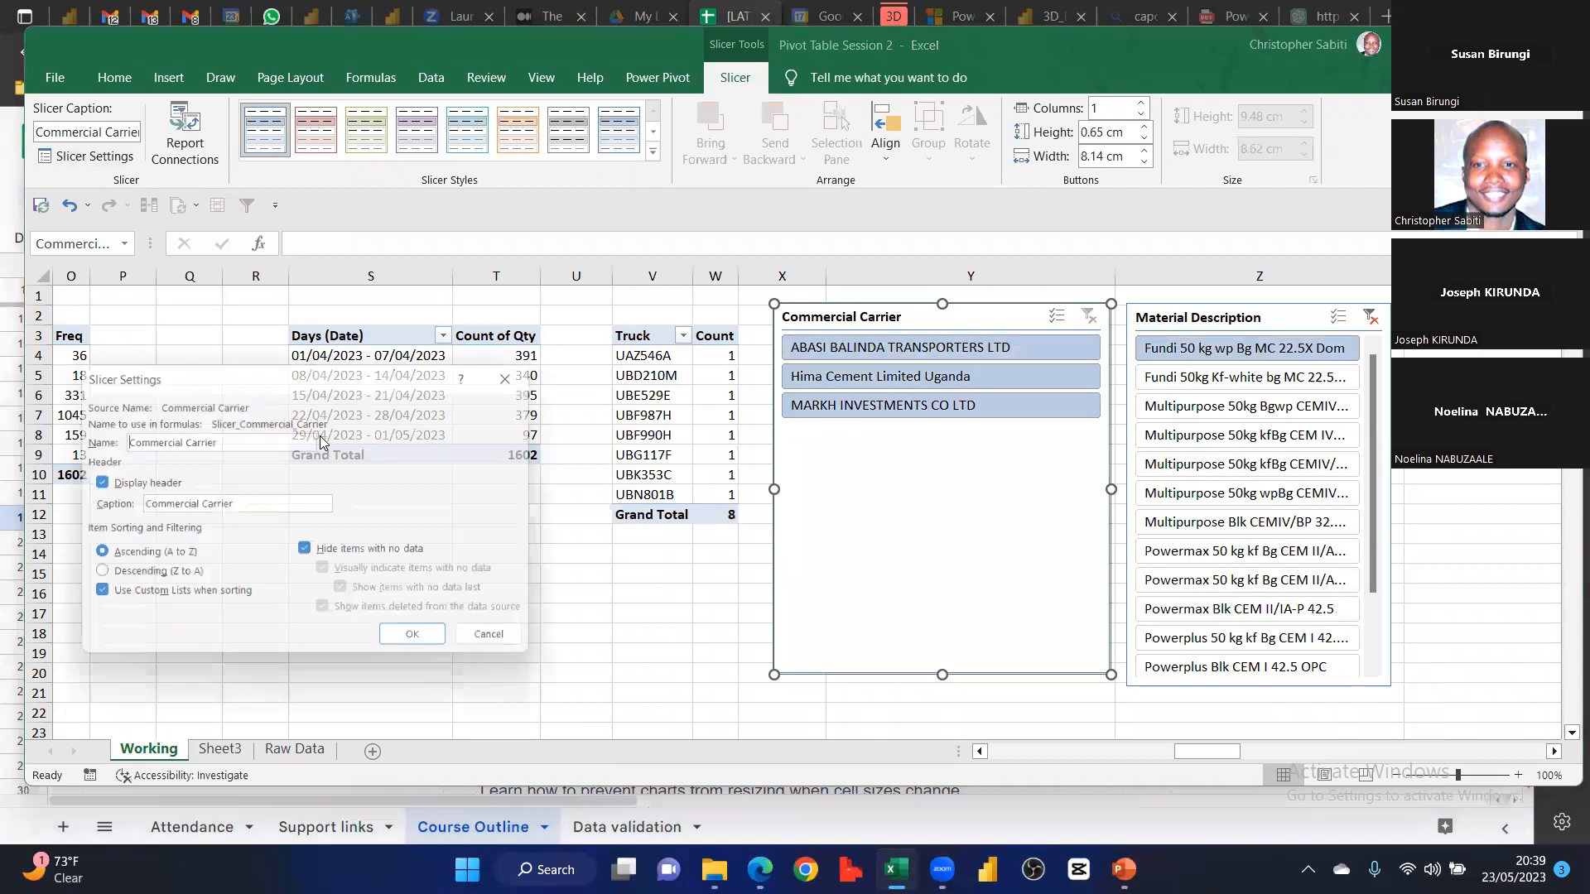
pyautogui.click(309, 553)
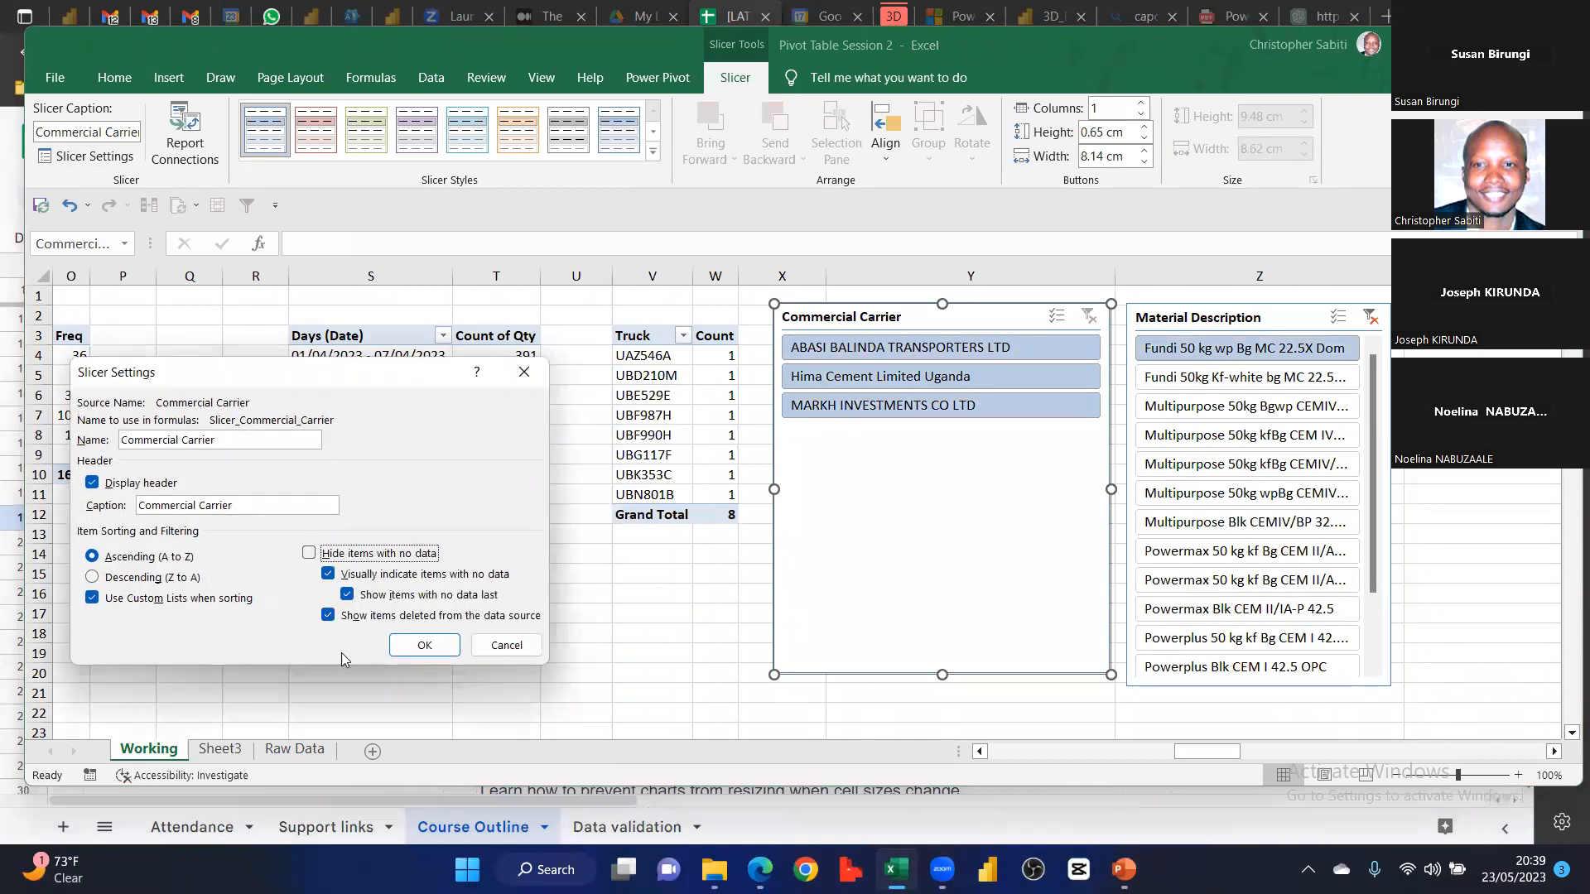
pyautogui.click(418, 645)
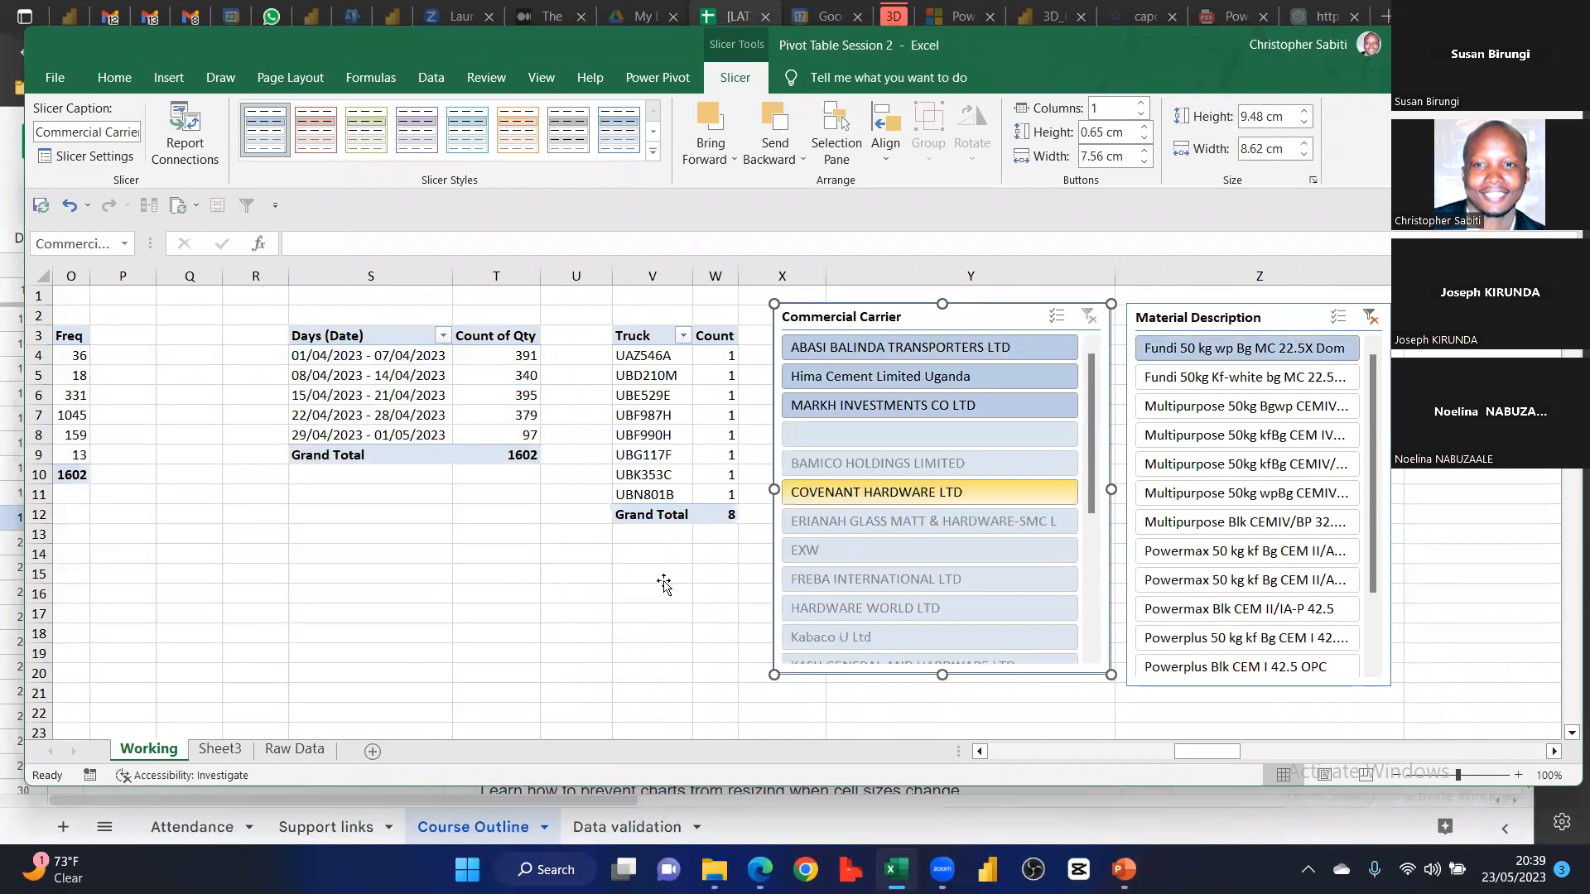
pyautogui.scroll(-2, 902, 504)
pyautogui.scroll(2, 906, 507)
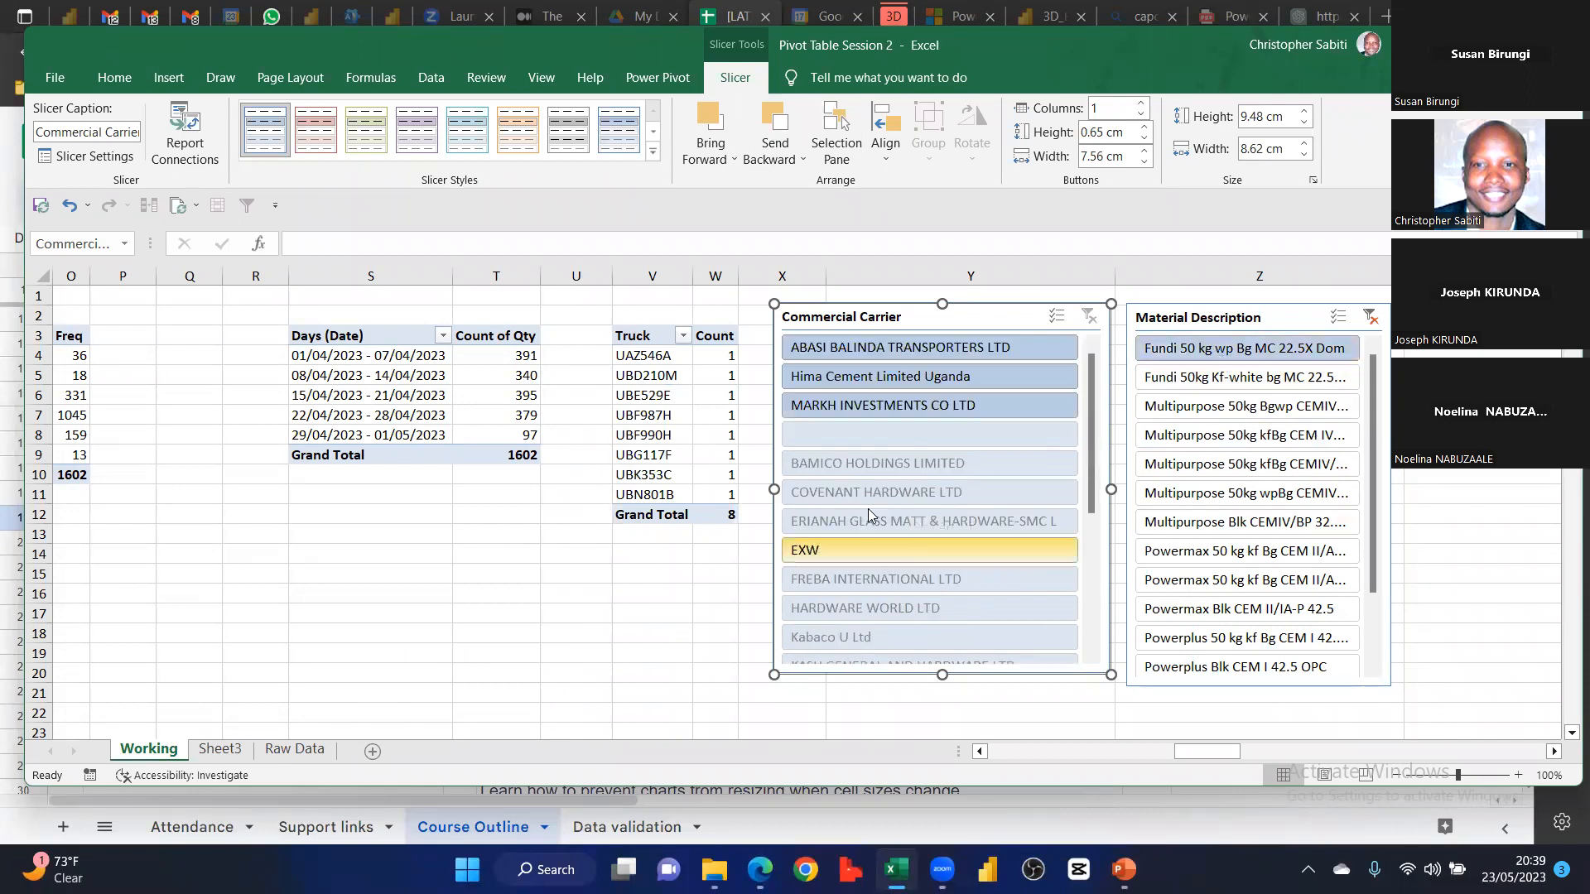
pyautogui.scroll(-3, 878, 570)
pyautogui.scroll(3, 909, 557)
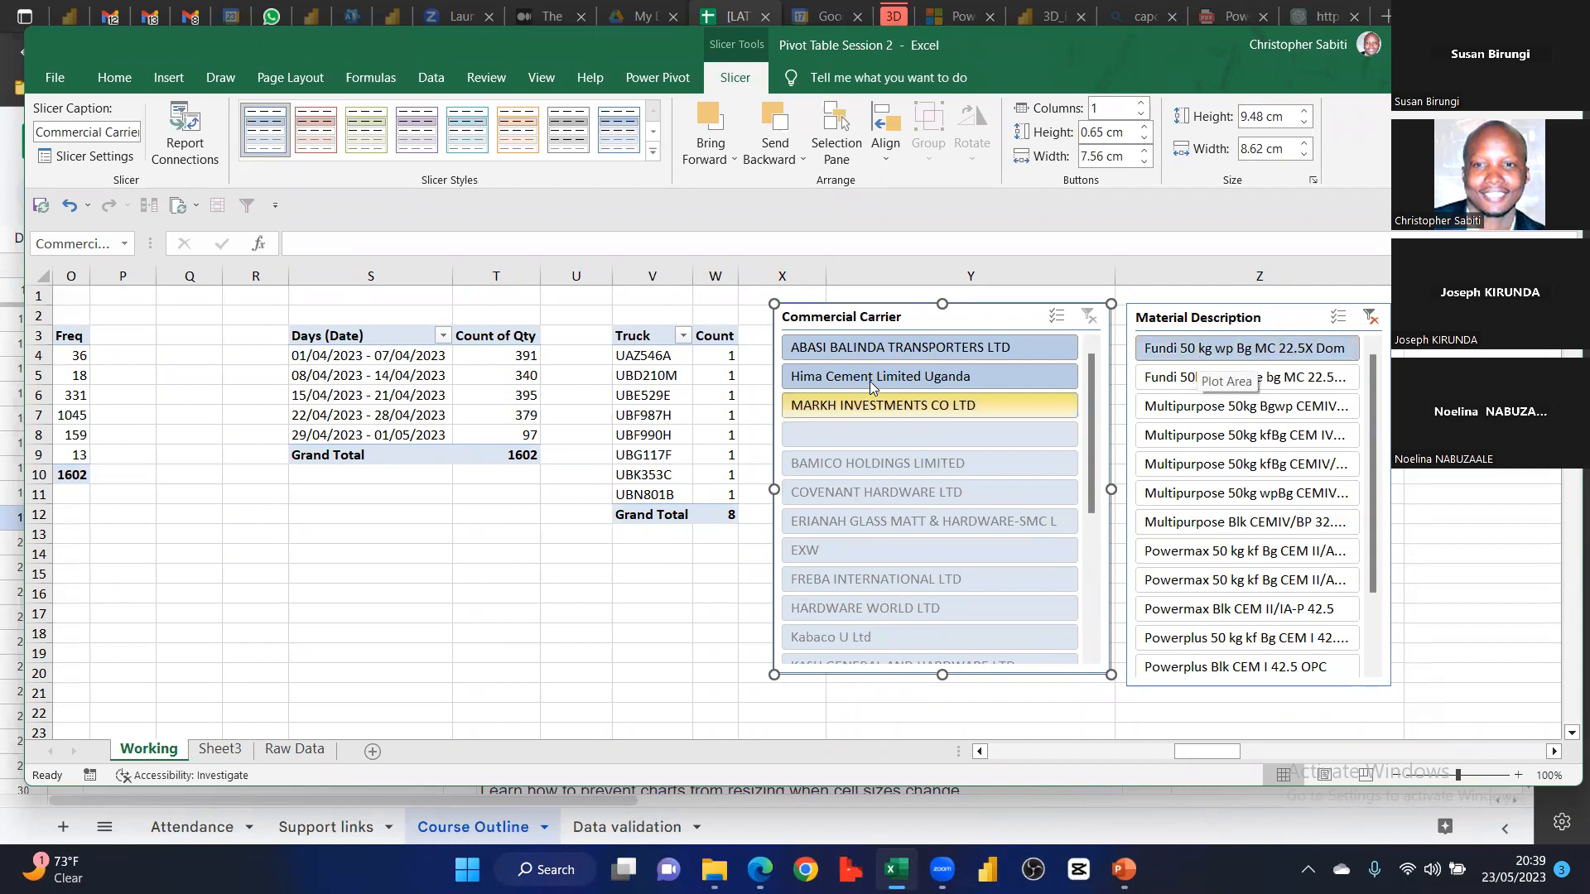
# Clear the Material Description filter and turn on Hide items with no data in that slicer's settings
pyautogui.click(1371, 317)
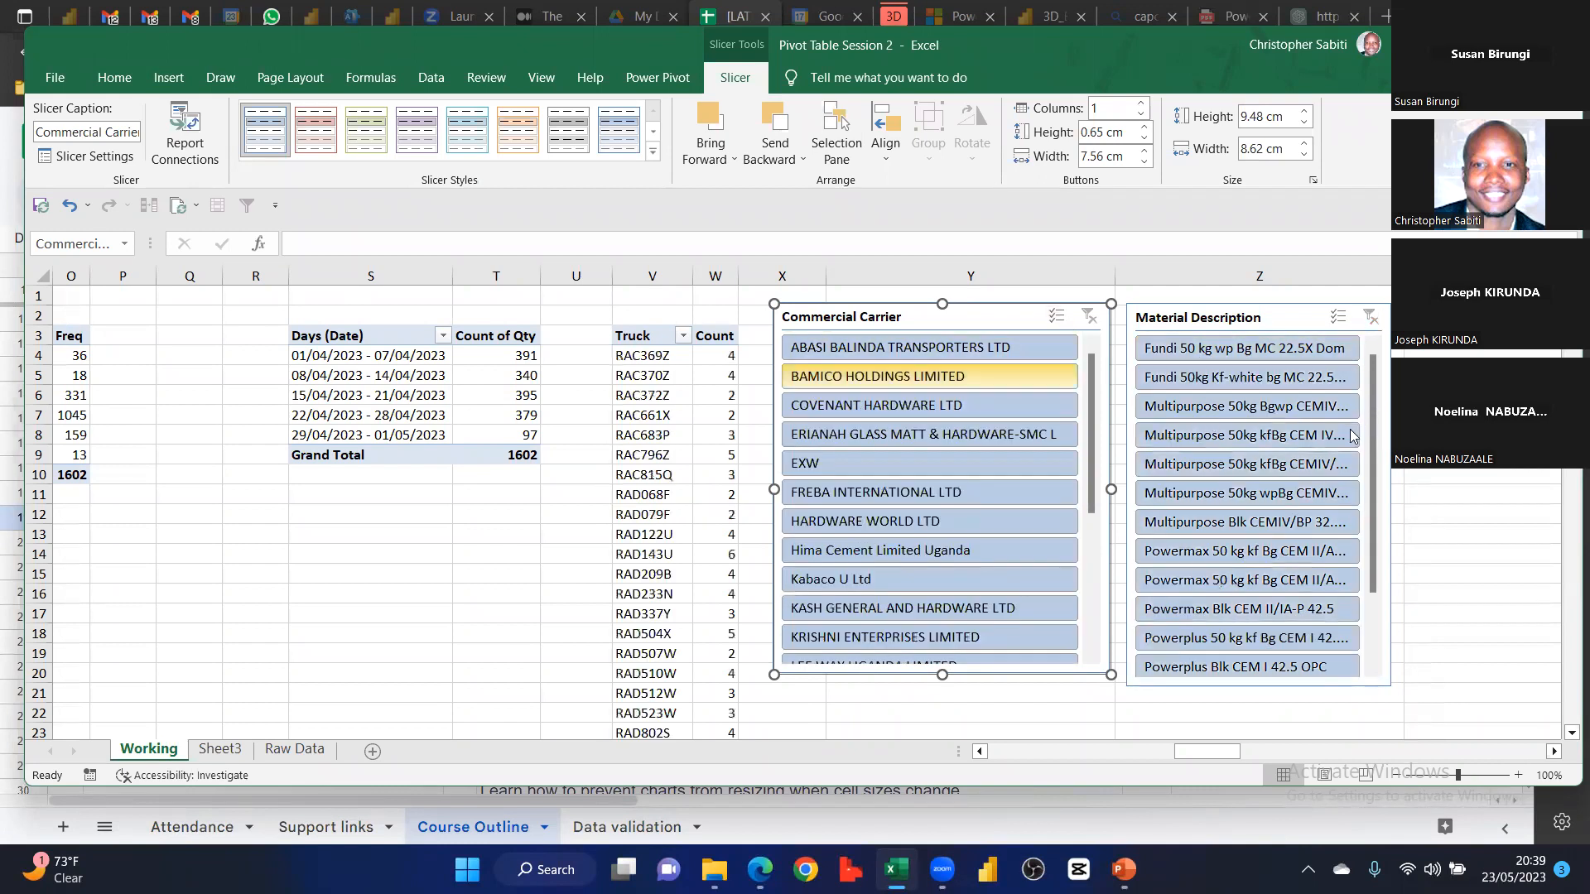
pyautogui.rightClick(1284, 331)
pyautogui.click(1347, 782)
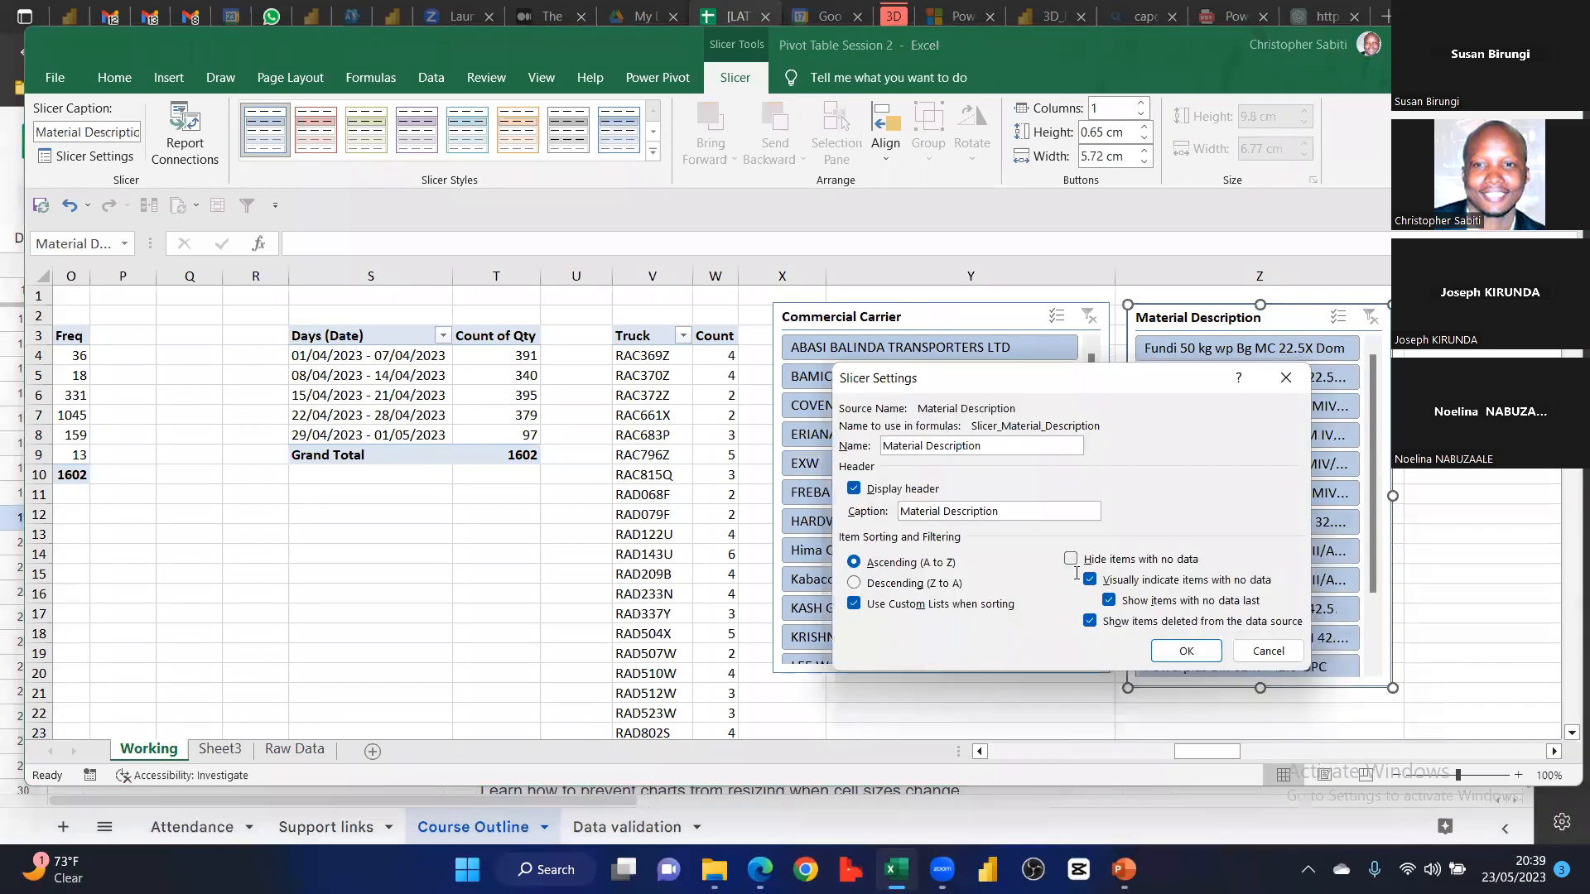
pyautogui.click(1071, 559)
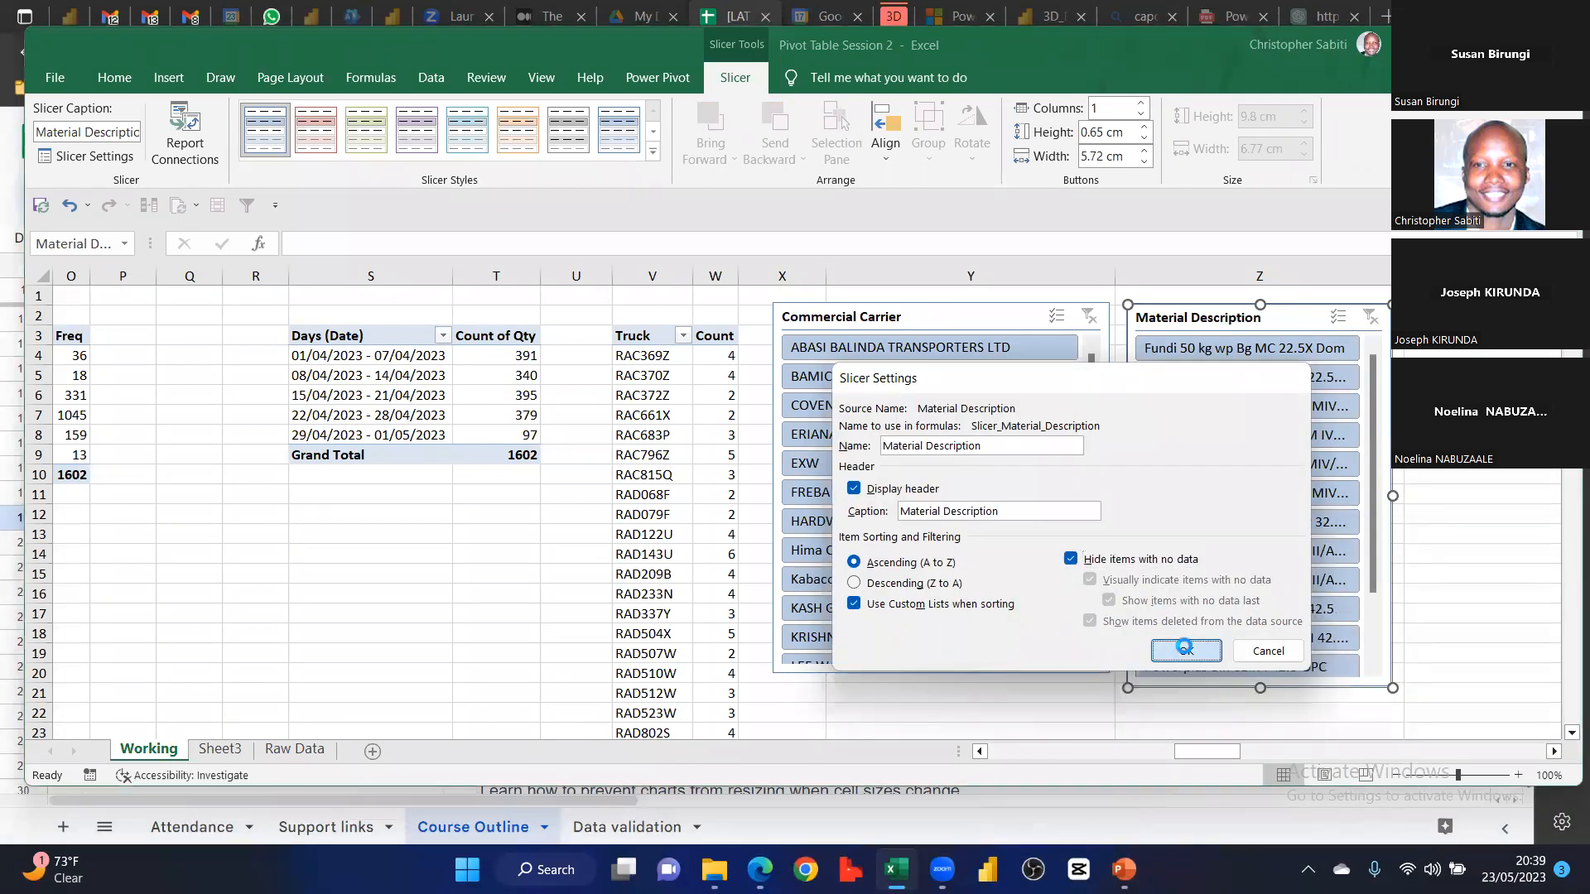
pyautogui.click(1186, 650)
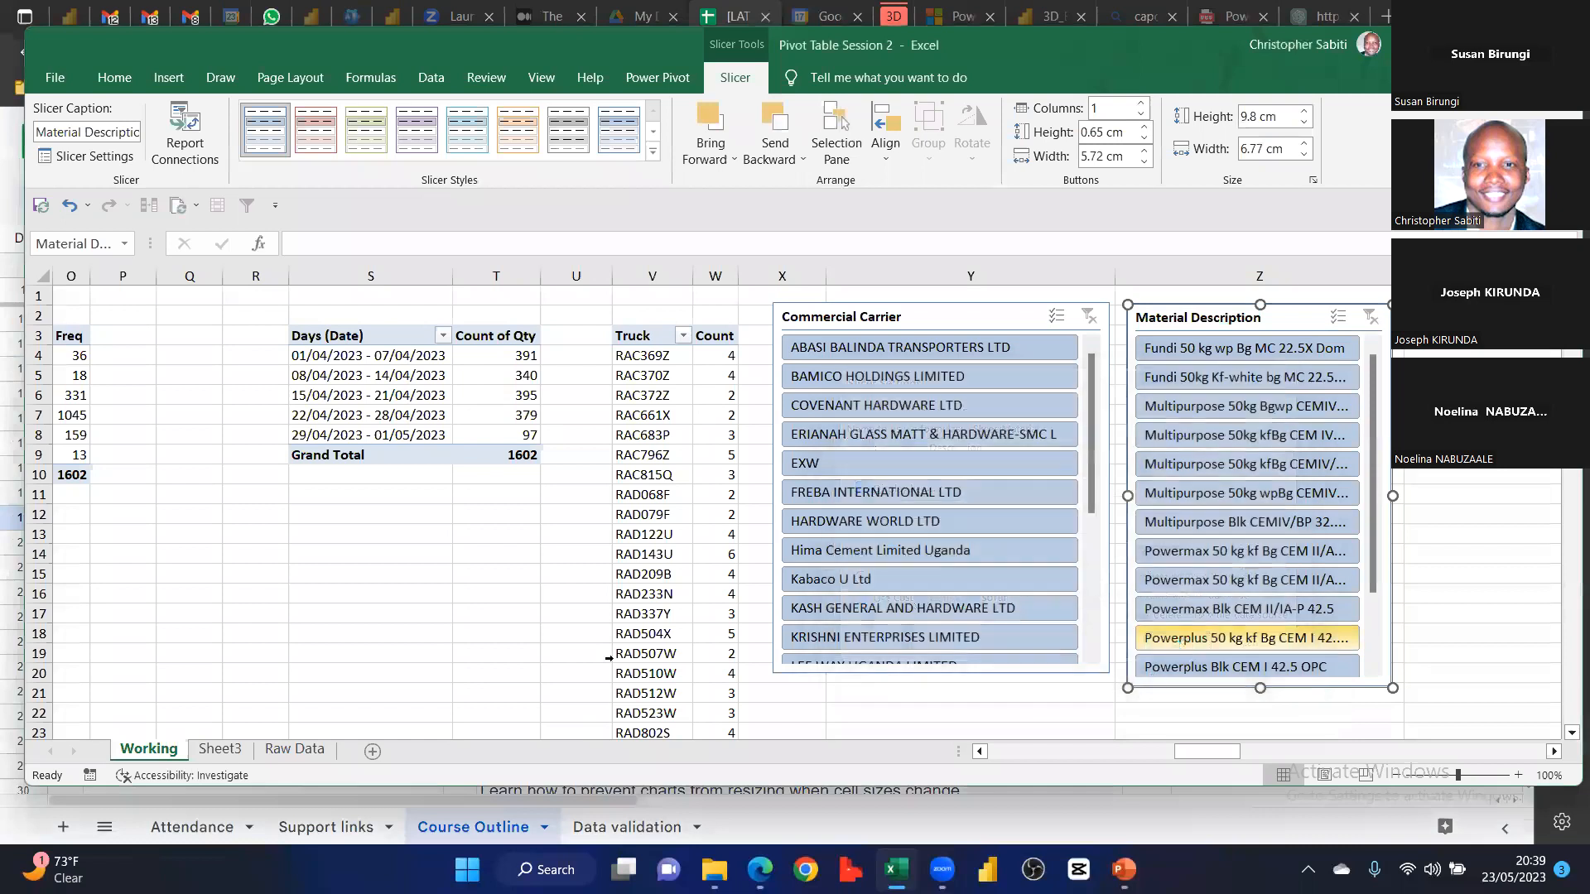
# Filter by carrier EXW and widen the Material Description slicer to about 9.29 cm
pyautogui.click(825, 457)
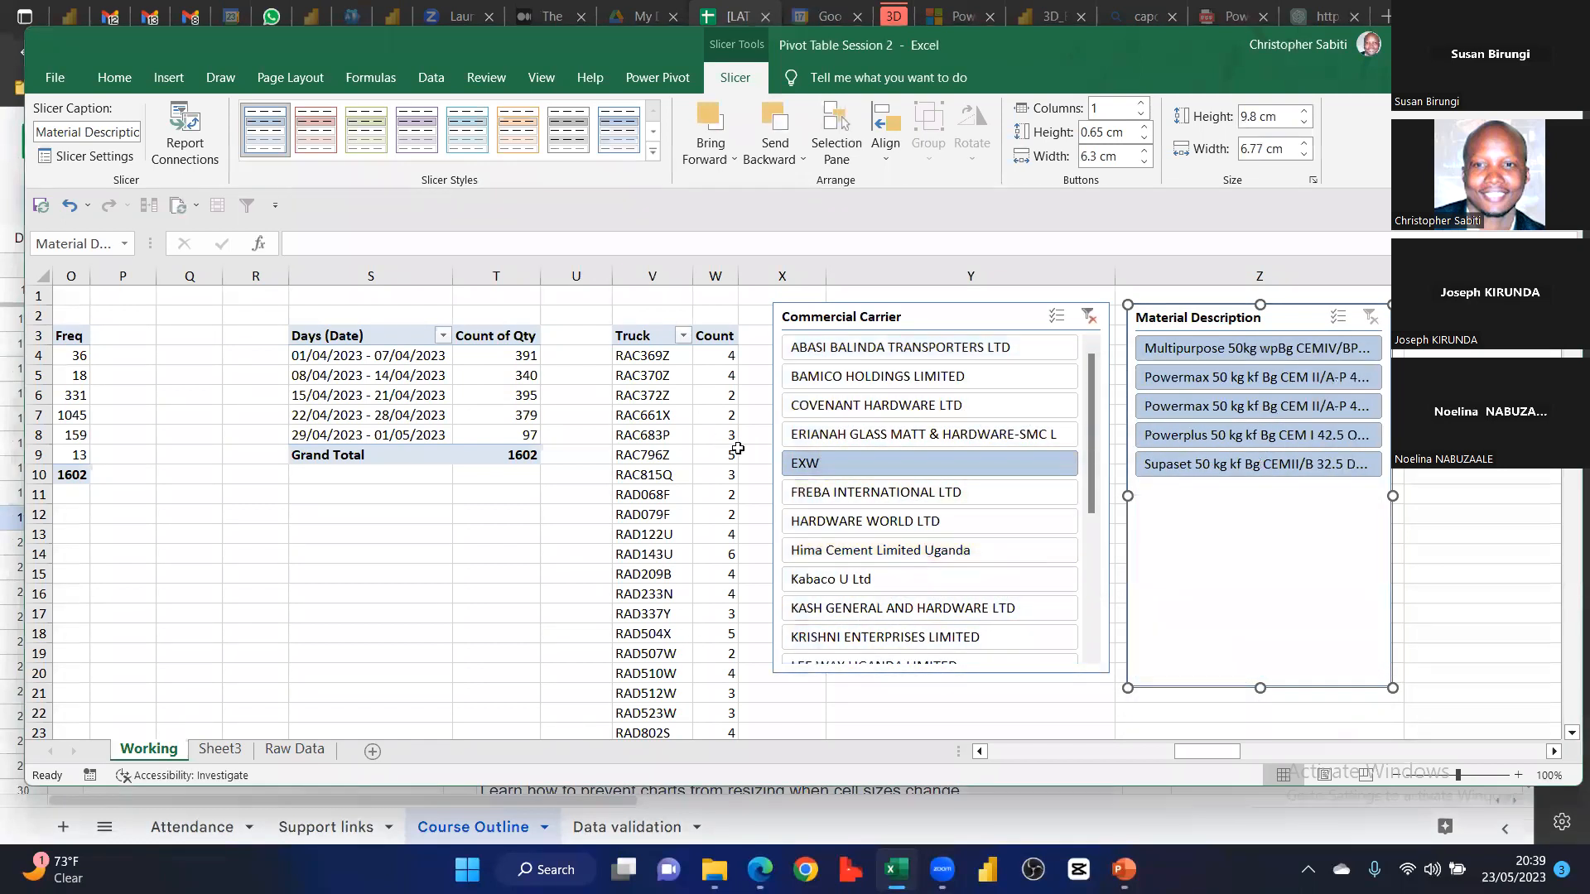
pyautogui.moveTo(1392, 495); pyautogui.dragTo(1491, 495)
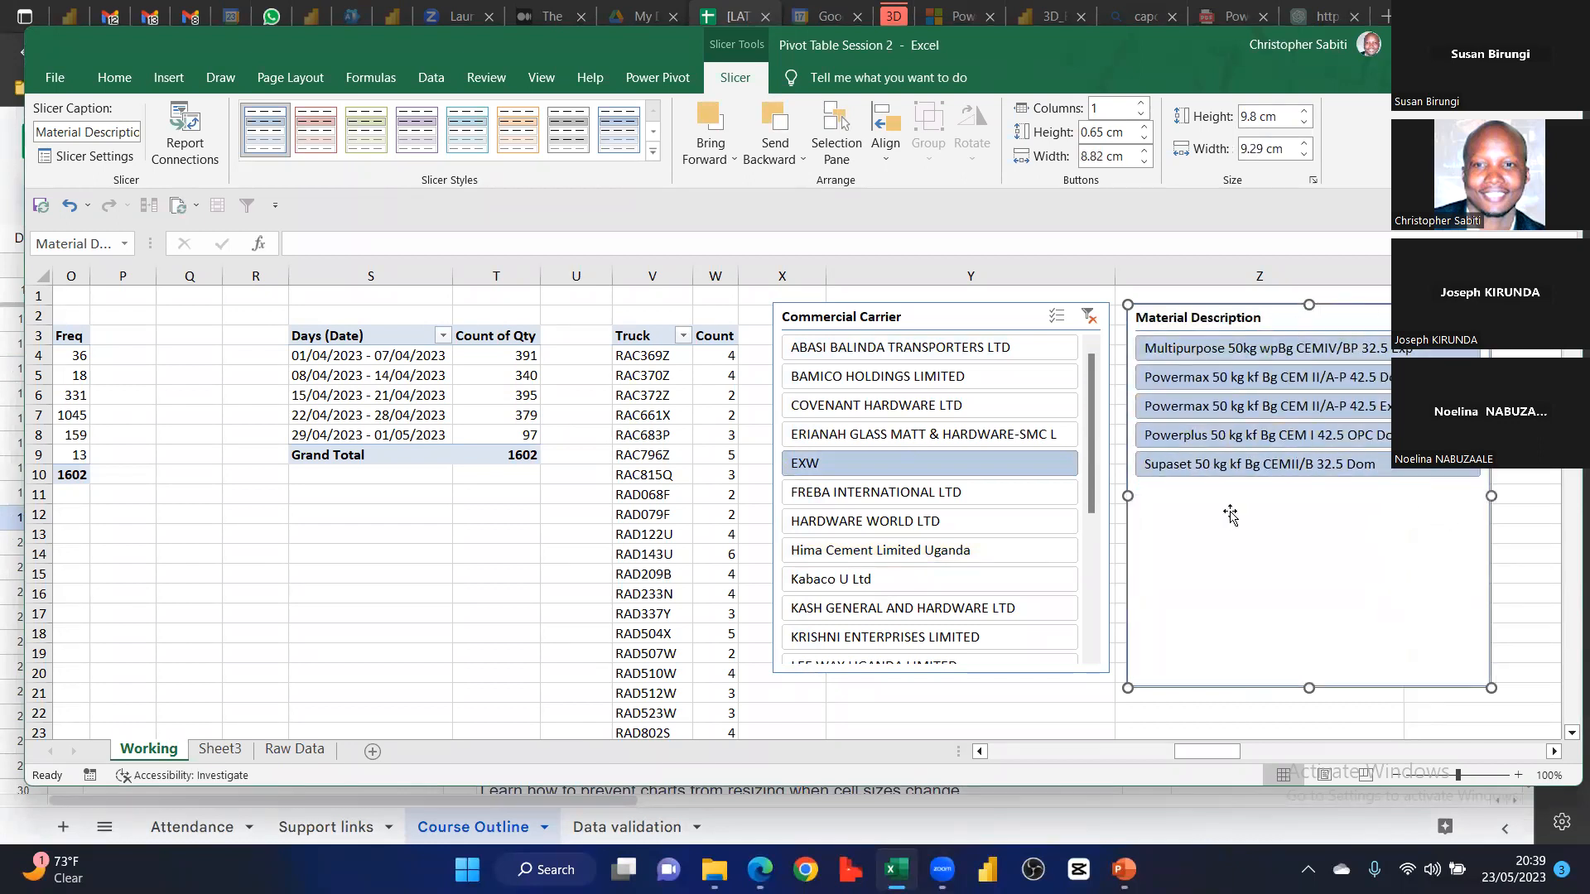
# Filter by material Powermax 50 kg kf Bg CEM II/A-P 42.5 Exp, by Supaset 50 kg kf Bg CEMII/B 32.5 Dom, and clear both slicers' filters
pyautogui.click(1226, 406)
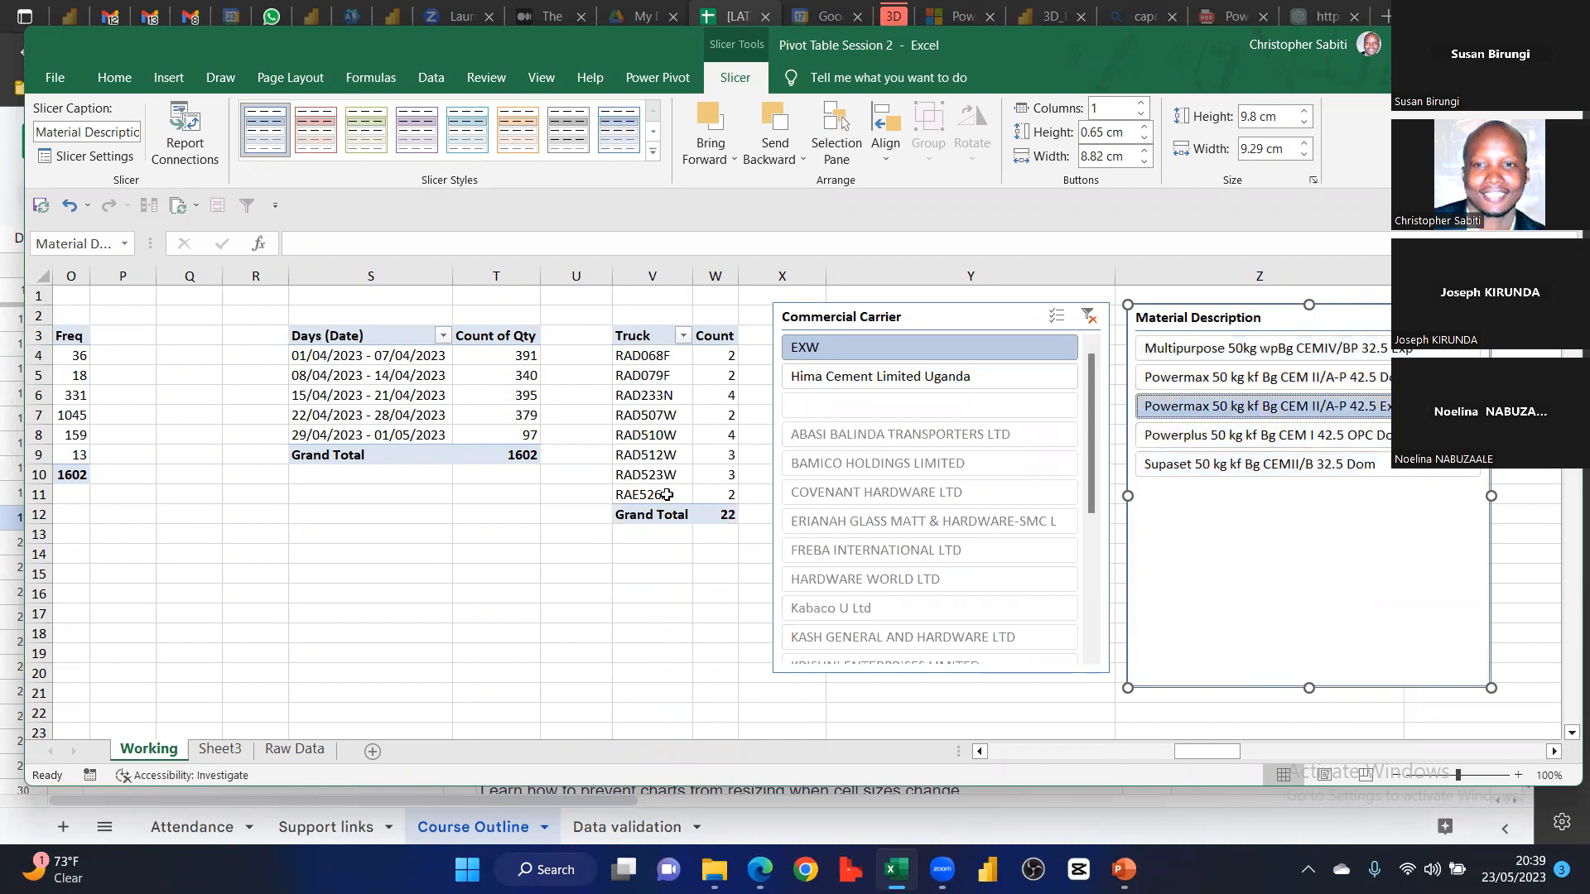
pyautogui.click(1275, 466)
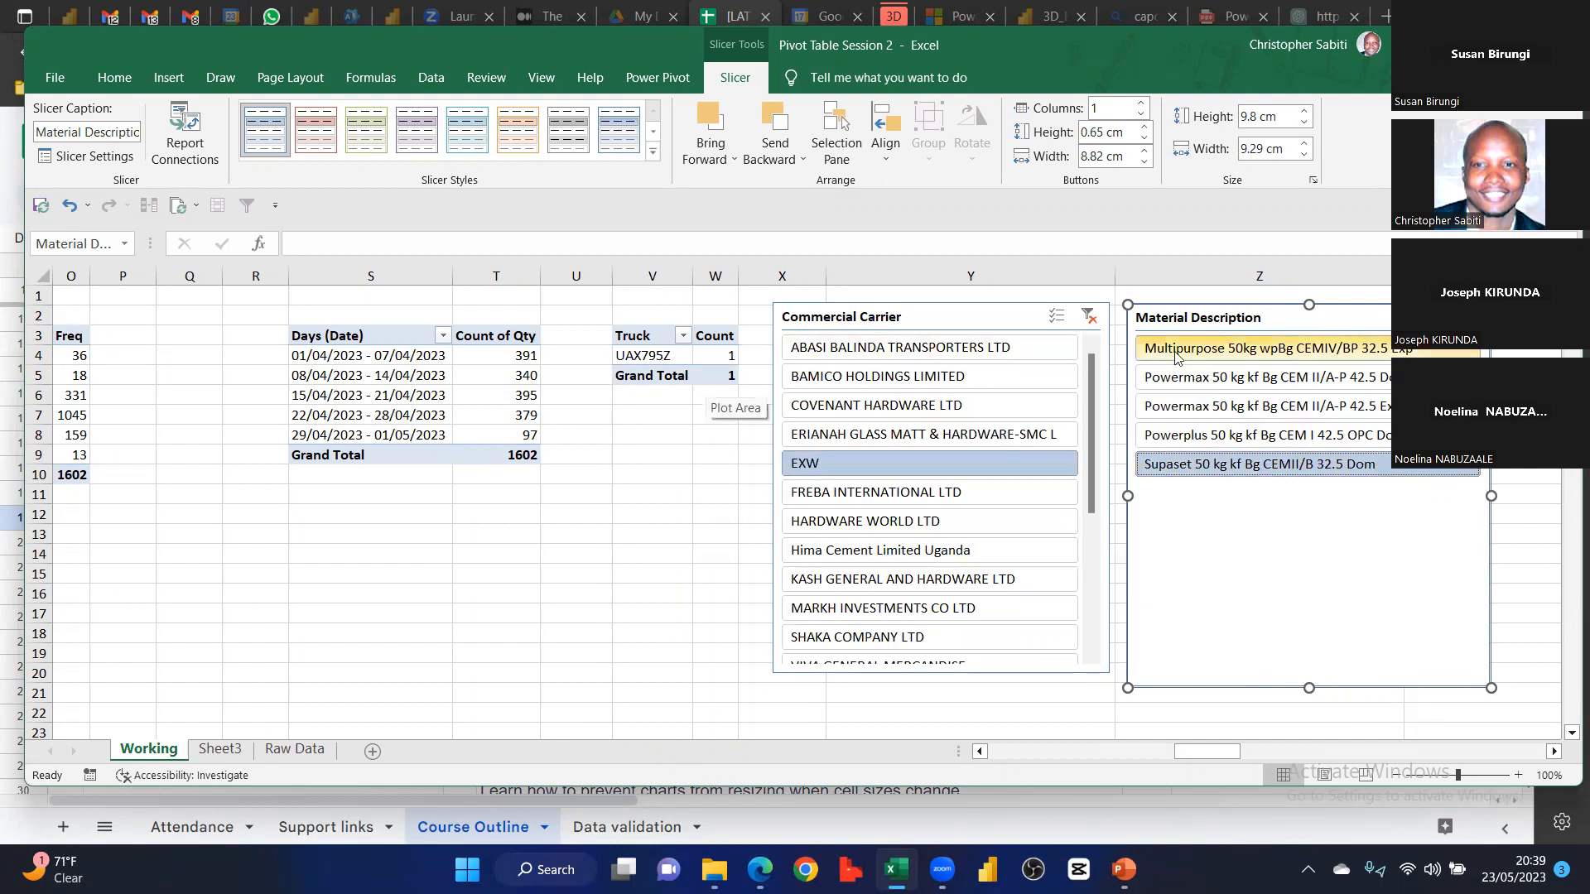
pyautogui.click(1471, 317)
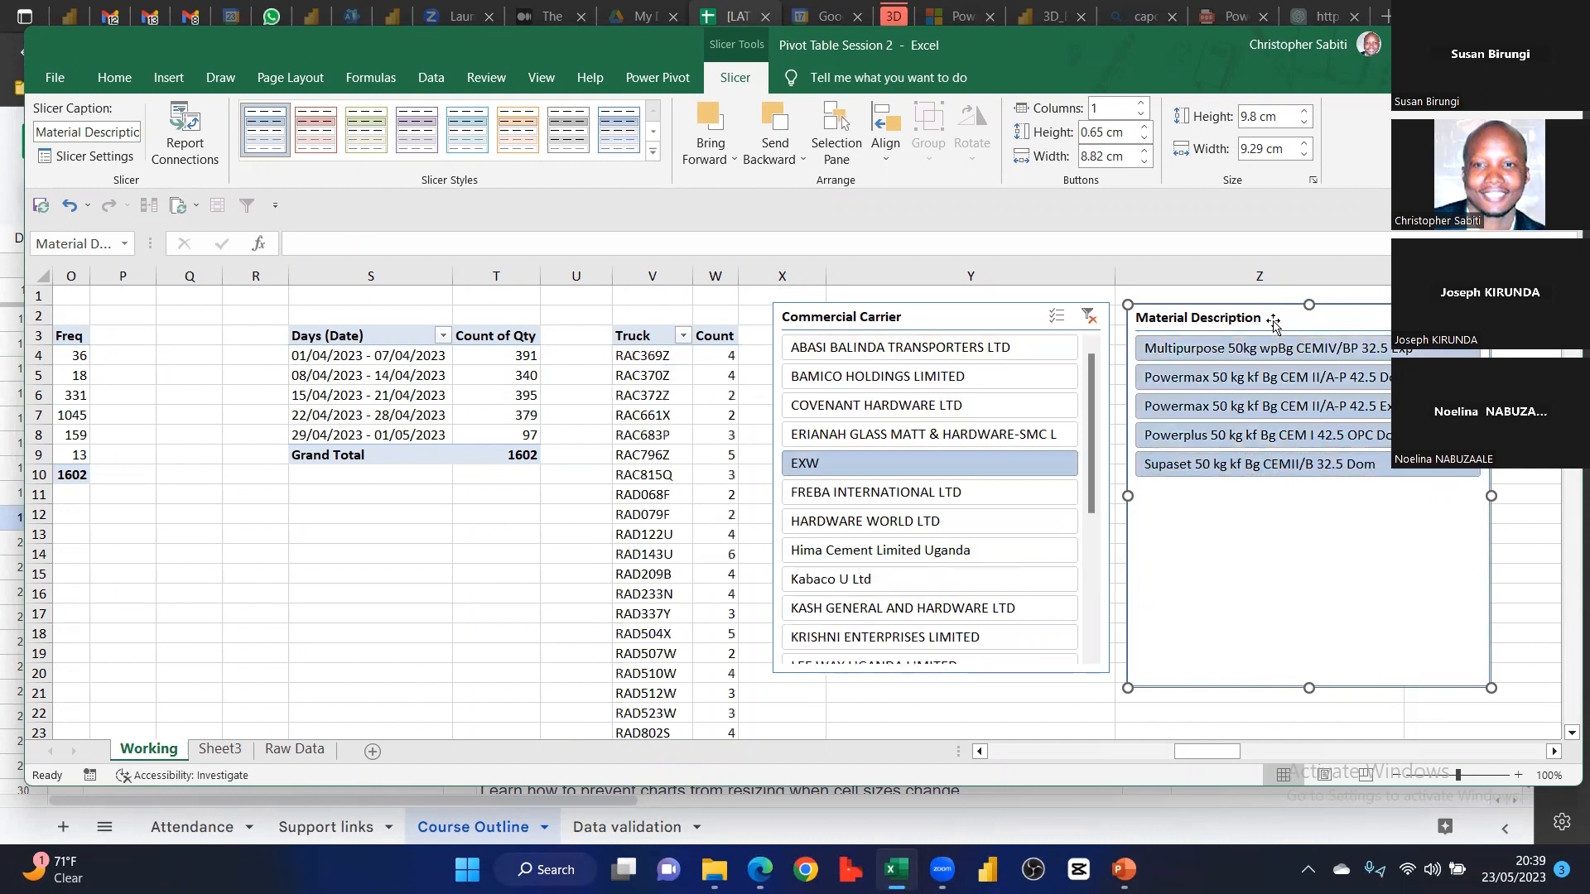
pyautogui.click(1089, 316)
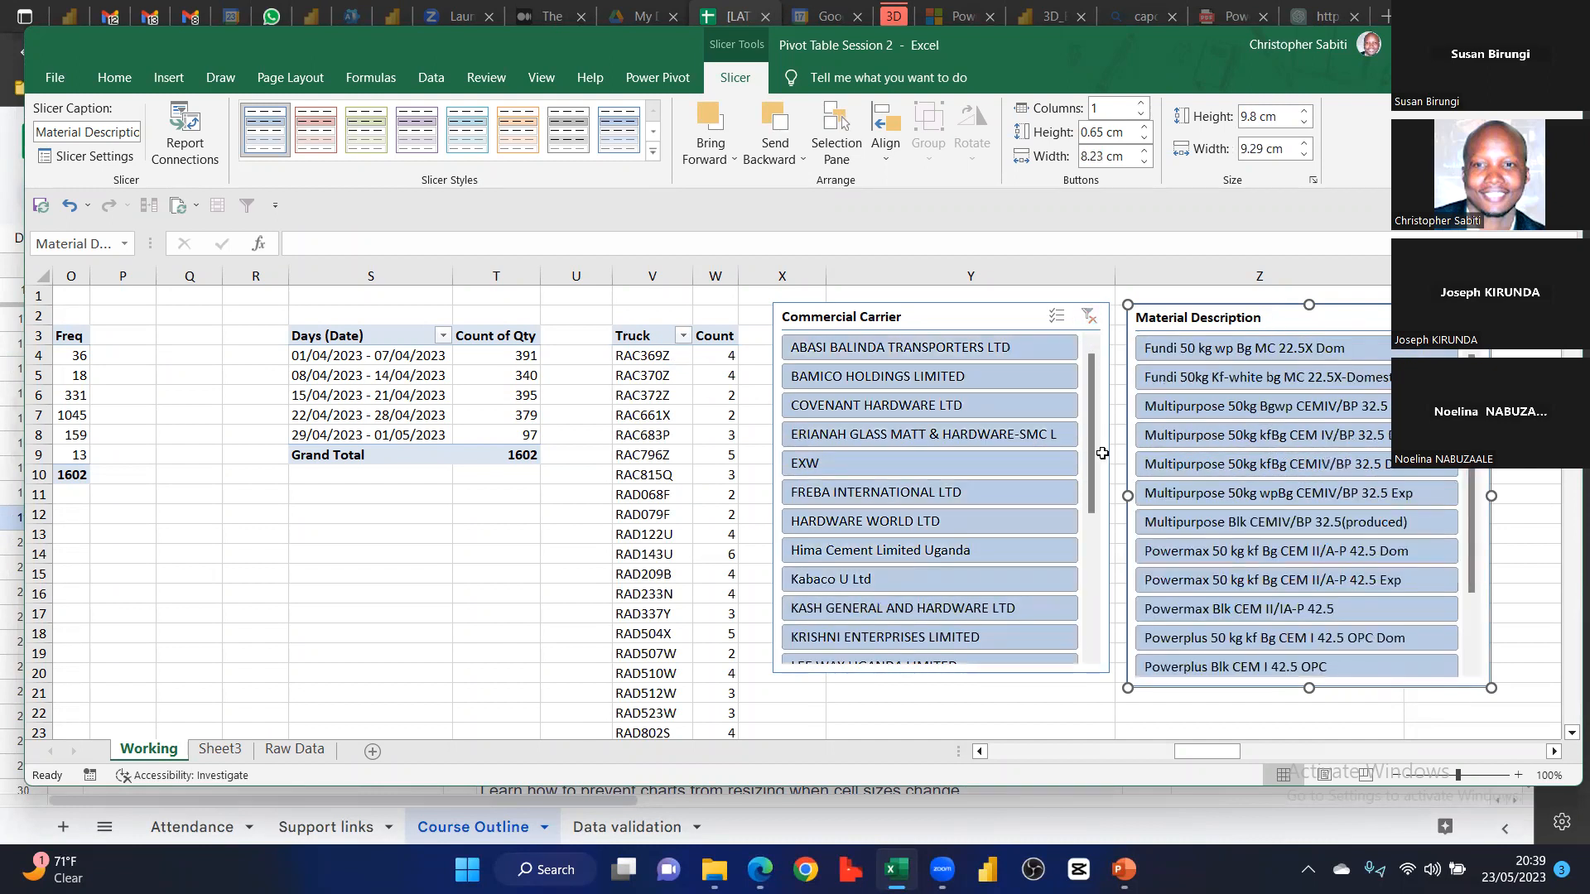
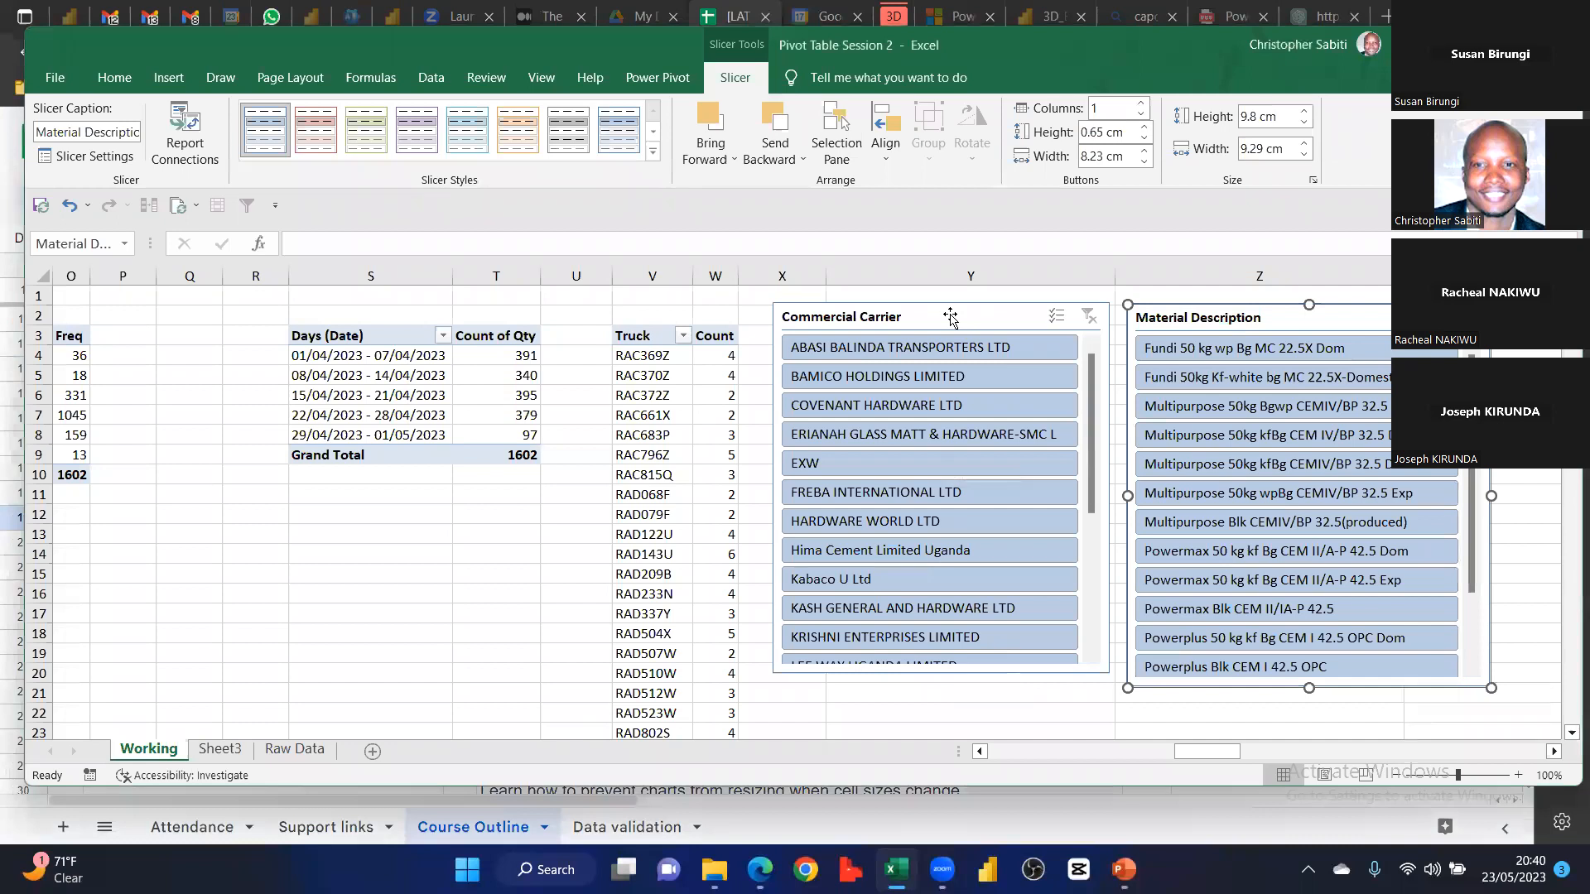
# Delete the Commercial Carrier and Material Description slicers from the Working sheet
pyautogui.click(950, 316)
pyautogui.press('Delete')
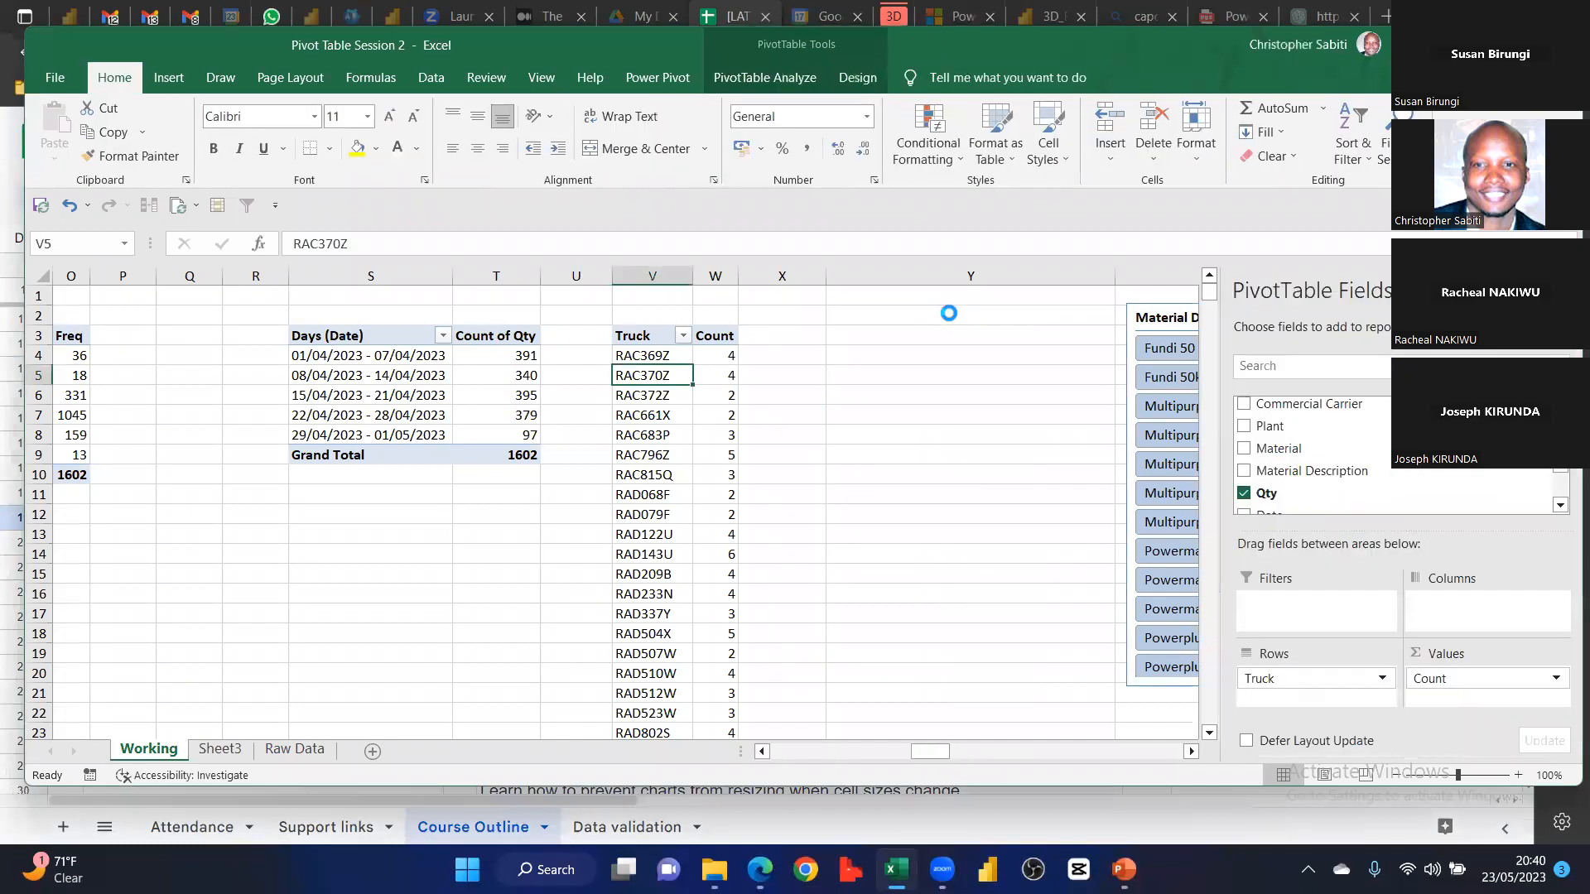
pyautogui.click(1168, 327)
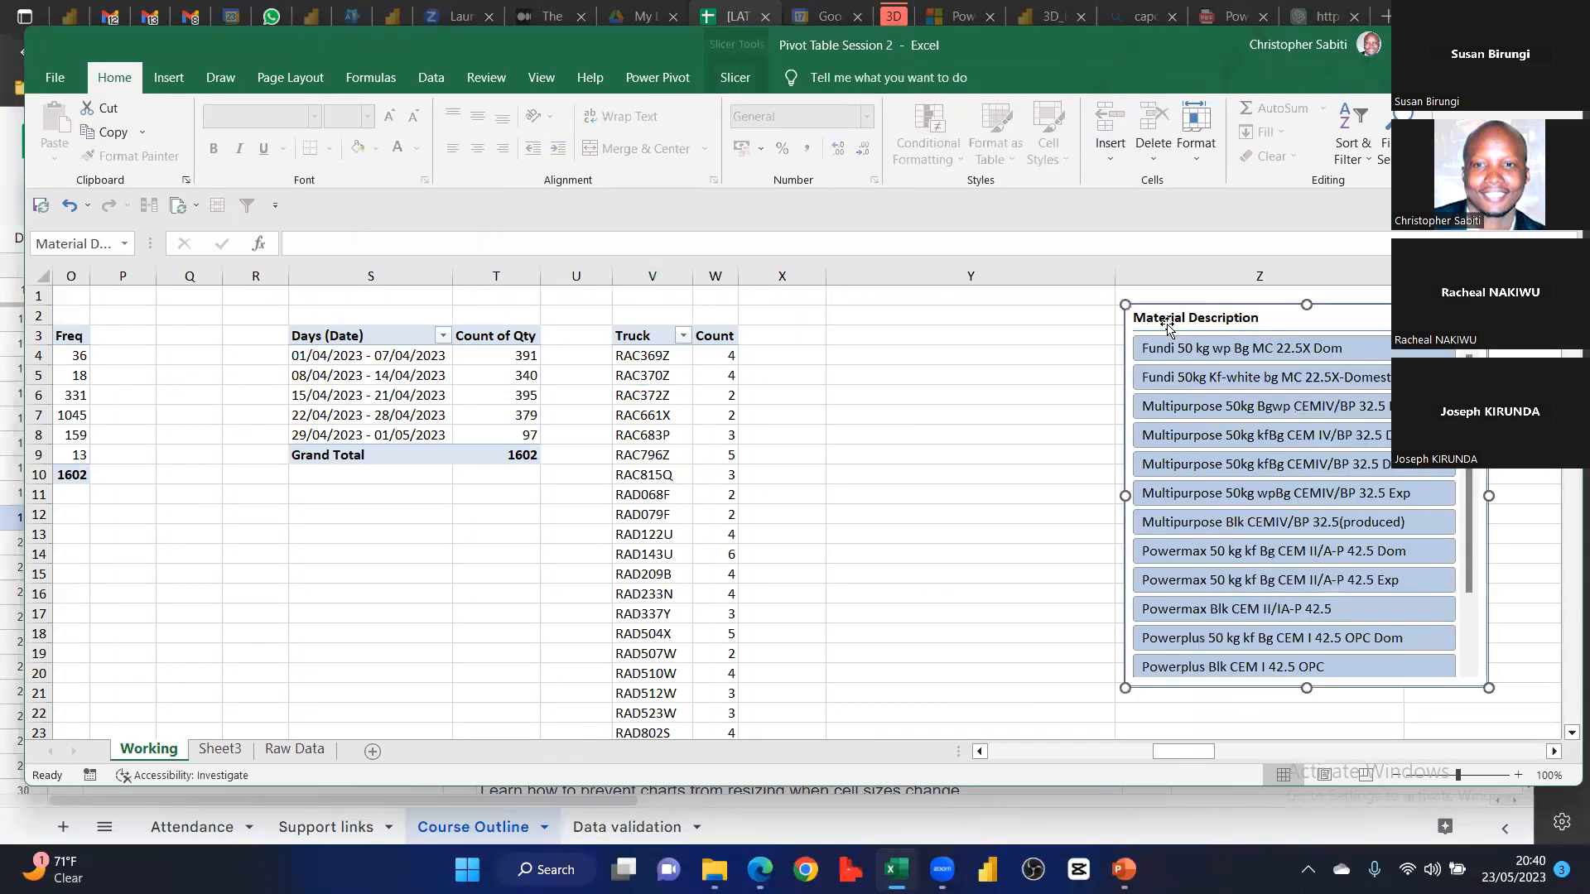
pyautogui.press('Delete')
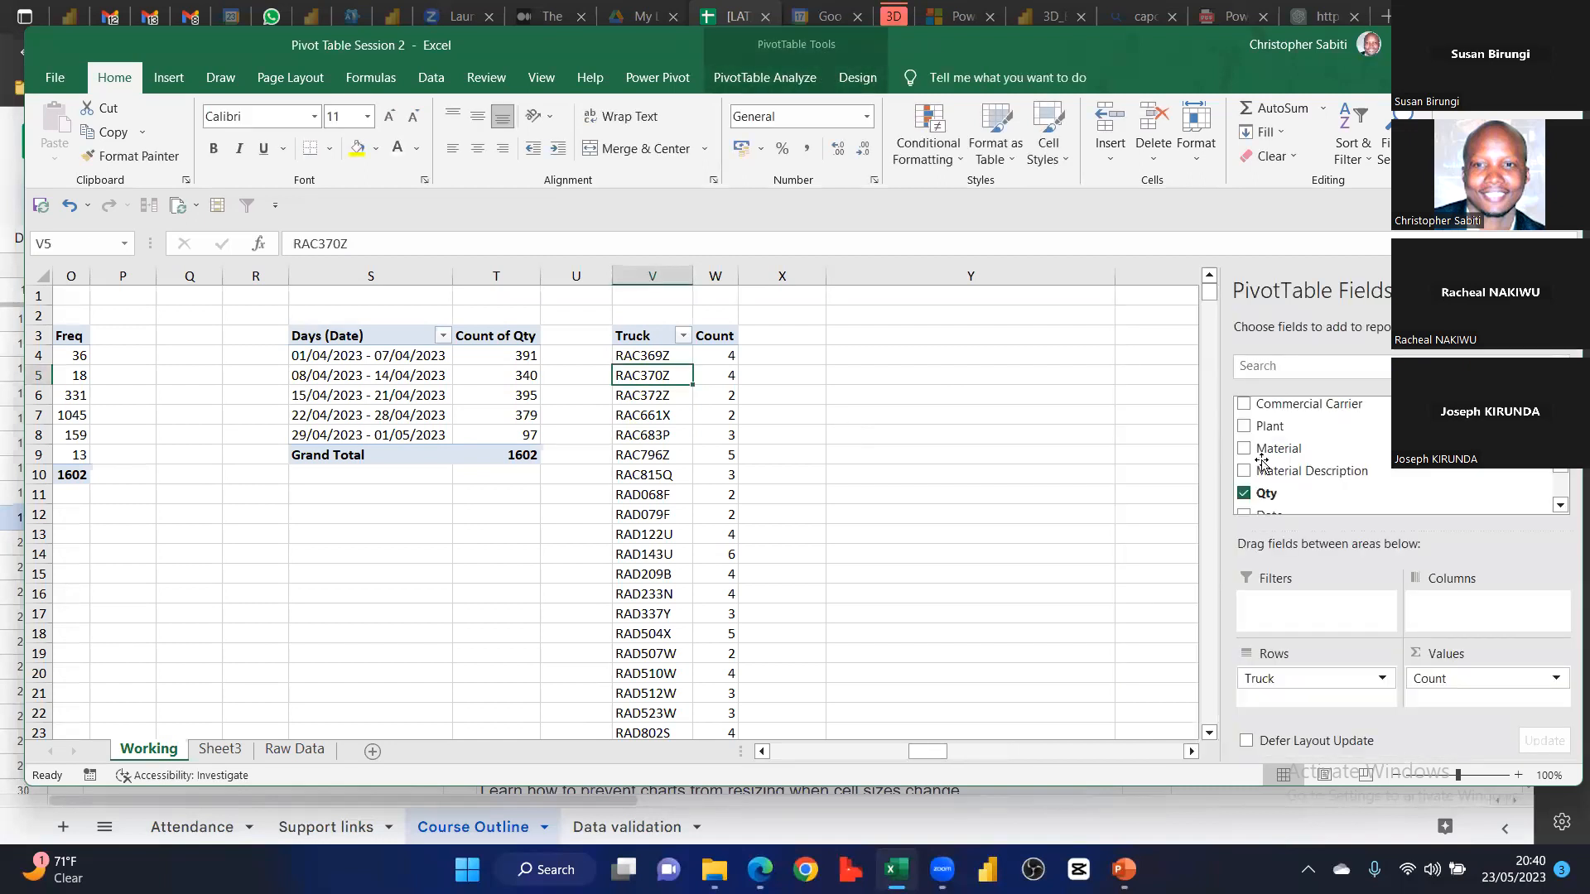
# Add a Date slicer for the Truck pivot table, enlarge it beside the table, and delete it
pyautogui.scroll(-2, 1305, 460)
pyautogui.scroll(-1, 1311, 476)
pyautogui.scroll(1, 1309, 479)
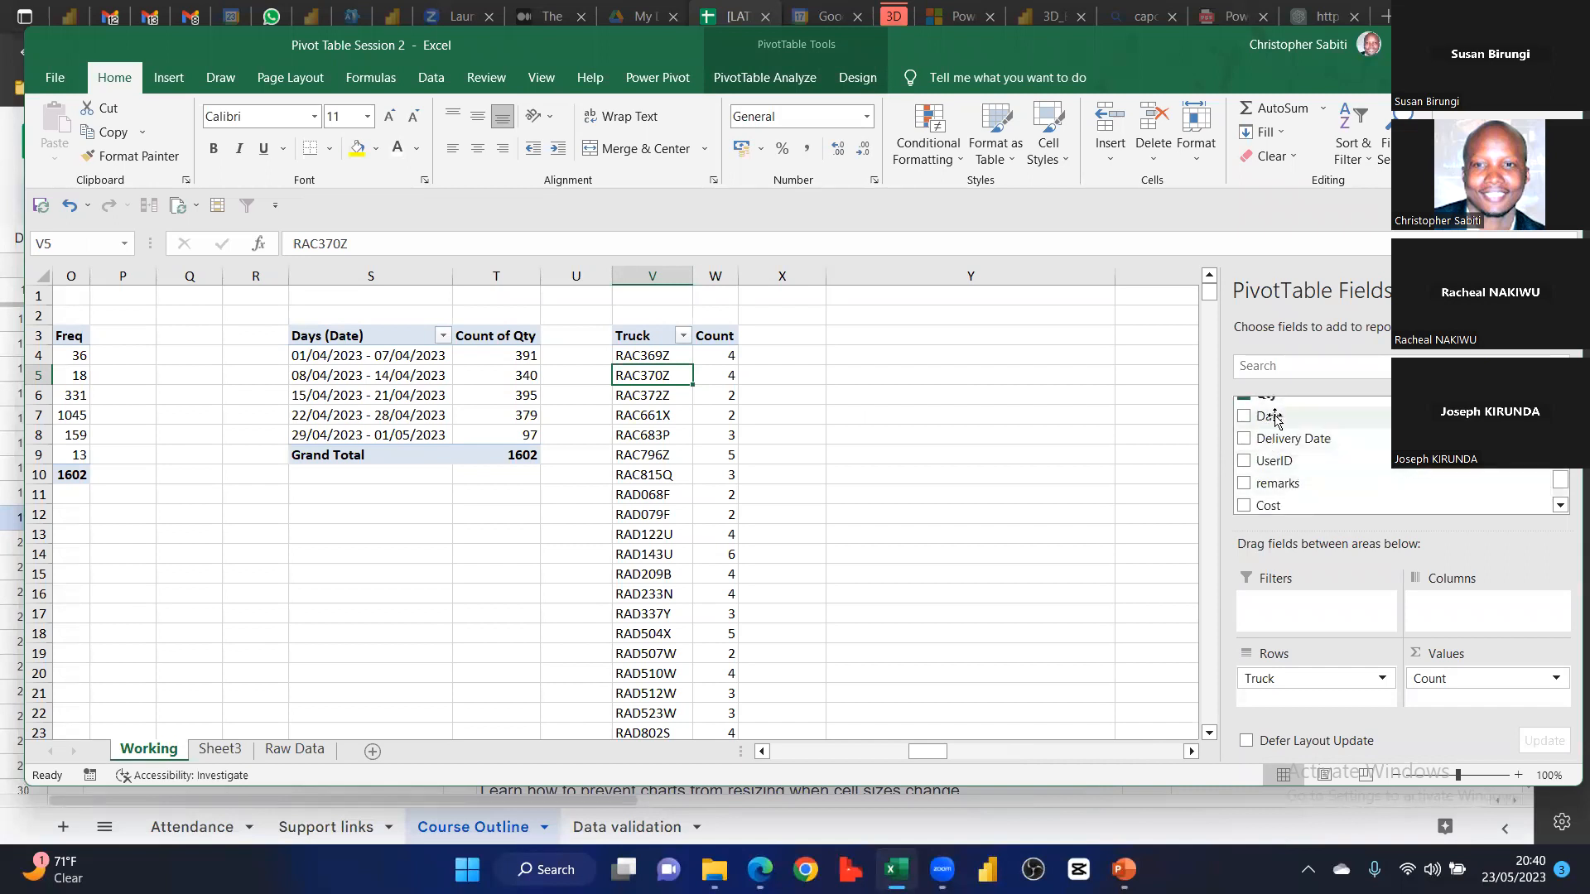
pyautogui.rightClick(1275, 418)
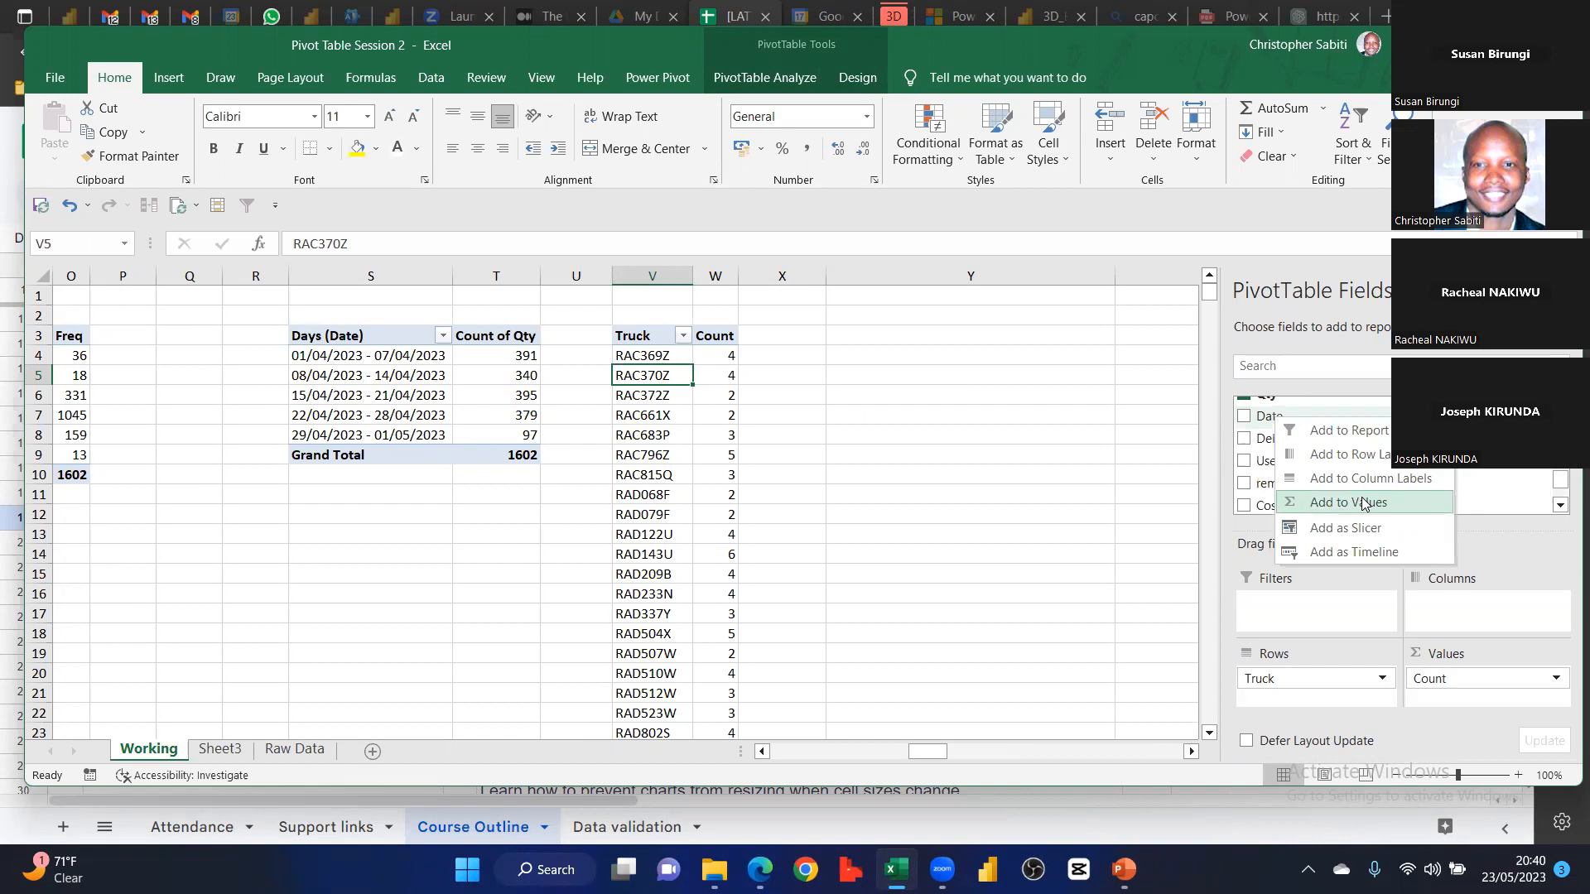
pyautogui.click(1316, 528)
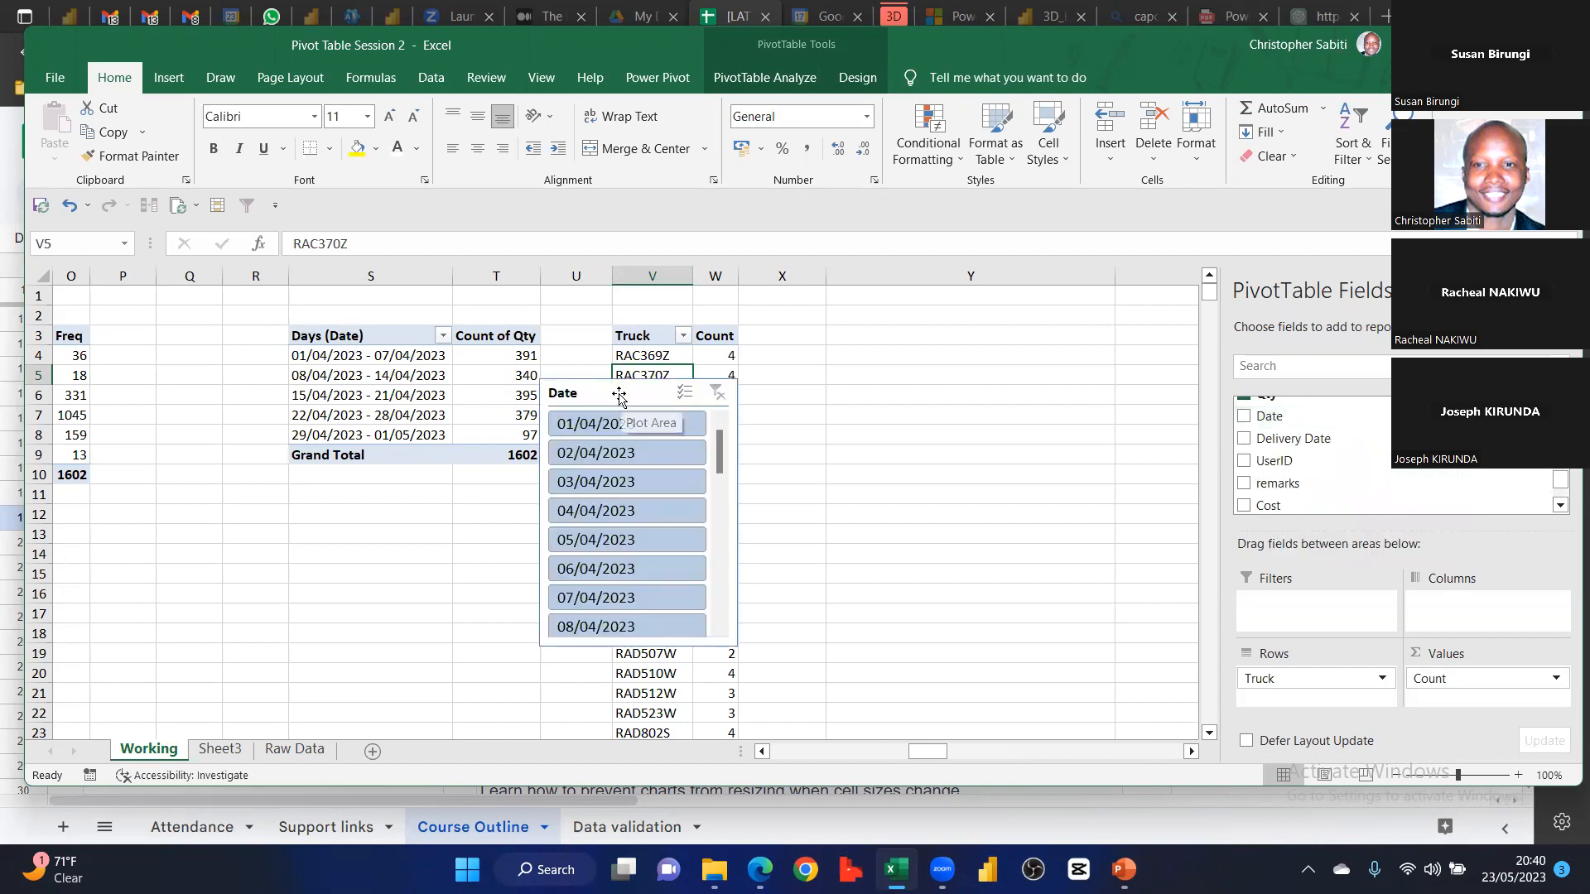
pyautogui.moveTo(607, 383); pyautogui.dragTo(921, 325)
pyautogui.moveTo(1050, 594); pyautogui.dragTo(1099, 699)
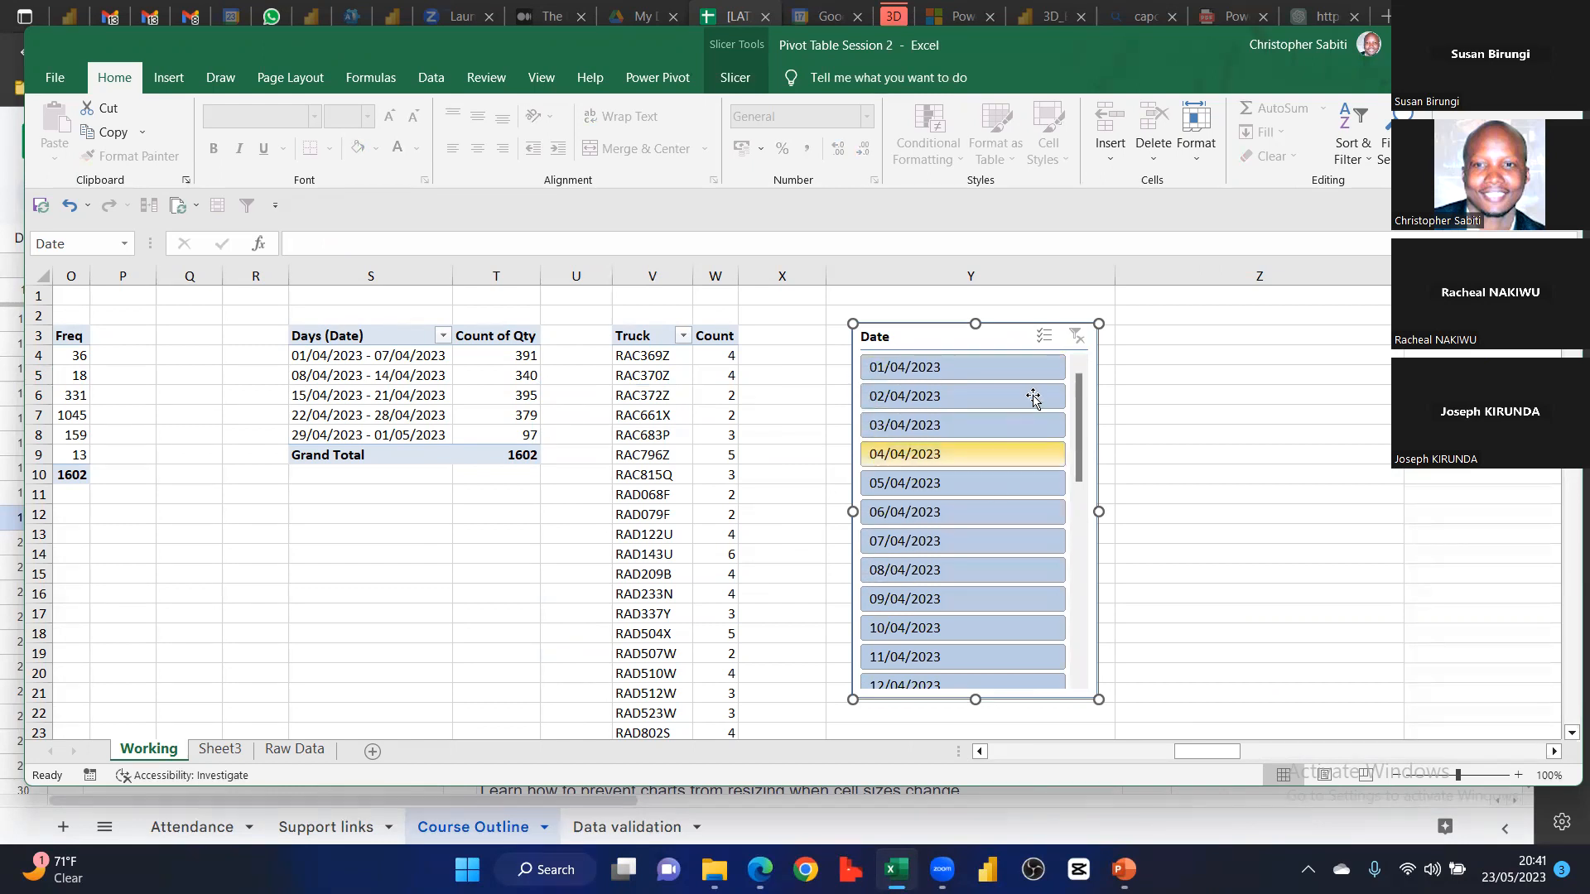
pyautogui.press('Delete')
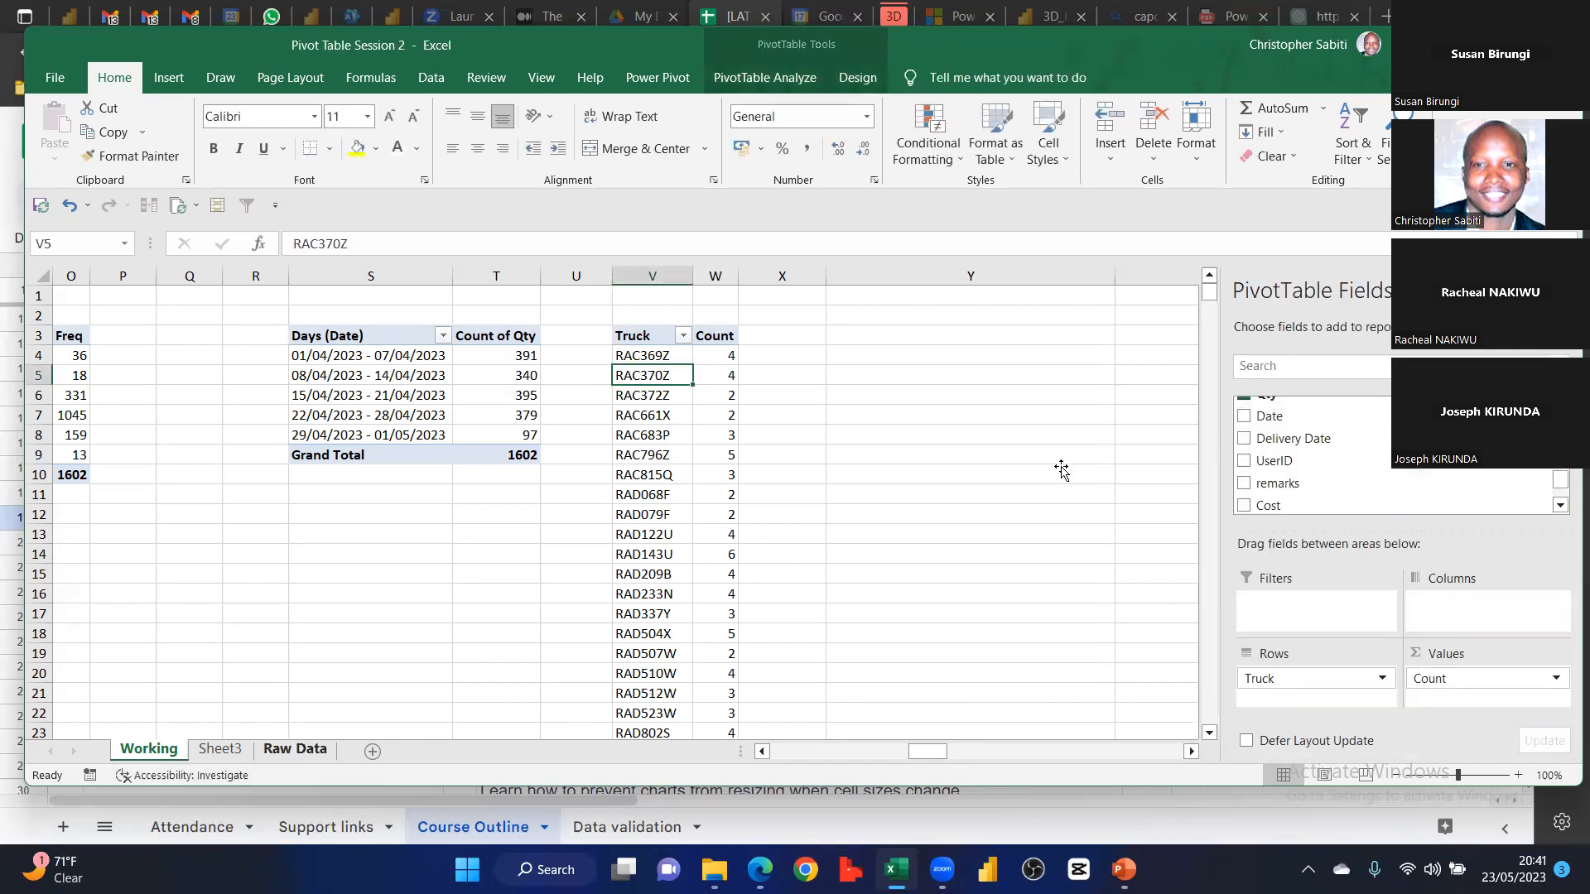
# On the Raw Data sheet, insert a table column between Date and Delivery Date with the header Day
pyautogui.hotkey('ctrl', 'pagedown')
pyautogui.hotkey('ctrl', 'pagedown')
pyautogui.press('Right')
pyautogui.press('Right')
pyautogui.scroll(1, 1114, 331)
pyautogui.hscroll(1, 1126, 299)
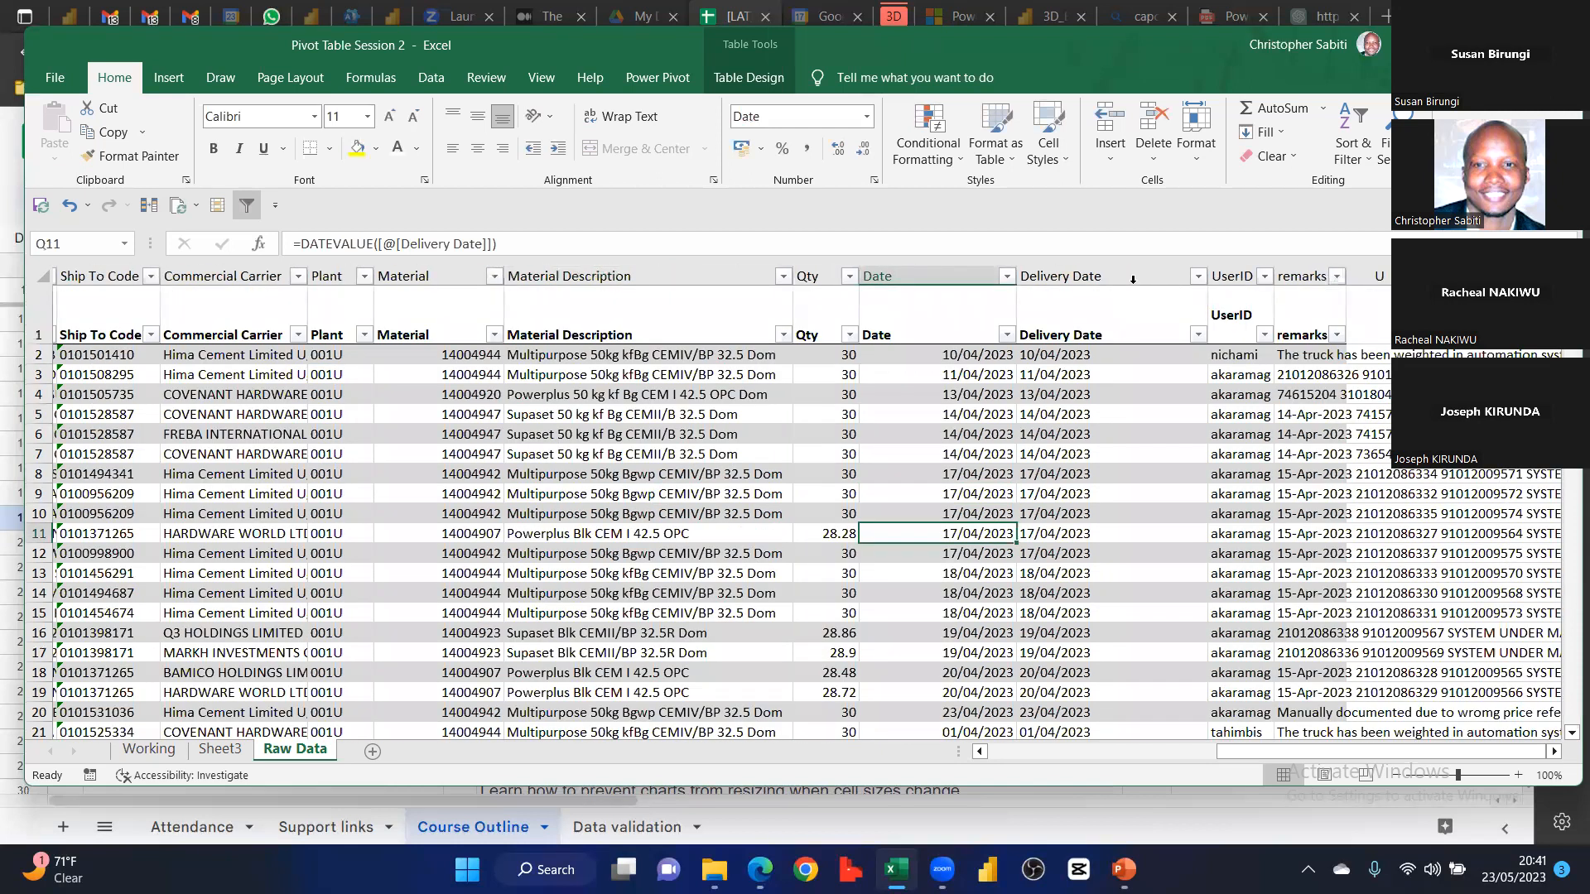
pyautogui.hscroll(1, 1132, 280)
pyautogui.click(1101, 319)
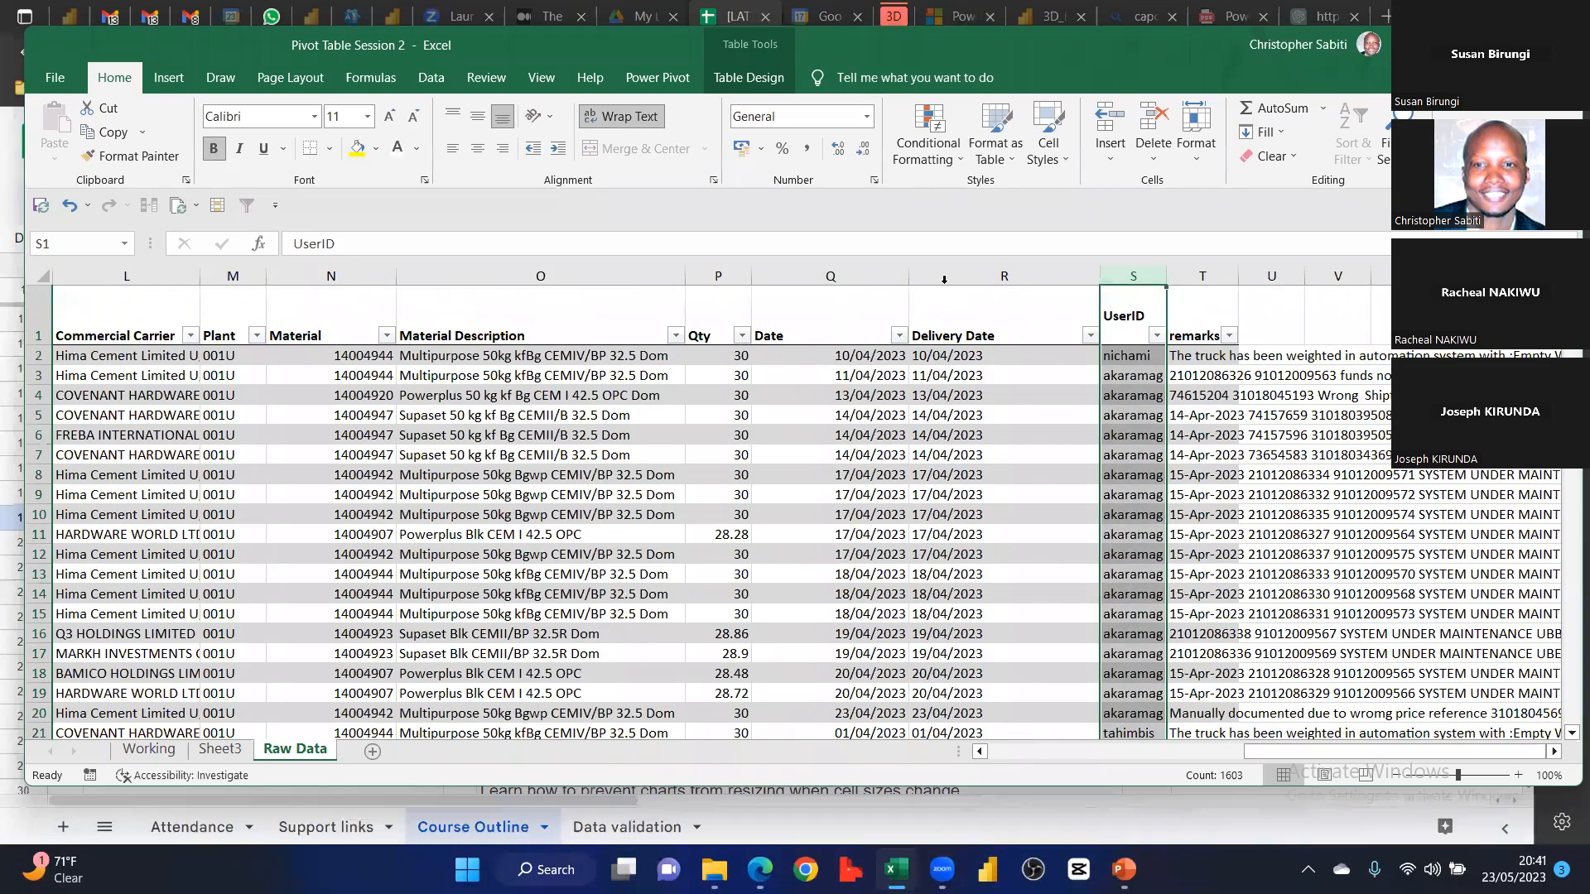
pyautogui.click(944, 279)
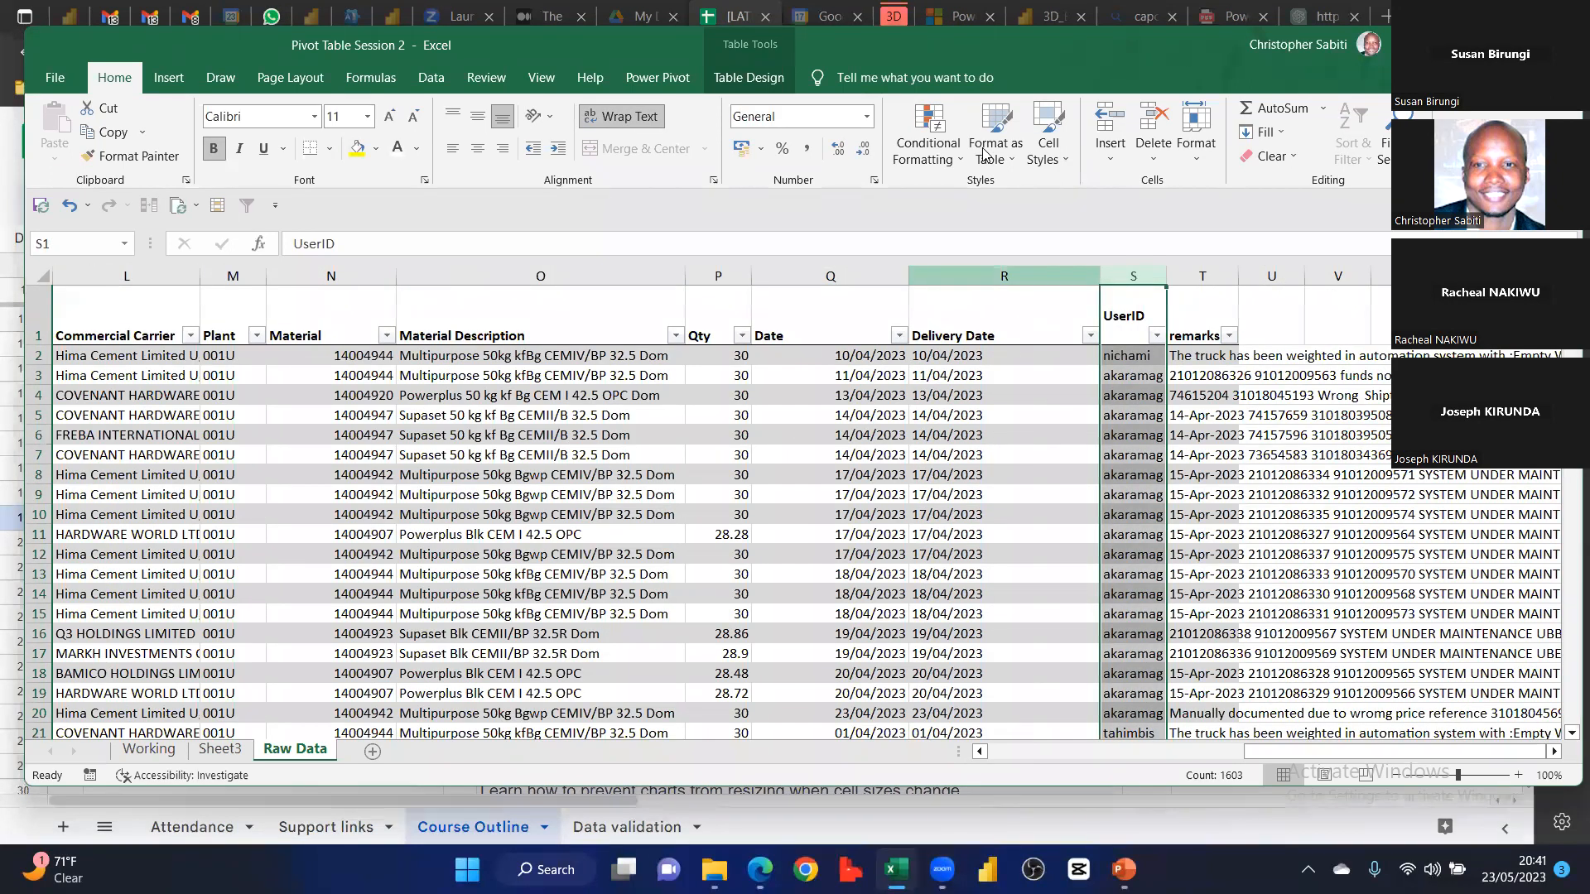
pyautogui.click(167, 77)
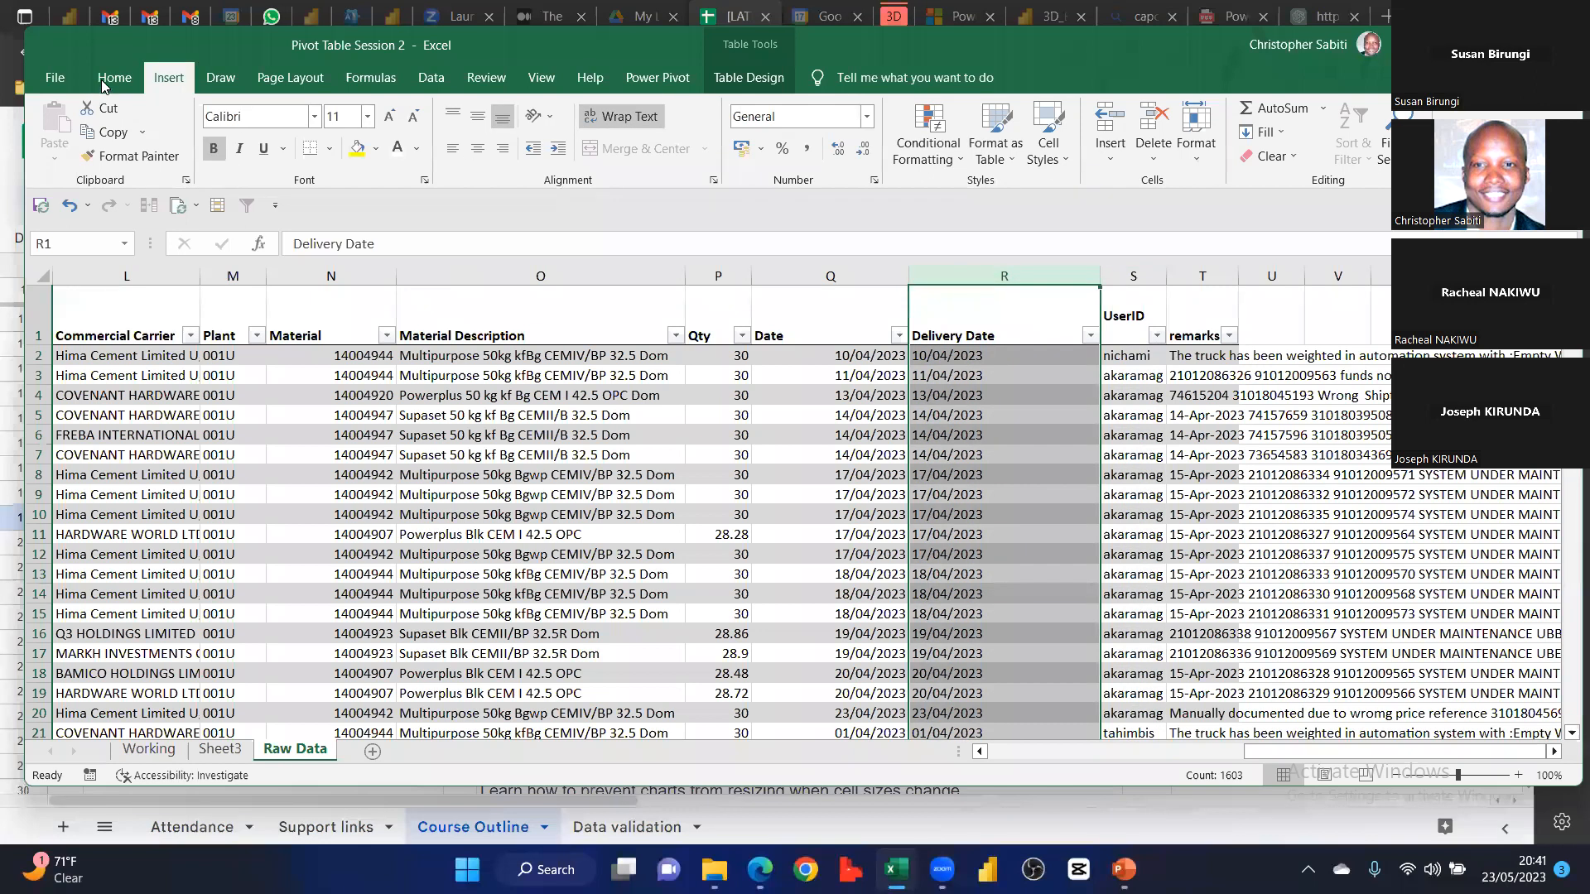
pyautogui.click(1110, 124)
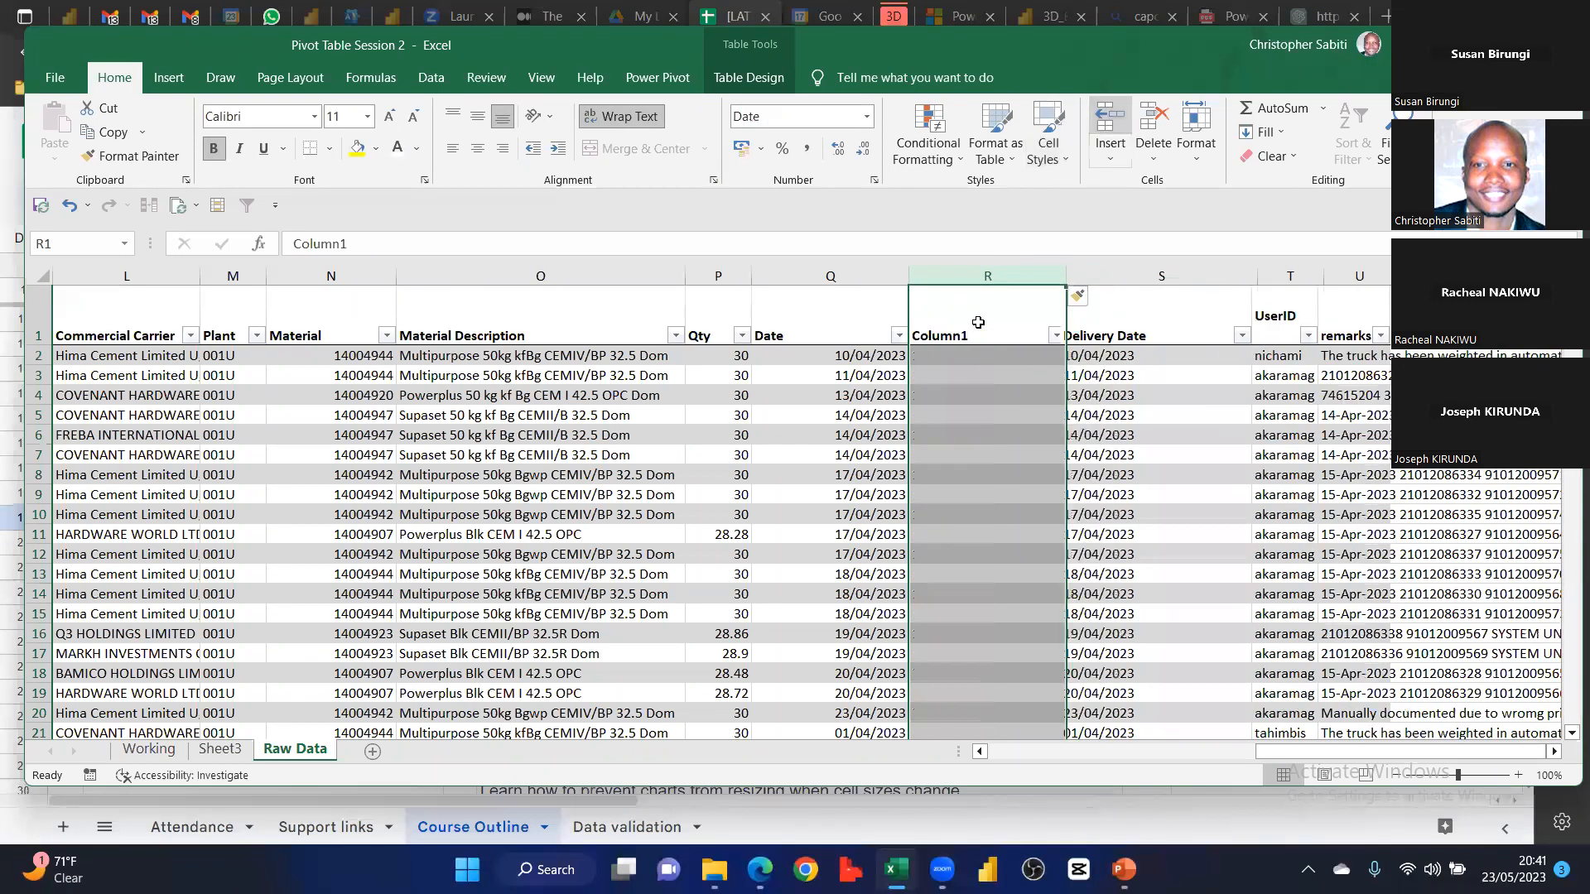
pyautogui.write('Day')
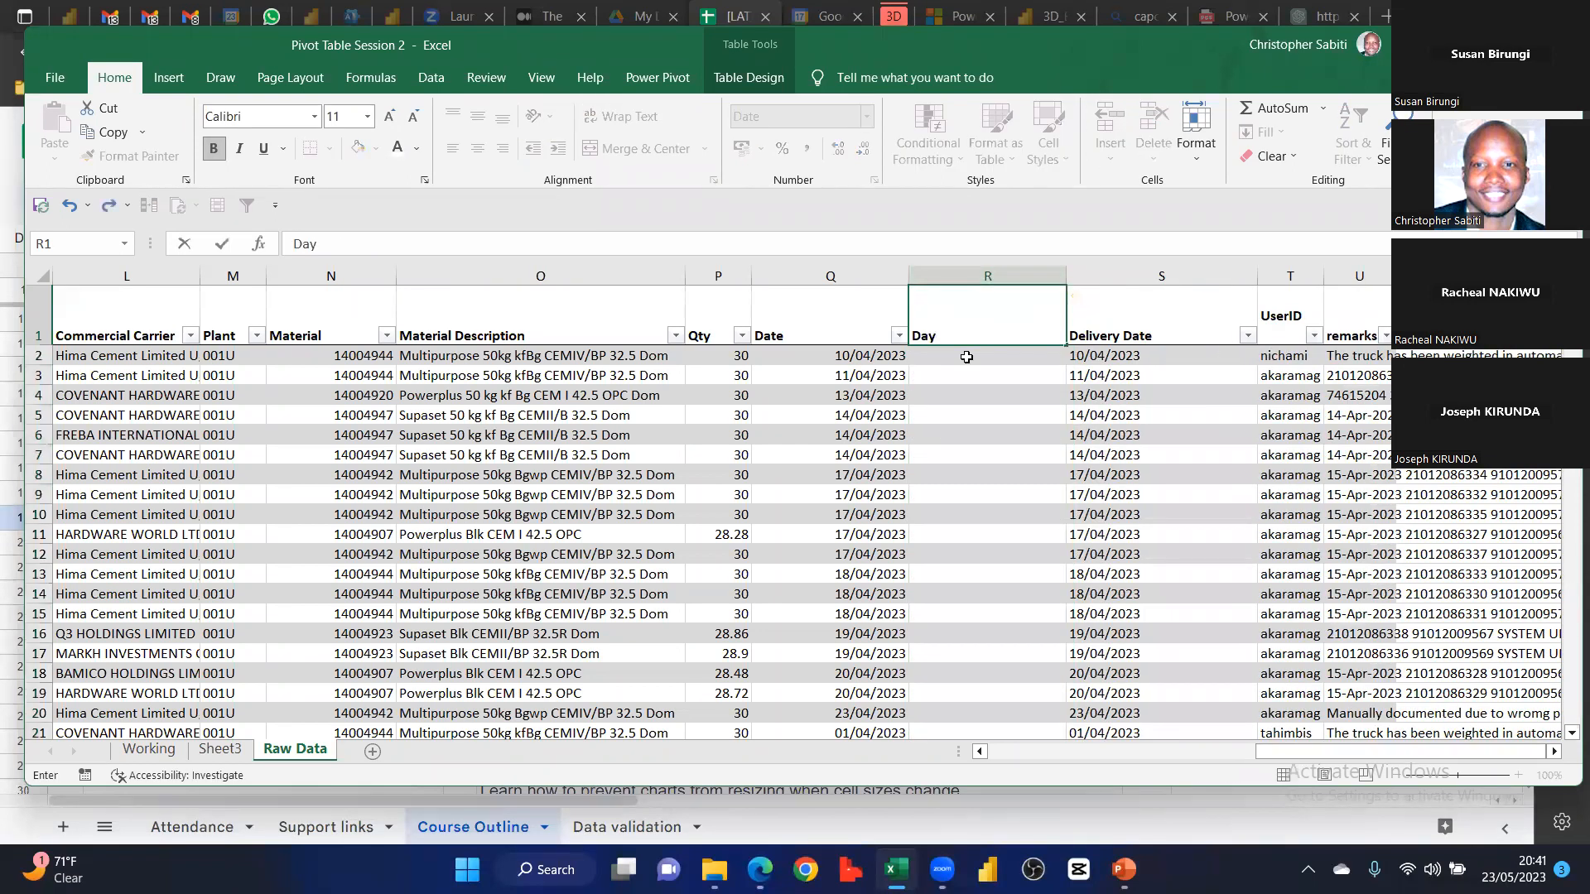
pyautogui.press('Return')
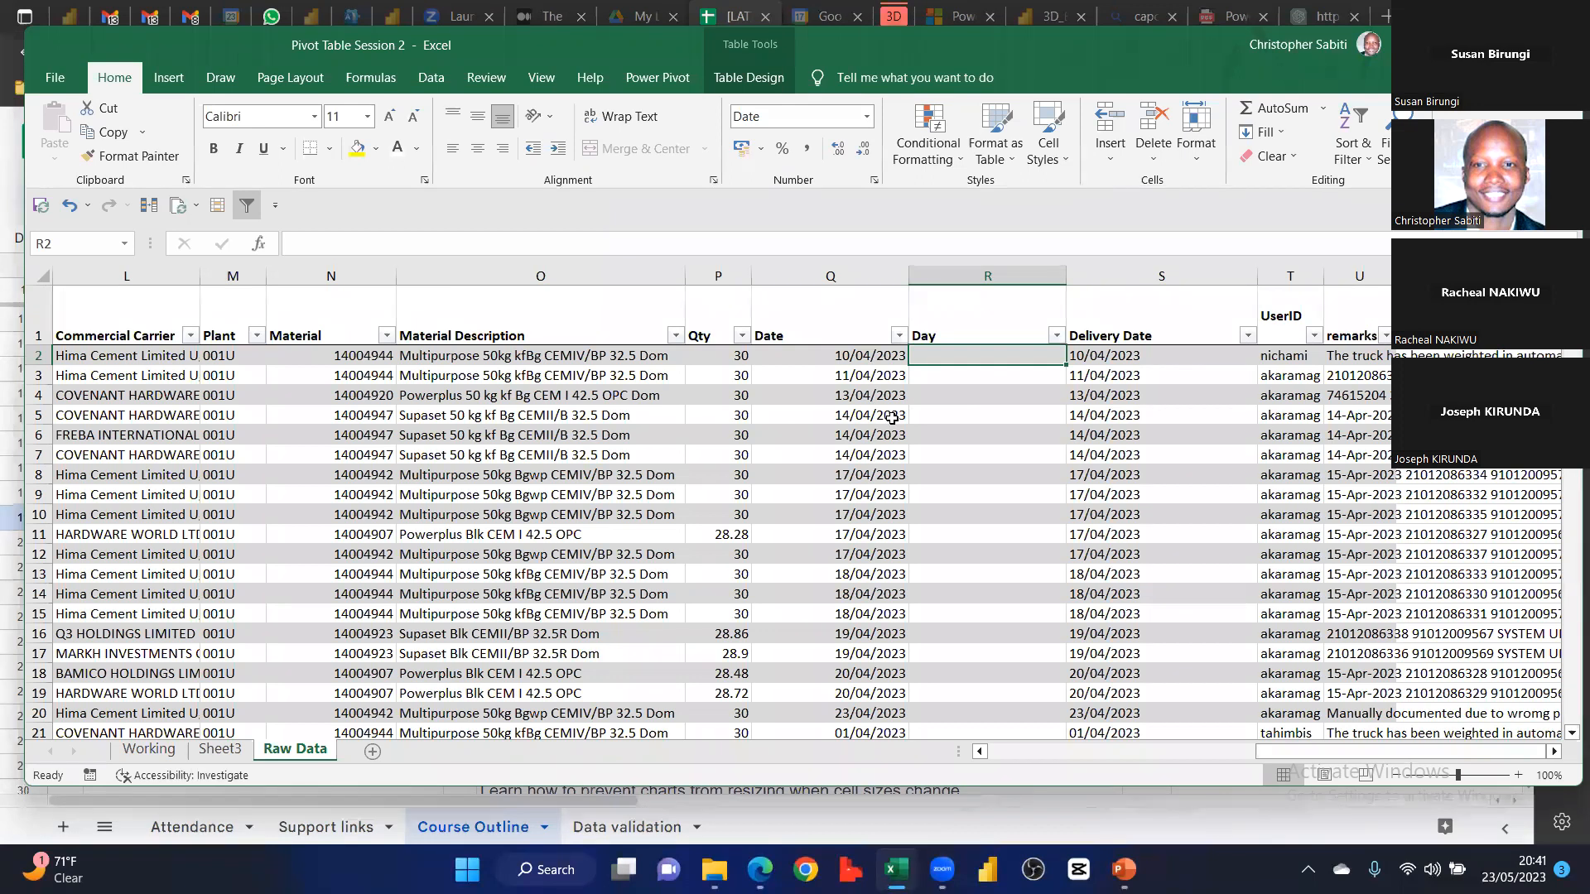
pyautogui.write('=')
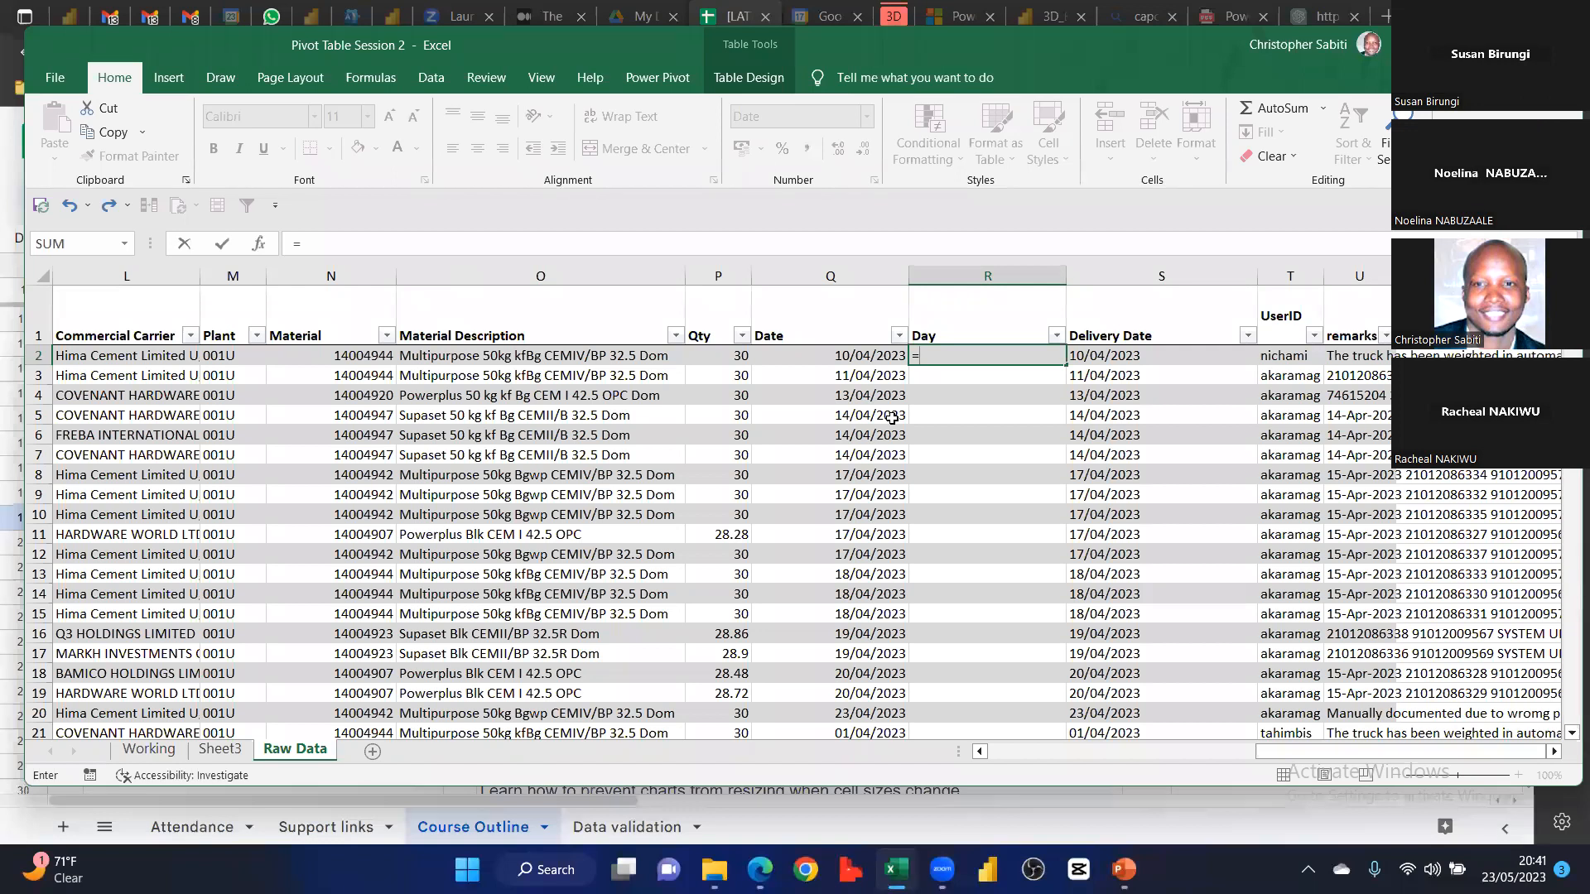
pyautogui.write('dat')
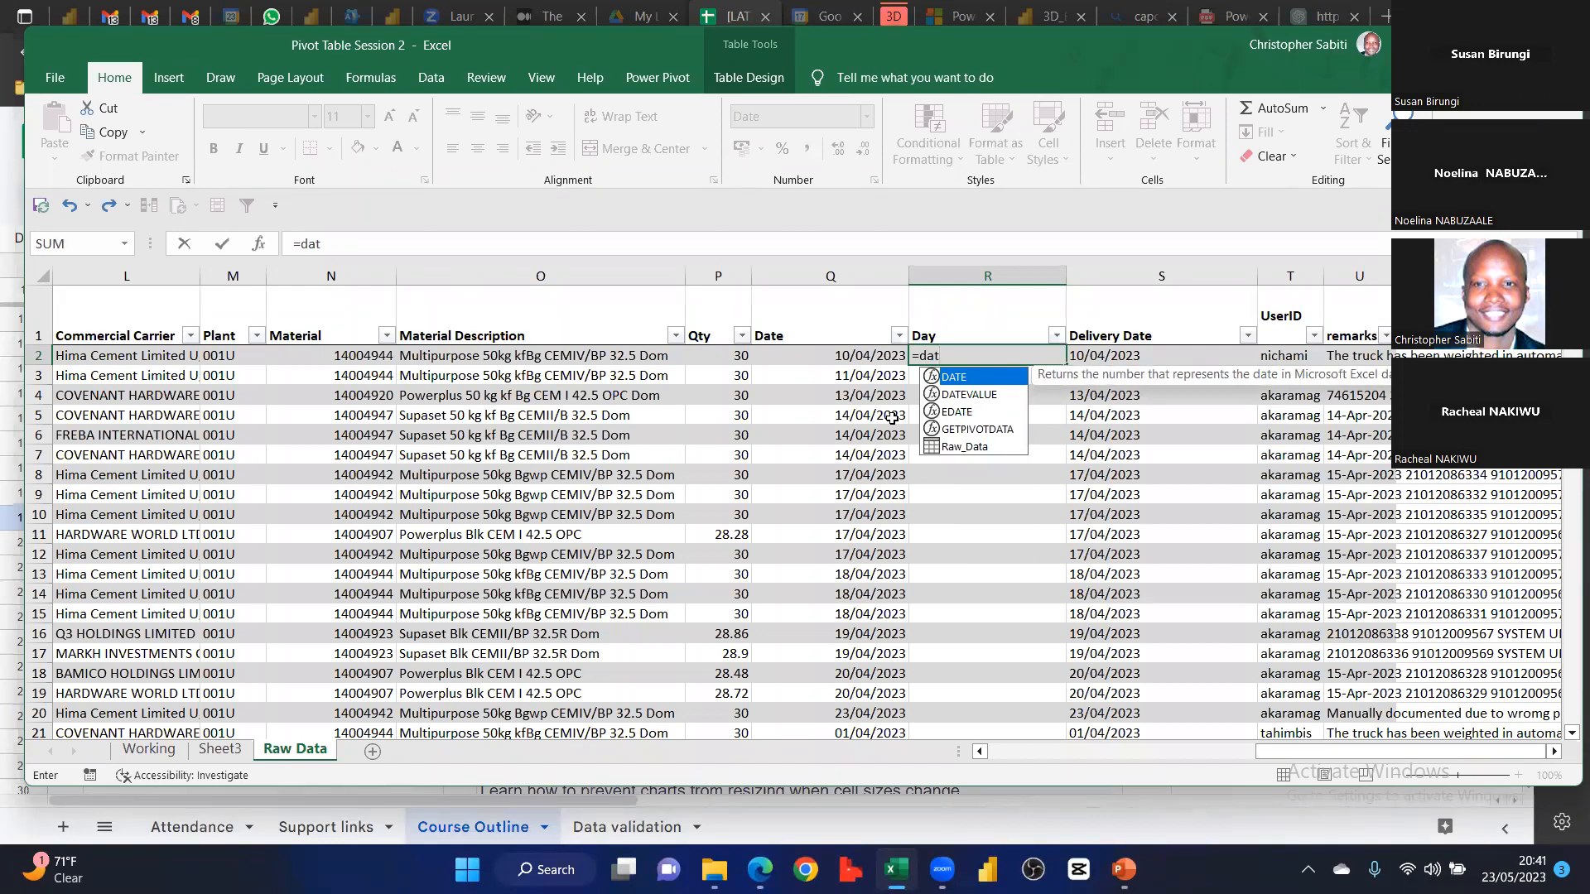
pyautogui.press('BackSpace')
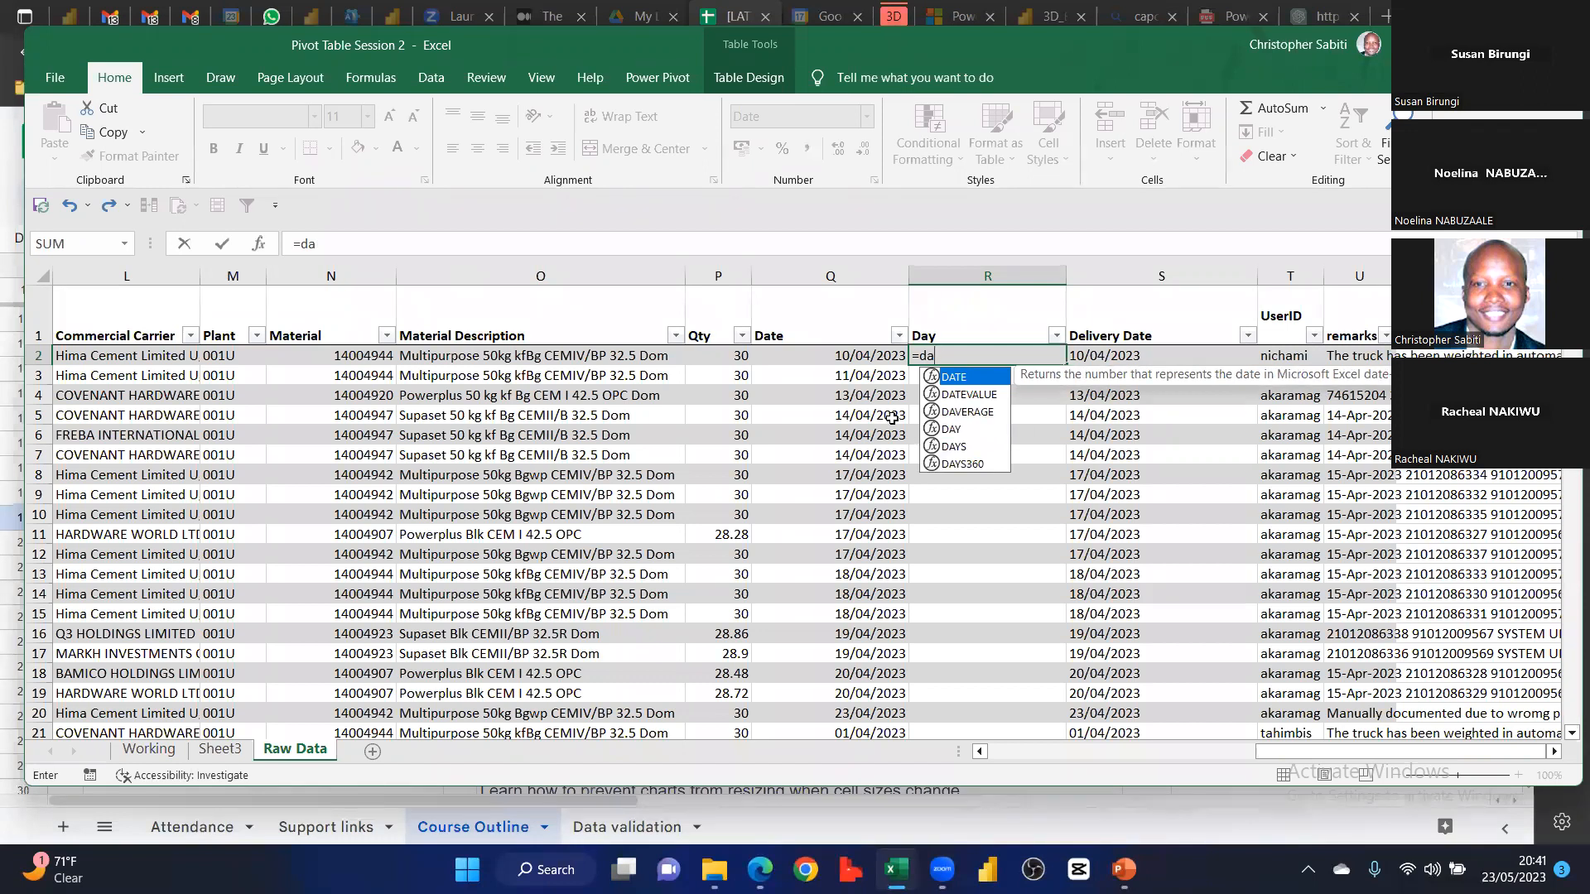
pyautogui.write('y')
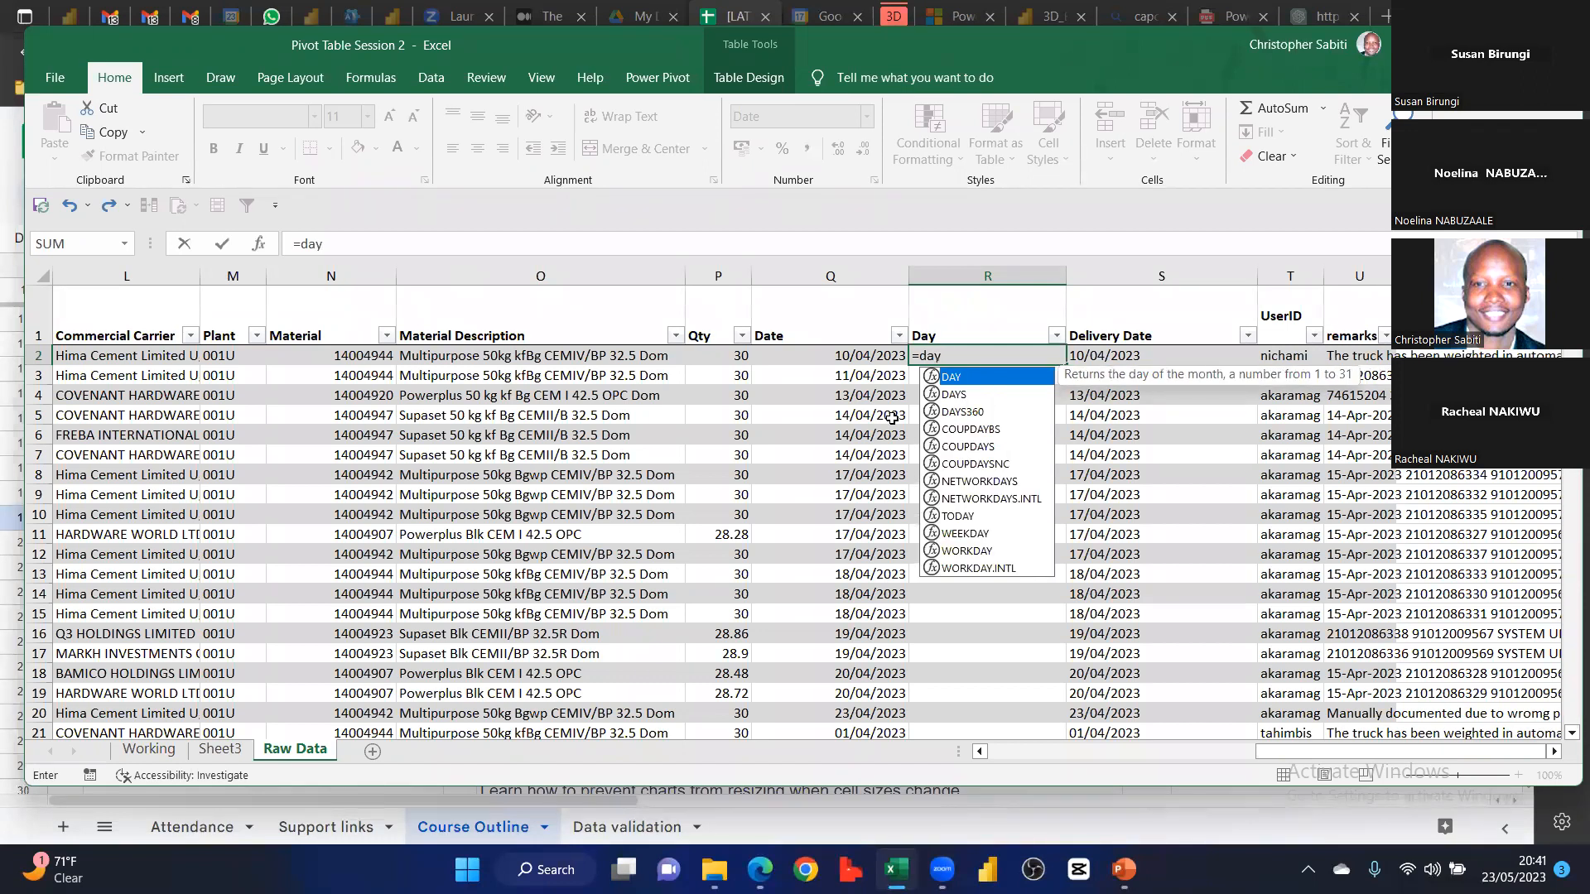
pyautogui.write('(')
pyautogui.click(862, 361)
pyautogui.press('Return')
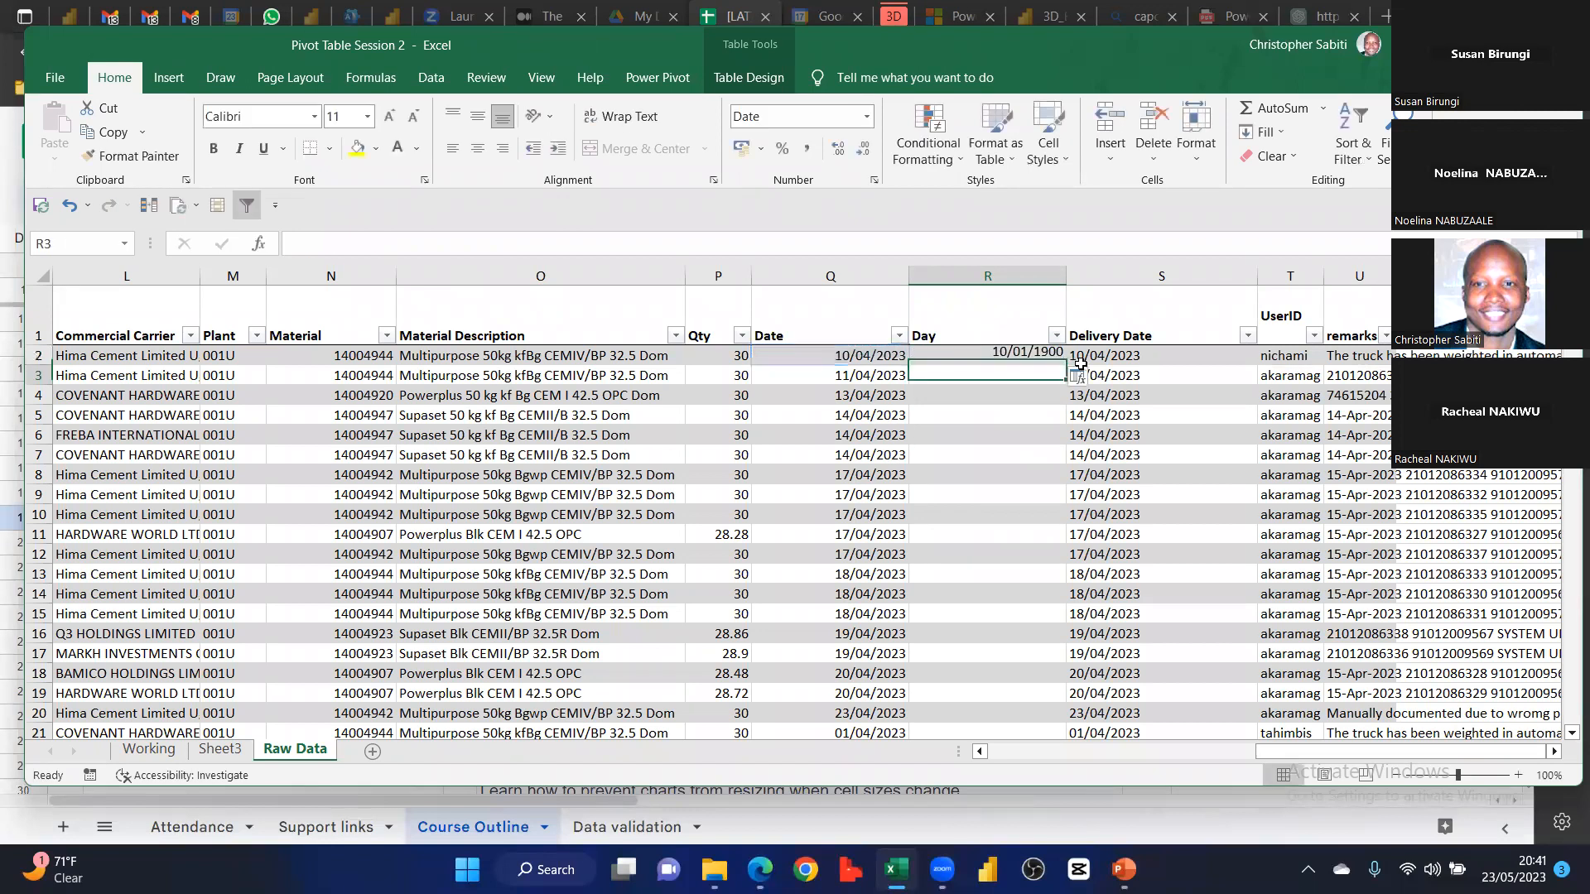
# Apply the custom number format dd to the first Day cell, R2
pyautogui.click(1045, 357)
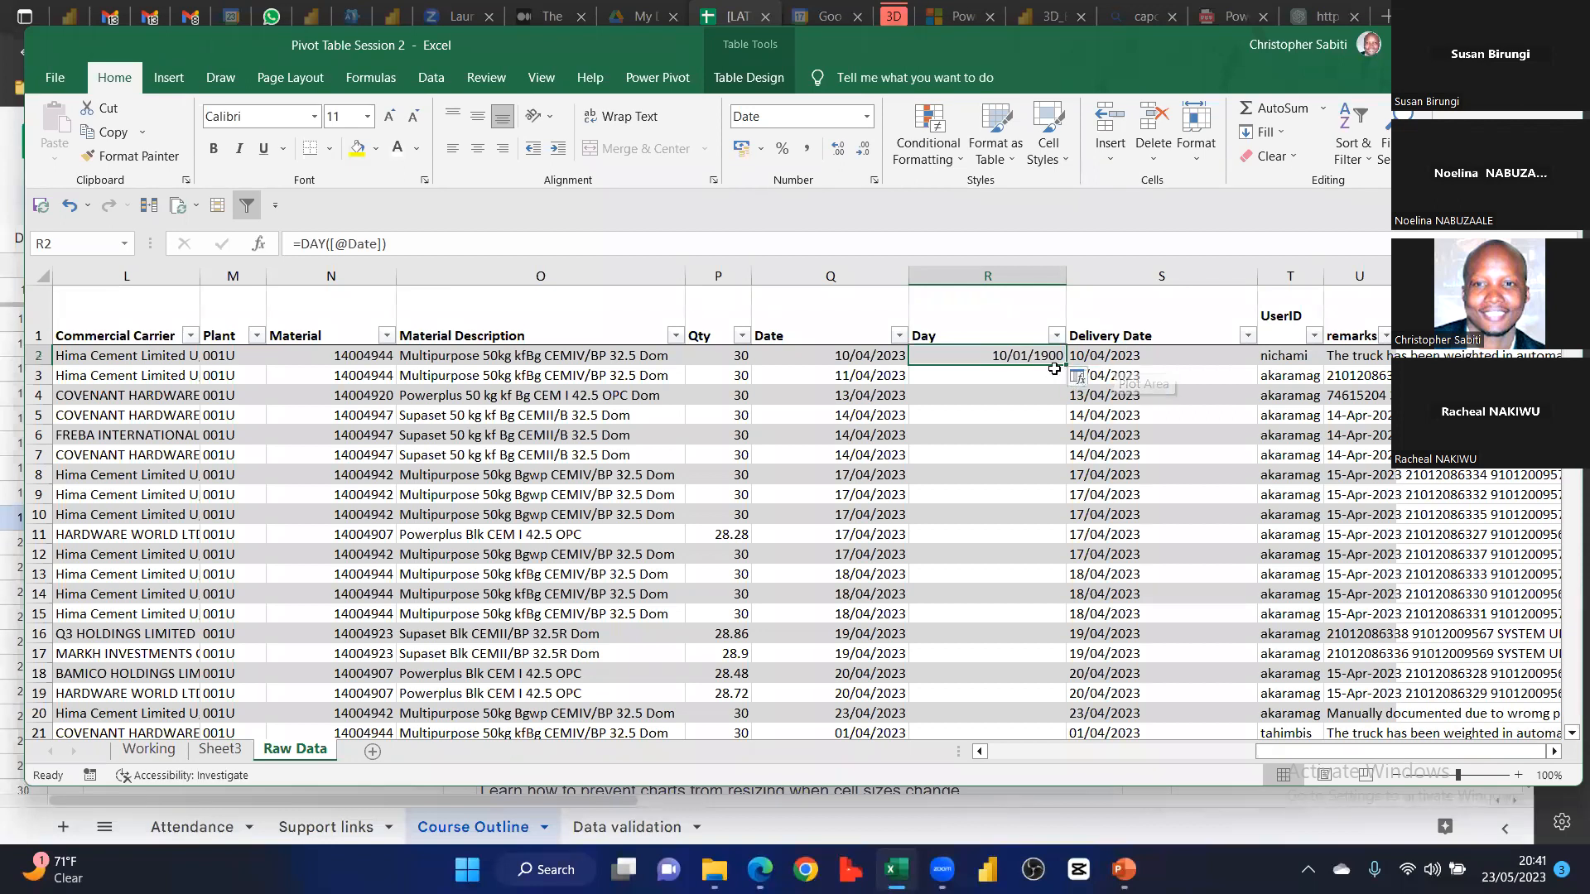
pyautogui.click(874, 180)
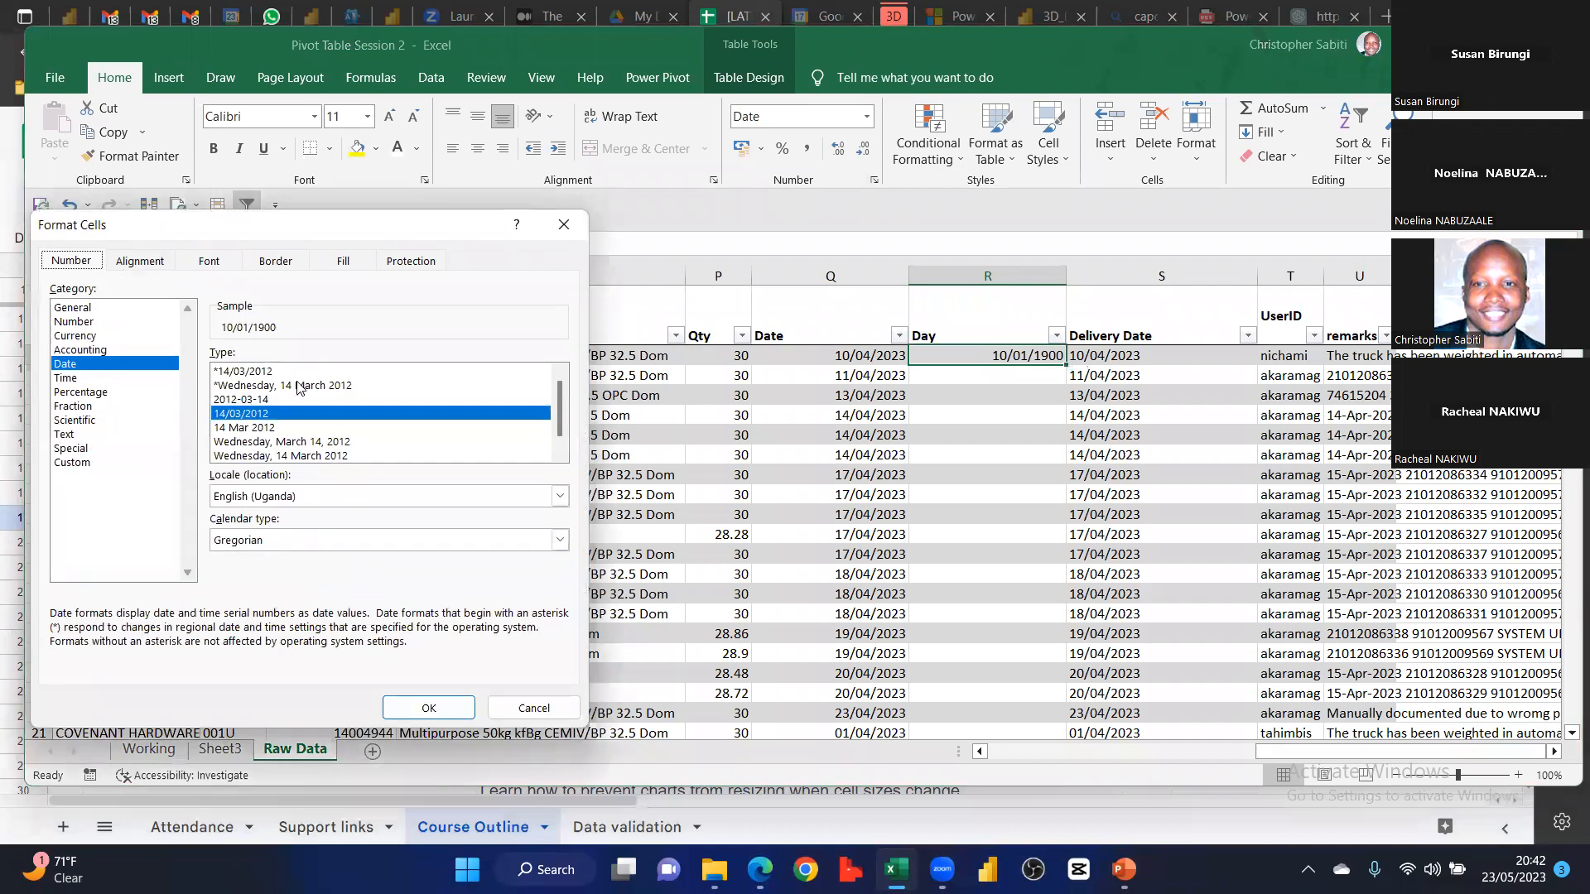
pyautogui.click(73, 463)
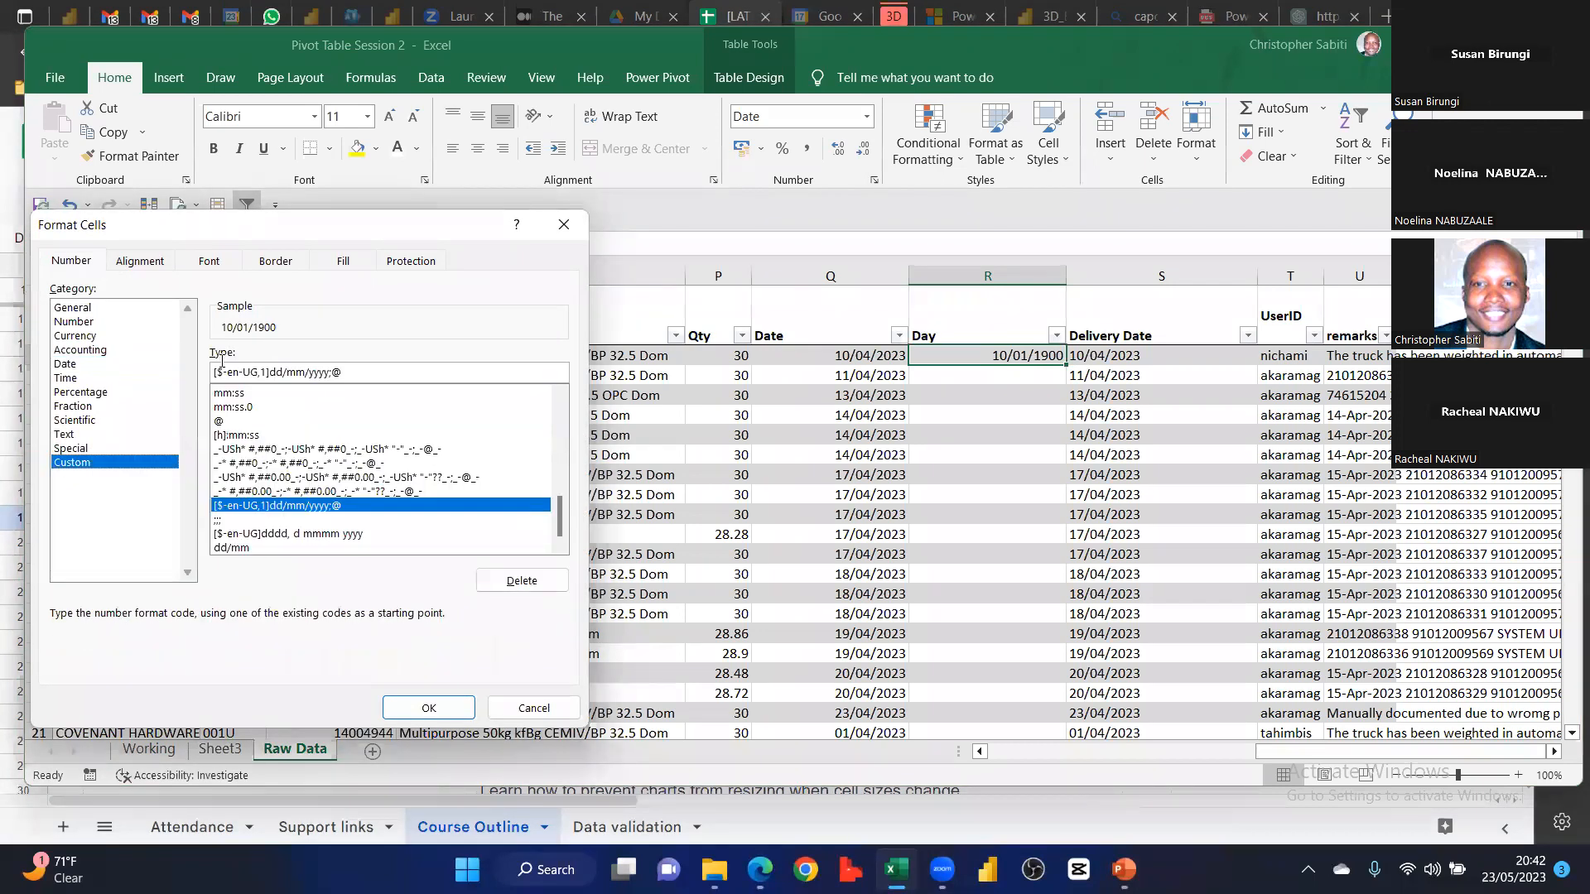
pyautogui.click(241, 550)
pyautogui.doubleClick(258, 378)
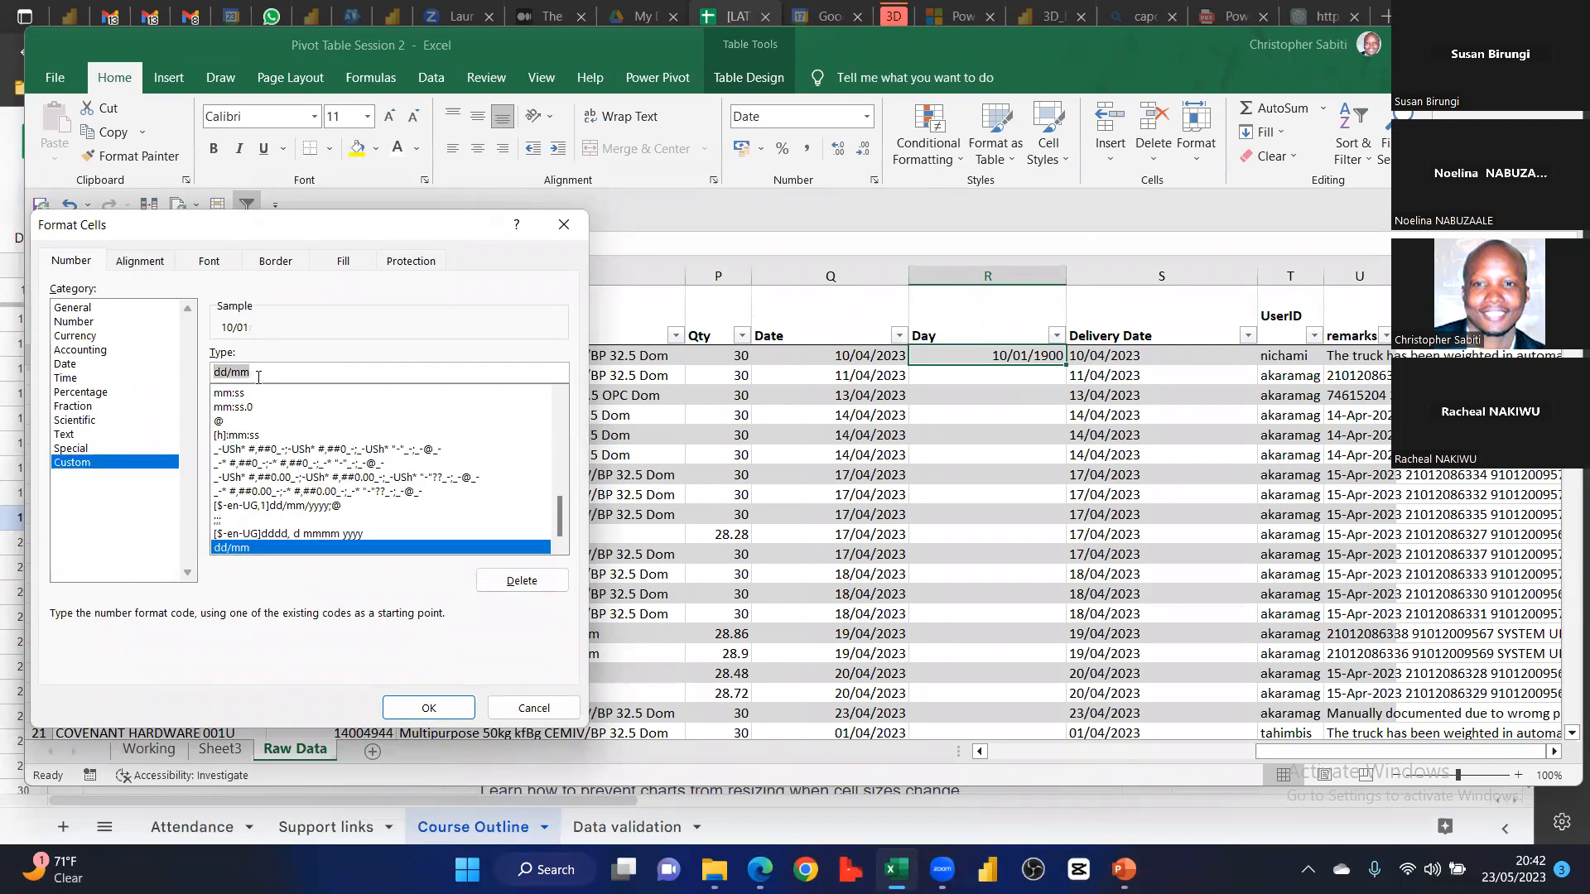
pyautogui.write('dd')
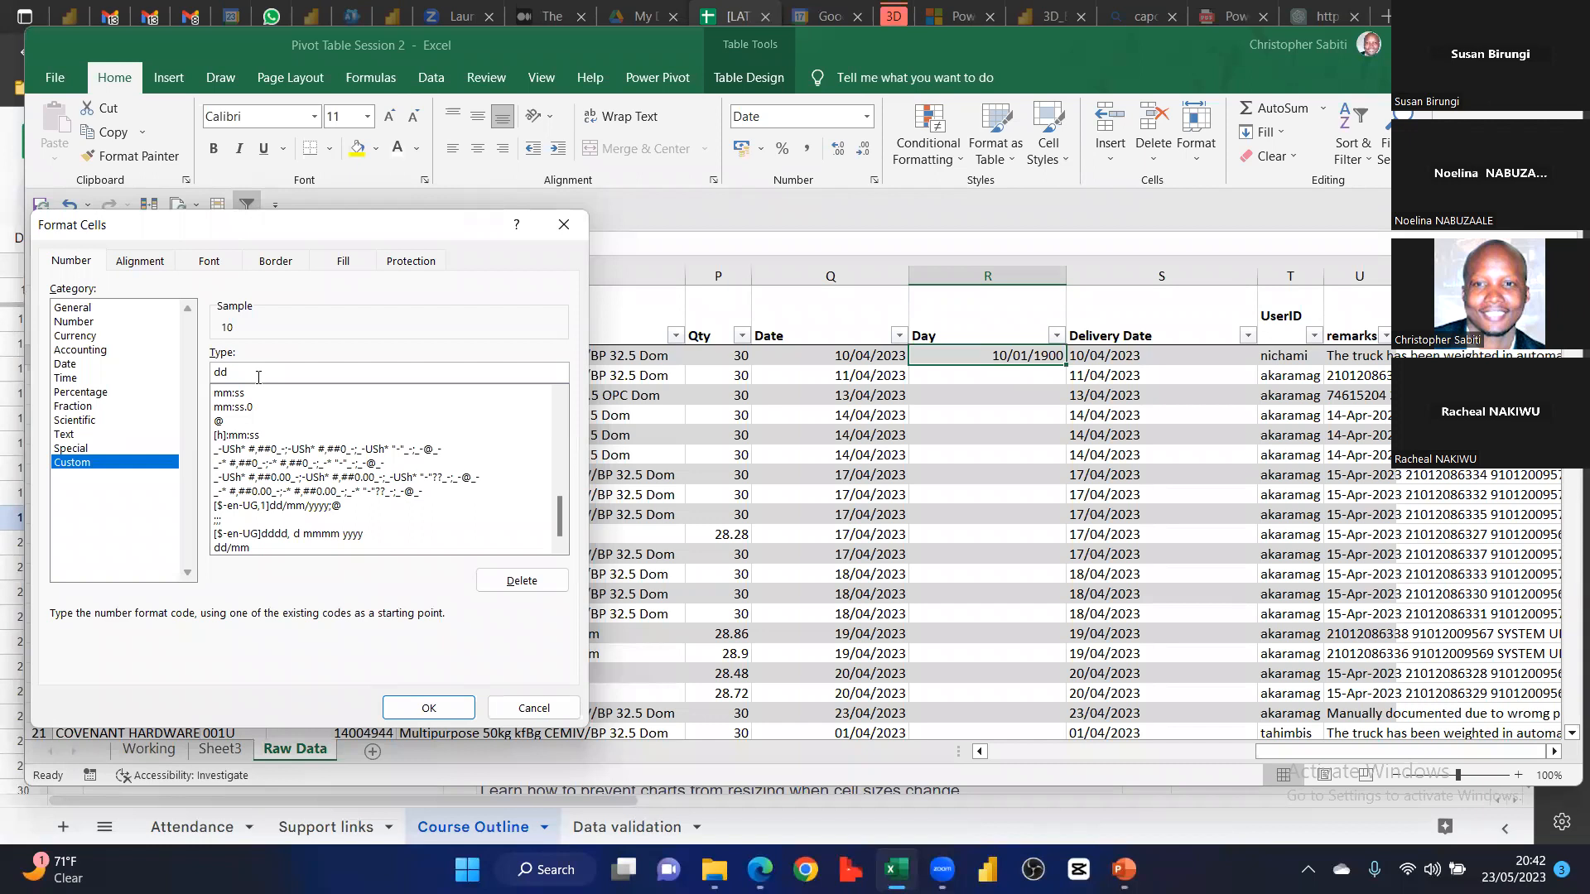
pyautogui.click(428, 708)
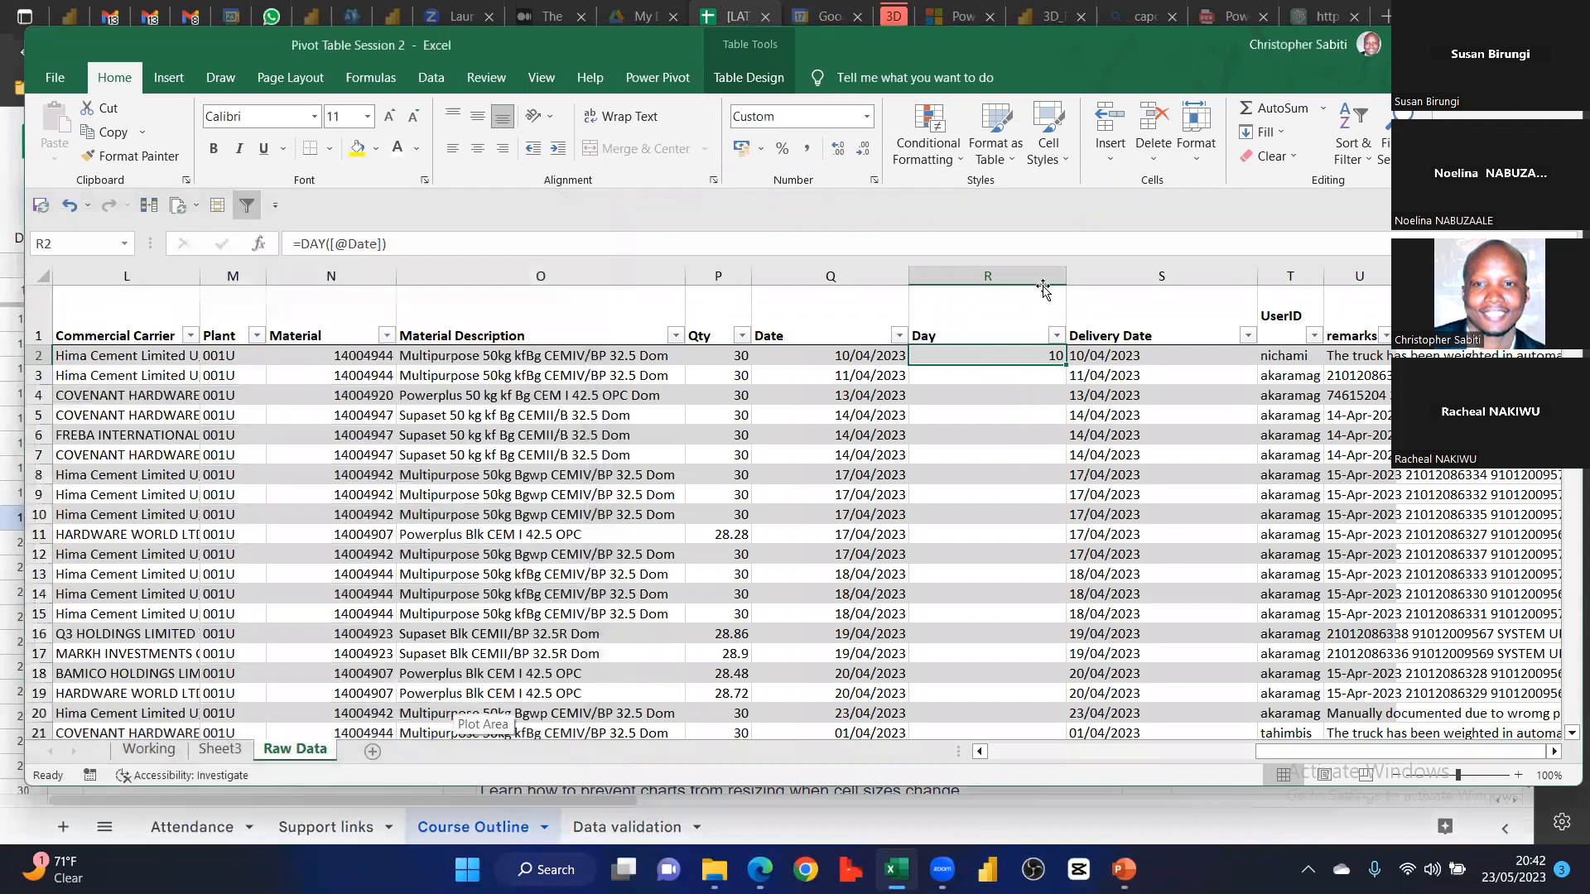
# Fill the DAY formula and its format down the whole Day column of the Raw Data table
pyautogui.doubleClick(1065, 364)
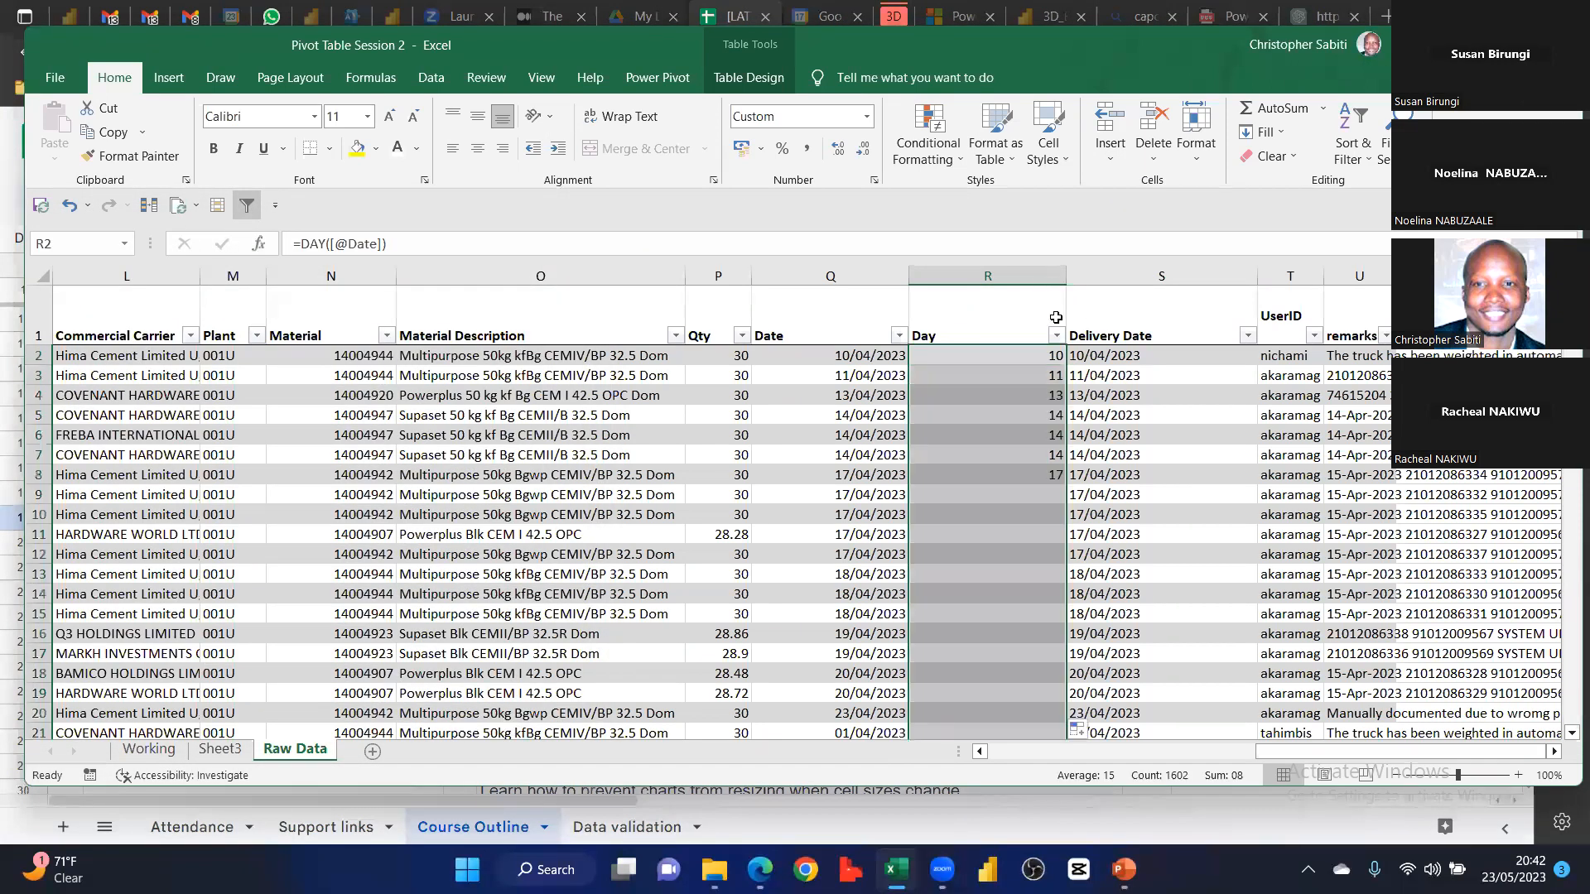
pyautogui.press('Down')
pyautogui.press('Down')
pyautogui.press('Down')
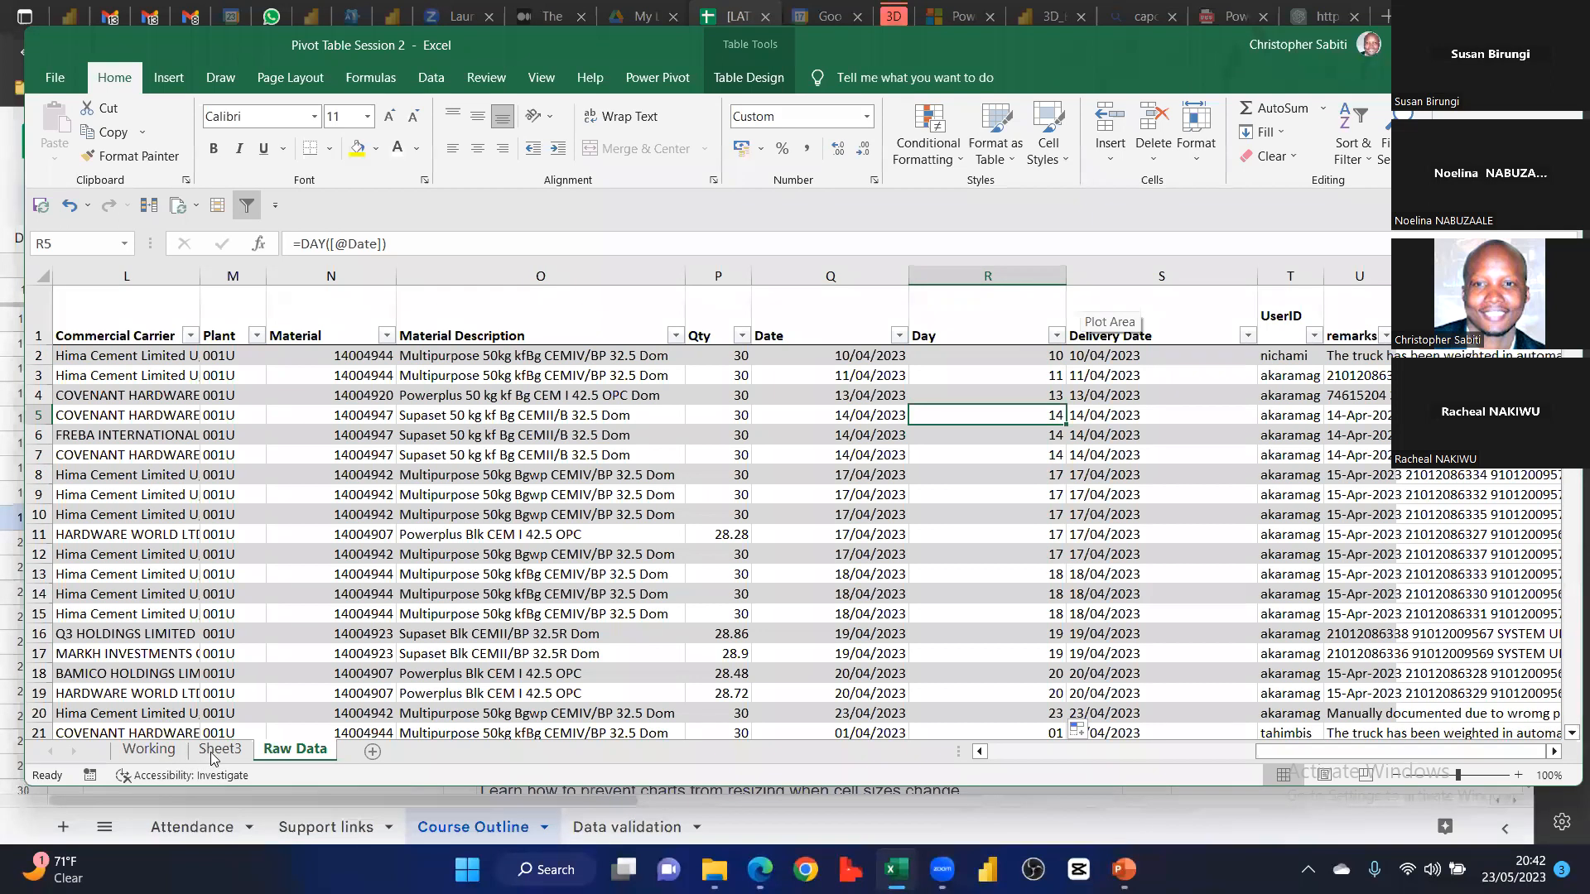
pyautogui.hotkey('ctrl', 'Up')
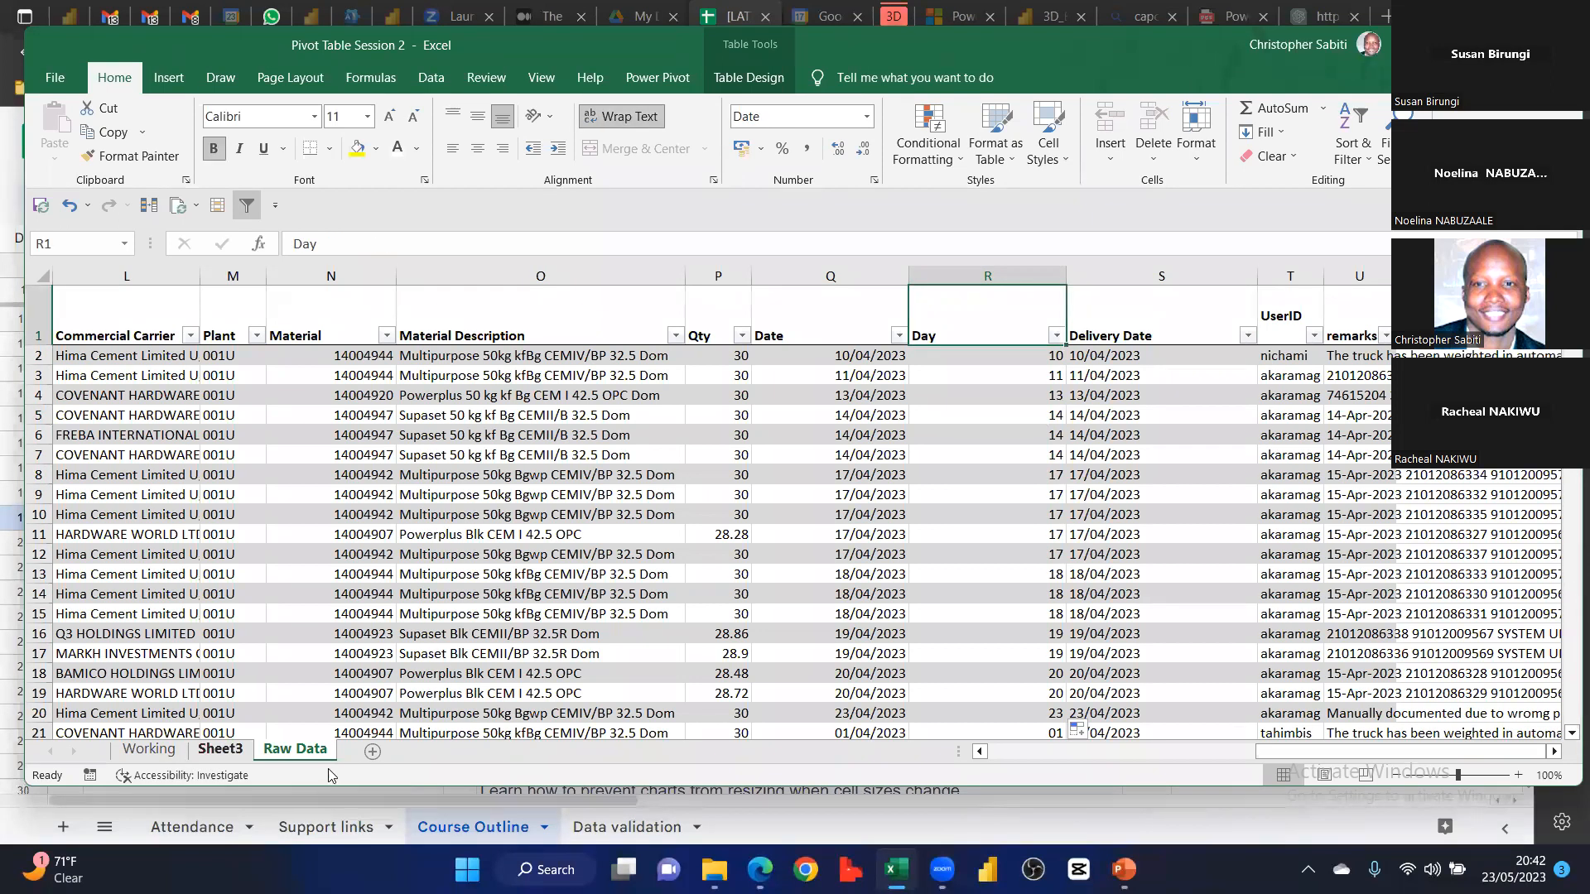
pyautogui.hotkey('ctrl', 'pageup')
pyautogui.hotkey('ctrl', 'pageup')
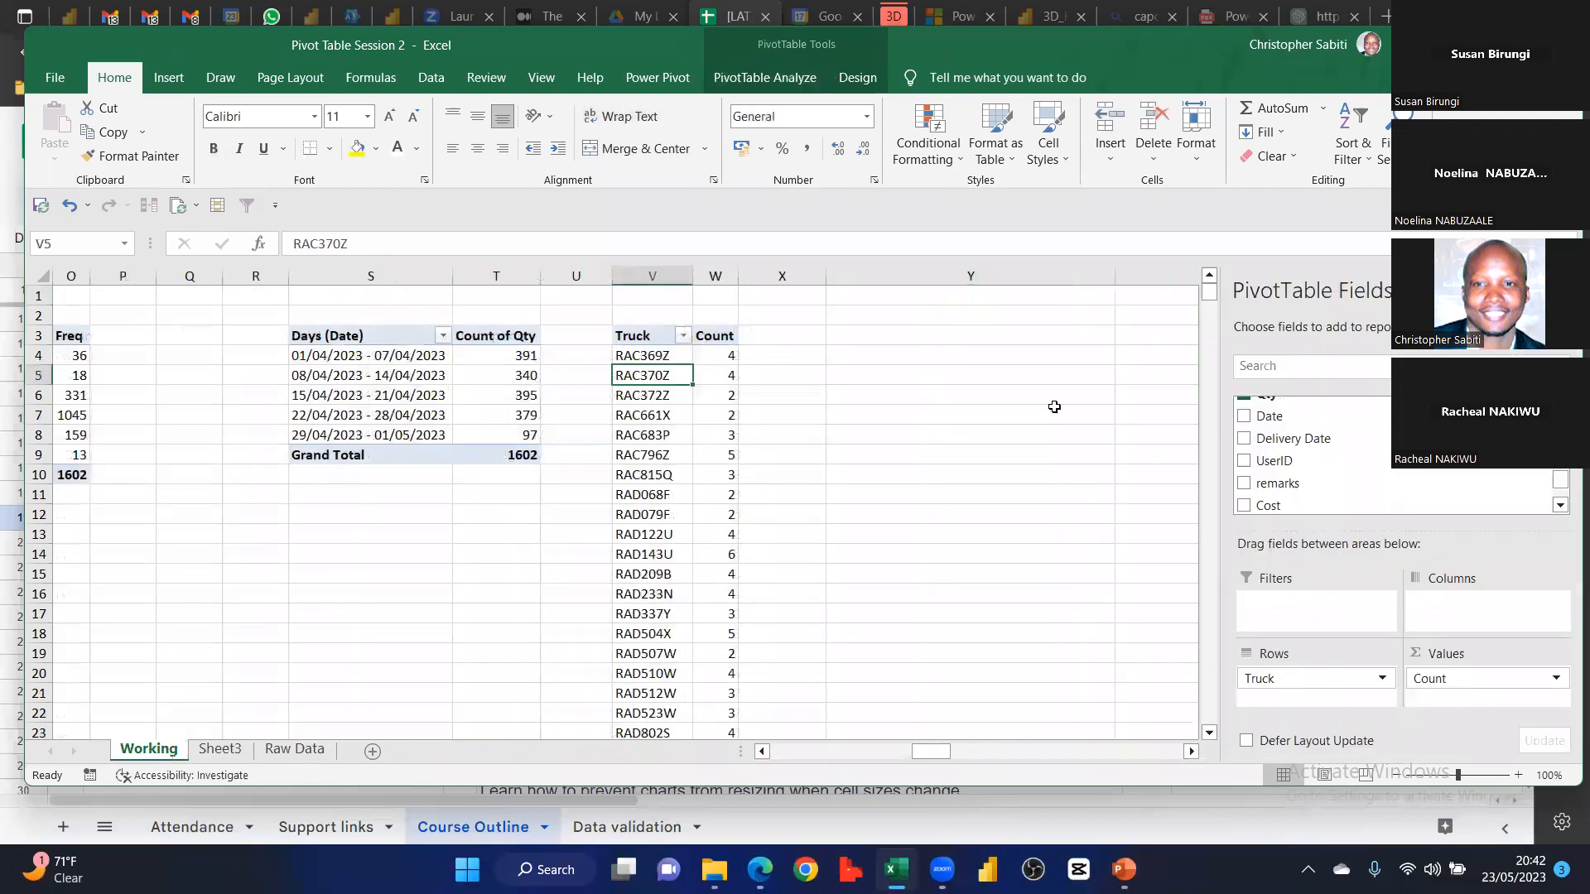
pyautogui.hotkey('ctrl', 'pagedown')
pyautogui.hotkey('ctrl', 'pageup')
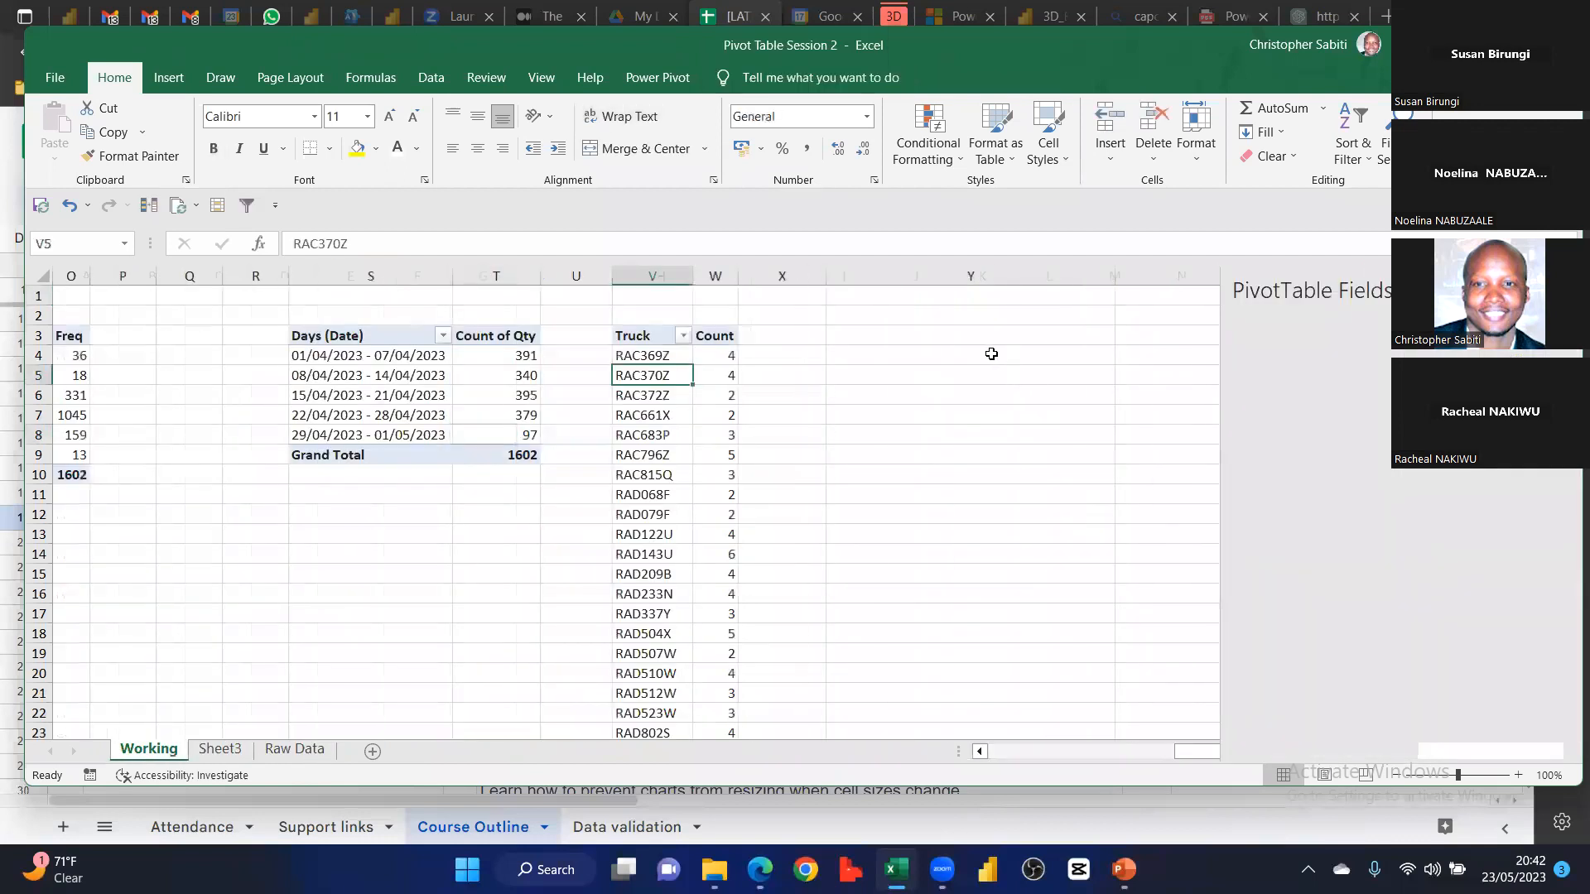
pyautogui.hotkey('ctrl', 'pagedown')
pyautogui.hotkey('ctrl', 'pagedown')
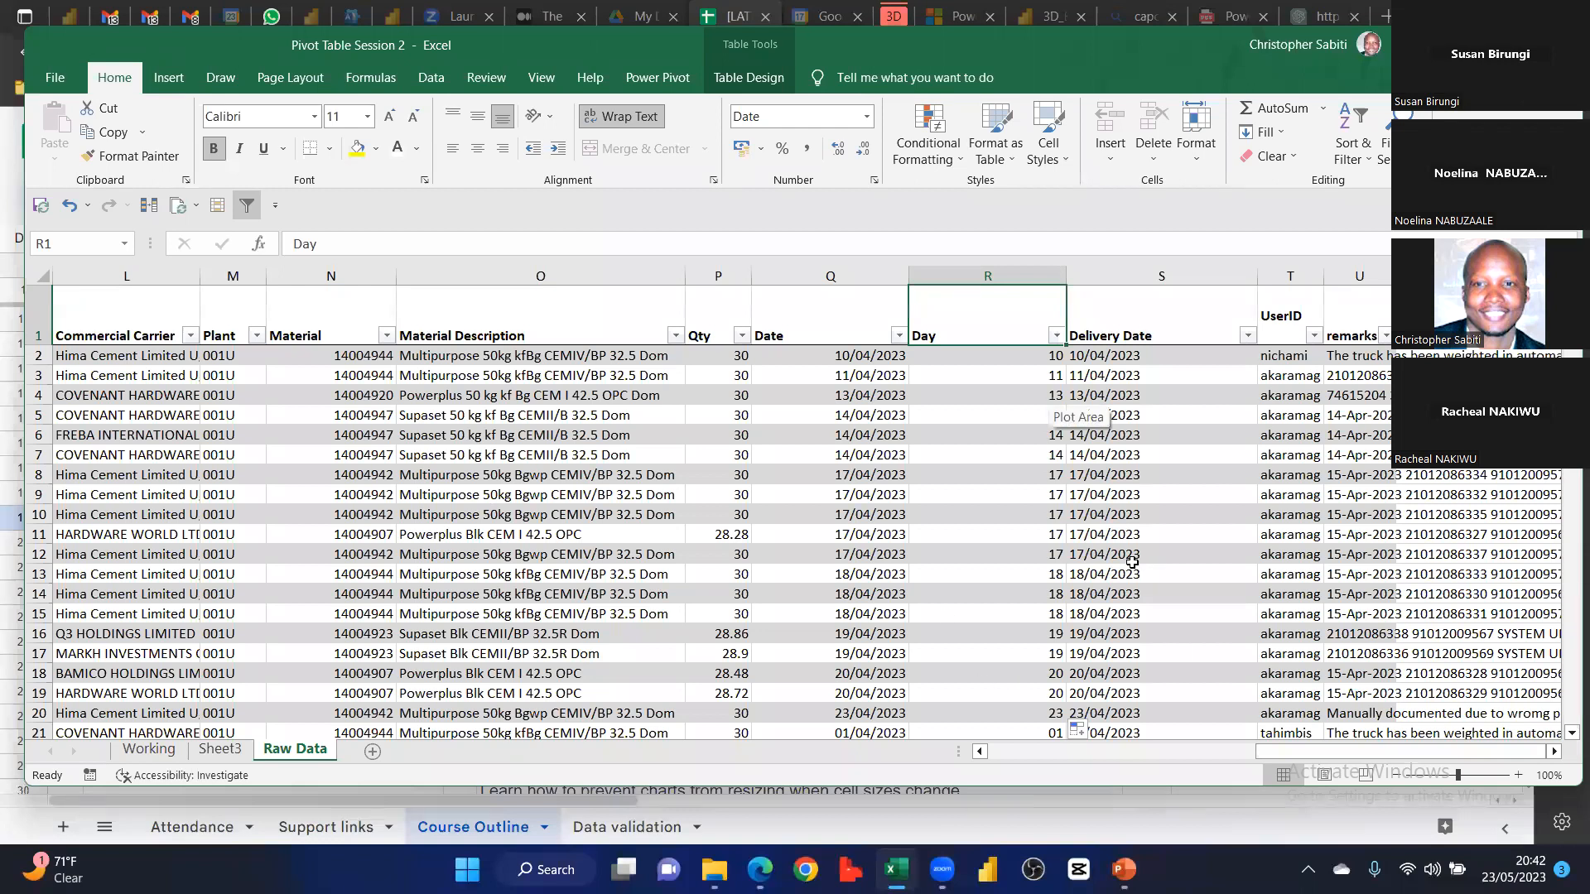
pyautogui.press('Down')
pyautogui.press('Down')
pyautogui.press('Down')
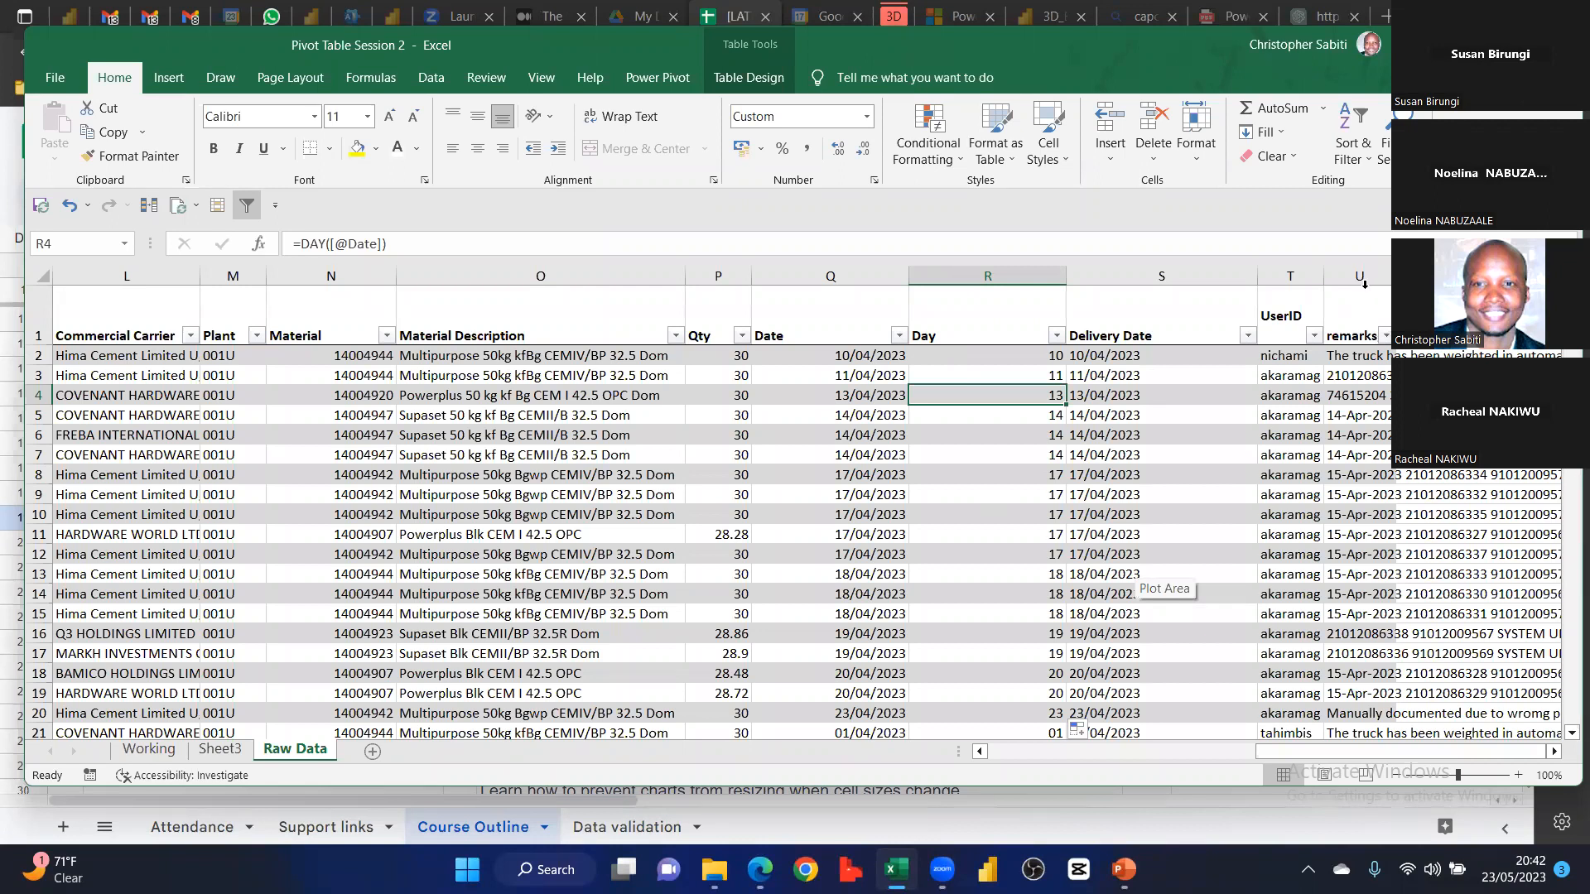
pyautogui.click(1349, 329)
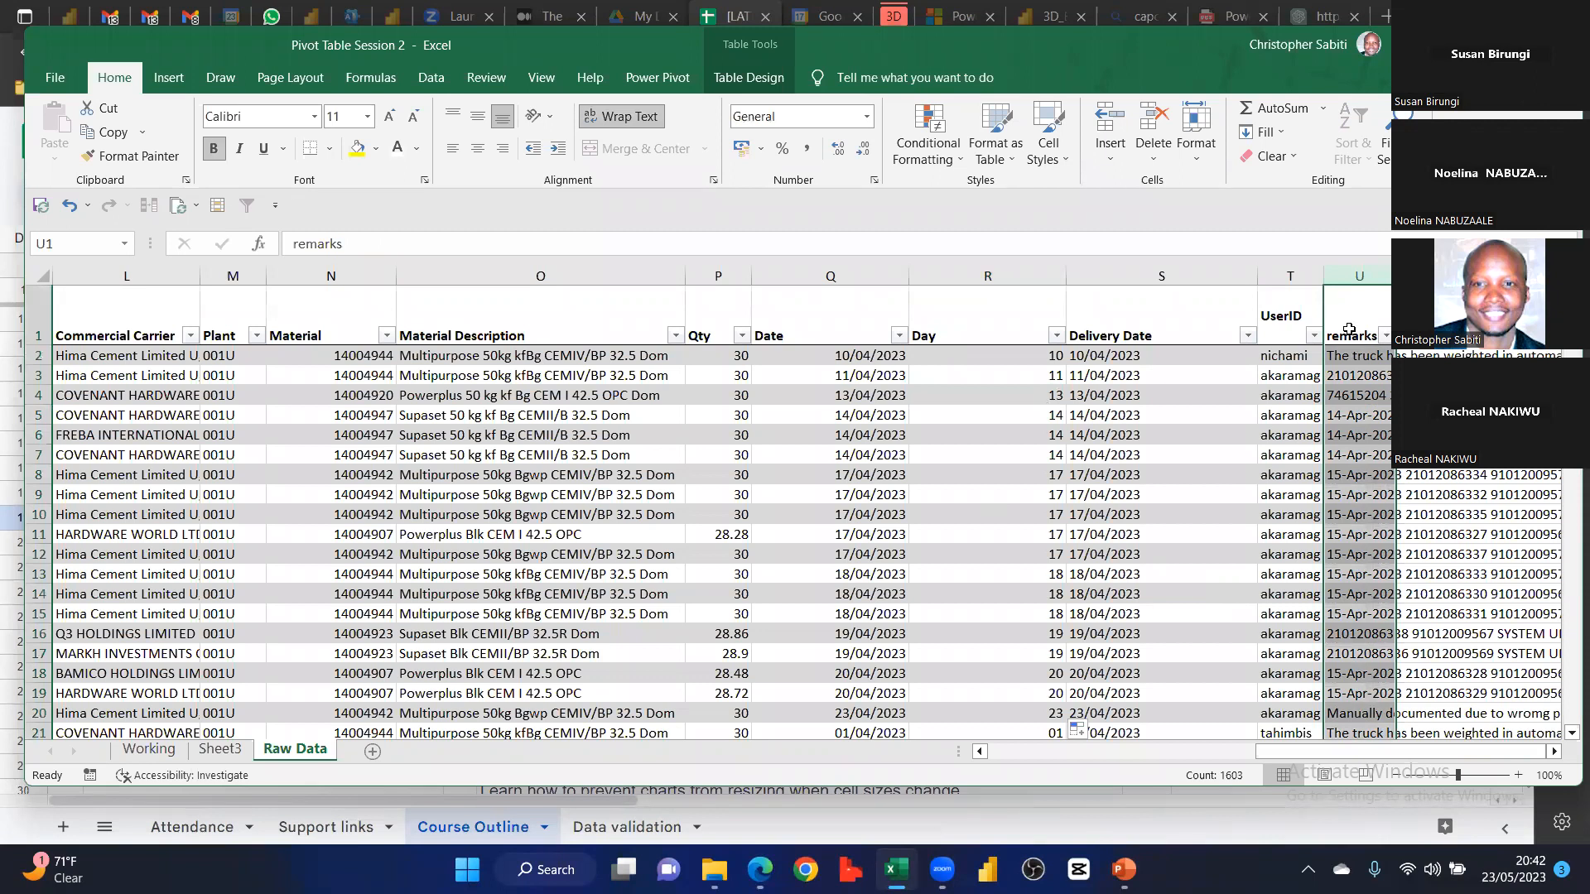
pyautogui.click(1046, 375)
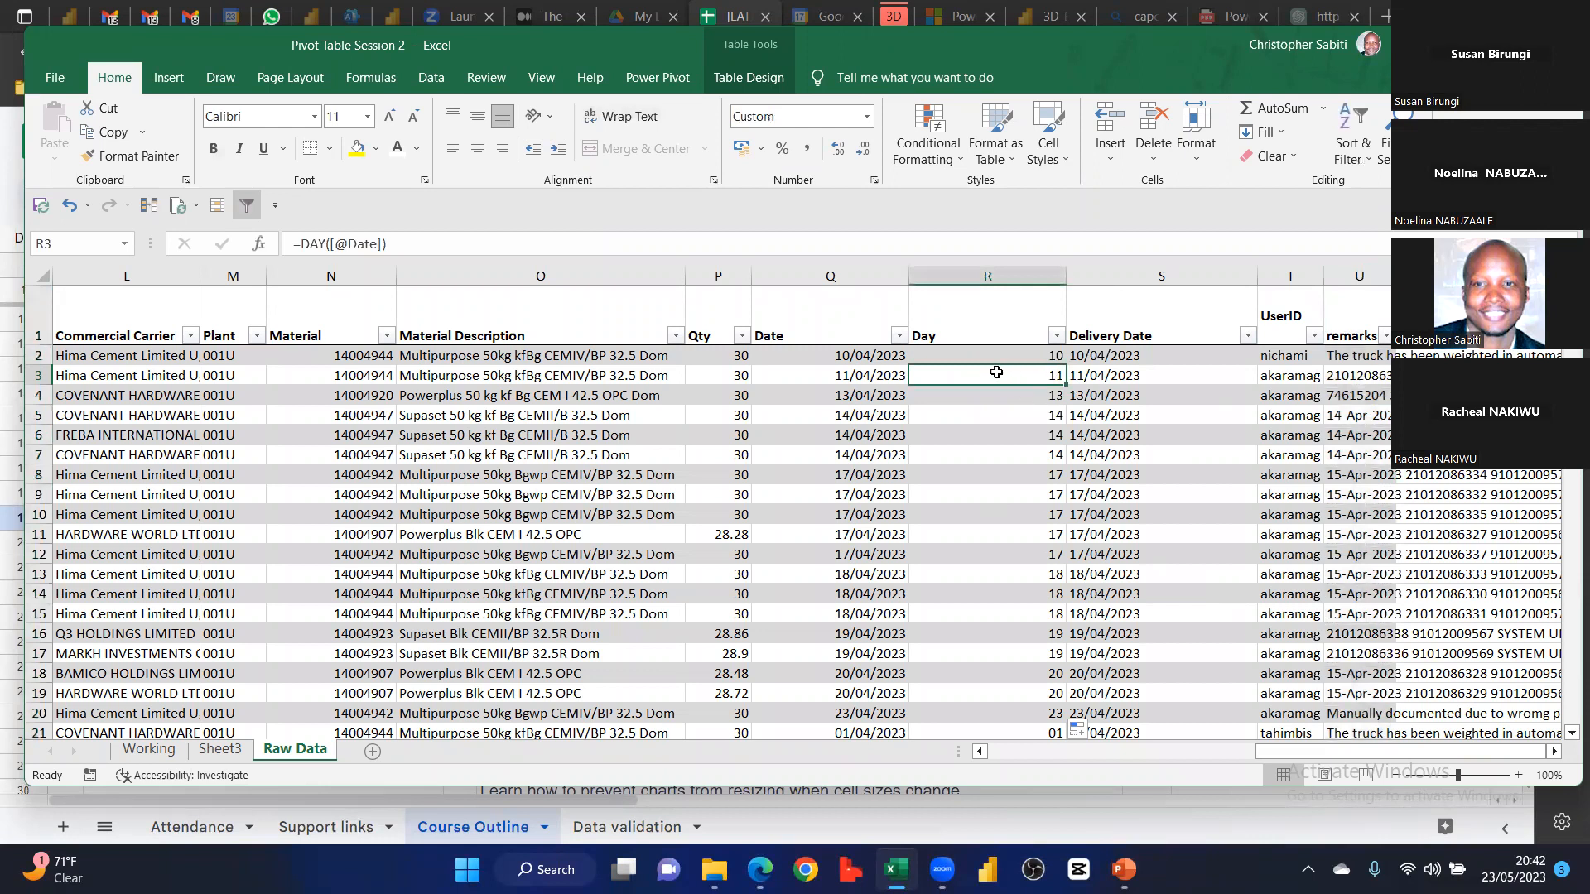
# Refresh the Truck pivot table on the Working sheet to load the new Day column into its fields
pyautogui.click(138, 750)
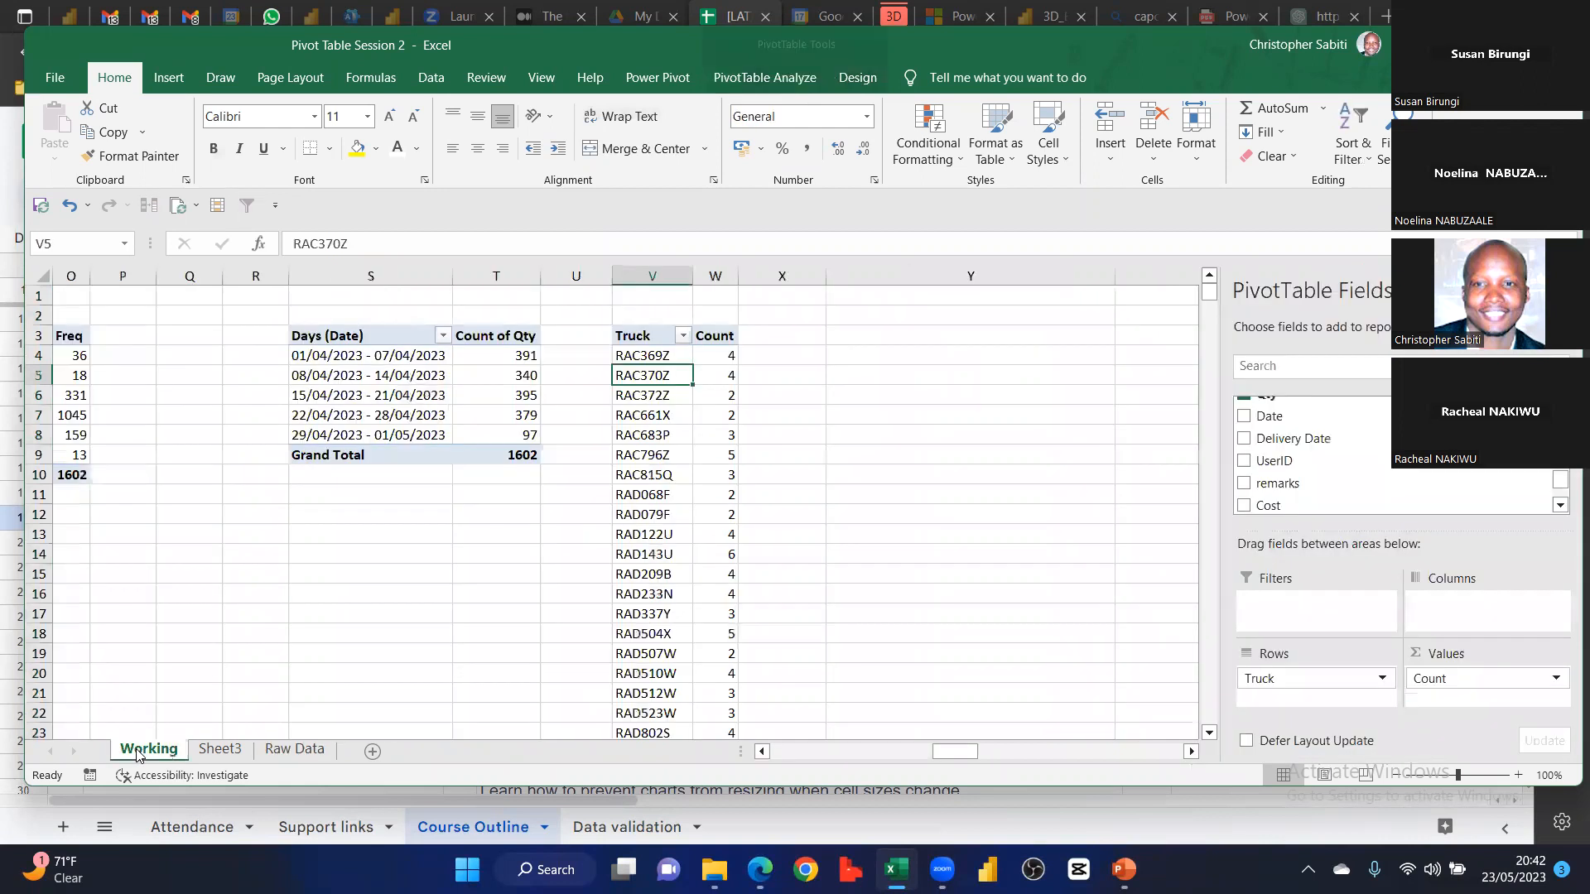
pyautogui.click(679, 418)
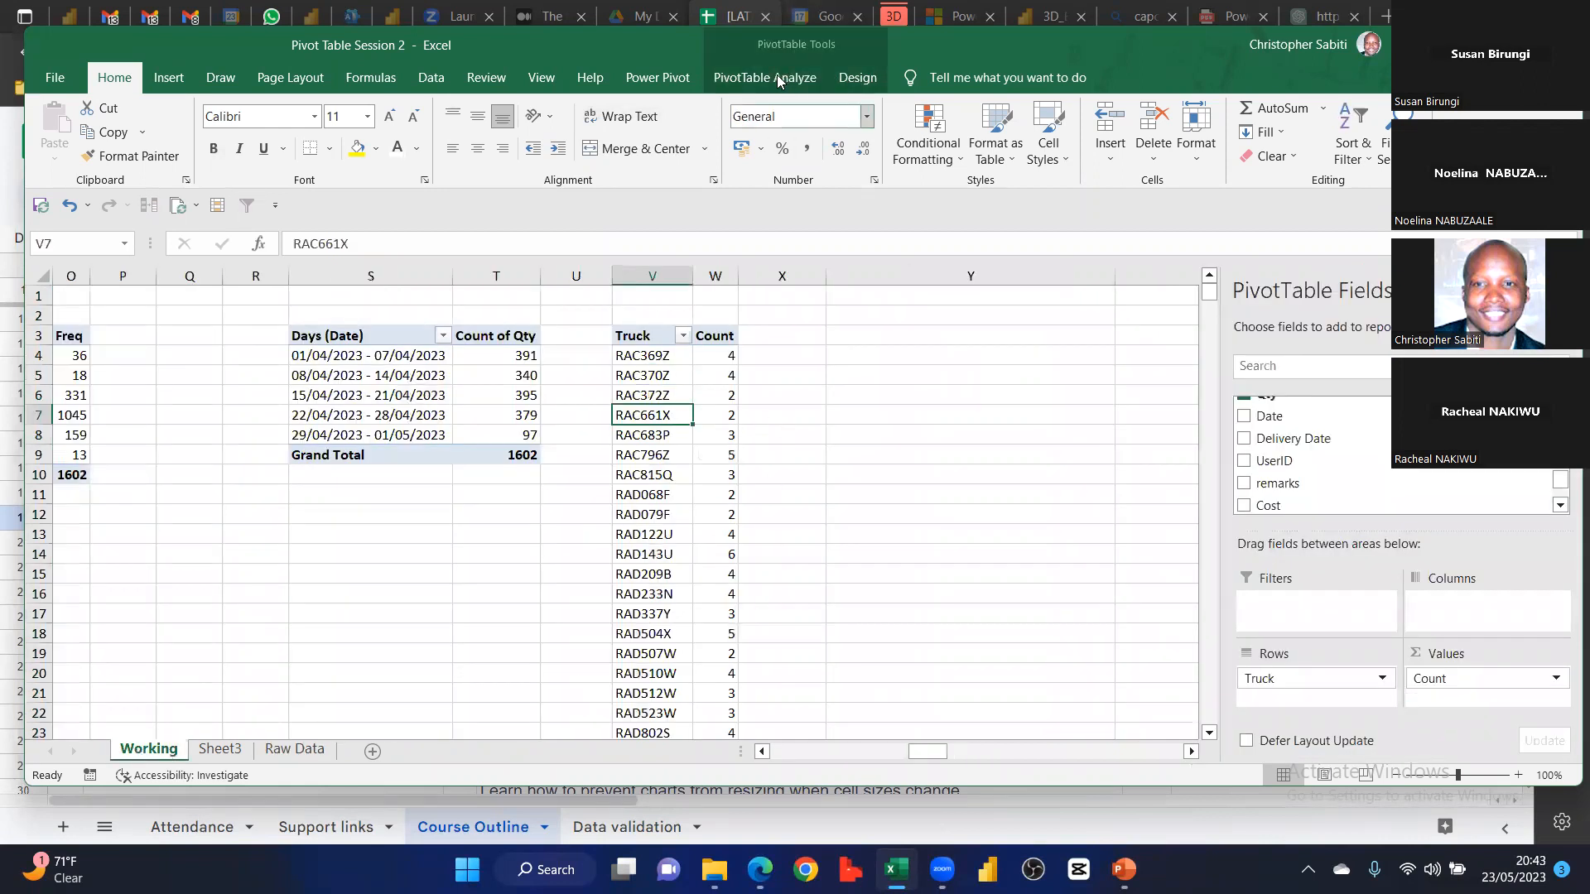
pyautogui.scroll(-10, 715, 164)
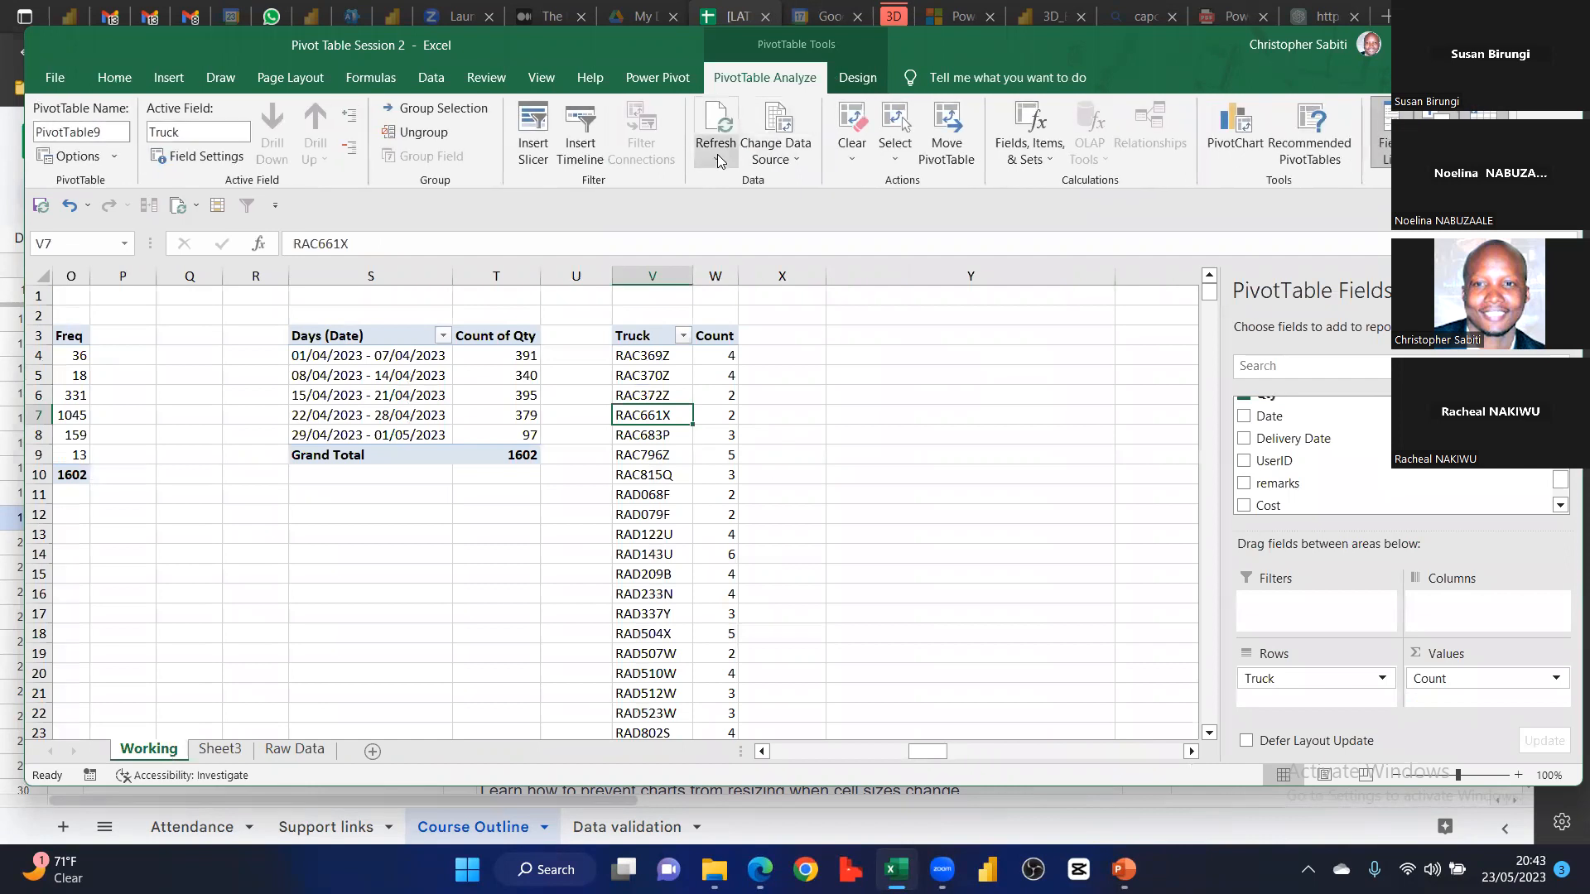
pyautogui.click(717, 159)
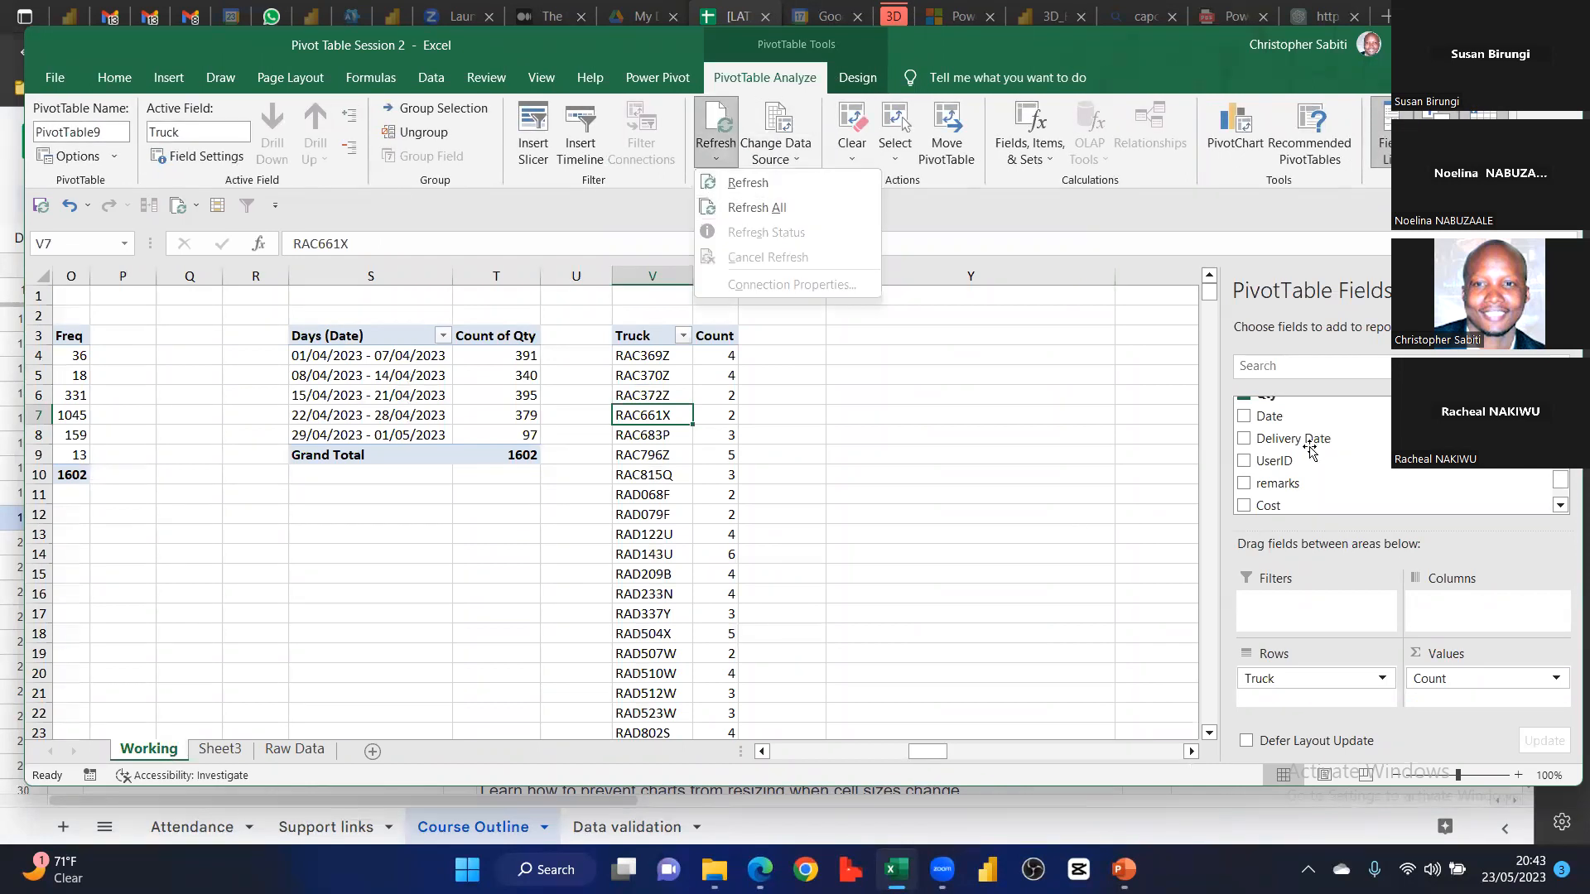
pyautogui.scroll(2, 1296, 468)
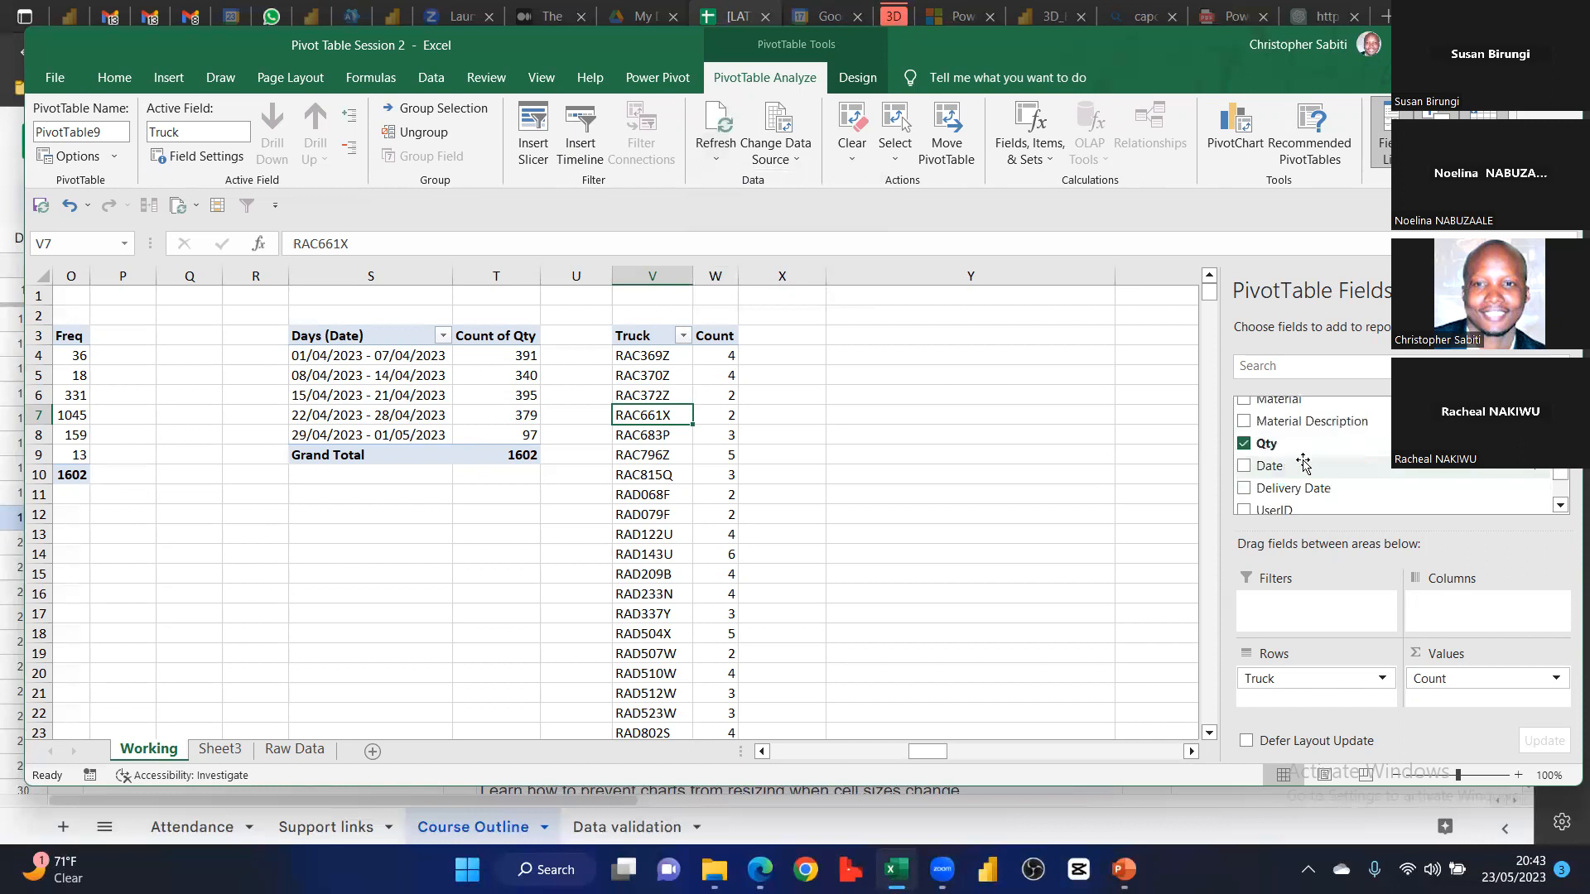
pyautogui.scroll(-2, 1294, 468)
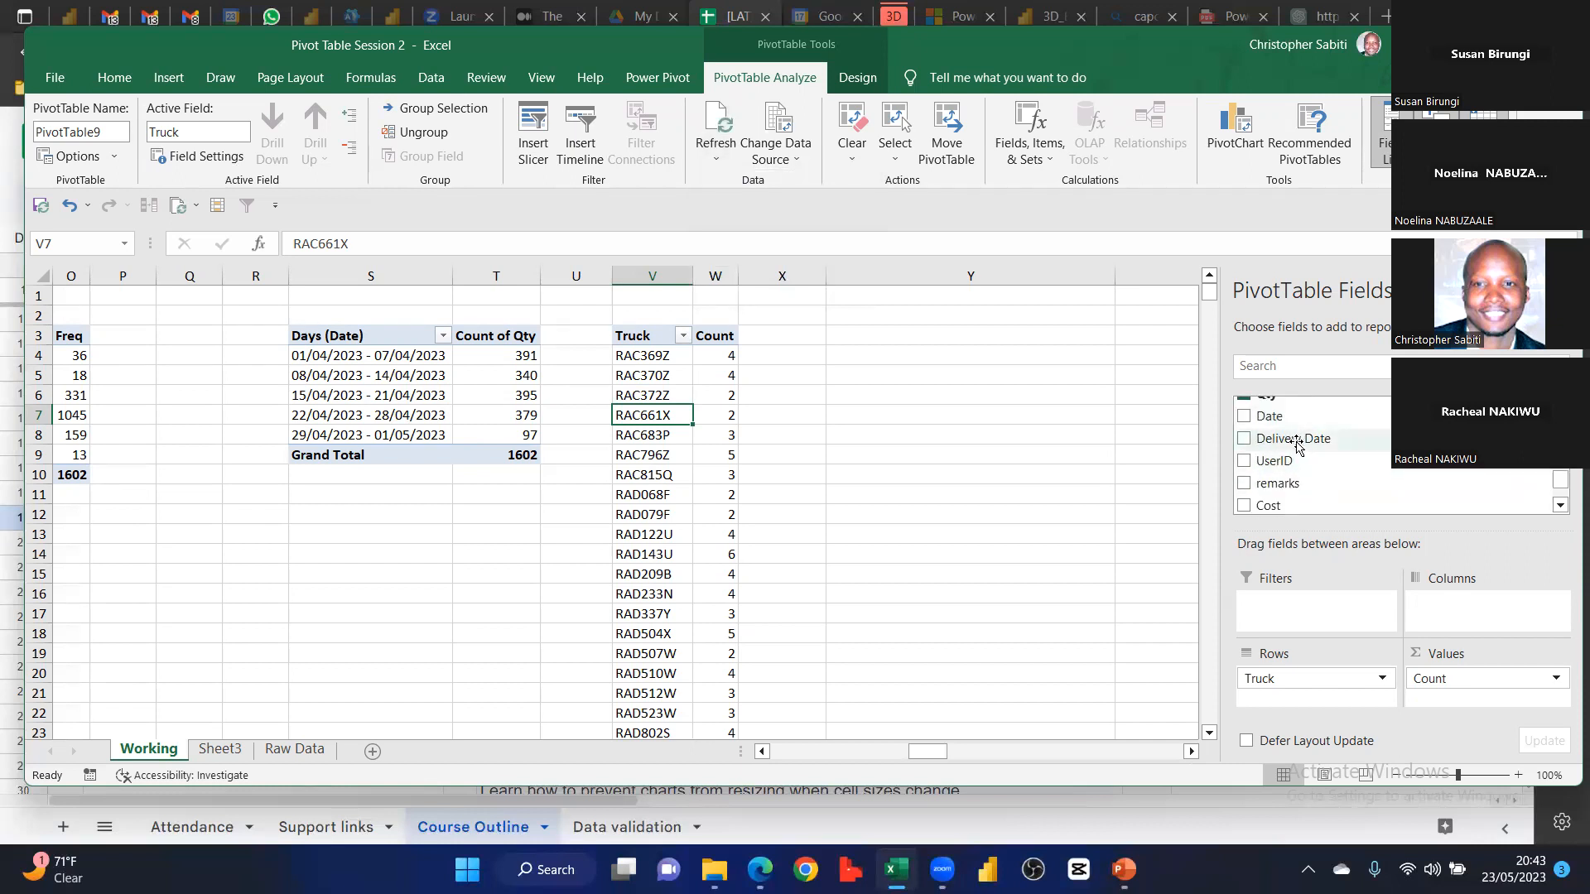
pyautogui.click(717, 124)
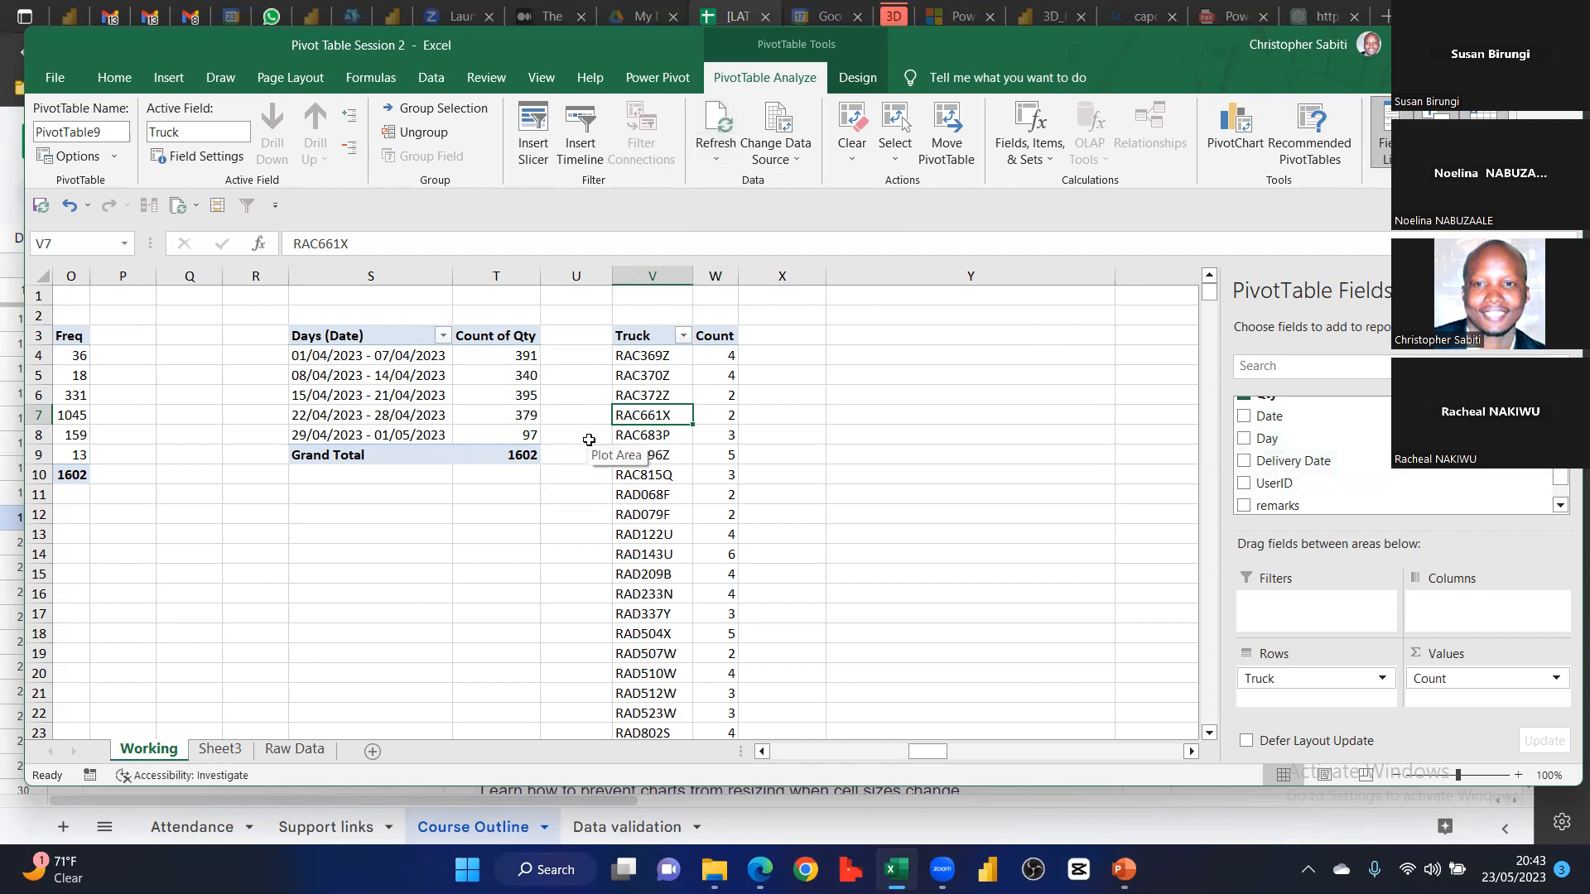
# Add a slicer for the Day field and place it beside the Truck pivot table, over columns X and Y
pyautogui.rightClick(1266, 441)
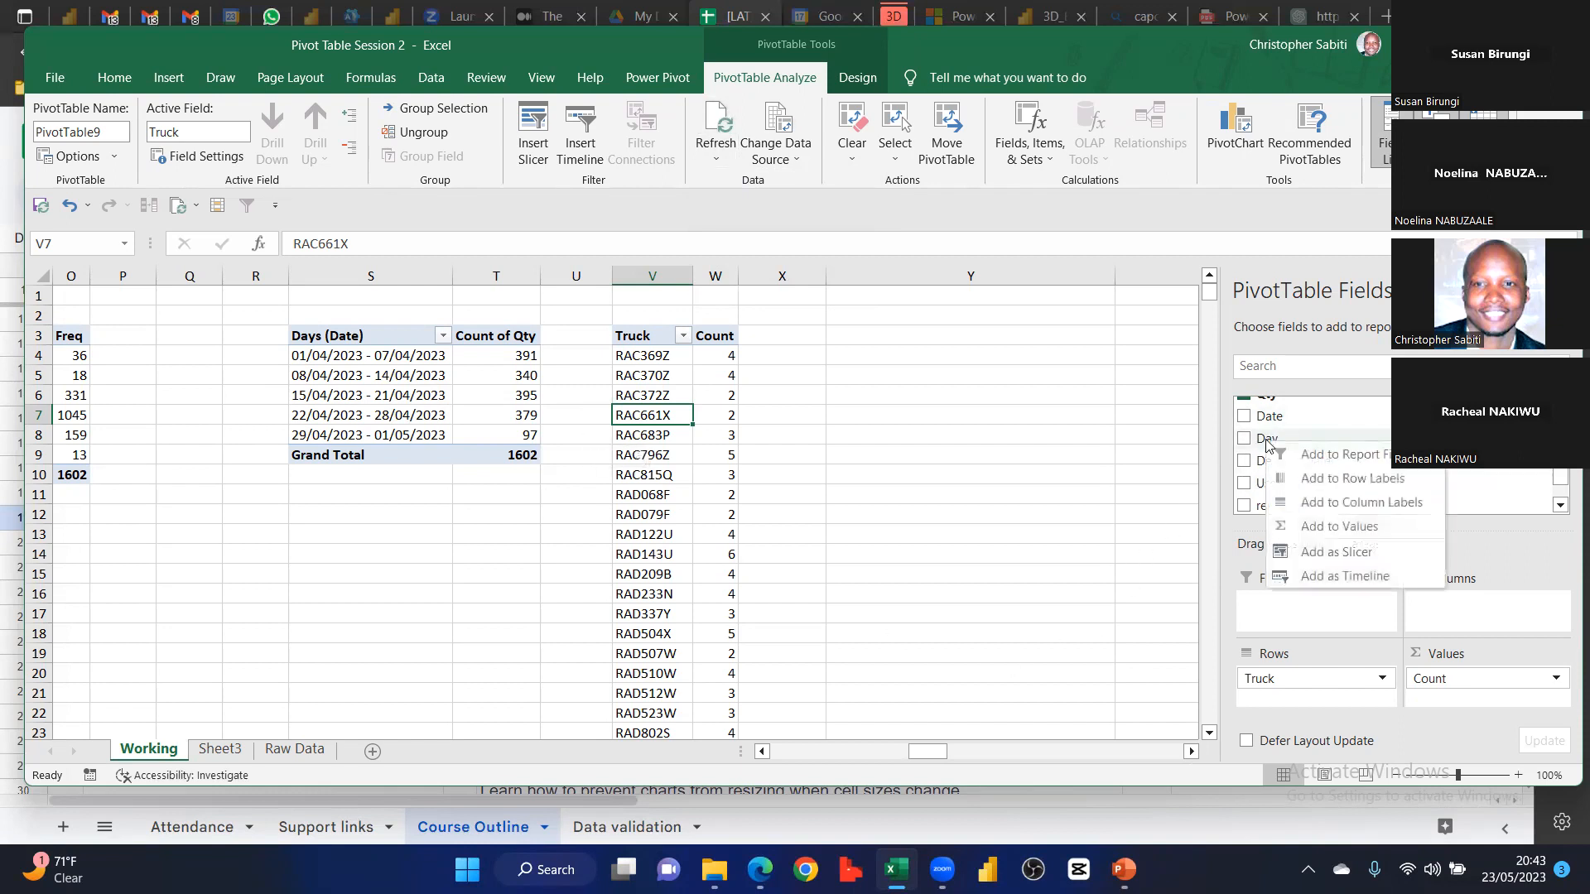
pyautogui.click(1332, 552)
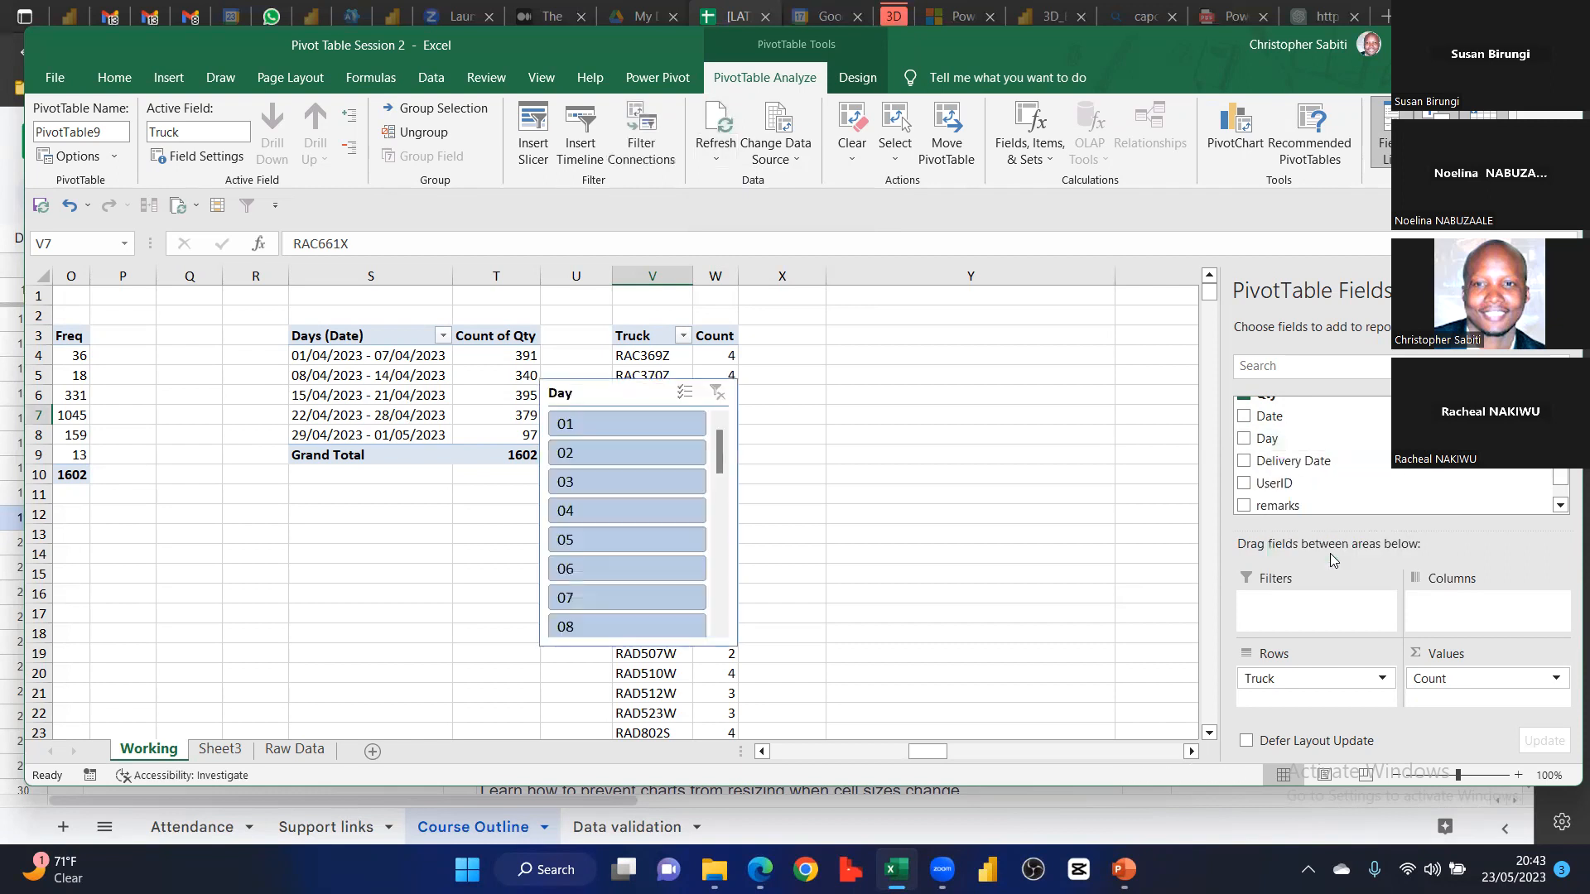
pyautogui.moveTo(610, 392); pyautogui.dragTo(850, 332)
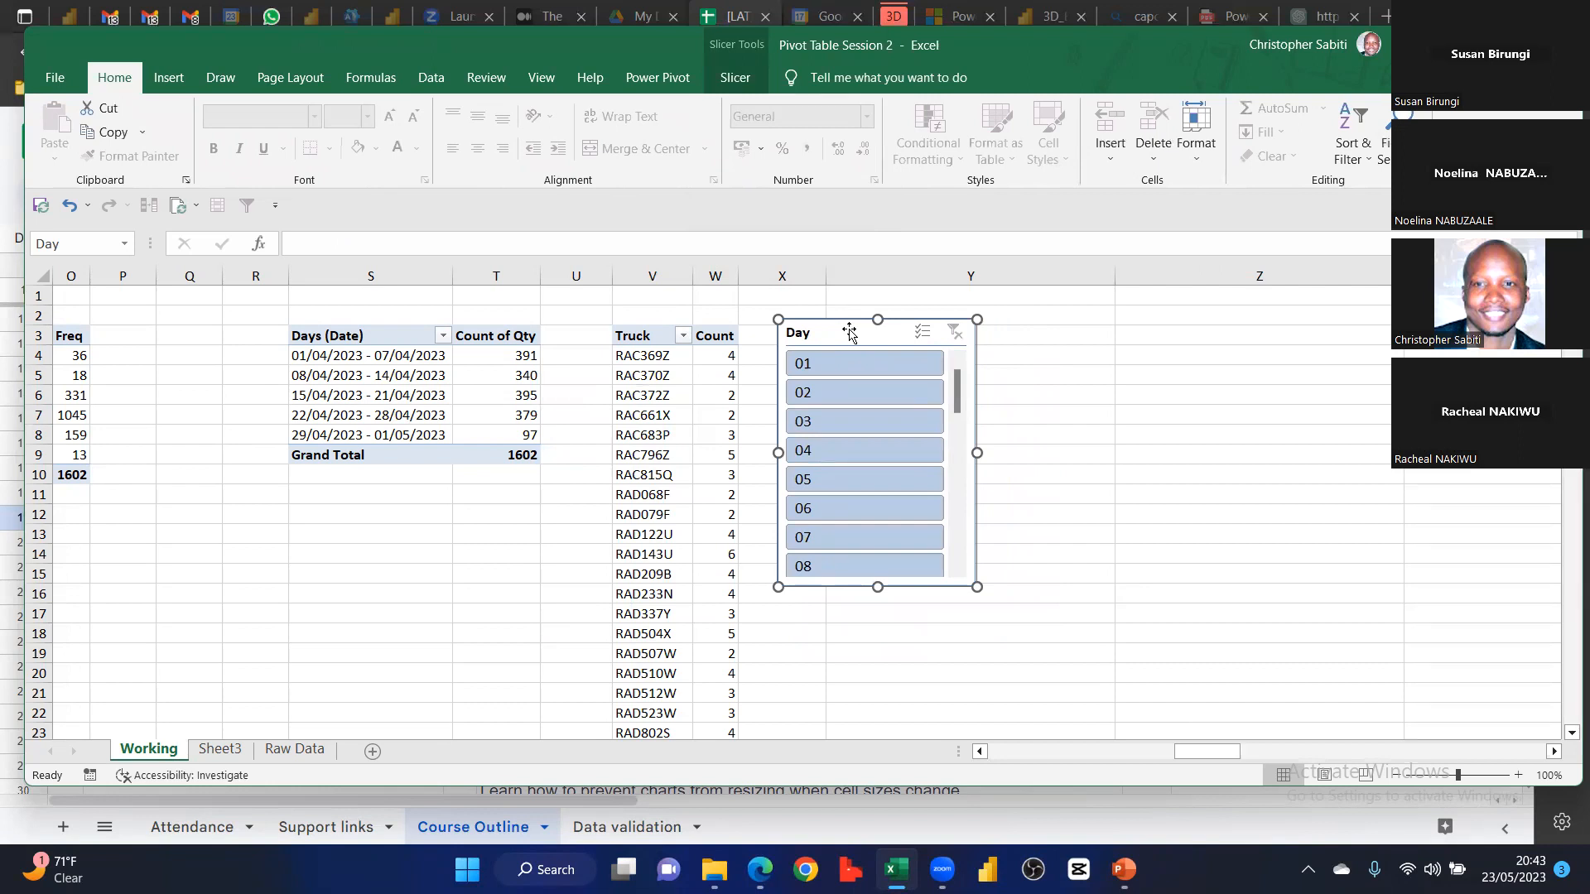
pyautogui.rightClick(841, 332)
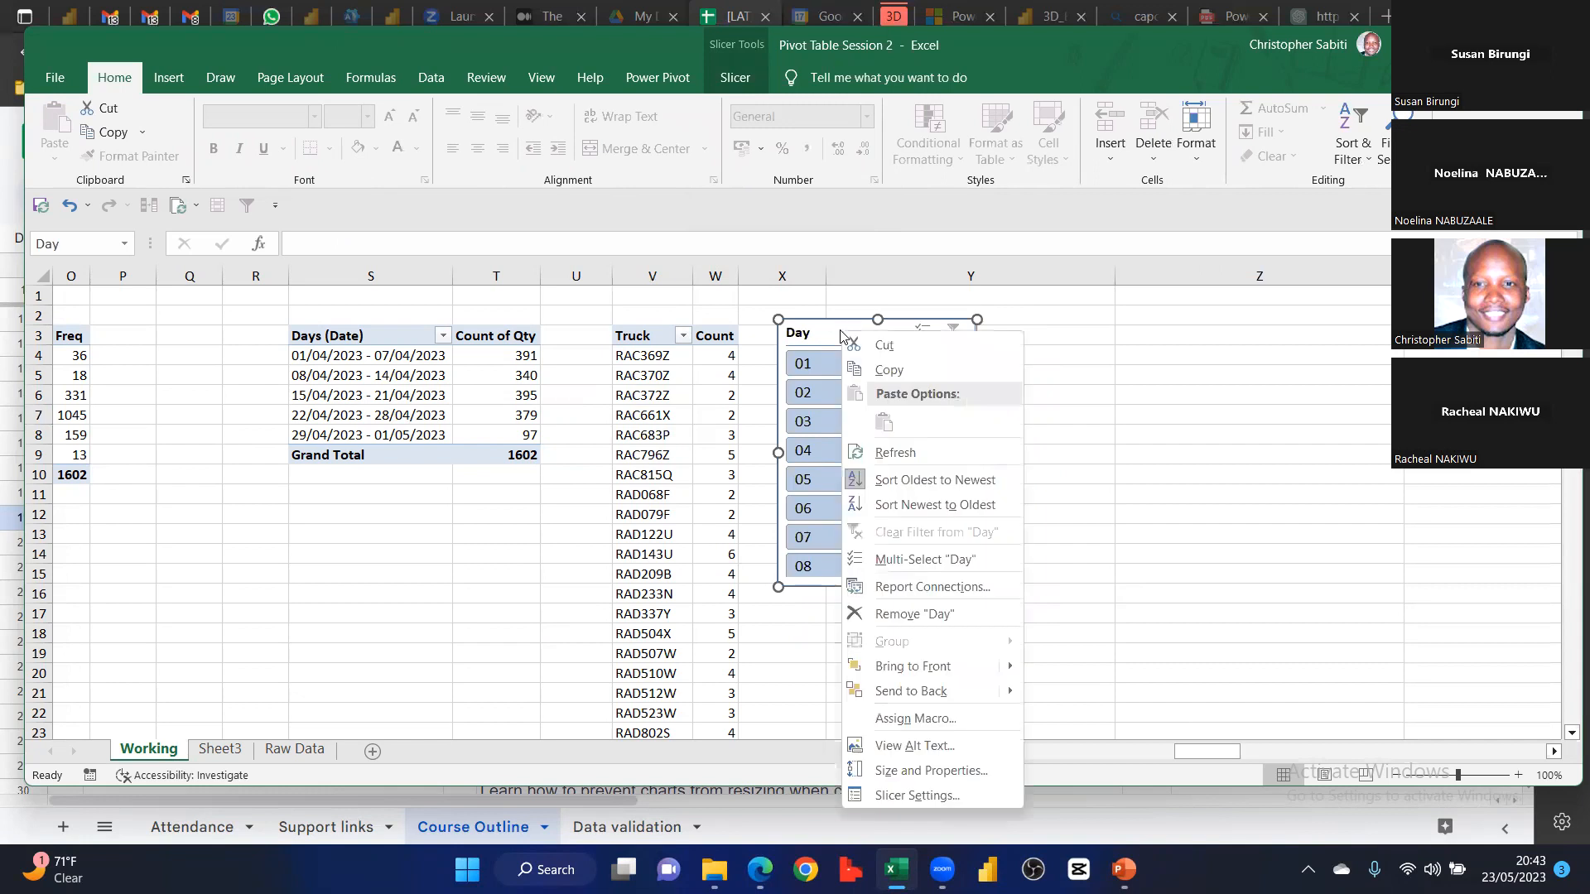
pyautogui.click(917, 796)
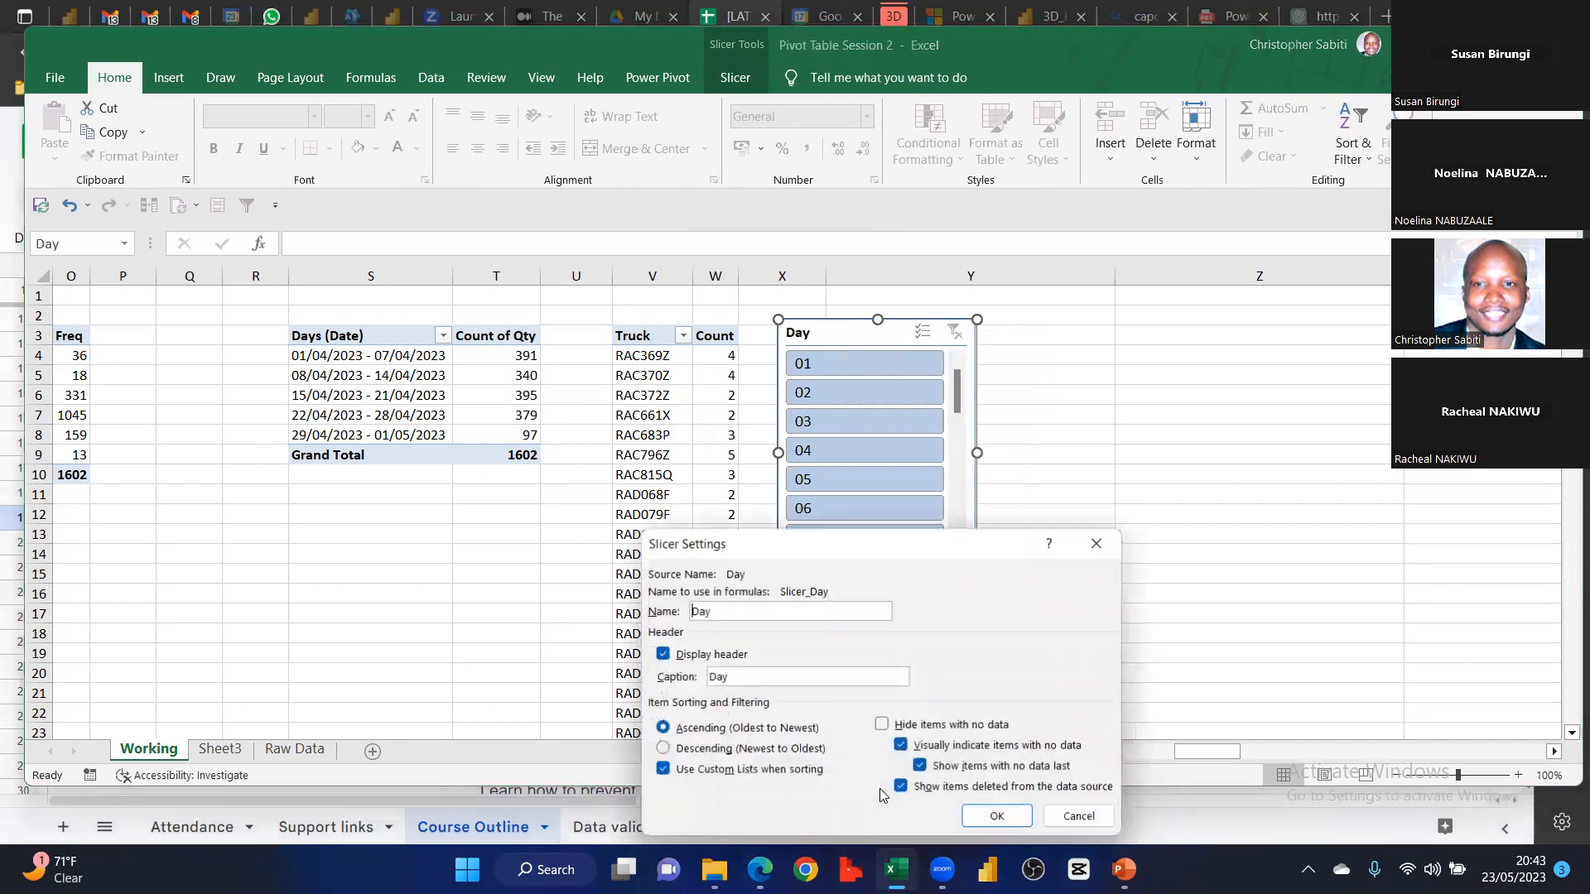
pyautogui.moveTo(848, 549); pyautogui.dragTo(696, 440)
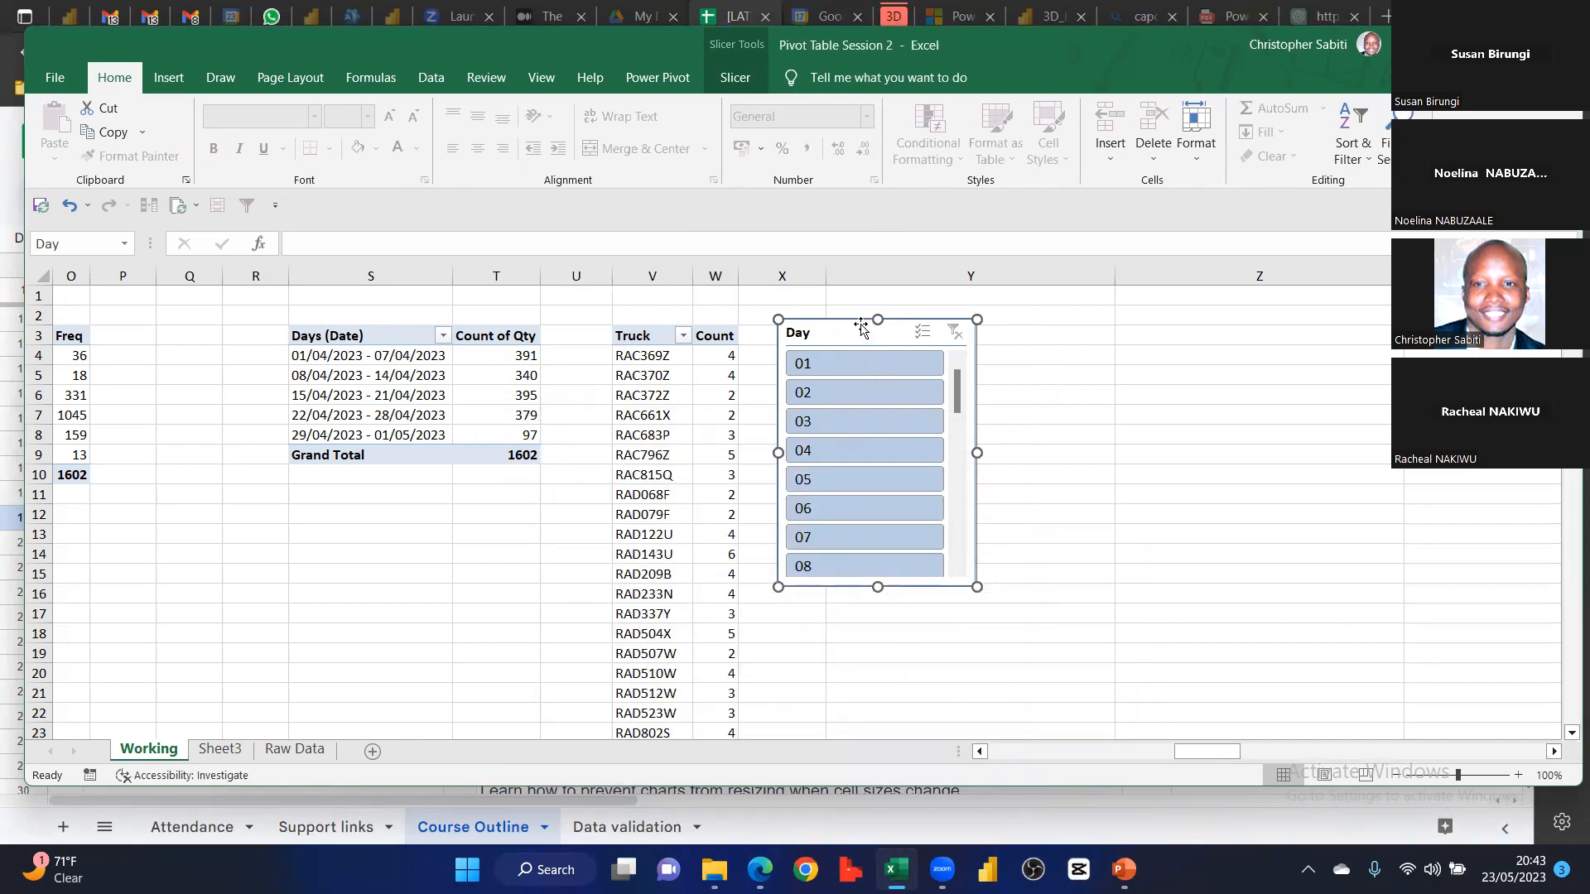
# Set the Day slicer's buttons to 7 columns
pyautogui.click(740, 78)
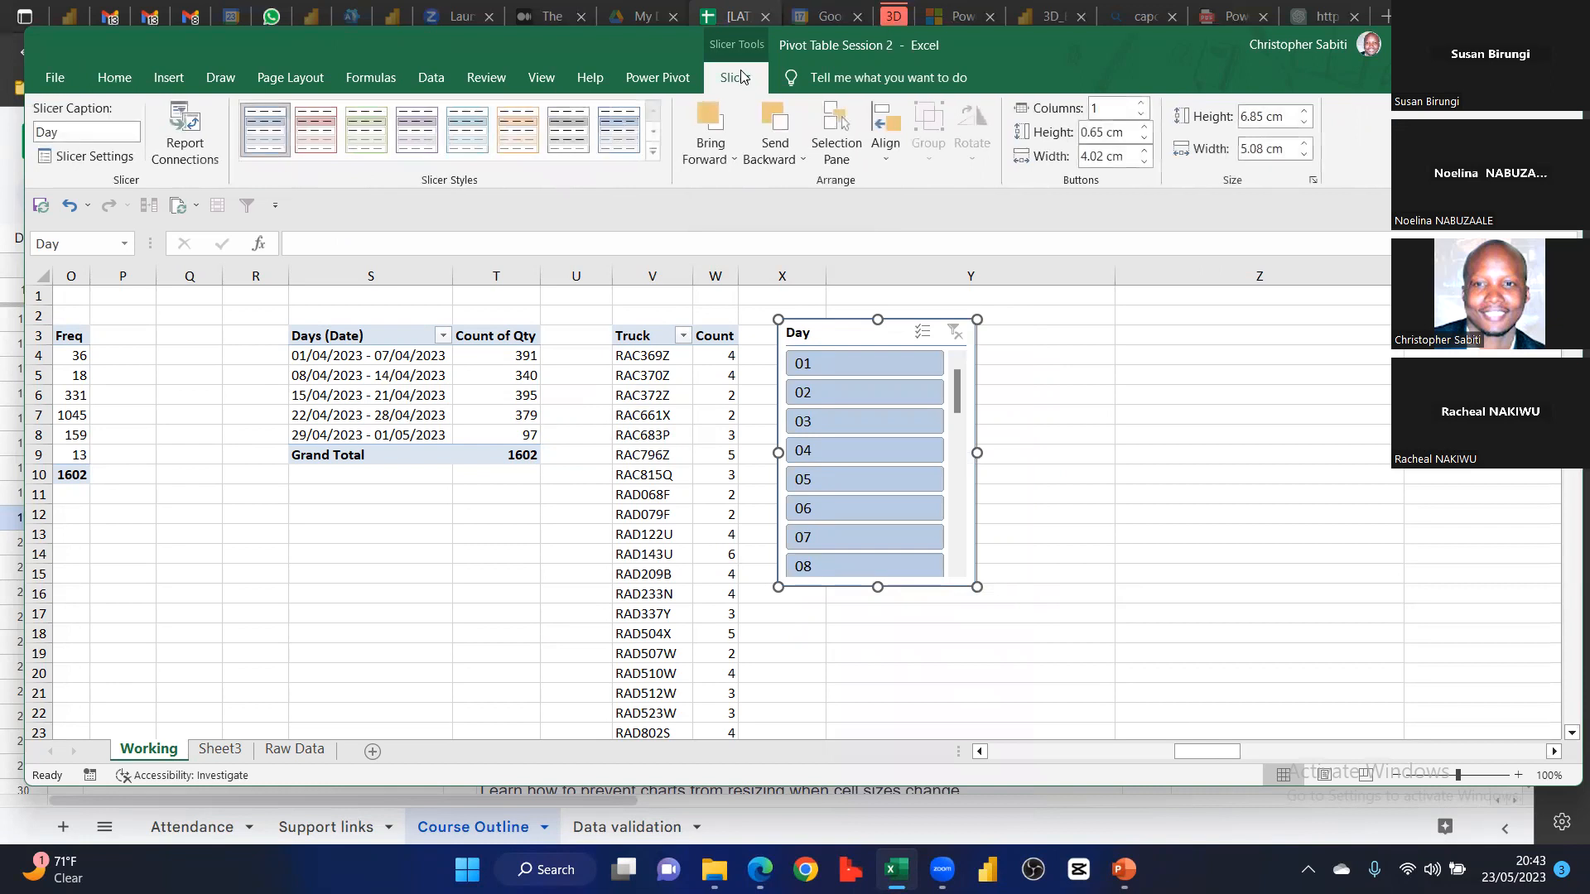
pyautogui.click(1091, 108)
pyautogui.doubleClick(1106, 109)
pyautogui.write('7')
pyautogui.click(1100, 89)
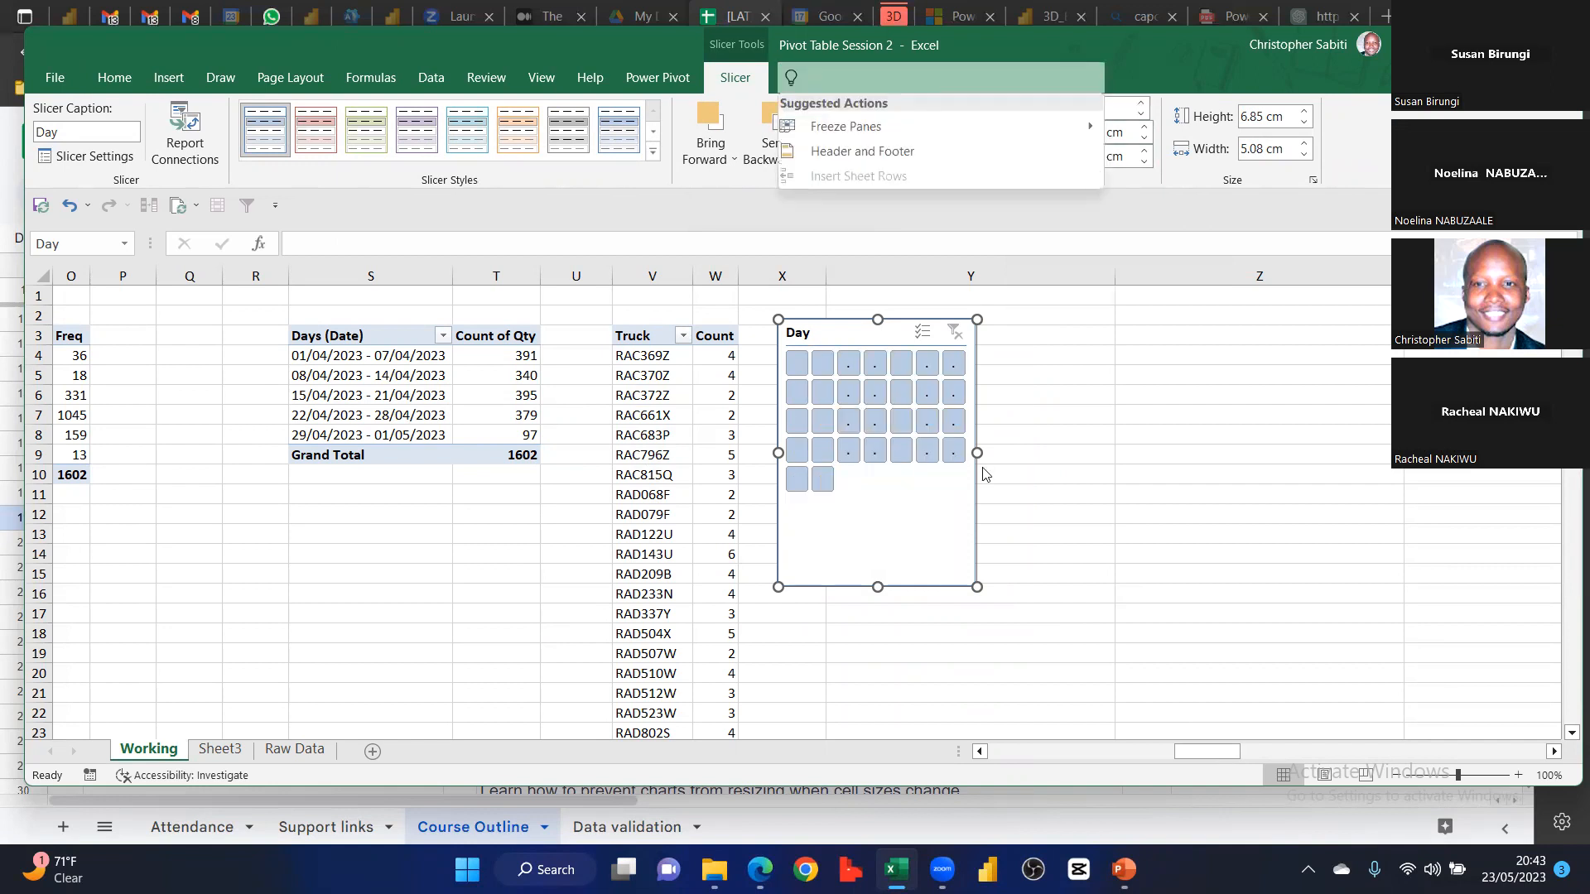
# Resize the Day slicer to about 9.19 cm wide and 4.85 cm high so its button numbers are readable
pyautogui.click(1024, 445)
pyautogui.moveTo(977, 453); pyautogui.dragTo(1138, 453)
pyautogui.moveTo(958, 587); pyautogui.dragTo(977, 510)
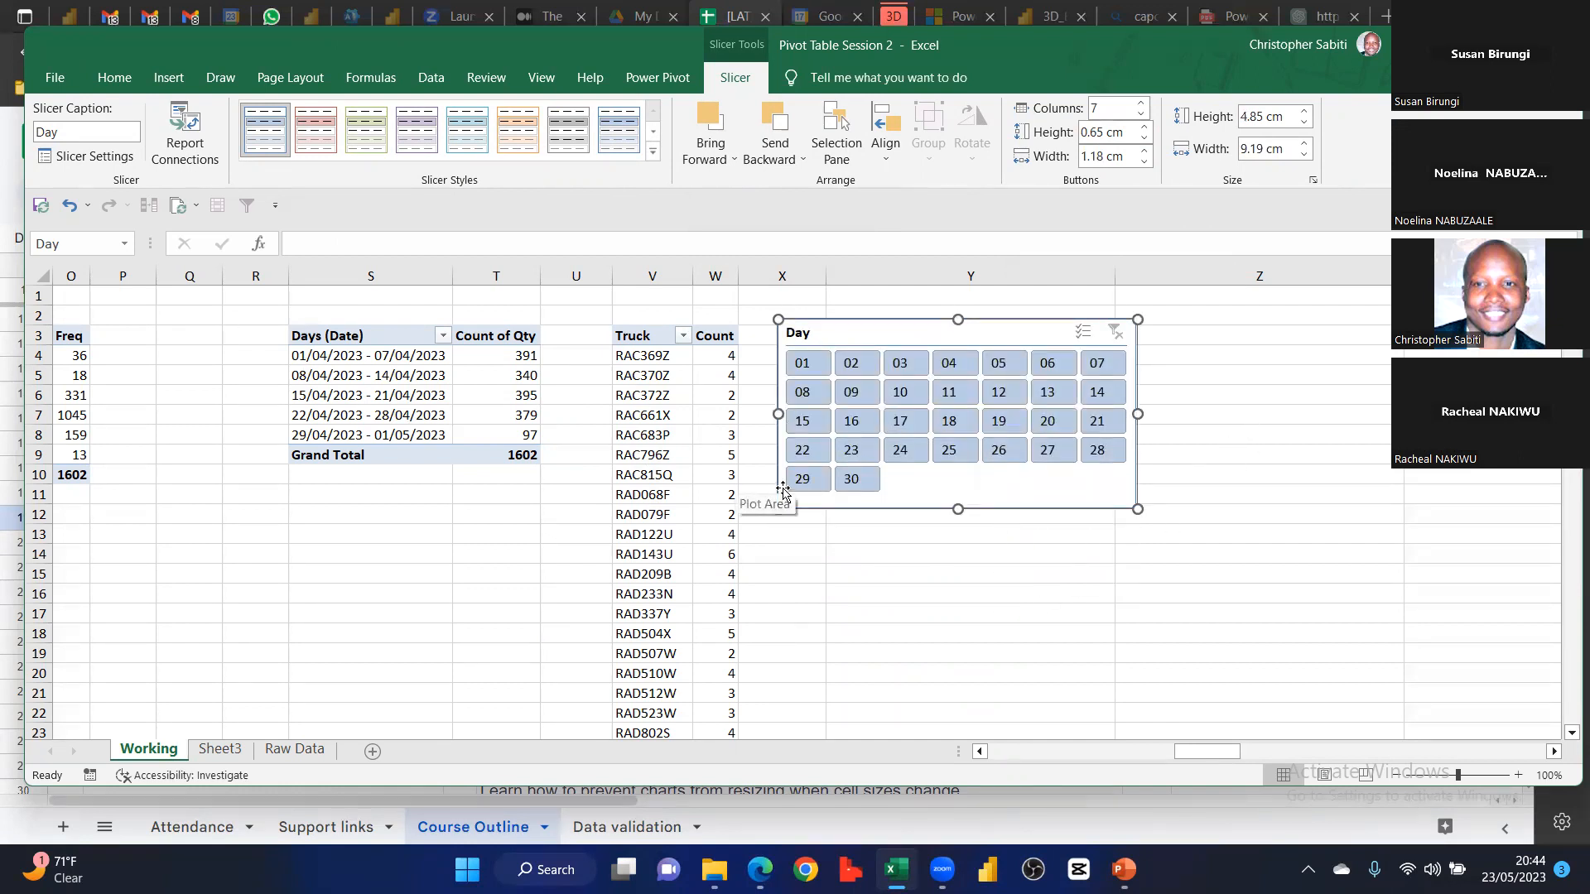
# Filter the Truck pivot table by single days in the Day slicer, trying 01, 02, 09, 08, 04, 05 and 06 and finishing on 07
pyautogui.click(808, 364)
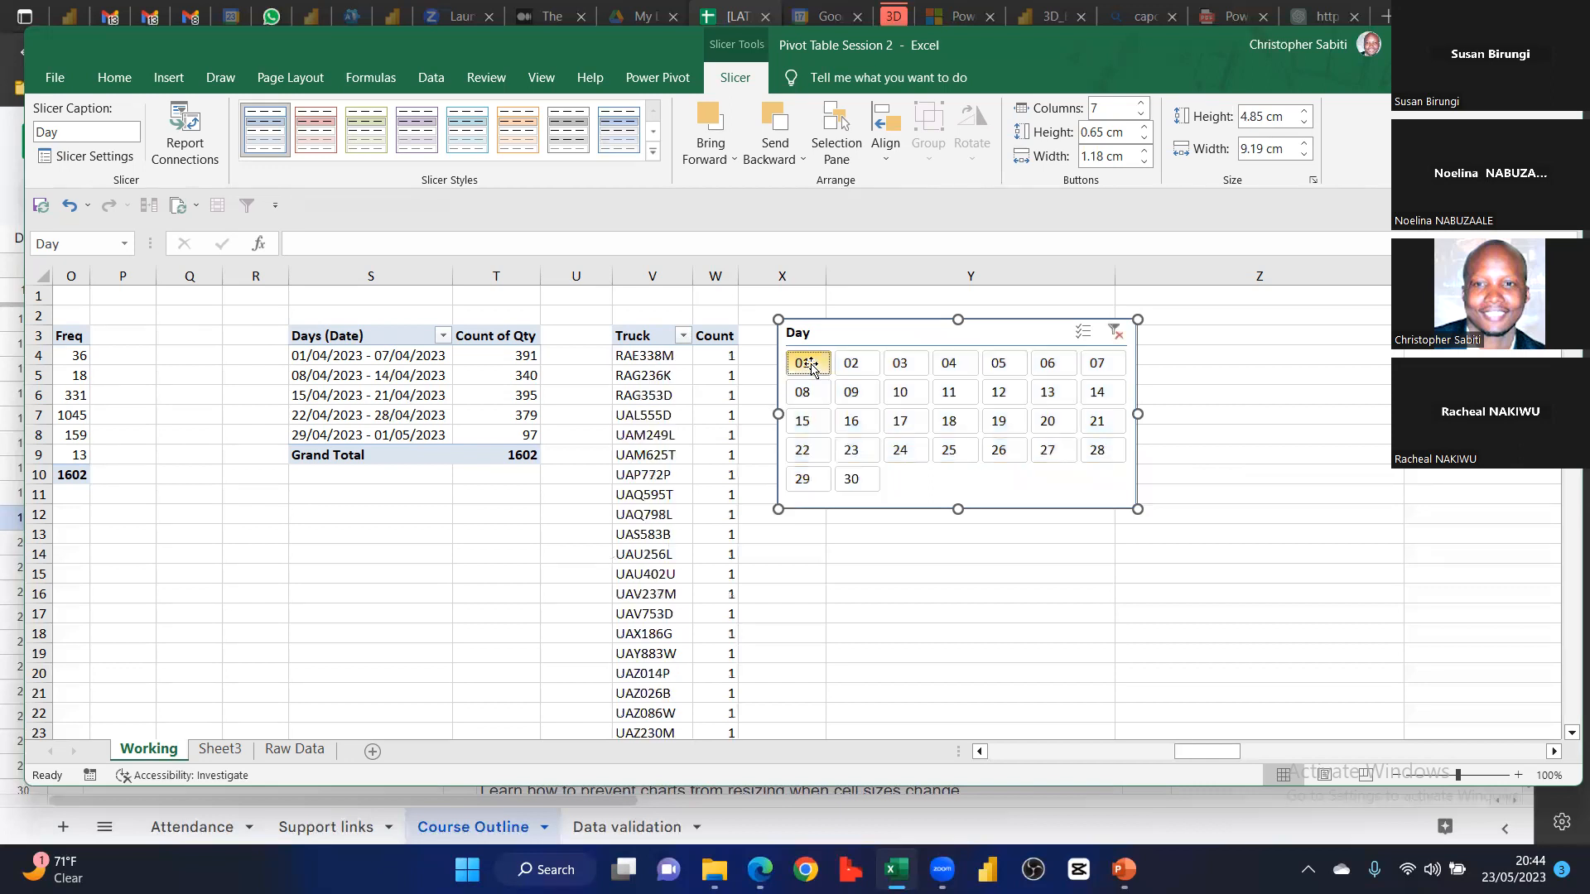
pyautogui.click(853, 365)
pyautogui.click(856, 394)
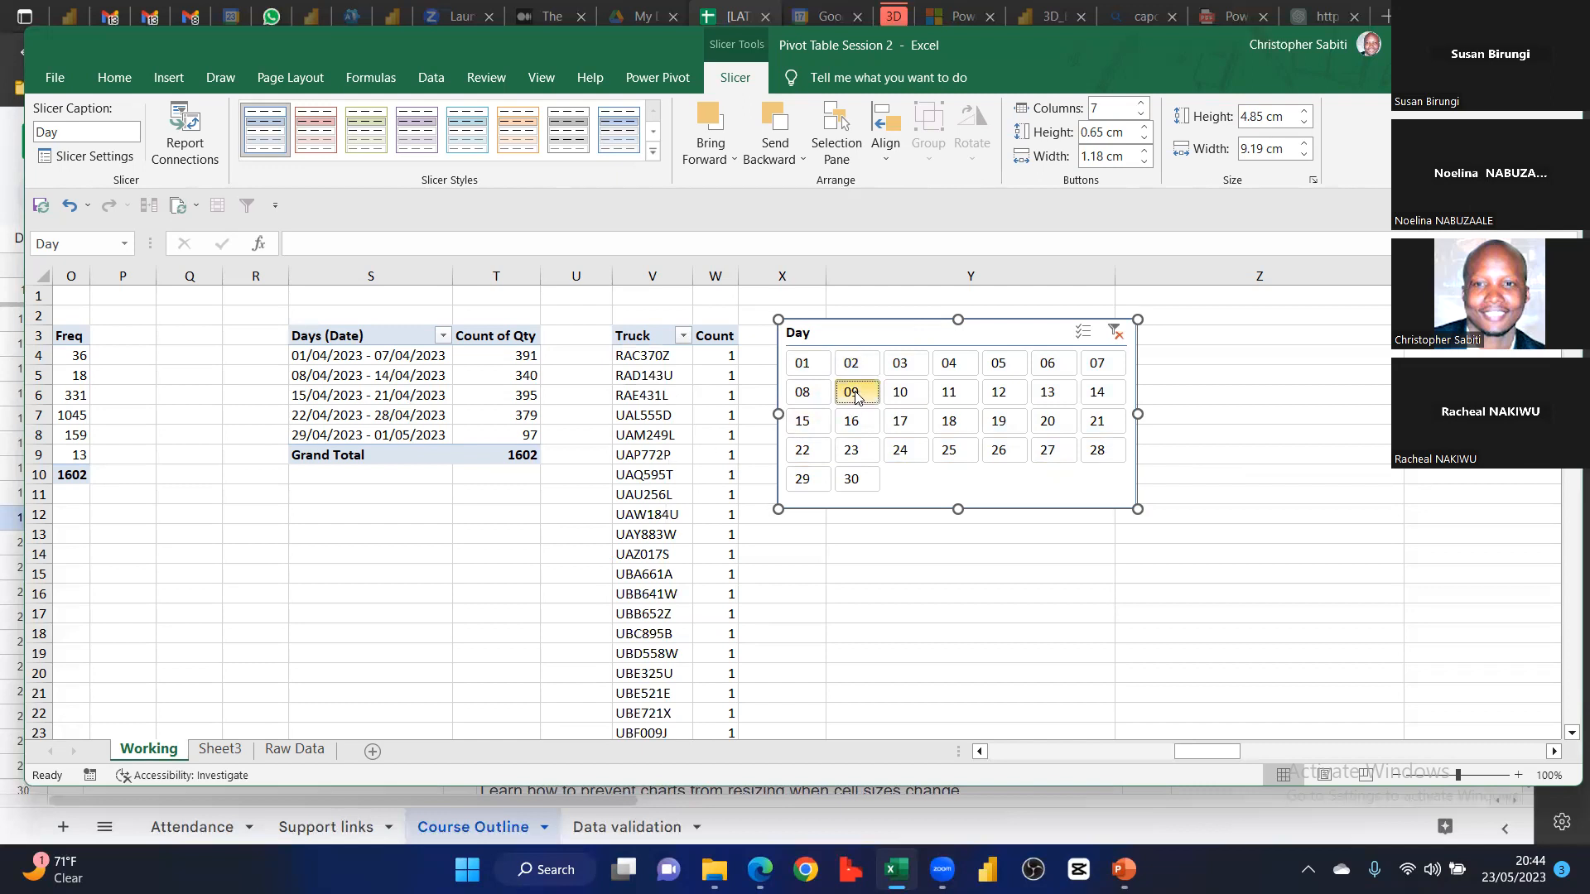
pyautogui.click(819, 394)
pyautogui.click(806, 366)
pyautogui.click(950, 364)
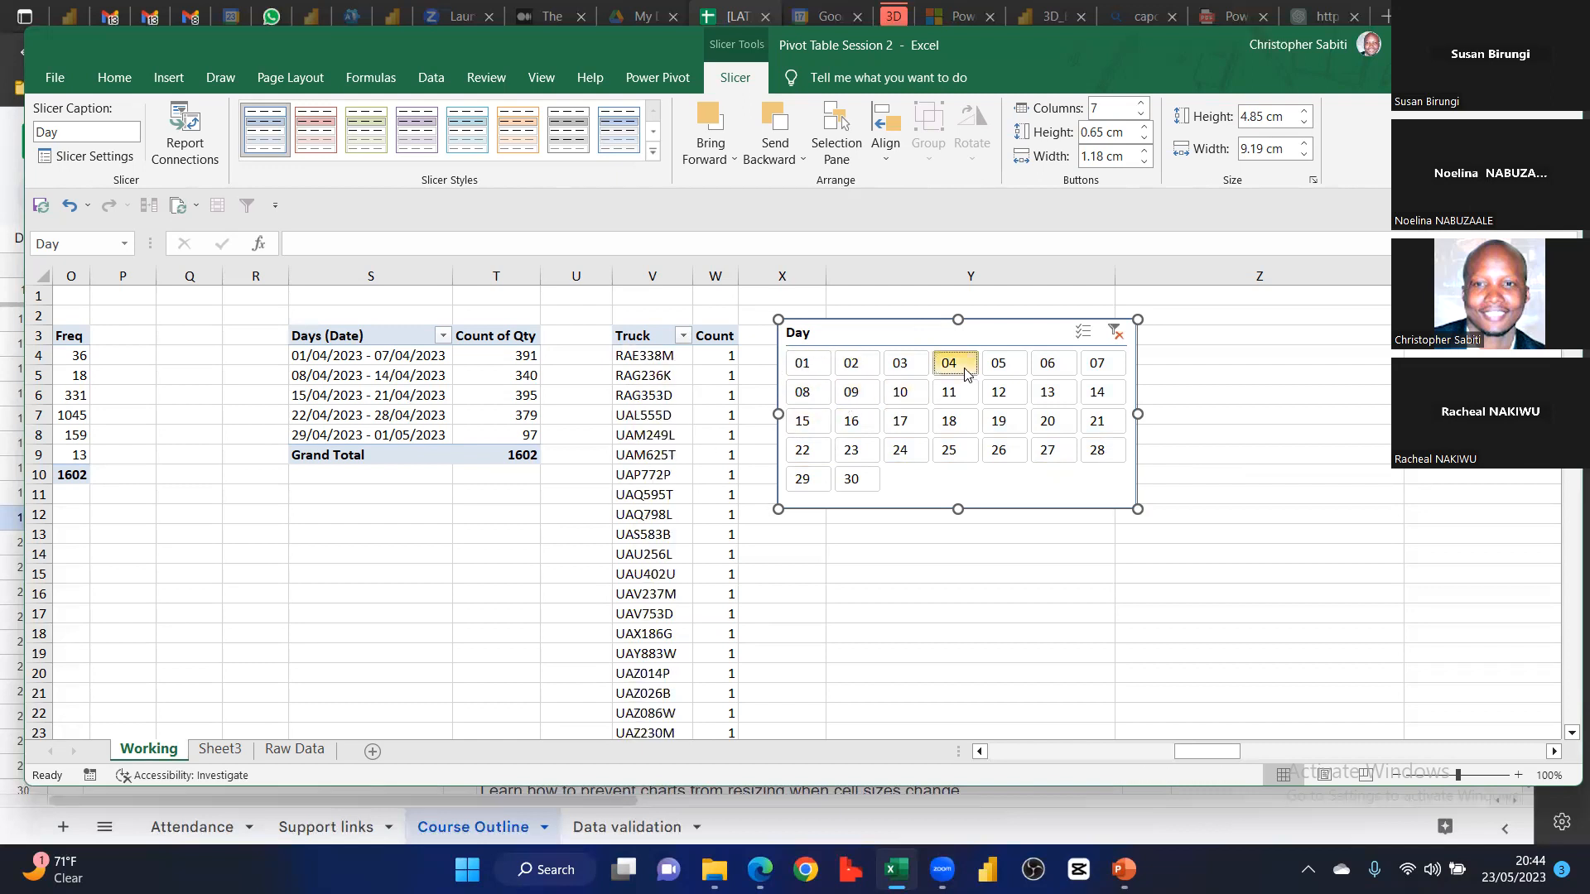
pyautogui.click(1001, 364)
pyautogui.click(1050, 364)
pyautogui.click(1087, 362)
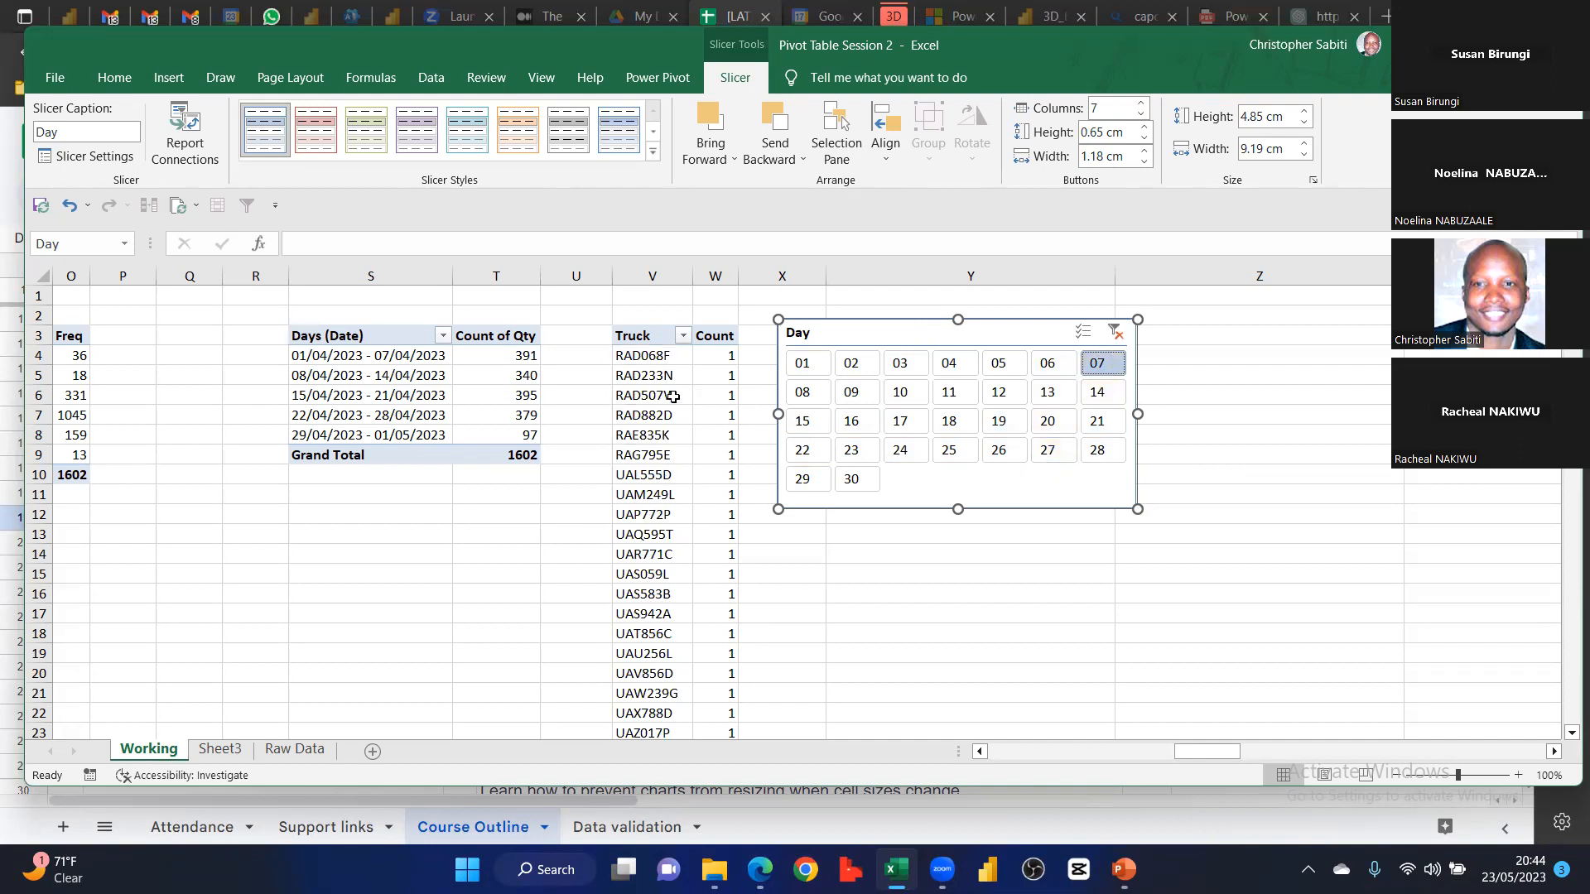
# Replace the Truck field with Commercial Carrier in the rows of the day-filtered pivot table
pyautogui.click(613, 412)
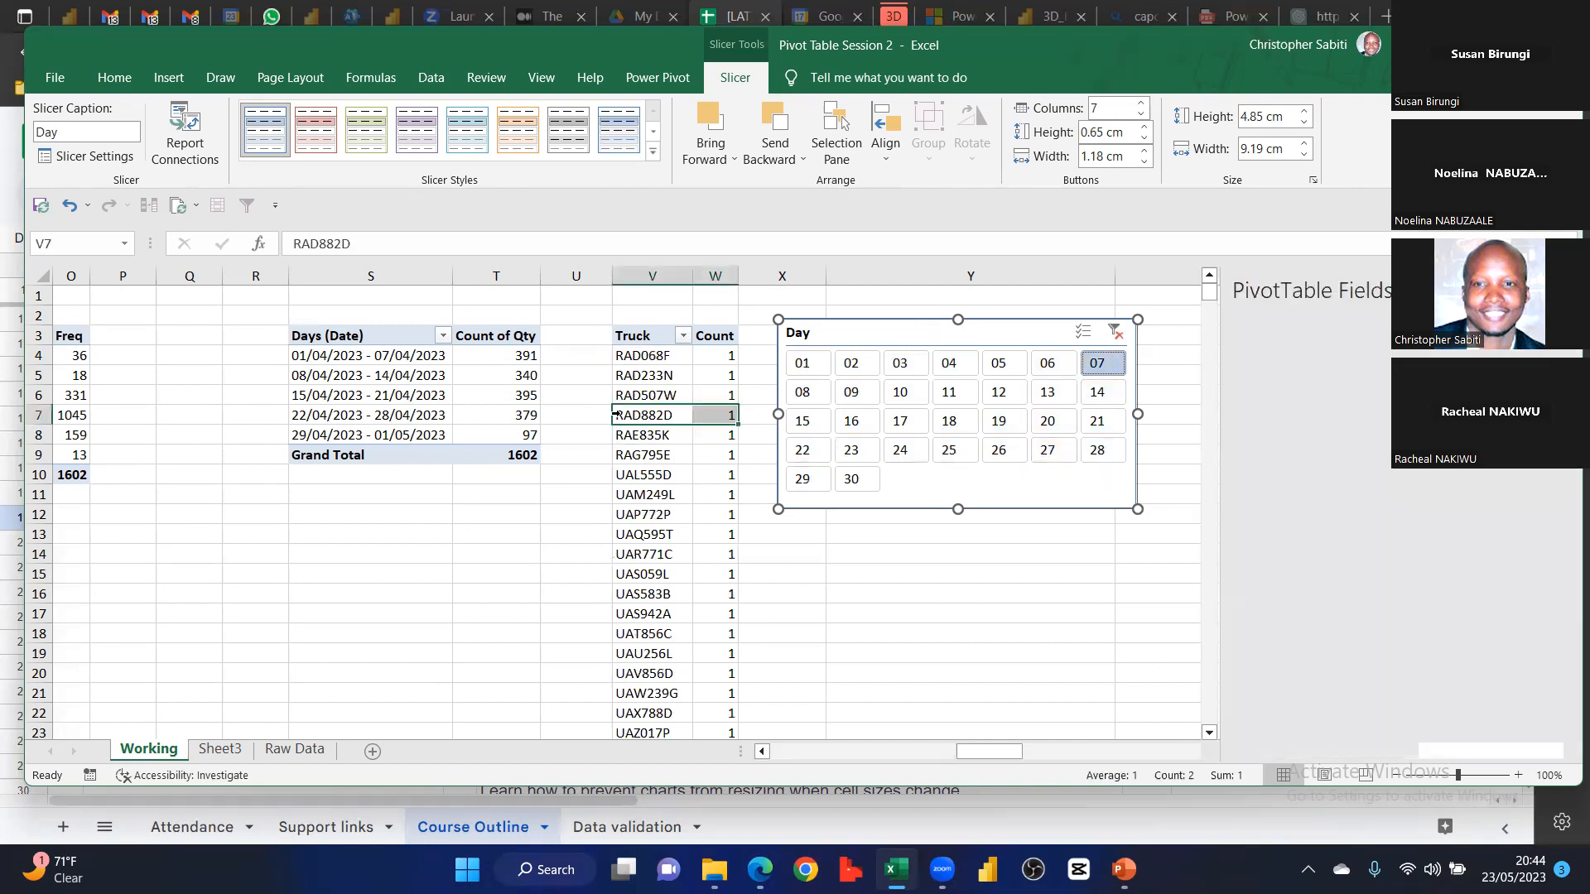
pyautogui.click(662, 398)
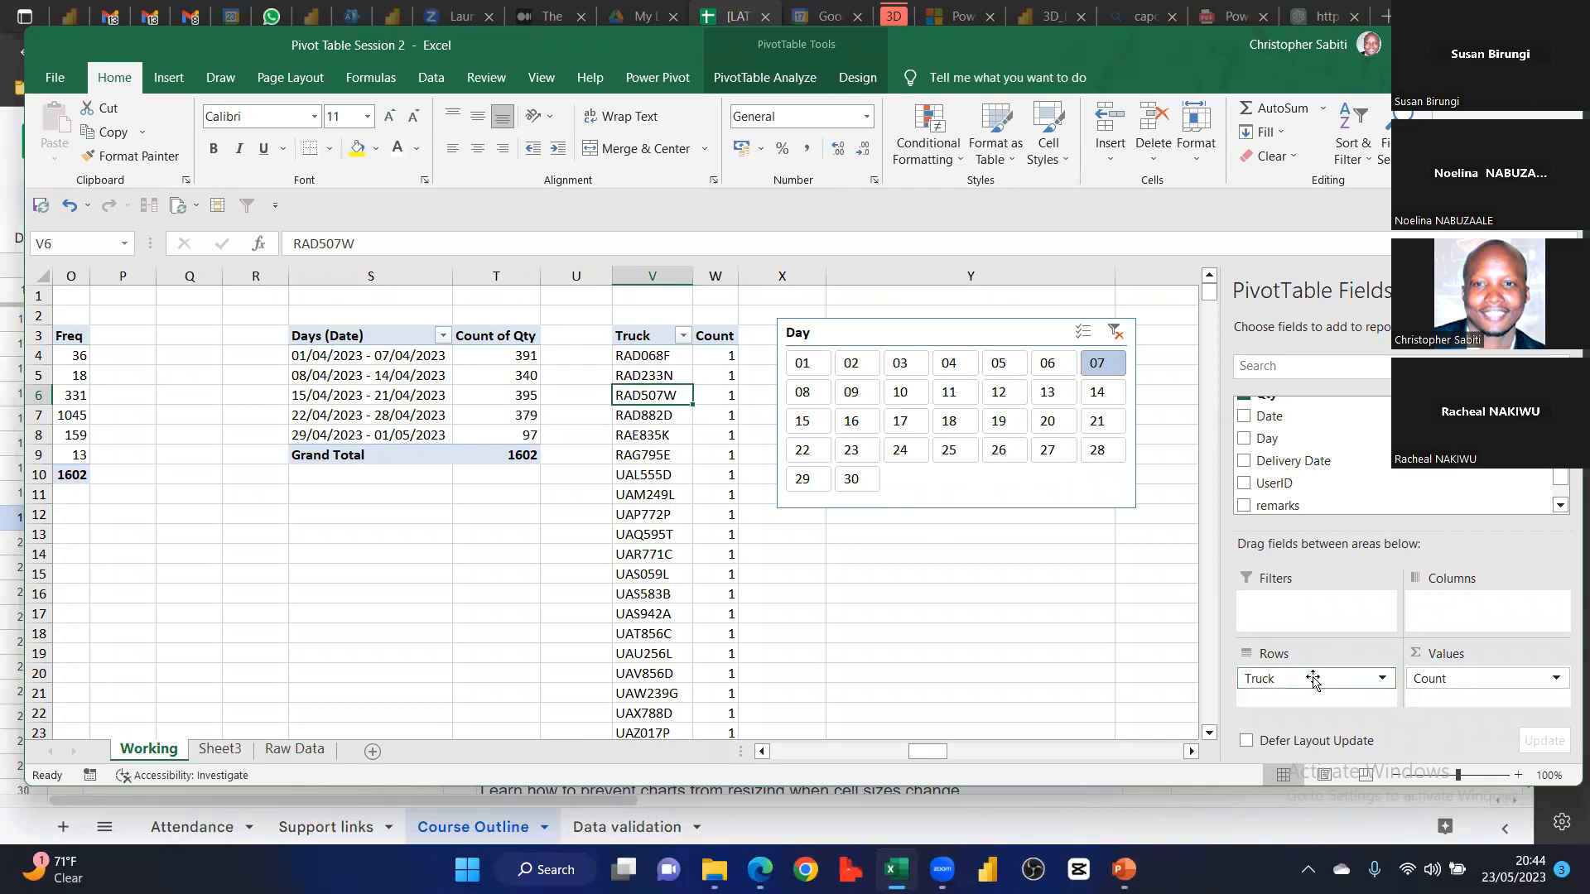
pyautogui.moveTo(1313, 679); pyautogui.dragTo(1307, 489)
pyautogui.scroll(2, 1302, 457)
pyautogui.scroll(-3, 1302, 470)
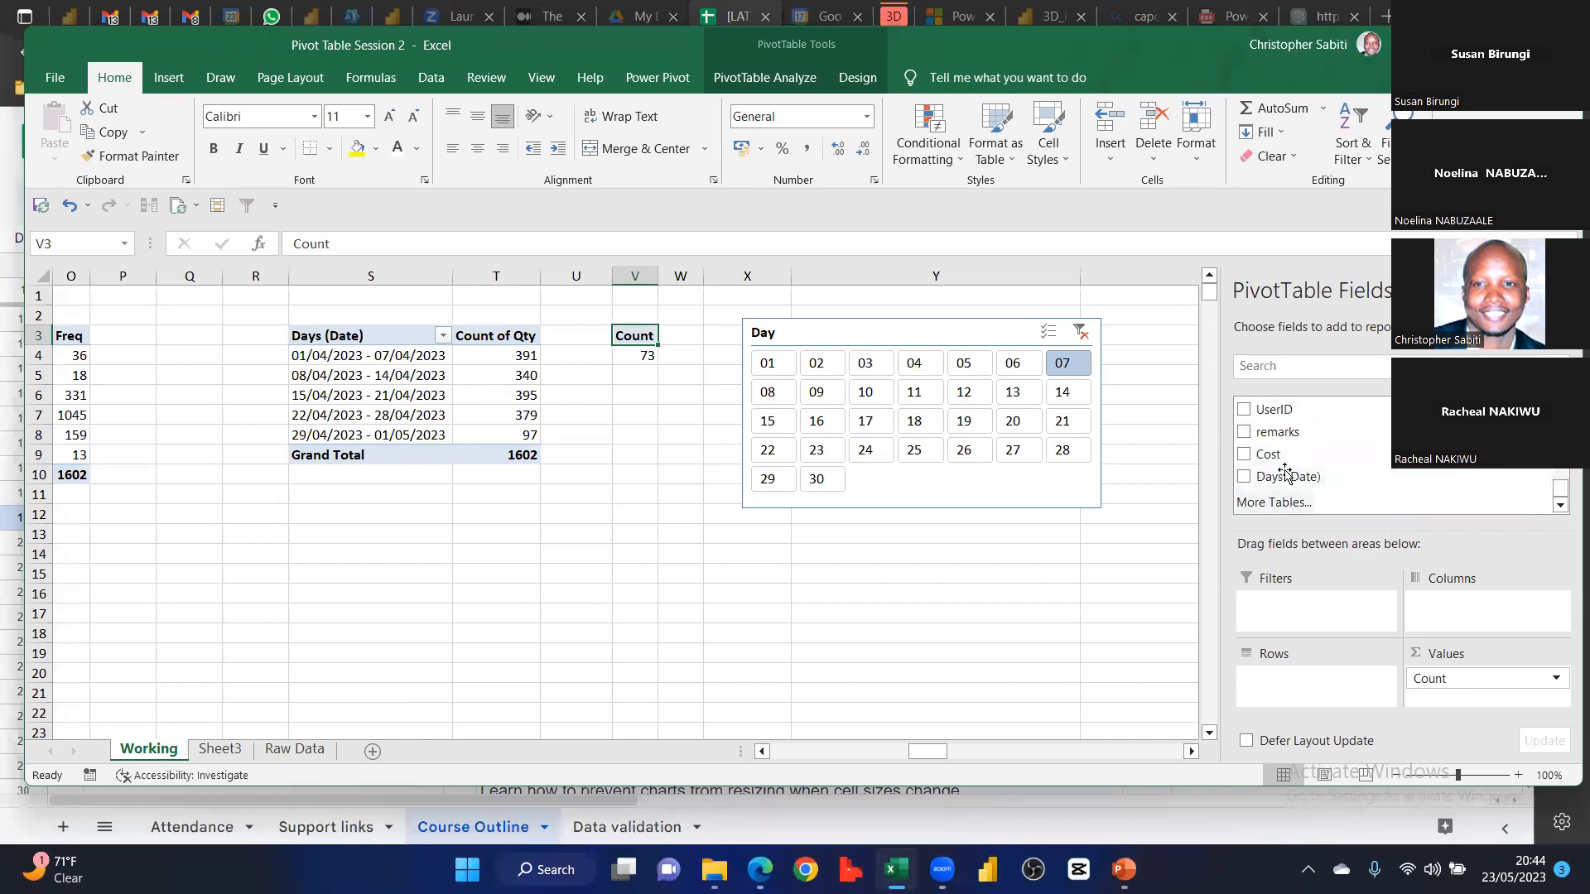
pyautogui.scroll(4, 1300, 472)
pyautogui.scroll(3, 1313, 468)
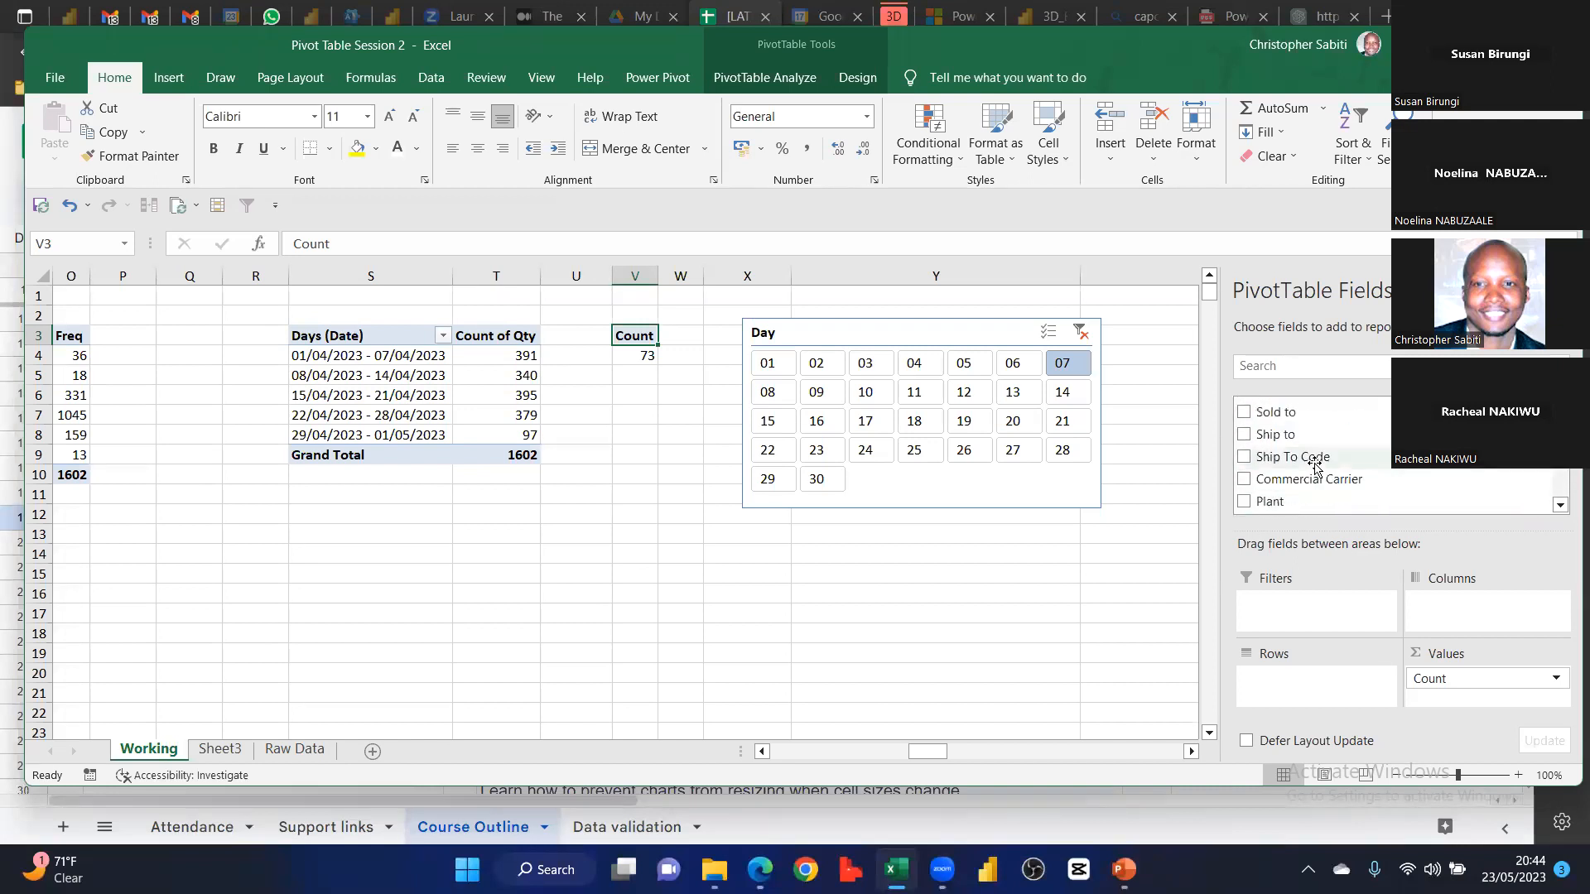
pyautogui.scroll(-2, 1309, 443)
pyautogui.moveTo(1306, 439); pyautogui.dragTo(1300, 683)
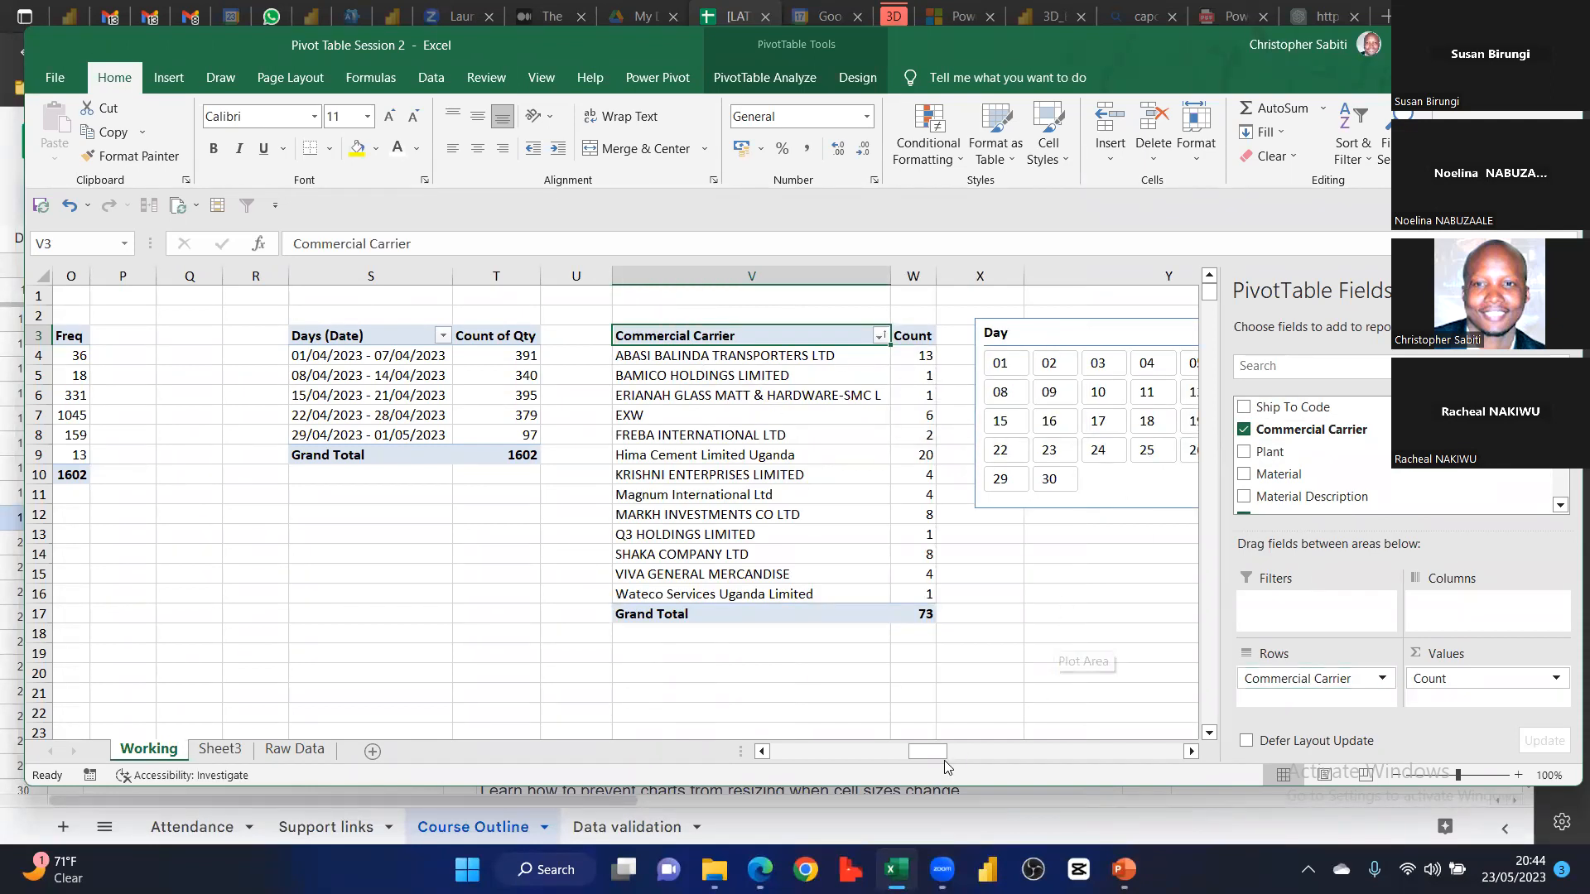
# Filter the Commercial Carrier pivot table with the Day slicer to day 06, finishing on day 05
pyautogui.click(1192, 751)
pyautogui.click(1191, 751)
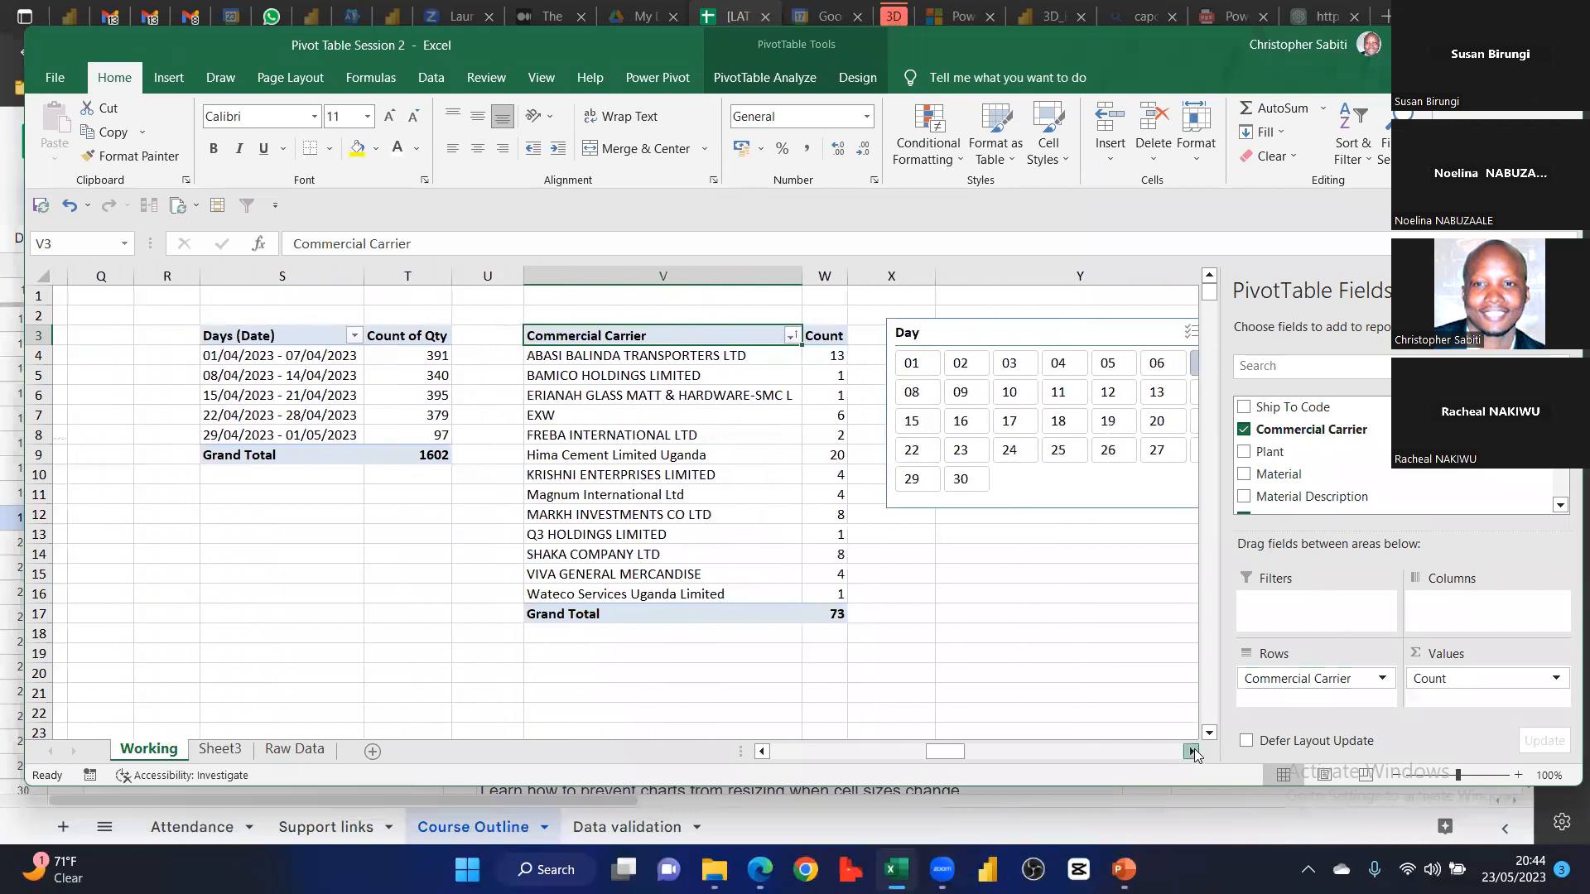
pyautogui.click(1191, 751)
pyautogui.hscroll(1, 1065, 362)
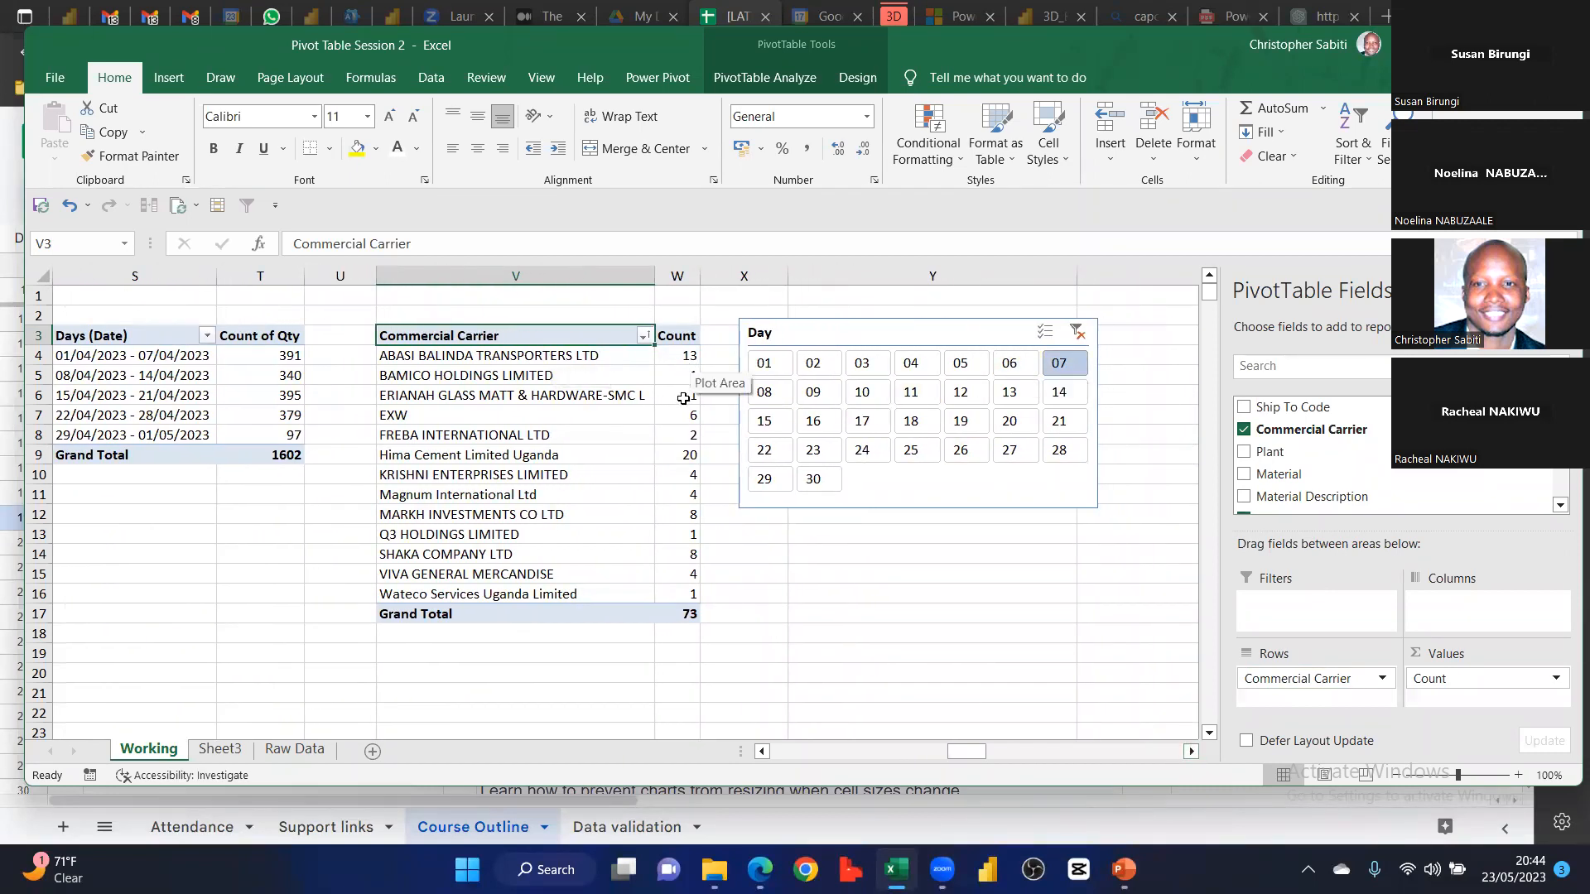
pyautogui.click(1010, 368)
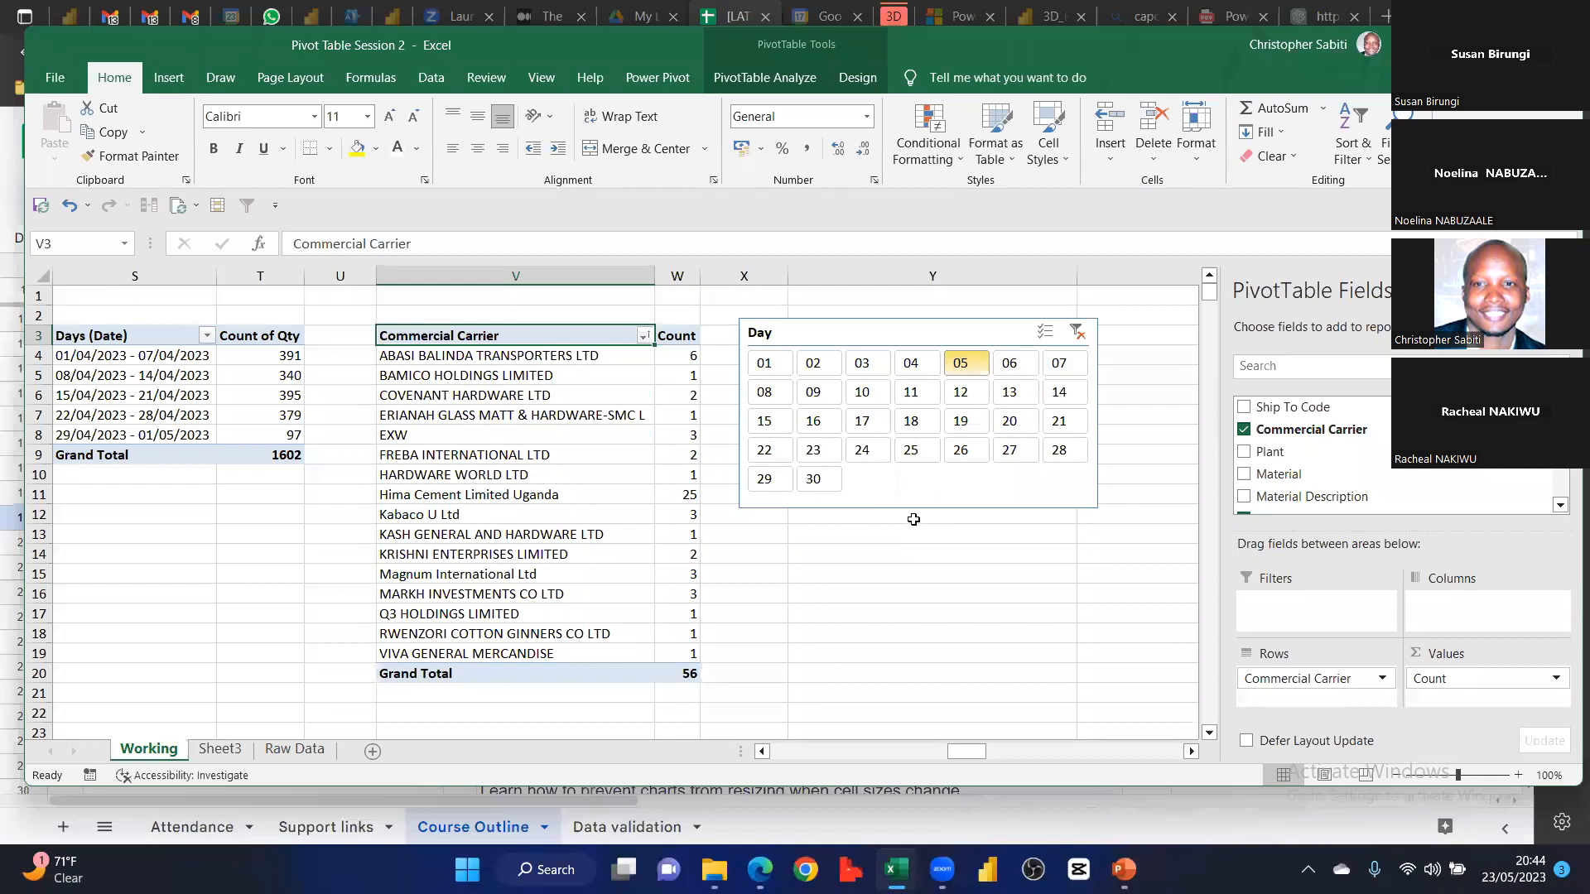
pyautogui.click(966, 363)
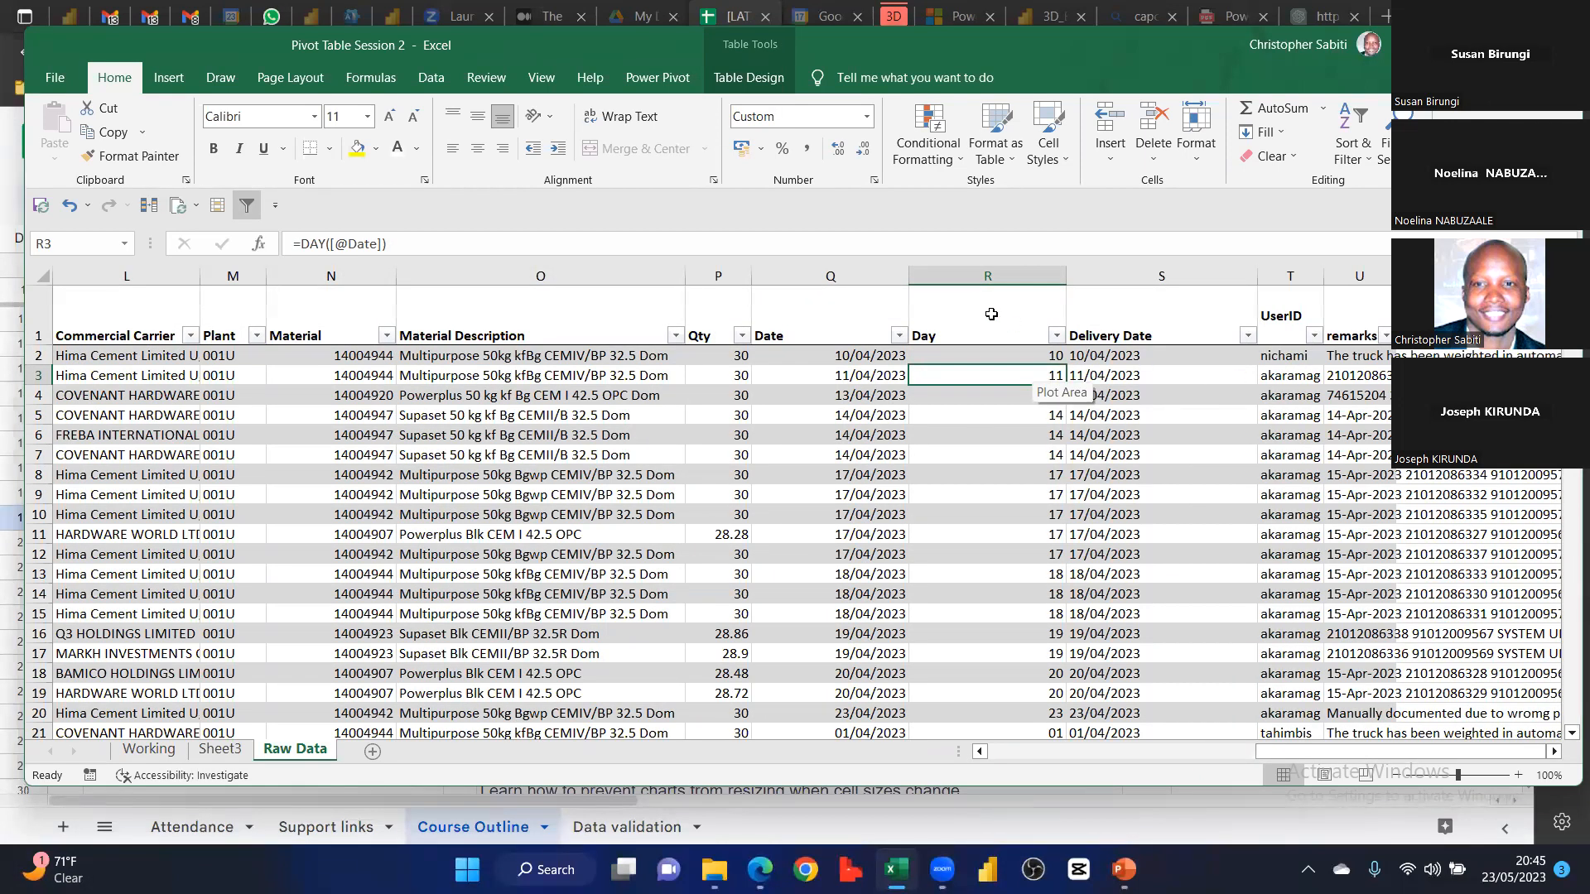
# Review the Day column on the Raw Data sheet and the slicer option for the Day field in the Working sheet's pivot table
pyautogui.click(970, 305)
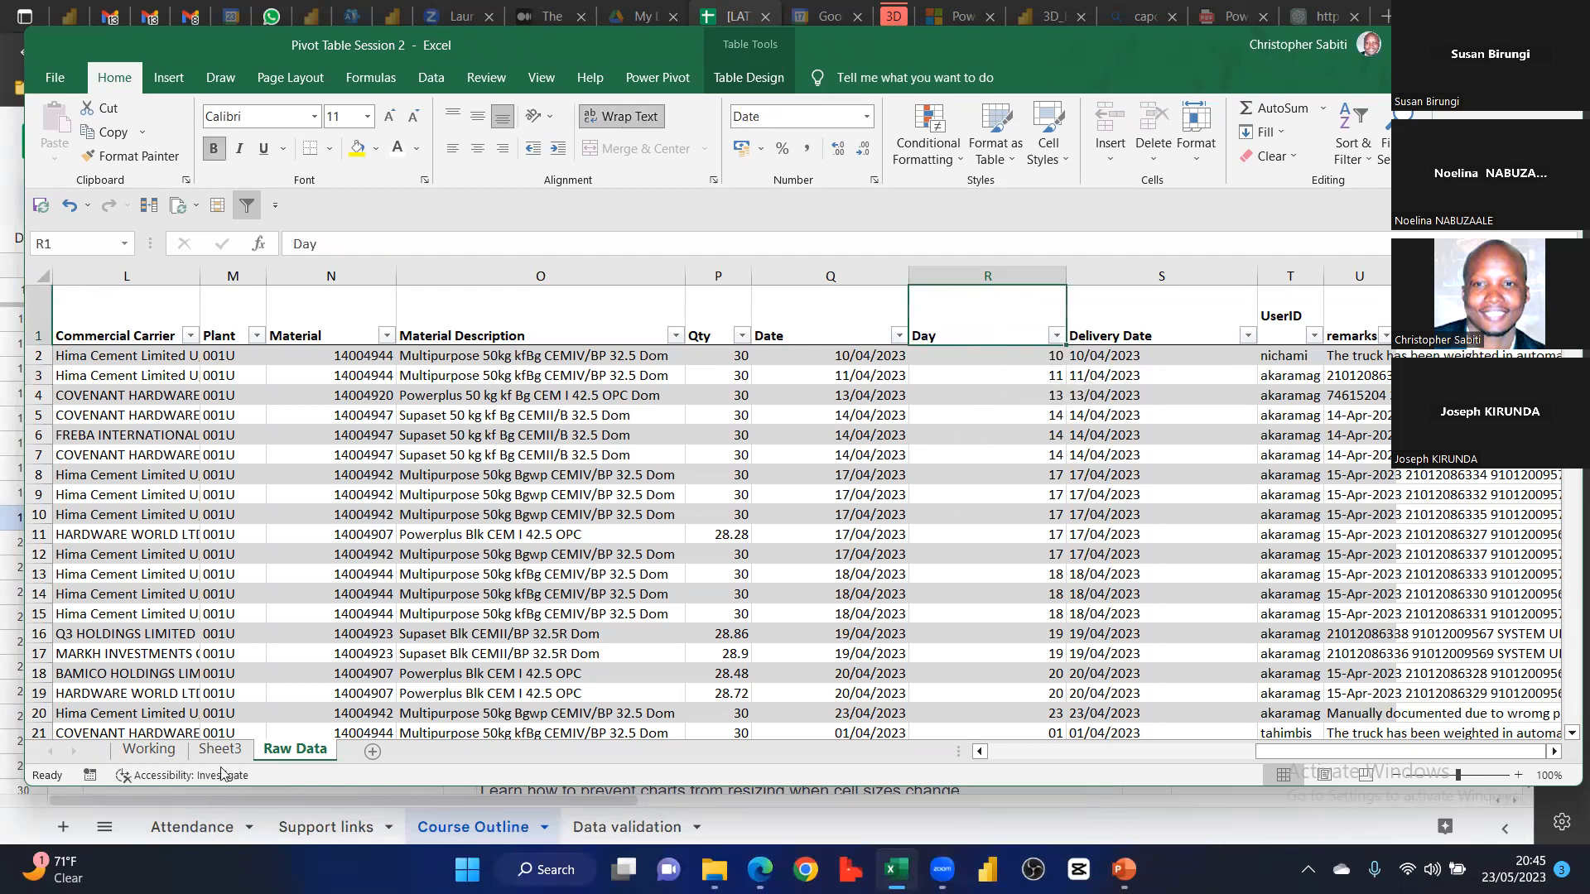
pyautogui.click(149, 752)
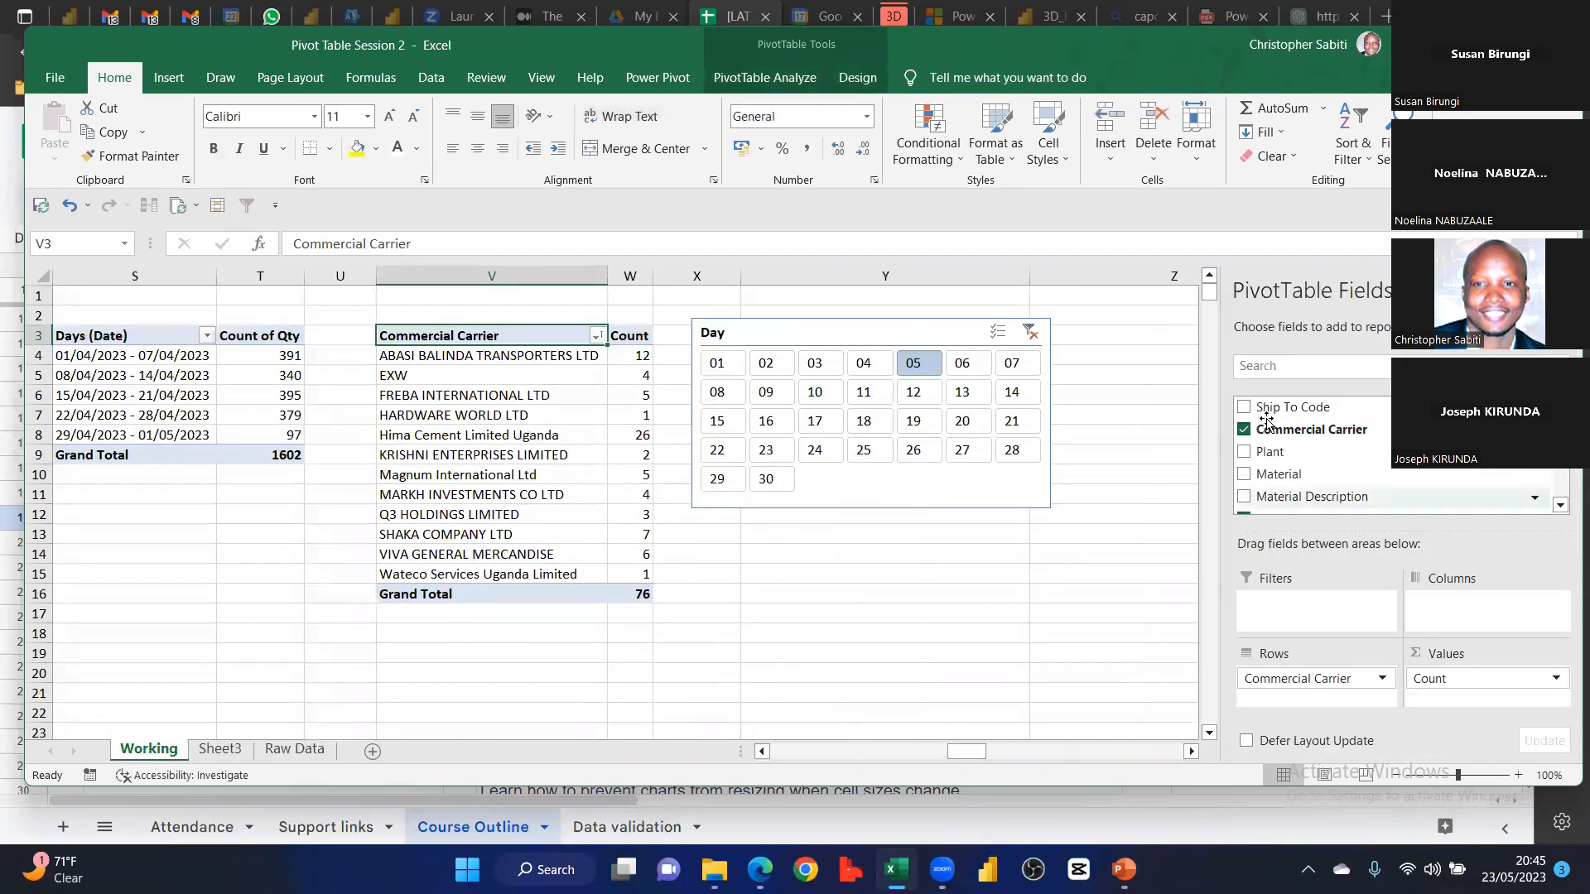
pyautogui.scroll(-5, 1266, 421)
pyautogui.rightClick(1268, 415)
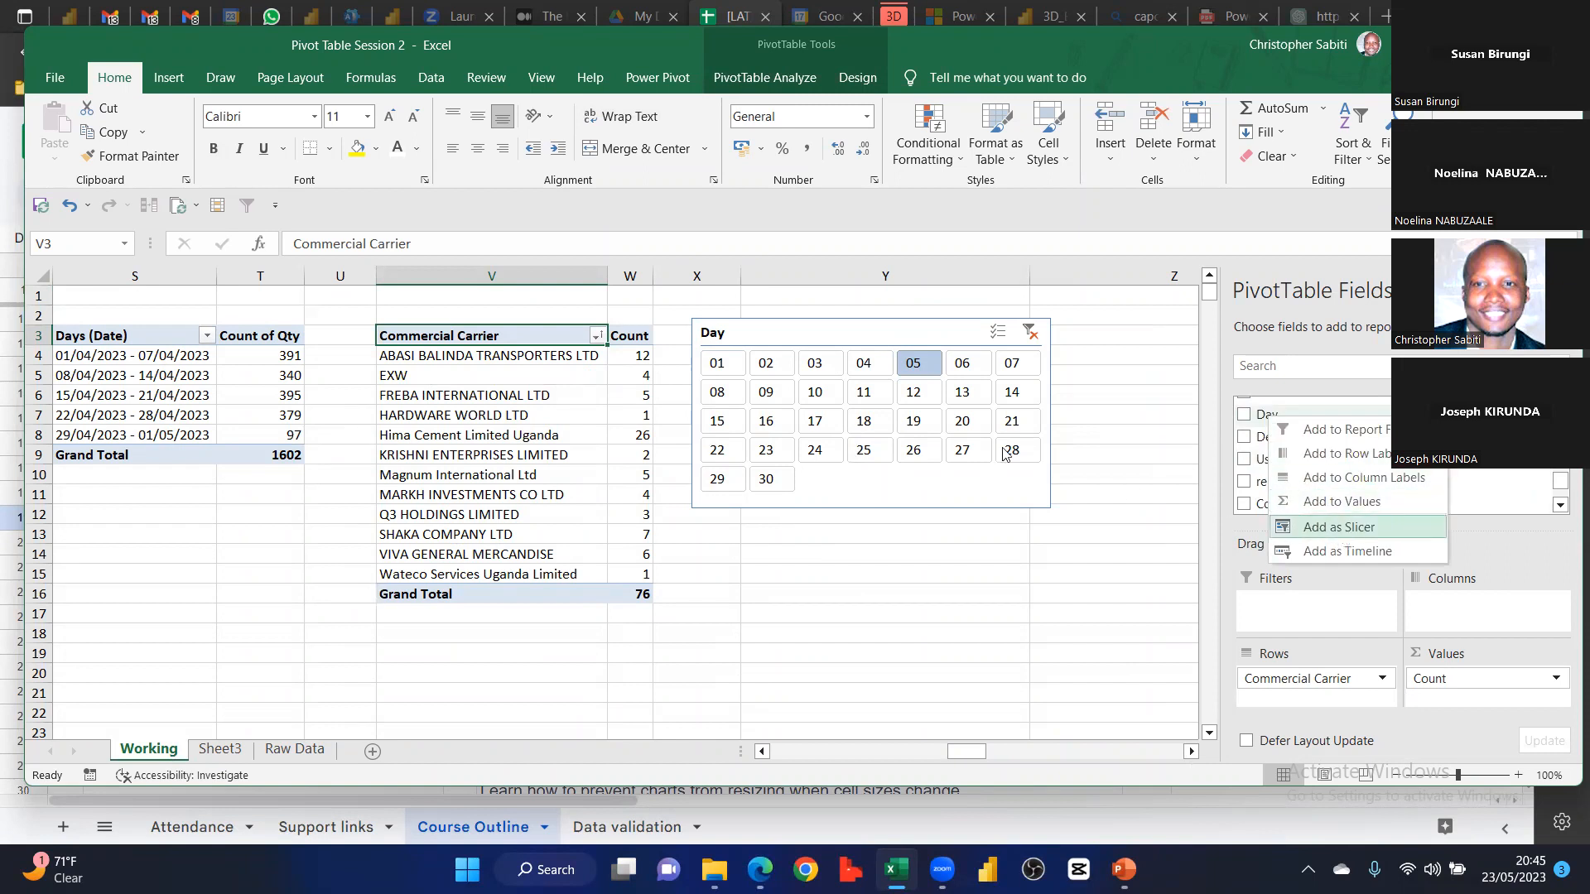
# Set the Day slicer to 10 columns and resize it to about 12.55 cm wide and 3.3 cm high
pyautogui.click(867, 345)
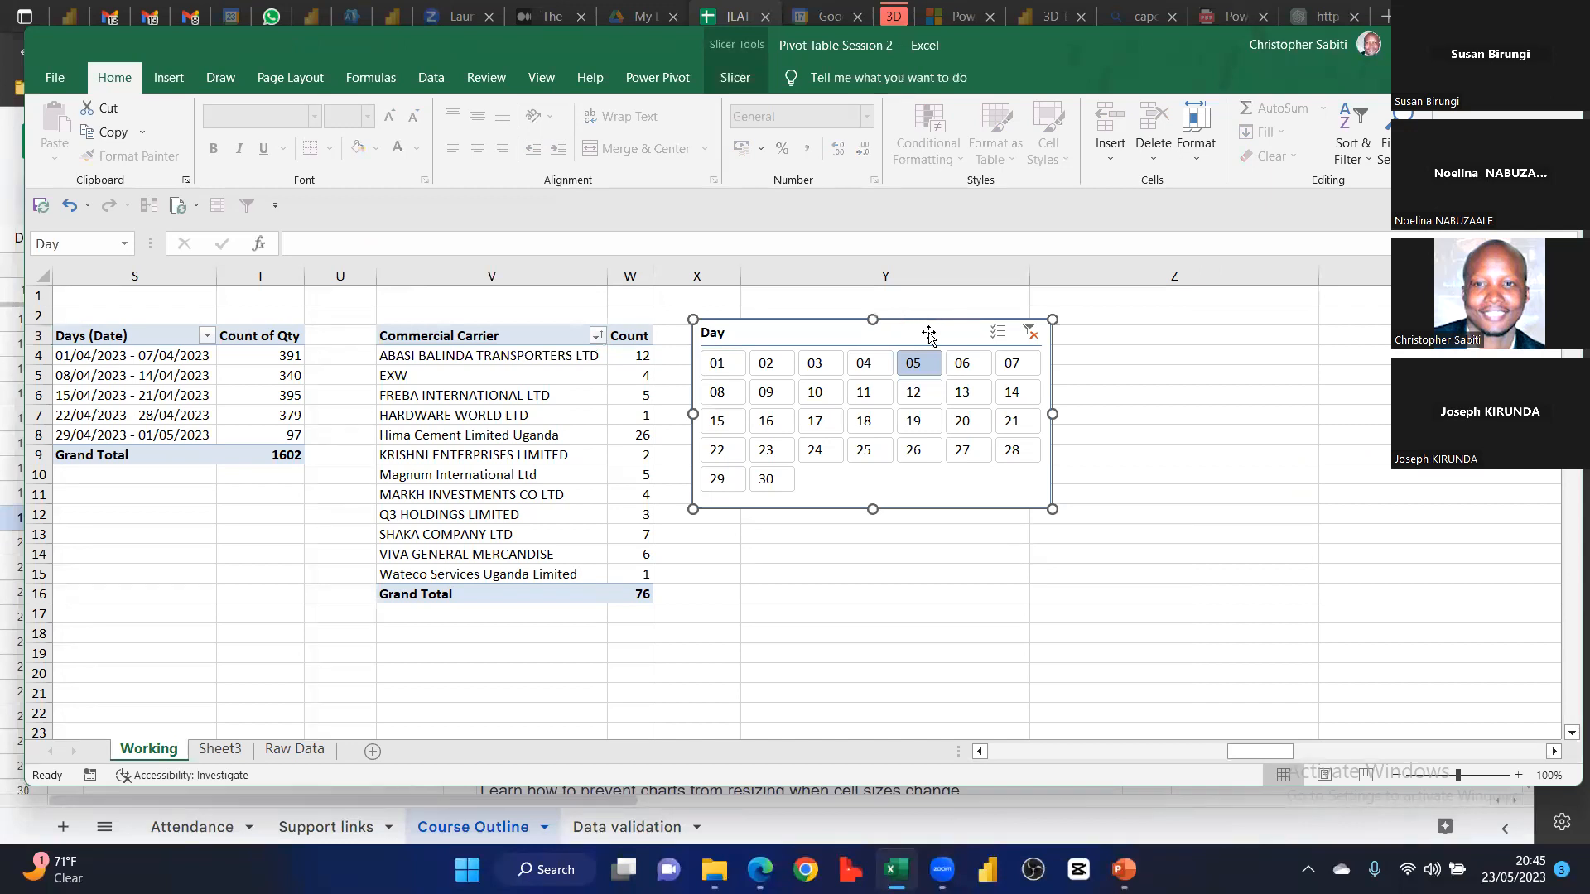
pyautogui.click(732, 81)
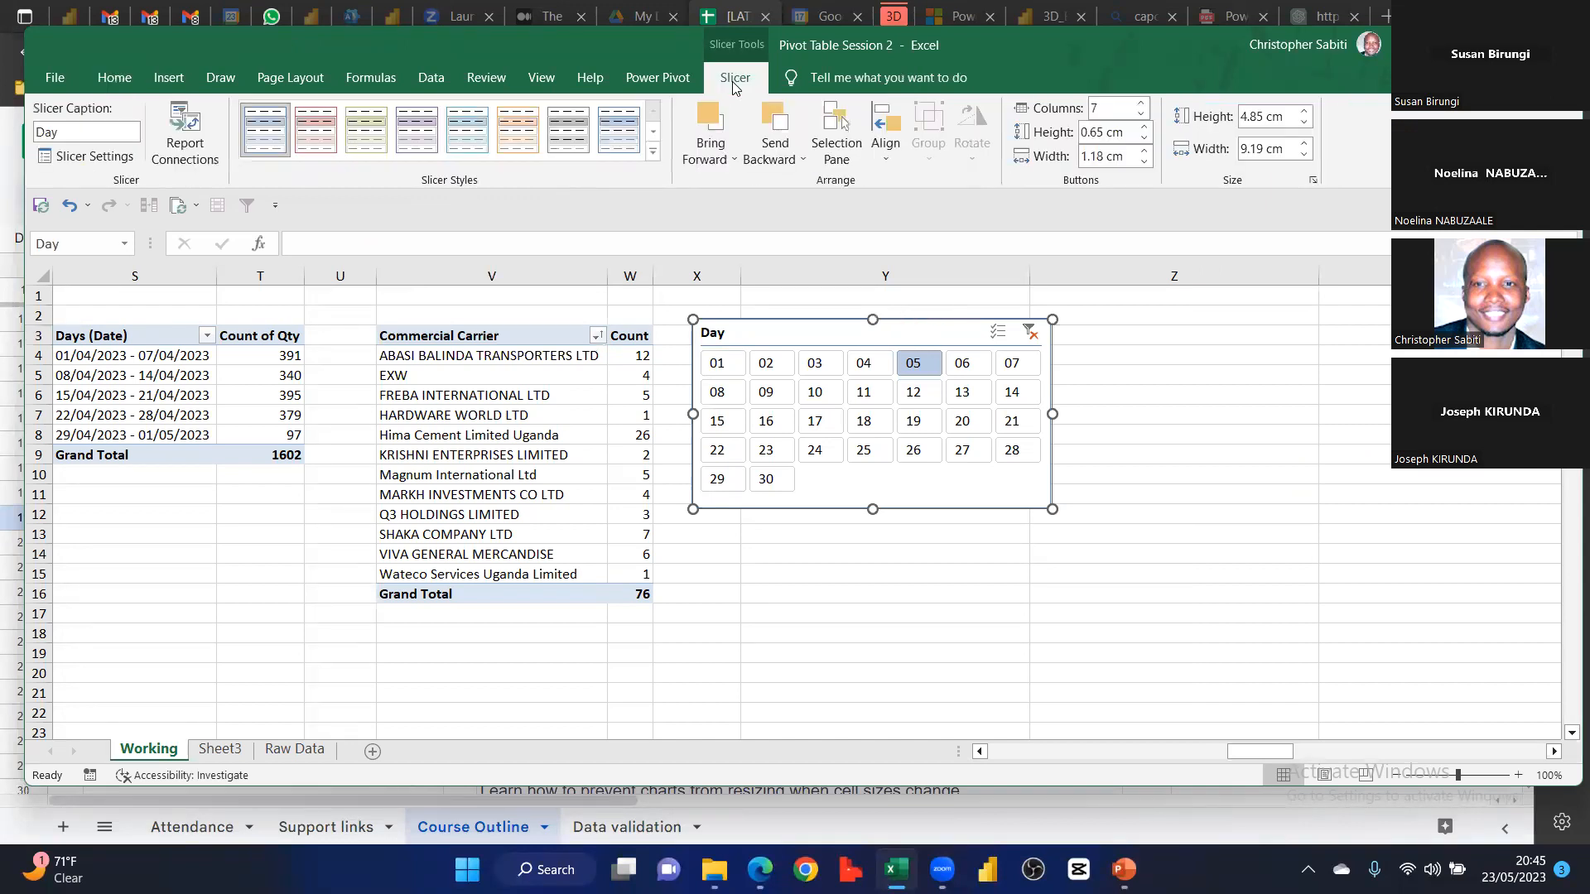
pyautogui.click(1119, 112)
pyautogui.write('10')
pyautogui.press('Return')
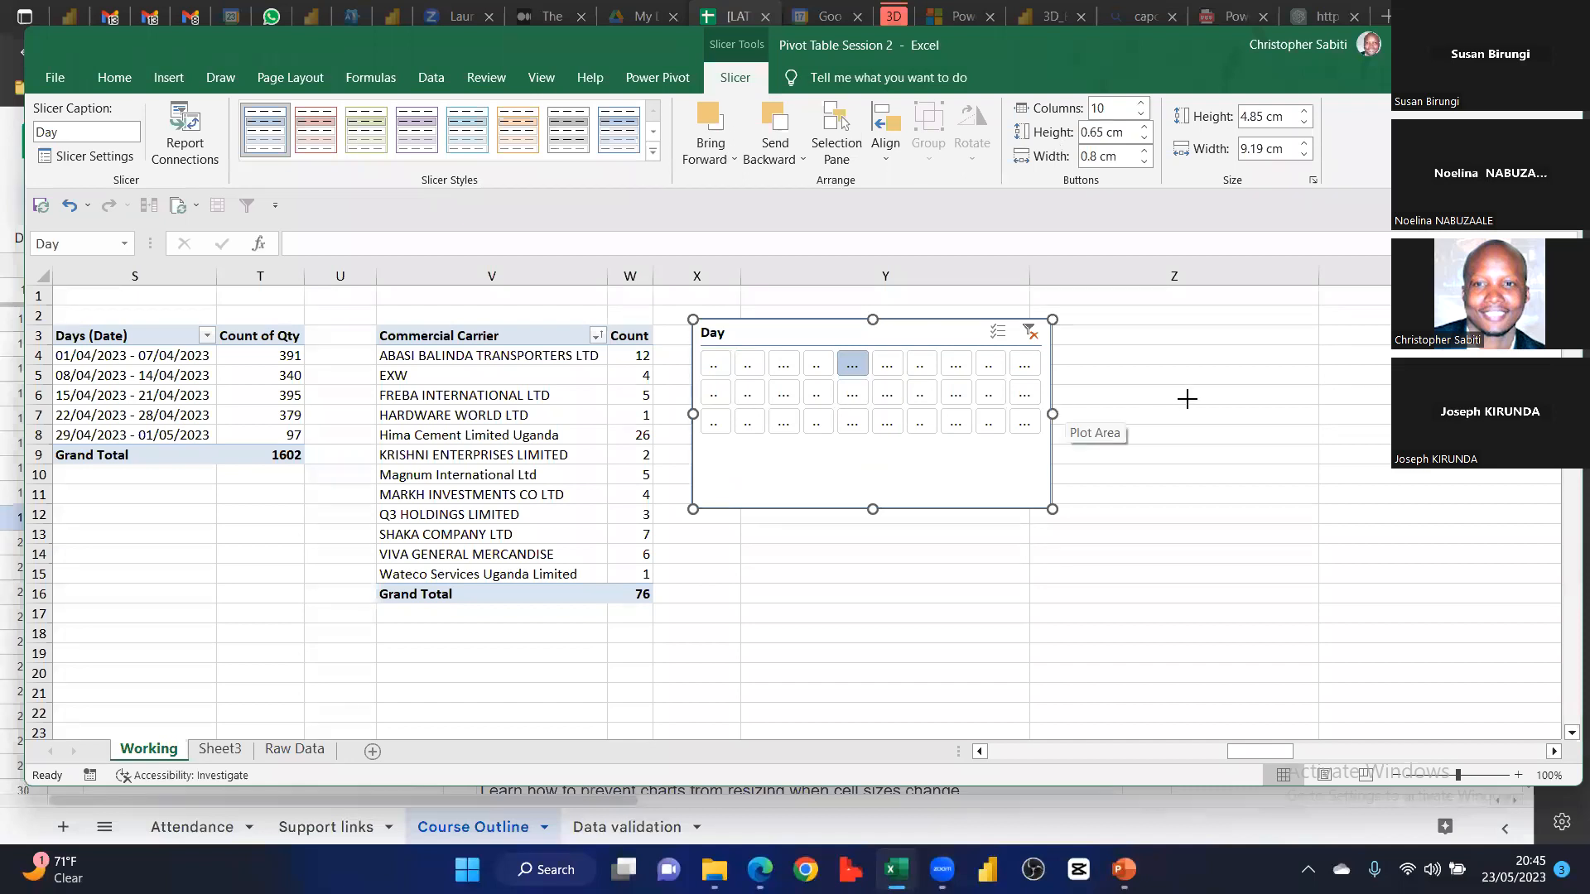
pyautogui.moveTo(1187, 399); pyautogui.dragTo(1184, 410)
pyautogui.moveTo(945, 452); pyautogui.dragTo(945, 448)
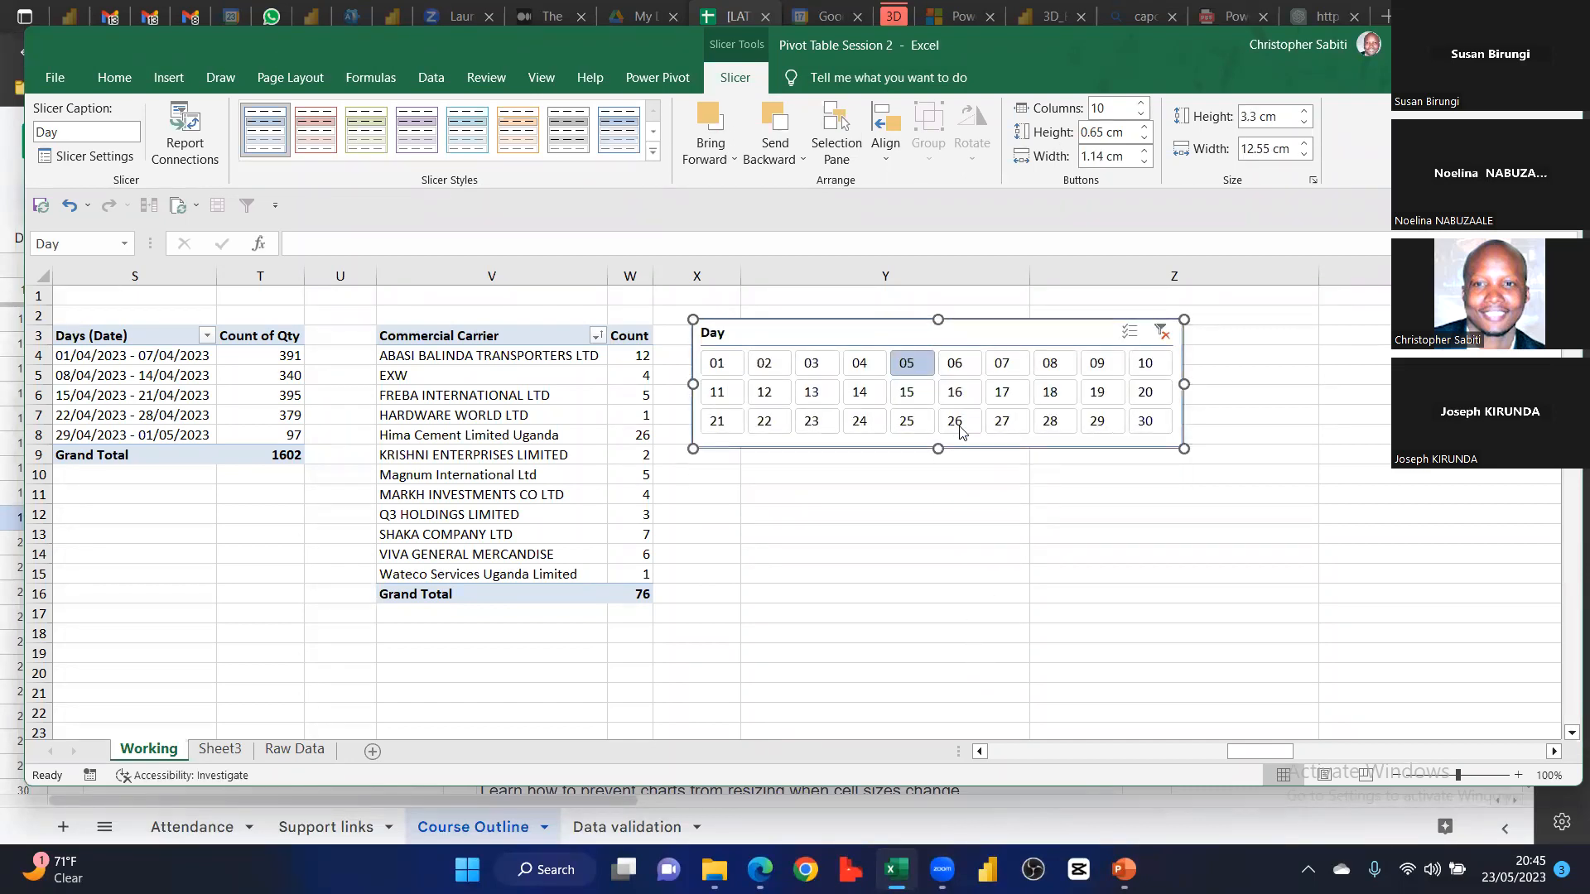
# Filter the Commercial Carrier pivot table by single days 06, 07 and 17 in turn
pyautogui.click(963, 365)
pyautogui.click(1013, 366)
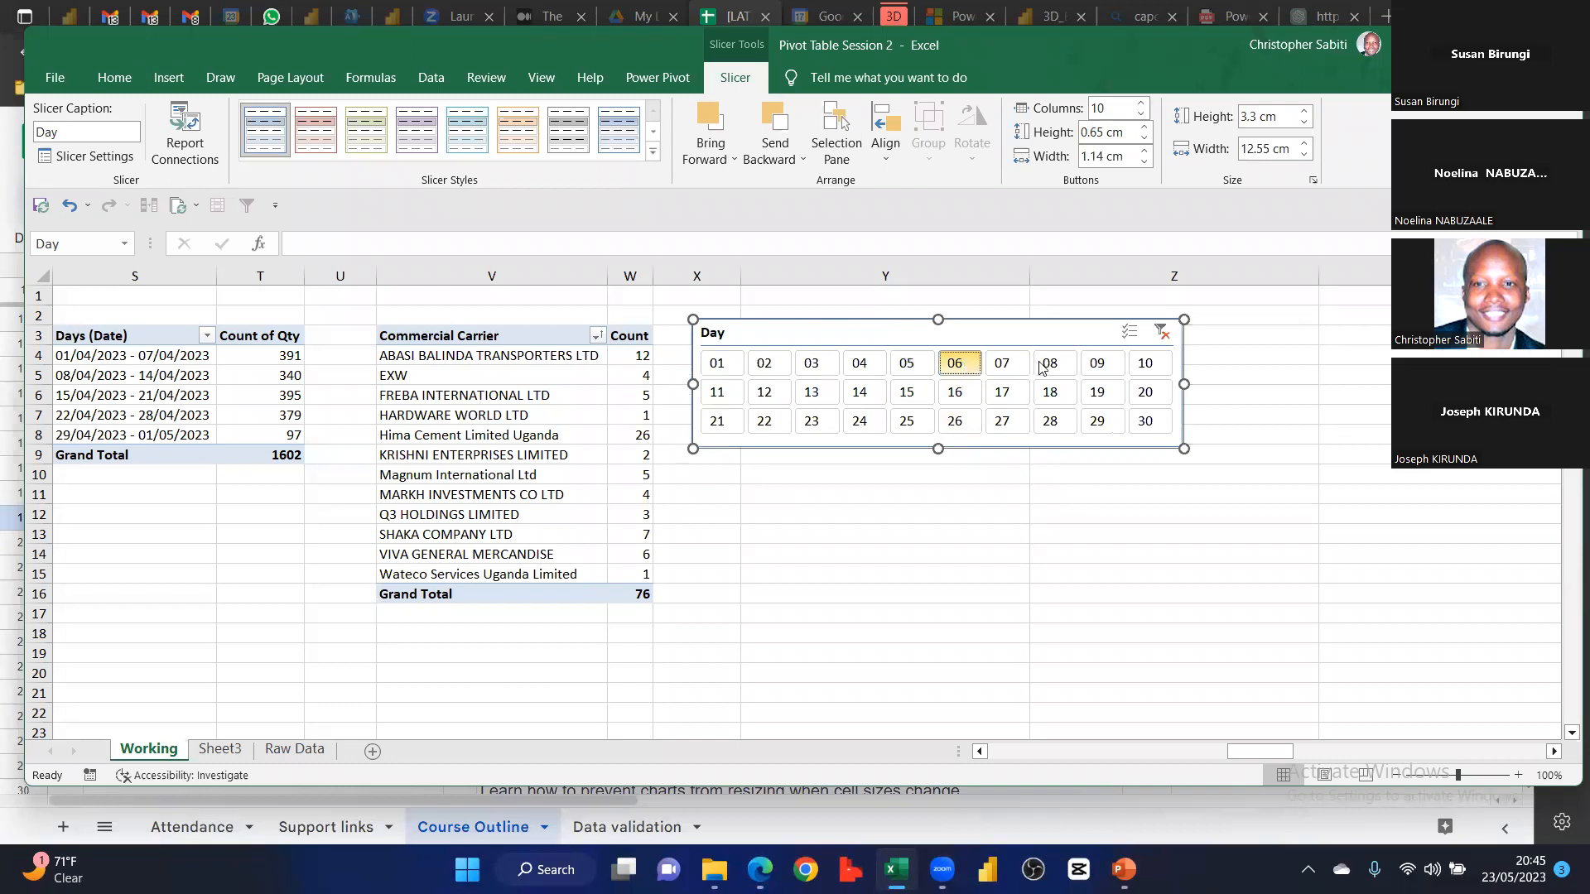
pyautogui.click(1049, 392)
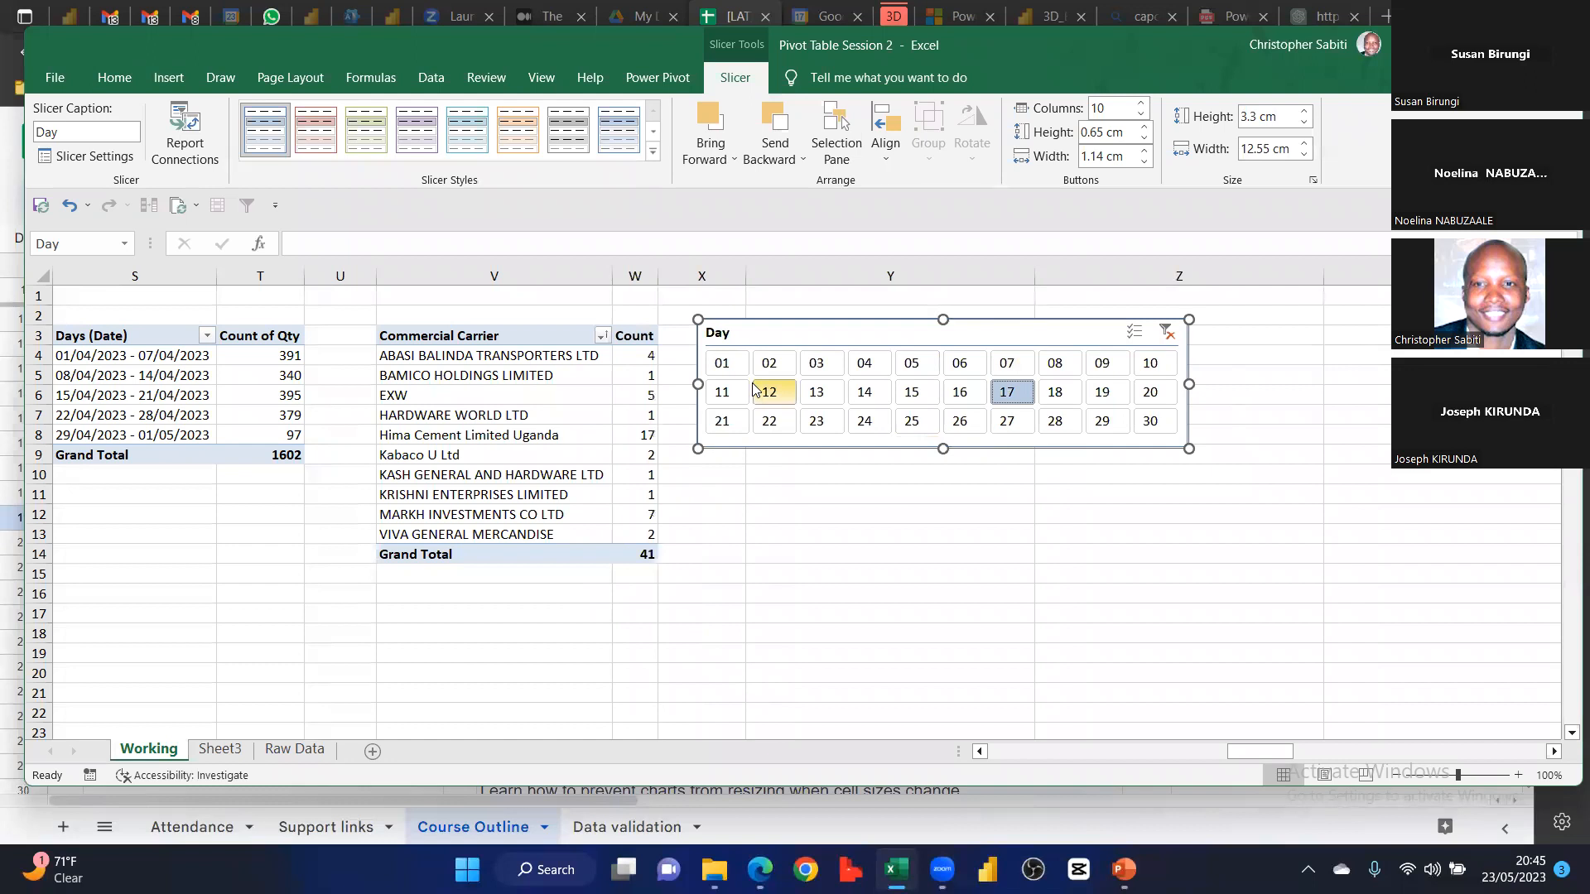
# Filter the Commercial Carrier pivot table to the day range 01 to 07, and replace it with the range 08 to 14
pyautogui.click(731, 368)
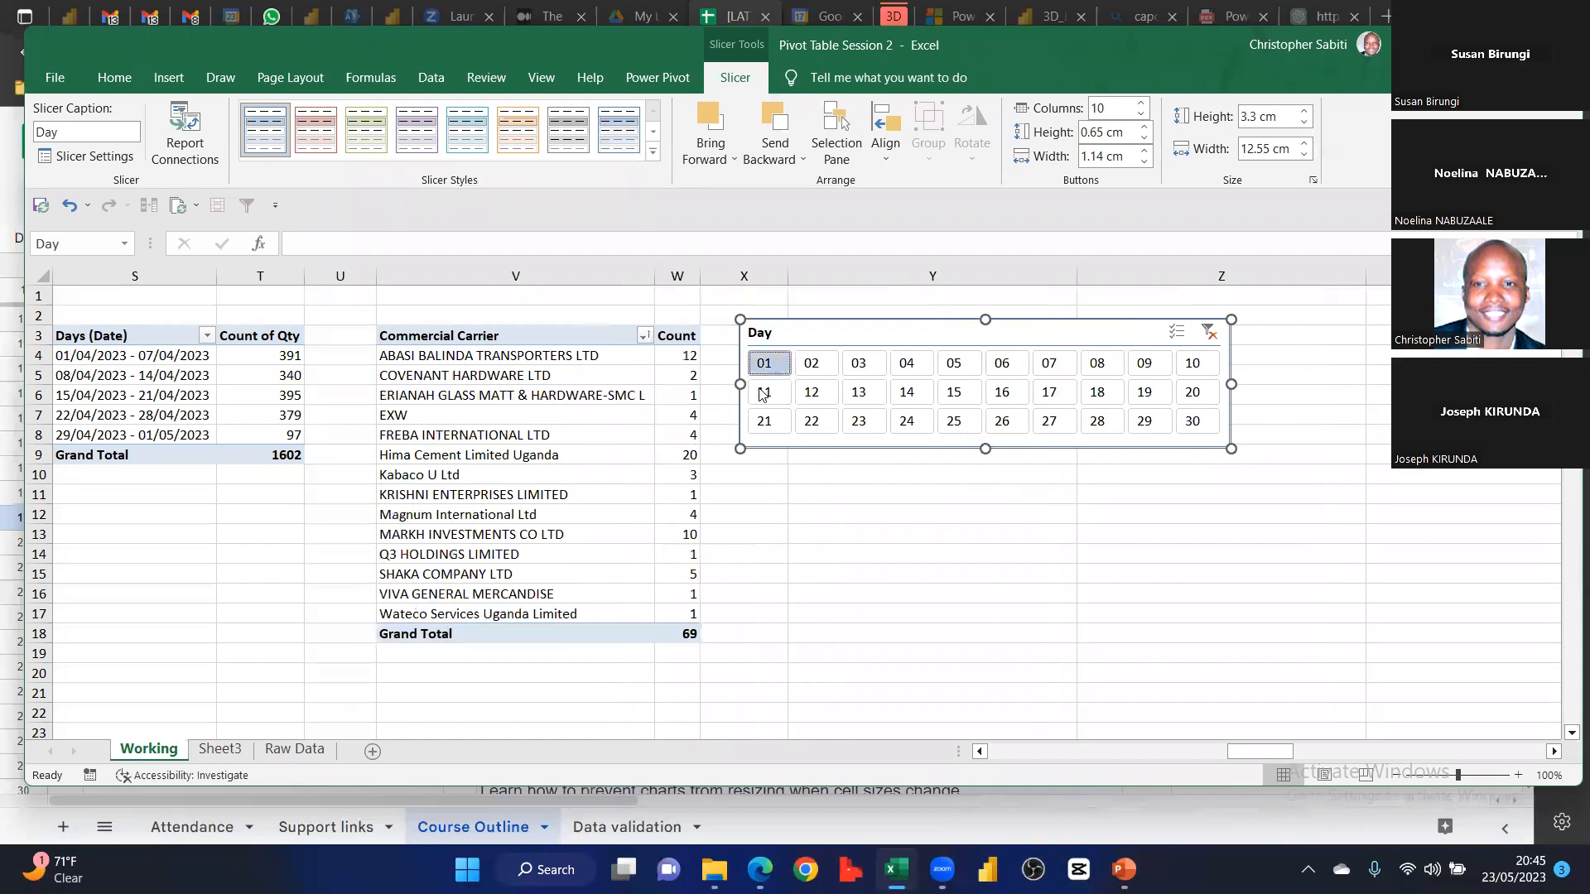
pyautogui.keyDown('shift'); pyautogui.click(1068, 368); pyautogui.keyUp('shift')
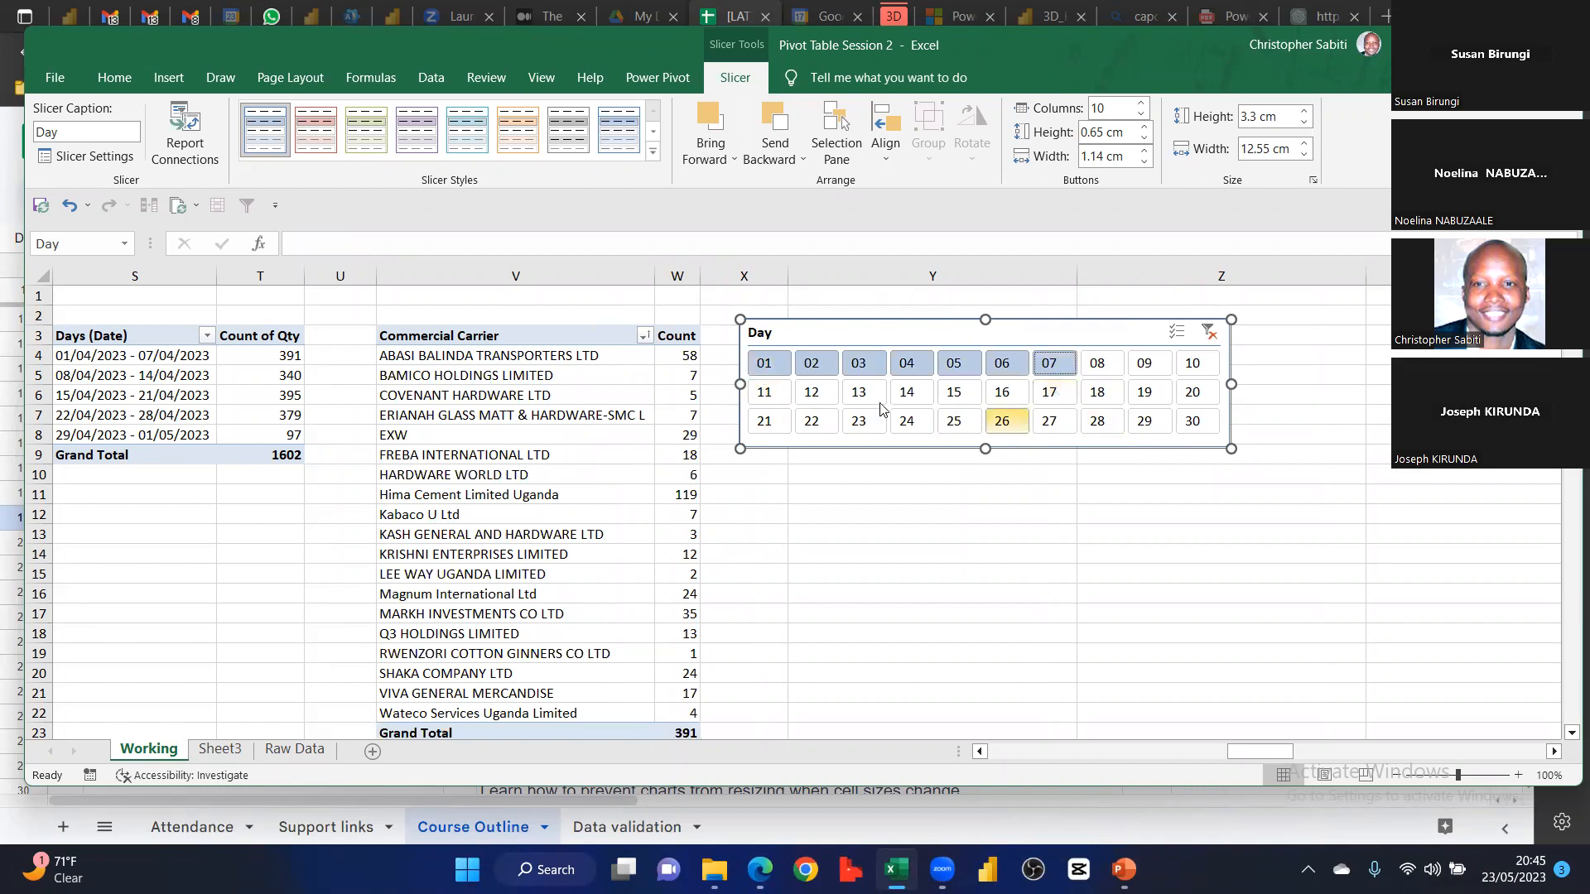
pyautogui.click(908, 392)
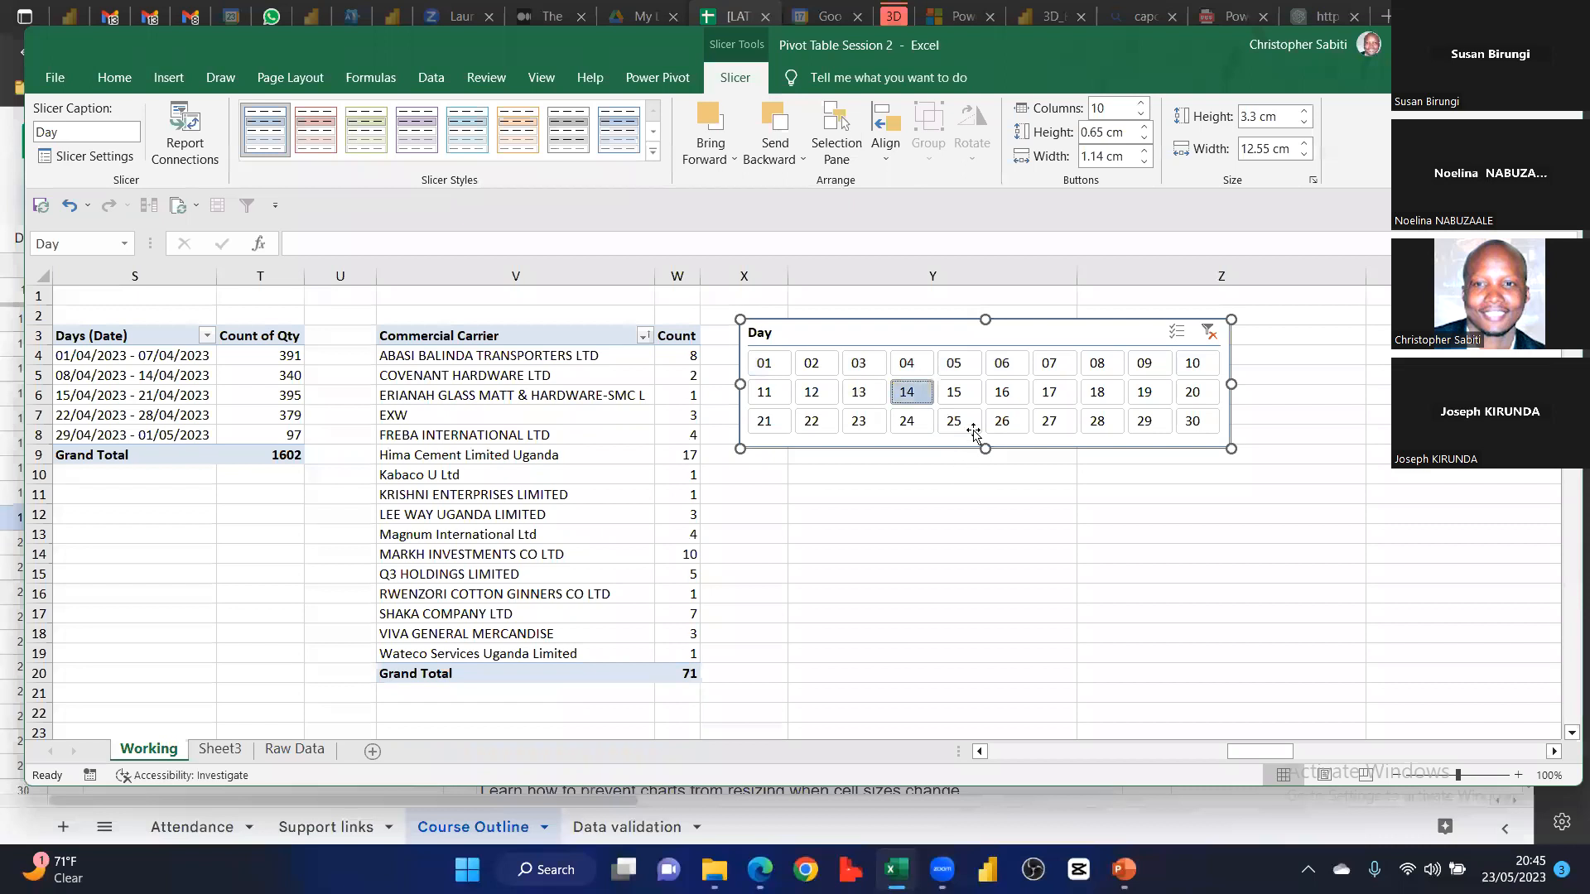
pyautogui.keyDown('shift'); pyautogui.click(1095, 364); pyautogui.keyUp('shift')
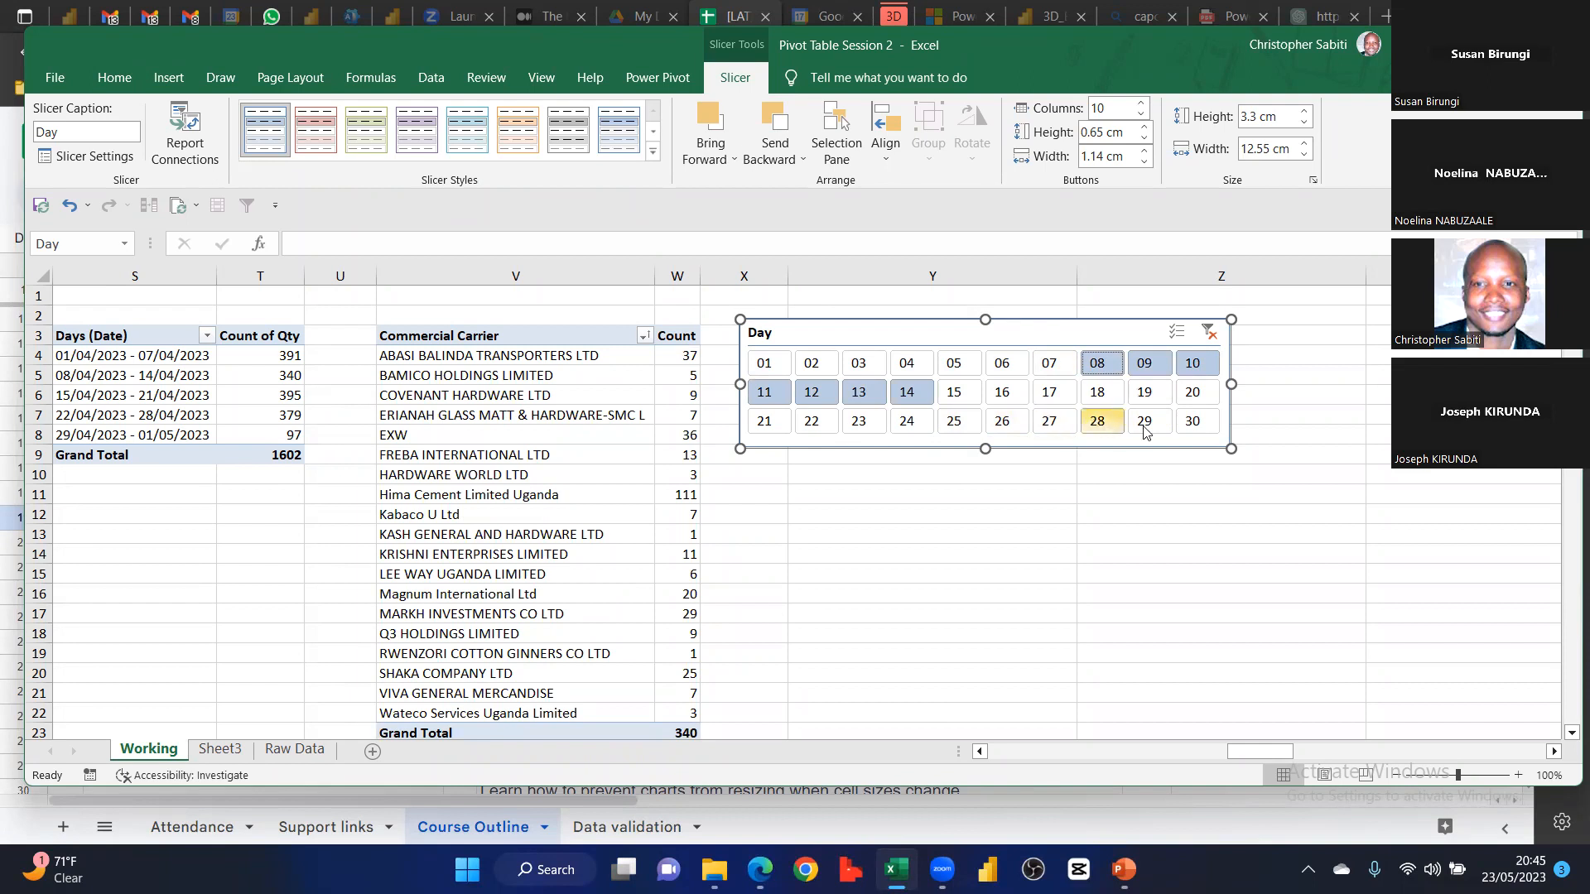
# Resize the Day slicer to about 11.81 cm wide and 3.56 cm high
pyautogui.moveTo(1232, 383); pyautogui.dragTo(1203, 431)
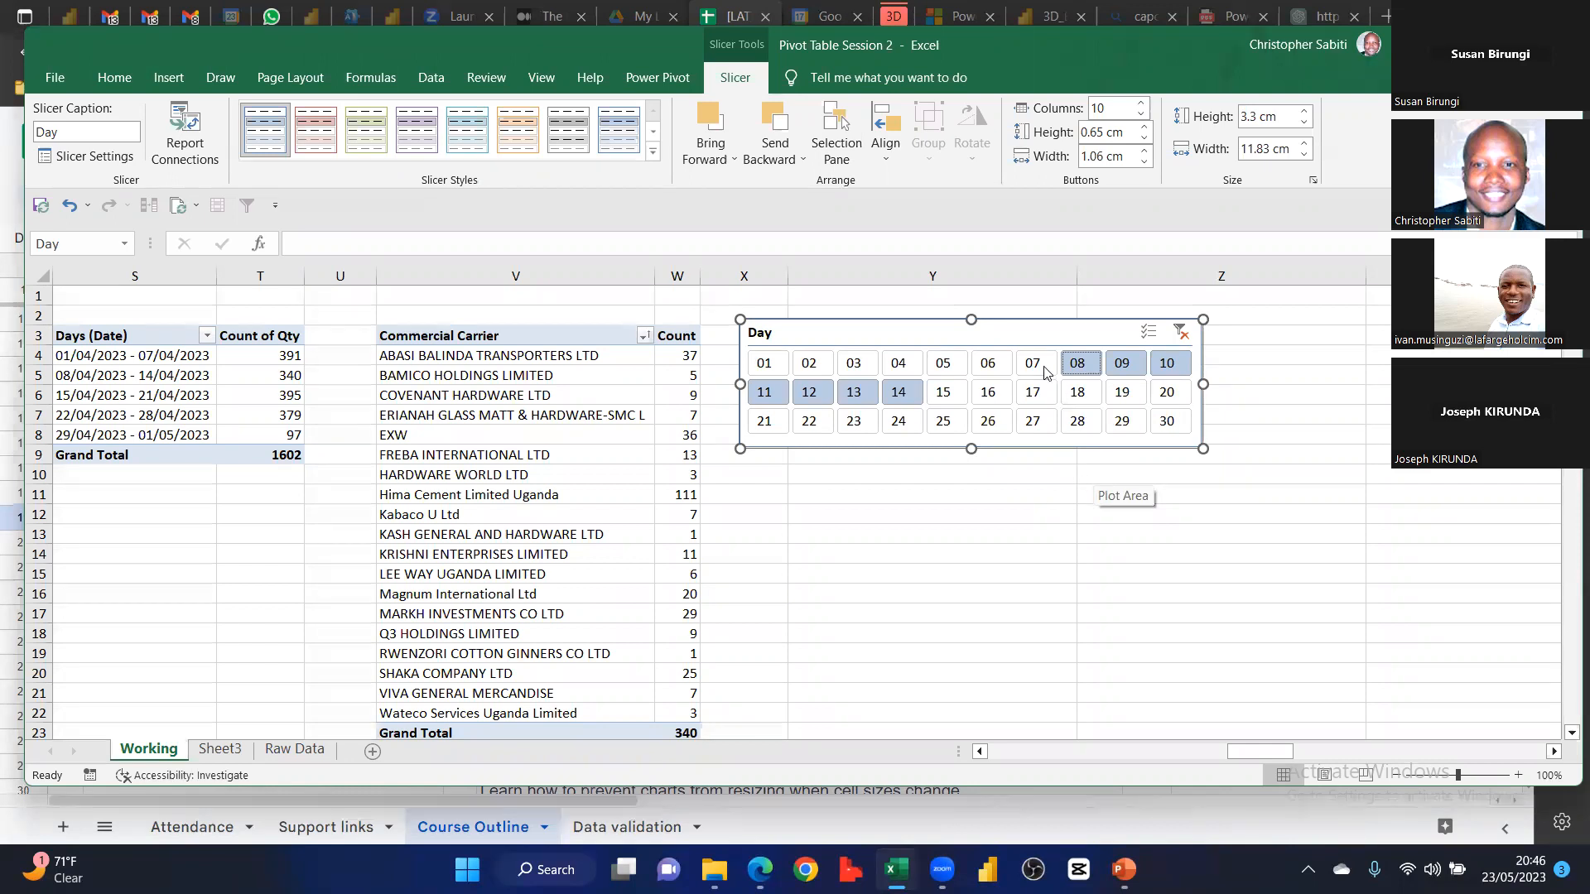
pyautogui.moveTo(1203, 448); pyautogui.dragTo(1201, 457)
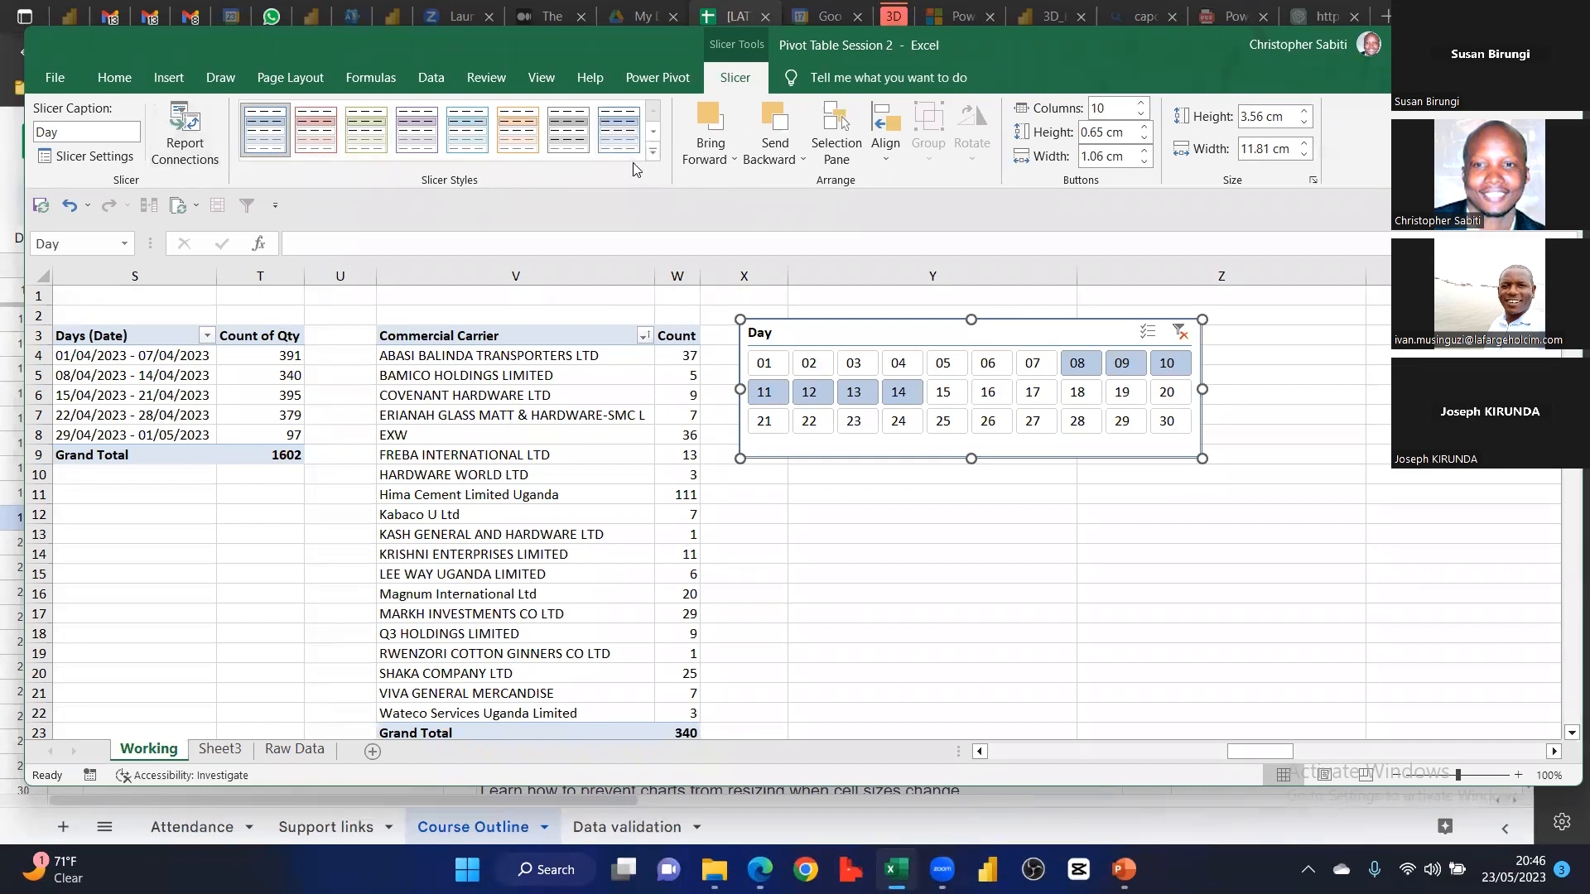
# Try the dark red and light grey styles on the Day slicer and settle on the dark teal style
pyautogui.click(653, 155)
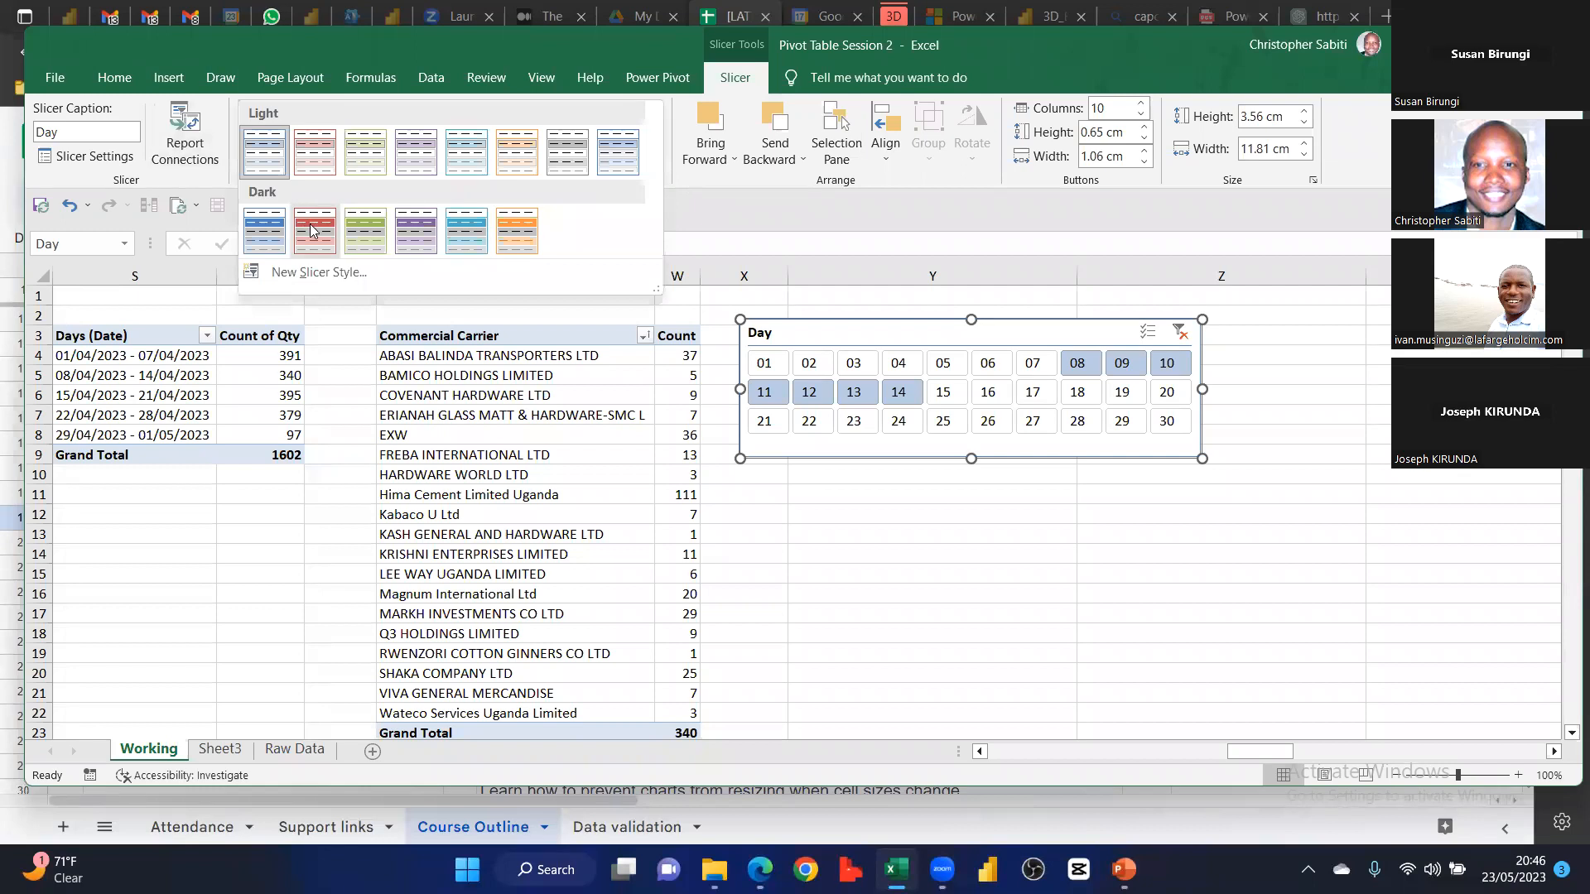
pyautogui.click(314, 230)
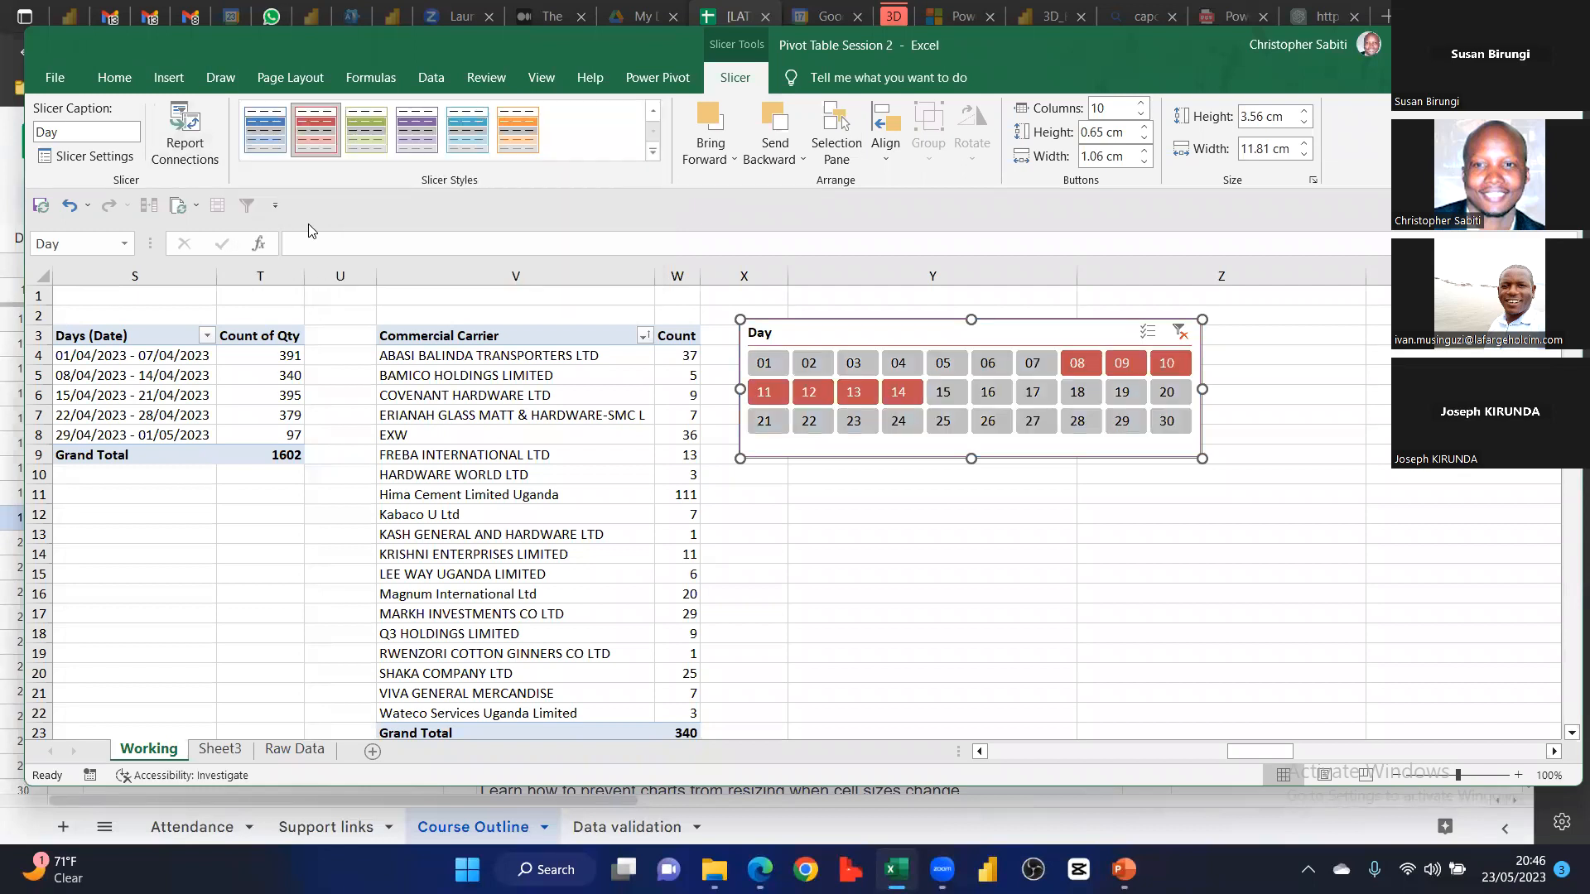
pyautogui.click(653, 152)
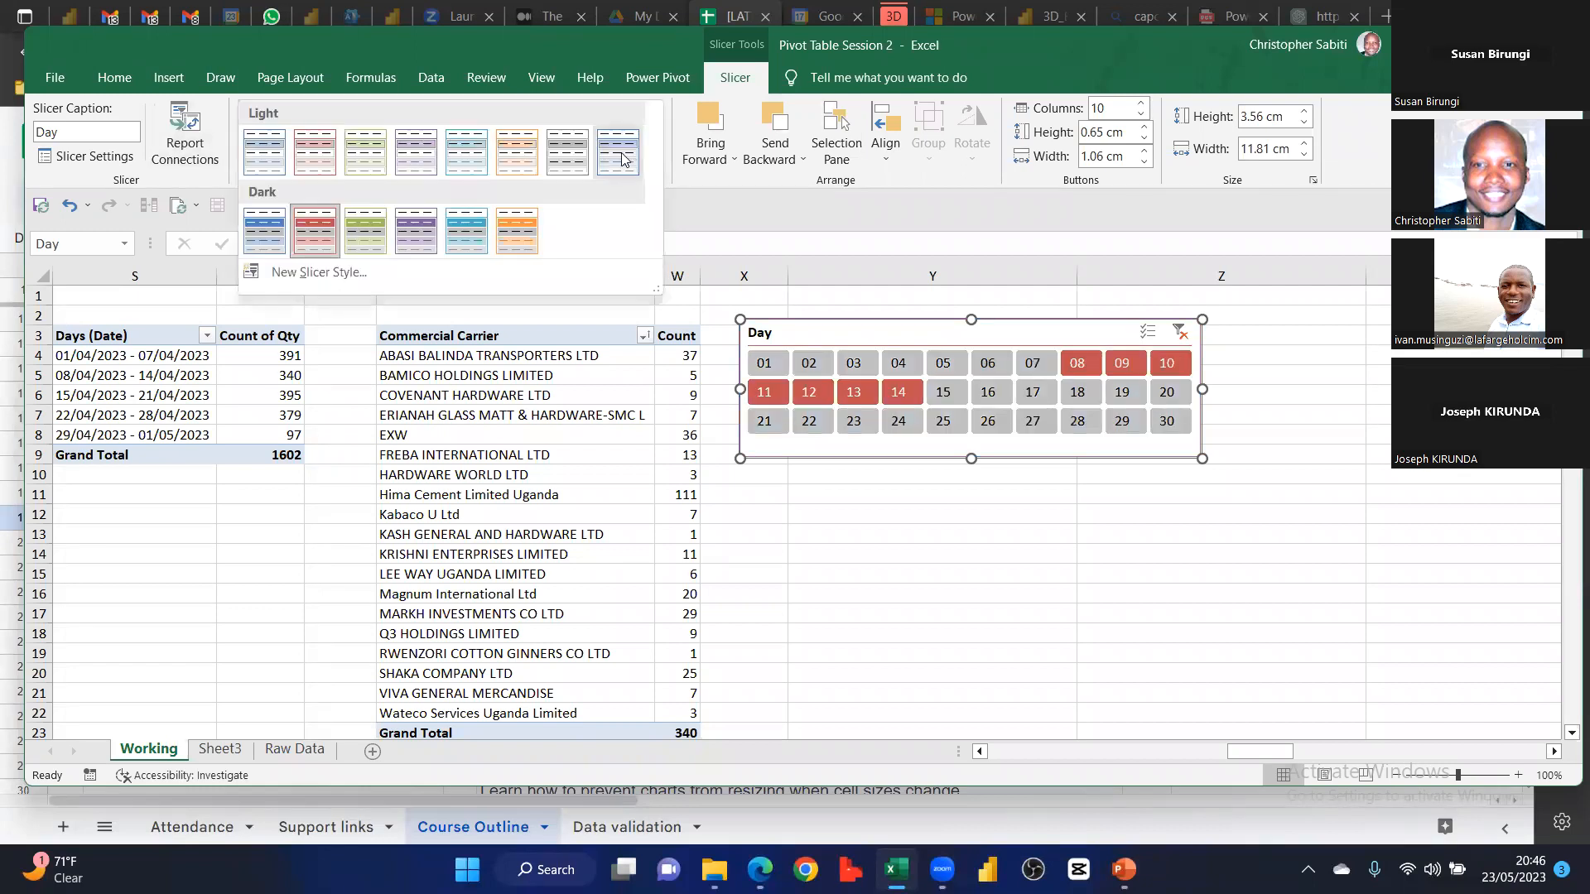
pyautogui.click(580, 157)
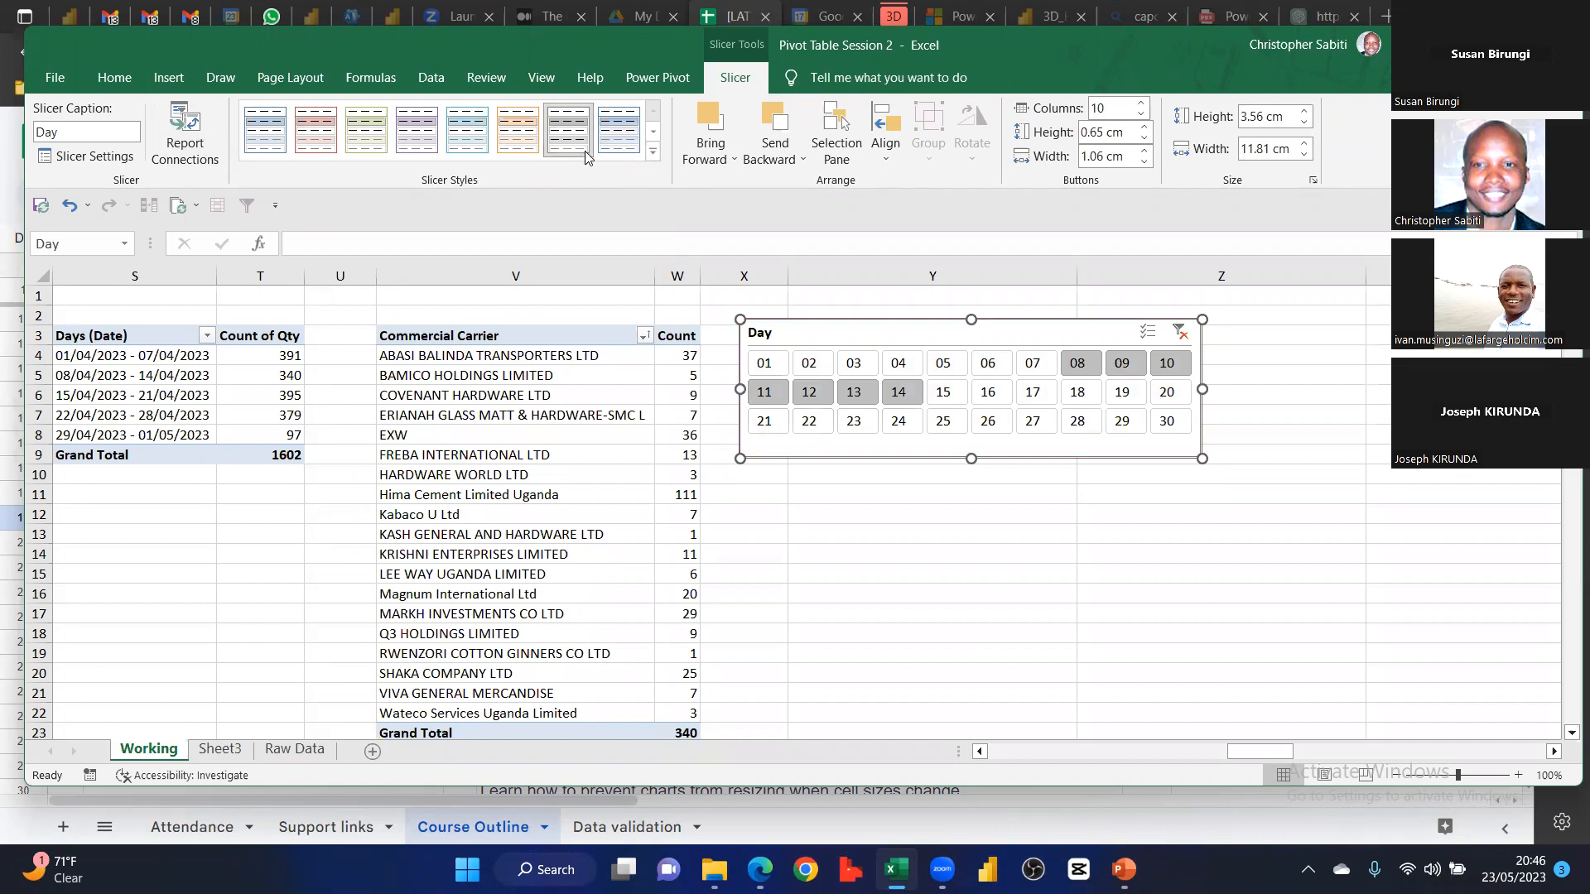
pyautogui.click(652, 155)
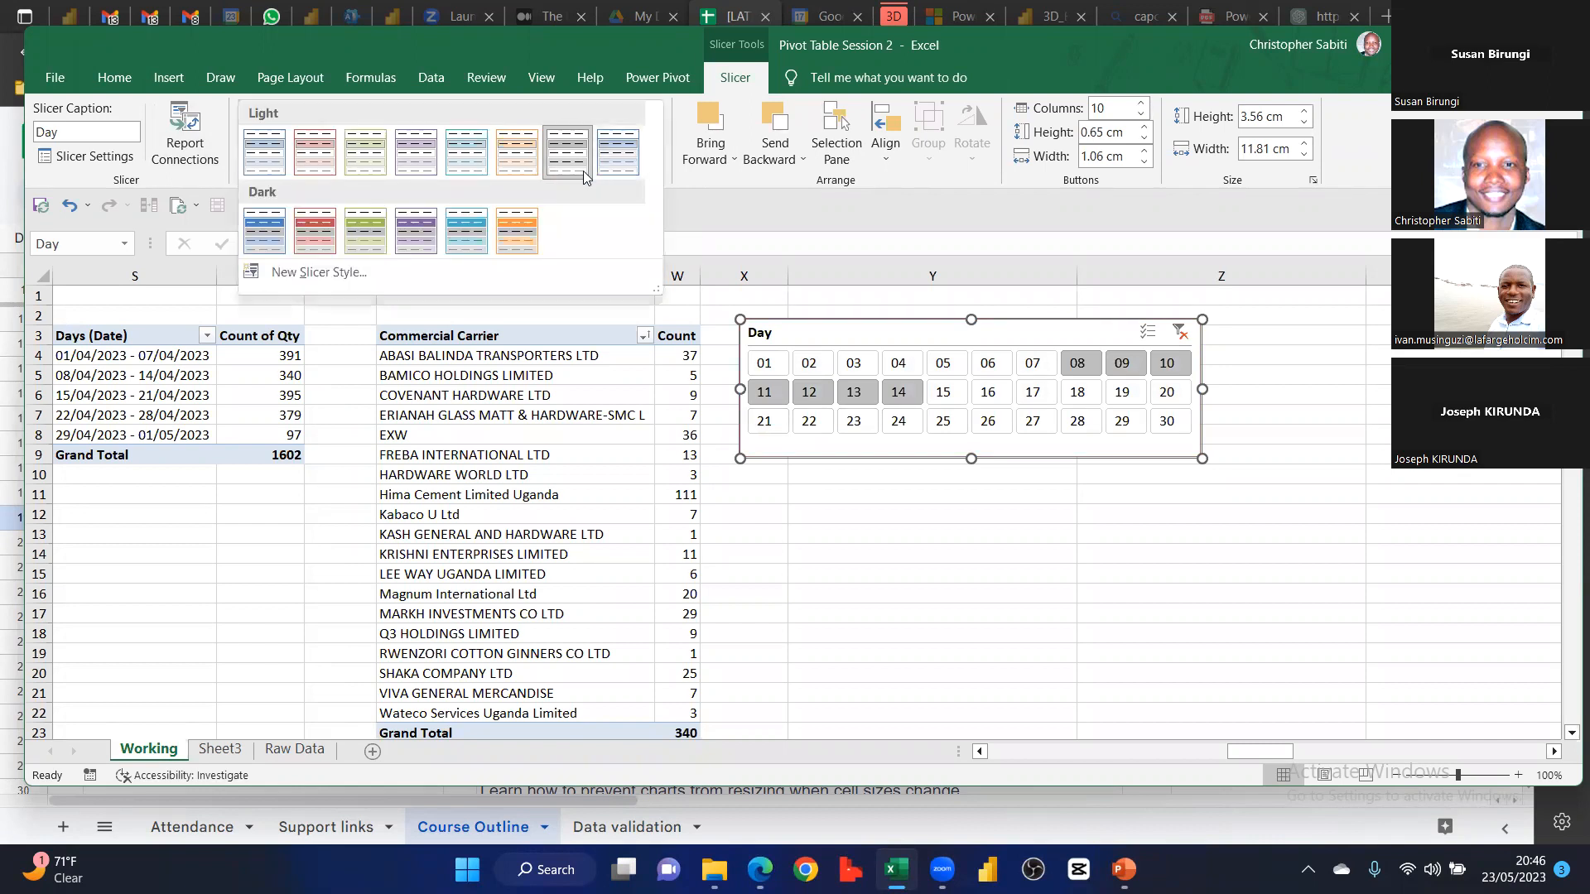
pyautogui.click(469, 236)
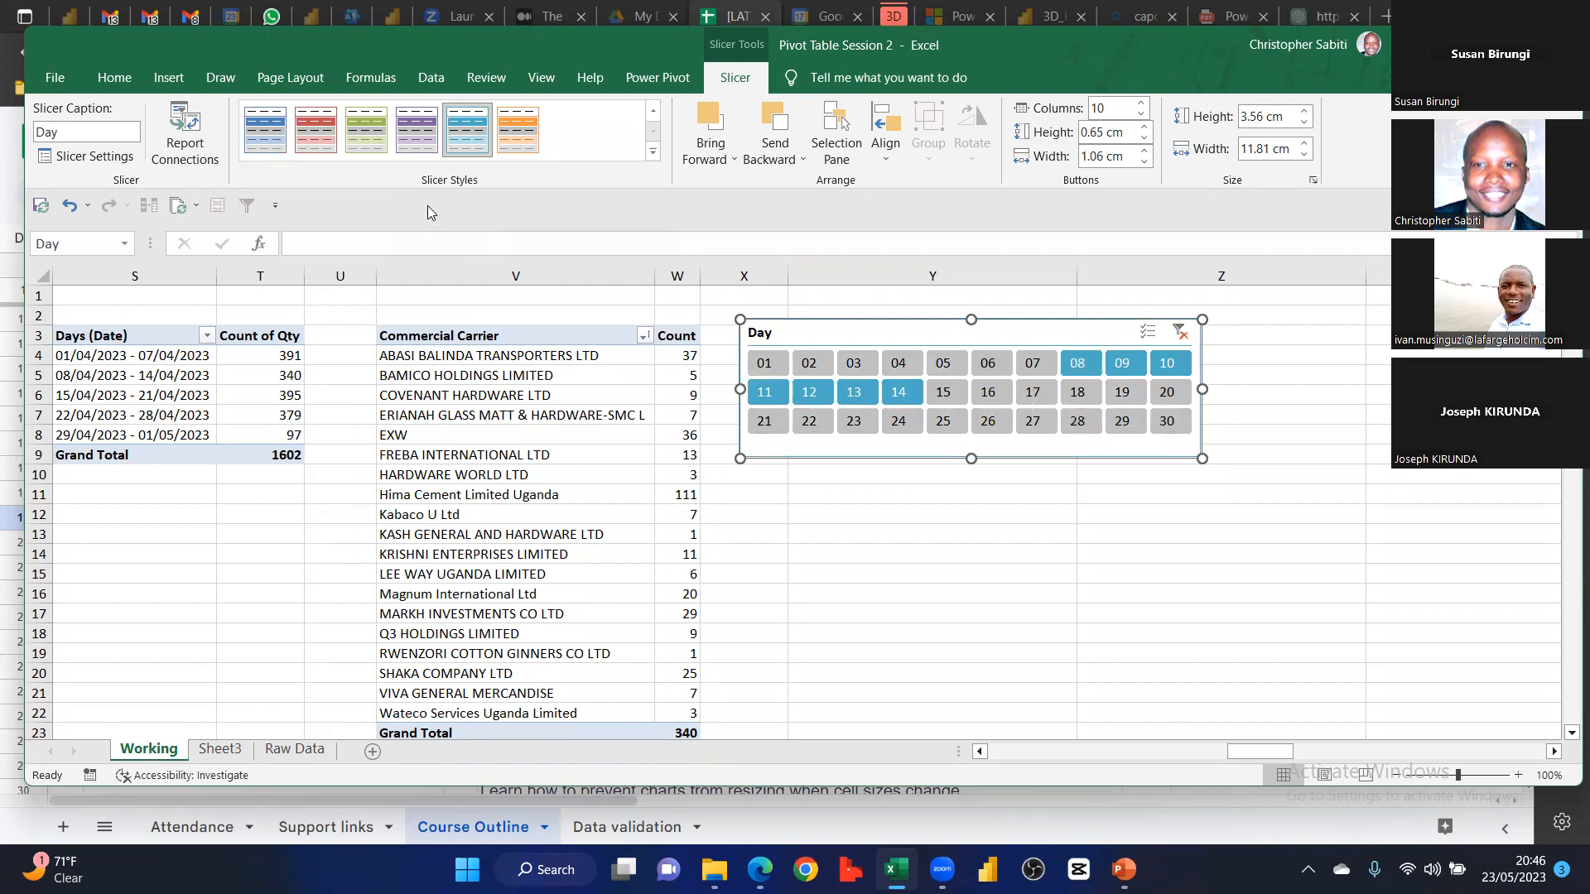
pyautogui.rightClick(470, 137)
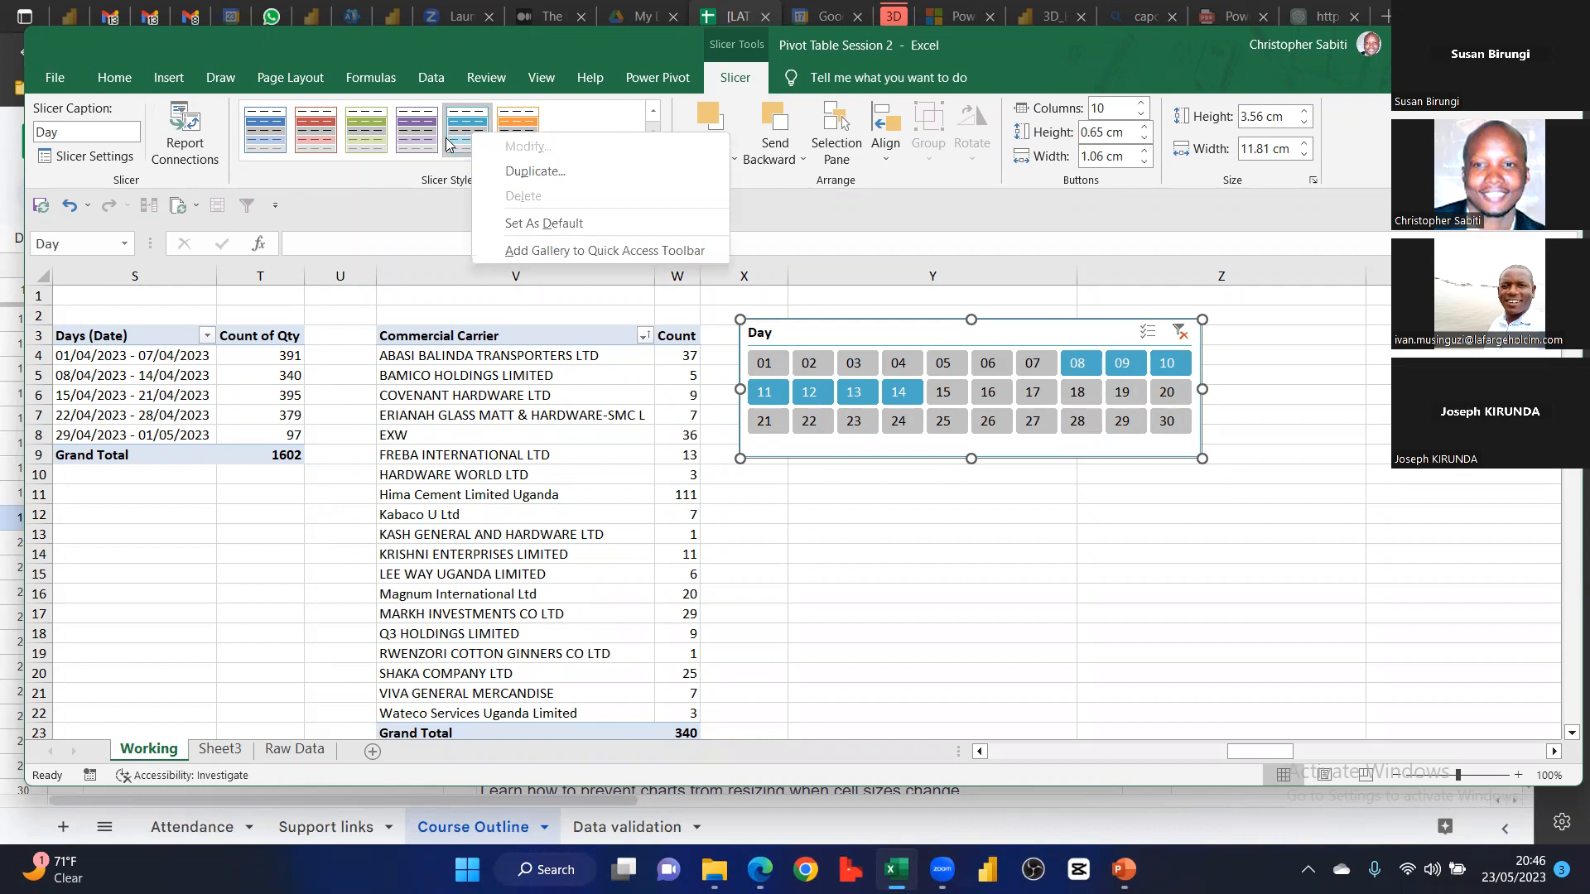
pyautogui.click(454, 128)
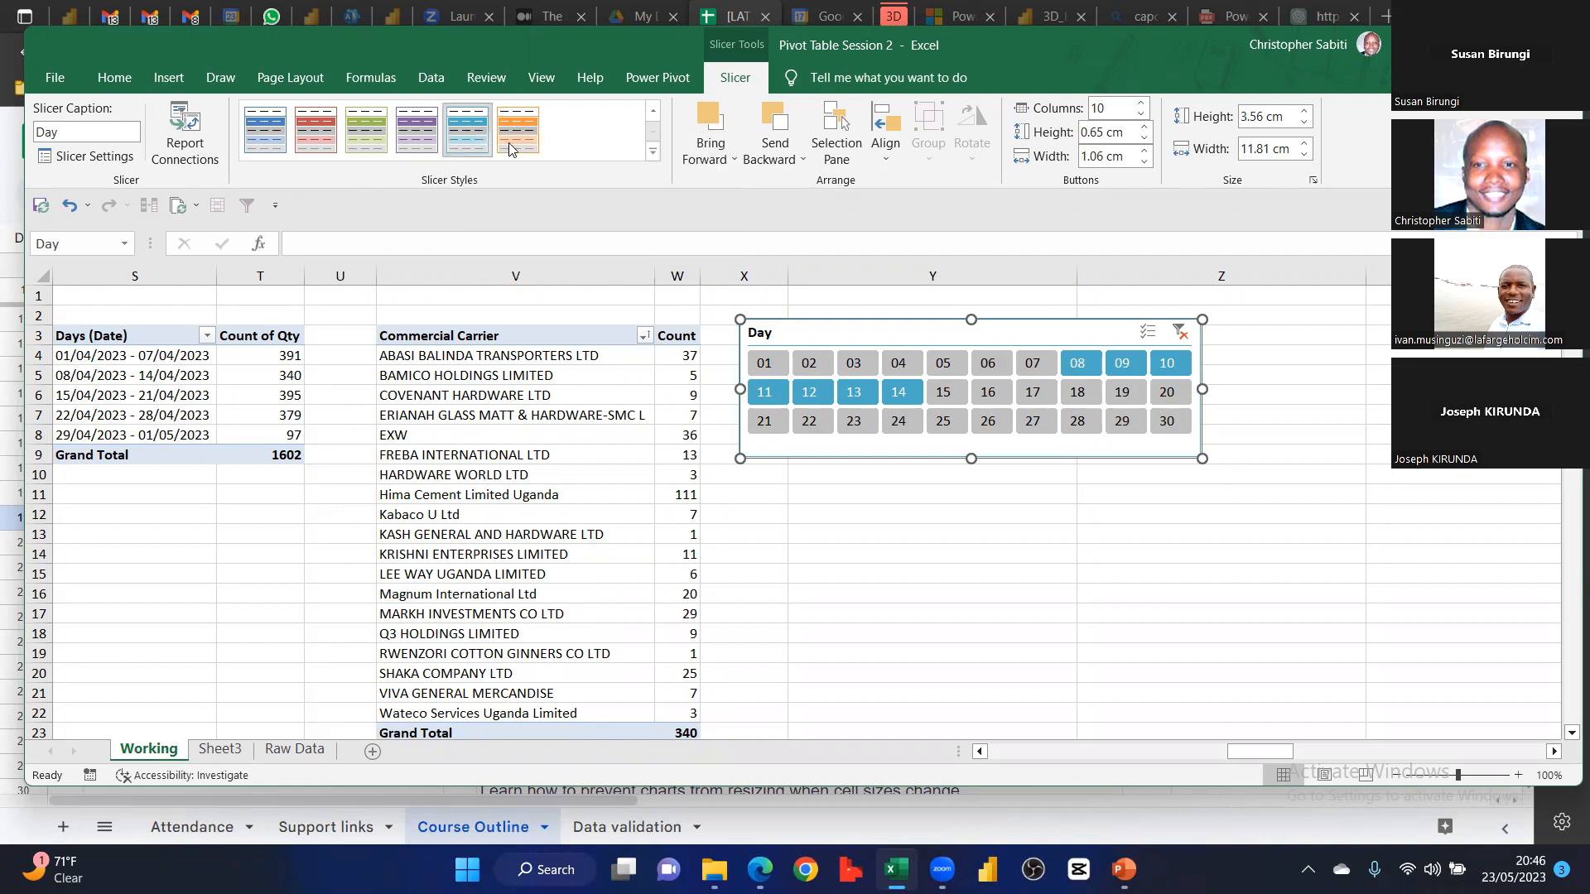
pyautogui.click(651, 155)
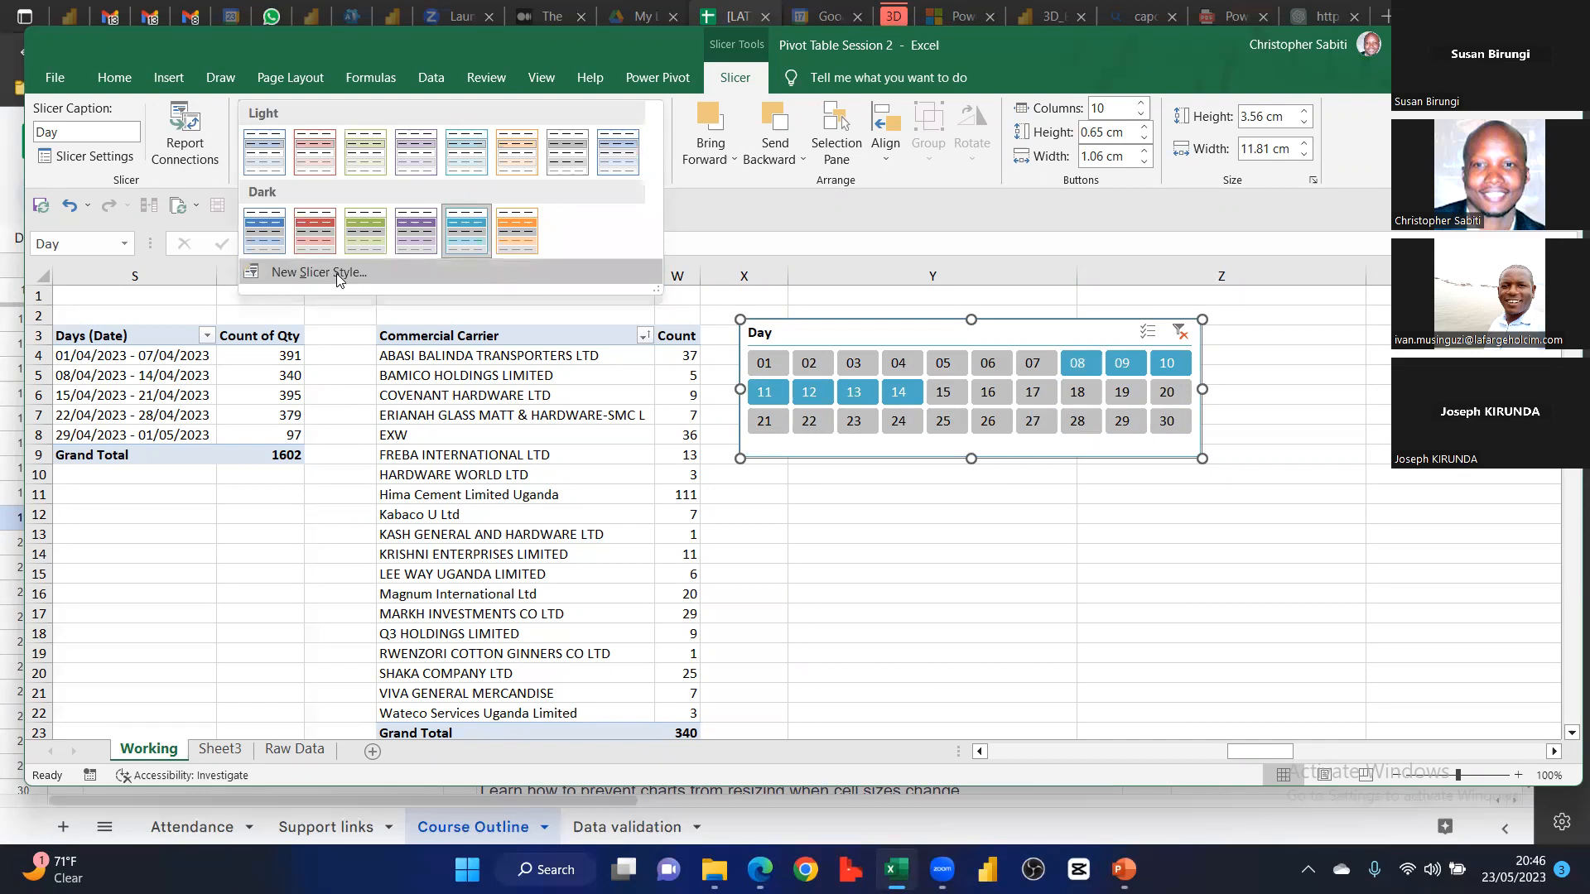
pyautogui.click(336, 274)
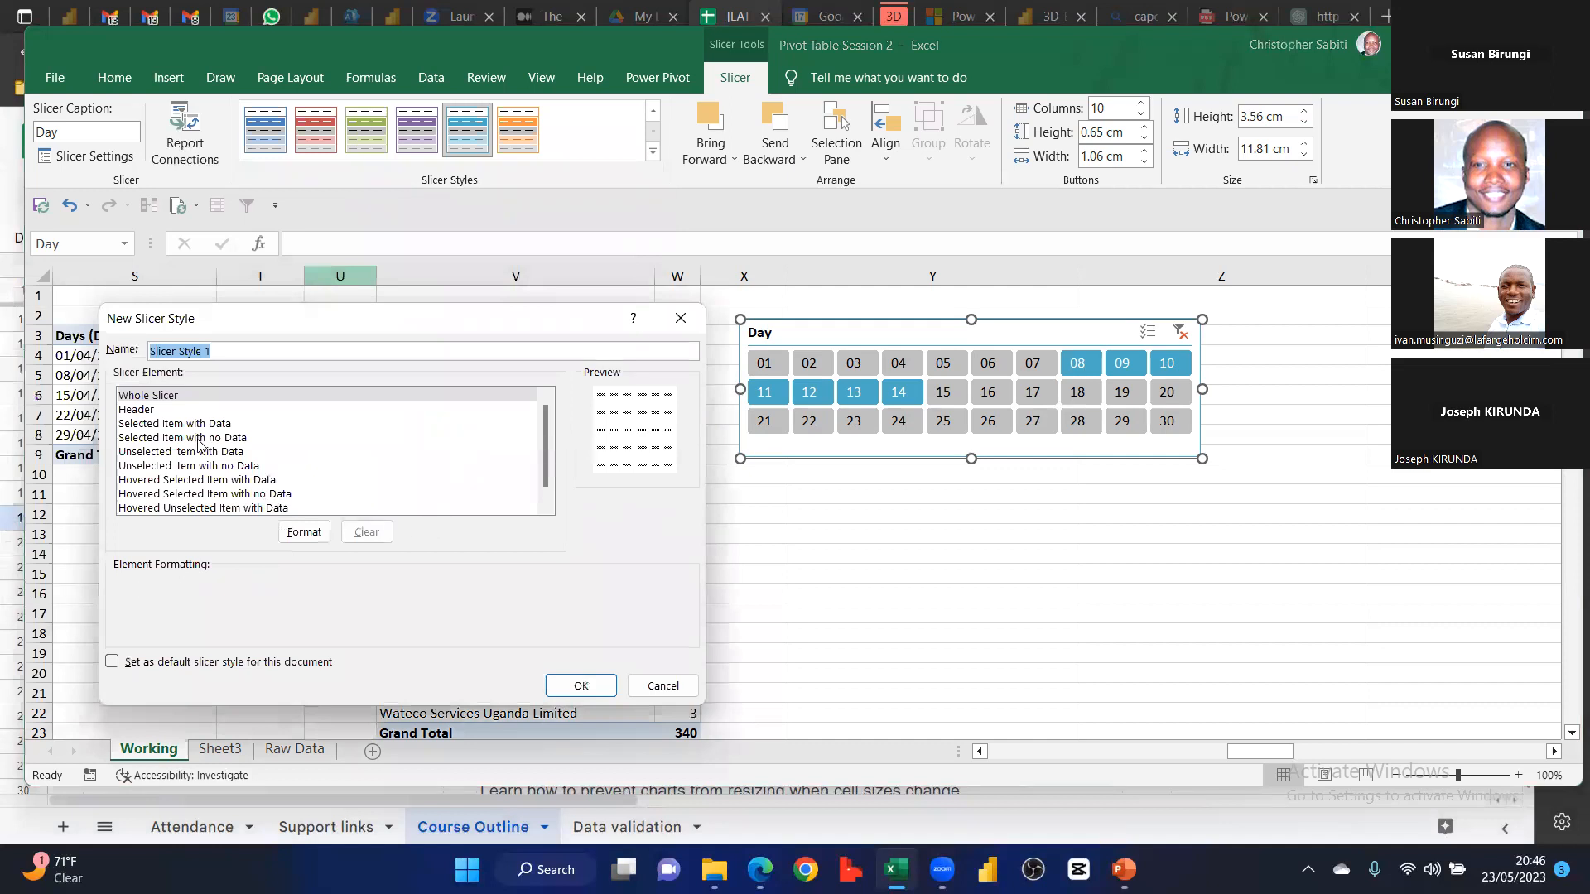
pyautogui.click(157, 396)
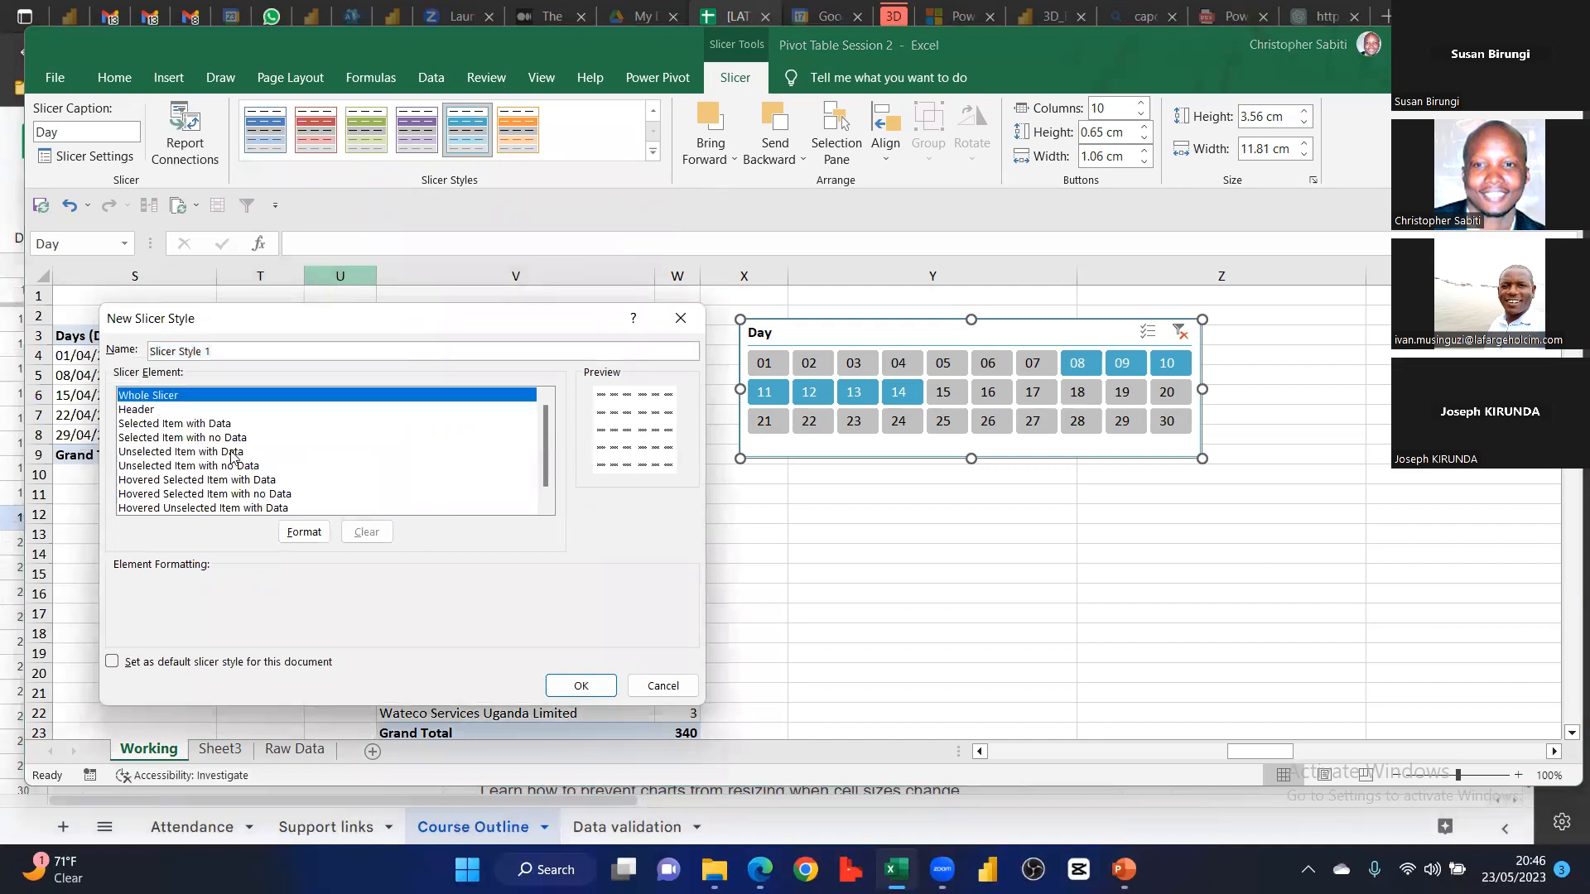
pyautogui.click(680, 318)
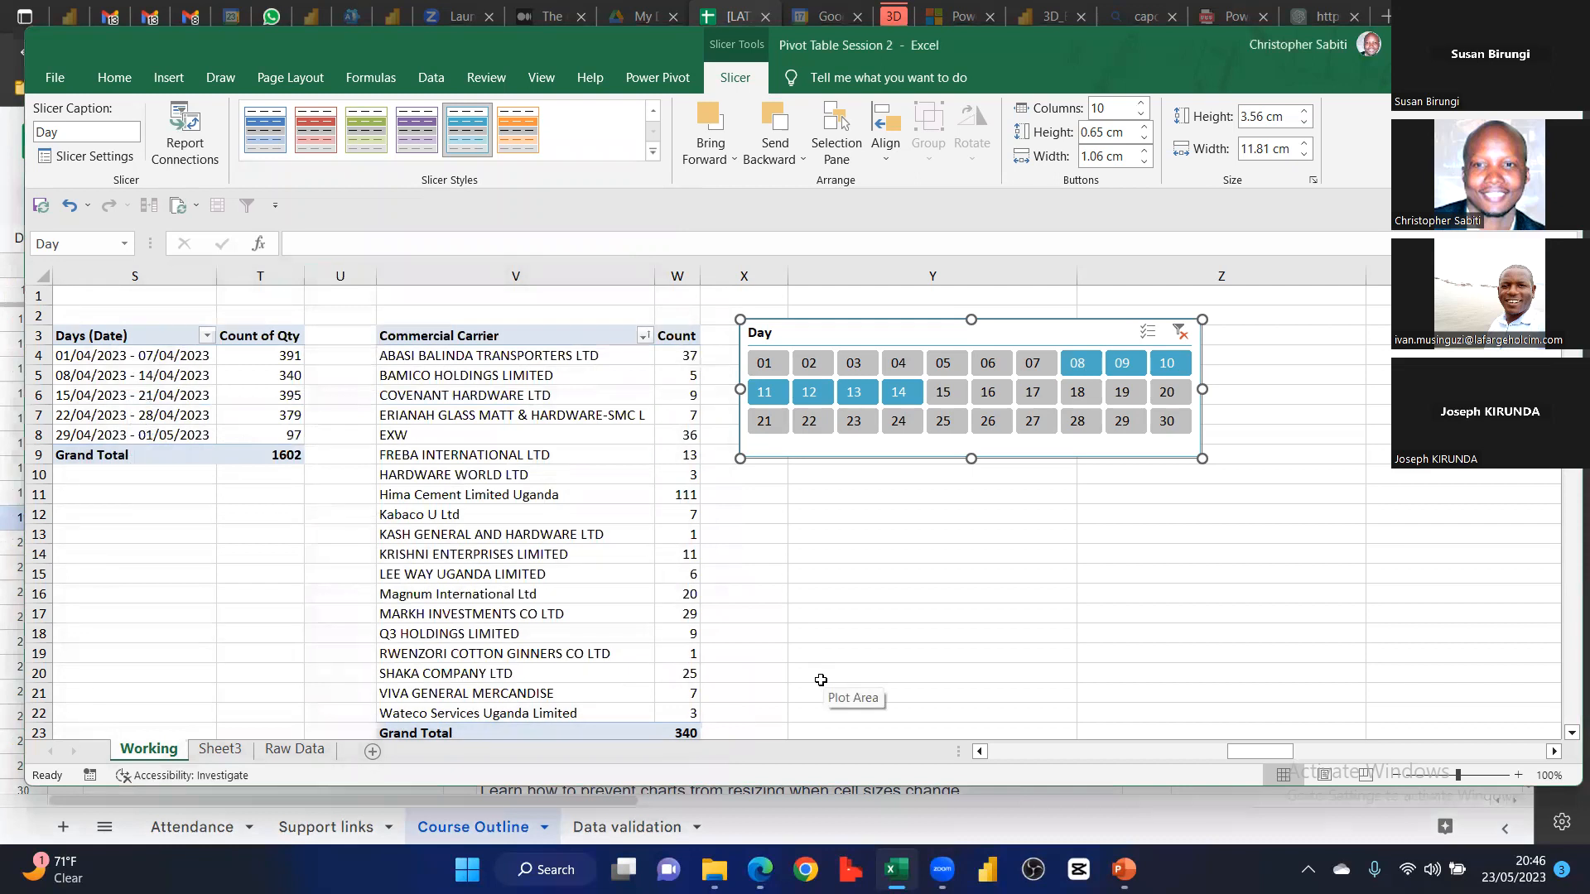
# Clear the Day slicer's filter and start a new slicer style
pyautogui.click(1179, 333)
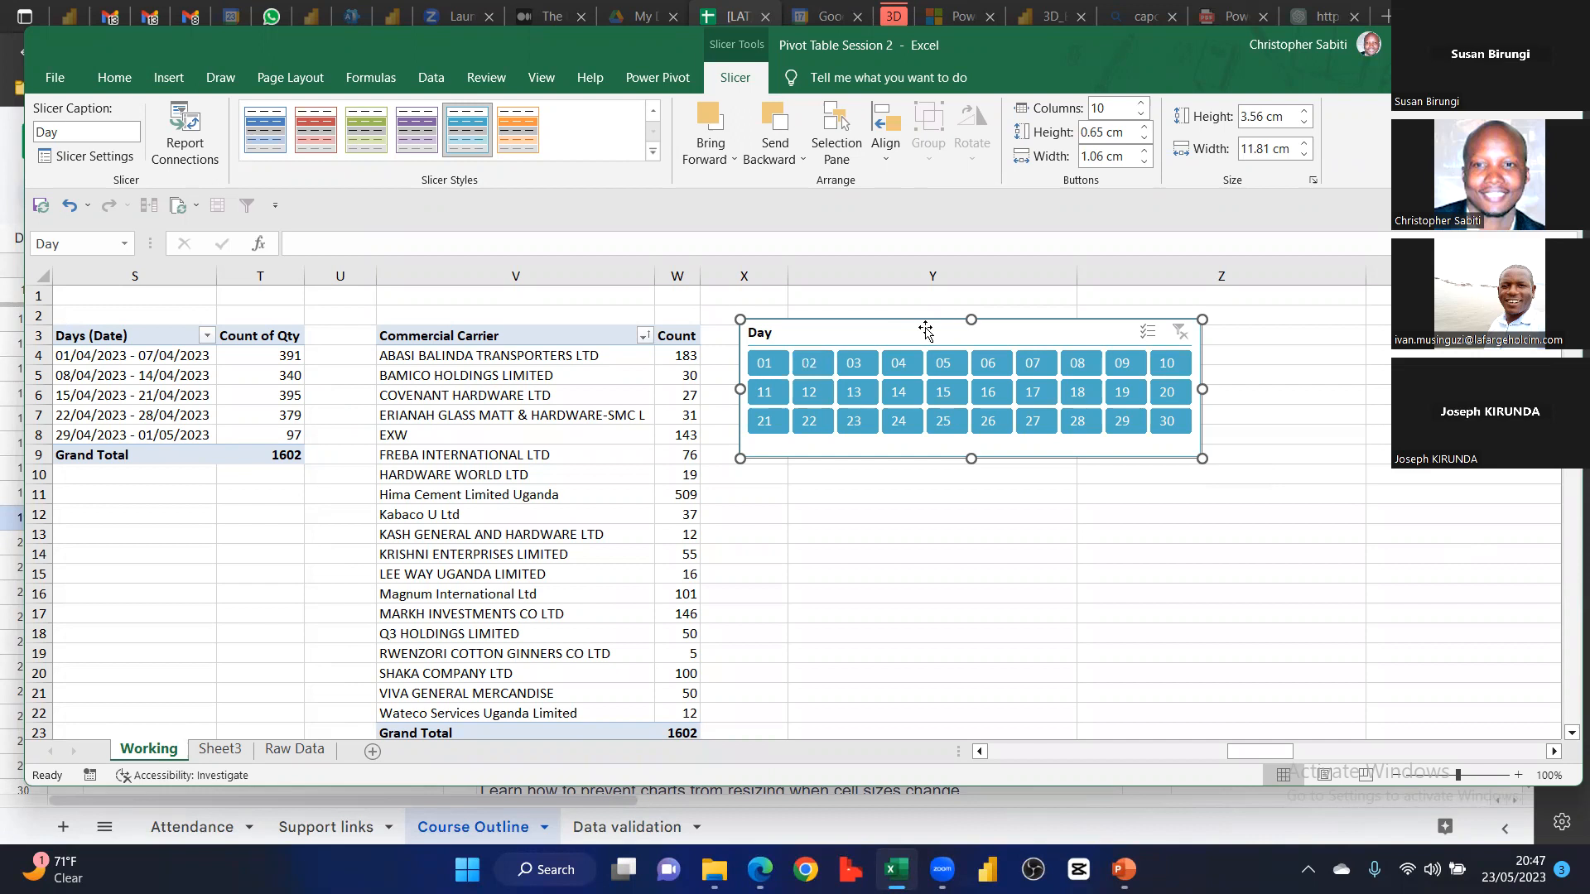
pyautogui.click(653, 154)
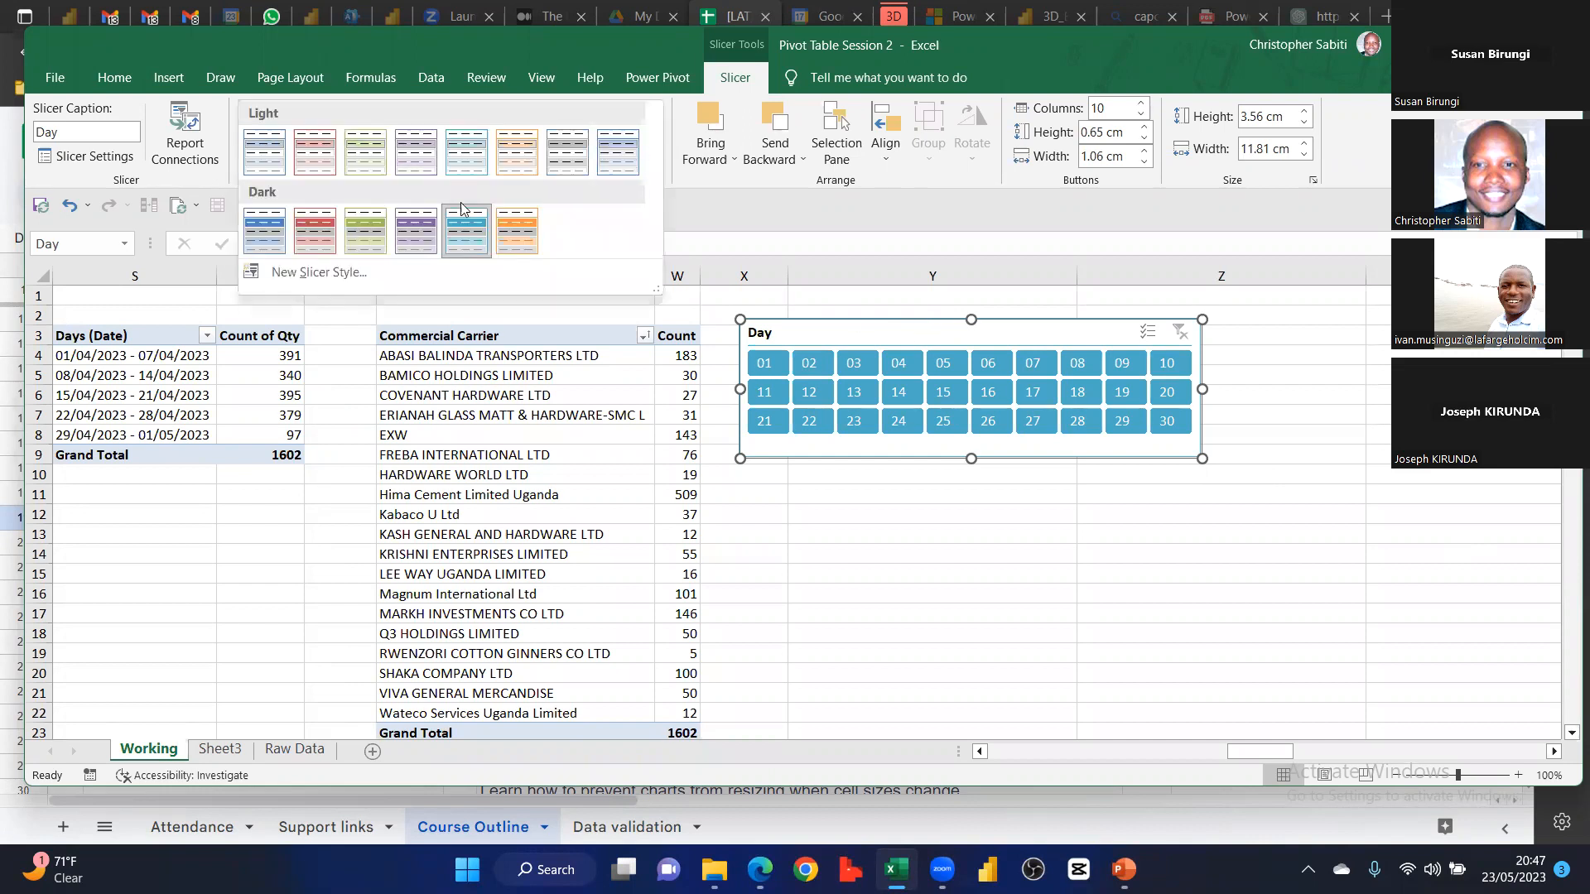
pyautogui.click(302, 272)
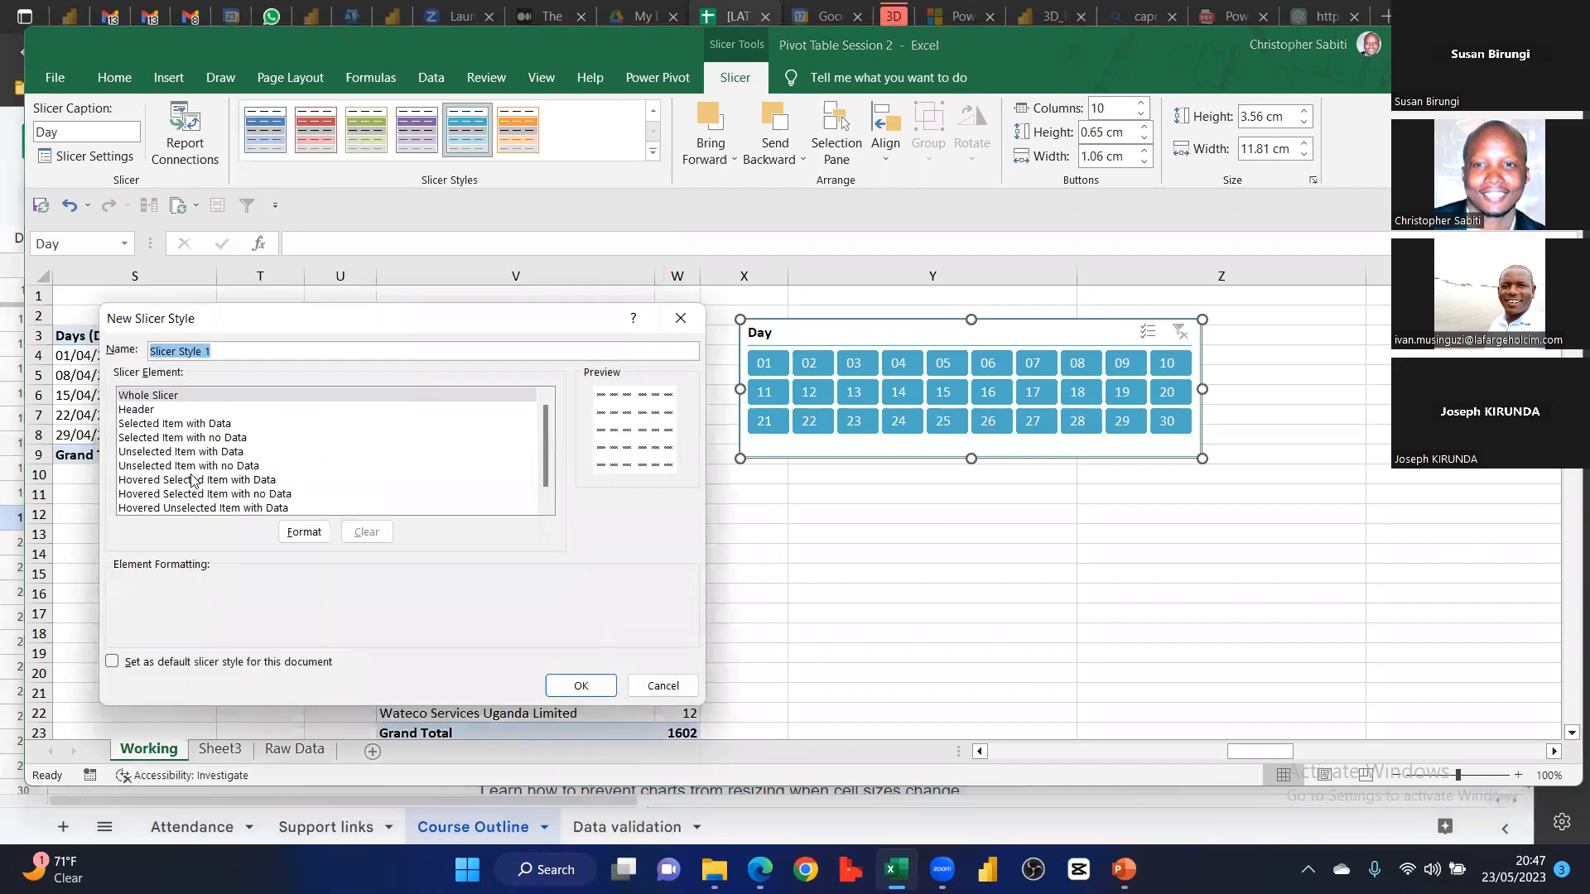
pyautogui.click(145, 411)
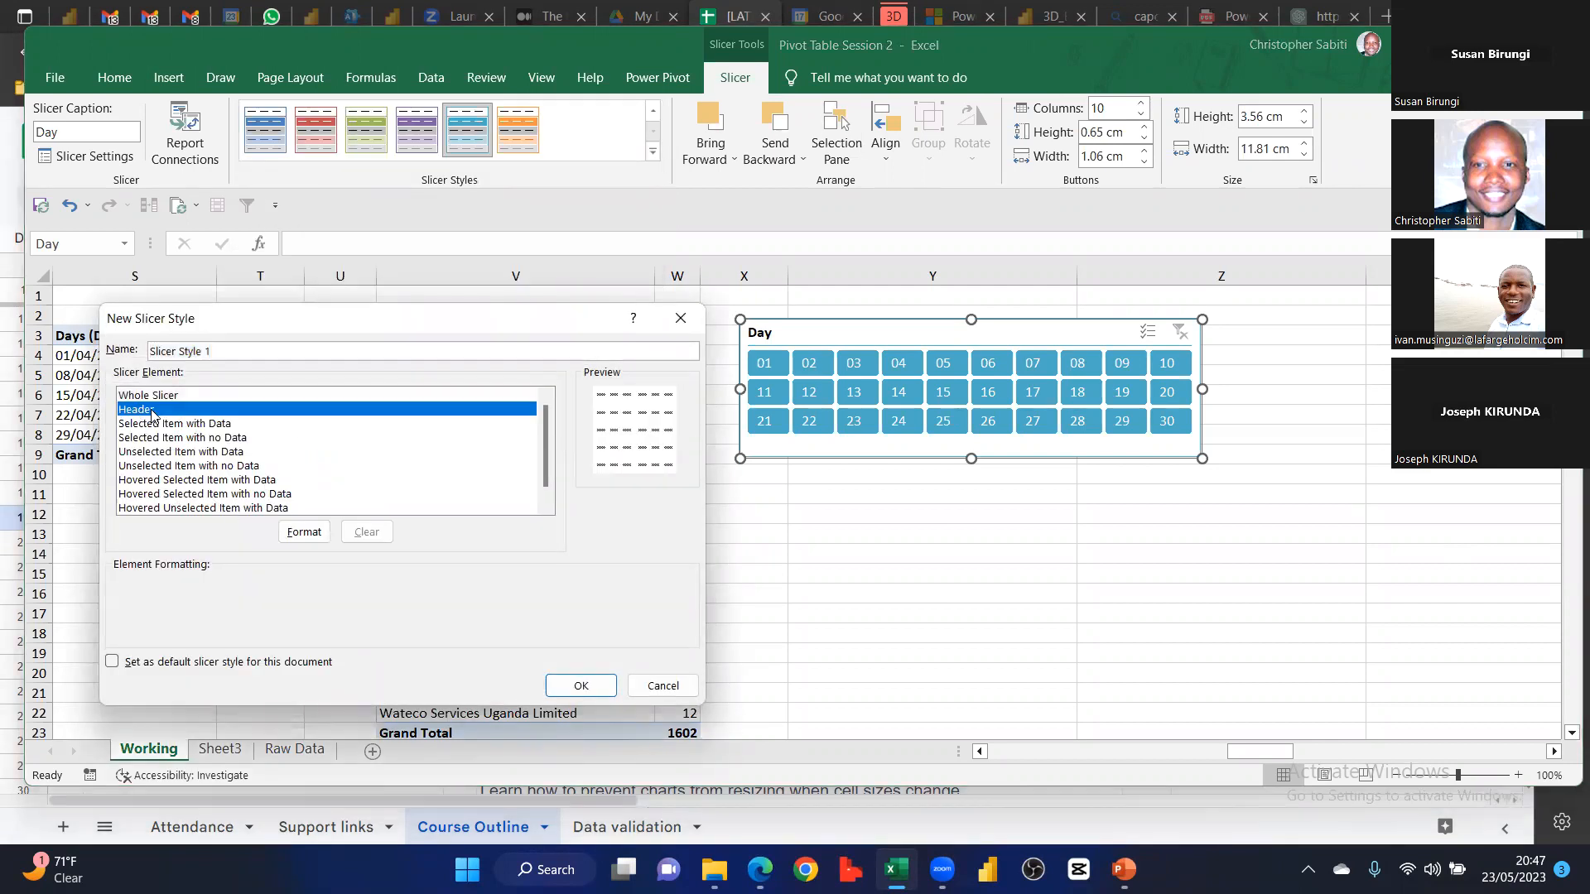
pyautogui.click(304, 531)
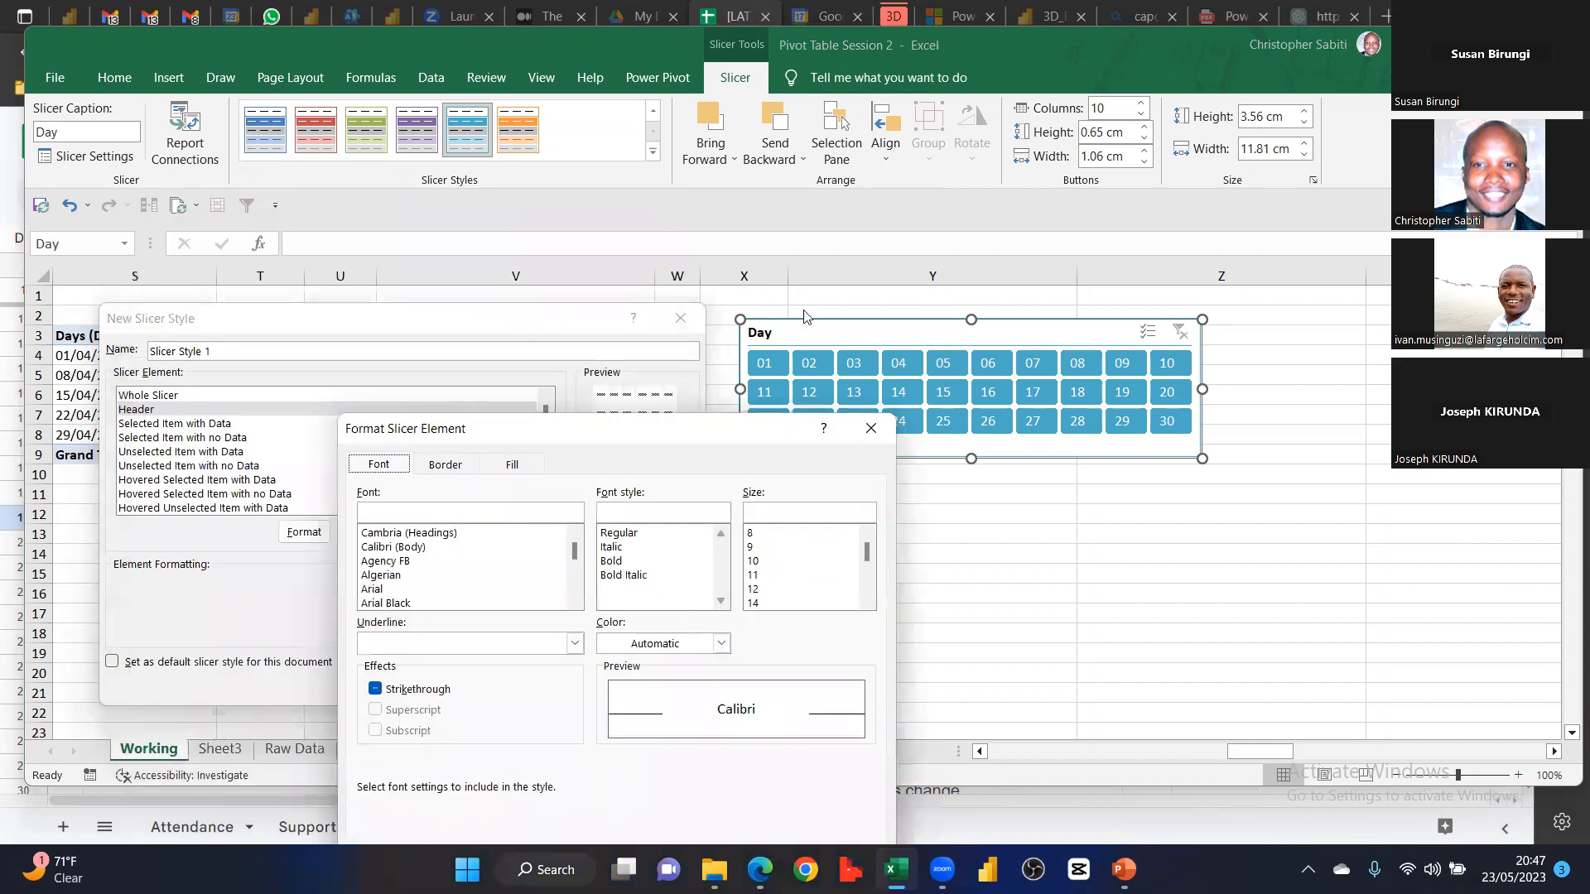
pyautogui.click(870, 428)
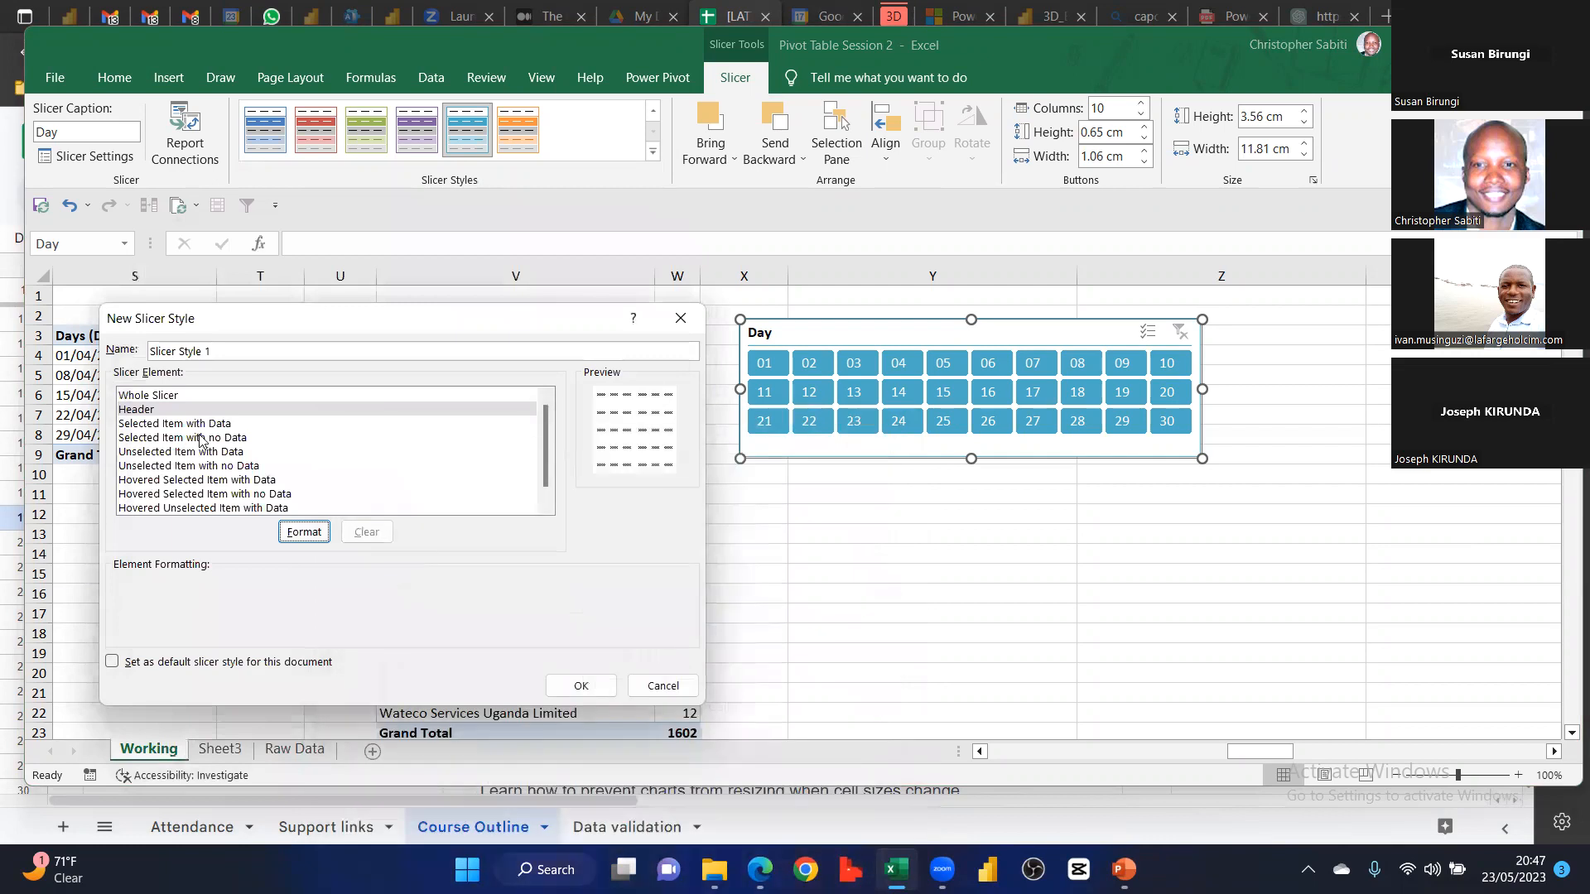
# Give the Selected Item with Data element a red fill and save the new slicer style
pyautogui.click(186, 424)
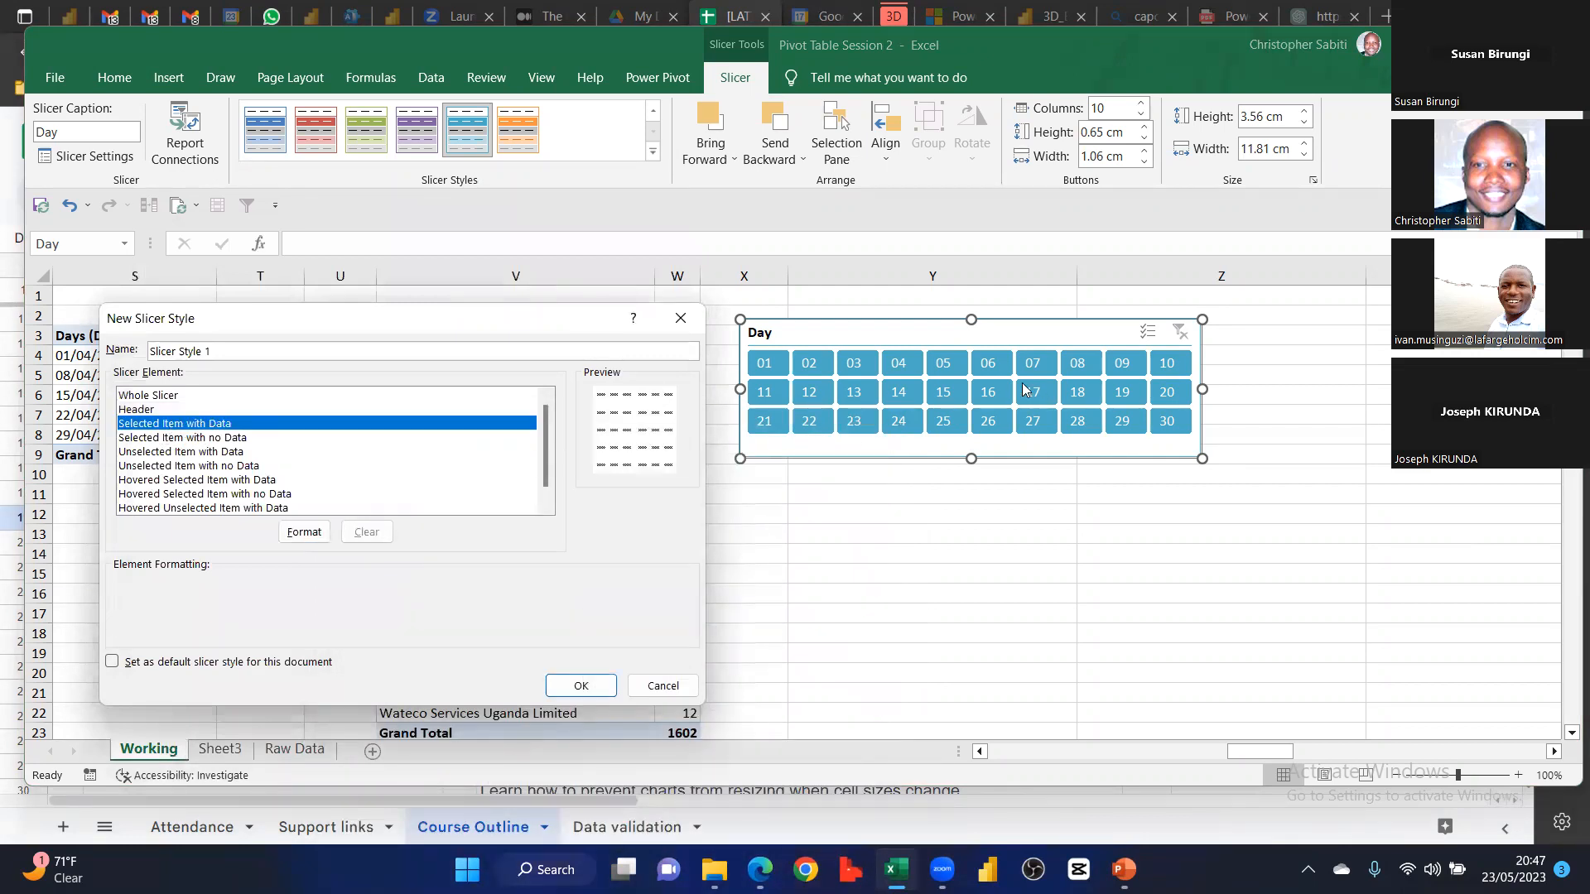
pyautogui.click(304, 532)
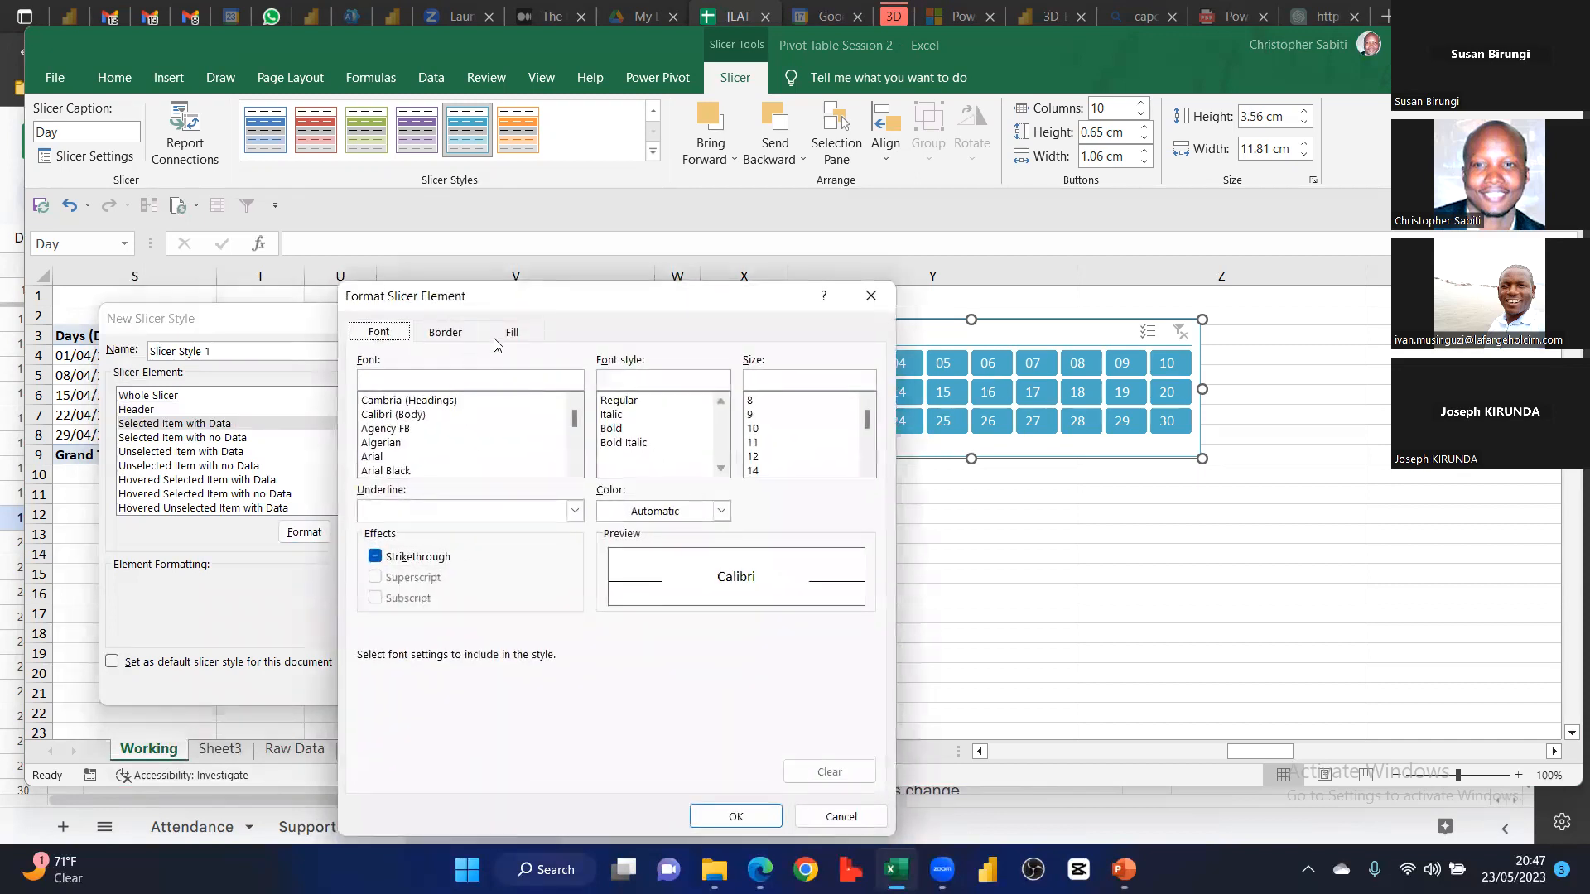
pyautogui.click(525, 333)
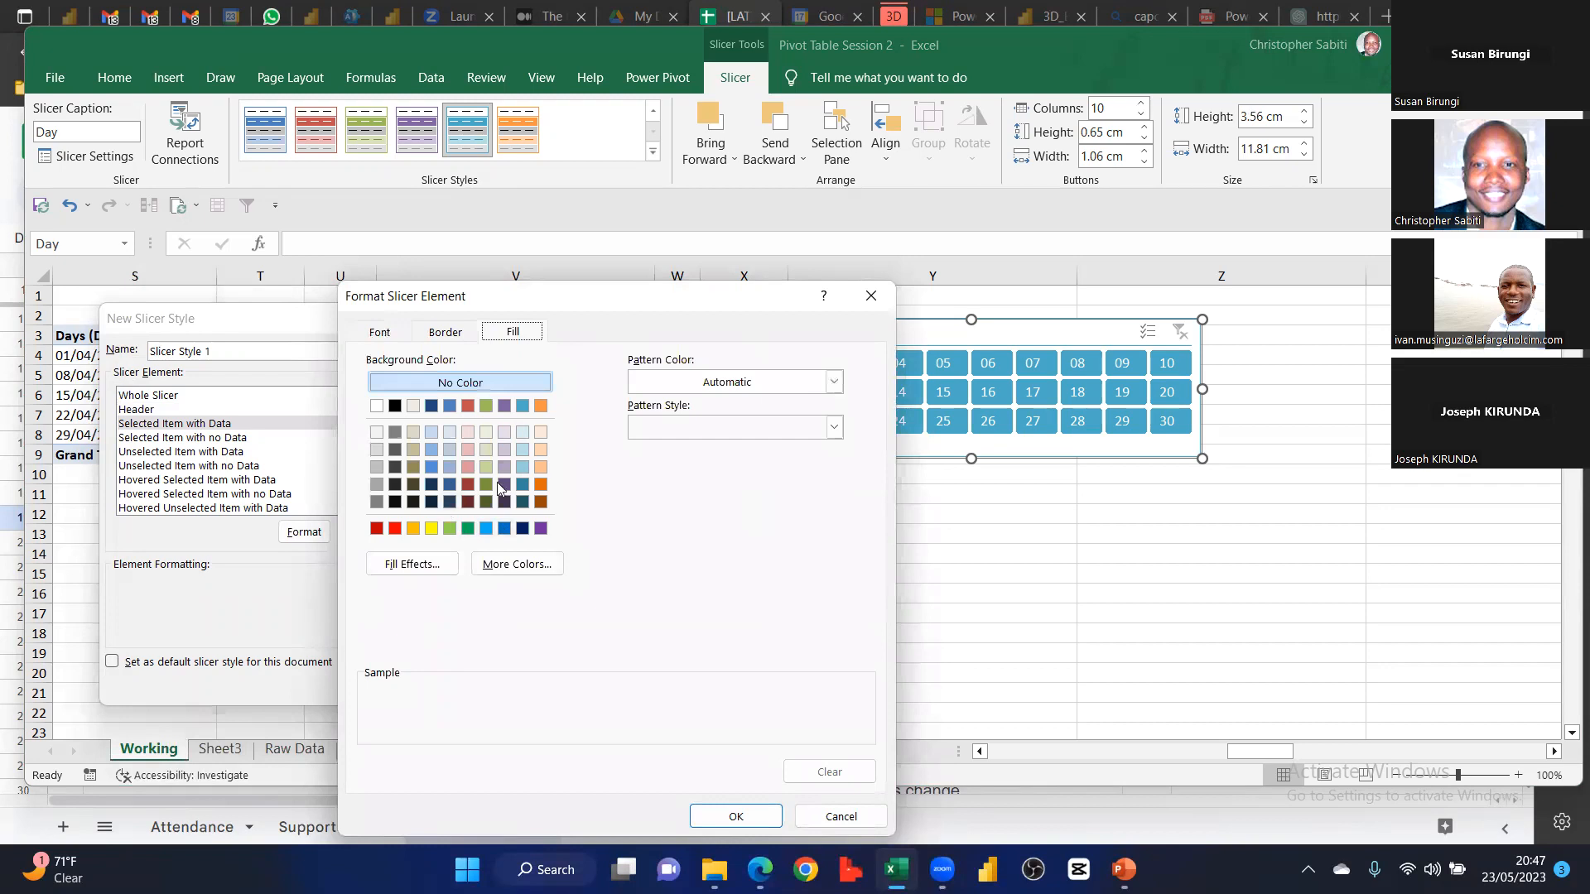
pyautogui.click(396, 529)
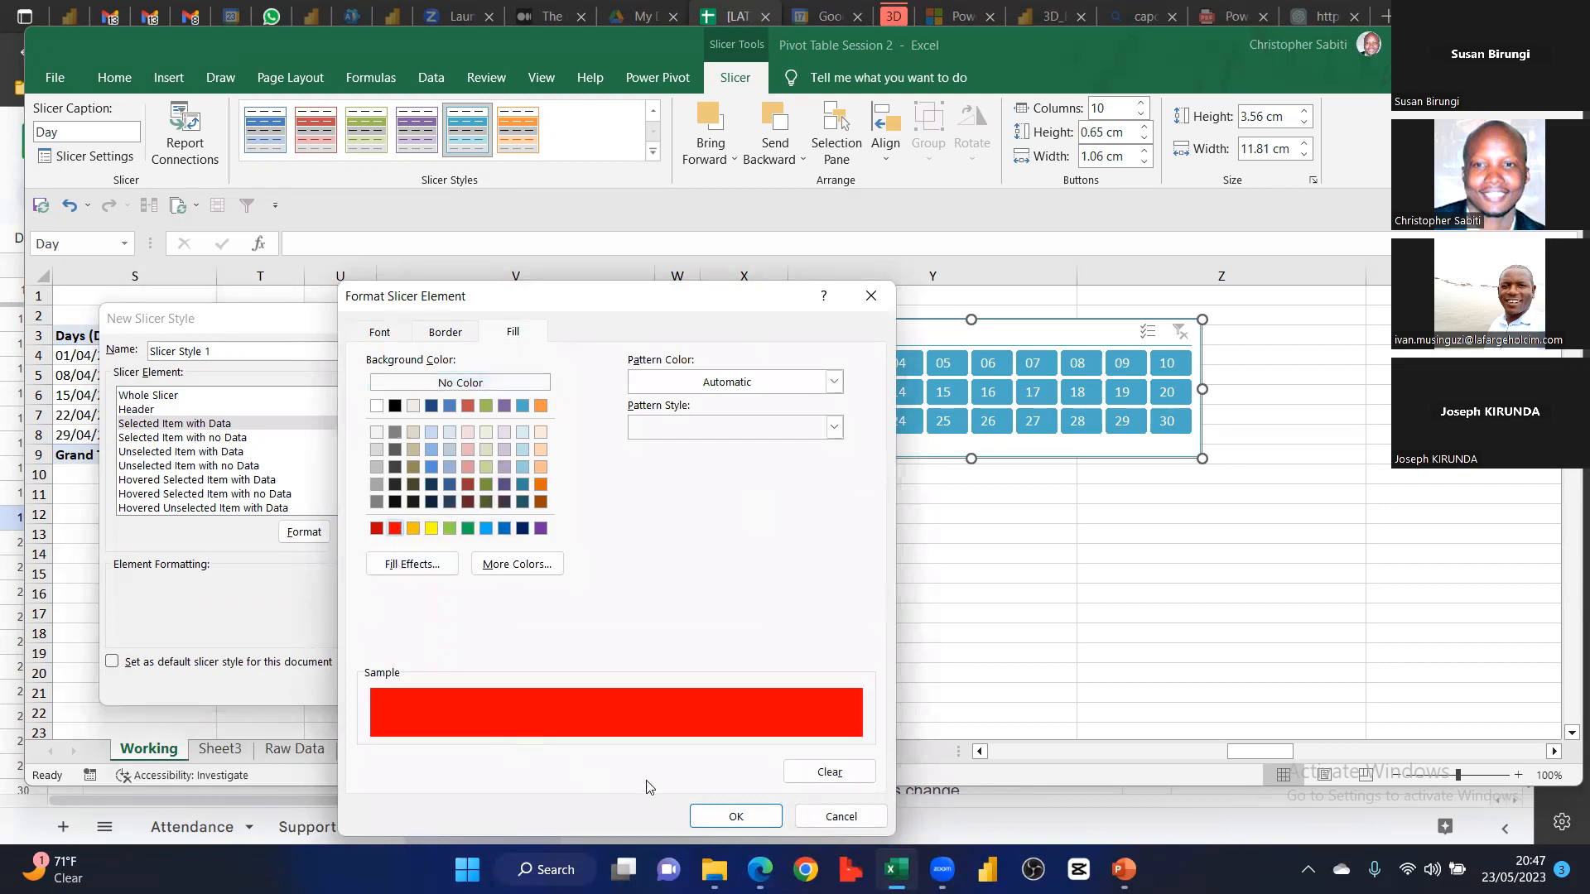
pyautogui.click(735, 815)
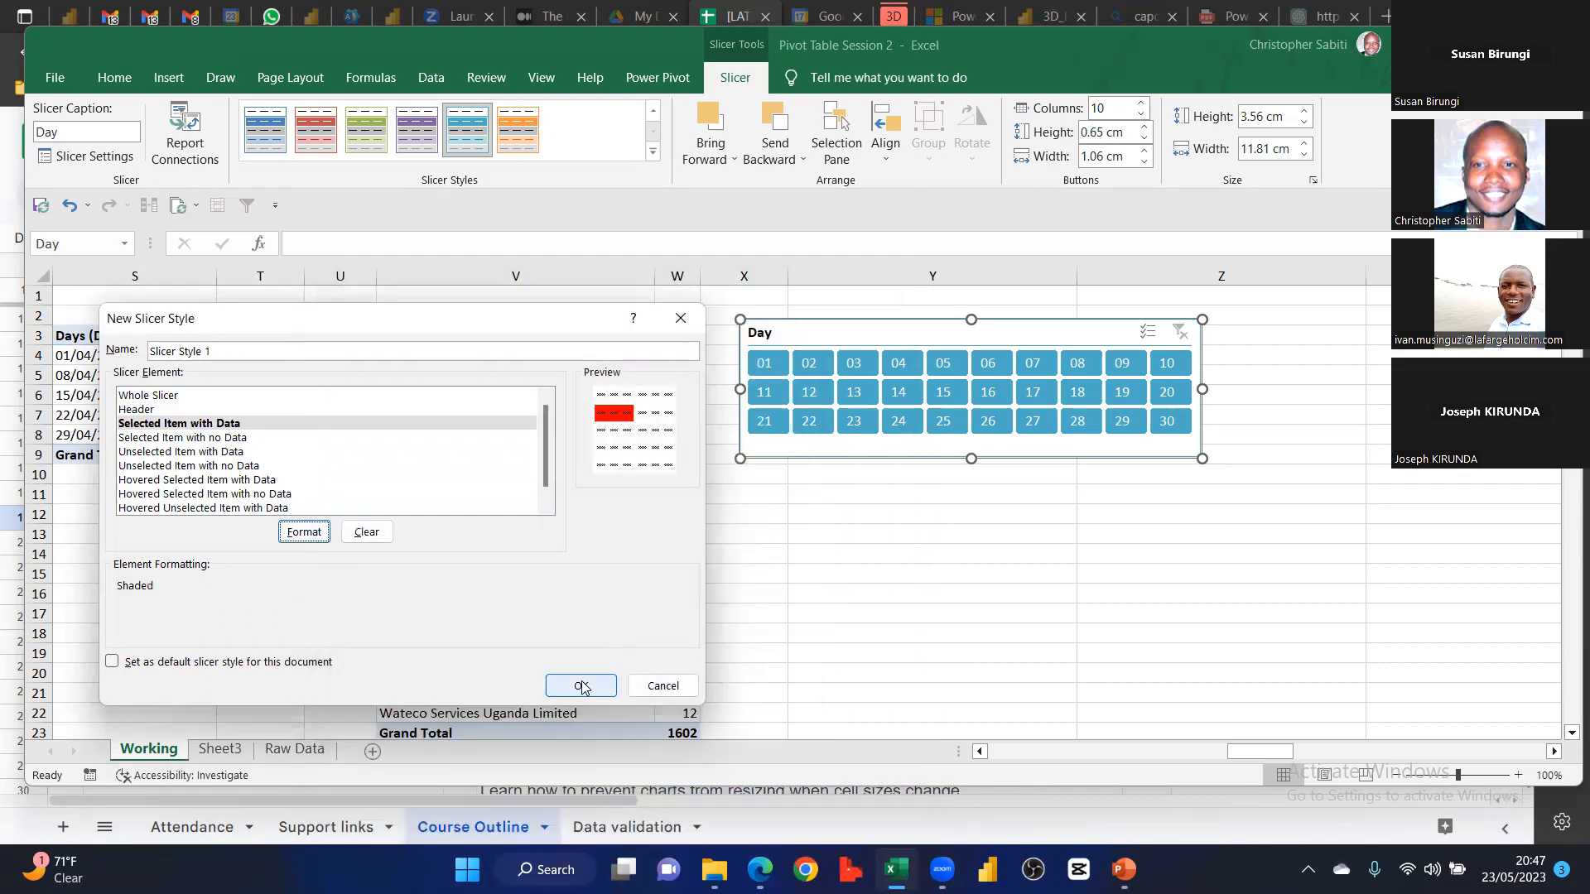
pyautogui.click(582, 687)
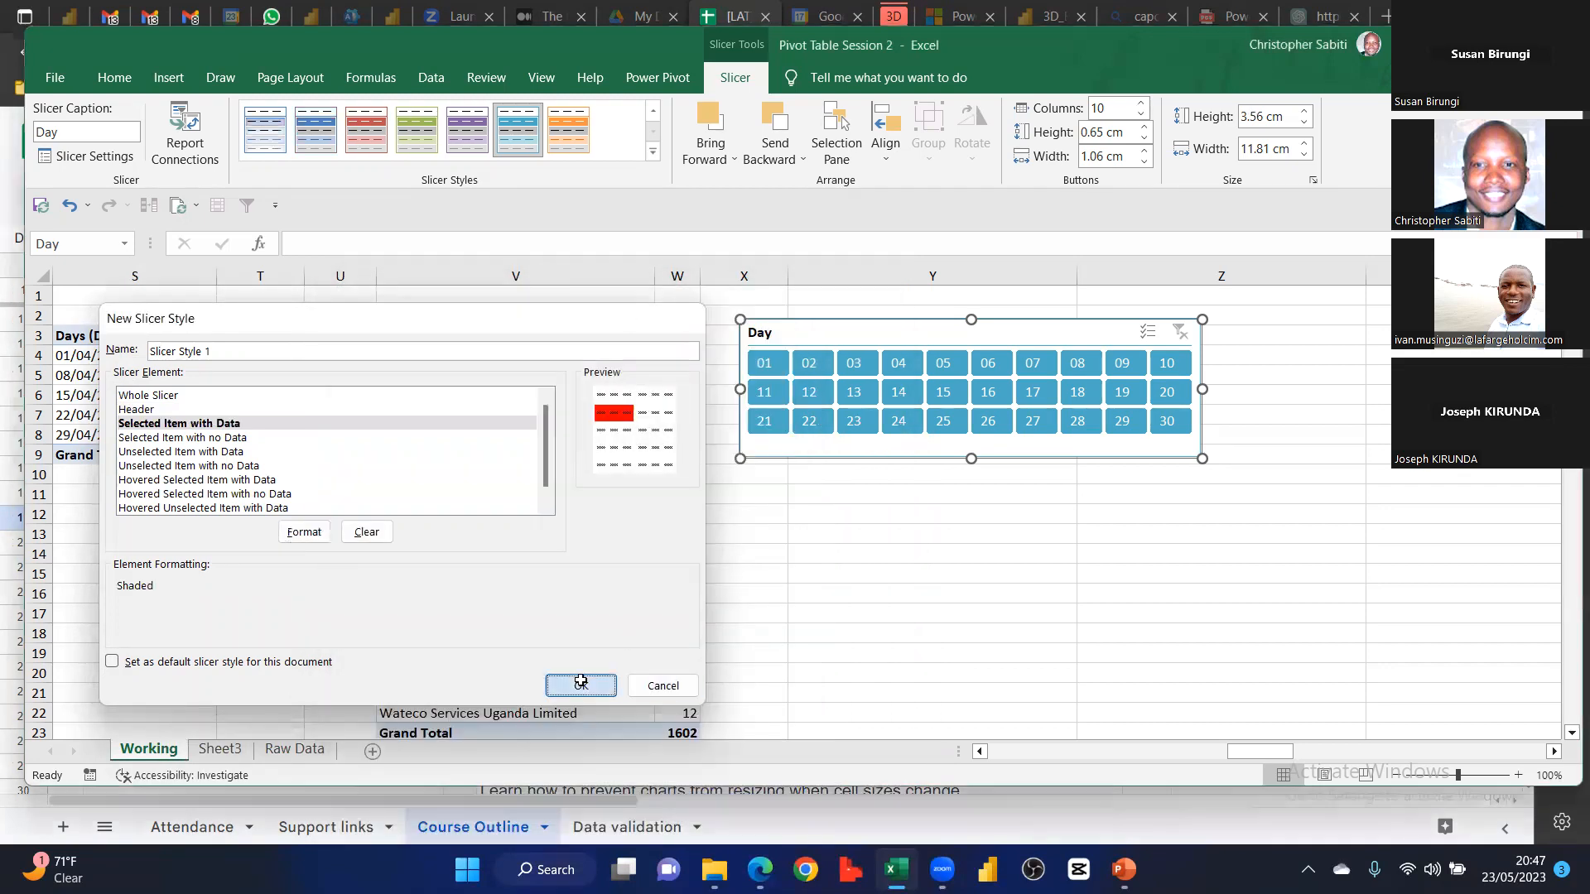
# Filter the Commercial Carrier pivot table to day 05 and apply the custom red style to the Day slicer
pyautogui.click(942, 364)
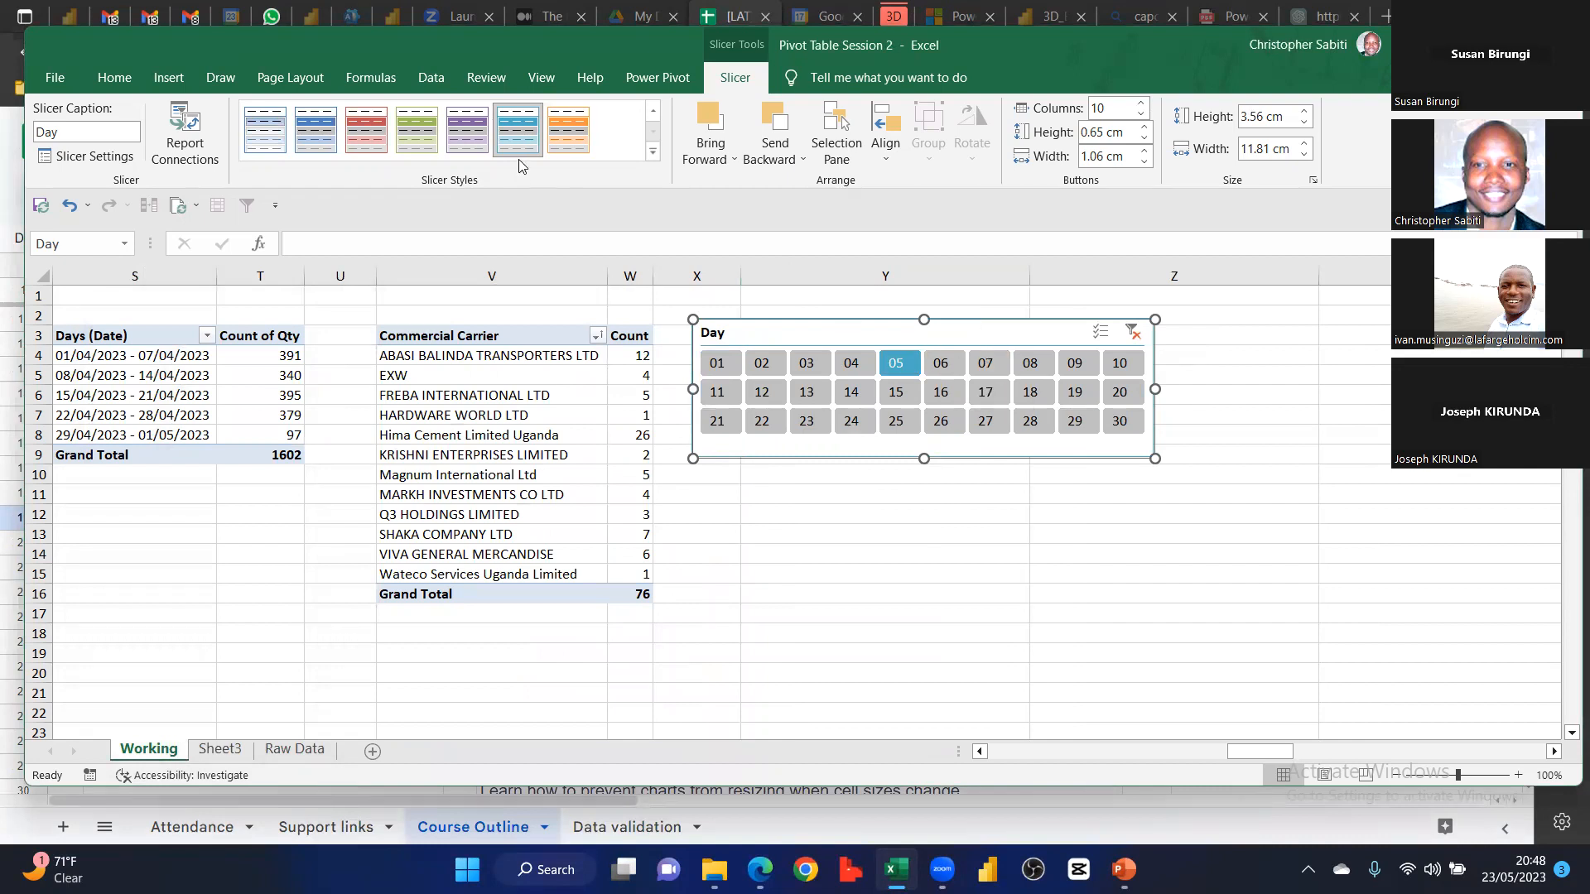
pyautogui.click(653, 152)
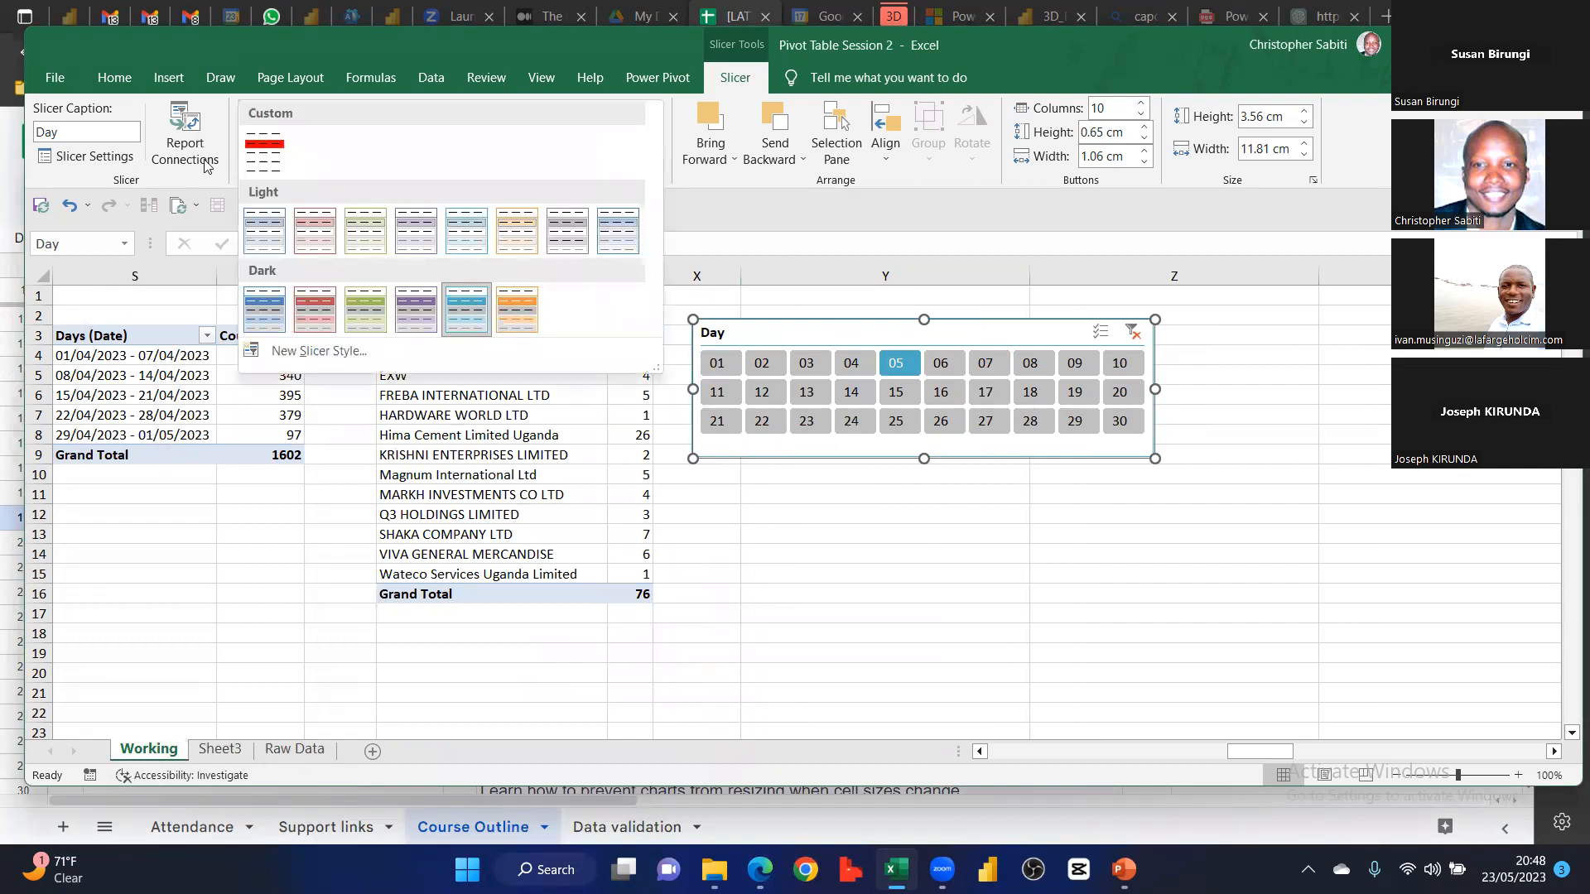
pyautogui.rightClick(269, 161)
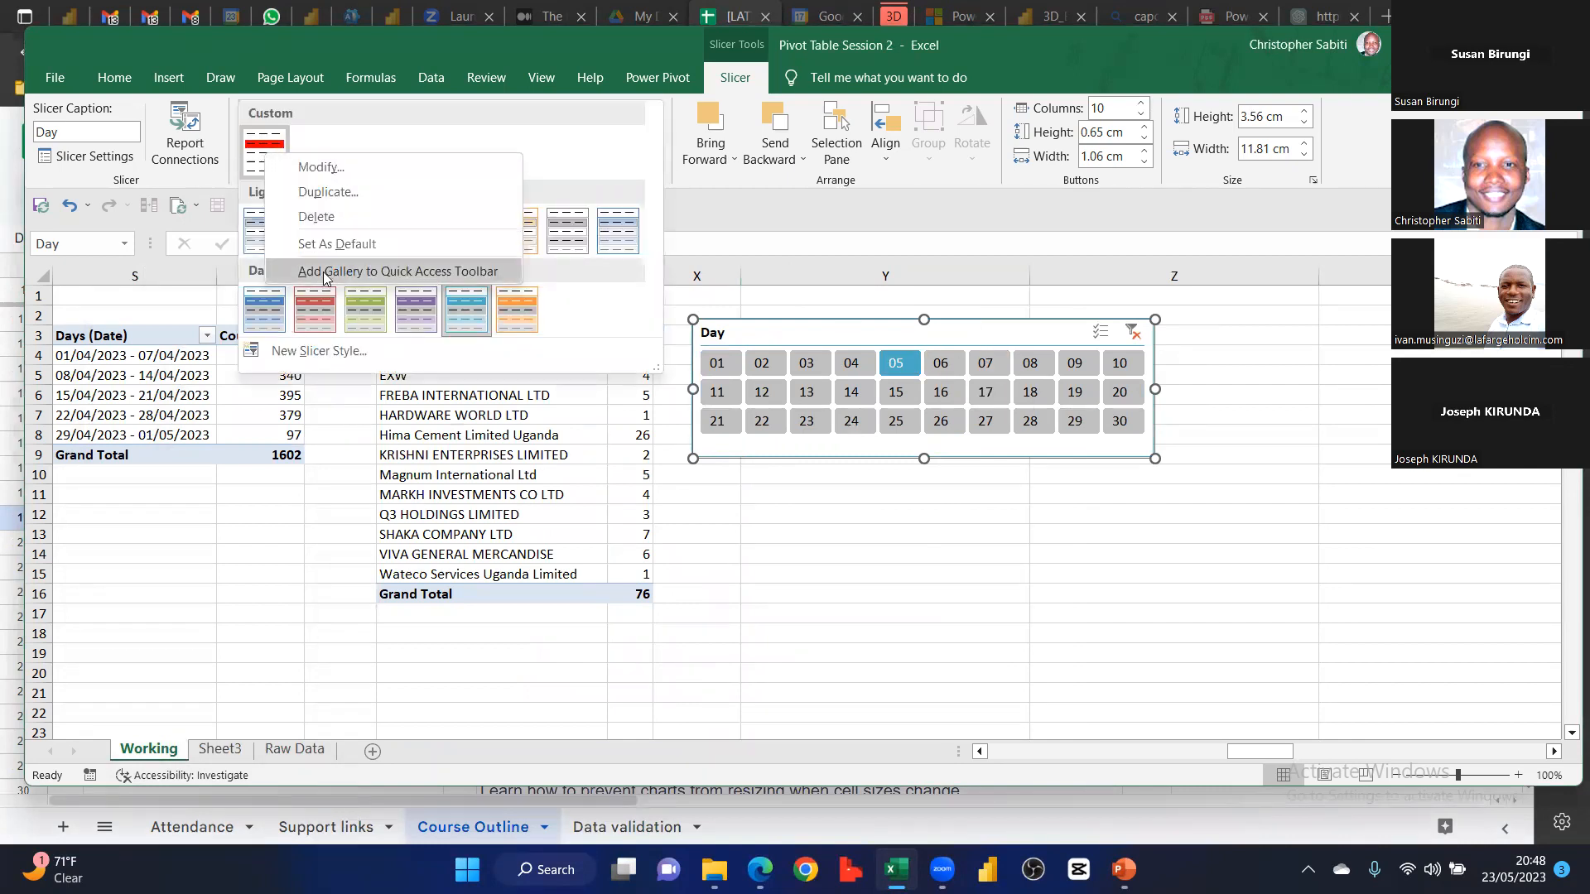
pyautogui.click(265, 142)
pyautogui.click(265, 142)
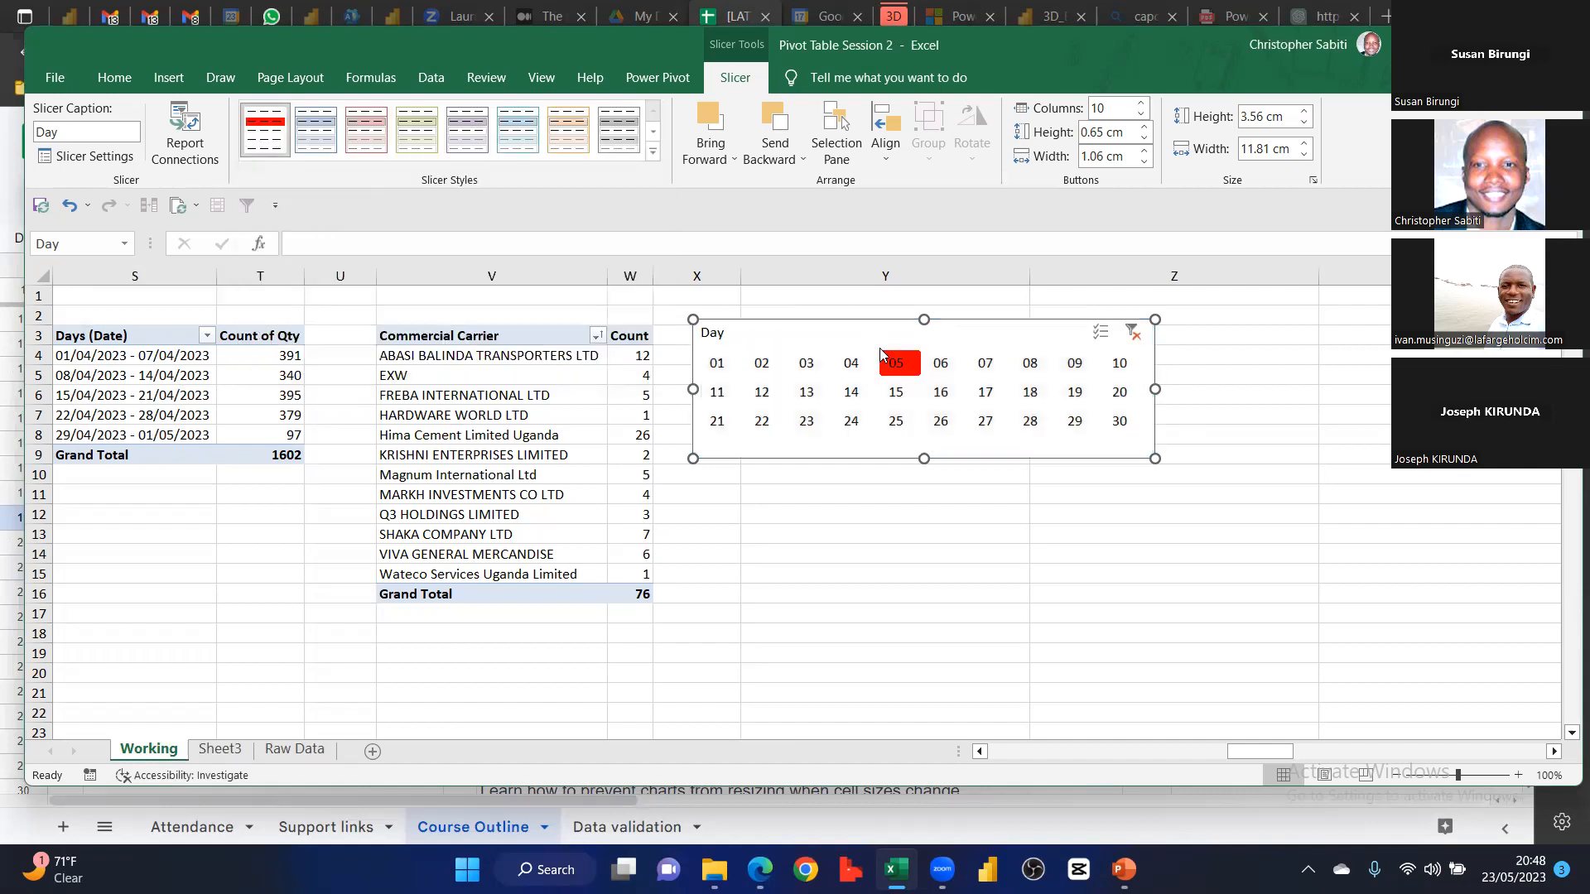
# Filter the Commercial Carrier pivot table by single days 15, 19 and 01 in turn
pyautogui.click(896, 393)
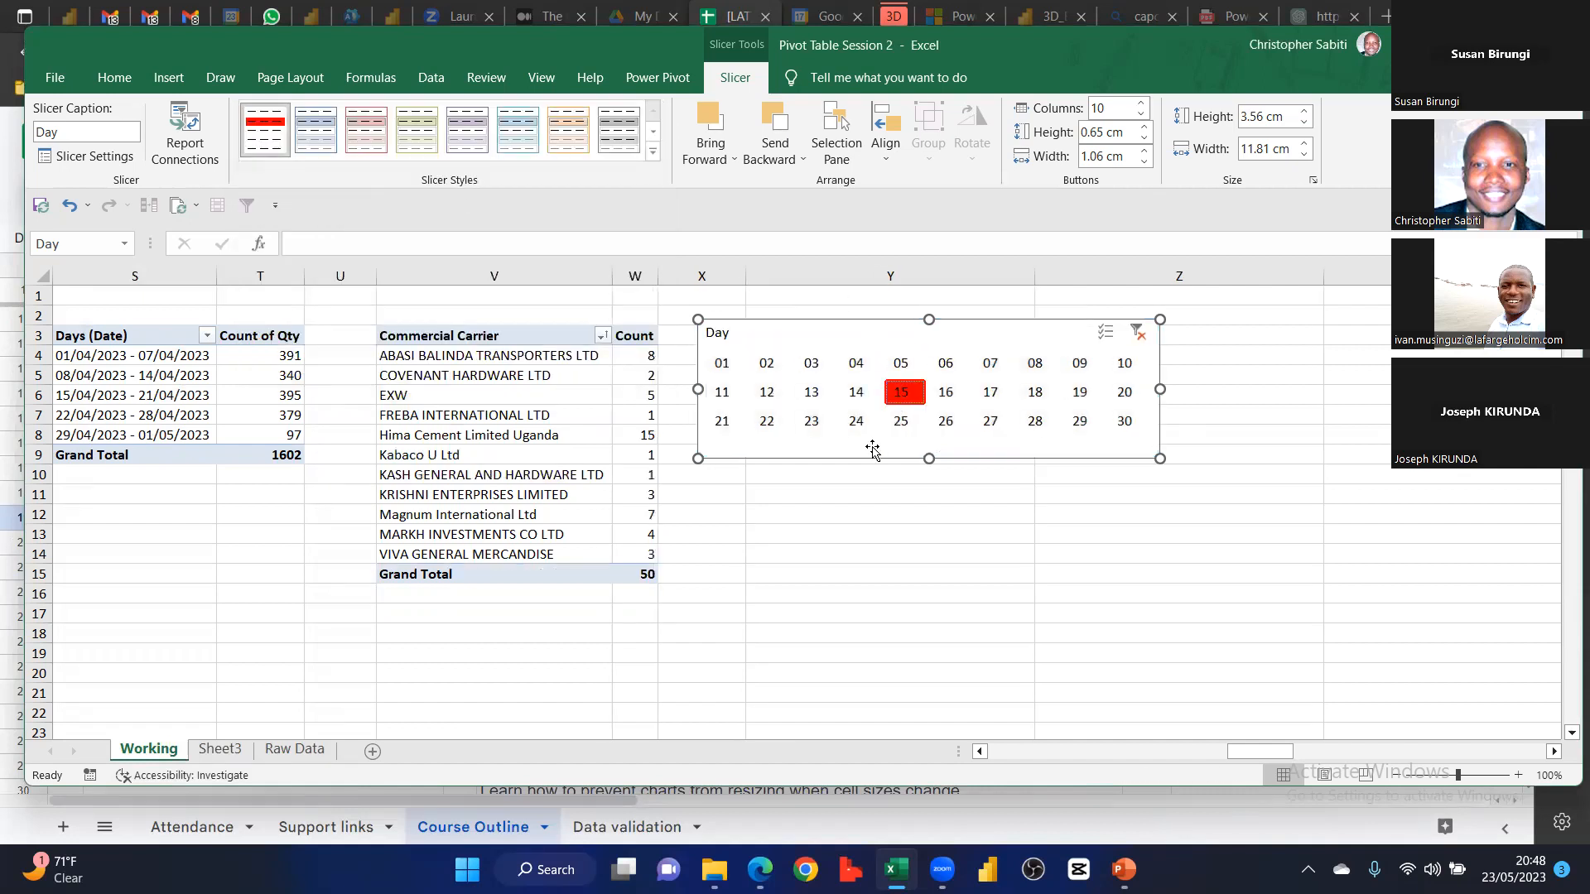
pyautogui.click(1083, 393)
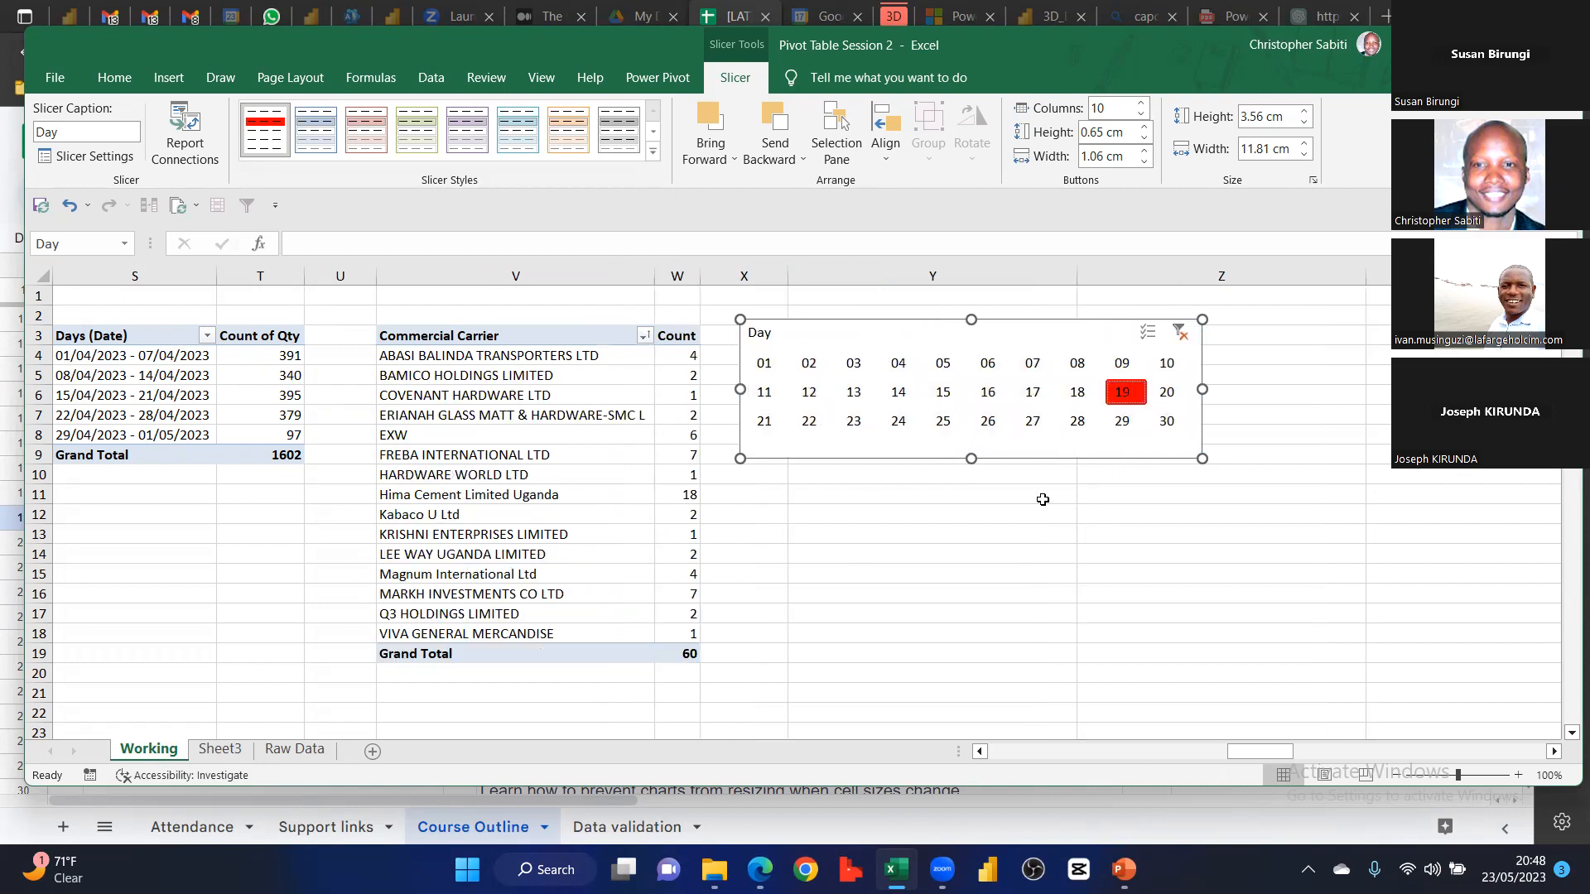
pyautogui.click(771, 366)
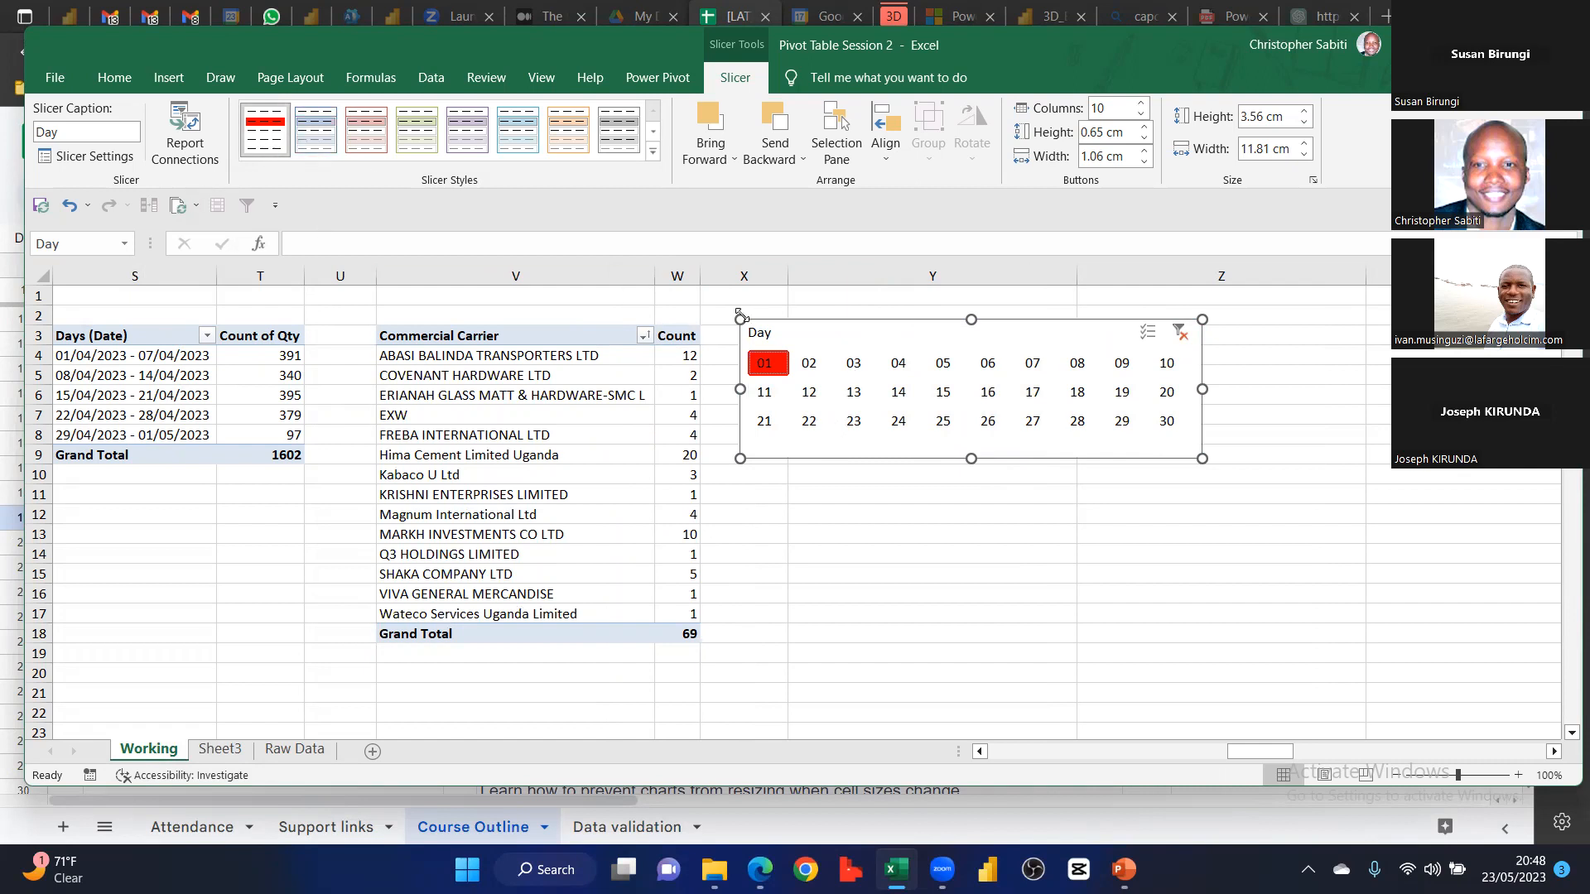
# Apply the light blue style to the Day slicer, and duplicate that style under a participant's first name
pyautogui.click(315, 130)
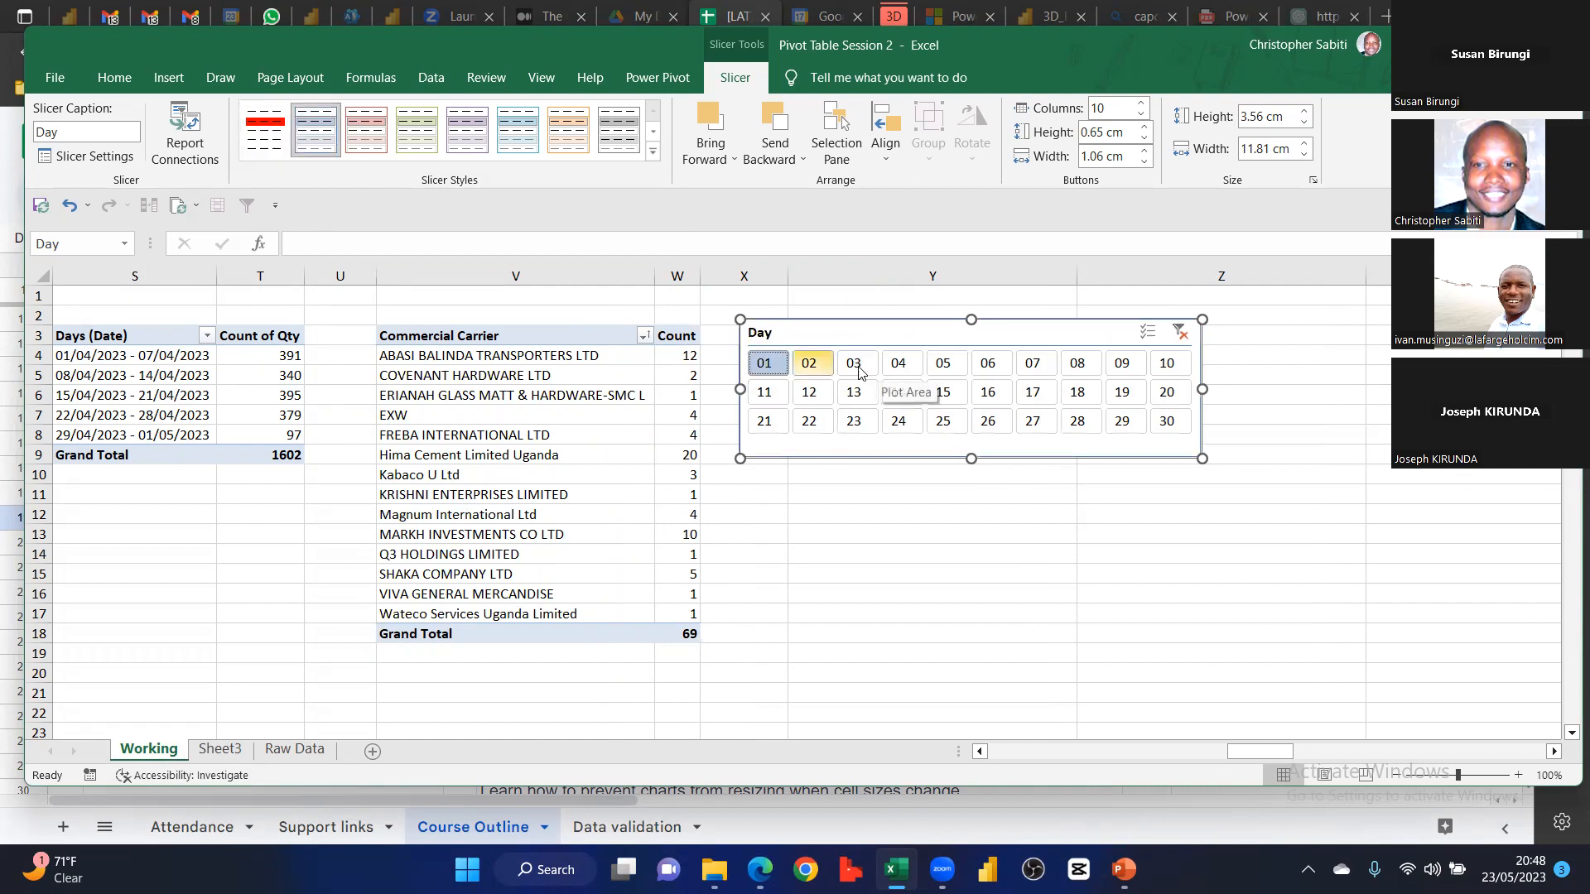
pyautogui.rightClick(320, 135)
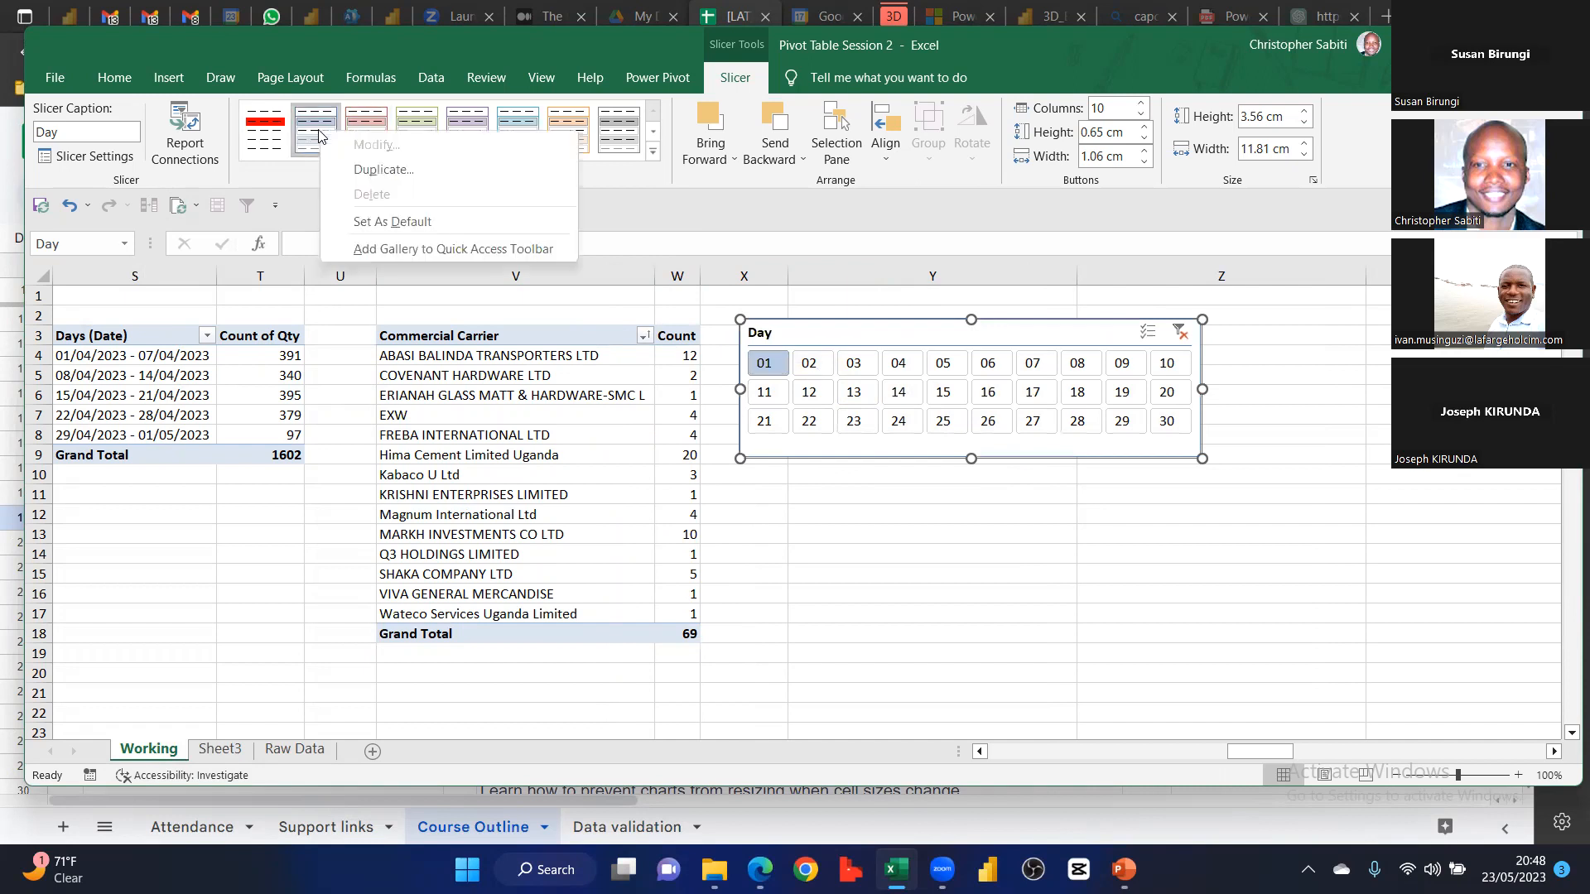
pyautogui.click(381, 169)
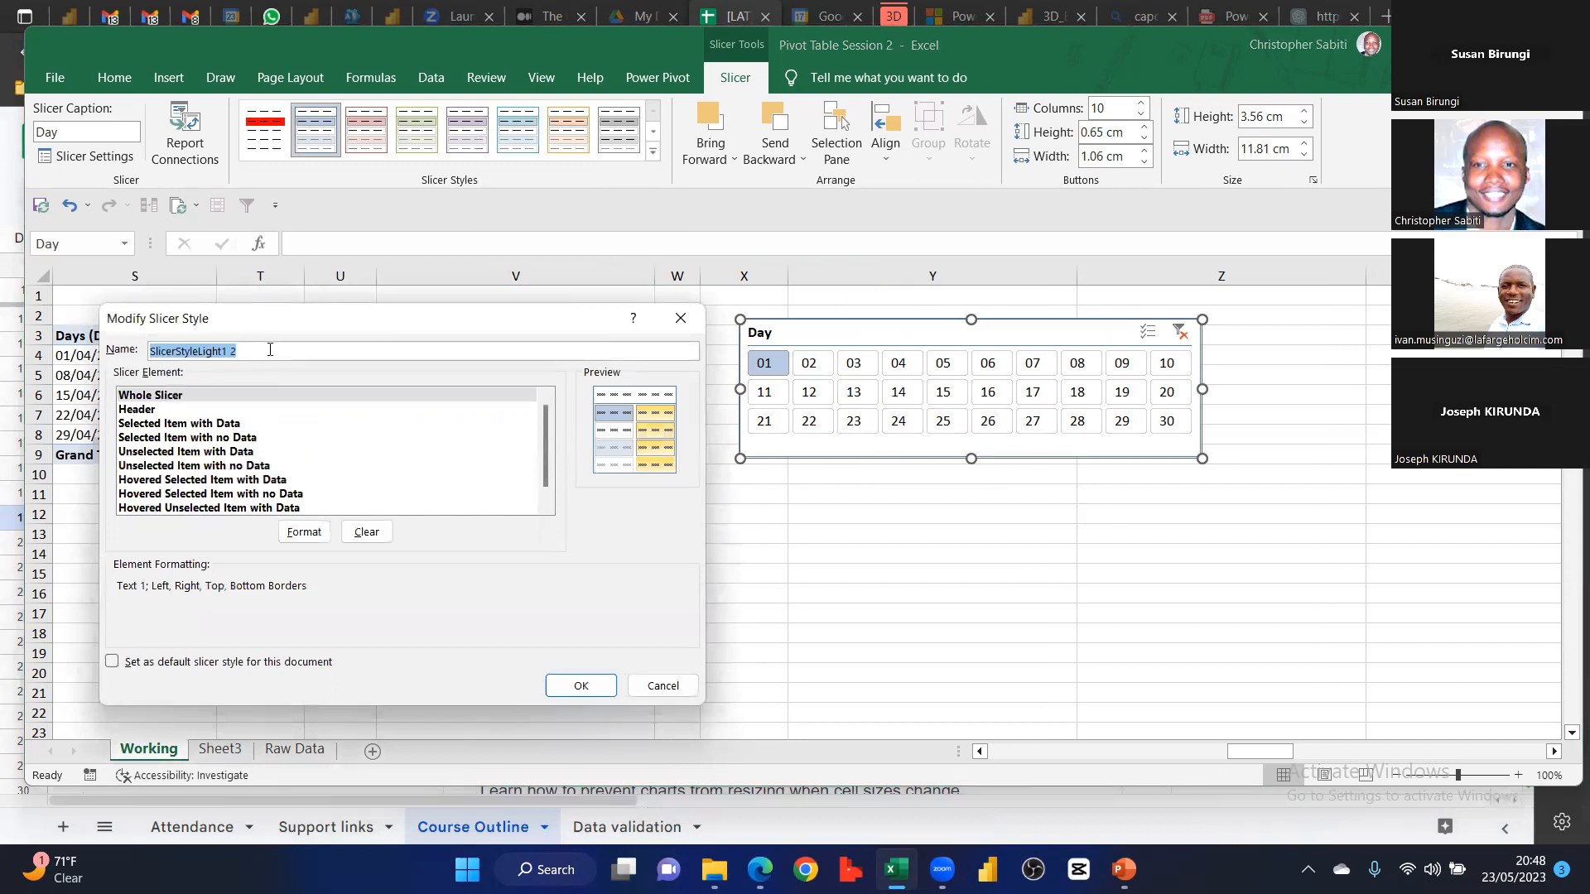
pyautogui.press('BackSpace')
# Set the fill of Selected Item with Data to green in the duplicated slicer style
pyautogui.click(184, 424)
pyautogui.click(304, 531)
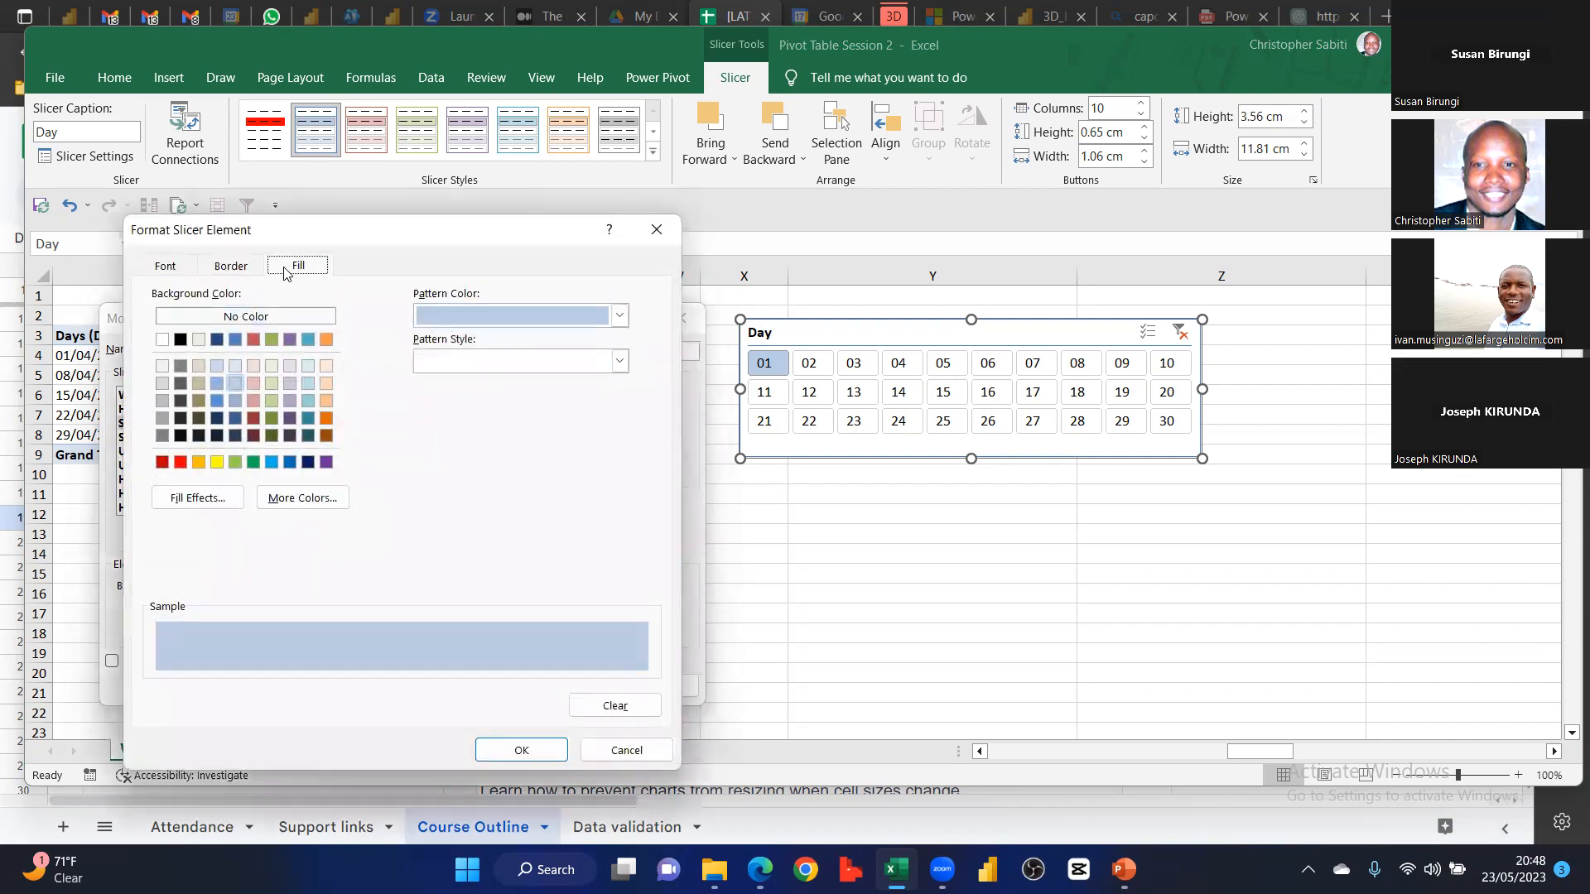
pyautogui.click(253, 462)
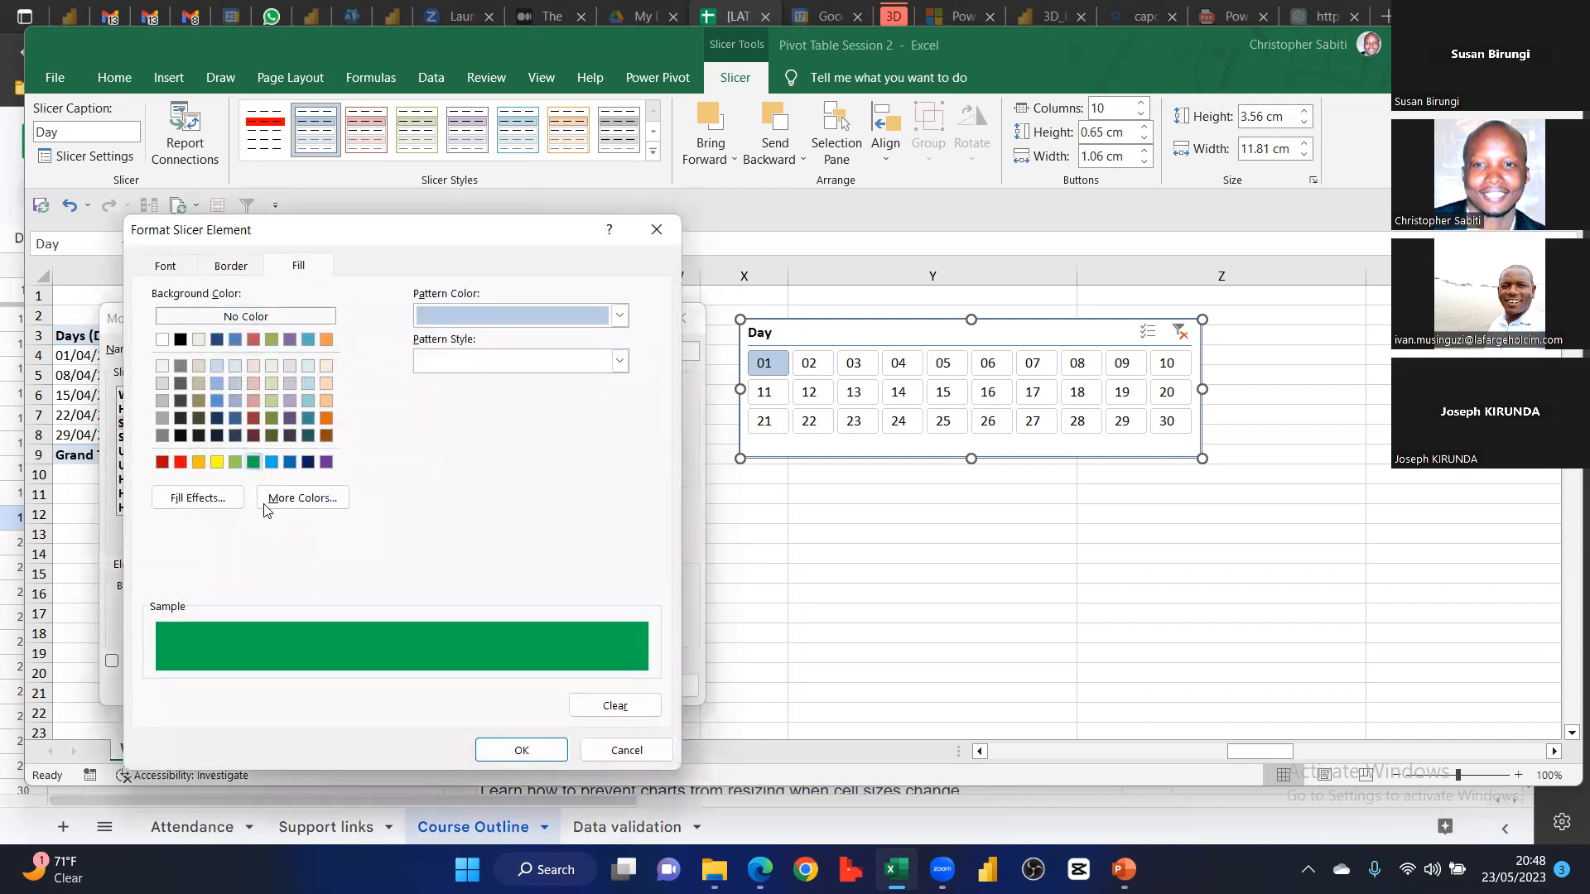
pyautogui.click(519, 750)
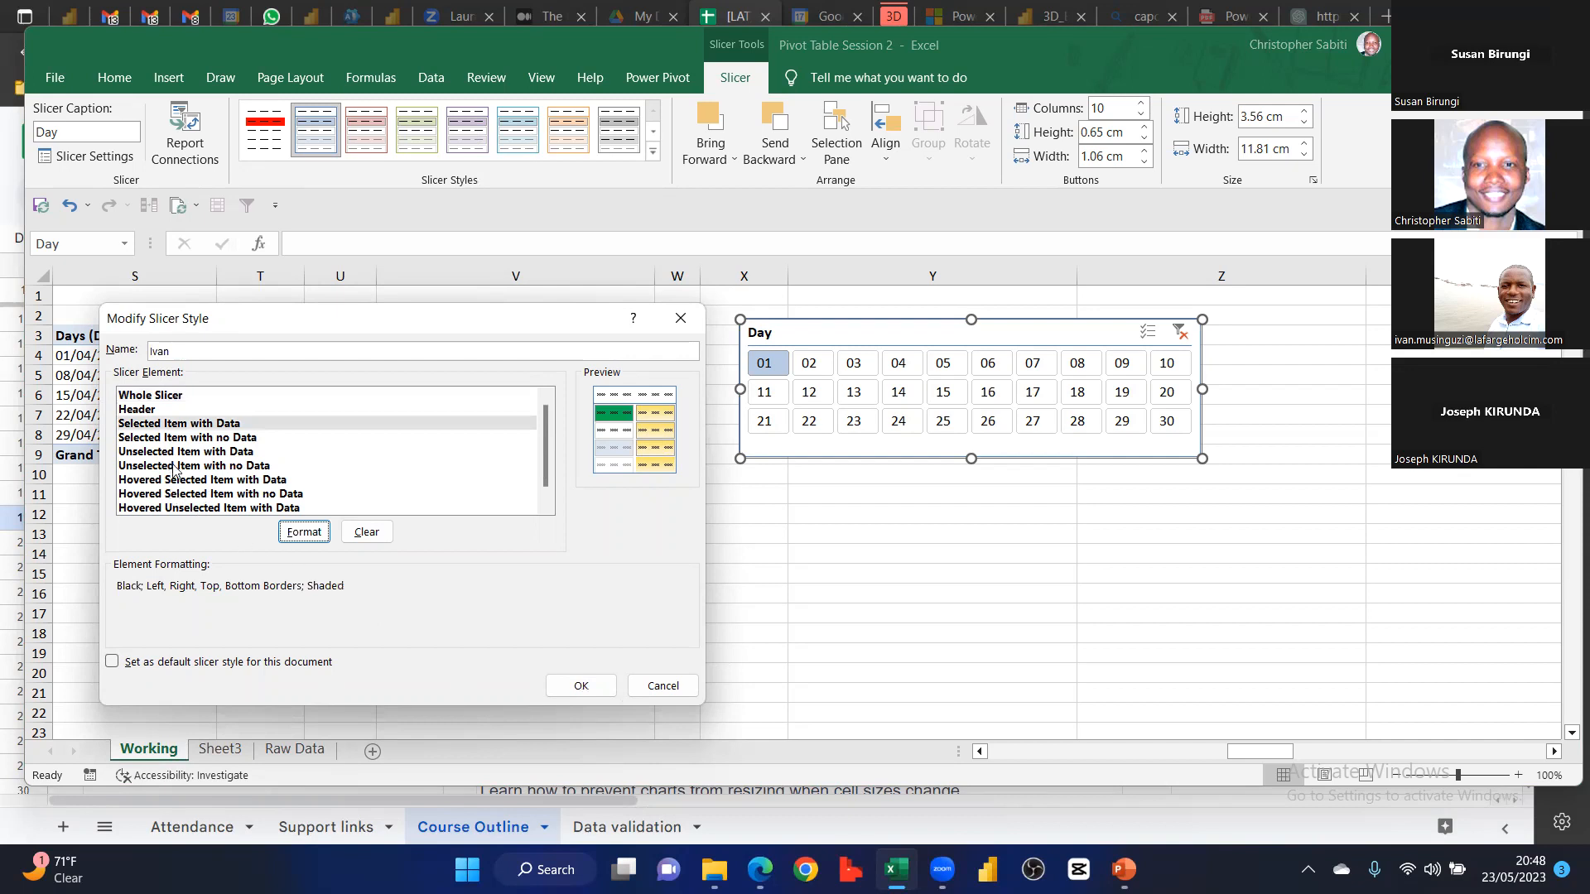
# Set the fill of Hovered Selected Item with Data to purple in the duplicated slicer style
pyautogui.click(181, 494)
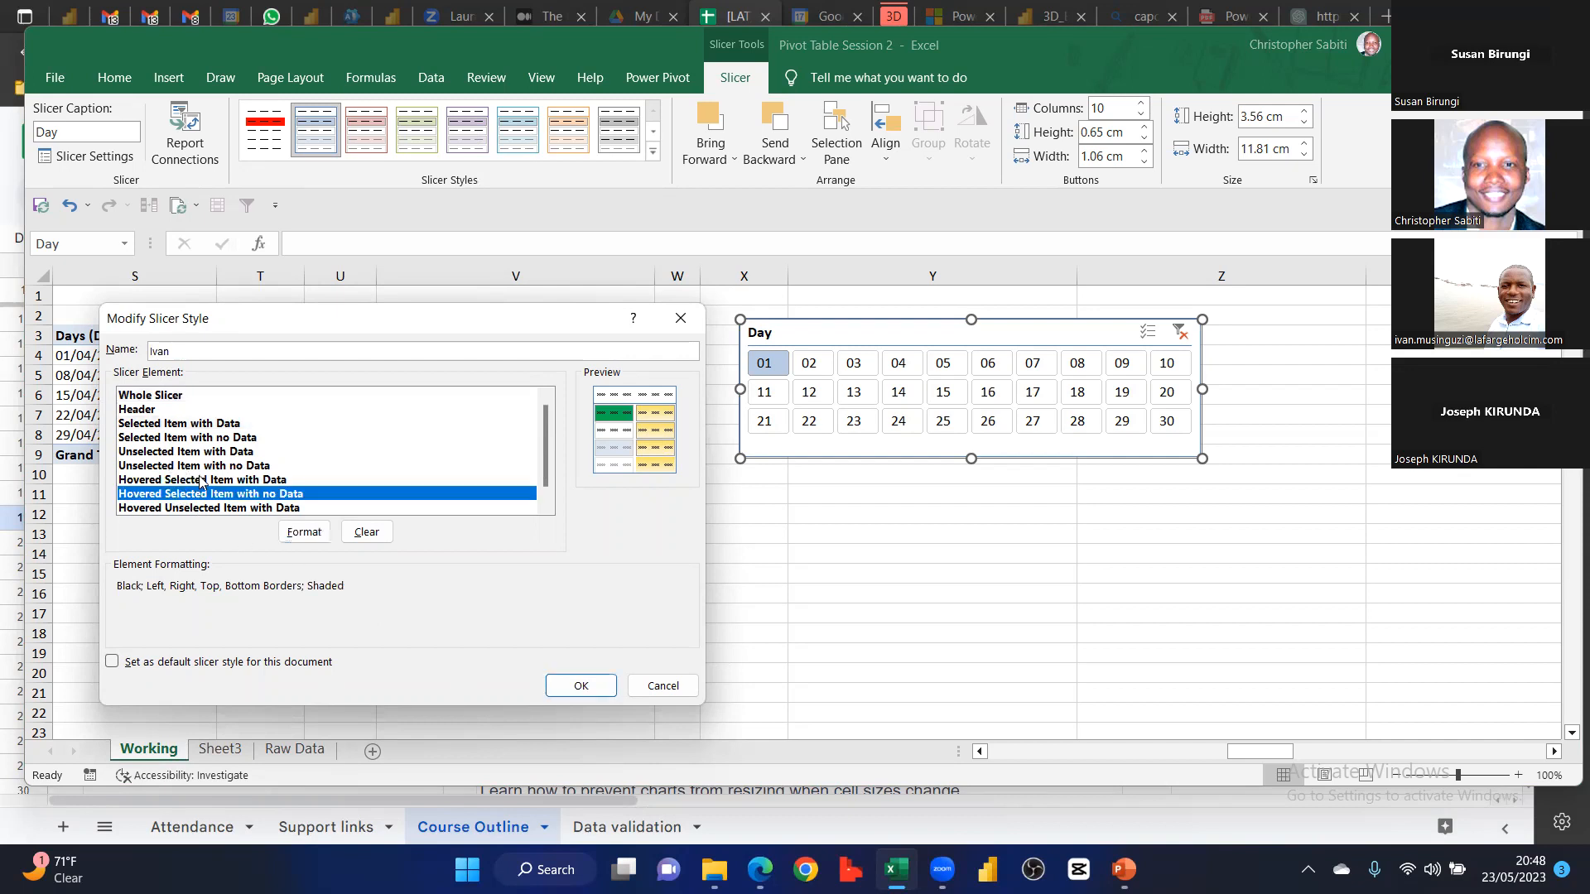
pyautogui.click(201, 480)
pyautogui.click(304, 531)
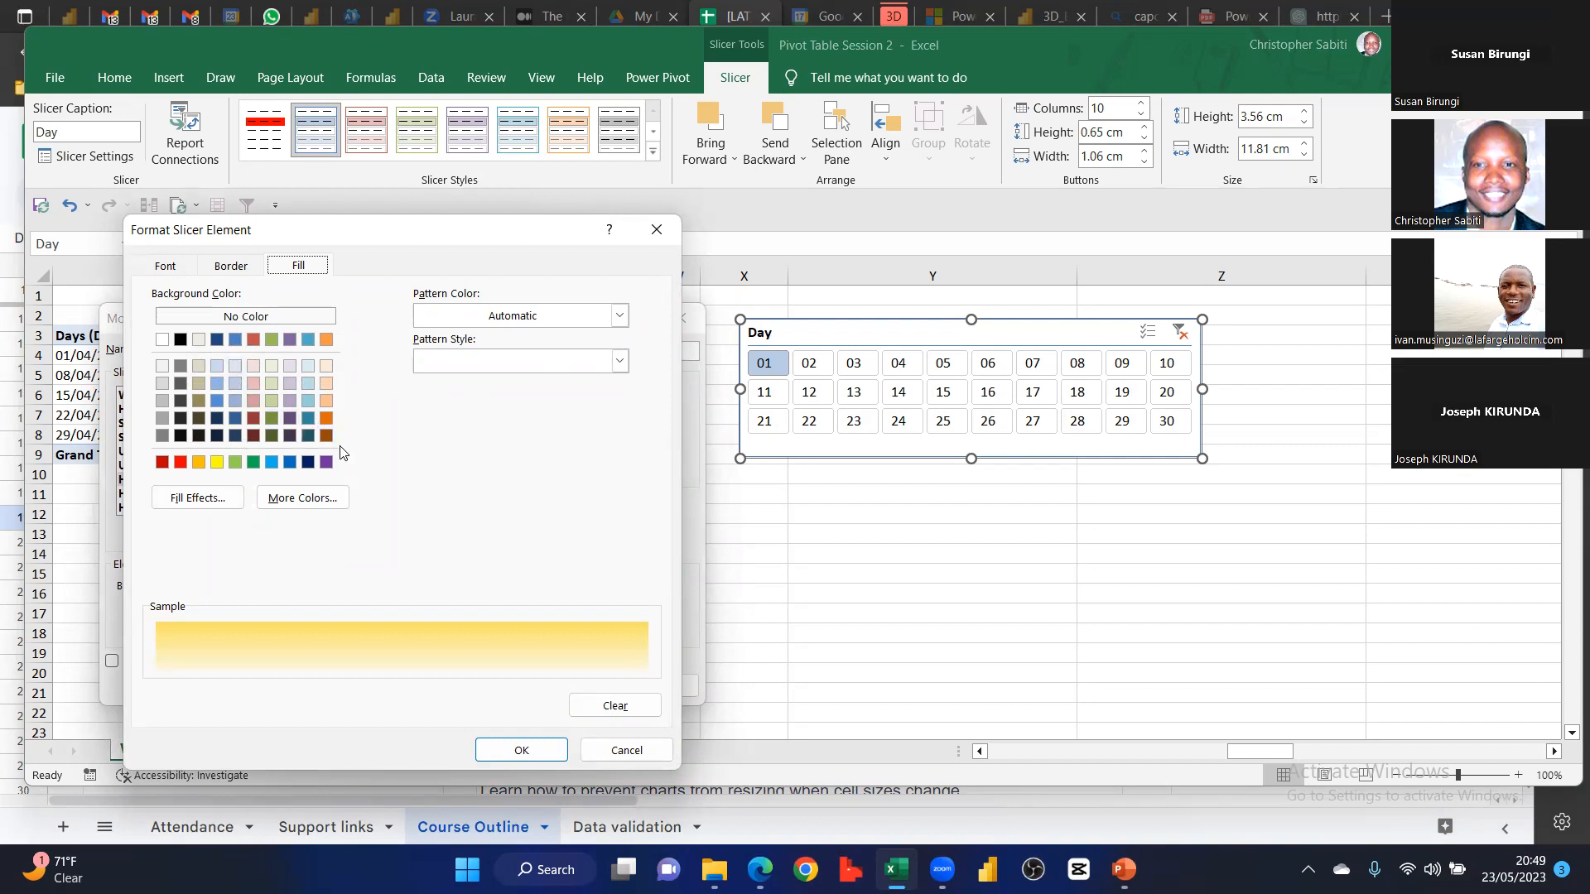
pyautogui.click(327, 463)
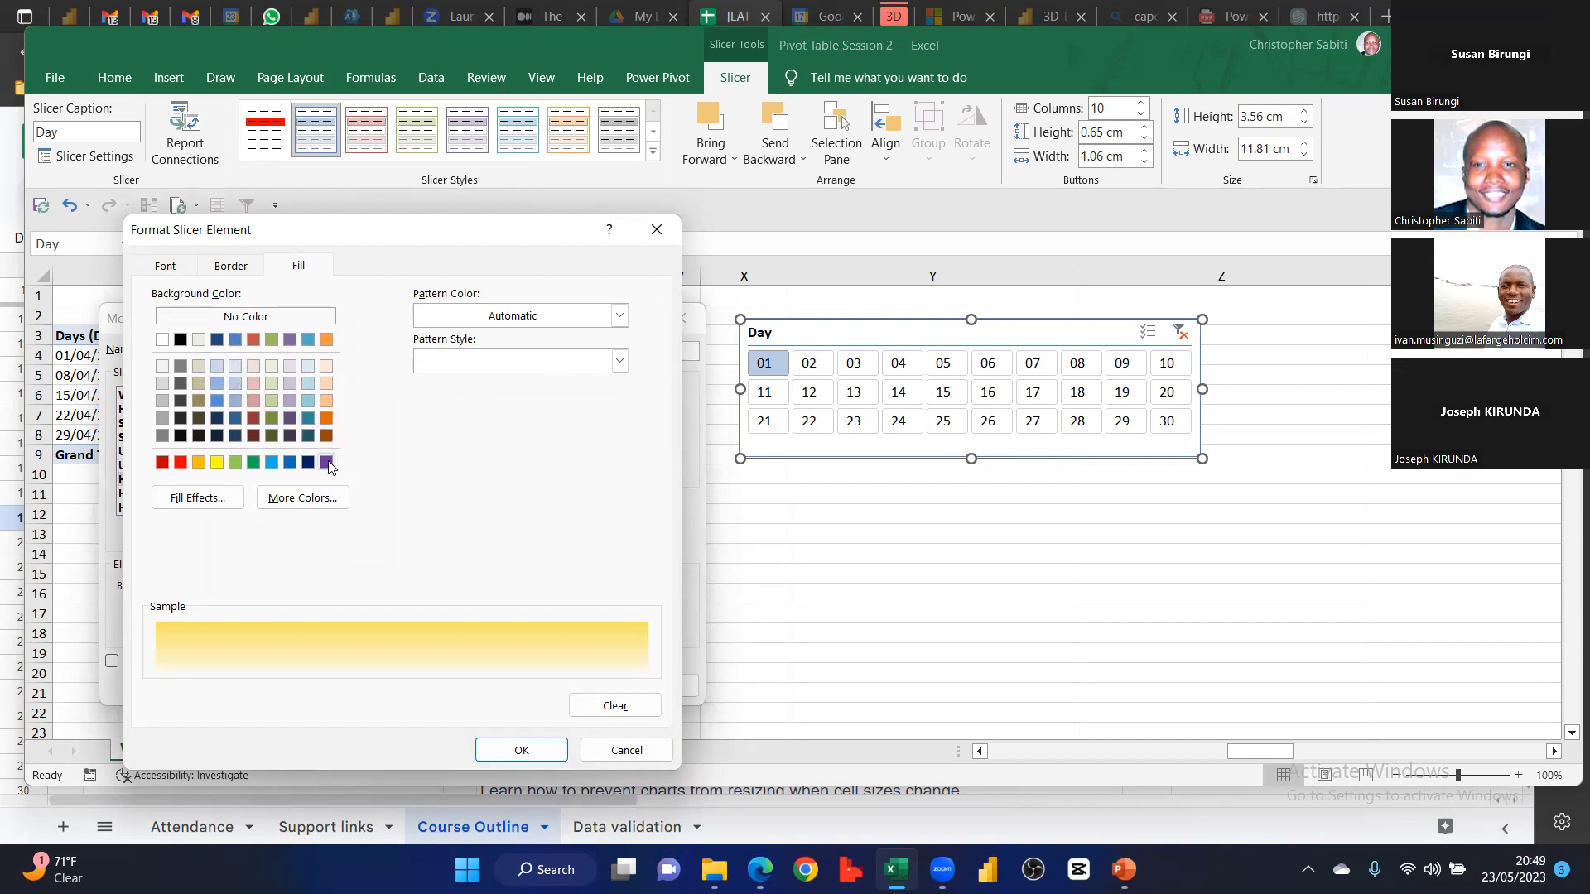
pyautogui.click(505, 750)
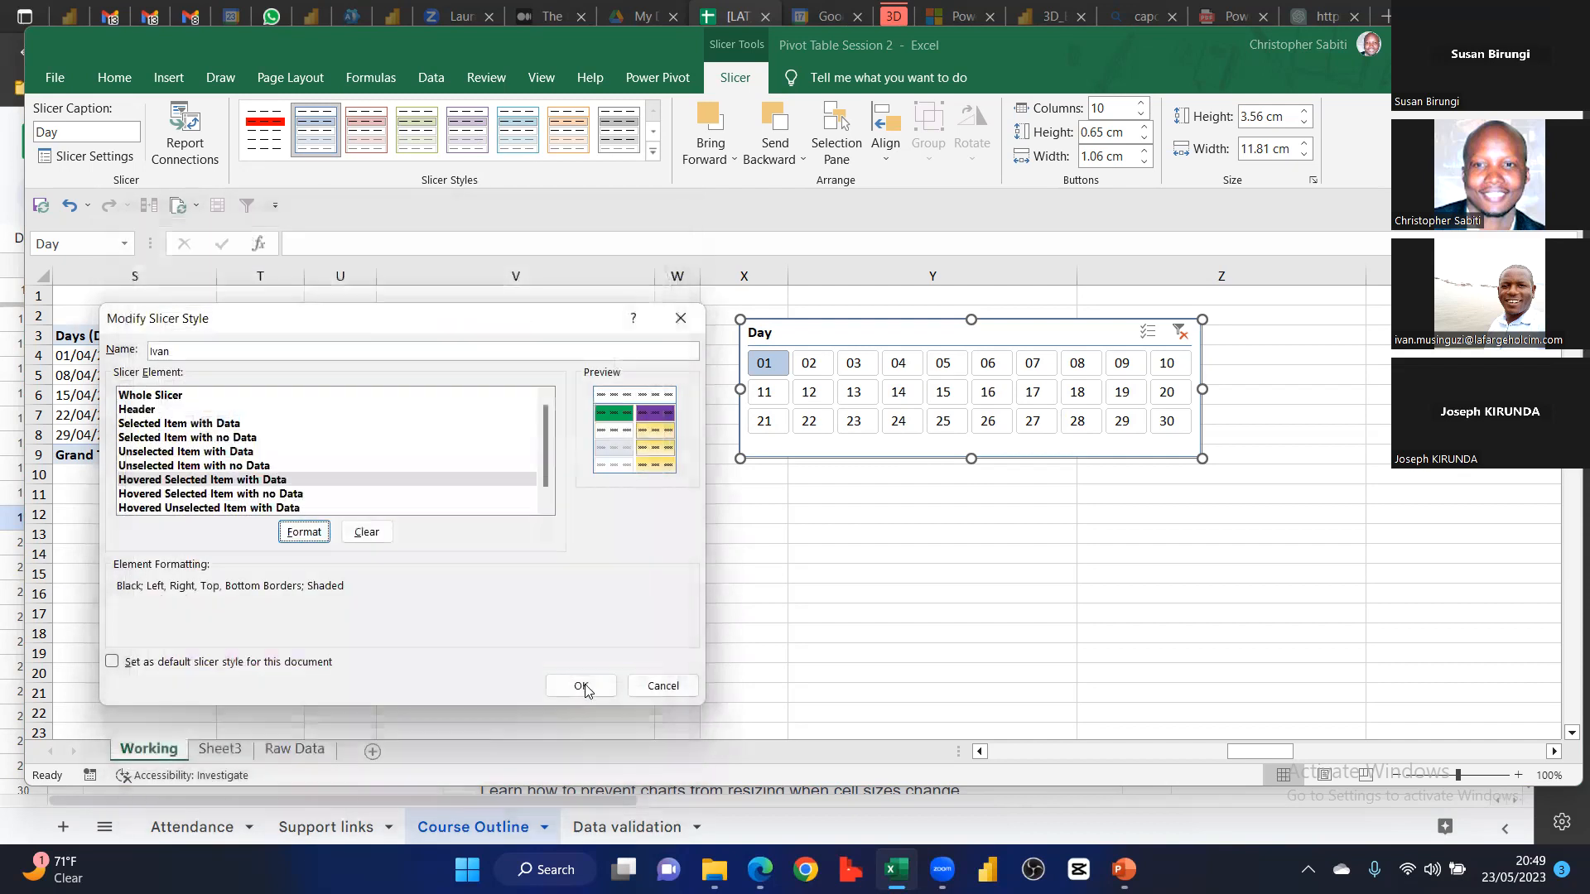
# Save the duplicated slicer style and apply this green custom style to the Day slicer
pyautogui.click(583, 685)
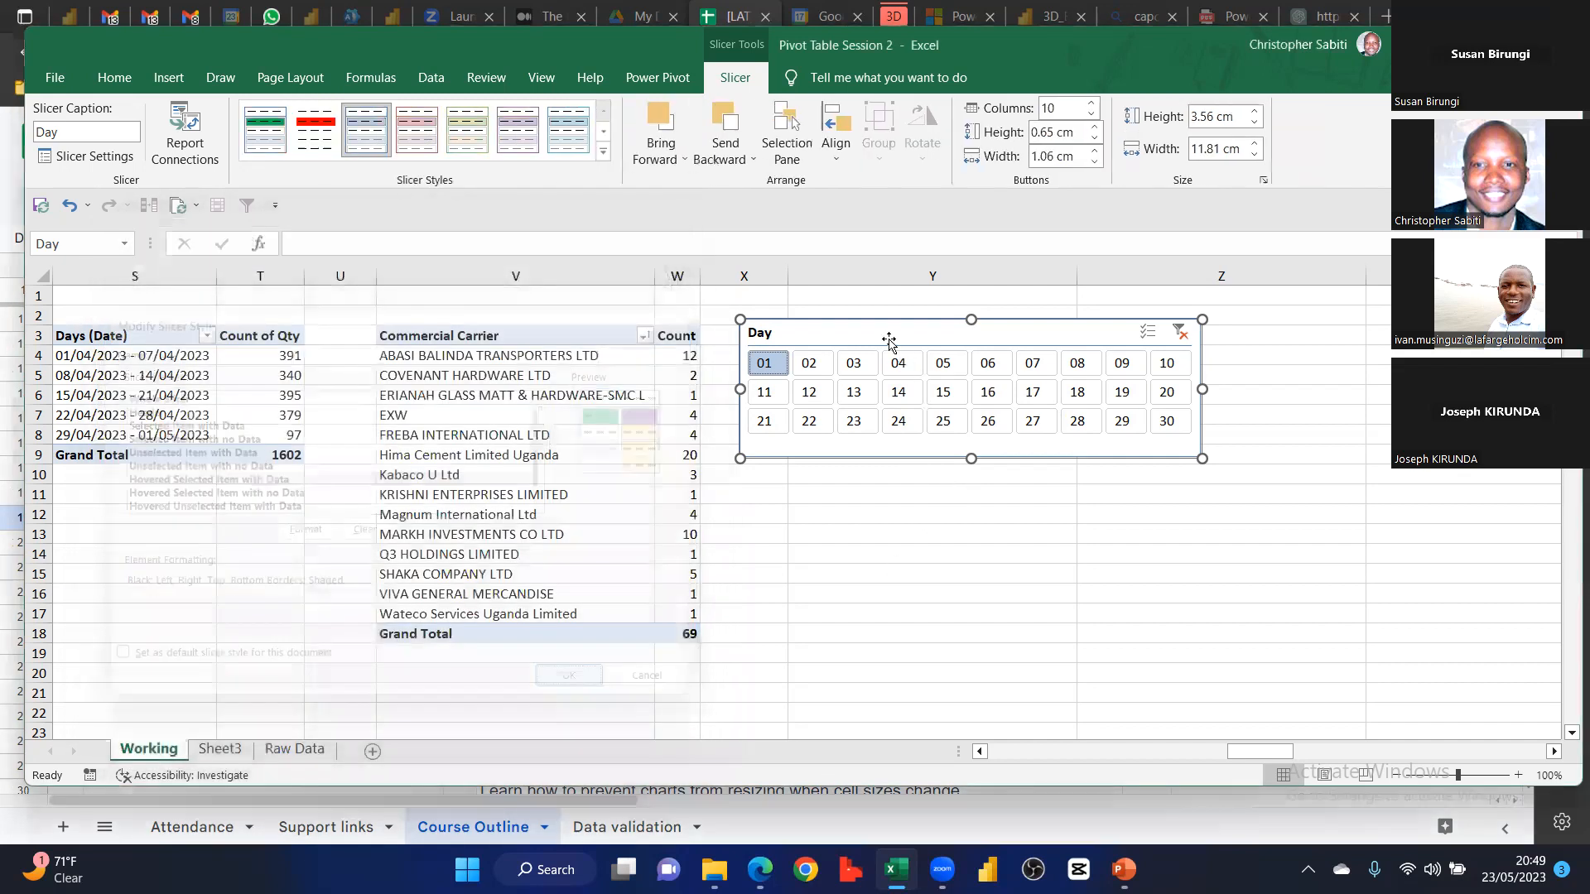
pyautogui.click(932, 494)
pyautogui.click(903, 332)
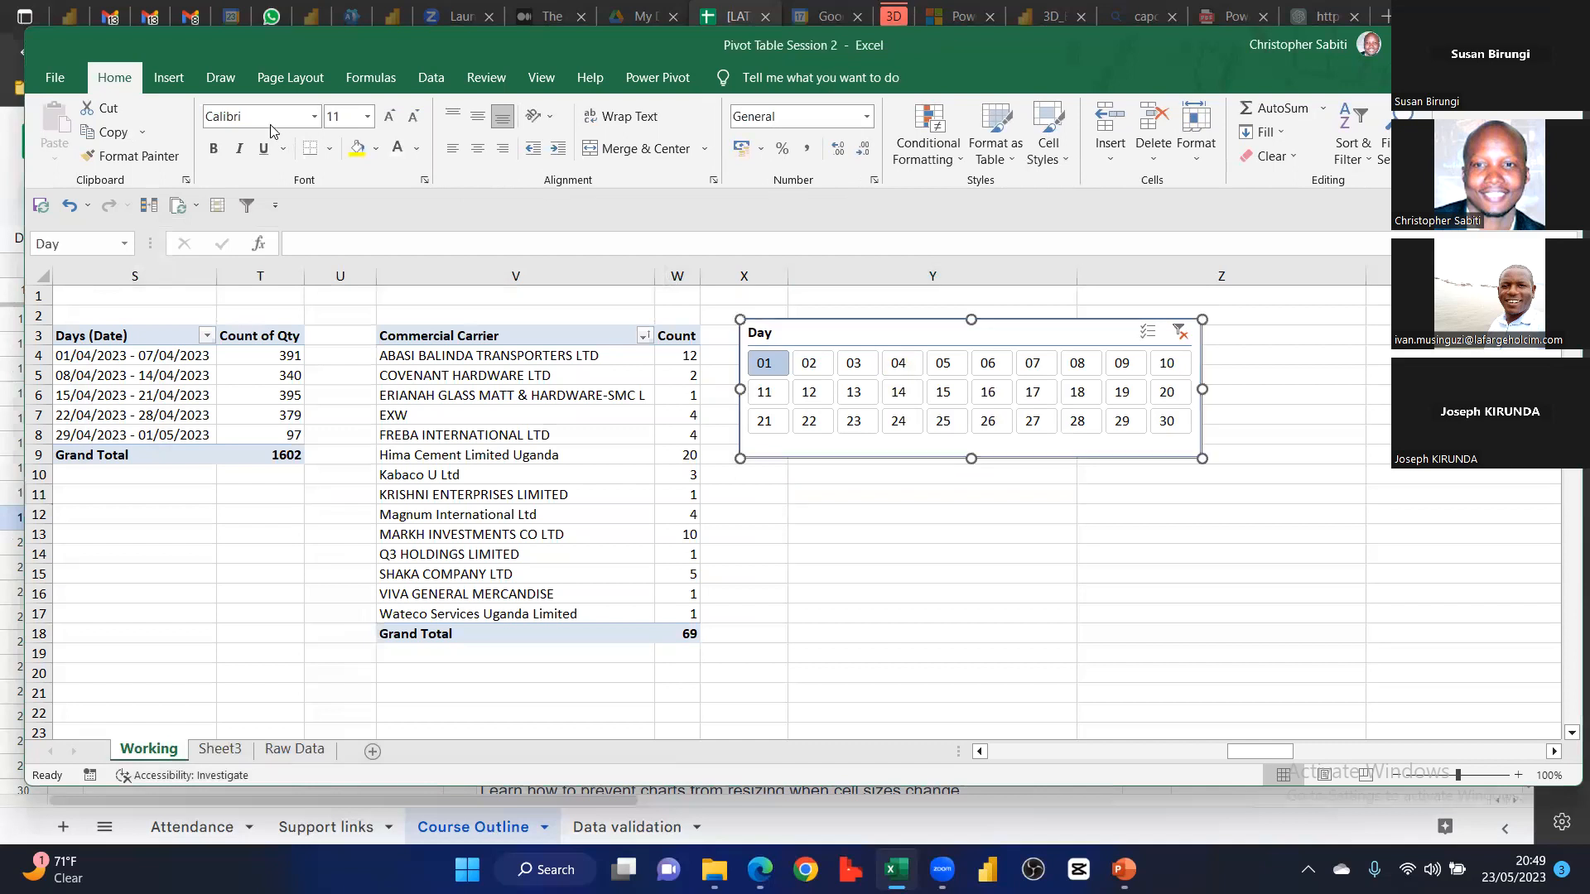
pyautogui.click(273, 133)
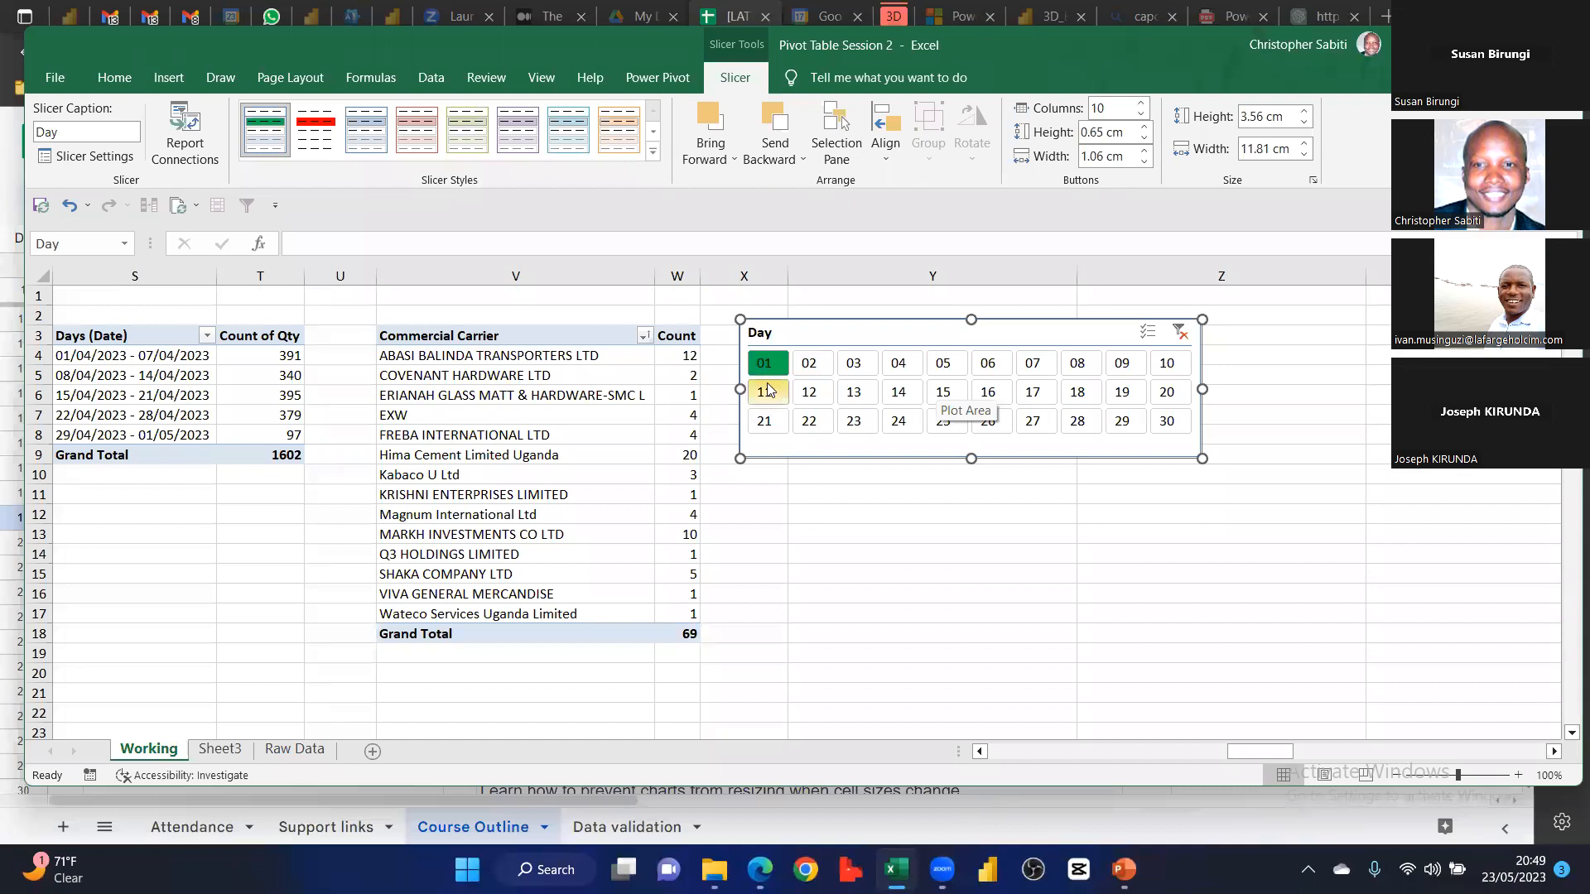
# Filter the Commercial Carrier pivot table by days 01 to 08 and by day 10 alone, and clear the Day slicer's filter
pyautogui.keyDown('shift'); pyautogui.click(1091, 373); pyautogui.keyUp('shift')
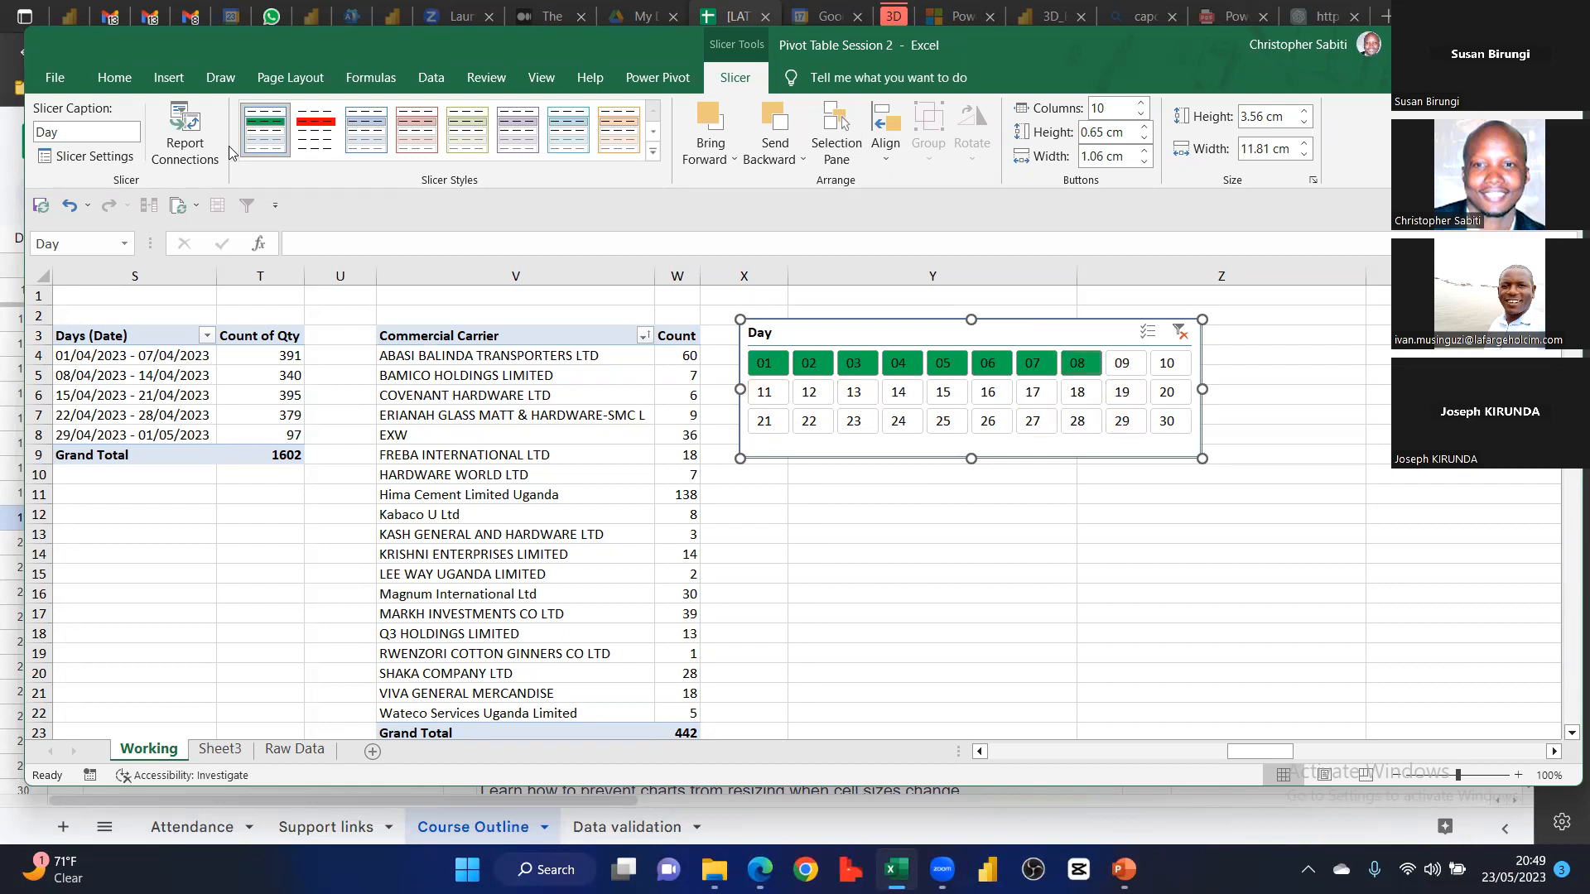
pyautogui.click(653, 152)
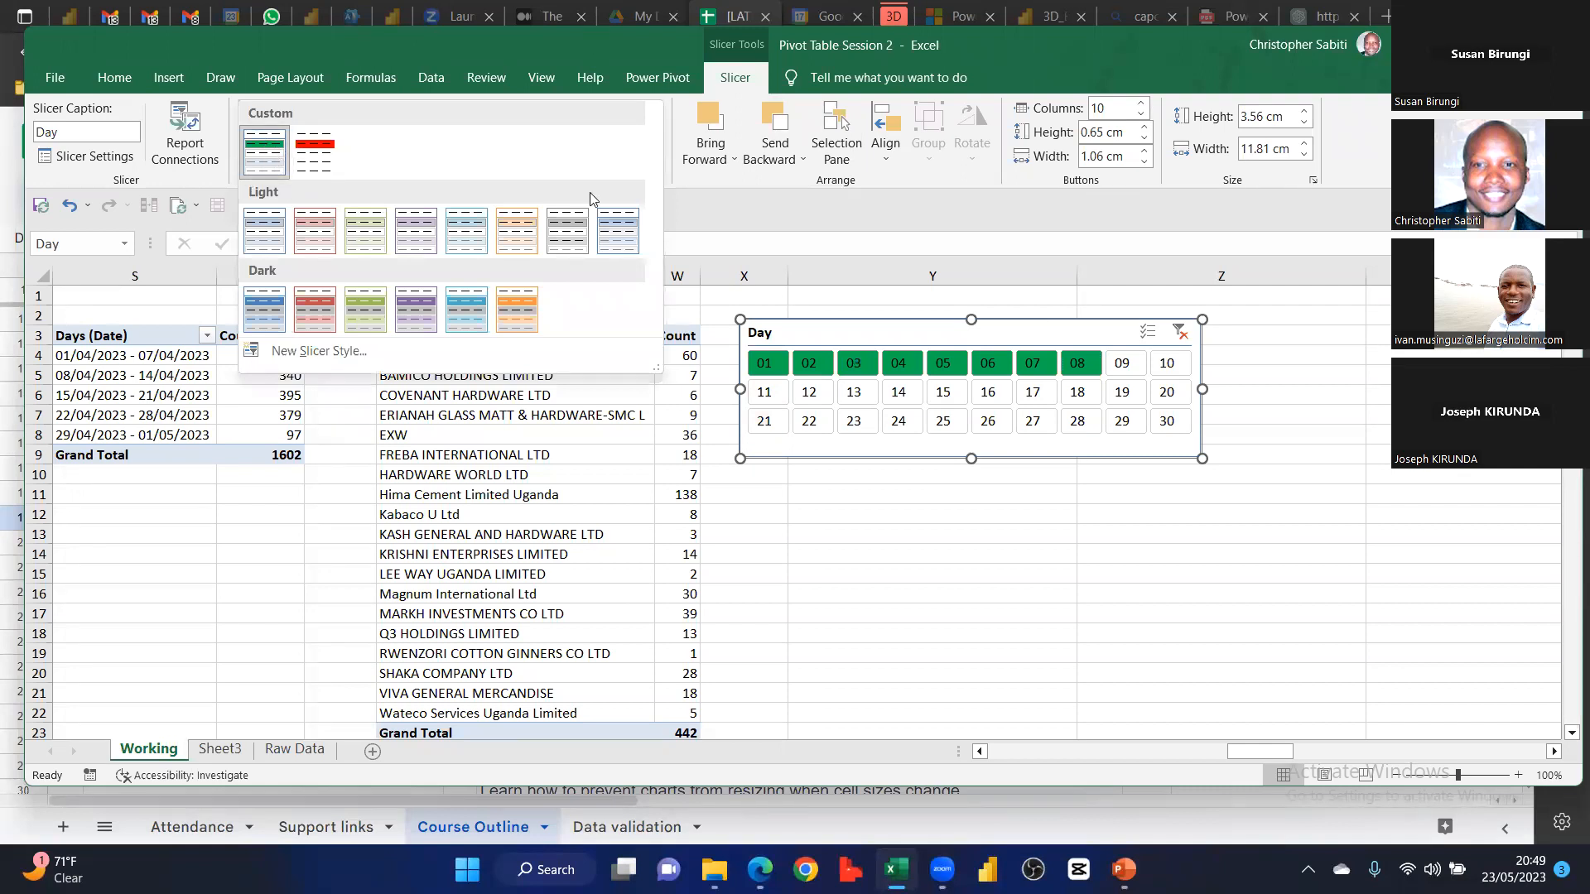
pyautogui.click(1165, 373)
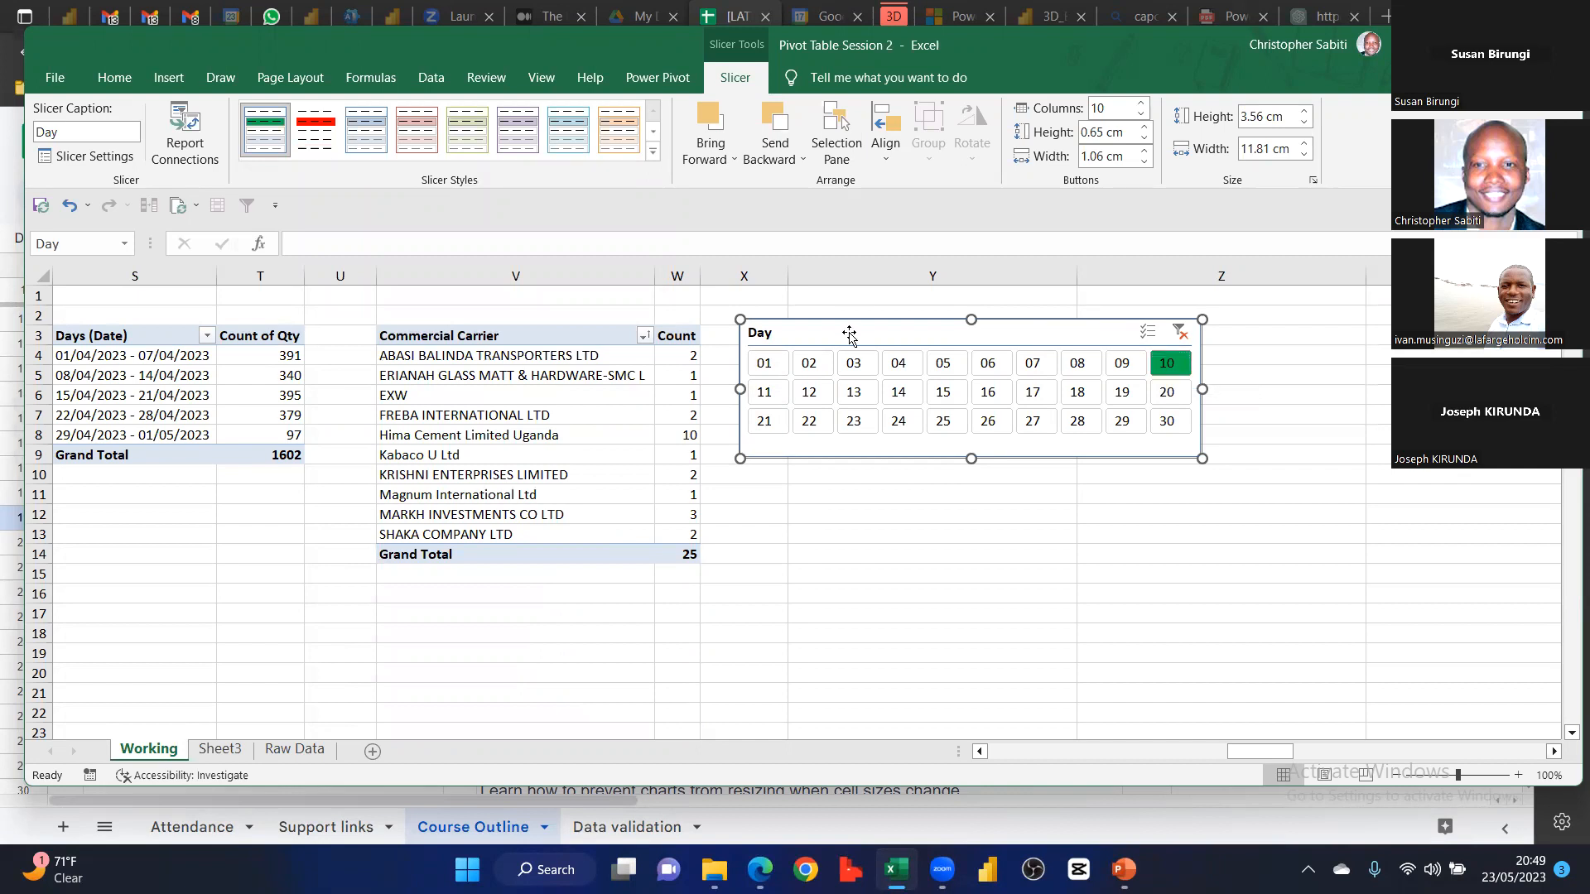
pyautogui.click(1180, 332)
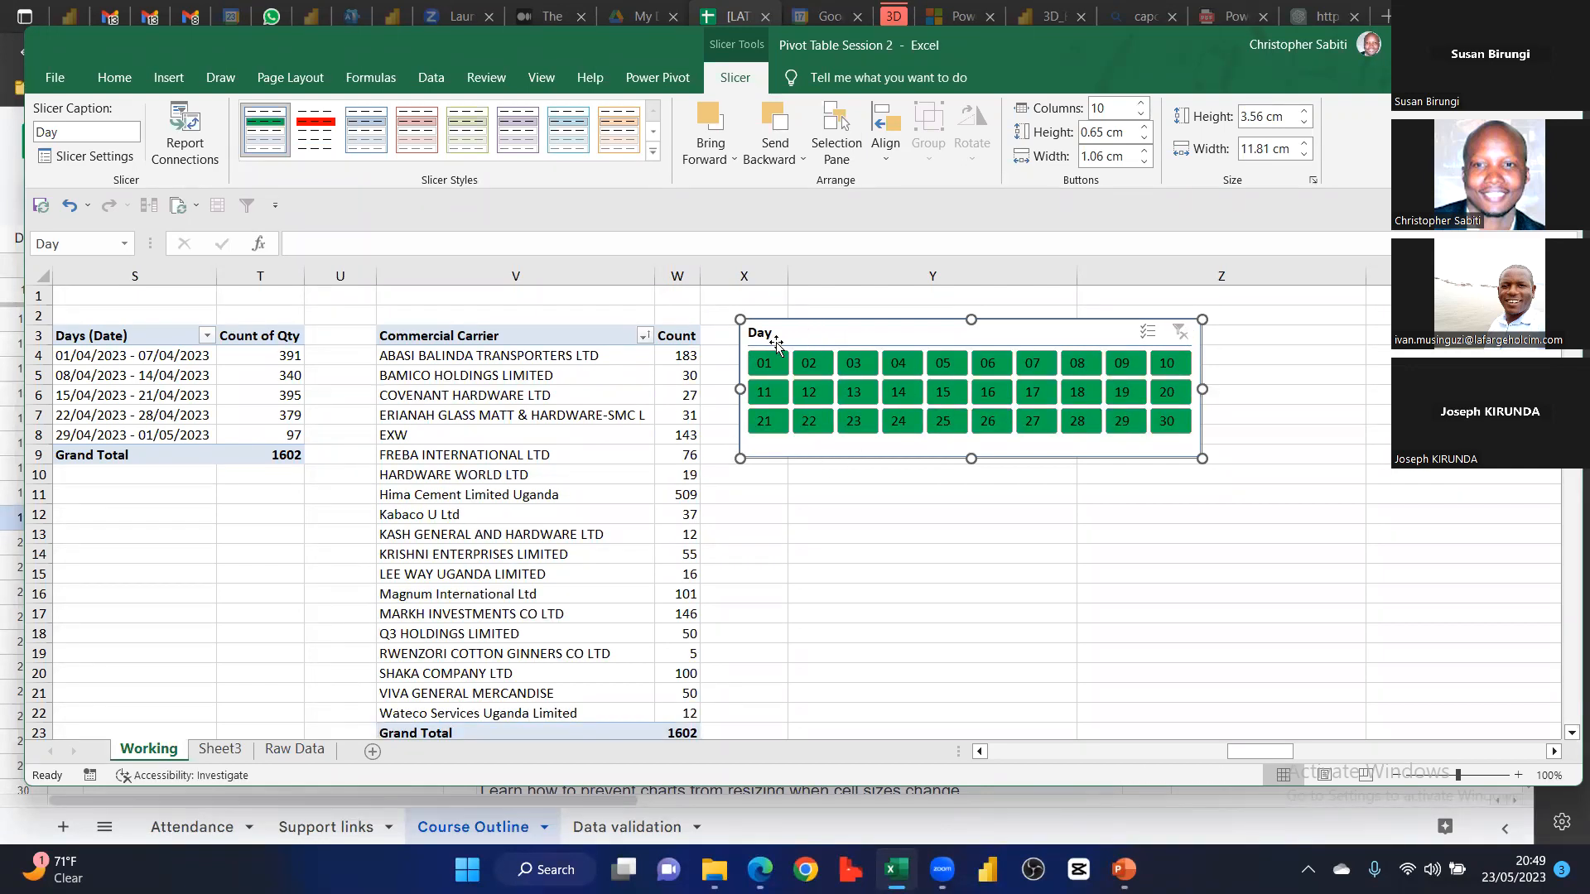
pyautogui.hscroll(-1, 776, 345)
pyautogui.hscroll(1, 777, 345)
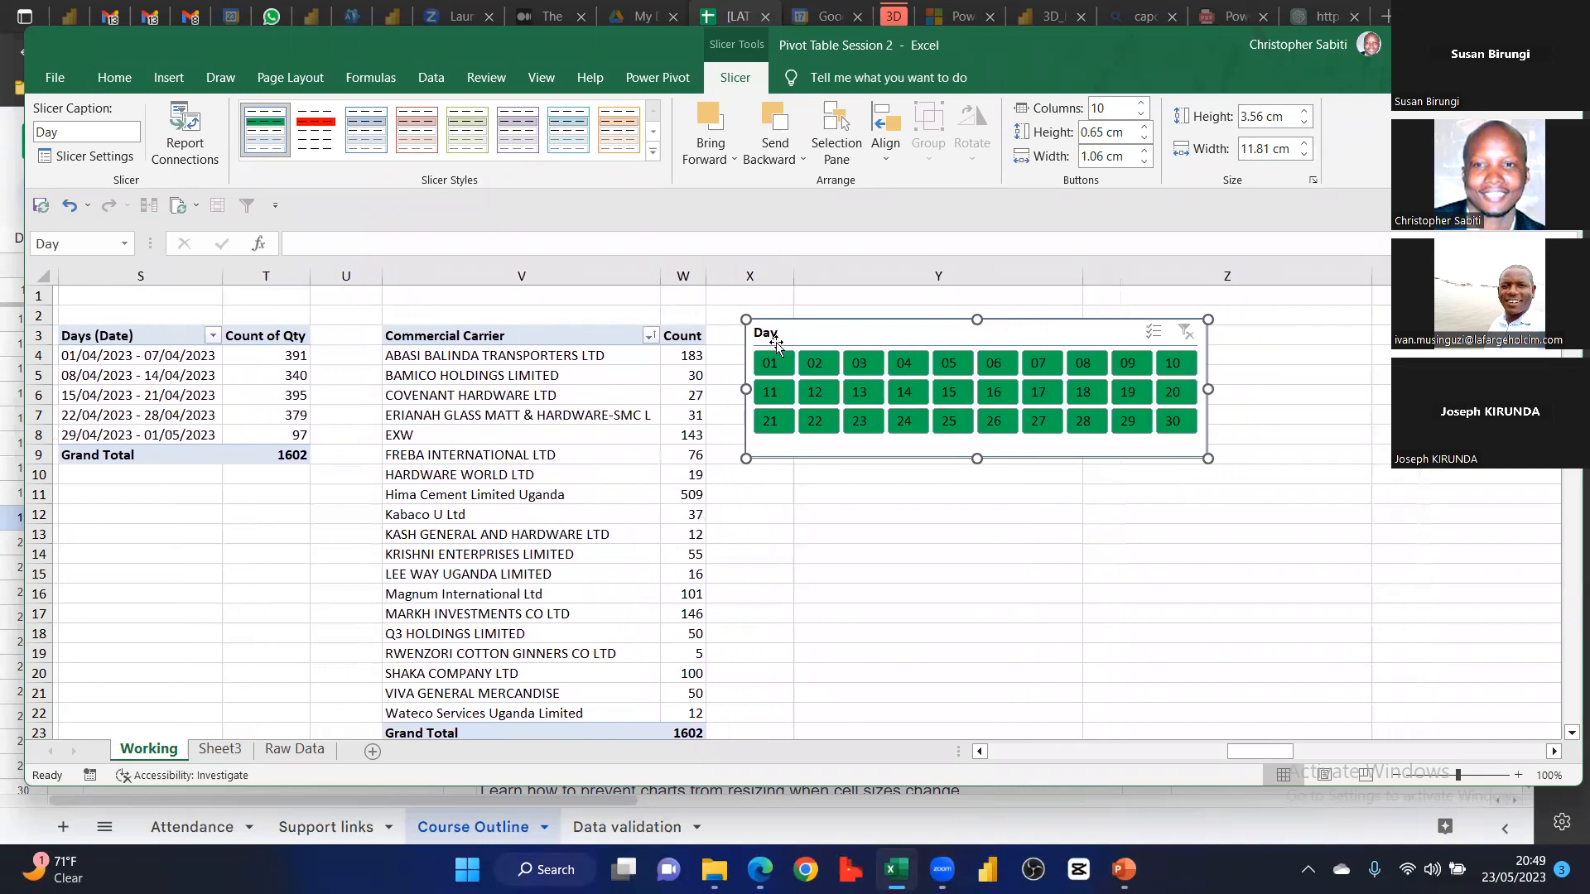
# Add a timeline for the Day field to the Commercial Carrier pivot table
pyautogui.click(474, 417)
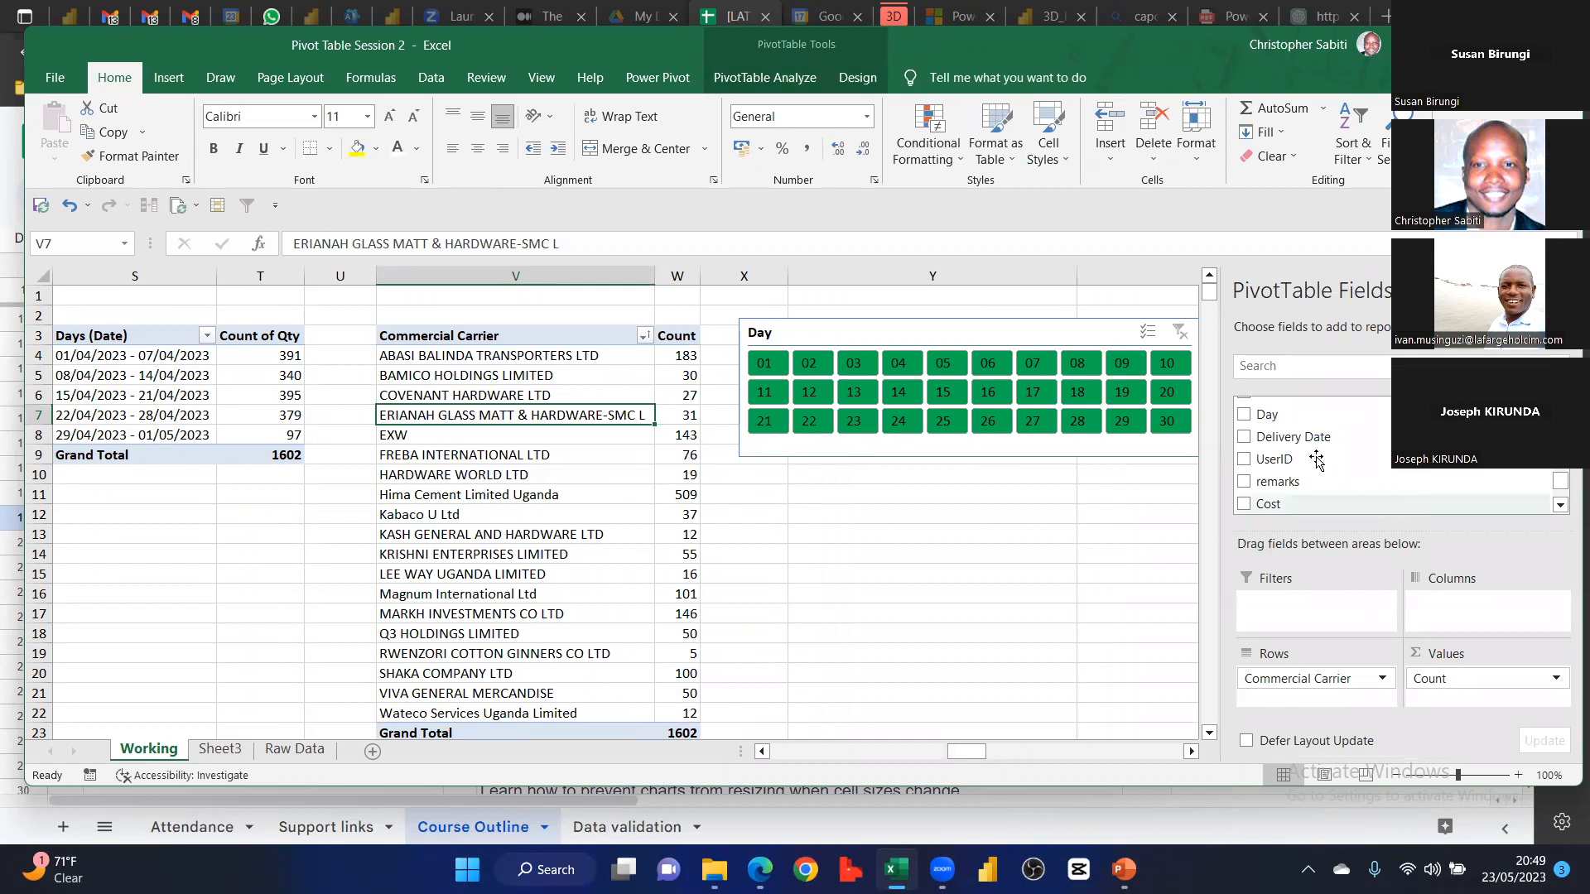
pyautogui.scroll(-1, 1280, 472)
pyautogui.scroll(5, 1296, 478)
pyautogui.scroll(-3, 1296, 476)
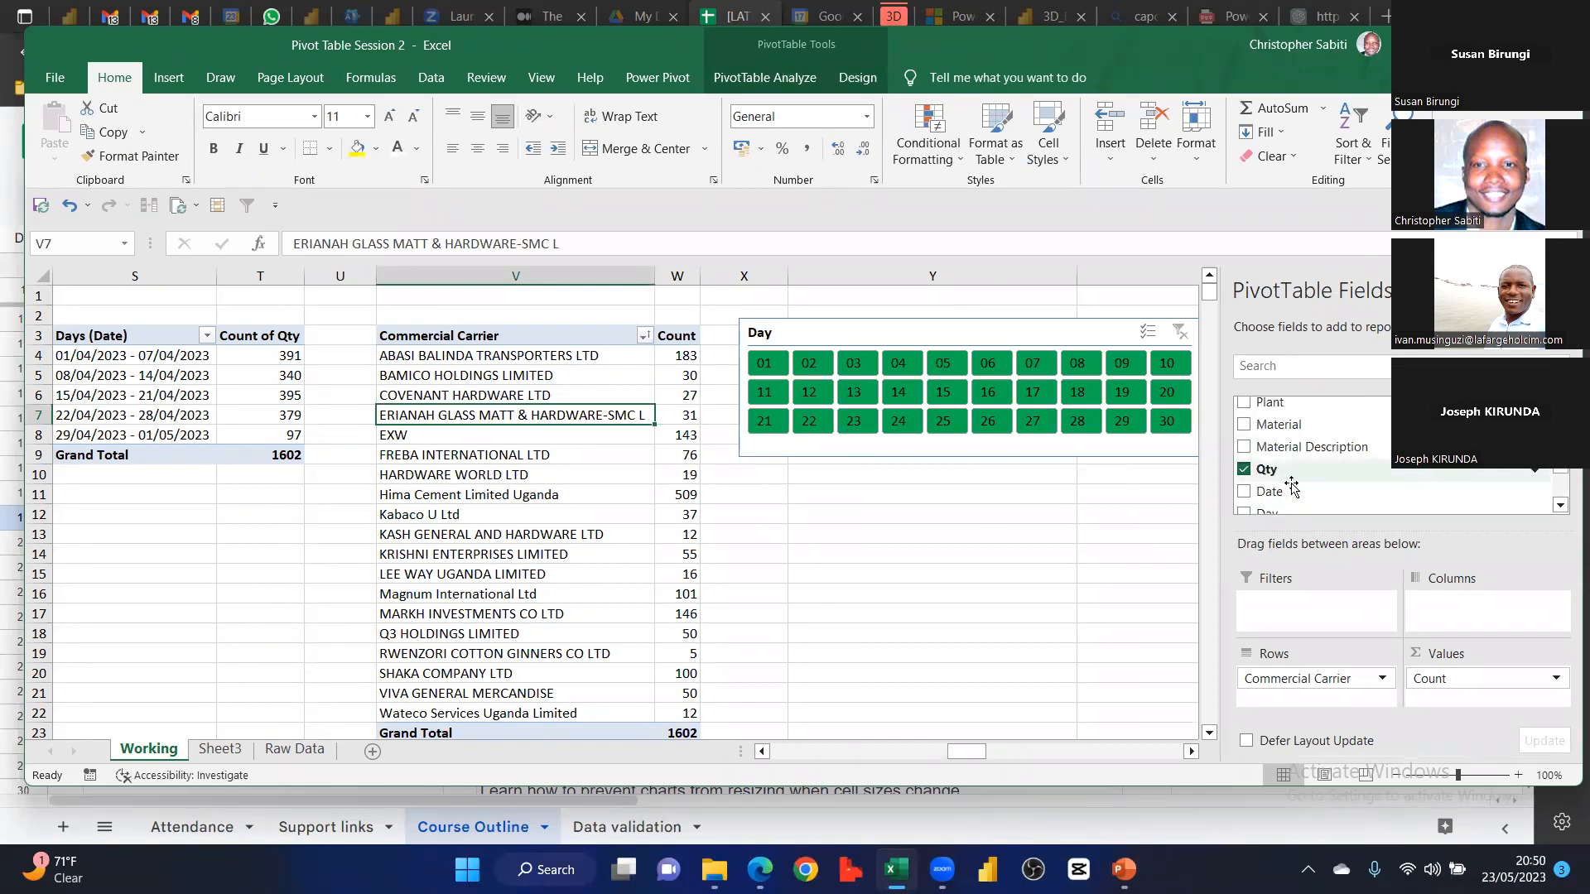
pyautogui.rightClick(1267, 466)
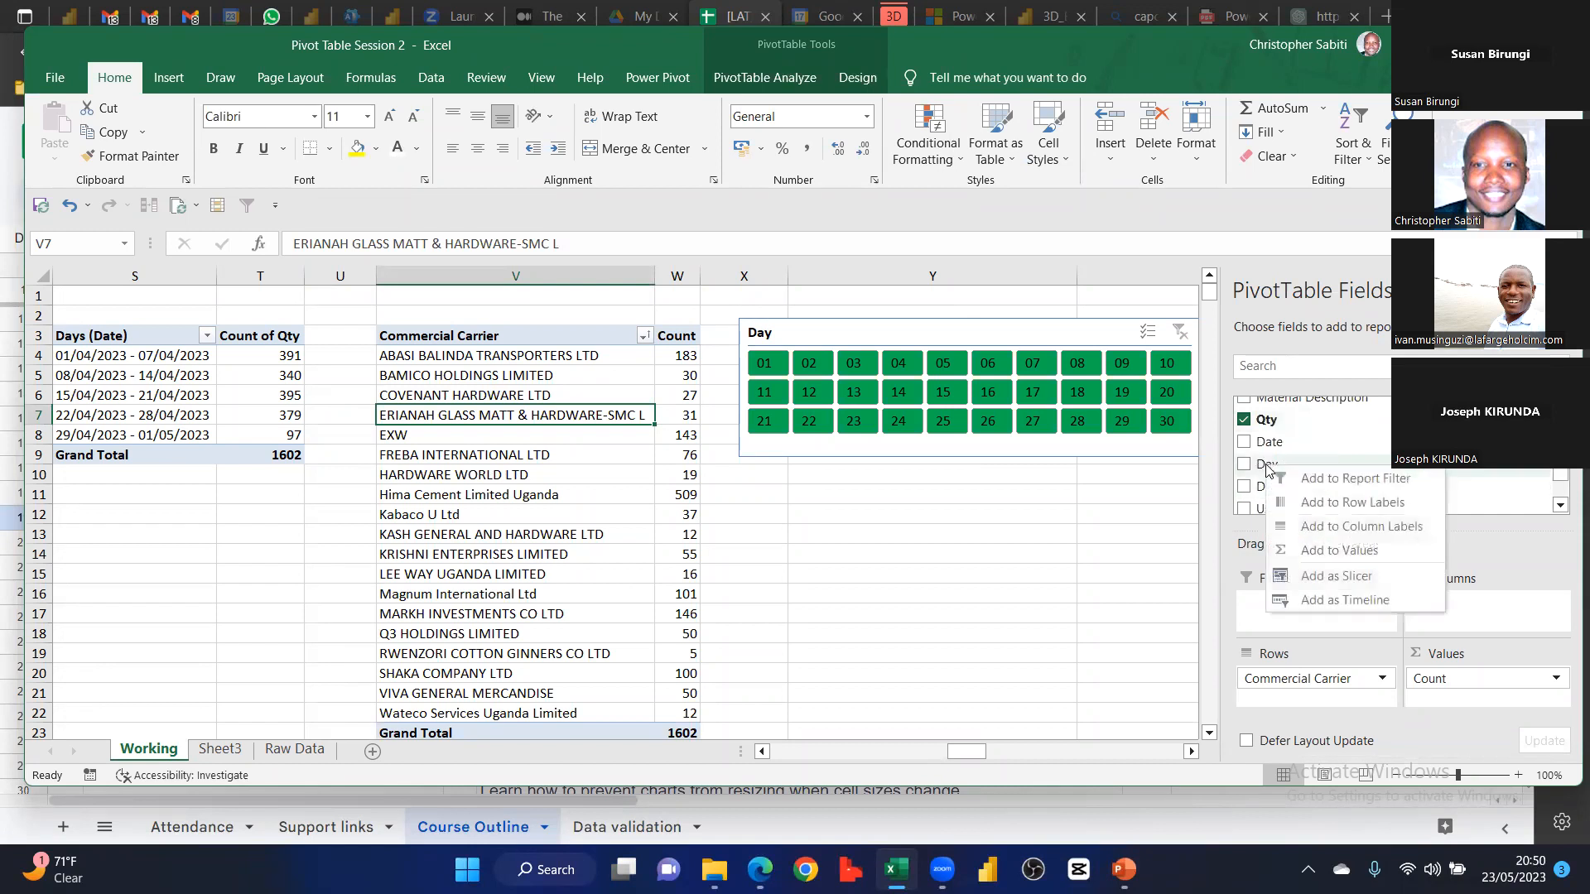
pyautogui.click(1325, 604)
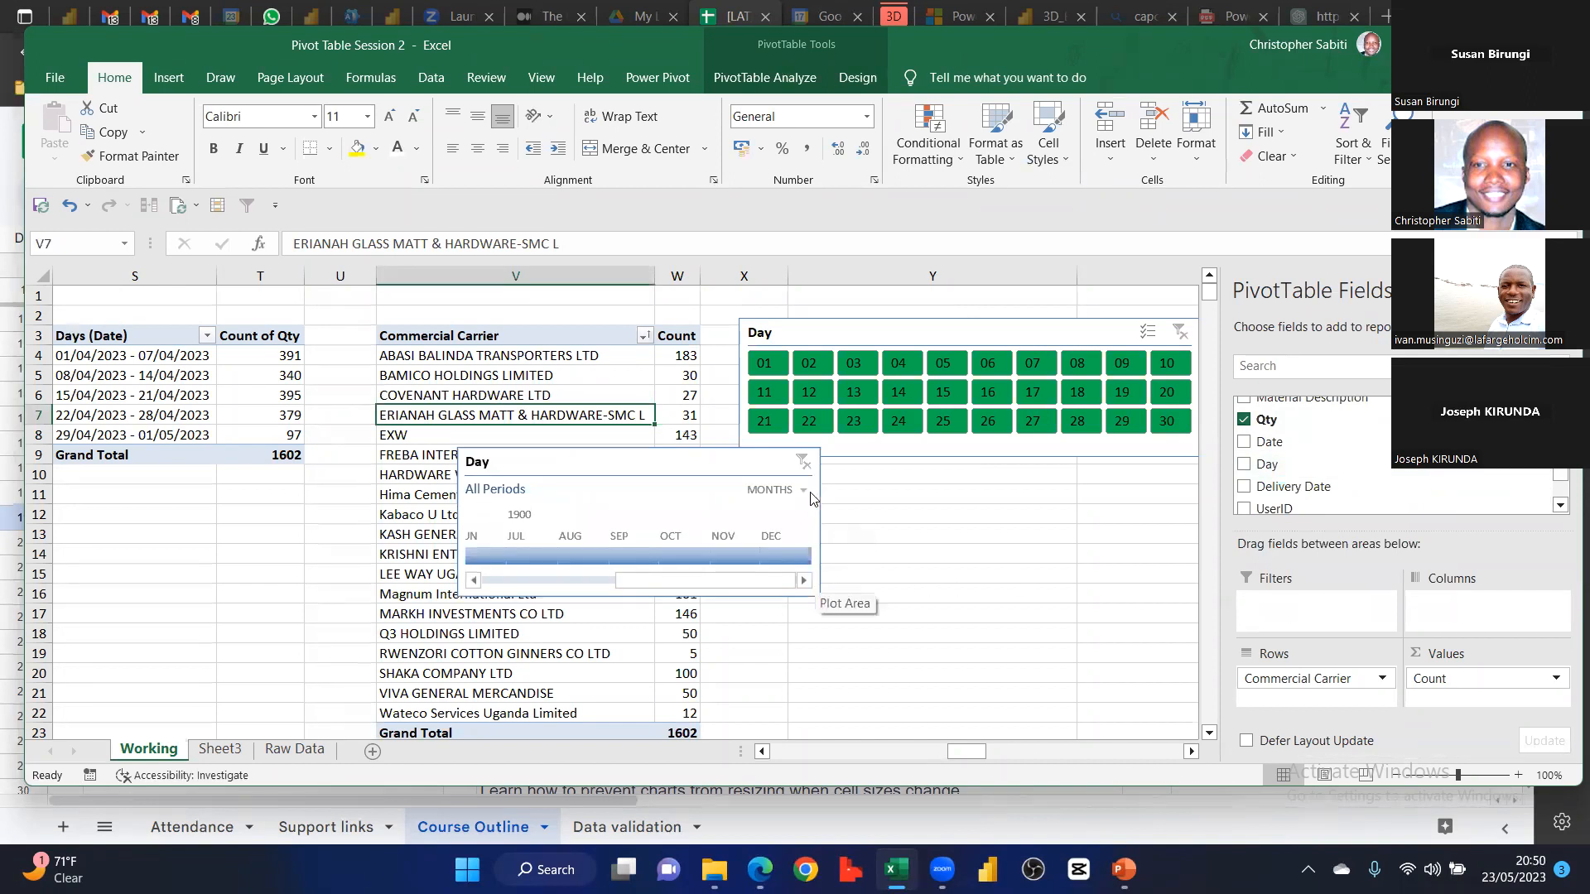
# Place the Day timeline beneath the Day slicer and filter it to Sep 1900
pyautogui.click(783, 487)
pyautogui.click(780, 474)
pyautogui.moveTo(781, 474); pyautogui.dragTo(1056, 497)
pyautogui.moveTo(1097, 545)
pyautogui.mouseDown()
pyautogui.moveTo(1320, 550)
pyautogui.moveTo(1102, 548)
pyautogui.mouseUp()
pyautogui.click(925, 580)
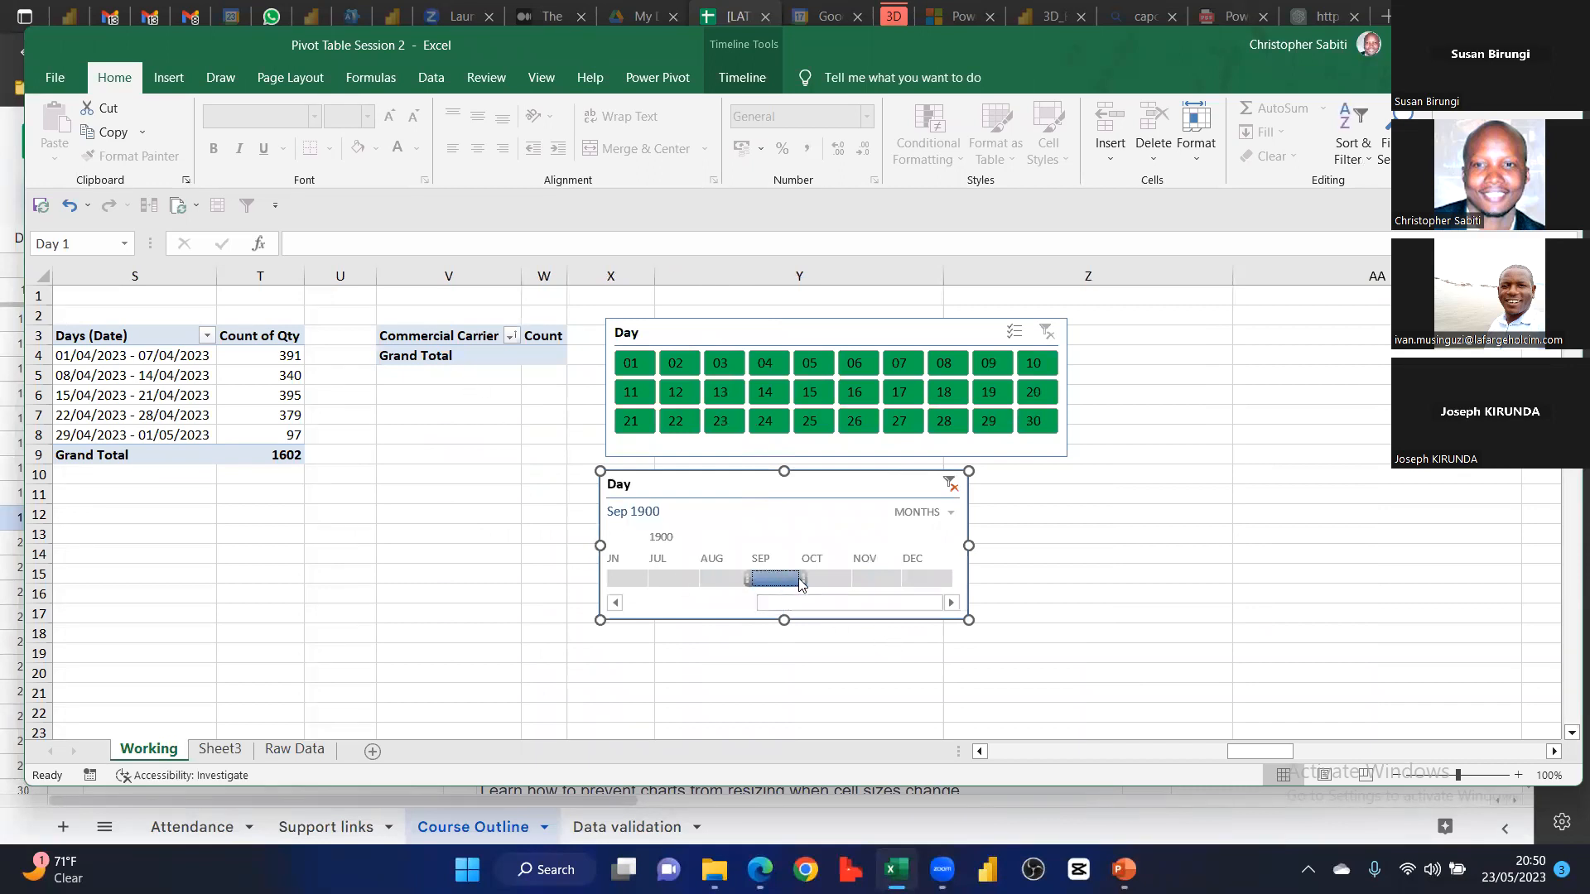
# Set the Day timeline's time level to days and widen the timeline
pyautogui.click(952, 514)
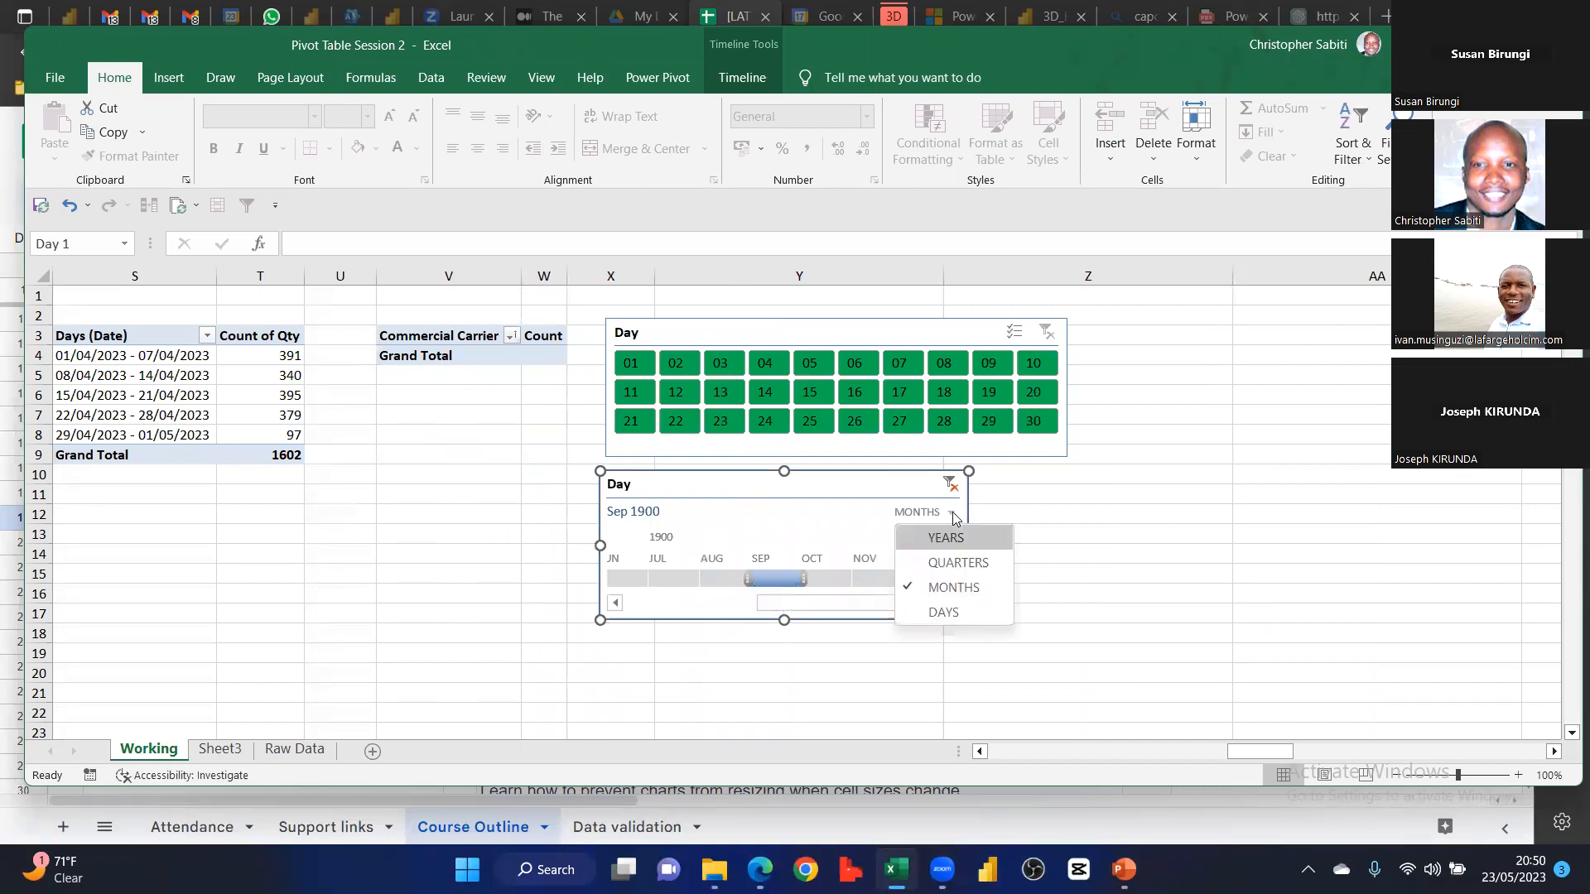
pyautogui.click(931, 612)
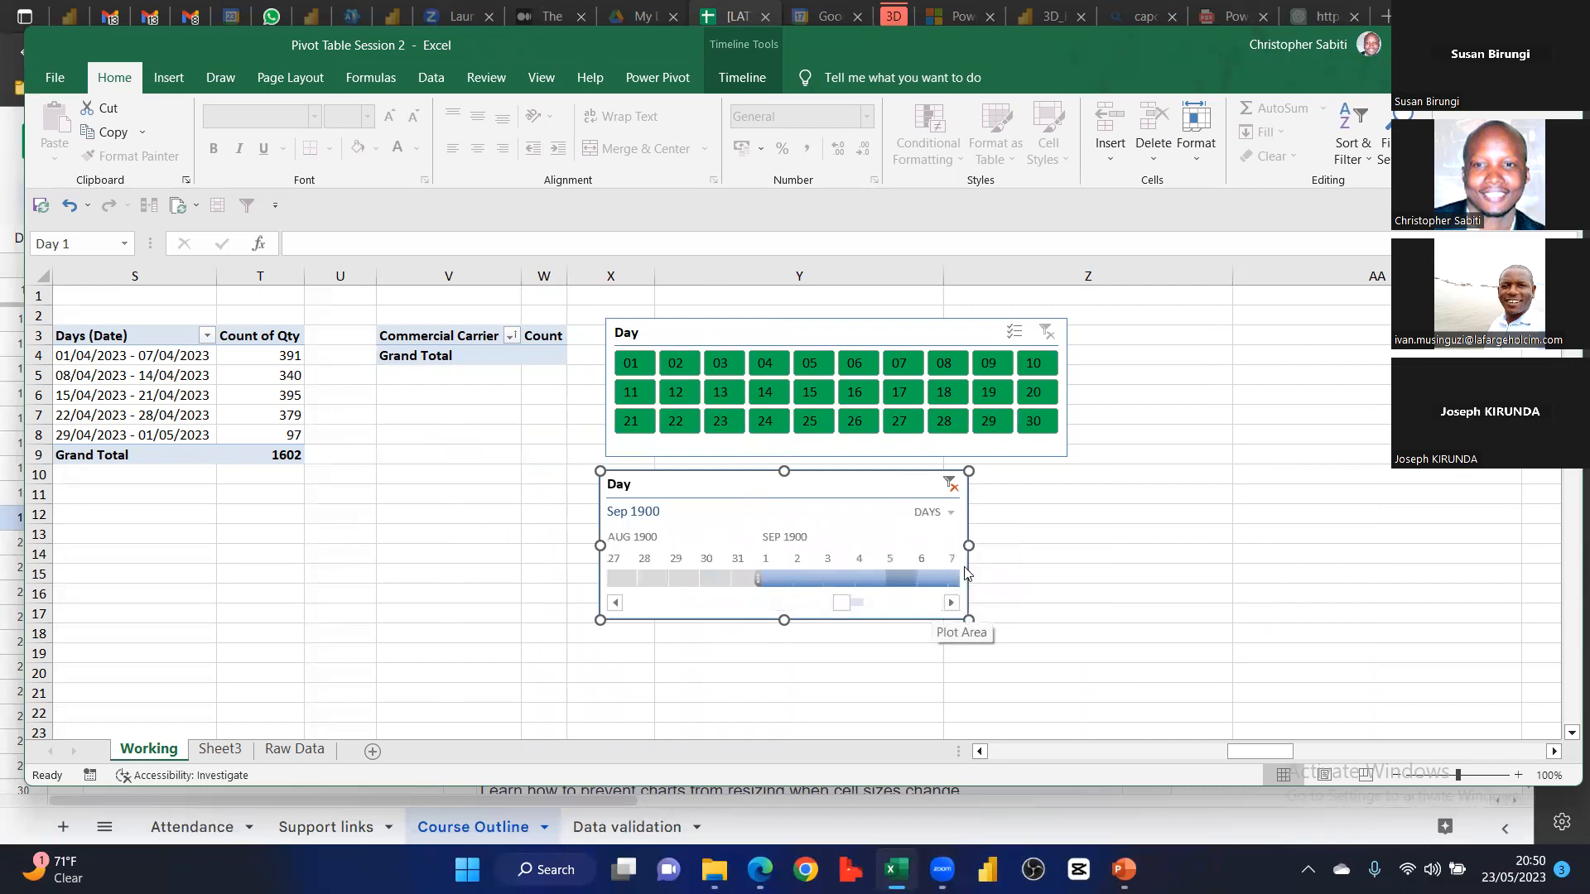
pyautogui.moveTo(967, 571); pyautogui.dragTo(1247, 579)
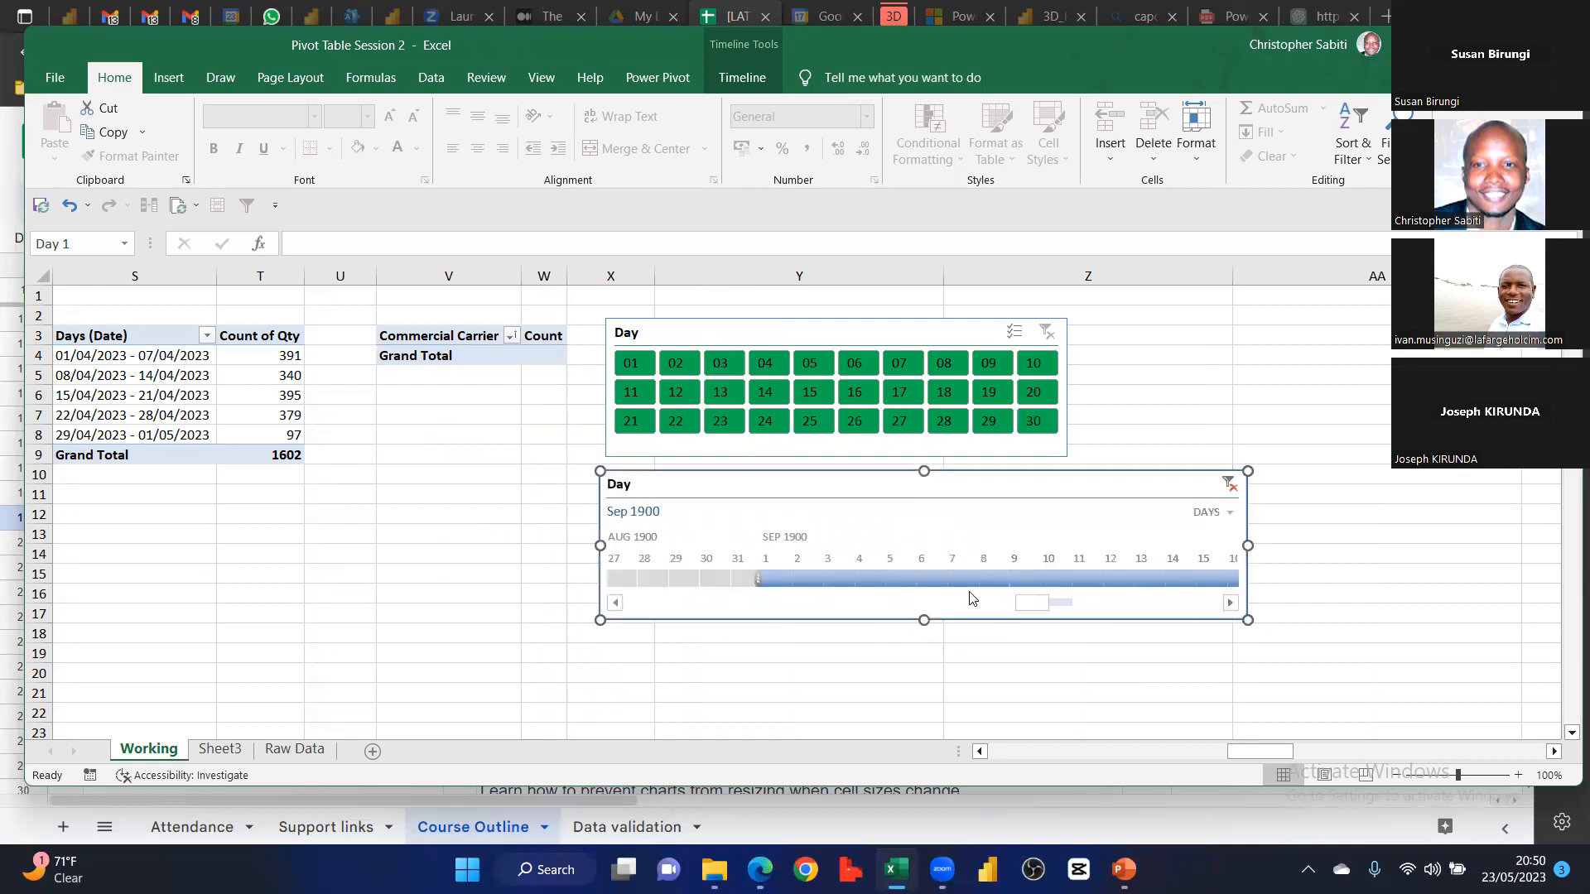
# Shorten the Day timeline's selected period to Sep 1 - 16 1900 and clear its filter
pyautogui.click(1231, 602)
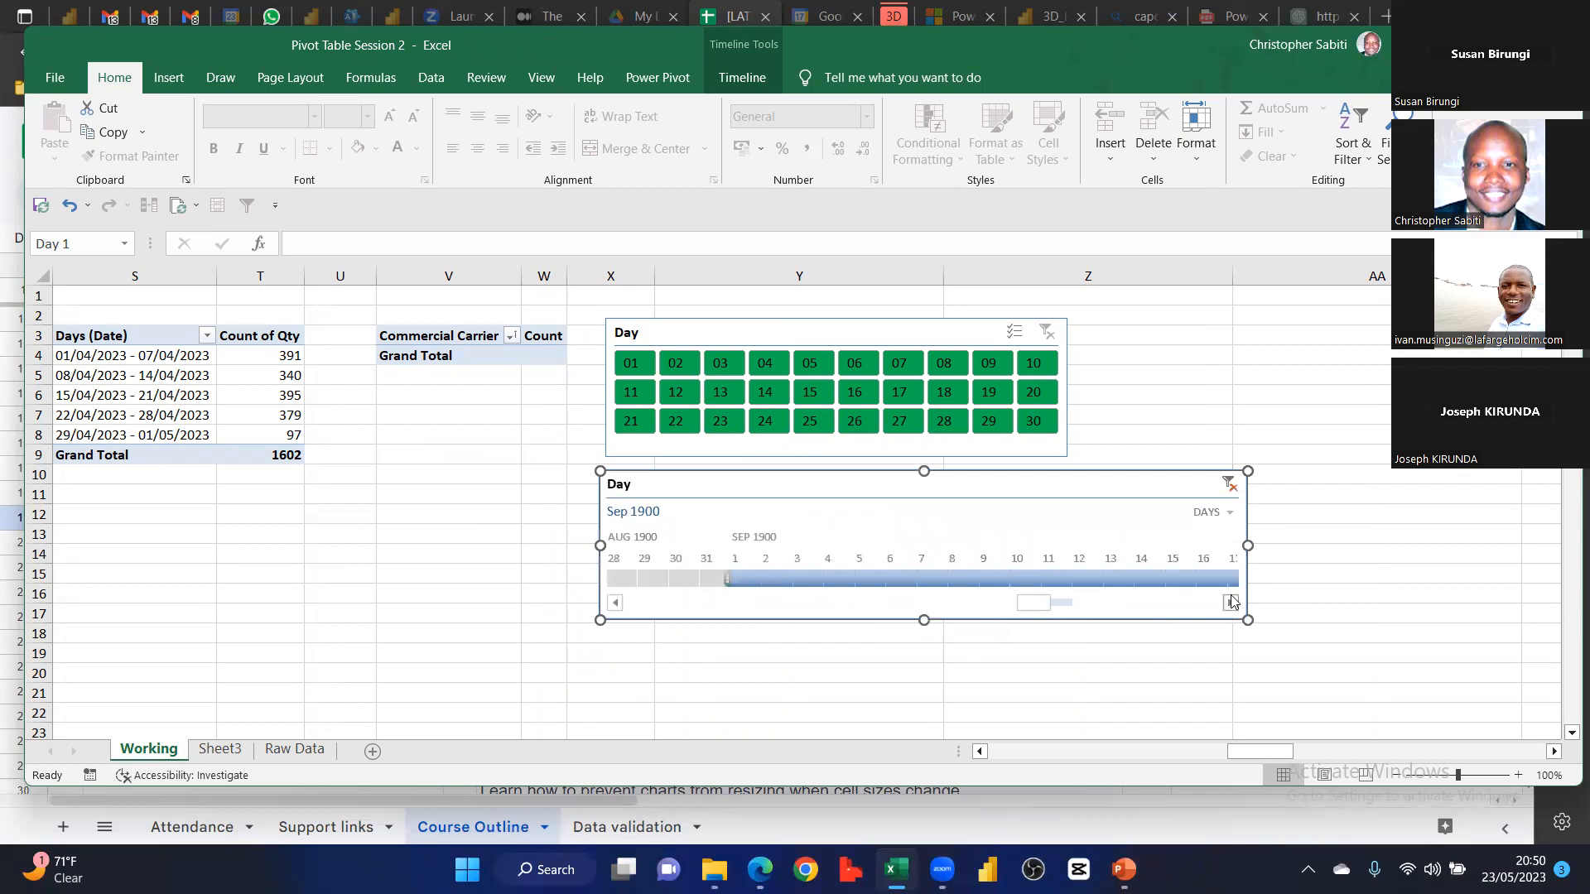
pyautogui.click(1230, 602)
pyautogui.click(1230, 602)
pyautogui.click(1231, 602)
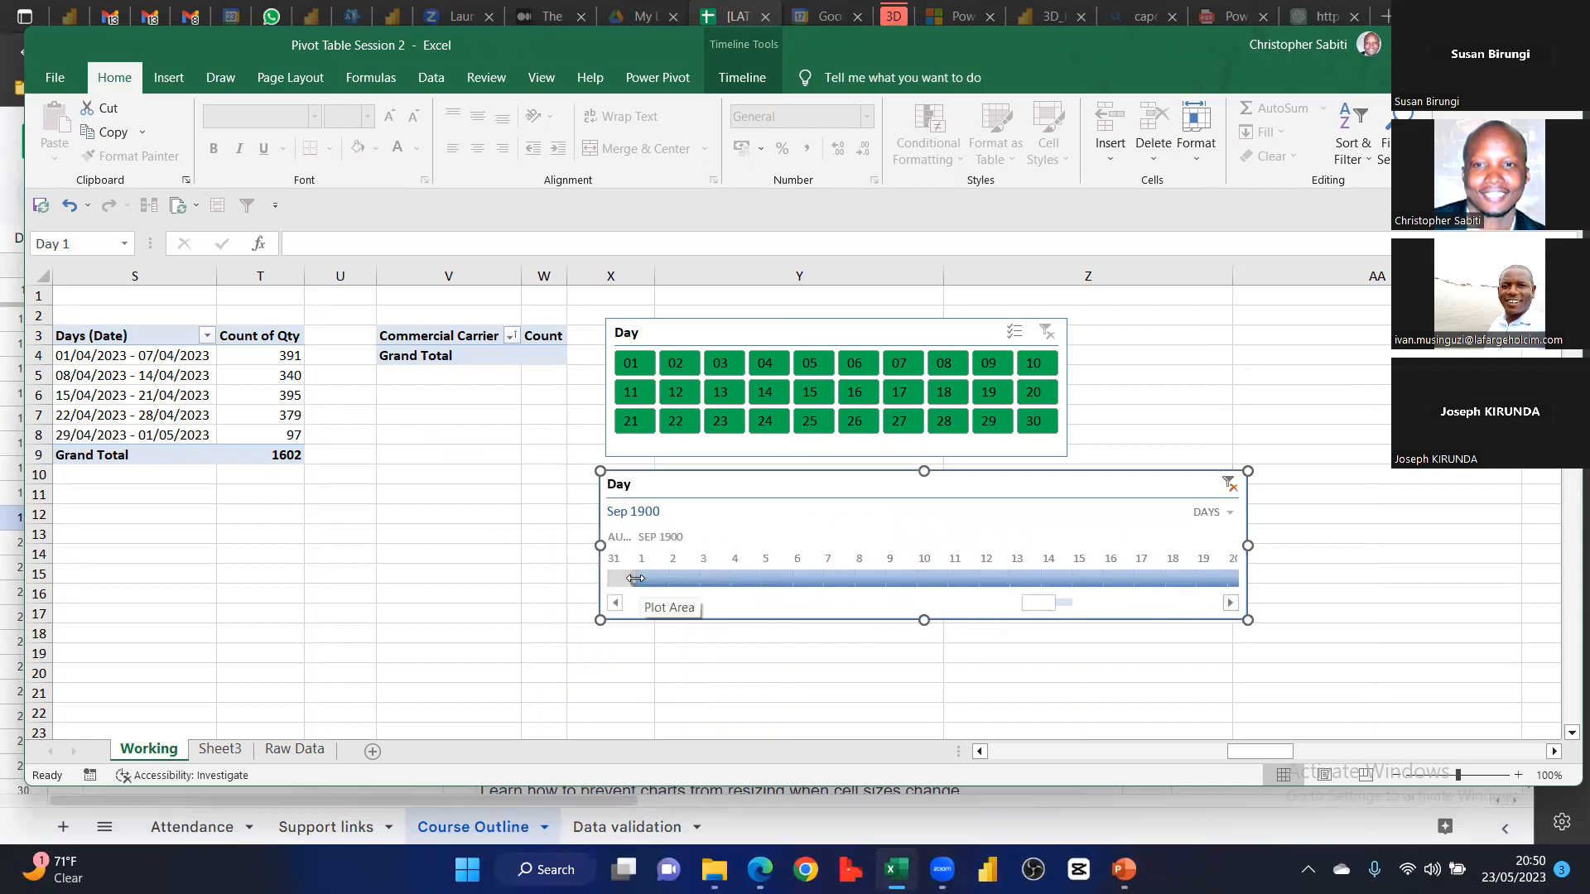
pyautogui.click(1084, 607)
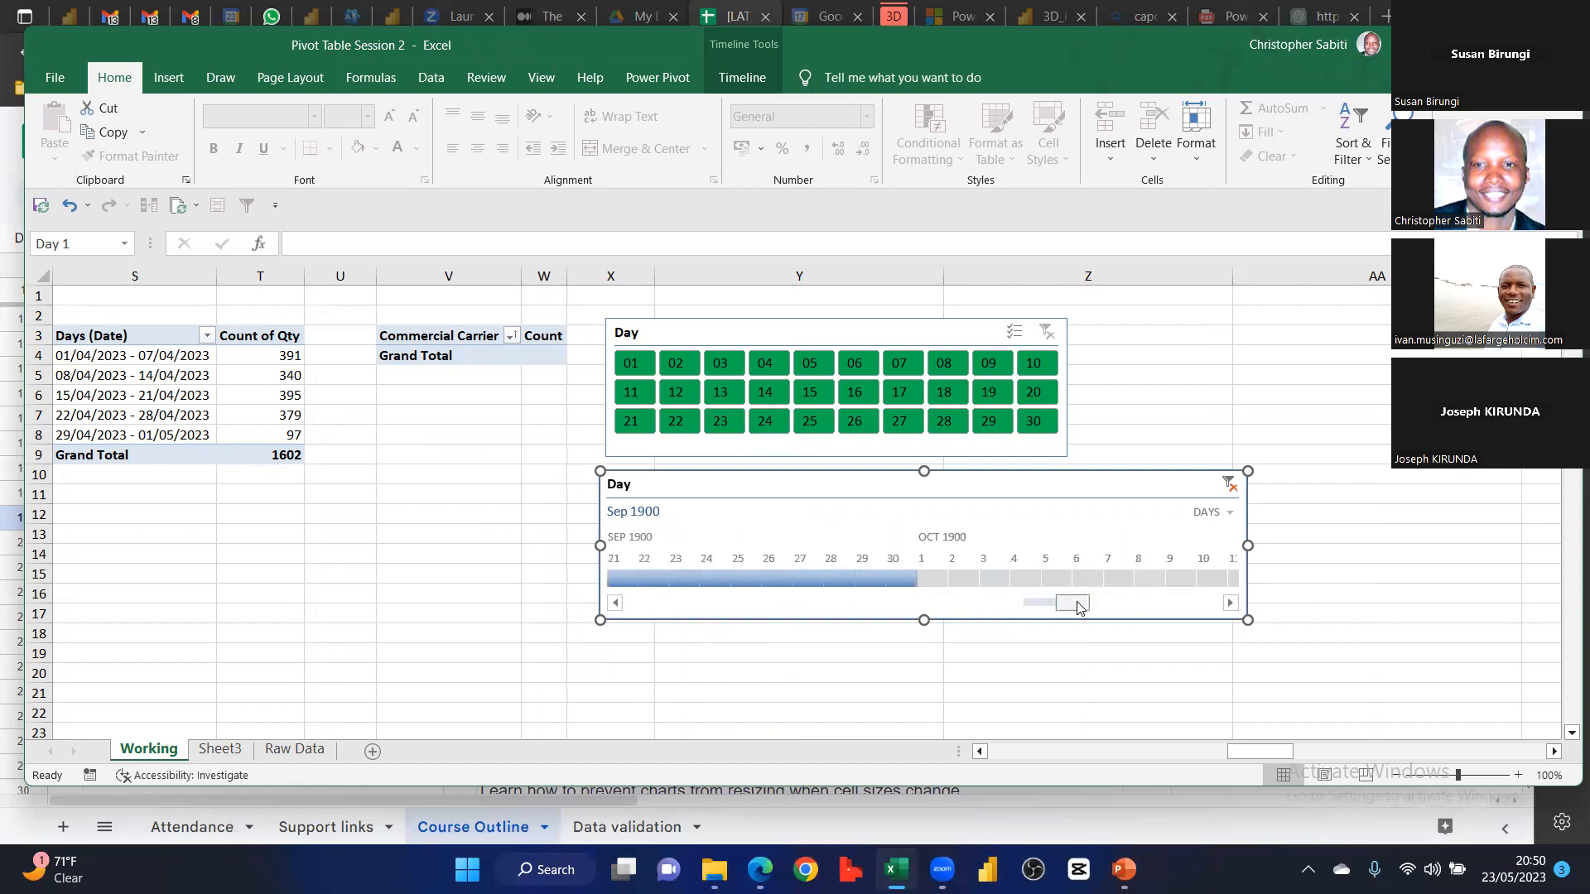
pyautogui.moveTo(1074, 607); pyautogui.dragTo(1040, 604)
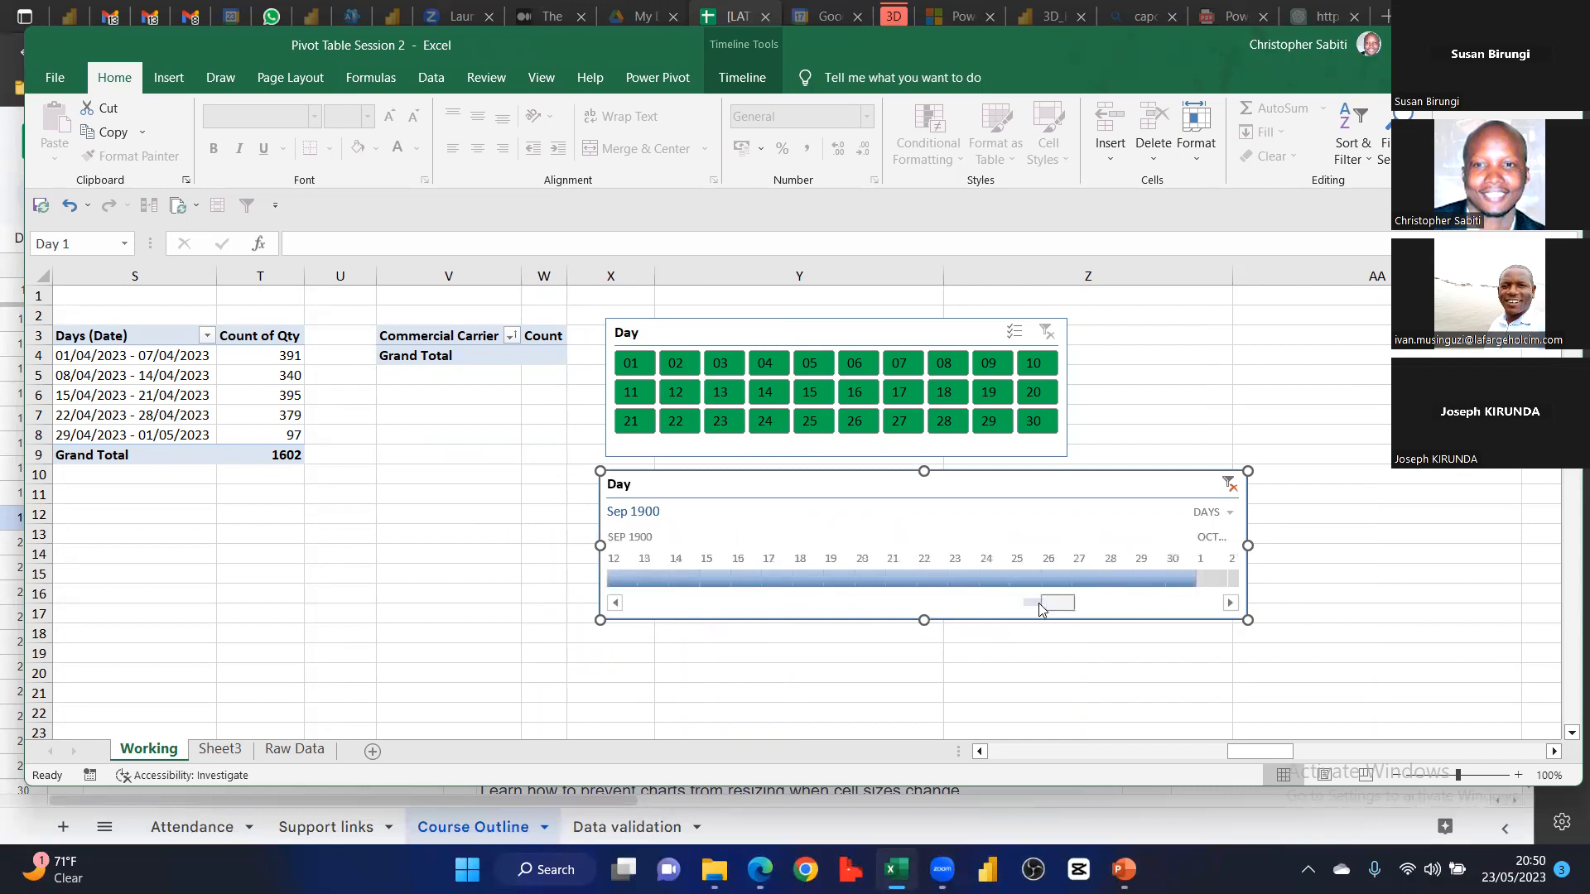
pyautogui.moveTo(1196, 586); pyautogui.dragTo(759, 577)
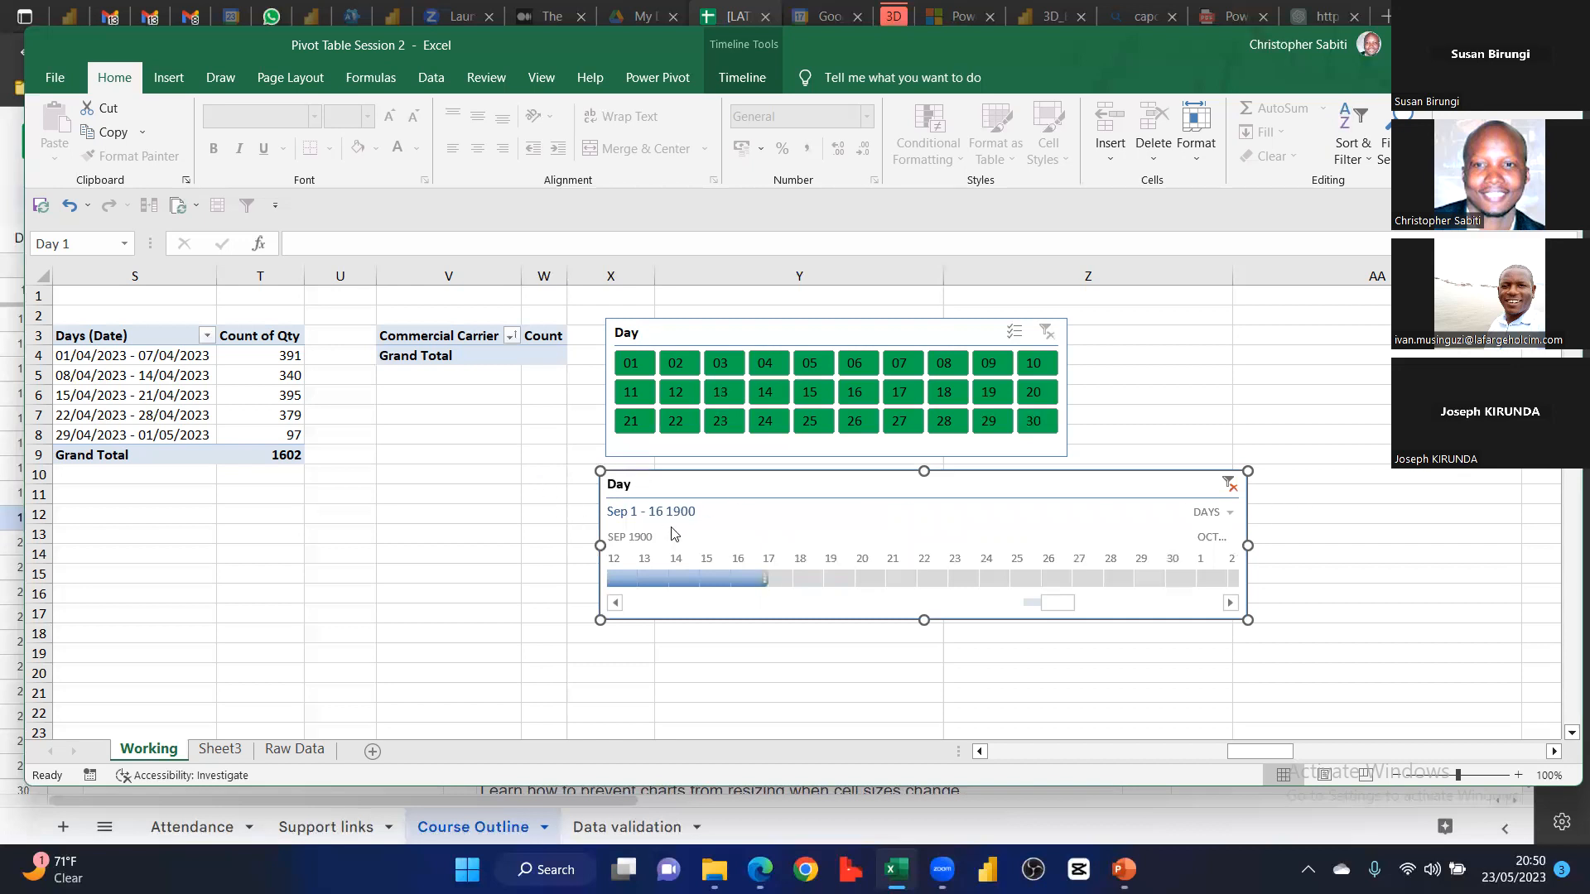
pyautogui.click(1229, 484)
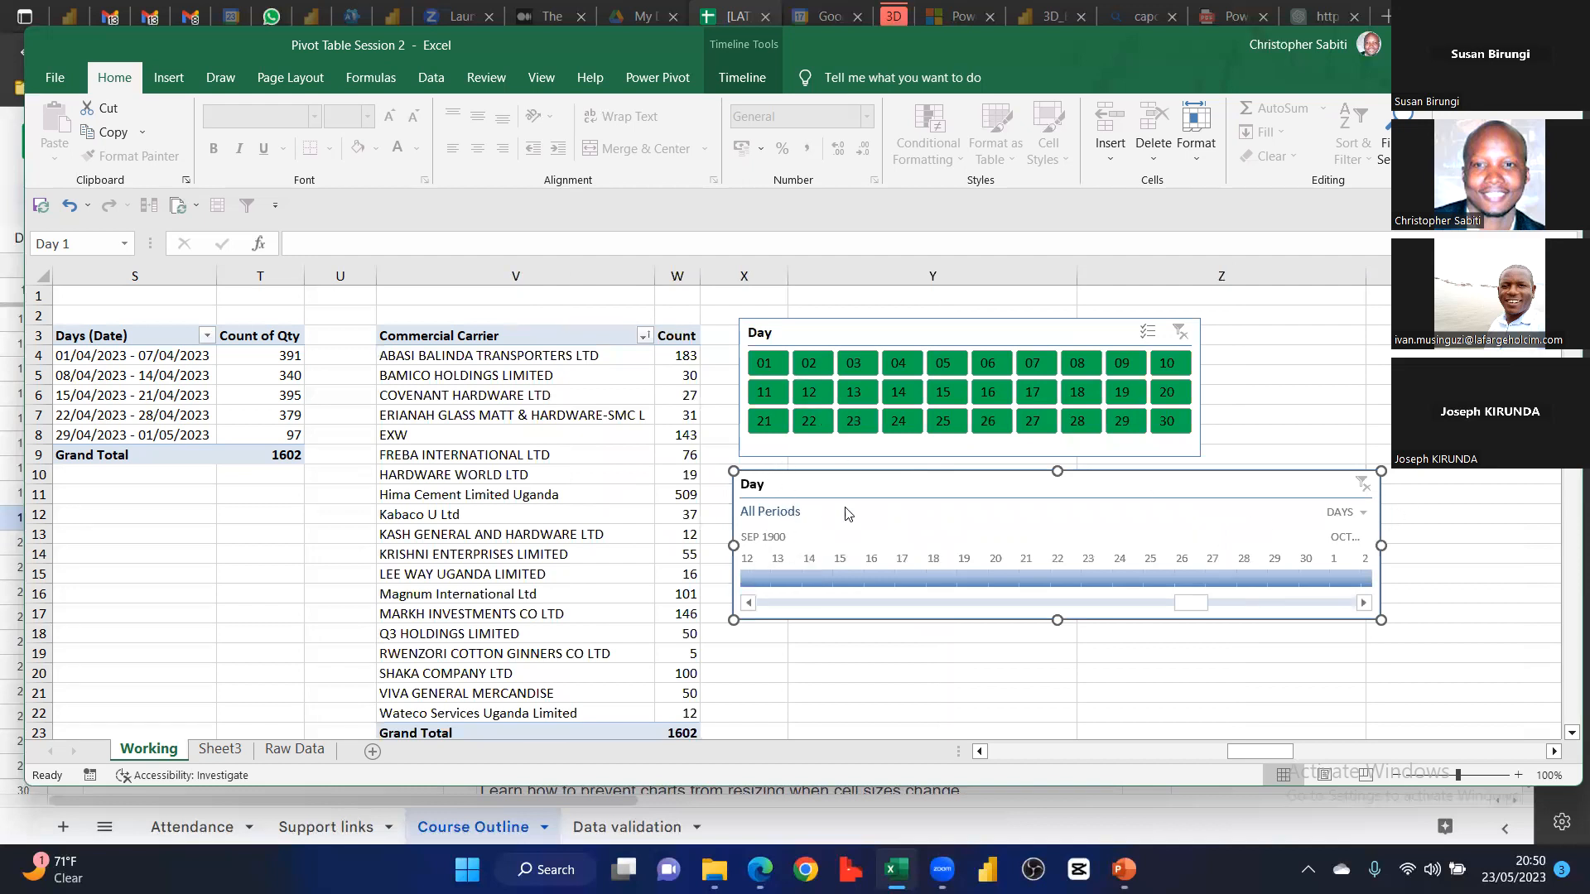
# Keep the Day timeline at the days level, filter it to Sep 13, 1900, and clear that filter
pyautogui.click(1345, 512)
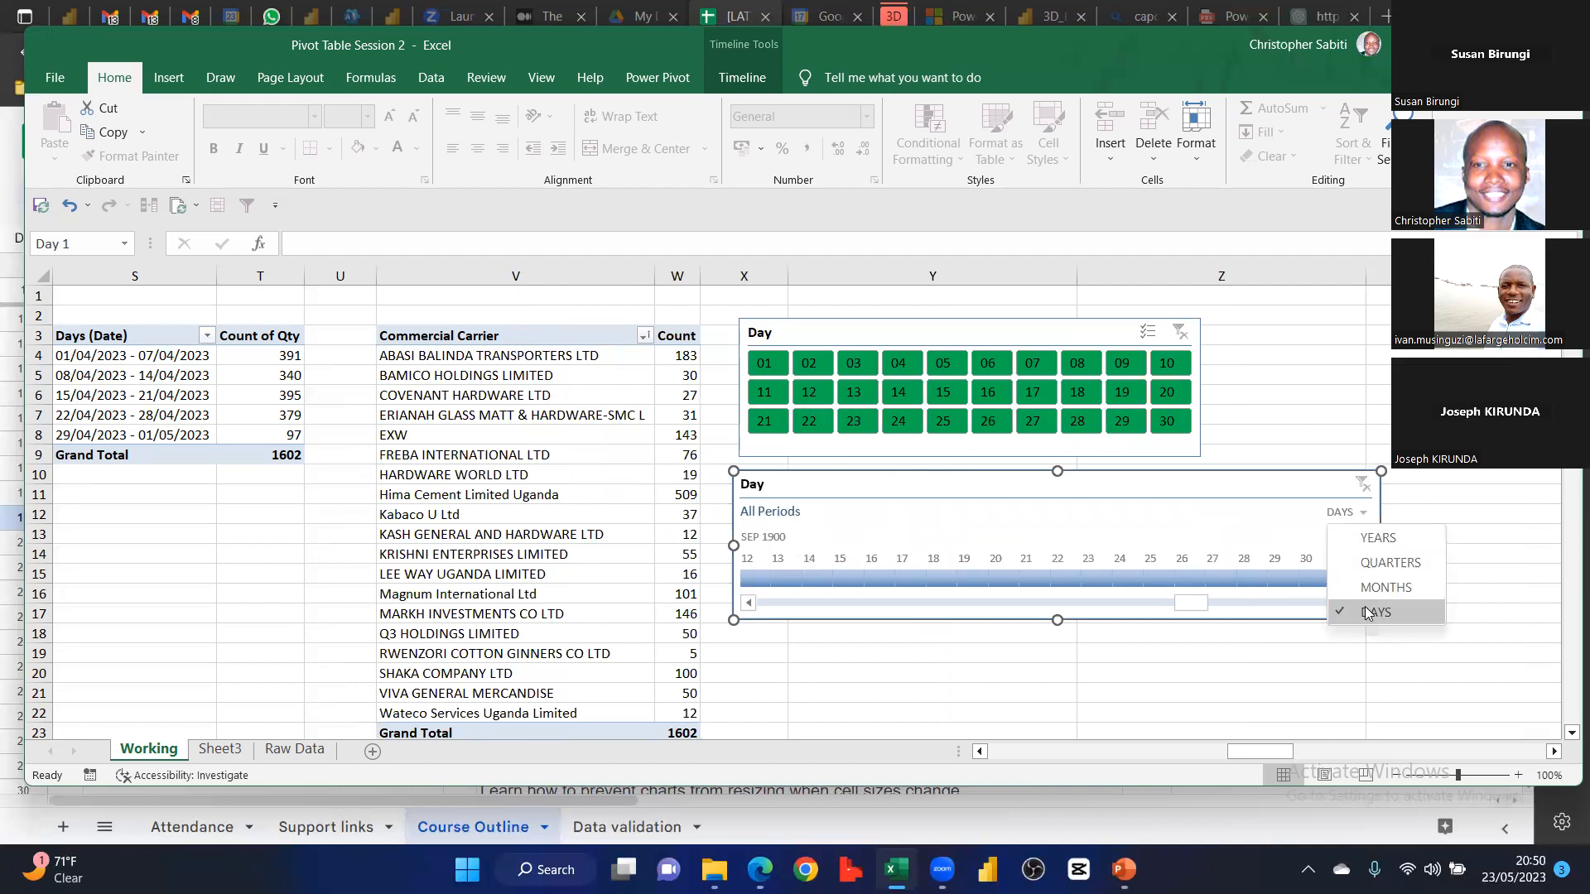
pyautogui.click(1368, 613)
pyautogui.click(780, 578)
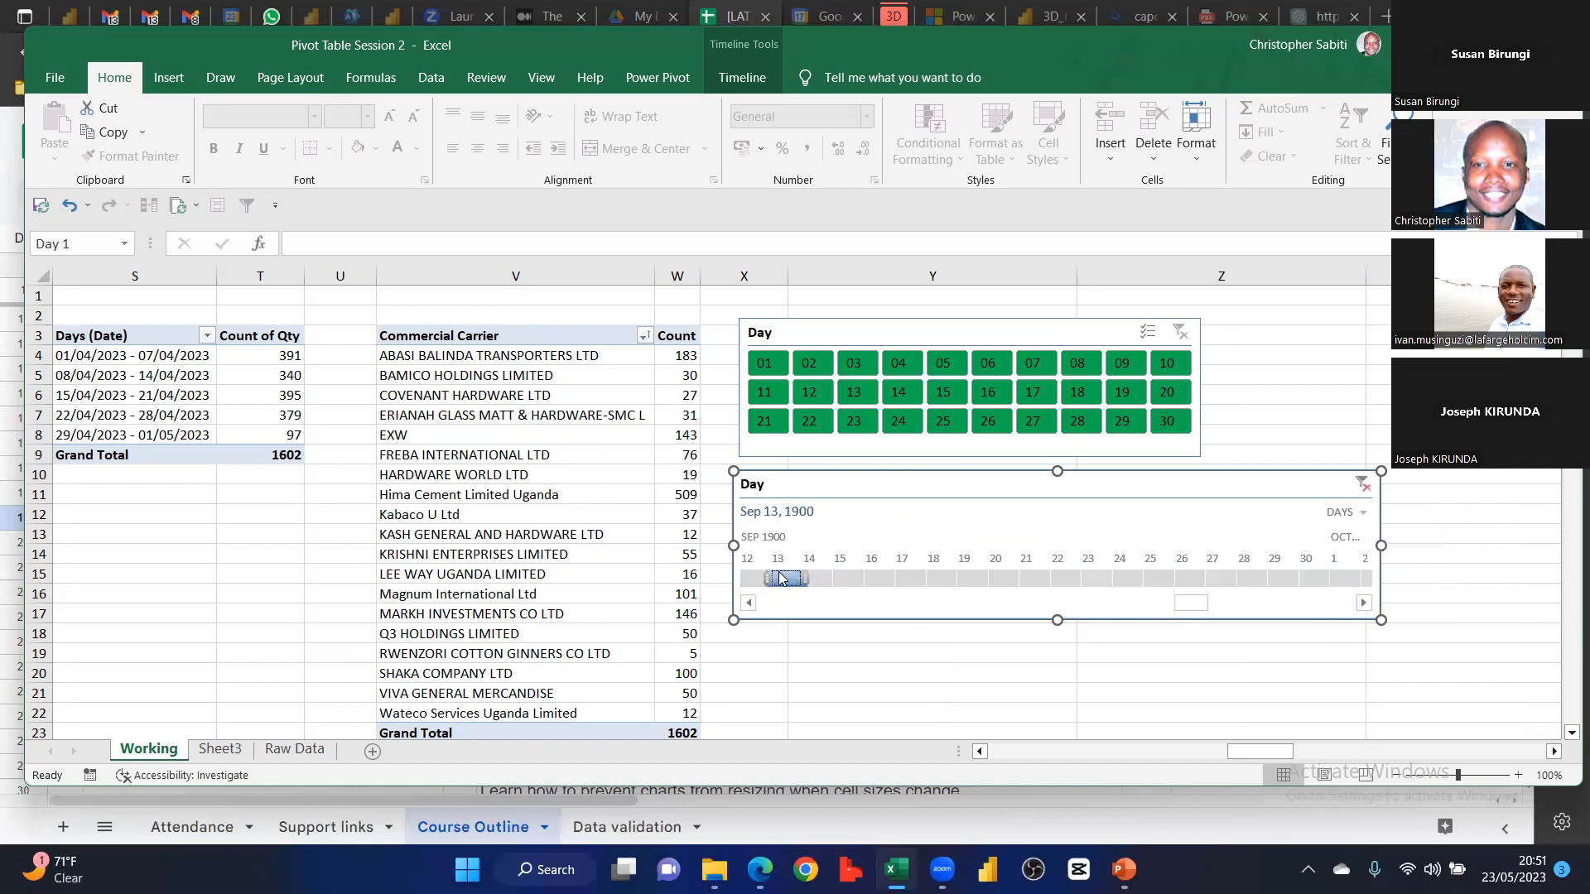
pyautogui.click(754, 581)
pyautogui.click(1230, 482)
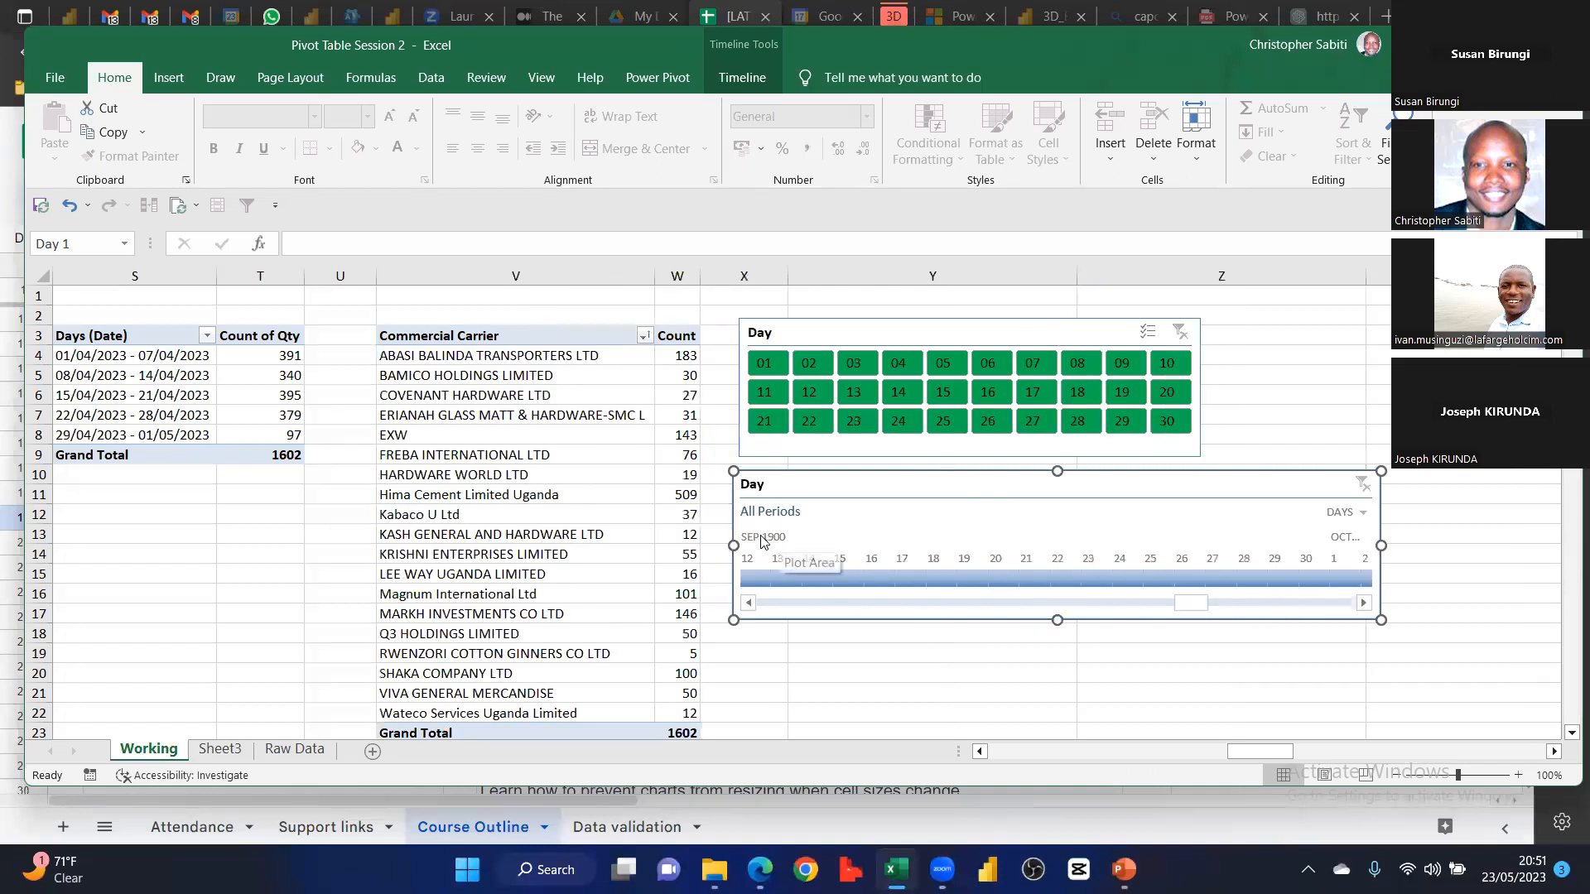
# Delete the Day timeline from the worksheet
pyautogui.moveTo(1194, 606); pyautogui.dragTo(1242, 605)
pyautogui.scroll(2, 1315, 493)
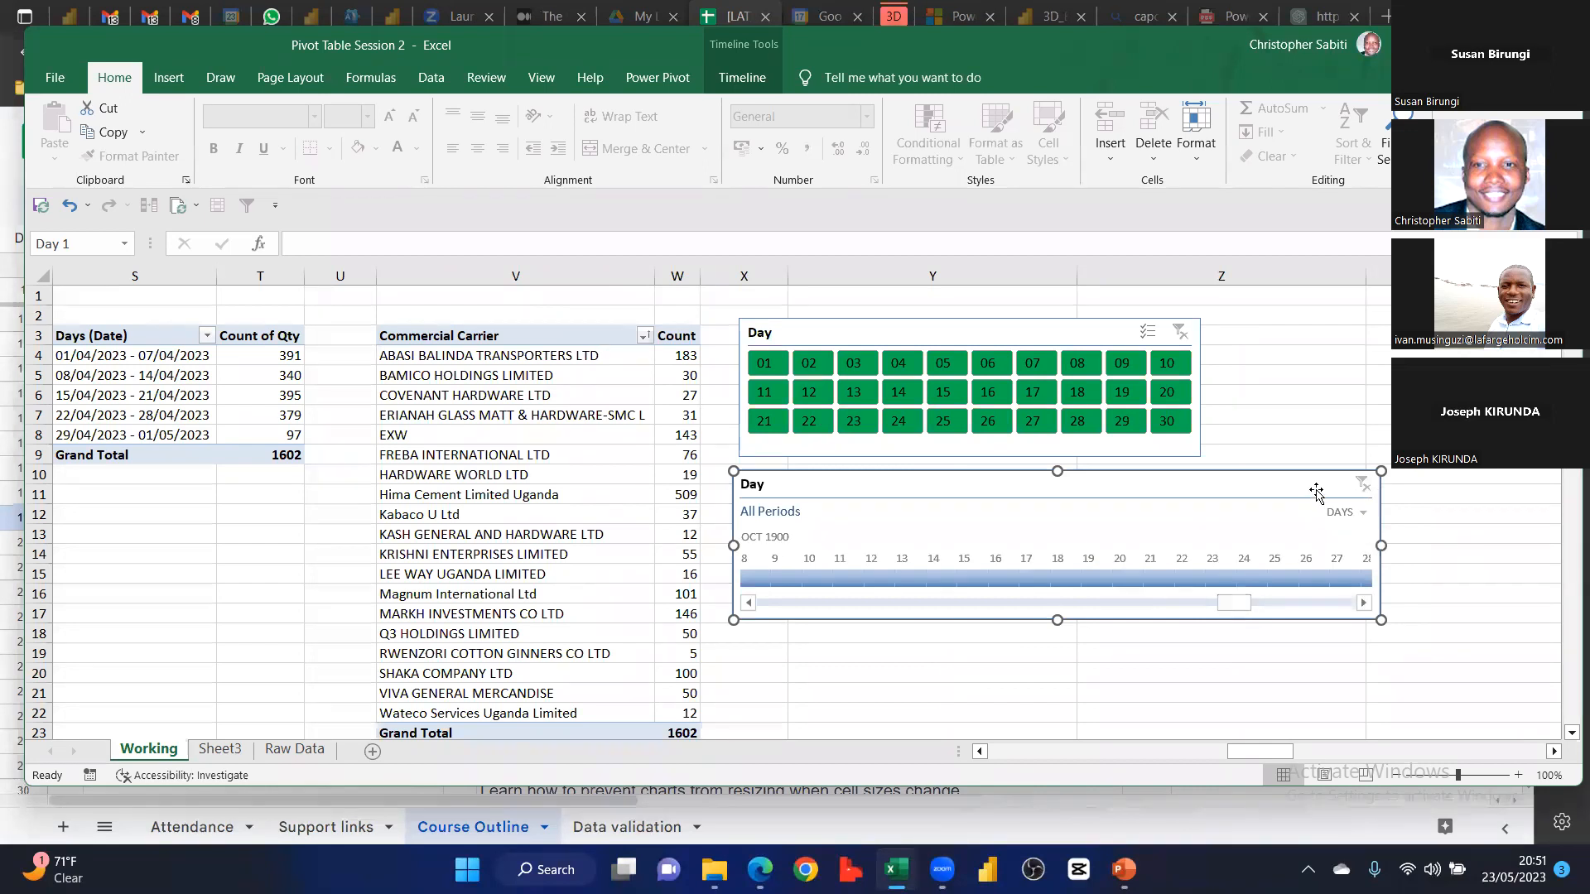
pyautogui.press('Delete')
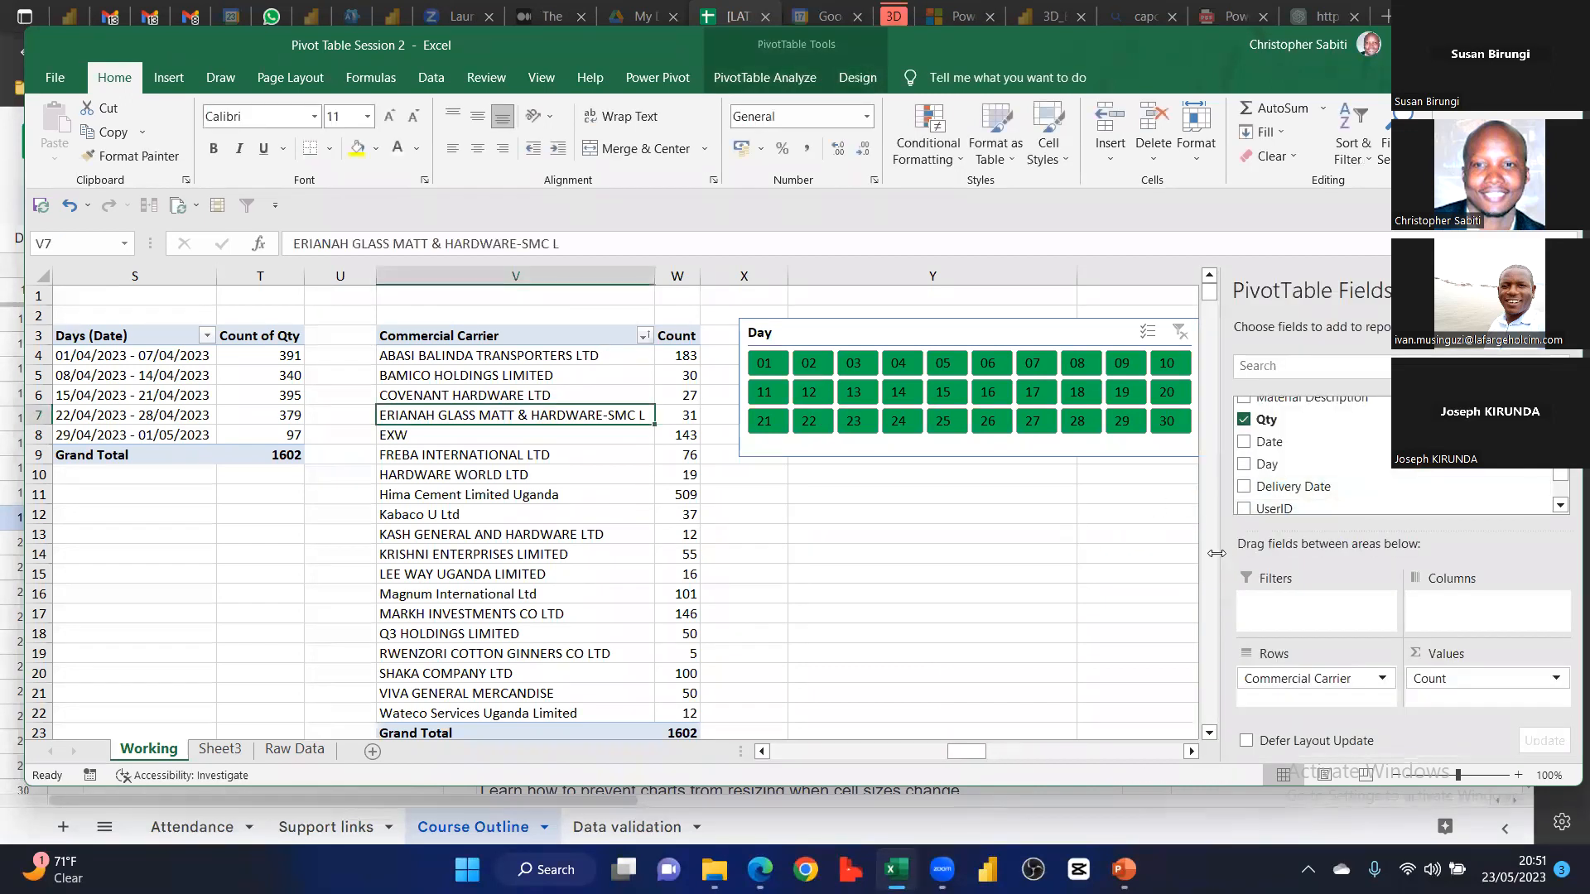
# Add a timeline for the Date field to the Commercial Carrier pivot table
pyautogui.rightClick(1268, 468)
pyautogui.click(1266, 444)
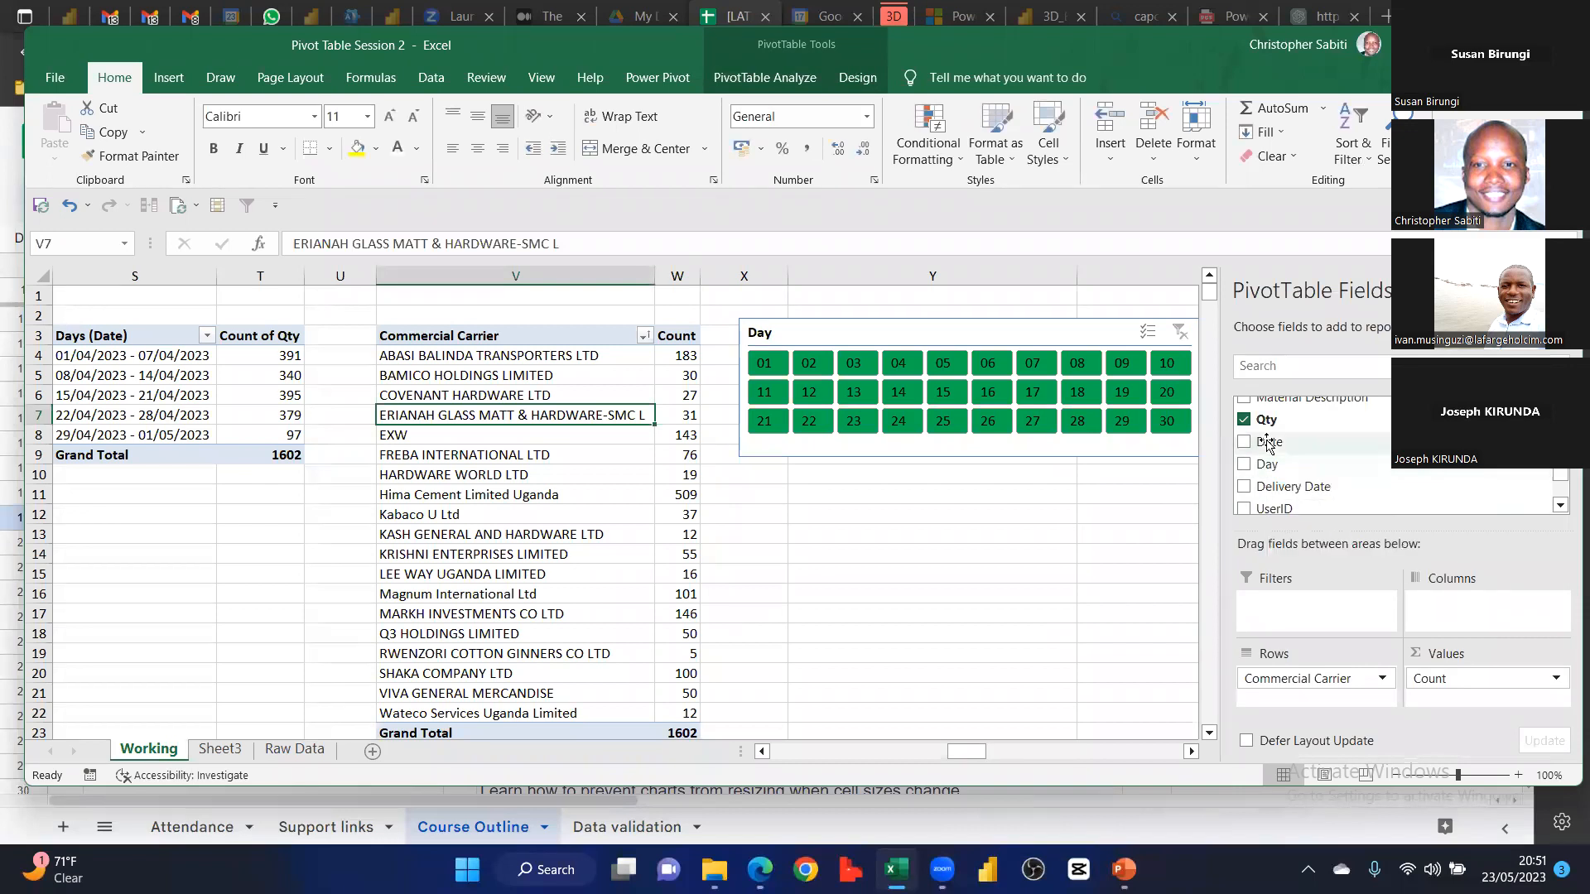
pyautogui.click(1269, 447)
pyautogui.rightClick(1271, 448)
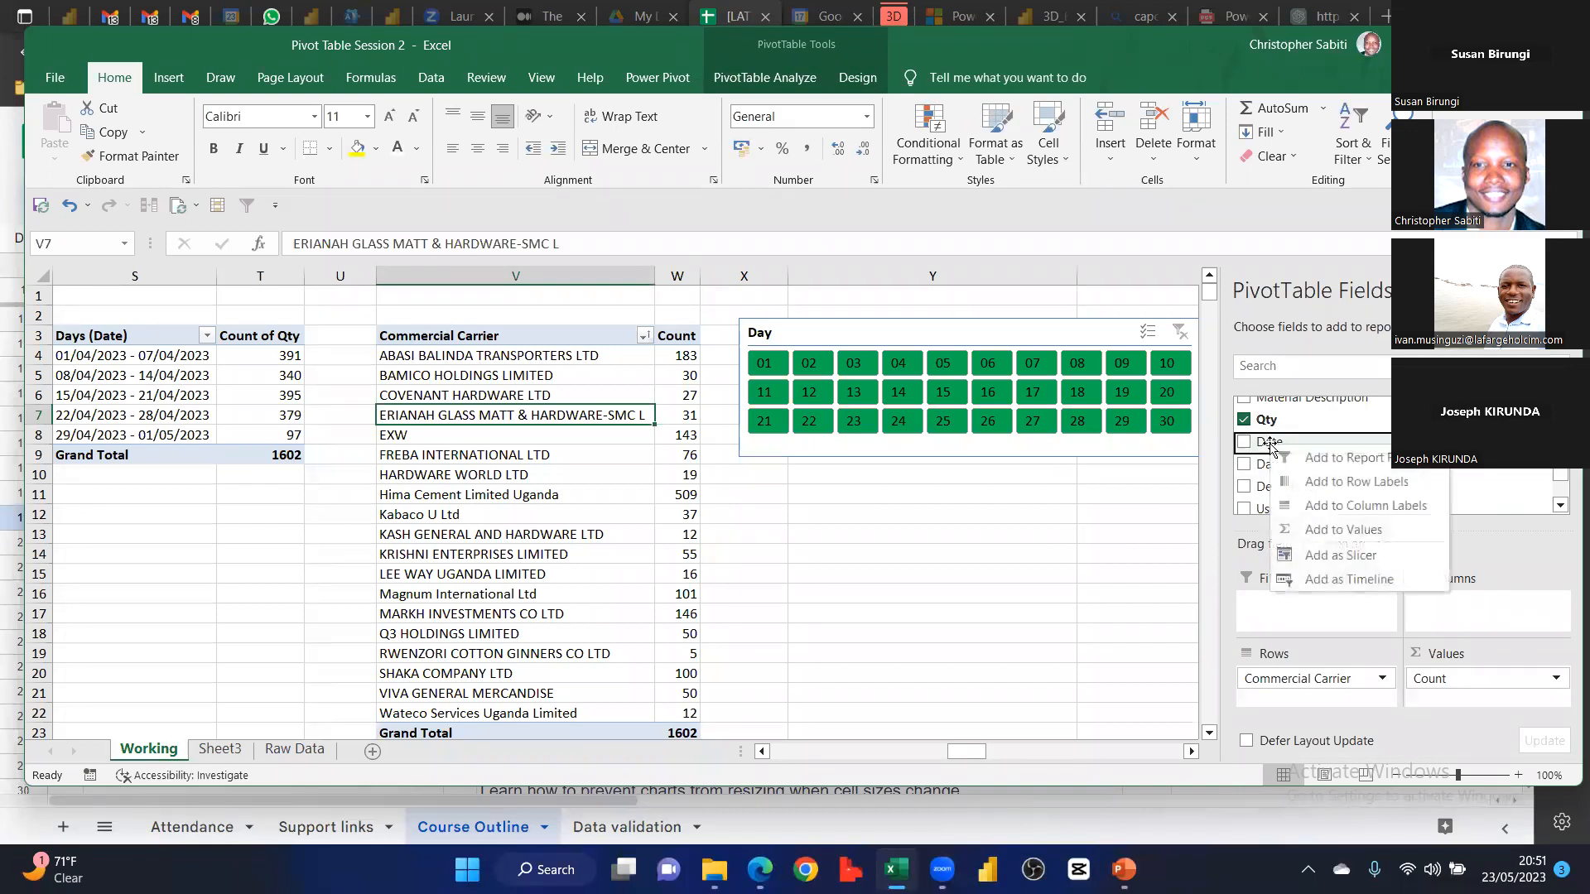
pyautogui.click(1334, 581)
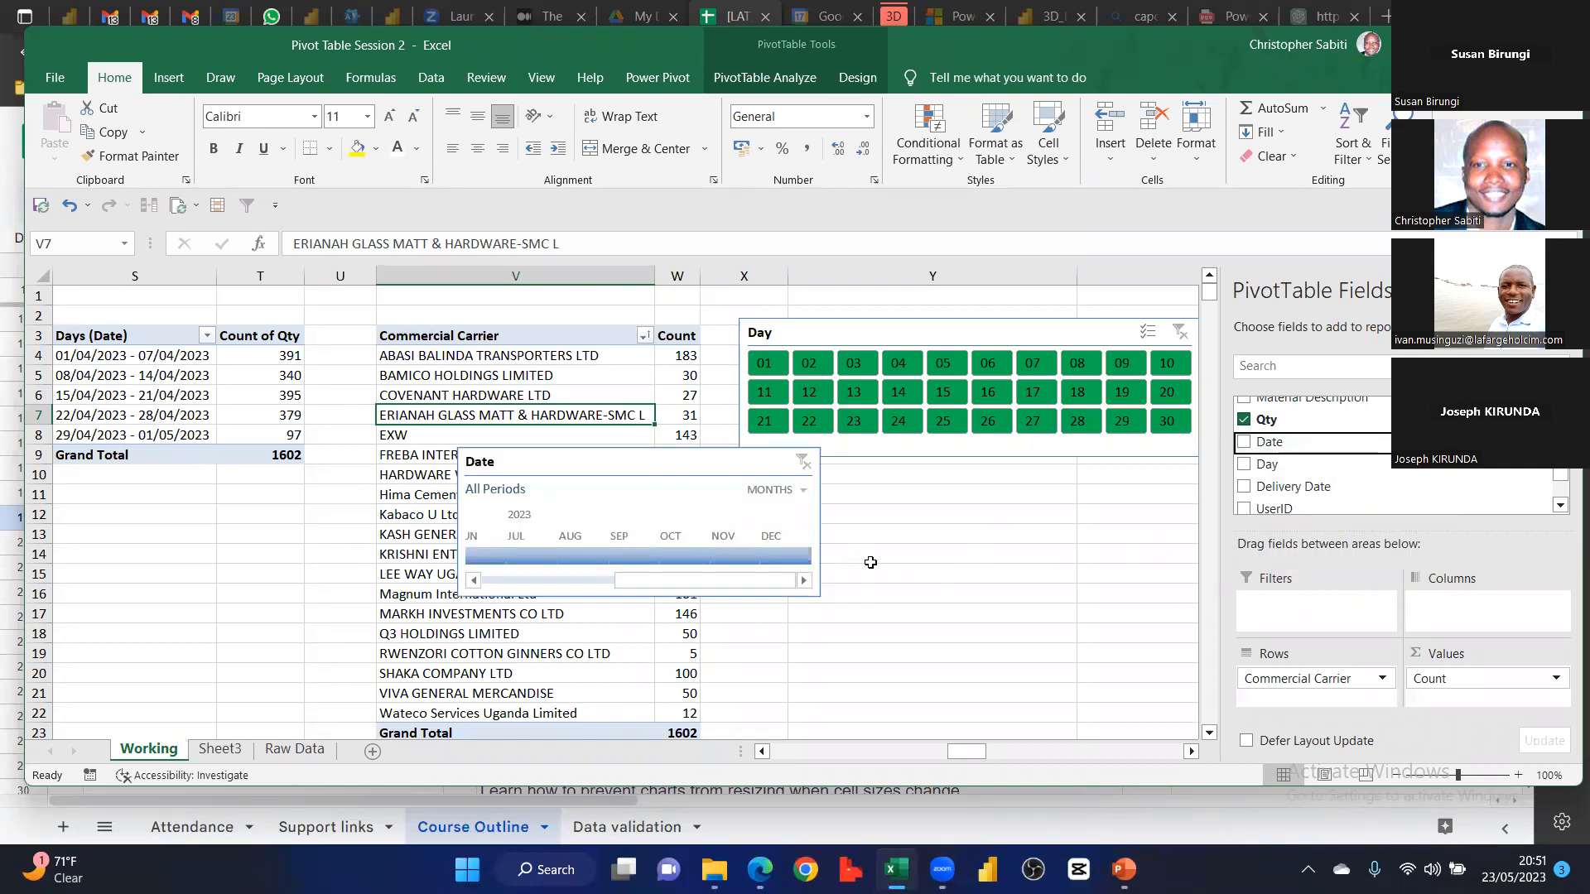
# Set the Date timeline's time level to days, widen it, and place it beneath the Day slicer
pyautogui.click(491, 494)
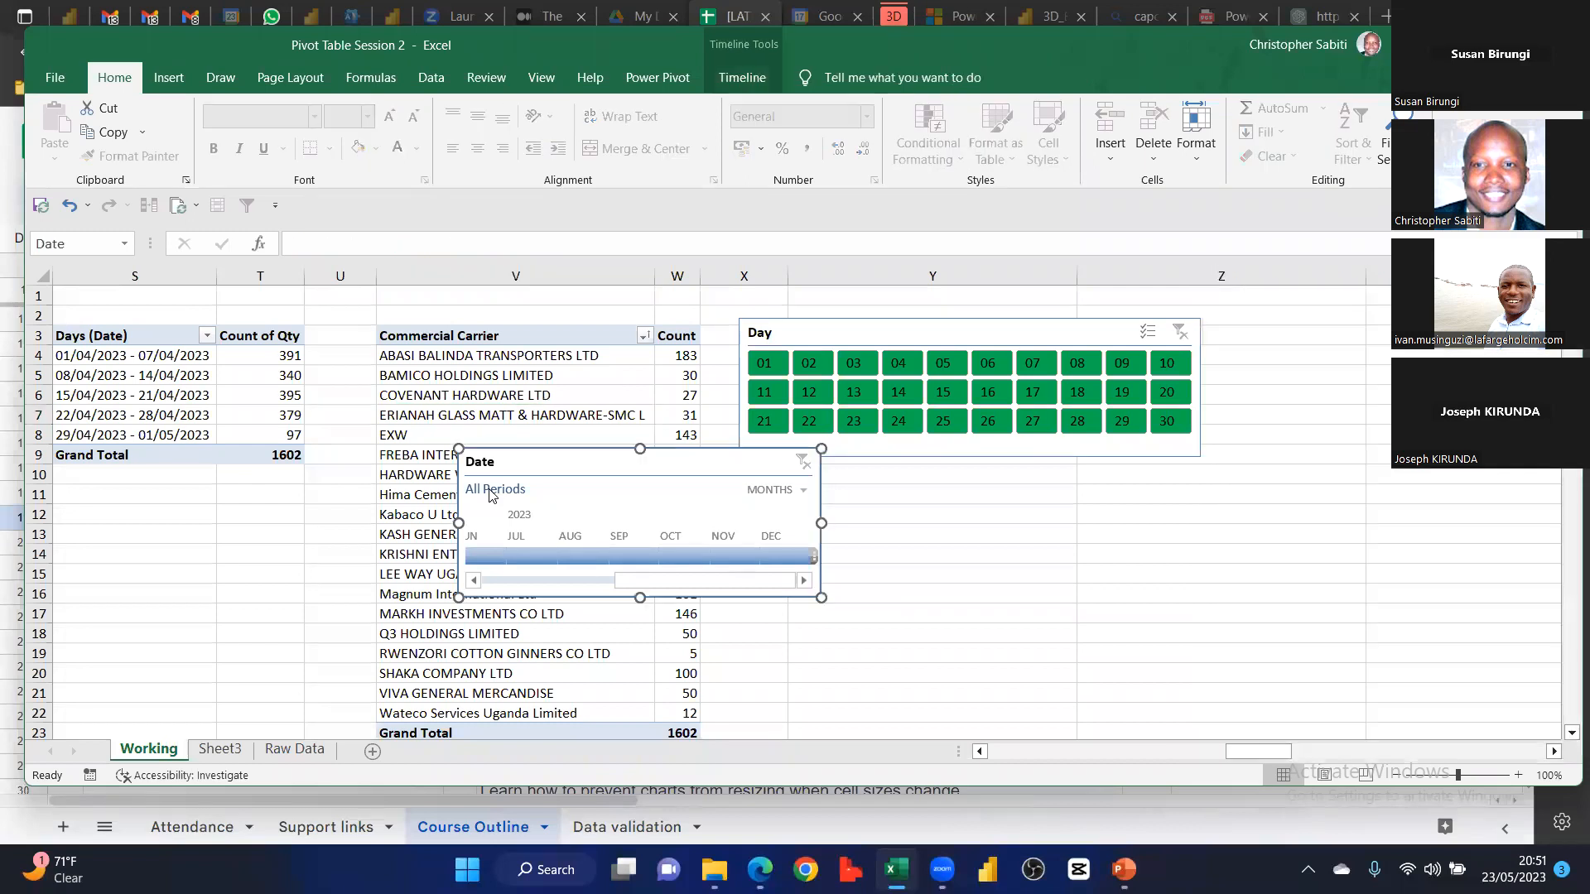
pyautogui.click(764, 490)
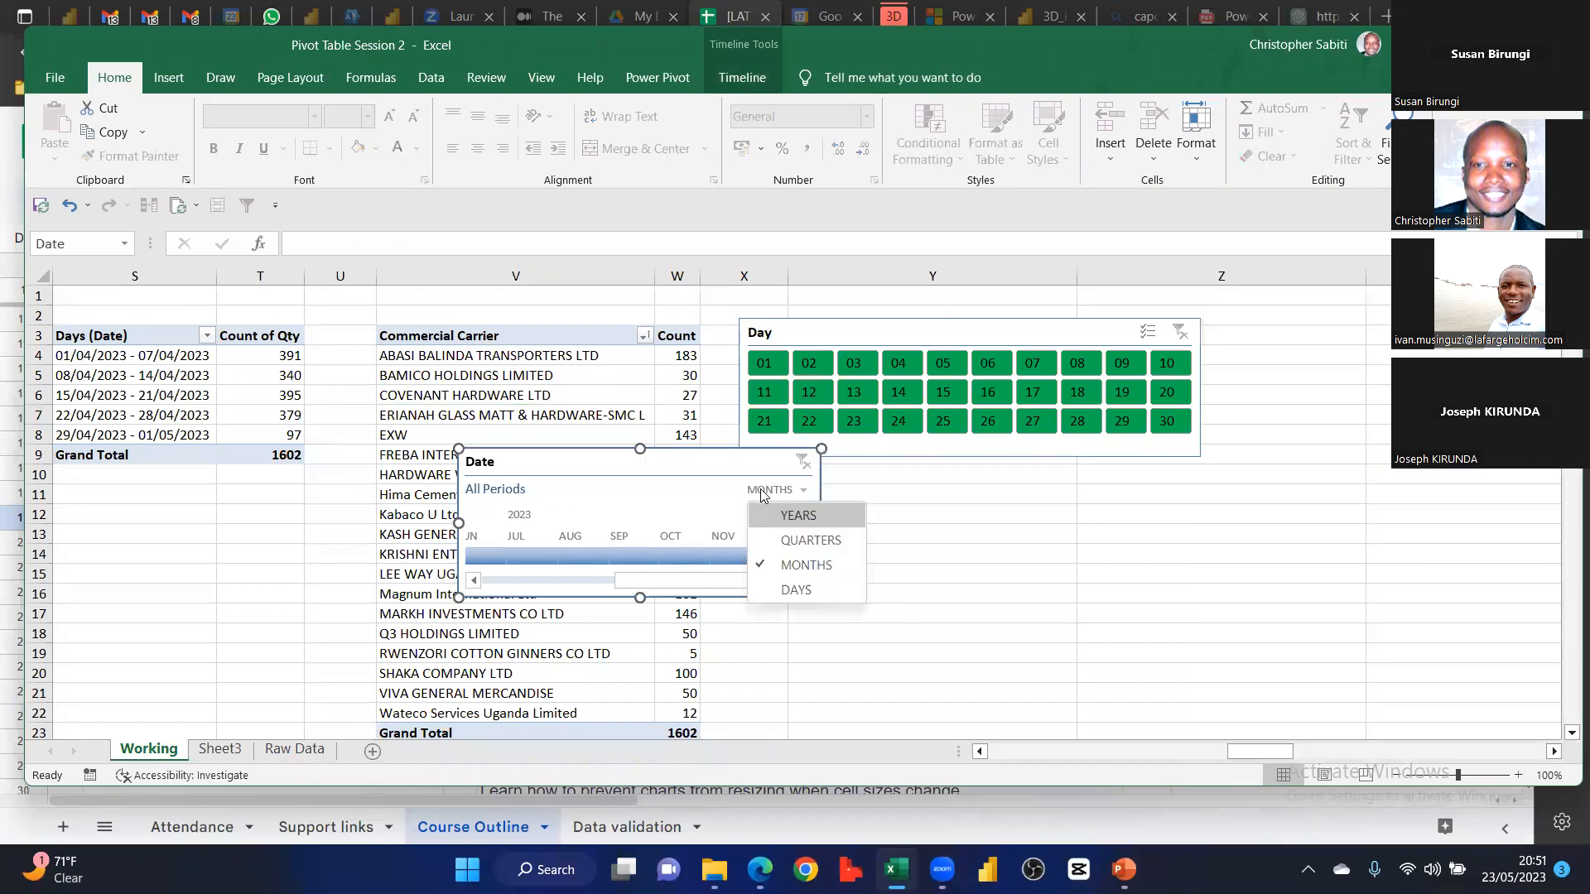
pyautogui.click(801, 591)
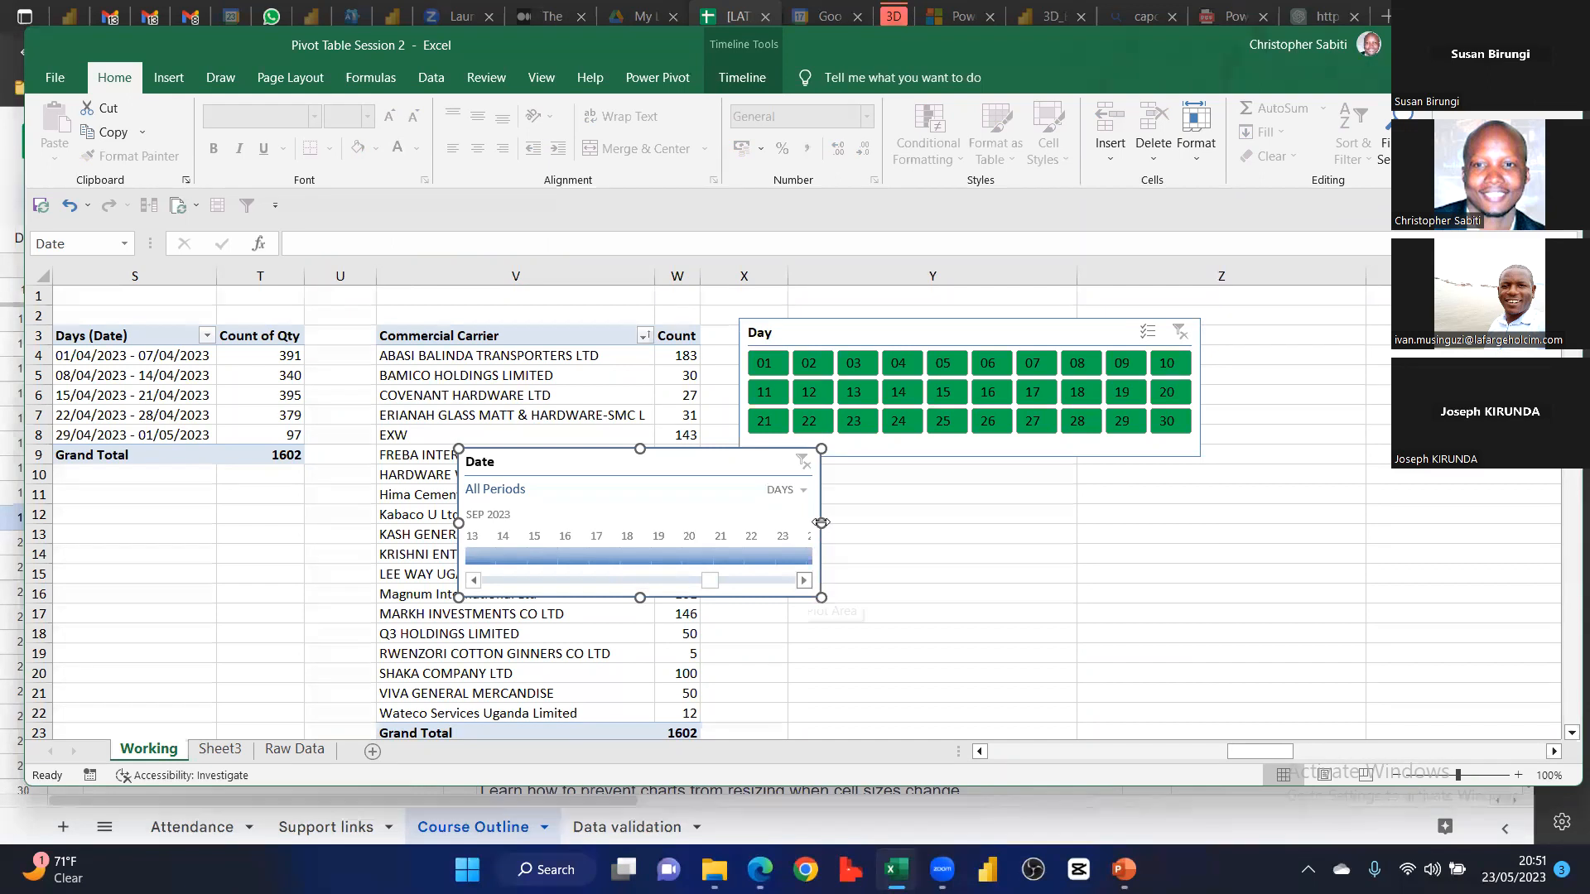
pyautogui.moveTo(822, 523); pyautogui.dragTo(1096, 524)
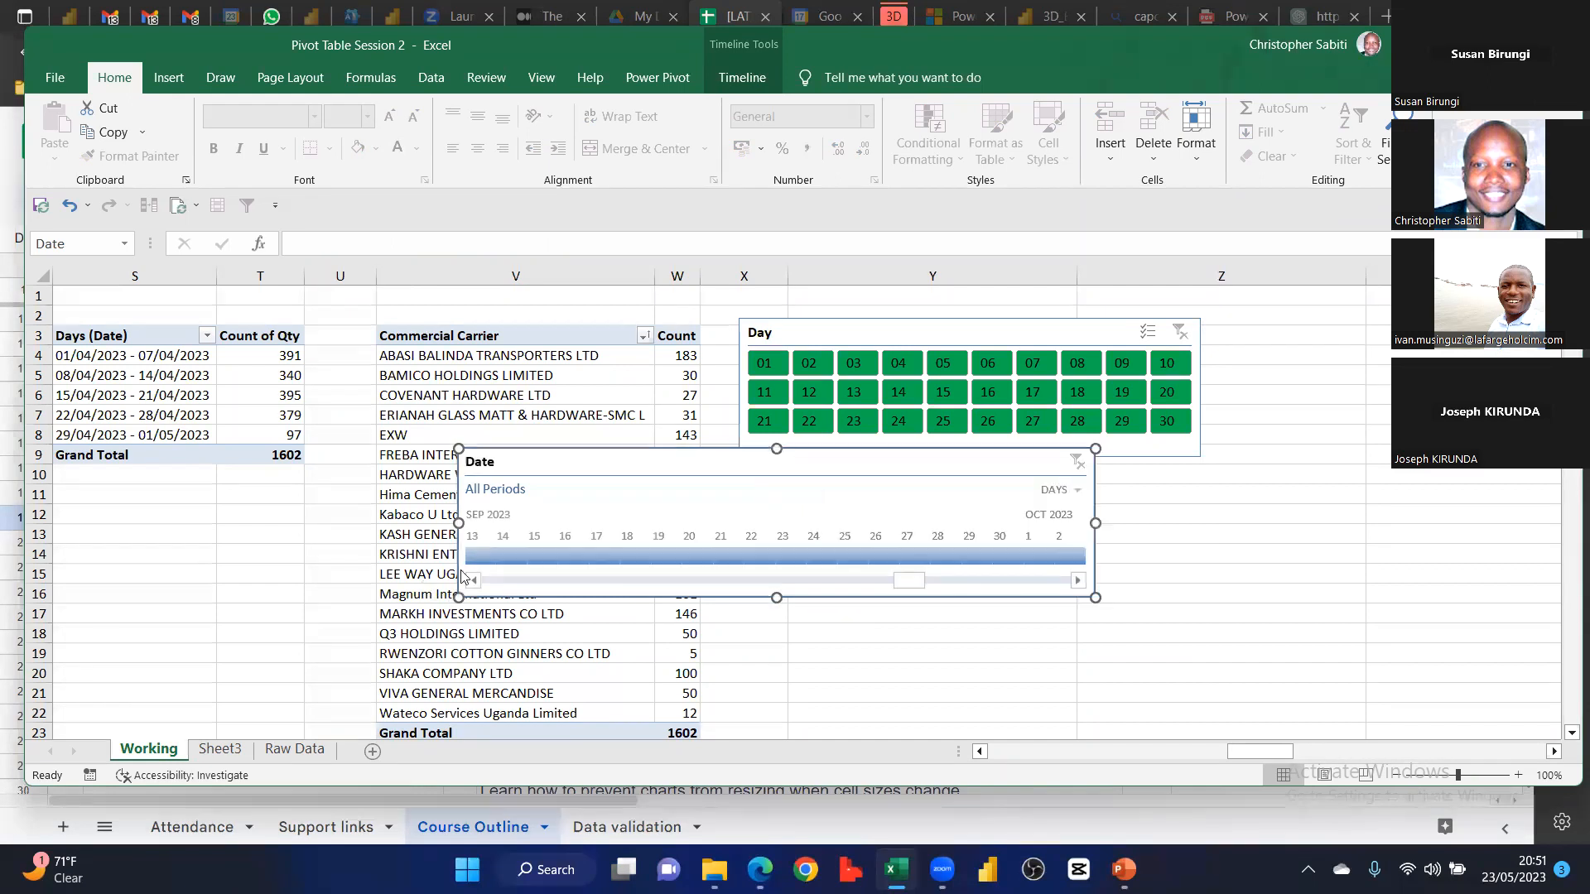
pyautogui.moveTo(740, 469); pyautogui.dragTo(932, 491)
pyautogui.click(1331, 515)
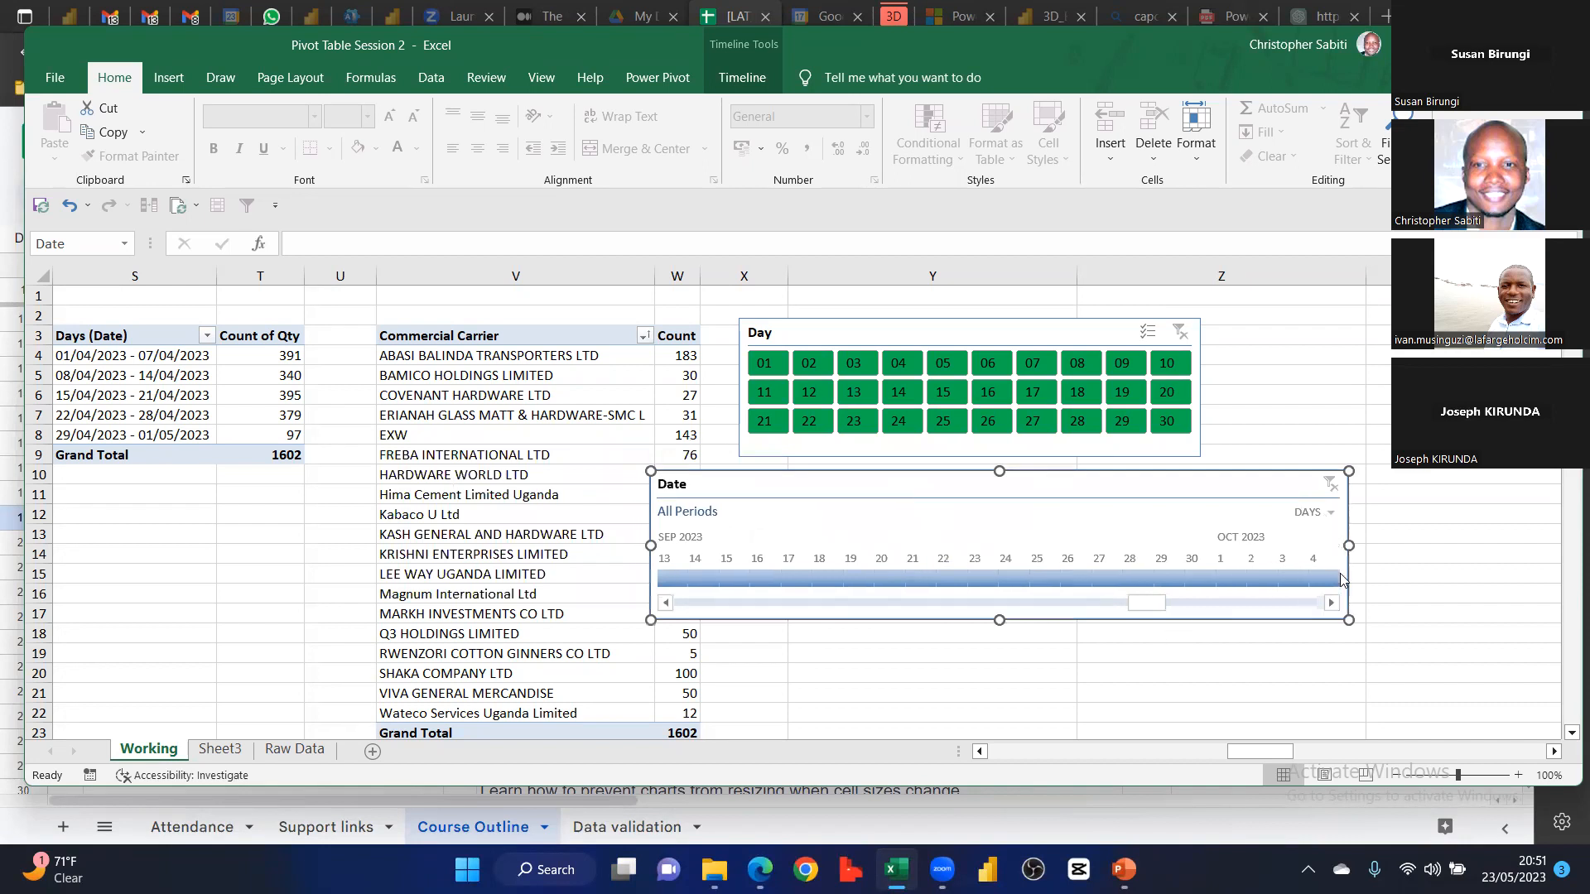
# Set the Date timeline's time level to months and filter it to Apr 2023
pyautogui.click(1343, 588)
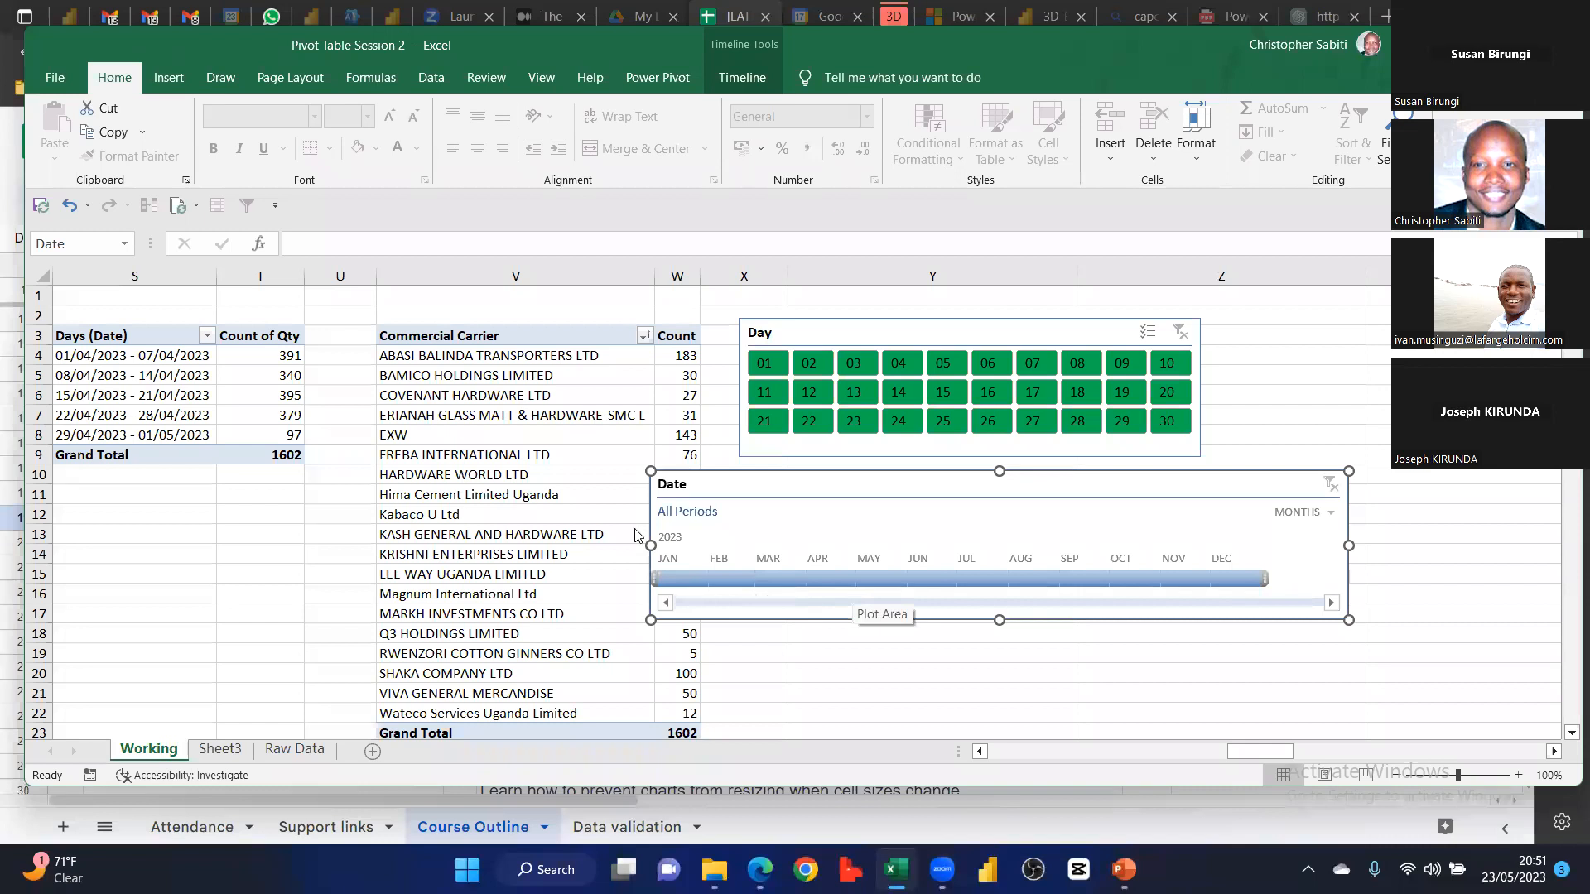
pyautogui.click(845, 582)
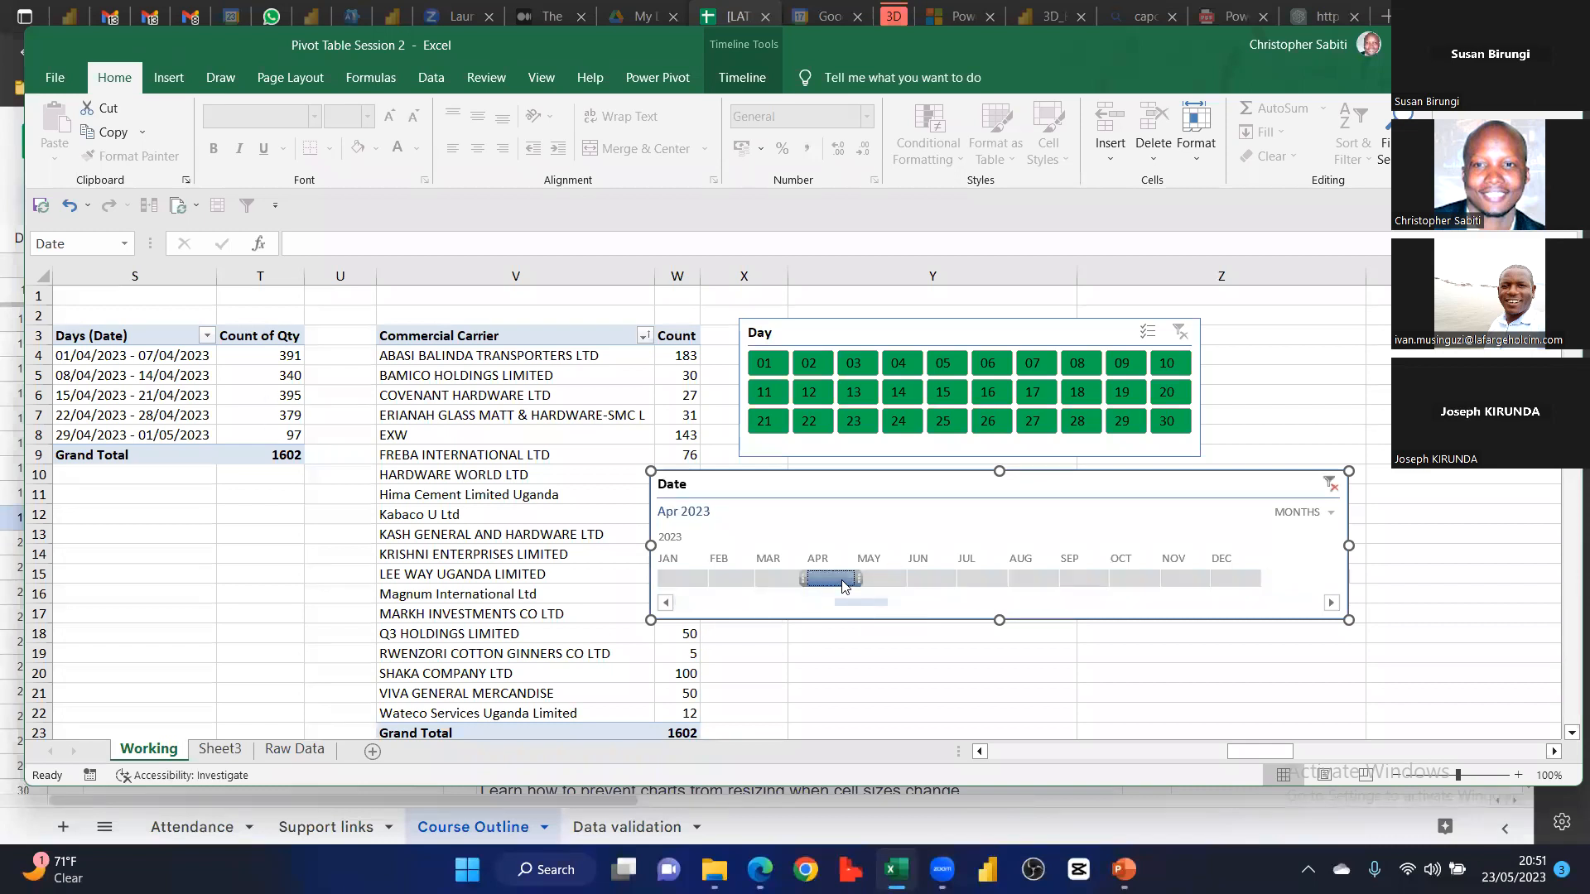
# Set the Date timeline's time level to days and filter it to Apr 3, 2023
pyautogui.click(1308, 513)
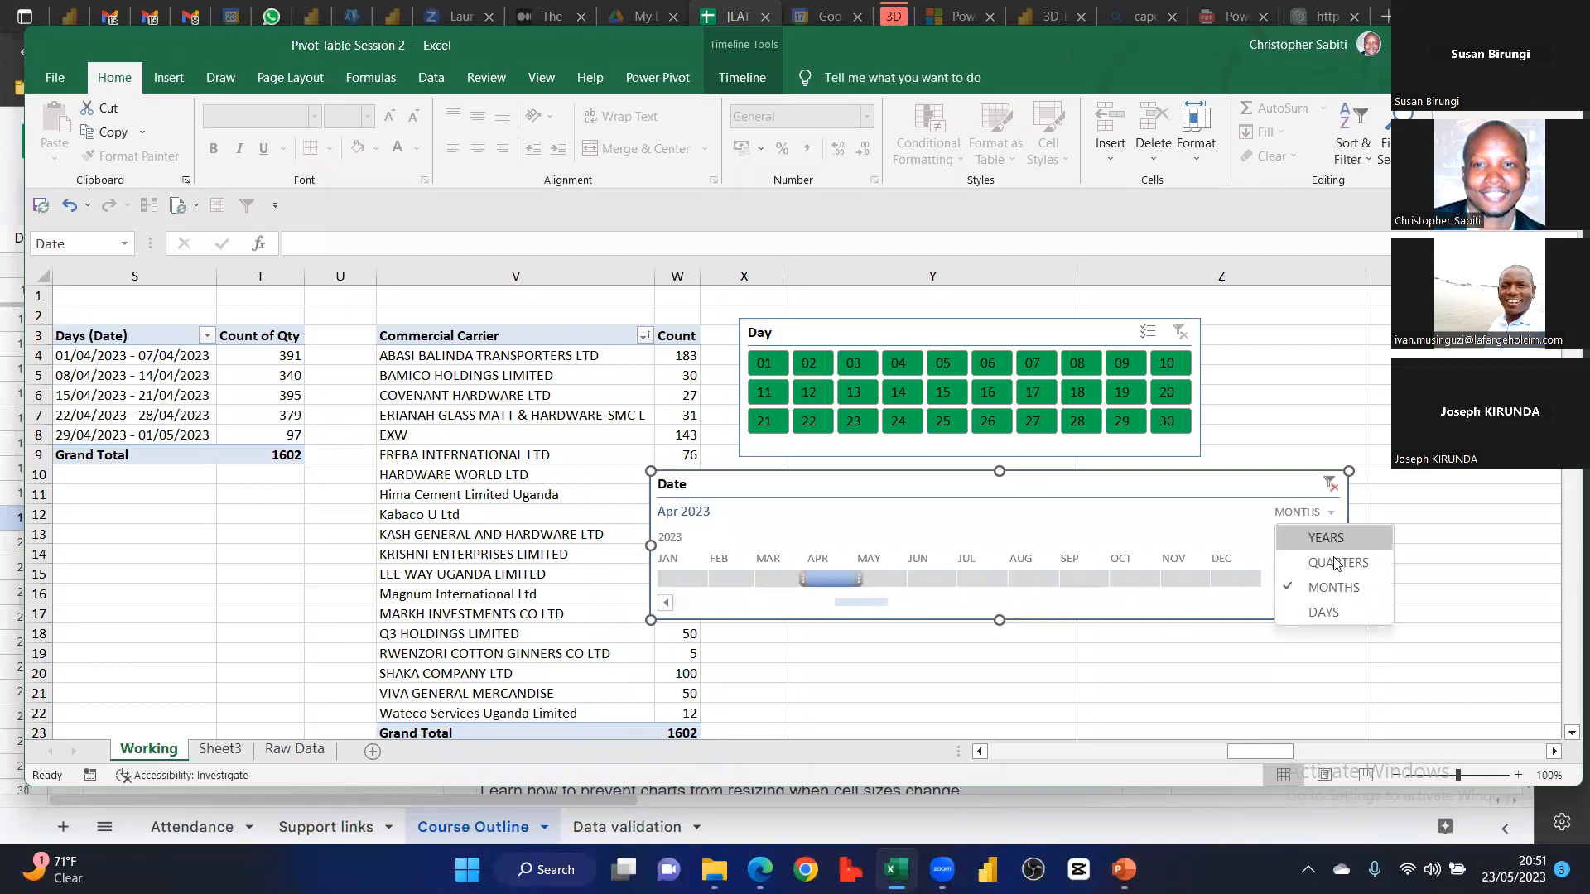
pyautogui.click(1323, 612)
pyautogui.moveTo(844, 604); pyautogui.dragTo(844, 605)
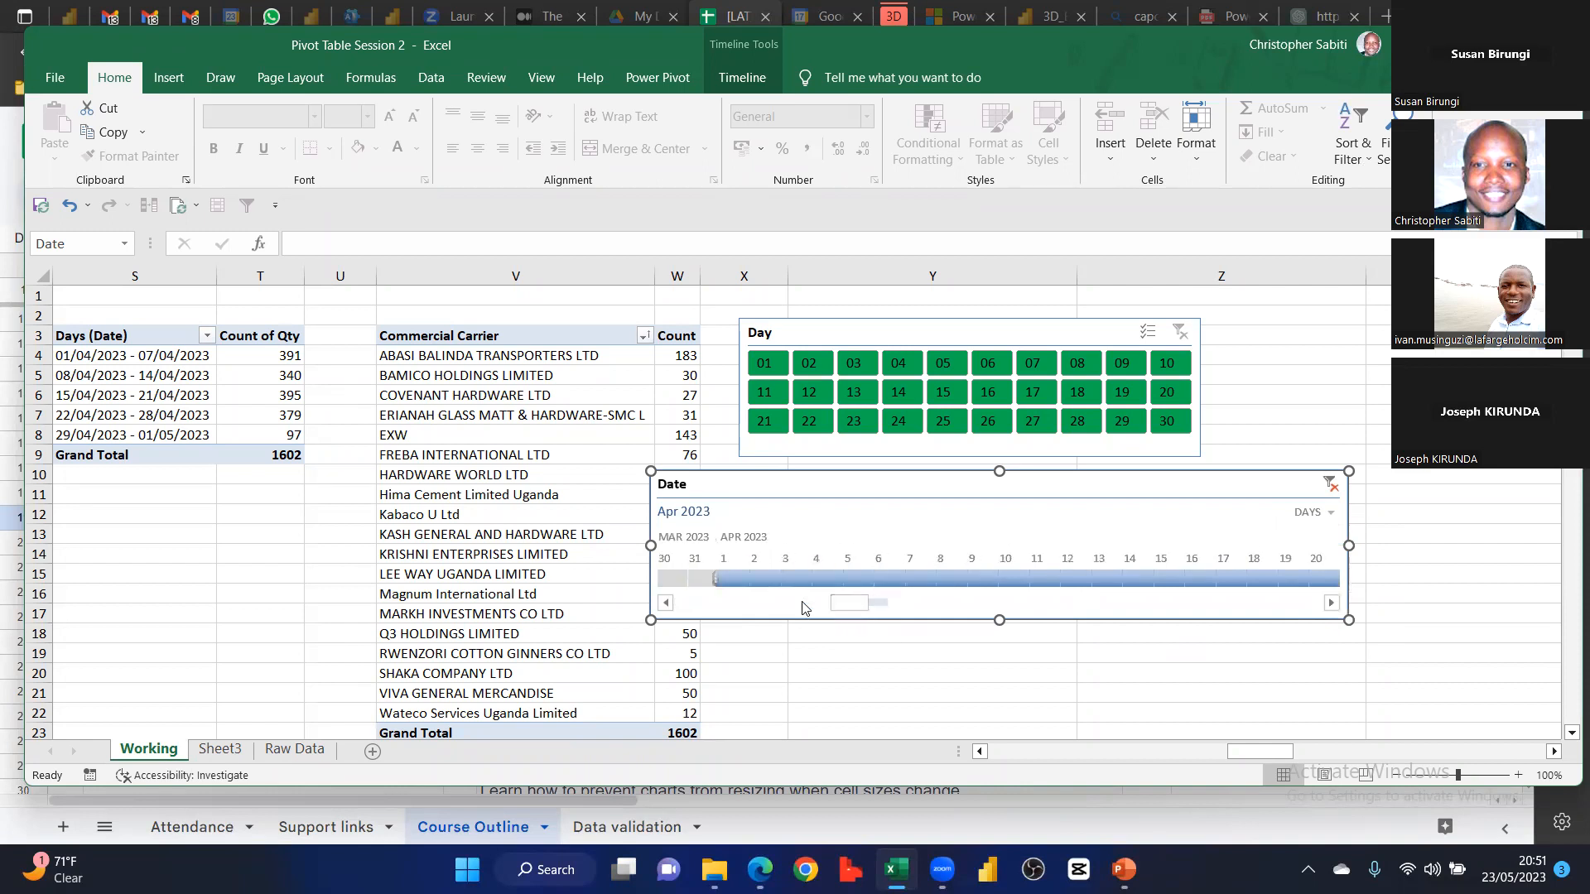
pyautogui.click(779, 577)
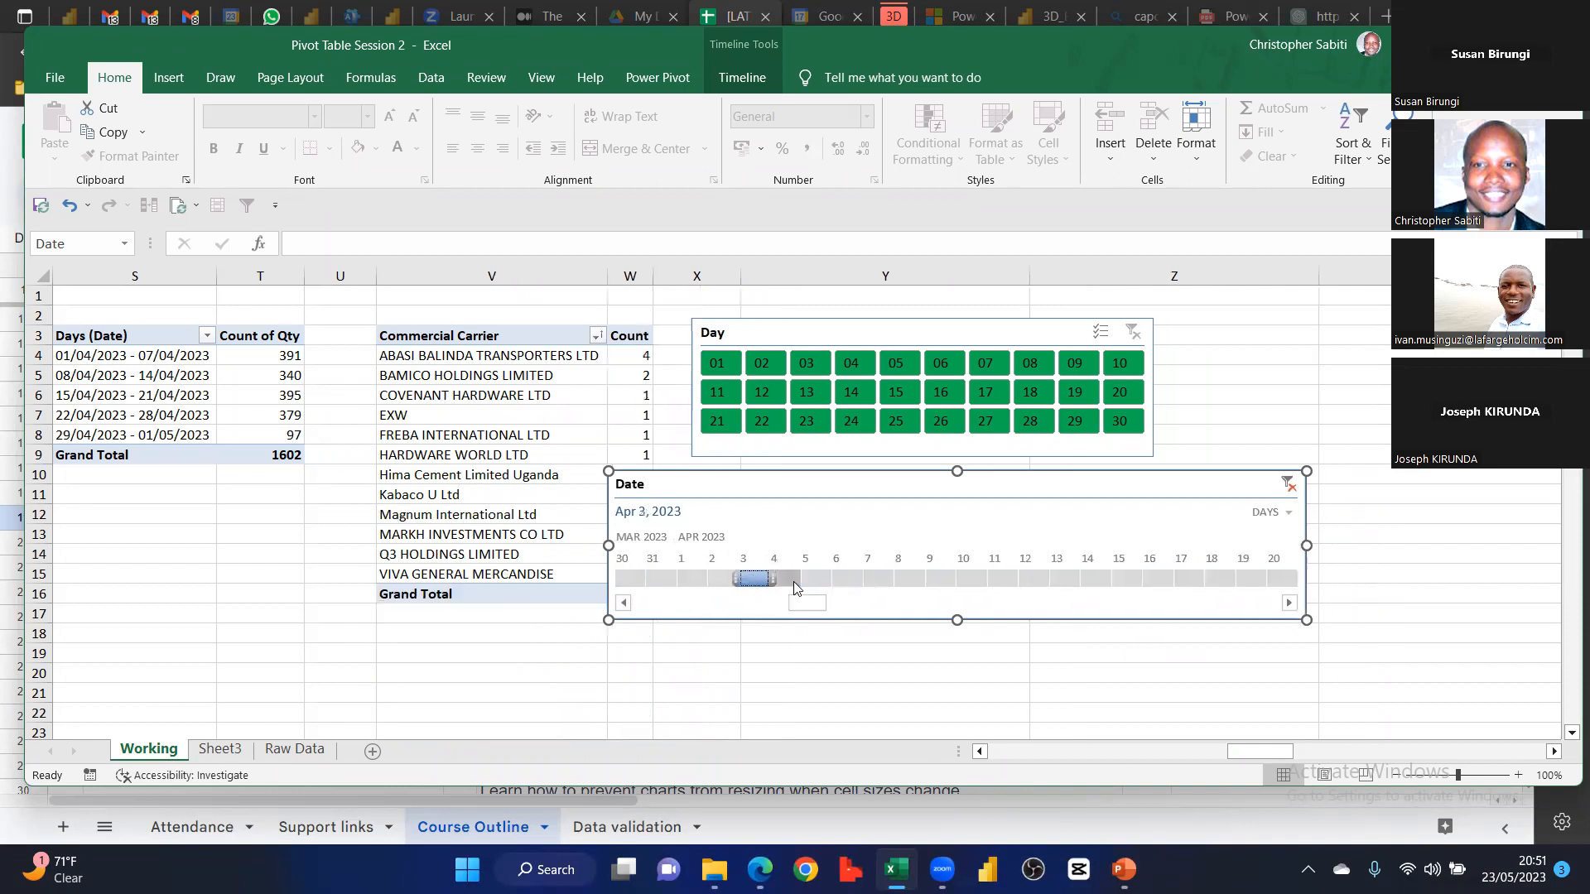
# Move the Date timeline clear of the Commercial Carrier pivot table and extend its range in stages to Apr 3 - 14, 2023
pyautogui.moveTo(881, 525); pyautogui.dragTo(988, 548)
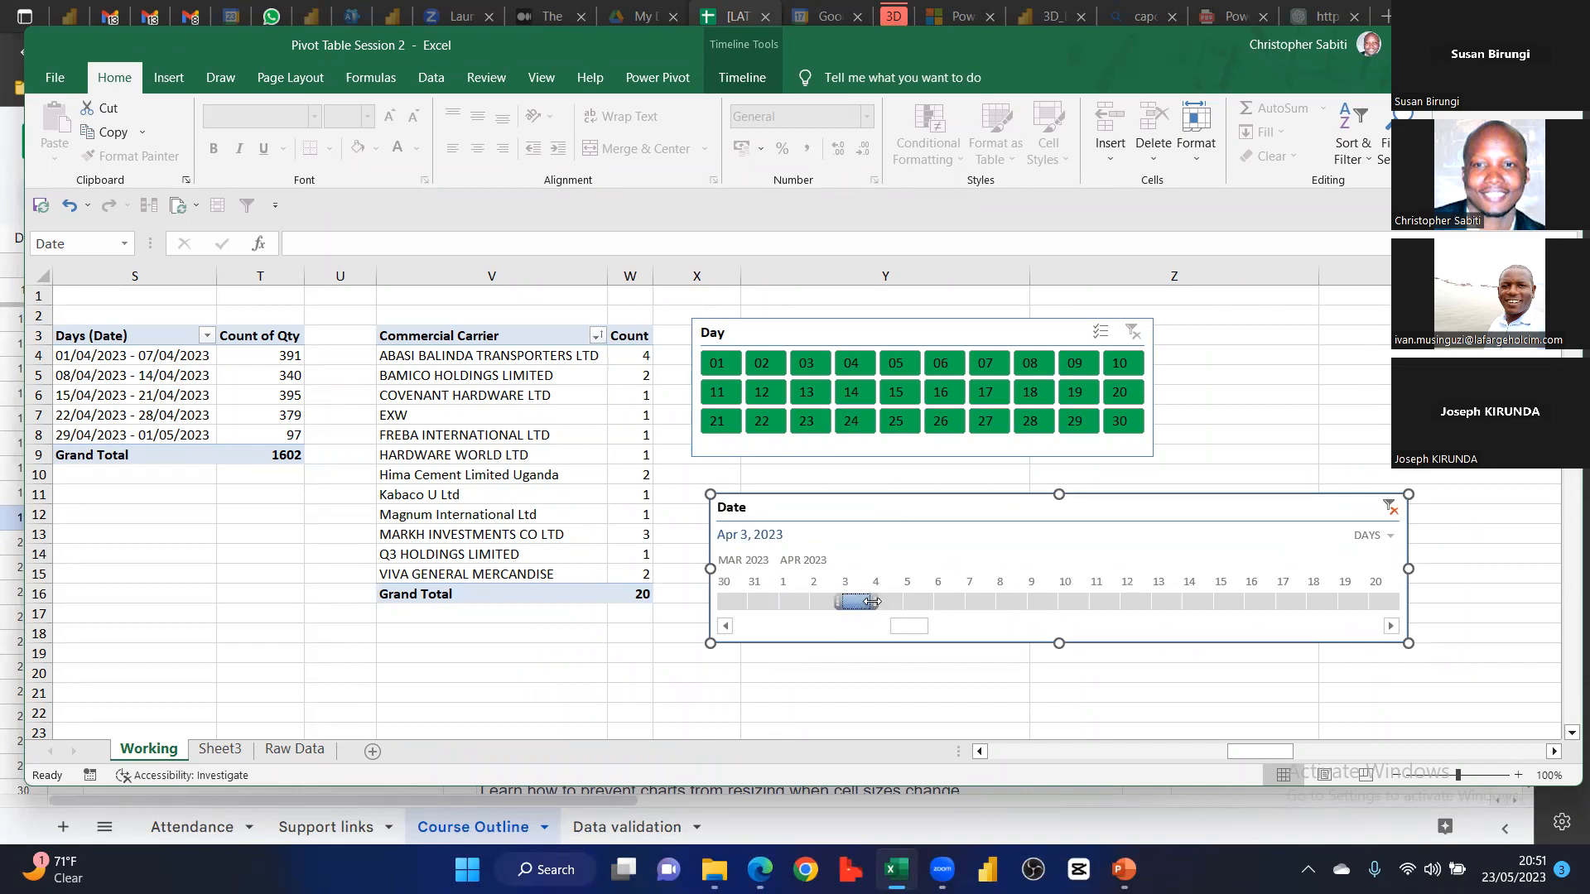
pyautogui.moveTo(876, 602); pyautogui.dragTo(940, 601)
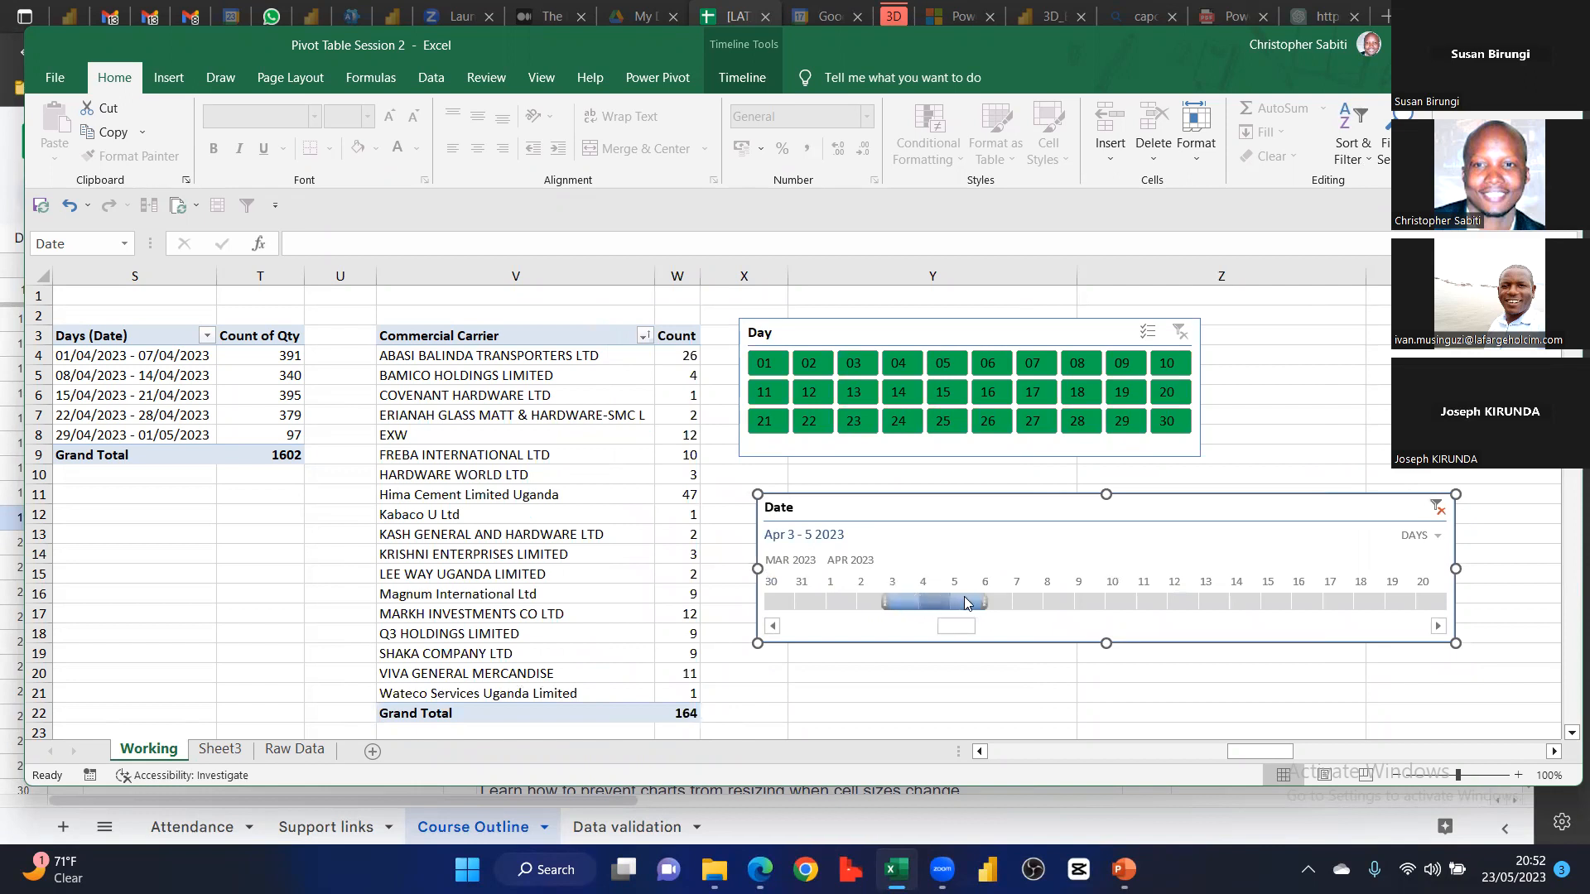
pyautogui.moveTo(988, 604); pyautogui.dragTo(1168, 604)
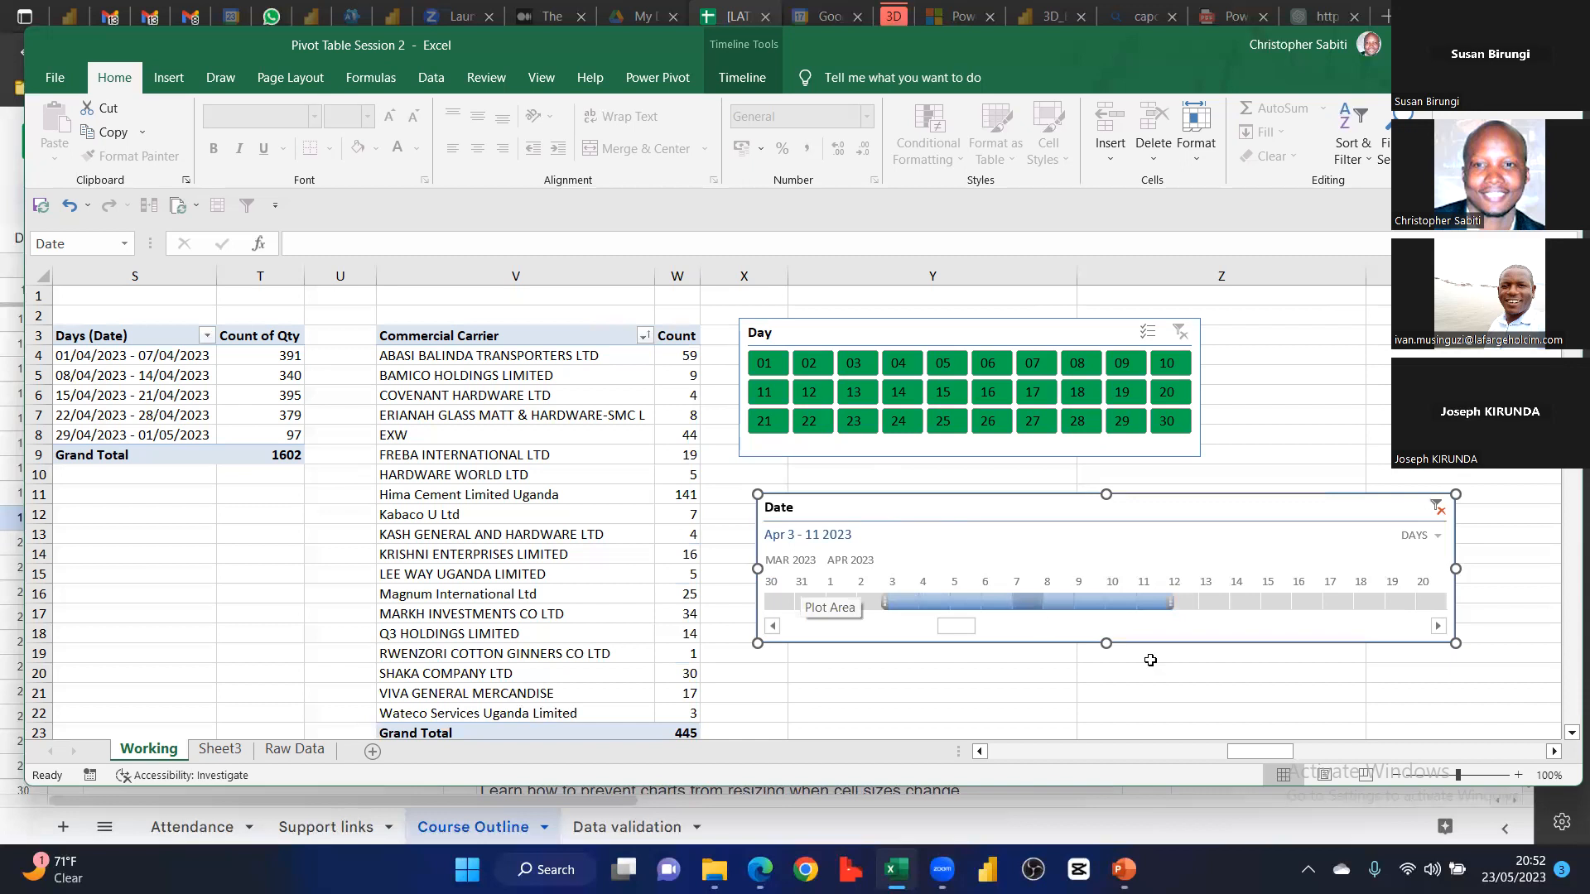
pyautogui.moveTo(1174, 598); pyautogui.dragTo(1265, 596)
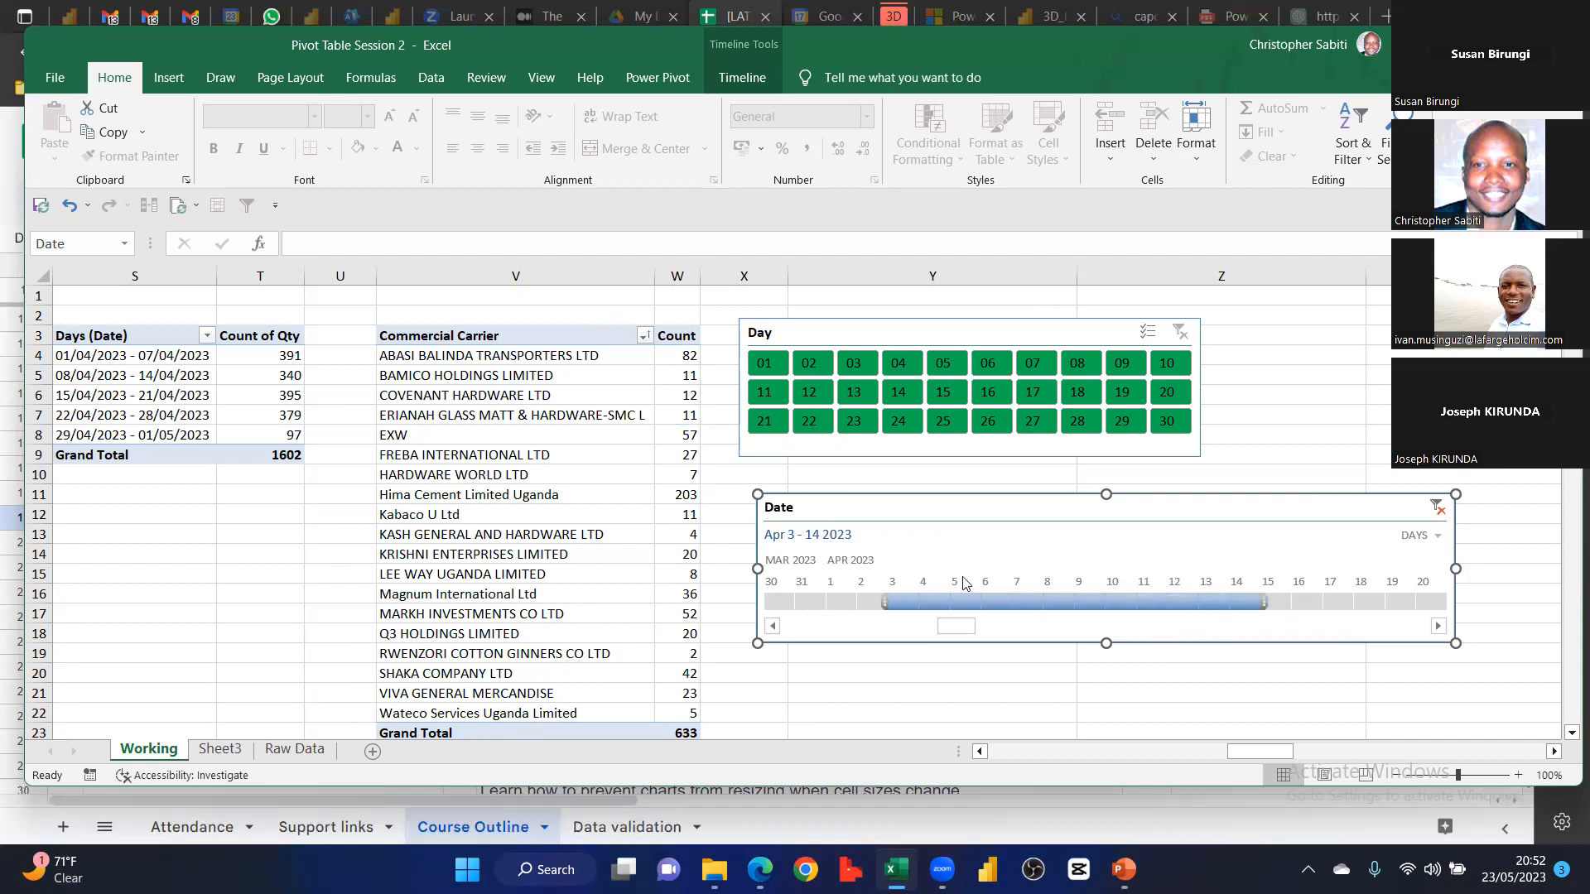
# Change the Date timeline's range to Apr 1 - 6, 2023, and clear the timeline filter
pyautogui.moveTo(895, 616); pyautogui.dragTo(823, 605)
pyautogui.moveTo(1264, 602); pyautogui.dragTo(1011, 600)
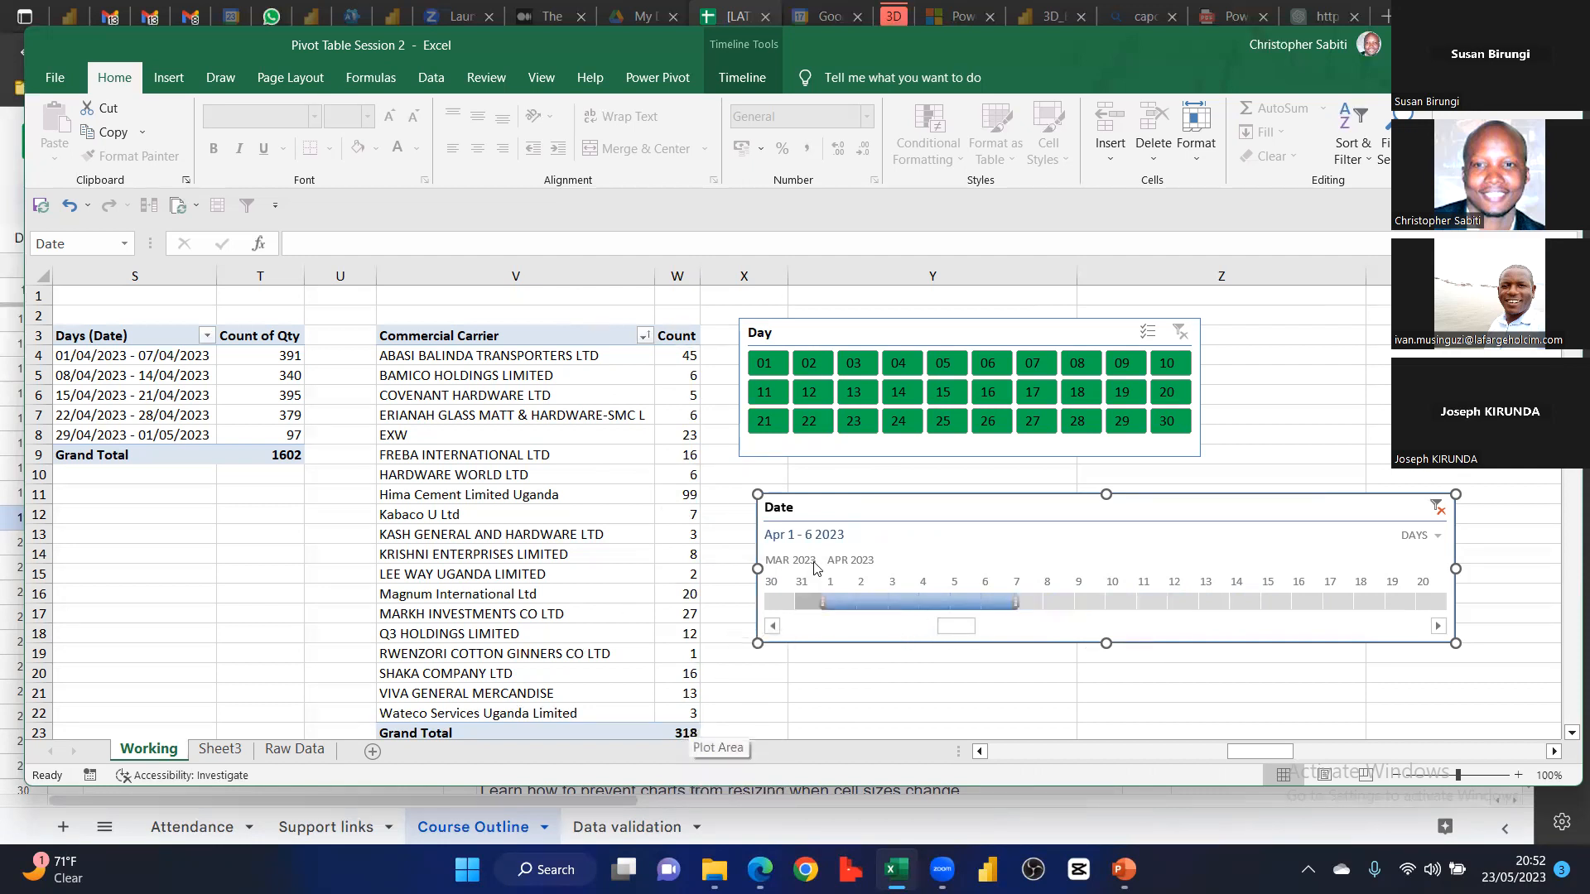
pyautogui.click(1436, 509)
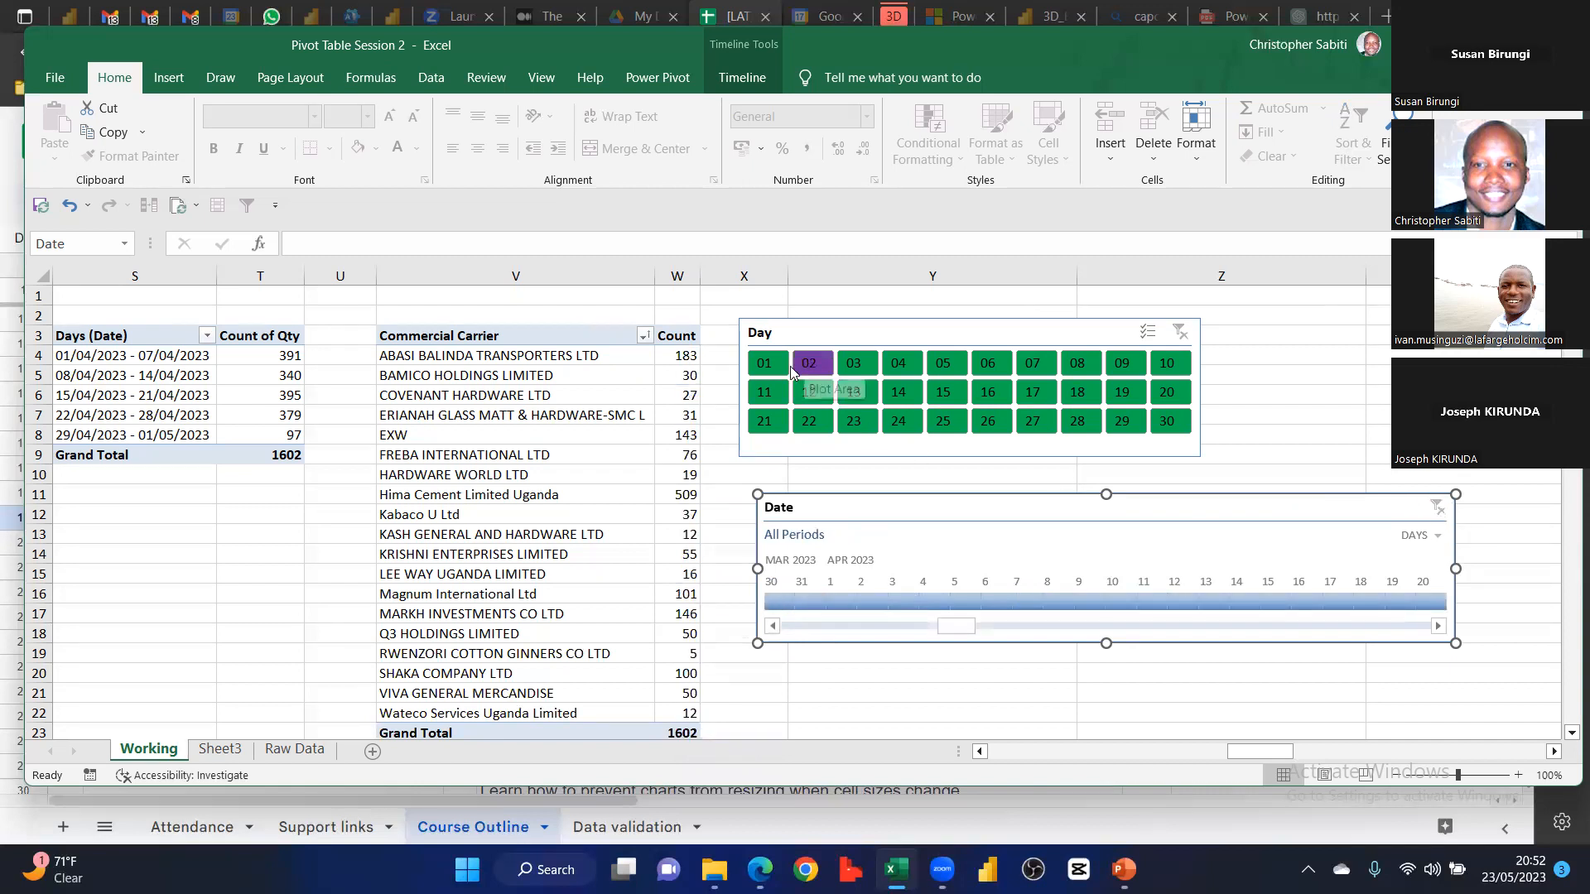
# Filter the Commercial Carrier pivot table with the Day slicer to days 01 to 07, and shorten the selection to 01 to 06
pyautogui.click(771, 367)
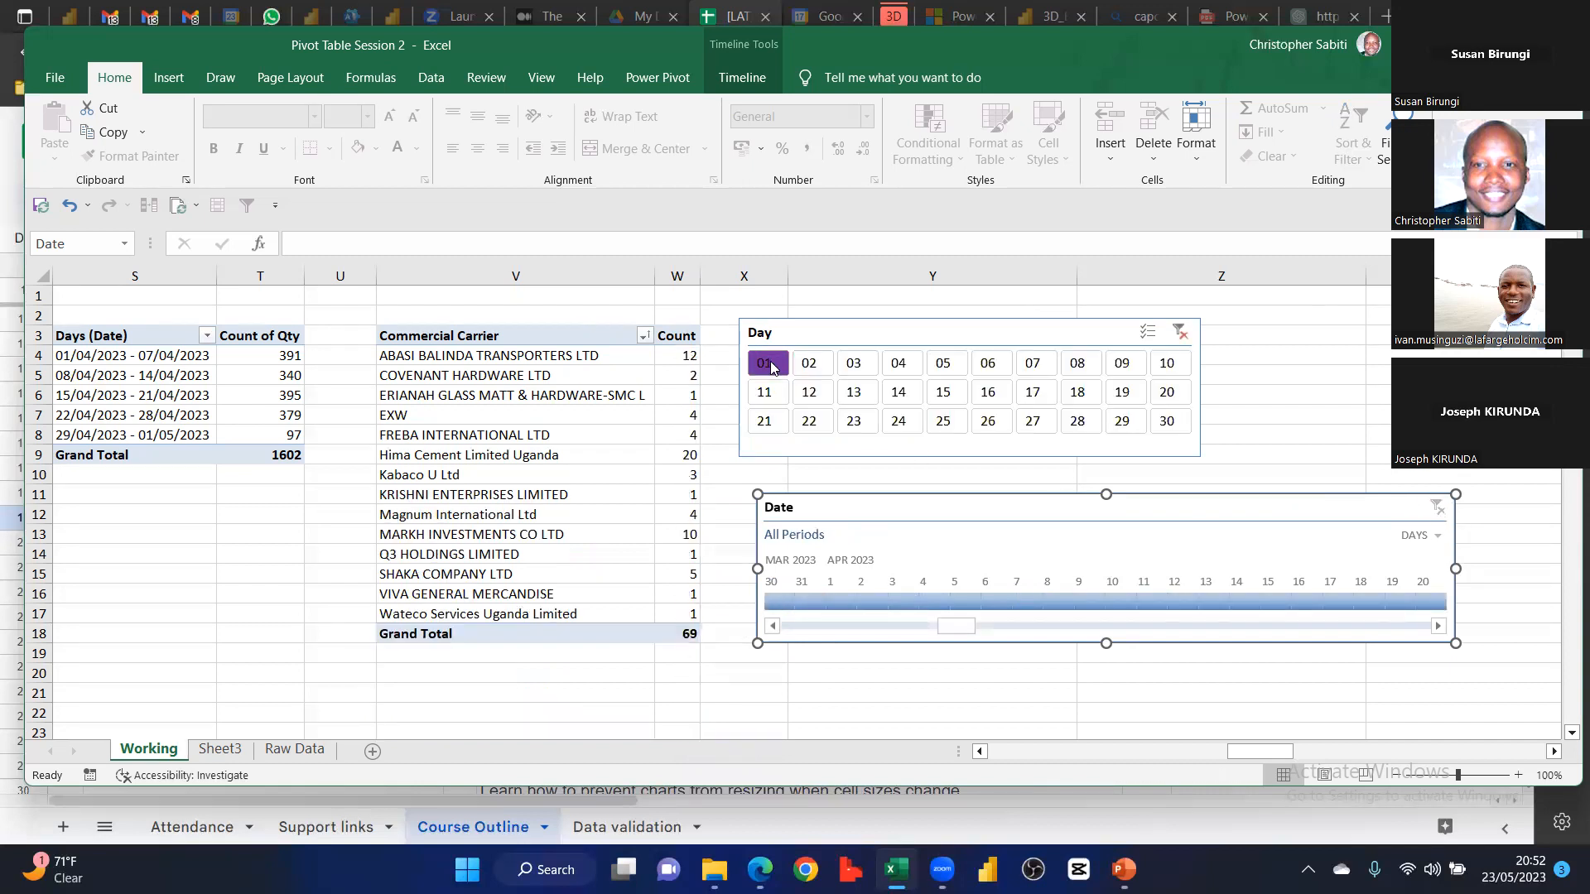
pyautogui.keyDown('shift'); pyautogui.click(1035, 367); pyautogui.keyUp('shift')
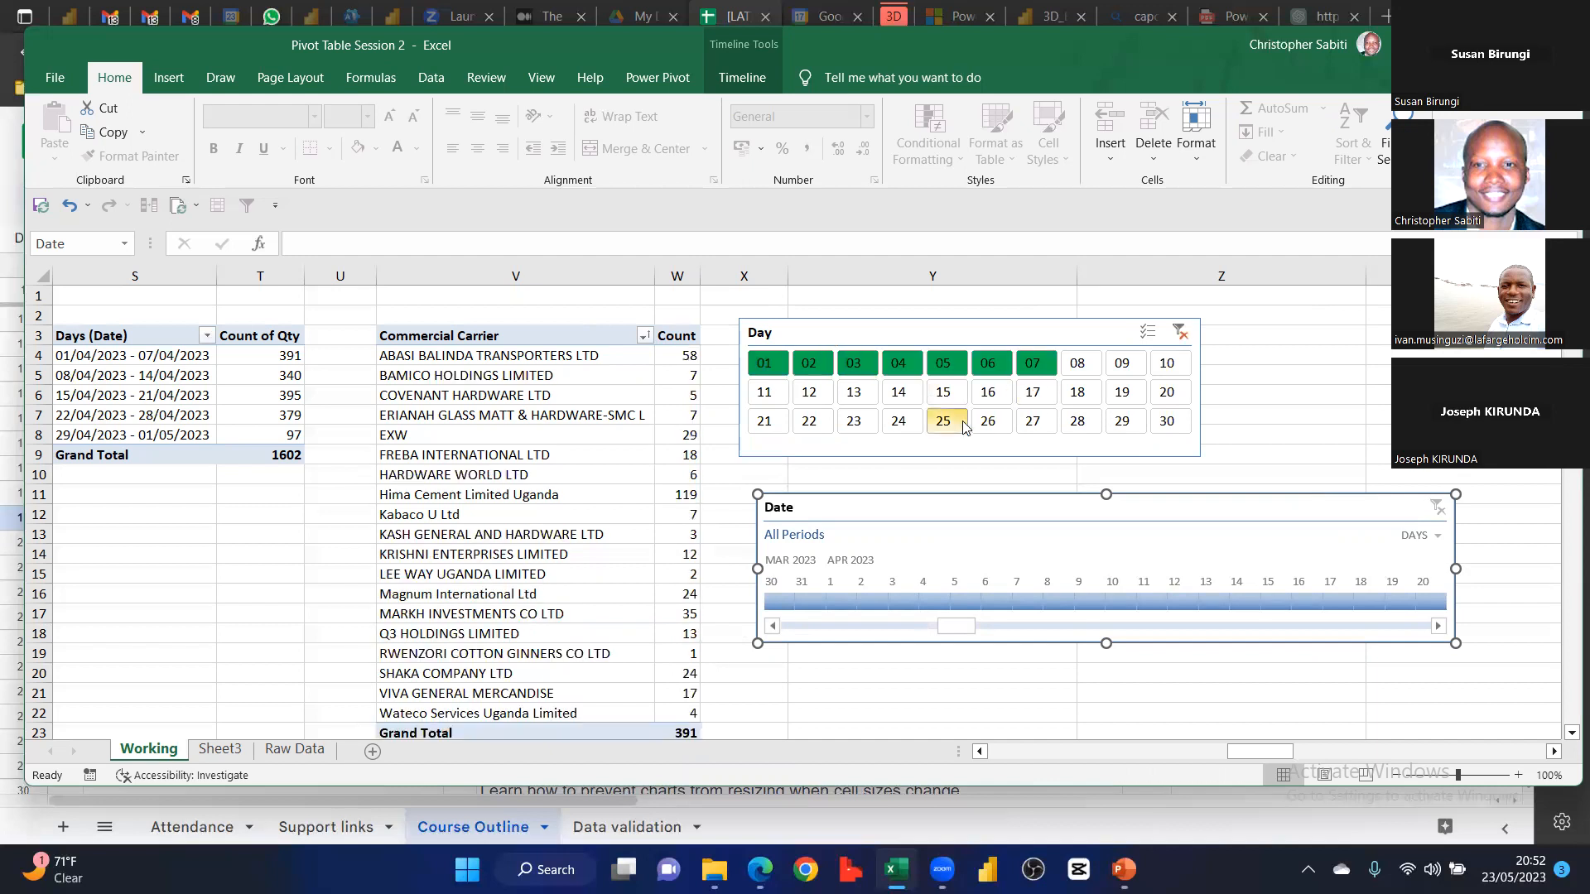
pyautogui.keyDown('shift'); pyautogui.click(995, 371); pyautogui.keyUp('shift')
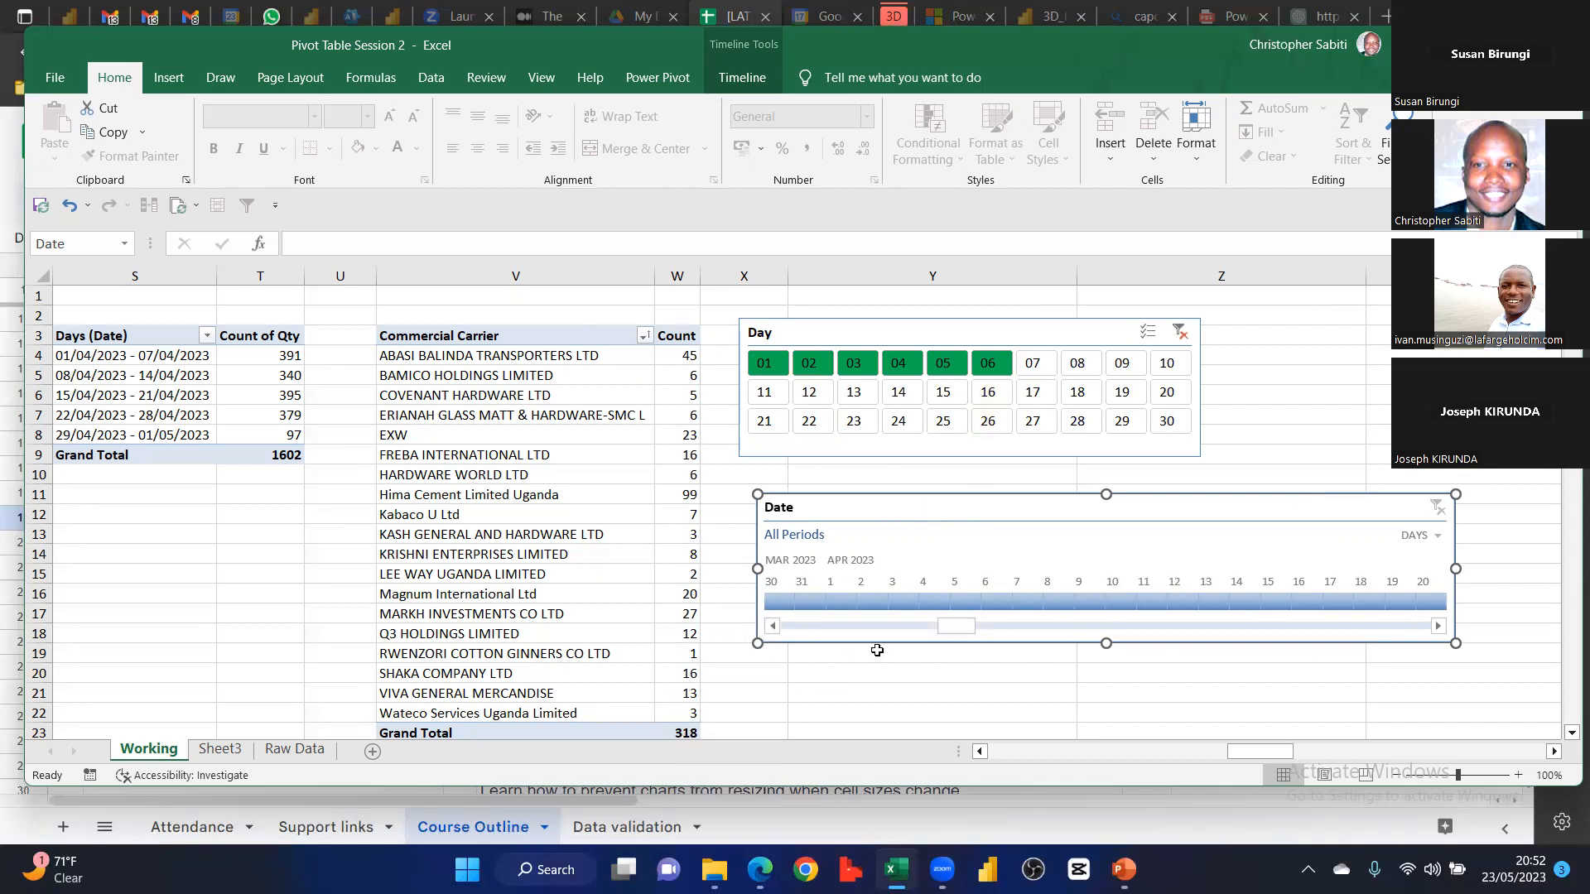
# Filter the Date timeline to Apr 1 - 6, 2023, and extend the range to Apr 1 - 14, 2023
pyautogui.click(845, 598)
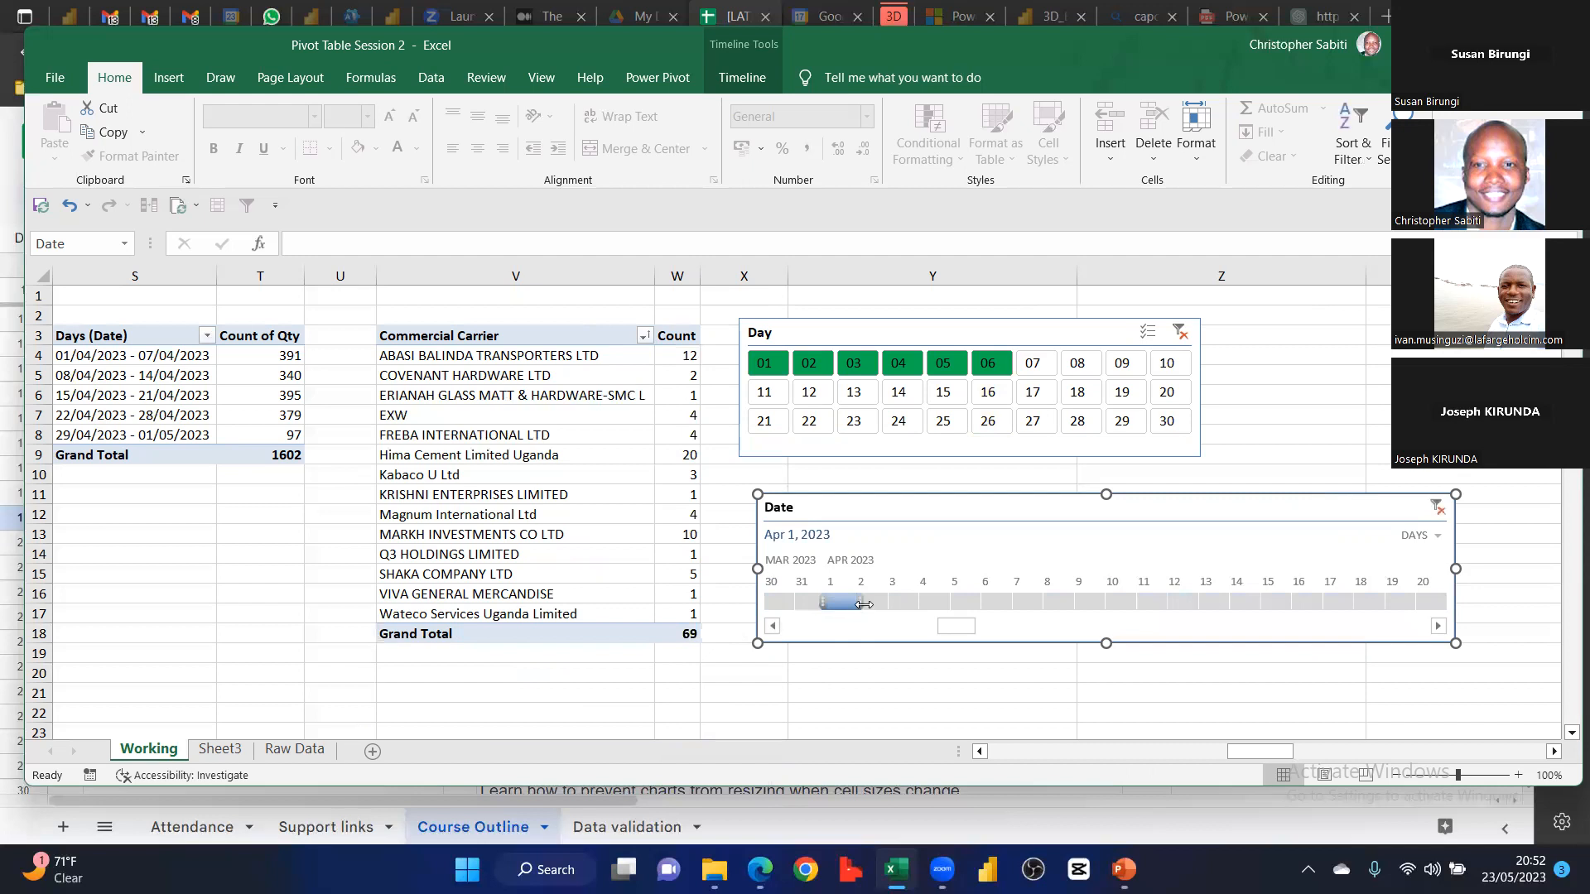
pyautogui.moveTo(864, 603); pyautogui.dragTo(1014, 599)
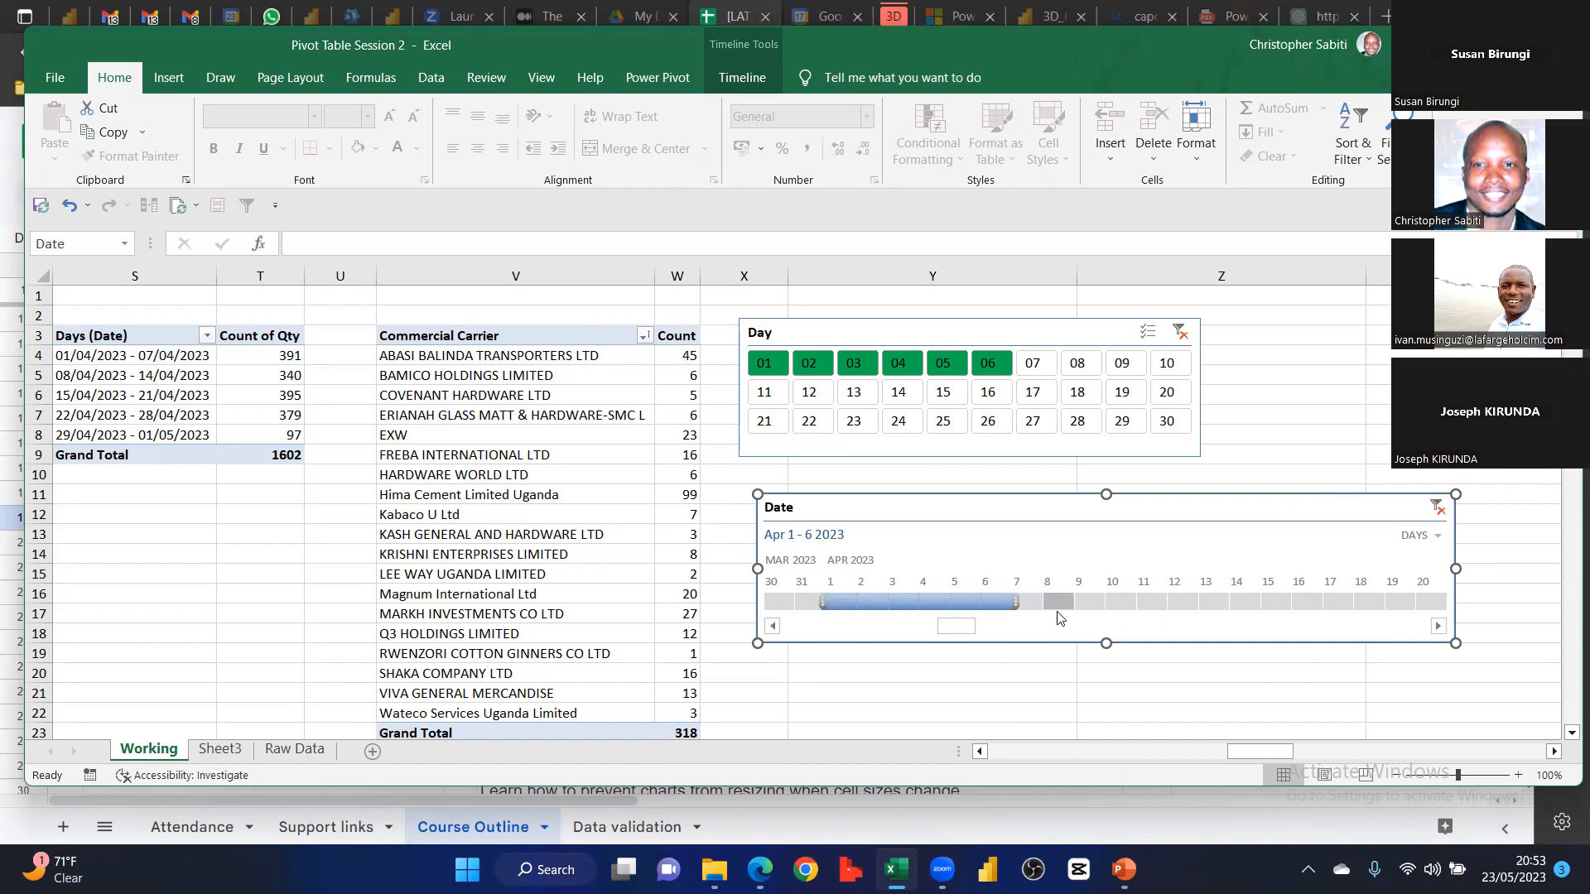
pyautogui.moveTo(1011, 599); pyautogui.dragTo(1256, 636)
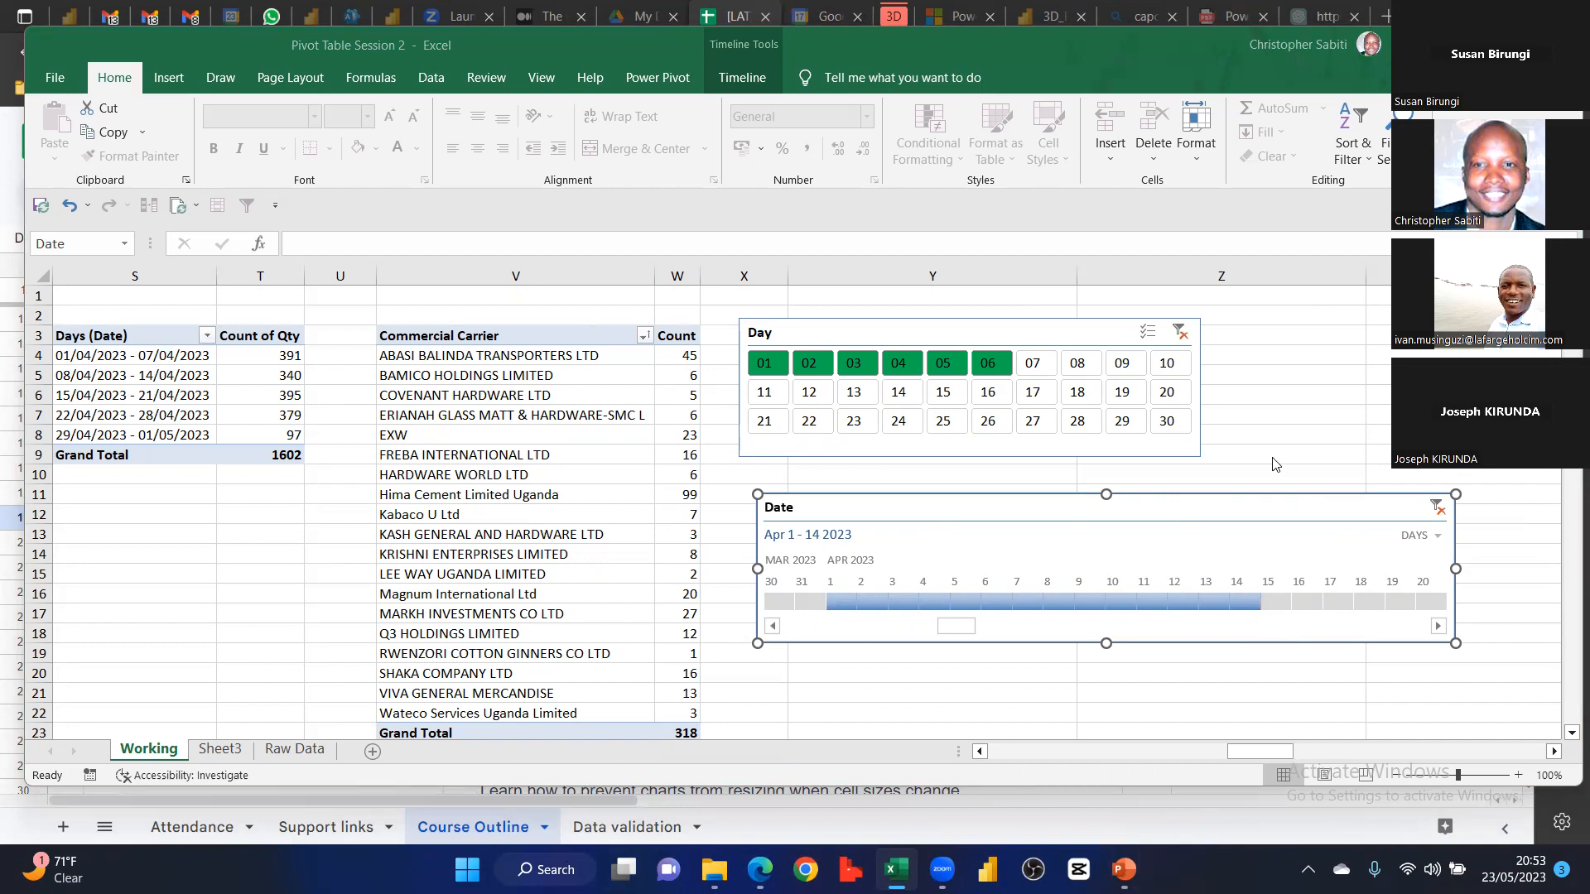
# Connect the Day slicer to PivotTable8 through its report connections, keeping PivotTable9 connected
pyautogui.click(1061, 334)
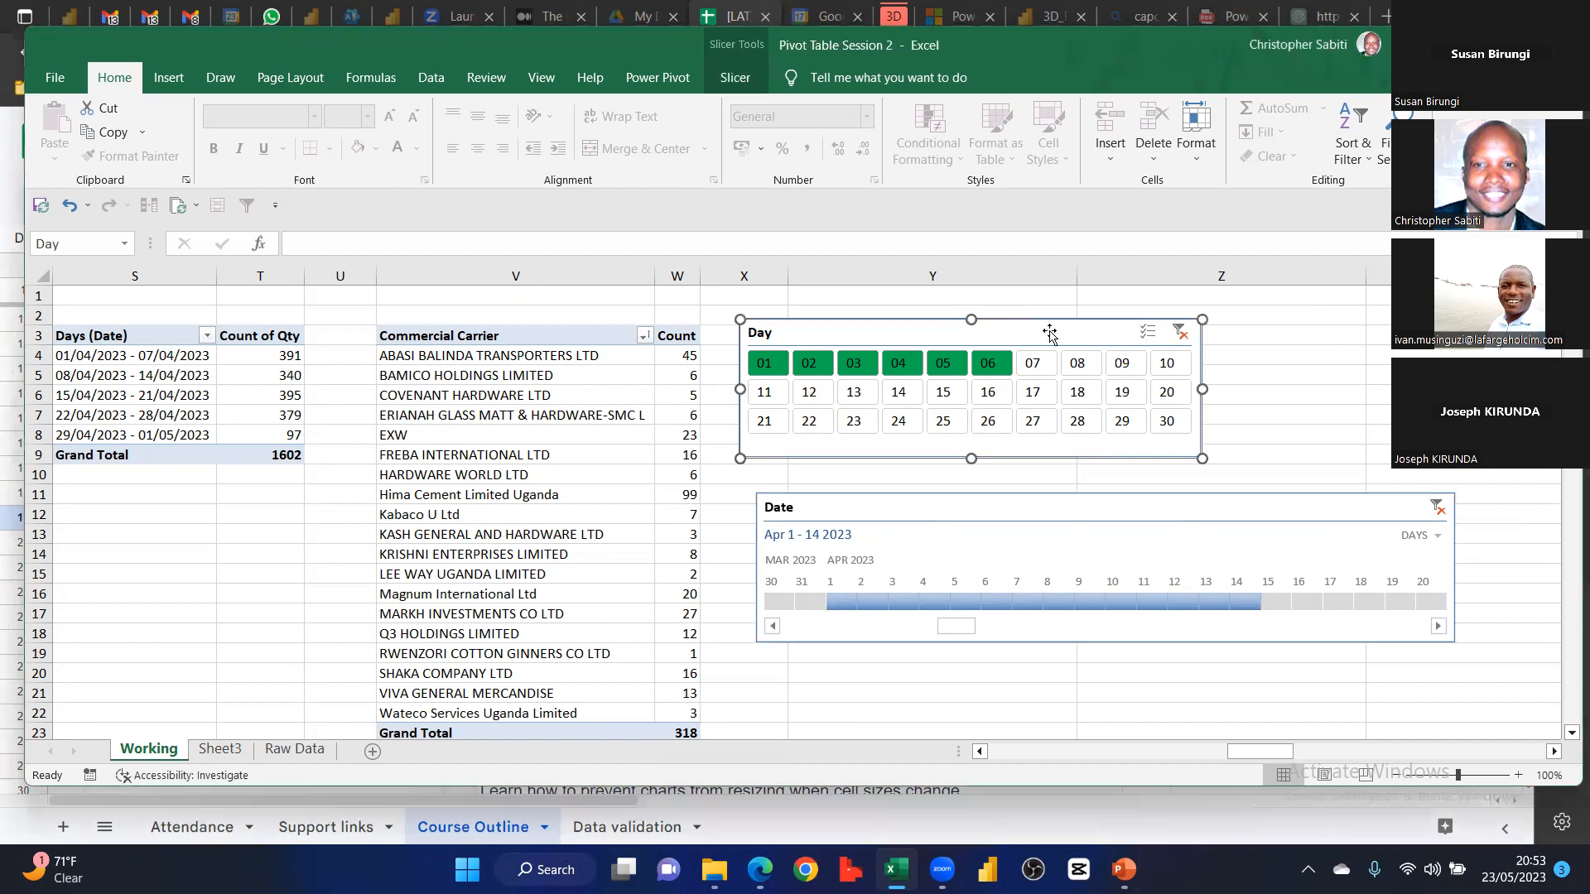
pyautogui.click(980, 751)
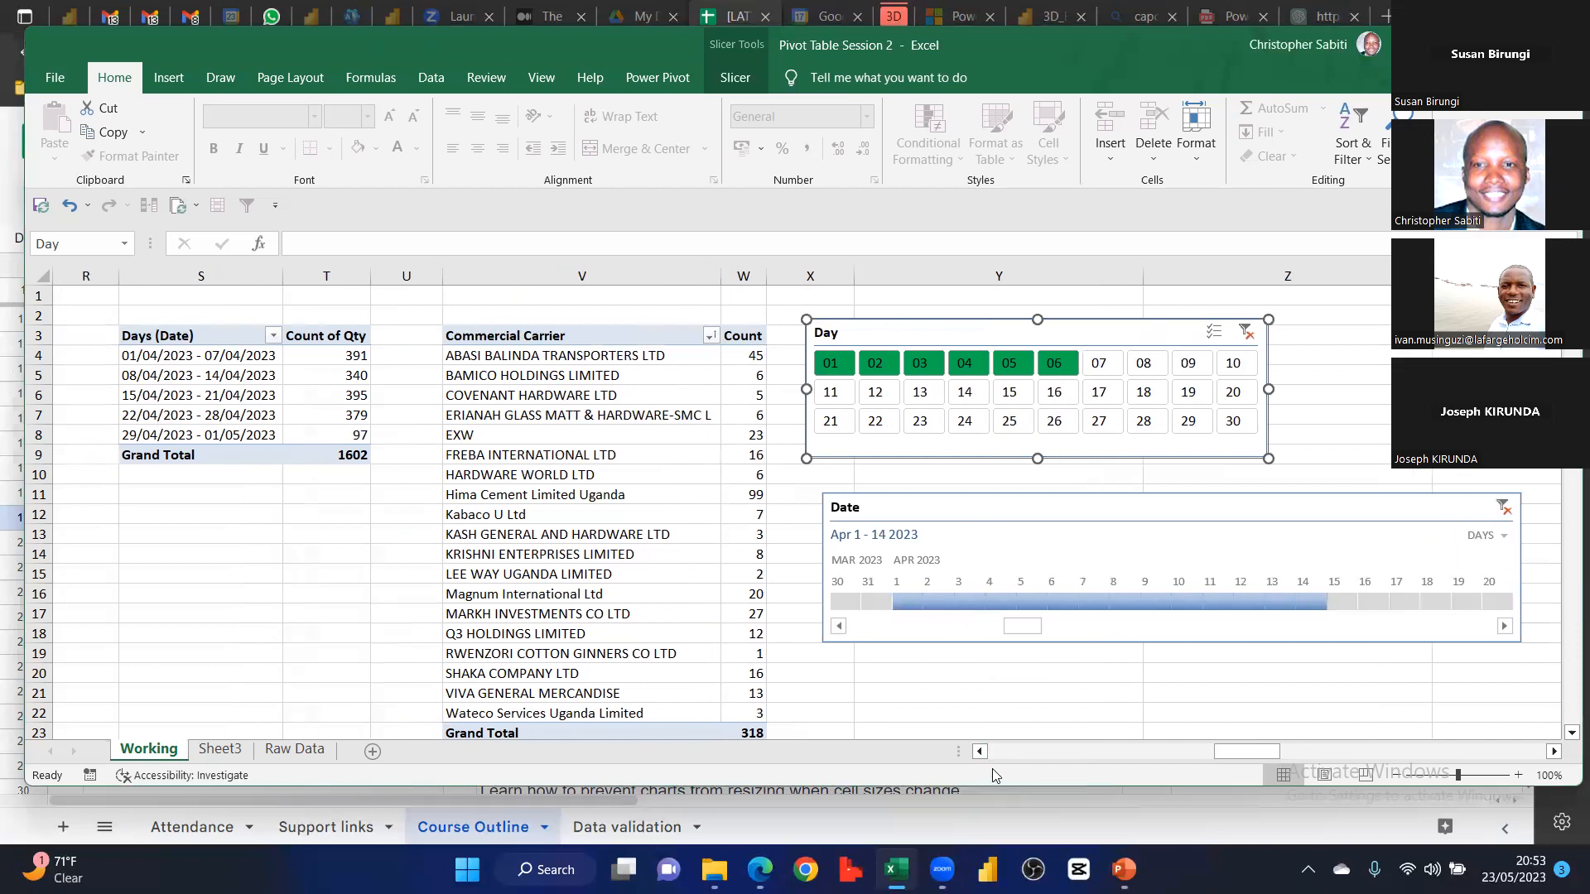
pyautogui.click(979, 751)
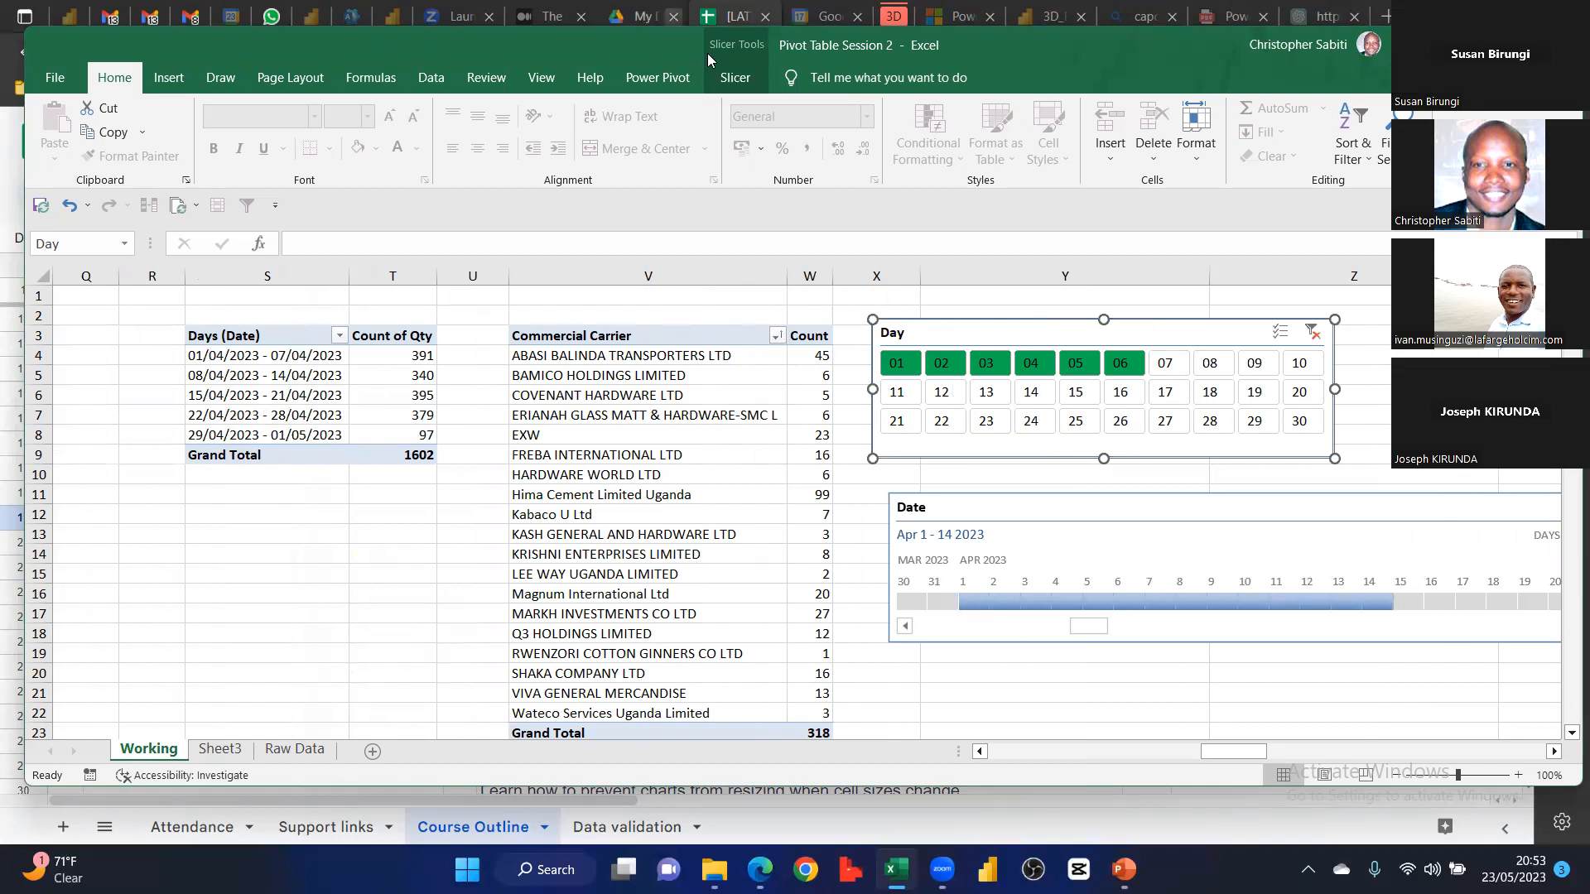
pyautogui.click(737, 77)
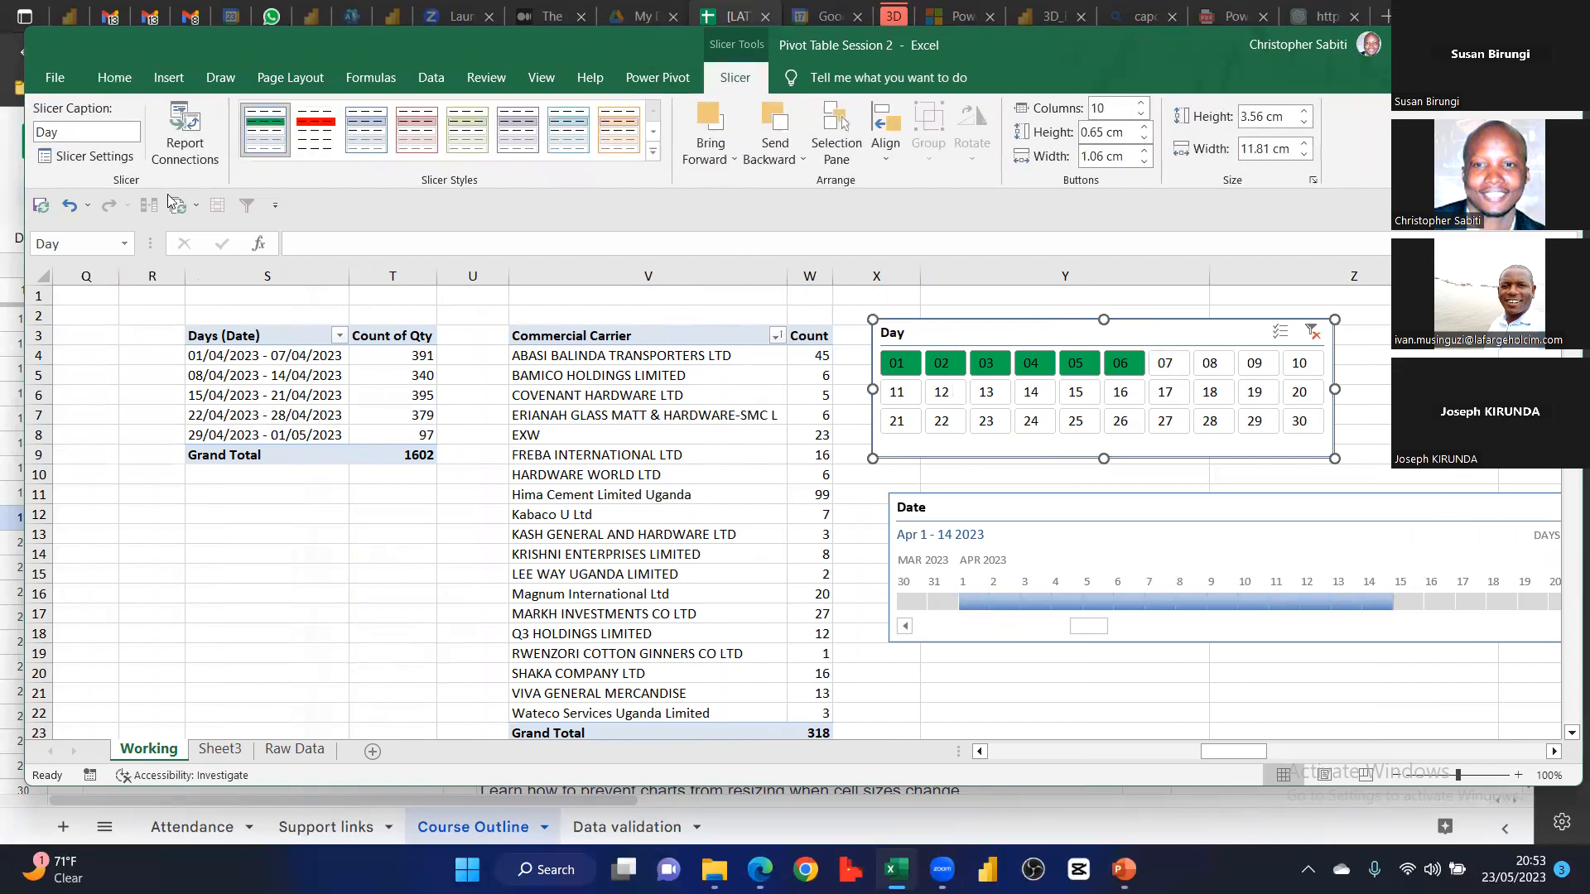
pyautogui.click(185, 143)
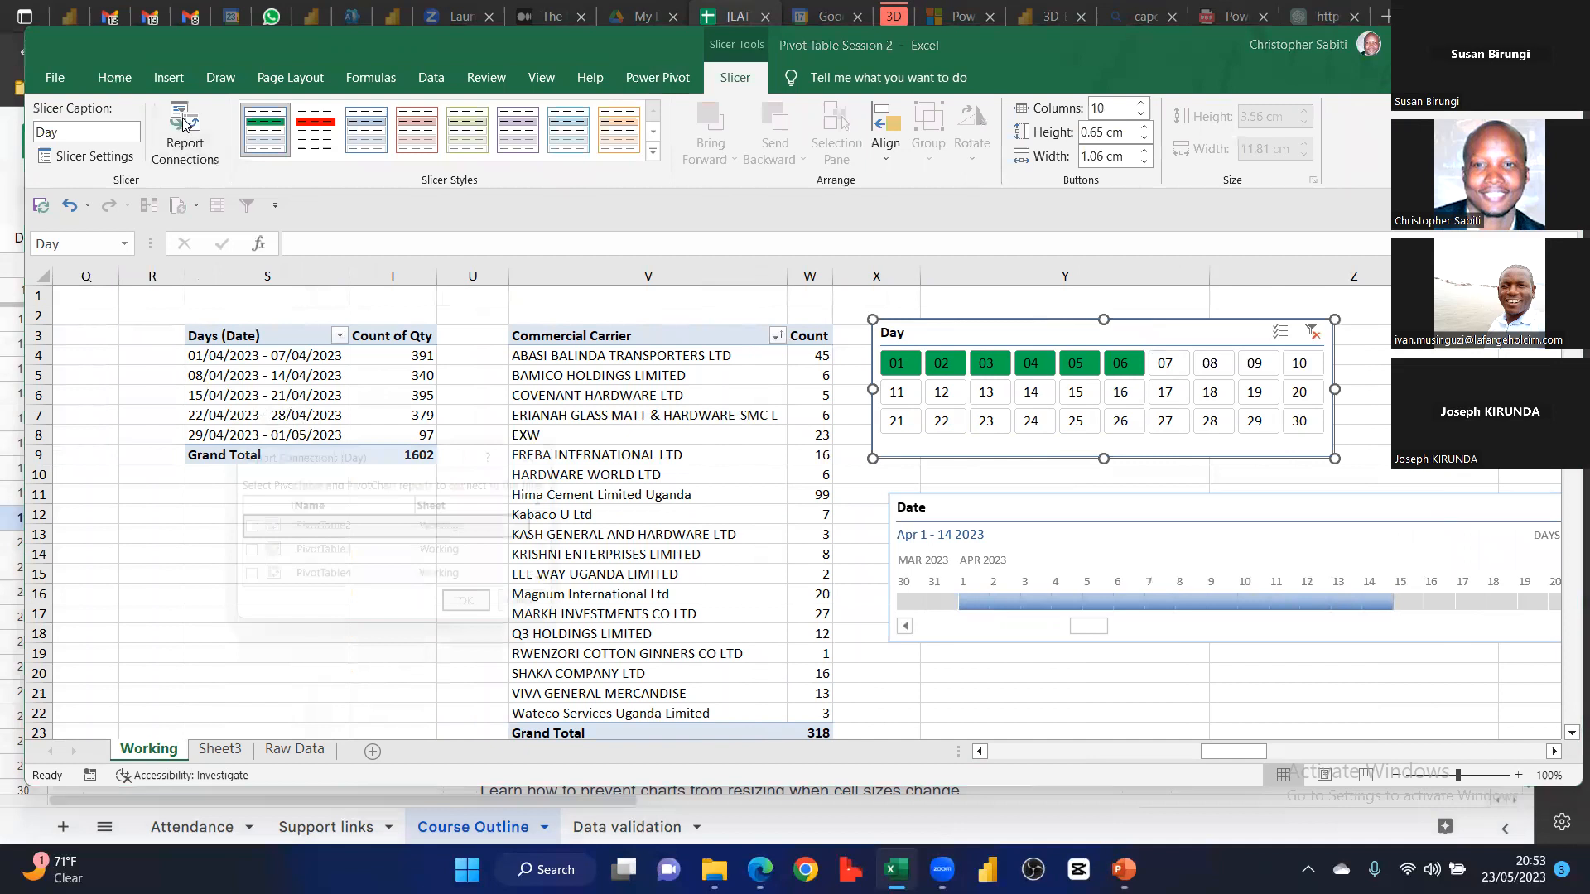
pyautogui.moveTo(419, 635); pyautogui.dragTo(419, 785)
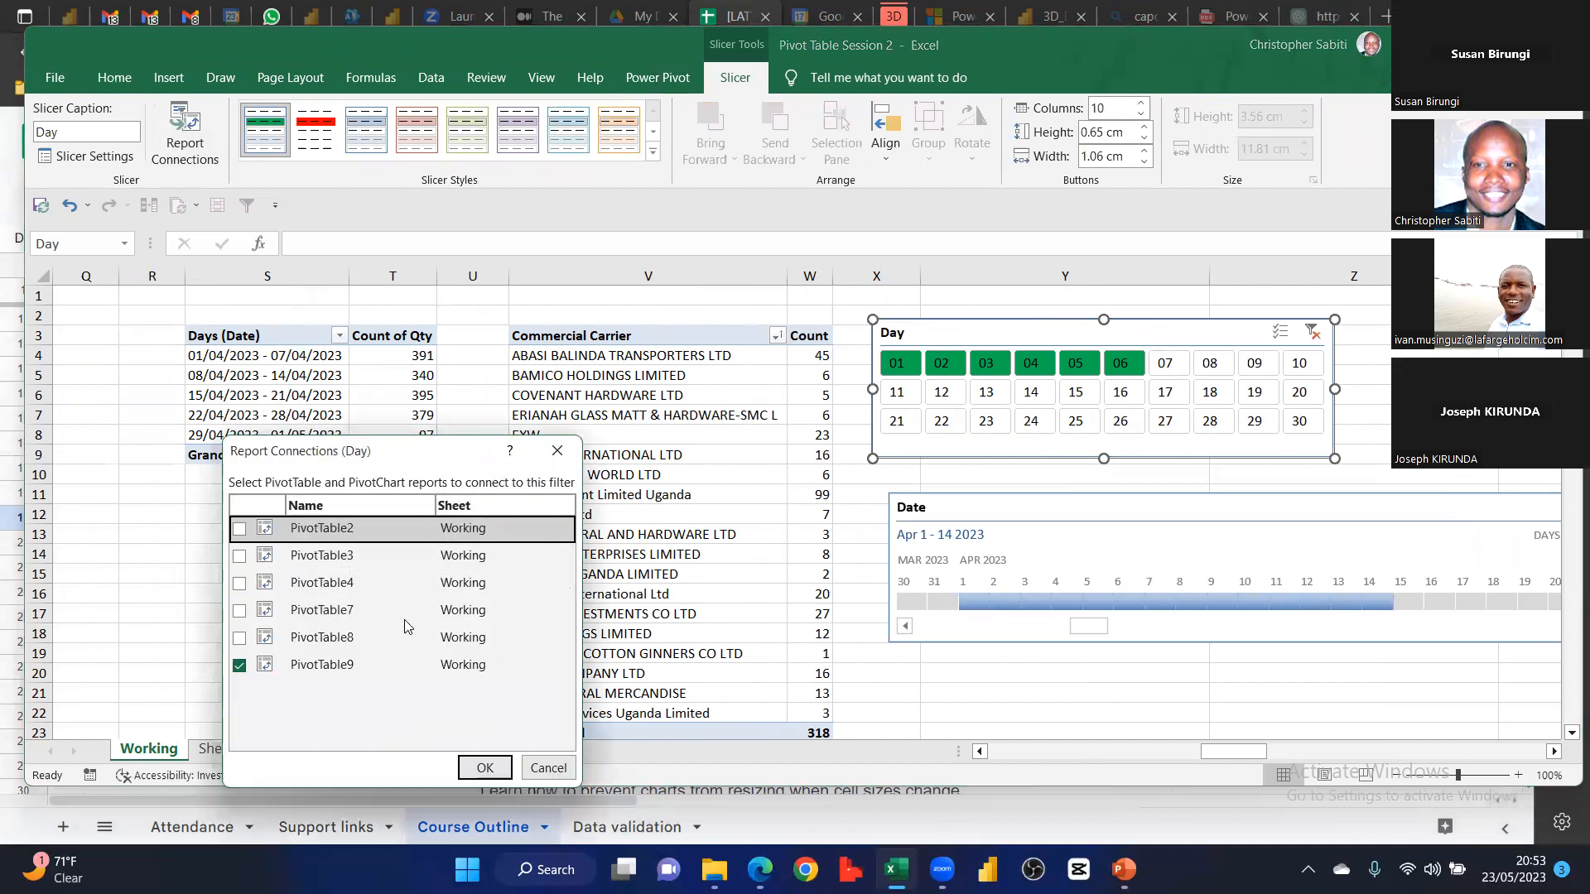
pyautogui.moveTo(389, 454); pyautogui.dragTo(950, 417)
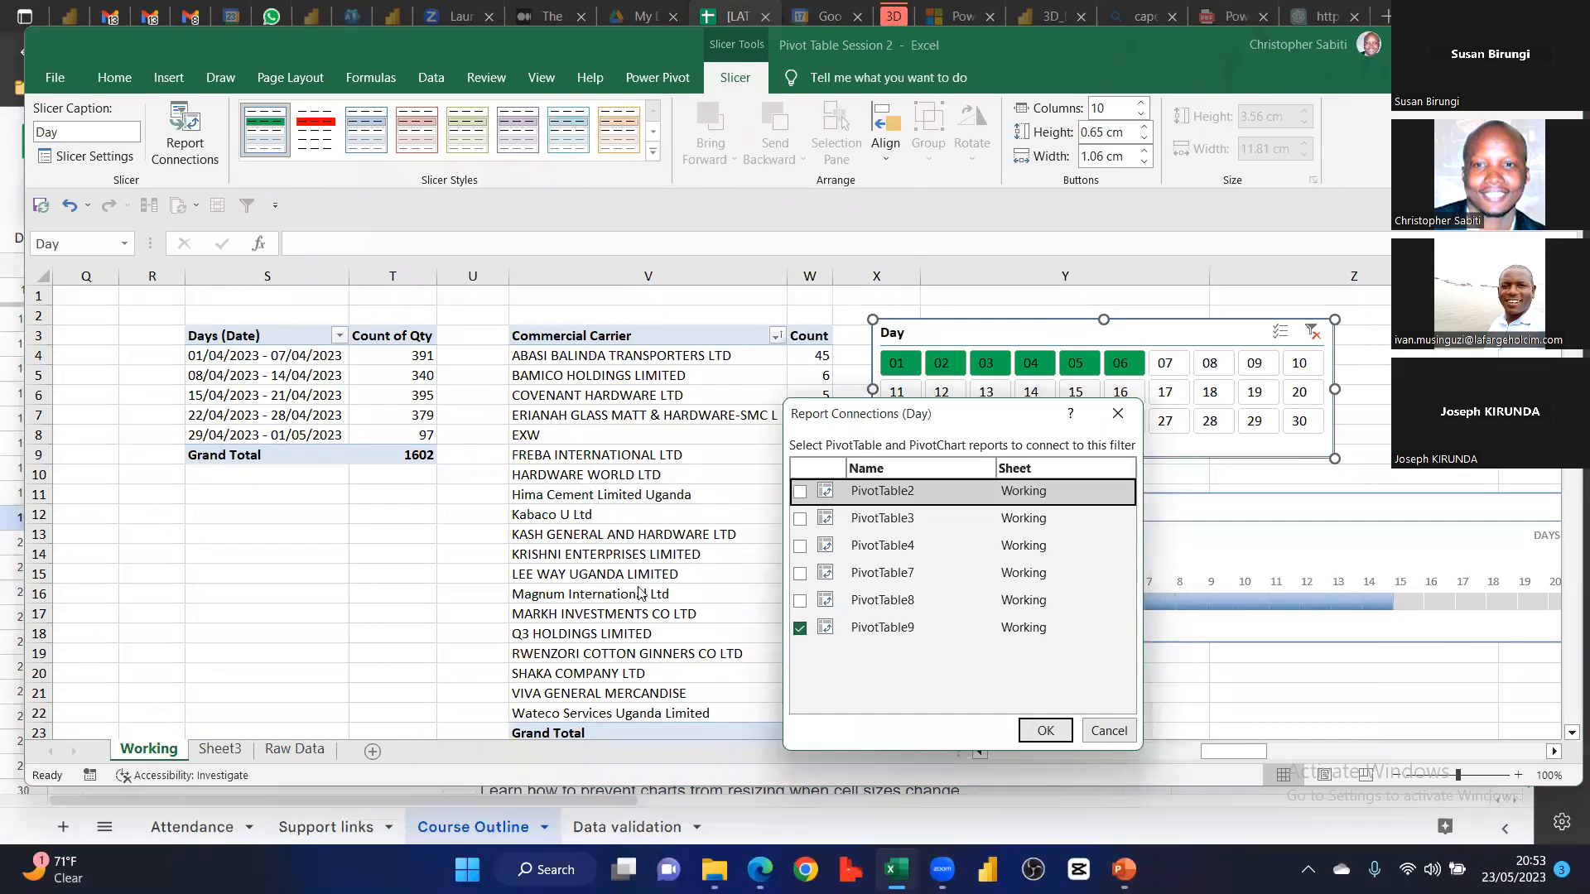
pyautogui.click(801, 601)
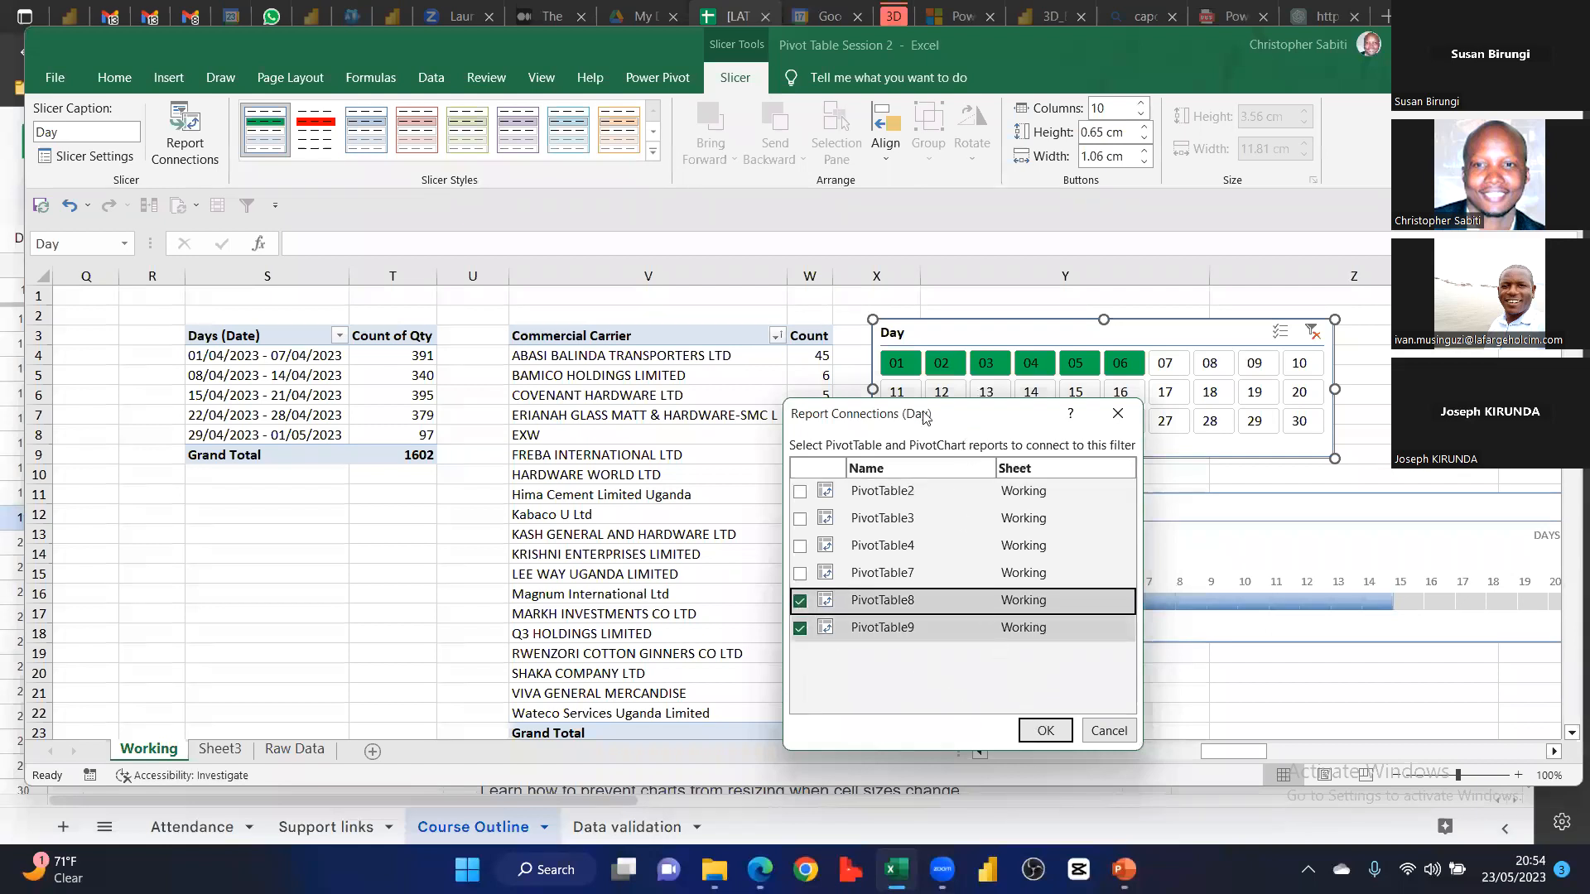
pyautogui.press('Return')
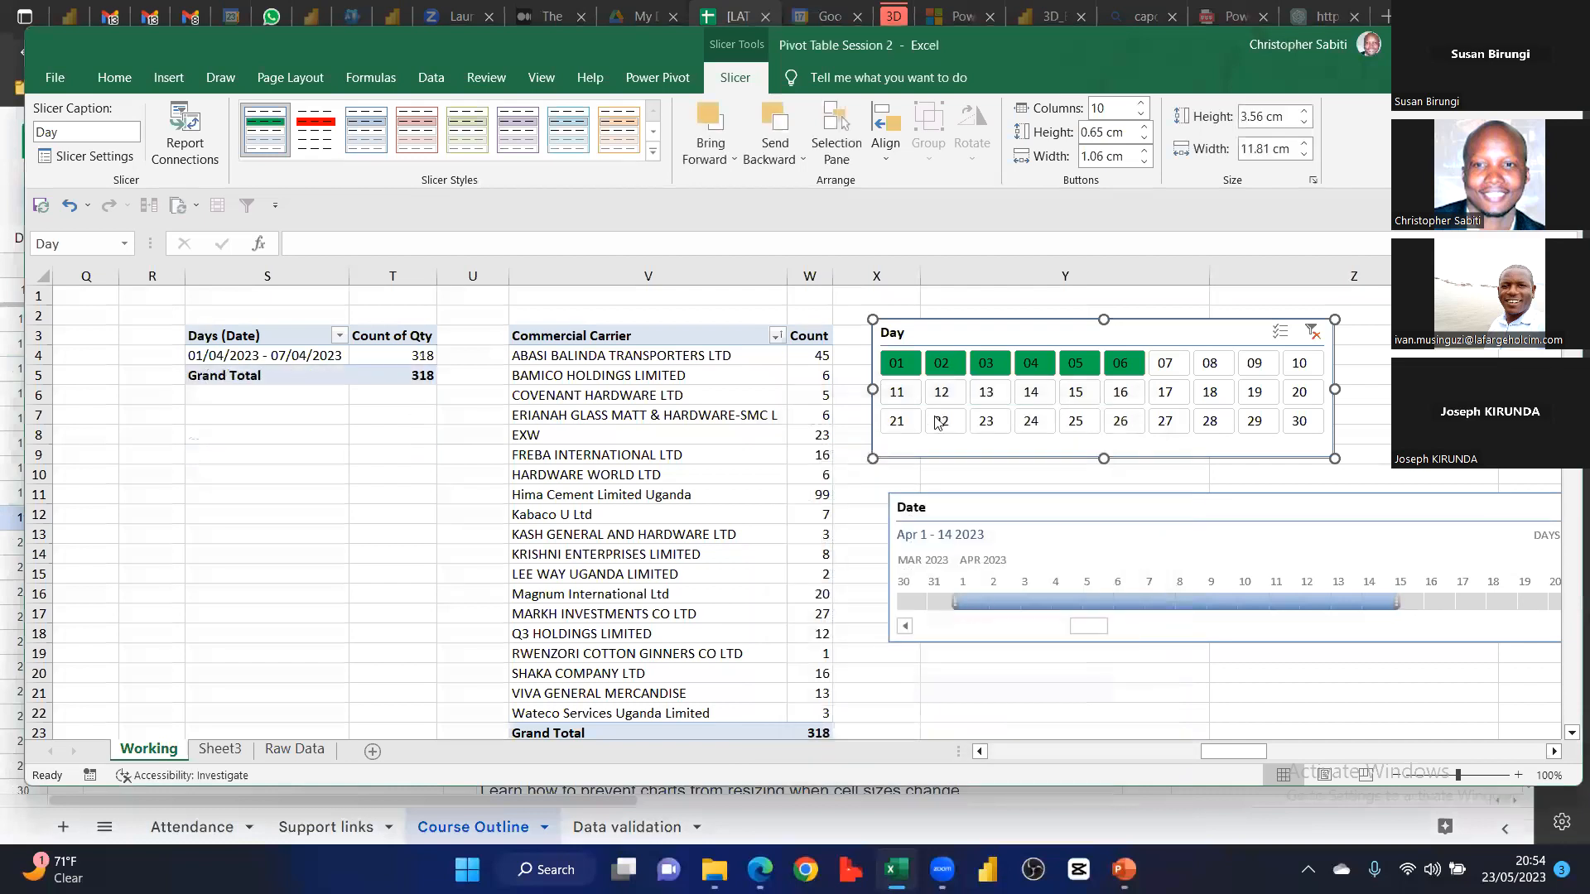
# Filter both connected pivot tables to day 13 with the Day slicer, and clear the slicer filter after reviewing them
pyautogui.click(989, 393)
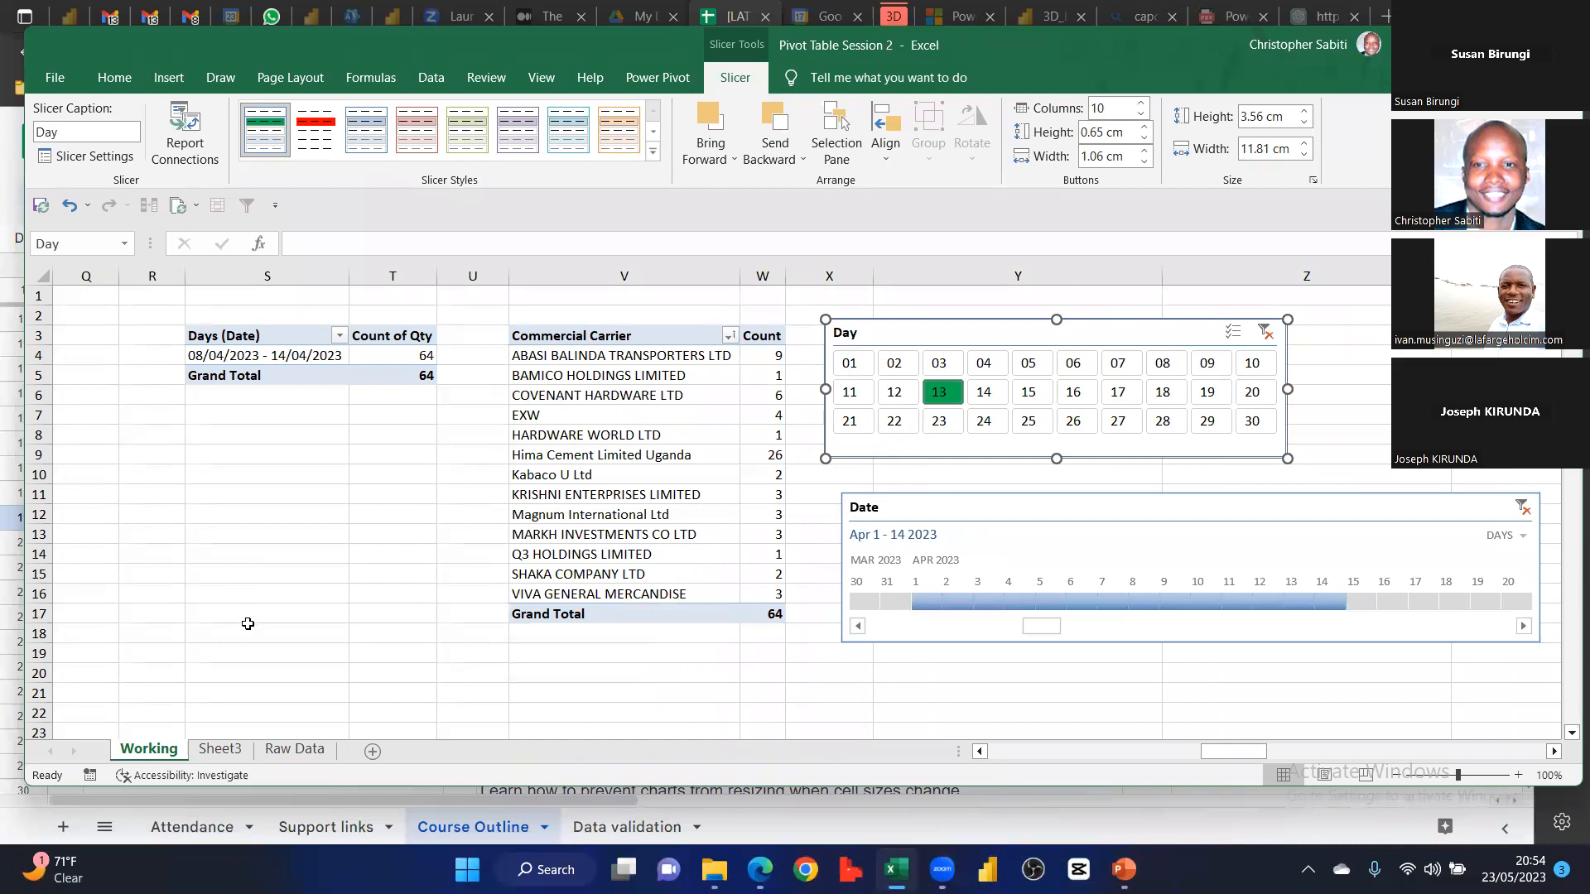
pyautogui.scroll(-3, 247, 625)
pyautogui.hscroll(-2, 247, 625)
pyautogui.scroll(-3, 248, 627)
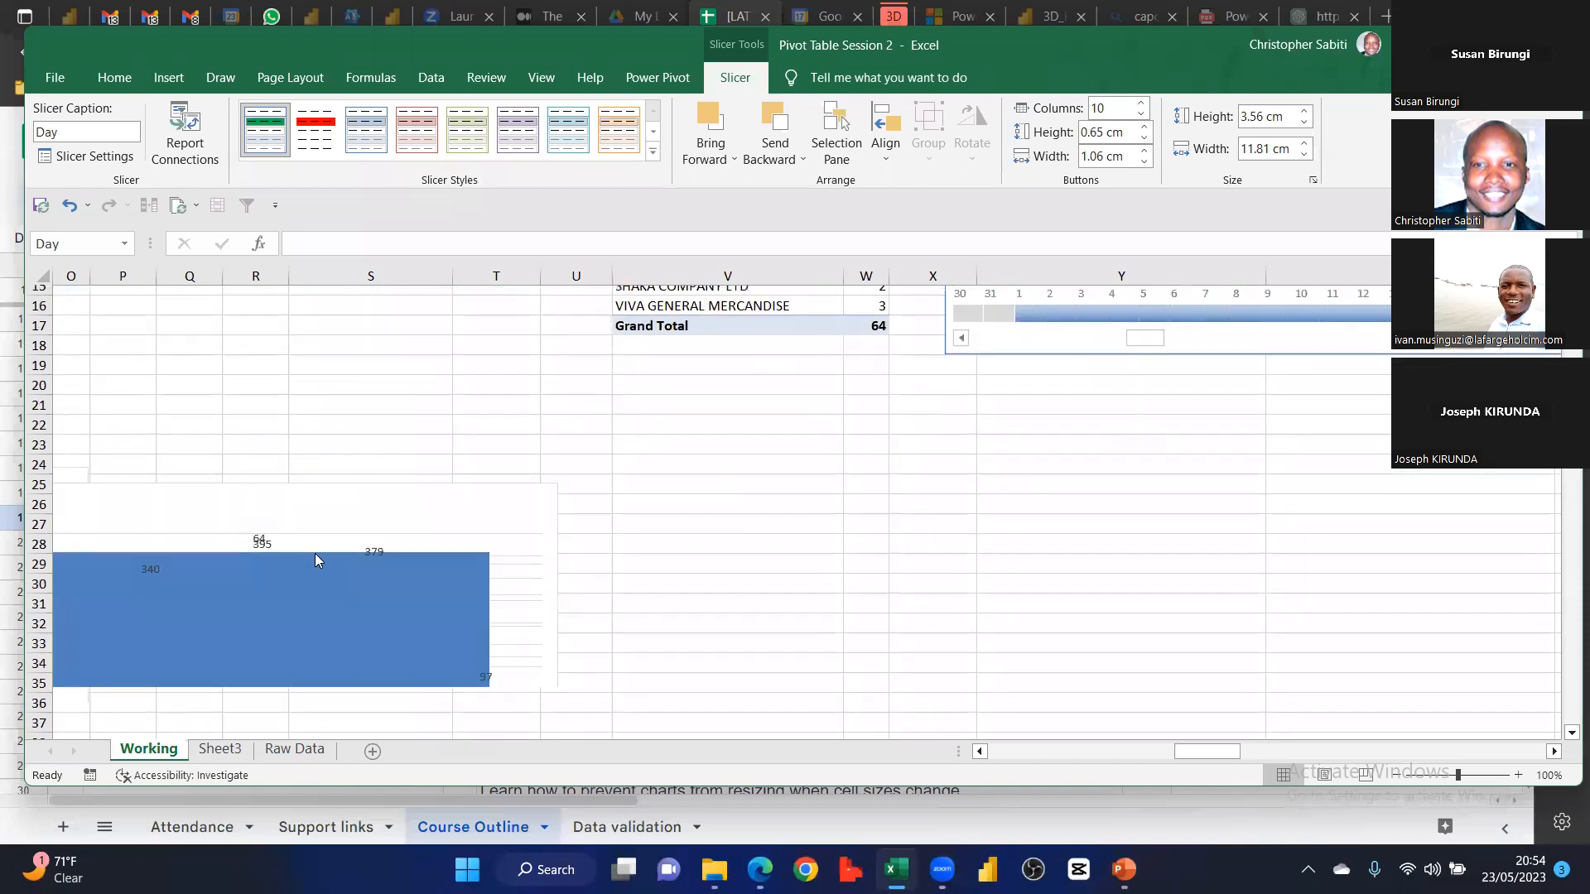
pyautogui.scroll(3, 315, 553)
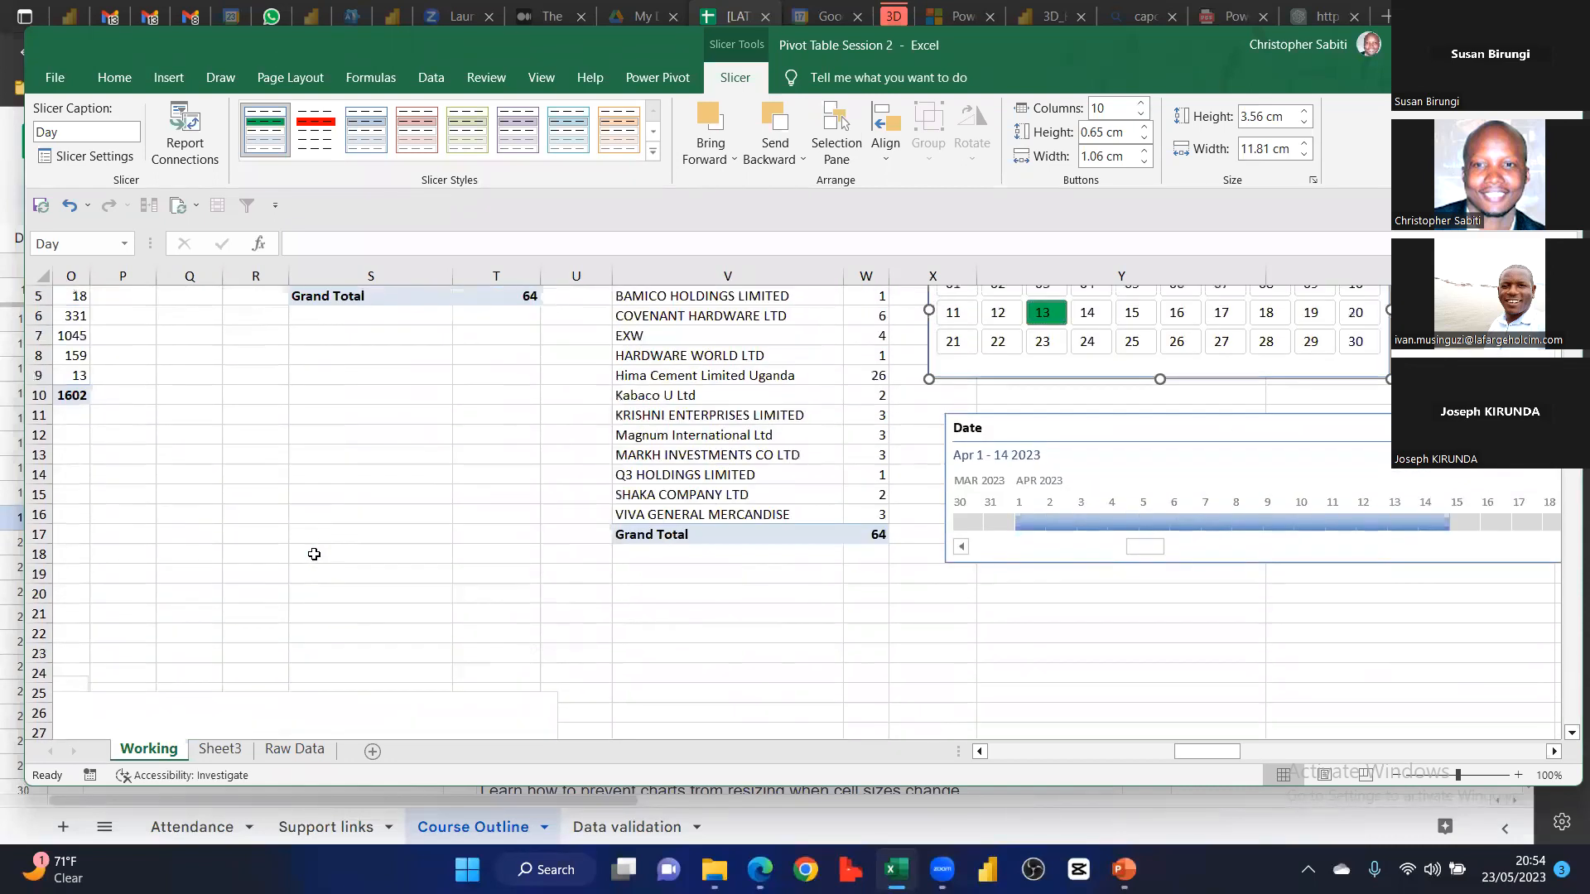
pyautogui.scroll(2, 315, 553)
pyautogui.hscroll(2, 744, 375)
pyautogui.hscroll(-1, 744, 375)
pyautogui.hscroll(1, 744, 374)
pyautogui.hscroll(-1, 744, 374)
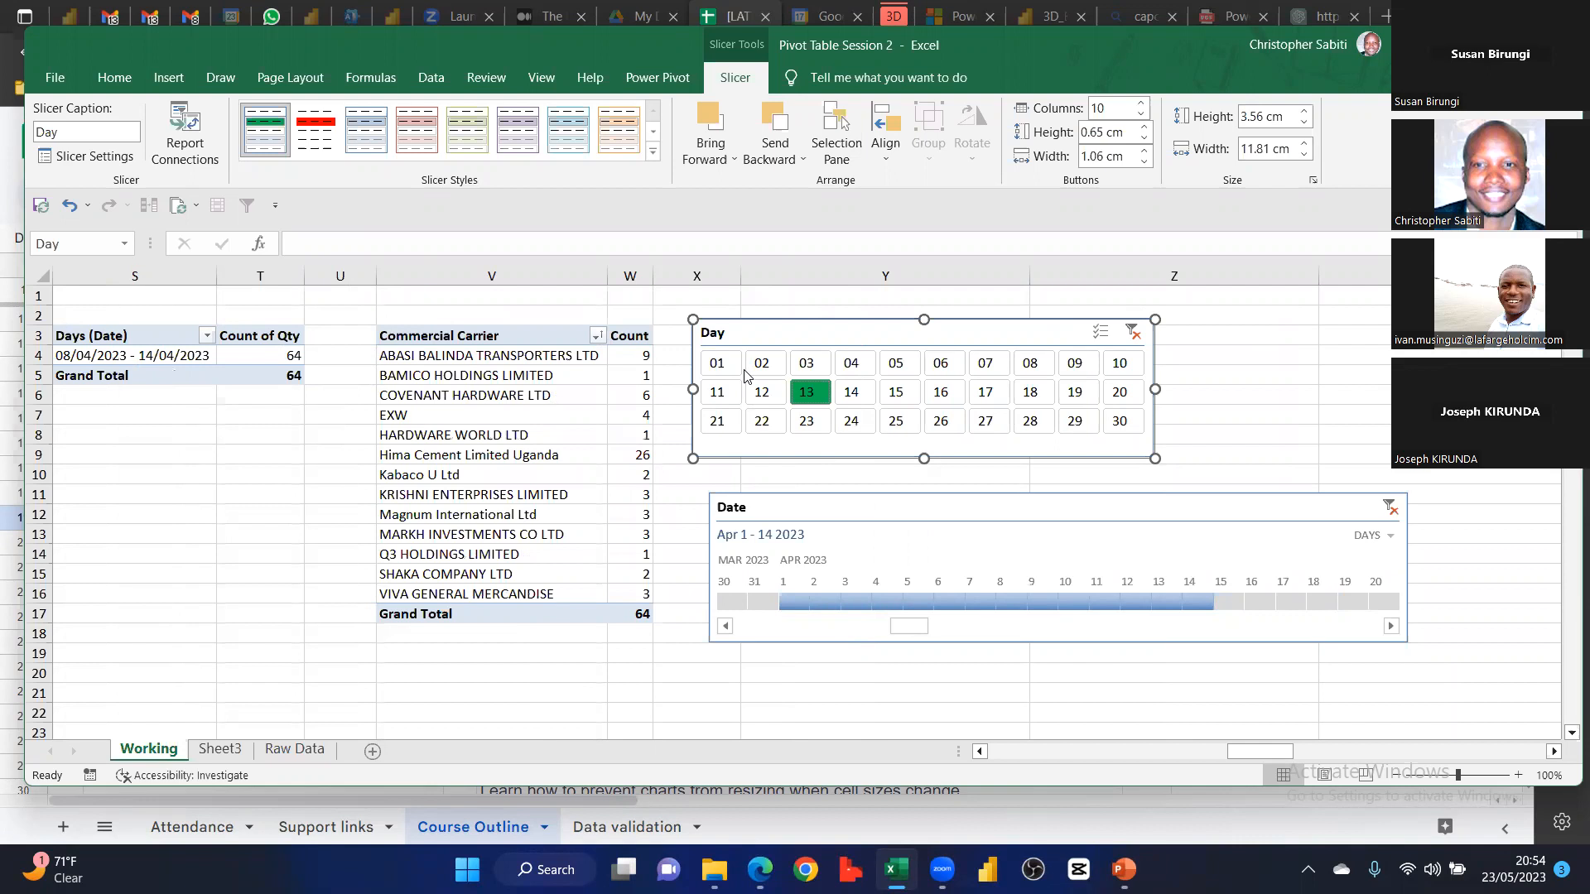
pyautogui.click(1133, 332)
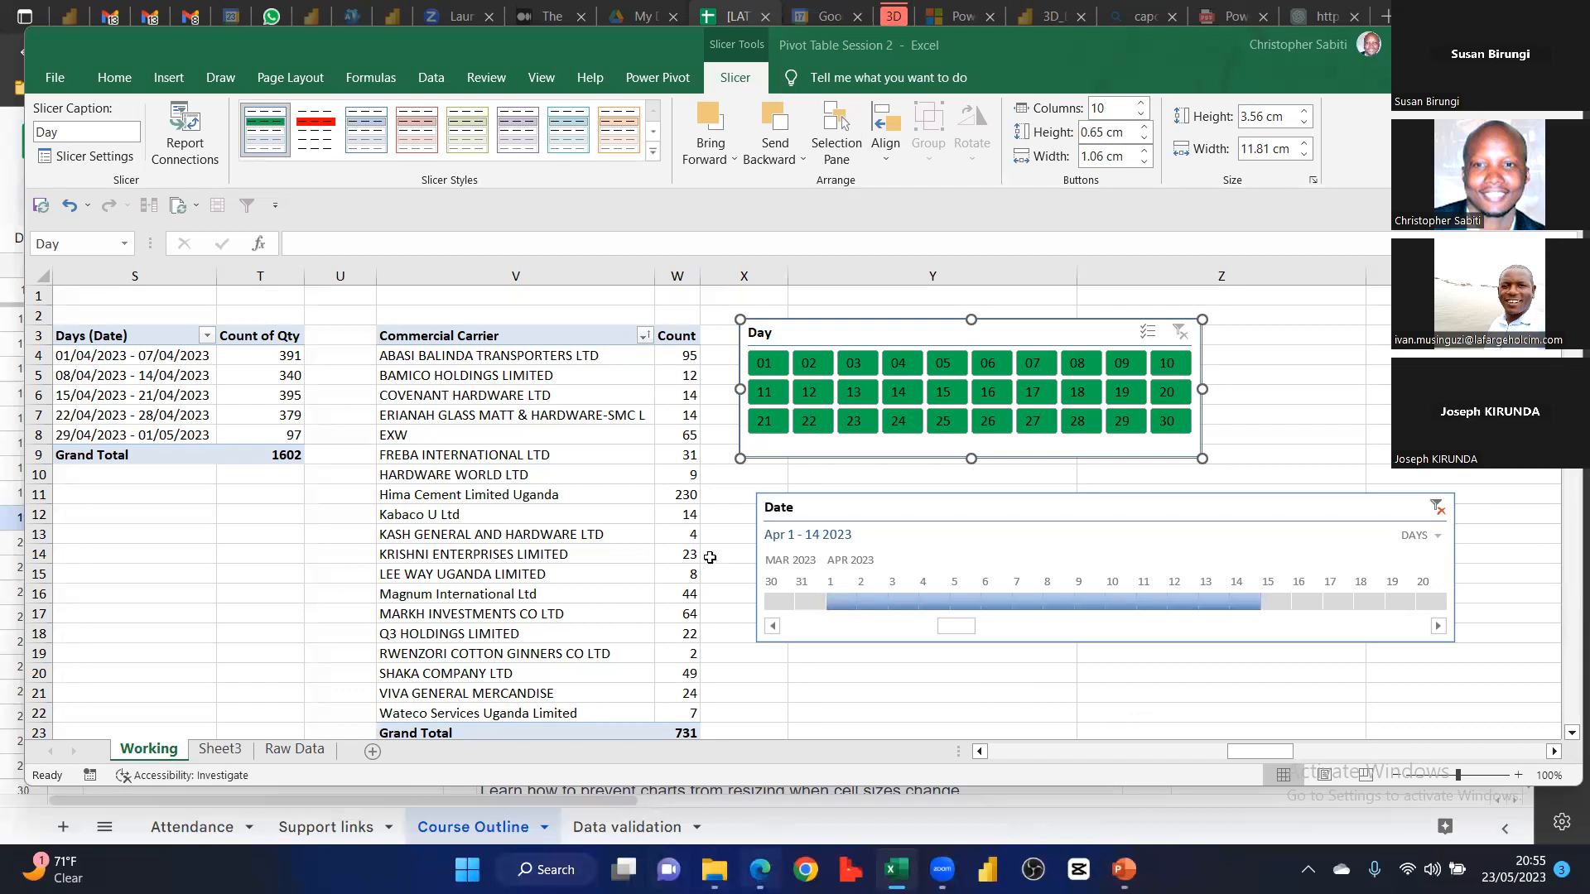
# Switch to the Google Sheets course outline and select the 'Show Values As' topic under Calculated Values & Calculated Fields
pyautogui.hotkey('alt', 'Tab')
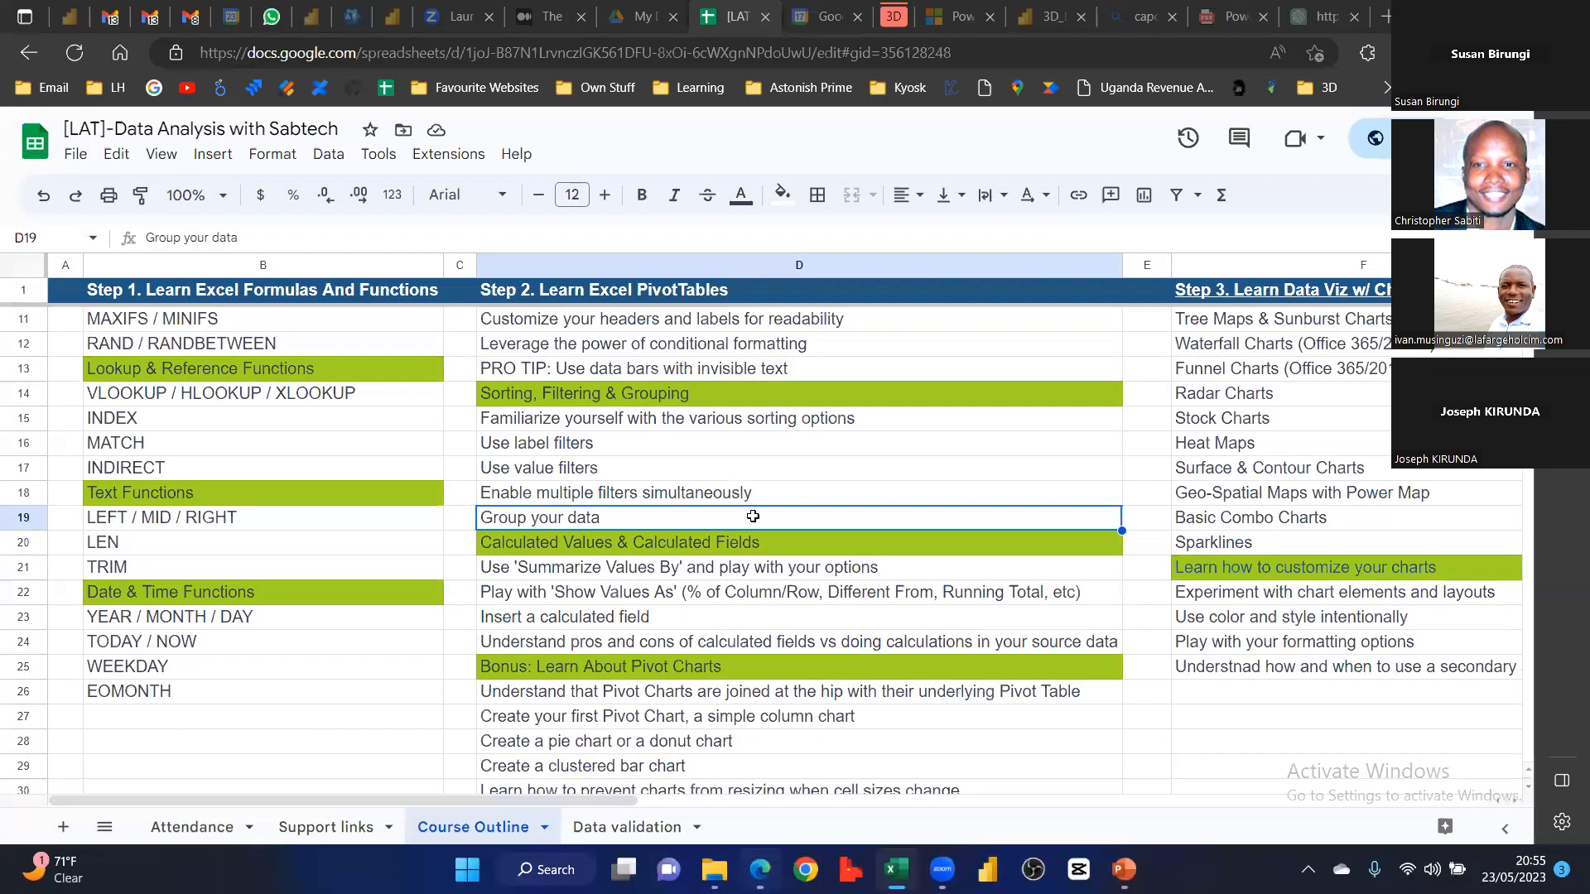
pyautogui.scroll(-2, 698, 666)
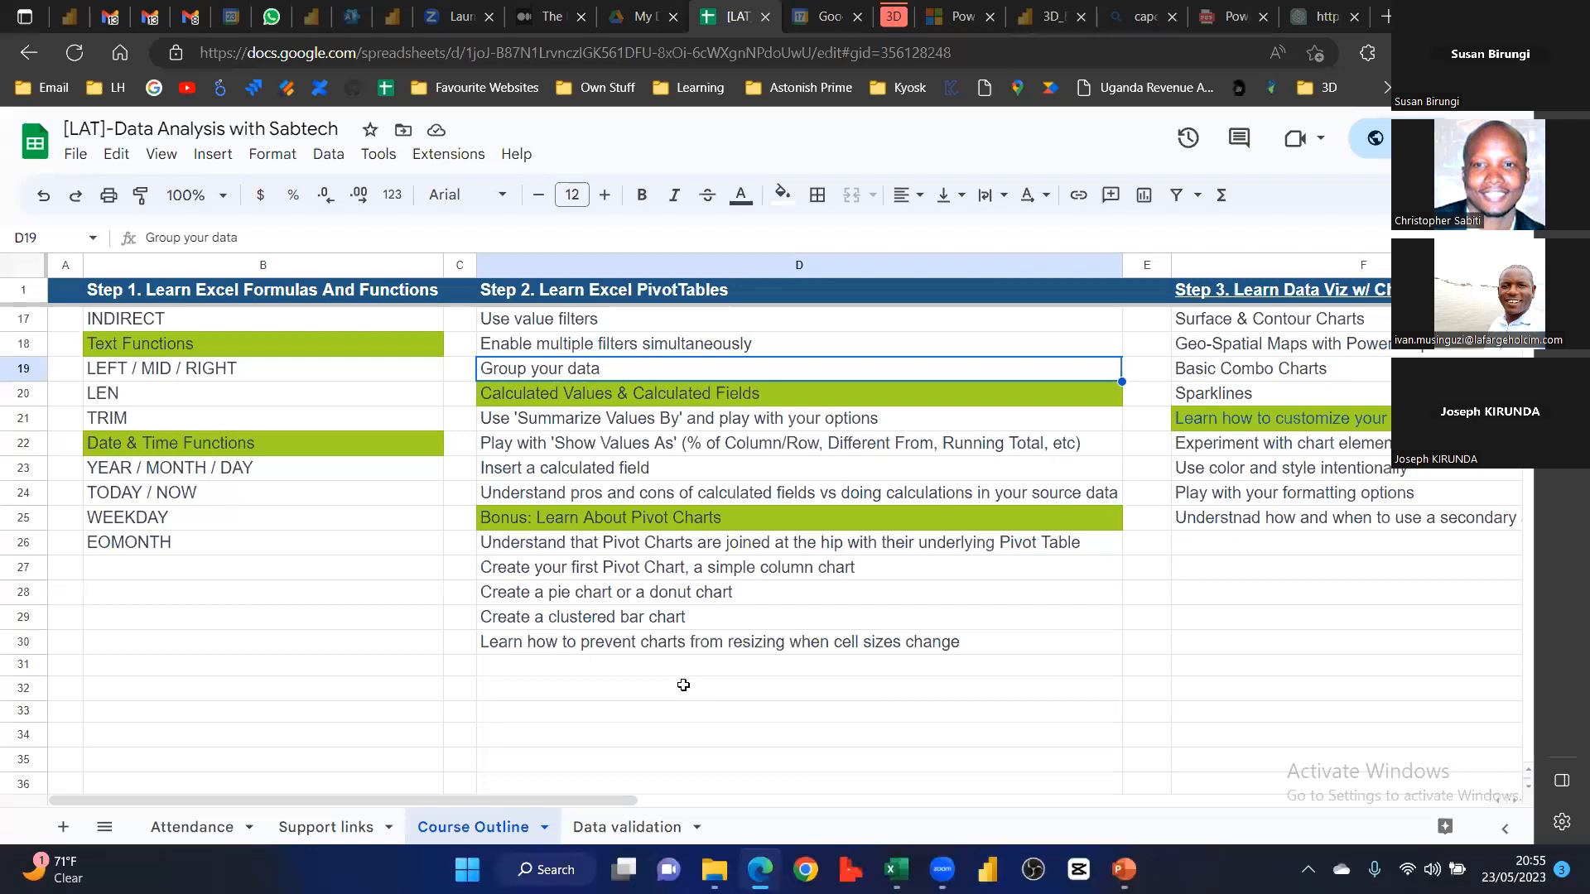
pyautogui.scroll(3, 686, 683)
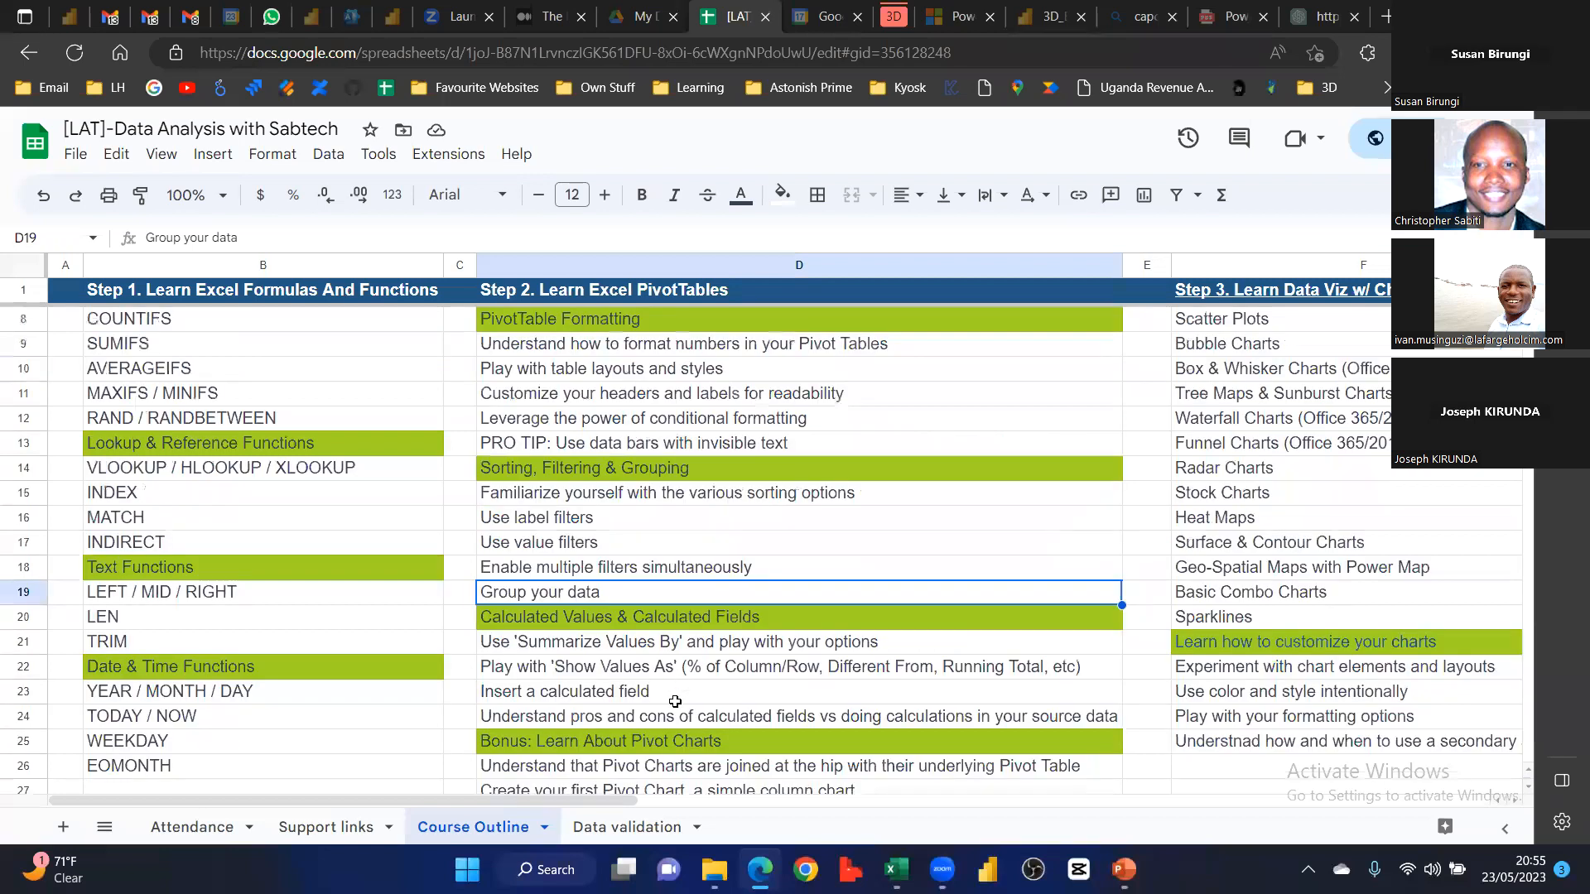
pyautogui.click(657, 673)
pyautogui.click(652, 689)
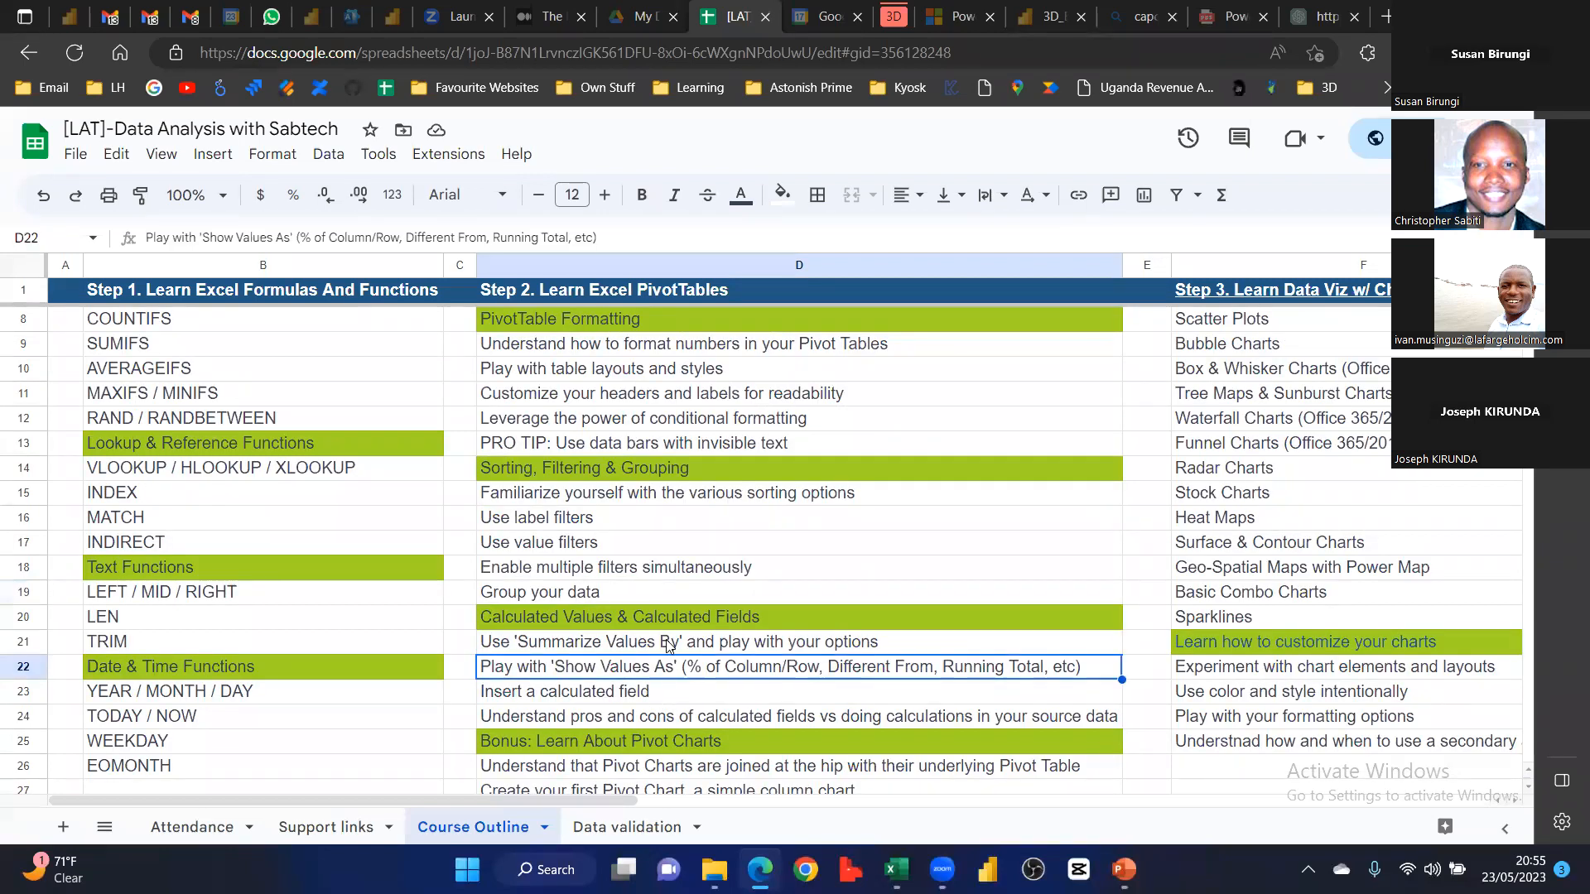
# Highlight the remaining PivotTables topics in D23:D30, from 'Insert a calculated field' through preventing charts from resizing
pyautogui.scroll(-2, 614, 600)
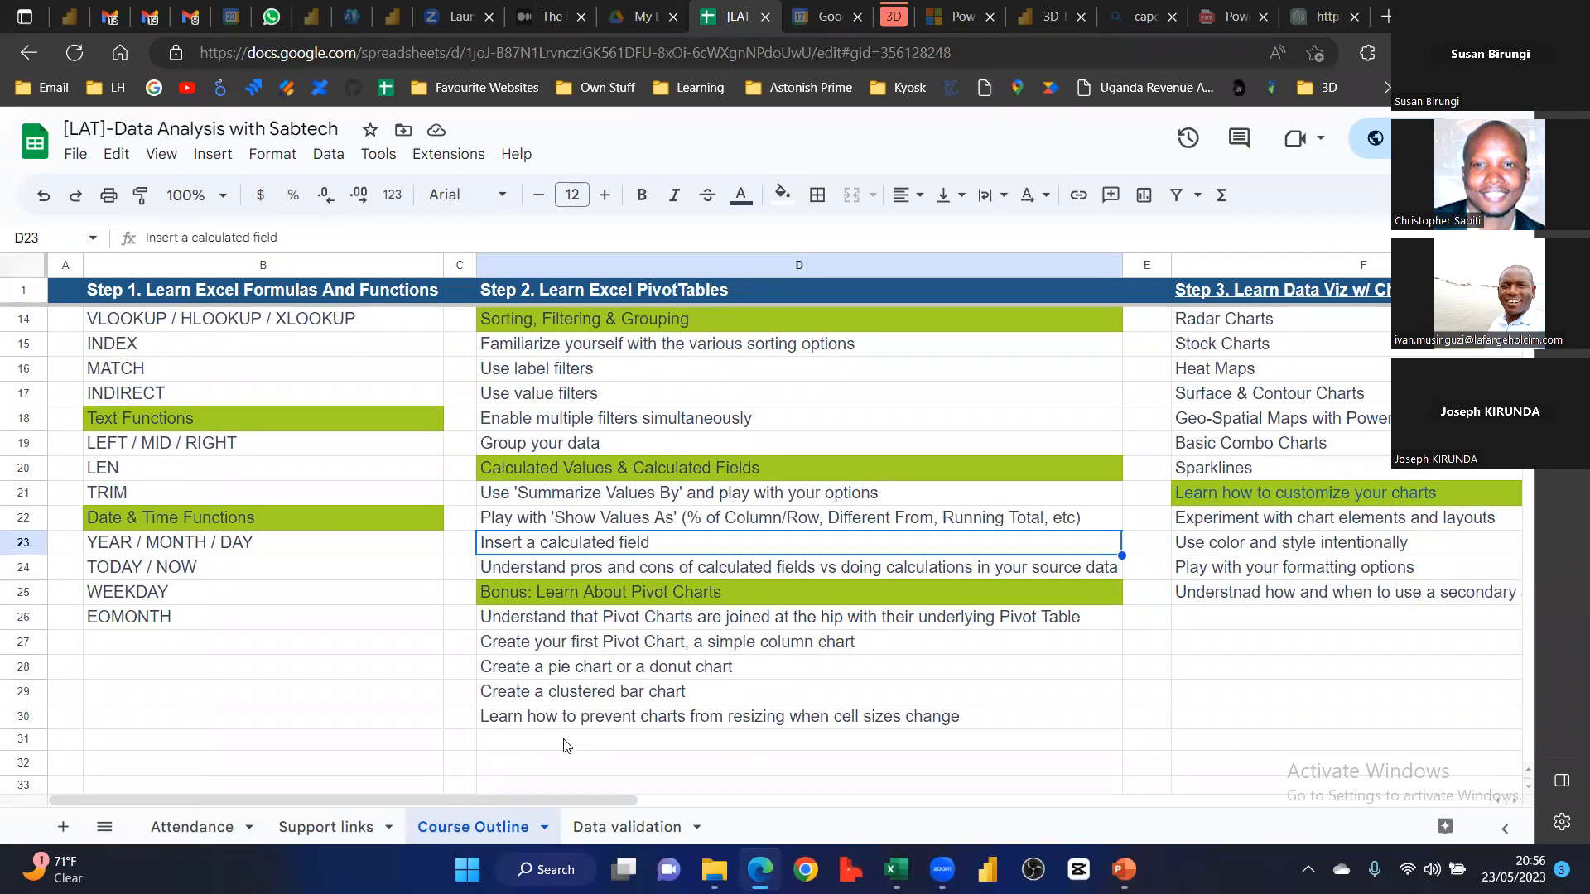
pyautogui.keyDown('shift'); pyautogui.click(592, 717); pyautogui.keyUp('shift')
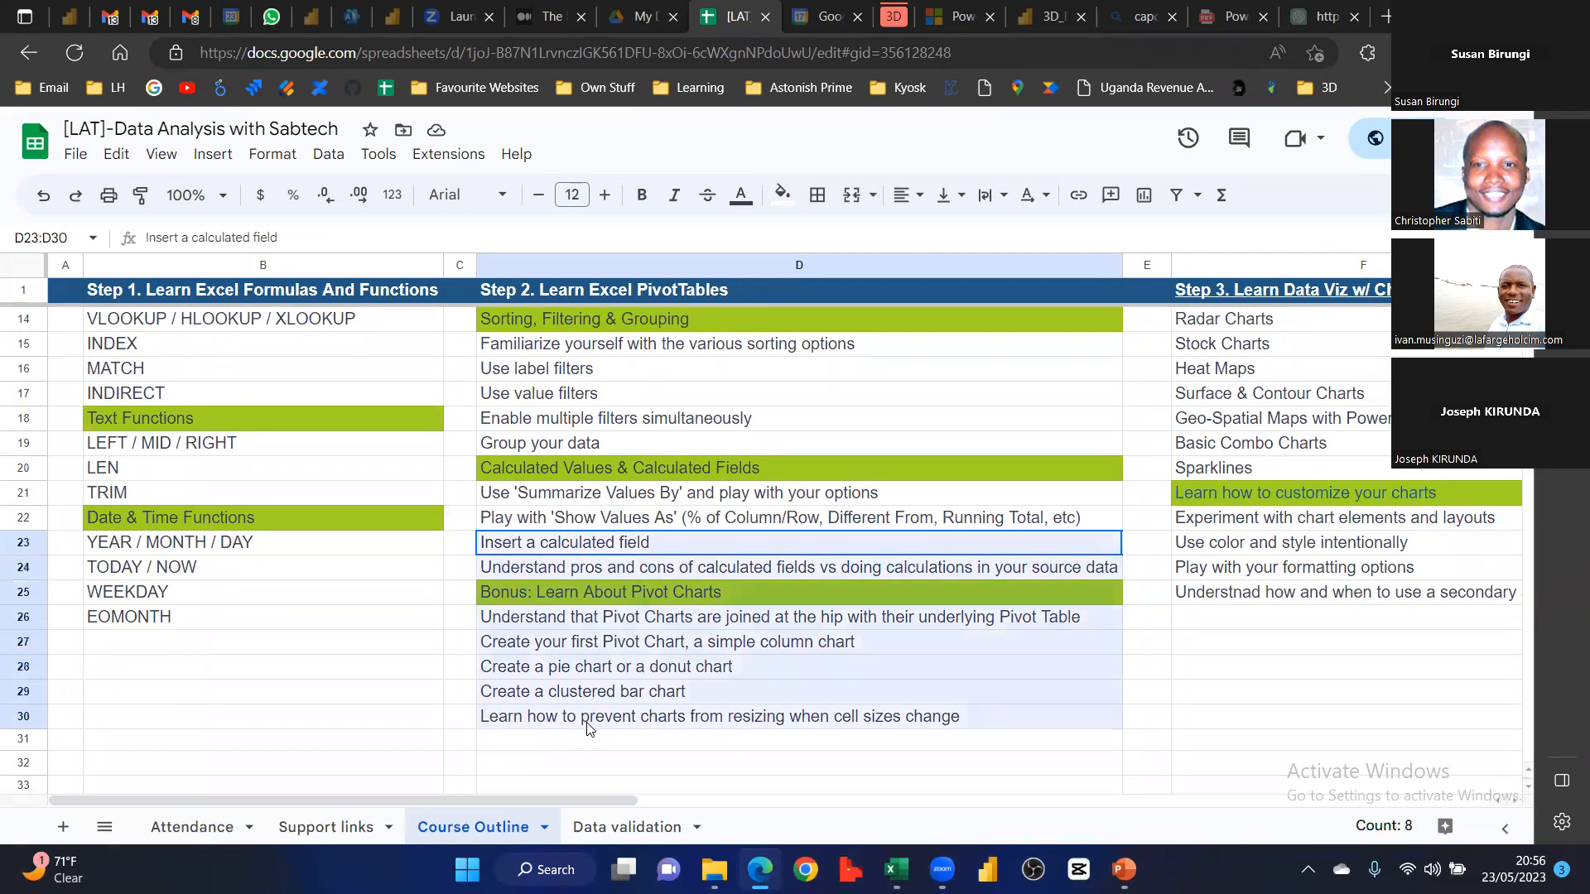
# Review the course outline's upcoming columns on data visualization with charts and graphs and on advanced Excel with Power Query
pyautogui.scroll(4, 702, 598)
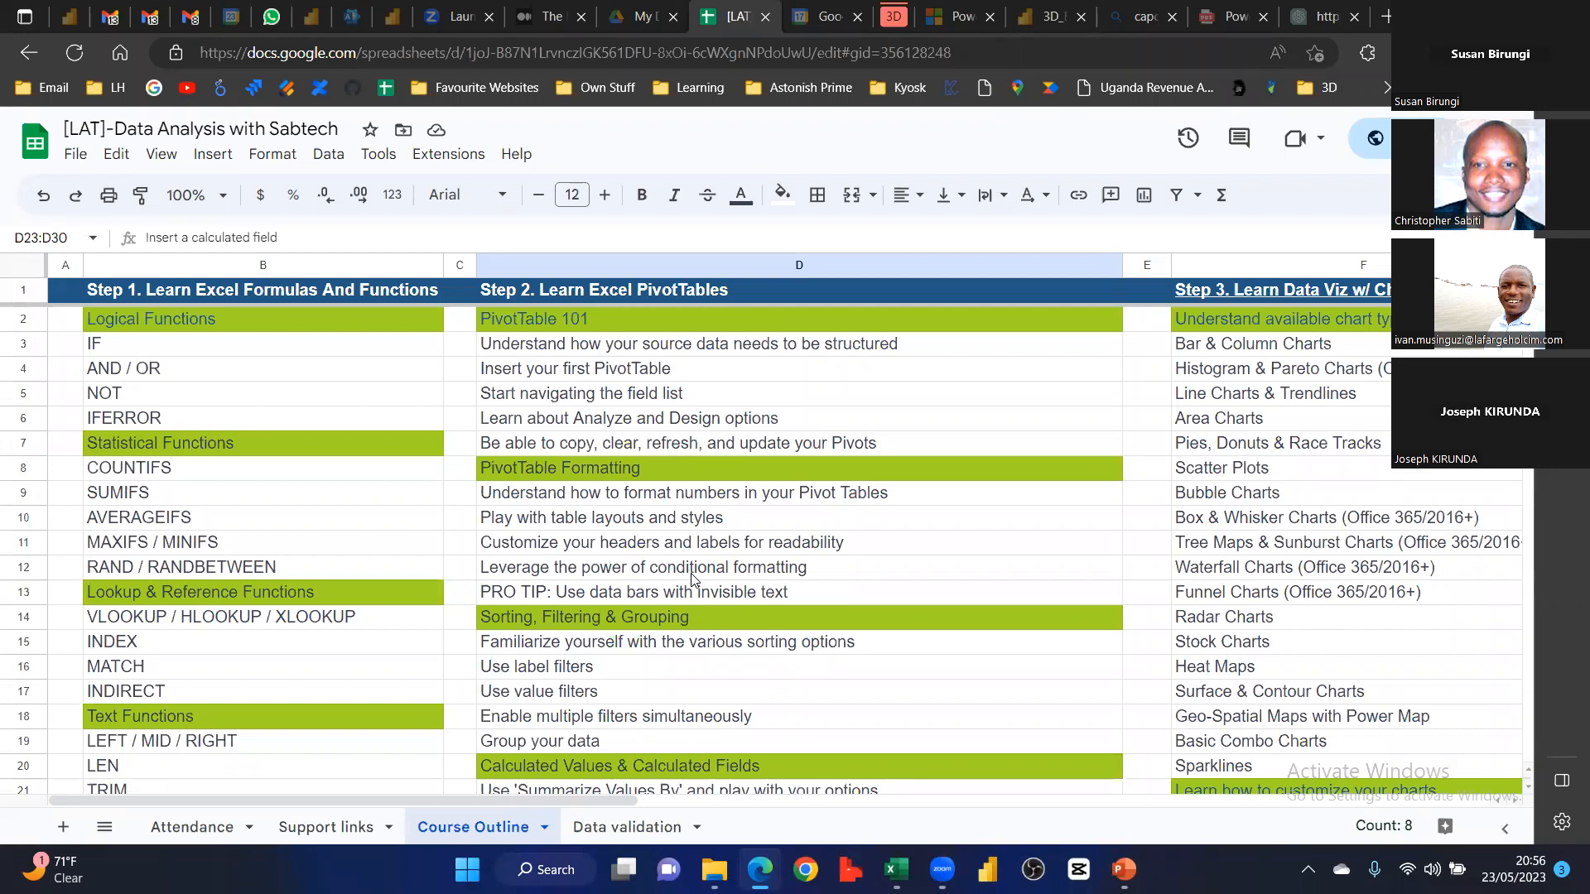
pyautogui.hscroll(5, 694, 577)
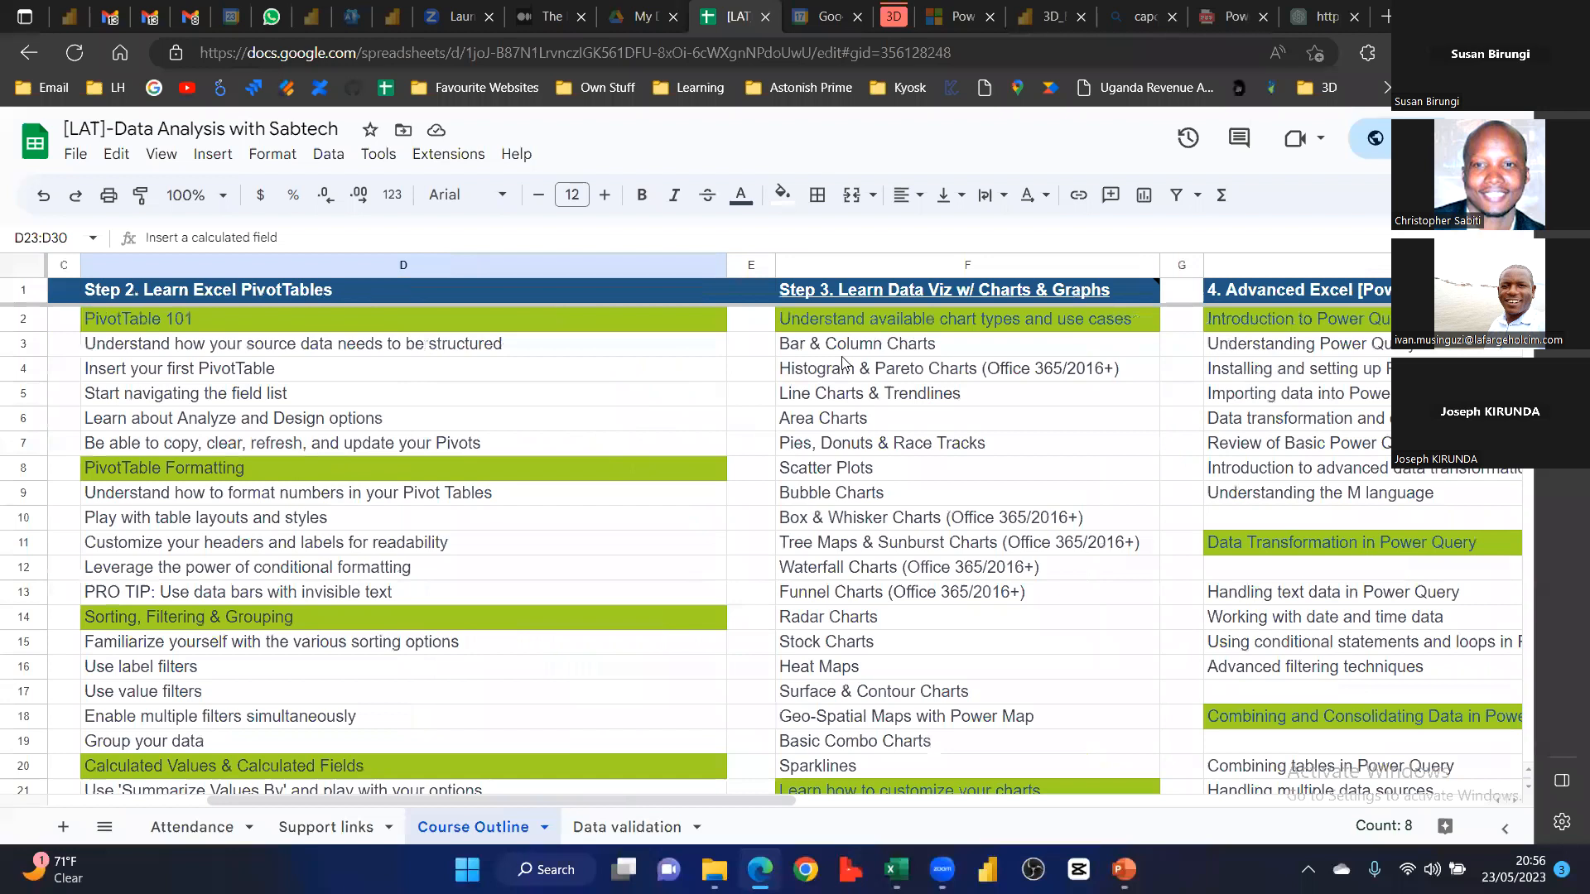
pyautogui.hscroll(1, 843, 362)
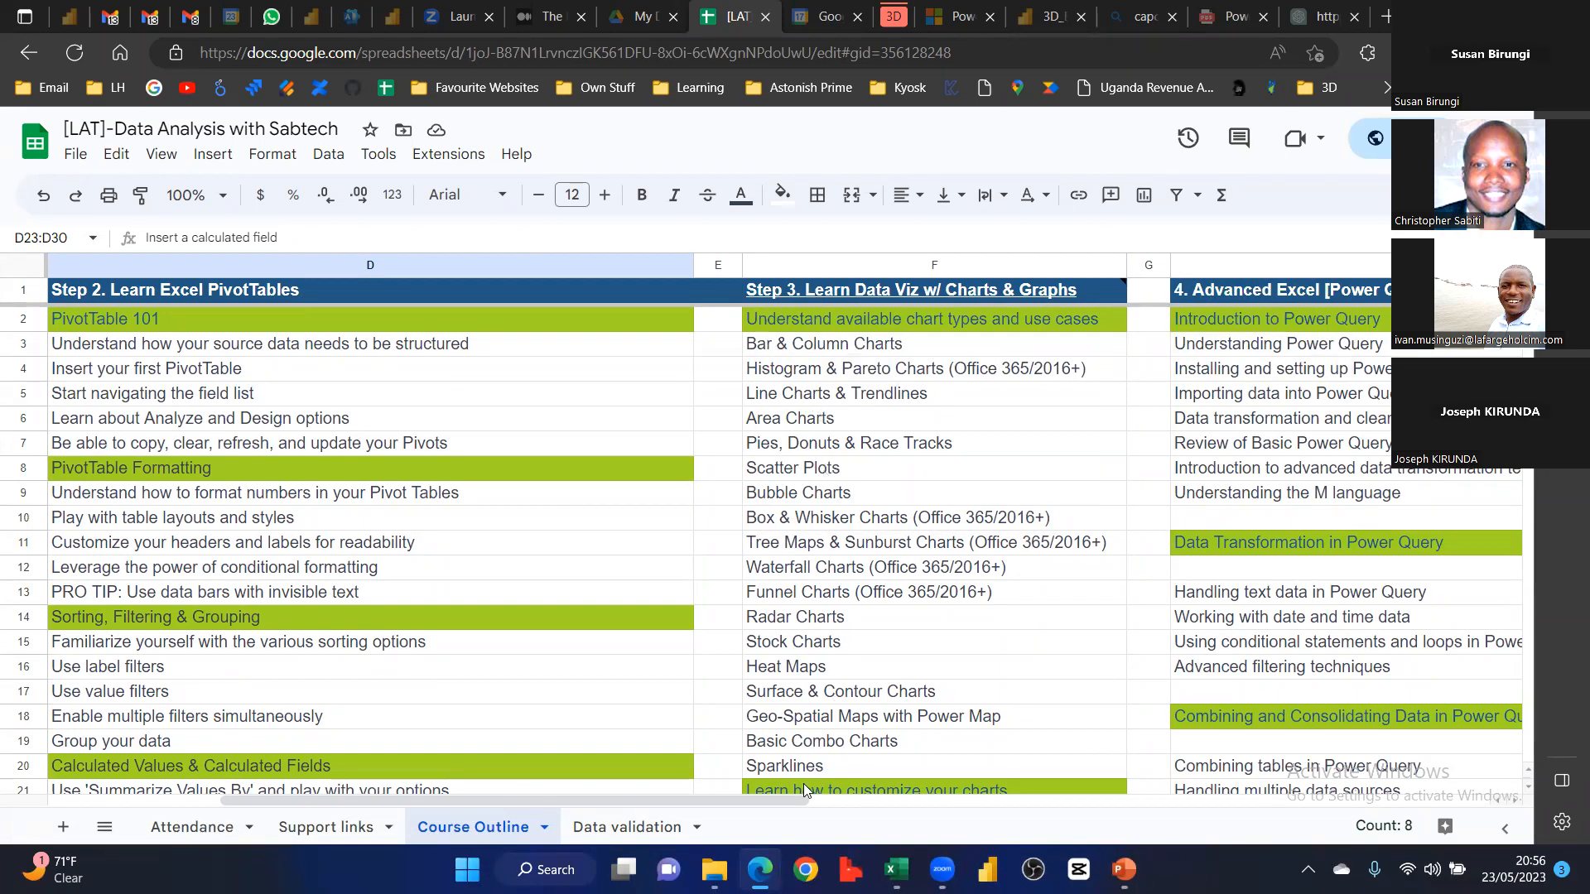
pyautogui.hscroll(-5, 831, 448)
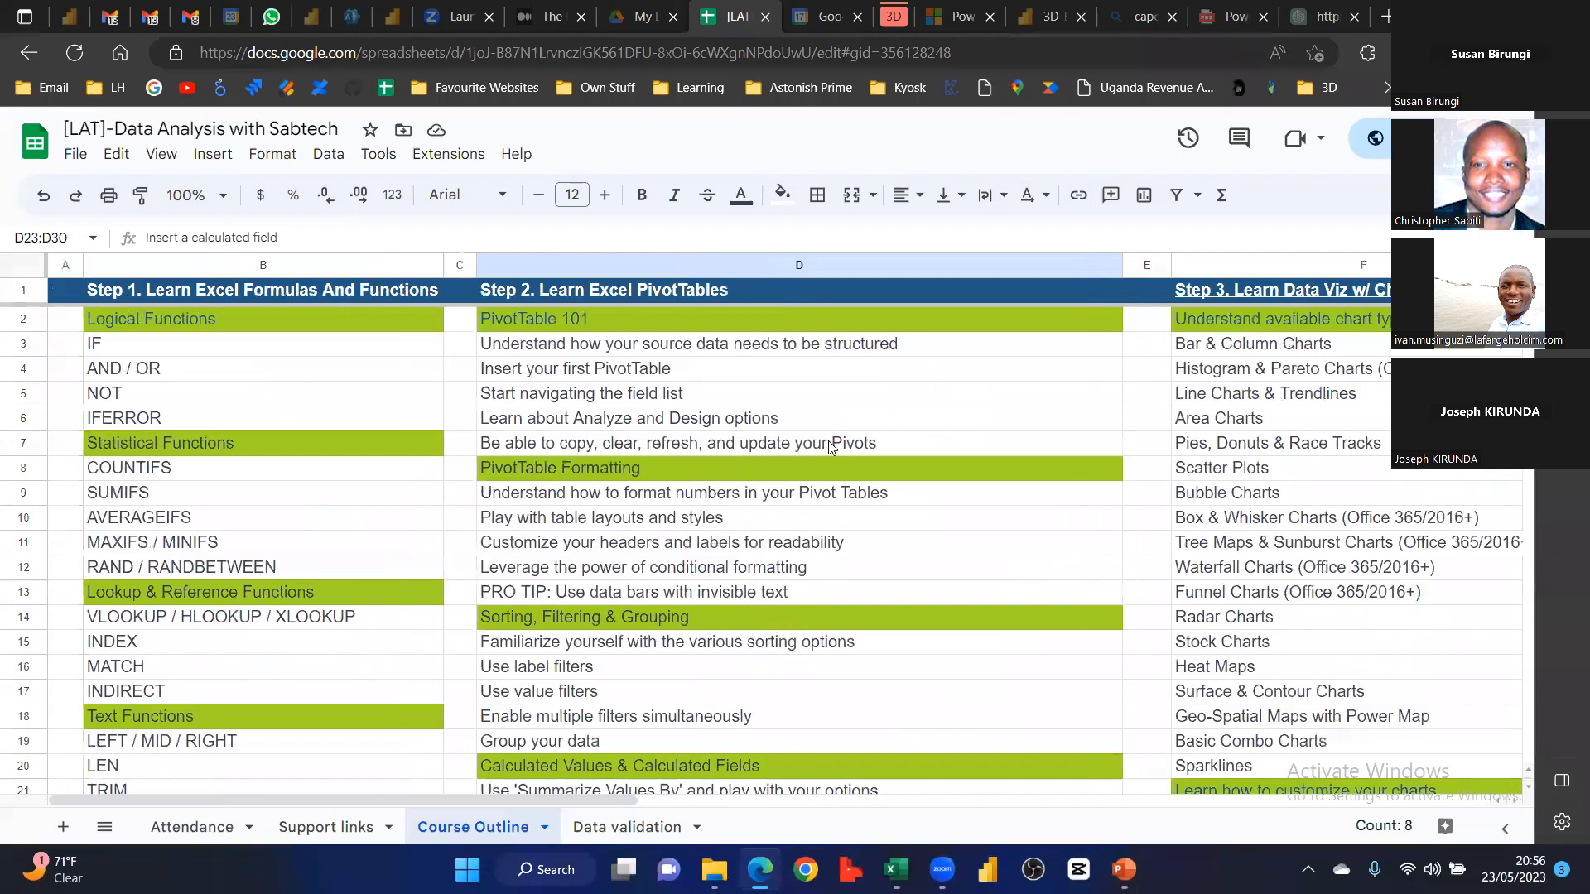
pyautogui.hscroll(4, 830, 447)
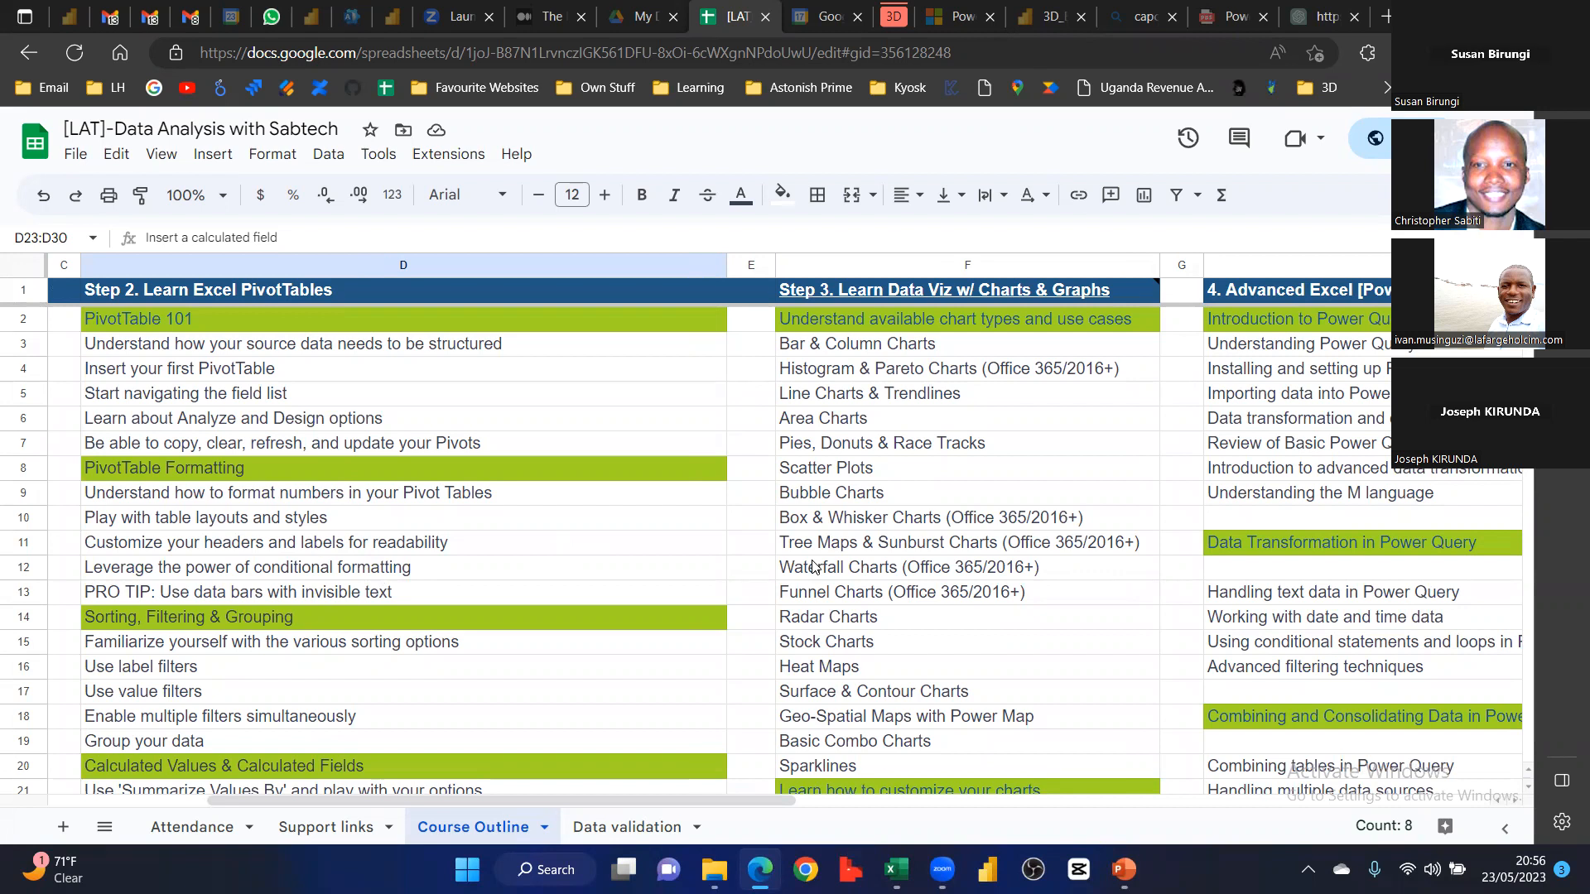
pyautogui.scroll(-4, 813, 567)
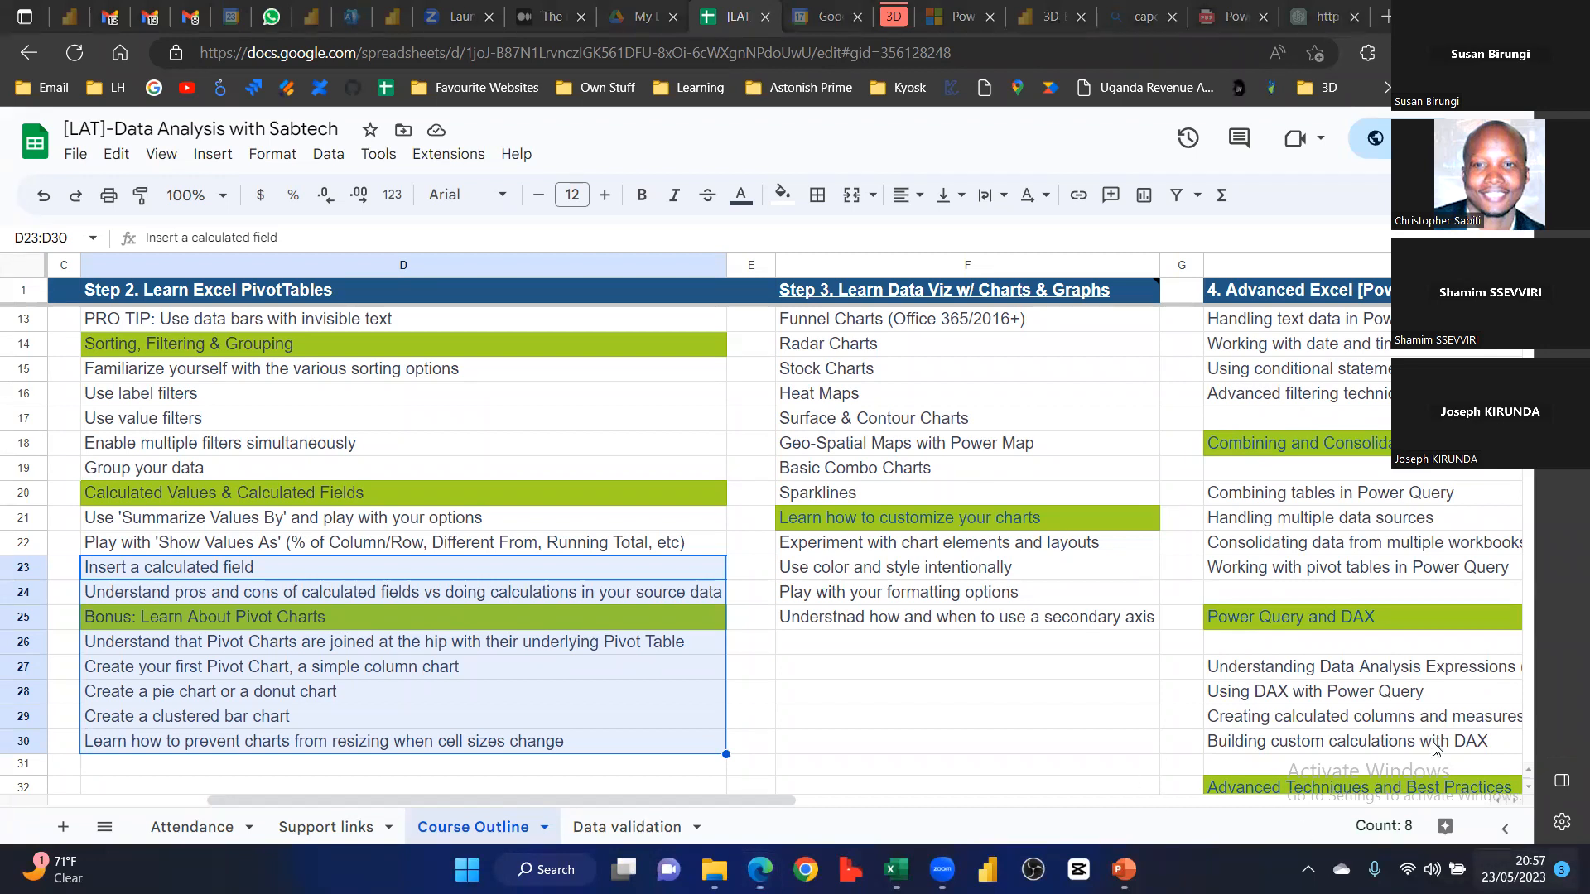
# Check the May 2023 dates in the system calendar, close it, and select the 'Enable multiple filters simultaneously' topic in the outline
pyautogui.press('super+n')
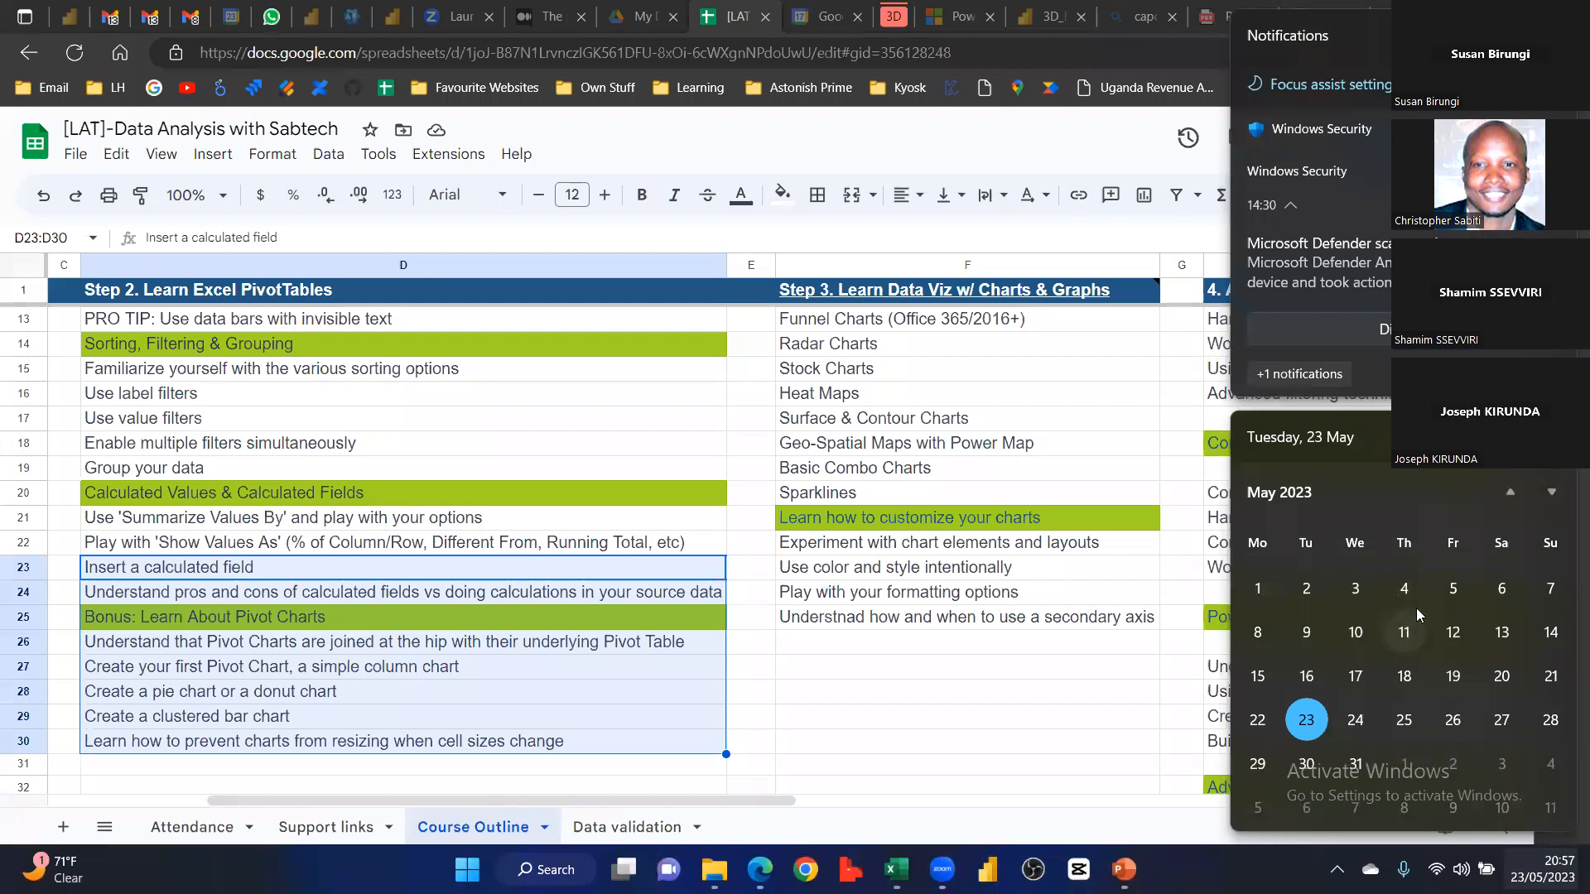
pyautogui.scroll(-1, 1404, 571)
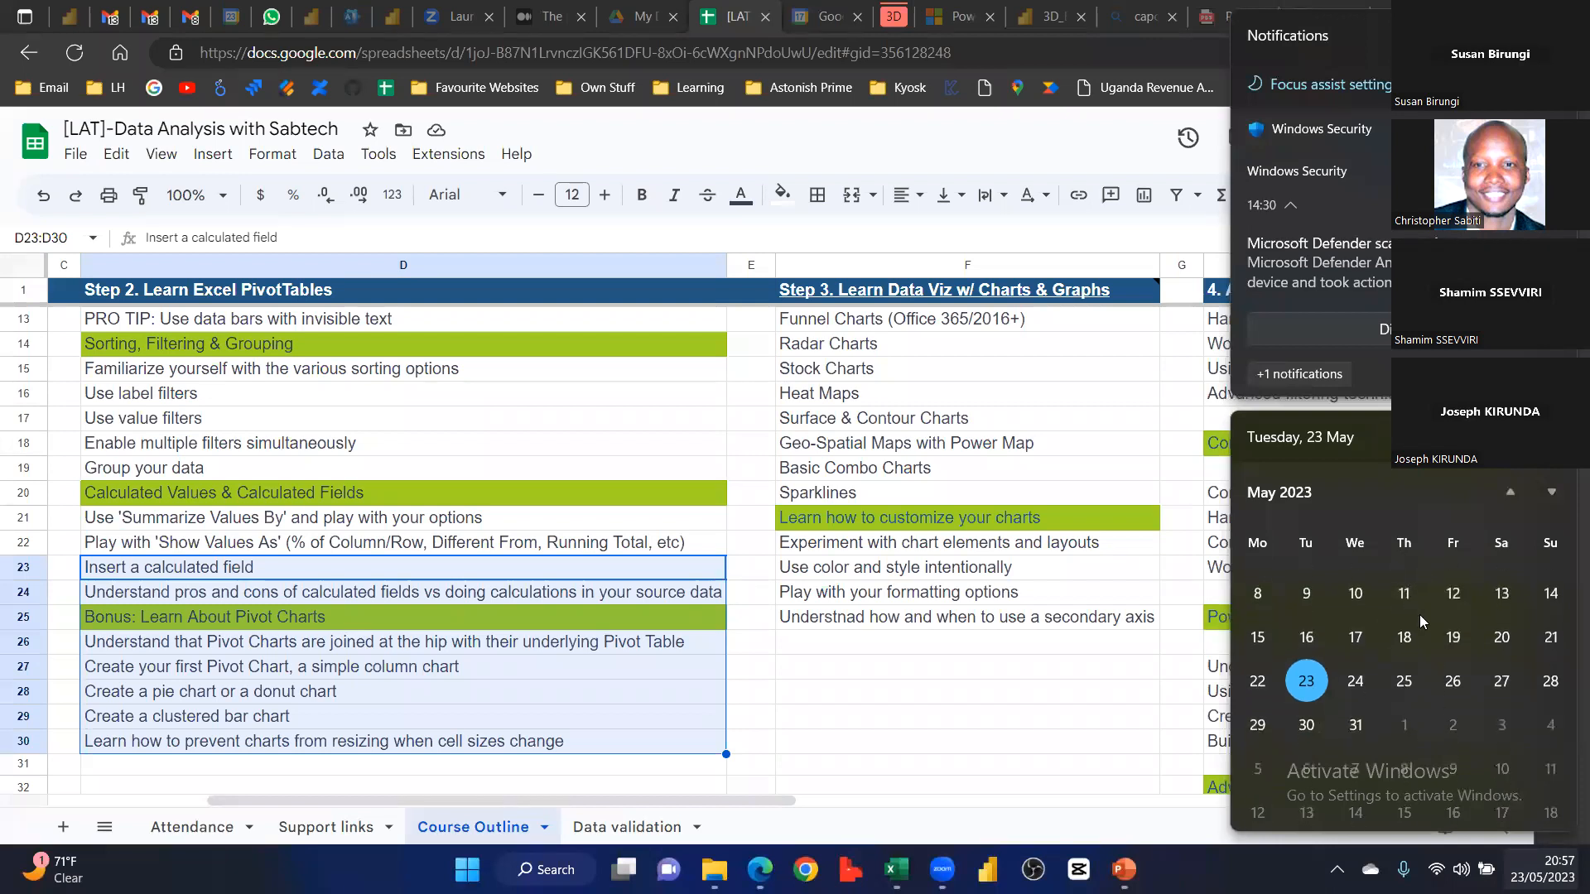
pyautogui.scroll(-1, 1464, 694)
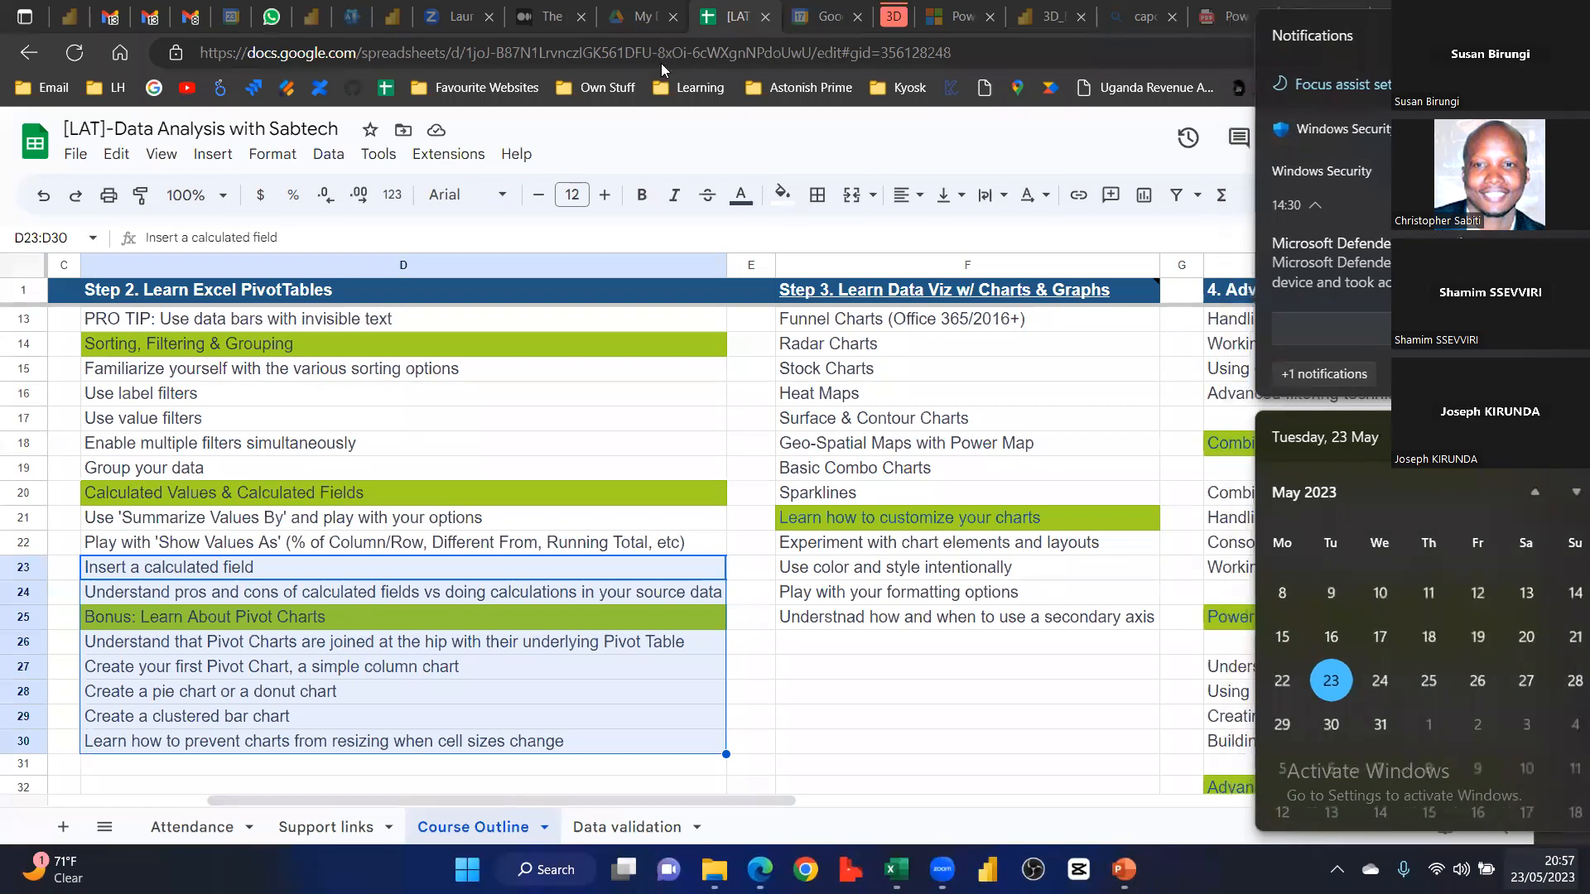
pyautogui.click(673, 458)
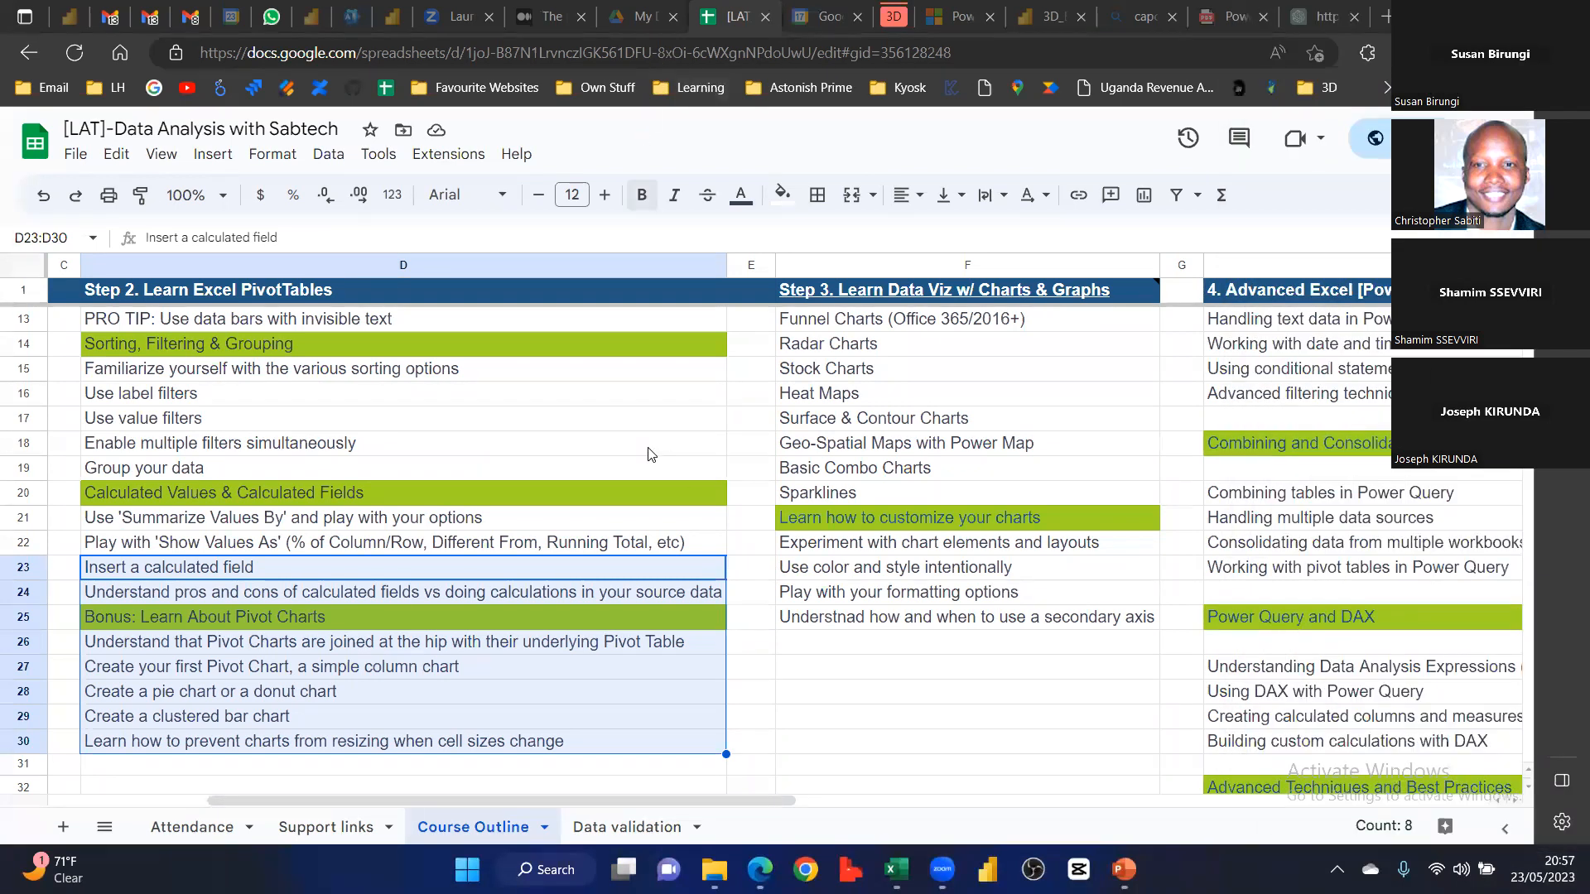
pyautogui.click(627, 452)
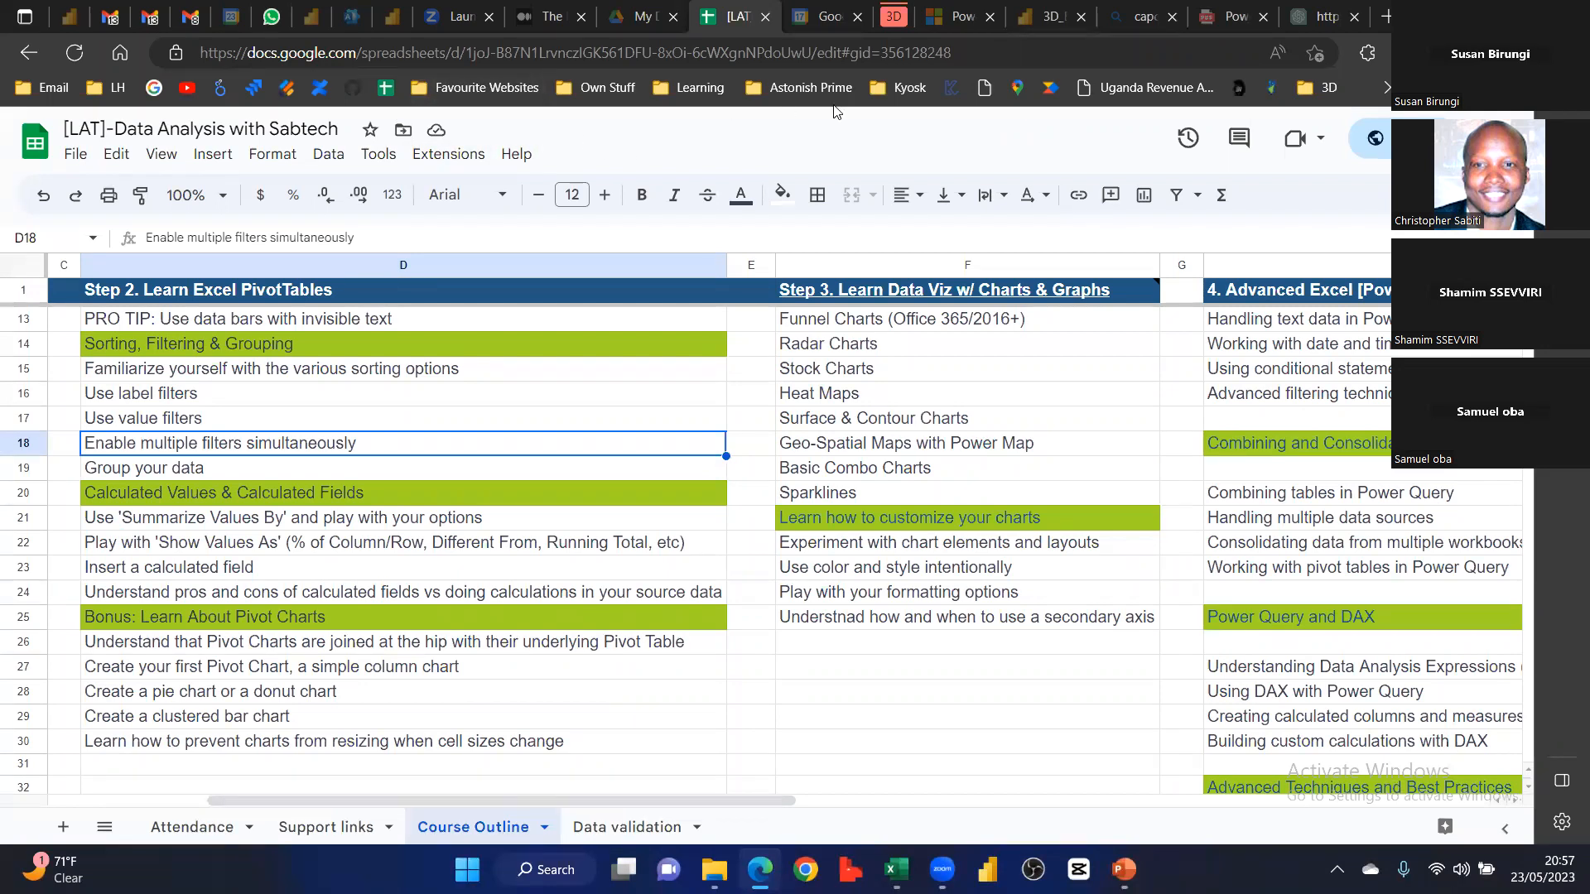
# Switch to Google Calendar and check the schedule details of the Data AnalysisTrainings event on Tuesday, May 23
pyautogui.click(824, 17)
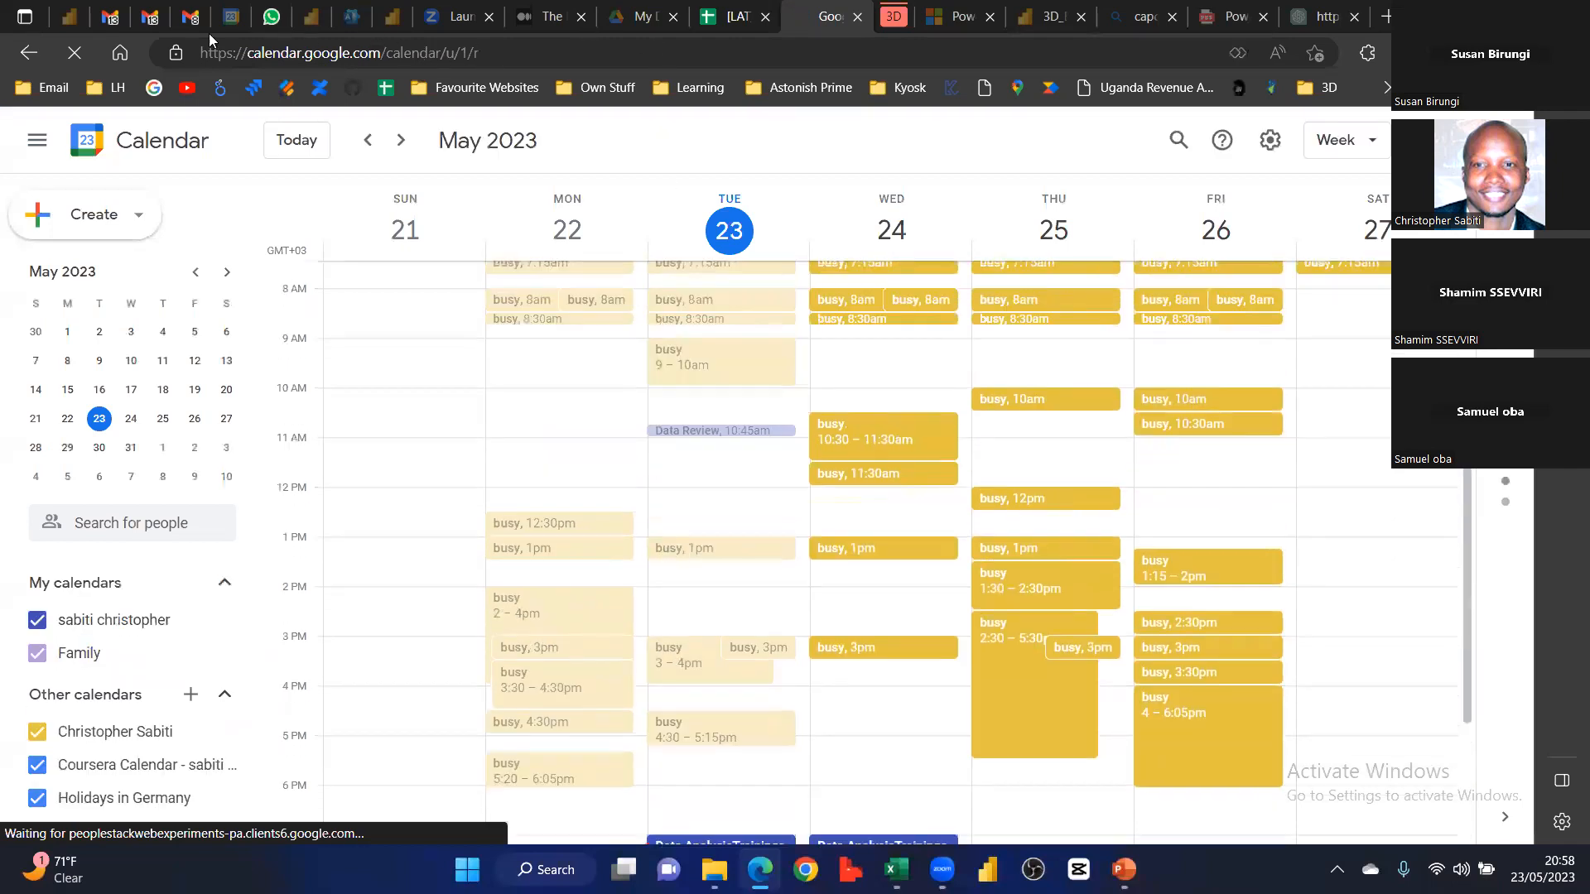
pyautogui.click(231, 17)
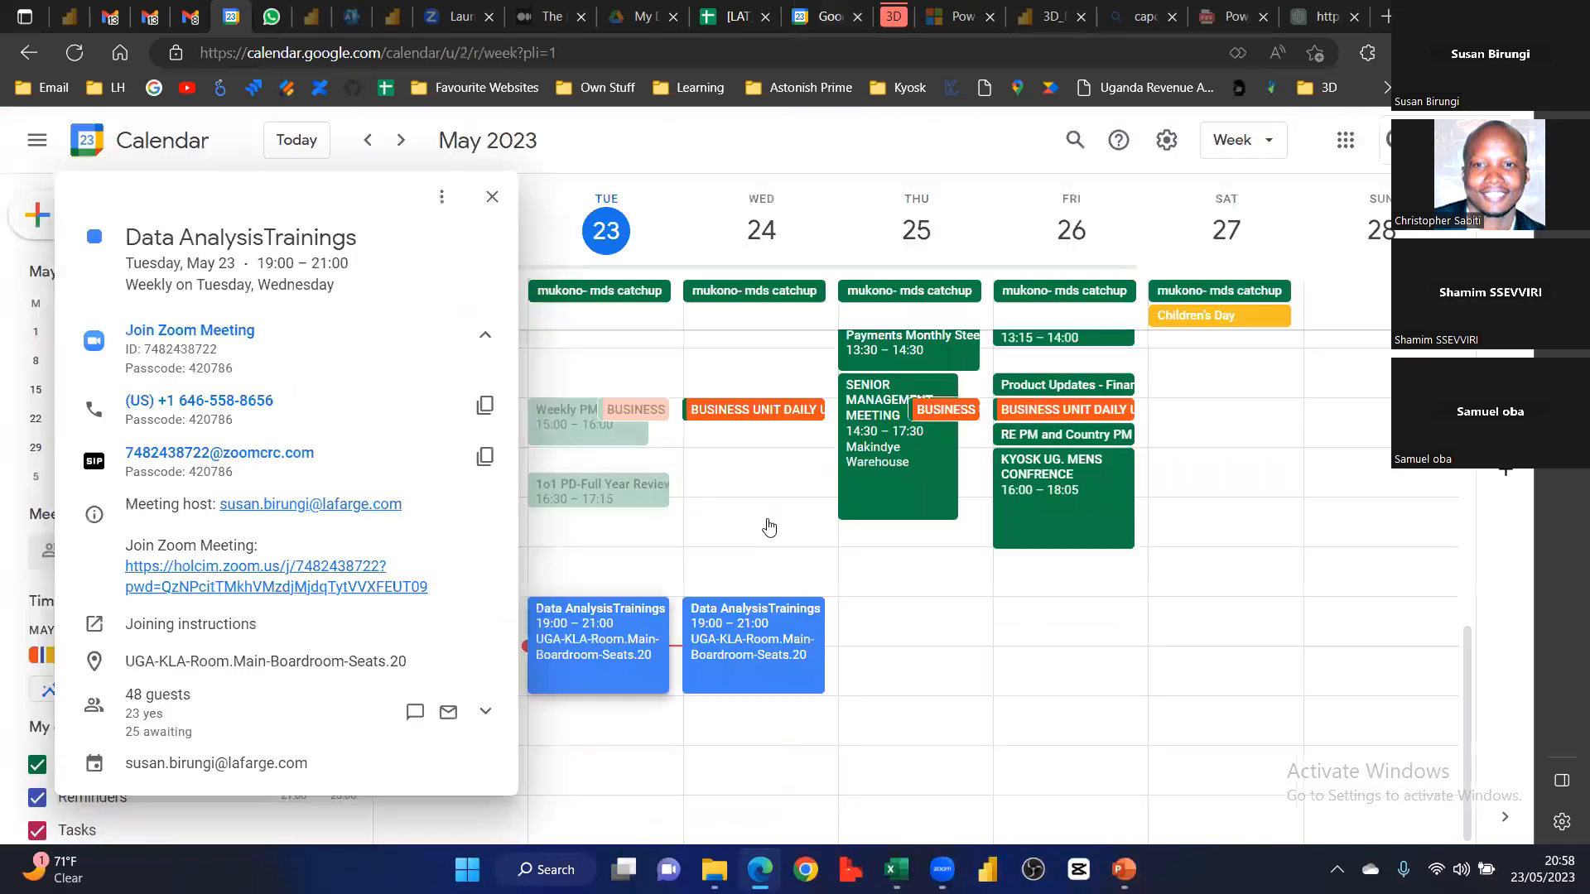
pyautogui.click(492, 196)
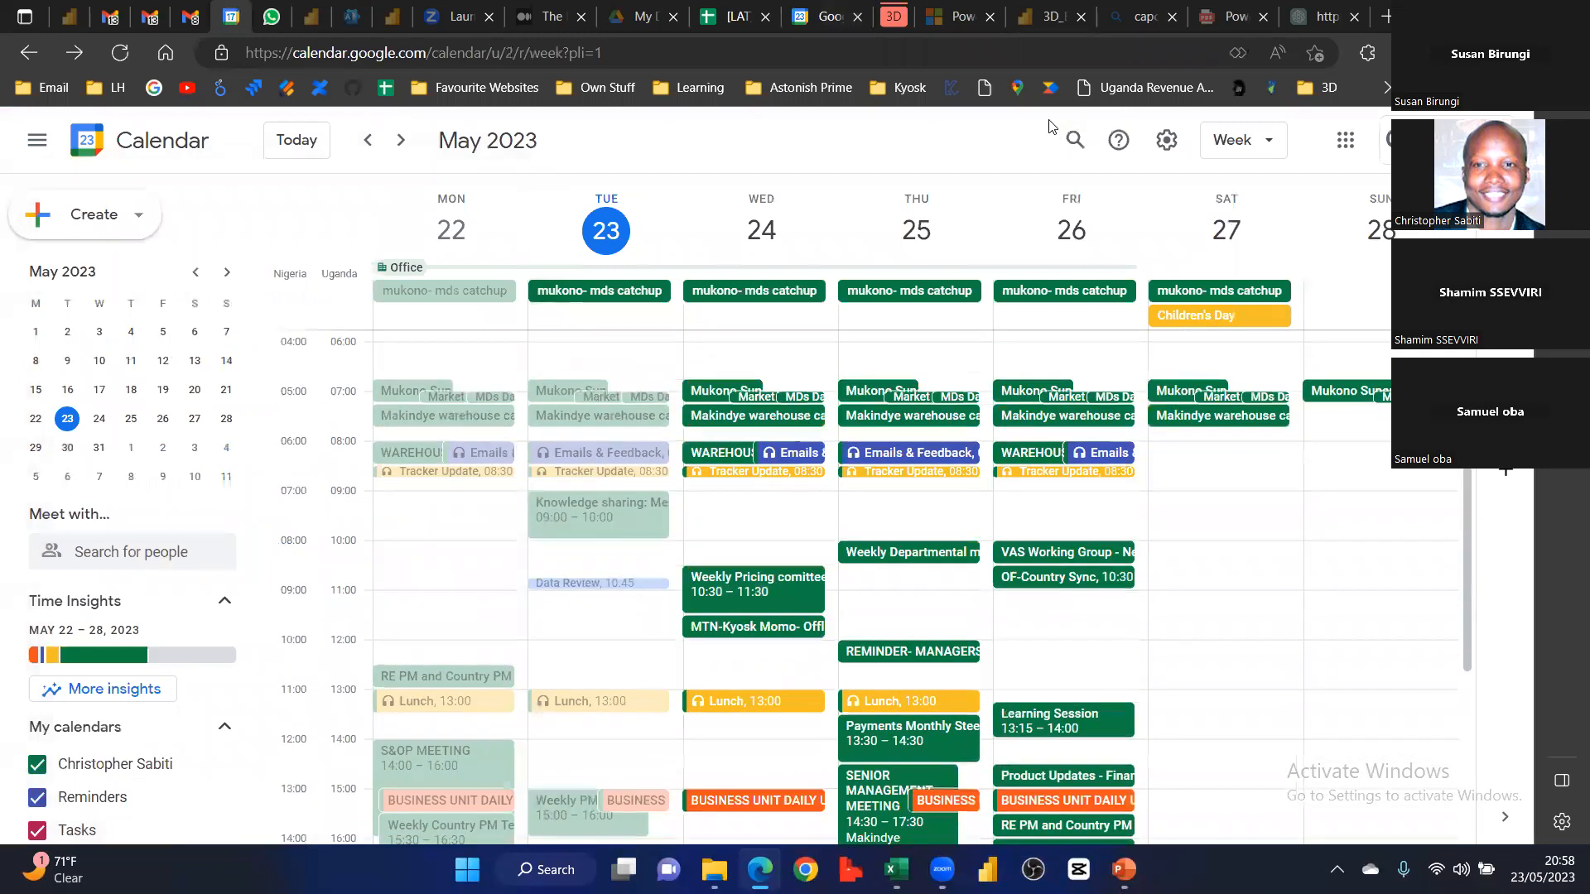
# Expand the 3D browser tab group and return to the calendar showing the Data AnalysisTrainings sessions for the week
pyautogui.hotkey('ctrl', 'Tab')
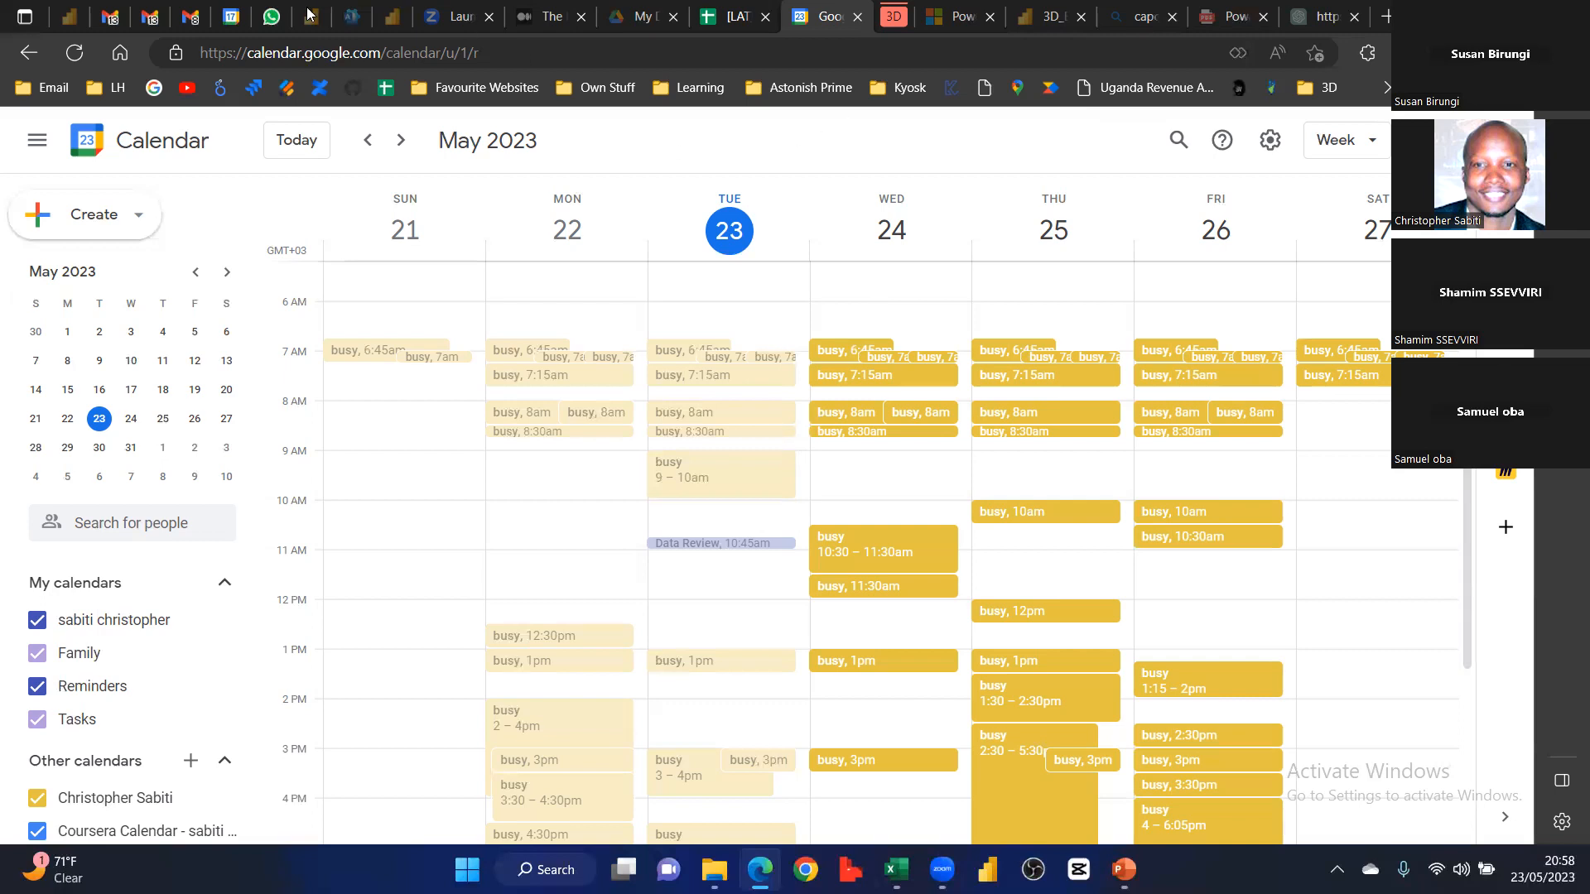
pyautogui.click(271, 24)
pyautogui.click(799, 20)
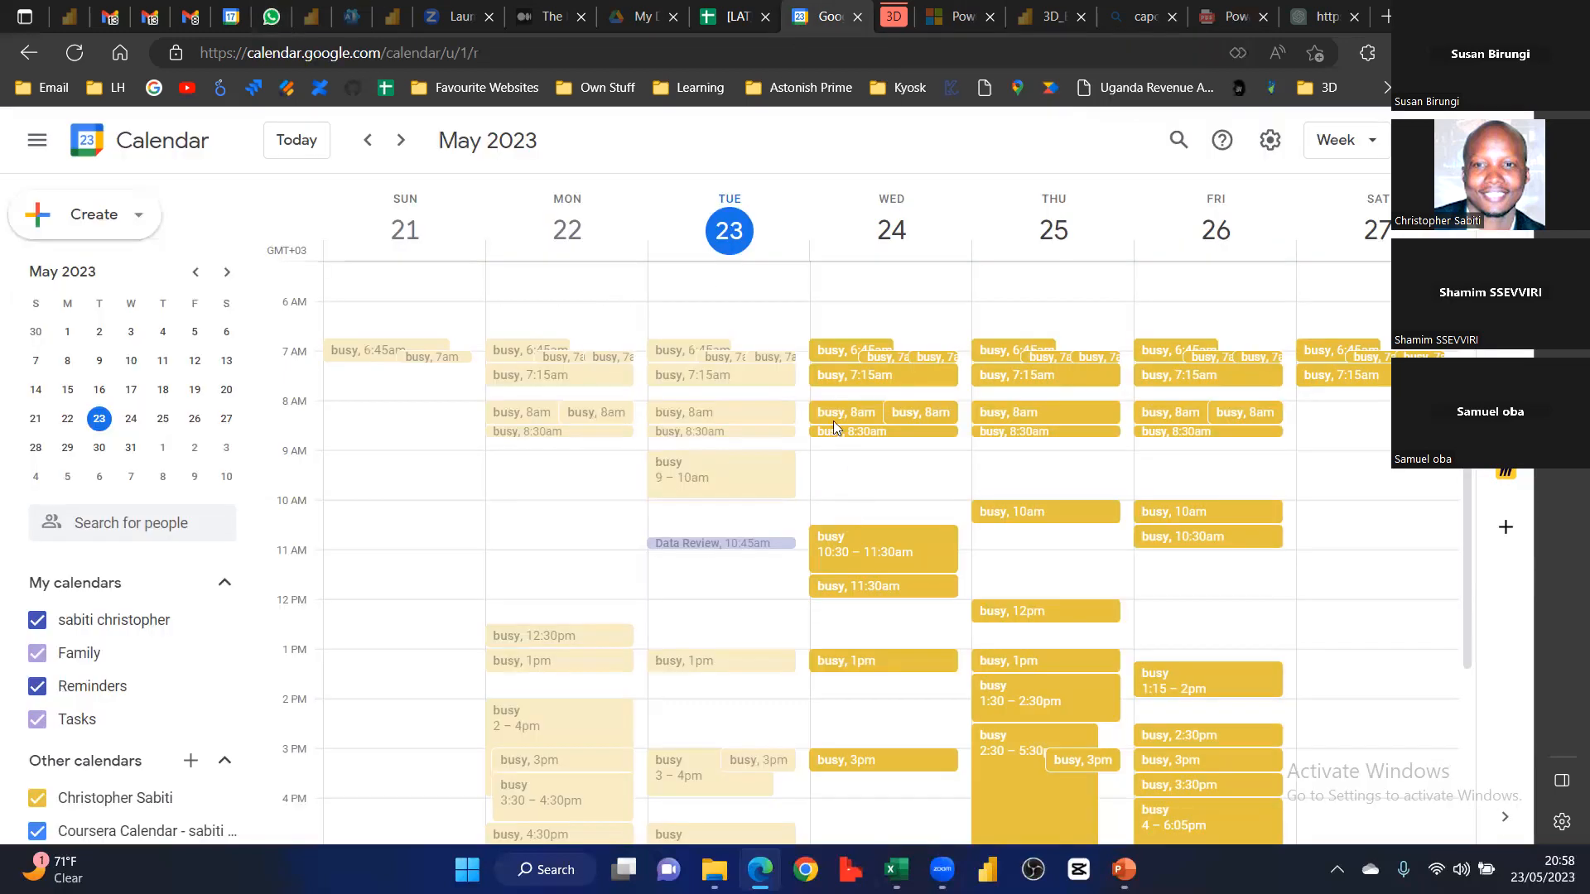
pyautogui.click(893, 20)
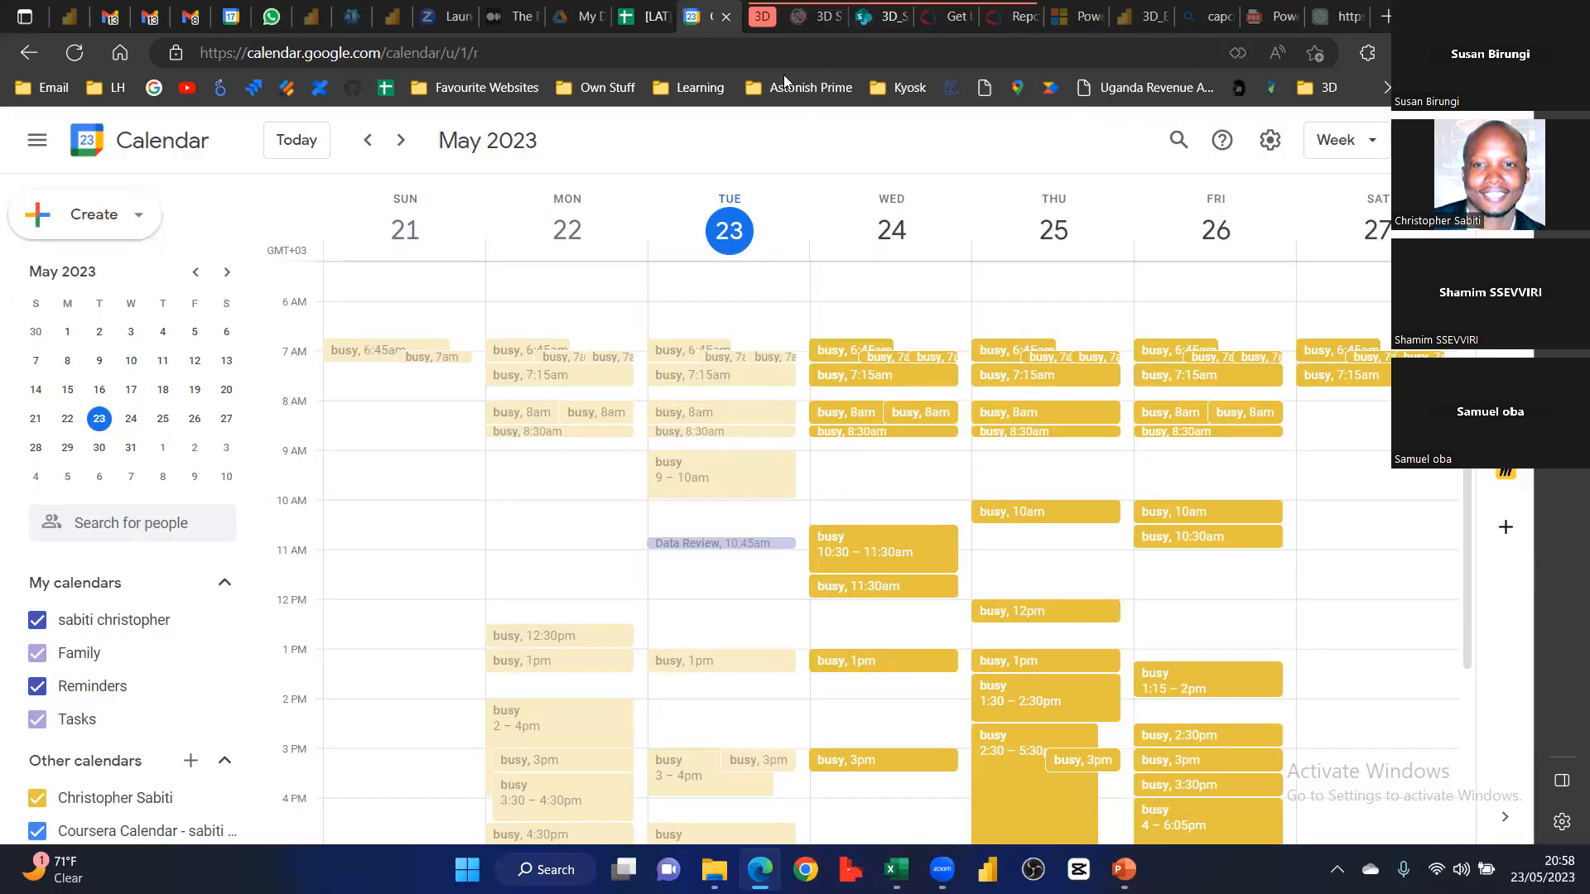
pyautogui.click(230, 20)
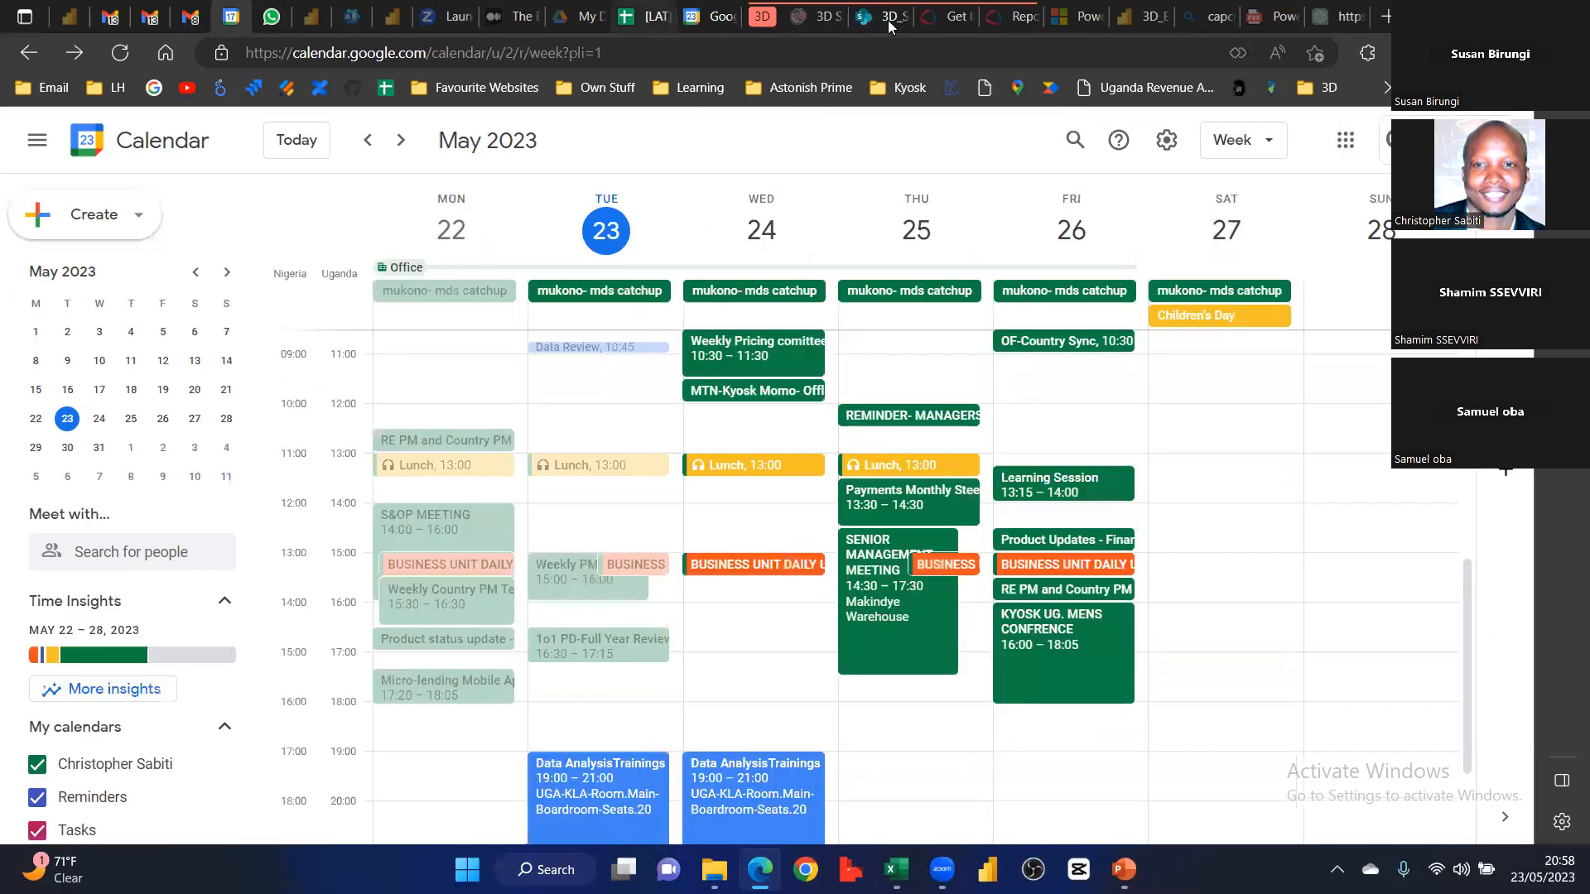